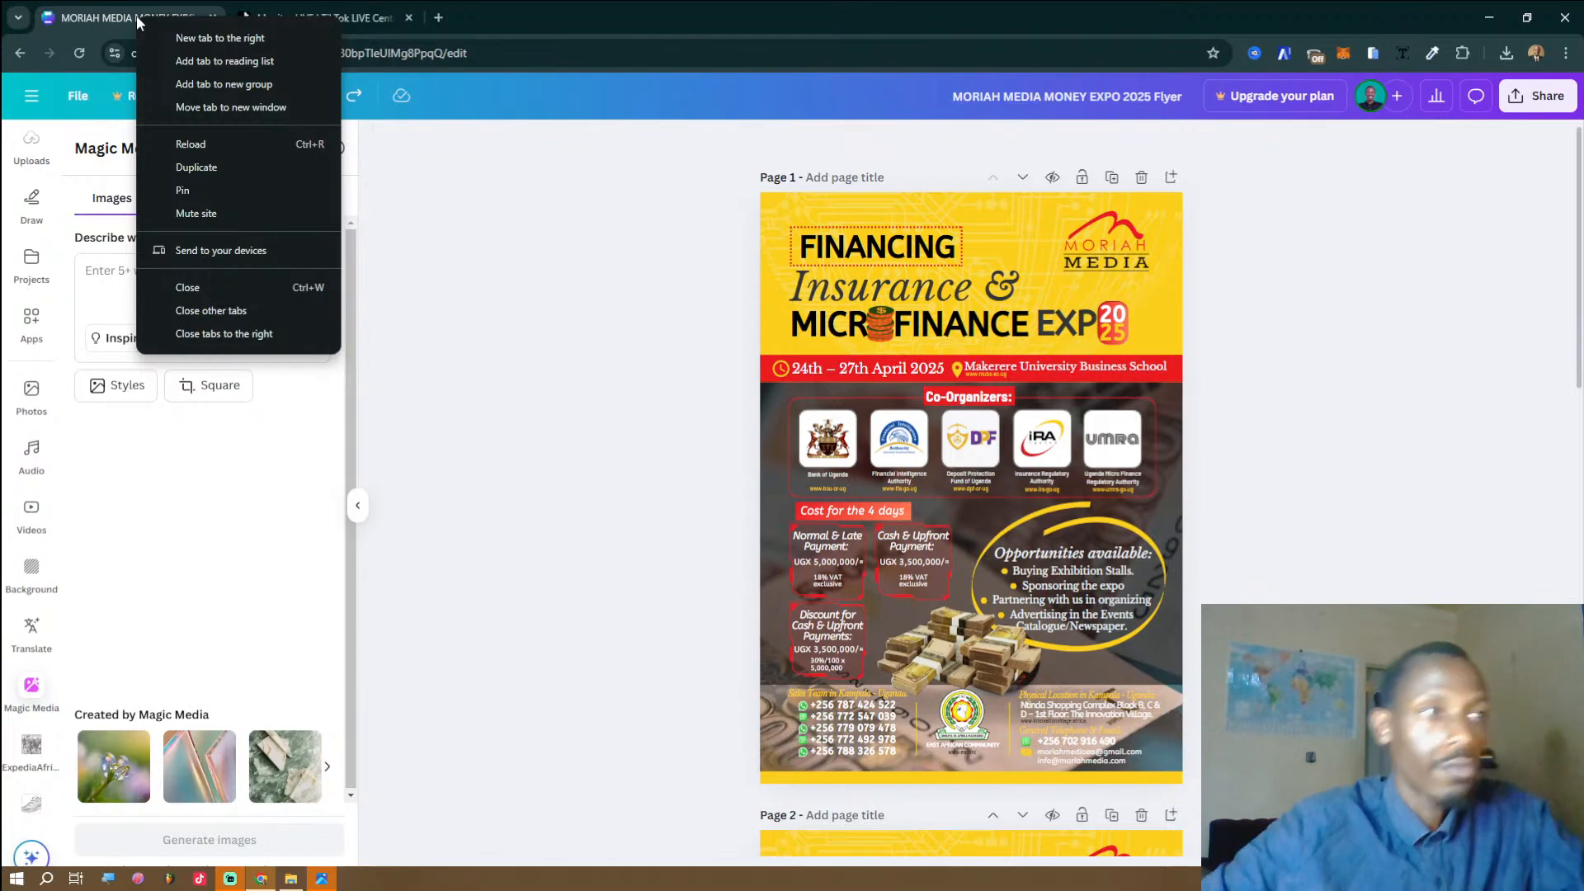
Duplicate the browser tab holding the MORIAH MEDIA MONEY EXPO 2025 flyer design.
{"action": "left_click", "coordinate": [464, 18]}
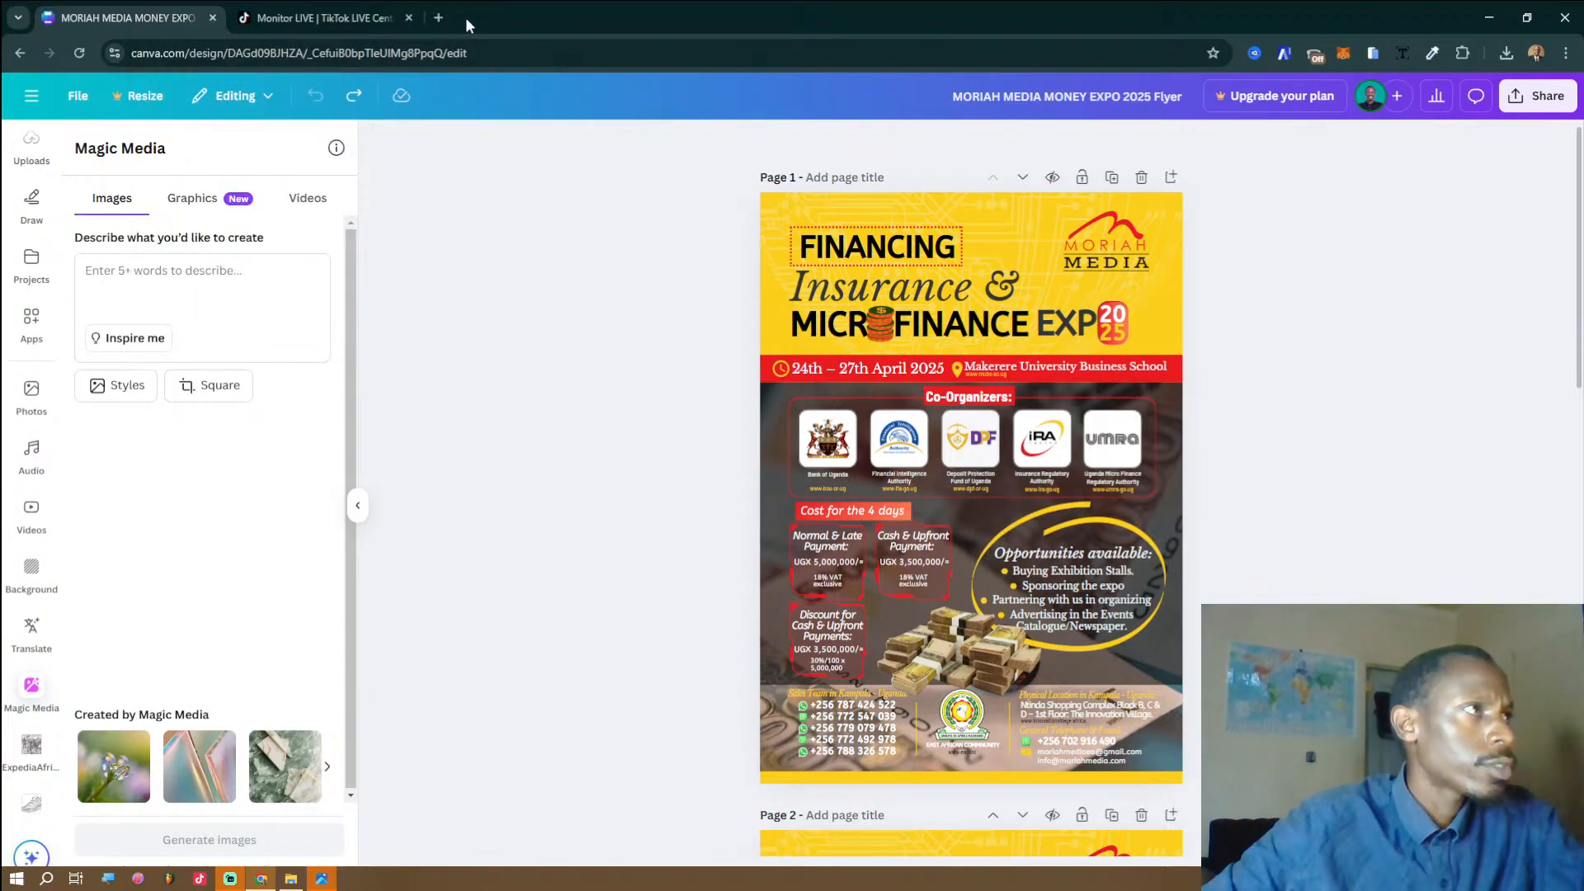
{"action": "right_click", "coordinate": [180, 20]}
{"action": "left_click", "coordinate": [300, 178]}
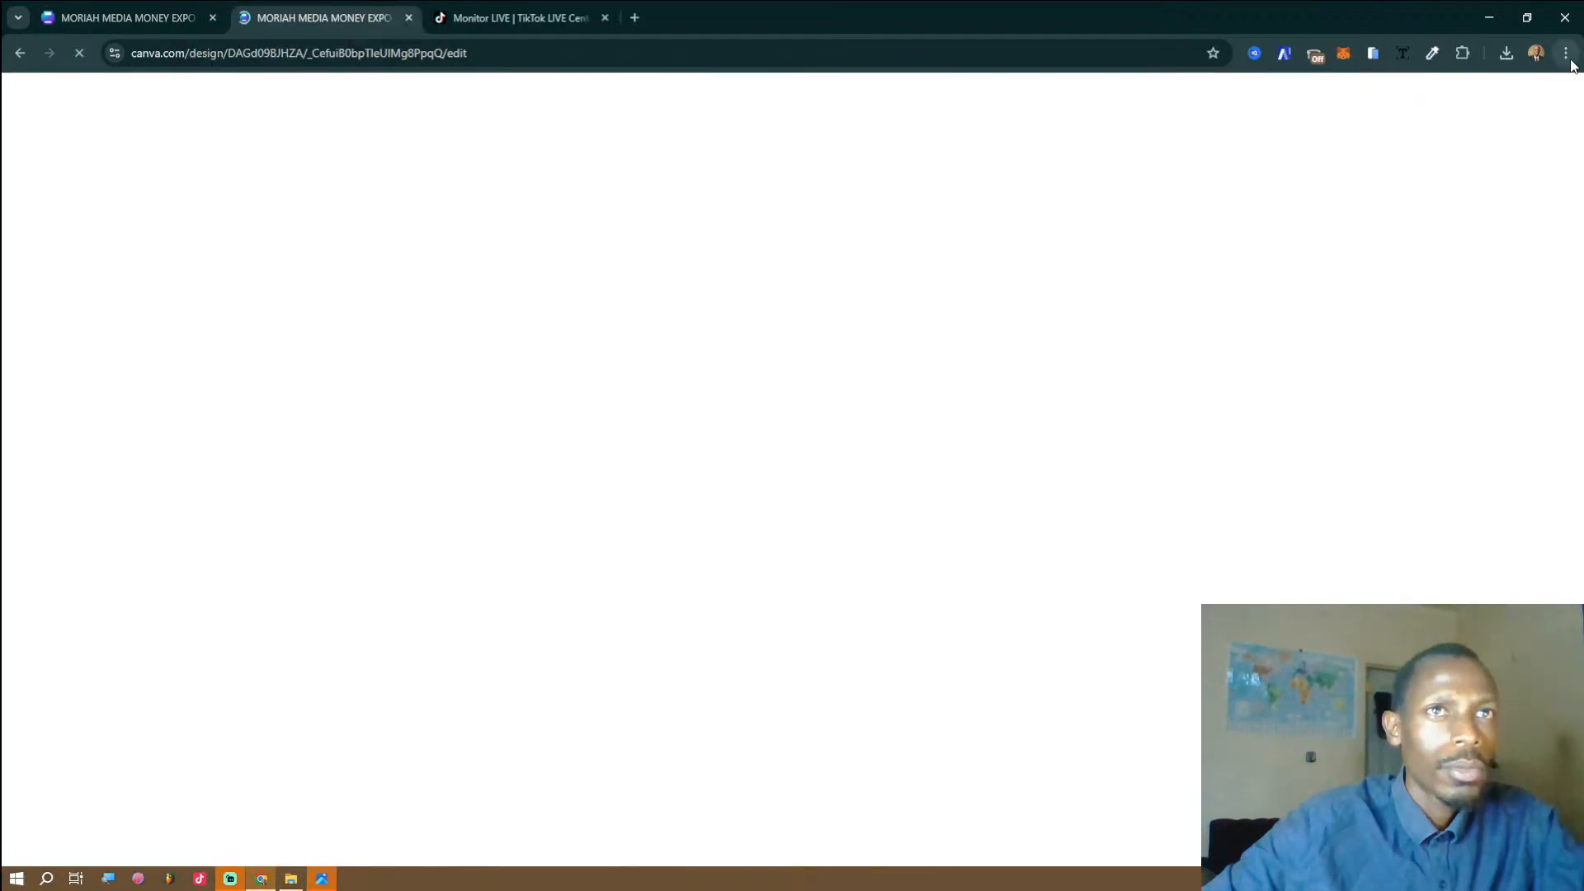
Load the canva.com landing page in a new incognito window.
{"action": "left_click", "coordinate": [1565, 53]}
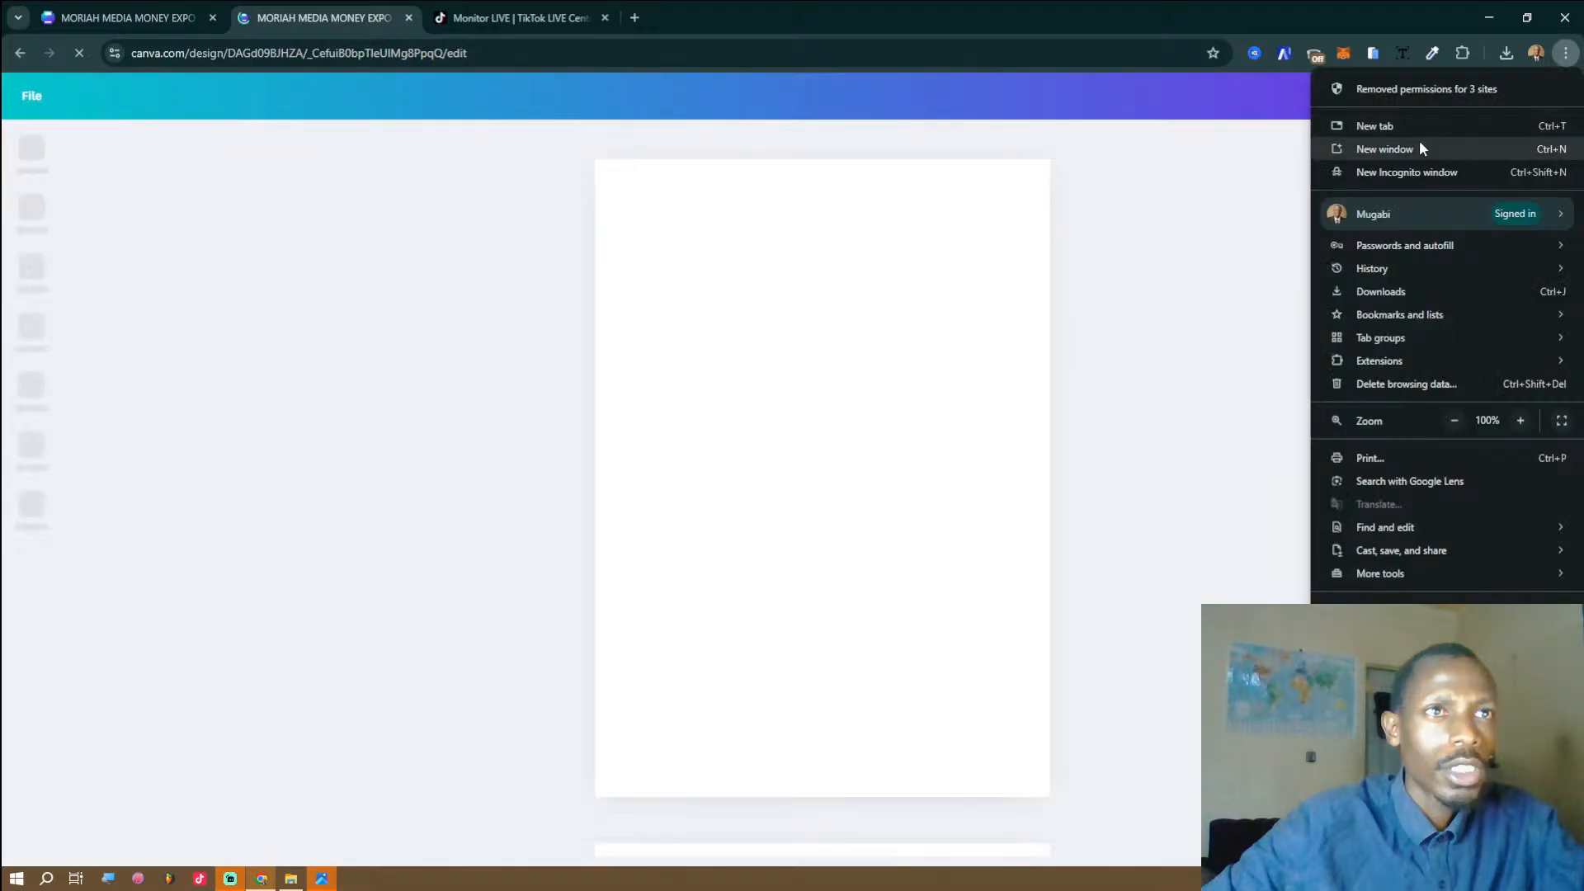
{"action": "left_click", "coordinate": [1391, 172]}
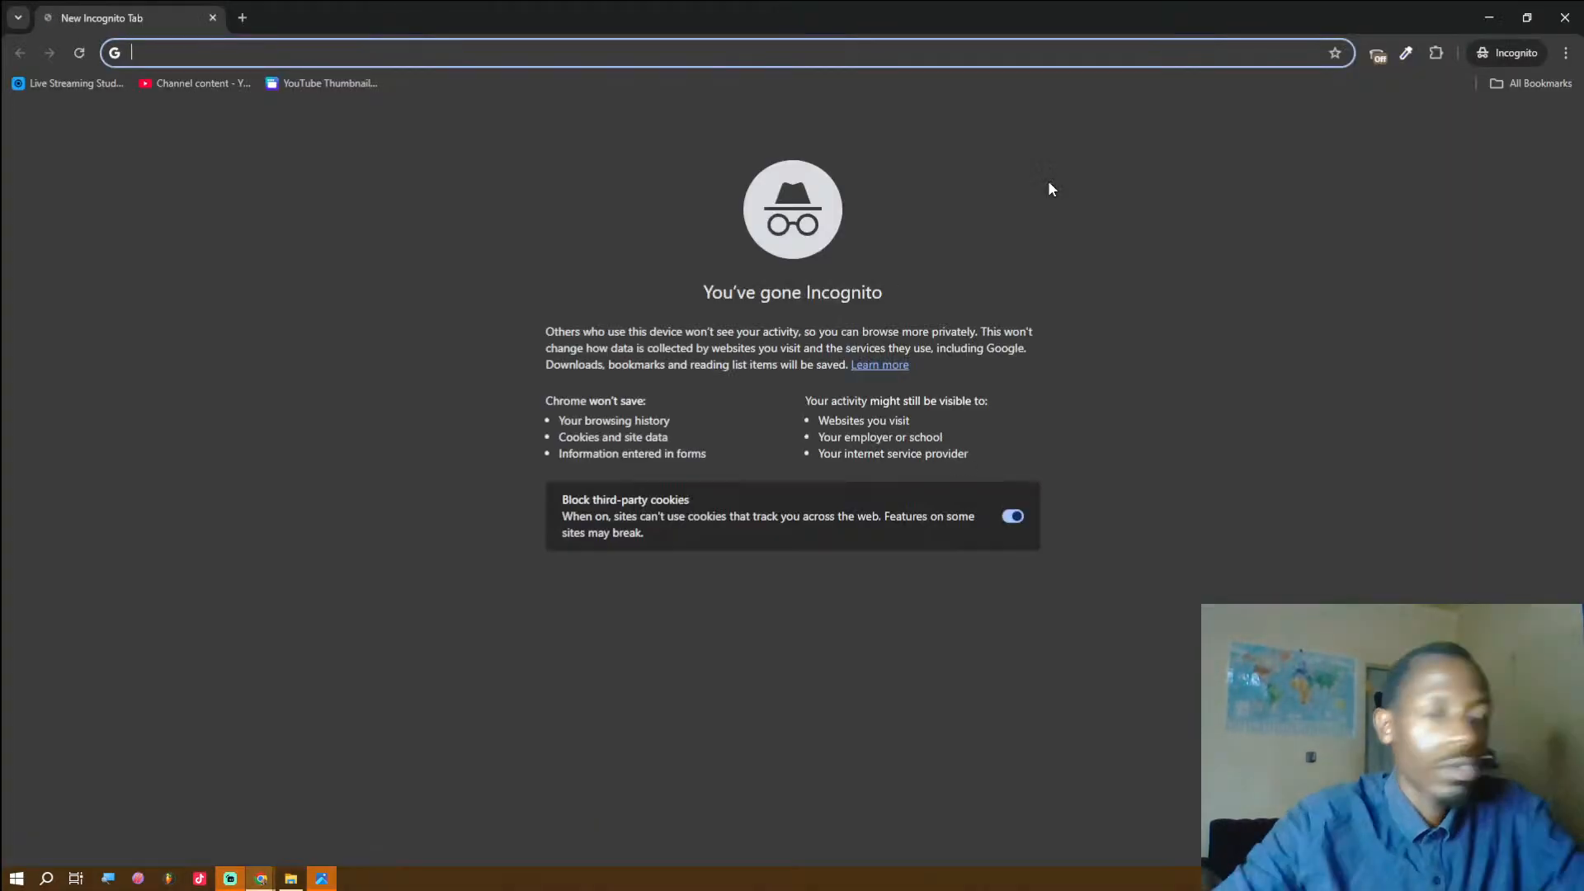
{"action": "type", "text": "can"}
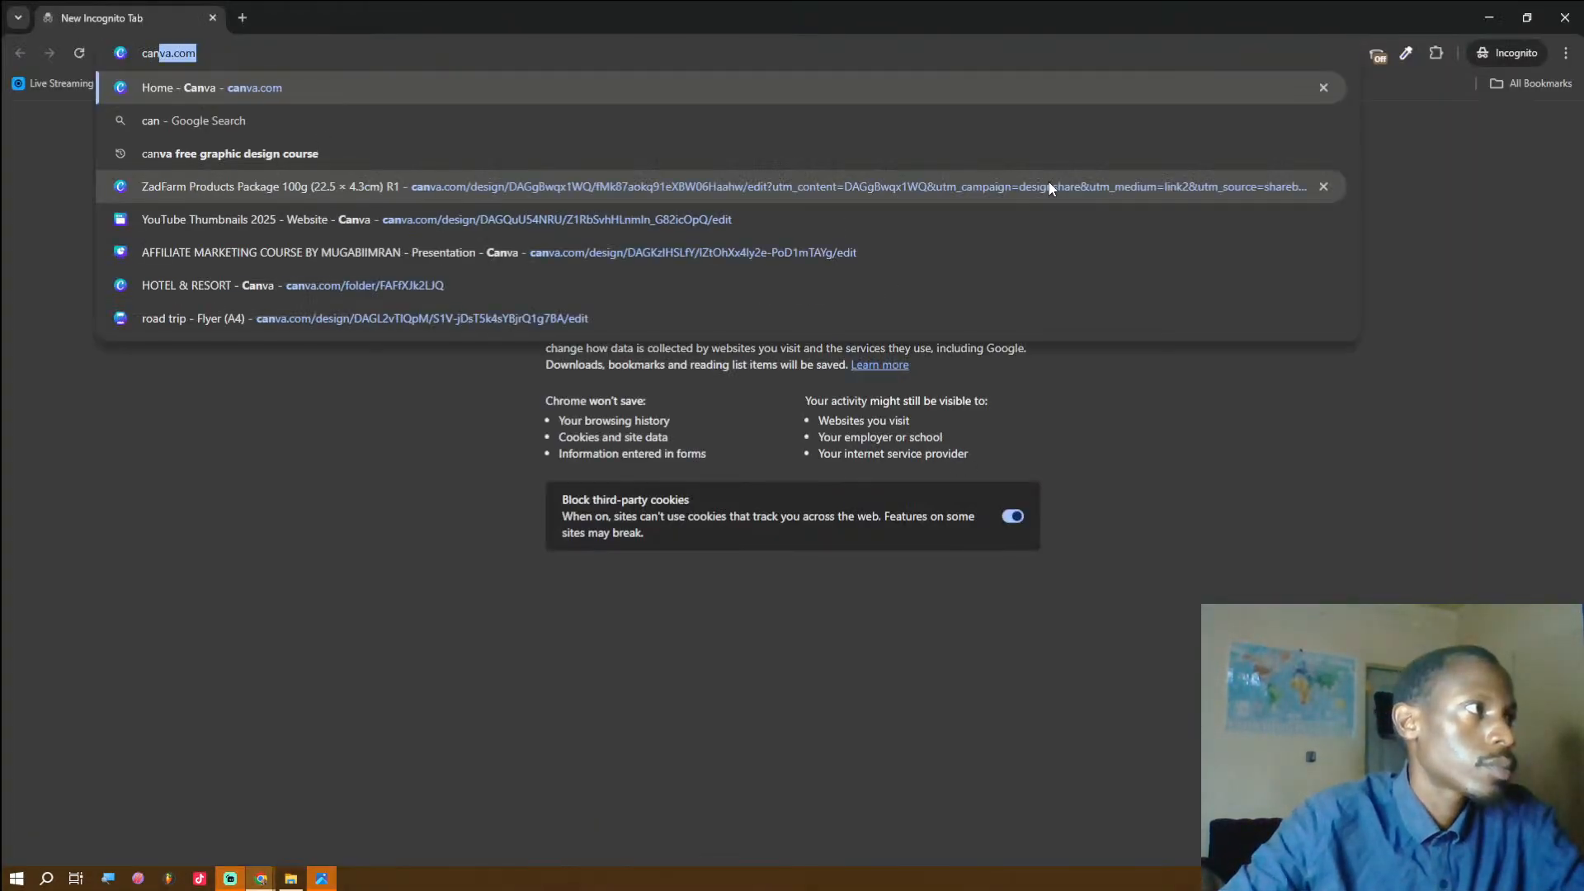
{"action": "key", "text": "Return"}
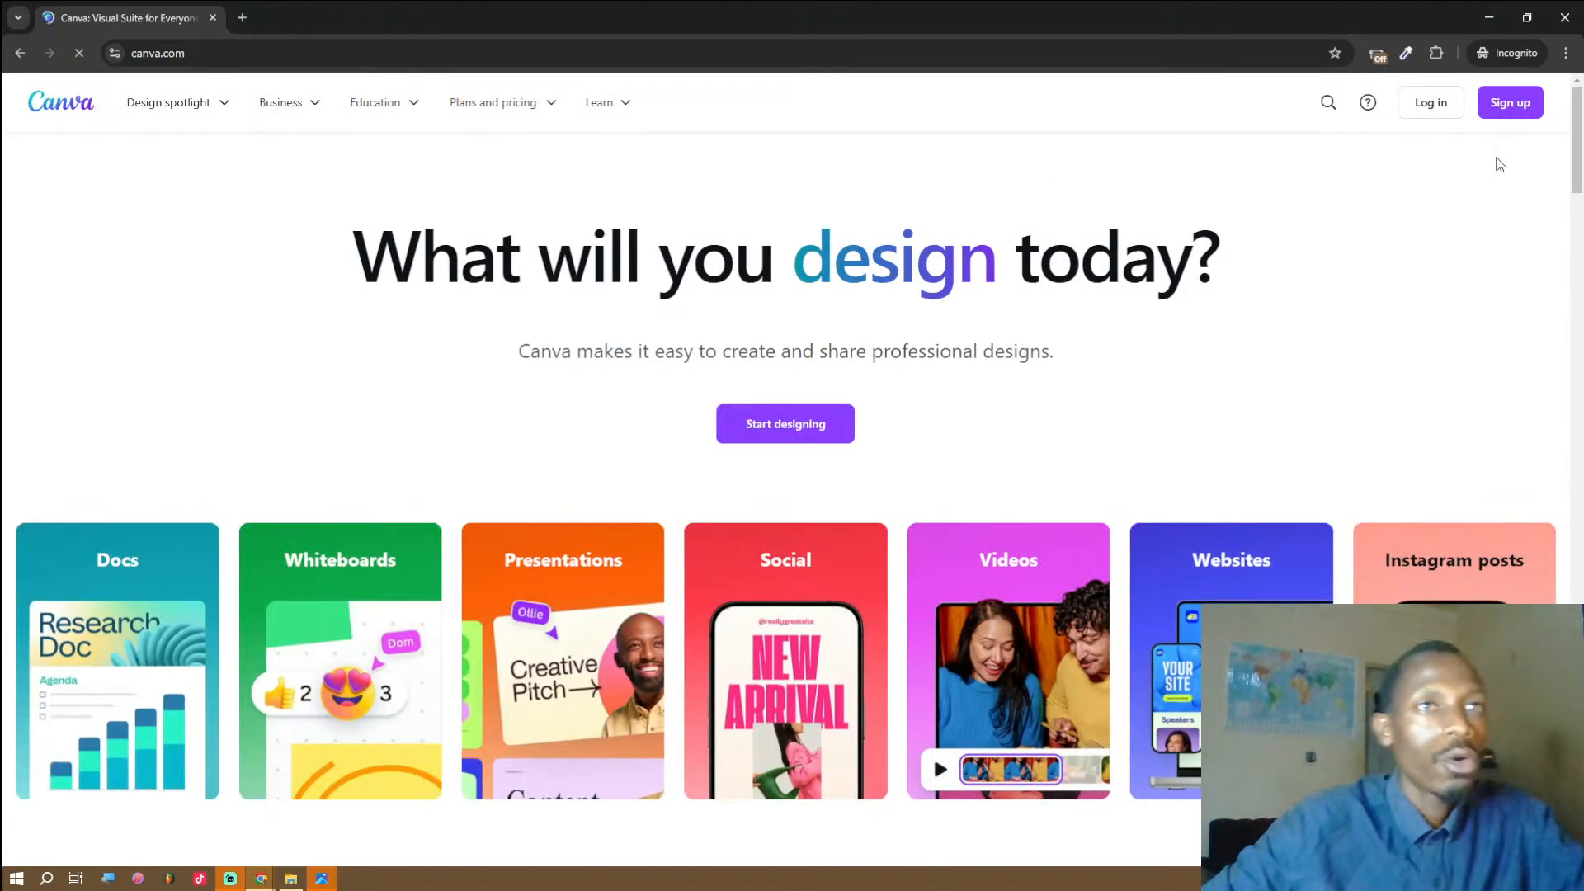
Show the sign-up form for continuing with email, and close the incognito window without registering.
{"action": "left_click", "coordinate": [1503, 114]}
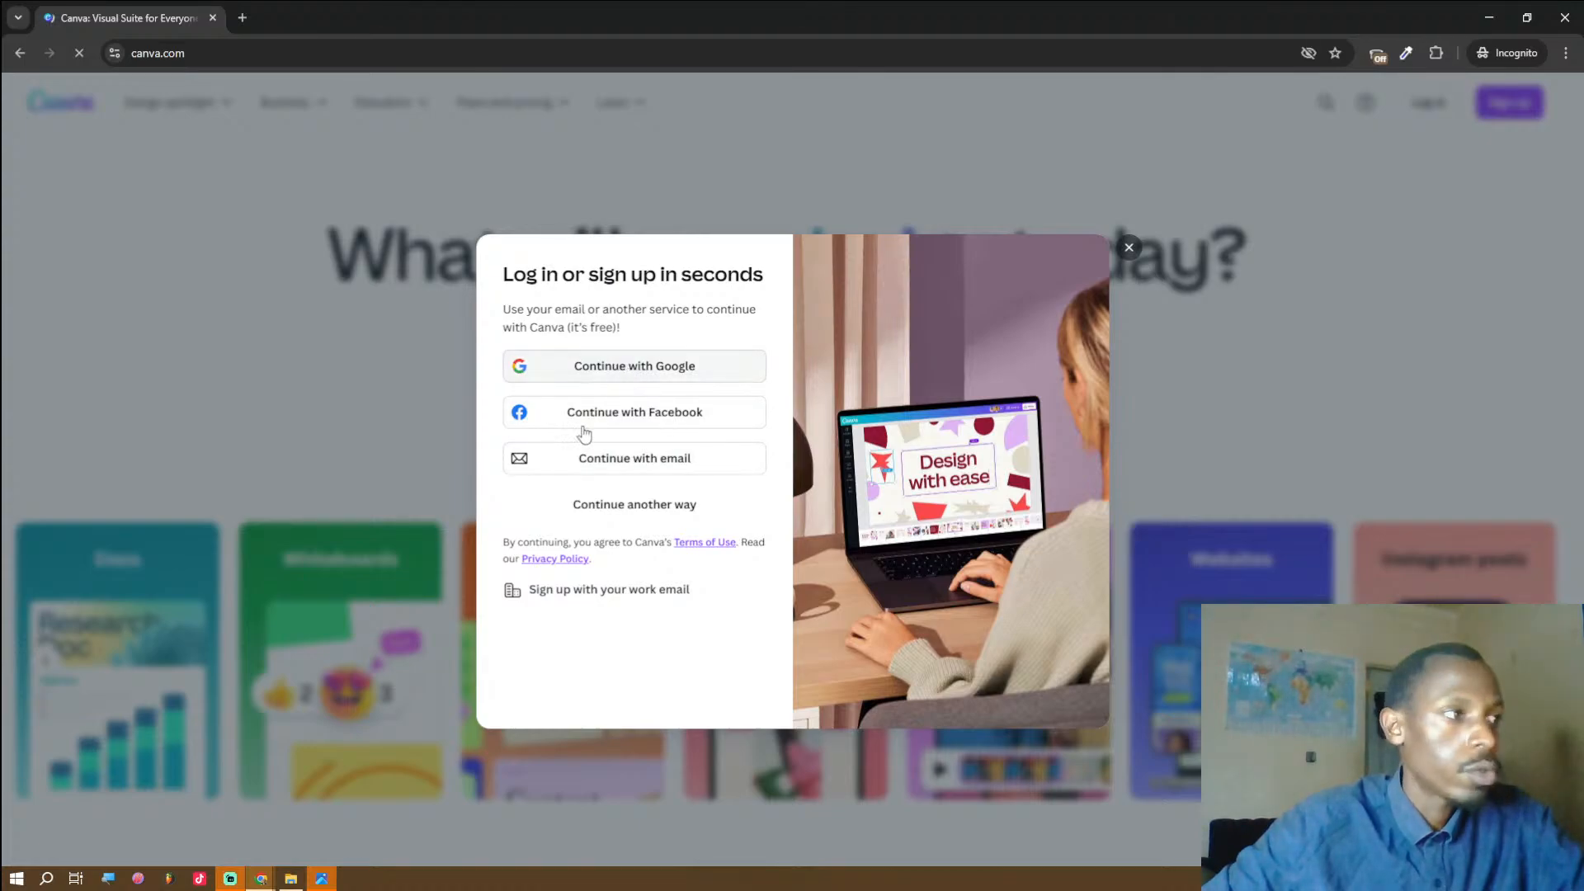
{"action": "left_click", "coordinate": [645, 469]}
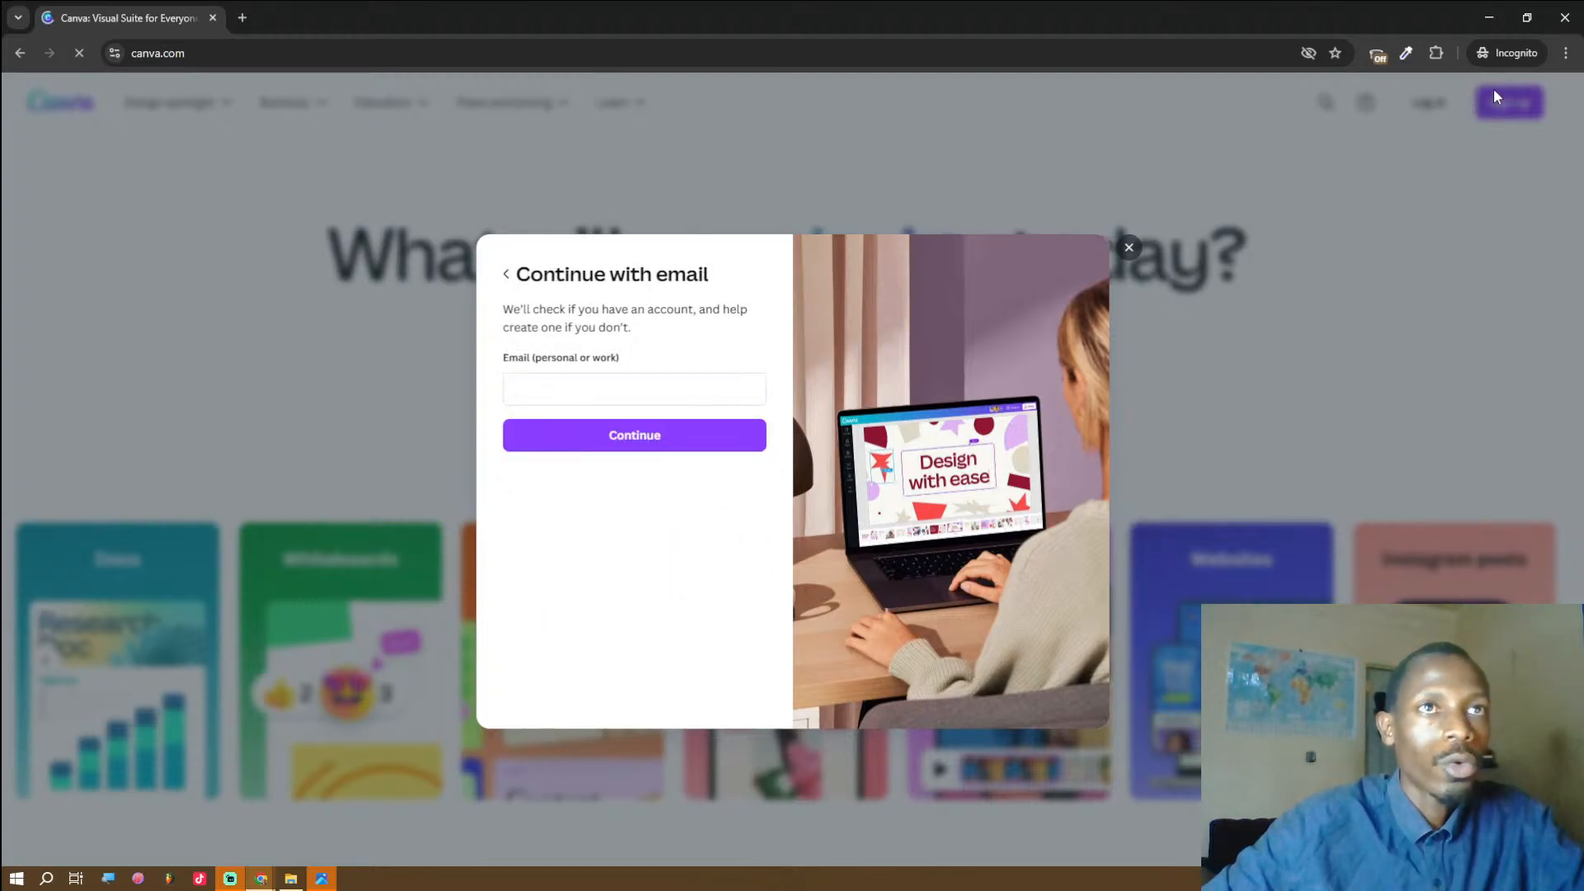
{"action": "left_click", "coordinate": [1563, 18]}
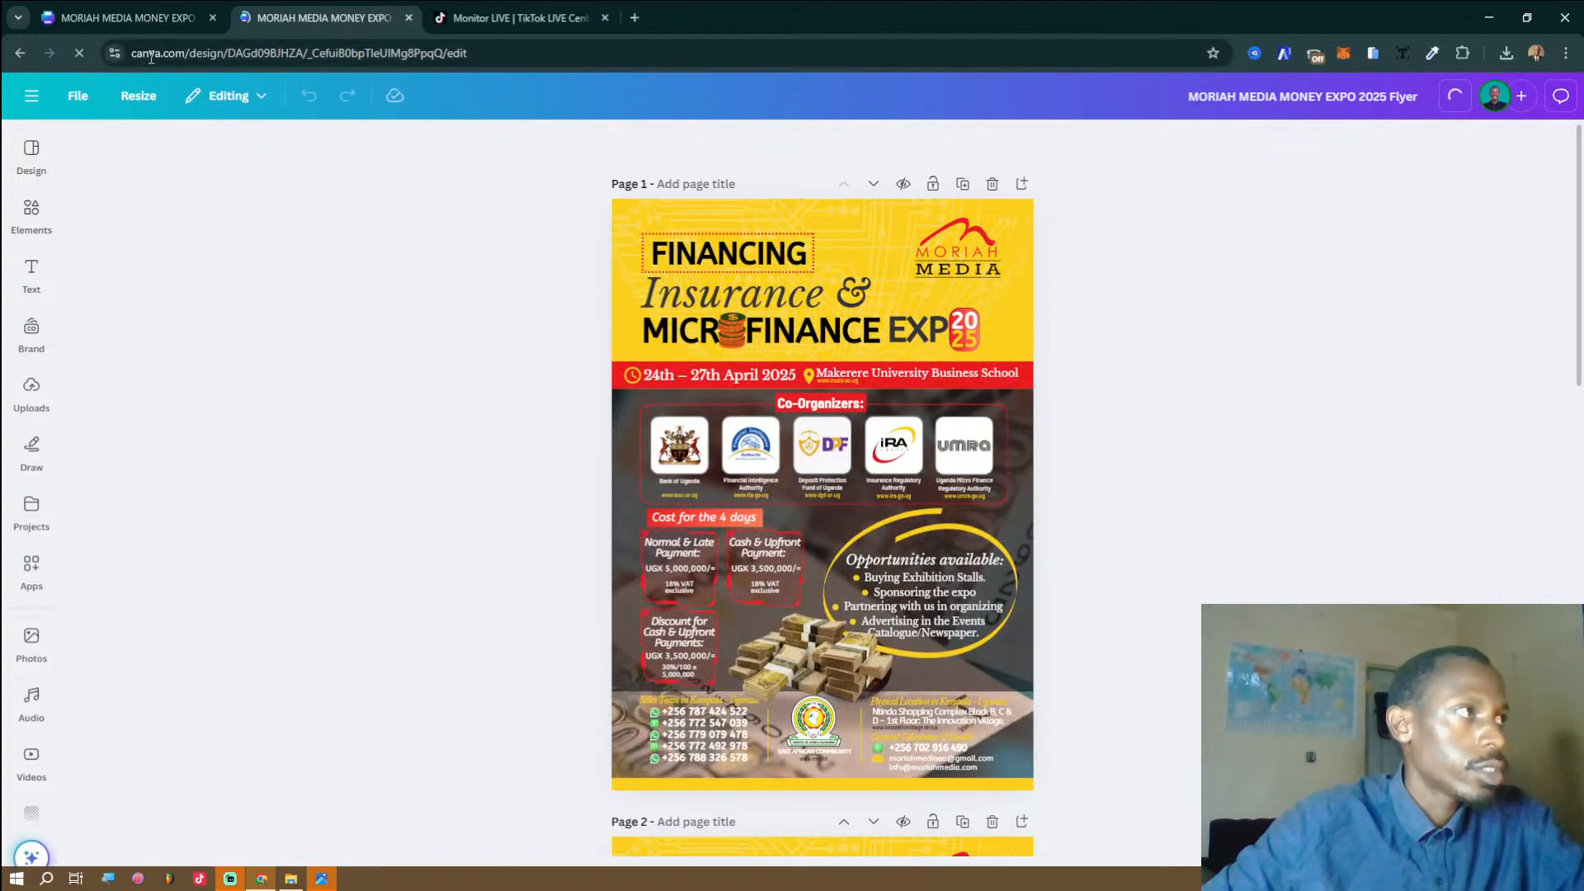
Leave the original flyer design and go to the Canva home page in that same tab.
{"action": "left_click", "coordinate": [150, 18]}
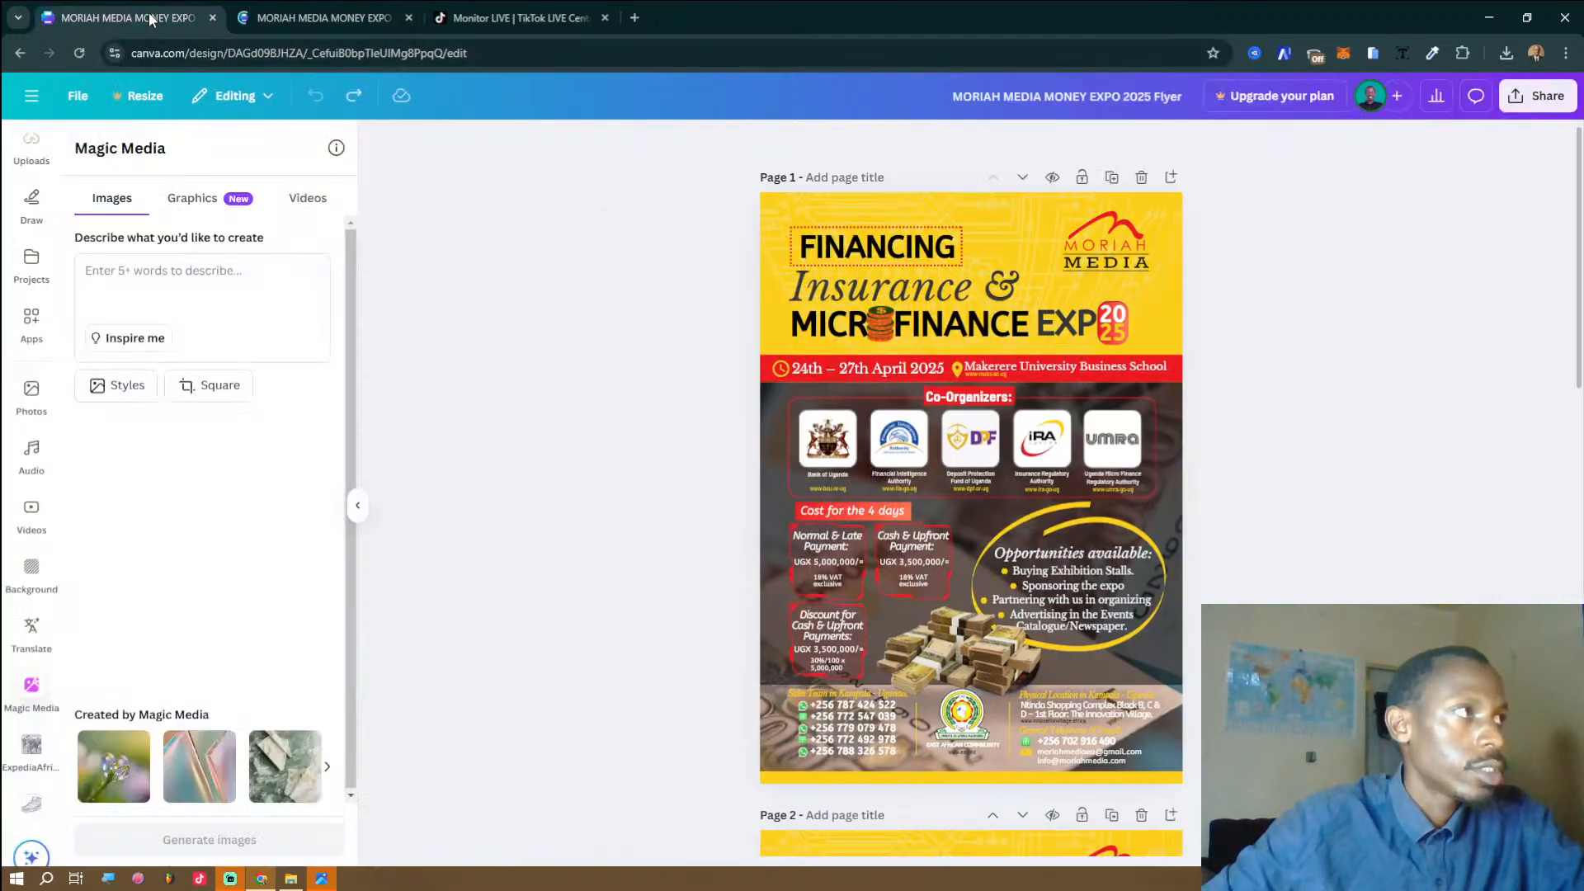
{"action": "left_click", "coordinate": [32, 96]}
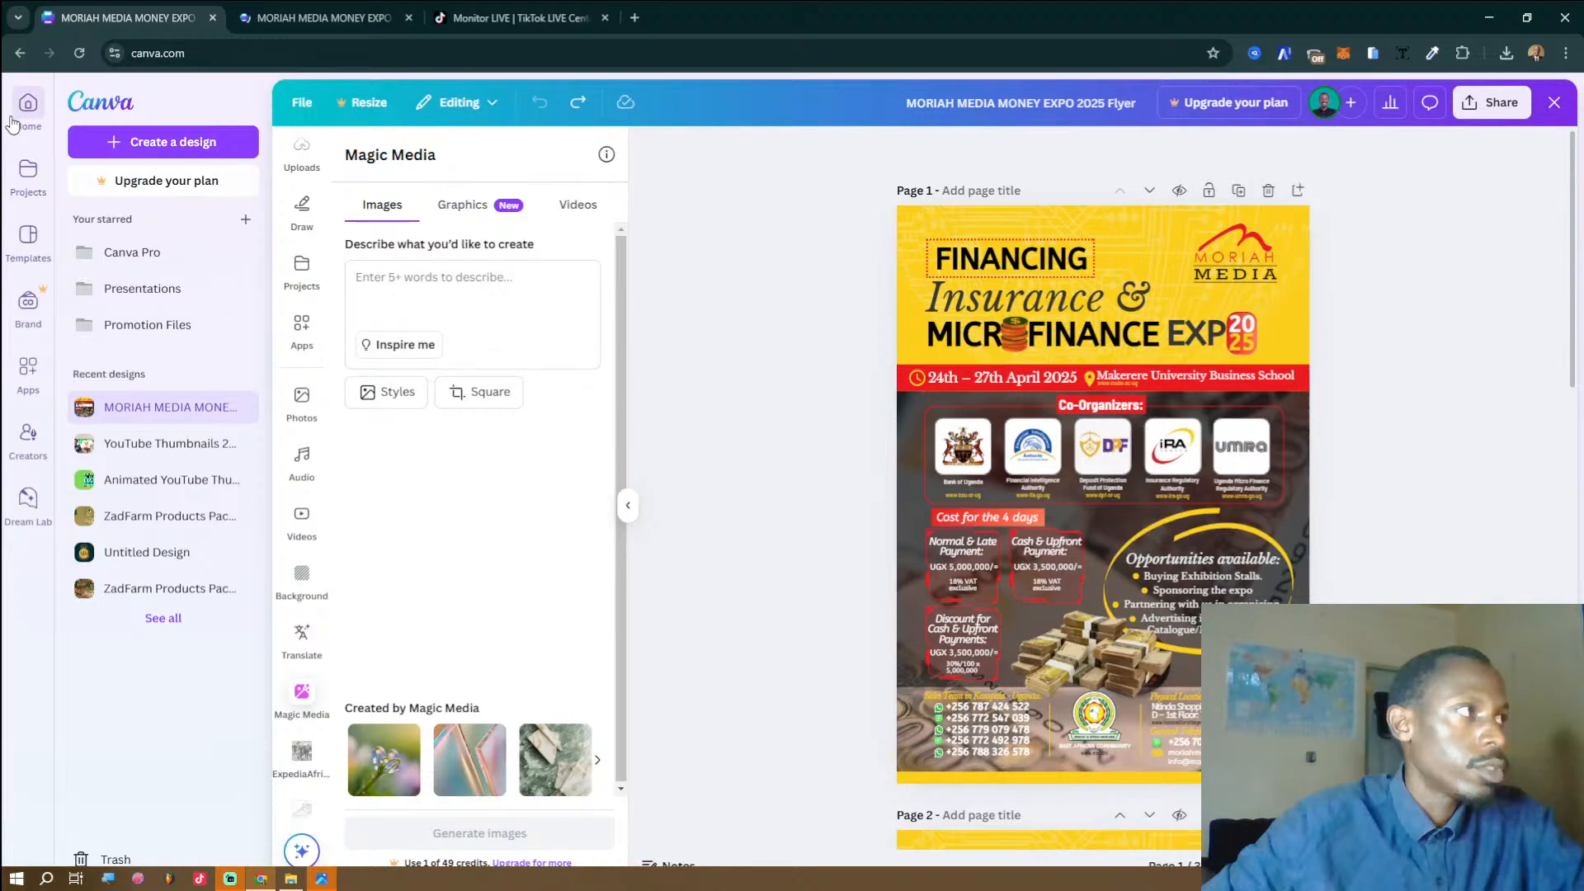
{"action": "left_click", "coordinate": [14, 122]}
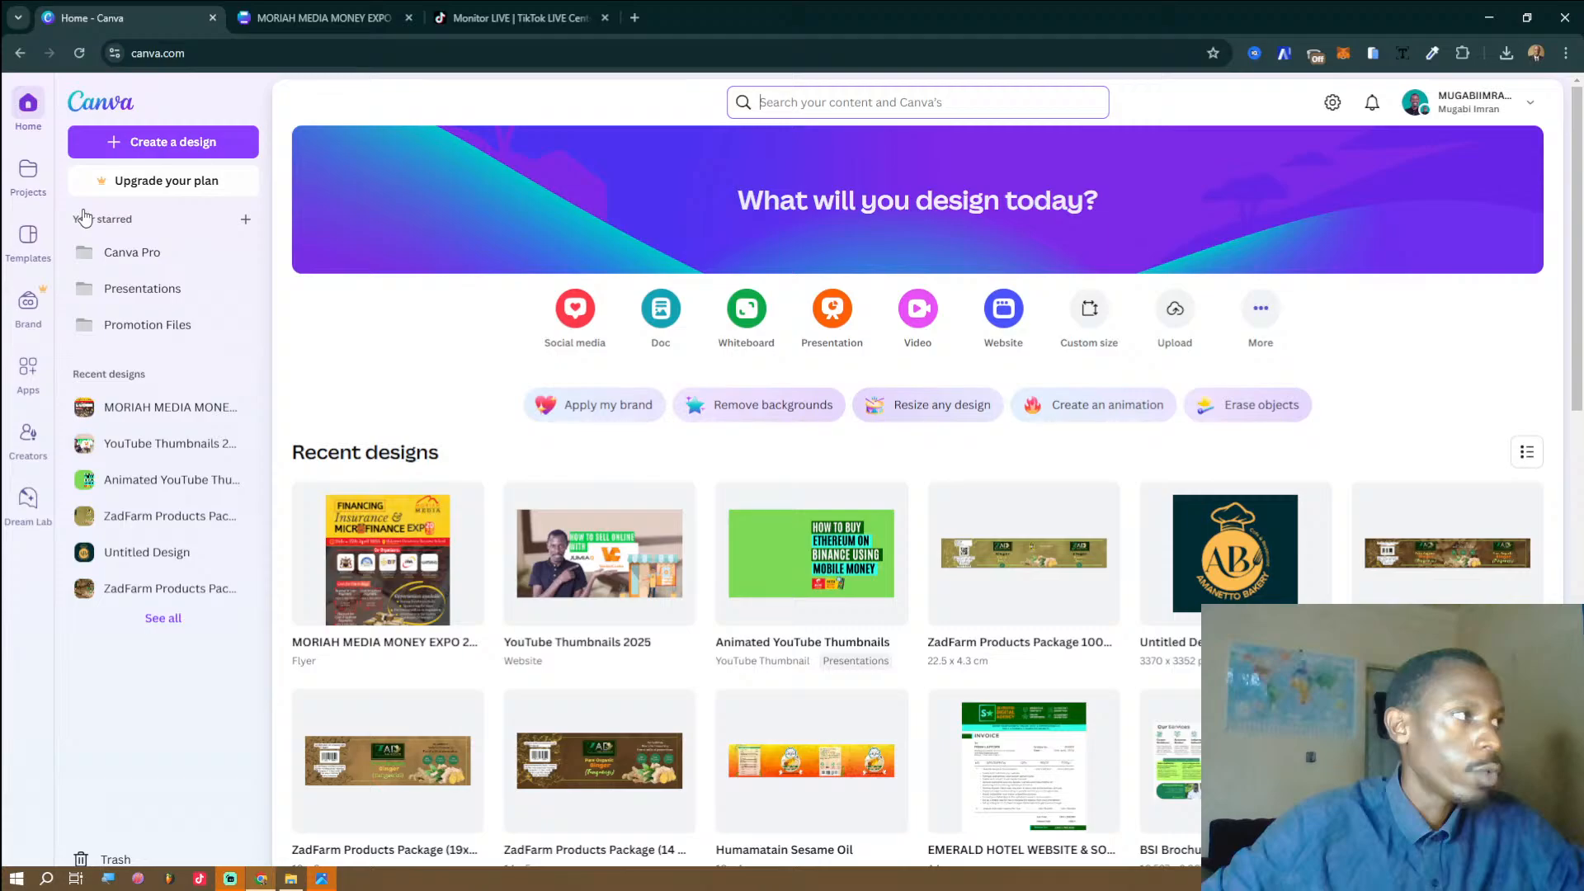
Look through the folders, designs and images stored under Projects.
{"action": "left_click", "coordinate": [25, 173]}
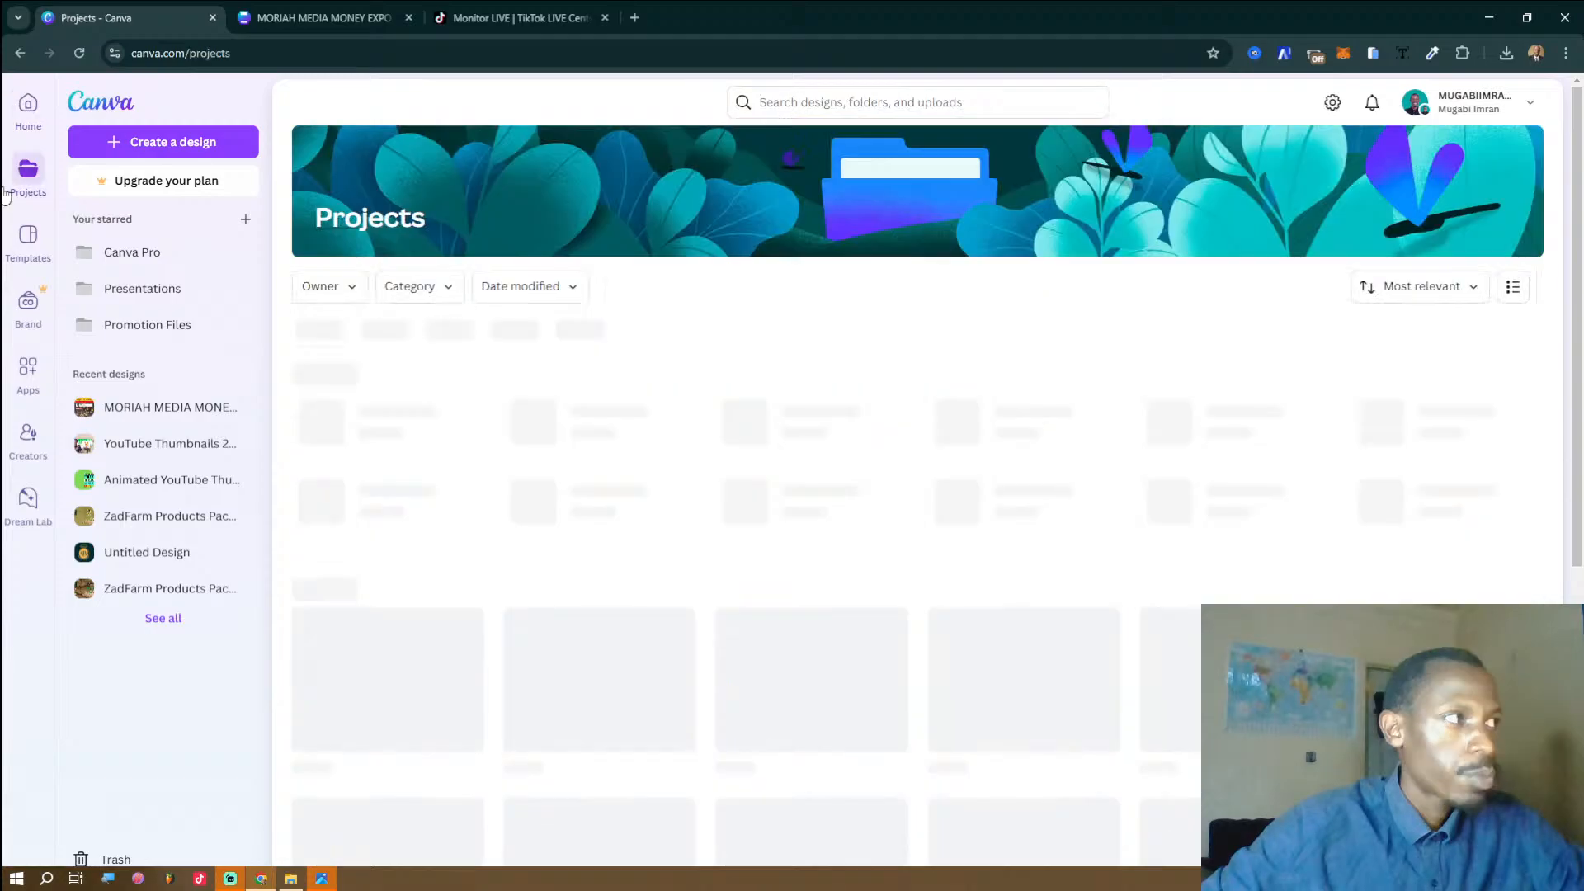
{"action": "left_click", "coordinate": [374, 332]}
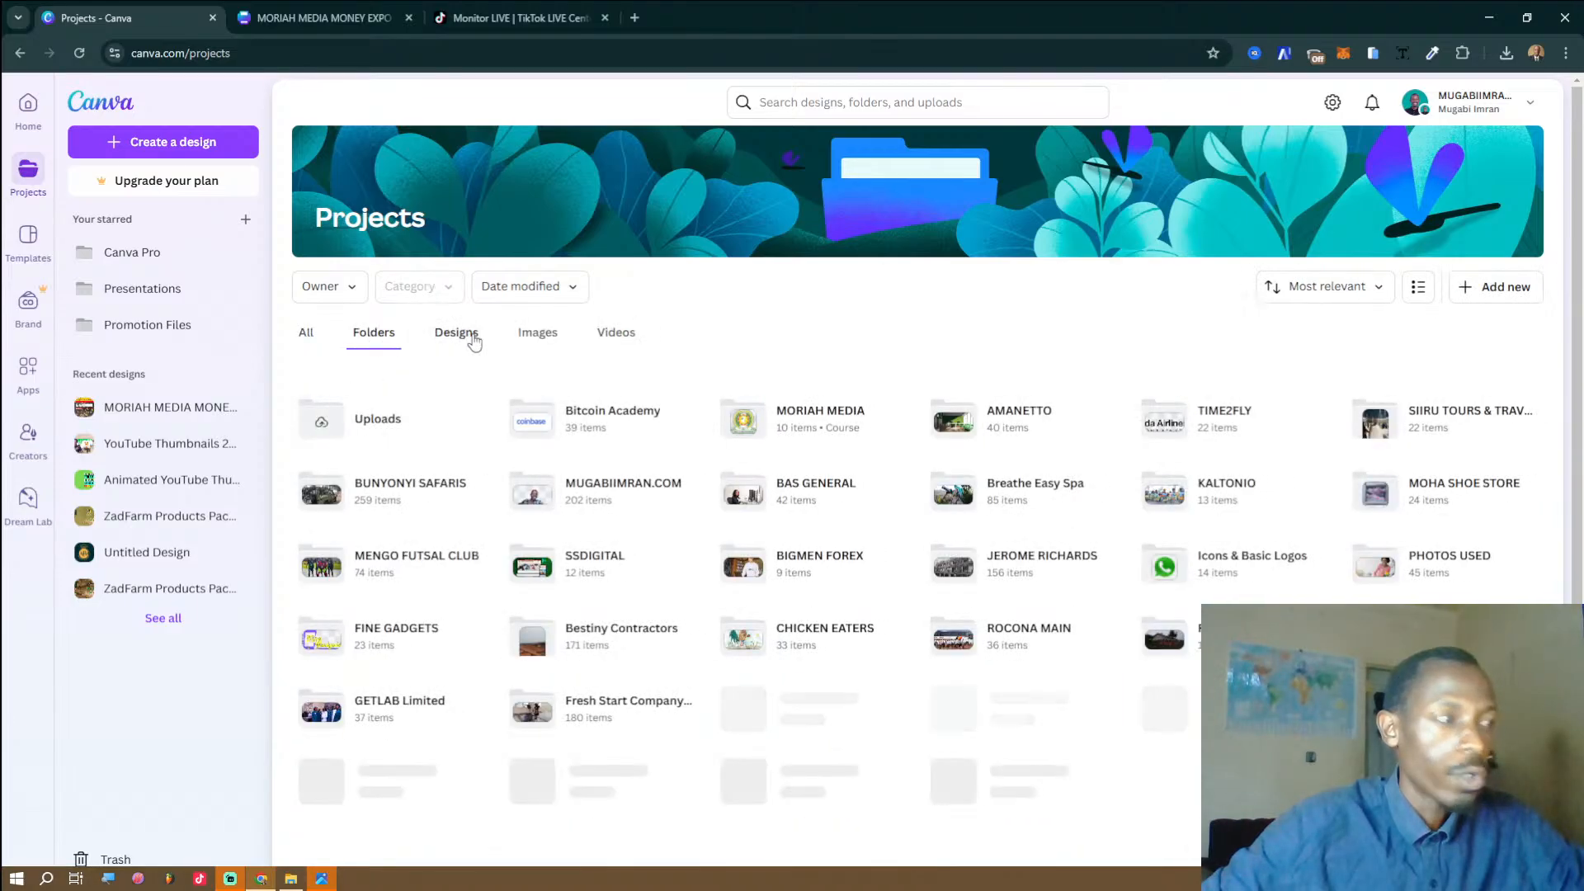
{"action": "left_click", "coordinate": [472, 338]}
{"action": "left_click", "coordinate": [534, 339]}
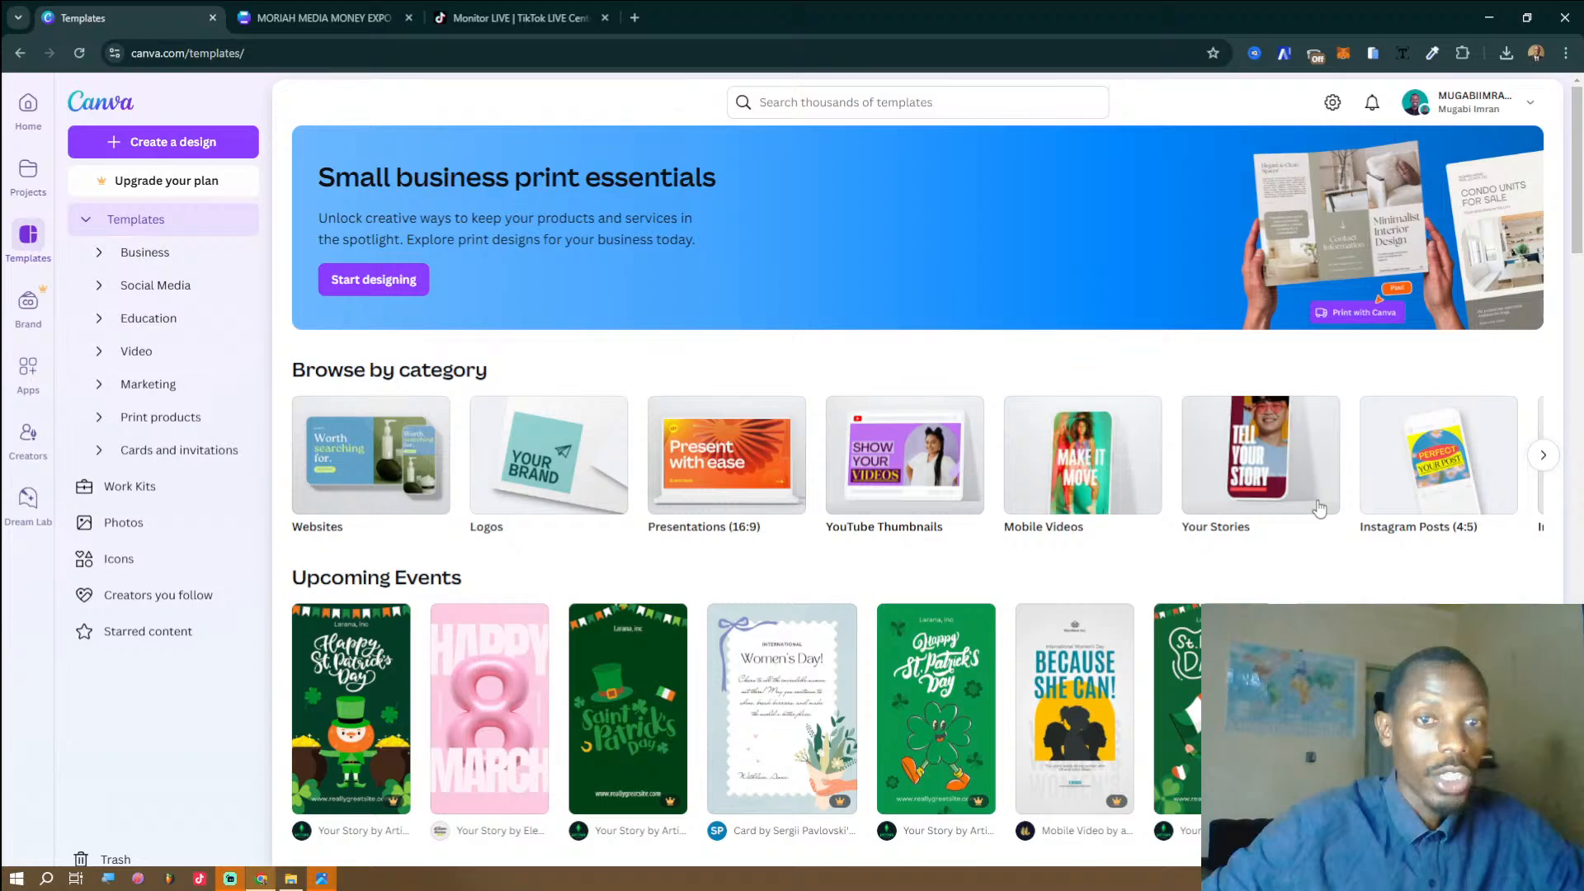
Open Work Kits from the Templates page, dismiss its introduction and look over the kit categories and small business templates.
{"action": "left_click", "coordinate": [130, 487]}
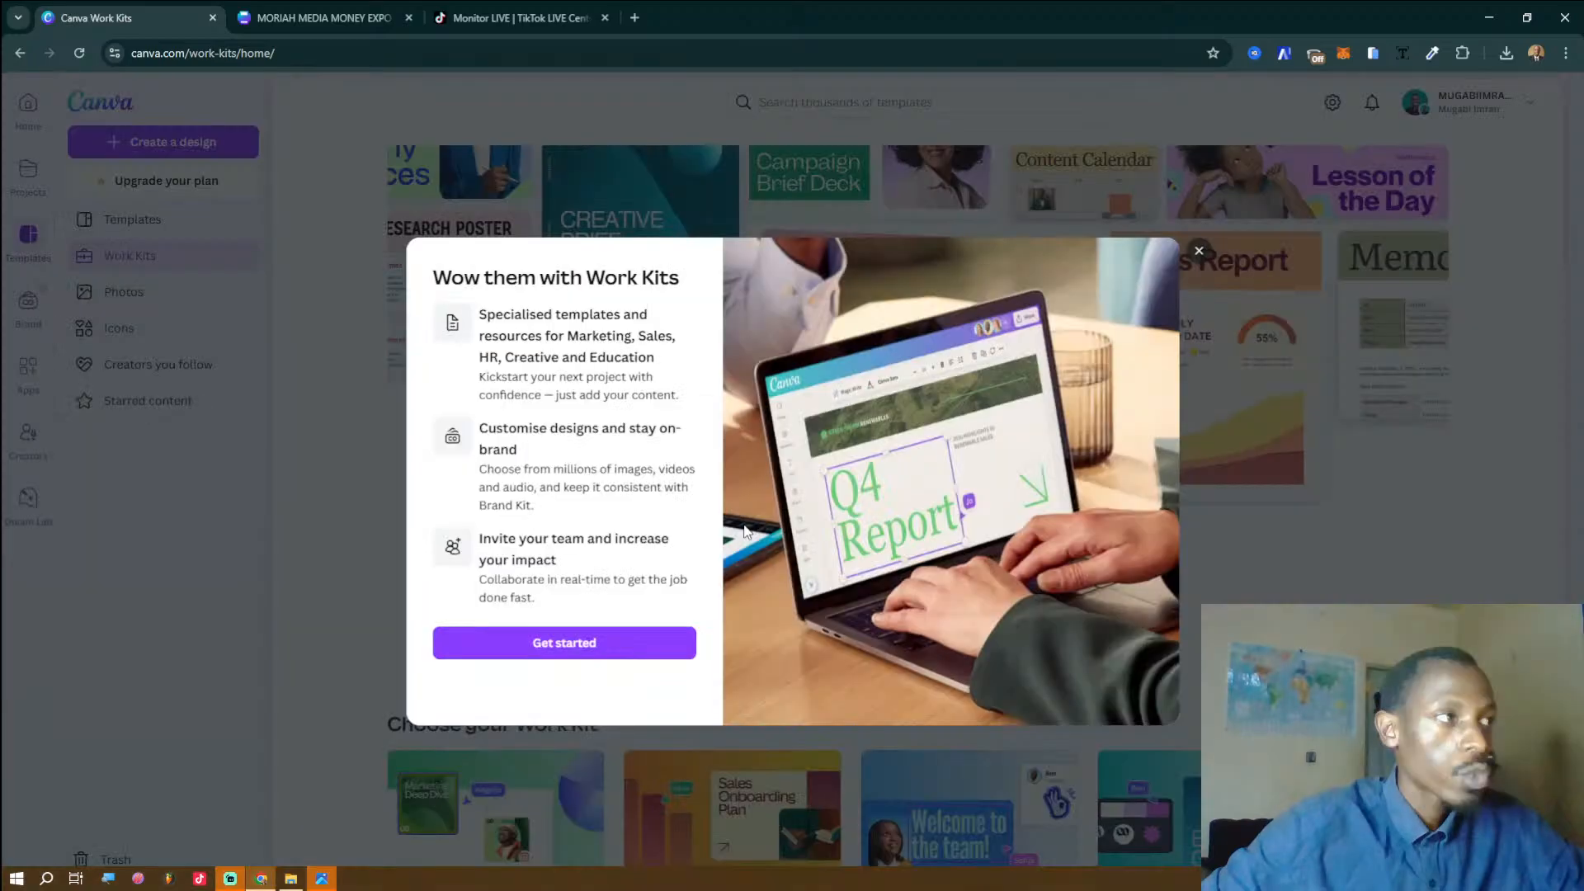
{"action": "left_click", "coordinate": [632, 641]}
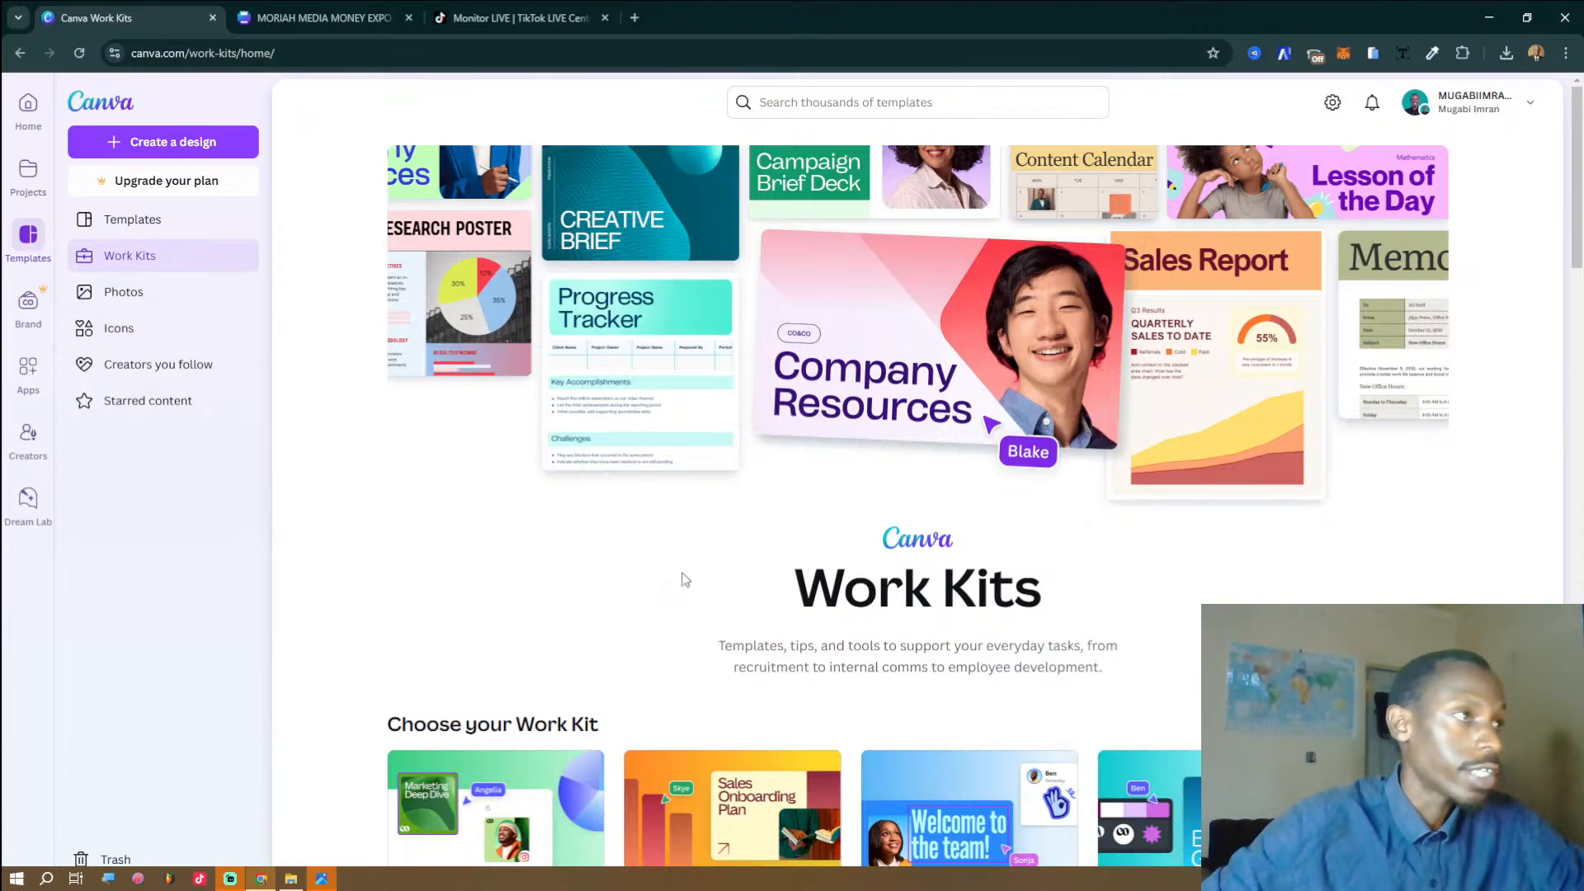
{"action": "scroll", "coordinate": [683, 577], "scroll_direction": "down", "scroll_amount": 4}
{"action": "scroll", "coordinate": [598, 558], "scroll_direction": "down", "scroll_amount": 2}
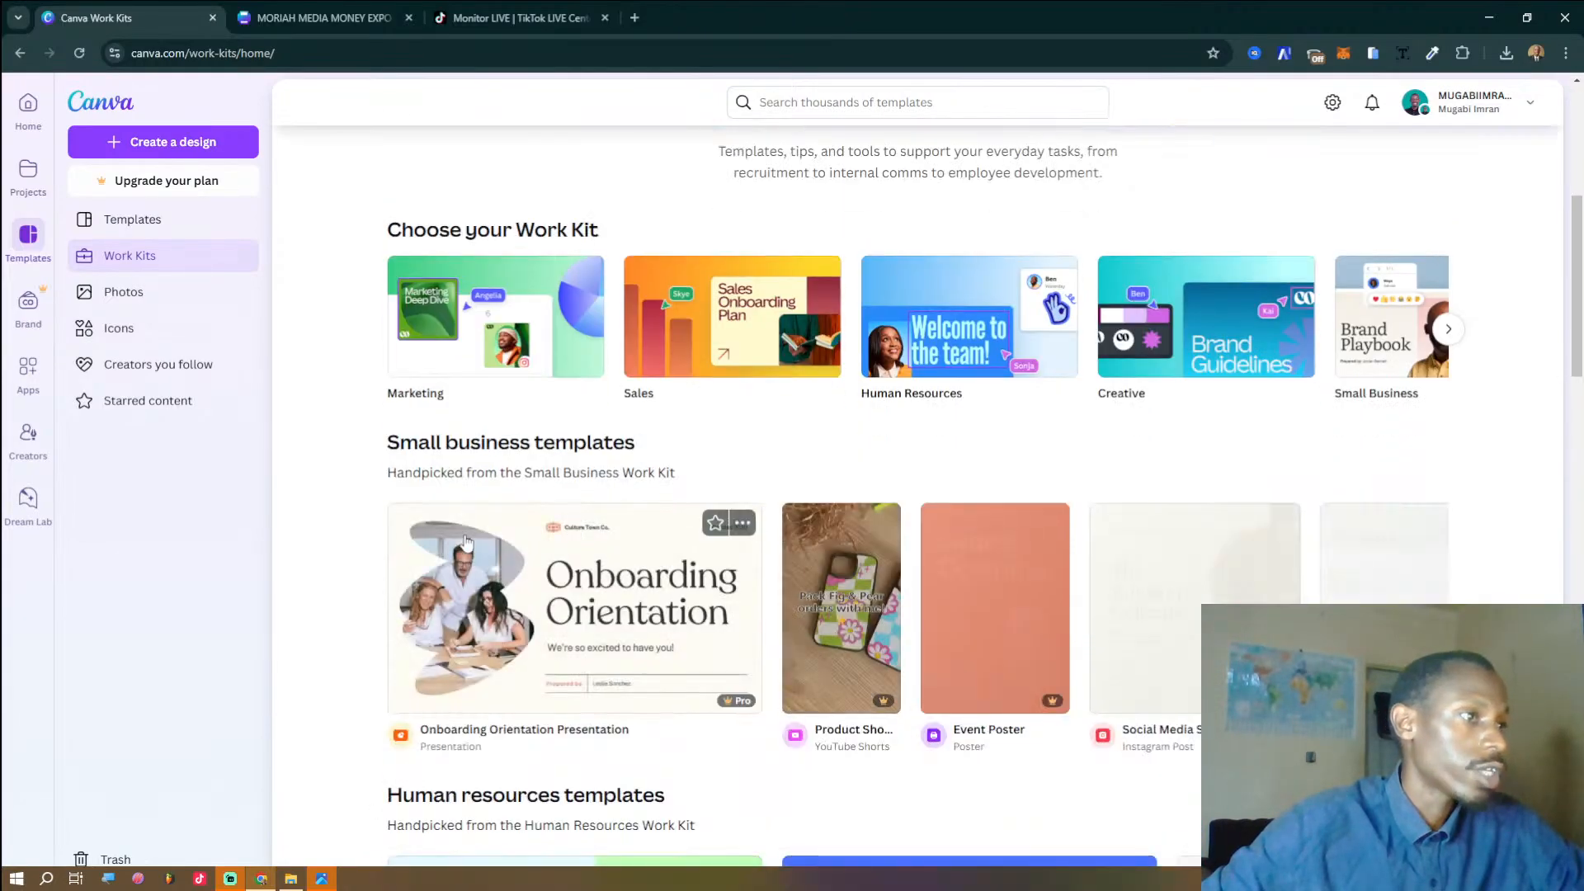
Browse the Photos and Icons libraries, including the search suggestions for photos.
{"action": "left_click", "coordinate": [101, 293]}
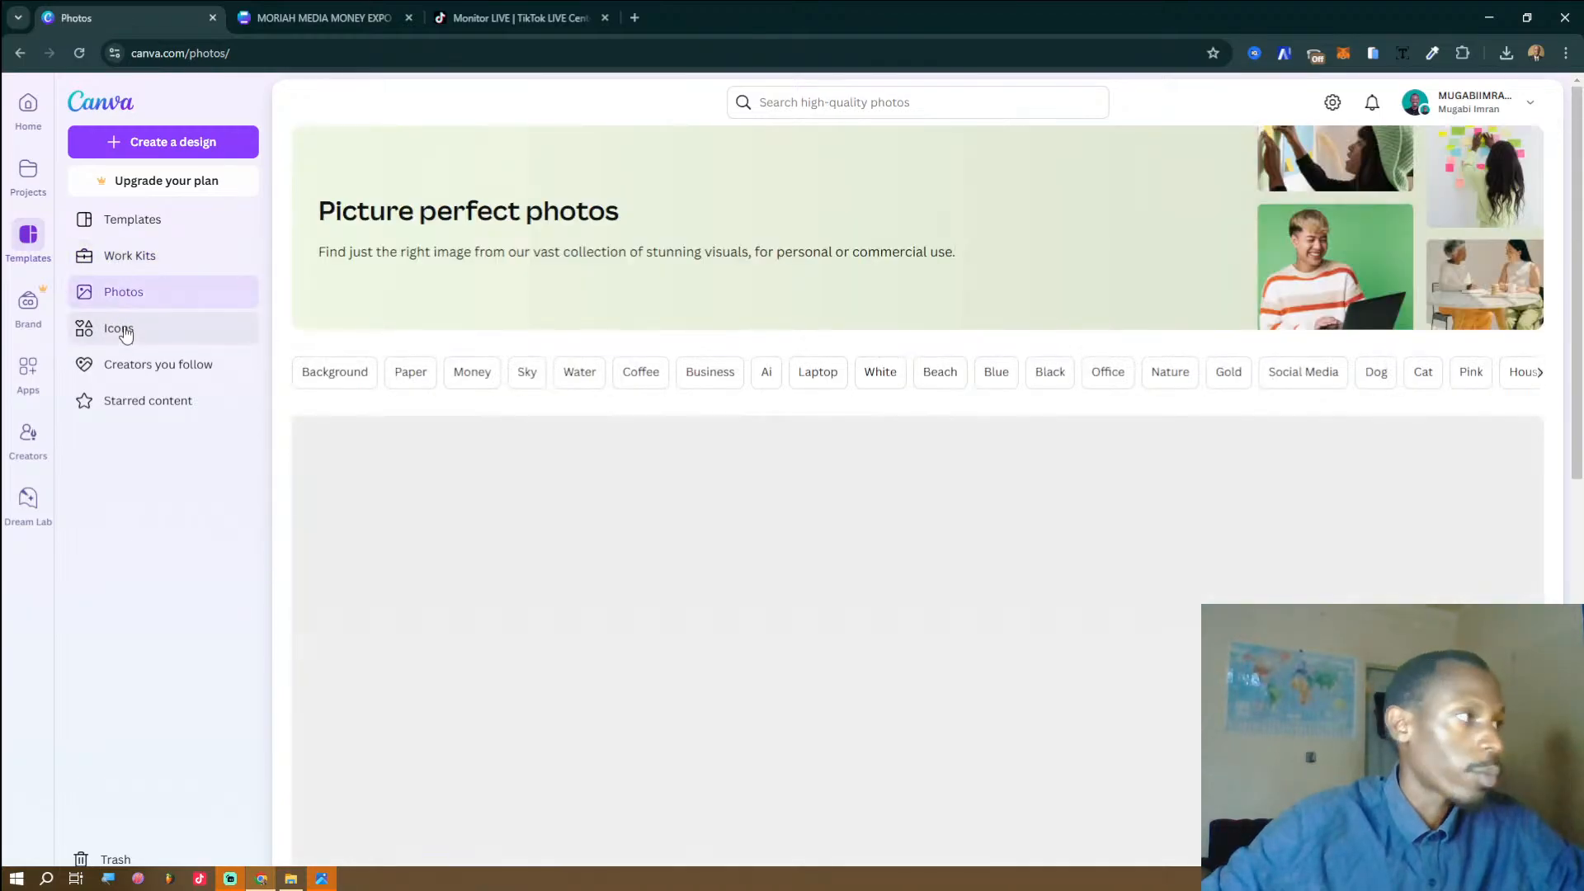
{"action": "left_click", "coordinate": [123, 330]}
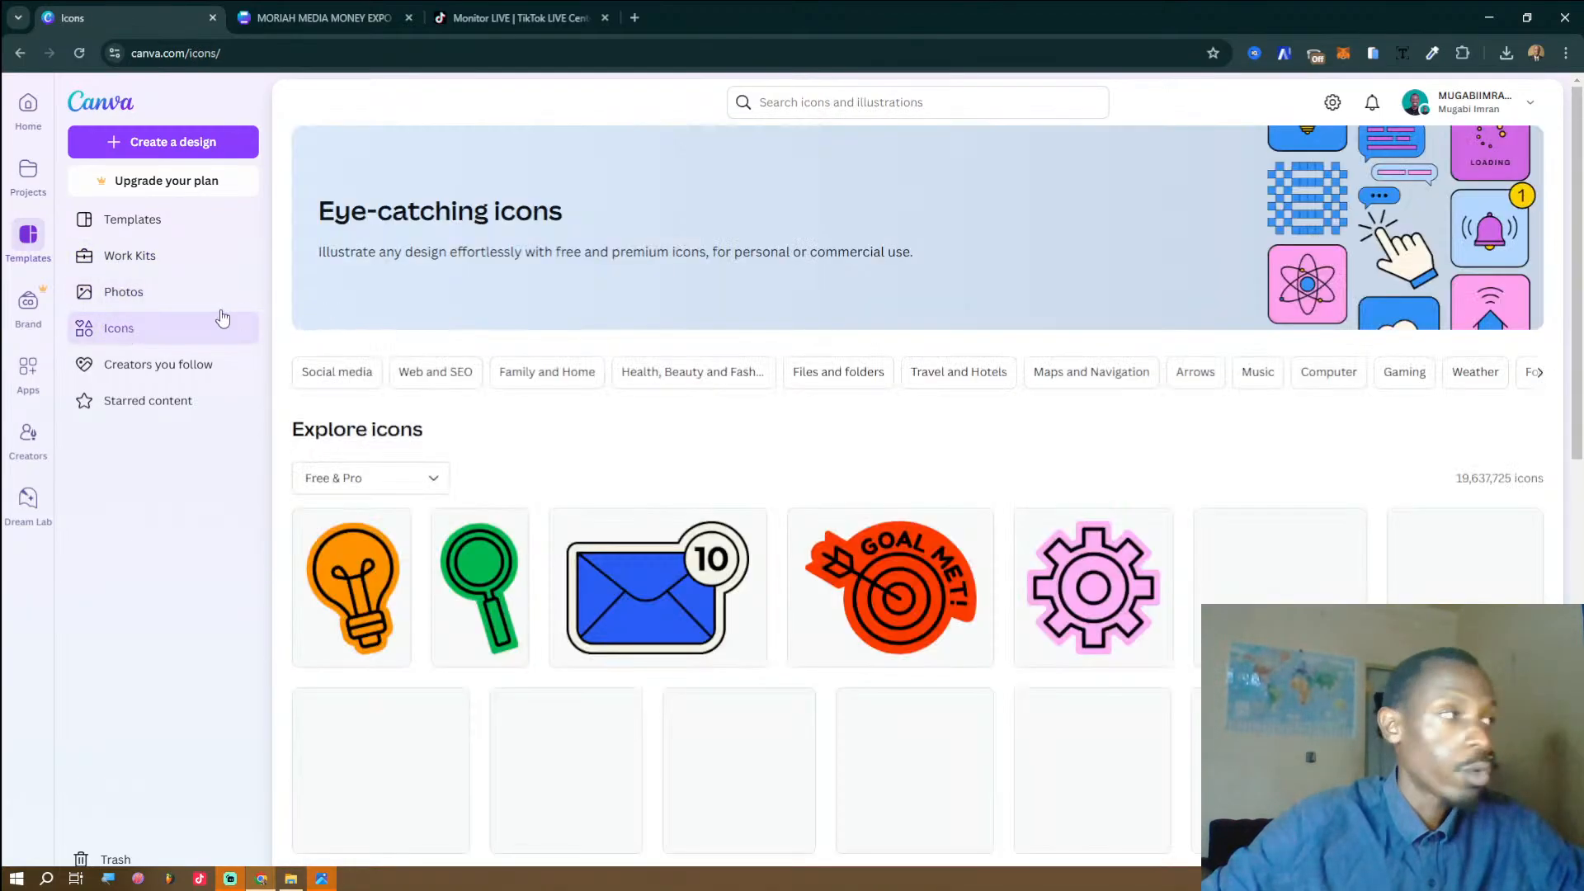
{"action": "left_click", "coordinate": [200, 303]}
{"action": "left_click", "coordinate": [805, 95]}
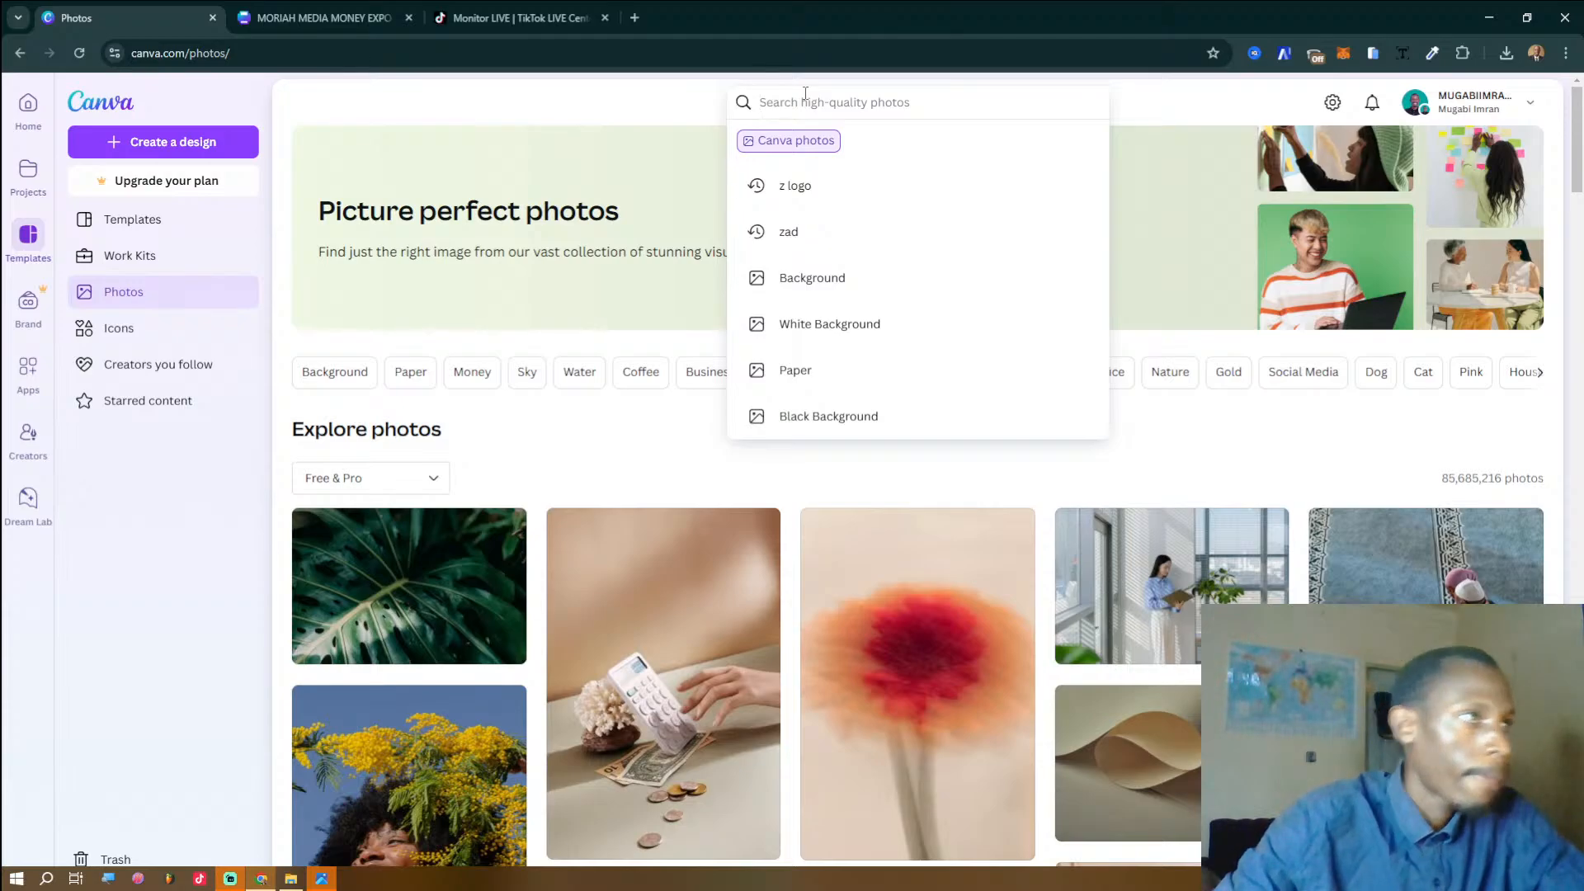
{"action": "left_click", "coordinate": [160, 333]}
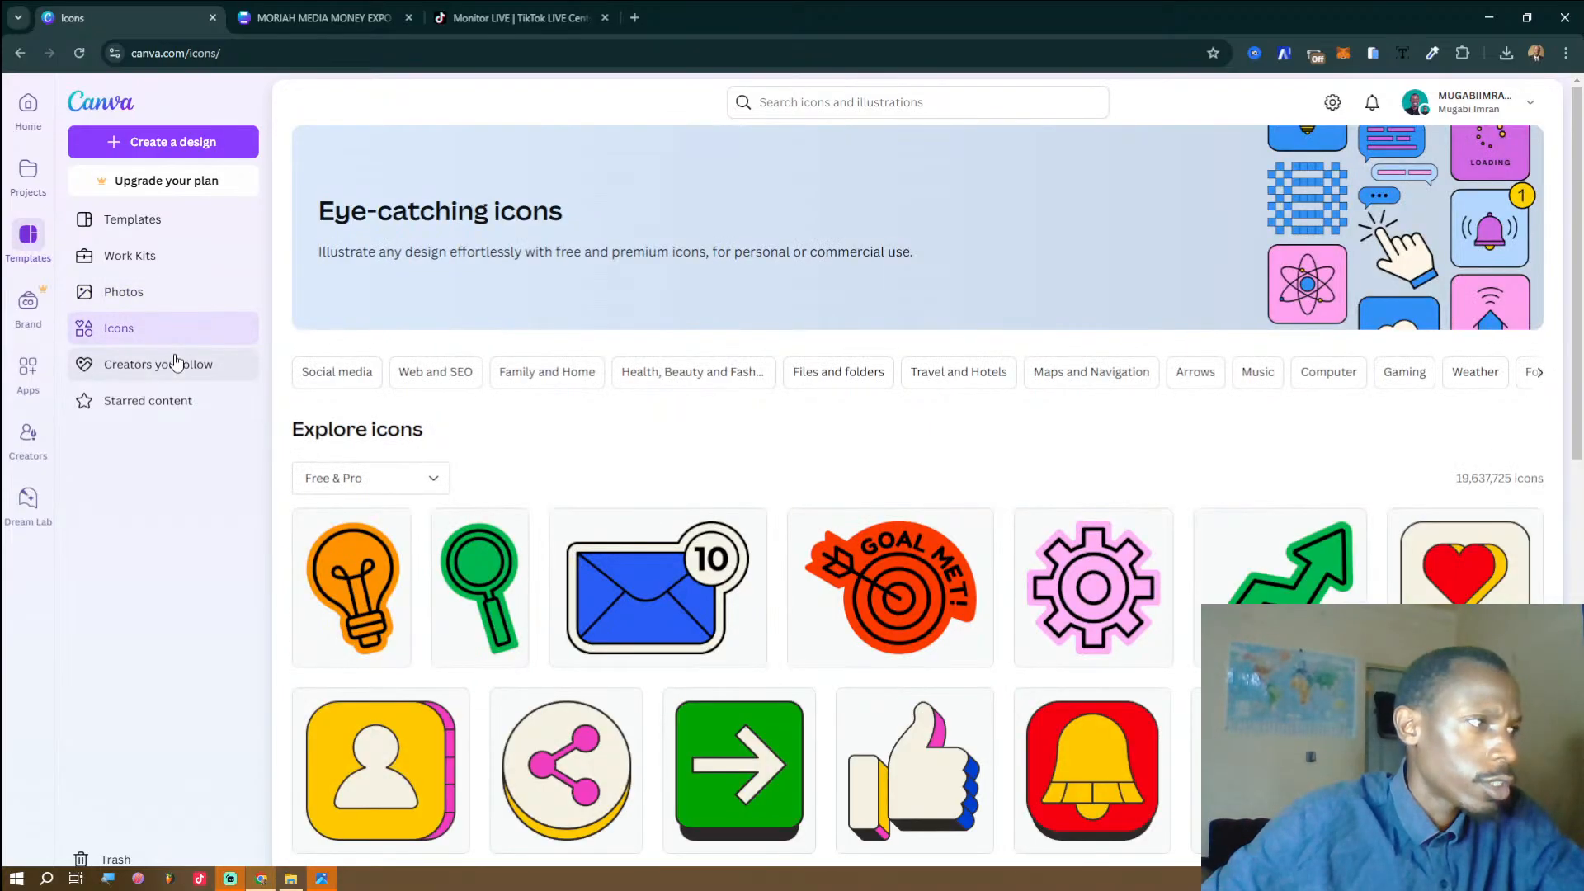
Look over the suggested and followed creators, and view the starred content.
{"action": "left_click", "coordinate": [175, 364]}
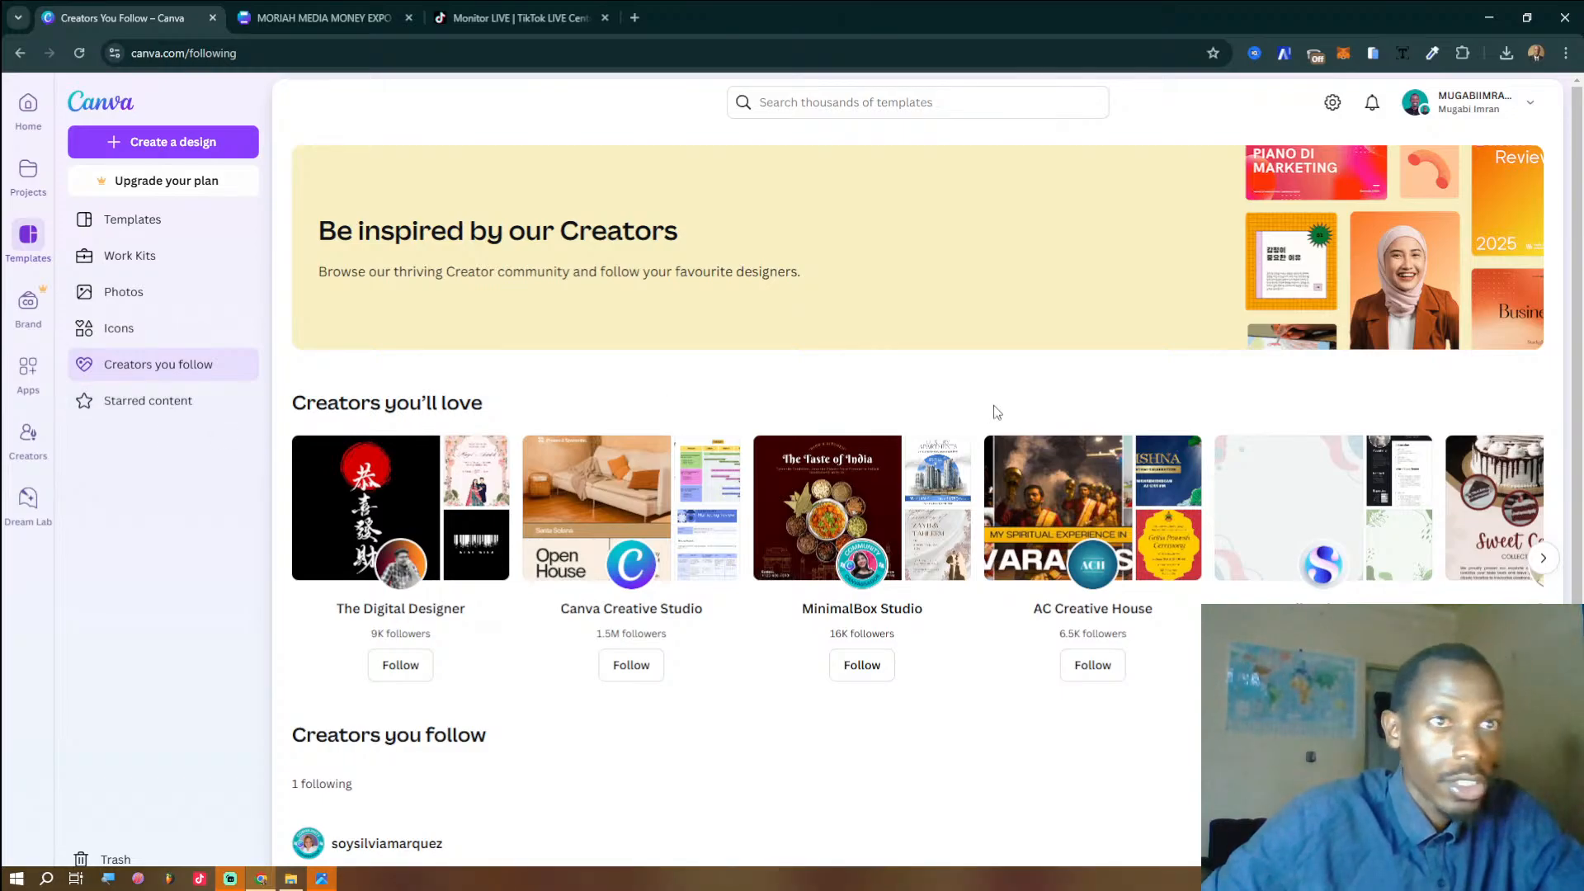
{"action": "scroll", "coordinate": [993, 404], "scroll_direction": "down", "scroll_amount": 2}
{"action": "scroll", "coordinate": [1073, 437], "scroll_direction": "up", "scroll_amount": 2}
{"action": "scroll", "coordinate": [1144, 471], "scroll_direction": "down", "scroll_amount": 2}
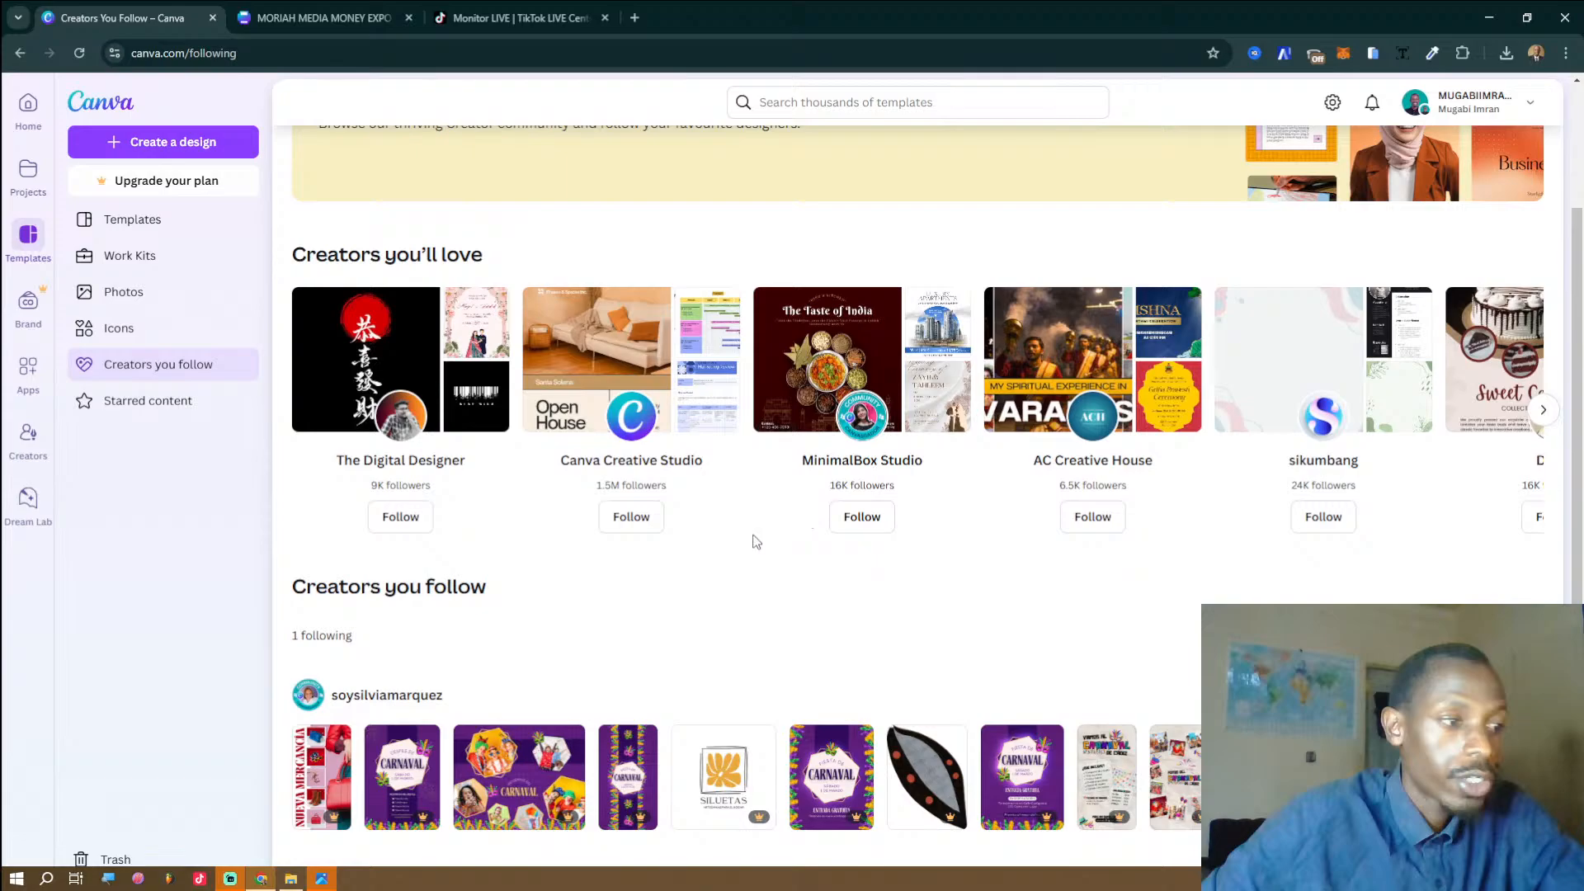
{"action": "left_click", "coordinate": [117, 400]}
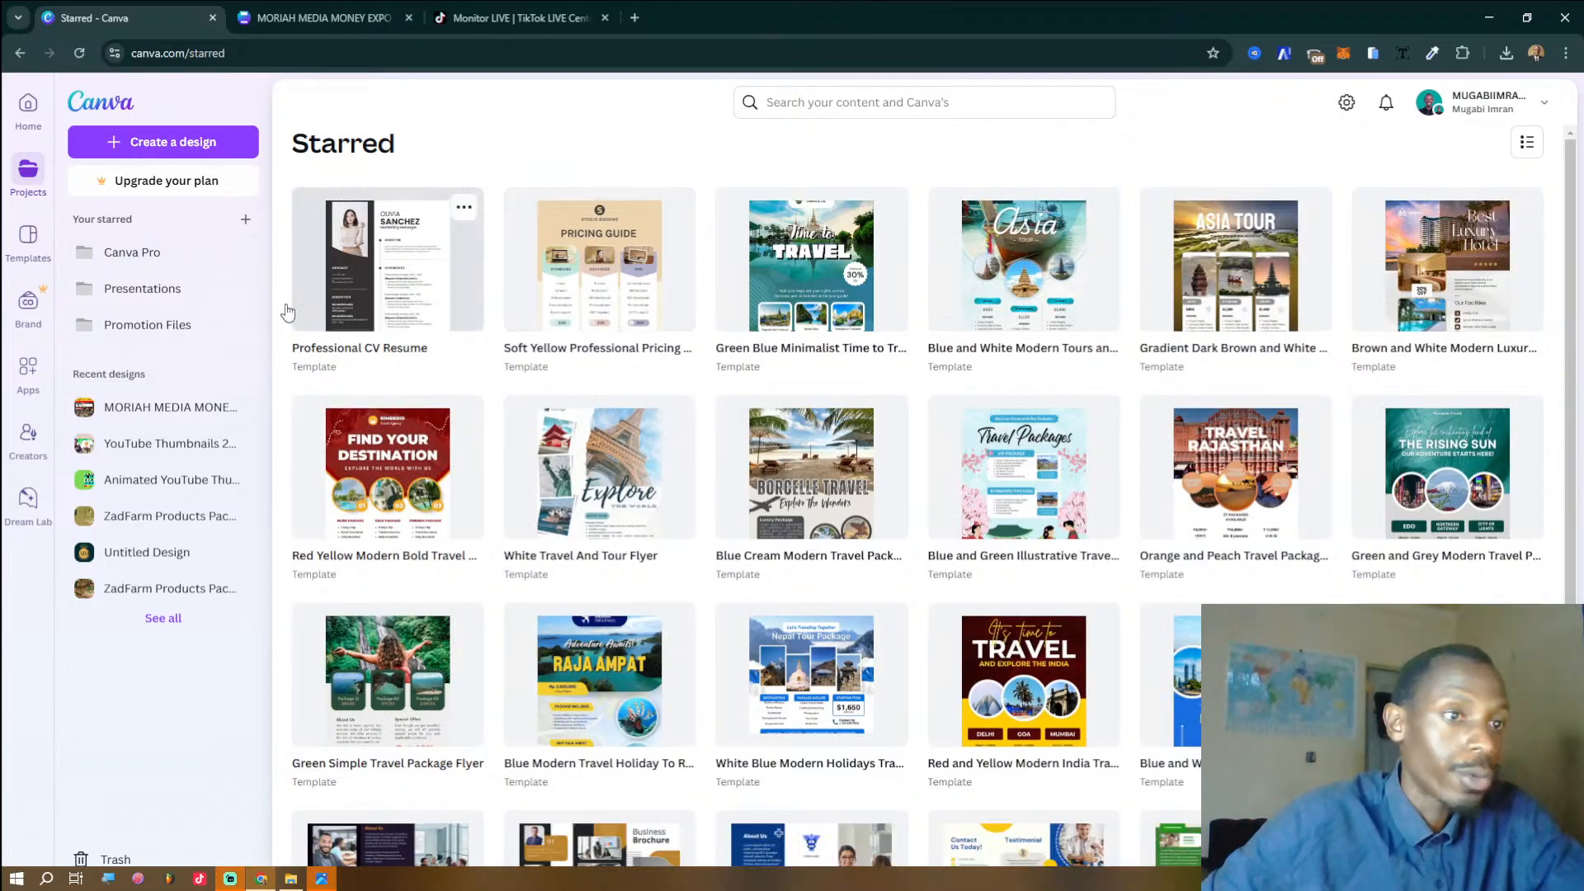
Star the "Because She Can!" template under Upcoming Events on the Templates page, and open the small business print essentials collection.
{"action": "left_click", "coordinate": [28, 241]}
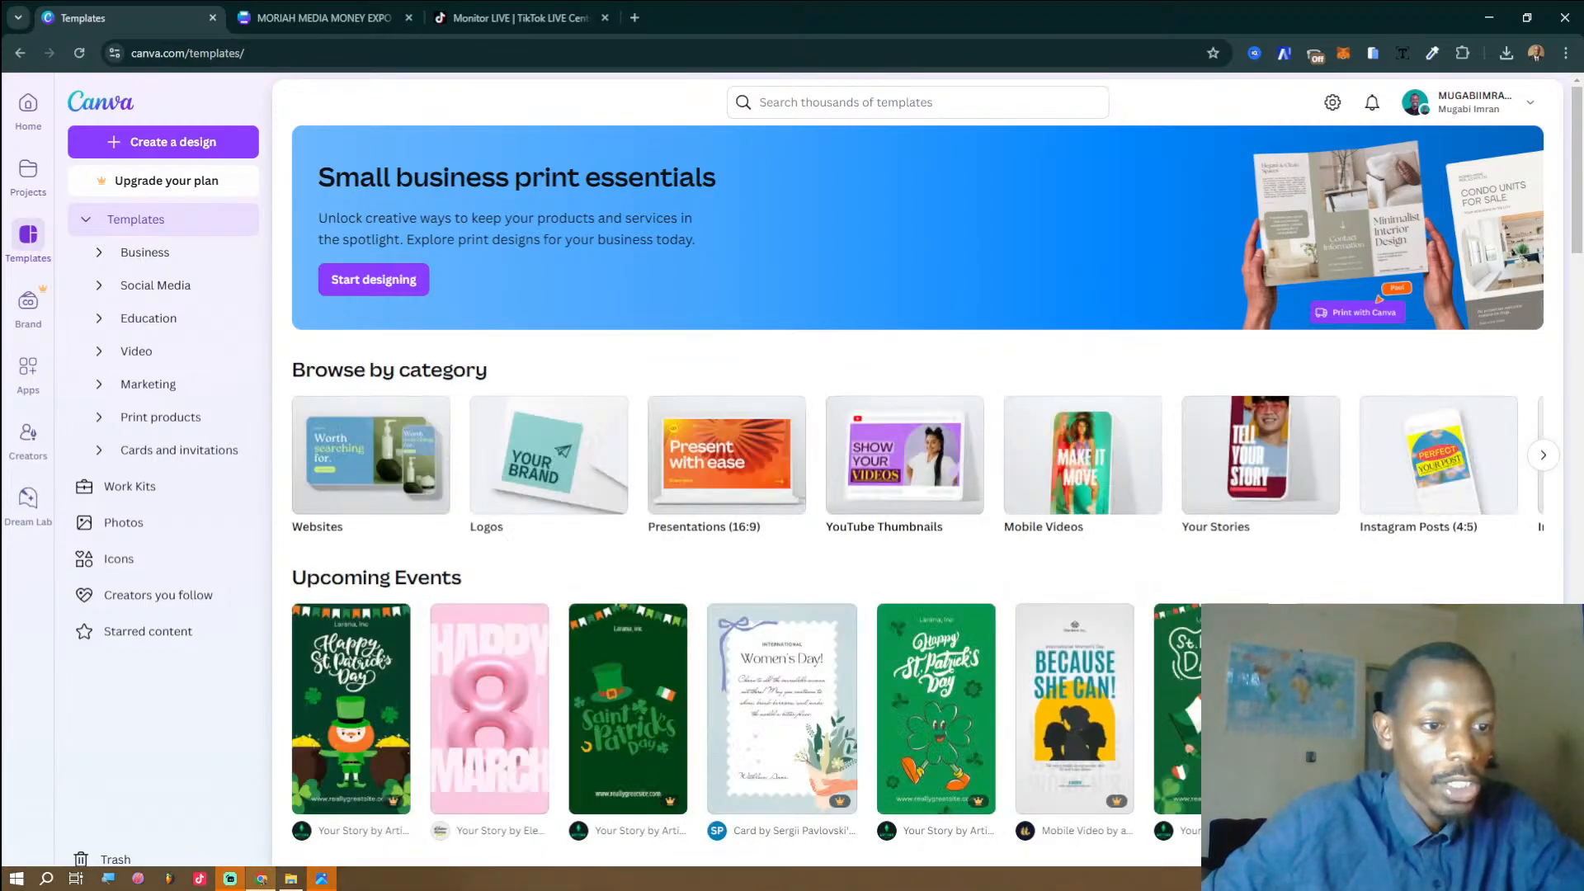
{"action": "left_click", "coordinate": [1116, 625]}
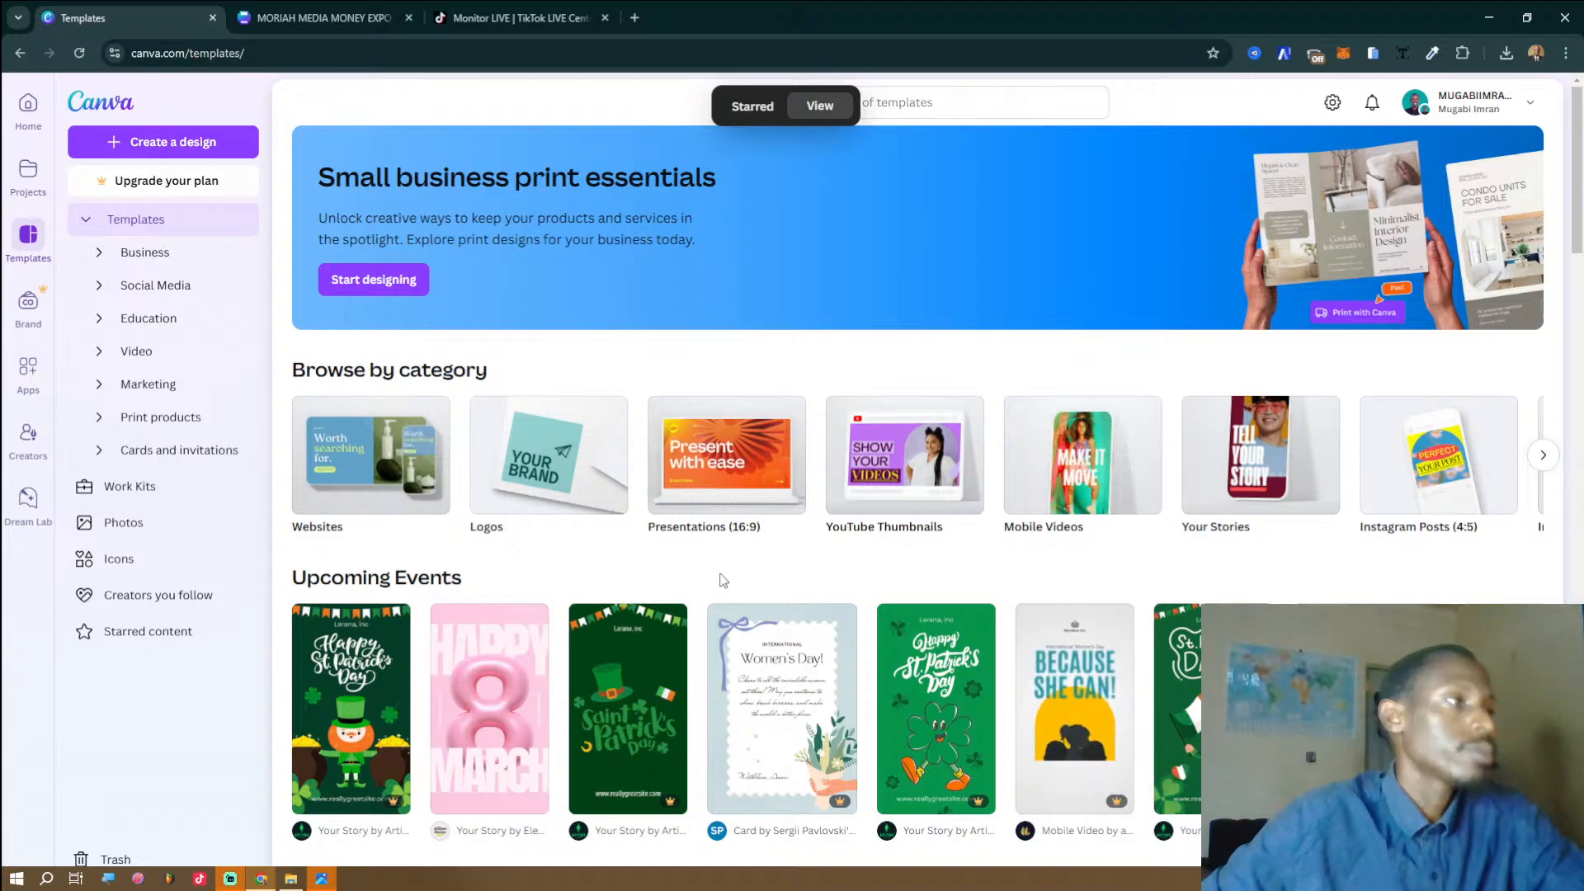
{"action": "left_click", "coordinate": [373, 280]}
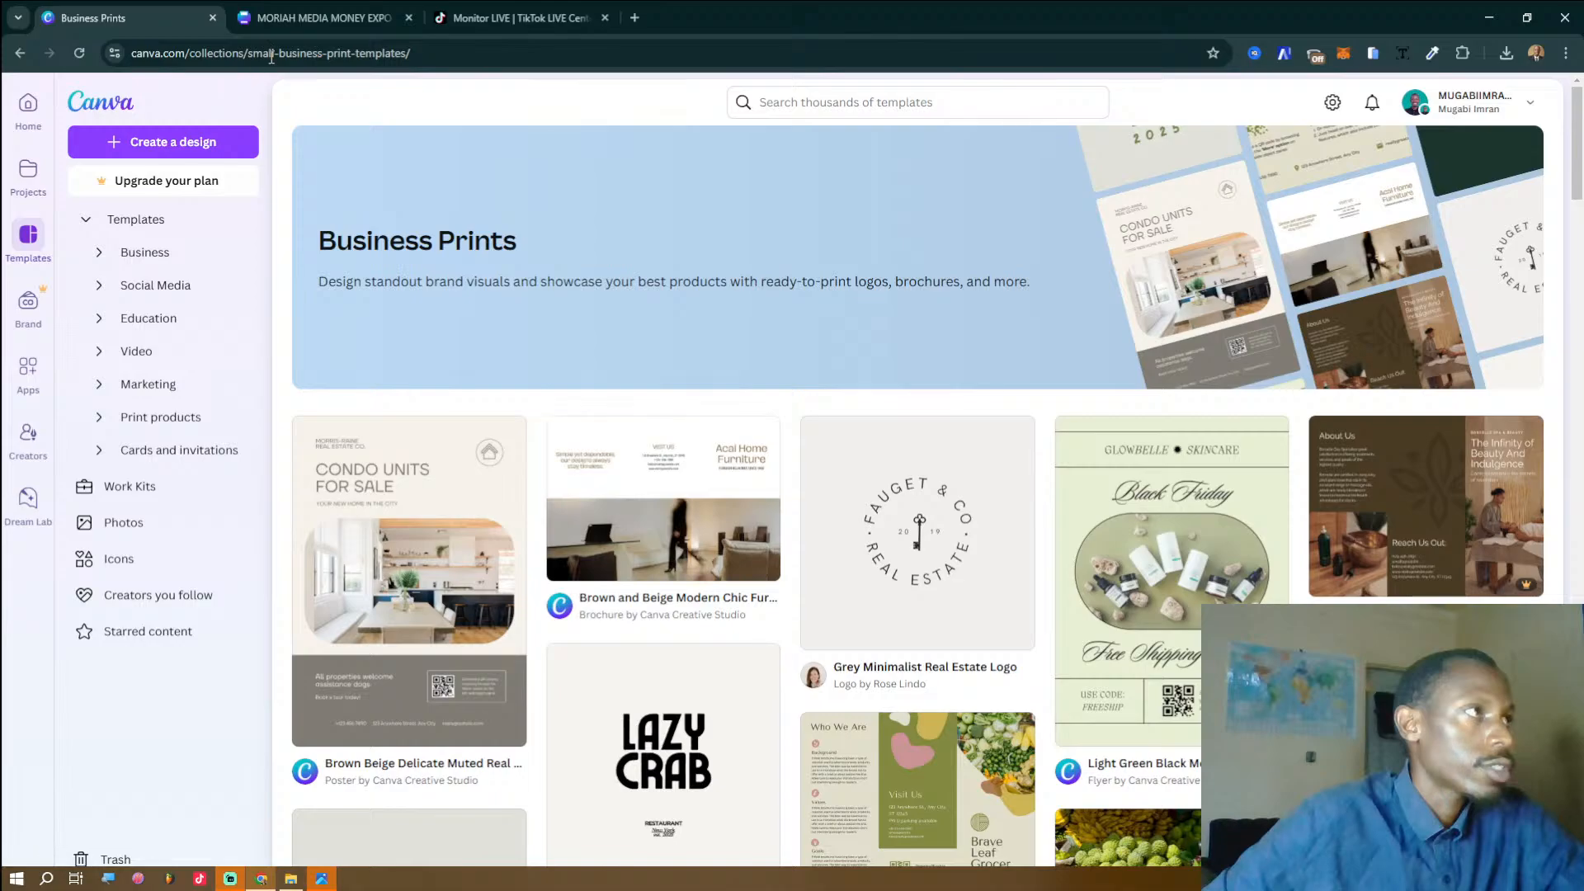
Return to the home page, start creating a design and search the design types for "flyer".
{"action": "left_click", "coordinate": [28, 108]}
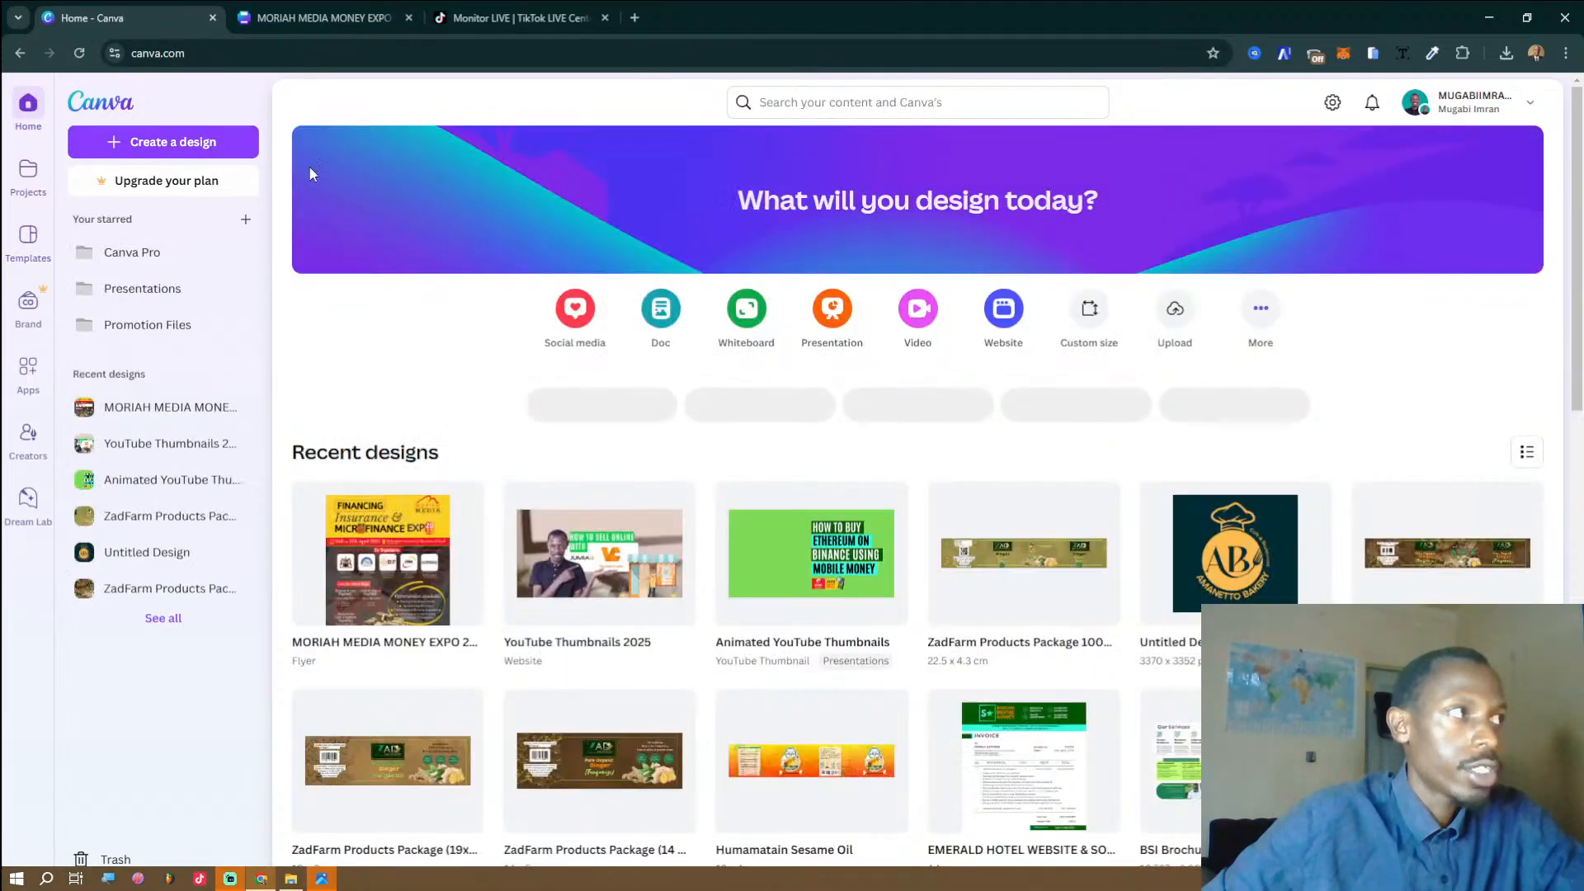
{"action": "left_click", "coordinate": [201, 147]}
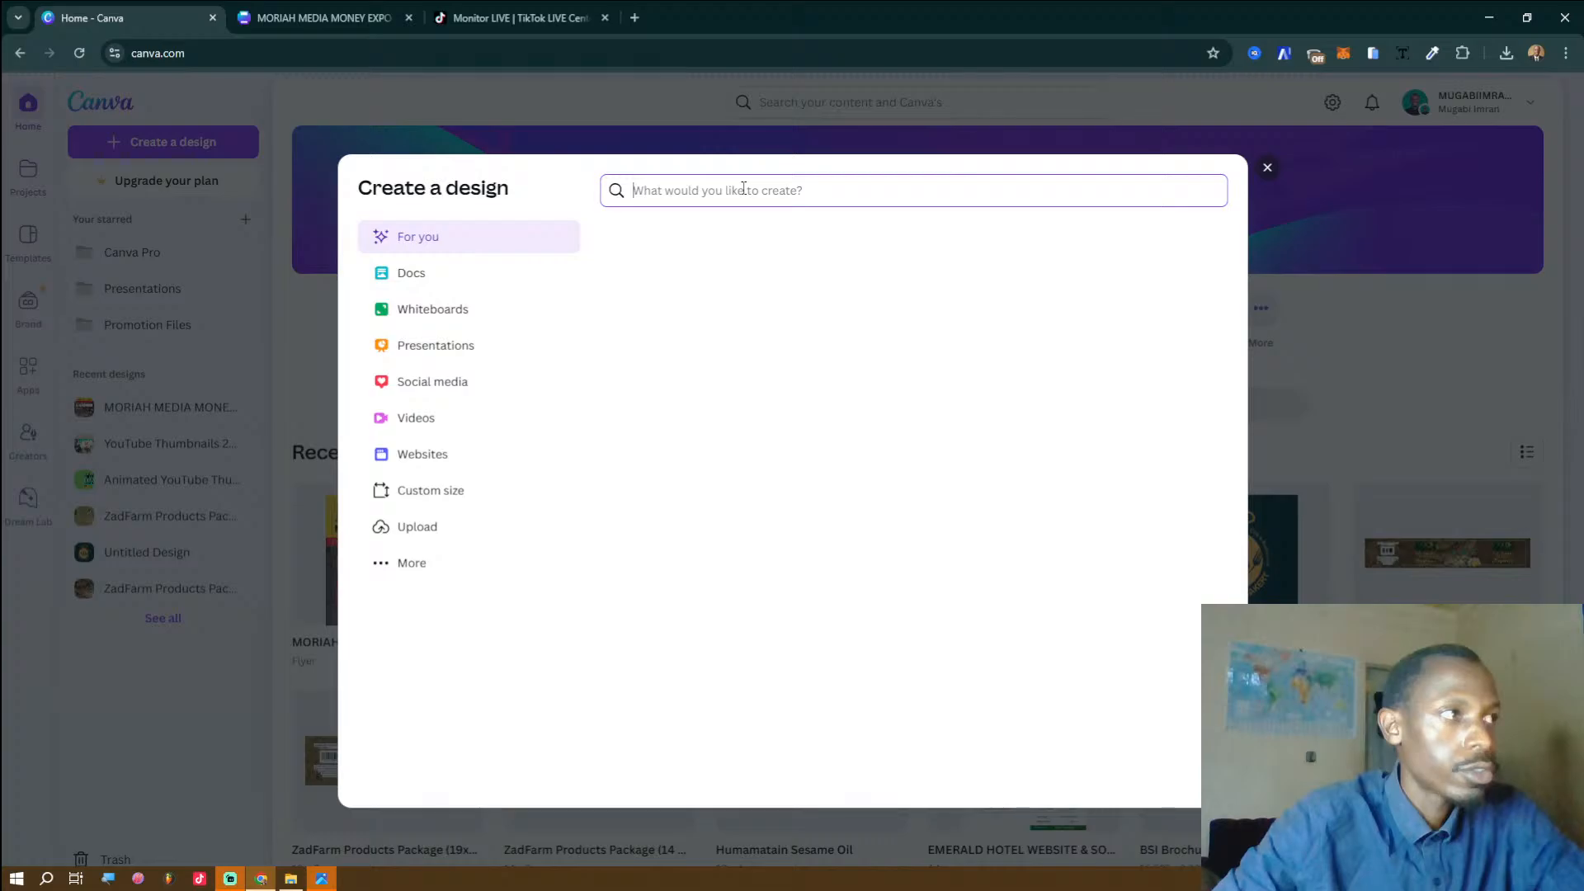
{"action": "type", "text": "flyer"}
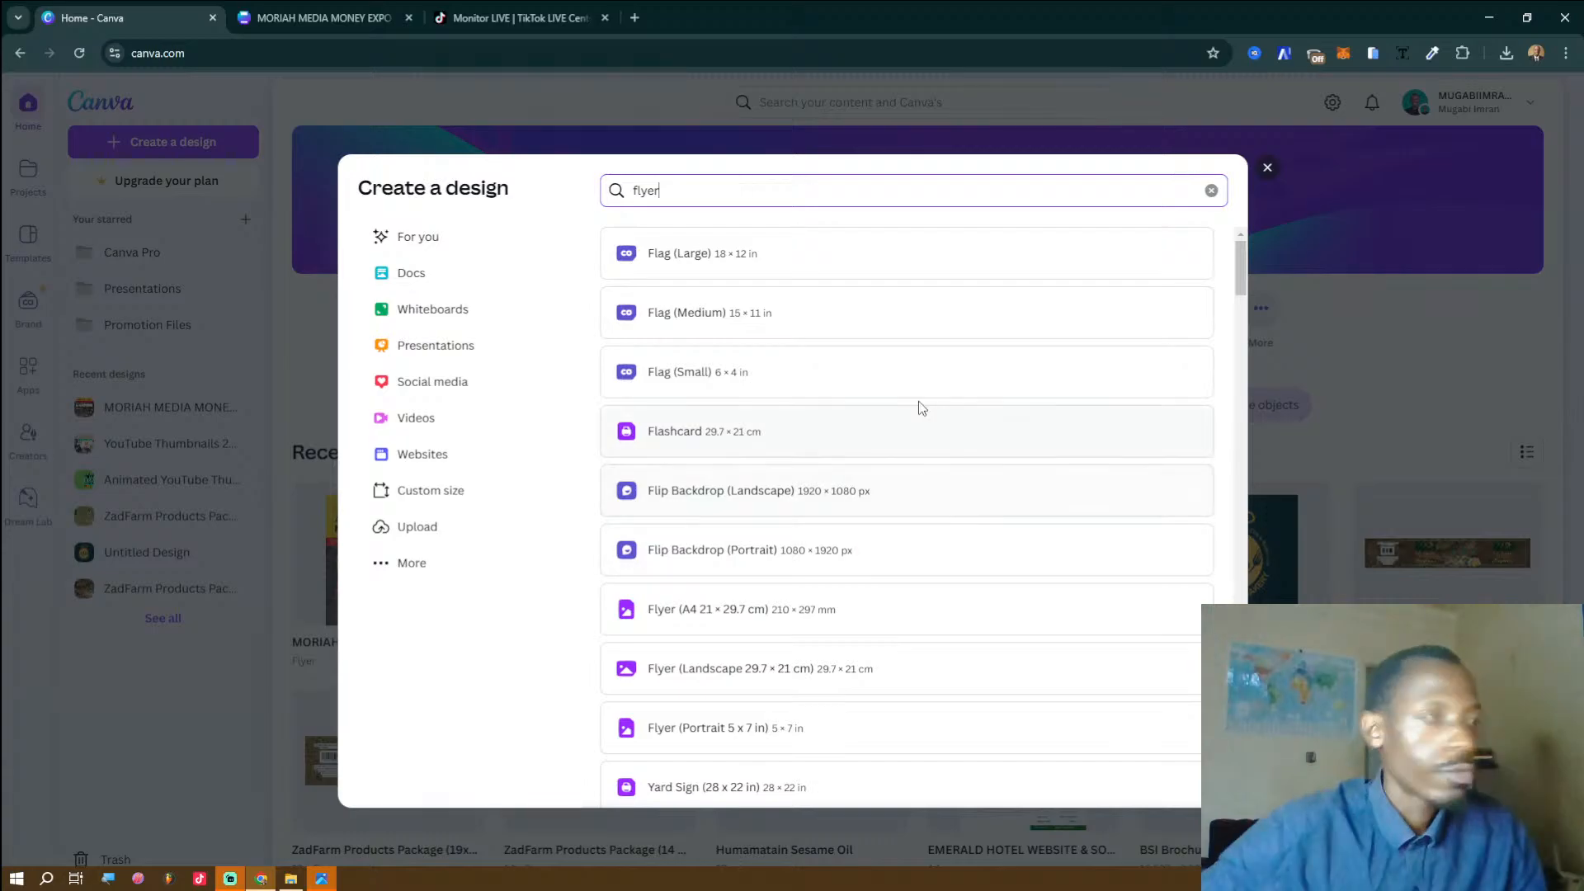
{"action": "scroll", "coordinate": [922, 445], "scroll_direction": "down", "scroll_amount": 5}
{"action": "scroll", "coordinate": [928, 448], "scroll_direction": "up", "scroll_amount": 5}
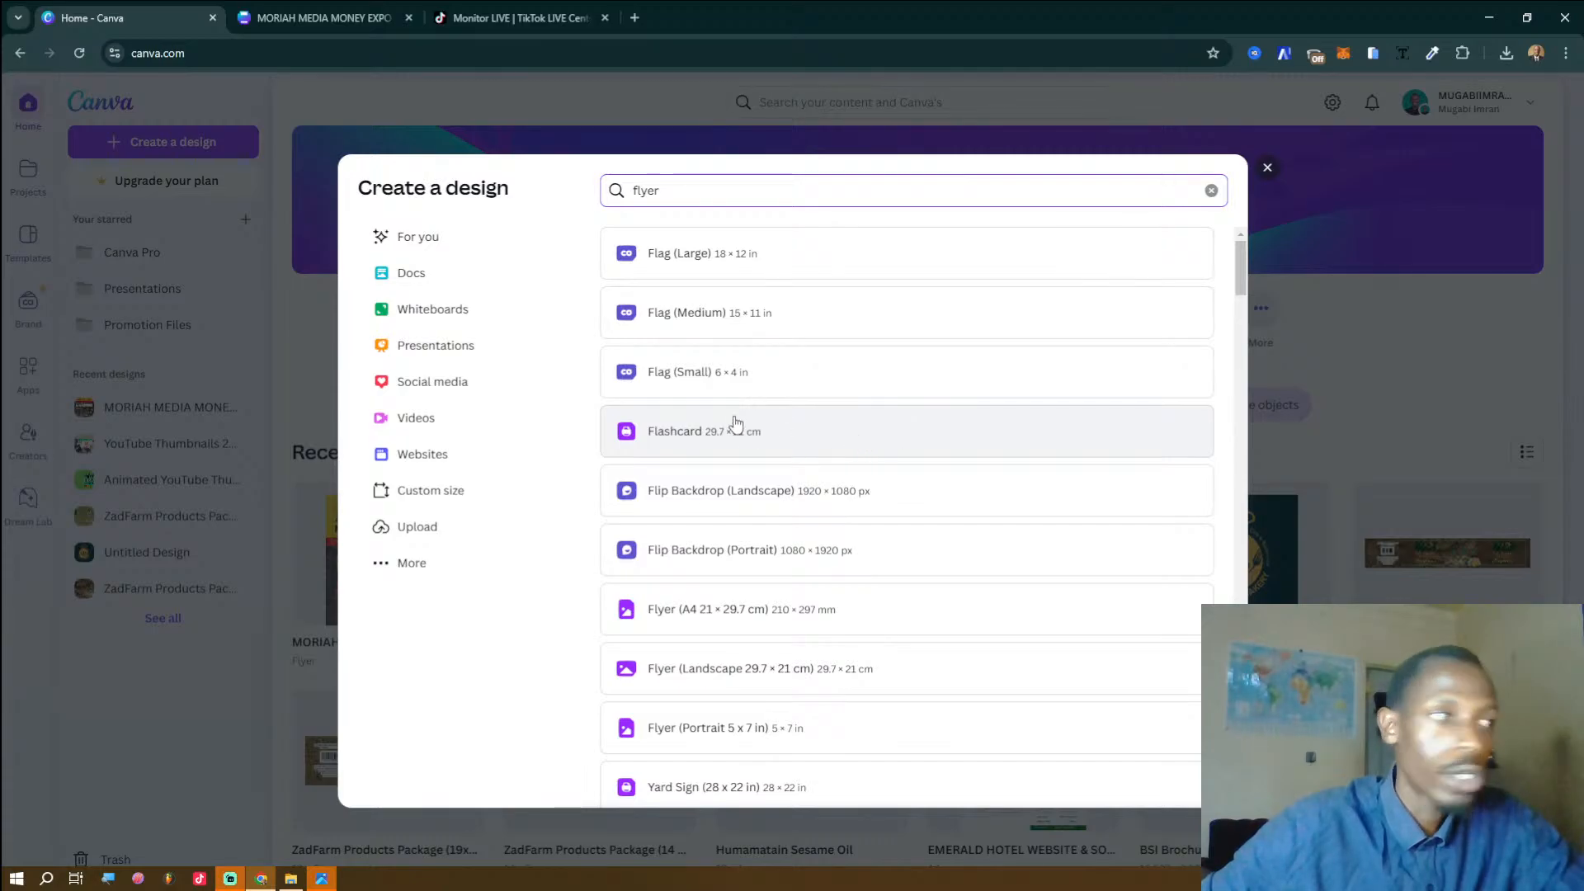
Switch to the duplicated flyer design, view its flyer templates and open the resize options.
{"action": "left_click", "coordinate": [317, 19]}
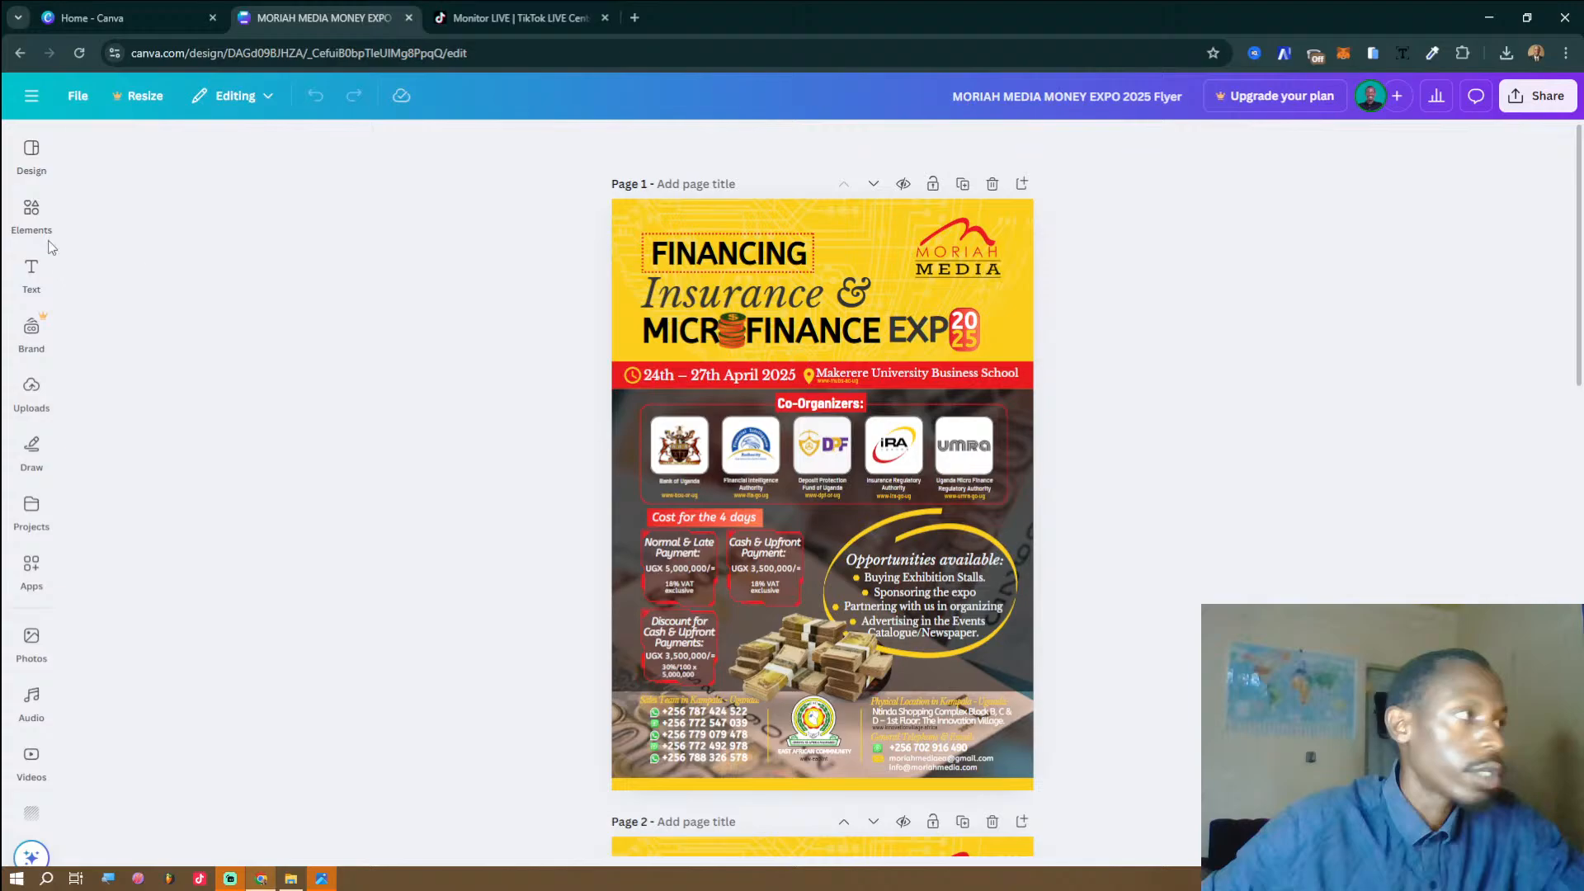
{"action": "left_click", "coordinate": [31, 153]}
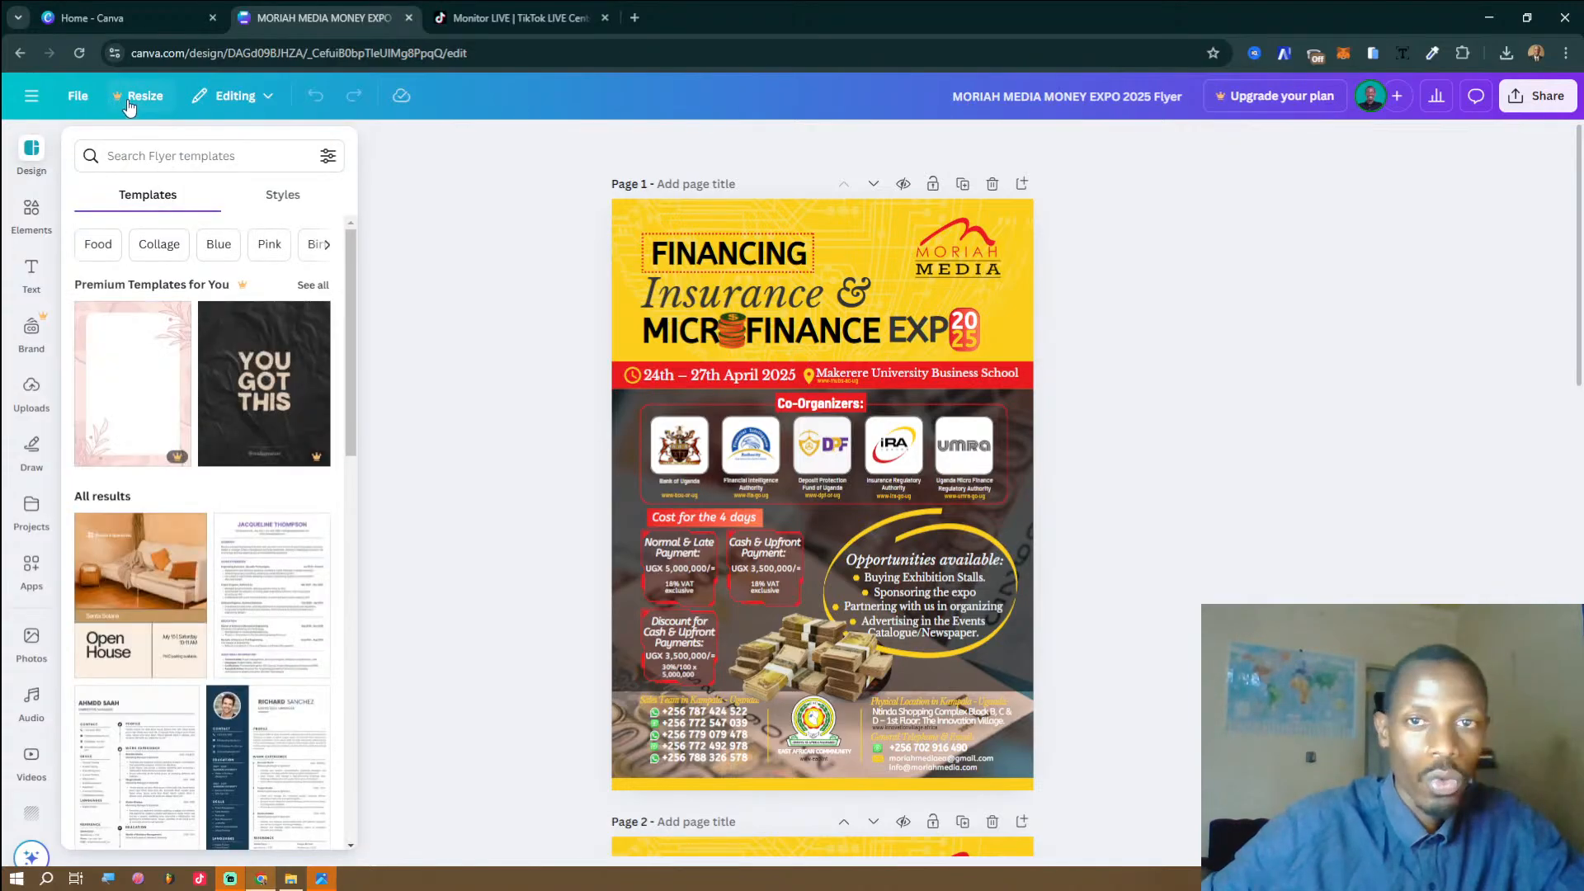
{"action": "left_click", "coordinate": [127, 99]}
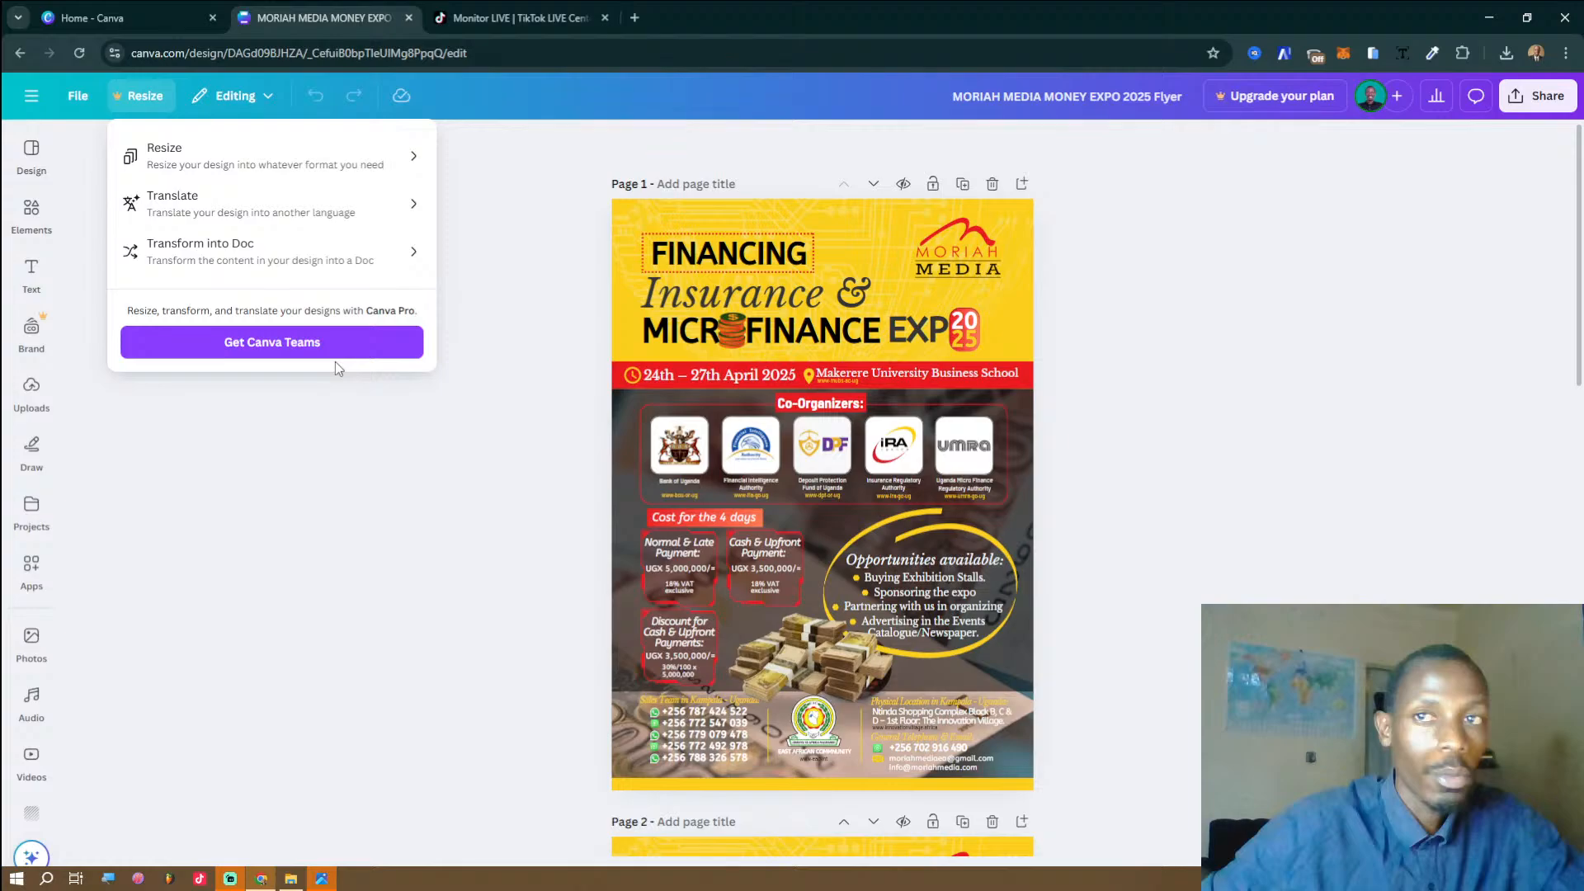
Look over the resize options for the flyer, including the custom size fields and their available units.
{"action": "left_click", "coordinate": [198, 157]}
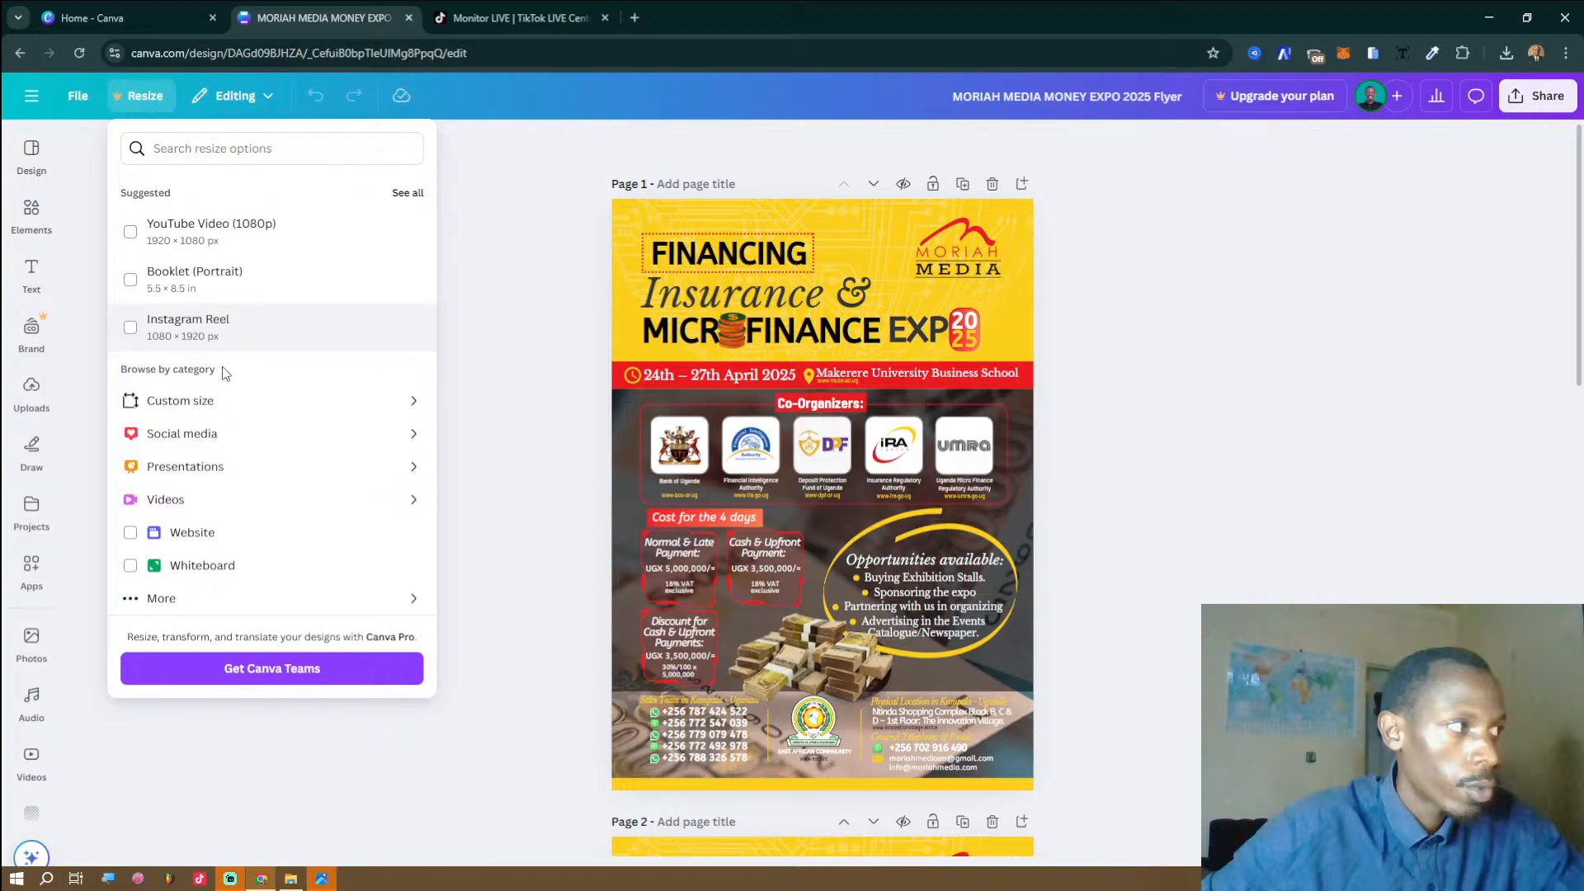
{"action": "left_click", "coordinate": [227, 406]}
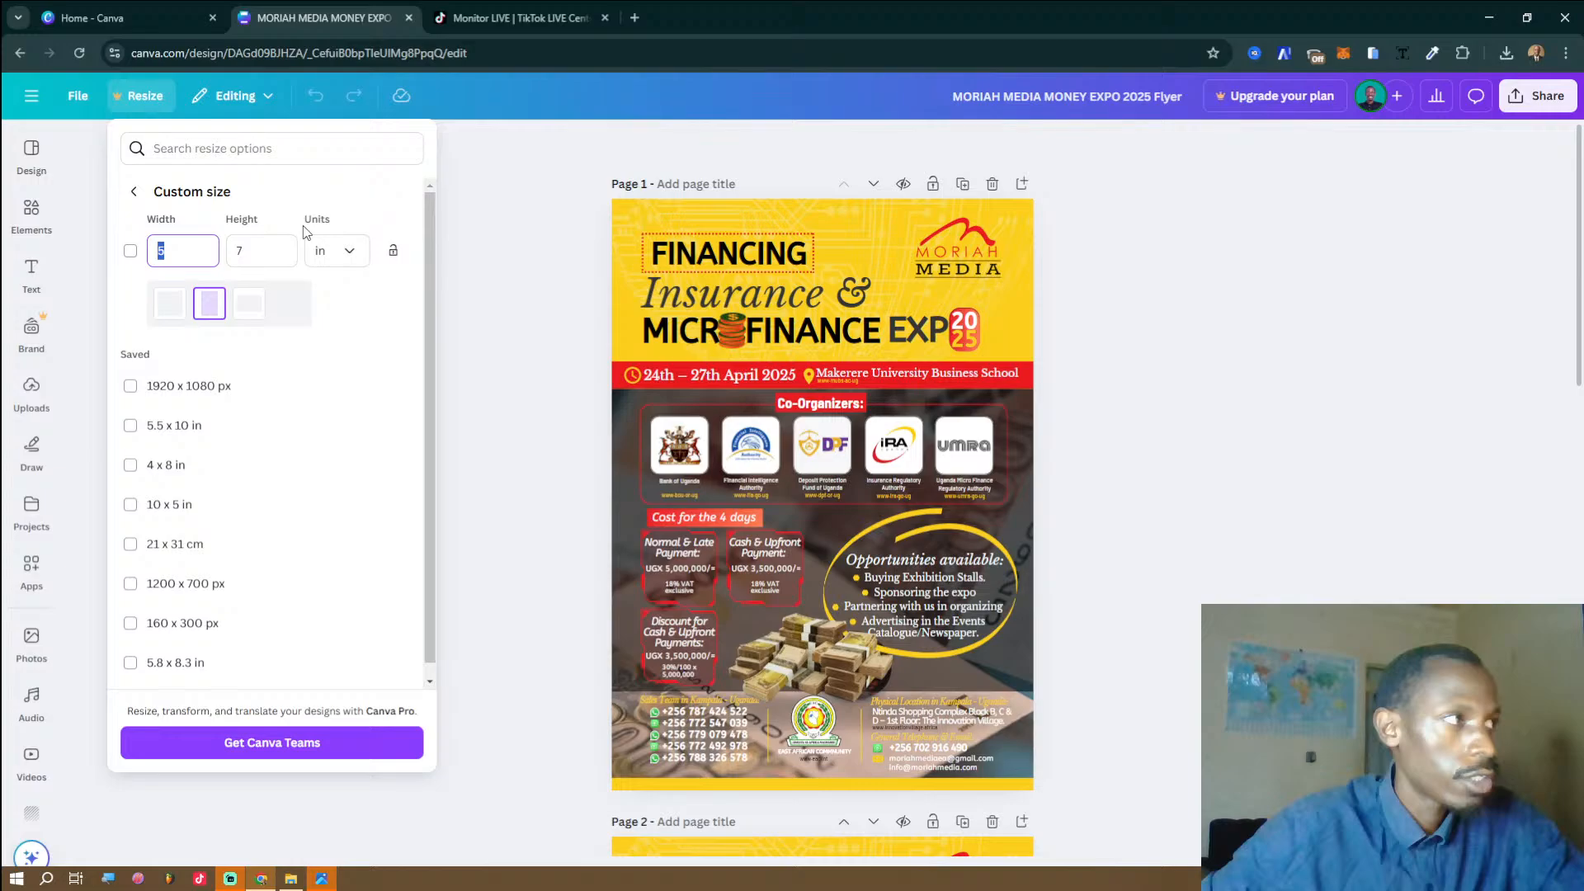
{"action": "left_click", "coordinate": [330, 249]}
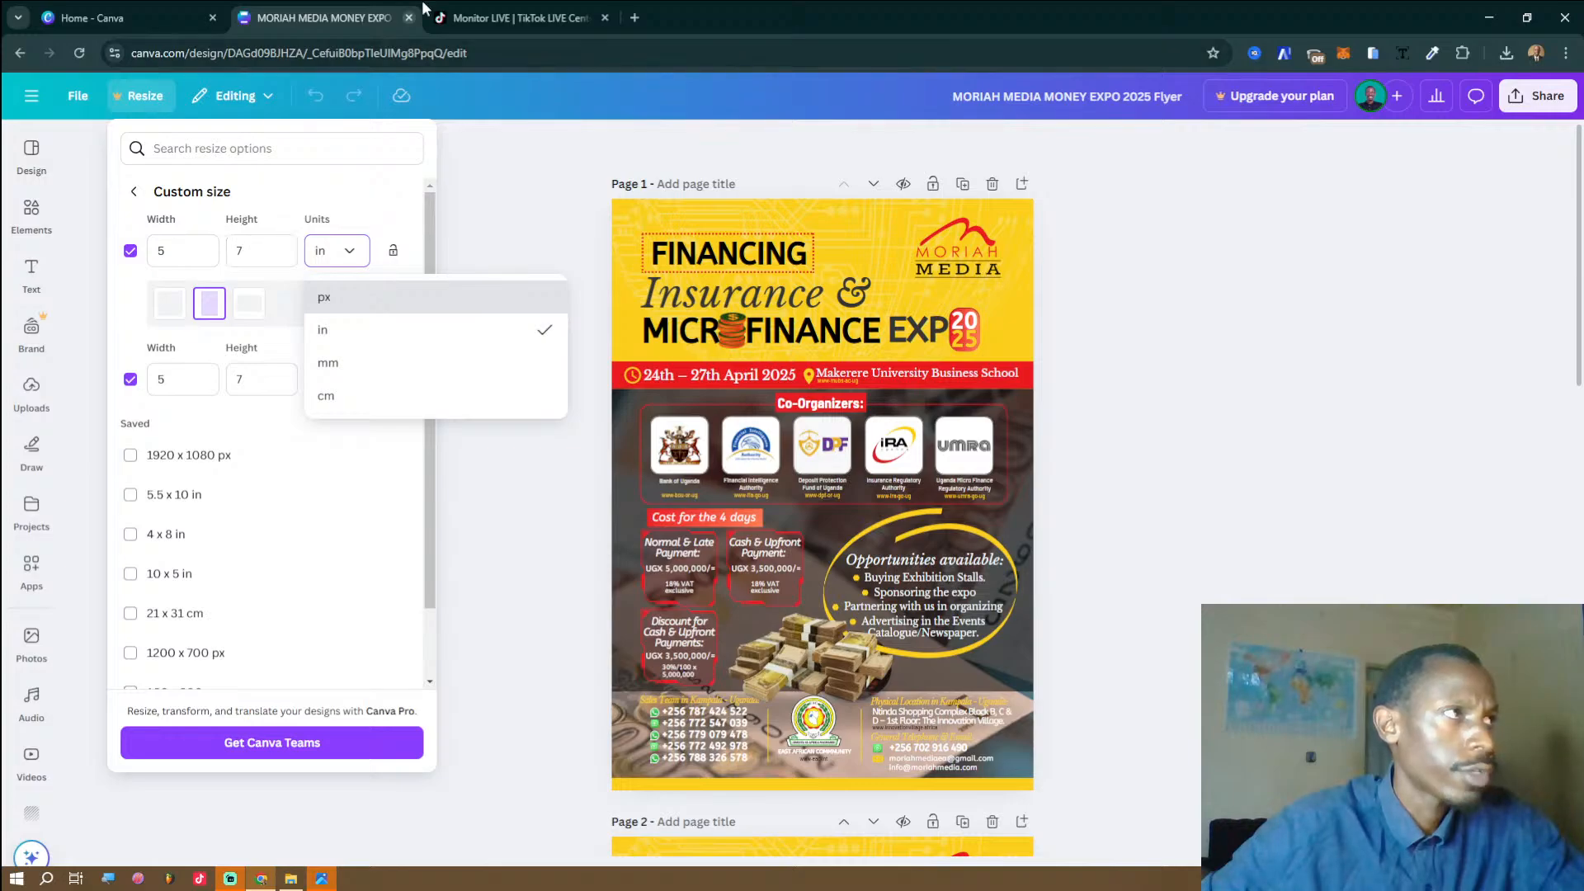
Return to the home page and bring up the custom size settings for a new design.
{"action": "left_click", "coordinate": [123, 17]}
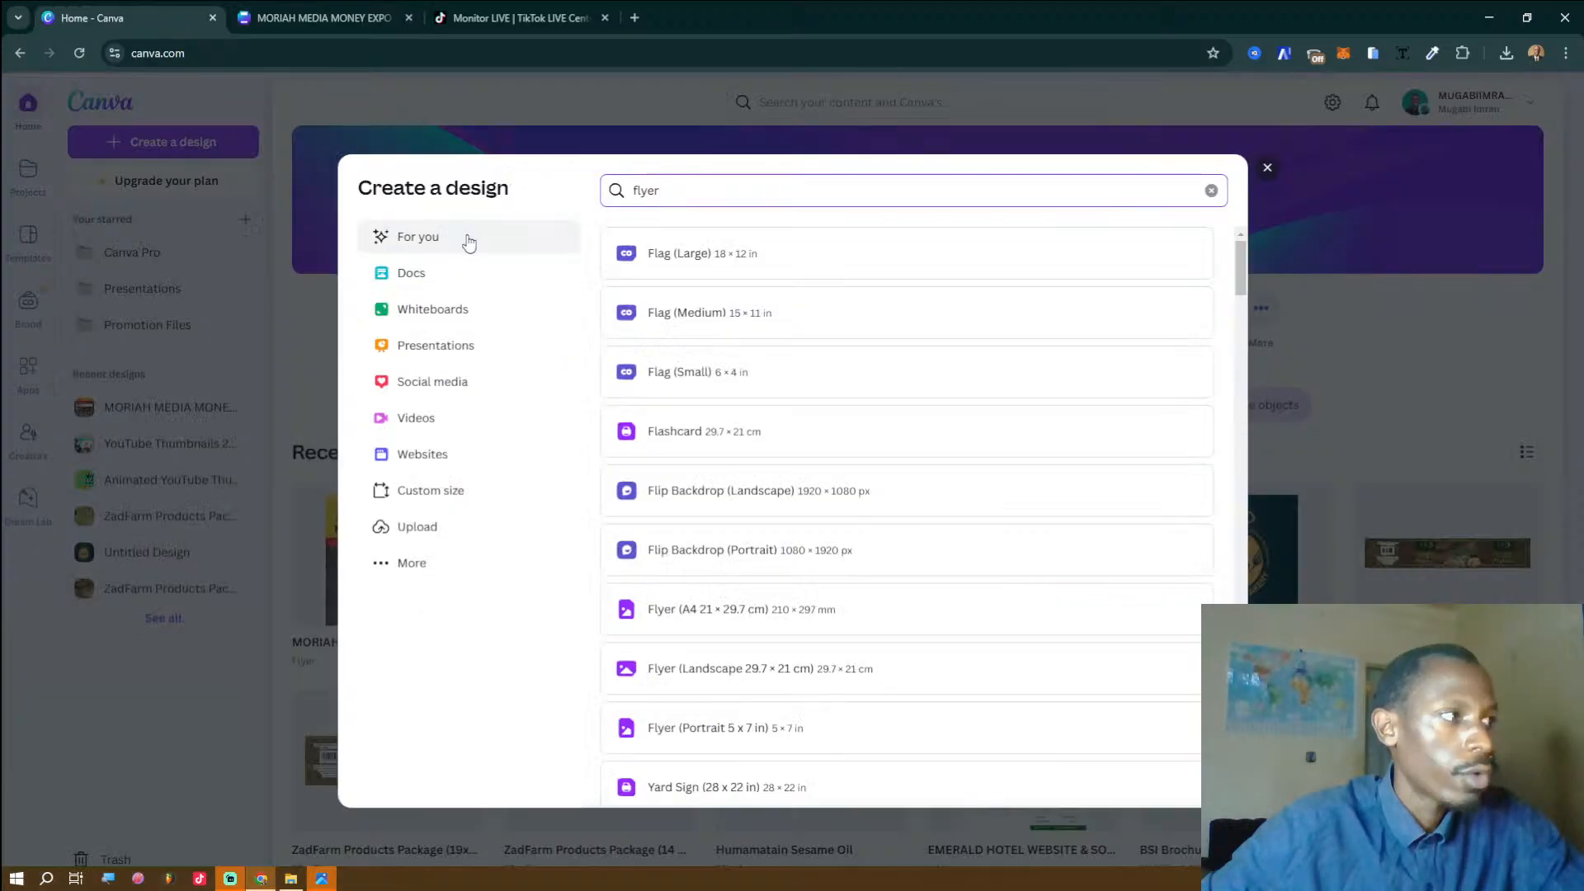
{"action": "left_click", "coordinate": [462, 490]}
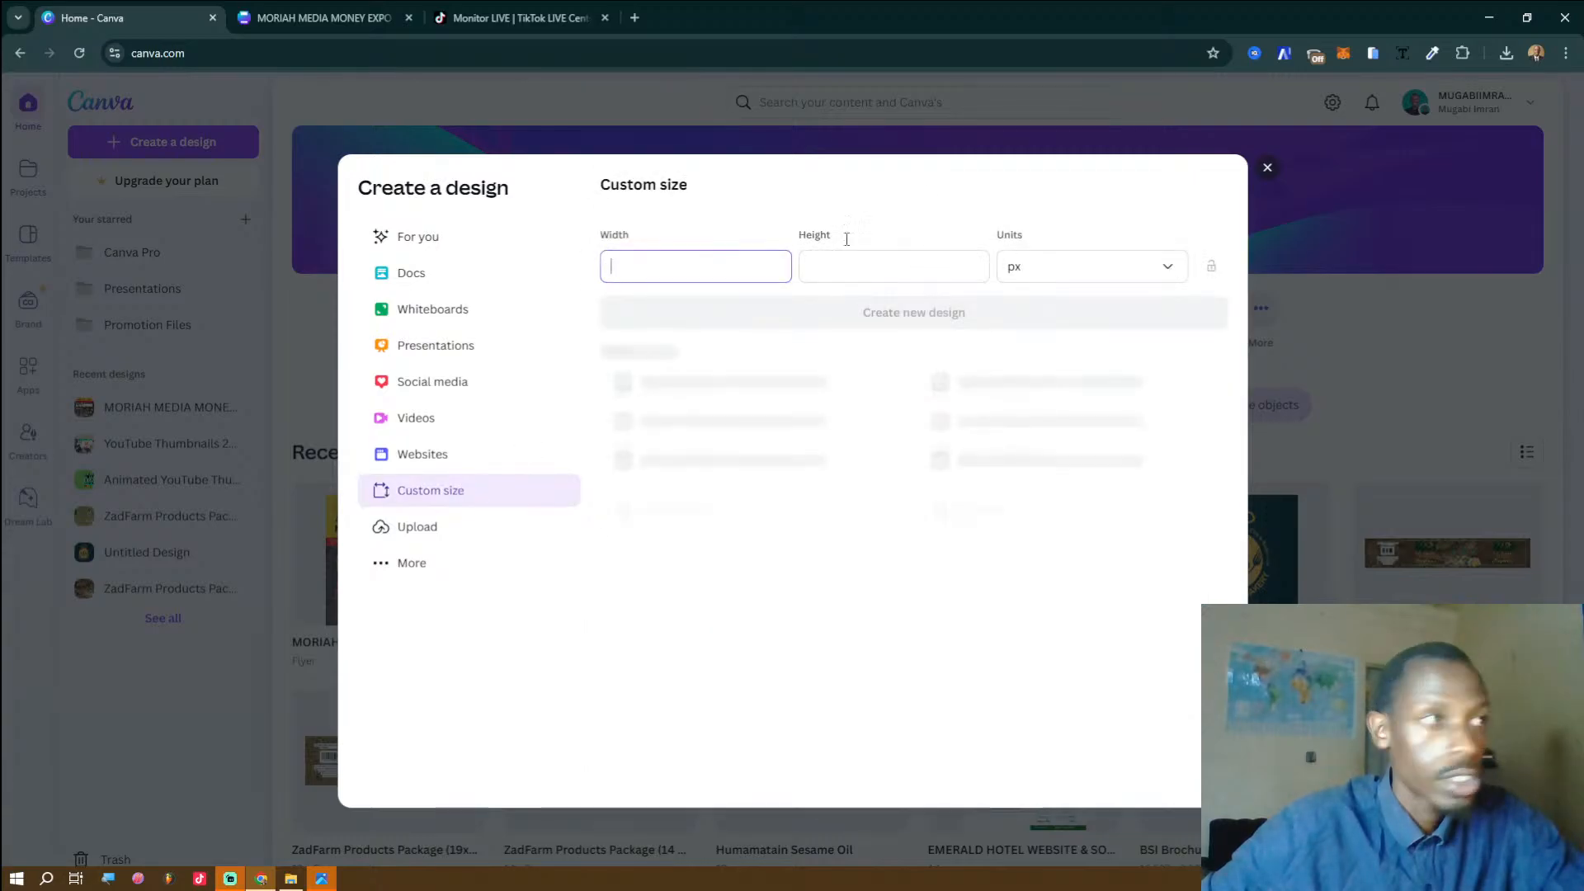
{"action": "left_click", "coordinate": [1036, 111]}
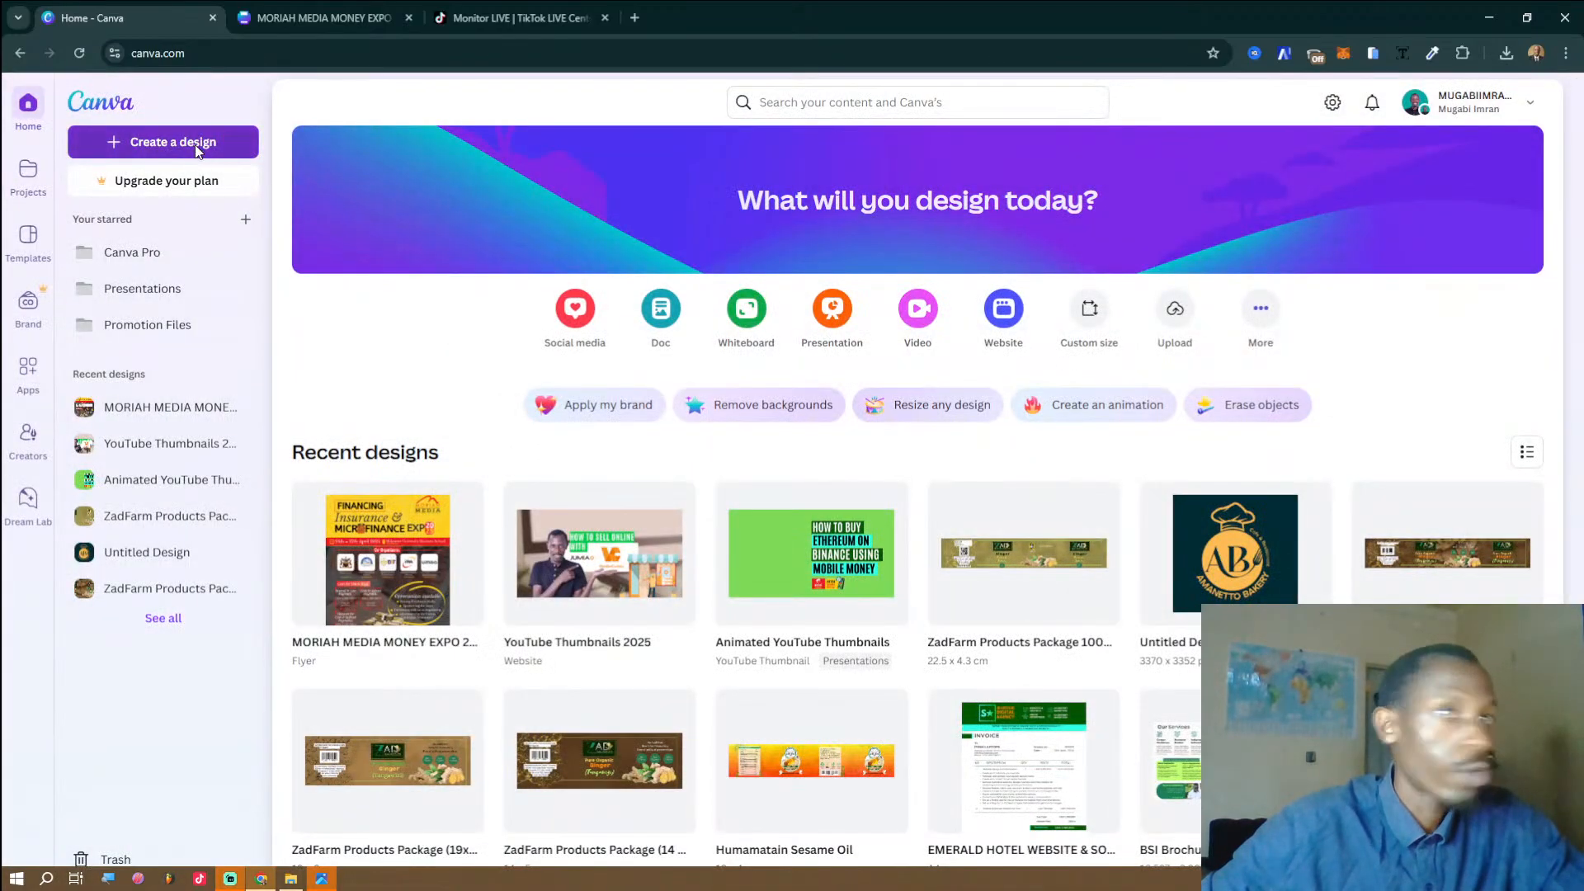
{"action": "left_click", "coordinate": [195, 146]}
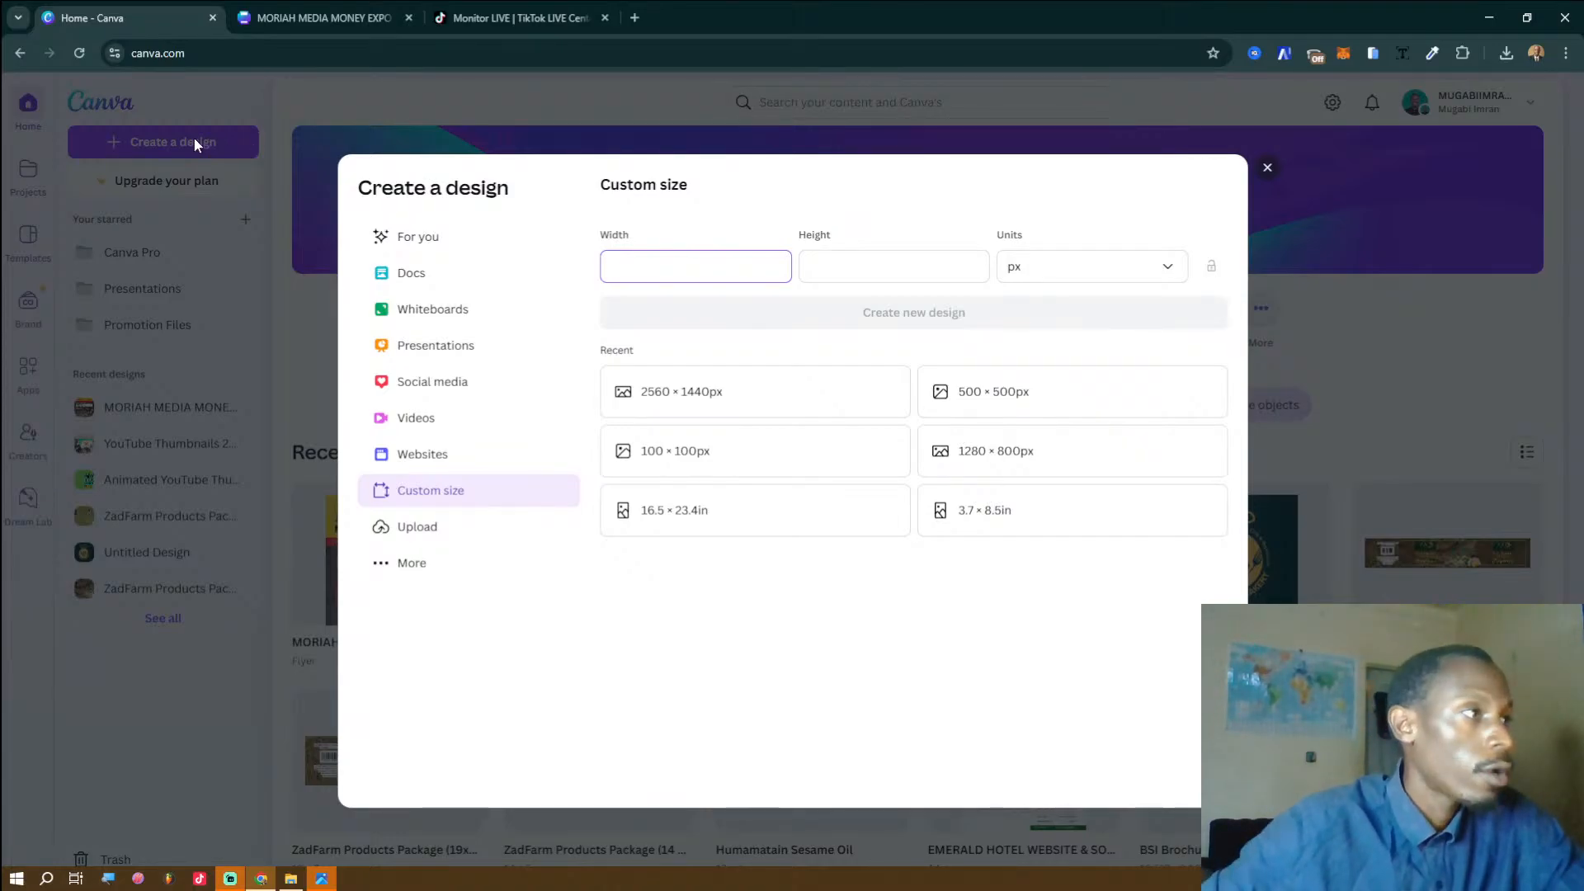
{"action": "left_click", "coordinate": [172, 142]}
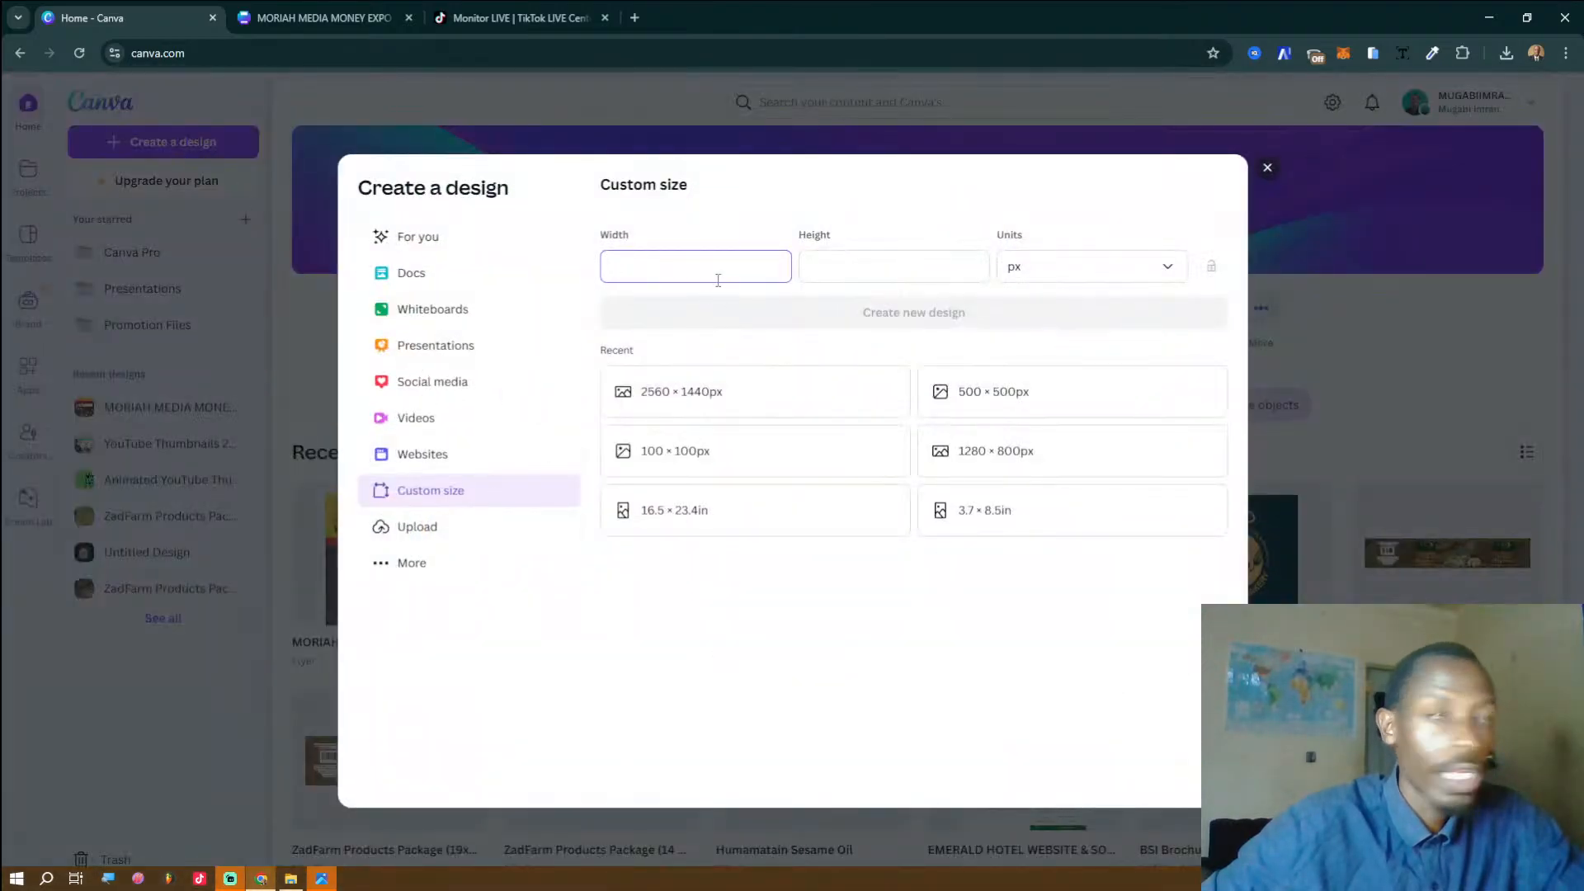
Create a blank custom-size design in inches, 5 in wide and 7 in high.
{"action": "left_click", "coordinate": [1121, 278]}
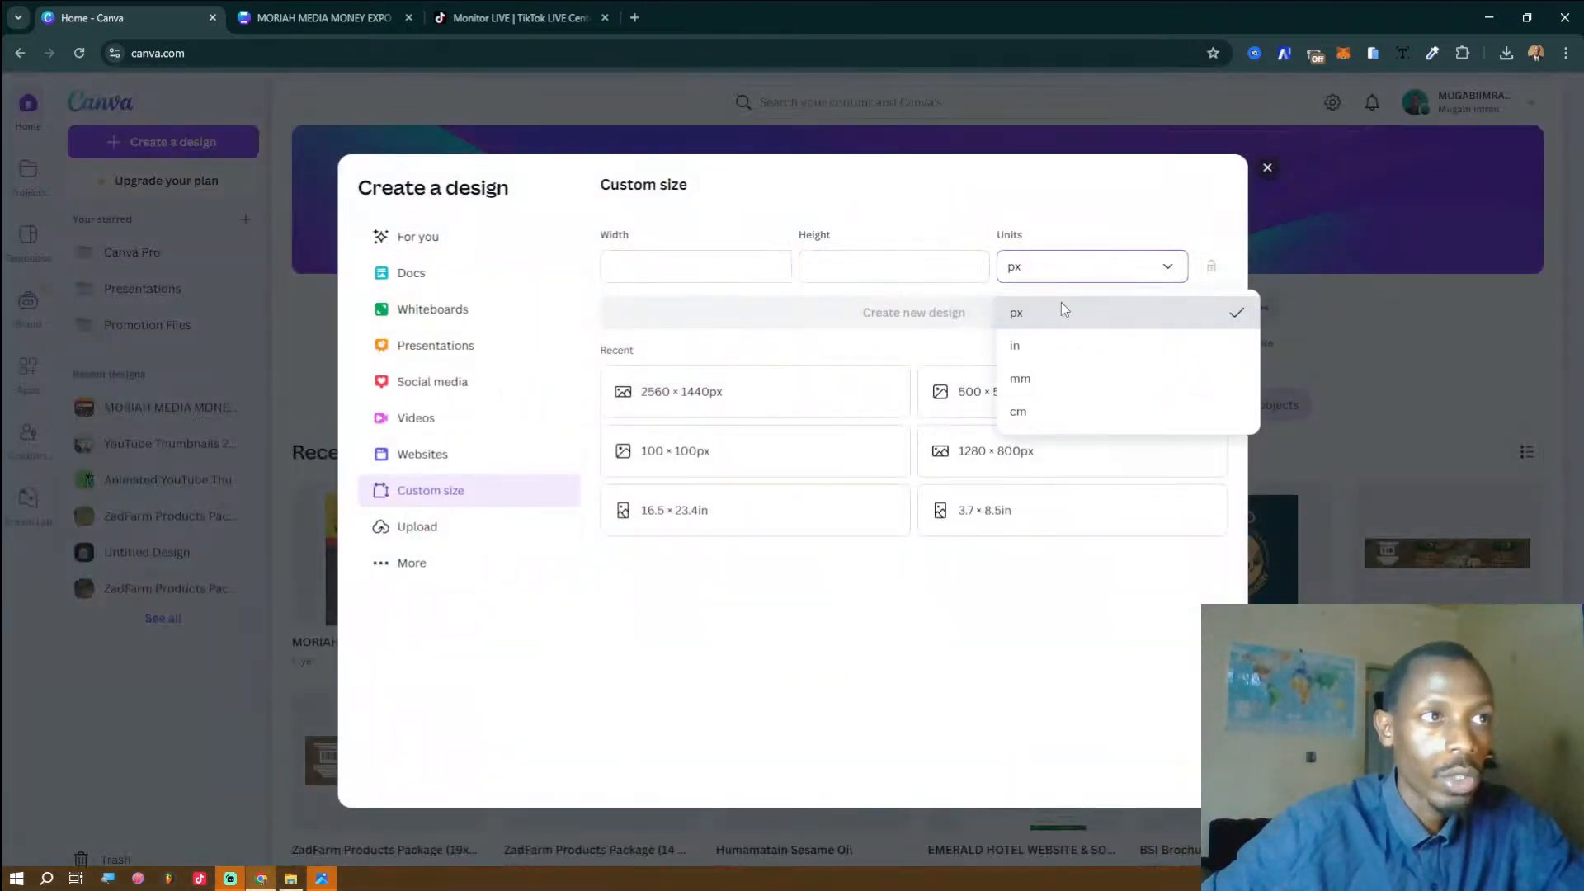
{"action": "left_click", "coordinate": [1088, 360]}
{"action": "left_click", "coordinate": [698, 259]}
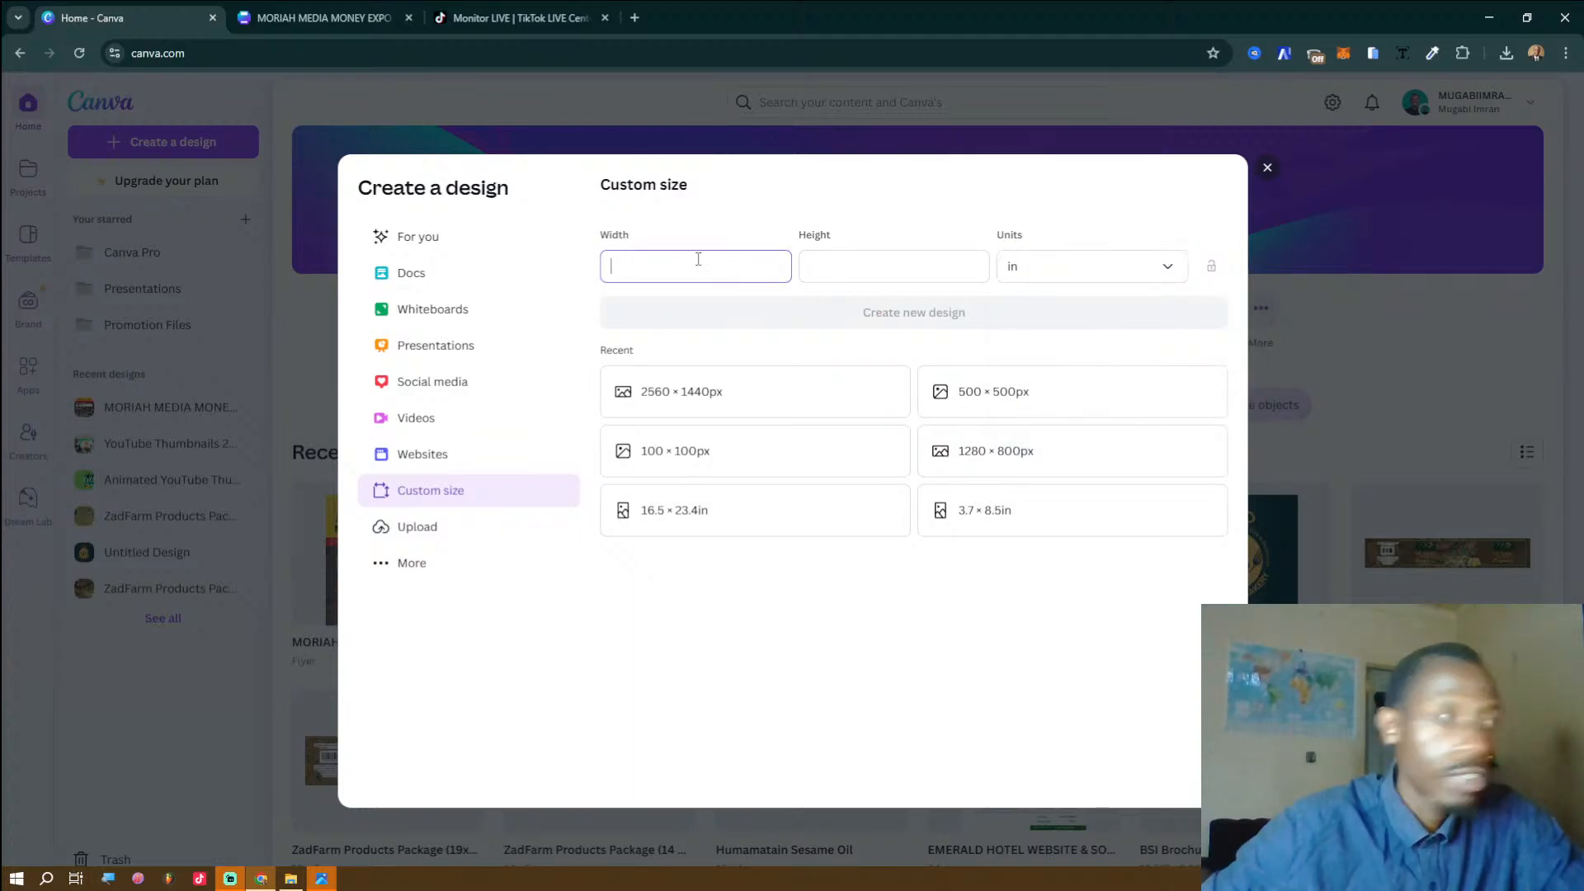
{"action": "type", "text": "5"}
{"action": "key", "text": "Tab"}
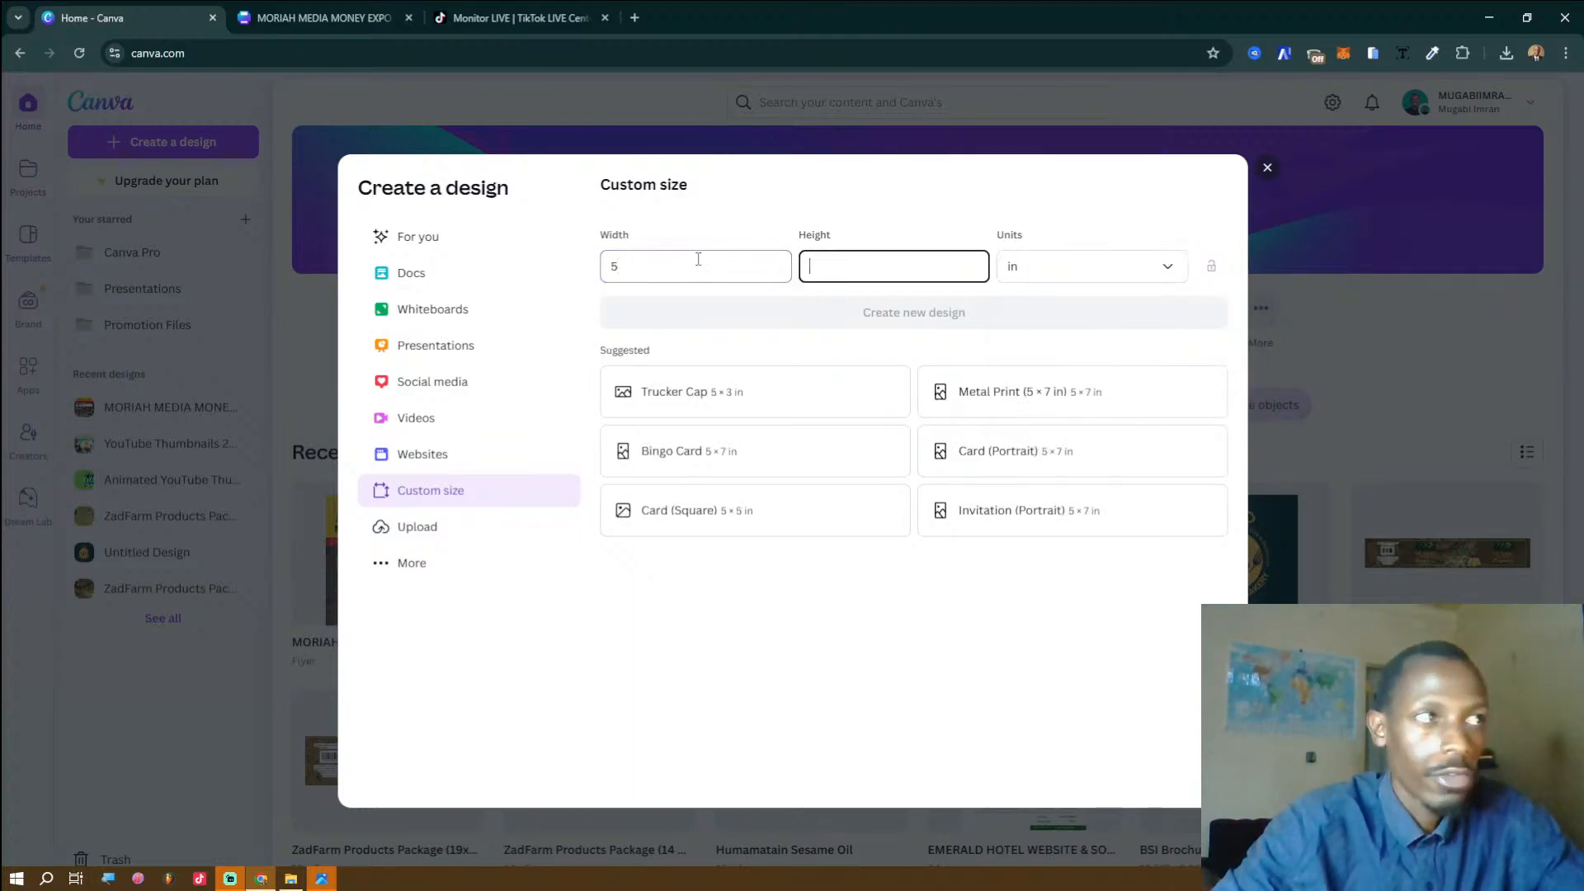
{"action": "type", "text": "7"}
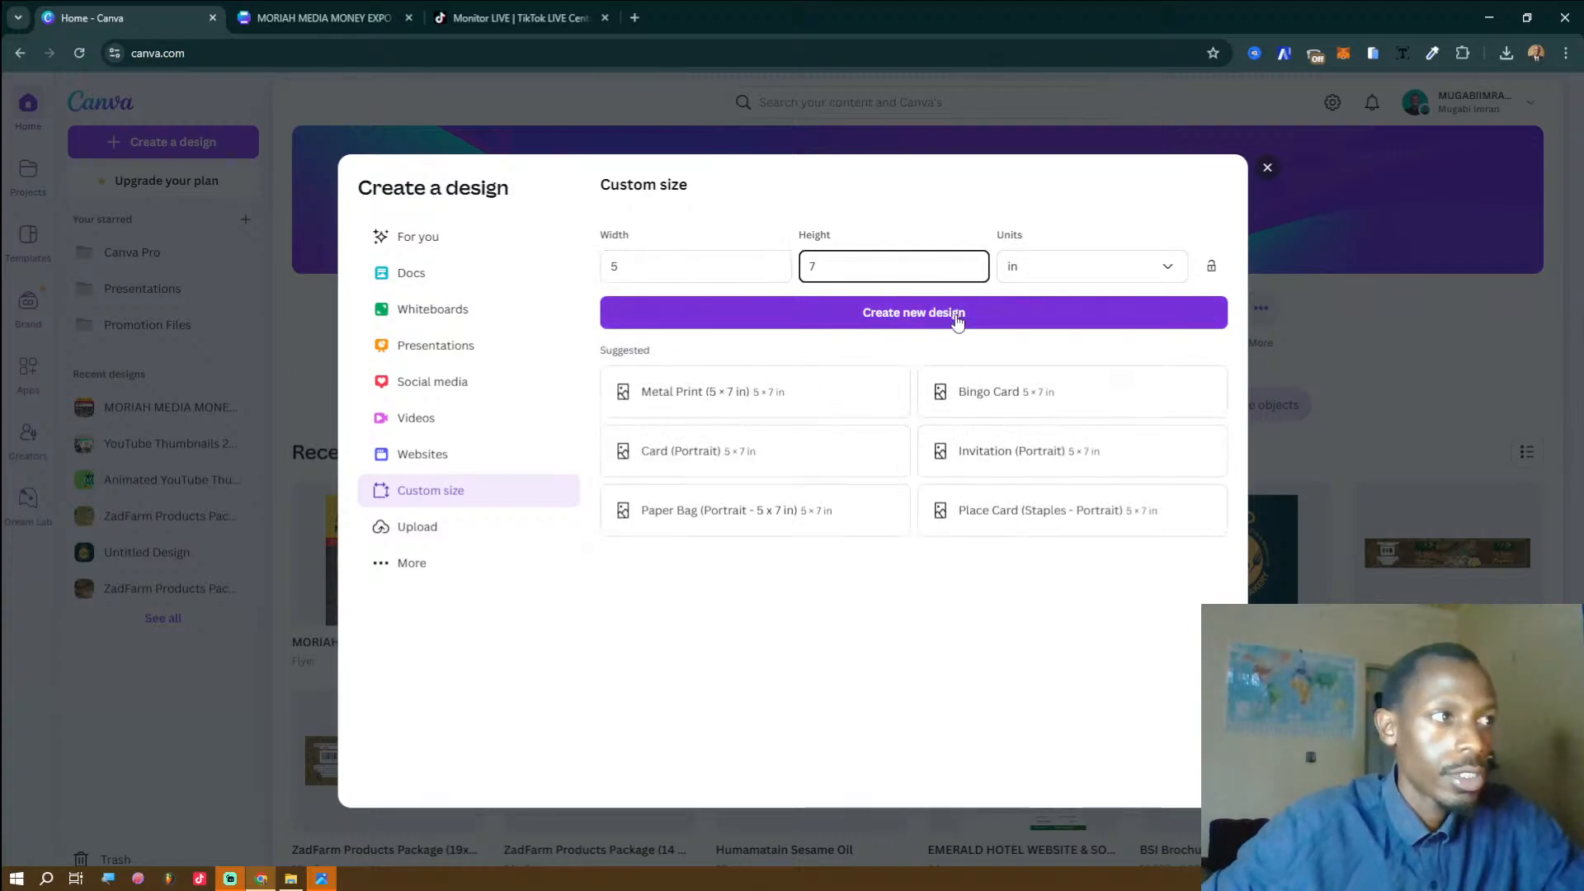
{"action": "left_click", "coordinate": [957, 321]}
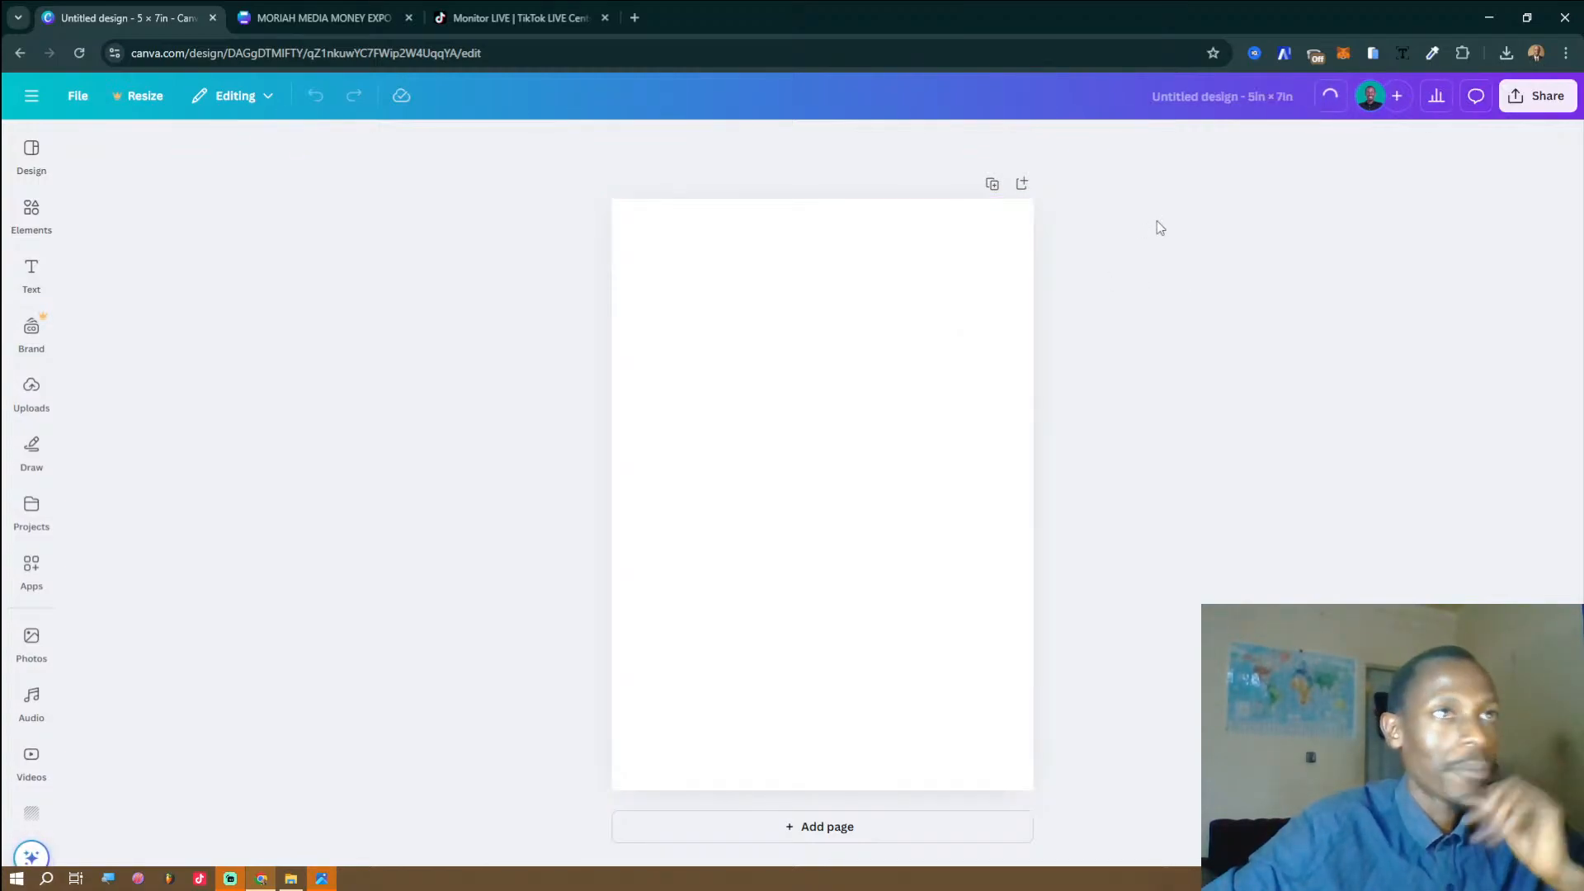
Name the new blank design "Expo Flyer".
{"action": "left_click", "coordinate": [1153, 102]}
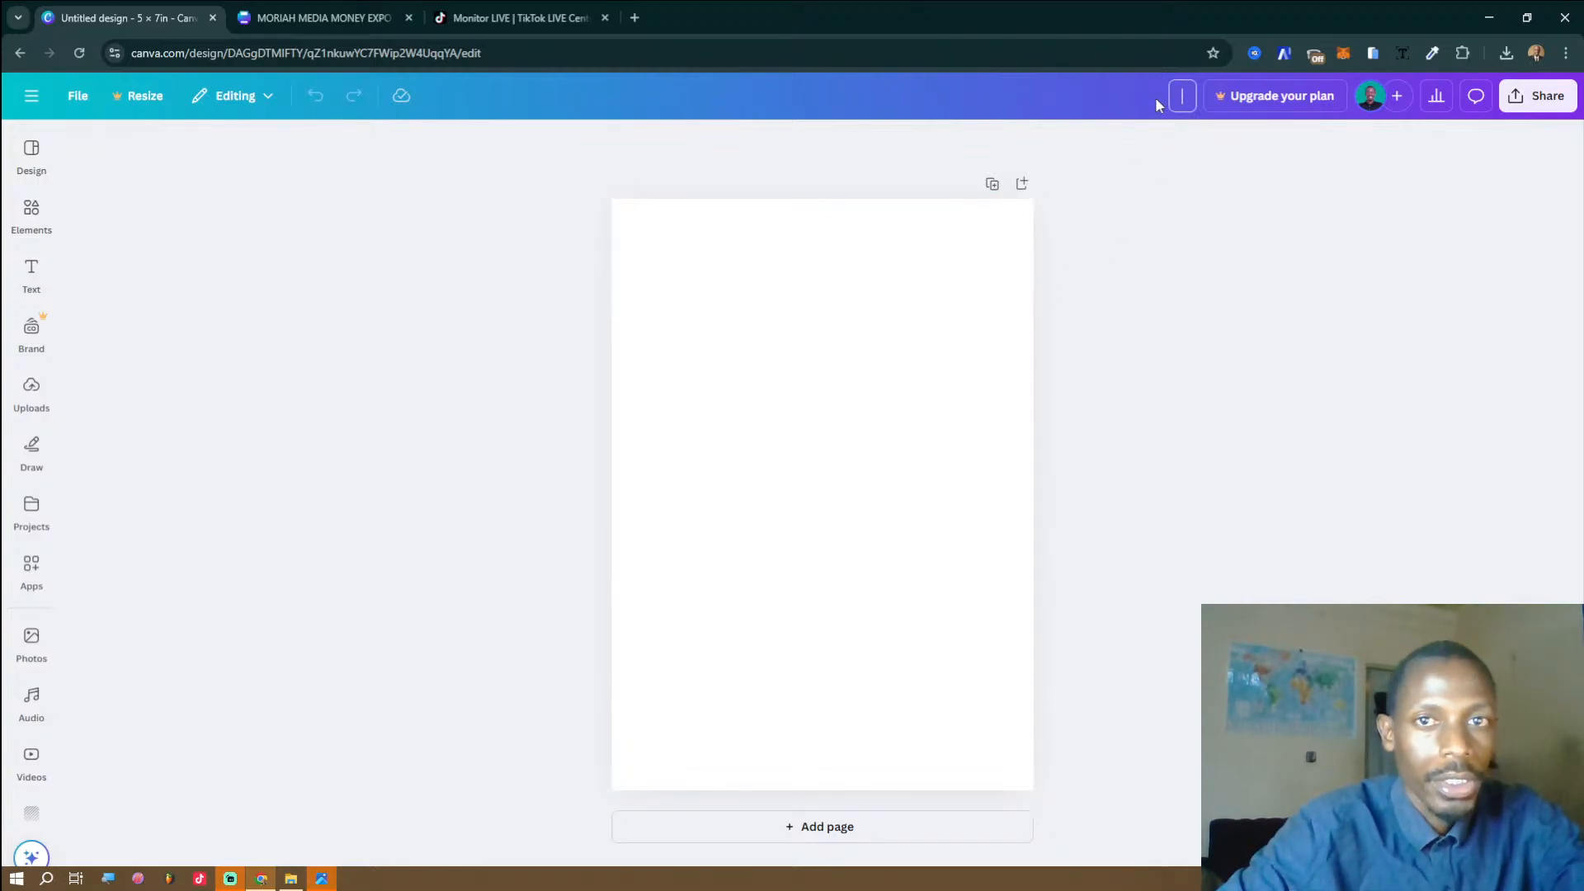
{"action": "type", "text": "Expo"}
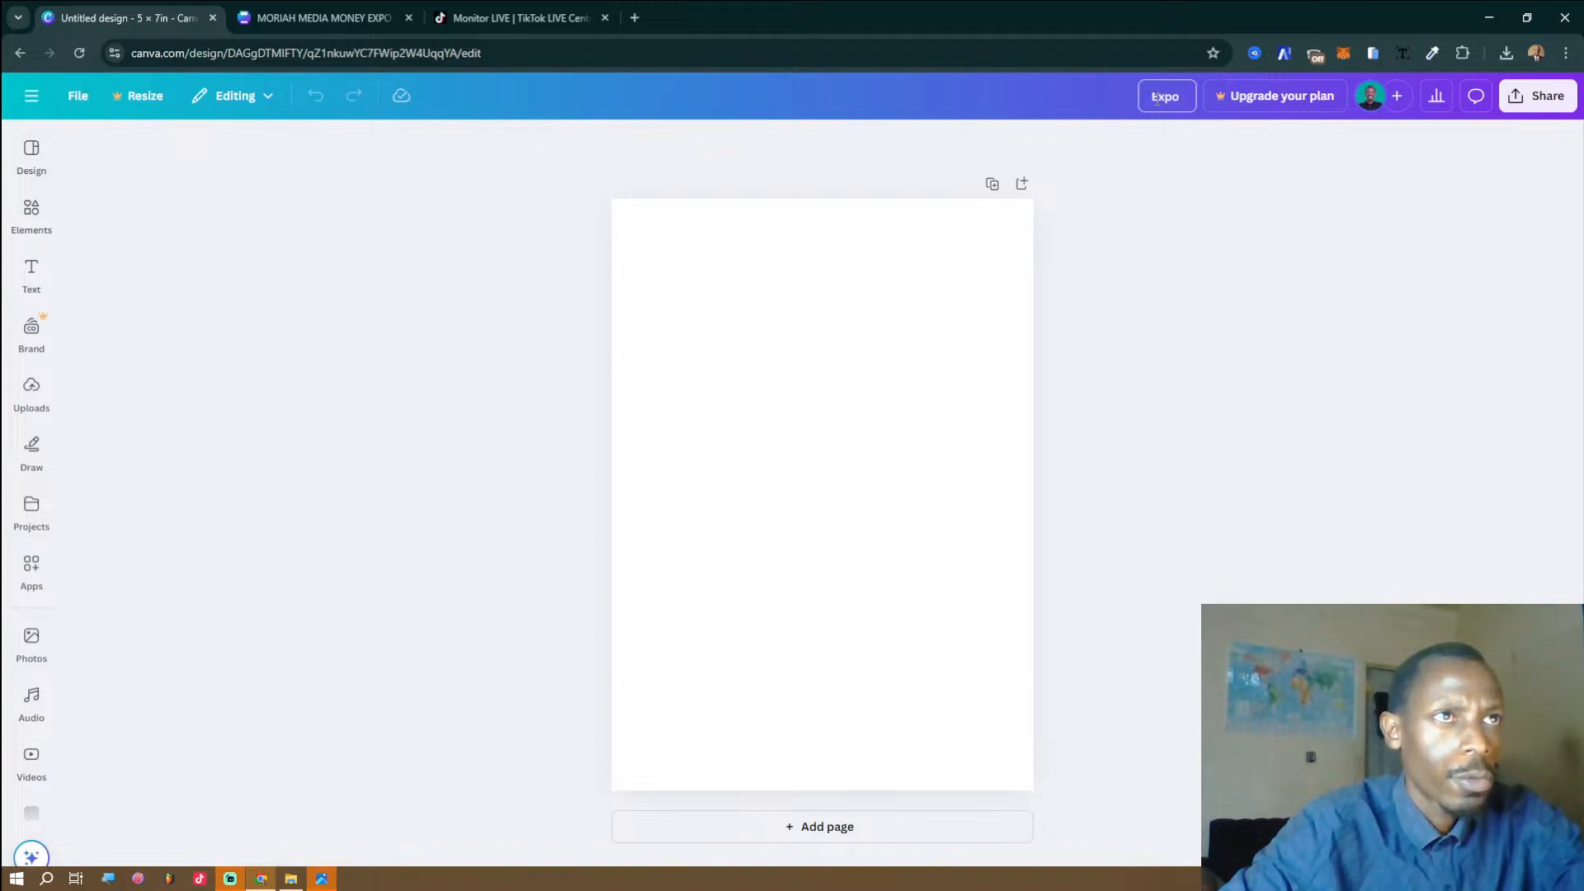
{"action": "type", "text": " Flyer"}
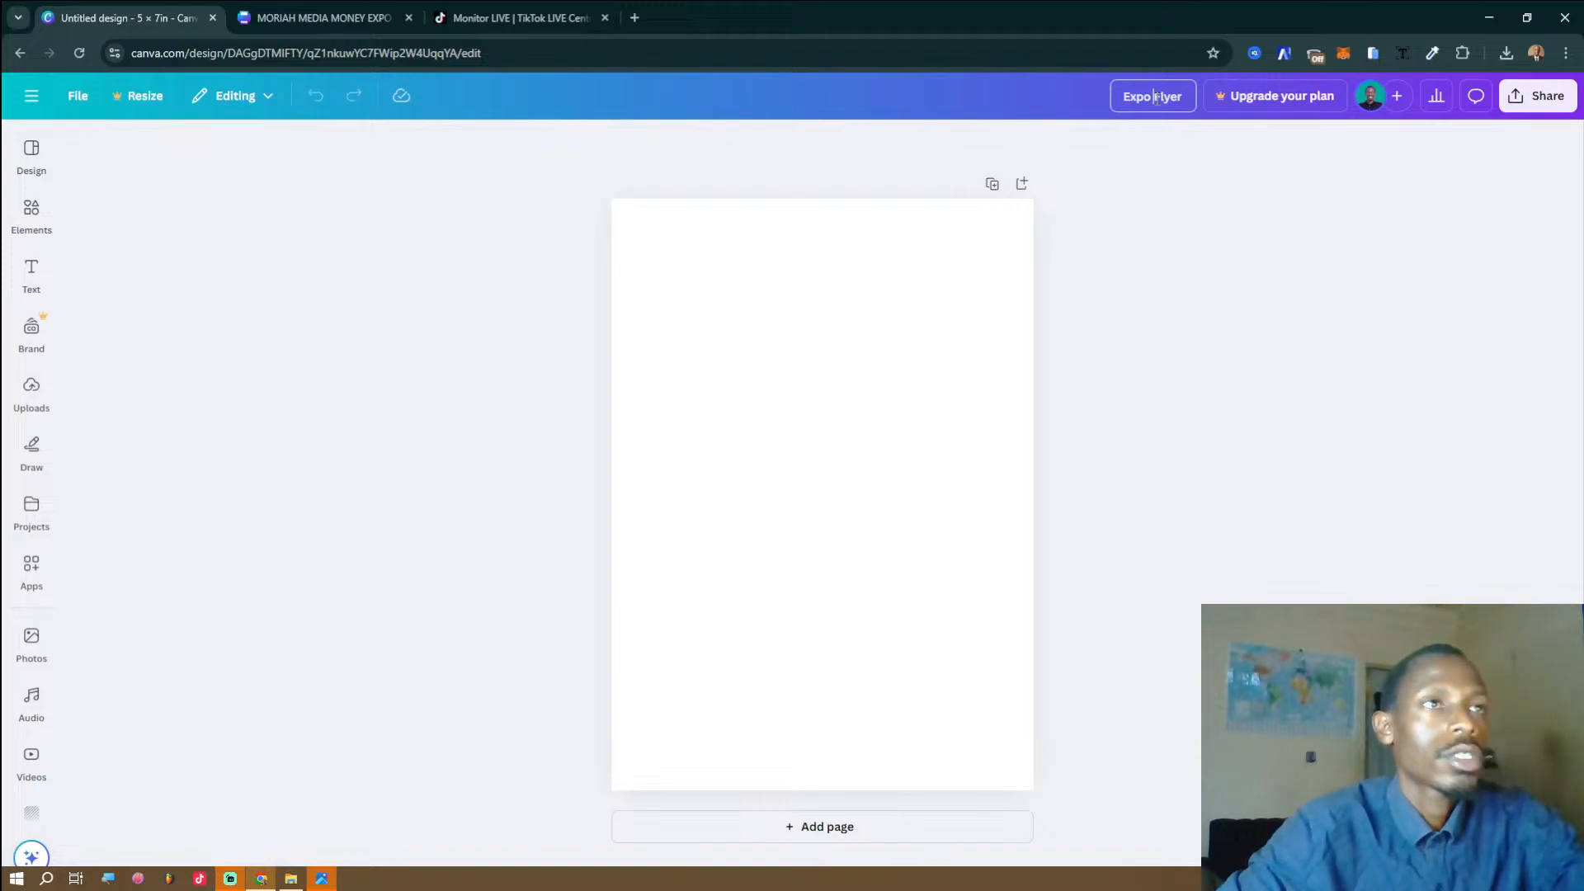
{"action": "left_click", "coordinate": [1124, 257]}
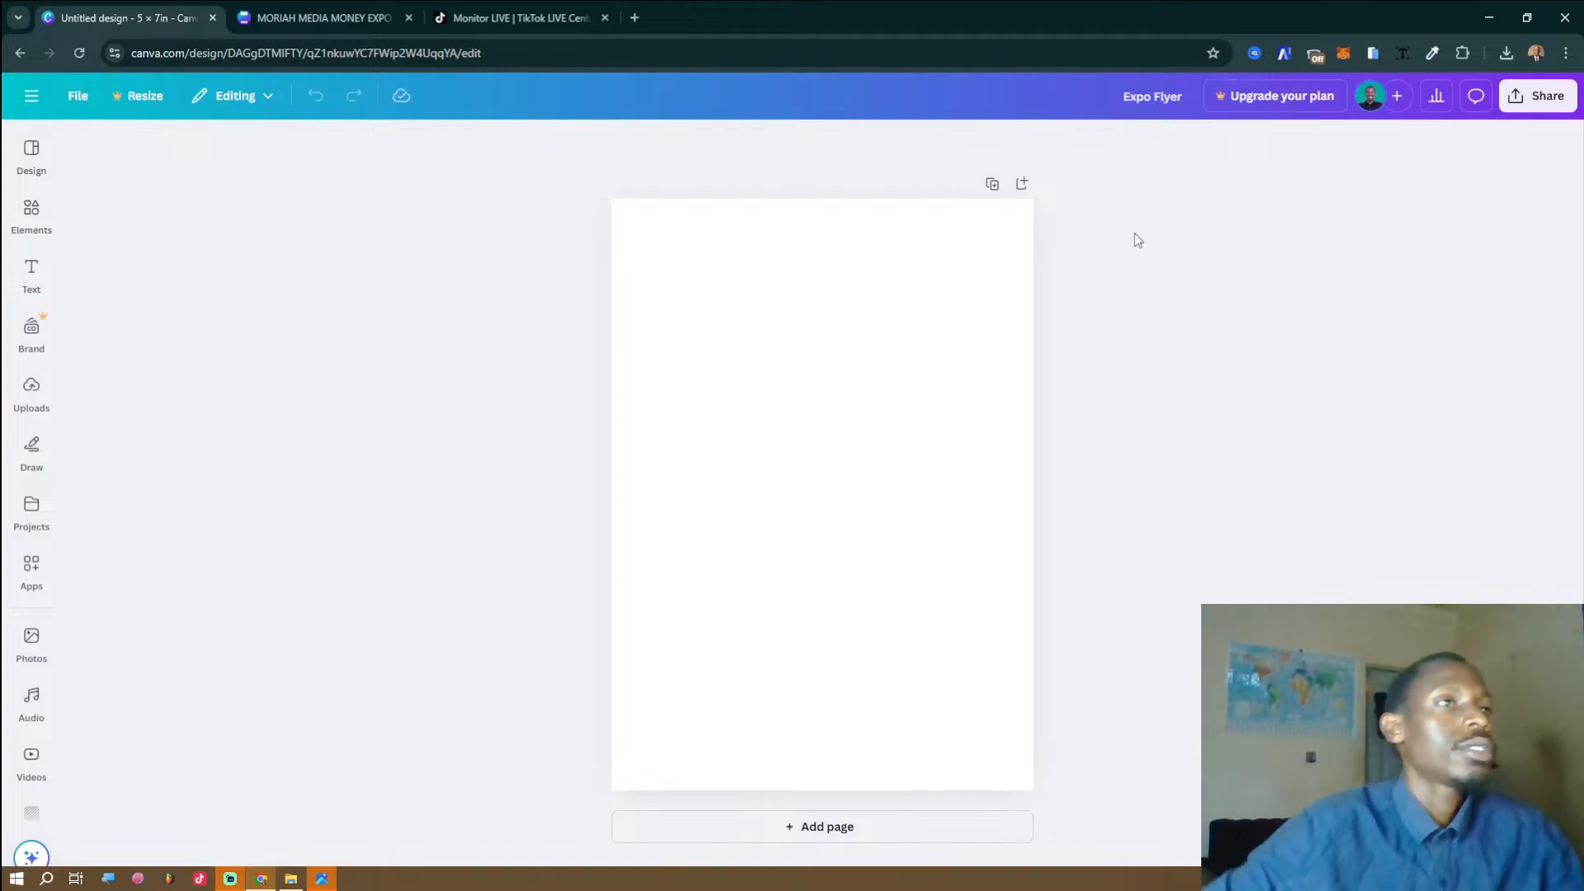
{"action": "left_click", "coordinate": [1141, 97]}
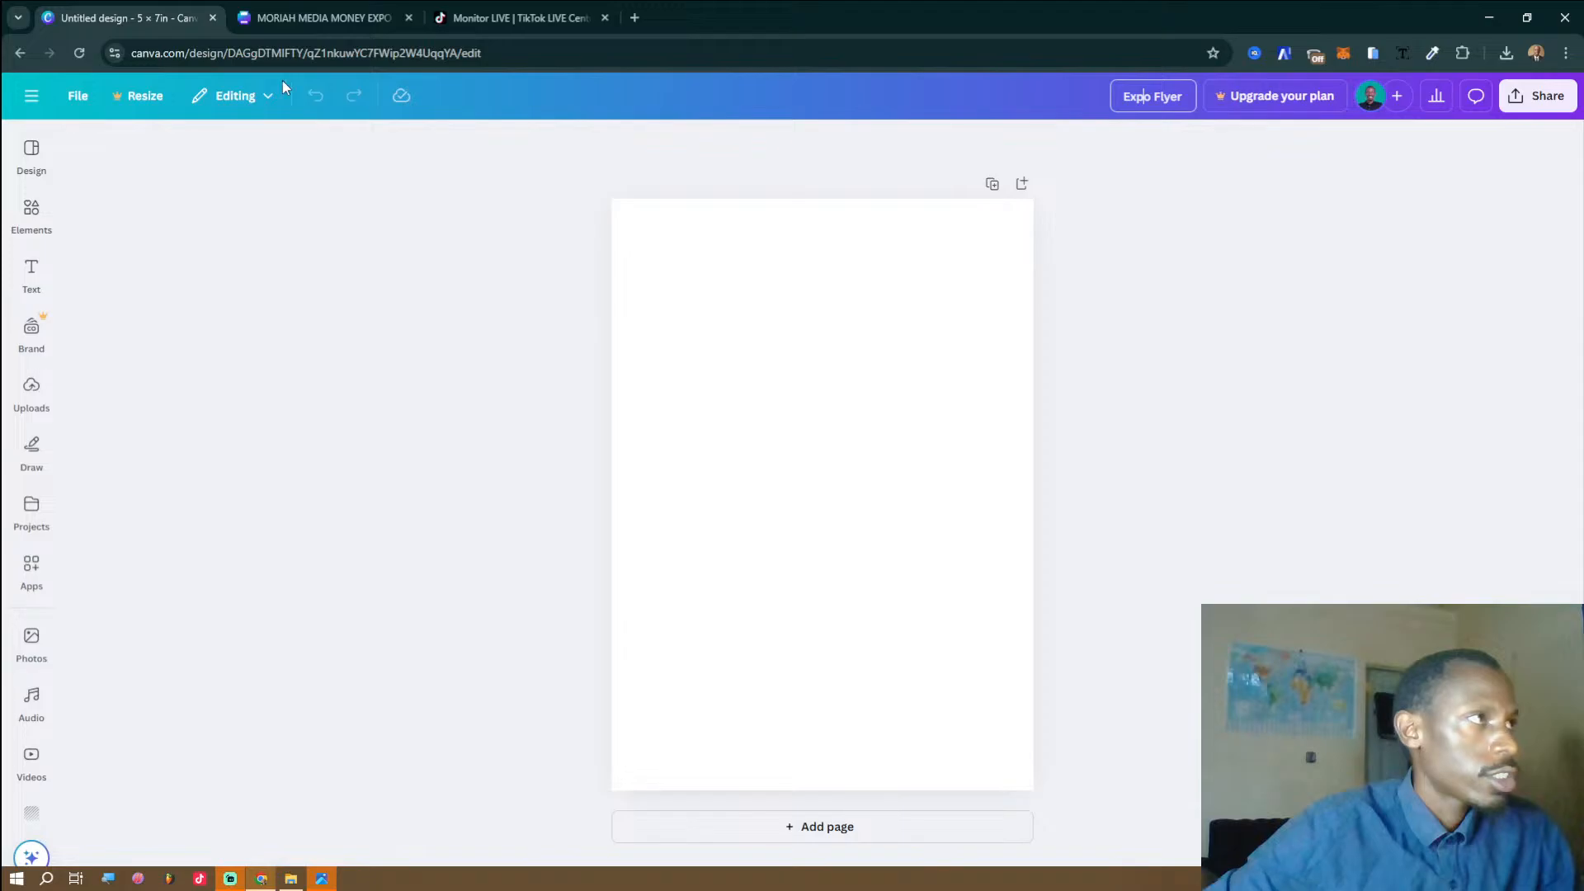
Switch to the image viewer and view the reference expo flyer screenshot in full screen.
{"action": "left_click", "coordinate": [330, 880]}
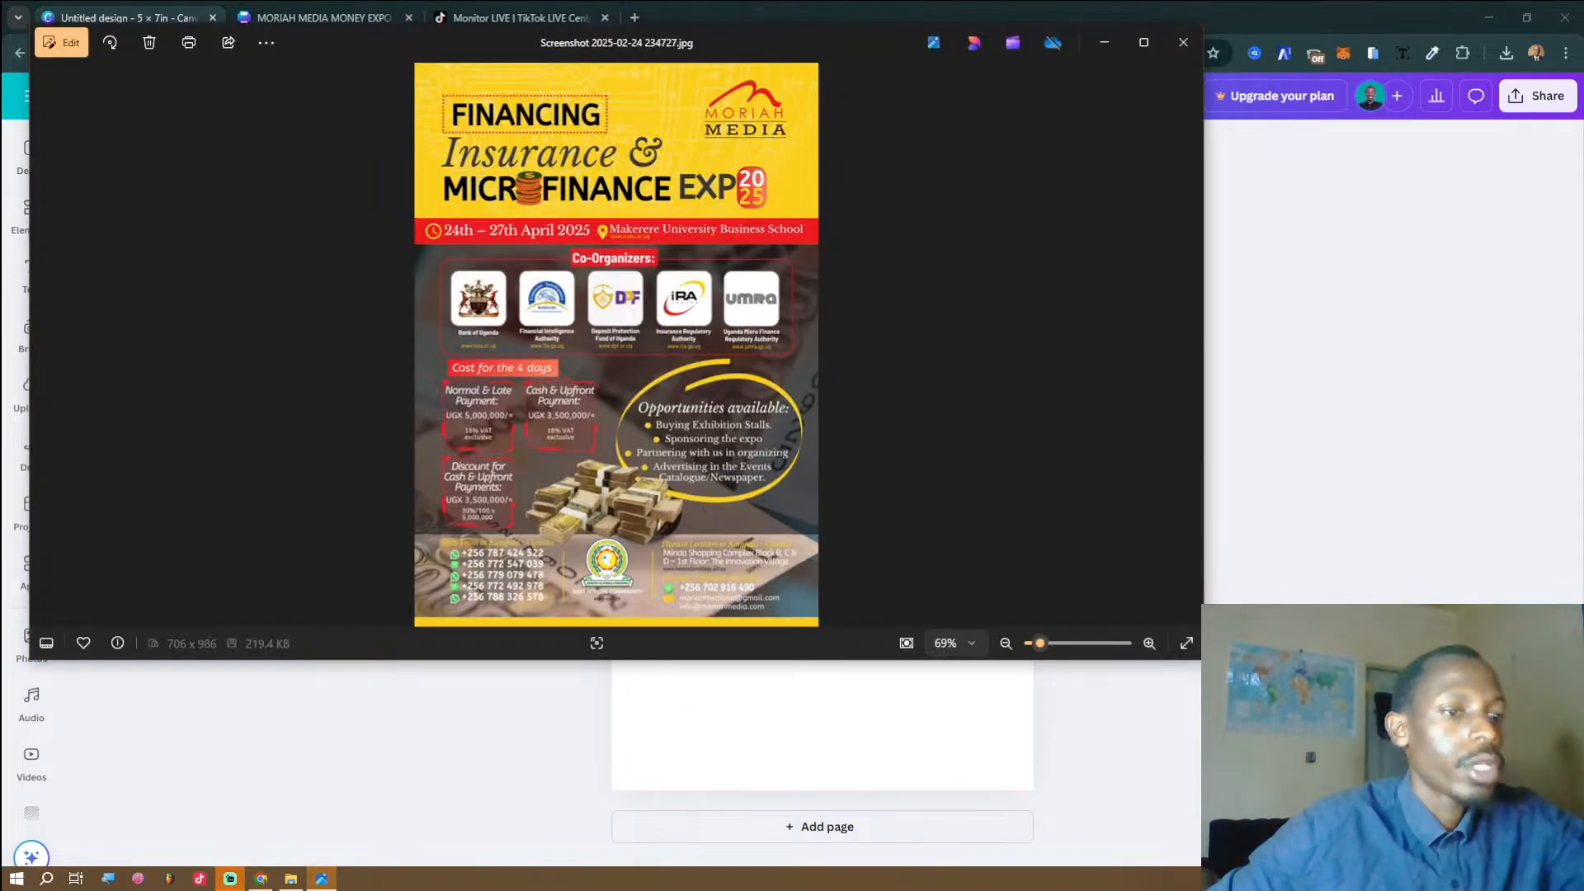
{"action": "left_click", "coordinate": [1186, 642]}
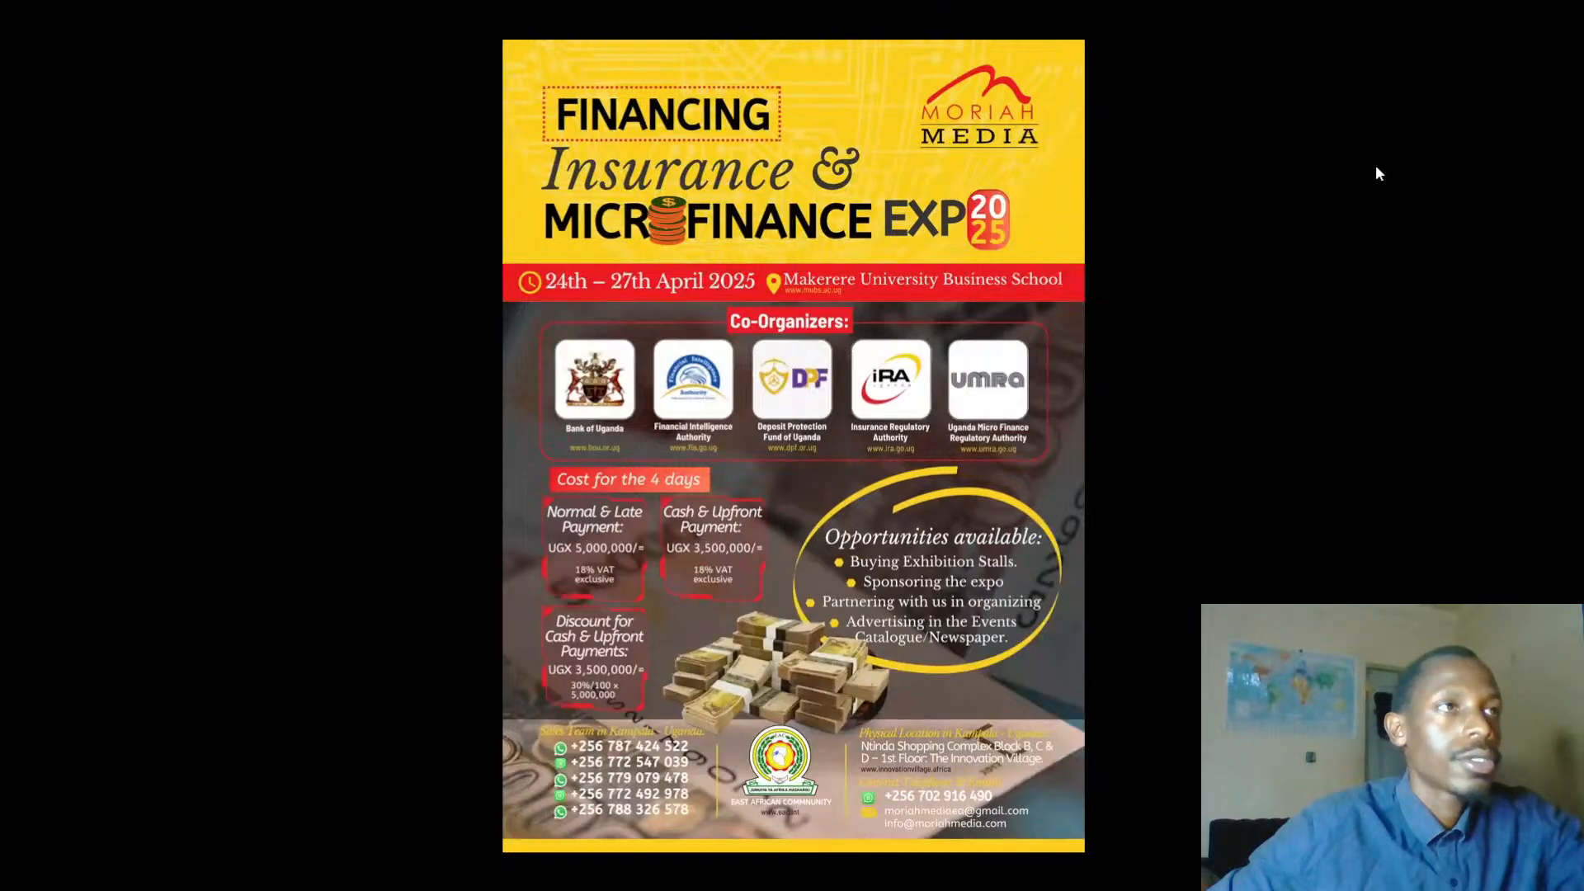
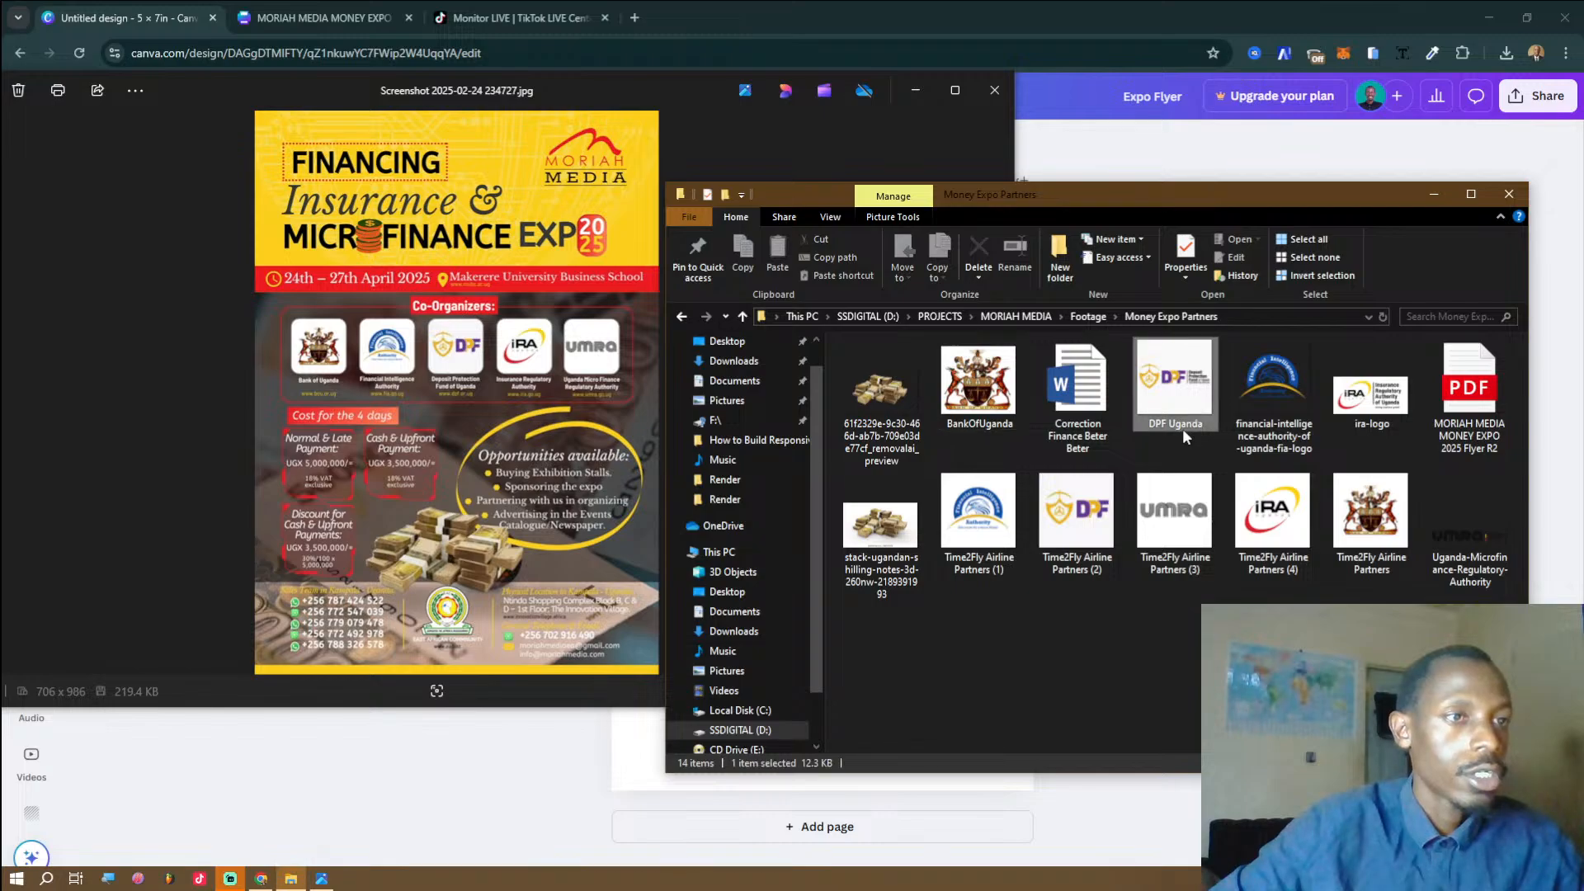
Copy the "DPF Uganda" file name from the Money Expo Partners folder and search the web for it in a new browser tab.
{"action": "left_click", "coordinate": [1183, 431]}
{"action": "key", "text": "ctrl+c"}
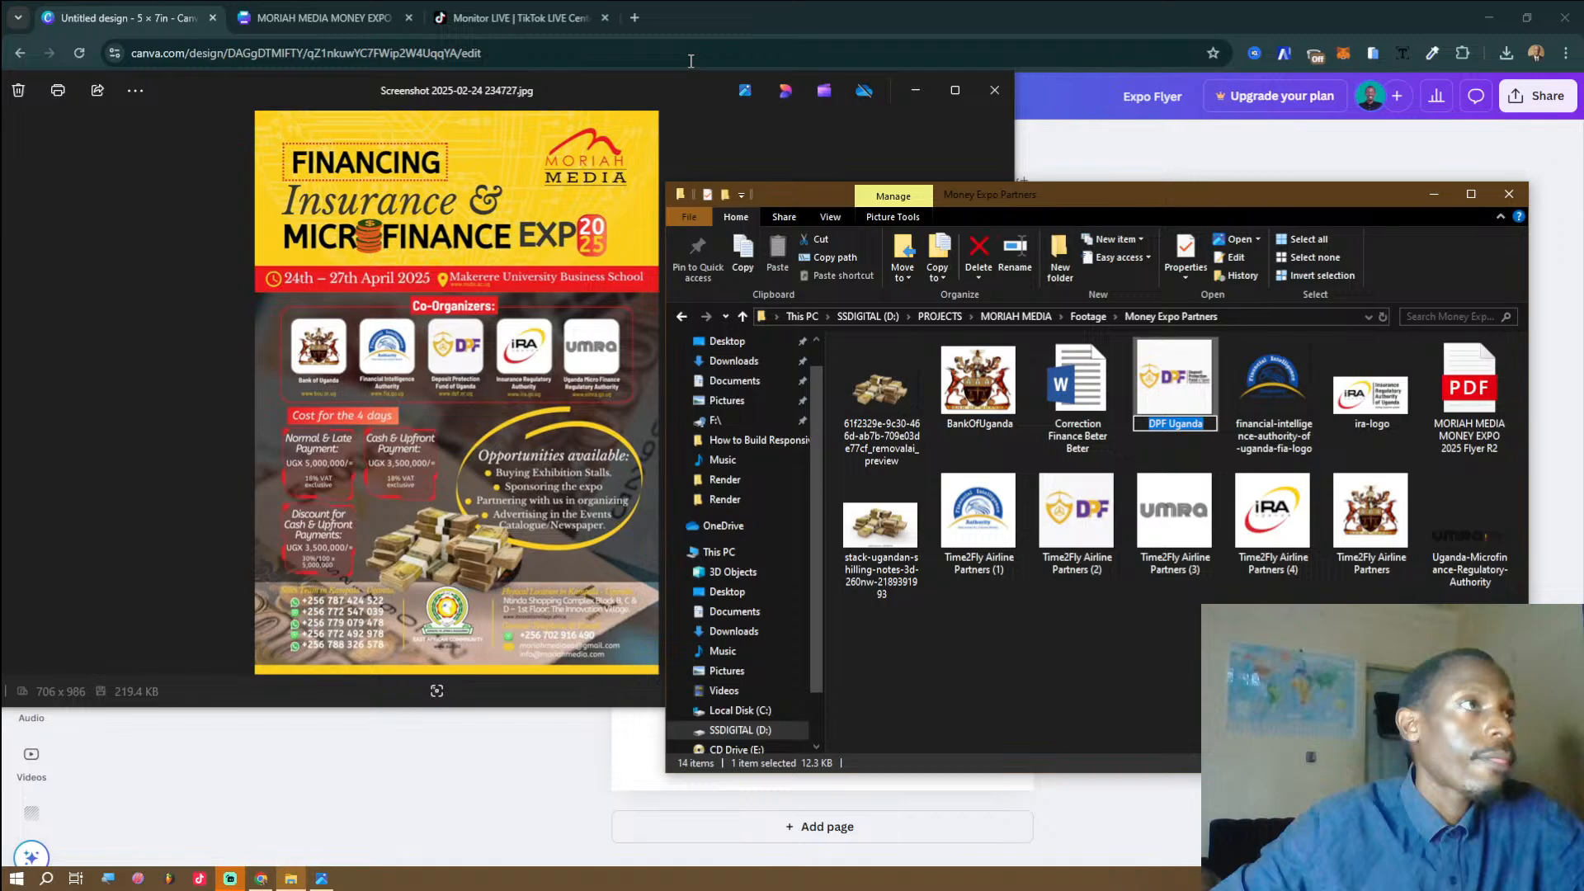
{"action": "left_click", "coordinate": [634, 17]}
{"action": "left_click", "coordinate": [763, 58]}
{"action": "key", "text": "ctrl+v"}
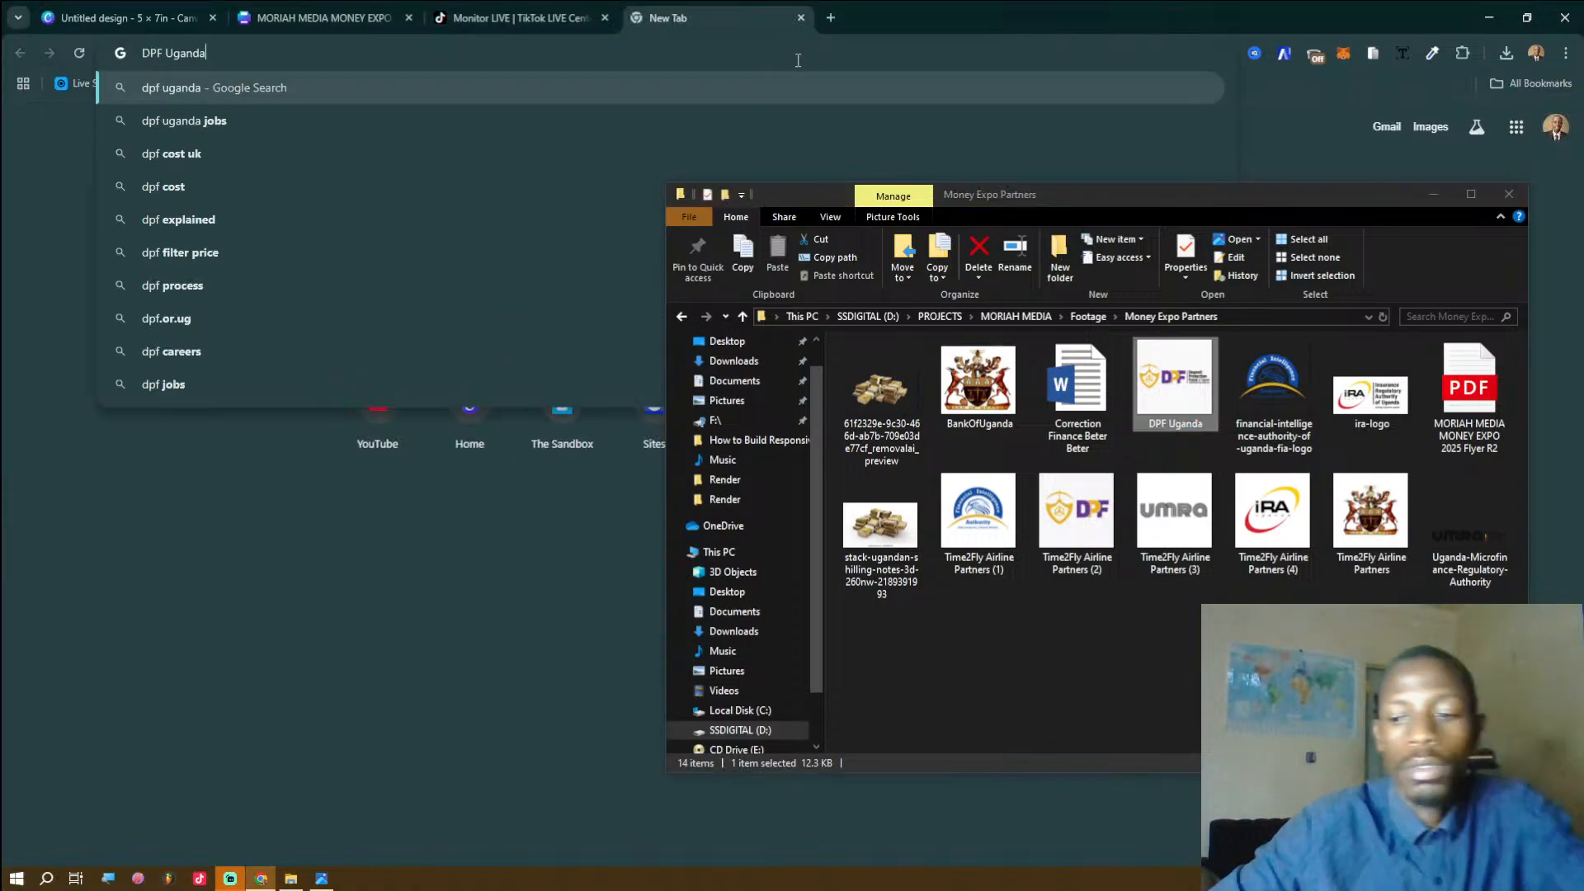
{"action": "key", "text": "Return"}
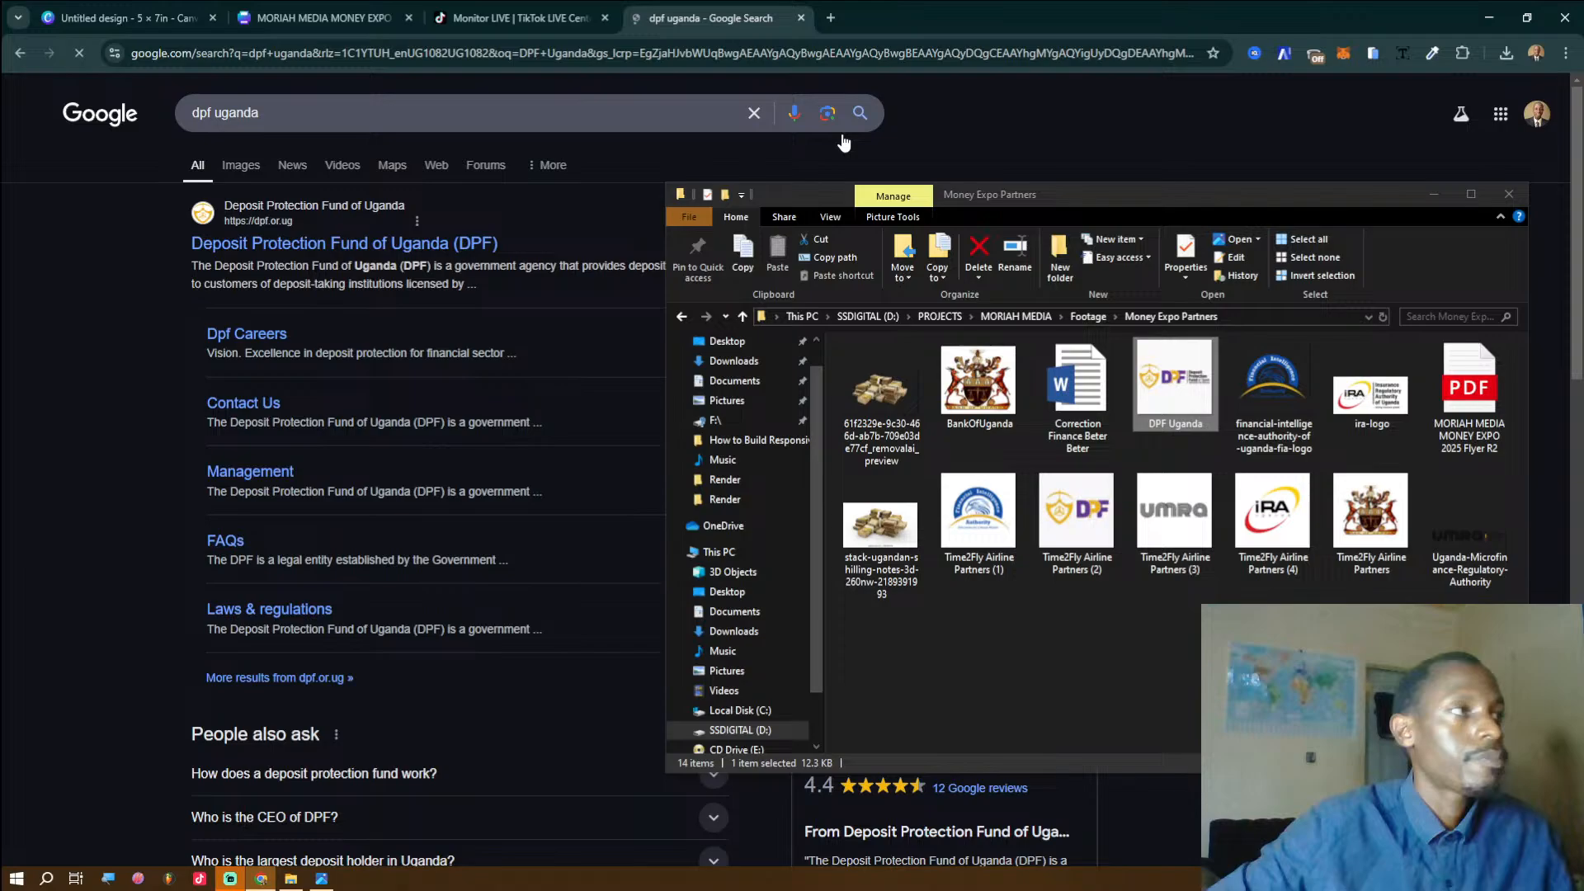
{"action": "left_click", "coordinate": [843, 143]}
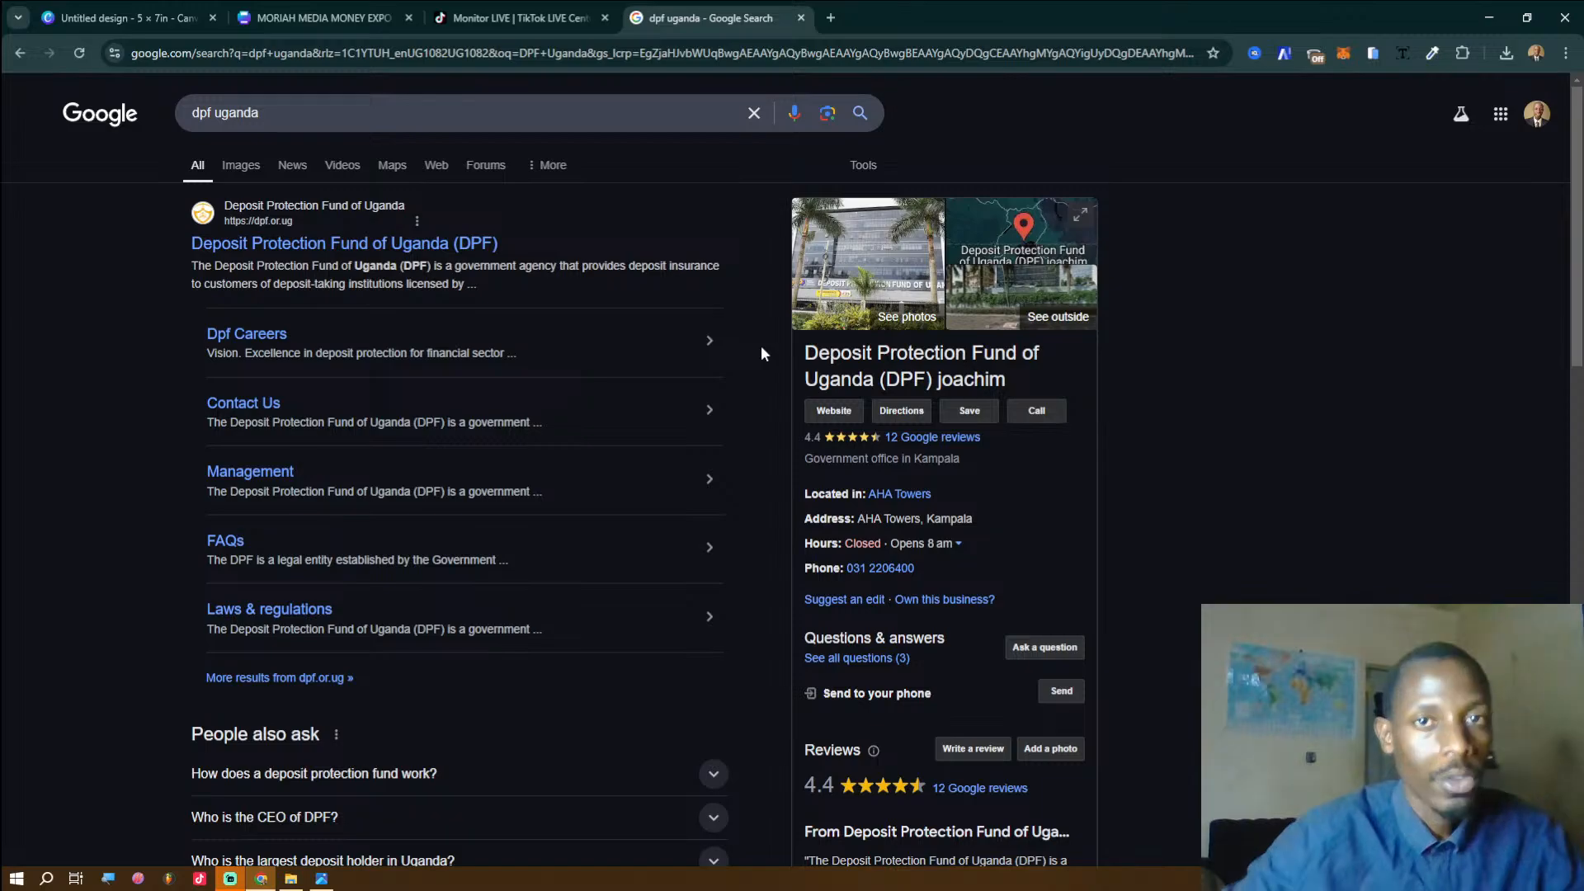
Show the image results for "dpf uganda" and open the square DPF logo with the plain white background in its own tab.
{"action": "left_click", "coordinate": [163, 15]}
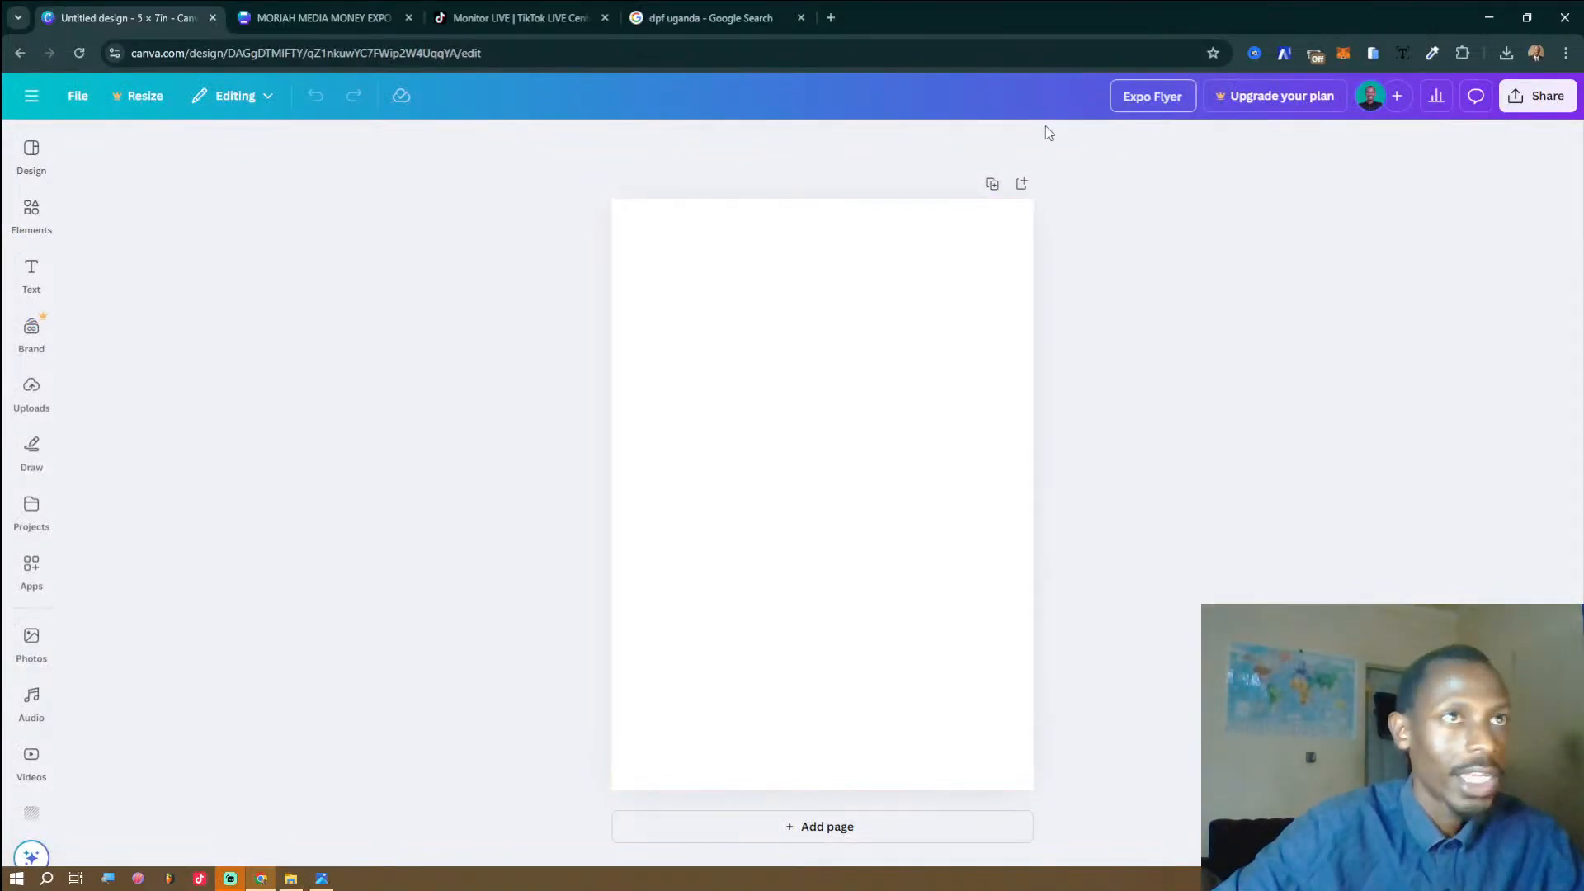
{"action": "left_click", "coordinate": [722, 19]}
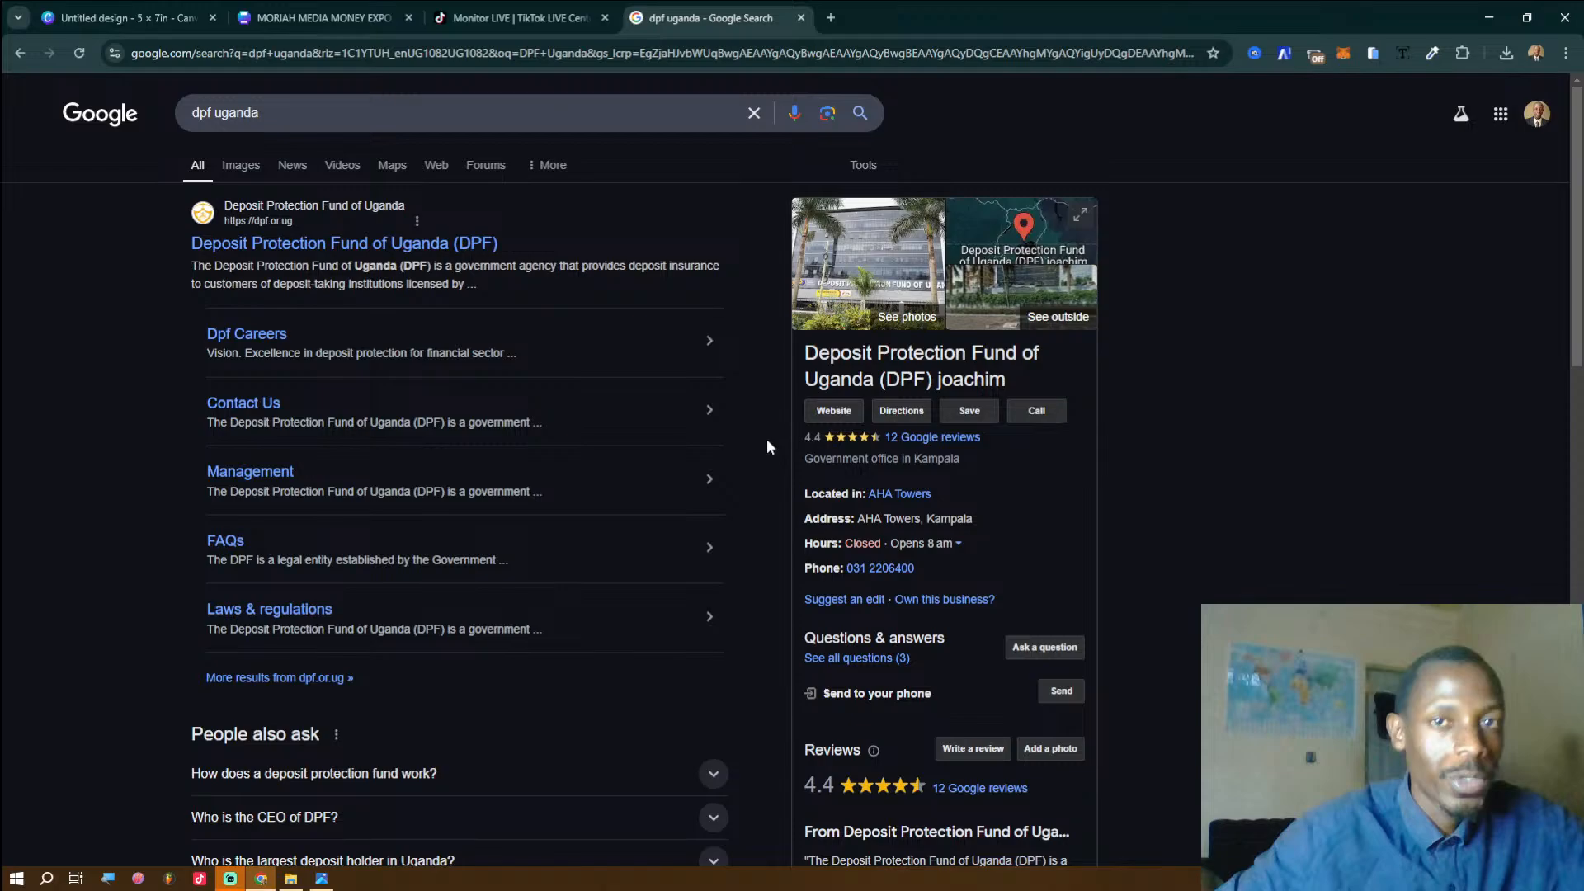
{"action": "left_click", "coordinate": [240, 165]}
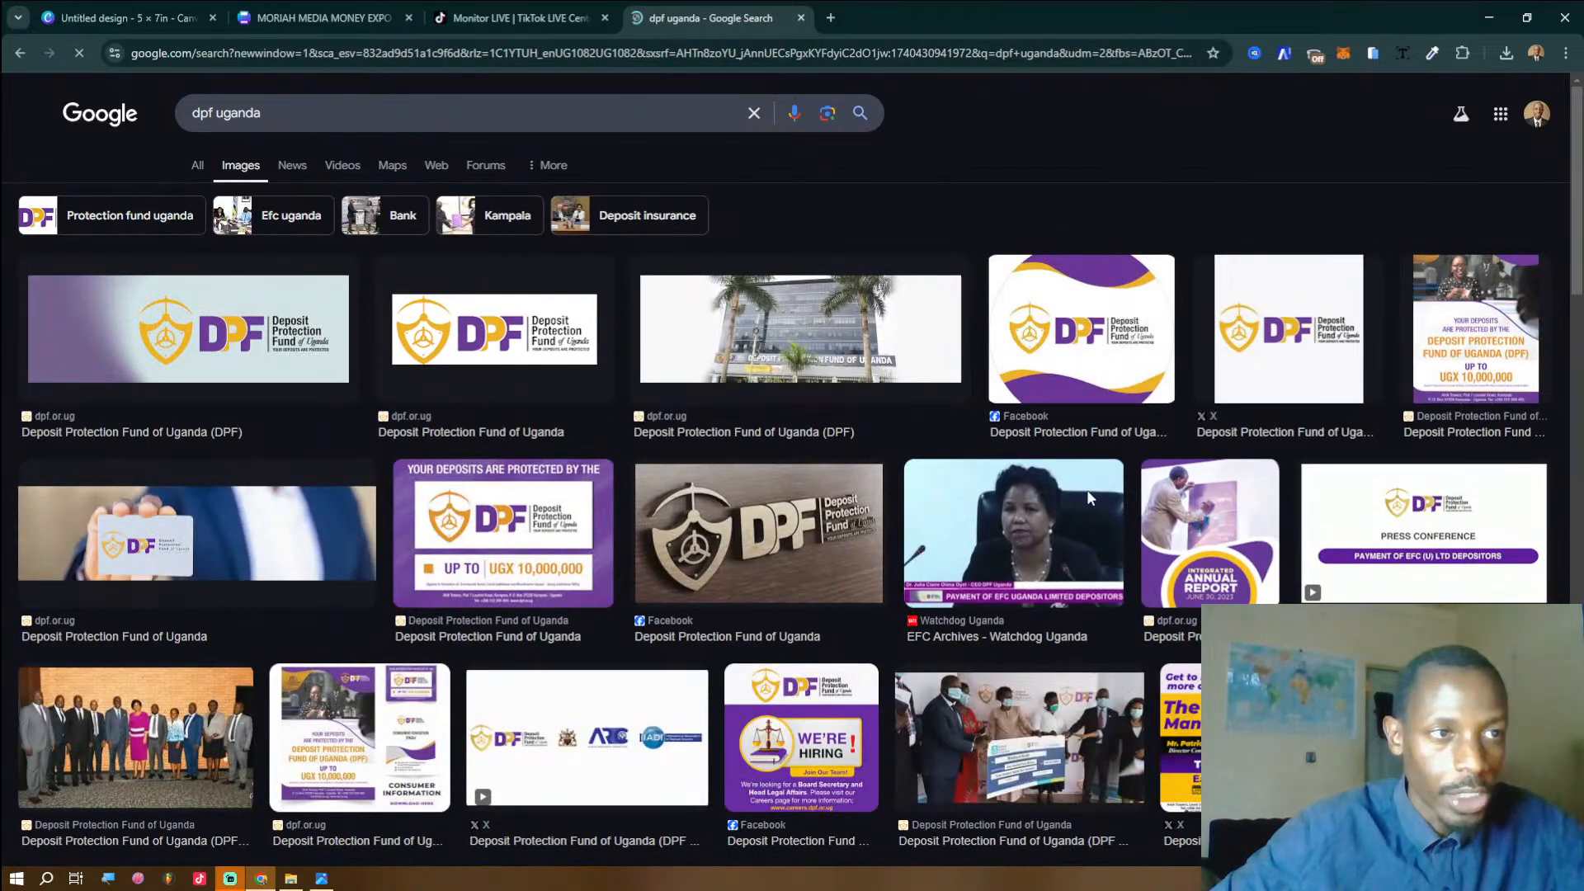
{"action": "right_click", "coordinate": [1266, 356]}
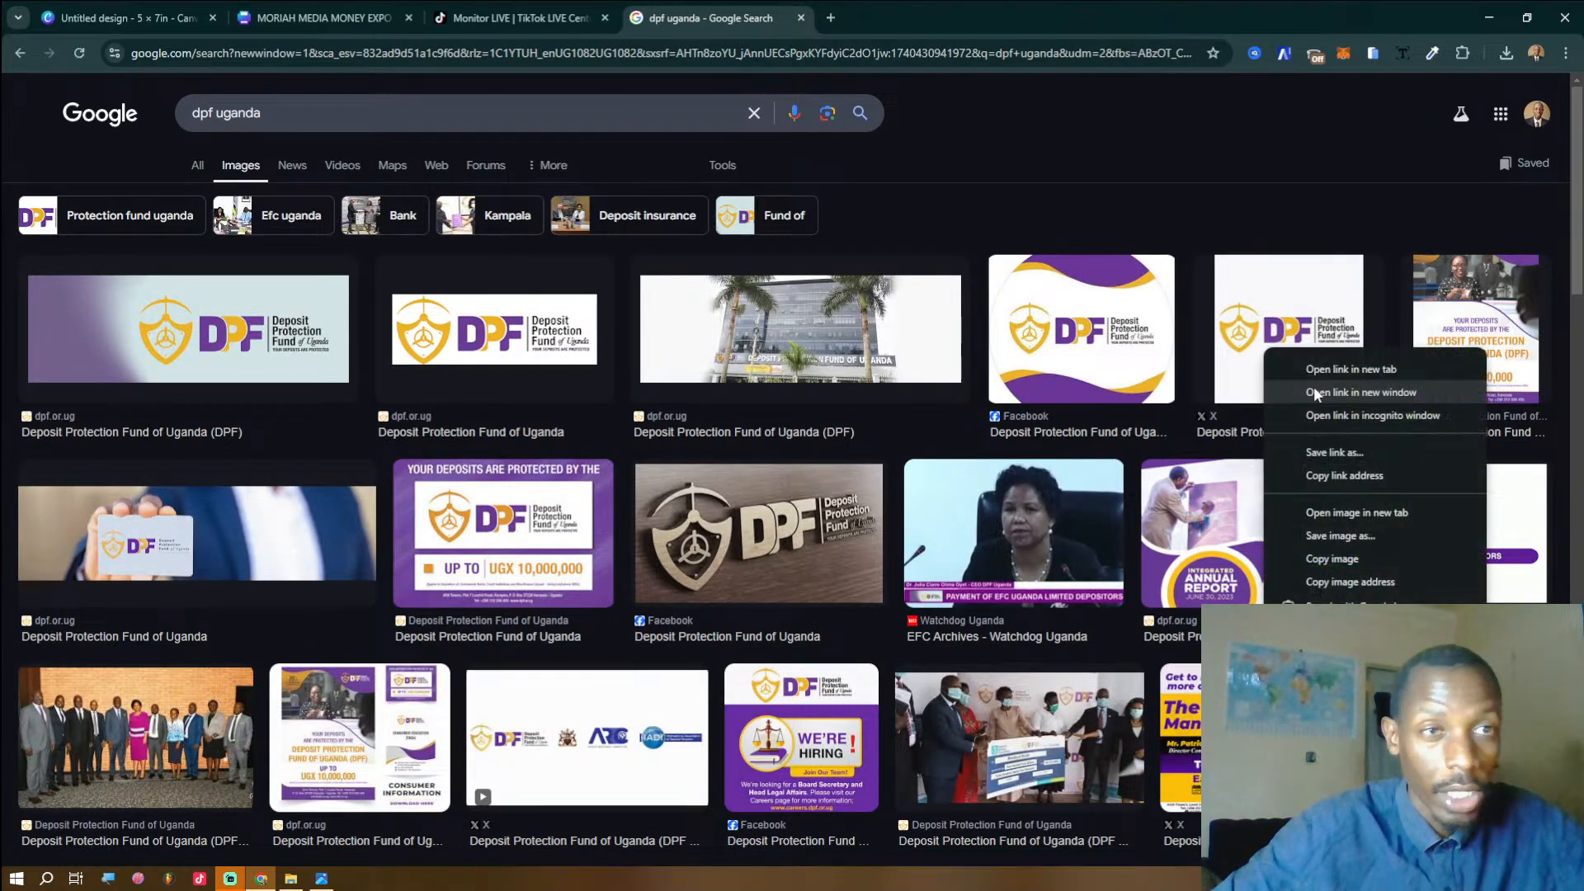
{"action": "left_click", "coordinate": [1375, 507]}
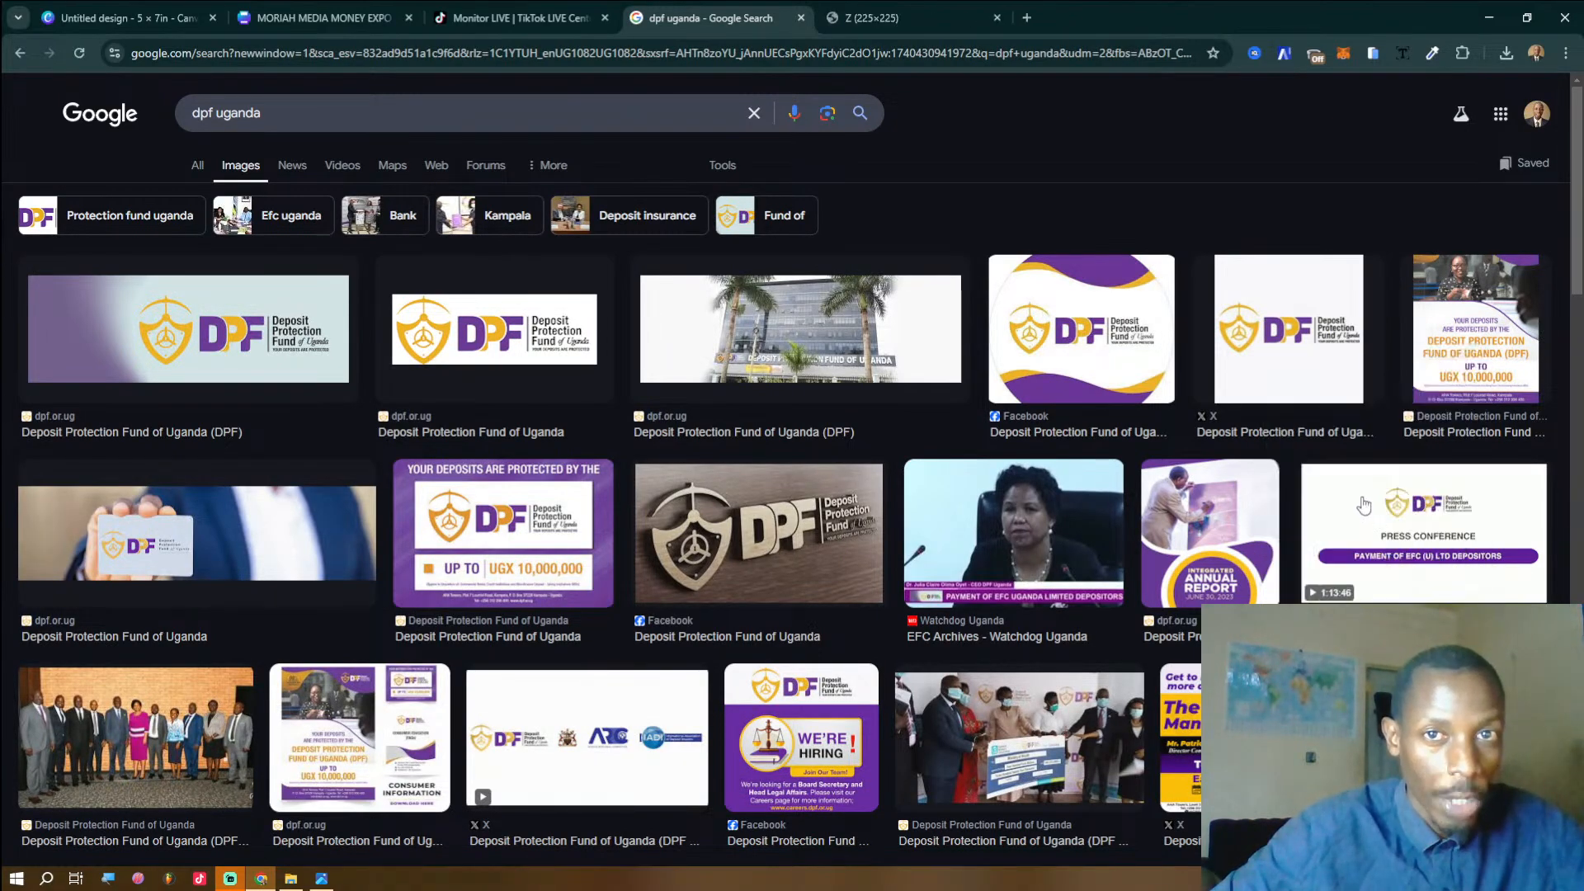
{"action": "left_click", "coordinate": [891, 17]}
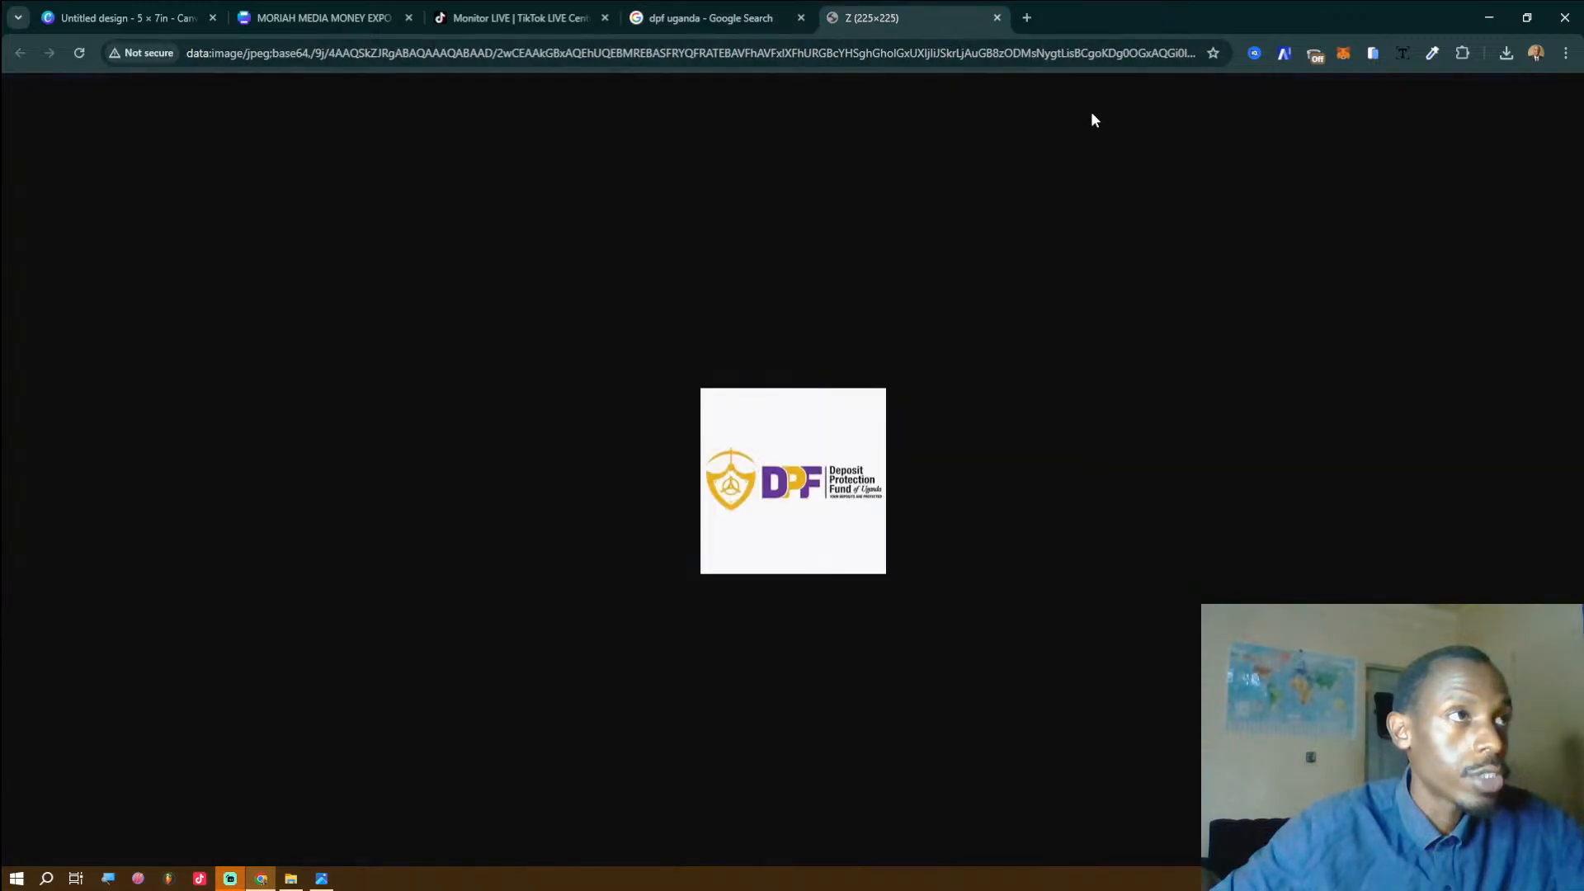
Try to save the DPF logo image to the Downloads folder, and return to the image search results.
{"action": "right_click", "coordinate": [867, 493]}
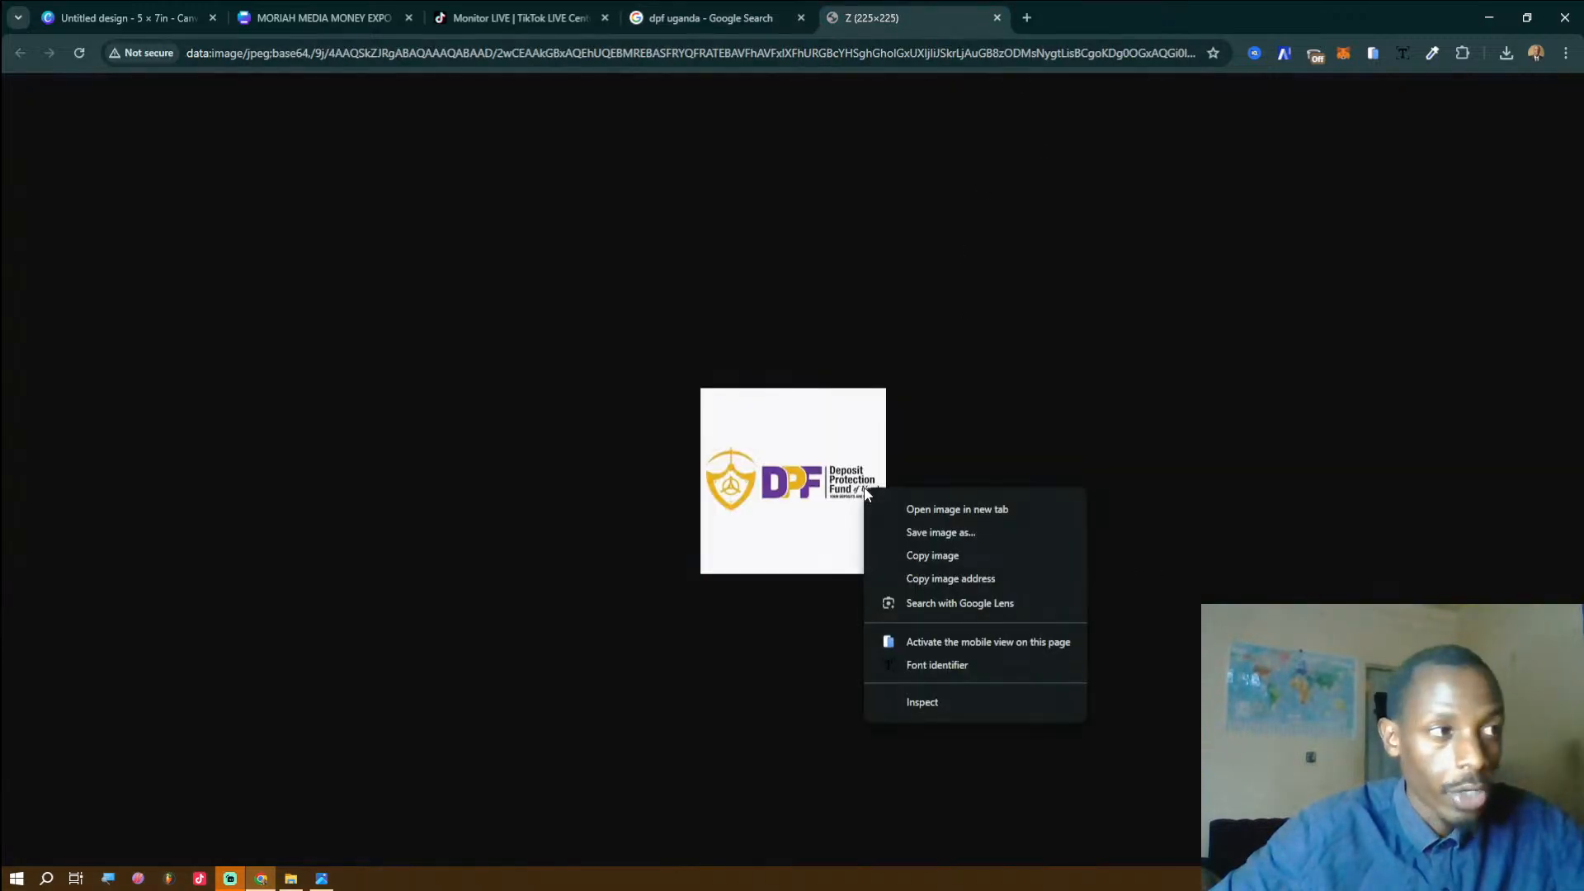
{"action": "left_click", "coordinate": [1016, 528]}
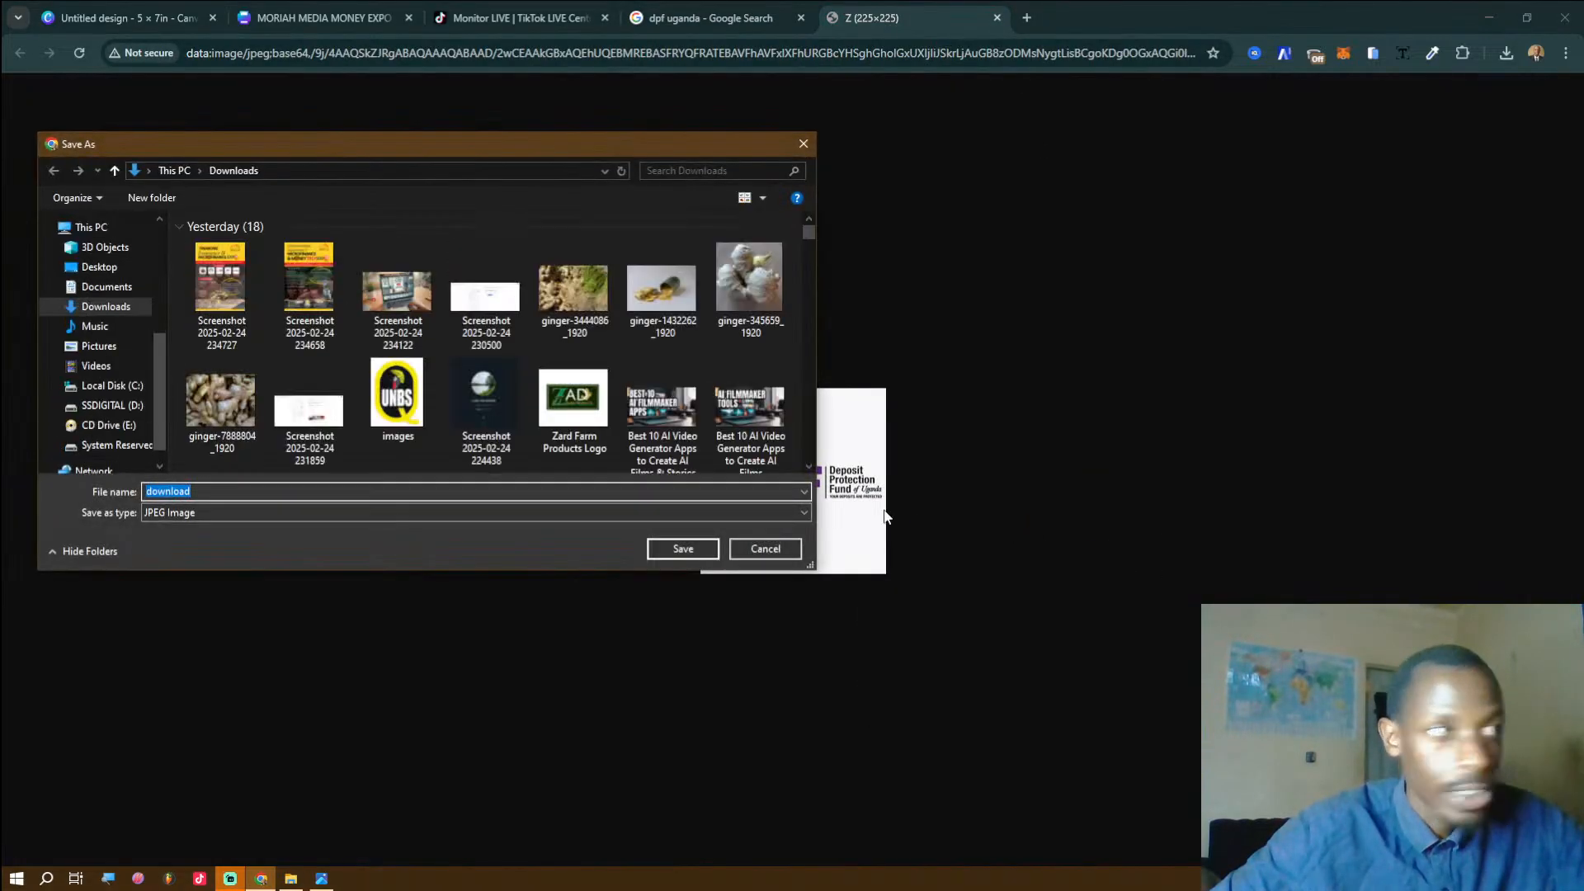
{"action": "left_click", "coordinate": [765, 549]}
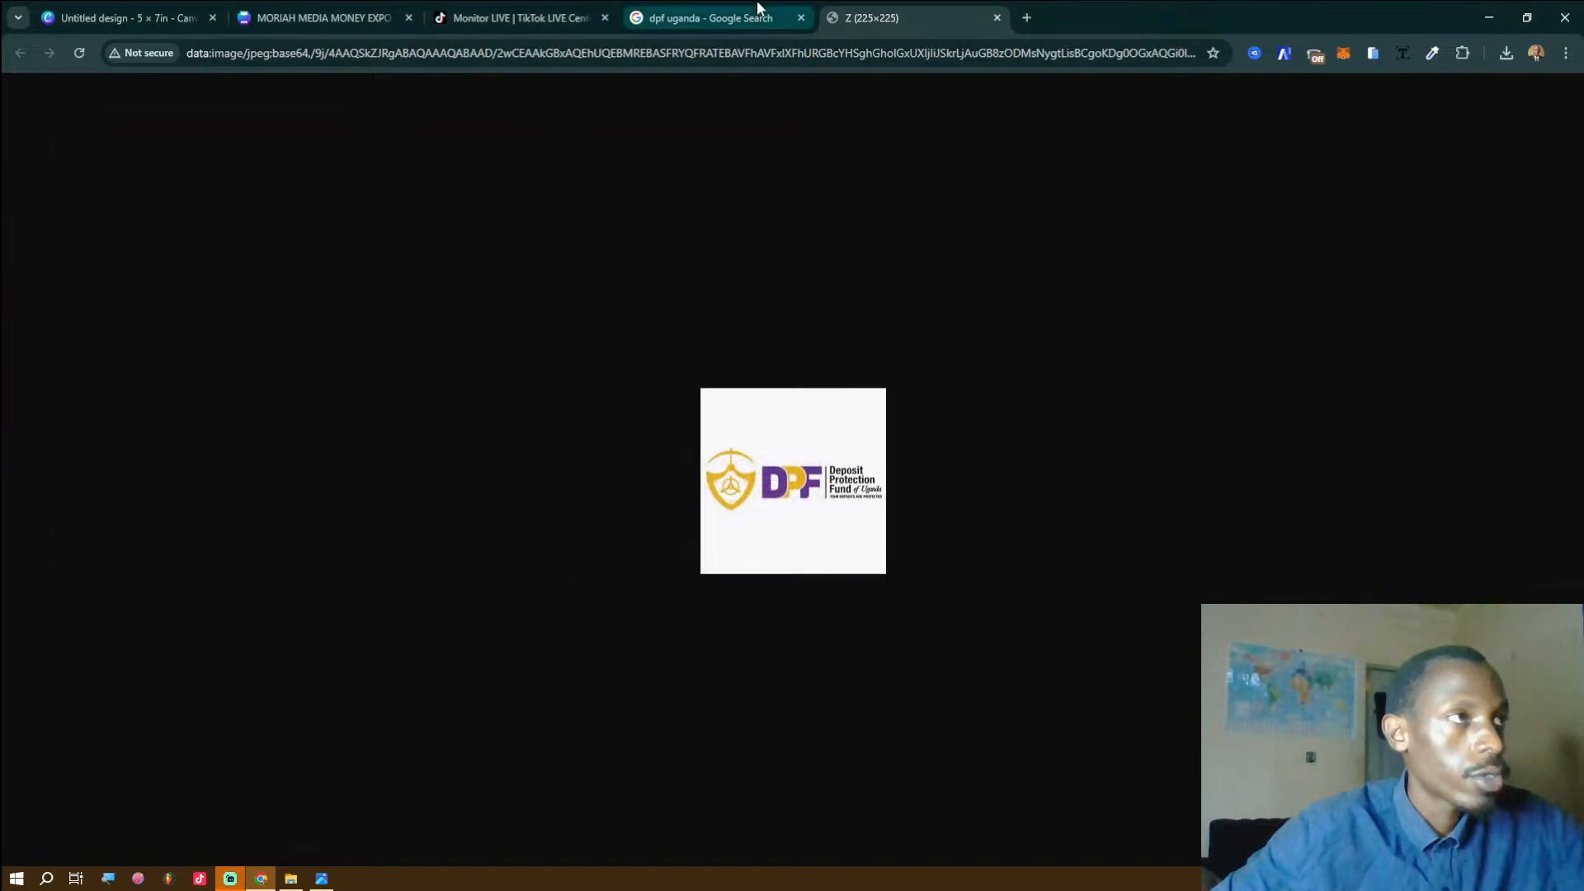
{"action": "left_click", "coordinate": [742, 17]}
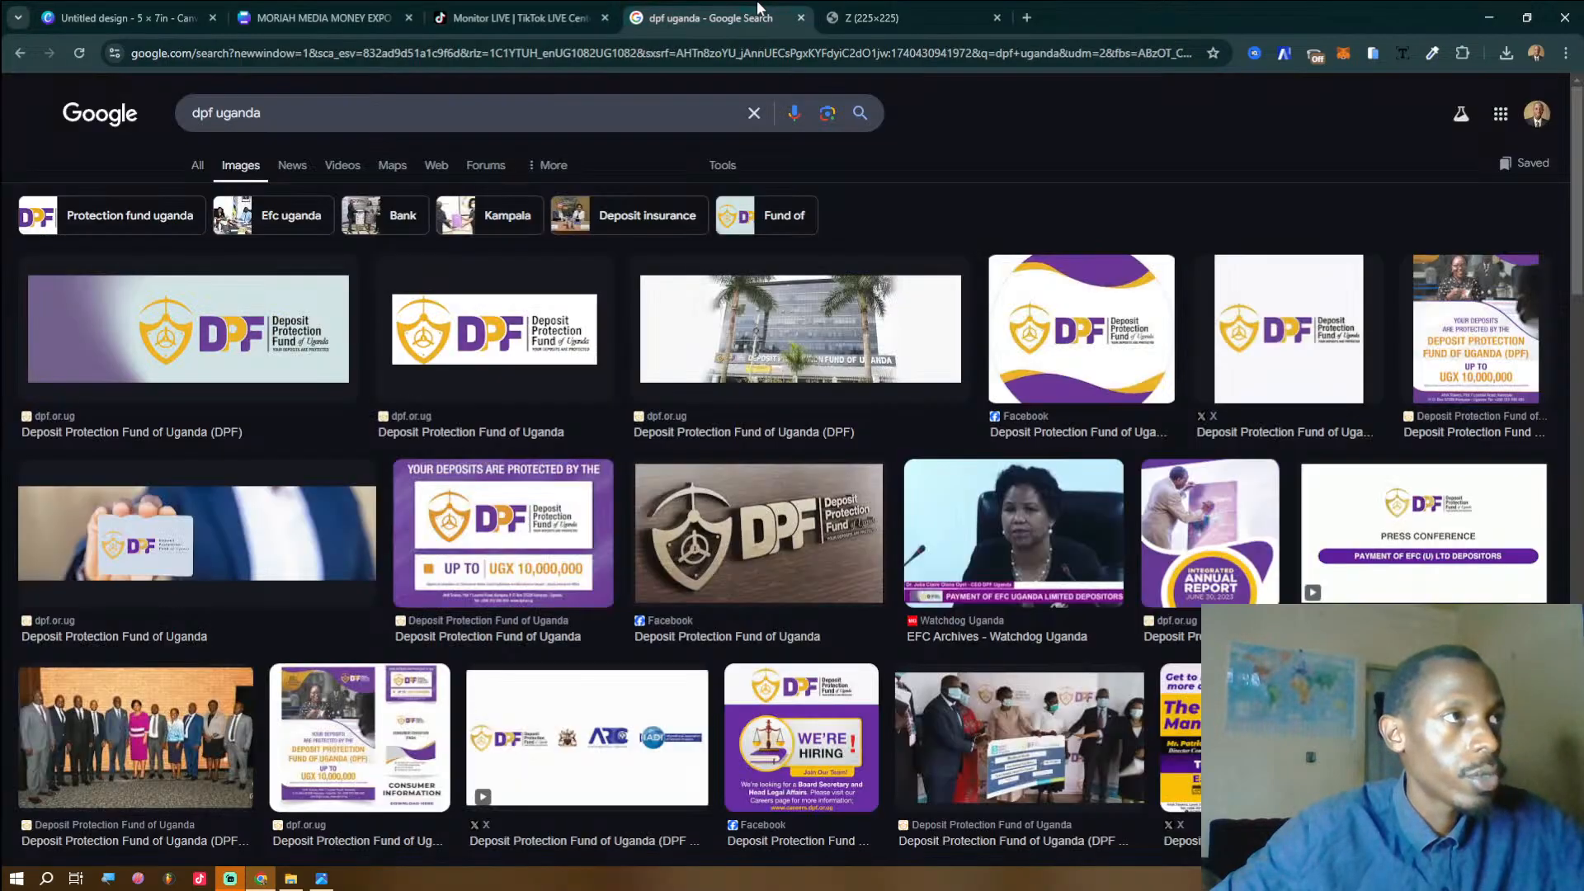
Open the square DPF logo thumbnail in another tab, close the duplicate and return to the "dpf uganda" image results.
{"action": "right_click", "coordinate": [1277, 363]}
{"action": "left_click", "coordinate": [1382, 531]}
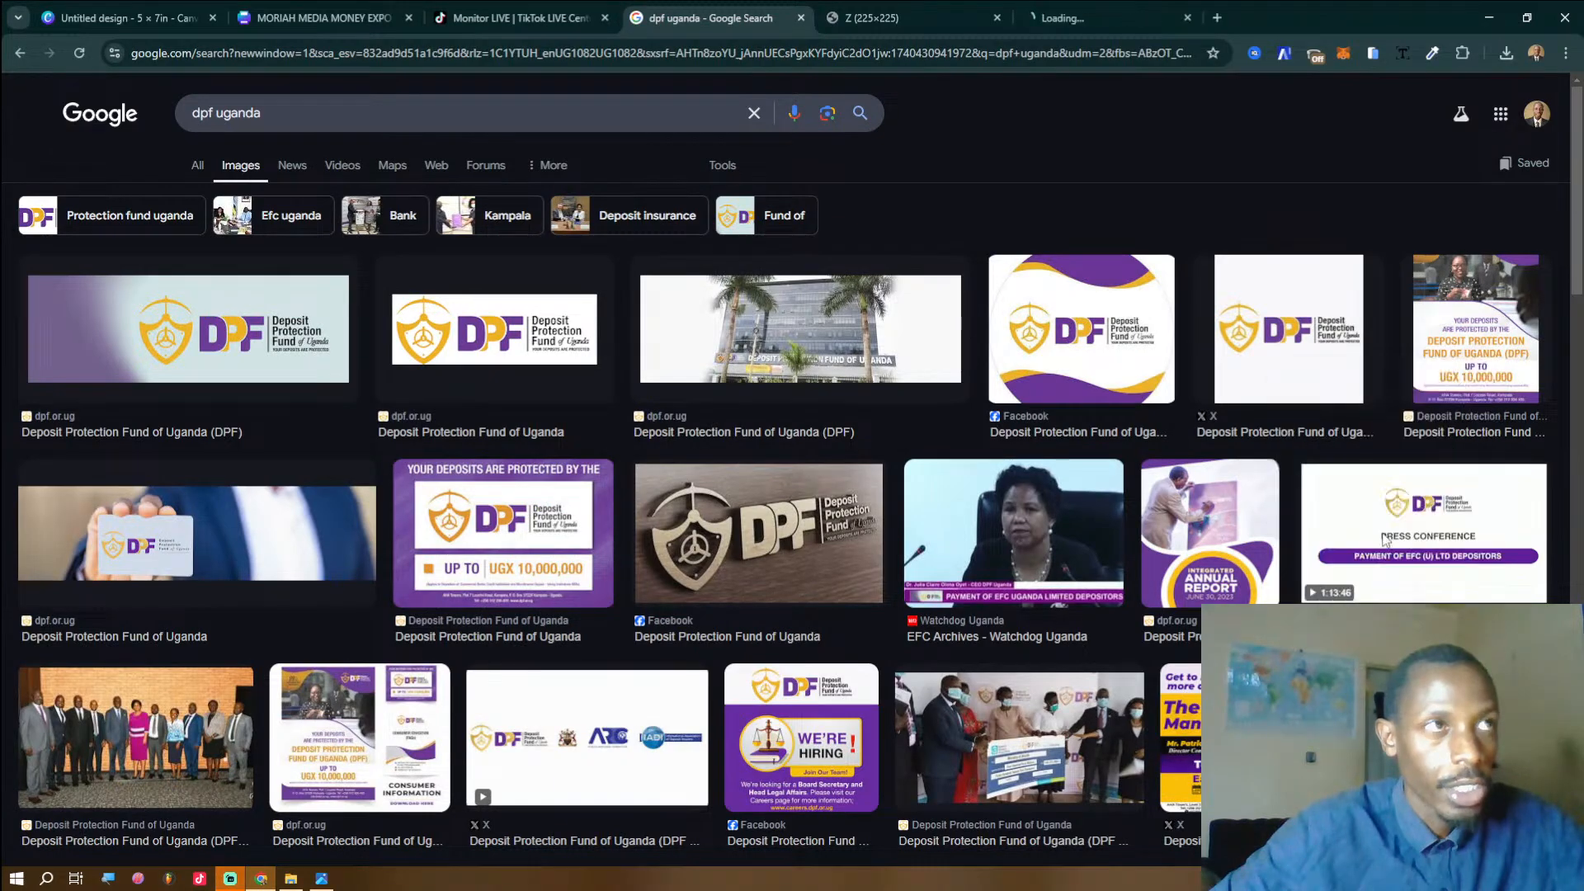
{"action": "left_click", "coordinate": [1125, 30]}
{"action": "left_click", "coordinate": [957, 26]}
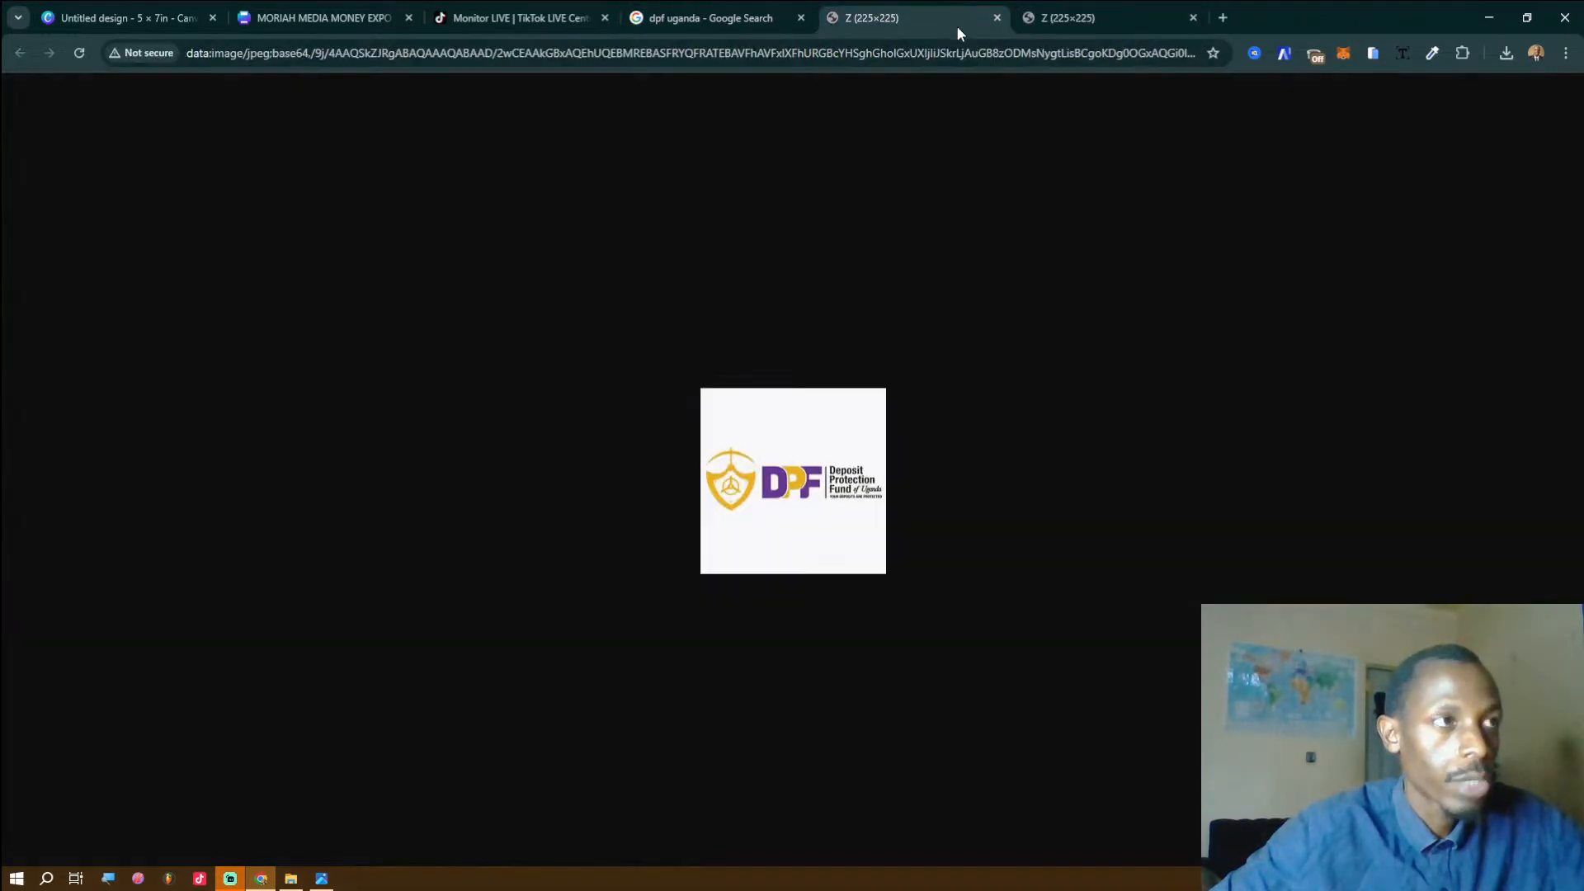
{"action": "left_click", "coordinate": [996, 17]}
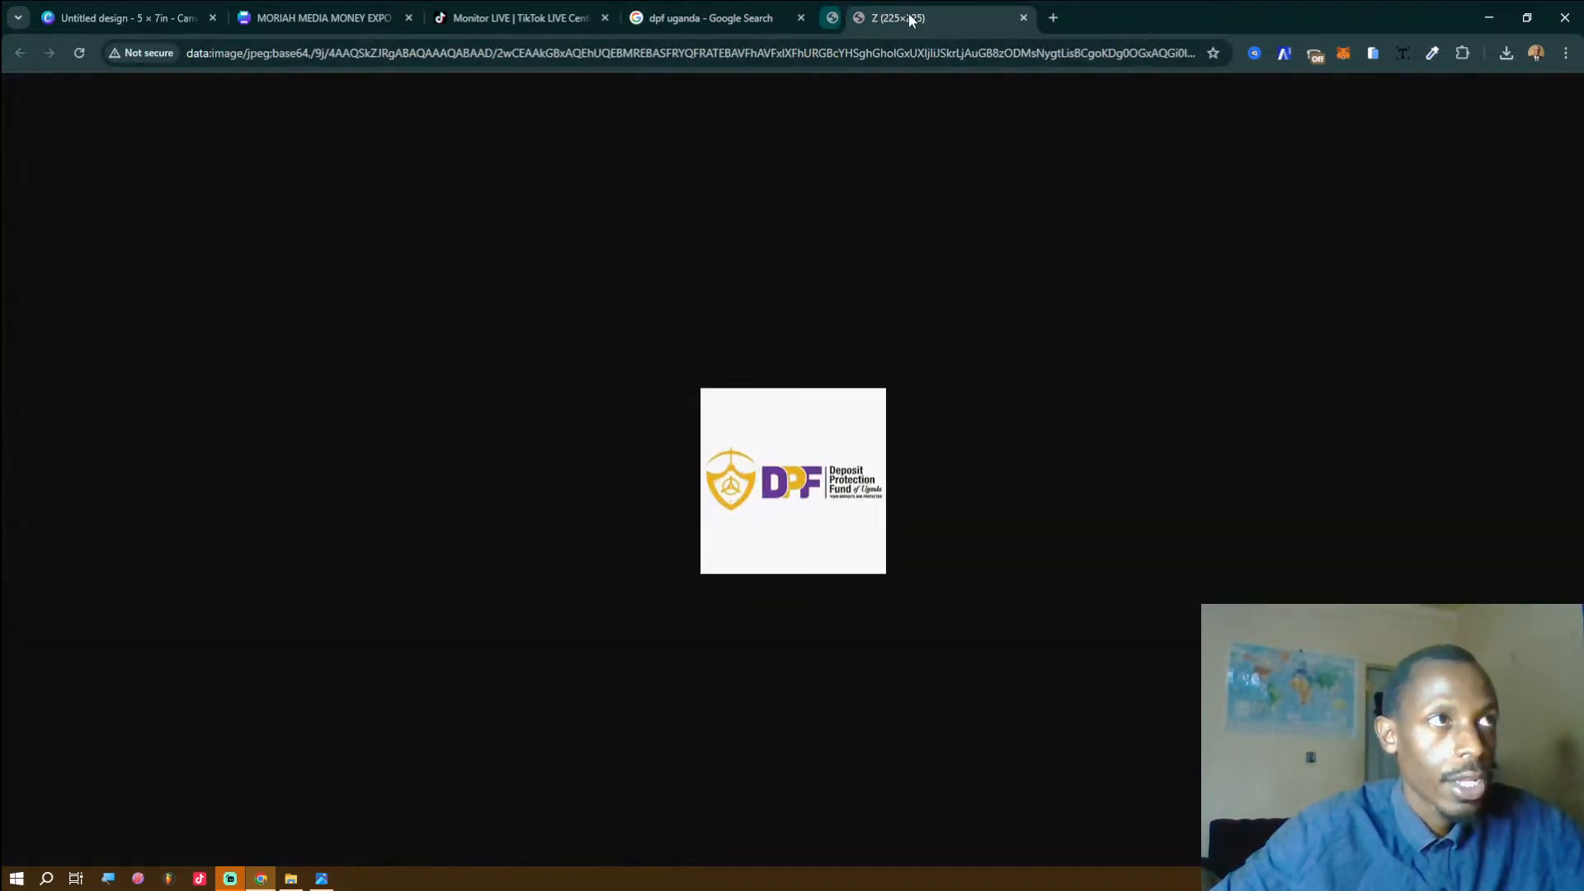
{"action": "left_click", "coordinate": [726, 18]}
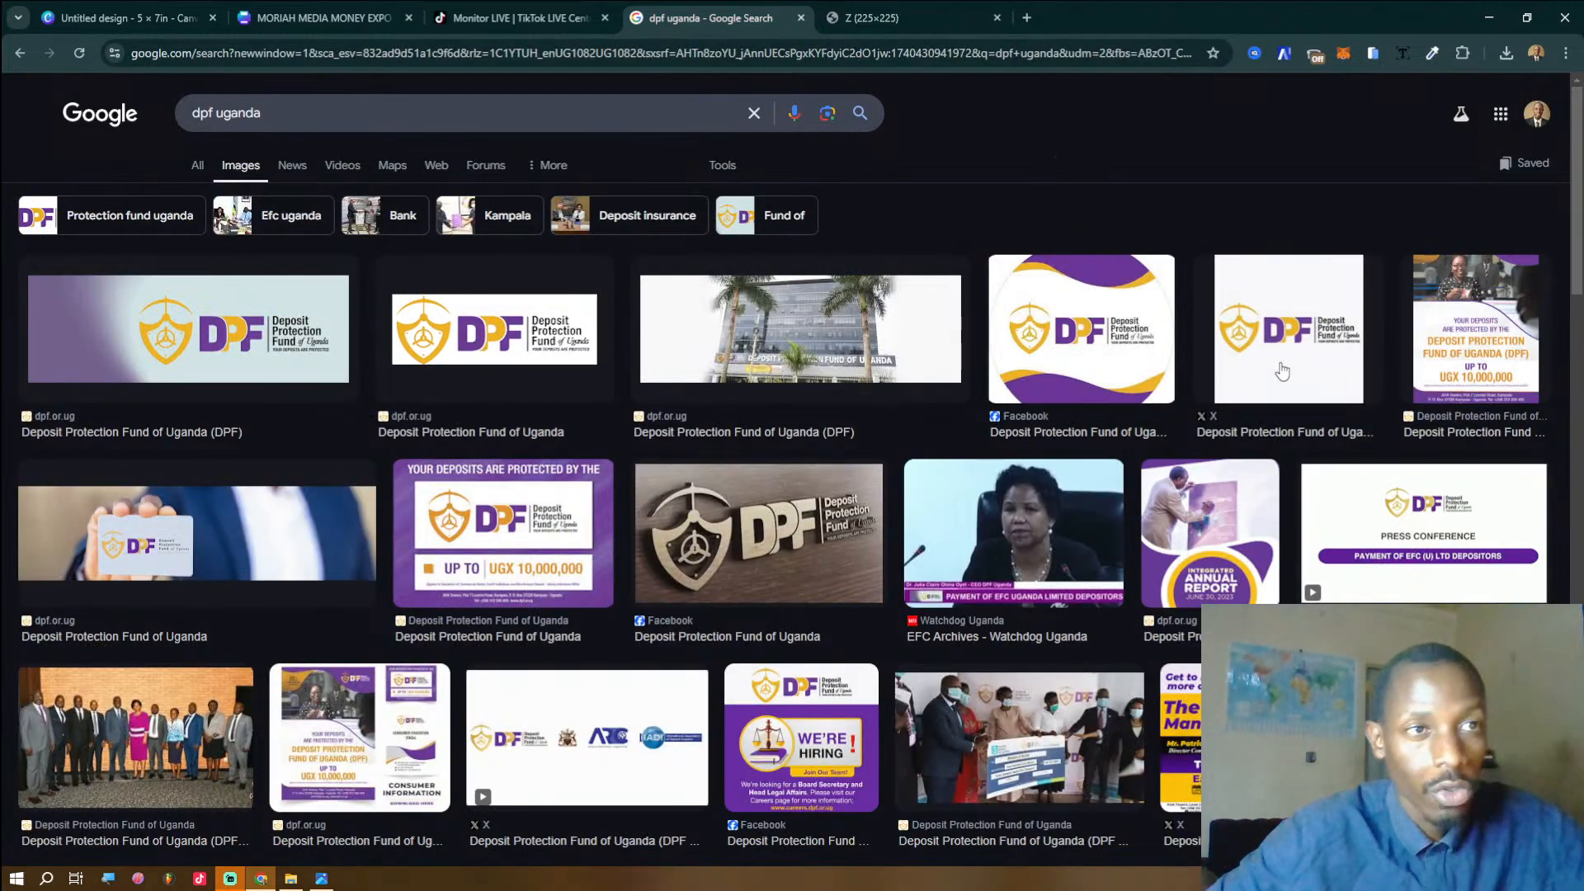
Enlarge the square DPF logo in the results preview and open the larger image in its own tab.
{"action": "left_click", "coordinate": [1276, 364]}
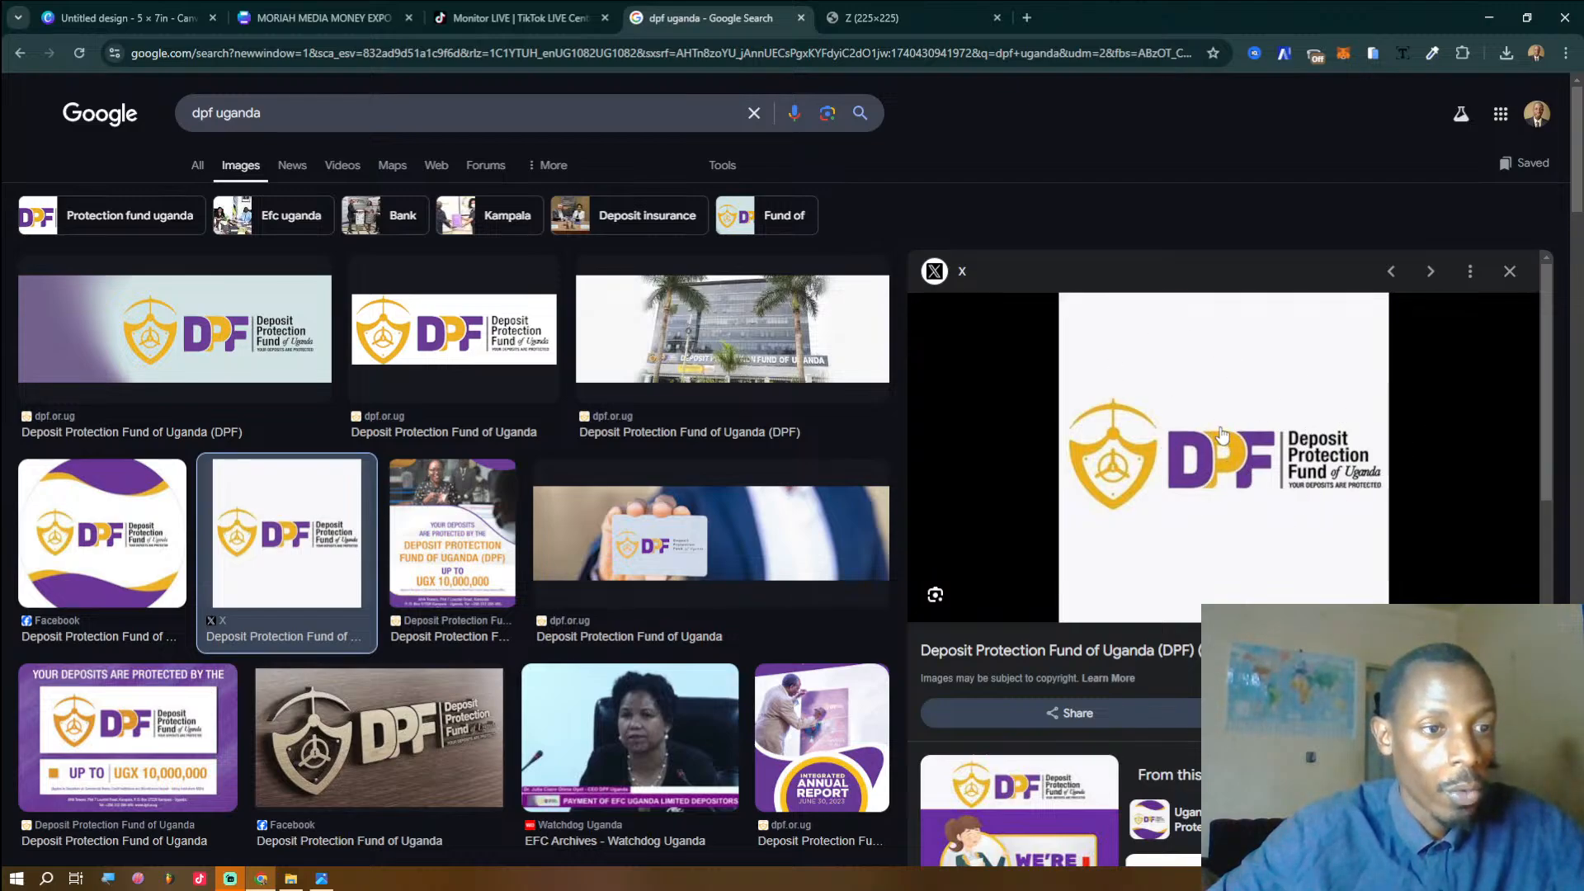
{"action": "right_click", "coordinate": [1275, 419]}
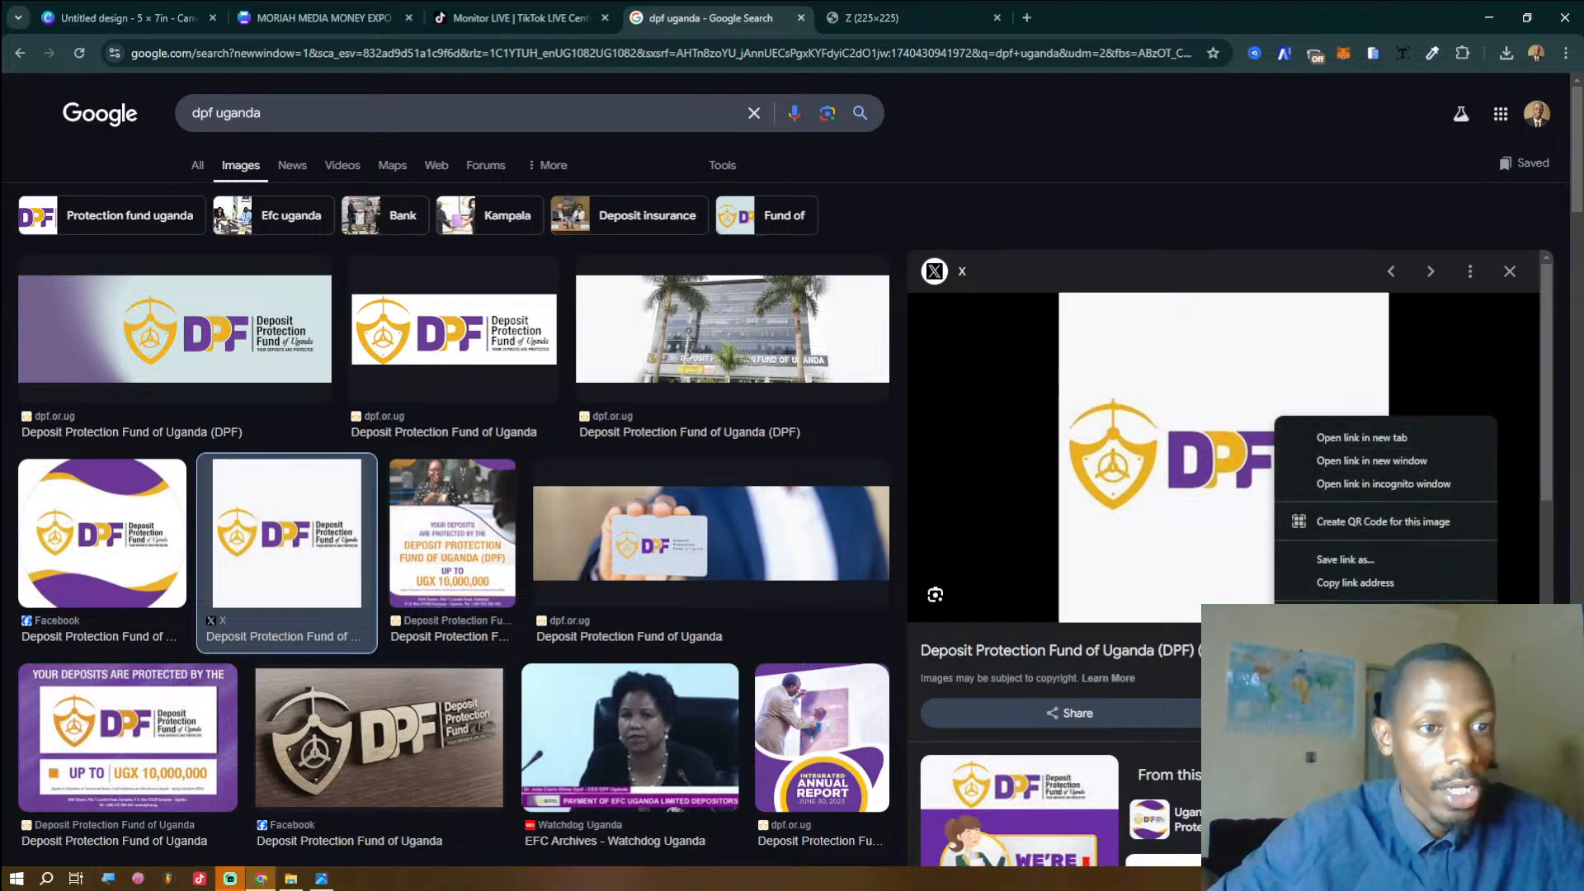
{"action": "left_click", "coordinate": [1353, 621]}
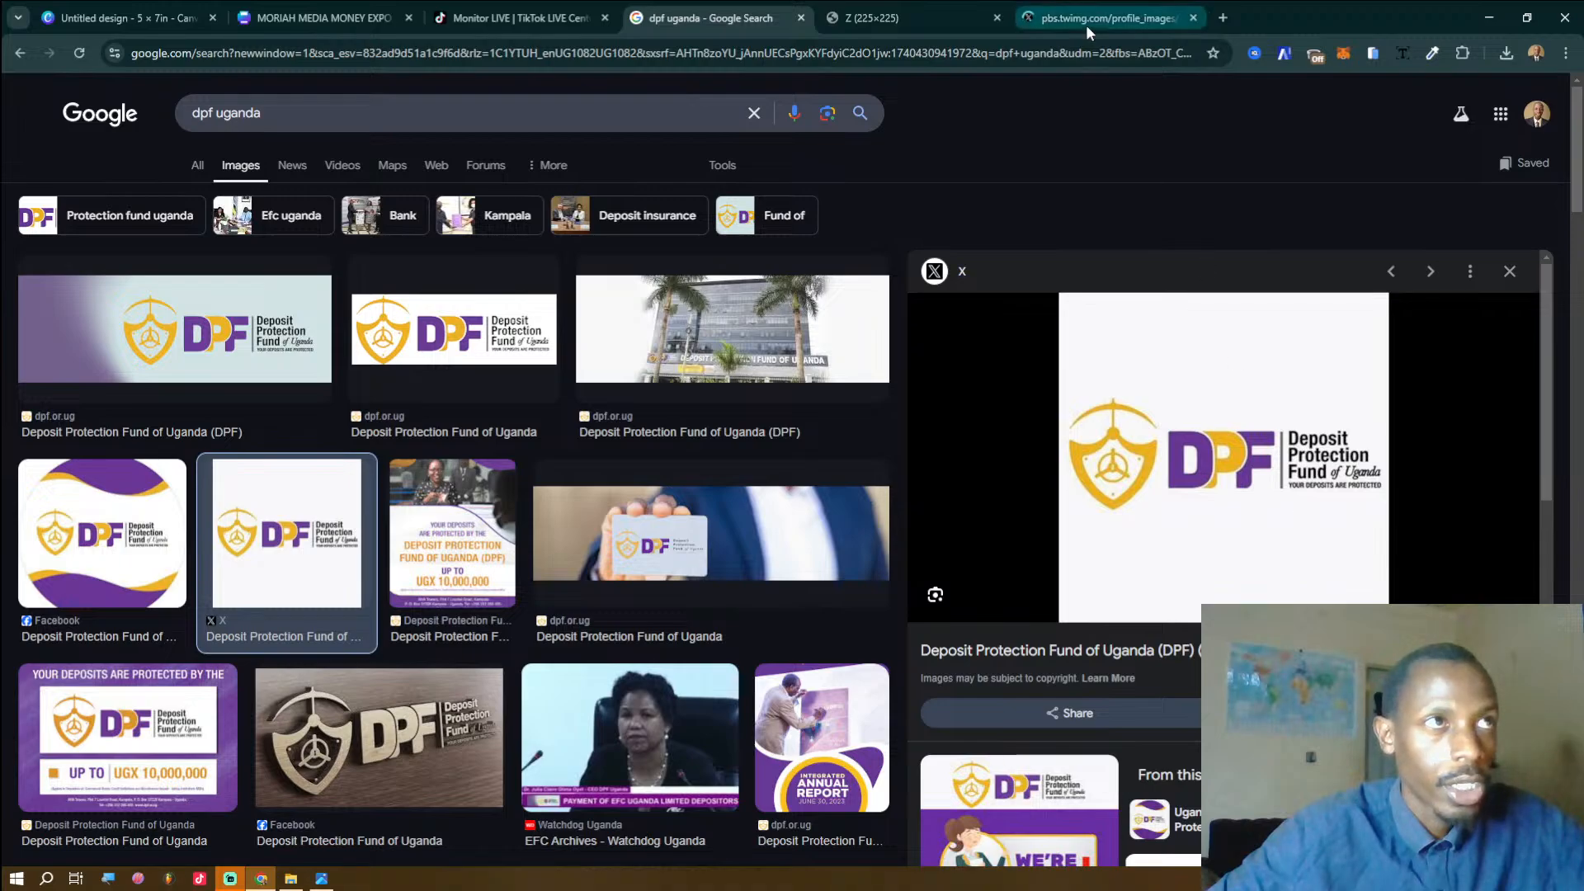
{"action": "left_click", "coordinate": [1142, 18]}
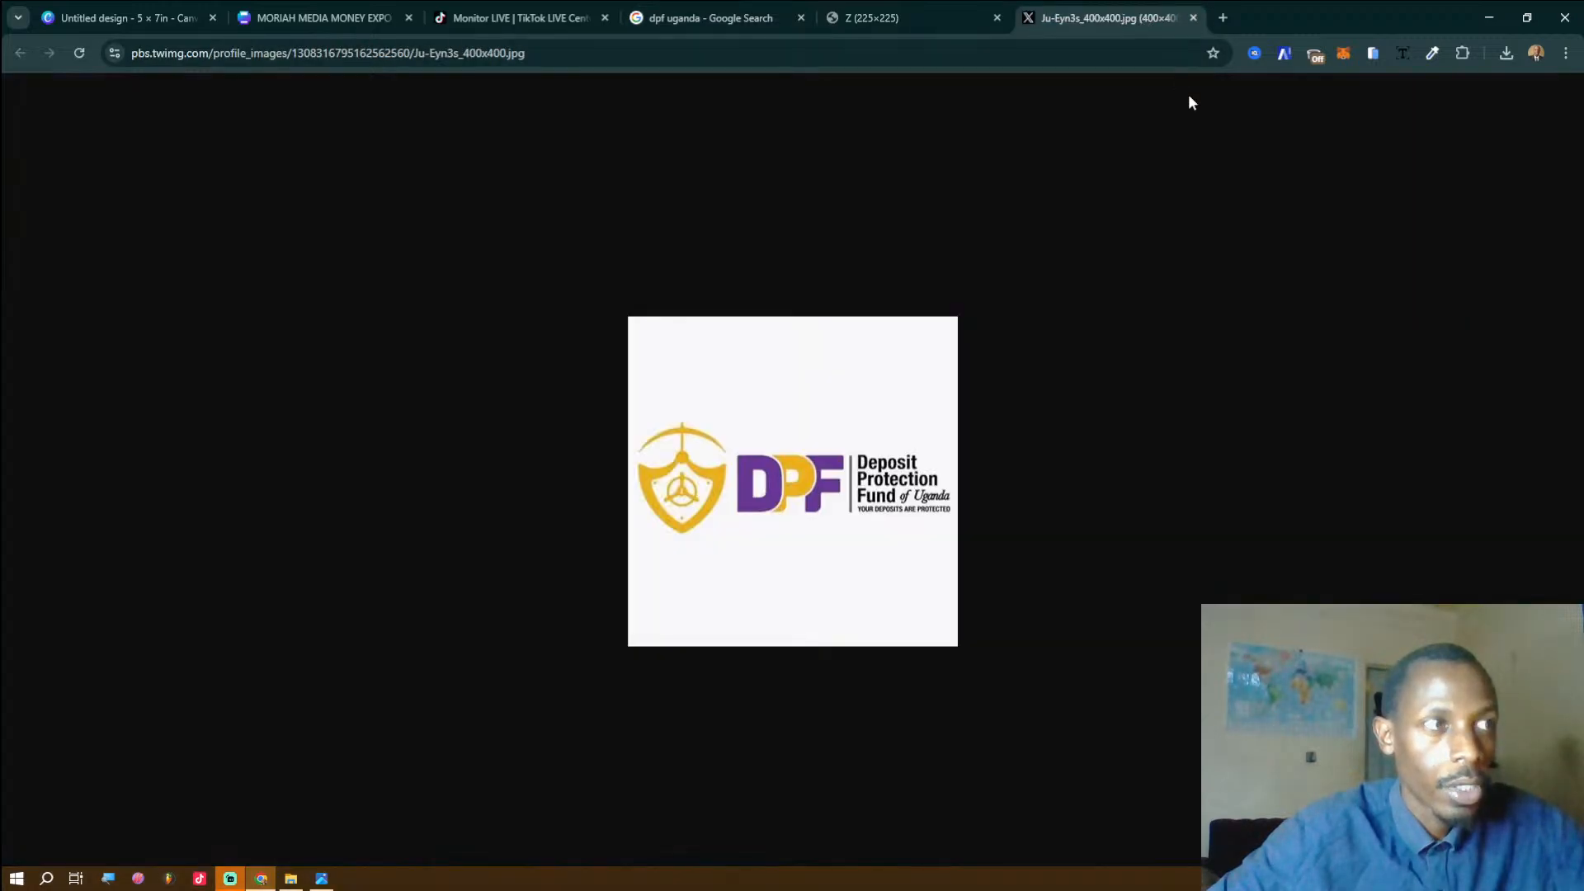
Compare the small DPF thumbnail image with the larger version, and close both image tabs.
{"action": "left_click", "coordinate": [830, 18]}
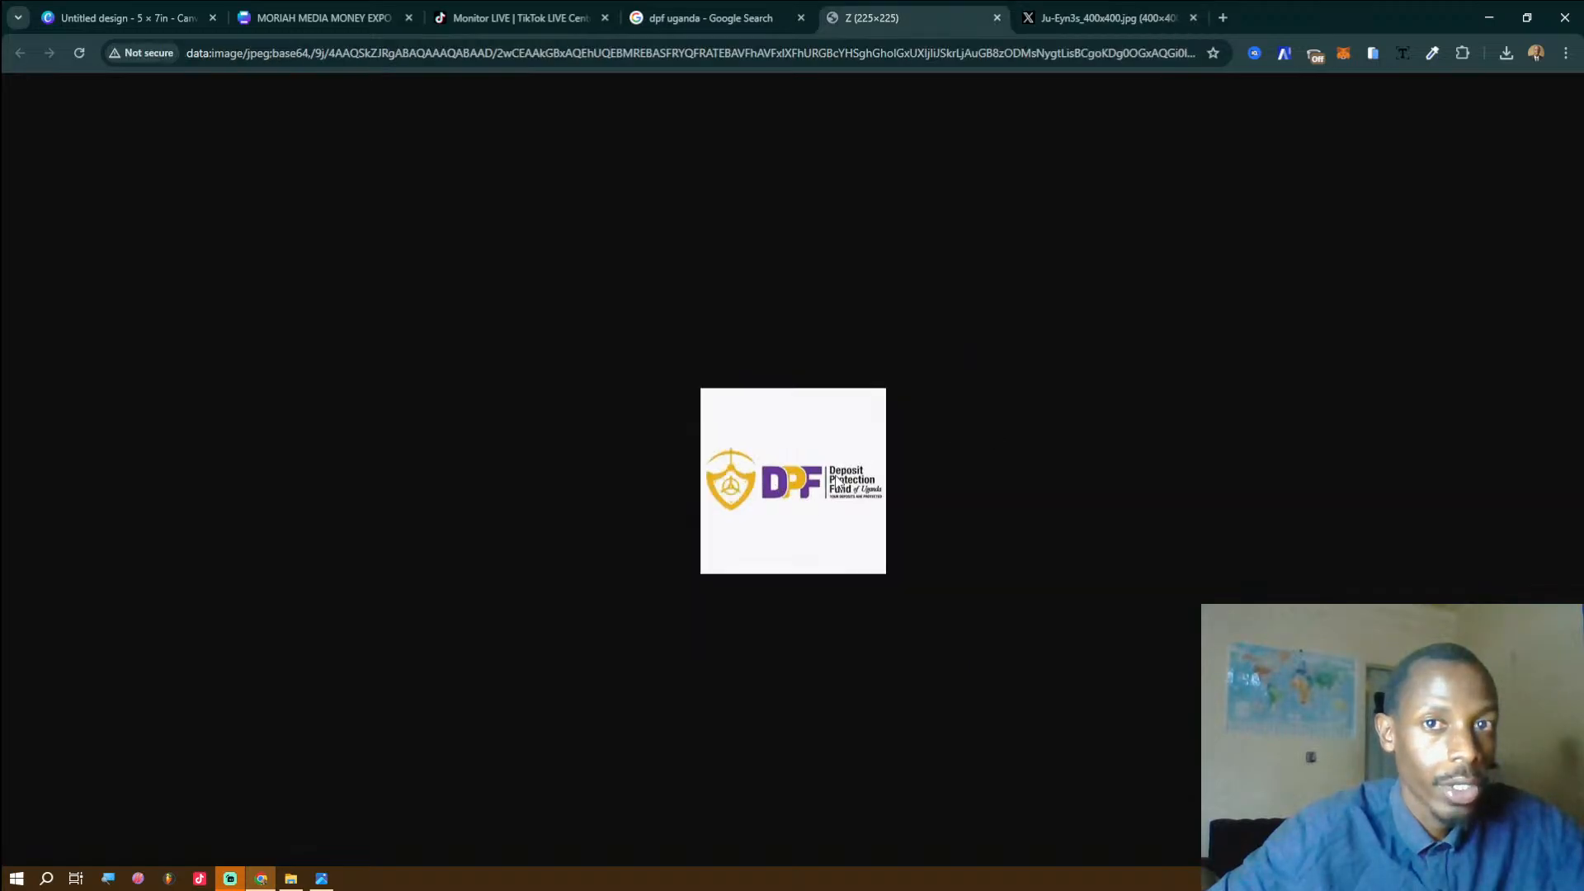
{"action": "left_click", "coordinate": [997, 19]}
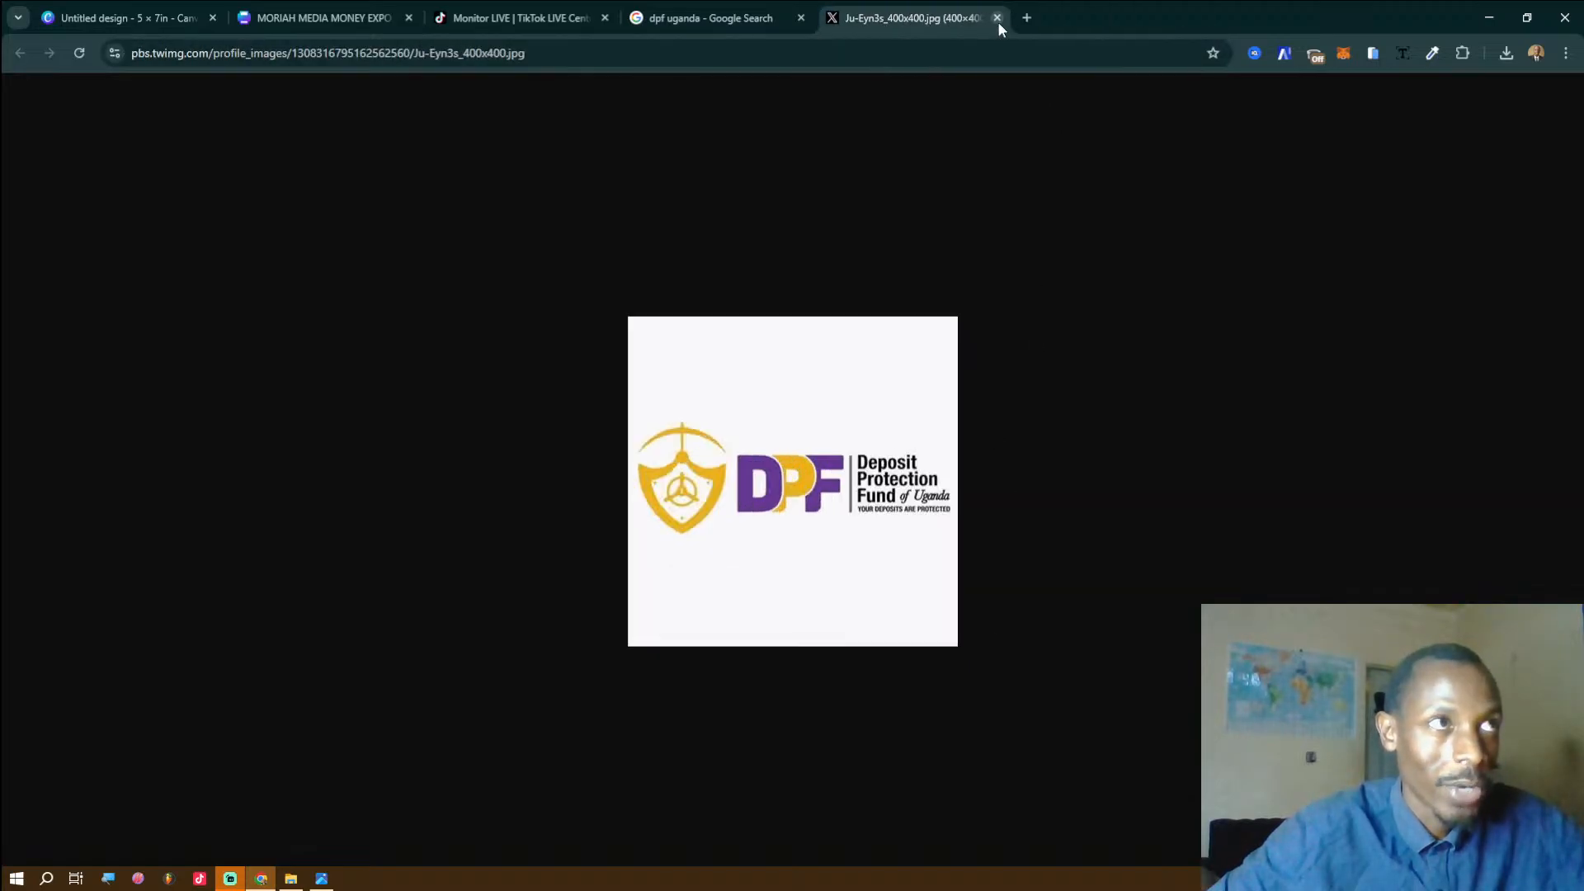
{"action": "left_click", "coordinate": [997, 18]}
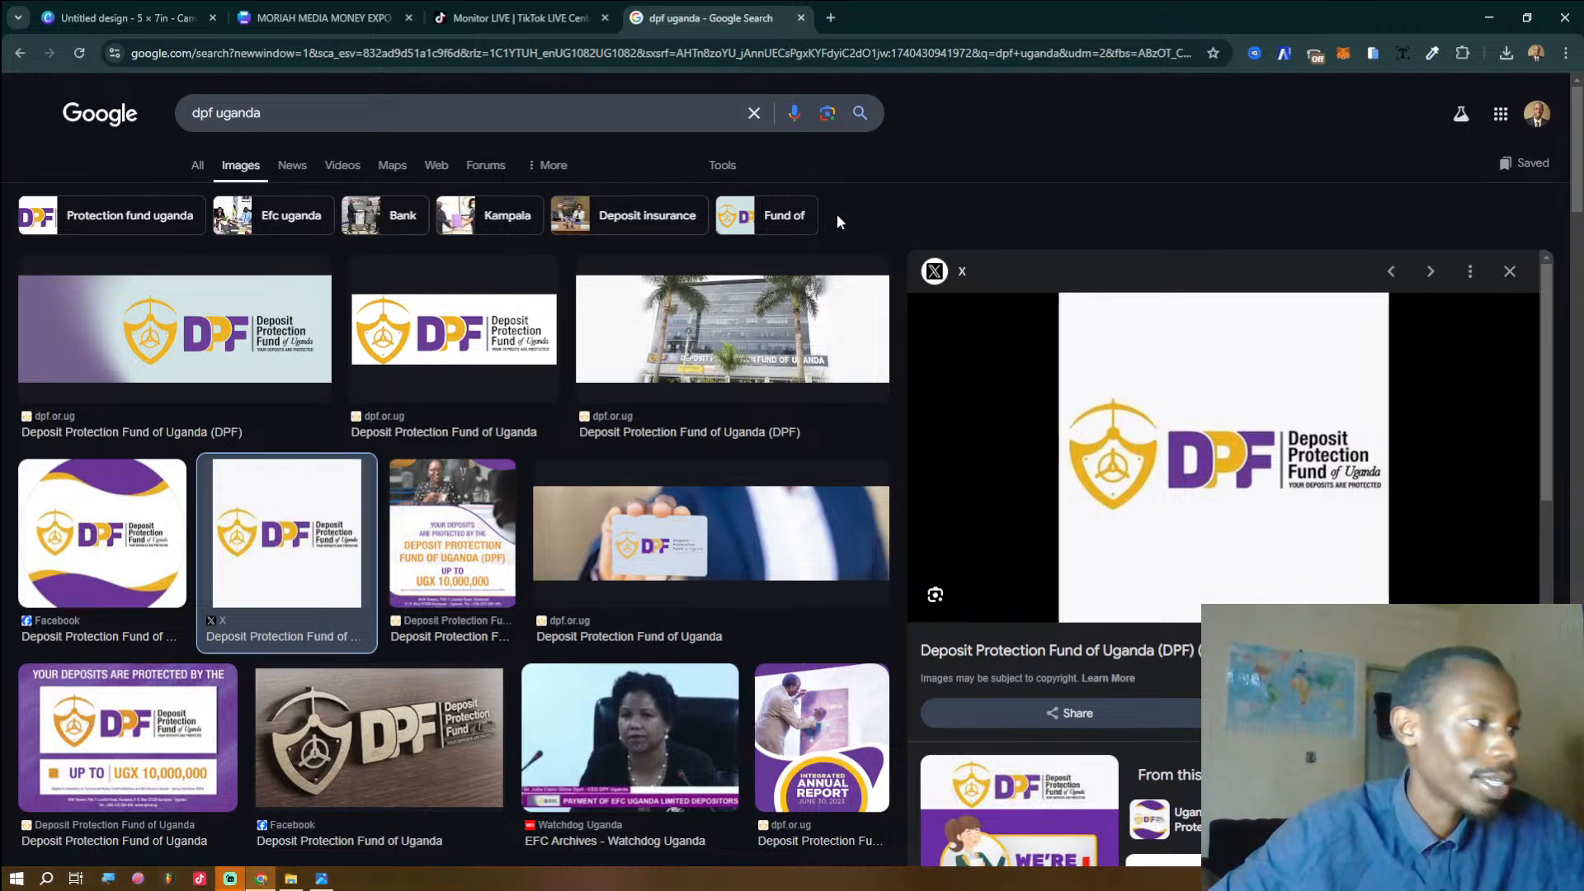
Copy the "BankOfUganda" file name from the Money Expo Partners folder and search Google Images for it.
{"action": "left_click", "coordinate": [293, 879]}
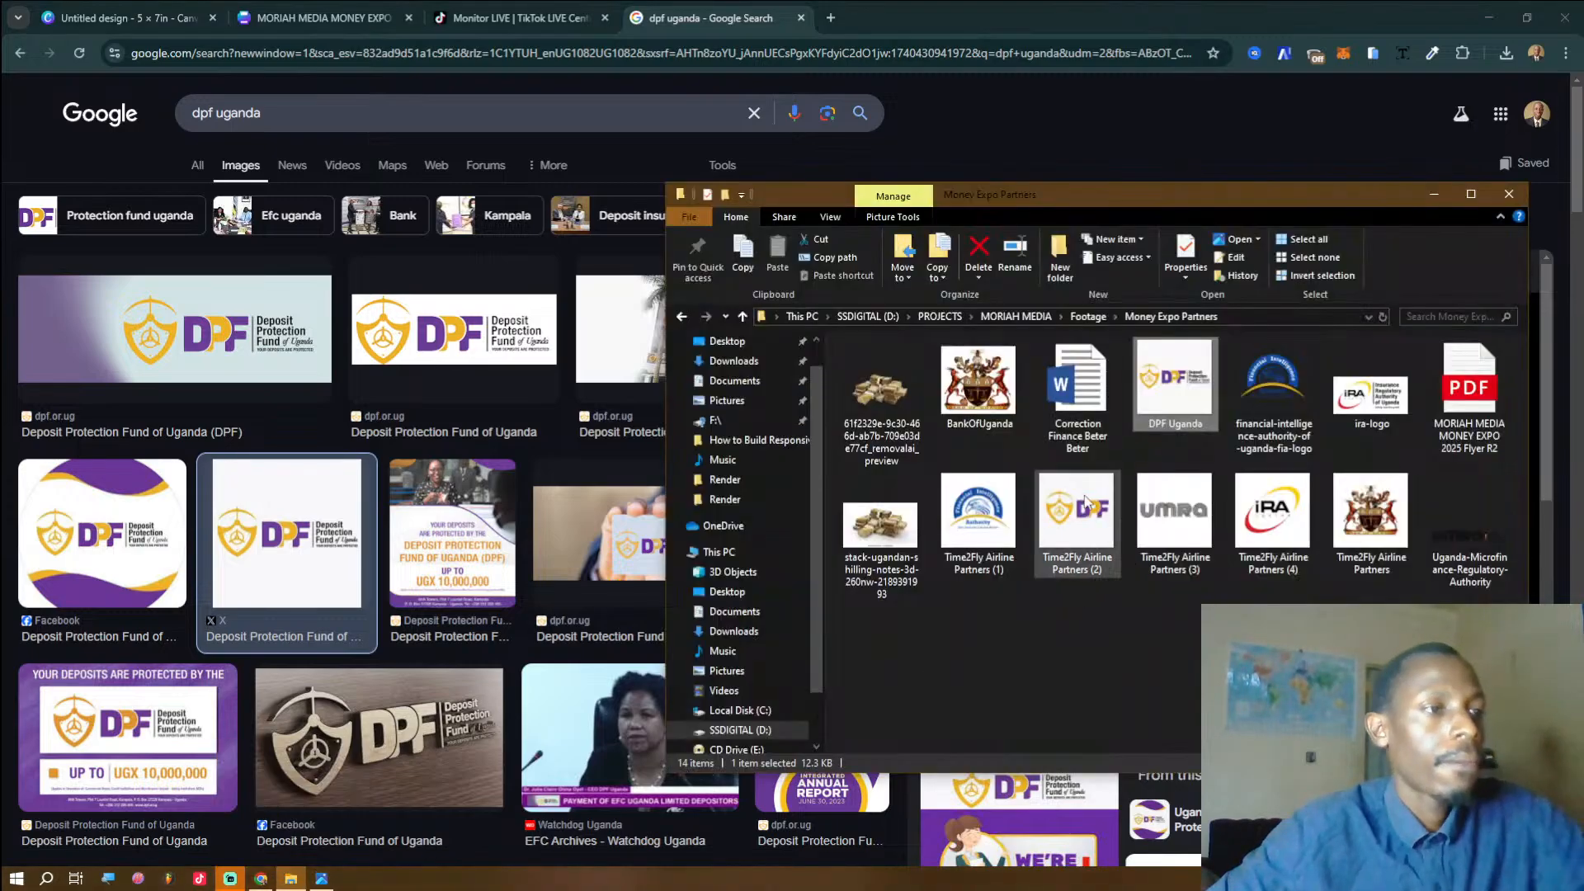
{"action": "left_click", "coordinate": [989, 423]}
{"action": "key", "text": "F2"}
{"action": "key", "text": "ctrl+c"}
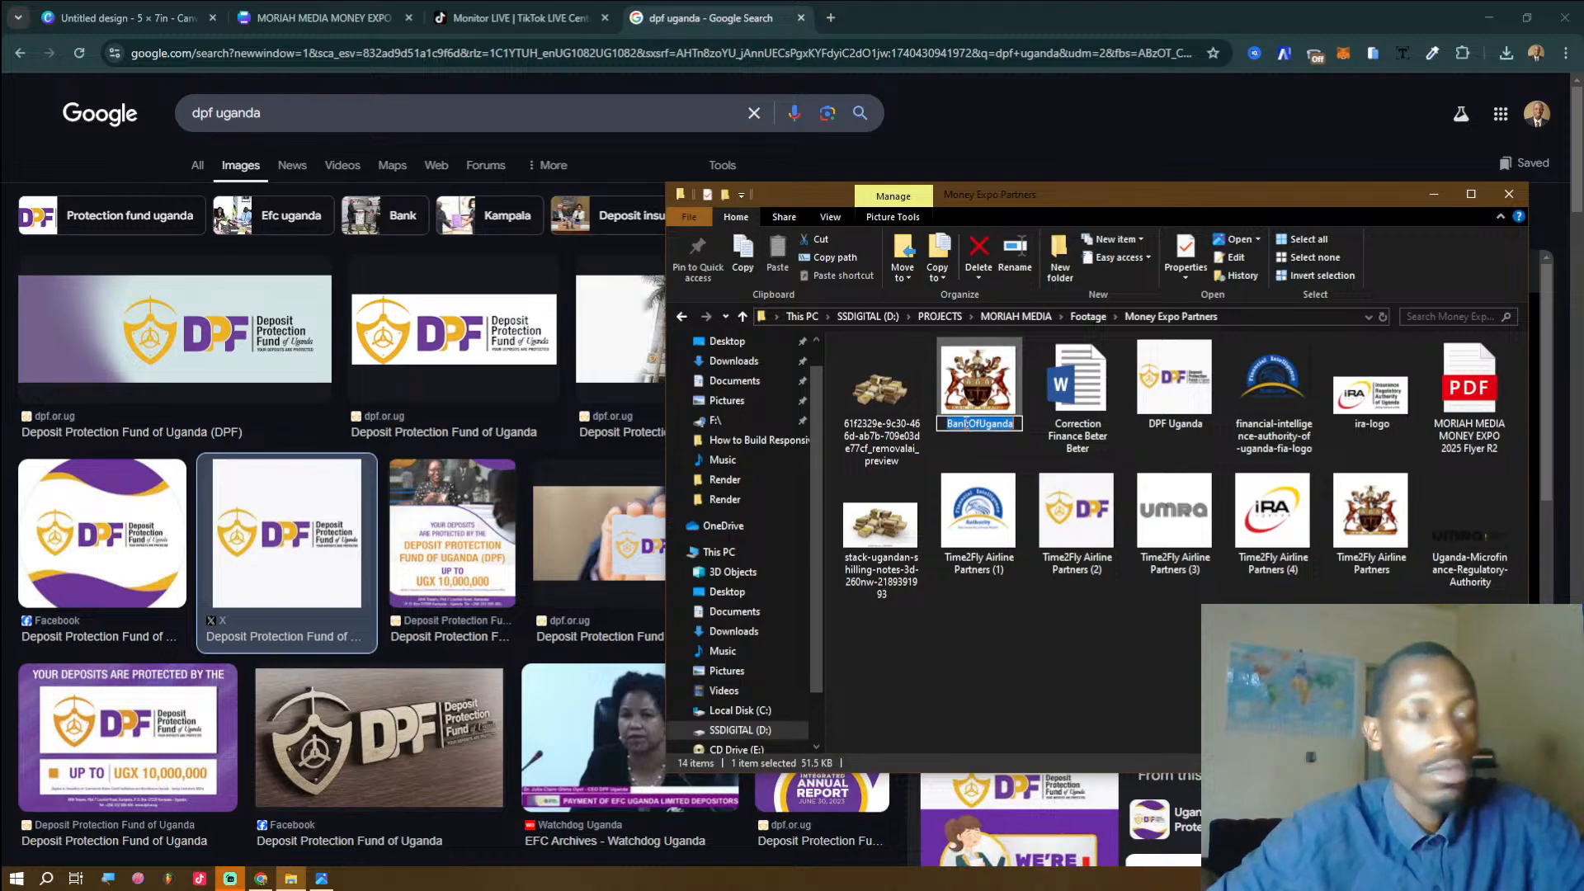
{"action": "left_click", "coordinate": [441, 122]}
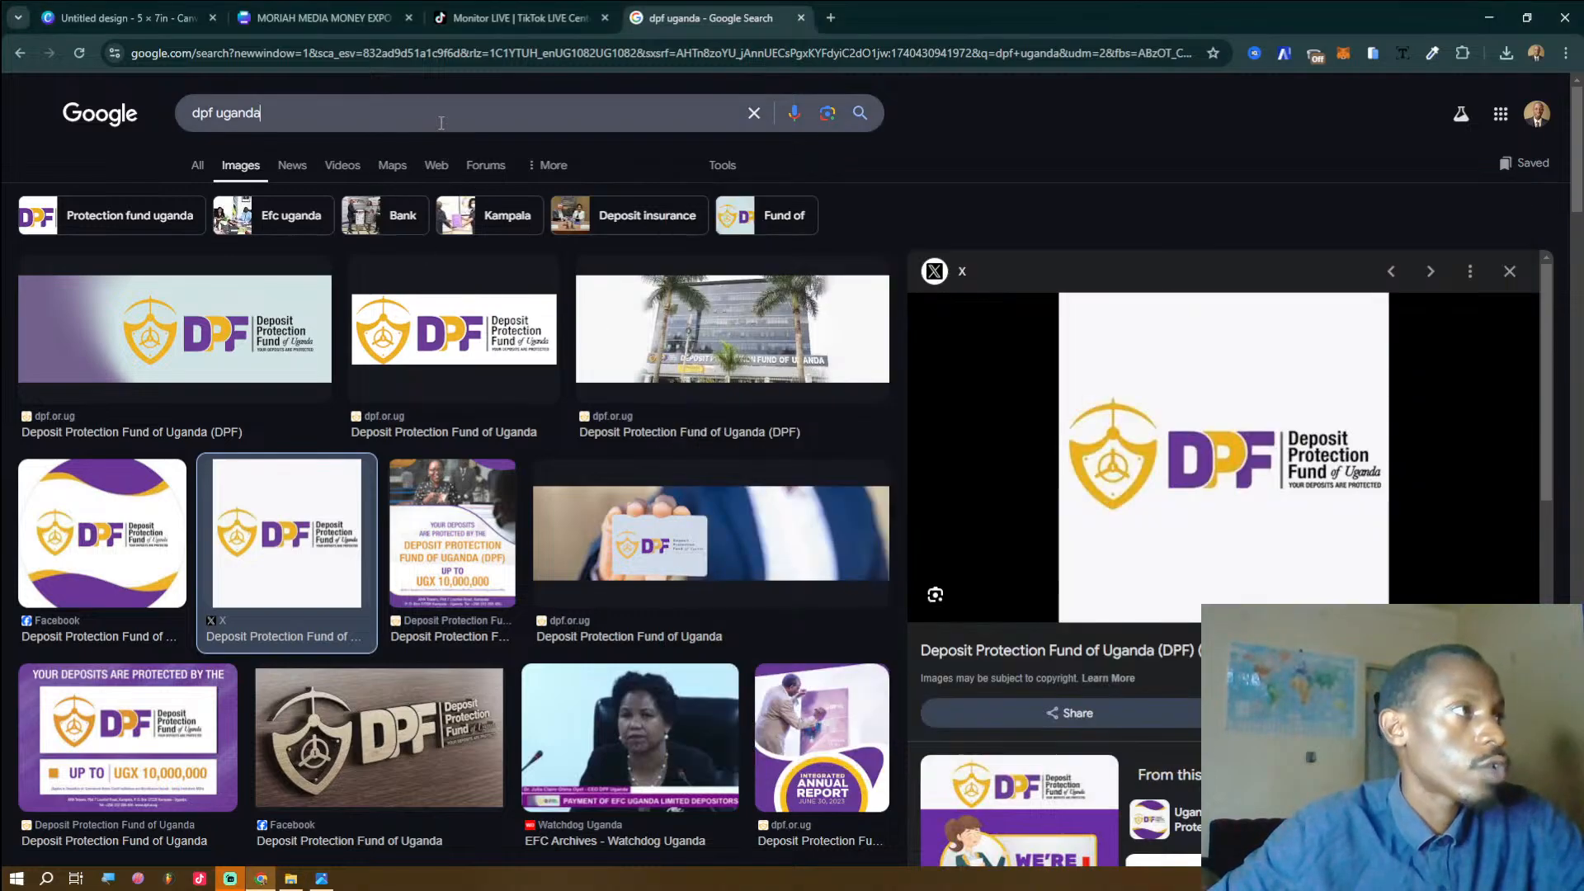
{"action": "key", "text": "ctrl+v"}
{"action": "key", "text": "Return"}
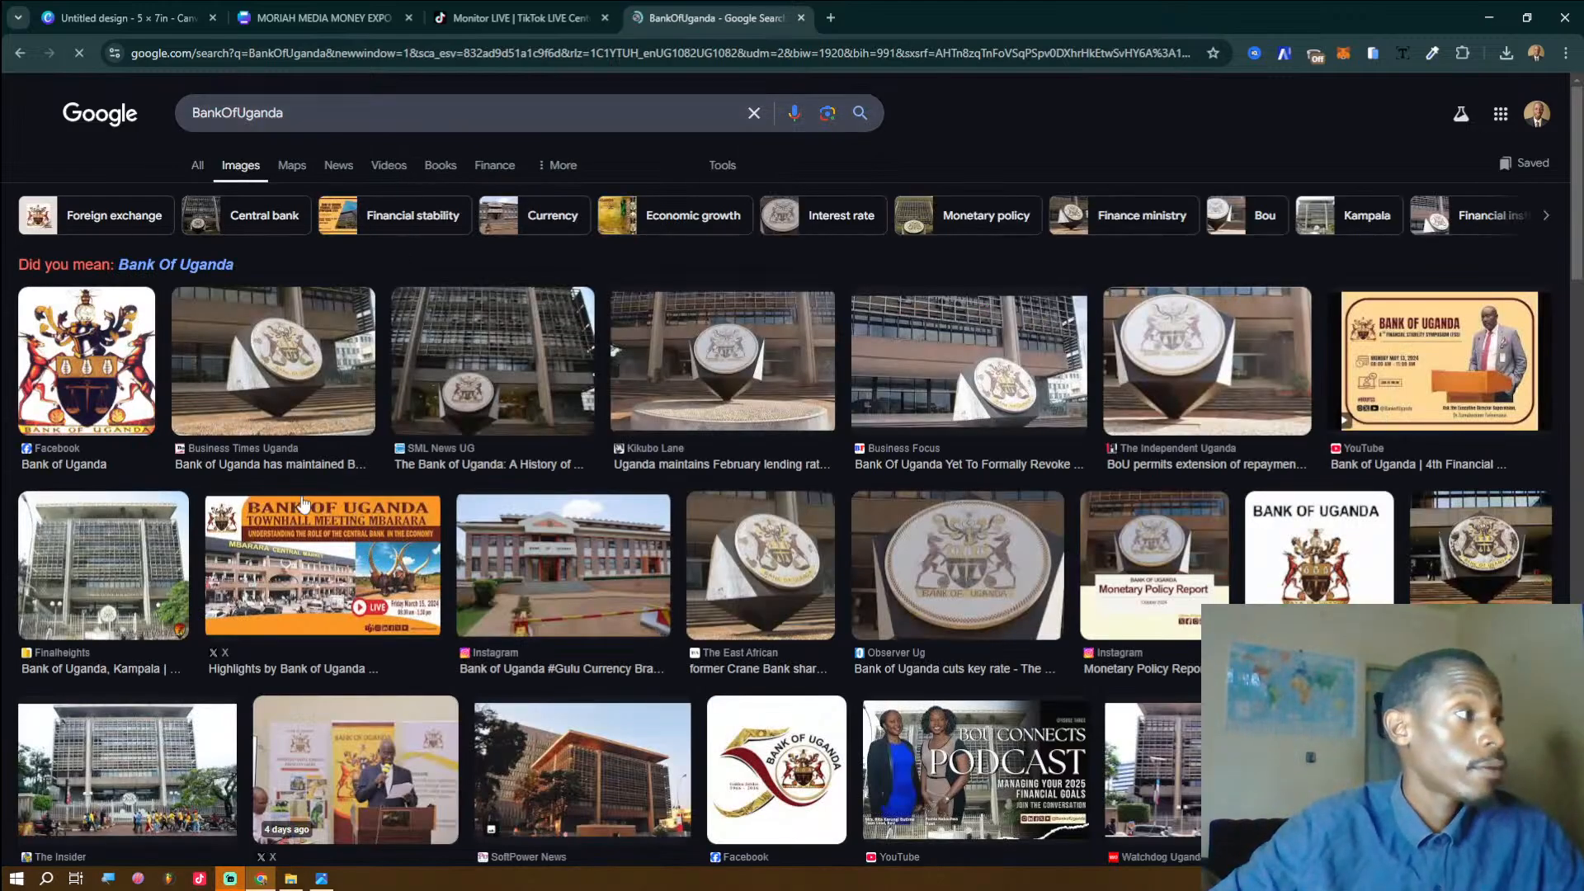
Enlarge the Bank of Uganda coat of arms from the Facebook result and open the image in its own tab.
{"action": "left_click", "coordinate": [58, 404]}
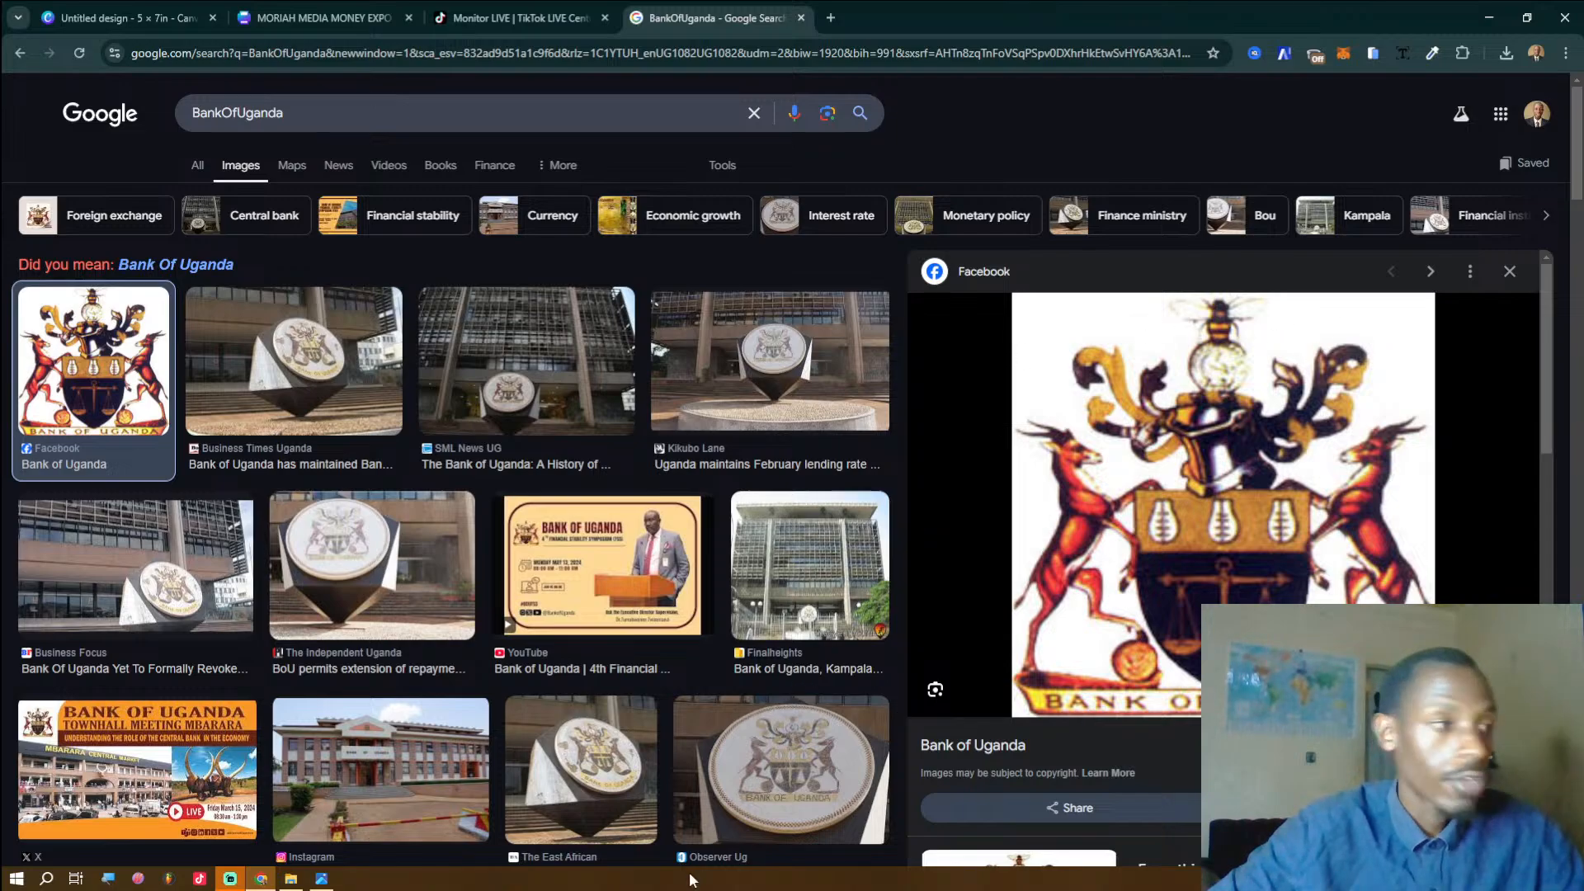
{"action": "right_click", "coordinate": [1219, 441]}
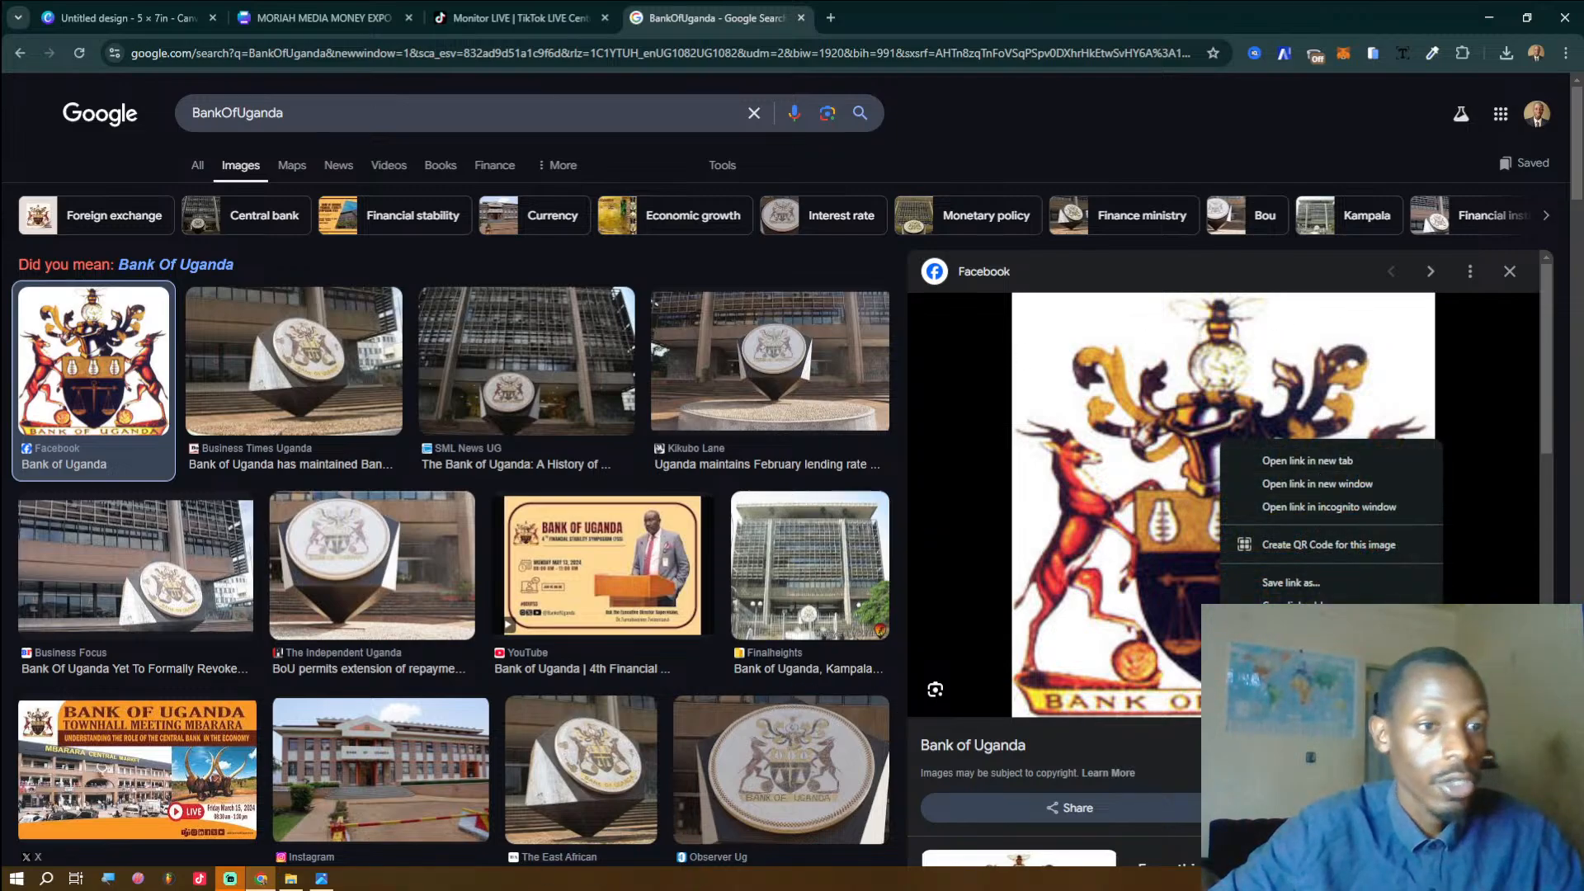
{"action": "left_click", "coordinate": [1316, 643]}
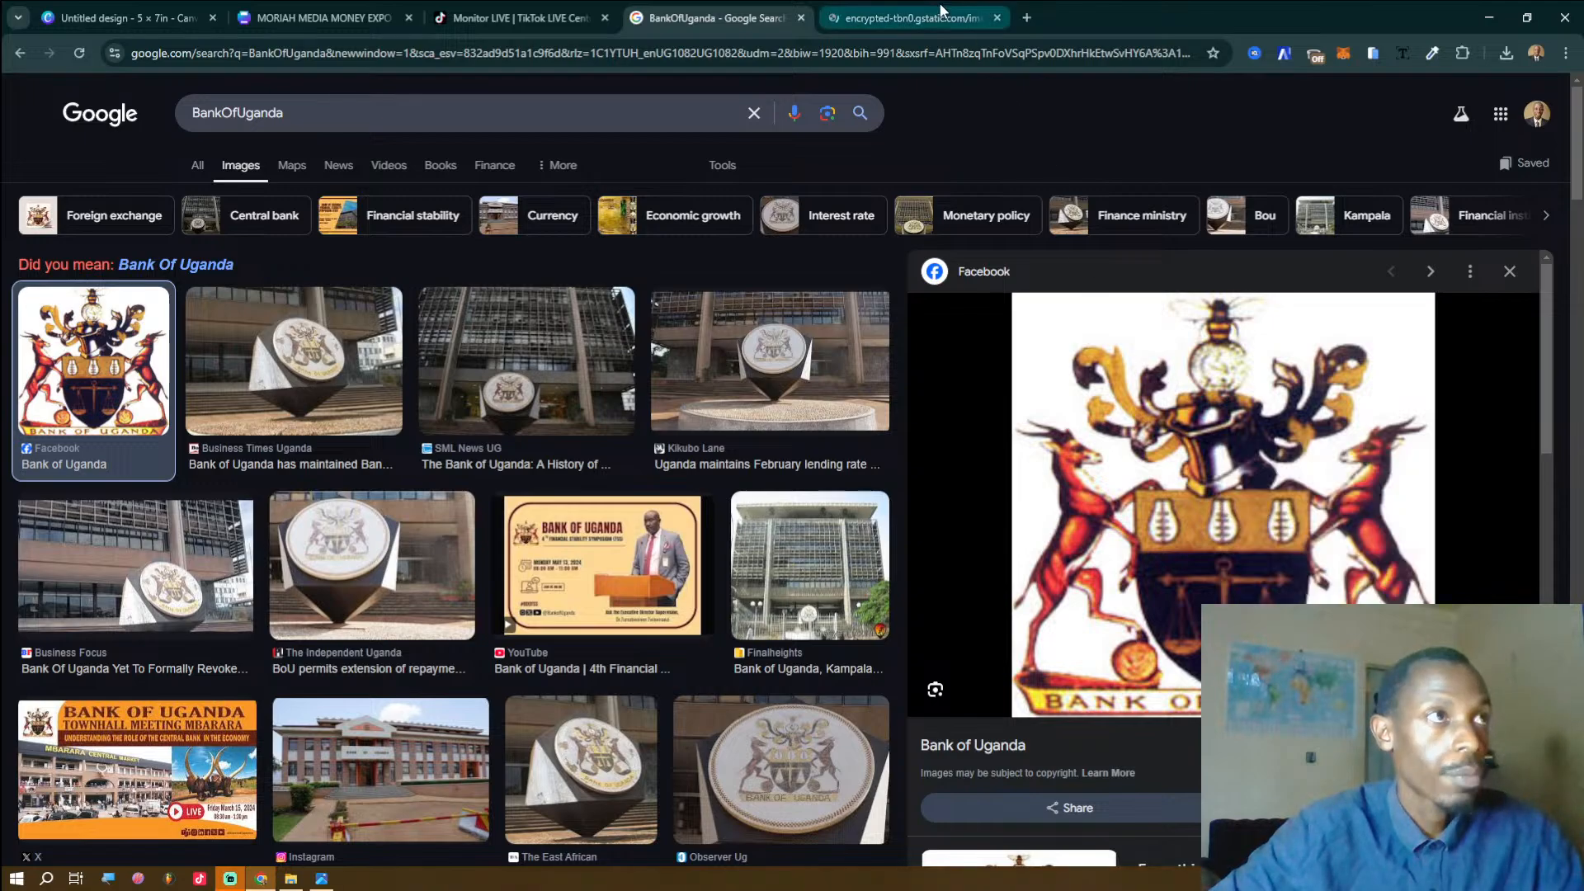
{"action": "left_click", "coordinate": [941, 11]}
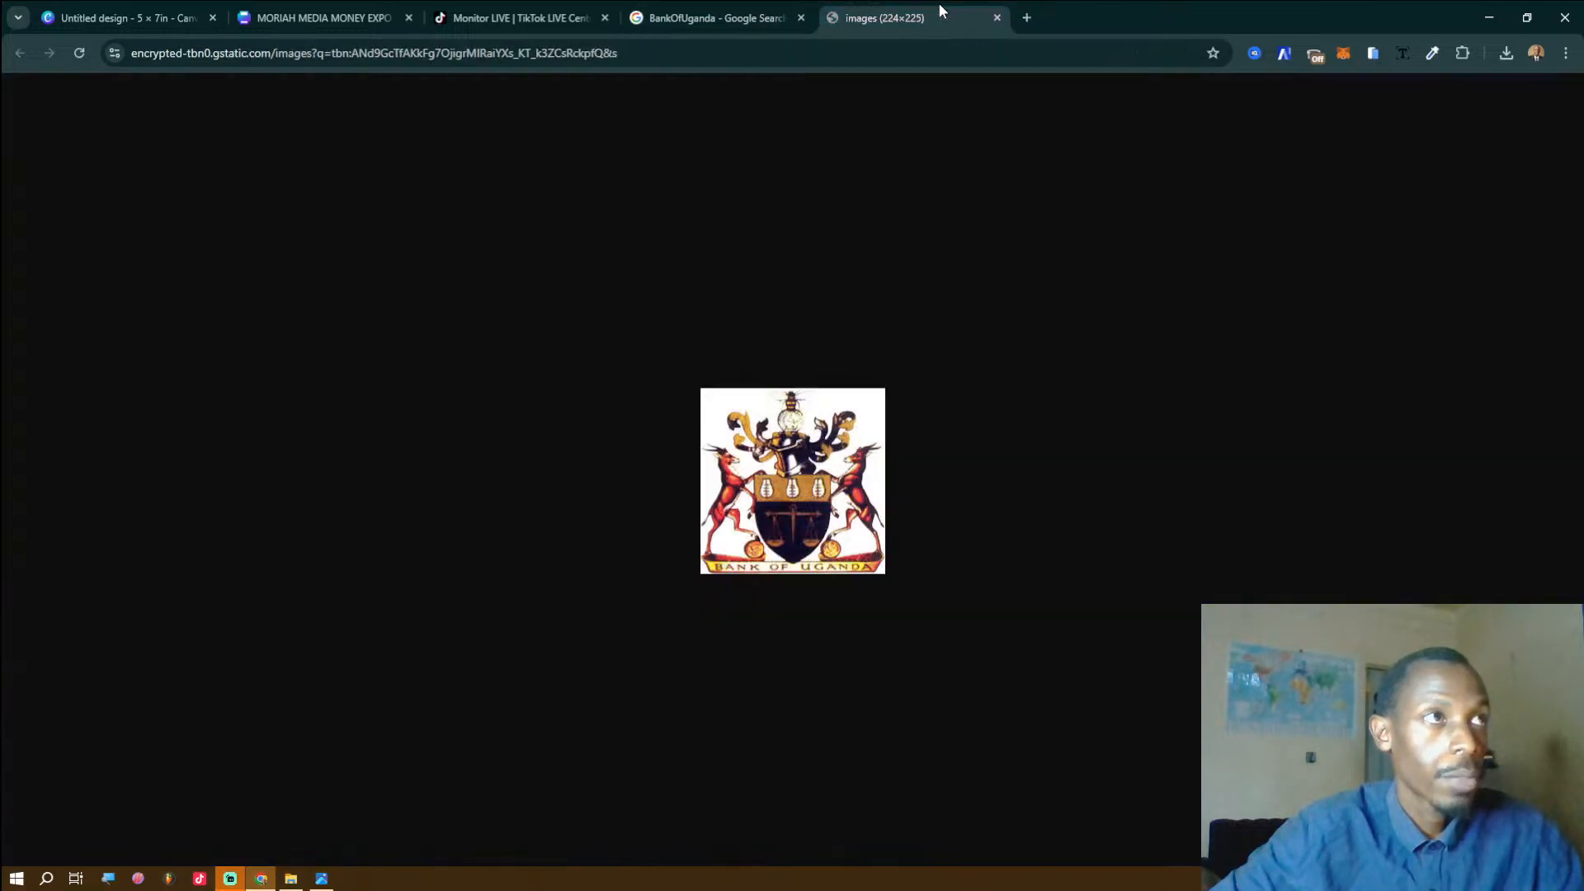
Try to save the Bank of Uganda logo image to the Downloads folder, and return to the image search results.
{"action": "right_click", "coordinate": [801, 499]}
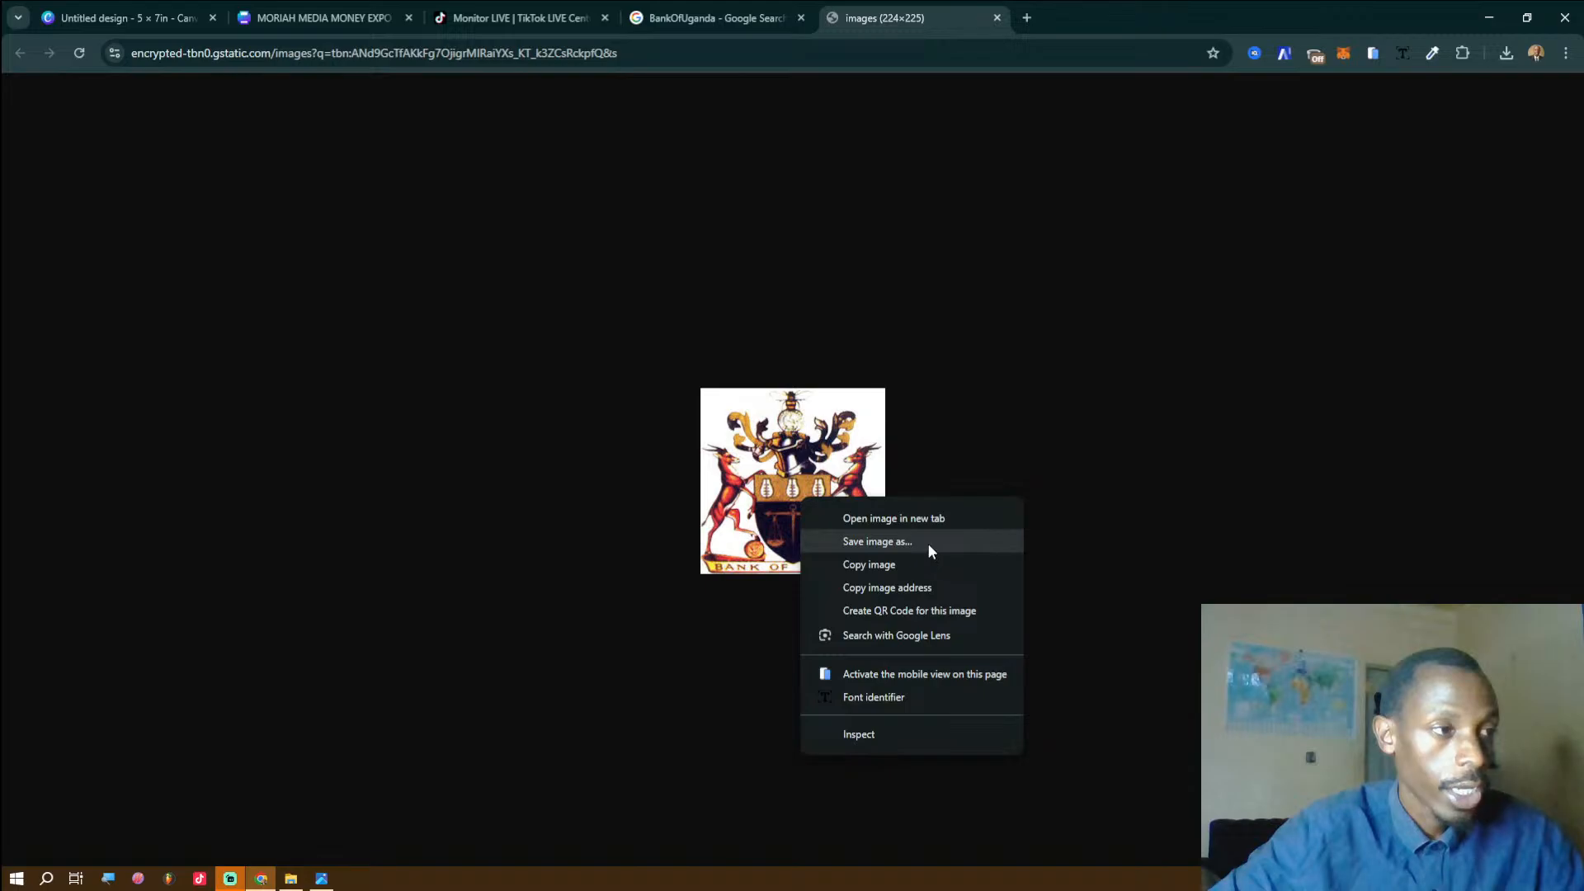
{"action": "left_click", "coordinate": [927, 543]}
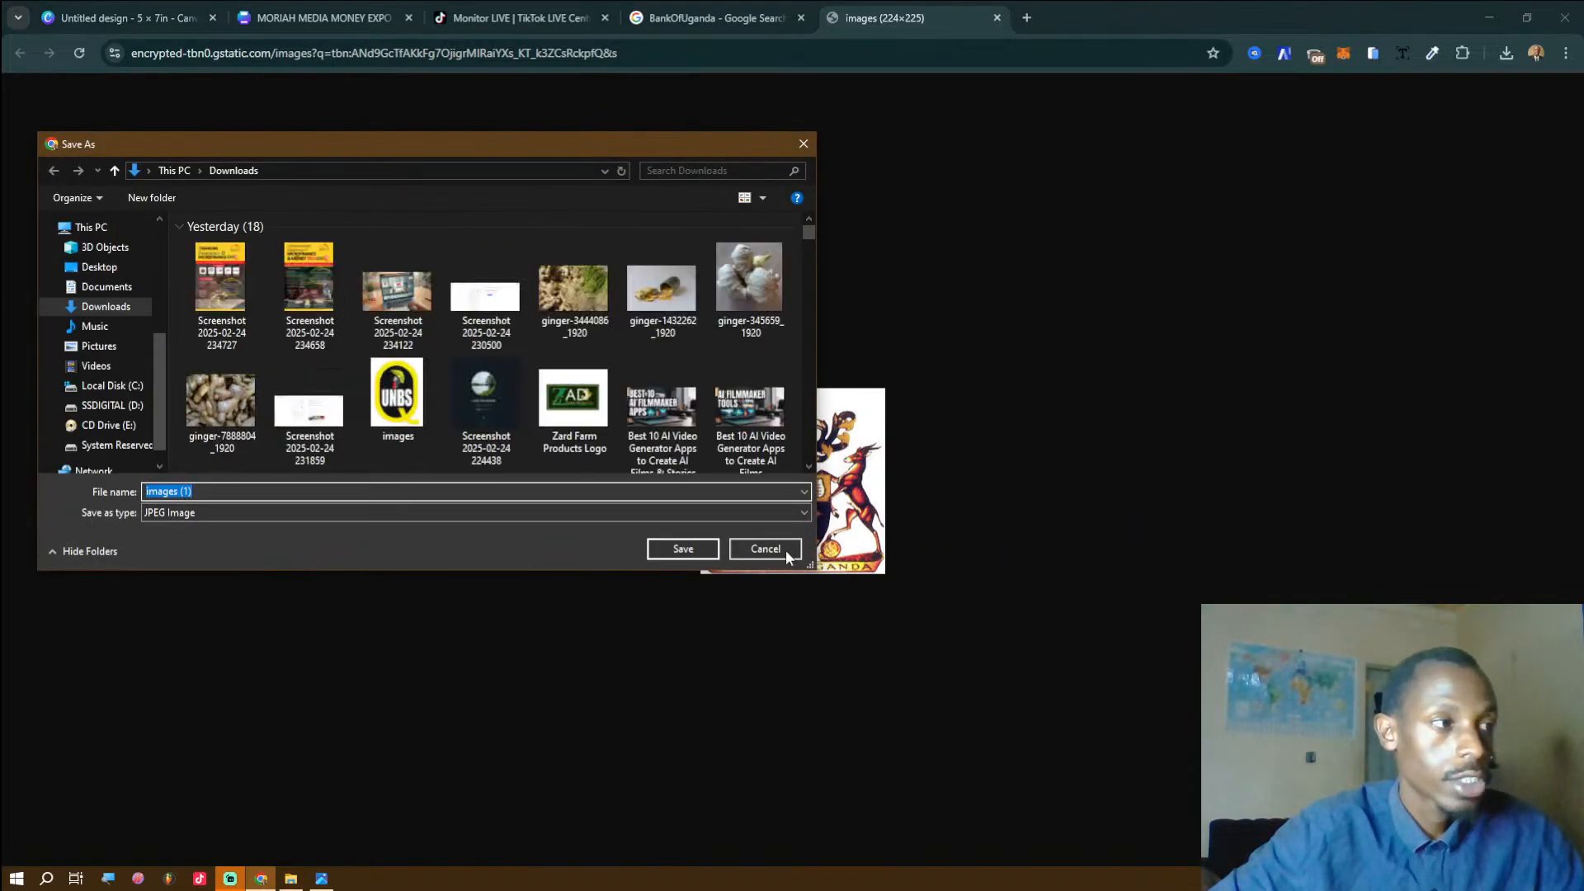
{"action": "left_click", "coordinate": [786, 551]}
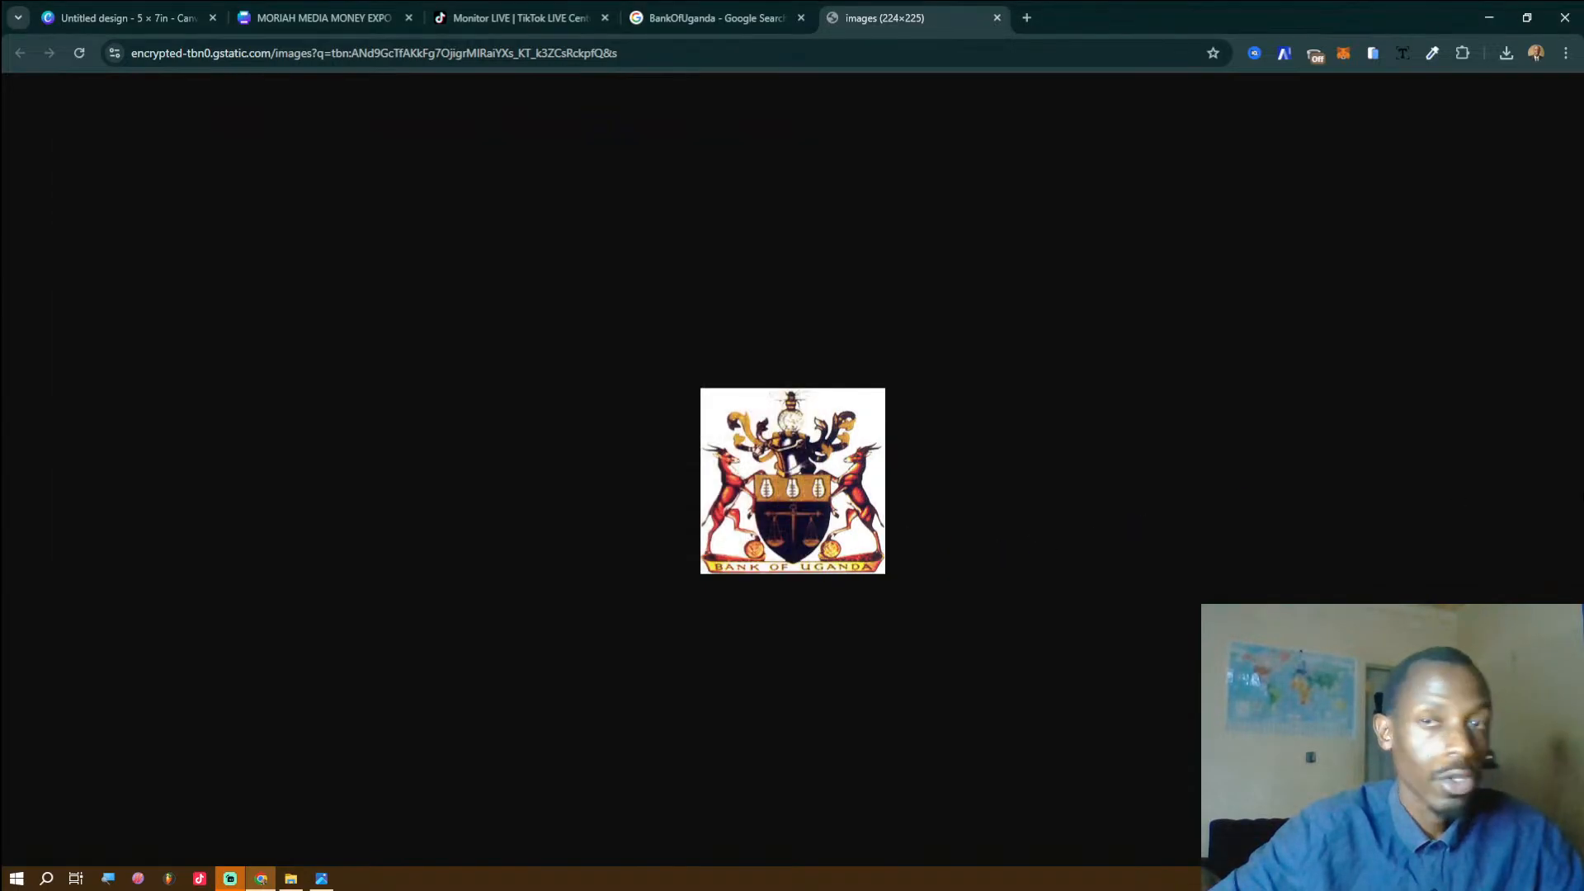
{"action": "left_click", "coordinate": [737, 22]}
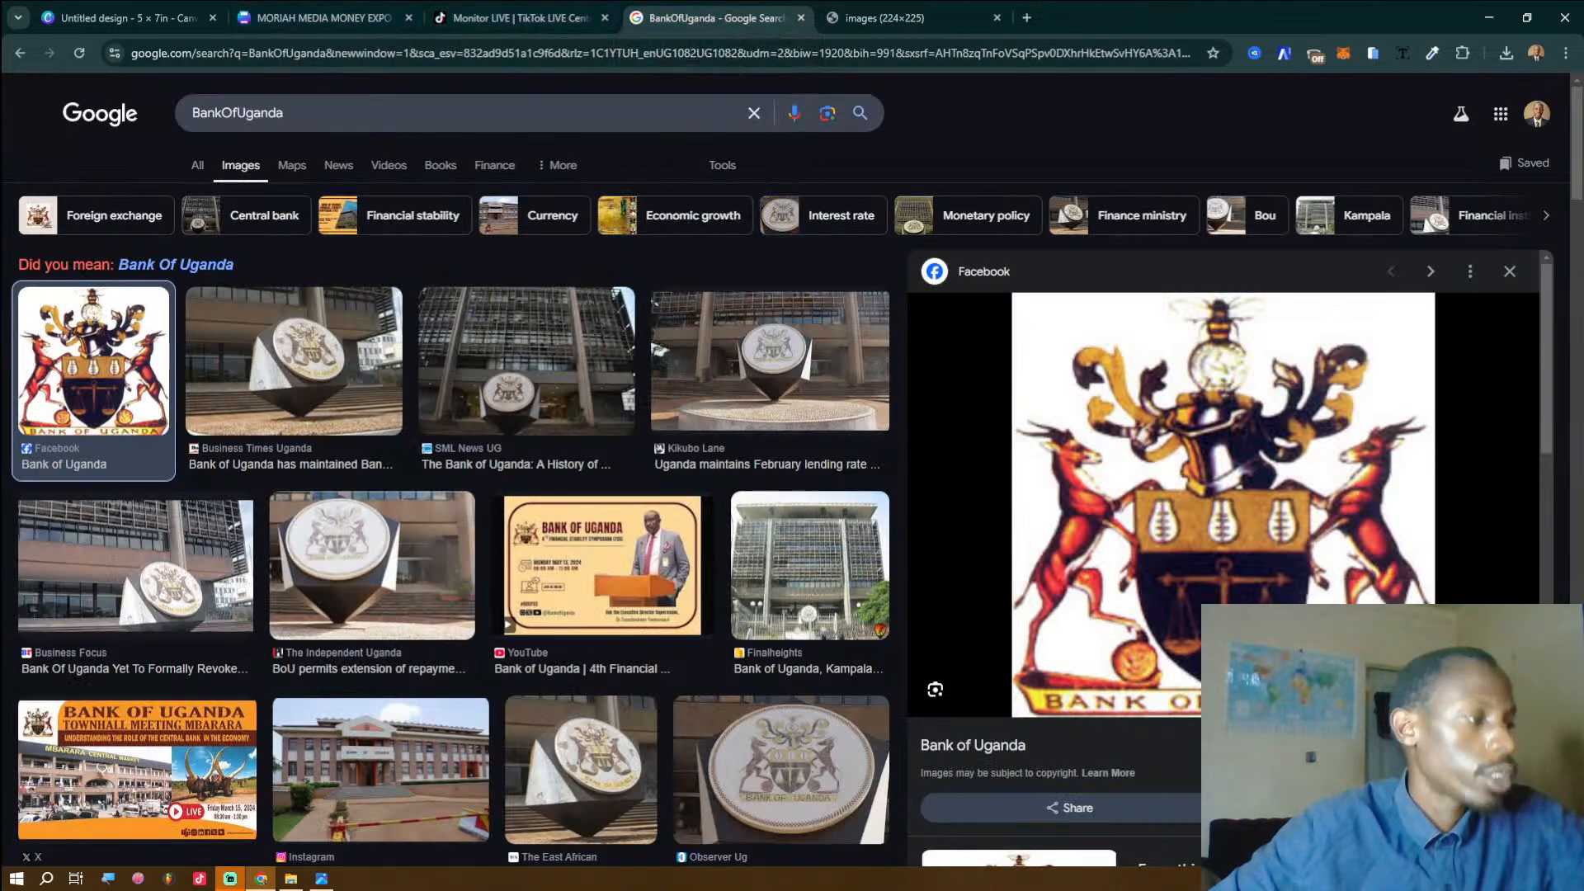
Switch to the image viewer, examine the reference expo flyer maximized and in full screen, and minimize the viewer.
{"action": "left_click", "coordinate": [322, 878]}
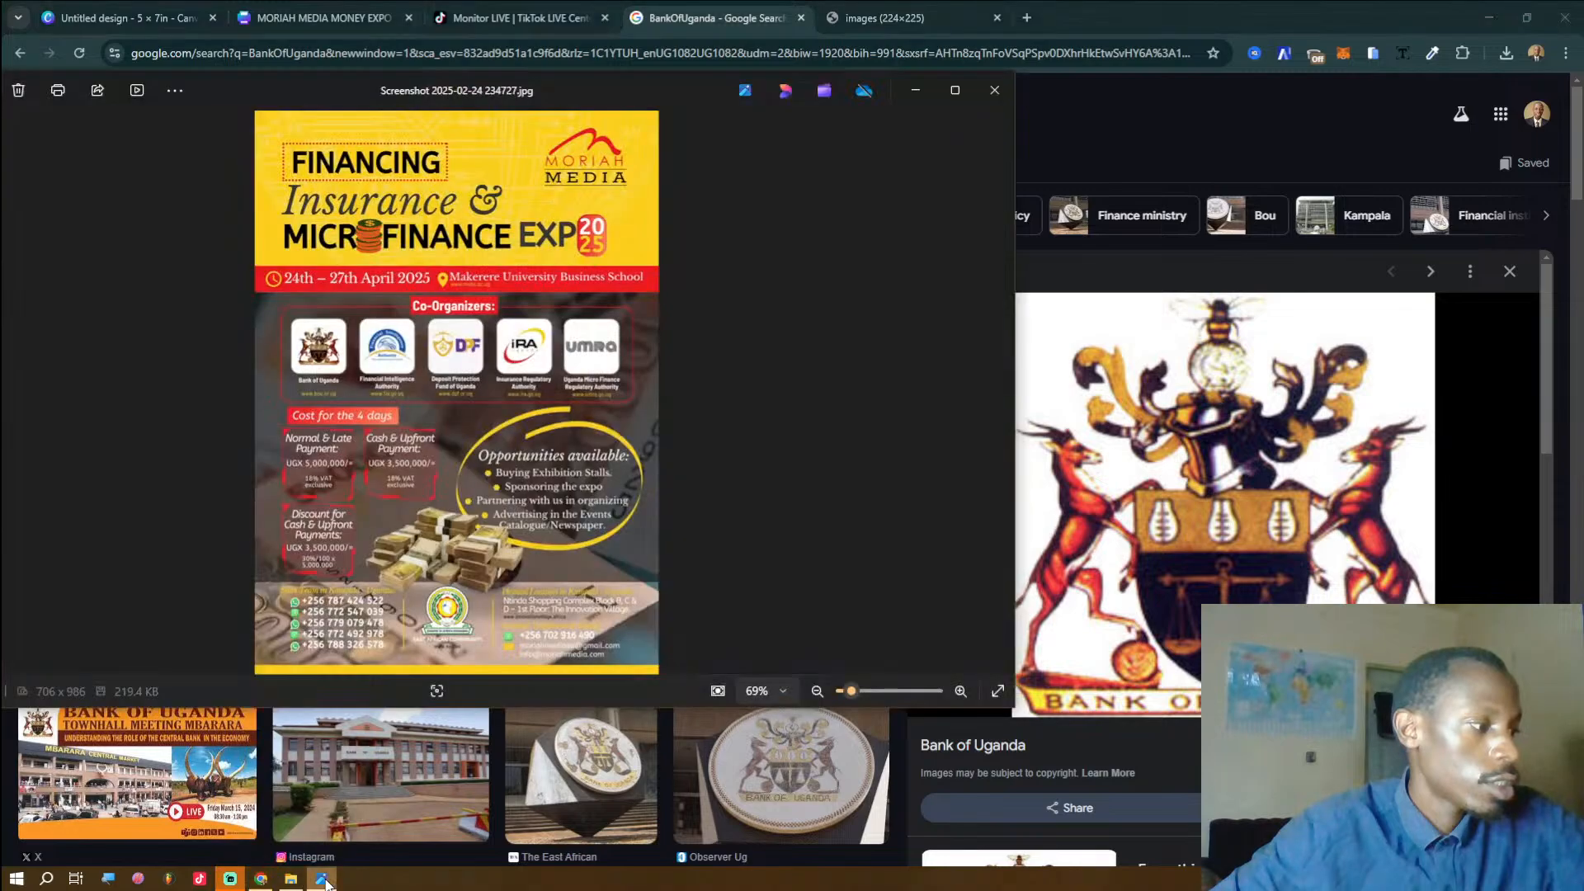
{"action": "left_click", "coordinate": [949, 88]}
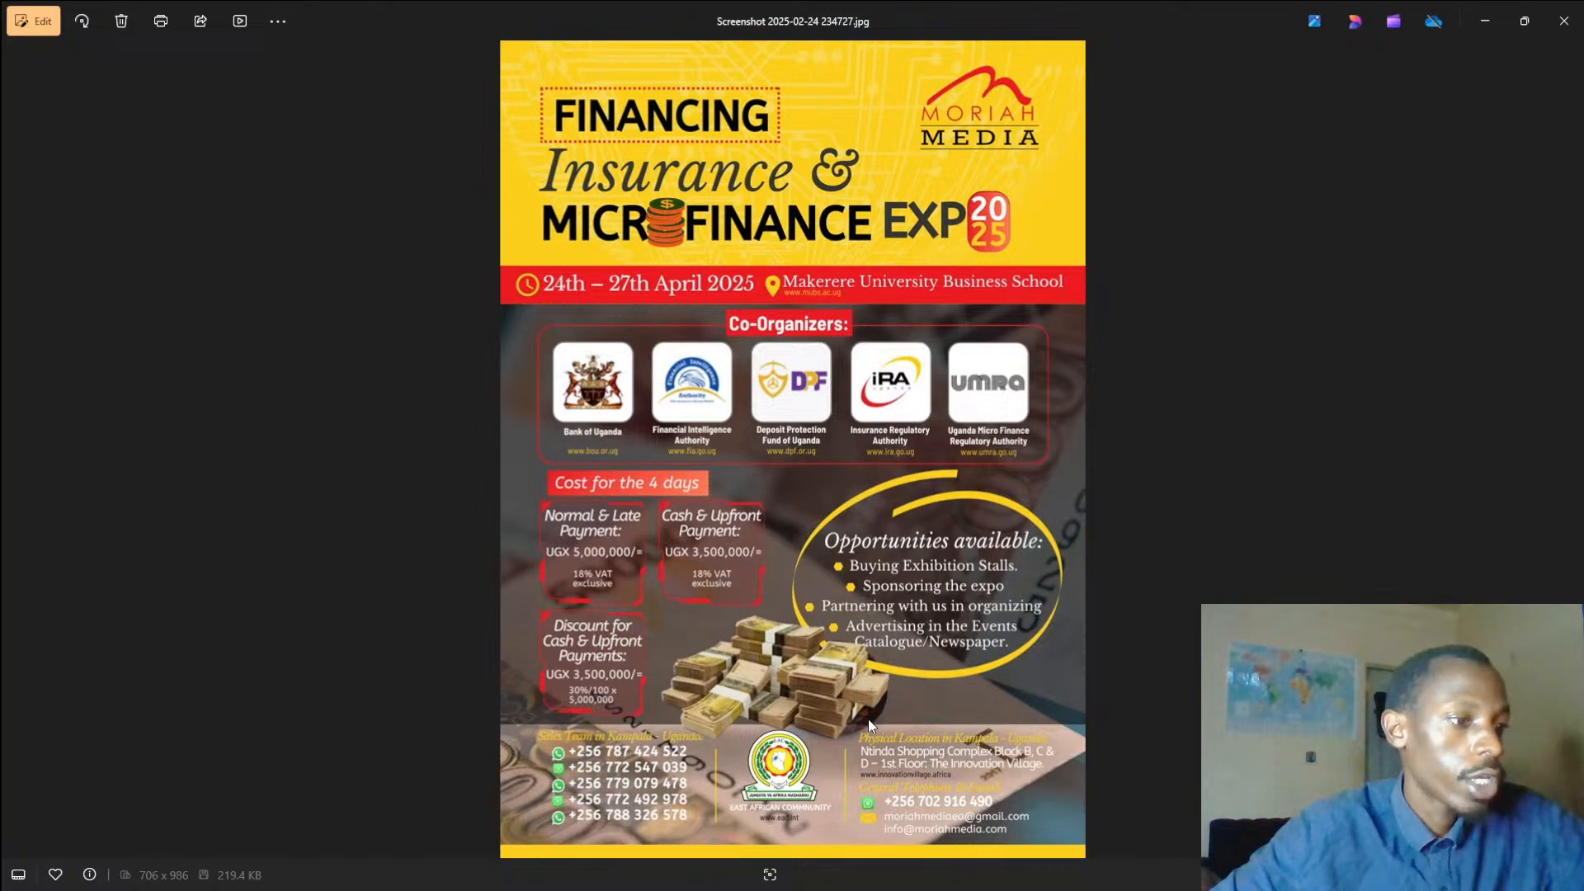
{"action": "left_click", "coordinate": [1511, 28]}
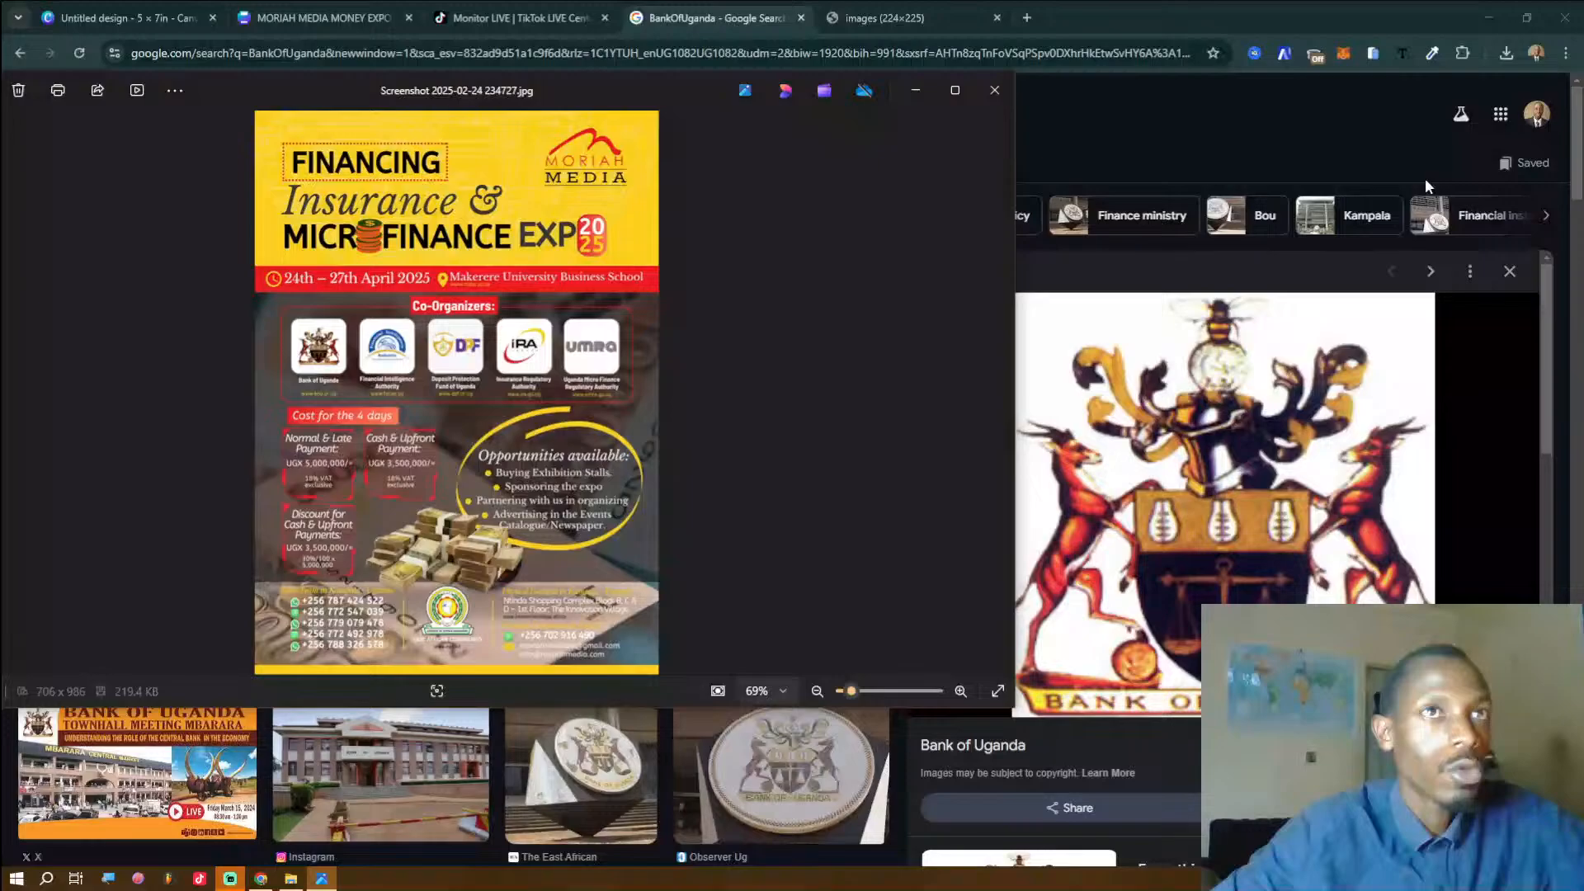
{"action": "left_click_drag", "start_coordinate": [1014, 494], "coordinate": [718, 493]}
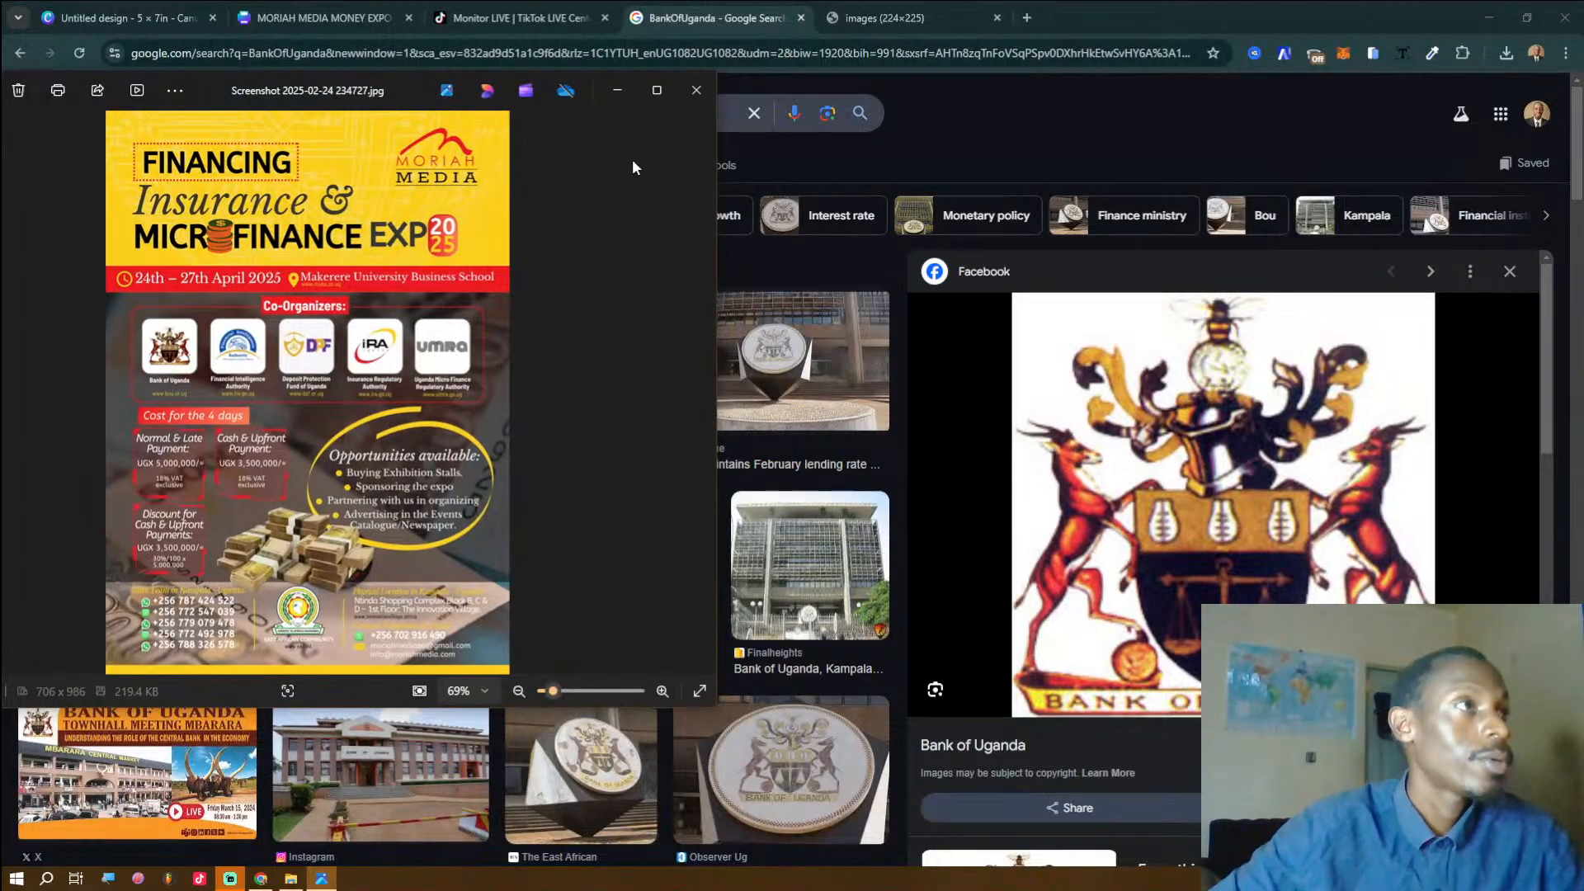
{"action": "left_click", "coordinate": [701, 693]}
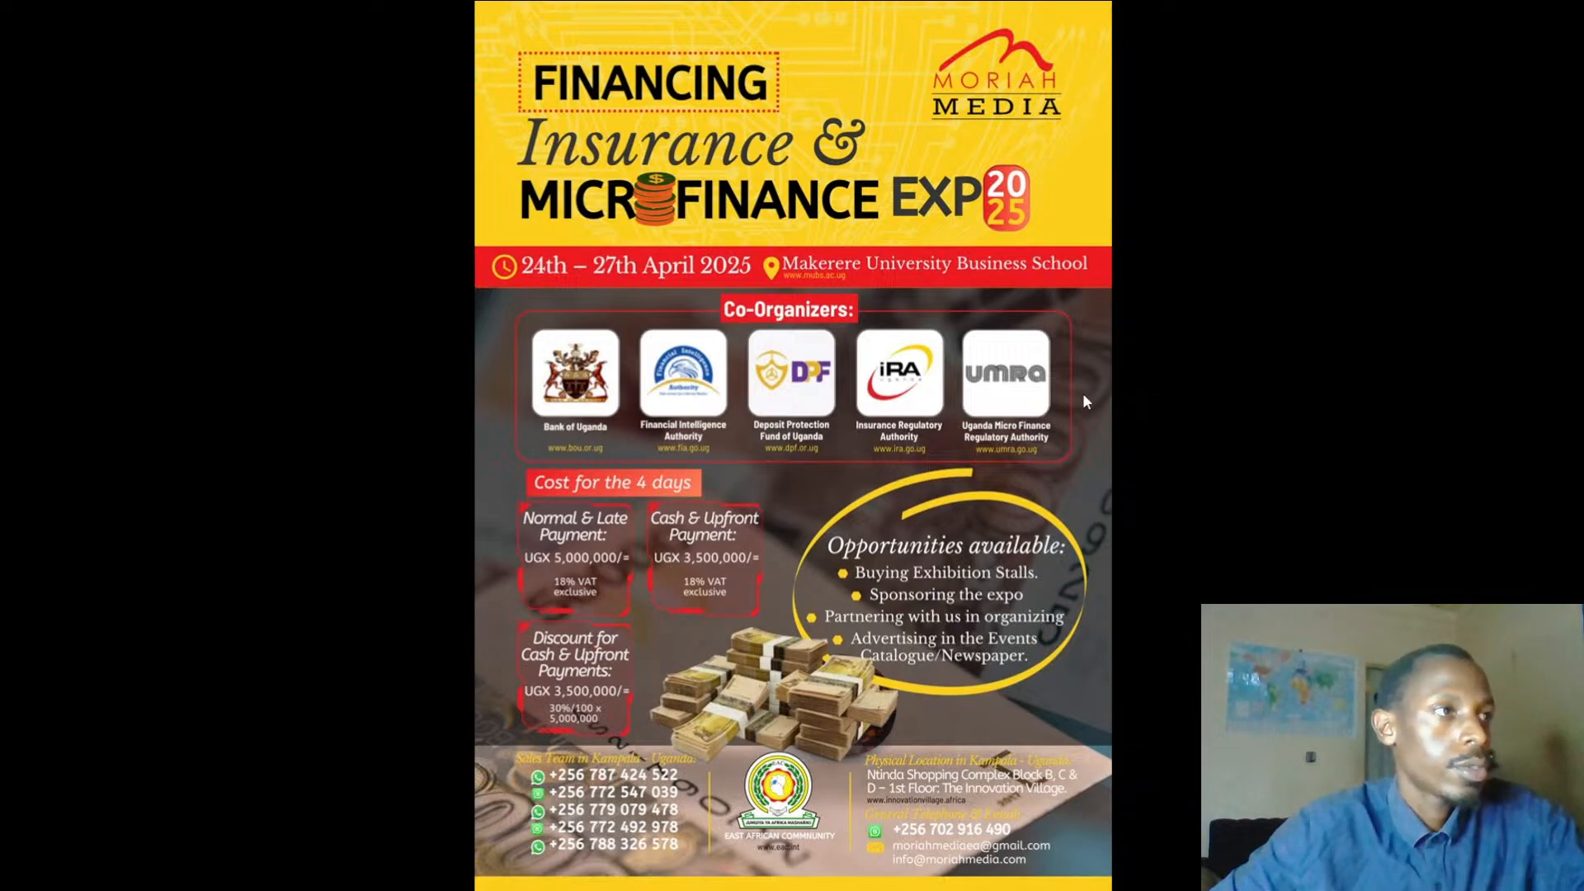
{"action": "key", "text": "Escape"}
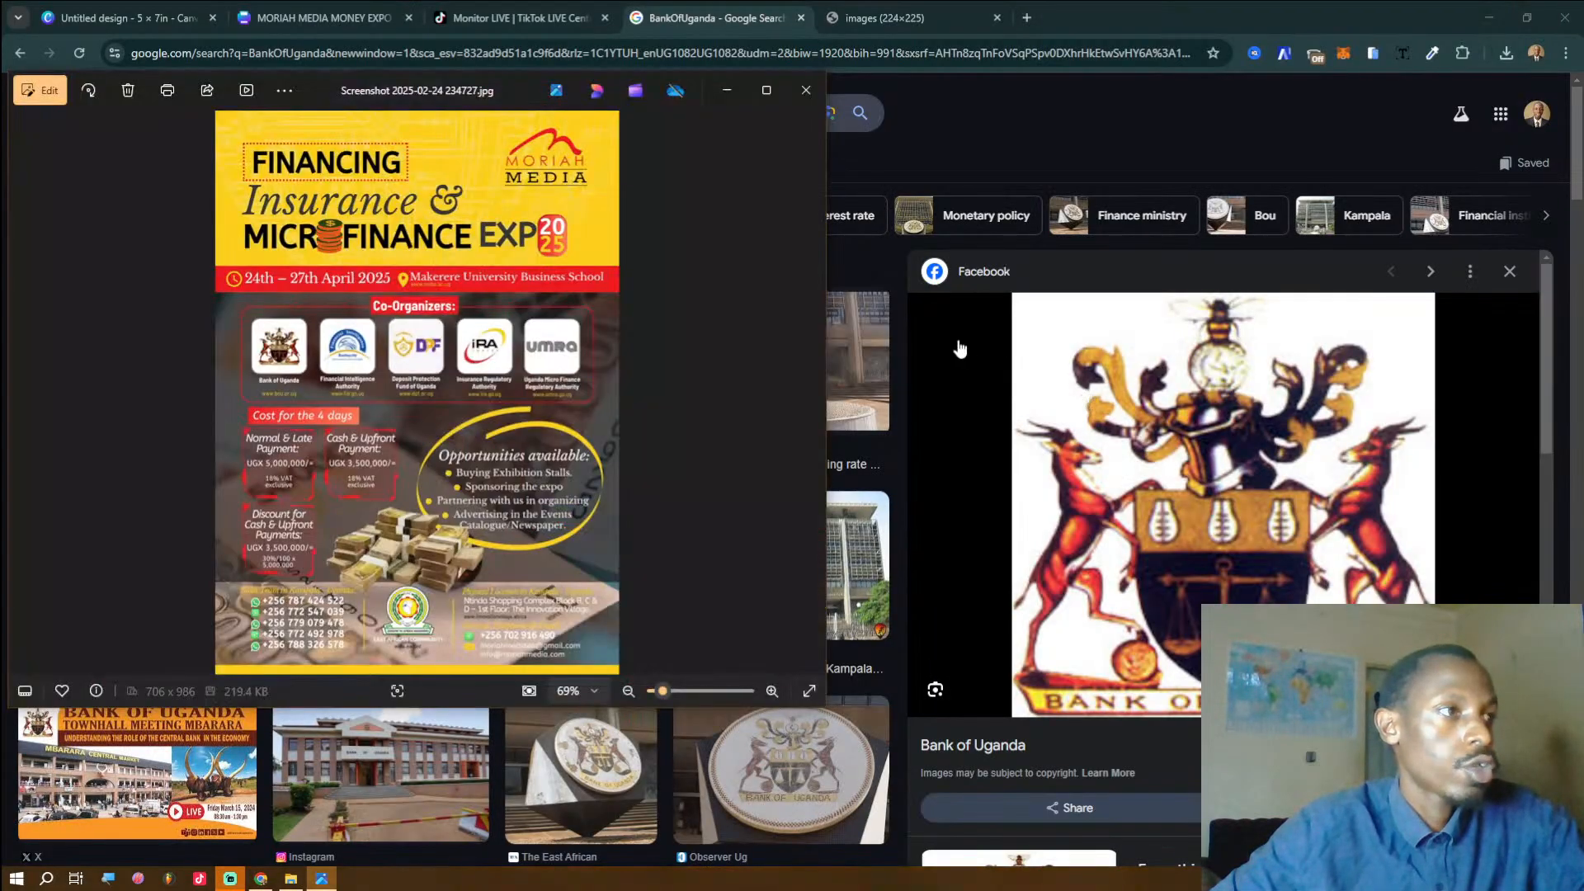
{"action": "left_click", "coordinate": [767, 90]}
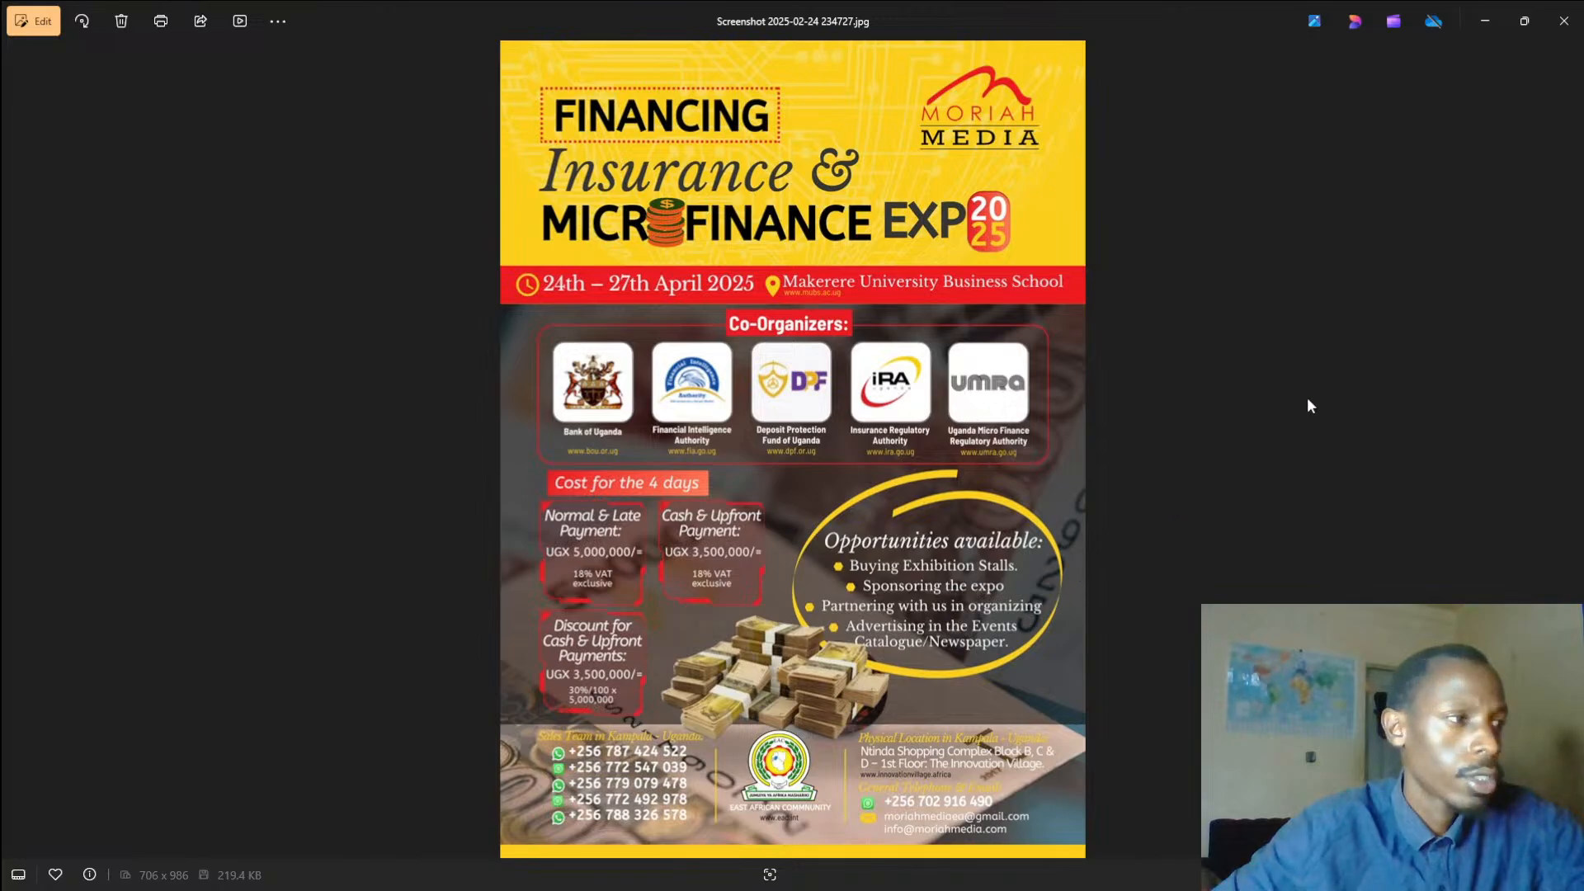
{"action": "left_click", "coordinate": [1484, 20]}
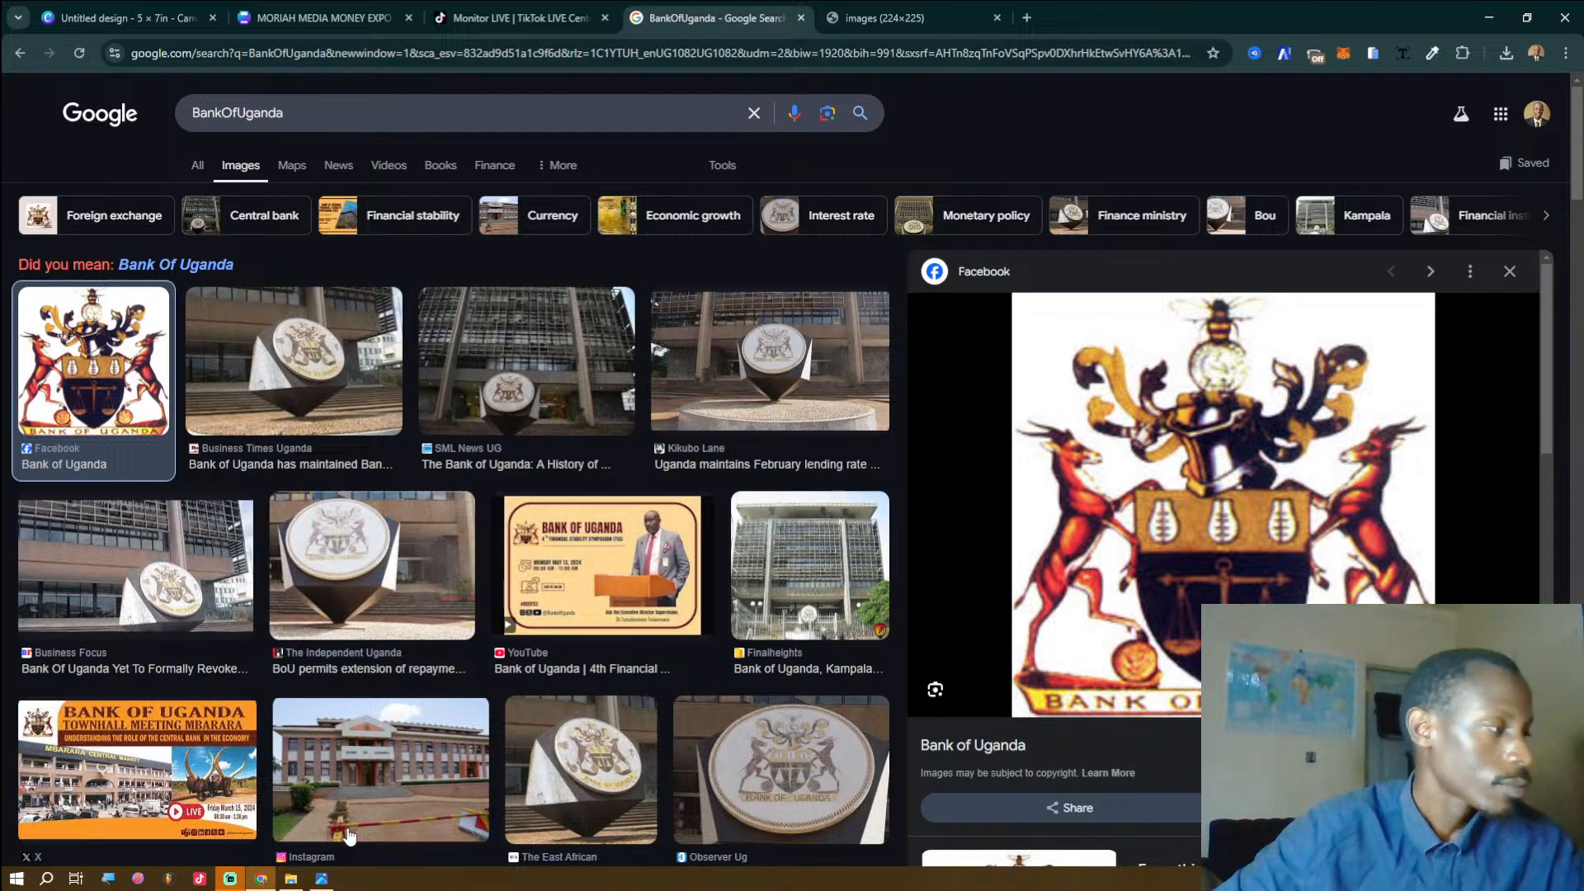
Search Google for "futura font download" in a new browser tab.
{"action": "left_click", "coordinate": [1027, 19]}
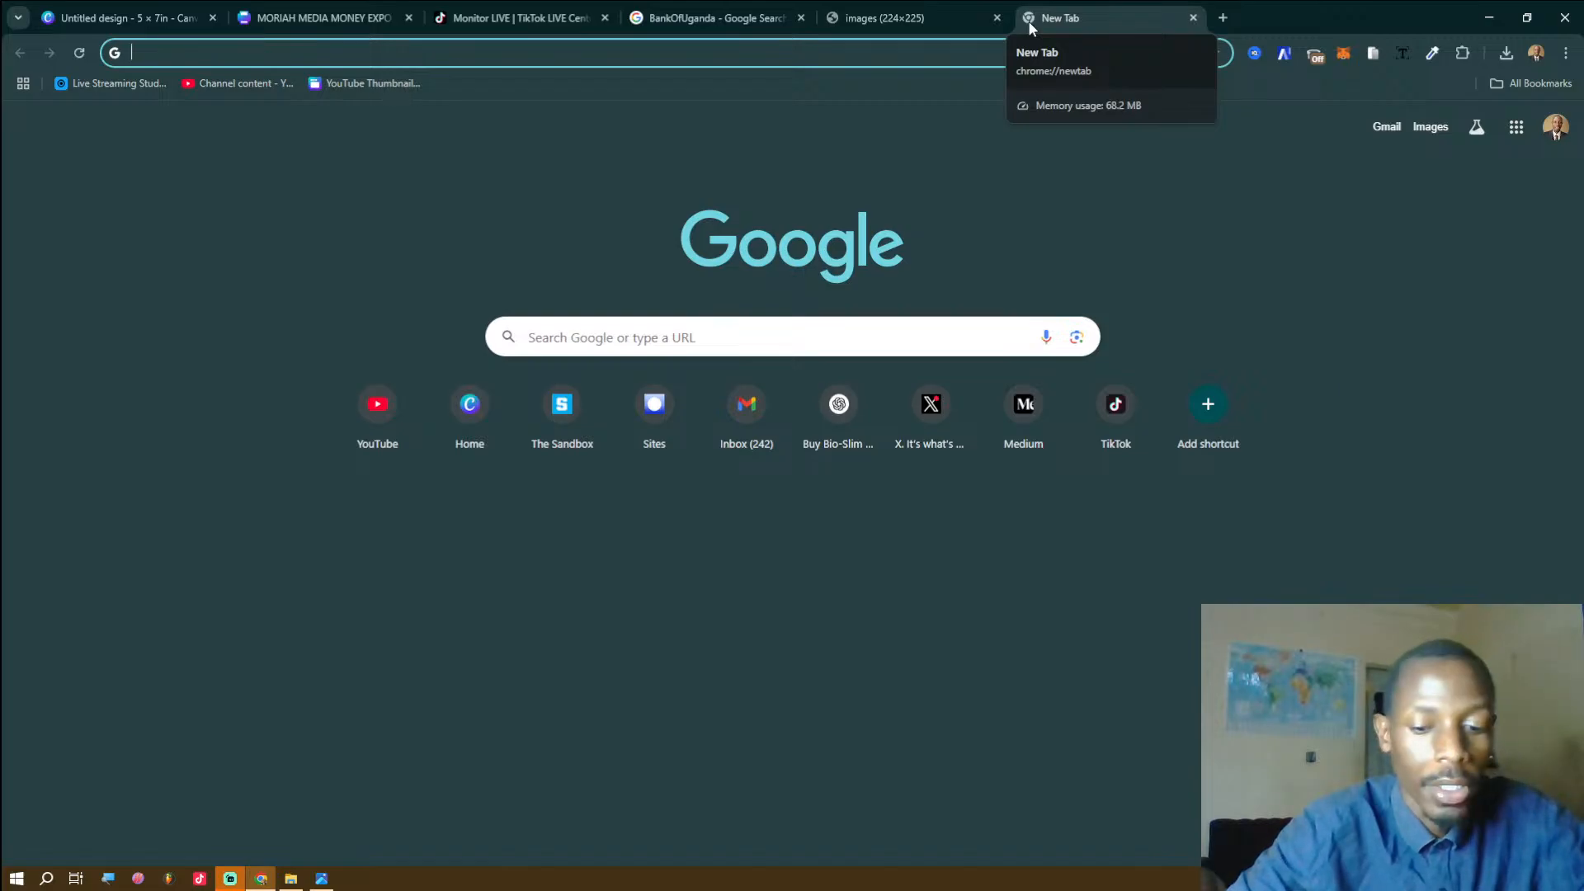
{"action": "type", "text": "future"}
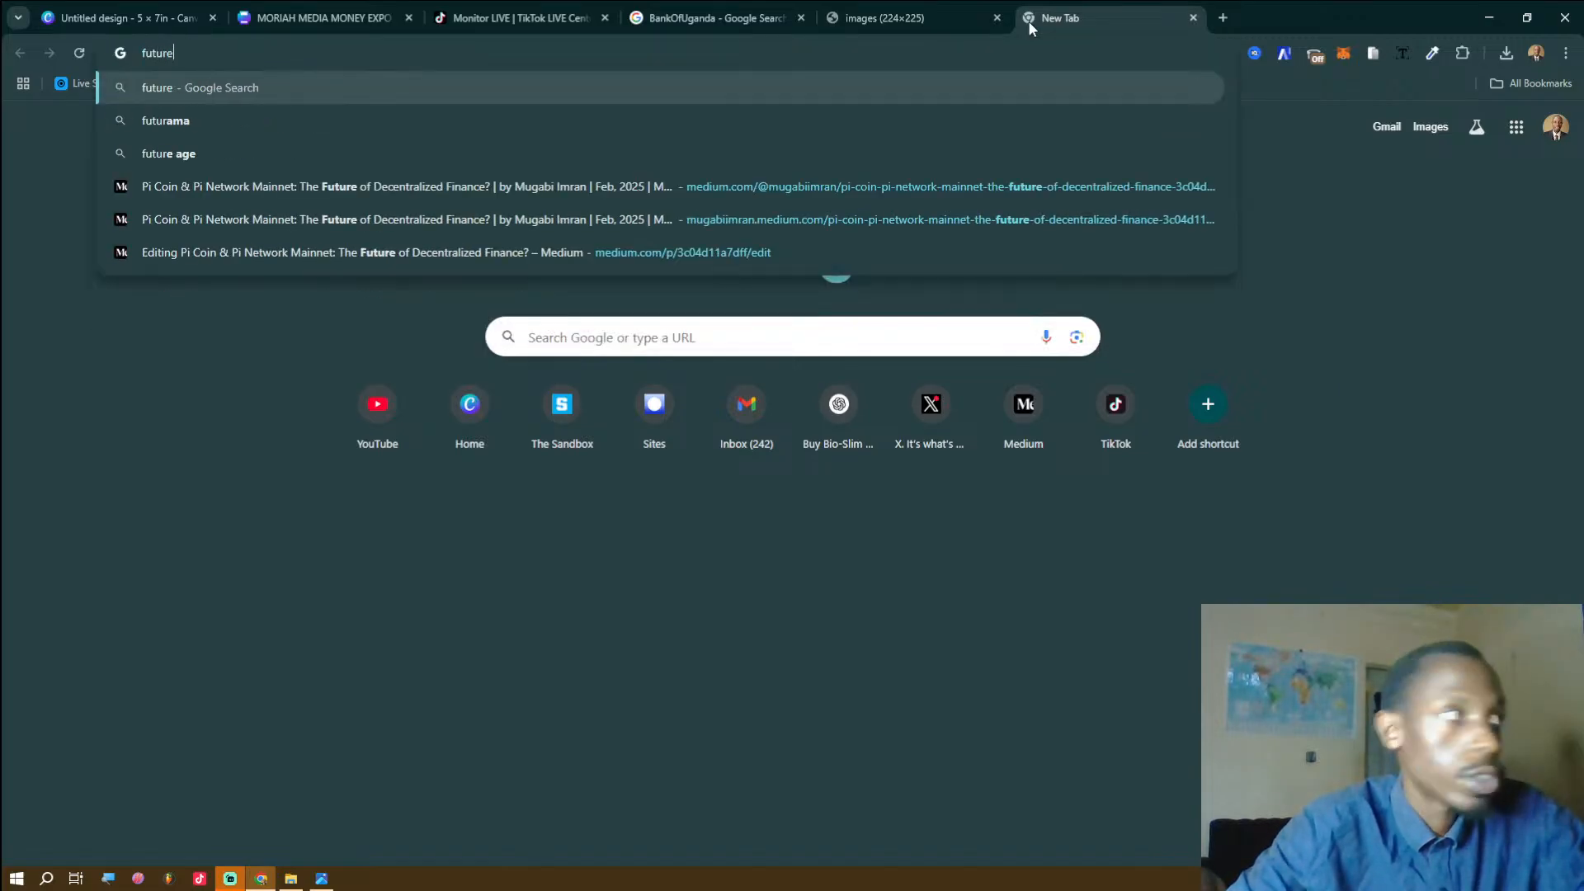
{"action": "key", "text": "BackSpace"}
{"action": "type", "text": "a"}
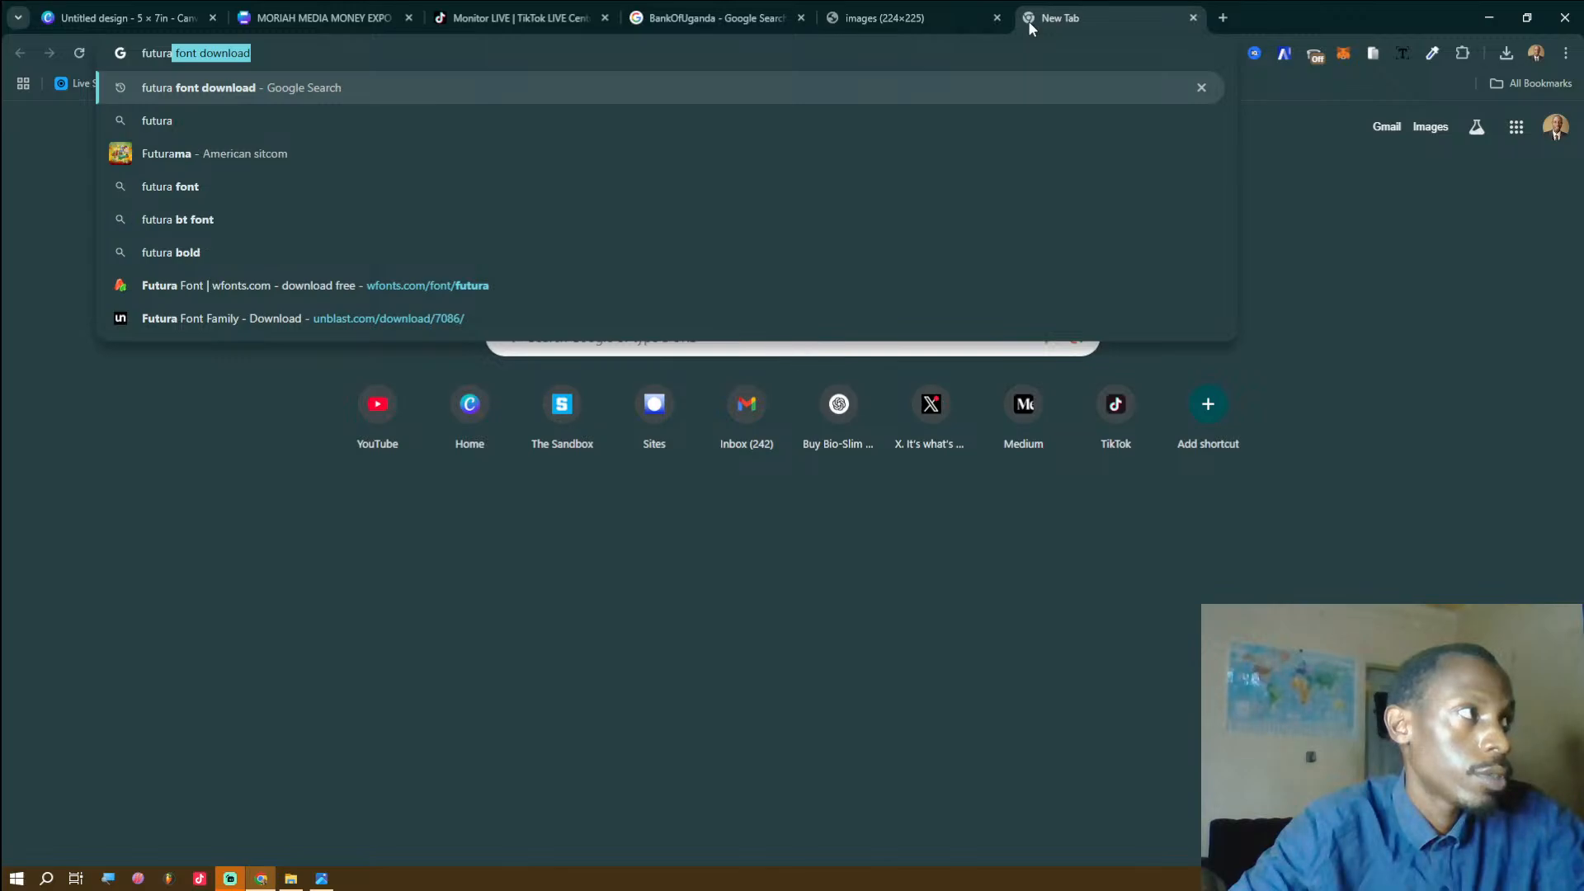
{"action": "type", "text": " f"}
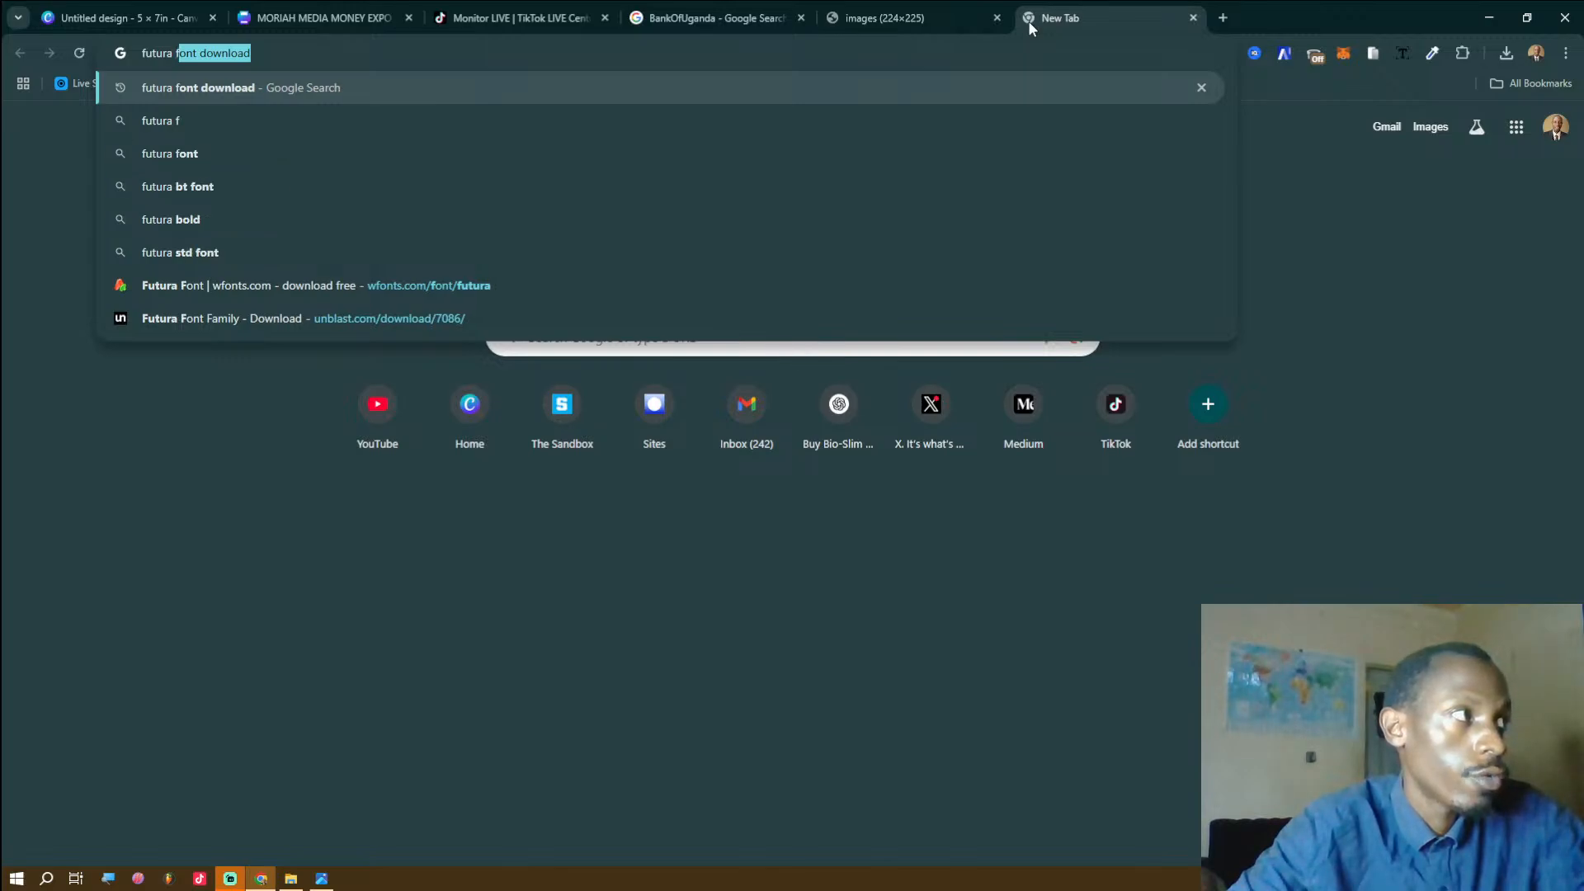
{"action": "type", "text": "ont downloa"}
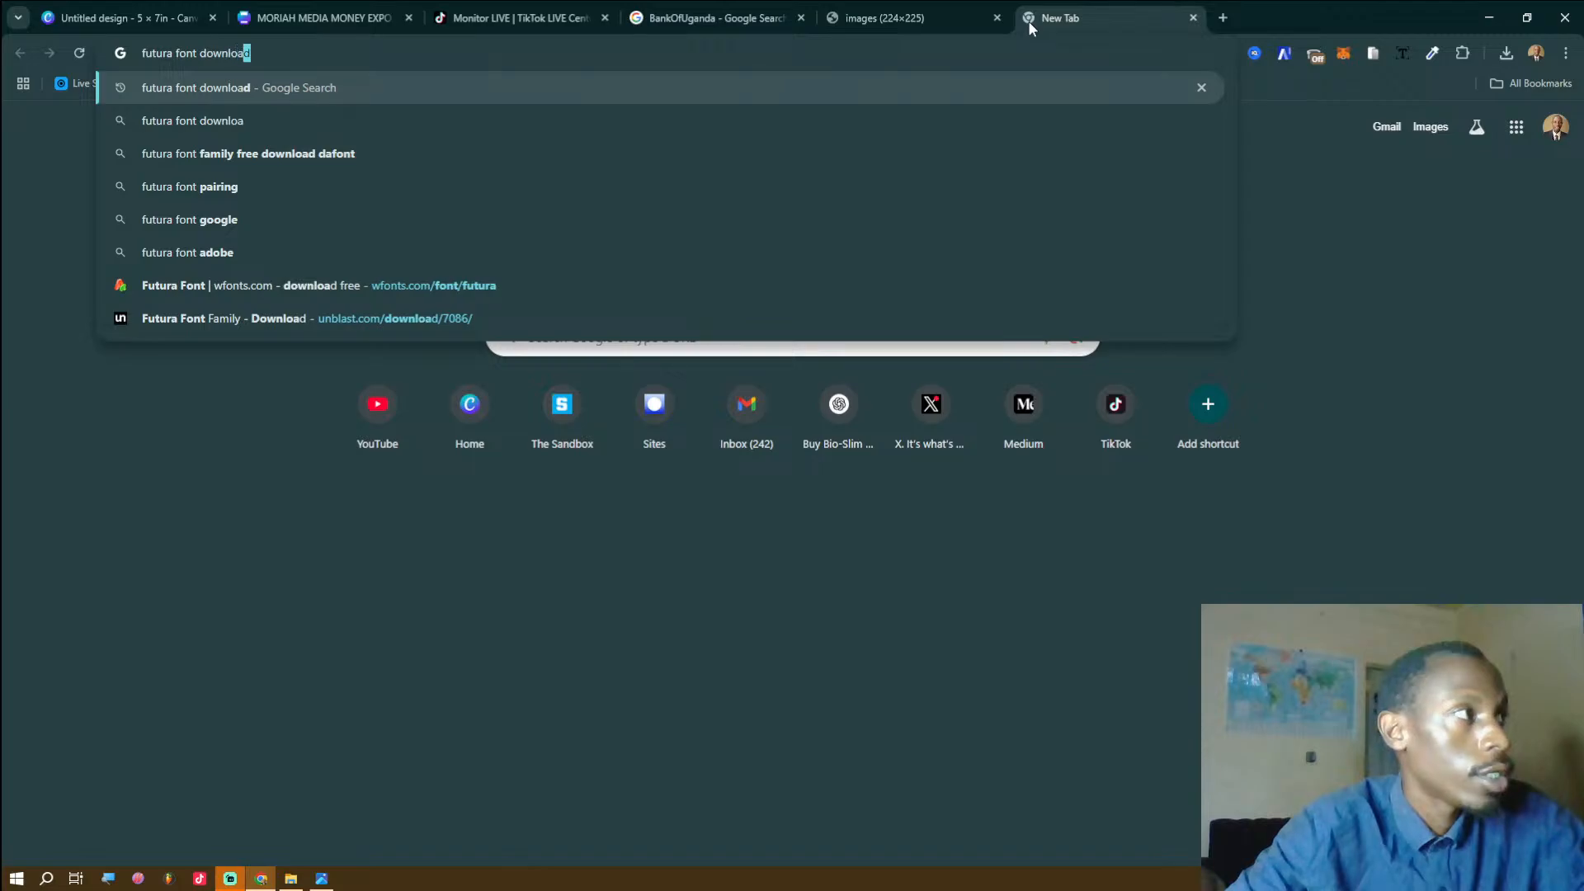
{"action": "key", "text": "Return"}
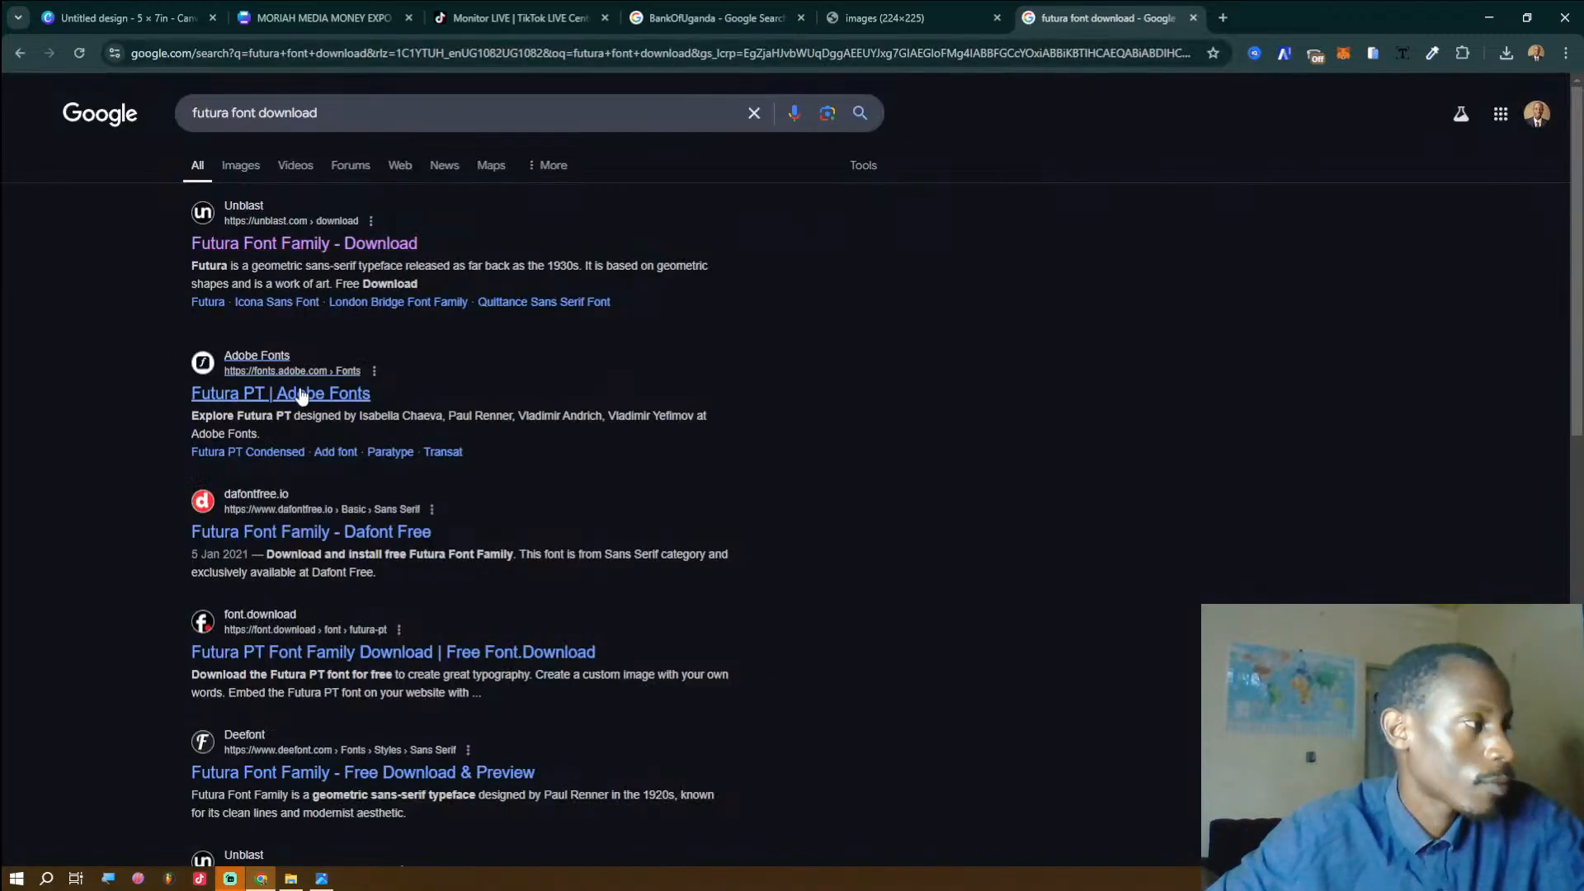
{"action": "left_click", "coordinate": [194, 113]}
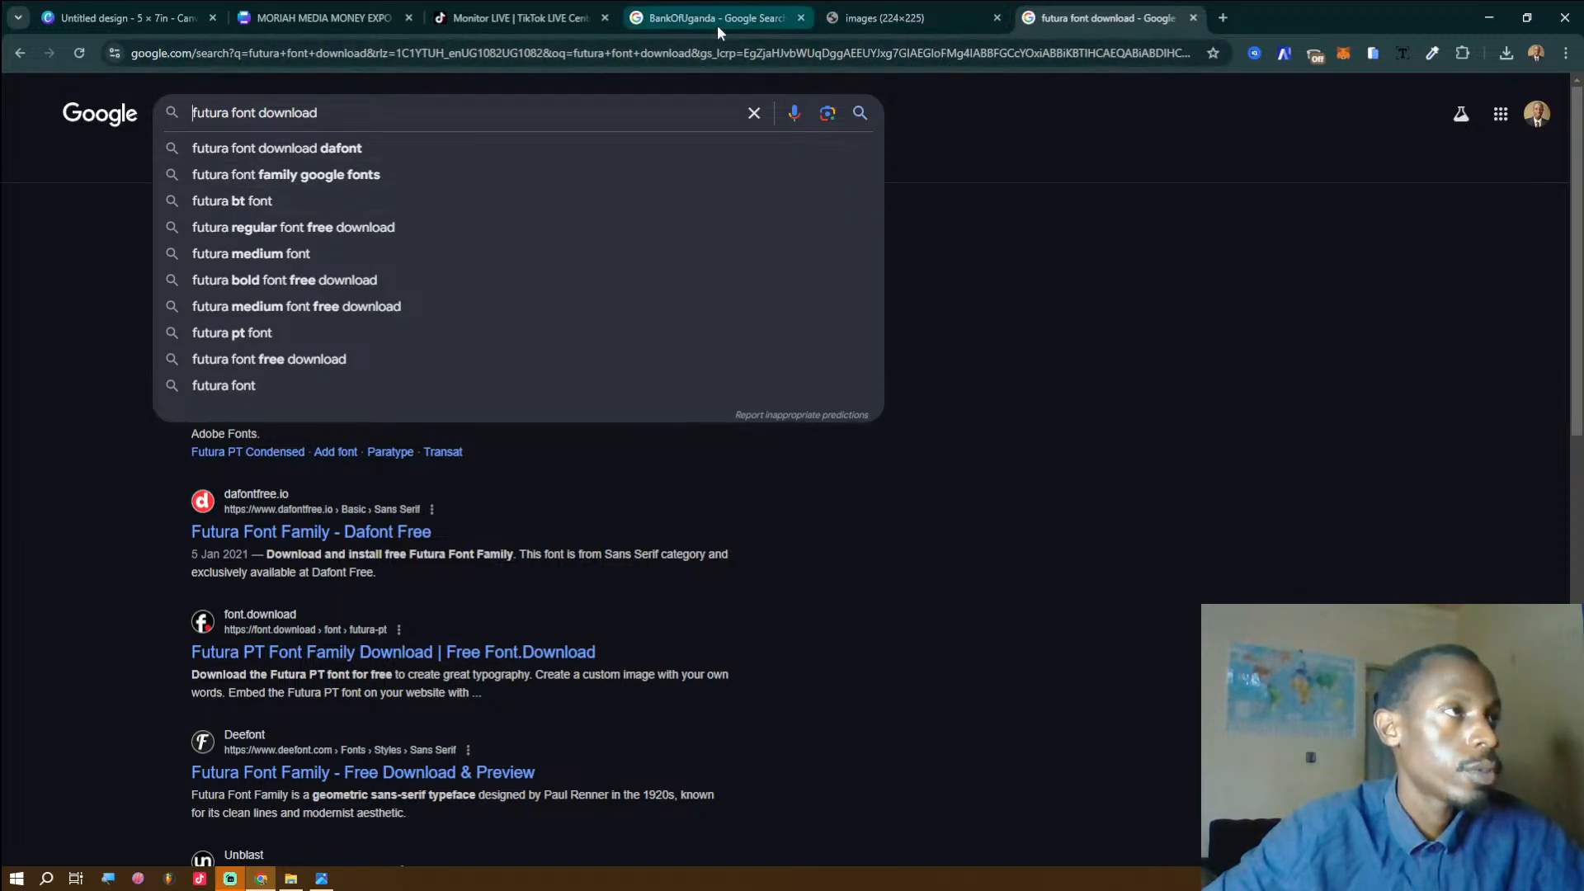
Switch to the MORIAH MEDIA MONEY EXPO 2025 Flyer design, dismiss its resize options, and compare it with the flyer screenshot in the image viewer.
{"action": "left_click", "coordinate": [324, 18]}
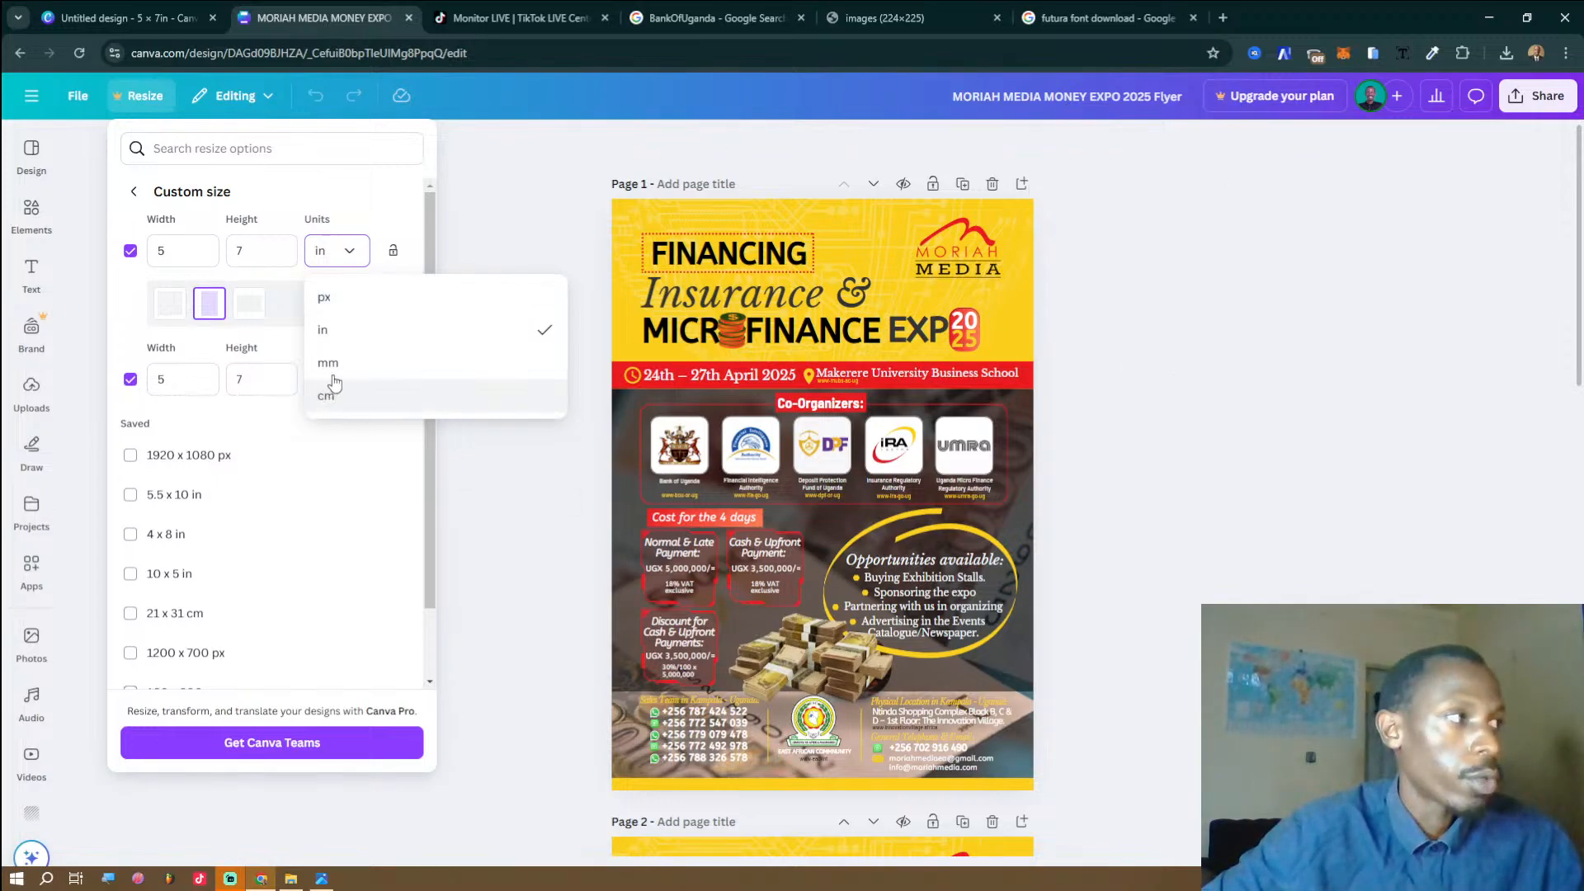
{"action": "left_click", "coordinate": [1242, 301]}
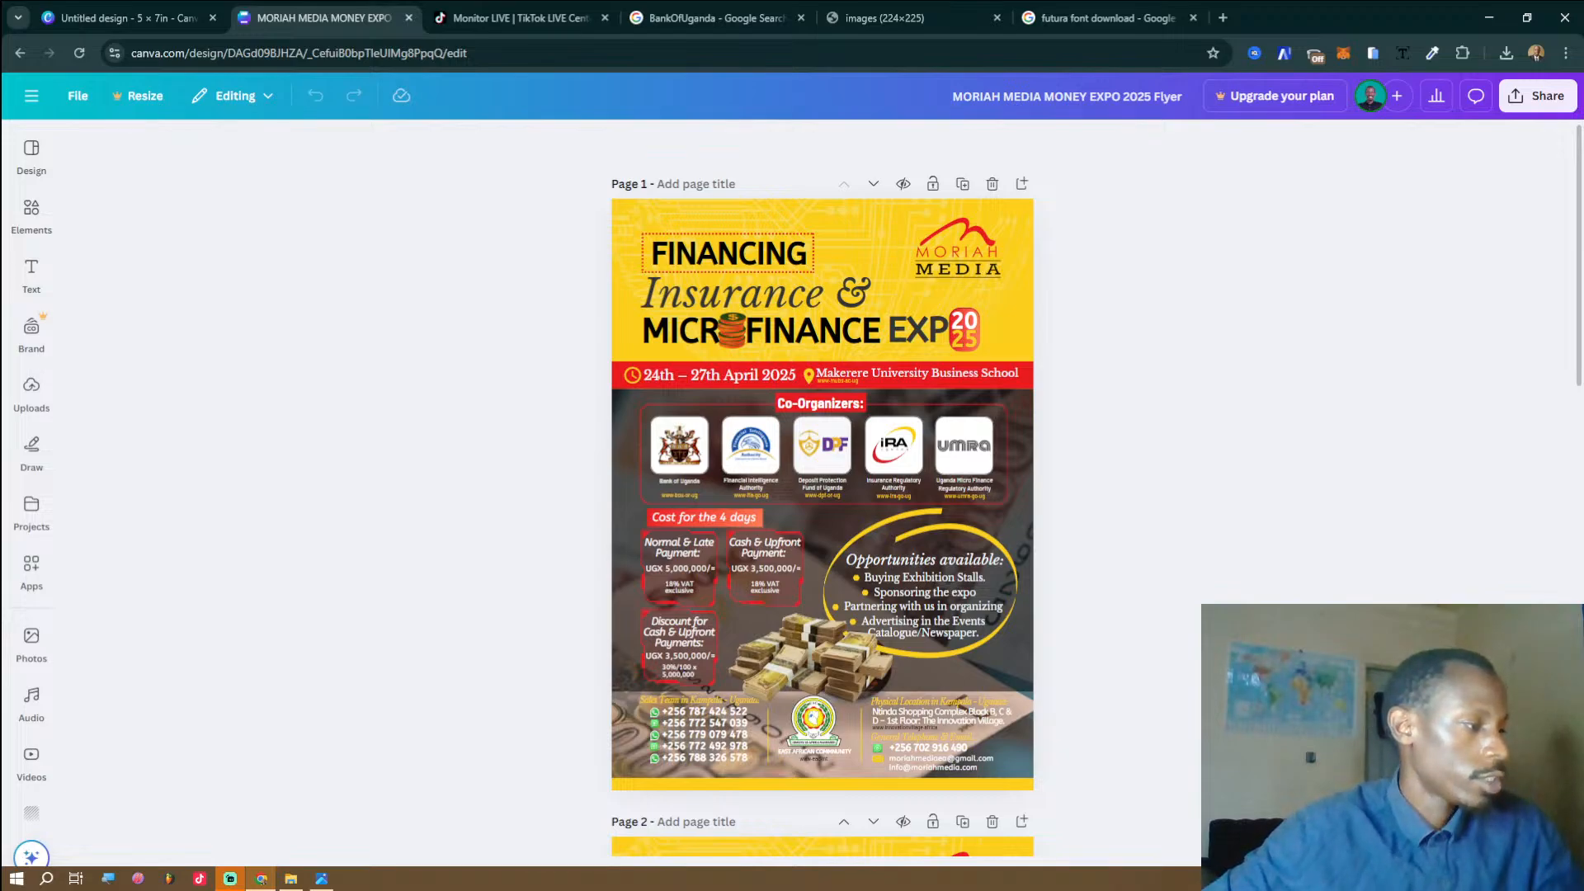
{"action": "left_click", "coordinate": [321, 878]}
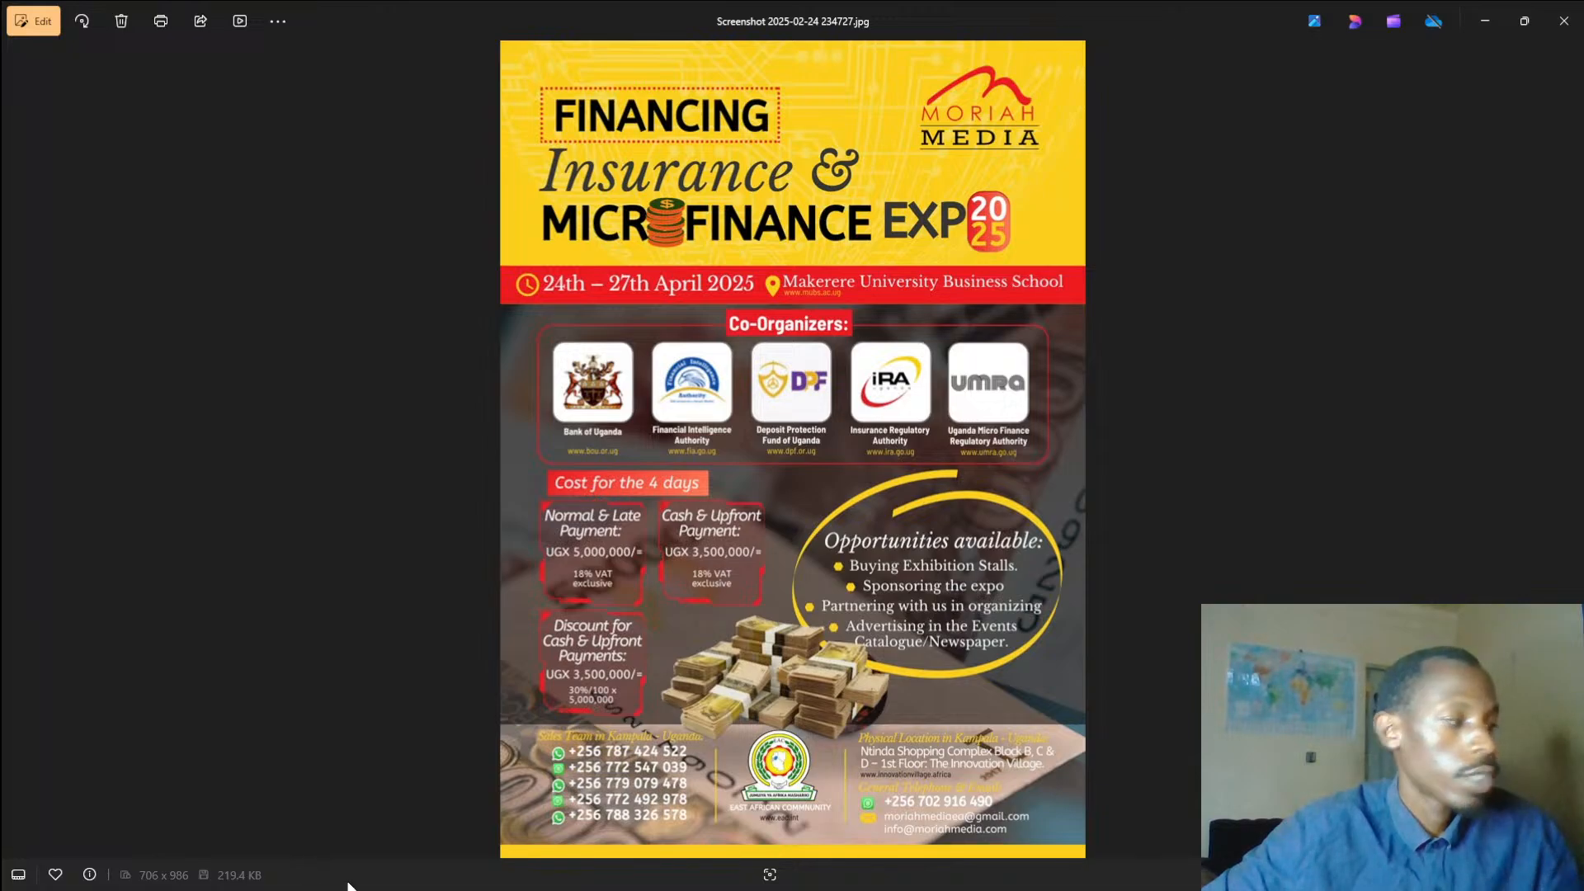
{"action": "mouse_move", "coordinate": [353, 884]}
{"action": "key", "text": "super"}
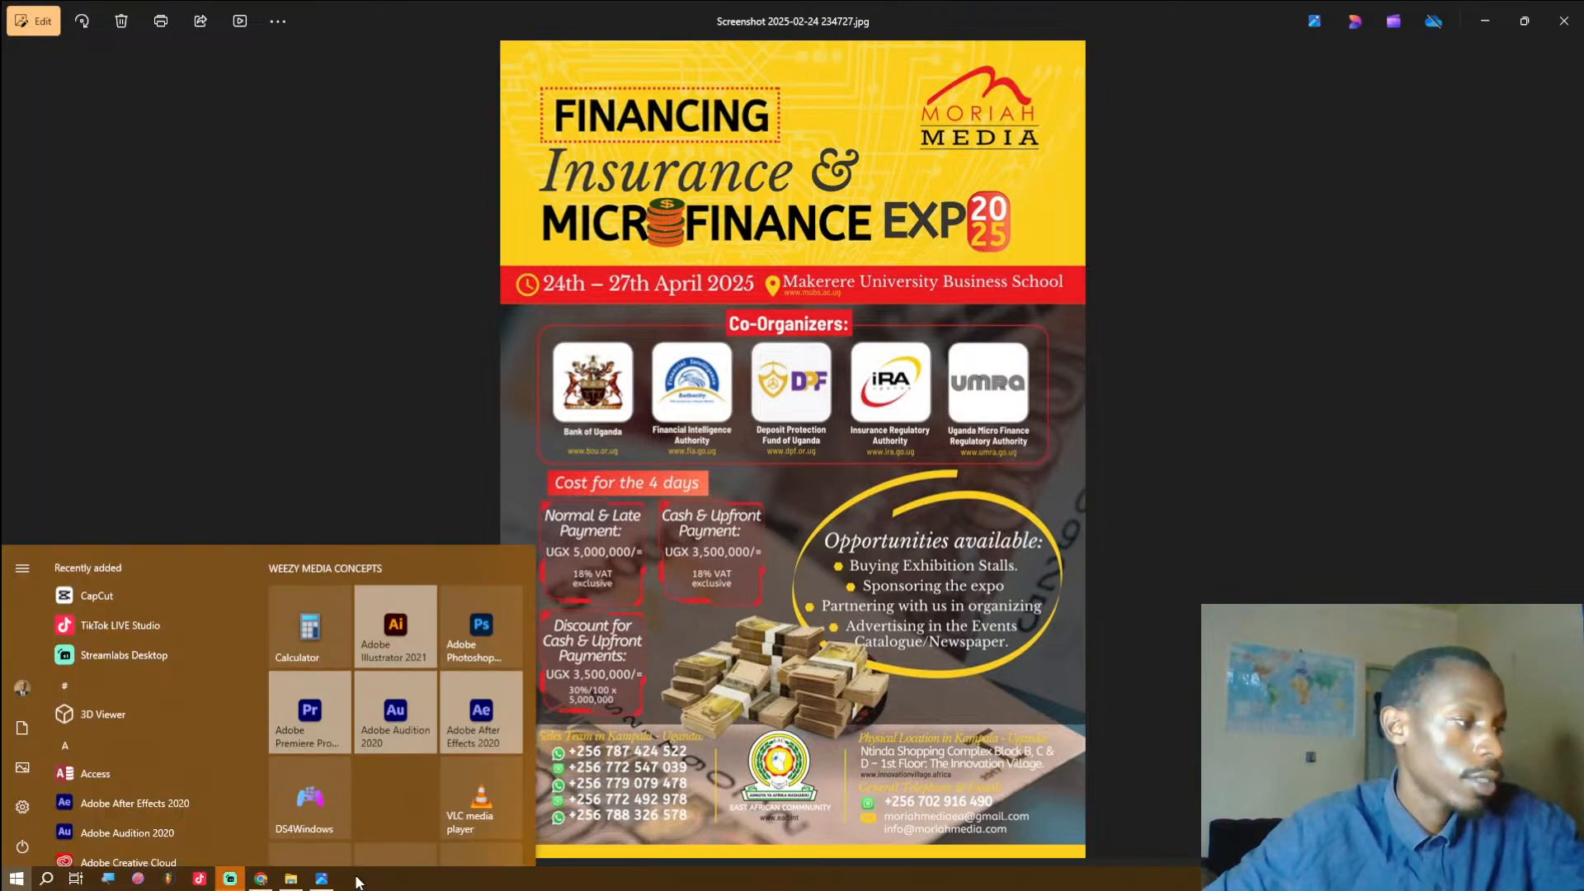
{"action": "left_click", "coordinate": [262, 880]}
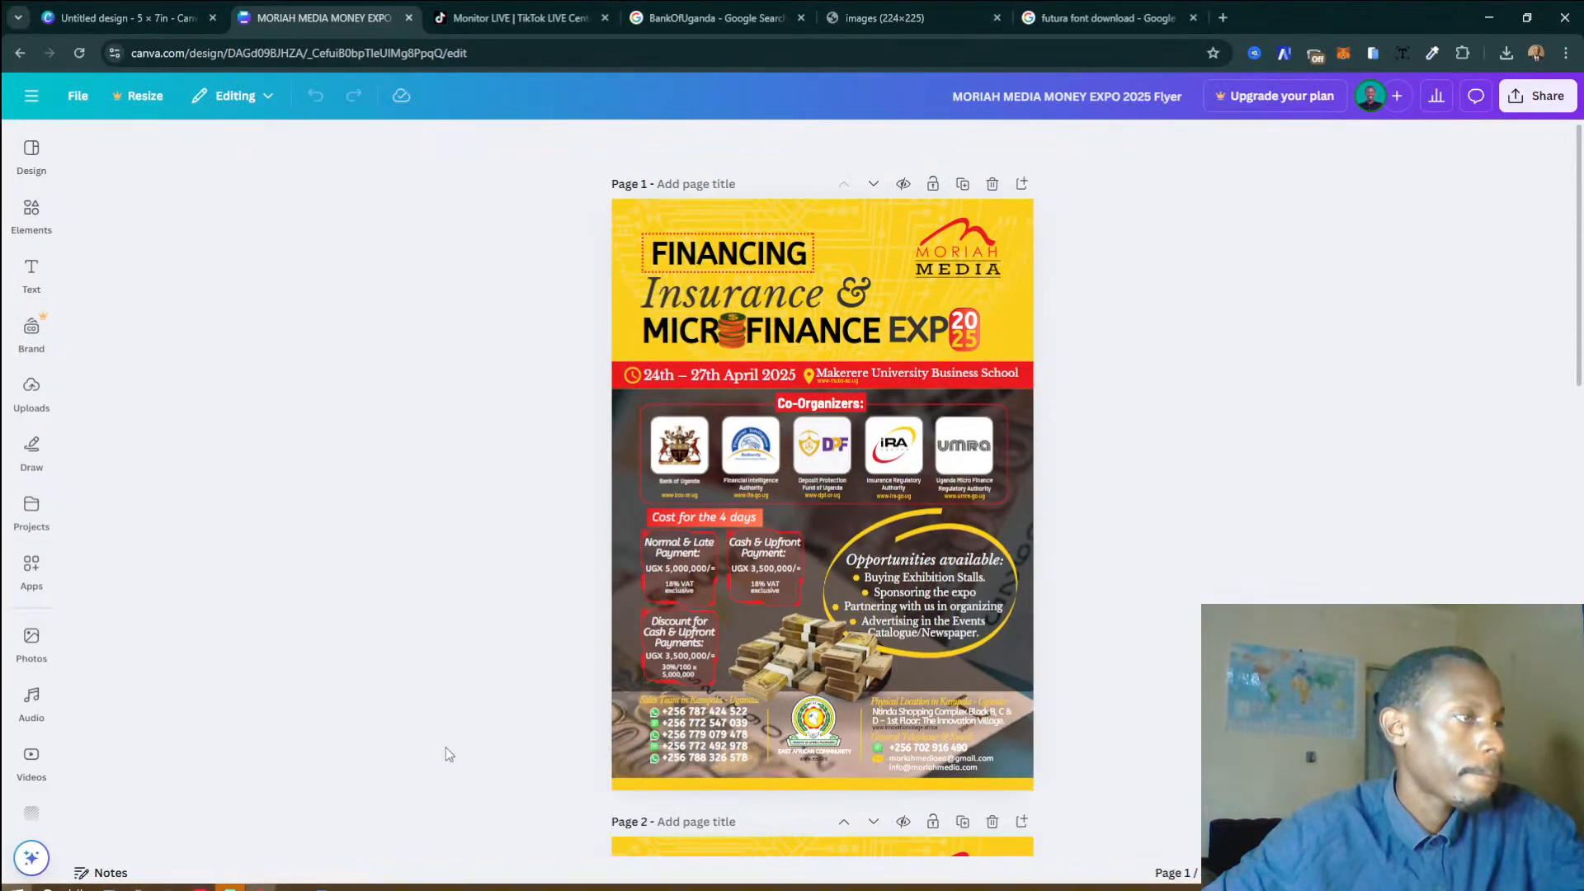
{"action": "left_click", "coordinate": [1215, 25]}
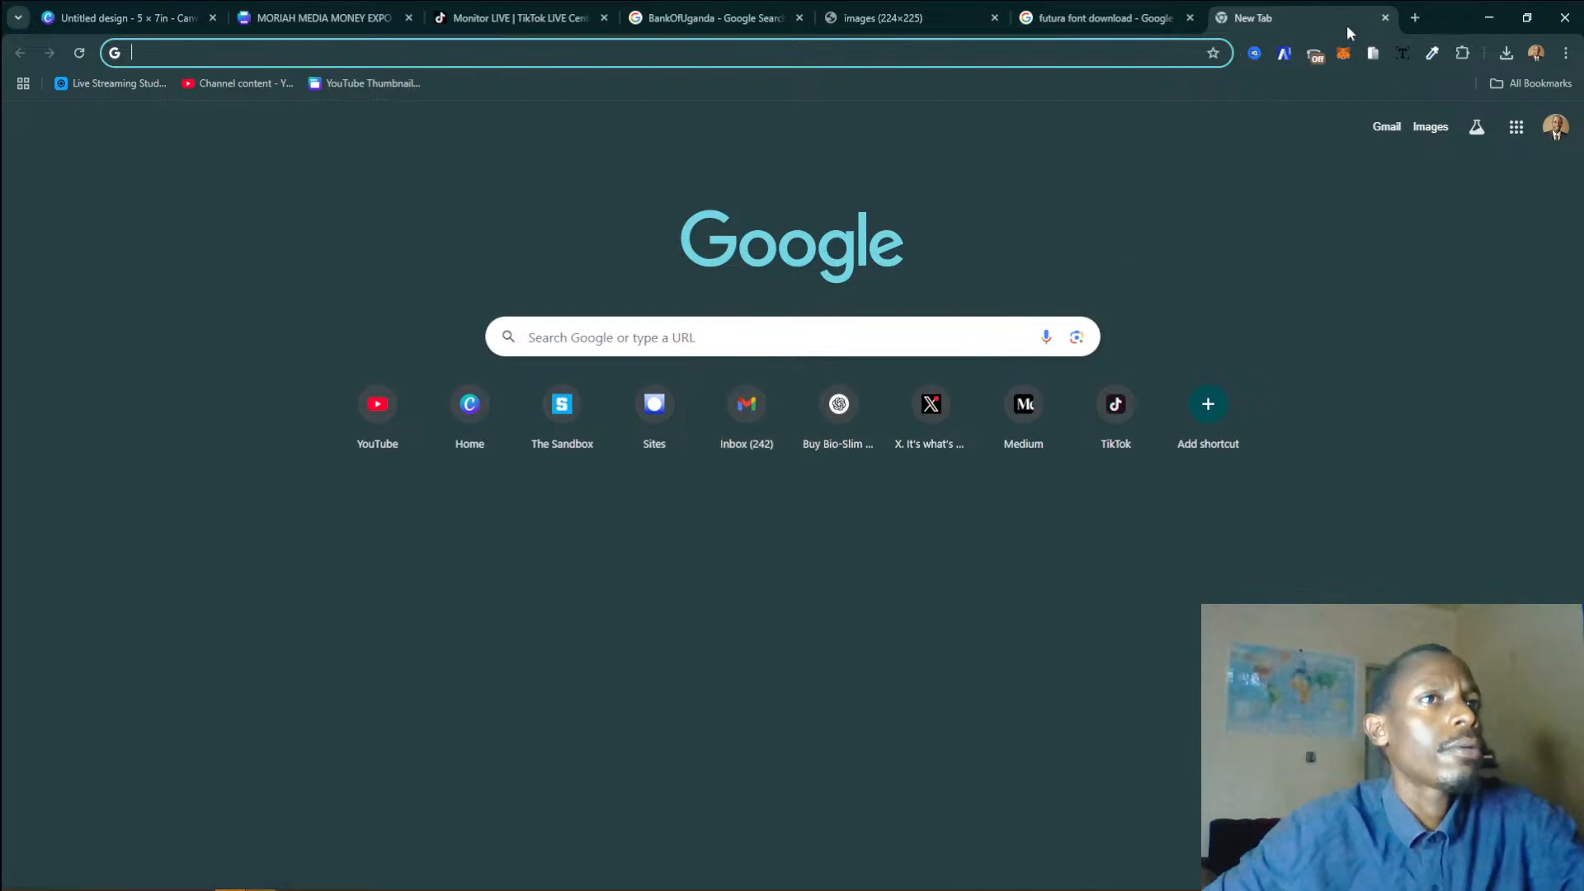
{"action": "left_click", "coordinate": [1384, 16]}
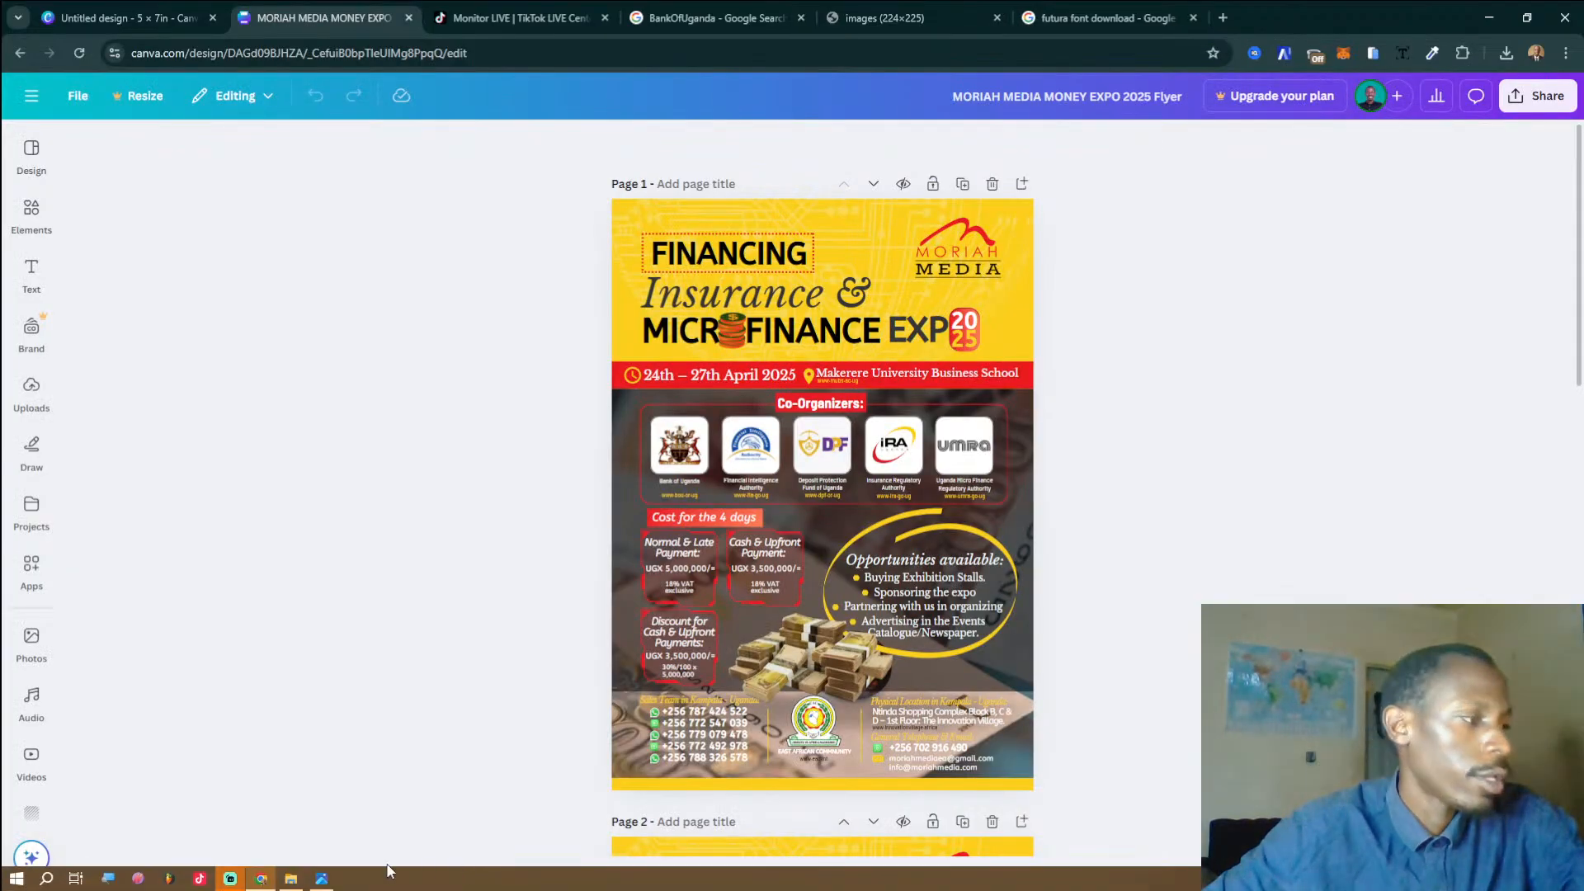
Open the "Correction Finance Beter Beter" document and the Flyer R2 PDF from the Money Expo Partners folder, and close the PDF after viewing.
{"action": "left_click", "coordinate": [293, 878]}
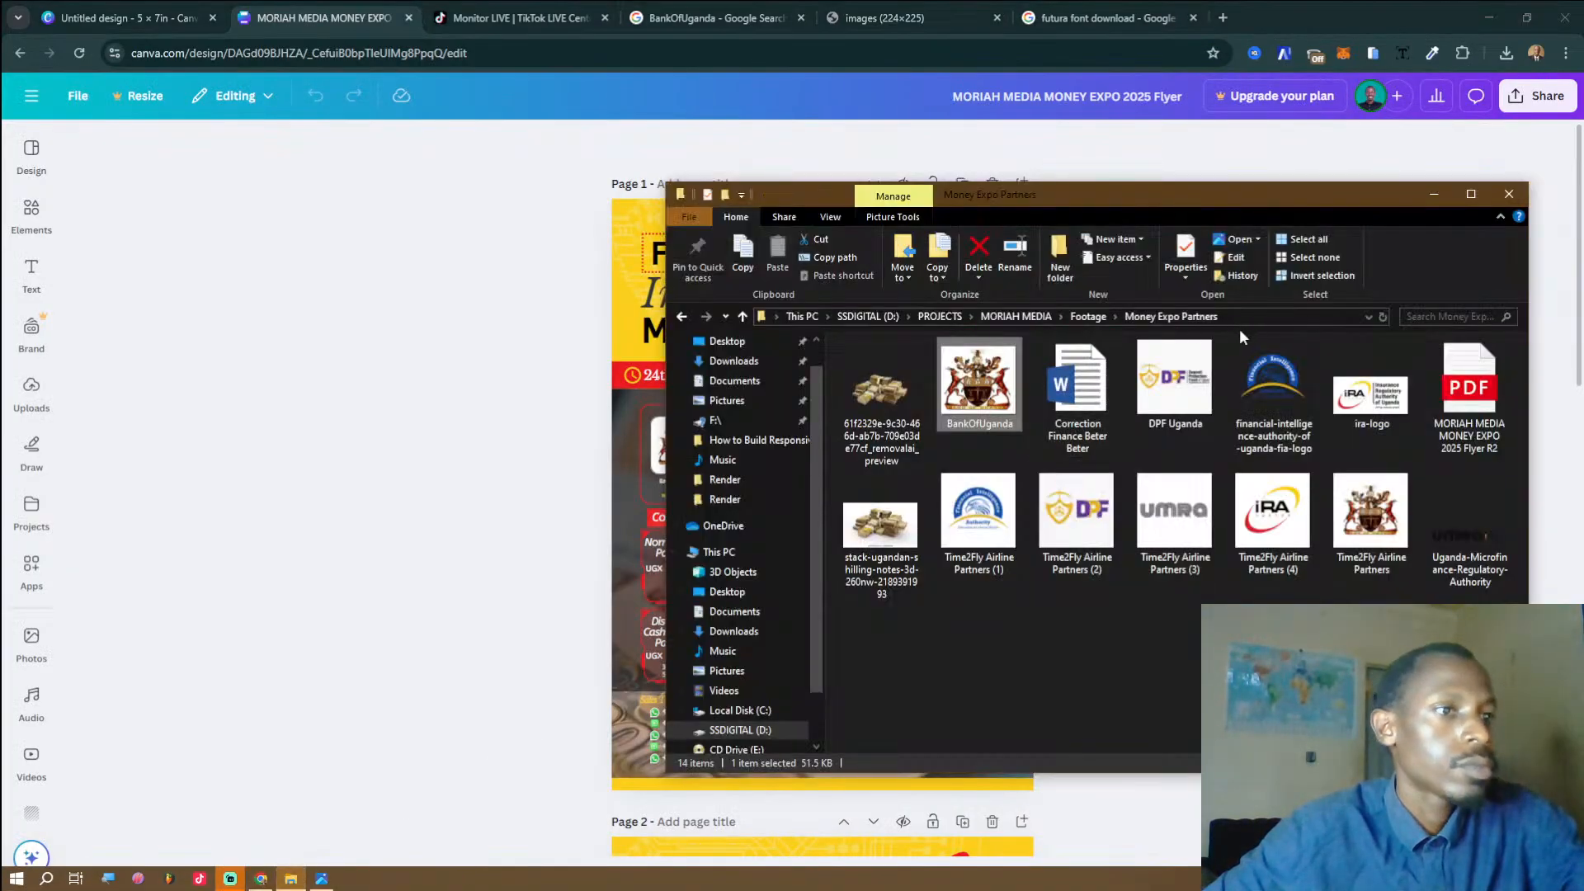
{"action": "left_click", "coordinate": [1080, 396]}
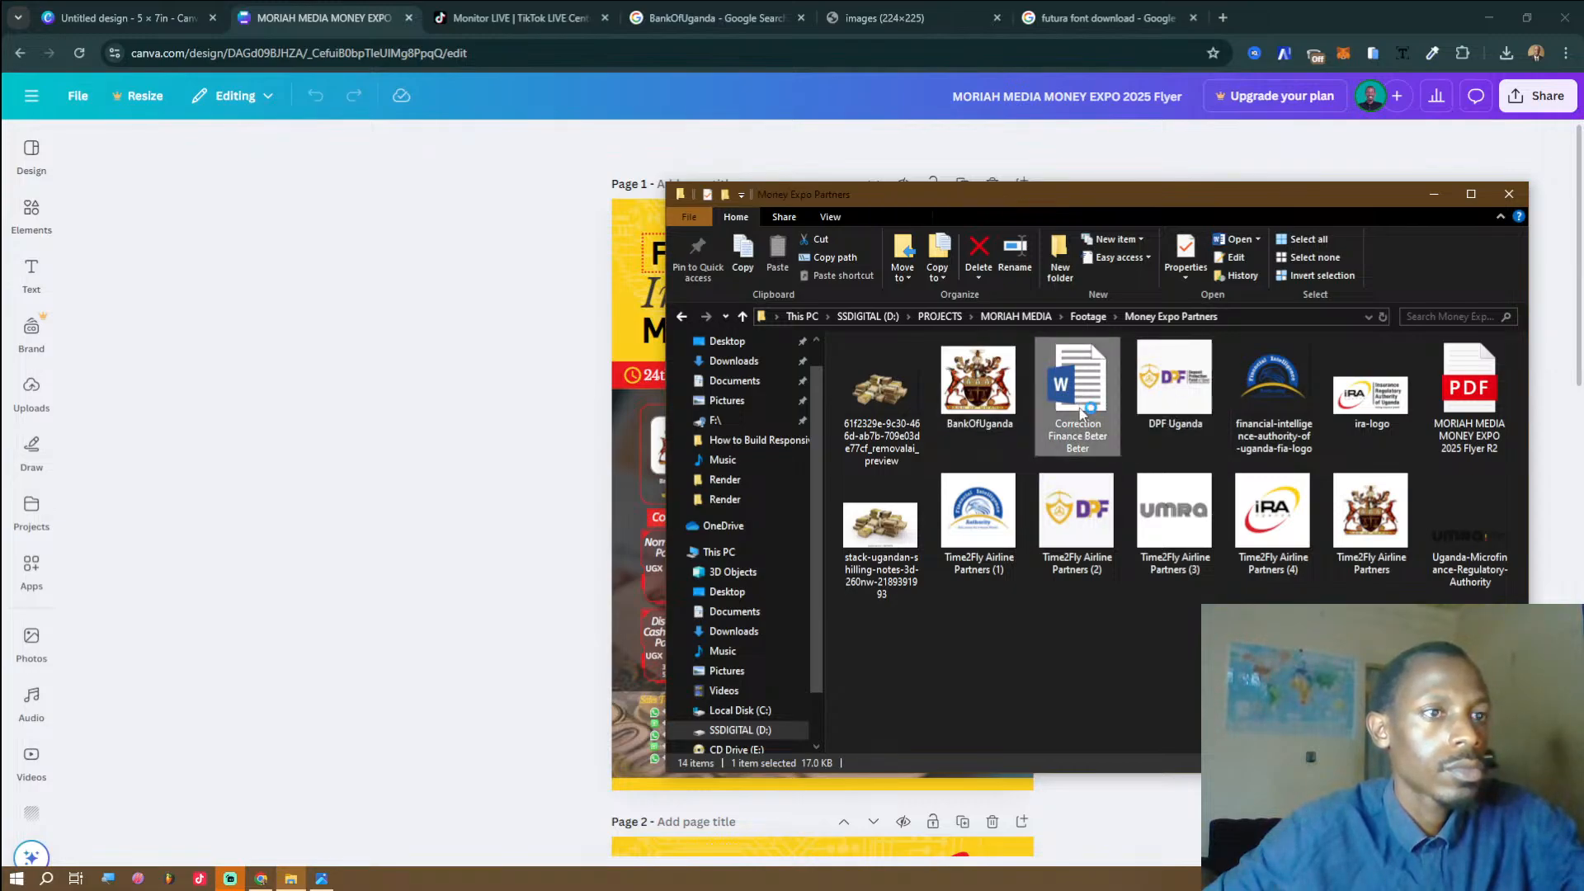
{"action": "left_click", "coordinate": [1432, 402]}
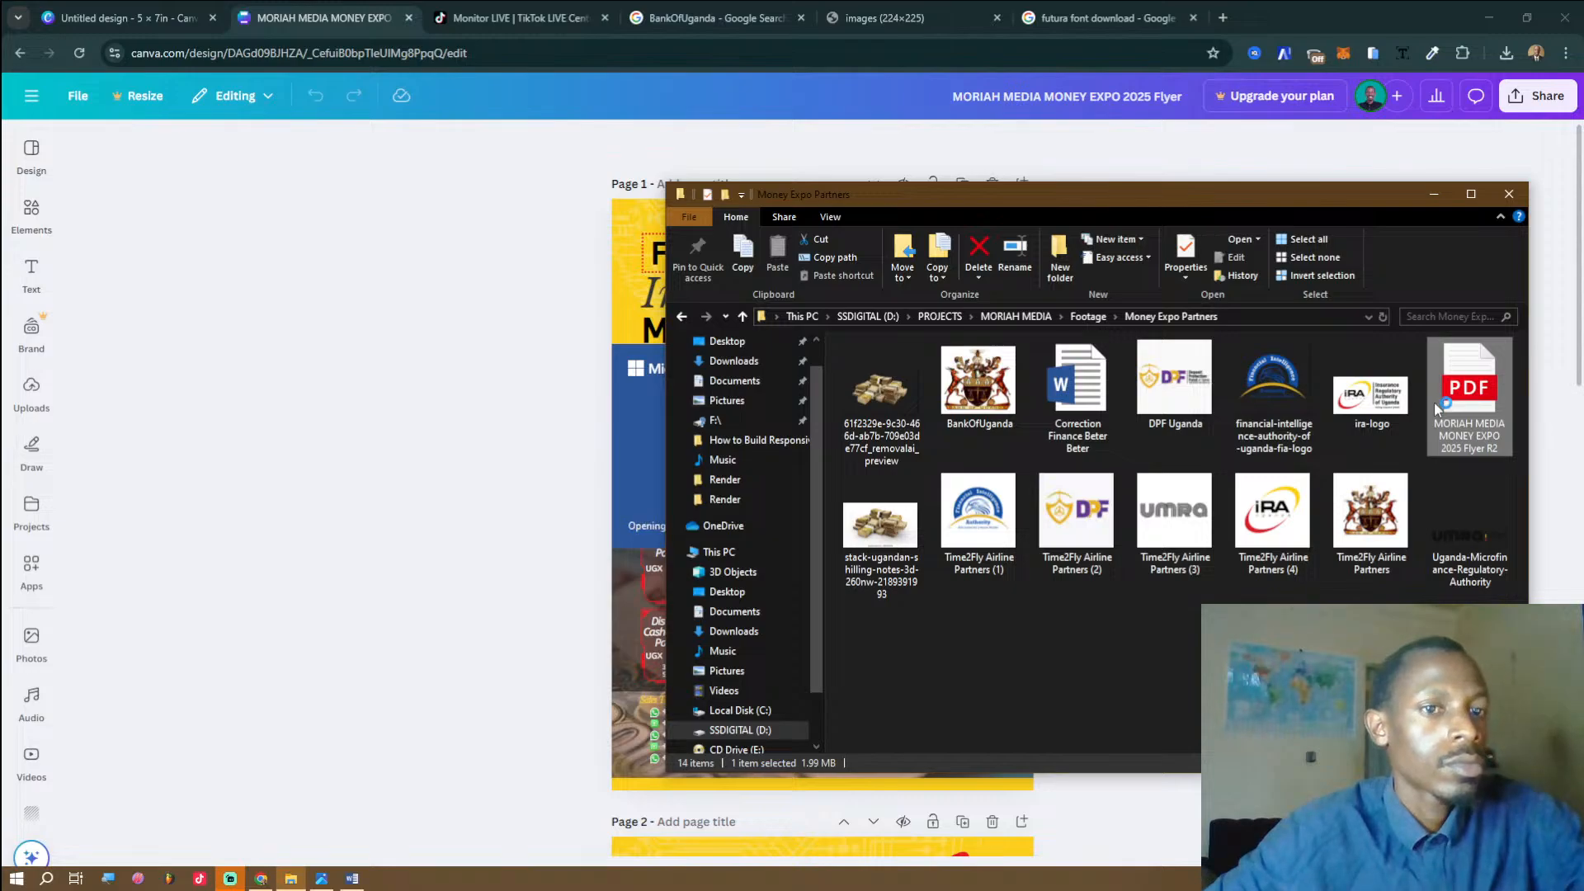
{"action": "double_click", "coordinate": [1434, 400]}
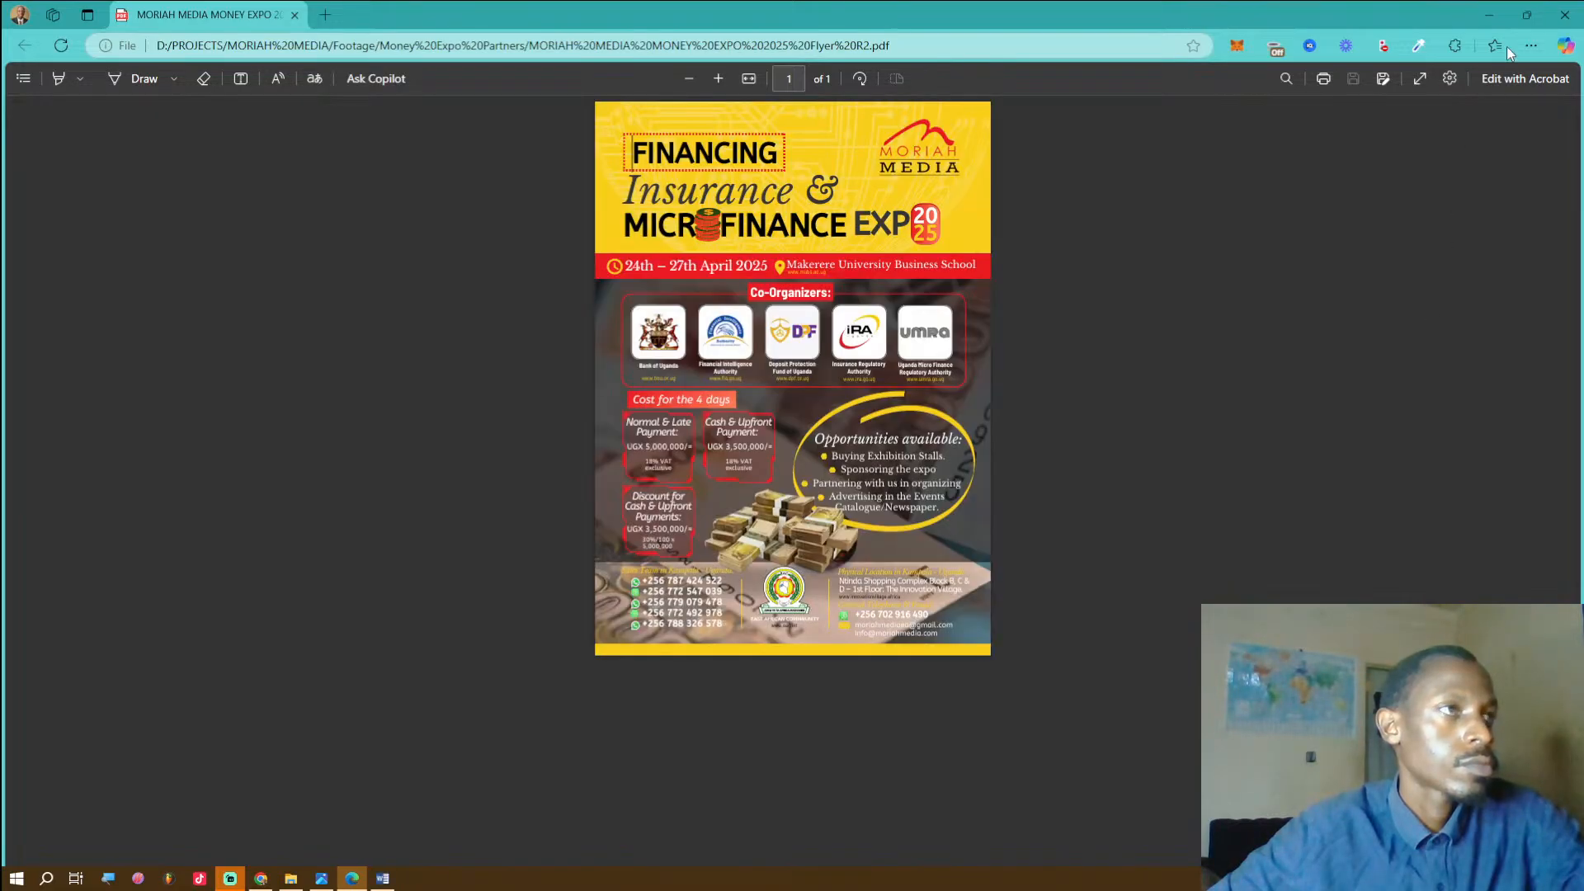
{"action": "left_click", "coordinate": [1564, 14]}
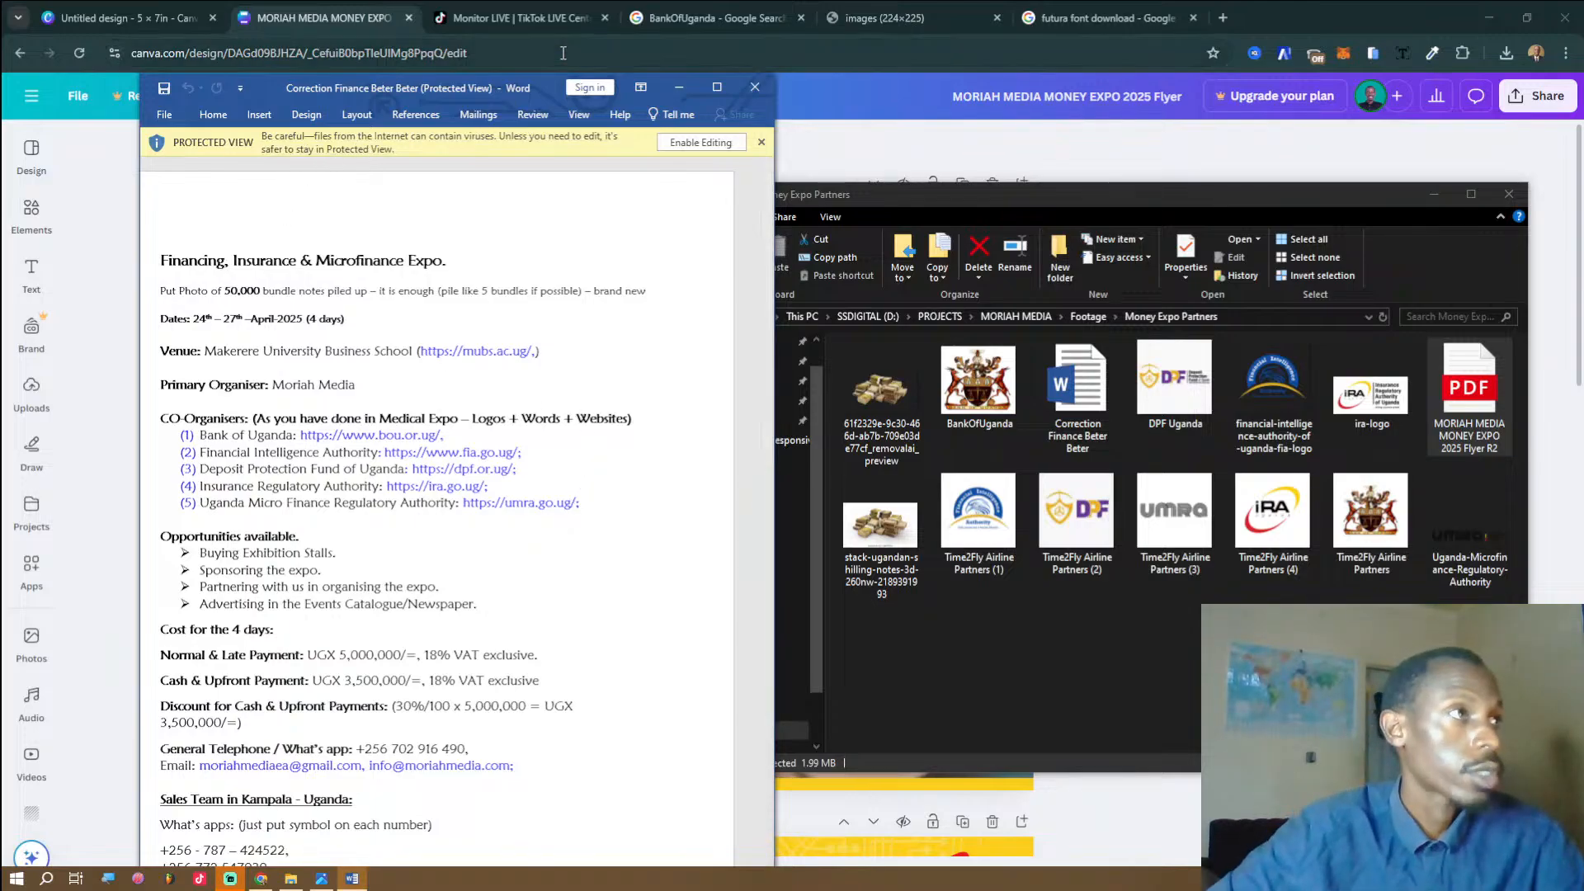
Reposition the Word window and read through the expo brief's venue, co-organisers, opportunities and costs.
{"action": "left_click_drag", "start_coordinate": [540, 88], "coordinate": [732, 78]}
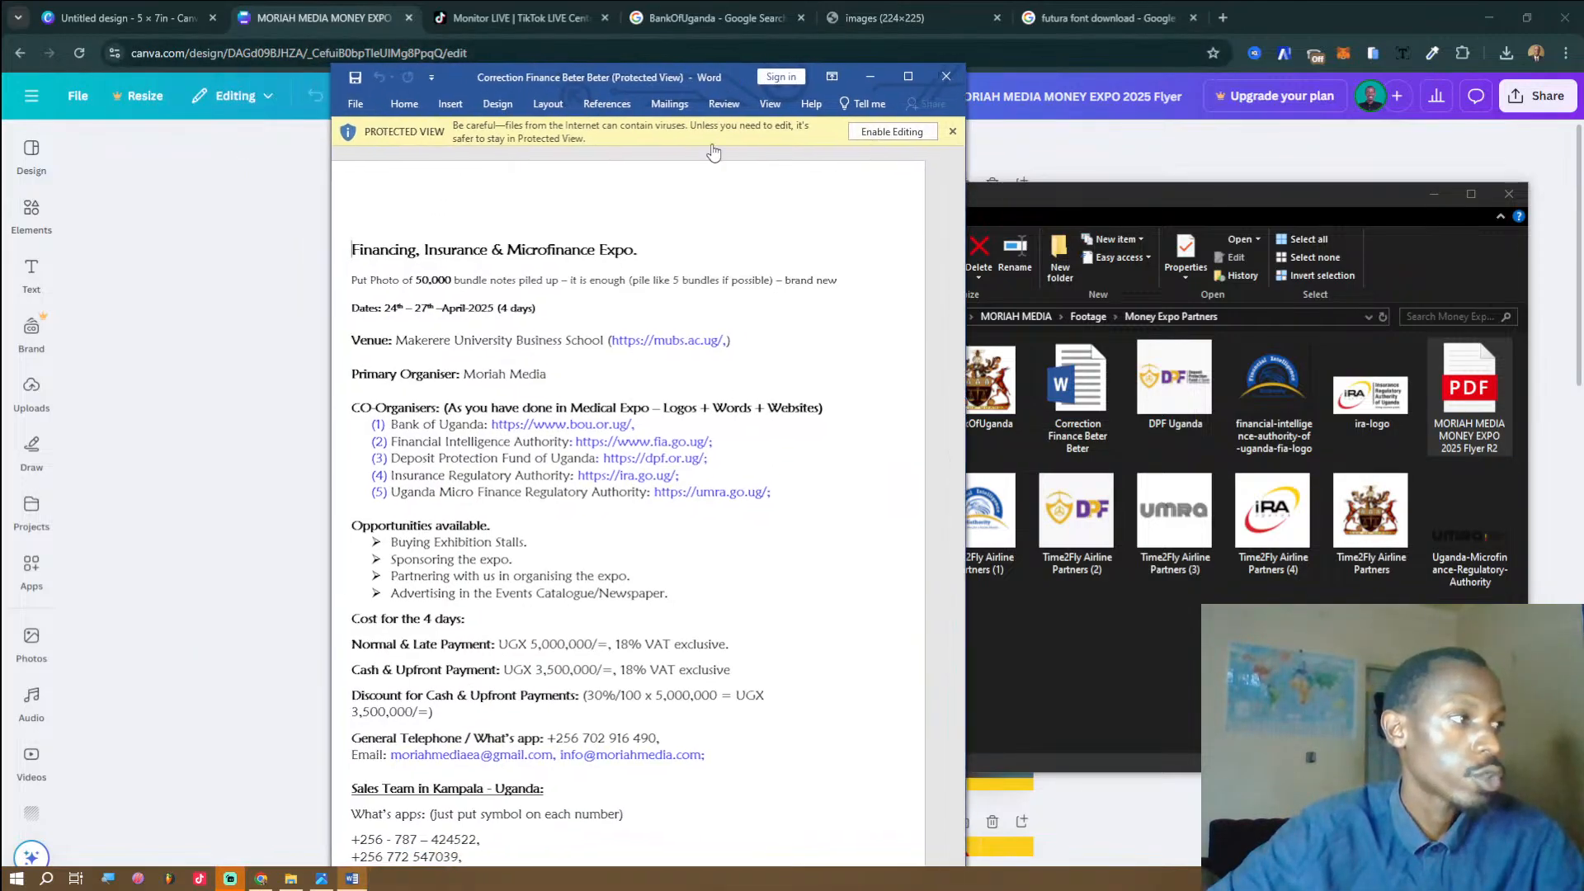
{"action": "scroll", "coordinate": [618, 436], "scroll_direction": "down", "scroll_amount": 2}
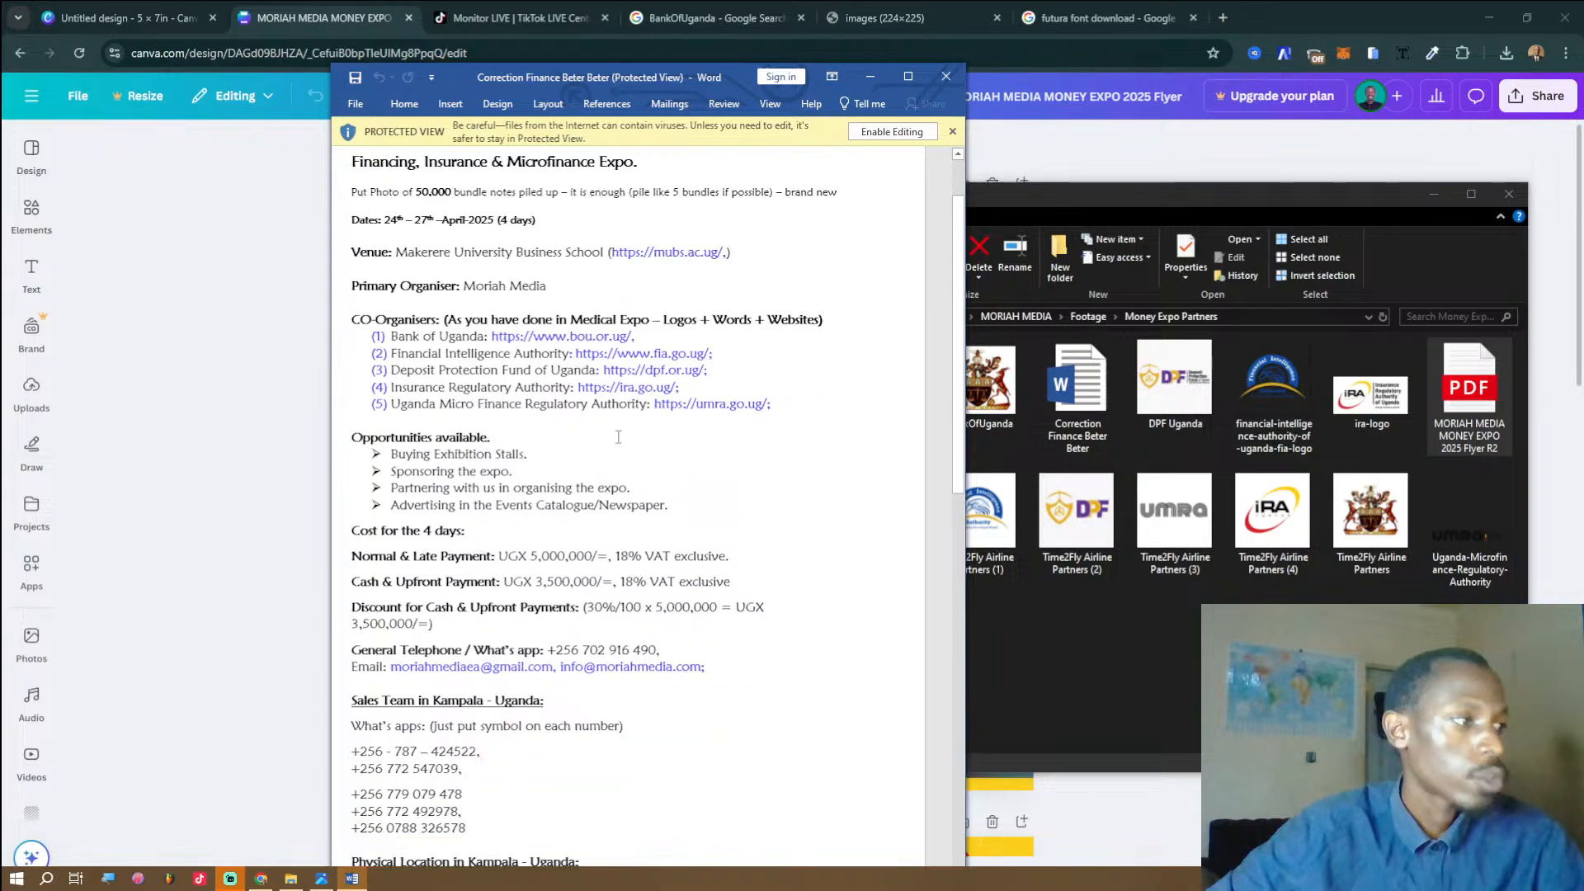
{"action": "scroll", "coordinate": [617, 435], "scroll_direction": "up", "scroll_amount": 3}
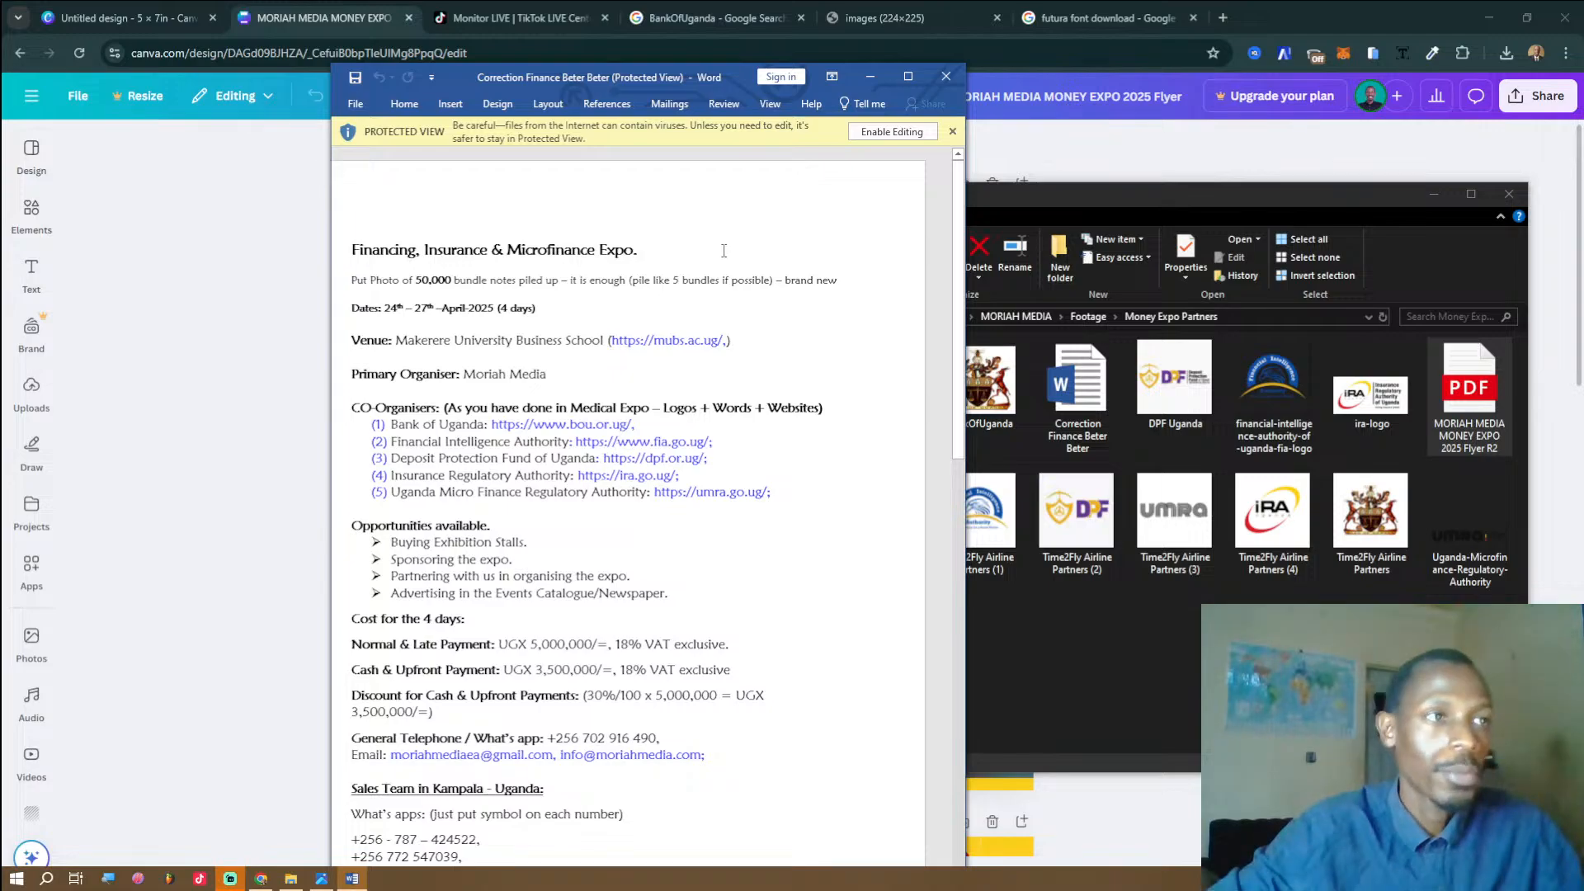
Restore the image viewer from full size, then resize and place the reference flyer beside the Word brief for comparison.
{"action": "left_click", "coordinate": [320, 881]}
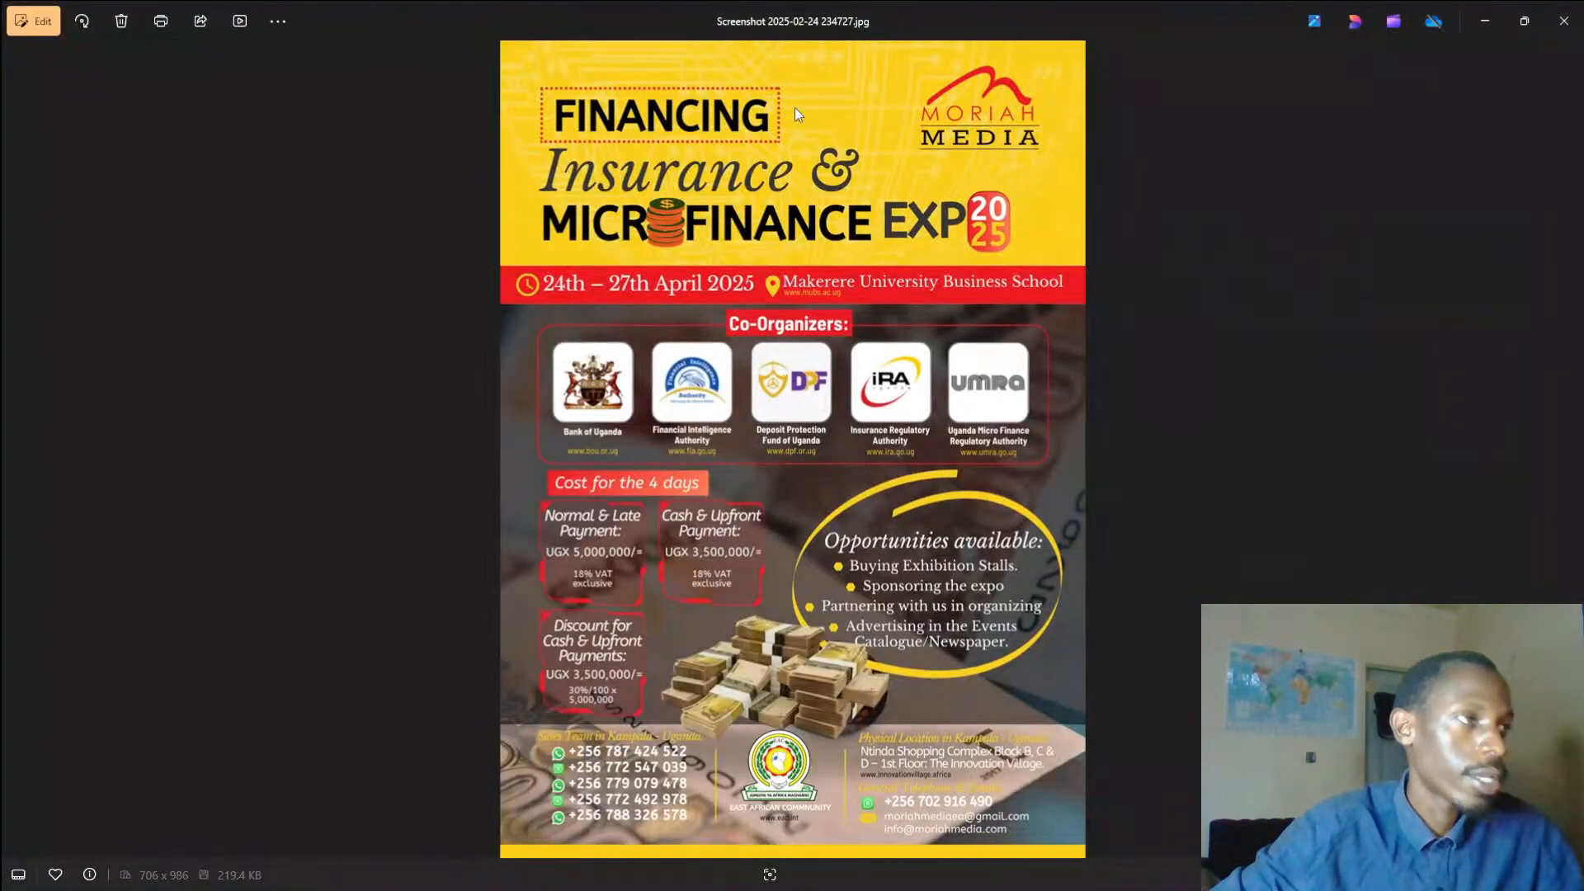
{"action": "double_click", "coordinate": [822, 11]}
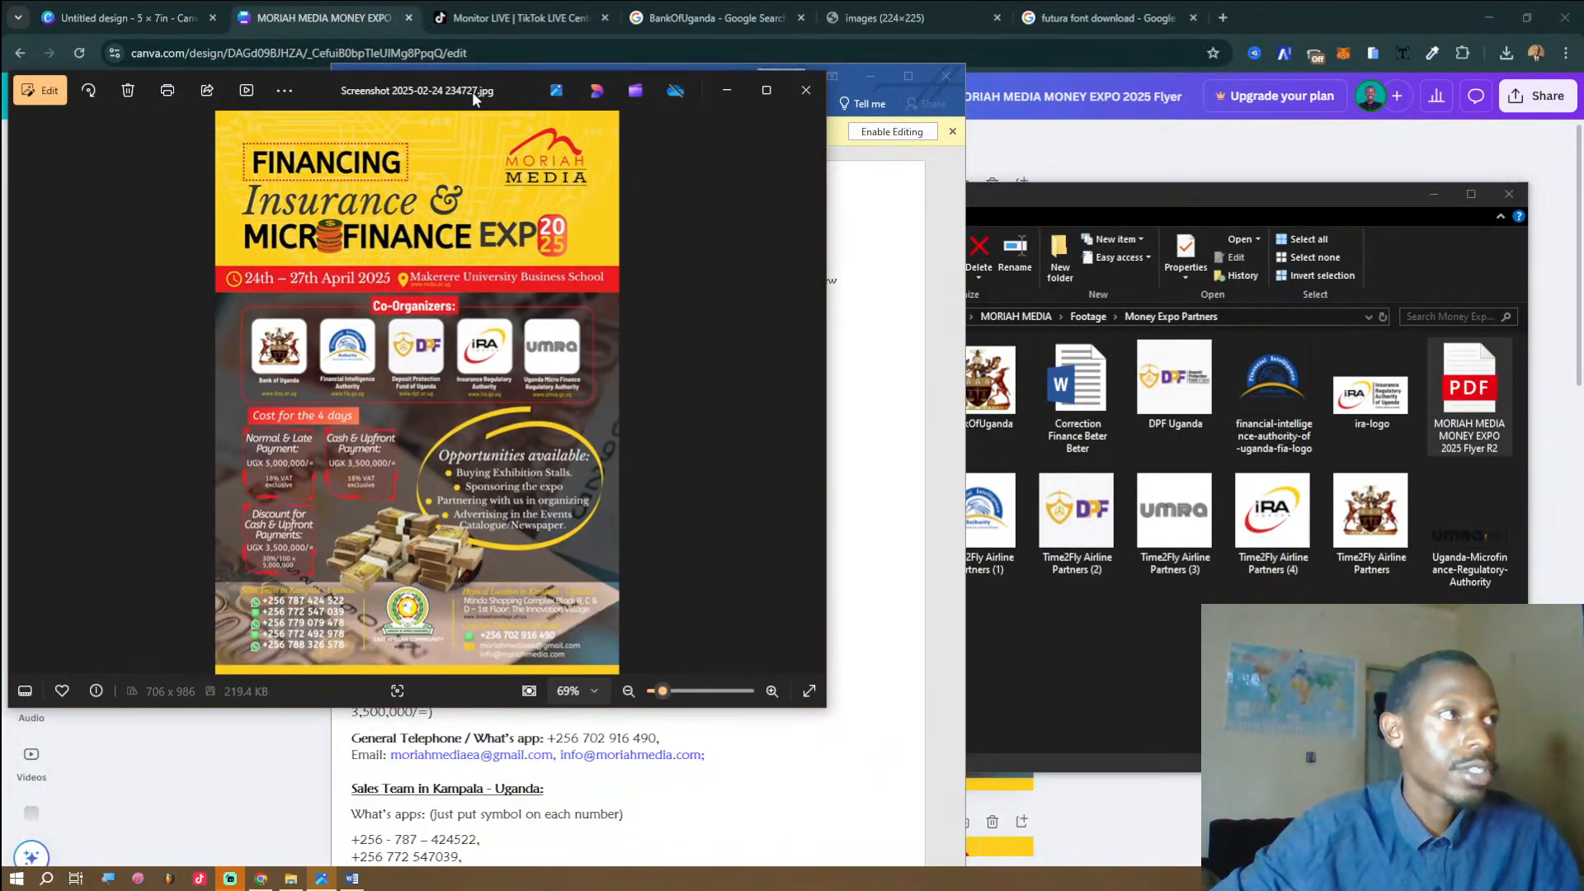
{"action": "left_click_drag", "start_coordinate": [474, 99], "coordinate": [1253, 182]}
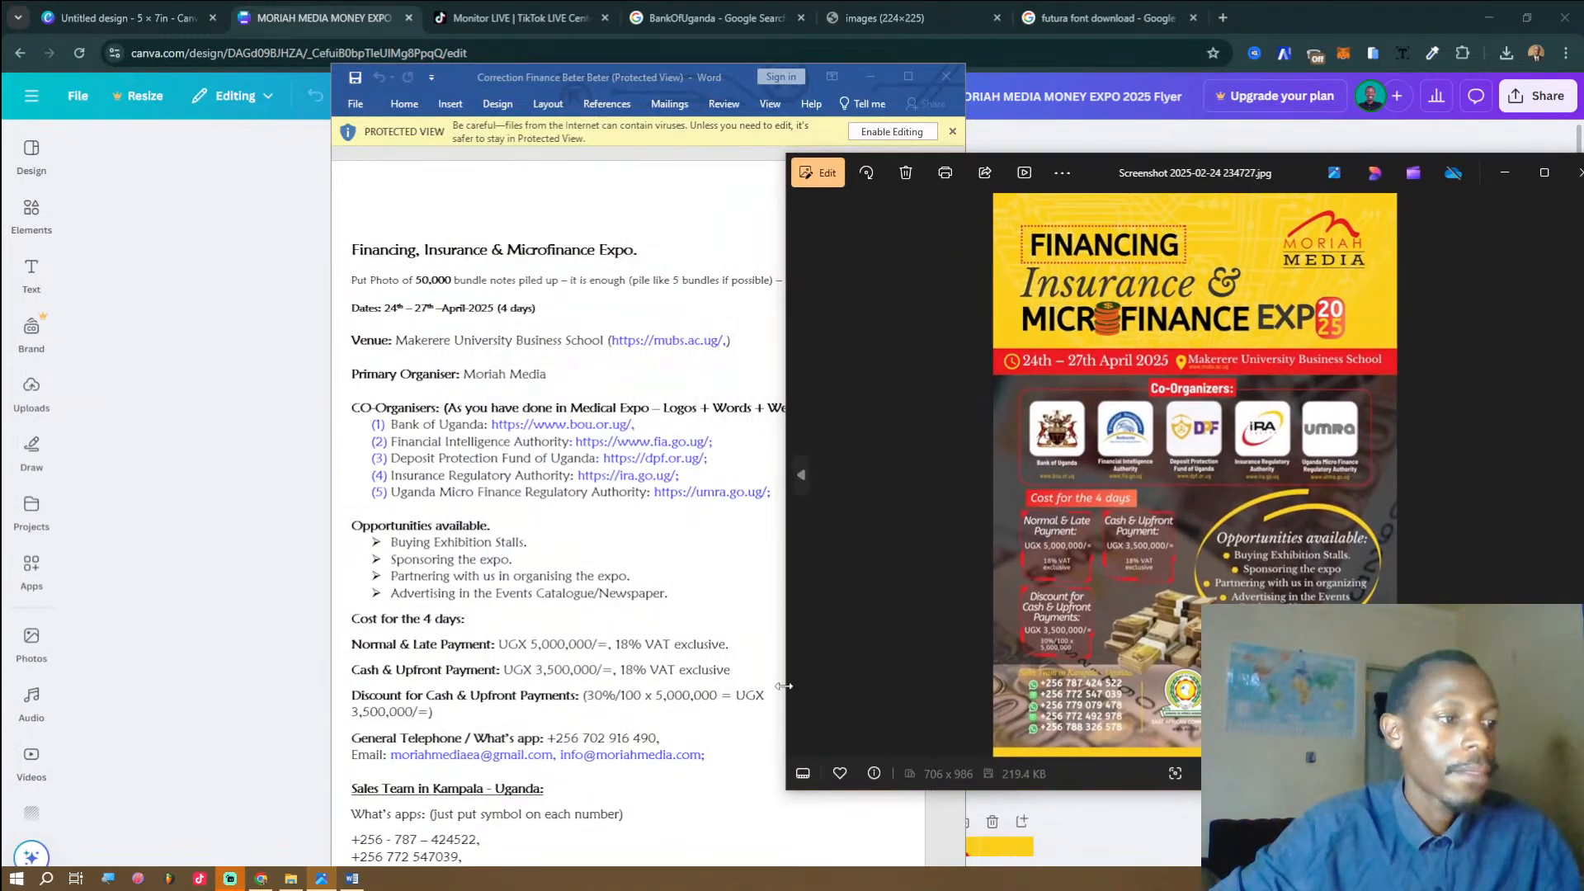
{"action": "left_click_drag", "start_coordinate": [783, 686], "coordinate": [1093, 693]}
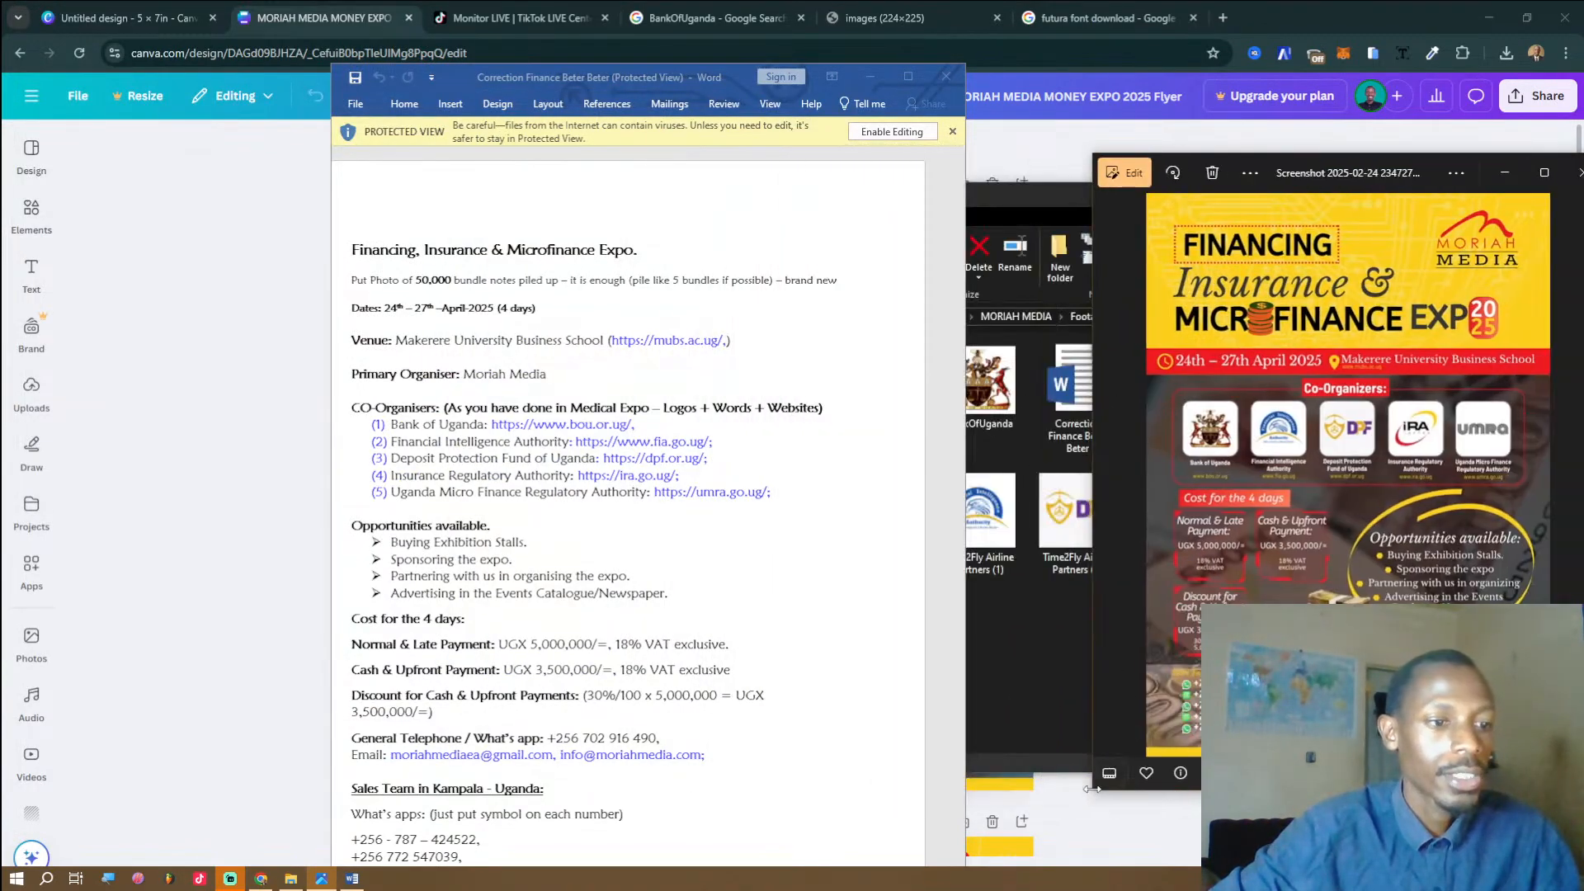
{"action": "left_click_drag", "start_coordinate": [1089, 792], "coordinate": [961, 850]}
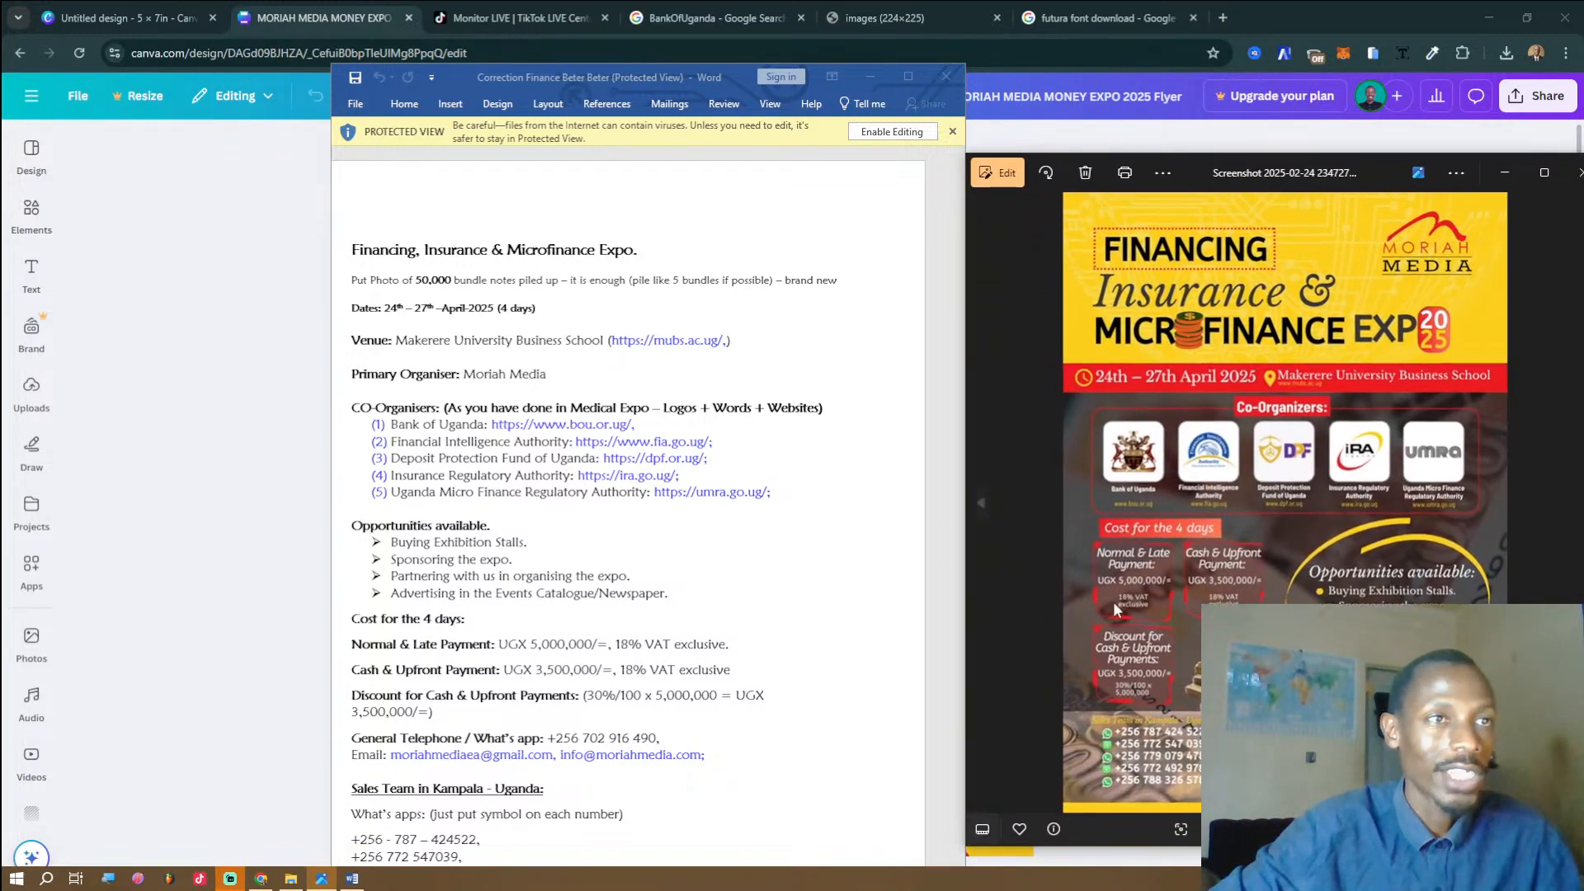
{"action": "left_click_drag", "start_coordinate": [1203, 163], "coordinate": [1166, 117]}
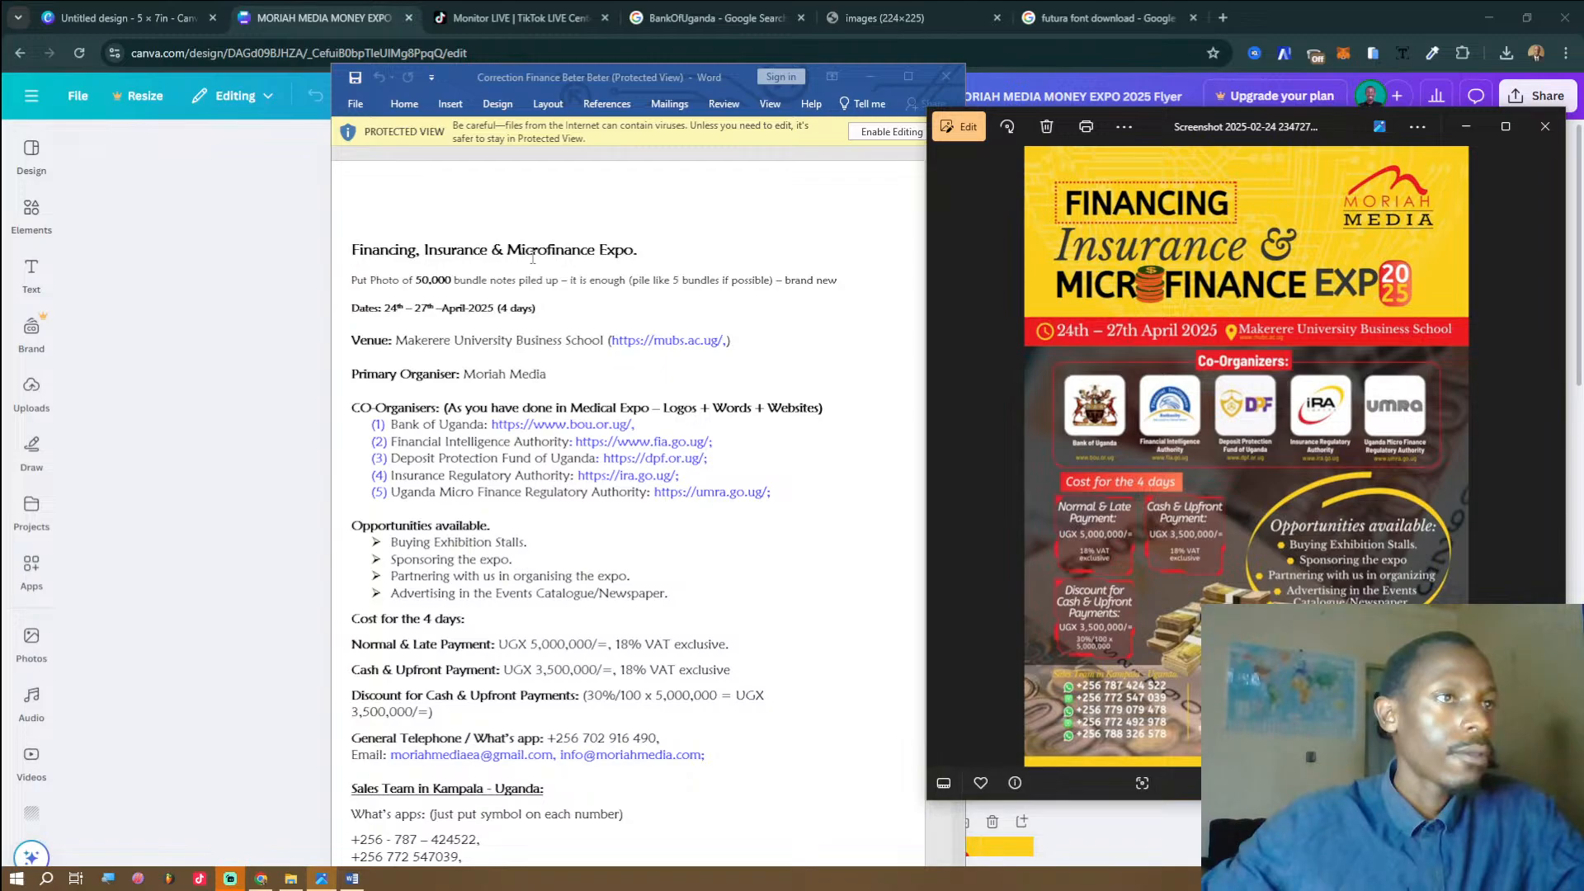
Replace the BankOfUganda image search with "finance flyers" and browse the results for design inspiration.
{"action": "left_click", "coordinate": [691, 17]}
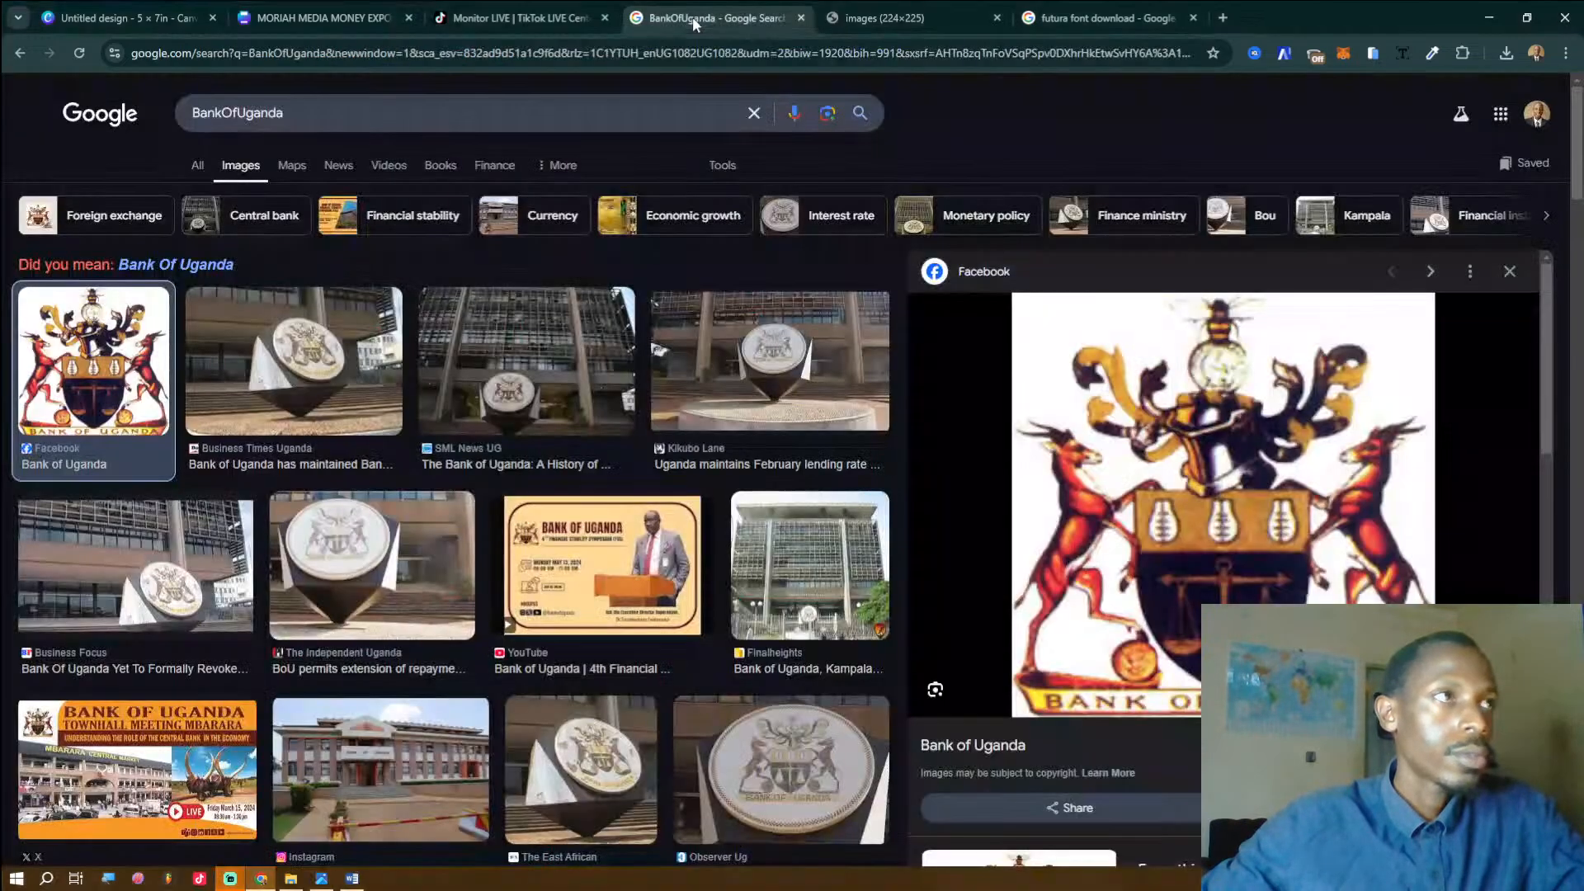
{"action": "left_click", "coordinate": [534, 105]}
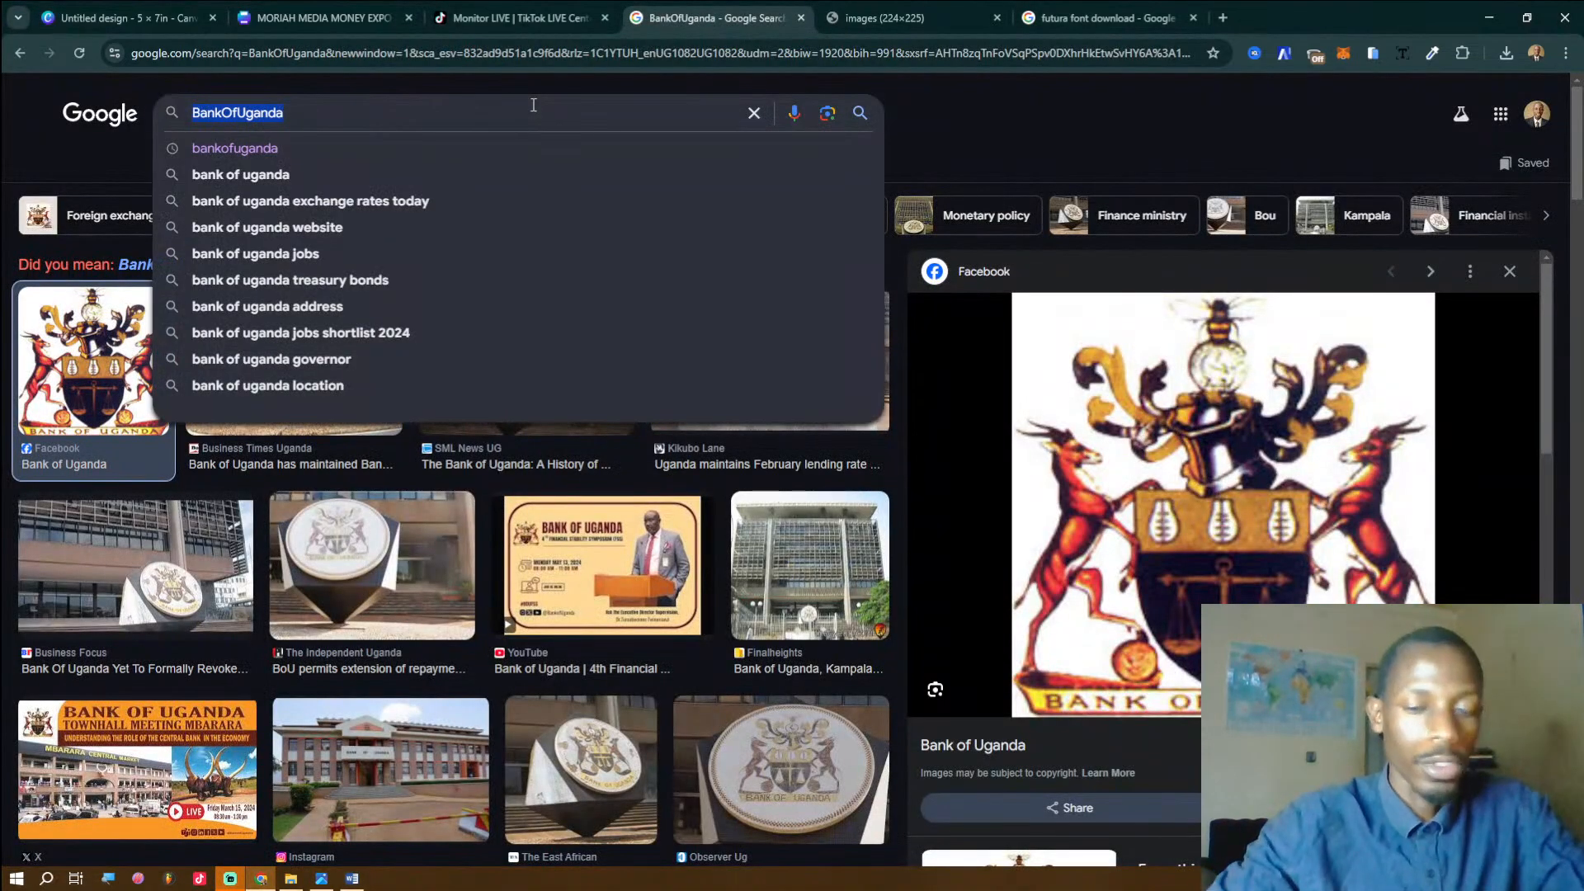
{"action": "key", "text": "BackSpace"}
{"action": "type", "text": "finance"}
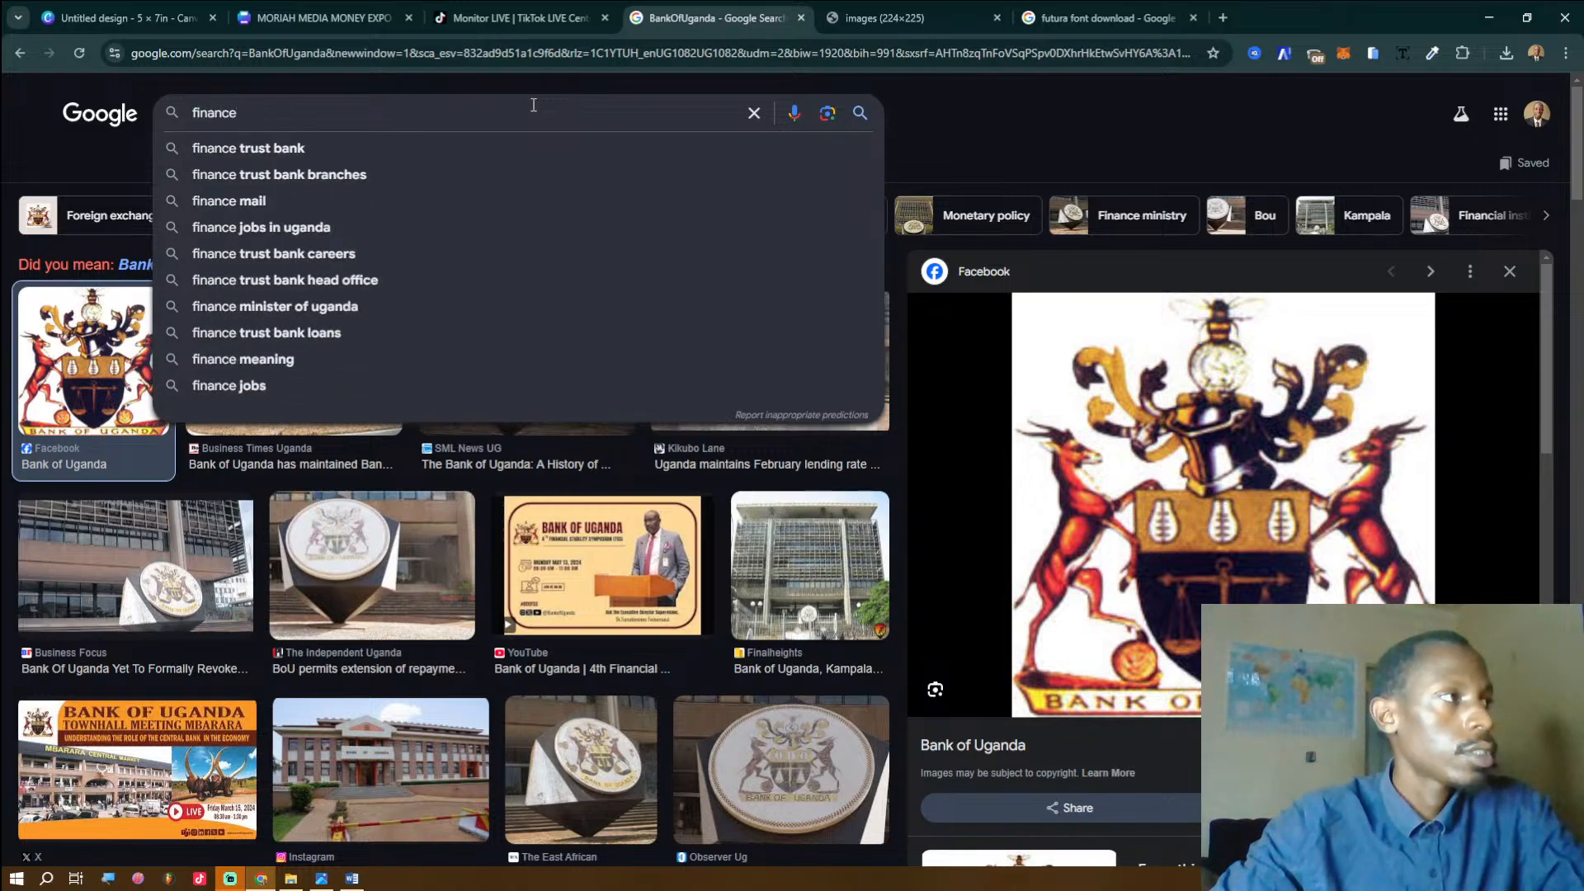
{"action": "type", "text": " flyers"}
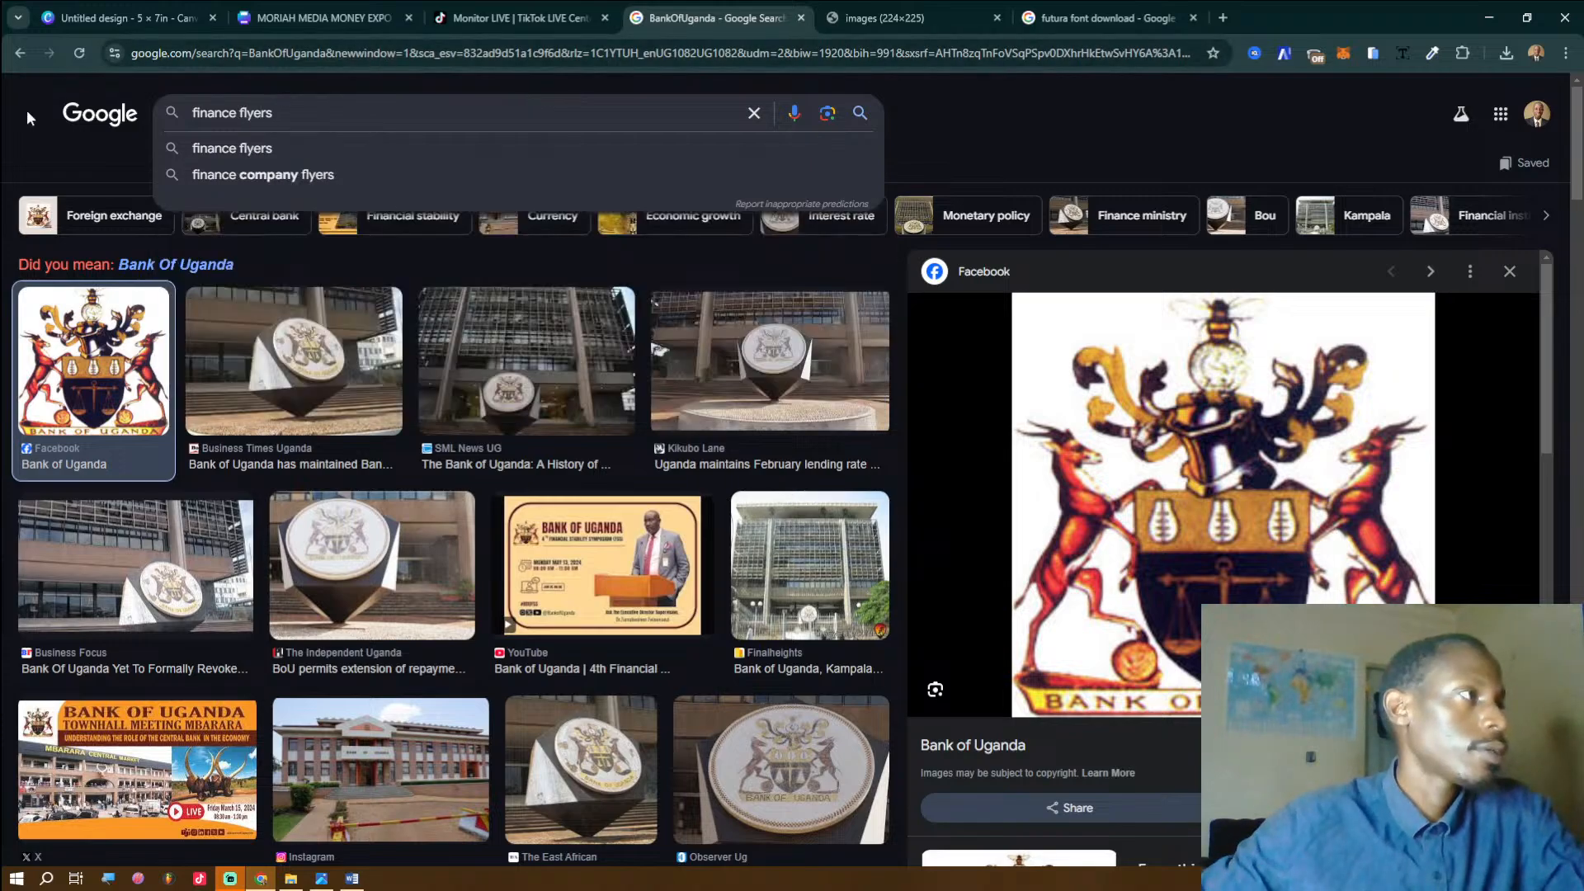
{"action": "left_click", "coordinate": [257, 148]}
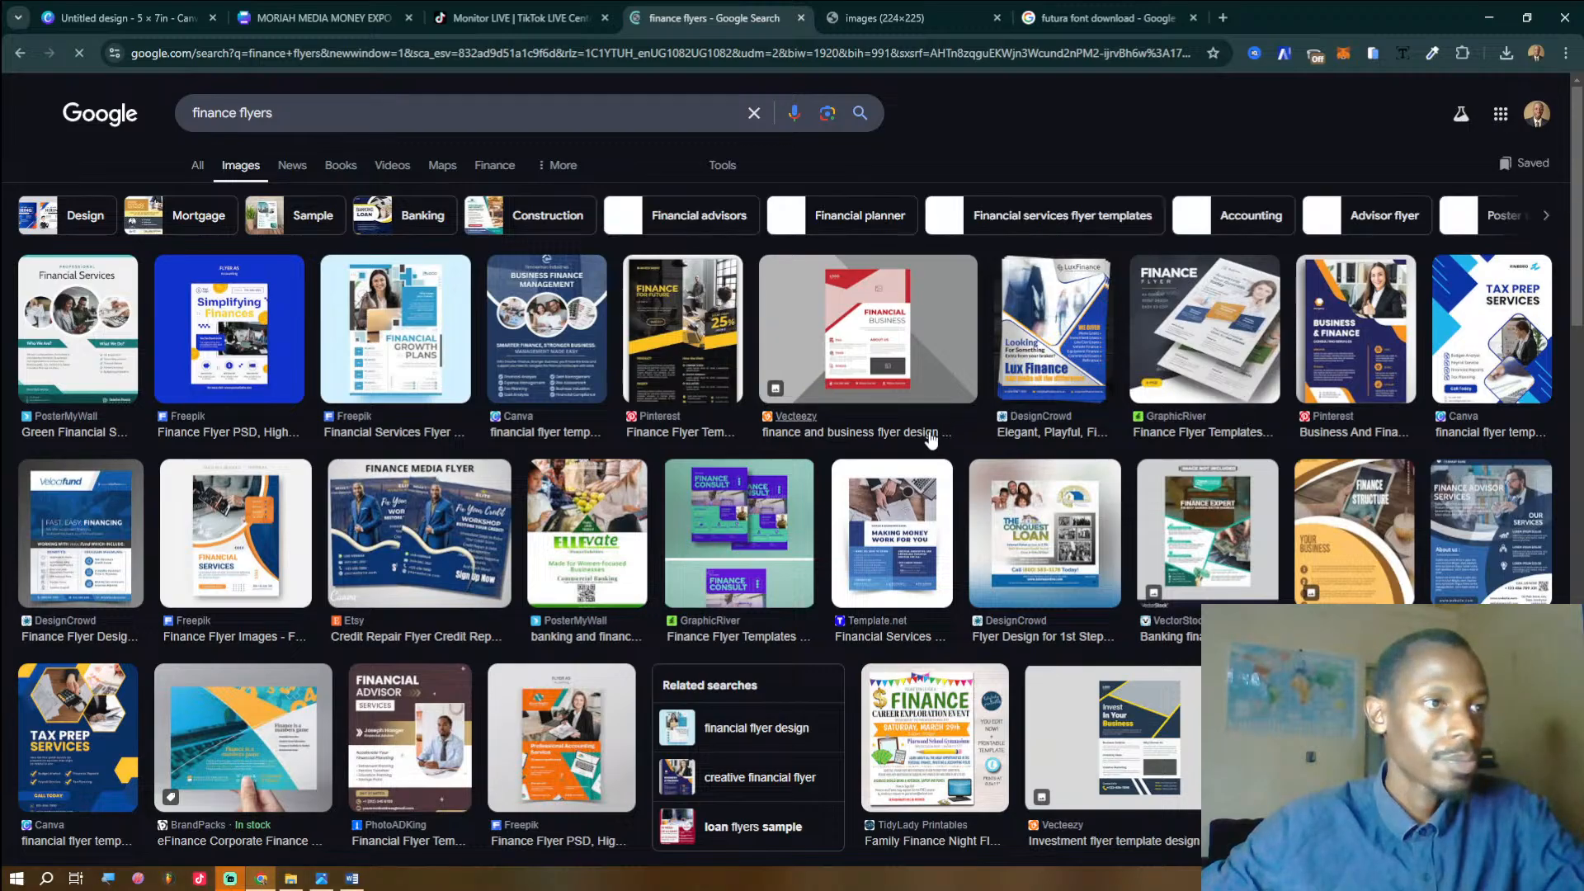
{"action": "scroll", "coordinate": [608, 313], "scroll_direction": "down", "scroll_amount": 7}
{"action": "scroll", "coordinate": [610, 320], "scroll_direction": "up", "scroll_amount": 3}
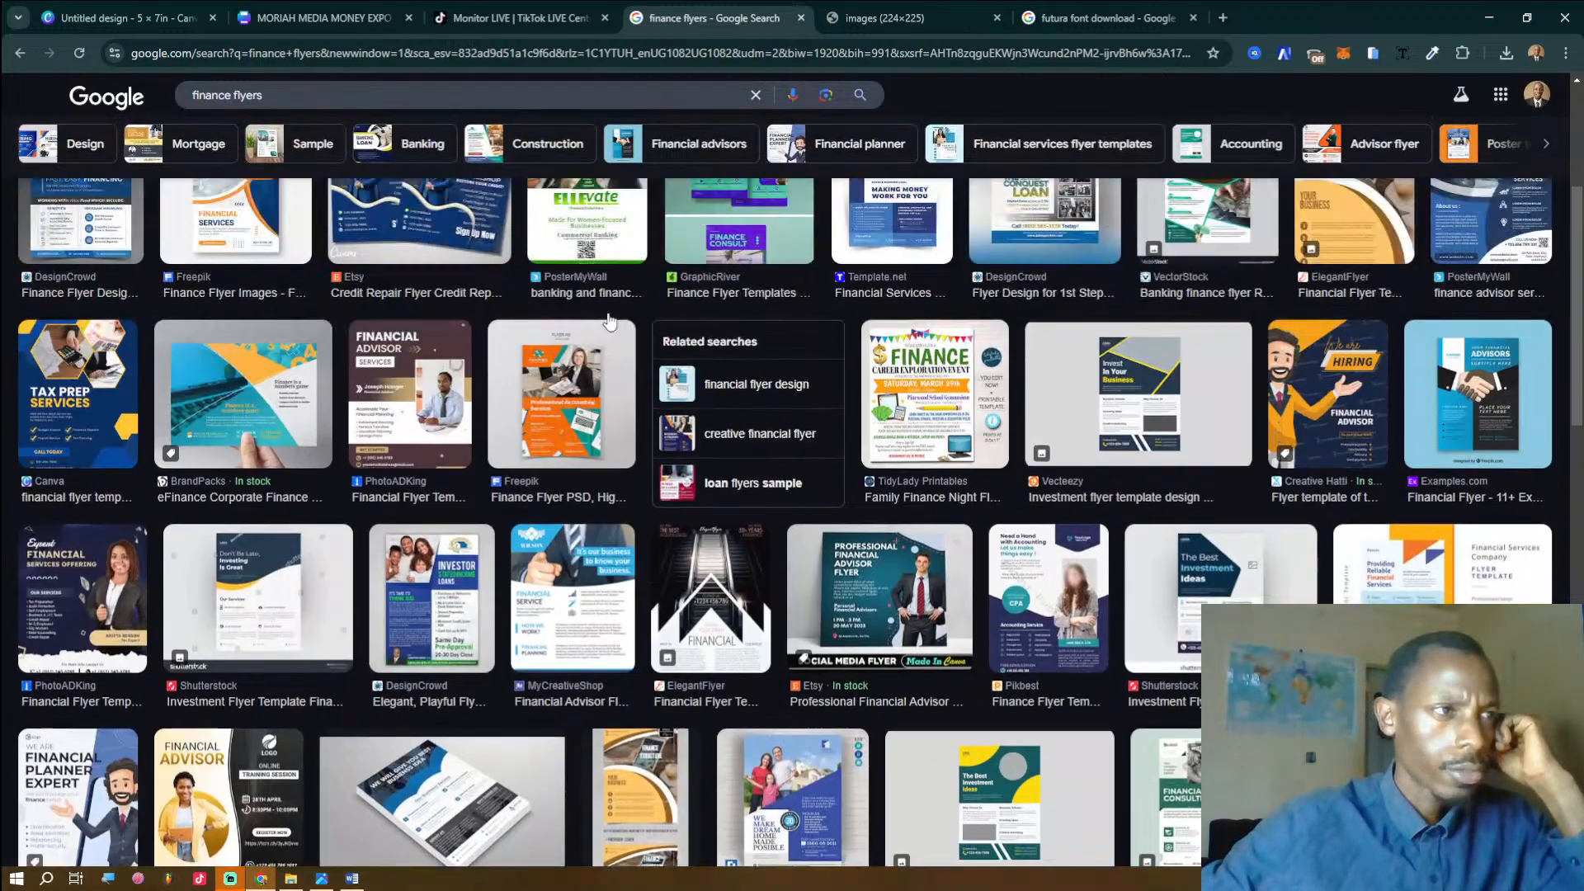
{"action": "scroll", "coordinate": [609, 320], "scroll_direction": "up", "scroll_amount": 1}
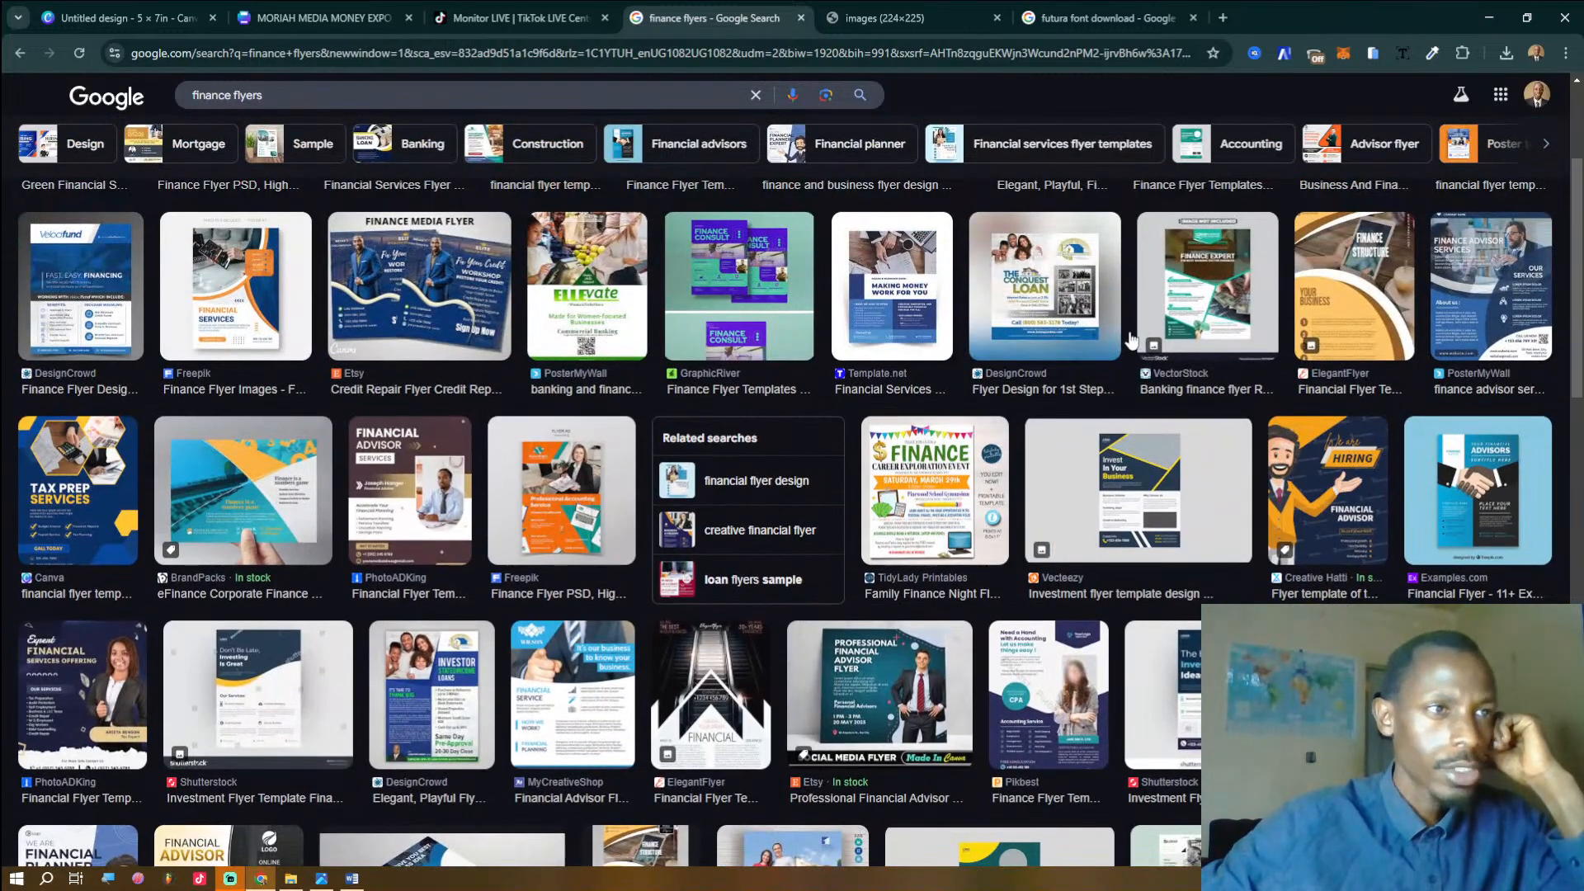
Preview several finance flyer images from the results, including the banking, consulting, business and credit repair designs, for inspiration.
{"action": "left_click", "coordinate": [1199, 316]}
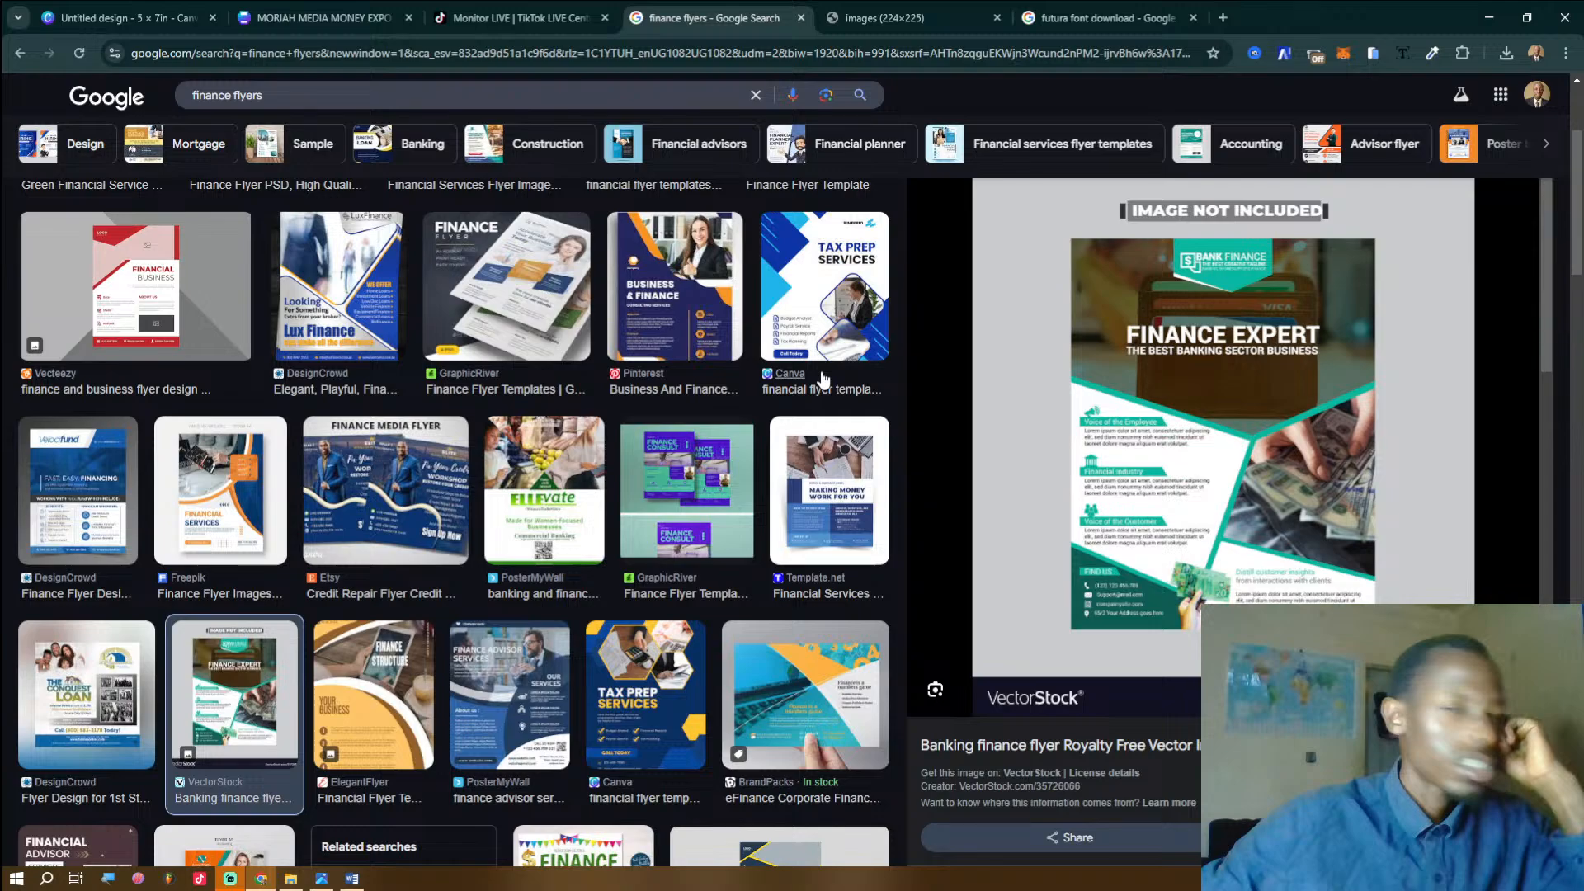
{"action": "left_click", "coordinate": [690, 495]}
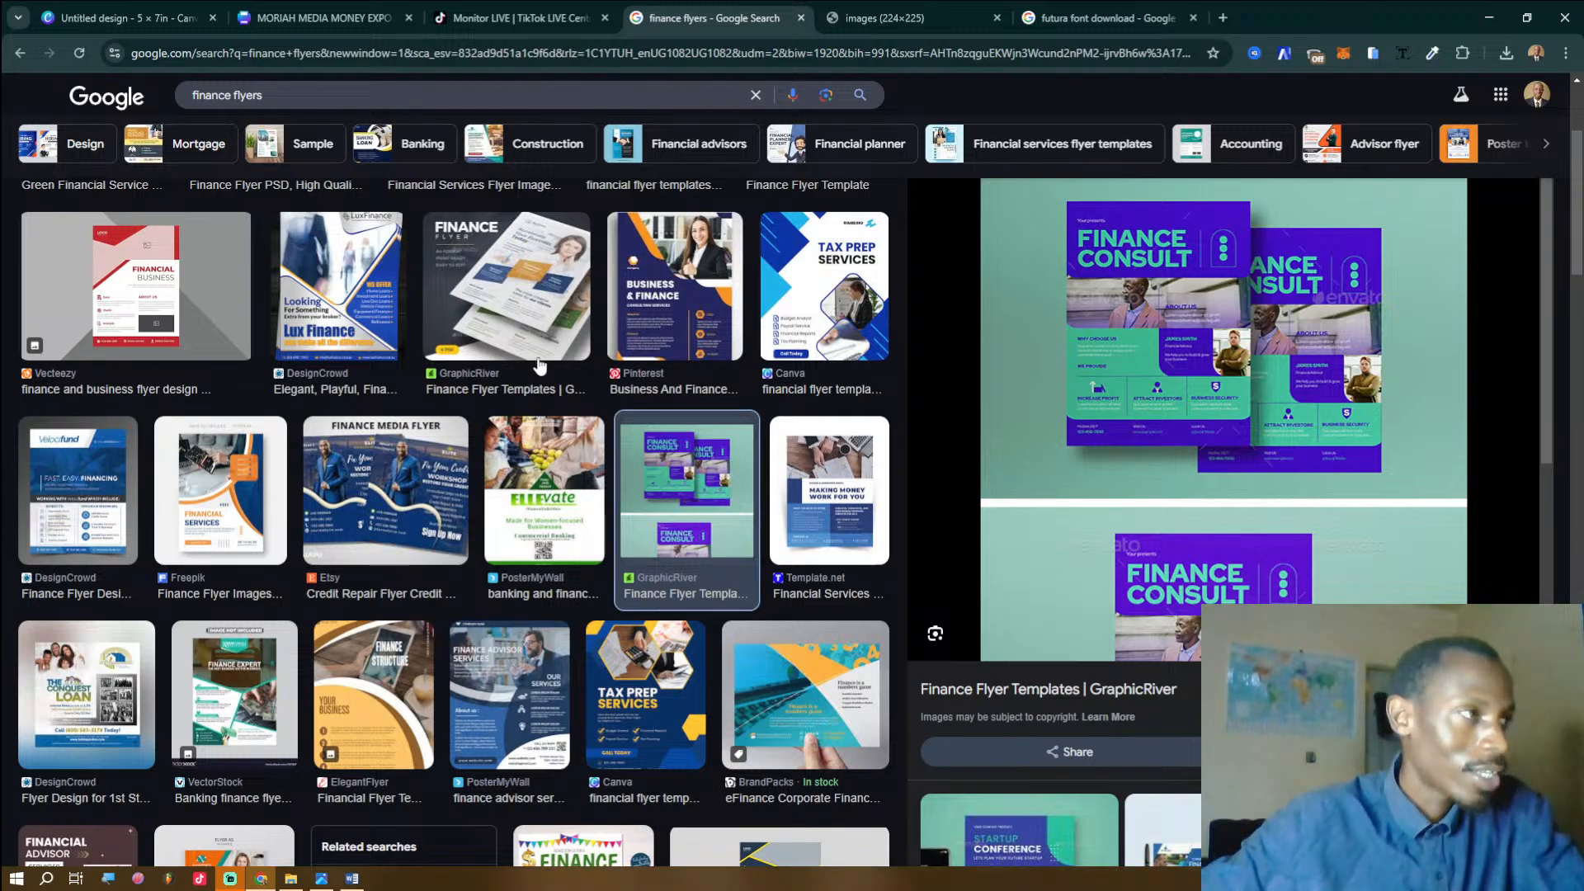
{"action": "left_click", "coordinate": [667, 321]}
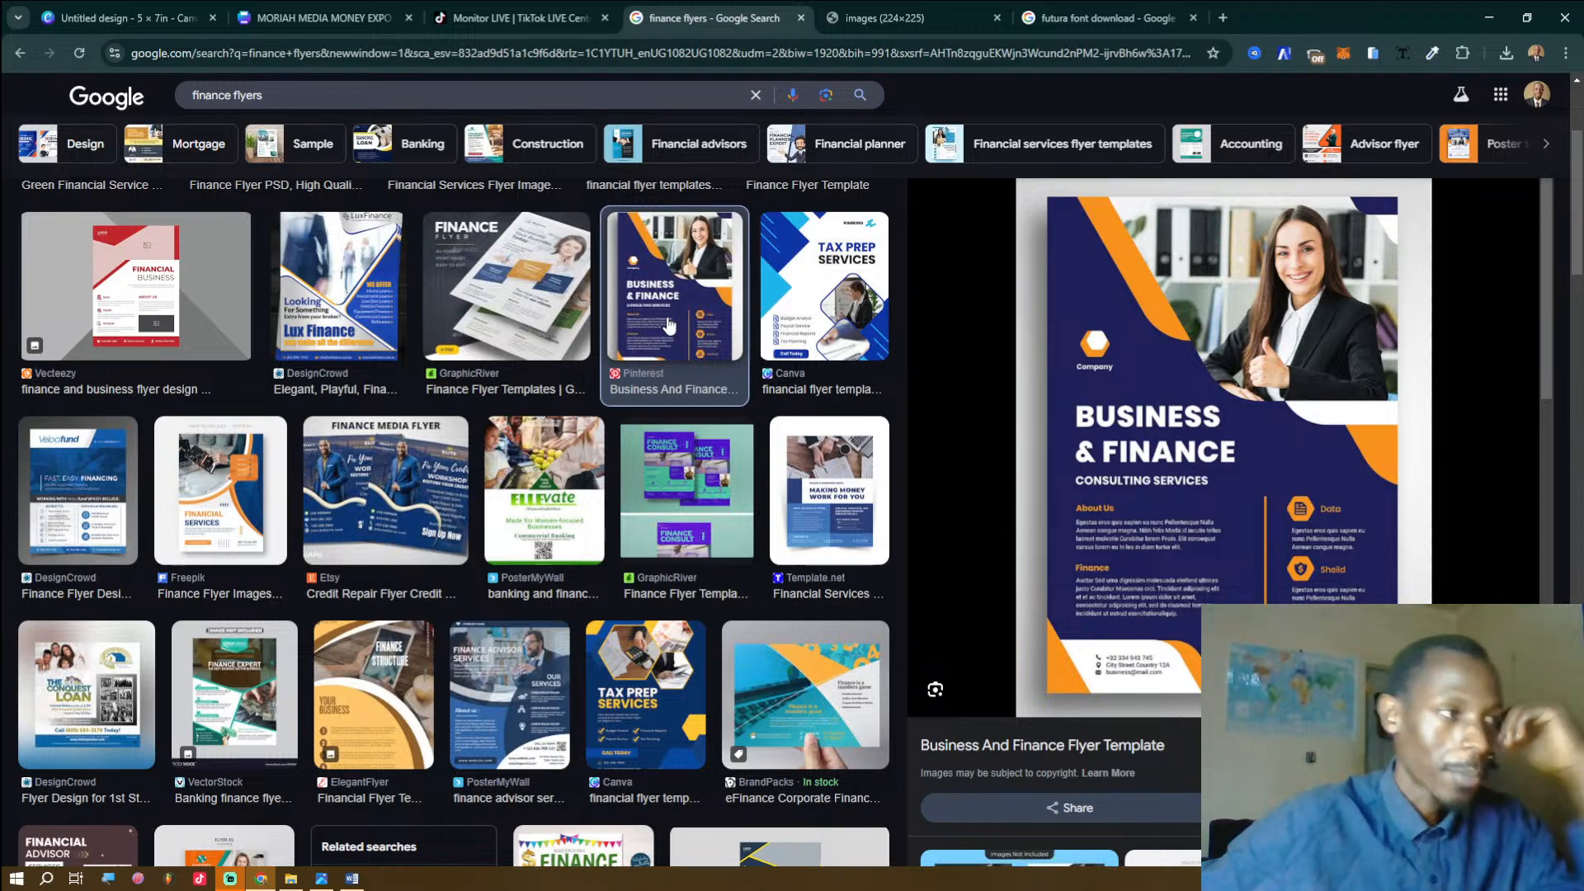
{"action": "left_click", "coordinate": [518, 339]}
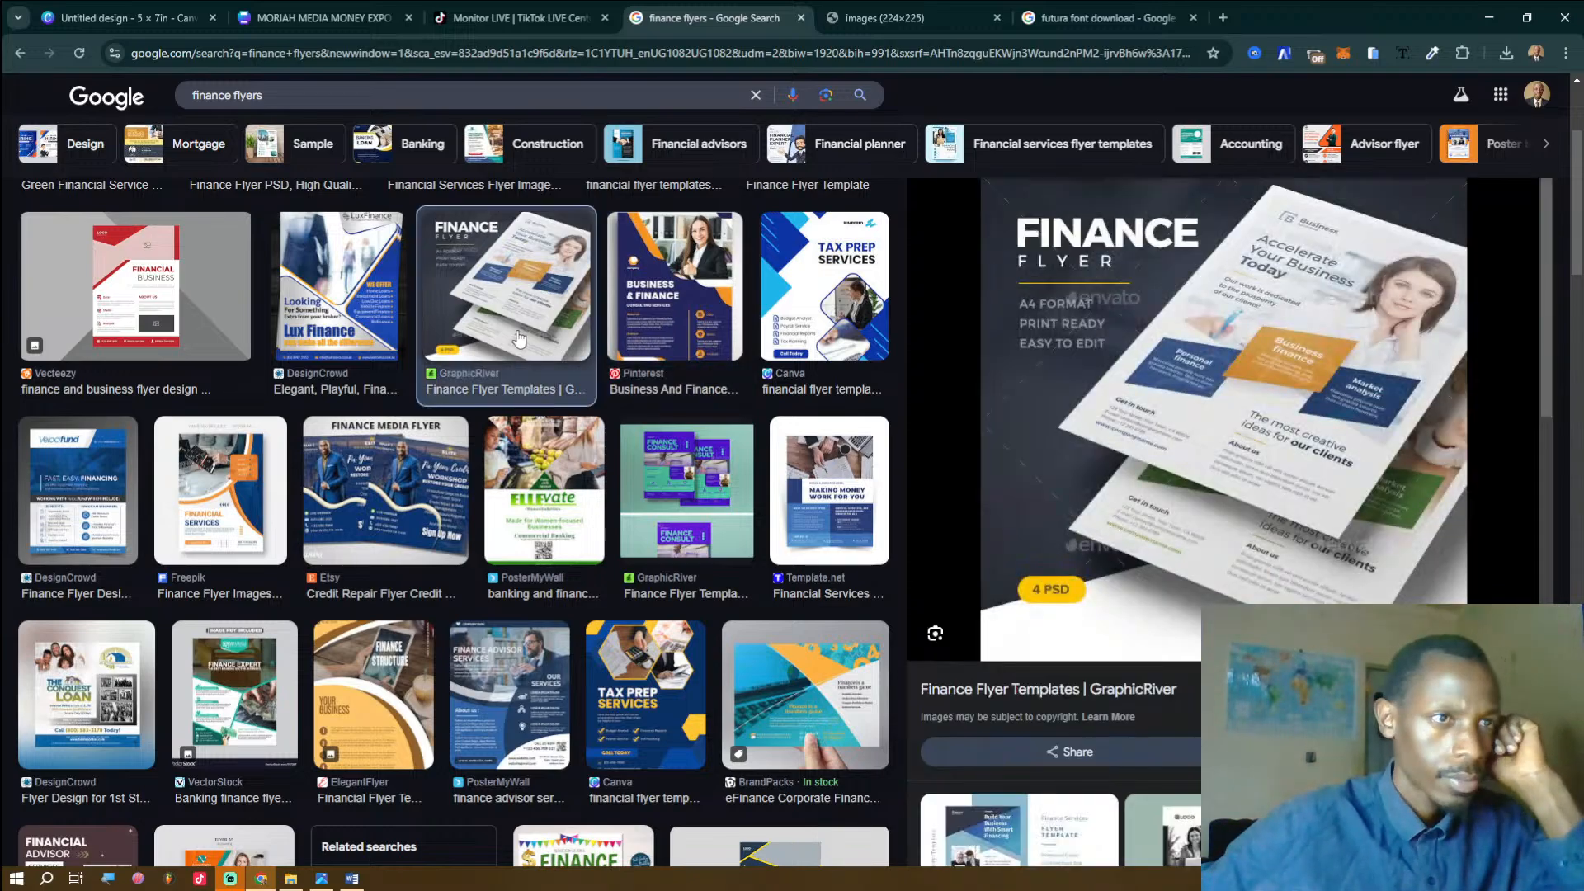
{"action": "left_click", "coordinate": [342, 305]}
{"action": "left_click", "coordinate": [389, 504]}
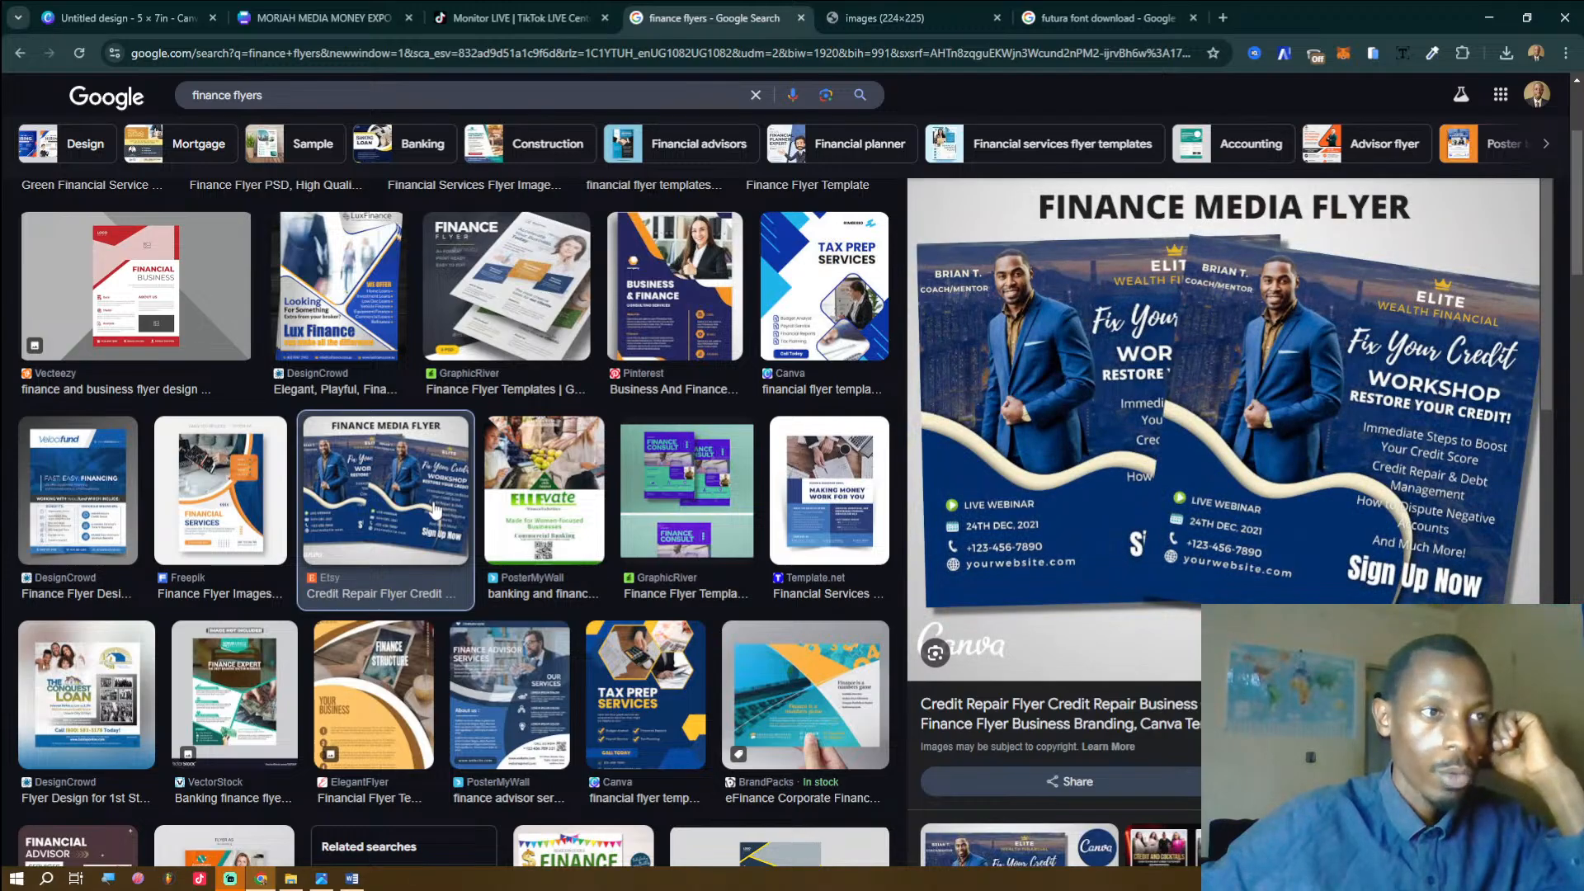
{"action": "scroll", "coordinate": [481, 500], "scroll_direction": "down", "scroll_amount": 5}
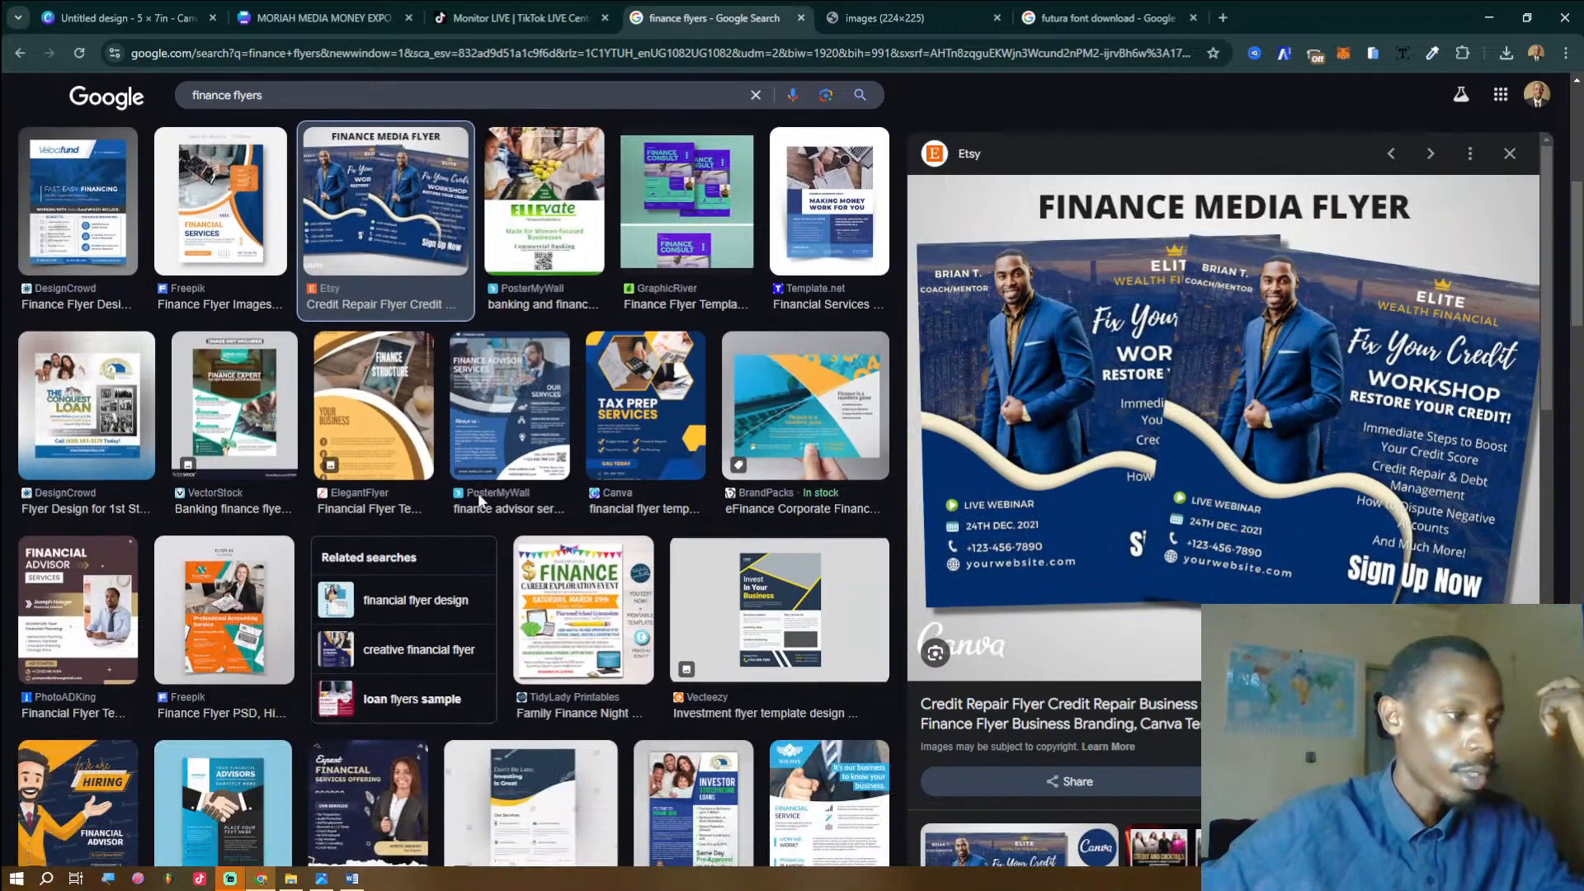
{"action": "scroll", "coordinate": [1107, 110], "scroll_direction": "up", "scroll_amount": 7}
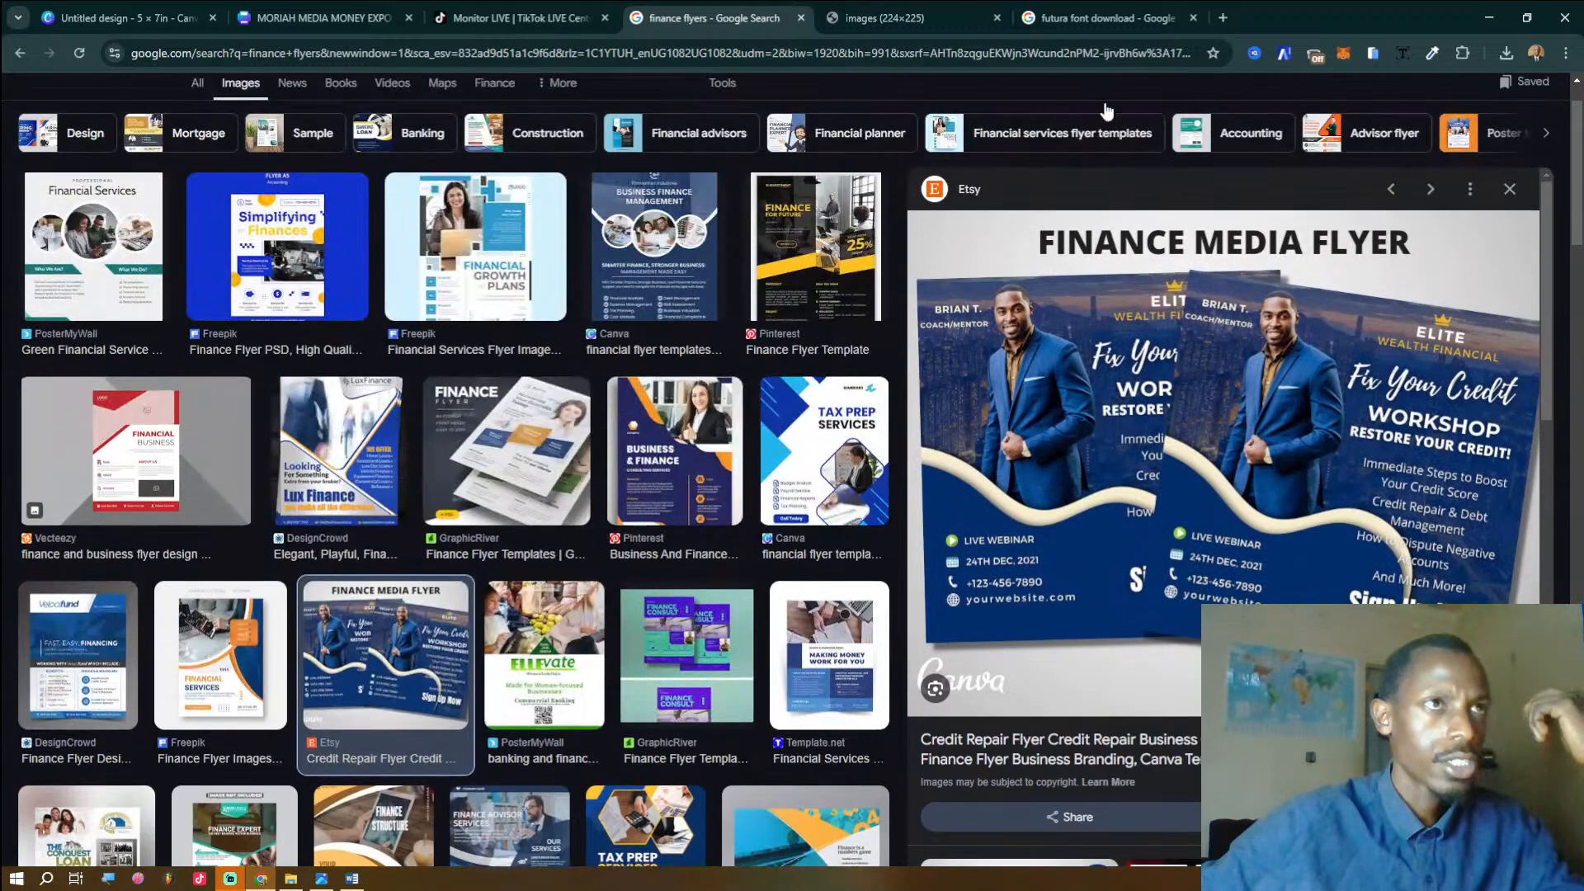
Close the "images (224×225)" page, replace the futura font search with "behance" and open the Behance website.
{"action": "left_click", "coordinate": [1065, 20]}
{"action": "left_click", "coordinate": [995, 18]}
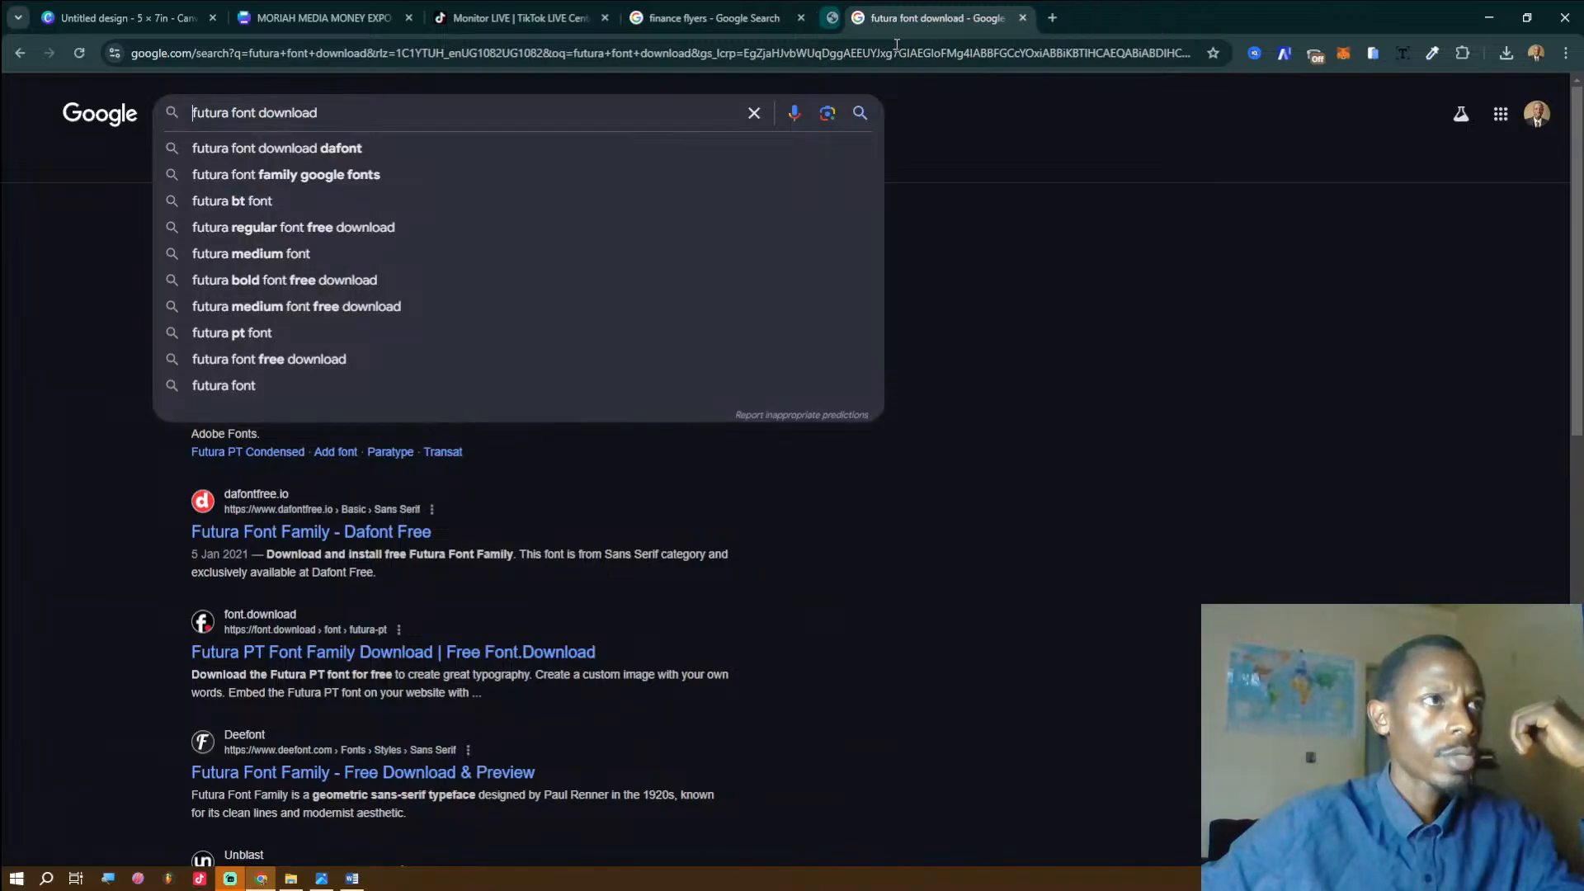
{"action": "triple_click", "coordinate": [669, 103]}
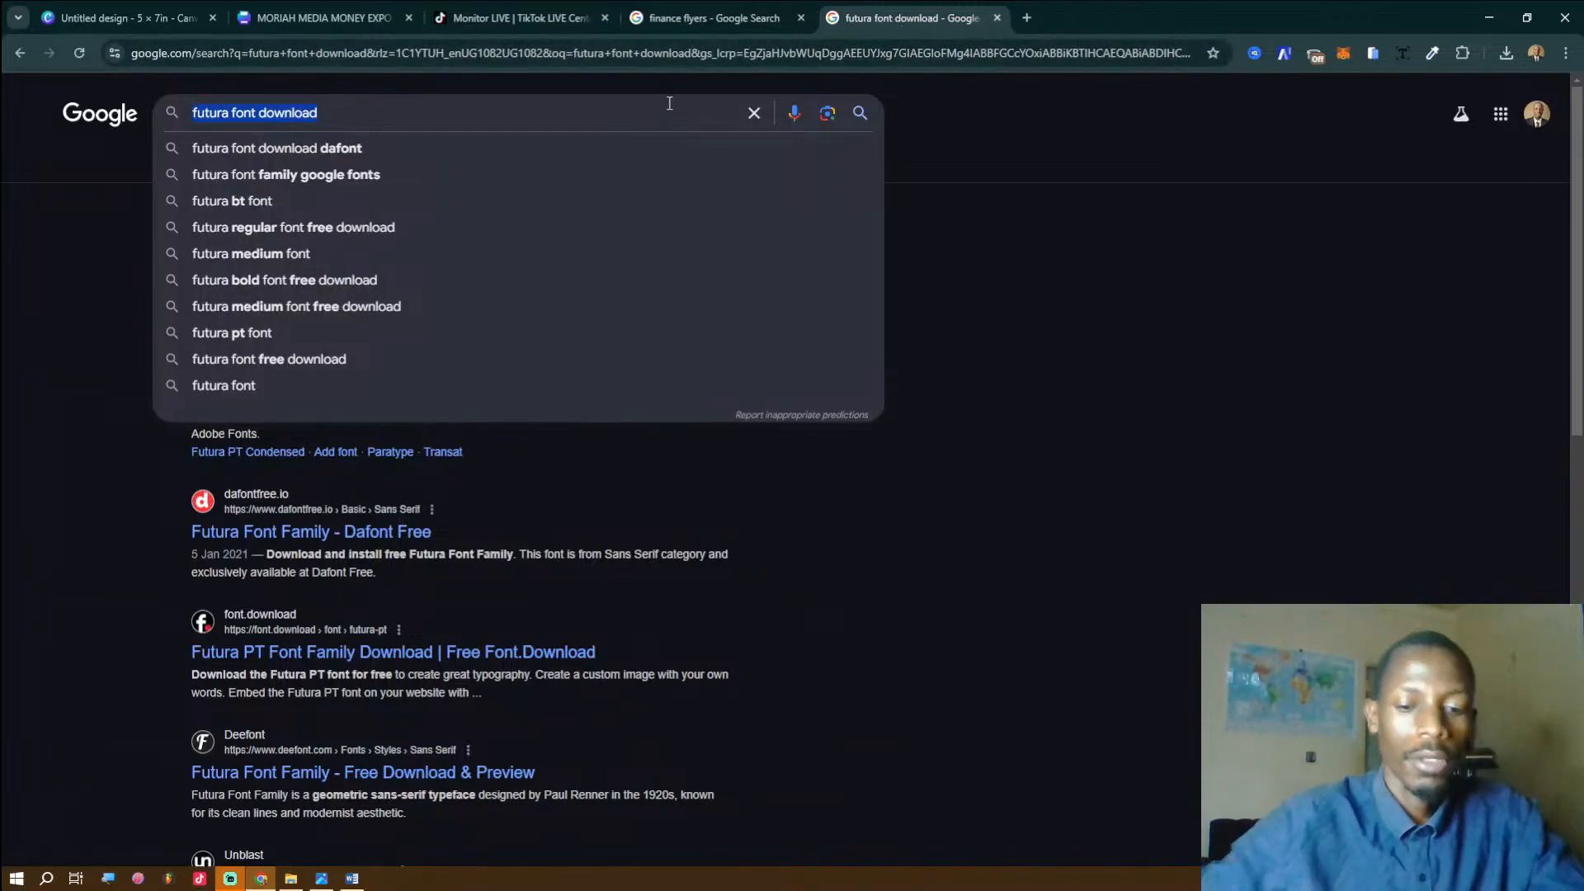
{"action": "type", "text": "behance"}
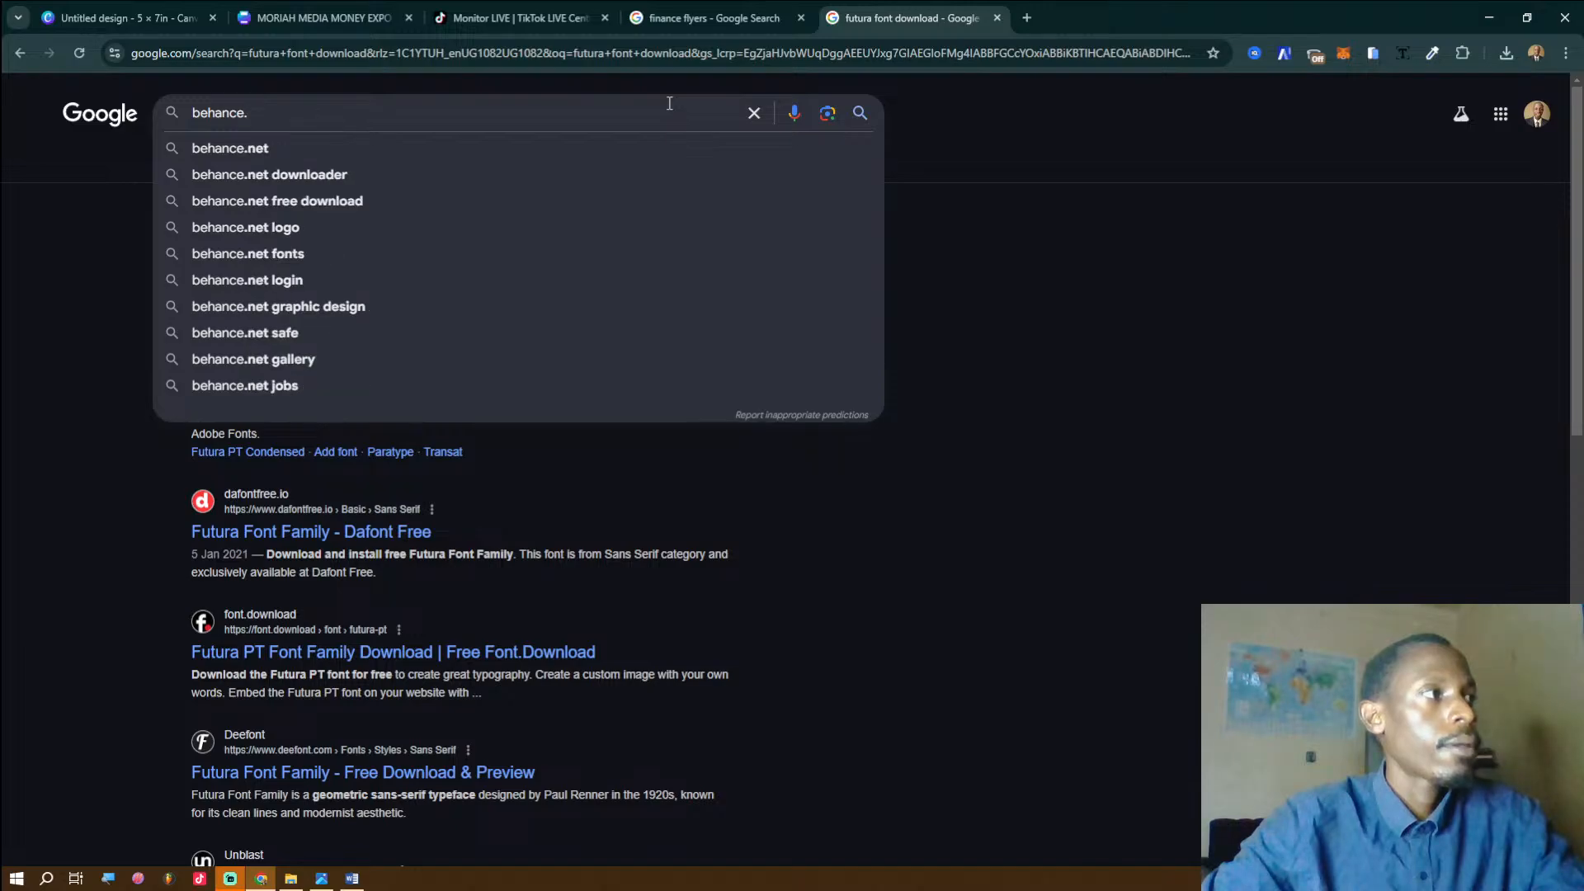
{"action": "type", "text": "."}
{"action": "key", "text": "BackSpace"}
{"action": "key", "text": "Return"}
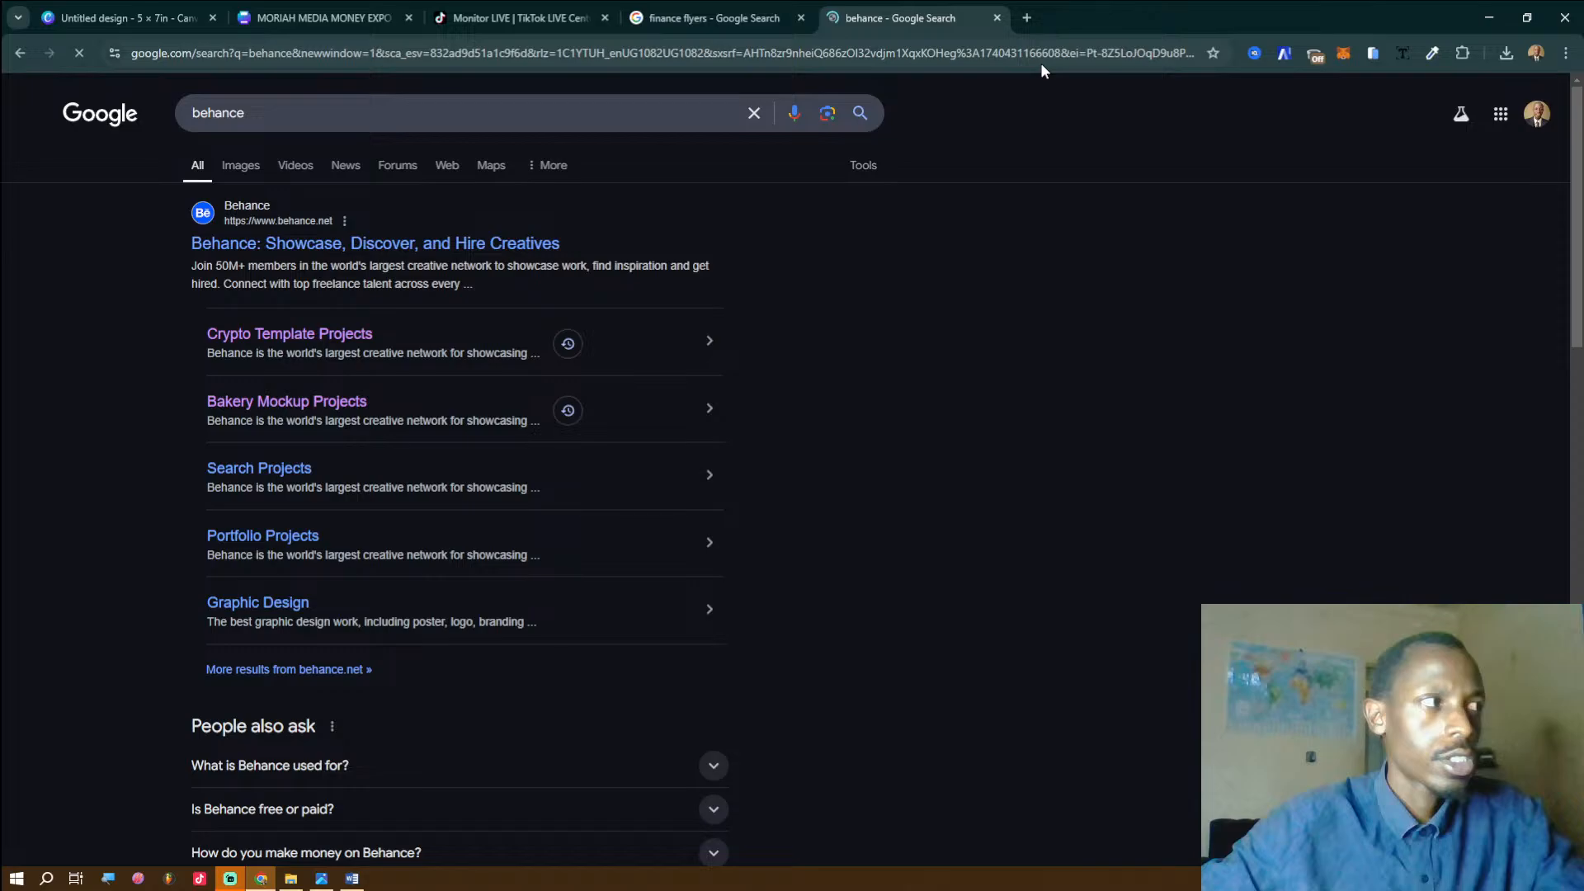
{"action": "left_click", "coordinate": [375, 243]}
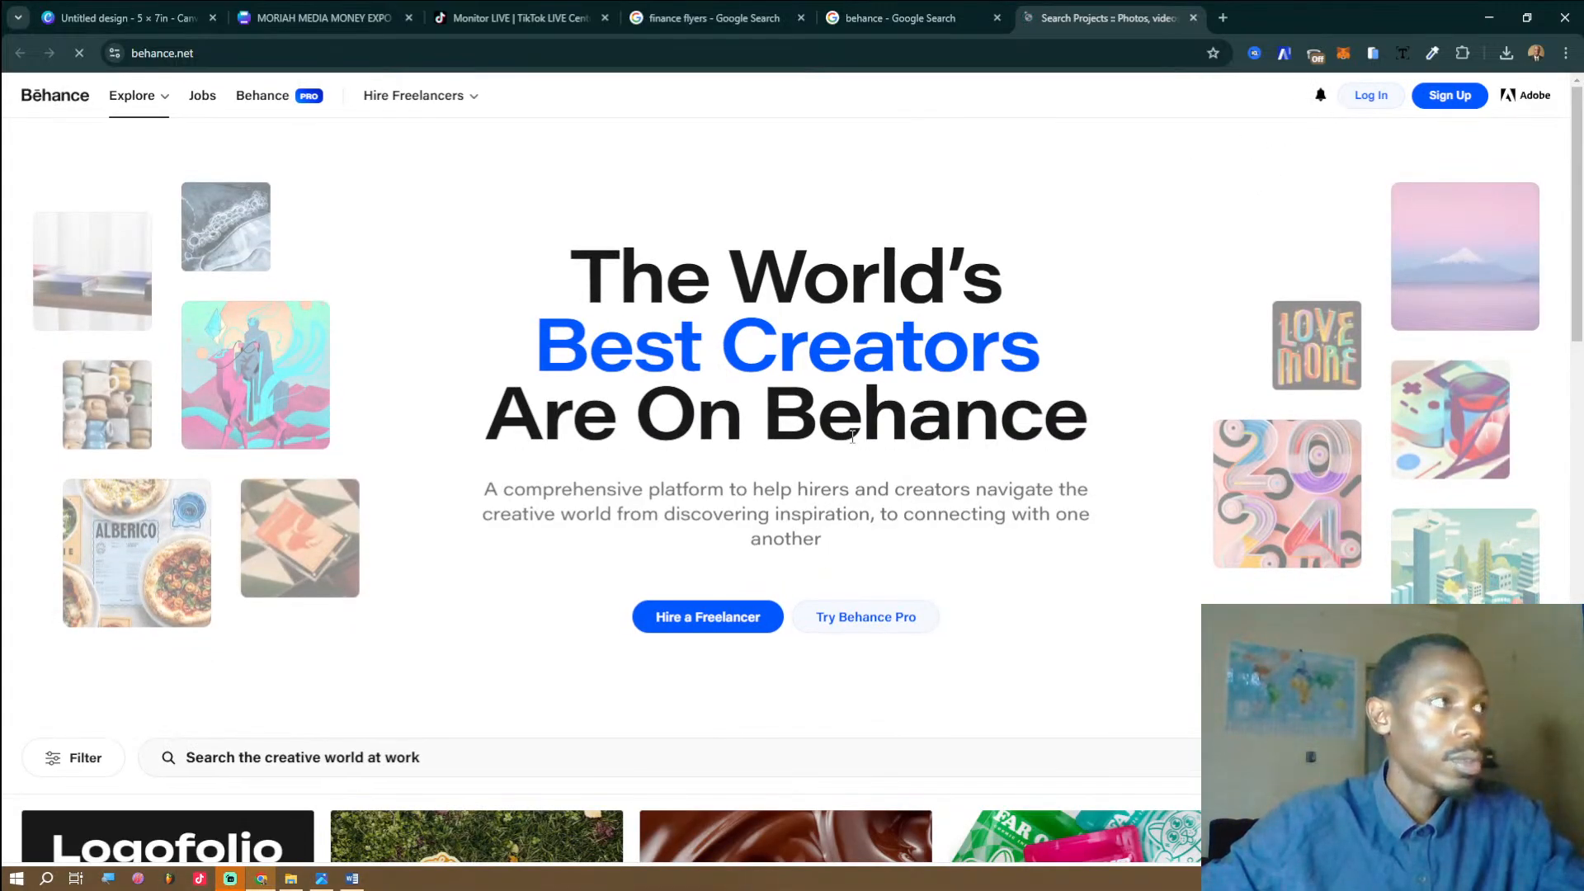
Log in to Behance and dismiss the payment-method offer and the pricing guidance notice.
{"action": "left_click", "coordinate": [1320, 94]}
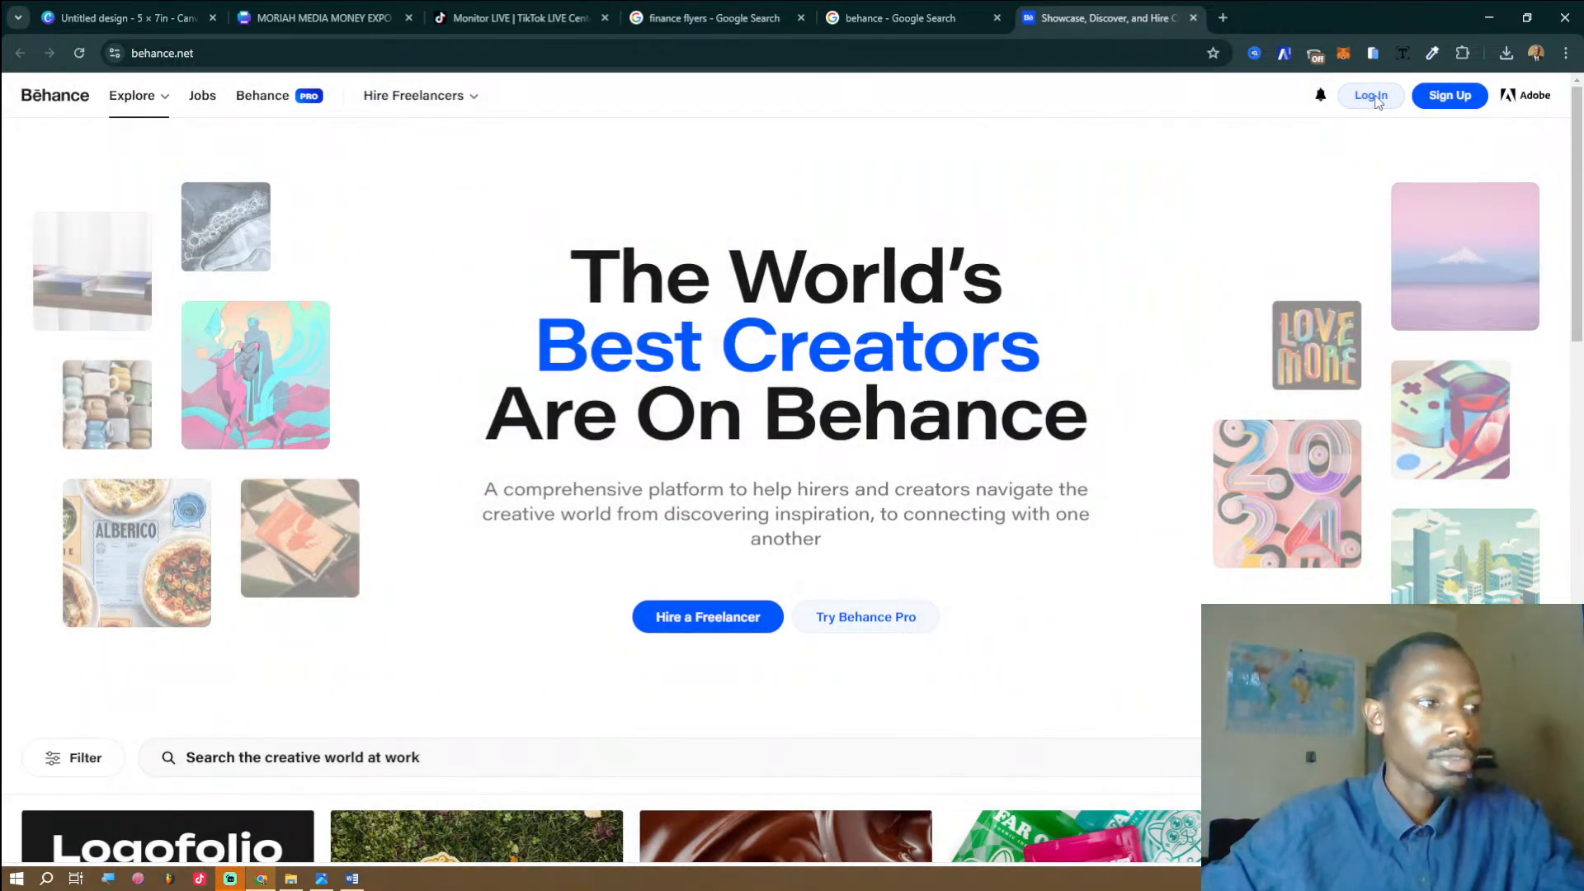
{"action": "left_click", "coordinate": [1334, 161]}
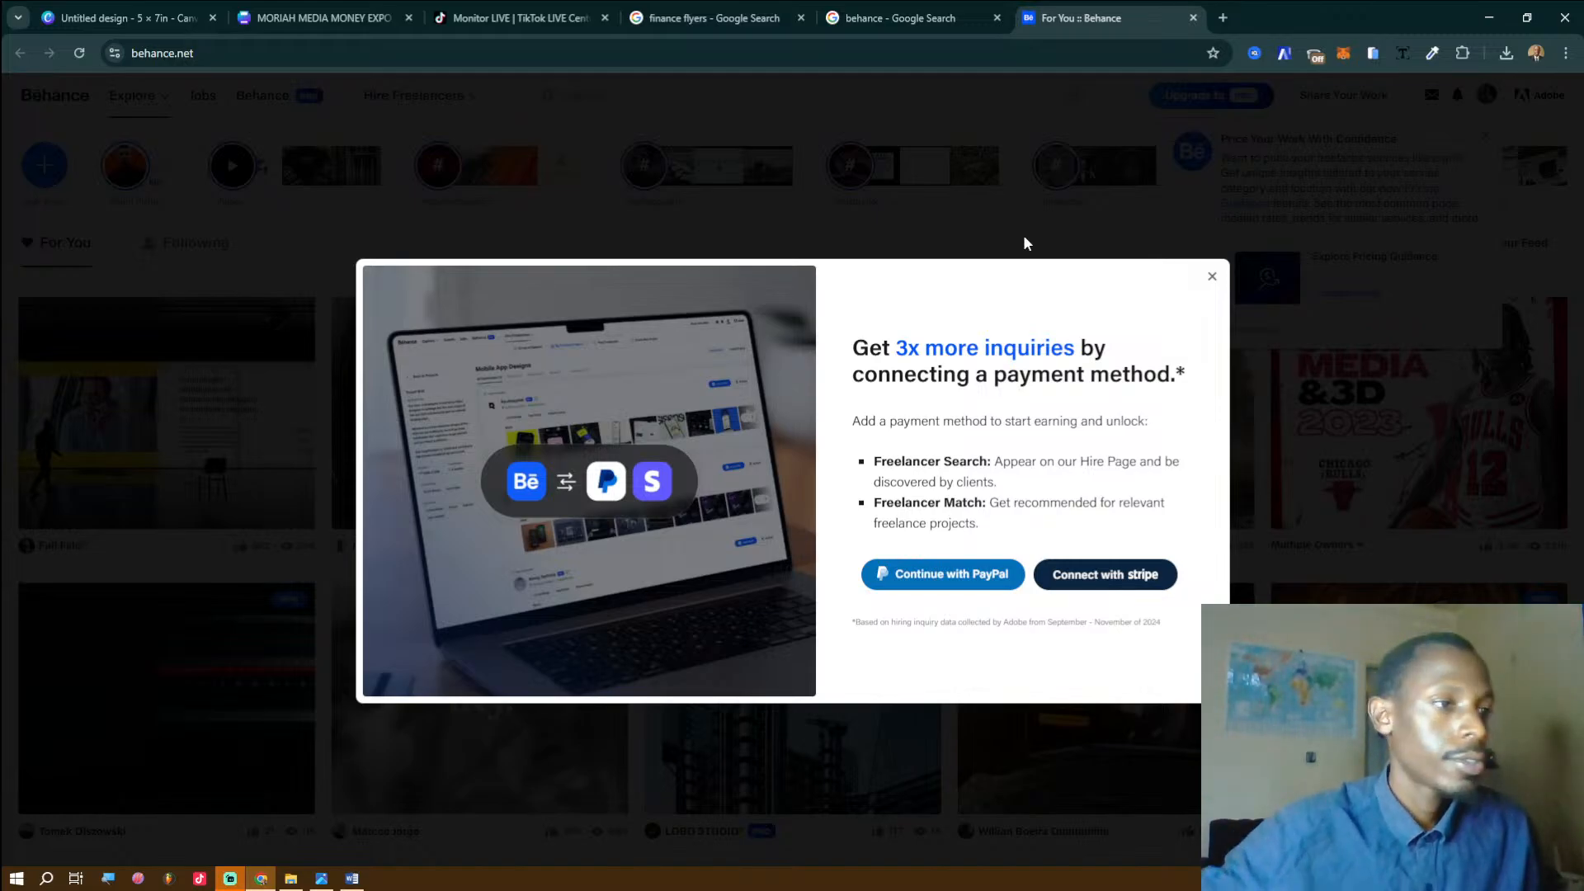
{"action": "left_click", "coordinate": [1215, 279]}
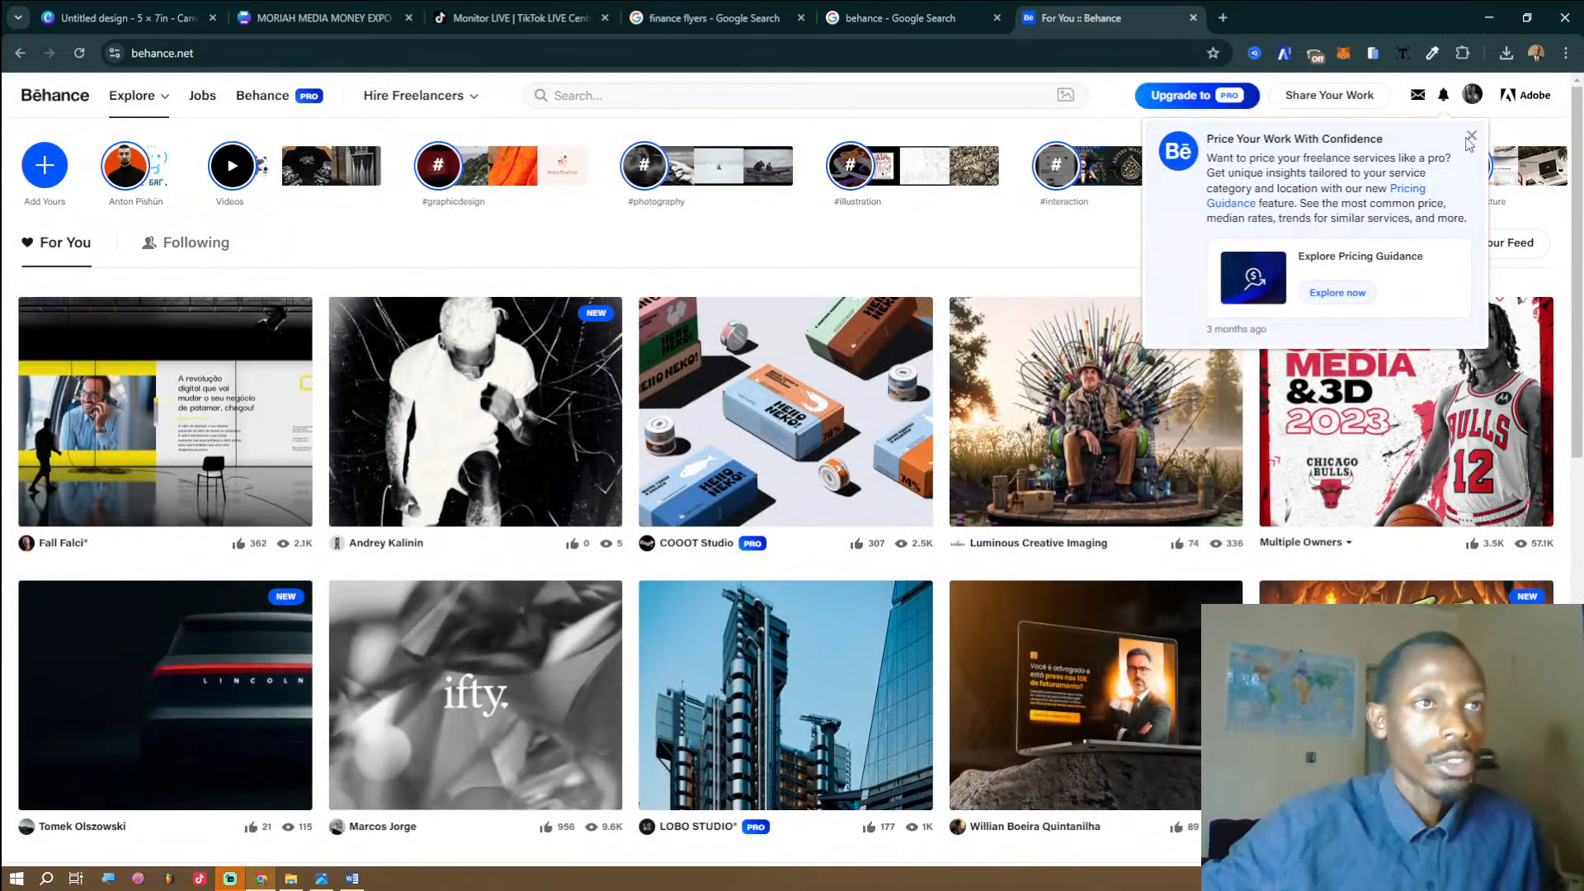
{"action": "left_click", "coordinate": [1471, 137]}
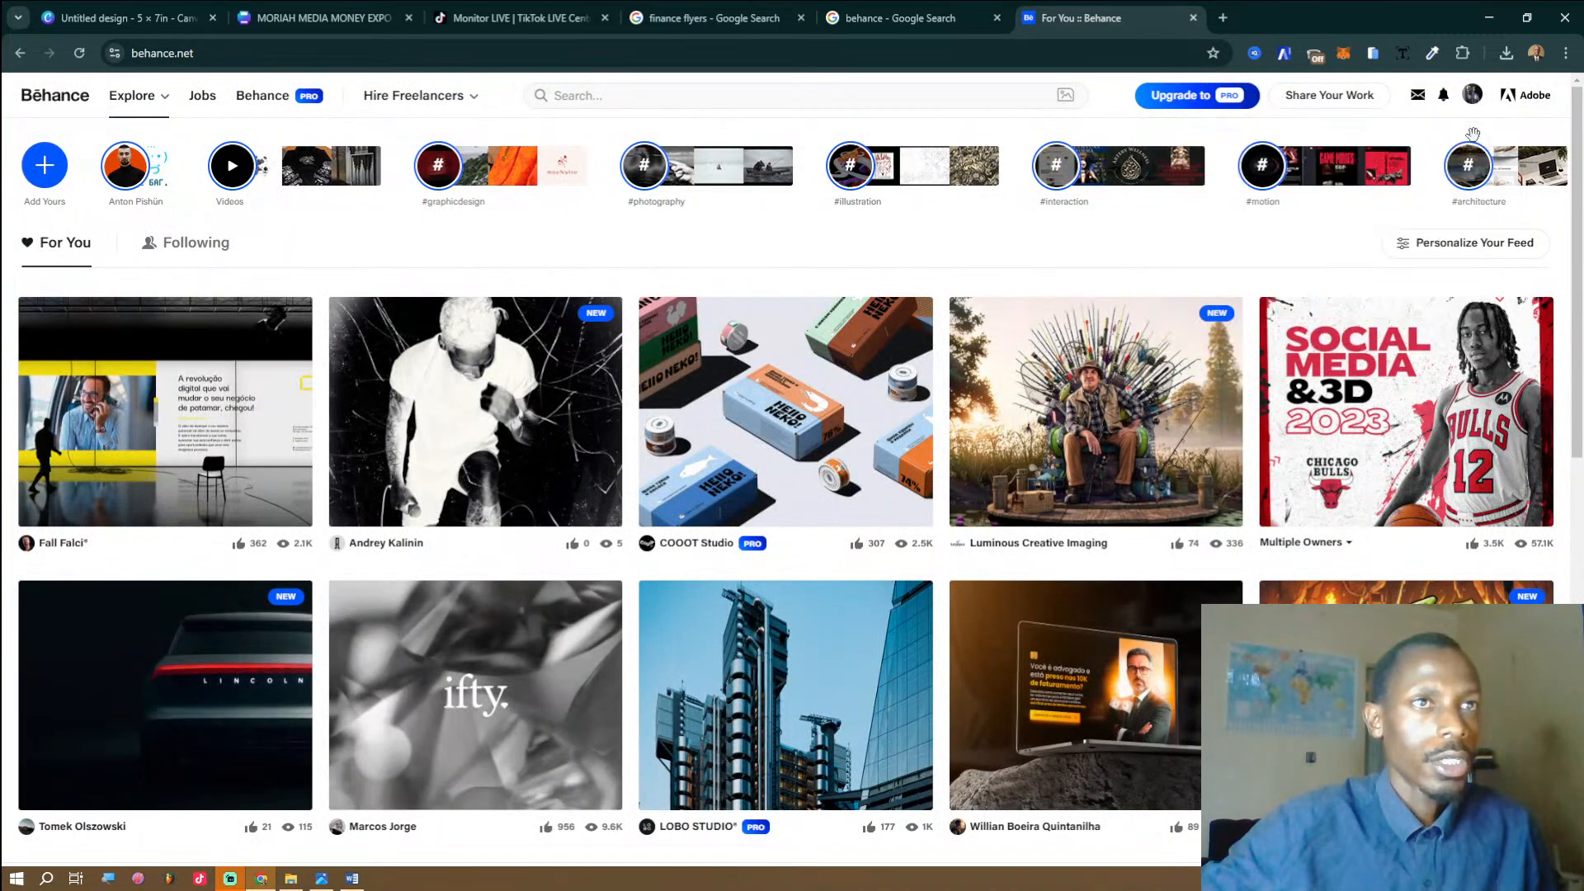
Search Behance projects for "flyer".
{"action": "left_click", "coordinate": [615, 92]}
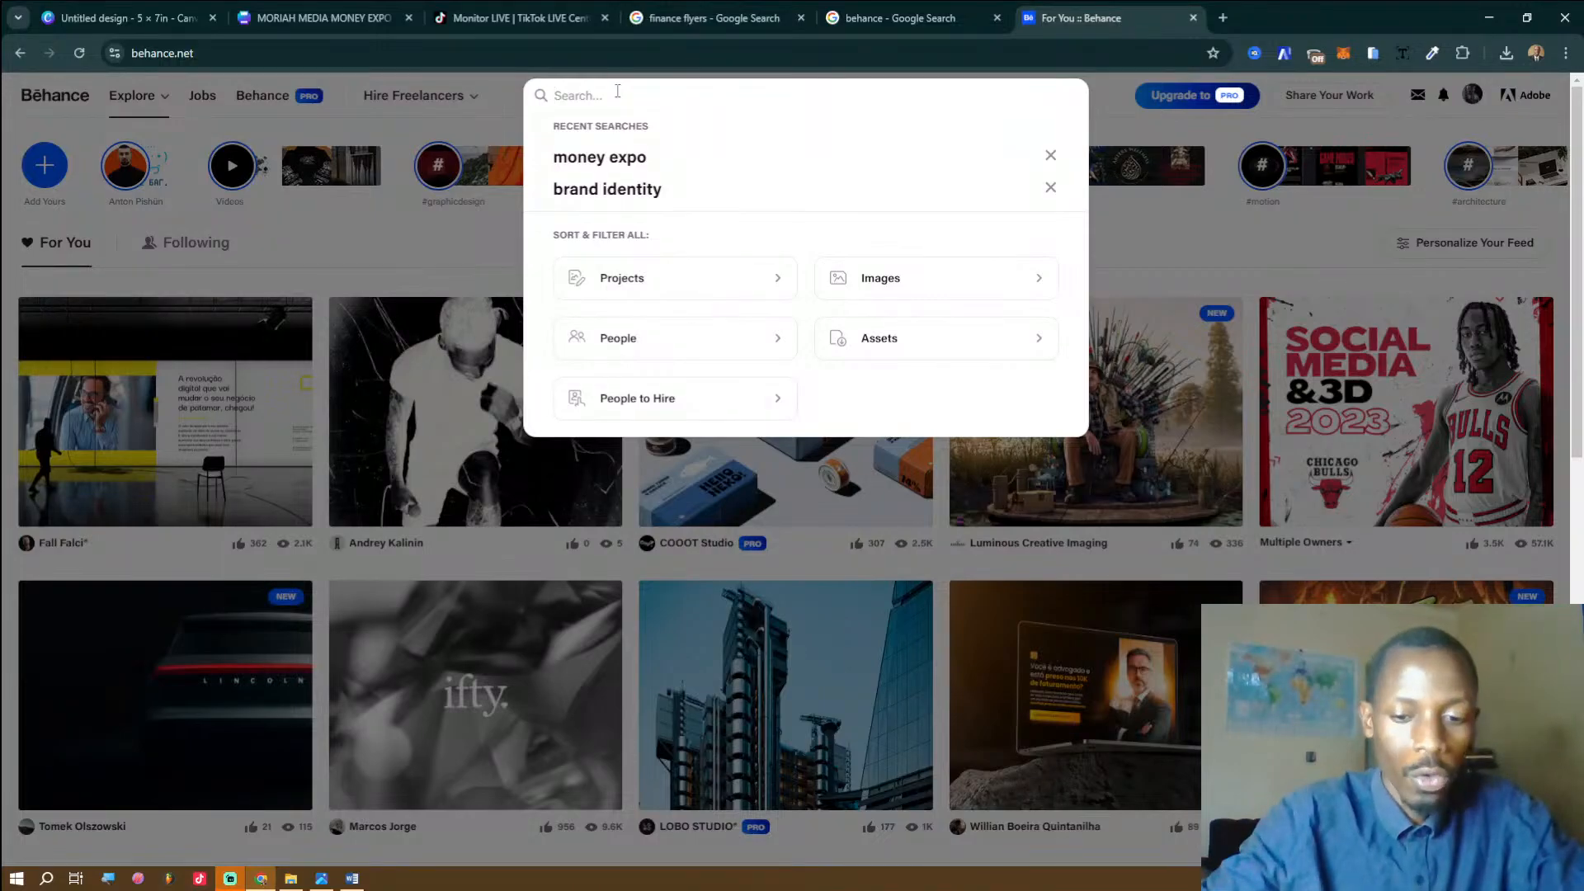
{"action": "type", "text": "flyer"}
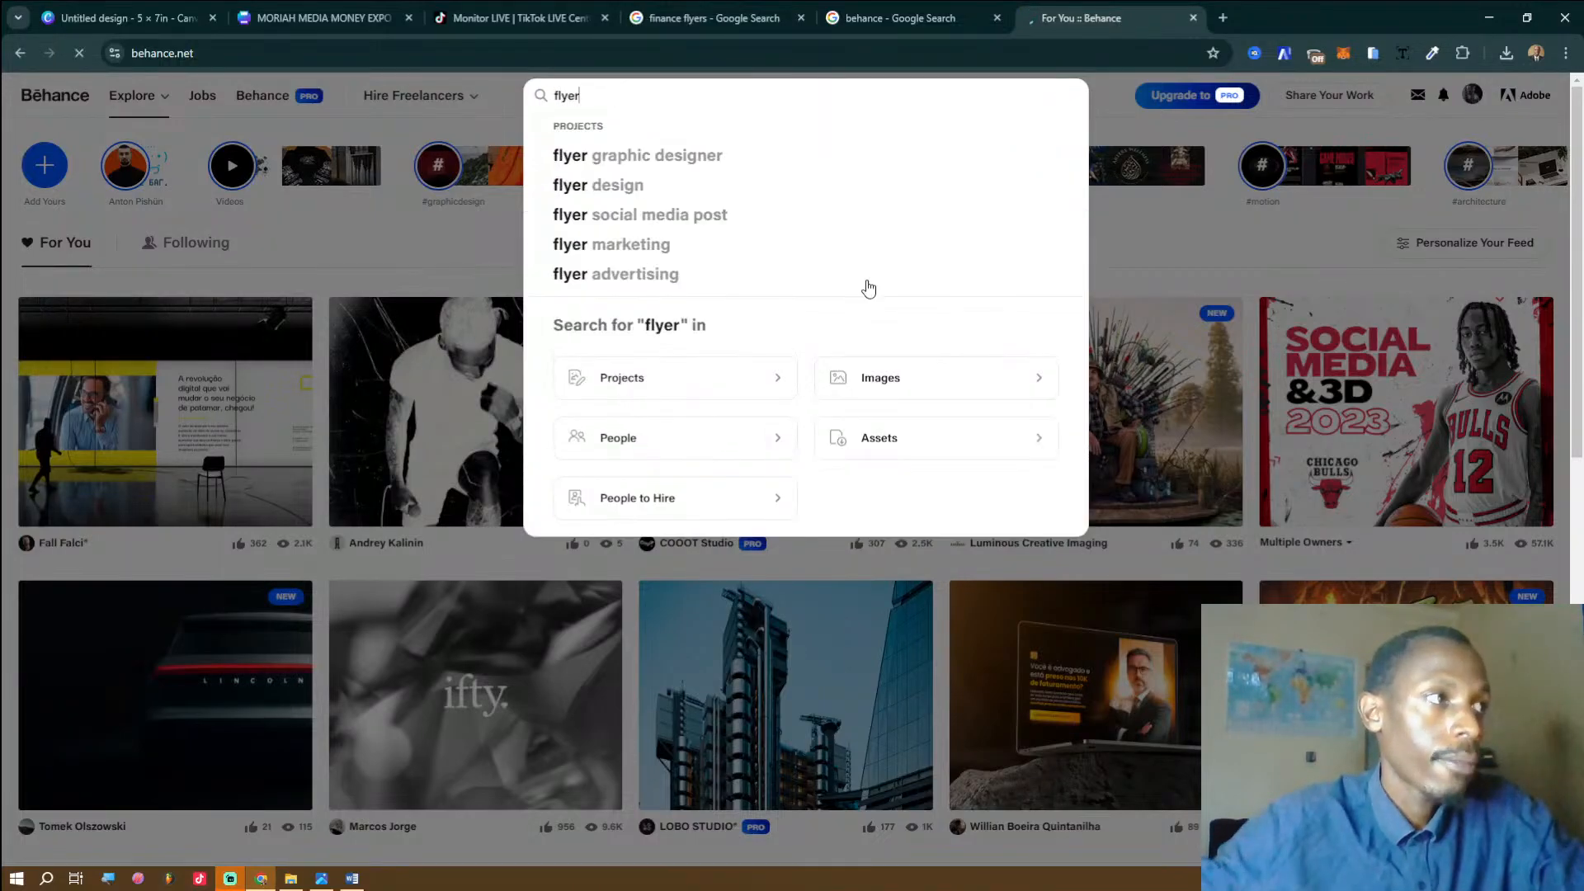
{"action": "key", "text": "Return"}
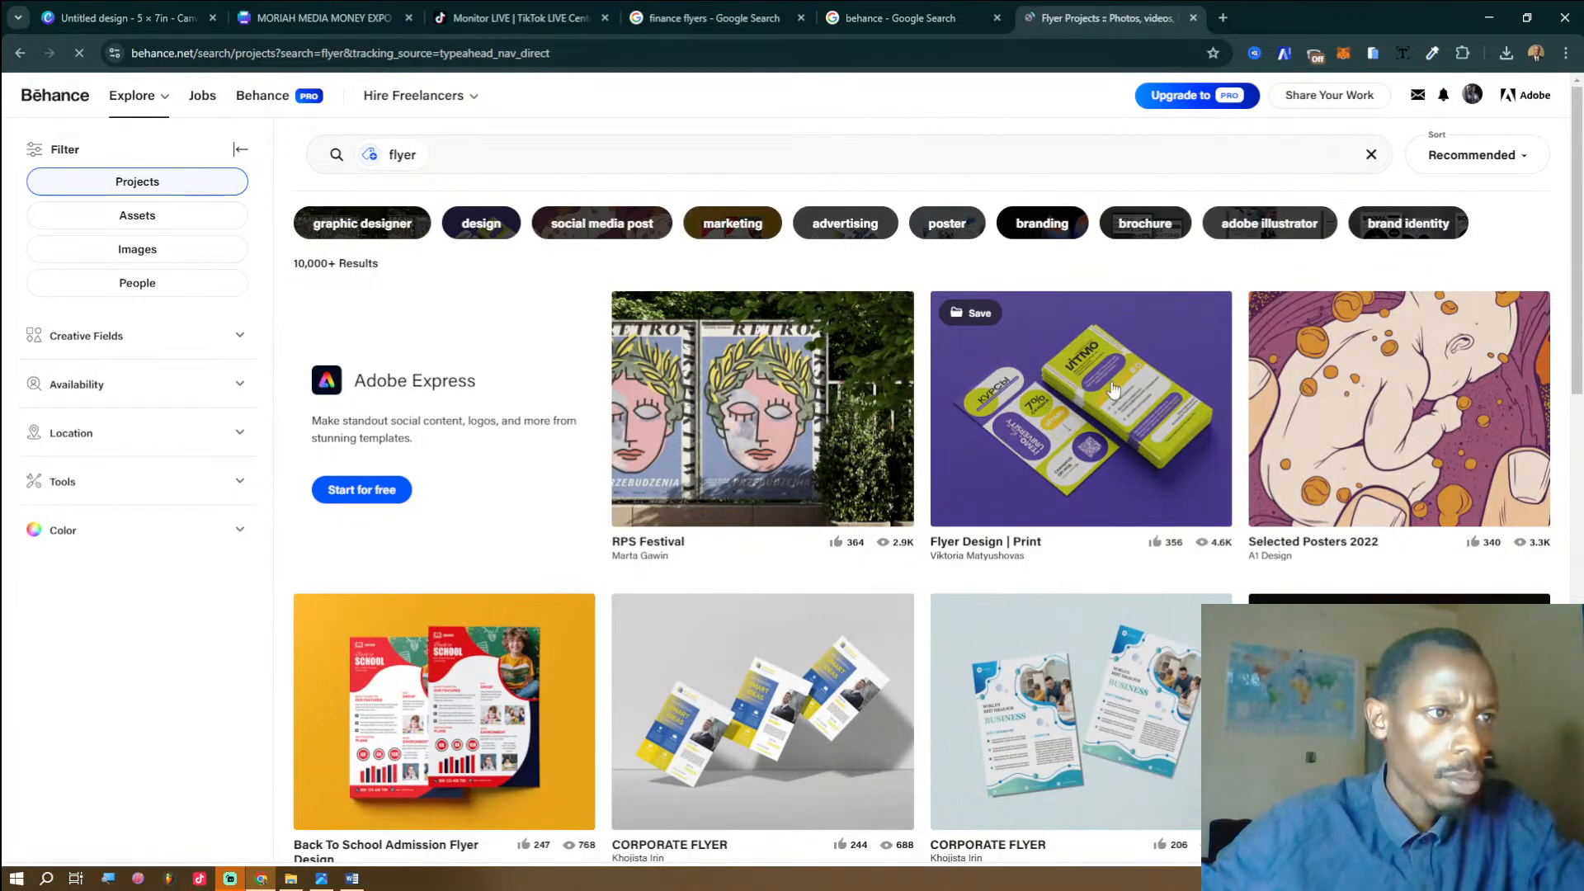
Open the "Flyer Design | Print" project and examine its mockups, colour palette and layouts.
{"action": "left_click", "coordinate": [1118, 412]}
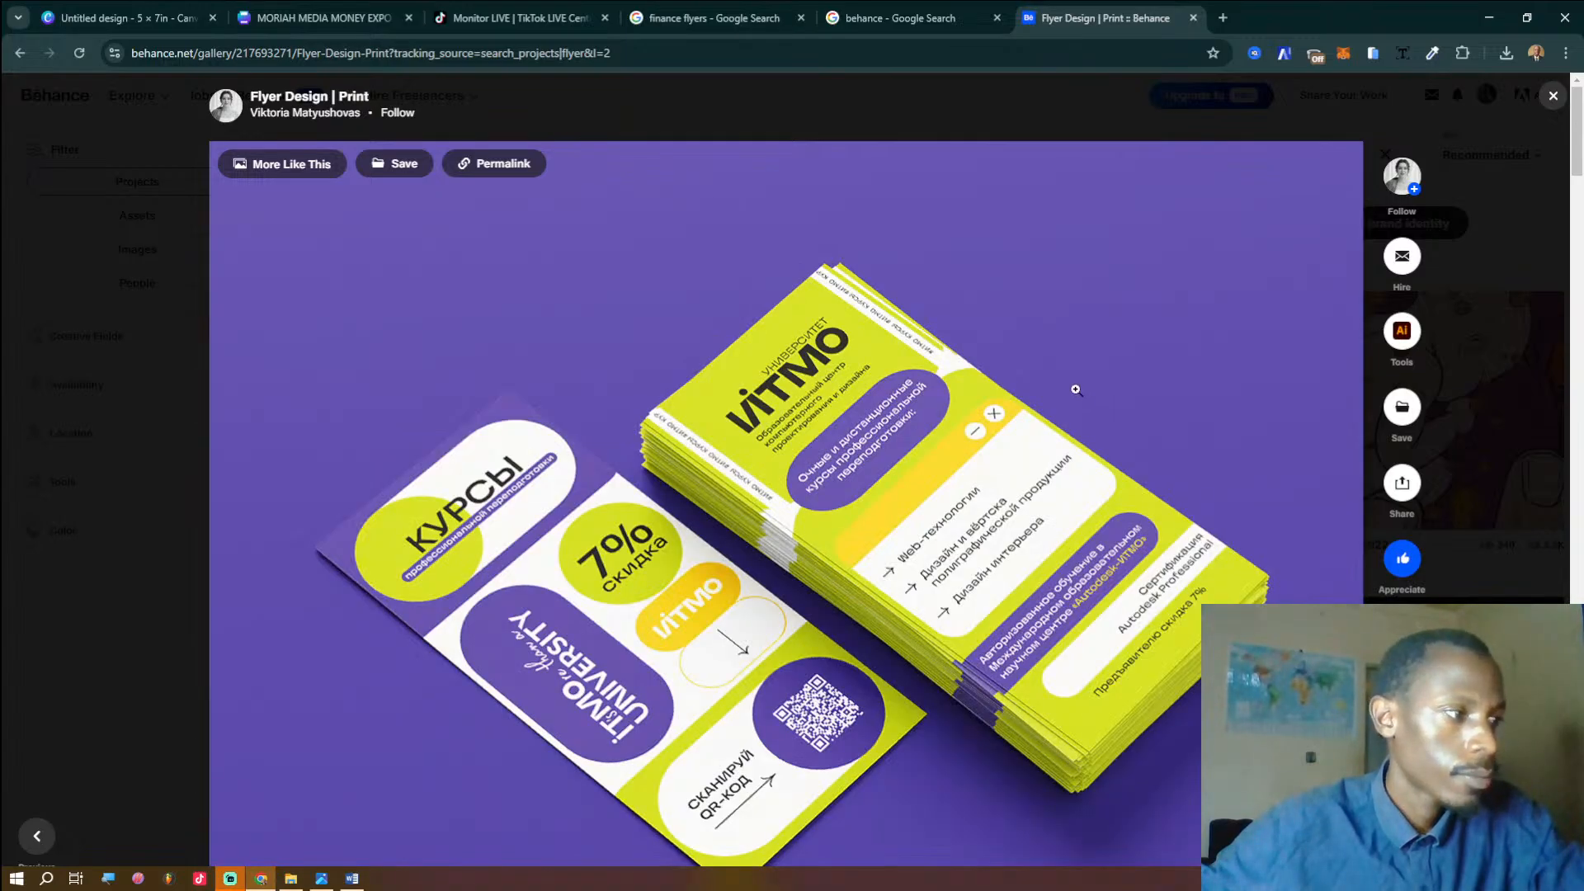
{"action": "scroll", "coordinate": [1108, 394], "scroll_direction": "down", "scroll_amount": 3}
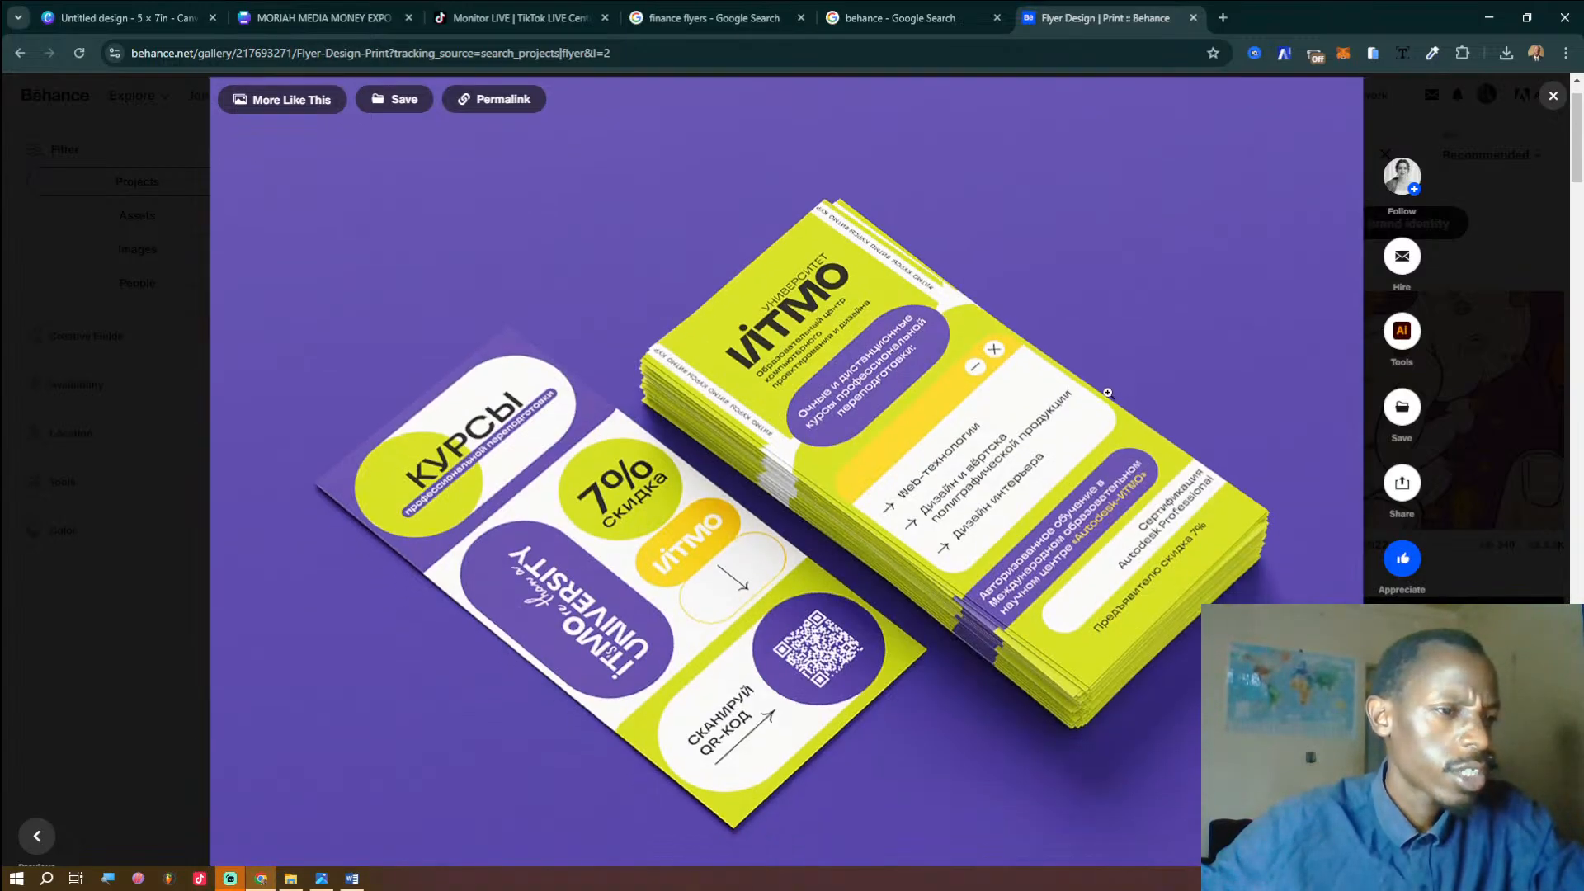
{"action": "scroll", "coordinate": [1047, 366], "scroll_direction": "down", "scroll_amount": 10}
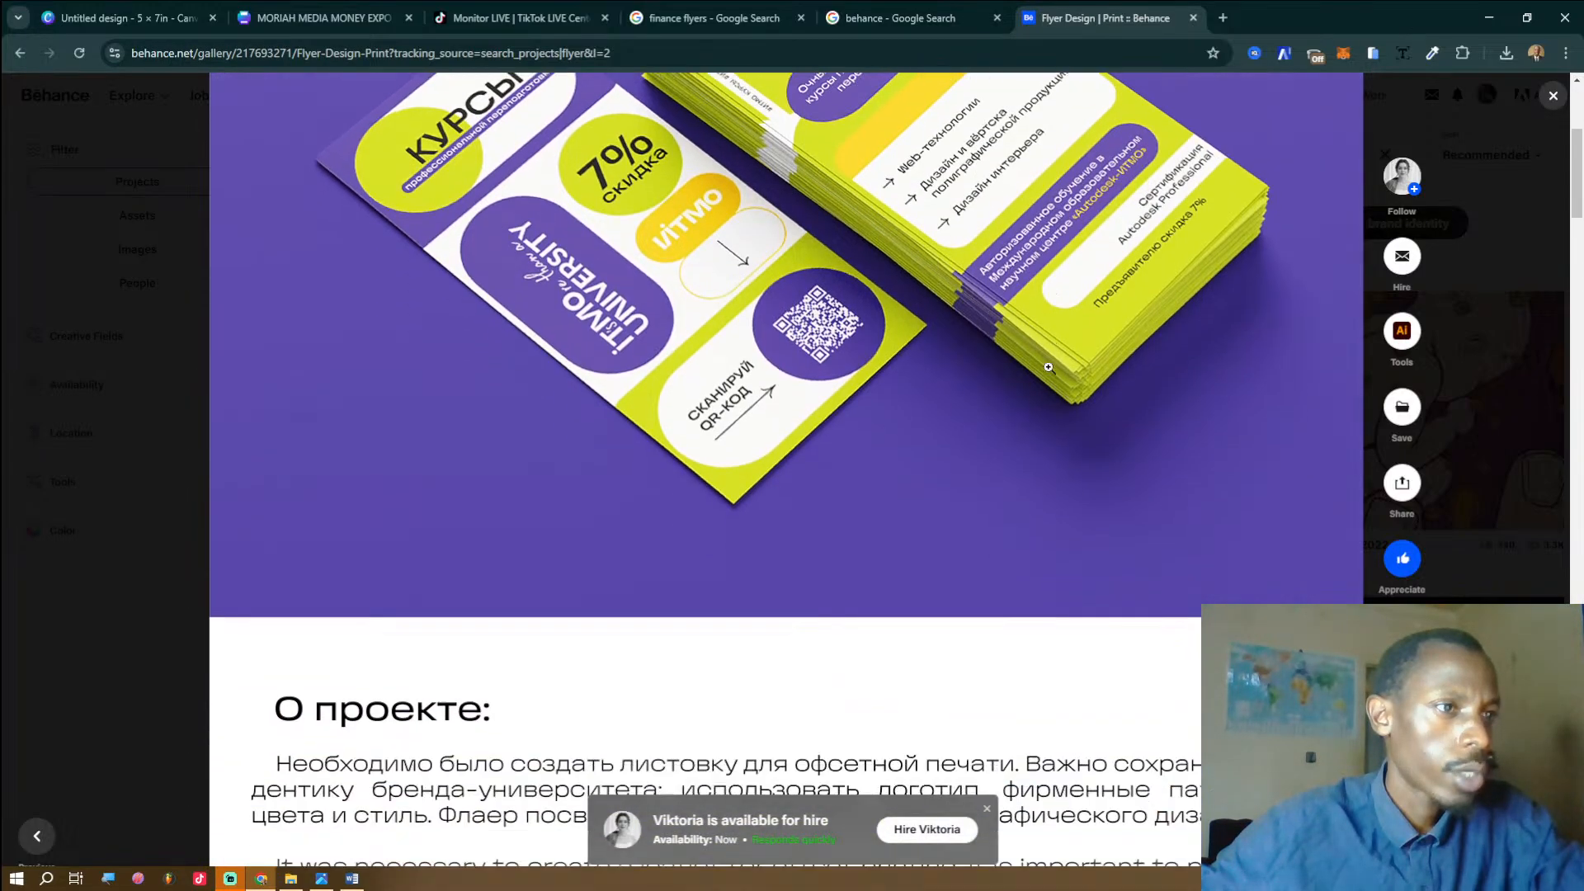
{"action": "scroll", "coordinate": [1049, 368], "scroll_direction": "down", "scroll_amount": 8}
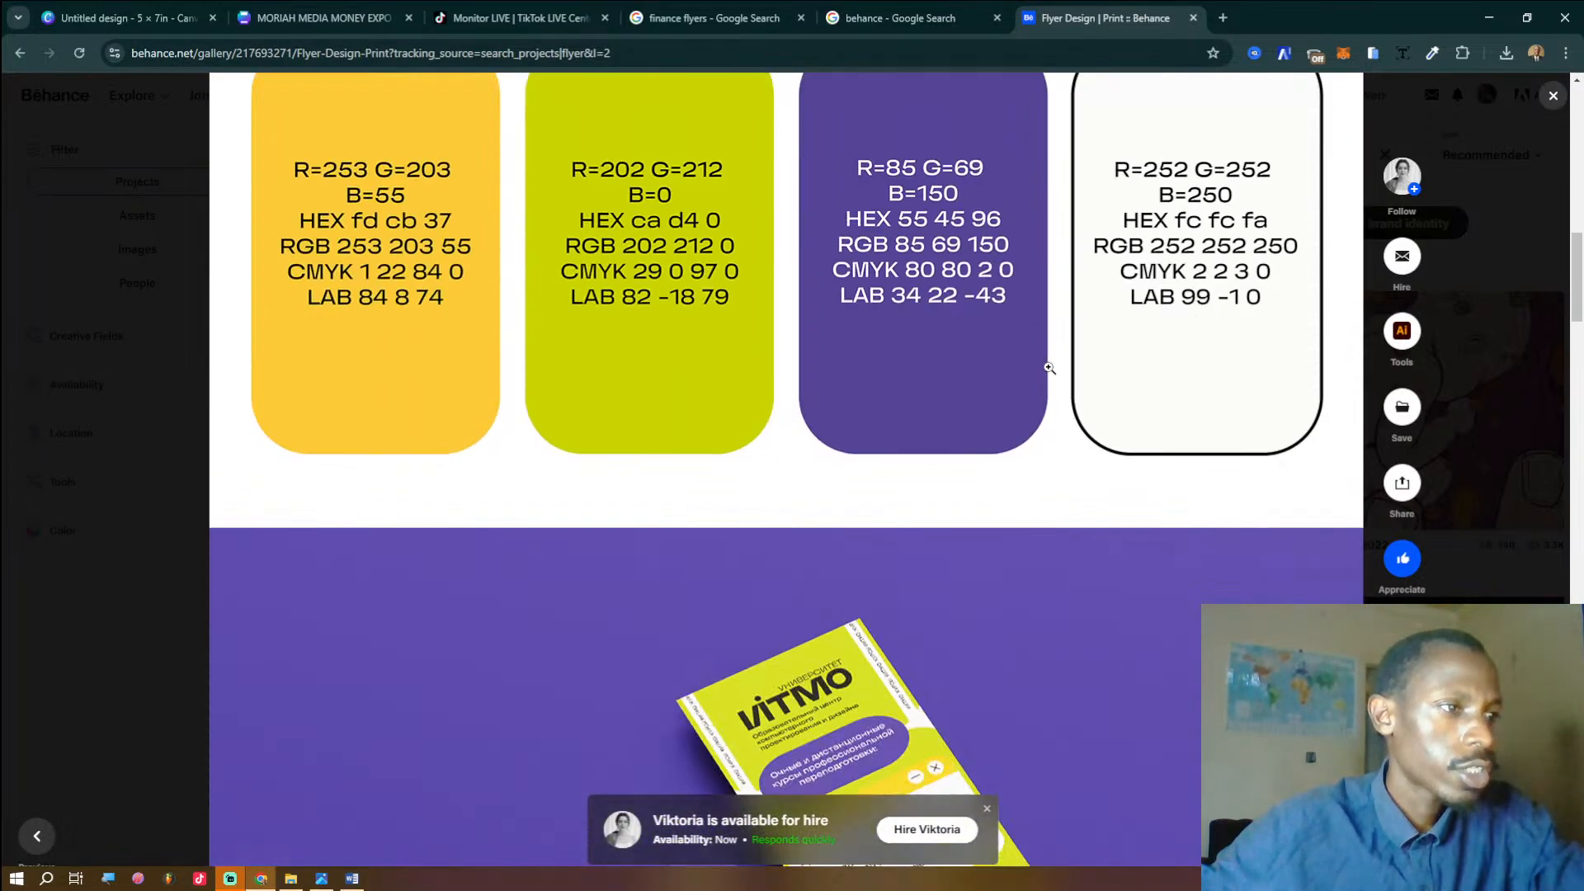
{"action": "scroll", "coordinate": [1048, 368], "scroll_direction": "down", "scroll_amount": 8}
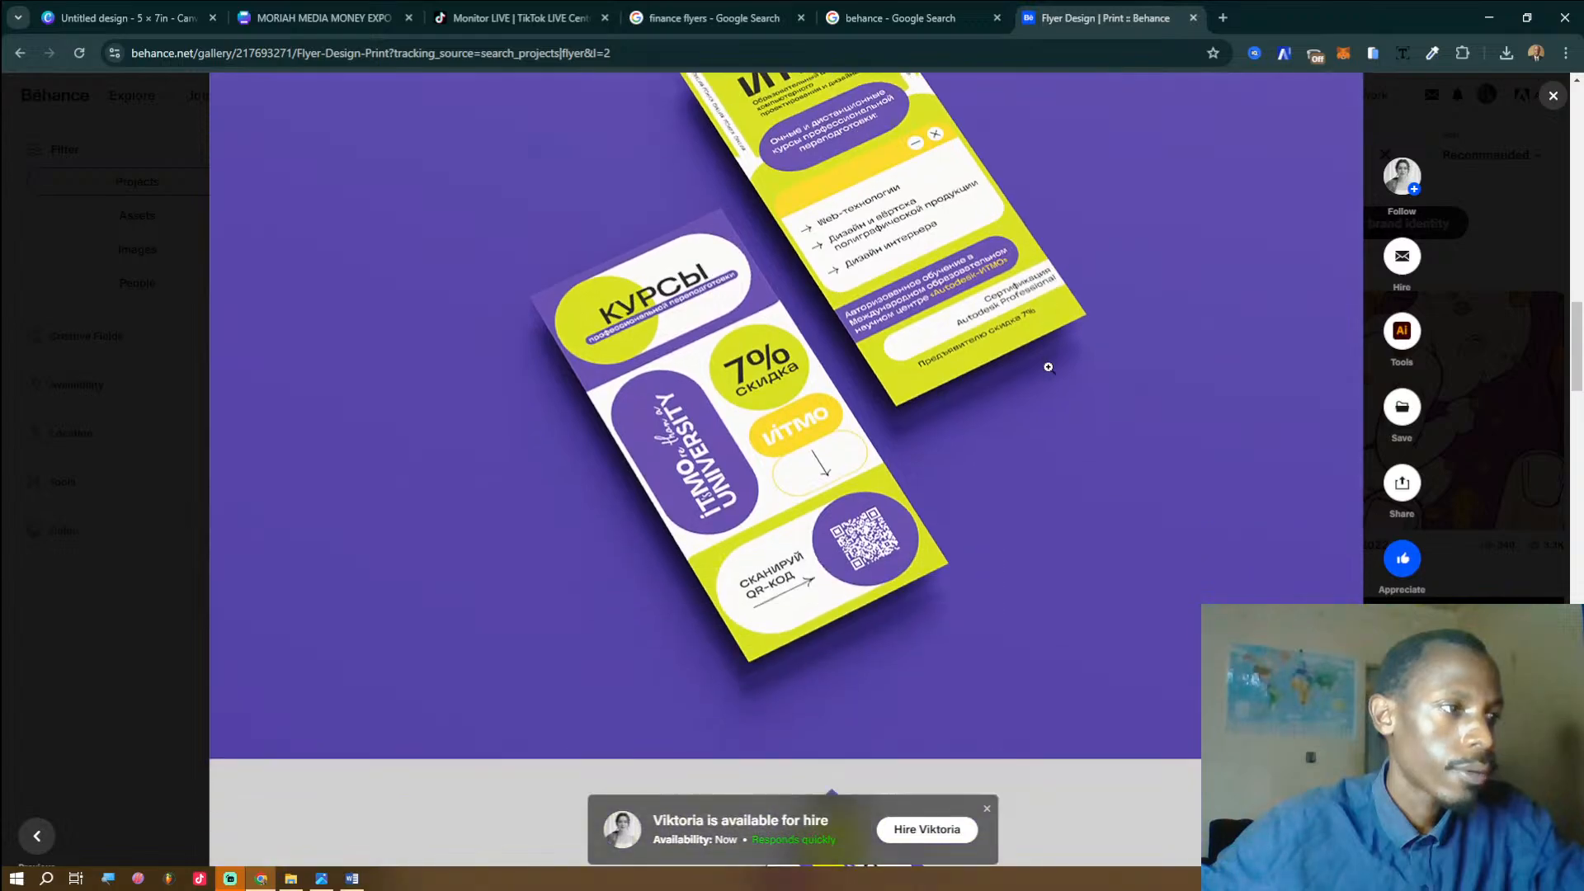
{"action": "scroll", "coordinate": [1048, 368], "scroll_direction": "down", "scroll_amount": 5}
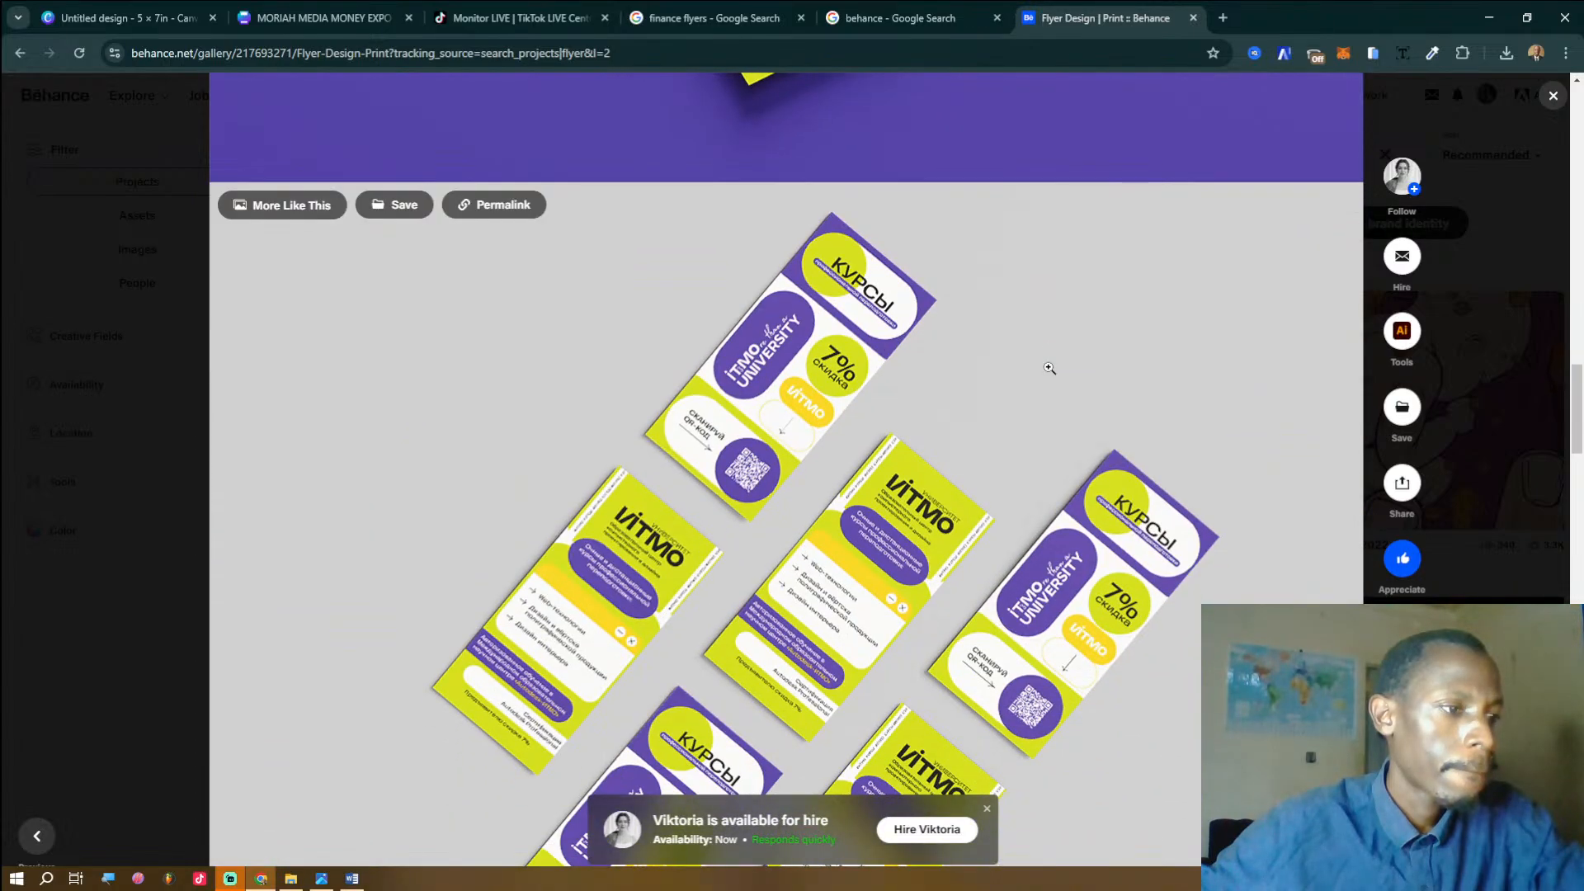
{"action": "scroll", "coordinate": [1048, 368], "scroll_direction": "down", "scroll_amount": 10}
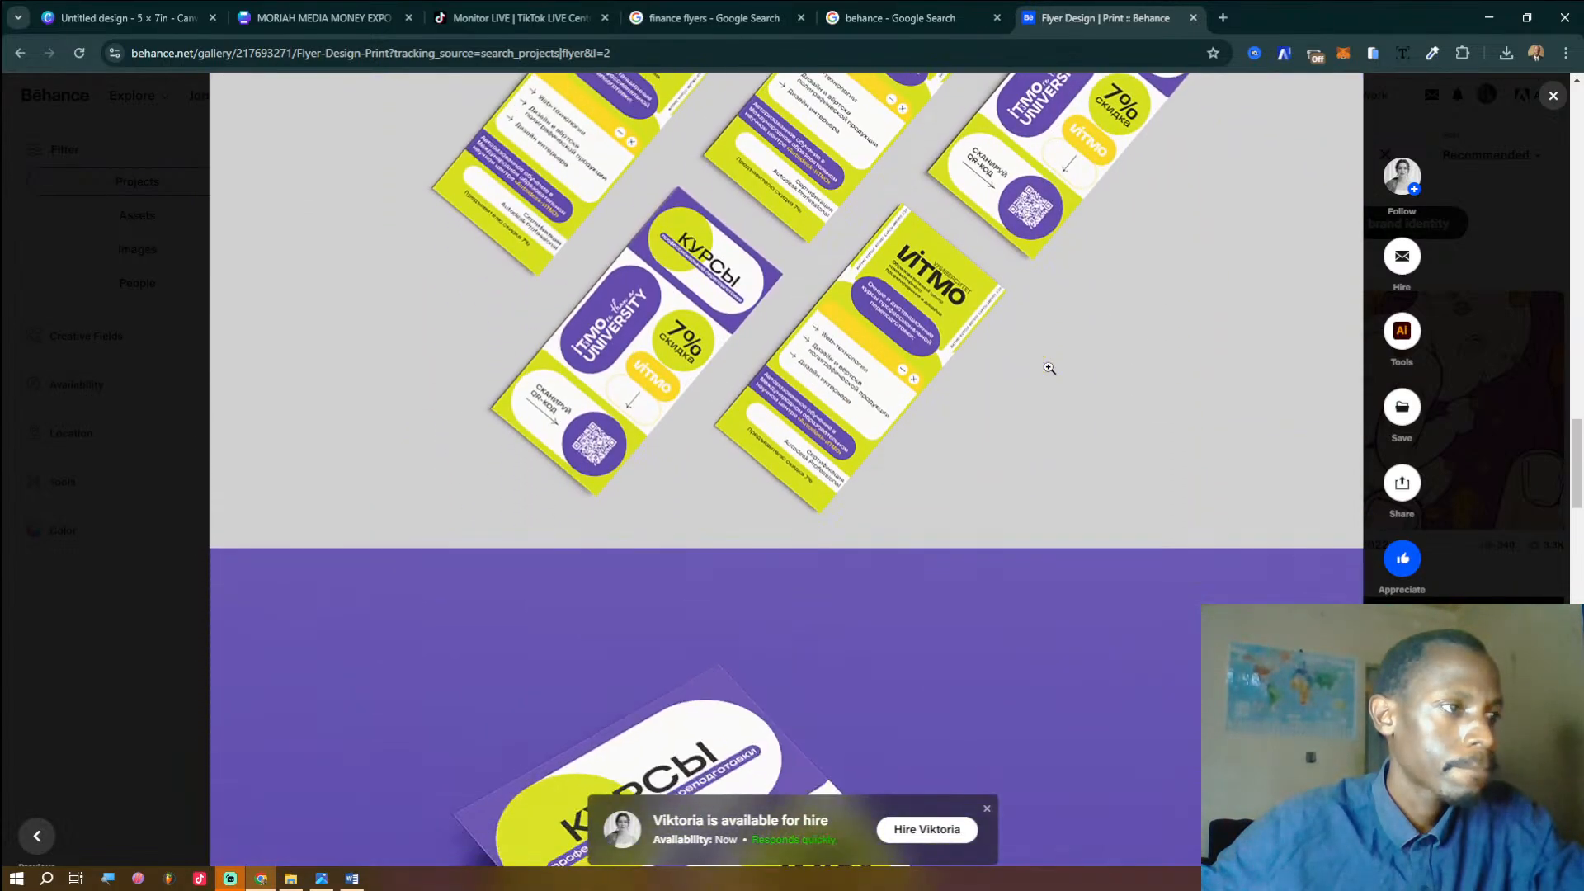
{"action": "scroll", "coordinate": [1048, 368], "scroll_direction": "down", "scroll_amount": 4}
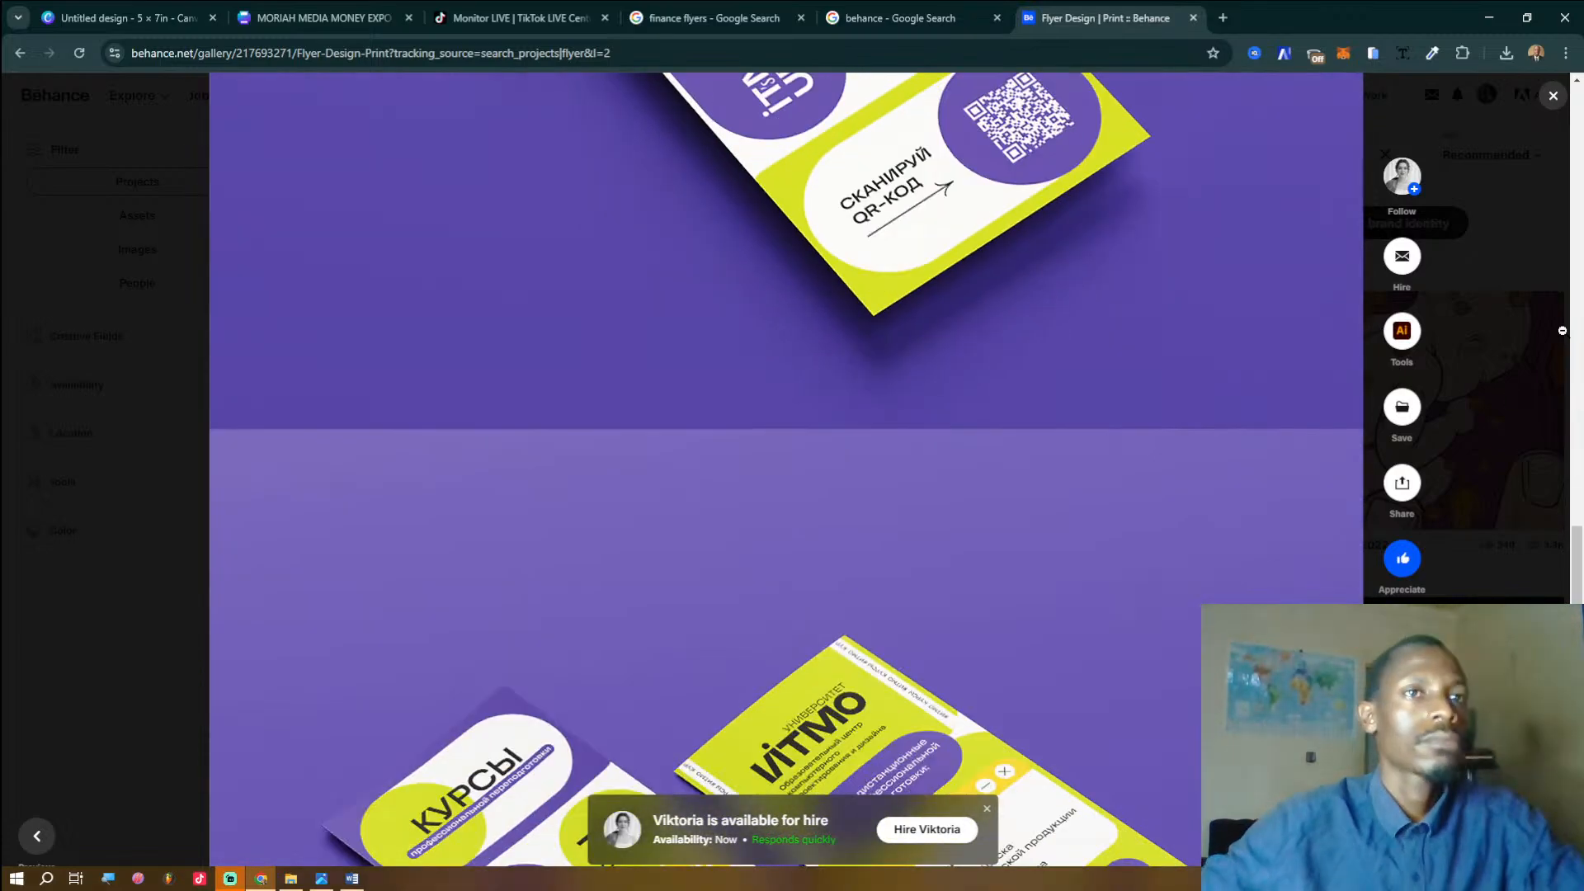
Return to the flyer projects, browse further designs, and change the Behance search to "finance flyer".
{"action": "scroll", "coordinate": [1239, 522], "scroll_direction": "down", "scroll_amount": 4}
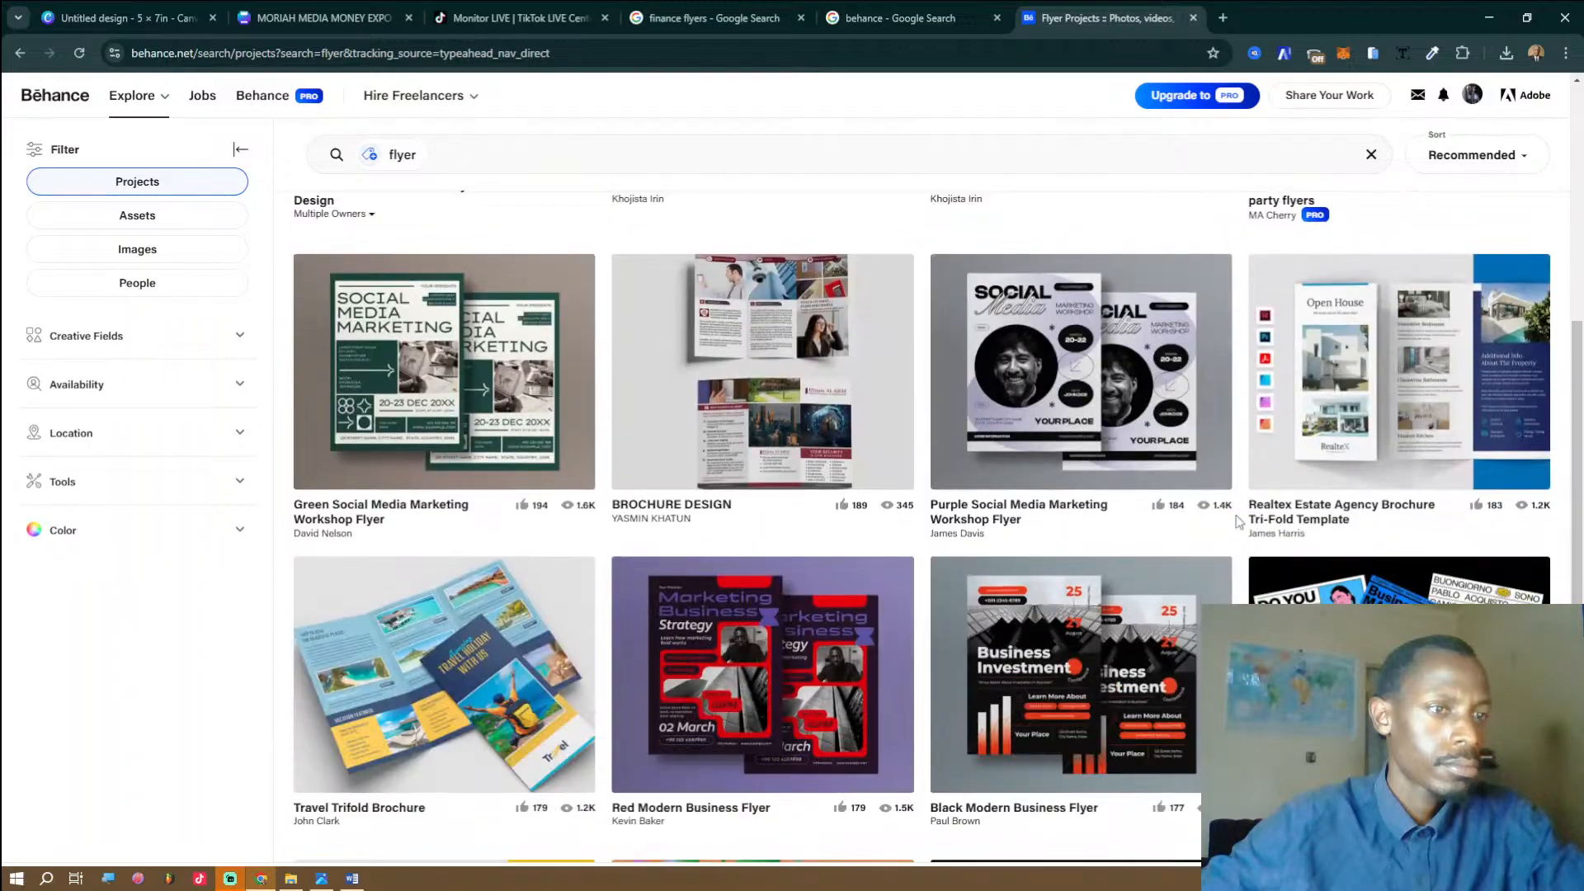
{"action": "scroll", "coordinate": [1237, 518], "scroll_direction": "down", "scroll_amount": 2}
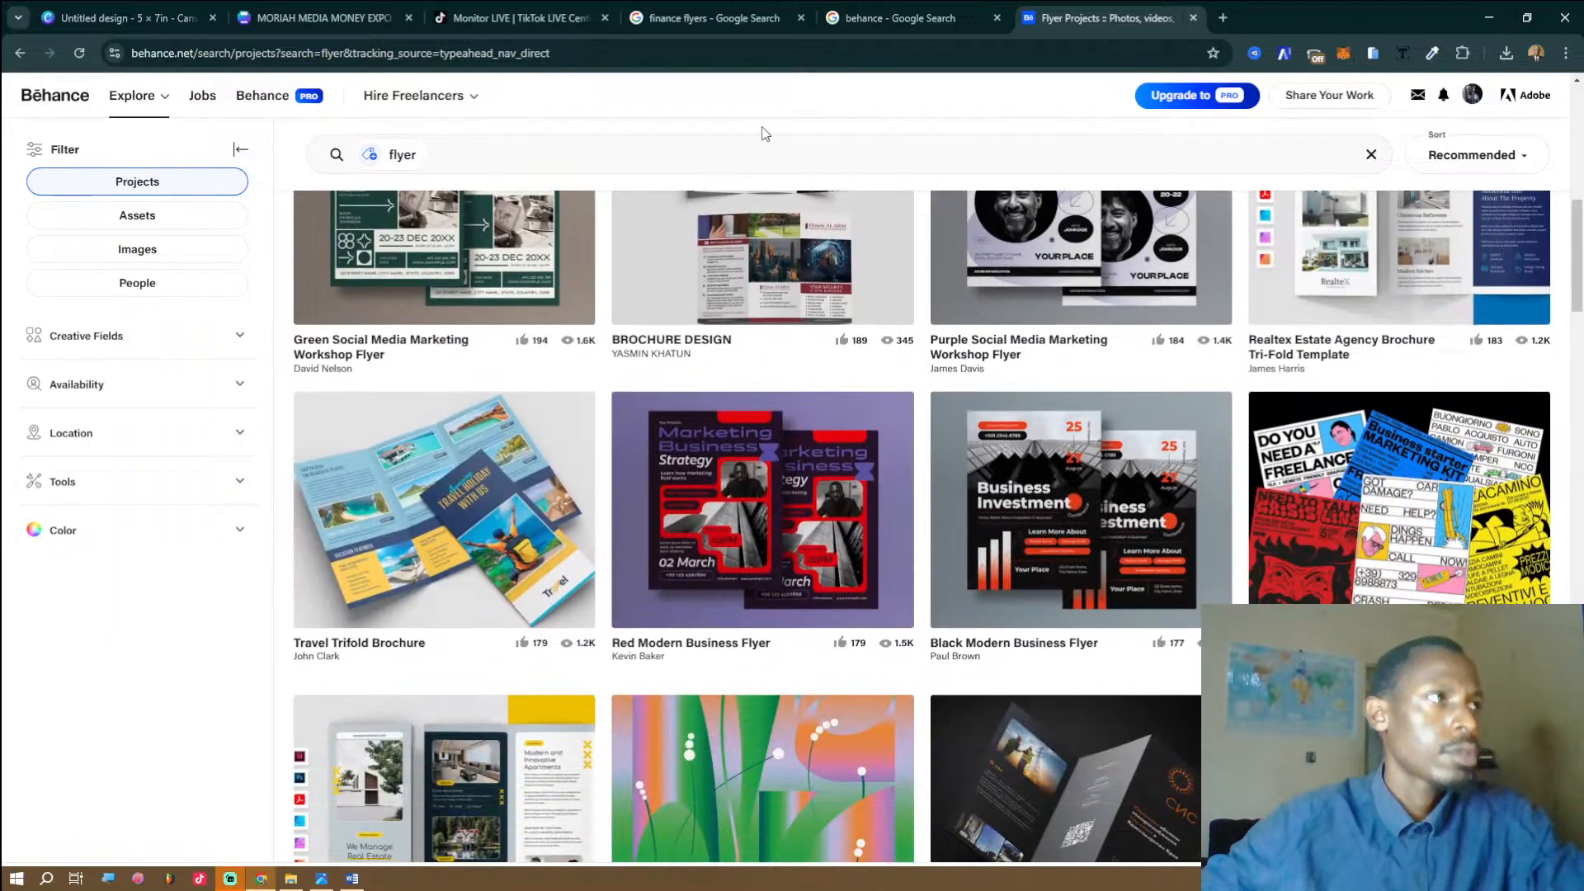
{"action": "left_click", "coordinate": [410, 155]}
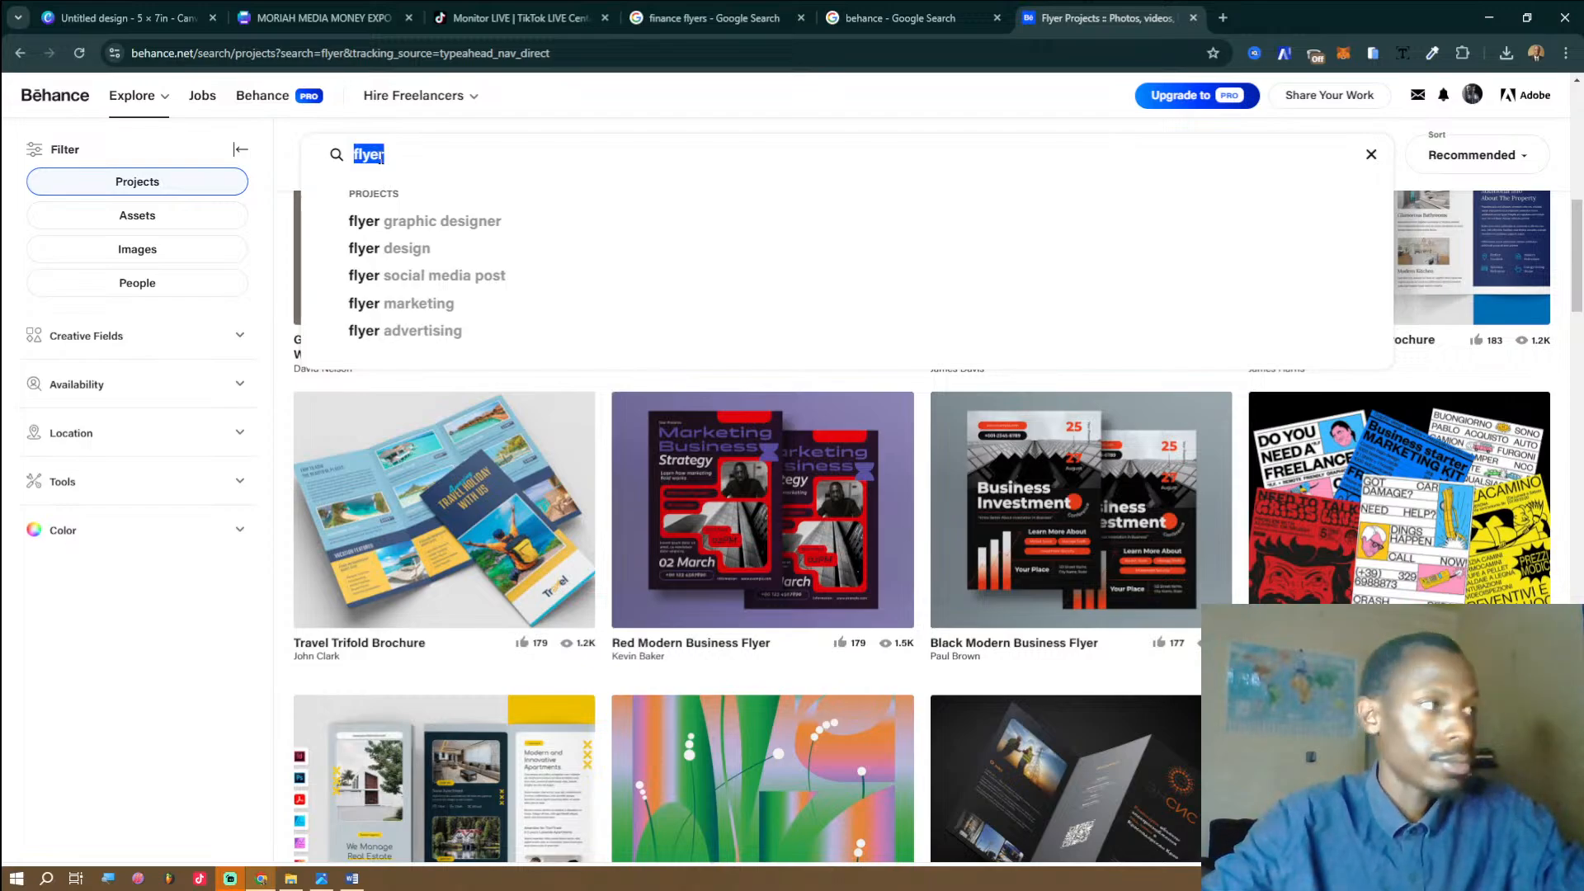
{"action": "type", "text": "finance flyer"}
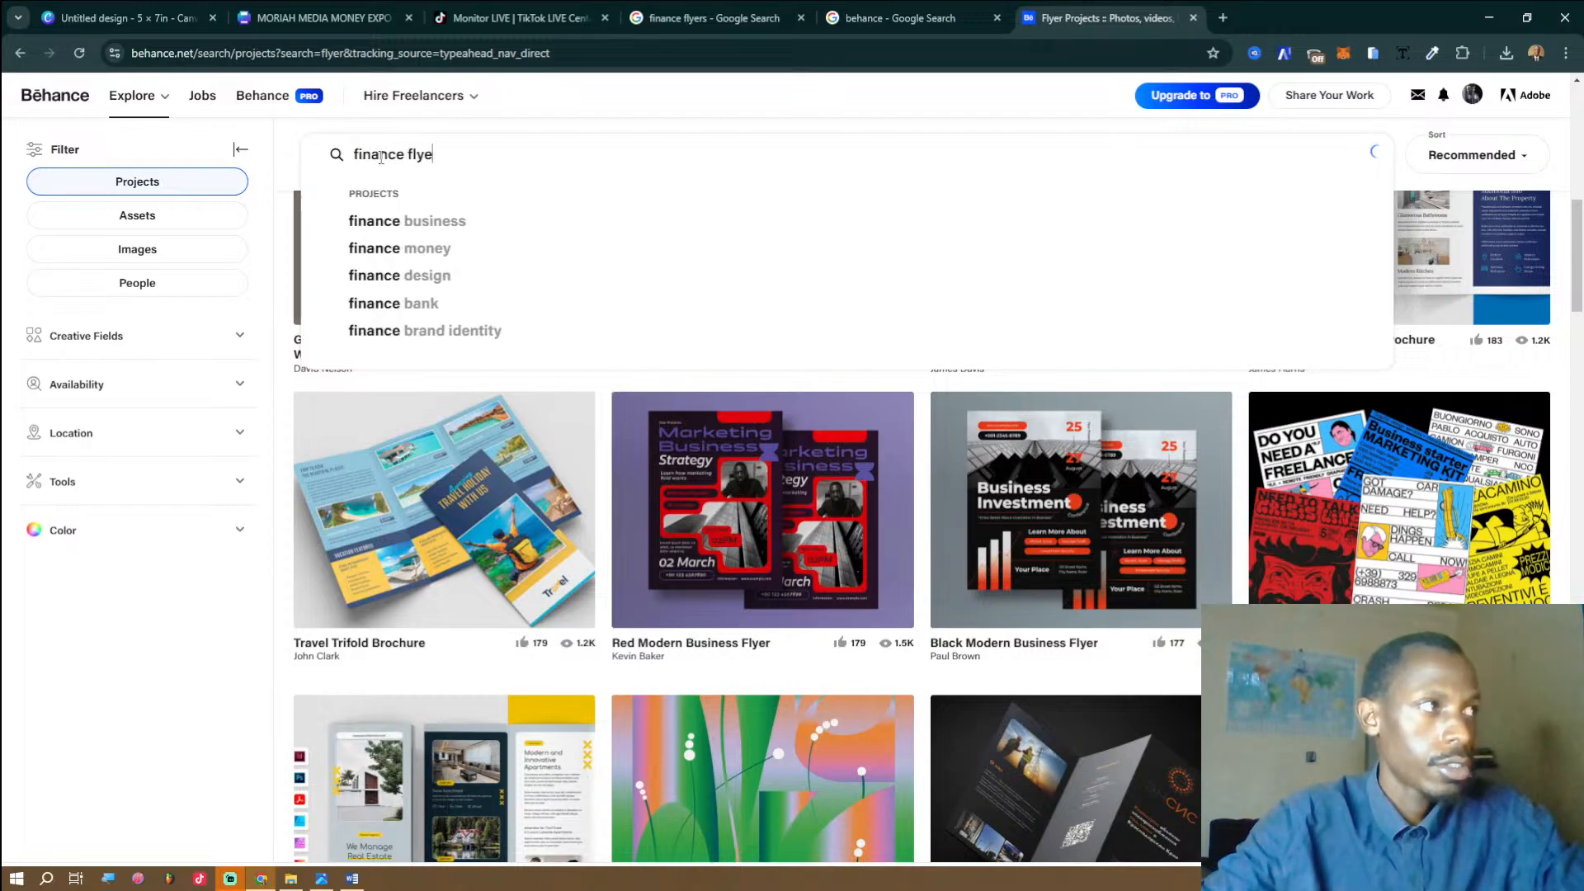
{"action": "key", "text": "Return"}
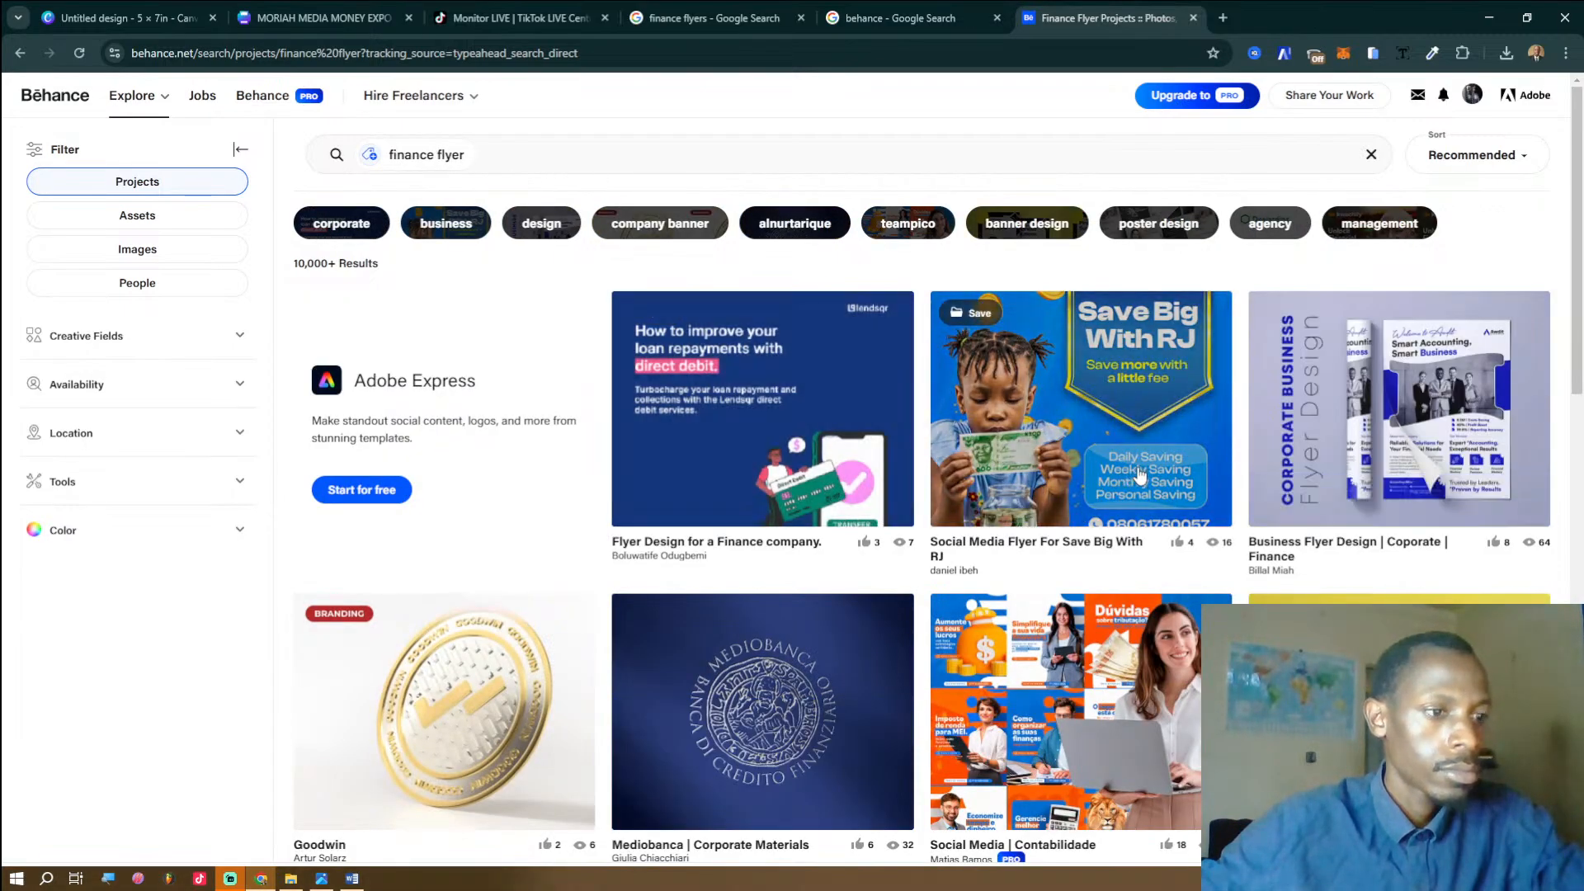
Open the "Social Media | Contabilidade" project from the finance flyer results and study its post designs.
{"action": "scroll", "coordinate": [1139, 476], "scroll_direction": "down", "scroll_amount": 4}
{"action": "left_click", "coordinate": [1122, 429]}
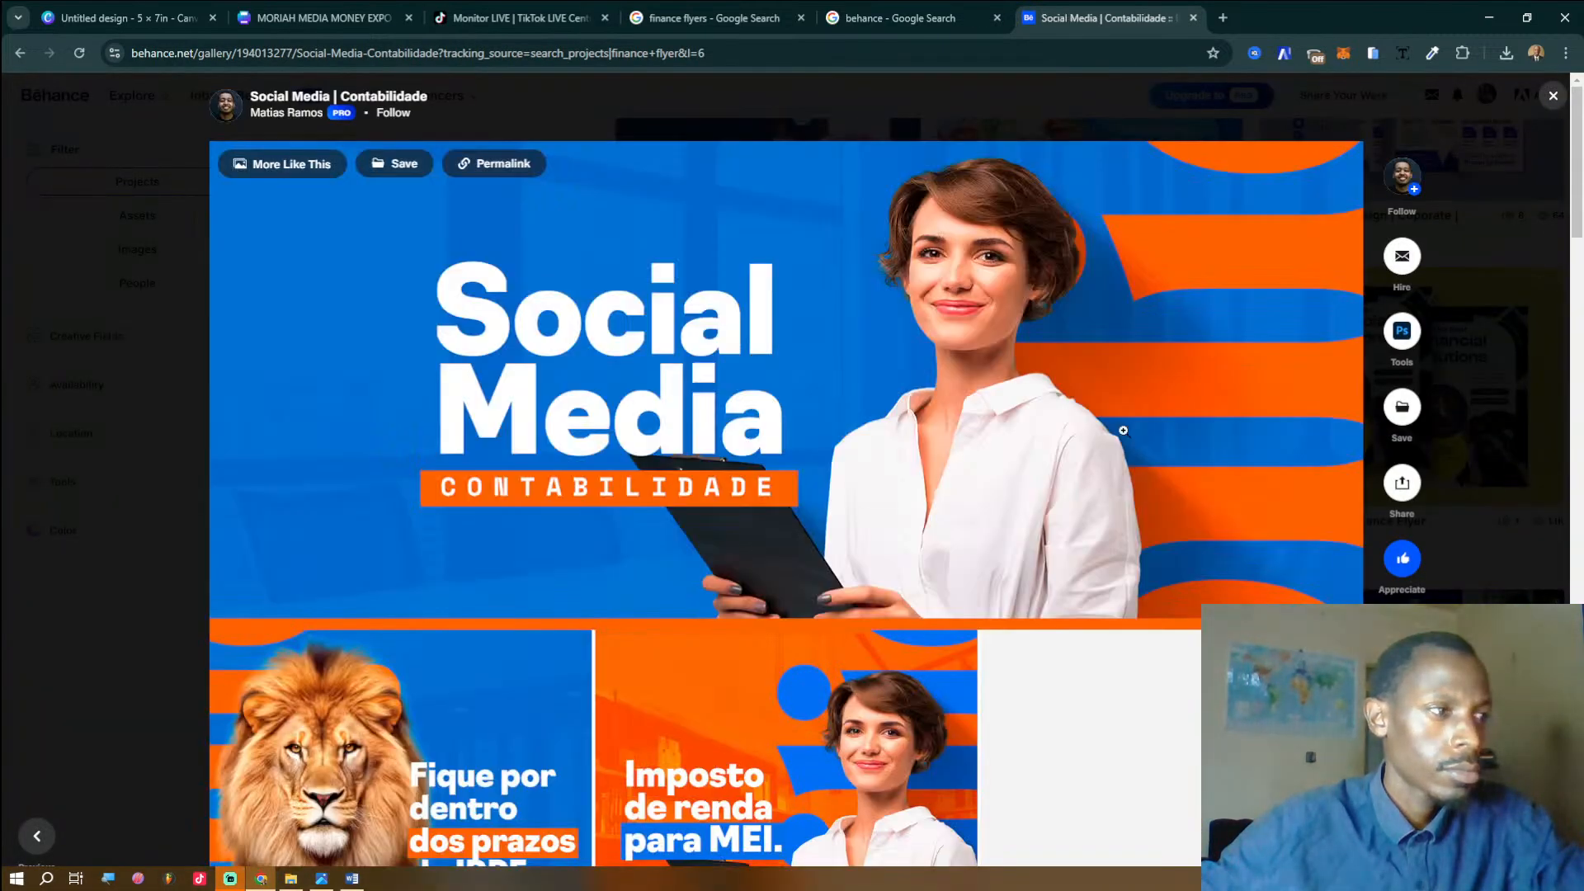
{"action": "scroll", "coordinate": [1122, 430], "scroll_direction": "down", "scroll_amount": 6}
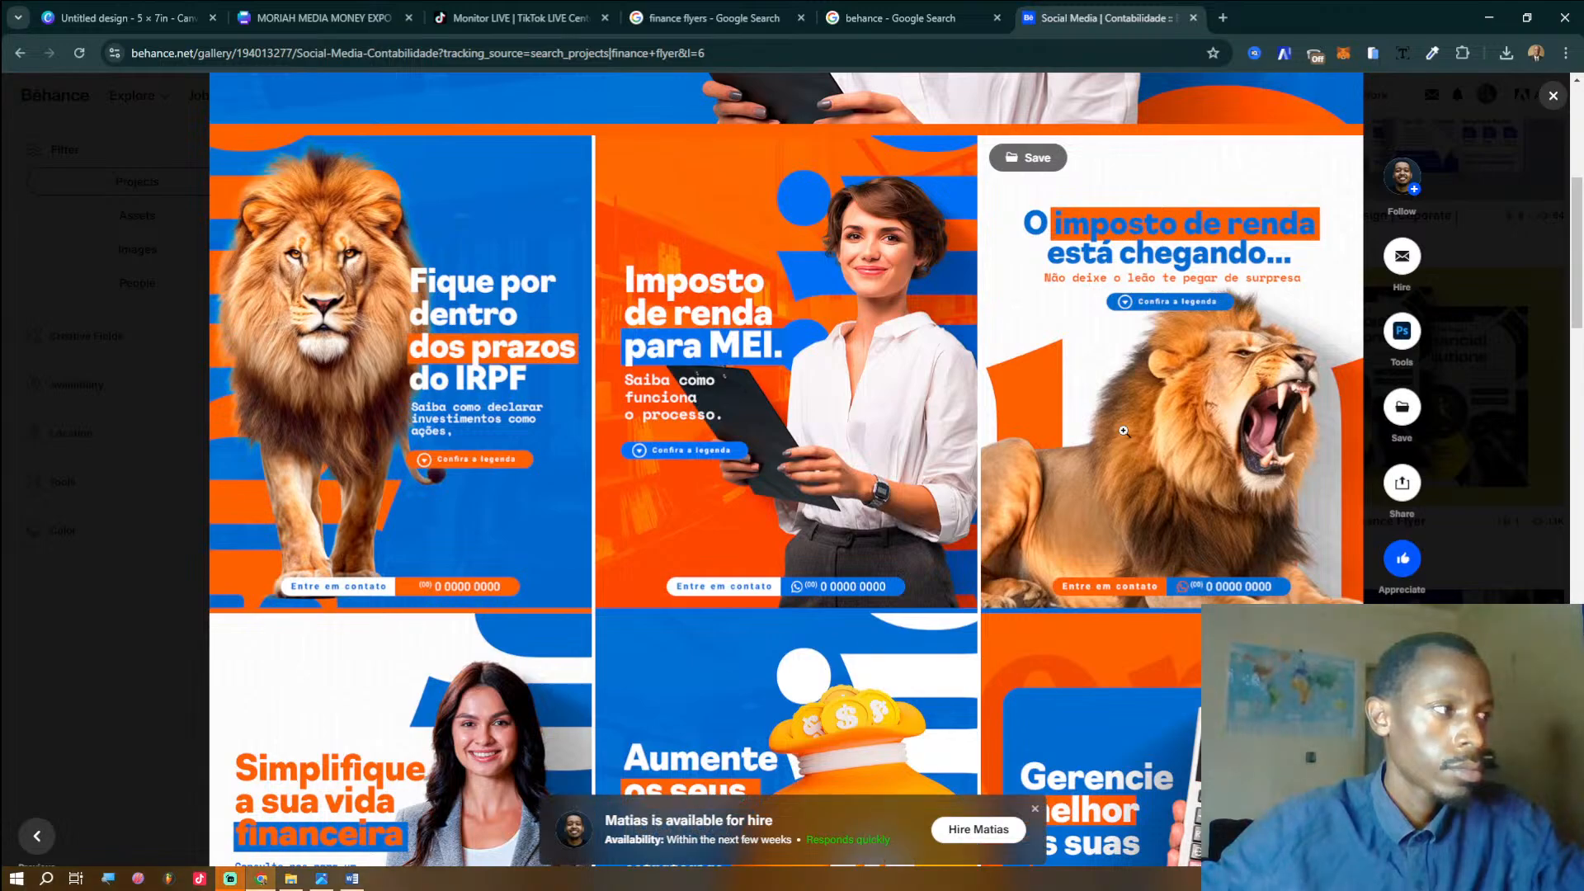
{"action": "scroll", "coordinate": [1124, 430], "scroll_direction": "down", "scroll_amount": 5}
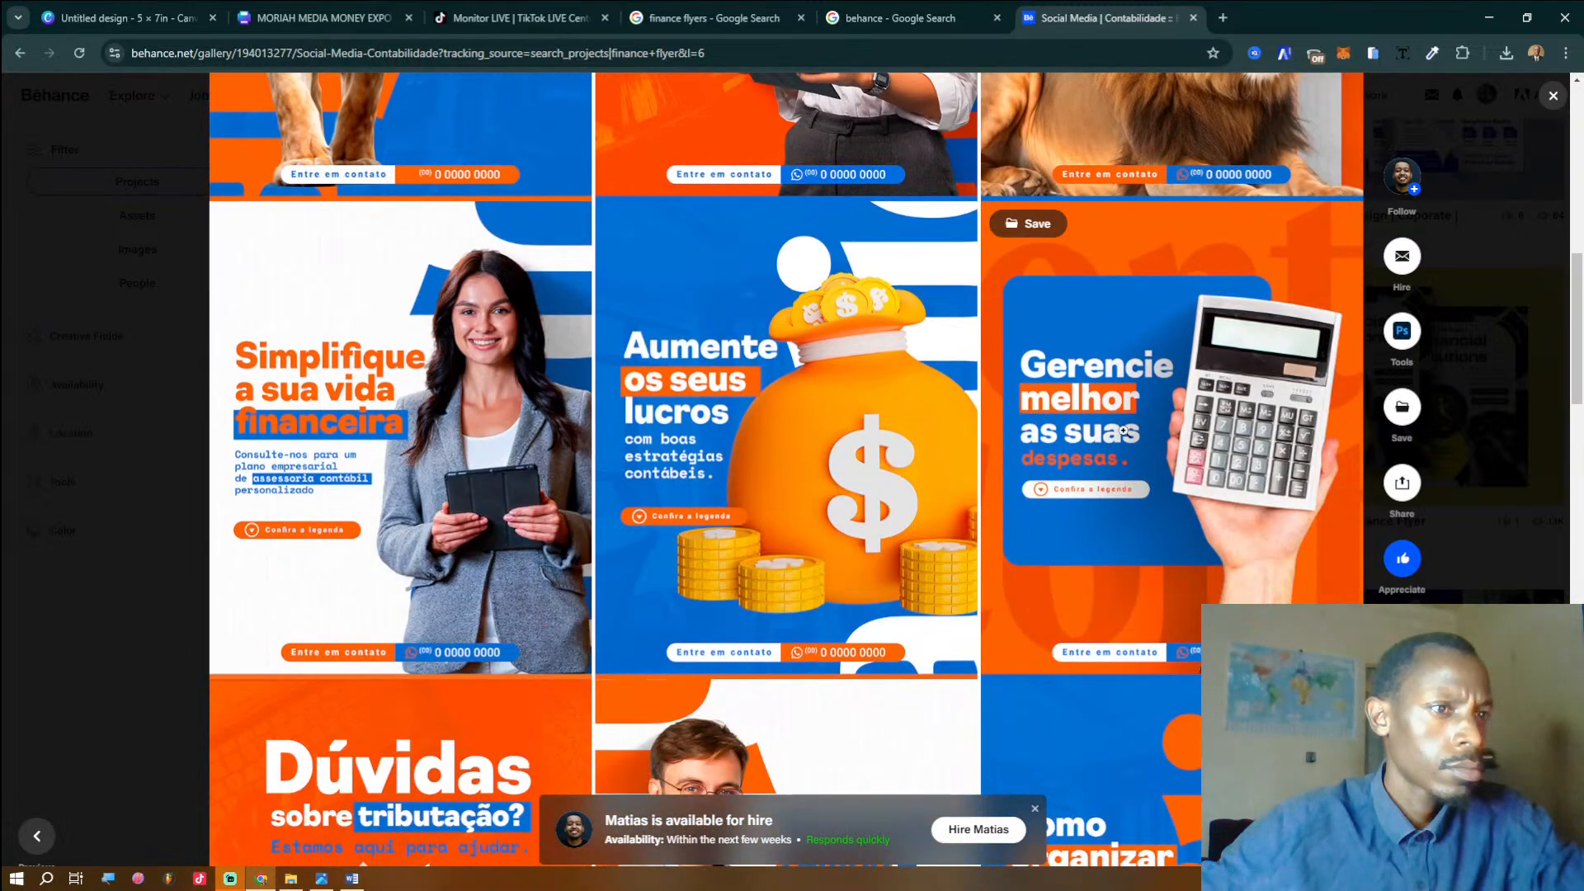
Study the remaining post designs in the "Social Media | Contabilidade" project and return to the finance flyer results.
{"action": "scroll", "coordinate": [1123, 429], "scroll_direction": "down", "scroll_amount": 5}
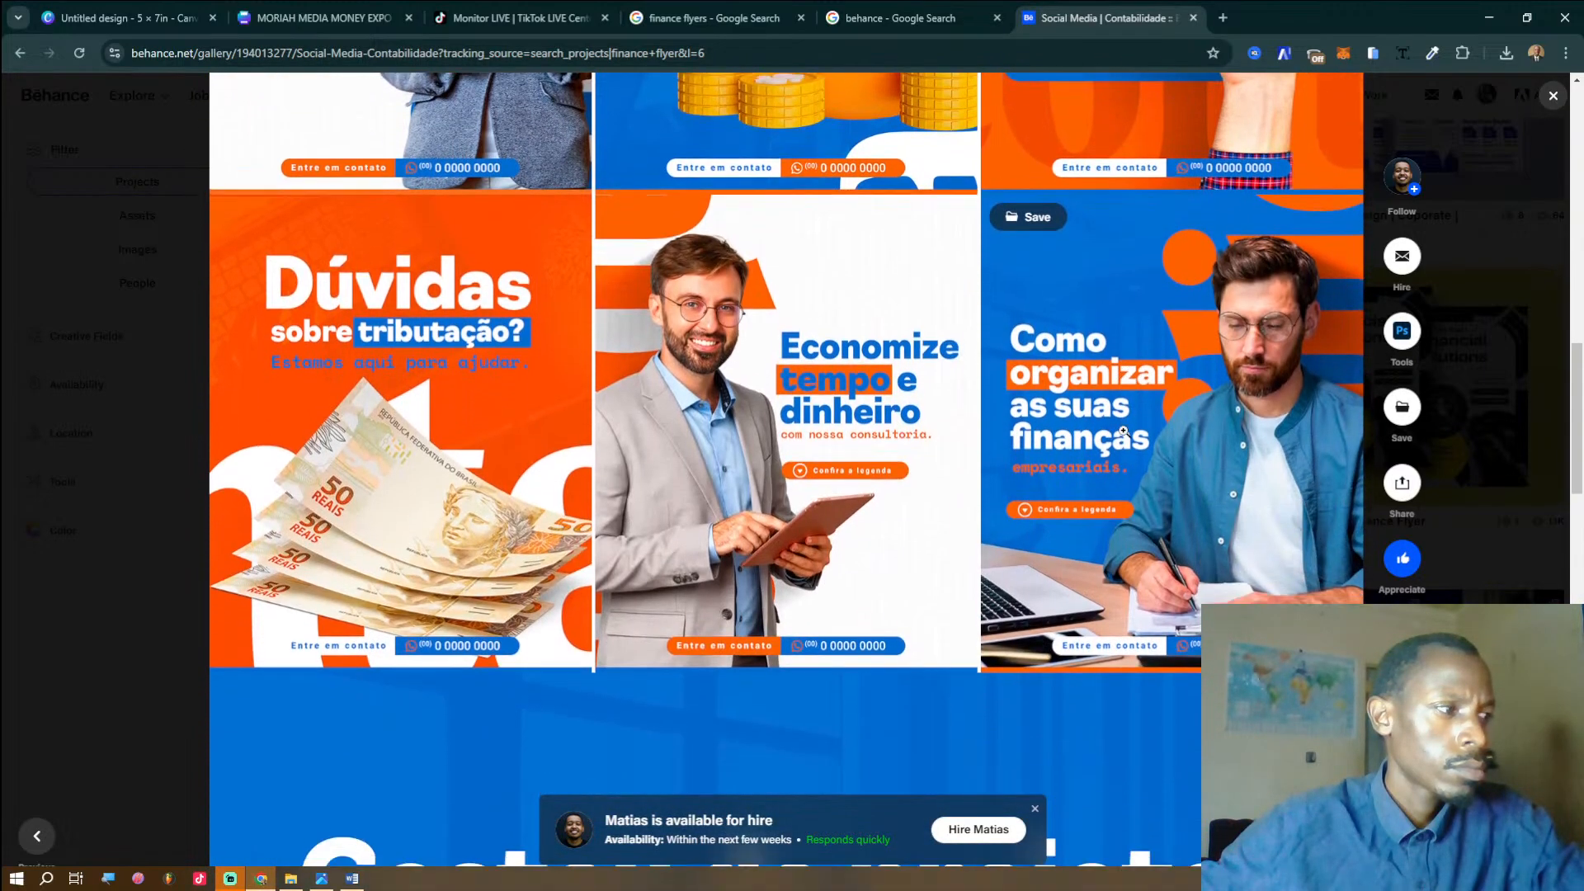
{"action": "scroll", "coordinate": [1123, 430], "scroll_direction": "down", "scroll_amount": 5}
{"action": "scroll", "coordinate": [1123, 430], "scroll_direction": "down", "scroll_amount": 2}
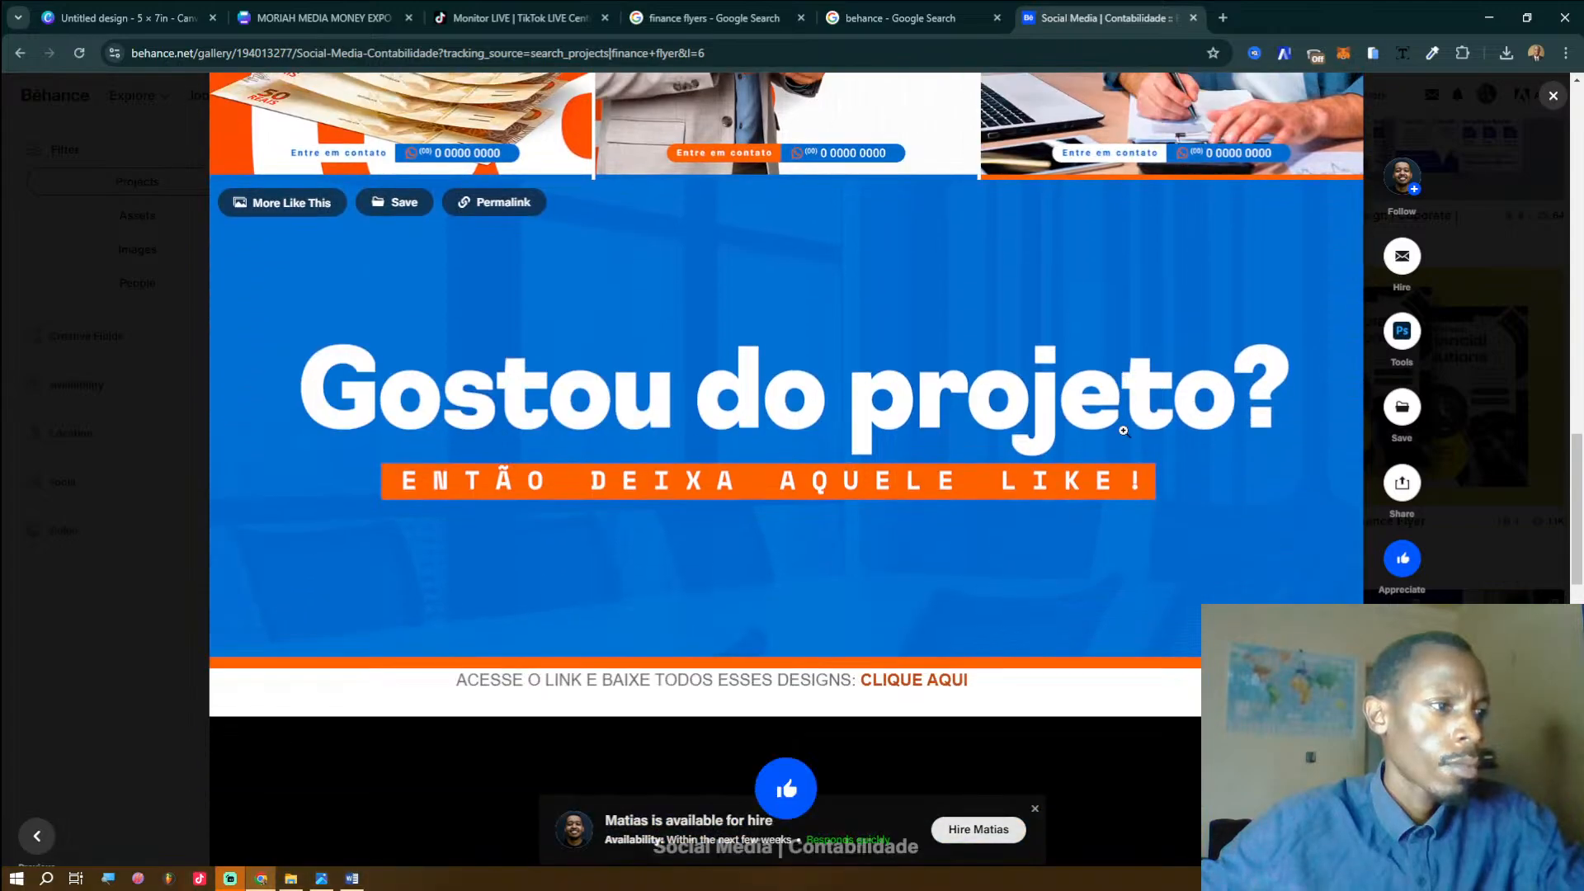
{"action": "scroll", "coordinate": [1123, 429], "scroll_direction": "down", "scroll_amount": 8}
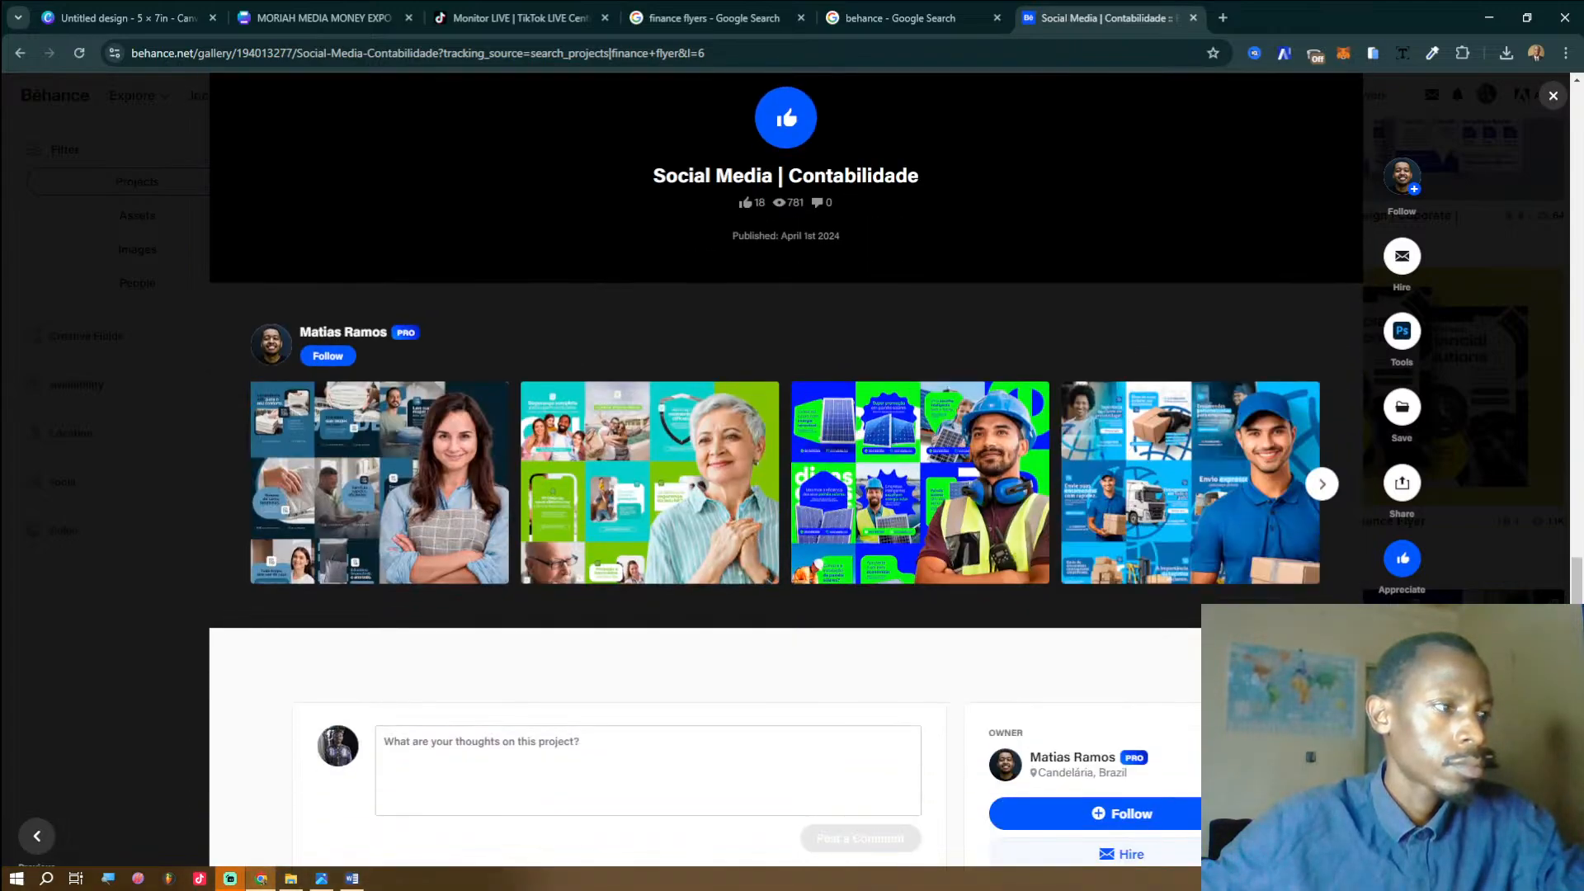
{"action": "key", "text": "Escape"}
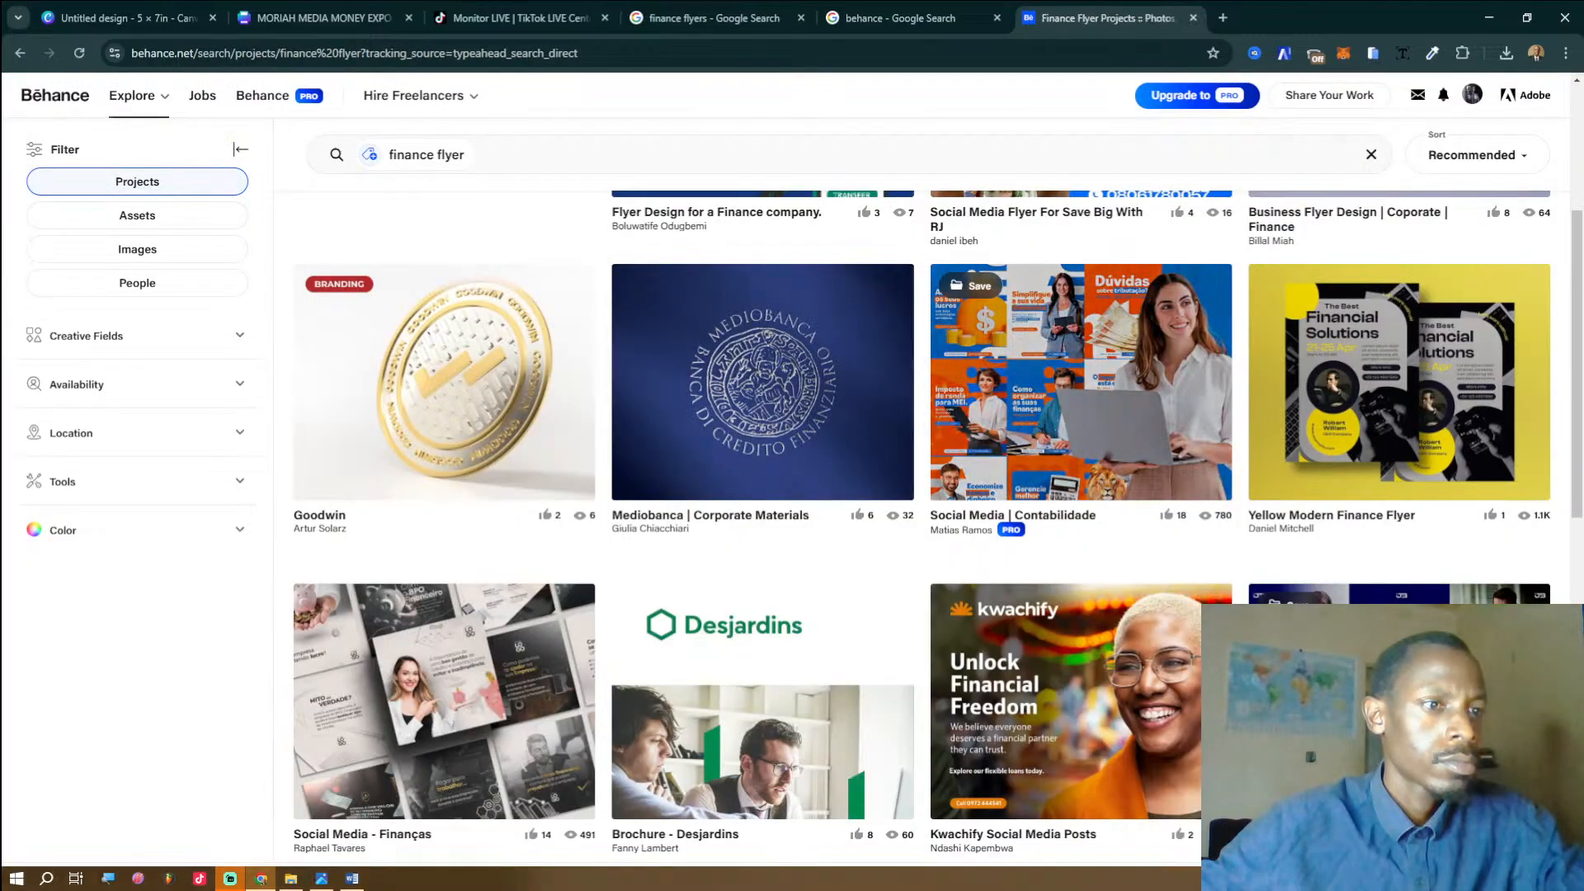
Open the "Yellow Modern Finance Flyer" project, examine its mockups and layout, and return to the results.
{"action": "left_click", "coordinate": [1419, 372]}
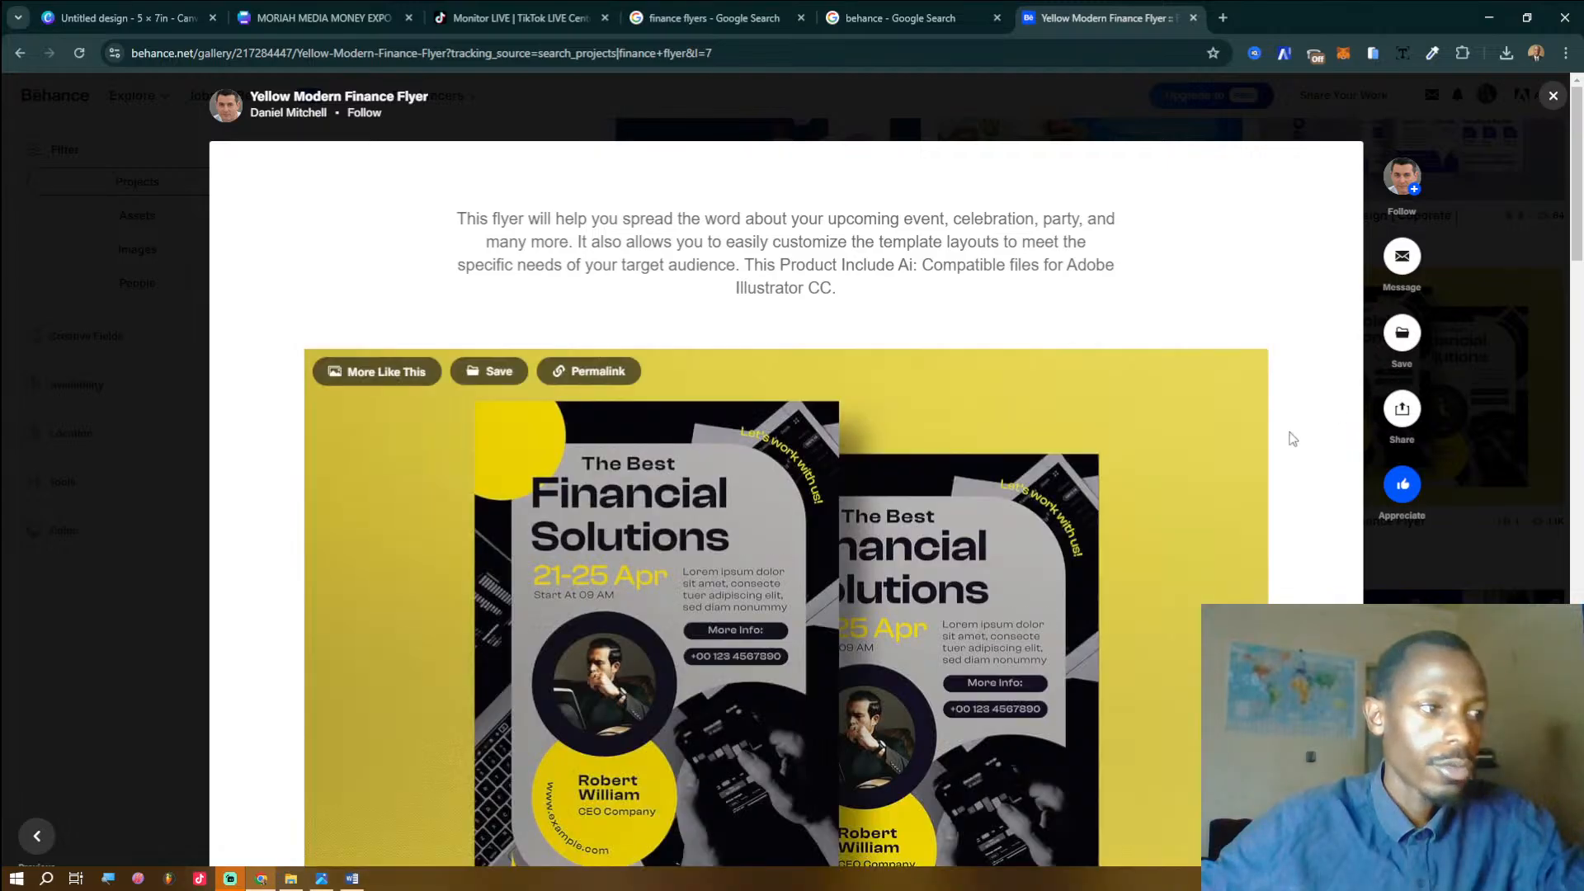
{"action": "scroll", "coordinate": [1291, 438], "scroll_direction": "down", "scroll_amount": 5}
{"action": "scroll", "coordinate": [1292, 438], "scroll_direction": "down", "scroll_amount": 10}
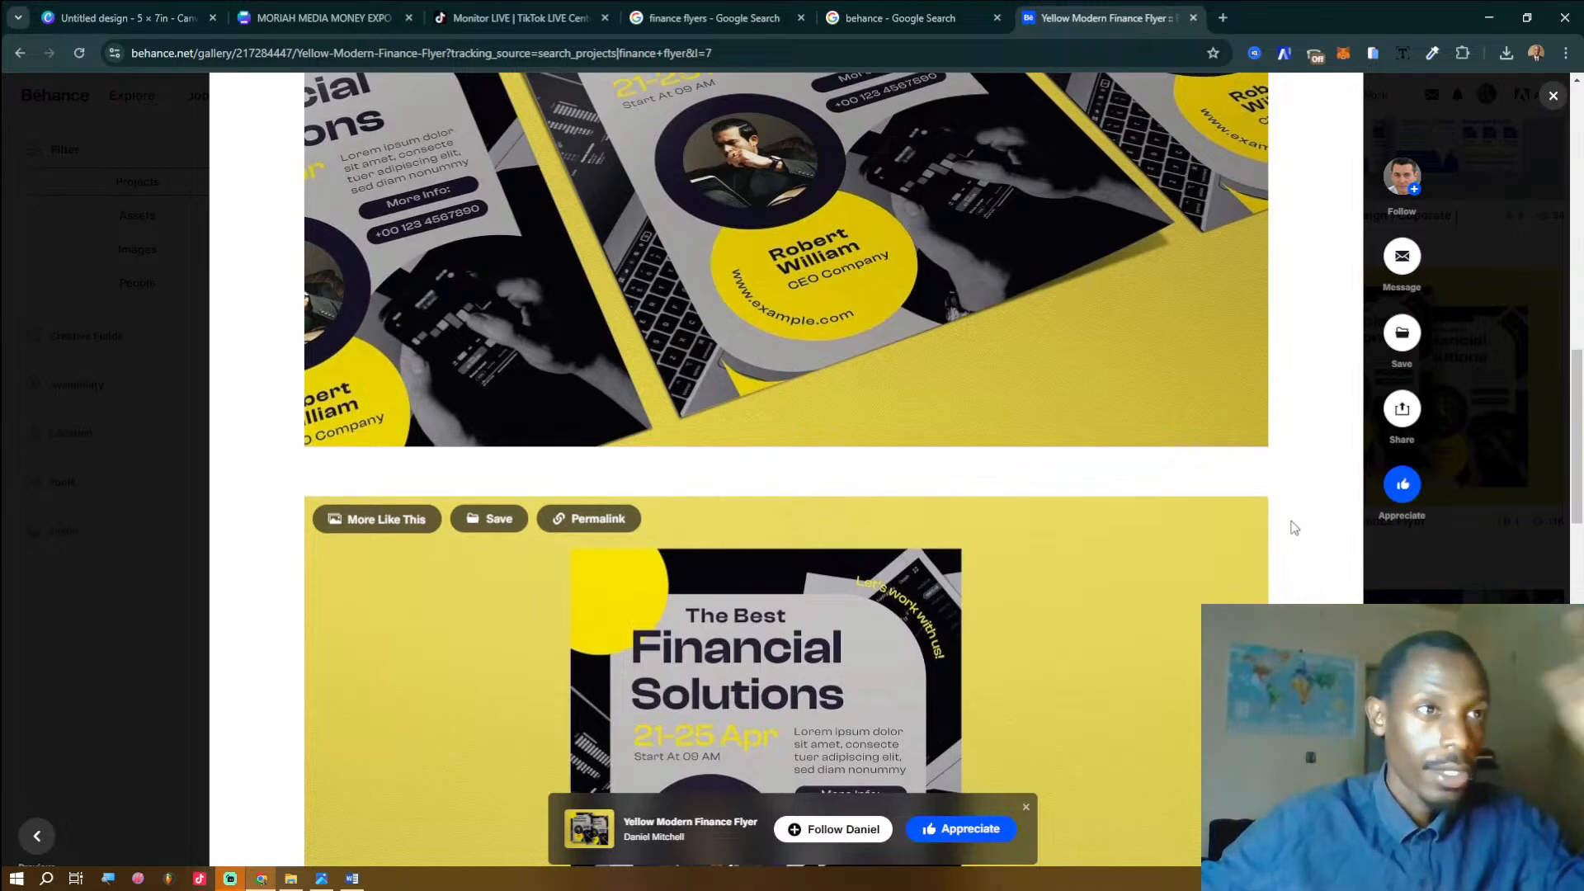
{"action": "scroll", "coordinate": [1298, 528], "scroll_direction": "down", "scroll_amount": 5}
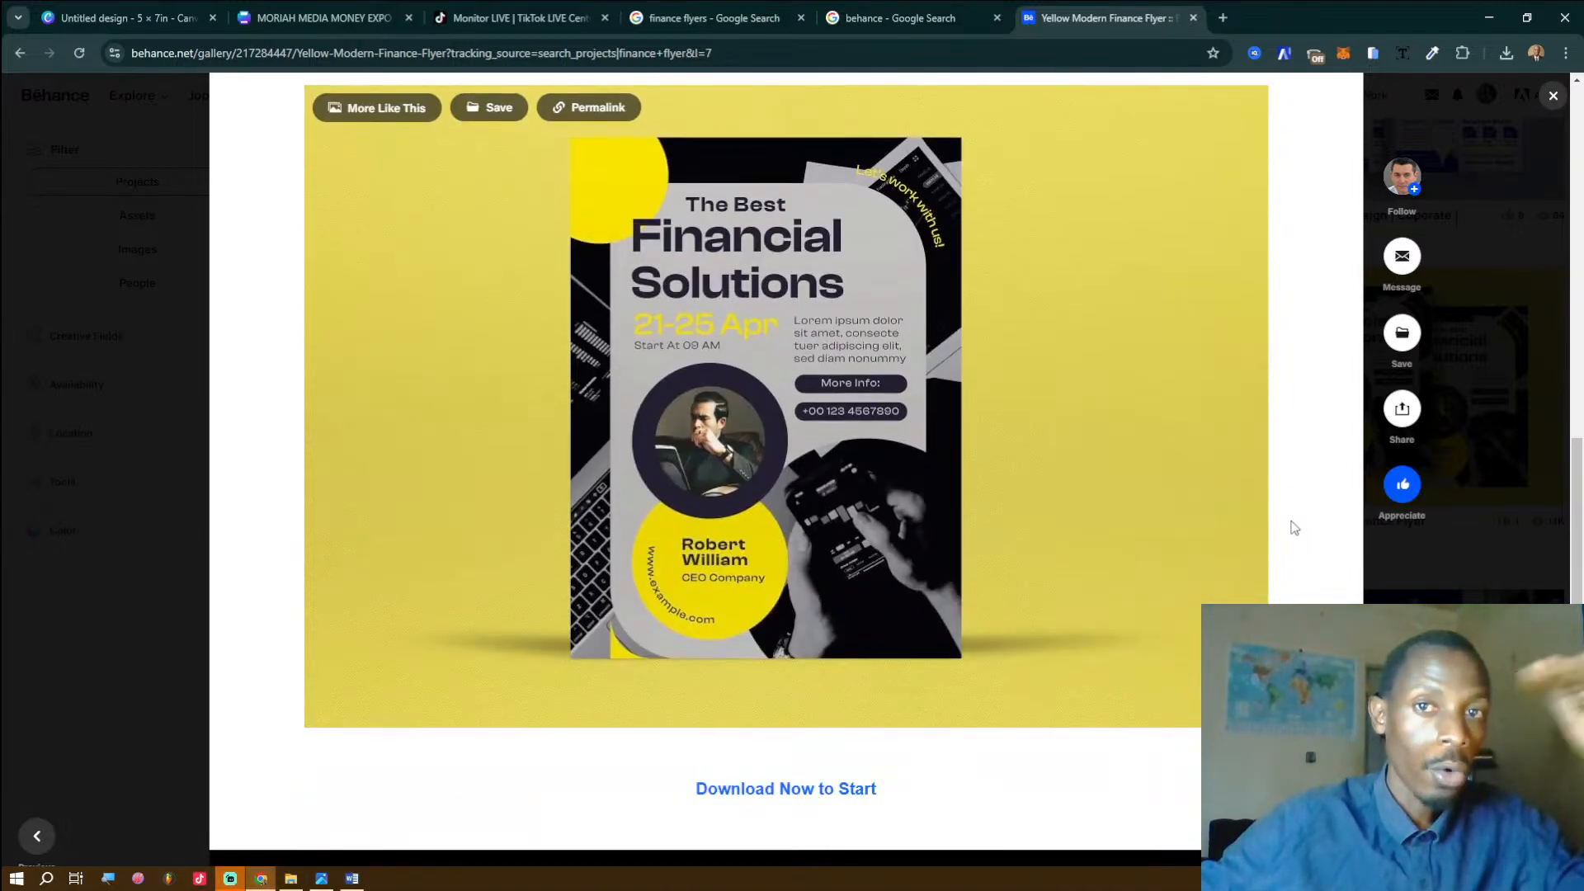
{"action": "scroll", "coordinate": [1259, 459], "scroll_direction": "down", "scroll_amount": 10}
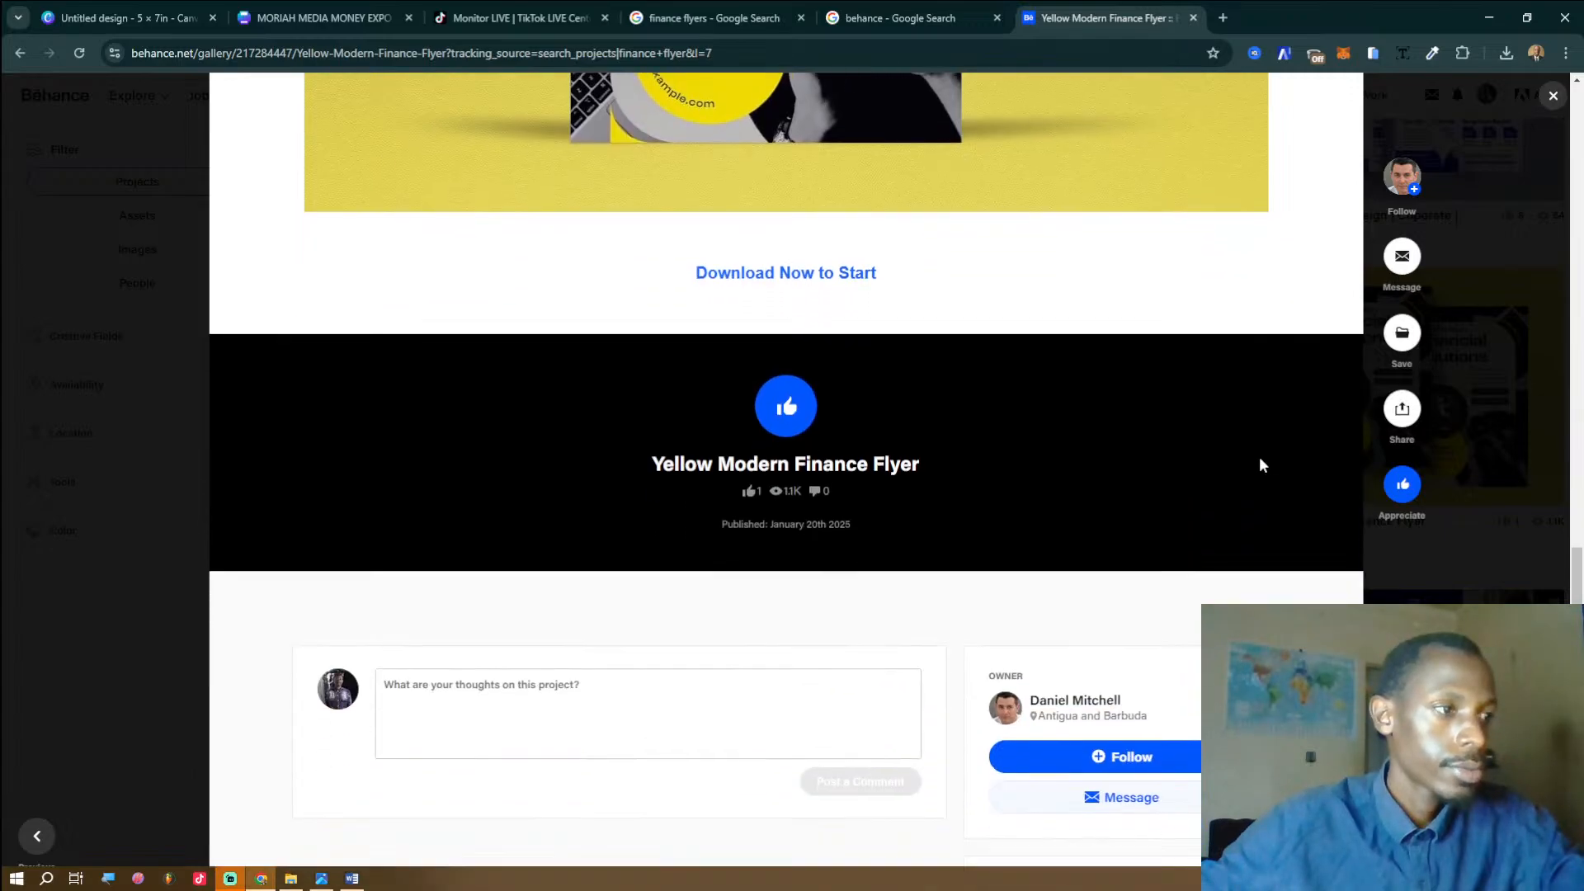
{"action": "key", "text": "Escape"}
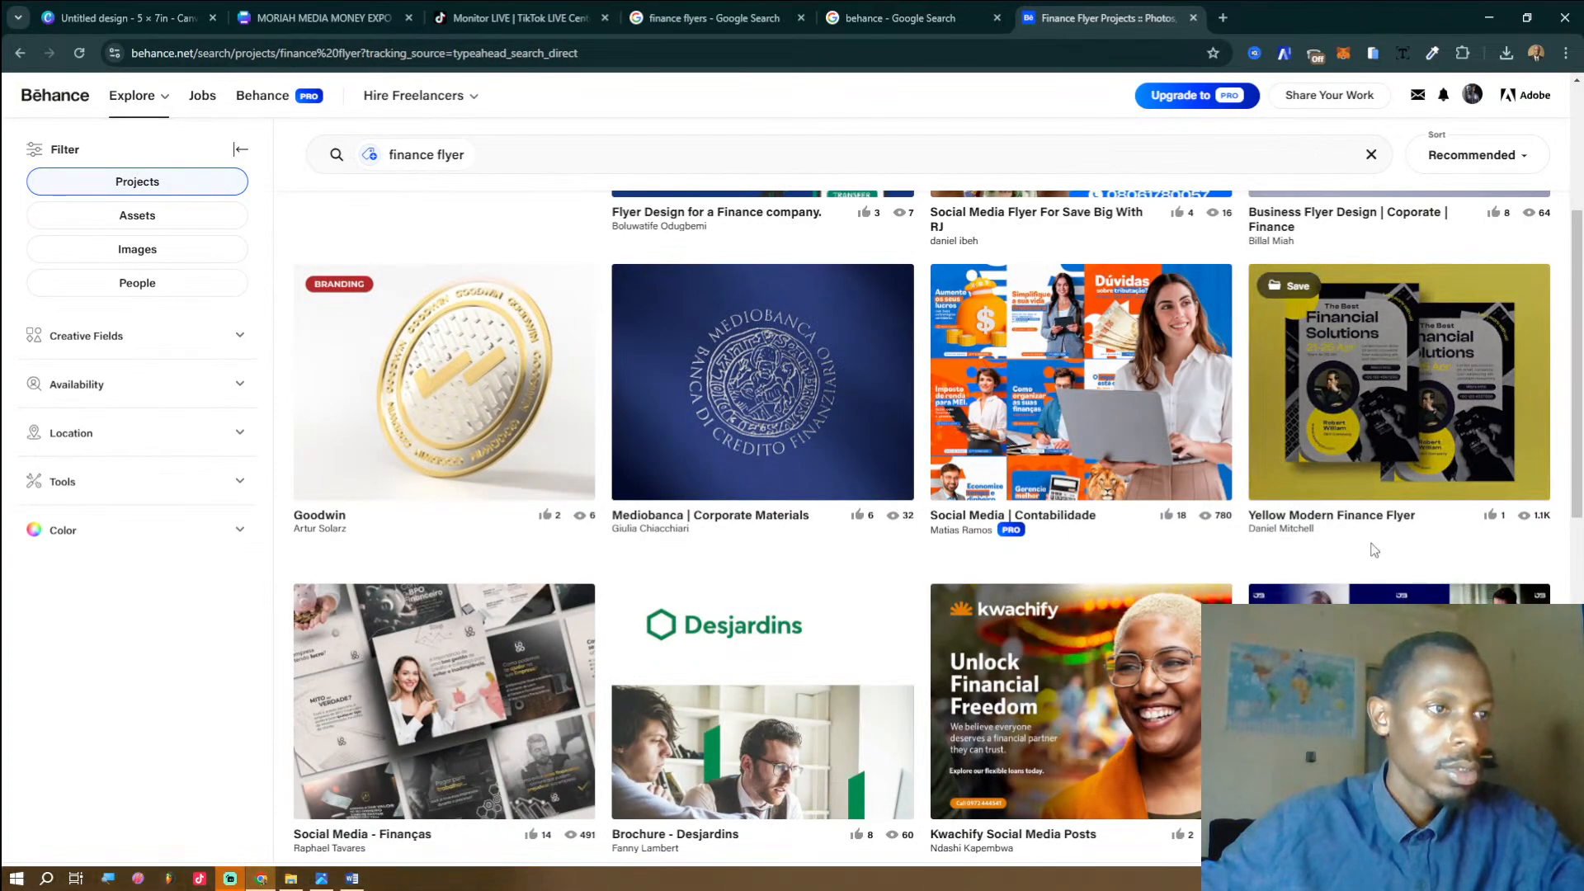
Glance at the "Social Media | Contabilidade" cover again and browse further down the finance flyer results for layout ideas.
{"action": "left_click", "coordinate": [1105, 464]}
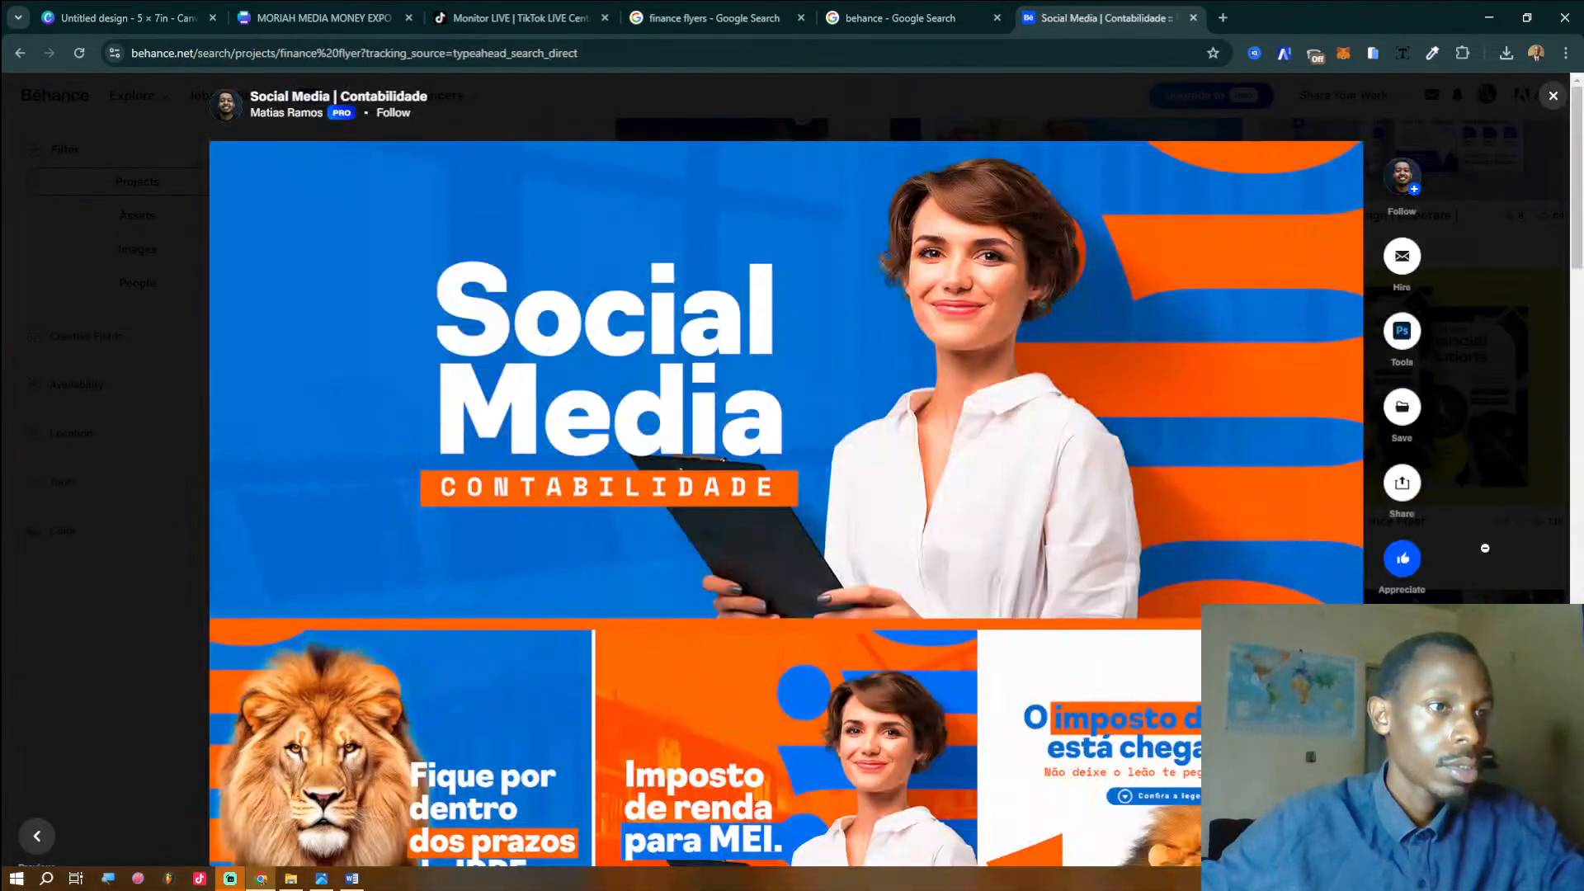
{"action": "key", "text": "Escape"}
{"action": "scroll", "coordinate": [1140, 459], "scroll_direction": "down", "scroll_amount": 5}
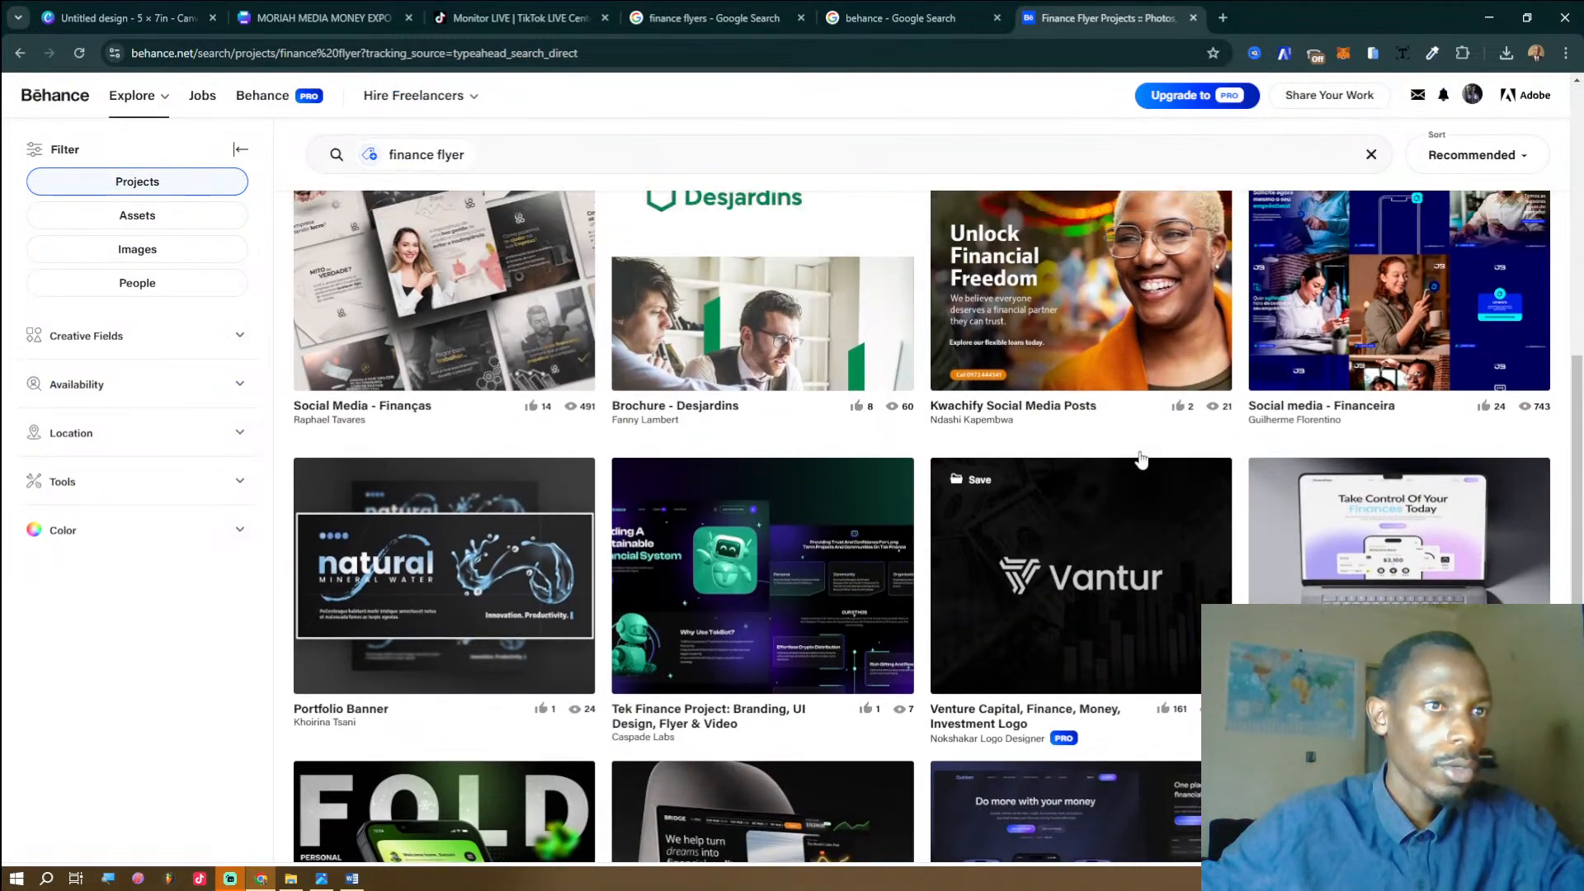
{"action": "scroll", "coordinate": [1139, 460], "scroll_direction": "up", "scroll_amount": 8}
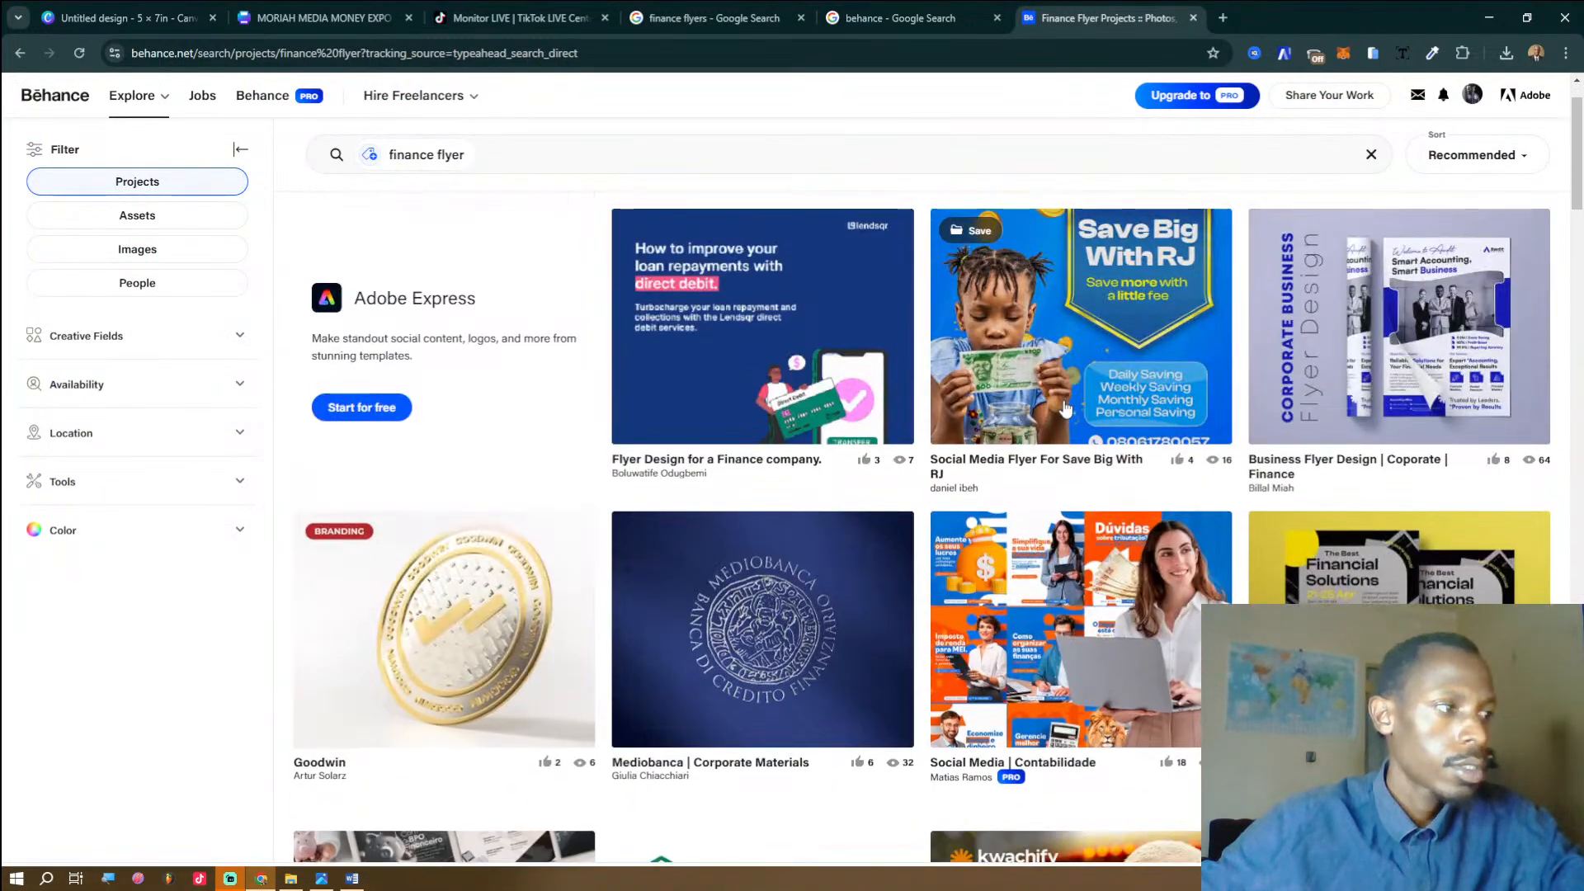
{"action": "scroll", "coordinate": [1065, 410], "scroll_direction": "up", "scroll_amount": 2}
{"action": "scroll", "coordinate": [1065, 409], "scroll_direction": "down", "scroll_amount": 12}
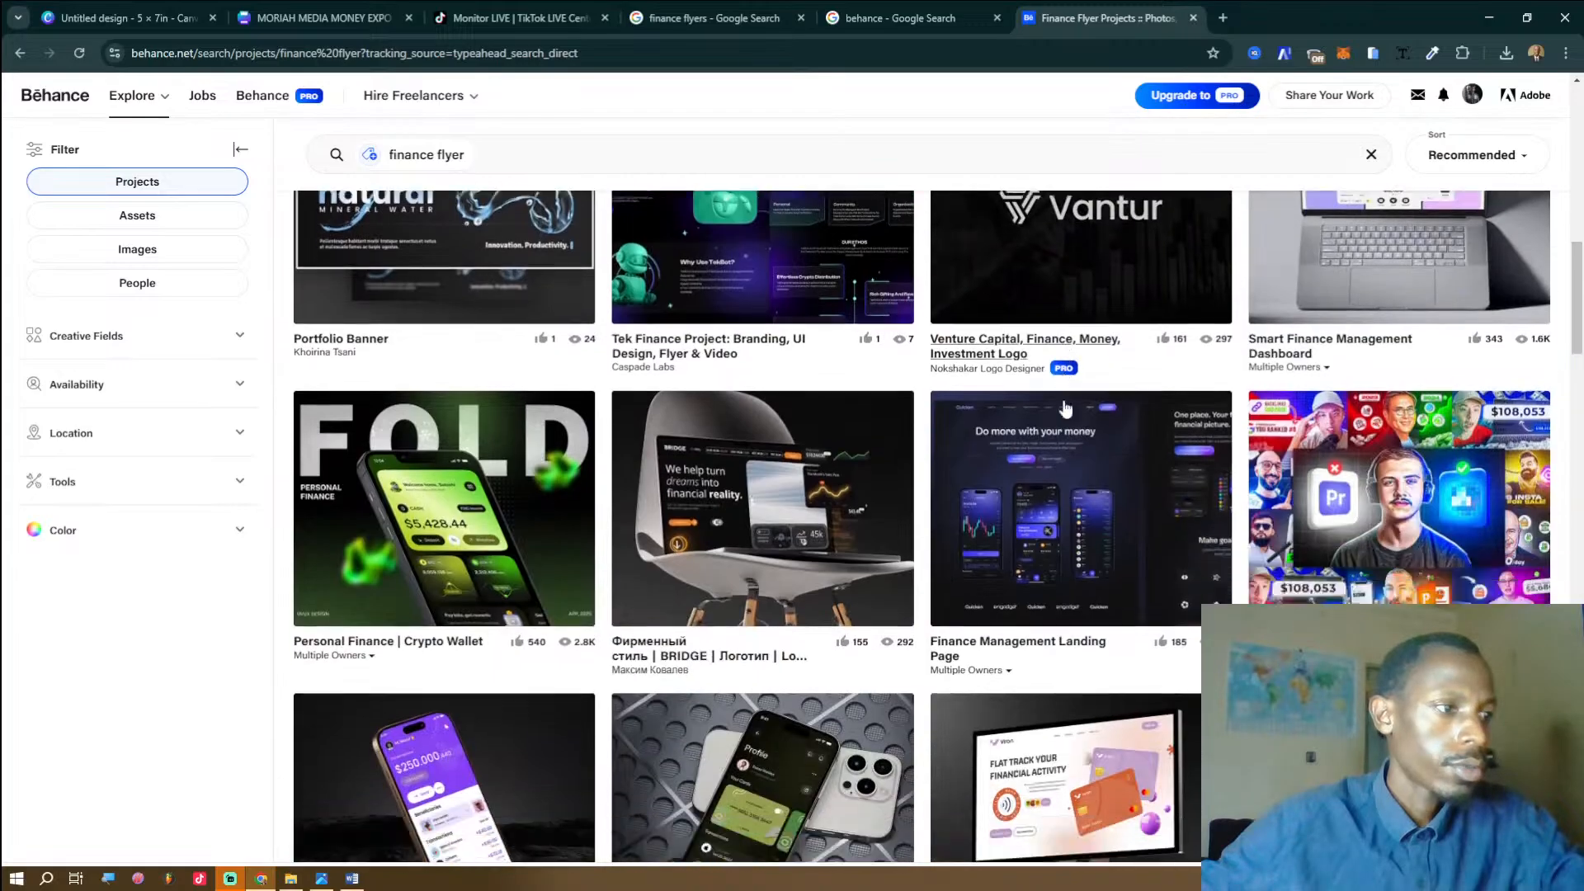
{"action": "scroll", "coordinate": [1065, 410], "scroll_direction": "down", "scroll_amount": 12}
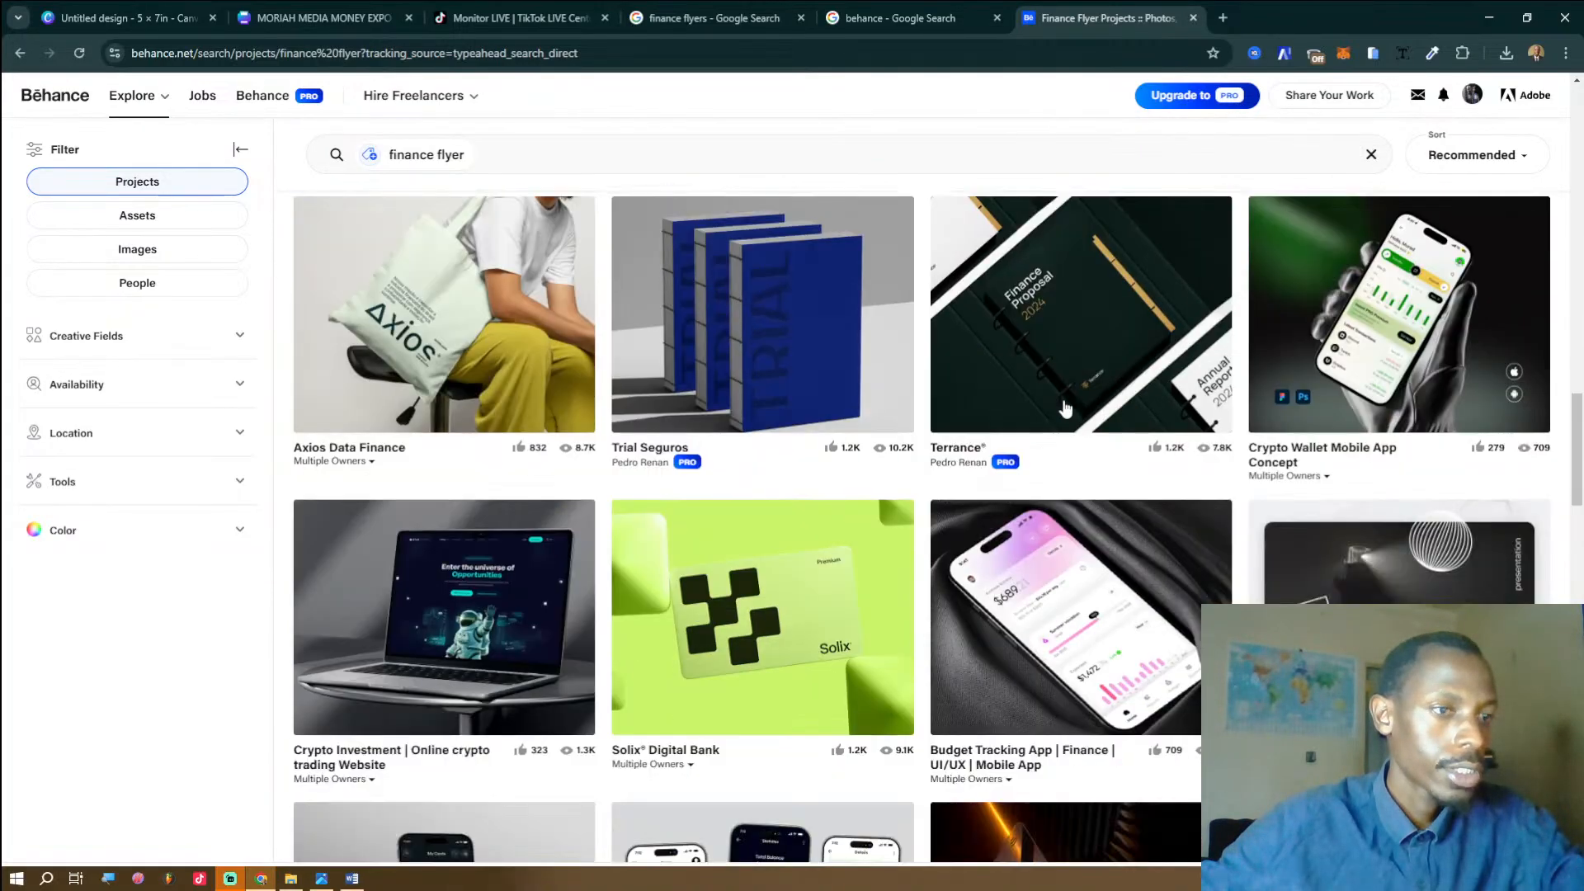
{"action": "scroll", "coordinate": [1065, 407], "scroll_direction": "down", "scroll_amount": 7}
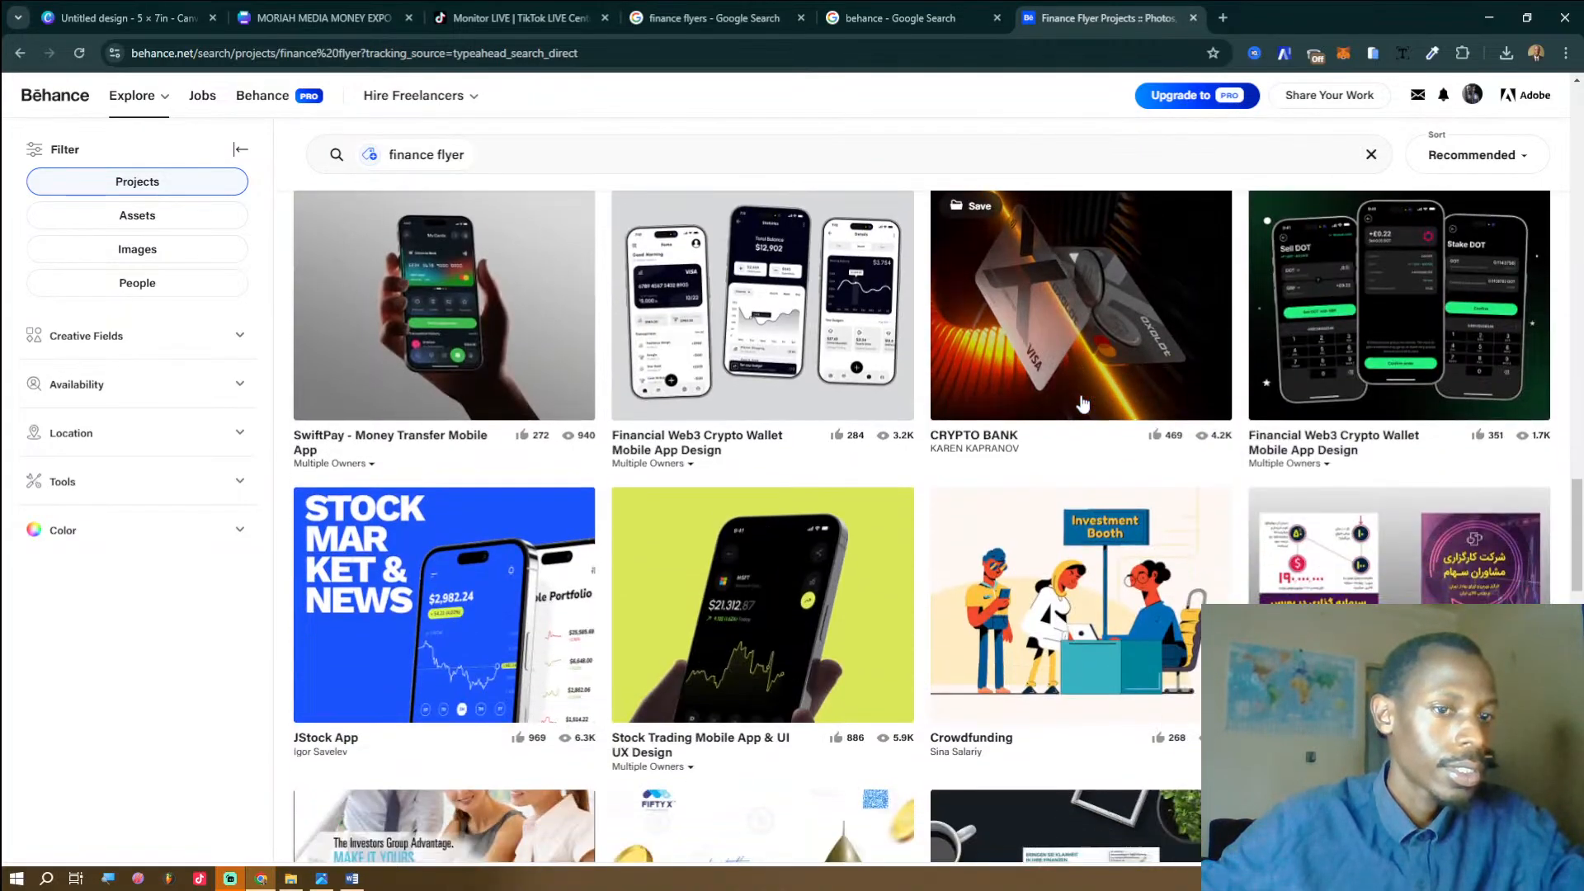
{"action": "scroll", "coordinate": [1082, 403], "scroll_direction": "down", "scroll_amount": 7}
{"action": "scroll", "coordinate": [975, 404], "scroll_direction": "up", "scroll_amount": 1}
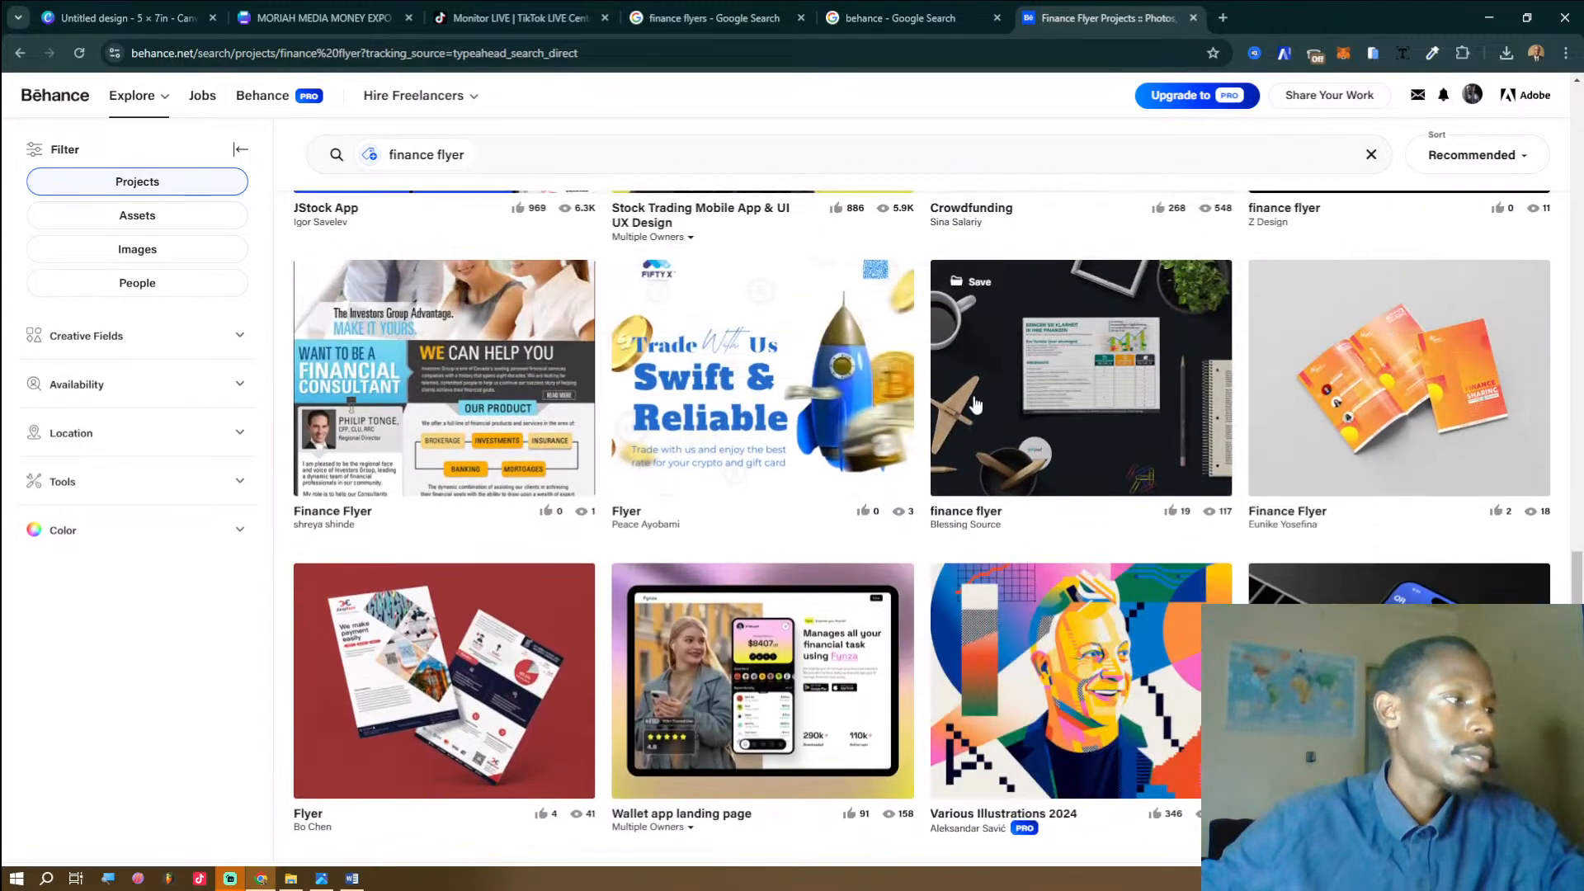
{"action": "scroll", "coordinate": [908, 406], "scroll_direction": "down", "scroll_amount": 5}
{"action": "scroll", "coordinate": [858, 408], "scroll_direction": "up", "scroll_amount": 7}
{"action": "scroll", "coordinate": [495, 437], "scroll_direction": "down", "scroll_amount": 1}
Open the Investors Group "Finance Flyer" project, examine how its content sections are laid out, and return to the results.
{"action": "left_click", "coordinate": [464, 445]}
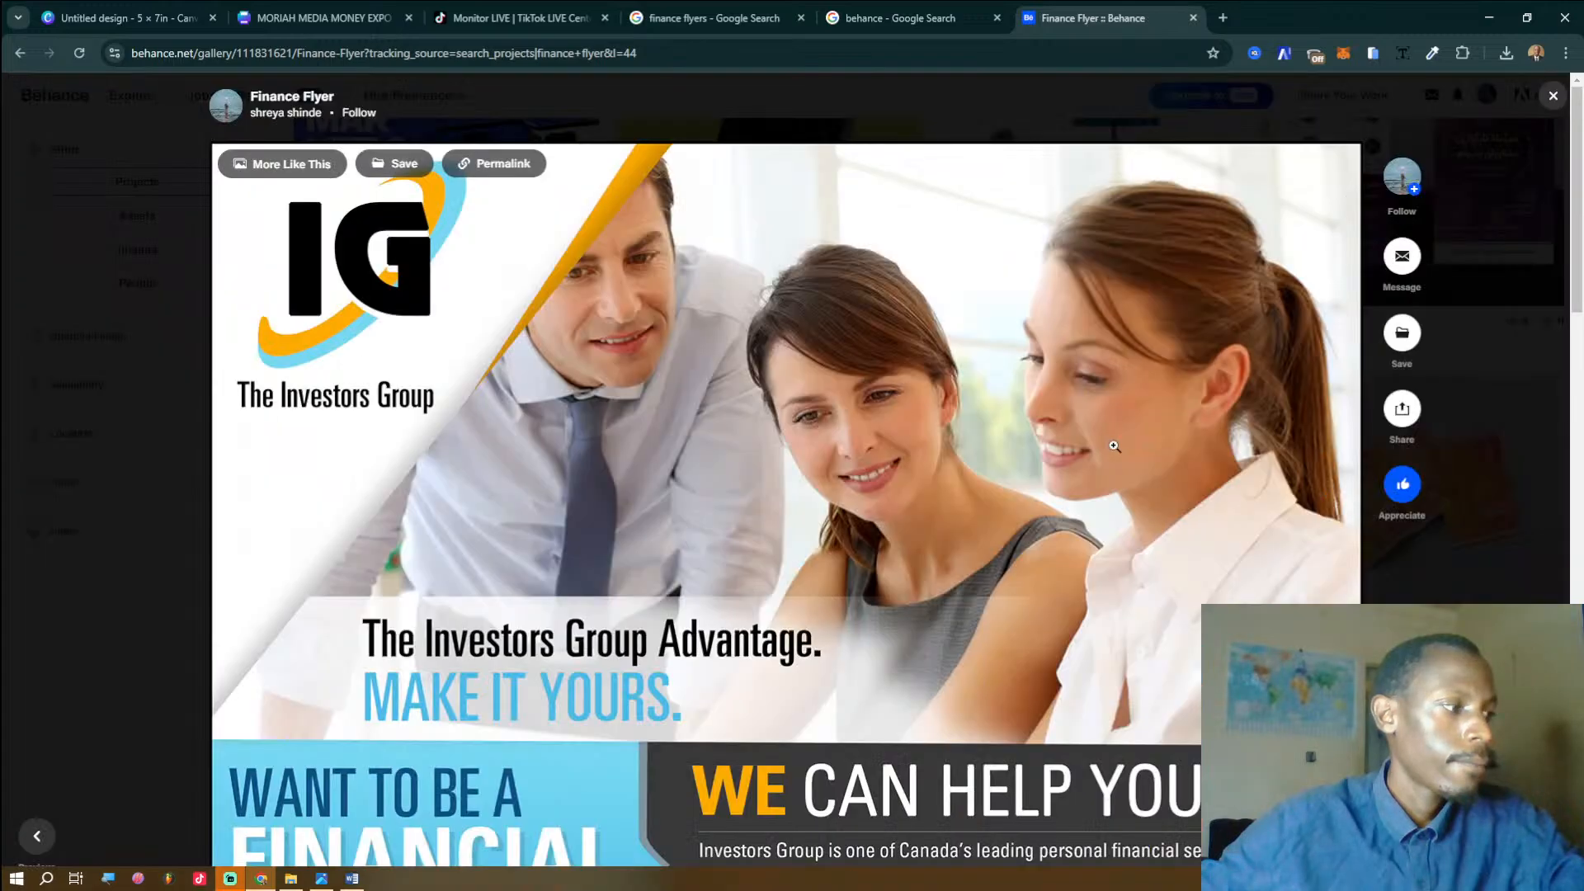
{"action": "scroll", "coordinate": [1113, 446], "scroll_direction": "down", "scroll_amount": 6}
{"action": "scroll", "coordinate": [1113, 445], "scroll_direction": "down", "scroll_amount": 11}
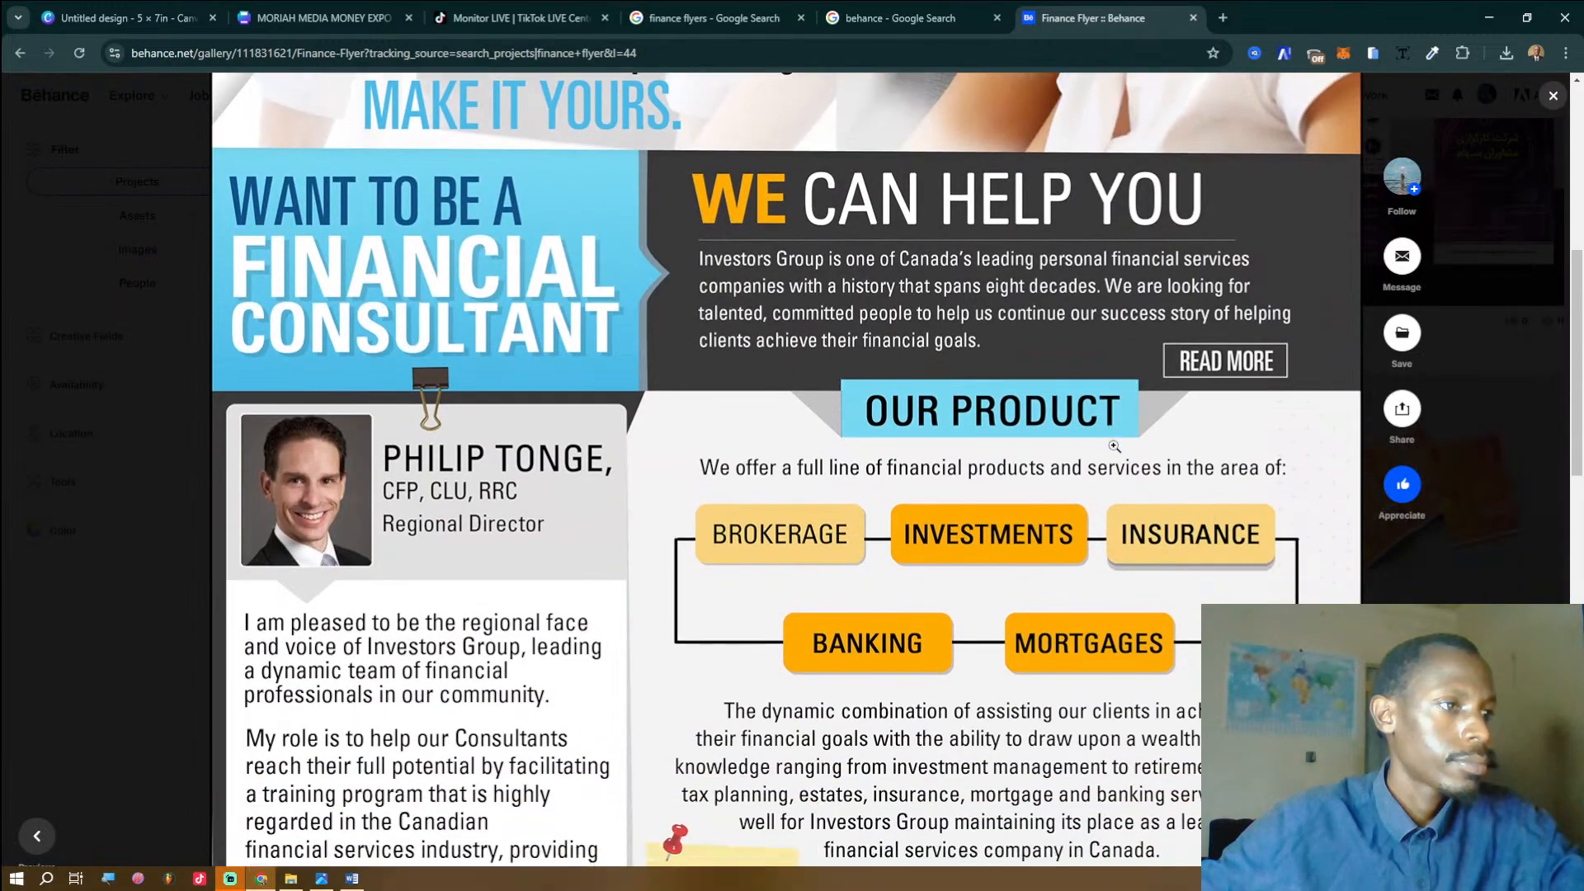
{"action": "scroll", "coordinate": [1113, 446], "scroll_direction": "down", "scroll_amount": 4}
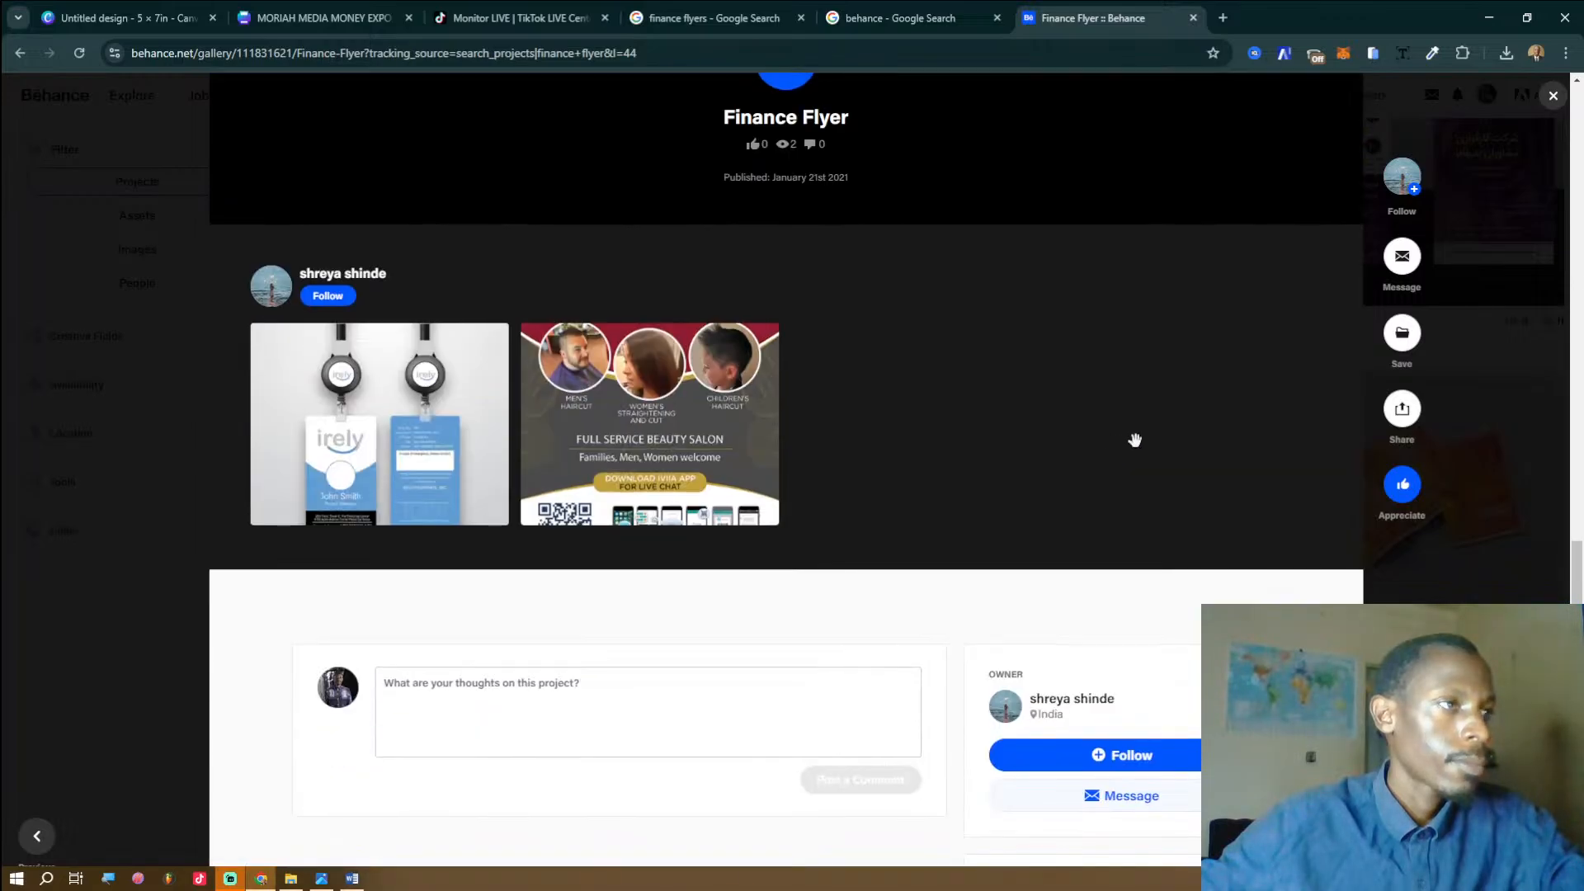
{"action": "scroll", "coordinate": [1130, 442], "scroll_direction": "up", "scroll_amount": 12}
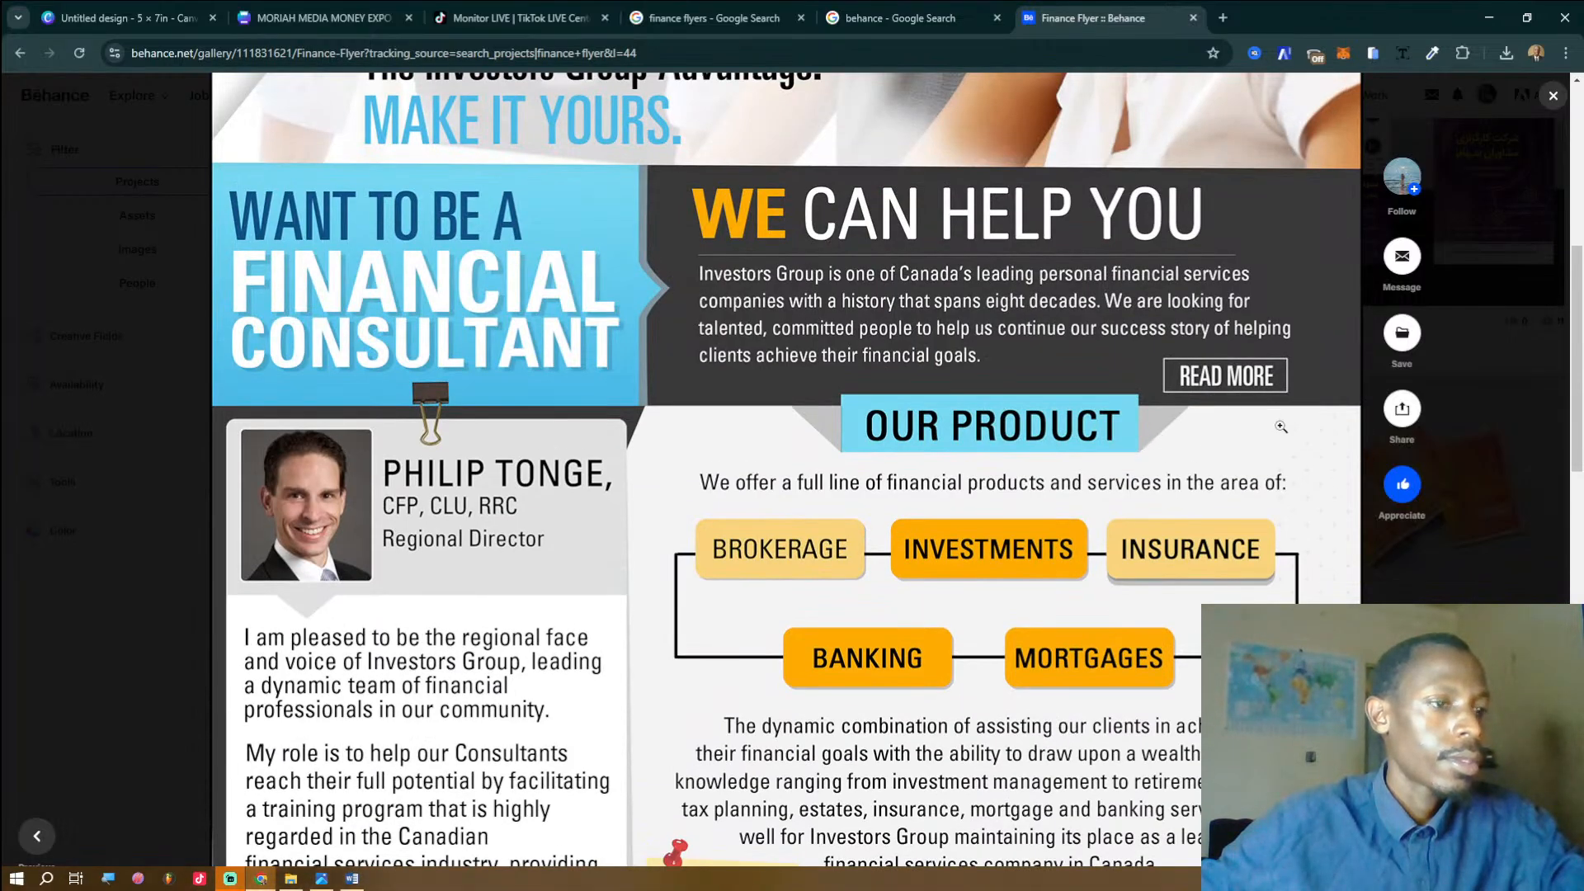
{"action": "left_click", "coordinate": [1482, 503]}
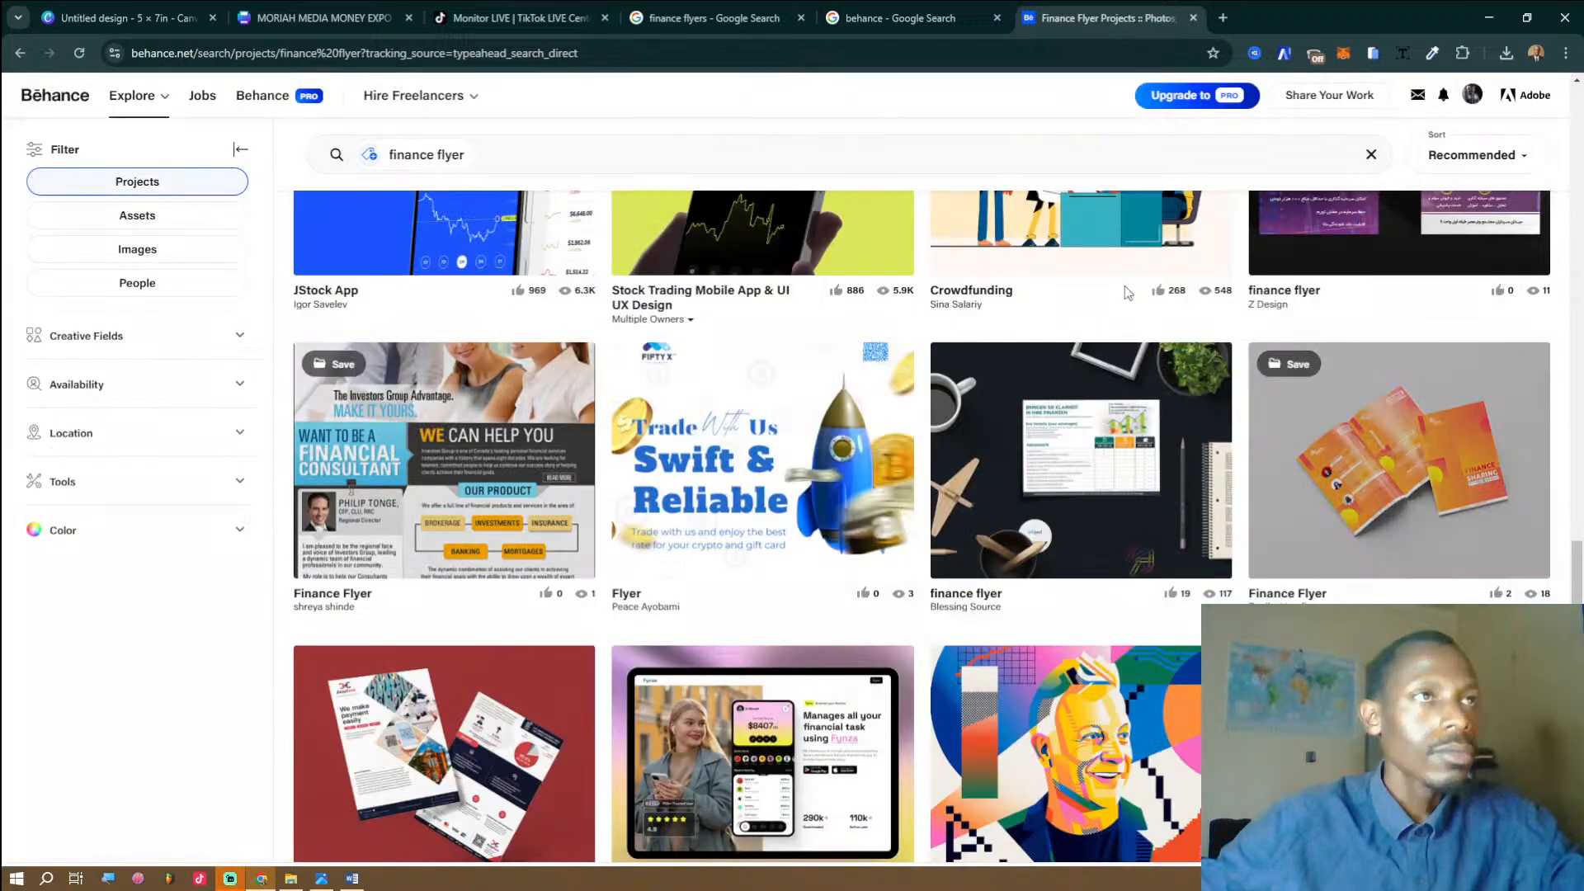
Open a new browser tab and check the Google results for "behance" for related design inspiration sites.
{"action": "key", "text": "ctrl+t"}
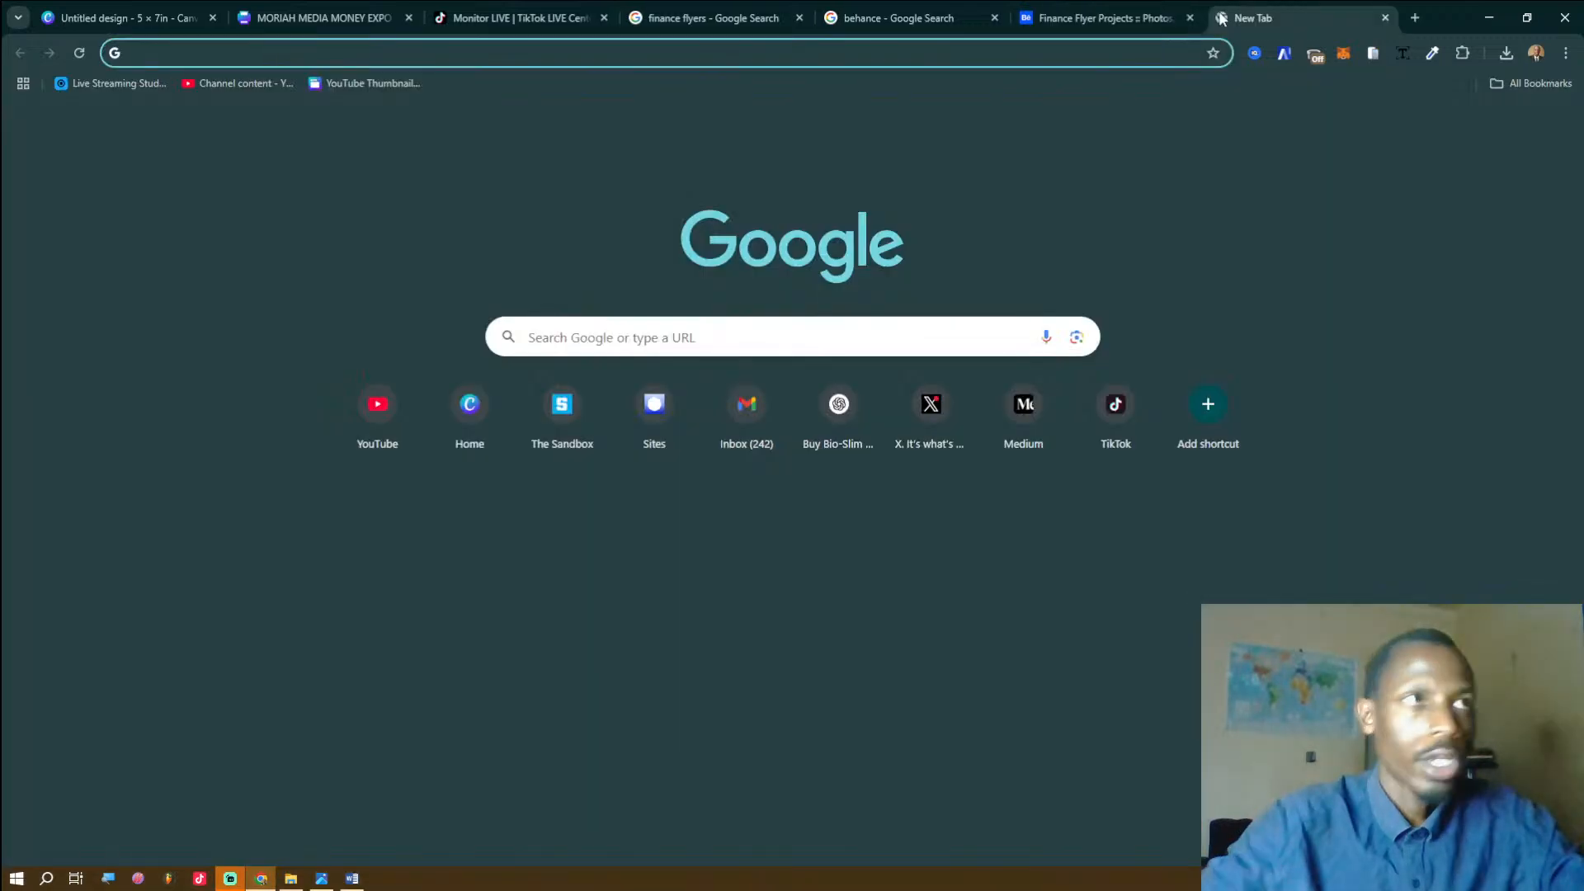
{"action": "left_click", "coordinate": [897, 17]}
{"action": "left_click", "coordinate": [753, 113]}
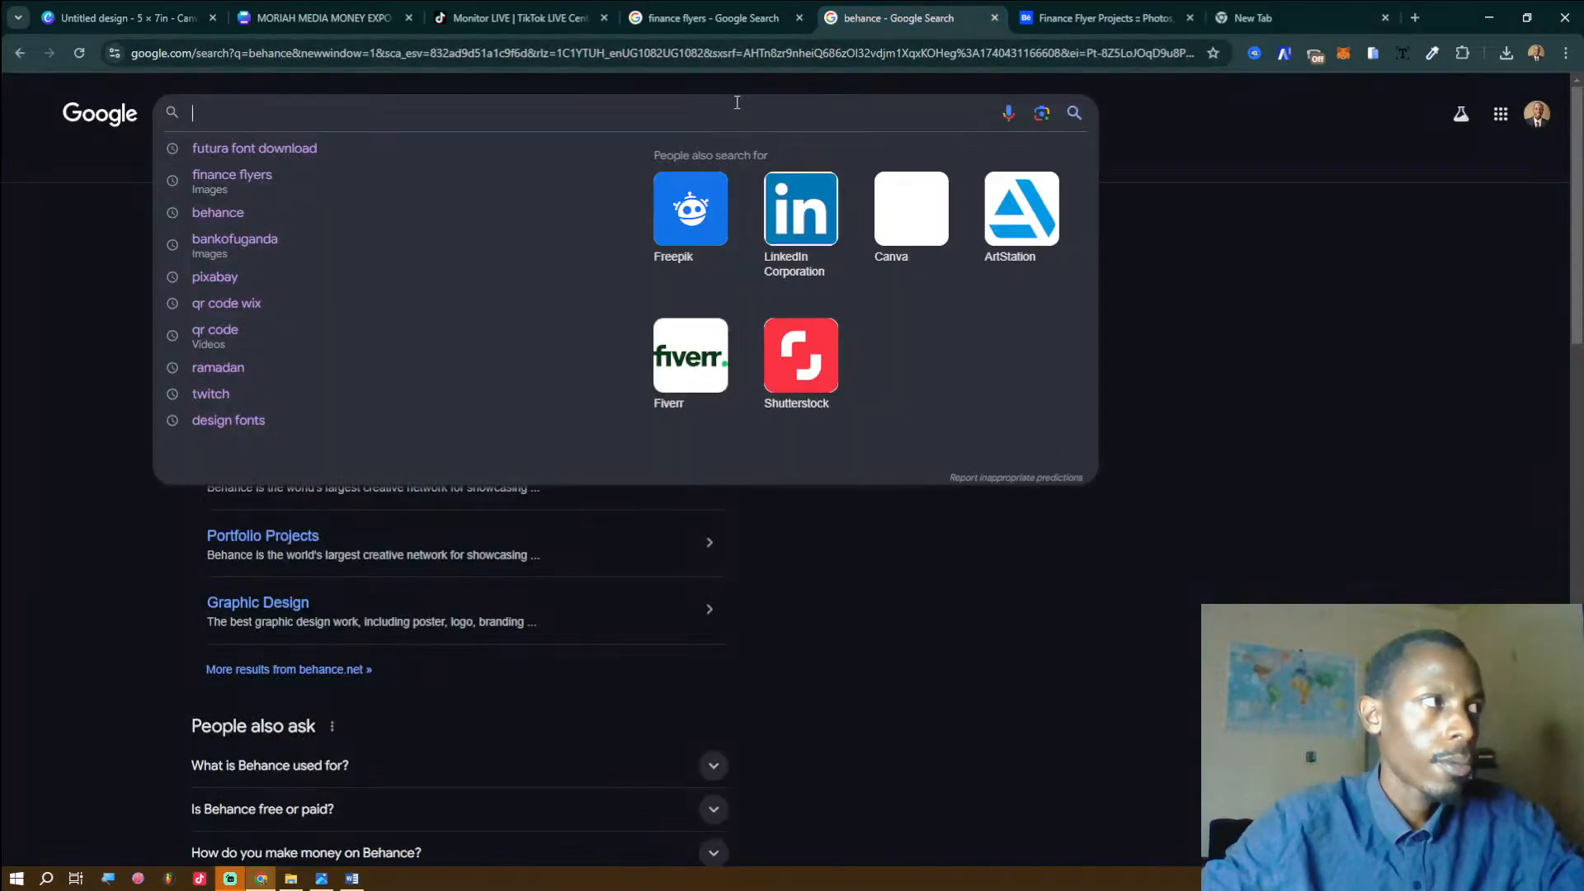
{"action": "left_click", "coordinate": [834, 552]}
{"action": "scroll", "coordinate": [835, 551], "scroll_direction": "down", "scroll_amount": 15}
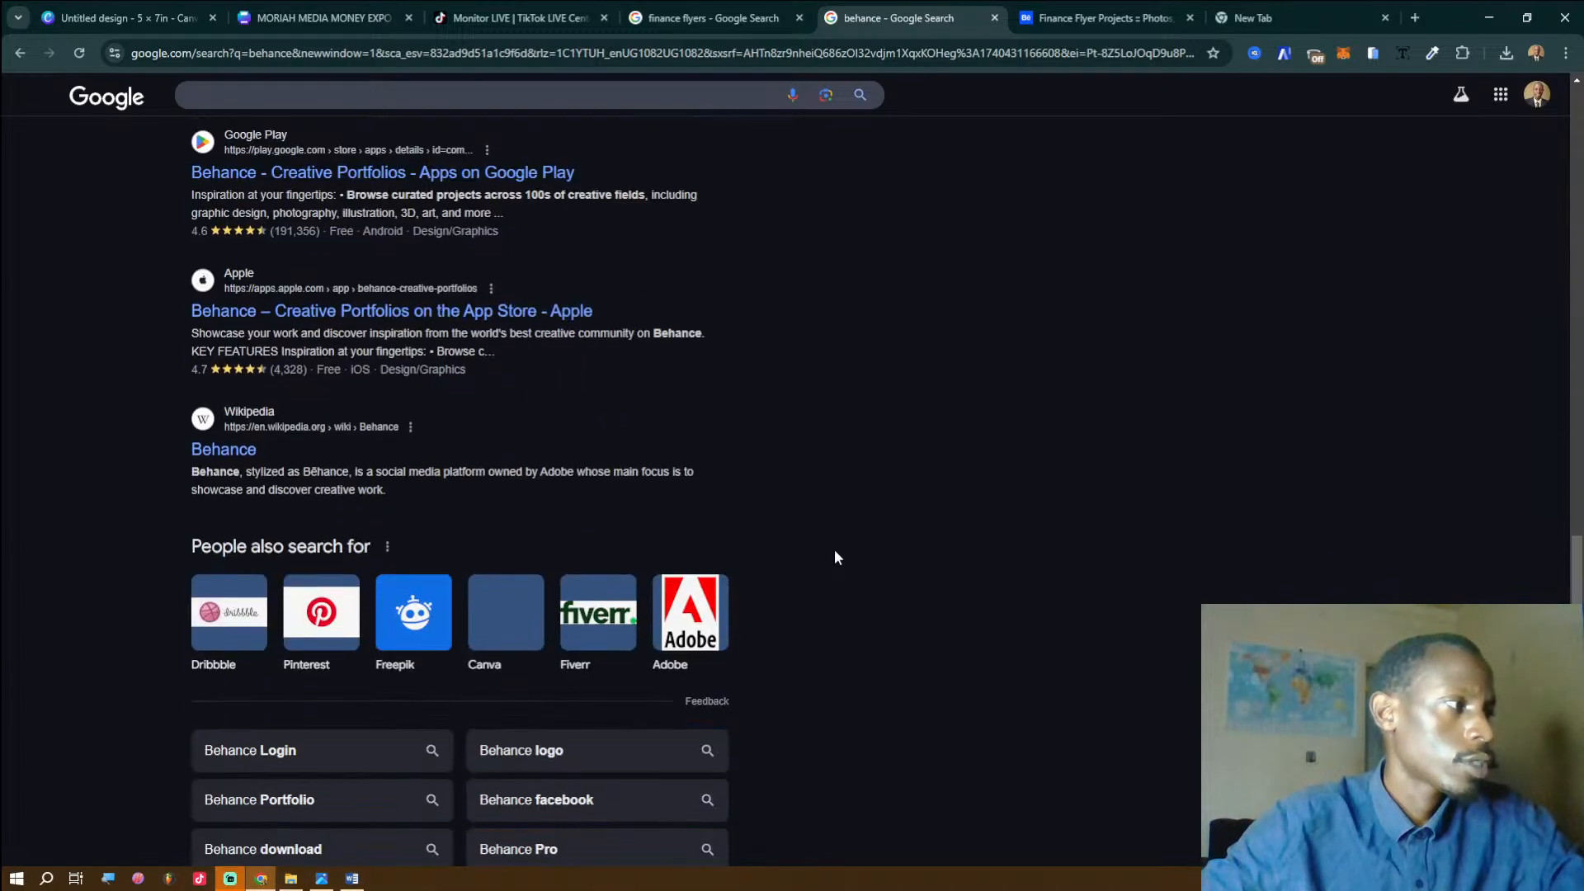
{"action": "scroll", "coordinate": [835, 554], "scroll_direction": "down", "scroll_amount": 3}
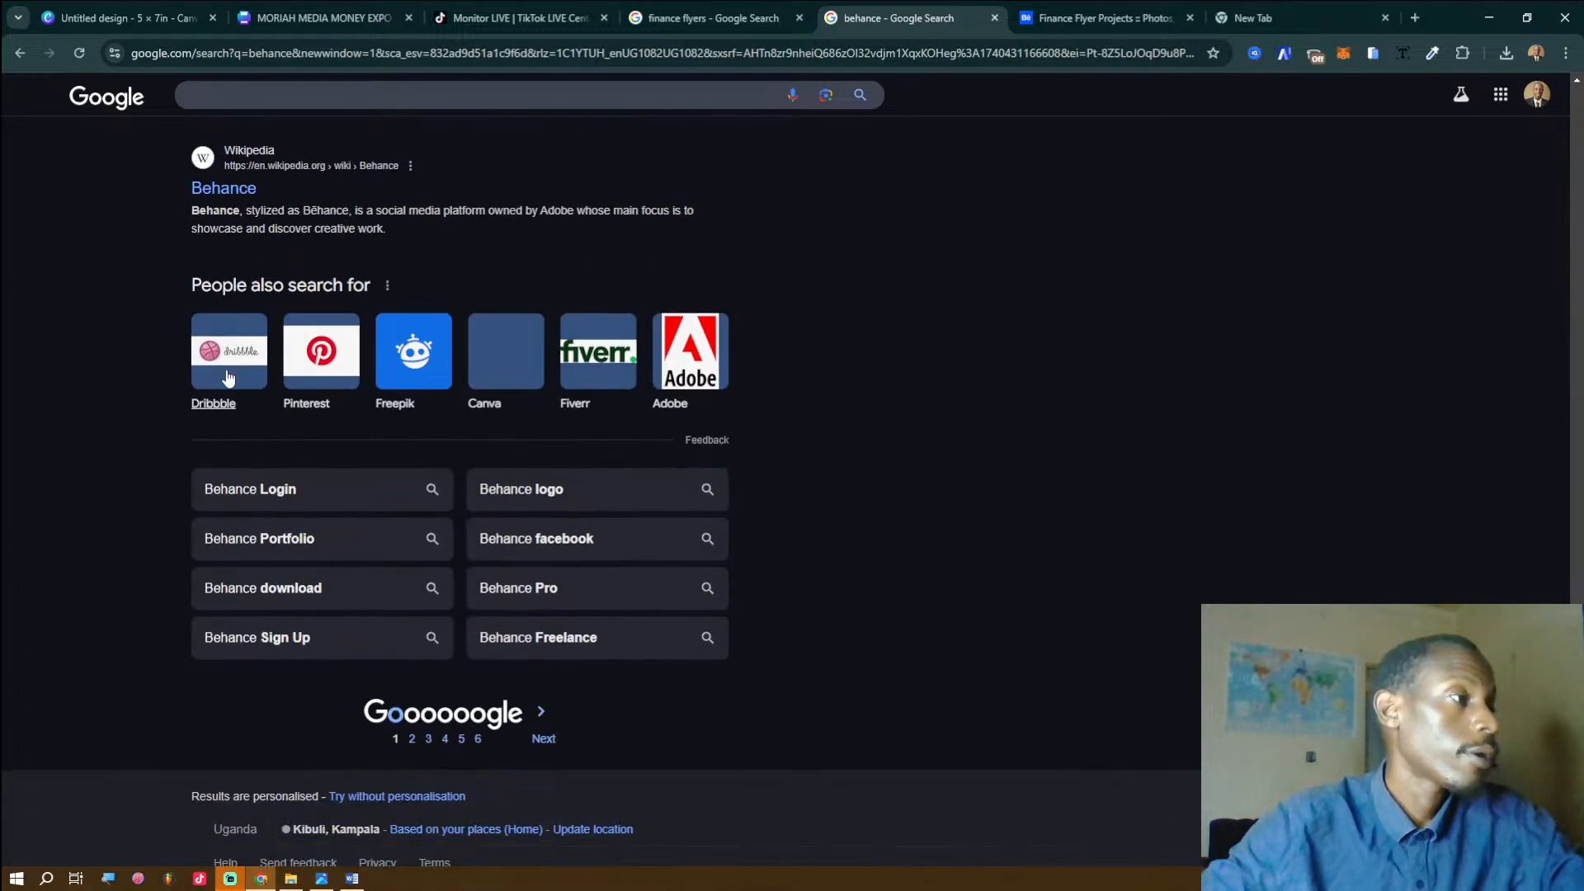
Search Google for "dribble" and open the Dribbble home page from the results.
{"action": "left_click", "coordinate": [303, 96]}
{"action": "type", "text": "dr"}
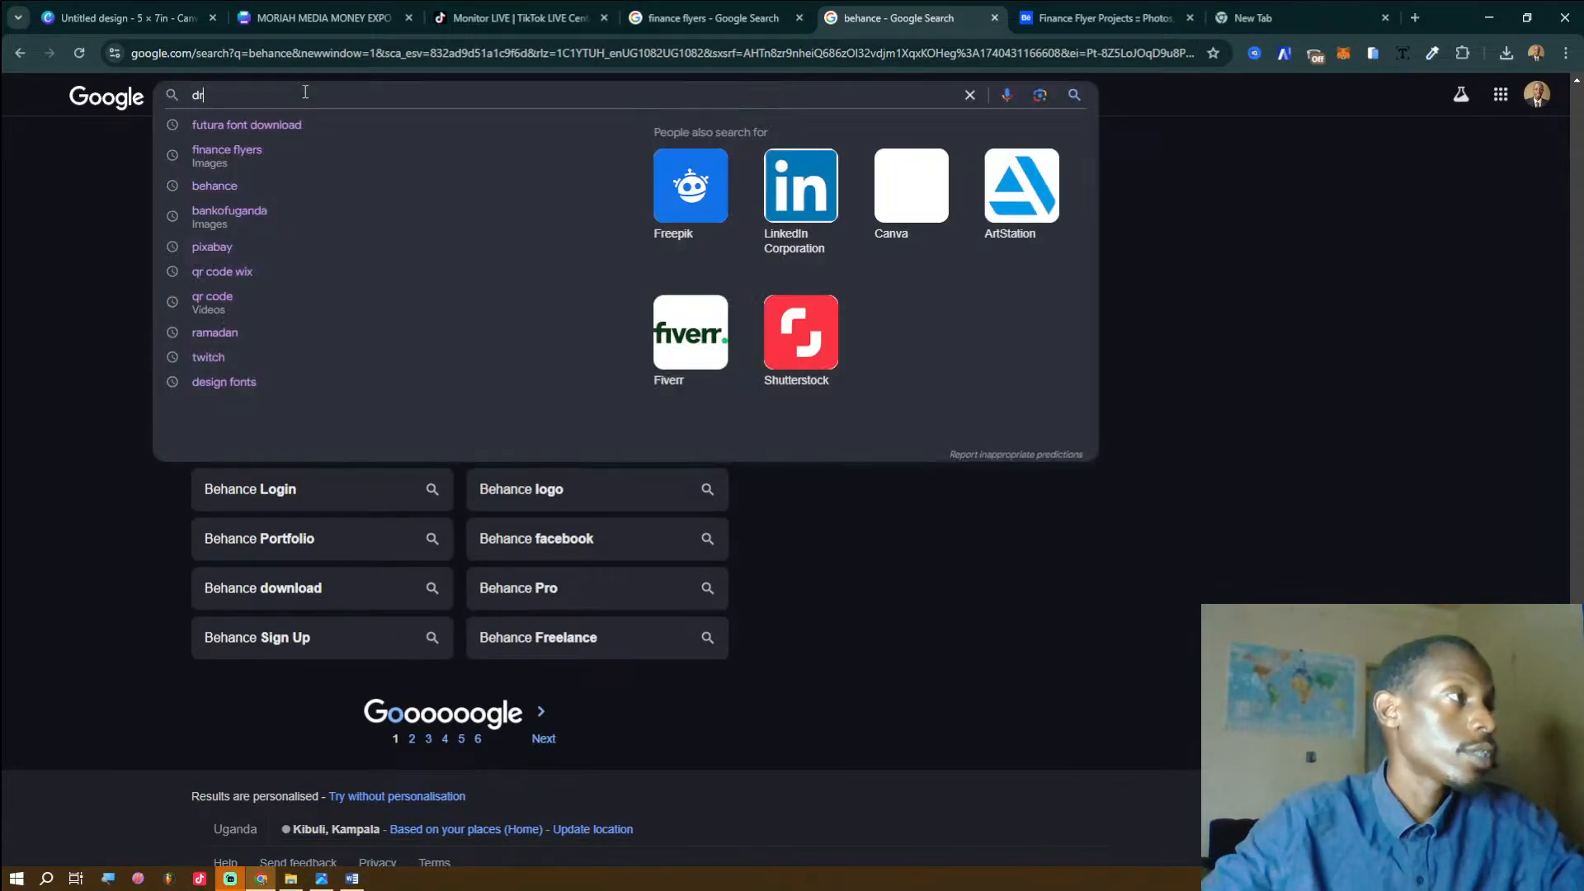
{"action": "type", "text": "ibble"}
{"action": "key", "text": "Return"}
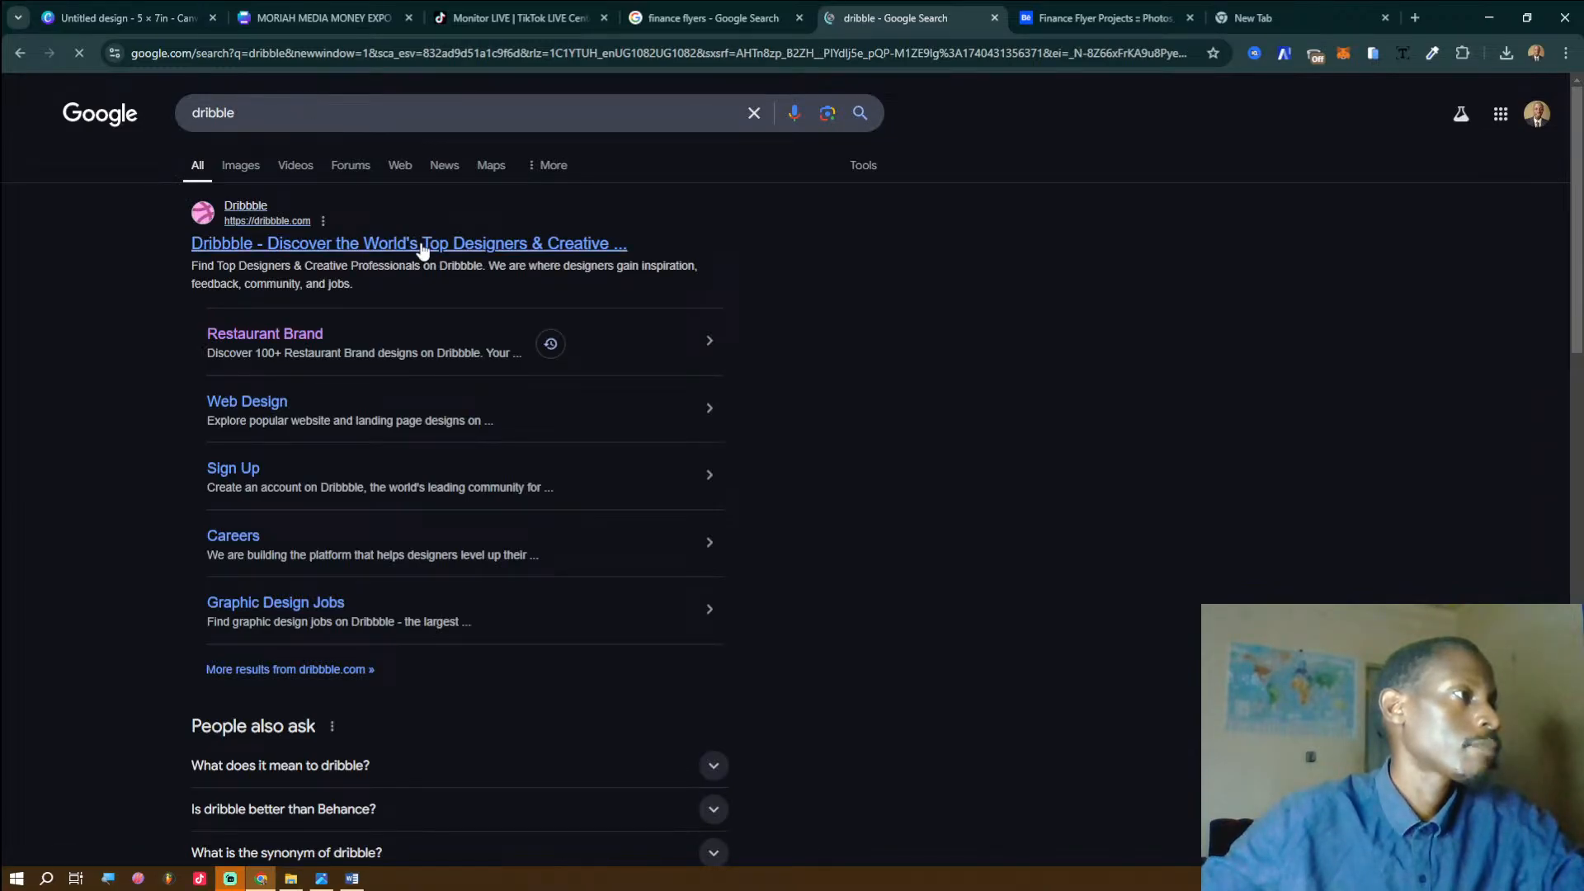
{"action": "left_click", "coordinate": [419, 241]}
{"action": "left_click", "coordinate": [789, 17]}
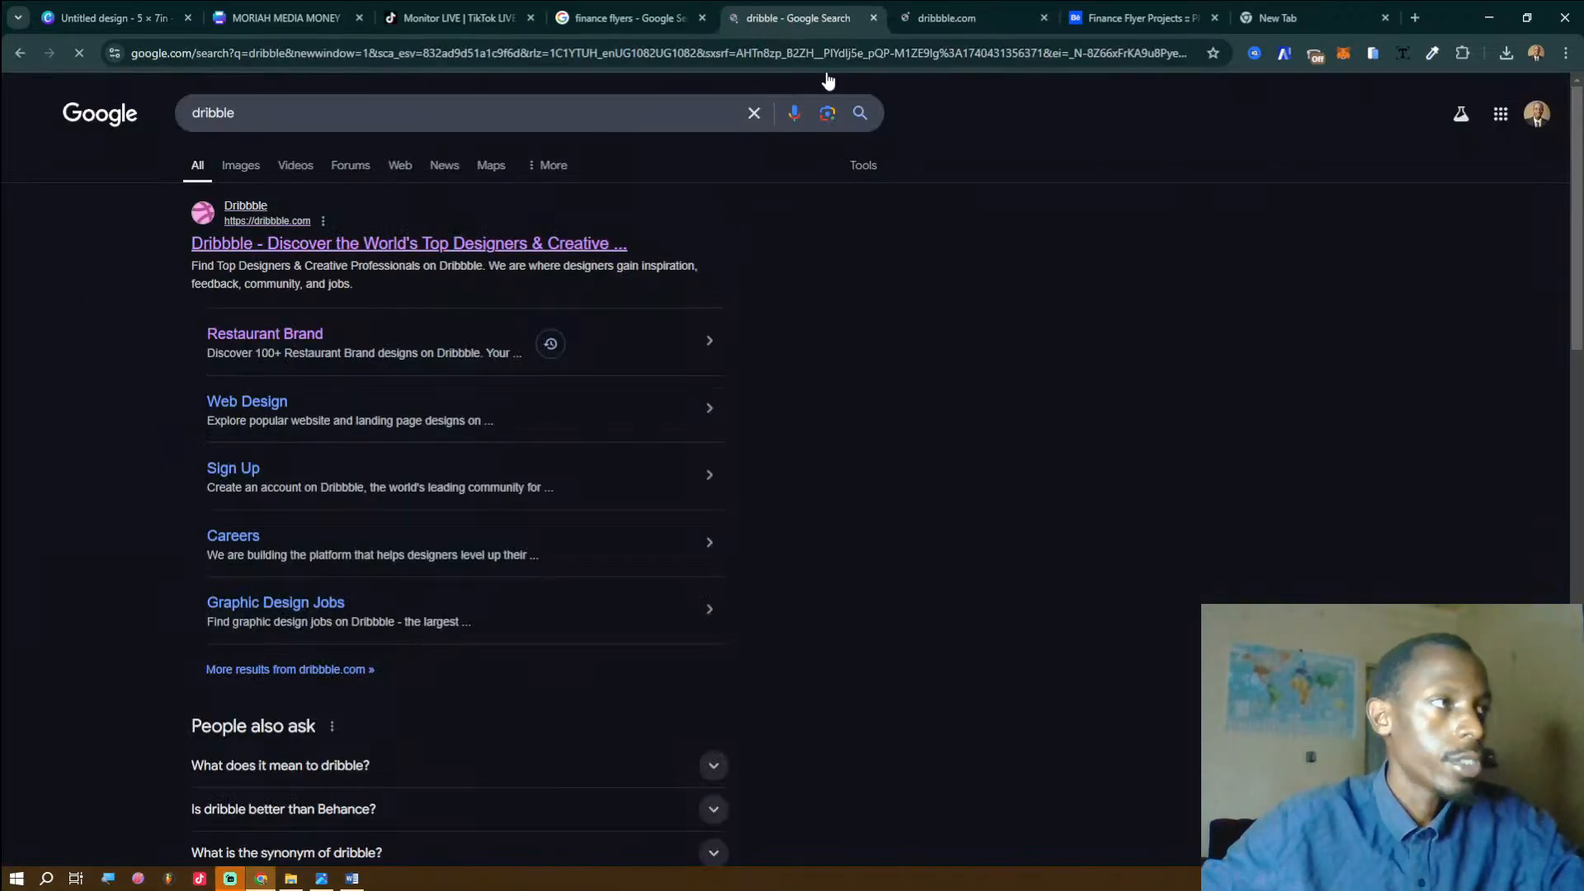
{"action": "left_click", "coordinate": [955, 25]}
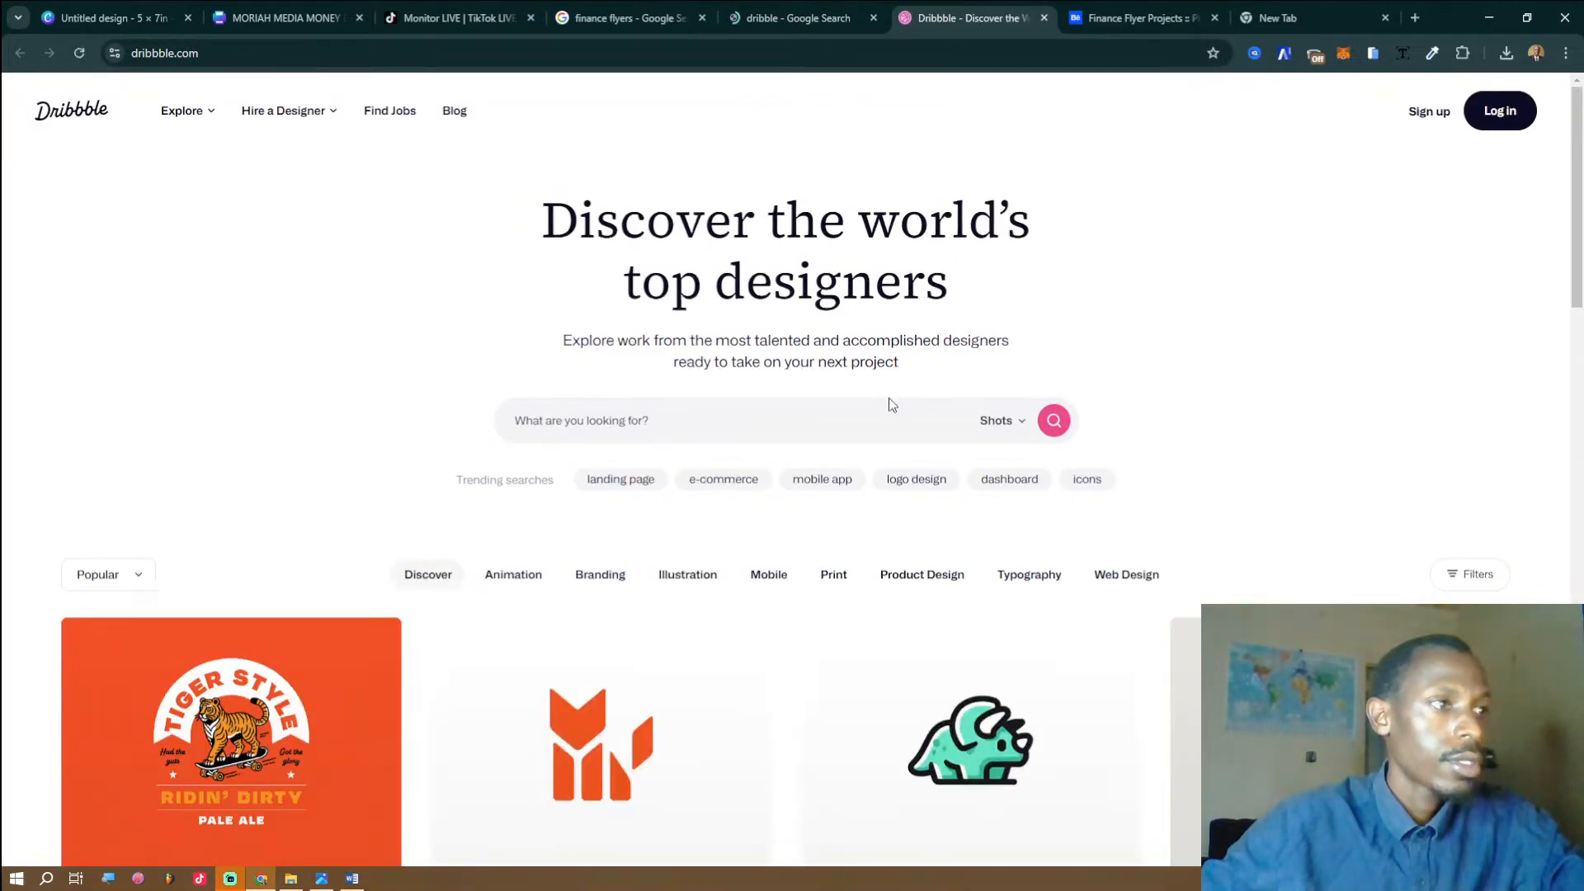
Search Dribbble shots for "flyer" and open the "corporate, catalogue, booklet, flyer, brochure design" shot.
{"action": "left_click", "coordinate": [787, 410]}
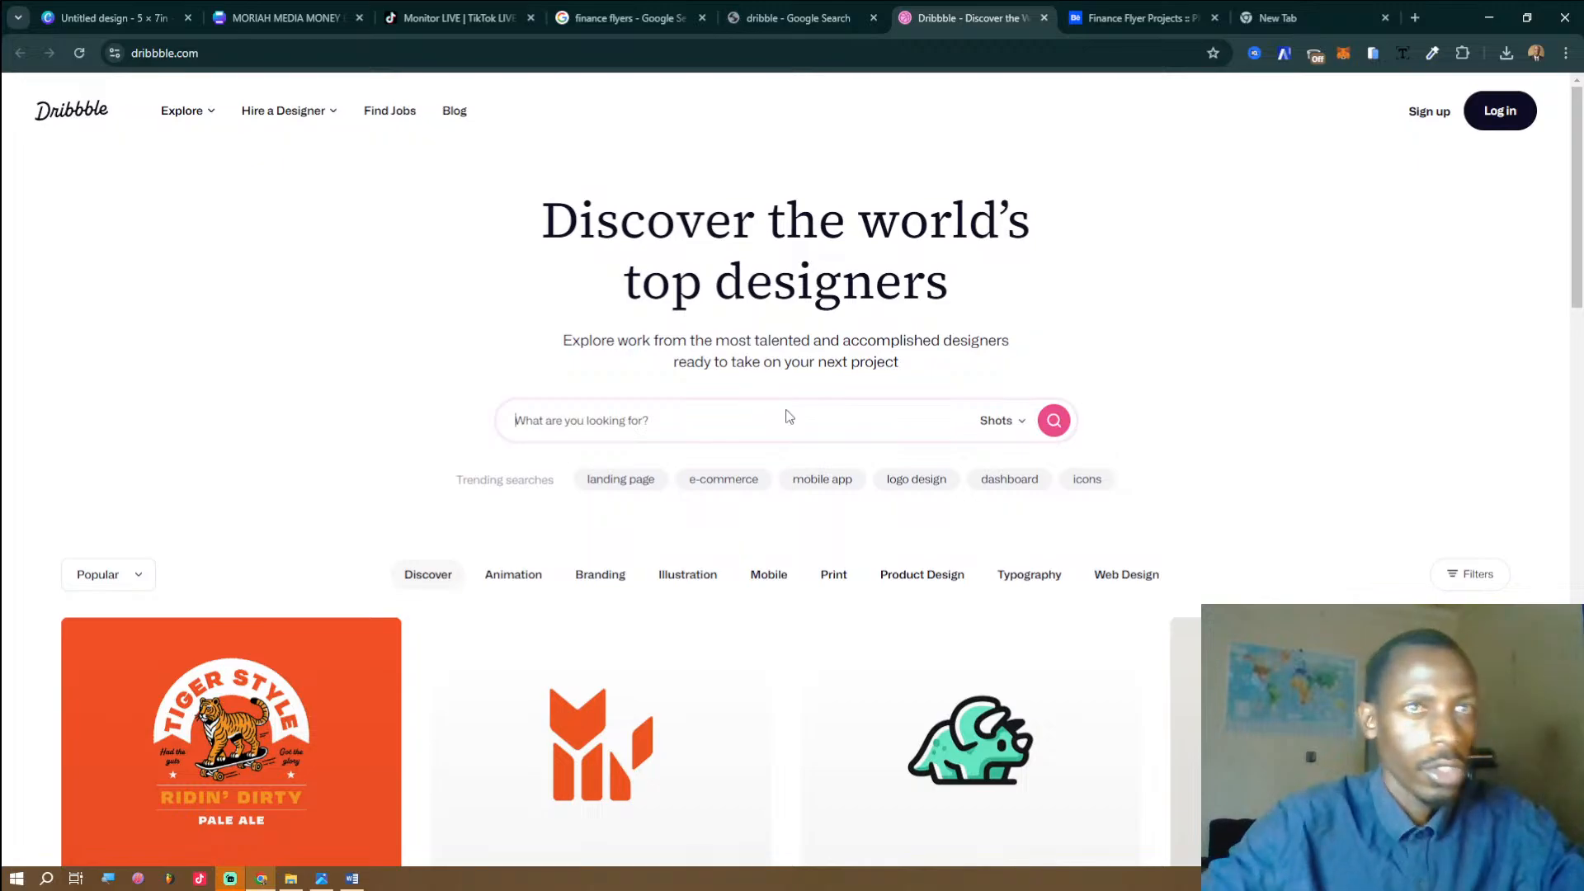
{"action": "scroll", "coordinate": [787, 410], "scroll_direction": "down", "scroll_amount": 10}
{"action": "scroll", "coordinate": [787, 417], "scroll_direction": "up", "scroll_amount": 10}
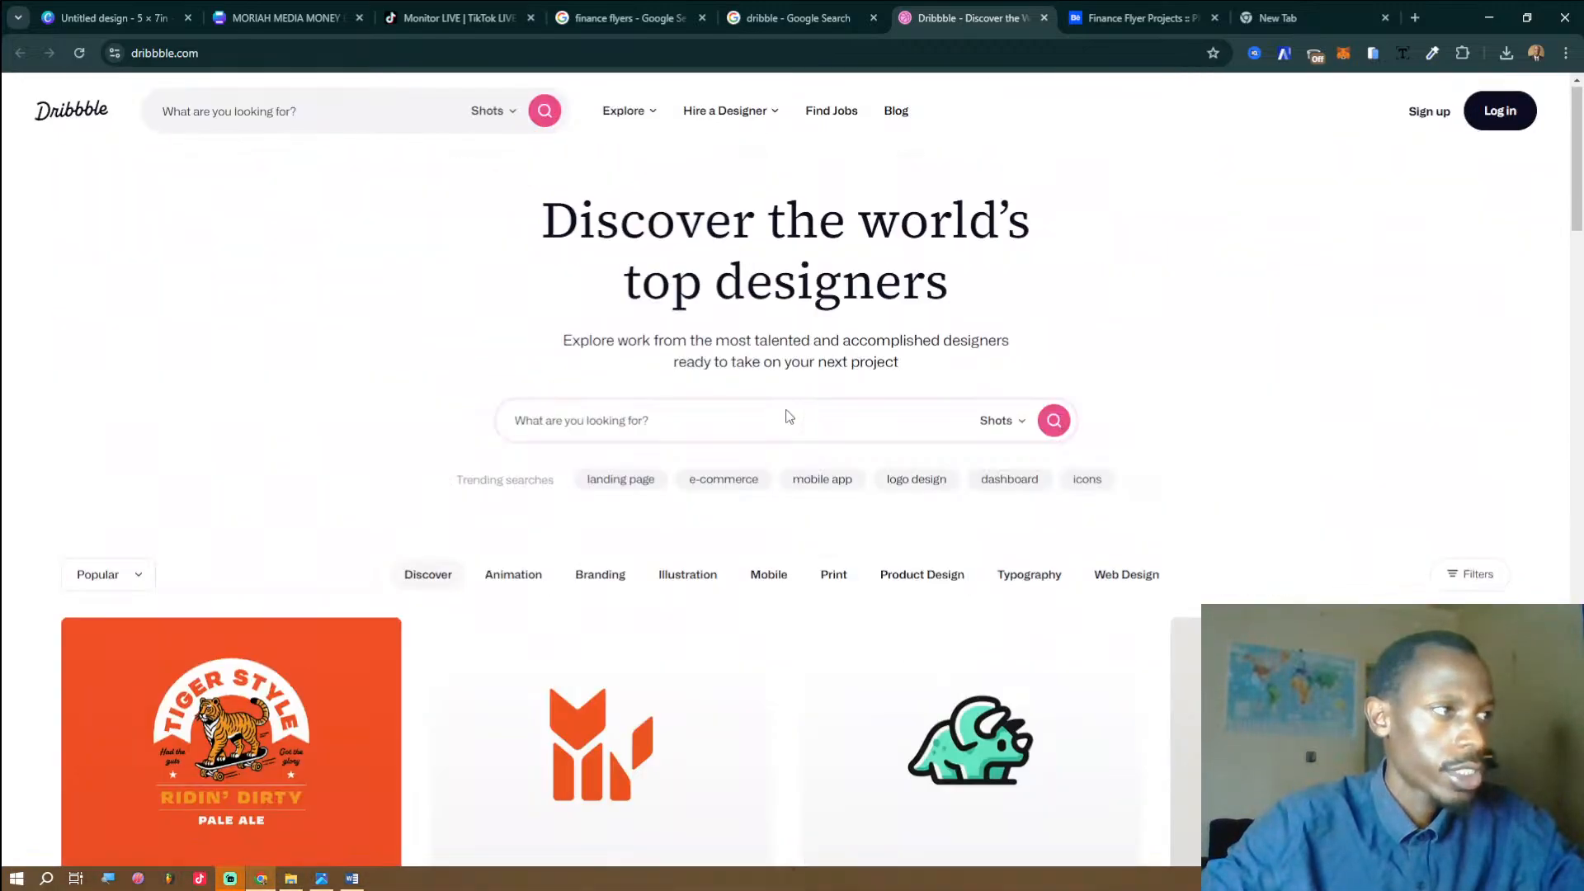
{"action": "type", "text": "fly"}
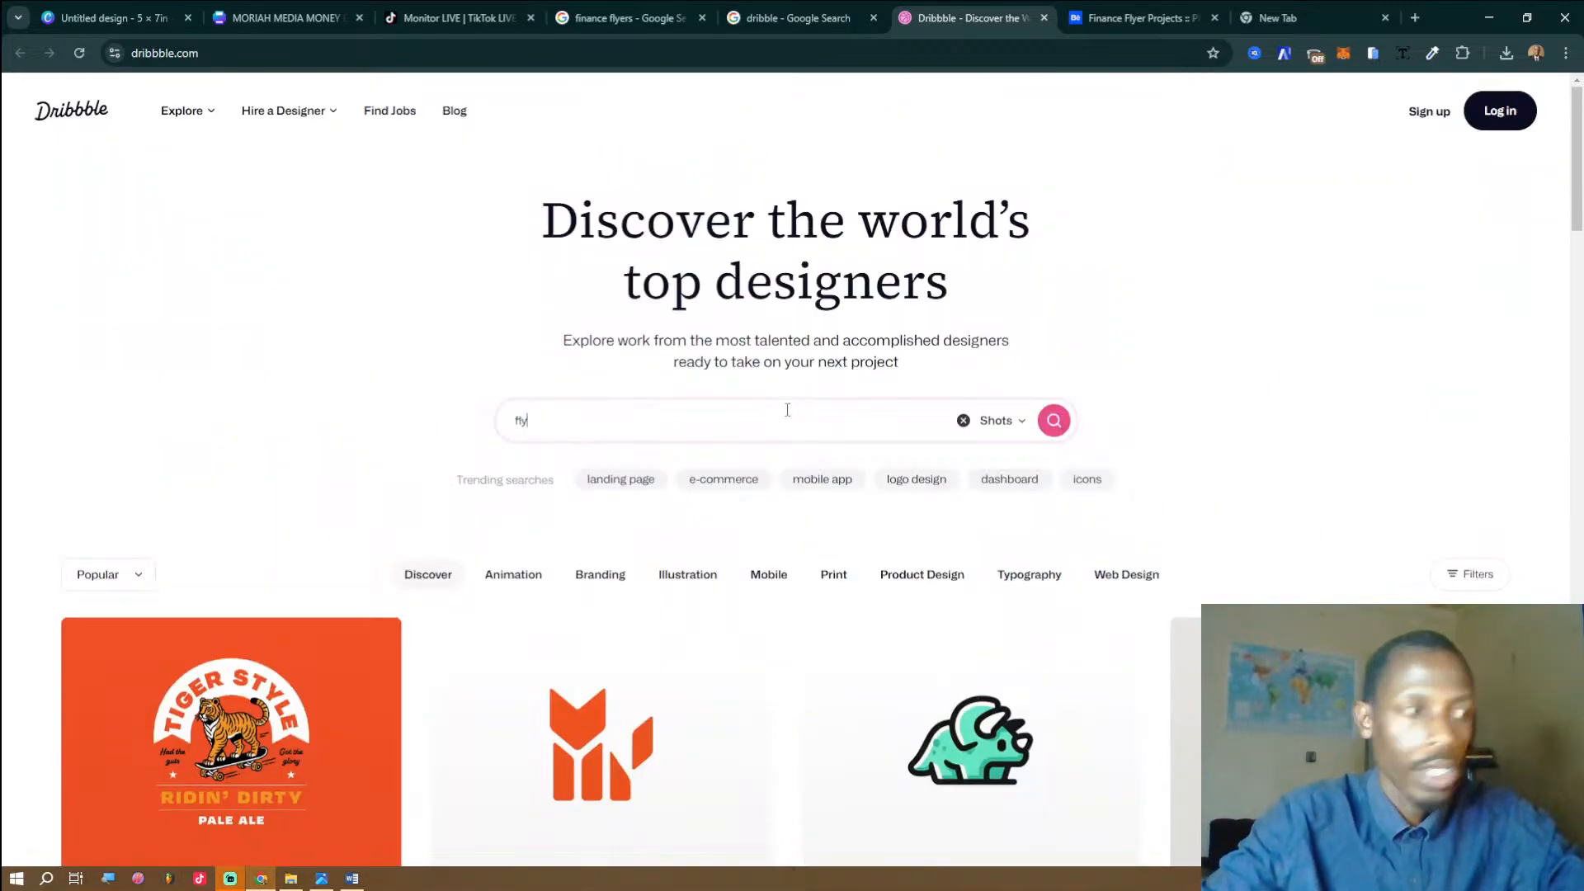
{"action": "type", "text": "er"}
{"action": "key", "text": "Return"}
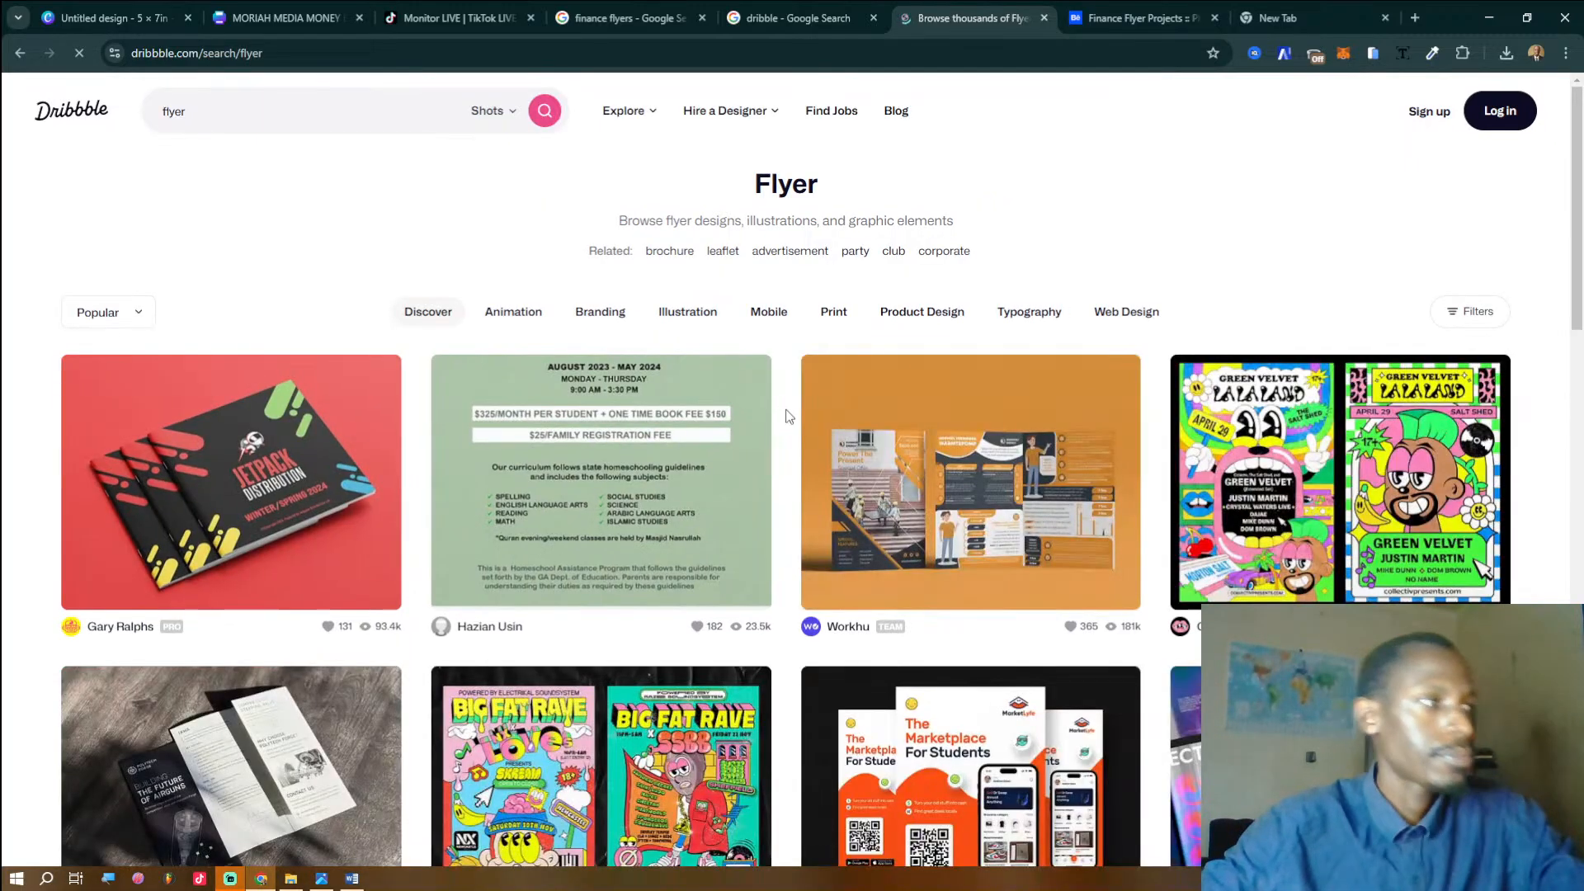
{"action": "scroll", "coordinate": [891, 545], "scroll_direction": "down", "scroll_amount": 1}
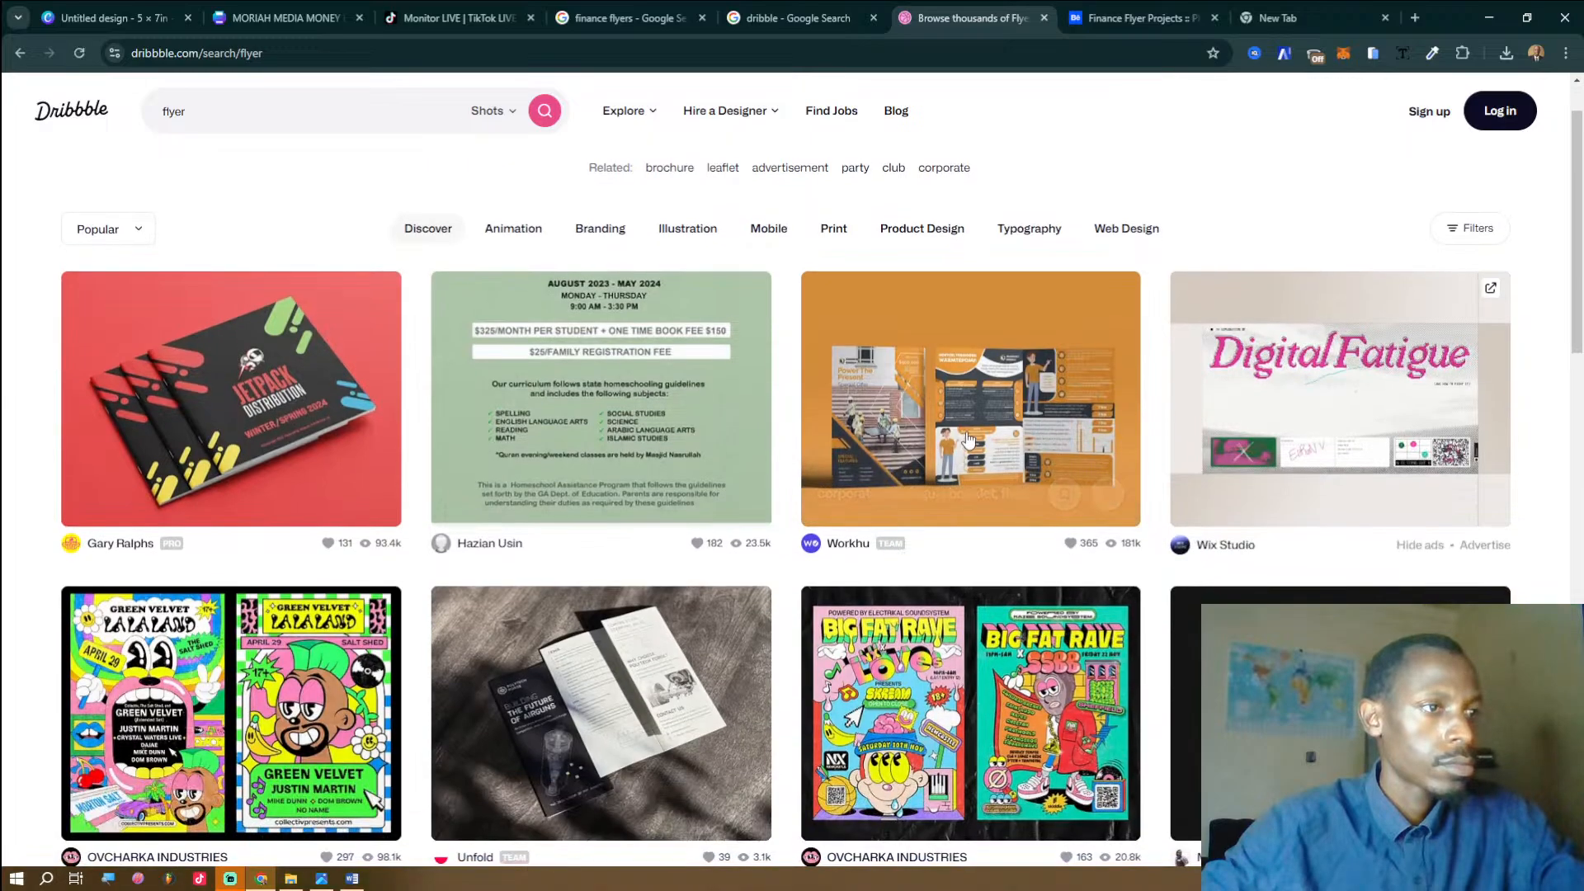
{"action": "left_click", "coordinate": [967, 438]}
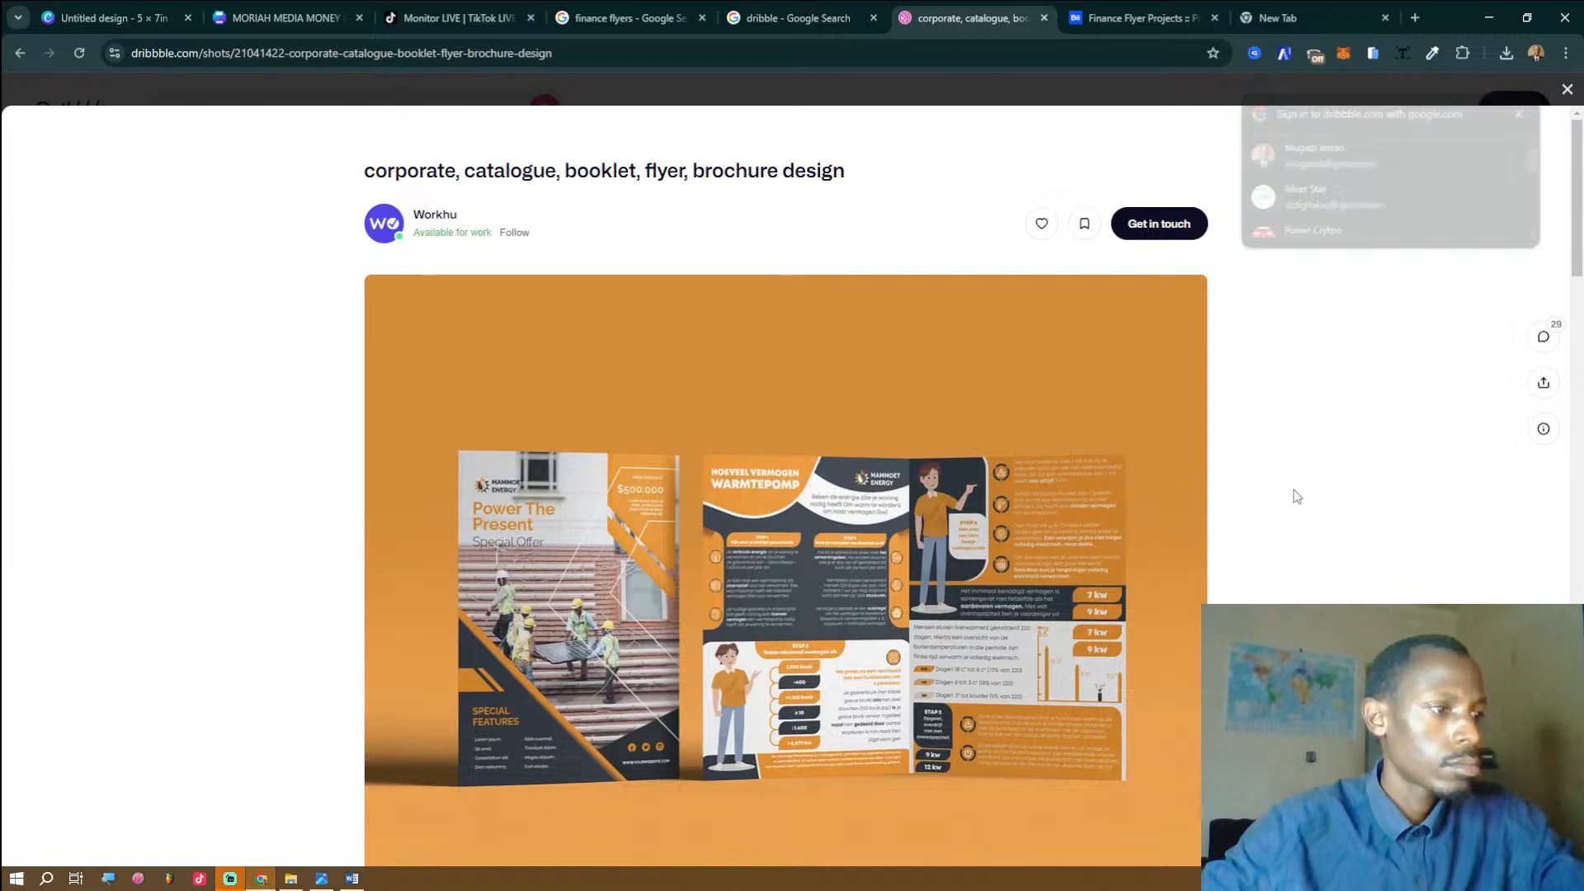
Examine the corporate brochure shot, close it, and browse further down the Dribbble "flyer" results for layout ideas.
{"action": "scroll", "coordinate": [1291, 496], "scroll_direction": "down", "scroll_amount": 1}
{"action": "scroll", "coordinate": [1297, 495], "scroll_direction": "down", "scroll_amount": 15}
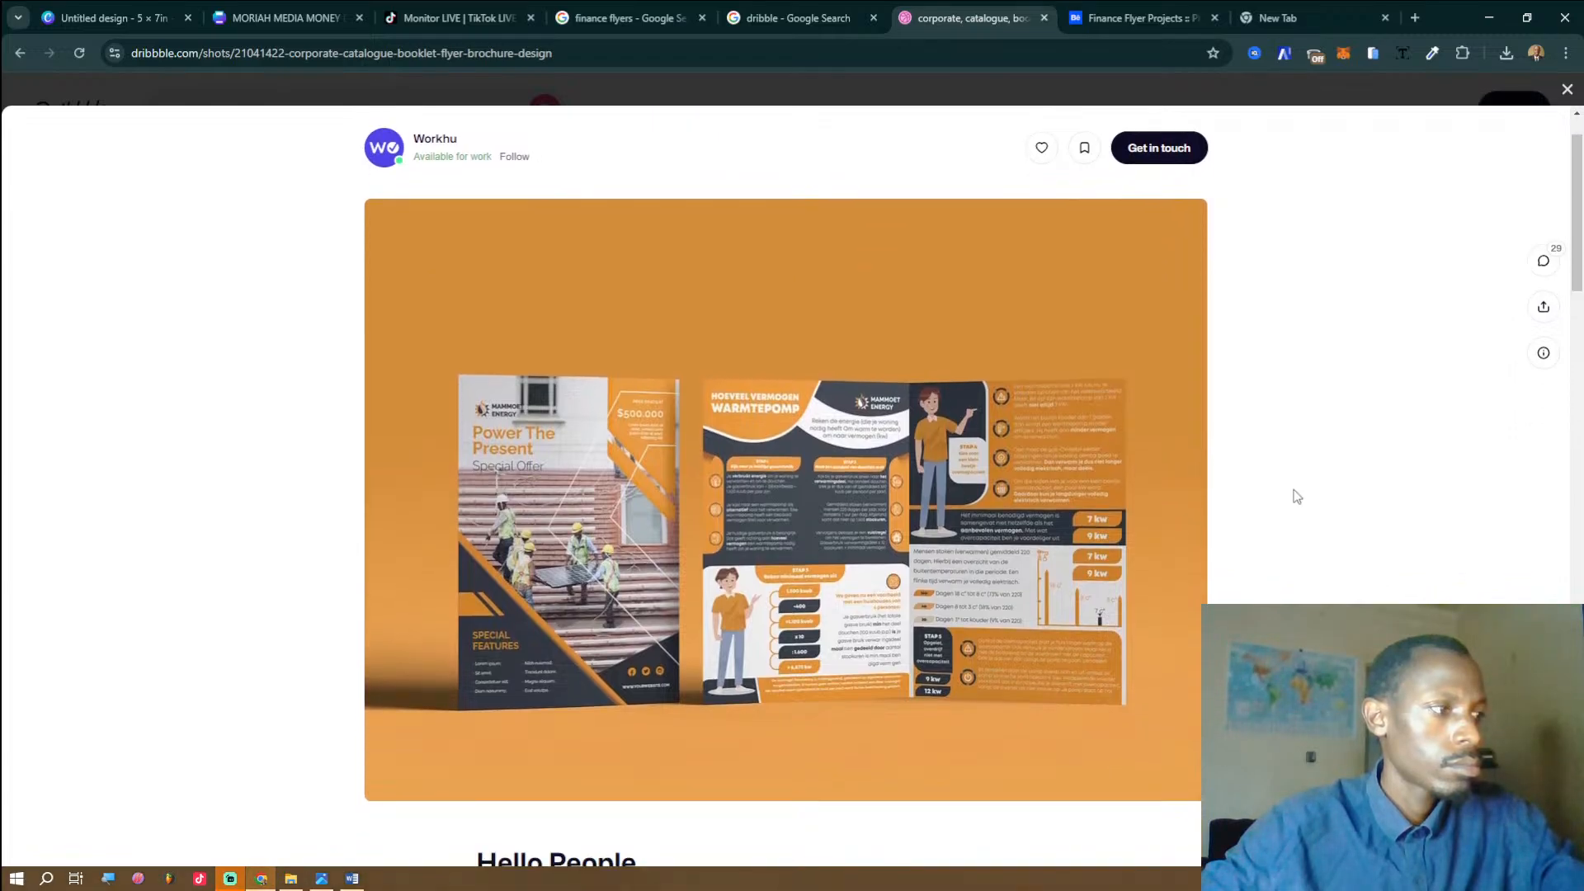
{"action": "scroll", "coordinate": [1297, 496], "scroll_direction": "up", "scroll_amount": 15}
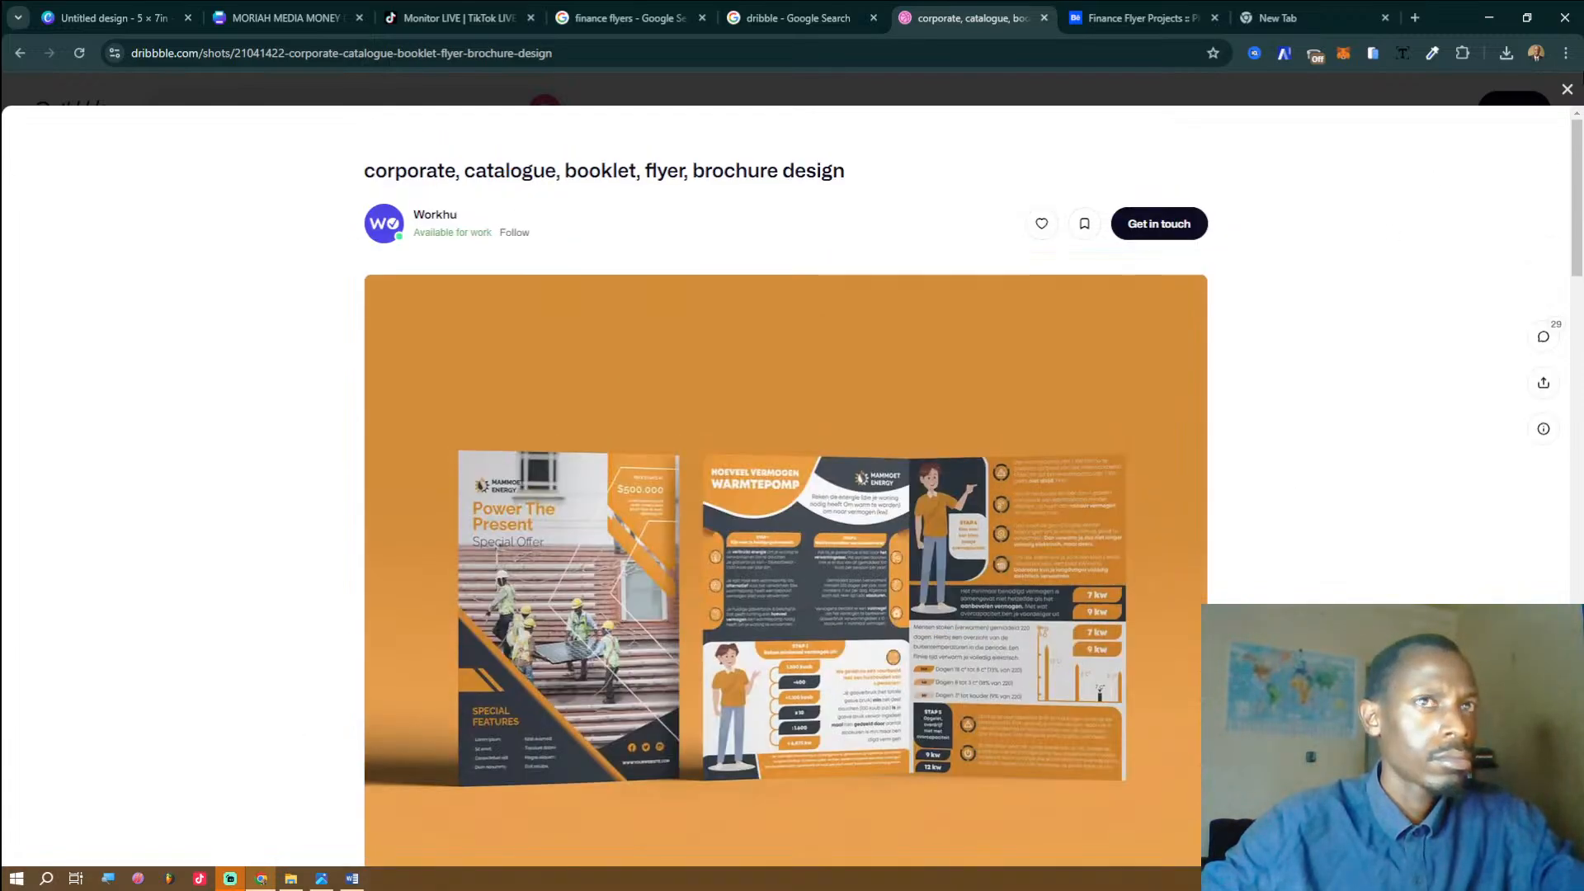
{"action": "left_click", "coordinate": [1565, 90]}
{"action": "scroll", "coordinate": [1306, 160], "scroll_direction": "down", "scroll_amount": 6}
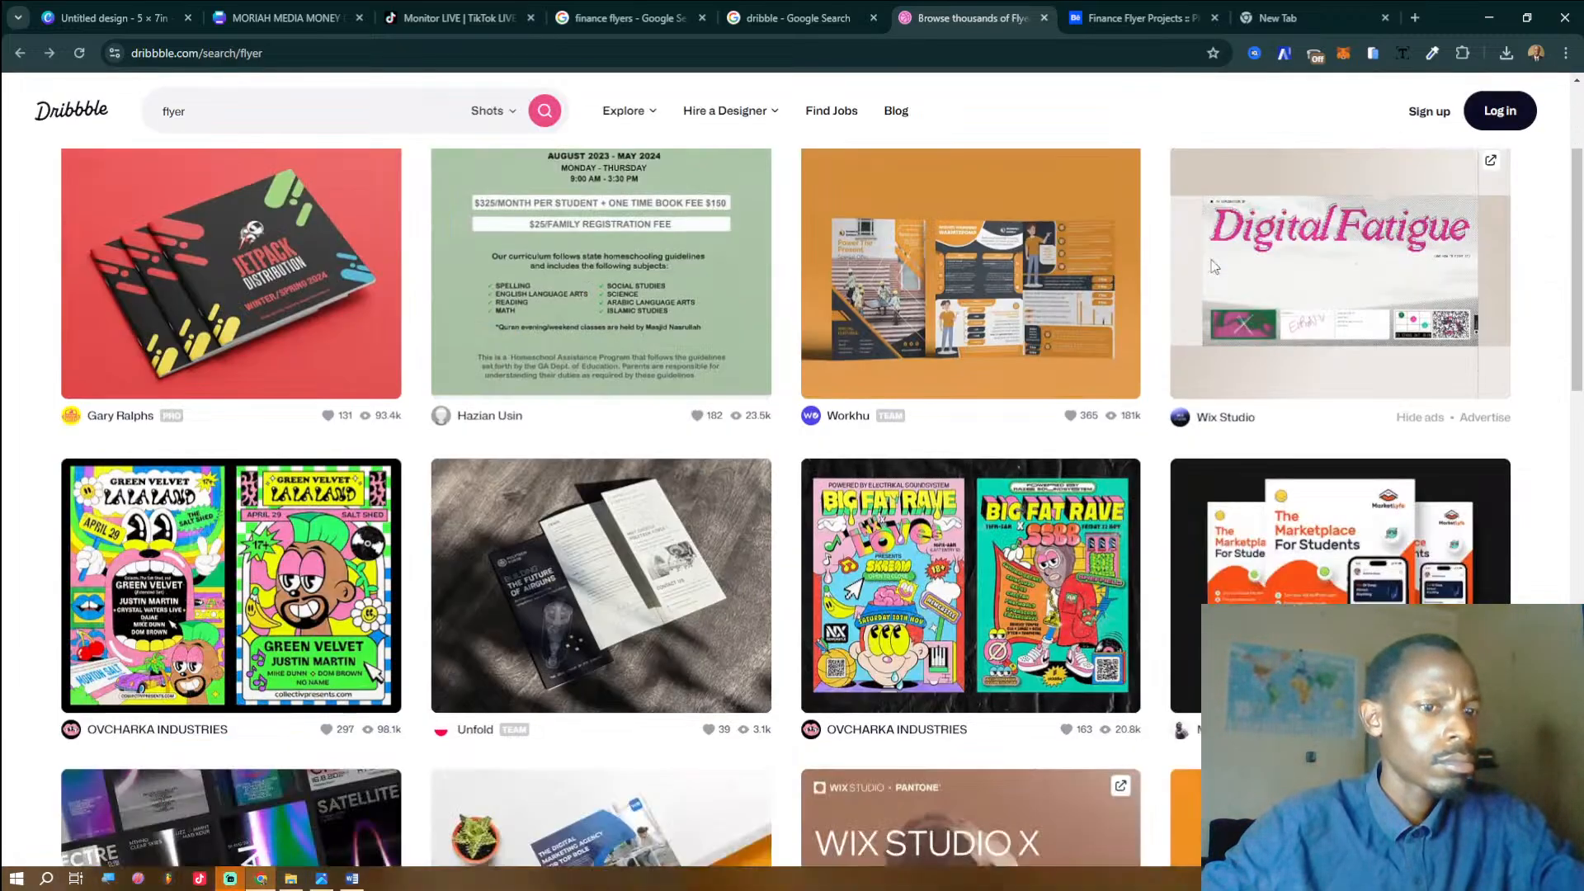
{"action": "scroll", "coordinate": [1211, 265], "scroll_direction": "down", "scroll_amount": 5}
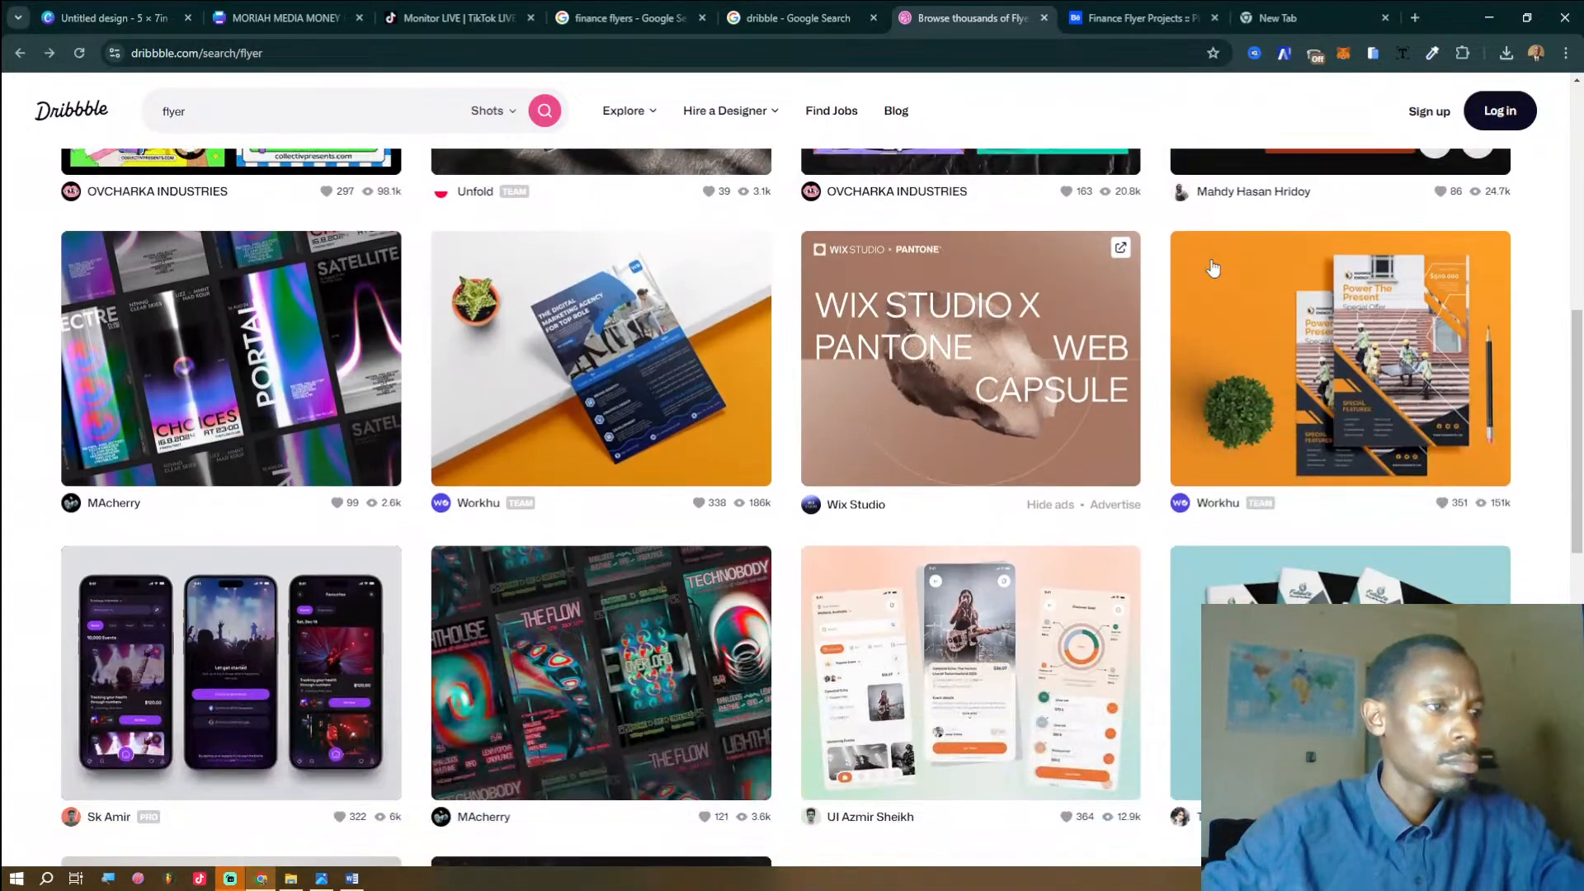
{"action": "scroll", "coordinate": [1211, 266], "scroll_direction": "down", "scroll_amount": 5}
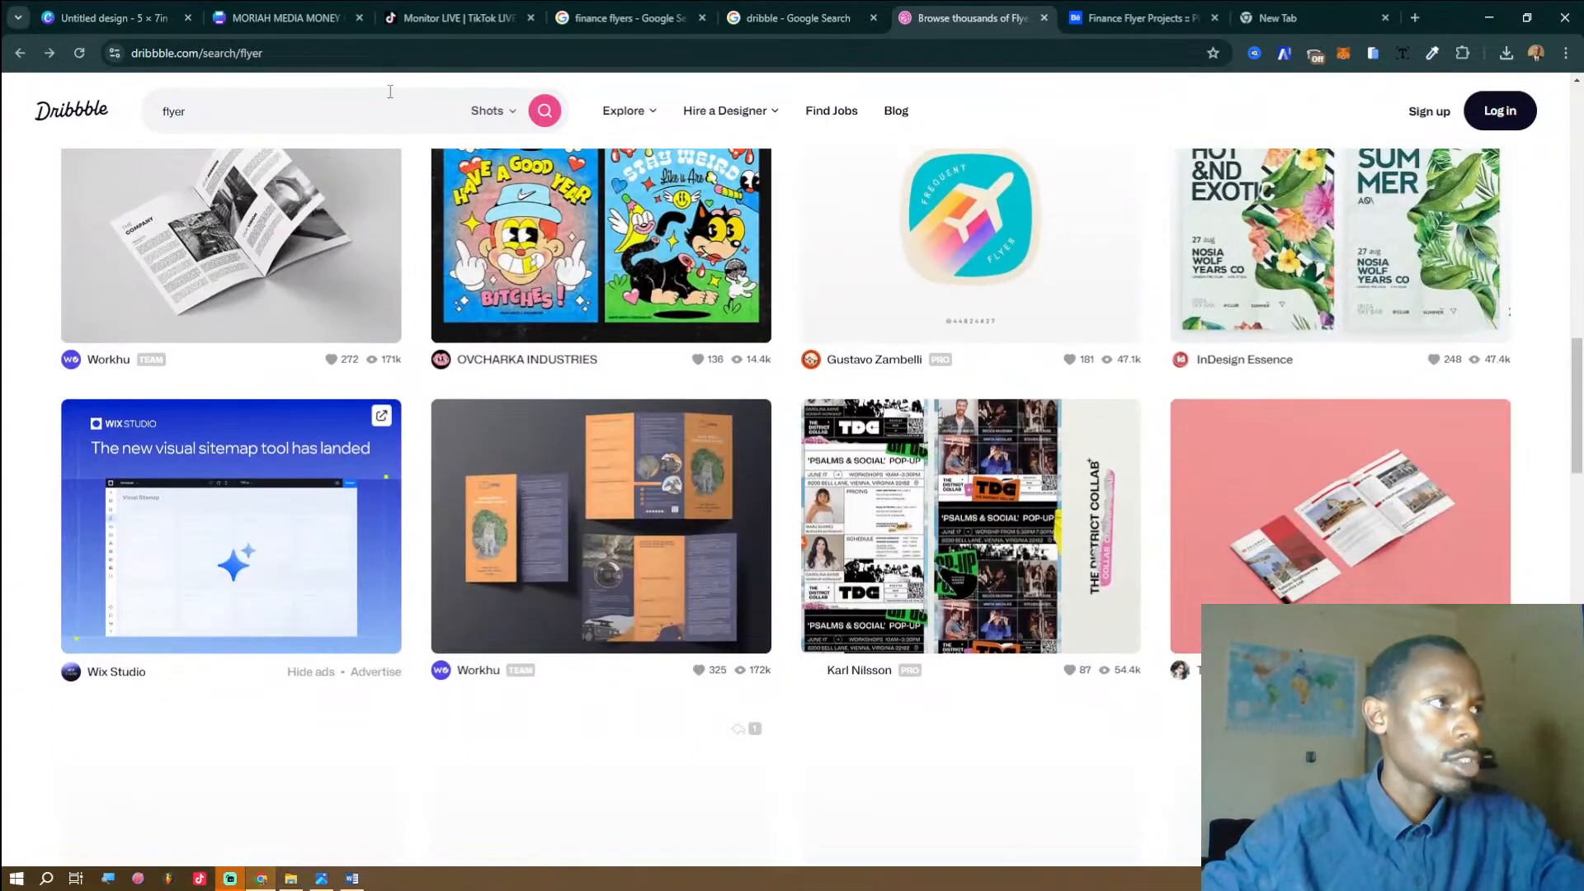
Search Dribbble shots for "finance flyer" in place of the current search term.
{"action": "double_click", "coordinate": [208, 113]}
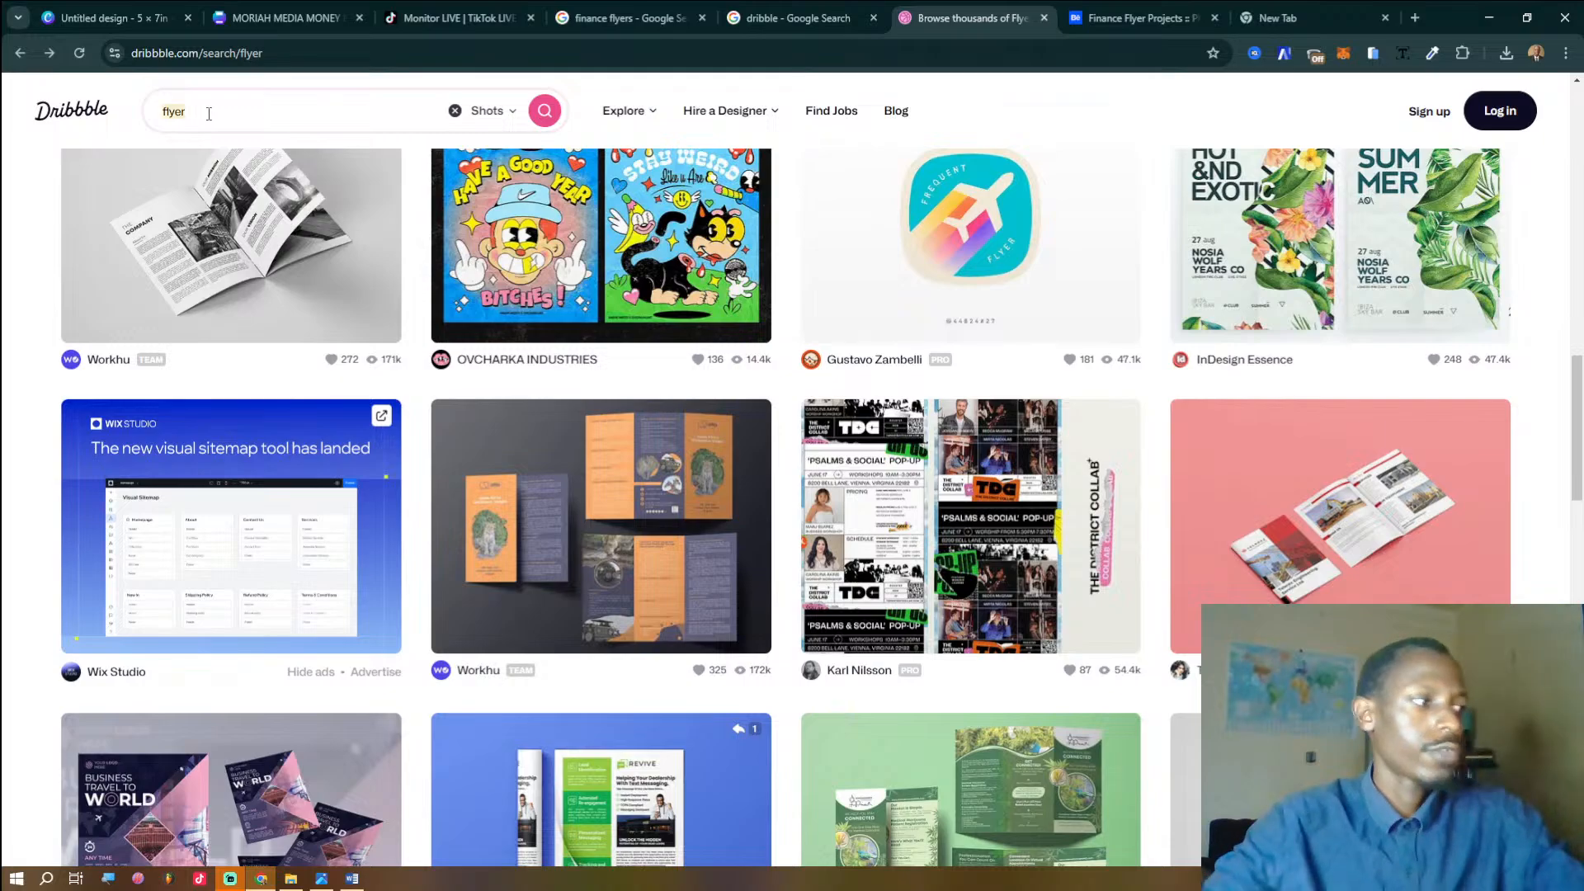
{"action": "type", "text": "financ"}
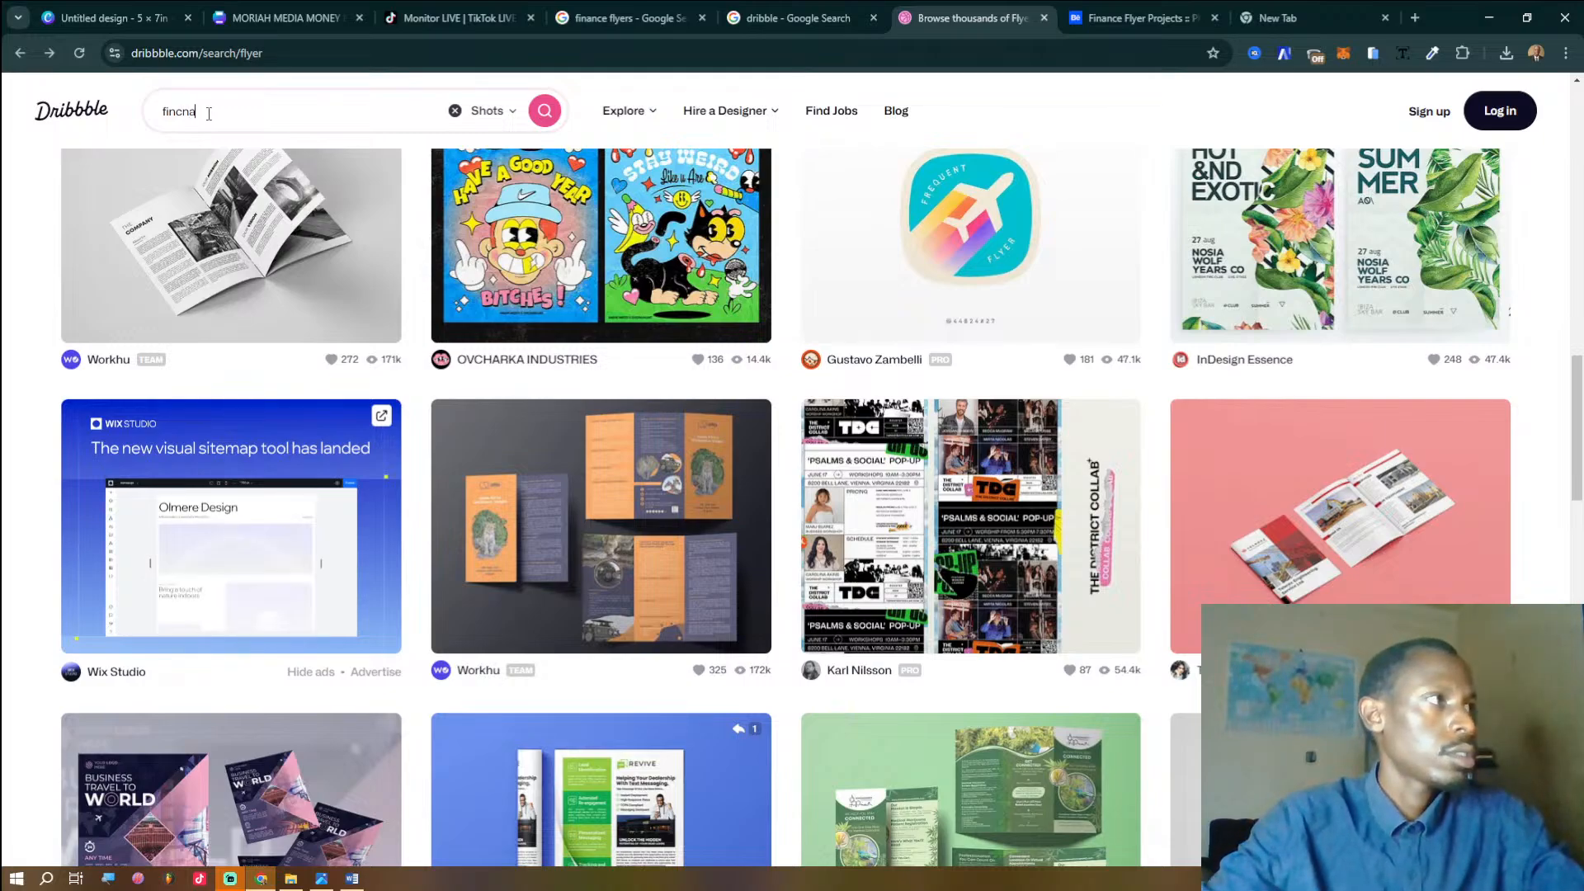
{"action": "key", "text": "BackSpace"}
{"action": "key", "text": "BackSpace"}
{"action": "key", "text": "BackSpace"}
{"action": "type", "text": "ance f"}
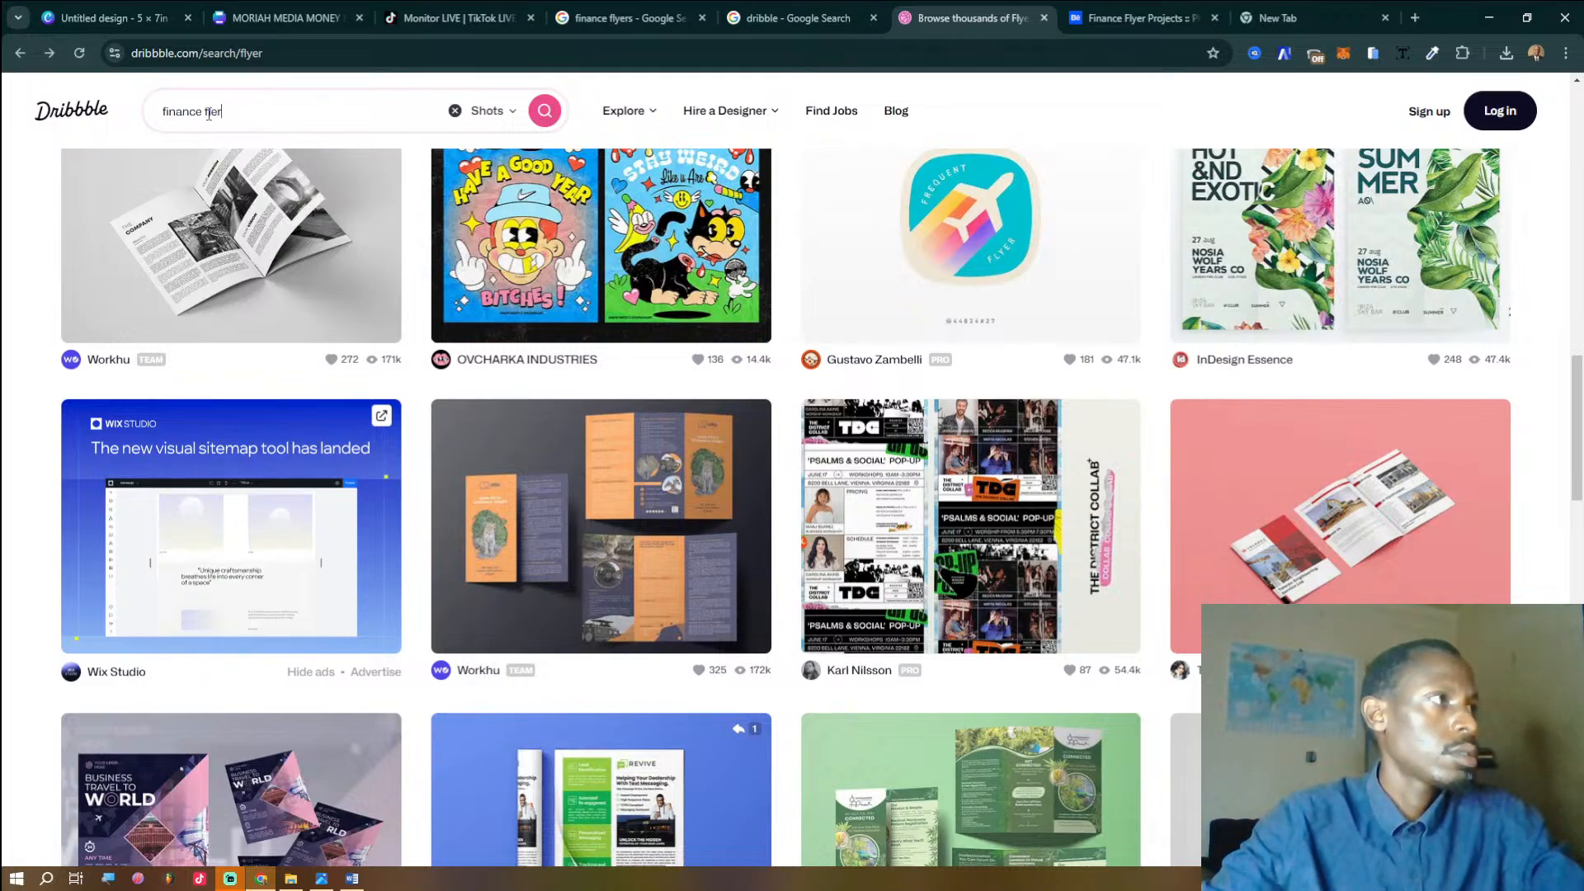
{"action": "type", "text": "lyer"}
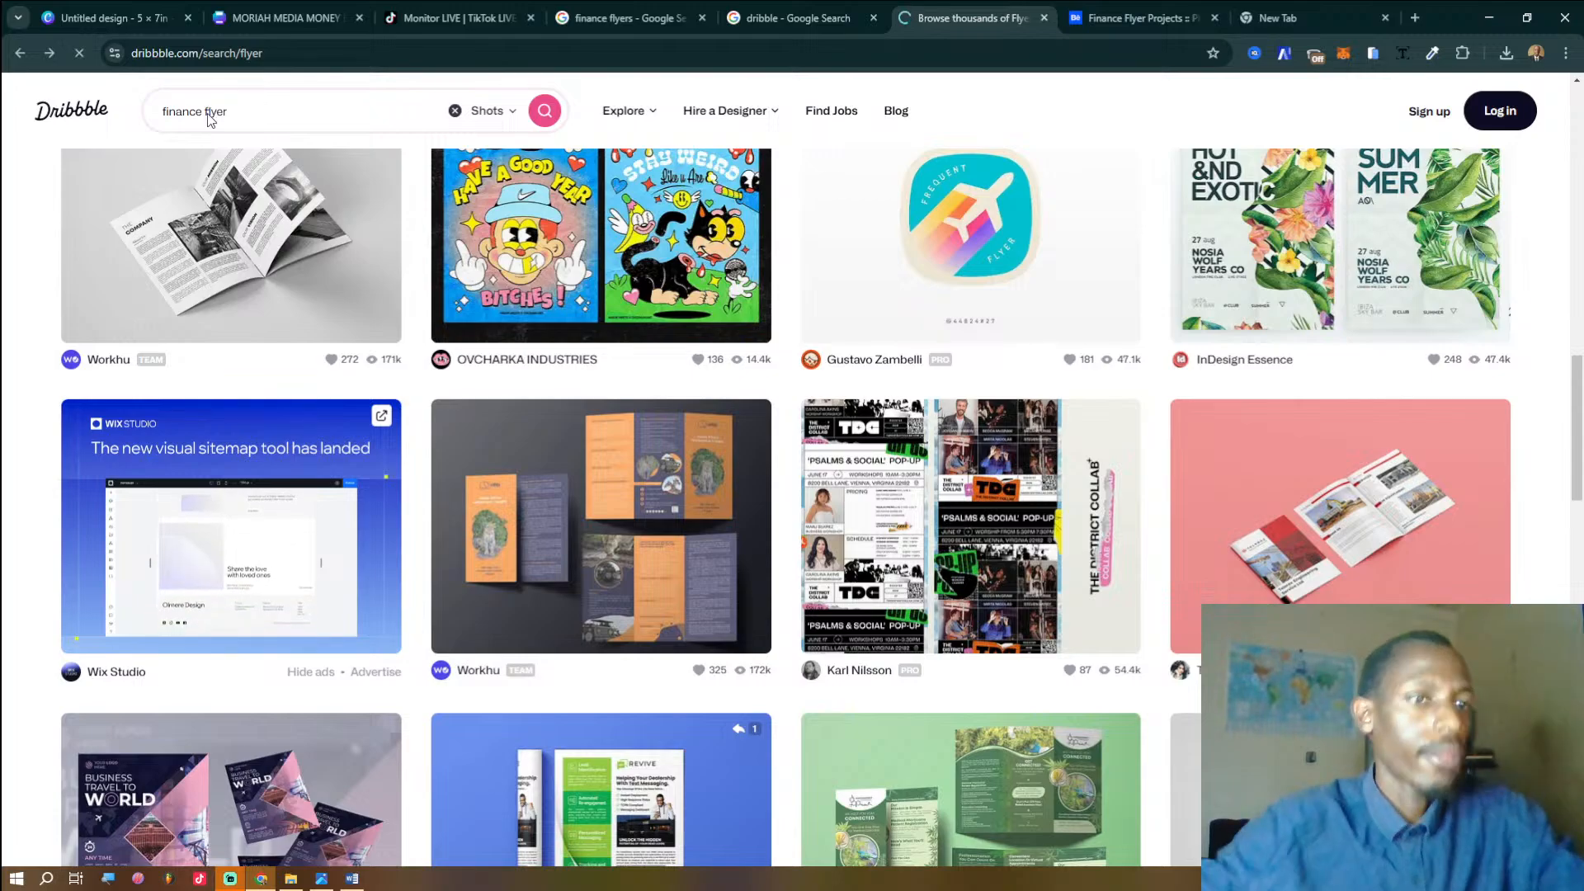
{"action": "key", "text": "Return"}
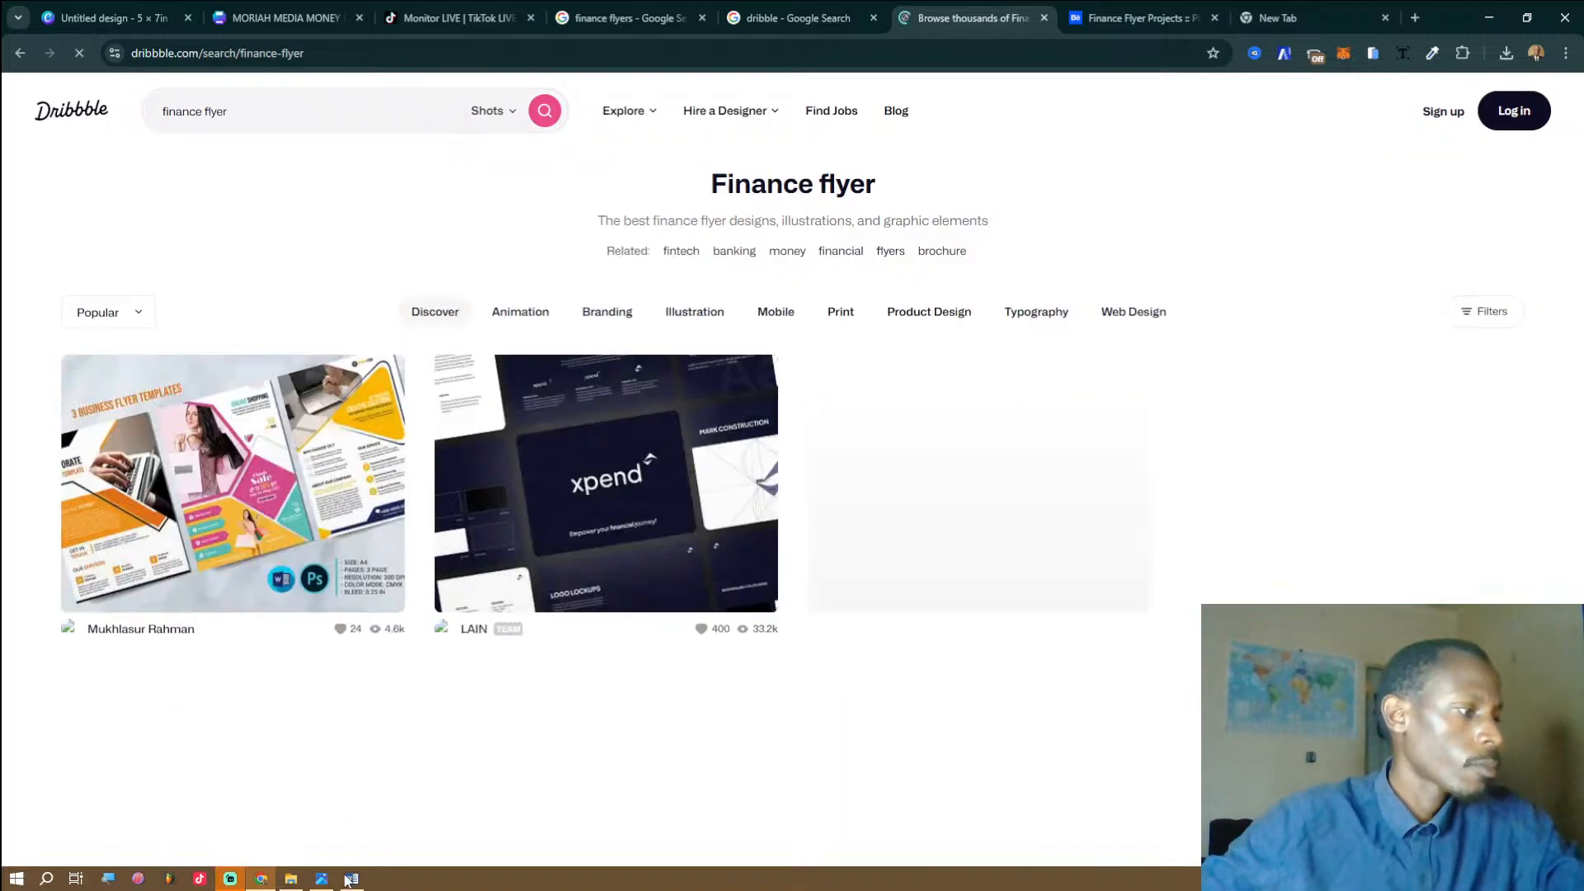
Check the expo title in the Word brief, highlighting "Insurance", and return to the Dribbble "finance flyer" results.
{"action": "left_click", "coordinate": [350, 880]}
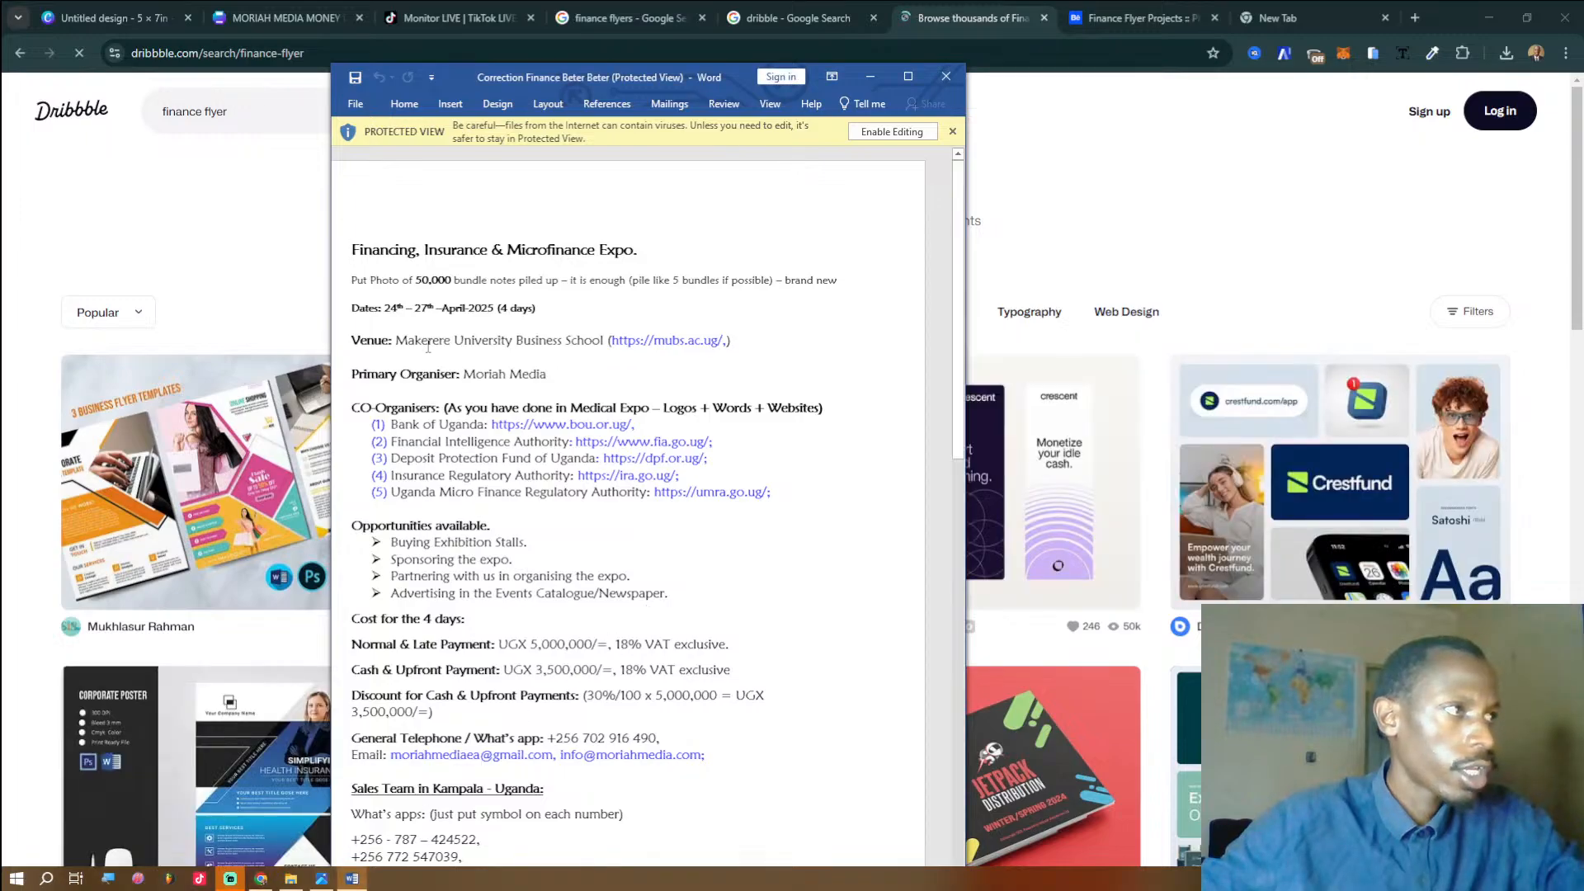
{"action": "left_click_drag", "start_coordinate": [424, 250], "coordinate": [487, 249]}
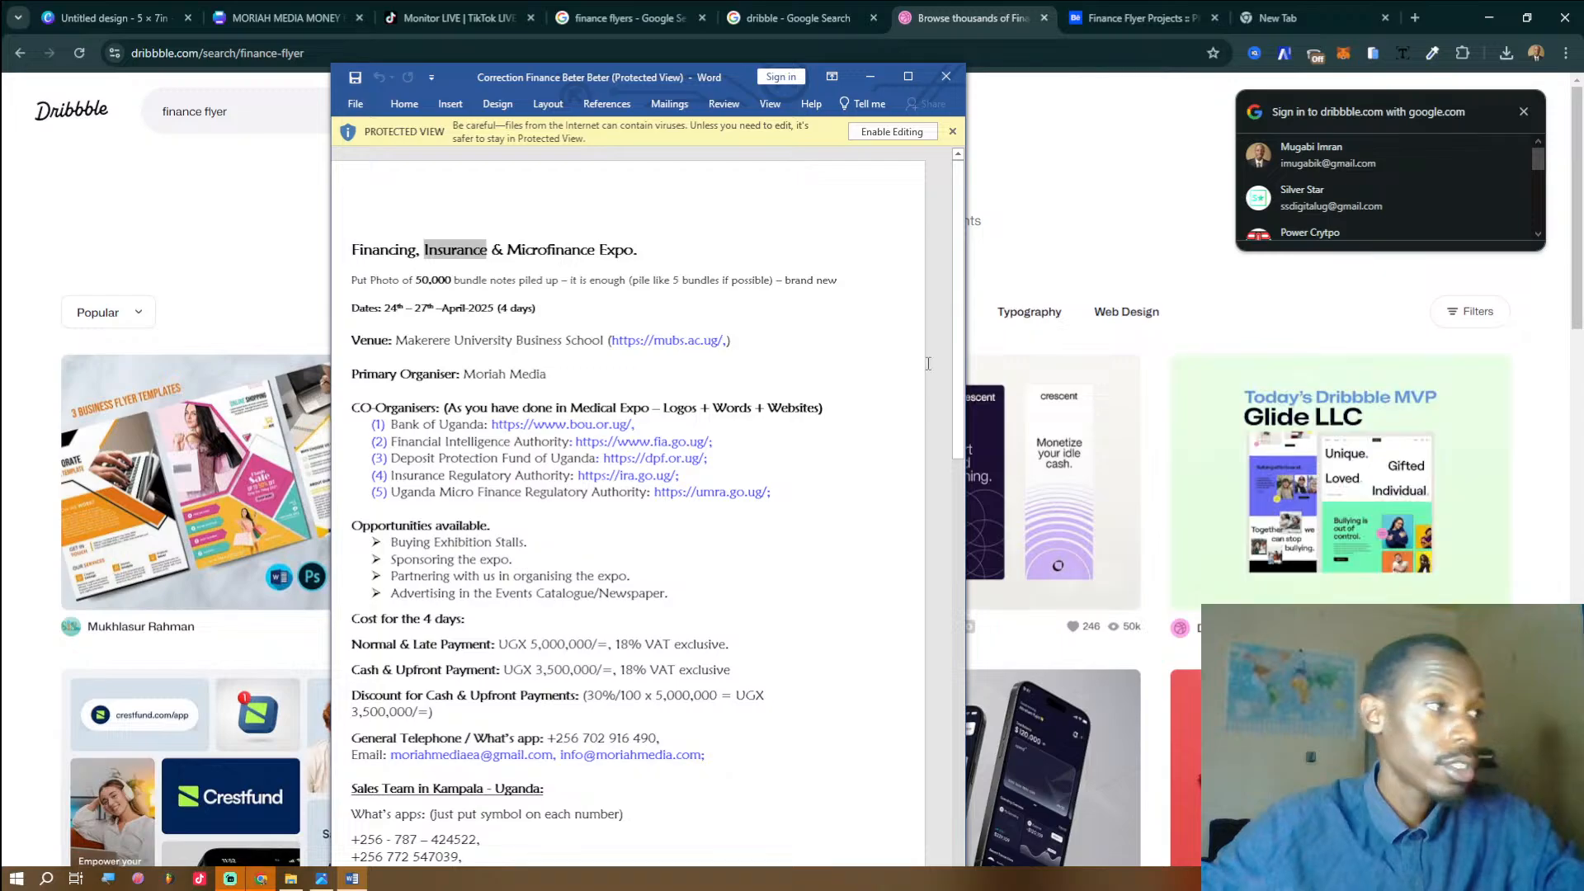
{"action": "left_click", "coordinate": [268, 114]}
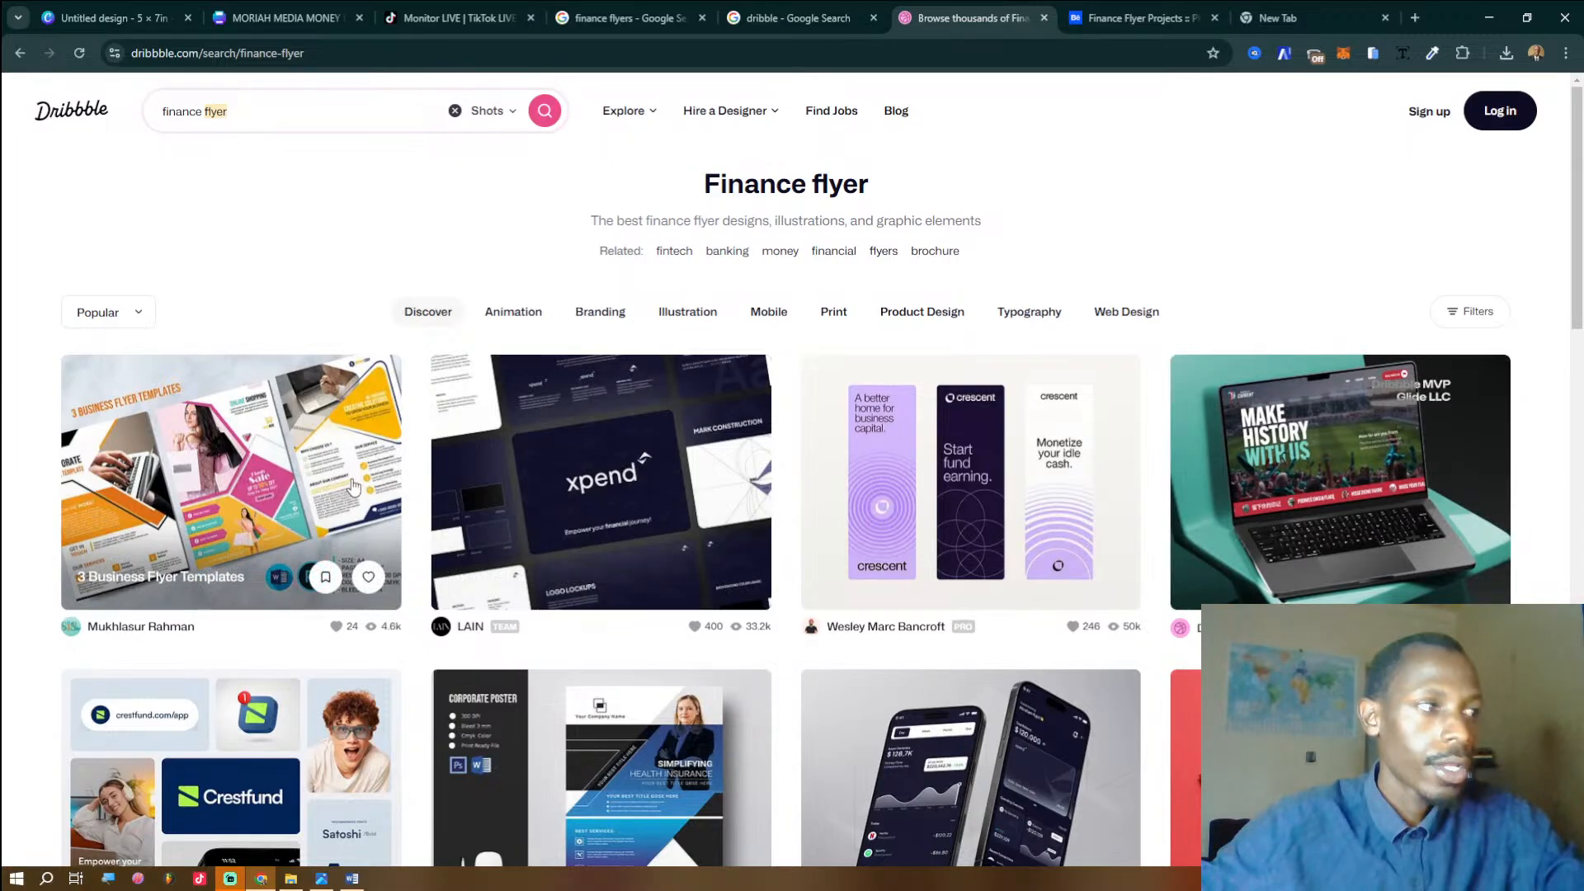
Open the "3 Business Flyer Templates" shot and examine its overview image at enlarged size.
{"action": "left_click", "coordinate": [353, 486]}
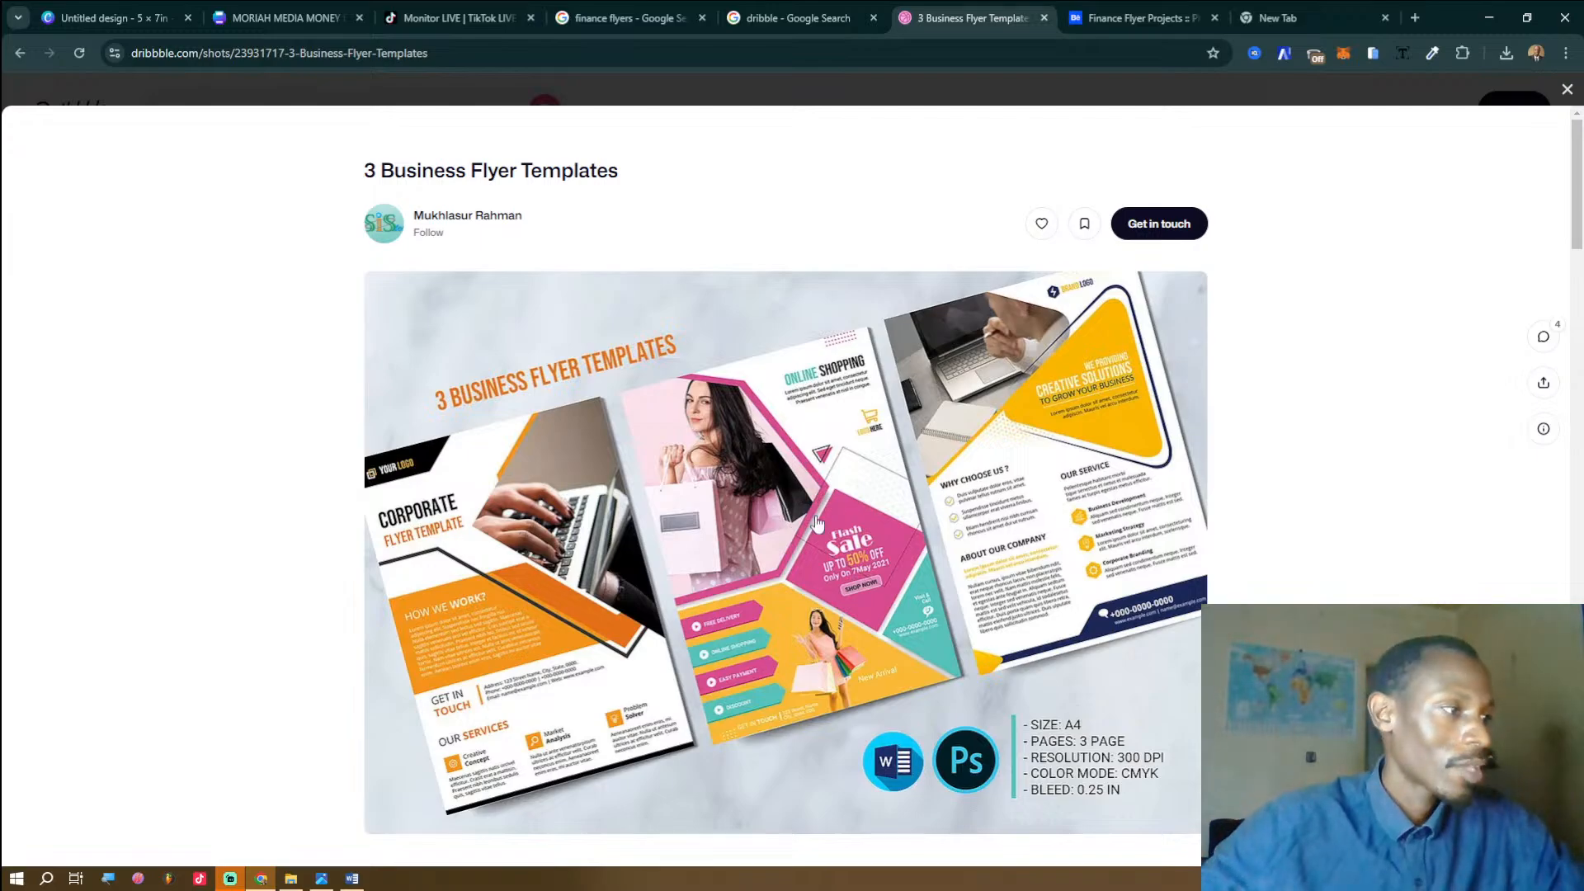
{"action": "scroll", "coordinate": [858, 498], "scroll_direction": "down", "scroll_amount": 2}
{"action": "scroll", "coordinate": [855, 503], "scroll_direction": "up", "scroll_amount": 2}
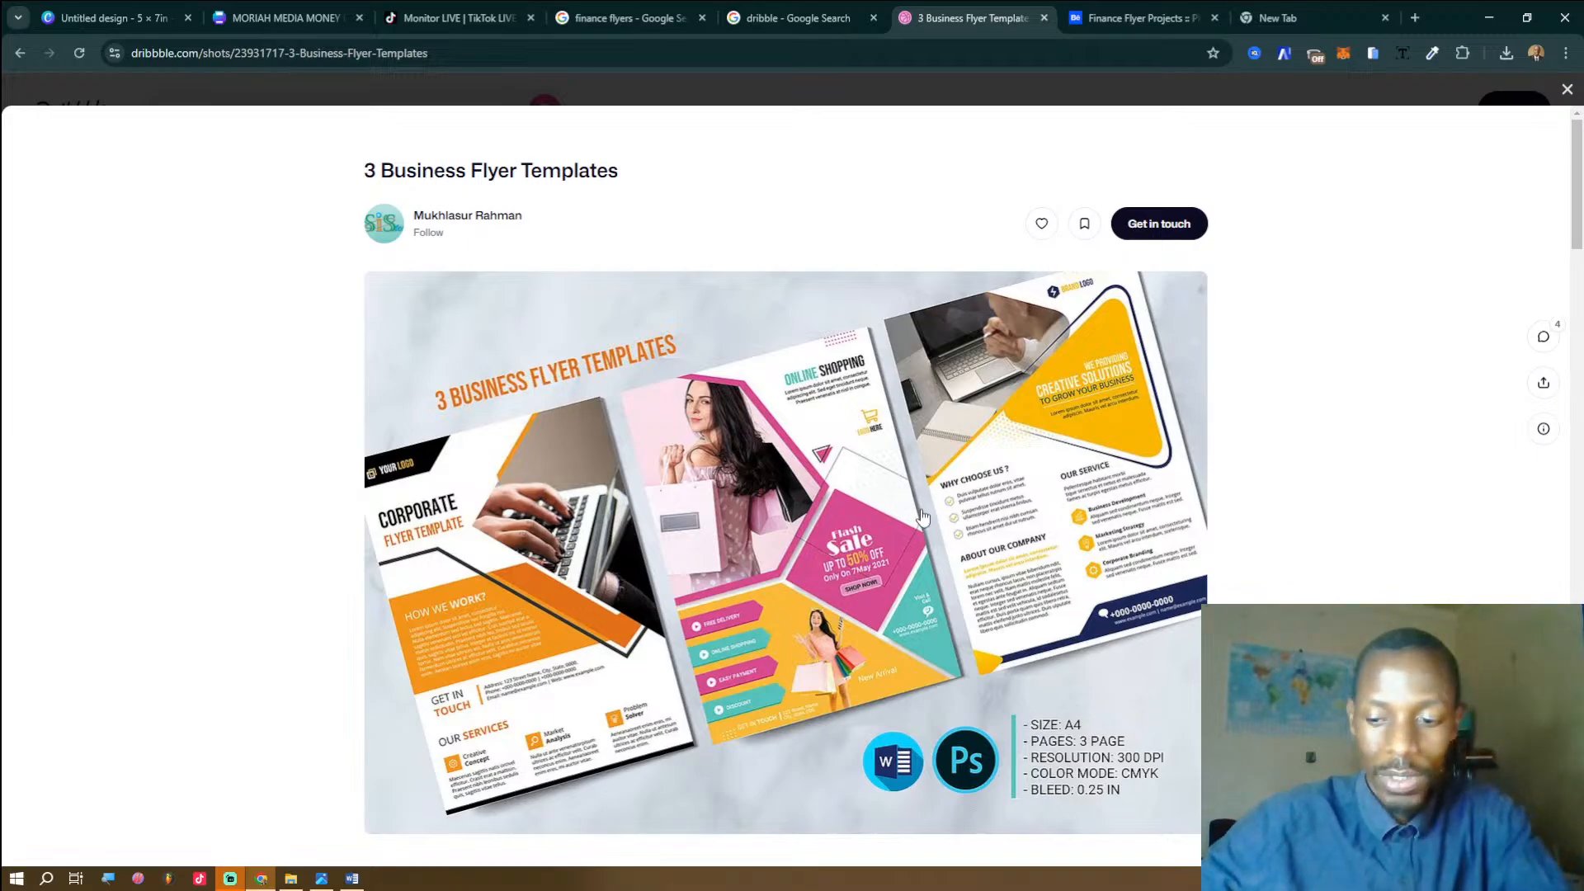
{"action": "scroll", "coordinate": [922, 517], "scroll_direction": "down", "scroll_amount": 2}
{"action": "scroll", "coordinate": [922, 518], "scroll_direction": "up", "scroll_amount": 1}
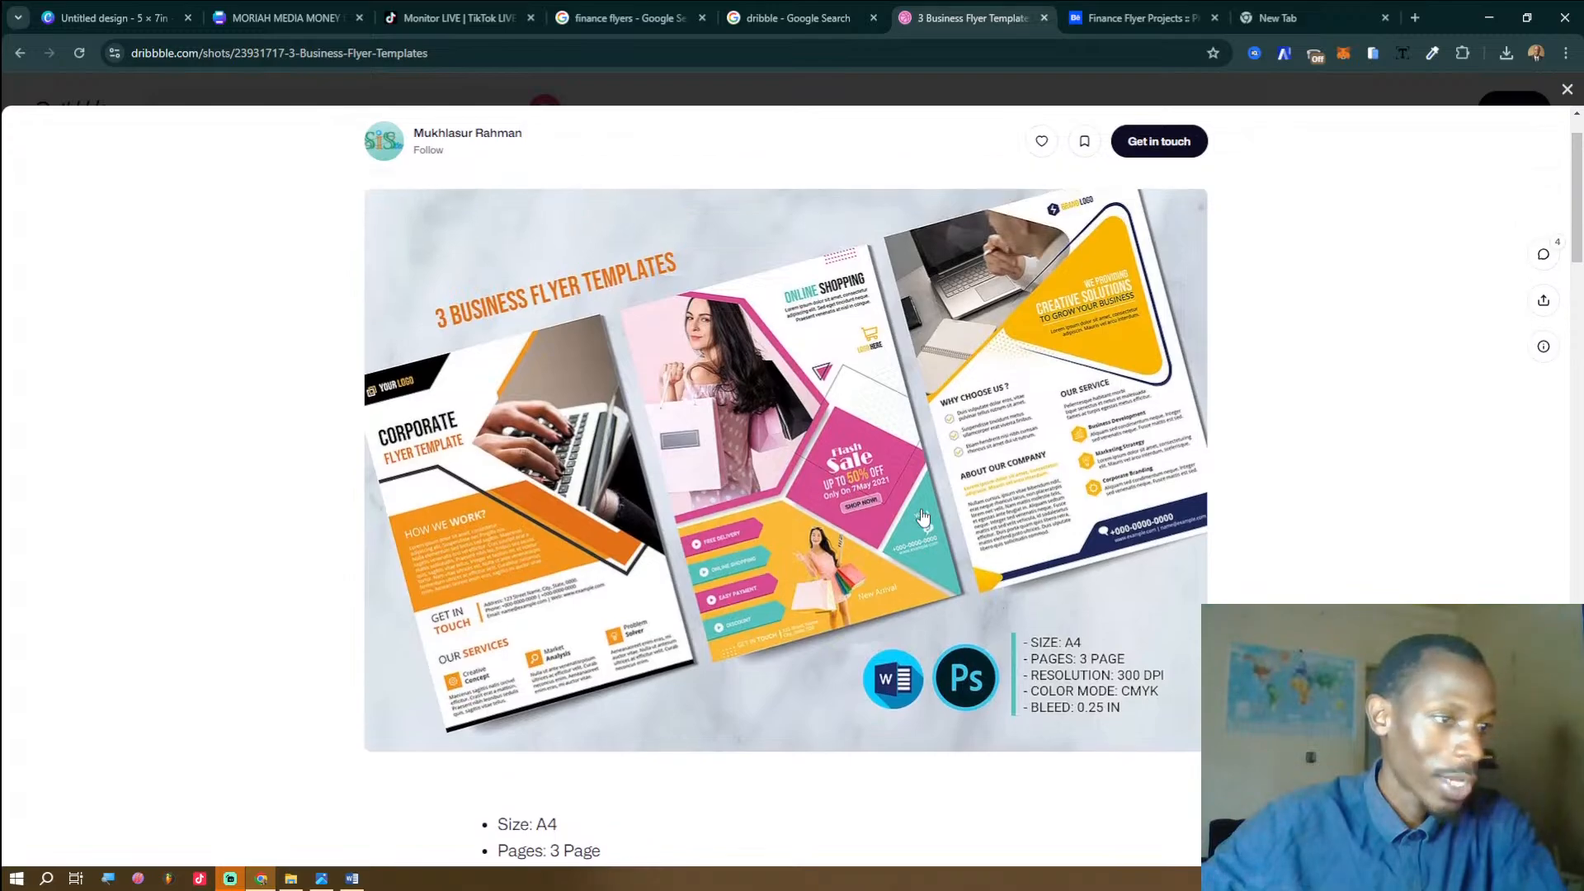
{"action": "scroll", "coordinate": [922, 518], "scroll_direction": "down", "scroll_amount": 10}
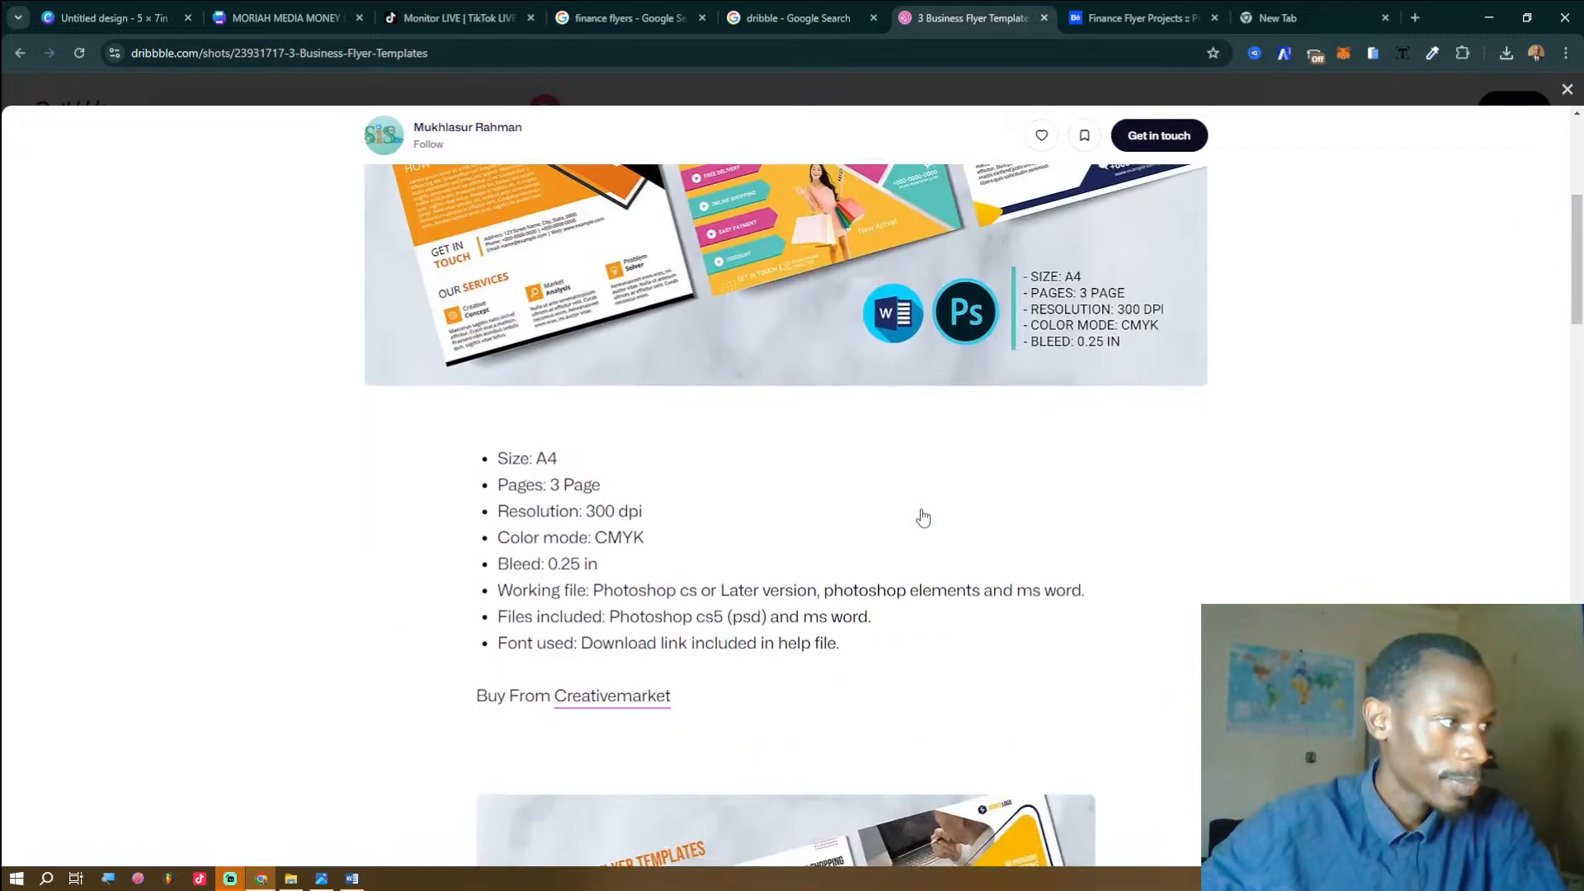
{"action": "left_click", "coordinate": [922, 517]}
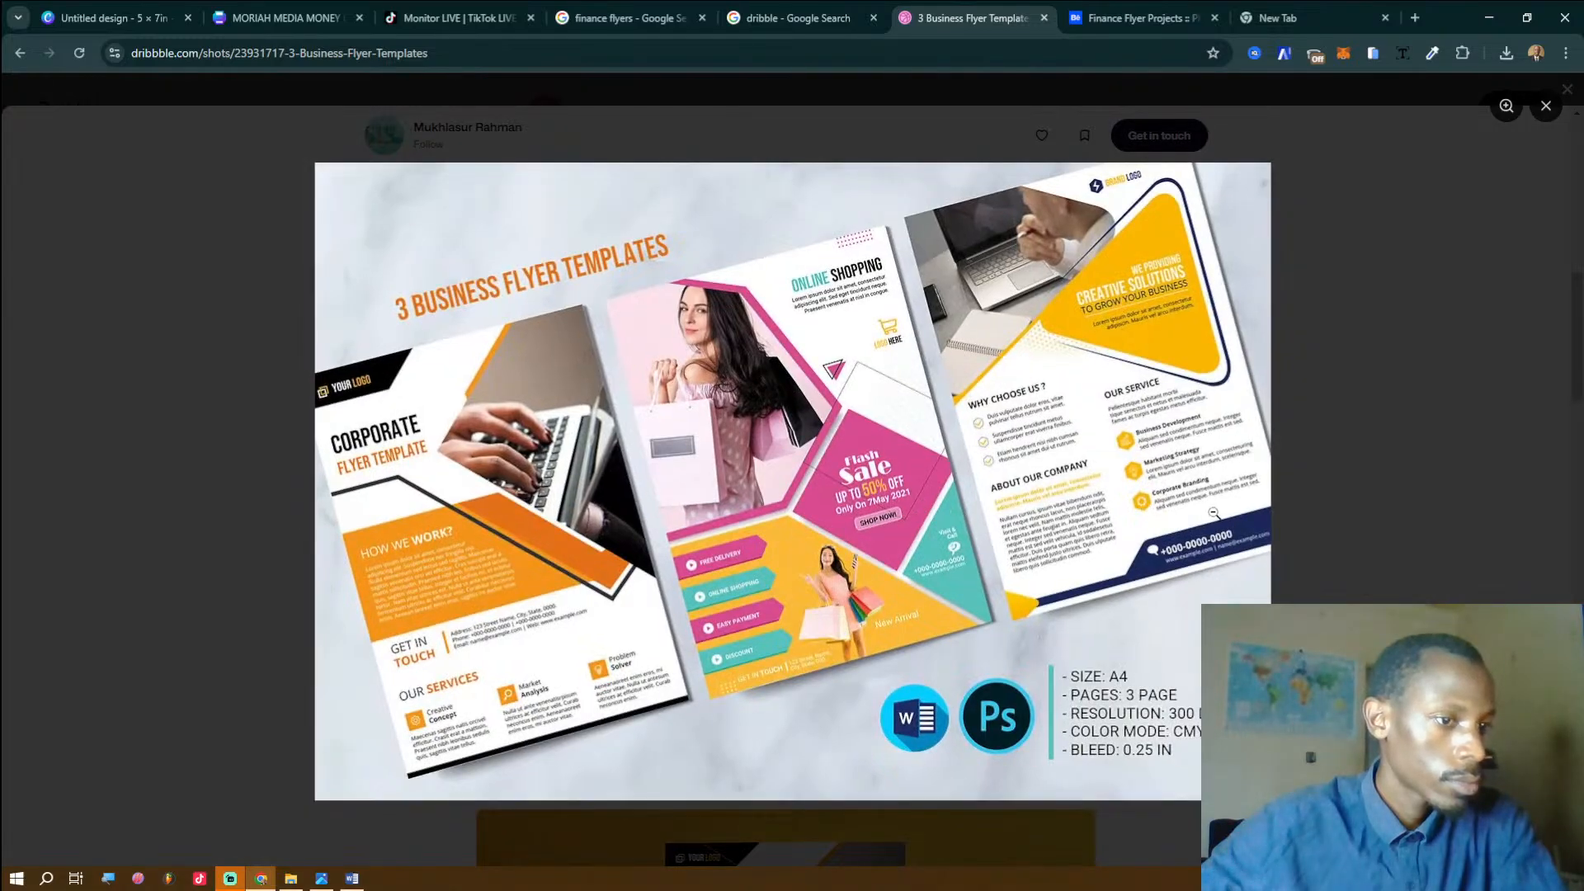
{"action": "left_click", "coordinate": [1344, 511]}
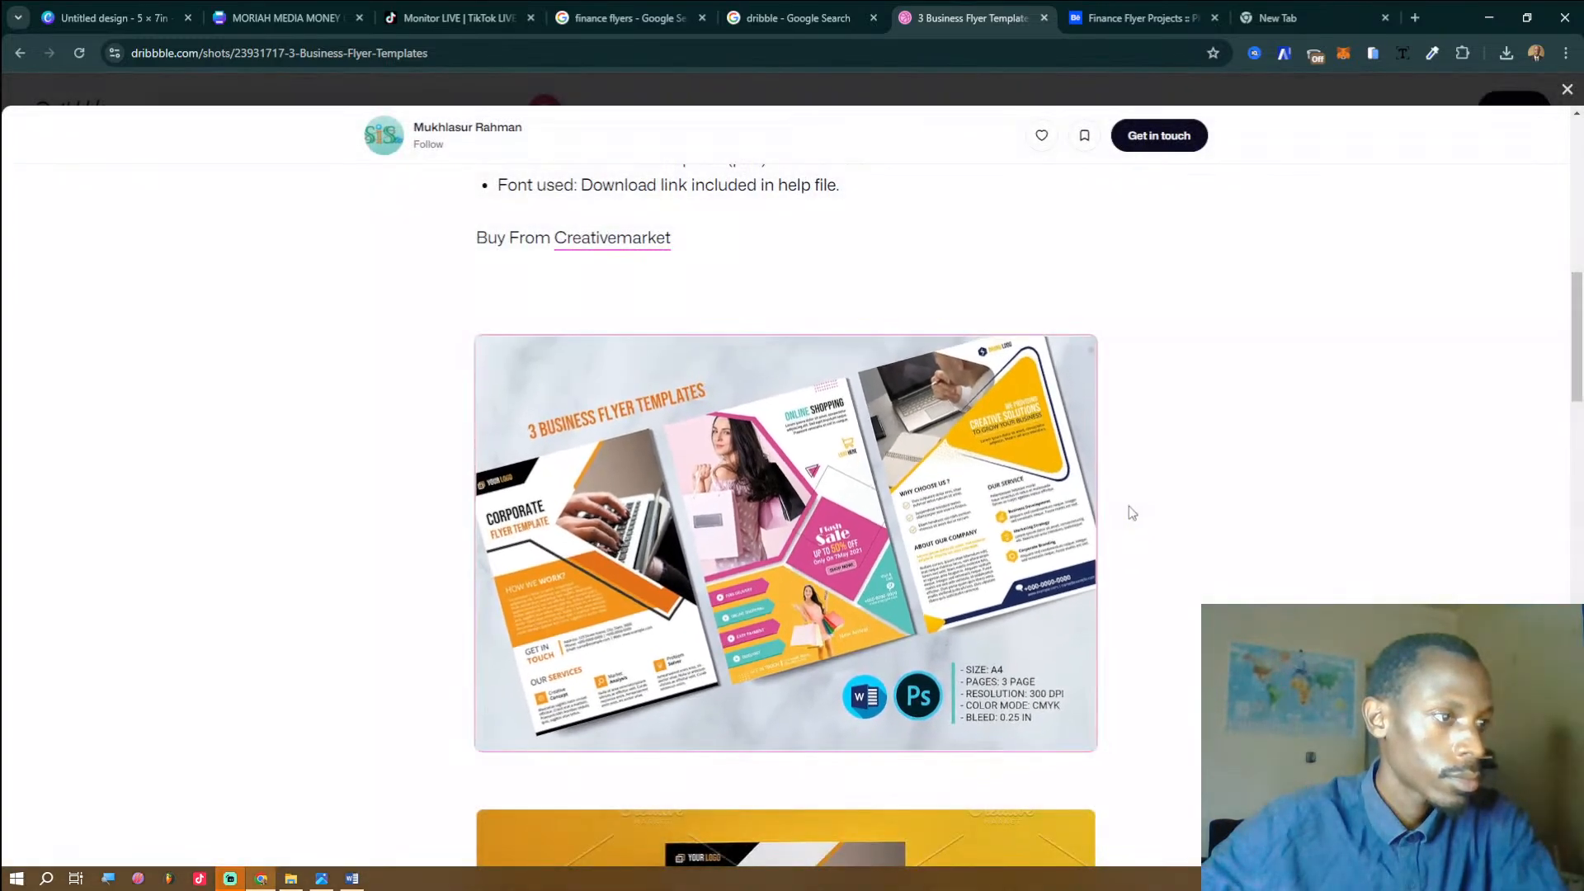
Enlarge the individual orange corporate flyer and the blue and yellow "Creative Solutions" flyer to study their layouts.
{"action": "scroll", "coordinate": [1106, 503], "scroll_direction": "down", "scroll_amount": 6}
{"action": "left_click", "coordinate": [1019, 503]}
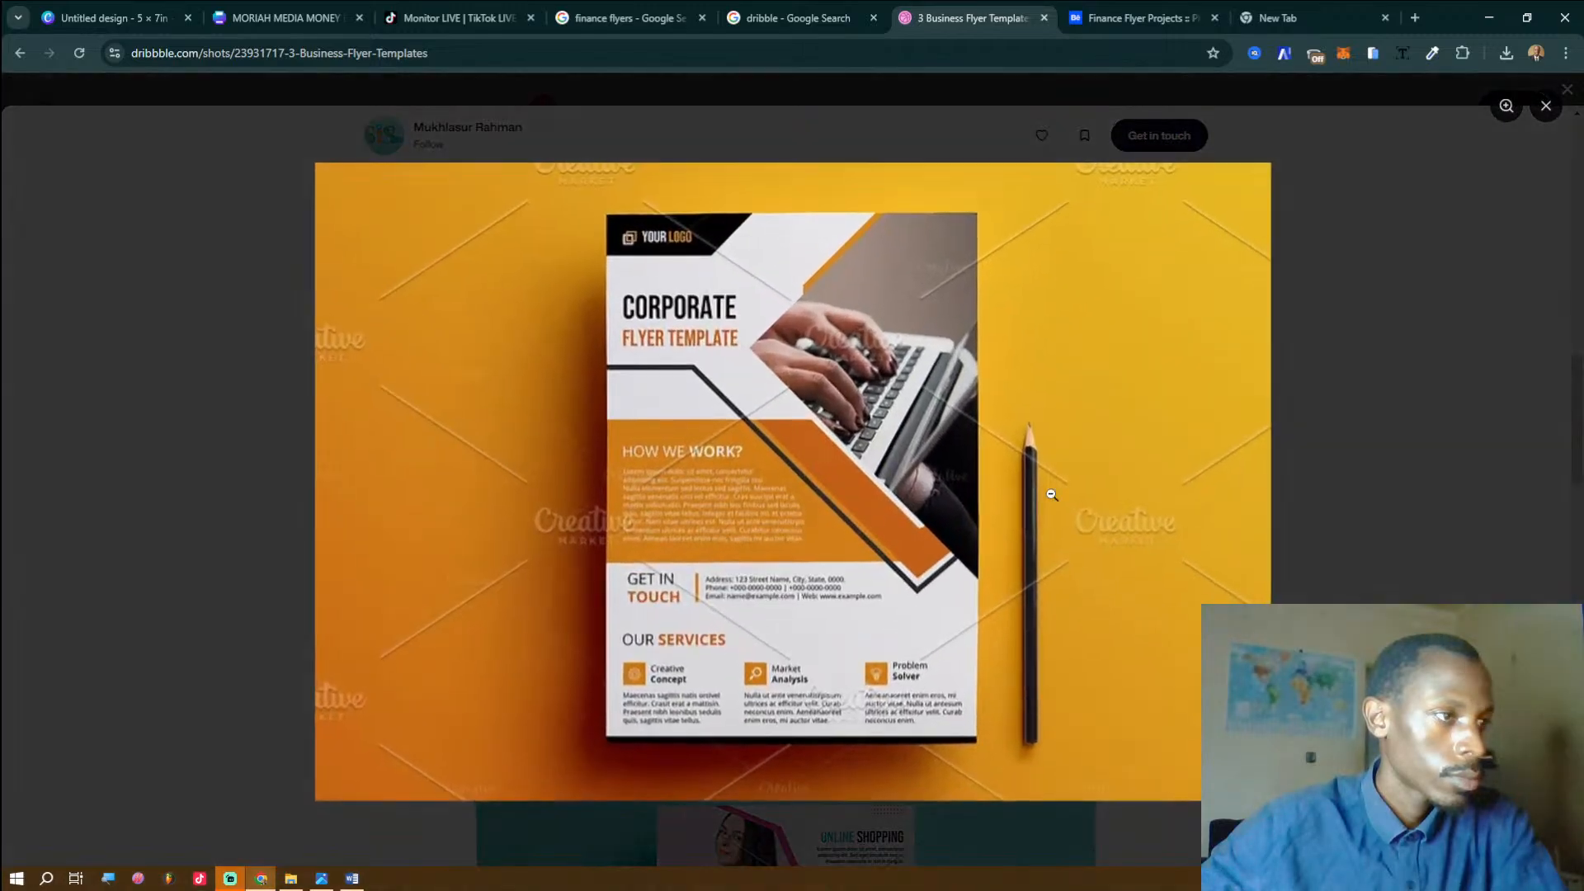
{"action": "left_click", "coordinate": [1368, 499]}
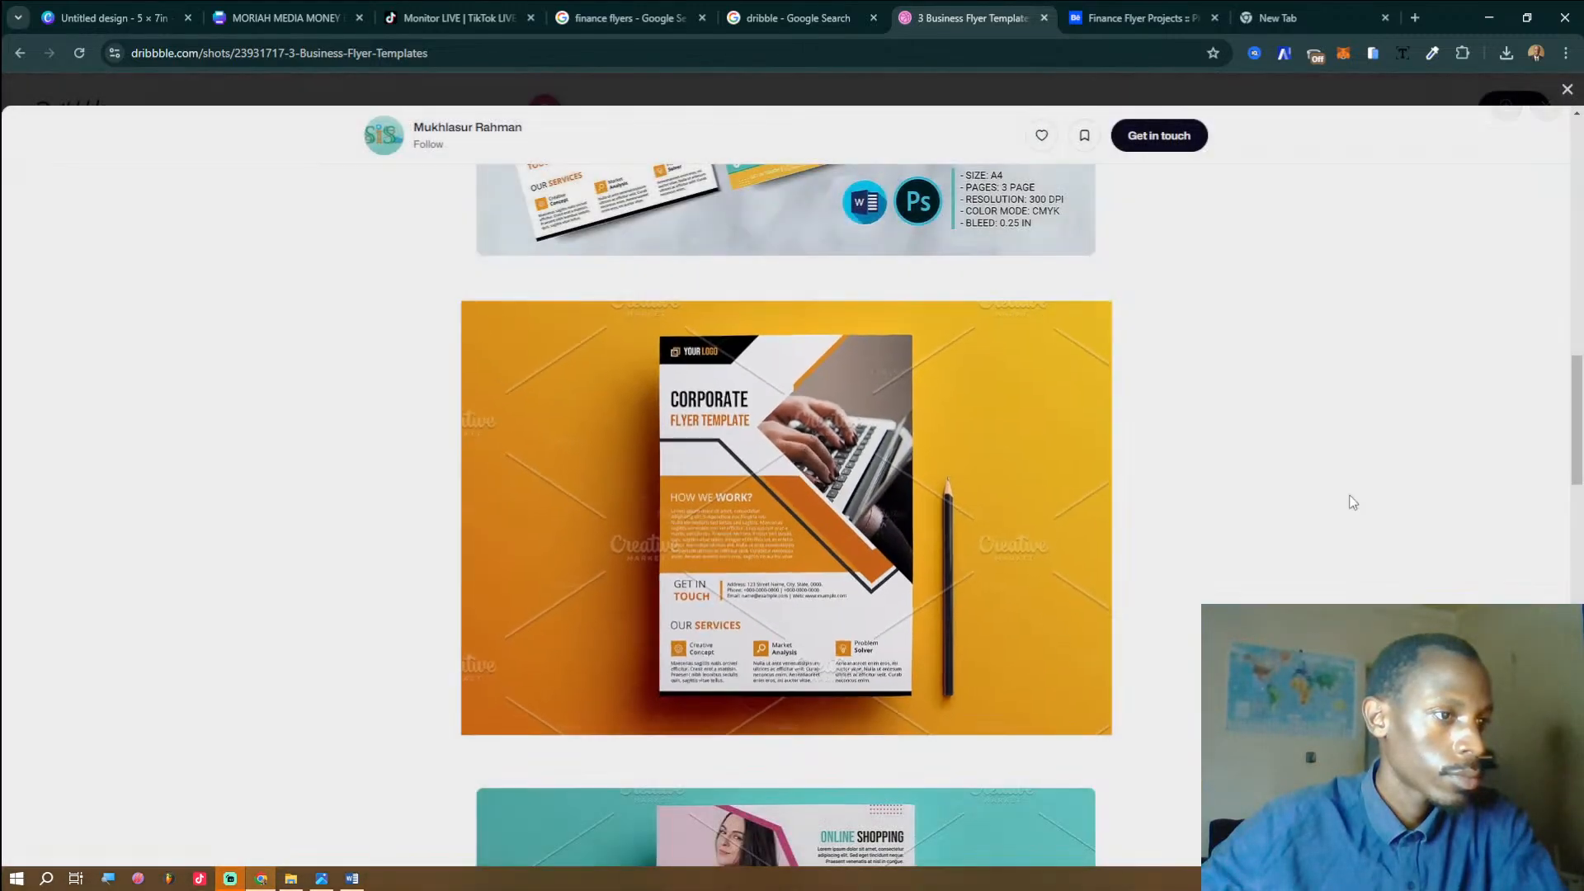
{"action": "scroll", "coordinate": [1348, 499], "scroll_direction": "down", "scroll_amount": 7}
{"action": "scroll", "coordinate": [1045, 490], "scroll_direction": "down", "scroll_amount": 6}
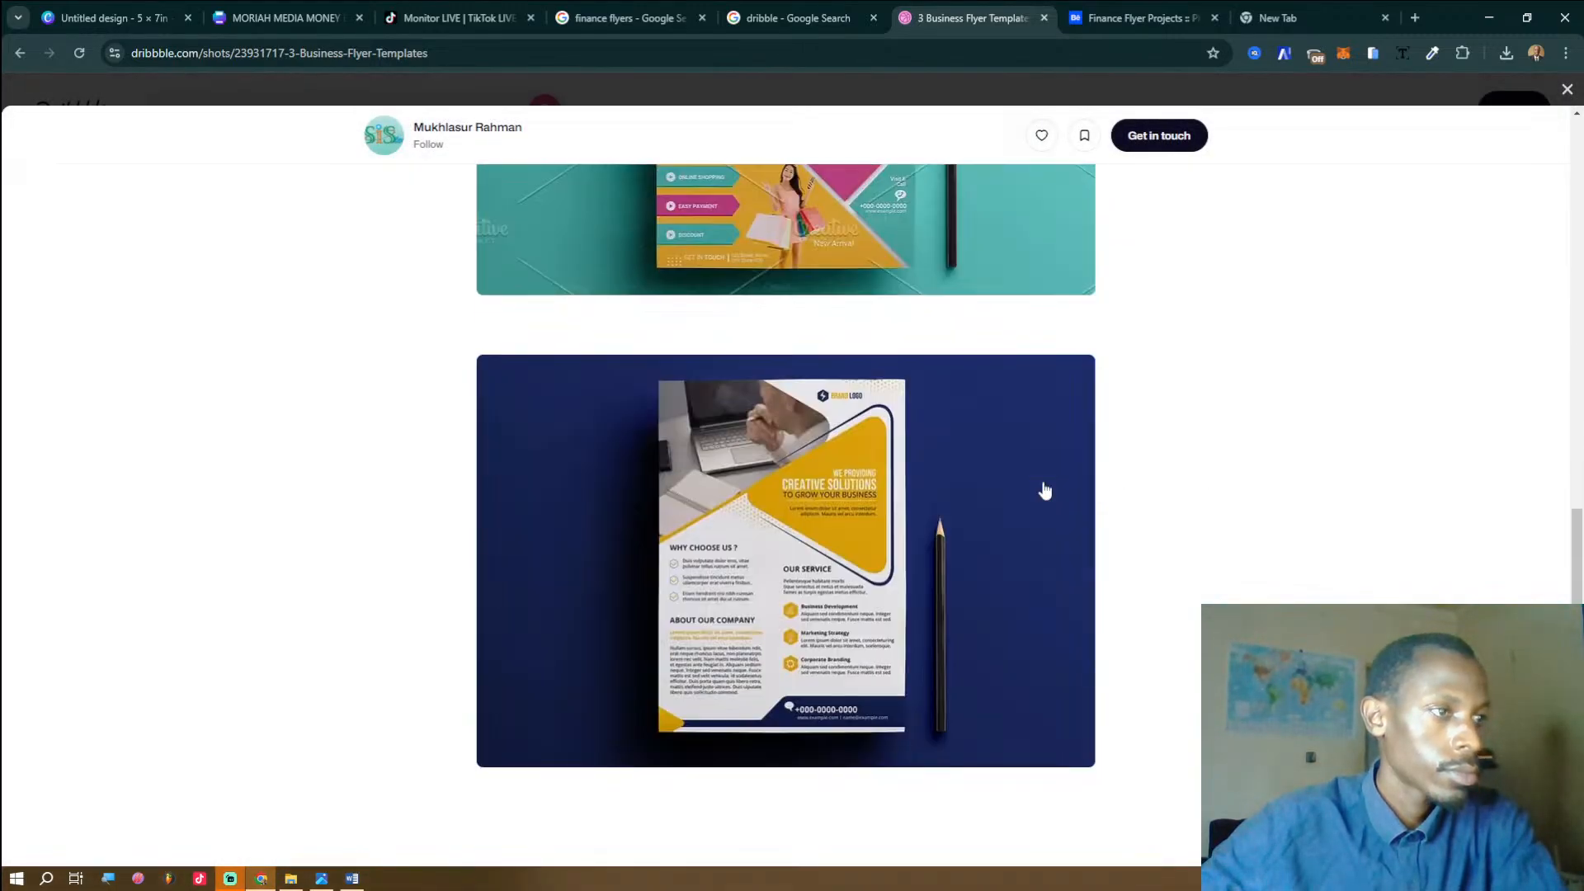
{"action": "left_click", "coordinate": [1045, 490]}
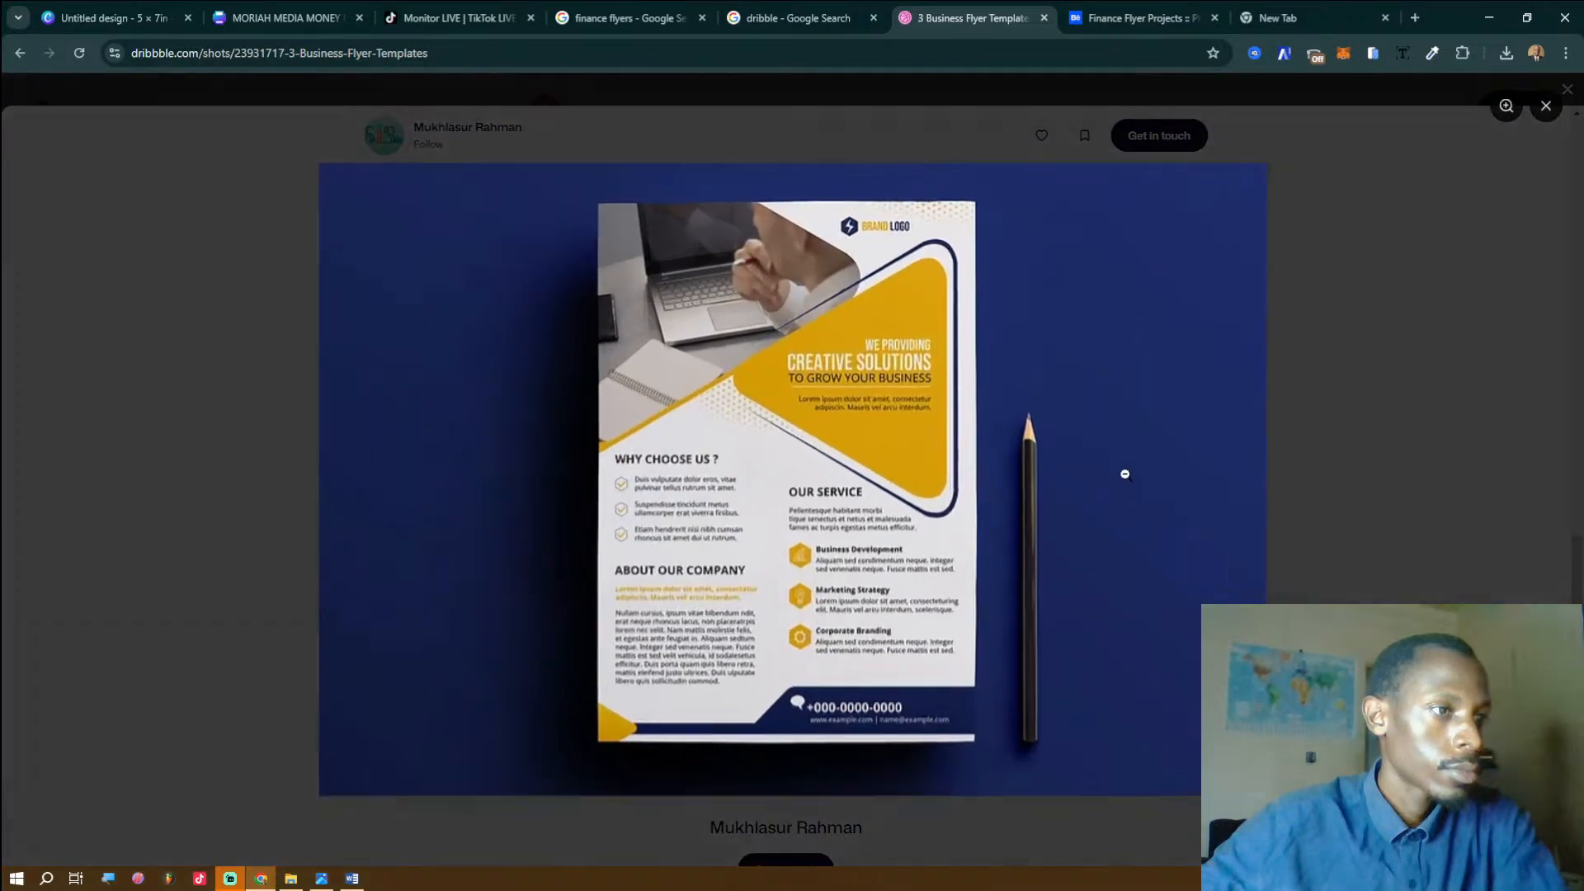
{"action": "left_click", "coordinate": [1394, 469]}
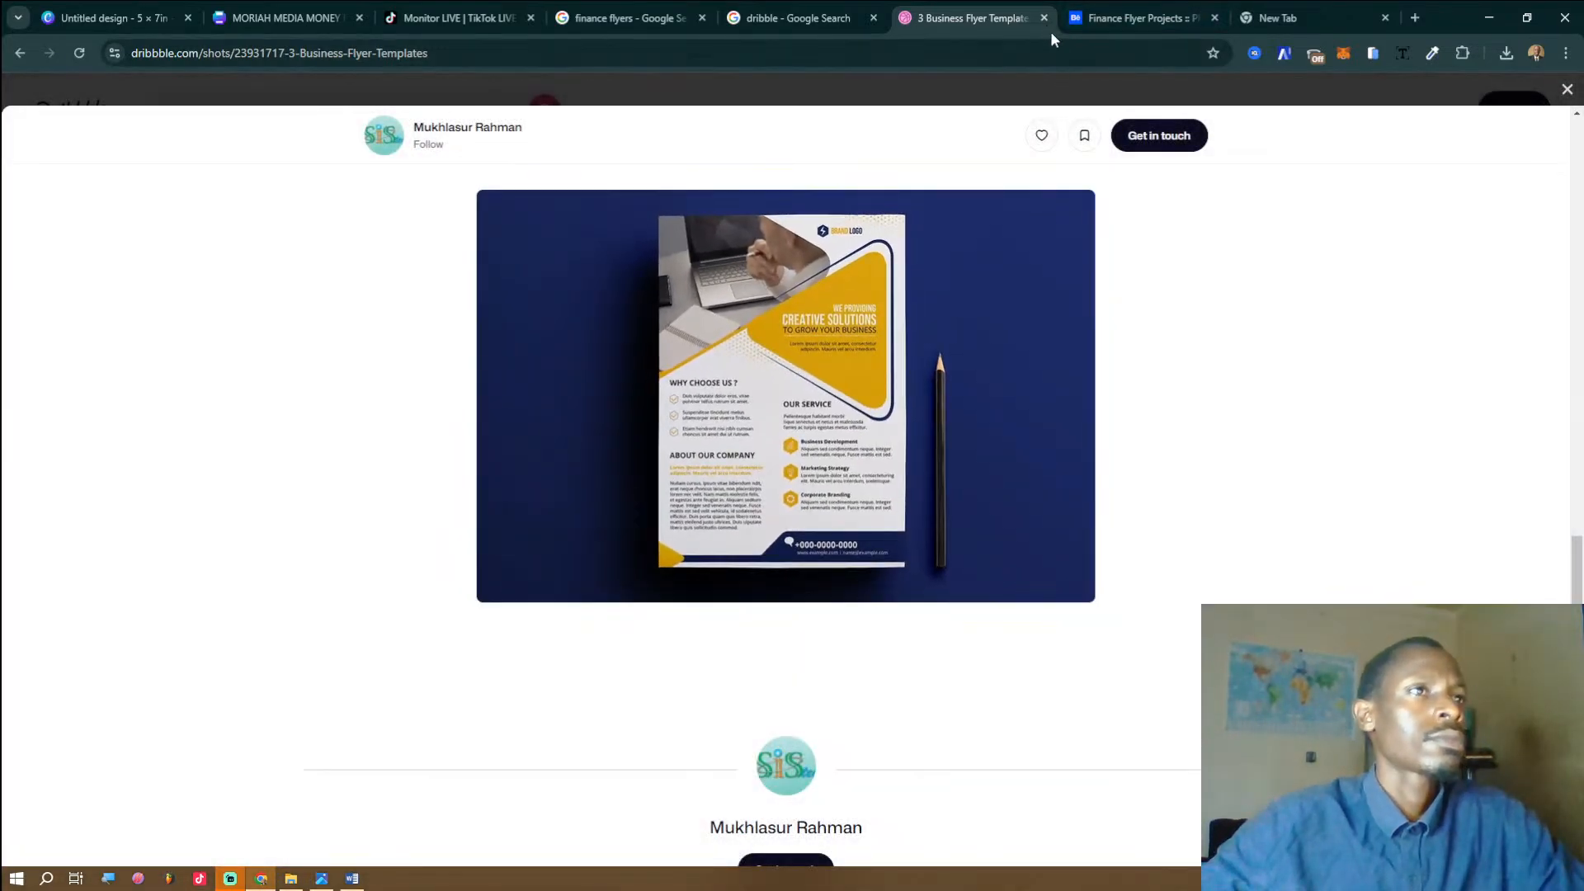
Browse the remaining Dribbble "finance flyer" shots and return to the Google Images results for "finance flyers".
{"action": "left_click", "coordinate": [1565, 92]}
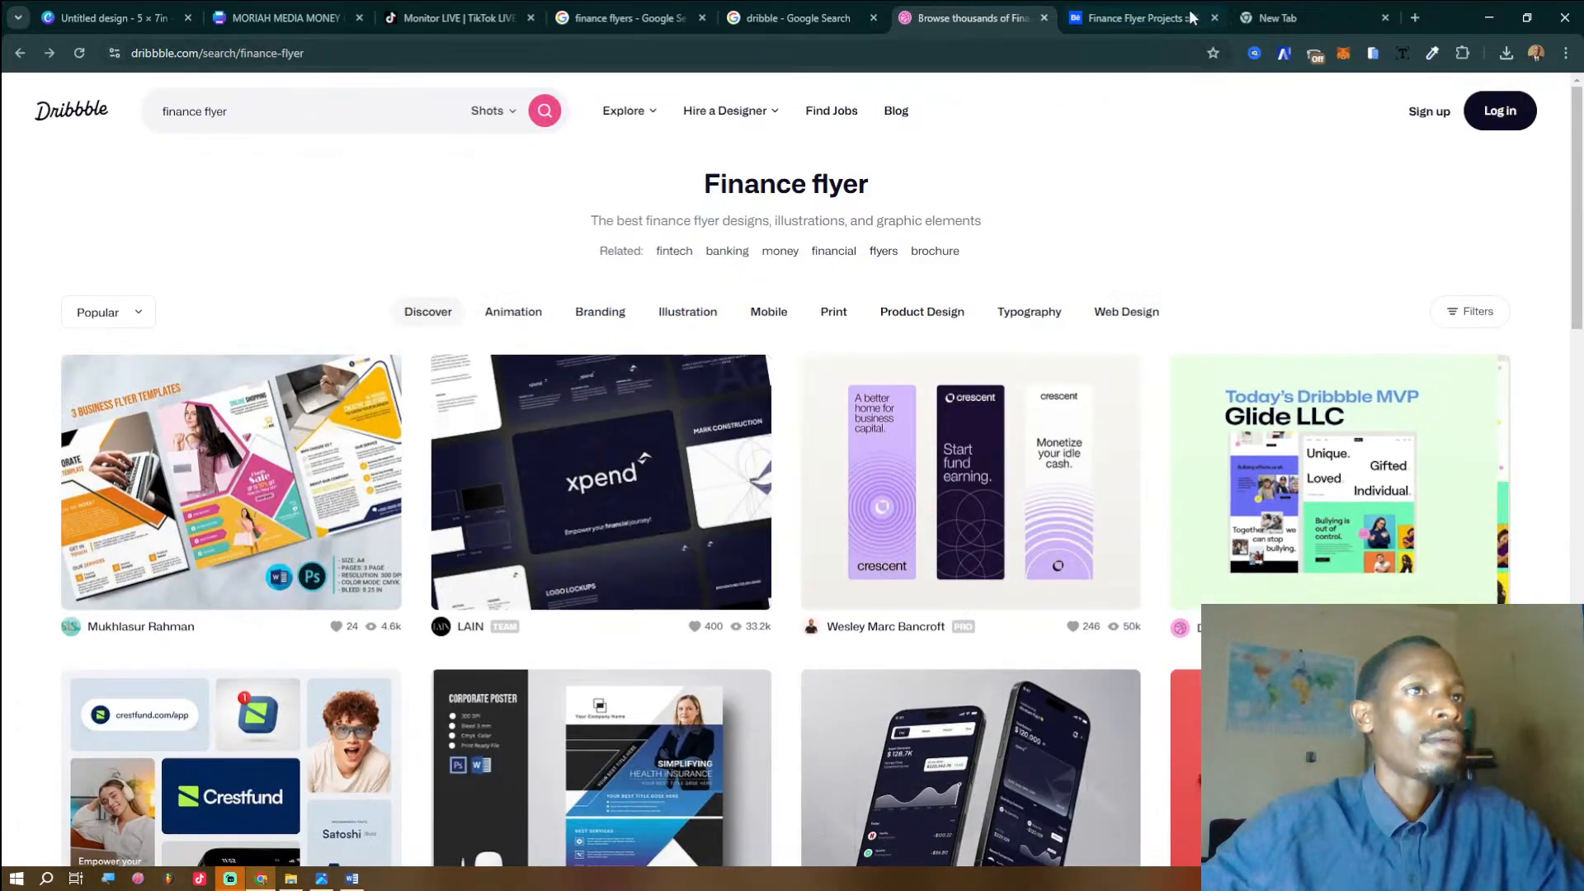
{"action": "scroll", "coordinate": [941, 577], "scroll_direction": "down", "scroll_amount": 15}
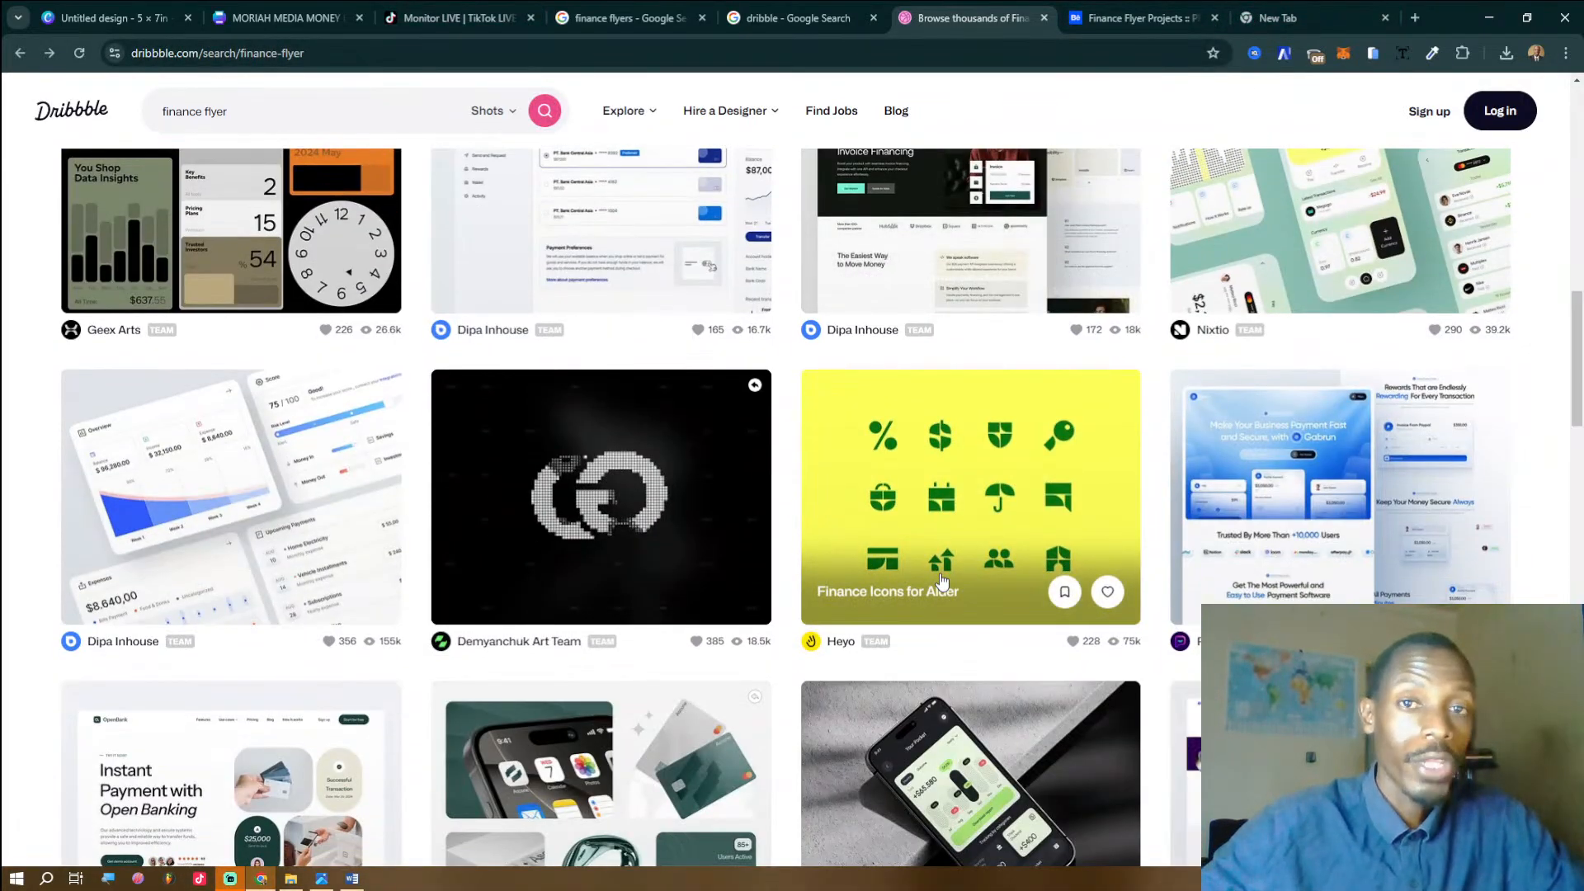
{"action": "scroll", "coordinate": [866, 577], "scroll_direction": "down", "scroll_amount": 15}
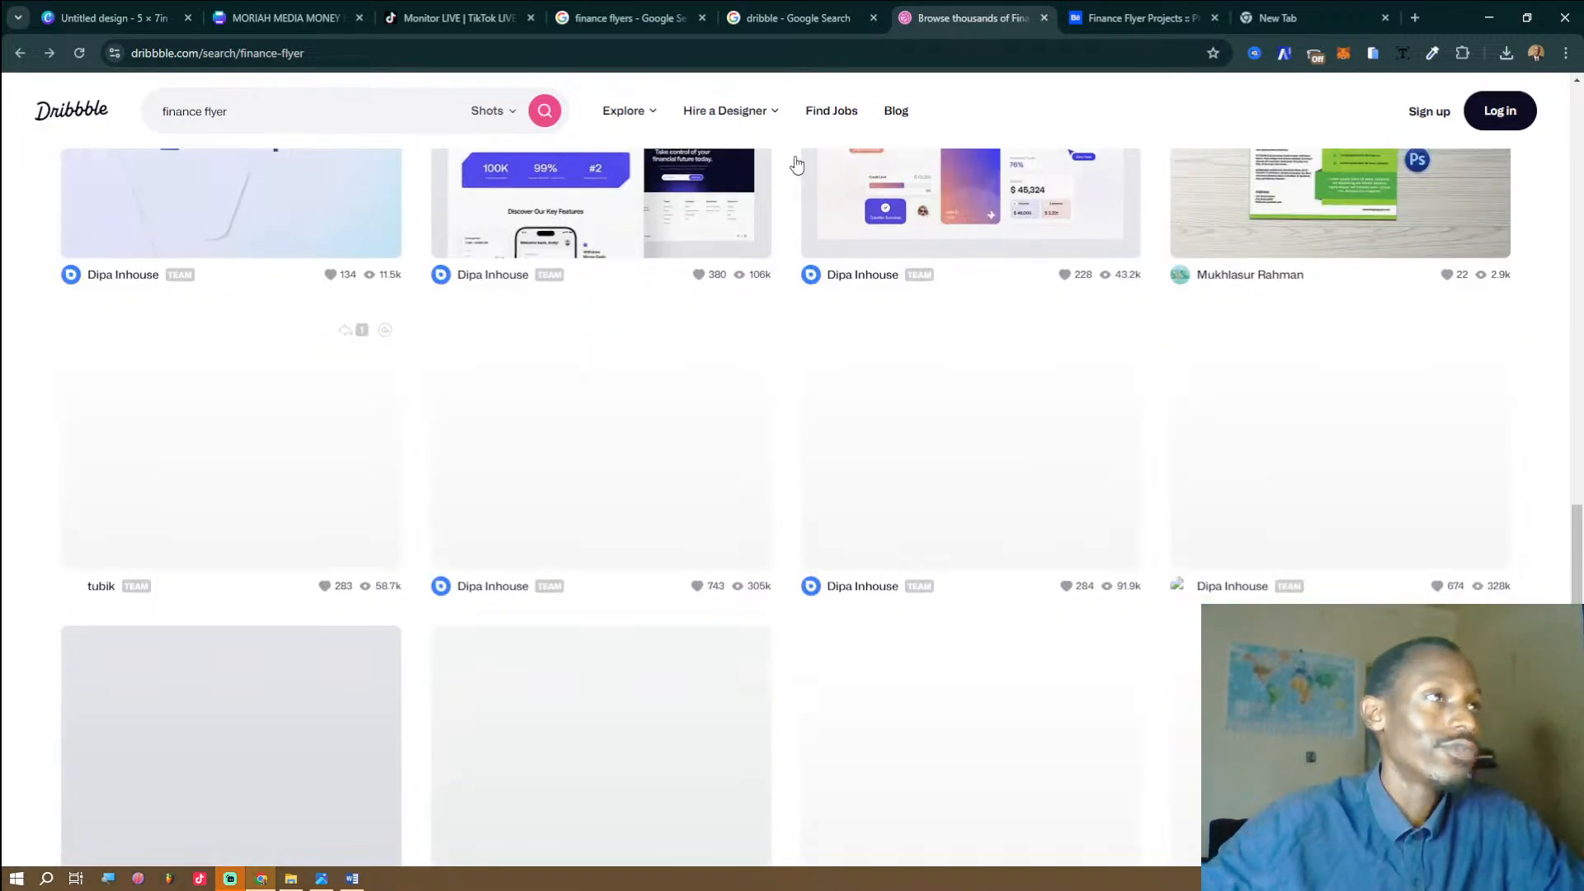
{"action": "left_click", "coordinate": [805, 28]}
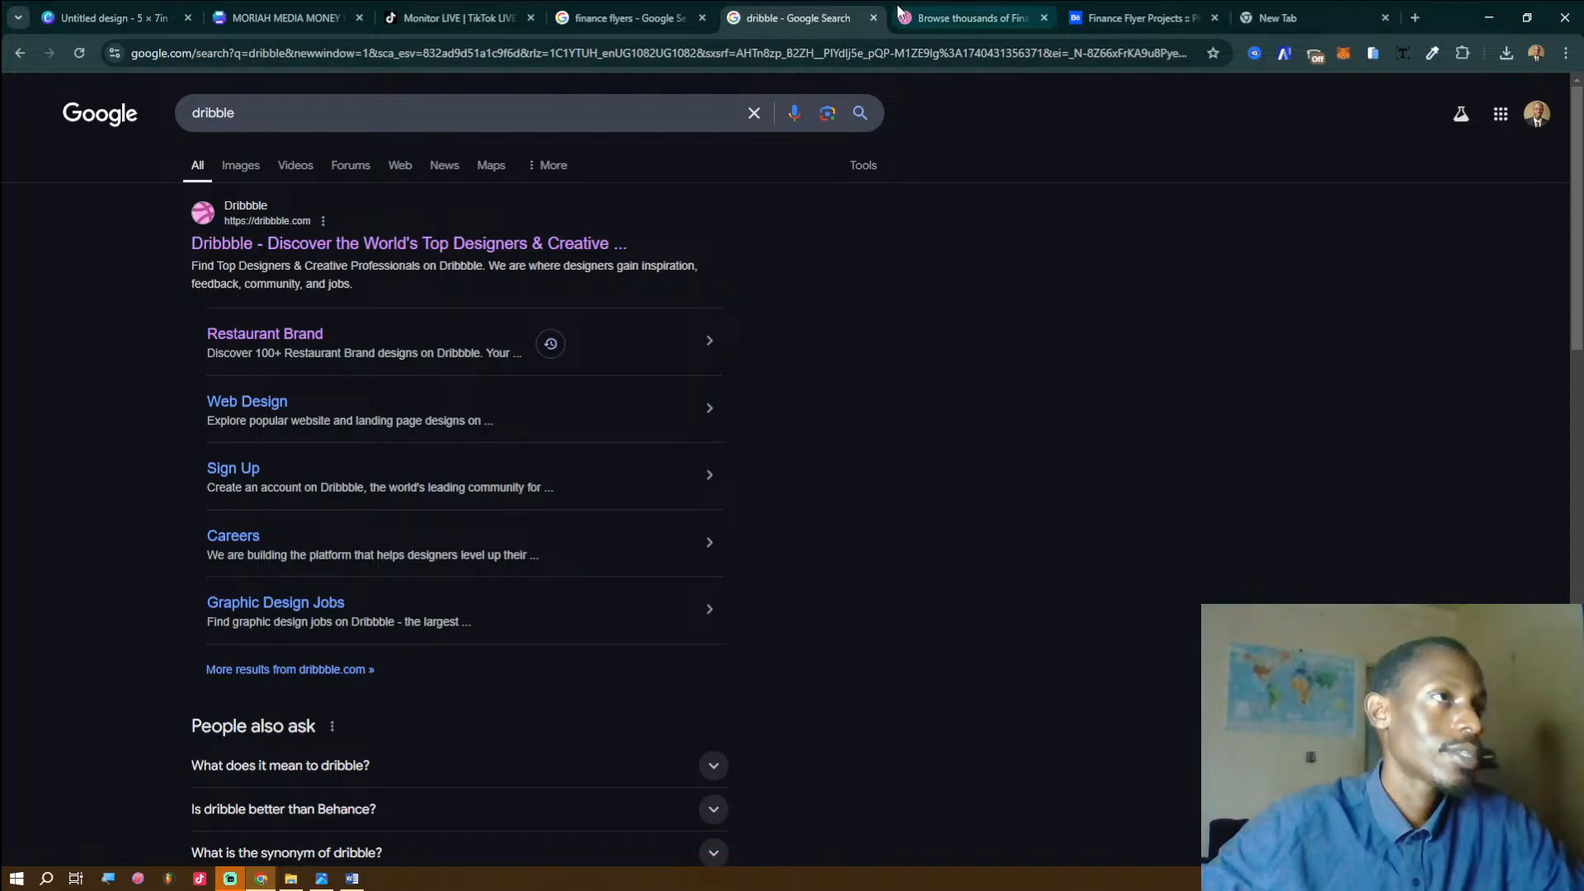
{"action": "left_click", "coordinate": [712, 22]}
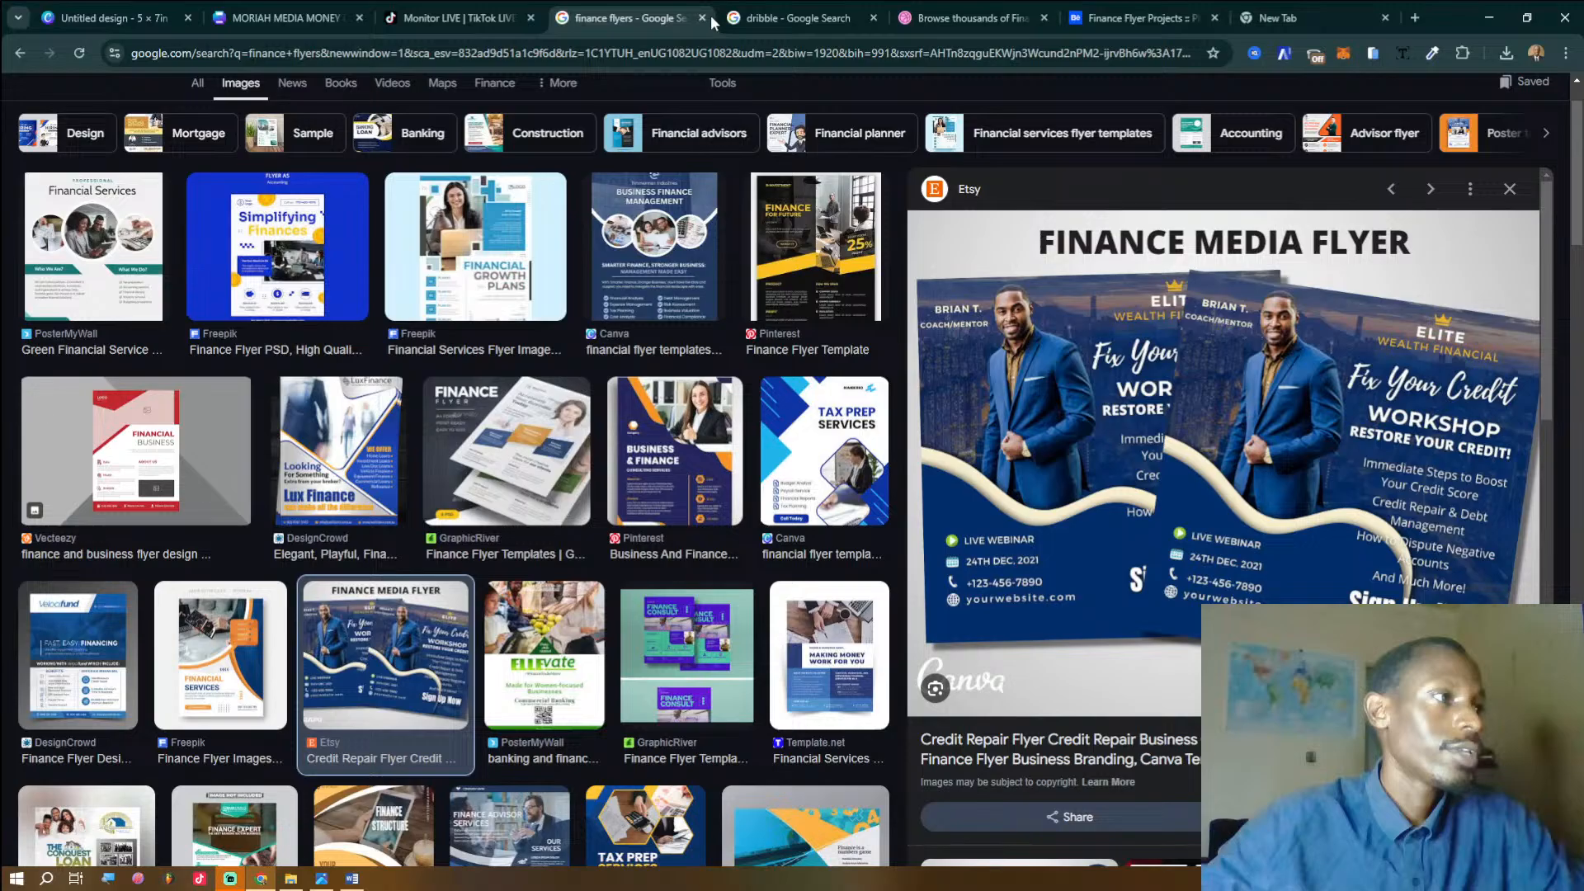
Preview the GraphicRiver "Finance Consult", Etsy "Professional Financial Advisor" and DesignCrowd "Velocifund" flyers from the image results.
{"action": "scroll", "coordinate": [687, 347], "scroll_direction": "down", "scroll_amount": 4}
{"action": "left_click", "coordinate": [688, 347]}
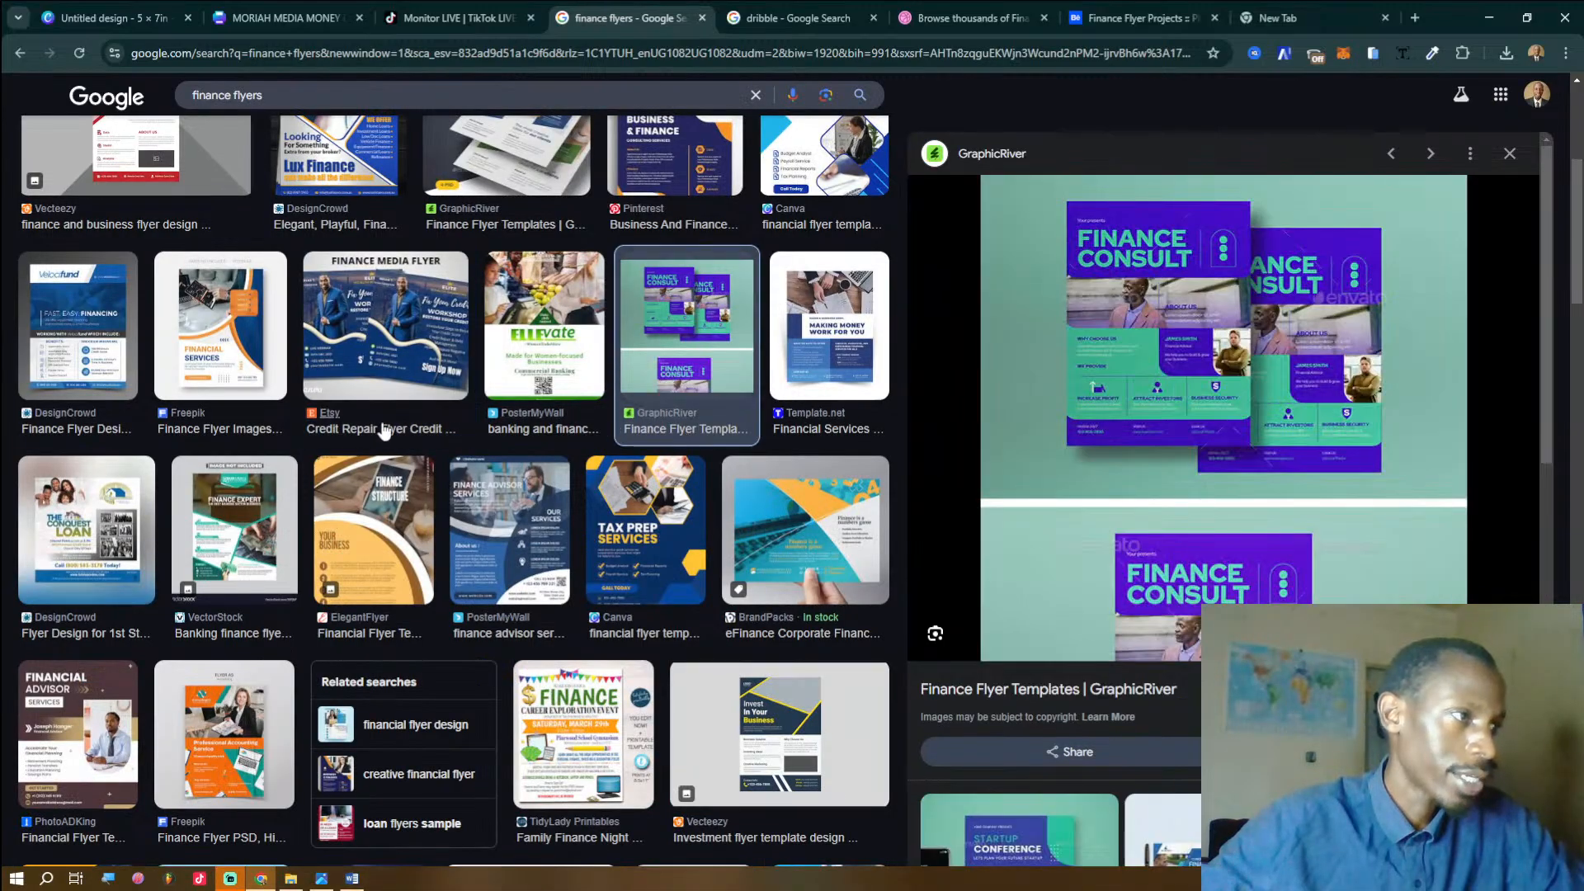
{"action": "scroll", "coordinate": [454, 444], "scroll_direction": "down", "scroll_amount": 10}
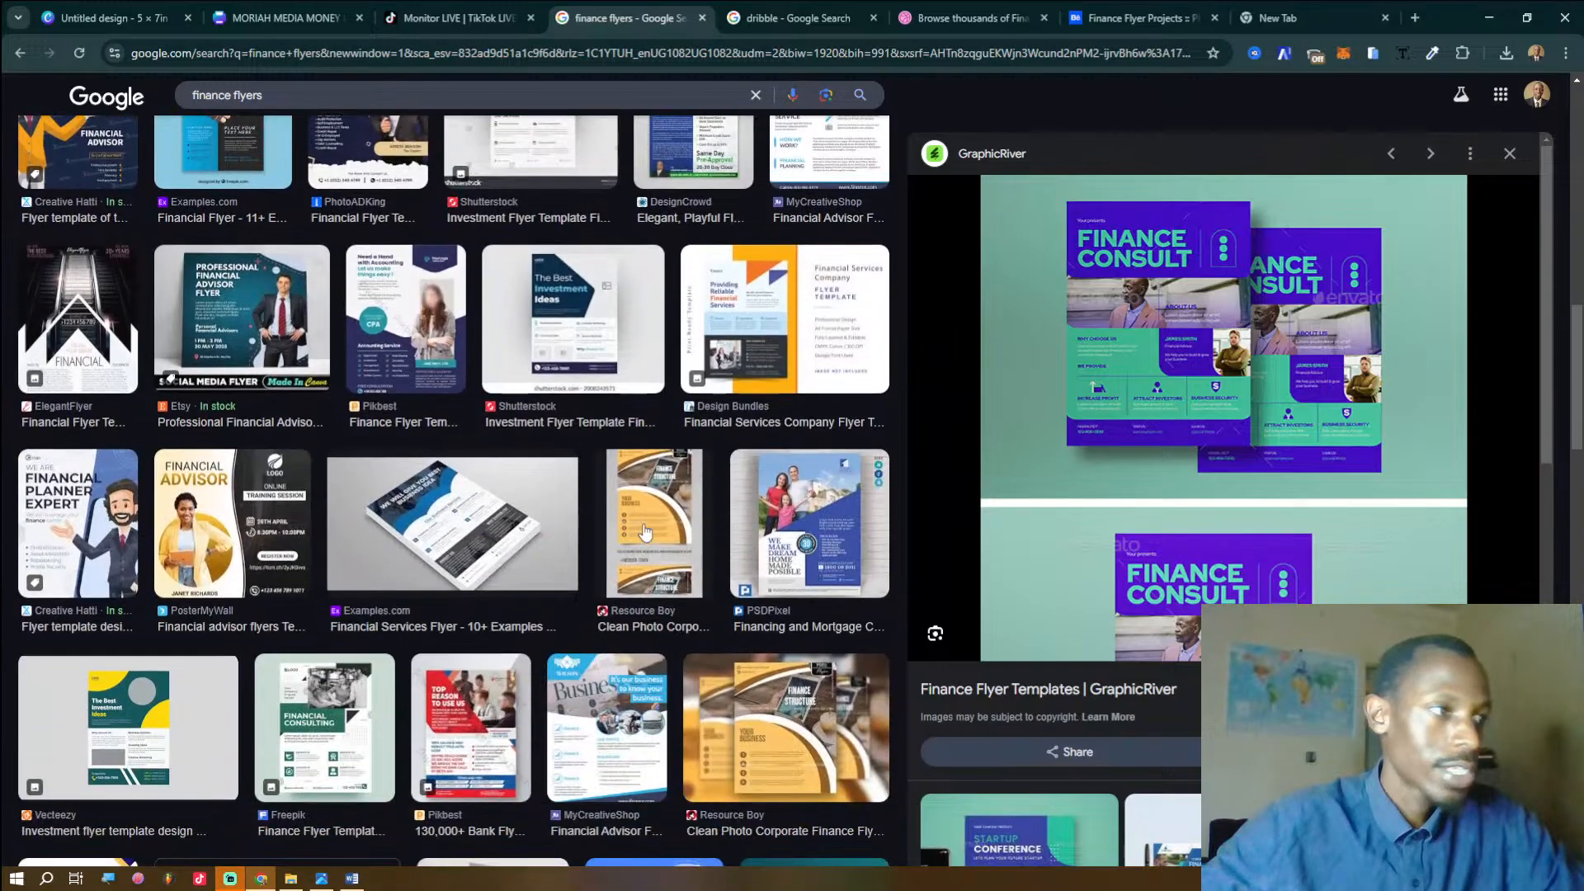
{"action": "left_click", "coordinate": [275, 363]}
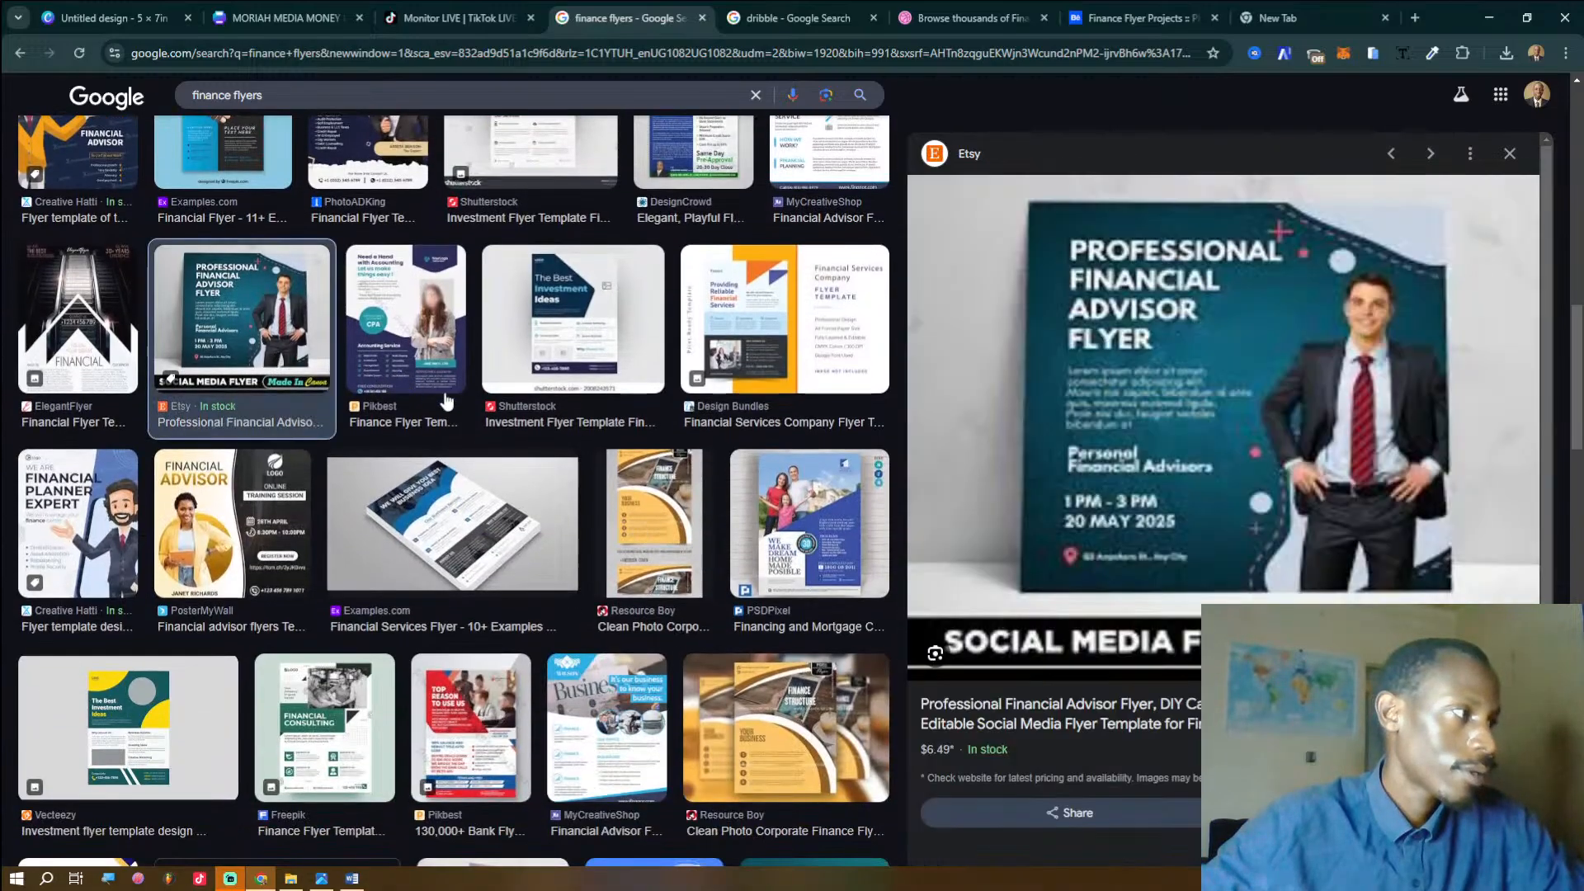
{"action": "scroll", "coordinate": [538, 421], "scroll_direction": "down", "scroll_amount": 6}
{"action": "scroll", "coordinate": [538, 421], "scroll_direction": "down", "scroll_amount": 5}
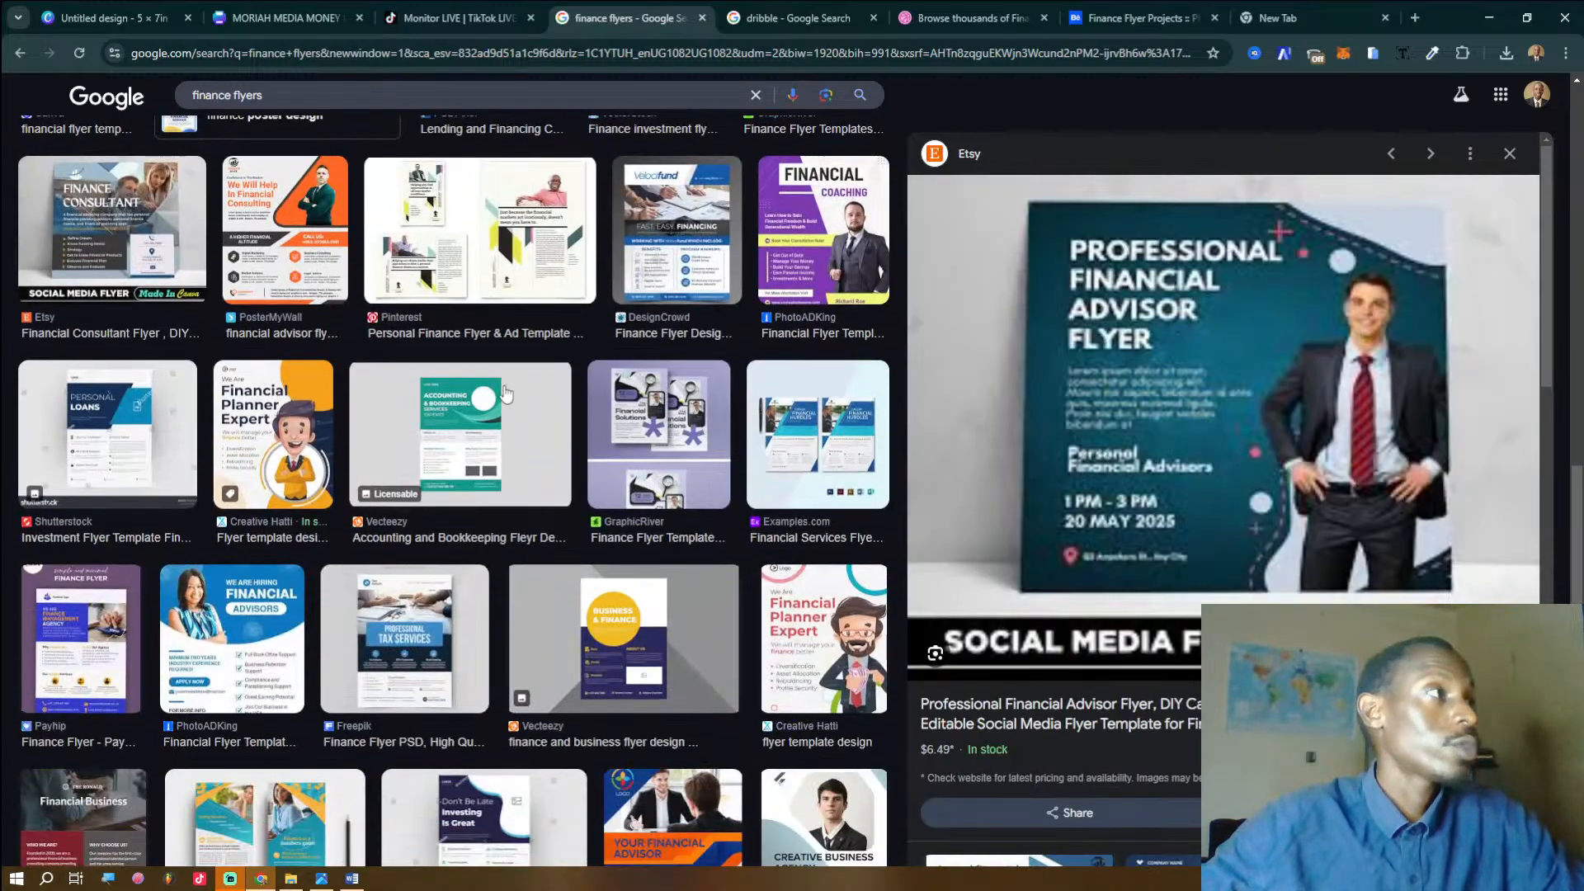
{"action": "left_click", "coordinate": [693, 272]}
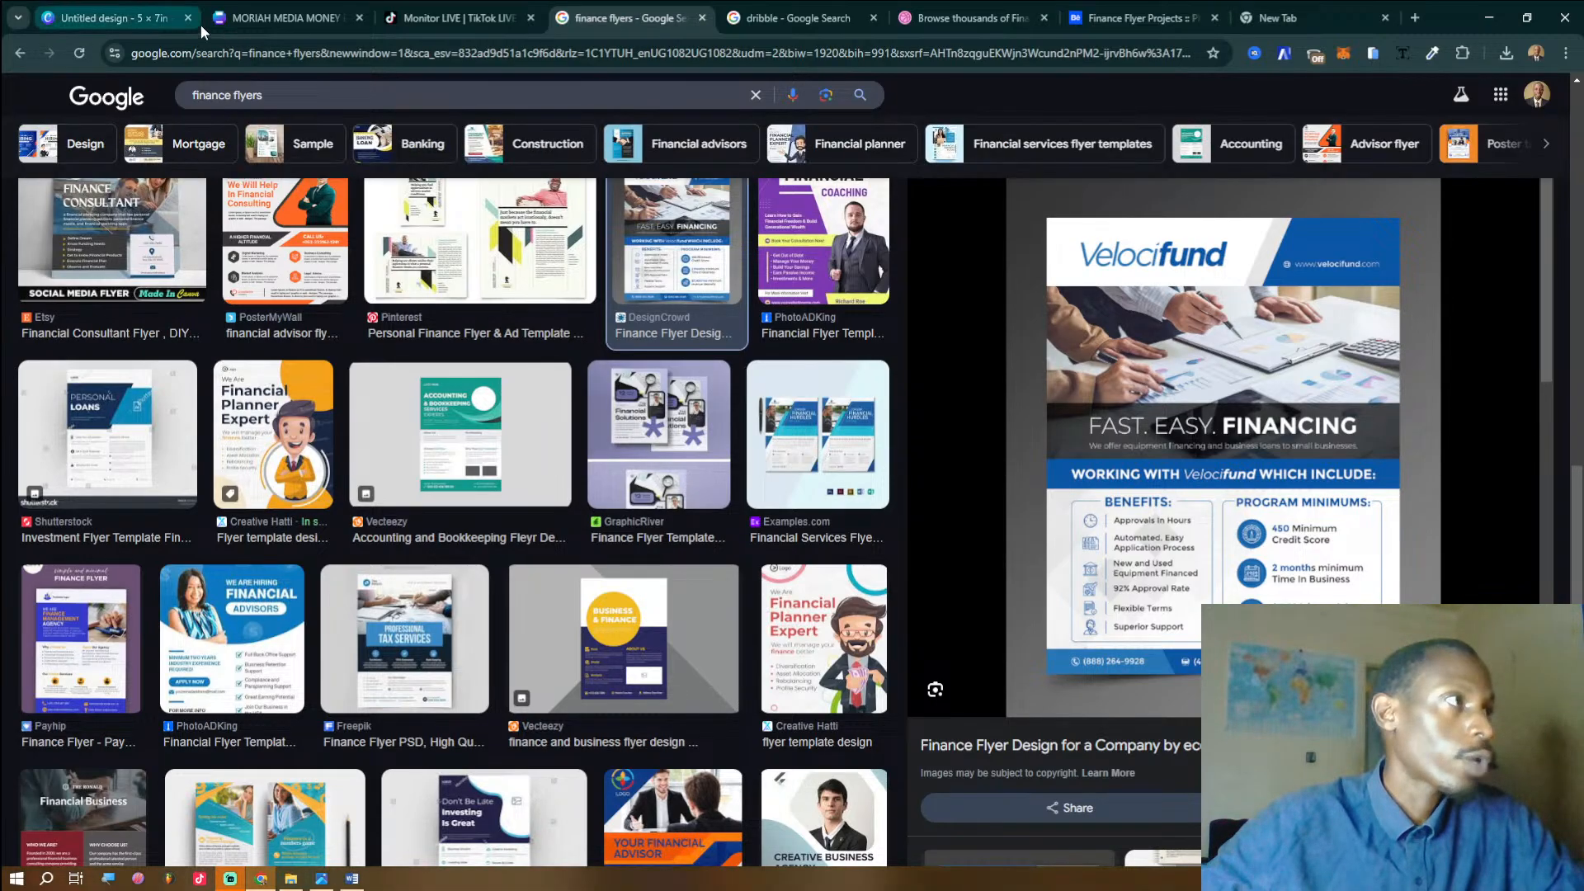
Switch back to Canva and bring up the "MORIAH MEDIA MONEY EXPO 2025 Flyer" design for reference.
{"action": "left_click", "coordinate": [124, 17]}
{"action": "left_click", "coordinate": [290, 18]}
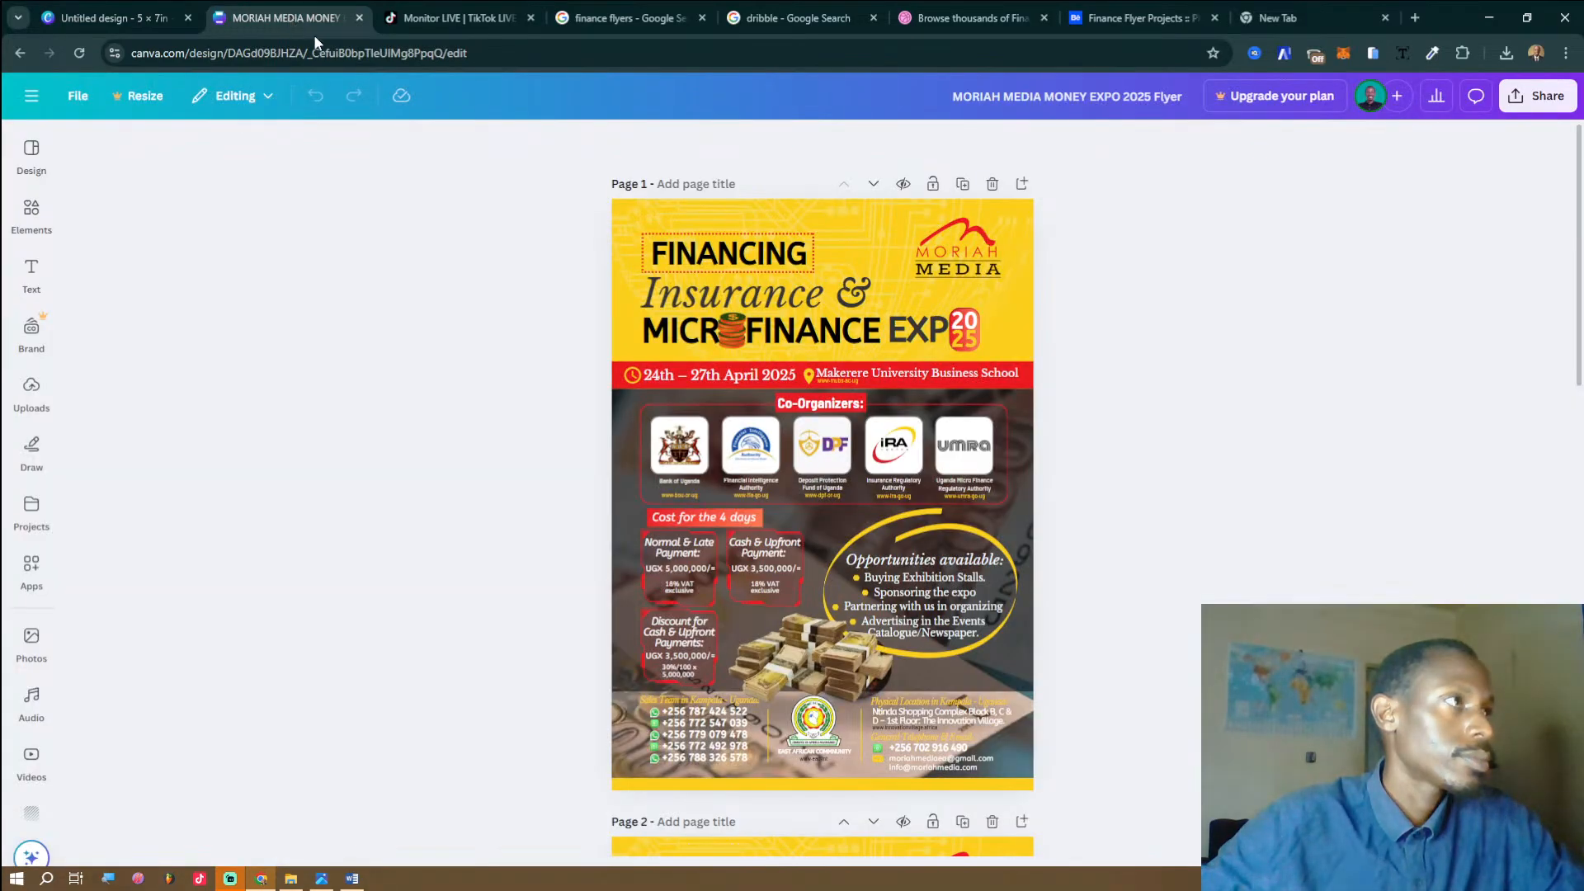
Open the Canva home page at canva.com in the empty browser tab.
{"action": "right_click", "coordinate": [271, 21]}
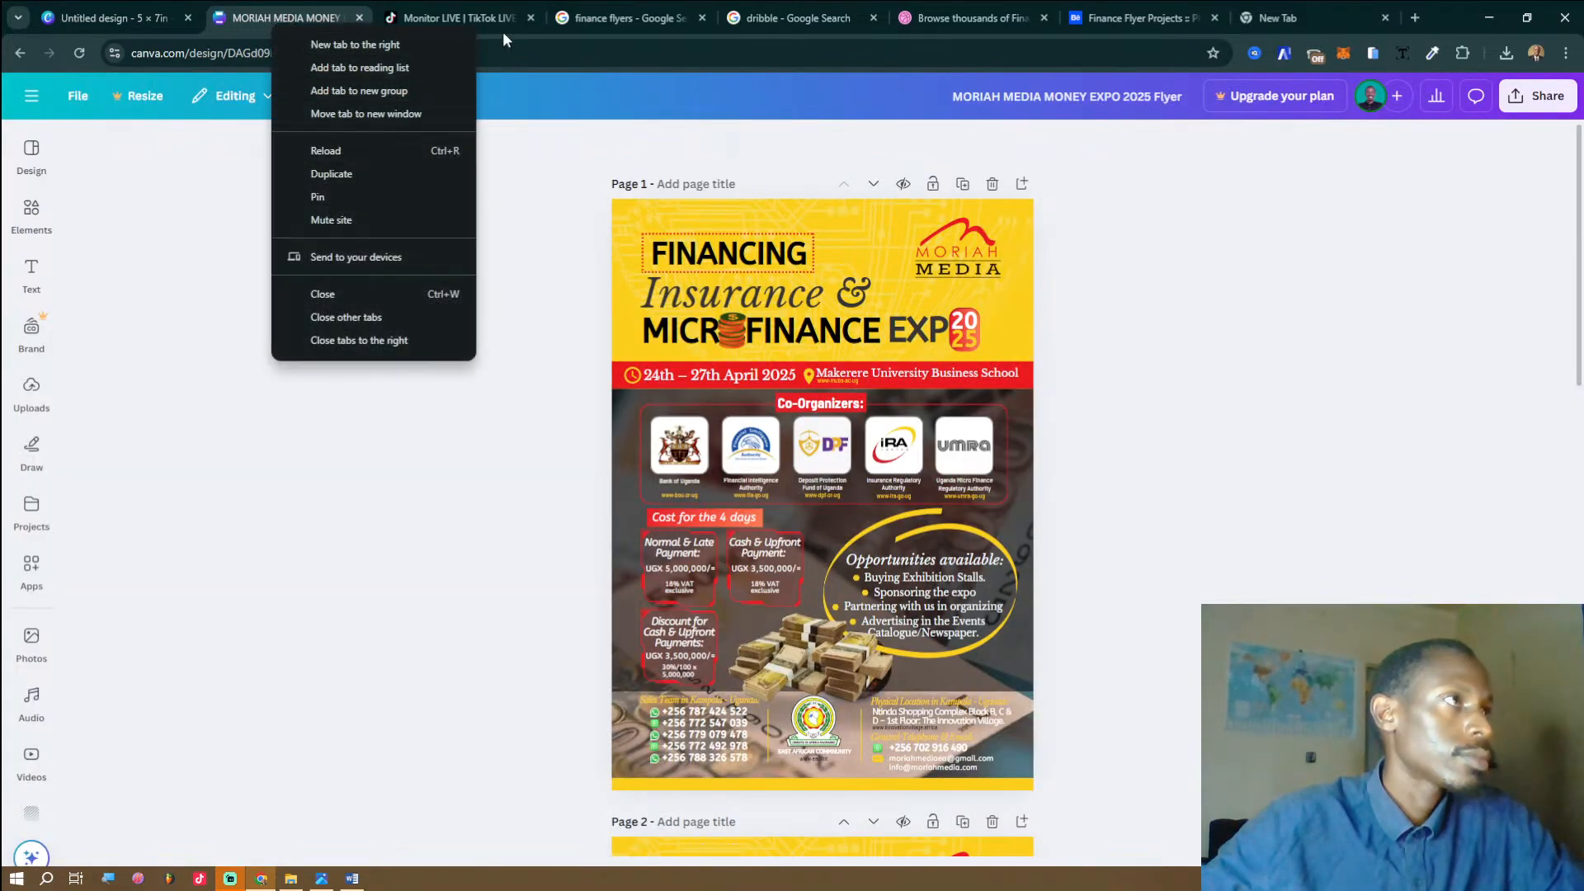
{"action": "left_click", "coordinate": [1299, 23]}
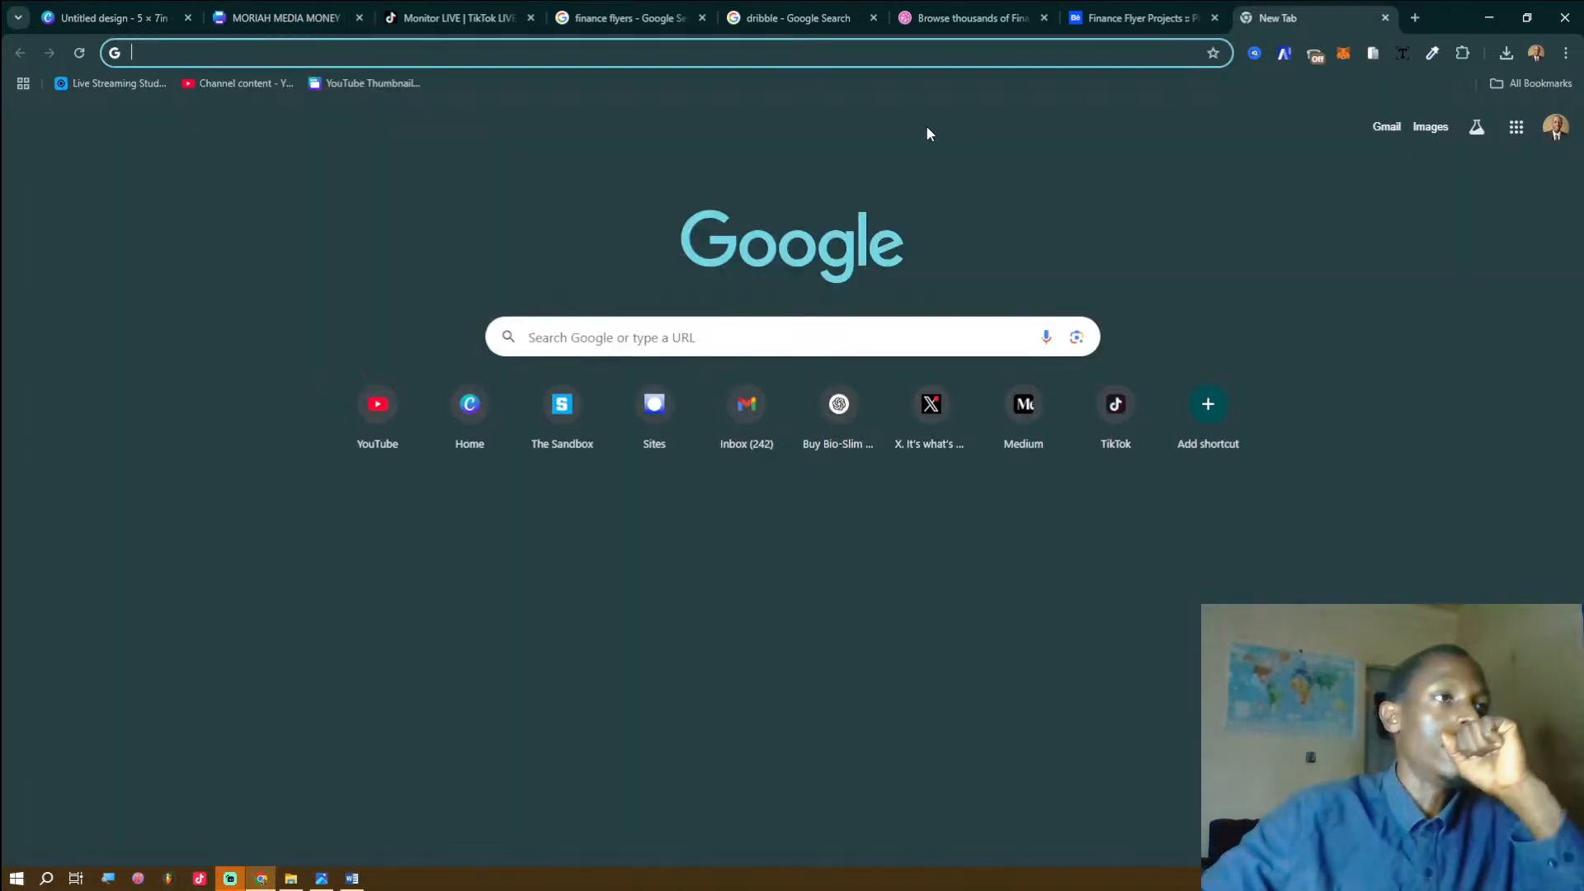
{"action": "left_click", "coordinate": [845, 61]}
{"action": "type", "text": "cavan"}
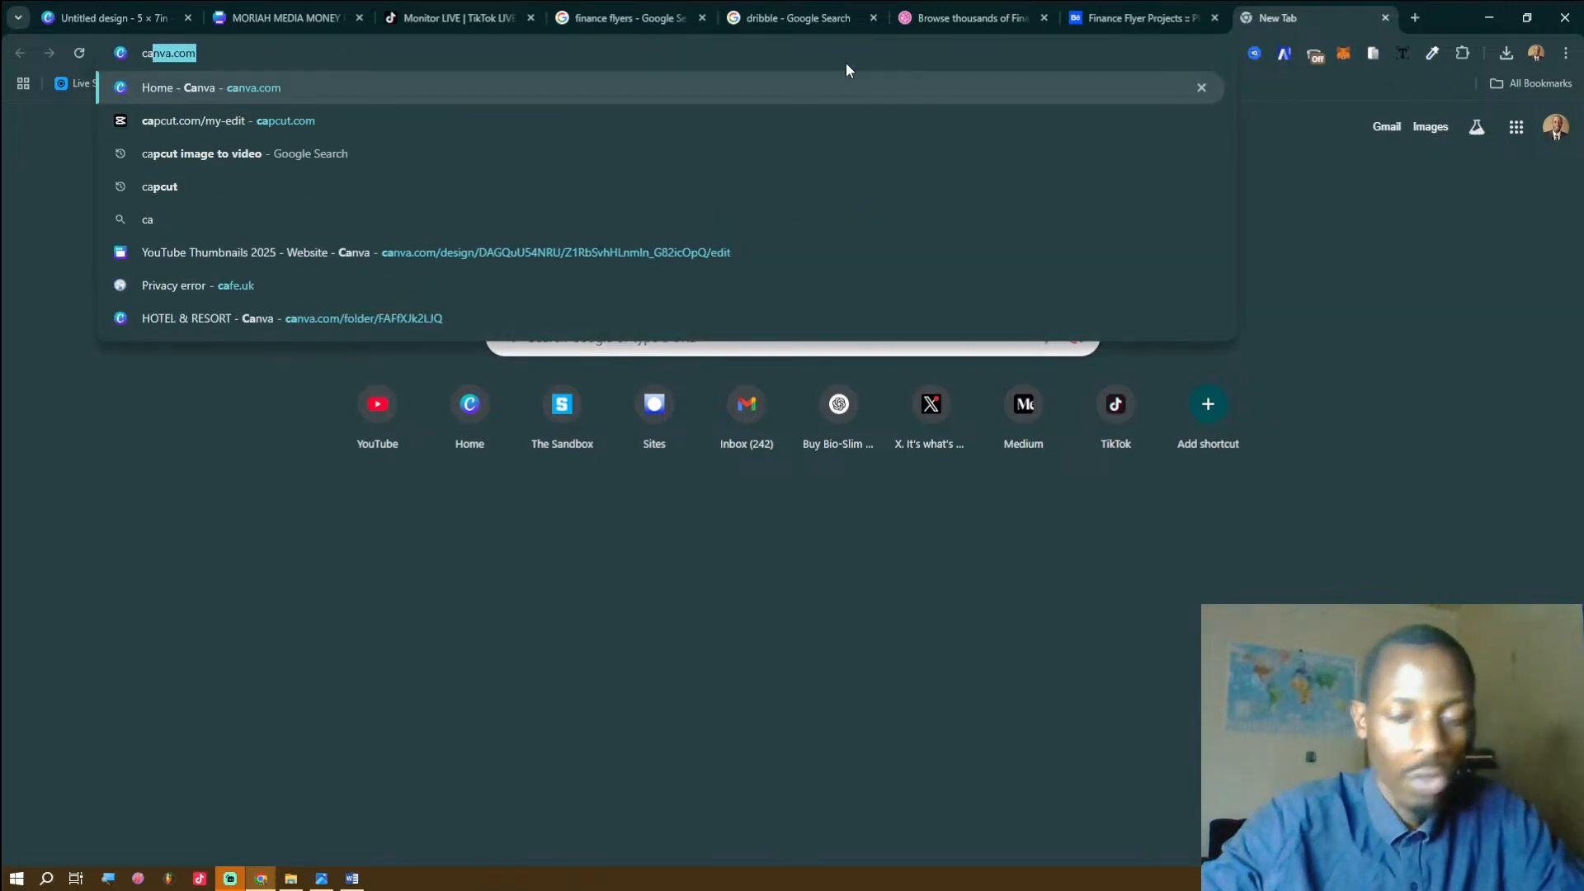
{"action": "key", "text": "BackSpace"}
{"action": "key", "text": "BackSpace"}
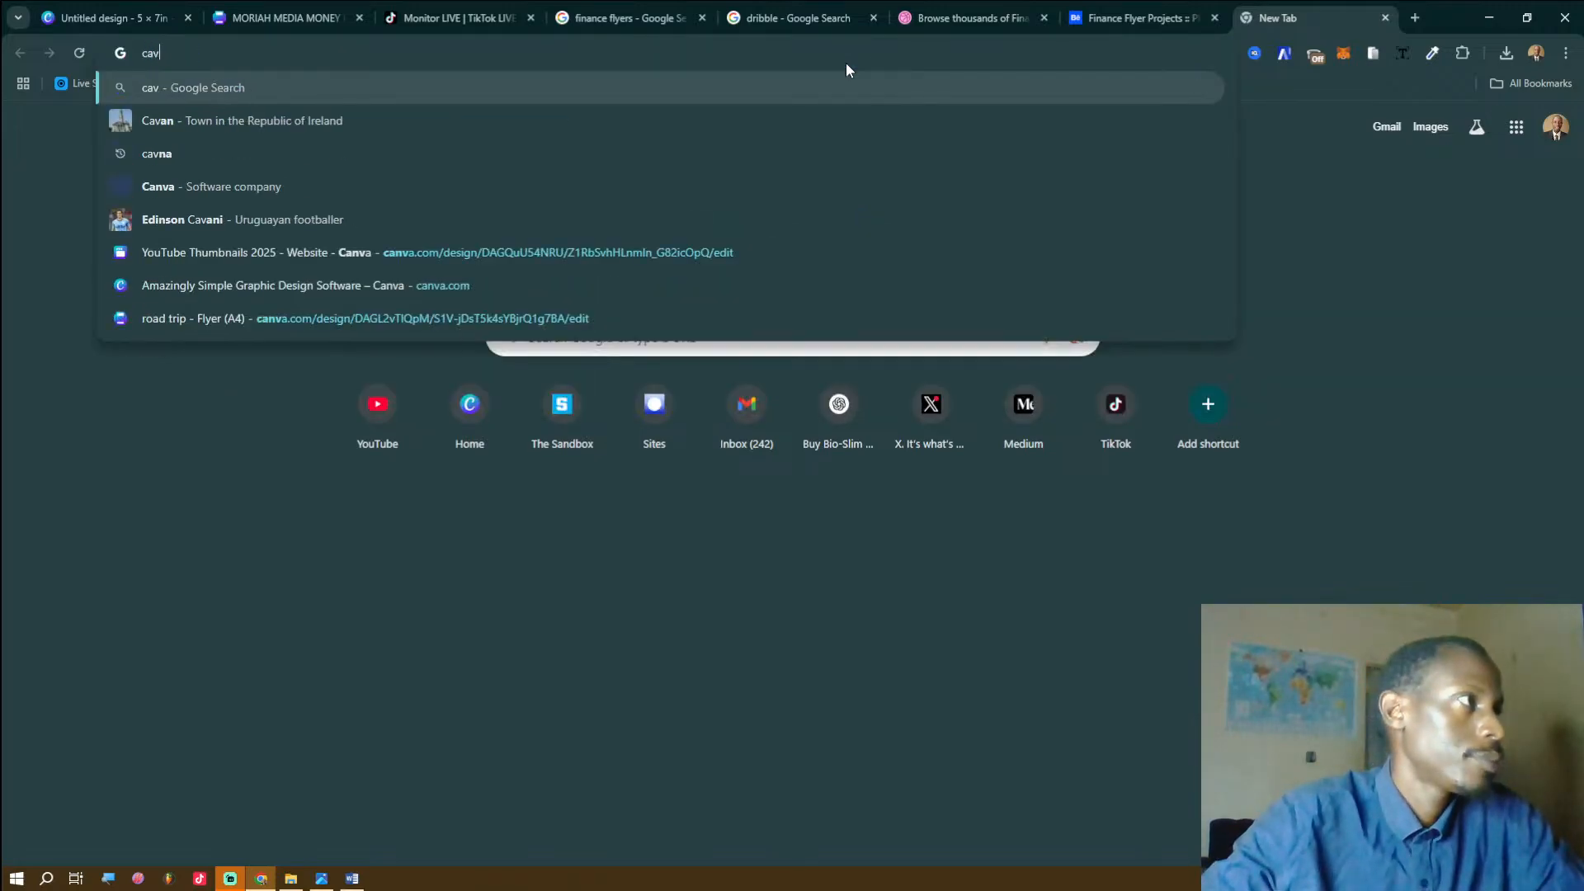
{"action": "key", "text": "BackSpace"}
{"action": "type", "text": "nva.c"}
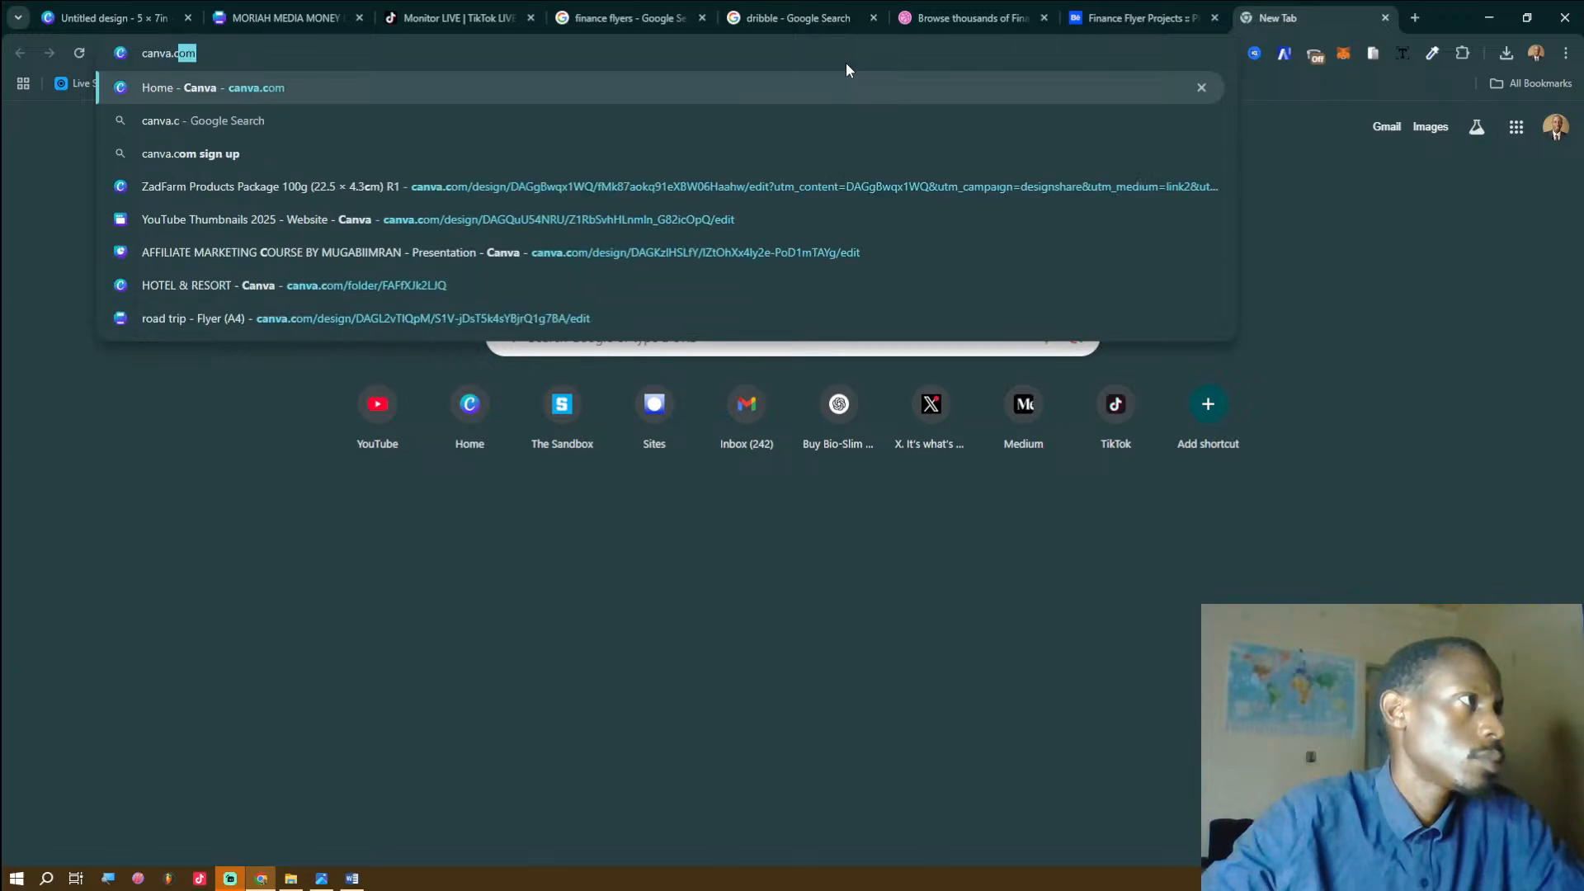
{"action": "key", "text": "Return"}
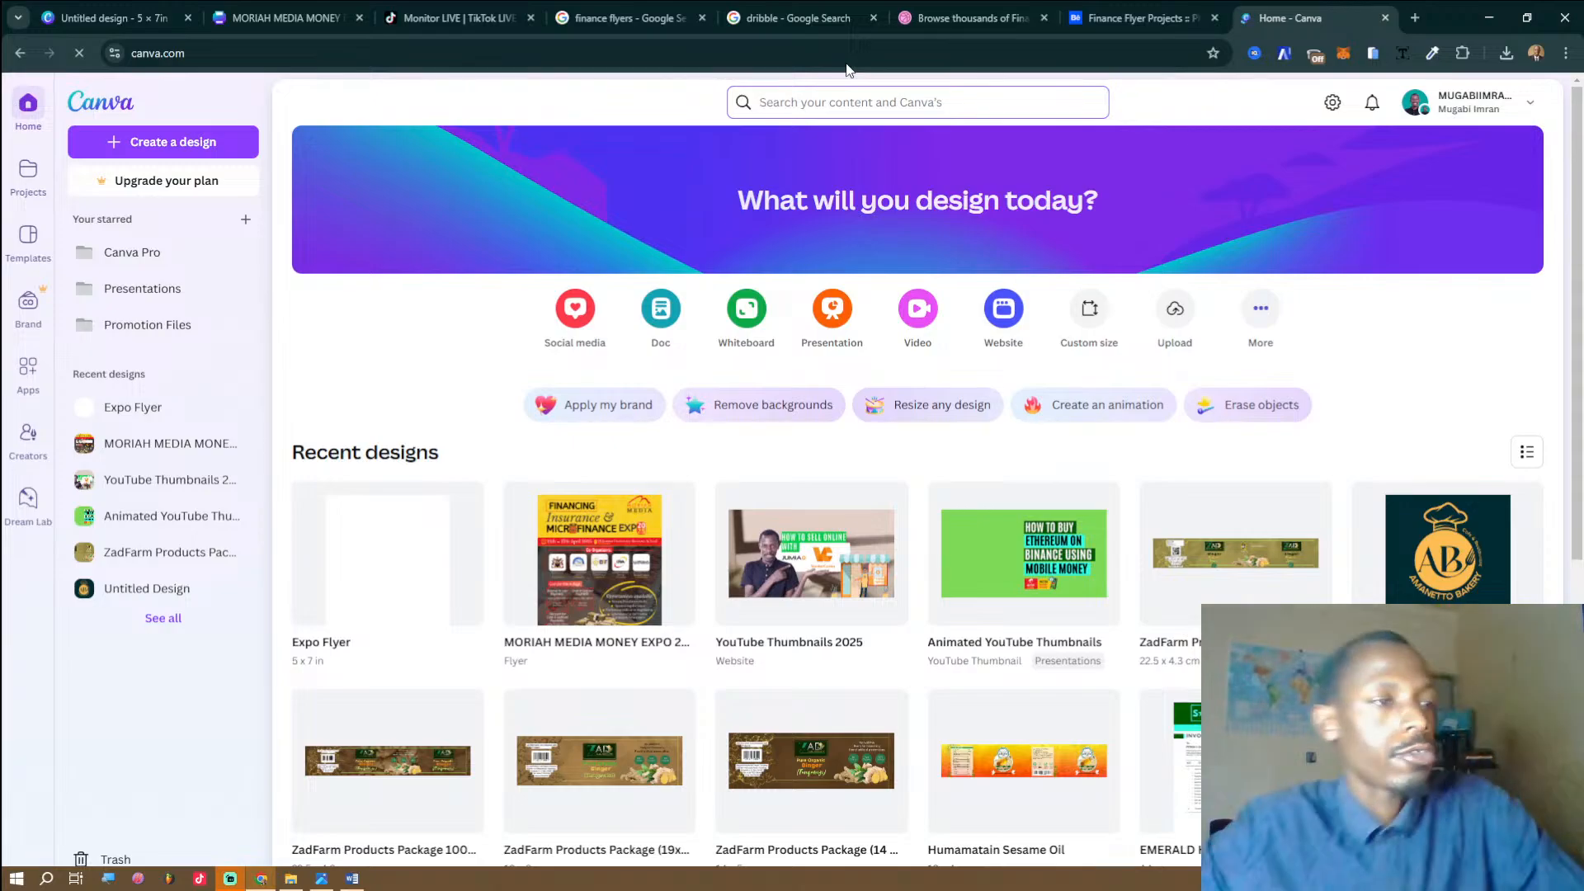
Search the Canva templates for "flyer" and refine the search to "insurance flyer".
{"action": "left_click", "coordinate": [863, 107]}
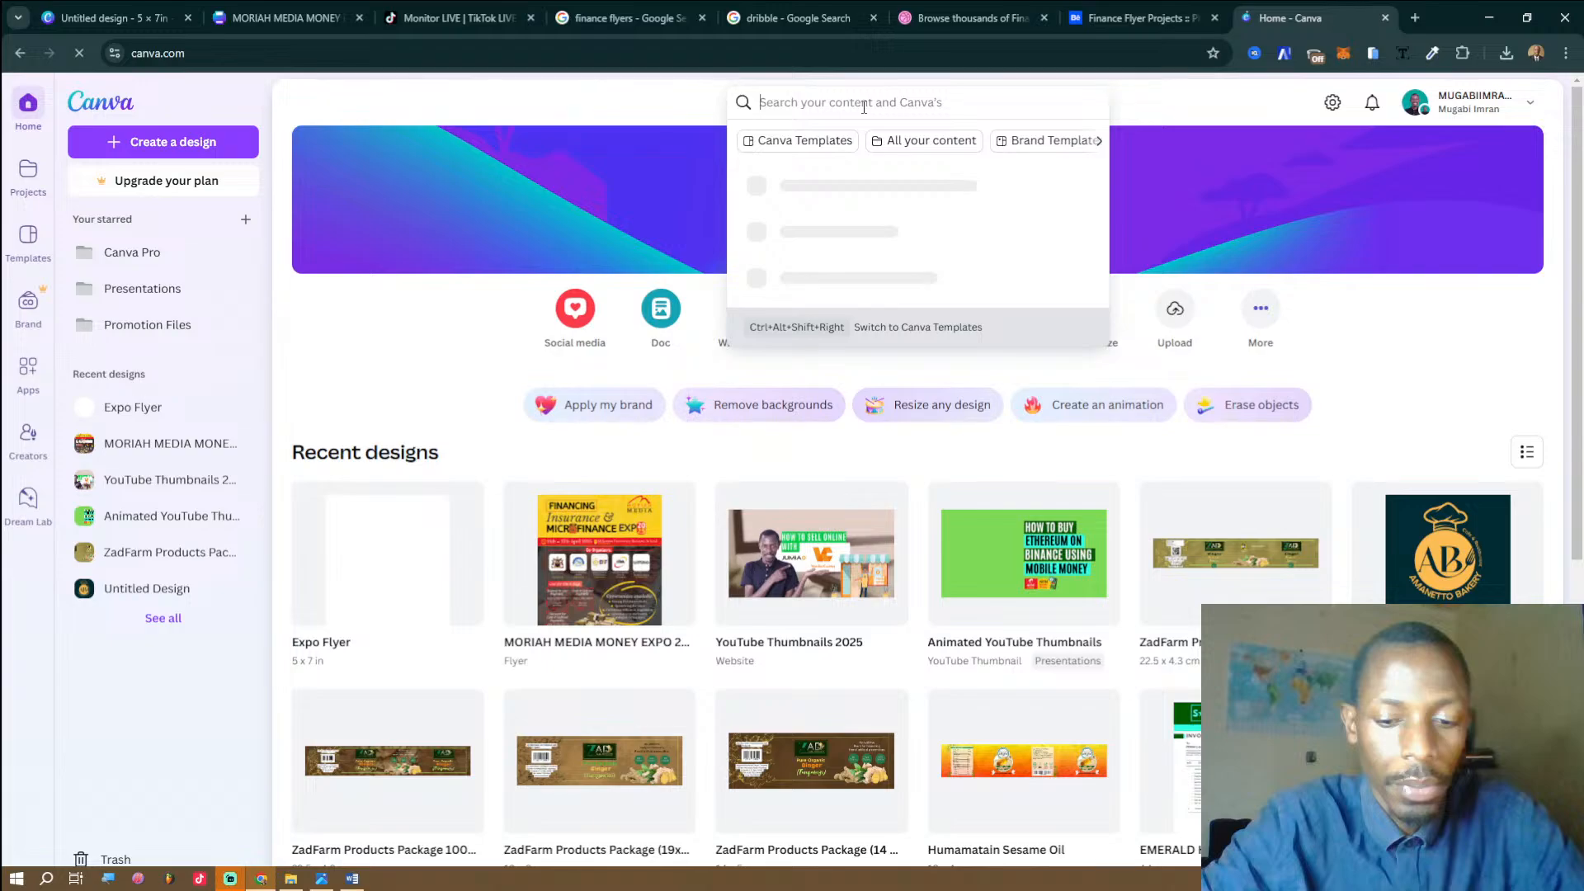
{"action": "type", "text": "flyer"}
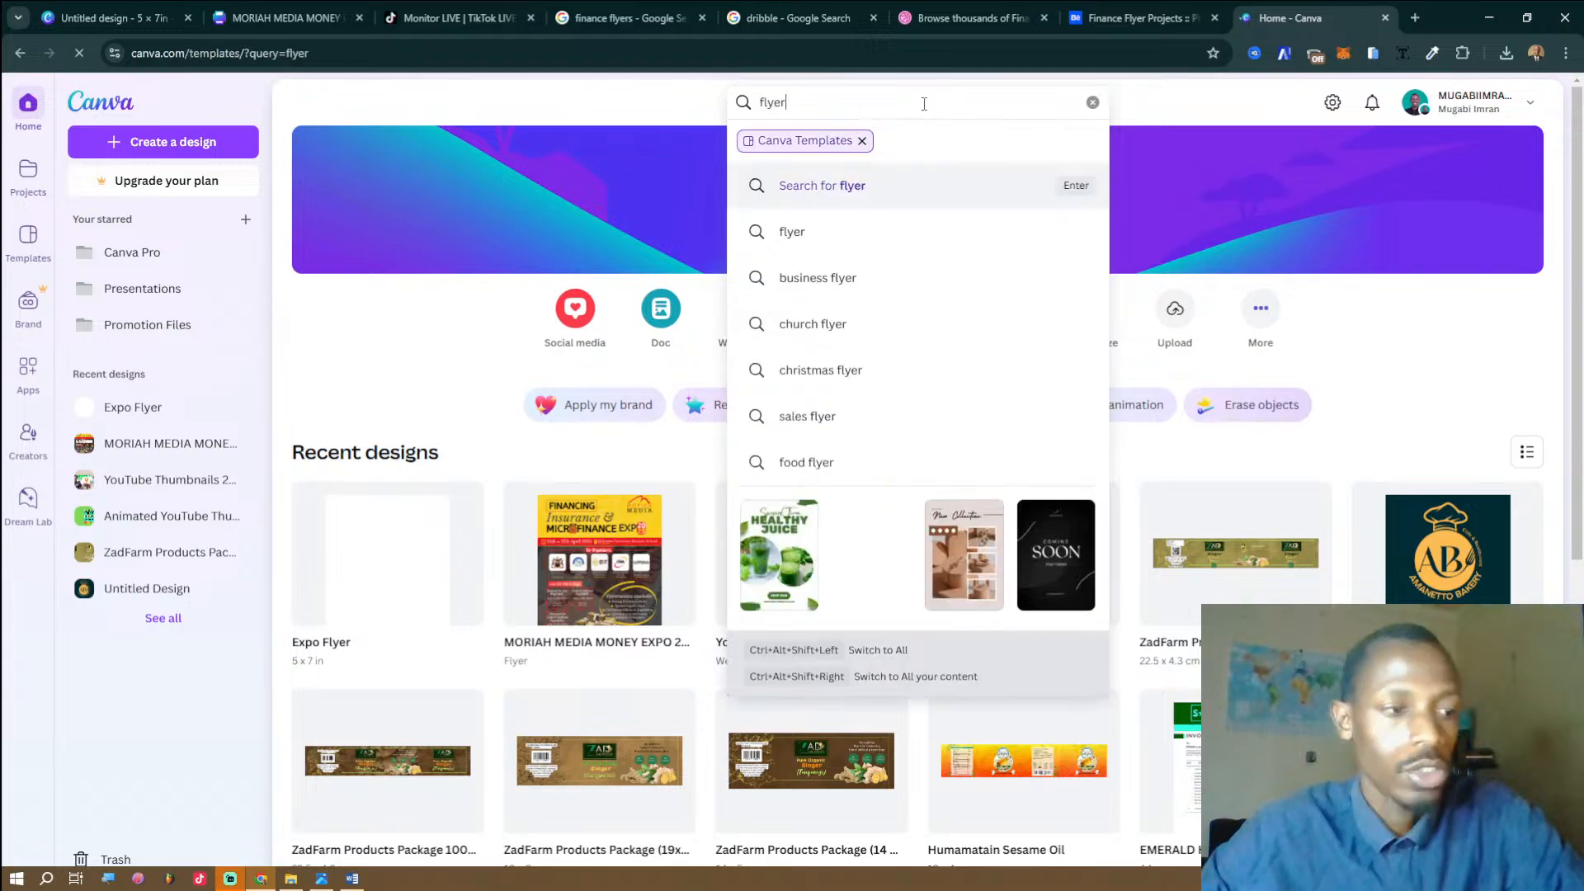
{"action": "key", "text": "Return"}
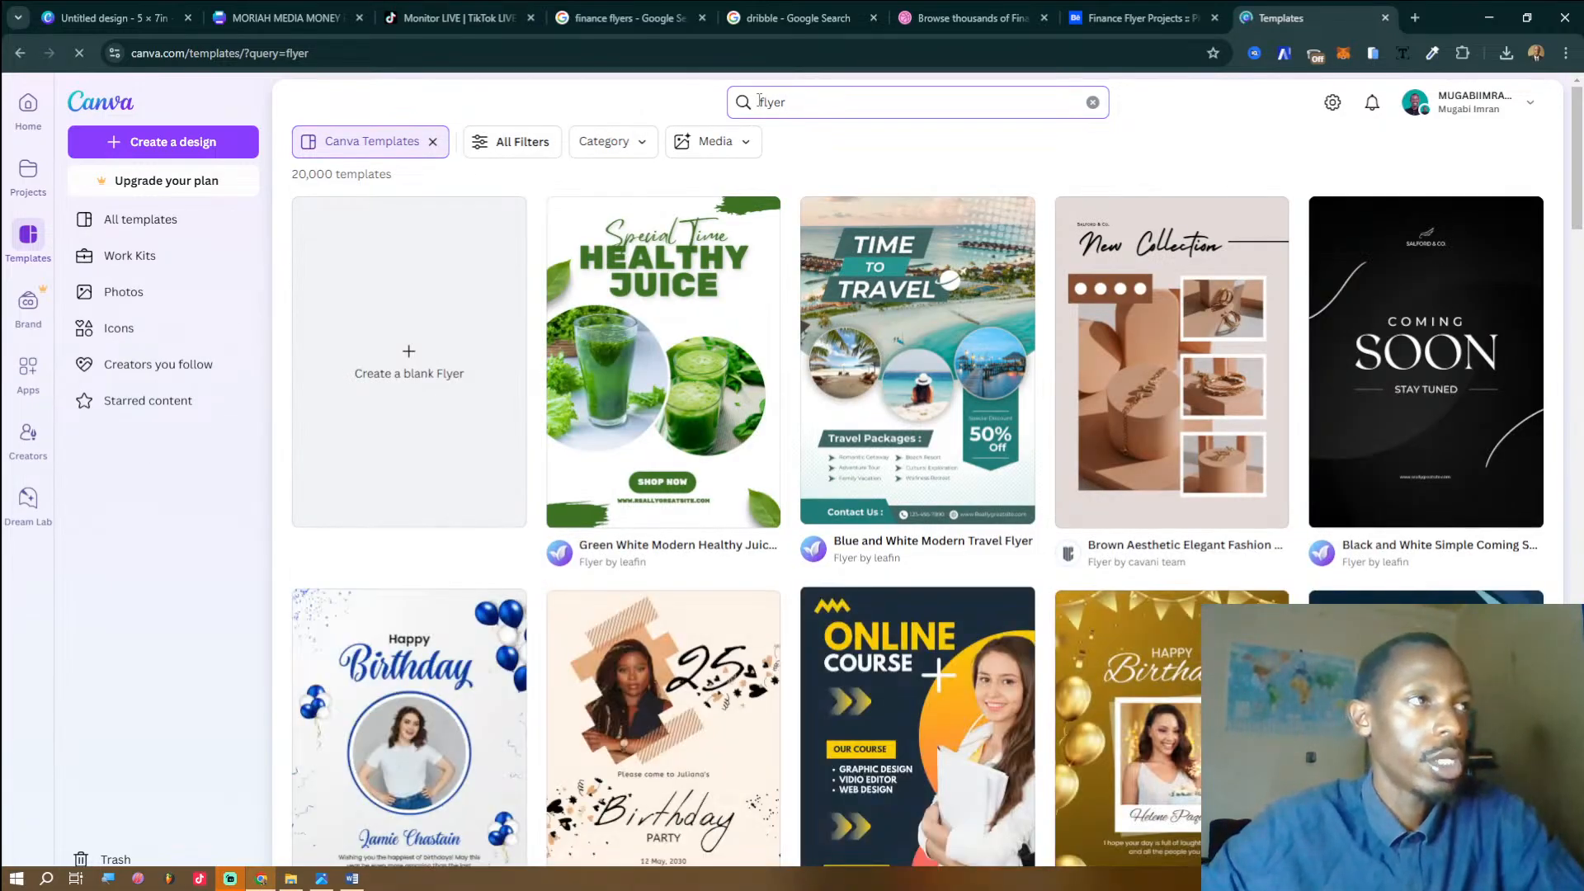
{"action": "left_click", "coordinate": [760, 102]}
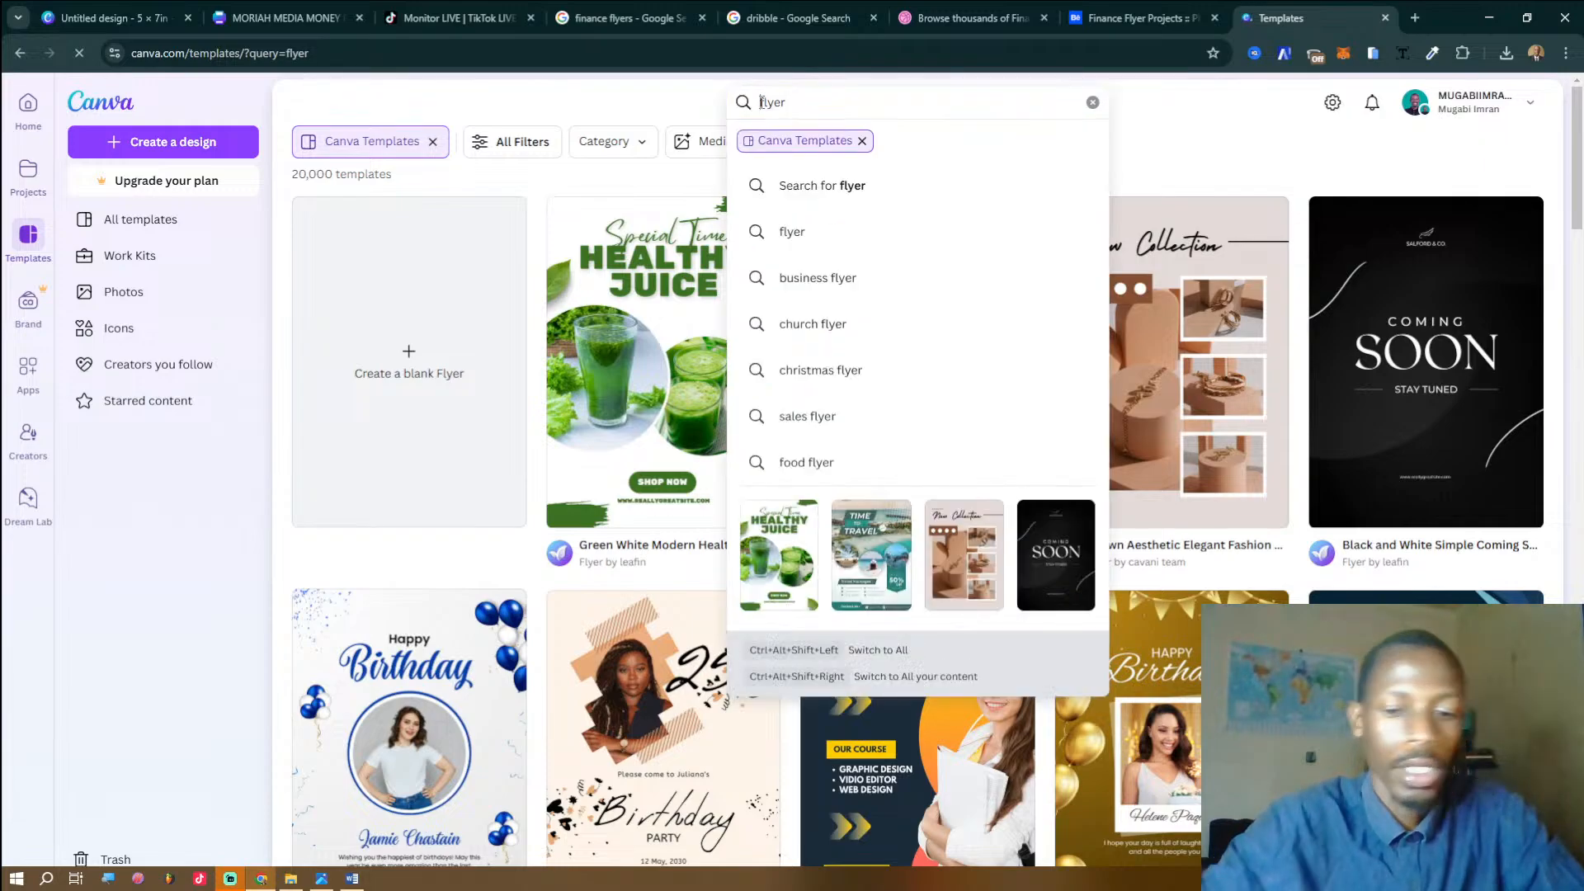
{"action": "type", "text": "insurance"}
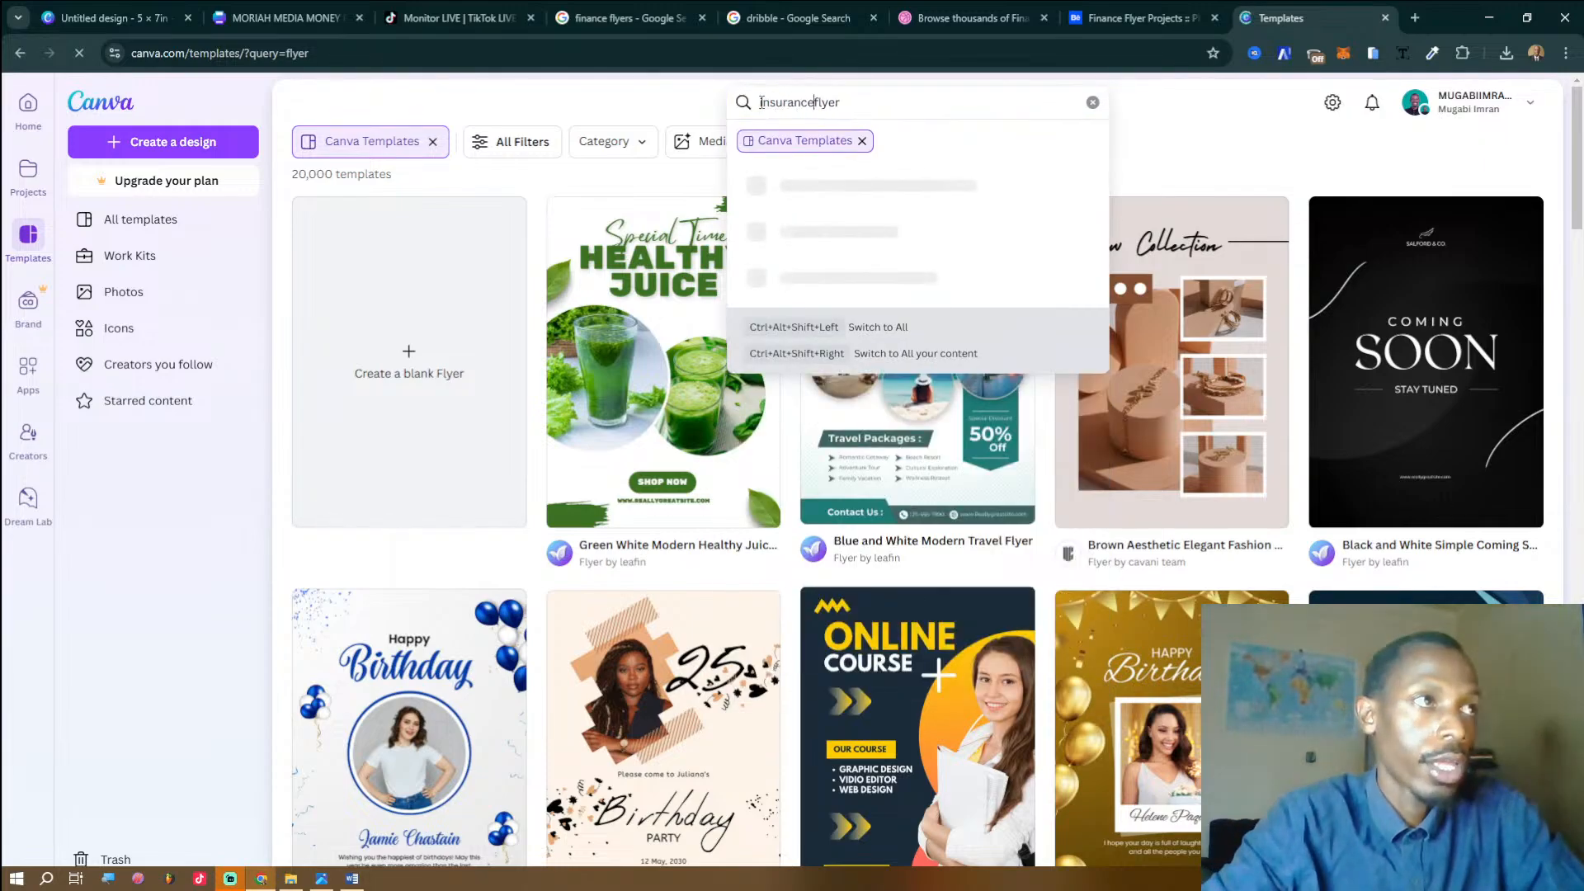
{"action": "key", "text": "Return"}
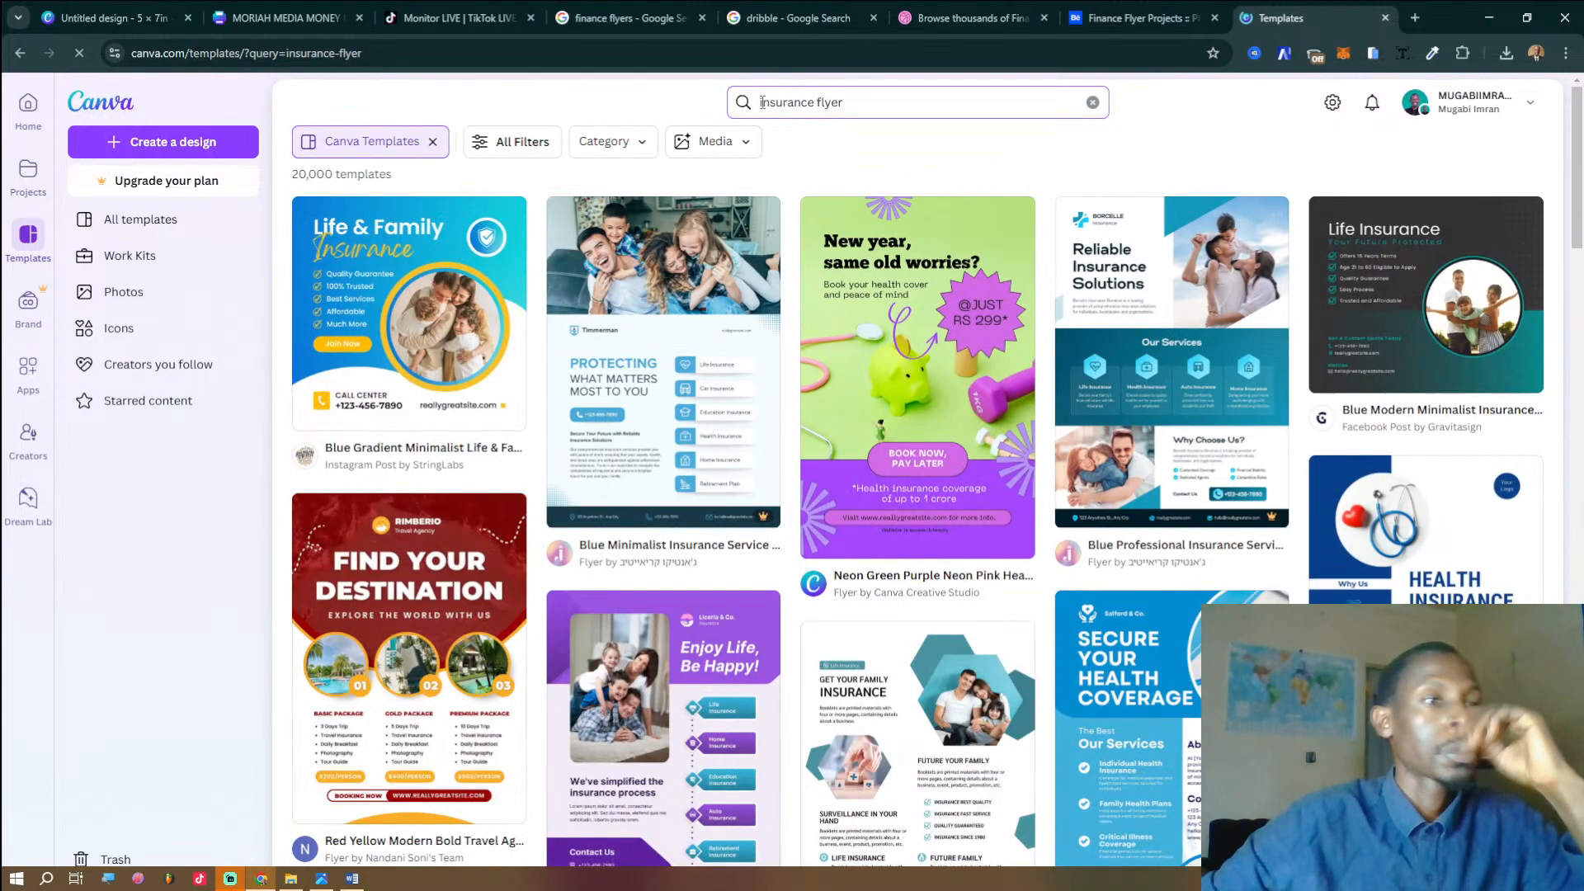
Try to use the "Blue Minimalist Insurance Service Flyer" template and review the Canva Teams plan pricing.
{"action": "left_click", "coordinate": [759, 322]}
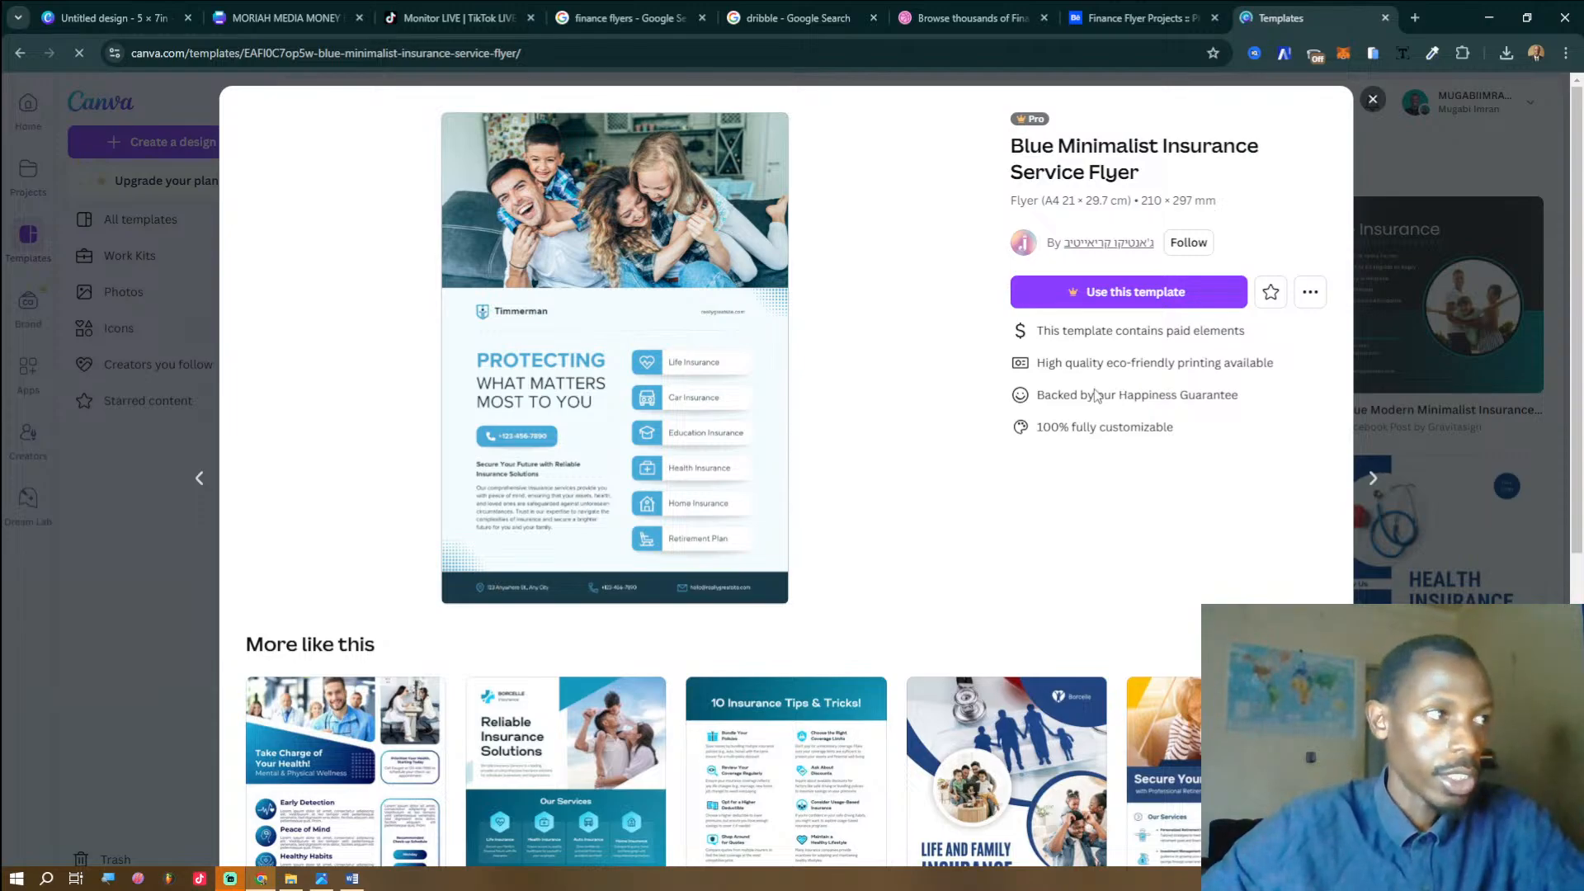
{"action": "left_click", "coordinate": [1119, 297]}
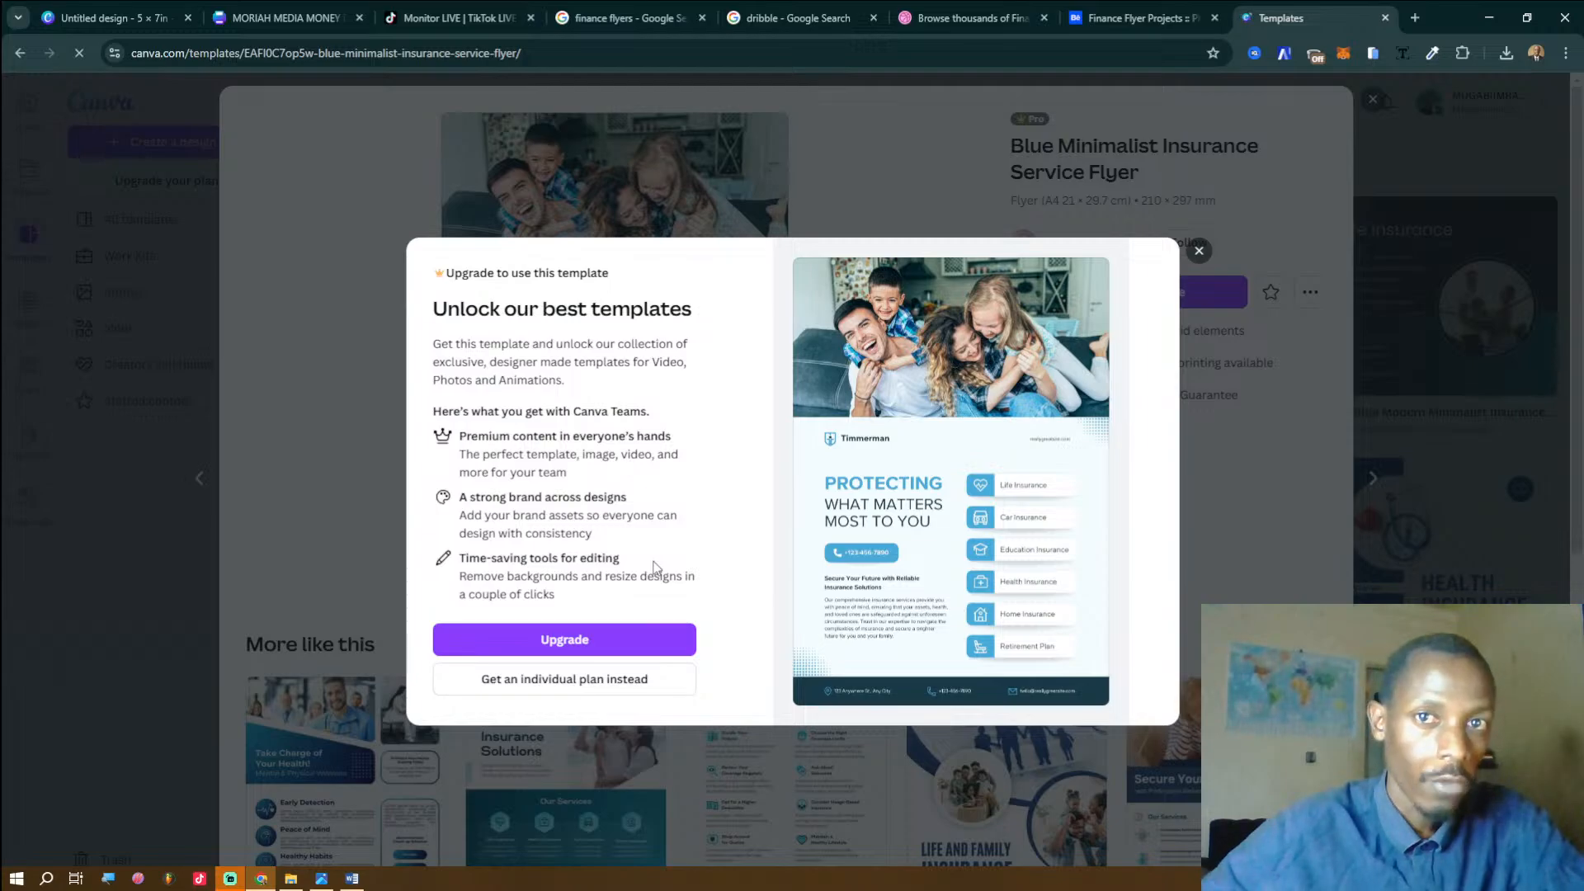
{"action": "left_click", "coordinate": [598, 640]}
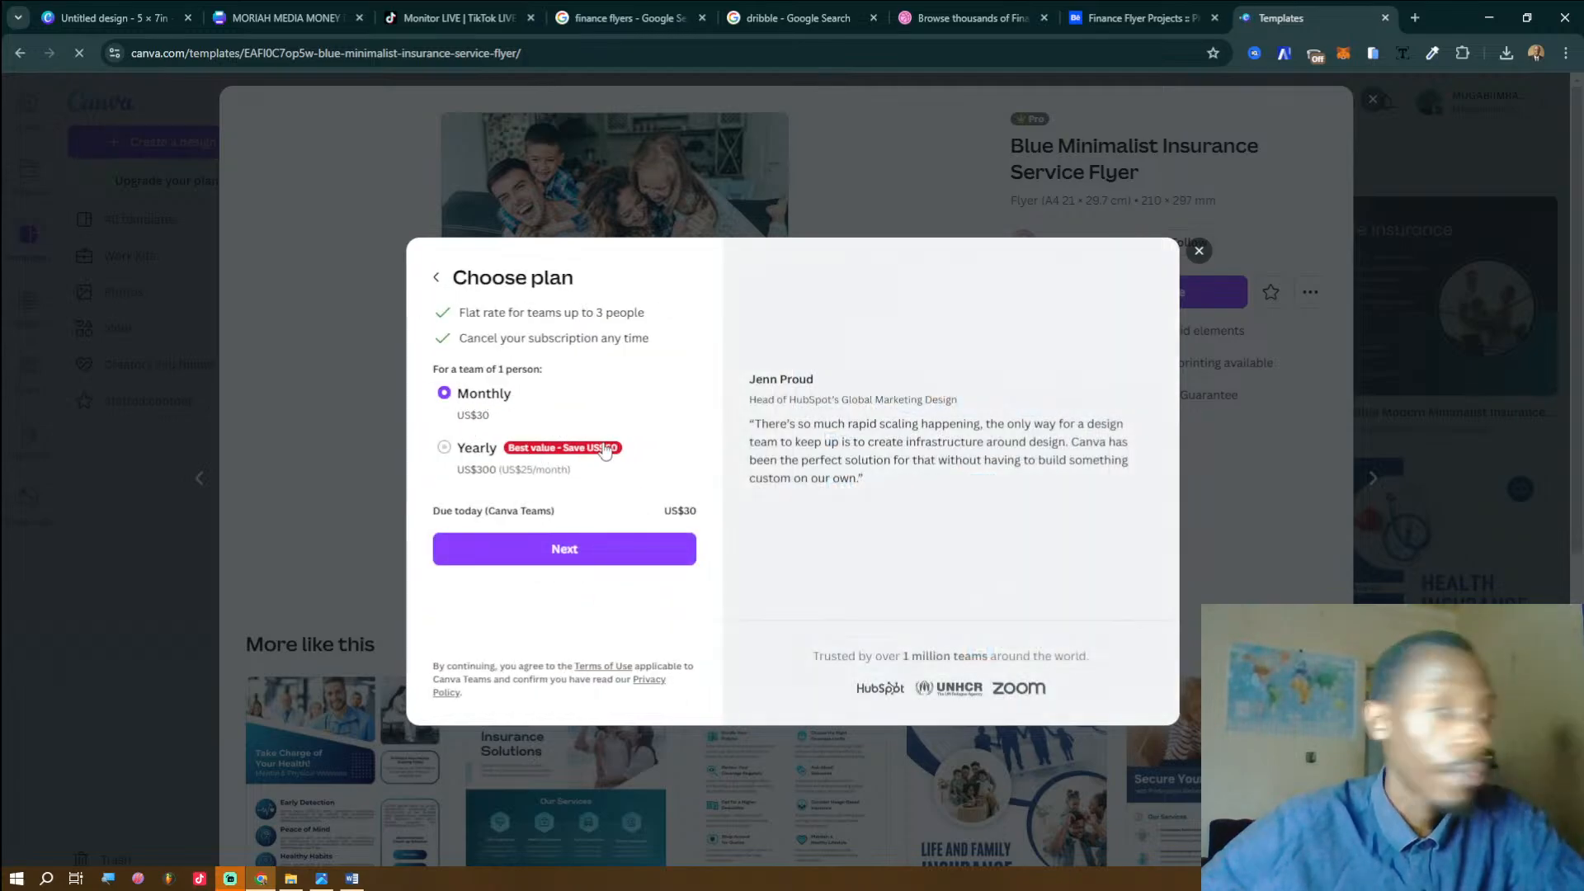
{"action": "left_click", "coordinate": [437, 278]}
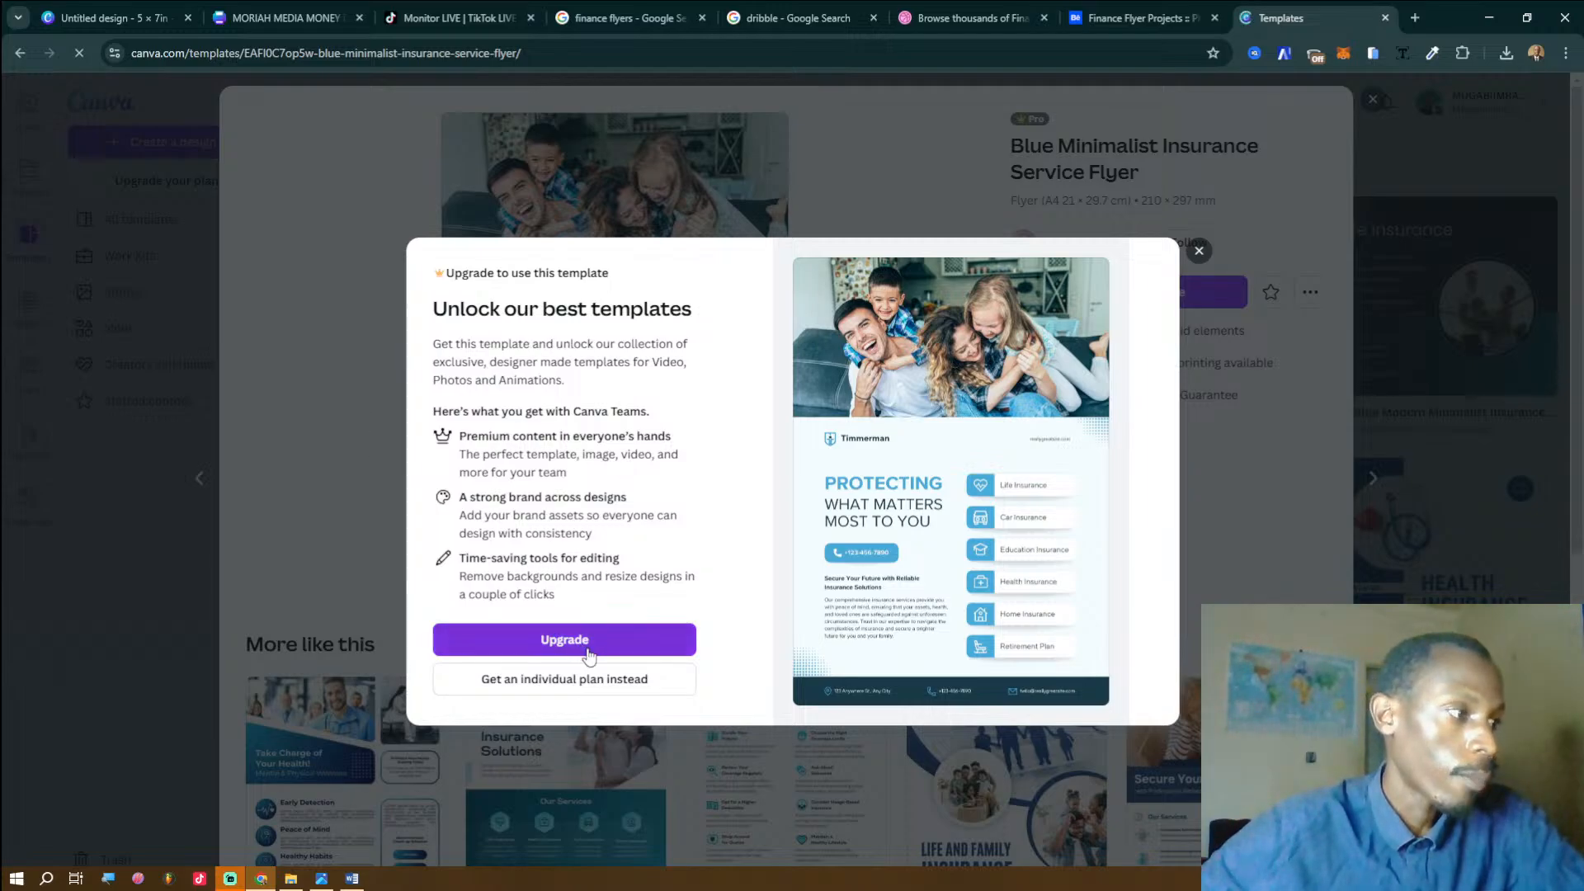
Review the individual Canva Pro plan's monthly and yearly pricing, then dismiss the upgrade offer.
{"action": "left_click", "coordinate": [601, 690]}
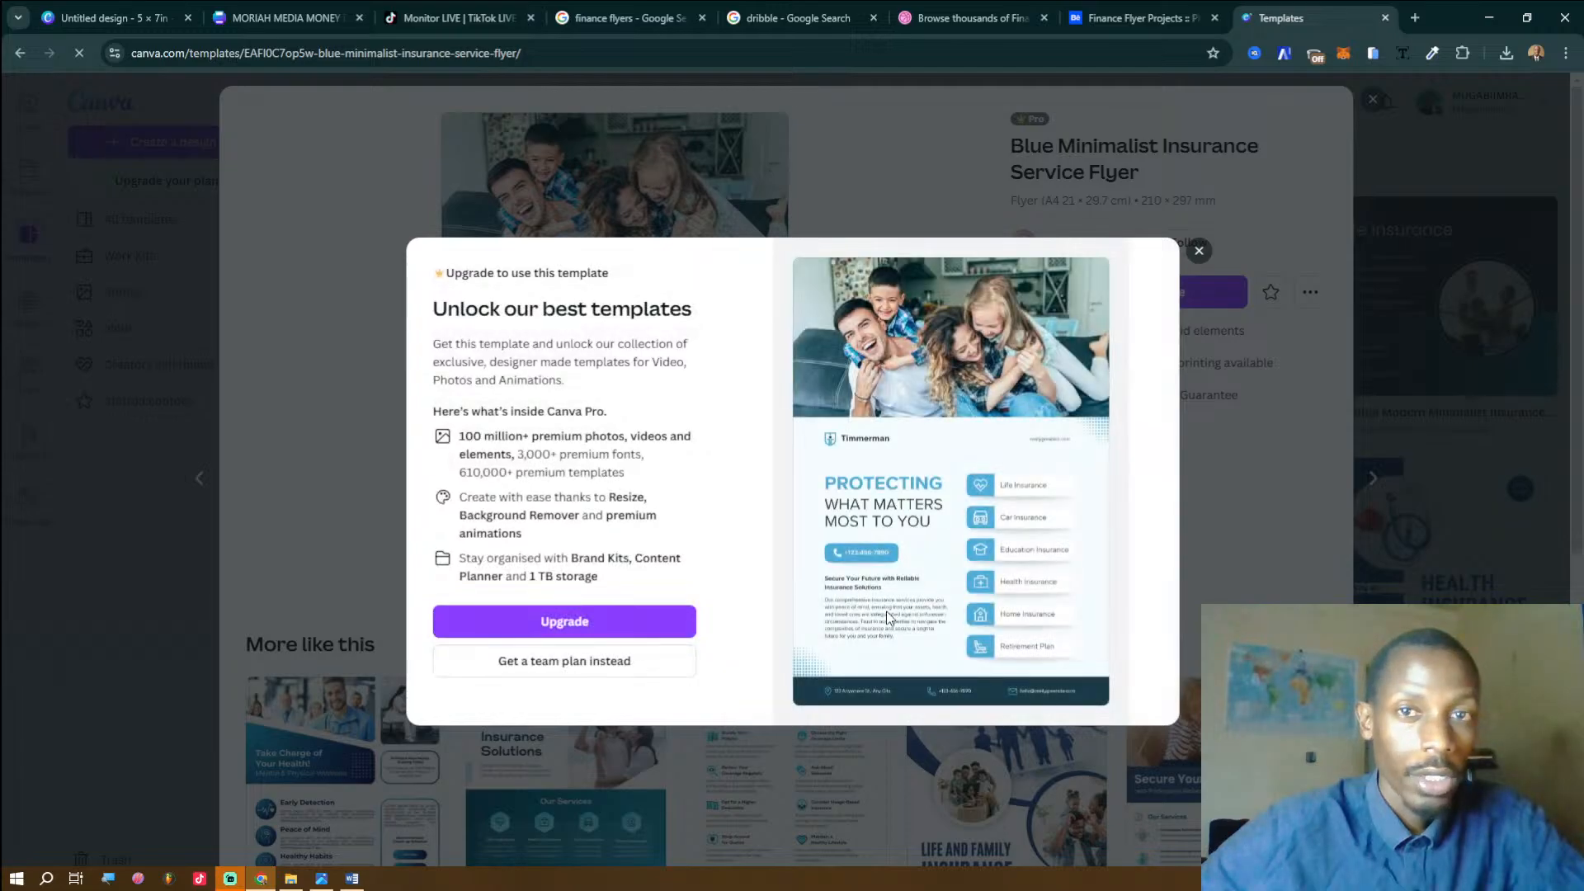
{"action": "left_click", "coordinate": [635, 631]}
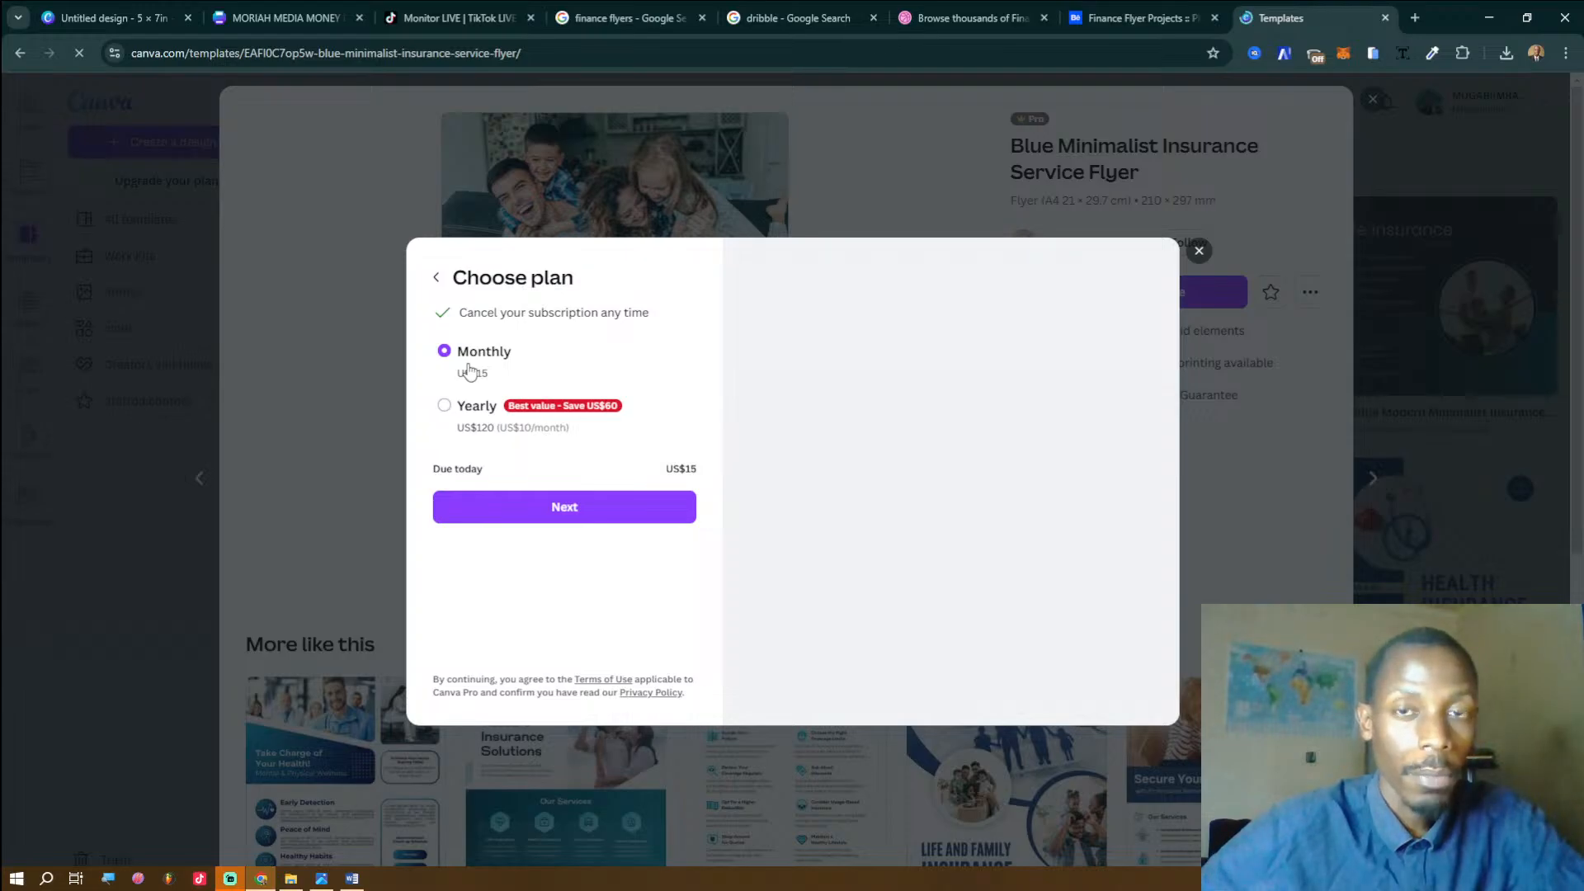
{"action": "left_click", "coordinate": [477, 411]}
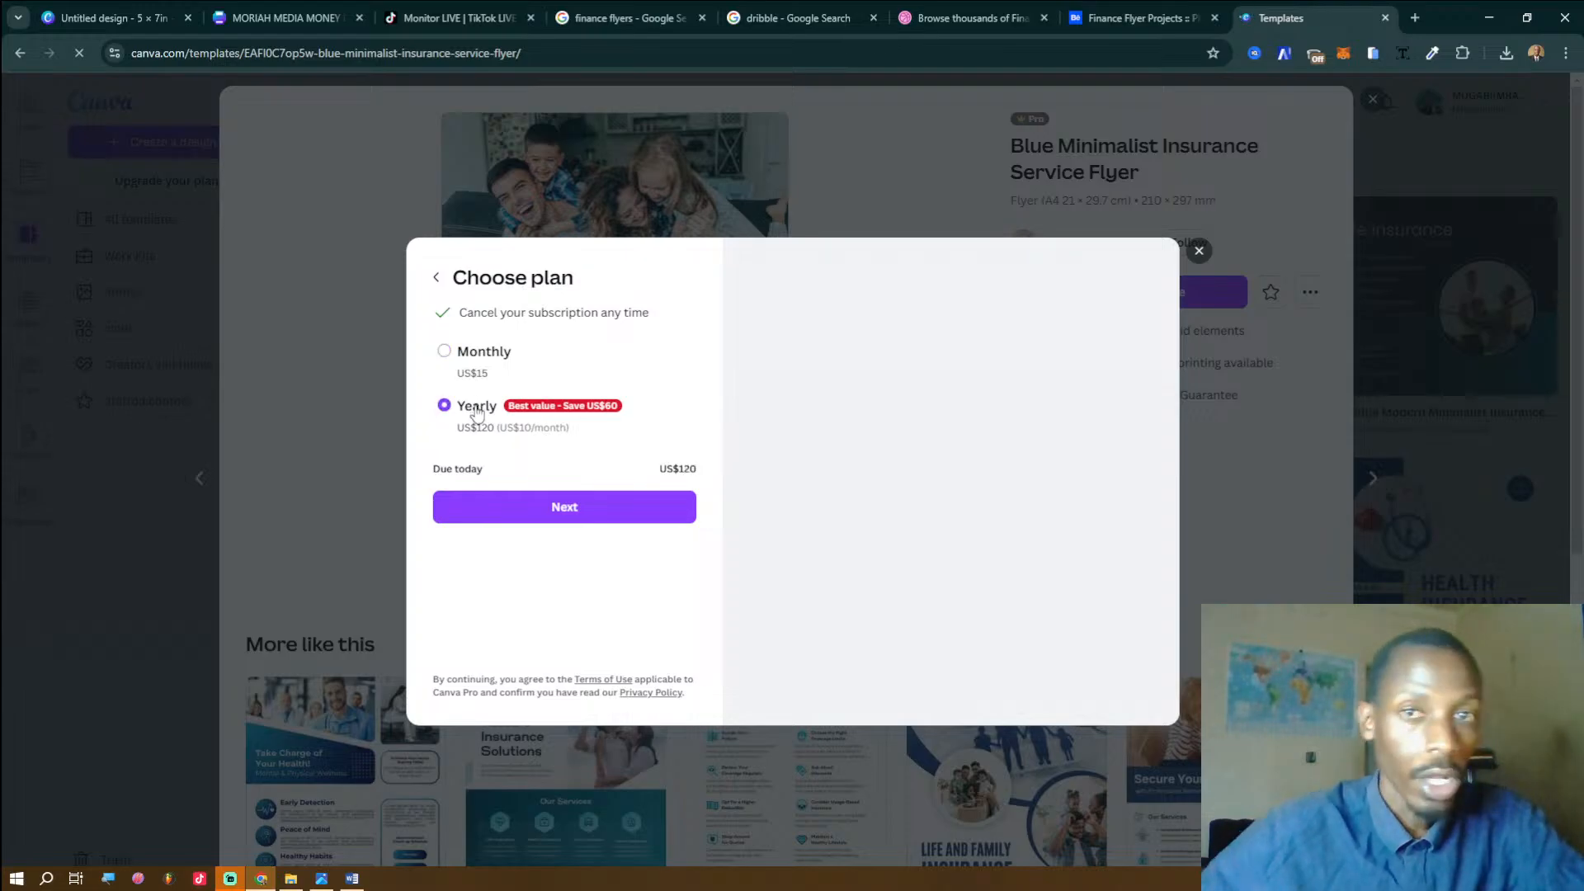
{"action": "left_click", "coordinate": [437, 282]}
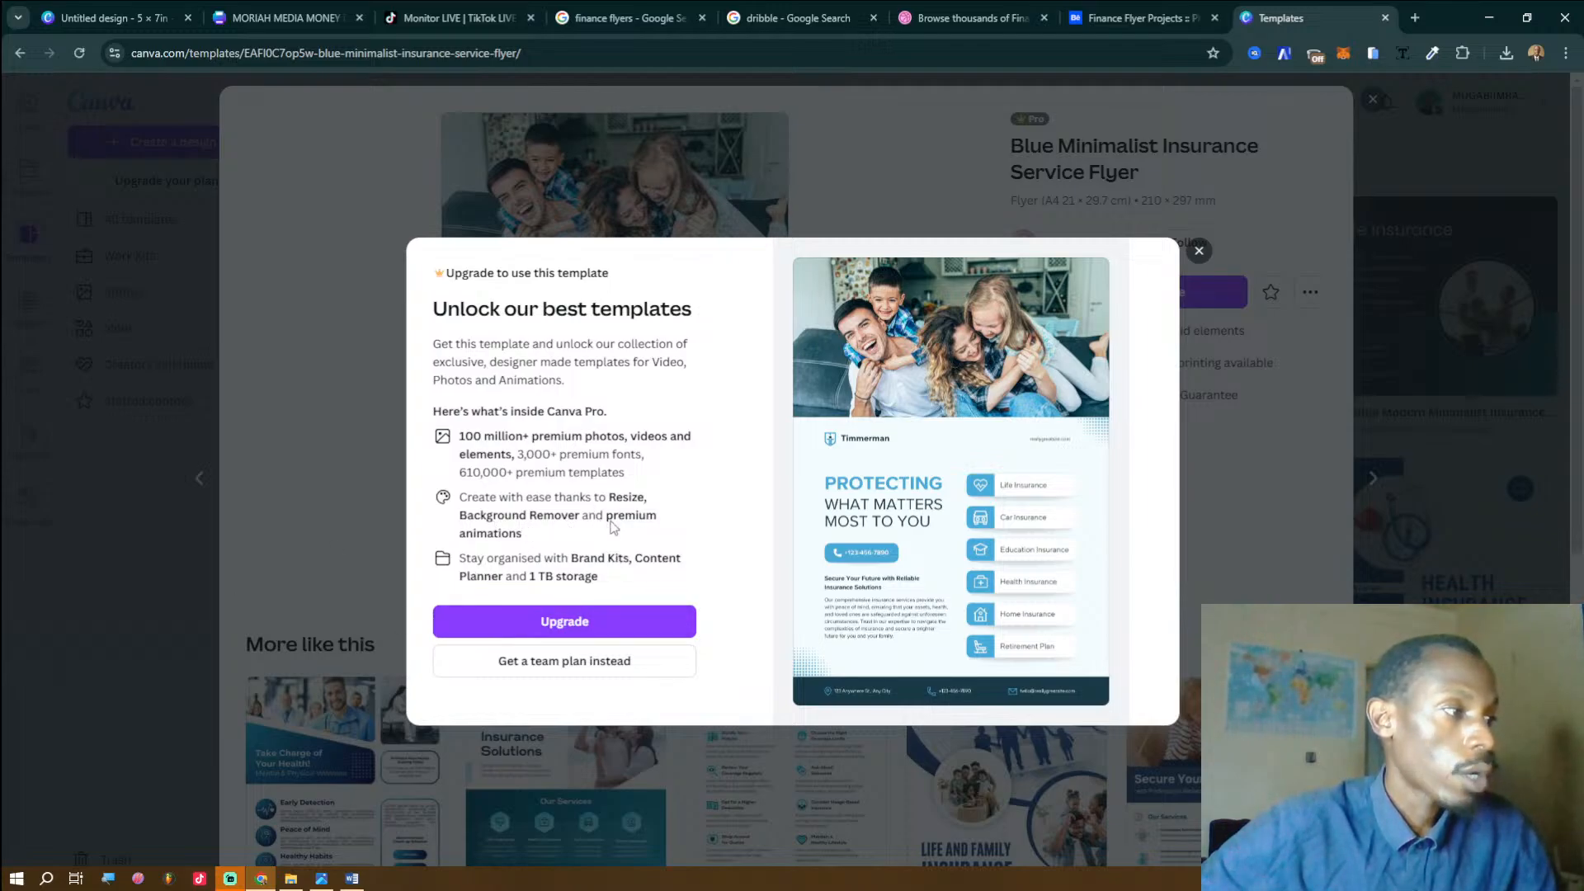
{"action": "left_click", "coordinate": [1199, 251]}
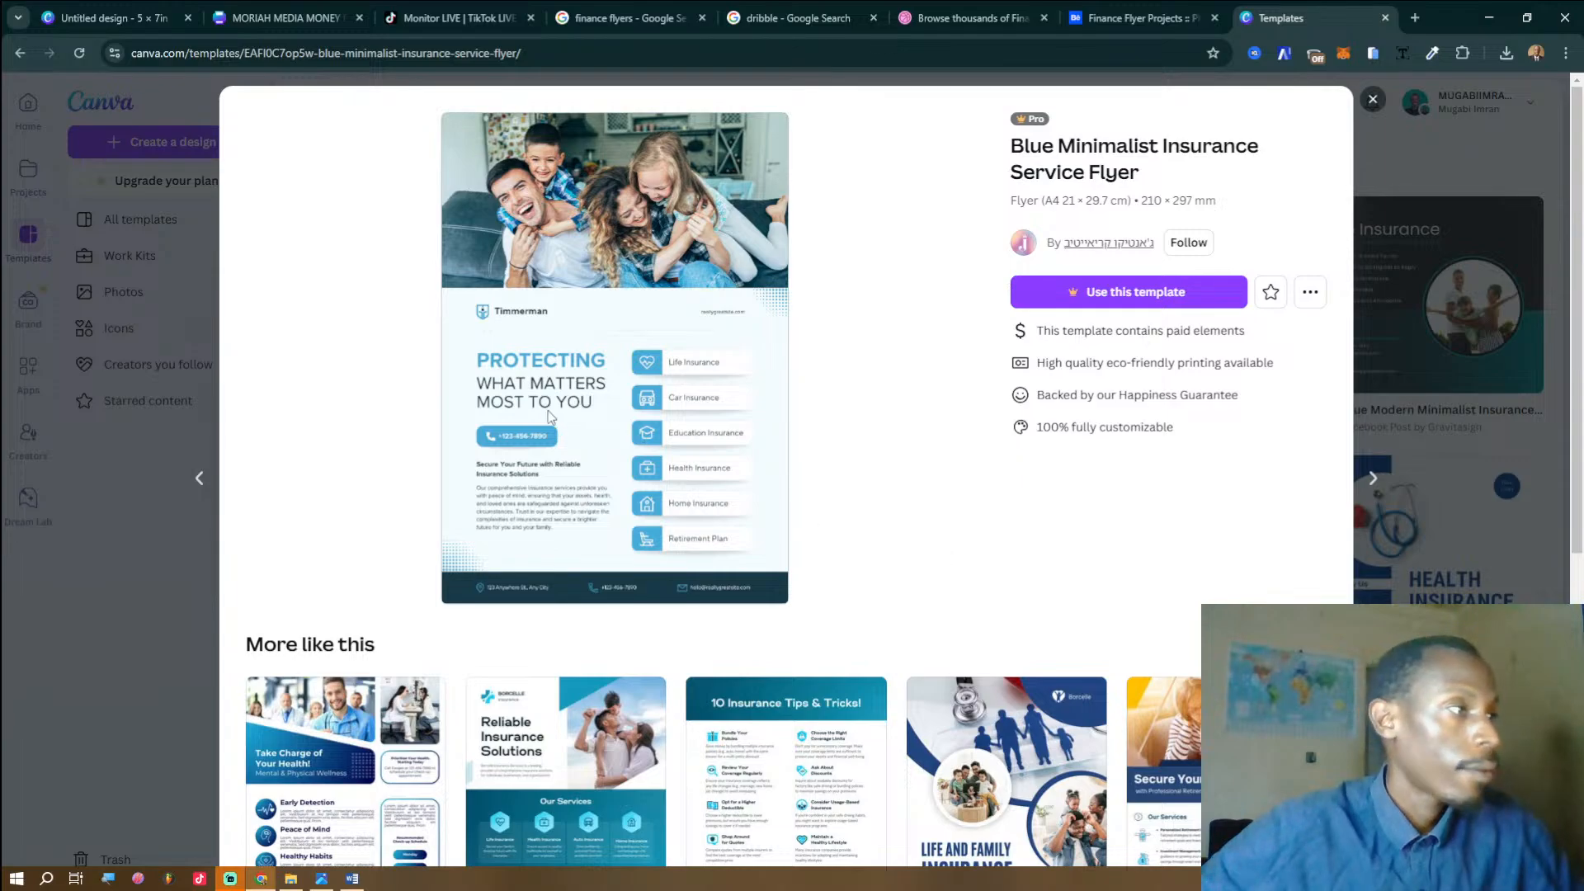
Browse the similar templates and preview the "Green and White Modern Sustainable Energy Product Features Flyer".
{"action": "scroll", "coordinate": [612, 571], "scroll_direction": "down", "scroll_amount": 5}
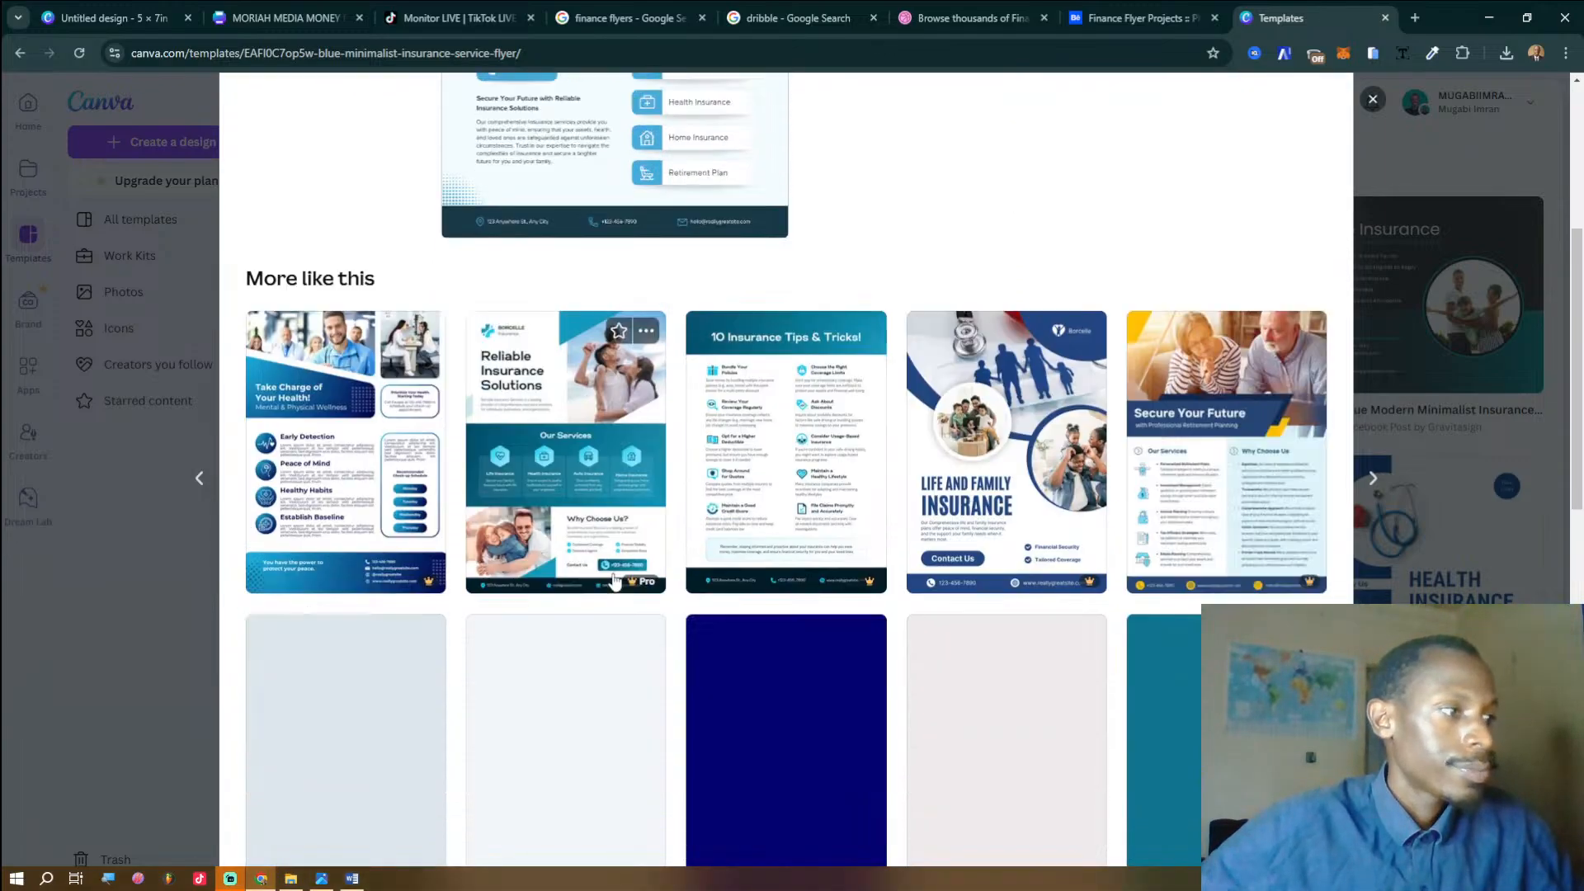
{"action": "scroll", "coordinate": [612, 572], "scroll_direction": "up", "scroll_amount": 5}
{"action": "scroll", "coordinate": [612, 572], "scroll_direction": "down", "scroll_amount": 6}
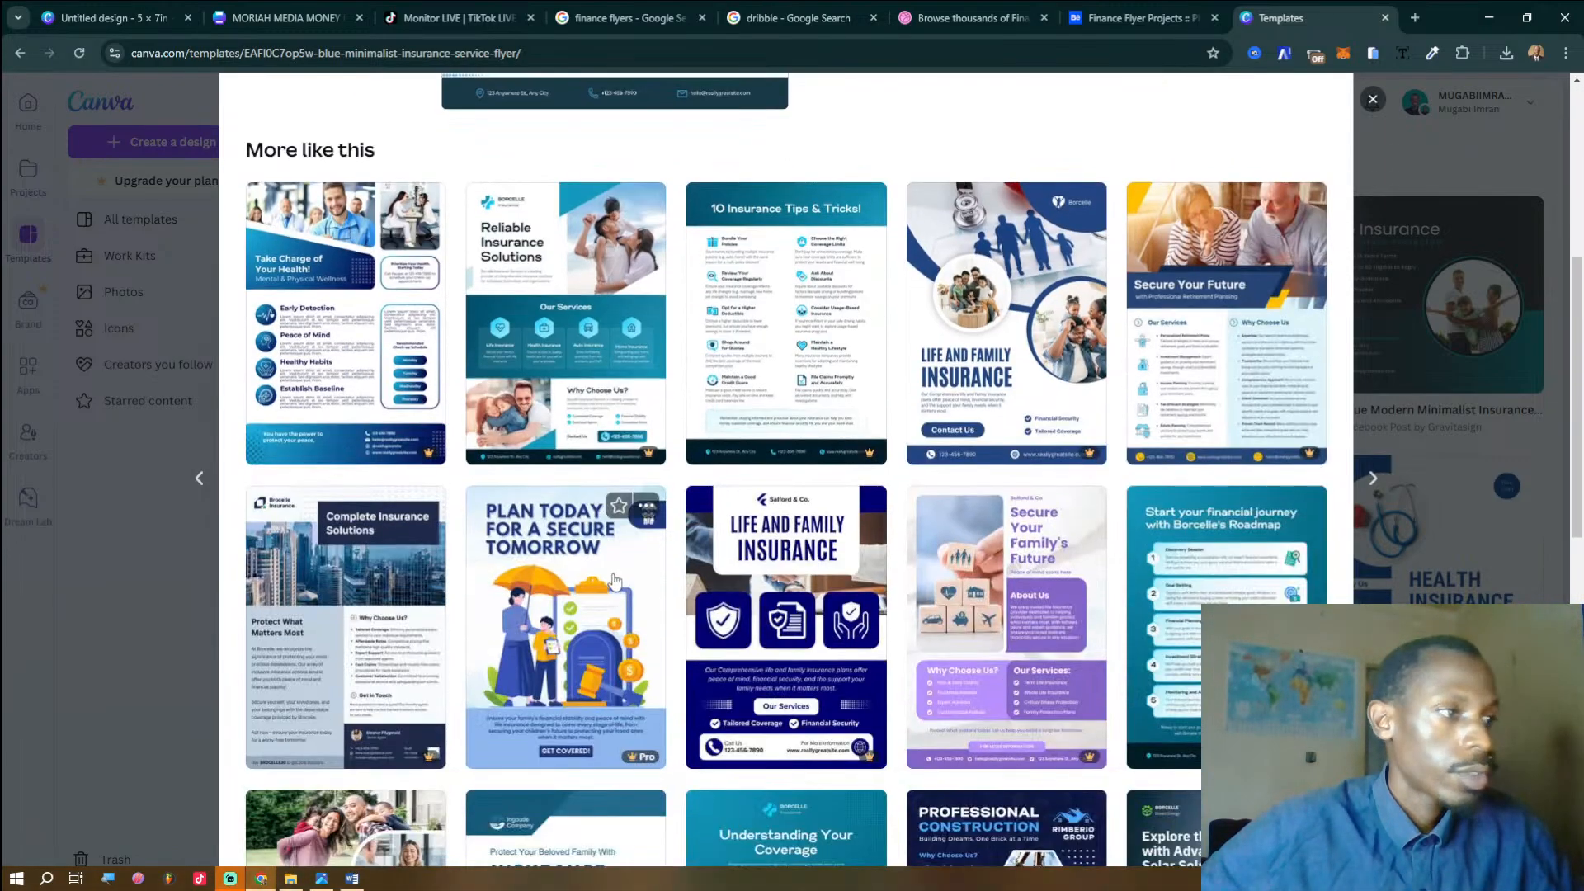
{"action": "scroll", "coordinate": [614, 580], "scroll_direction": "down", "scroll_amount": 4}
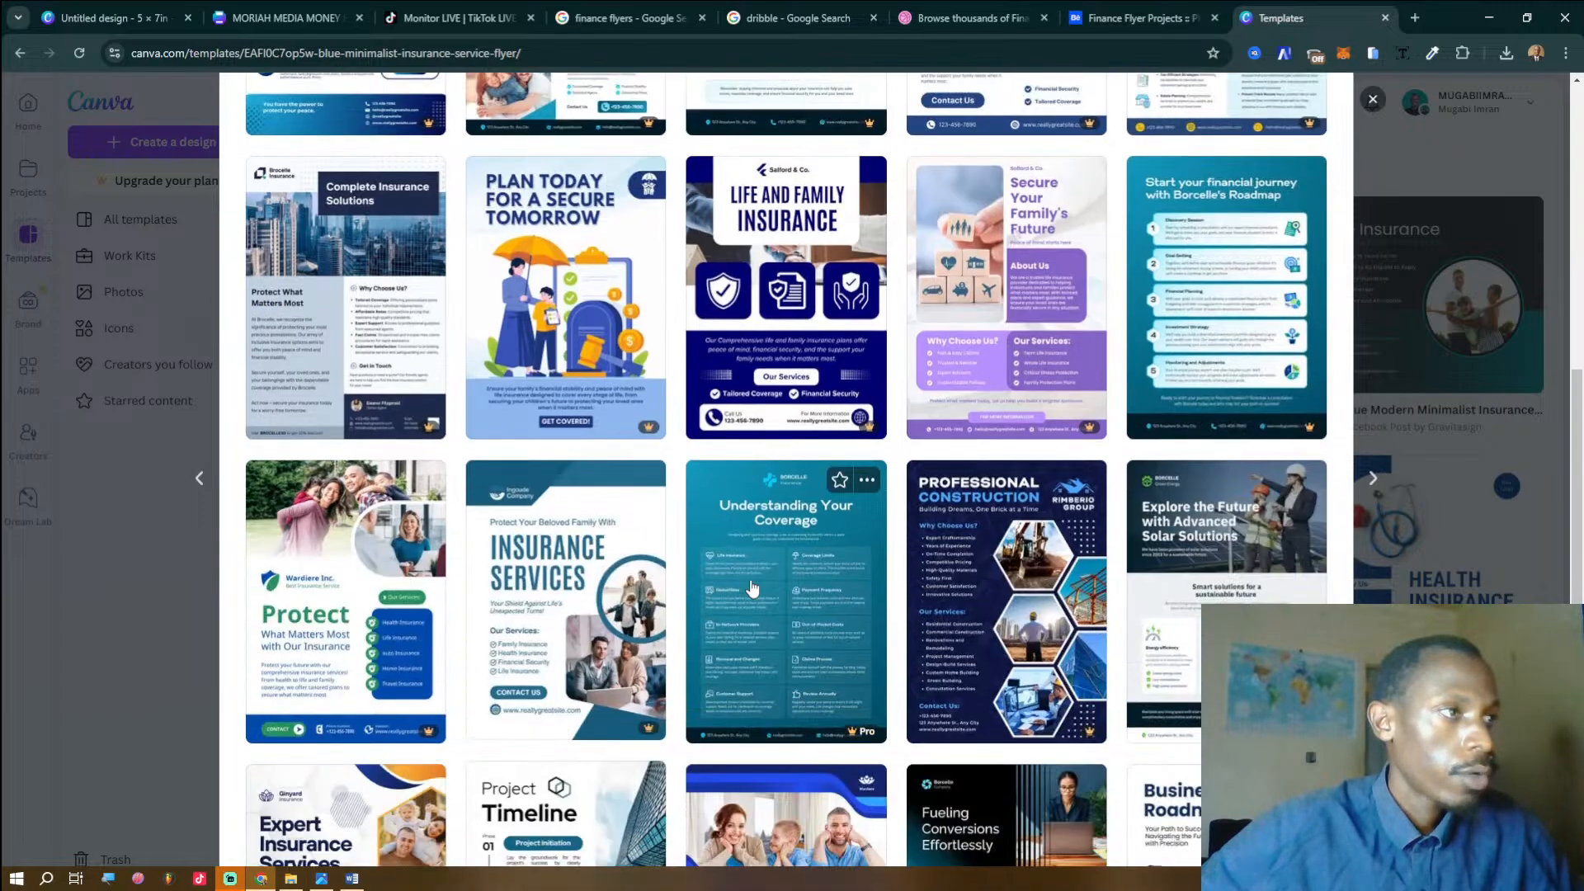
{"action": "left_click", "coordinate": [1218, 561]}
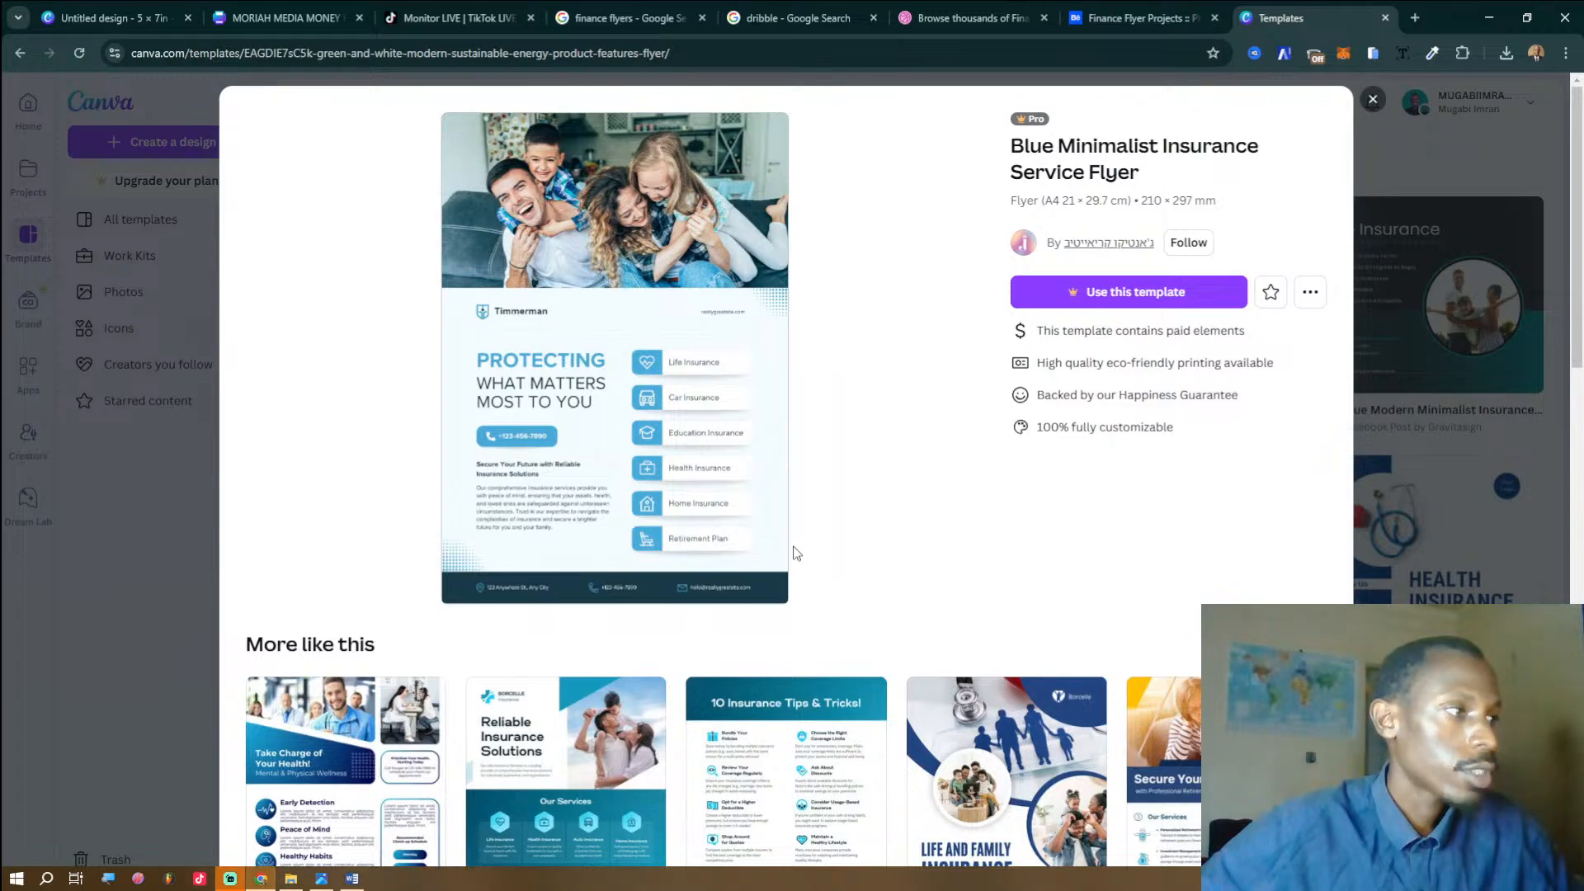
{"action": "scroll", "coordinate": [858, 629], "scroll_direction": "down", "scroll_amount": 5}
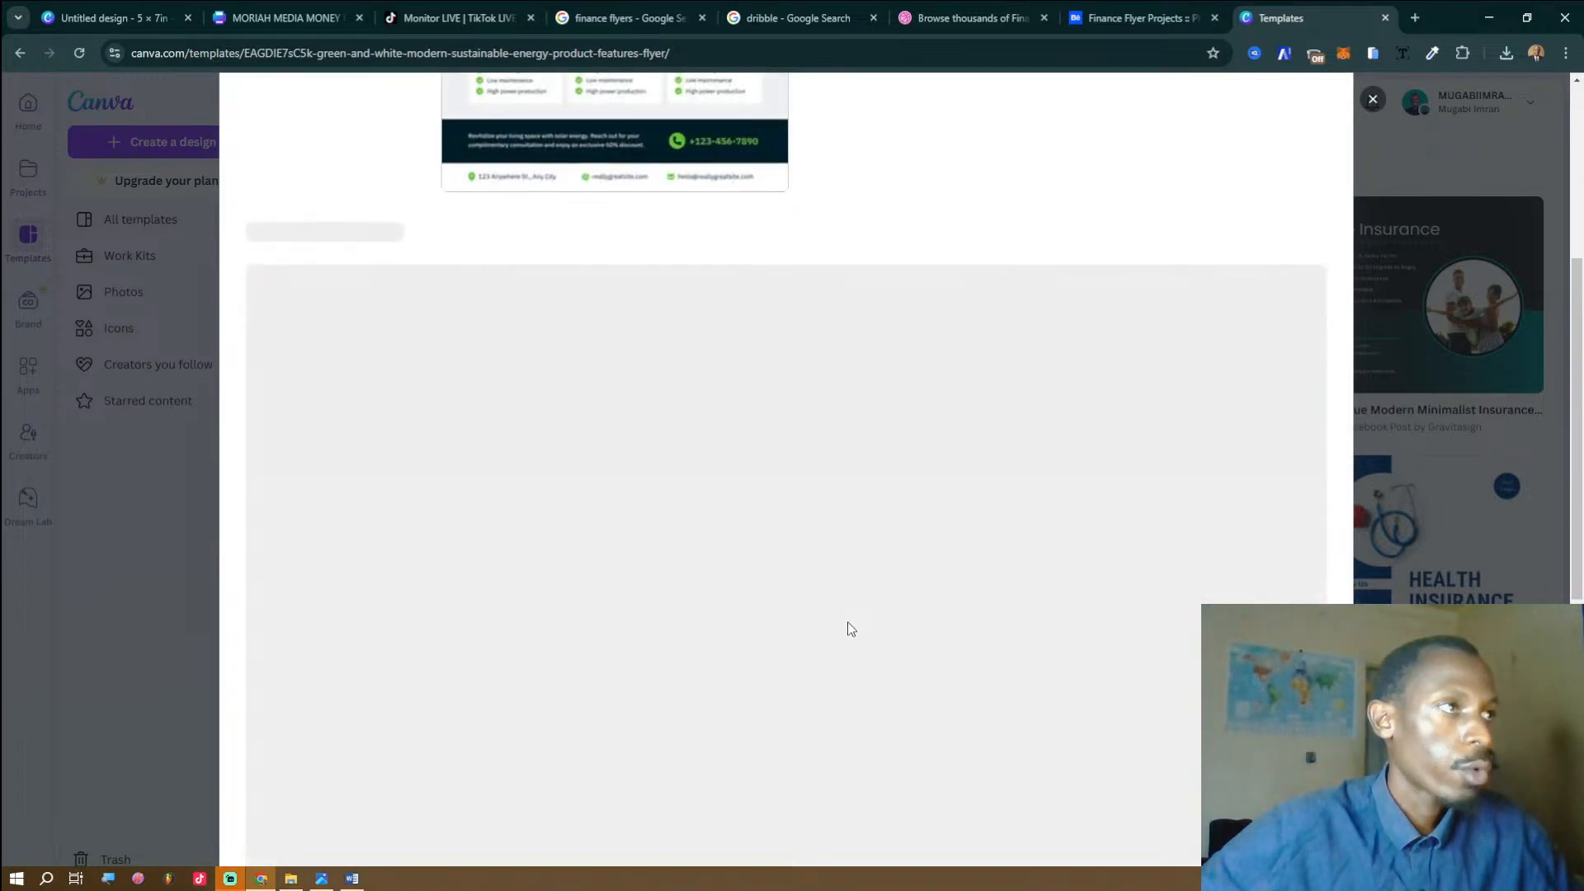
{"action": "scroll", "coordinate": [850, 629], "scroll_direction": "up", "scroll_amount": 5}
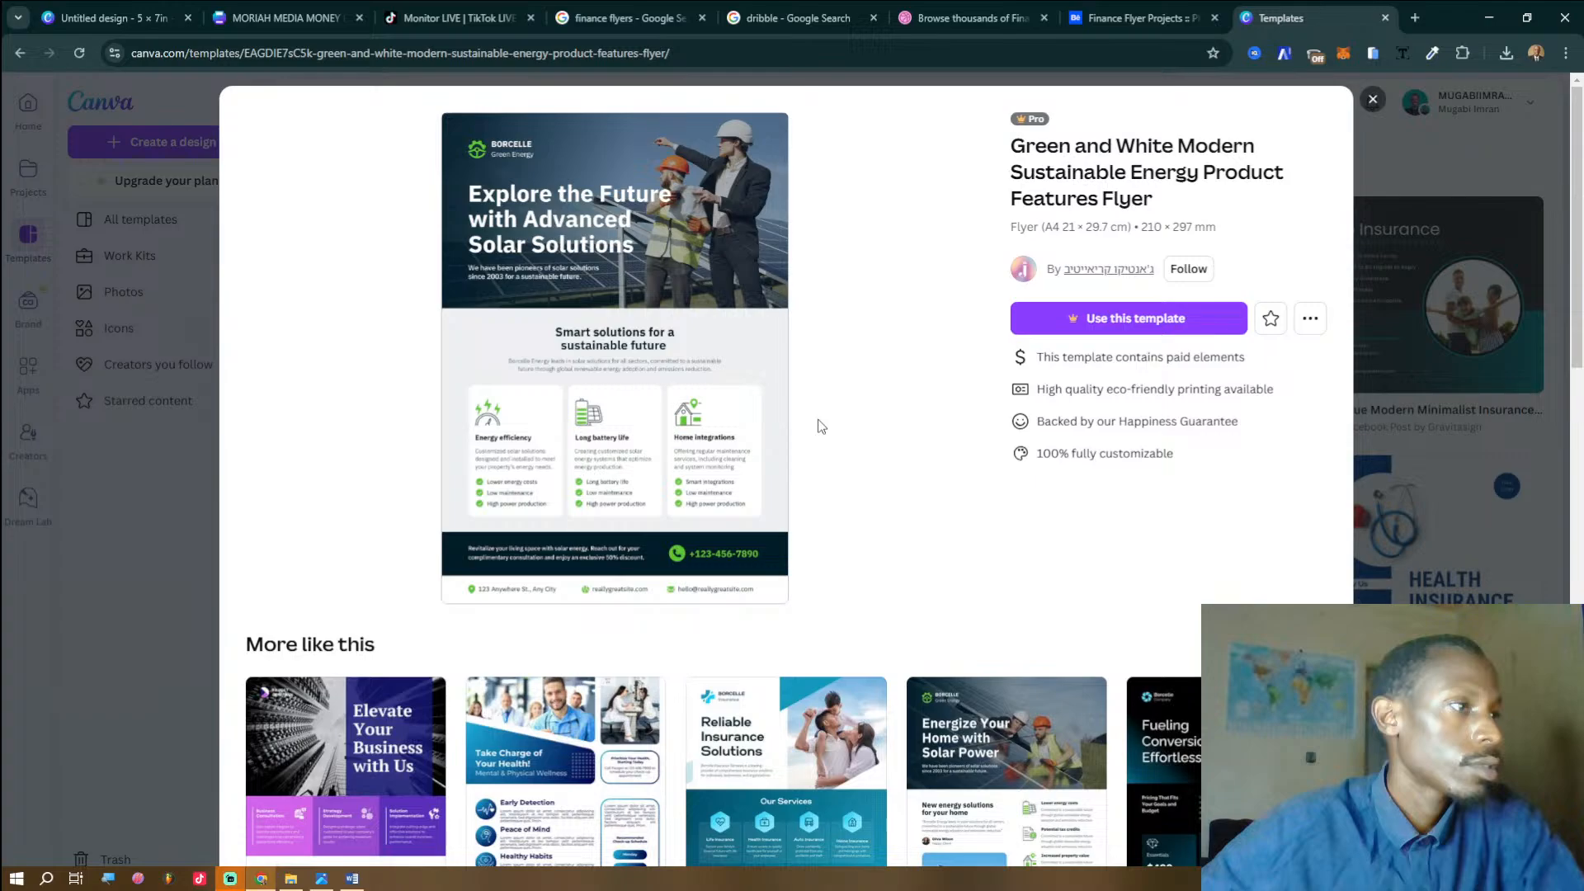
View the reference screenshot of the Moriah Media expo flyer, then return to the "finance flyers" Google Images results.
{"action": "left_click", "coordinate": [322, 877]}
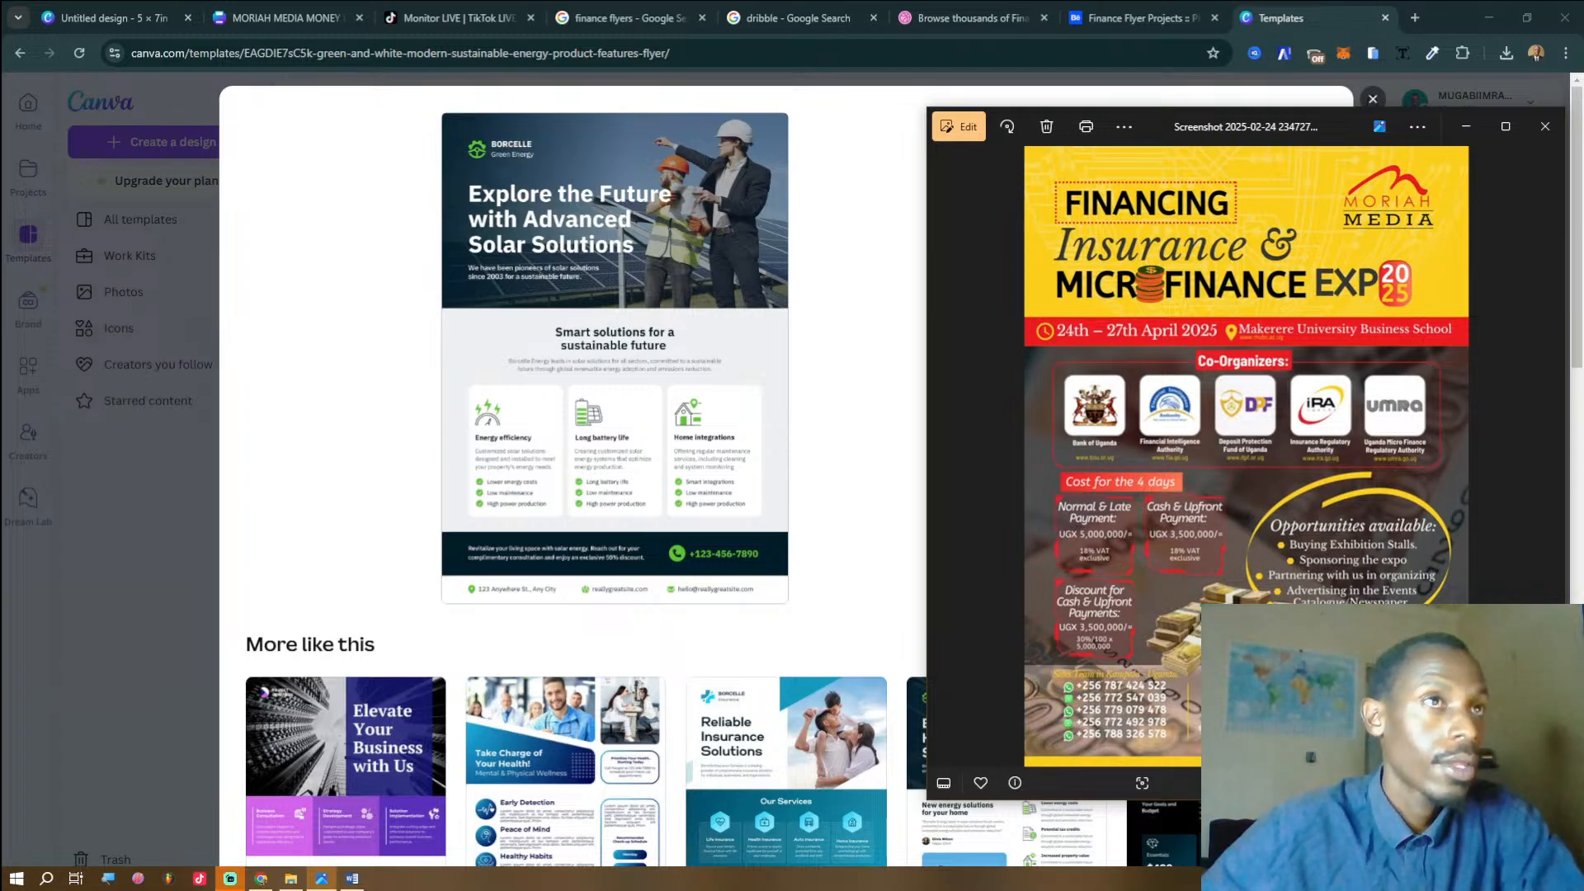
{"action": "left_click", "coordinate": [628, 8]}
{"action": "left_click", "coordinate": [629, 18]}
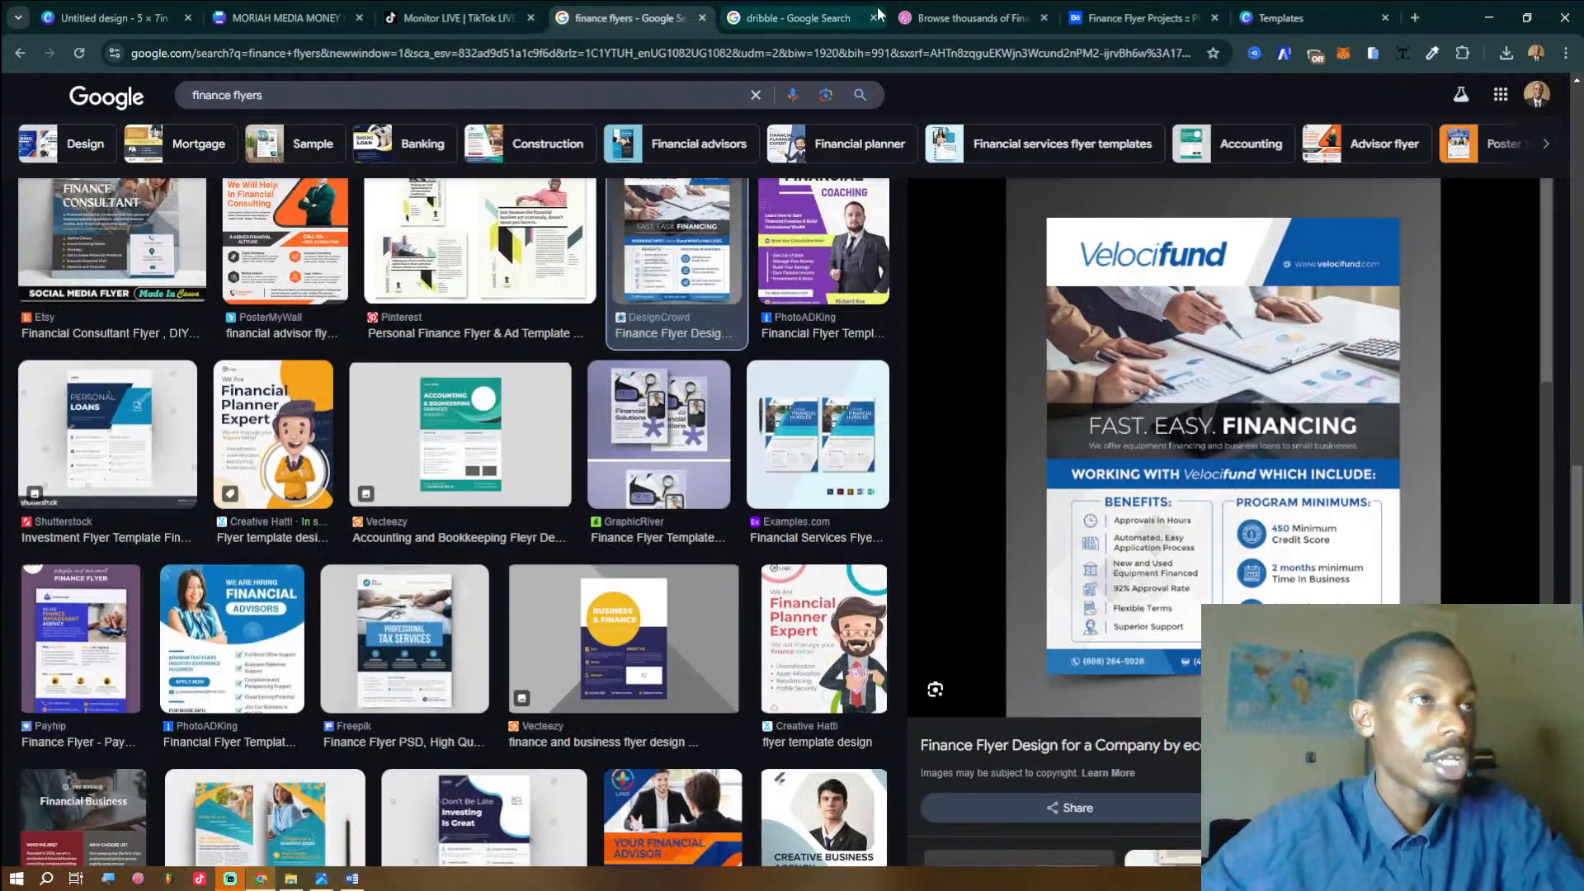
Search Google for "graphic design principles" in a new browser tab.
{"action": "left_click", "coordinate": [1415, 18]}
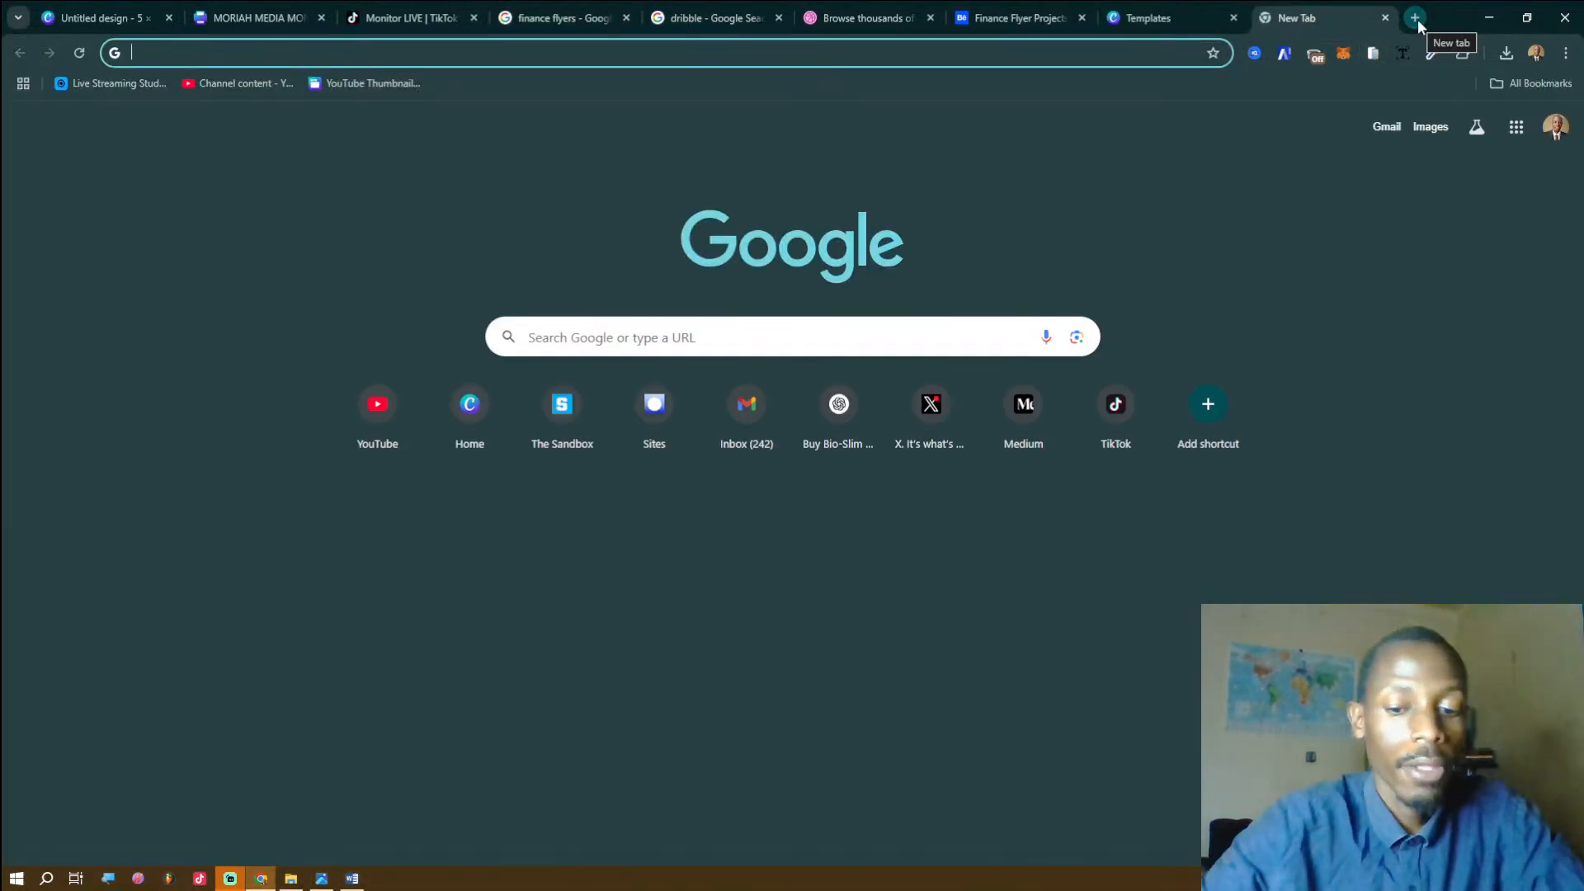
{"action": "type", "text": "graphic"}
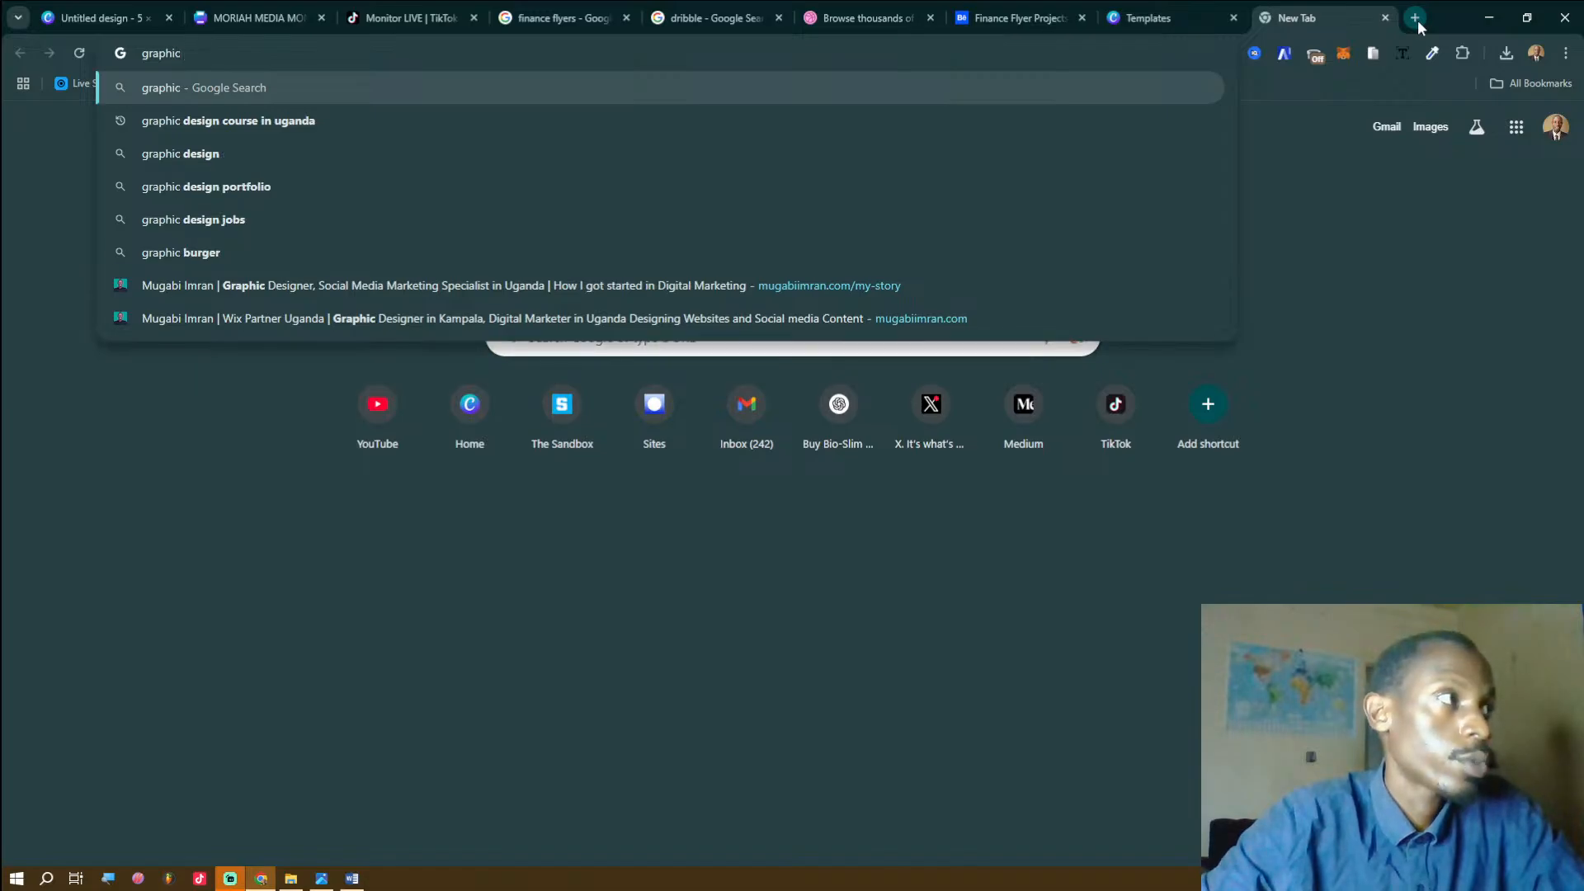
{"action": "type", "text": " design princip"}
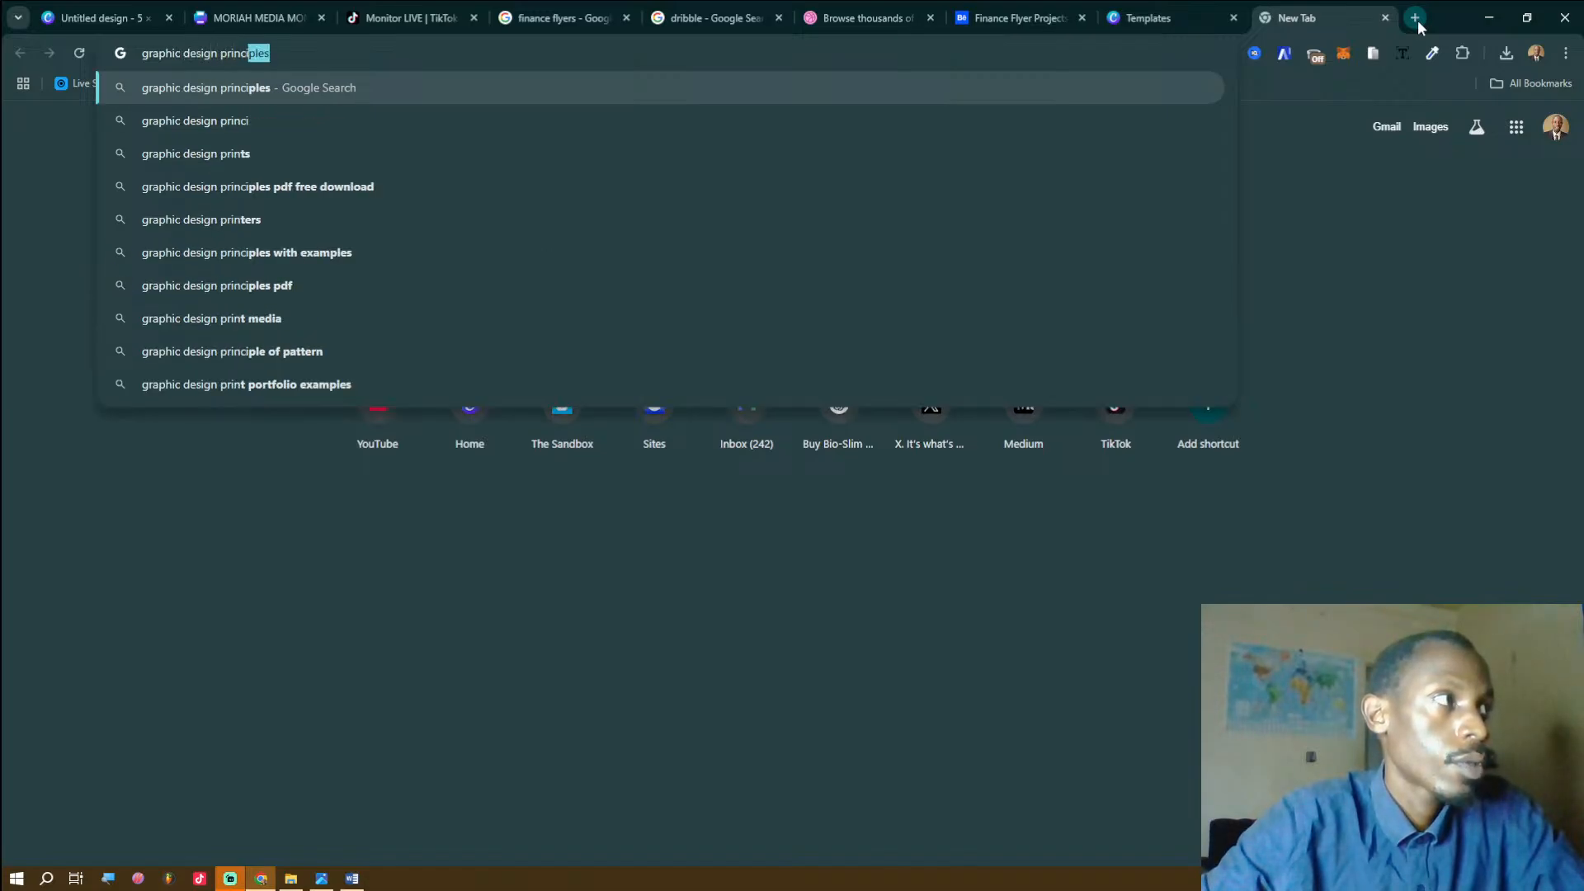
{"action": "type", "text": "les"}
{"action": "key", "text": "Return"}
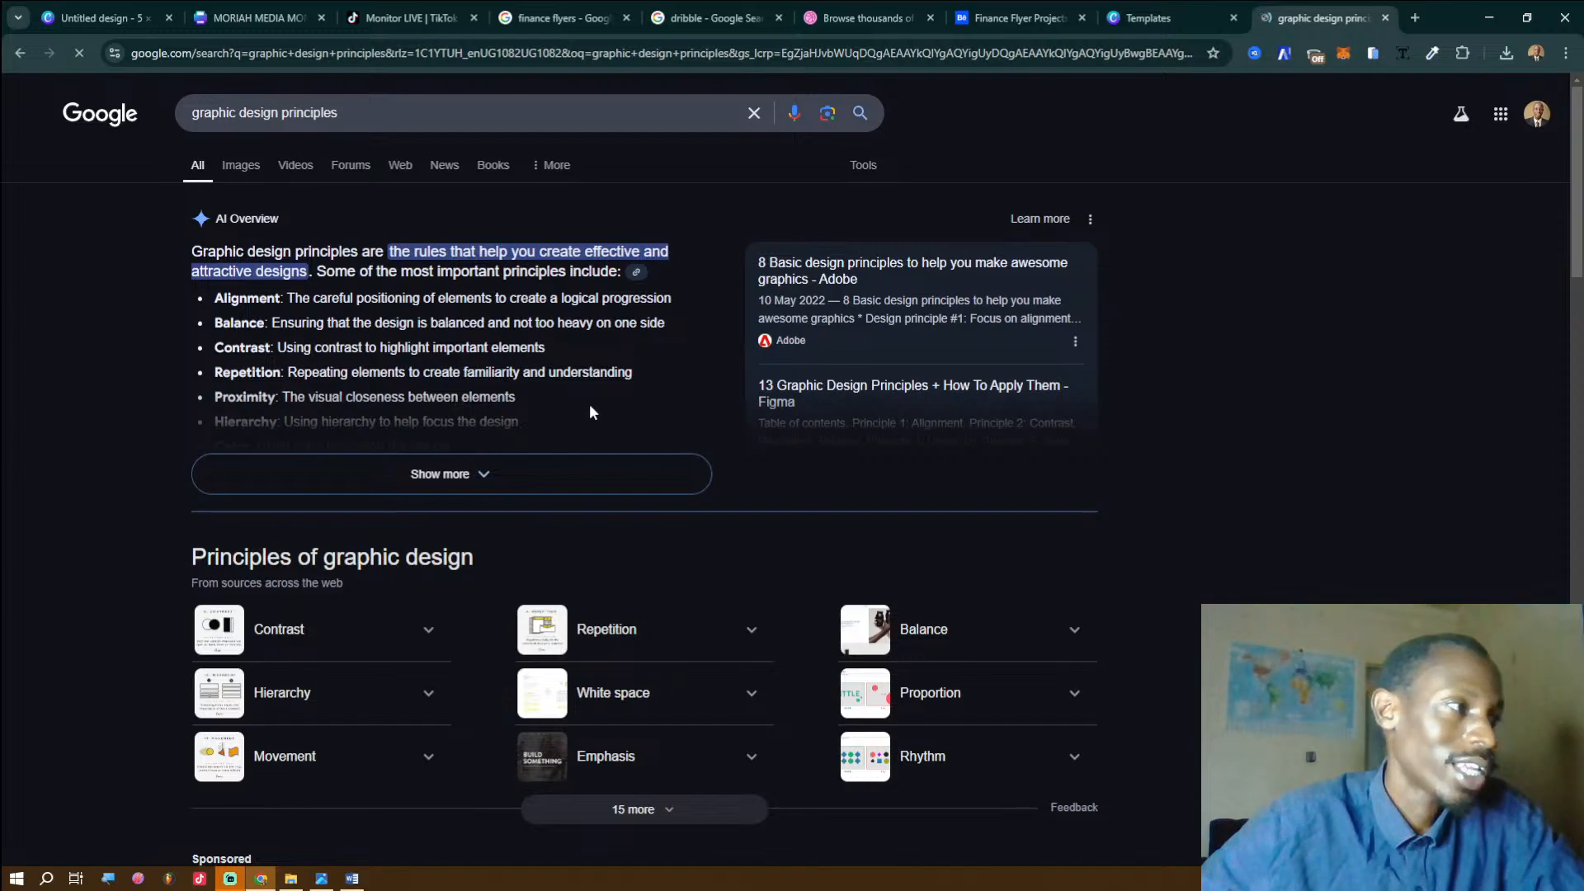
Expand the full AI Overview of the graphic design principles to read the whole list.
{"action": "scroll", "coordinate": [591, 412], "scroll_direction": "down", "scroll_amount": 3}
{"action": "scroll", "coordinate": [591, 413], "scroll_direction": "up", "scroll_amount": 2}
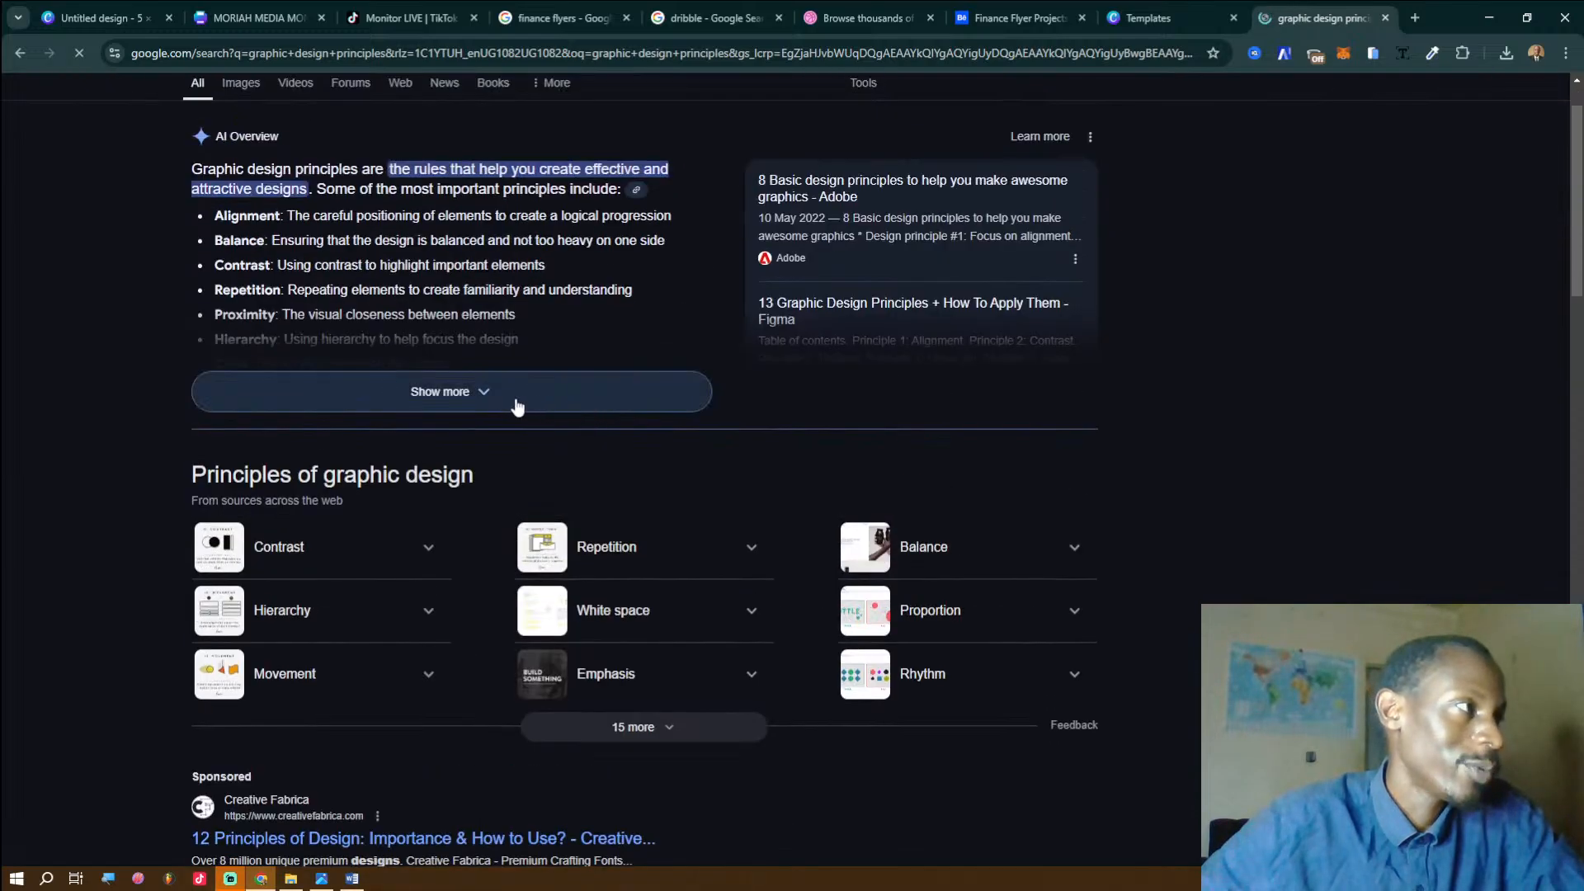
{"action": "left_click", "coordinate": [429, 391]}
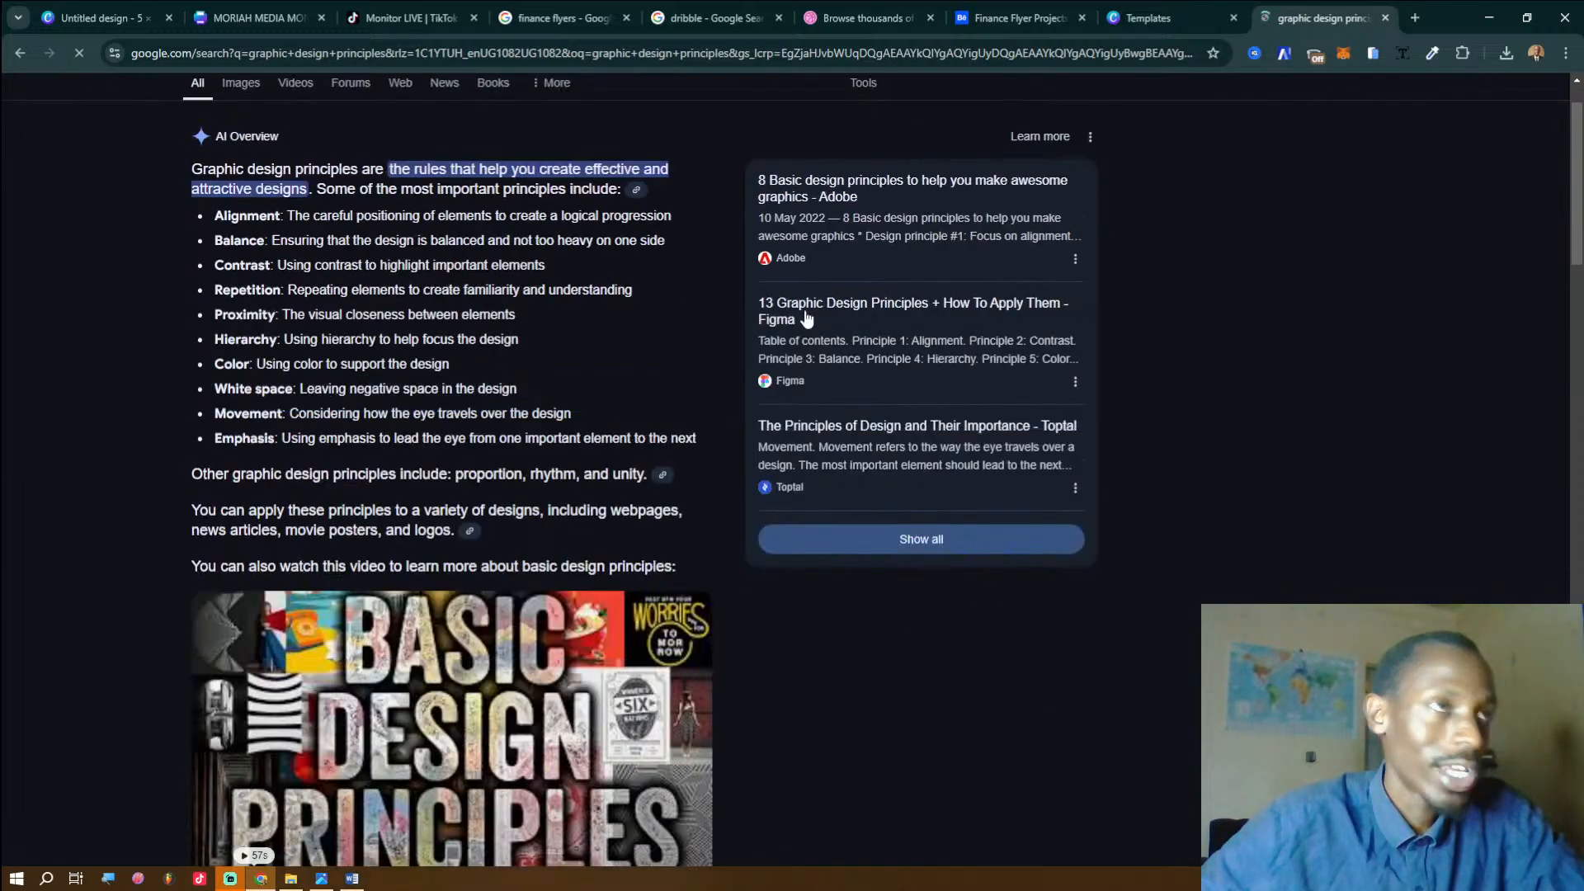
Review the AI Overview's list of graphic design principles from Alignment to Emphasis, highlighting the list and the word "Alignment".
{"action": "left_click", "coordinate": [1136, 16]}
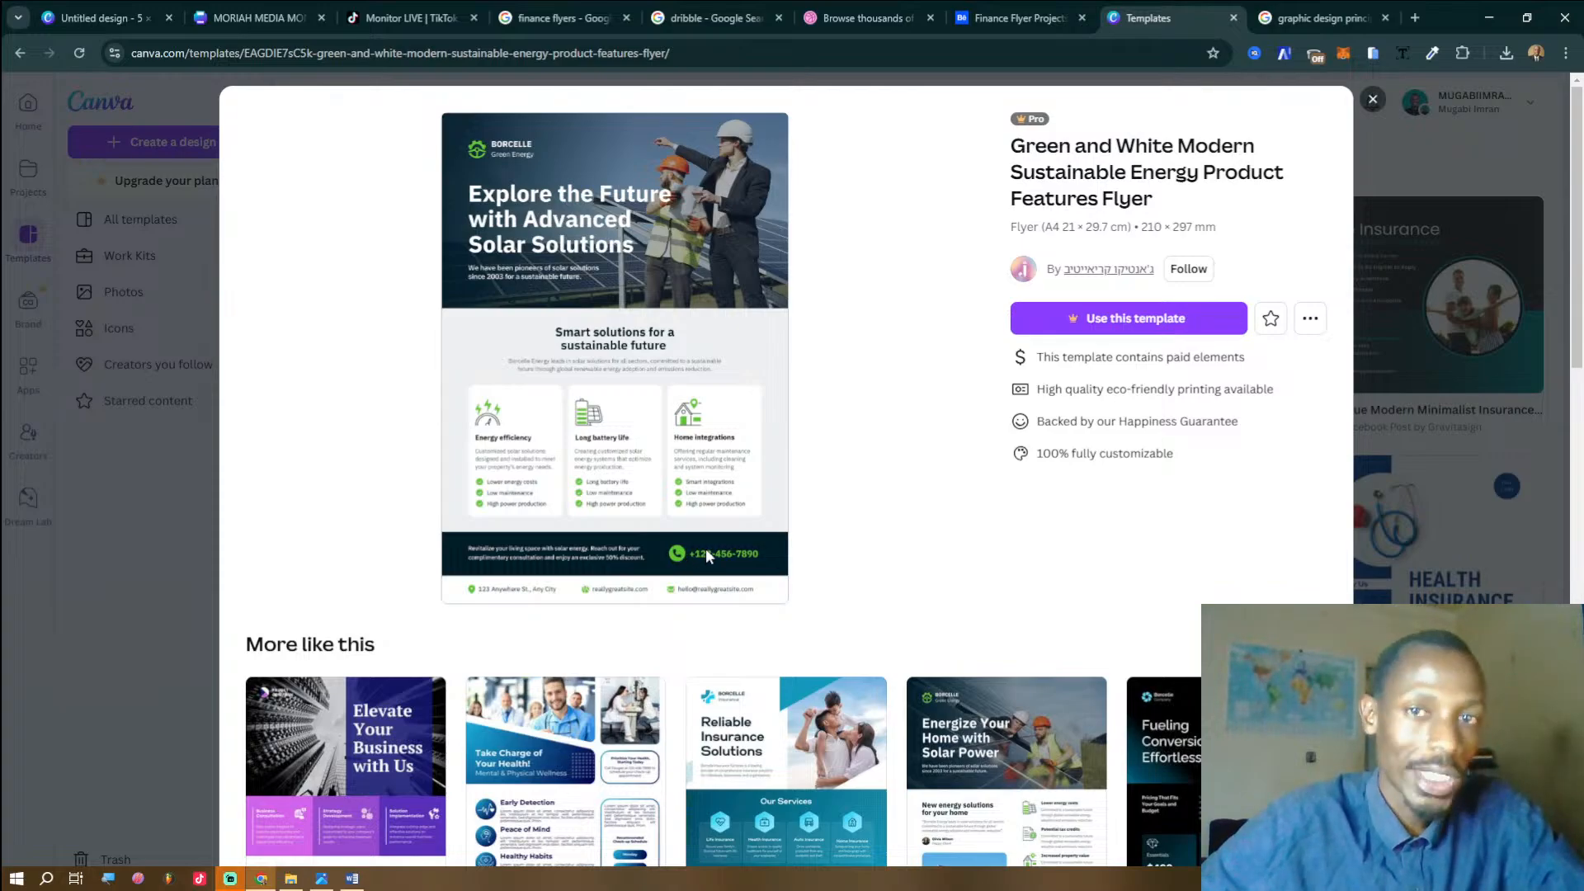
{"action": "left_click", "coordinate": [1280, 21]}
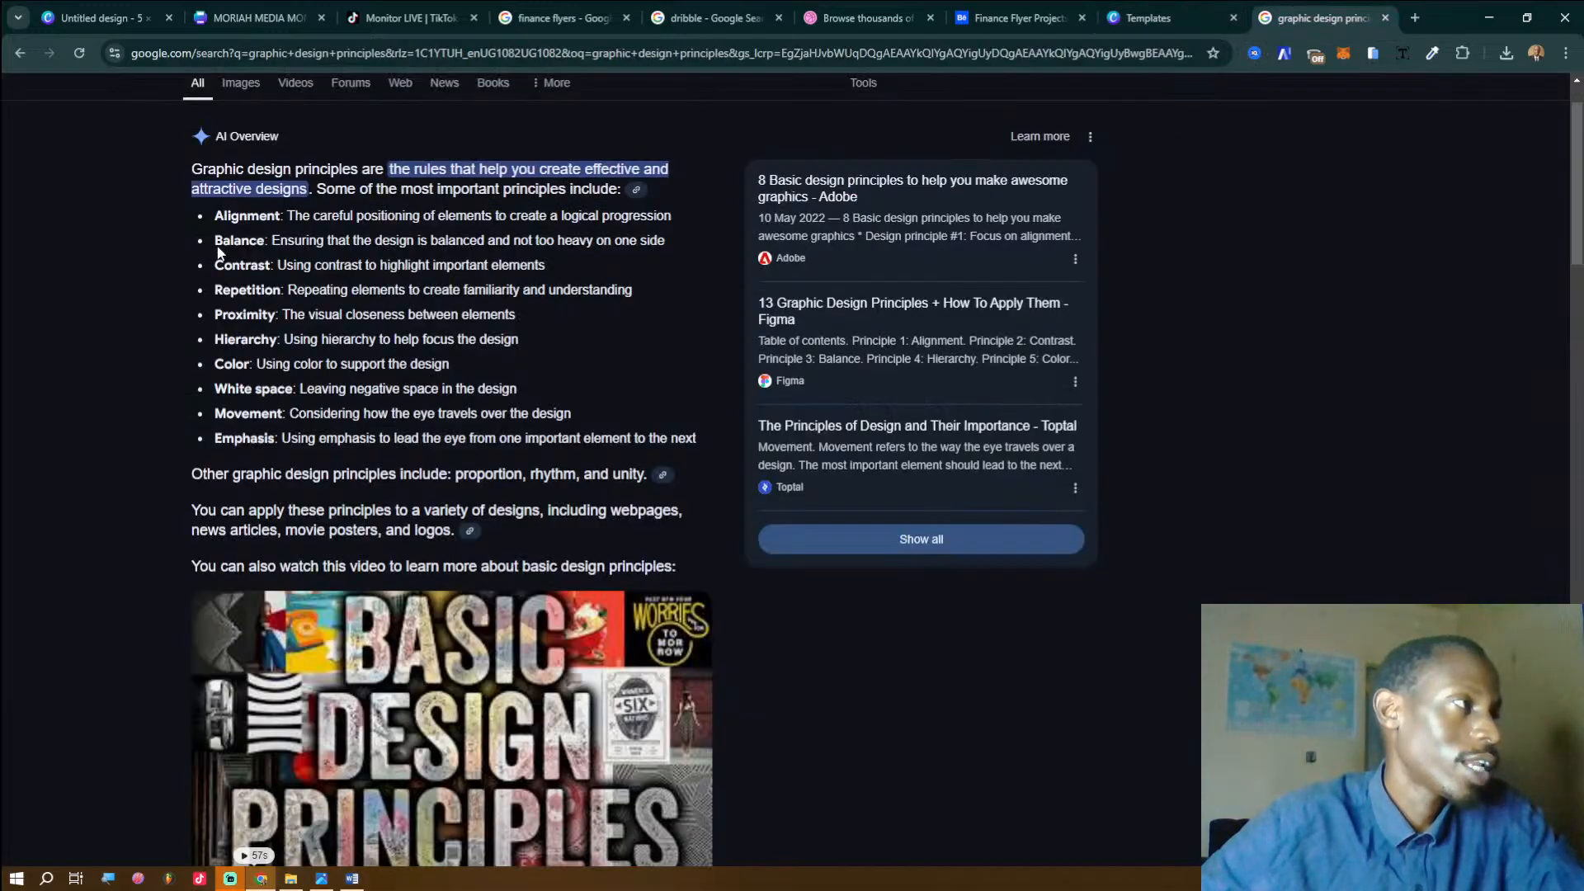
{"action": "left_click_drag", "start_coordinate": [215, 218], "coordinate": [313, 432]}
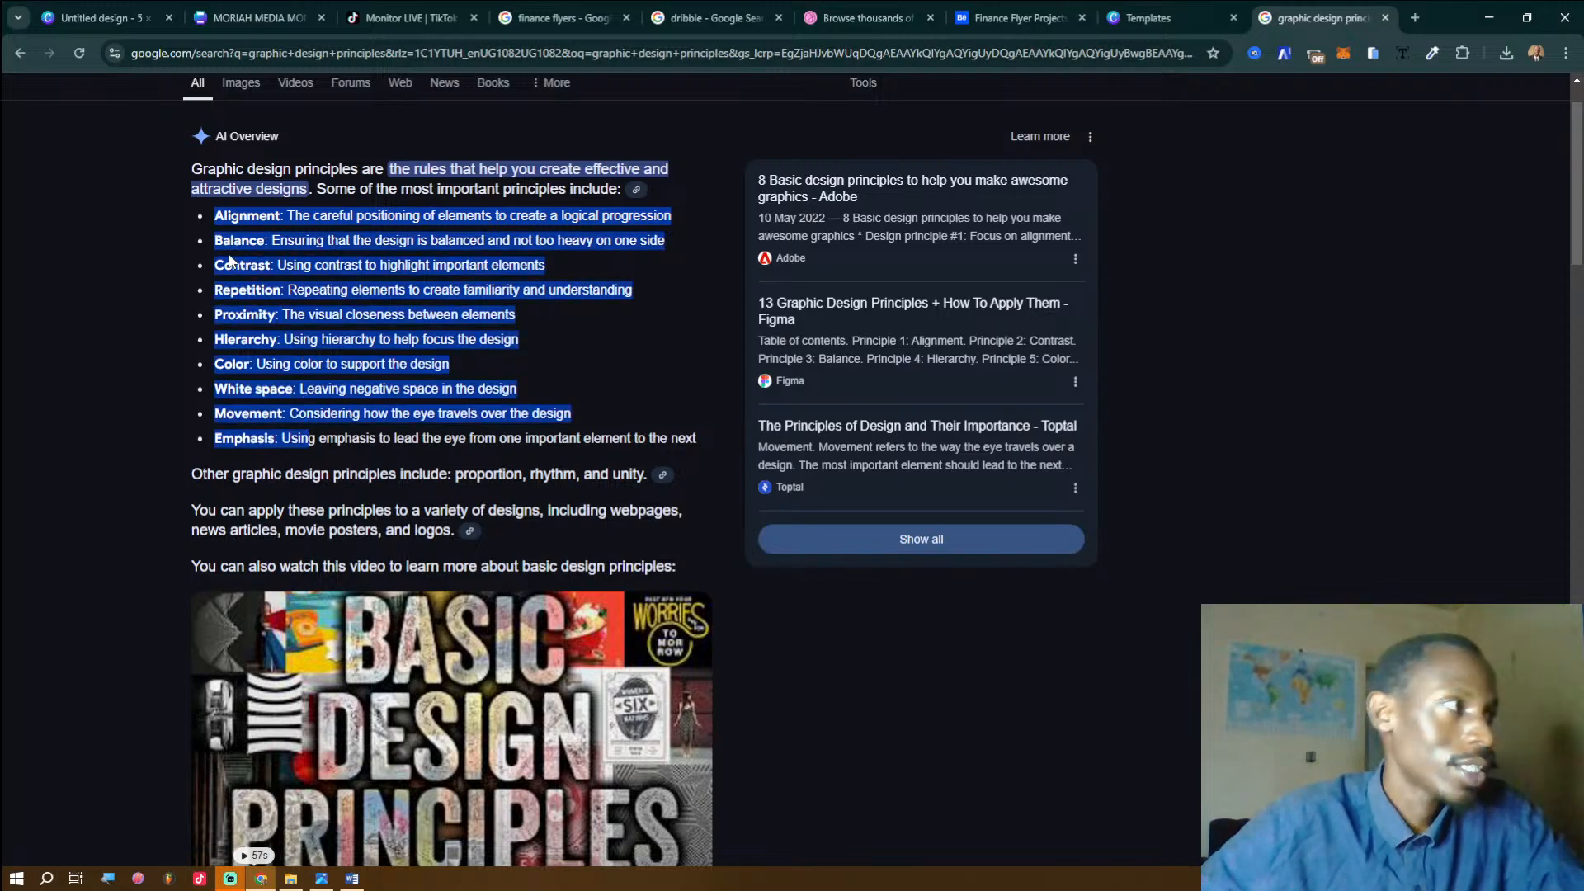
{"action": "double_click", "coordinate": [243, 215]}
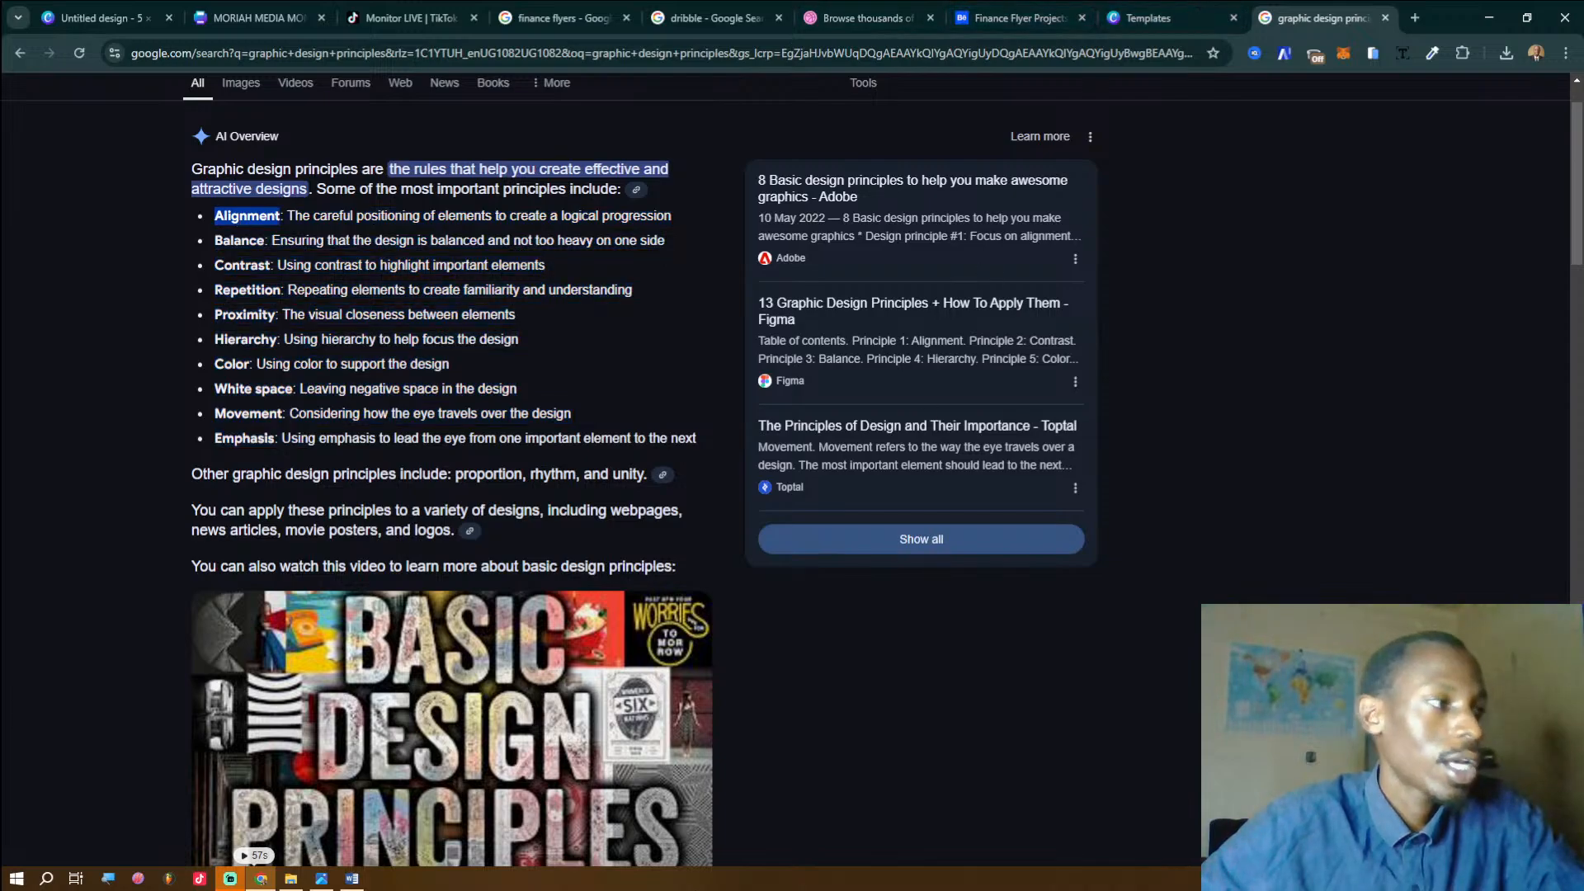
Show the reference expo flyer screenshot beside the graphic design principles, enlarge its window and compare the flyer against the list.
{"action": "left_click", "coordinate": [1213, 17]}
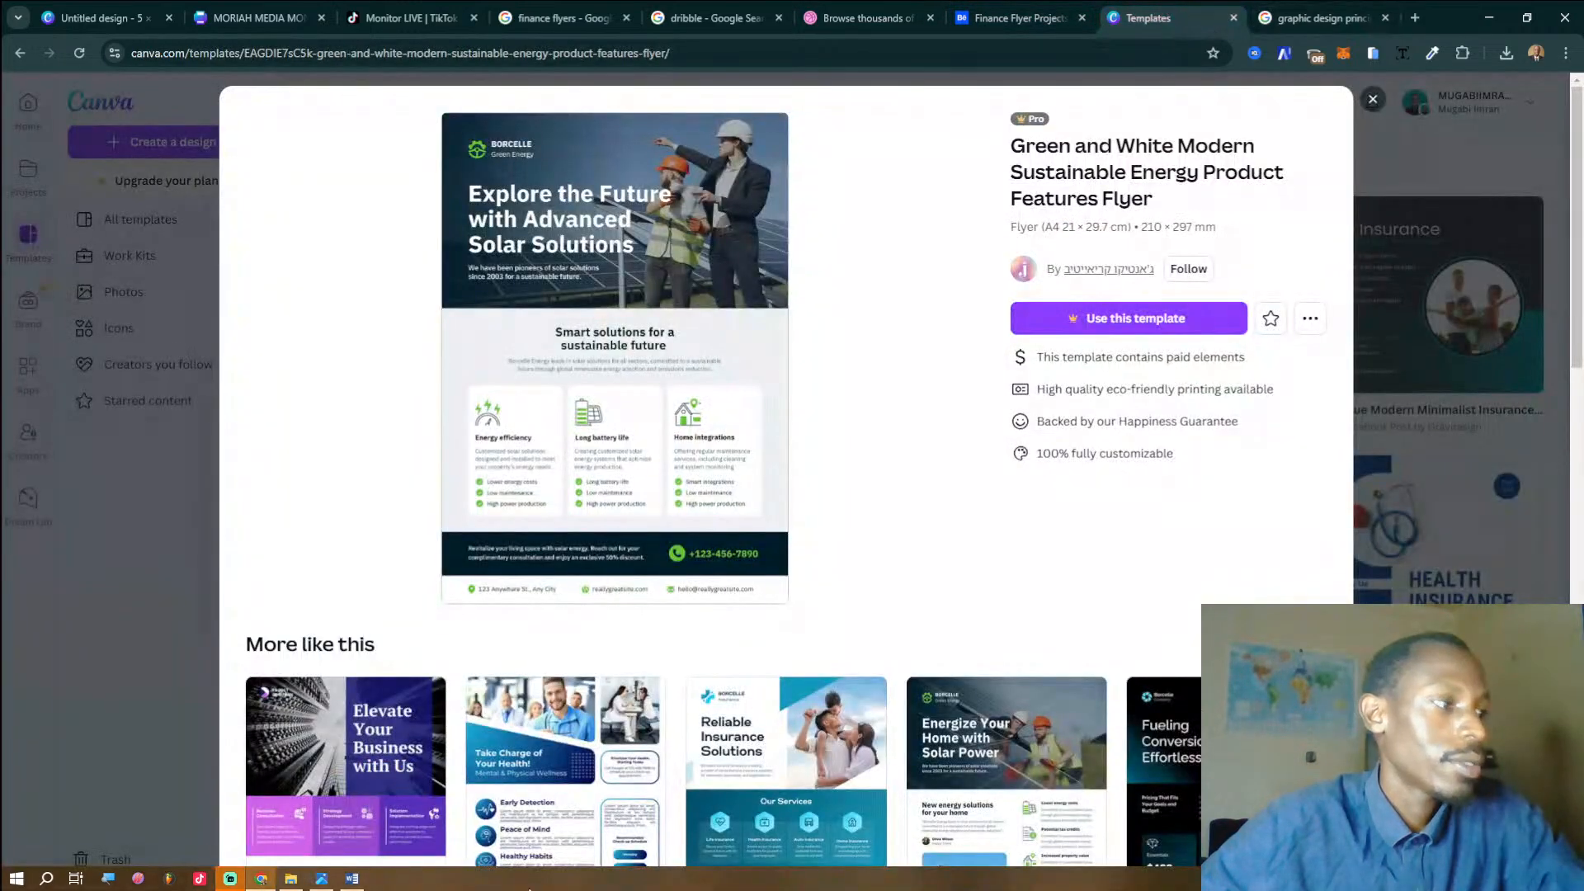
{"action": "left_click", "coordinate": [322, 879]}
{"action": "left_click", "coordinate": [1325, 16]}
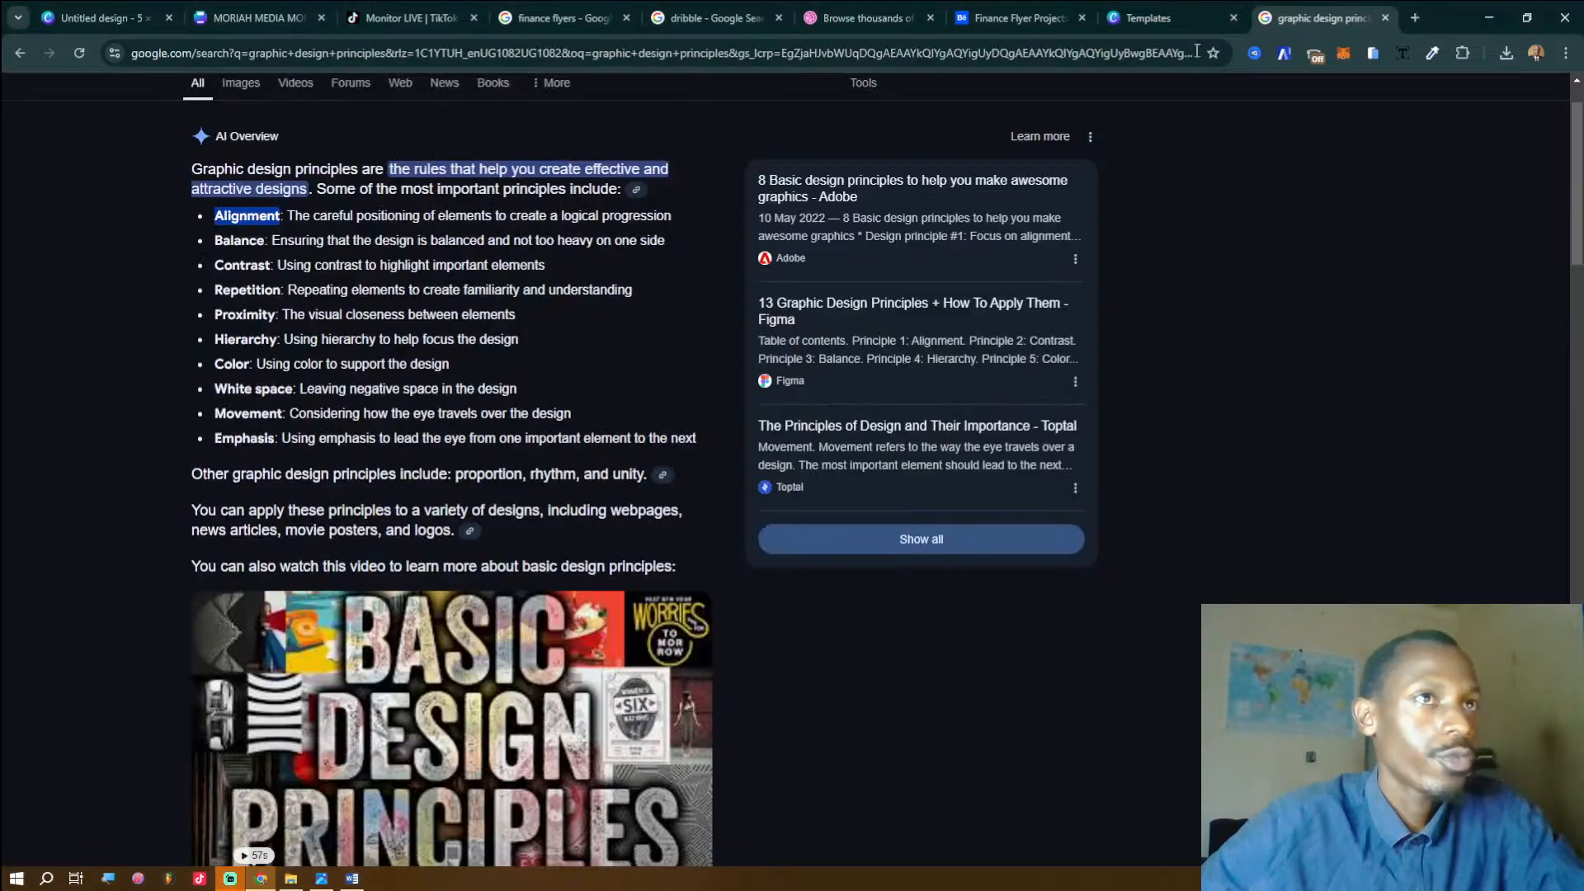
{"action": "left_click", "coordinate": [323, 880]}
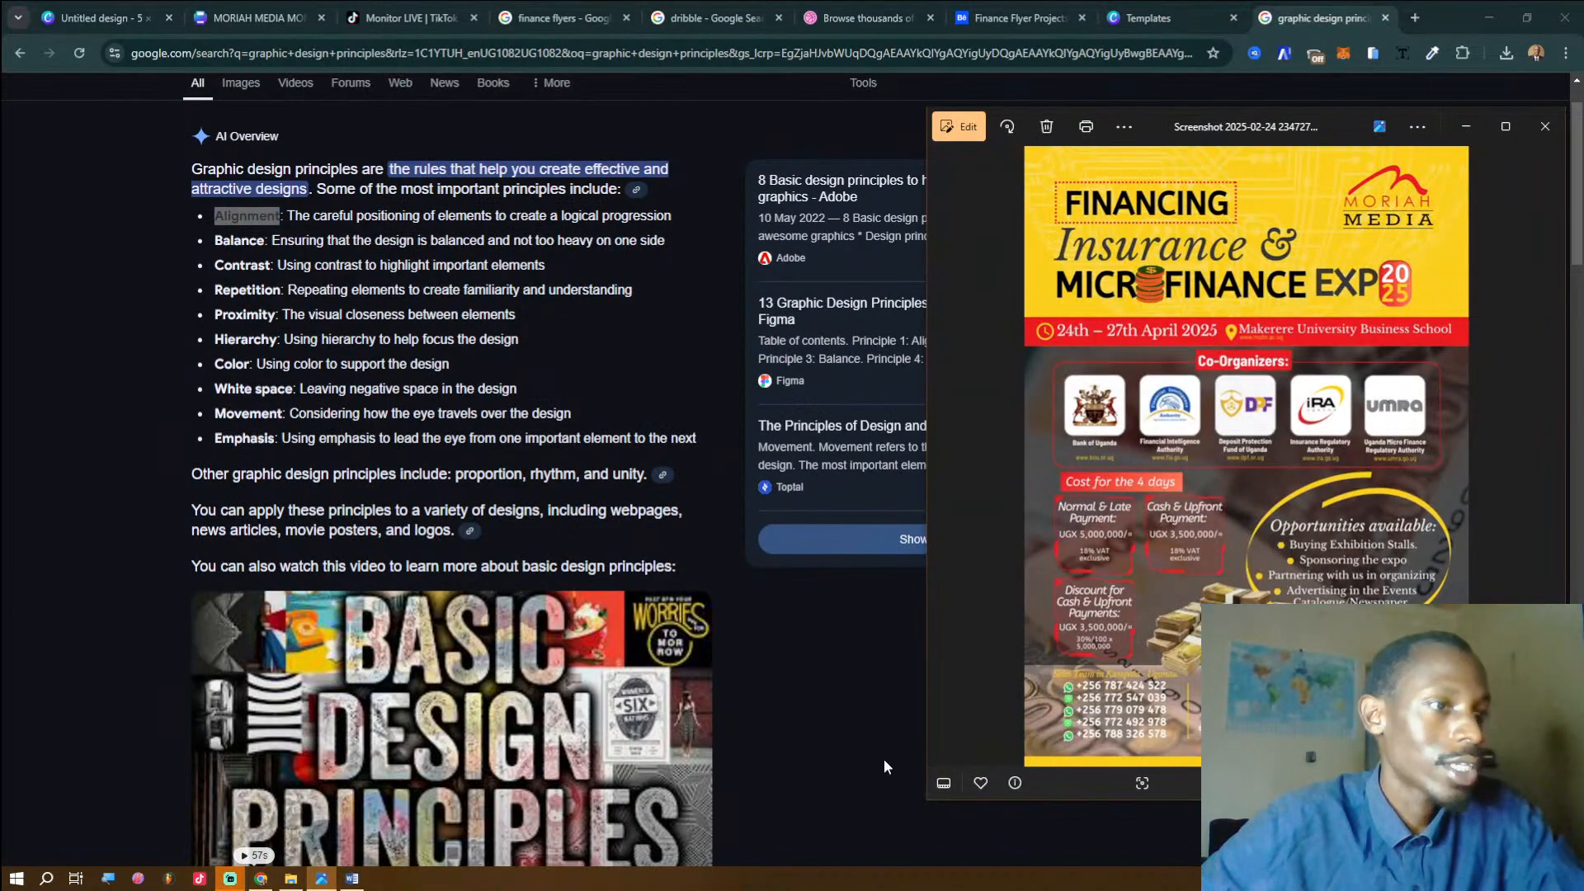
{"action": "left_click_drag", "start_coordinate": [928, 800], "coordinate": [749, 870]}
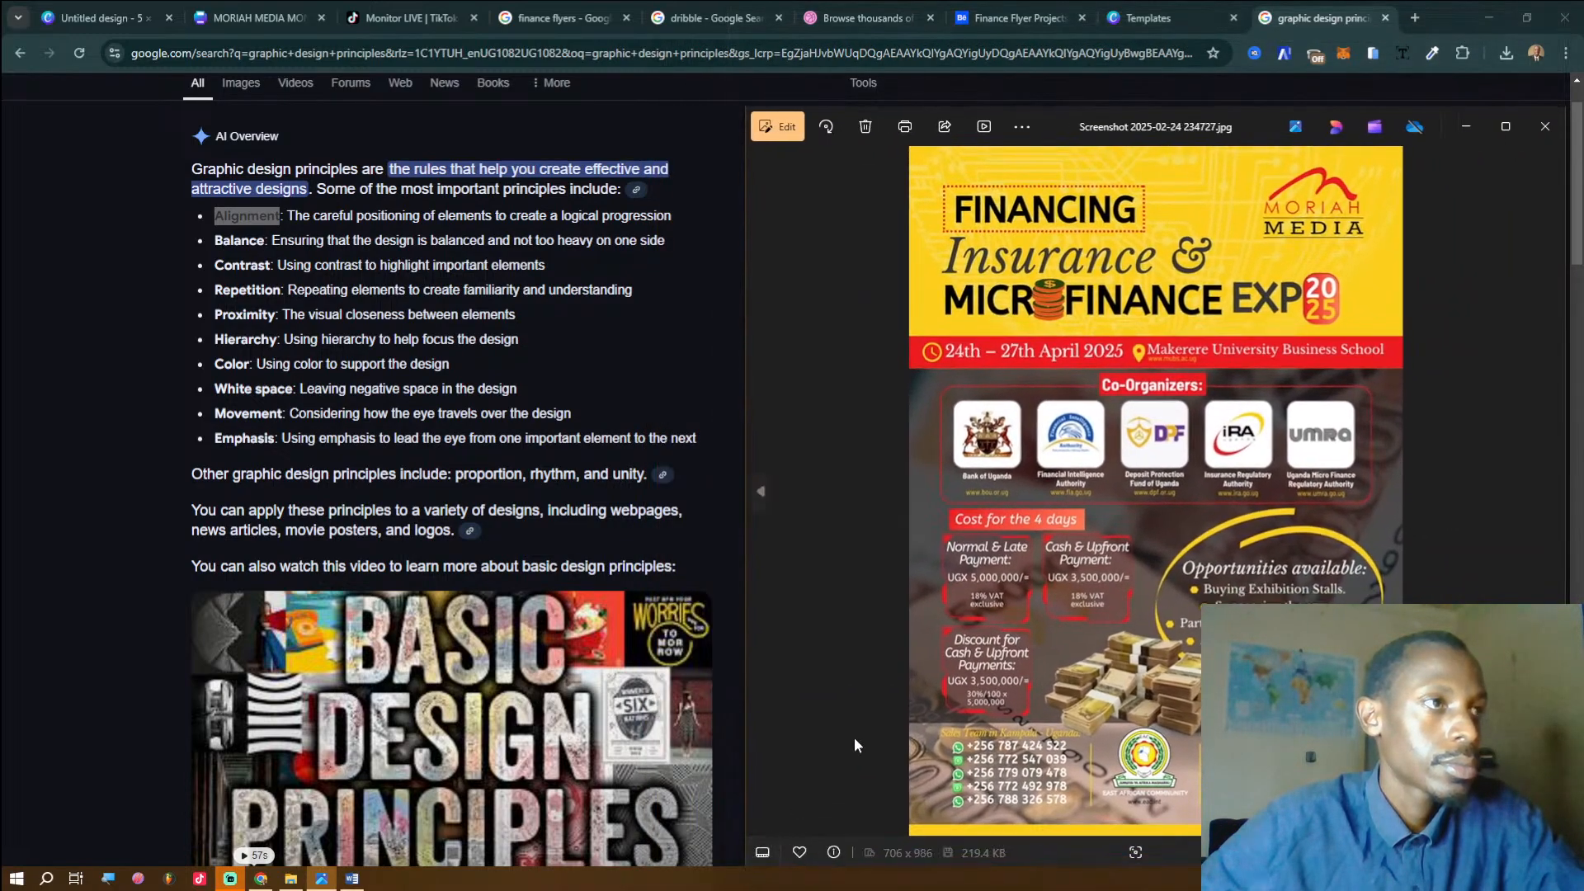
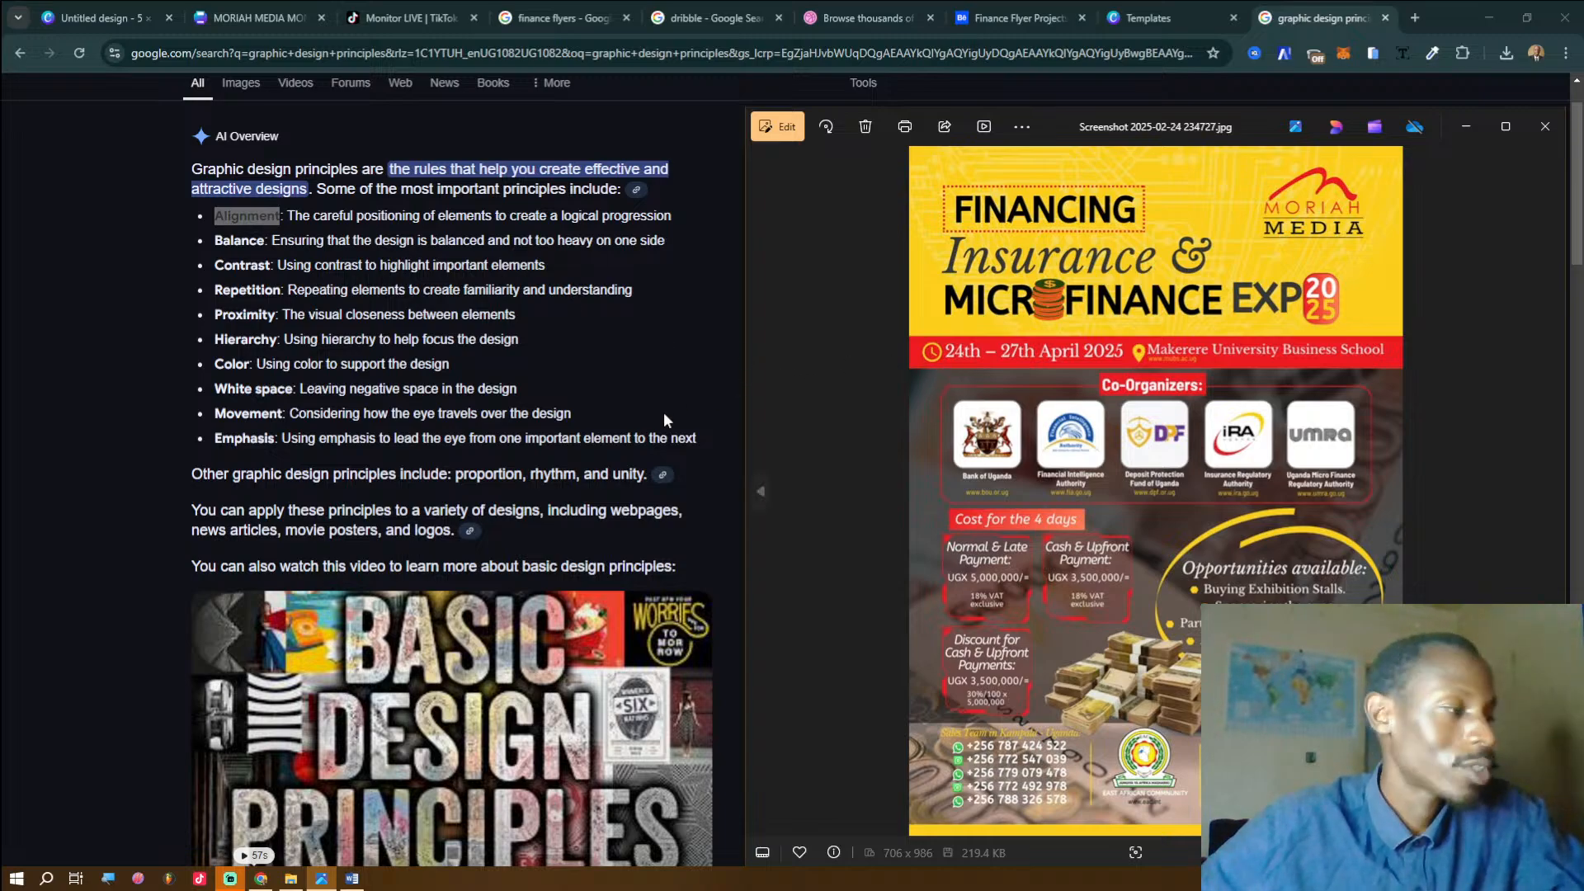
{"action": "scroll", "coordinate": [615, 451], "scroll_direction": "down", "scroll_amount": 5}
{"action": "scroll", "coordinate": [535, 322], "scroll_direction": "up", "scroll_amount": 1}
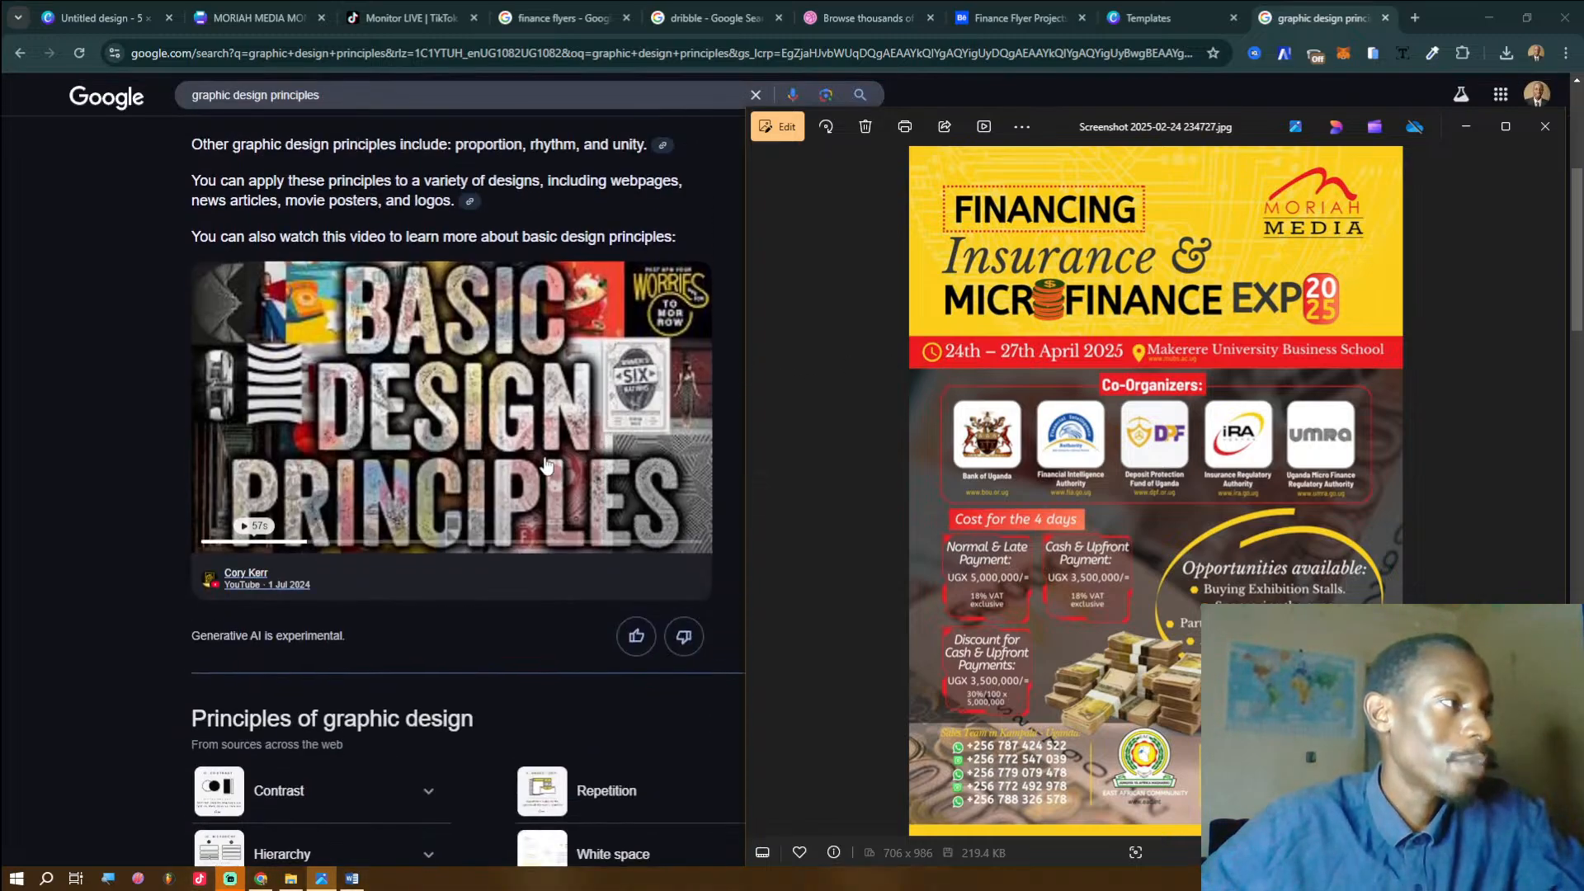
{"action": "scroll", "coordinate": [535, 321], "scroll_direction": "up", "scroll_amount": 3}
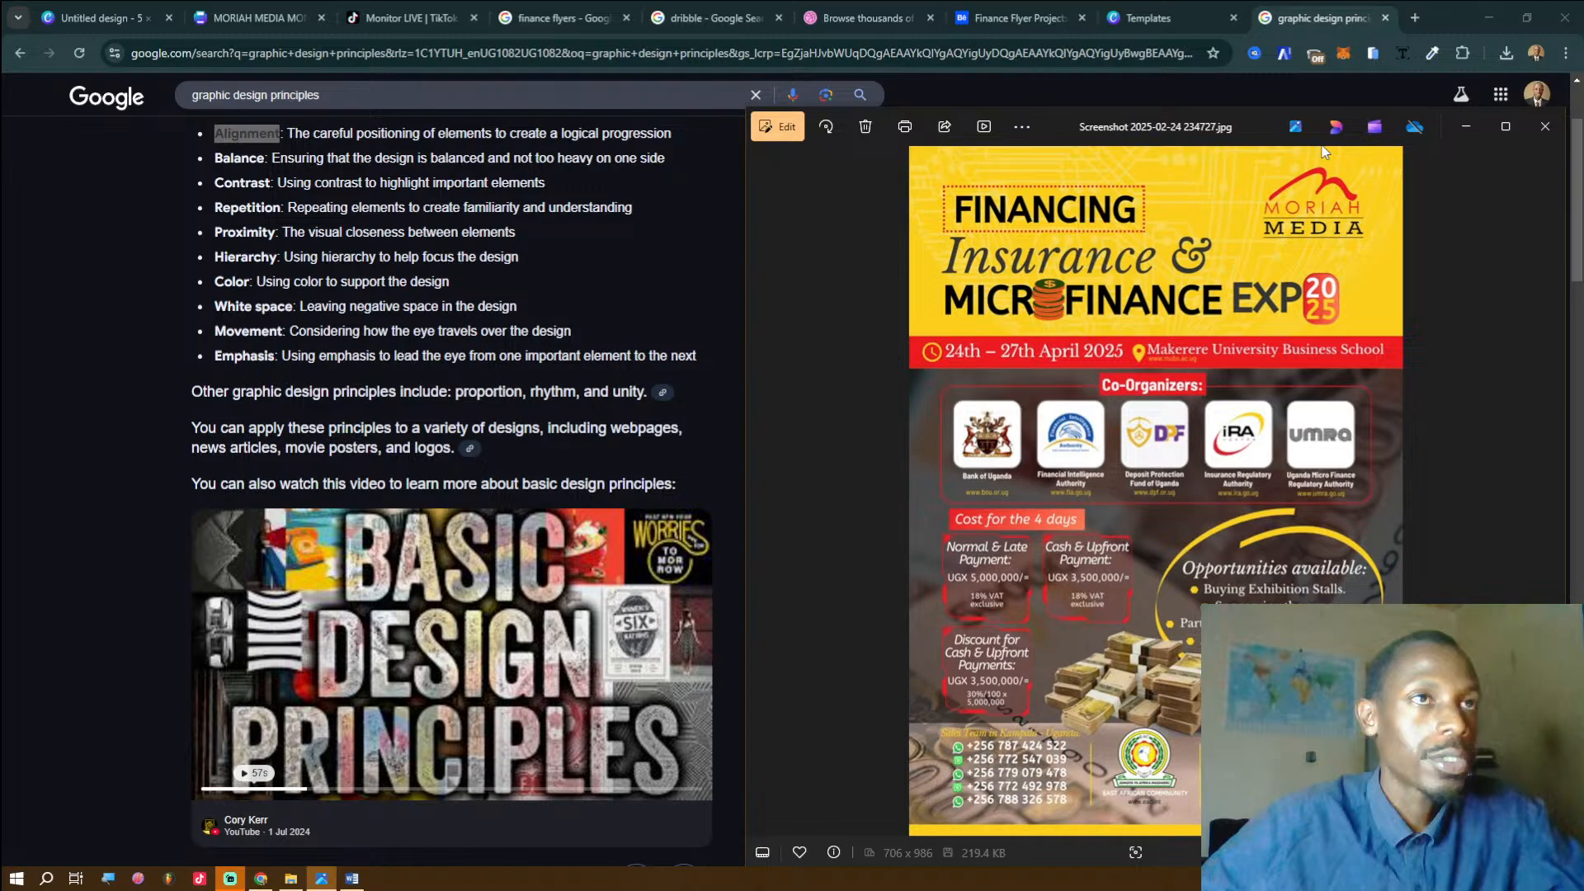
Close the sustainable energy flyer preview and browse the Canva "insurance flyer" templates for layout ideas.
{"action": "left_click", "coordinate": [1171, 18]}
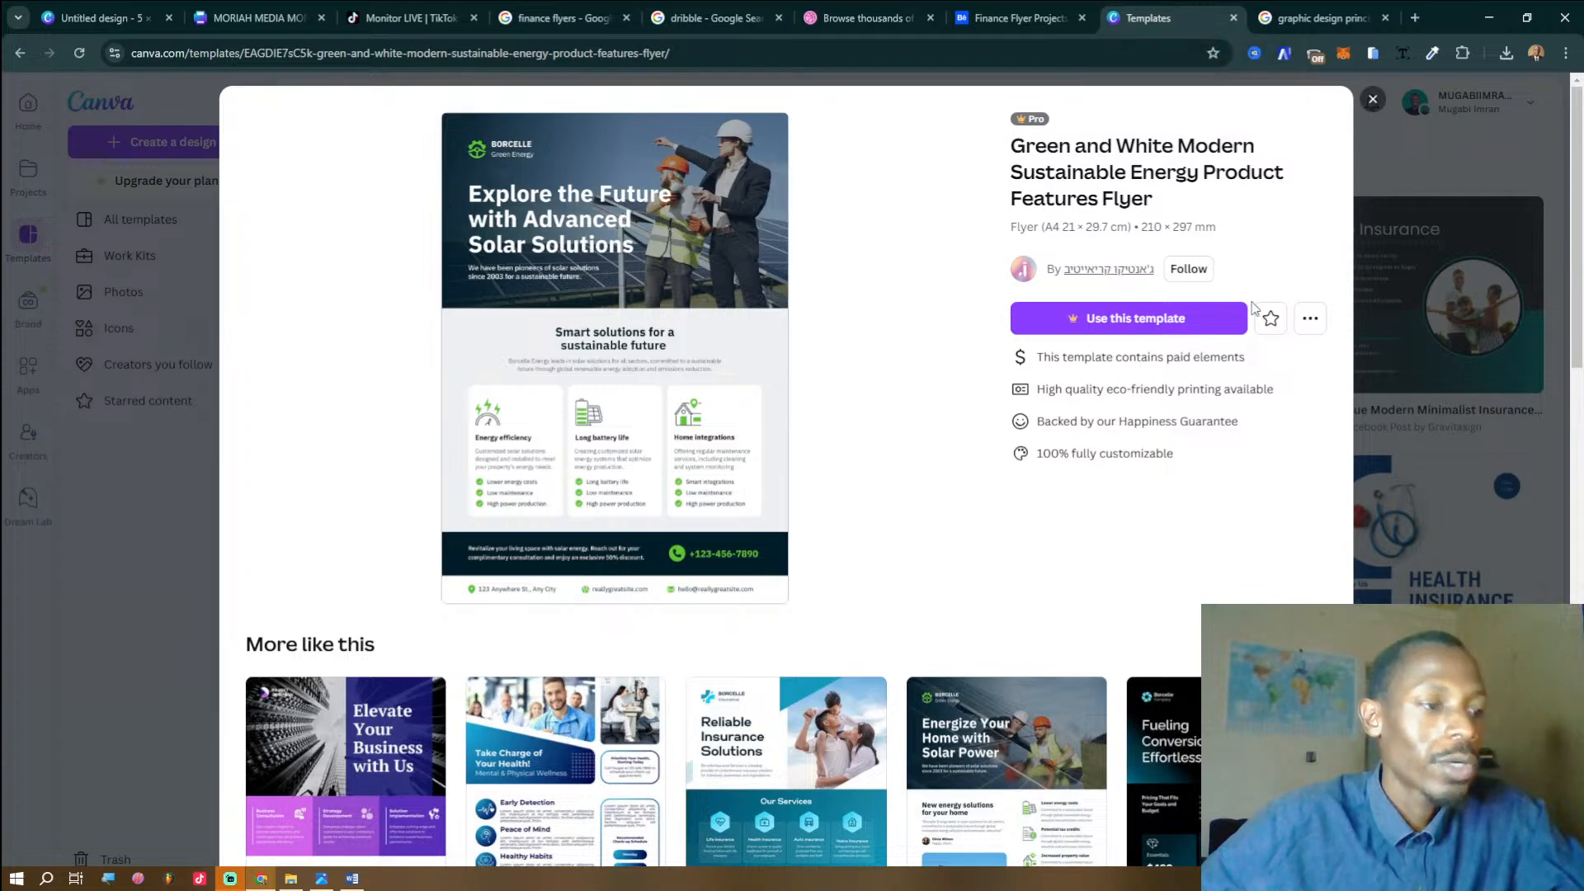
{"action": "key", "text": "Escape"}
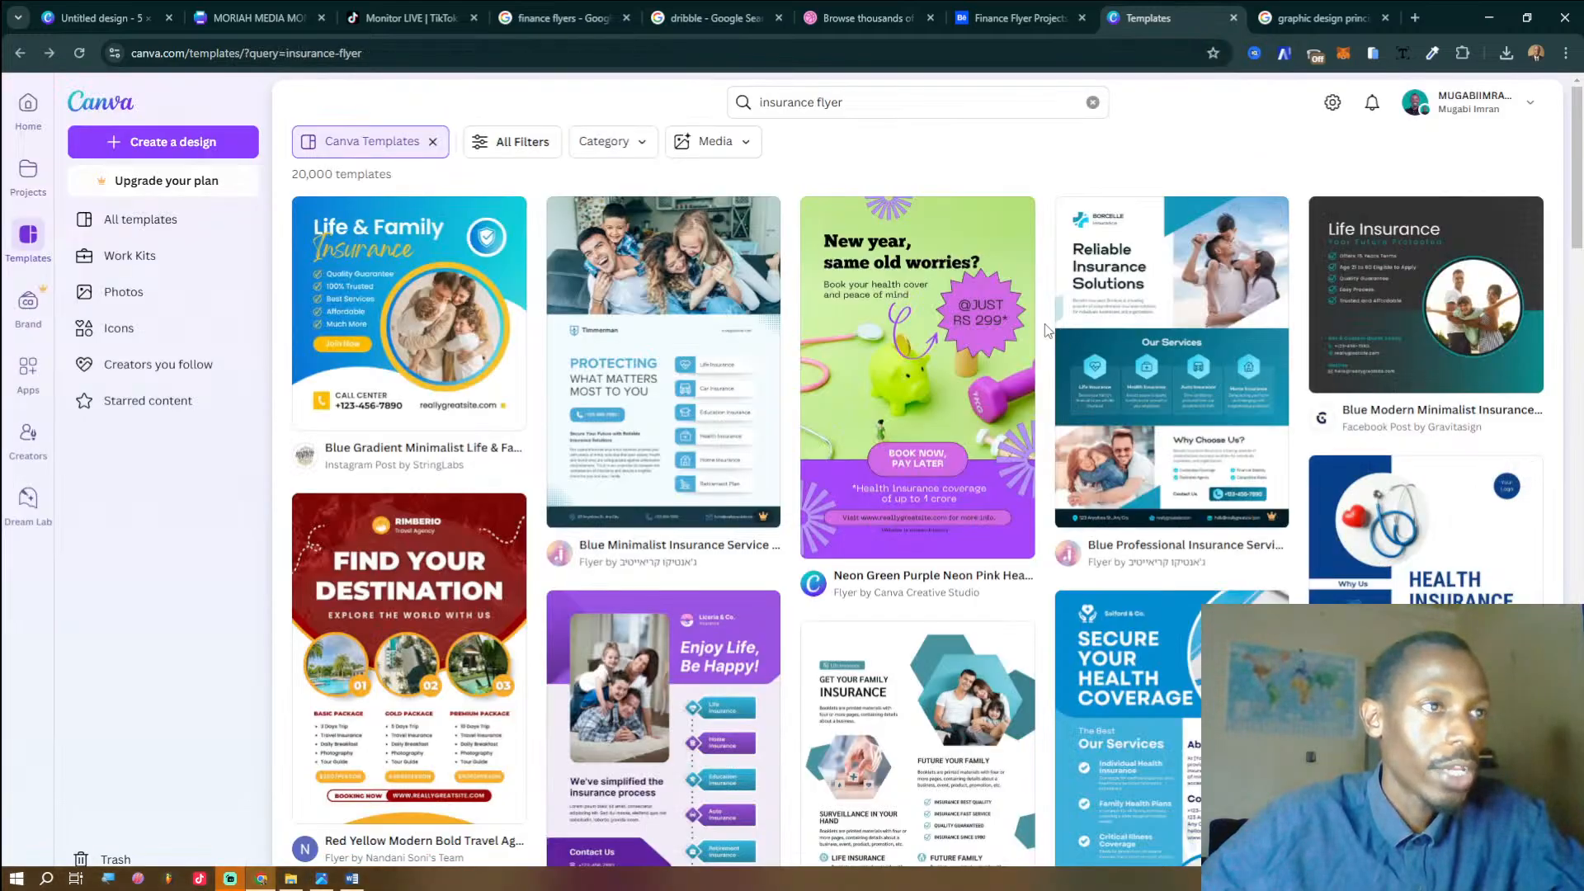
{"action": "scroll", "coordinate": [1165, 513], "scroll_direction": "down", "scroll_amount": 1}
{"action": "scroll", "coordinate": [1166, 513], "scroll_direction": "down", "scroll_amount": 5}
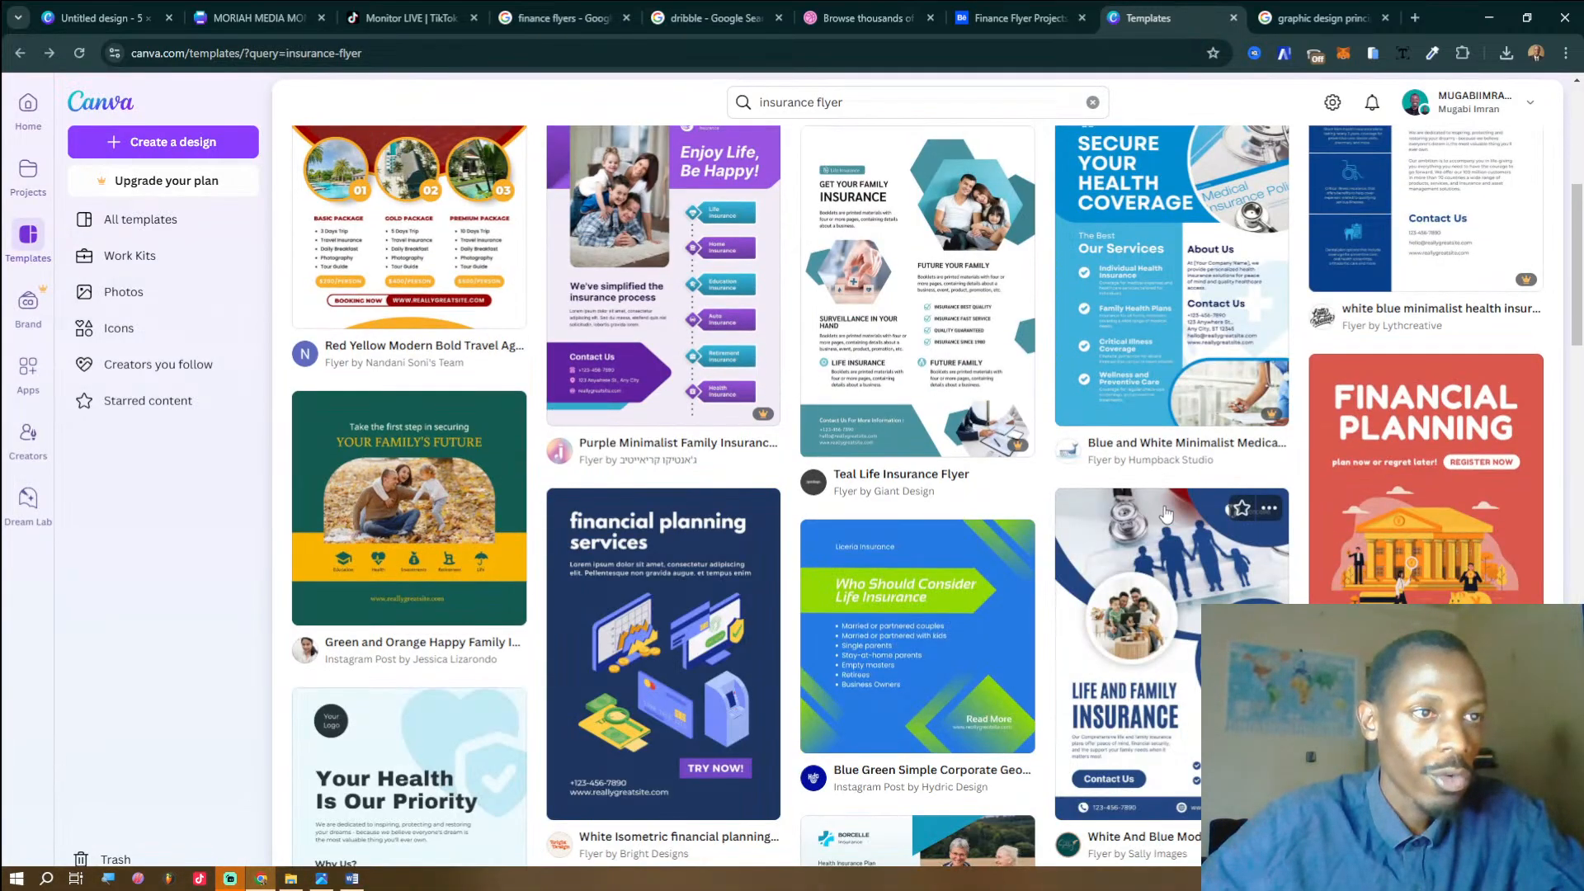
{"action": "scroll", "coordinate": [979, 504], "scroll_direction": "down", "scroll_amount": 4}
{"action": "scroll", "coordinate": [979, 505], "scroll_direction": "down", "scroll_amount": 8}
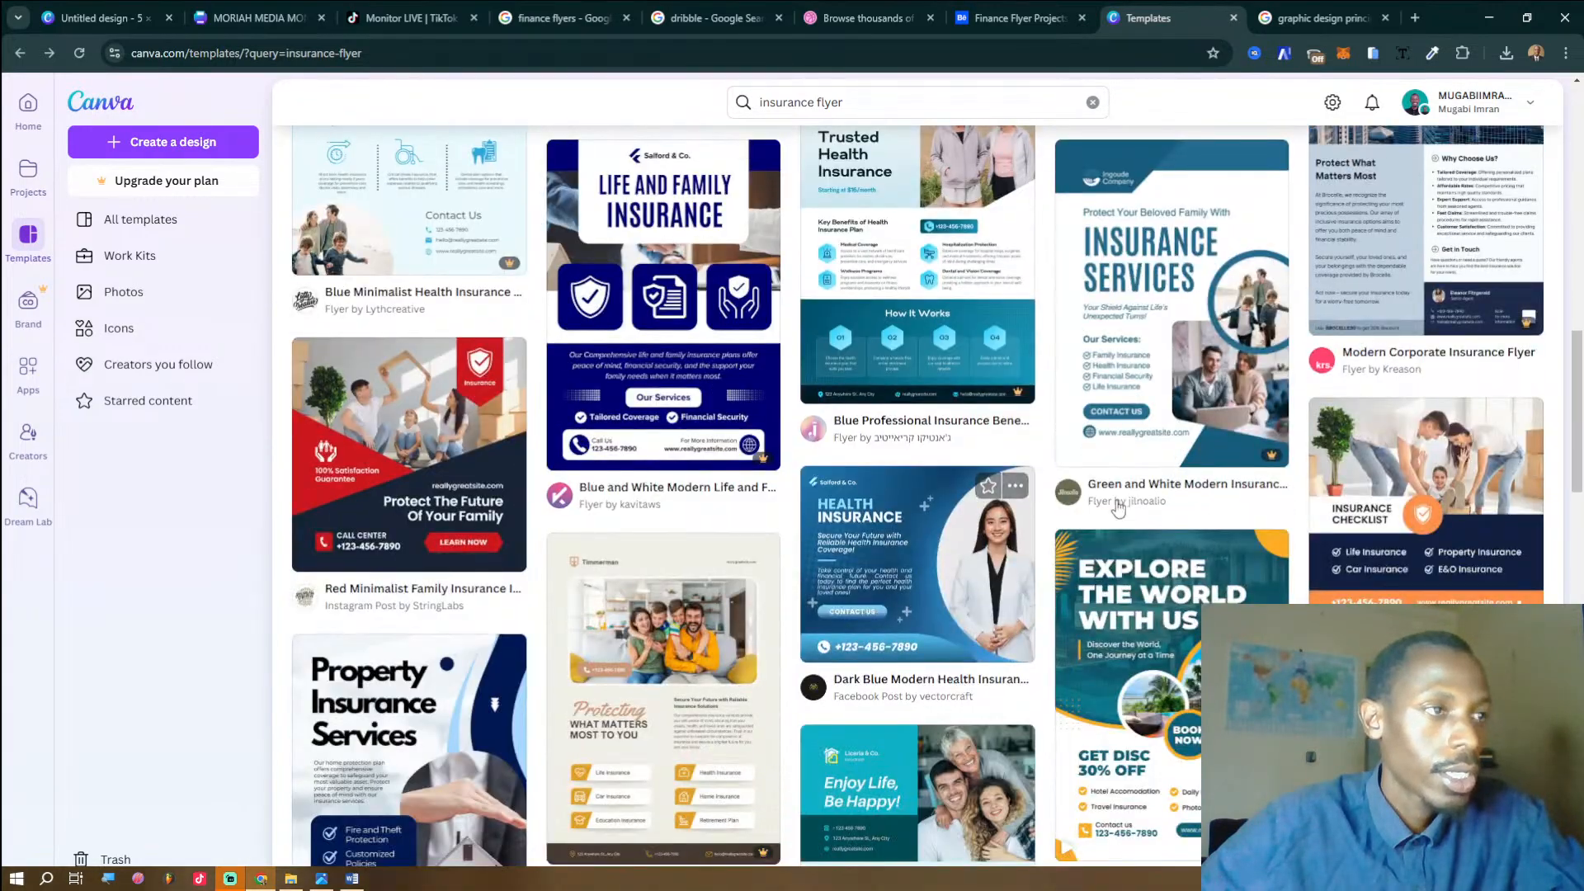
{"action": "scroll", "coordinate": [1166, 506], "scroll_direction": "down", "scroll_amount": 5}
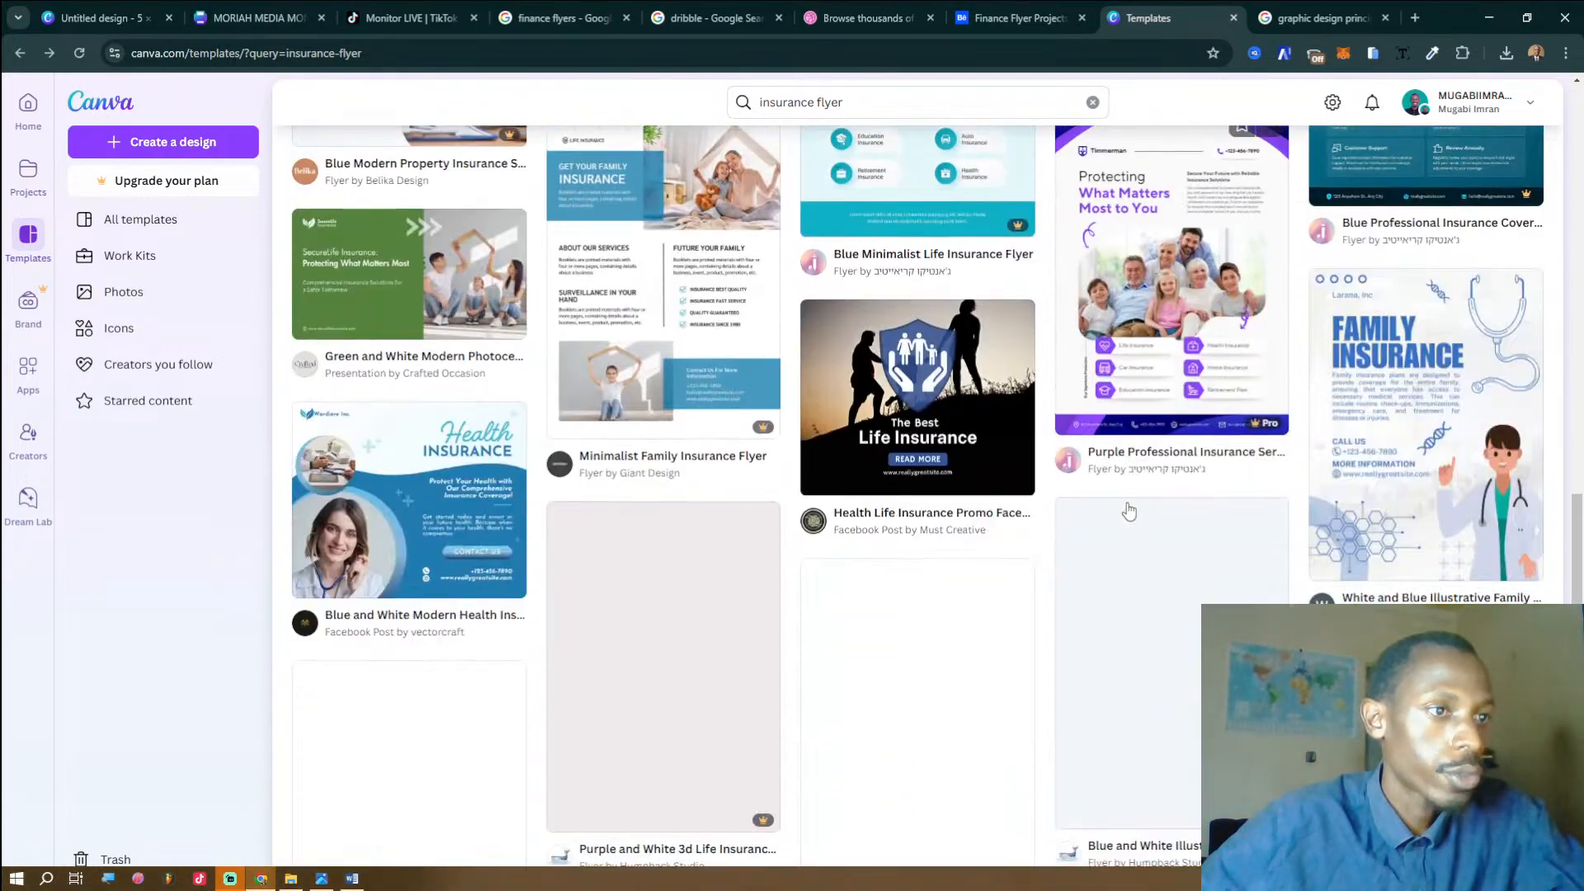
{"action": "scroll", "coordinate": [969, 509], "scroll_direction": "down", "scroll_amount": 4}
{"action": "scroll", "coordinate": [969, 509], "scroll_direction": "down", "scroll_amount": 7}
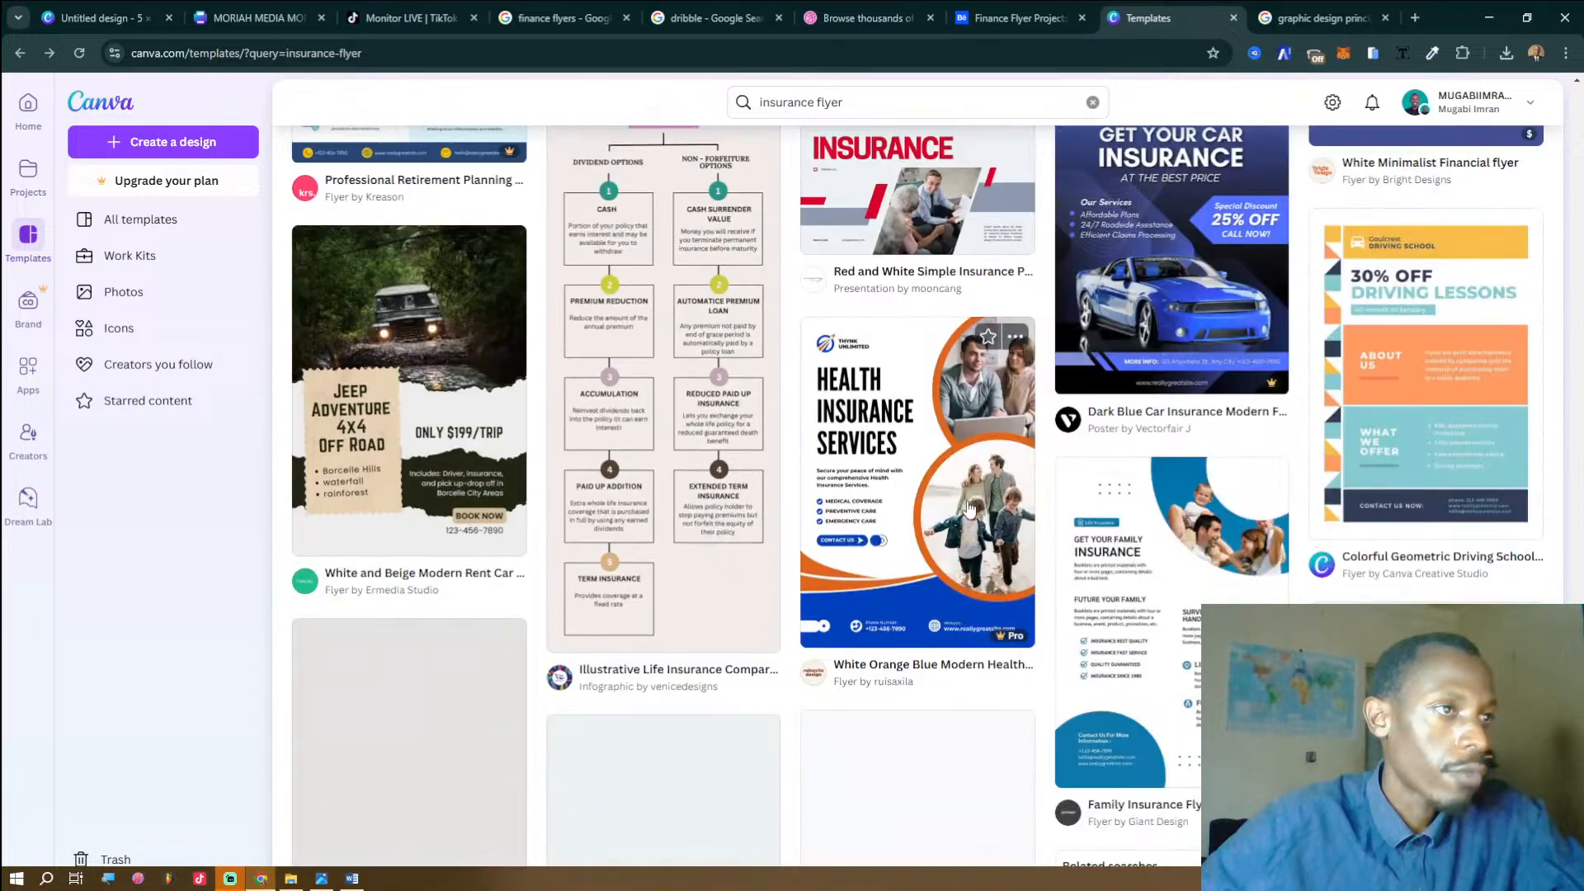
{"action": "scroll", "coordinate": [970, 509], "scroll_direction": "down", "scroll_amount": 5}
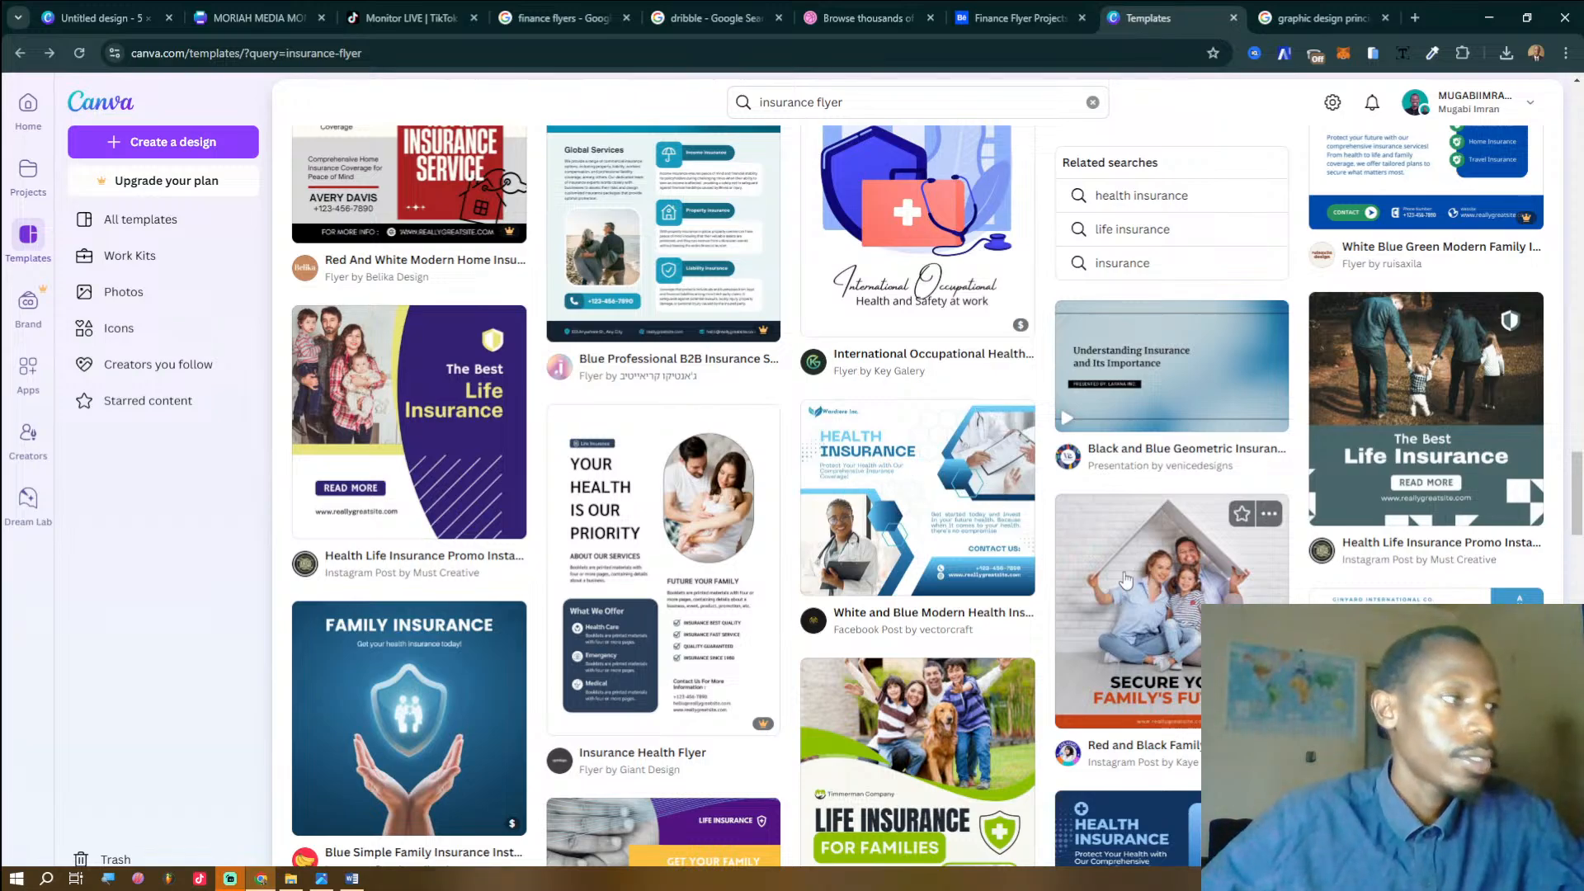
{"action": "scroll", "coordinate": [813, 517], "scroll_direction": "down", "scroll_amount": 6}
{"action": "scroll", "coordinate": [811, 517], "scroll_direction": "down", "scroll_amount": 15}
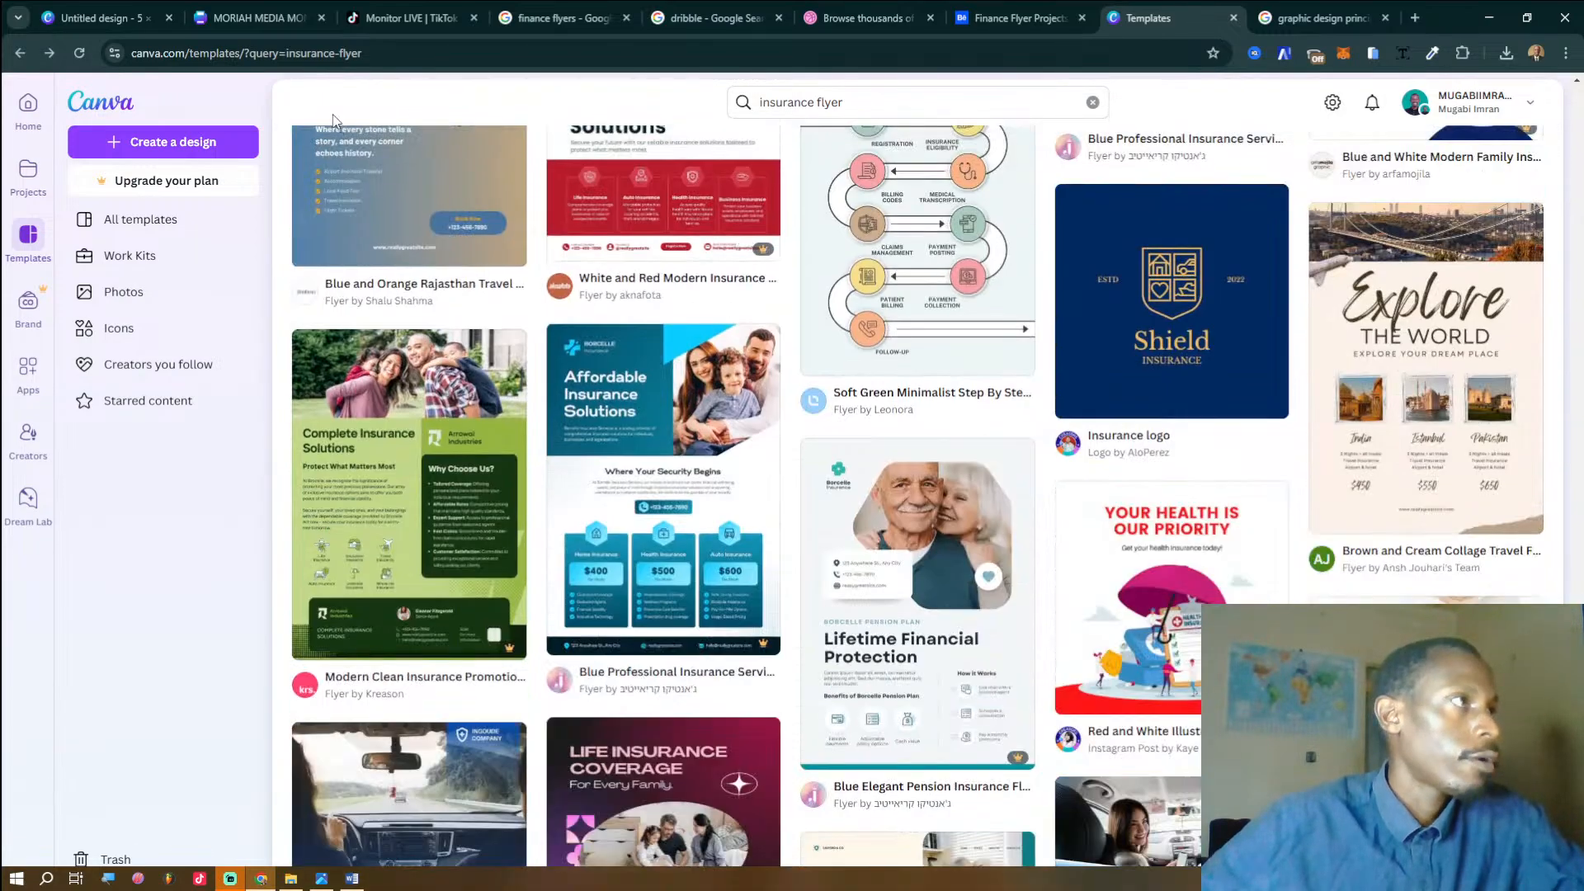
Create a new blank design from the recent 5 × 7 in custom size, and close its browser tab.
{"action": "left_click", "coordinate": [96, 18]}
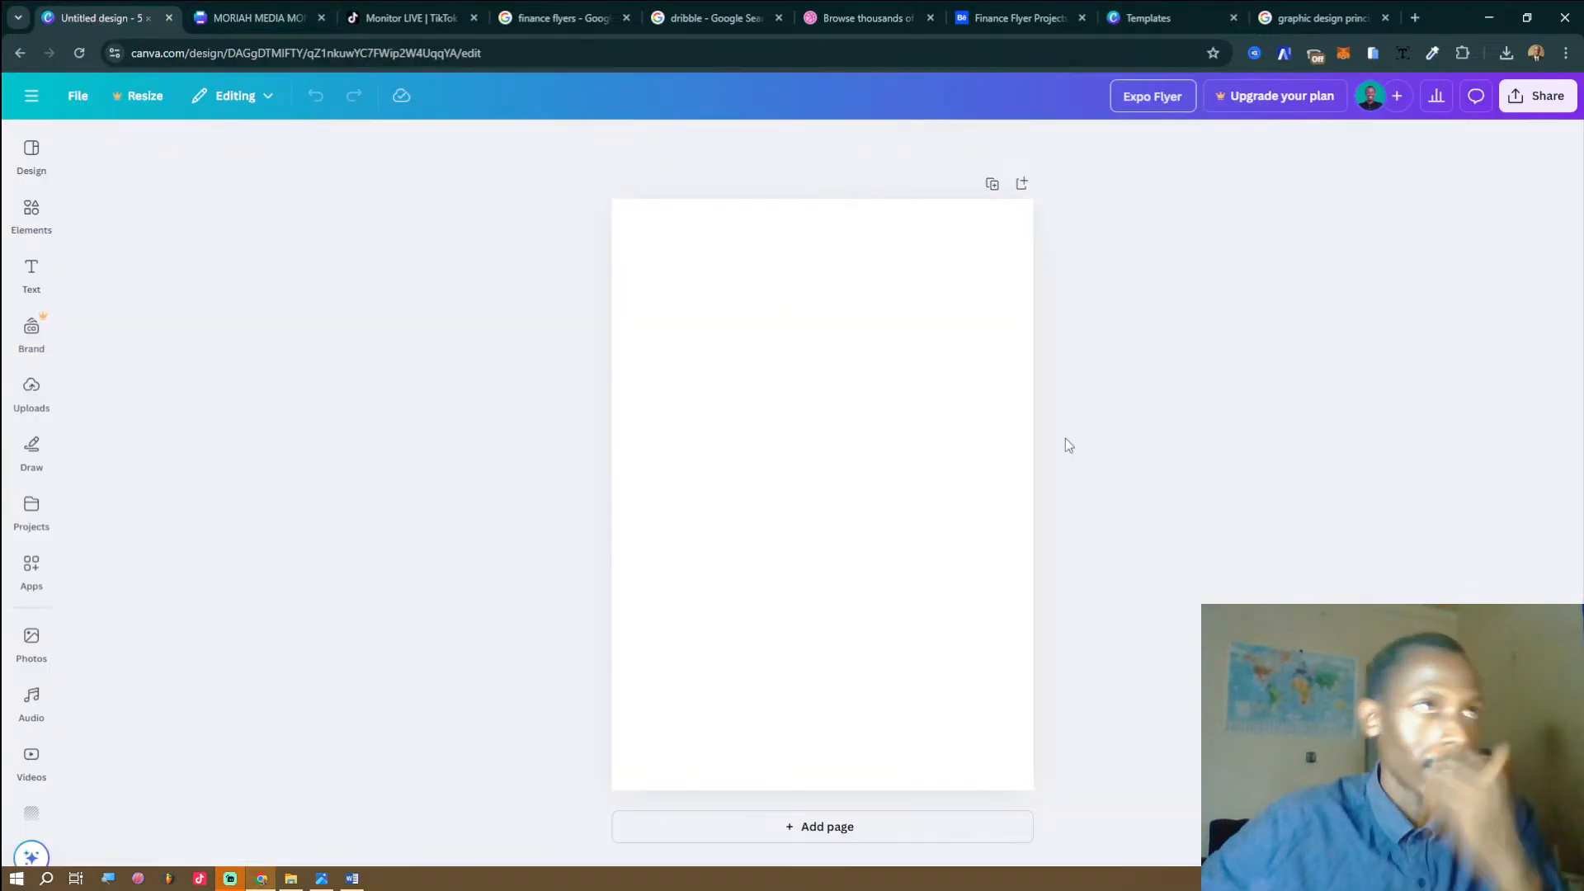
{"action": "left_click", "coordinate": [1157, 10]}
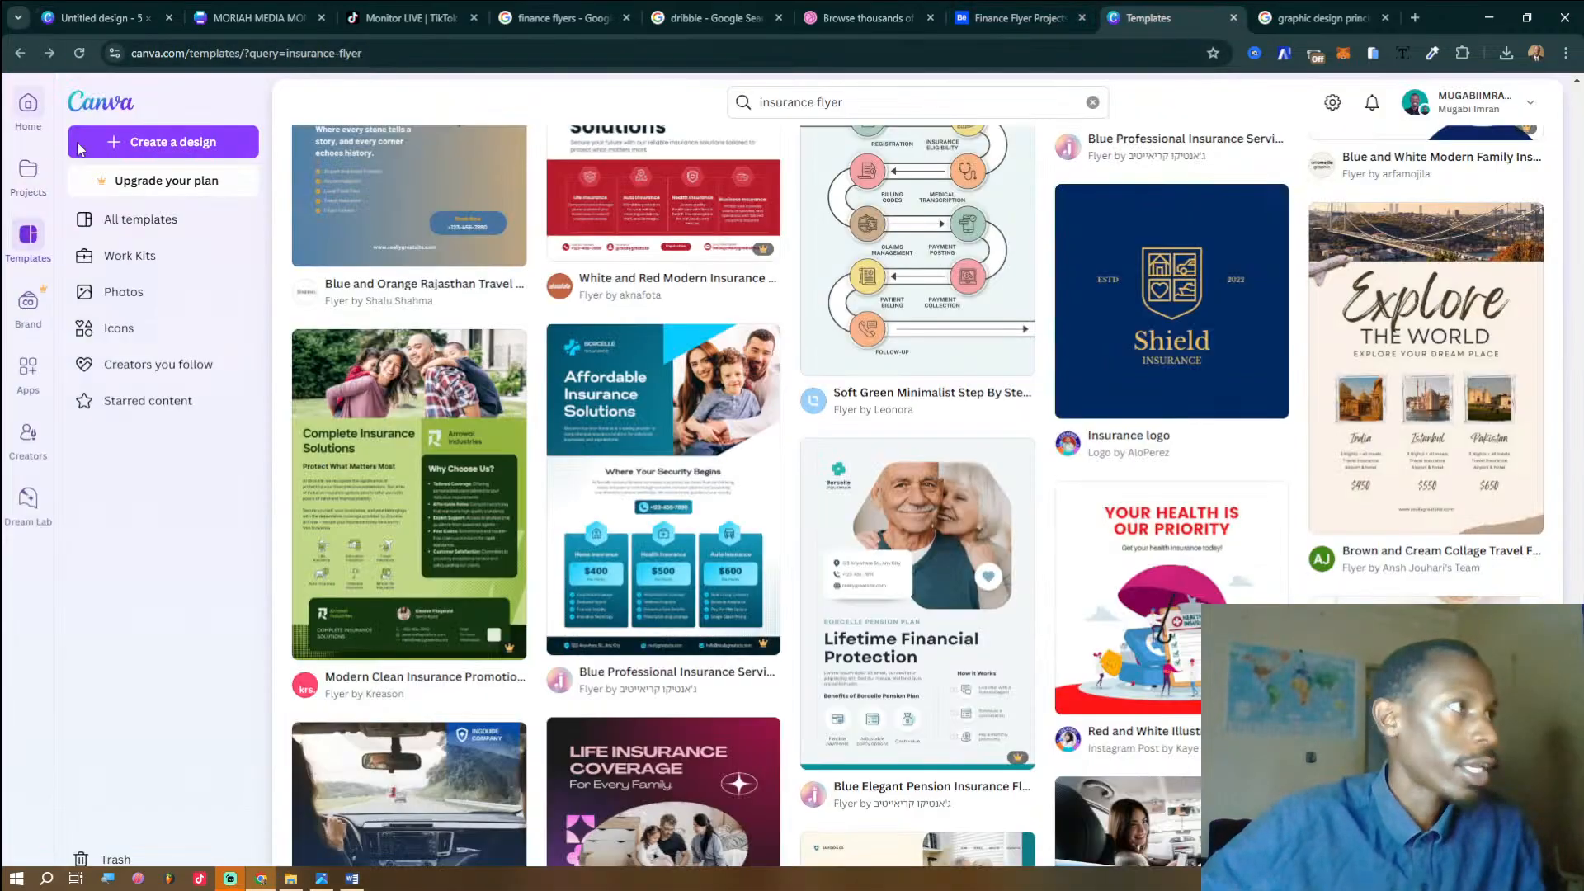
{"action": "left_click", "coordinate": [140, 139]}
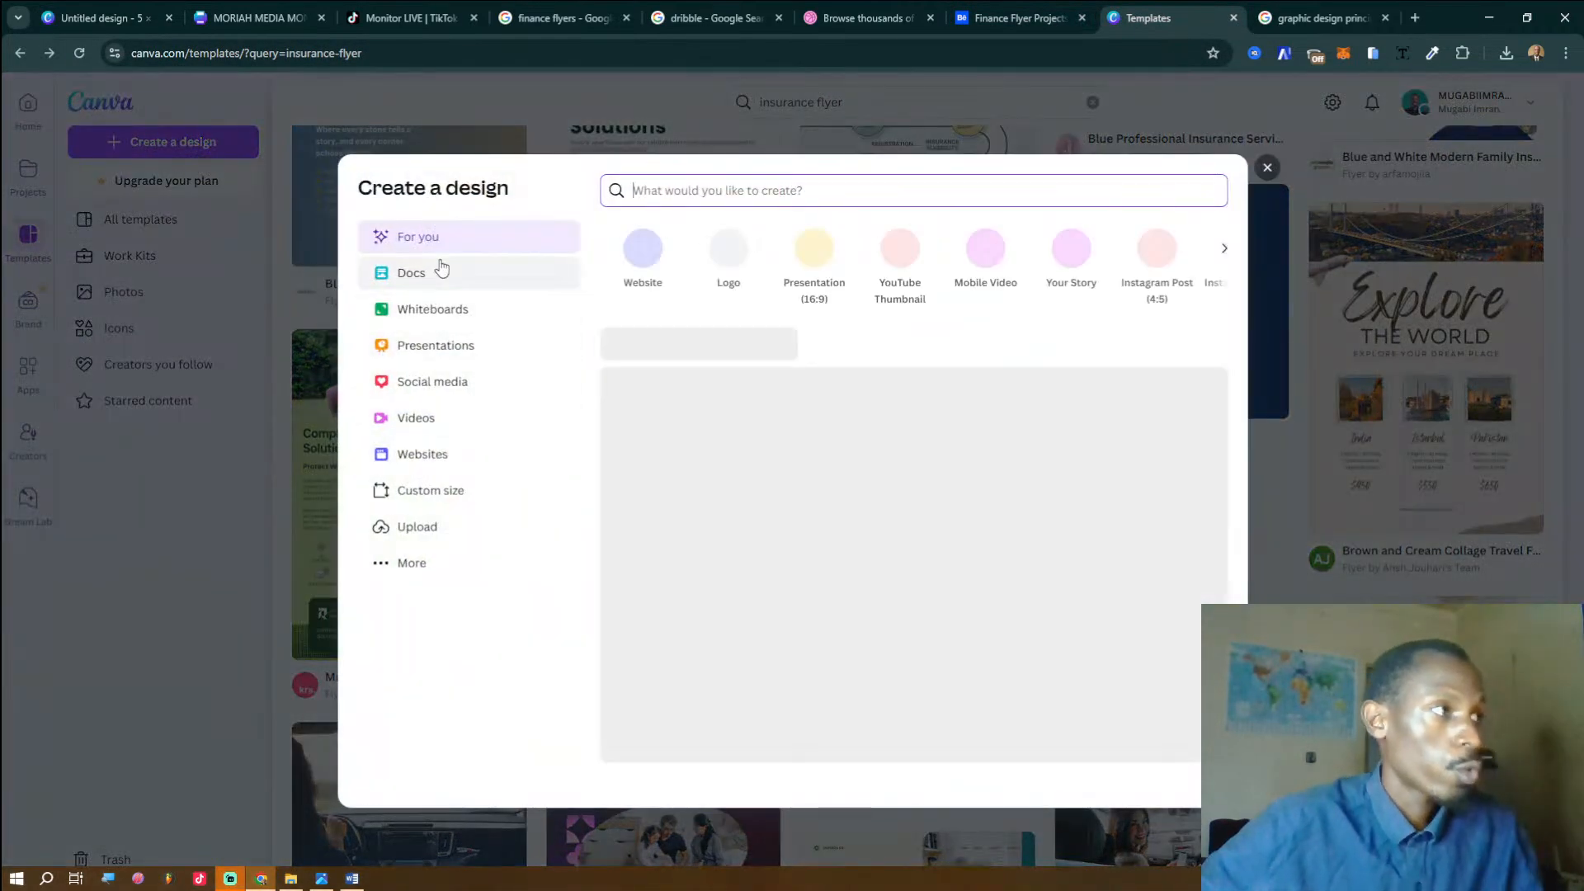
{"action": "left_click", "coordinate": [141, 146]}
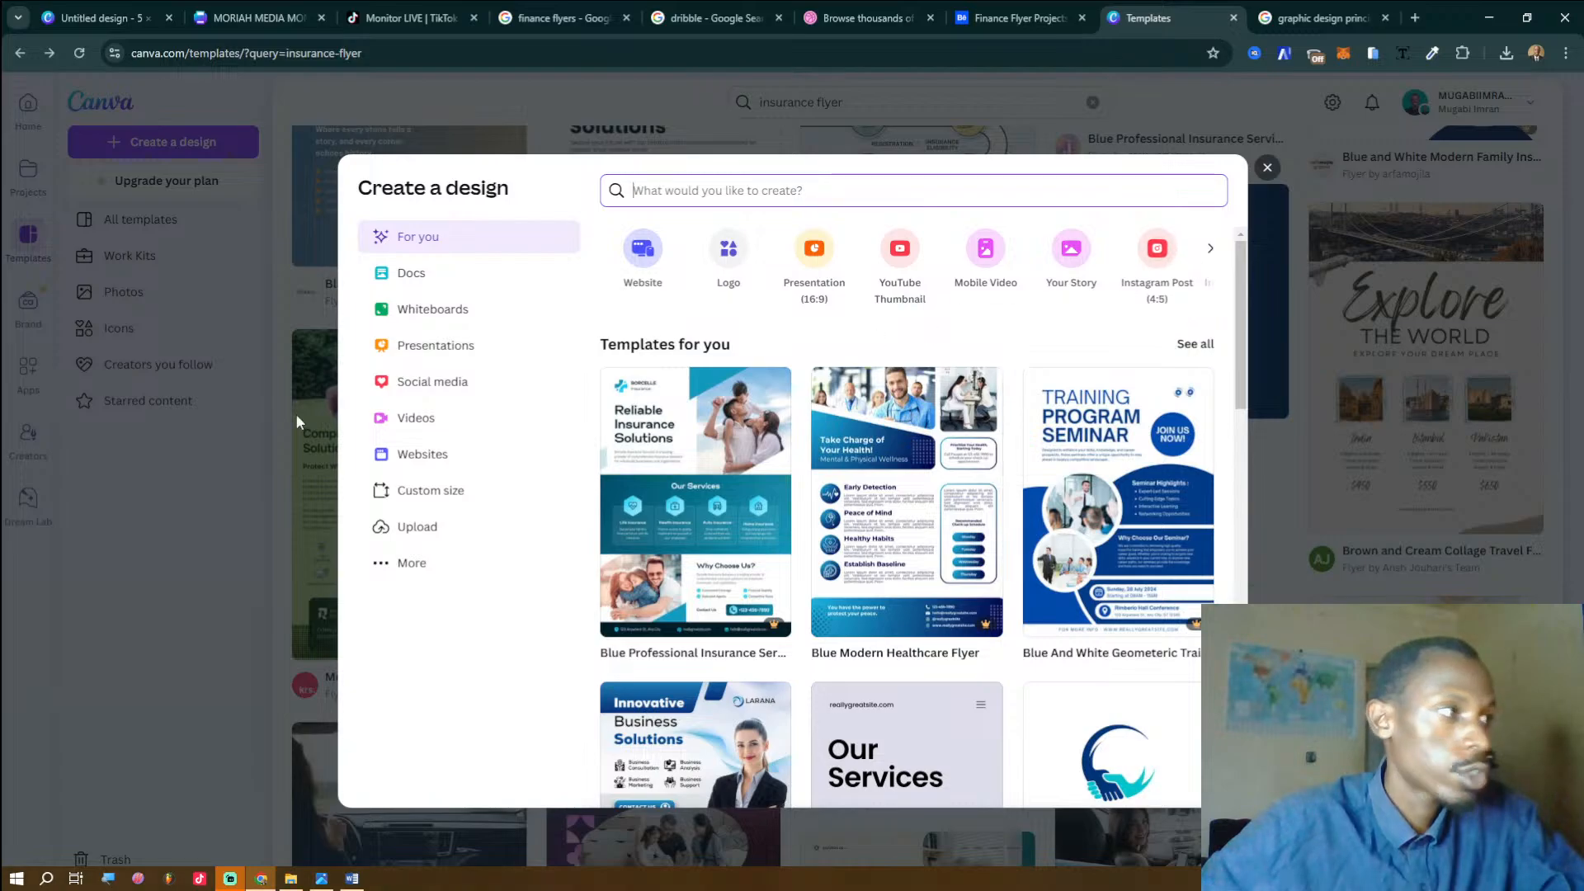
{"action": "left_click", "coordinate": [436, 454]}
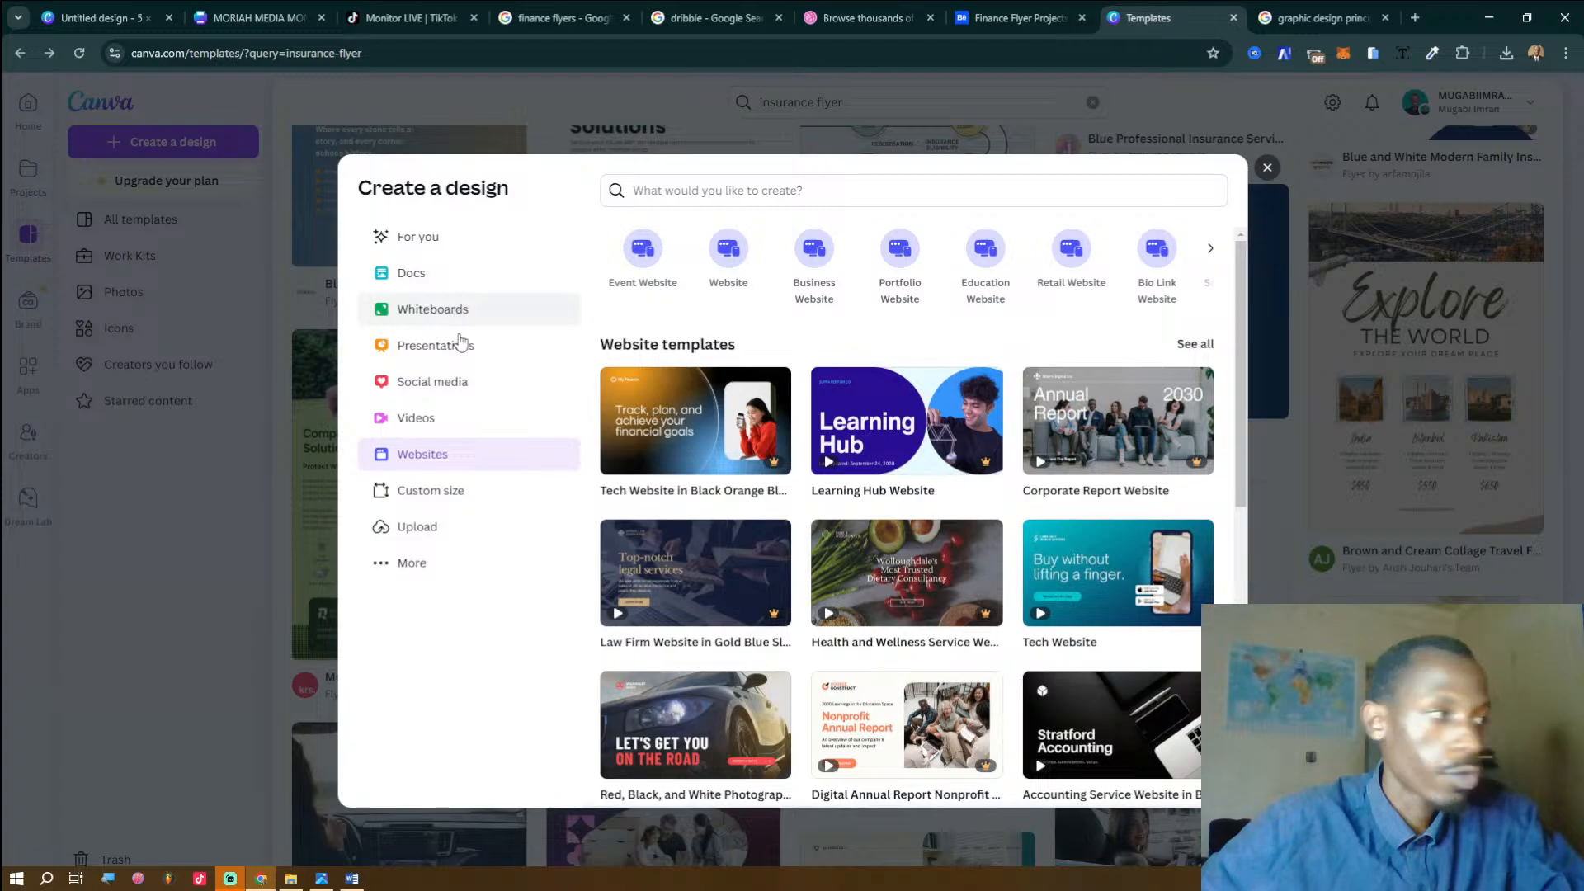
{"action": "left_click", "coordinate": [429, 490]}
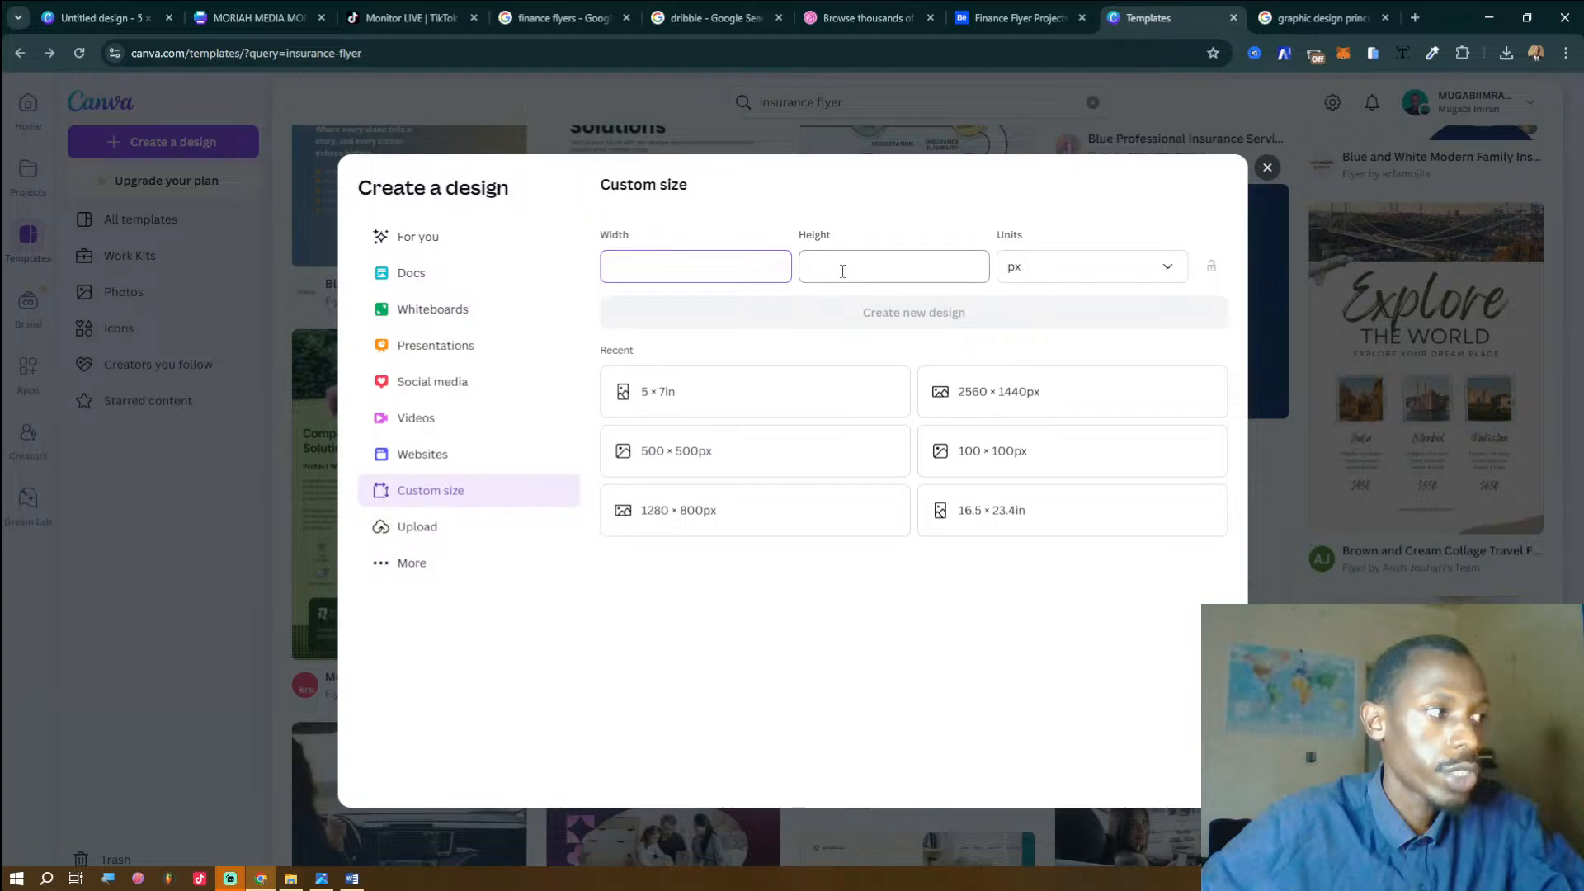
{"action": "left_click", "coordinate": [761, 397]}
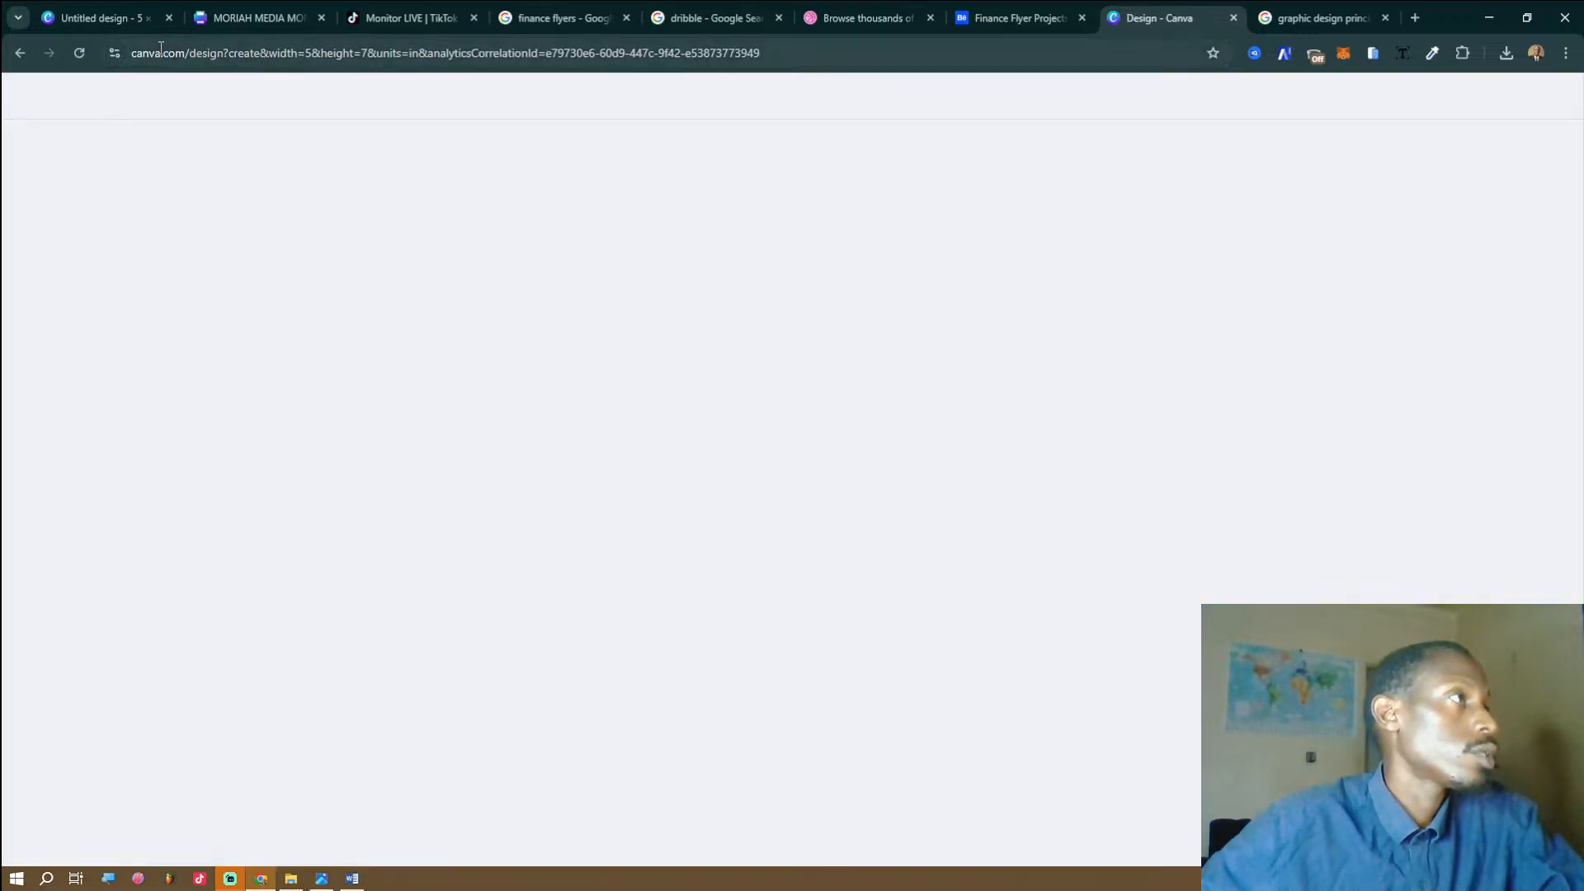
{"action": "left_click", "coordinate": [1234, 18]}
Return to the blank Expo Flyer design, select its page and view the uploaded images.
{"action": "left_click", "coordinate": [97, 17]}
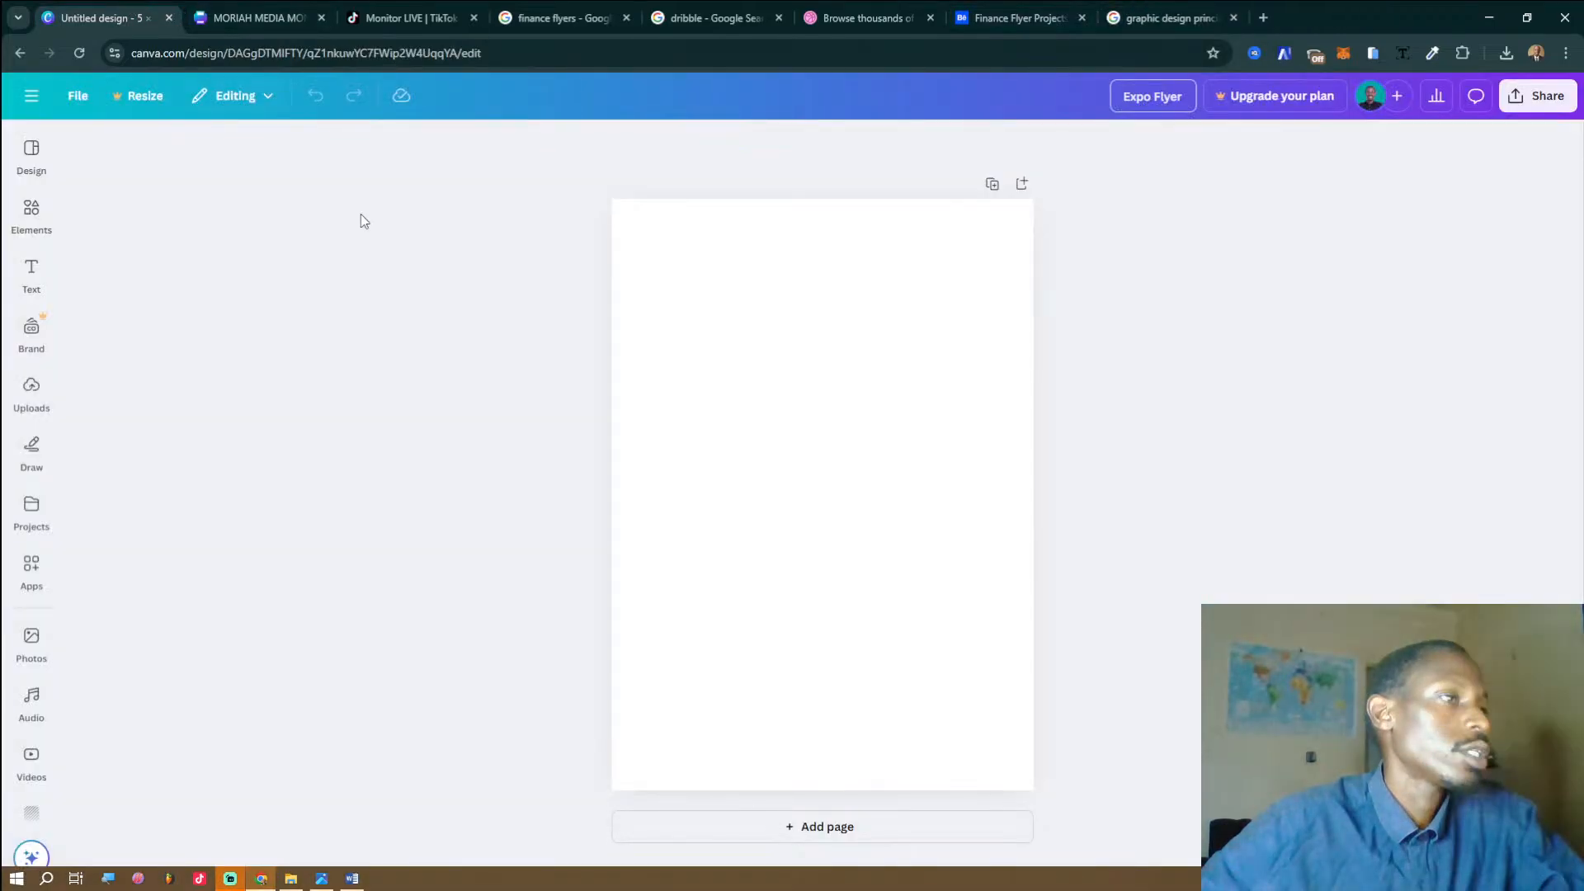
{"action": "left_click", "coordinate": [962, 330]}
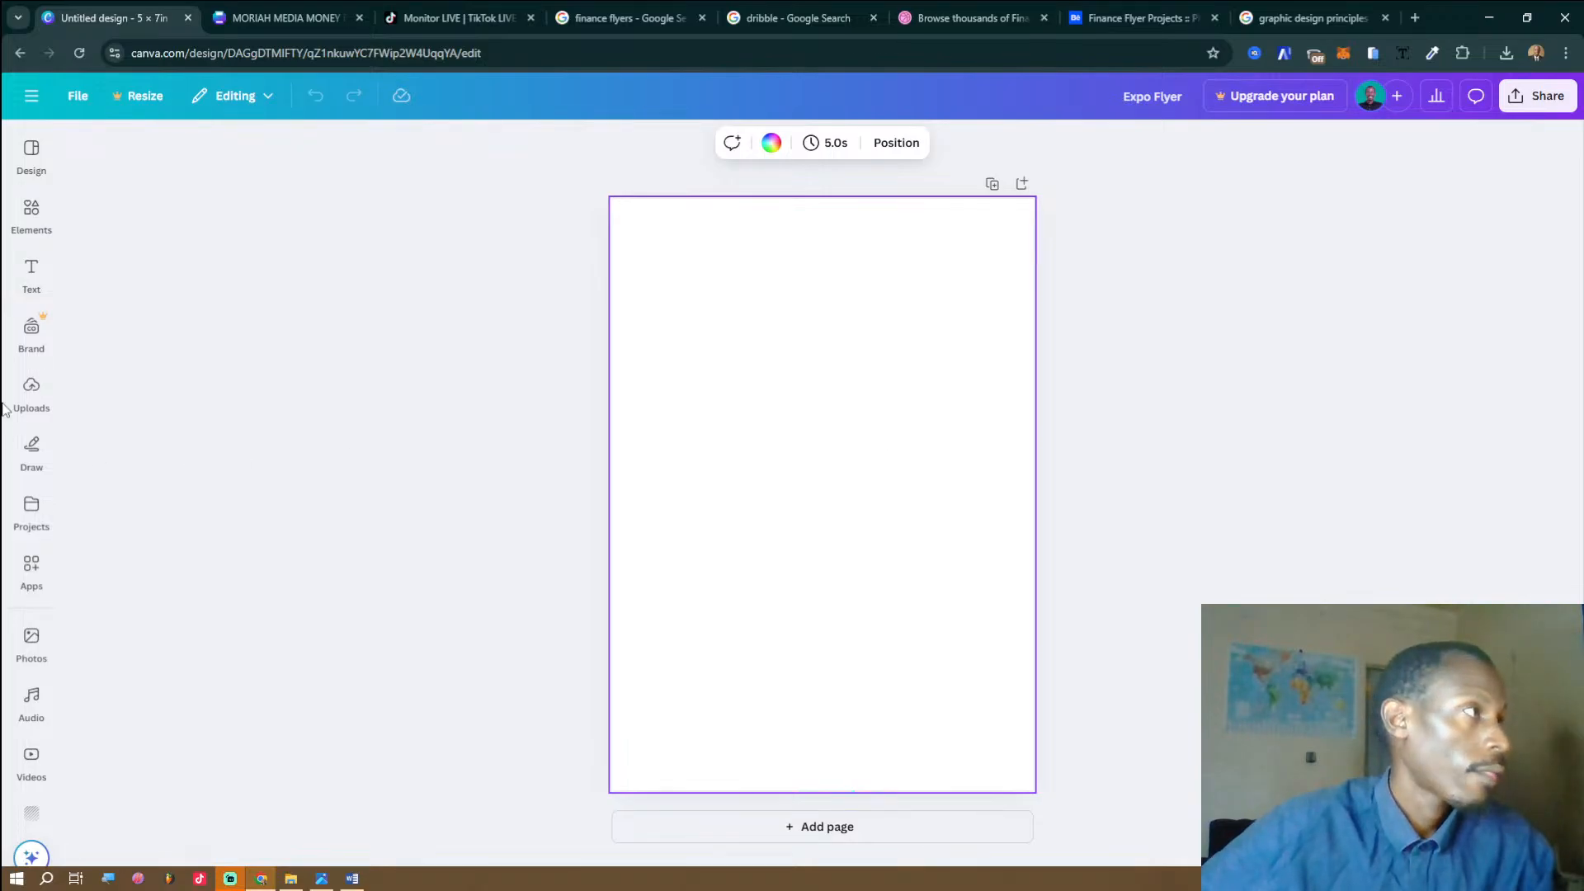
{"action": "left_click", "coordinate": [28, 386]}
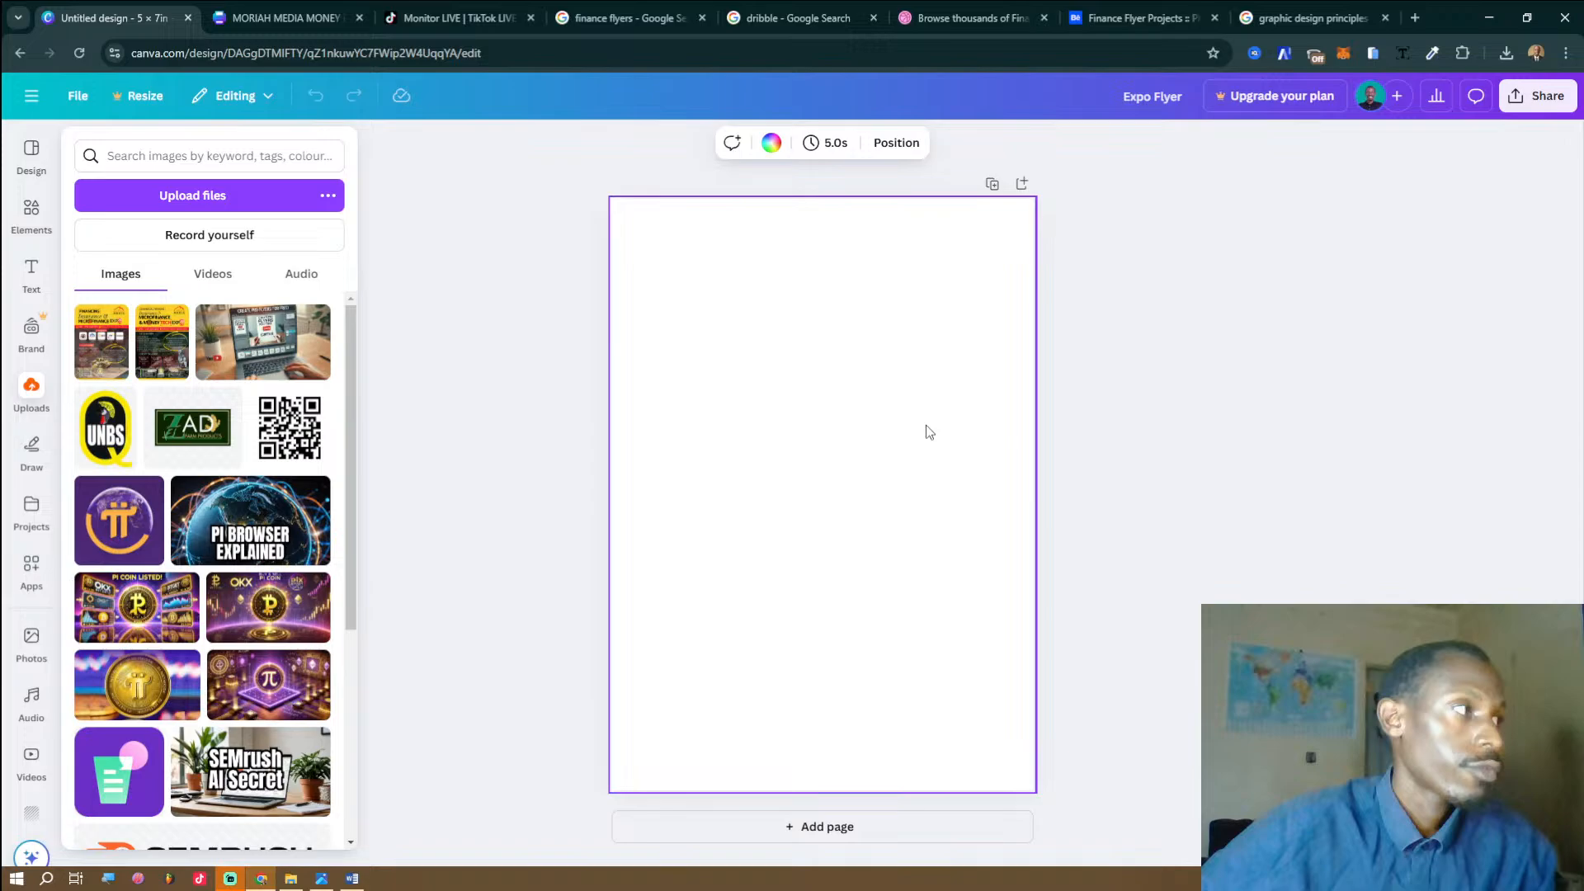
{"action": "left_click", "coordinate": [875, 476]}
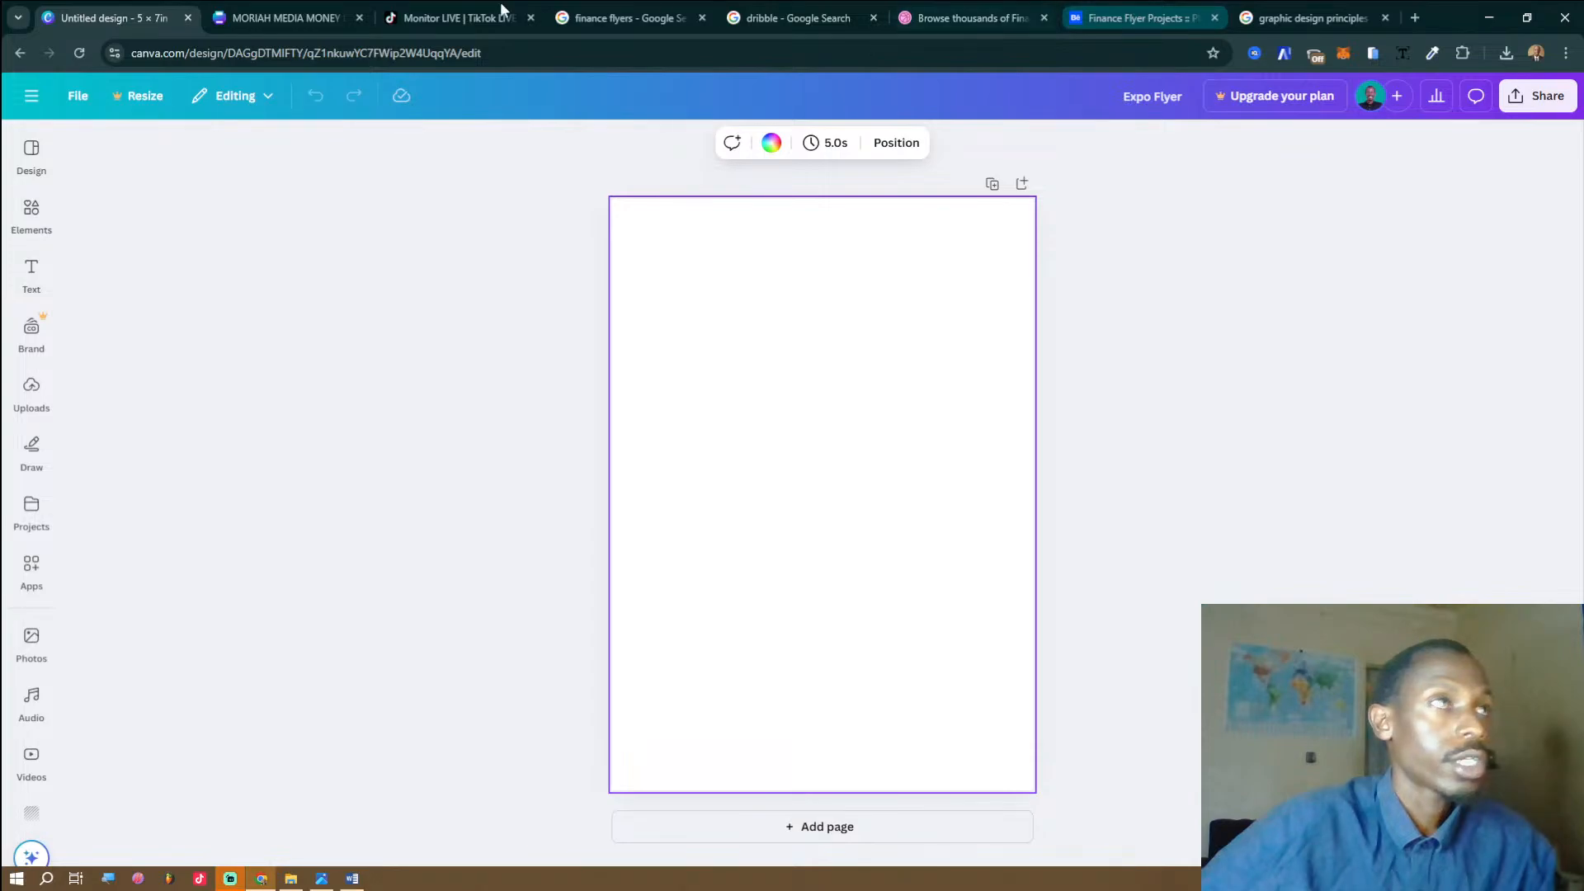
Duplicate the browser tab holding the MORIAH MEDIA MONEY EXPO 2025 Flyer design and check the browser's recently closed tabs.
{"action": "right_click", "coordinate": [206, 7]}
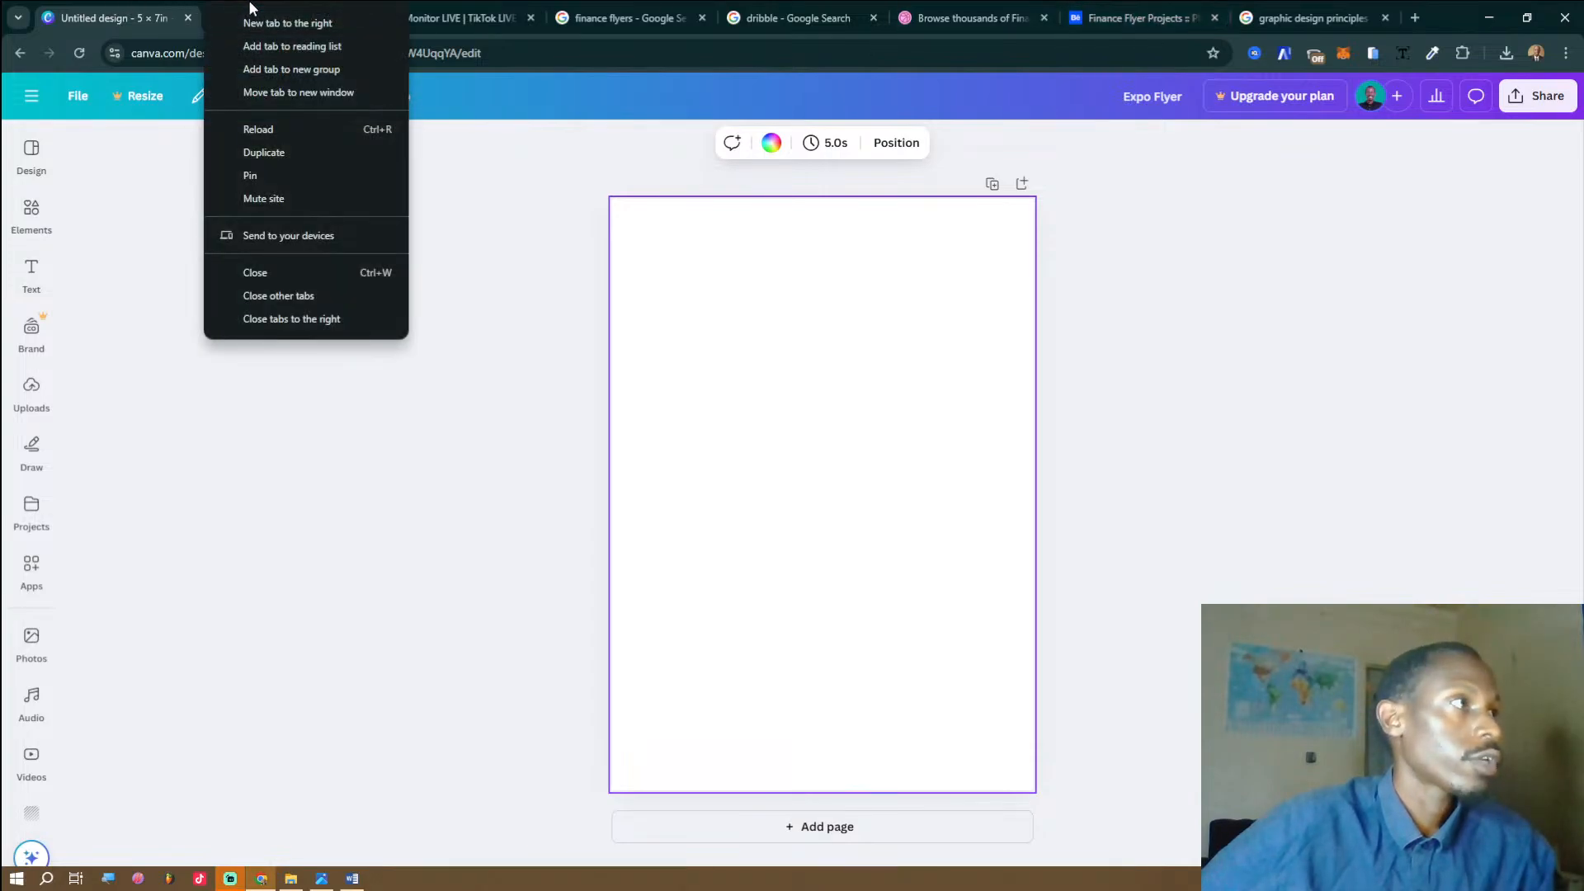
{"action": "left_click", "coordinate": [287, 153]}
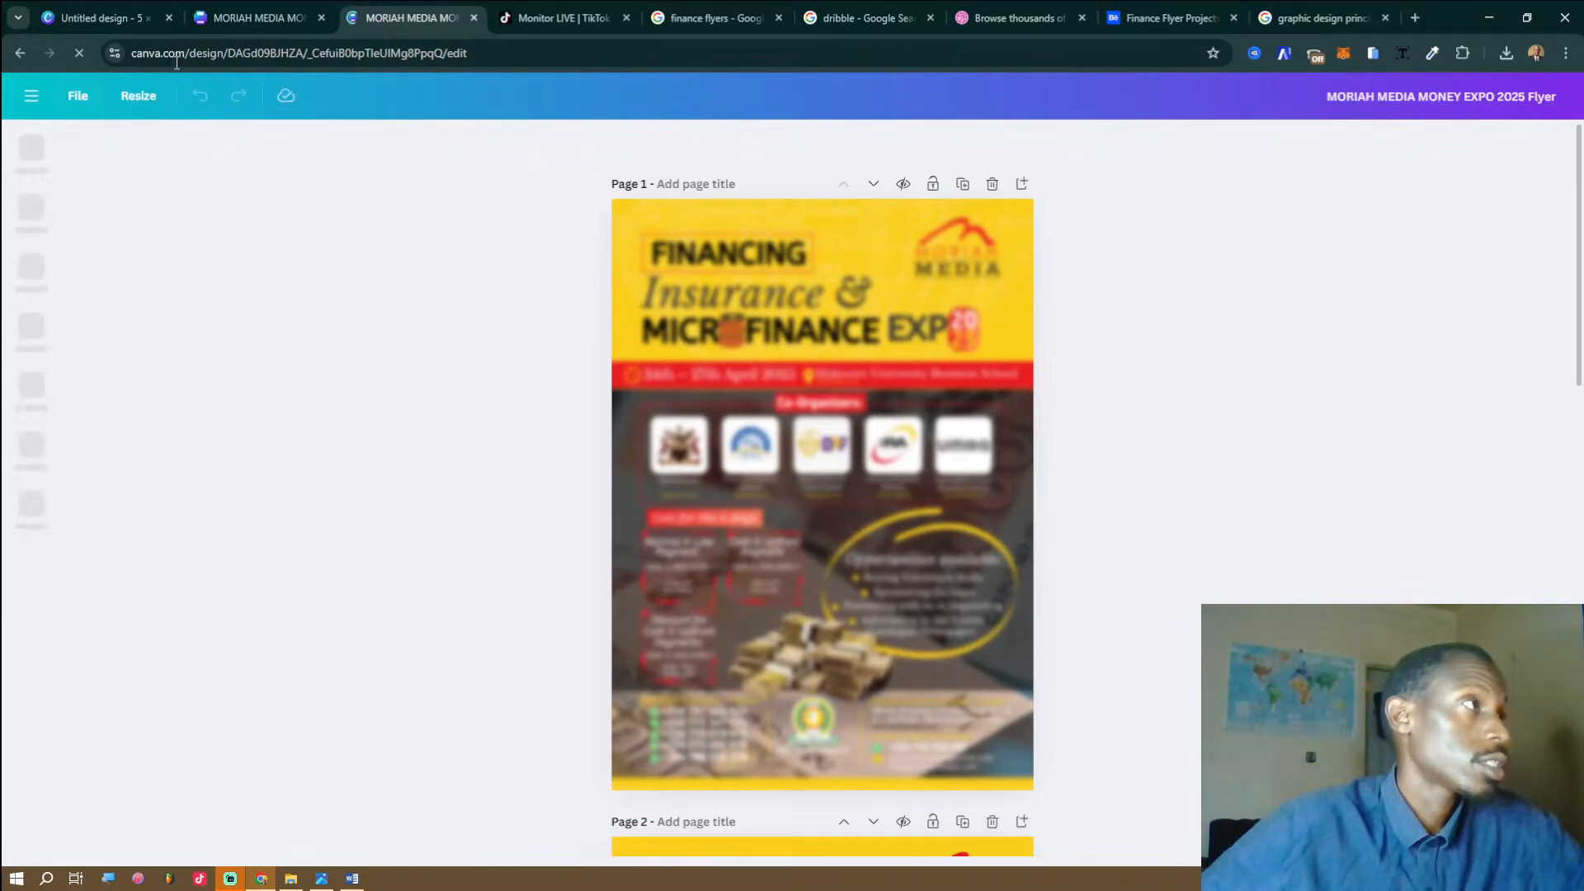
{"action": "left_click", "coordinate": [1565, 53]}
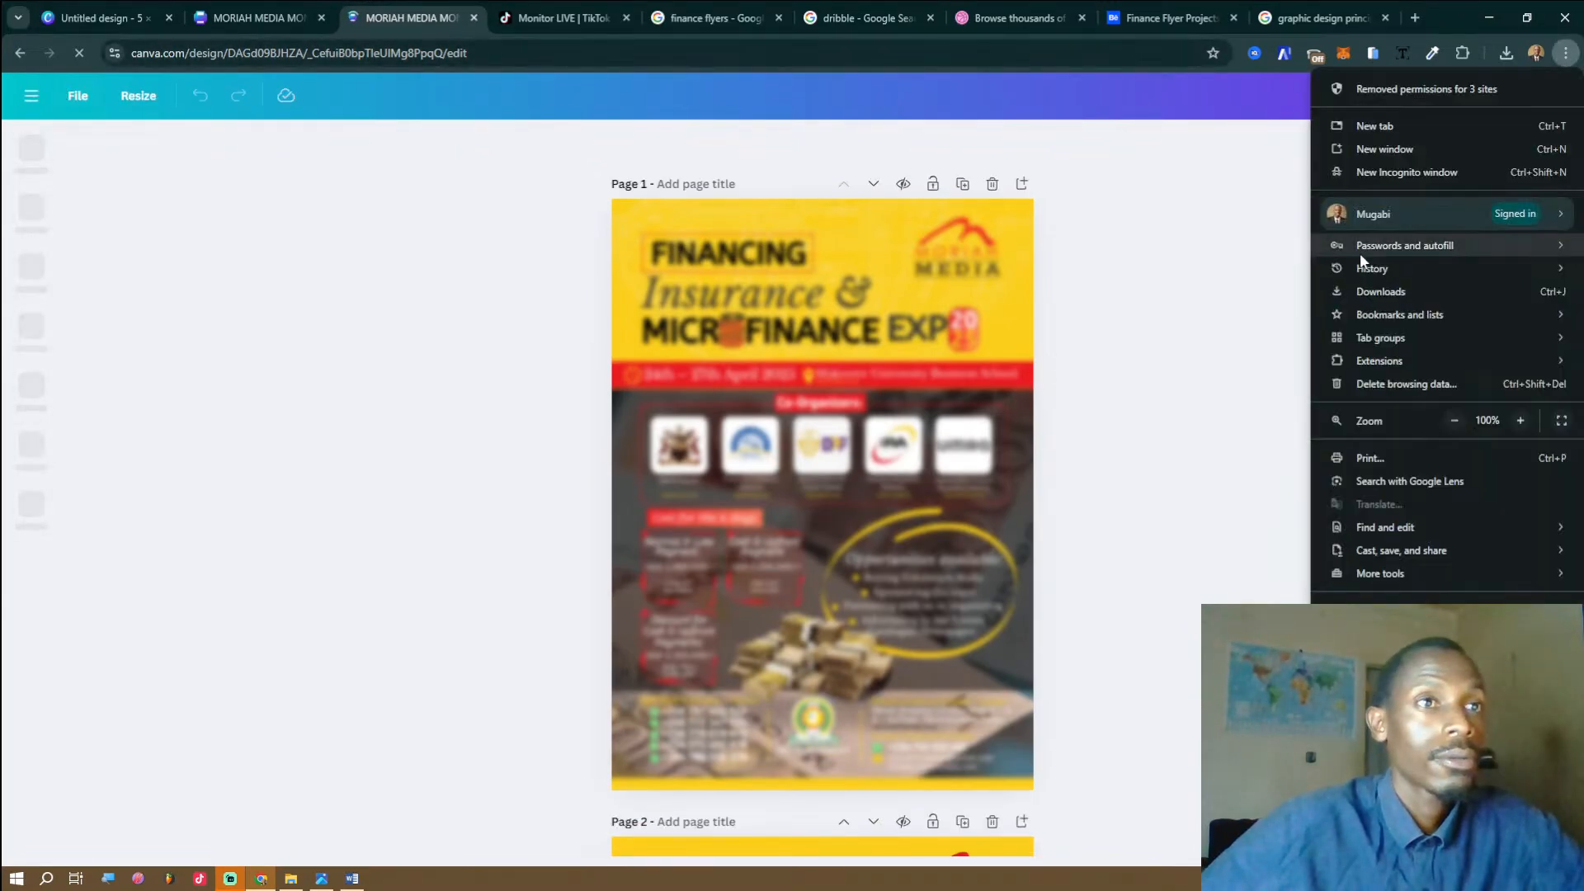
{"action": "mouse_move", "coordinate": [1361, 272]}
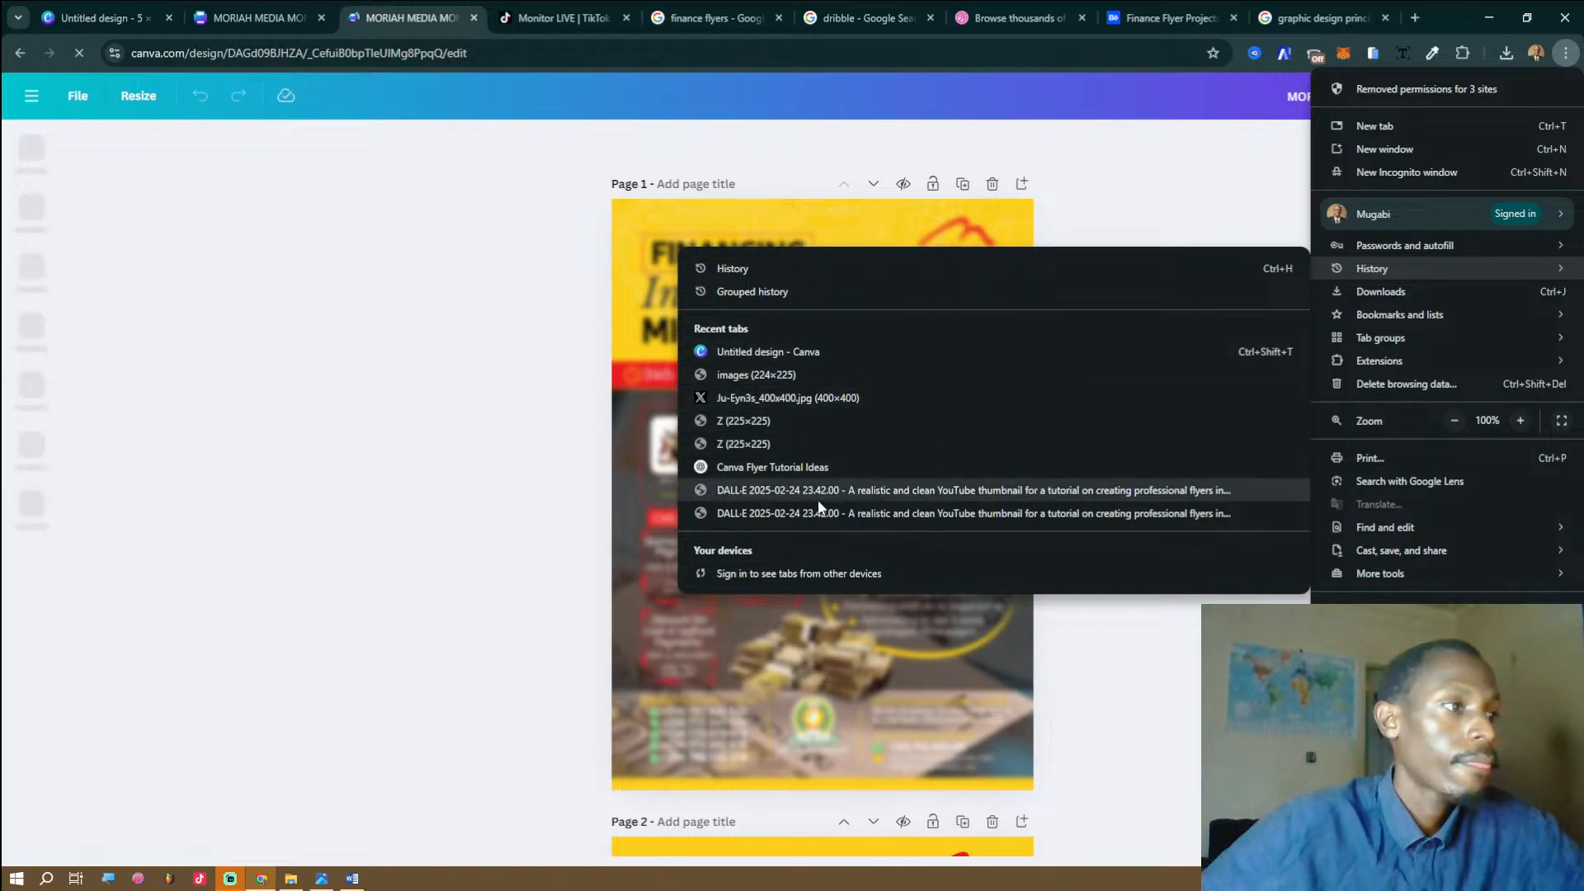
{"action": "left_click", "coordinate": [442, 16]}
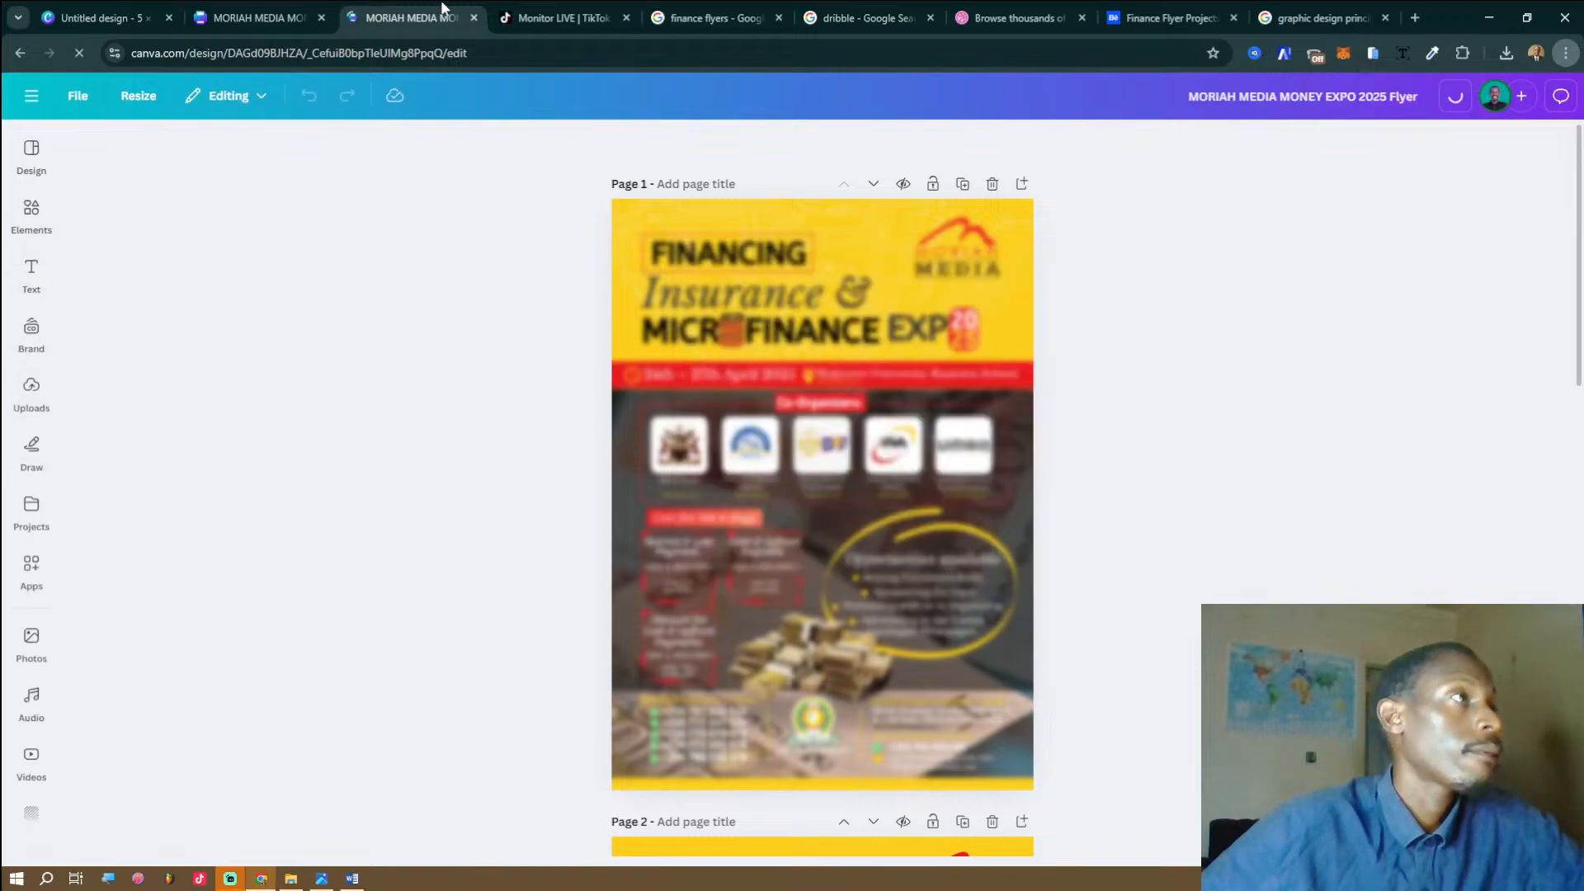
Leave the duplicated expo flyer for the Canva home page and close the finance flyers Google search tab.
{"action": "left_click", "coordinate": [34, 96]}
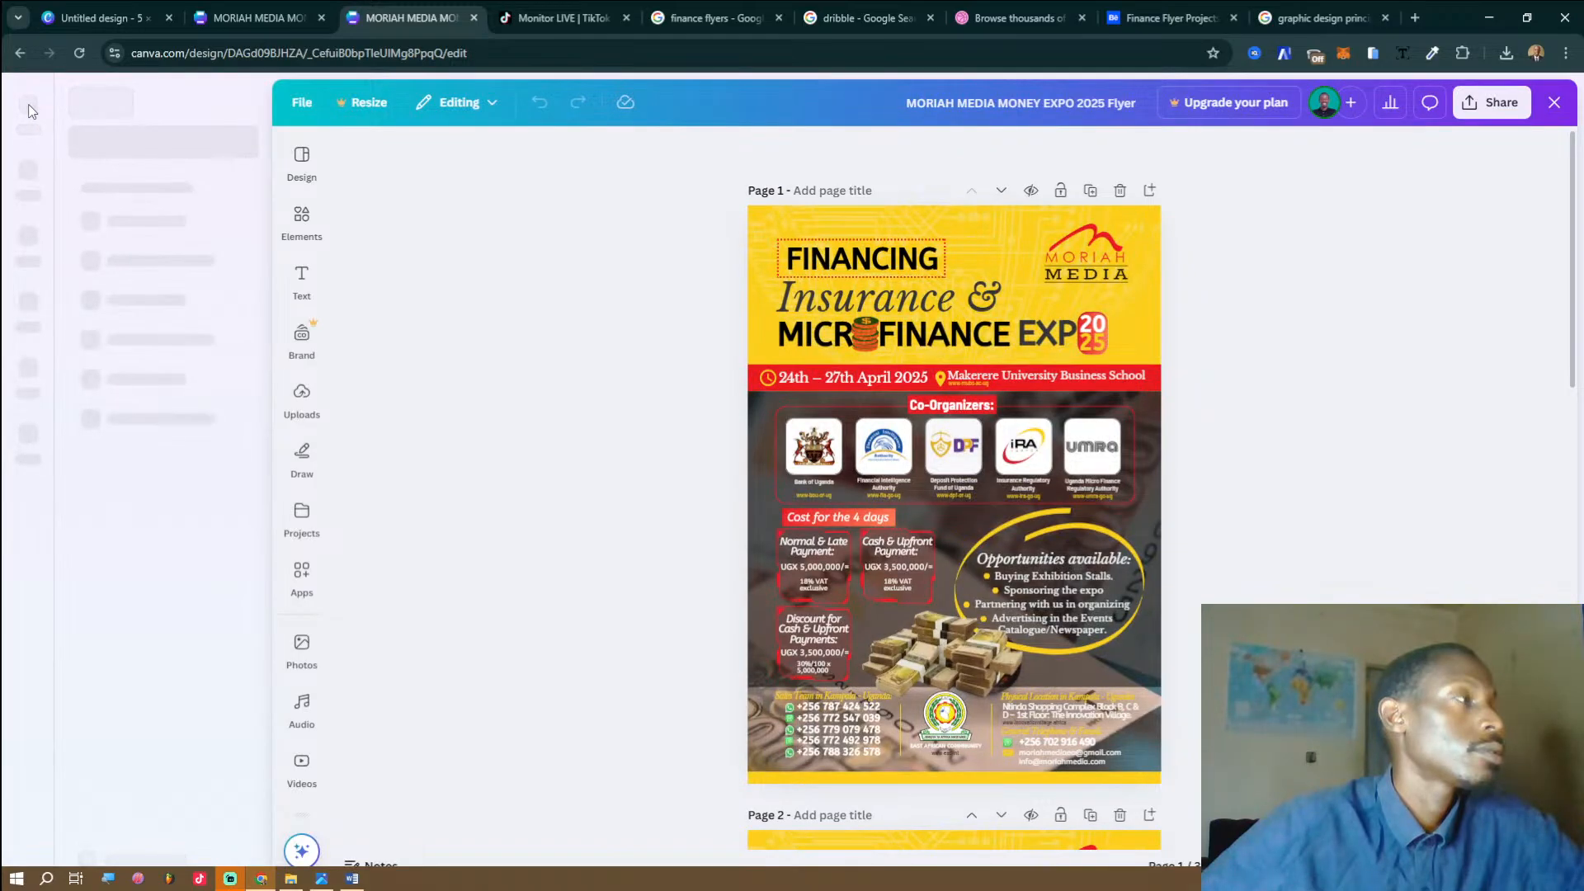
{"action": "left_click", "coordinate": [29, 110]}
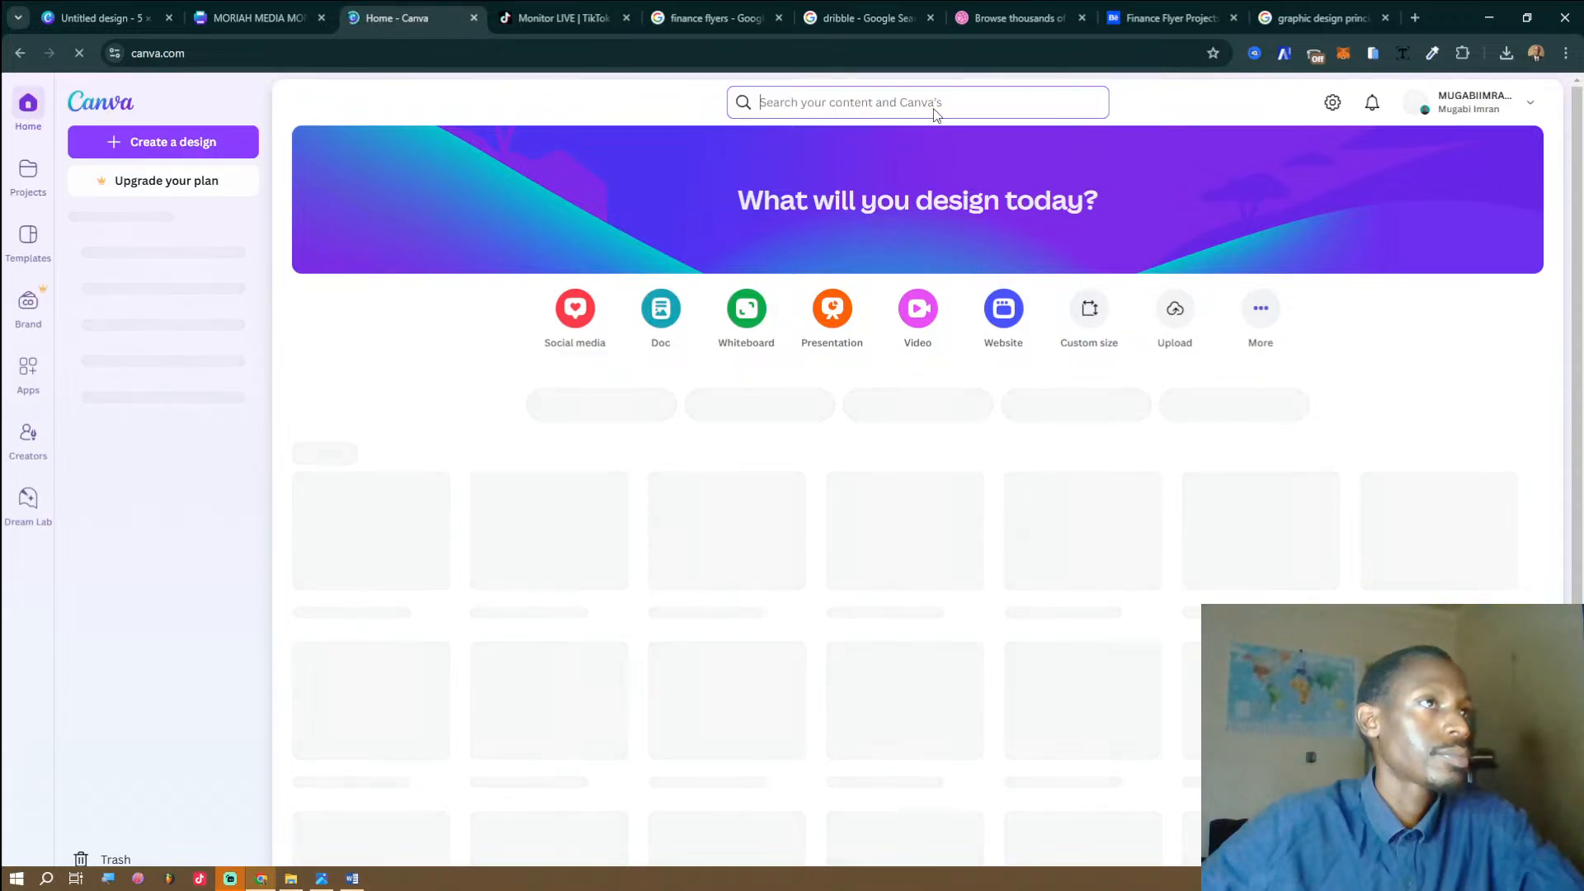
{"action": "left_click", "coordinate": [778, 17]}
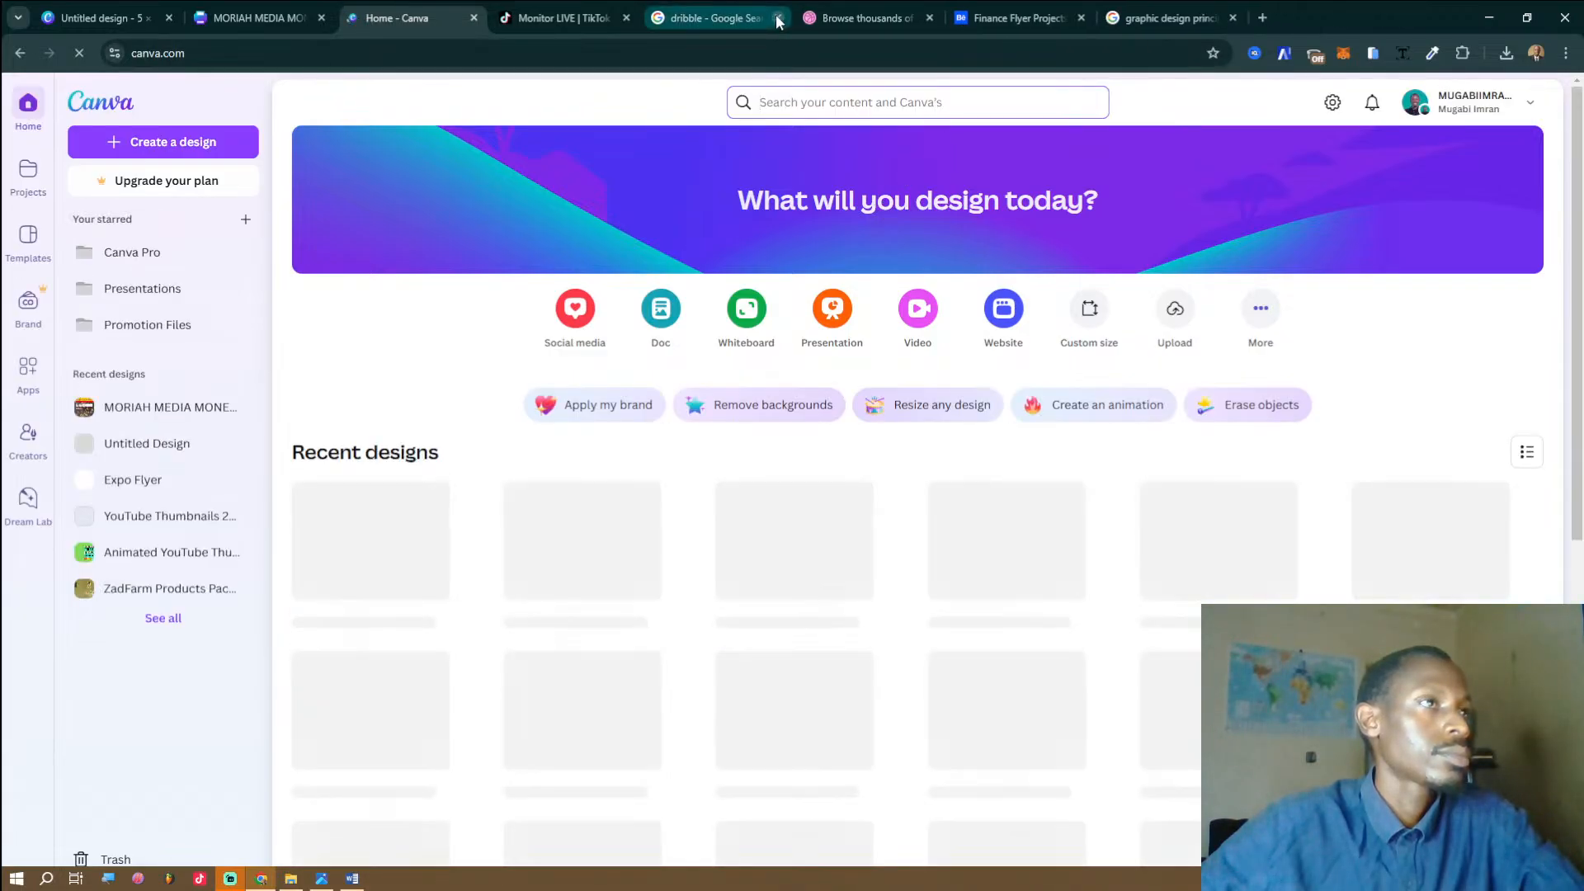
Search the Canva templates for "insurance".
{"action": "left_click", "coordinate": [873, 101]}
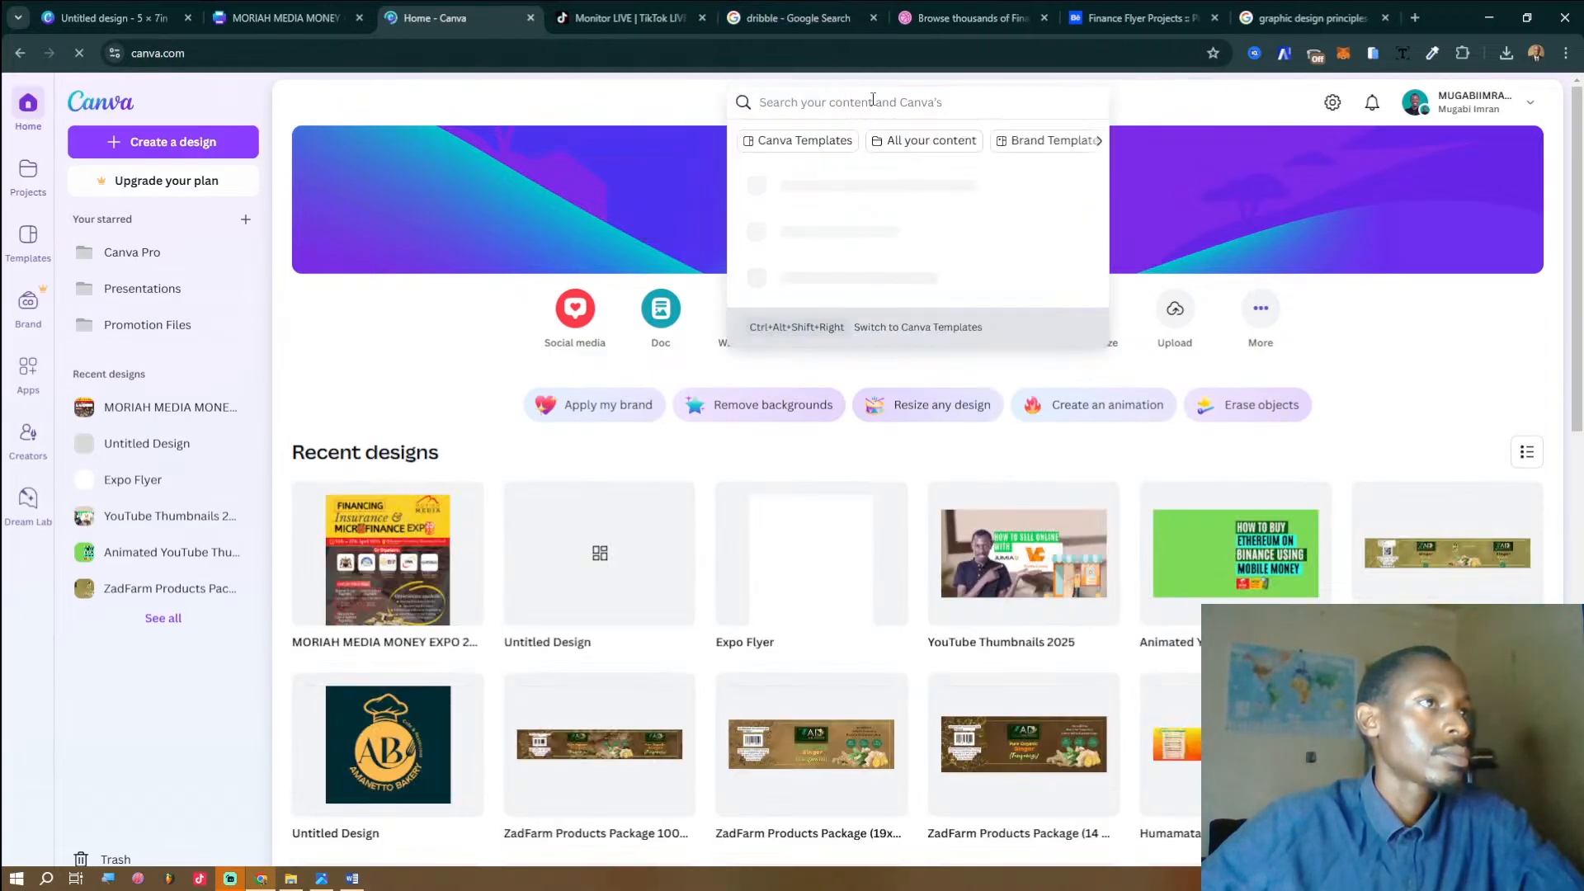
{"action": "left_click", "coordinate": [847, 144]}
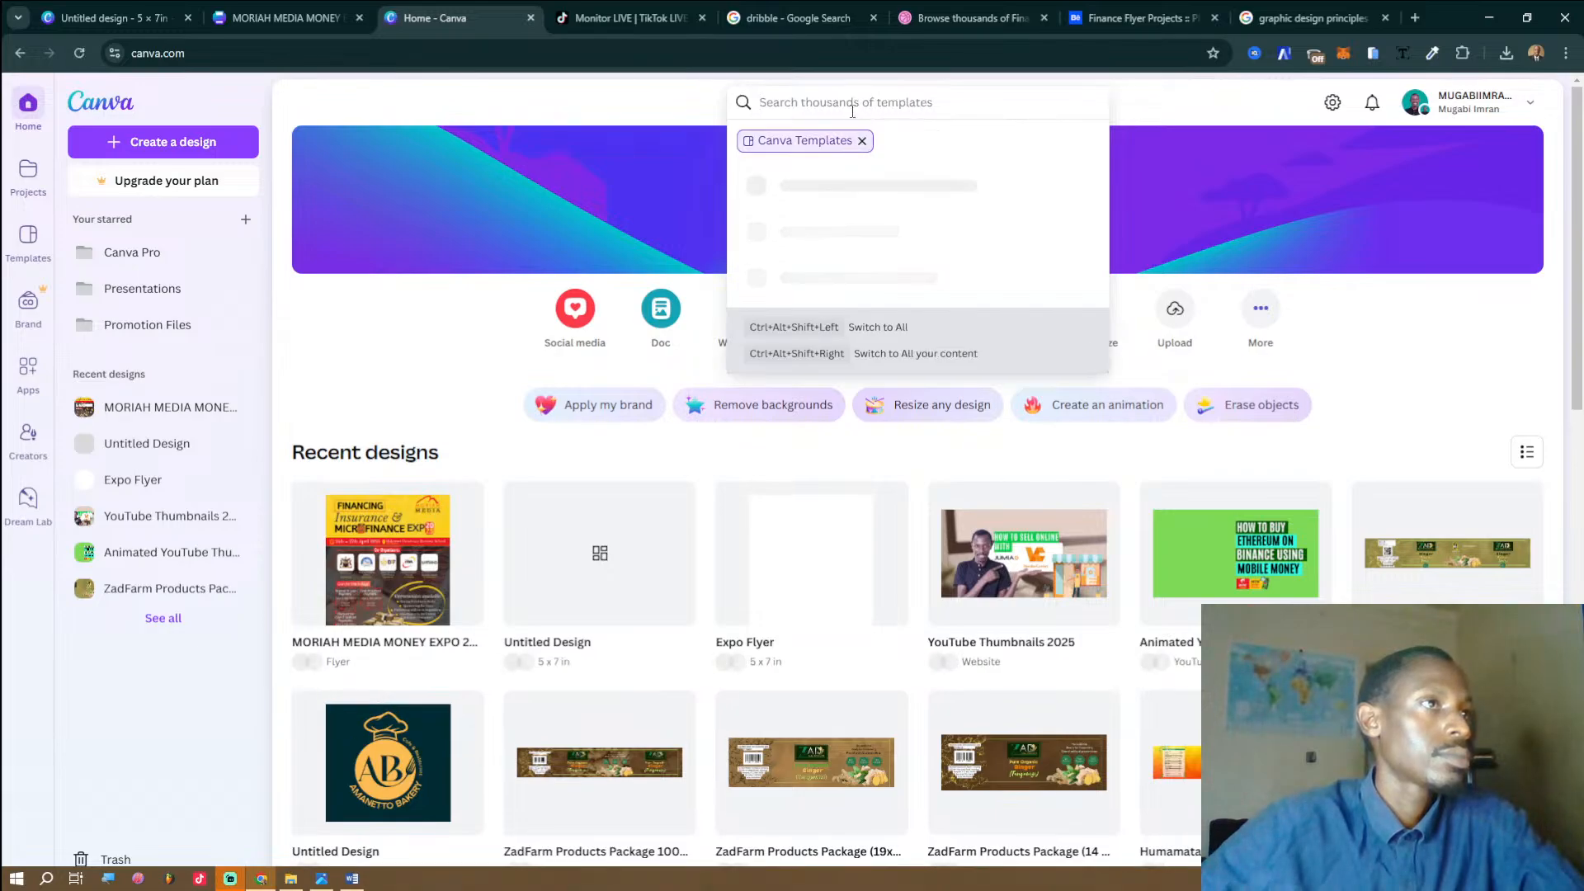
{"action": "type", "text": "i"}
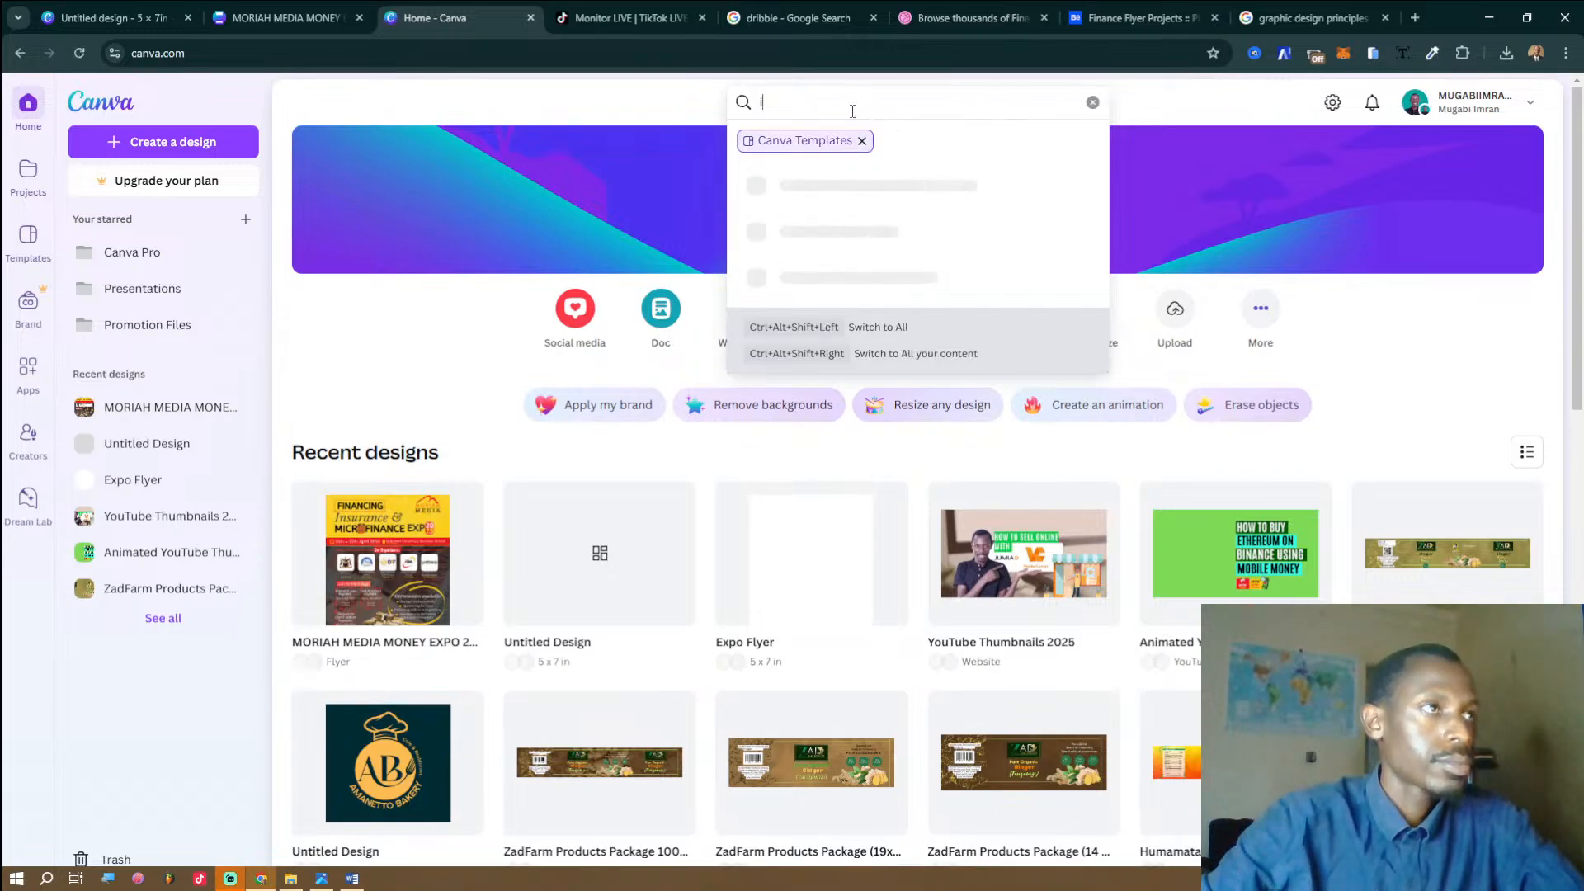
{"action": "type", "text": "nsurance"}
{"action": "key", "text": "Return"}
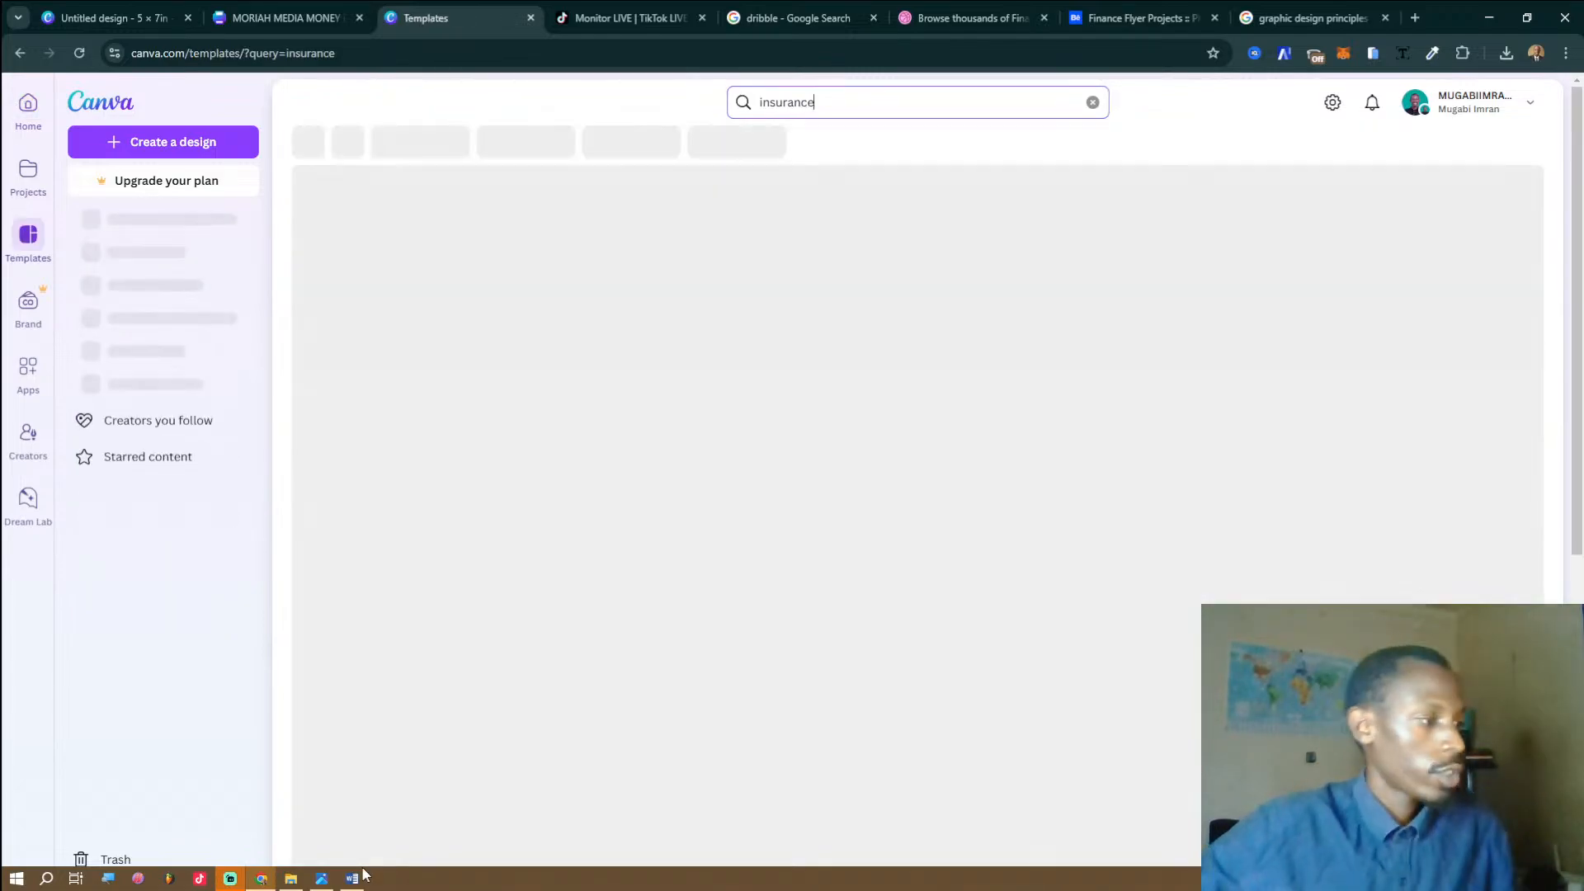
Review the expo brief in the Correction Finance Beter Beter Word document, and return to the Canva insurance template results.
{"action": "left_click", "coordinate": [359, 876]}
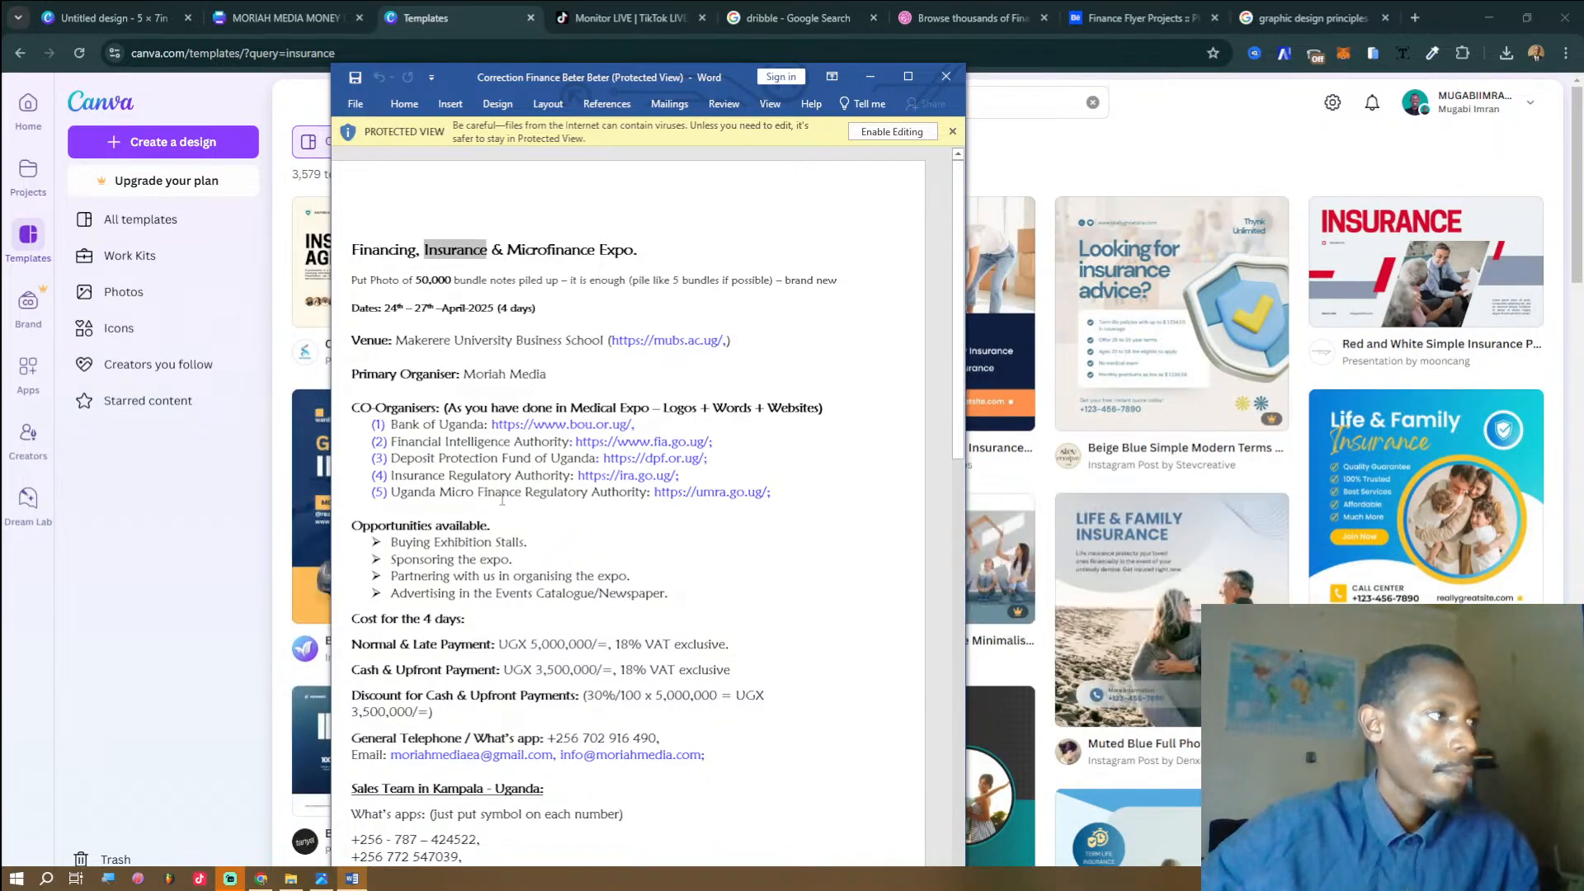
{"action": "scroll", "coordinate": [498, 478], "scroll_direction": "down", "scroll_amount": 3}
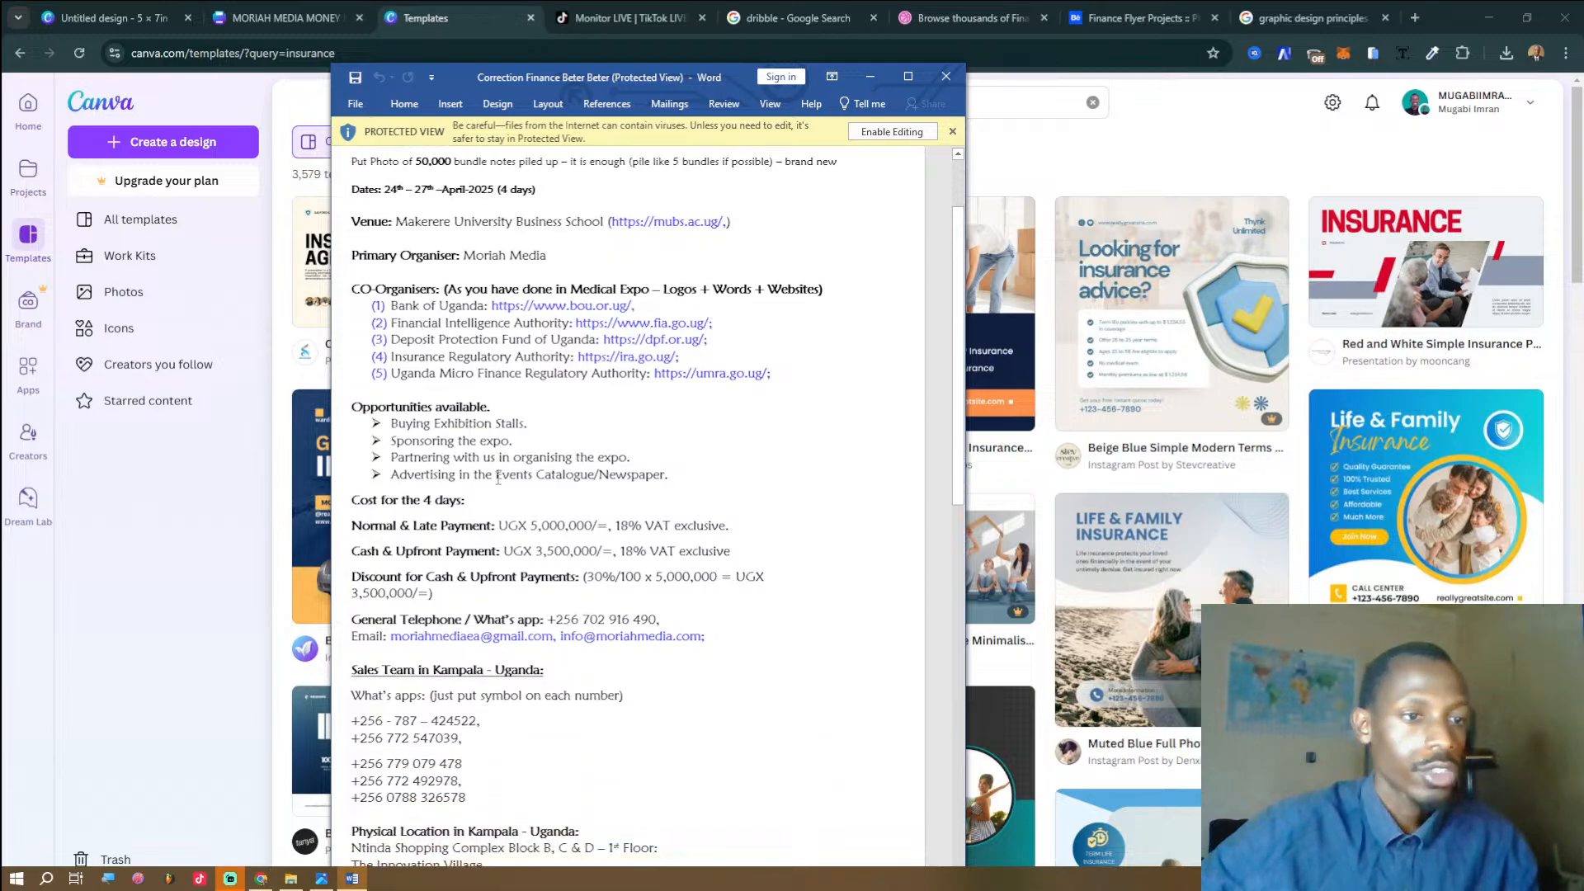
{"action": "scroll", "coordinate": [497, 478], "scroll_direction": "up", "scroll_amount": 3}
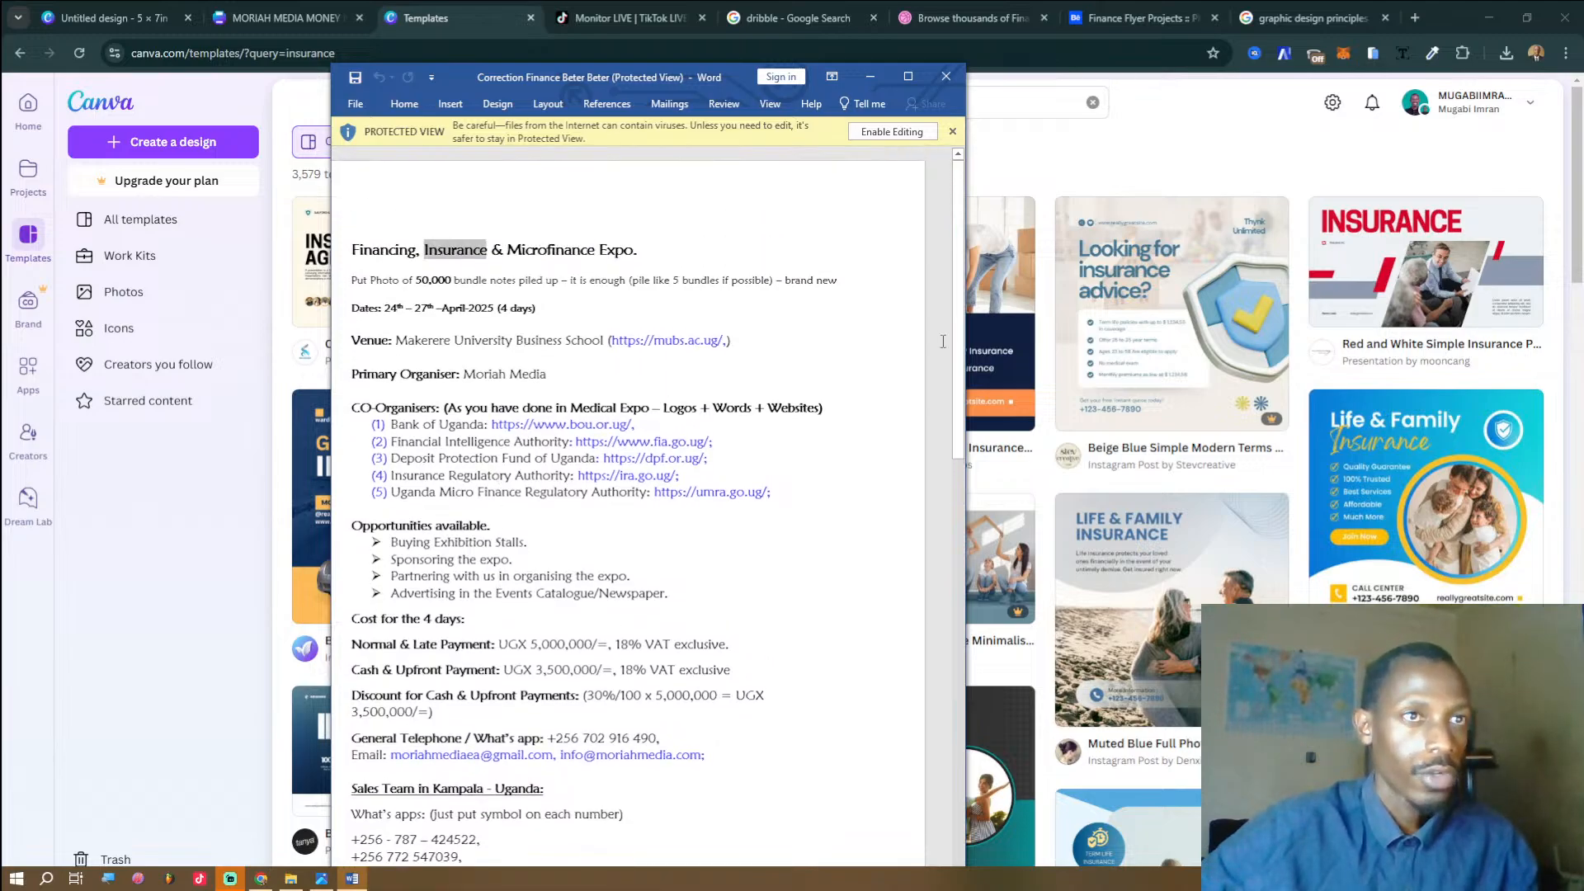
{"action": "left_click", "coordinate": [1188, 167]}
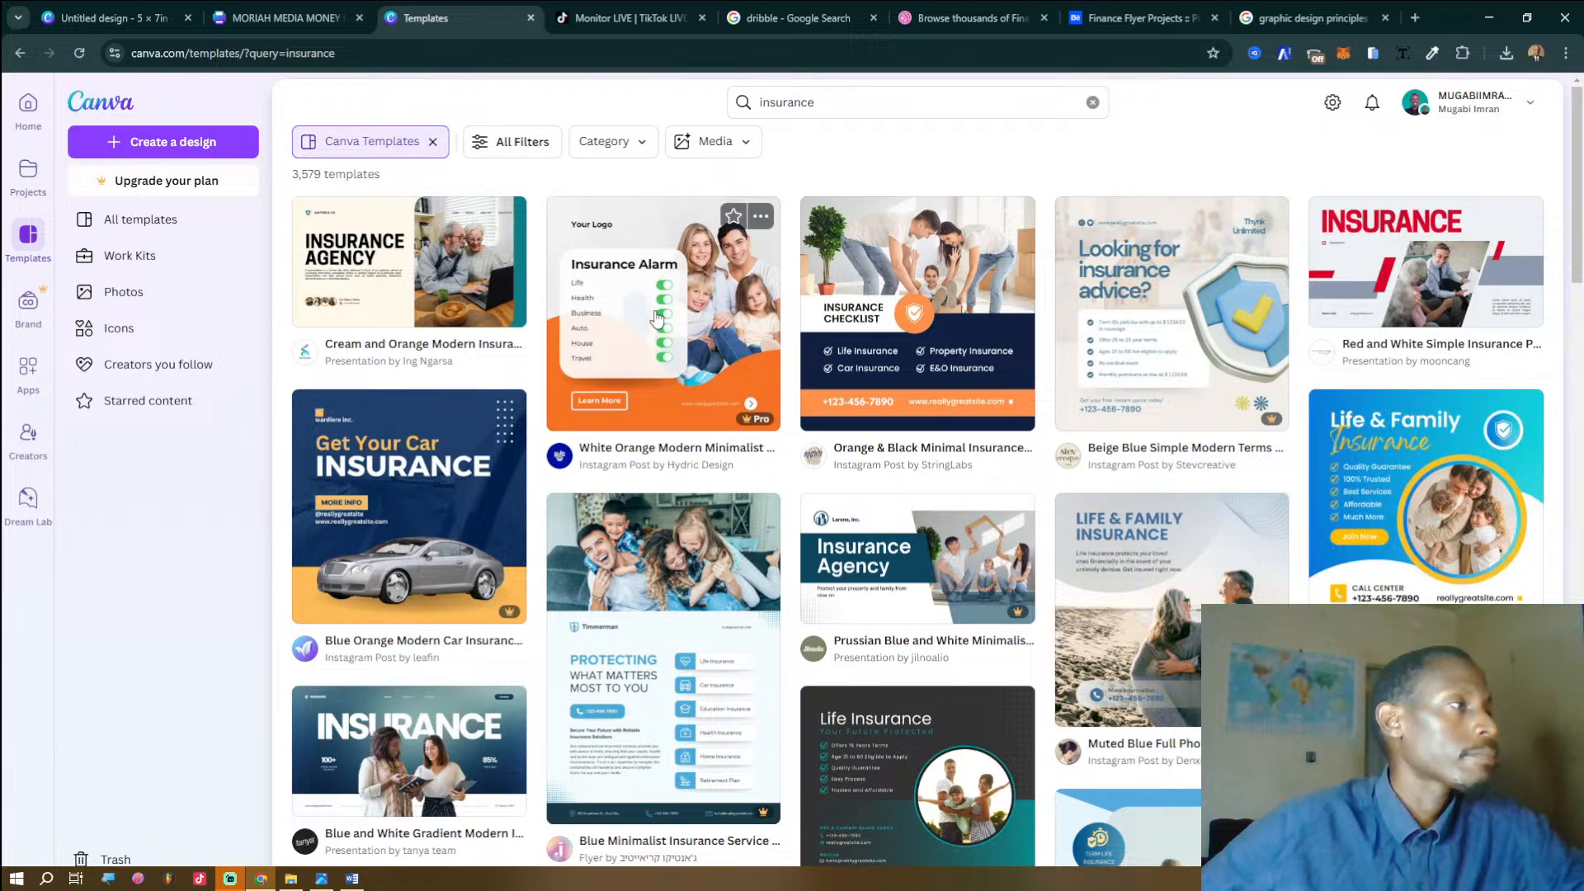
Browse the insurance templates and star the Brown White Health Insurance Instagram post.
{"action": "scroll", "coordinate": [566, 263], "scroll_direction": "down", "scroll_amount": 5}
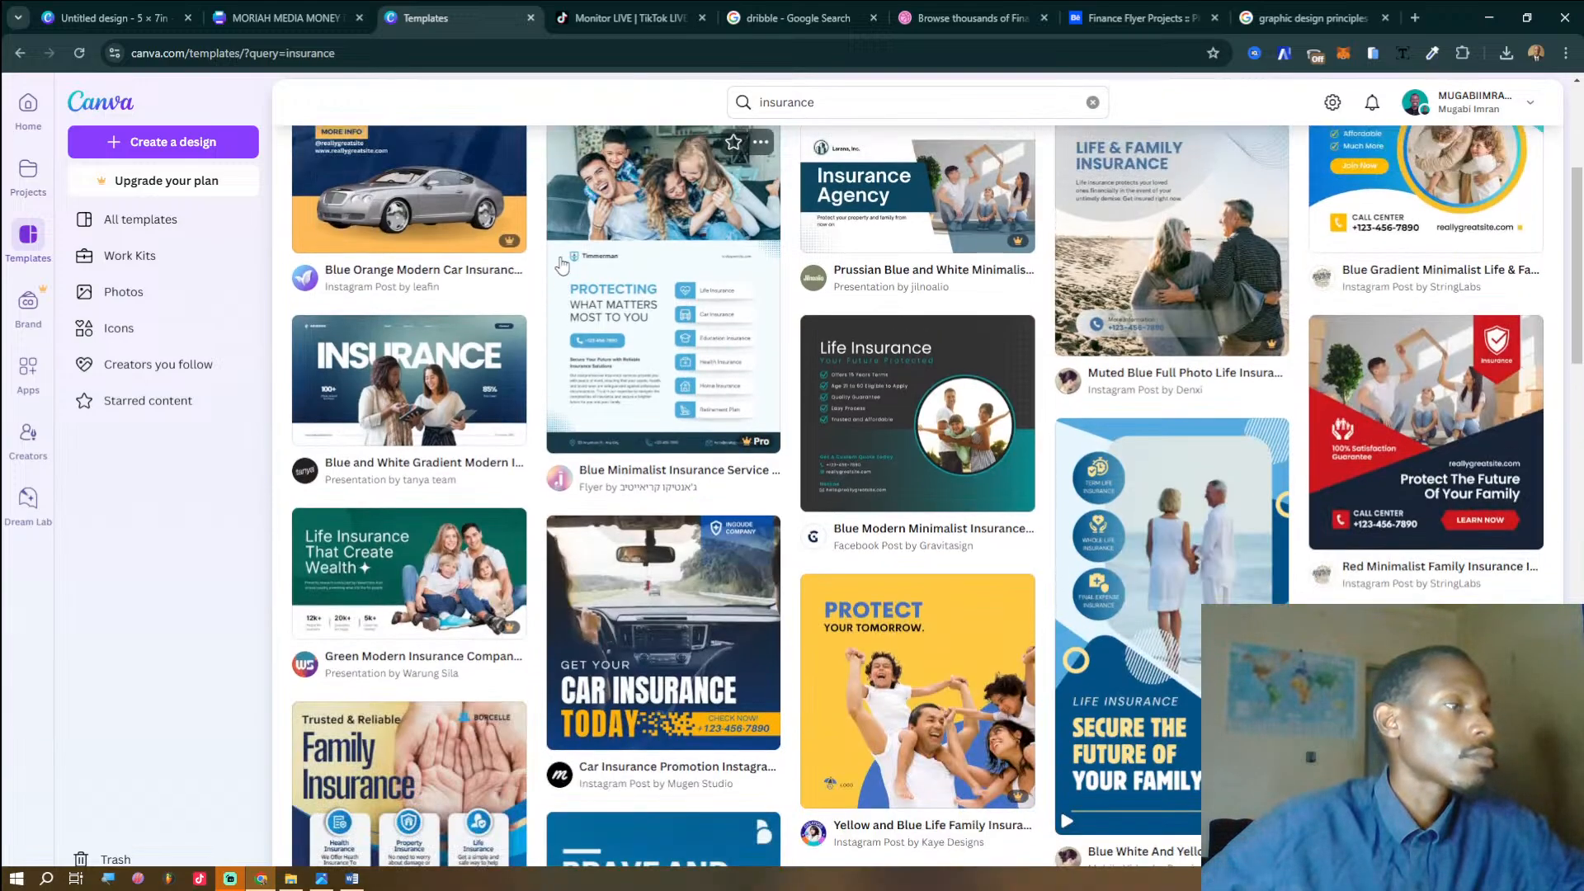
{"action": "scroll", "coordinate": [561, 262], "scroll_direction": "down", "scroll_amount": 7}
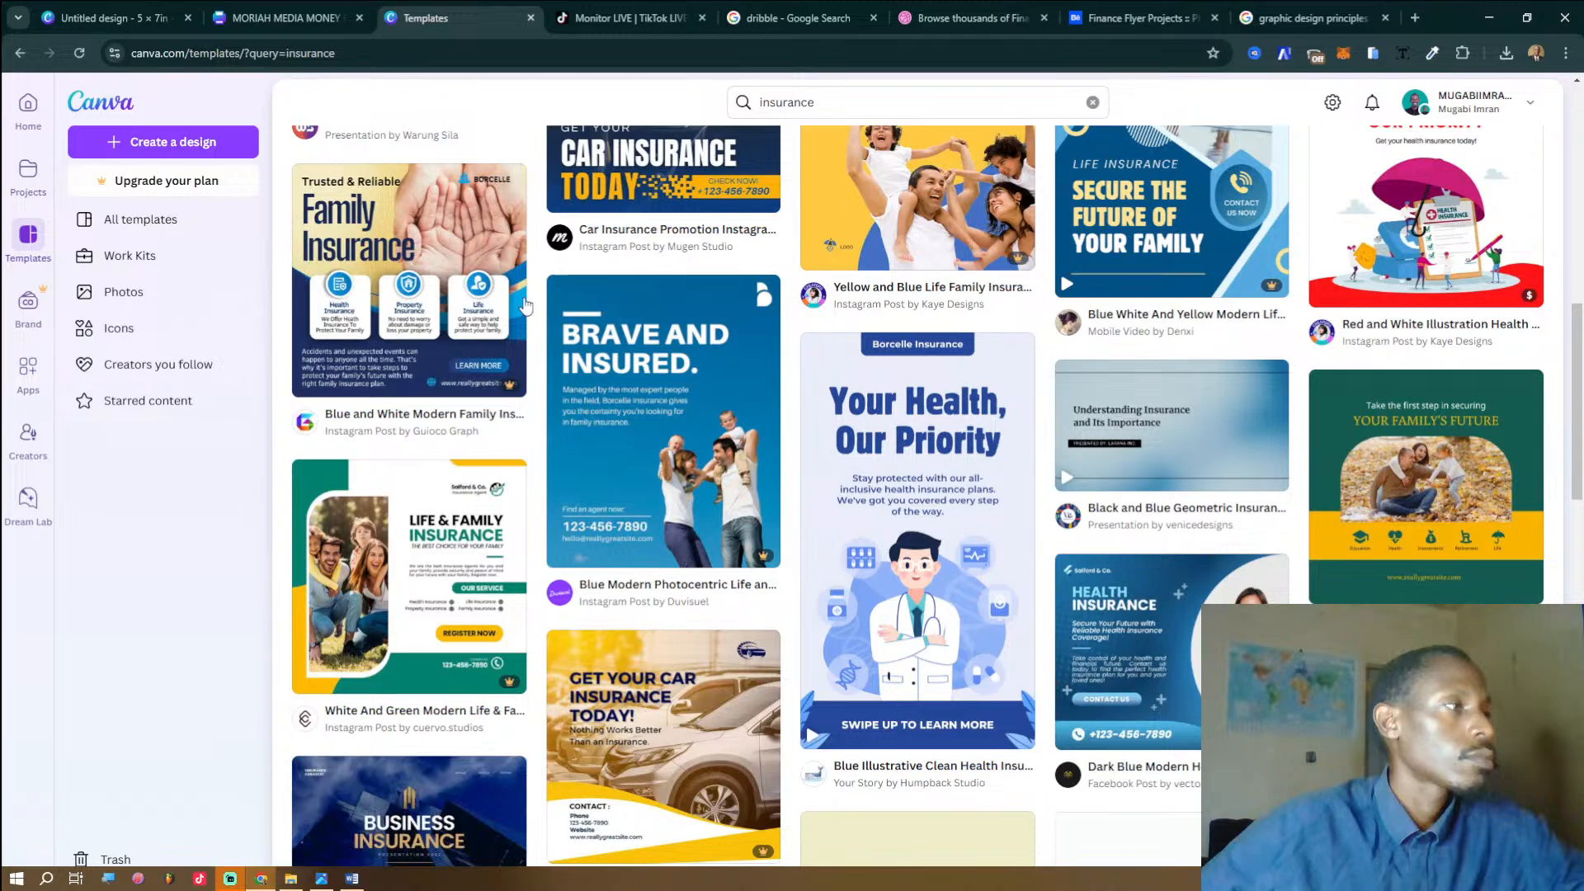
{"action": "scroll", "coordinate": [528, 309], "scroll_direction": "down", "scroll_amount": 5}
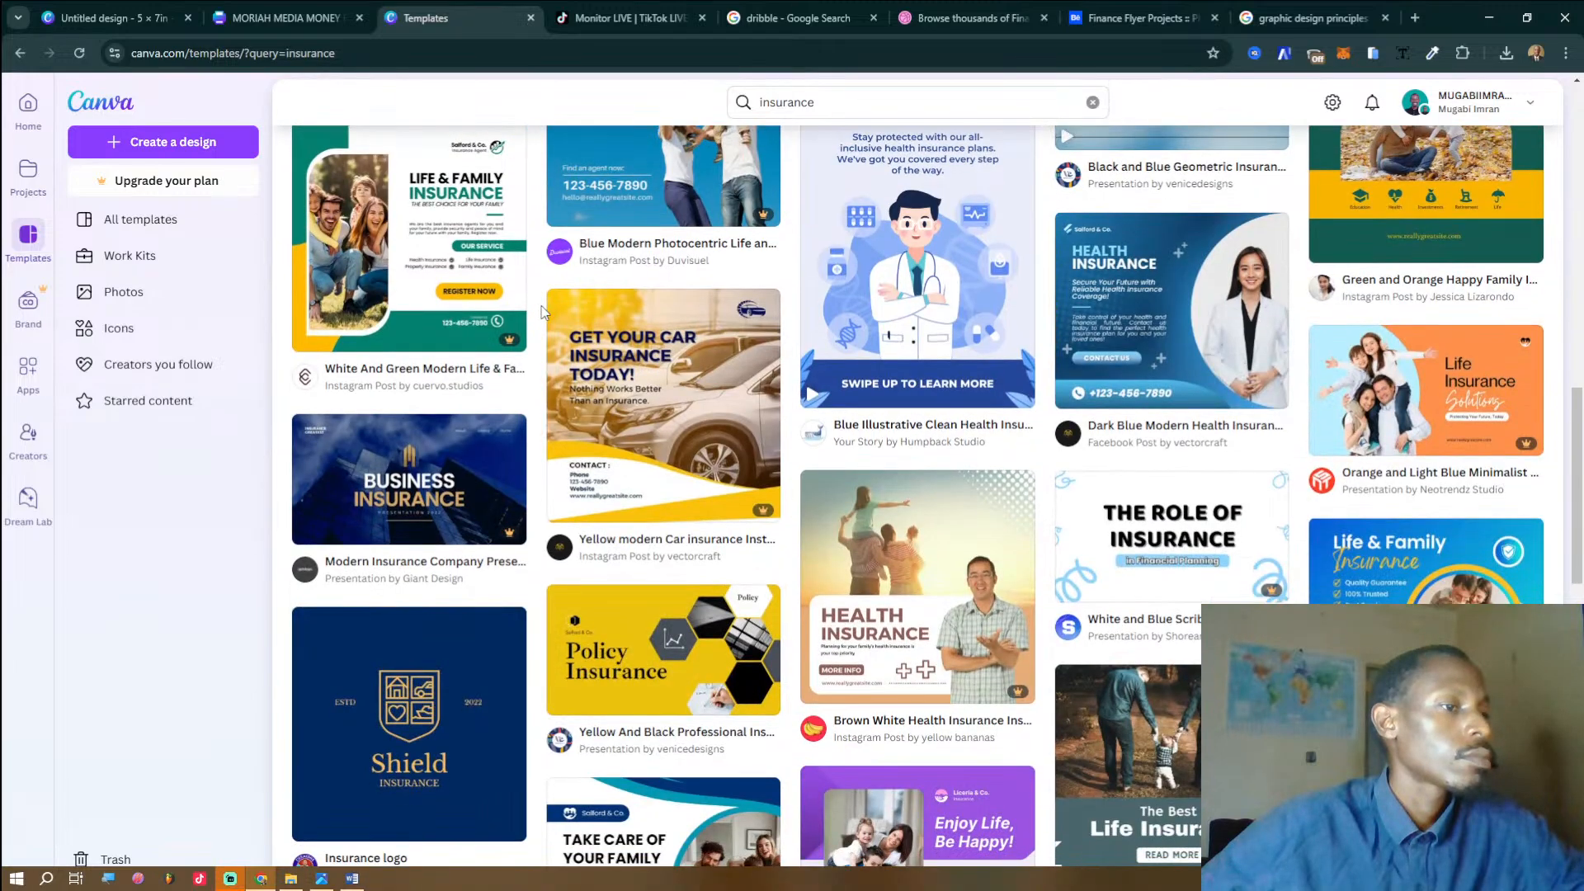
{"action": "scroll", "coordinate": [543, 311], "scroll_direction": "down", "scroll_amount": 4}
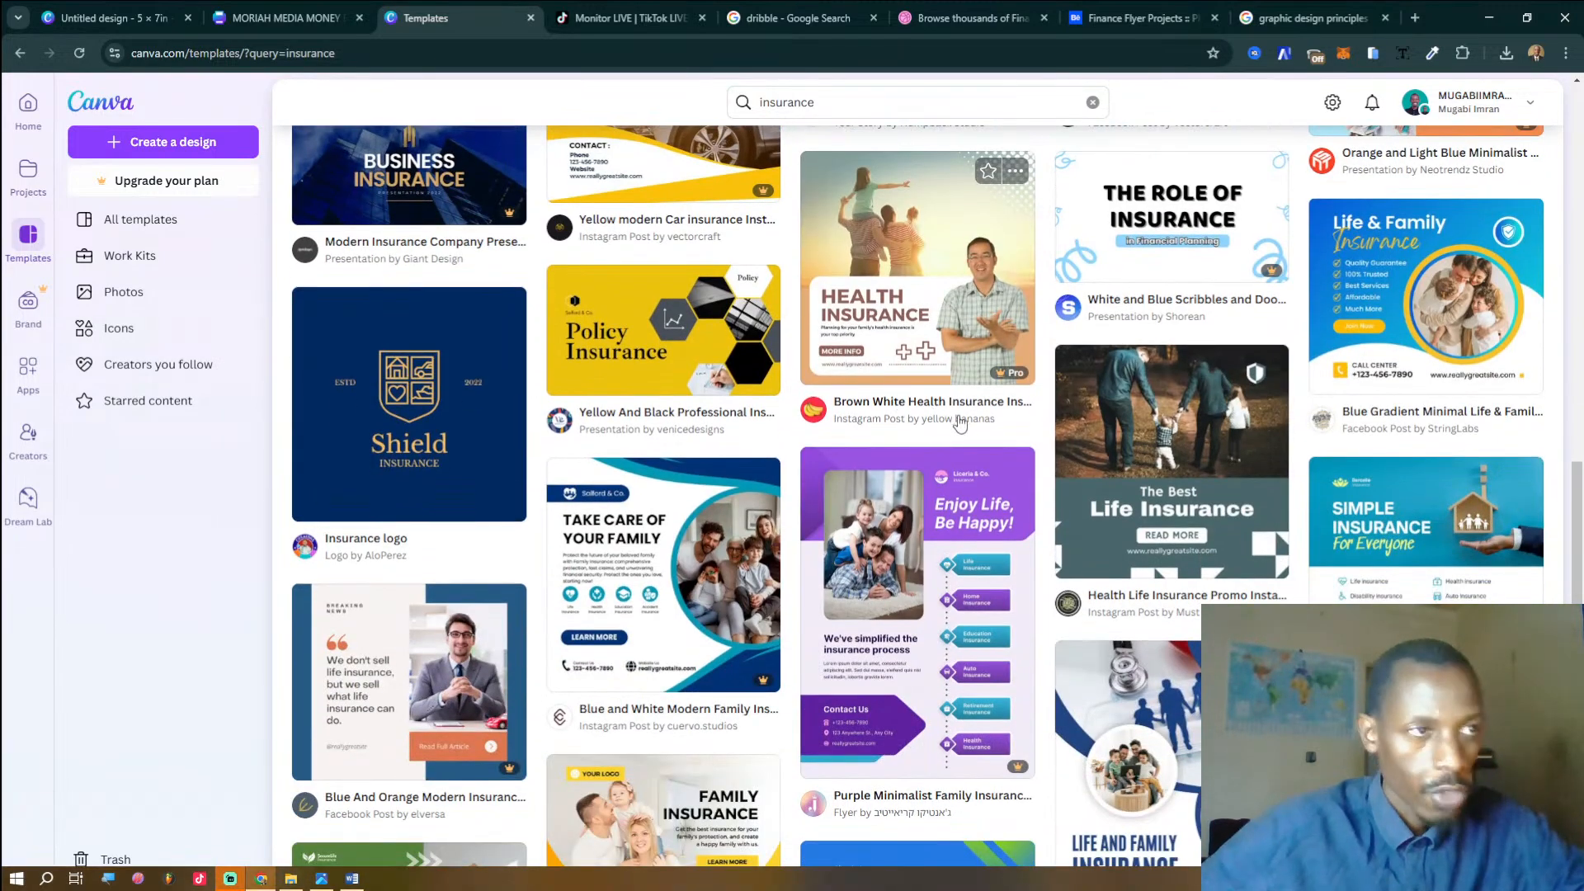
{"action": "left_click", "coordinate": [986, 172]}
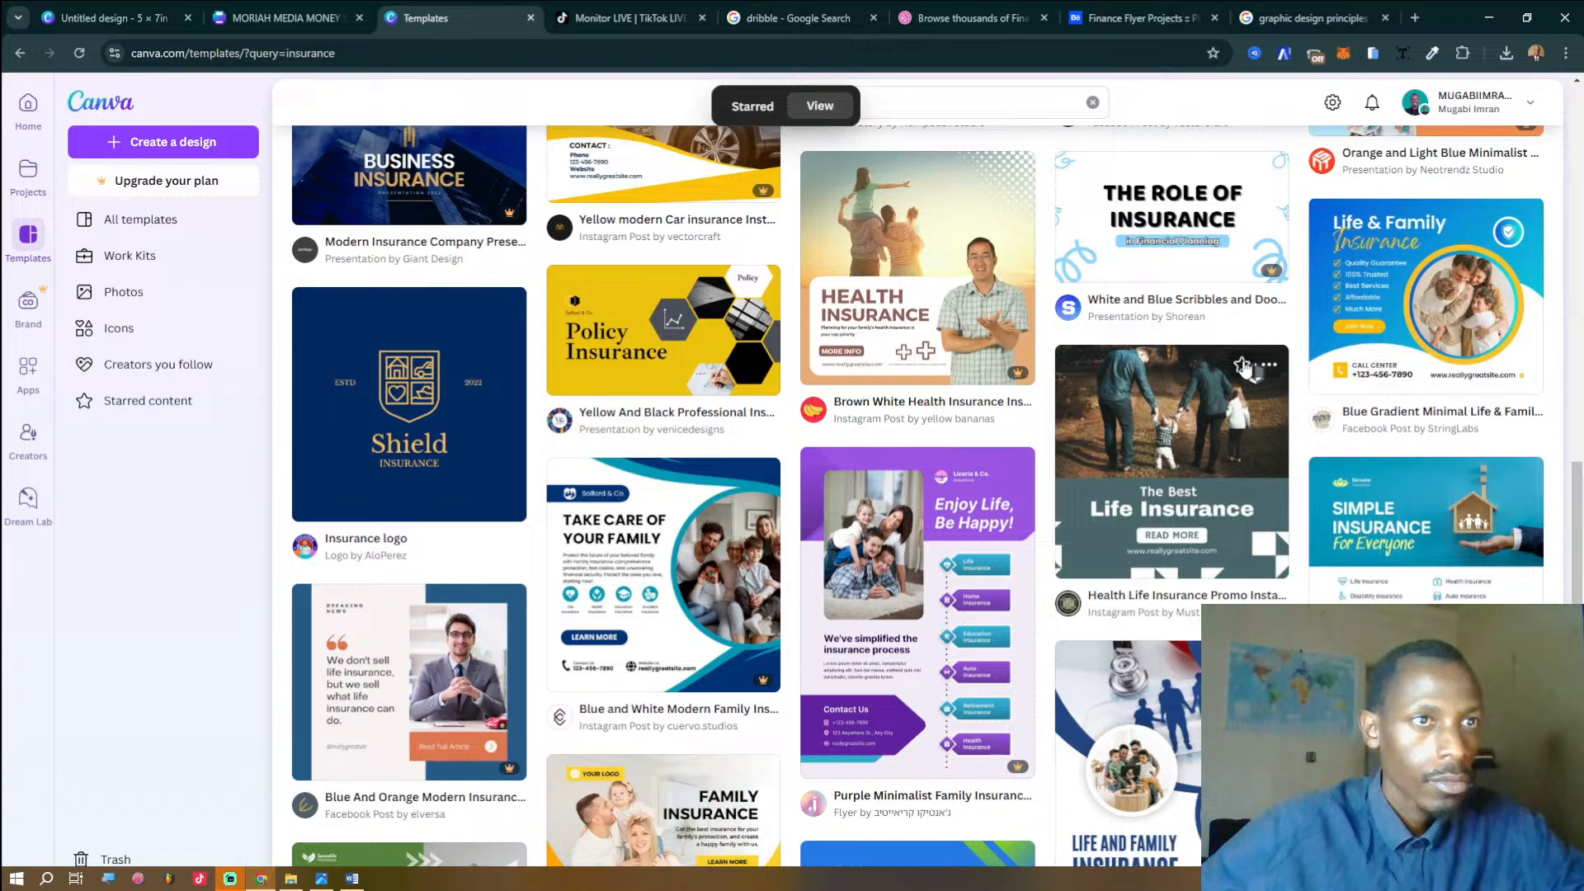
Go back through the insurance results and star the Red Minimalist Family Insurance template with the shield badge.
{"action": "scroll", "coordinate": [1246, 363], "scroll_direction": "up", "scroll_amount": 5}
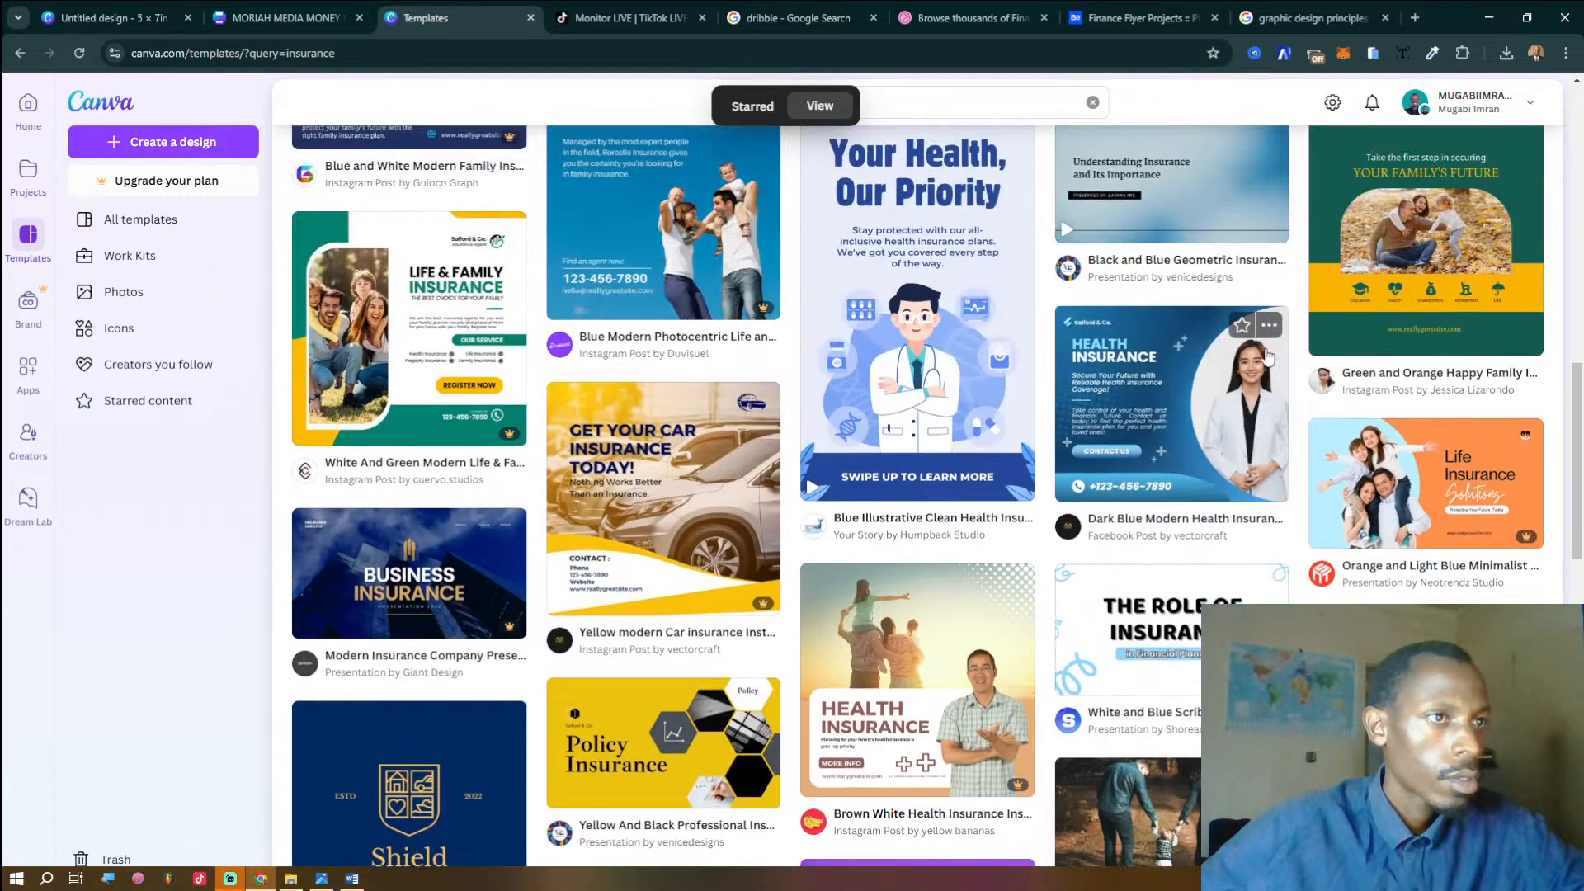
{"action": "scroll", "coordinate": [1268, 356], "scroll_direction": "up", "scroll_amount": 7}
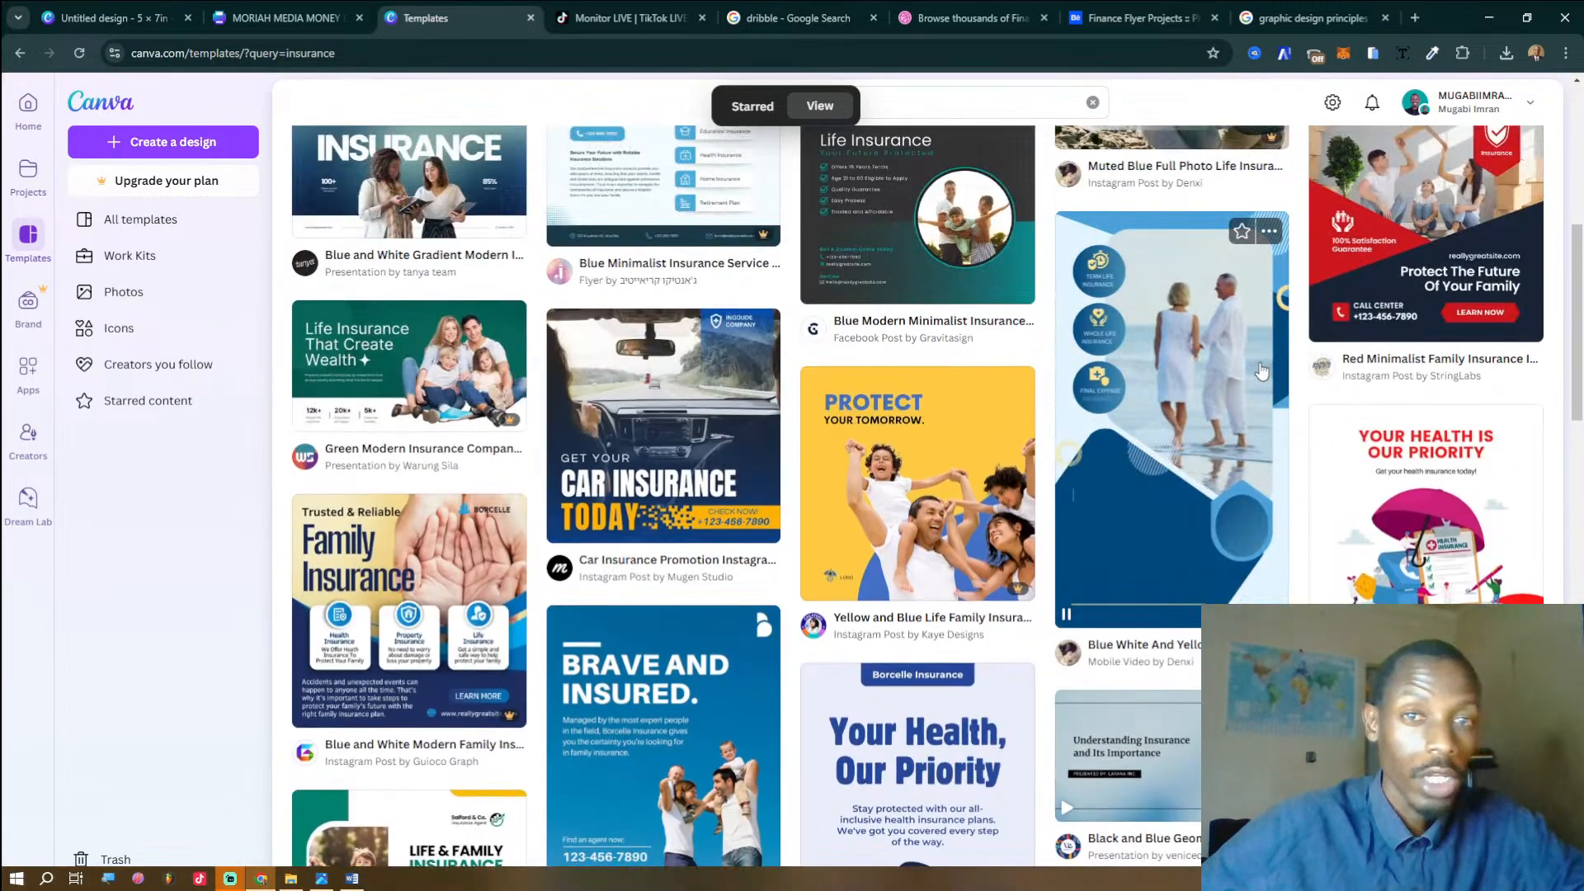
{"action": "scroll", "coordinate": [1389, 398], "scroll_direction": "up", "scroll_amount": 4}
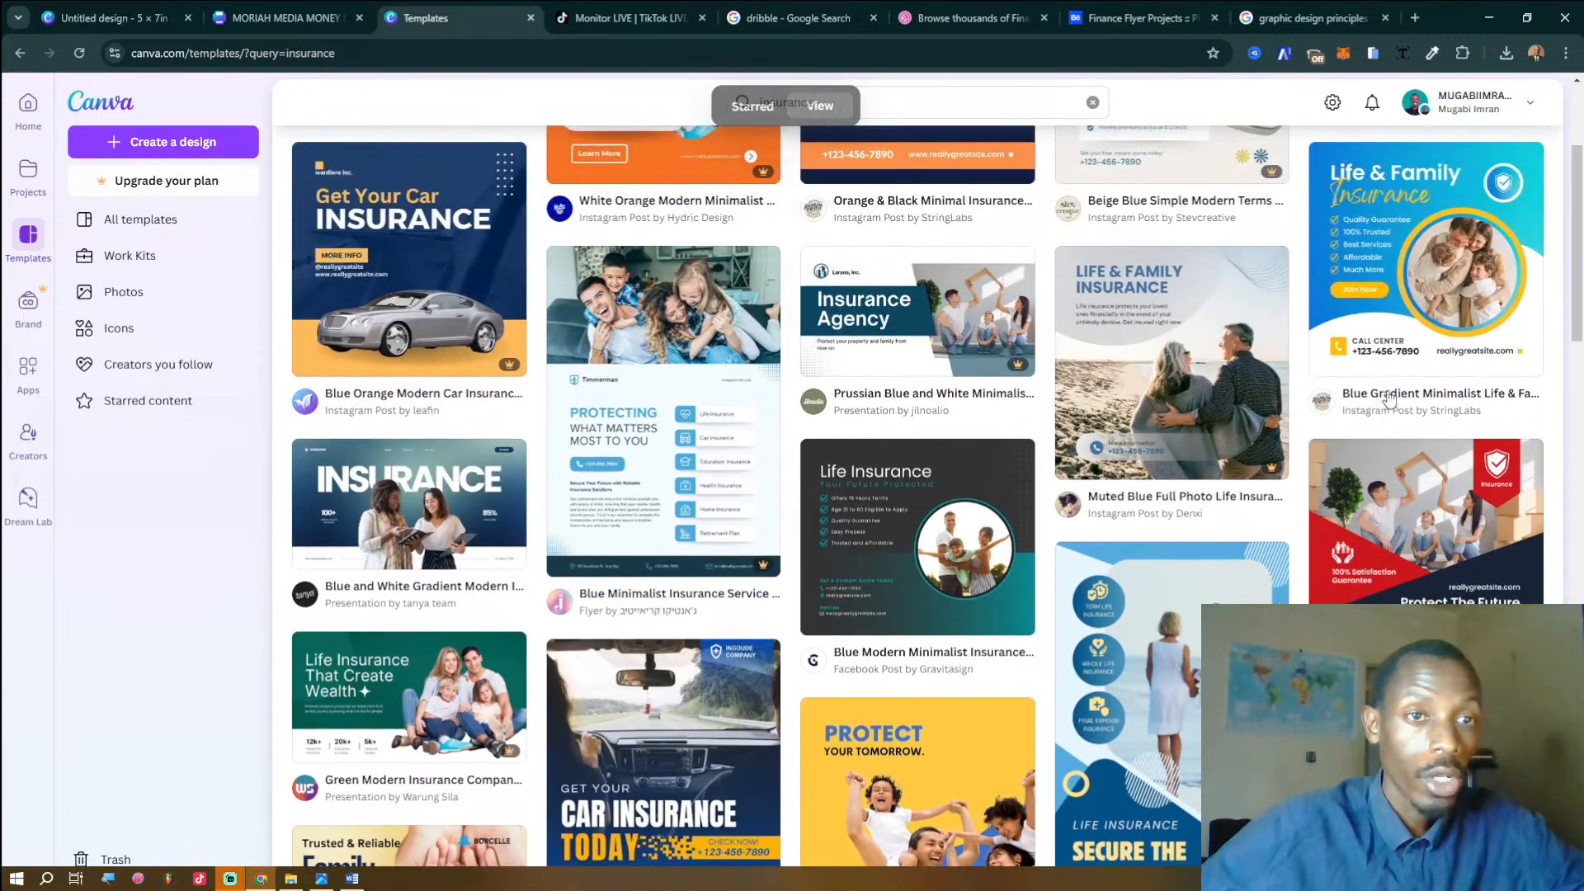
{"action": "left_click", "coordinate": [1495, 460]}
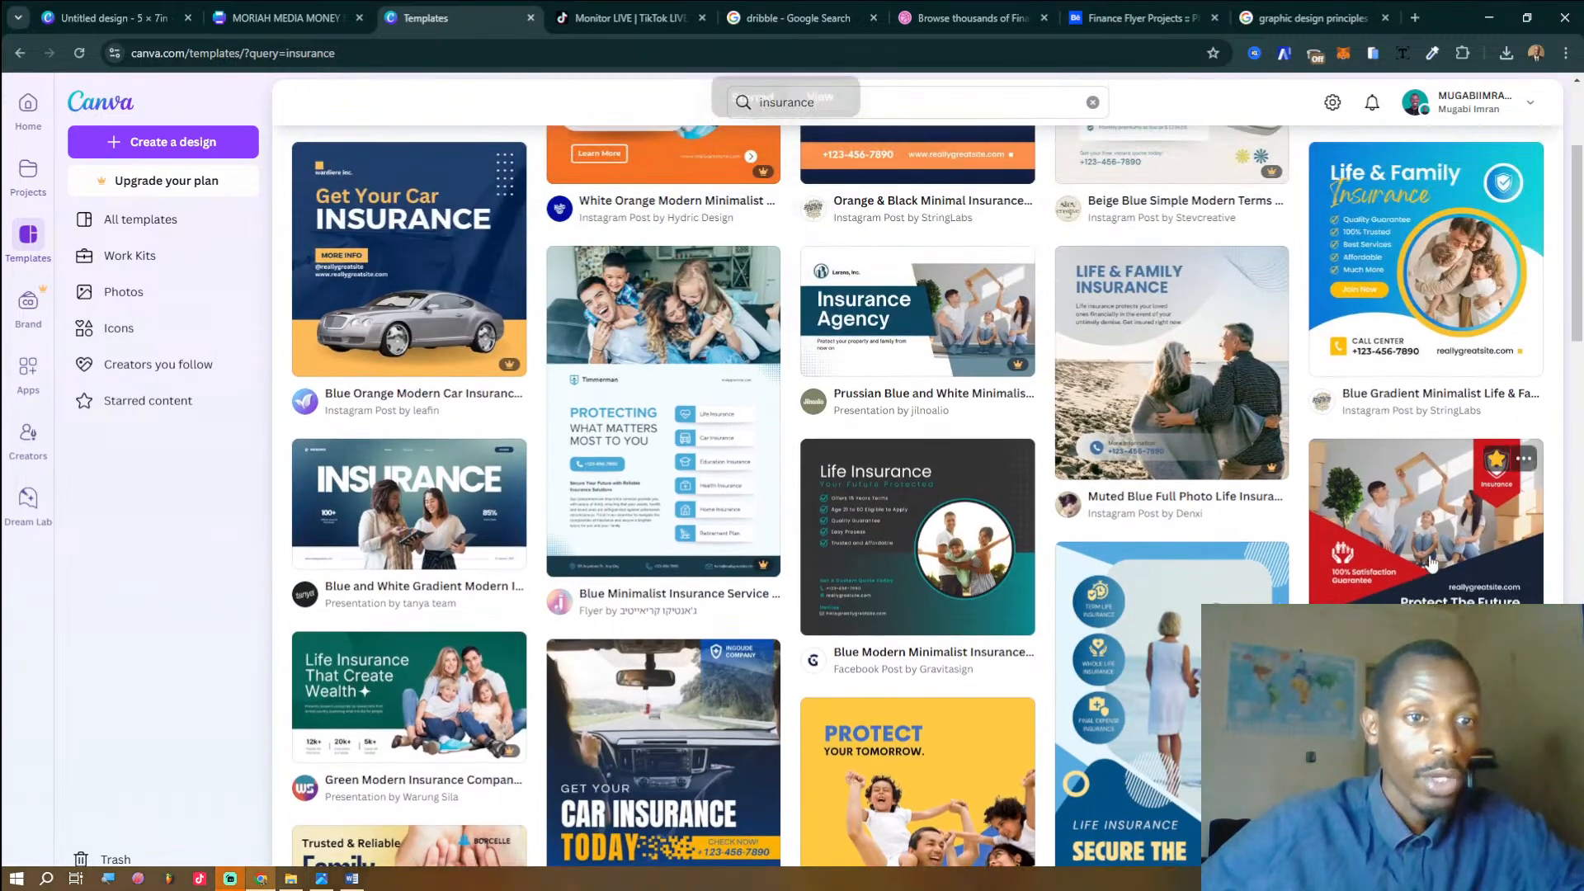
Open the starred content and start a new design from the Black and Orange Digital Marketing Trifold Brochure template.
{"action": "scroll", "coordinate": [1175, 469], "scroll_direction": "up", "scroll_amount": 2}
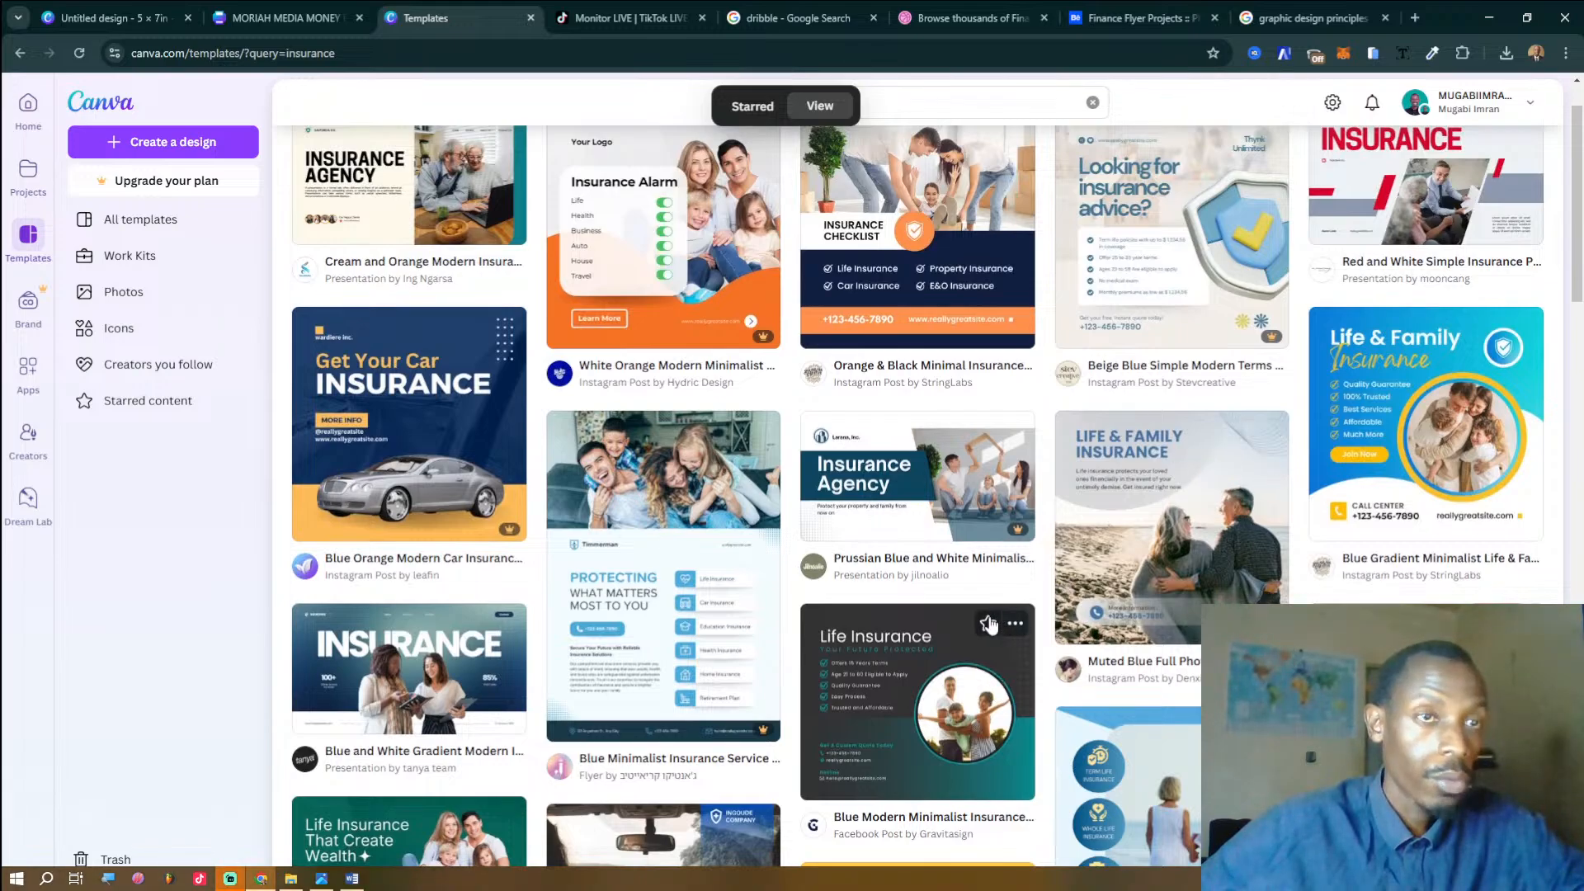
{"action": "scroll", "coordinate": [995, 561], "scroll_direction": "up", "scroll_amount": 1}
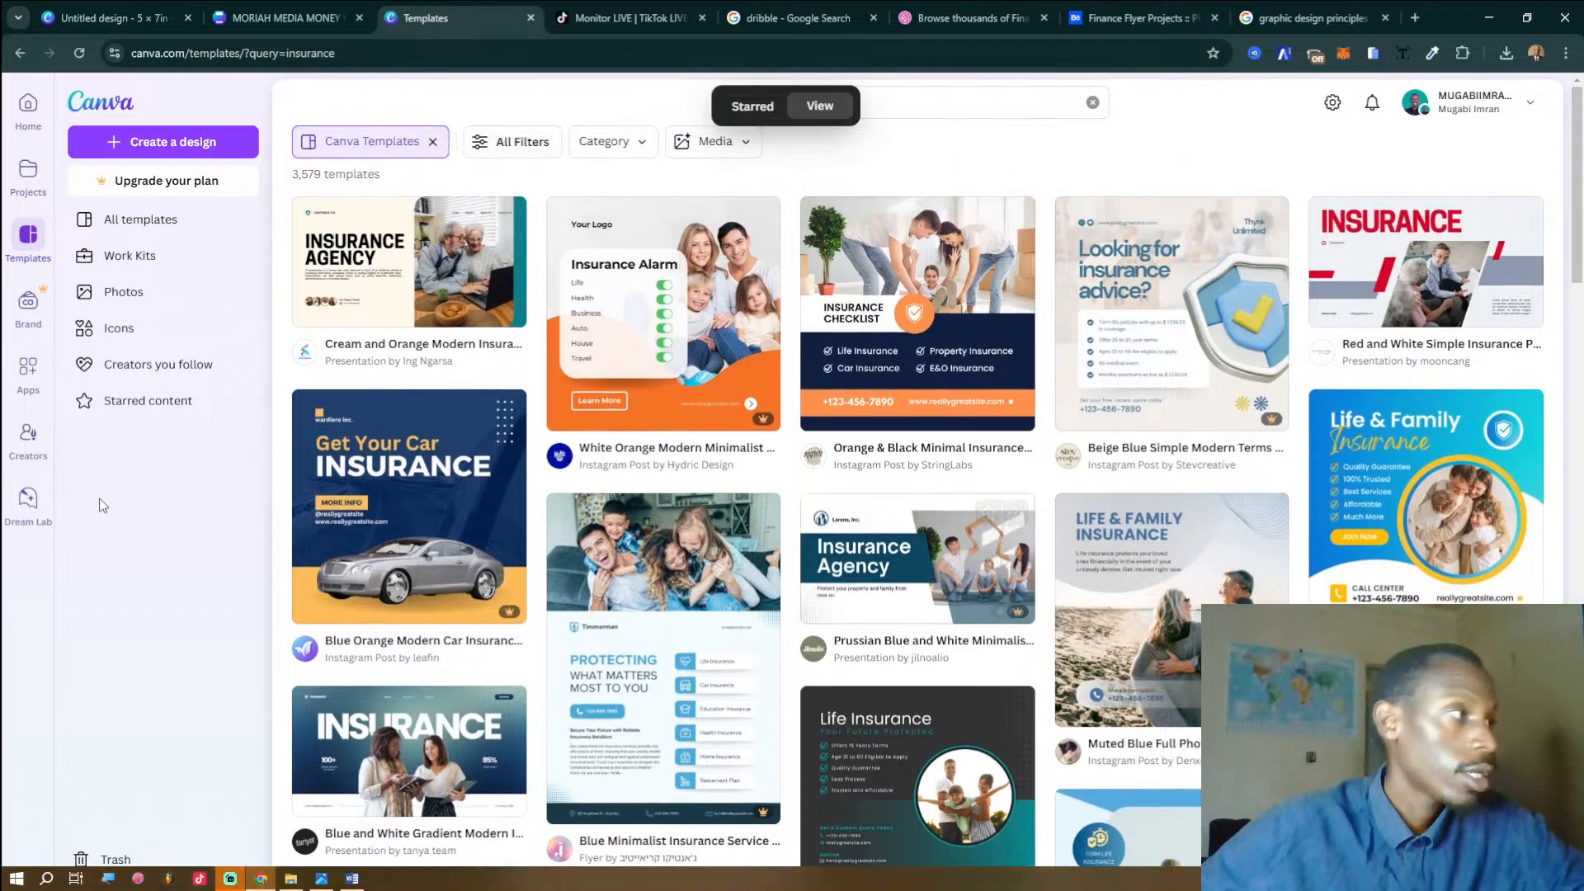
{"action": "left_click", "coordinate": [176, 402]}
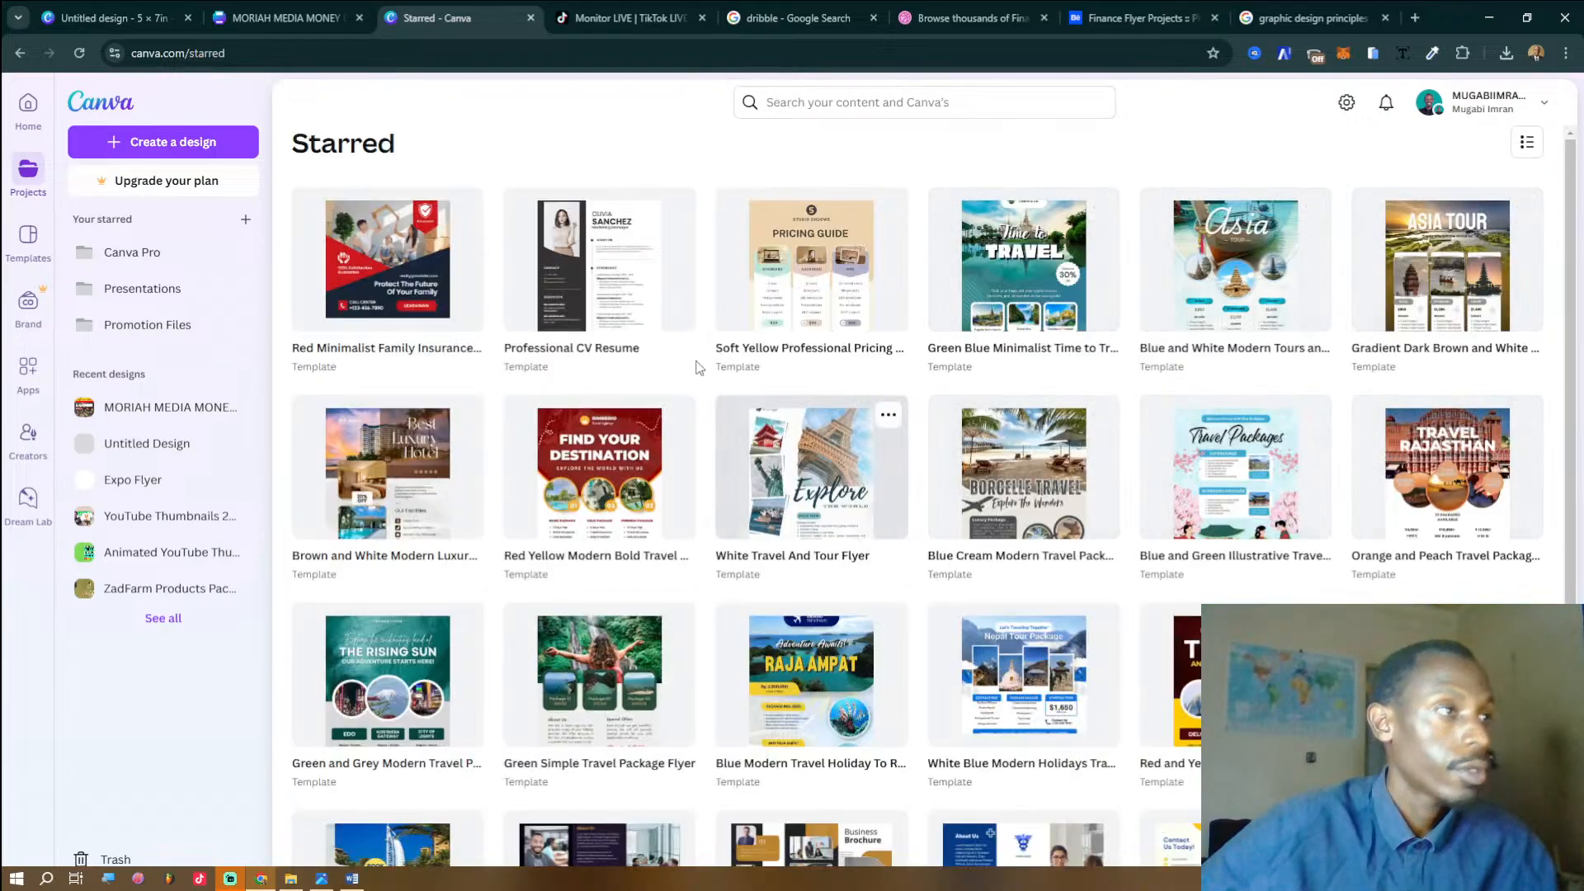
{"action": "scroll", "coordinate": [763, 338], "scroll_direction": "down", "scroll_amount": 6}
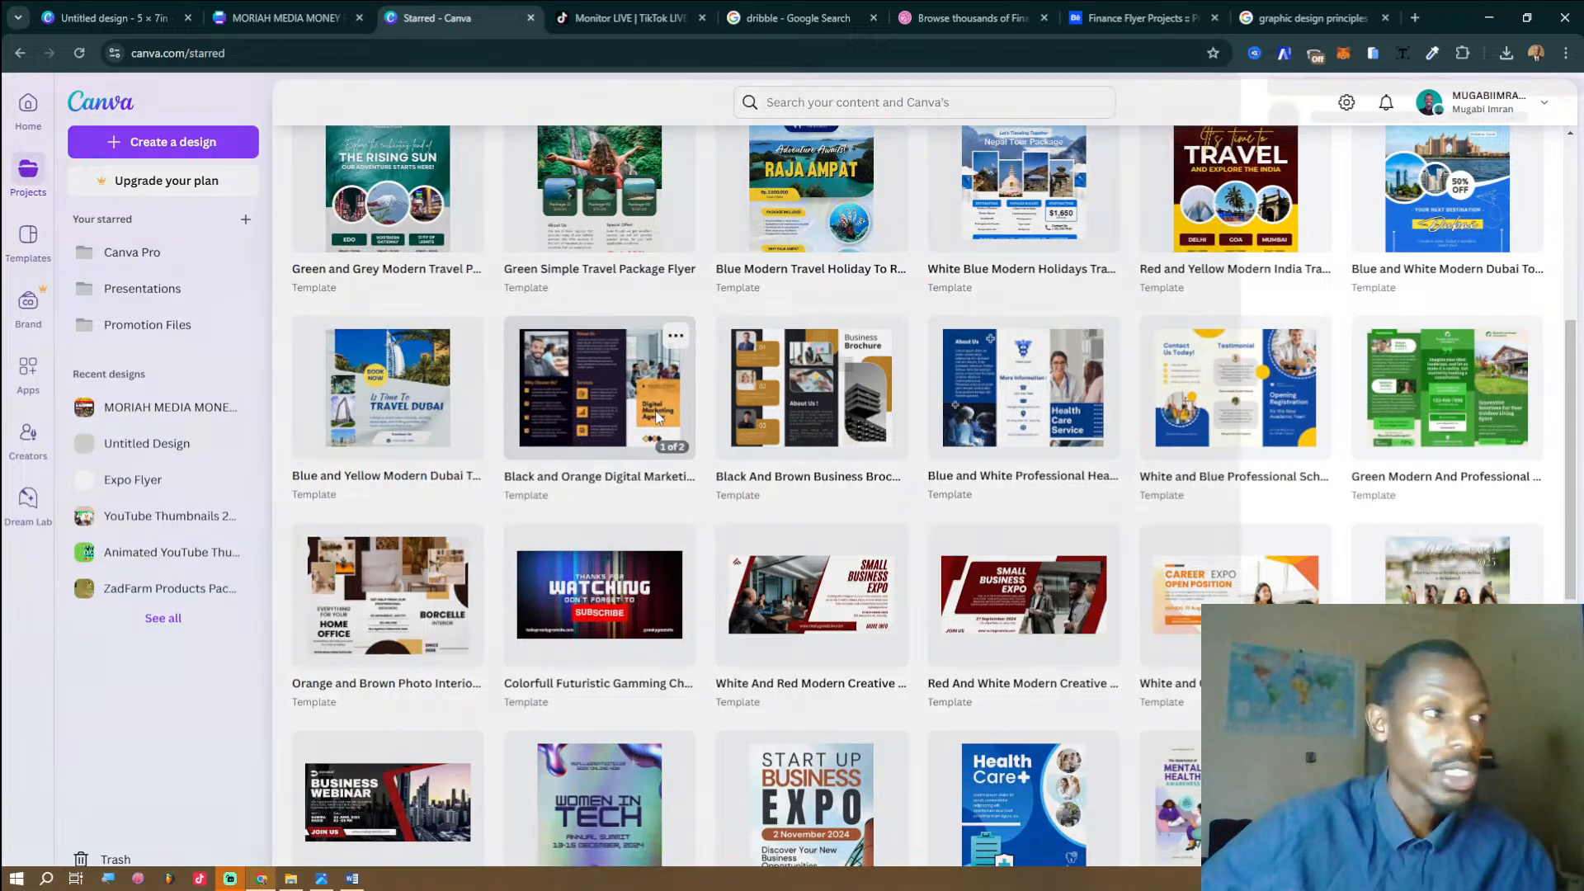
{"action": "left_click", "coordinate": [657, 416]}
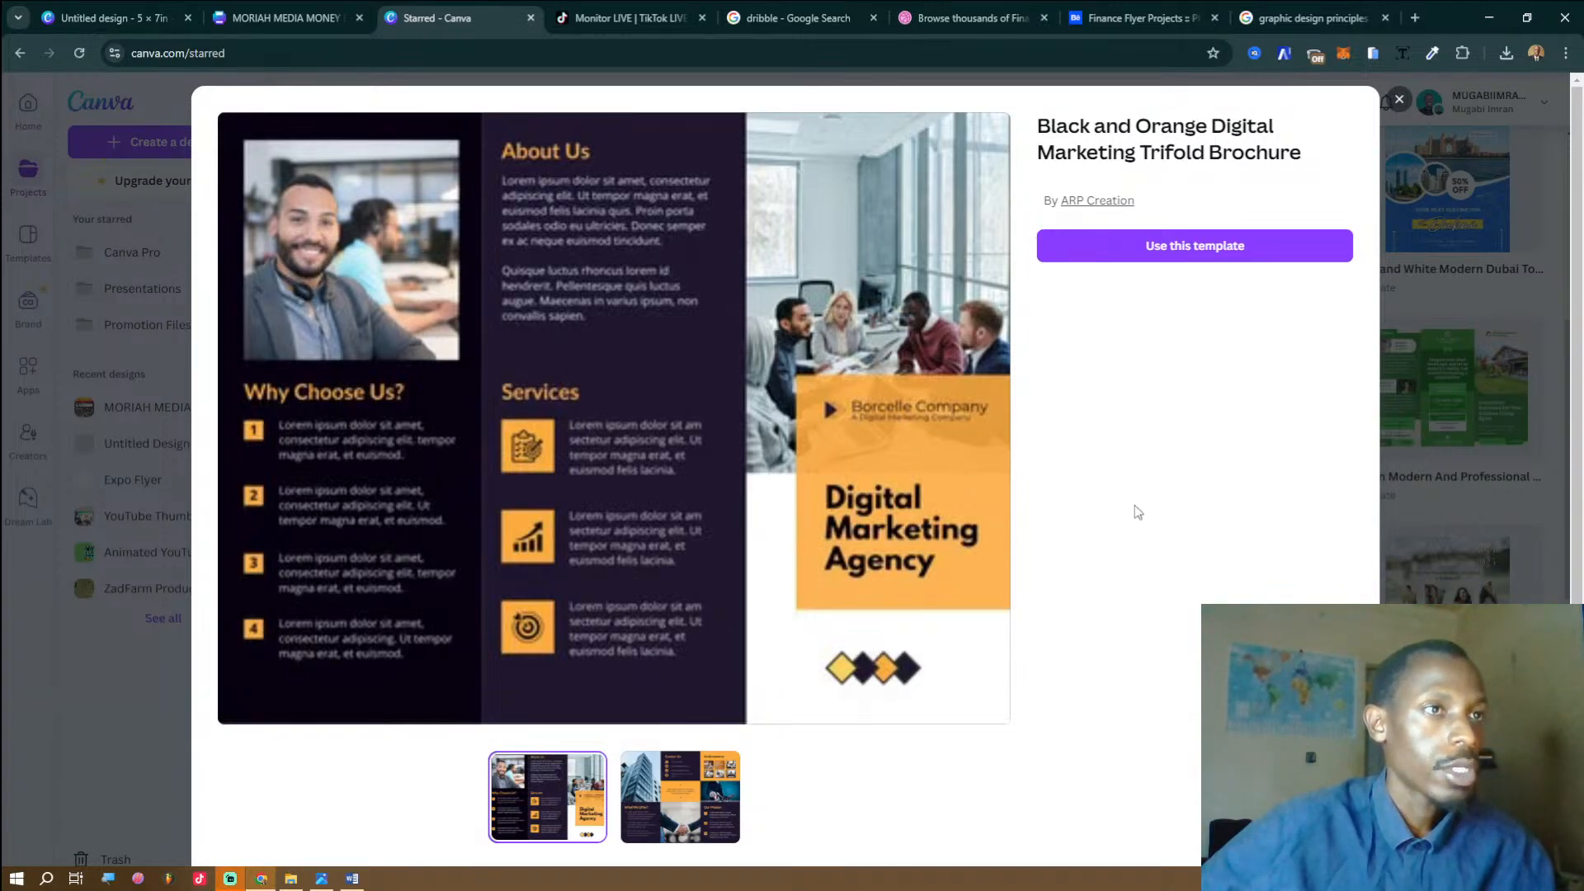
{"action": "left_click", "coordinate": [1140, 255]}
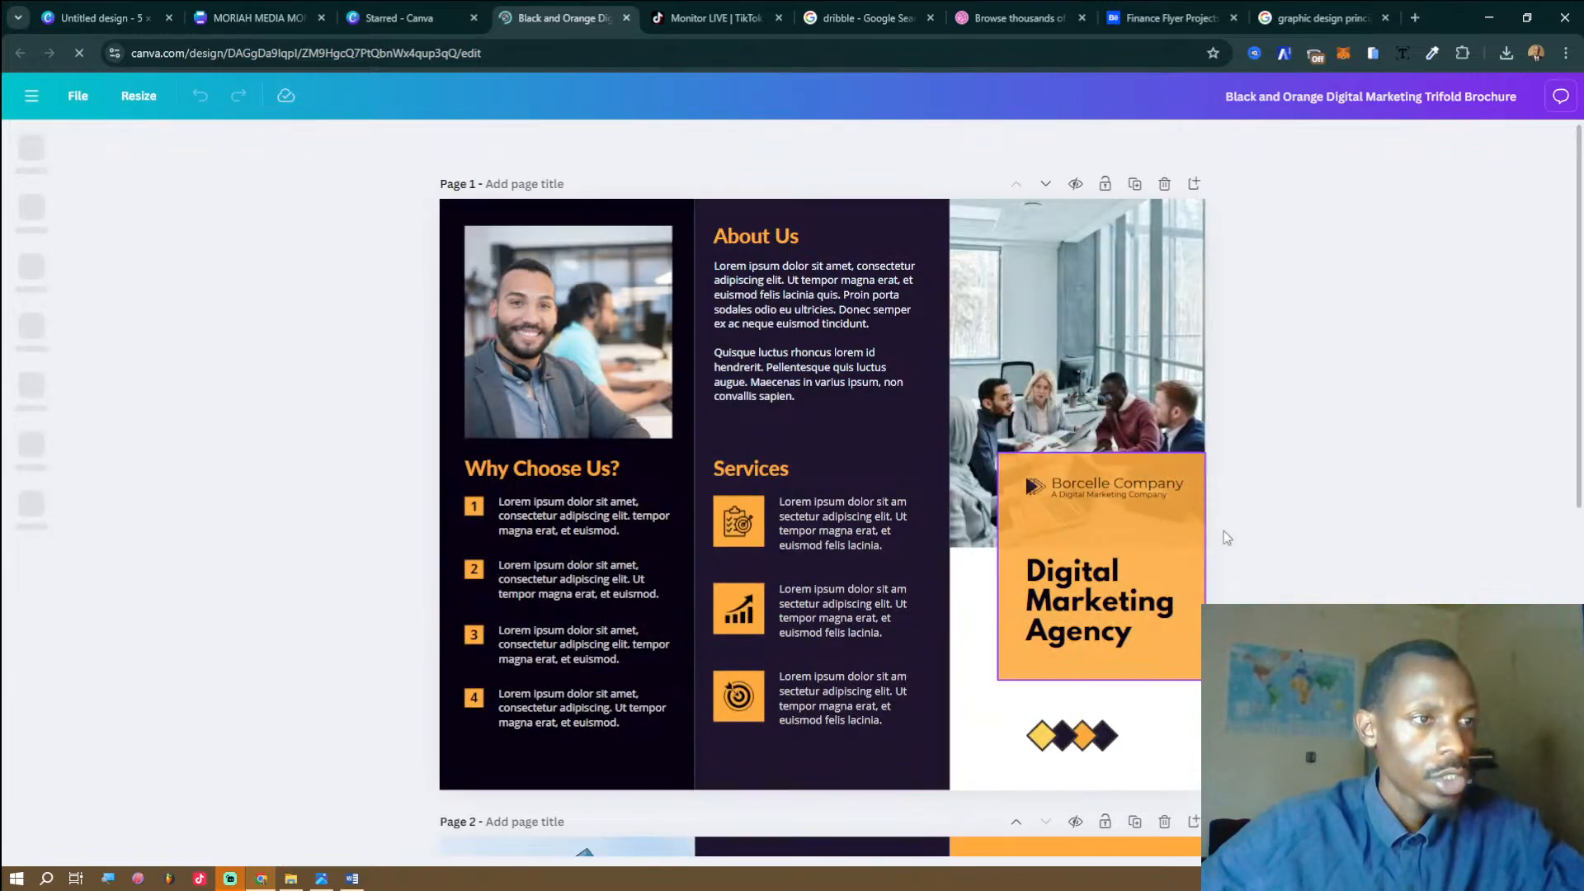
Copy the orange rectangle behind the brochure's Digital Marketing Agency title into the blank Expo Flyer page, and recheck the brochure layout.
{"action": "left_click", "coordinate": [1182, 517]}
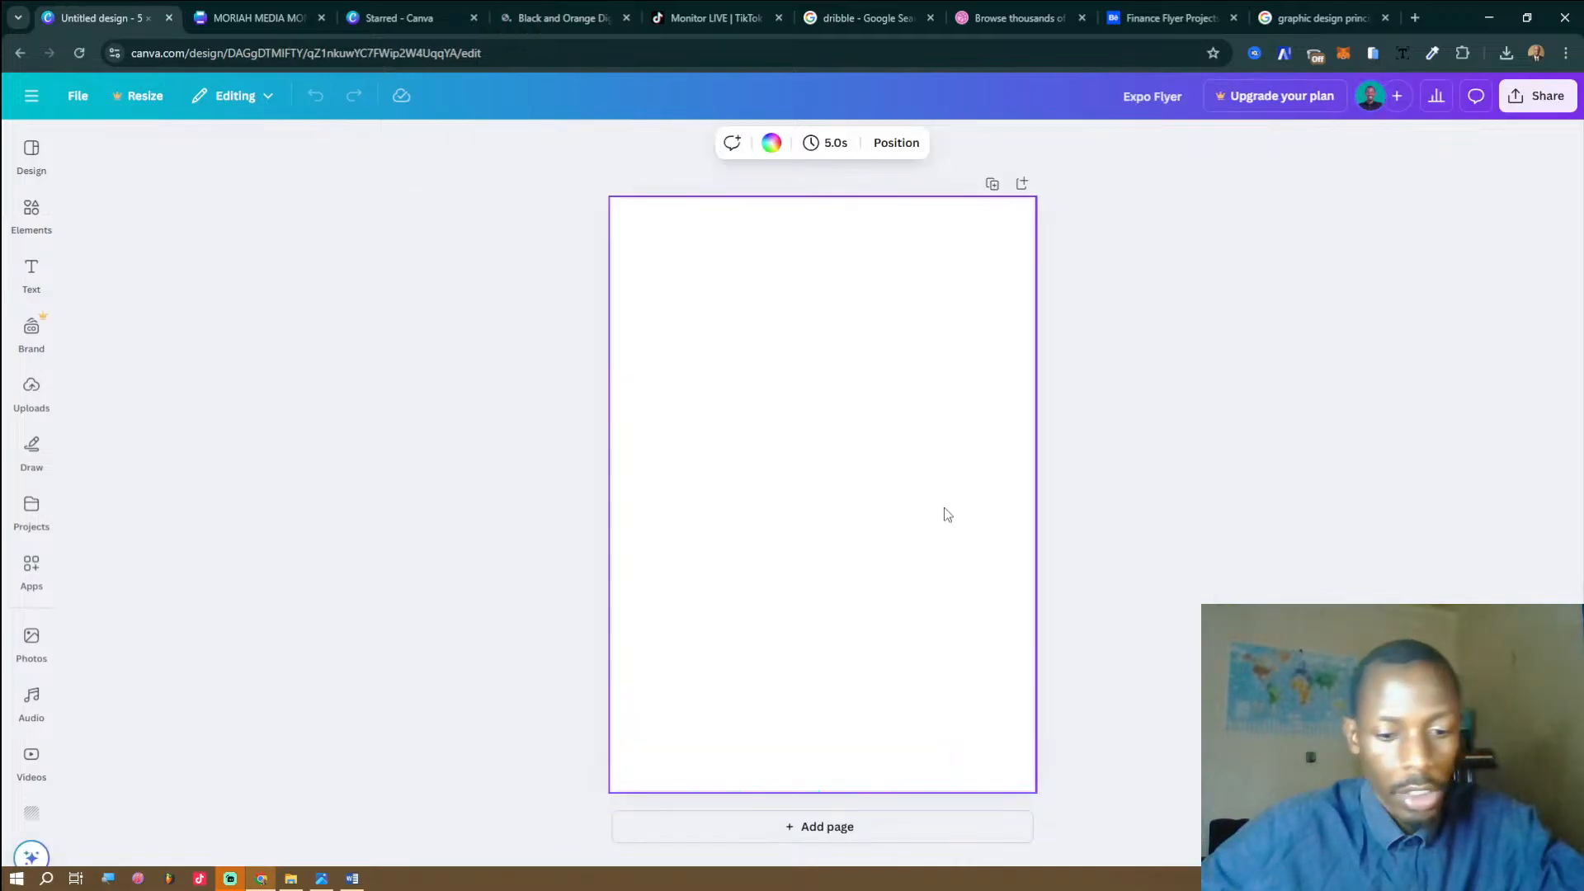
{"action": "key", "text": "ctrl+v"}
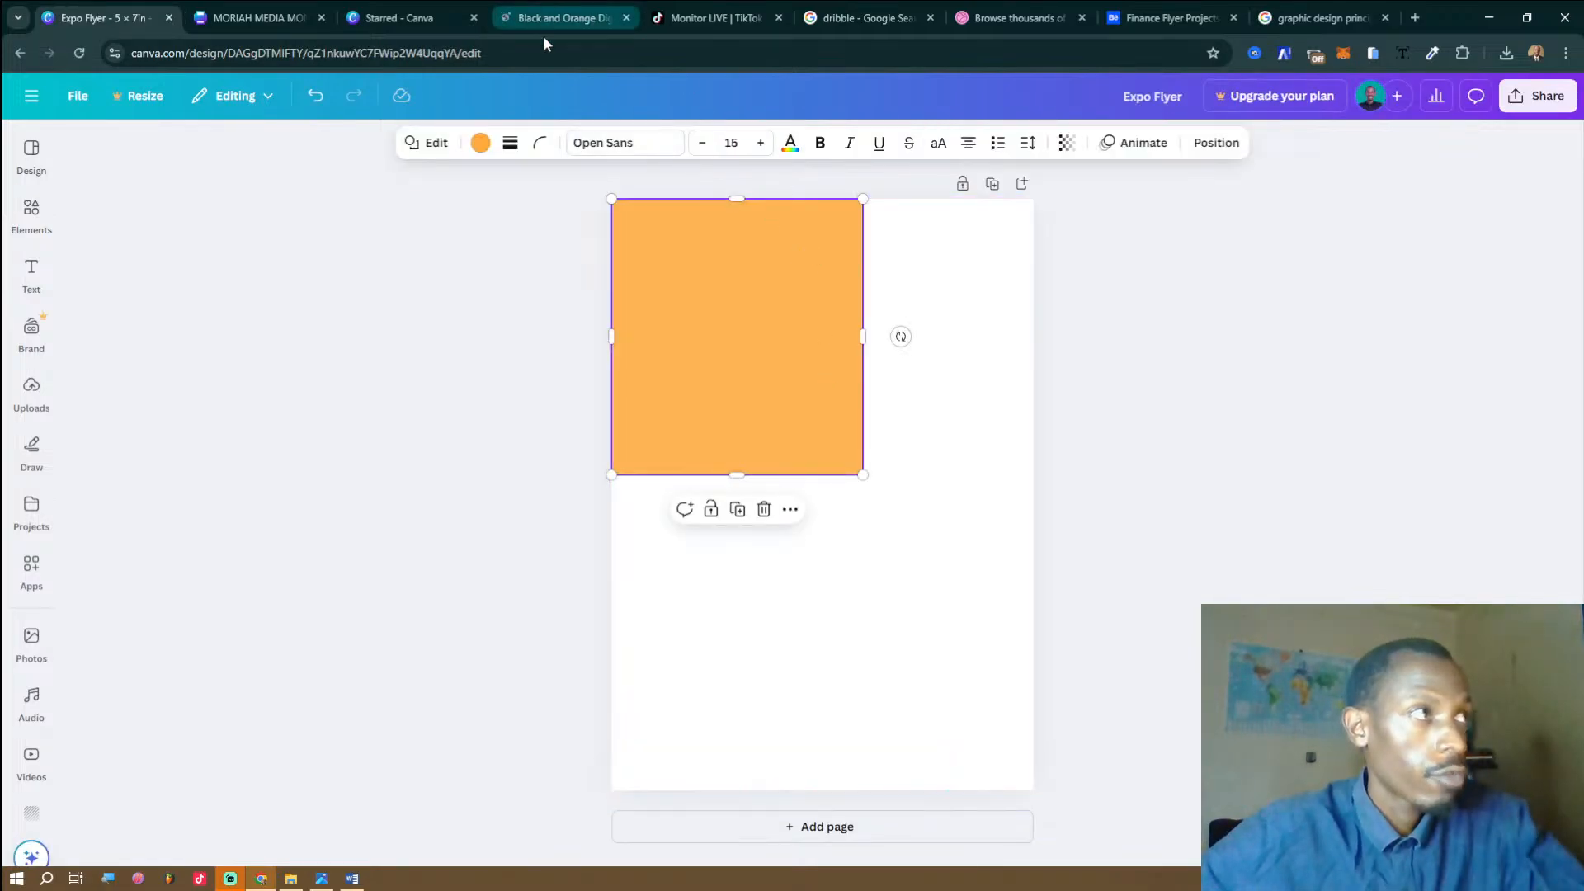
{"action": "left_click", "coordinate": [415, 12]}
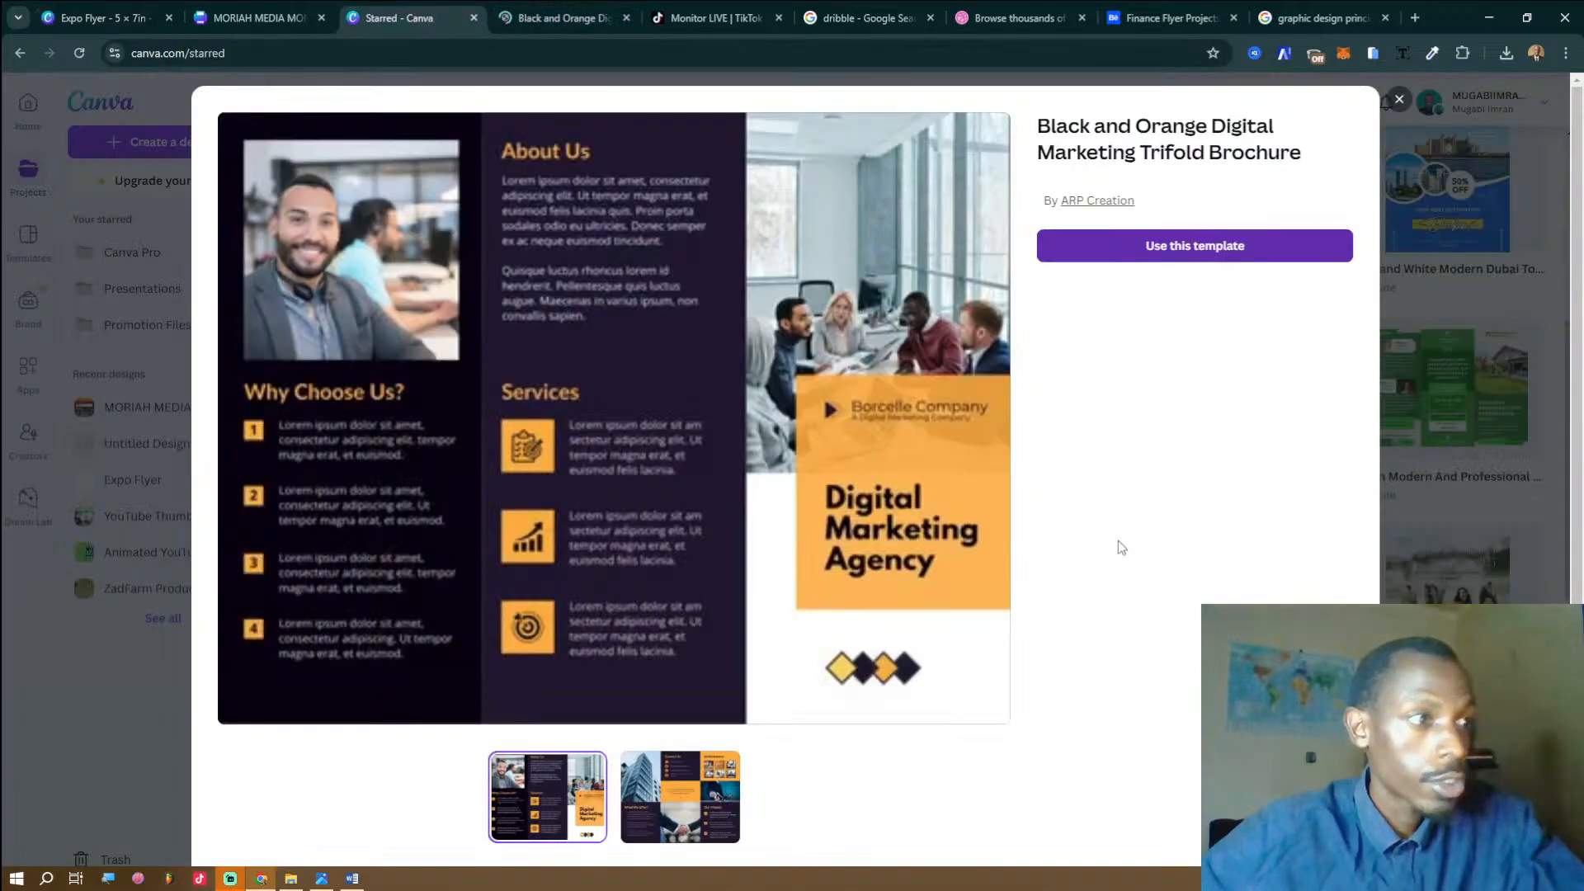
{"action": "left_click", "coordinate": [545, 20]}
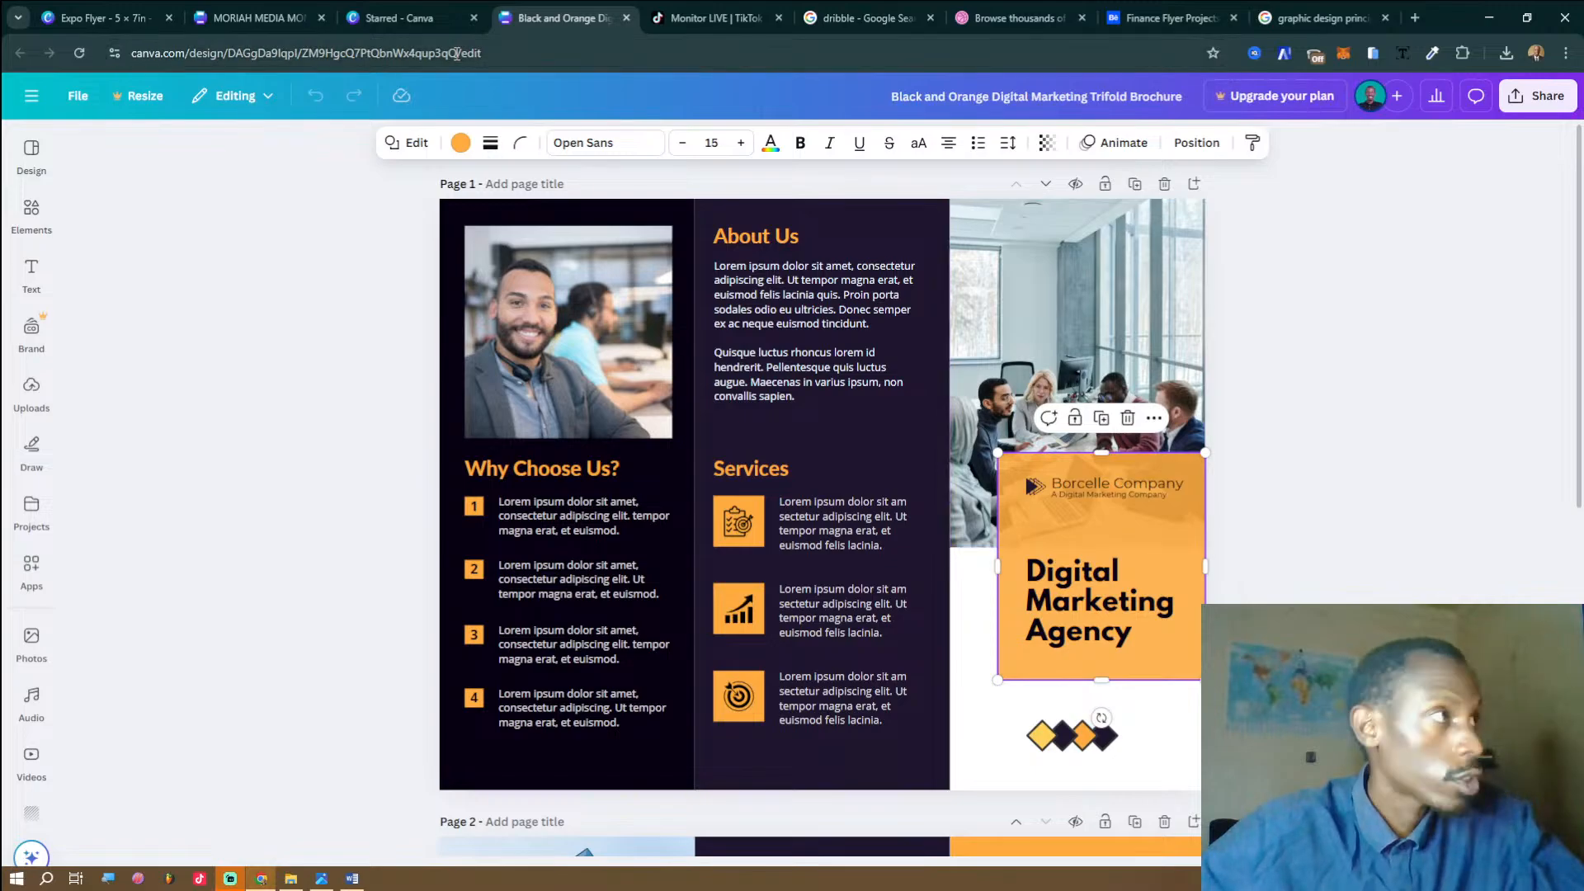
{"action": "left_click", "coordinate": [394, 18]}
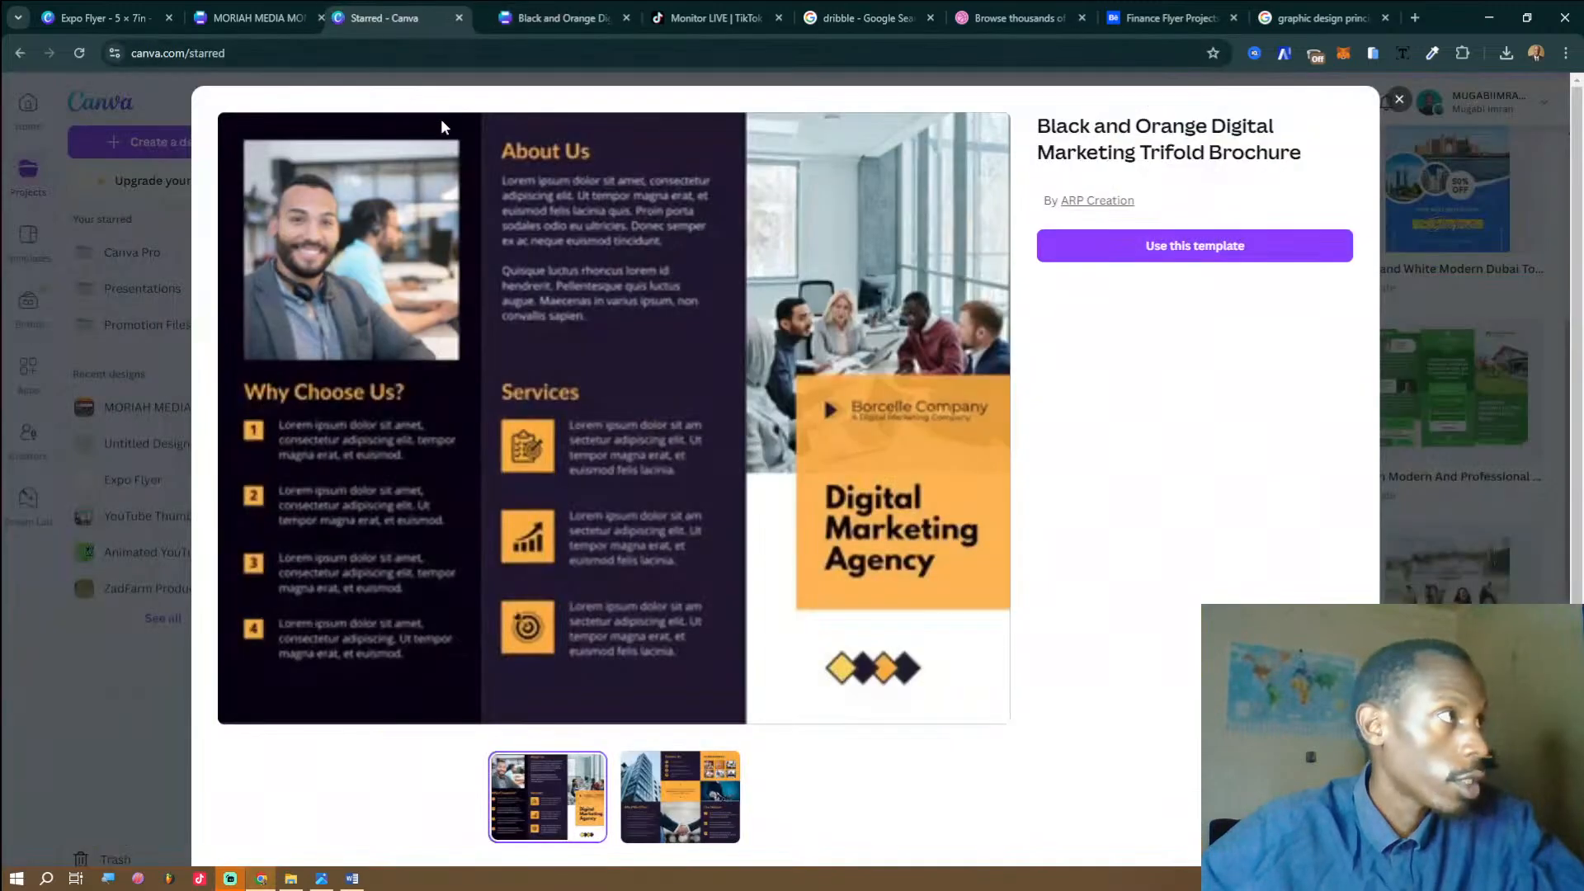
{"action": "left_click", "coordinate": [160, 2]}
Stretch the orange rectangle across the full page width and shorten it to about a third of the page height.
{"action": "left_click", "coordinate": [995, 302]}
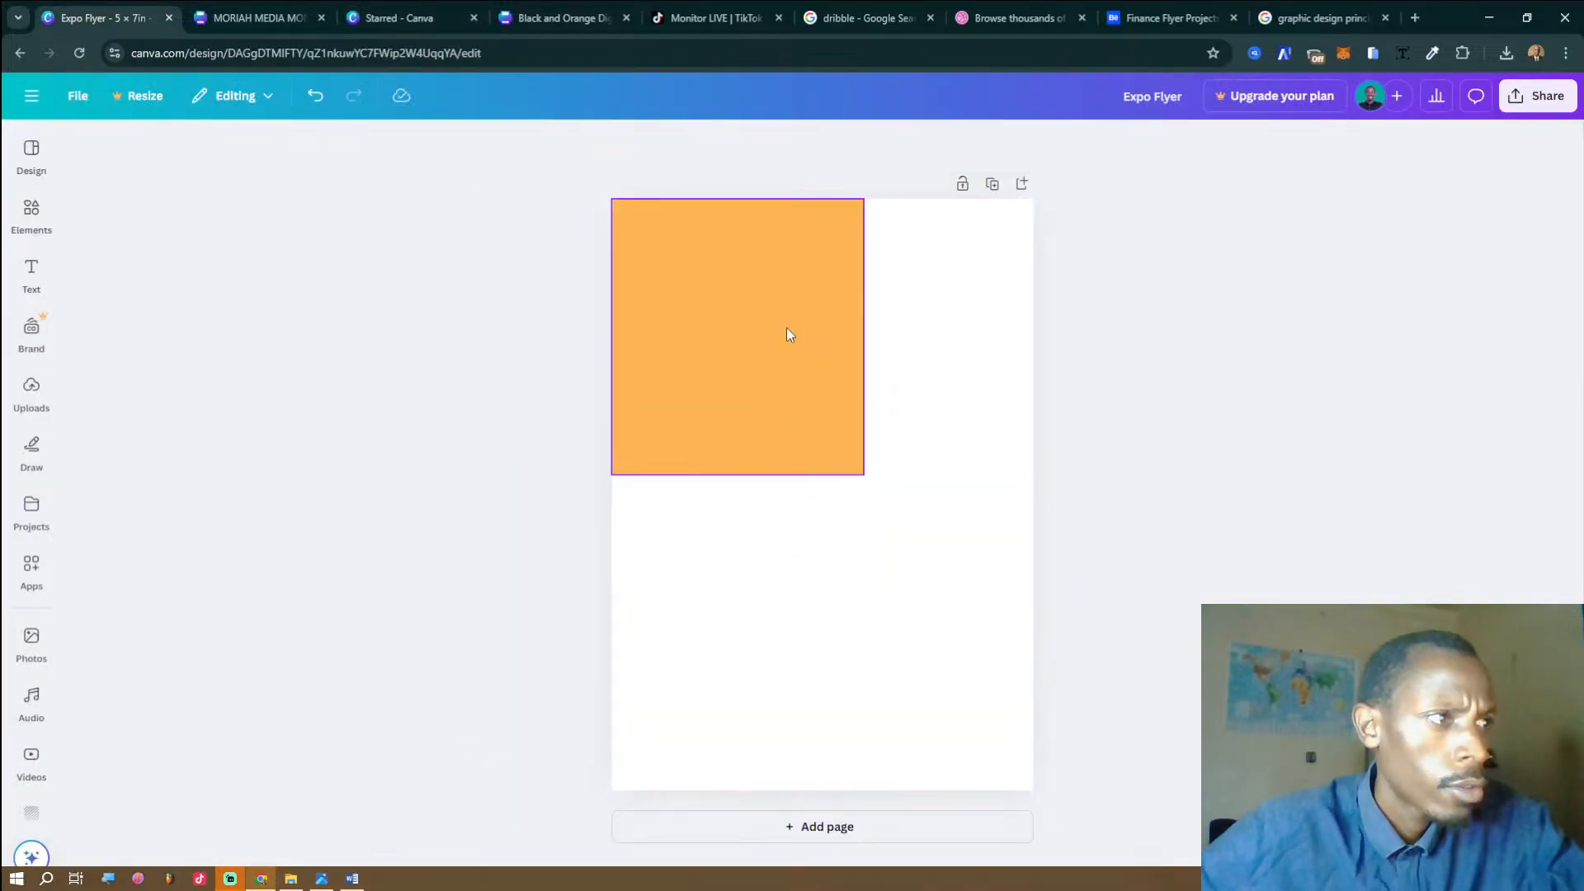
{"action": "left_click", "coordinate": [811, 347]}
{"action": "left_click_drag", "start_coordinate": [861, 336], "coordinate": [1033, 321]}
{"action": "left_click_drag", "start_coordinate": [830, 481], "coordinate": [914, 418]}
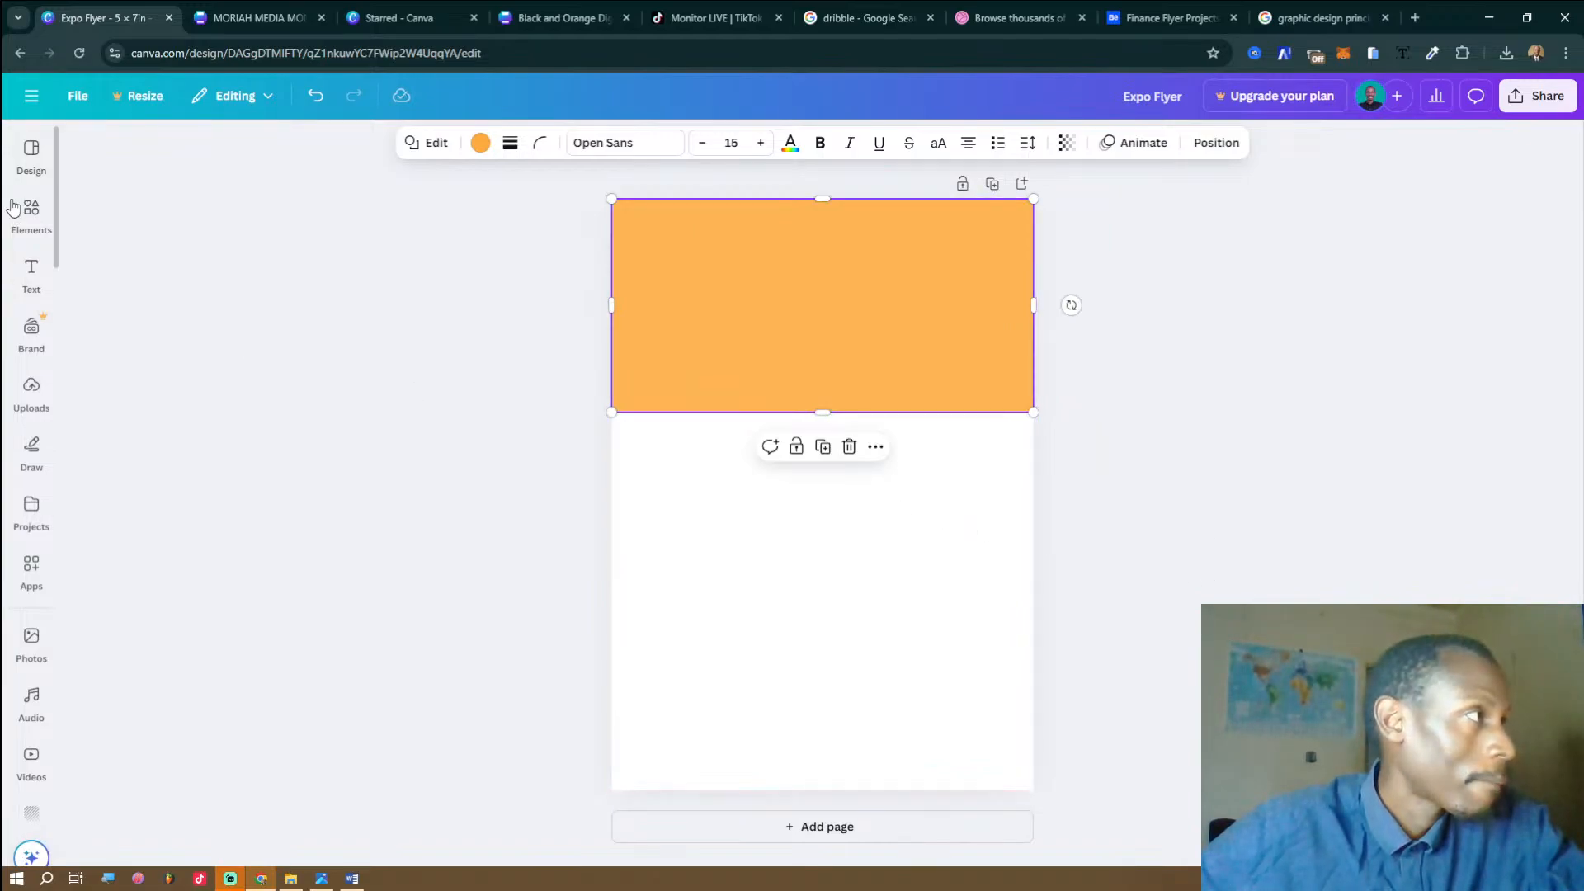
Search the elements for "rectangle" and place a solid rectangle shape on the white area below the orange block.
{"action": "left_click", "coordinate": [37, 218]}
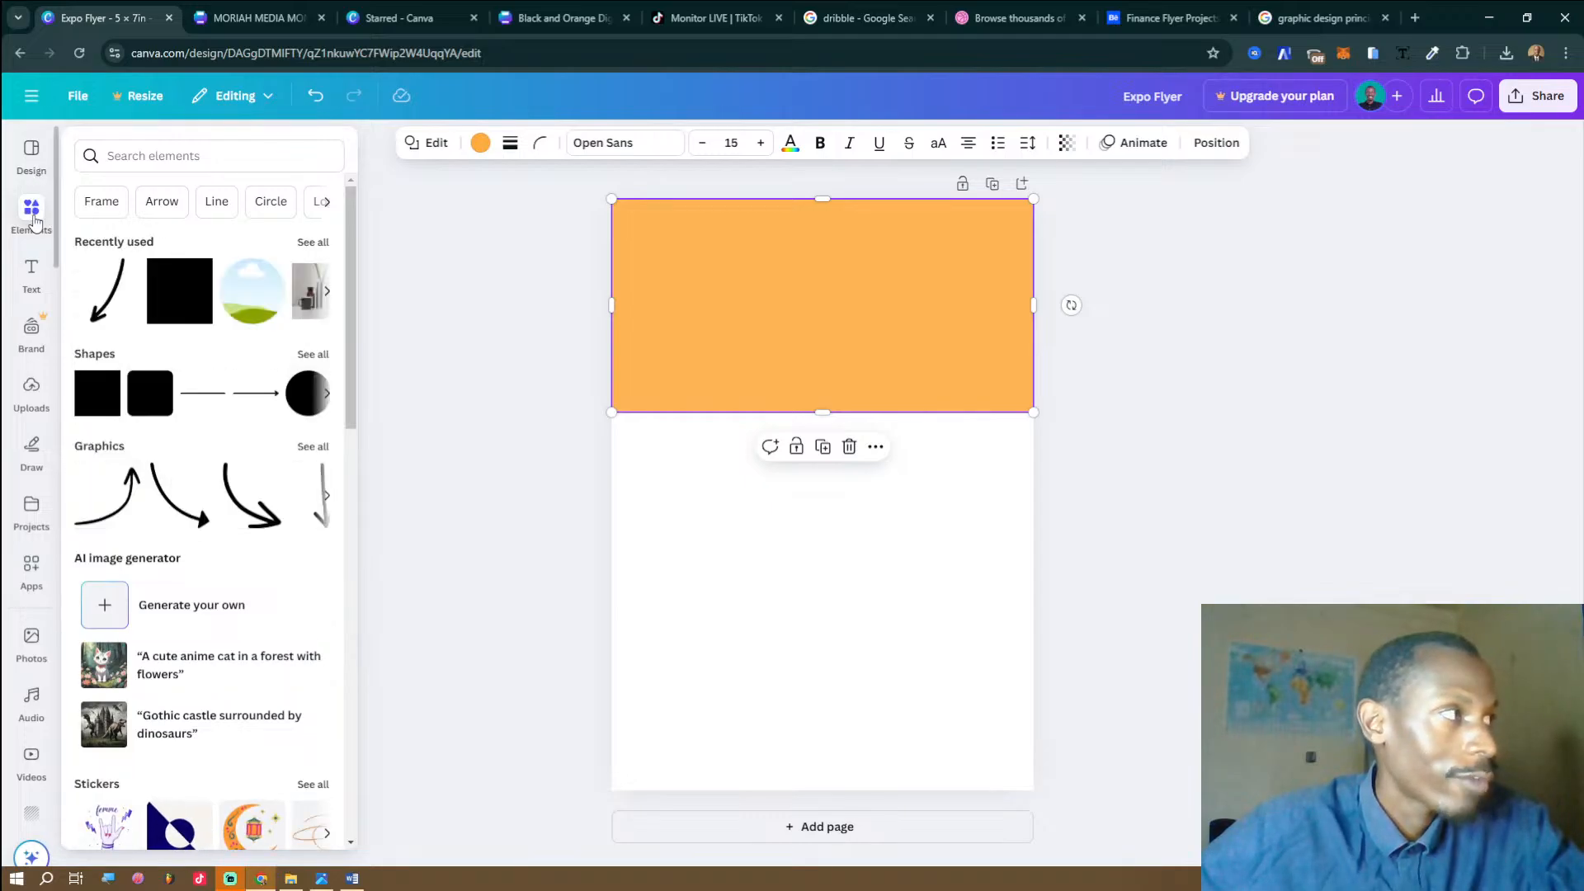
{"action": "left_click", "coordinate": [129, 146]}
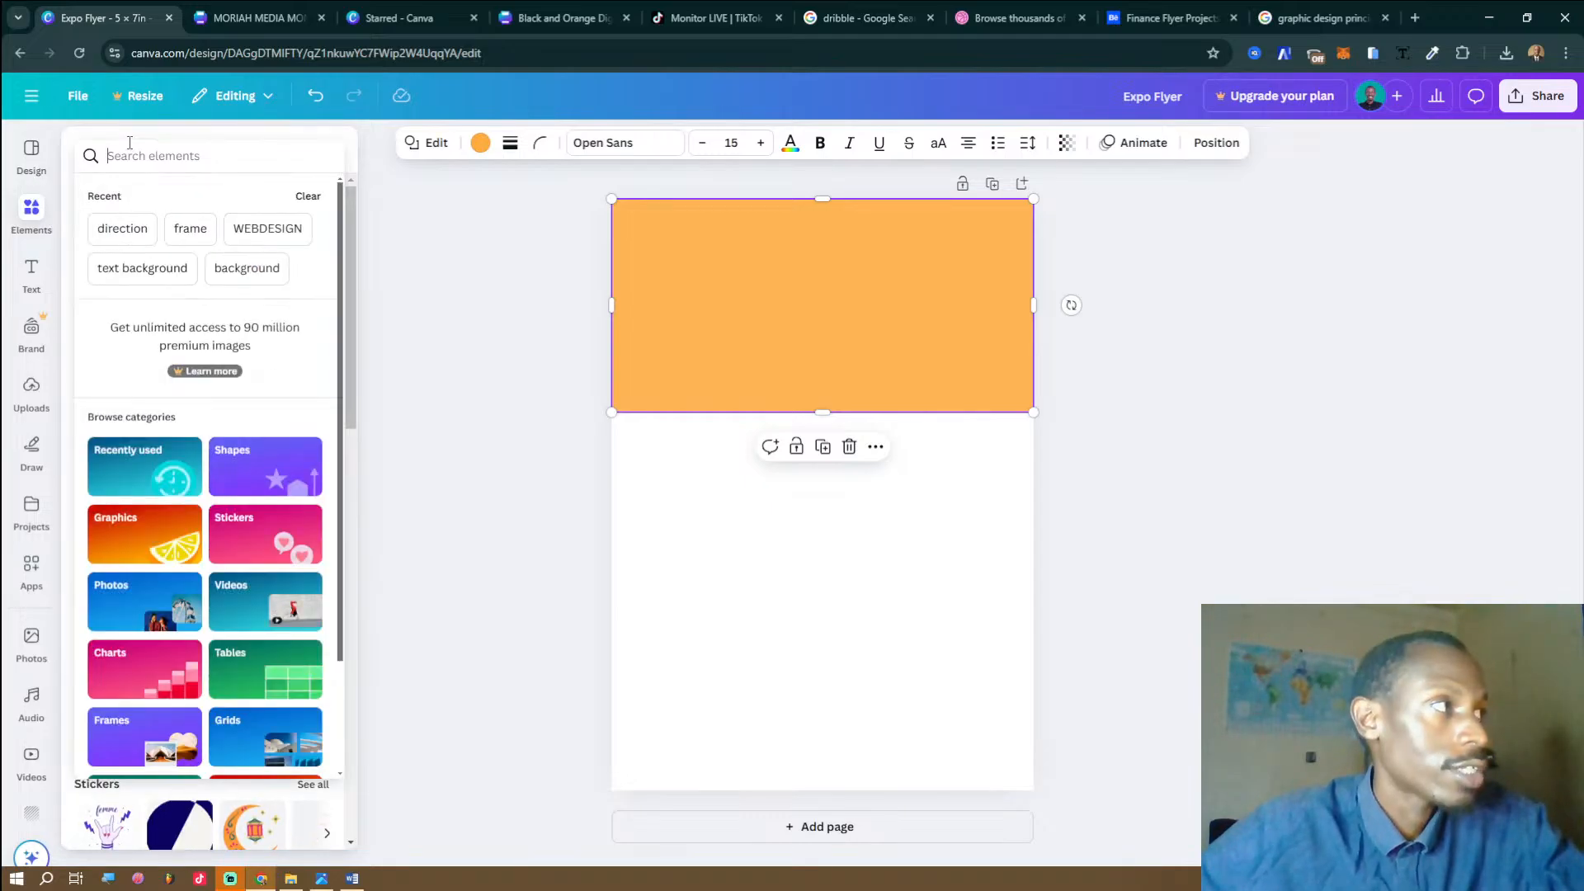
{"action": "type", "text": "re"}
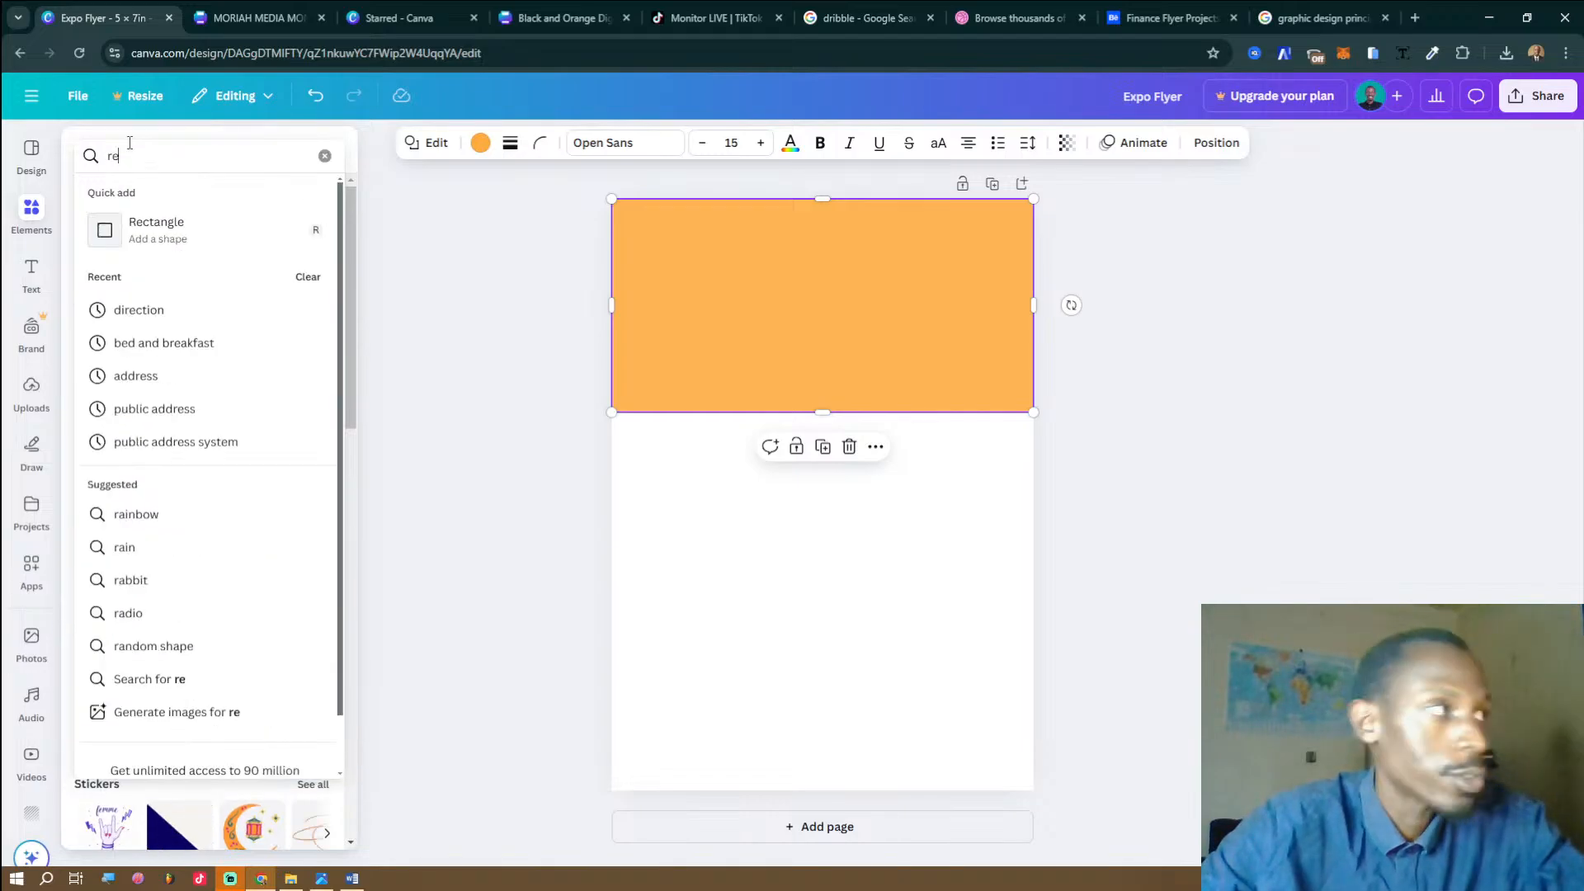
{"action": "type", "text": "ctangle"}
{"action": "key", "text": "Return"}
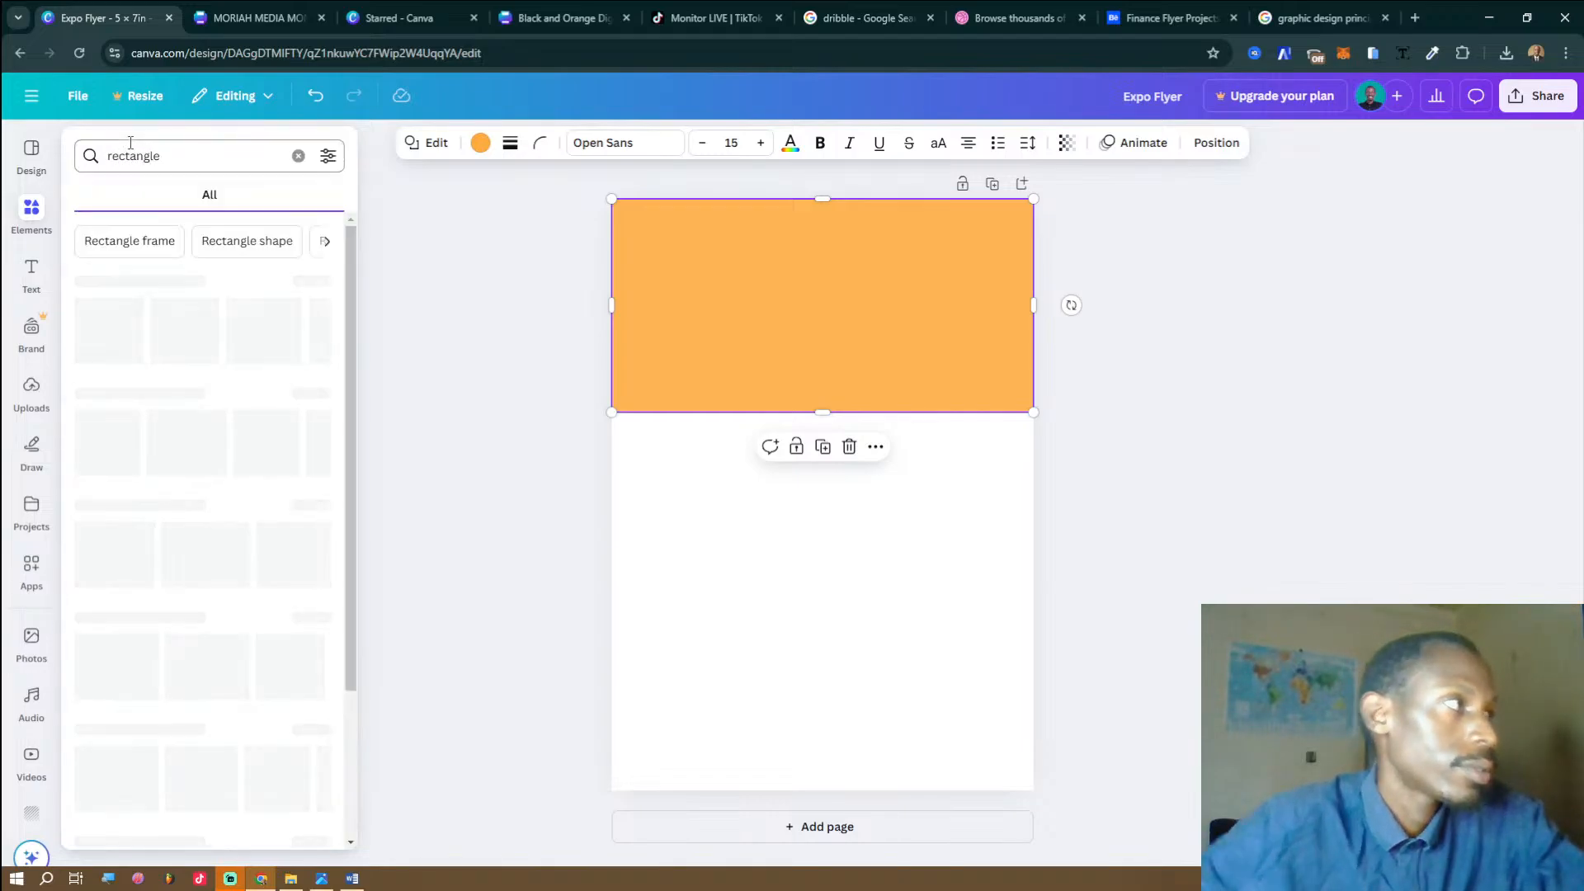
{"action": "left_click_drag", "start_coordinate": [98, 324], "coordinate": [771, 501]}
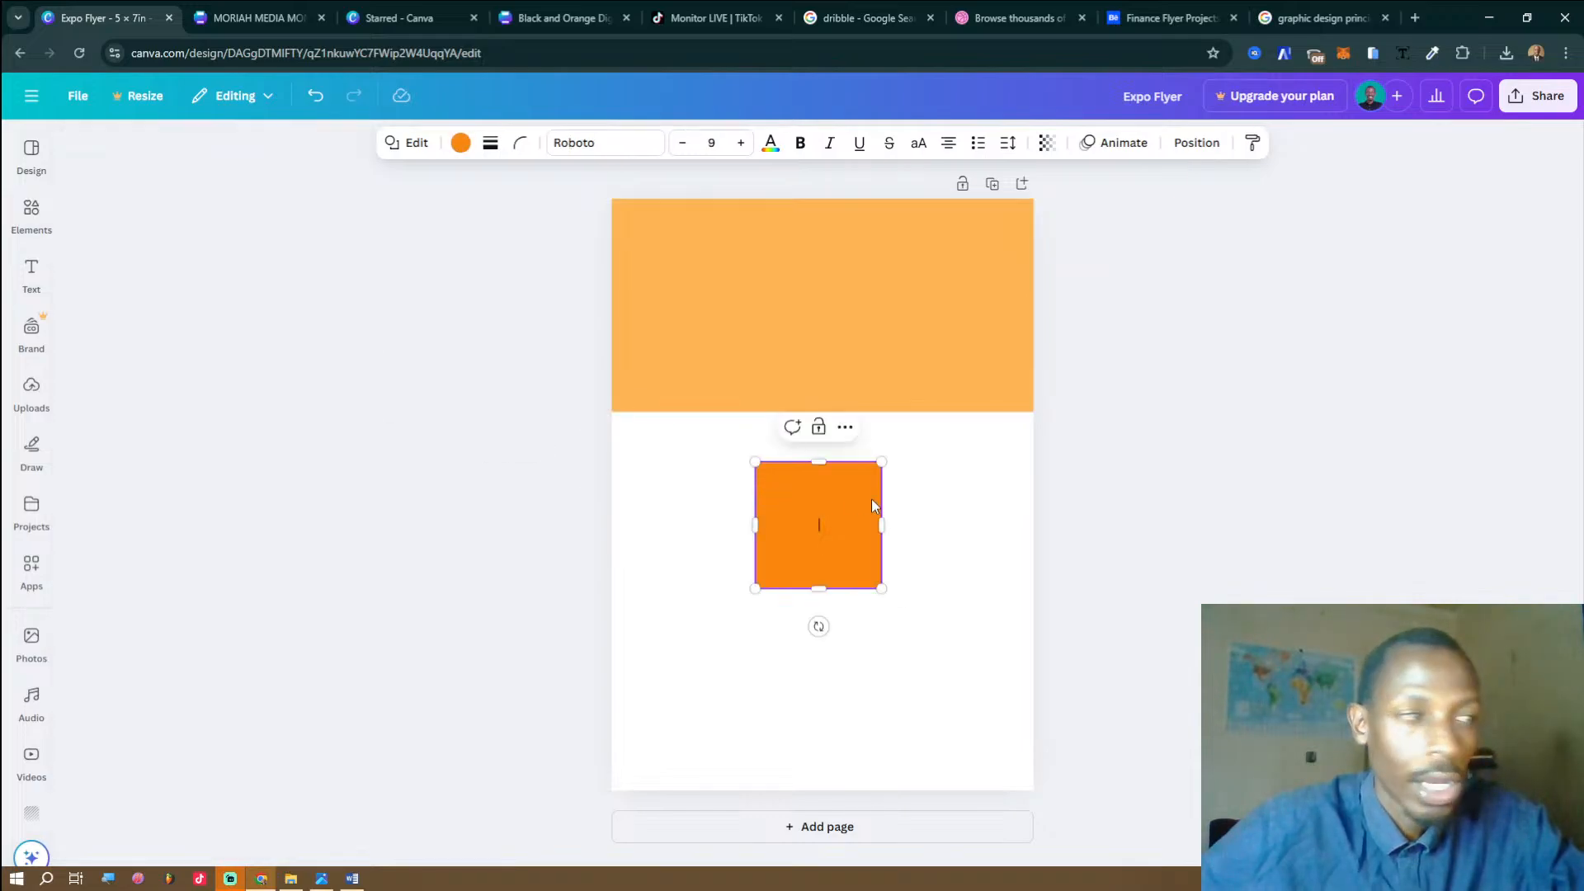
Stretch the new rectangle past both page sides, flatten it into a thin strip along the page's bottom edge, and check the reference flyer.
{"action": "left_click_drag", "start_coordinate": [882, 525], "coordinate": [1043, 488]}
{"action": "left_click_drag", "start_coordinate": [755, 525], "coordinate": [590, 523]}
{"action": "left_click_drag", "start_coordinate": [893, 589], "coordinate": [891, 523]}
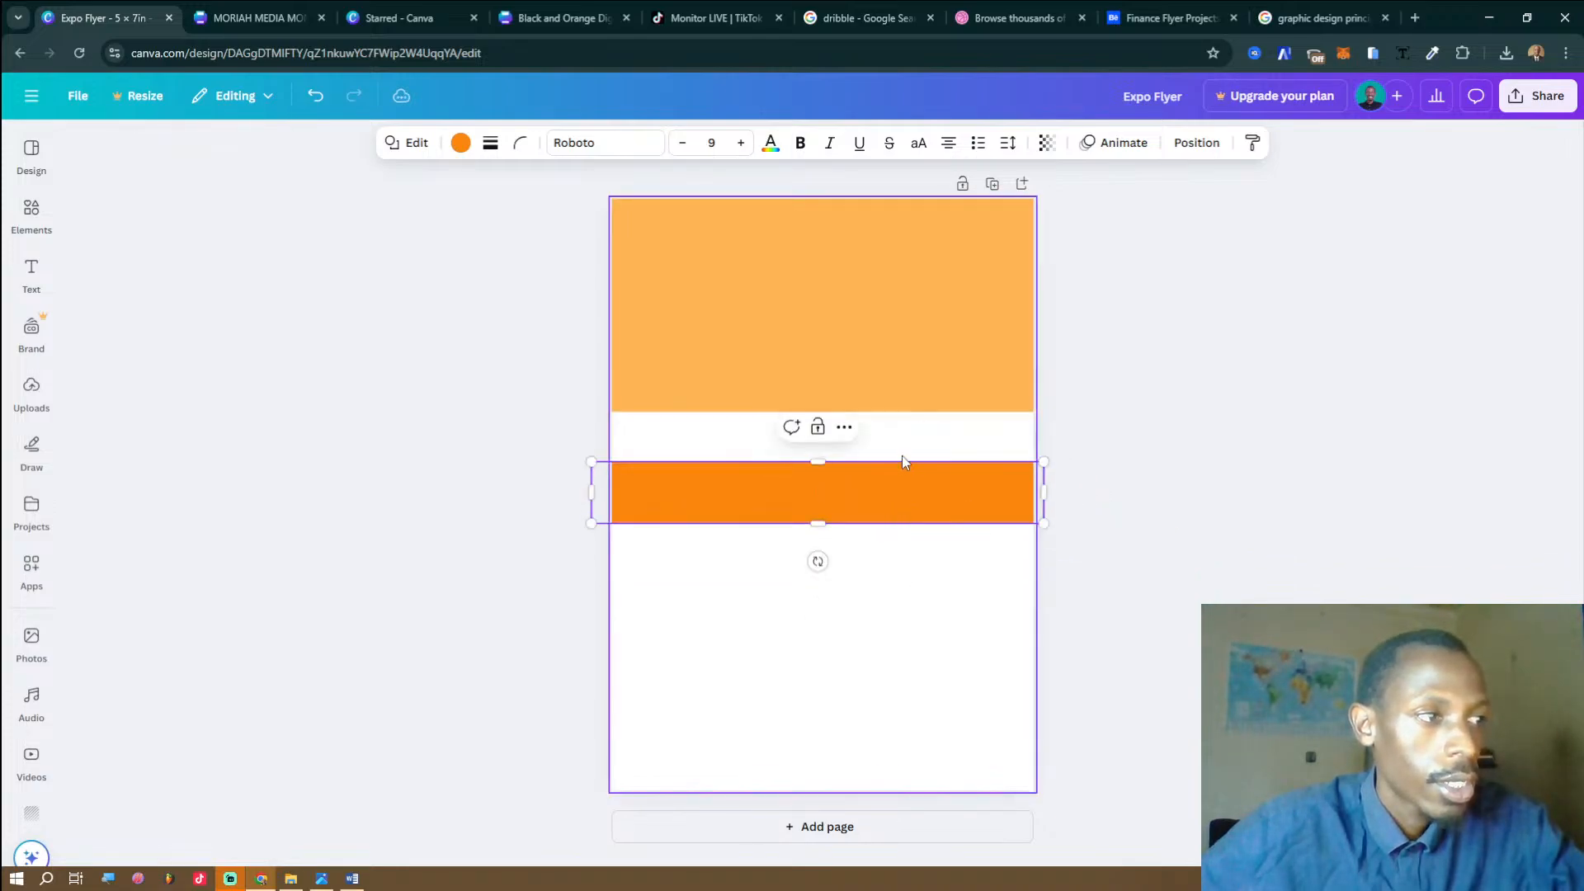
{"action": "left_click_drag", "start_coordinate": [903, 464], "coordinate": [833, 828]}
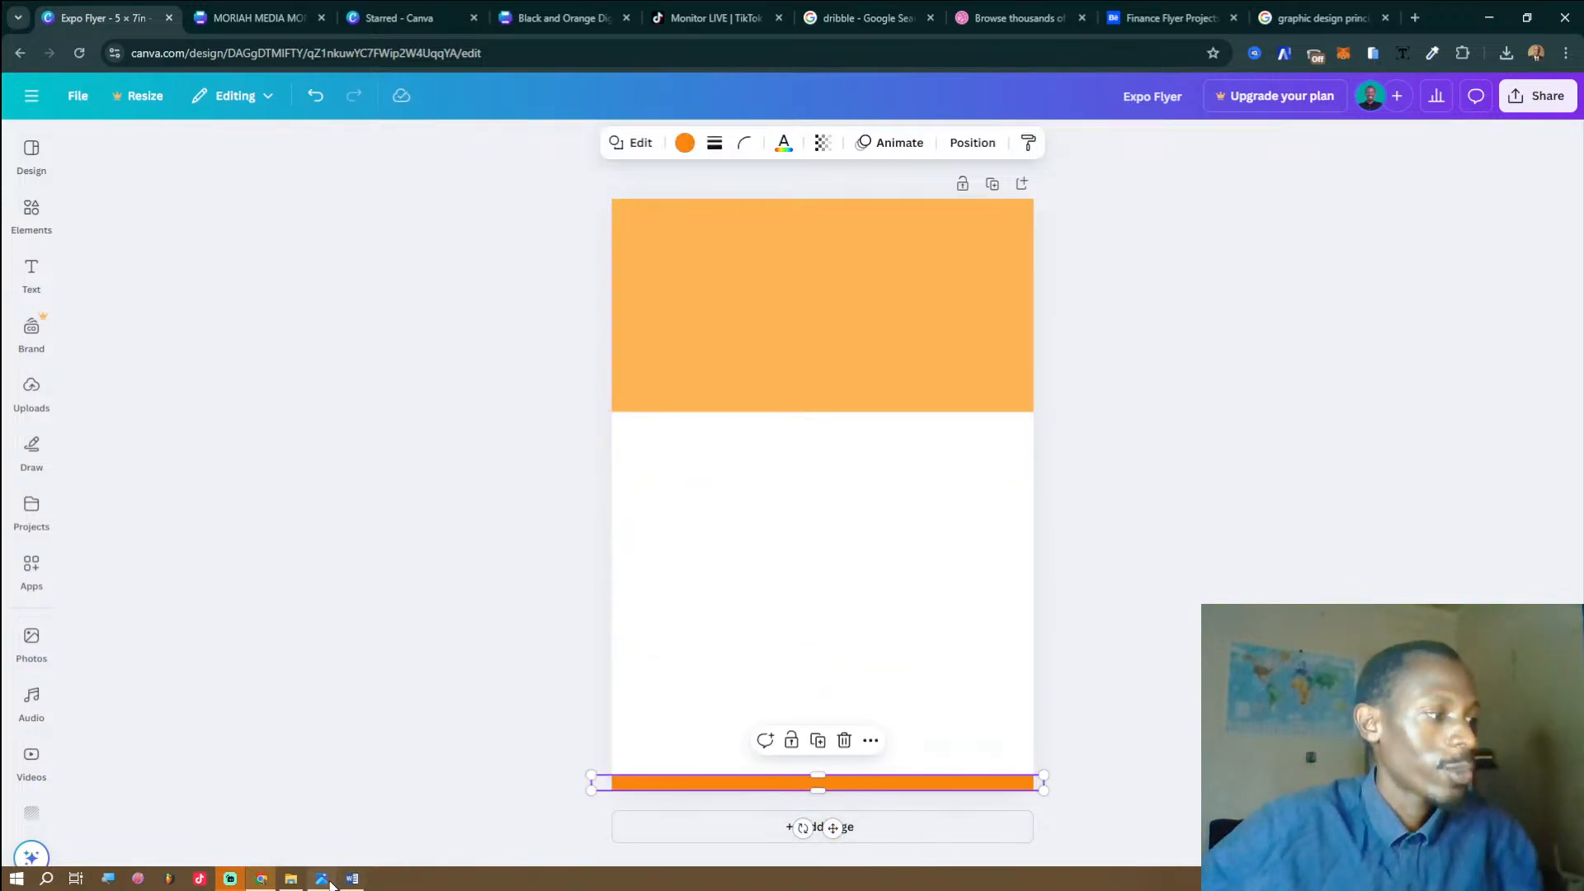
{"action": "left_click", "coordinate": [322, 878]}
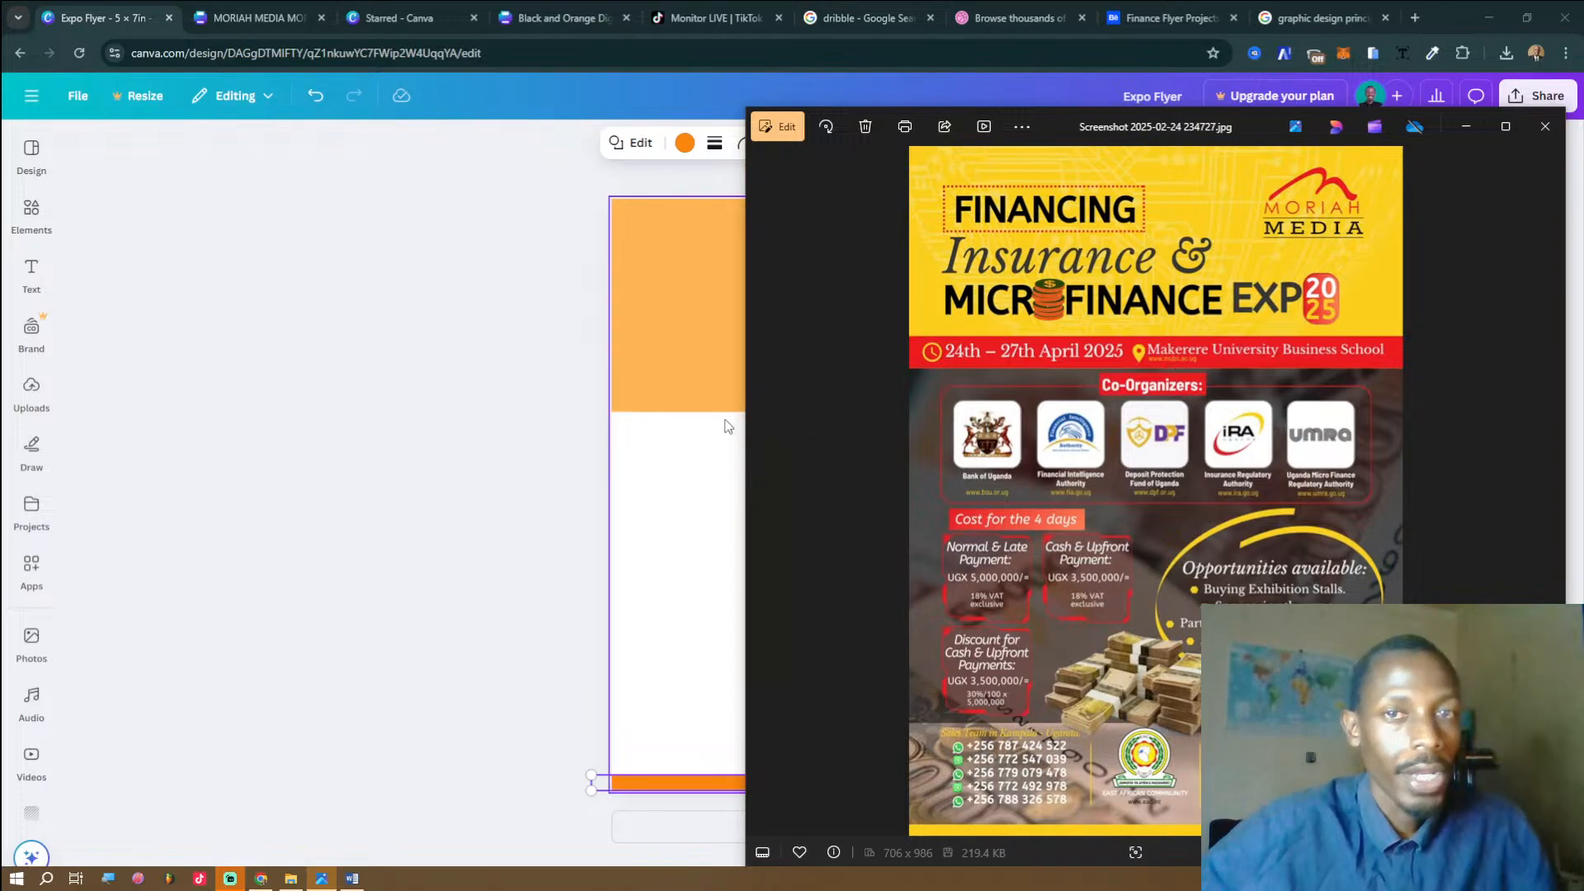
{"action": "left_click", "coordinate": [636, 403]}
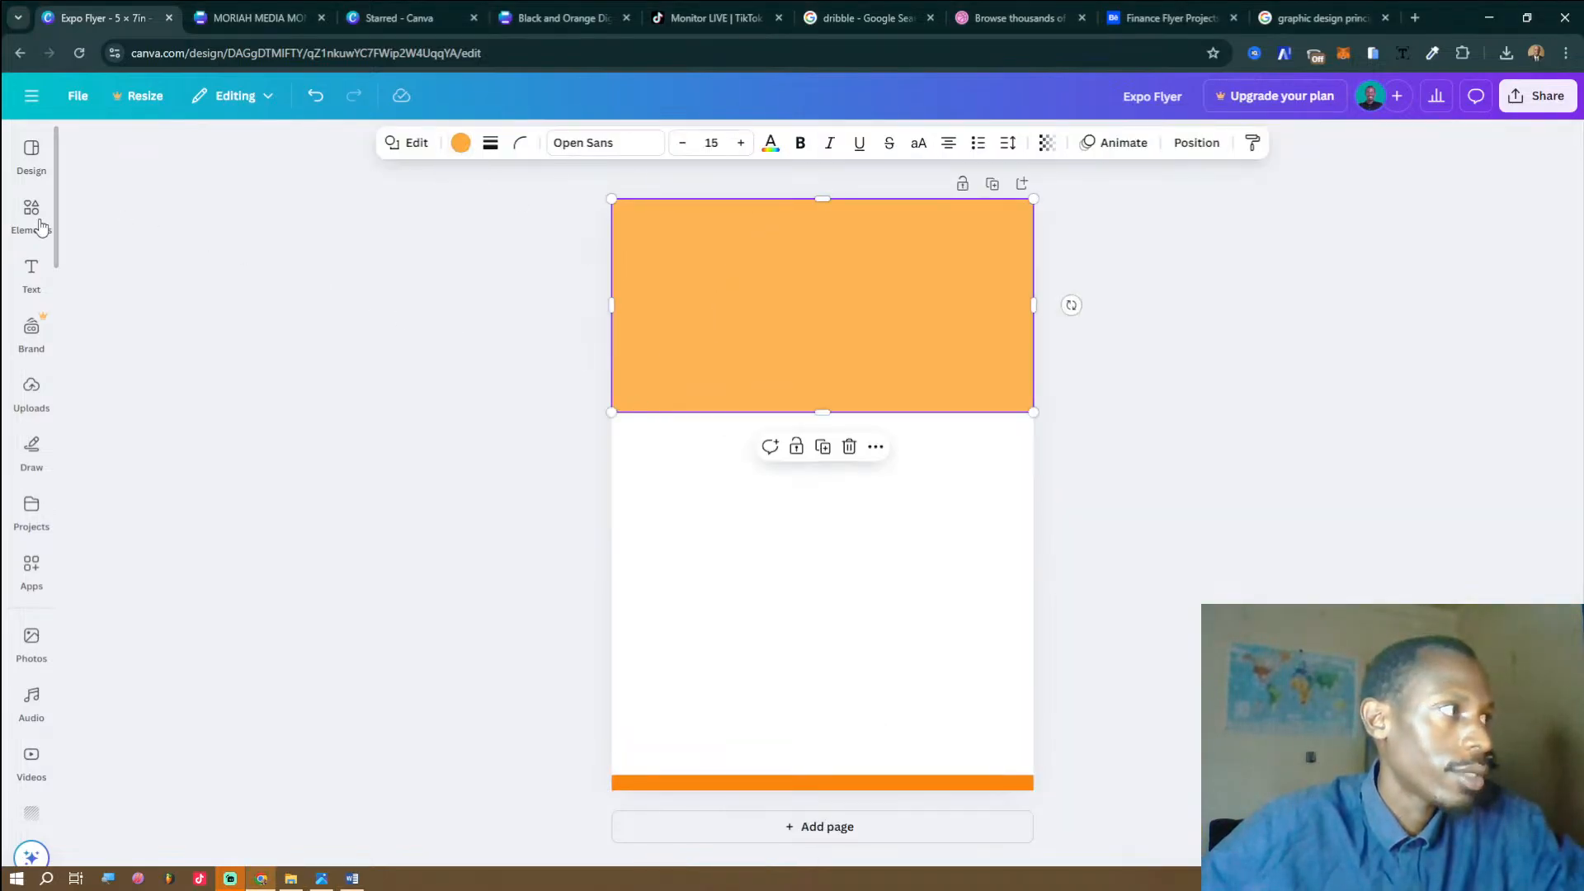
Add a default-style heading on the orange block and switch to the Word brief for the expo title wording.
{"action": "left_click", "coordinate": [32, 278]}
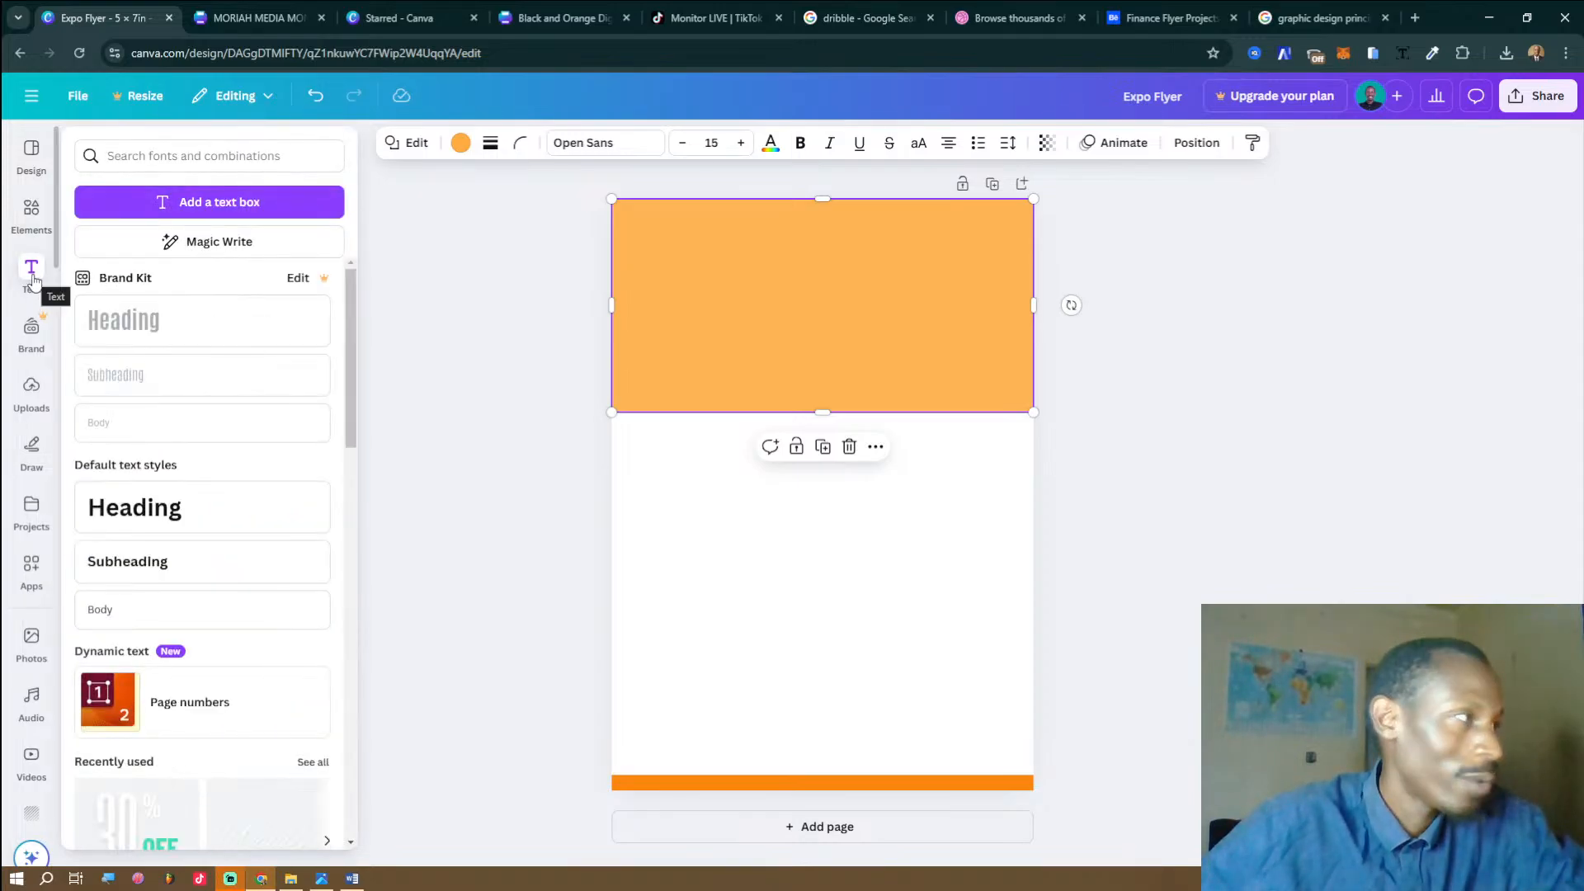
{"action": "left_click", "coordinate": [32, 275]}
{"action": "left_click", "coordinate": [32, 272]}
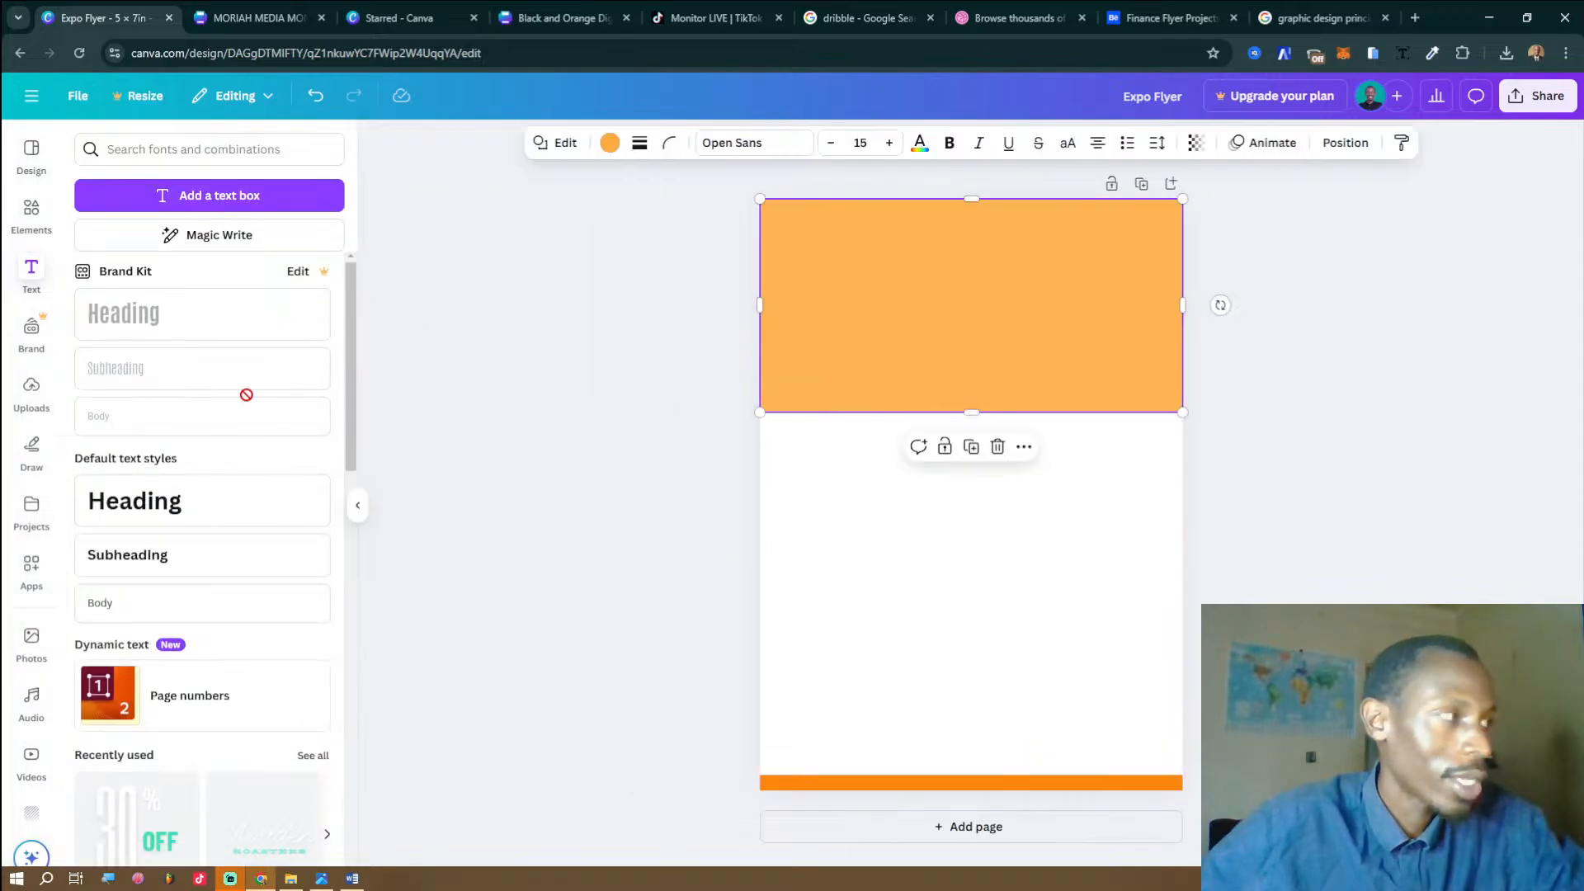
{"action": "left_click_drag", "start_coordinate": [158, 500], "coordinate": [1023, 313]}
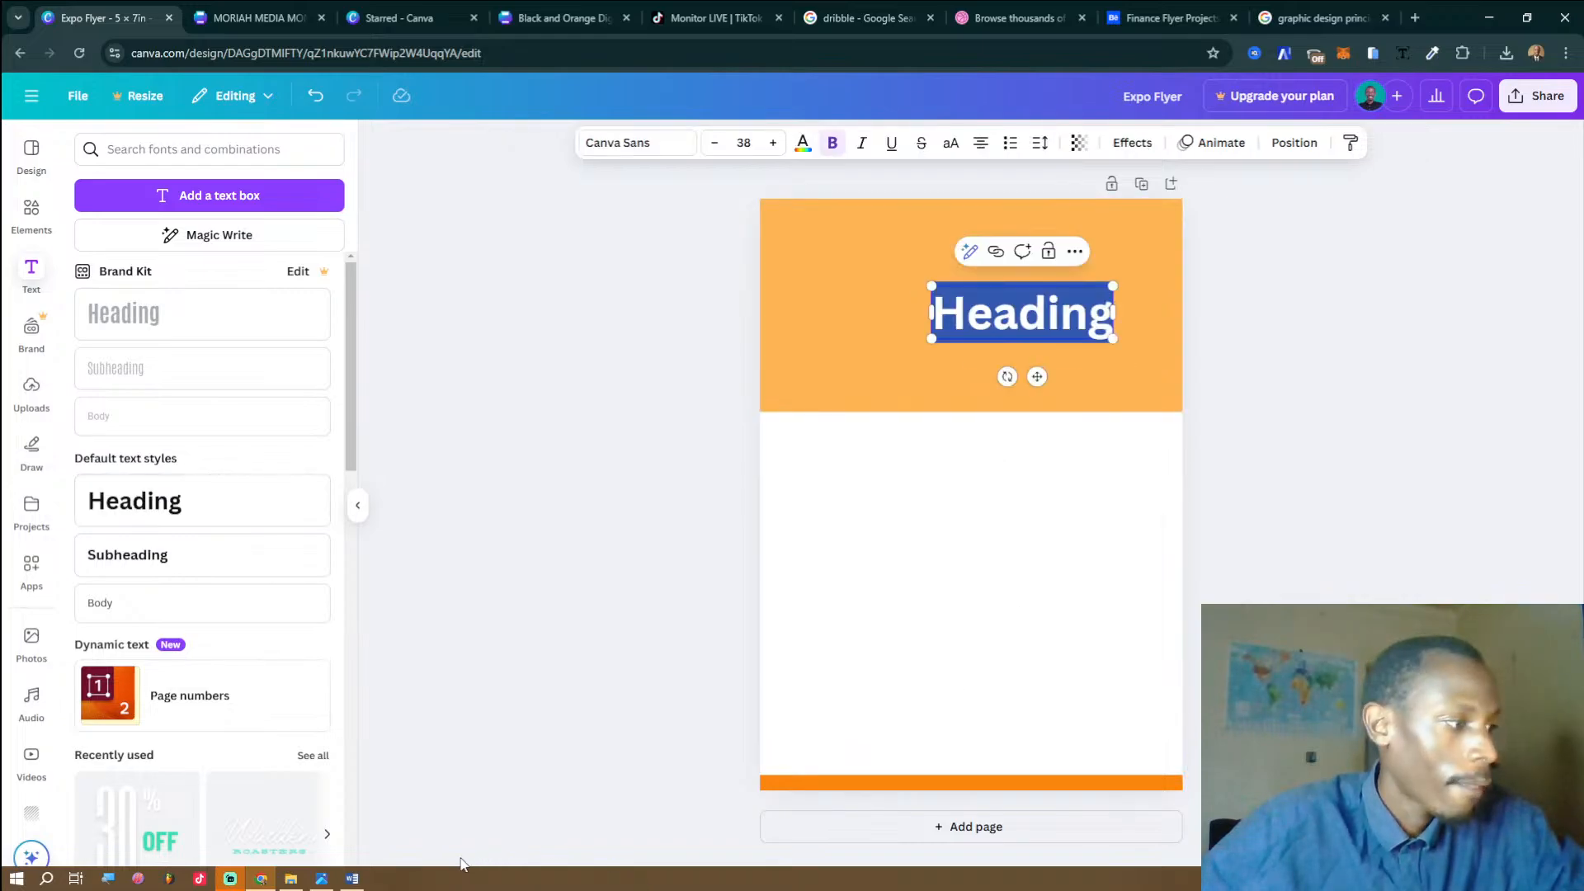
{"action": "left_click", "coordinate": [352, 878]}
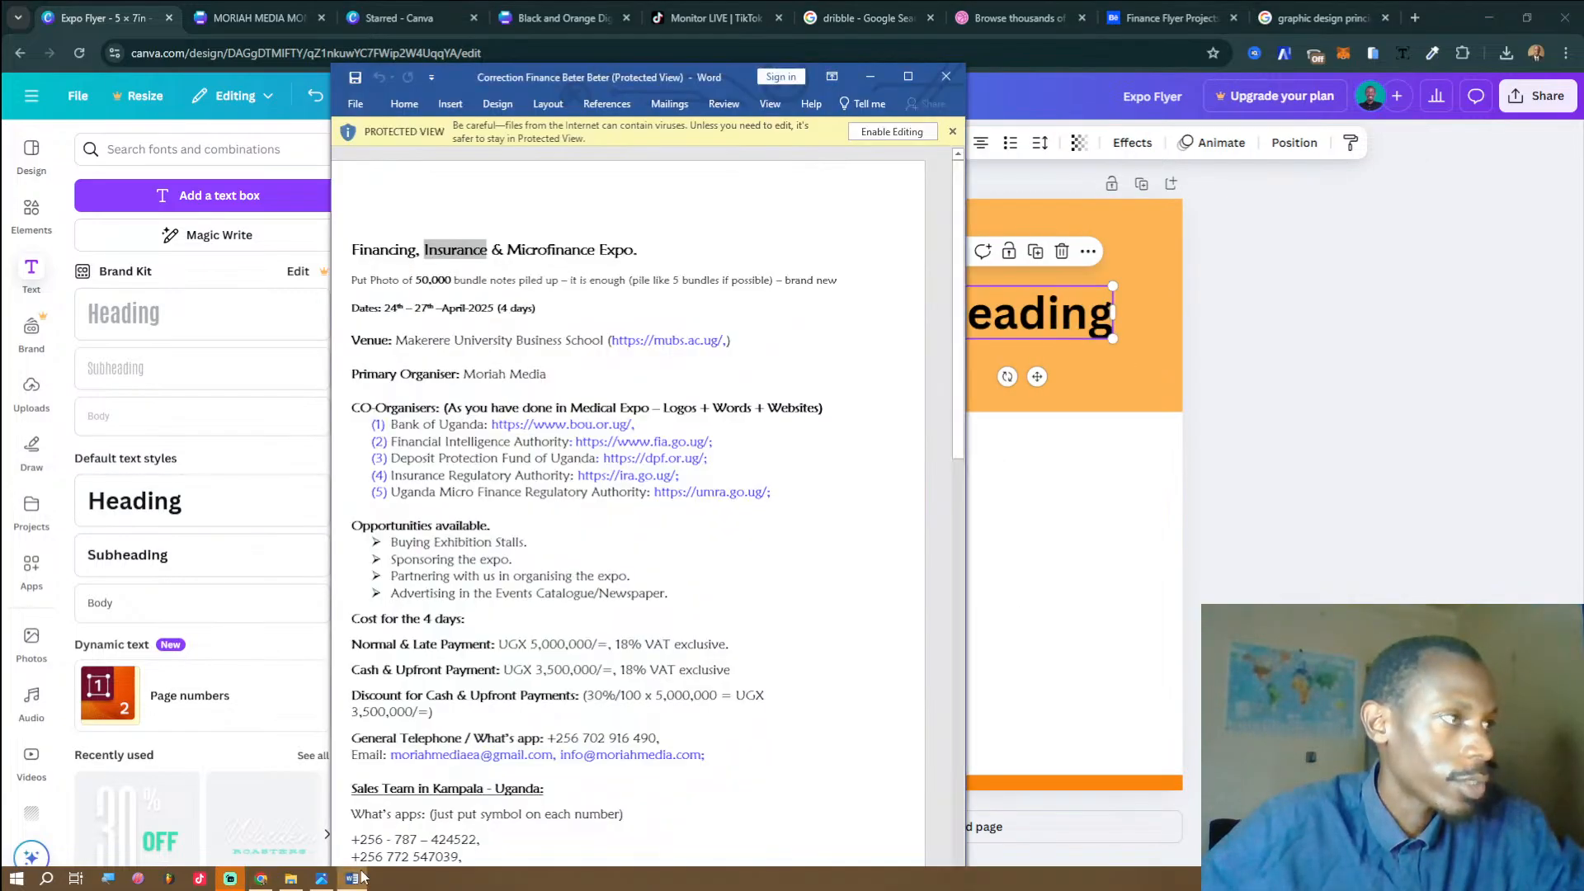
{"action": "left_click", "coordinate": [390, 247]}
{"action": "left_click_drag", "start_coordinate": [353, 248], "coordinate": [689, 250]}
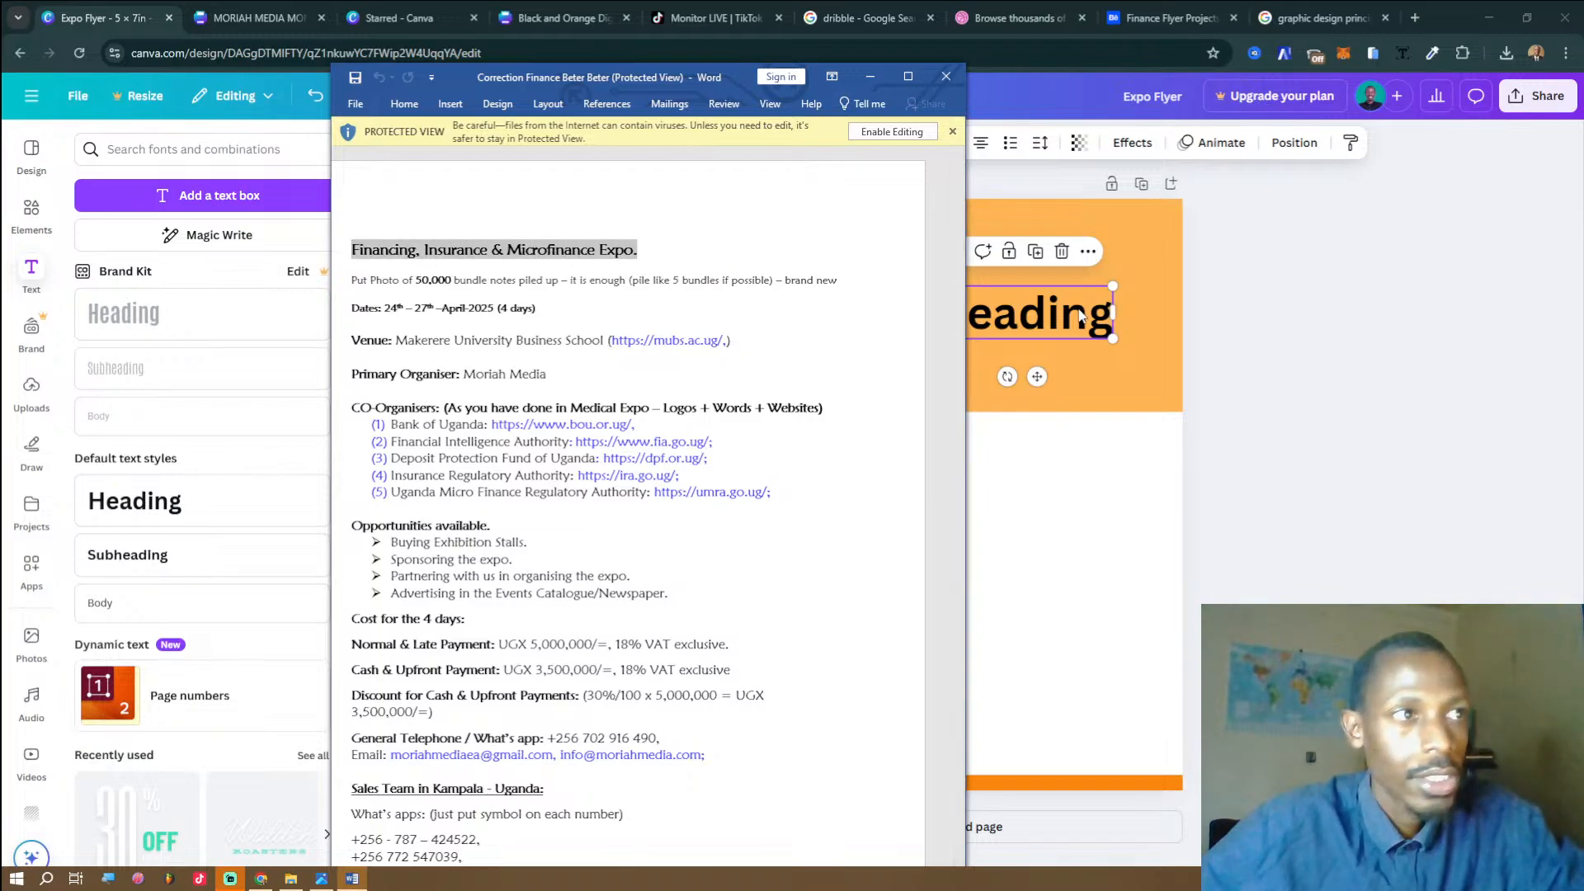
{"action": "double_click", "coordinate": [1082, 320]}
{"action": "key", "text": "BackSpace"}
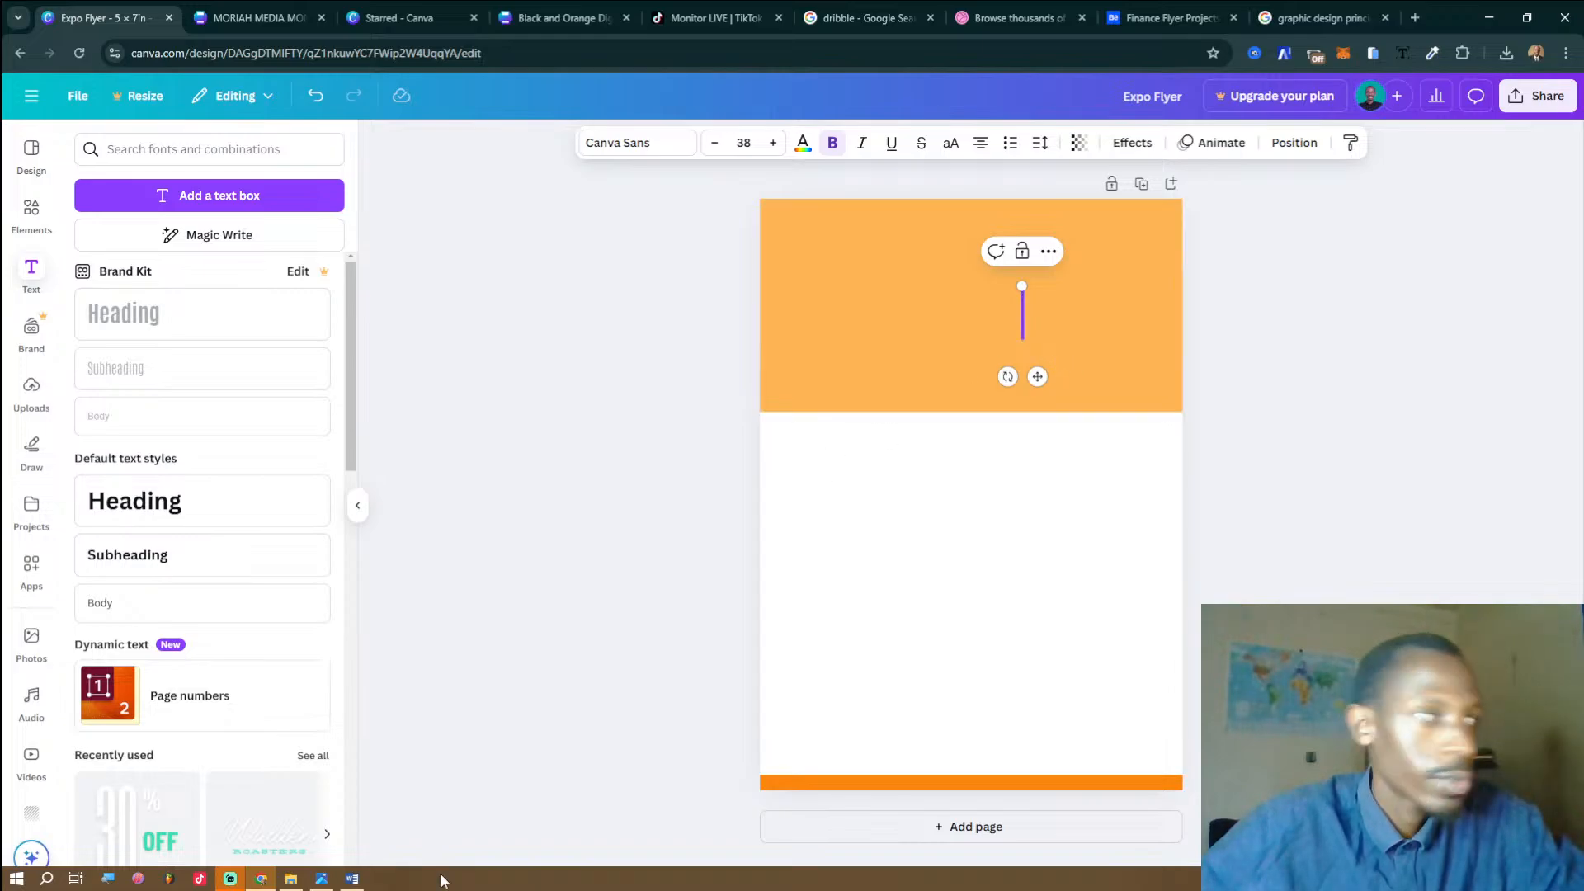
Switch to the Word document and copy the title line "Financing, Insurance & Microfinance Expo.".
{"action": "left_click", "coordinate": [352, 879]}
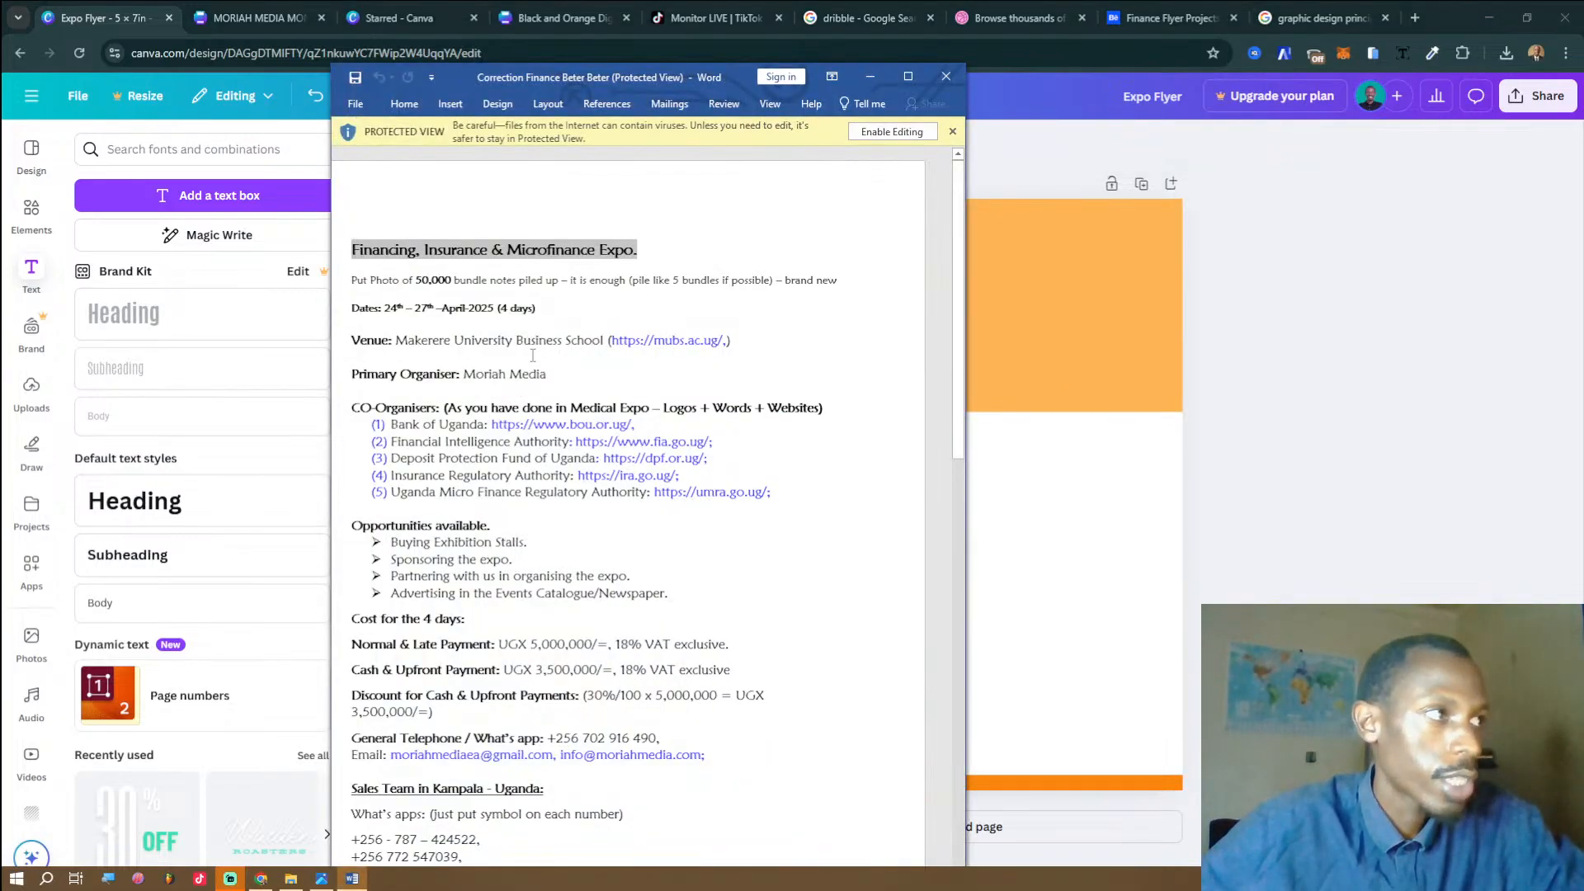
{"action": "triple_click", "coordinate": [528, 260]}
{"action": "key", "text": "ctrl+c"}
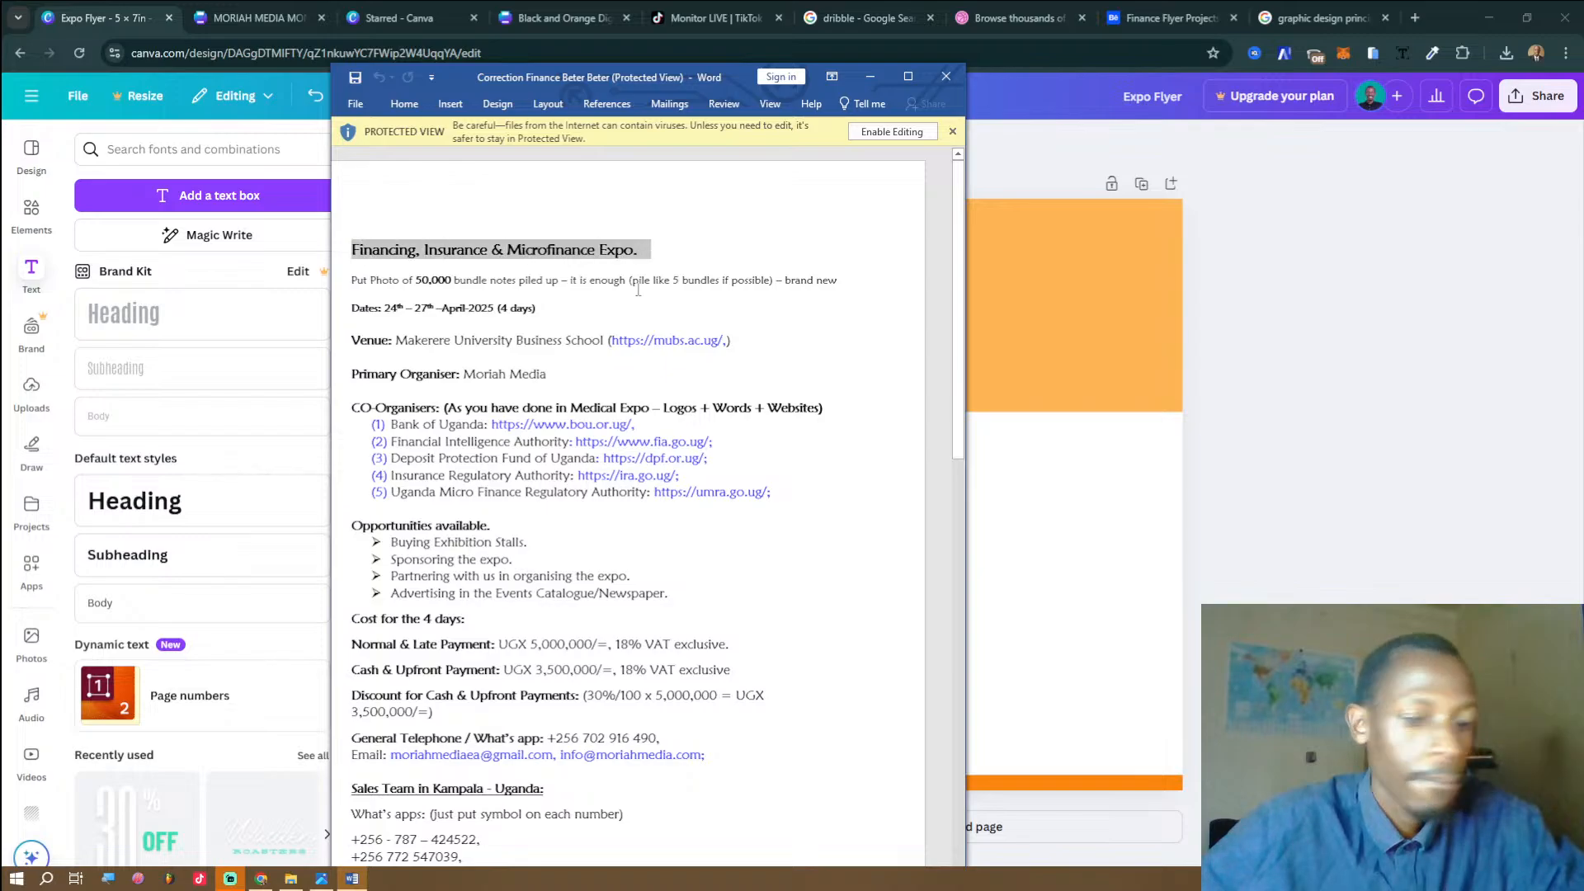
Back in the Canva flyer, restore the deleted placeholder heading and replace its text with the copied expo title.
{"action": "left_click", "coordinate": [1037, 300]}
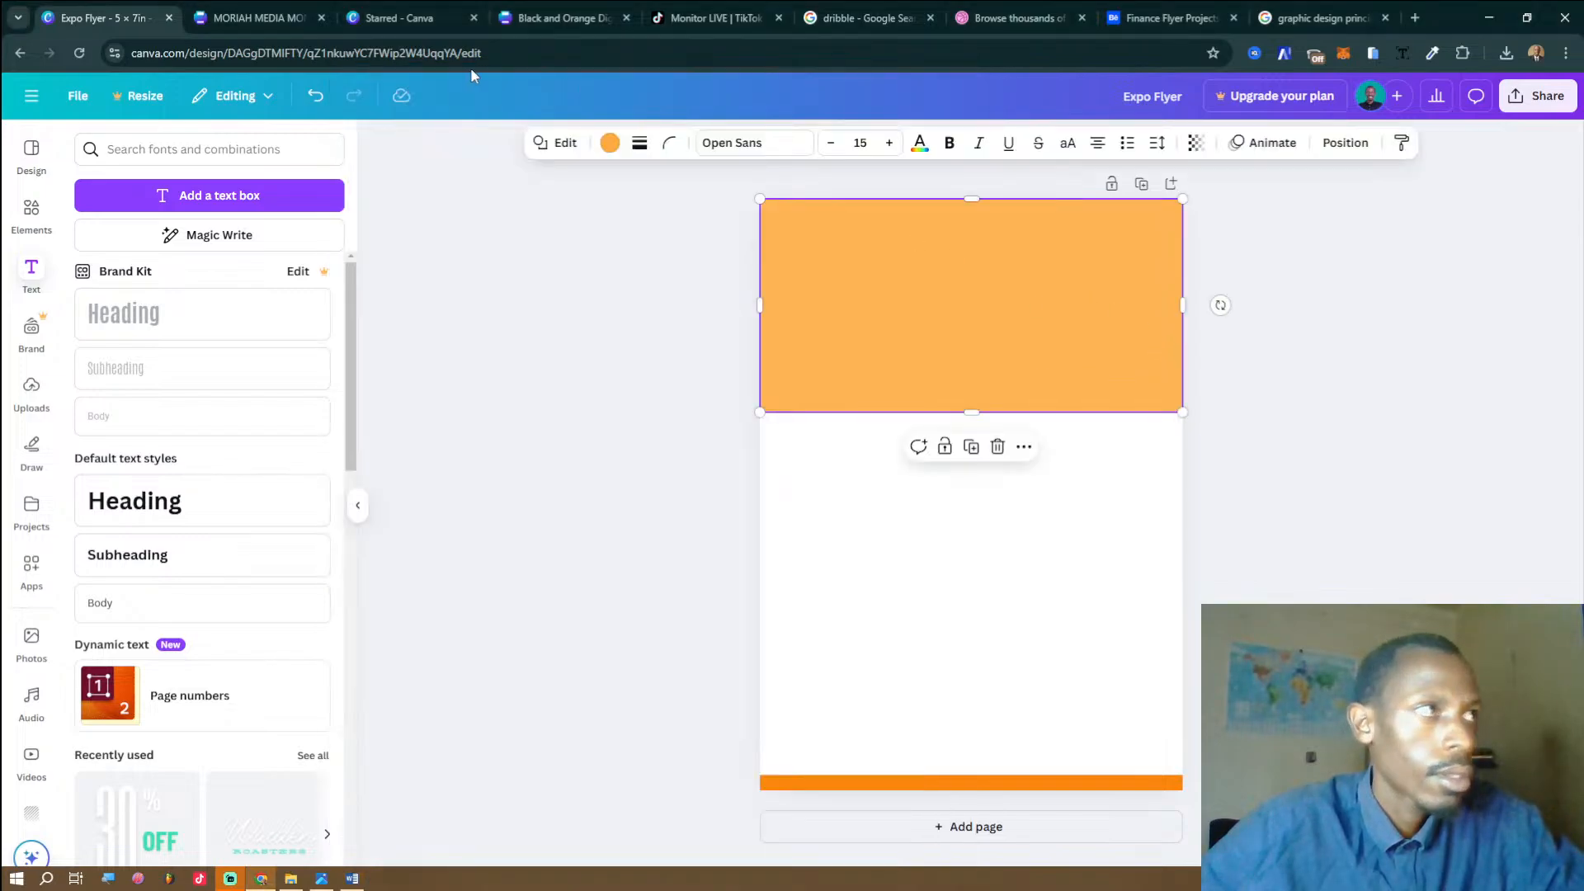
{"action": "left_click", "coordinate": [324, 100]}
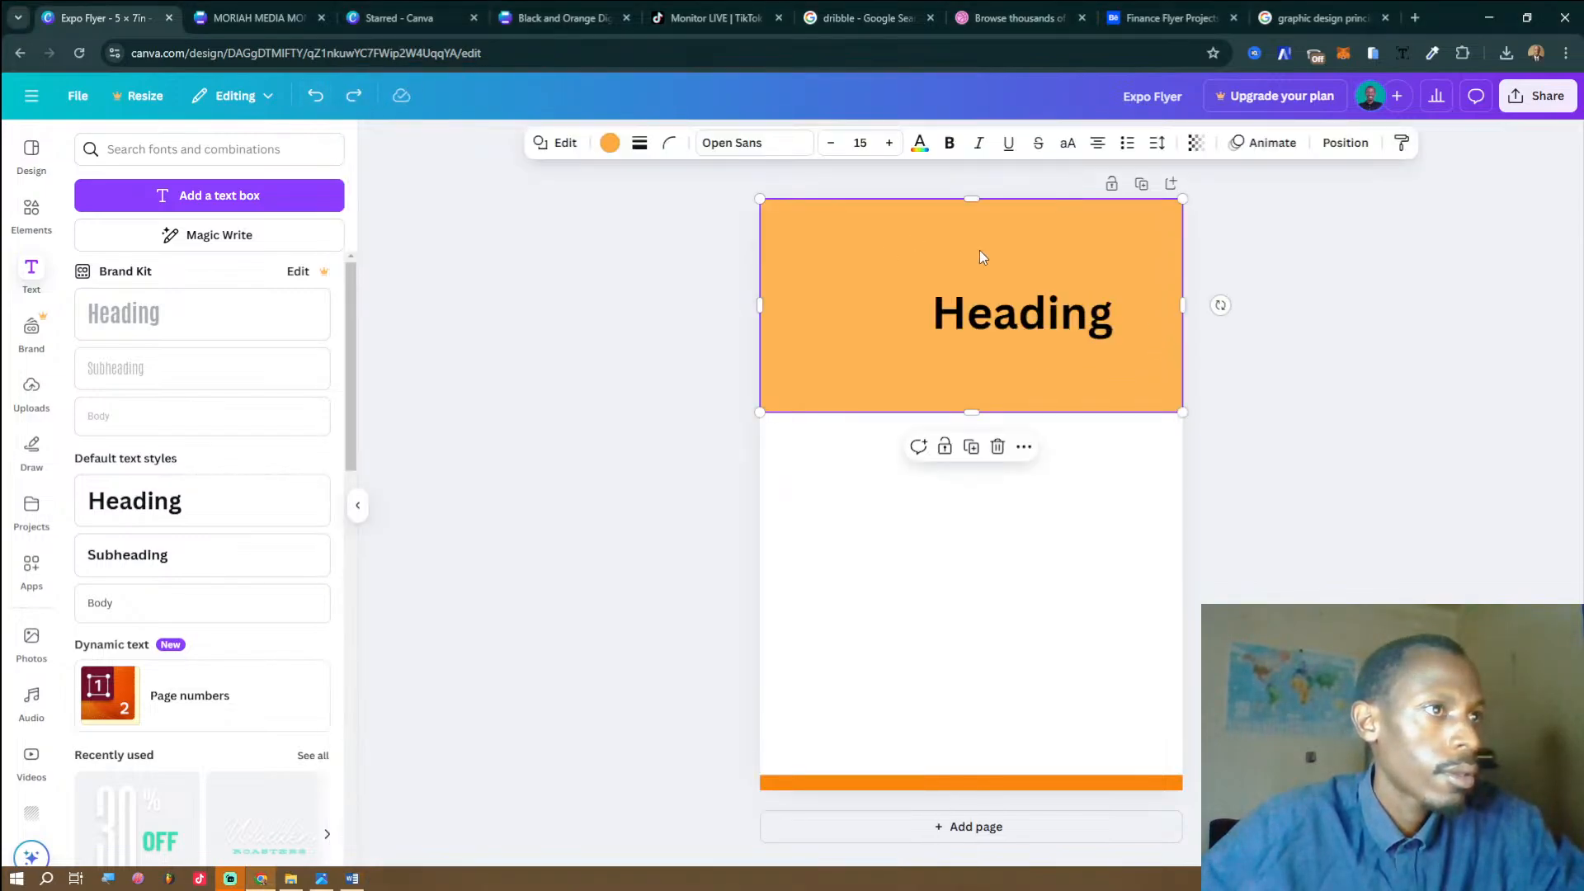
{"action": "left_click", "coordinate": [1023, 313]}
{"action": "double_click", "coordinate": [1032, 315]}
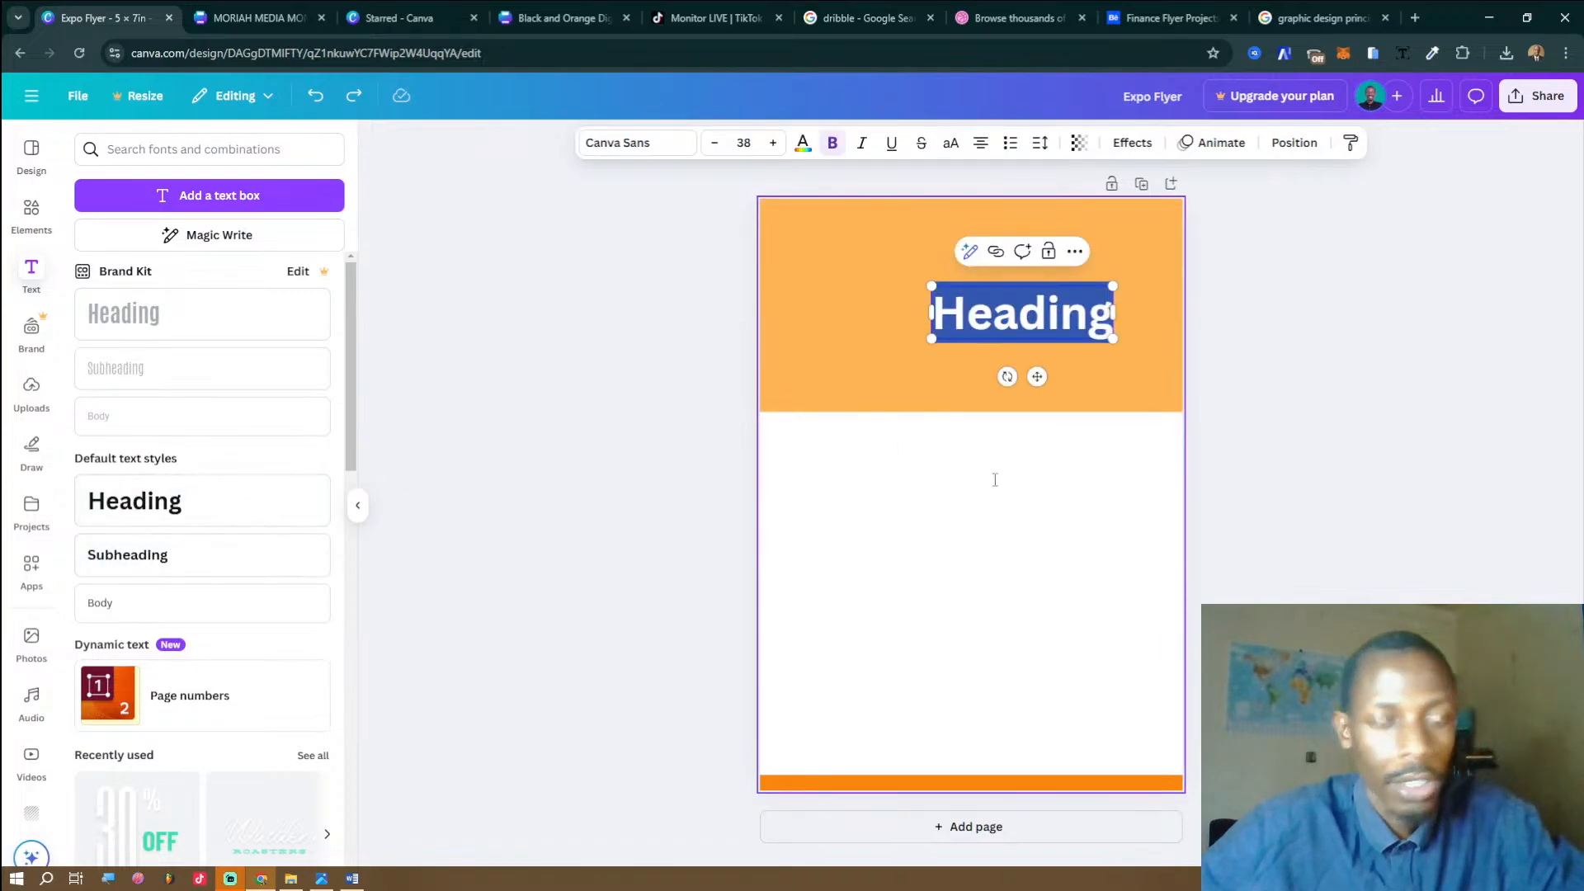
{"action": "key", "text": "ctrl+v"}
{"action": "key", "text": "BackSpace"}
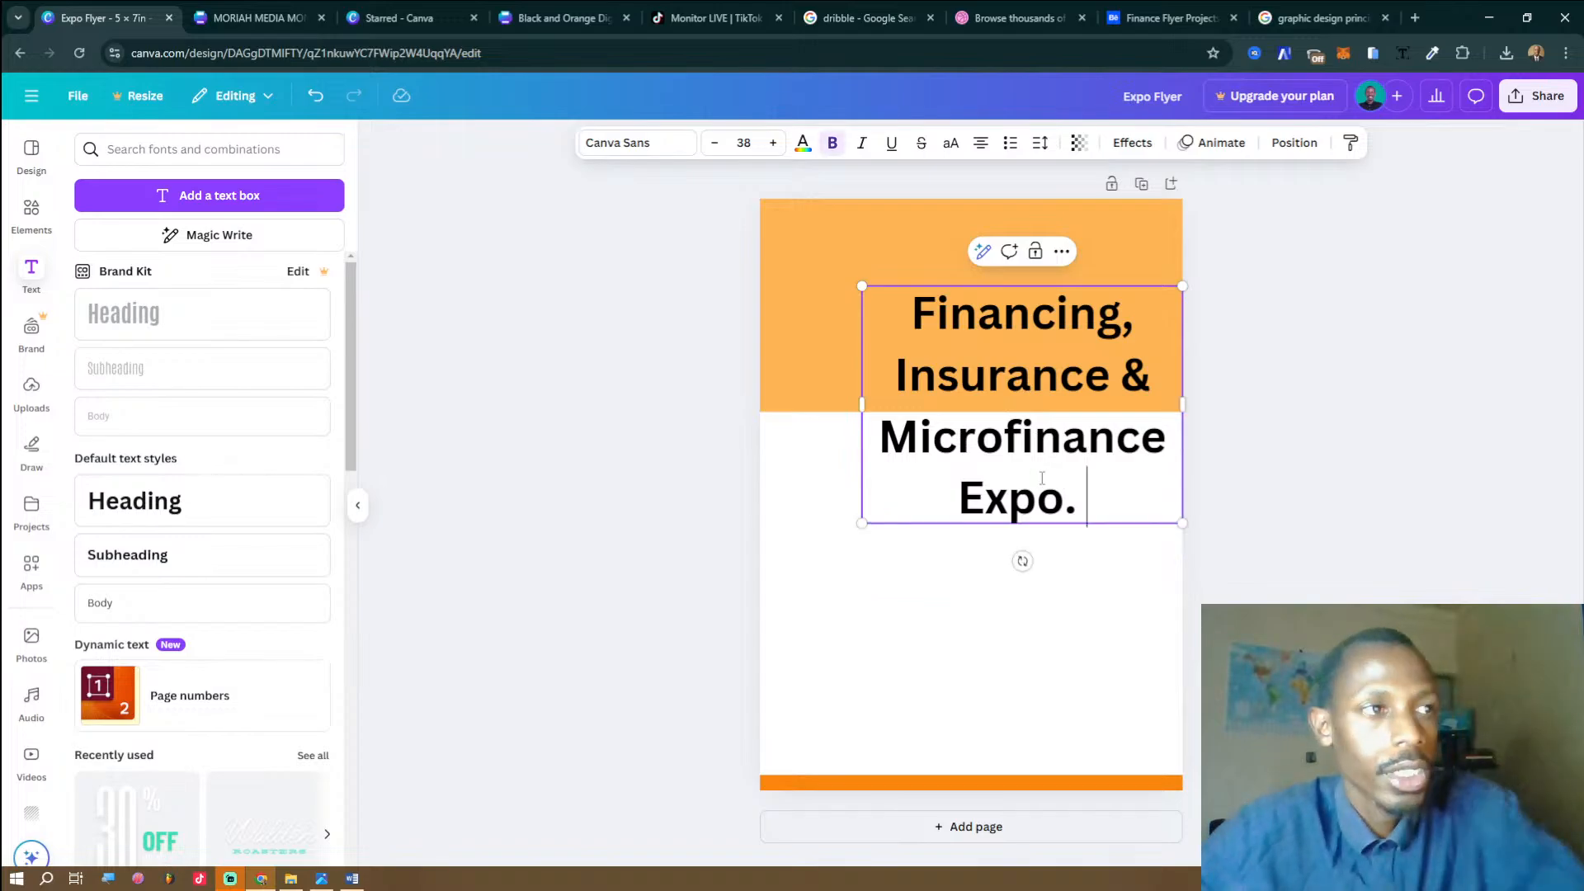
{"action": "left_click", "coordinate": [930, 612]}
{"action": "left_click", "coordinate": [1025, 460]}
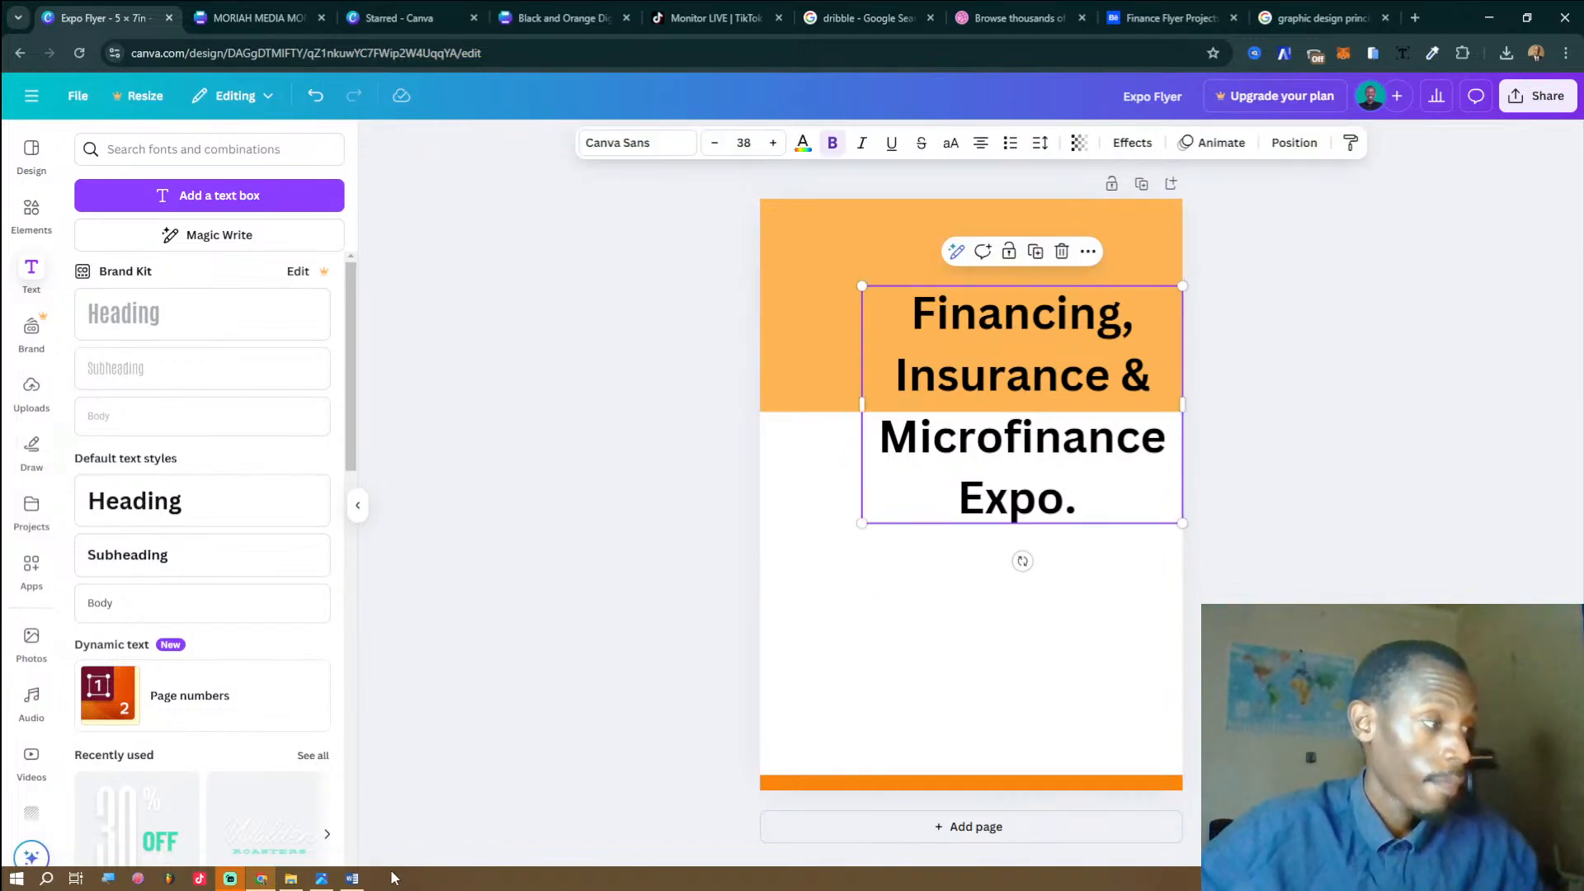
Check the title in the reference flyer image, and change "Financing" to "Finance" in the Canva title text.
{"action": "left_click", "coordinate": [321, 877]}
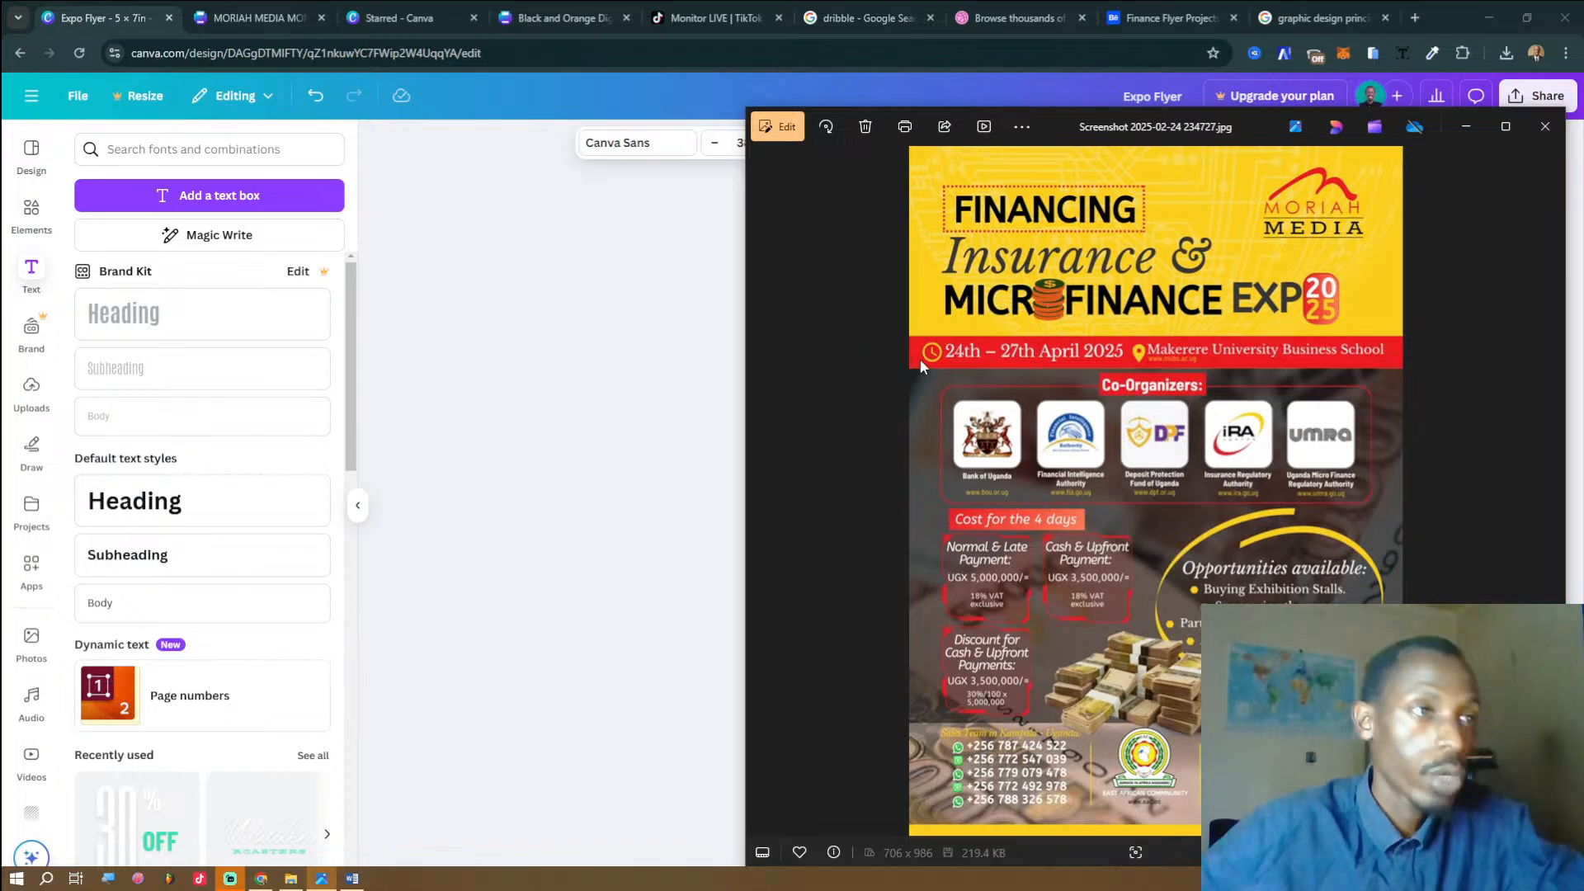
{"action": "left_click", "coordinate": [739, 350]}
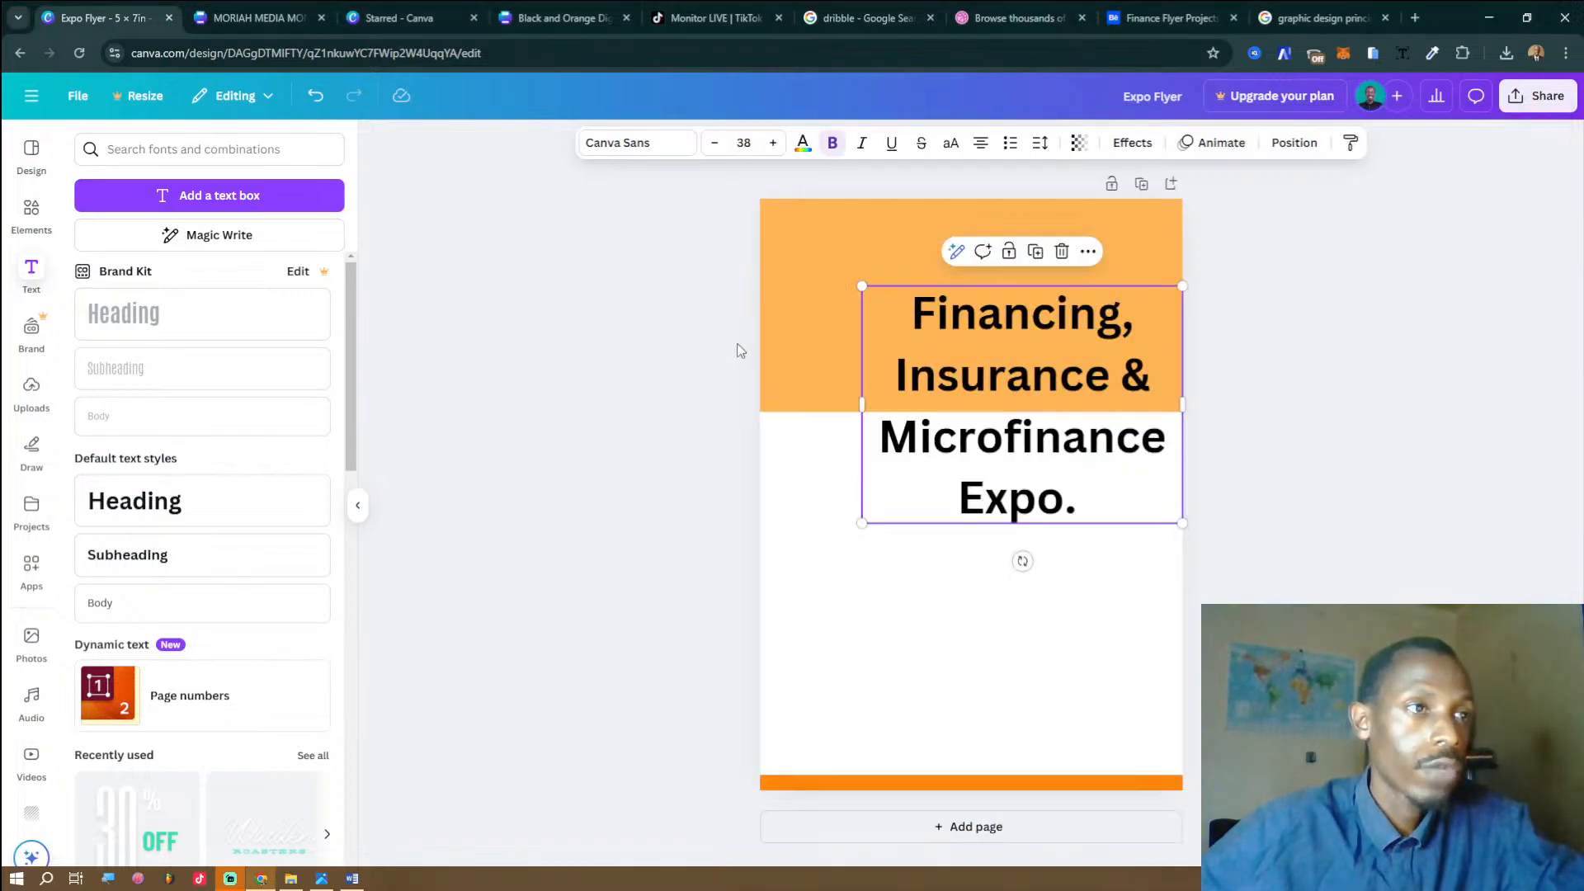
{"action": "left_click", "coordinate": [1056, 323]}
{"action": "left_click_drag", "start_coordinate": [1043, 316], "coordinate": [1121, 322]}
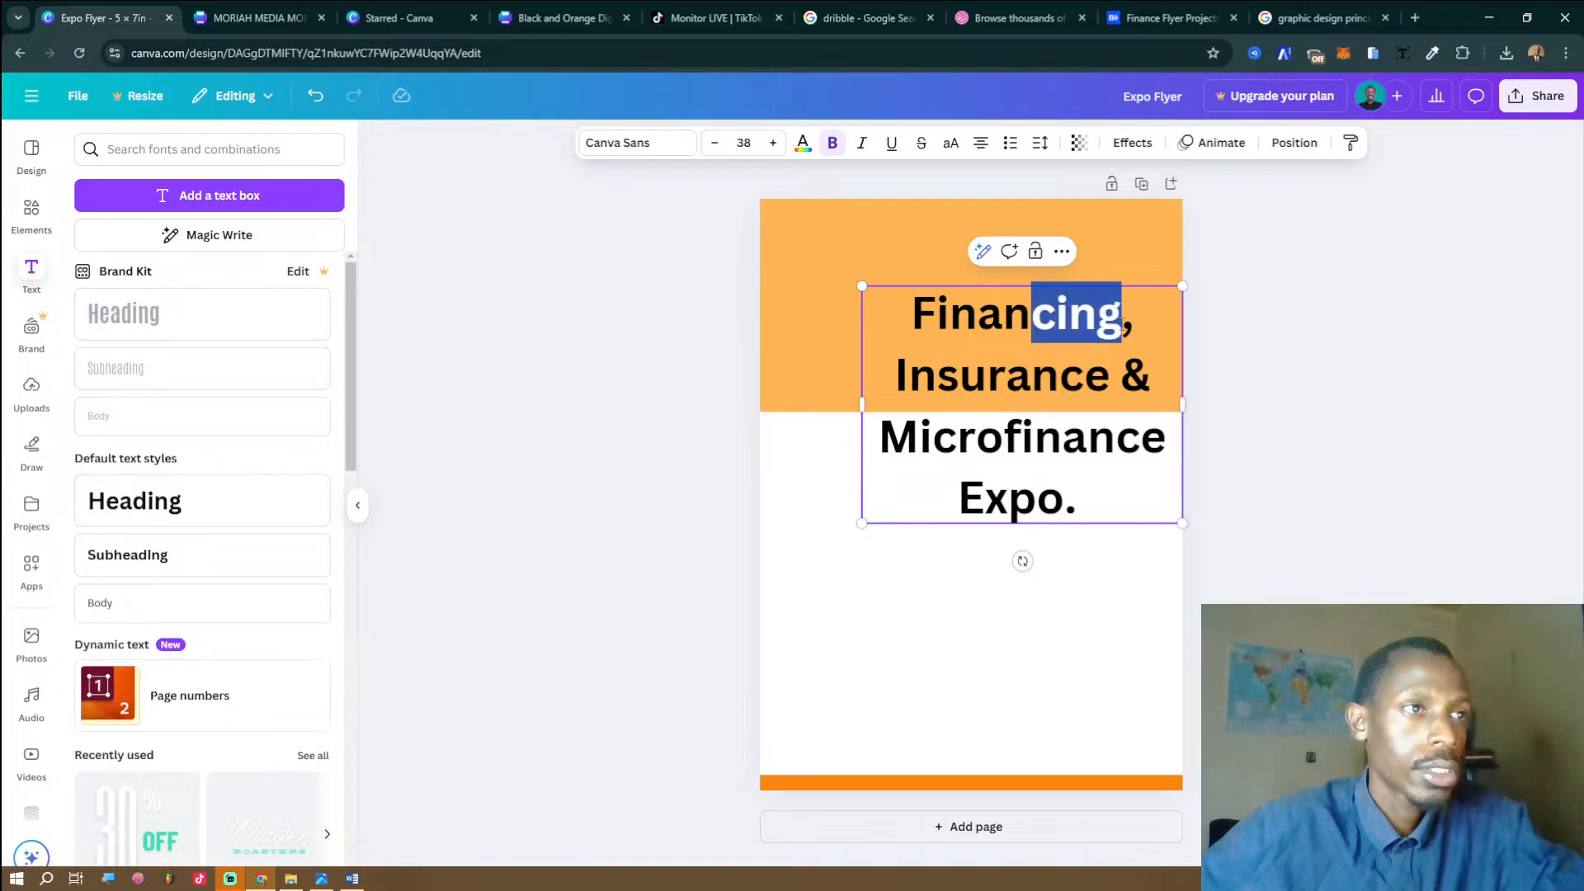
{"action": "type", "text": "ce"}
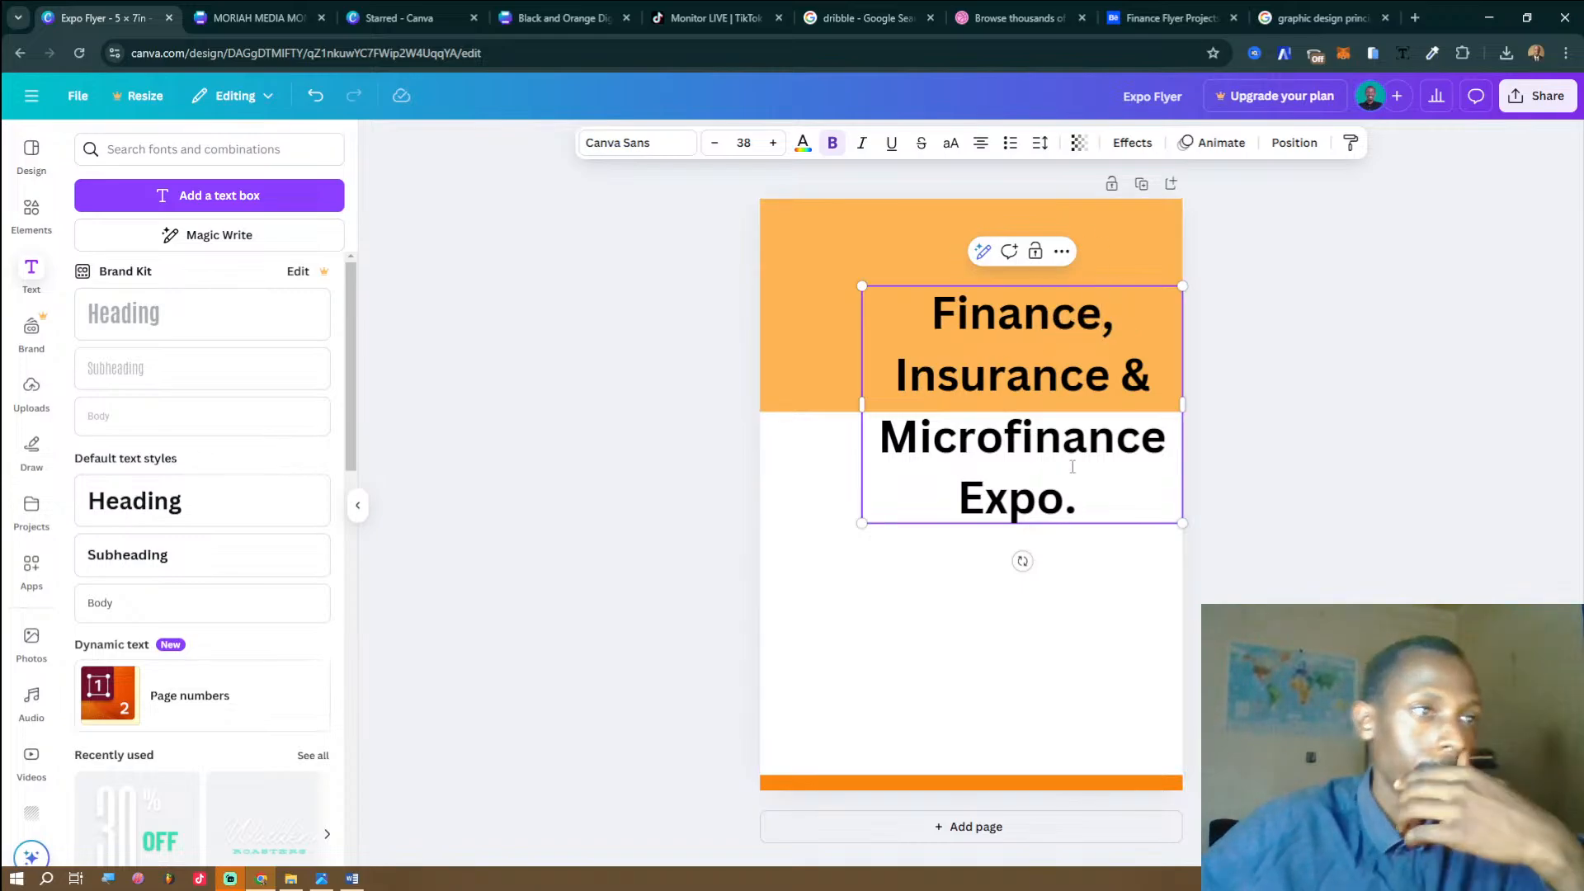
{"action": "left_click", "coordinate": [1072, 550]}
Move the title text lower on the flyer and place a duplicate of it over the orange block.
{"action": "left_click_drag", "start_coordinate": [1031, 351], "coordinate": [987, 429]}
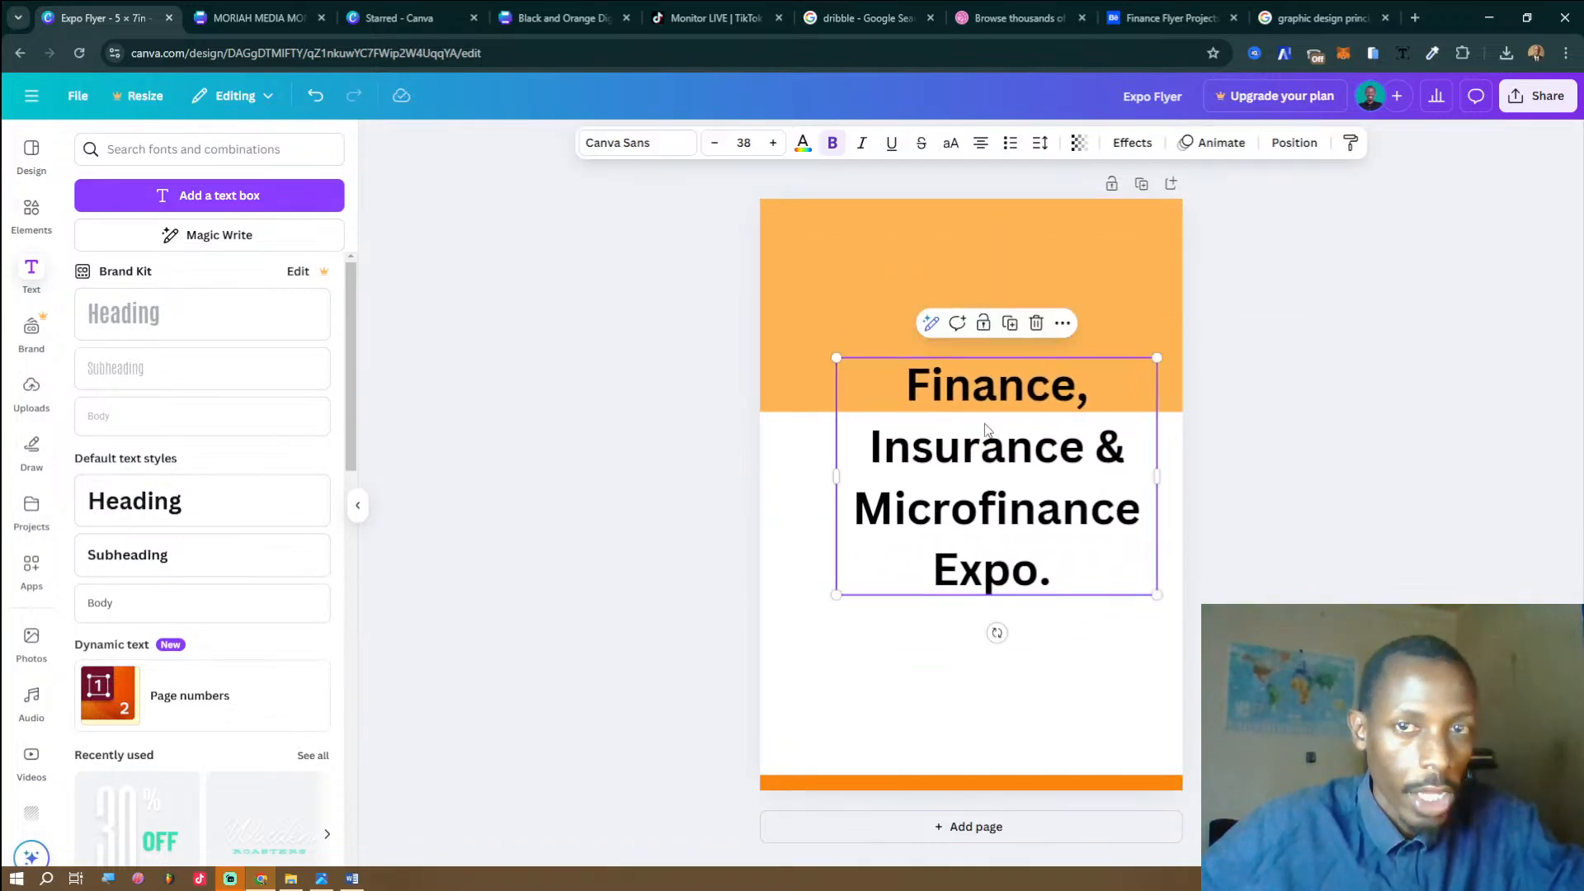
{"action": "key", "text": "ctrl+d"}
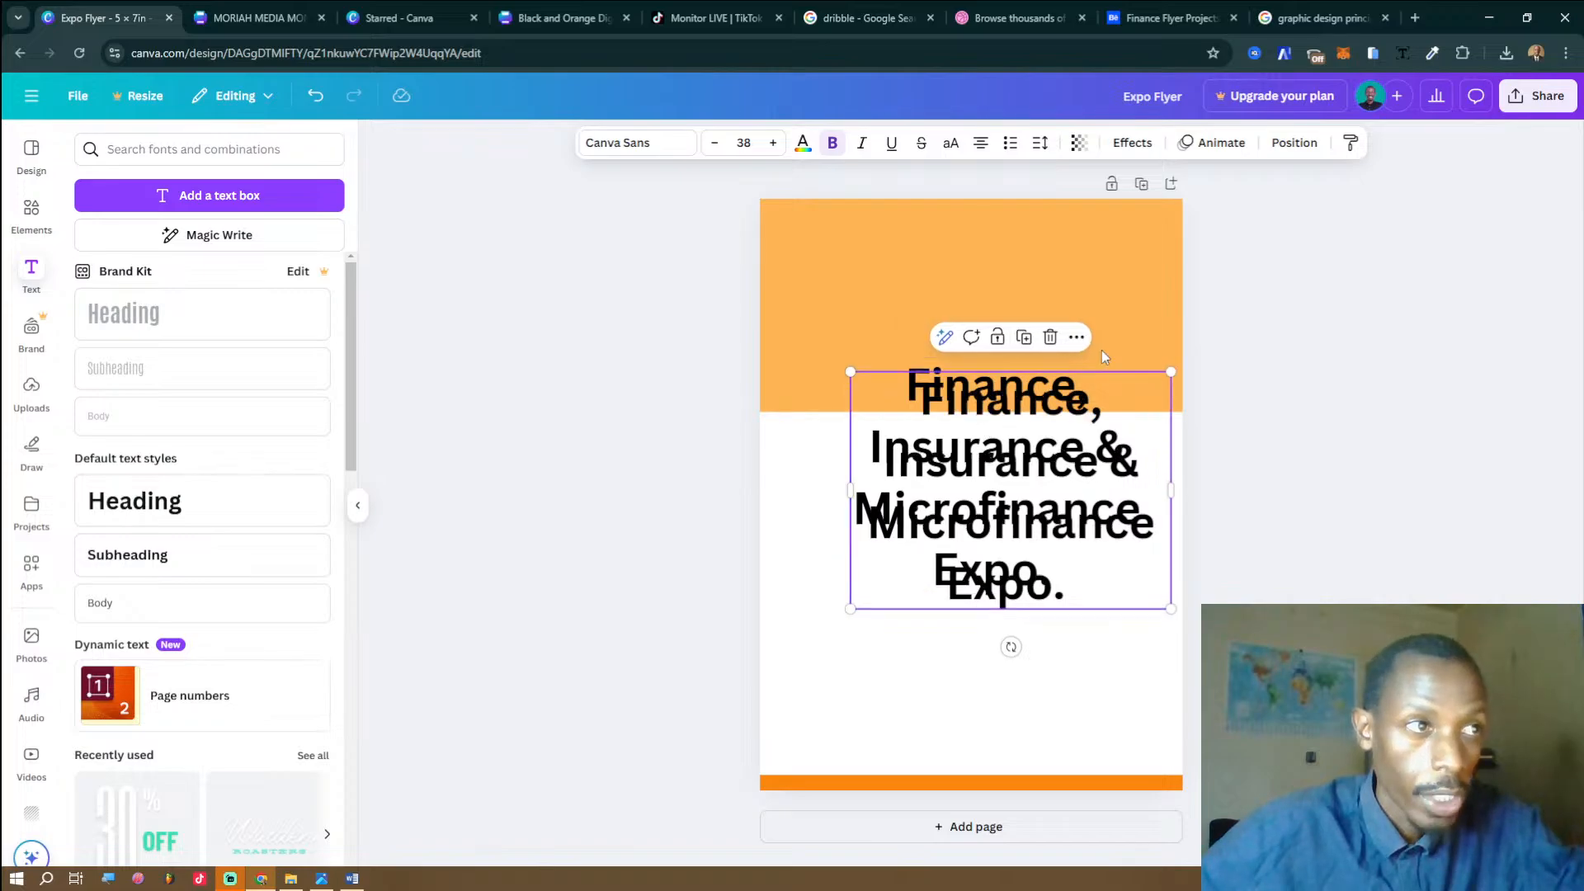
{"action": "left_click_drag", "start_coordinate": [1080, 468], "coordinate": [1101, 285]}
Reduce the duplicate title to "Finance" at the orange block's upper left, and move the full title down onto the white area.
{"action": "left_click", "coordinate": [1102, 285]}
{"action": "left_click", "coordinate": [1076, 334]}
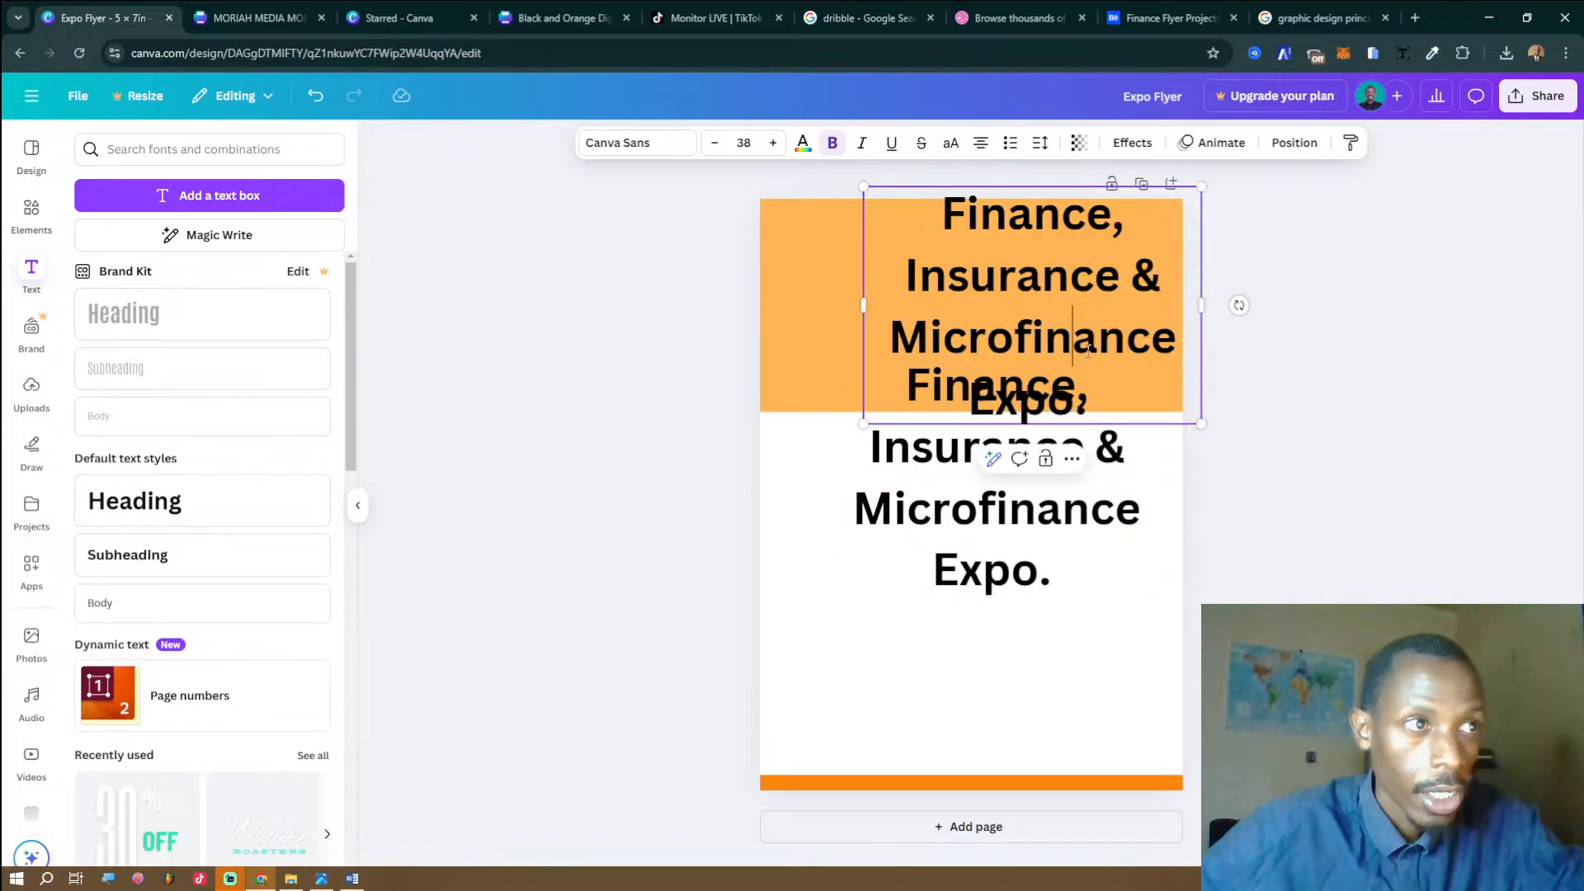
{"action": "left_click_drag", "start_coordinate": [1100, 401], "coordinate": [908, 272]}
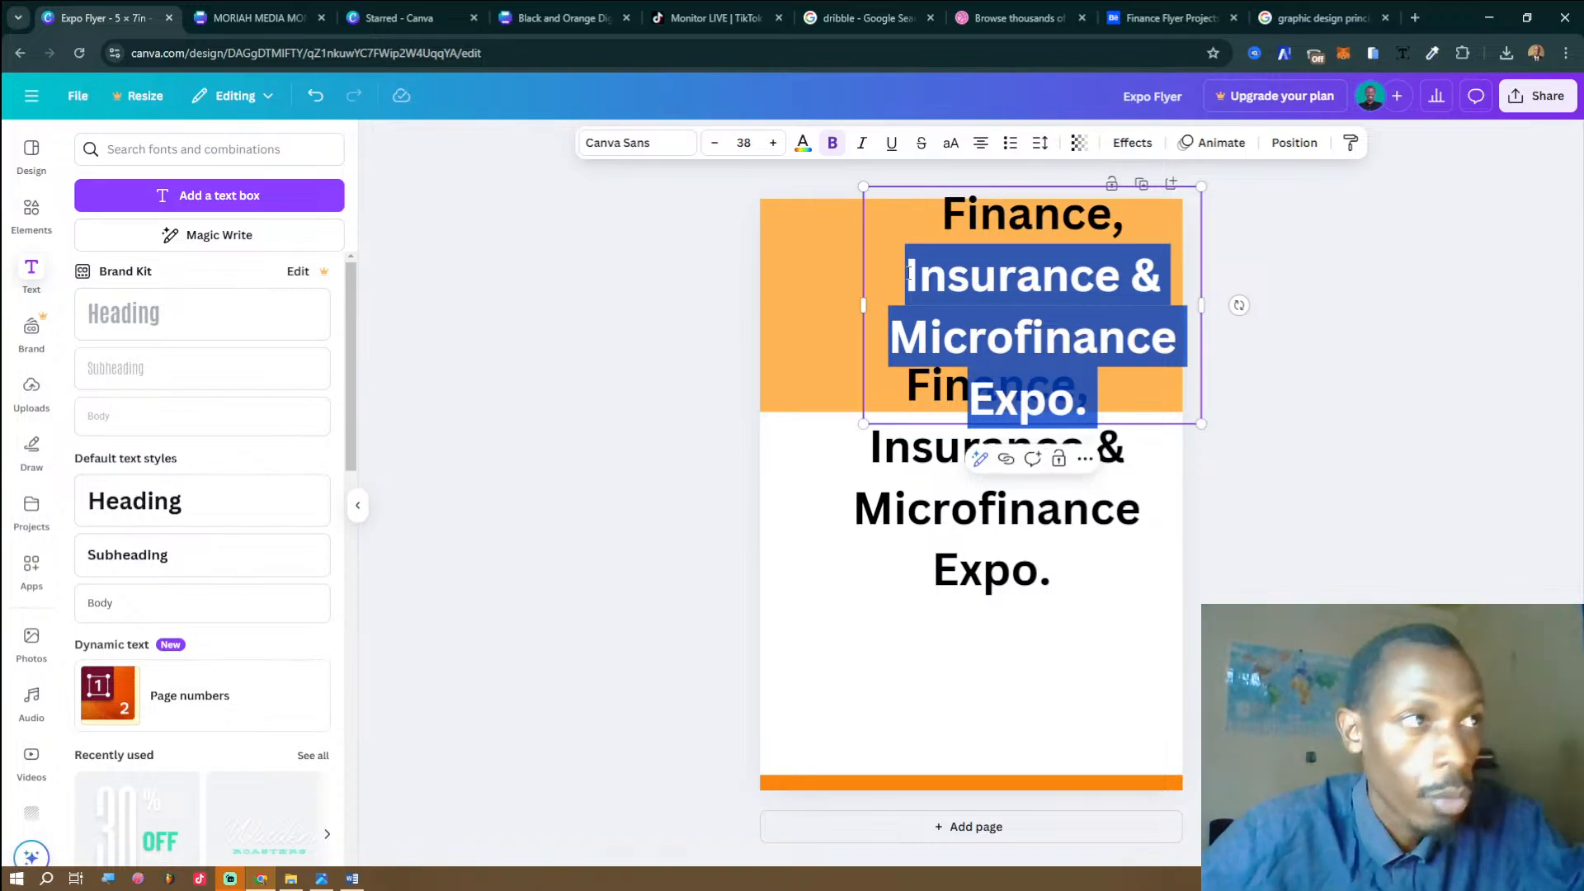
{"action": "key", "text": "BackSpace"}
{"action": "key", "text": "BackSpace"}
{"action": "key", "text": "BackSpace"}
{"action": "left_click_drag", "start_coordinate": [1002, 222], "coordinate": [860, 289]}
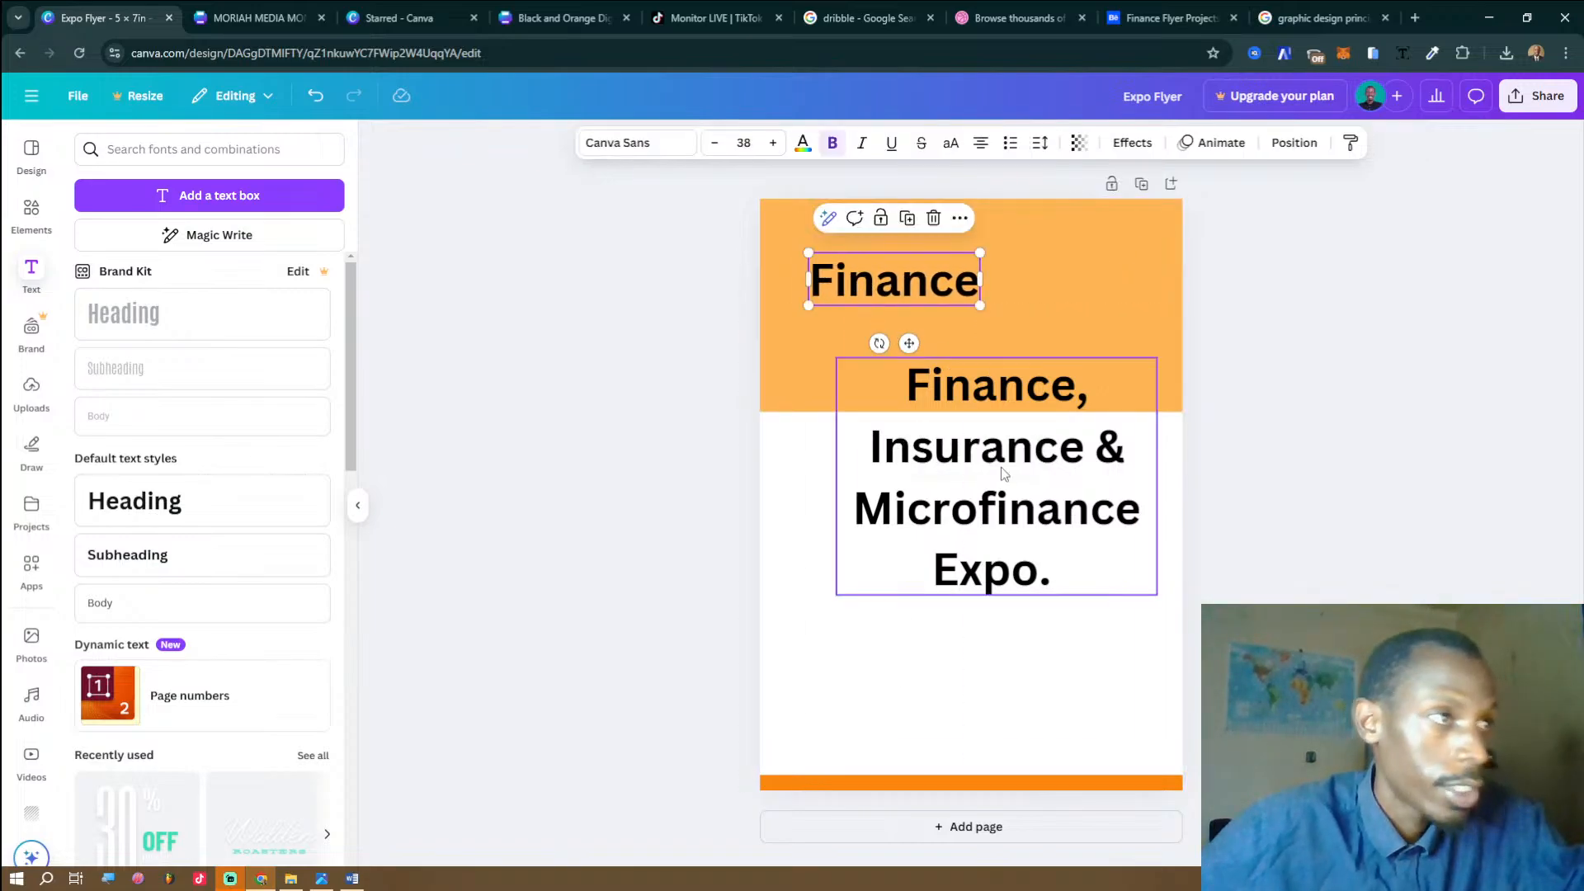
{"action": "left_click_drag", "start_coordinate": [999, 396], "coordinate": [1009, 502]}
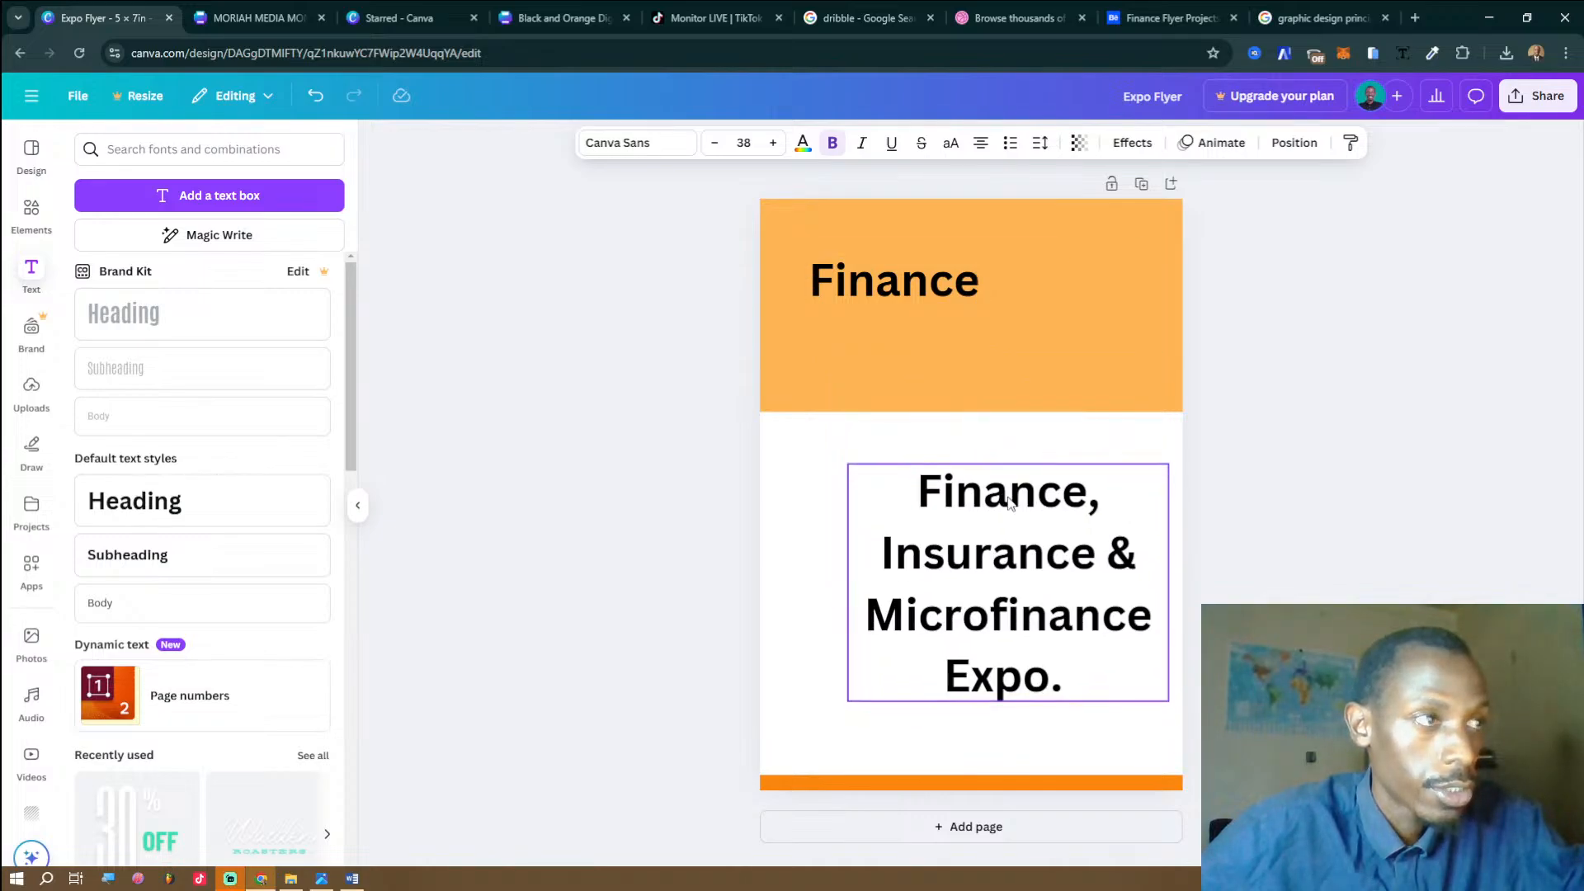
Duplicate the "Finance" text, place the copy near the orange block's lower edge and change it to "Microfinance".
{"action": "left_click", "coordinate": [928, 274]}
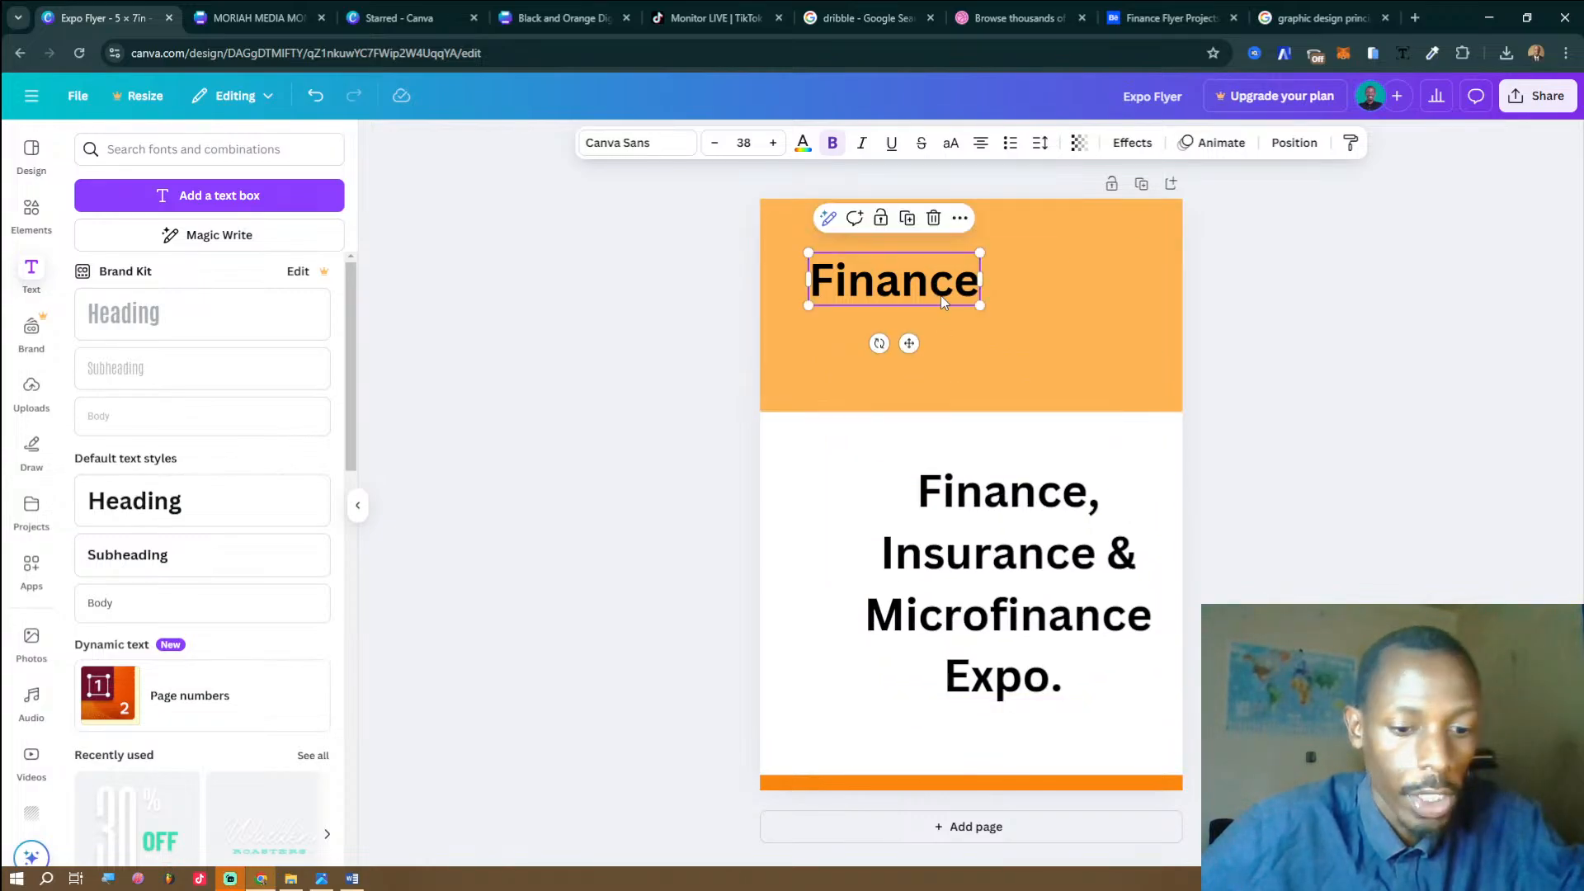
{"action": "key", "text": "ctrl+d"}
{"action": "left_click_drag", "start_coordinate": [945, 304], "coordinate": [999, 378]}
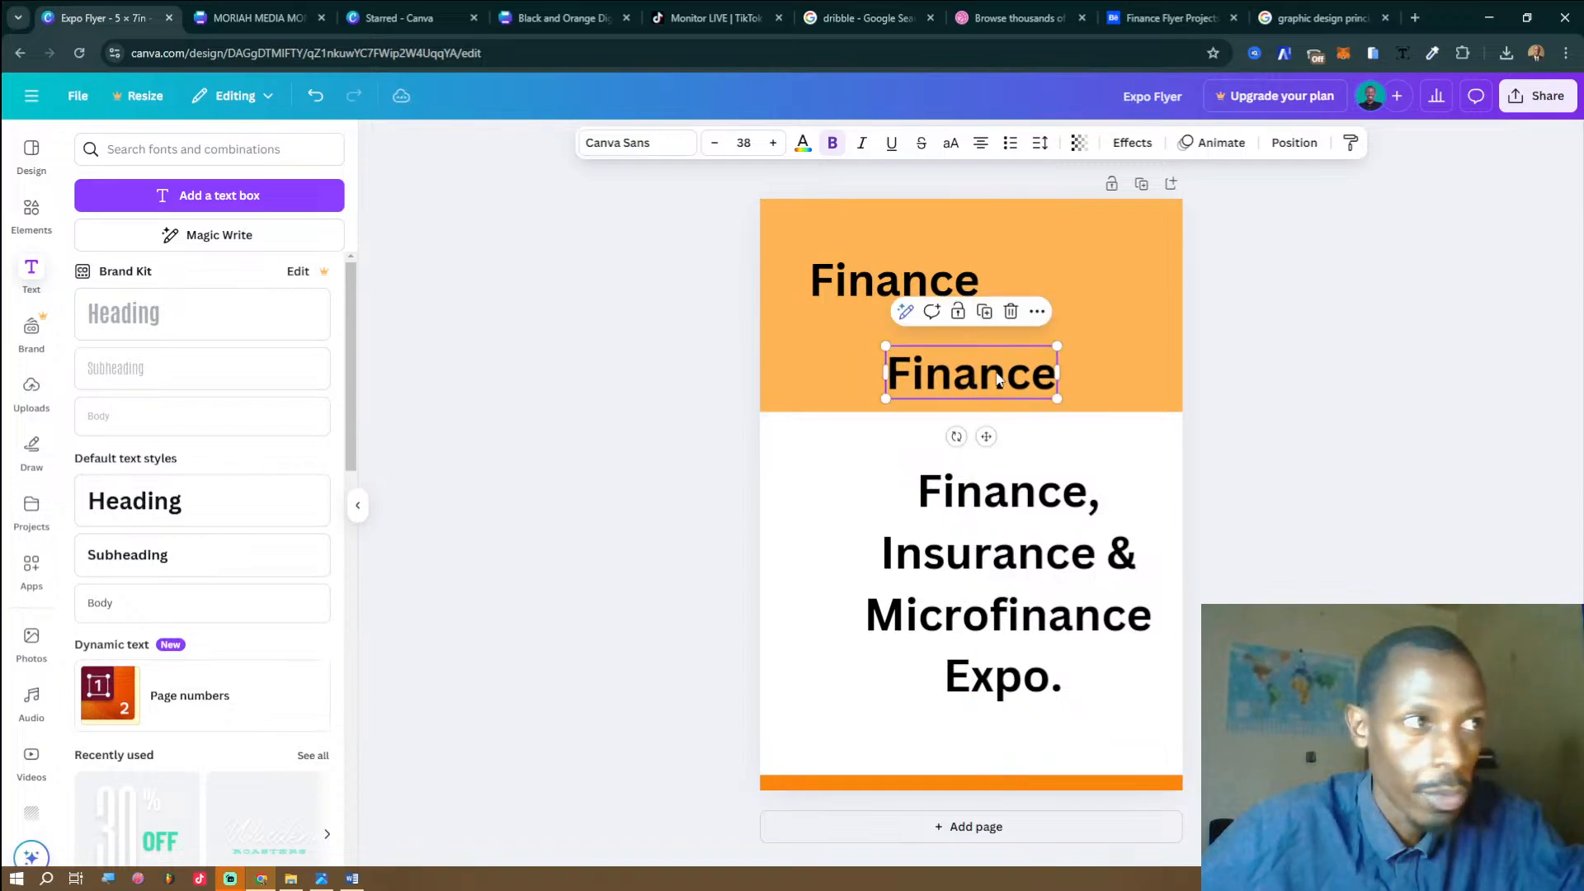
{"action": "double_click", "coordinate": [996, 379]}
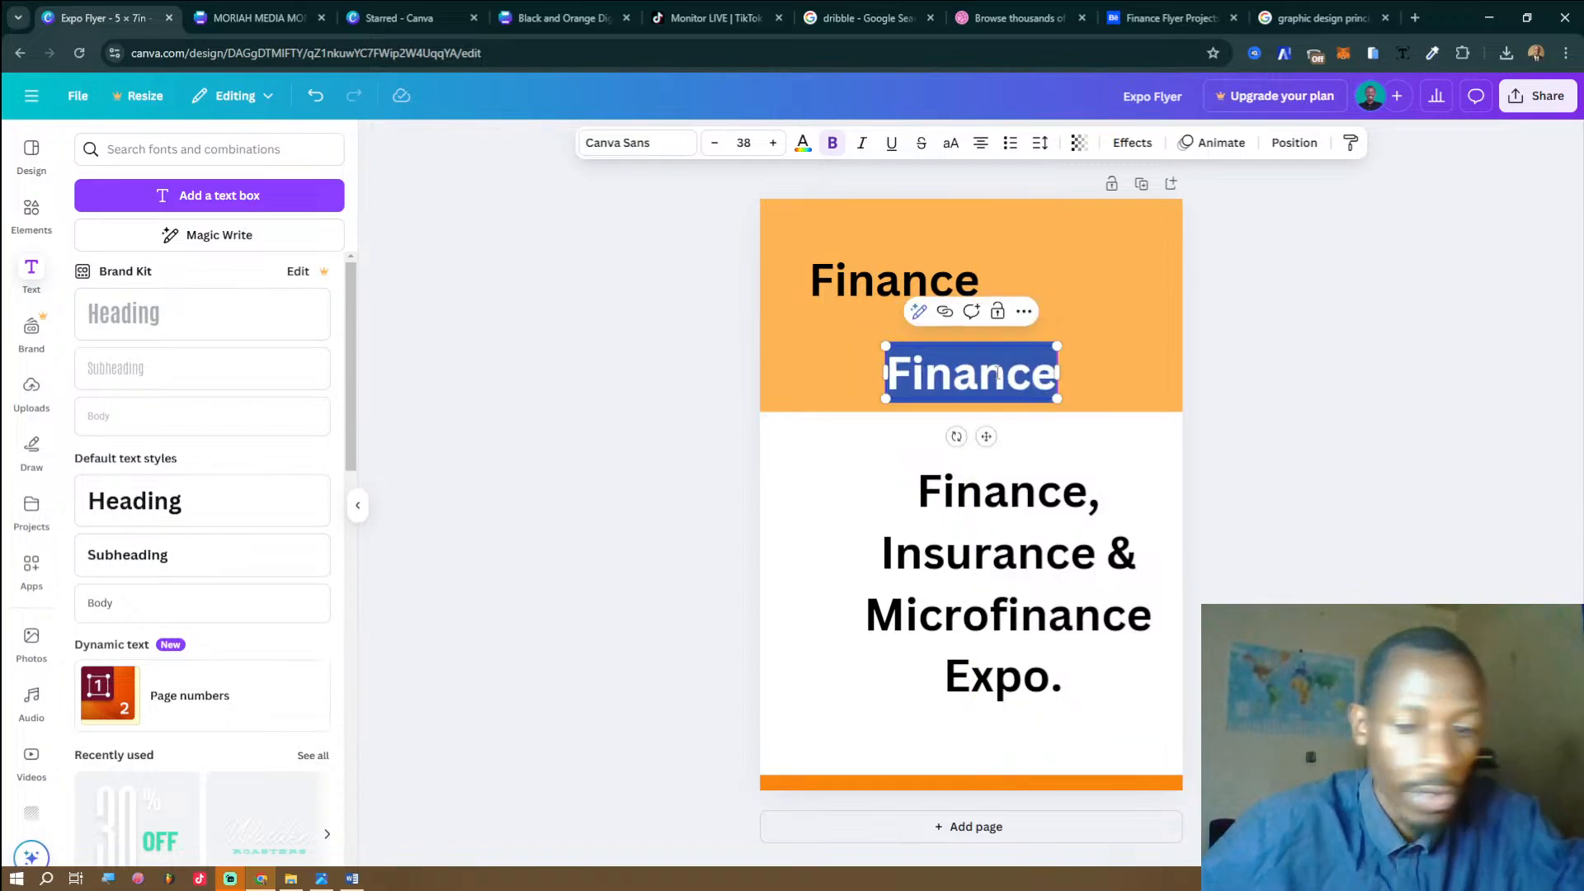
{"action": "type", "text": "Microfinance"}
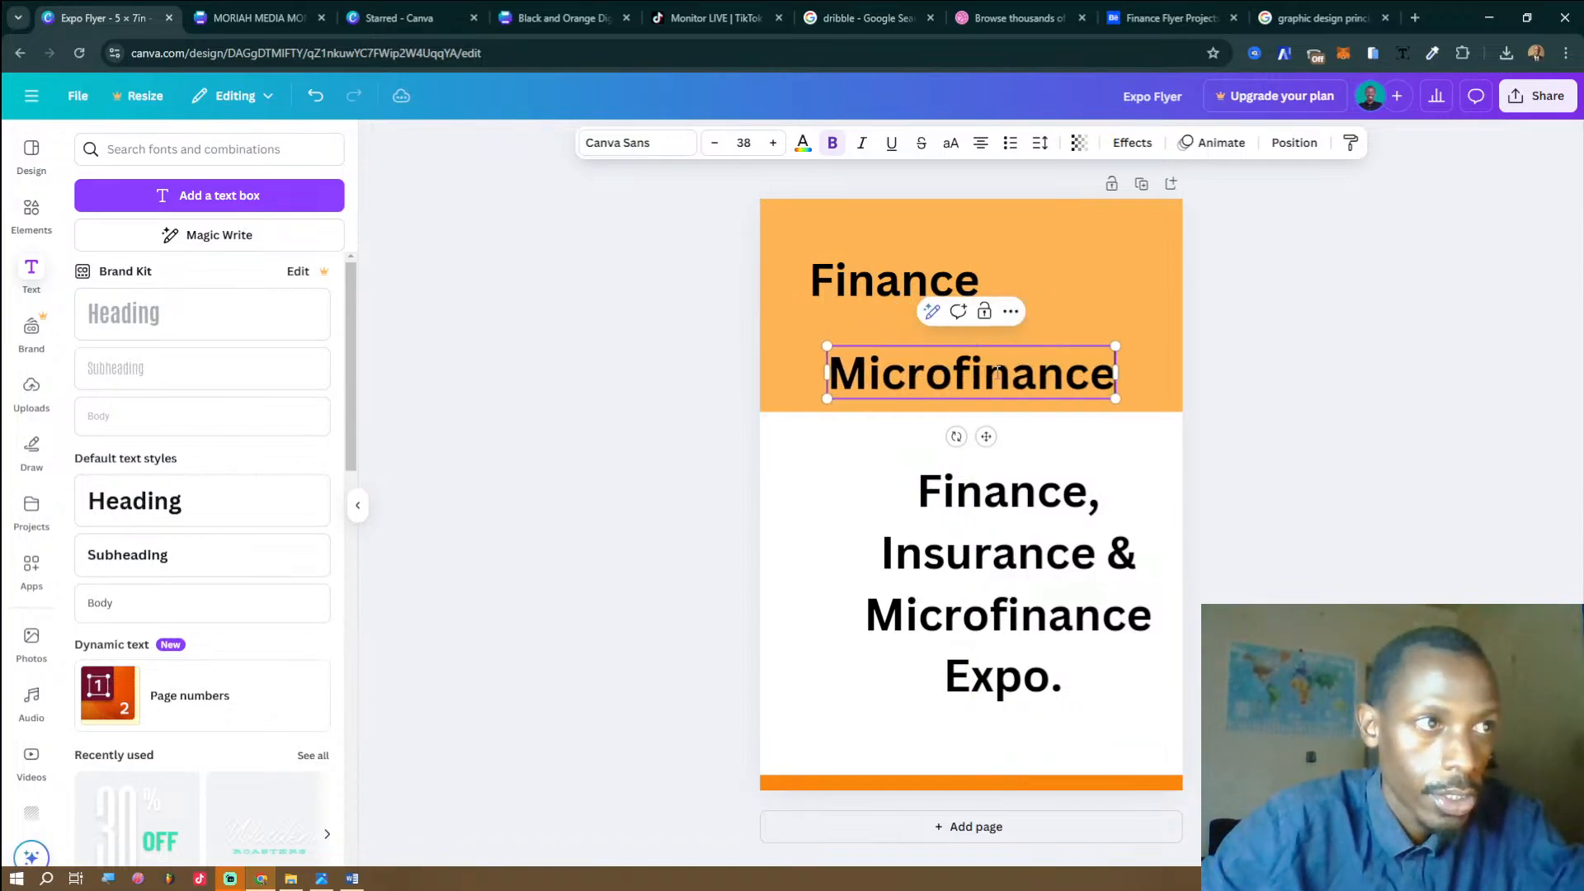
{"action": "key", "text": "Return"}
{"action": "key", "text": "BackSpace"}
{"action": "left_click", "coordinate": [1037, 605]}
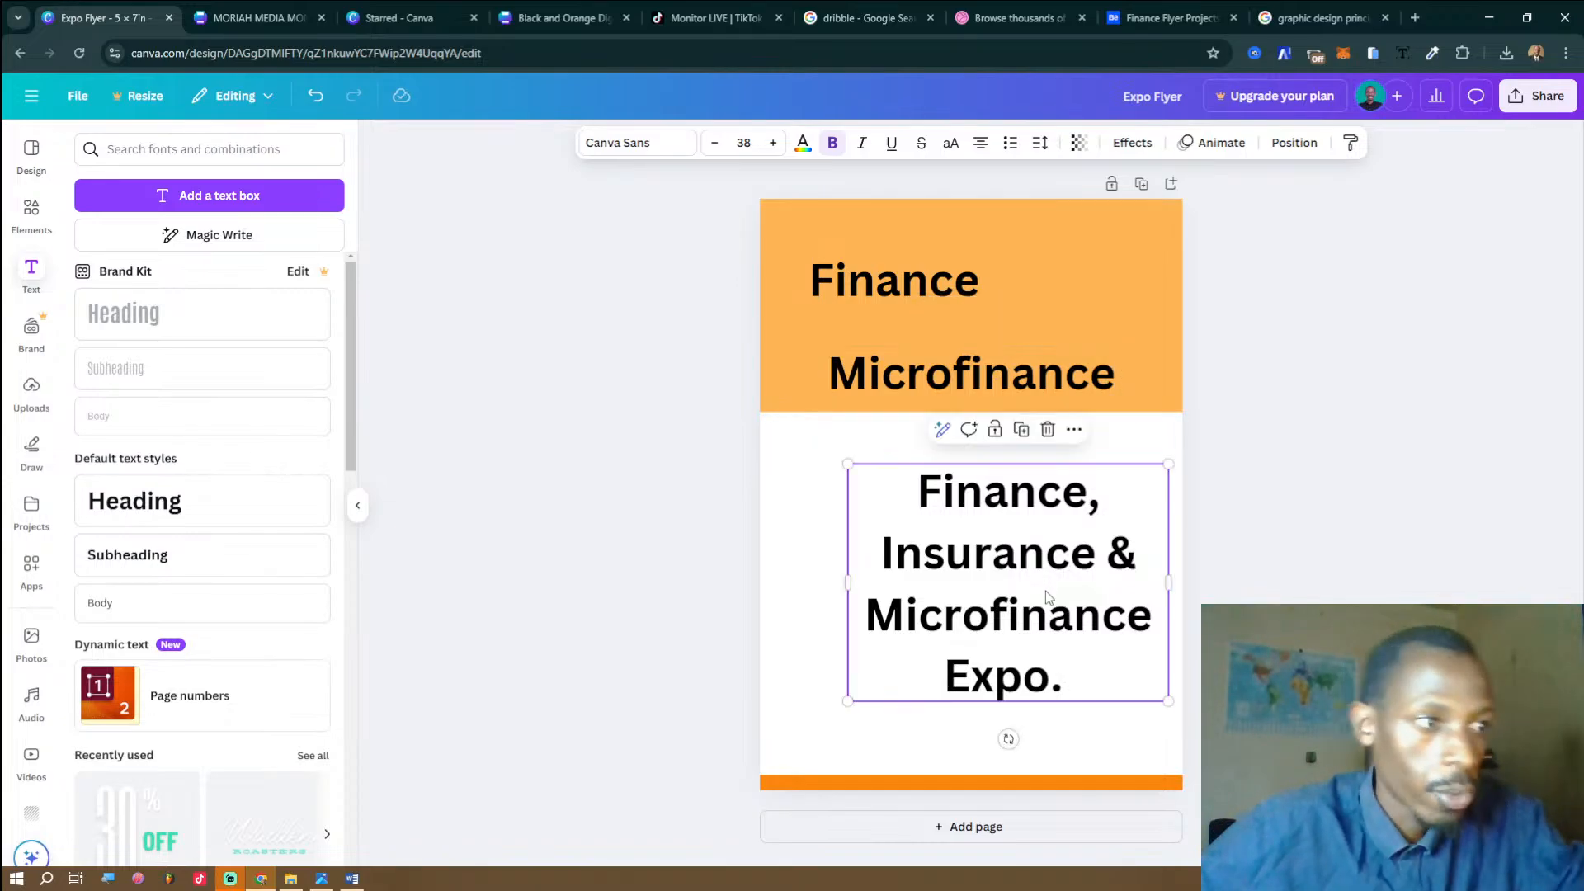
{"action": "double_click", "coordinate": [1037, 605]}
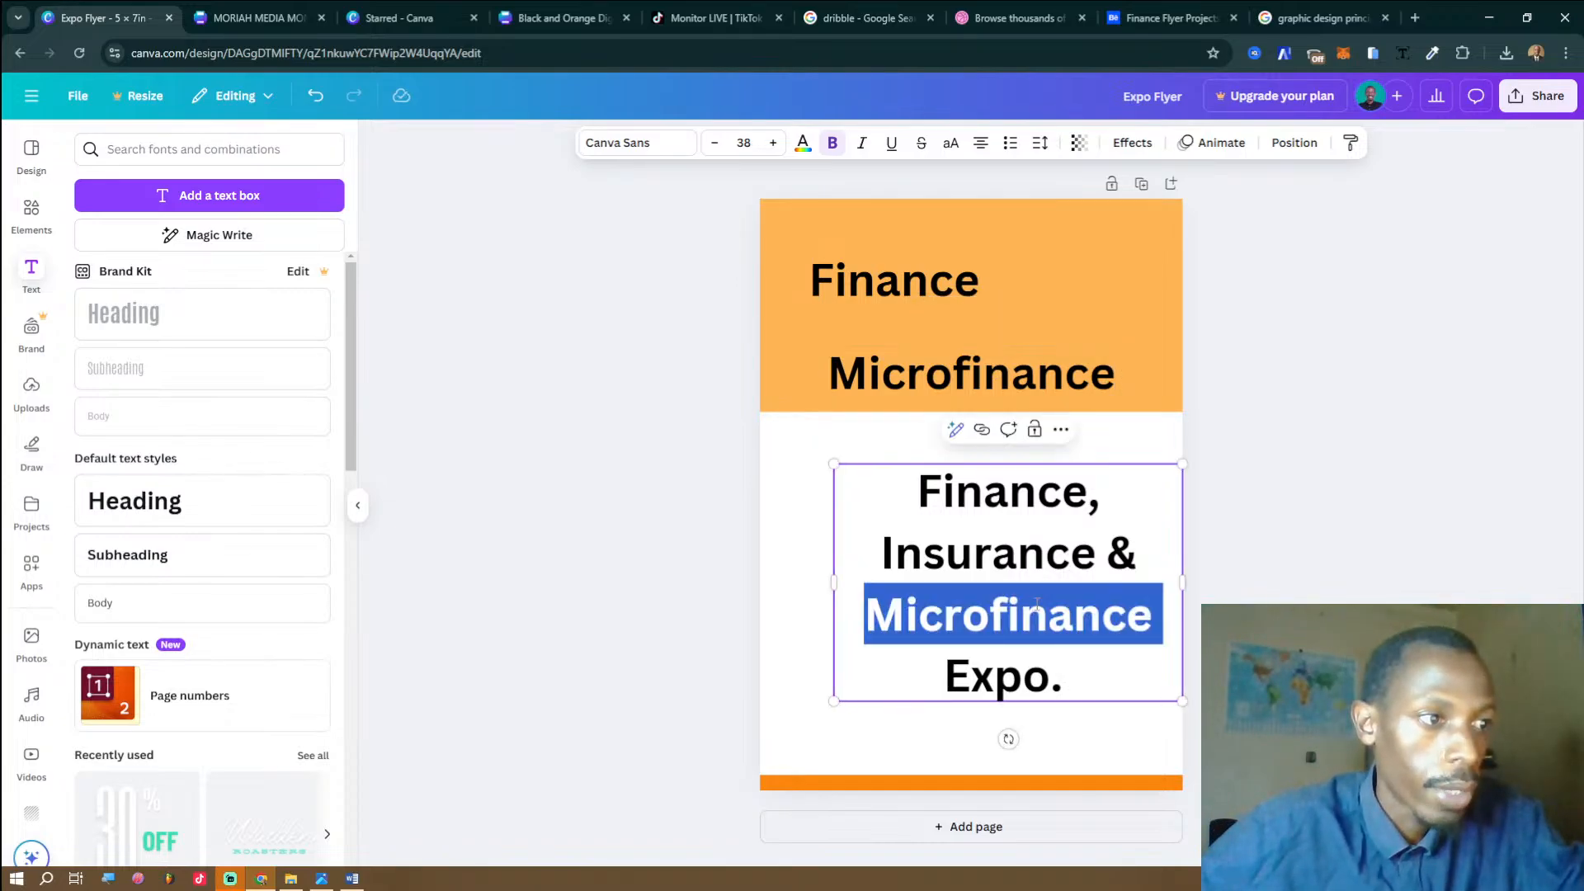
{"action": "left_click", "coordinate": [1039, 552]}
{"action": "left_click", "coordinate": [988, 363]}
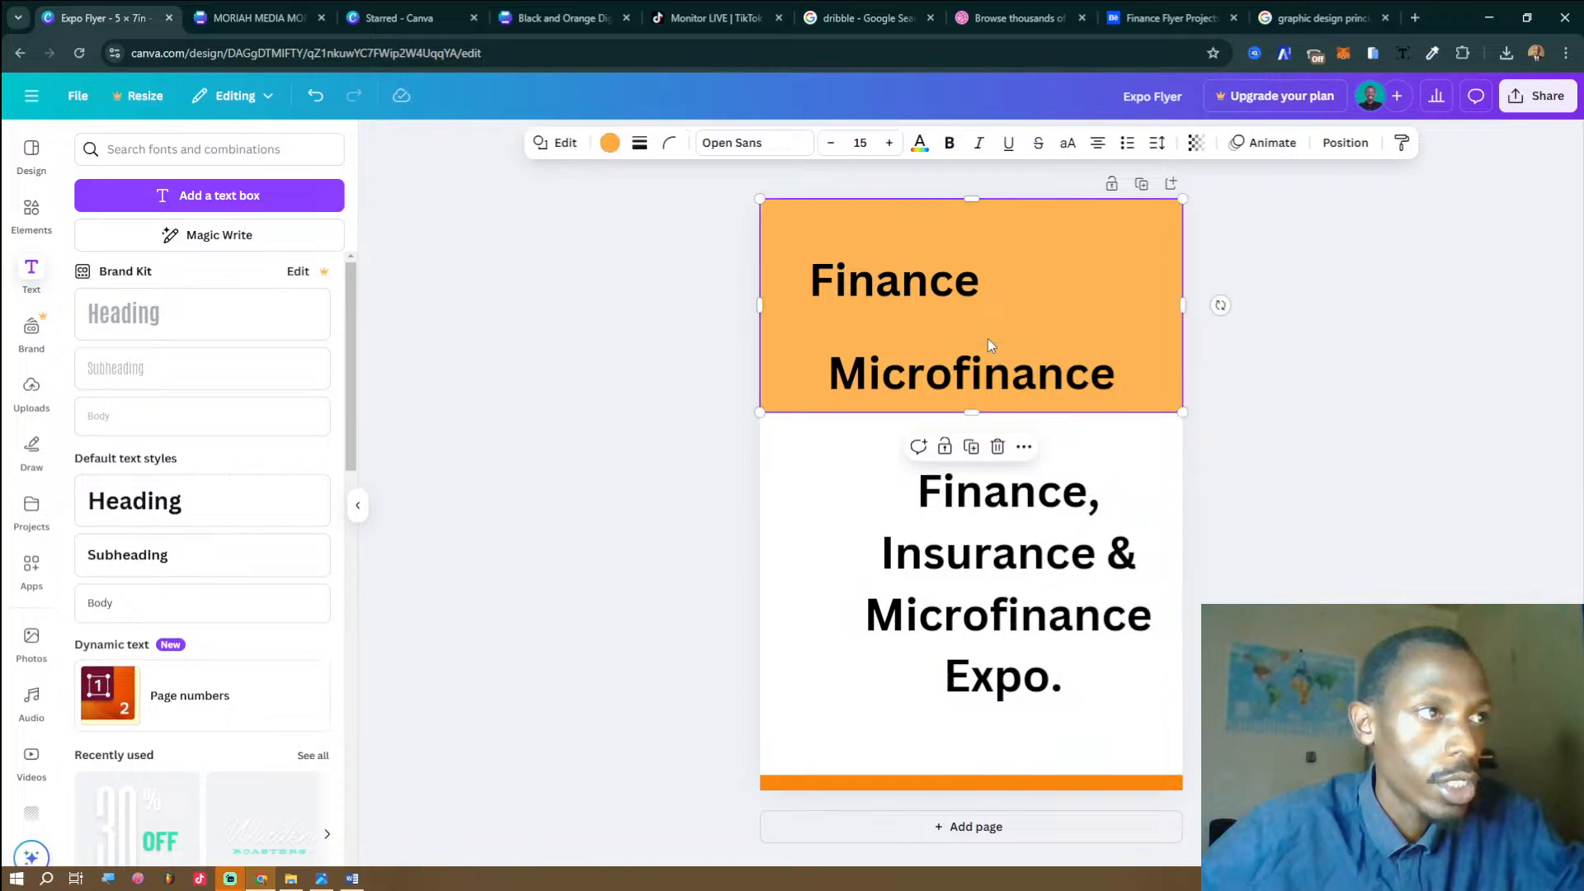
Duplicate the "Finance" text again and place the copy to the right of the original on the orange block.
{"action": "left_click", "coordinate": [949, 280]}
{"action": "key", "text": "ctrl+d"}
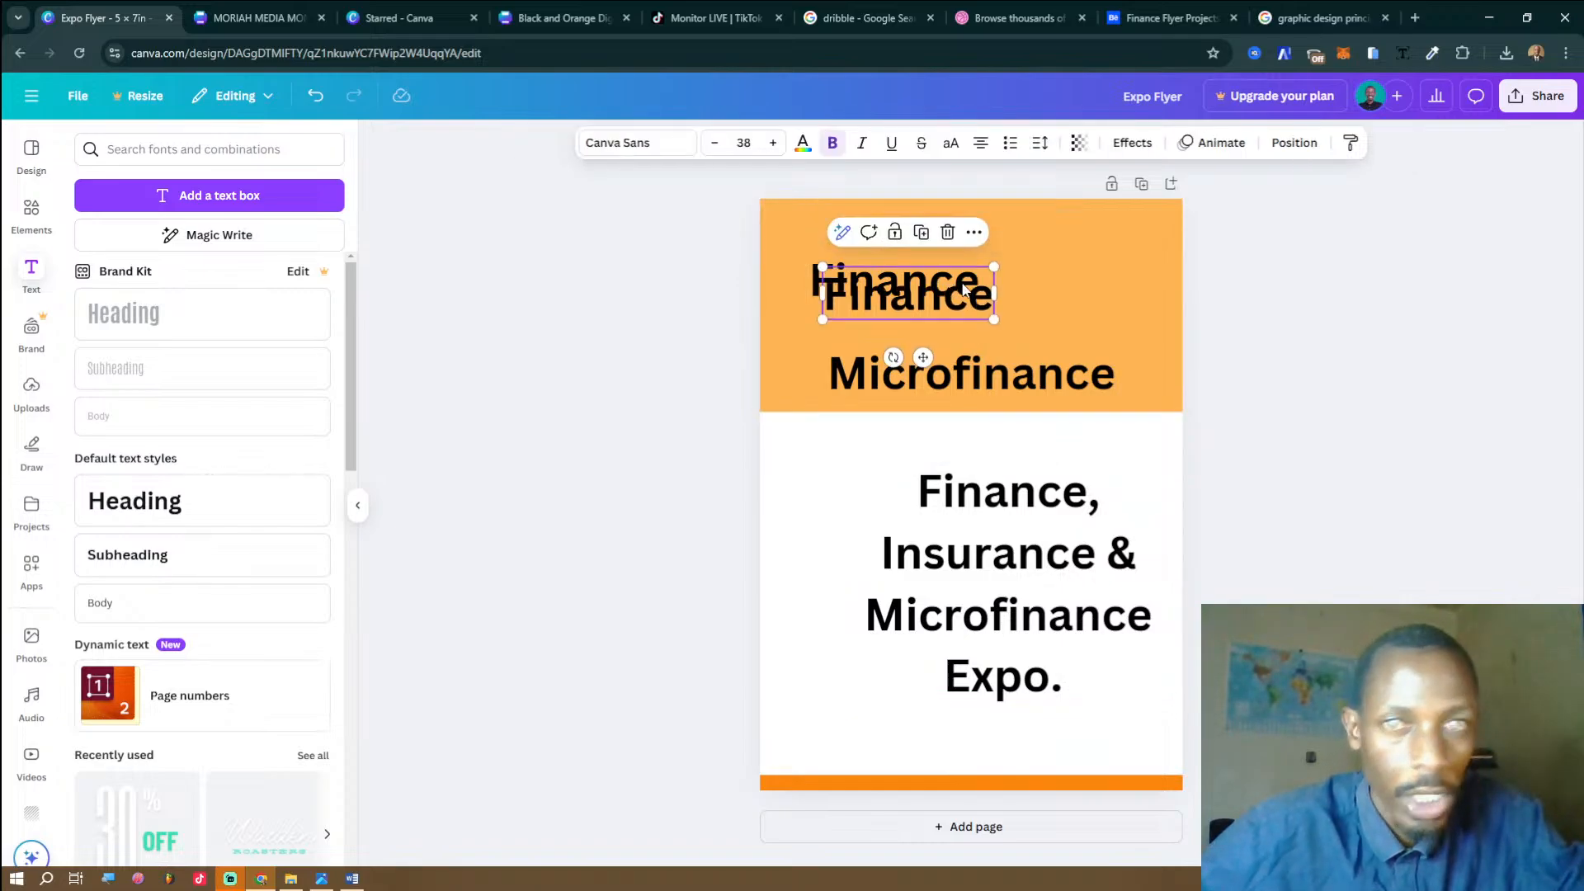
{"action": "left_click_drag", "start_coordinate": [962, 286], "coordinate": [1058, 324]}
{"action": "left_click", "coordinate": [877, 272]}
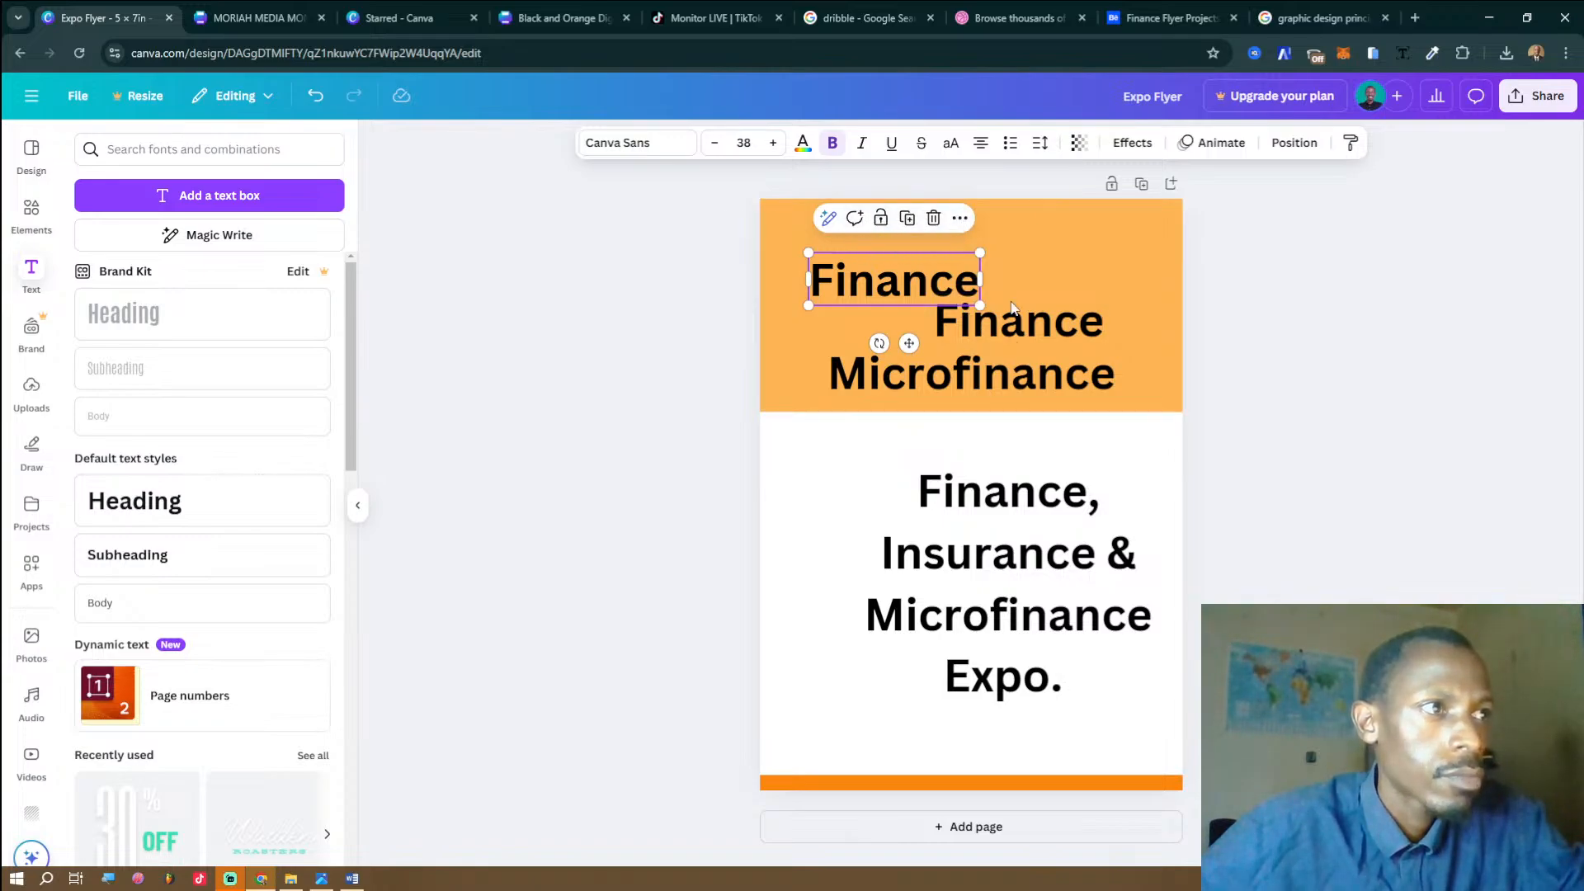
{"action": "left_click_drag", "start_coordinate": [1012, 308], "coordinate": [1077, 334]}
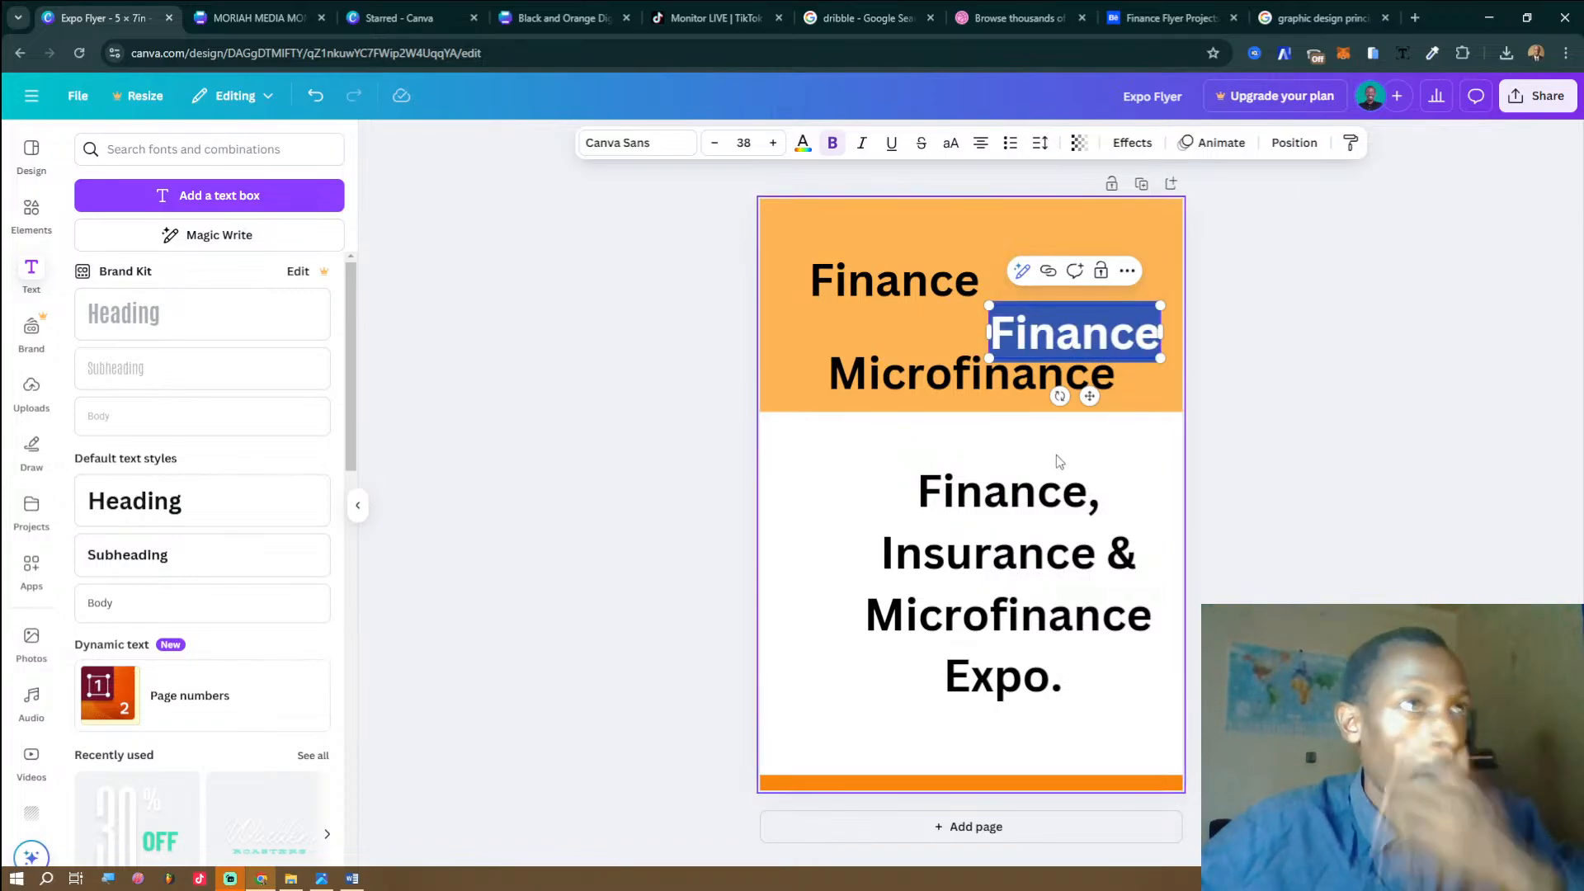
{"action": "left_click", "coordinate": [1244, 346]}
{"action": "left_click_drag", "start_coordinate": [1056, 343], "coordinate": [1056, 308]}
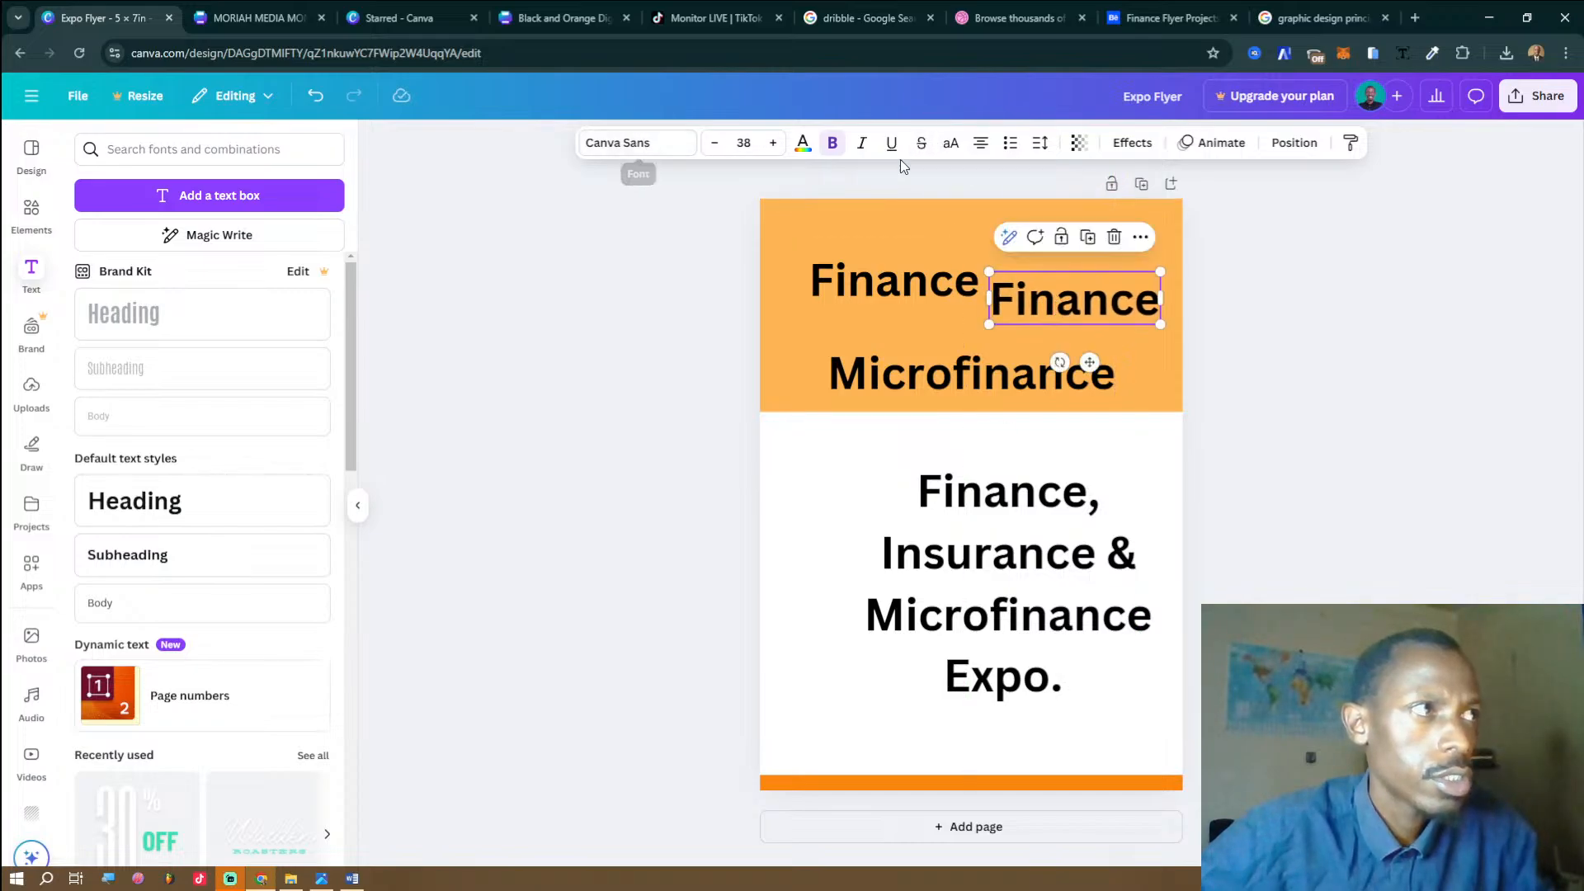
Lower "Microfinance" to the orange block's bottom edge and place the second "Finance" between it and the first.
{"action": "mouse_move", "coordinate": [1065, 293]}
{"action": "left_mouse_down"}
{"action": "mouse_move", "coordinate": [1026, 310]}
{"action": "mouse_move", "coordinate": [1047, 314]}
{"action": "left_mouse_up"}
{"action": "left_click_drag", "start_coordinate": [962, 368], "coordinate": [955, 381]}
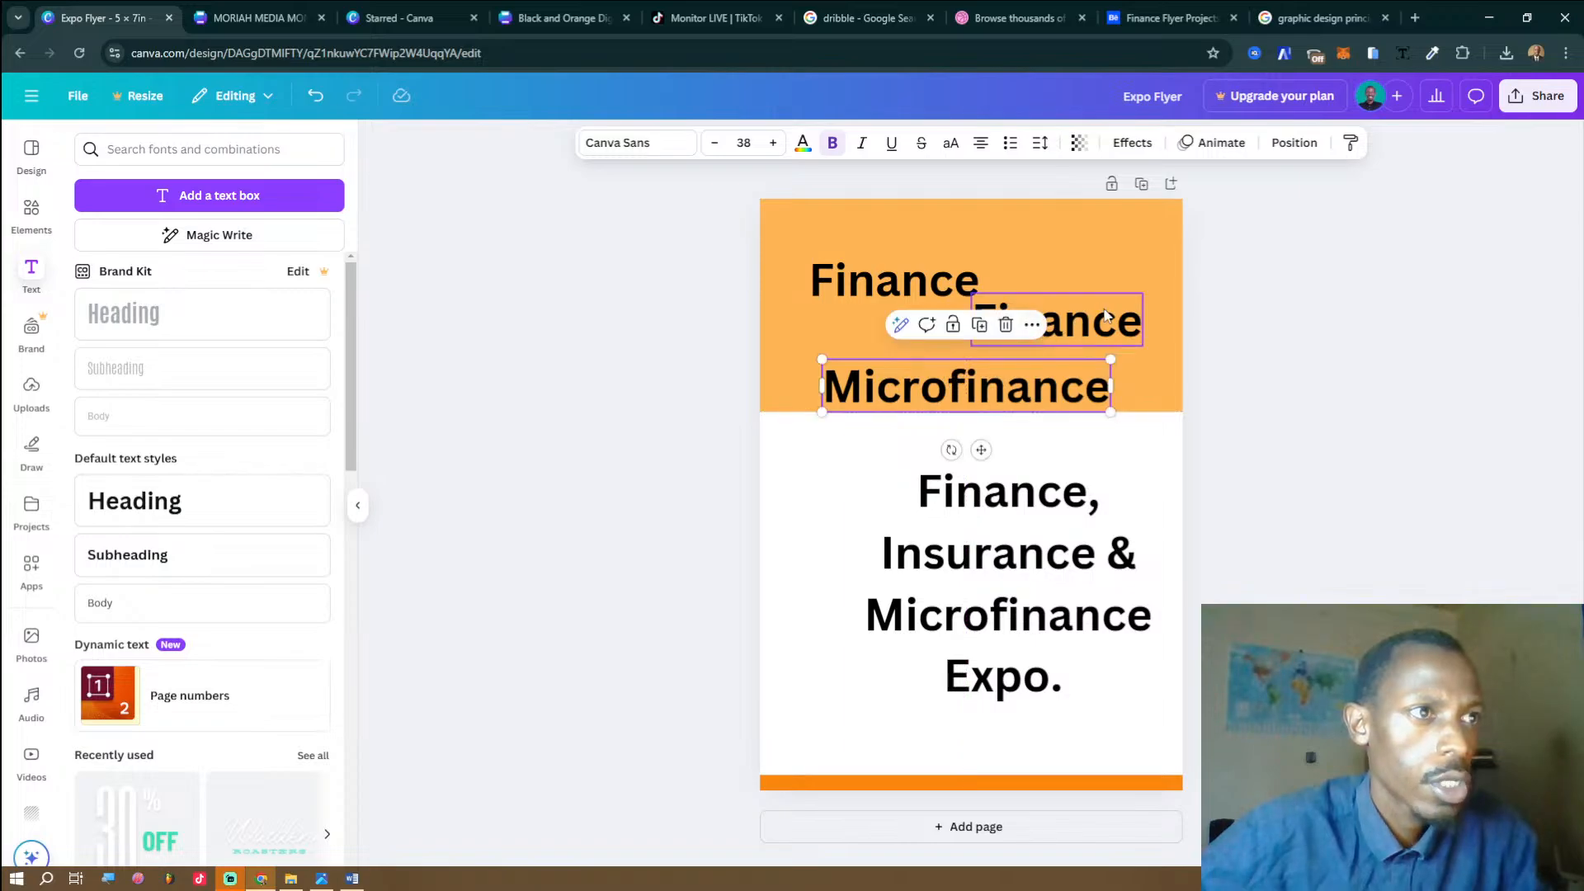
{"action": "left_click_drag", "start_coordinate": [1105, 314], "coordinate": [939, 347]}
{"action": "left_click", "coordinate": [1291, 353]}
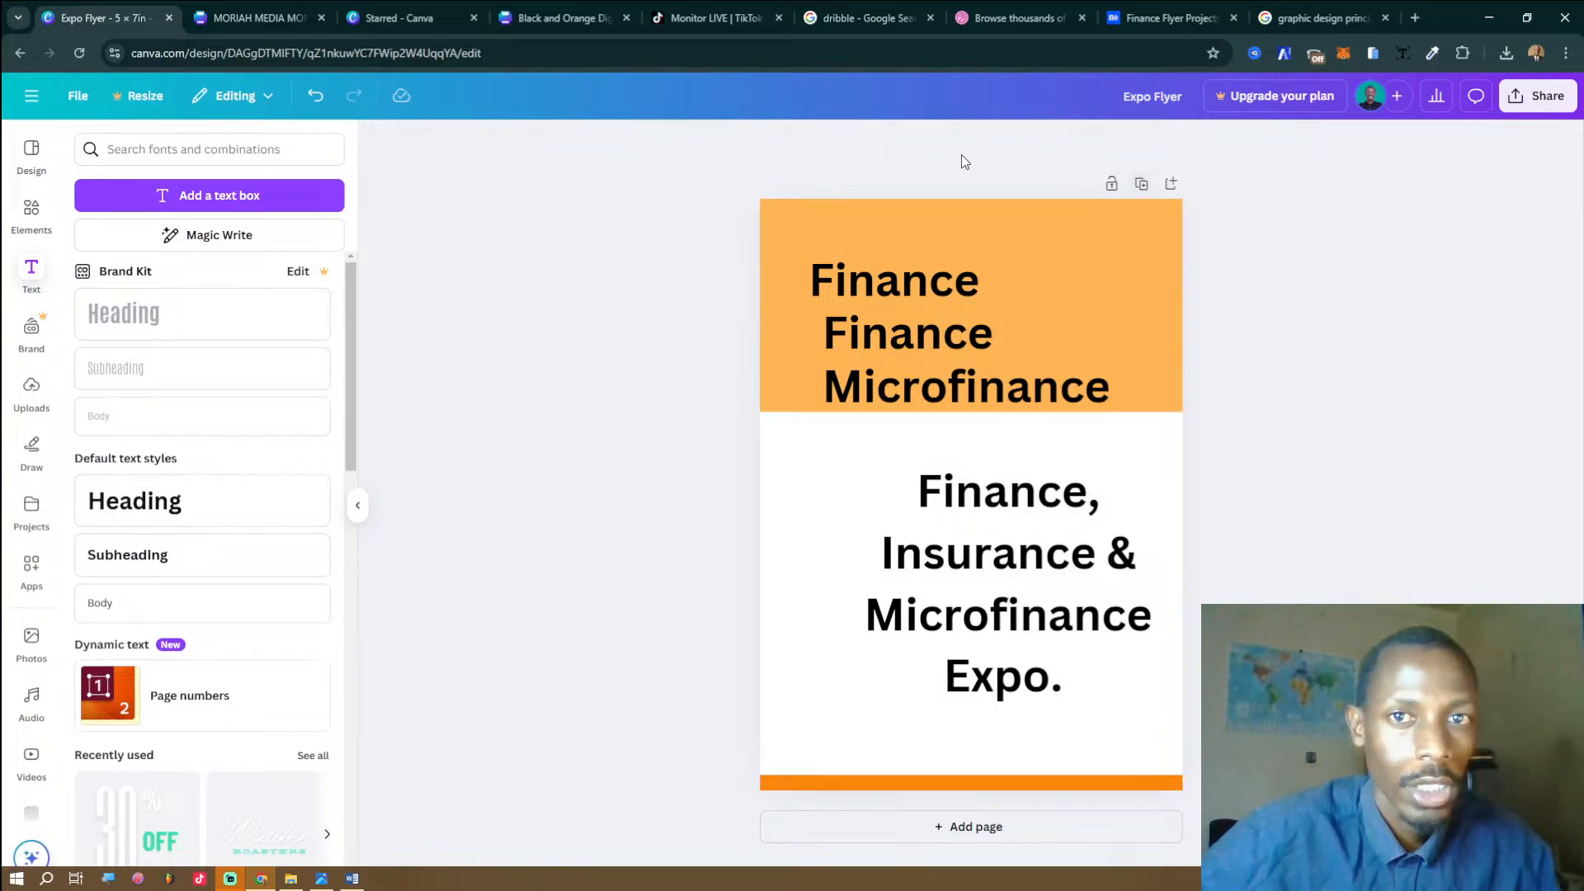
Change the orange header block's shape from a rectangle to a rounded square.
{"action": "left_click", "coordinate": [1085, 246]}
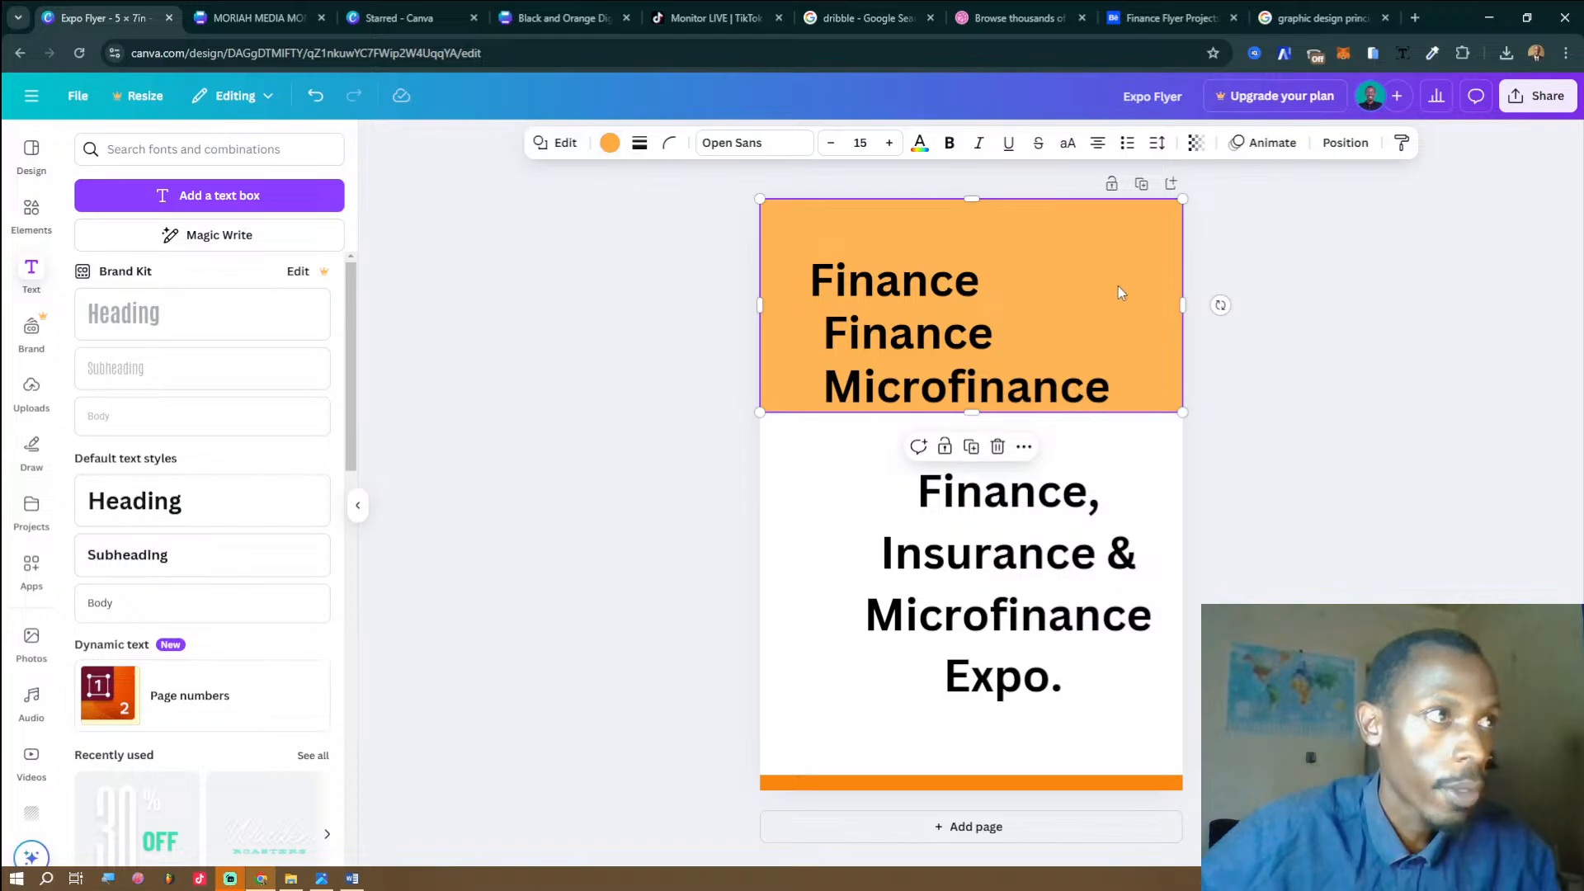
{"action": "left_click", "coordinate": [565, 145]}
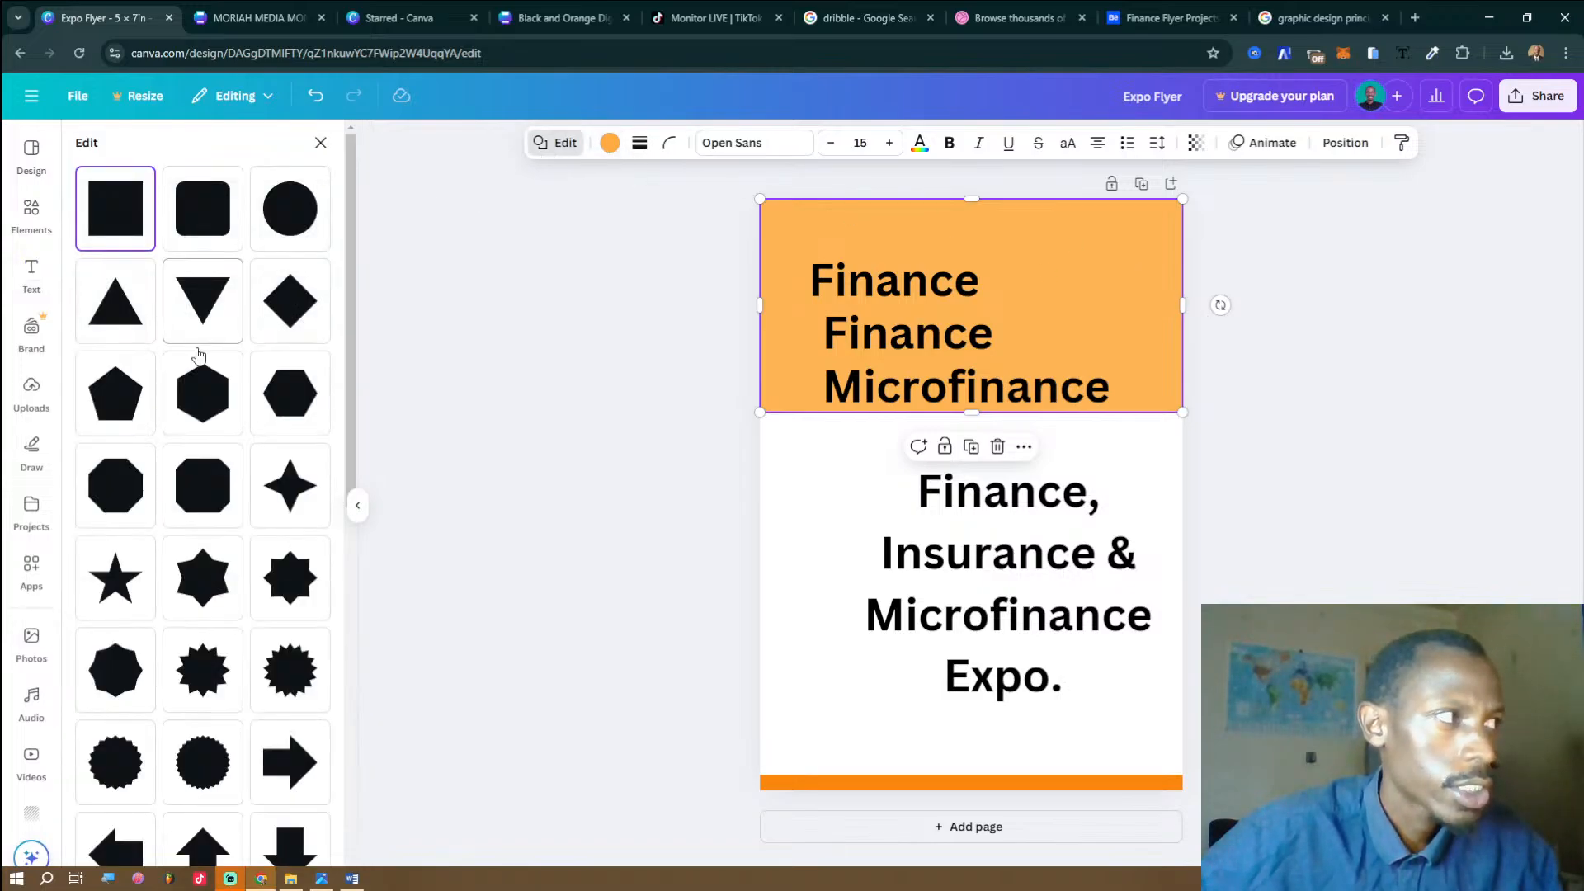
{"action": "left_click", "coordinate": [212, 203]}
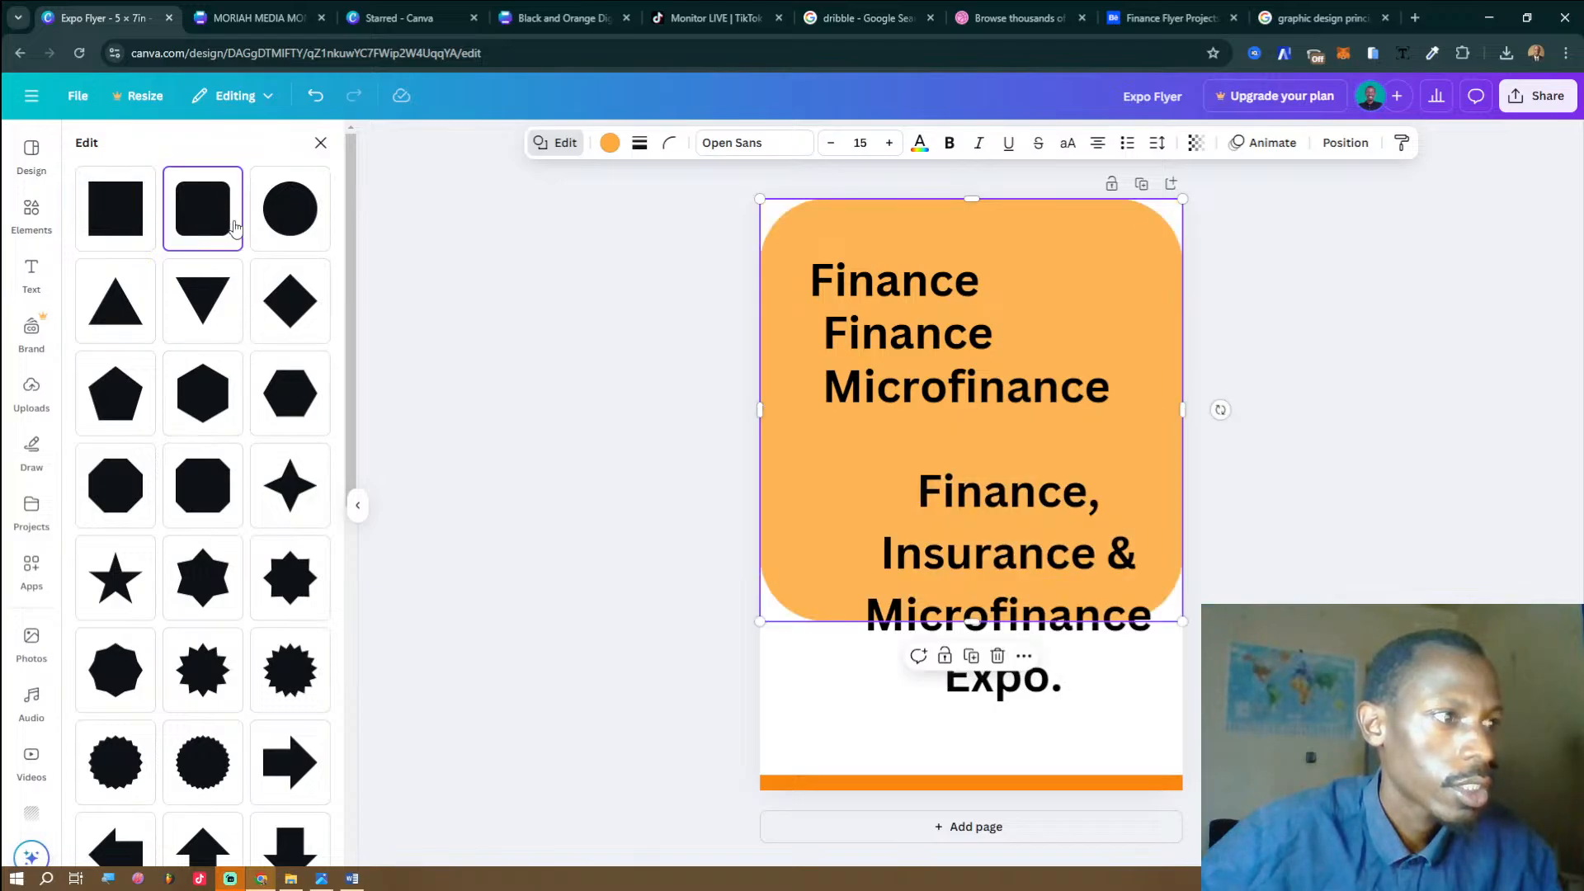
Try several alternative shapes on the orange header block, including a four-pointed star, a six-pointed star and a notched banner.
{"action": "left_click", "coordinate": [278, 311]}
{"action": "left_click", "coordinate": [285, 396]}
{"action": "left_click", "coordinate": [285, 487]}
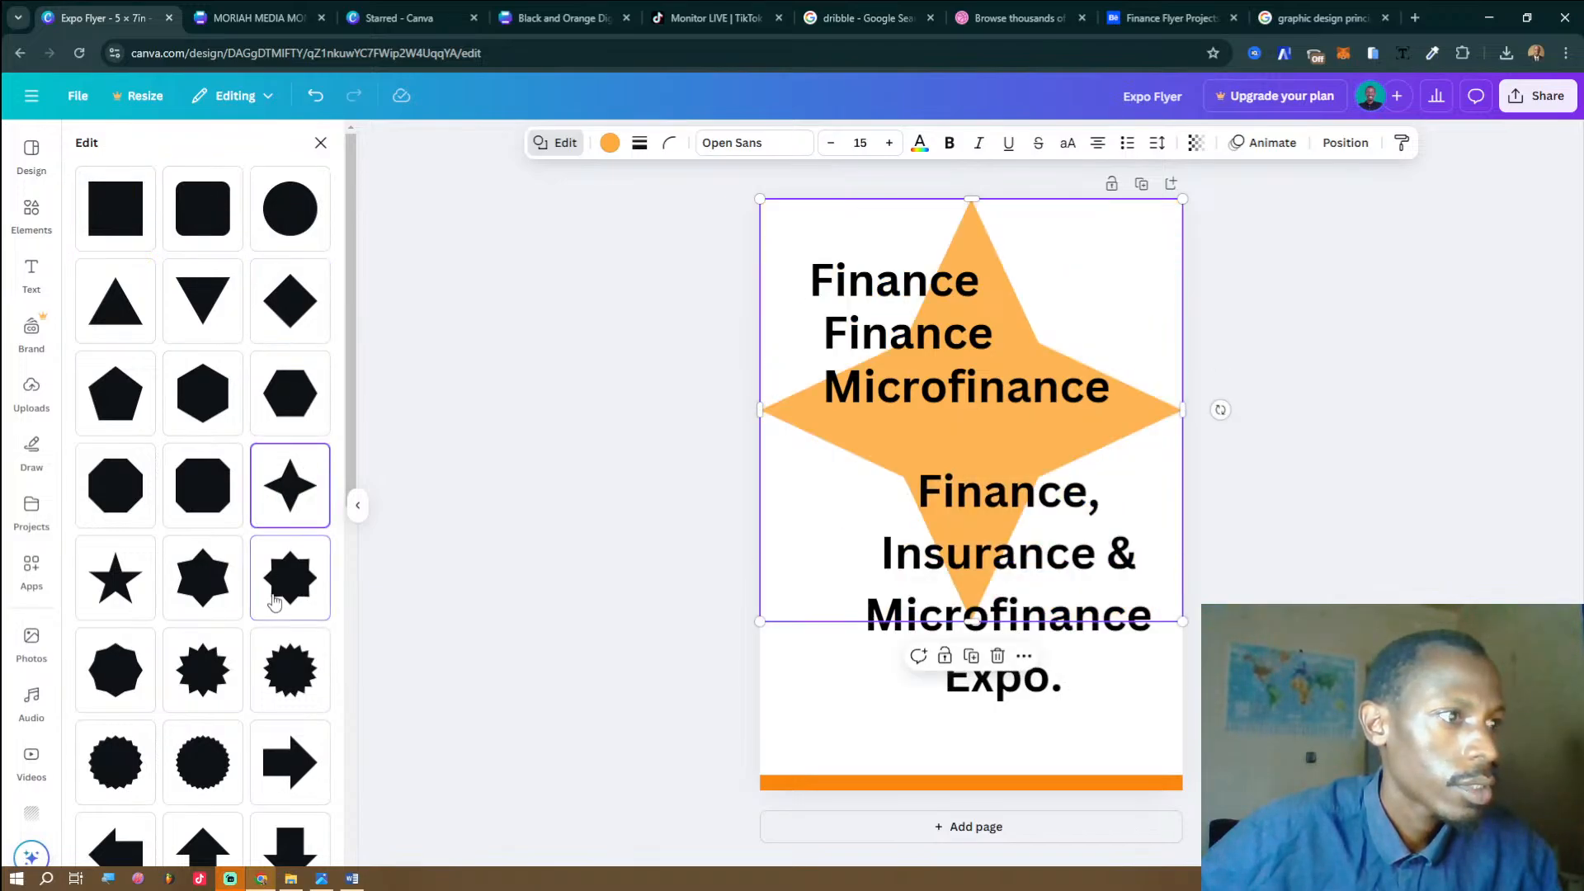
{"action": "left_click", "coordinate": [275, 602]}
{"action": "left_click", "coordinate": [196, 614]}
{"action": "scroll", "coordinate": [194, 617], "scroll_direction": "down", "scroll_amount": 5}
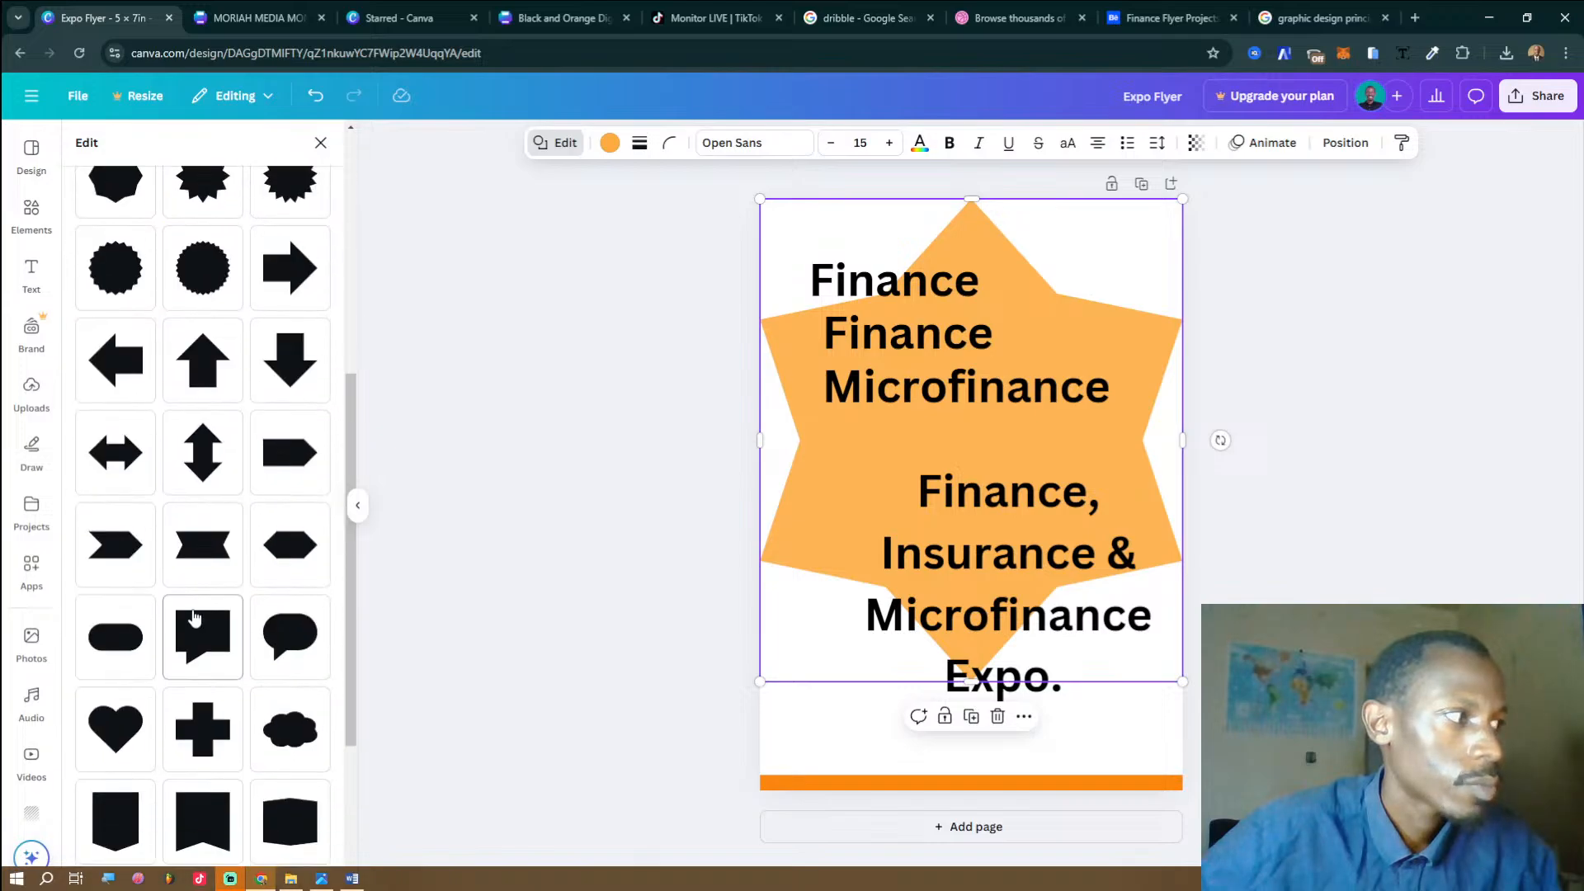
{"action": "left_click", "coordinate": [194, 617]}
{"action": "left_click", "coordinate": [221, 532]}
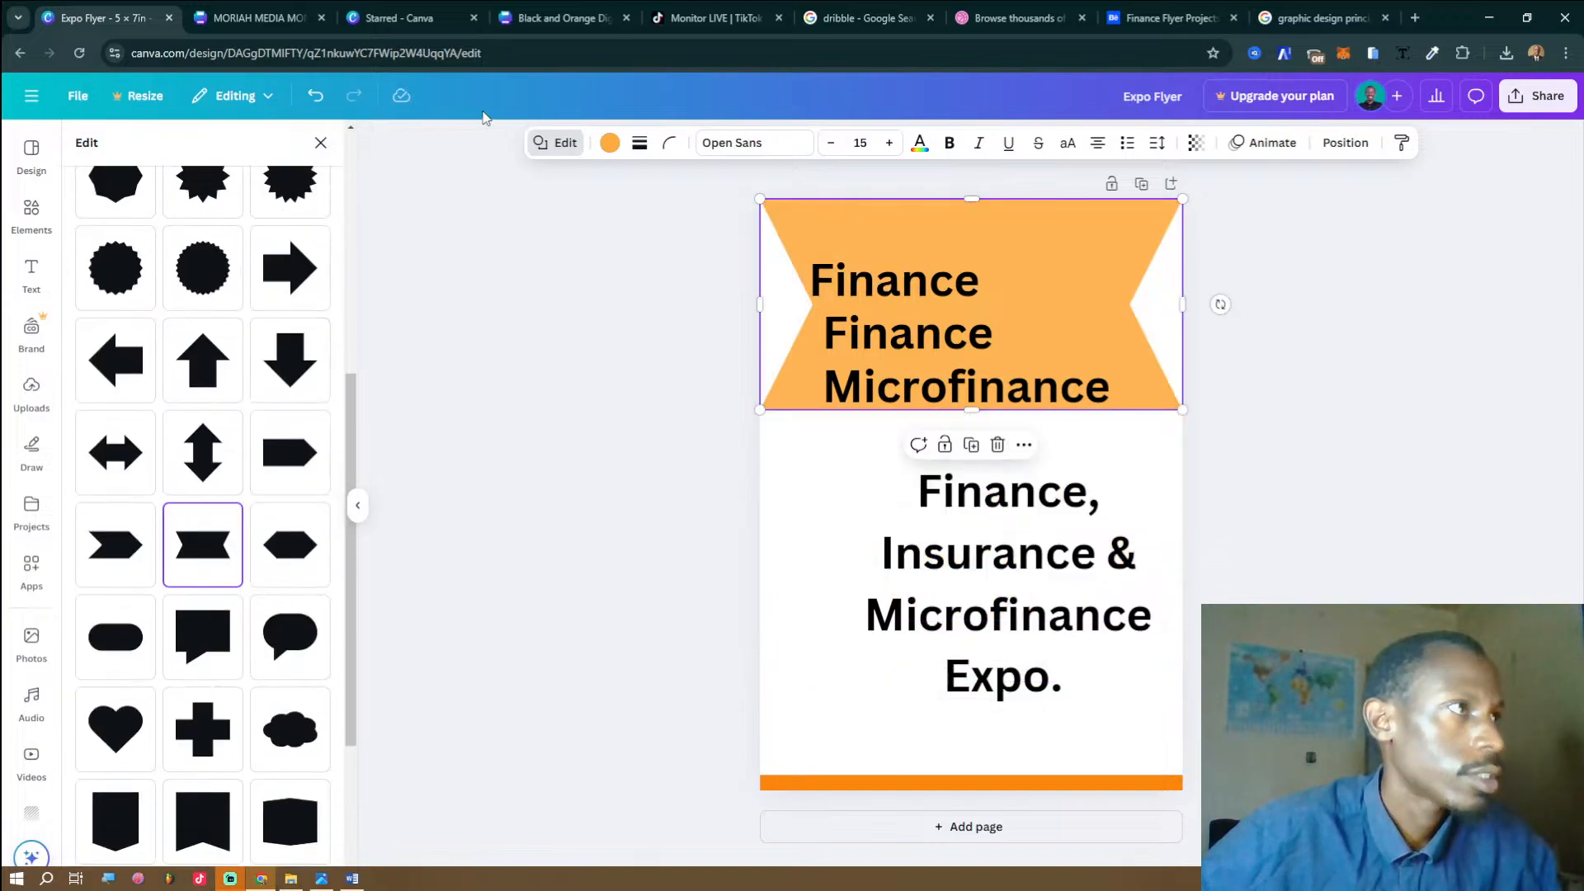
Change the orange header block back to a square-cornered rectangle and shorten it to end just below "Microfinance".
{"action": "scroll", "coordinate": [240, 272], "scroll_direction": "up", "scroll_amount": 5}
{"action": "left_click", "coordinate": [149, 221]}
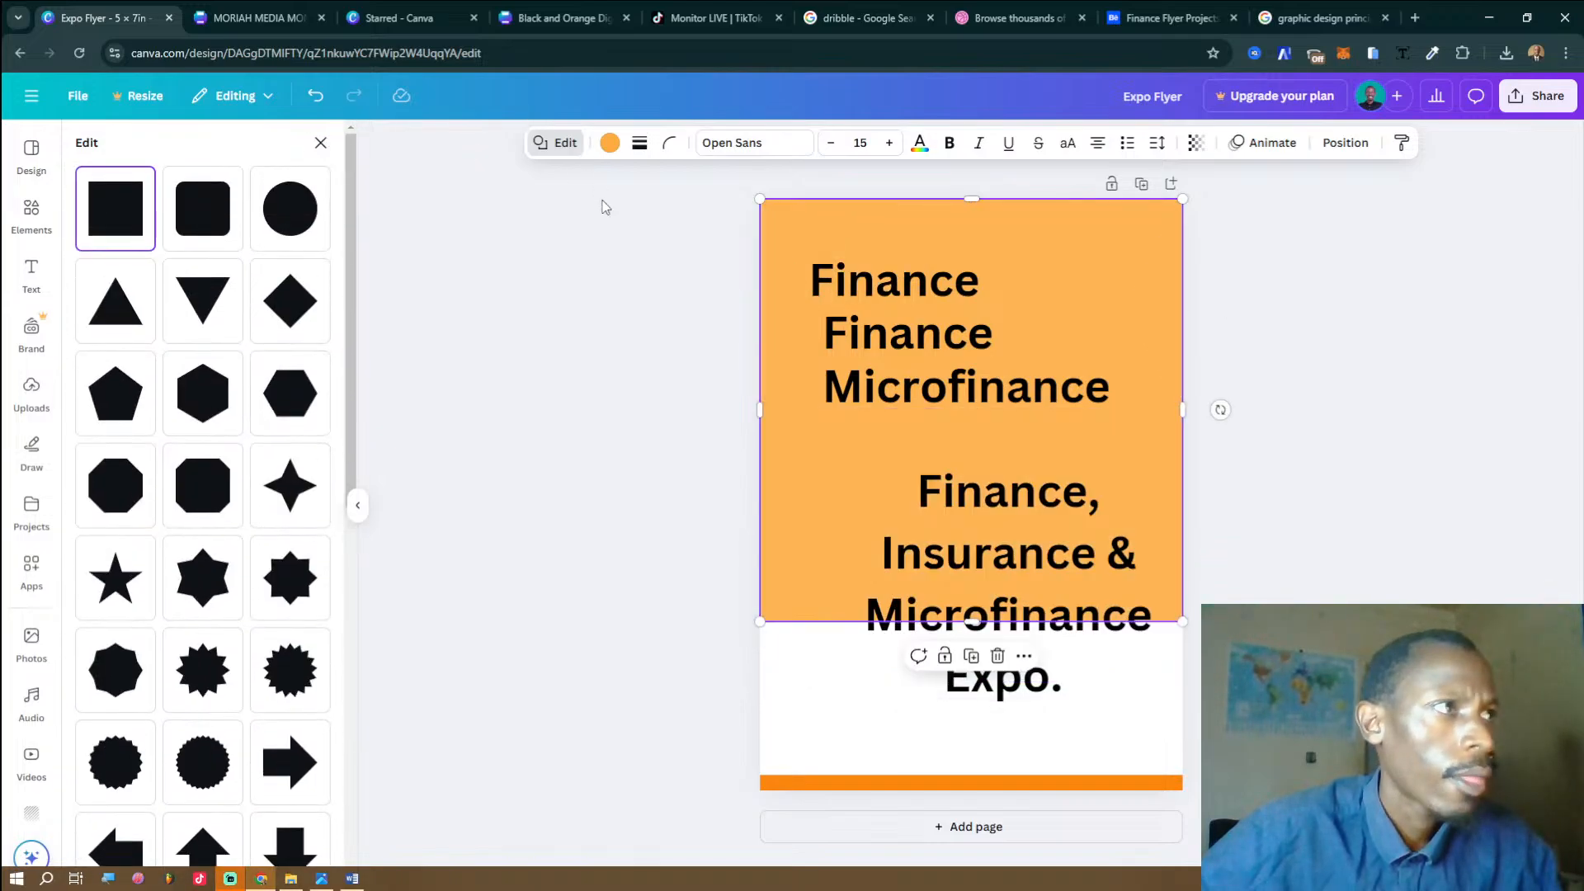
{"action": "left_click_drag", "start_coordinate": [971, 622], "coordinate": [842, 431]}
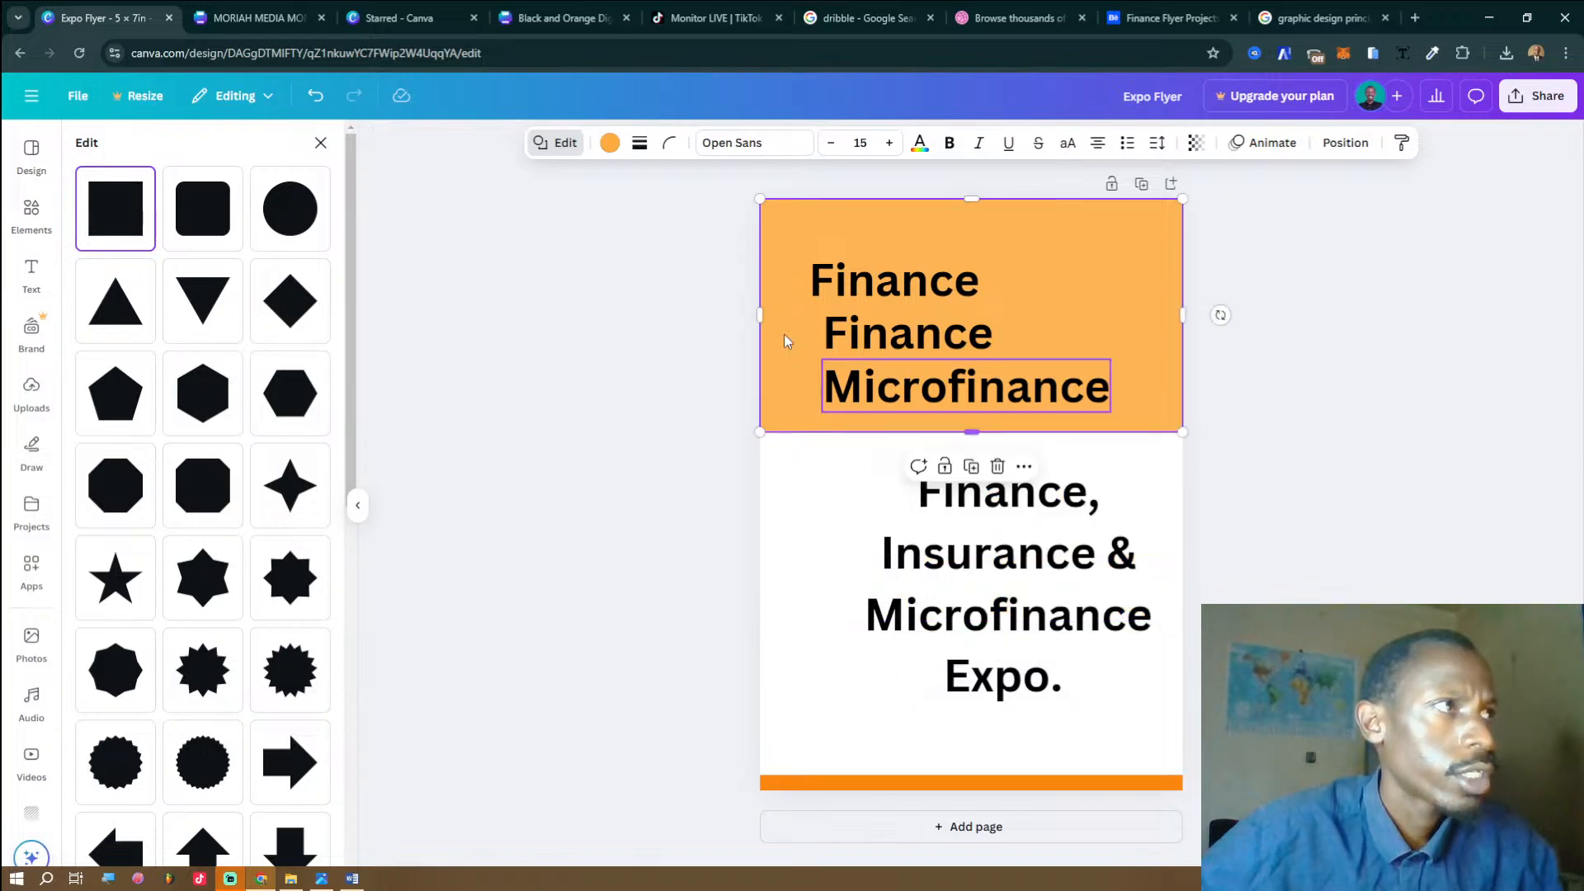
Give the header block a gradient fill and set its second colour to pale green #DFEDB8.
{"action": "left_click", "coordinate": [610, 143]}
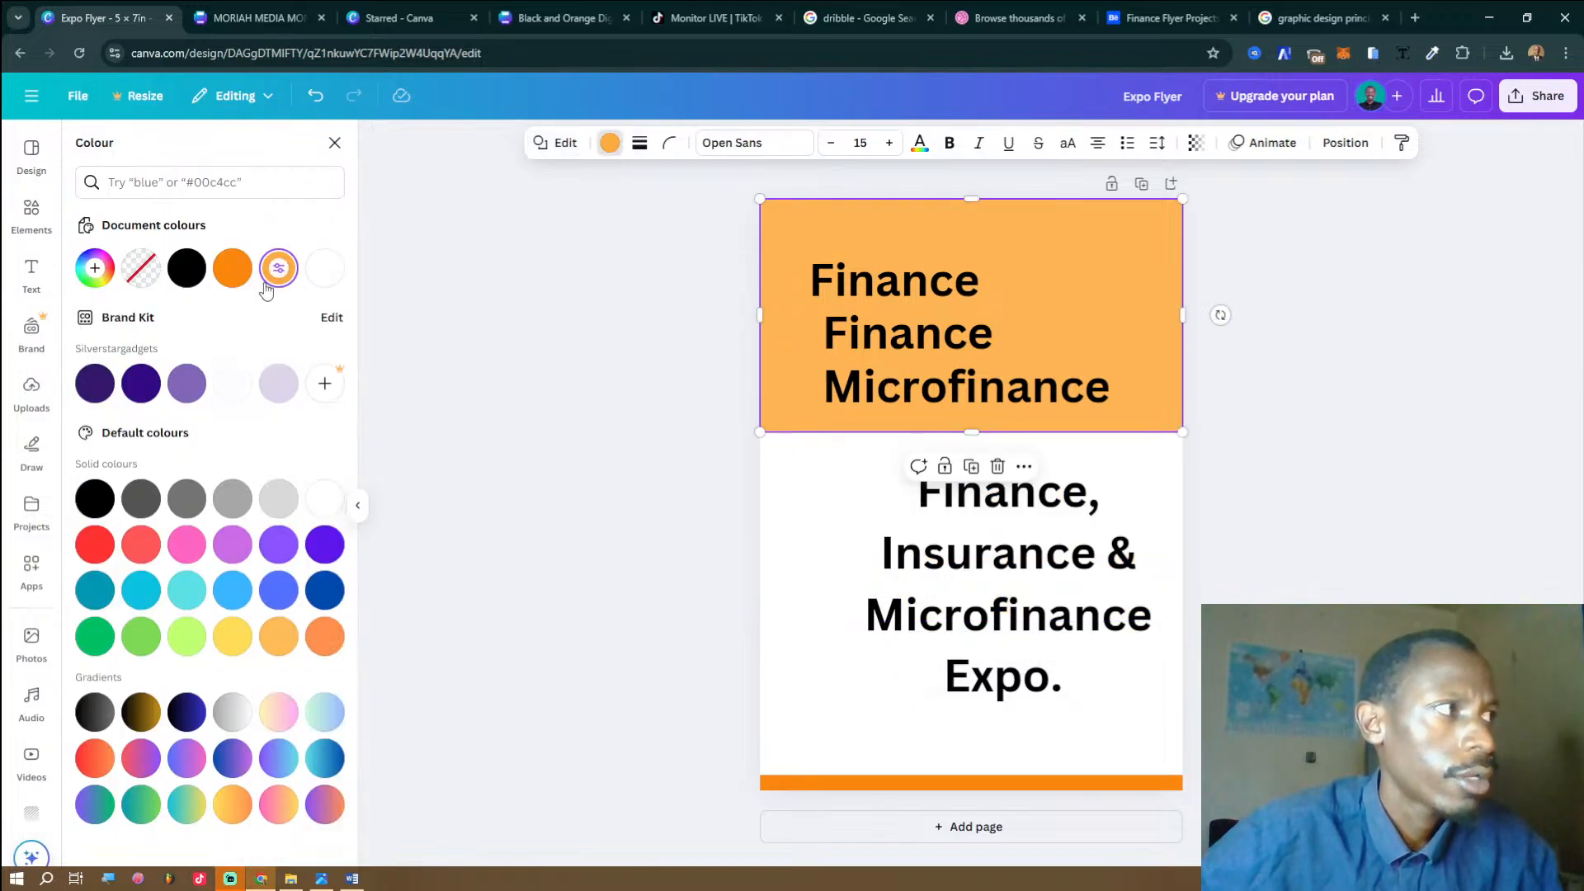
{"action": "left_click", "coordinate": [95, 269]}
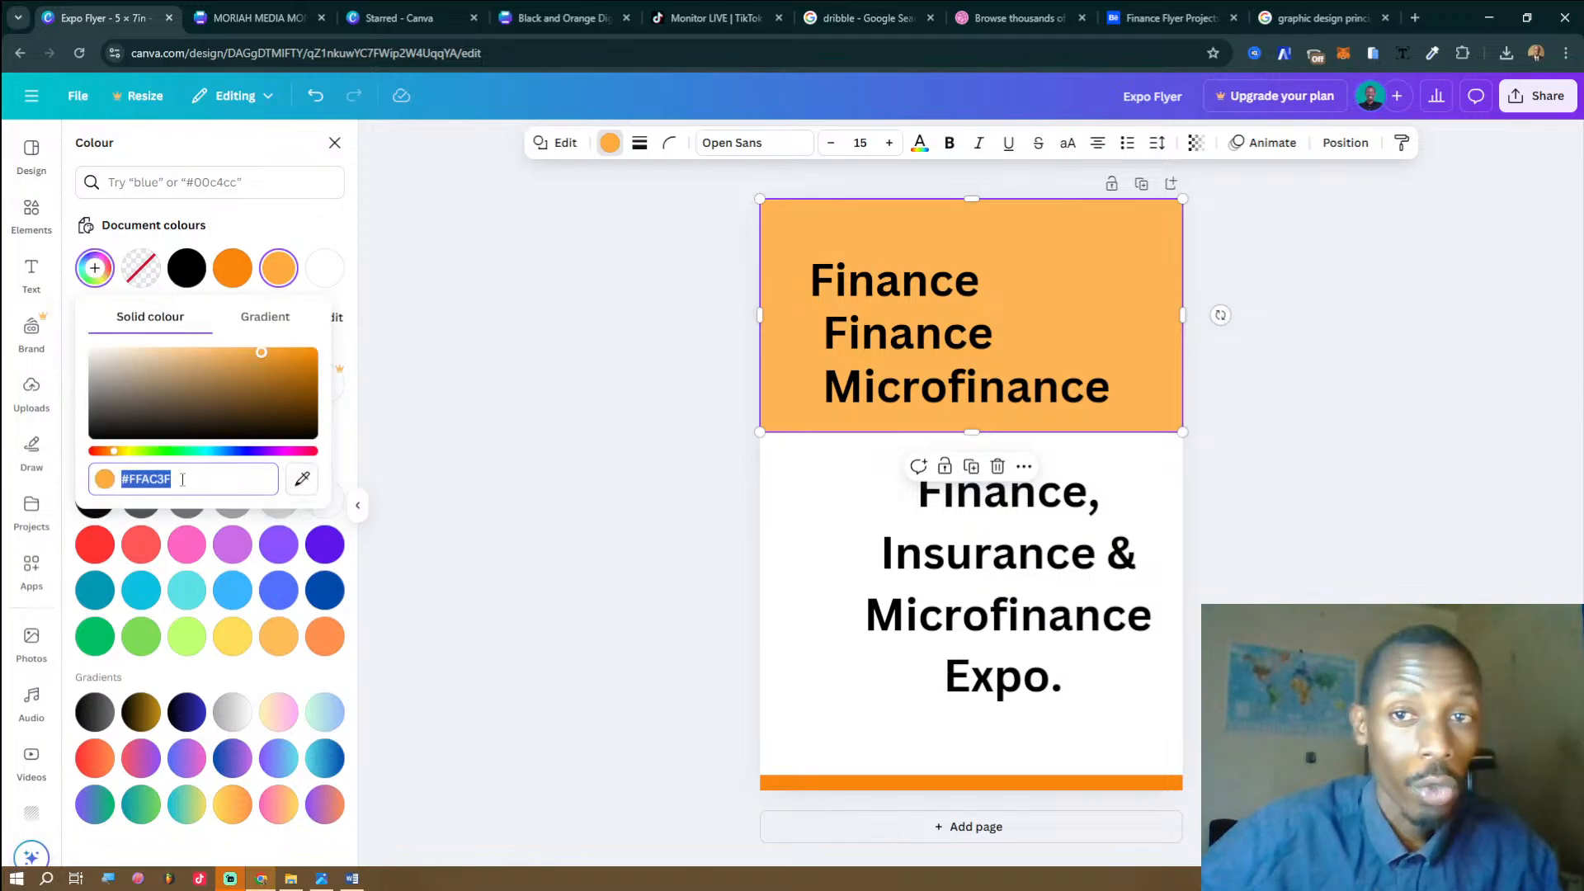
{"action": "left_click", "coordinate": [260, 316]}
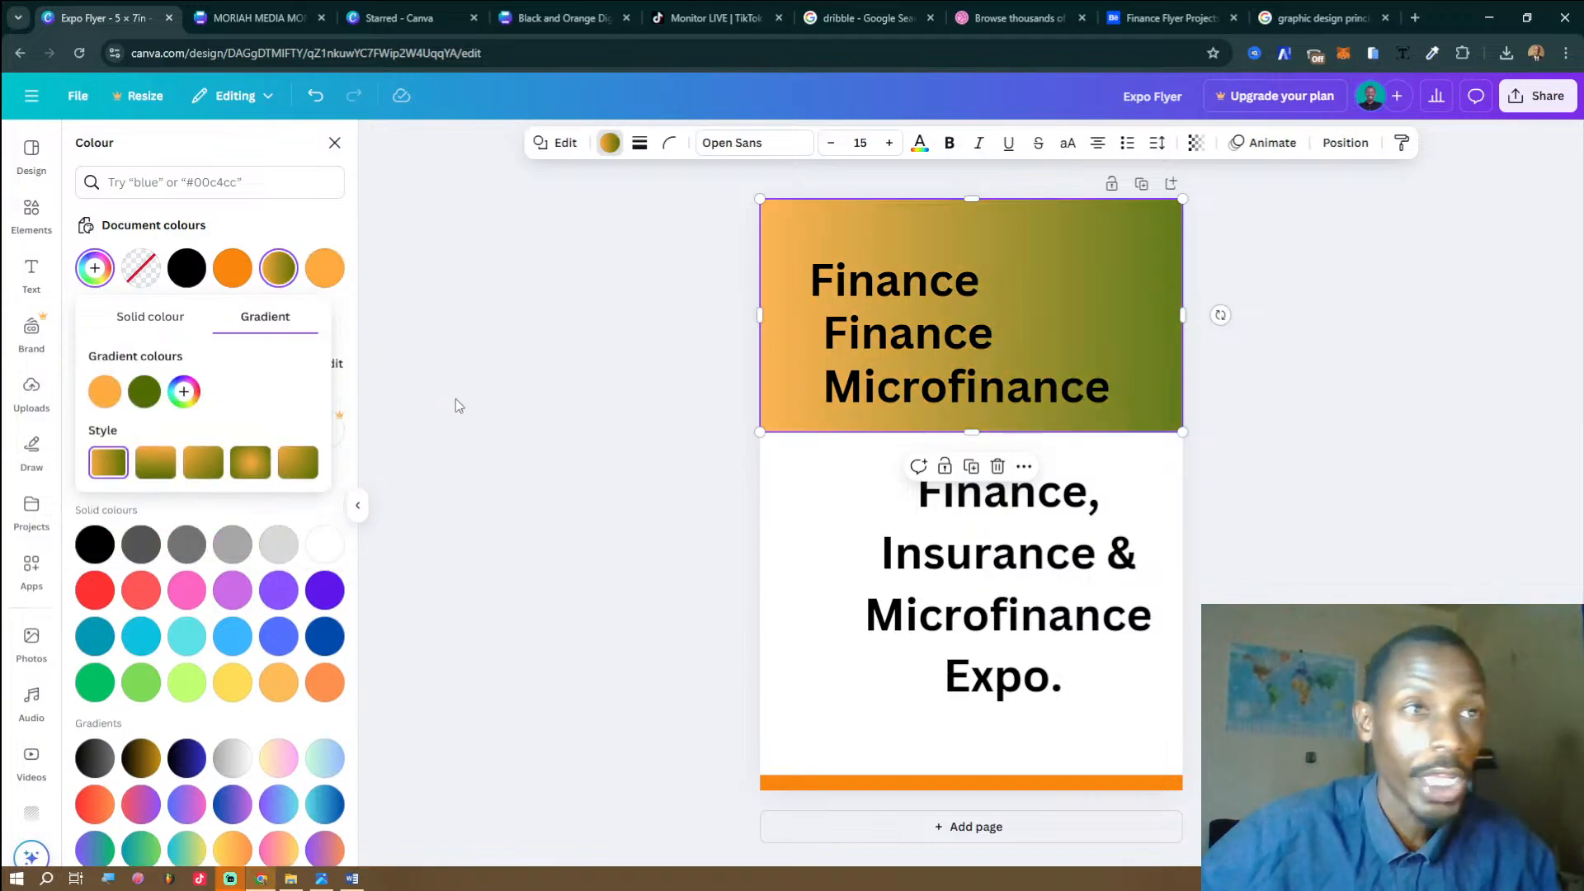
{"action": "left_click", "coordinate": [134, 394]}
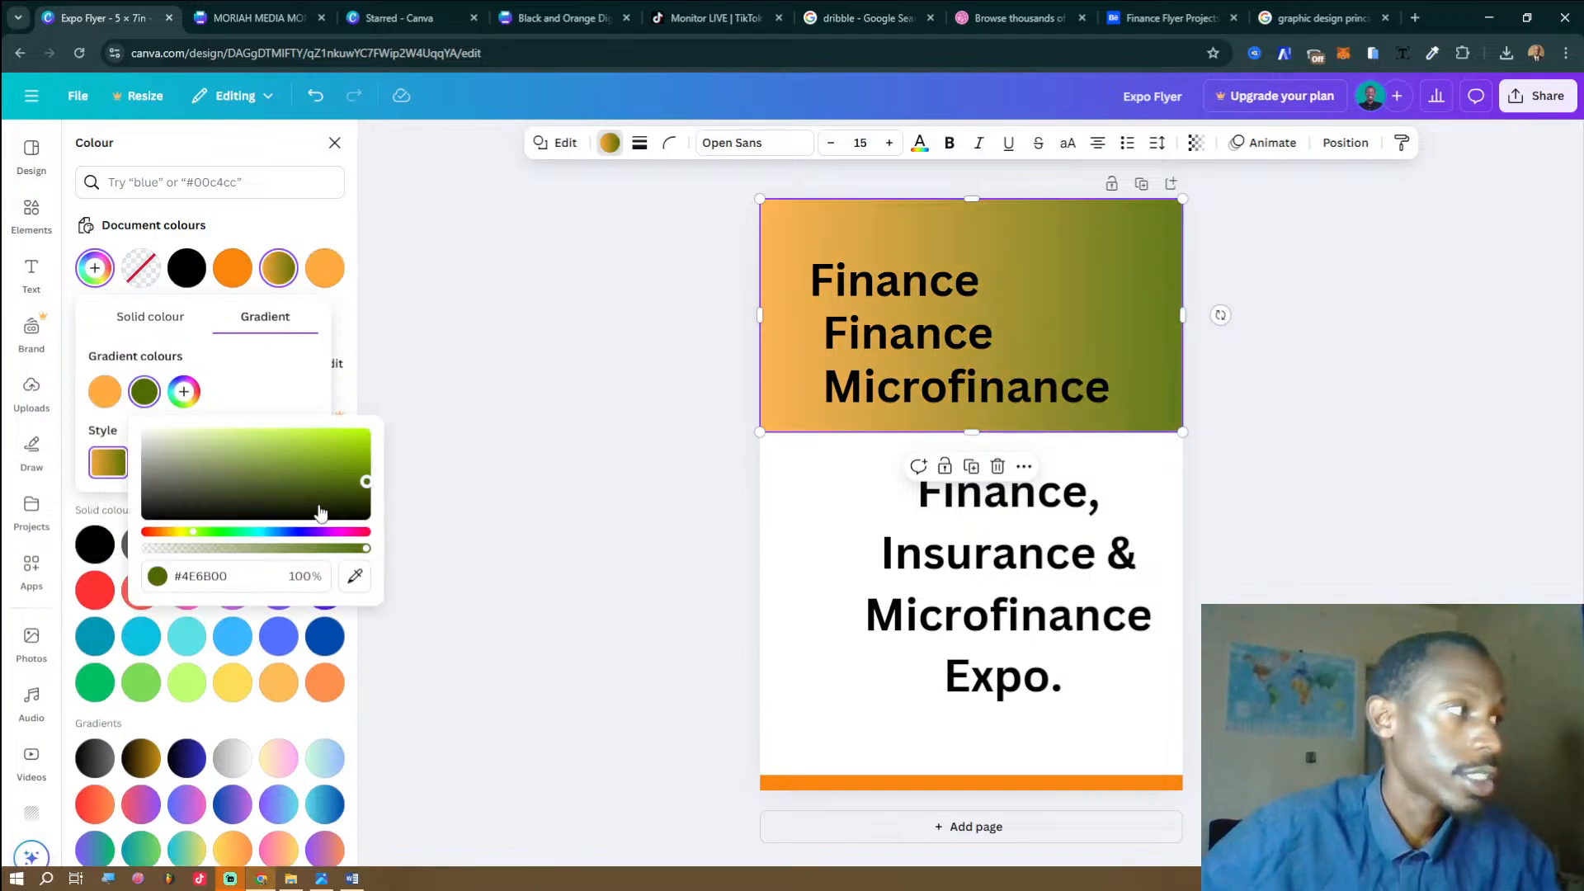
{"action": "left_click_drag", "start_coordinate": [326, 477], "coordinate": [192, 435]}
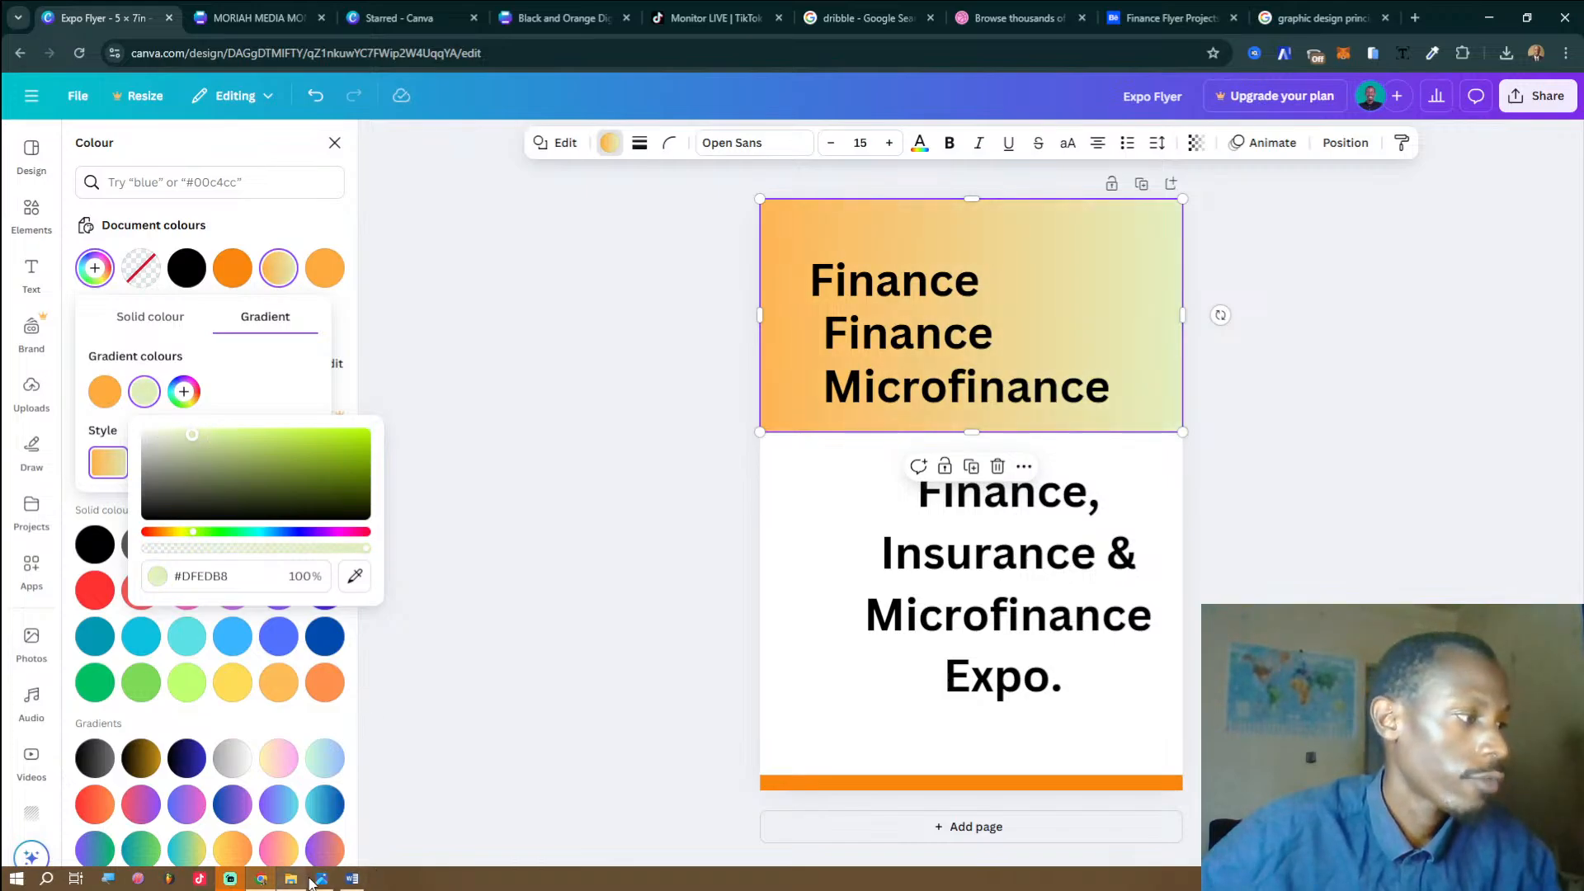
{"action": "mouse_move", "coordinate": [321, 879]}
{"action": "mouse_move", "coordinate": [344, 820]}
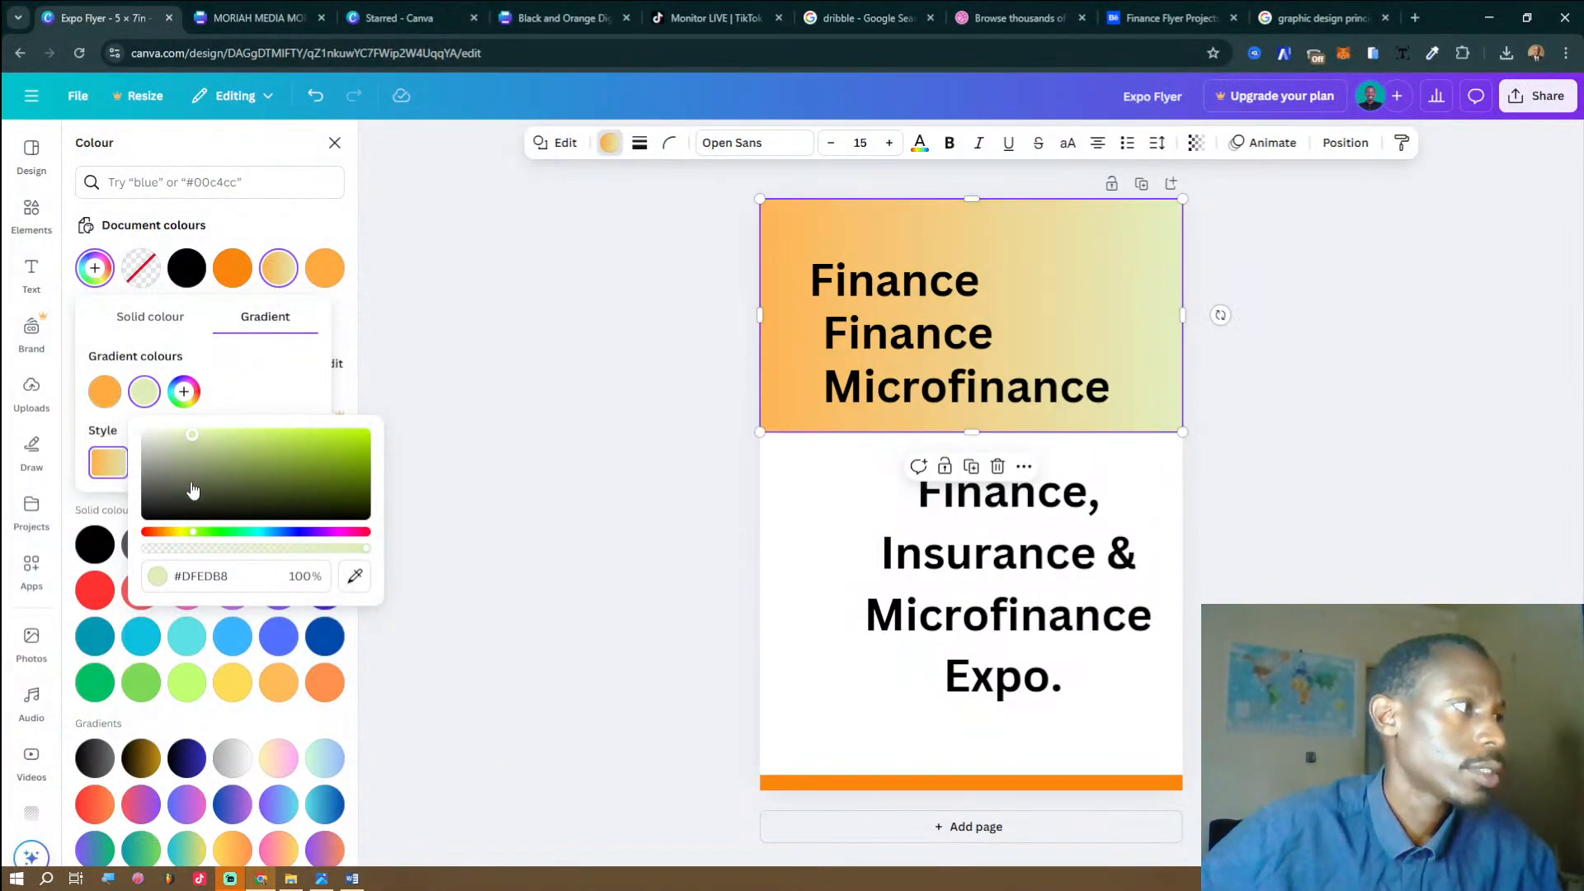
Set the first colour of the header block's gradient to yellow #FFD600 and open the second colour for editing.
{"action": "left_click", "coordinate": [105, 393]}
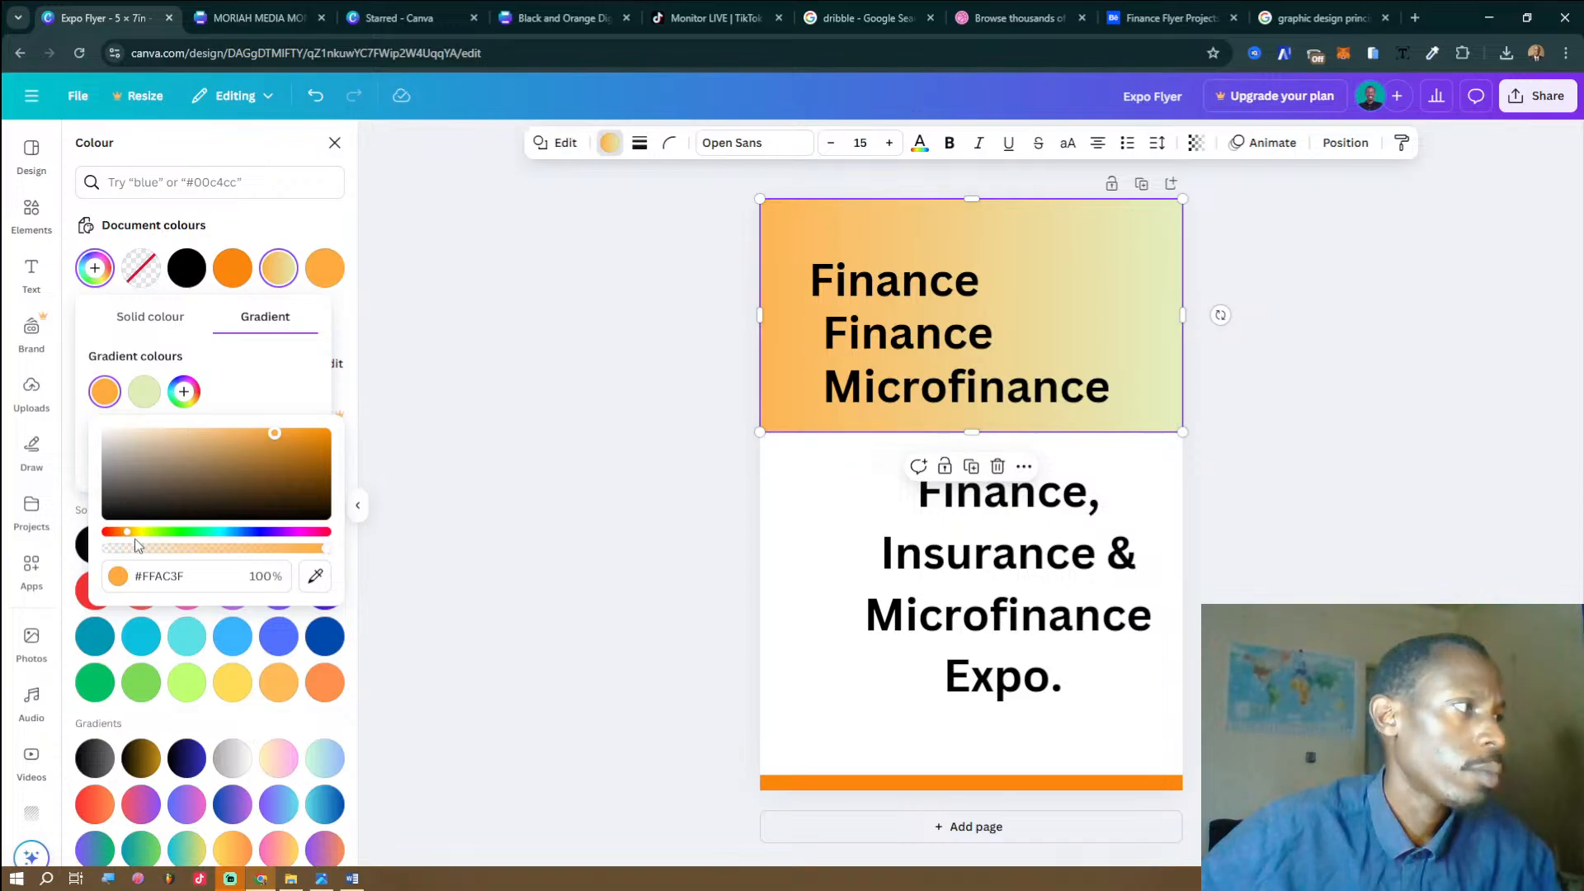
{"action": "left_click_drag", "start_coordinate": [135, 536], "coordinate": [142, 534]}
{"action": "left_click_drag", "start_coordinate": [281, 460], "coordinate": [329, 427]}
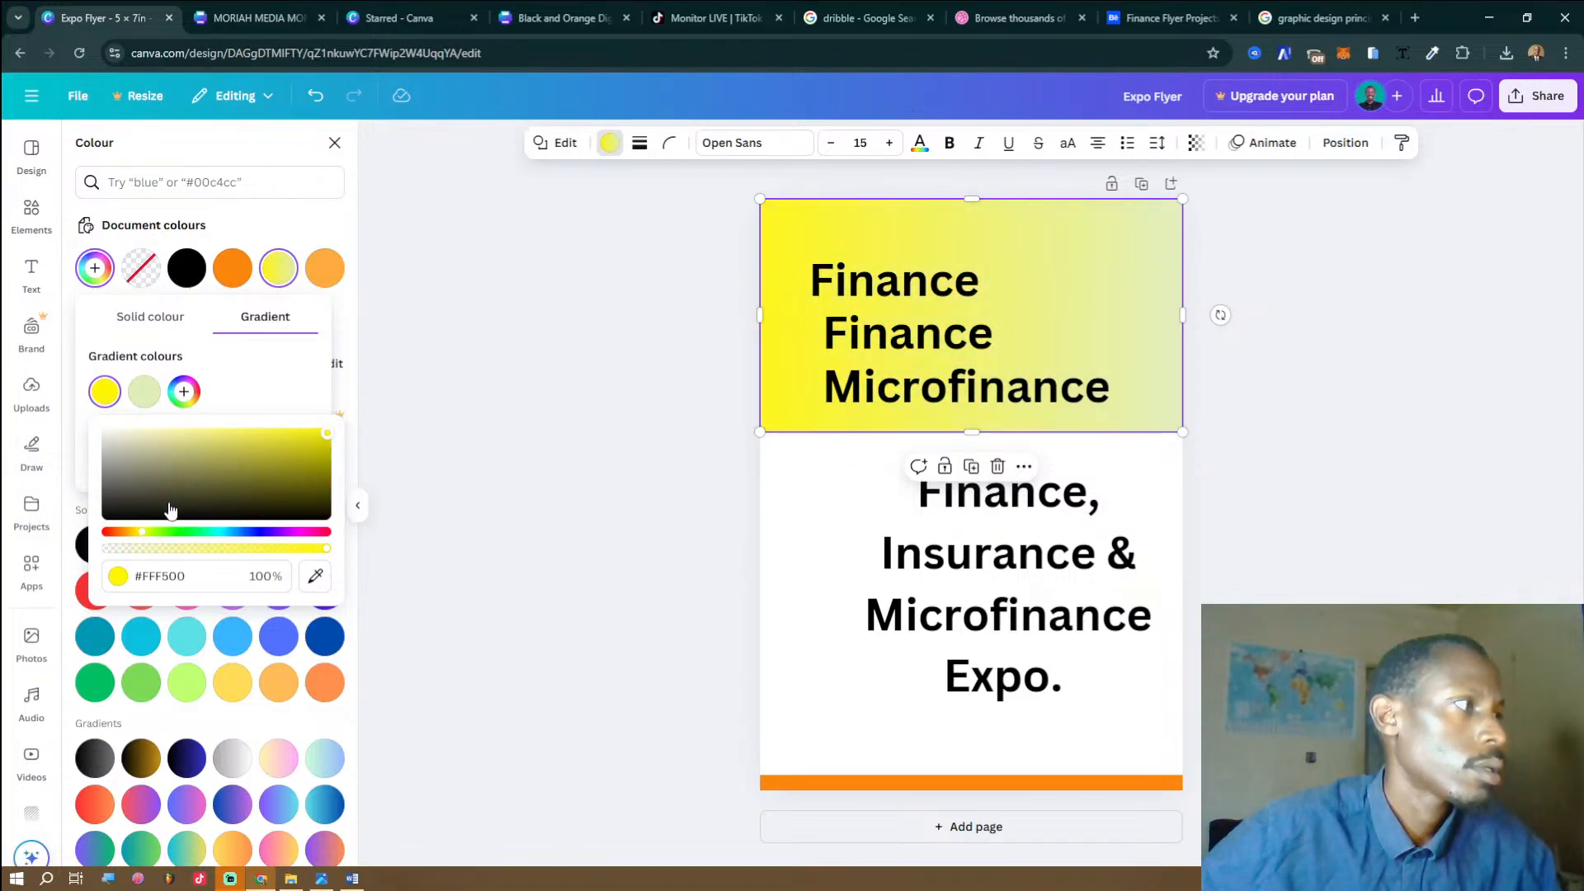
{"action": "left_click_drag", "start_coordinate": [140, 536], "coordinate": [137, 537]}
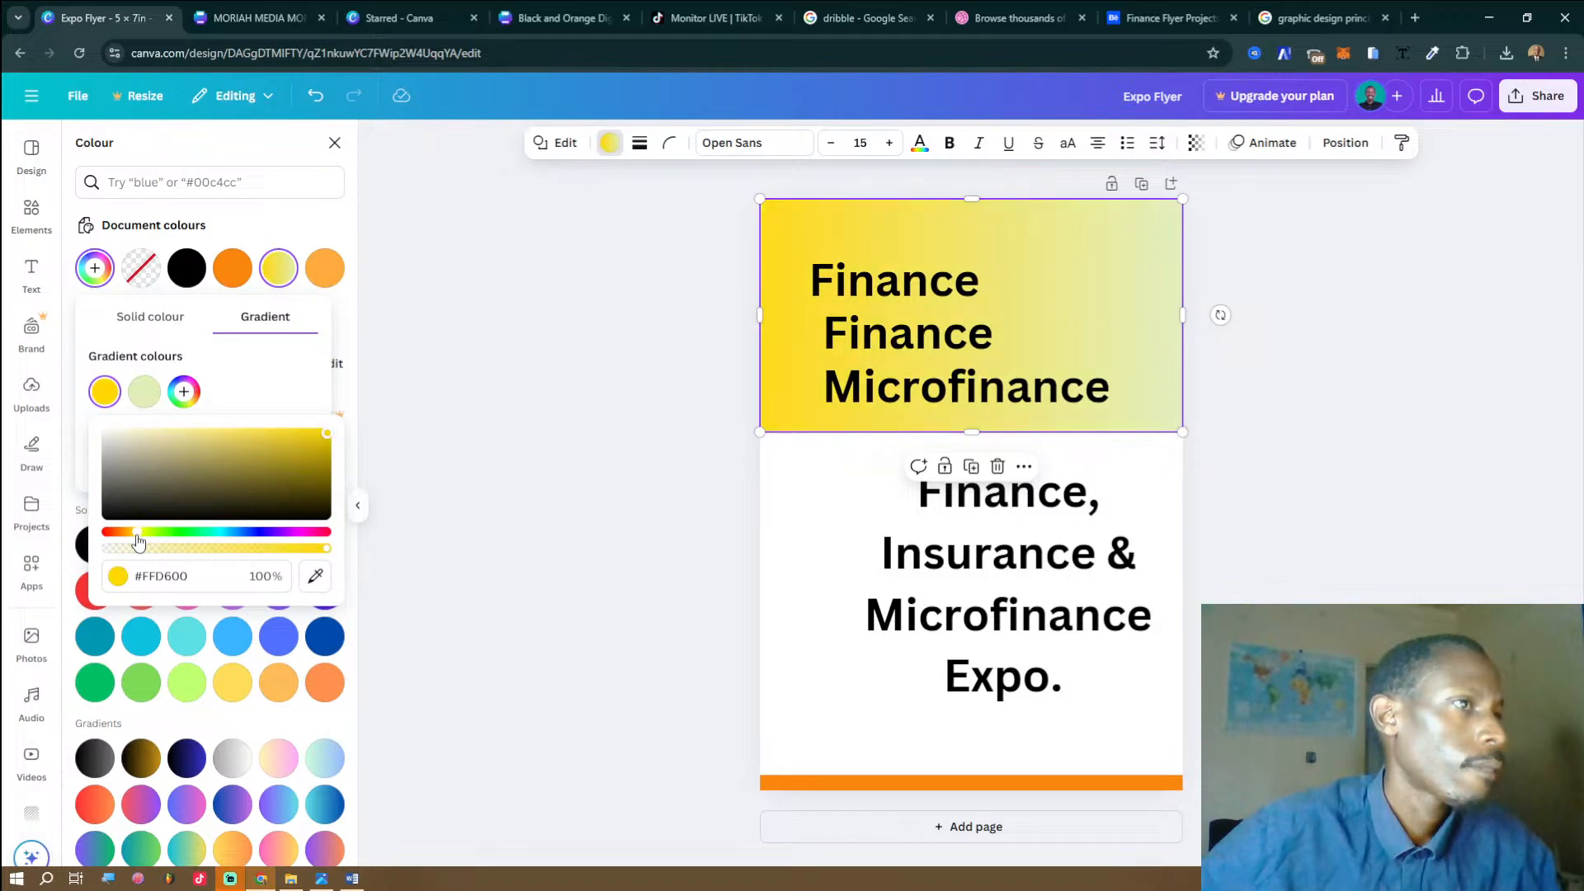
{"action": "left_click", "coordinate": [144, 391]}
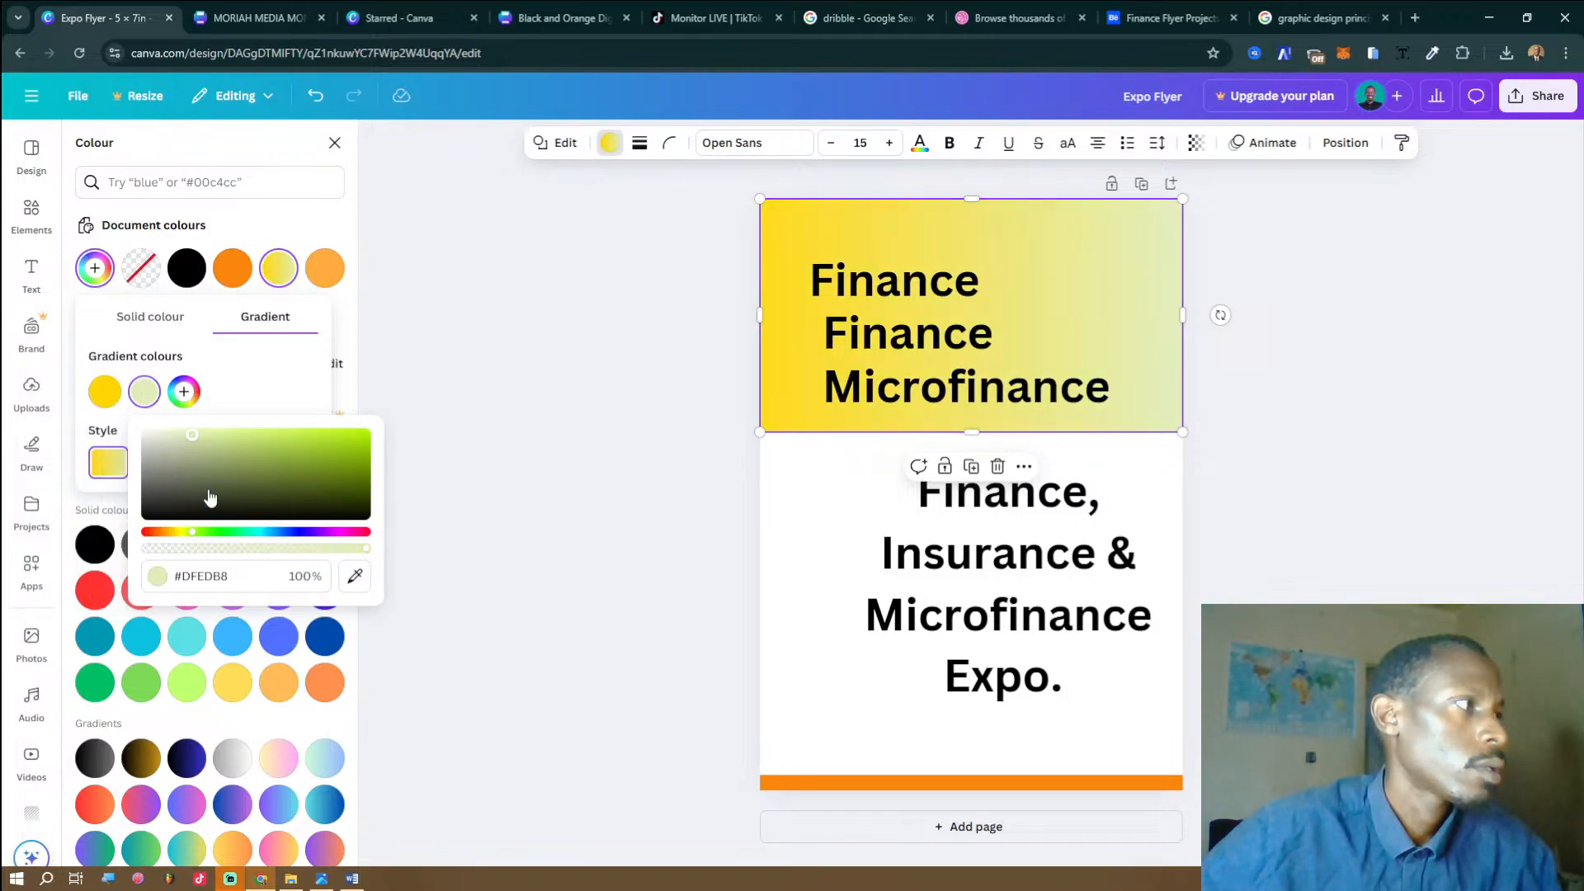
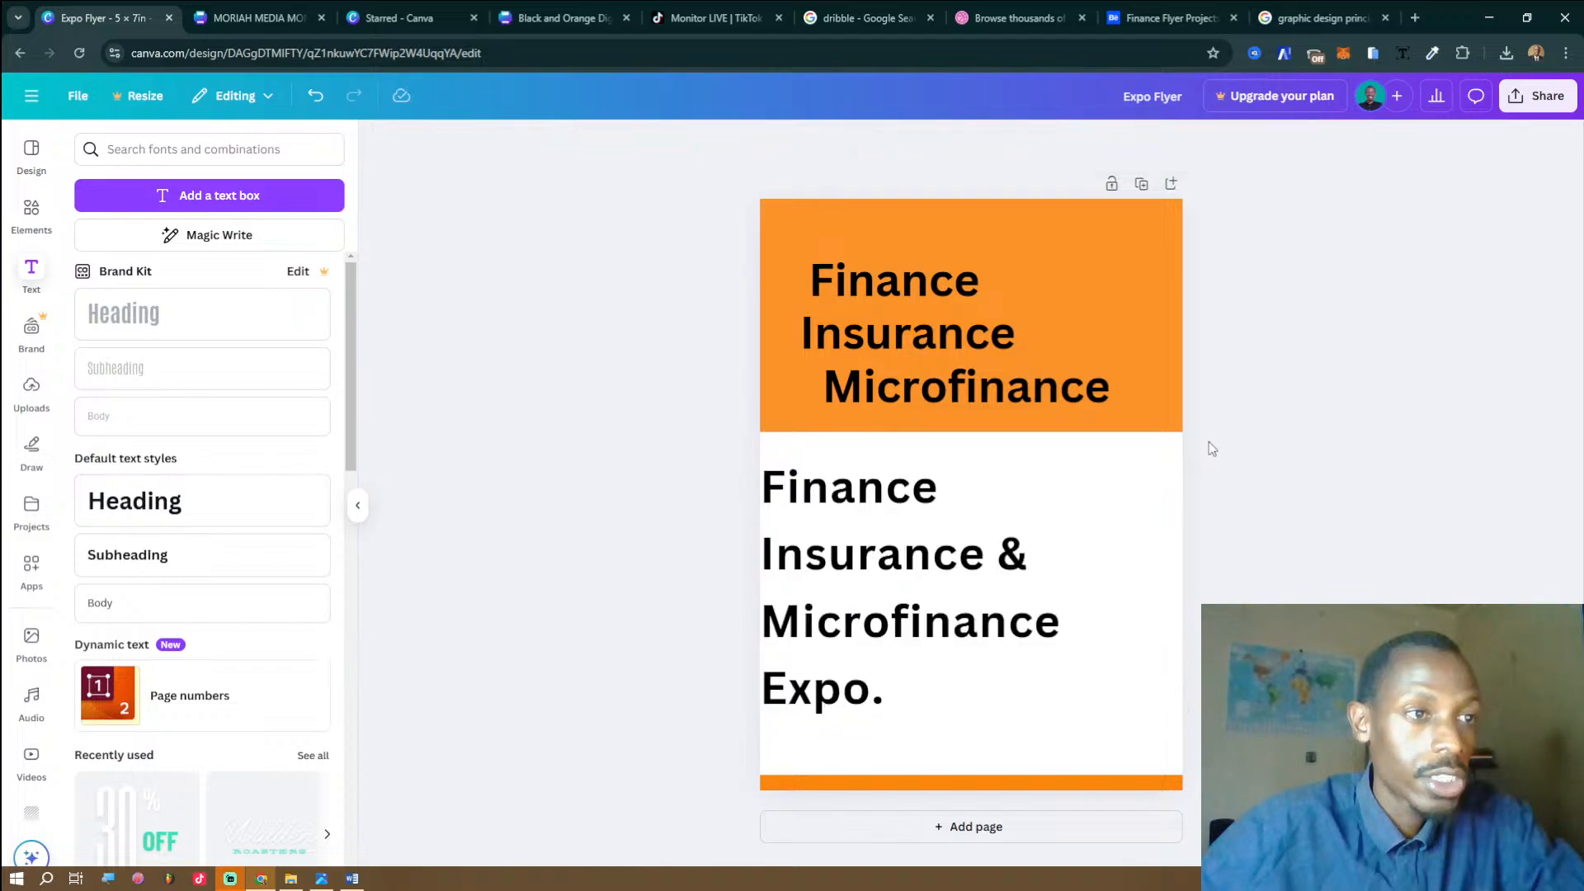
Set the orange header block's transparency value to 100.
{"action": "left_click", "coordinate": [1122, 247]}
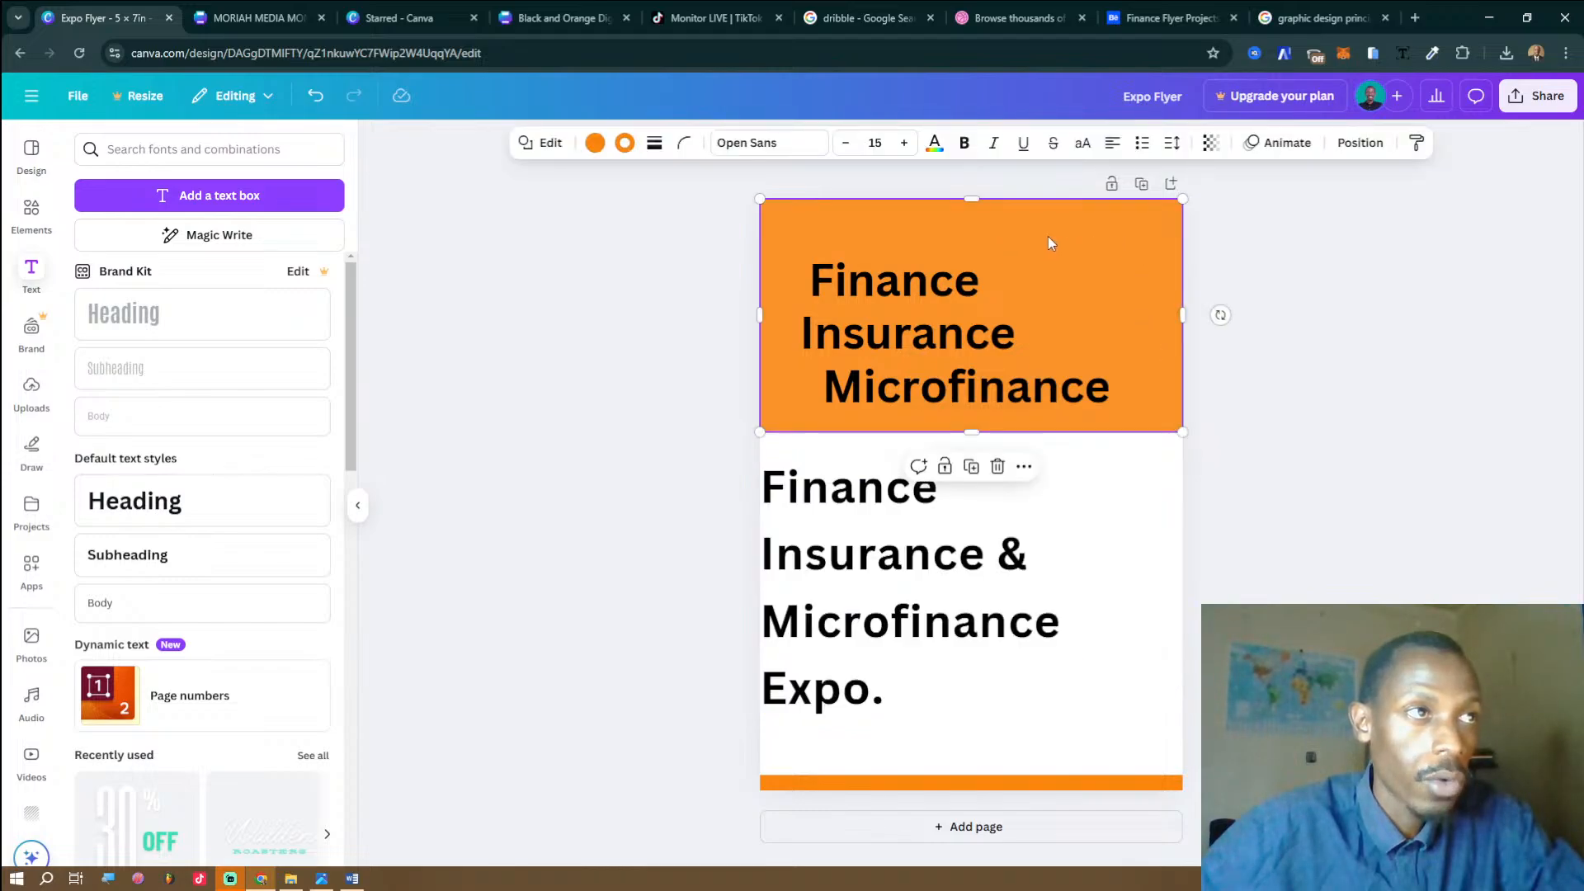
{"action": "left_click", "coordinate": [1216, 144]}
{"action": "mouse_move", "coordinate": [1219, 208]}
{"action": "left_mouse_down"}
{"action": "mouse_move", "coordinate": [1209, 221]}
{"action": "mouse_move", "coordinate": [1231, 219]}
{"action": "mouse_move", "coordinate": [1126, 213]}
{"action": "mouse_move", "coordinate": [1250, 211]}
{"action": "left_mouse_up"}
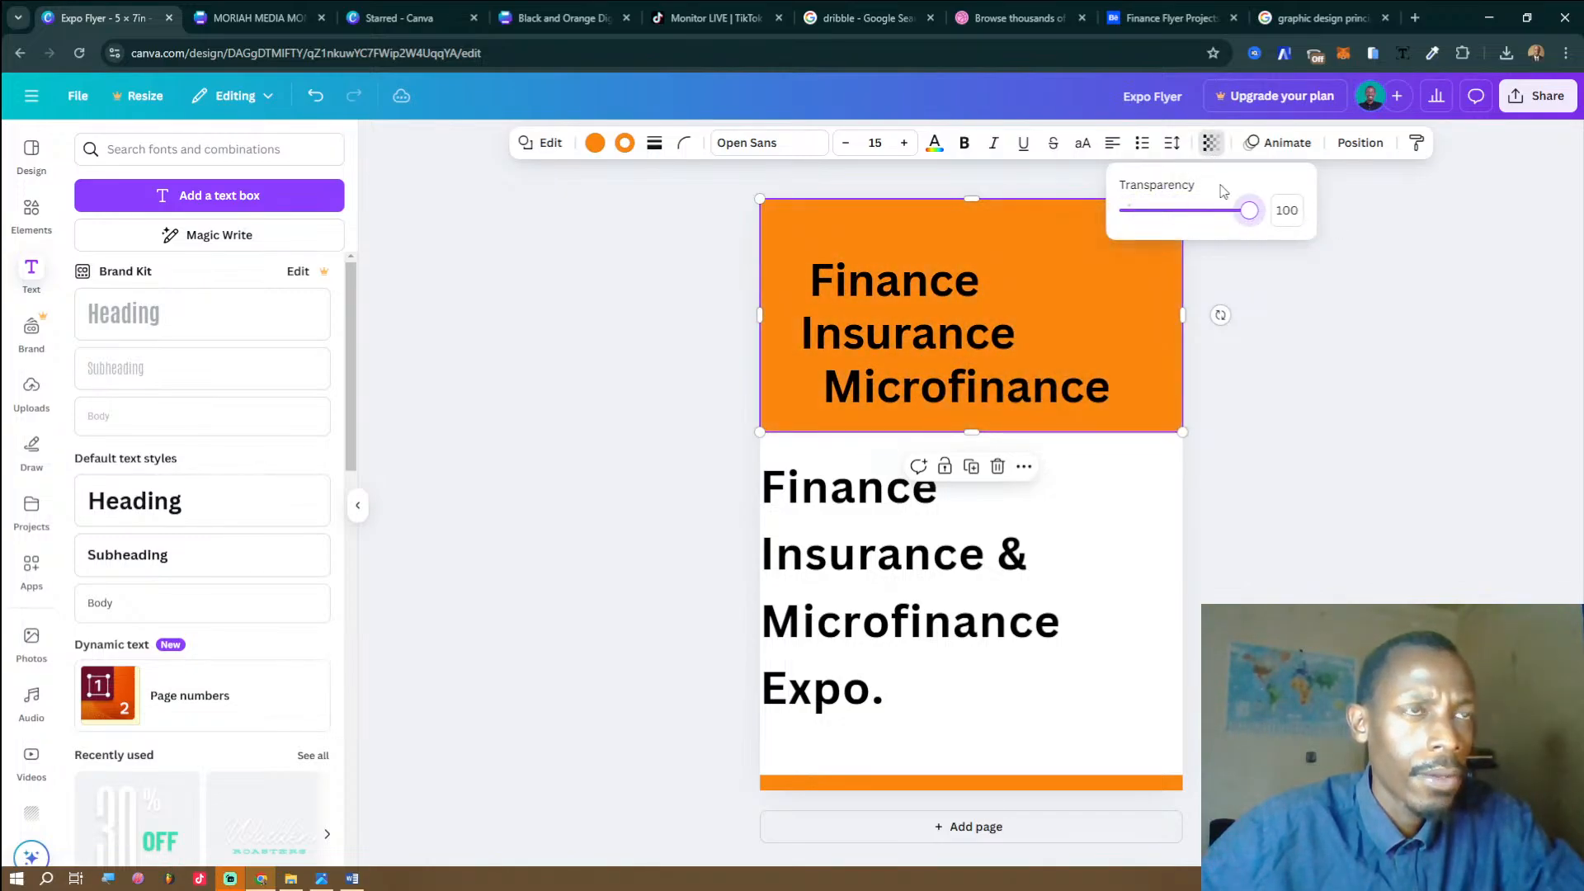
Examine the animation options for the header block and "Insurance", and the position settings of "Microfinance".
{"action": "left_click", "coordinate": [1317, 221]}
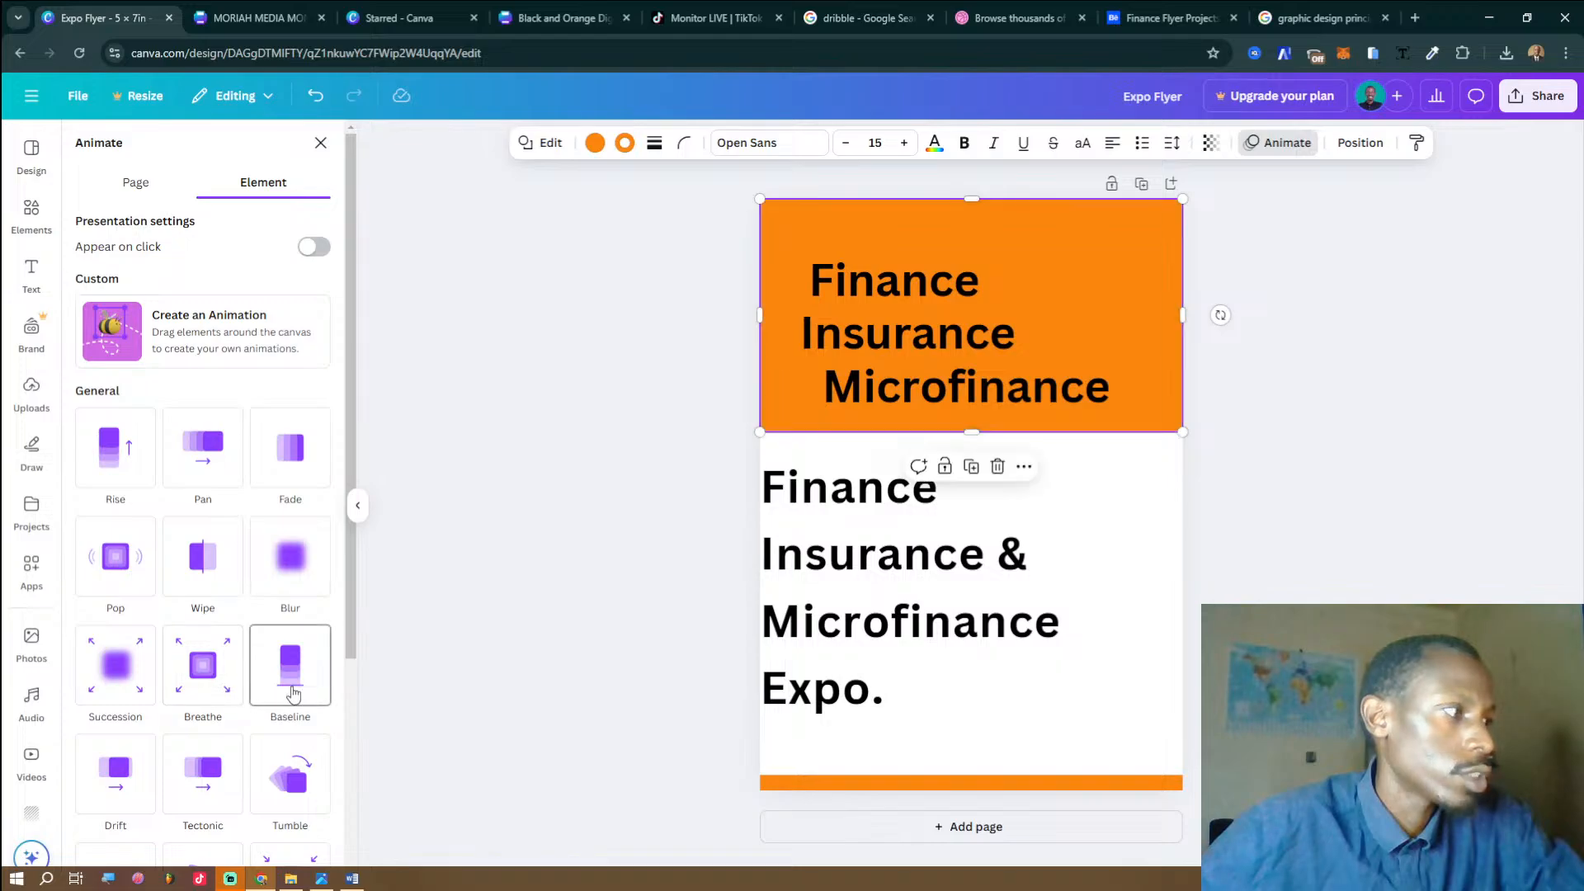
{"action": "left_click", "coordinate": [1290, 271]}
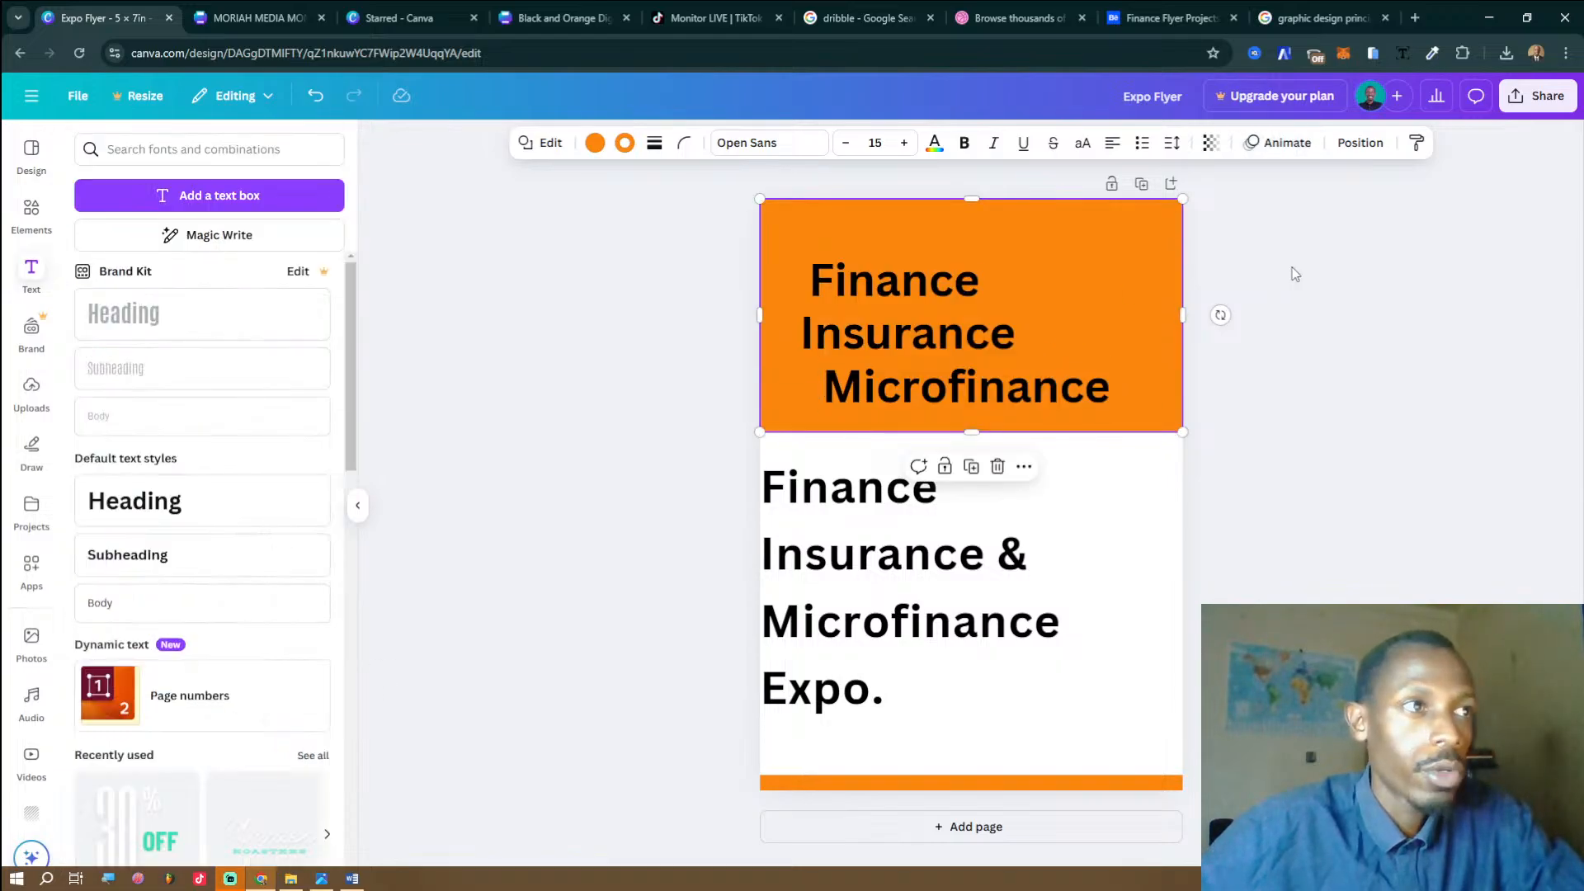
{"action": "left_click", "coordinate": [928, 353]}
{"action": "left_click", "coordinate": [1207, 145]}
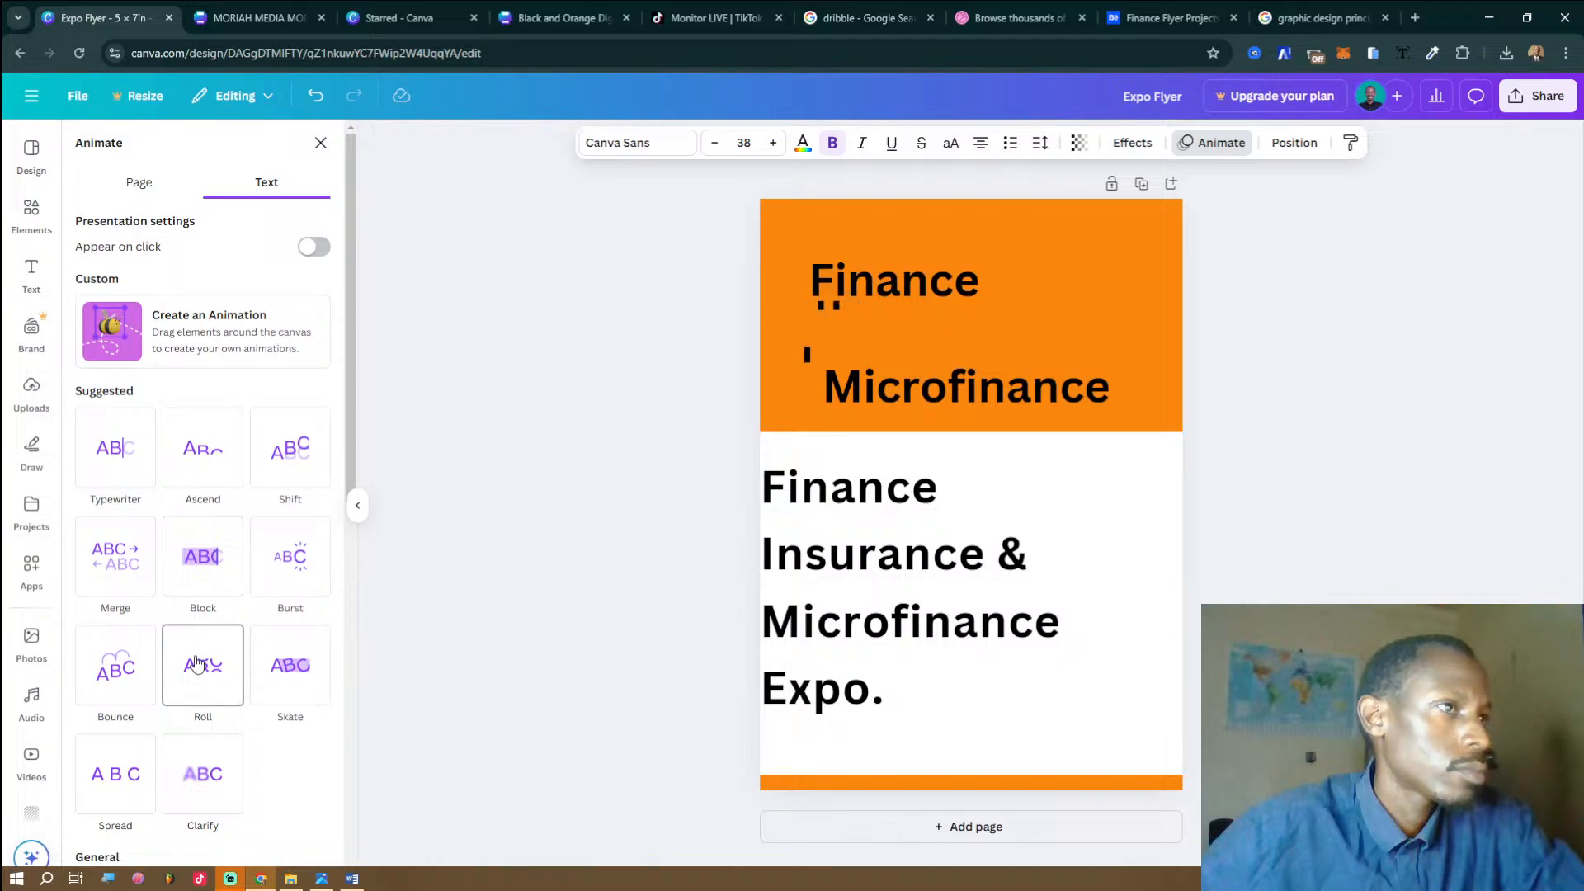
{"action": "scroll", "coordinate": [198, 659], "scroll_direction": "down", "scroll_amount": 3}
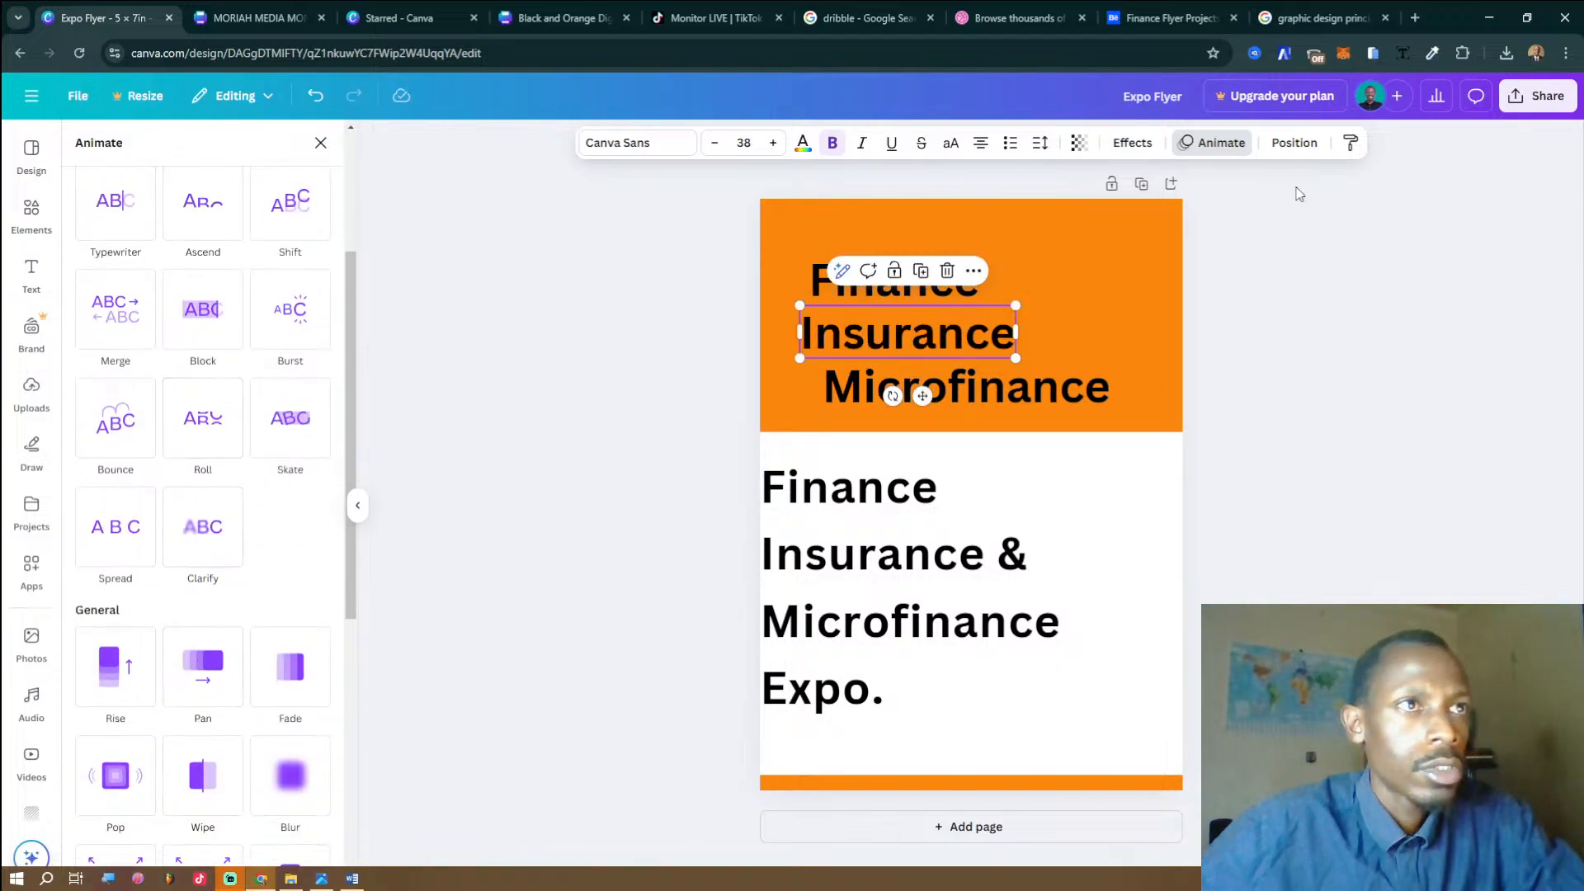
{"action": "left_click", "coordinate": [1220, 144]}
{"action": "left_click", "coordinate": [1068, 389]}
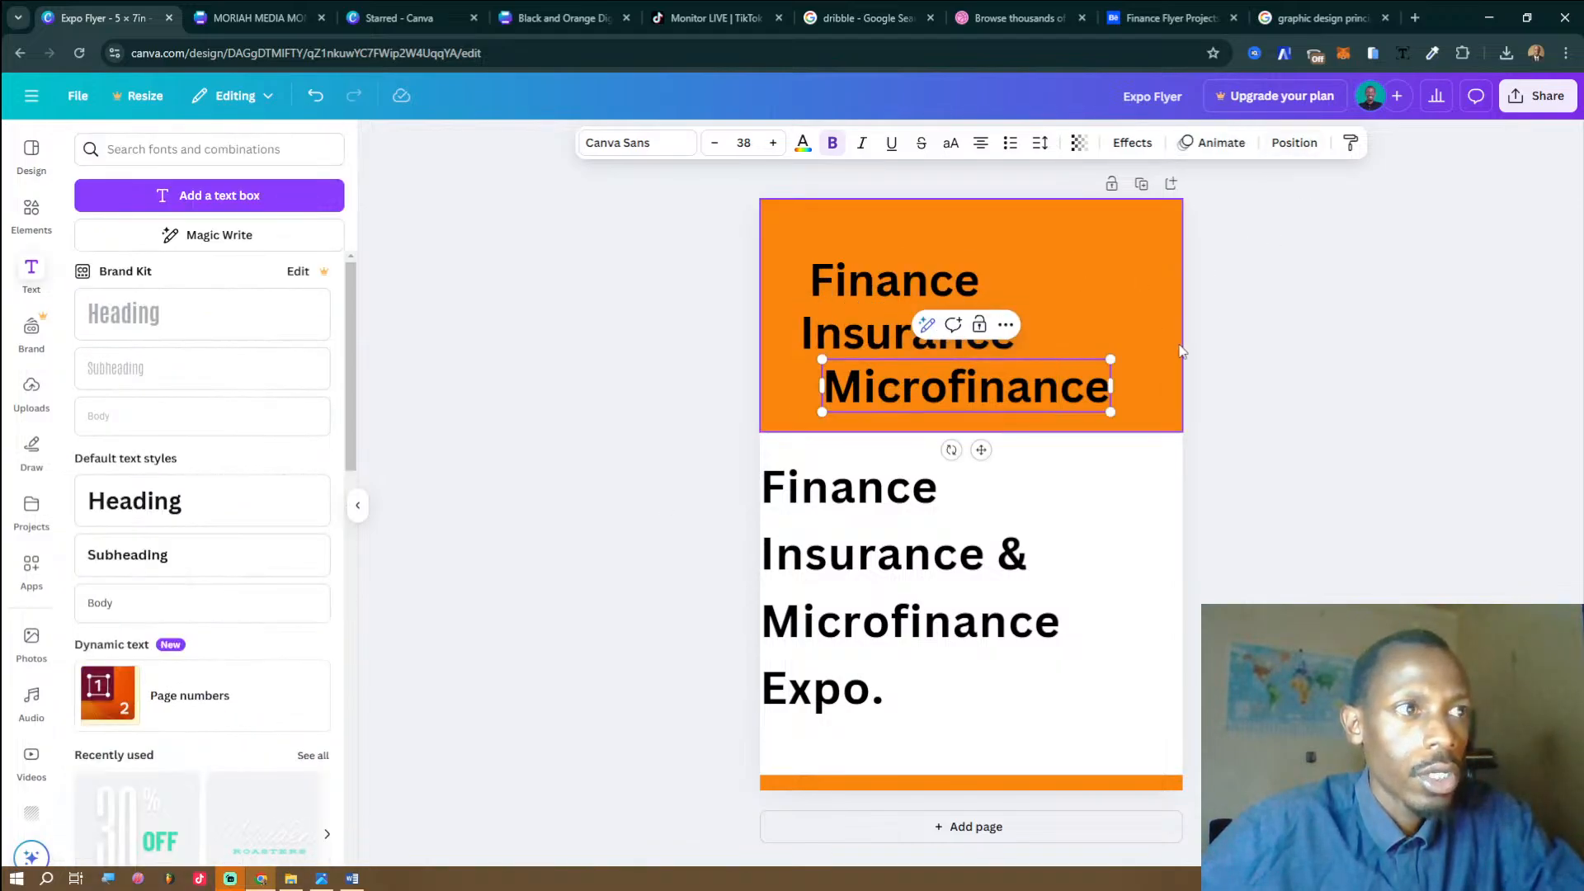
{"action": "left_click", "coordinate": [1294, 143]}
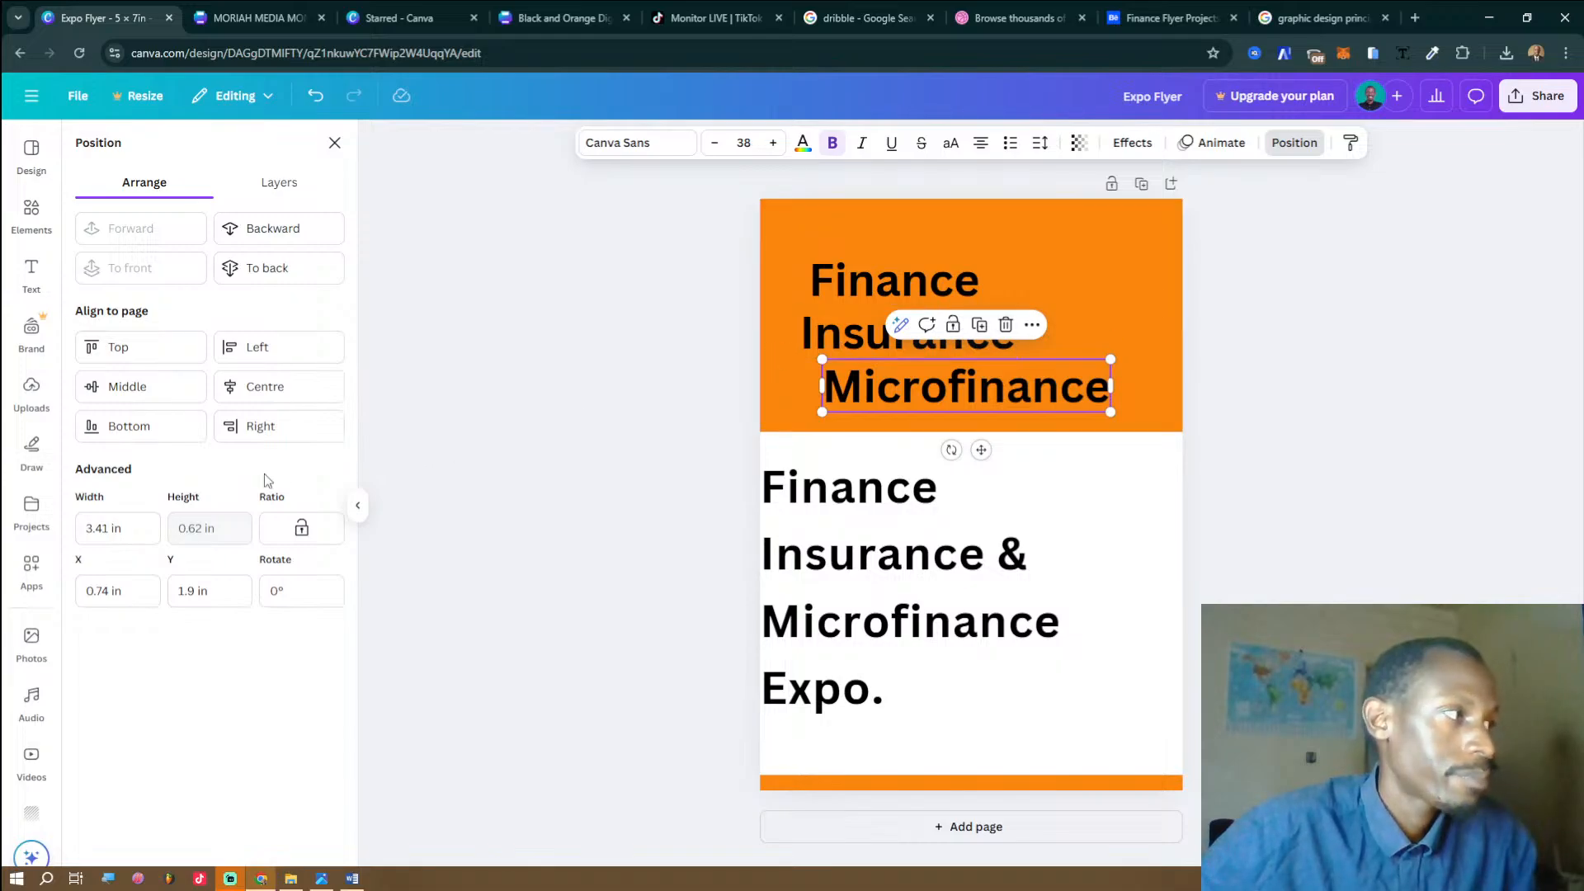
{"action": "left_click", "coordinate": [1298, 146]}
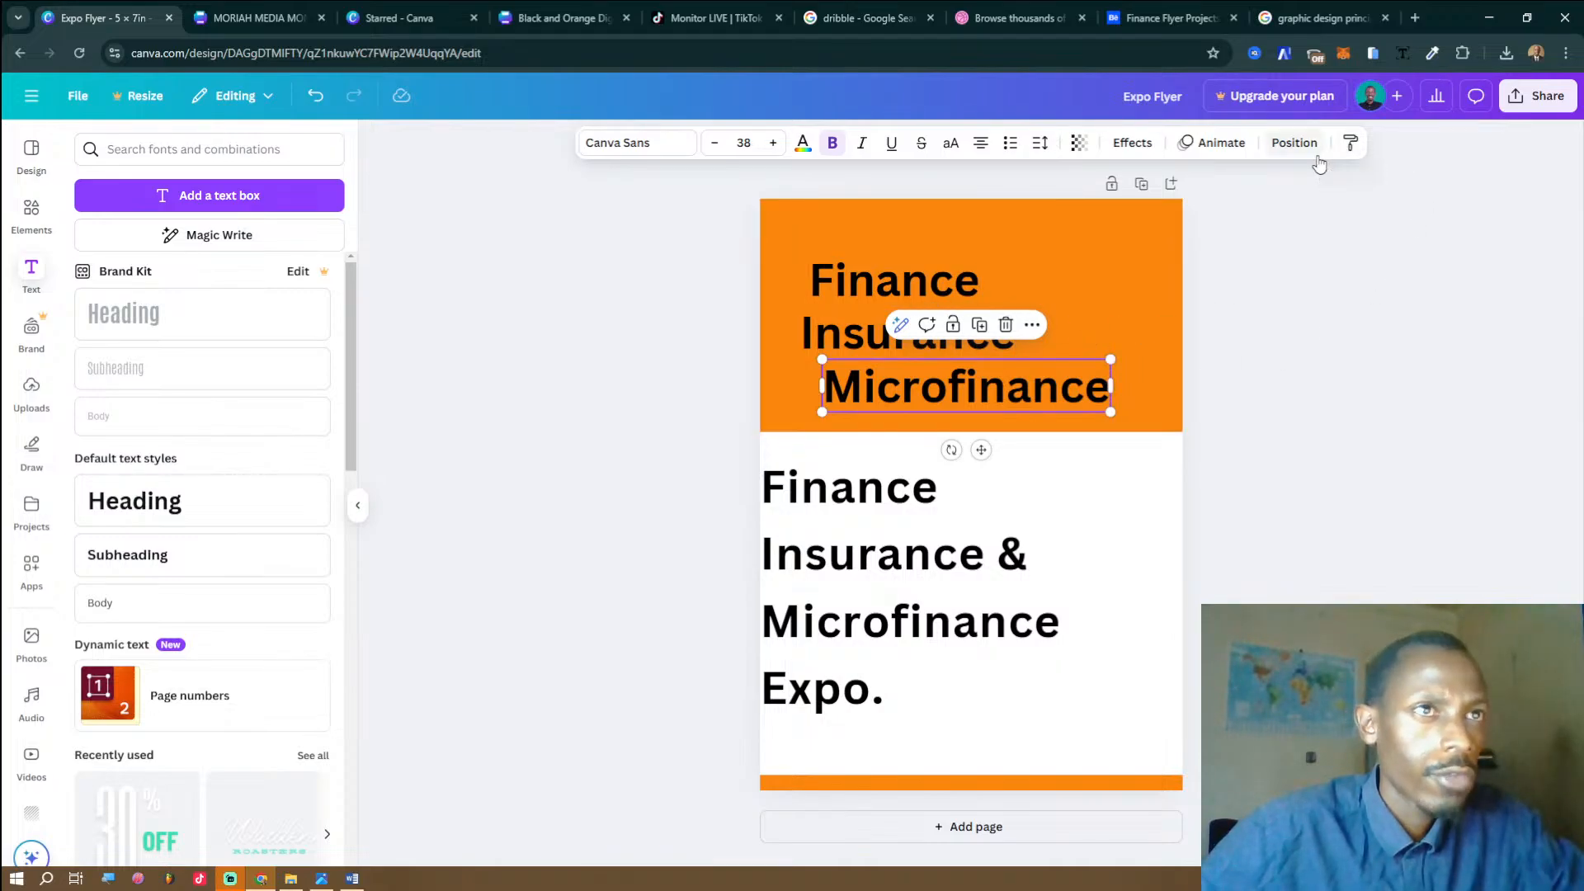
Move "Finance" slightly up on the orange block and copy its text style onto "Insurance".
{"action": "left_click_drag", "start_coordinate": [970, 277], "coordinate": [953, 251]}
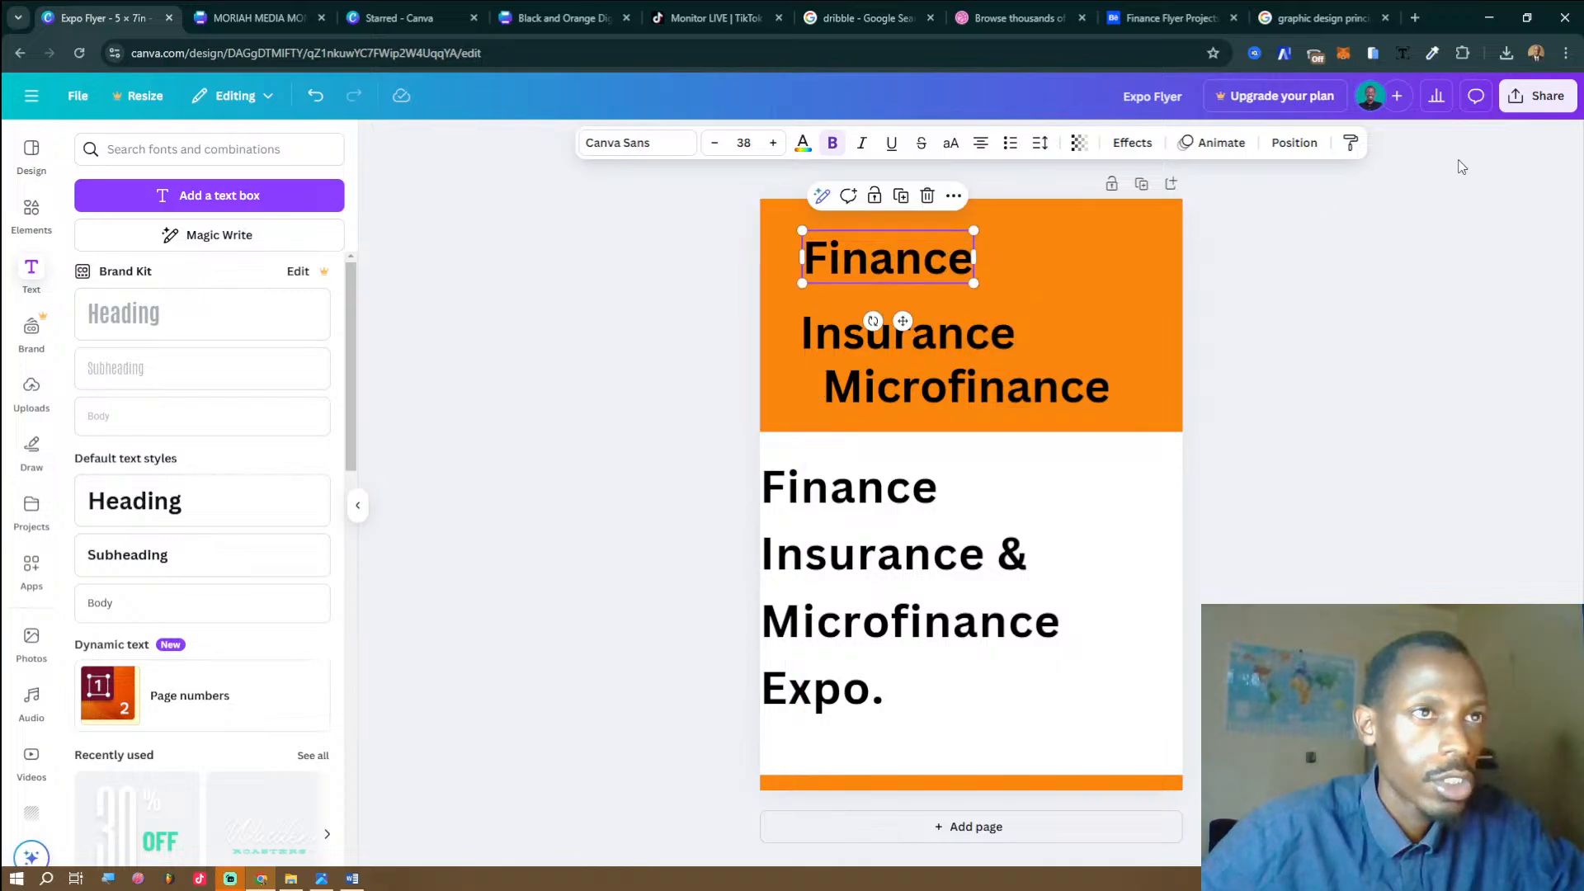
{"action": "left_click", "coordinate": [1350, 144]}
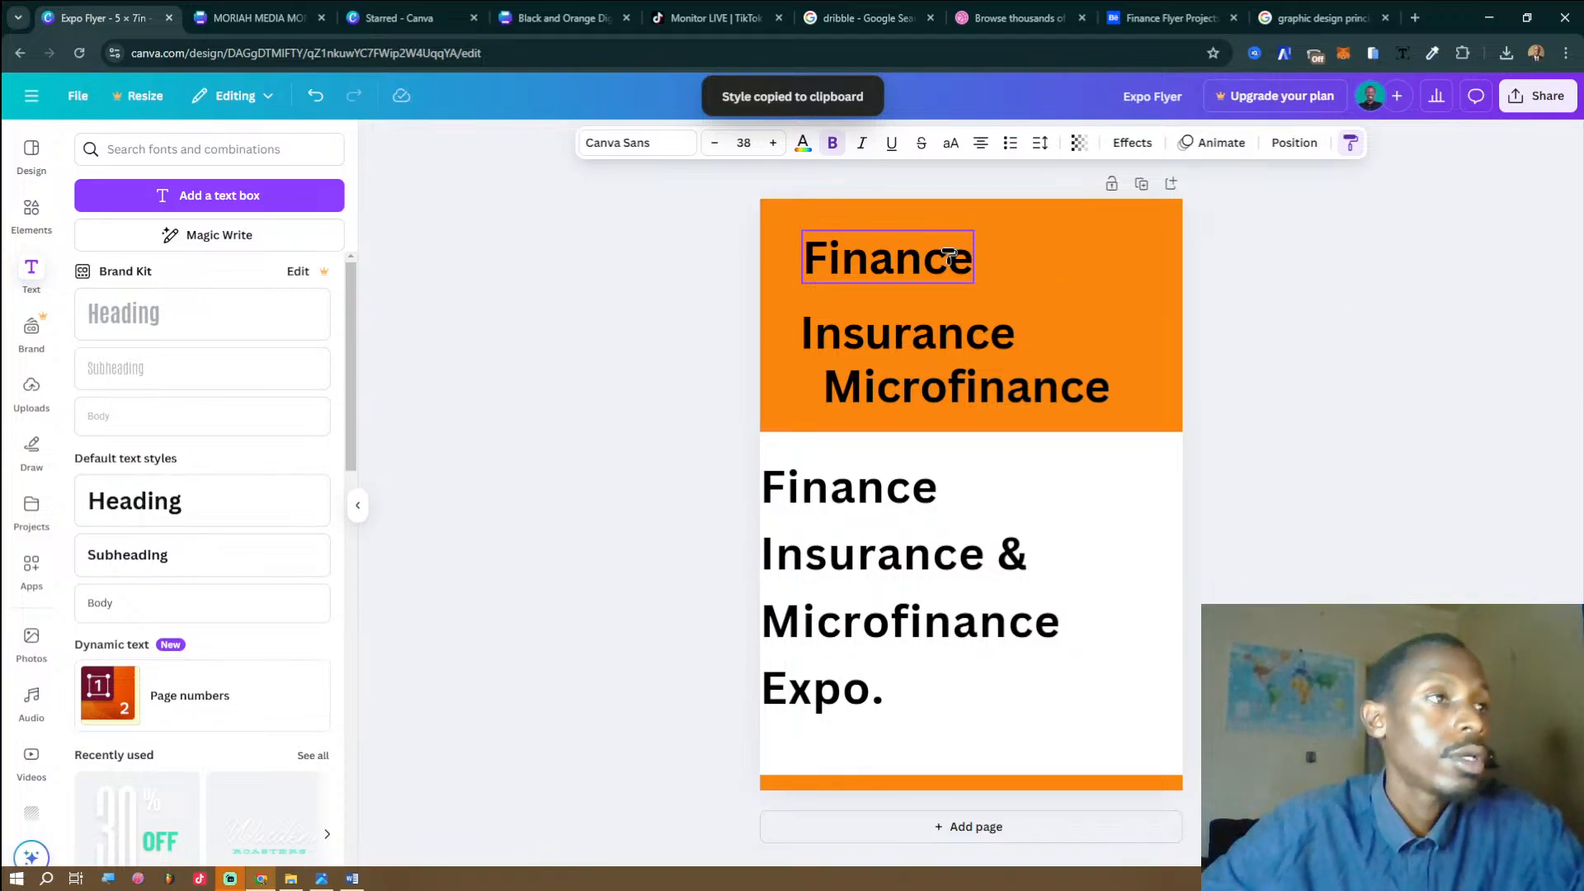
{"action": "left_click", "coordinate": [940, 330]}
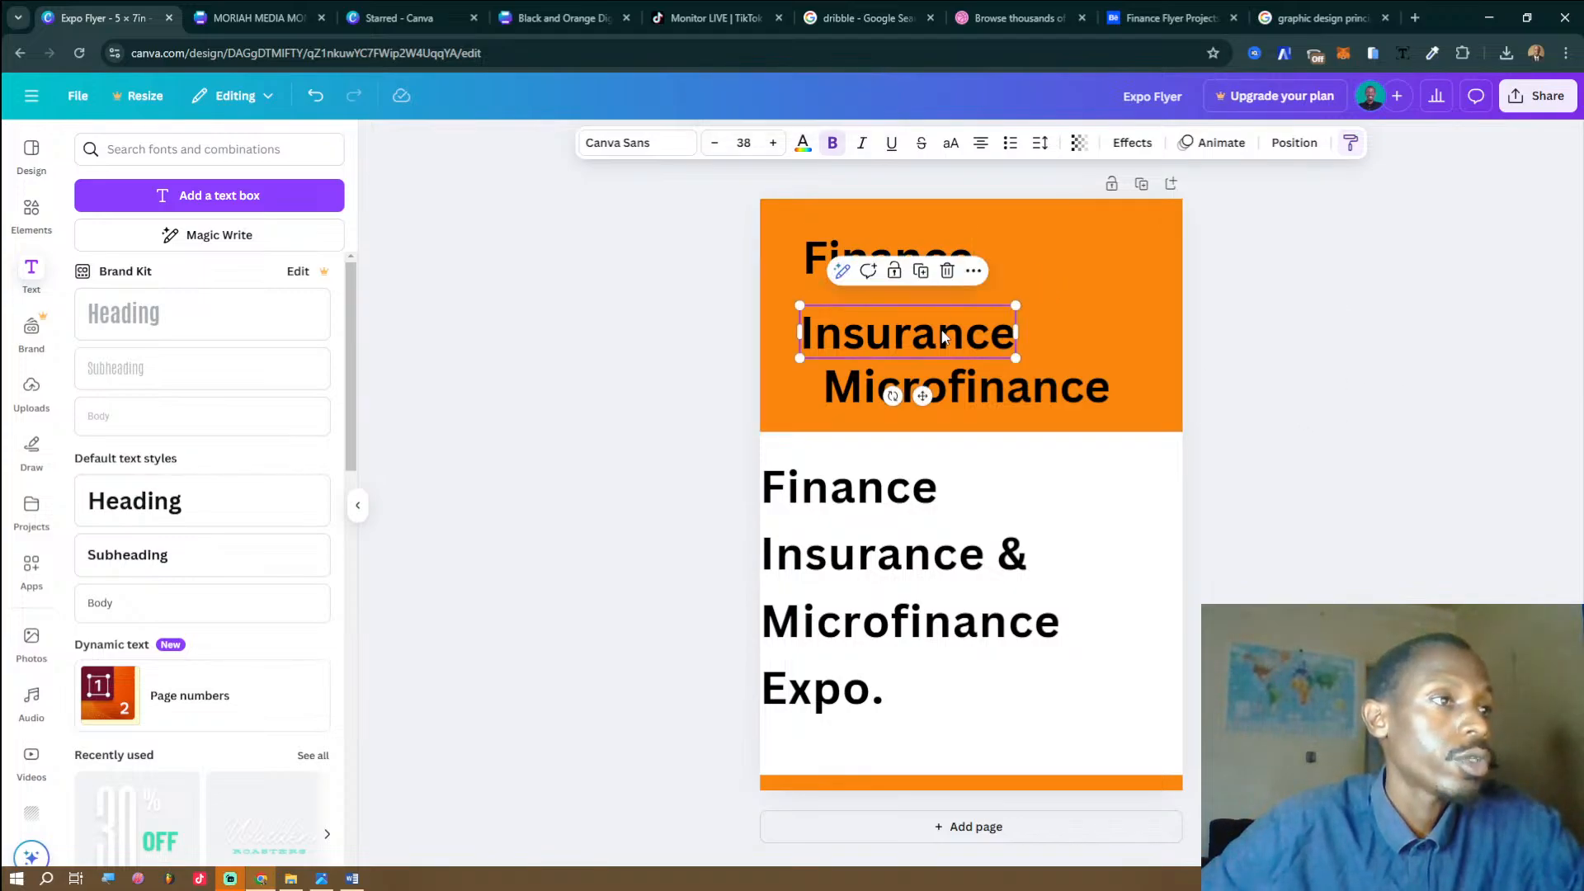
{"action": "left_click", "coordinate": [1017, 249]}
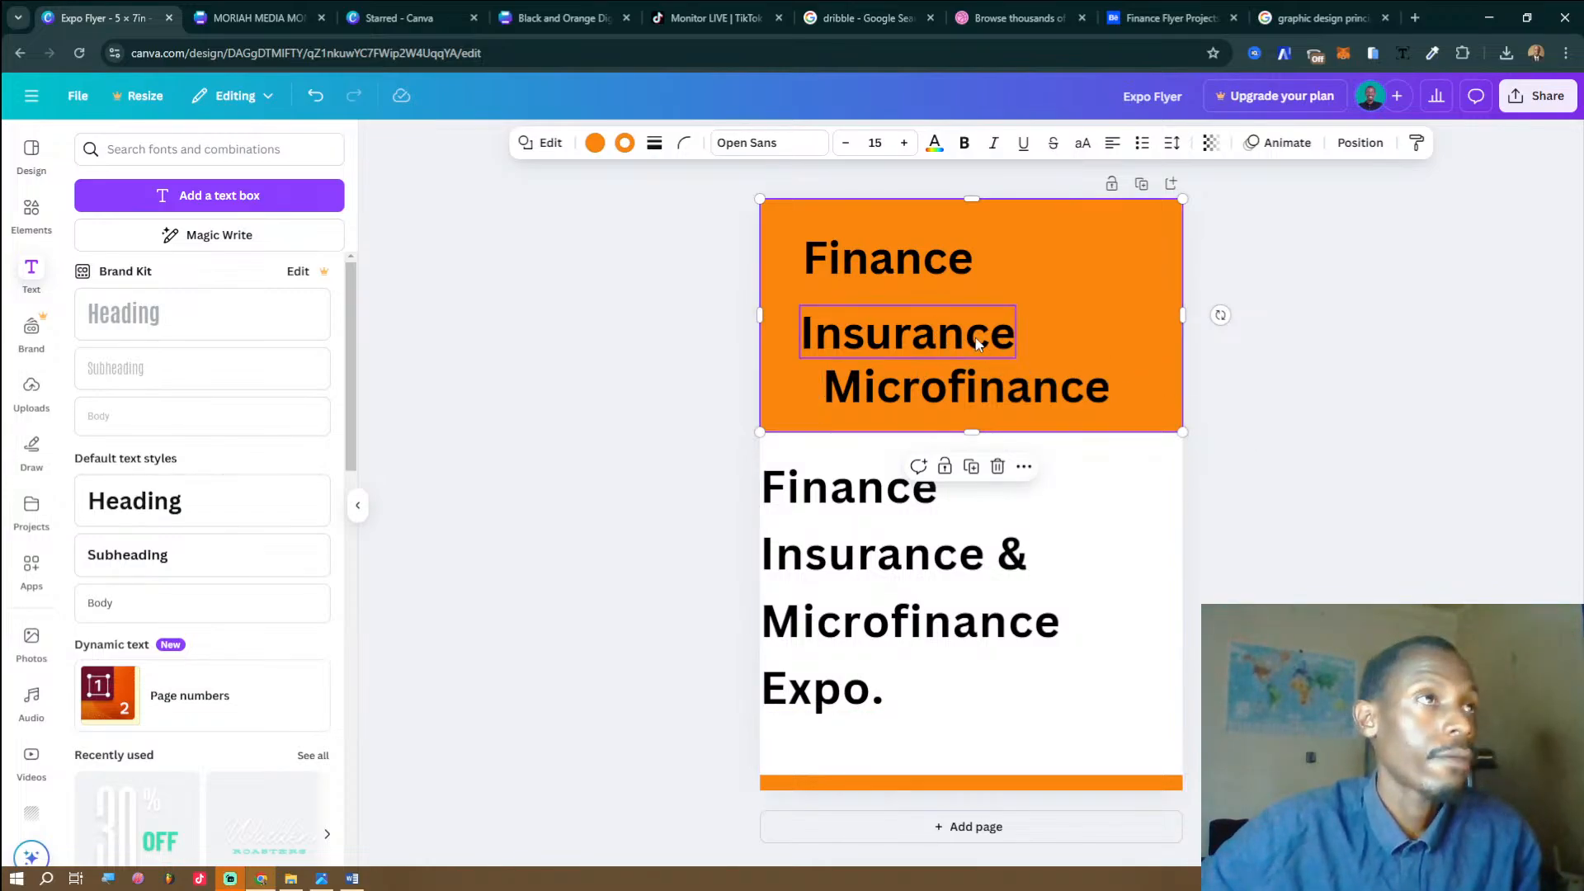
Check which font the "FINANCING" title uses in the MORIAH MEDIA MONEY EXPO 2025 flyer, and return to the Expo Flyer design.
{"action": "left_click", "coordinate": [331, 21]}
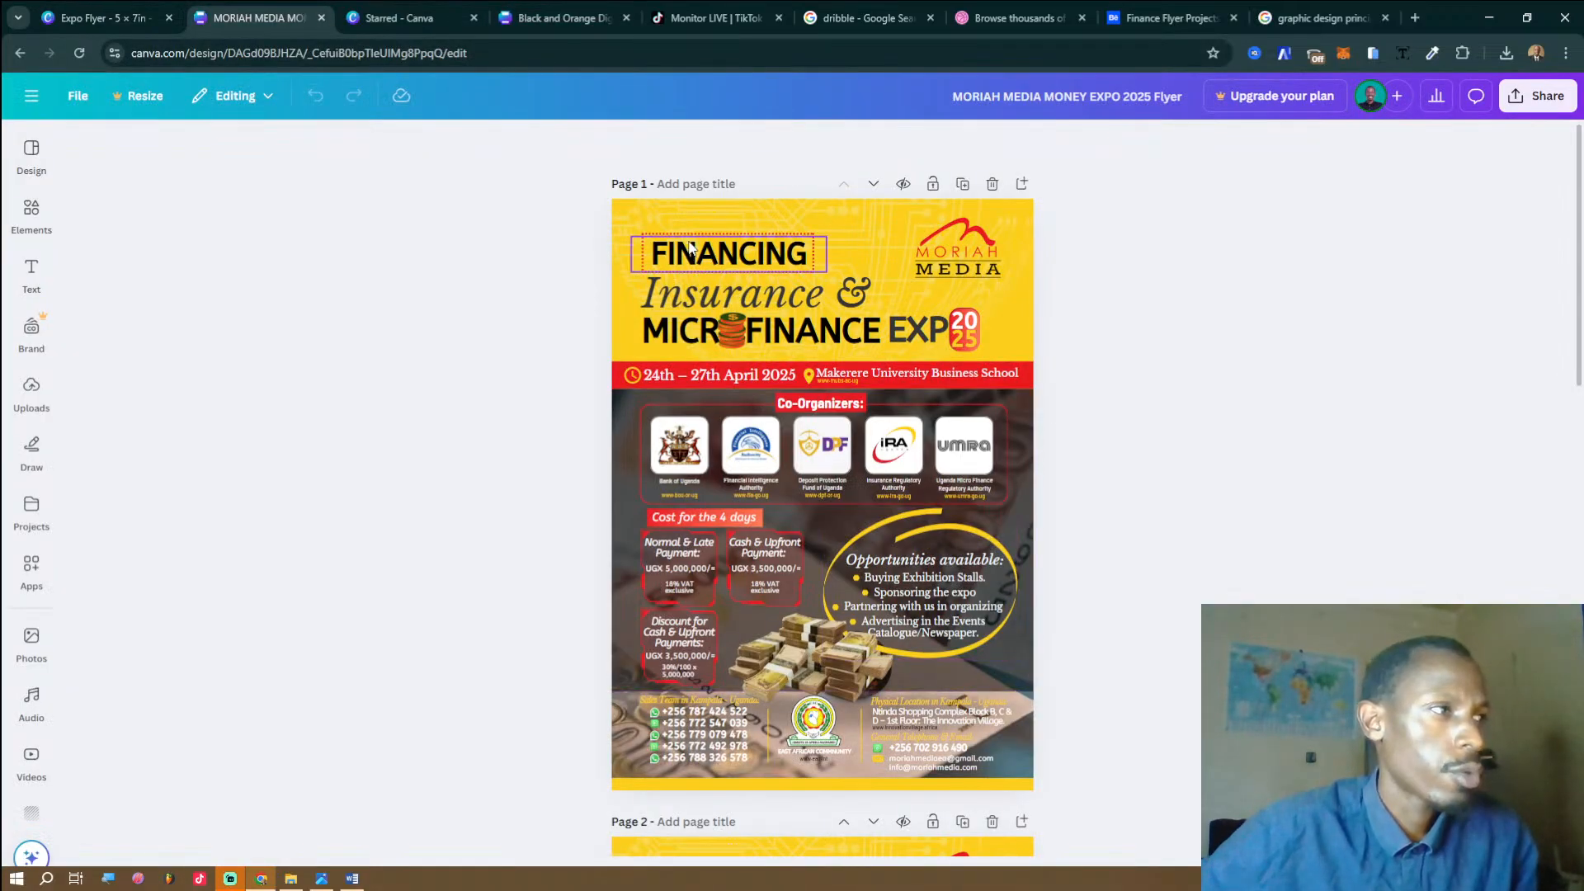
{"action": "left_click", "coordinate": [691, 248]}
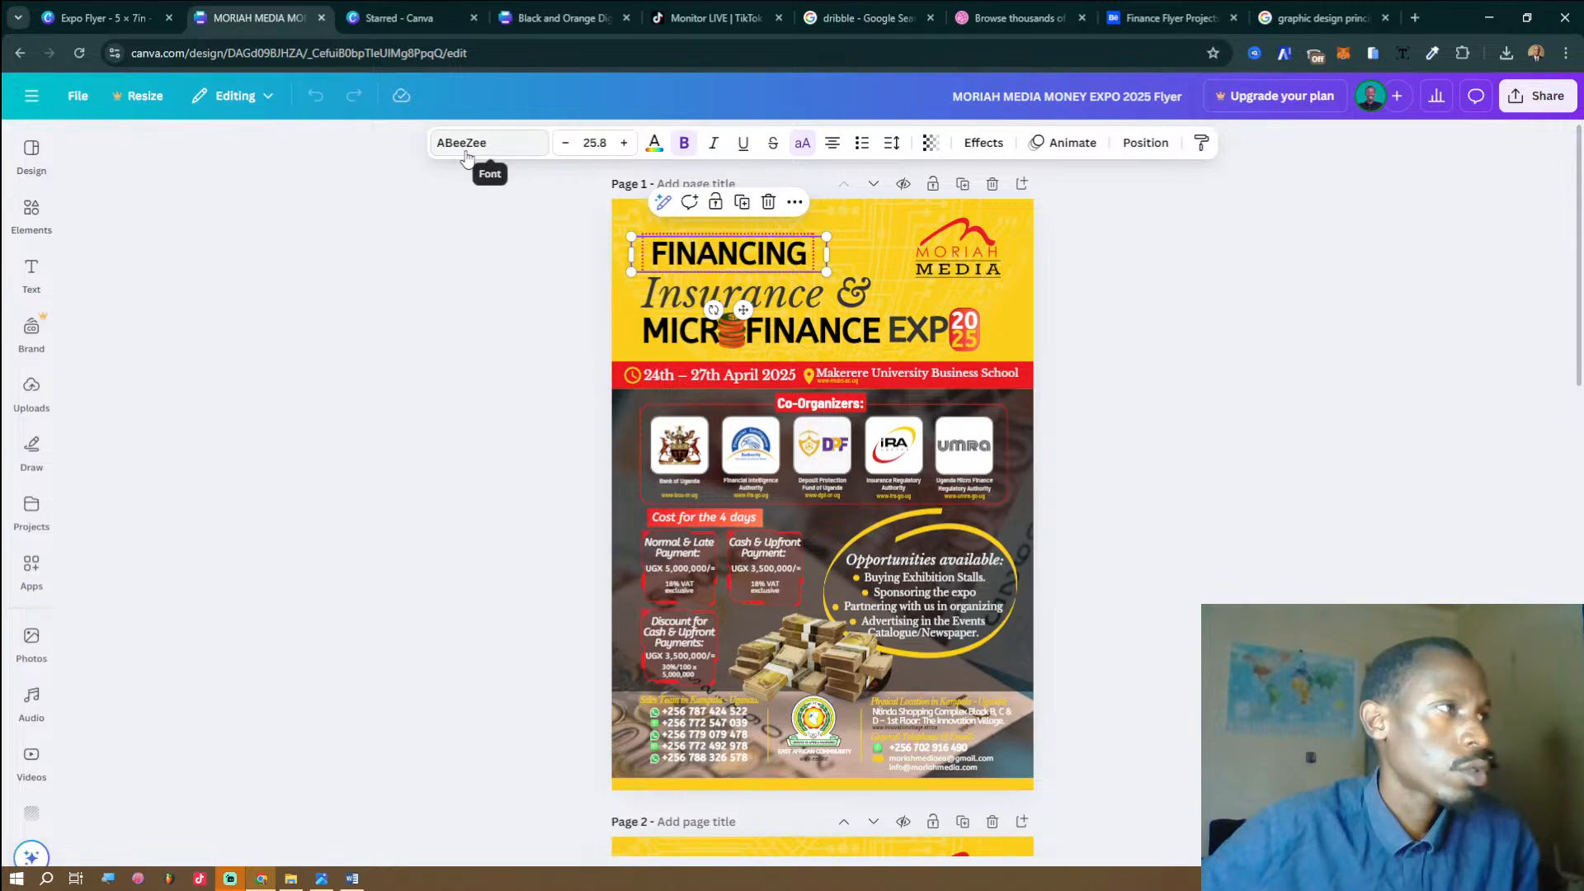
{"action": "left_click", "coordinate": [95, 17]}
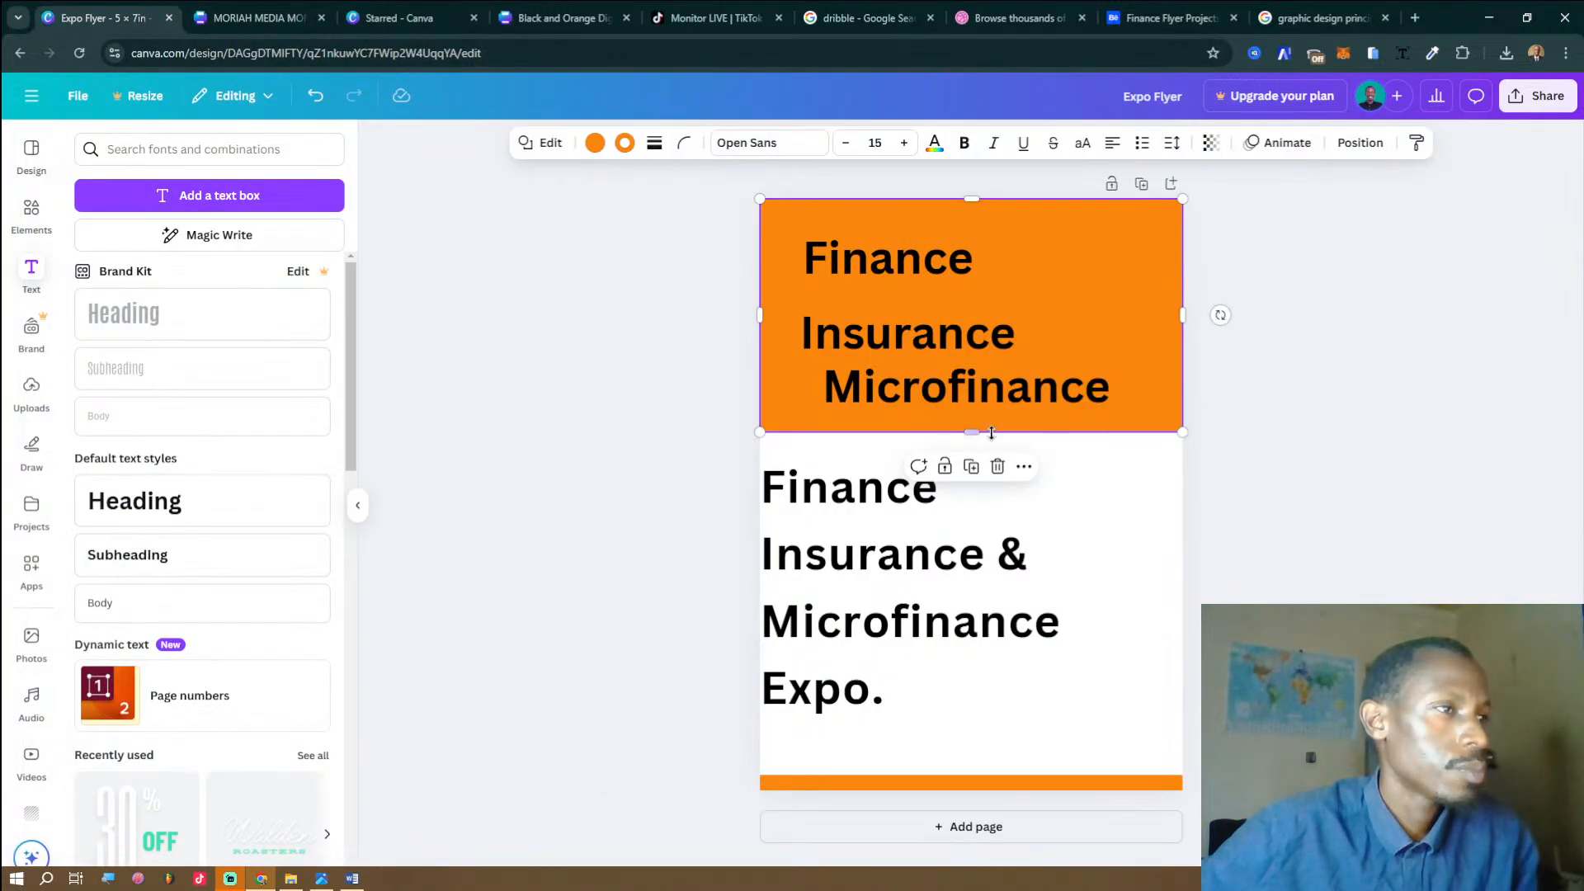
Set the font of "Finance" on the orange block to ABeeZee.
{"action": "left_click", "coordinate": [855, 269]}
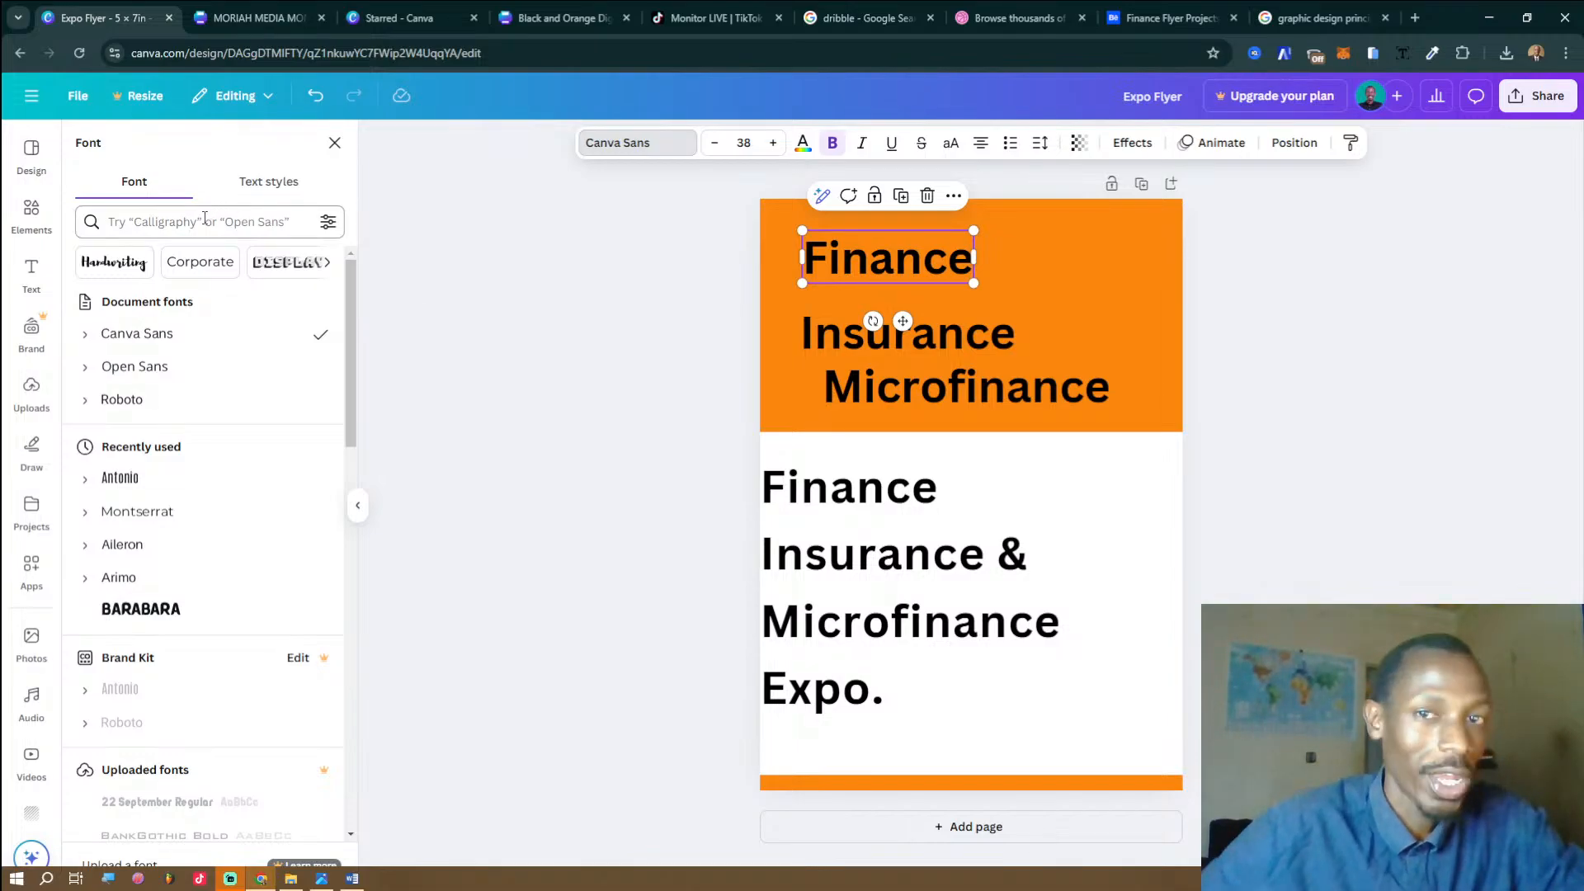
{"action": "left_click", "coordinate": [128, 221]}
{"action": "type", "text": "abeez"}
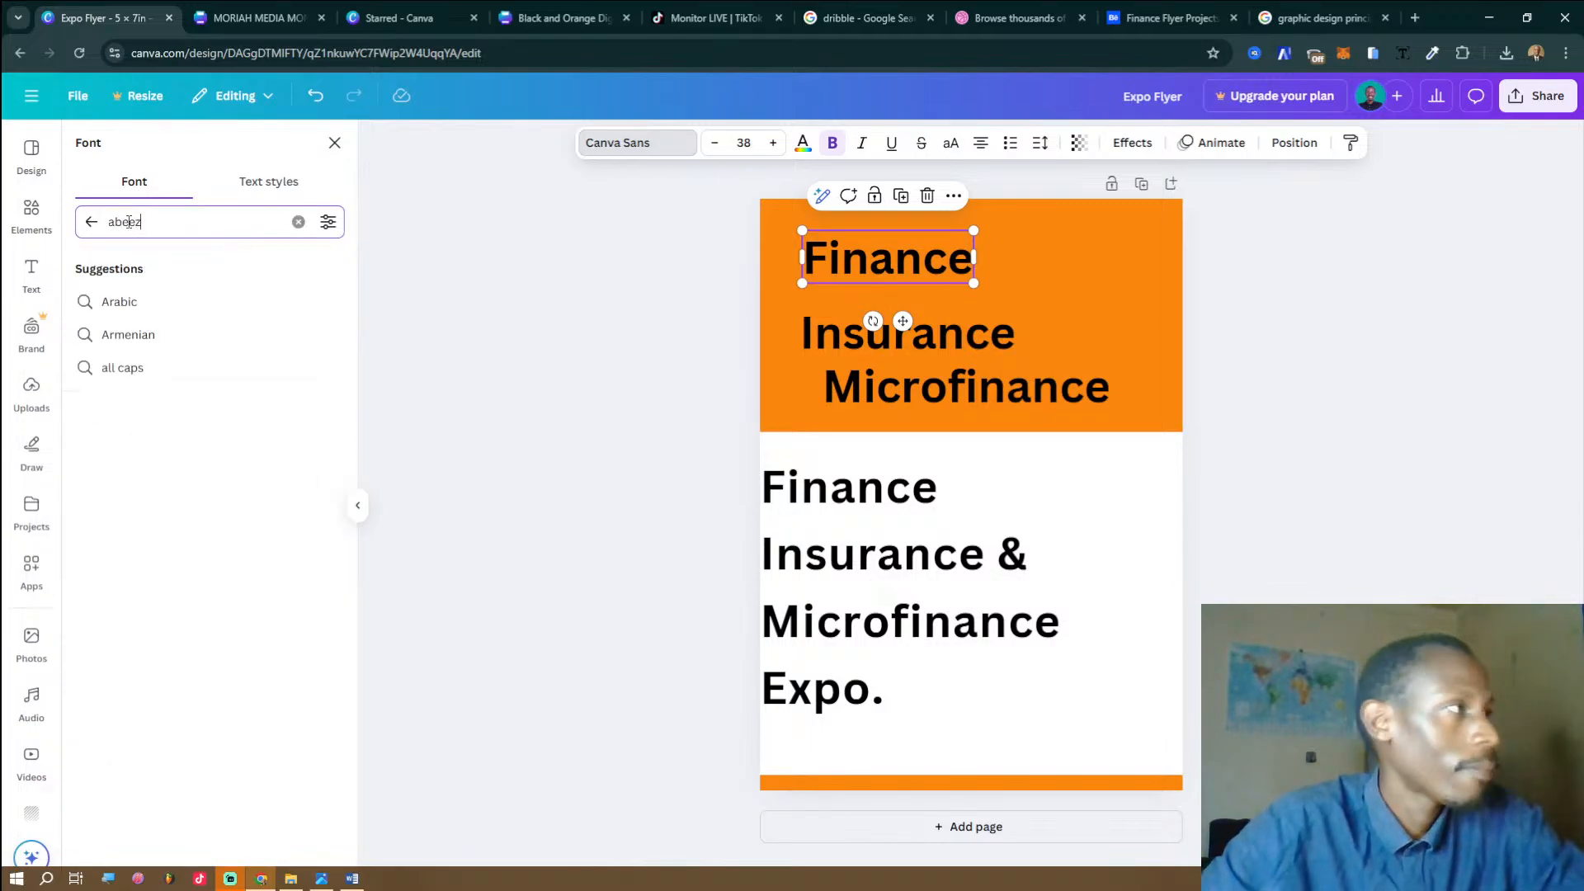
{"action": "type", "text": "ee"}
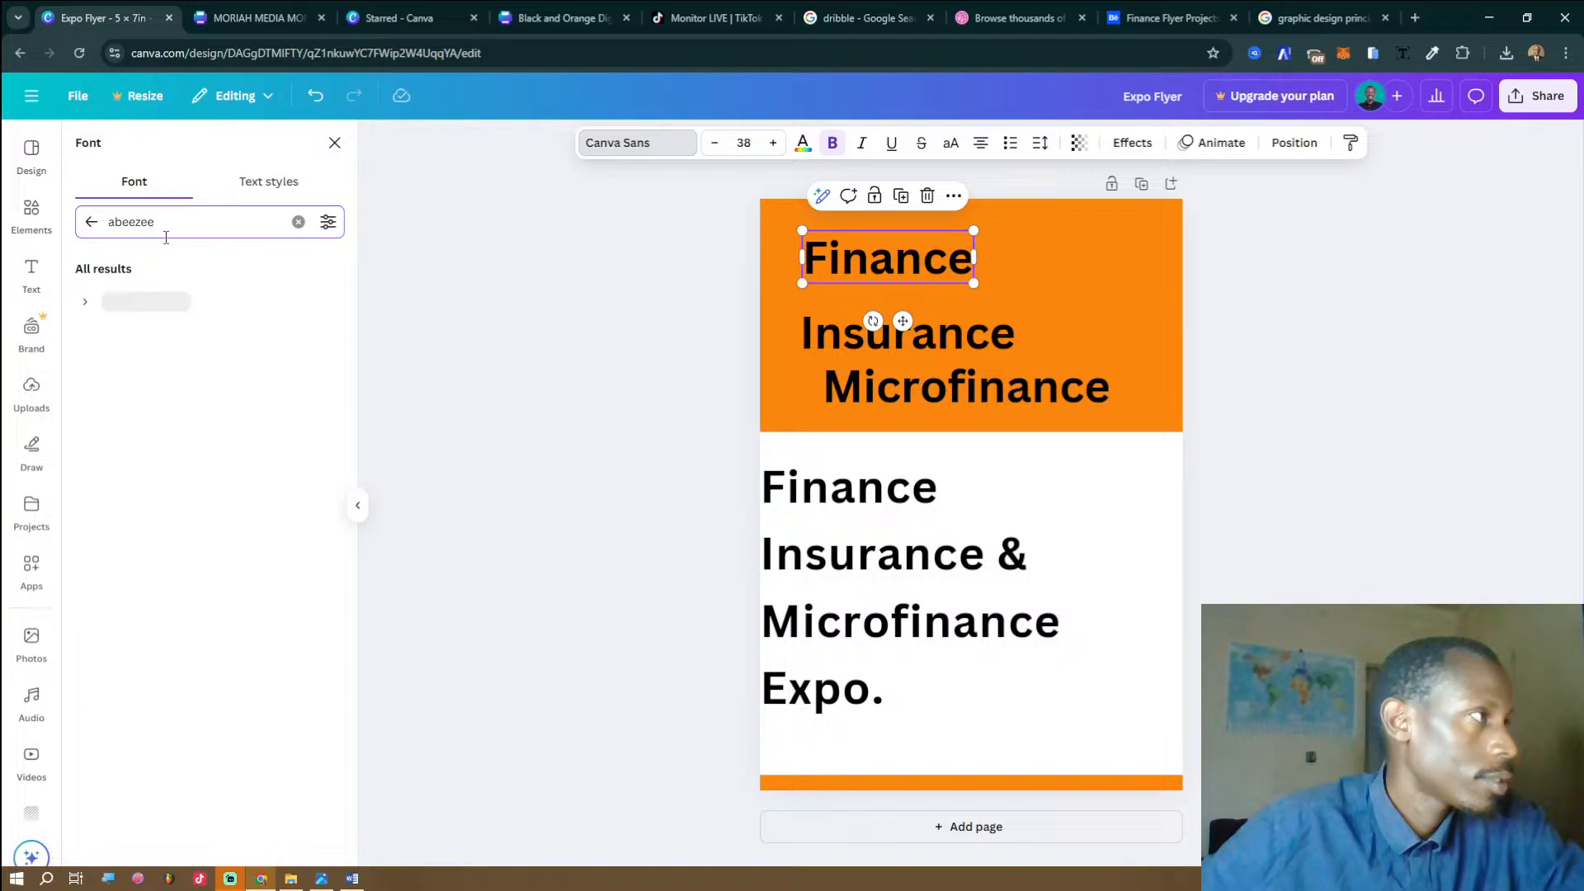
{"action": "left_click", "coordinate": [141, 300]}
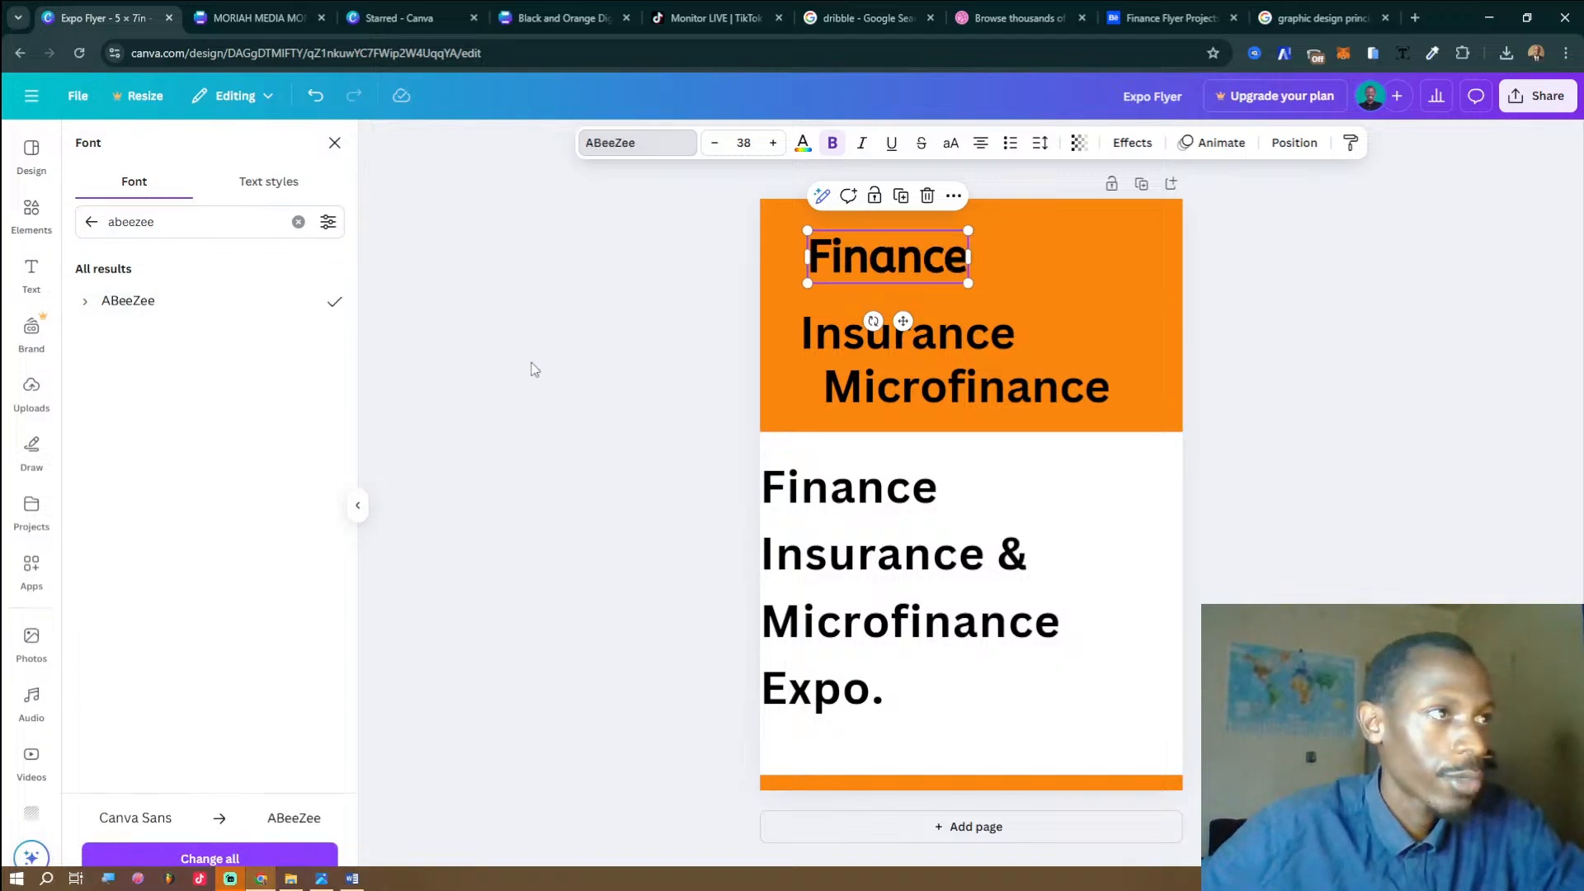
Move "Finance" slightly down on the orange block and copy its text style onto "Insurance".
{"action": "left_click", "coordinate": [1059, 266]}
{"action": "left_click_drag", "start_coordinate": [873, 271], "coordinate": [878, 279]}
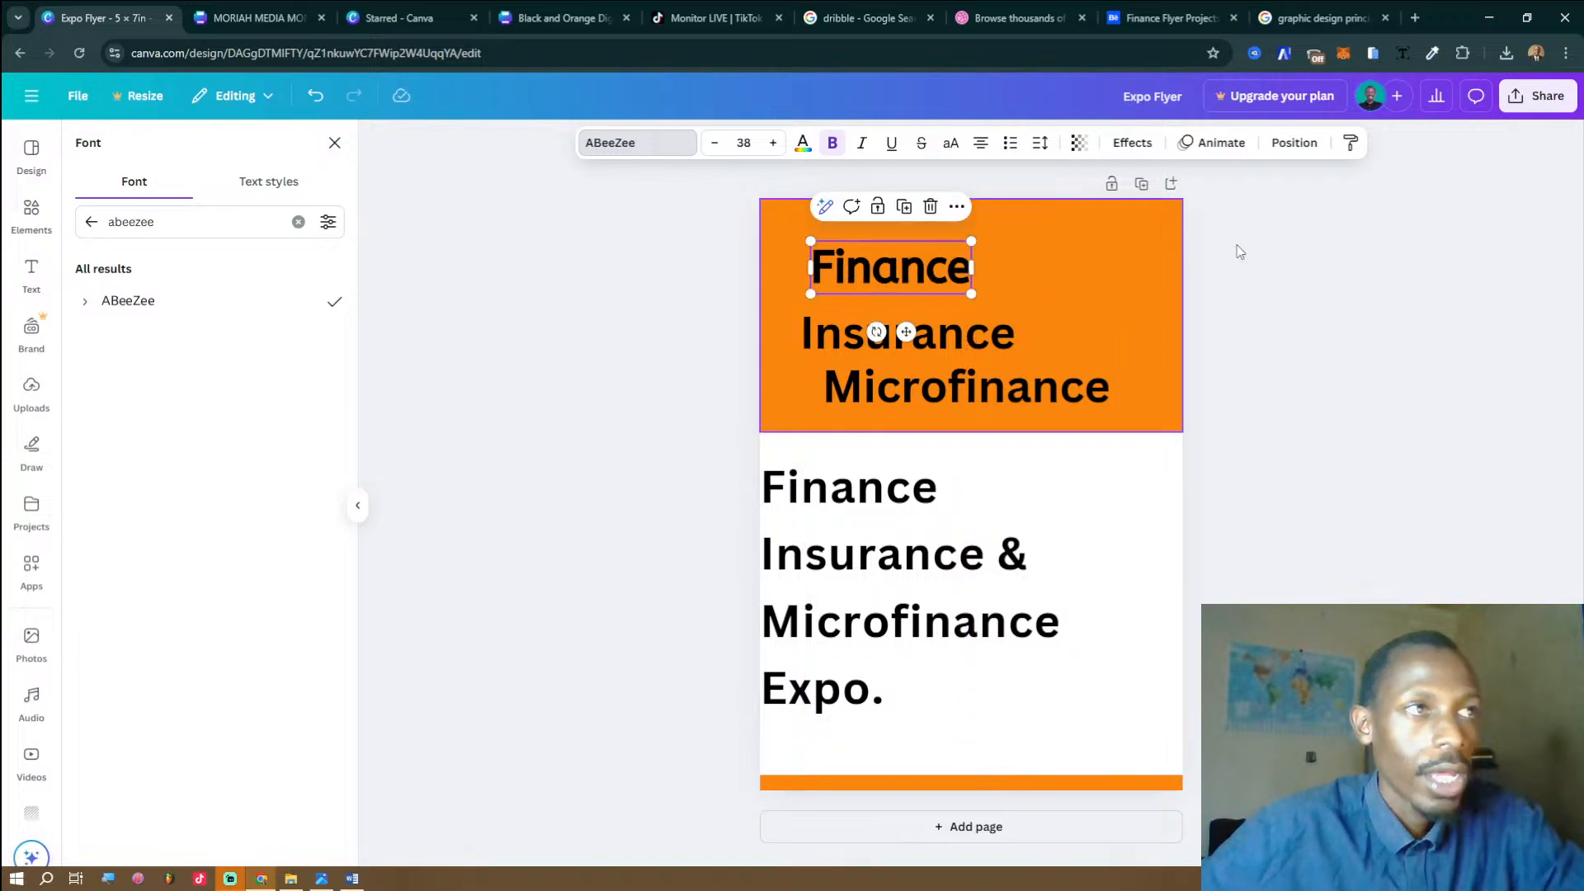
{"action": "left_click", "coordinate": [1352, 144]}
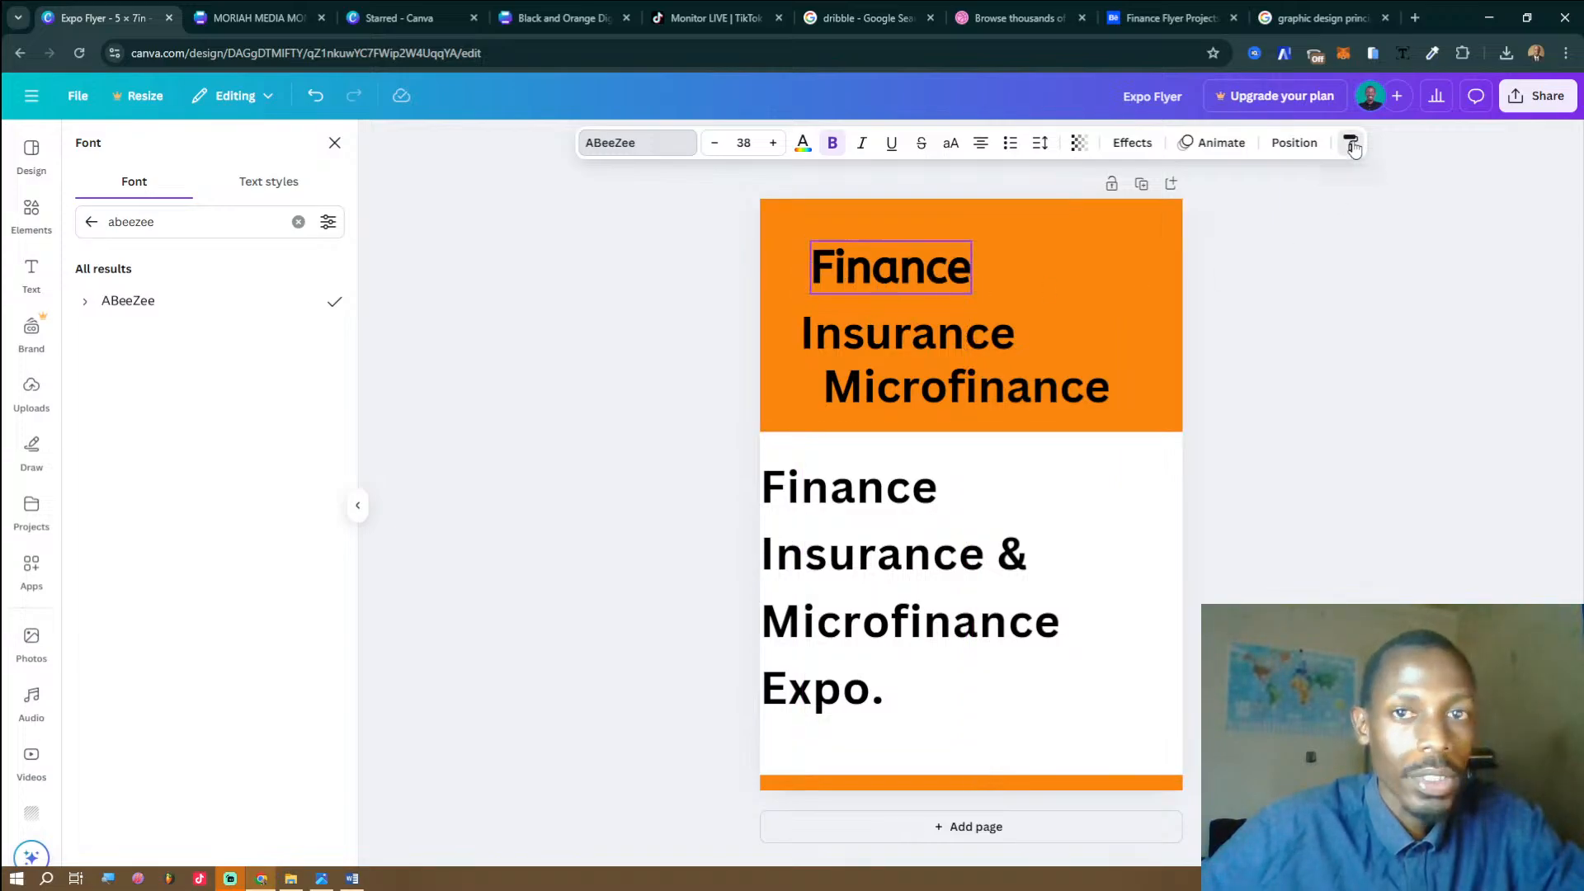
{"action": "left_click", "coordinate": [946, 353]}
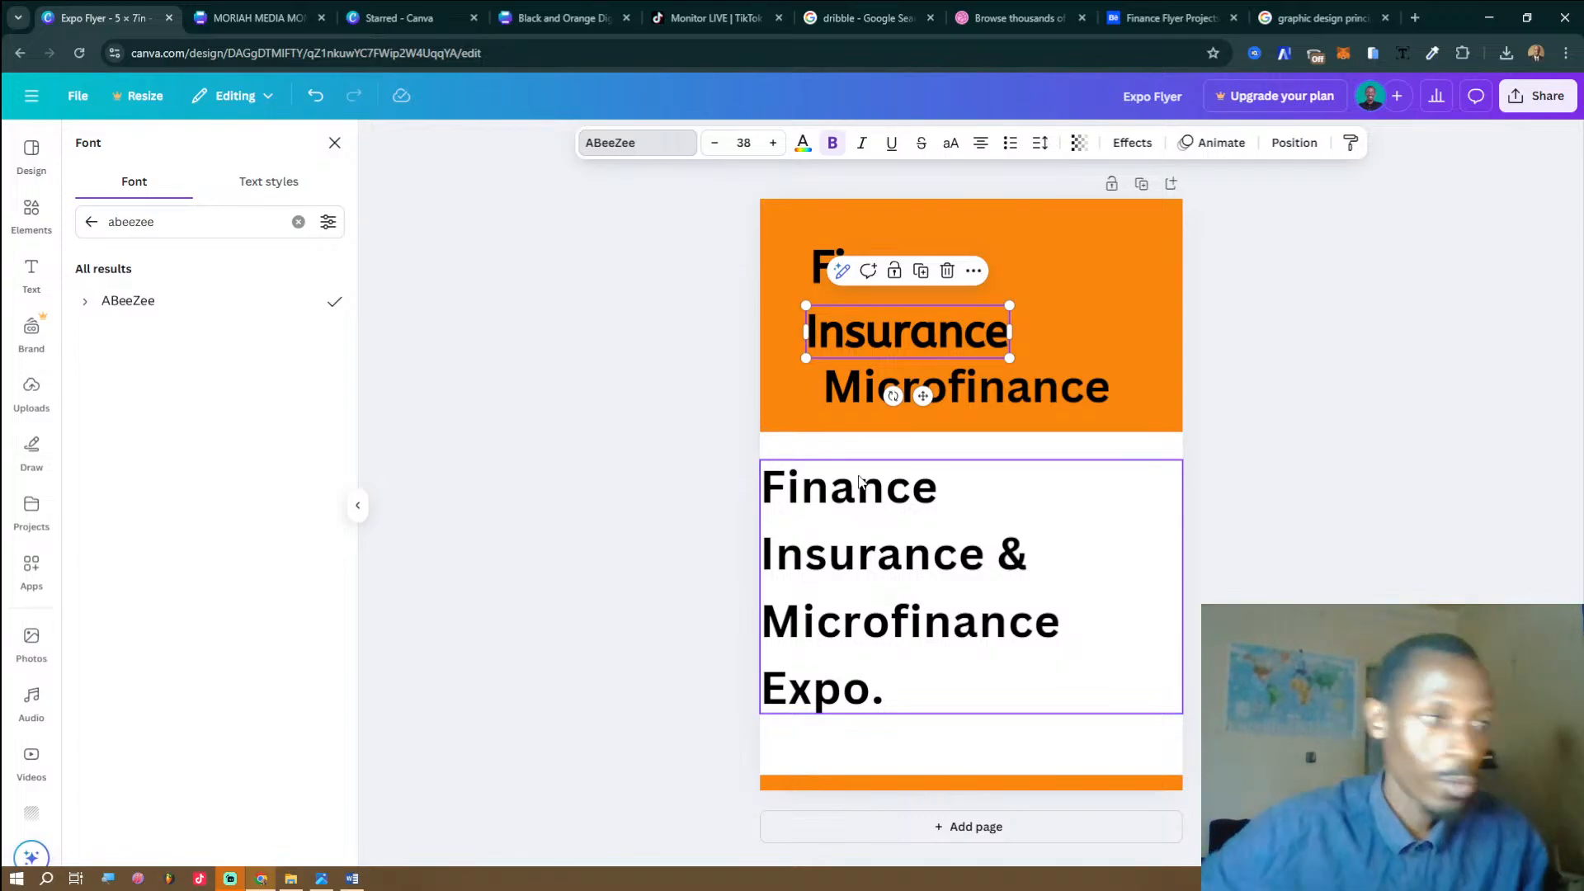
Check the title wording in the reference flyer screenshot, extend "Insurance" to "Insurance &", and left-align that text.
{"action": "left_click", "coordinate": [326, 877]}
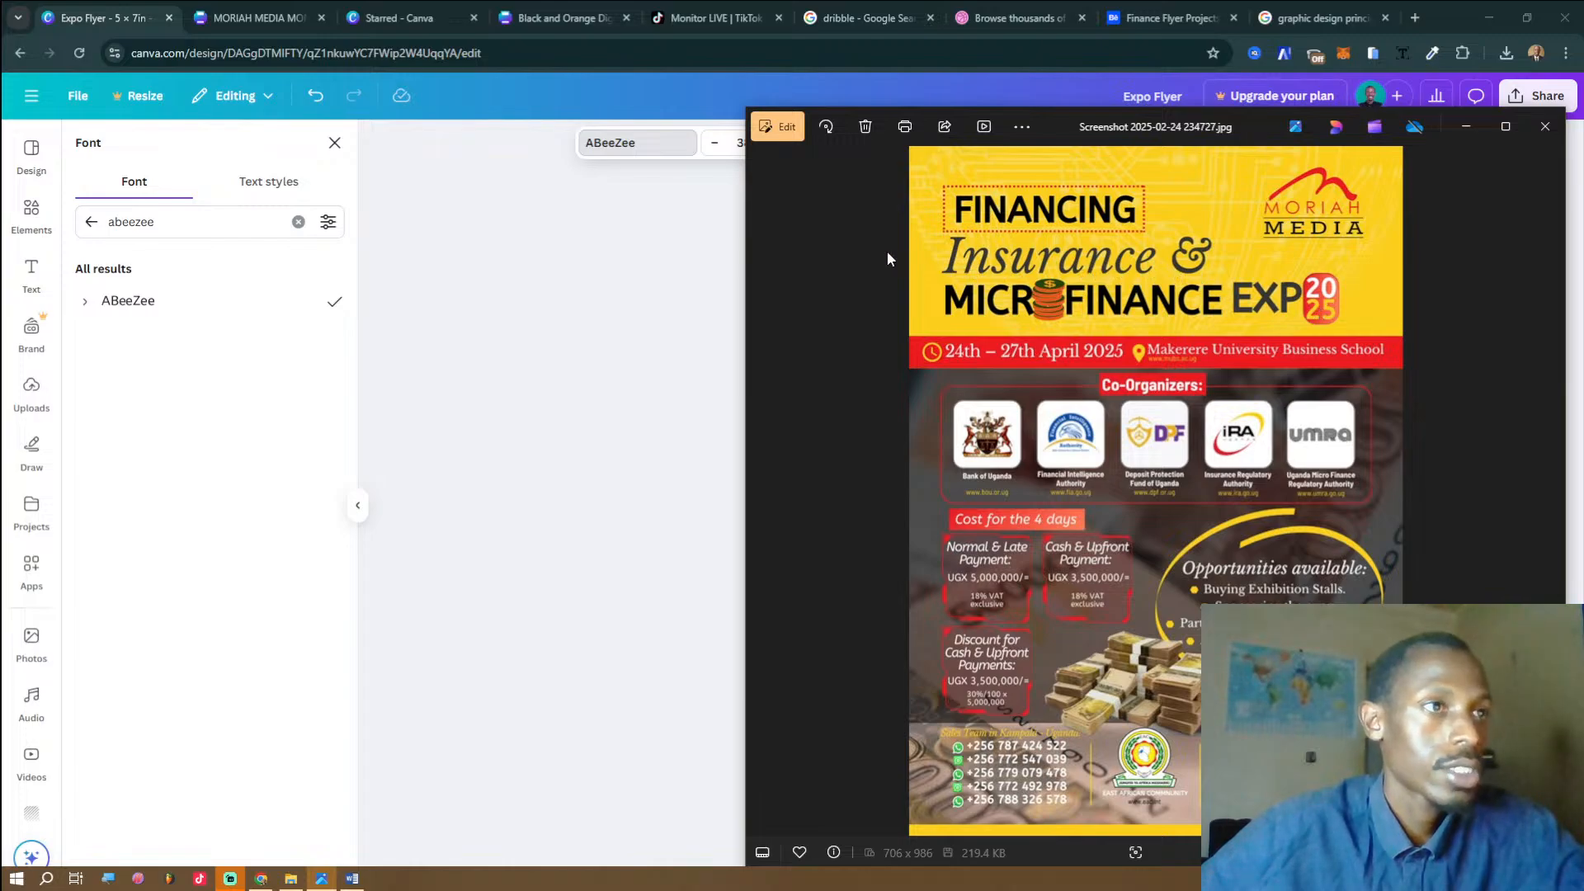
{"action": "left_click", "coordinate": [622, 368]}
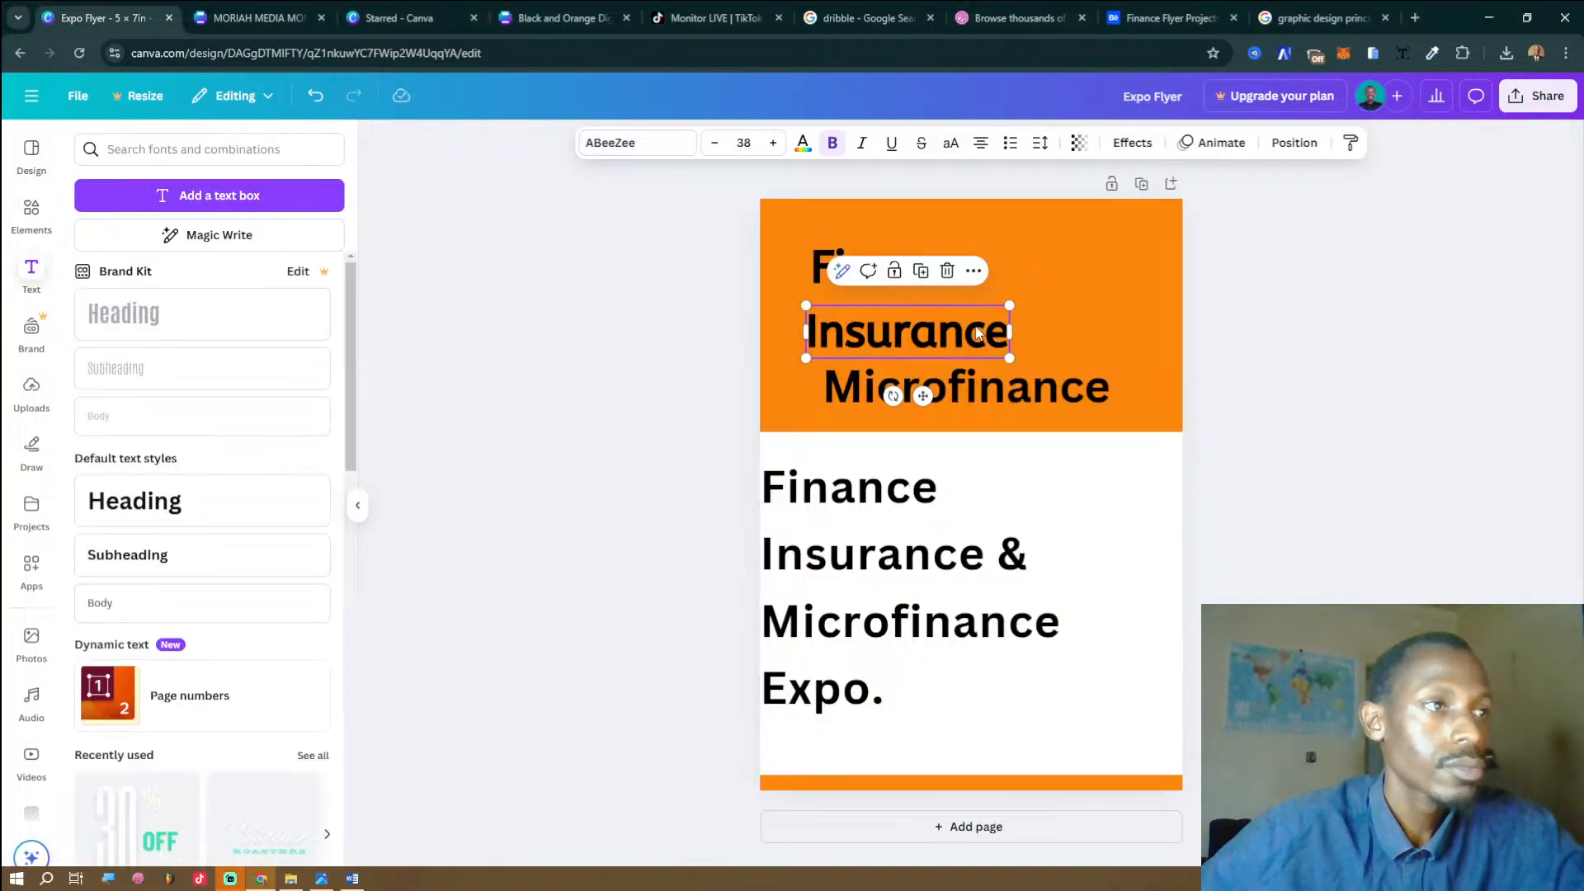
{"action": "left_click", "coordinate": [1002, 327]}
{"action": "type", "text": "&"}
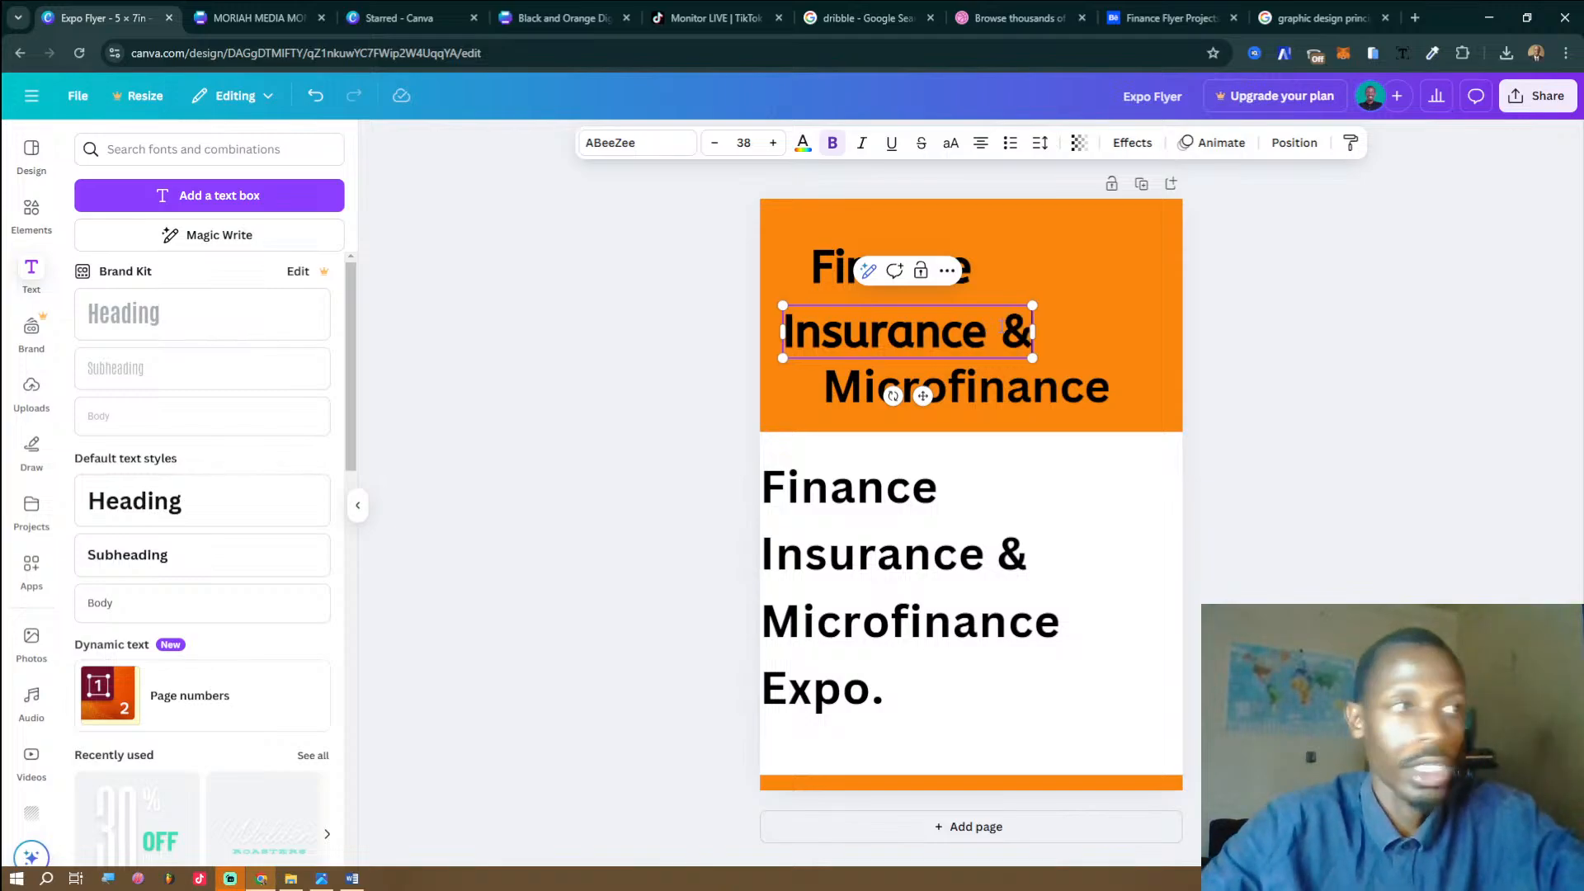
{"action": "key", "text": "ctrl+a"}
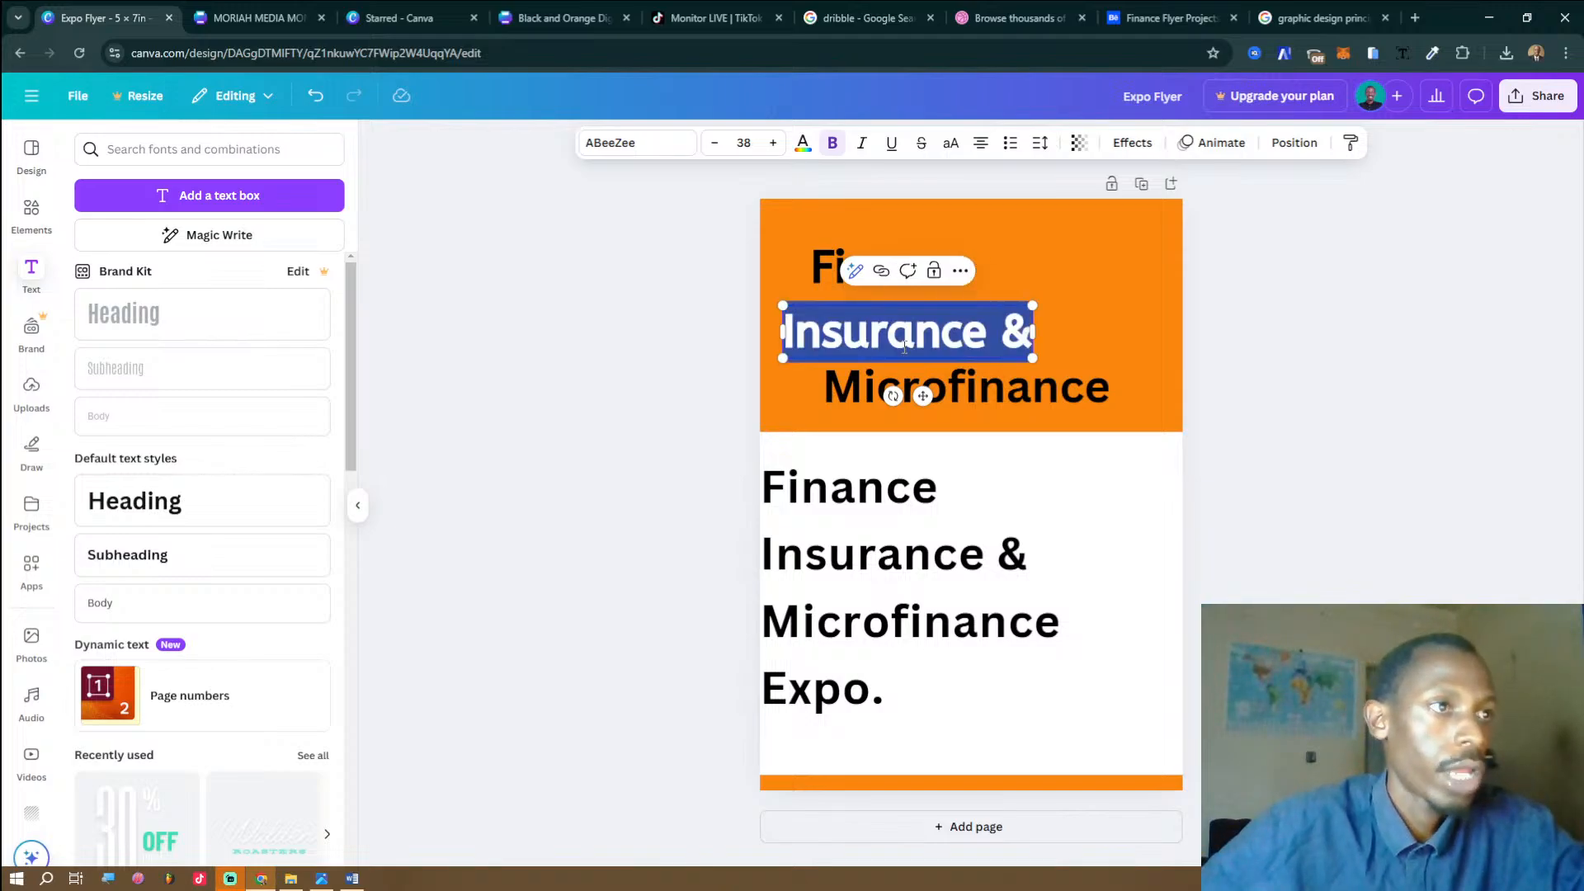
{"action": "left_click", "coordinate": [980, 144]}
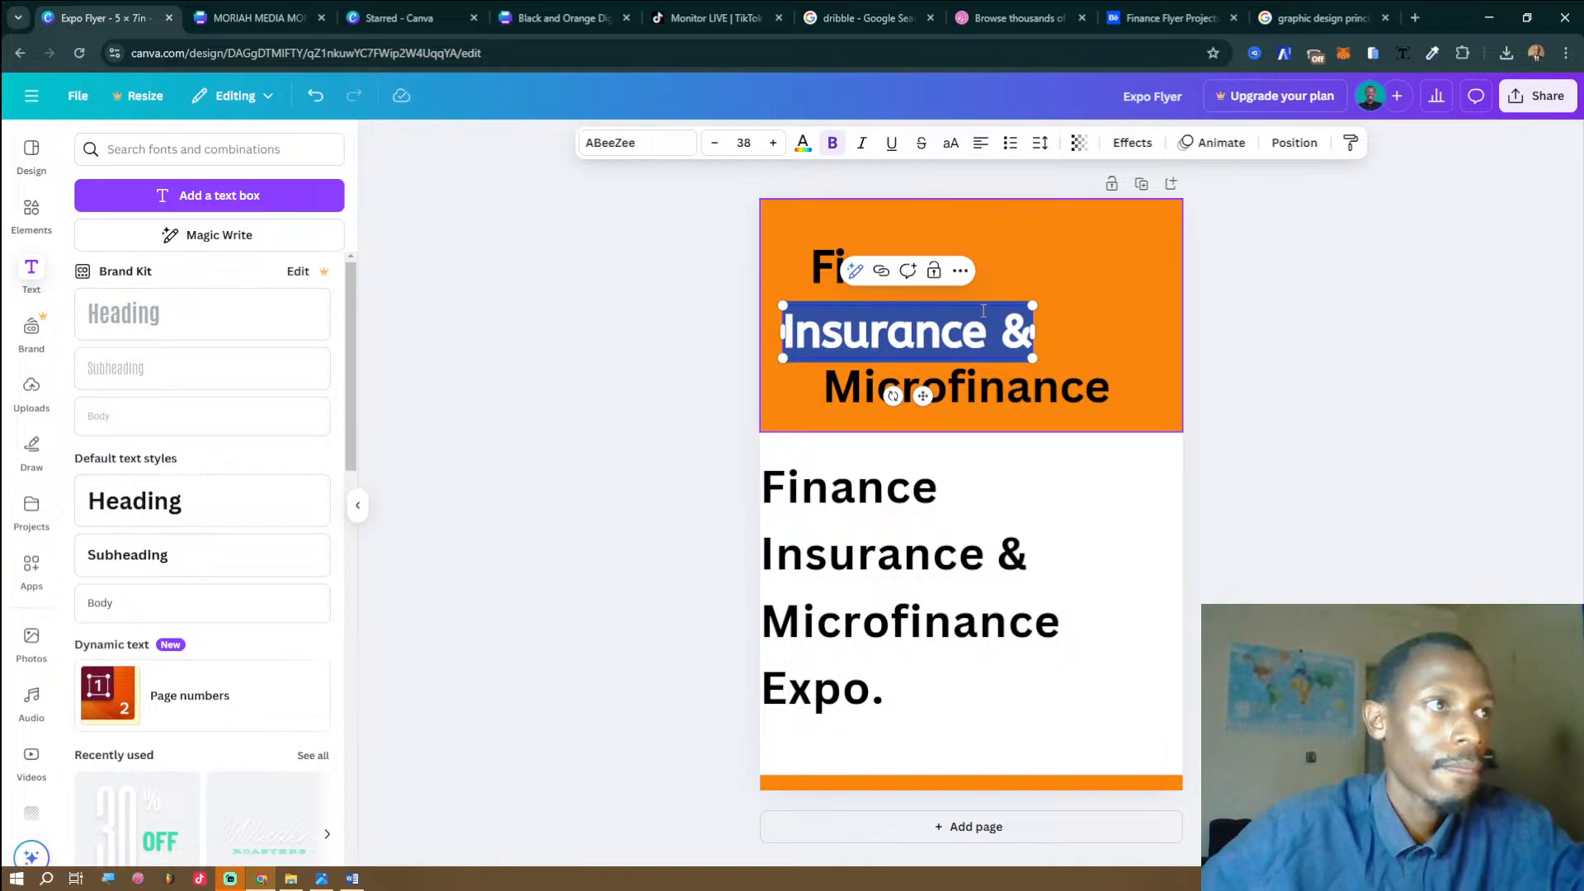
Left-align "Finance" and line up "Insurance &" and "Microfinance" beneath it along the same left edge.
{"action": "left_click", "coordinate": [1058, 308]}
{"action": "left_click_drag", "start_coordinate": [863, 339], "coordinate": [881, 336]}
{"action": "left_click", "coordinate": [829, 280]}
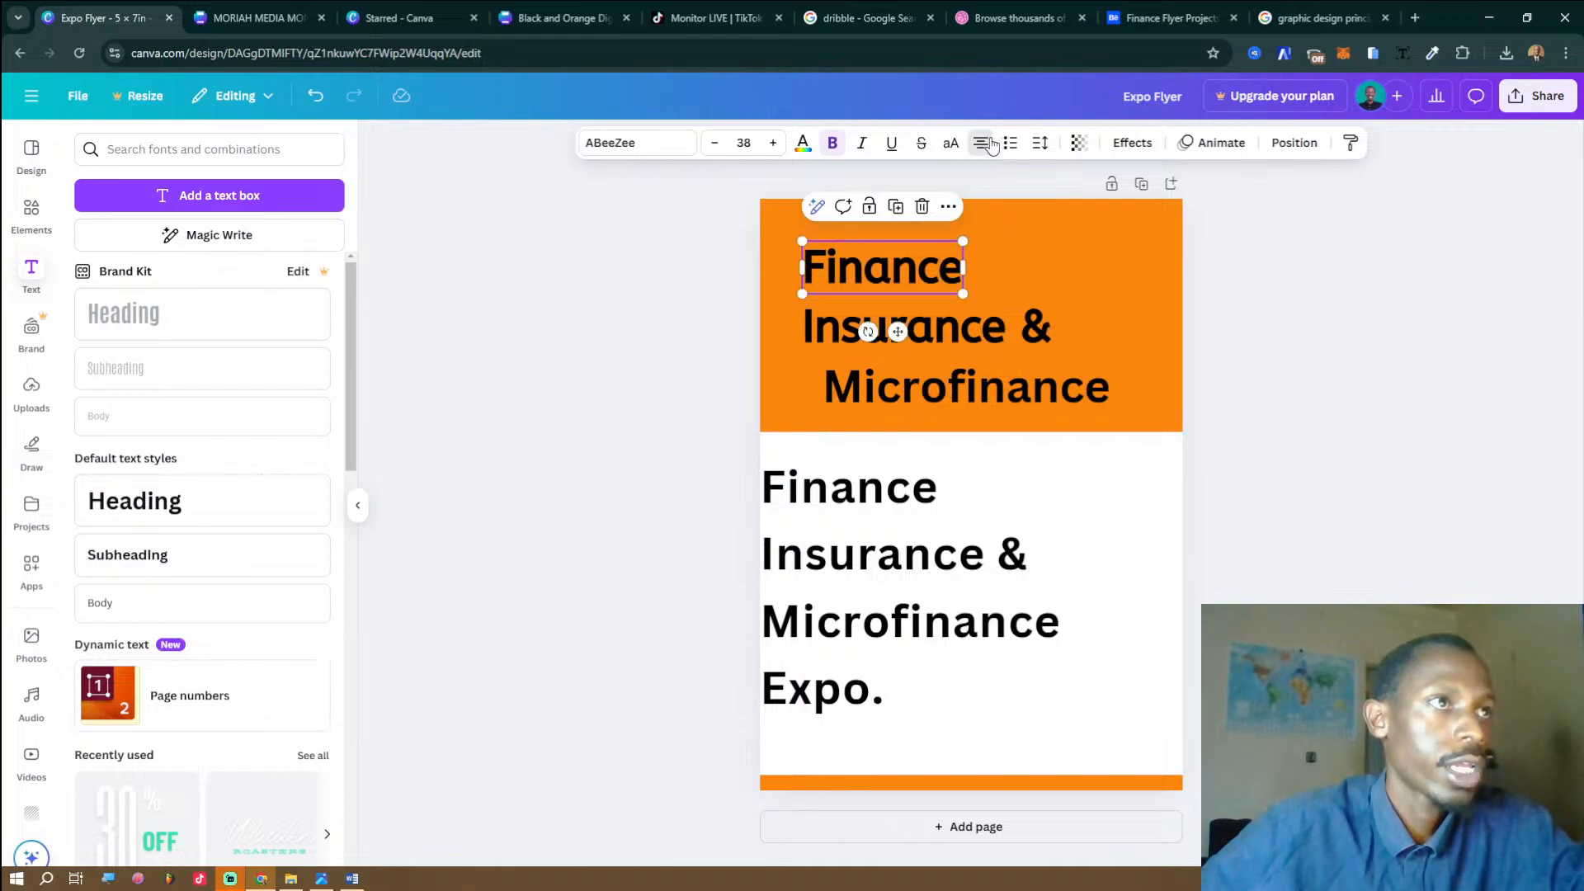
{"action": "left_click_drag", "start_coordinate": [851, 386], "coordinate": [832, 377]}
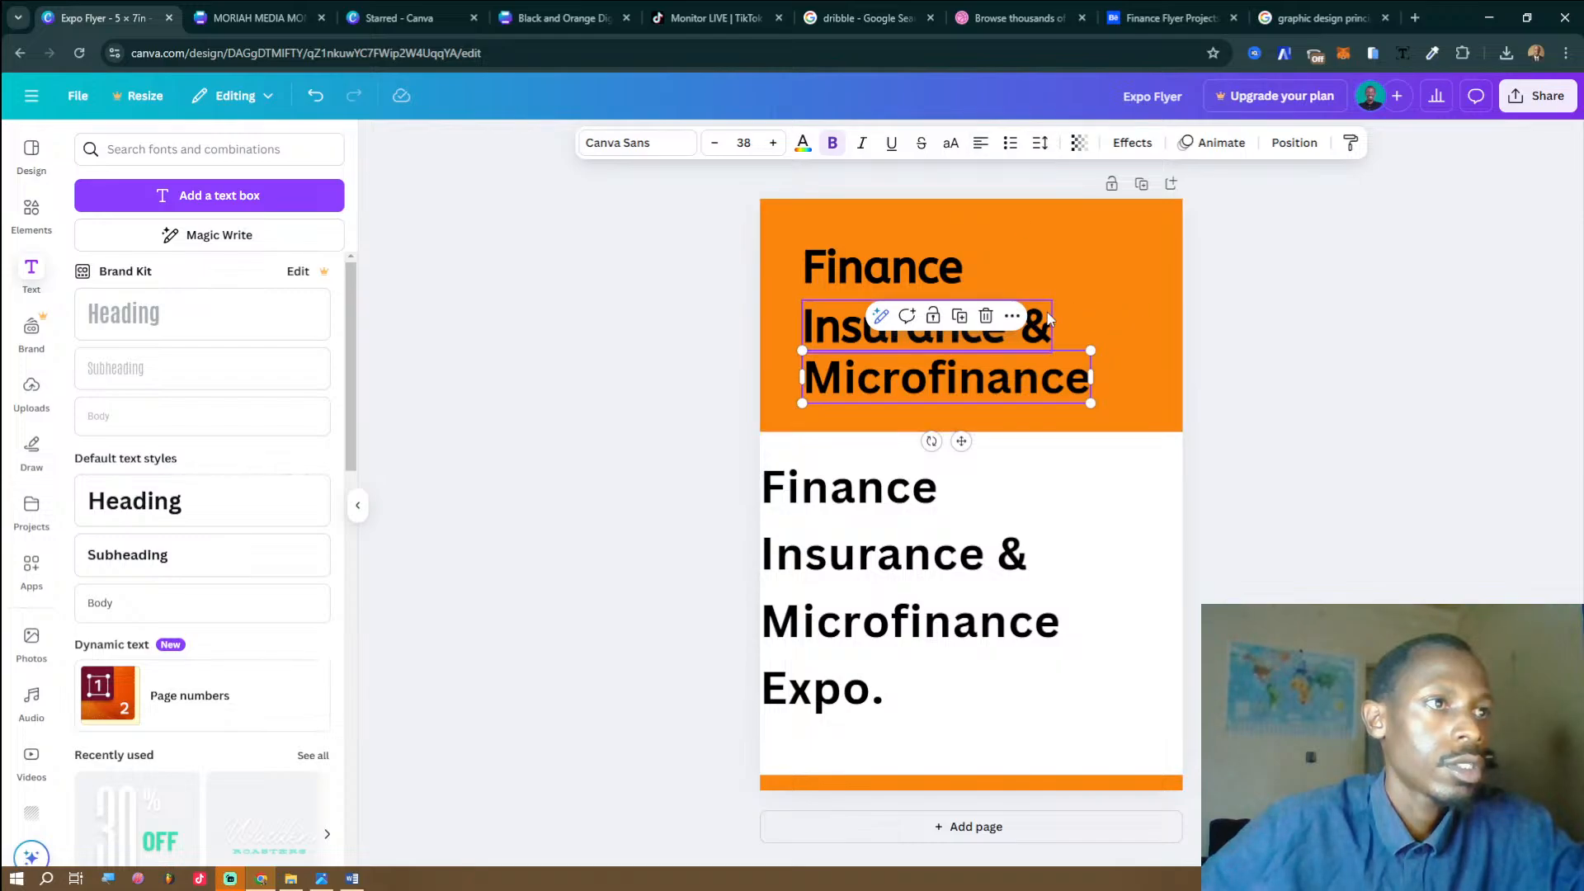
Duplicate "Microfinance" on the orange block, change the copy to "Expo", and place it at the end of the Microfinance line.
{"action": "left_click", "coordinate": [1038, 381]}
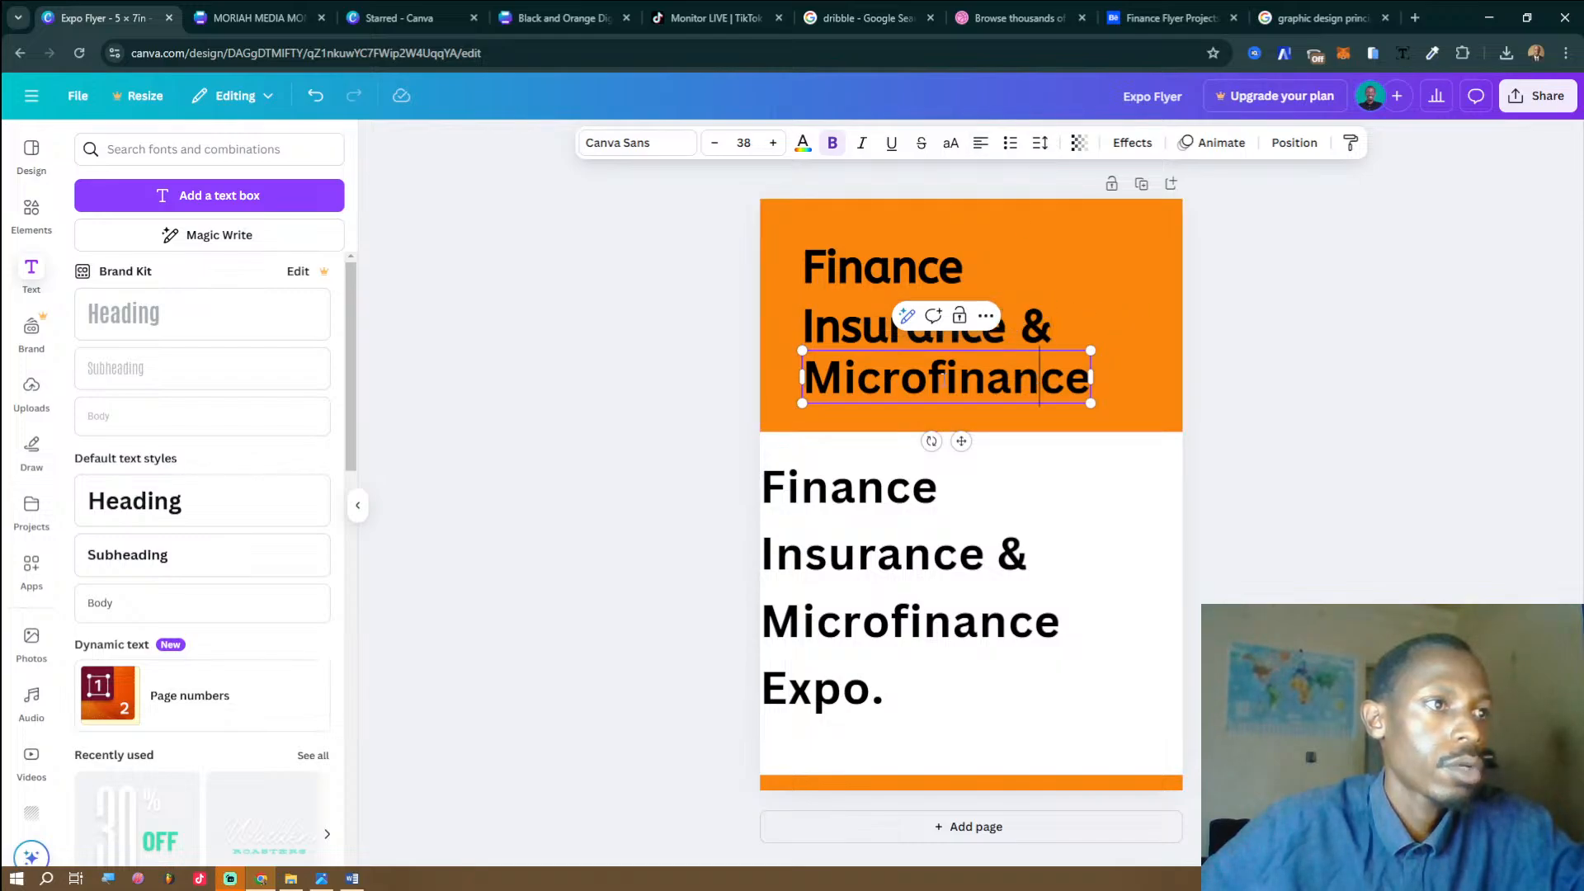
{"action": "left_click", "coordinate": [1126, 367]}
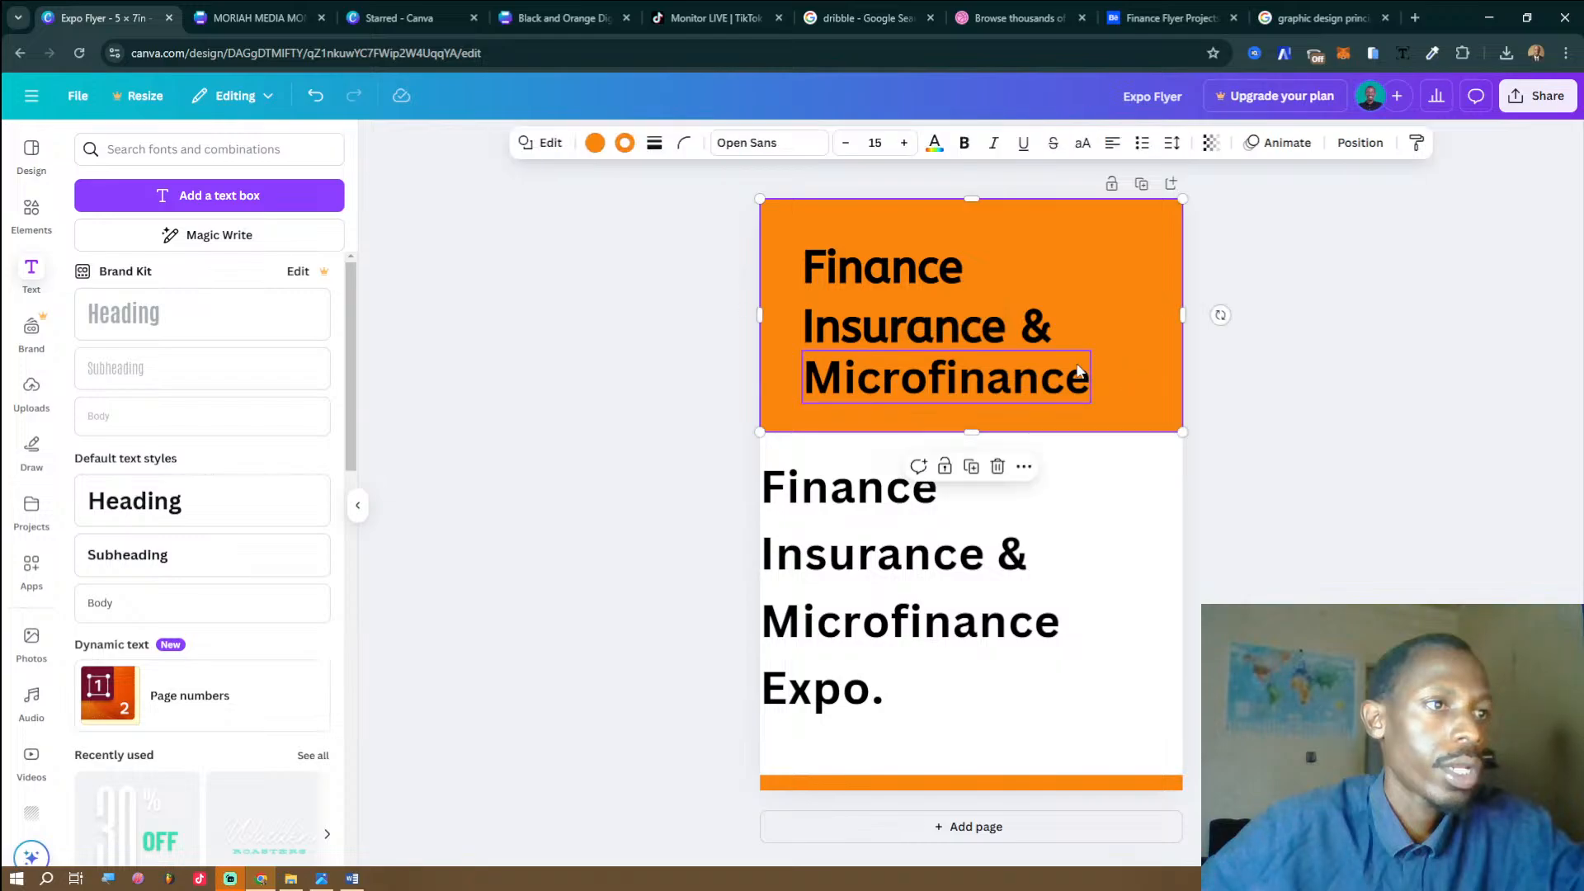
{"action": "left_click", "coordinate": [1080, 371]}
{"action": "key", "text": "ctrl+d"}
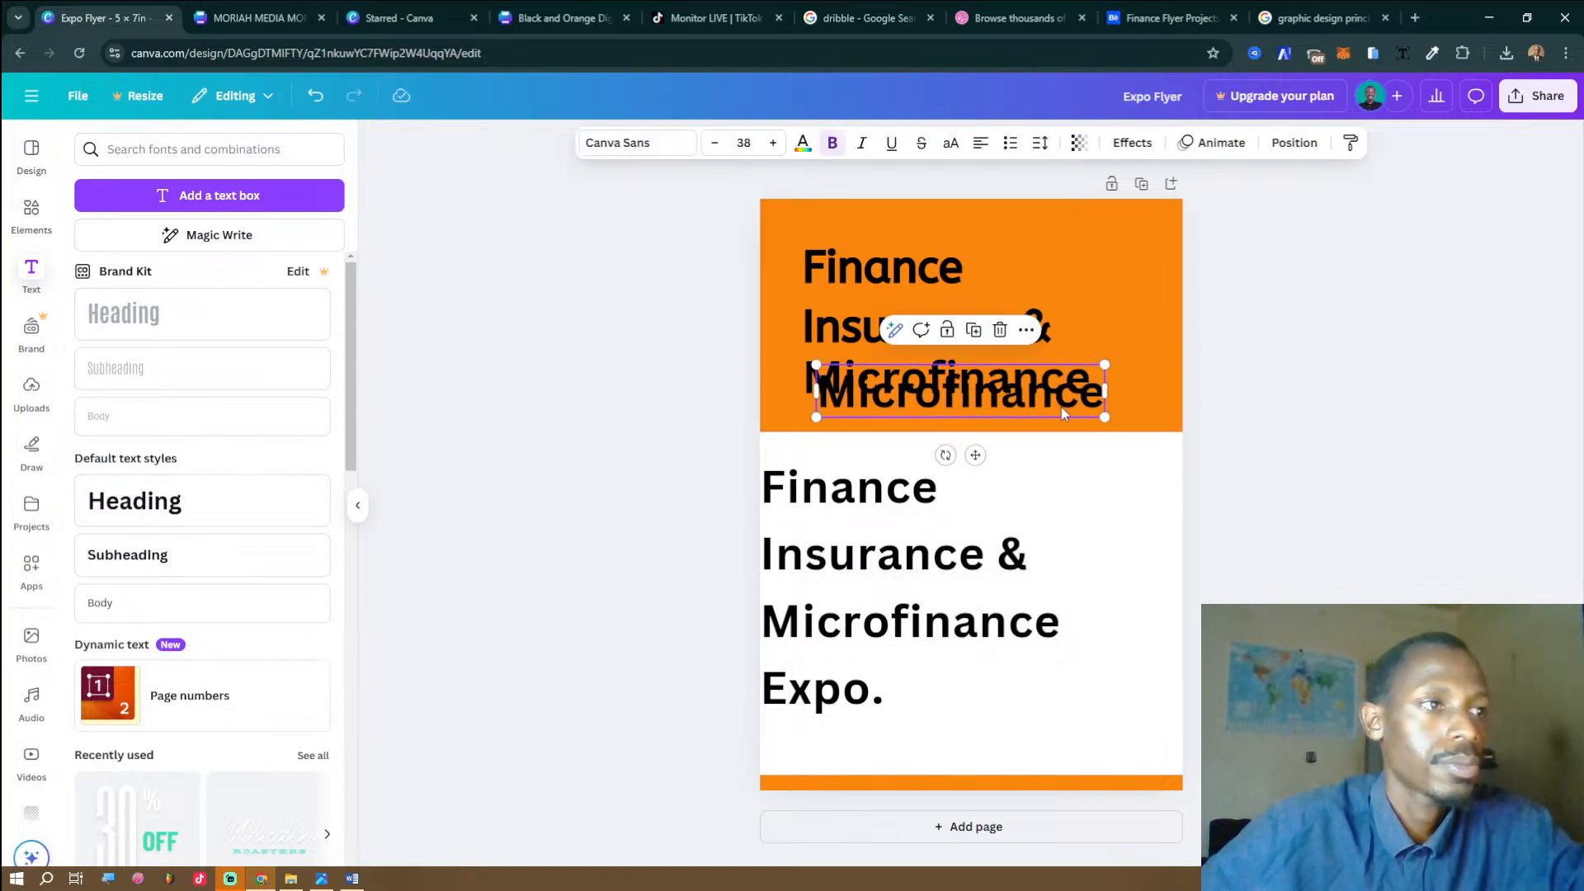
{"action": "left_click_drag", "start_coordinate": [1055, 400], "coordinate": [1113, 413]}
{"action": "double_click", "coordinate": [1113, 411]}
{"action": "type", "text": "Expo"}
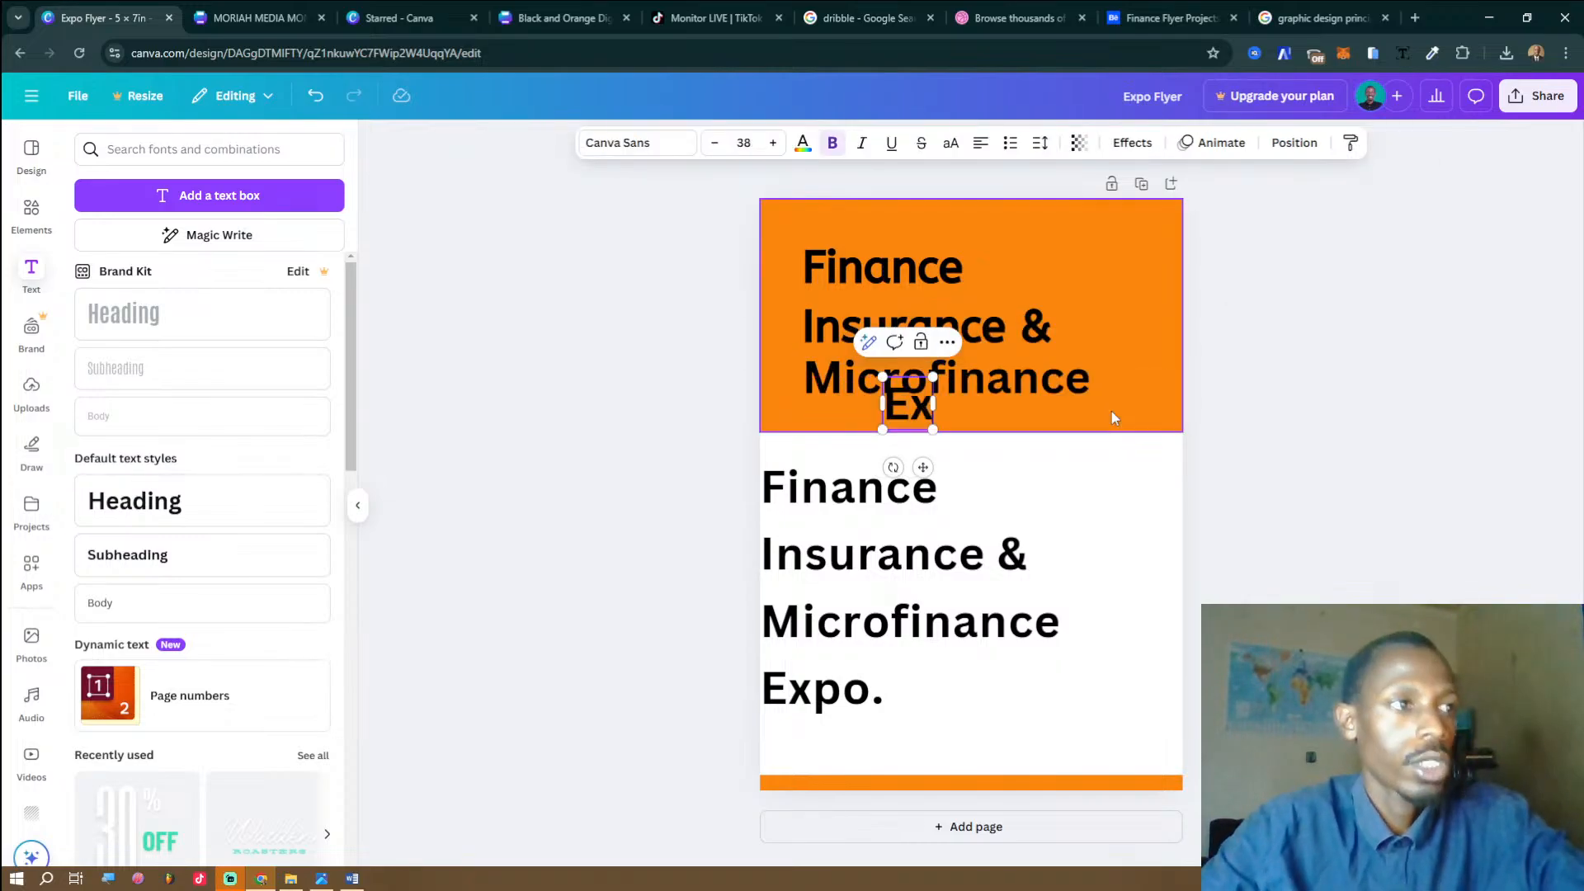
{"action": "left_click", "coordinate": [1110, 414]}
{"action": "left_click_drag", "start_coordinate": [919, 422], "coordinate": [1081, 396]}
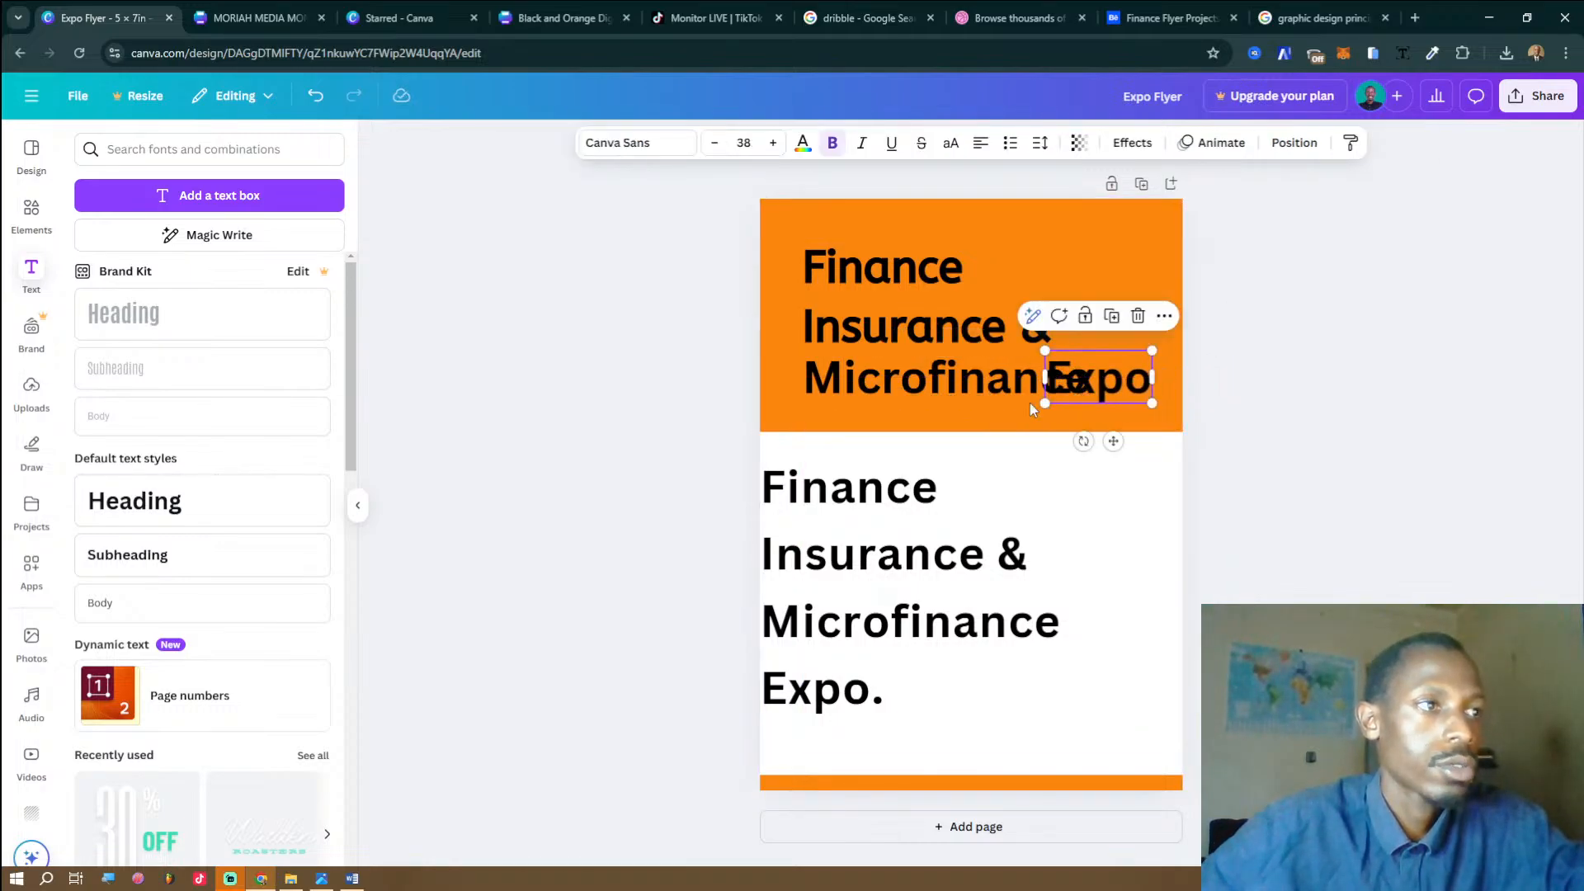
Try tightening the letter spacing of "Finance" on the orange block to -75.
{"action": "left_click", "coordinate": [932, 399]}
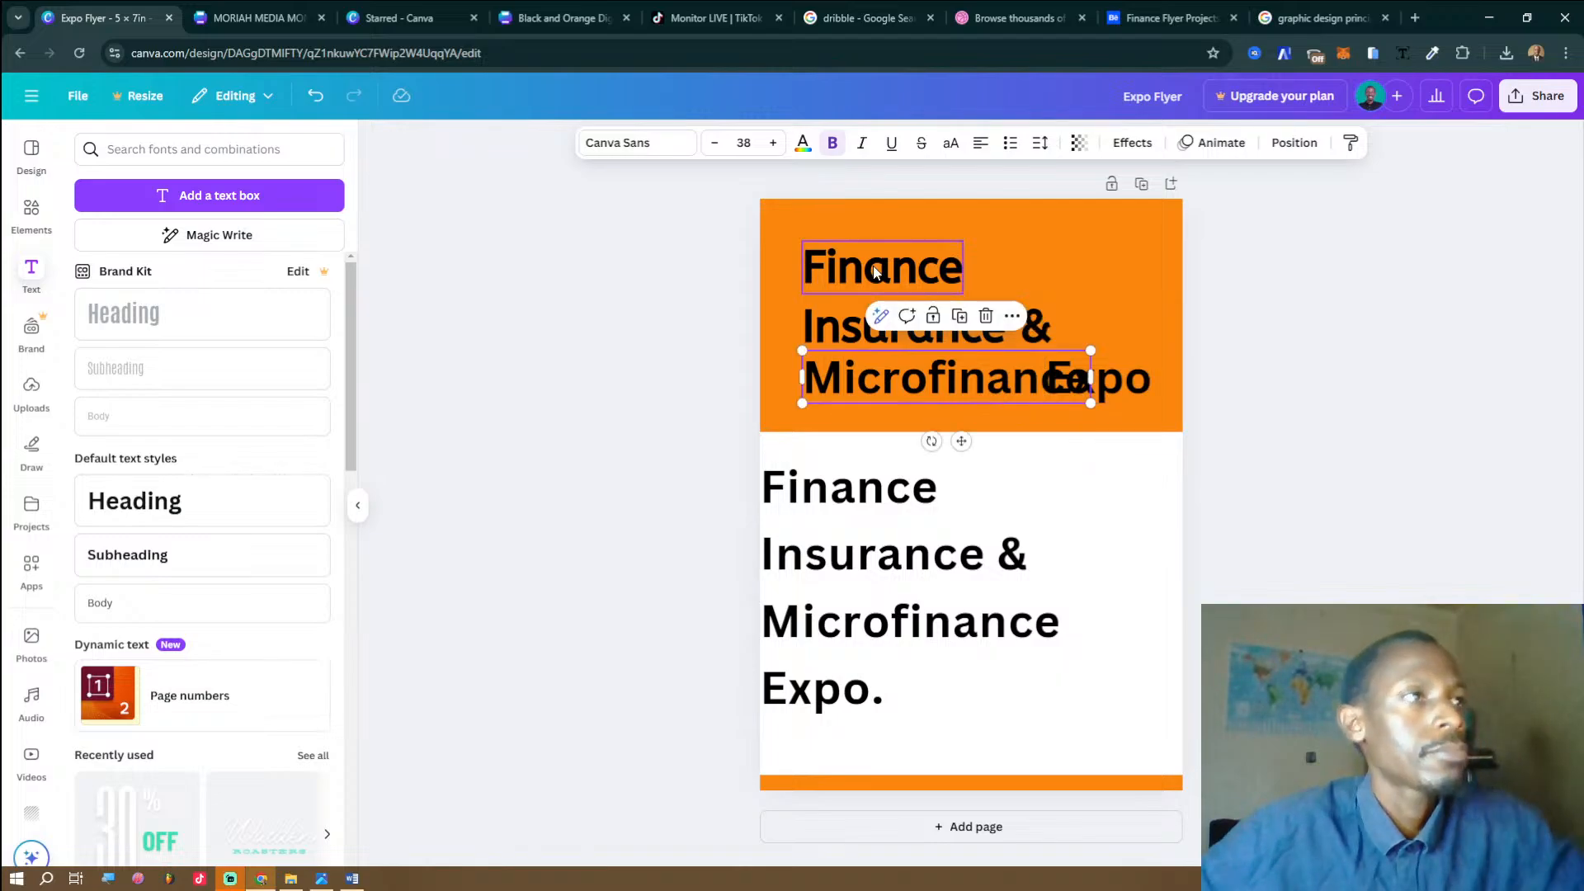
{"action": "left_click", "coordinate": [876, 272]}
{"action": "left_click", "coordinate": [1040, 143]}
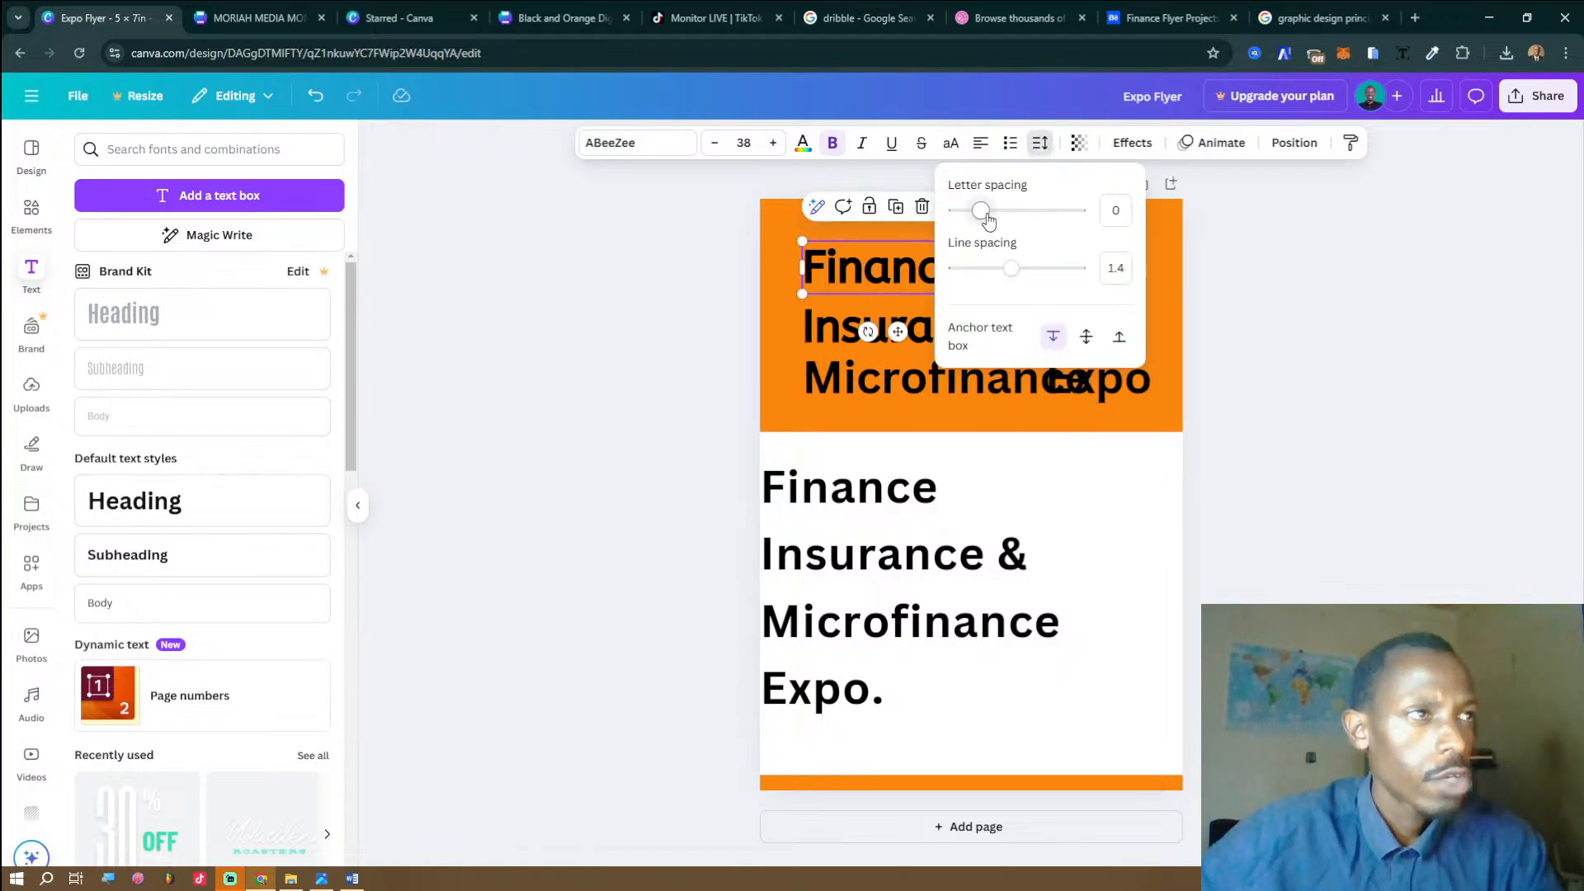
{"action": "left_click_drag", "start_coordinate": [984, 216], "coordinate": [972, 218]}
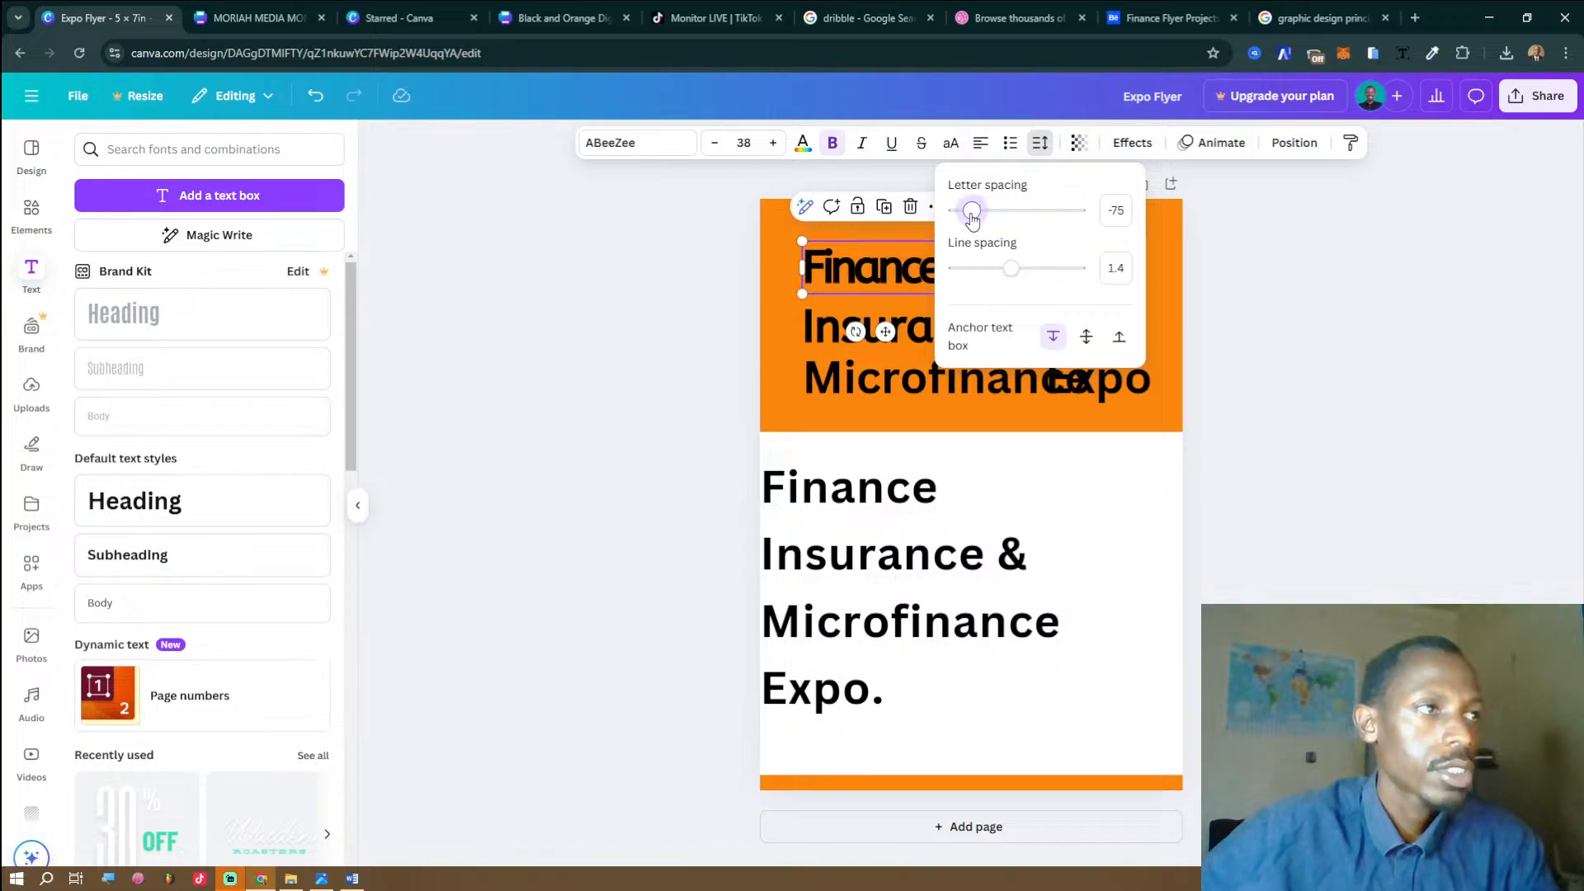
{"action": "left_click", "coordinate": [1293, 273]}
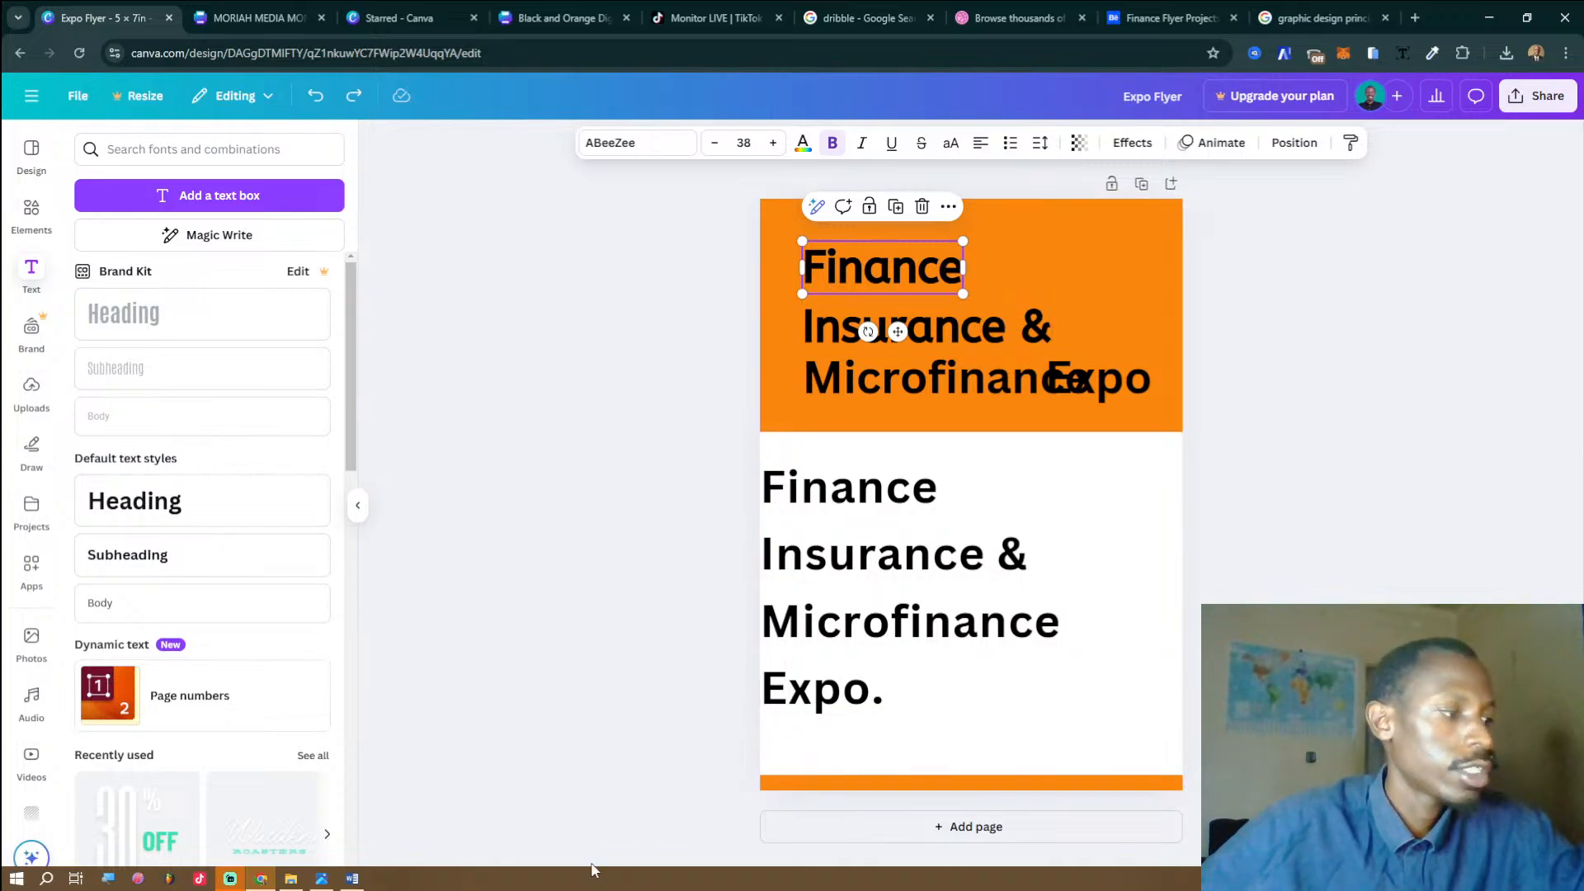
Check the reference flyer's title again and change "Finance" on the orange block to "Financing".
{"action": "left_click", "coordinate": [314, 881]}
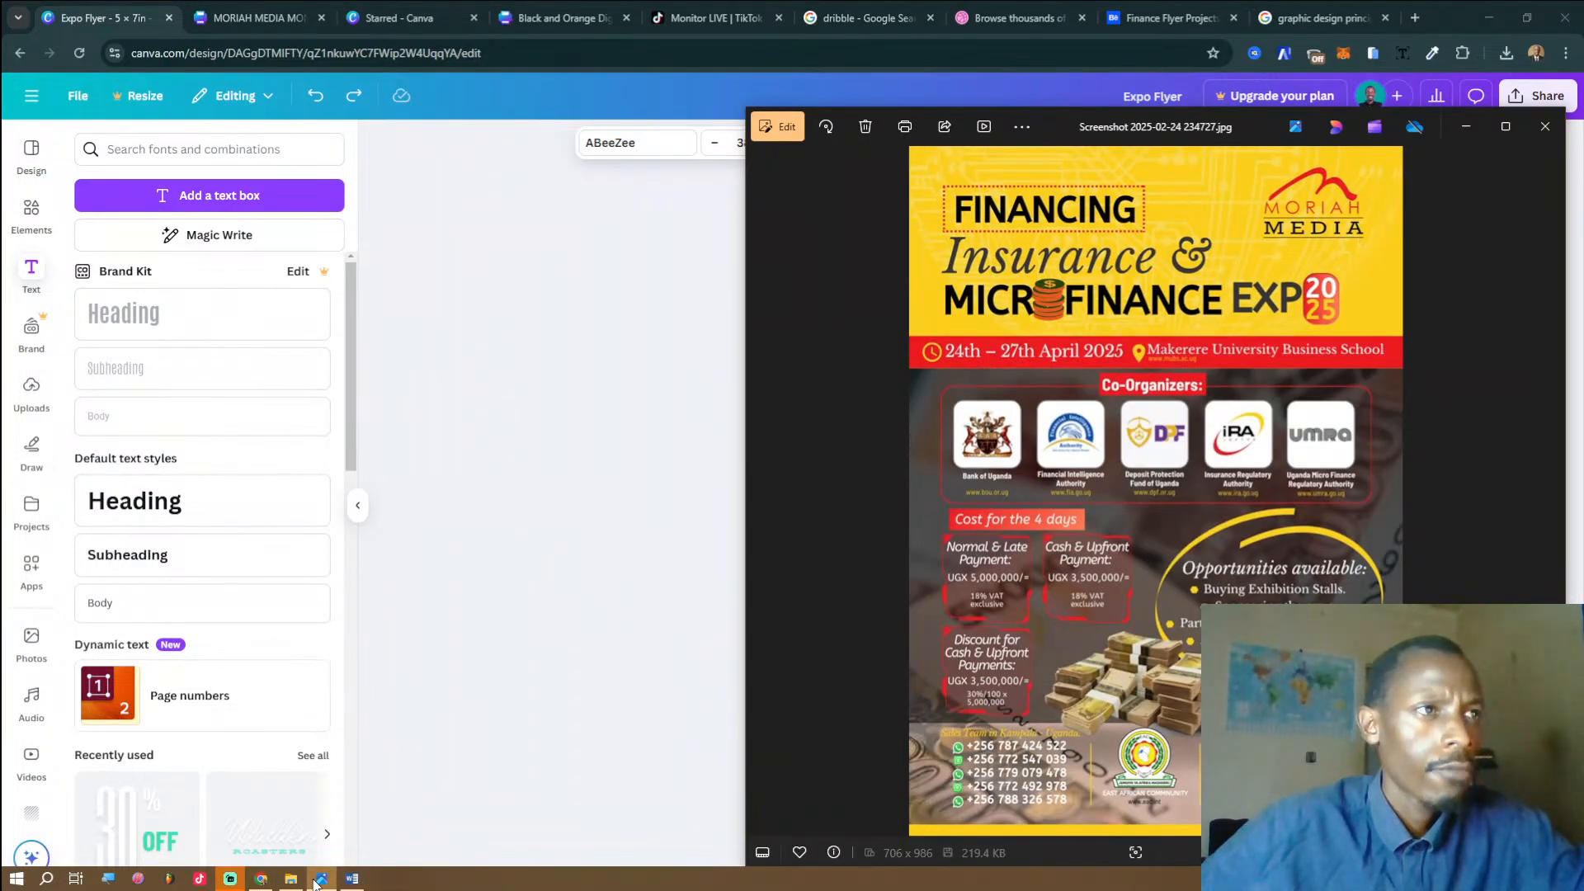
{"action": "left_click", "coordinate": [315, 881]}
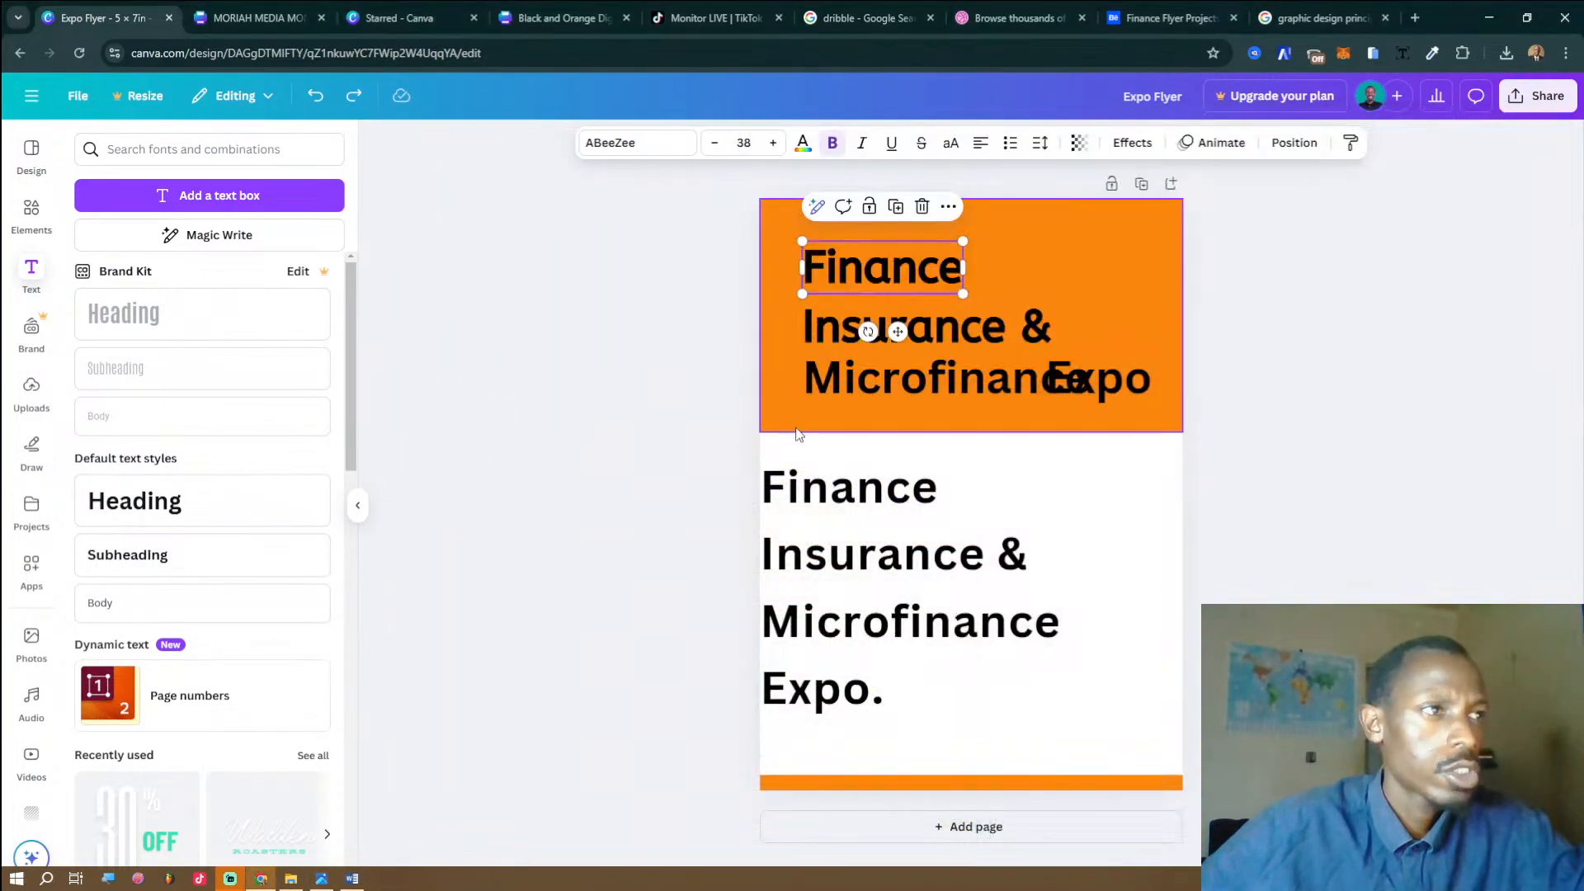
{"action": "double_click", "coordinate": [955, 279]}
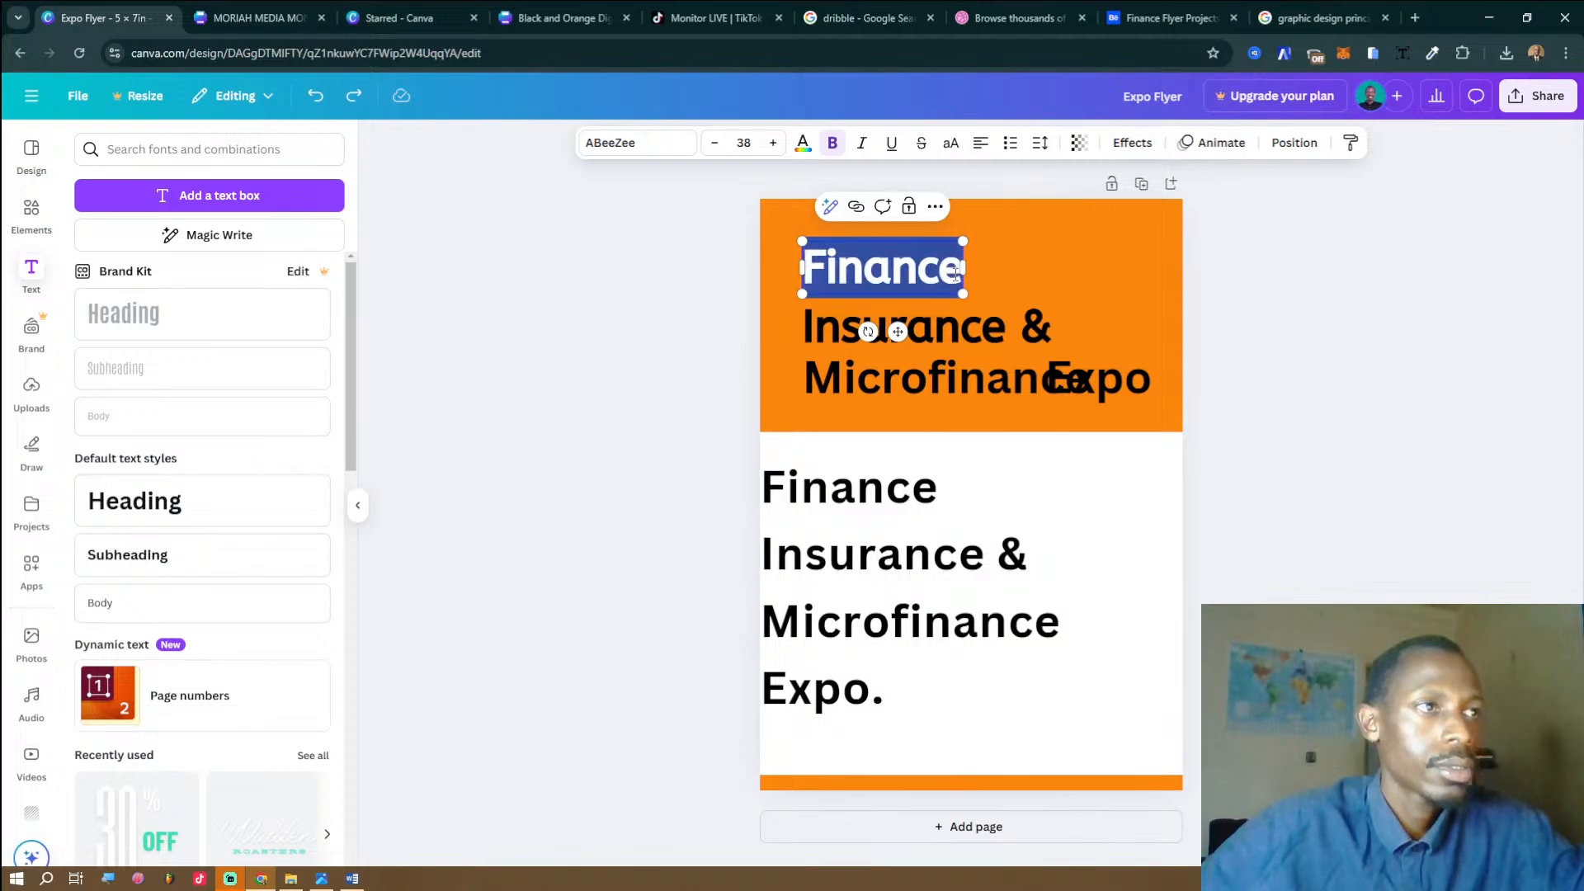
{"action": "type", "text": "Financing"}
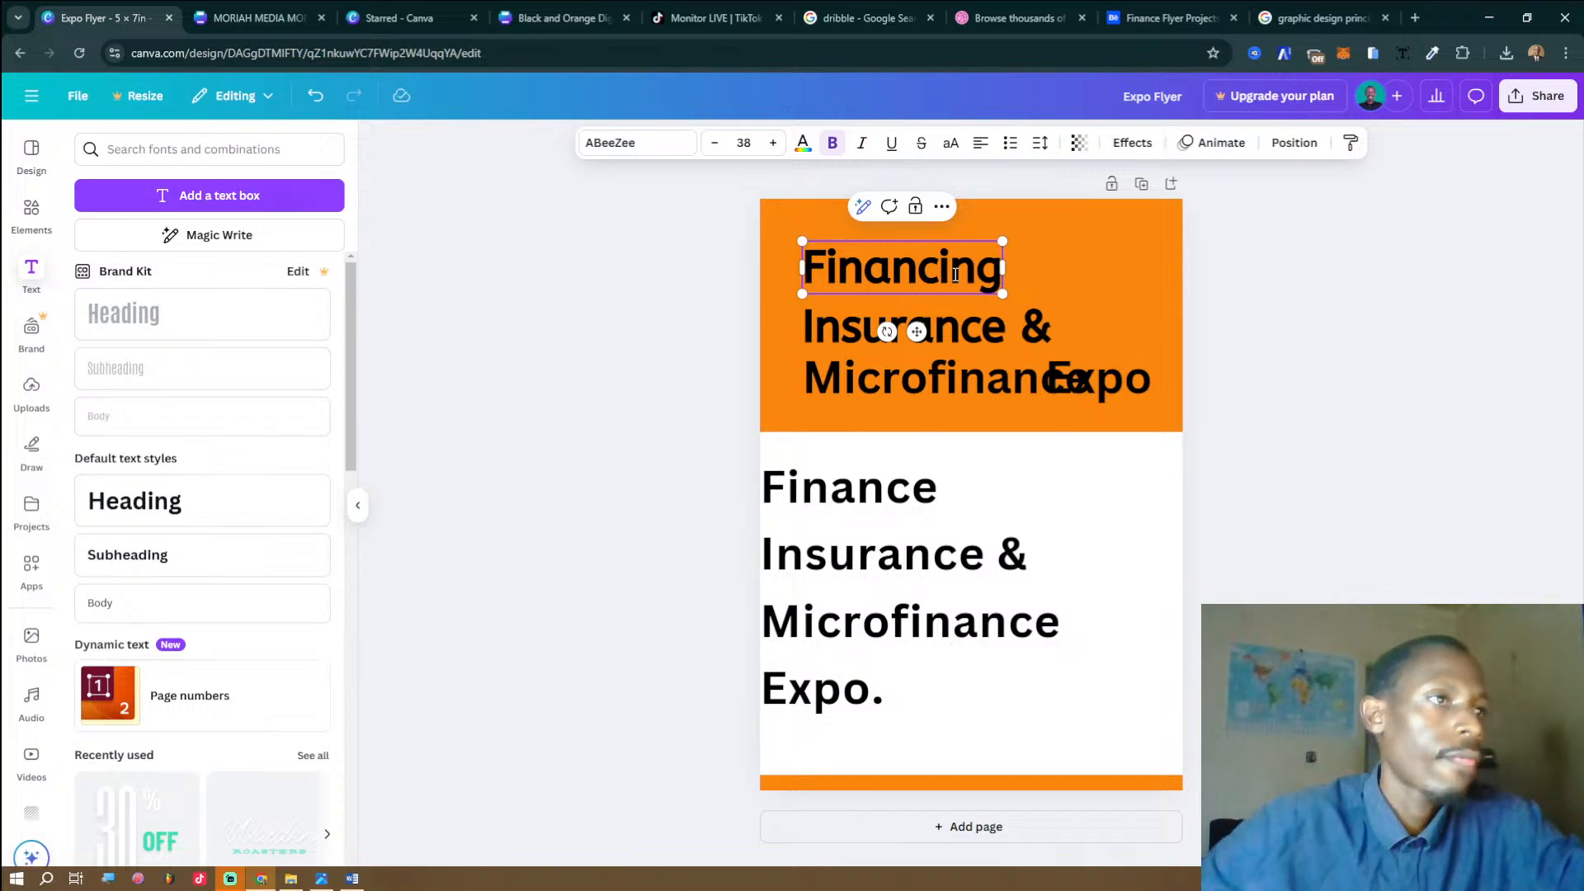
{"action": "left_click", "coordinate": [1198, 231]}
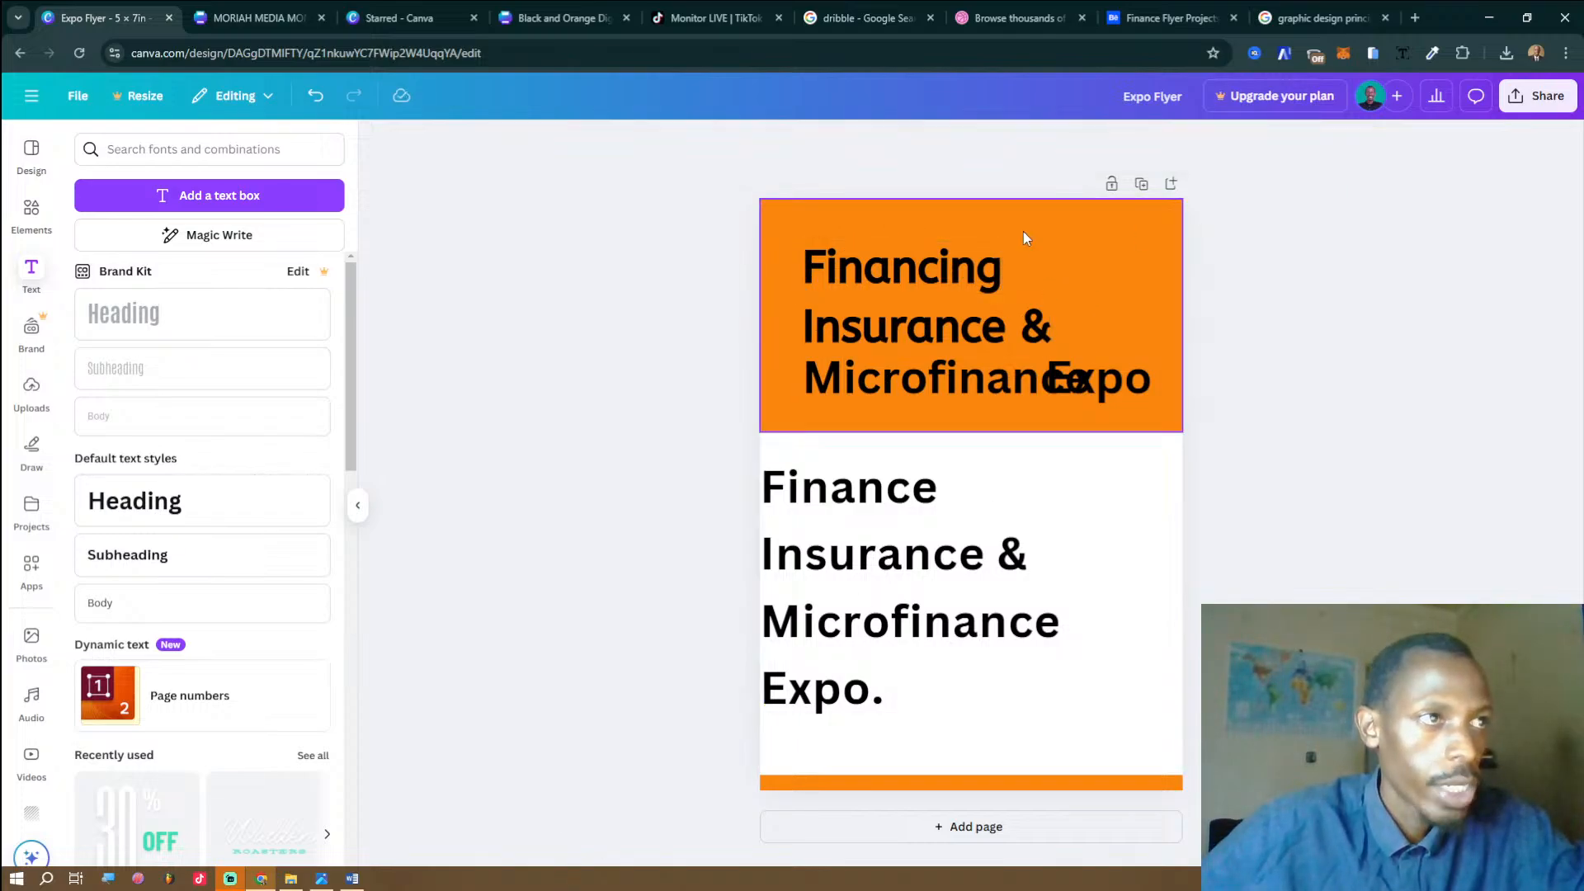
Examine the uploaded images and the ways to upload files, and return to the rectangle element results.
{"action": "left_click", "coordinate": [32, 213]}
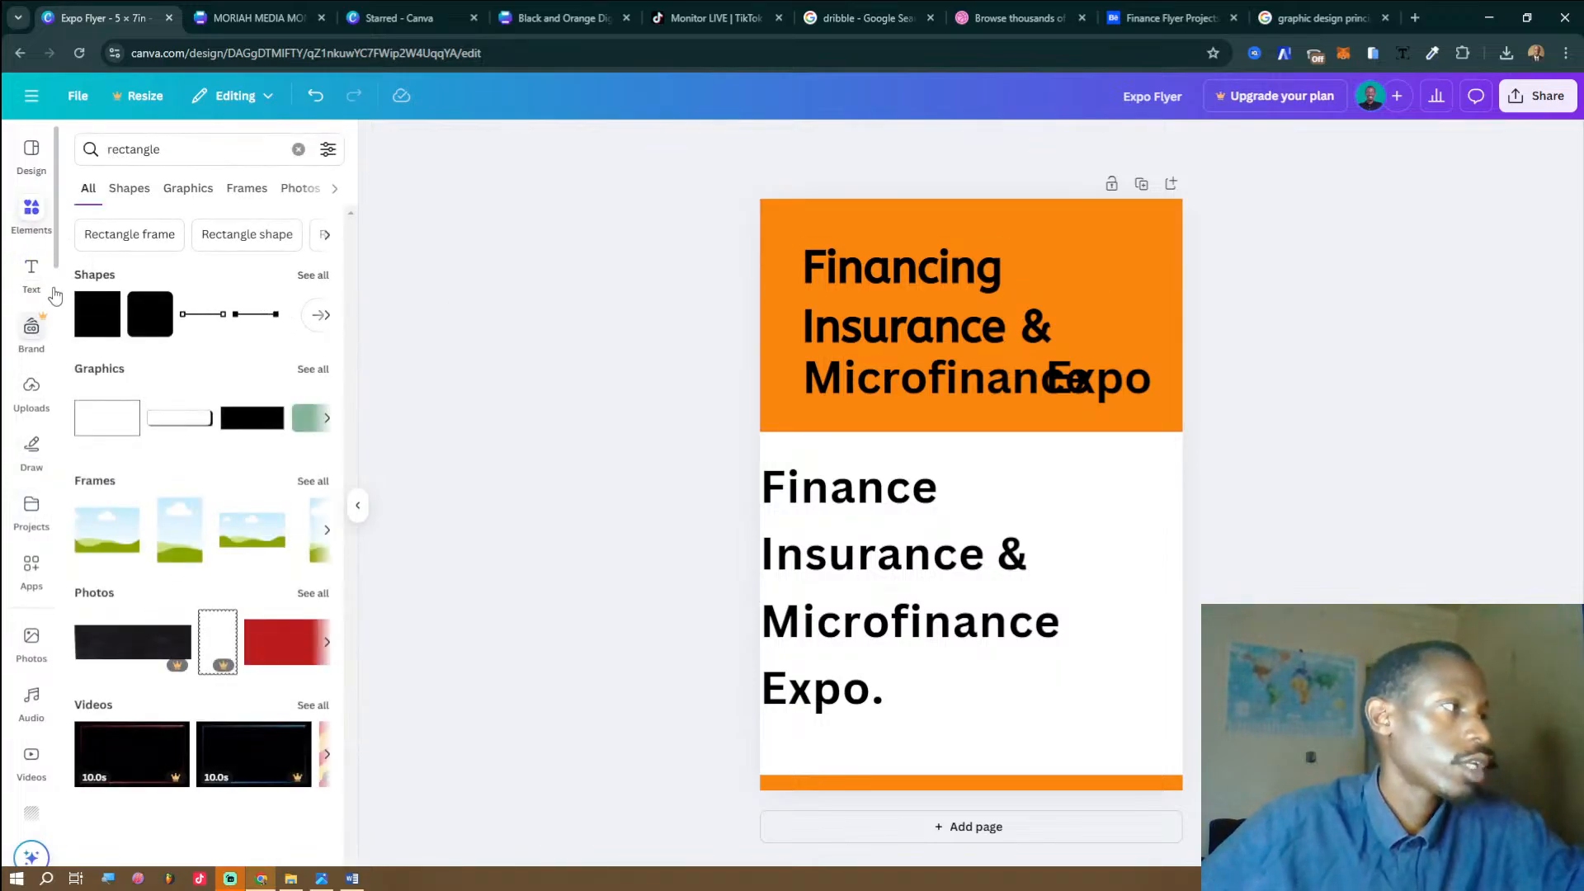
{"action": "left_click", "coordinate": [33, 410]}
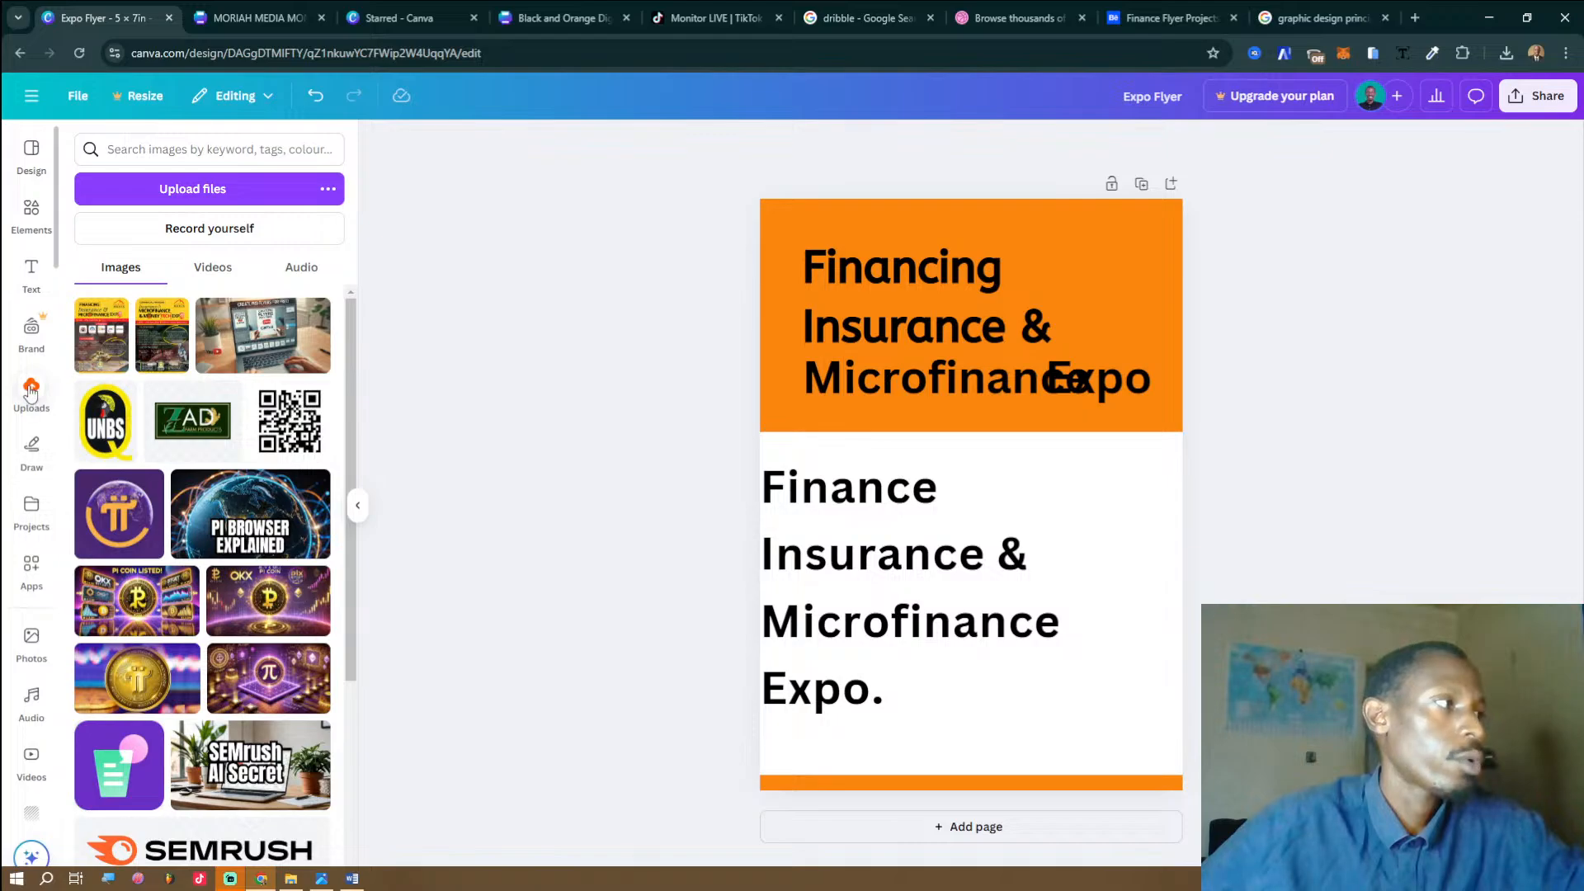
{"action": "left_click", "coordinate": [203, 190]}
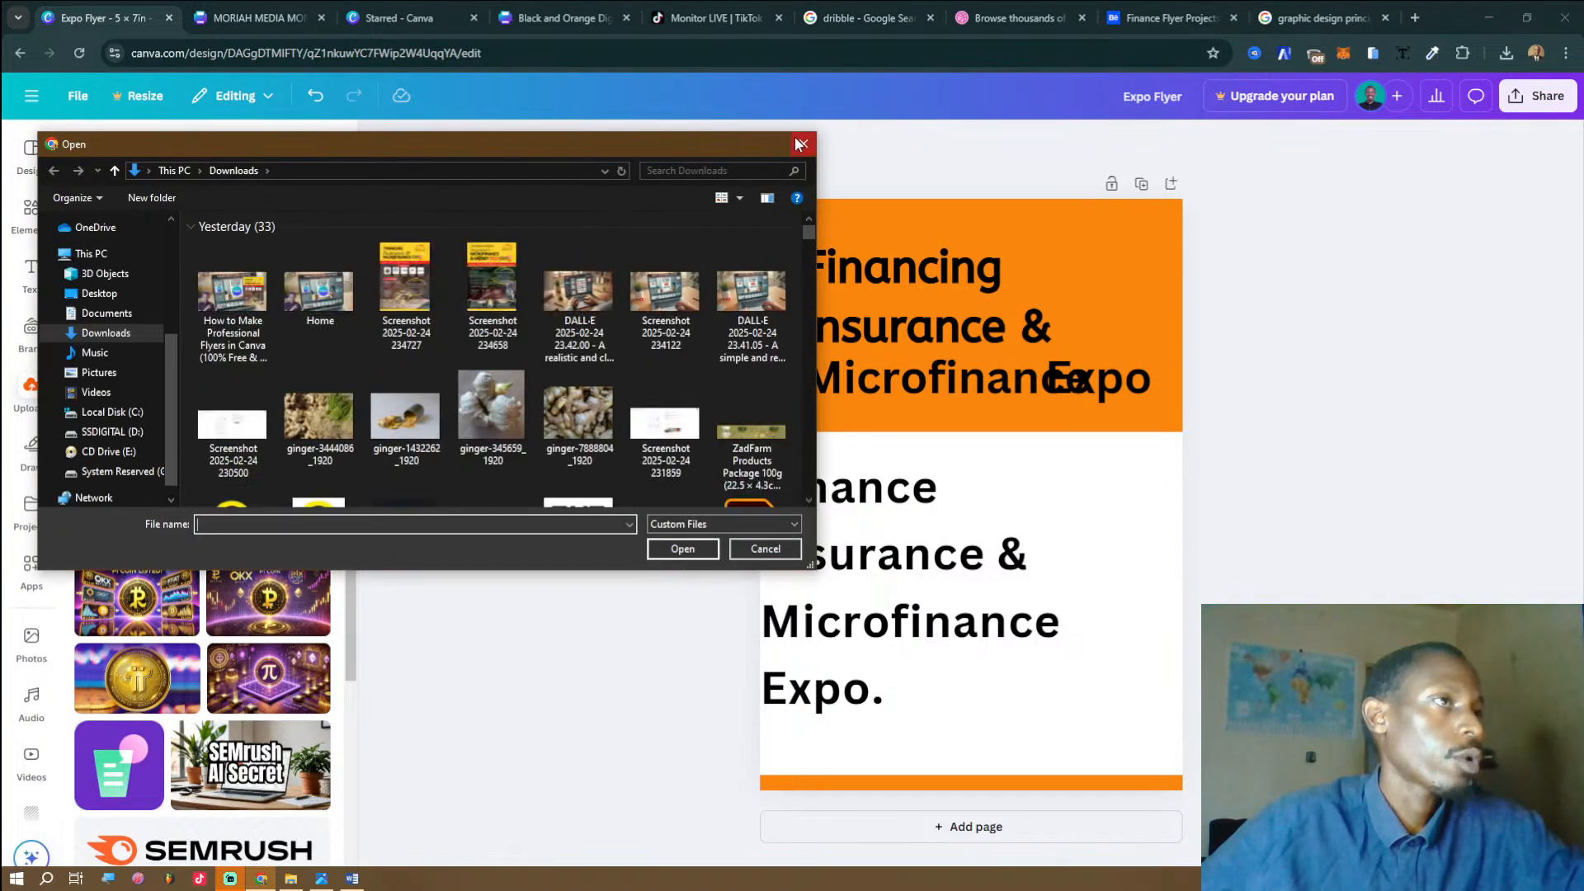
{"action": "left_click", "coordinate": [803, 144]}
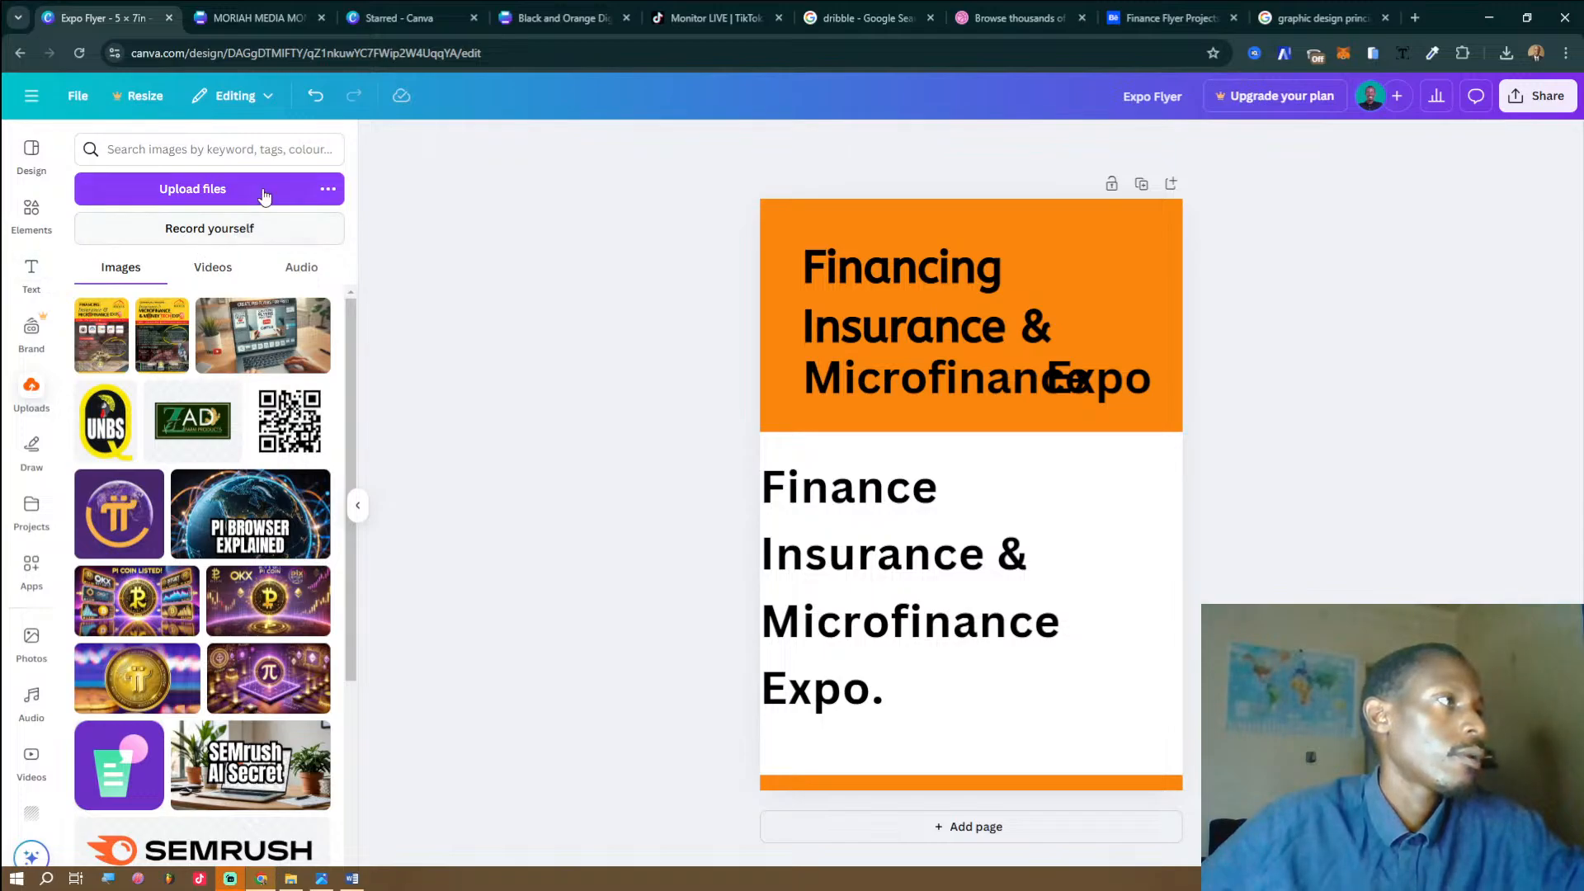
{"action": "left_click", "coordinate": [330, 190]}
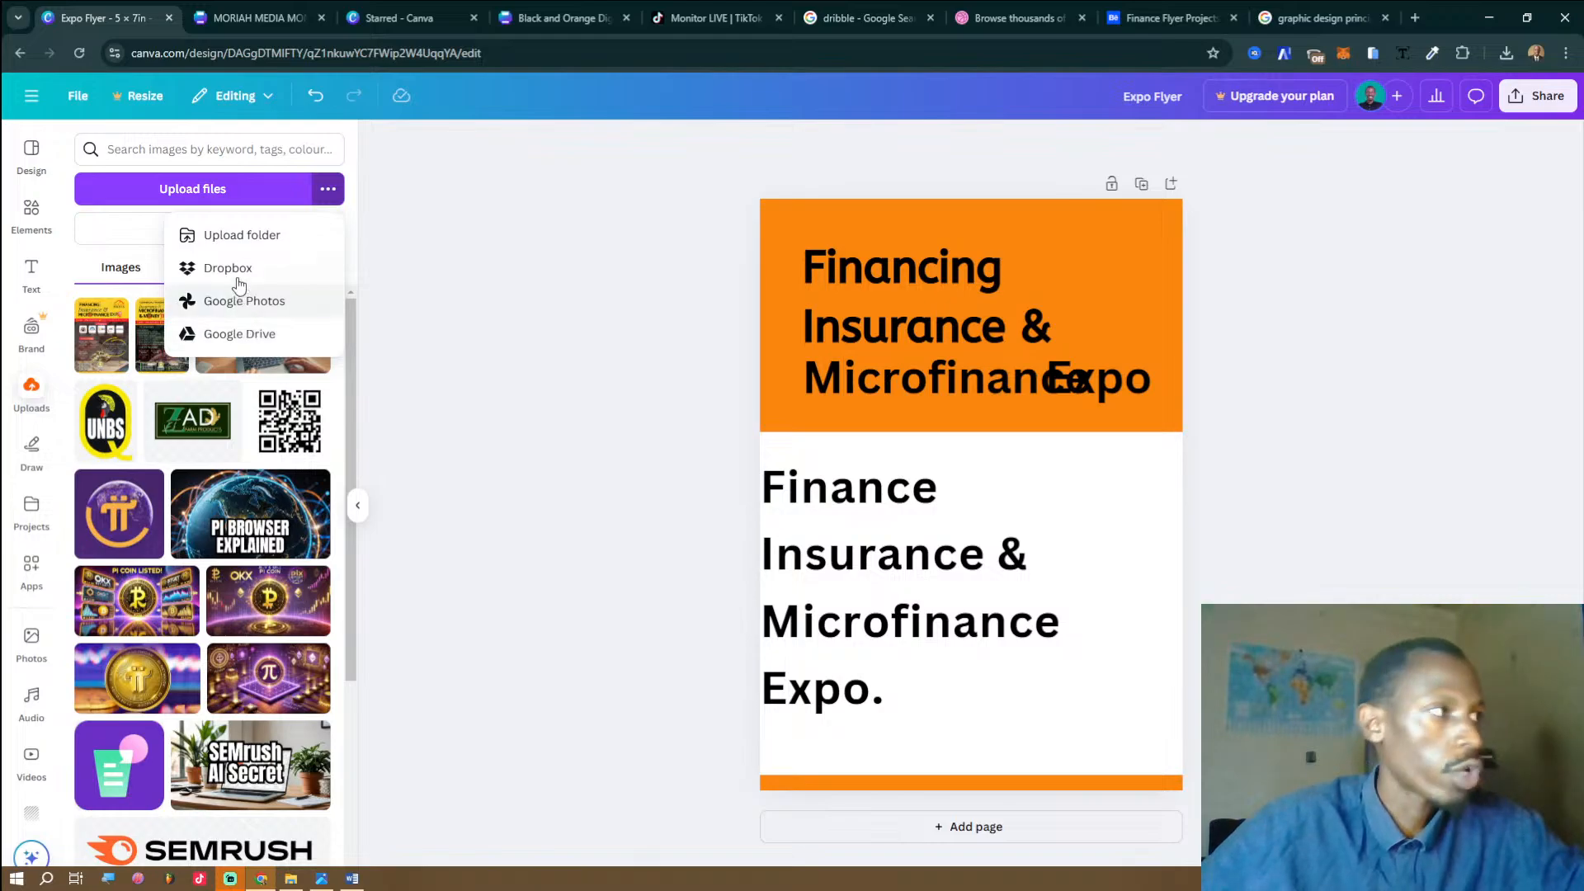
{"action": "left_click", "coordinate": [170, 267]}
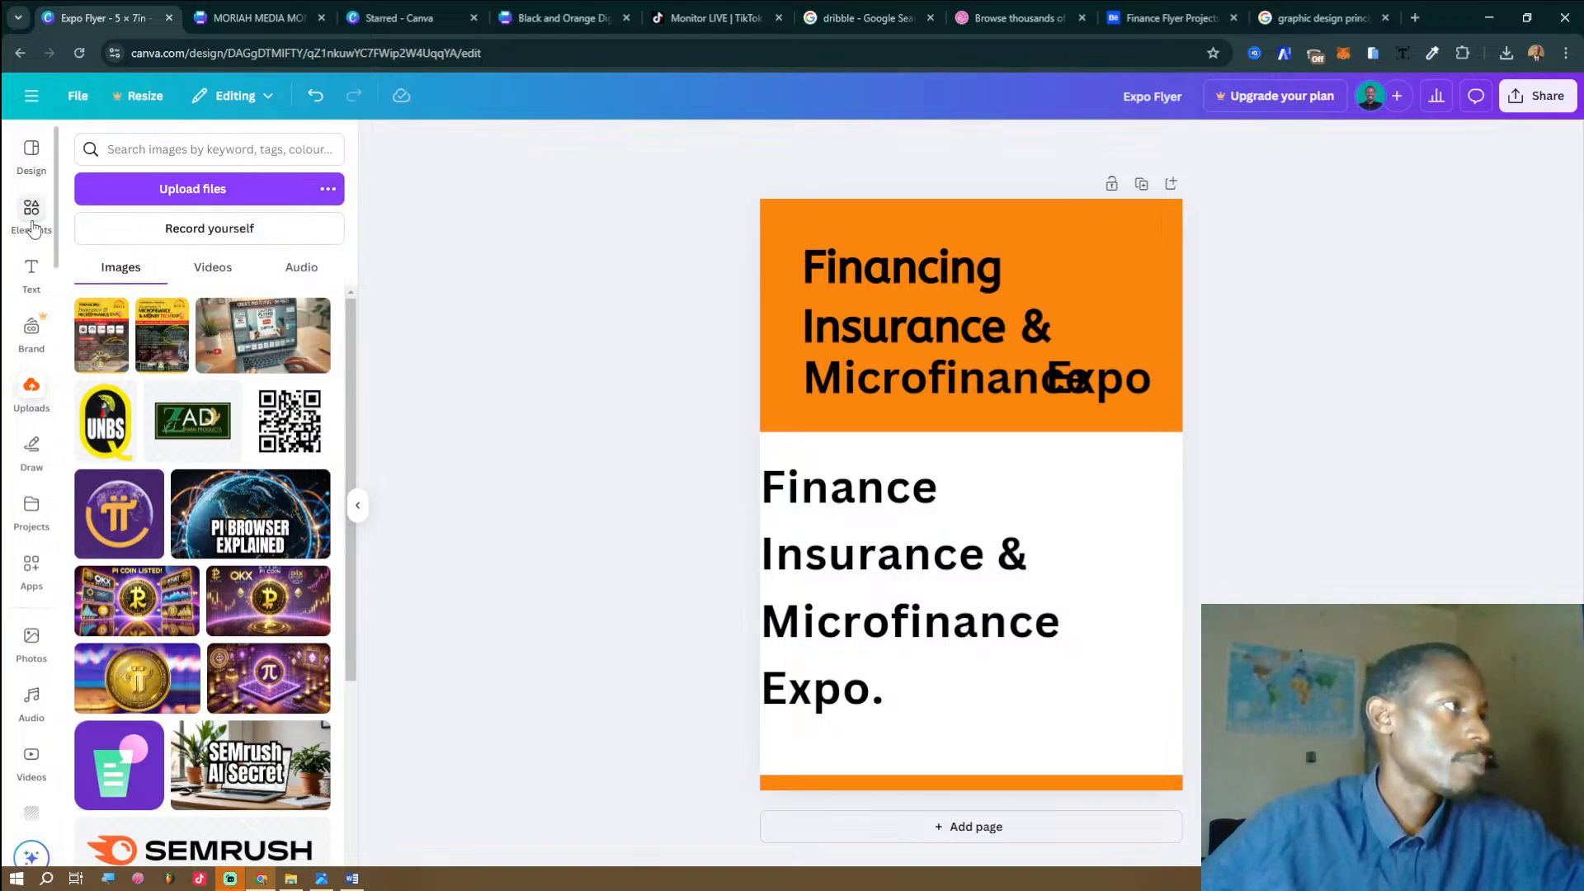
{"action": "left_click", "coordinate": [31, 211]}
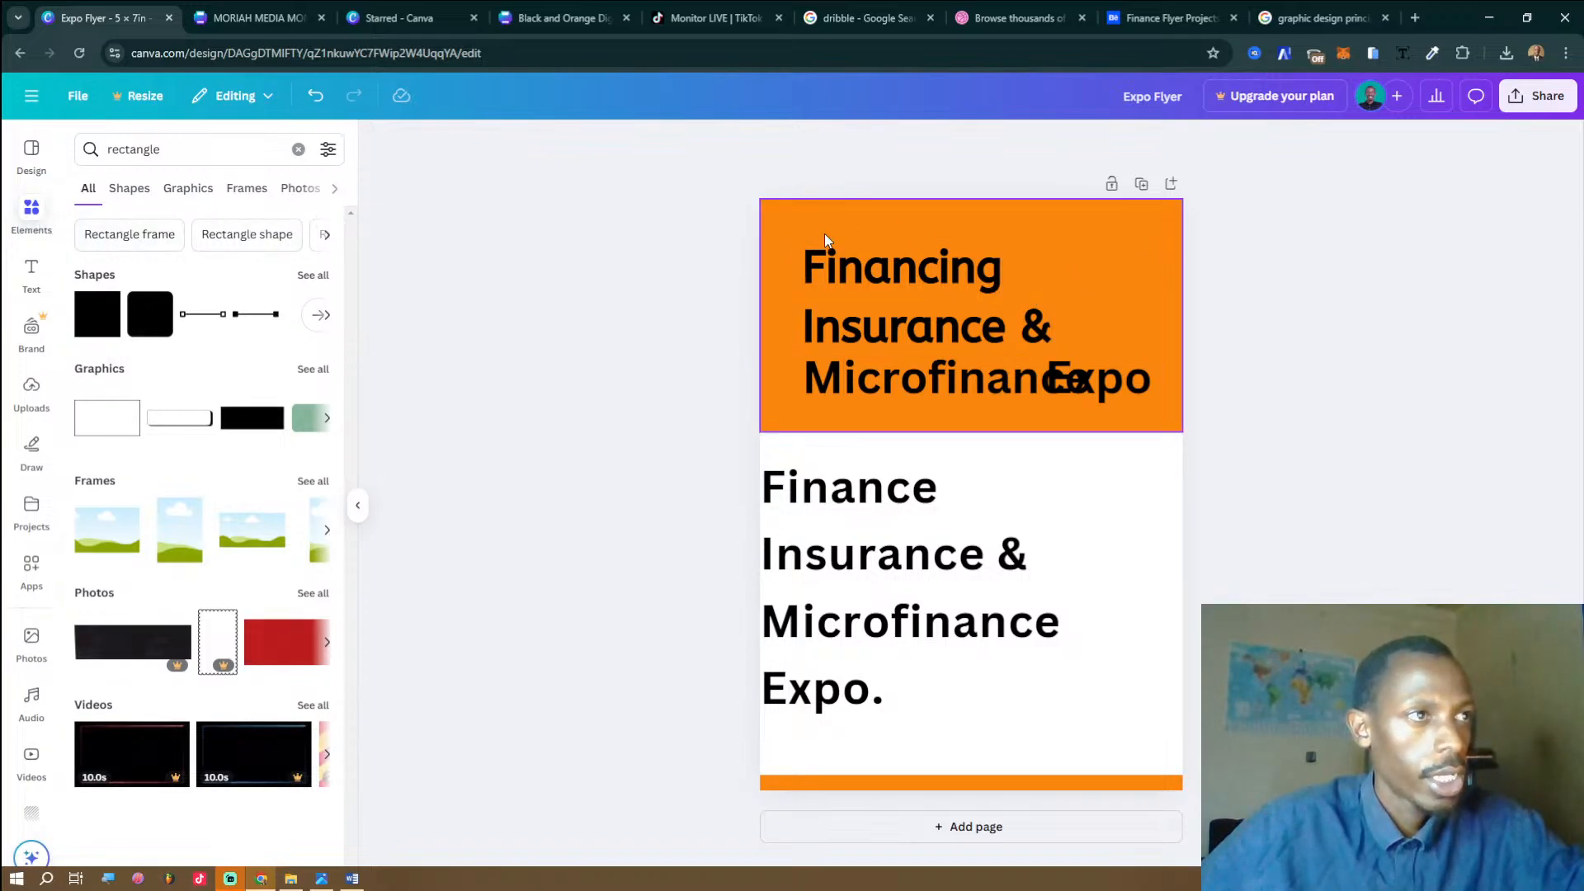
Check the reference flyer and place a new square shape across the title block's lower edge, near "Expo".
{"action": "left_click", "coordinate": [333, 878]}
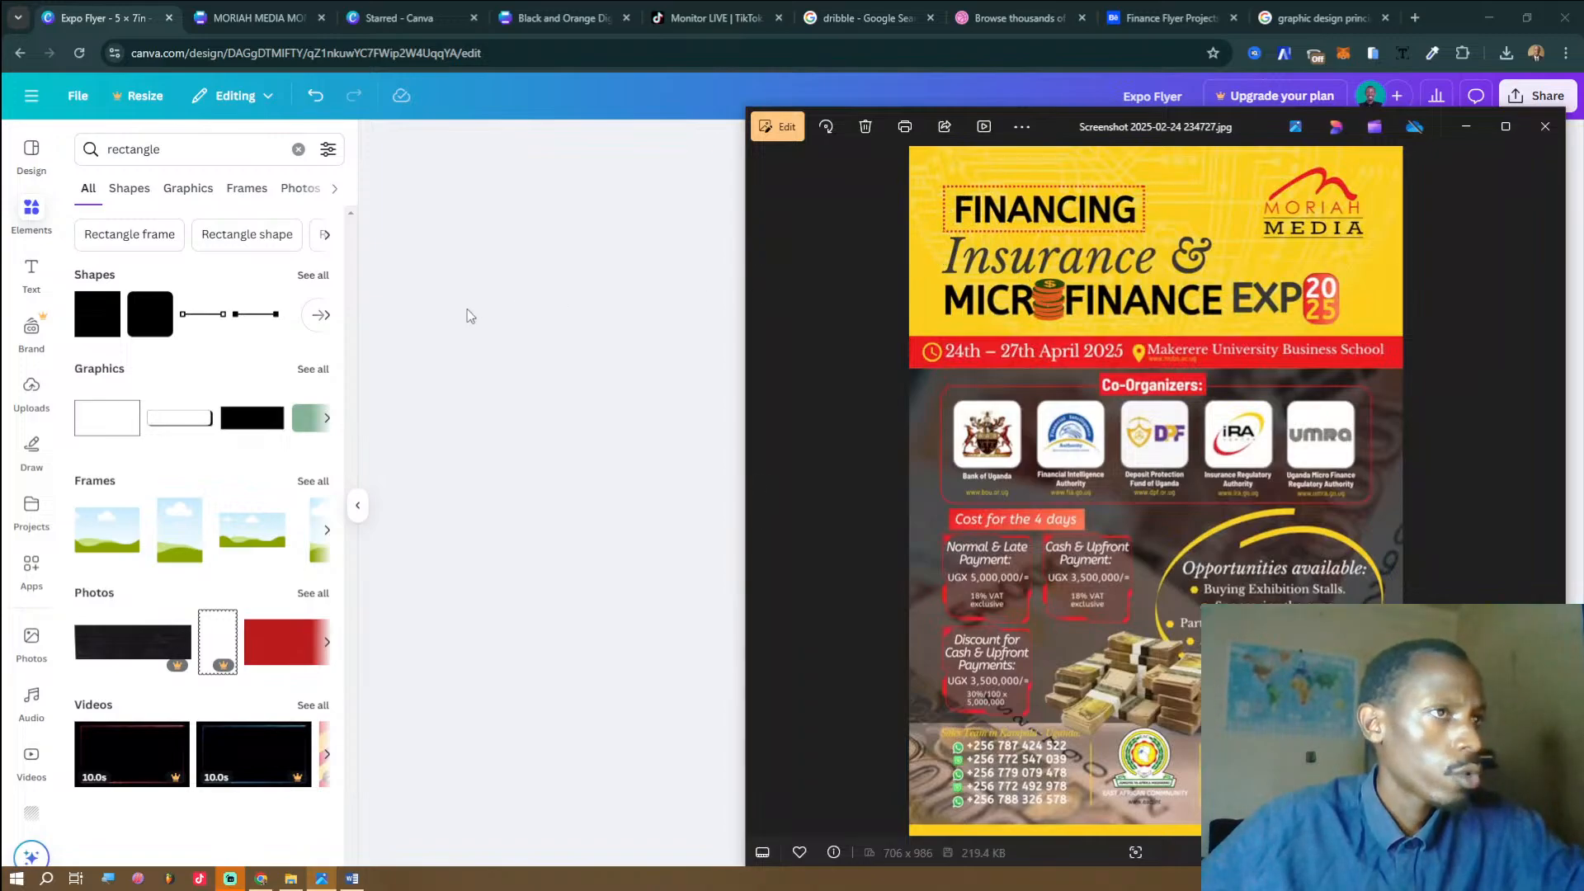
{"action": "left_click", "coordinate": [612, 331]}
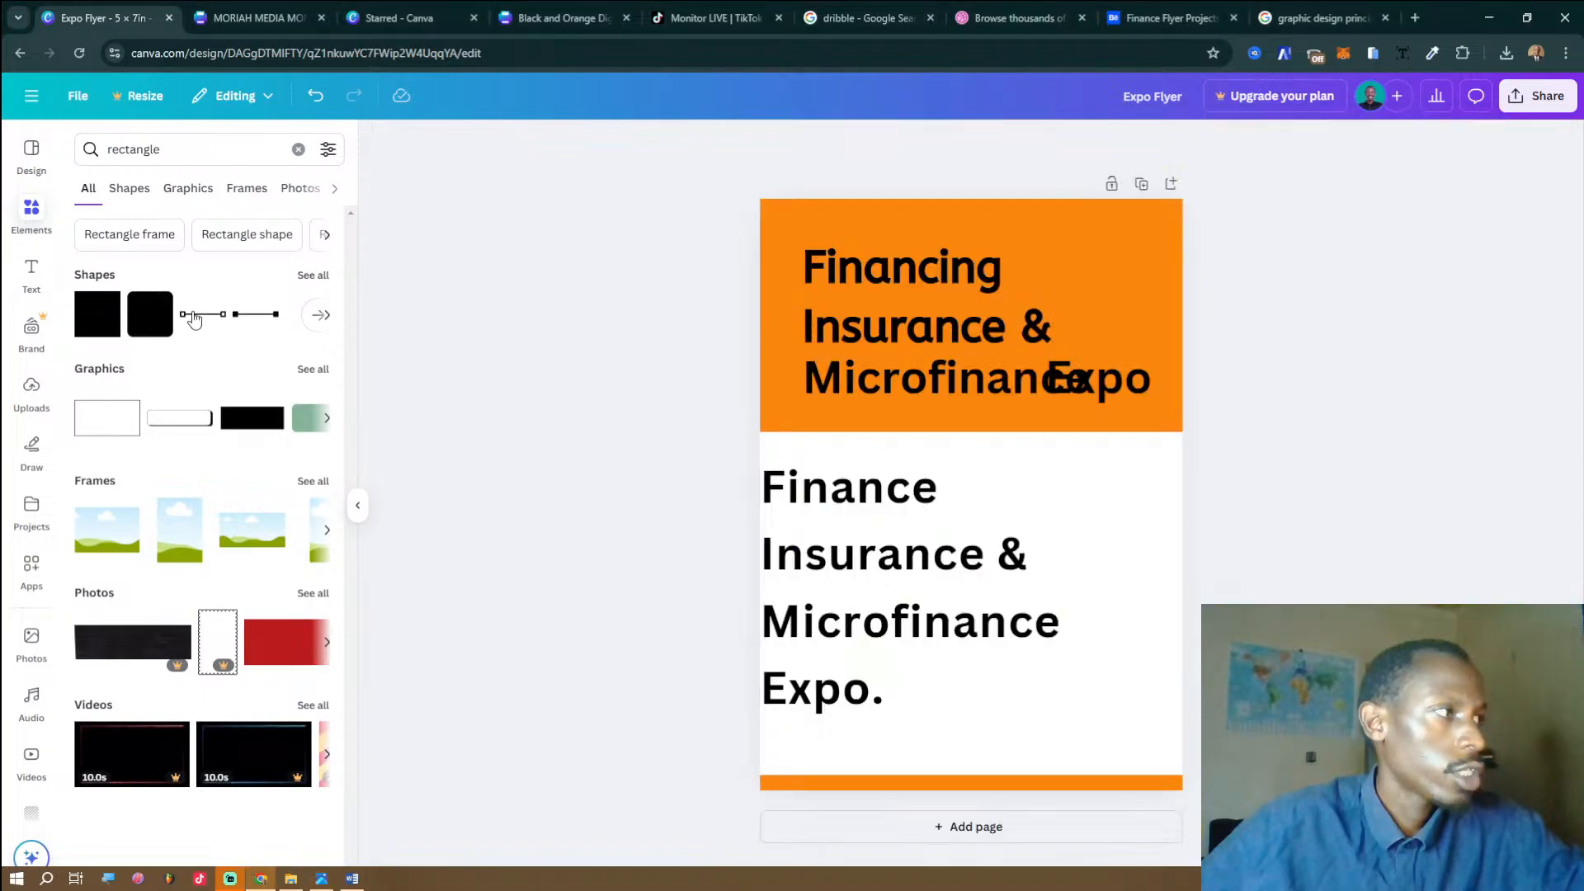
{"action": "left_click_drag", "start_coordinate": [96, 333], "coordinate": [1076, 439]}
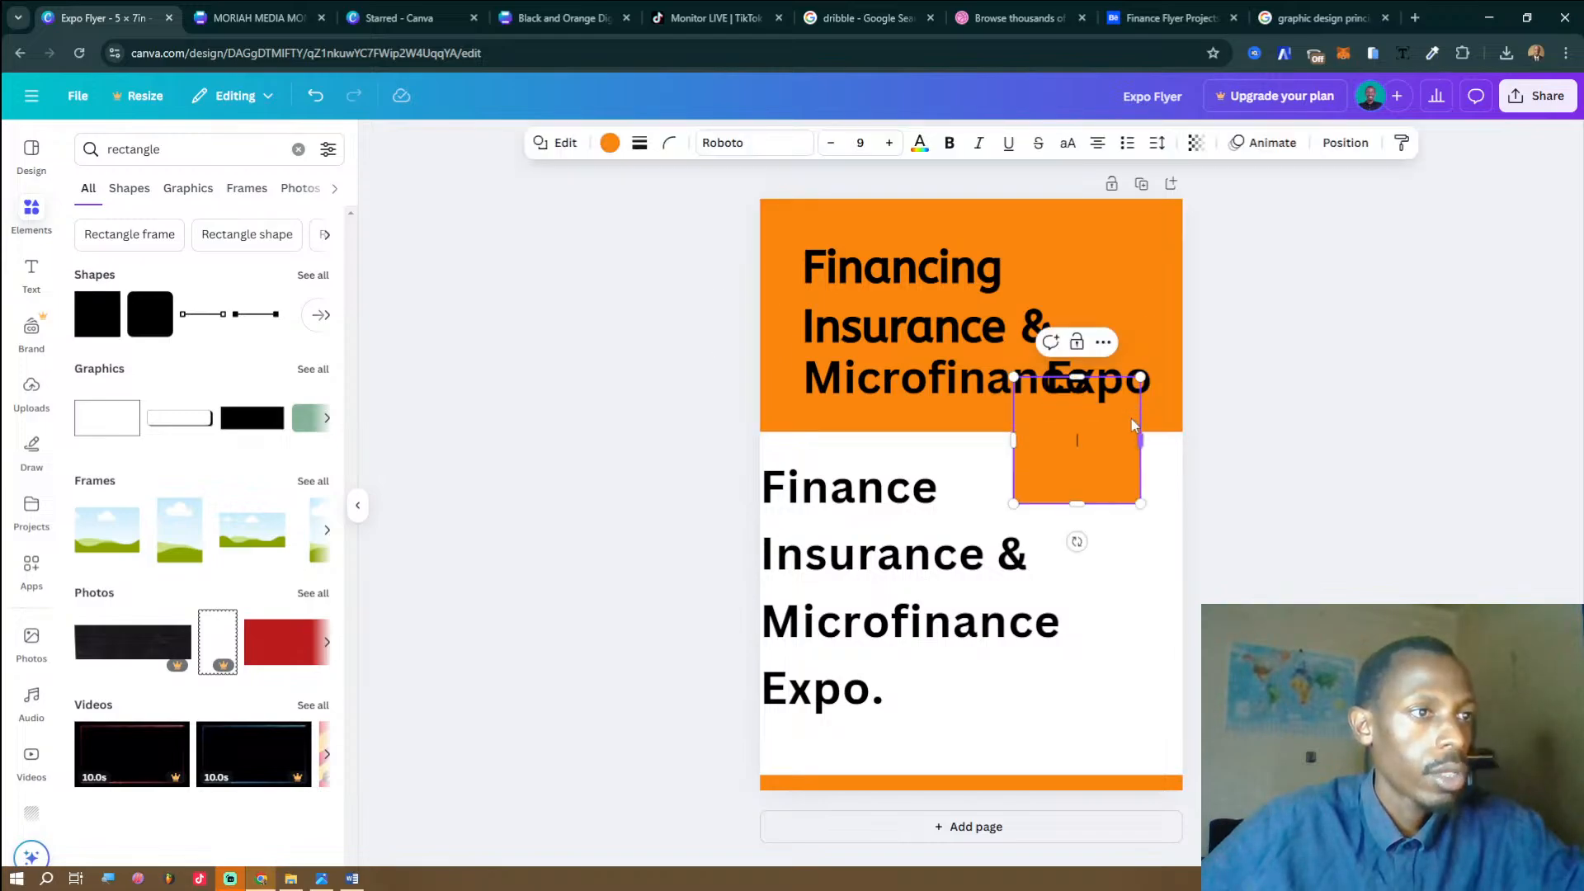
Duplicate the orange title block, remove the copy's fill so only its border remains, and move it onto the white area.
{"action": "left_click", "coordinate": [1145, 308]}
{"action": "mouse_move", "coordinate": [1107, 265]}
{"action": "left_mouse_down"}
{"action": "mouse_move", "coordinate": [1139, 293]}
{"action": "mouse_move", "coordinate": [1135, 329]}
{"action": "mouse_move", "coordinate": [1232, 319]}
{"action": "mouse_move", "coordinate": [1095, 269]}
{"action": "left_mouse_up"}
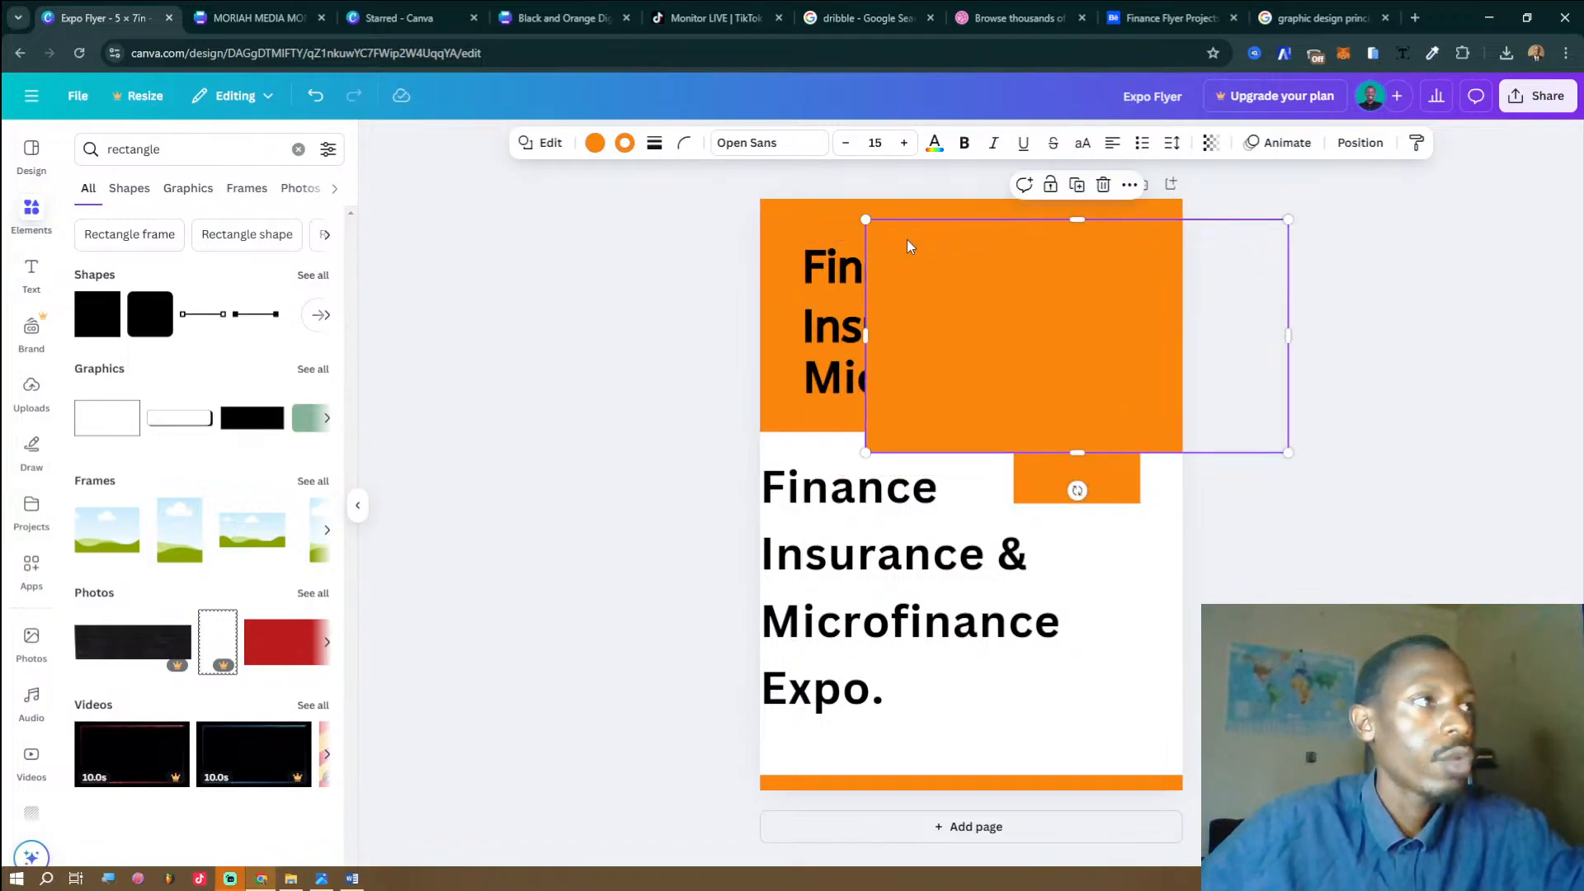
{"action": "left_click", "coordinate": [595, 143]}
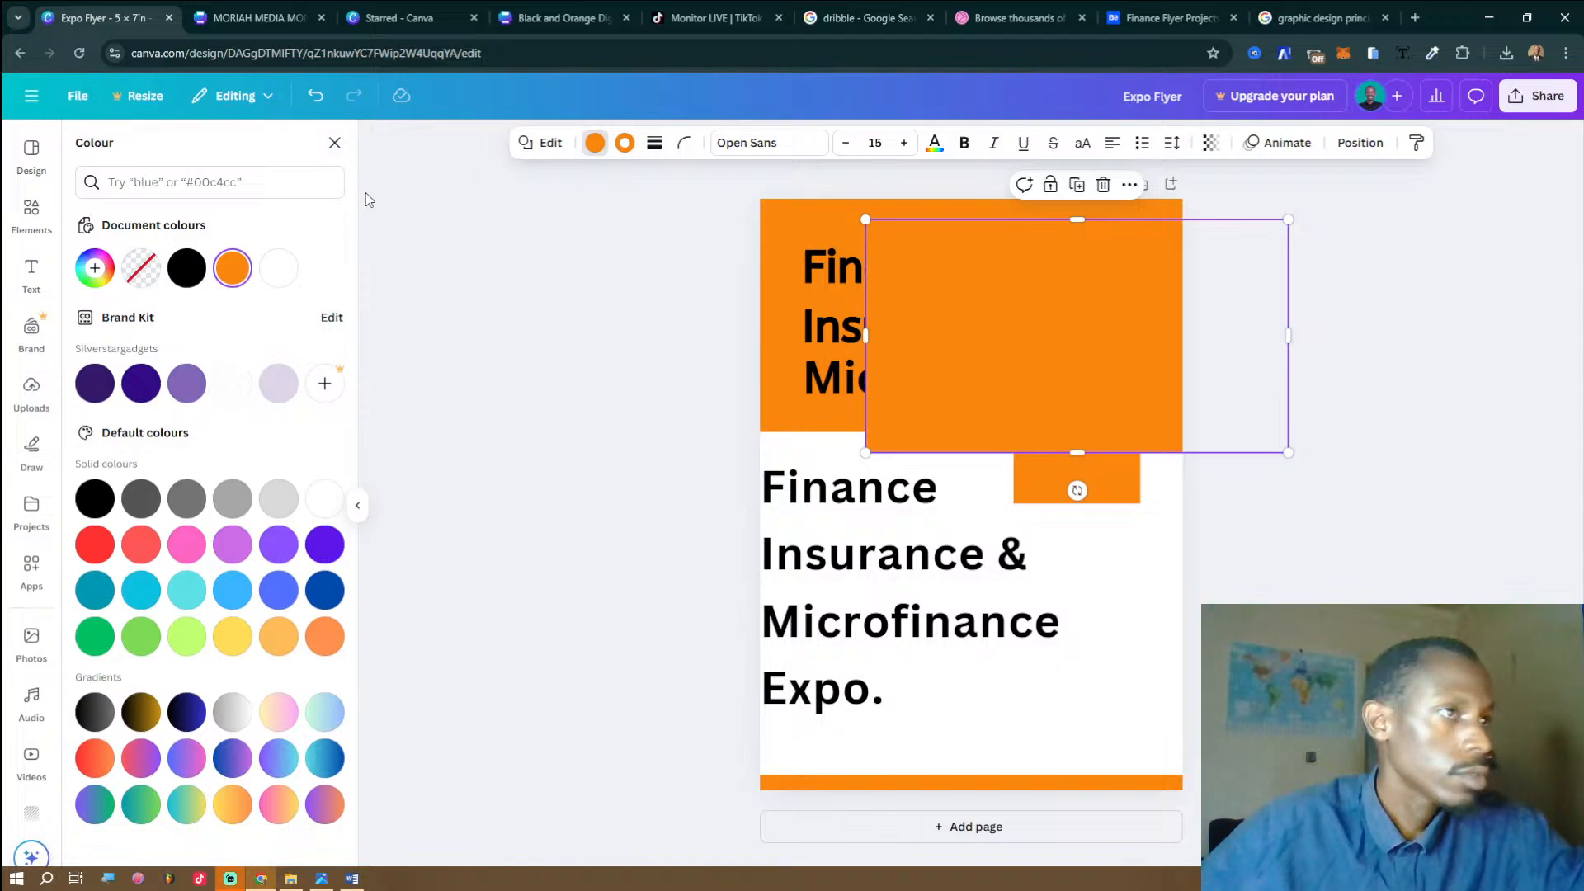
{"action": "left_click", "coordinate": [141, 268]}
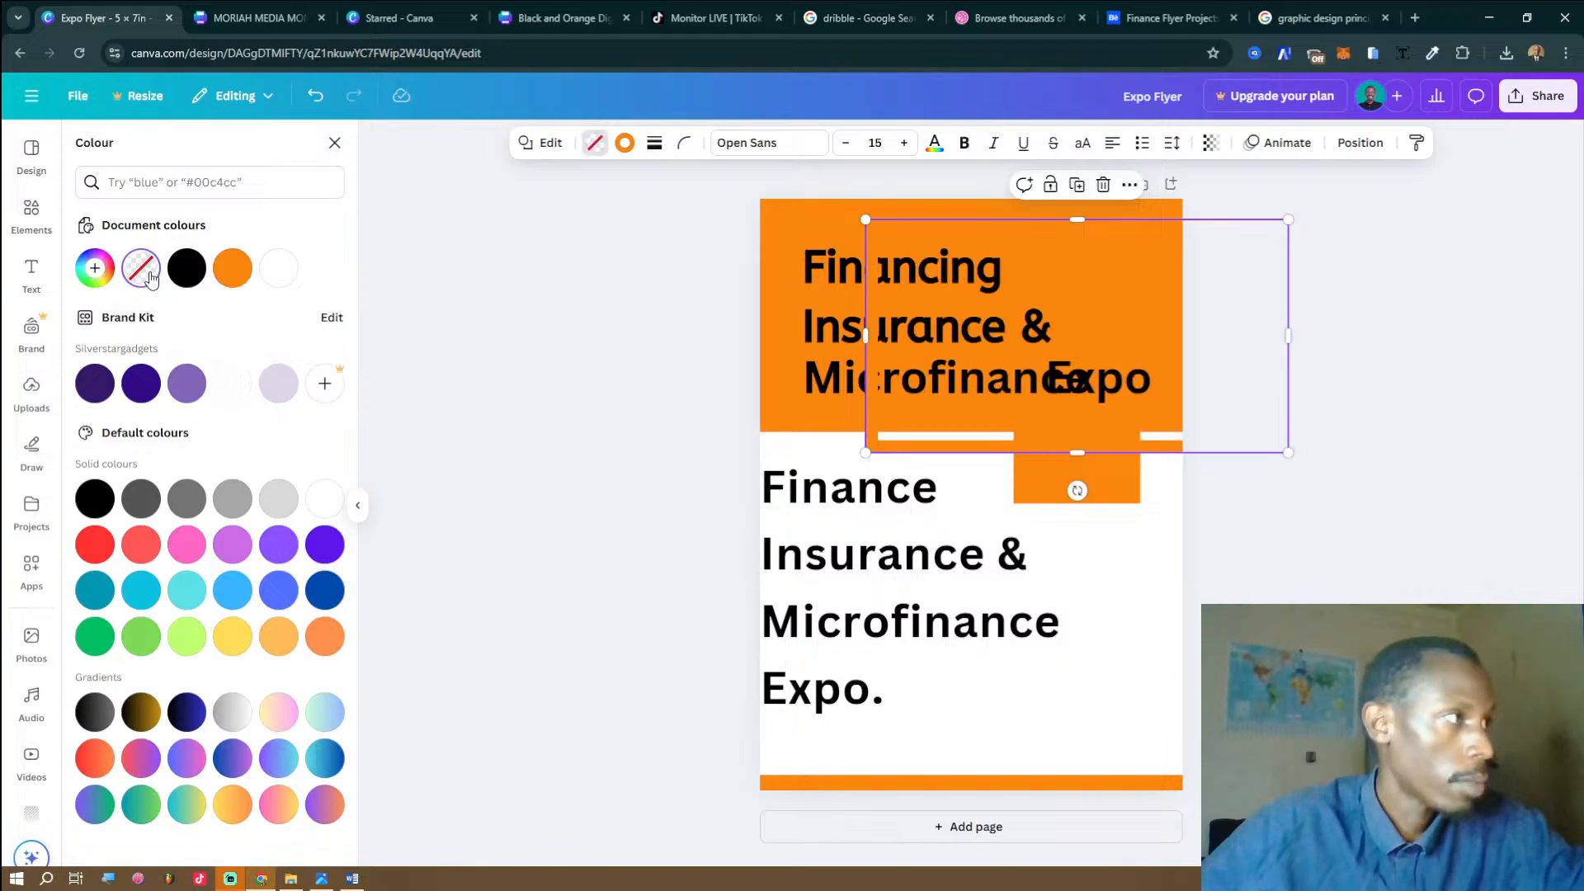
{"action": "left_click_drag", "start_coordinate": [924, 462], "coordinate": [948, 736]}
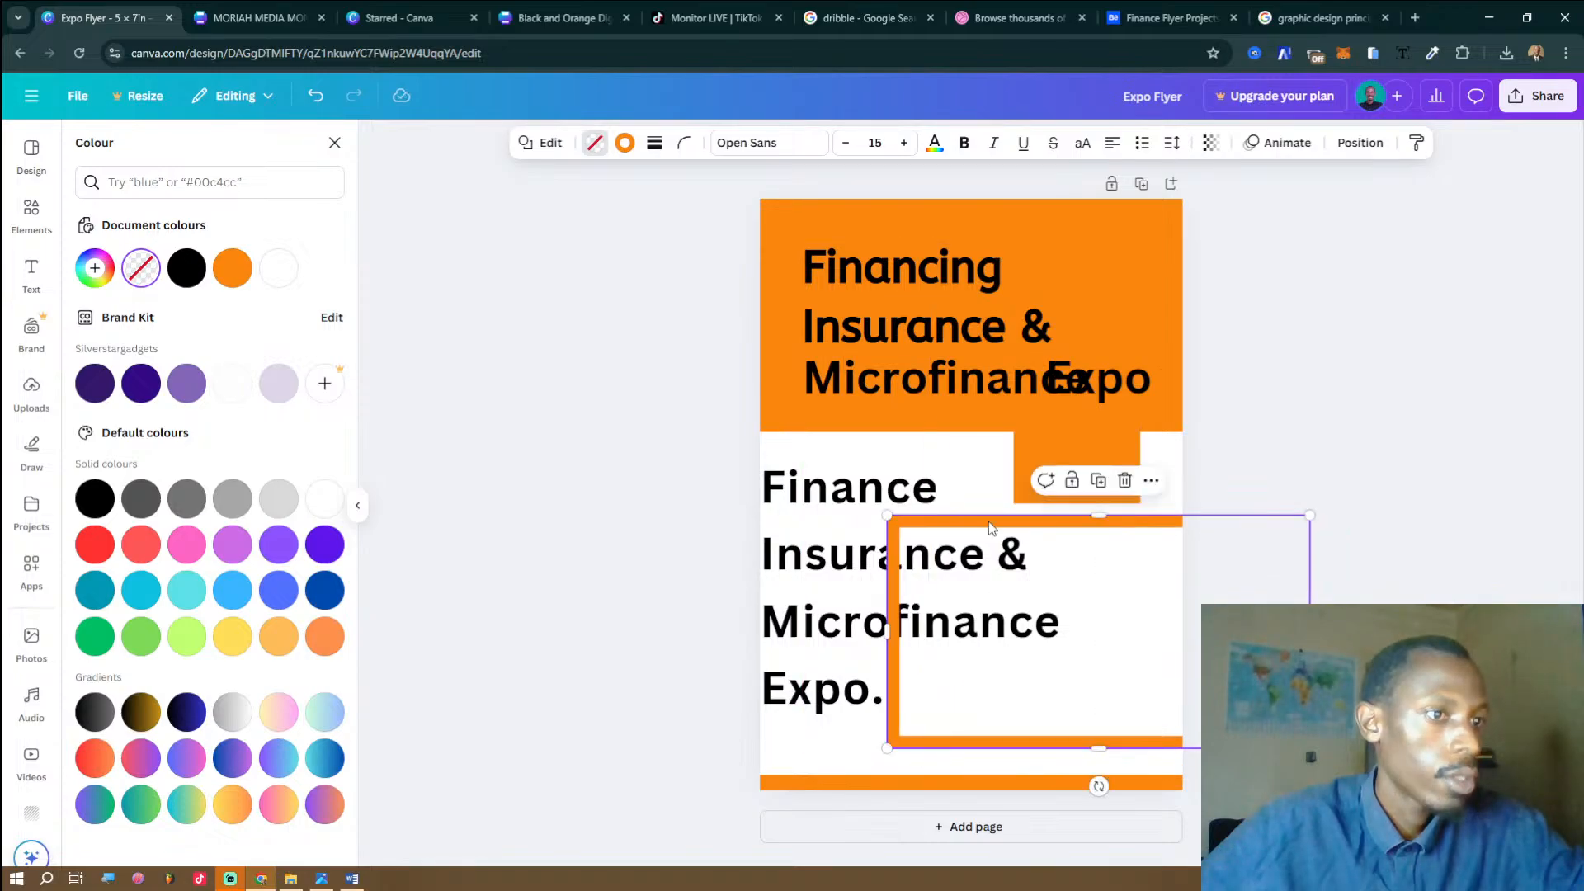
Give the unfilled frame the dotted border style to match the reference flyer and shrink it to about one title line high.
{"action": "left_click", "coordinate": [656, 145]}
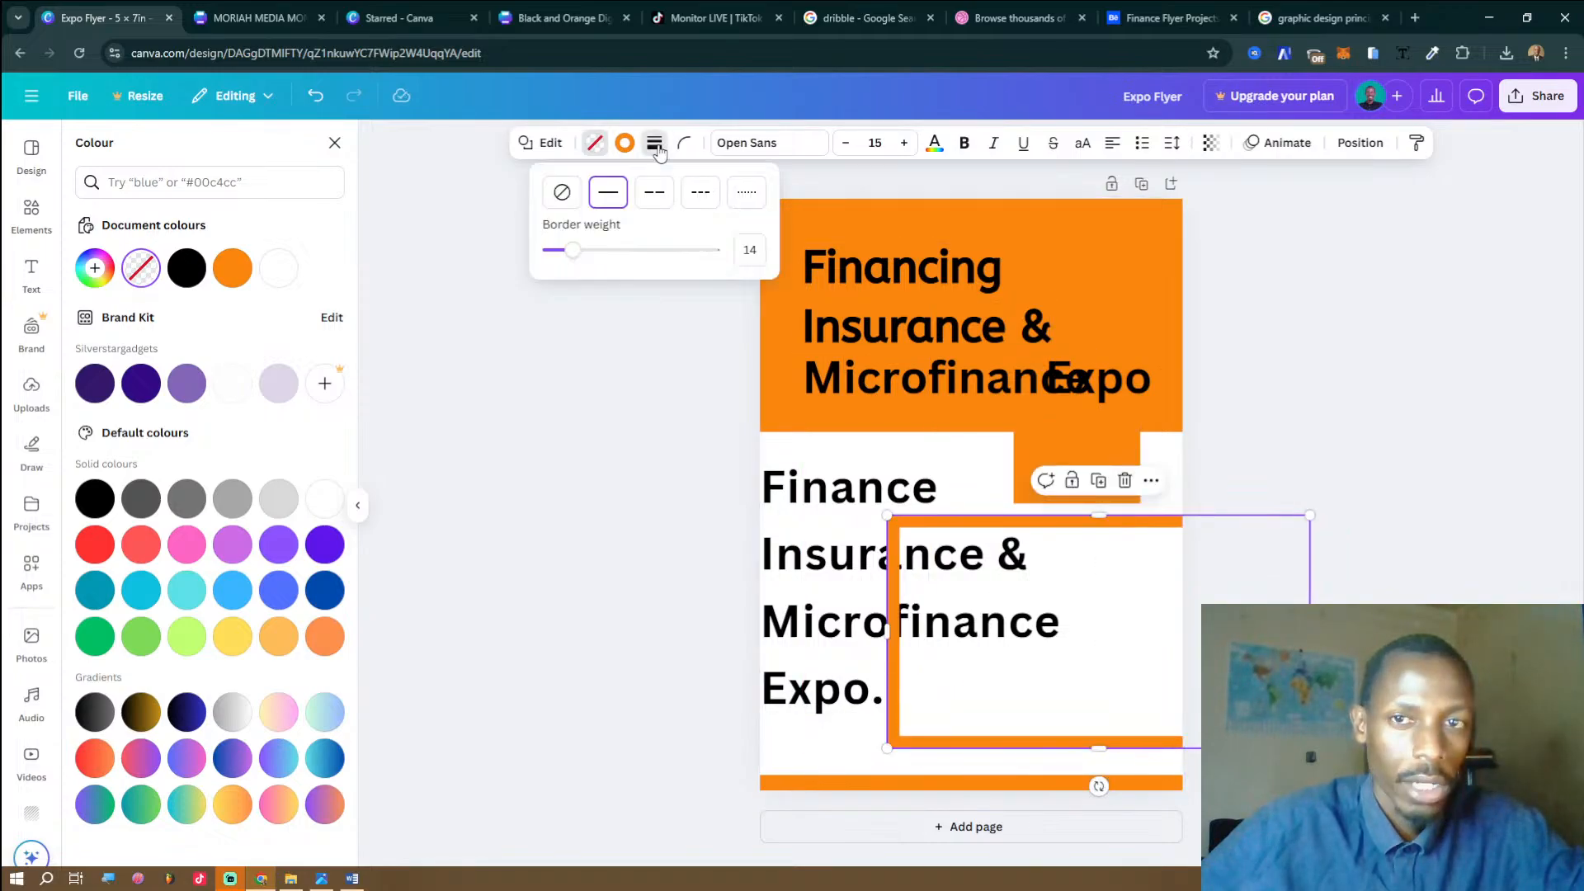
{"action": "left_click", "coordinate": [697, 204]}
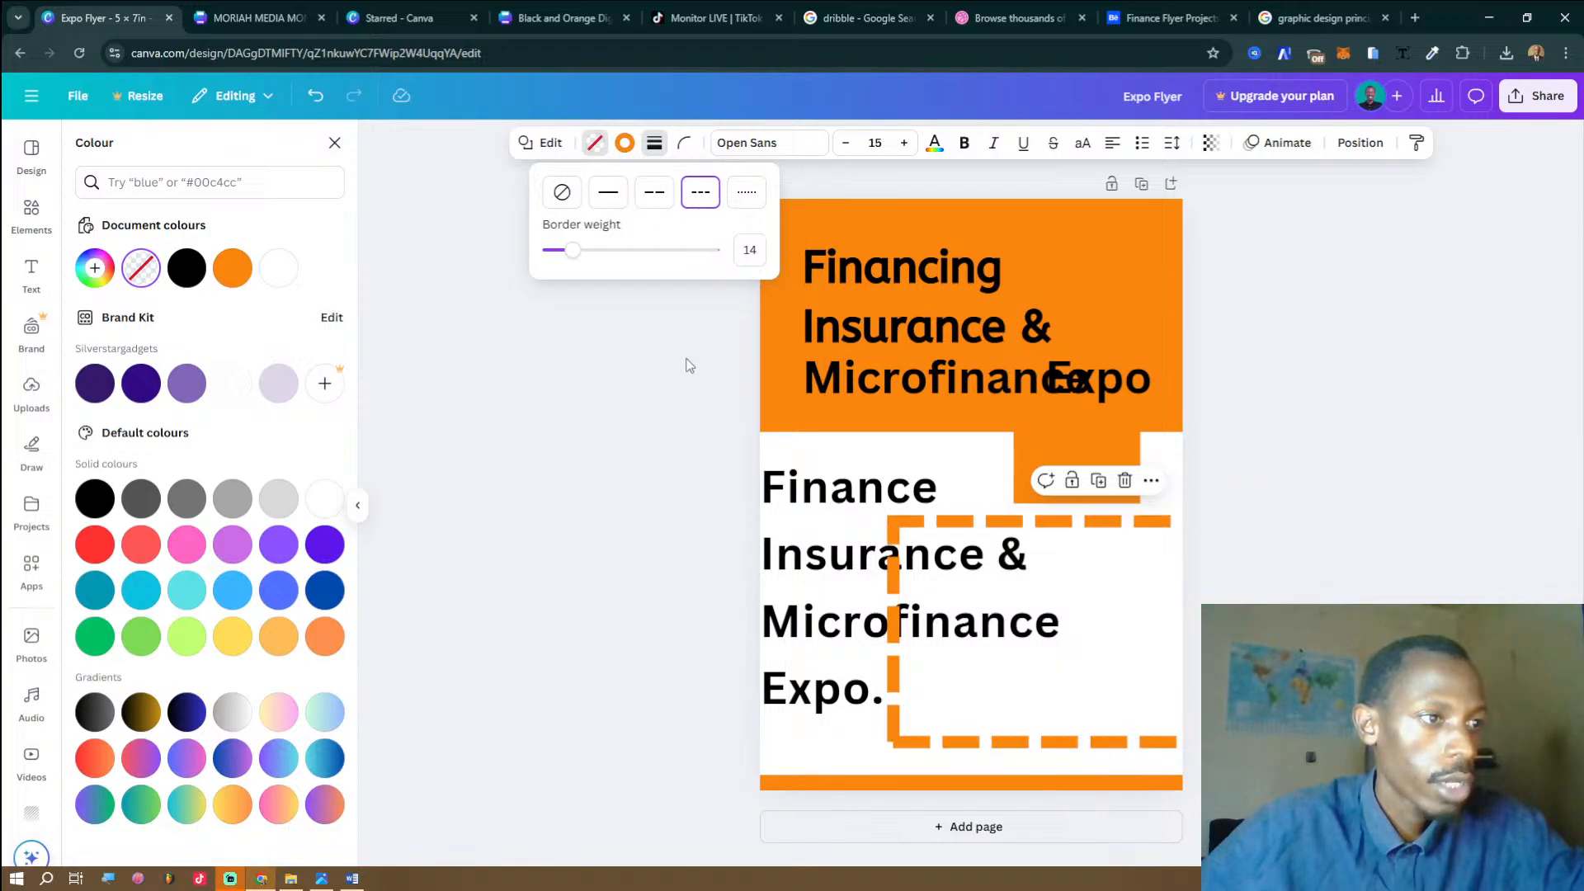
{"action": "left_click", "coordinate": [324, 877]}
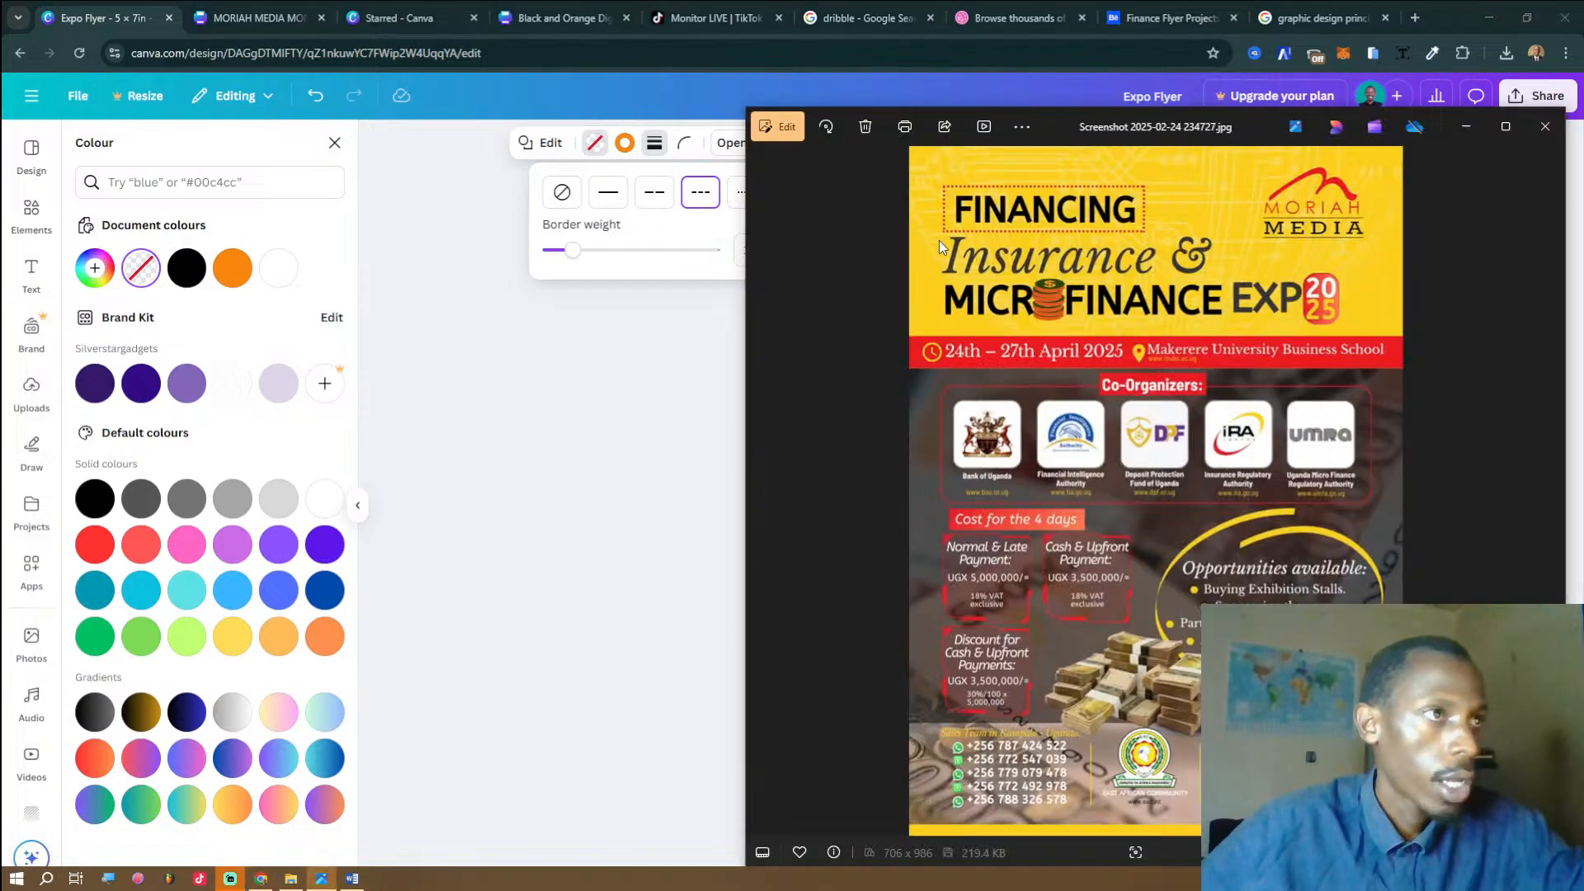
{"action": "left_click", "coordinate": [703, 207]}
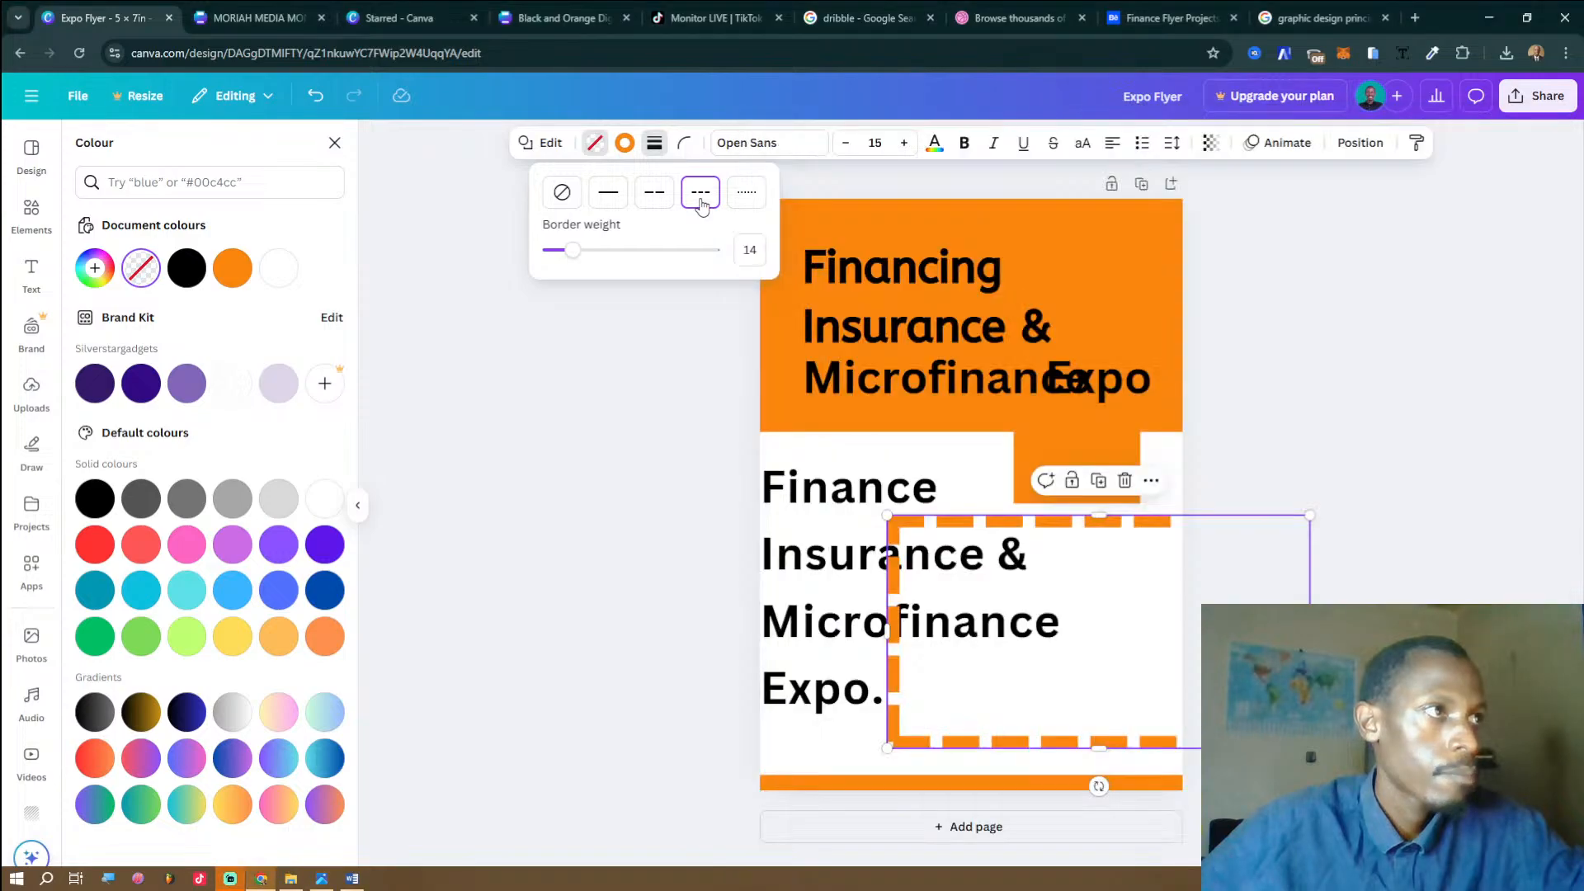
{"action": "left_click", "coordinate": [748, 197]}
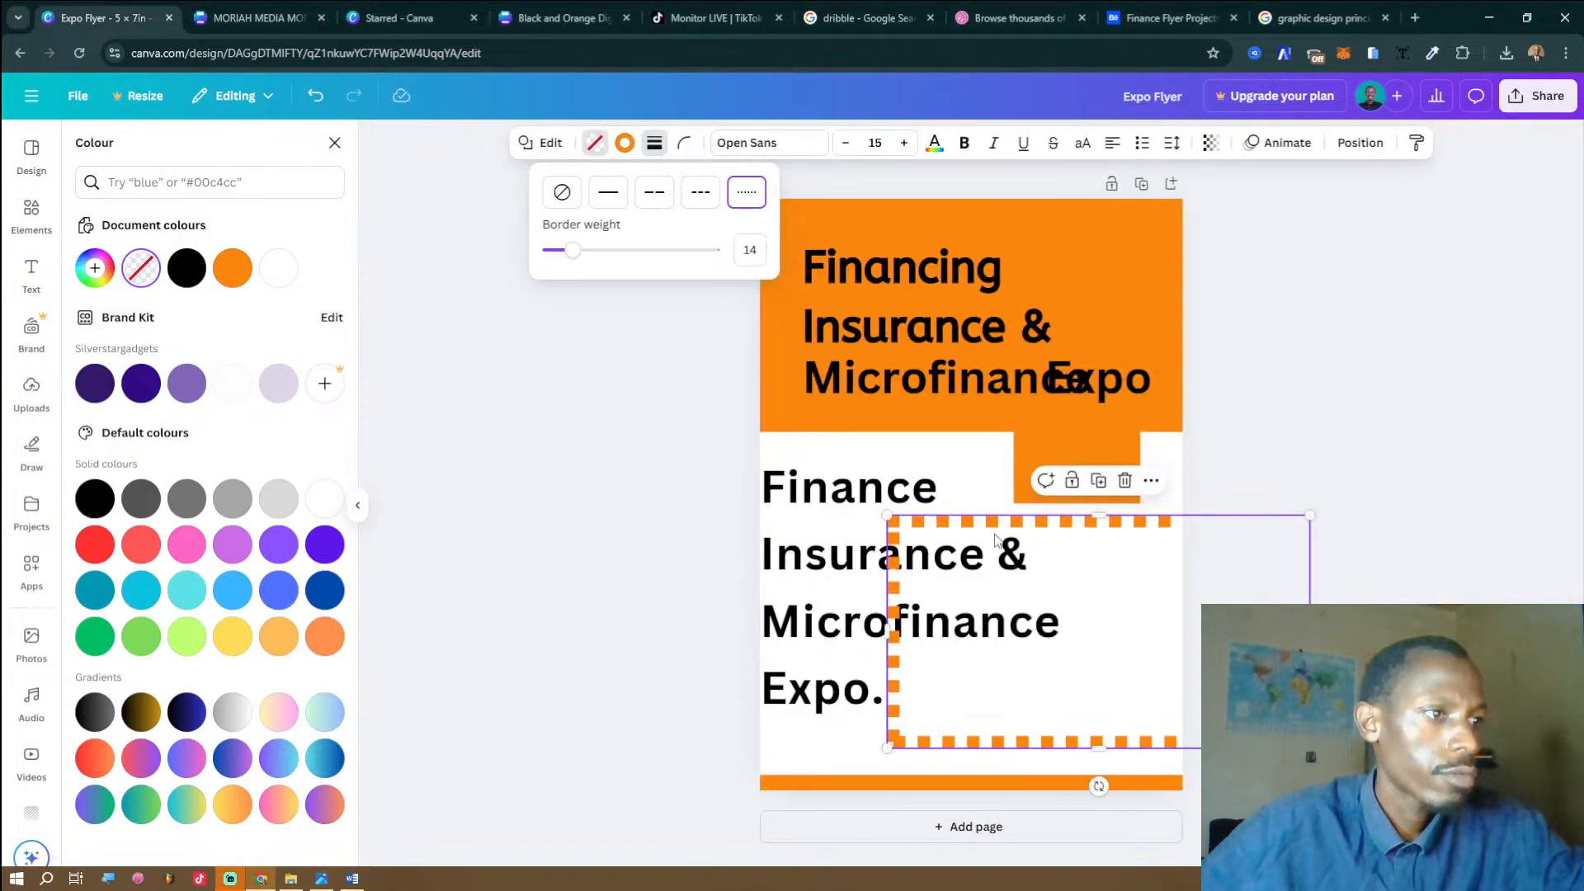
{"action": "left_click_drag", "start_coordinate": [1310, 747], "coordinate": [1163, 590]}
Delete the draft title text on the white area and place the dotted frame around "Financing".
{"action": "left_click", "coordinate": [866, 604]}
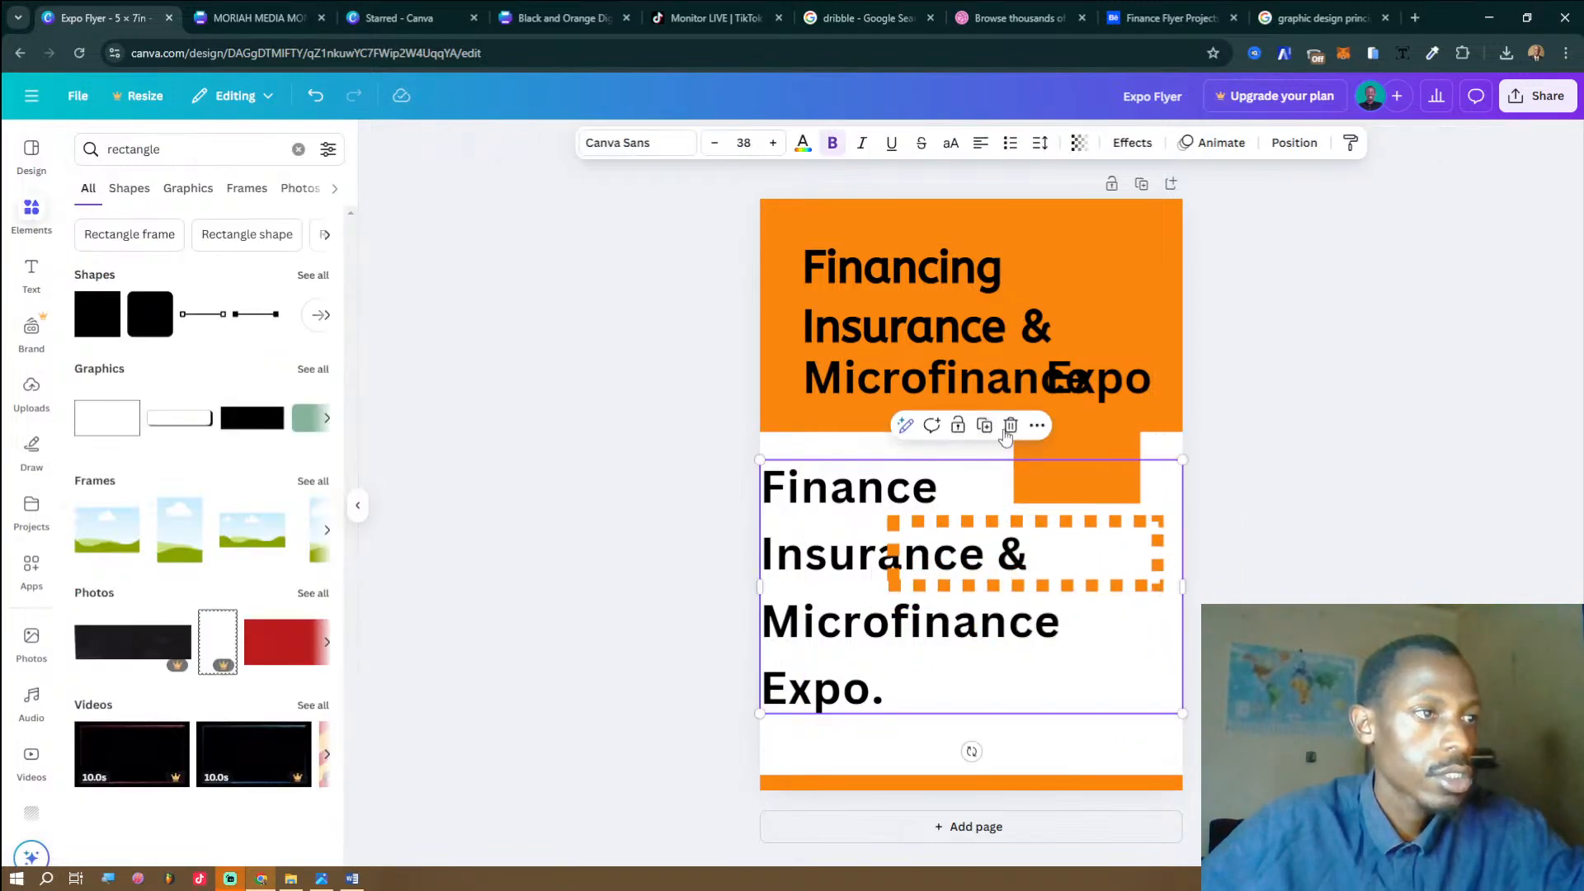
{"action": "left_click", "coordinate": [998, 425]}
{"action": "left_click_drag", "start_coordinate": [1038, 564], "coordinate": [967, 608]}
{"action": "left_click_drag", "start_coordinate": [1103, 624], "coordinate": [977, 294]}
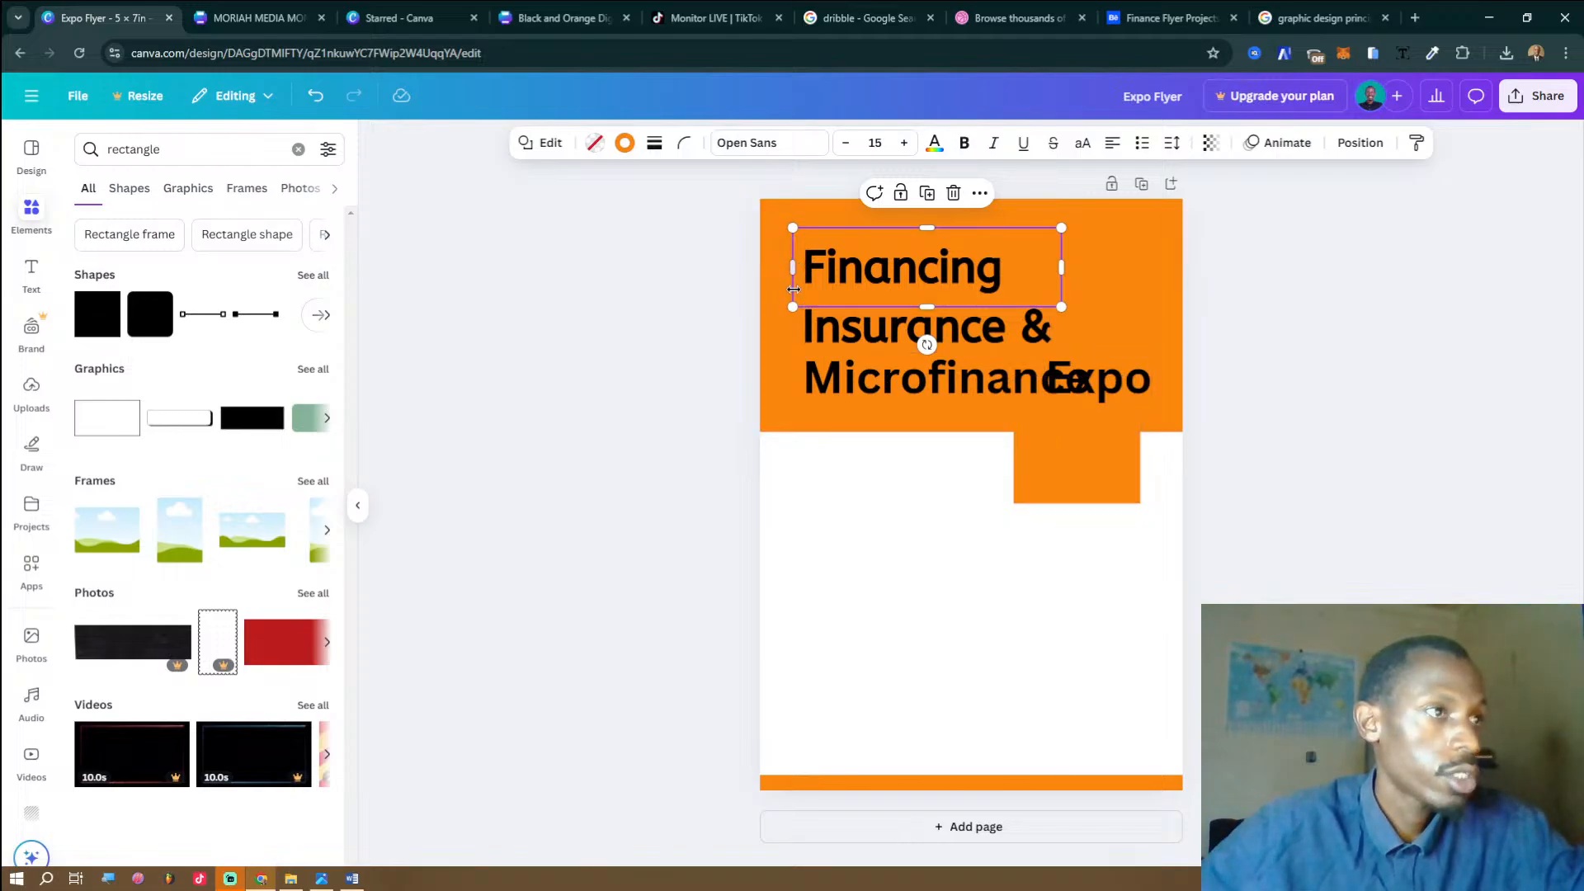
Trim the orange title block's lower edge slightly and fill the block with yellow #ffde59.
{"action": "left_click", "coordinate": [833, 419]}
{"action": "mouse_move", "coordinate": [834, 428]}
{"action": "left_mouse_down"}
{"action": "mouse_move", "coordinate": [845, 390]}
{"action": "mouse_move", "coordinate": [841, 427]}
{"action": "left_mouse_up"}
{"action": "left_click", "coordinate": [597, 145]}
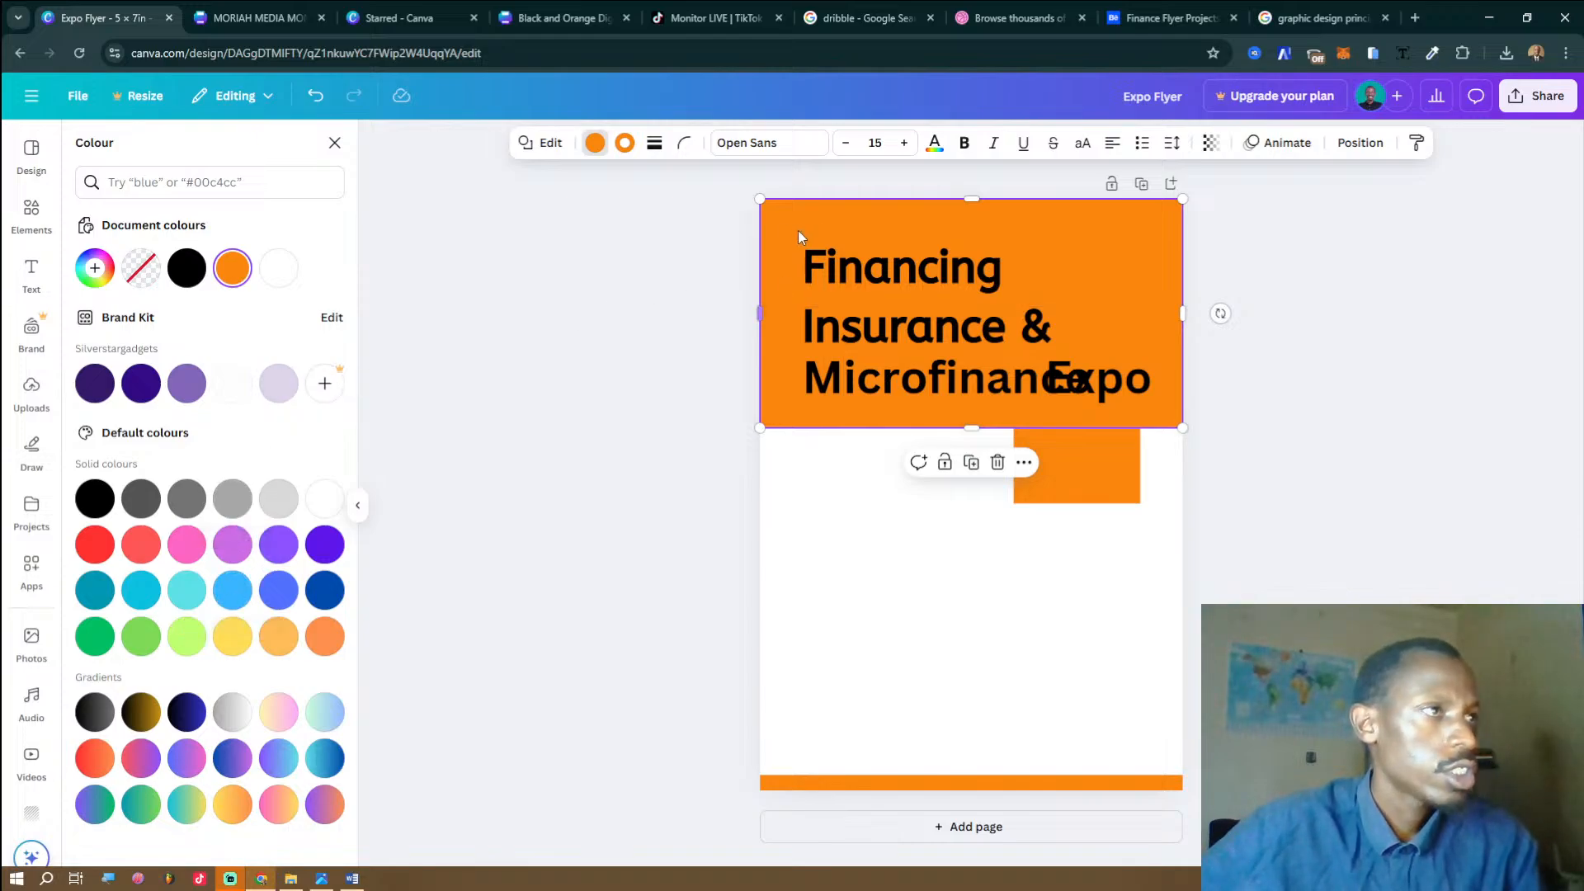
{"action": "left_click", "coordinate": [799, 434]}
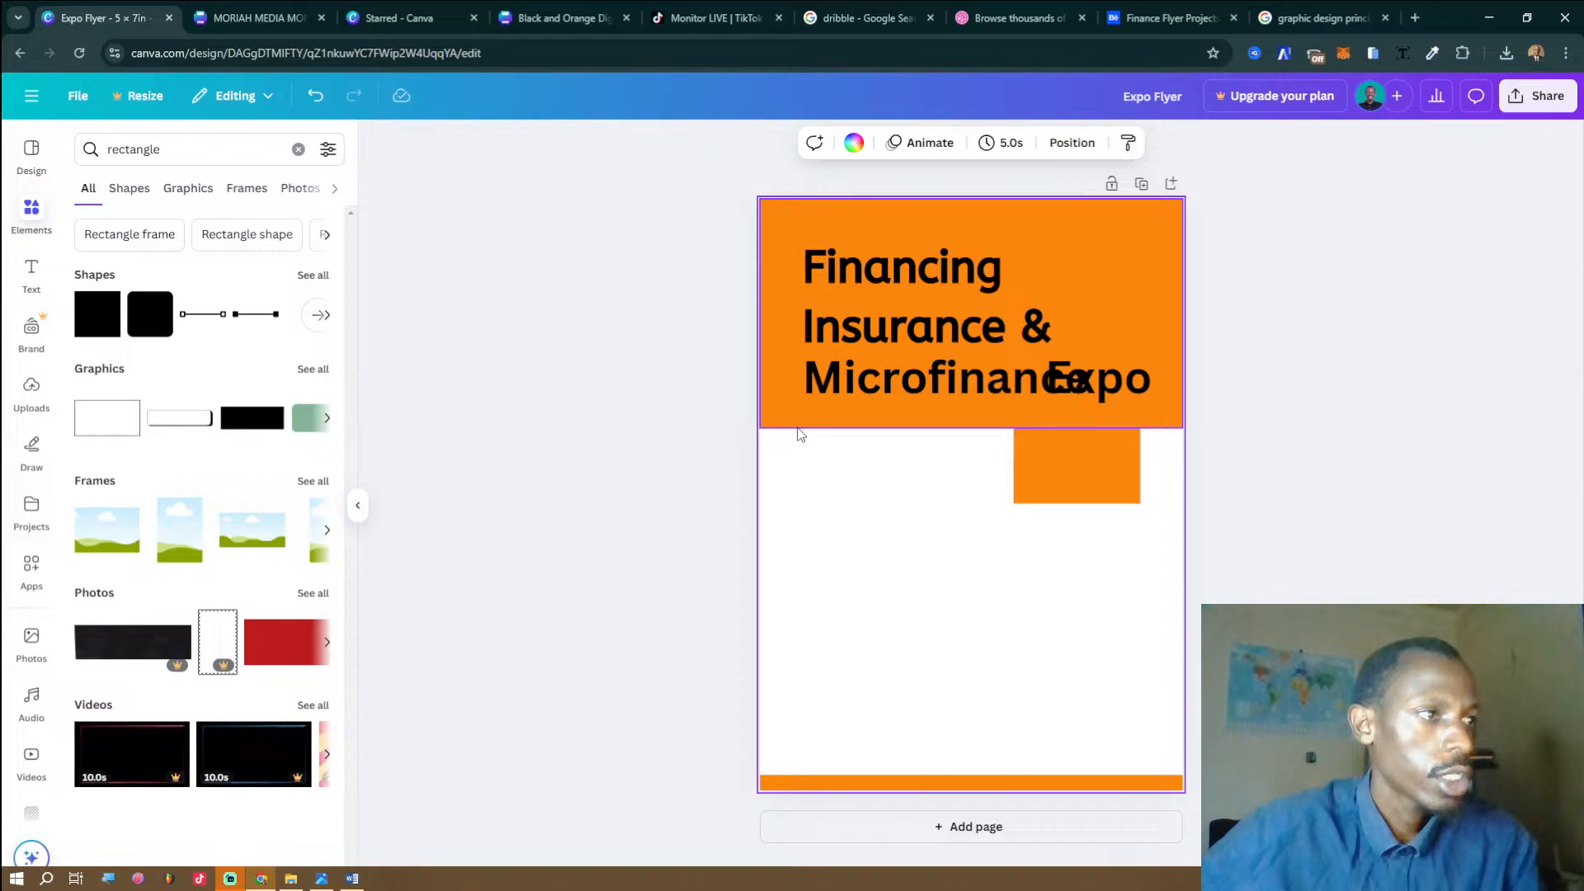
{"action": "left_click", "coordinate": [799, 424]}
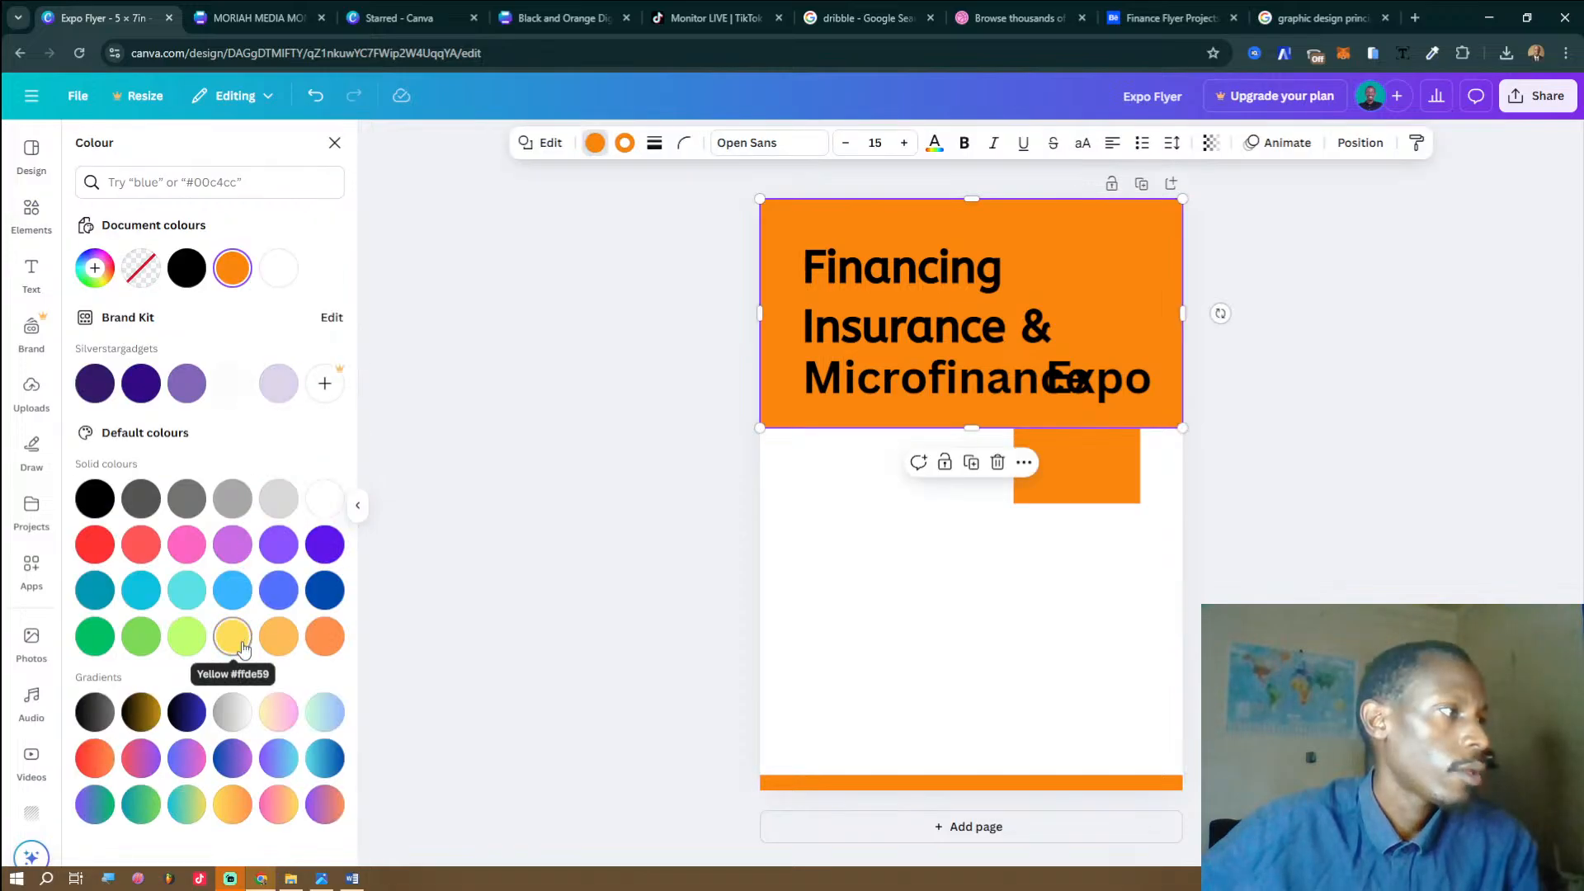
{"action": "left_click", "coordinate": [226, 625]}
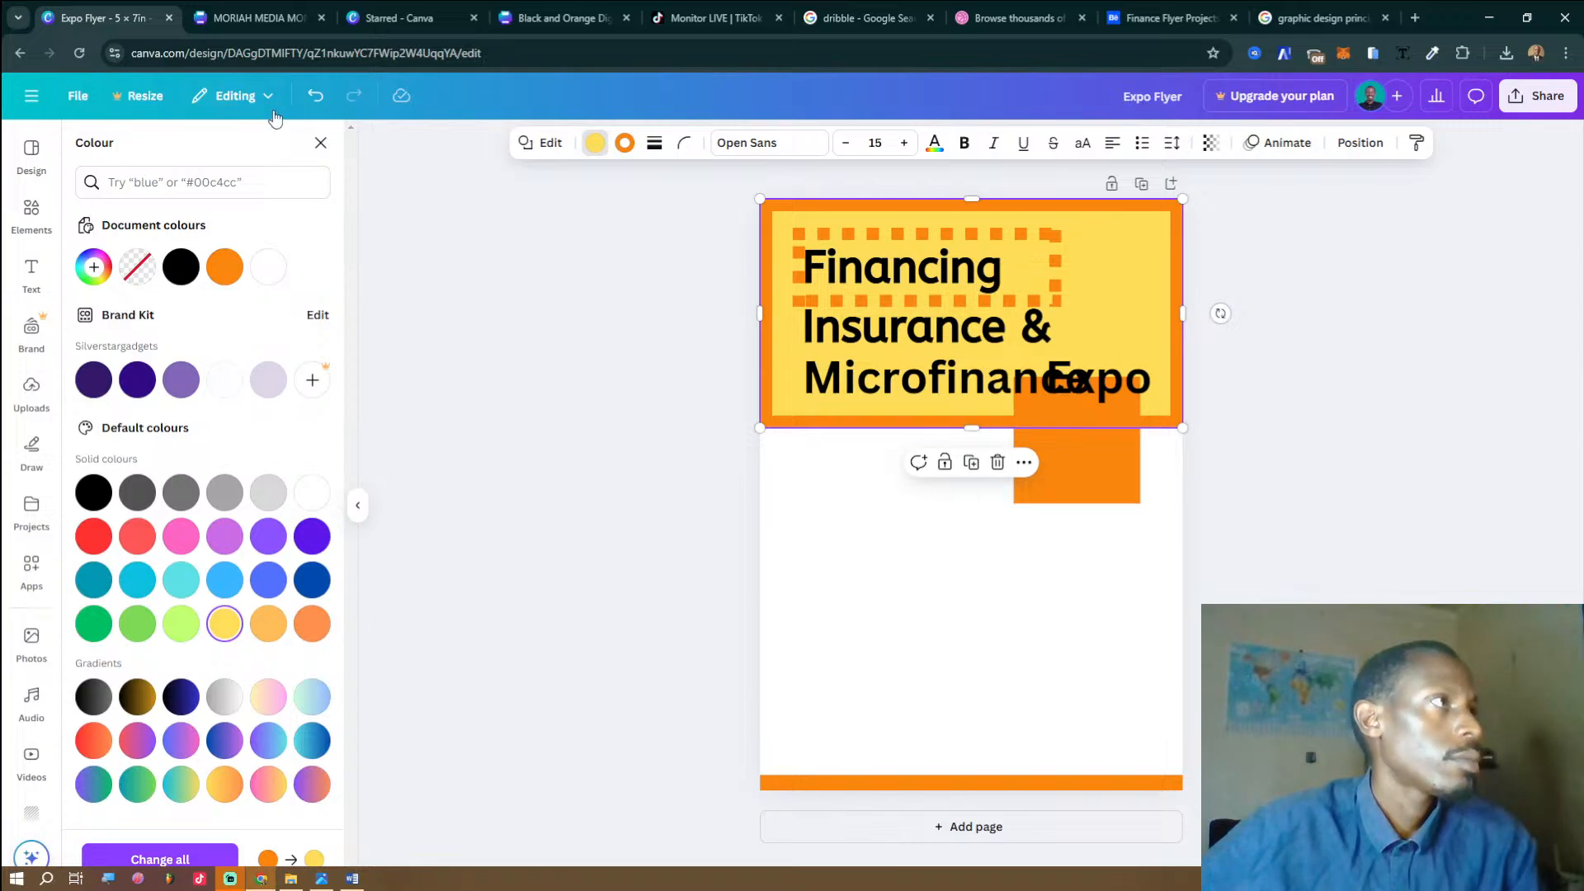
Switch to the MORIAH MEDIA MONEY EXPO 2025 Flyer design and select page 1's yellow background.
{"action": "left_click", "coordinate": [248, 17]}
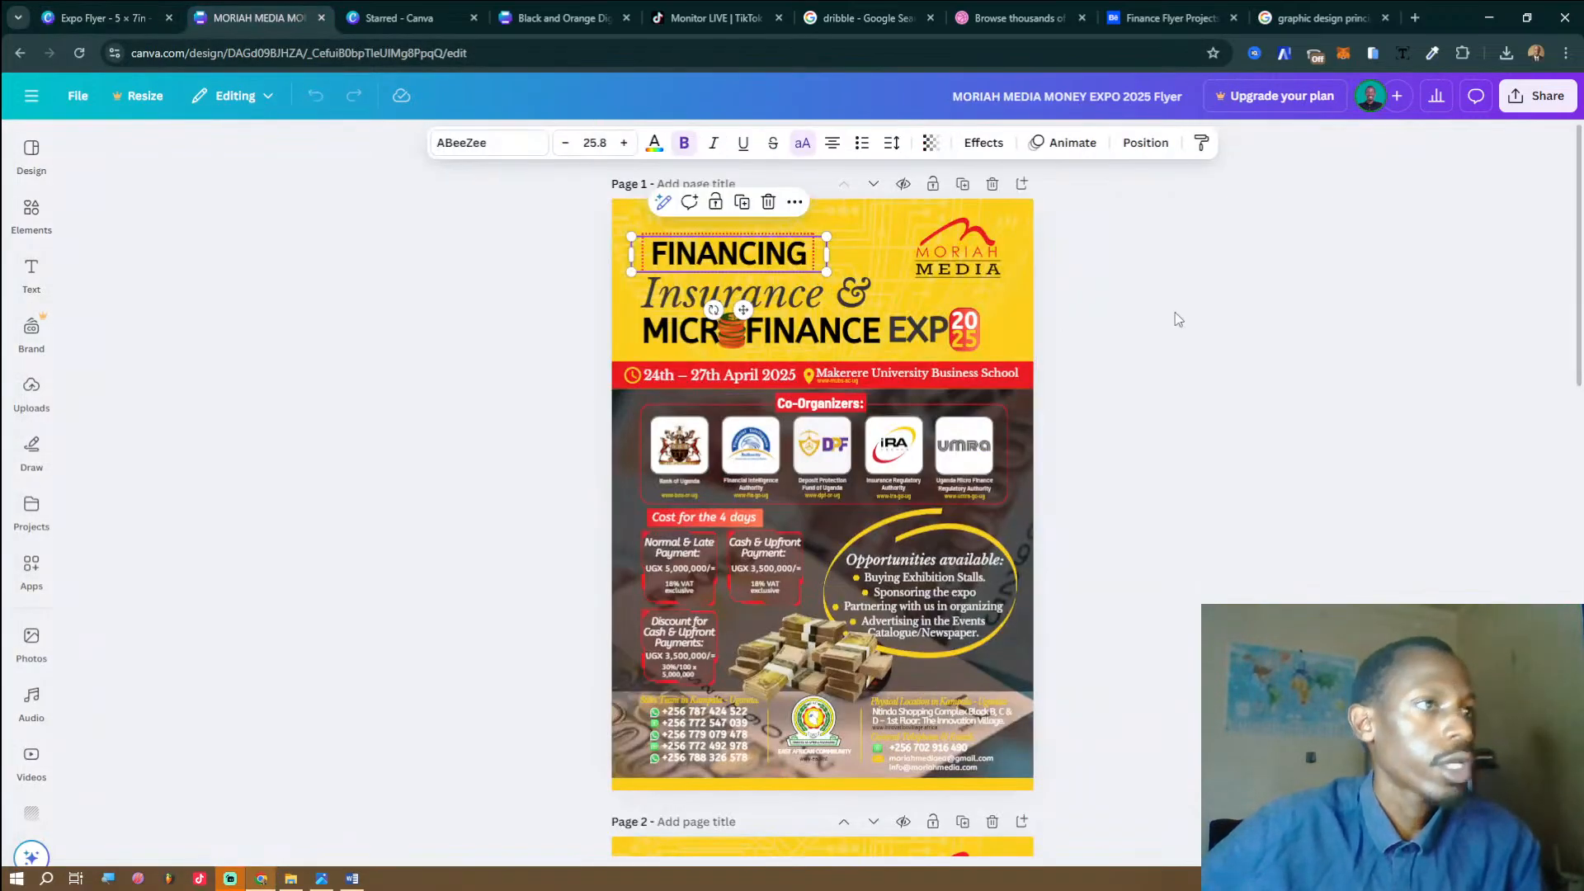
{"action": "left_click", "coordinate": [1174, 312]}
{"action": "left_click", "coordinate": [1031, 319]}
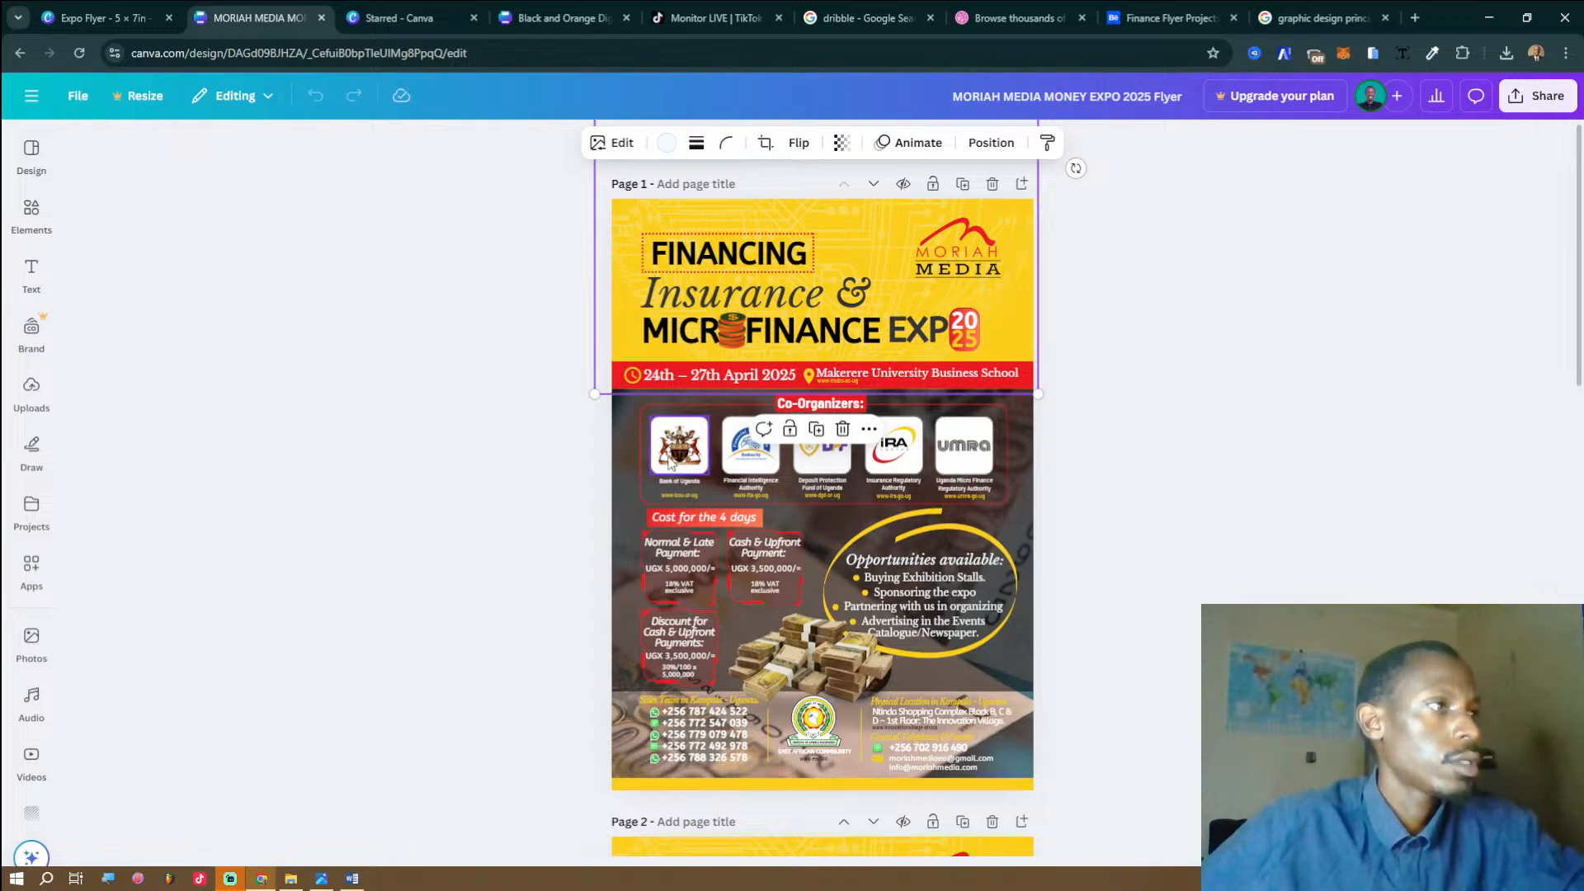
{"action": "left_click", "coordinate": [1037, 328]}
{"action": "left_click", "coordinate": [1031, 332]}
{"action": "left_click", "coordinate": [534, 340]}
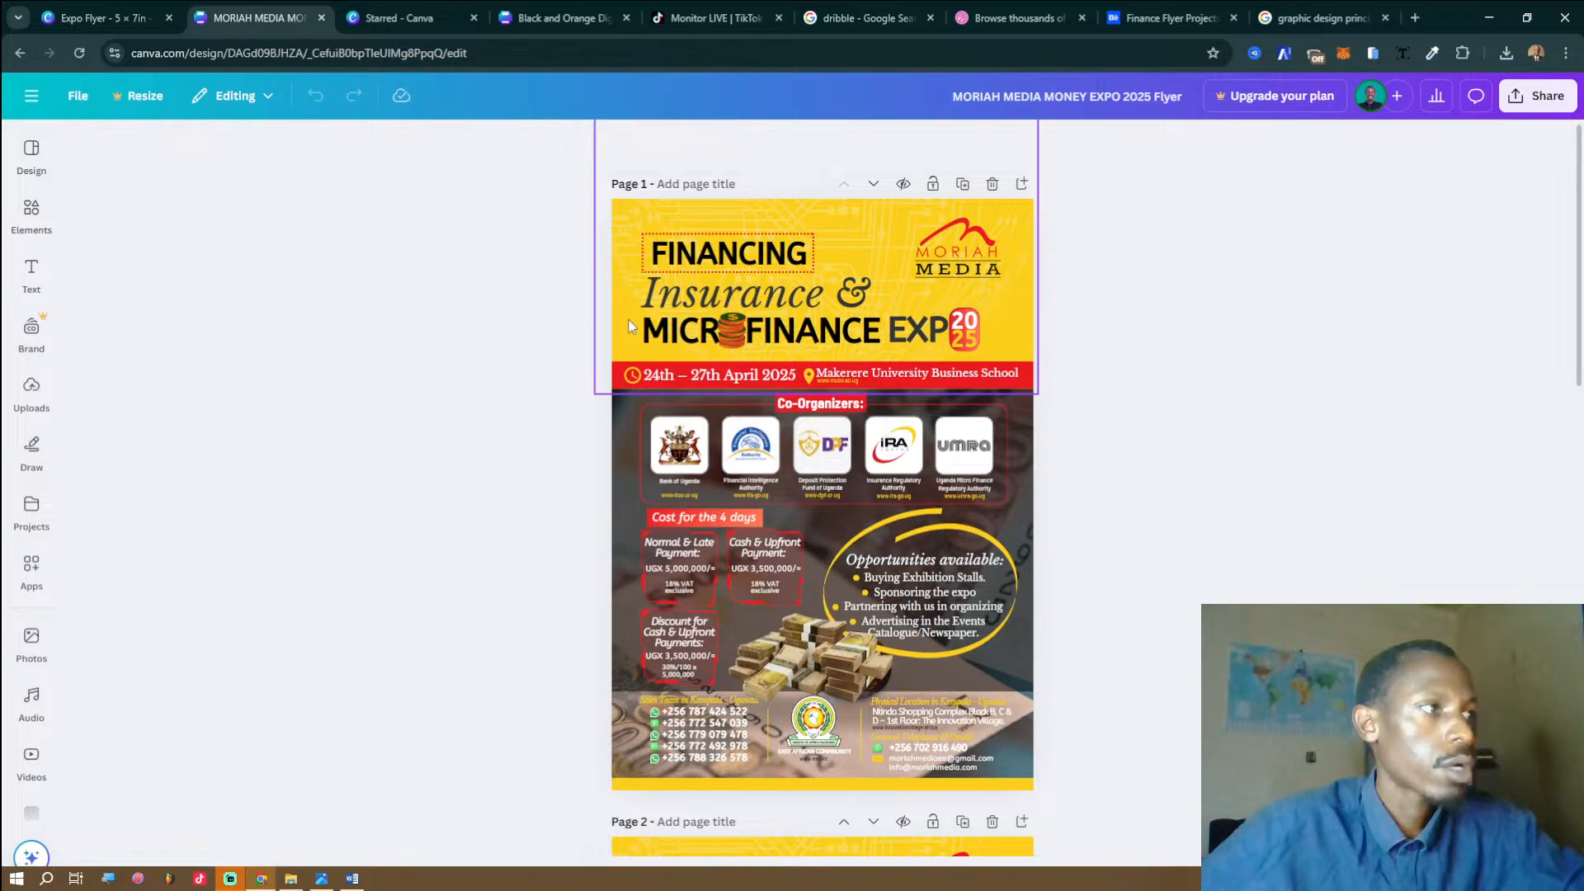
{"action": "left_click", "coordinate": [1007, 779]}
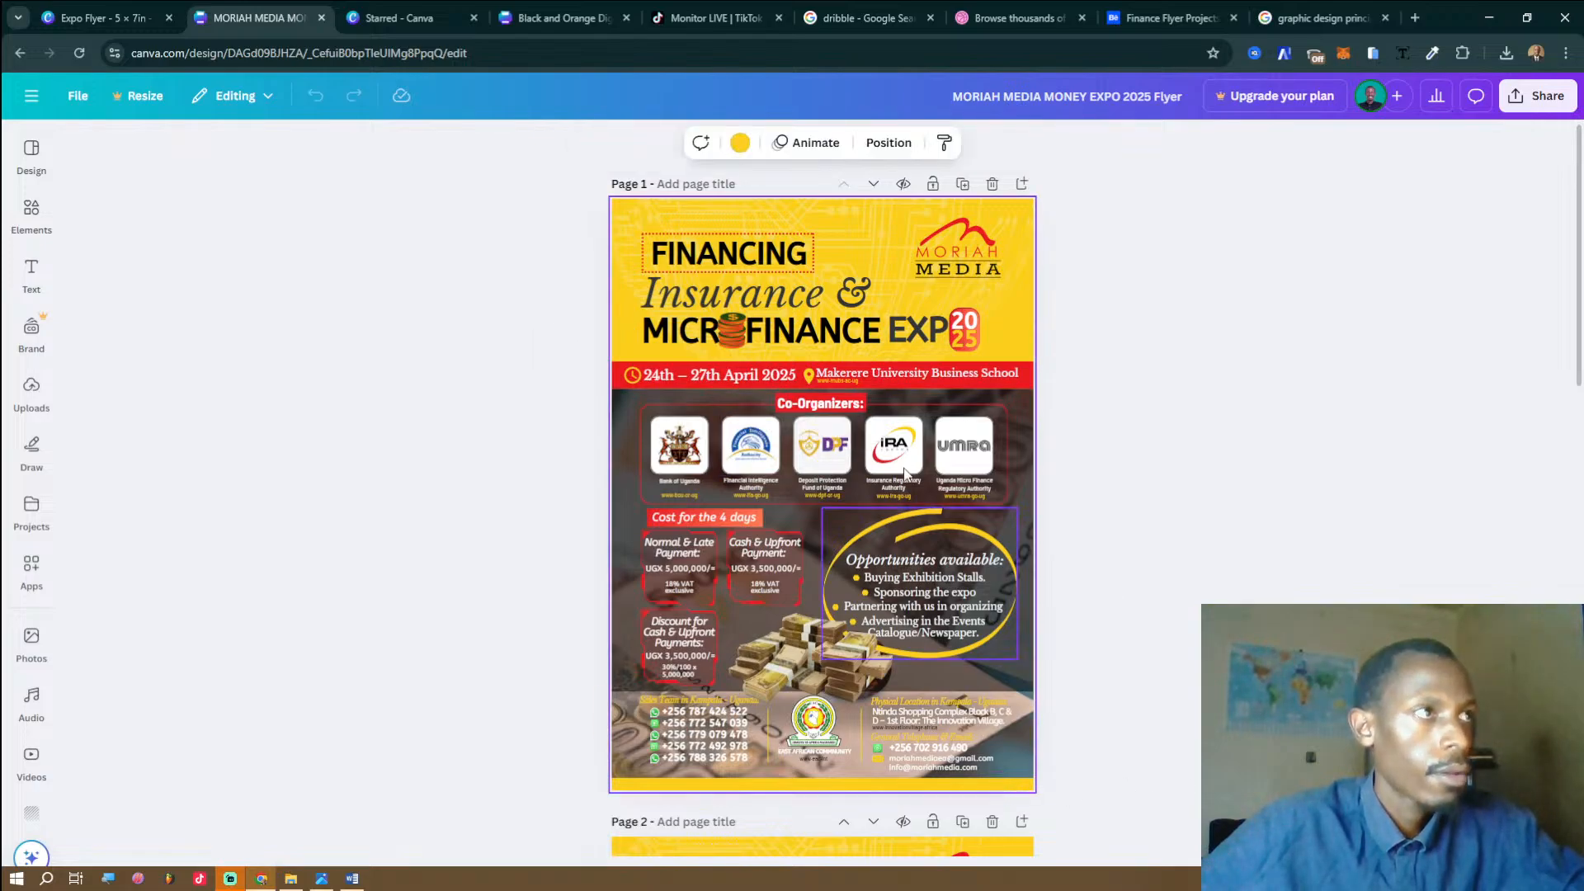
Copy the background's hex code FBCF1C and return to the Expo Flyer design.
{"action": "left_click", "coordinate": [740, 147]}
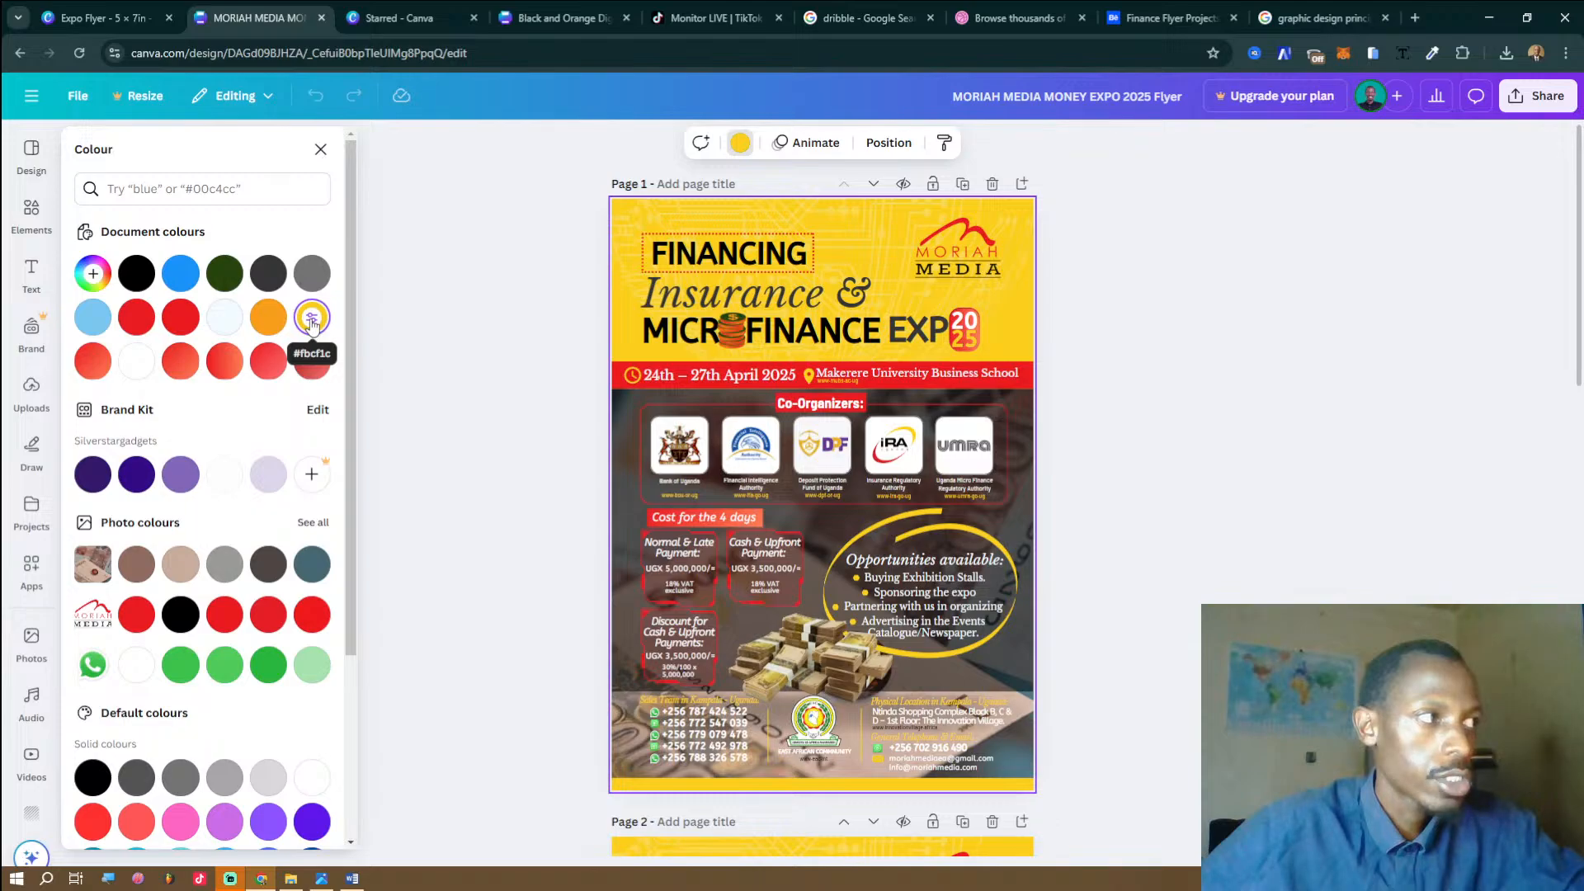
{"action": "left_click", "coordinate": [311, 319]}
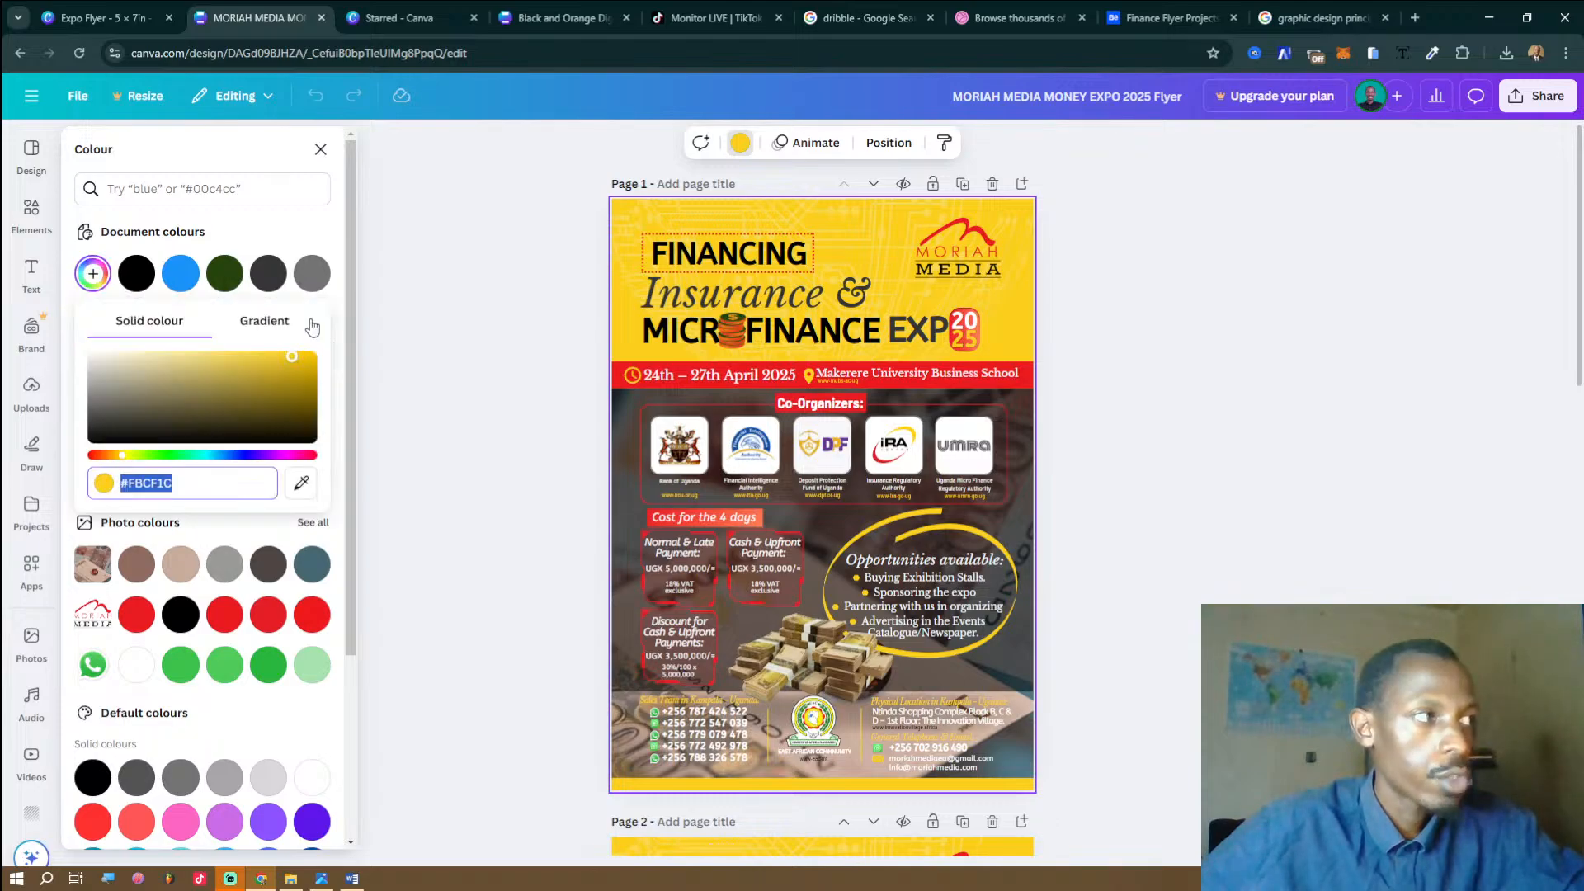
{"action": "triple_click", "coordinate": [149, 491]}
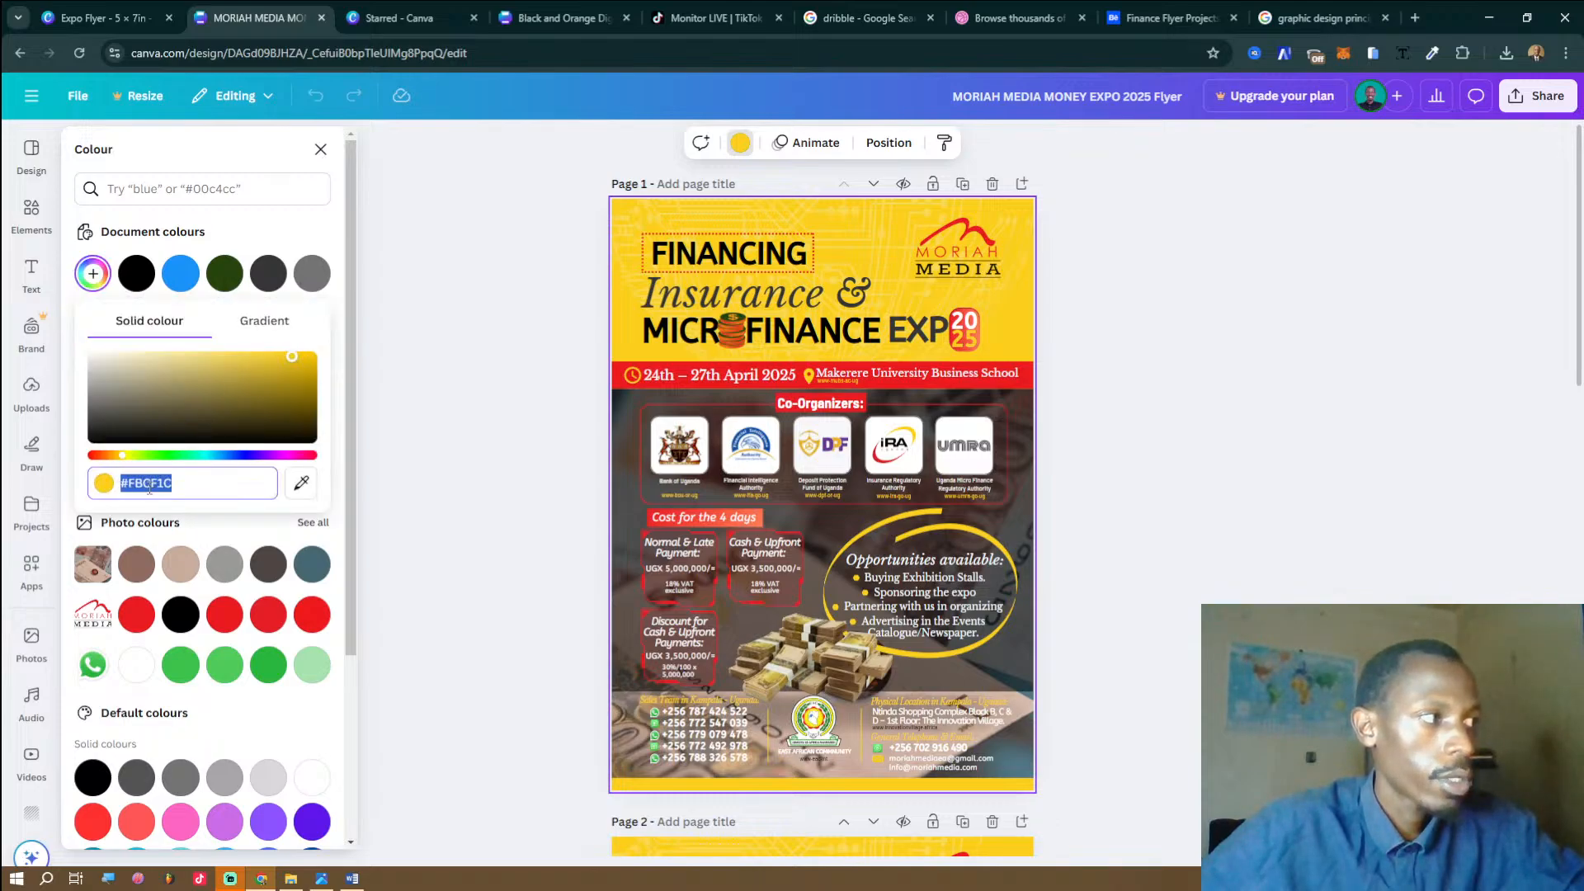
{"action": "double_click", "coordinate": [149, 487]}
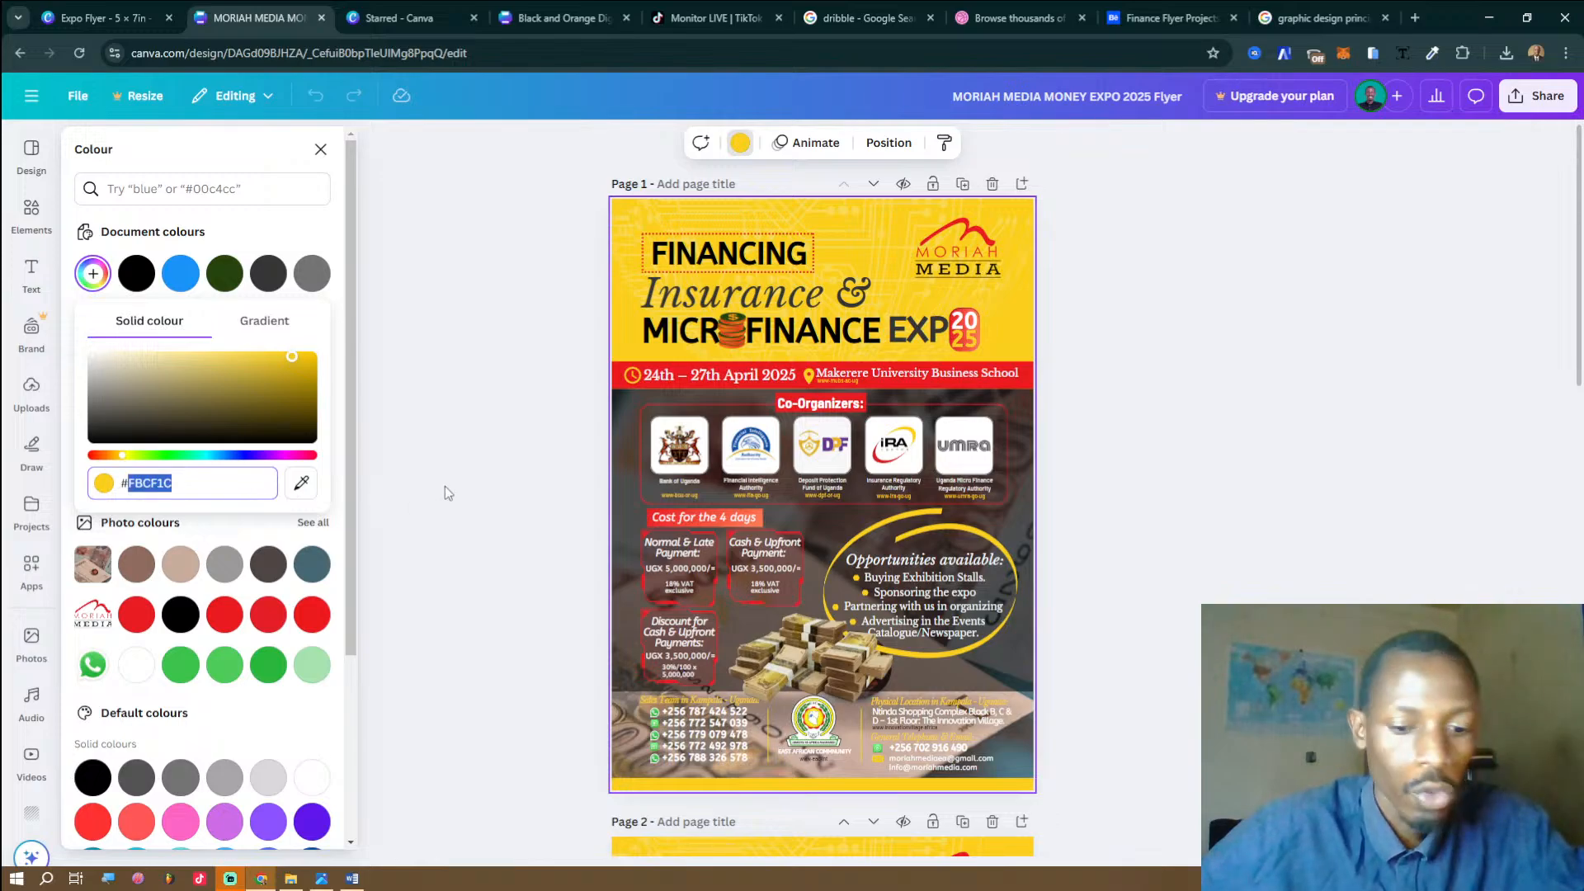
{"action": "left_click", "coordinate": [99, 18]}
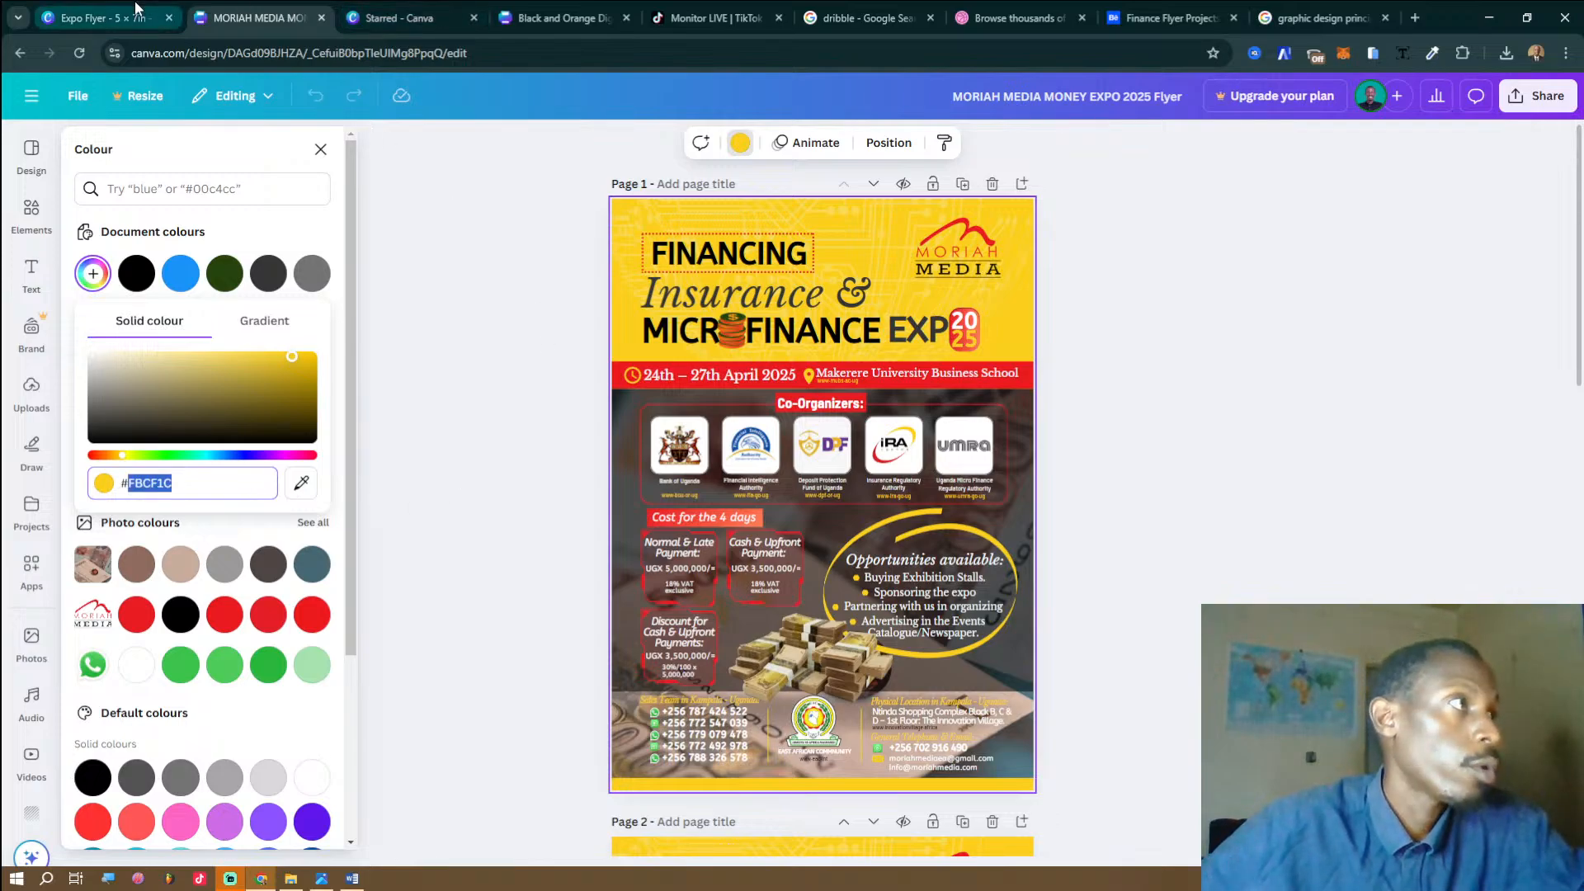
{"action": "key", "text": "Escape"}
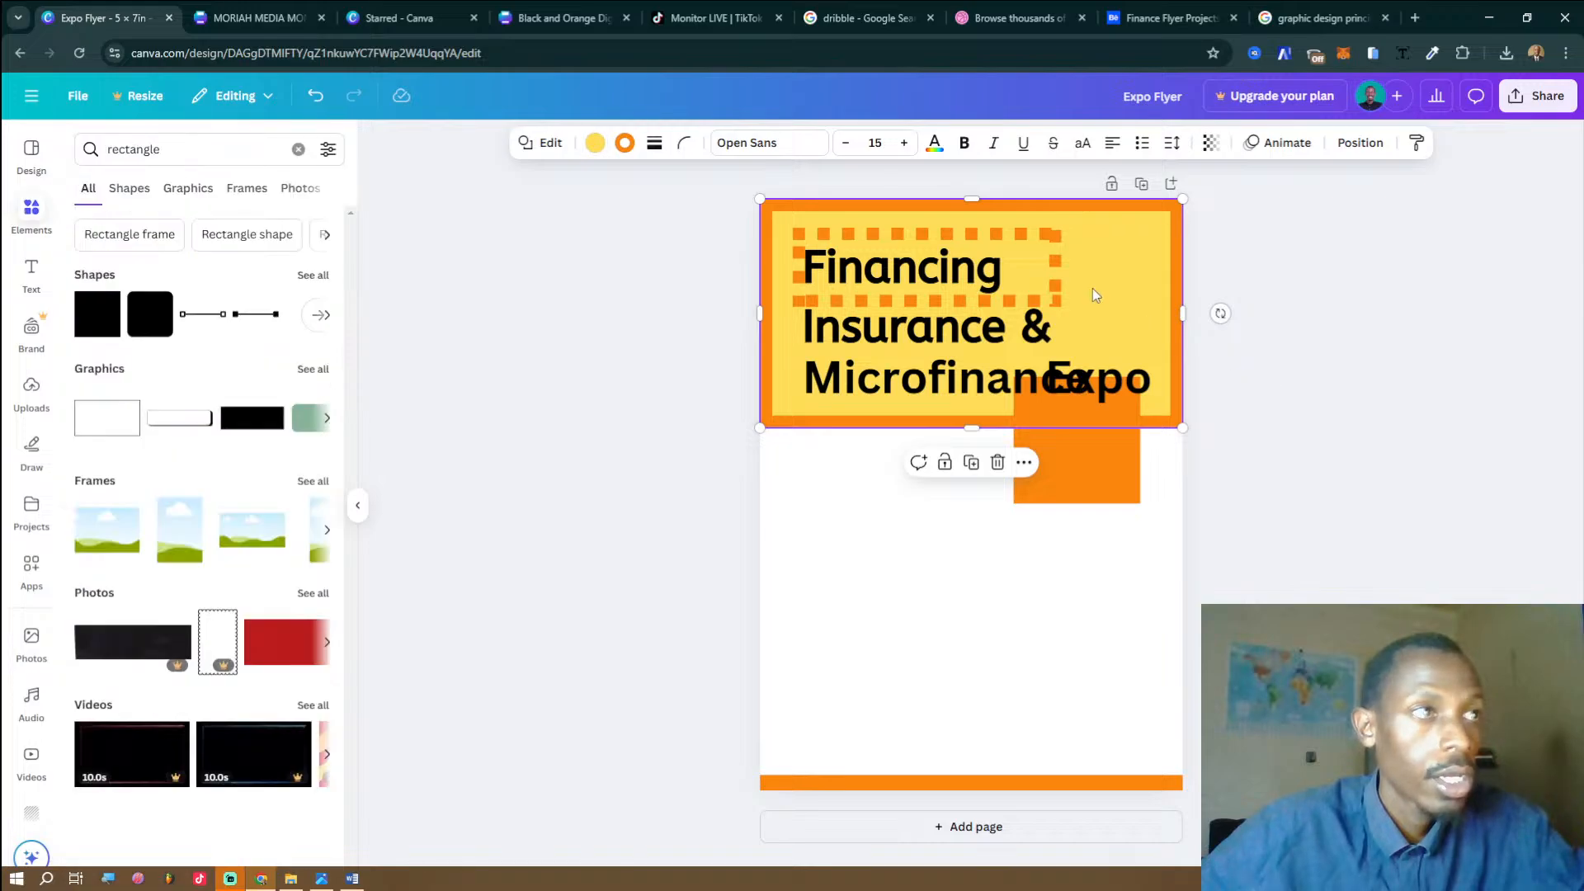
{"action": "left_click", "coordinate": [895, 472]}
{"action": "left_click", "coordinate": [830, 425]}
{"action": "left_click_drag", "start_coordinate": [791, 380], "coordinate": [818, 496]}
{"action": "key", "text": "ctrl+z"}
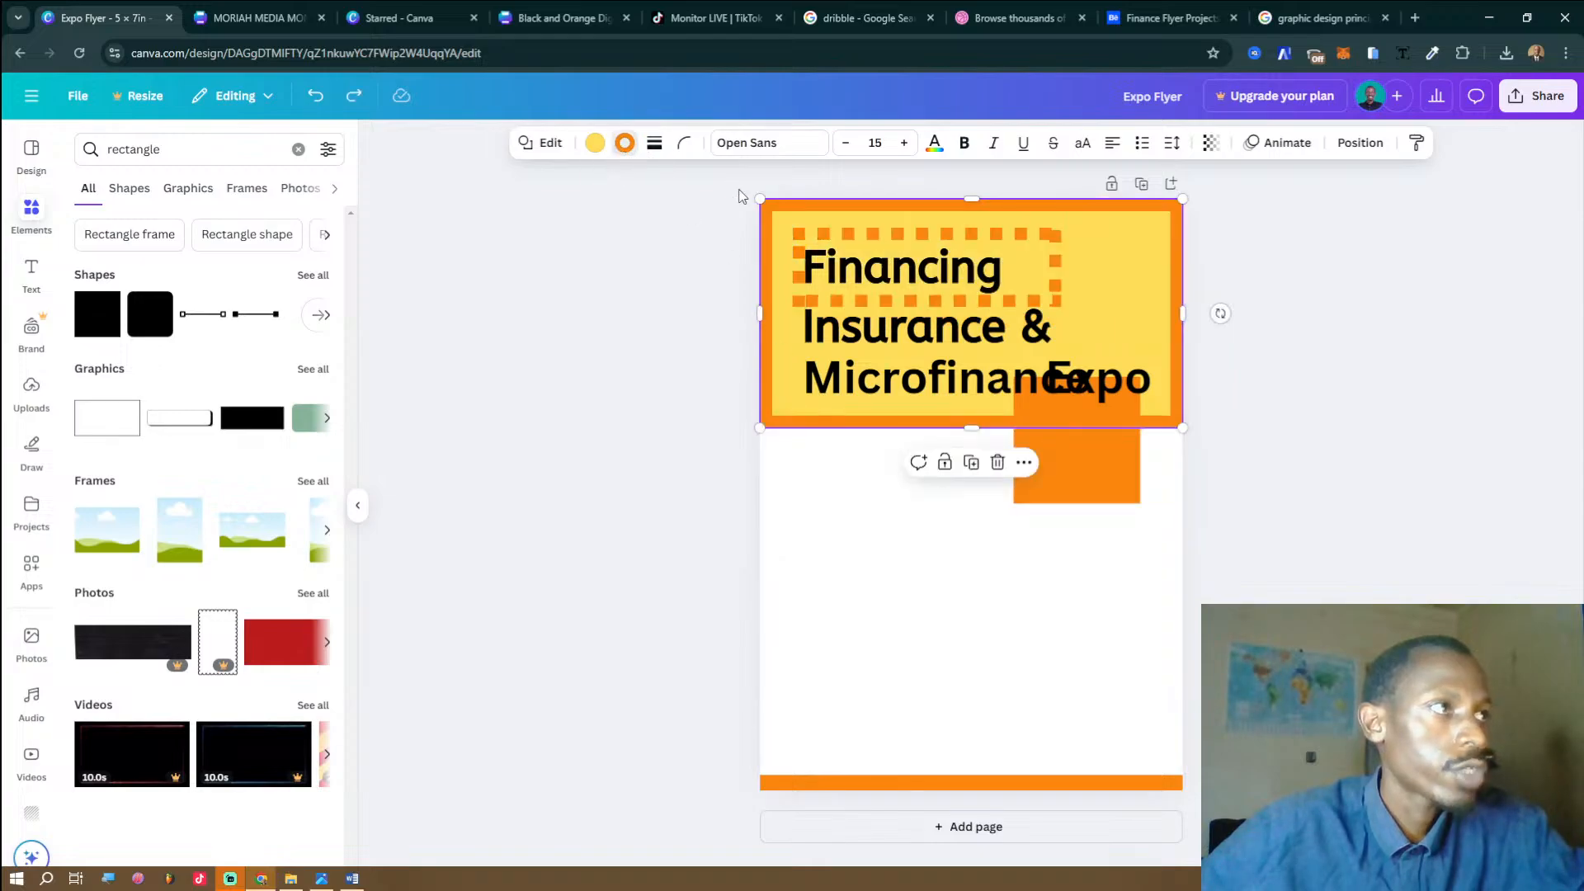
Open the border colour choices for the yellow title block.
{"action": "left_click", "coordinate": [624, 144]}
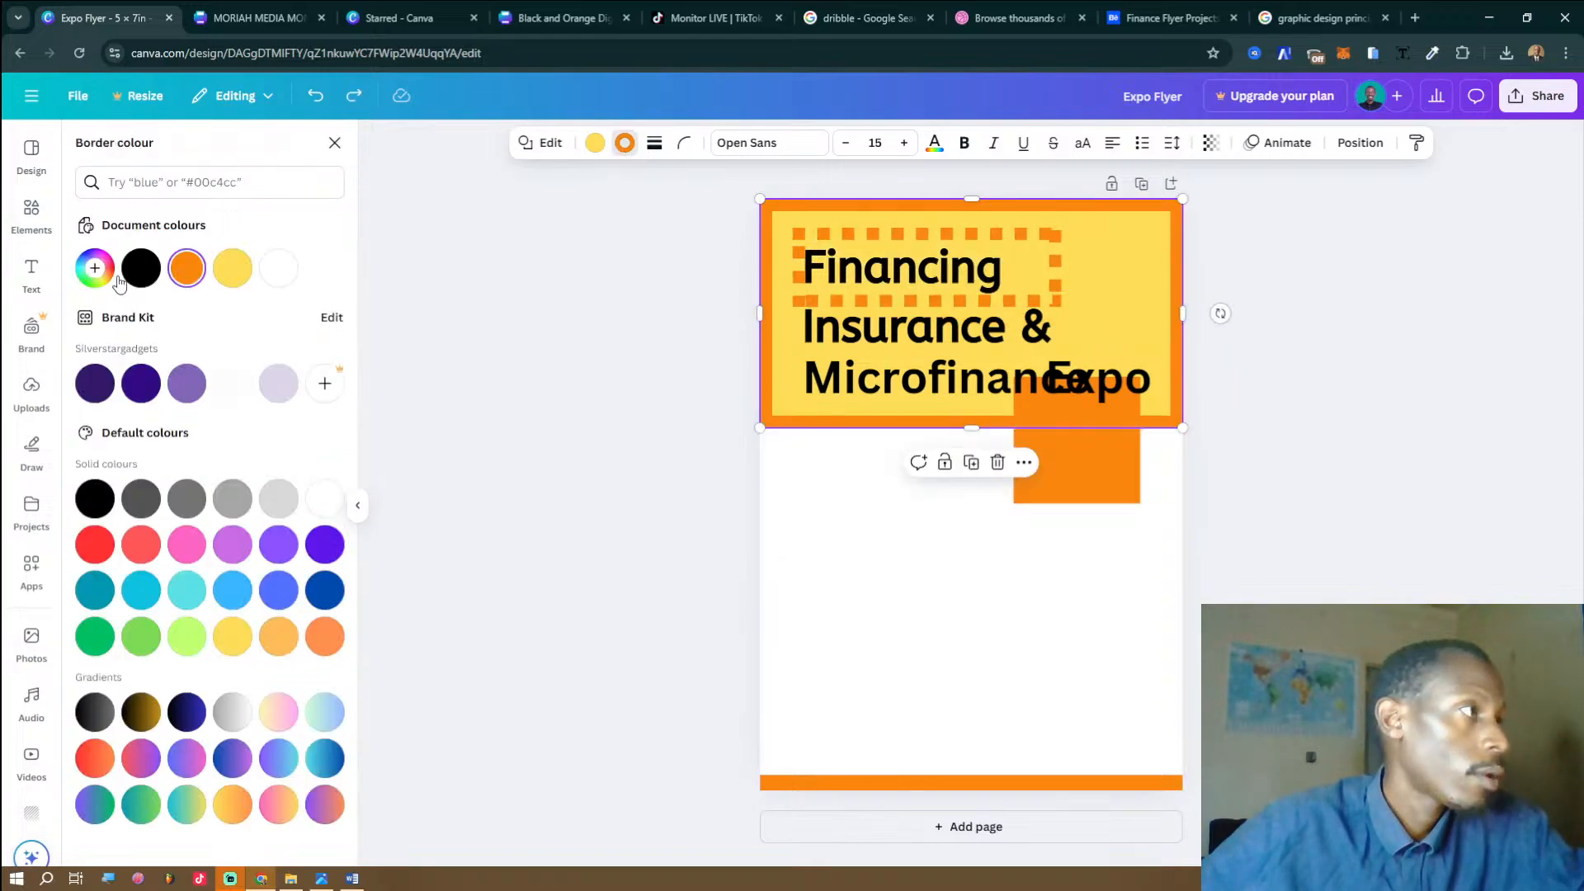
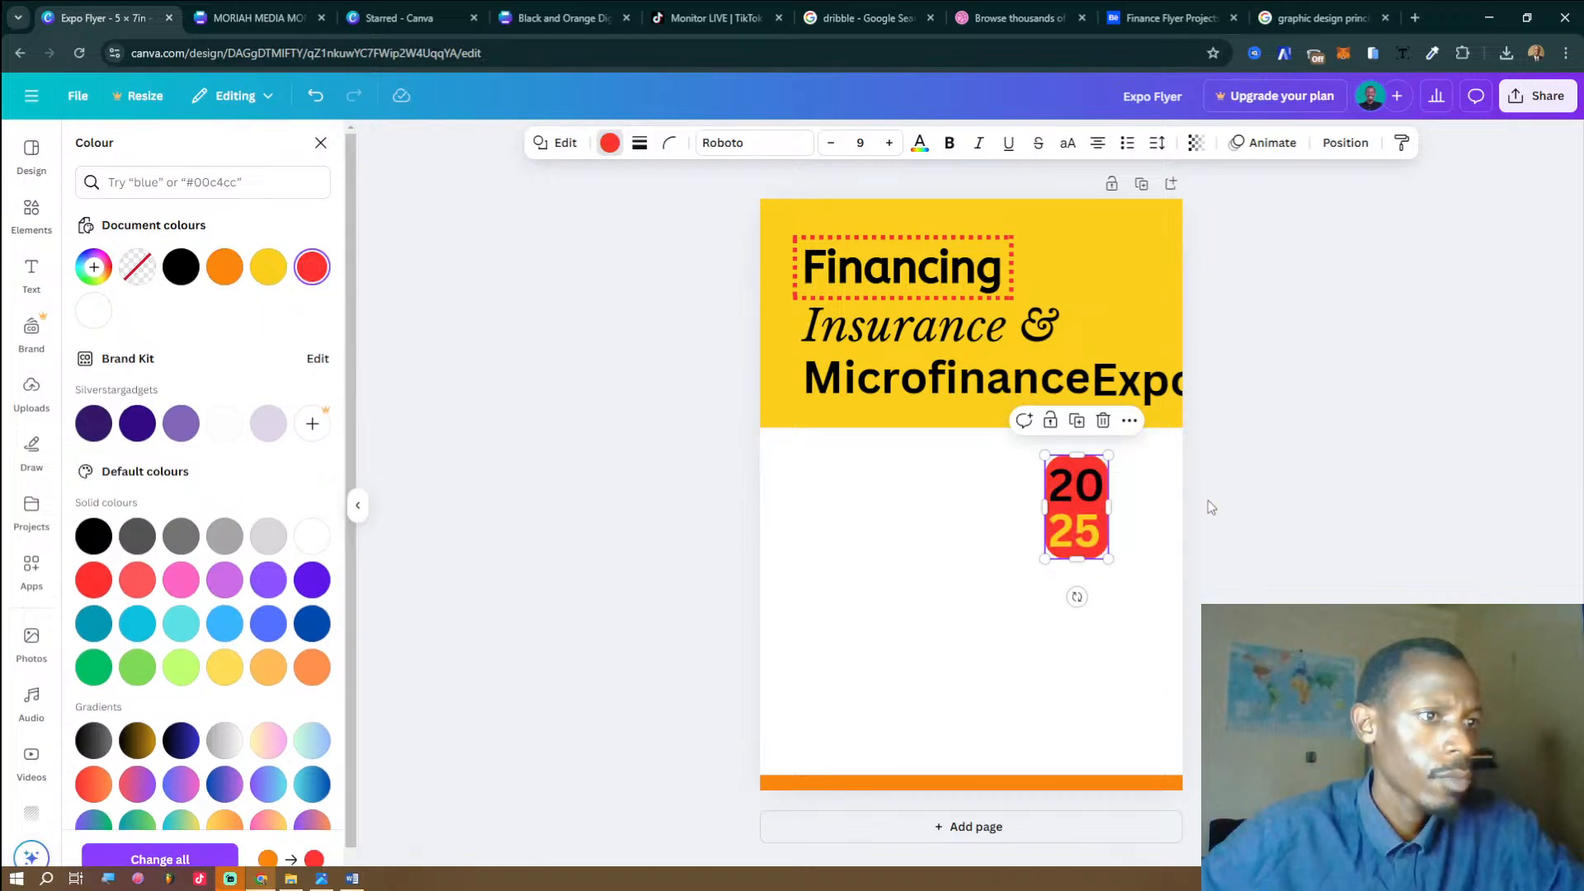
Colour the "20" on the red 2025 badge white and bring up the reference flyer for comparison.
{"action": "left_click", "coordinate": [1110, 487]}
{"action": "left_click", "coordinate": [1077, 491]}
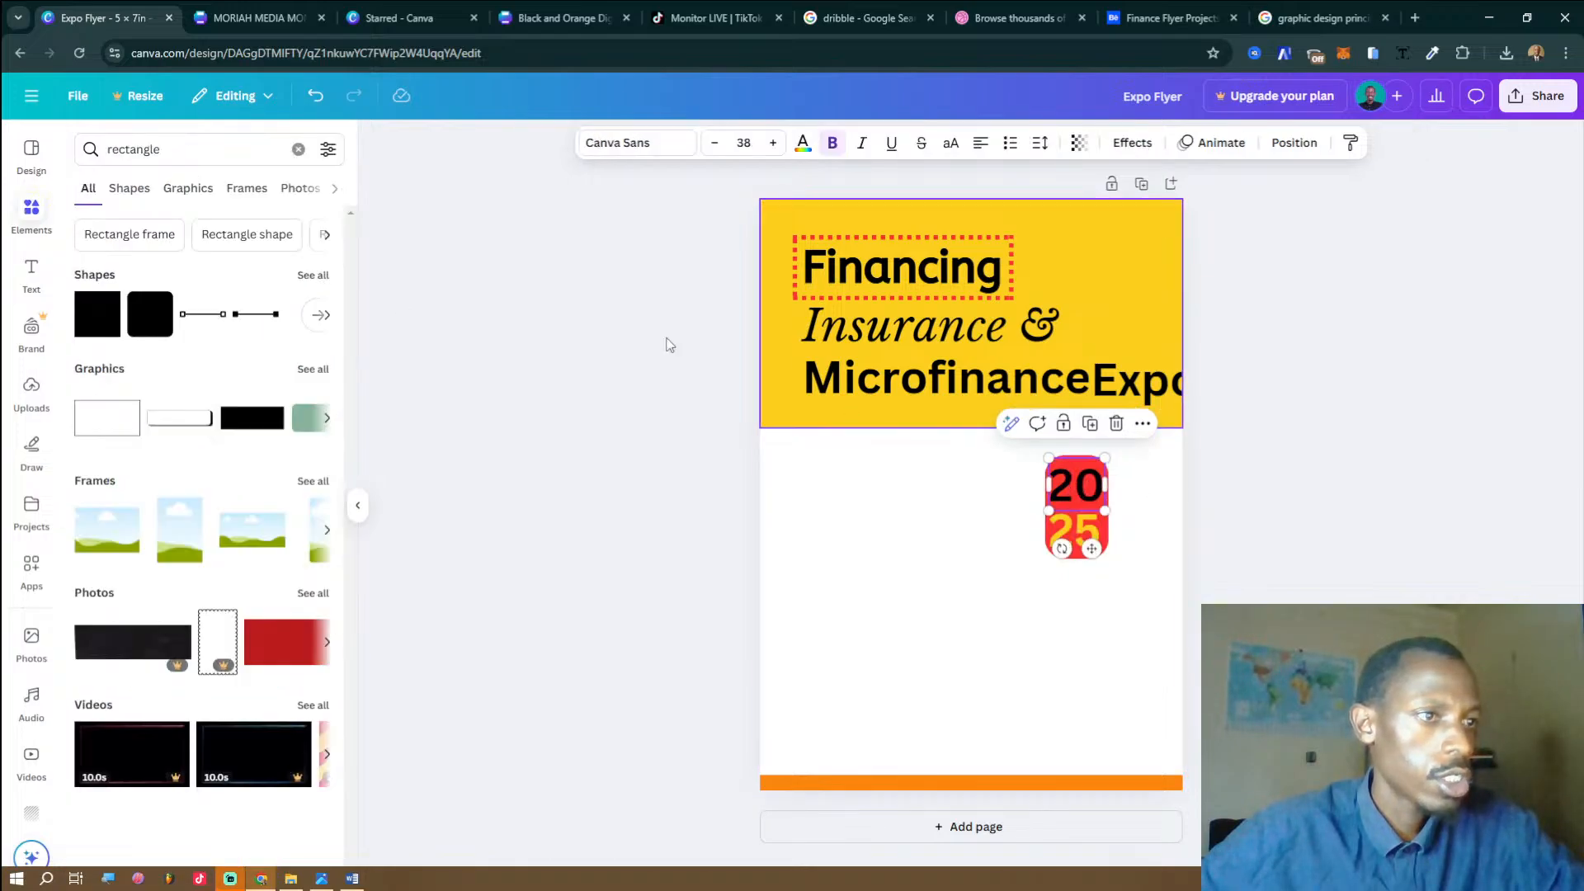
{"action": "left_click", "coordinate": [802, 143]}
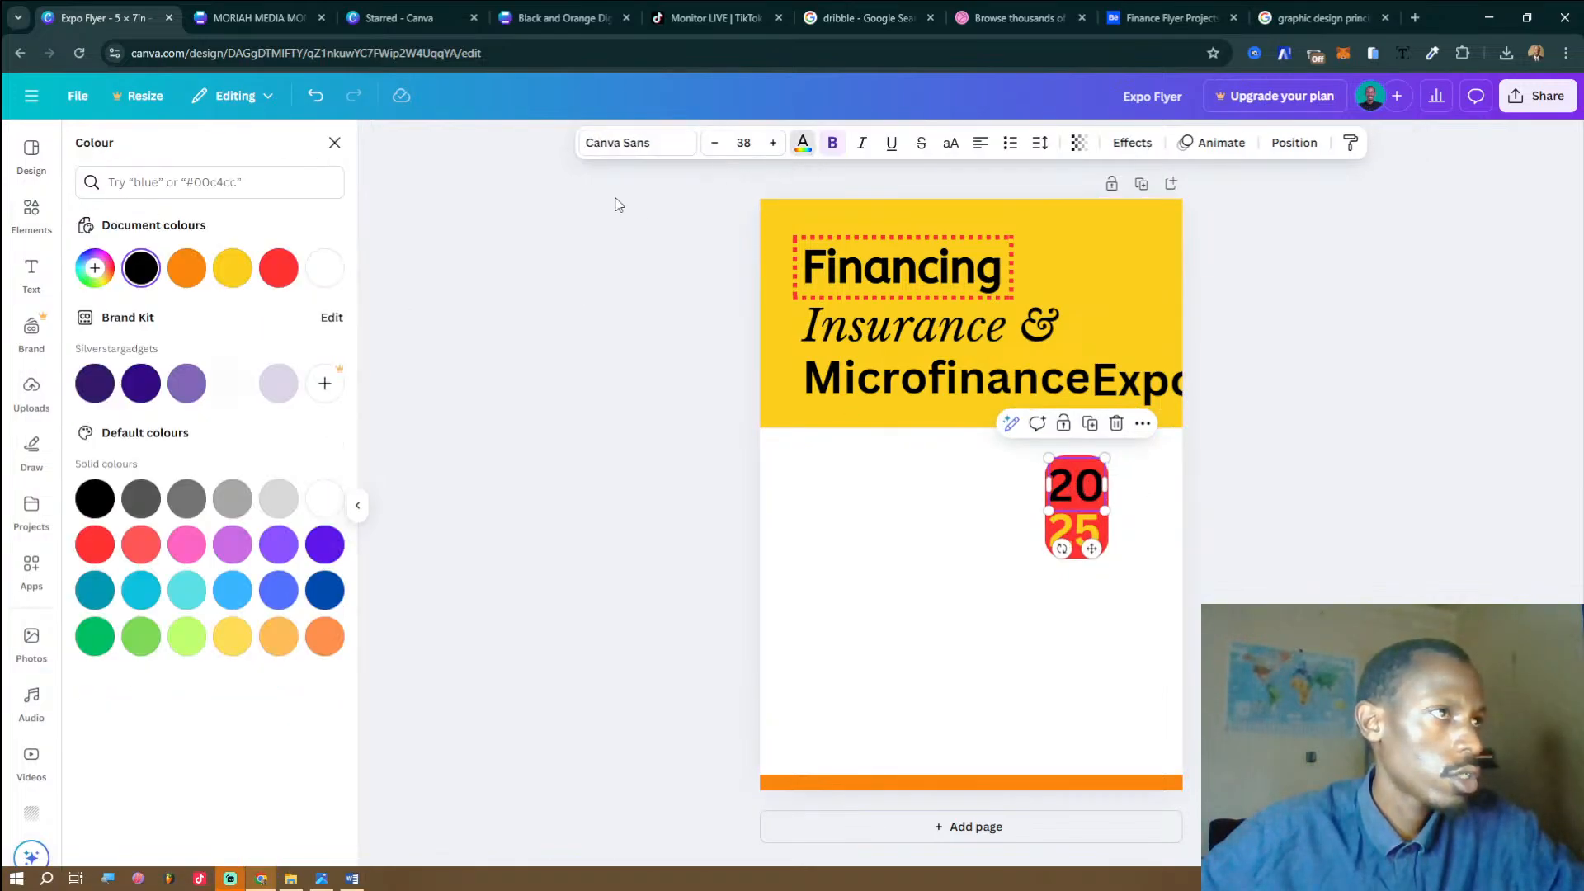
{"action": "left_click", "coordinate": [326, 268]}
{"action": "left_click", "coordinate": [820, 583]}
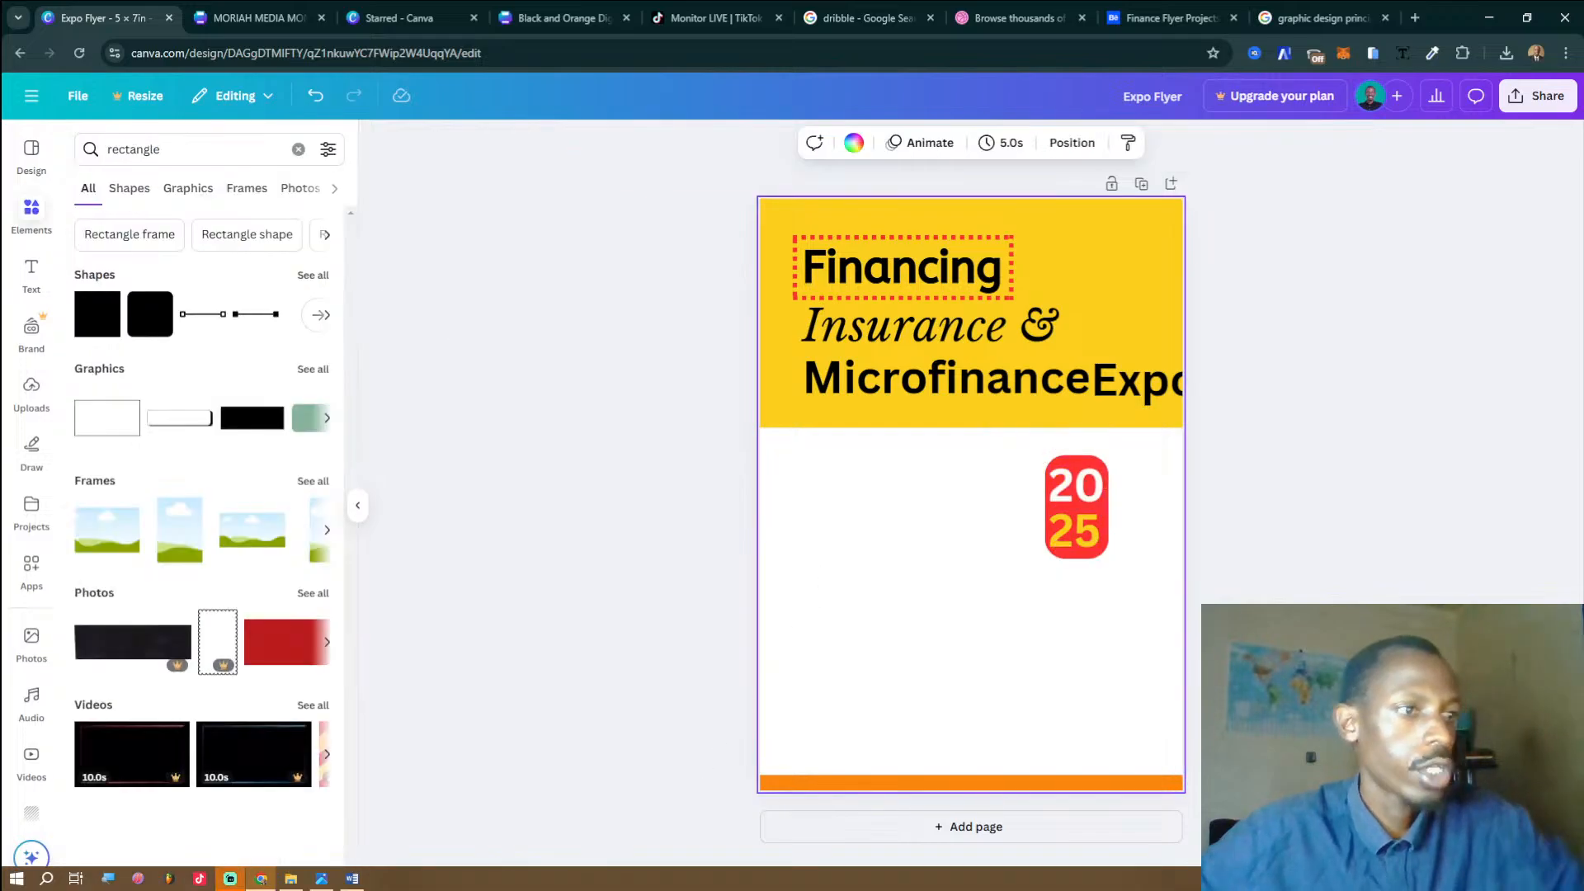
{"action": "left_click", "coordinate": [324, 879]}
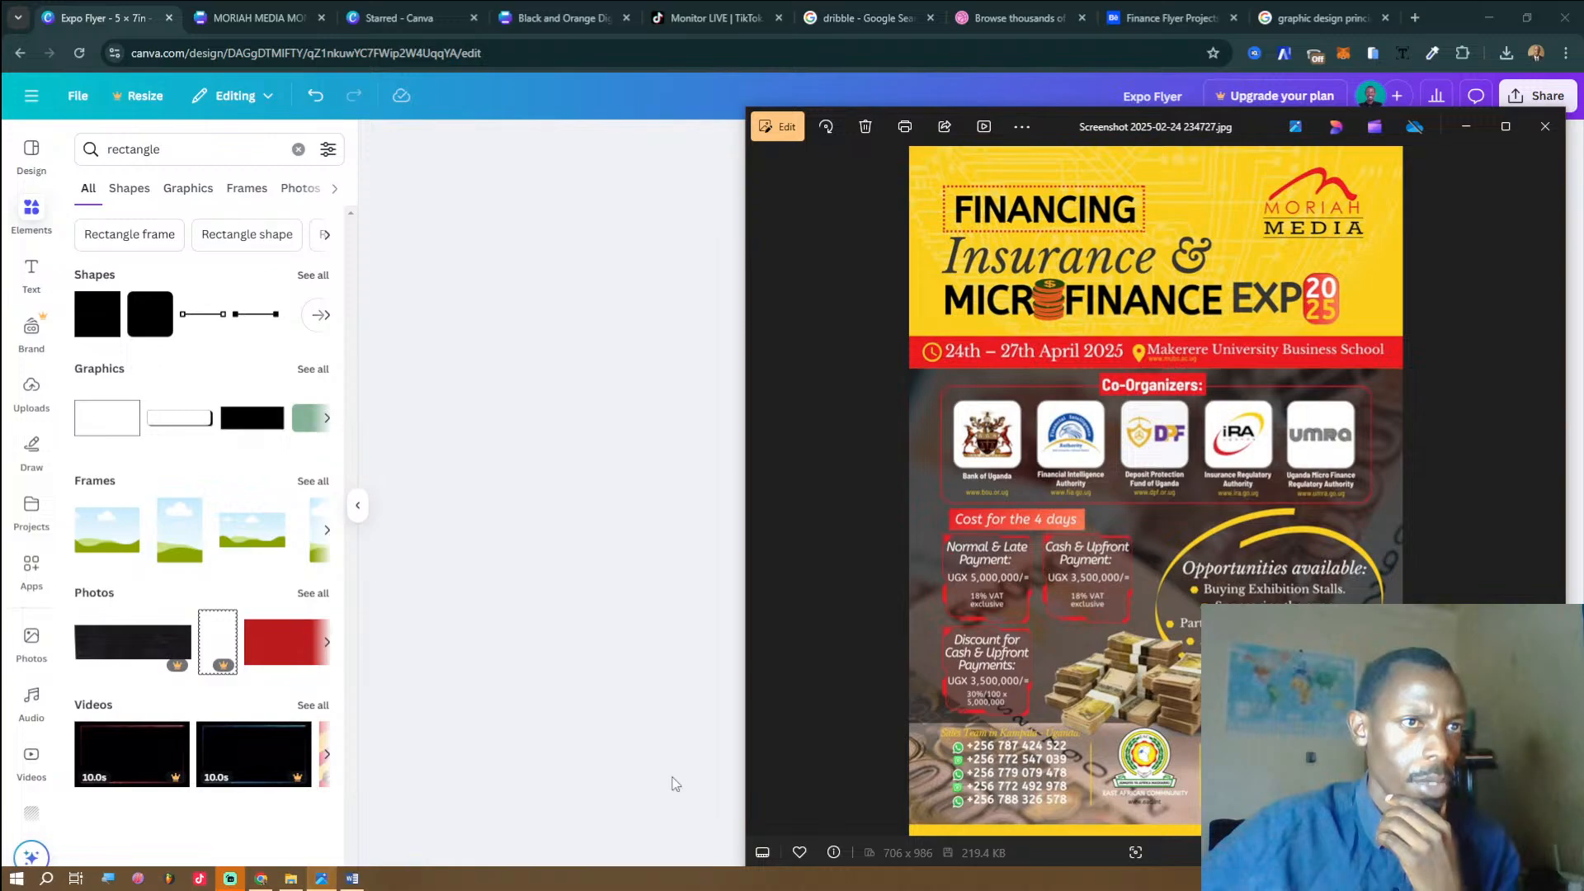
Examine the 2025 badge up close on the reference flyers, and return to the Expo Flyer design.
{"action": "scroll", "coordinate": [1419, 505], "scroll_direction": "up", "scroll_amount": 10}
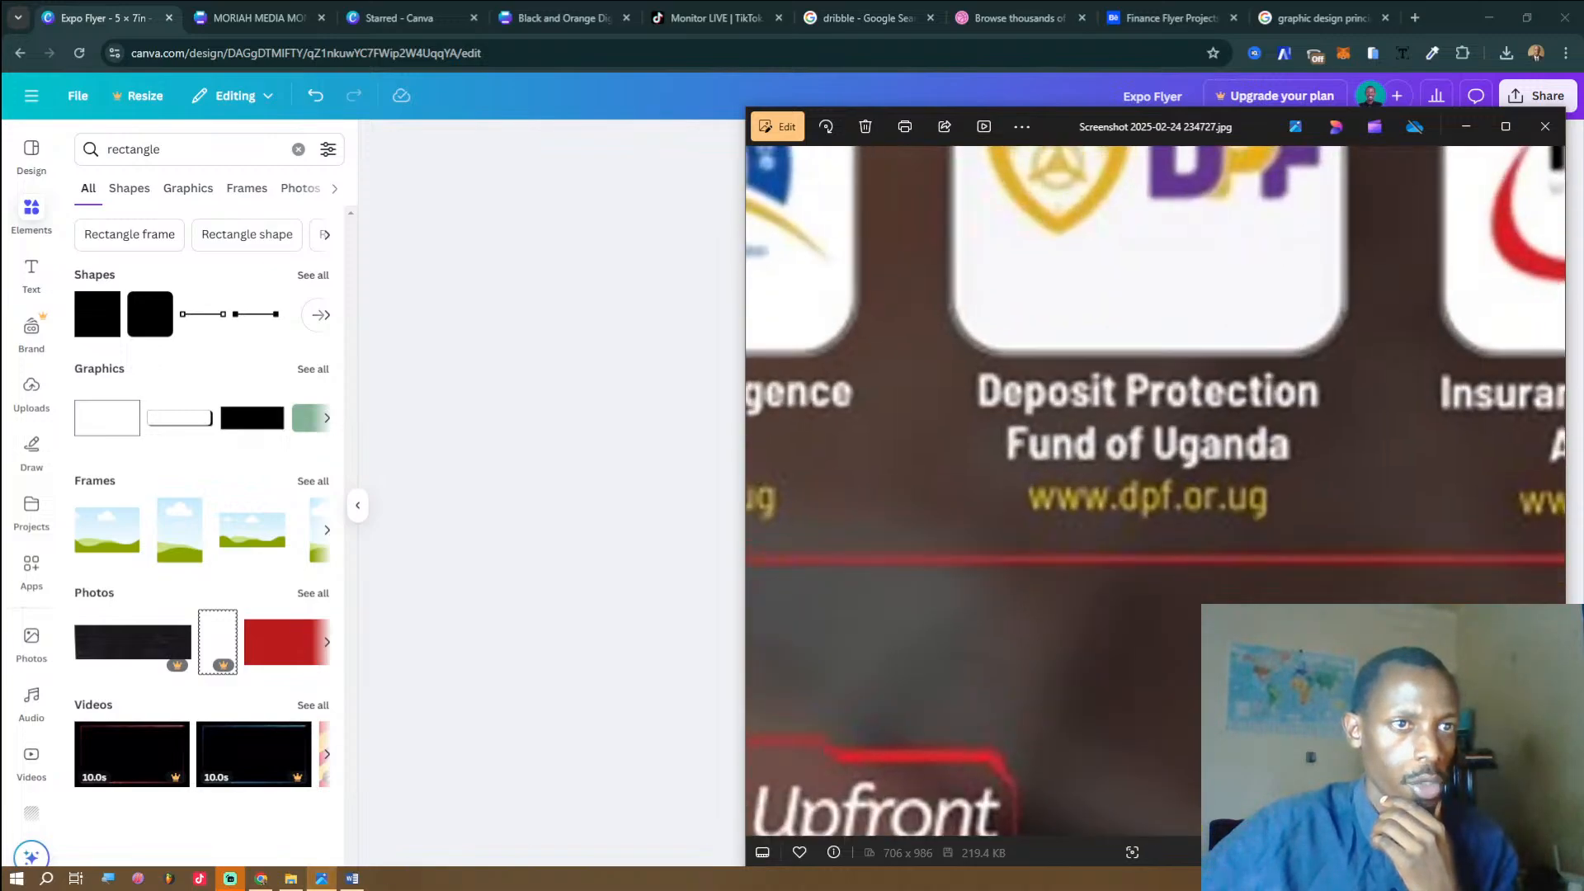
{"action": "scroll", "coordinate": [1419, 505], "scroll_direction": "down", "scroll_amount": 10}
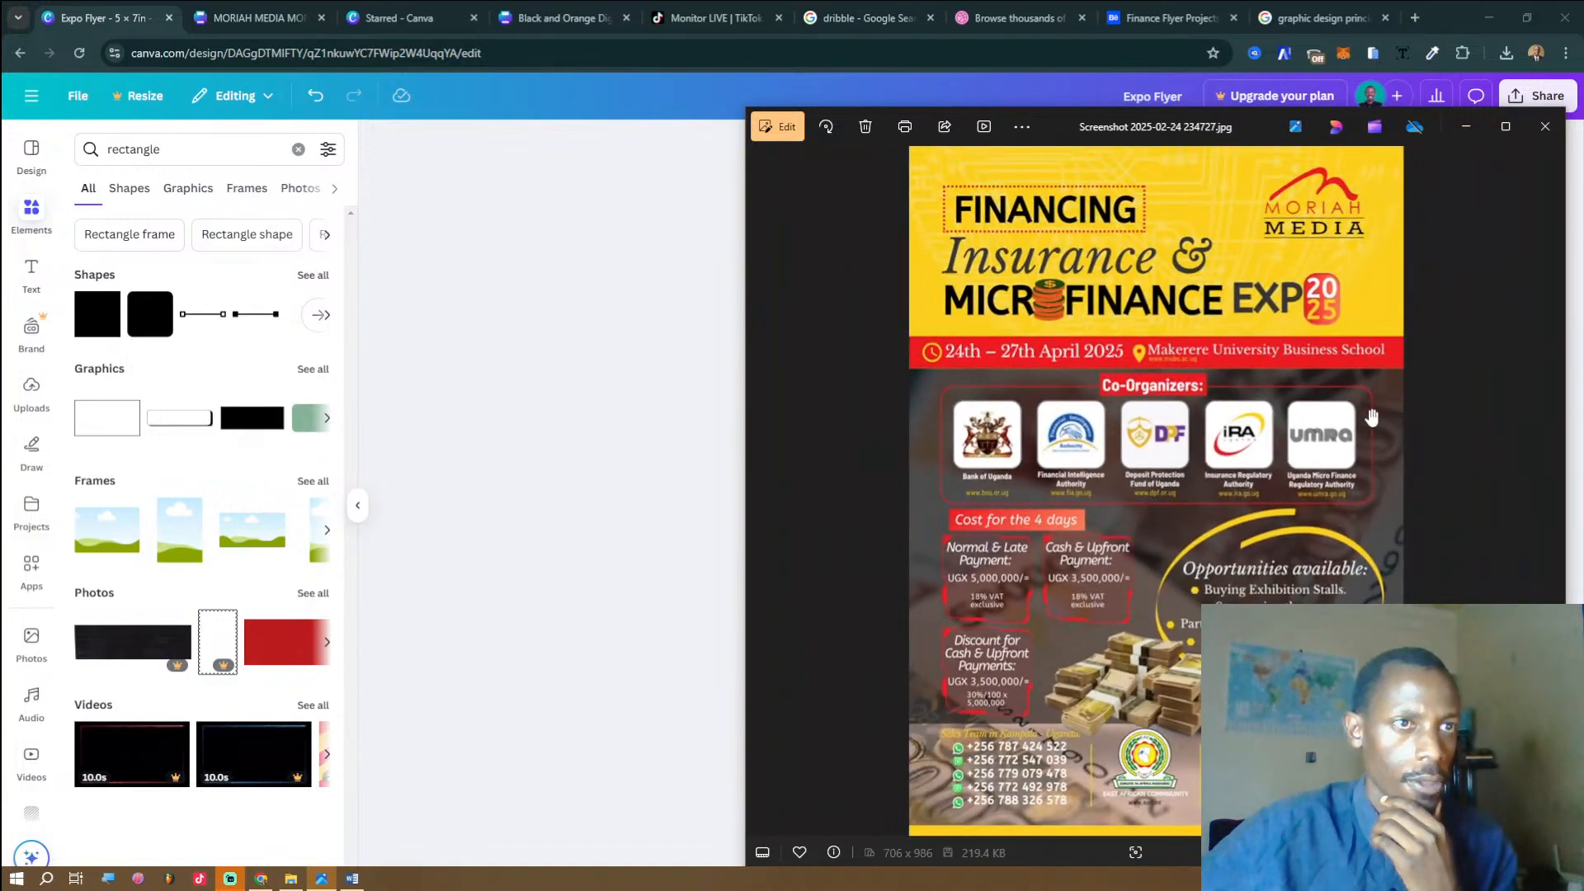
{"action": "scroll", "coordinate": [1172, 501], "scroll_direction": "up", "scroll_amount": 5}
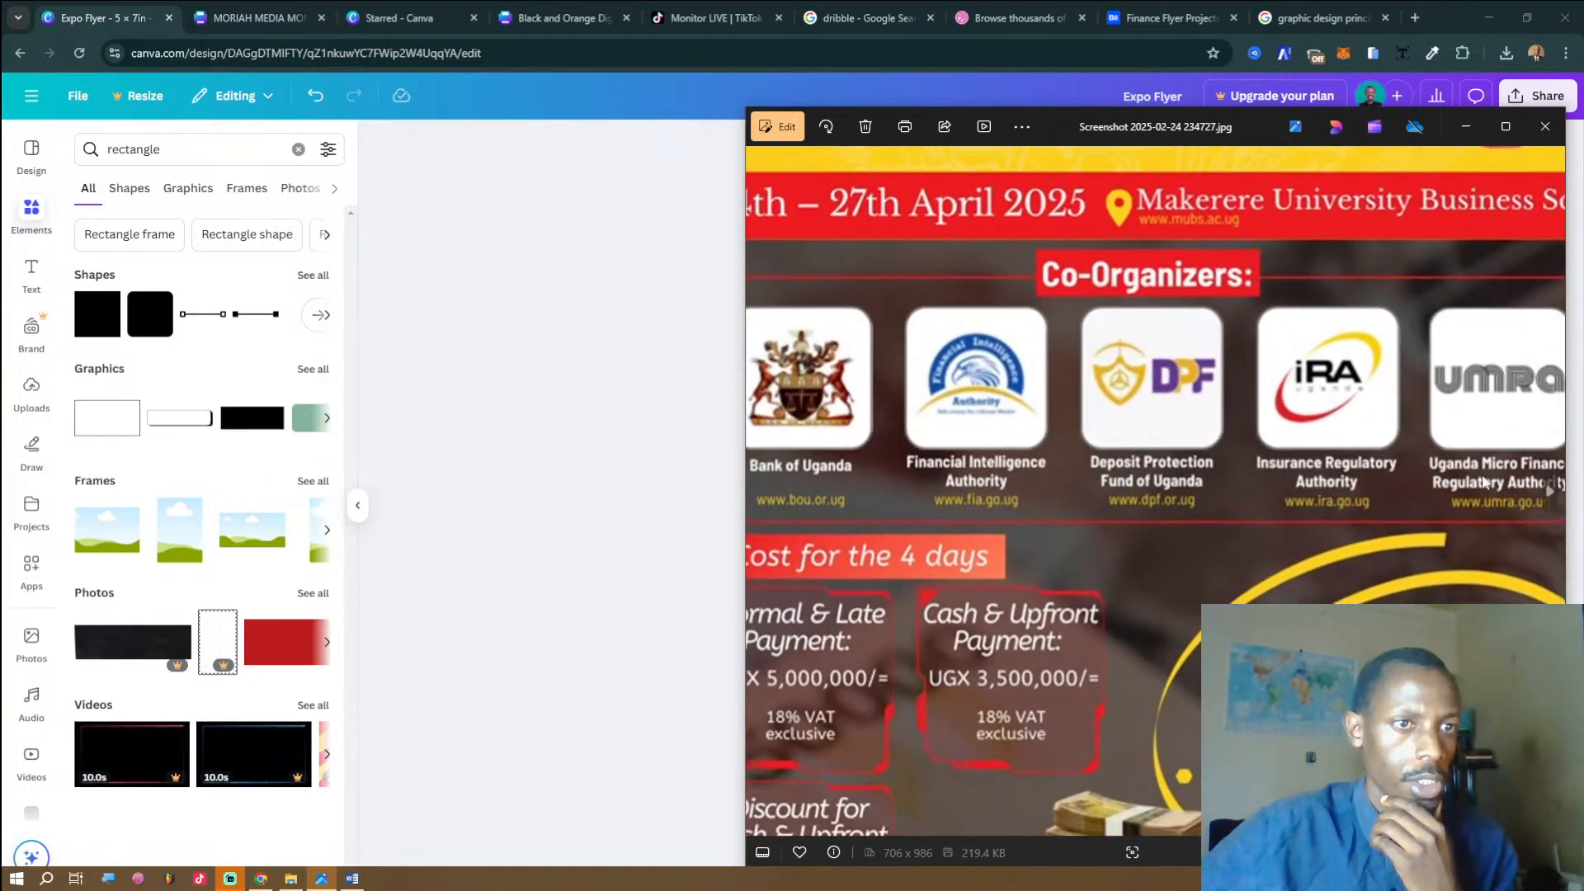
{"action": "key", "text": "Left"}
{"action": "scroll", "coordinate": [1435, 524], "scroll_direction": "up", "scroll_amount": 5}
{"action": "left_click_drag", "start_coordinate": [1442, 531], "coordinate": [1366, 825]}
{"action": "left_click_drag", "start_coordinate": [1452, 443], "coordinate": [1384, 514]}
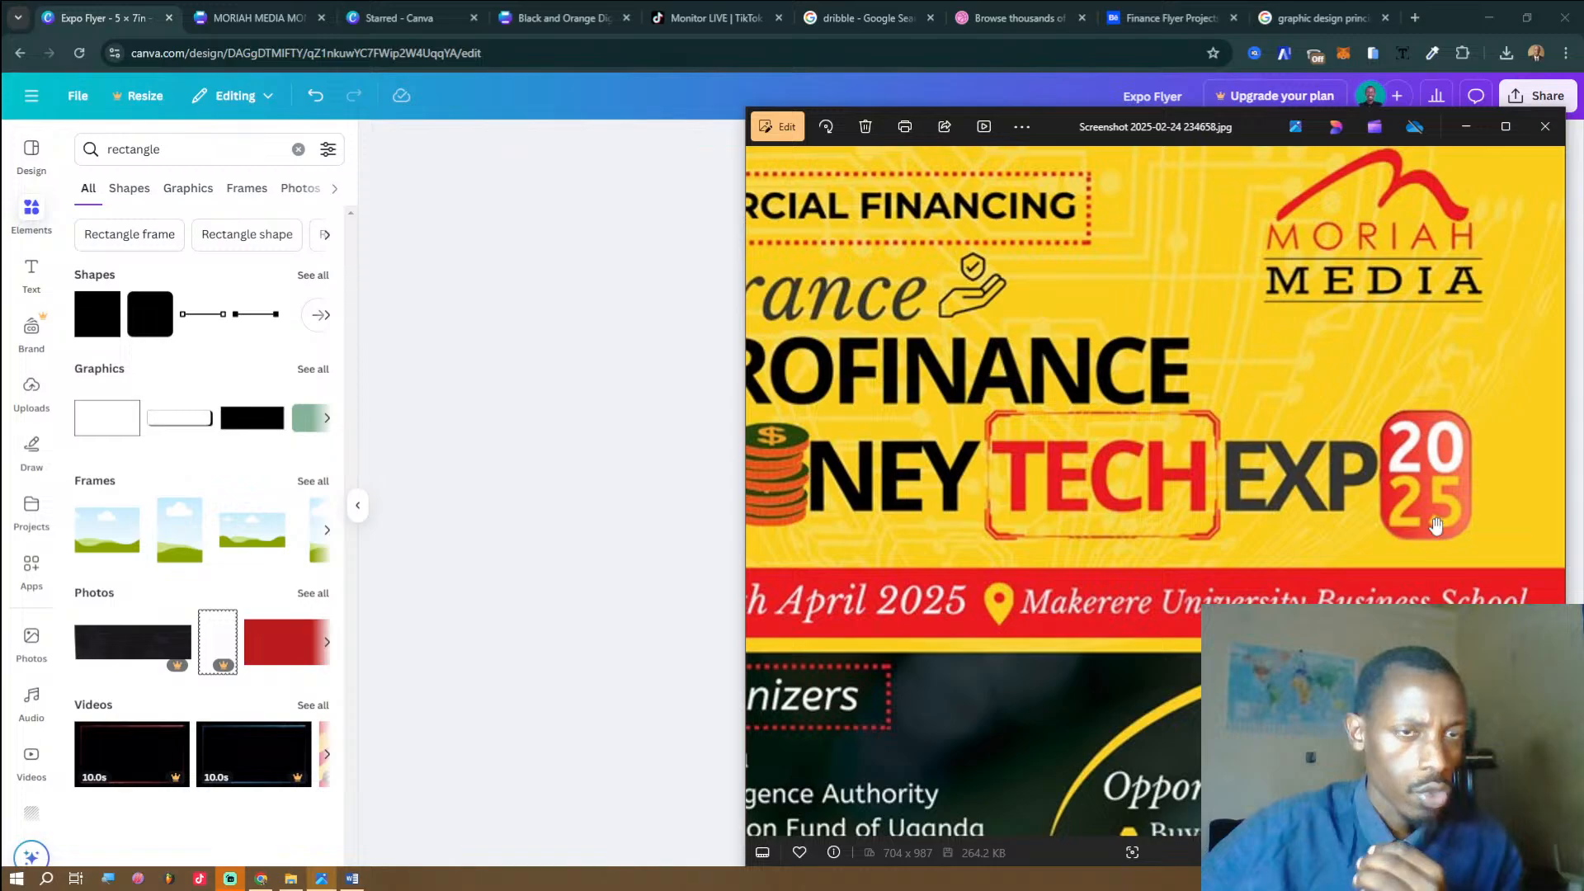
{"action": "key", "text": "alt+Tab"}
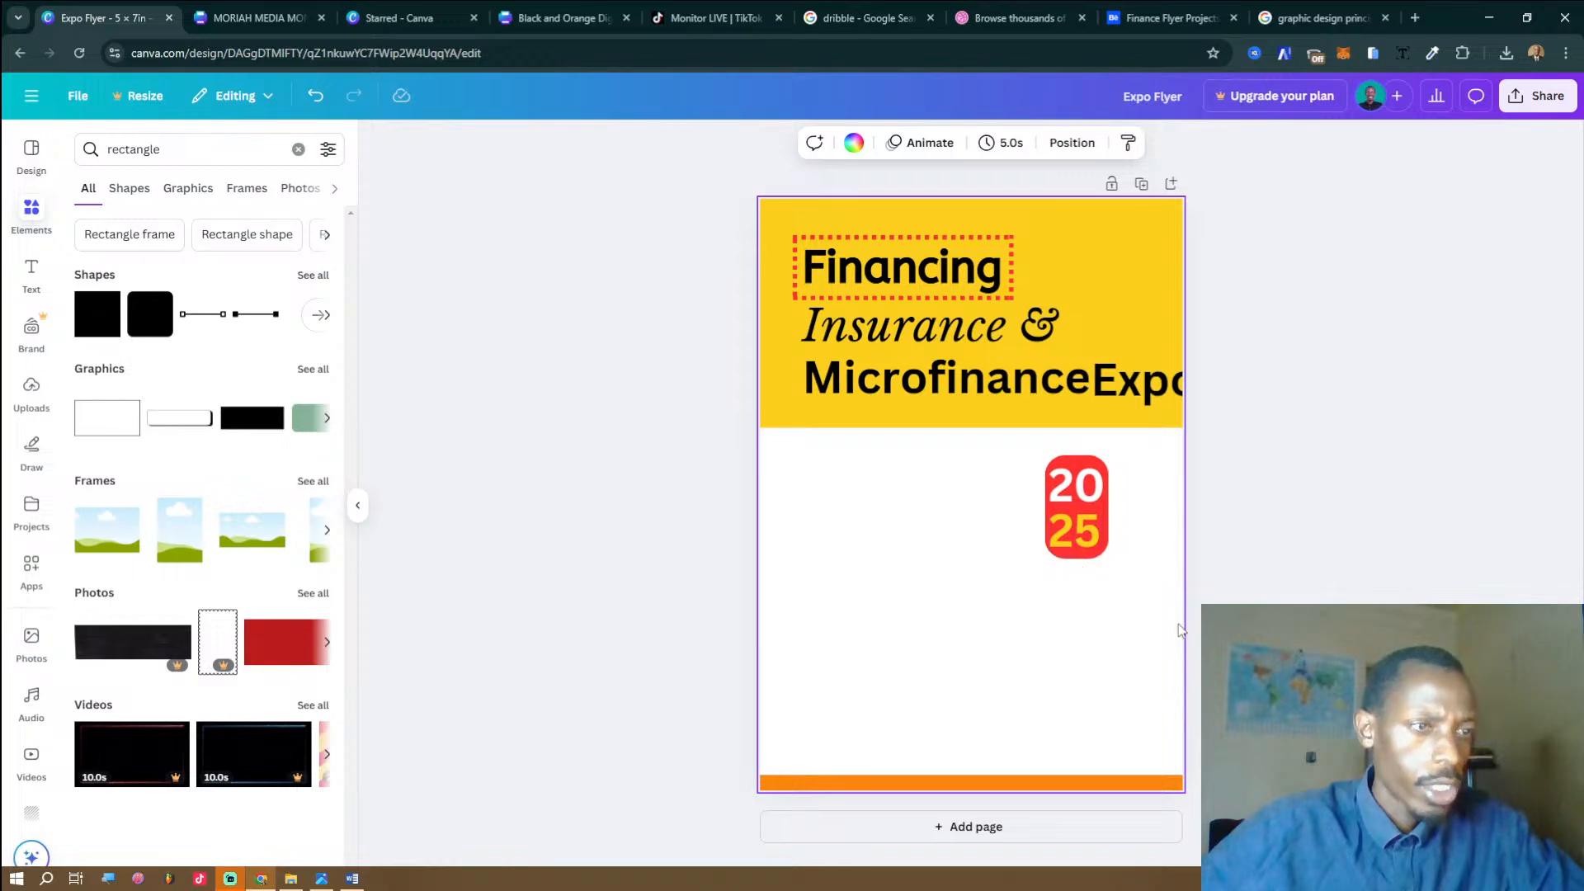
Give the red 2025 badge a solid border with a weight of 1.
{"action": "key", "text": "Escape"}
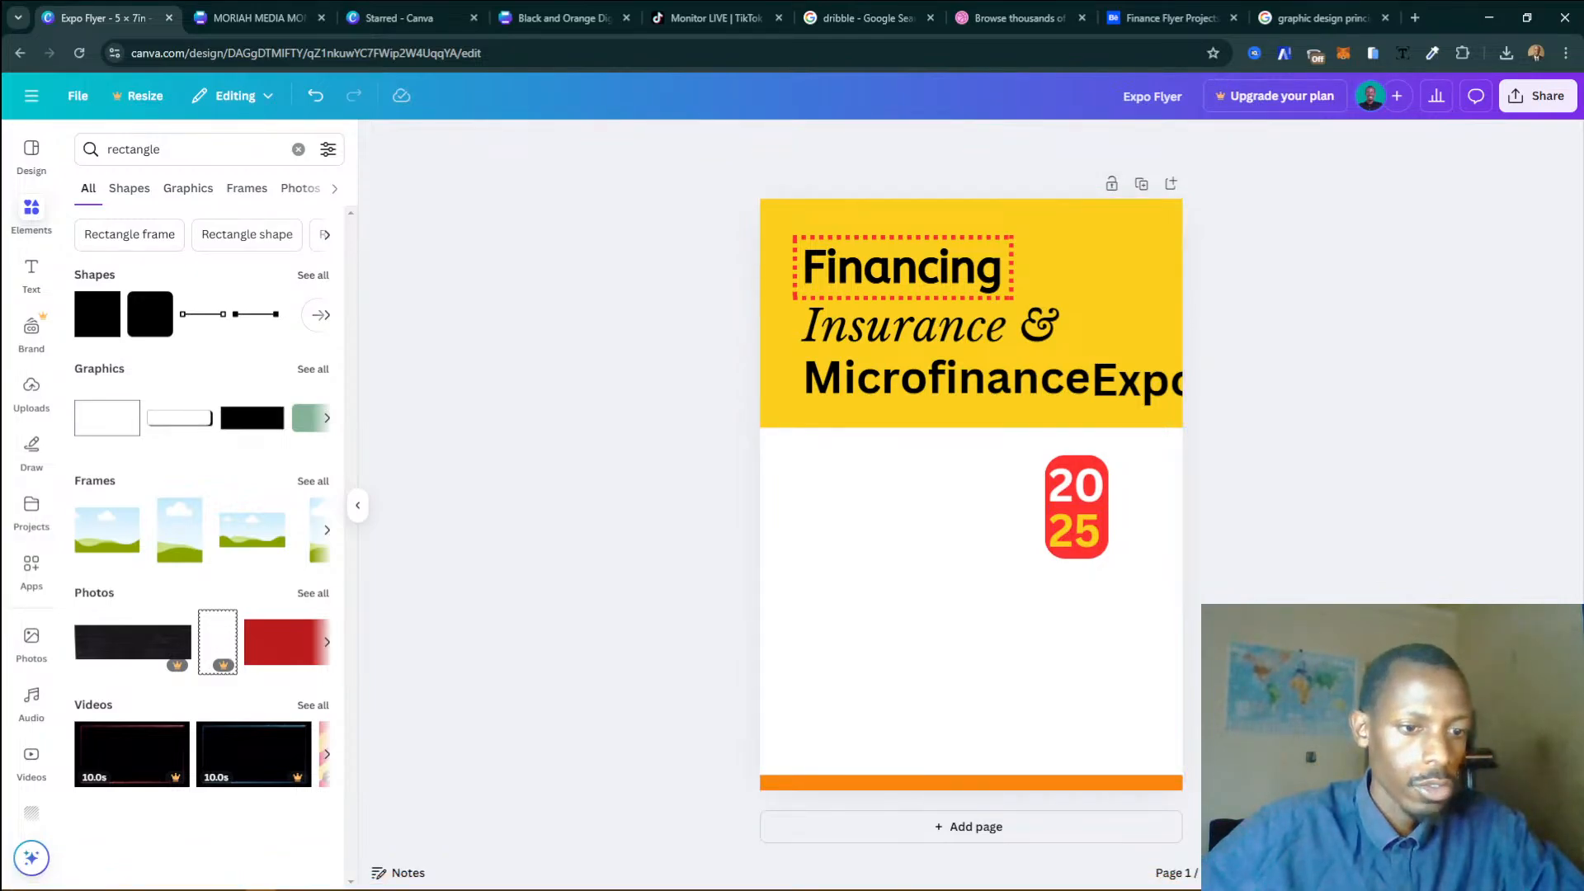
{"action": "scroll", "coordinate": [971, 495], "scroll_direction": "up", "scroll_amount": 2}
{"action": "scroll", "coordinate": [970, 495], "scroll_direction": "down", "scroll_amount": 2}
{"action": "scroll", "coordinate": [971, 495], "scroll_direction": "up", "scroll_amount": 2}
{"action": "scroll", "coordinate": [971, 481], "scroll_direction": "up", "scroll_amount": 3}
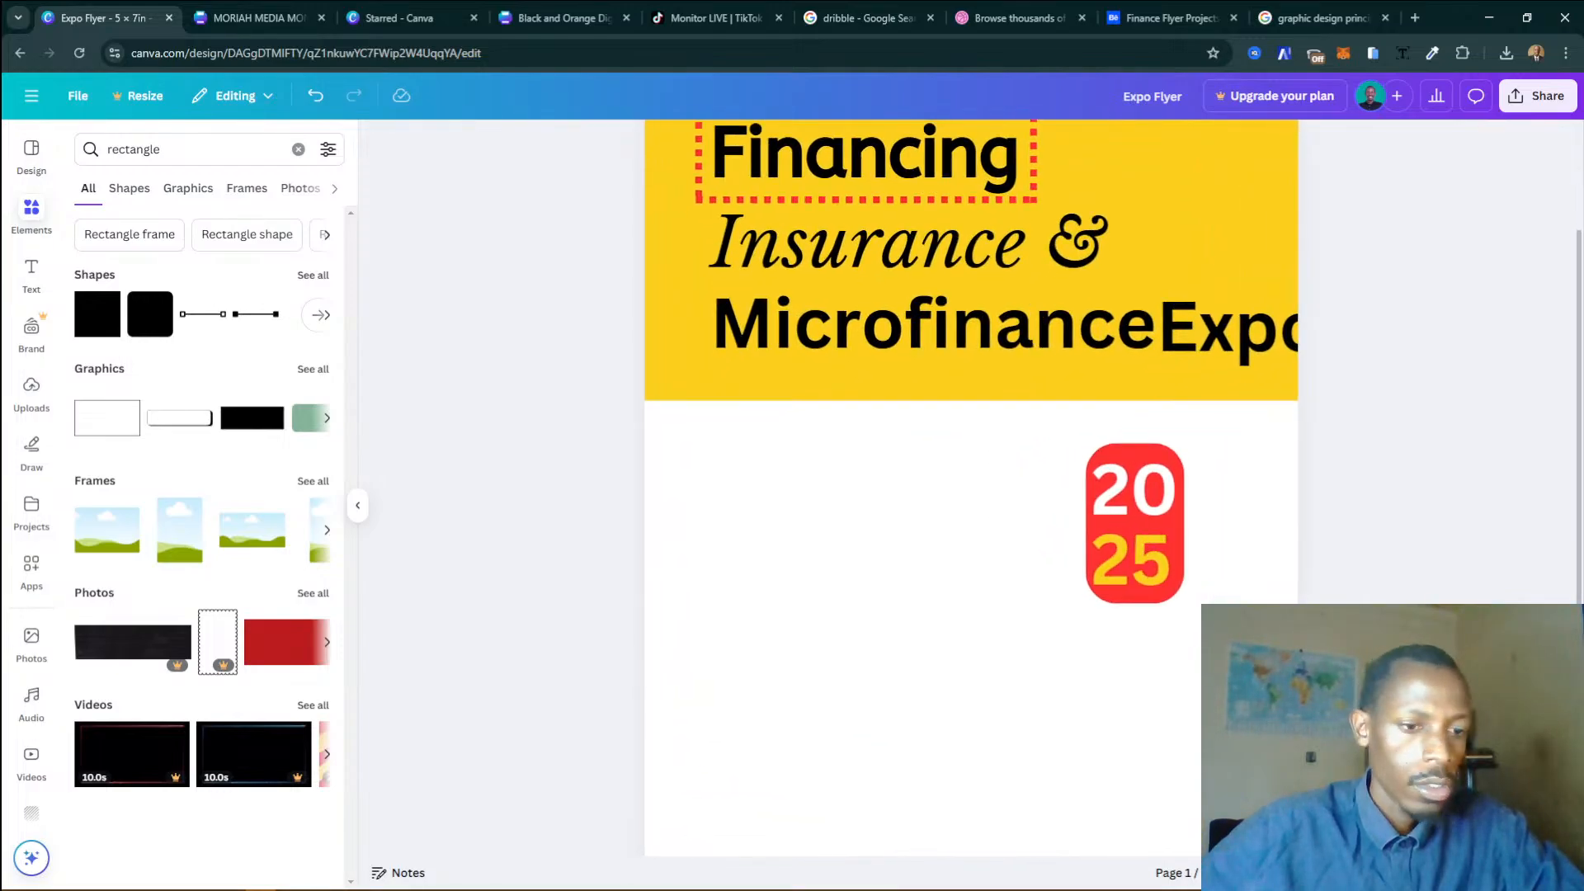
{"action": "scroll", "coordinate": [974, 482], "scroll_direction": "up", "scroll_amount": 3}
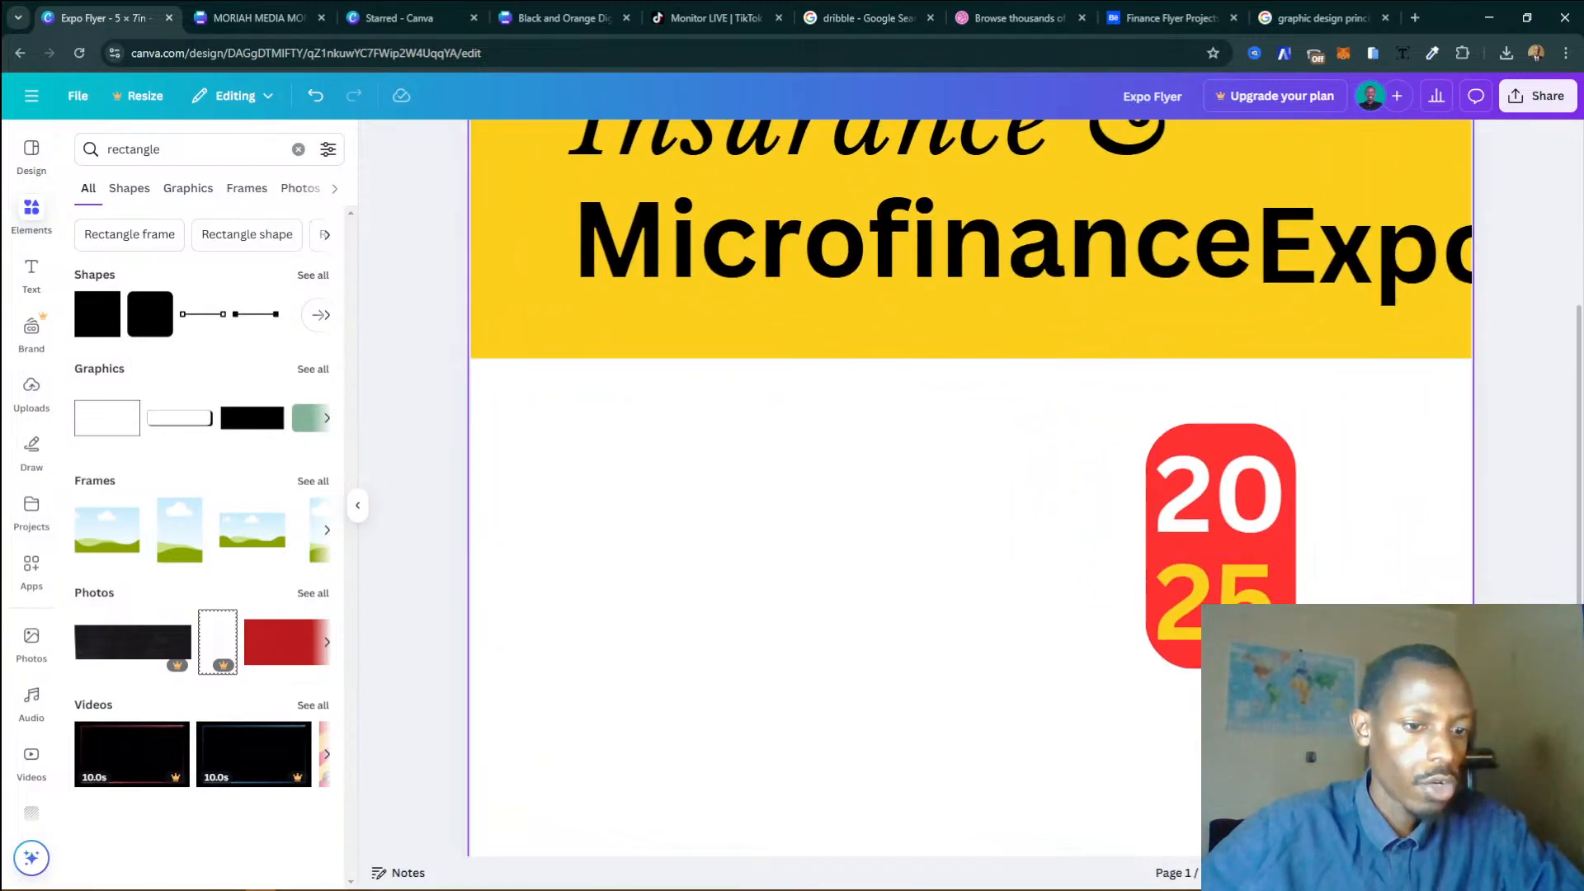
{"action": "left_click", "coordinate": [1162, 653]}
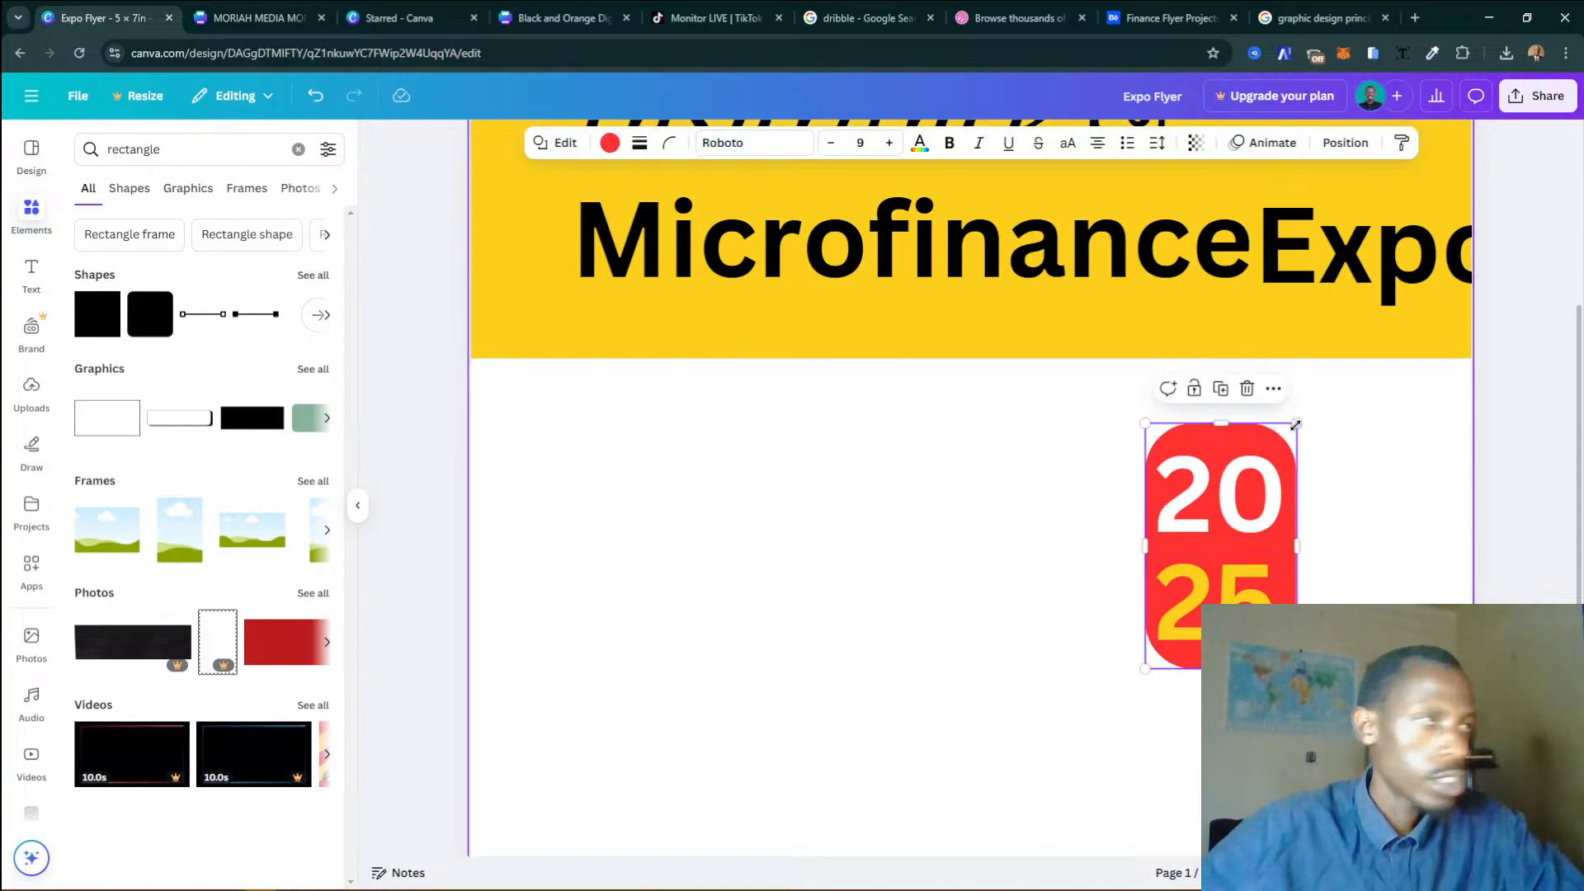
{"action": "left_click", "coordinate": [639, 142]}
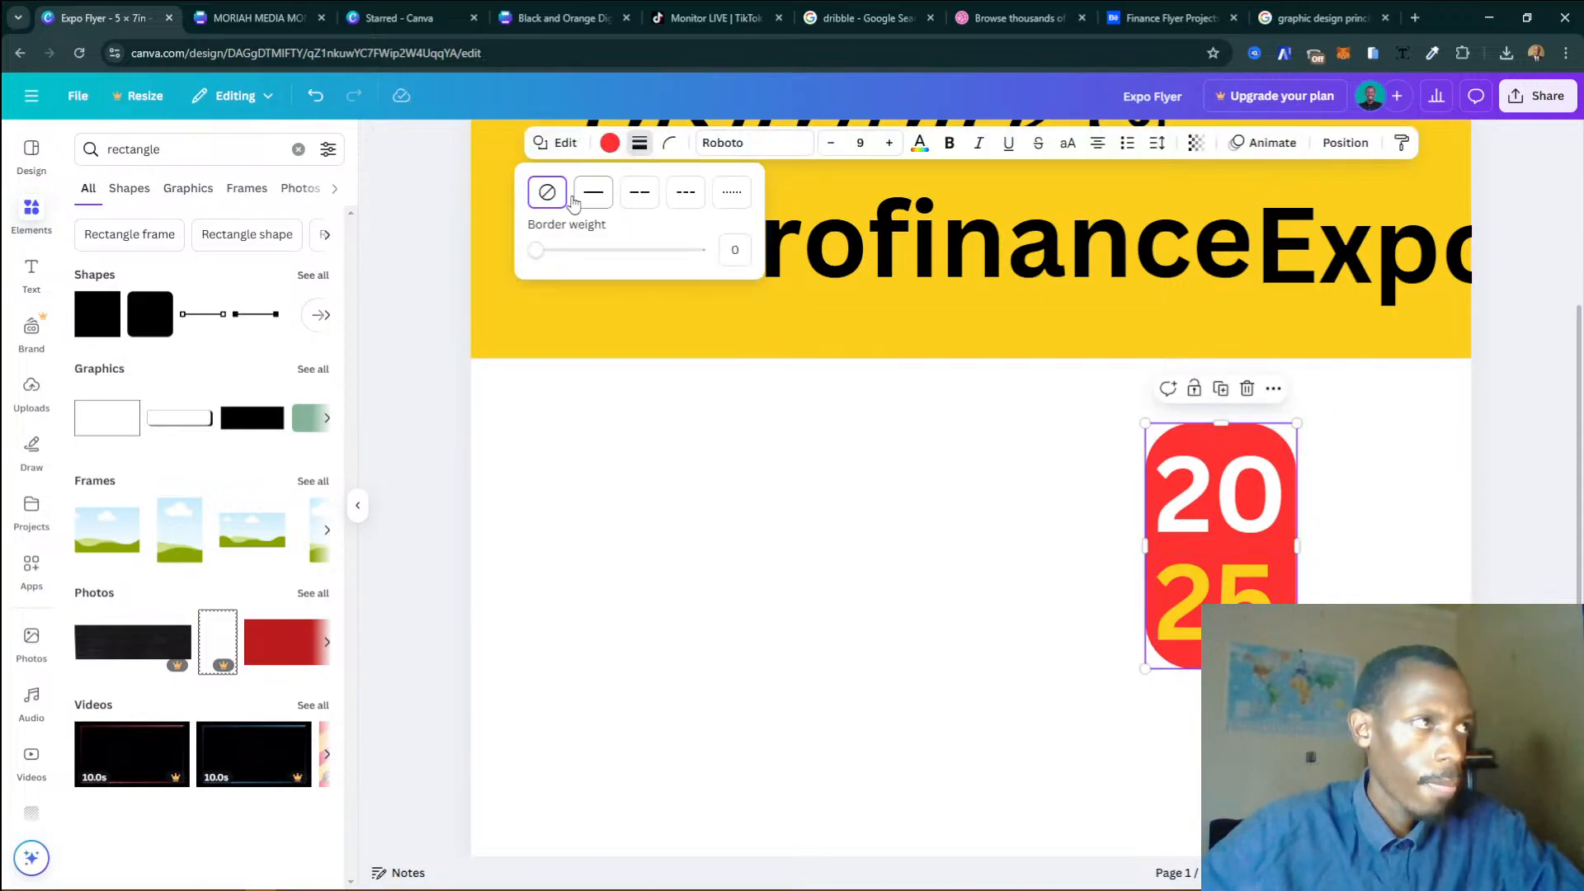
{"action": "left_click", "coordinate": [593, 191]}
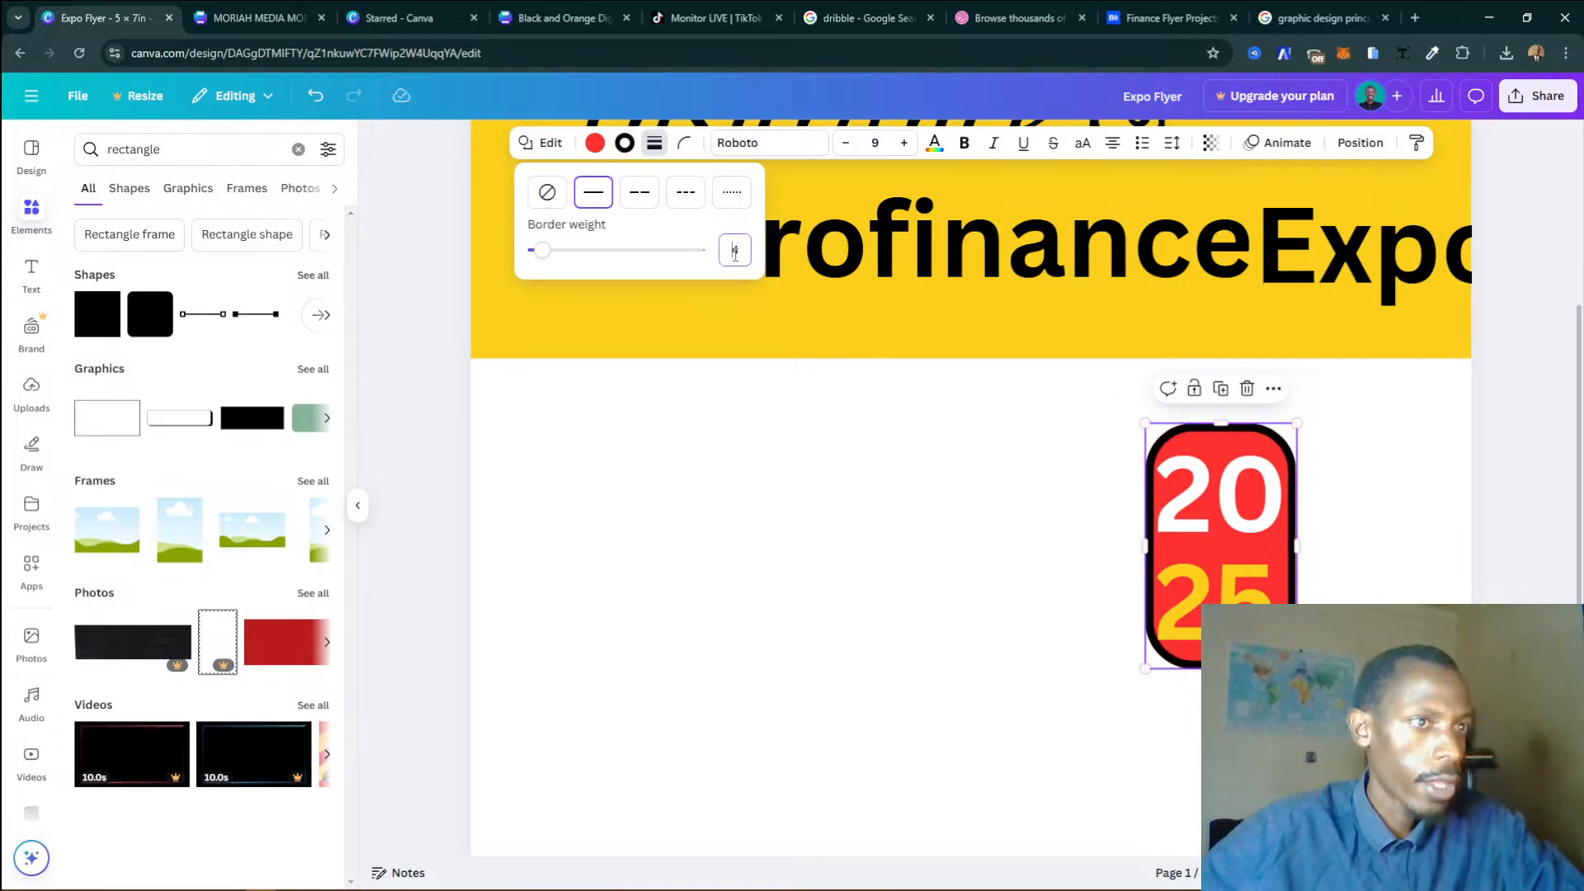
{"action": "type", "text": "2"}
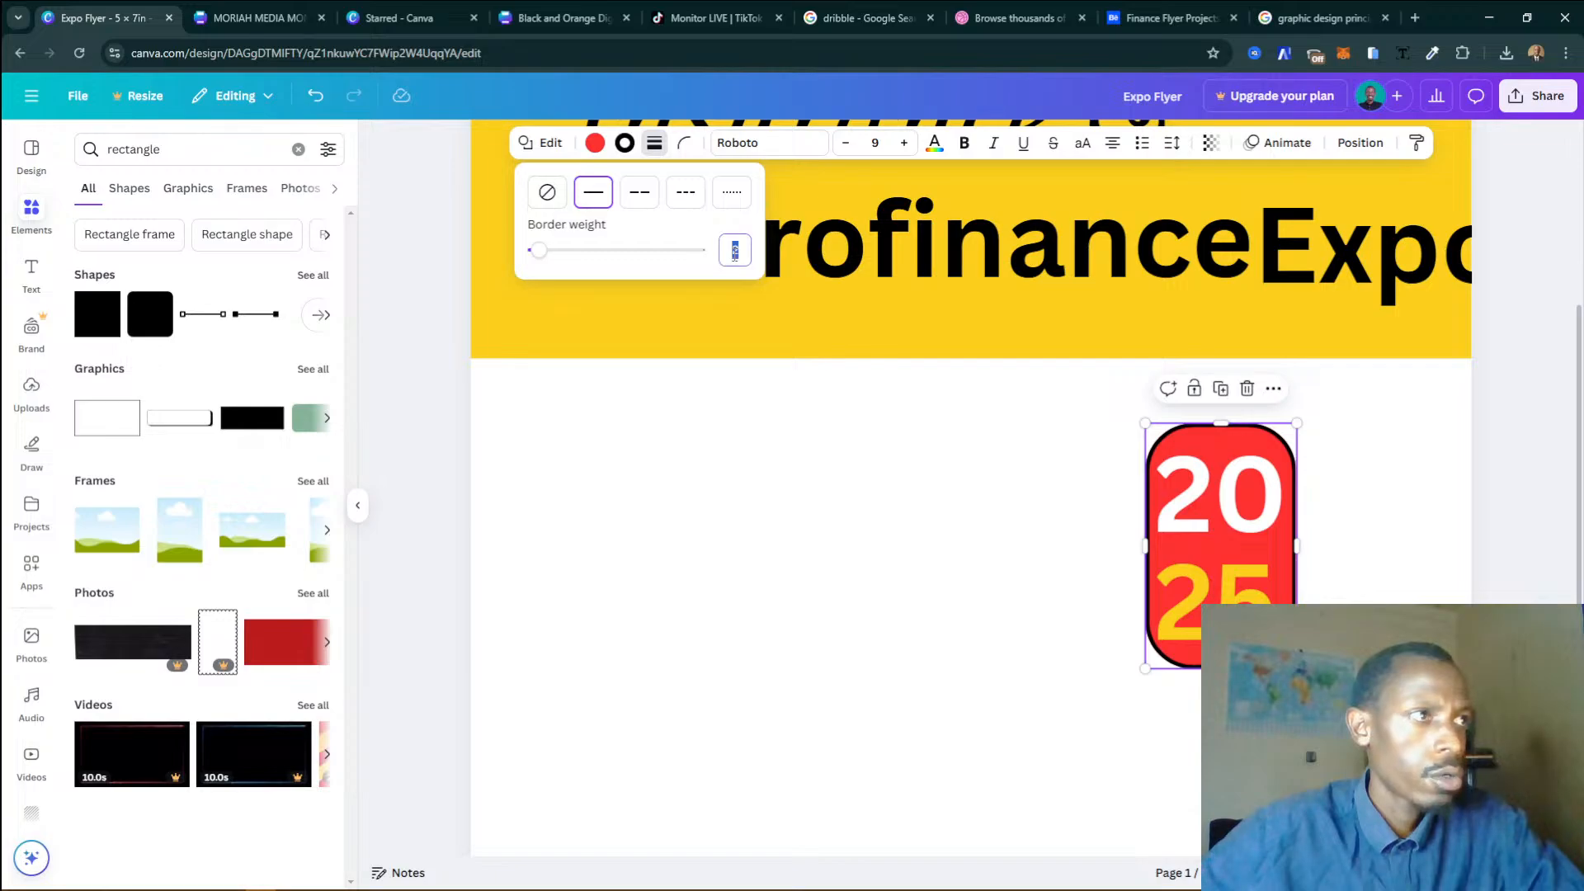
{"action": "type", "text": "1"}
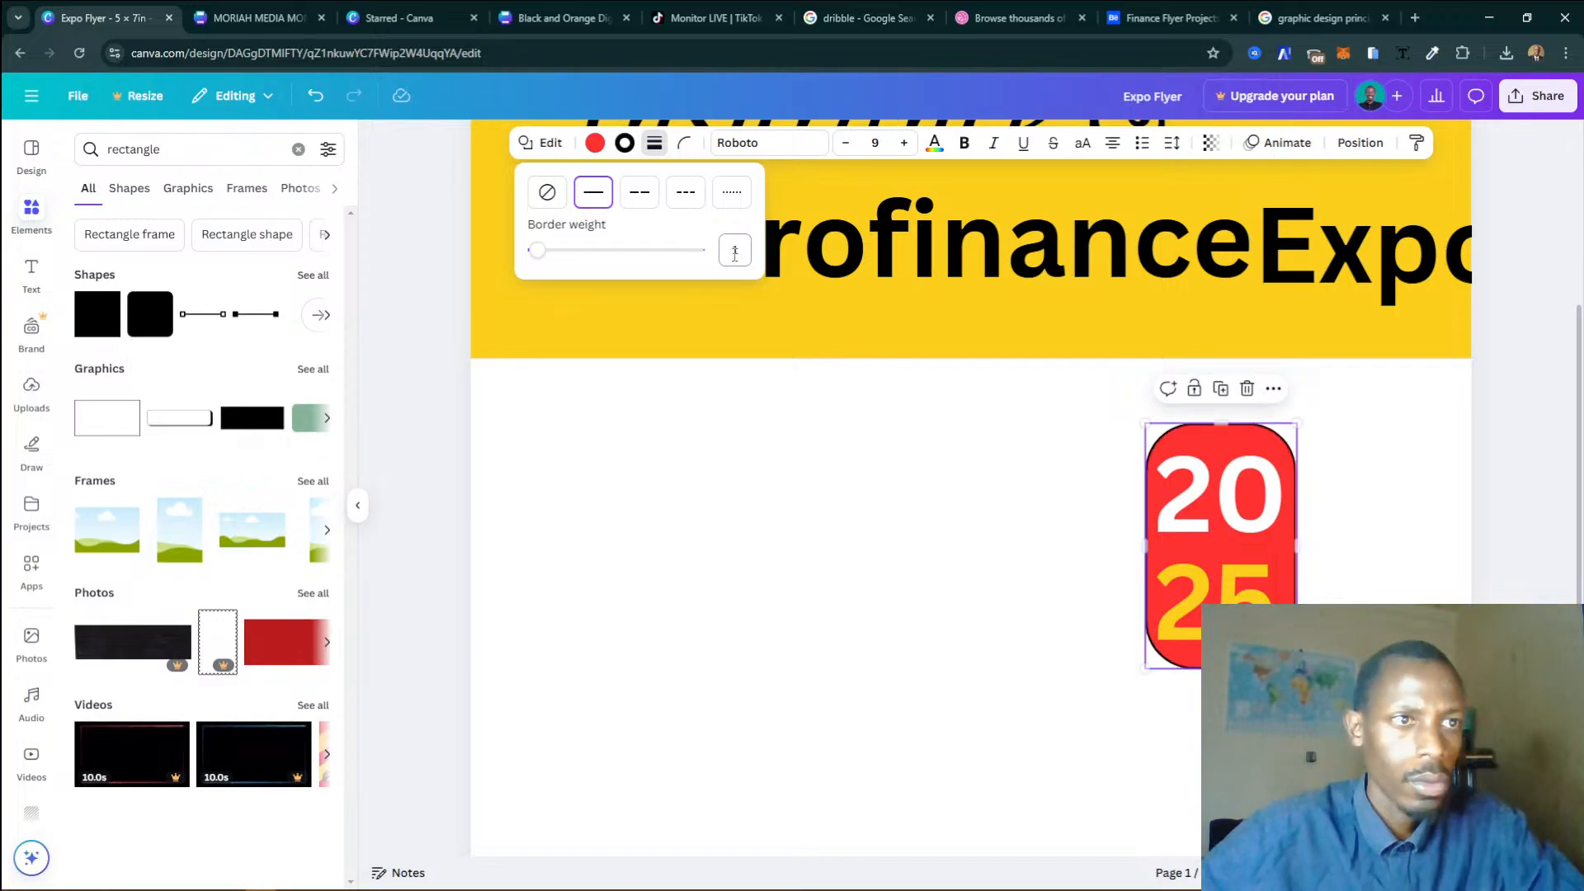
{"action": "left_click", "coordinate": [654, 143]}
Colour the badge's border with a gradient from dark red #7B0000 to orange #FF6B00.
{"action": "left_click", "coordinate": [626, 144]}
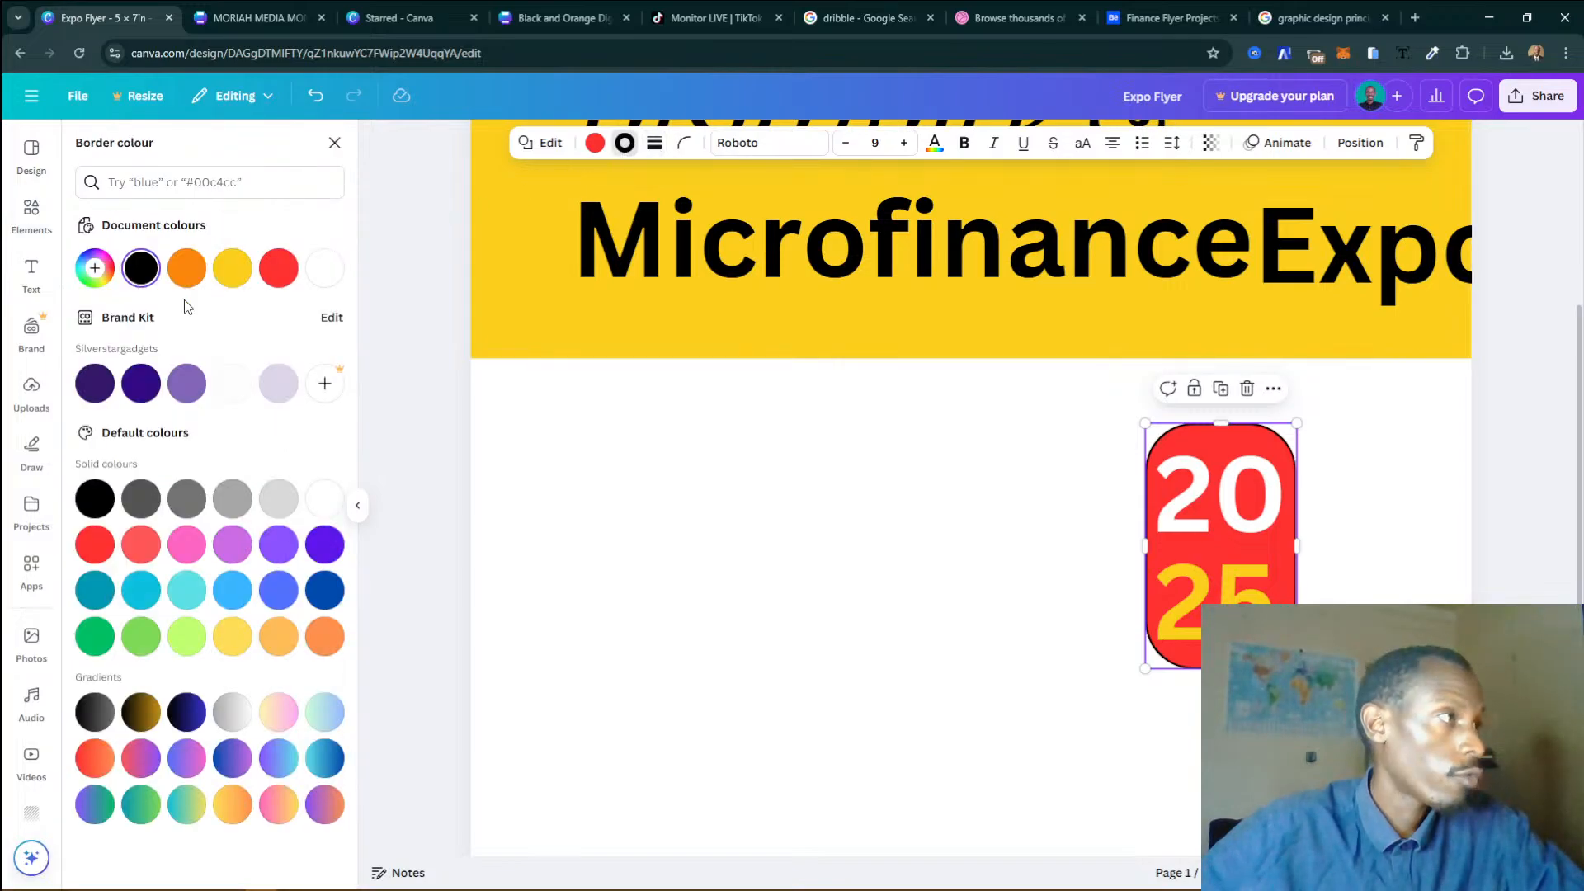
{"action": "left_click", "coordinate": [96, 273]}
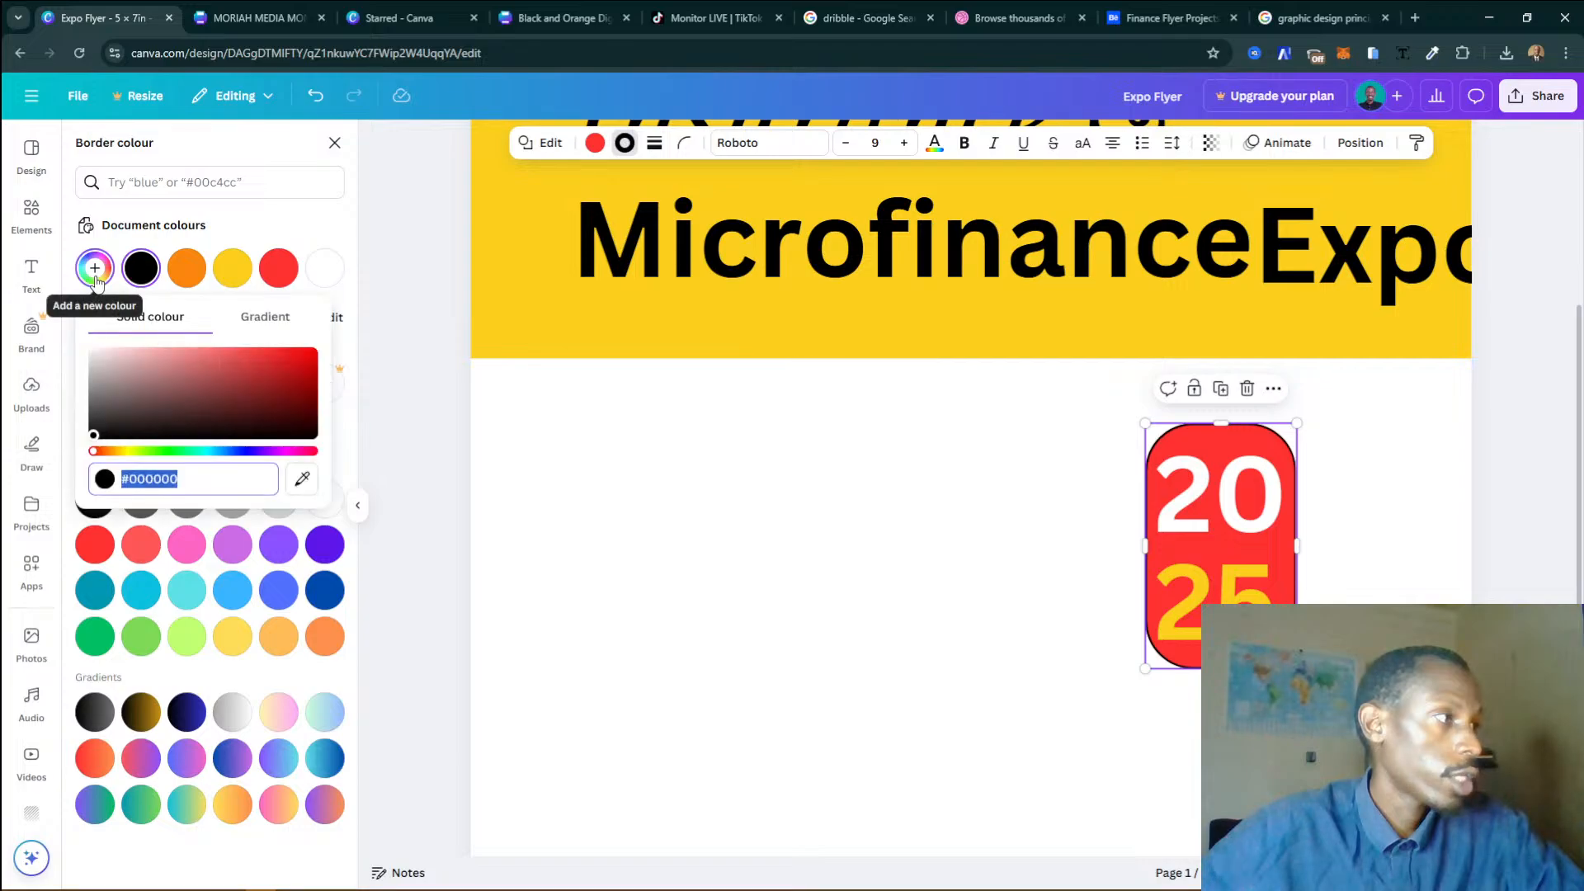
{"action": "left_click", "coordinate": [273, 318]}
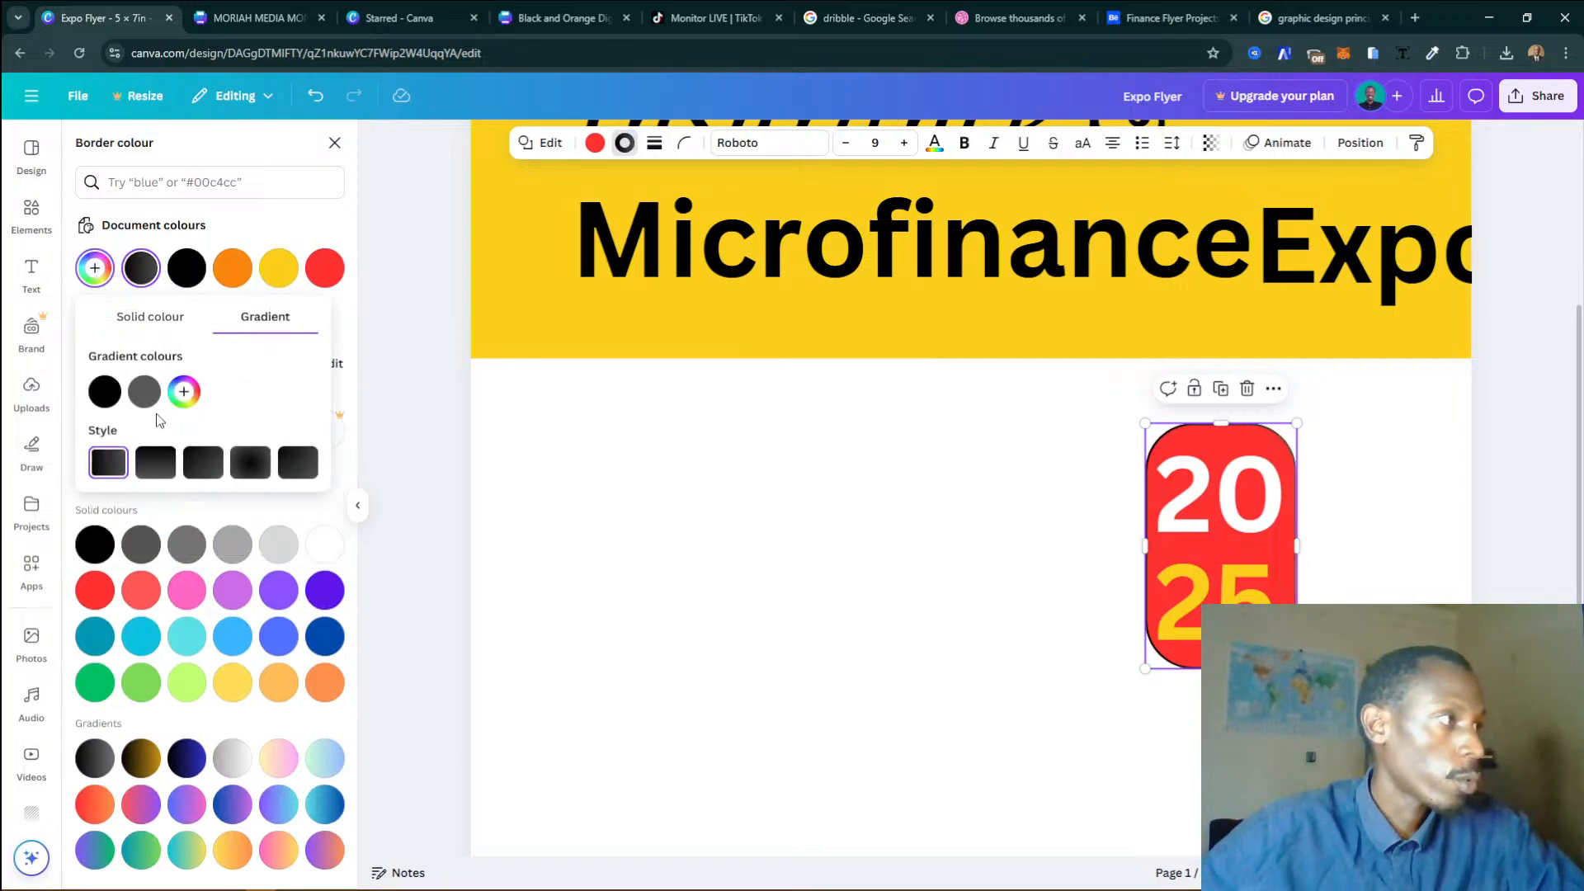
{"action": "left_click", "coordinate": [105, 393]}
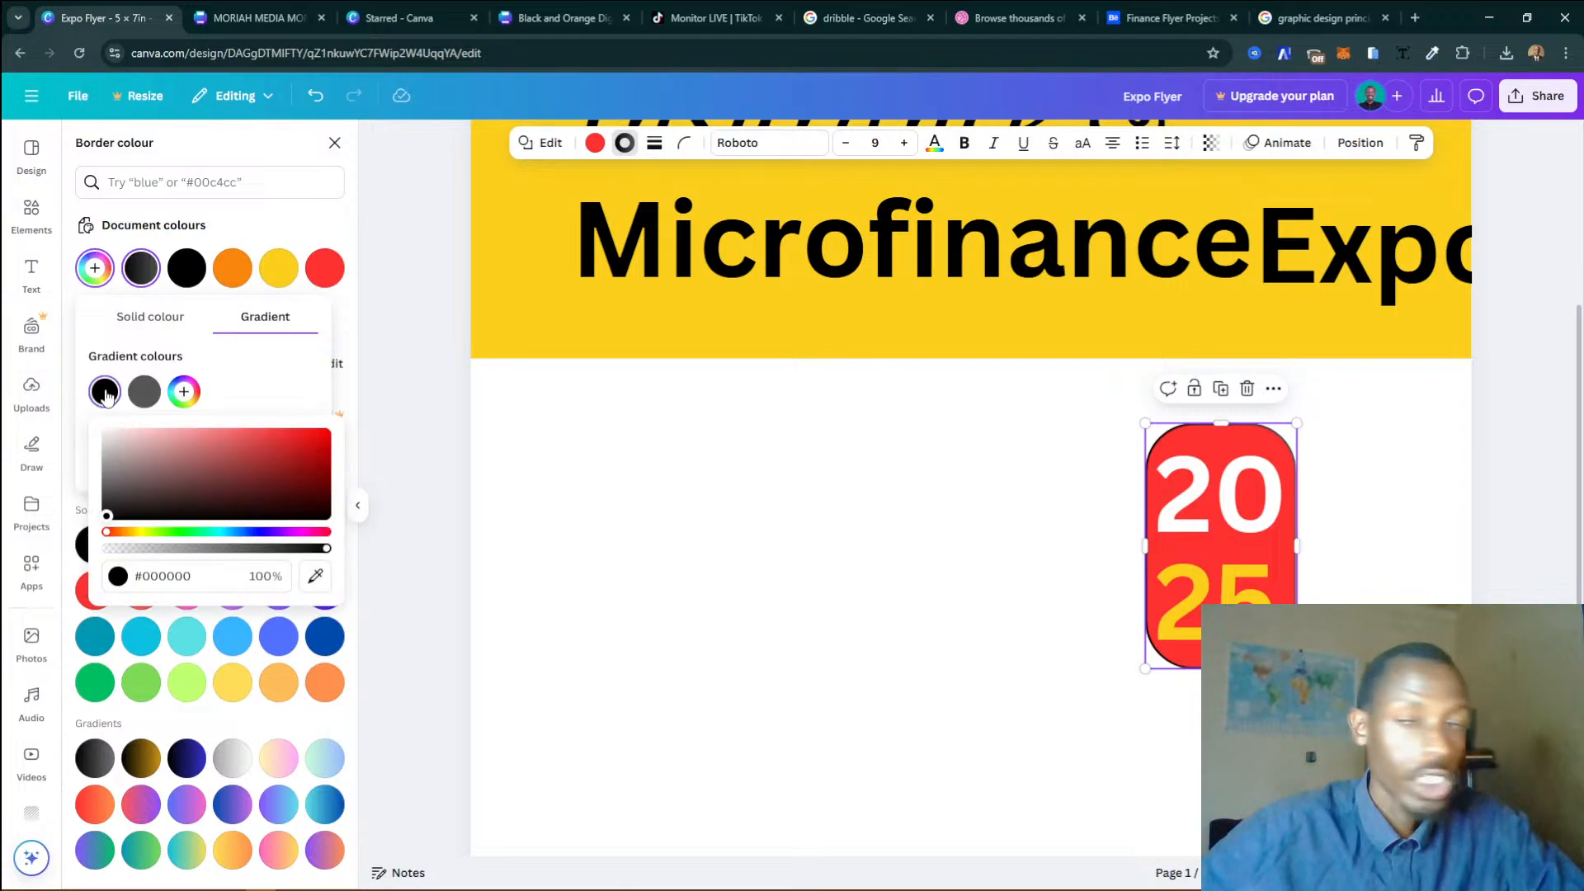
{"action": "mouse_move", "coordinate": [310, 472]}
{"action": "left_mouse_down"}
{"action": "mouse_move", "coordinate": [319, 442]}
{"action": "mouse_move", "coordinate": [334, 483]}
{"action": "left_mouse_up"}
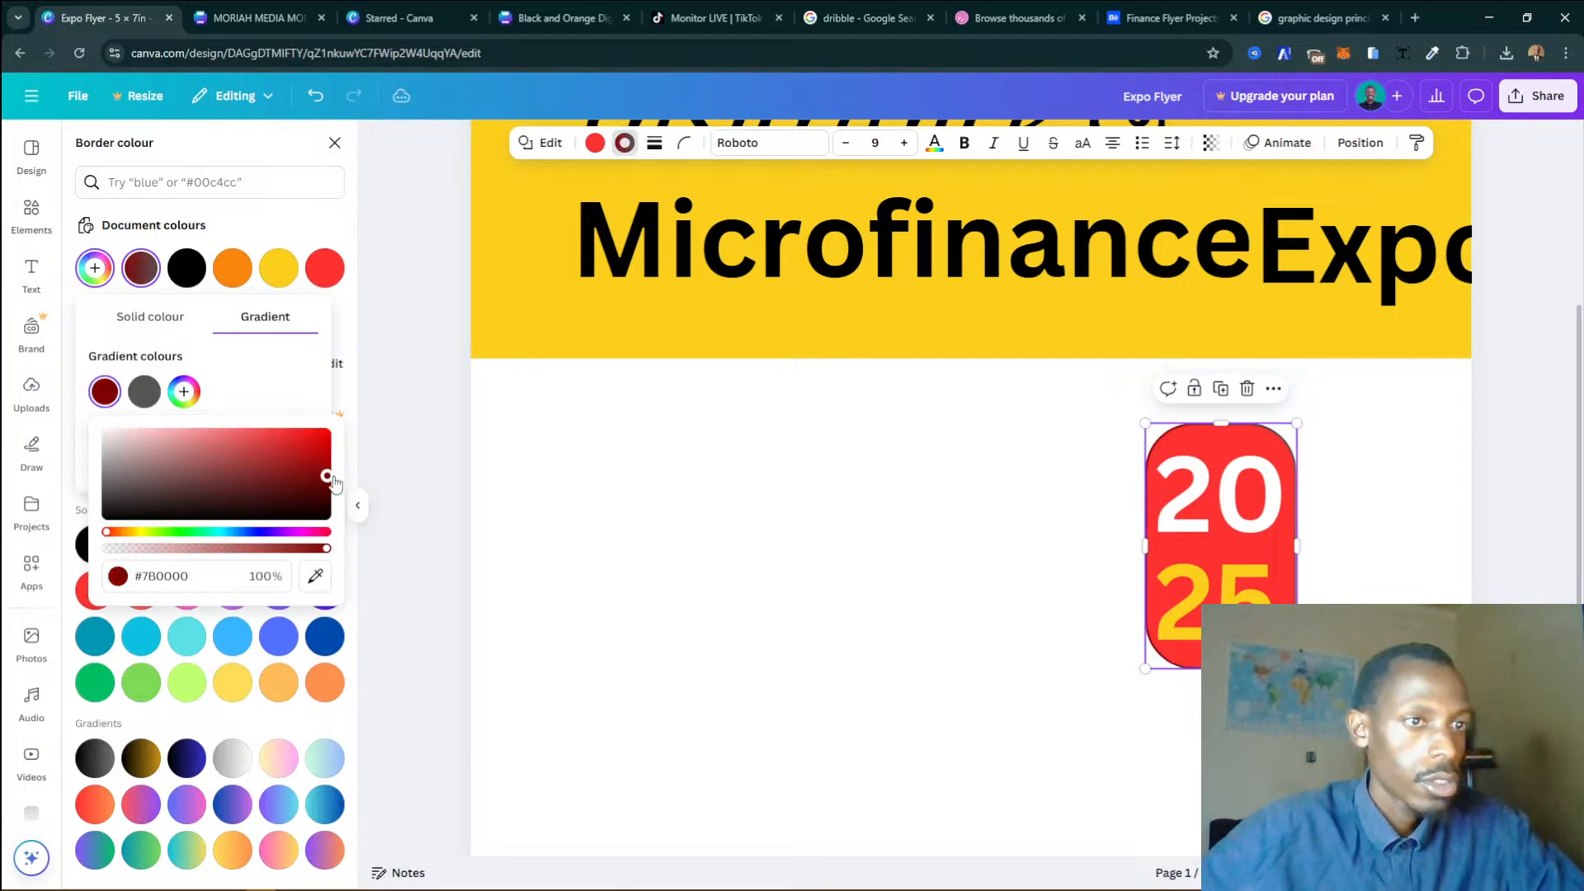
{"action": "left_click", "coordinate": [144, 392]}
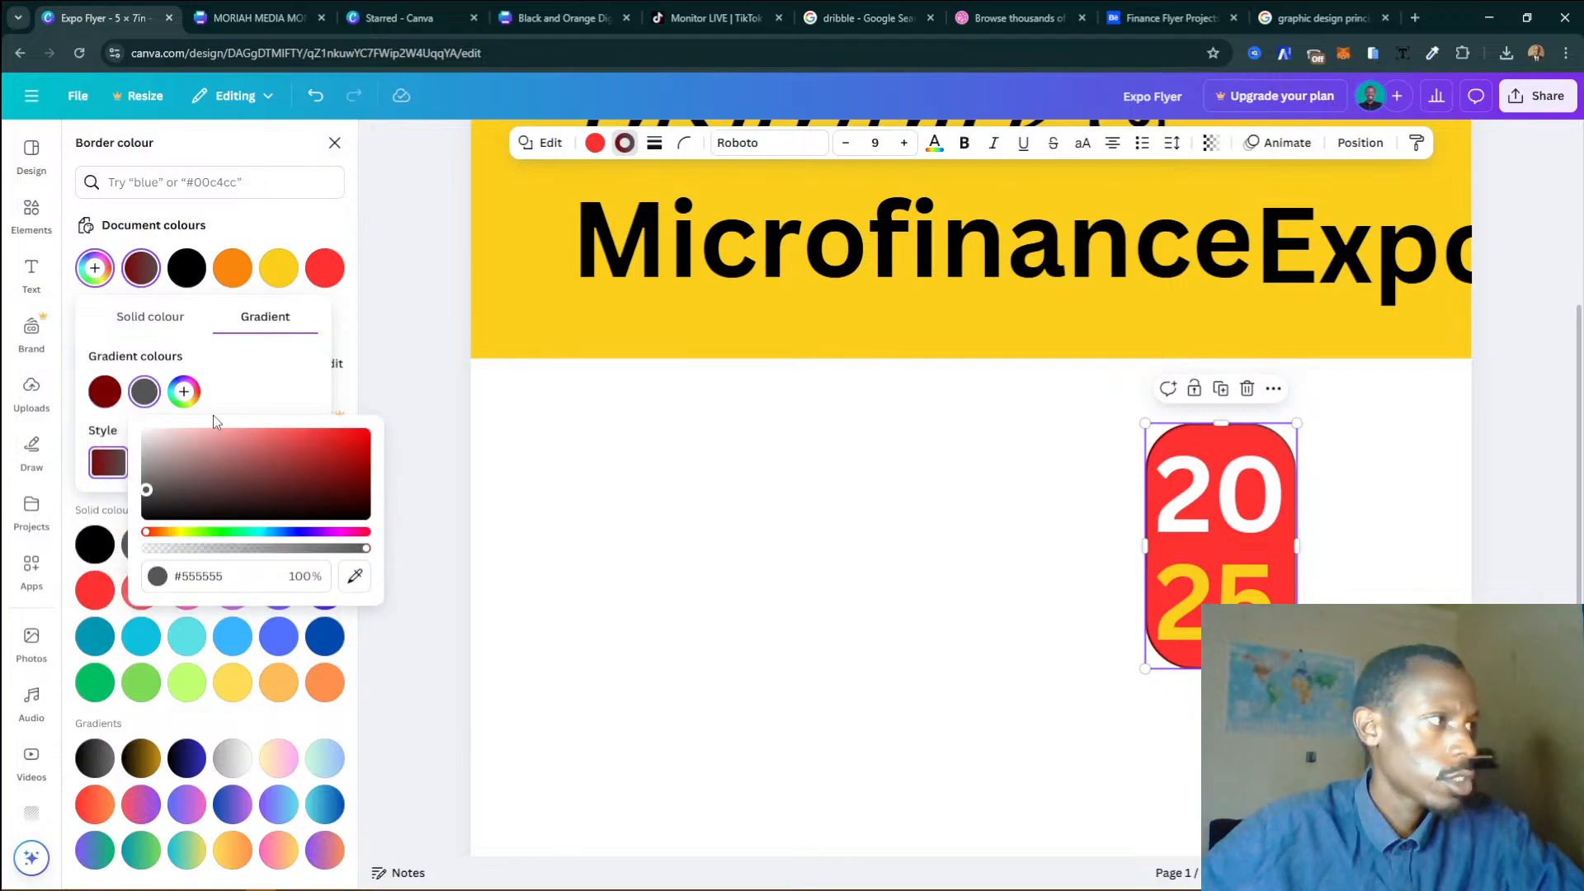
{"action": "left_click", "coordinate": [161, 533]}
{"action": "left_click_drag", "start_coordinate": [313, 449], "coordinate": [372, 412]}
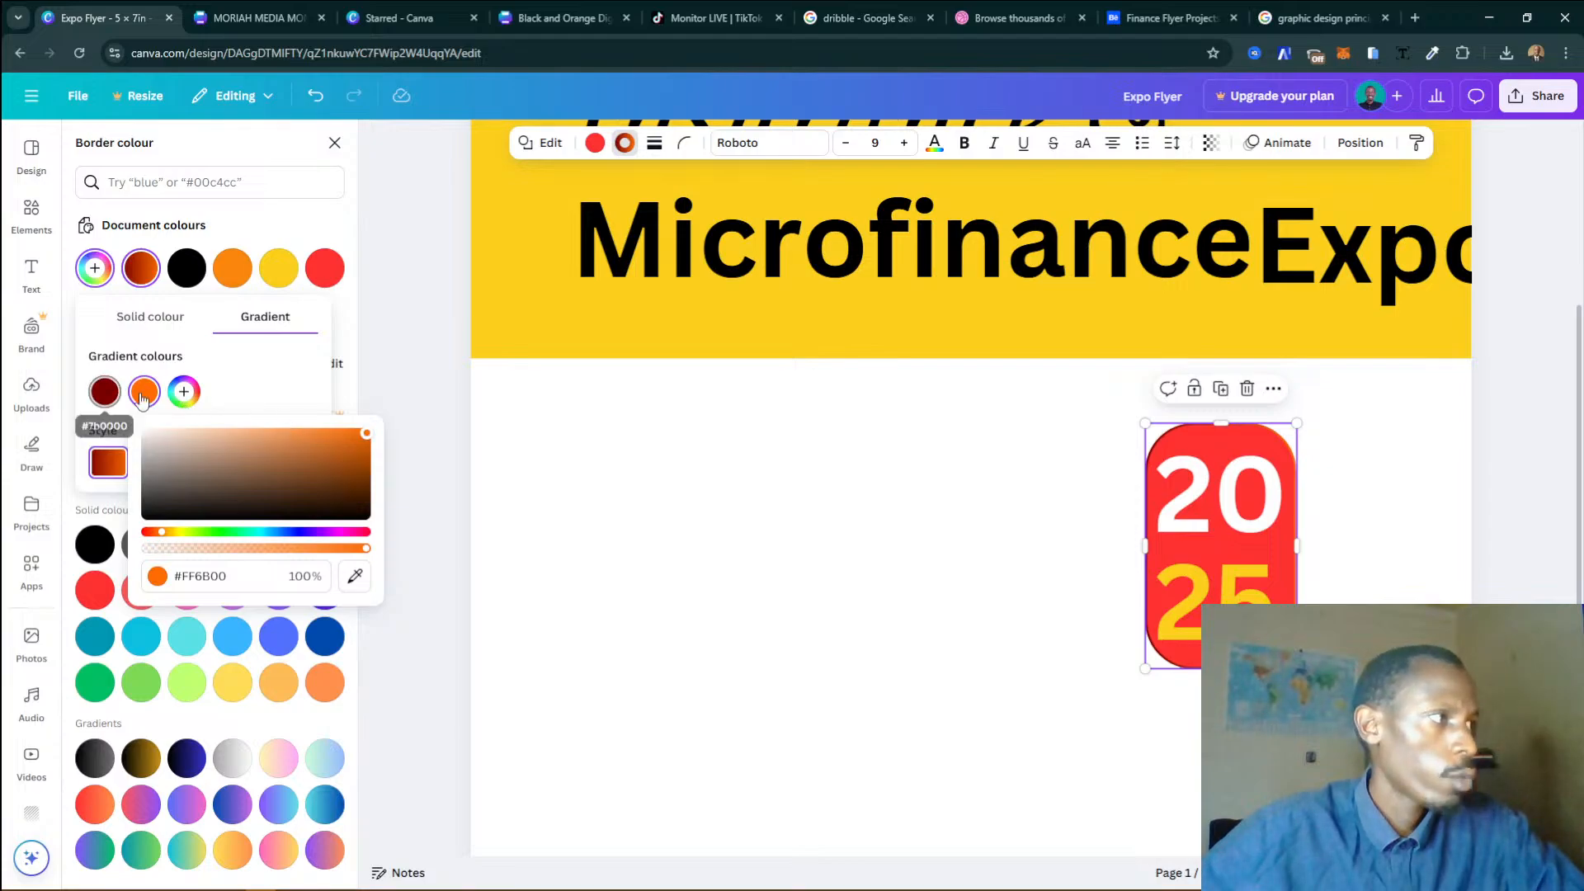
Set the badge border's gradient style to the circular gradient at 0% 0%.
{"action": "left_click", "coordinate": [103, 433]}
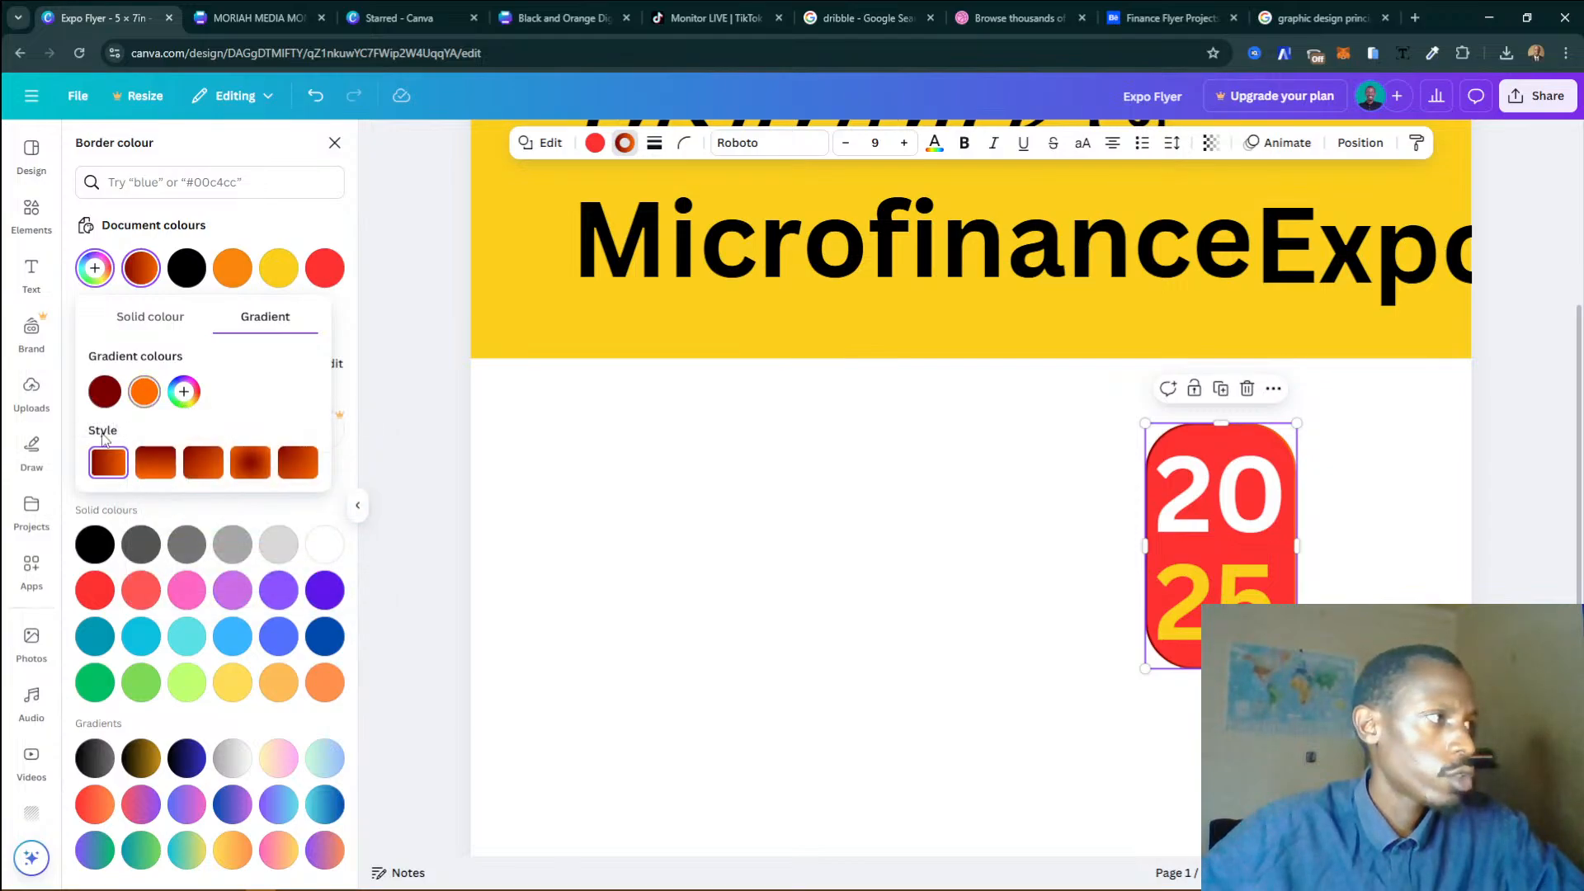
{"action": "left_click", "coordinate": [159, 467]}
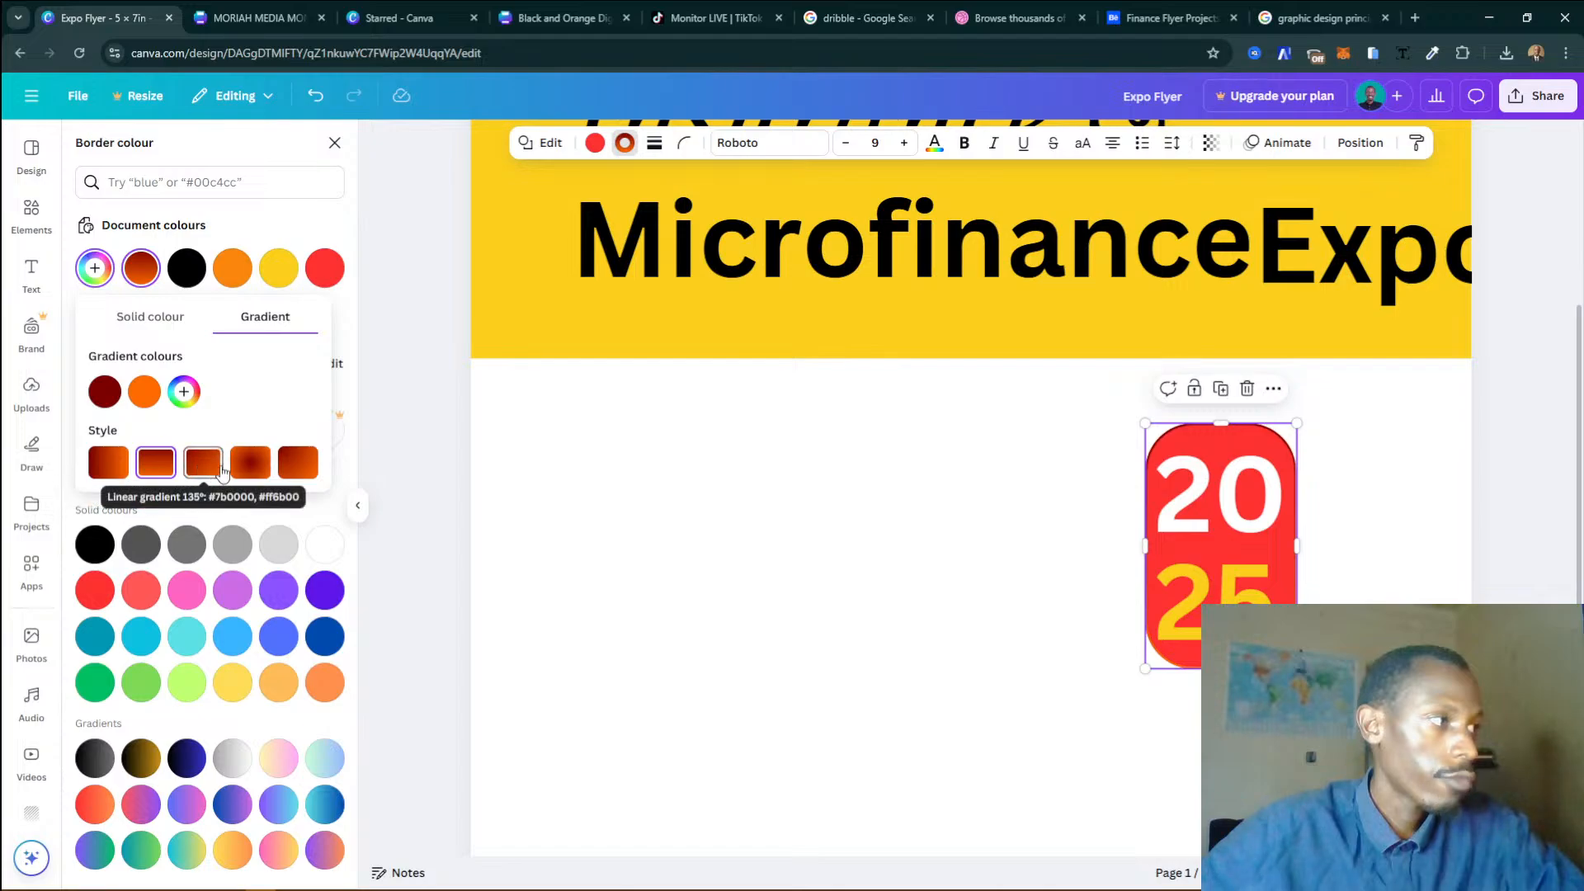
{"action": "left_click", "coordinate": [245, 476]}
{"action": "left_click", "coordinate": [287, 476]}
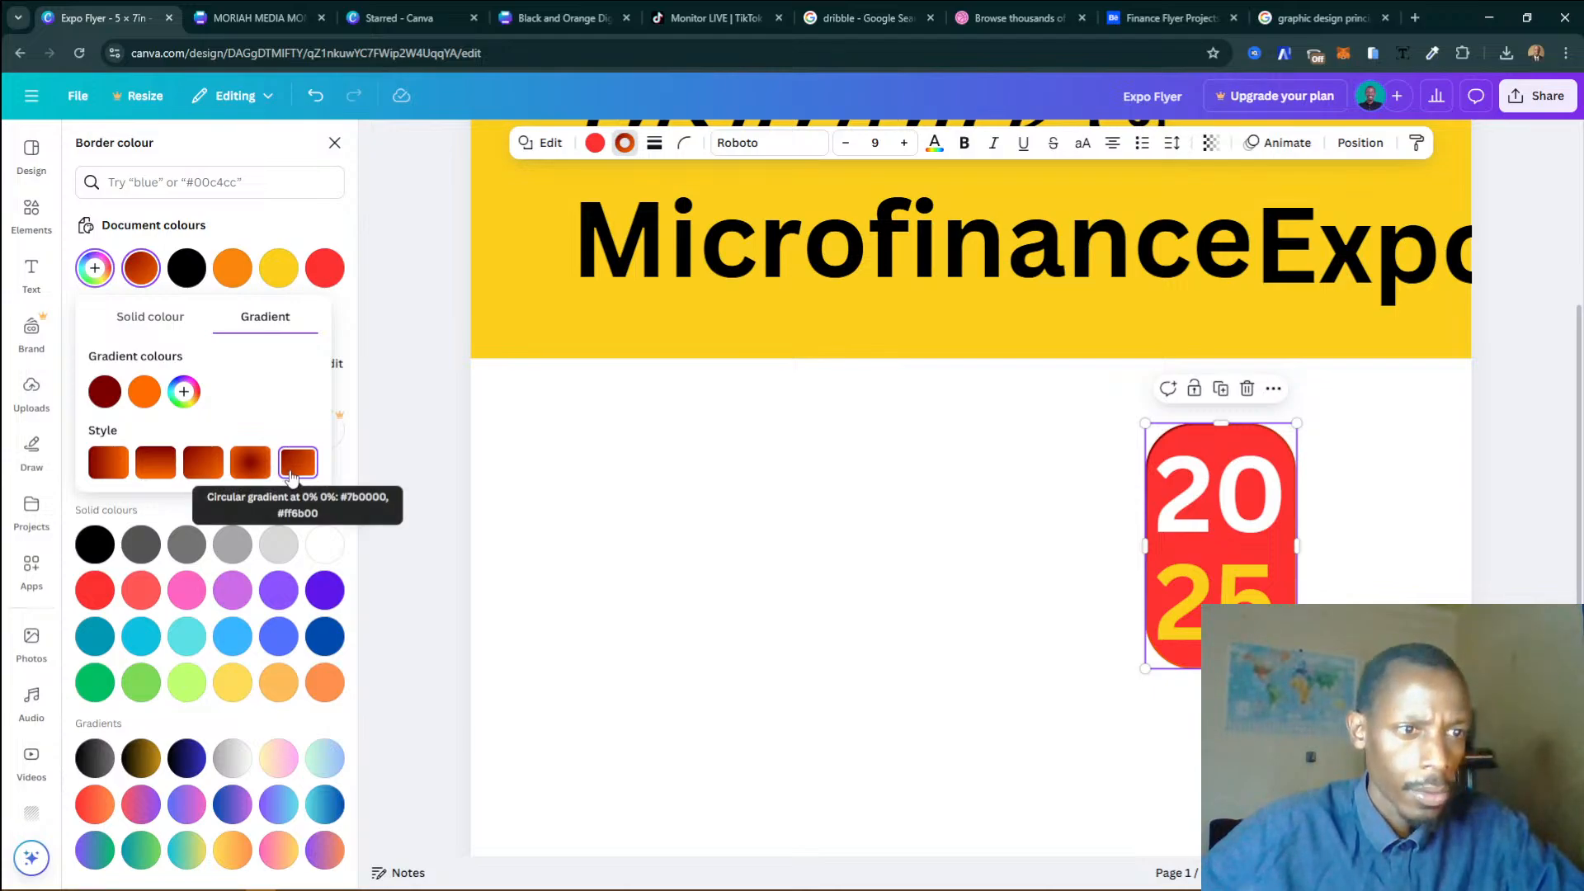
{"action": "left_click", "coordinate": [1248, 559]}
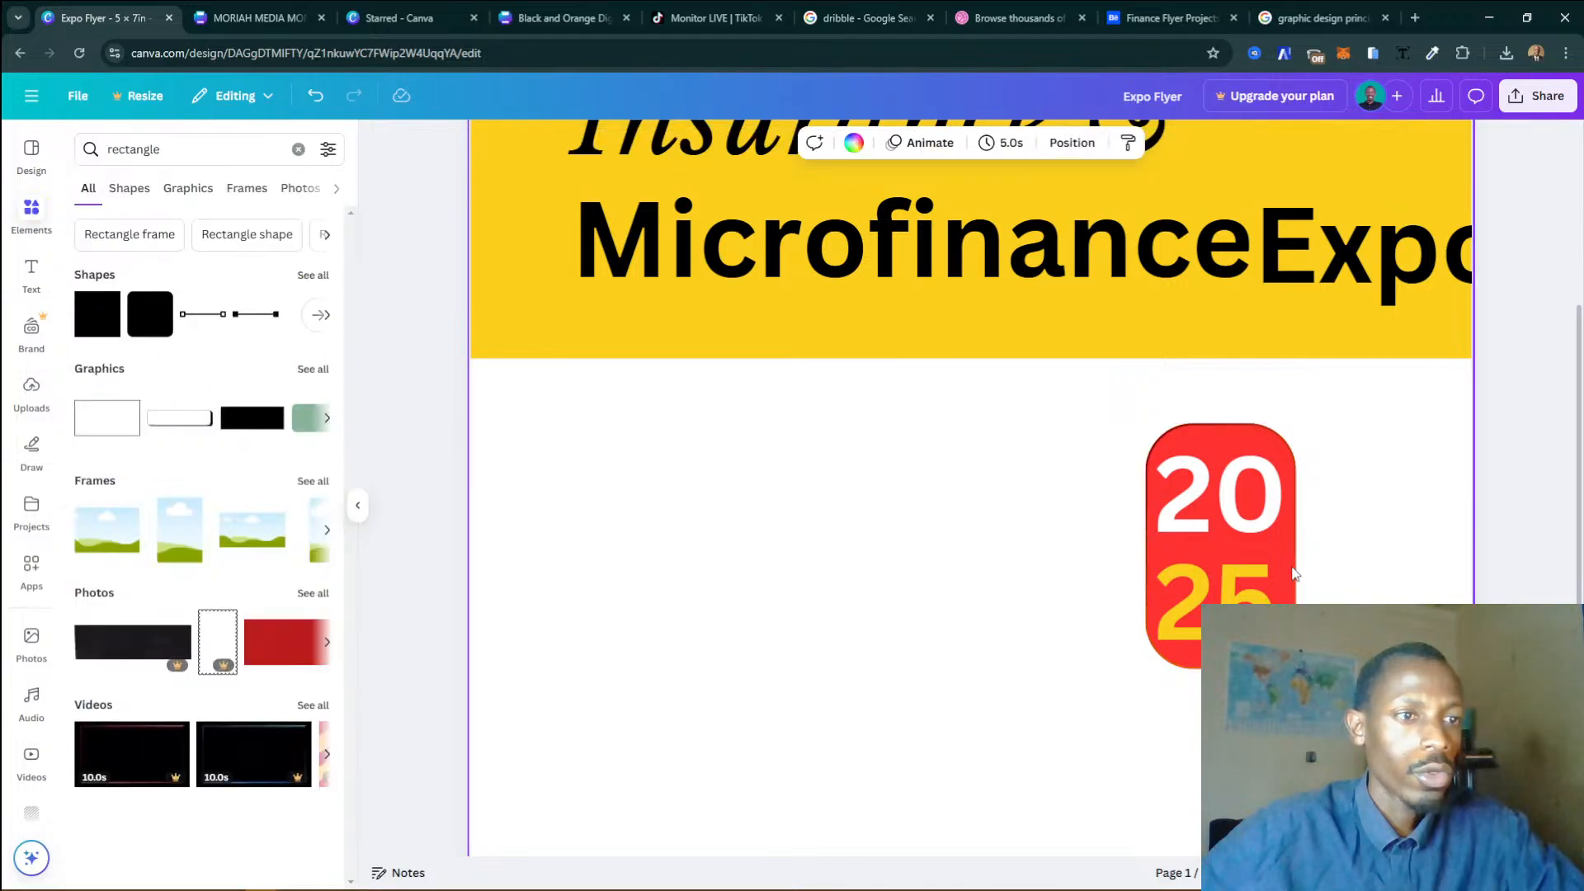
Move the "25" up closer to the "20" and scale the red badge shape down slightly.
{"action": "left_click_drag", "start_coordinate": [1246, 603], "coordinate": [1245, 582]}
{"action": "left_click", "coordinate": [1288, 555]}
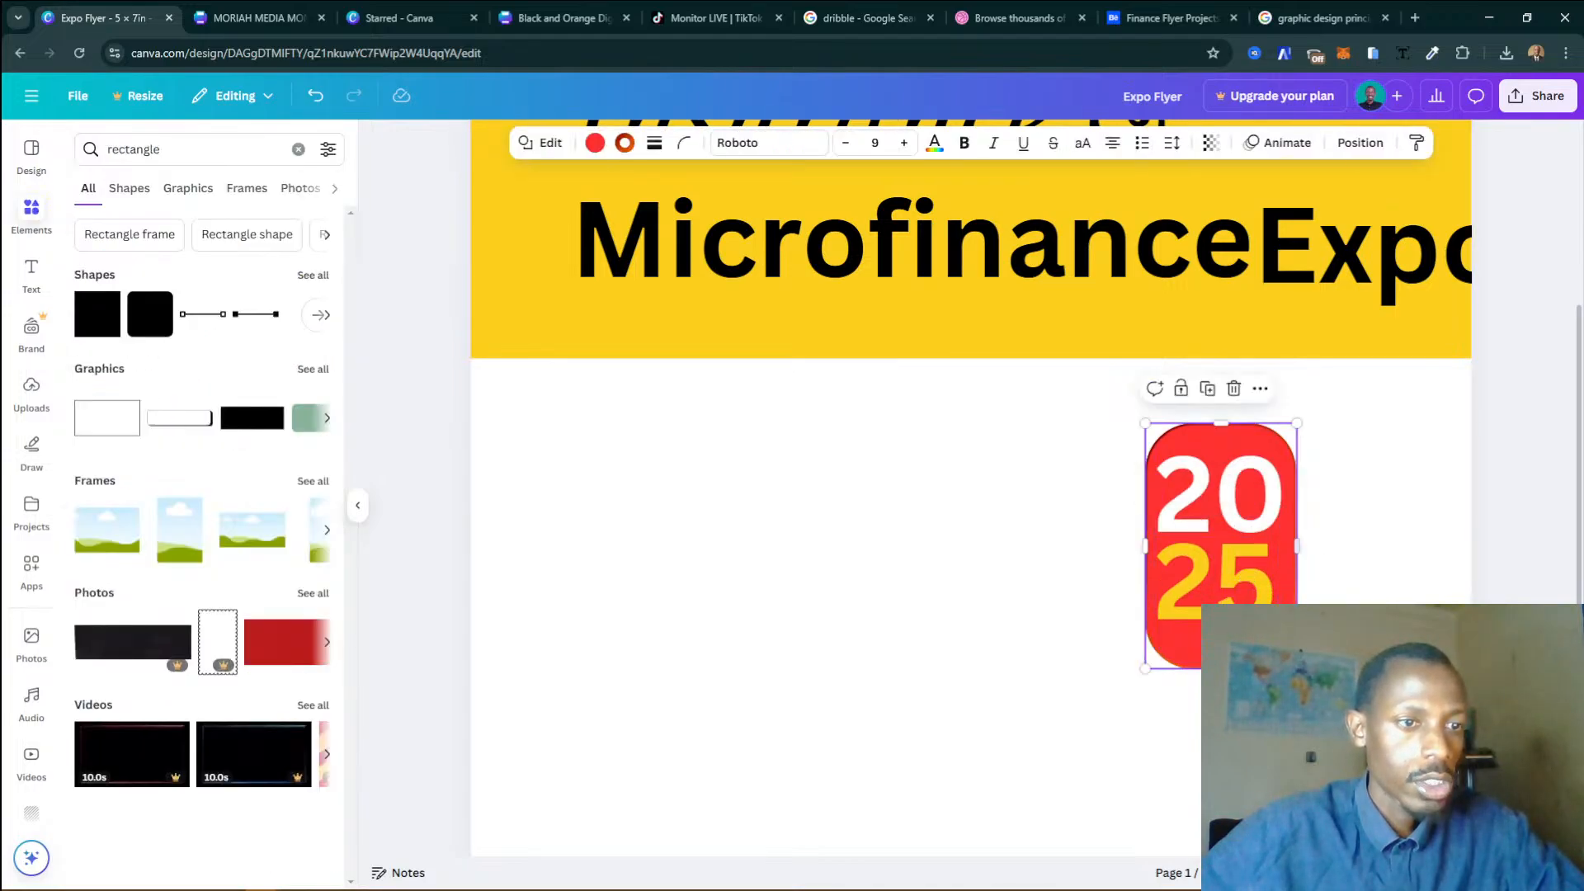
{"action": "left_click_drag", "start_coordinate": [1296, 668], "coordinate": [1287, 641]}
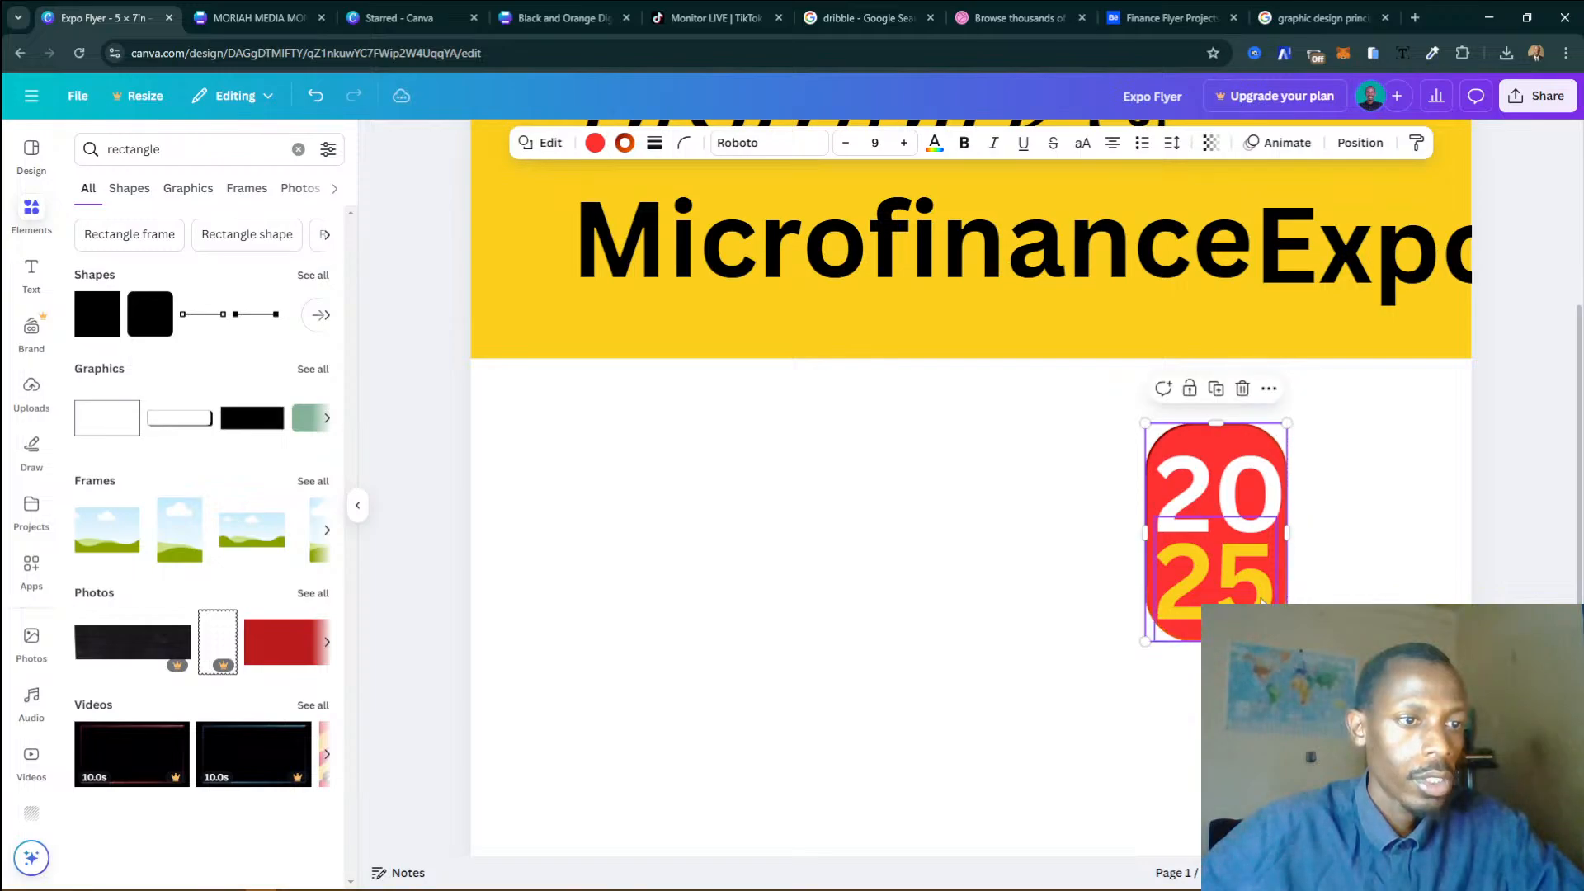
Move "20" and "25" up together on the badge and shorten the red shape to fit them.
{"action": "left_click", "coordinate": [1242, 503]}
{"action": "left_click", "coordinate": [1247, 578], "text": "shift"}
{"action": "left_click_drag", "start_coordinate": [1253, 587], "coordinate": [1247, 582]}
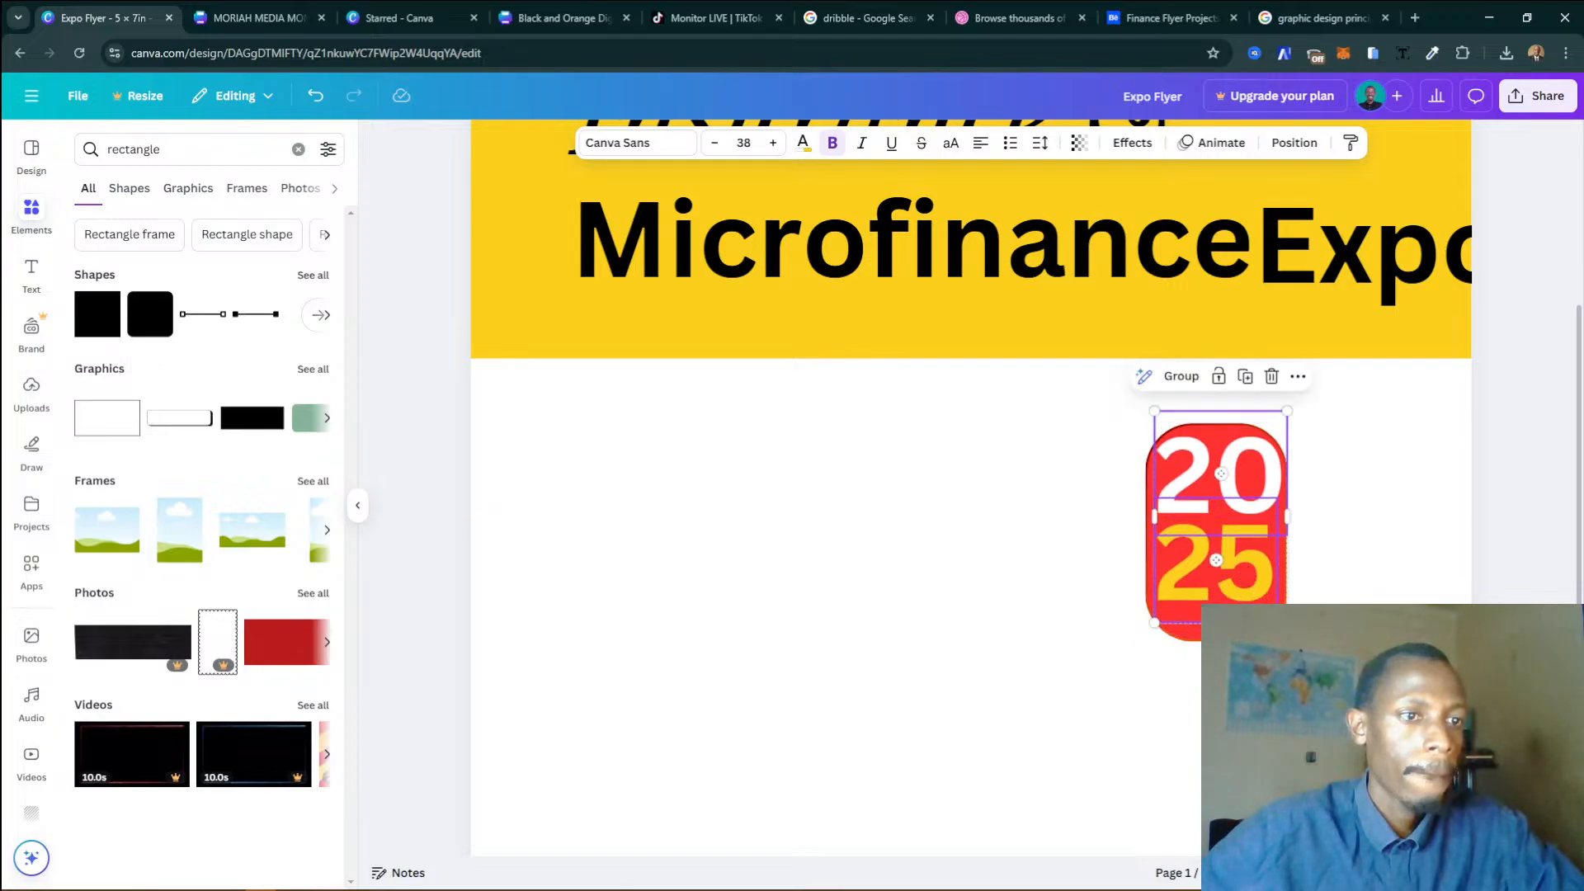
{"action": "left_click", "coordinate": [1243, 631]}
{"action": "mouse_move", "coordinate": [1215, 642]}
{"action": "left_mouse_down"}
{"action": "mouse_move", "coordinate": [1216, 609]}
{"action": "mouse_move", "coordinate": [1216, 623]}
{"action": "left_mouse_up"}
Select the whole 2025 badge and move it onto the yellow title block, over the word "Expo".
{"action": "left_click_drag", "start_coordinate": [1350, 444], "coordinate": [1219, 544]}
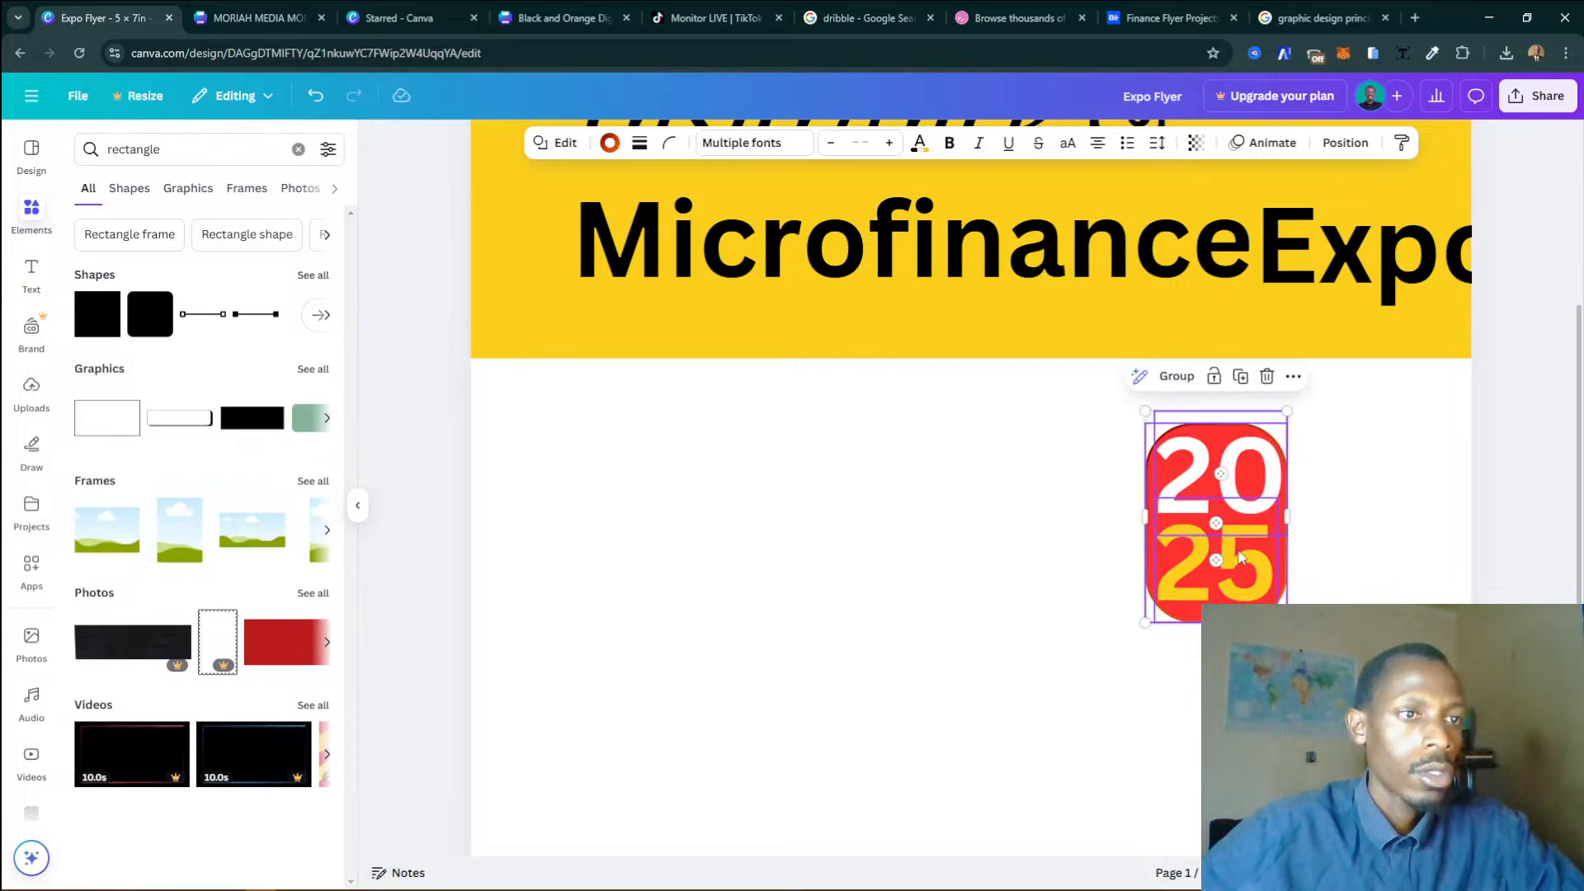
{"action": "scroll", "coordinate": [1266, 541], "scroll_direction": "up", "scroll_amount": 2}
{"action": "left_click_drag", "start_coordinate": [1200, 680], "coordinate": [1334, 382]}
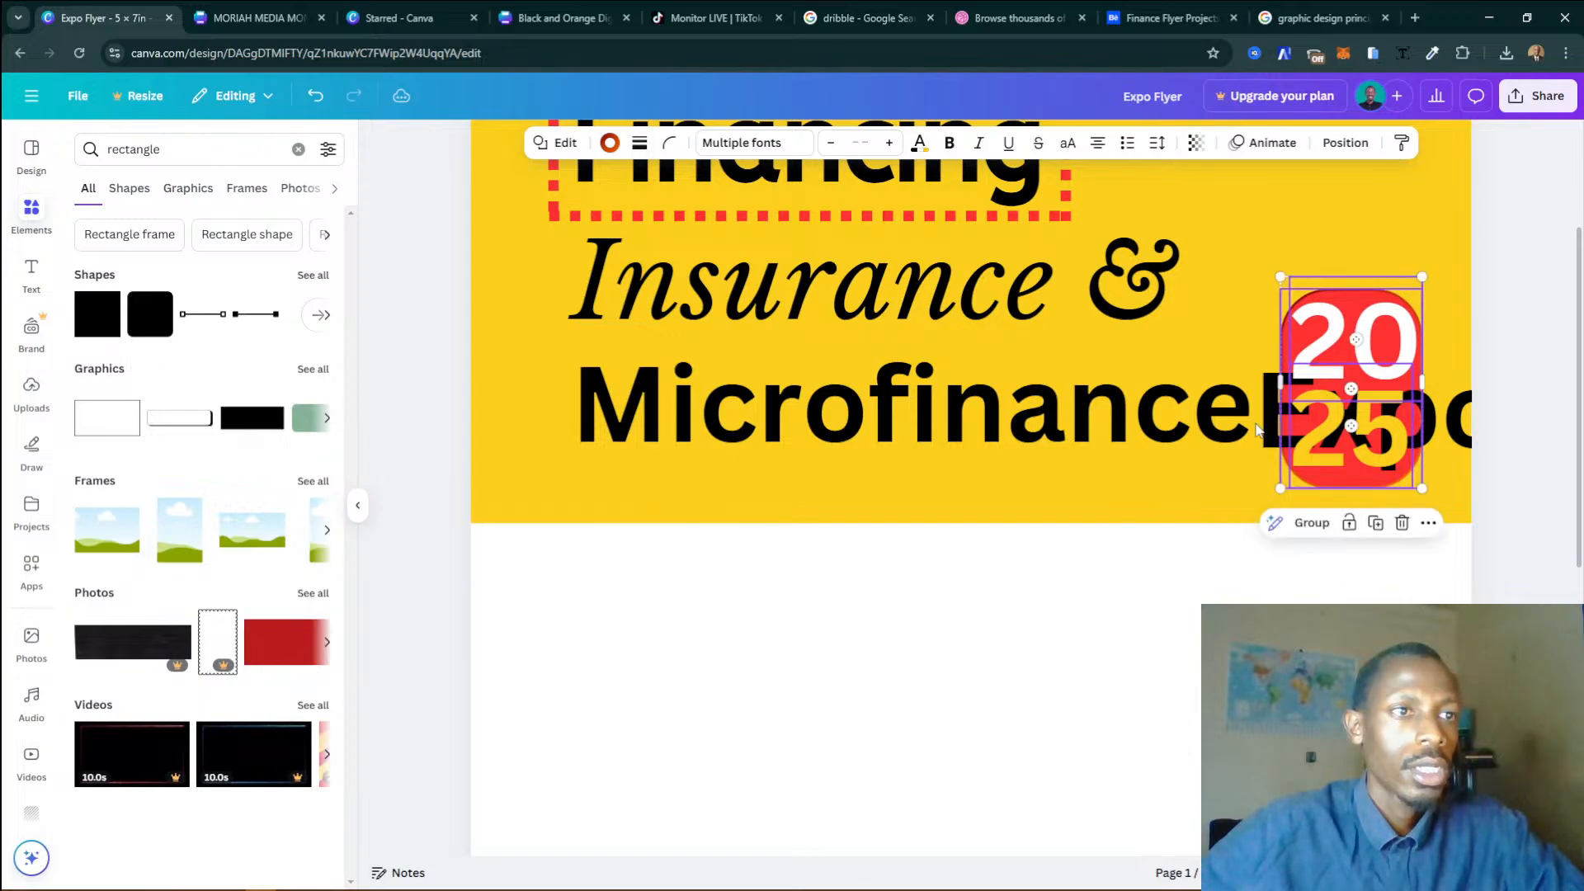
Tighten the letter spacing of the "Microfinance" title text.
{"action": "left_click", "coordinate": [1059, 431]}
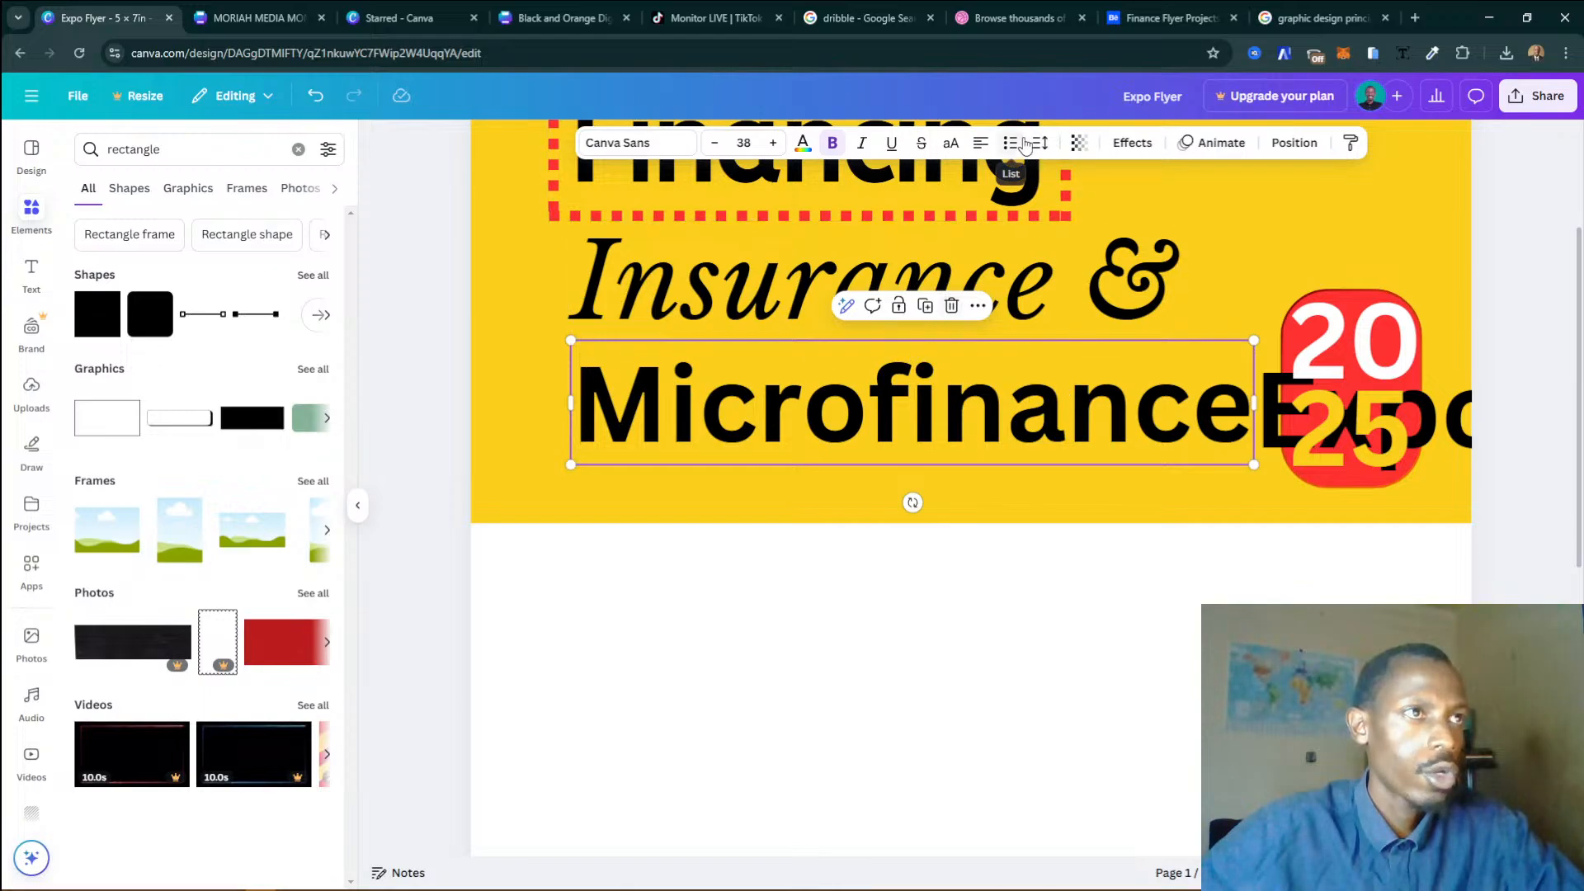
{"action": "left_click", "coordinate": [1039, 145]}
{"action": "mouse_move", "coordinate": [979, 211]}
{"action": "left_mouse_down"}
{"action": "mouse_move", "coordinate": [1021, 212]}
{"action": "mouse_move", "coordinate": [960, 216]}
{"action": "mouse_move", "coordinate": [978, 223]}
{"action": "left_mouse_up"}
{"action": "left_click", "coordinate": [1146, 555]}
Reduce the "Microfinance" text to font size 30.
{"action": "left_click", "coordinate": [986, 416]}
{"action": "left_click", "coordinate": [714, 143]}
{"action": "left_click", "coordinate": [714, 143]}
{"action": "left_click", "coordinate": [715, 143]}
{"action": "left_click", "coordinate": [714, 143]}
{"action": "left_click", "coordinate": [714, 142]}
{"action": "left_click", "coordinate": [715, 143]}
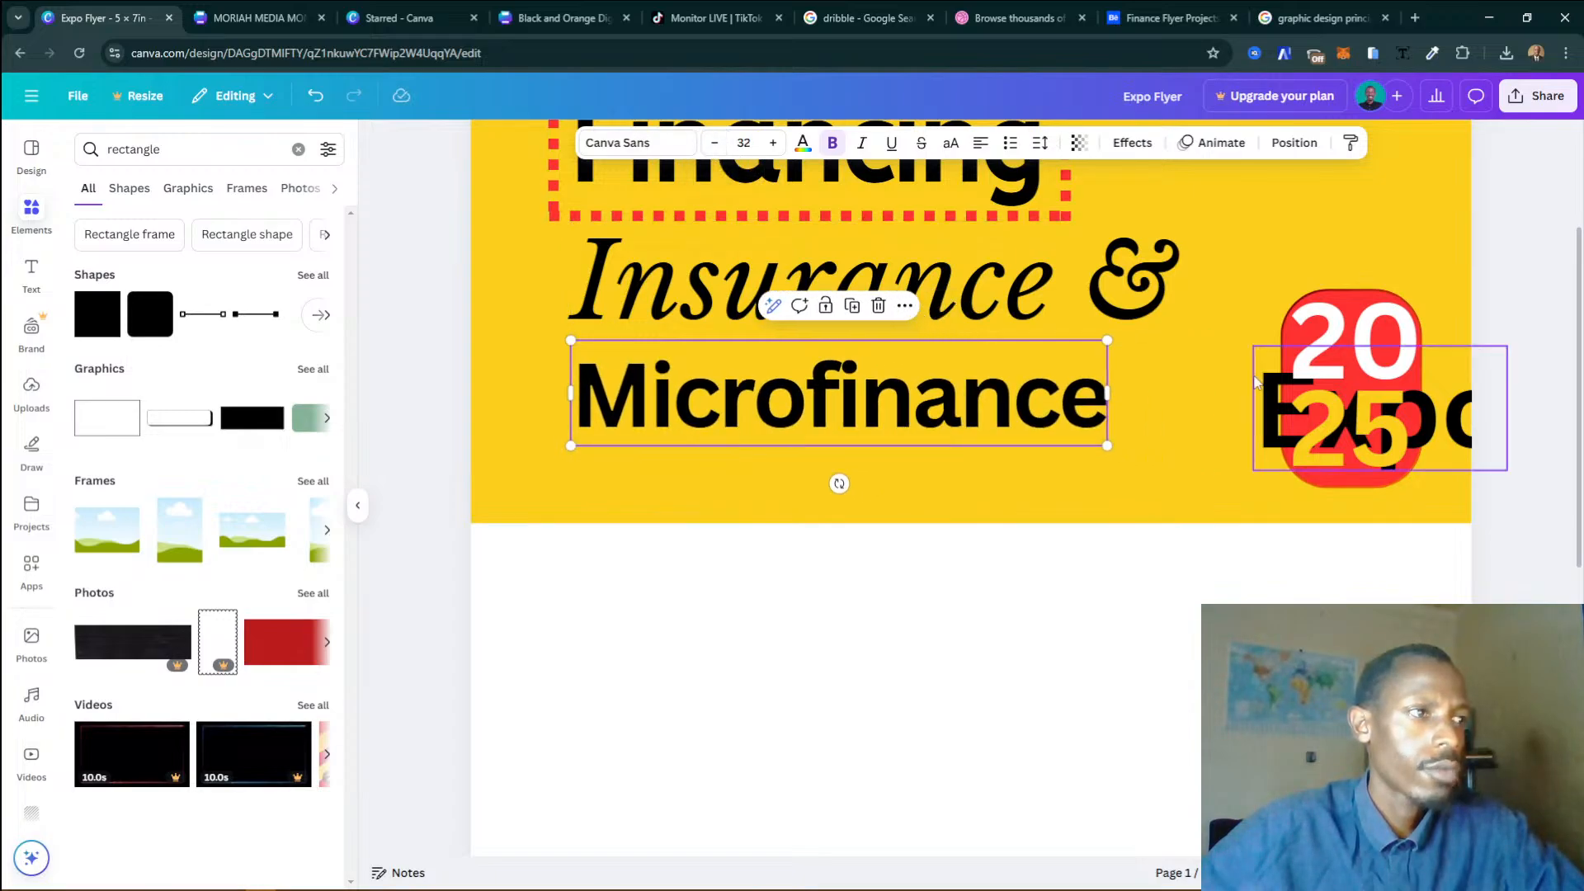
{"action": "left_click", "coordinate": [710, 144]}
{"action": "left_click", "coordinate": [708, 144]}
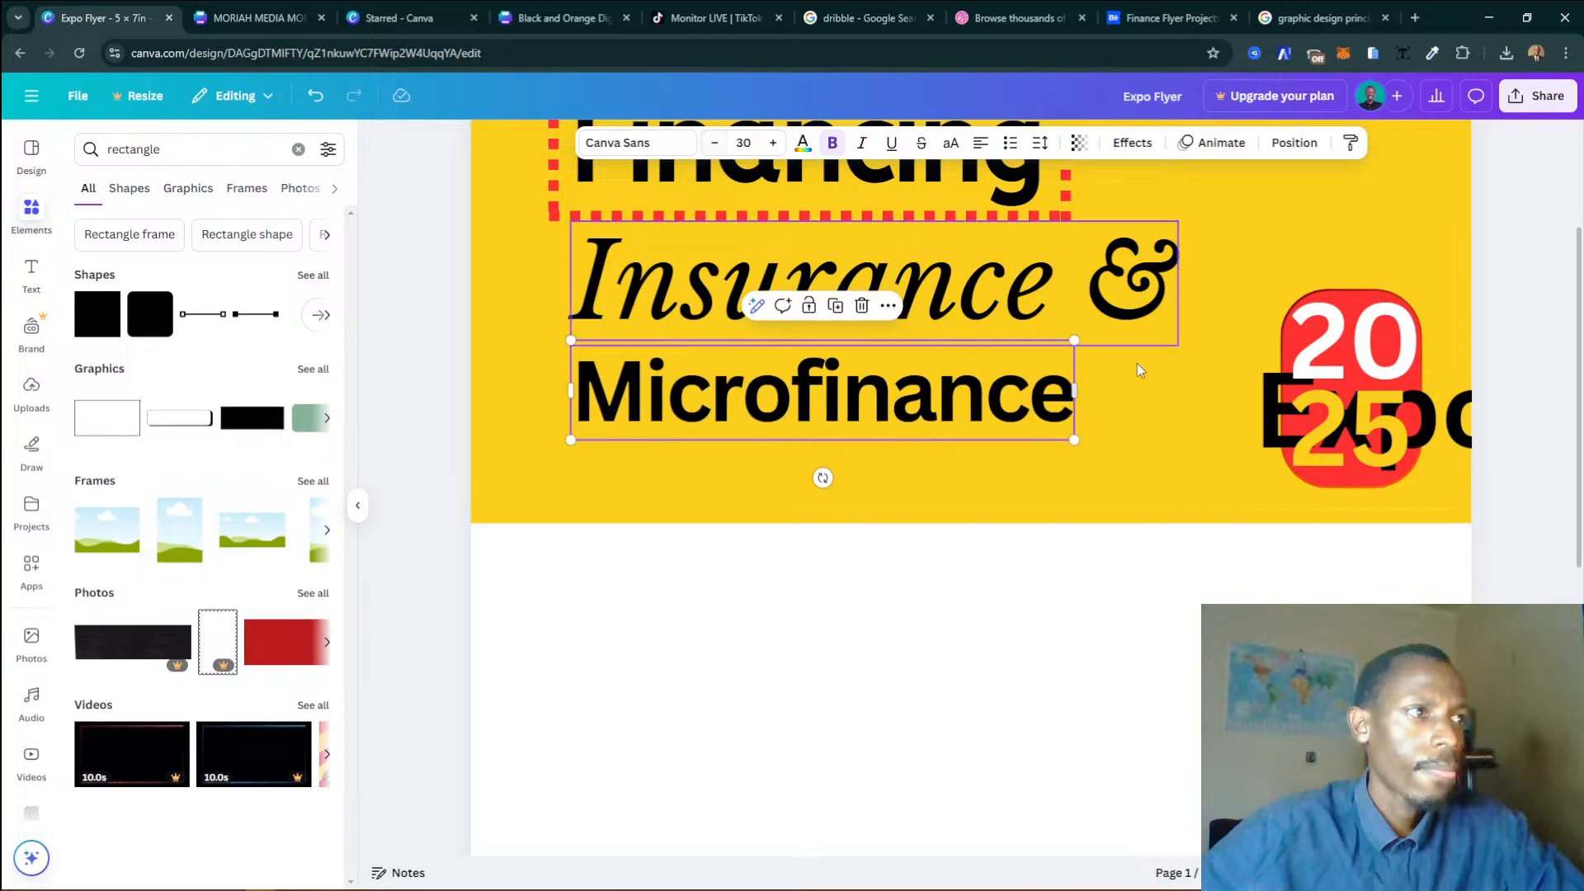
Place the "Expo" text directly after "Microfinance" on the same line and set its font size to 30.
{"action": "left_click_drag", "start_coordinate": [1260, 436], "coordinate": [1092, 404]}
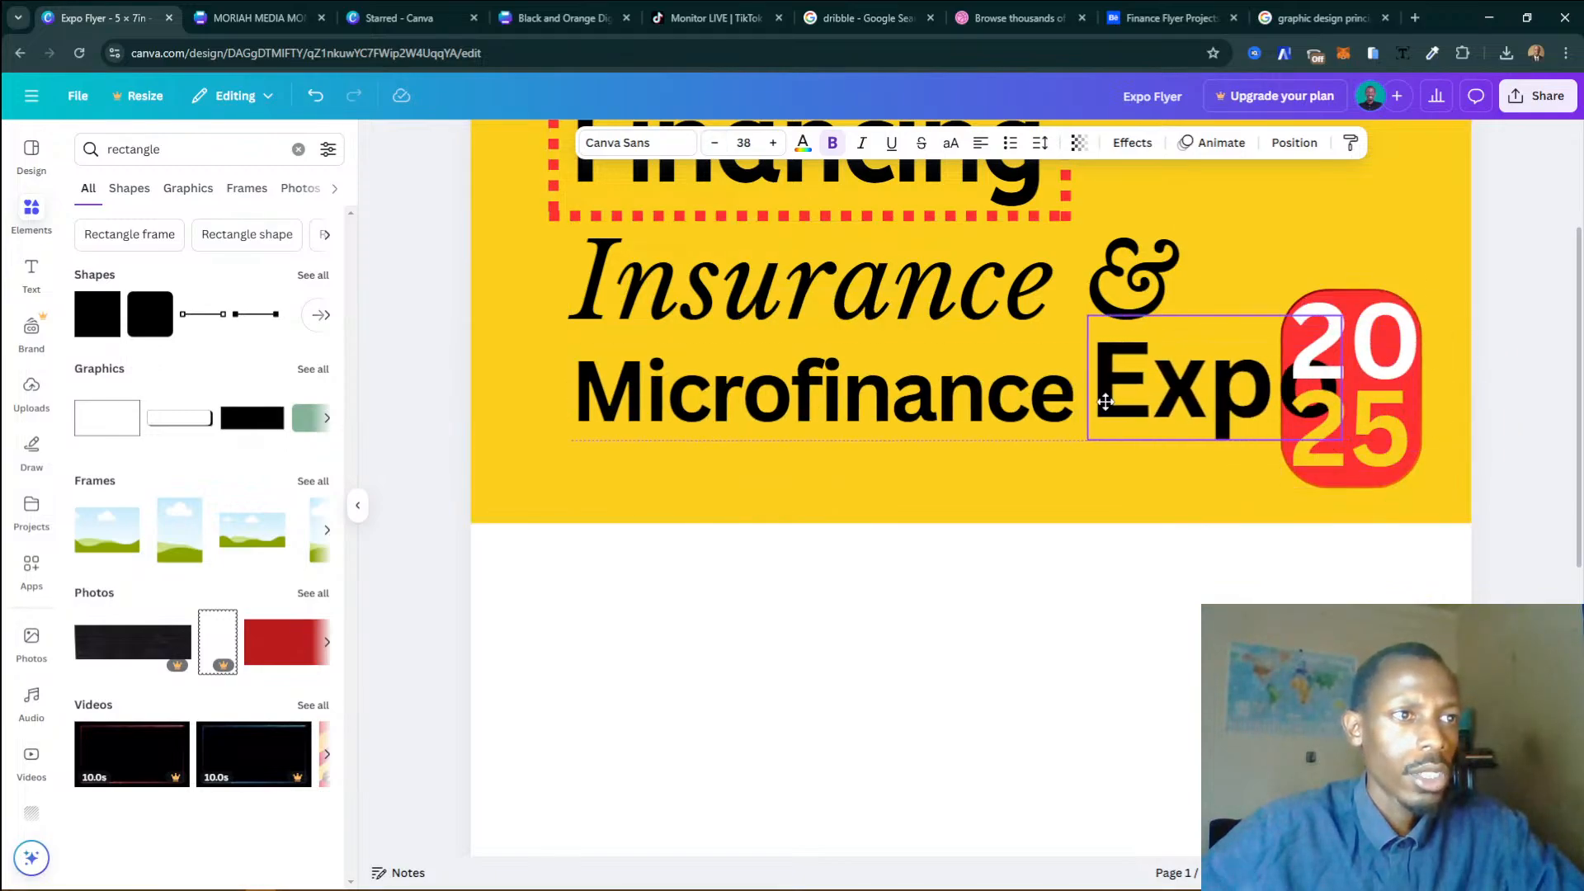
{"action": "left_click", "coordinate": [745, 142]}
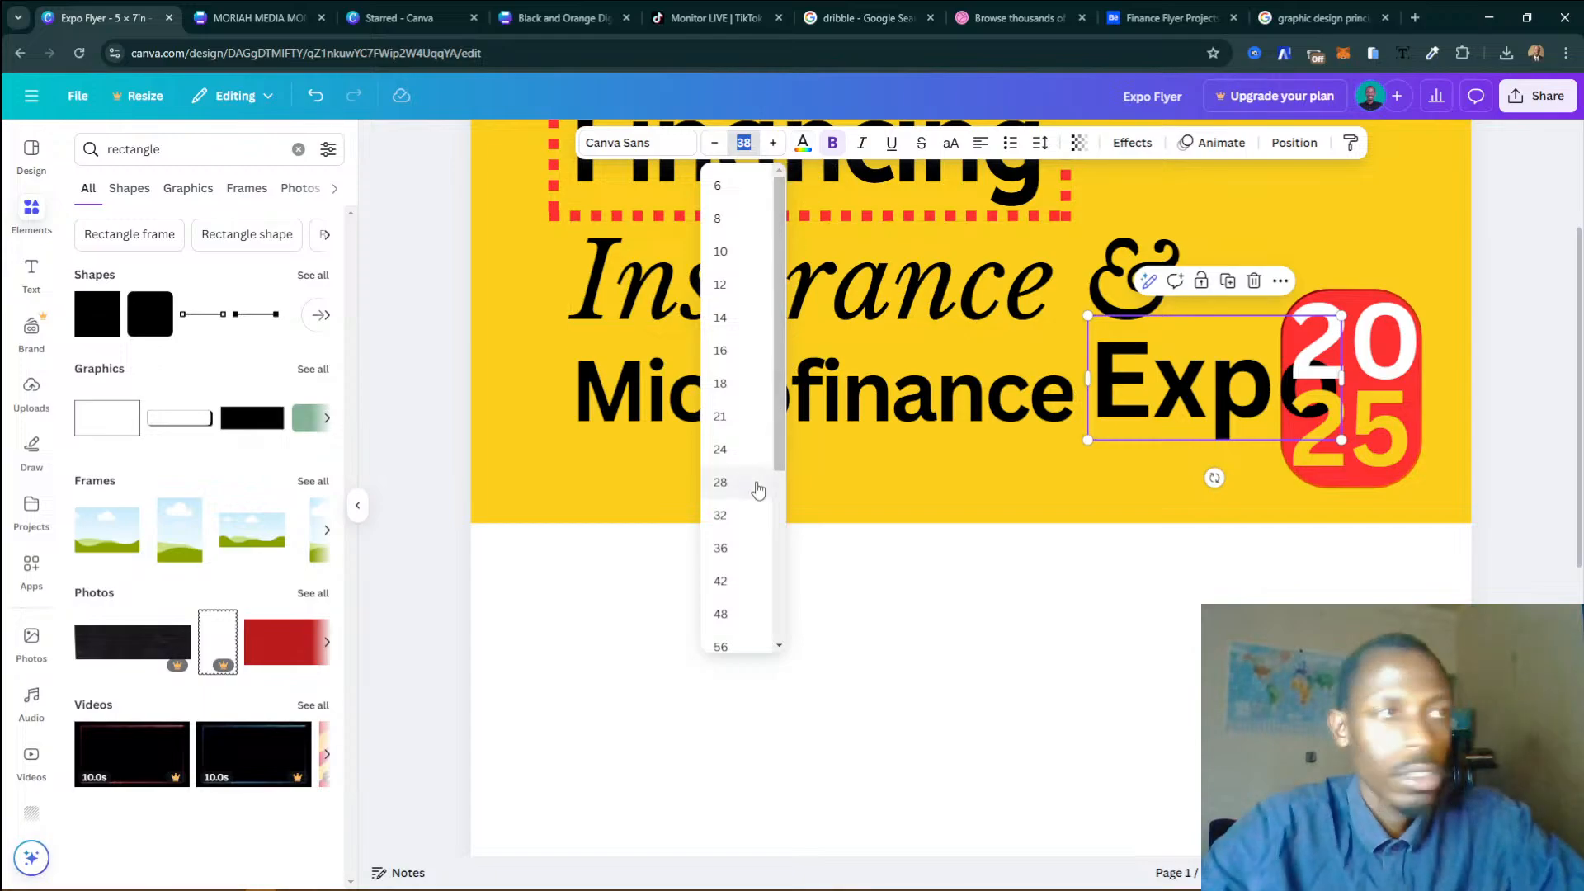
{"action": "type", "text": "2"}
{"action": "type", "text": "0"}
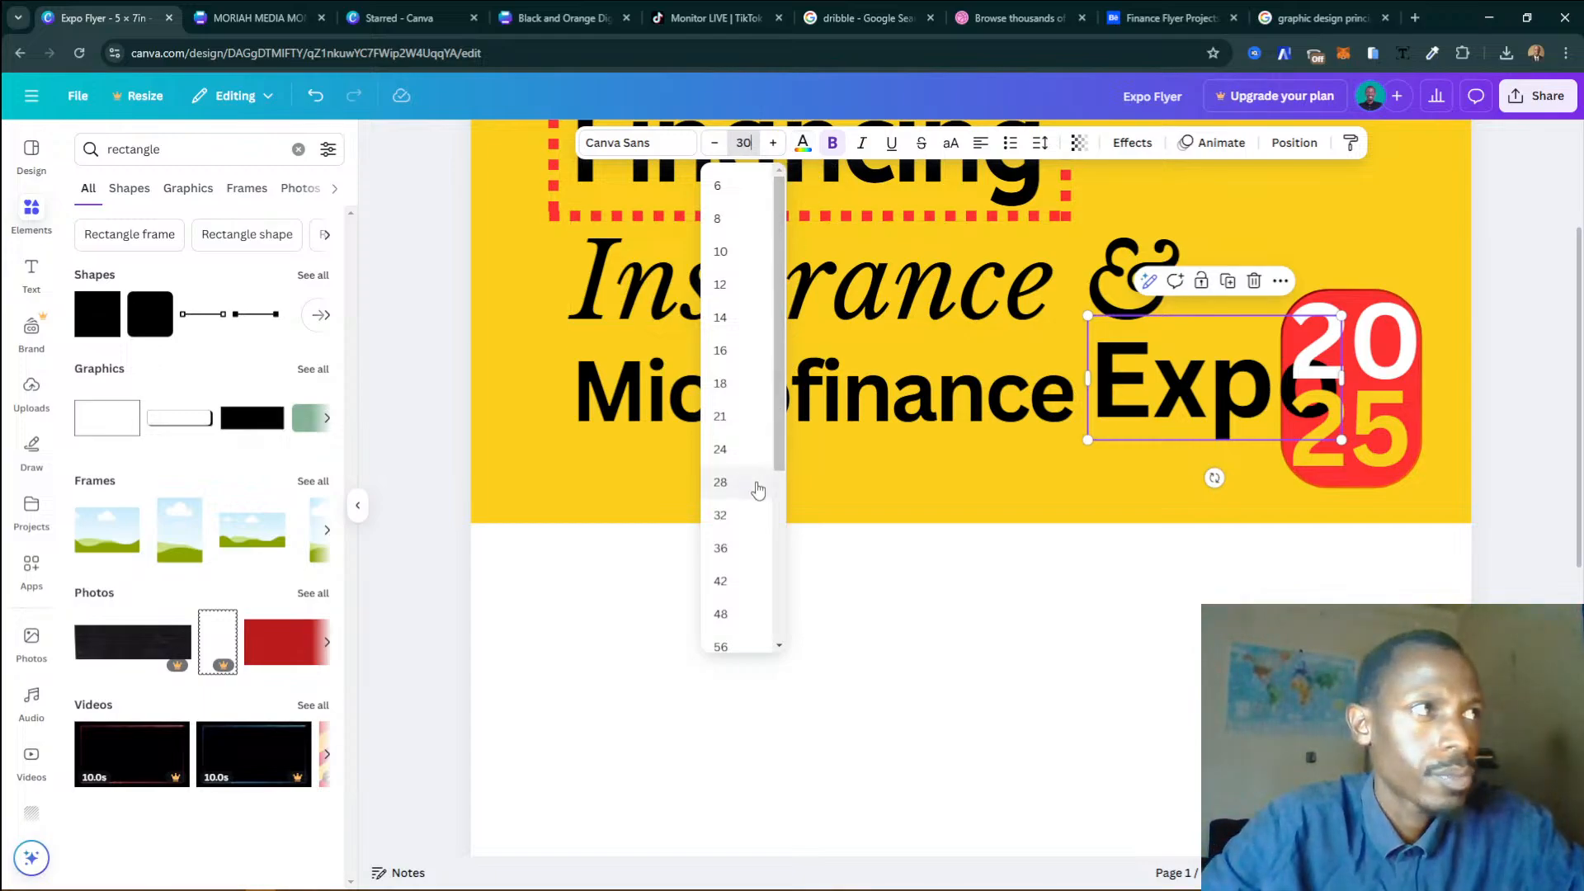
{"action": "key", "text": "Return"}
{"action": "left_click_drag", "start_coordinate": [1165, 388], "coordinate": [1167, 407]}
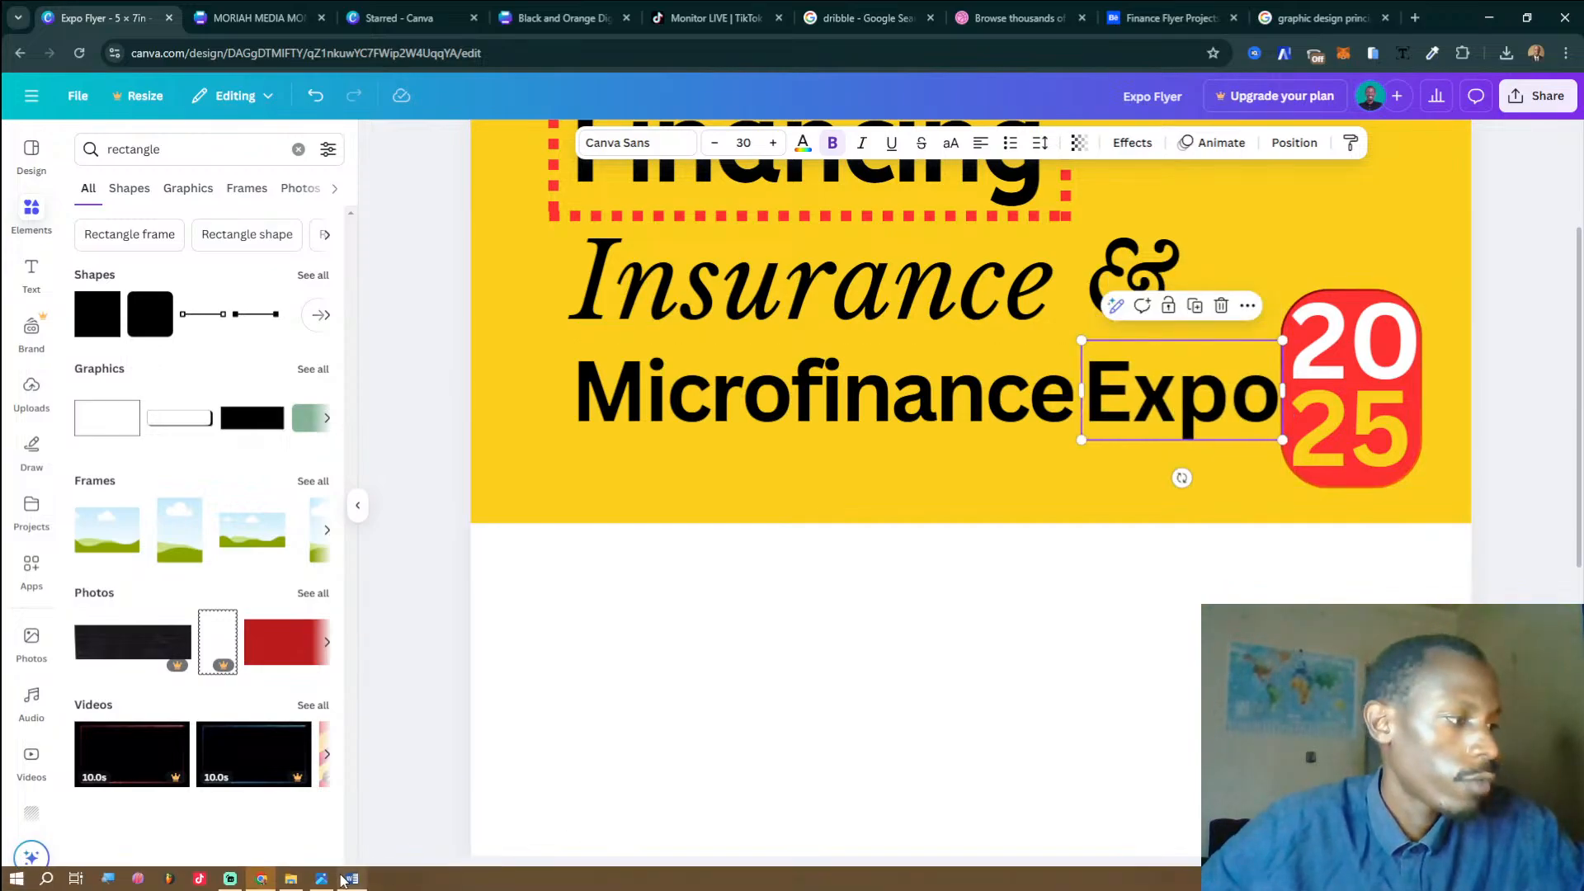
Examine the title area of the reference flyer images, comparing the "Expo" lettering and 2025 badge with the design.
{"action": "left_click", "coordinate": [343, 877]}
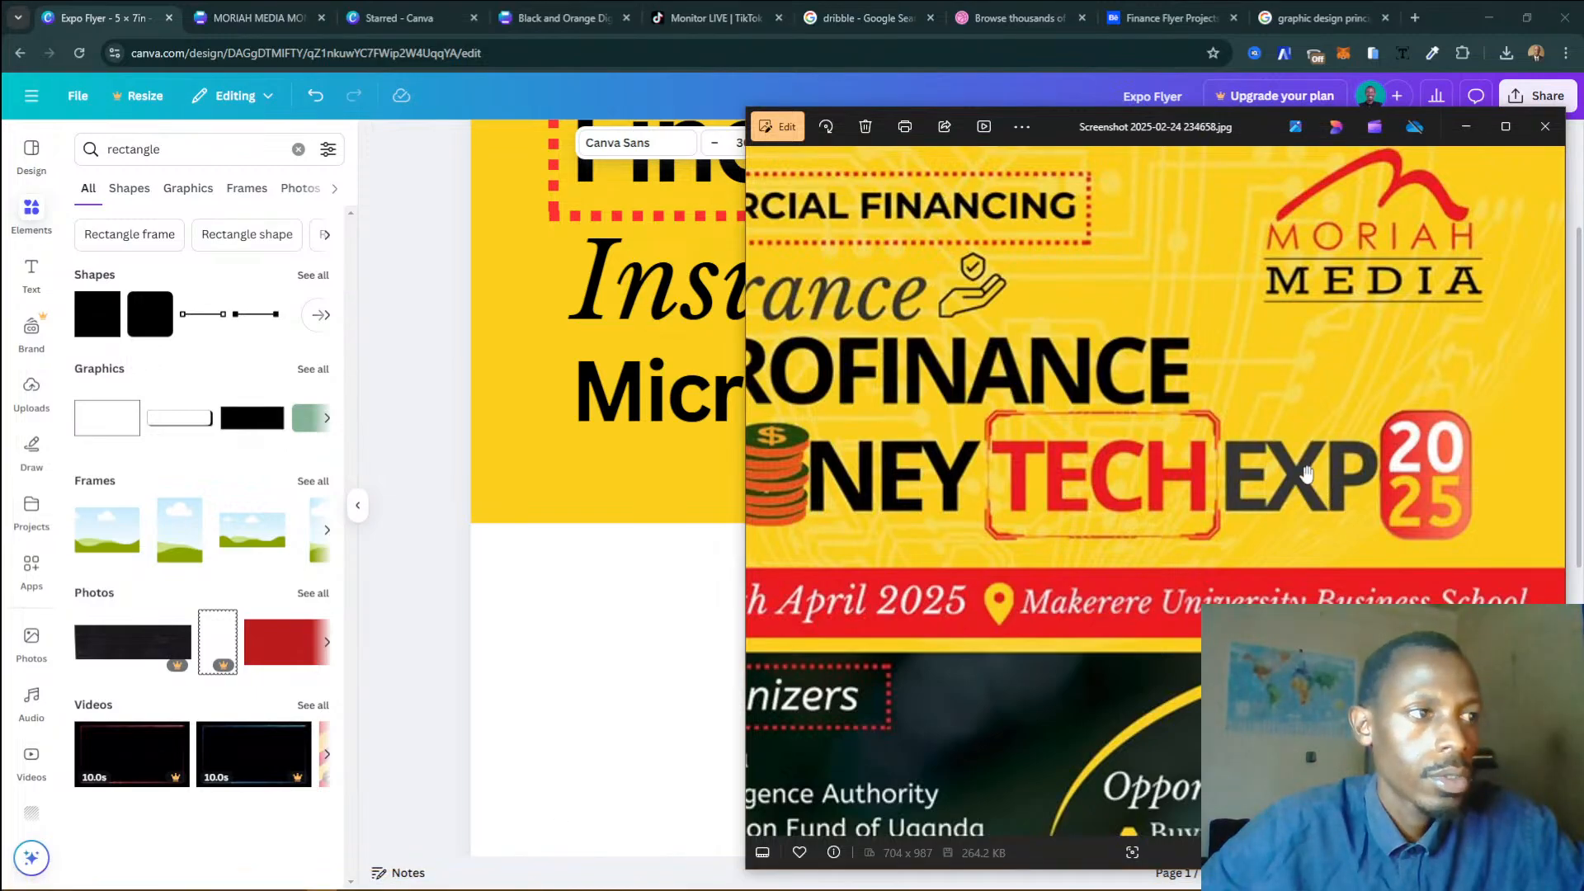
{"action": "left_click_drag", "start_coordinate": [1091, 470], "coordinate": [1383, 469]}
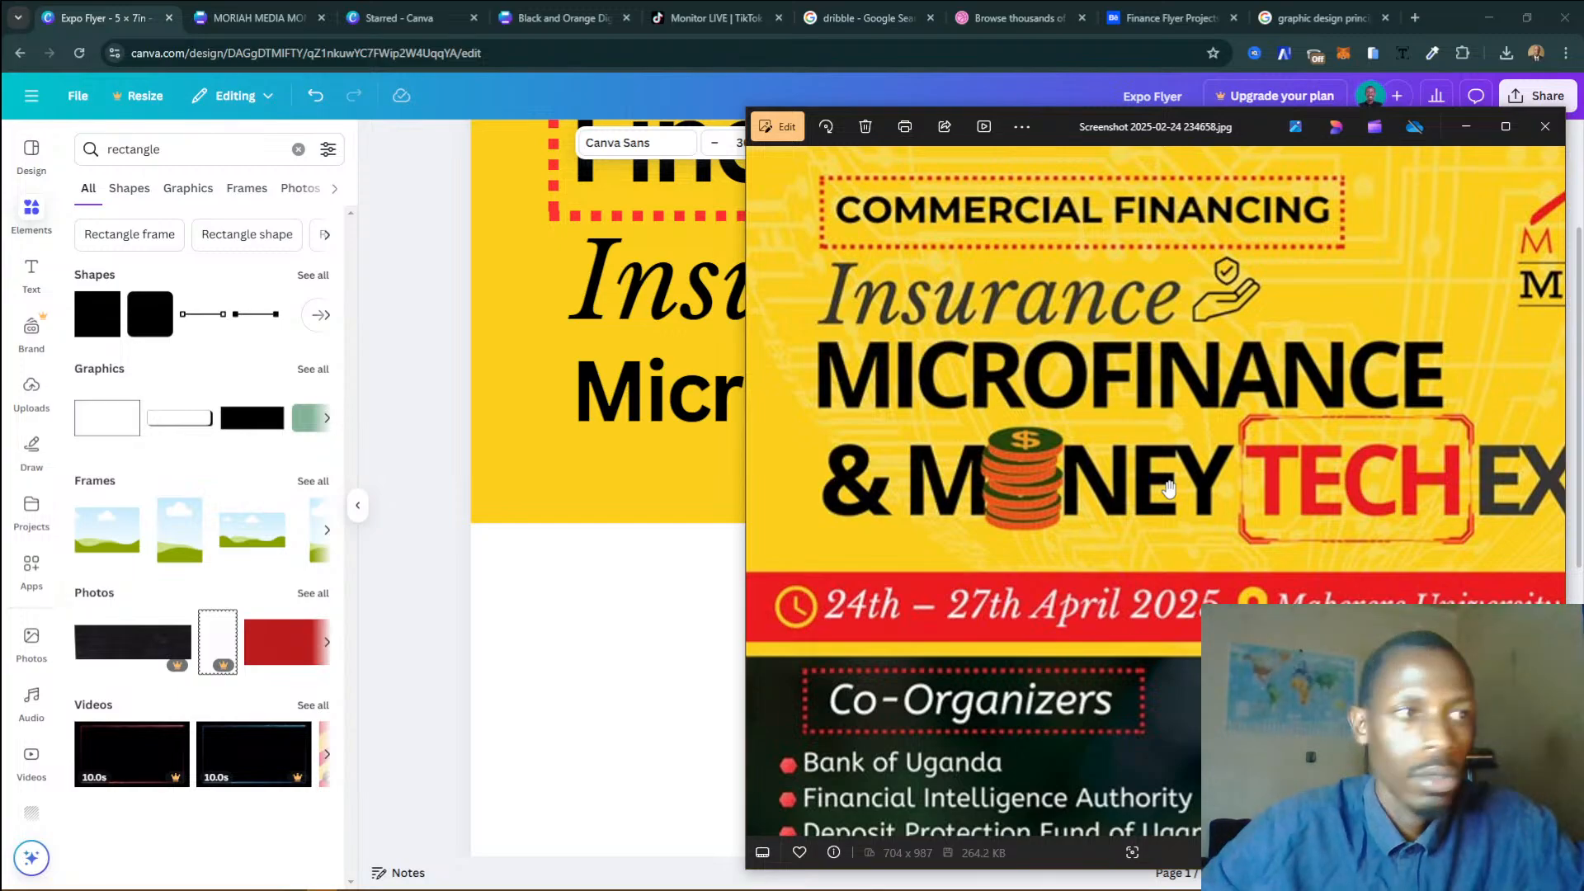
{"action": "scroll", "coordinate": [1169, 489], "scroll_direction": "down", "scroll_amount": 4}
{"action": "key", "text": "Right"}
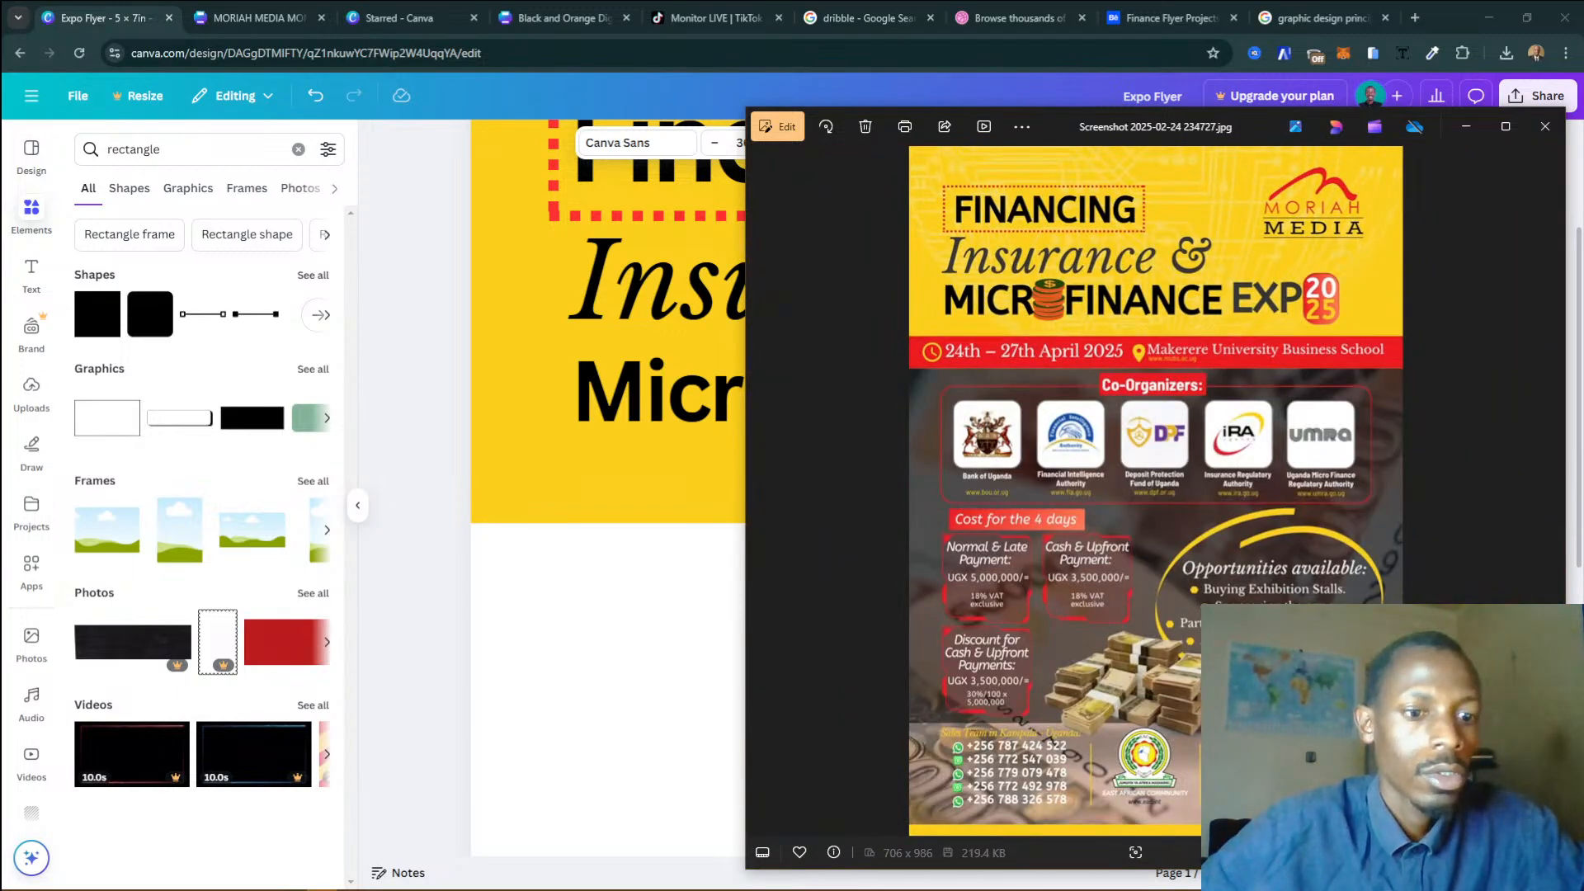
{"action": "scroll", "coordinate": [1188, 366], "scroll_direction": "up", "scroll_amount": 5}
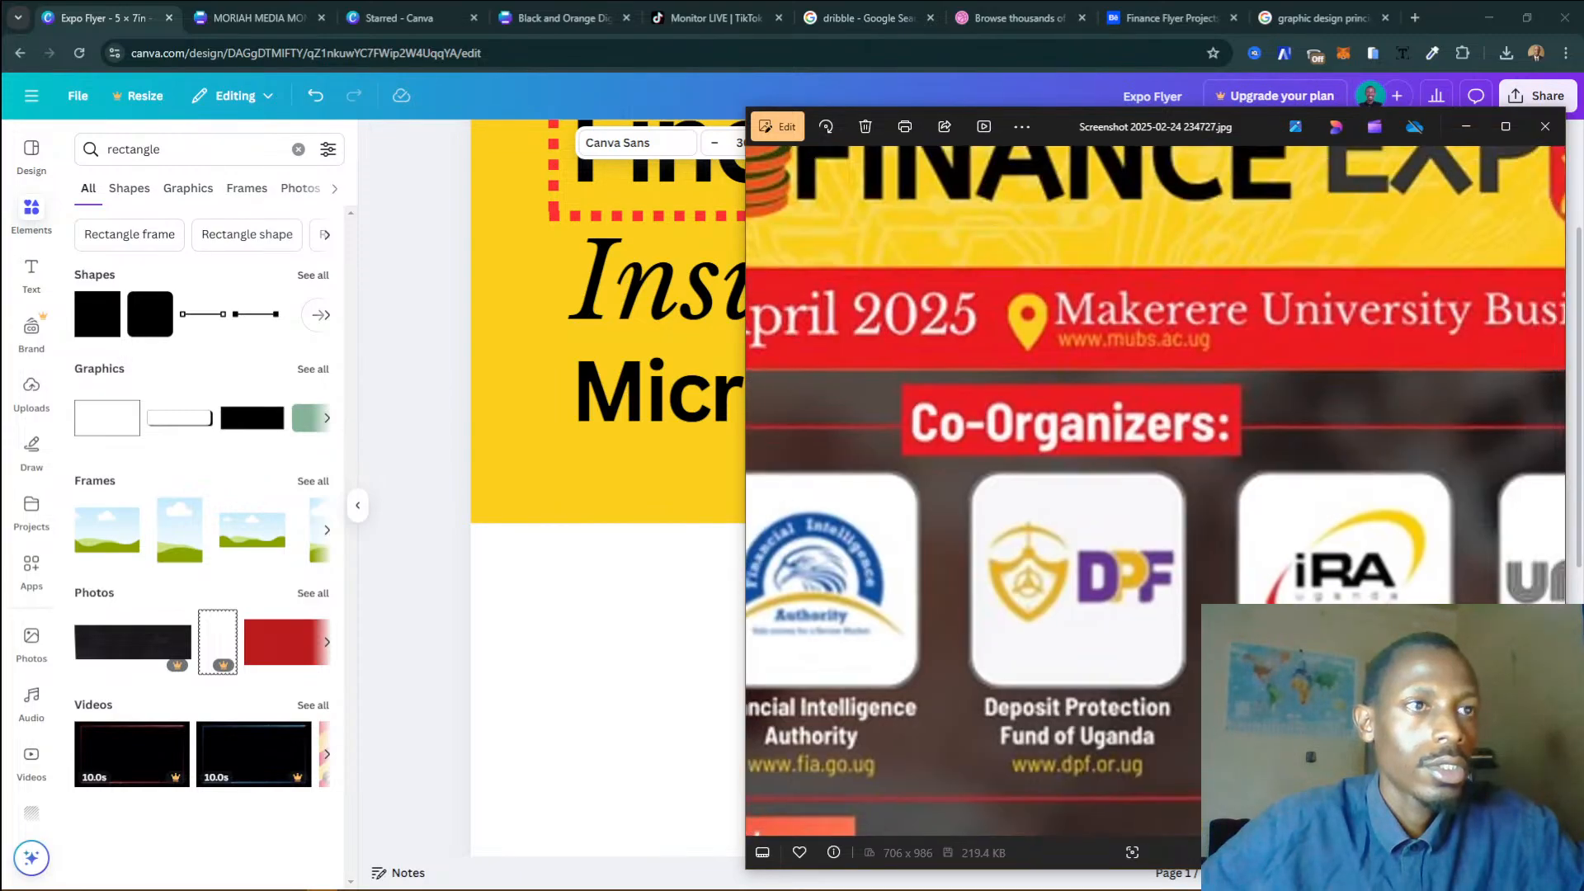
{"action": "left_click_drag", "start_coordinate": [1507, 242], "coordinate": [1245, 584]}
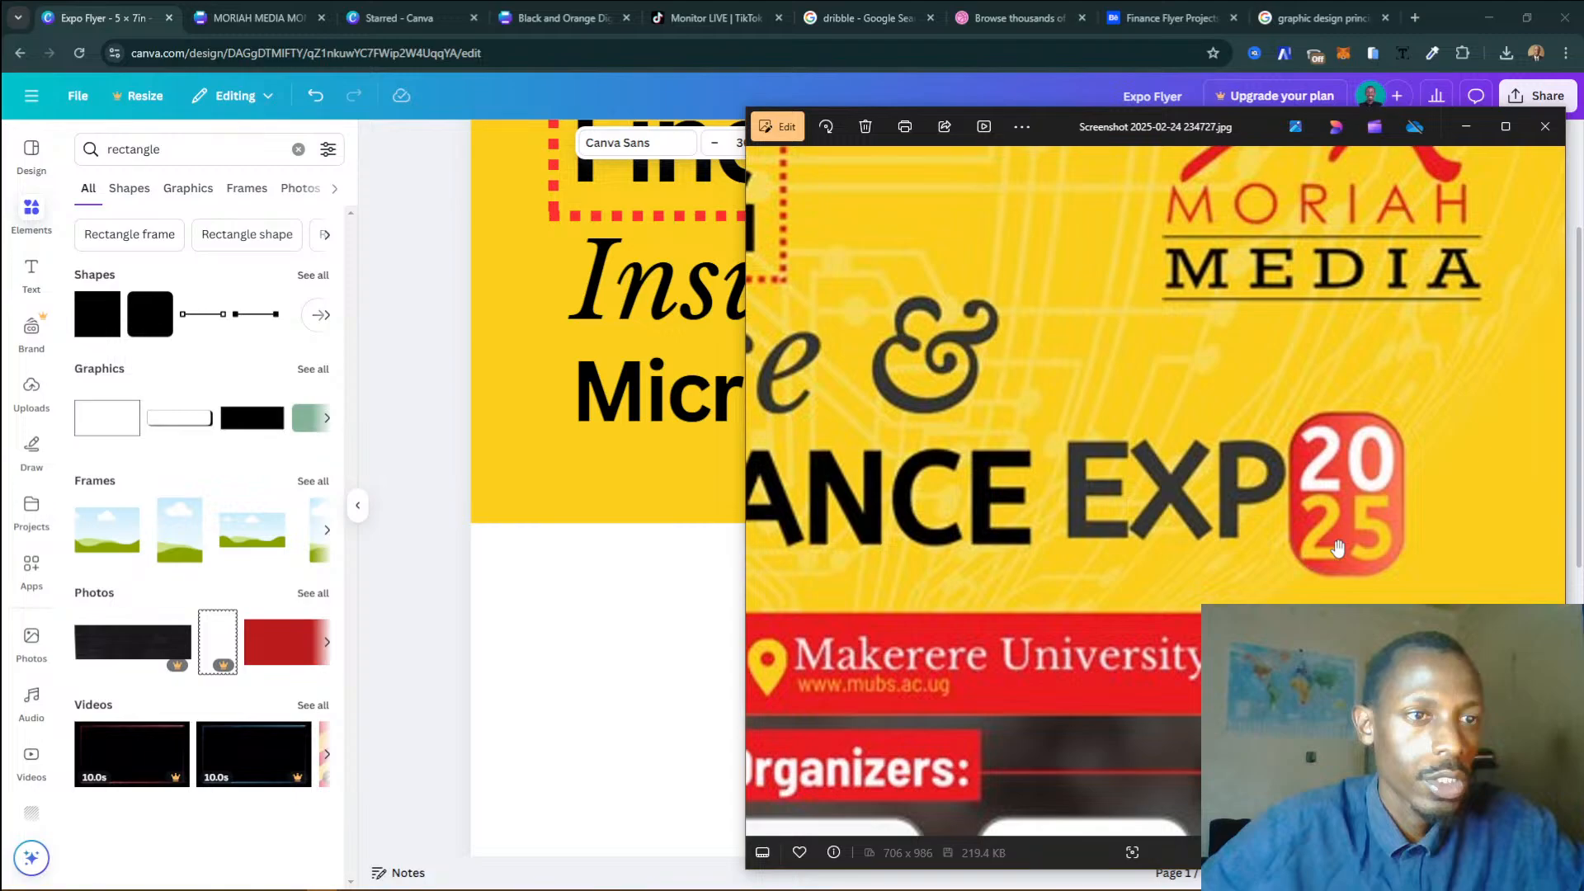
{"action": "left_click", "coordinate": [642, 664]}
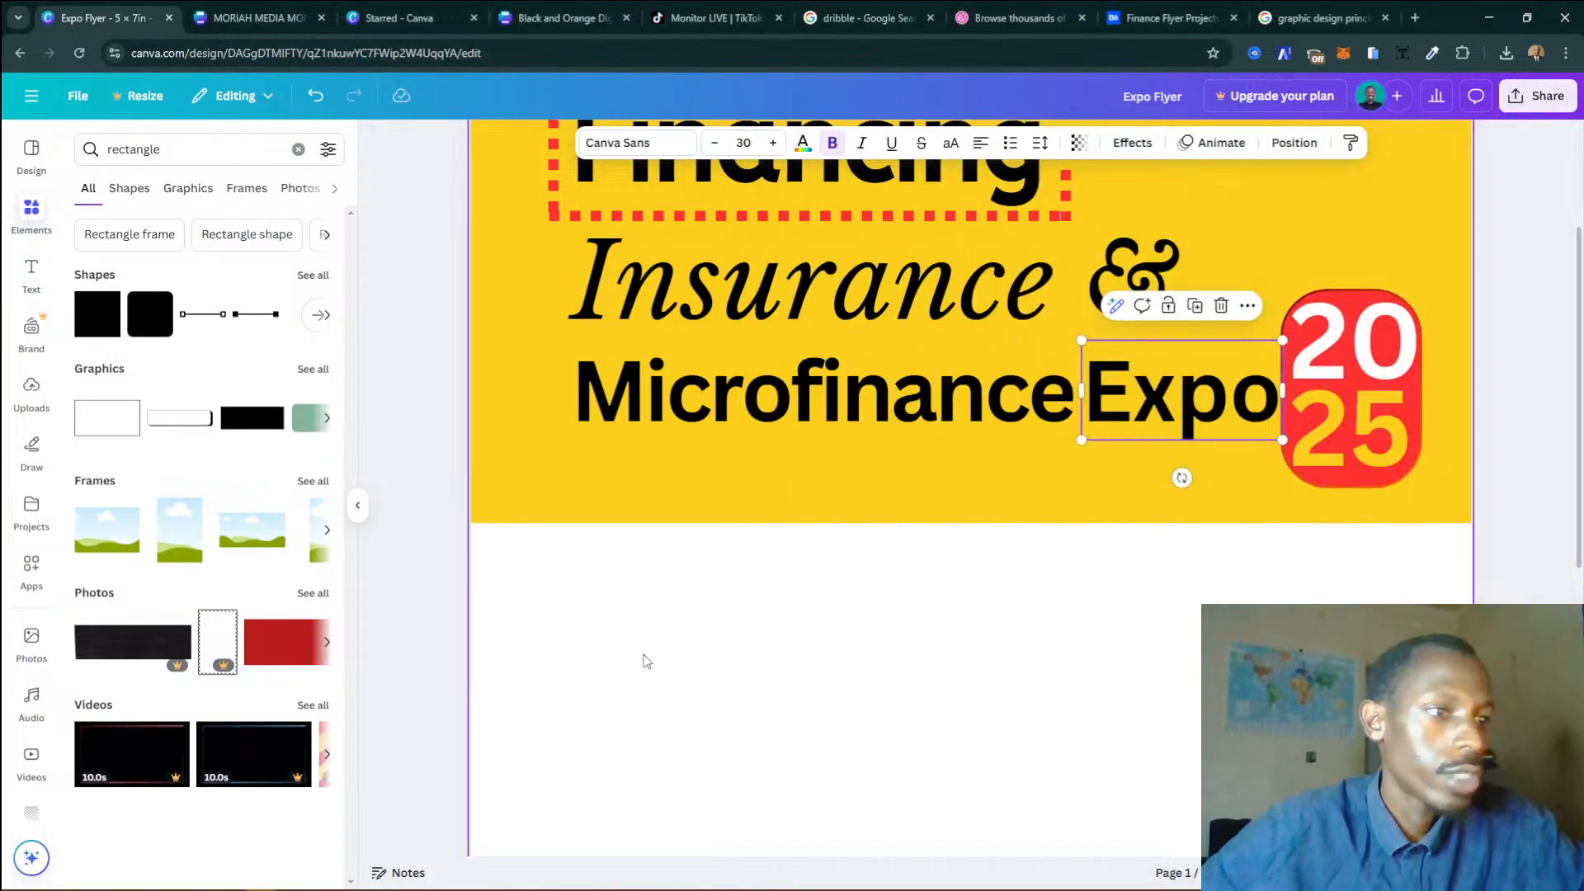
{"action": "left_click", "coordinate": [1252, 420]}
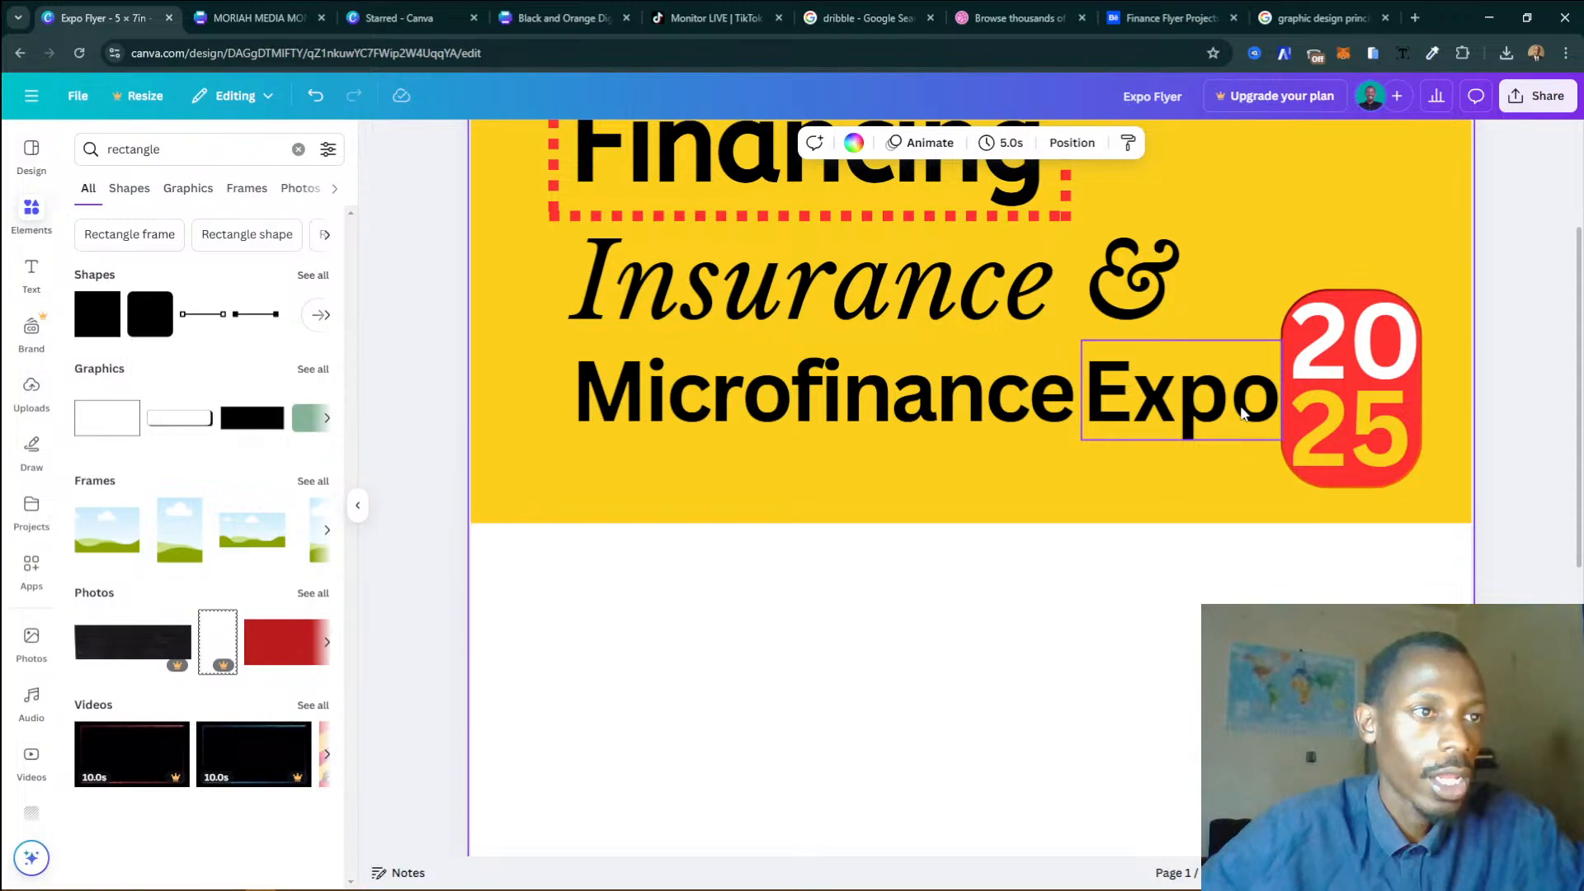
{"action": "left_click", "coordinate": [1153, 410]}
{"action": "mouse_move", "coordinate": [321, 885]}
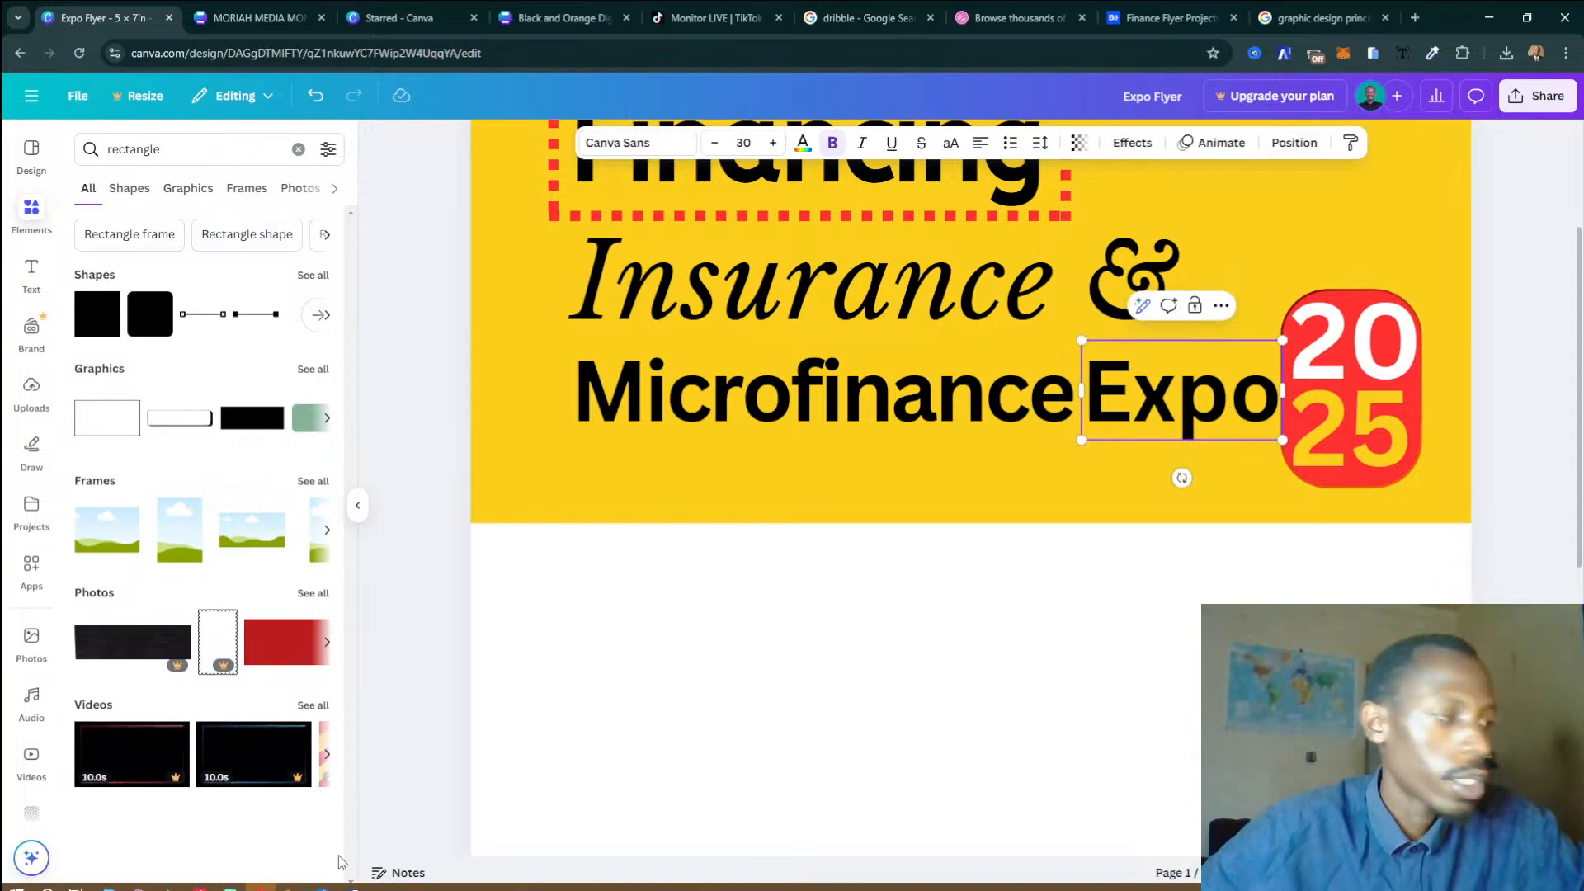
{"action": "left_click", "coordinate": [346, 879]}
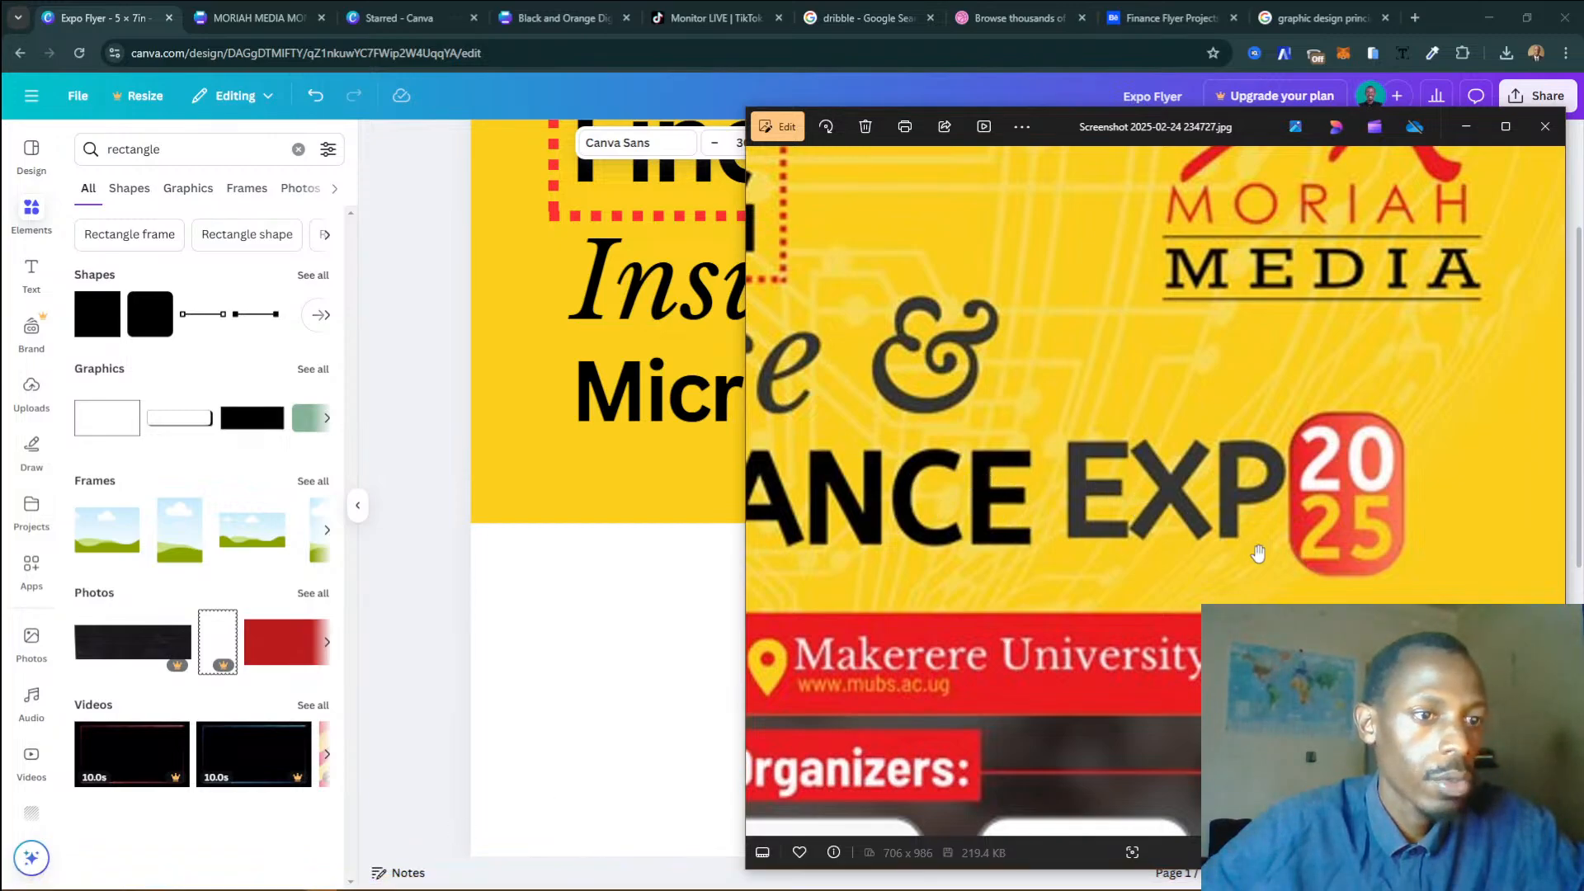
{"action": "scroll", "coordinate": [1257, 549], "scroll_direction": "down", "scroll_amount": 3}
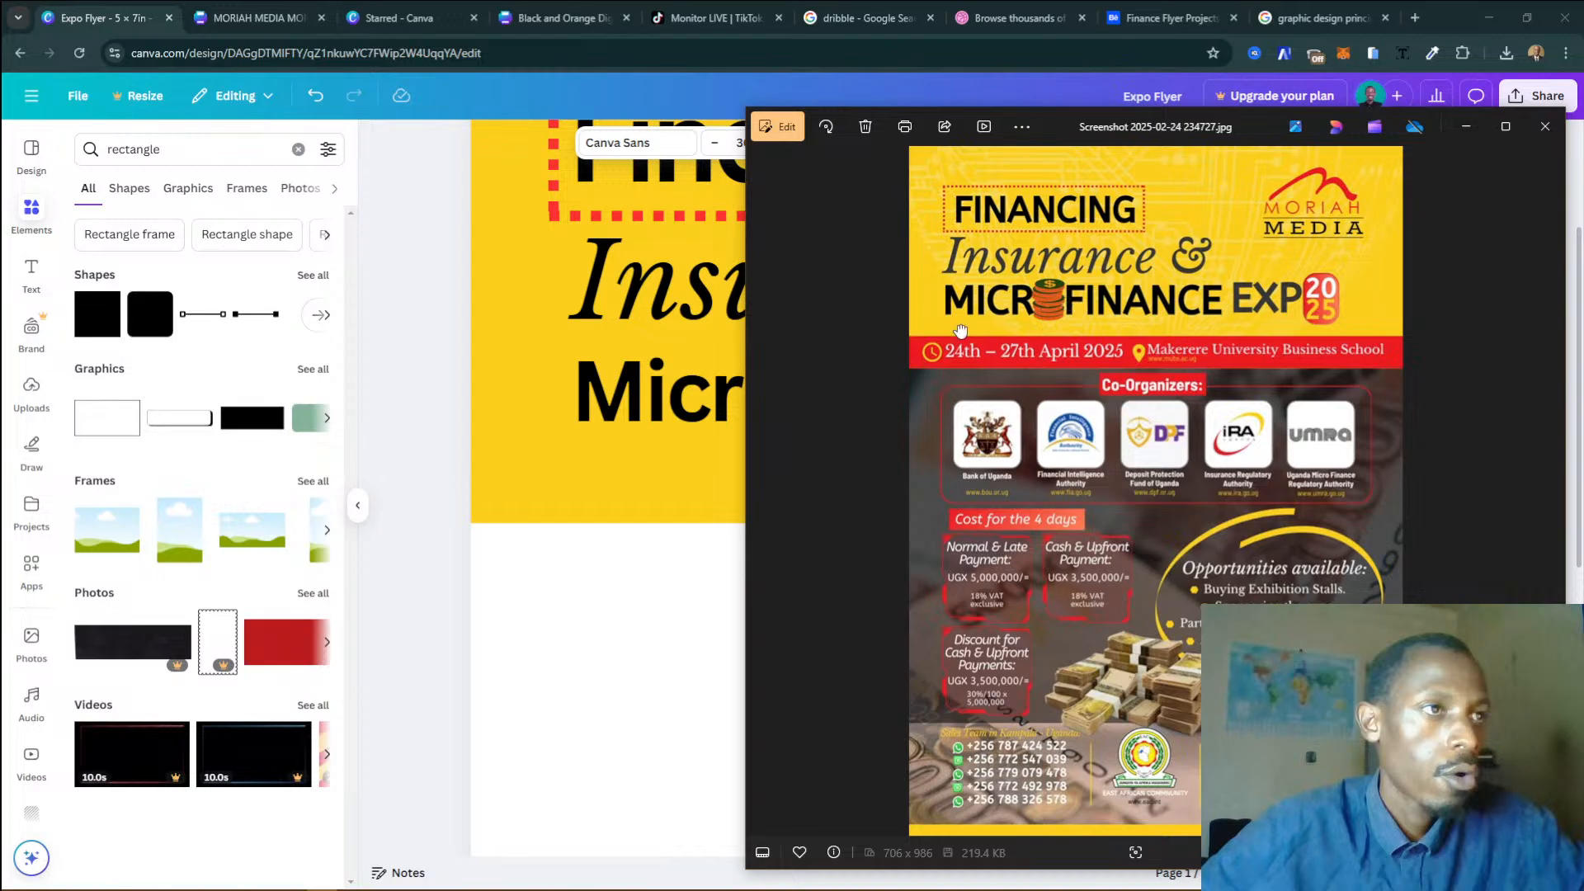
{"action": "left_click", "coordinate": [675, 611]}
Change the "Microfinance" and "Expo" title texts to uppercase.
{"action": "scroll", "coordinate": [1104, 429], "scroll_direction": "up", "scroll_amount": 3}
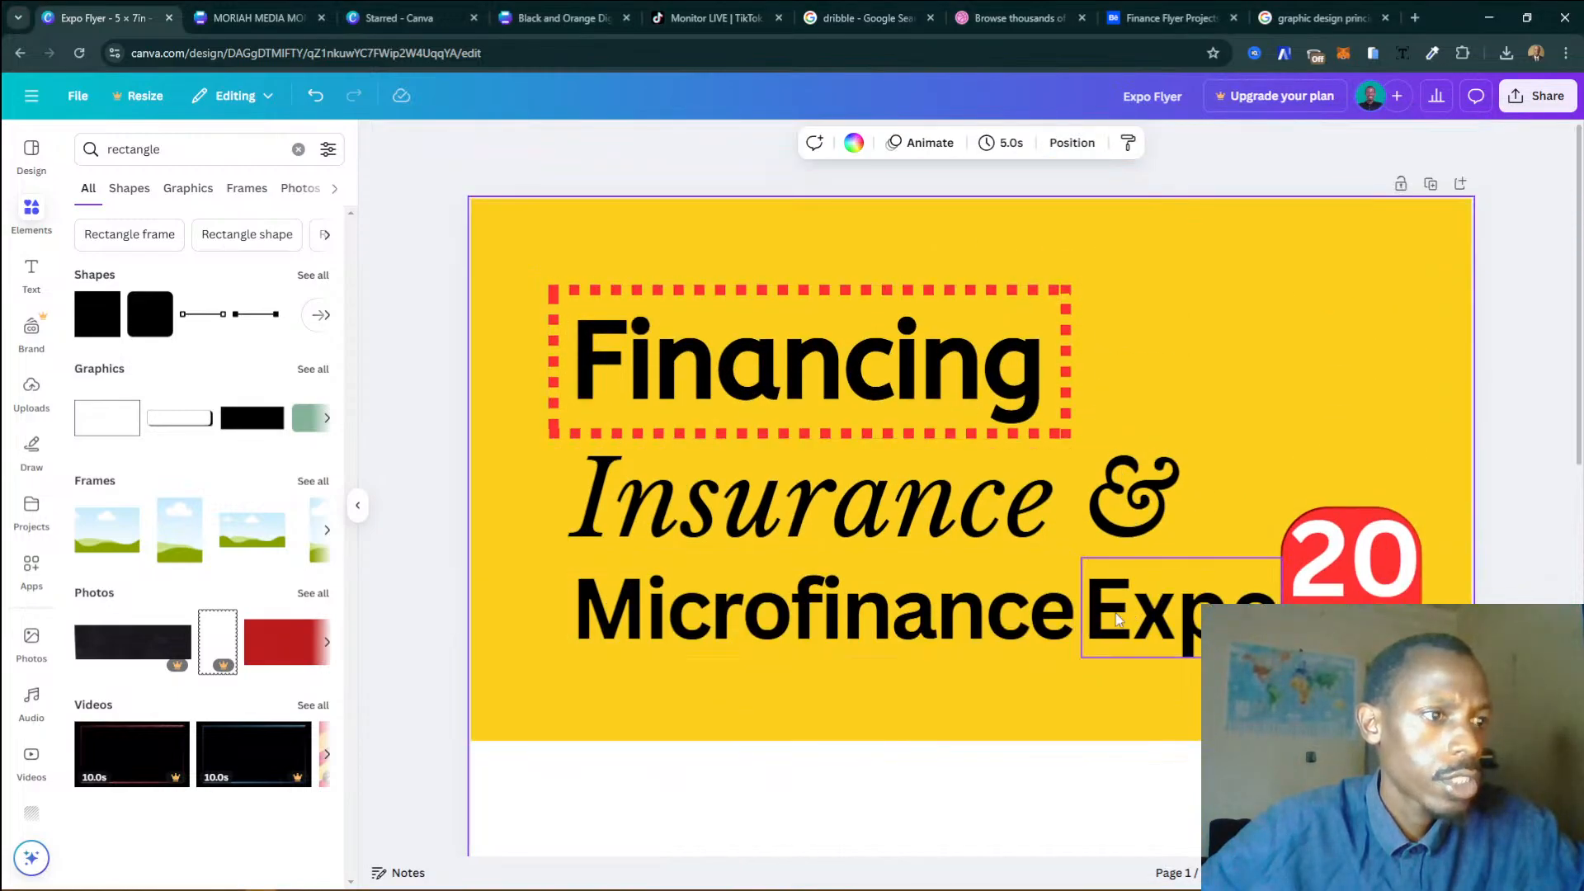
{"action": "left_click", "coordinate": [1007, 621]}
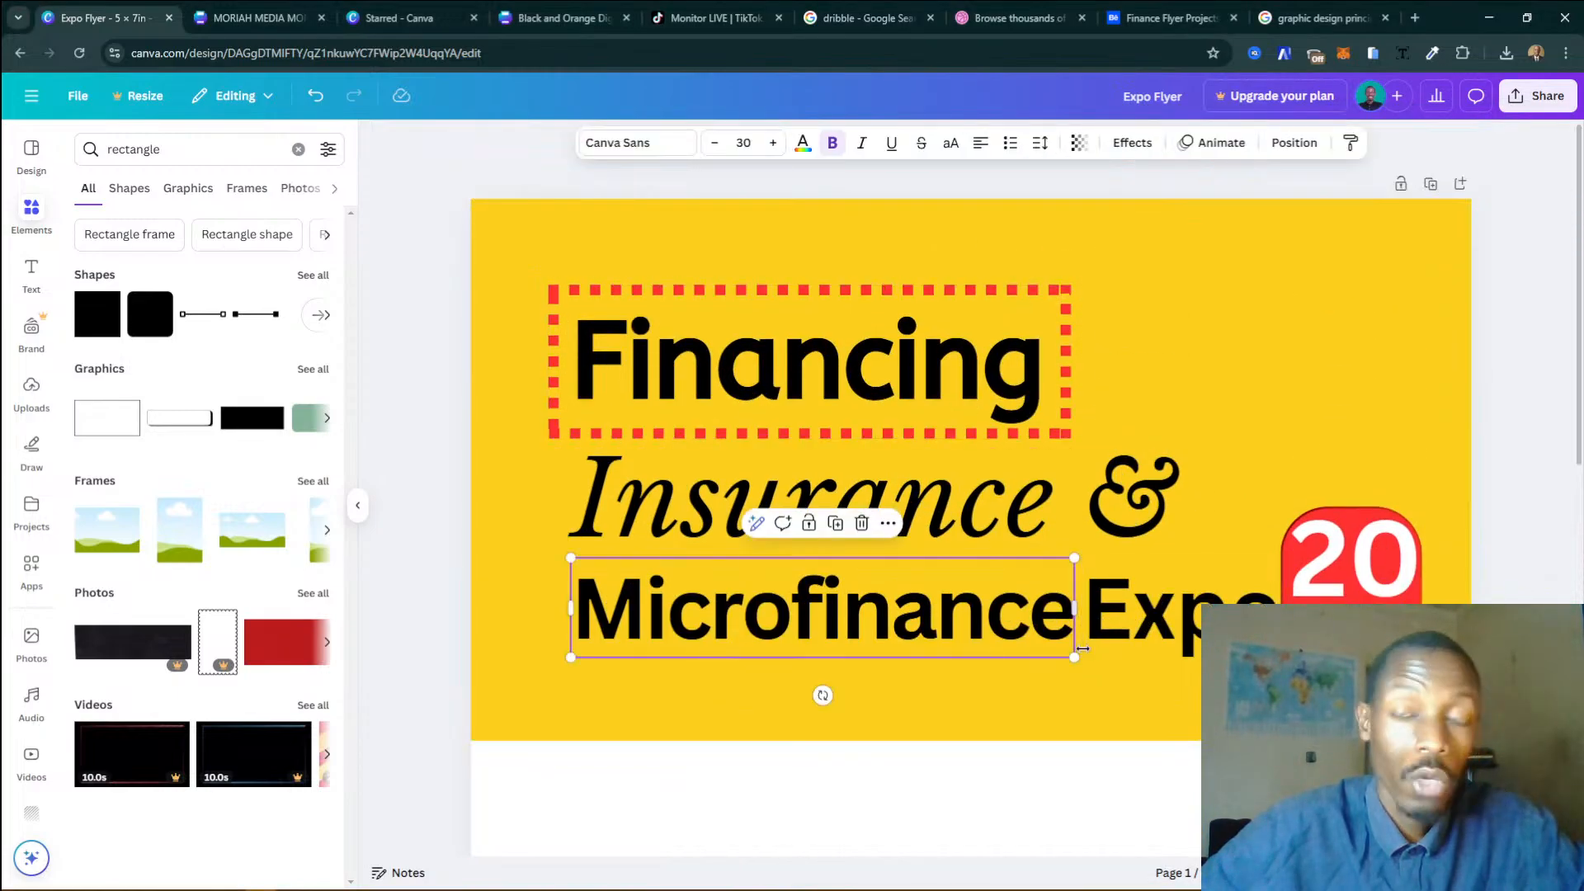
{"action": "left_click", "coordinate": [953, 146]}
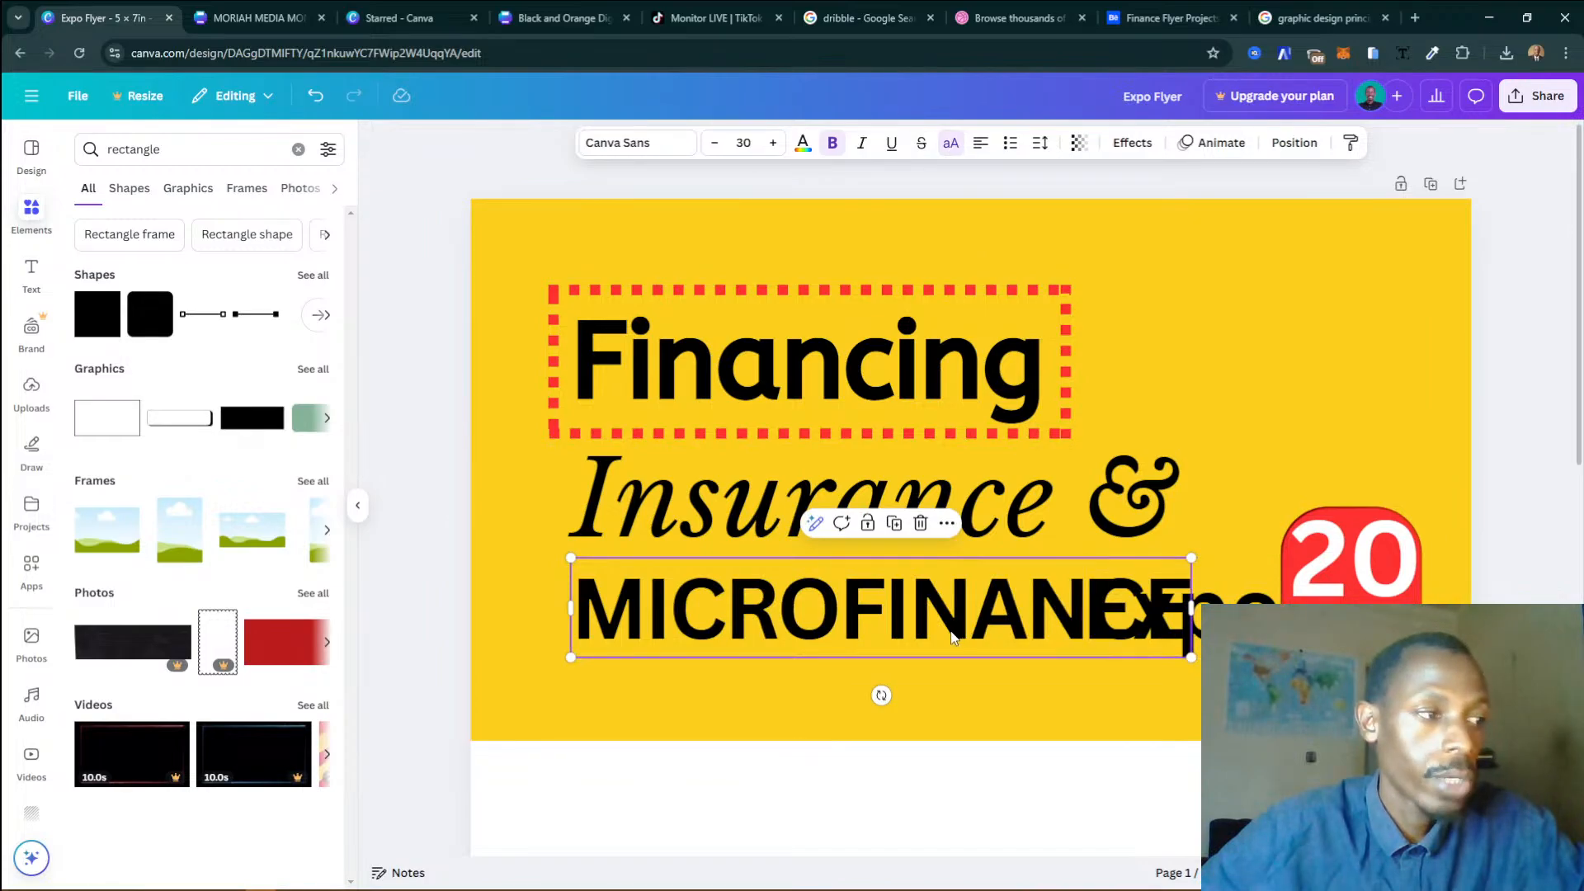
{"action": "left_click", "coordinate": [1229, 577]}
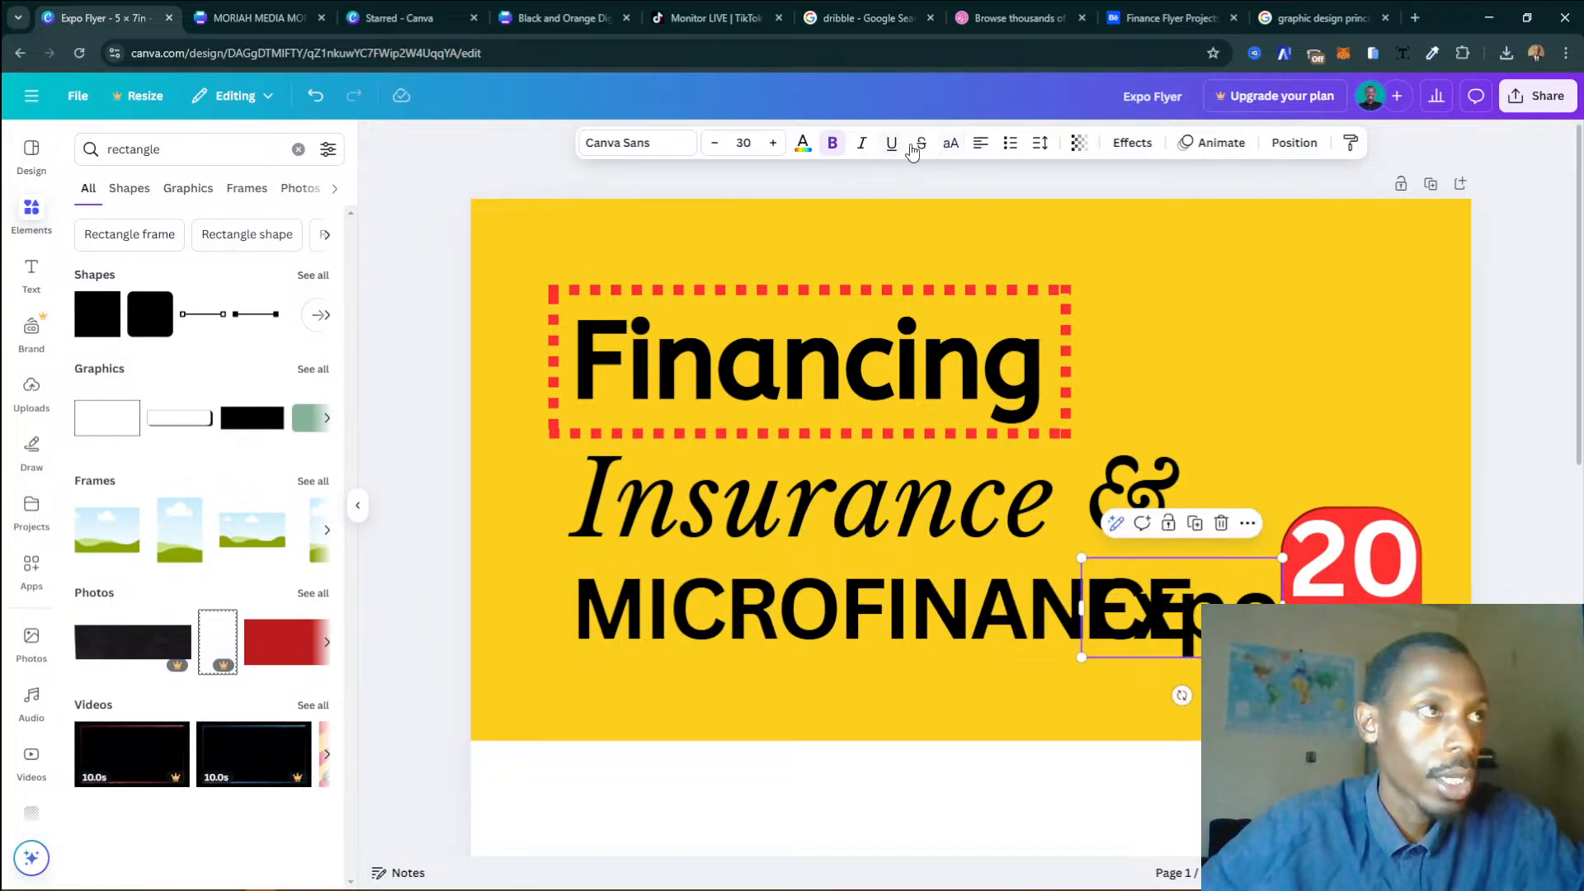
{"action": "left_click", "coordinate": [951, 143]}
Select the dotted red frame around "Financing".
{"action": "left_click", "coordinate": [1030, 289]}
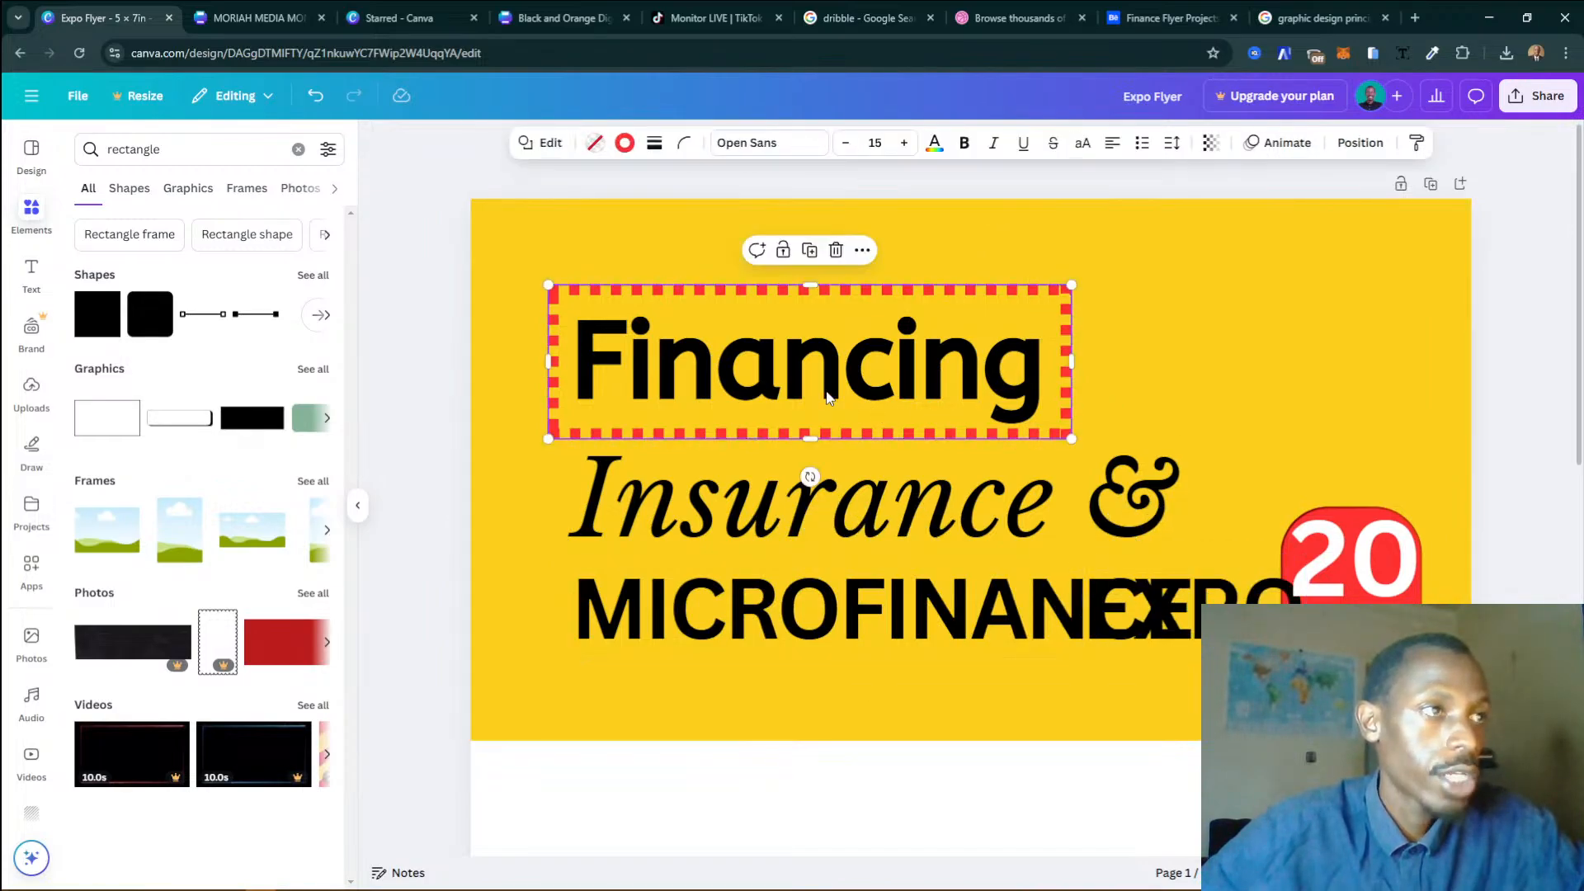
{"action": "left_click", "coordinate": [1120, 361]}
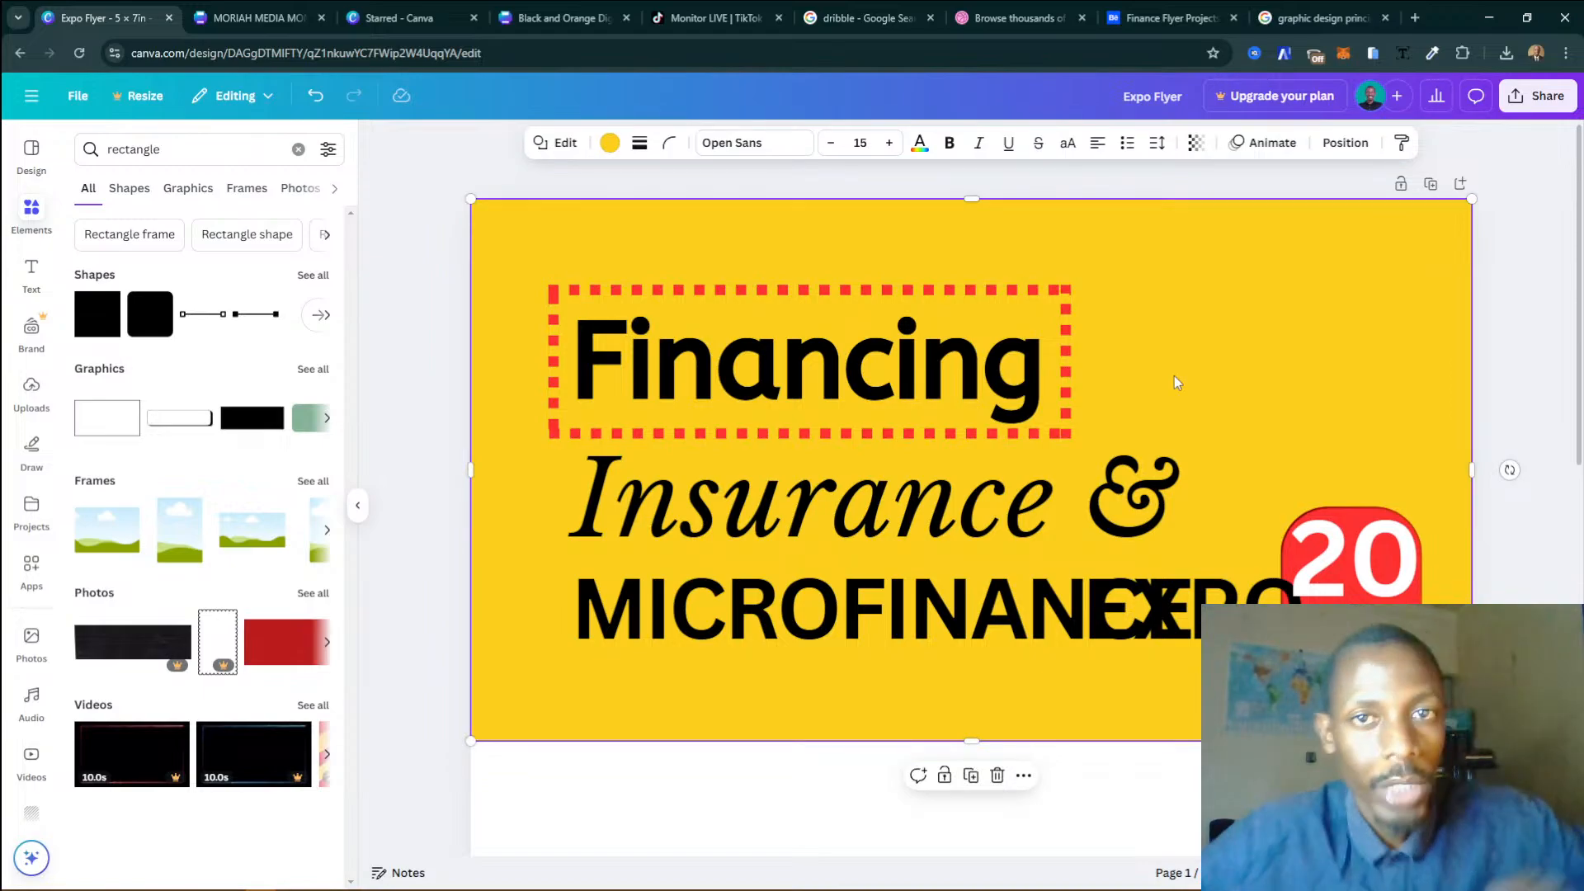
{"action": "left_click", "coordinate": [967, 375]}
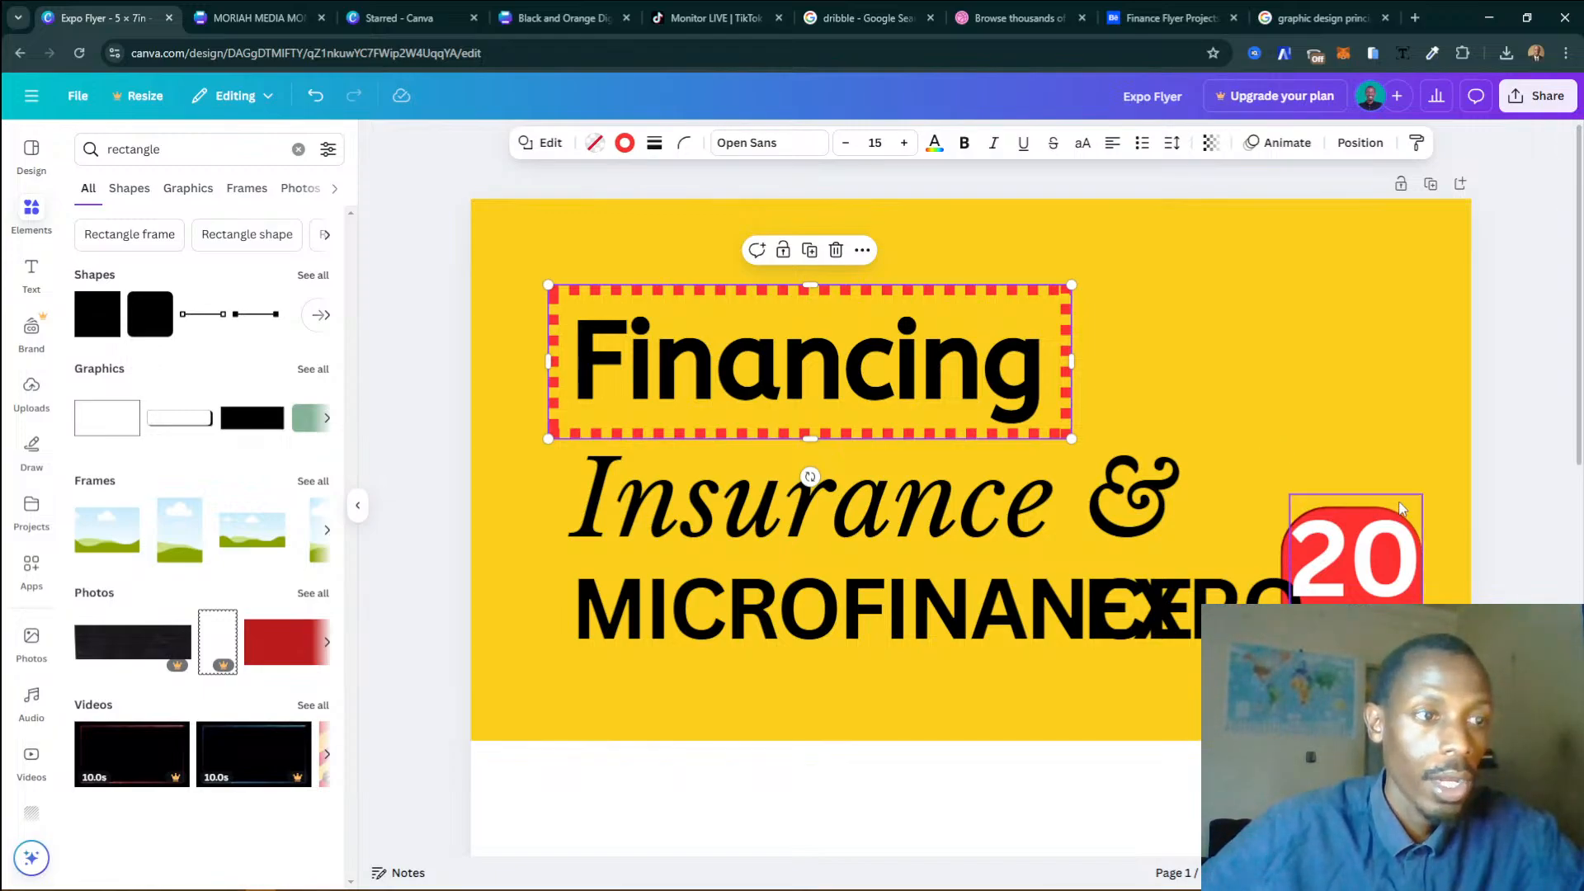
{"action": "left_click", "coordinate": [1353, 19]}
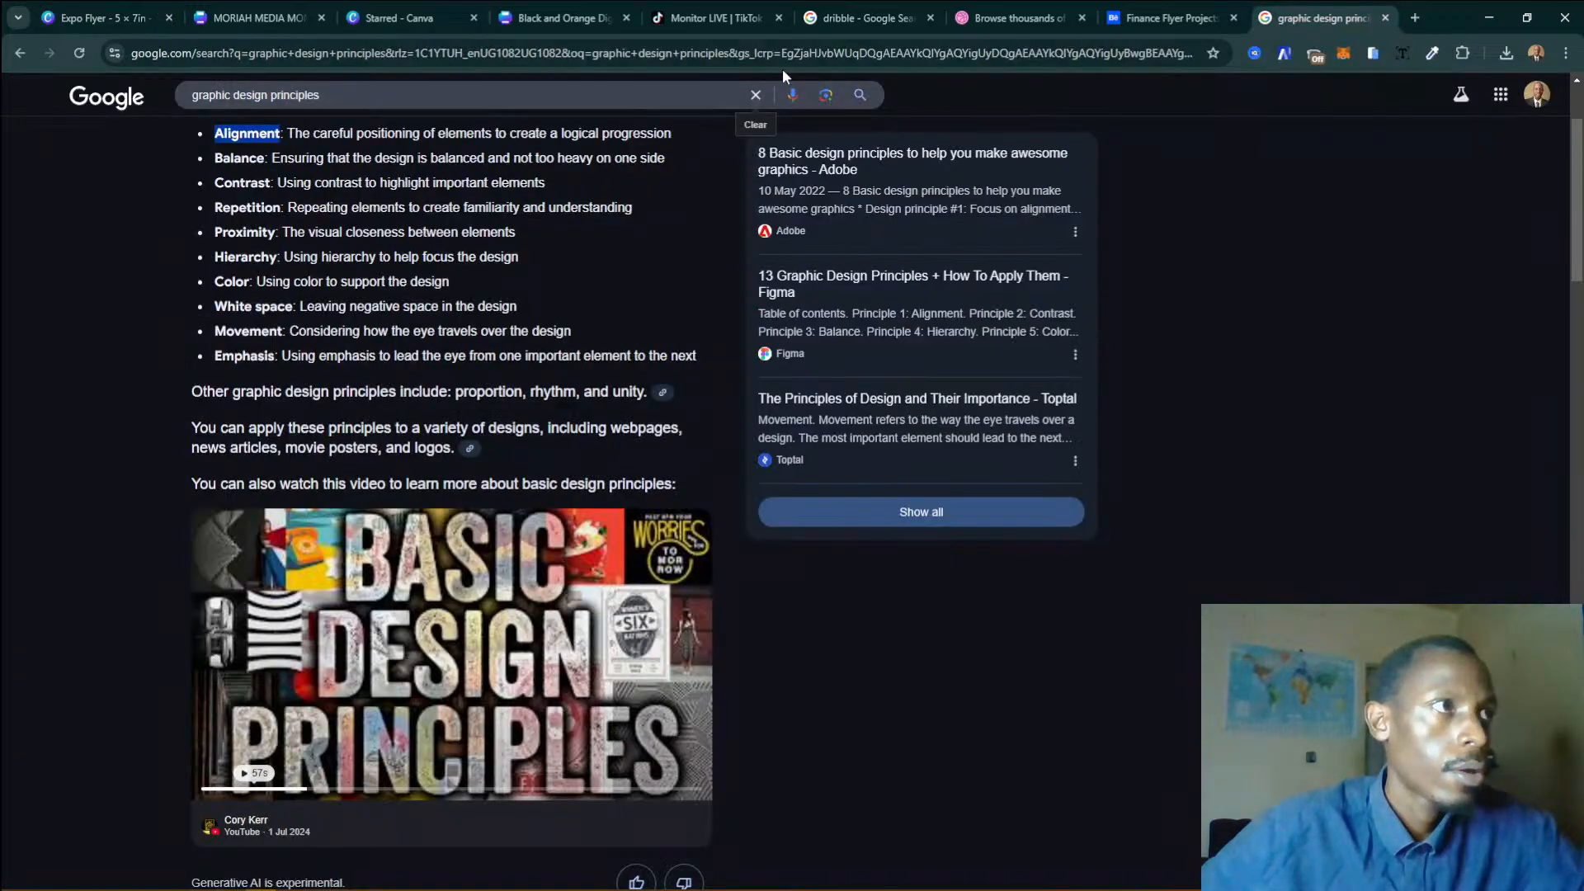
{"action": "triple_click", "coordinate": [611, 101]}
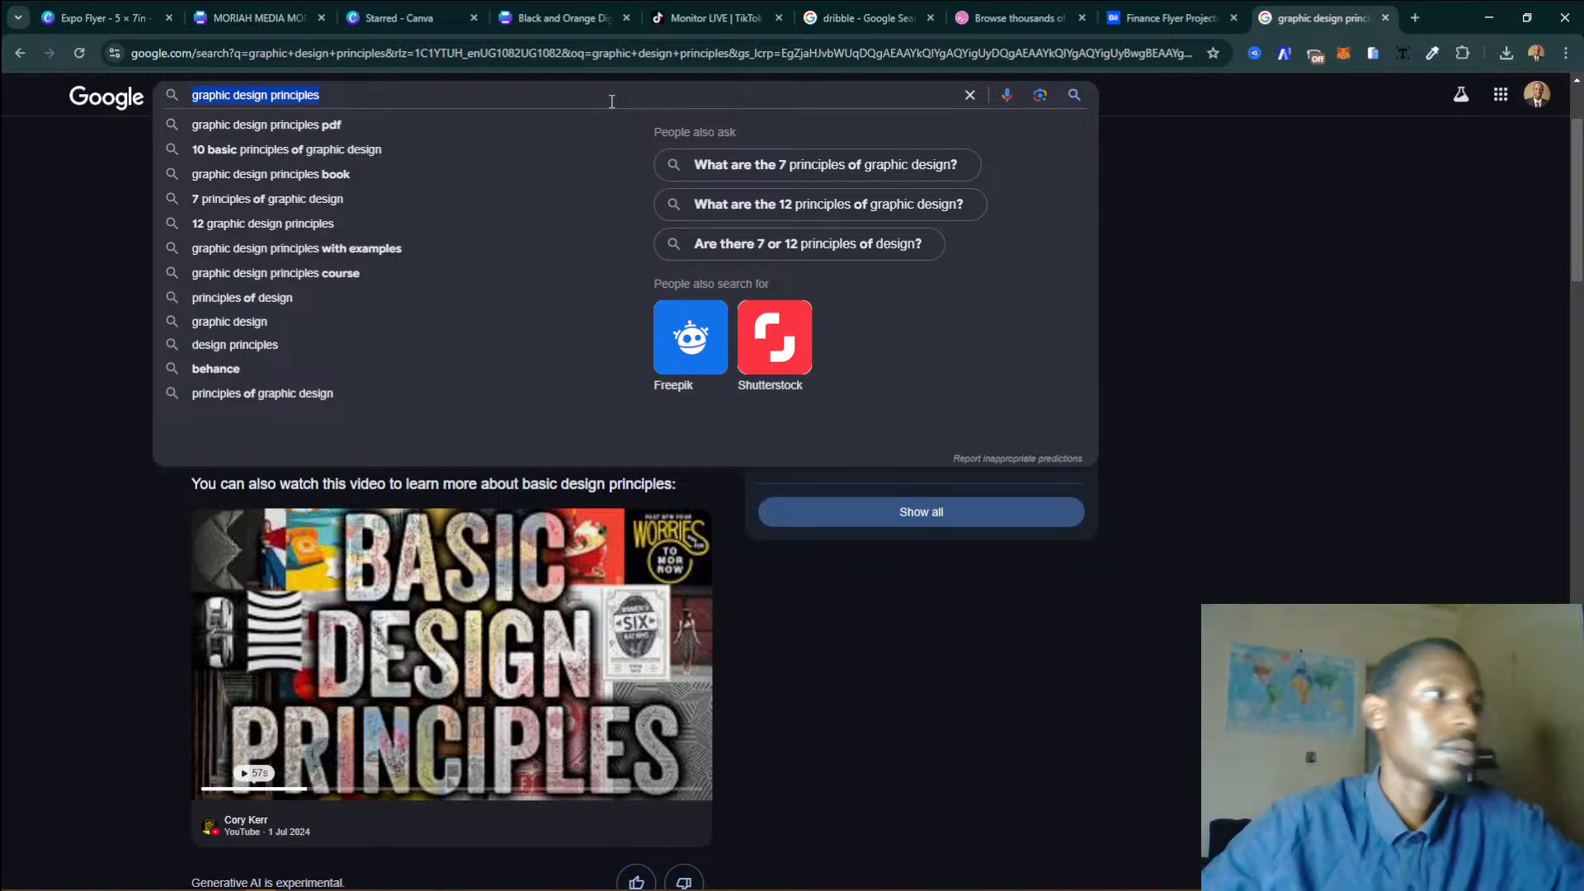
{"action": "type", "text": "b"}
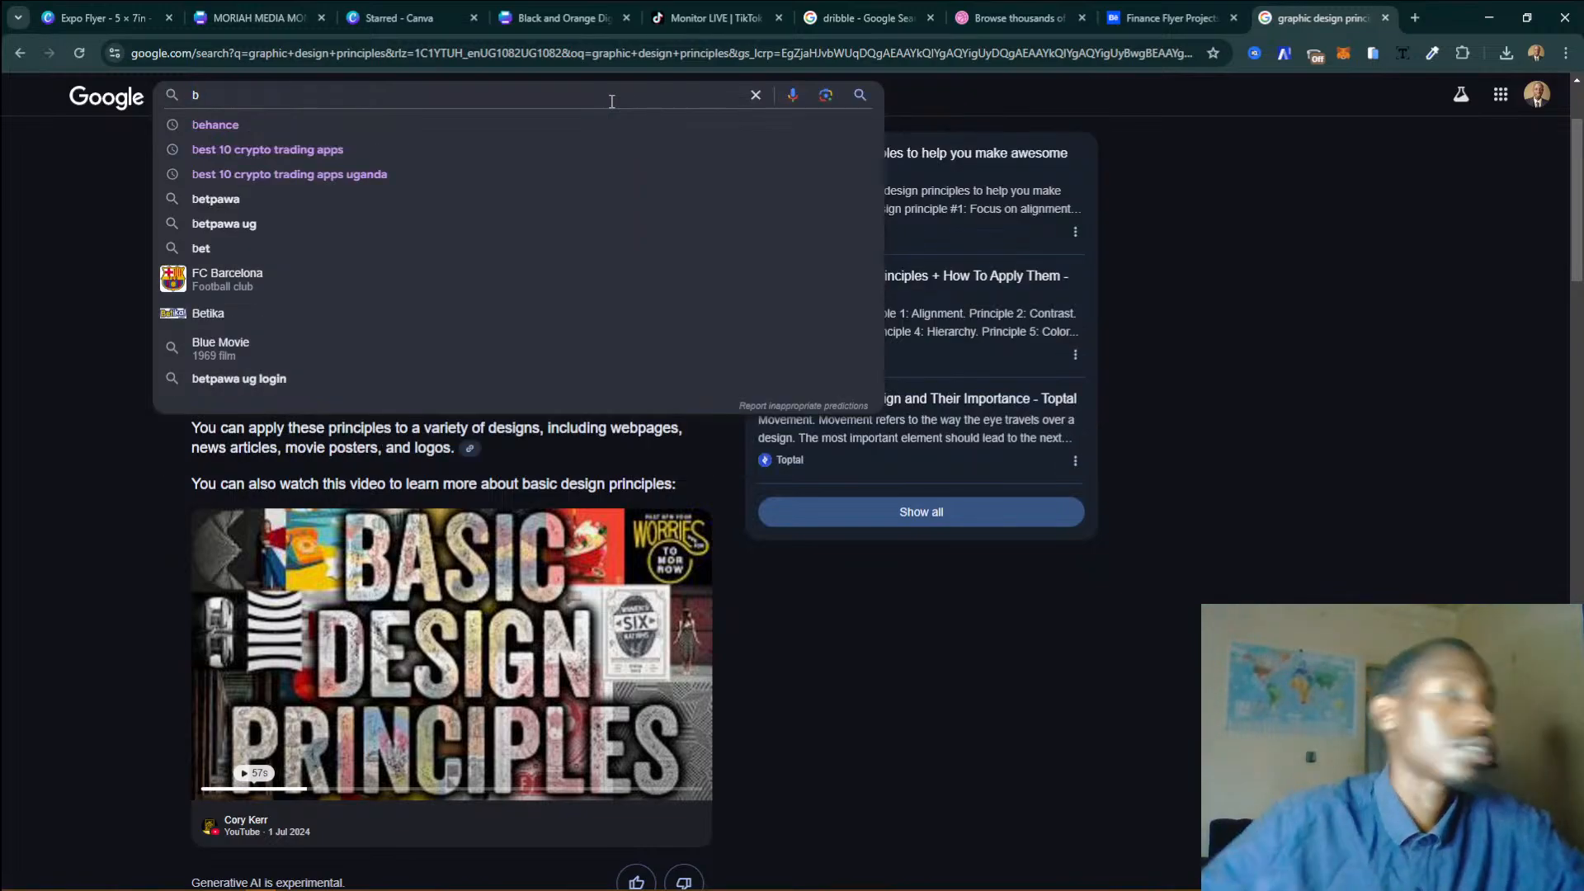
{"action": "left_click", "coordinate": [1359, 14]}
Search Google in a new browser tab for images of "brackets on keyboard" and preview the Medium and JavaTpoint keyboard pictures.
{"action": "left_click", "coordinate": [1415, 17]}
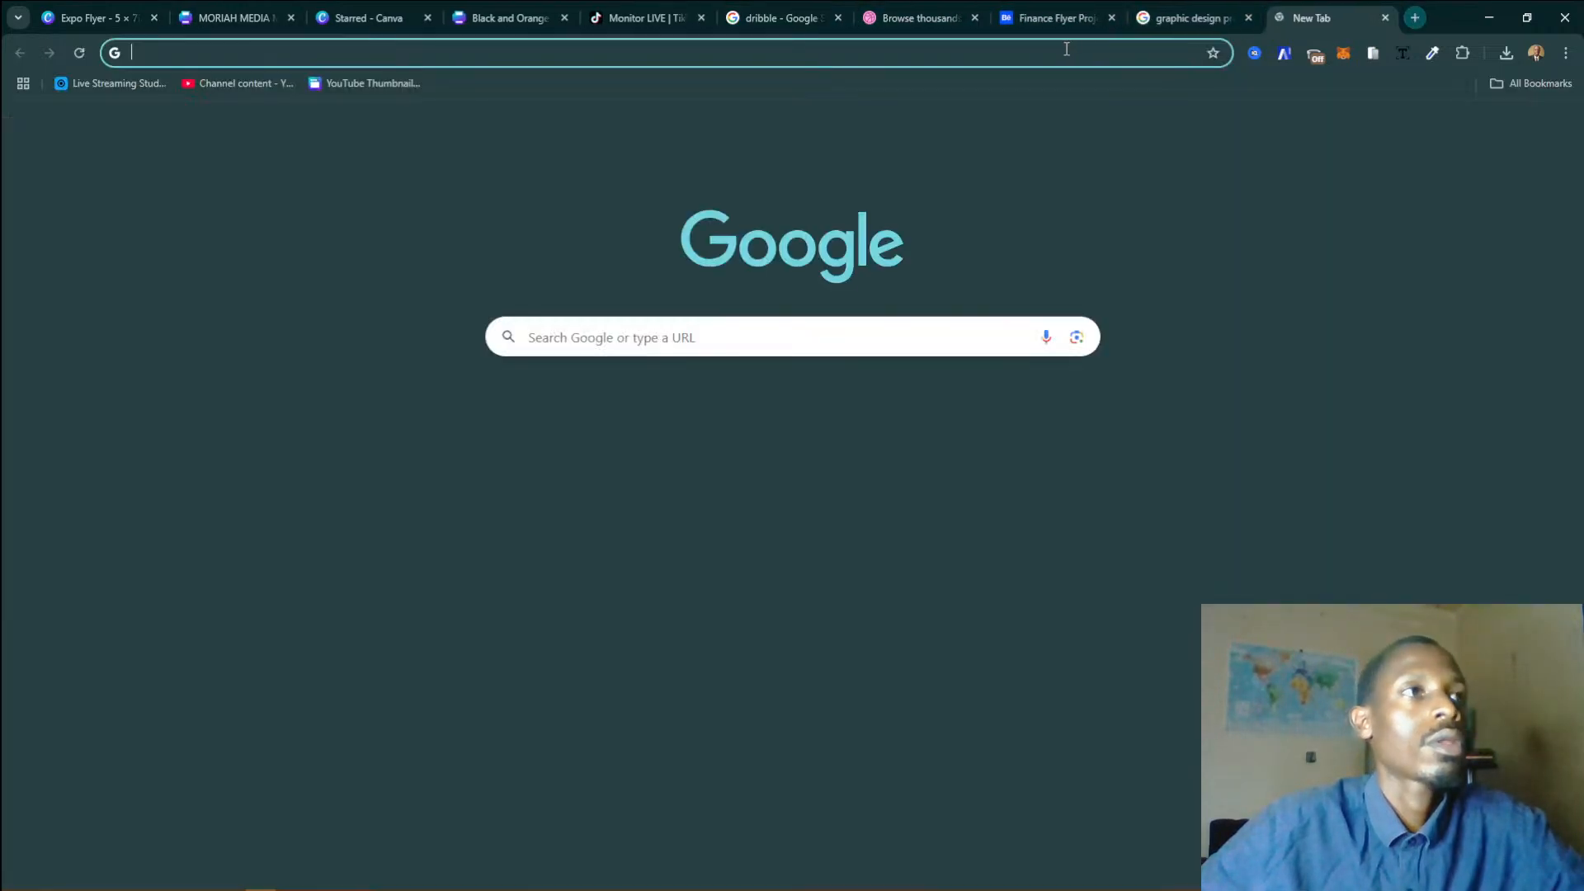
{"action": "type", "text": "bracket"}
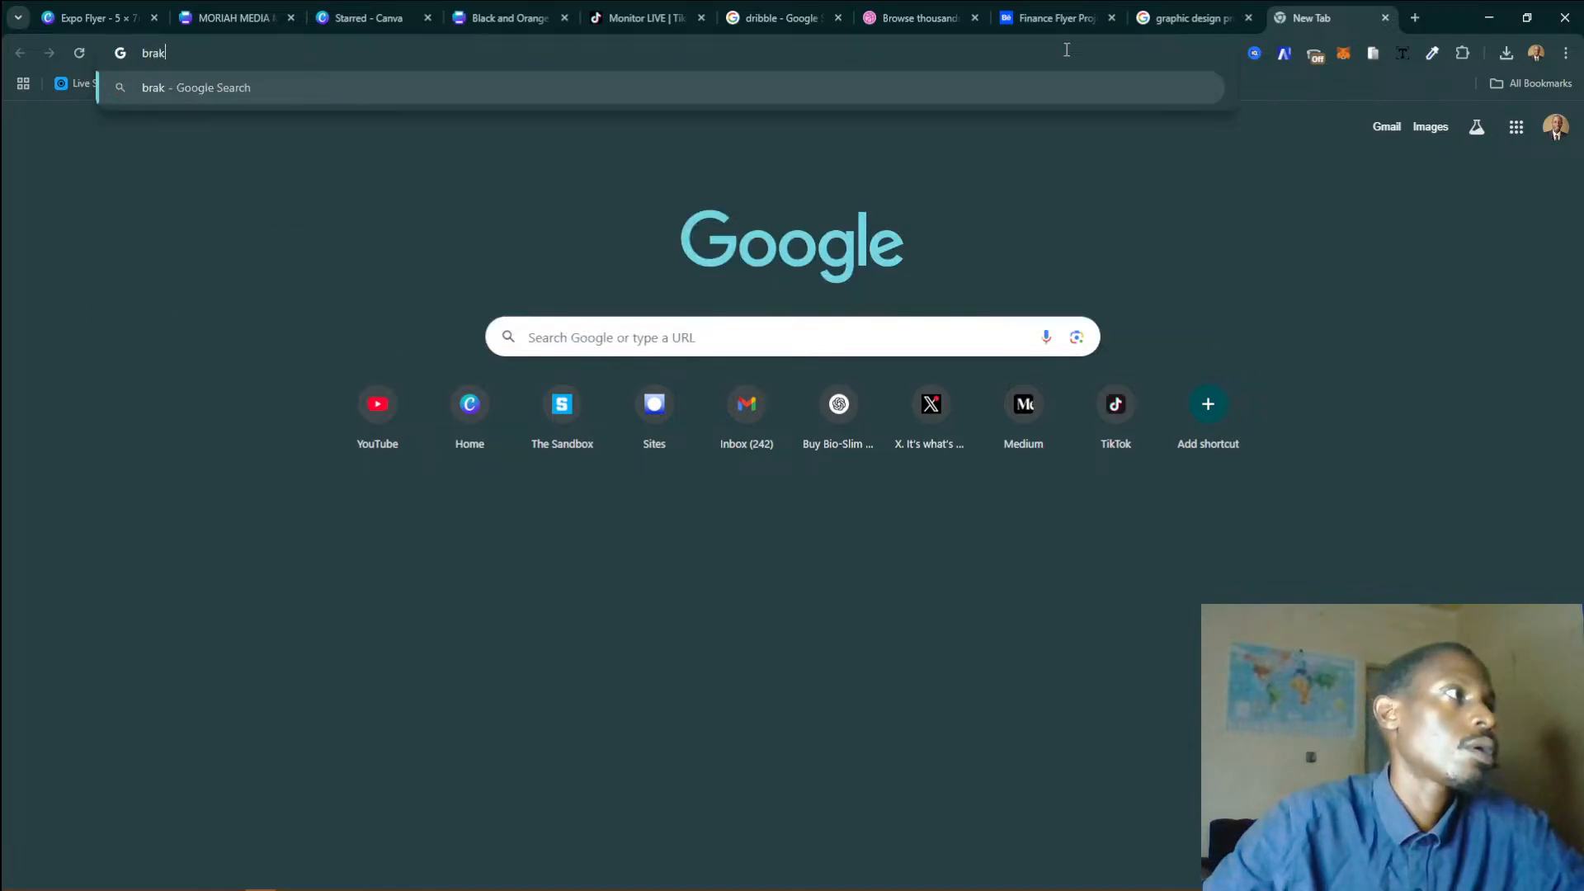
{"action": "key", "text": "BackSpace"}
{"action": "type", "text": "s on keyw"}
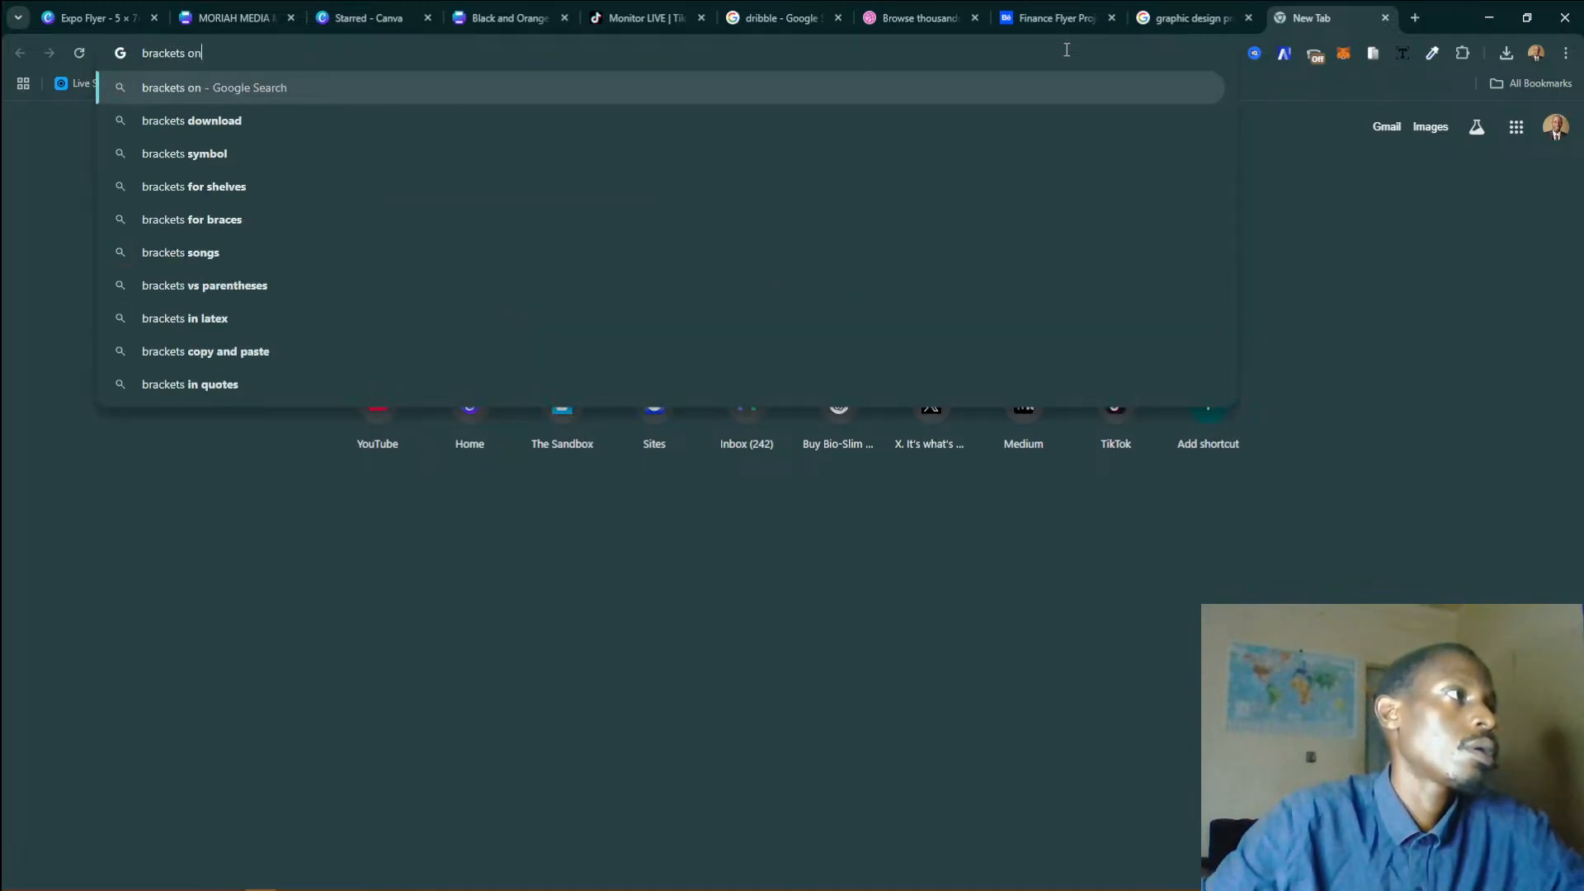
{"action": "key", "text": "BackSpace"}
{"action": "type", "text": "board"}
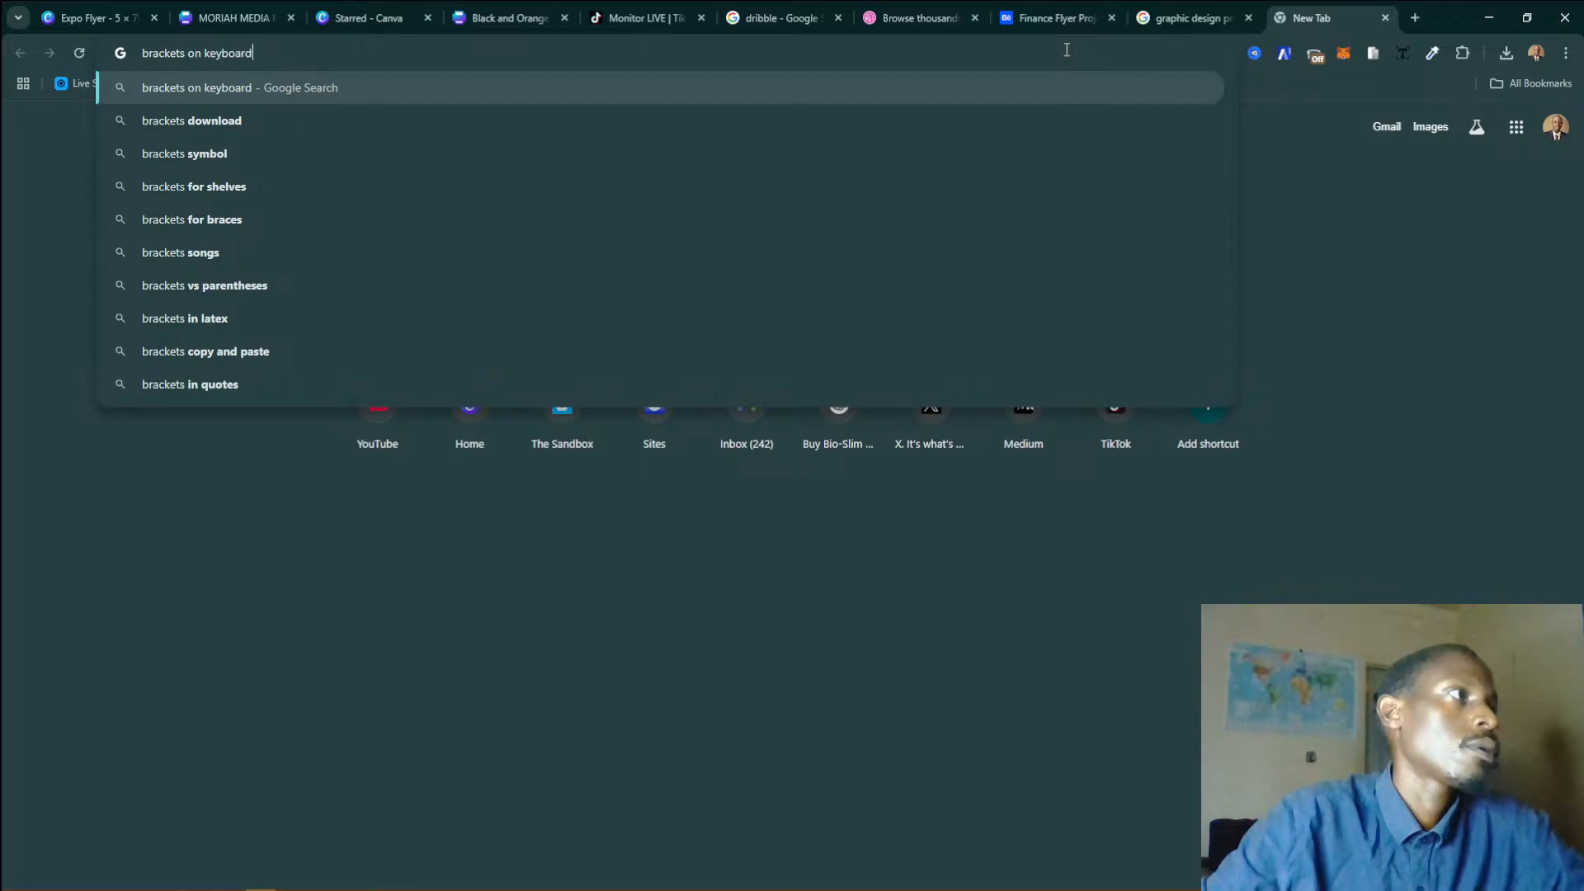
{"action": "key", "text": "Return"}
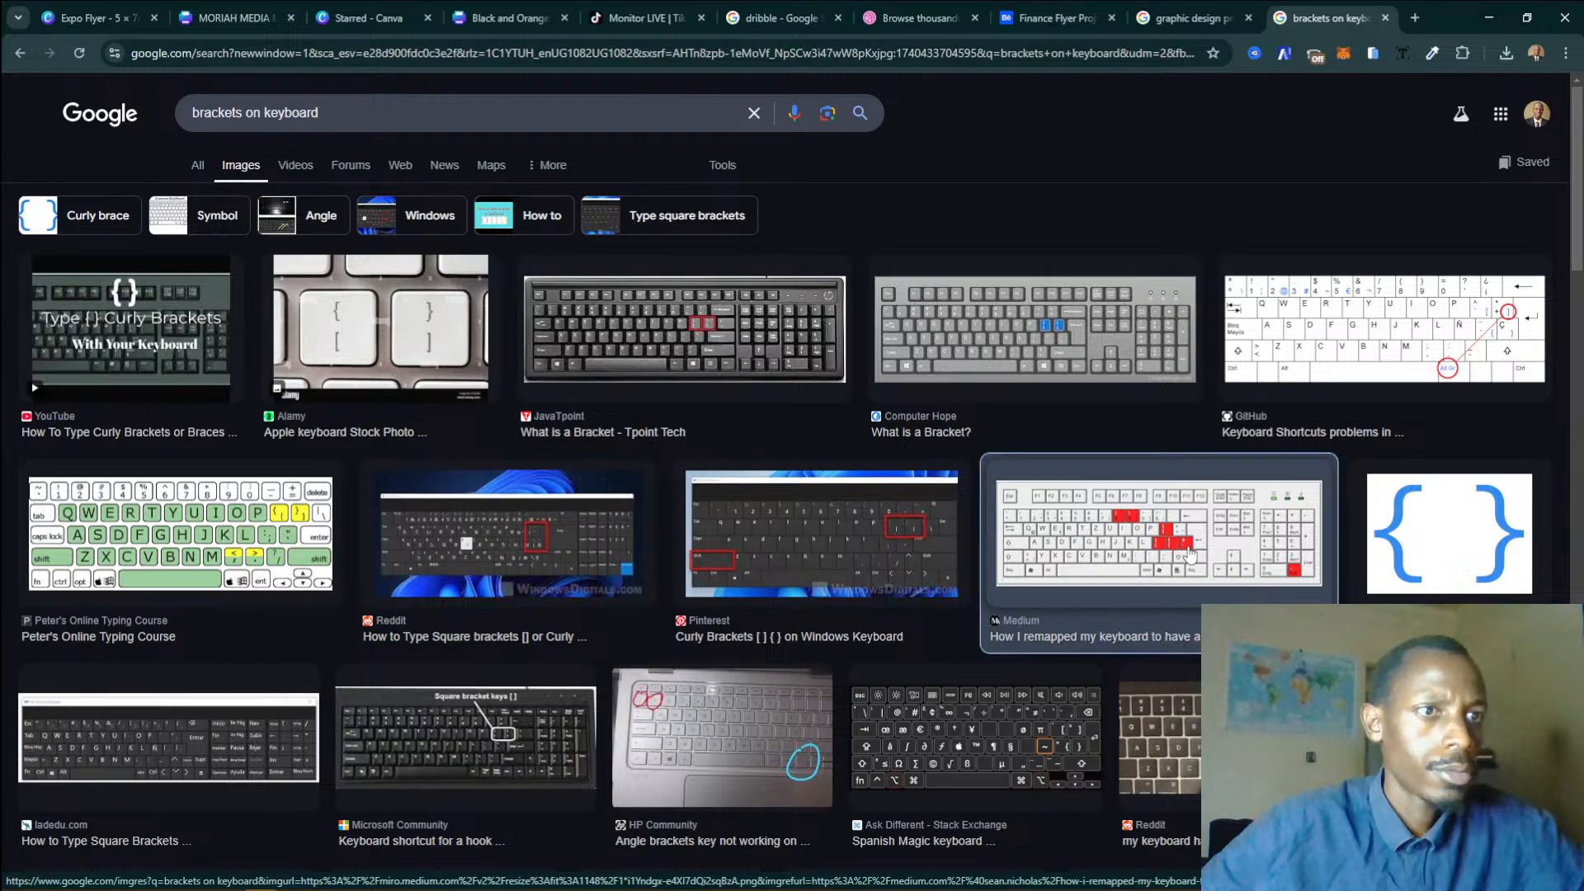
{"action": "left_click", "coordinate": [1189, 553]}
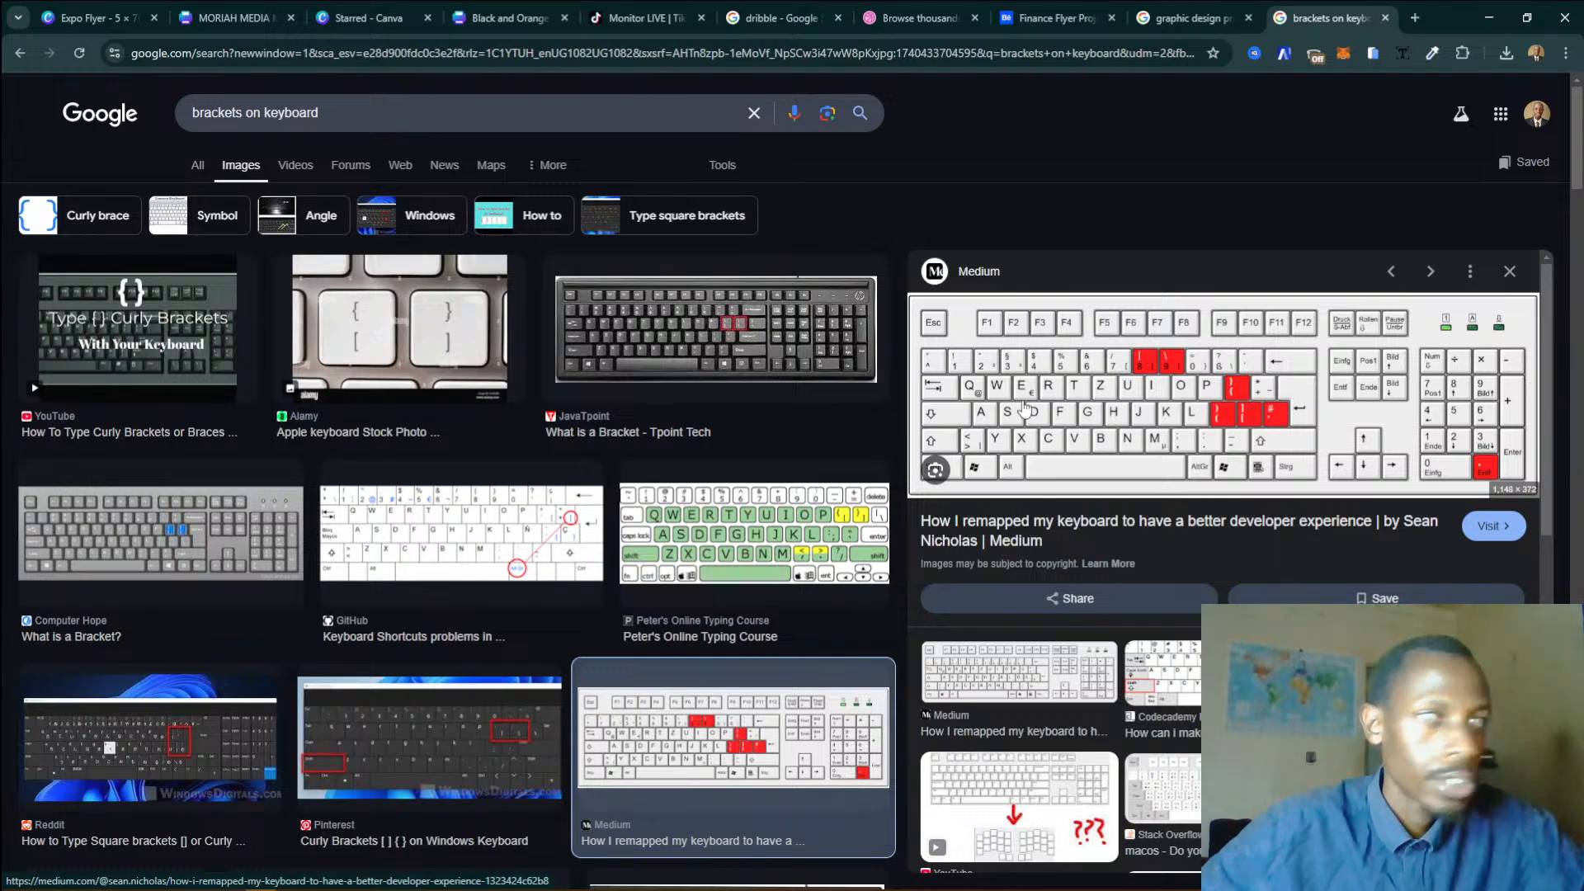
{"action": "left_click", "coordinate": [757, 345]}
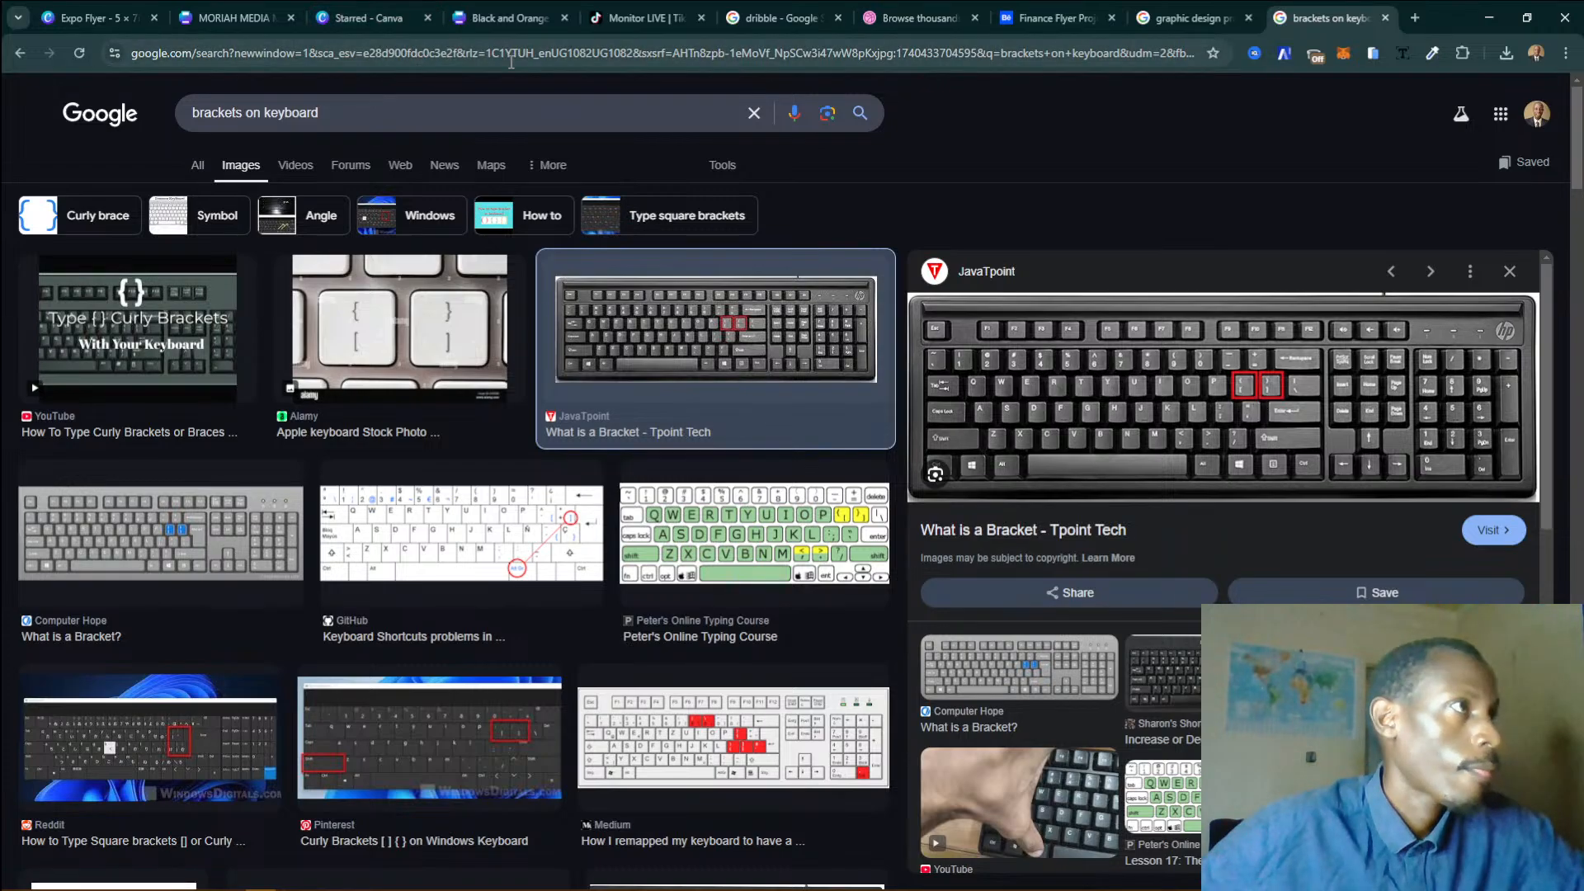
Return to the Expo Flyer design and fill the dotted "Financing" frame with the dark red-to-orange gradient from the document colours.
{"action": "left_click", "coordinate": [354, 17]}
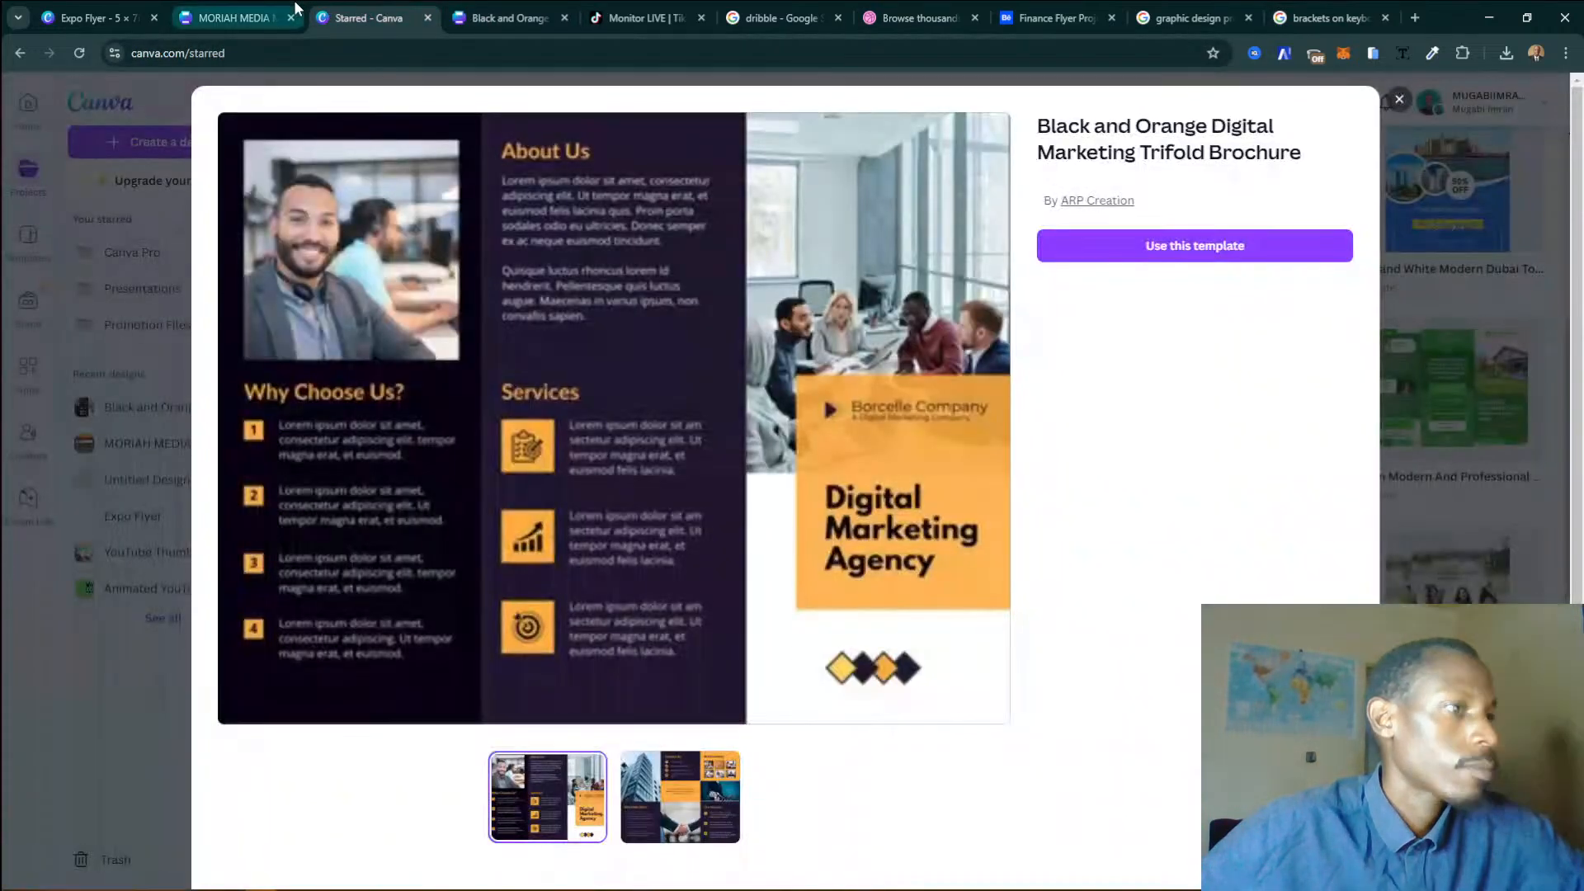
{"action": "left_click", "coordinate": [295, 10]}
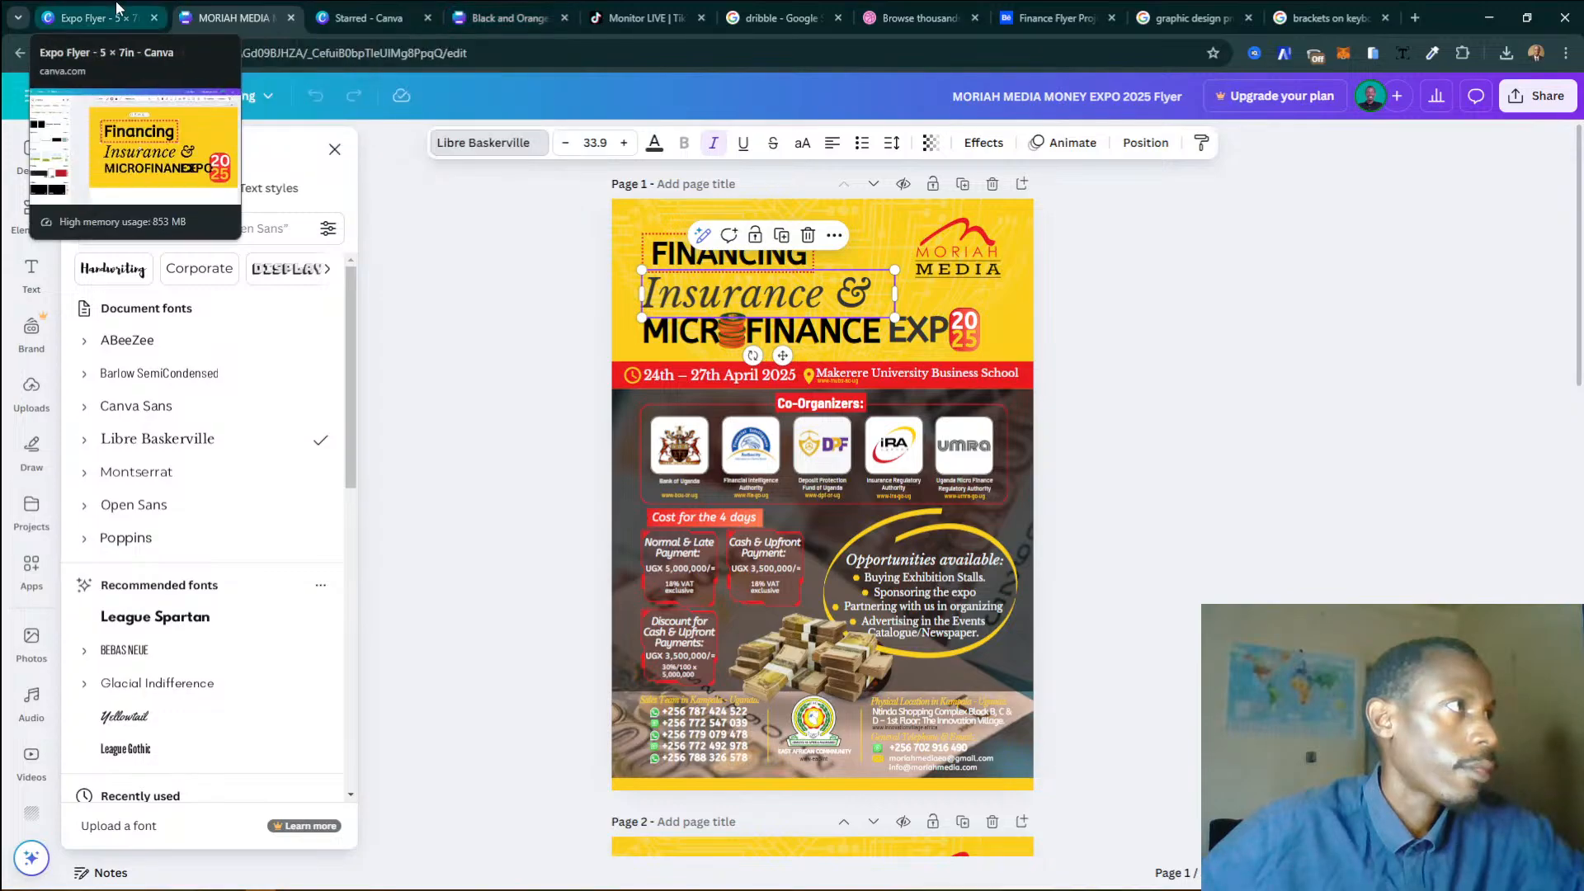
{"action": "left_click", "coordinate": [86, 17]}
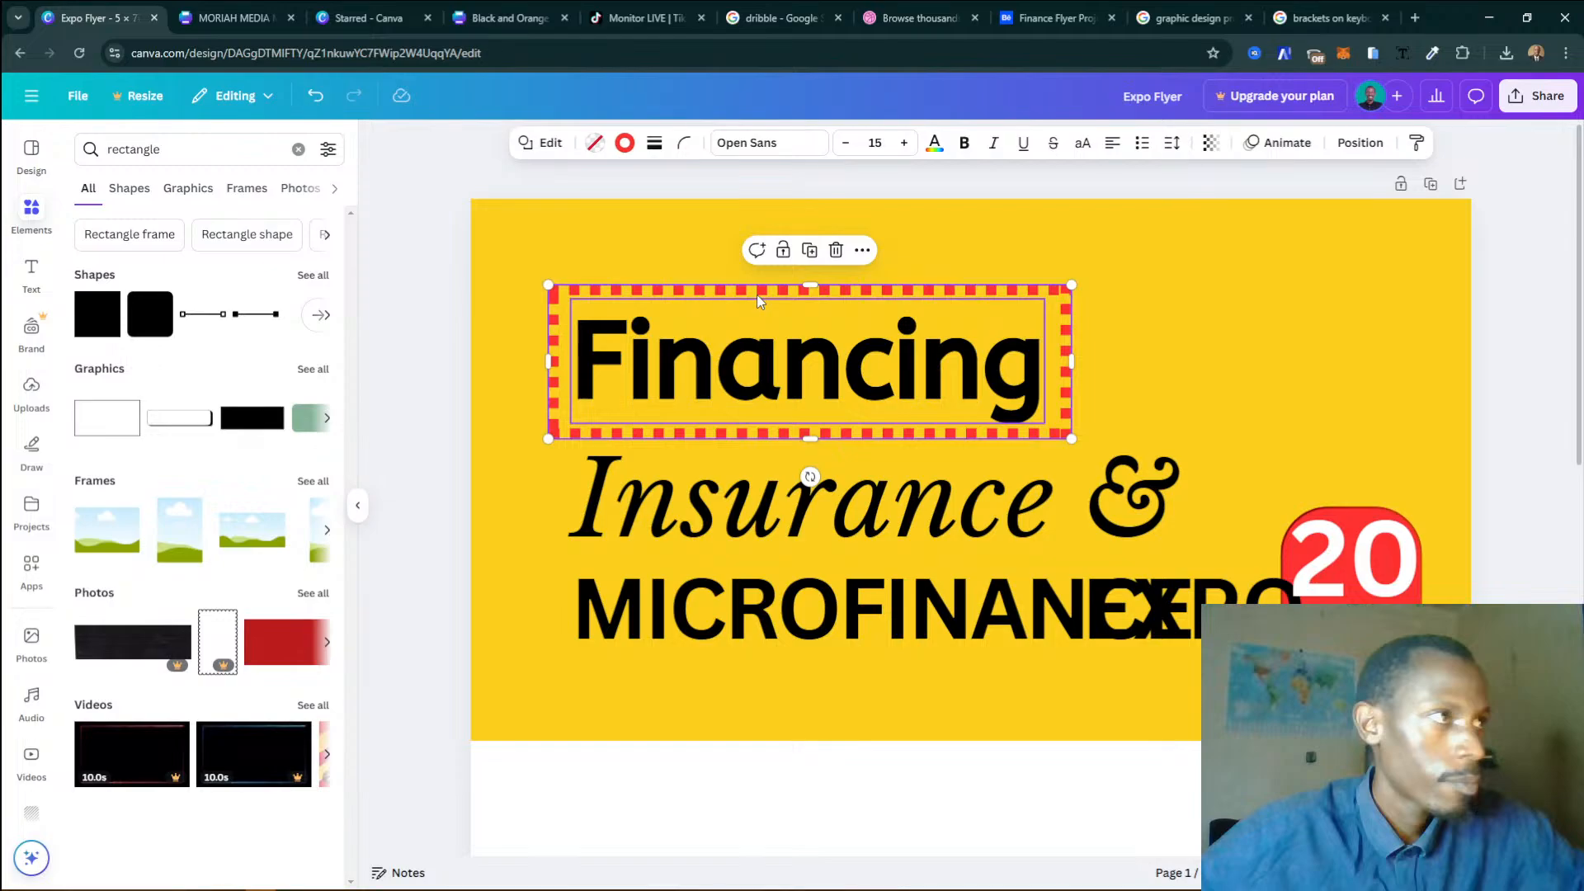
{"action": "left_click", "coordinate": [594, 143]}
{"action": "left_click", "coordinate": [140, 314]}
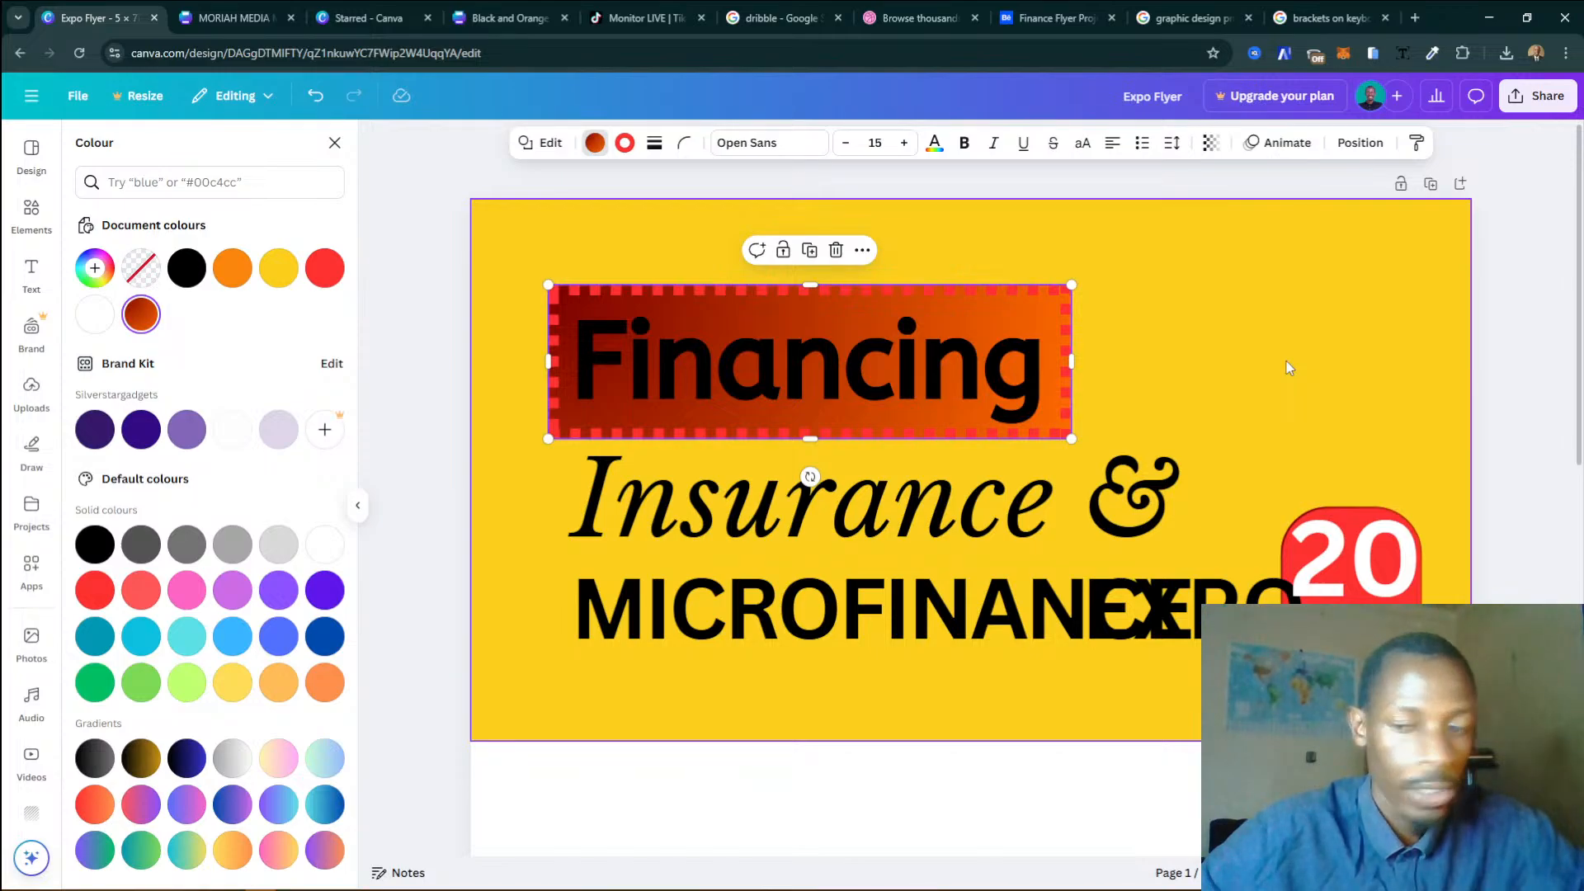
Try bringing the gradient-filled frame in front of the "Financing" text, and send it back behind.
{"action": "key", "text": "ctrl+]"}
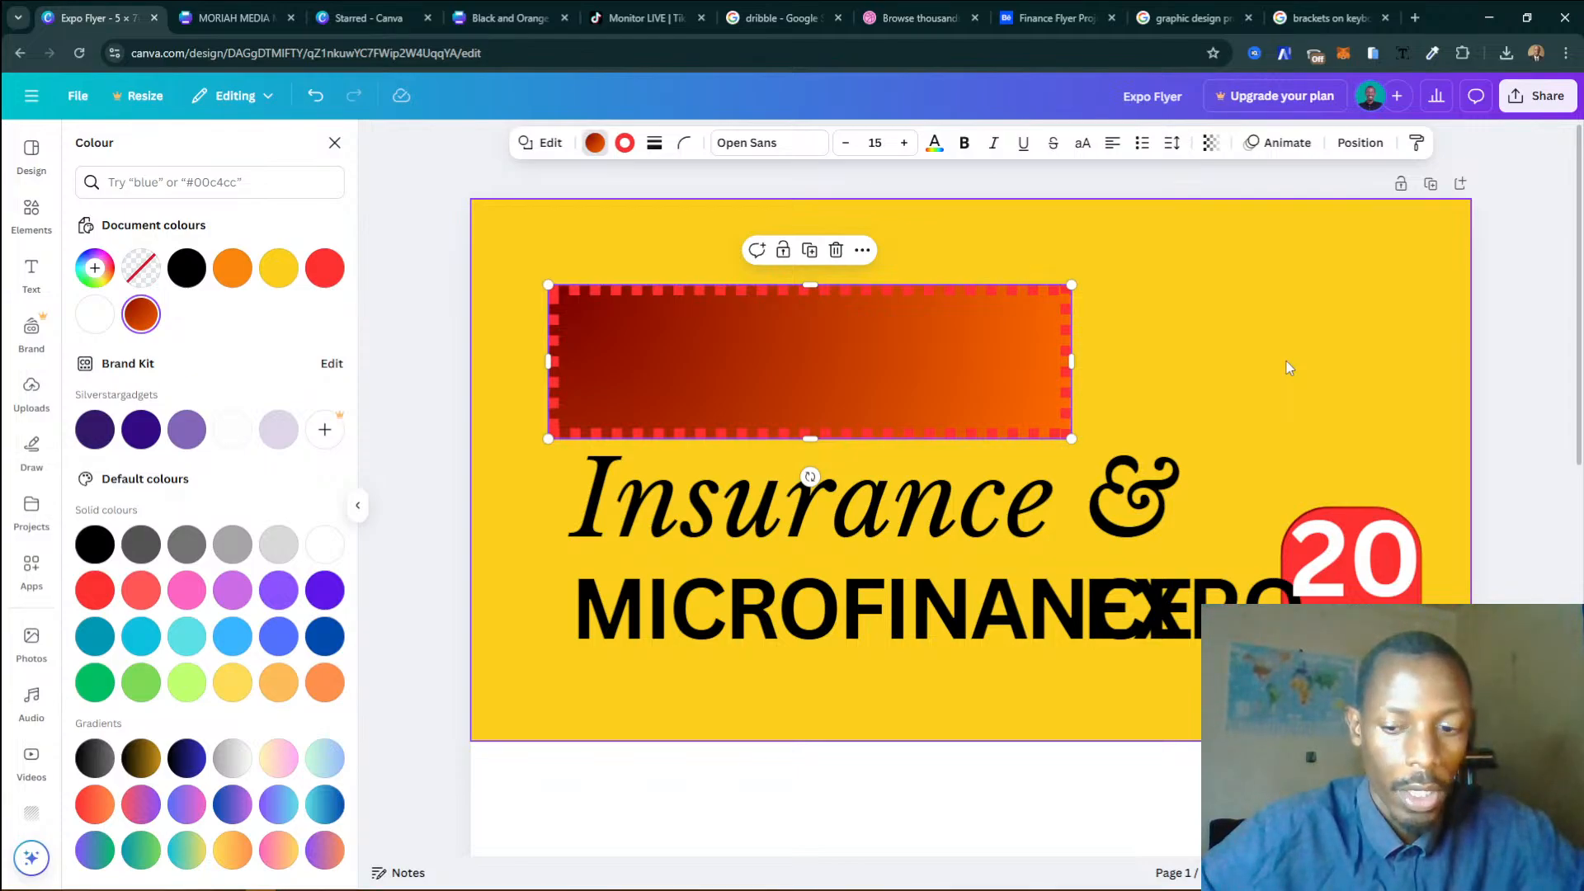
{"action": "key", "text": "ctrl+["}
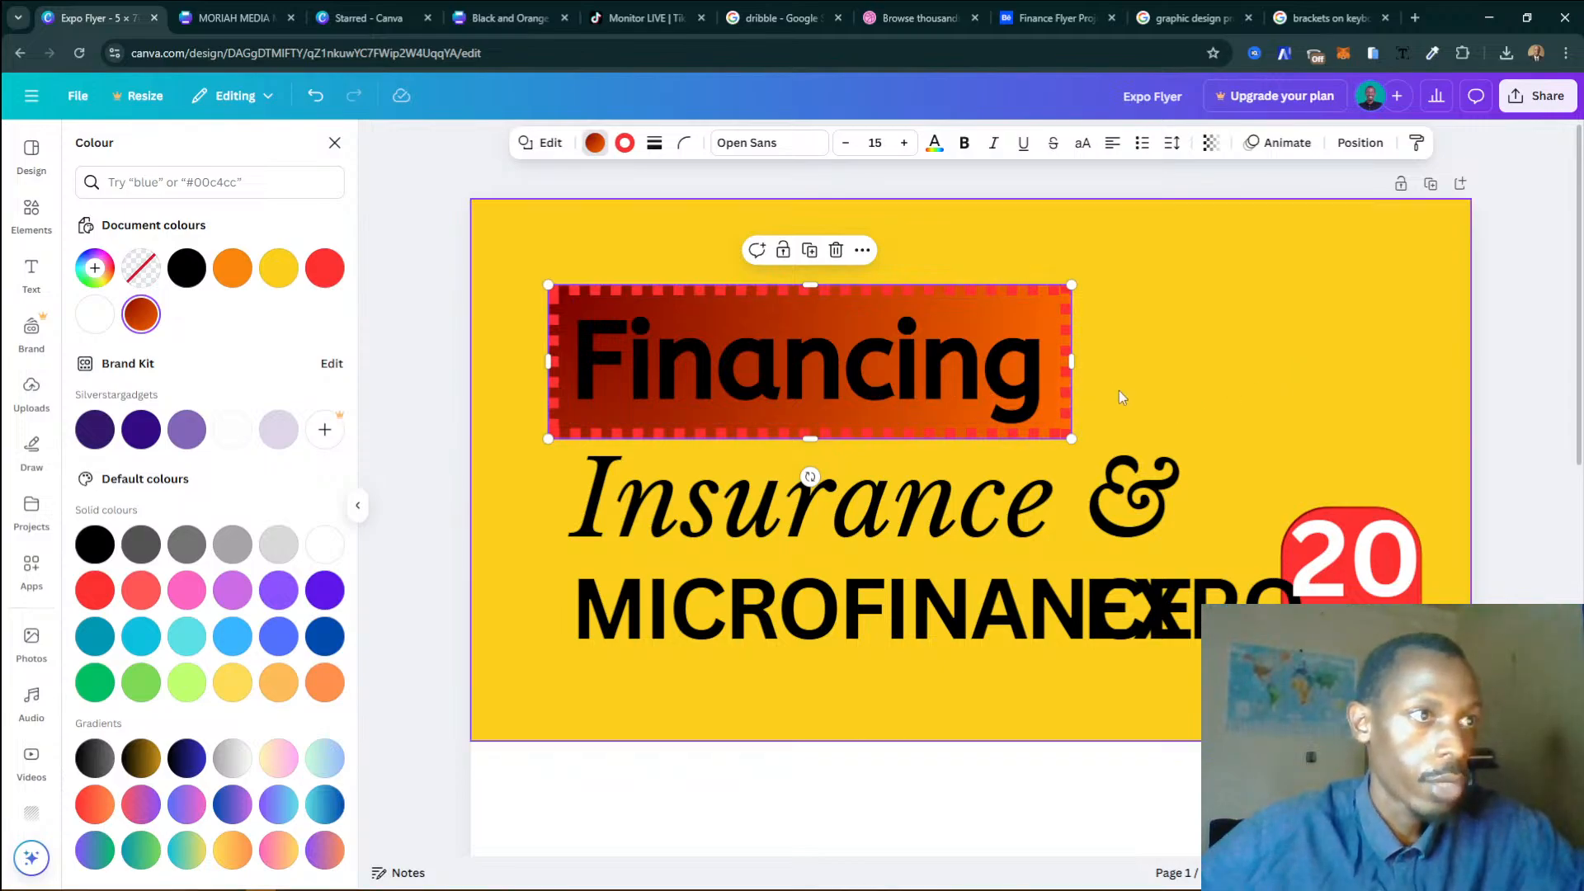
{"action": "right_click", "coordinate": [1064, 318]}
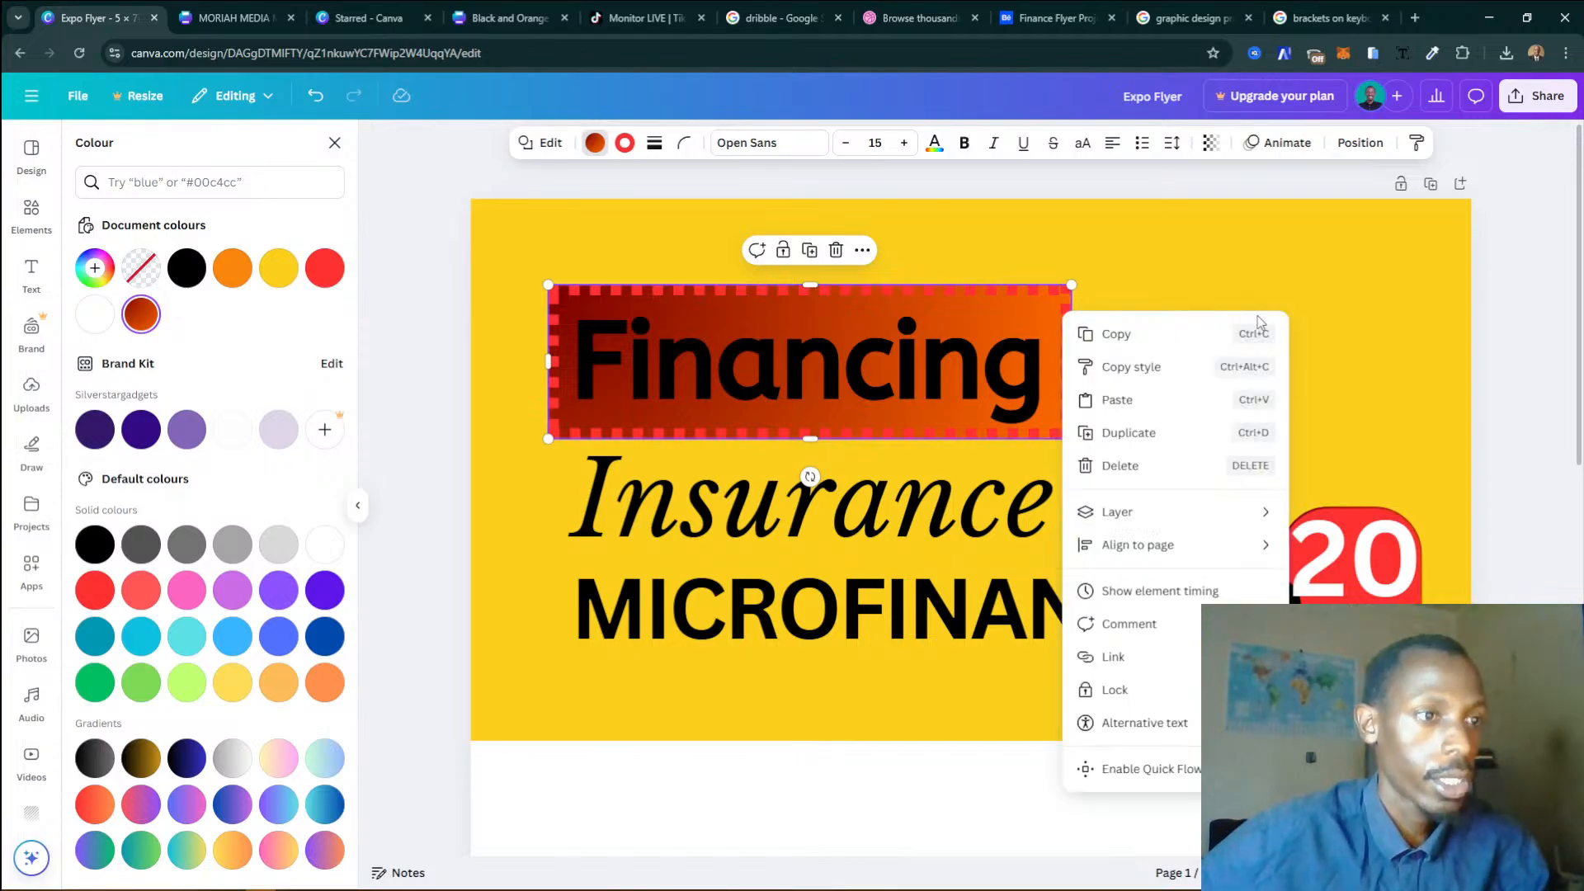
{"action": "mouse_move", "coordinate": [1162, 513]}
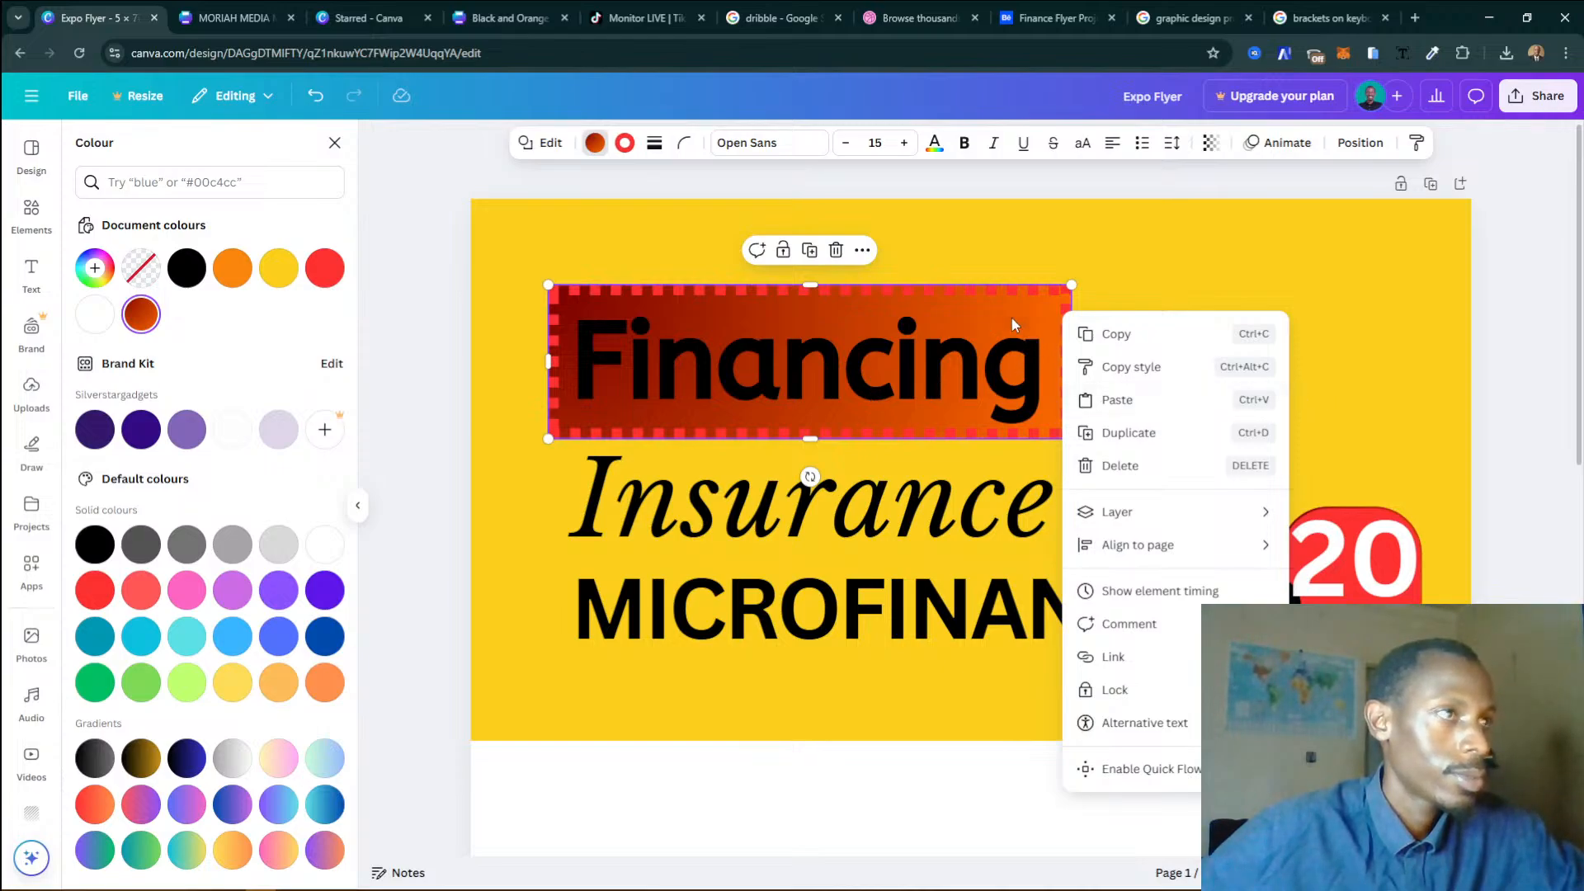
{"action": "left_click", "coordinate": [1025, 266]}
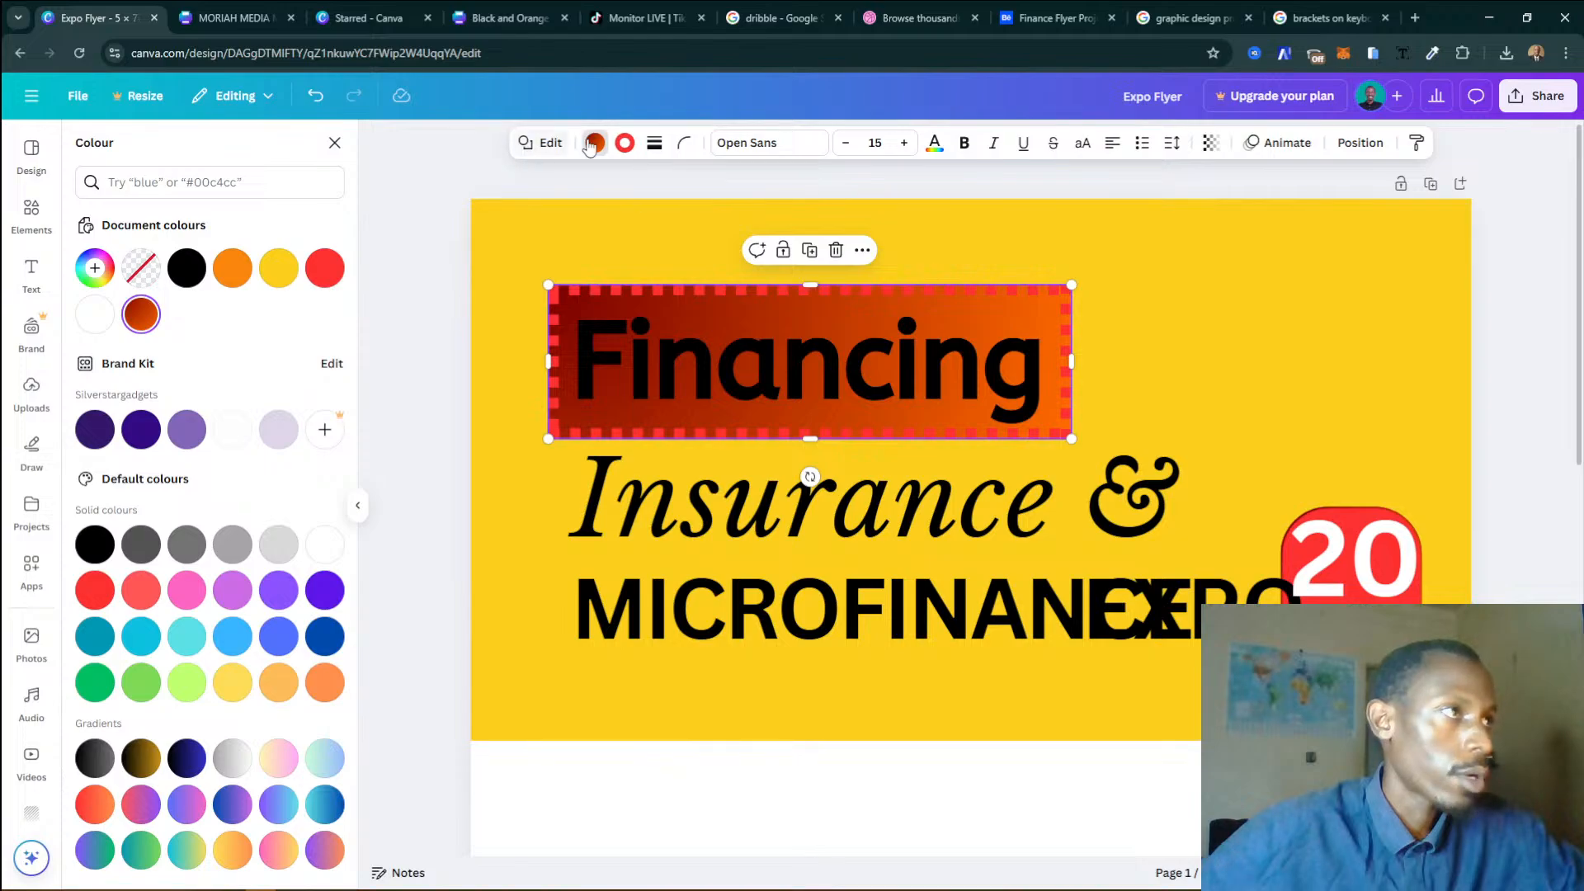
Remove the gradient fill from the dotted red frame and change the "Financing" text to uppercase.
{"action": "left_click", "coordinate": [141, 278]}
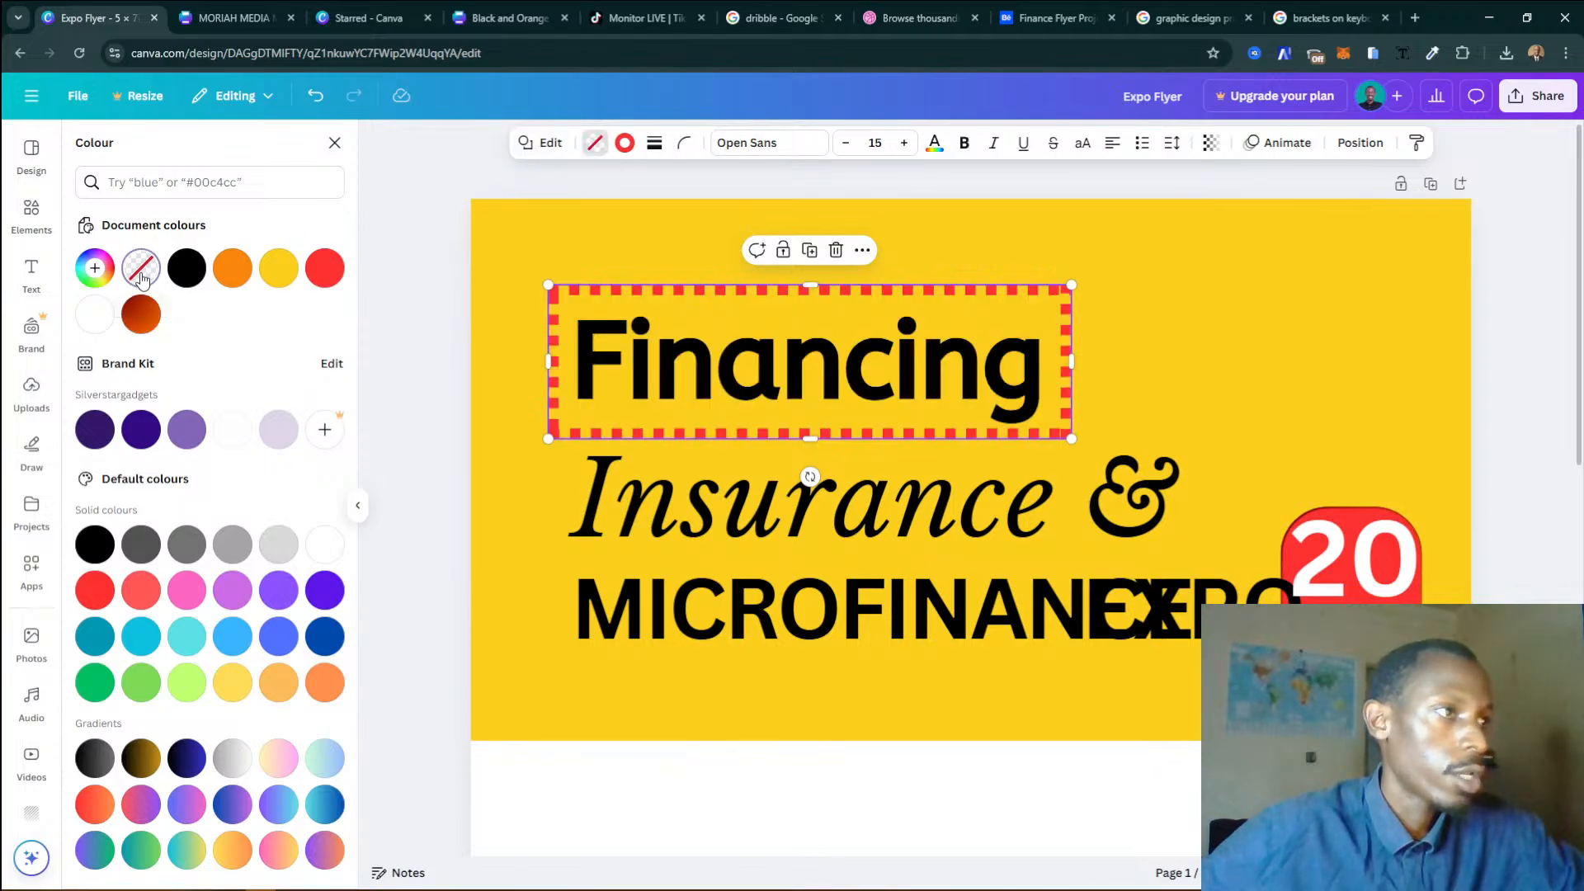
{"action": "left_click", "coordinate": [907, 360]}
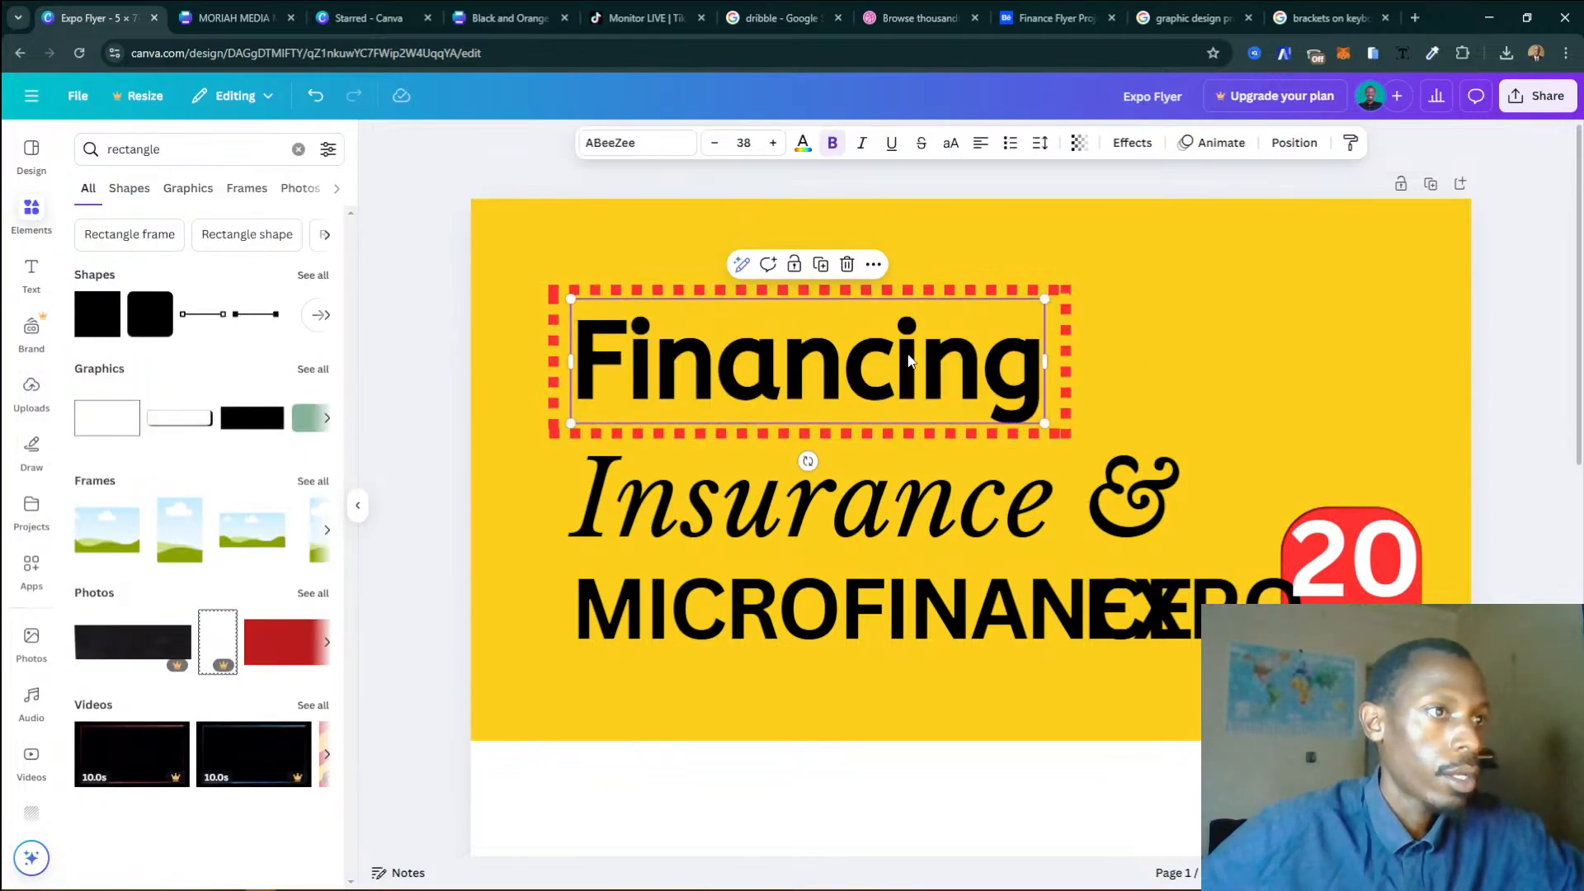
{"action": "double_click", "coordinate": [859, 367]}
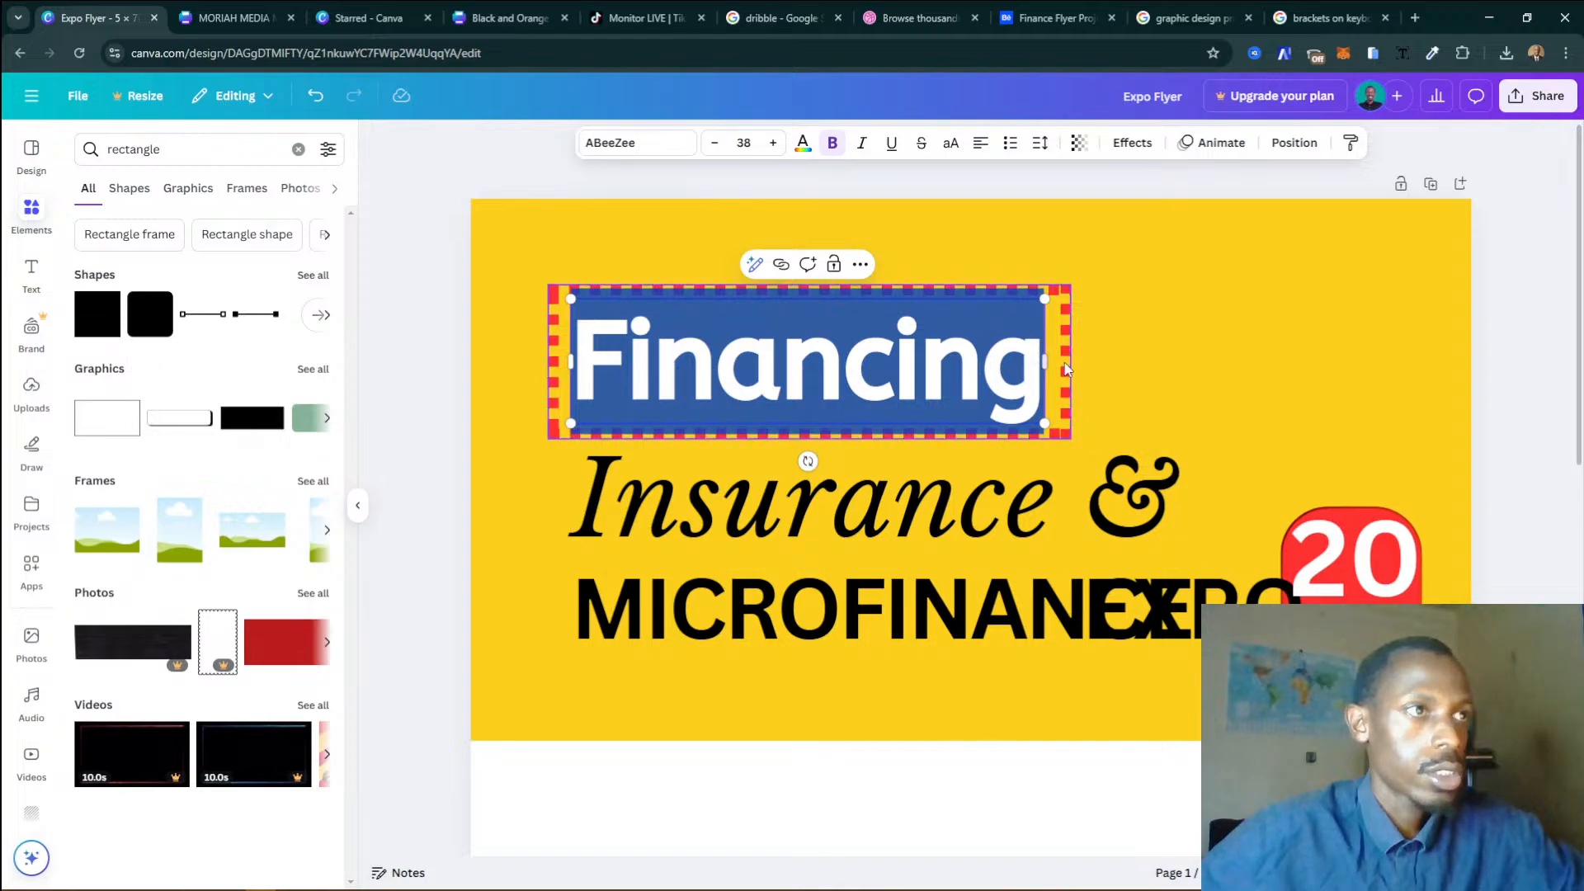
{"action": "left_click", "coordinate": [951, 145]}
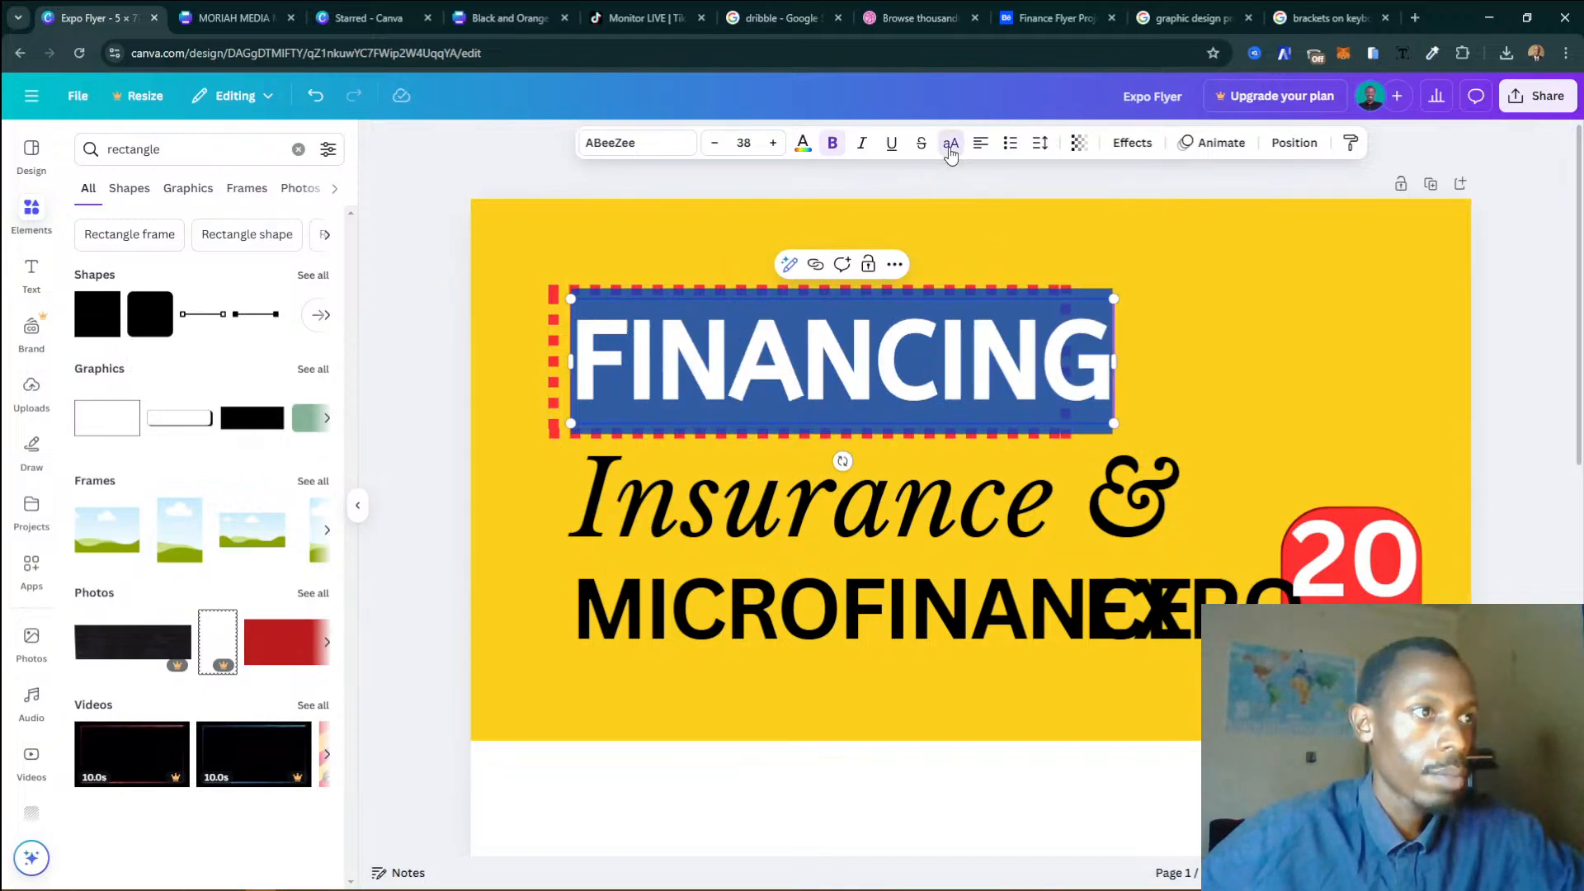
{"action": "left_click", "coordinate": [1259, 355]}
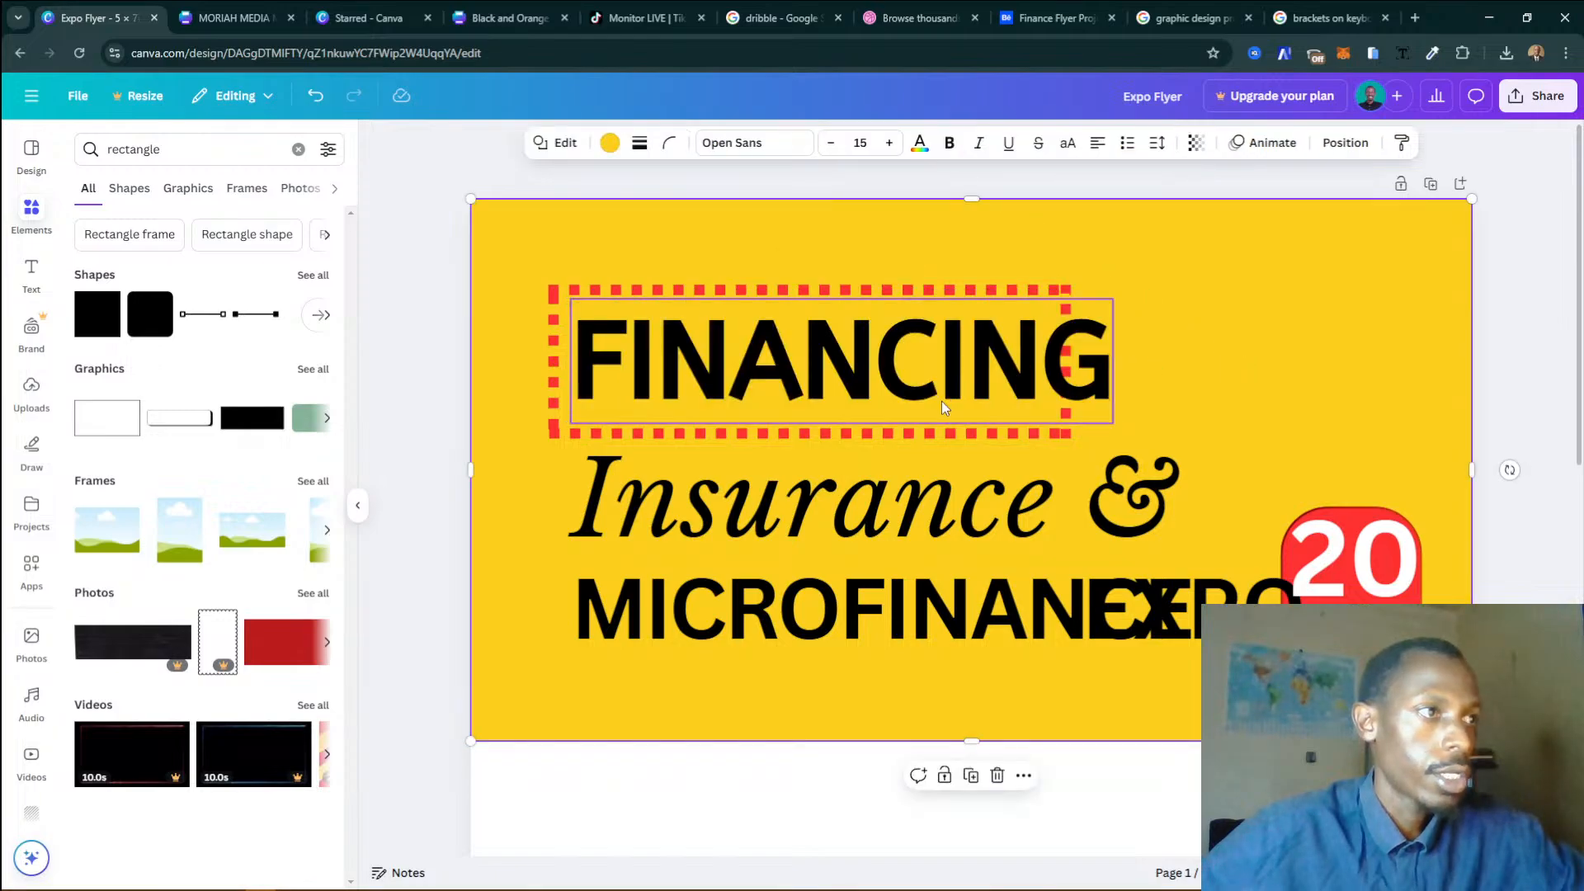
{"action": "left_click", "coordinate": [1011, 440]}
{"action": "left_click", "coordinate": [1031, 291]}
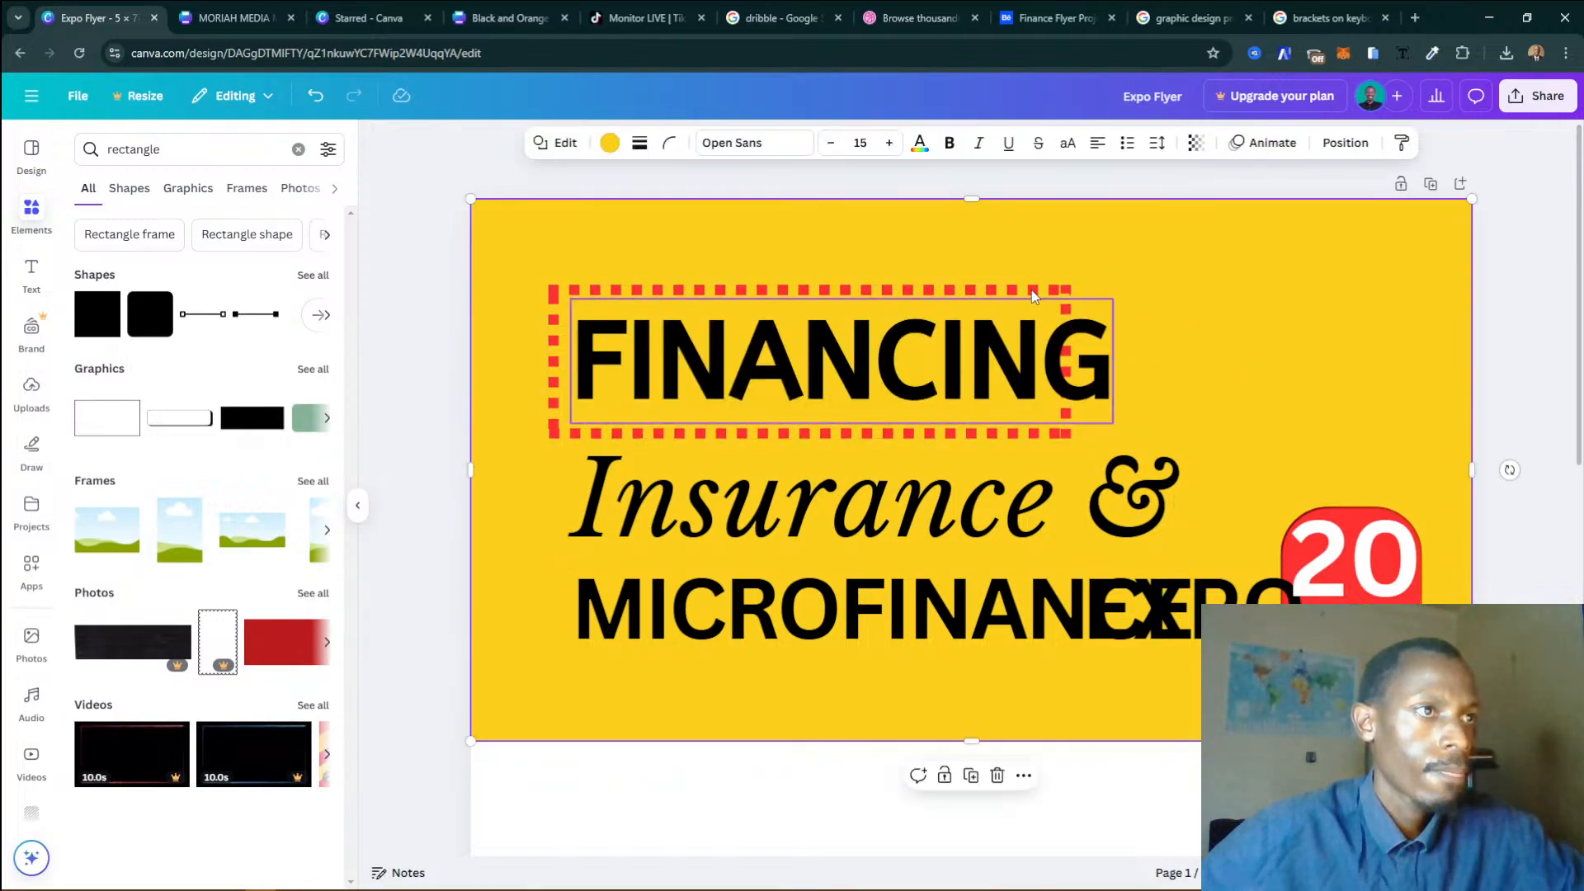
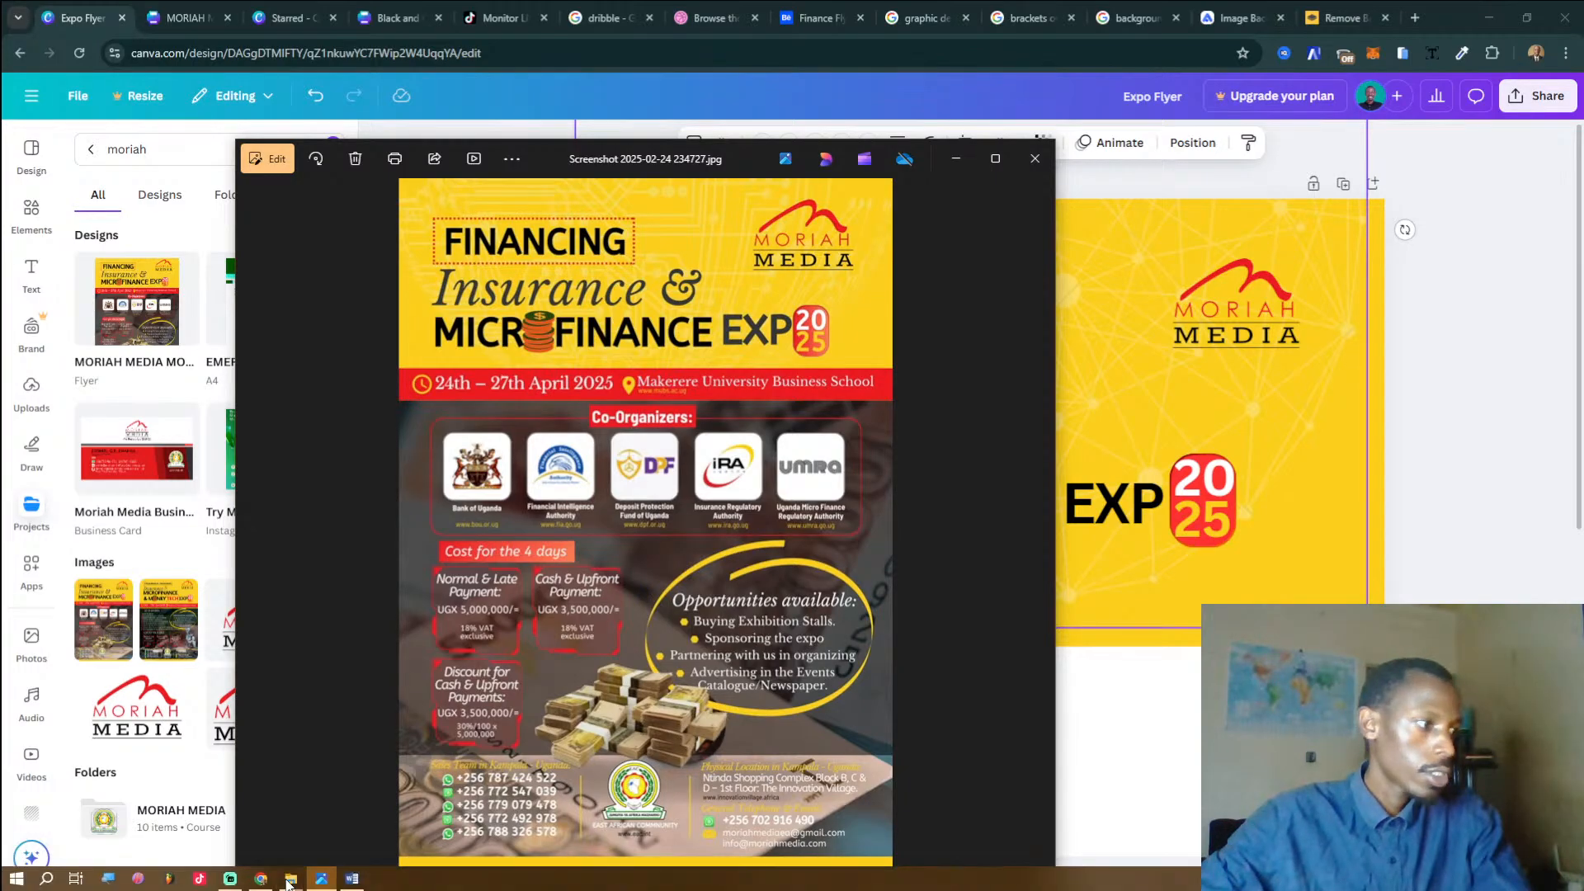
Review the expo brief in the Word document, highlighting the instruction to include a photo of 50,000 bundle notes.
{"action": "left_click", "coordinate": [353, 878]}
{"action": "scroll", "coordinate": [580, 478], "scroll_direction": "down", "scroll_amount": 3}
{"action": "scroll", "coordinate": [570, 394], "scroll_direction": "up", "scroll_amount": 3}
{"action": "scroll", "coordinate": [570, 395], "scroll_direction": "up", "scroll_amount": 1}
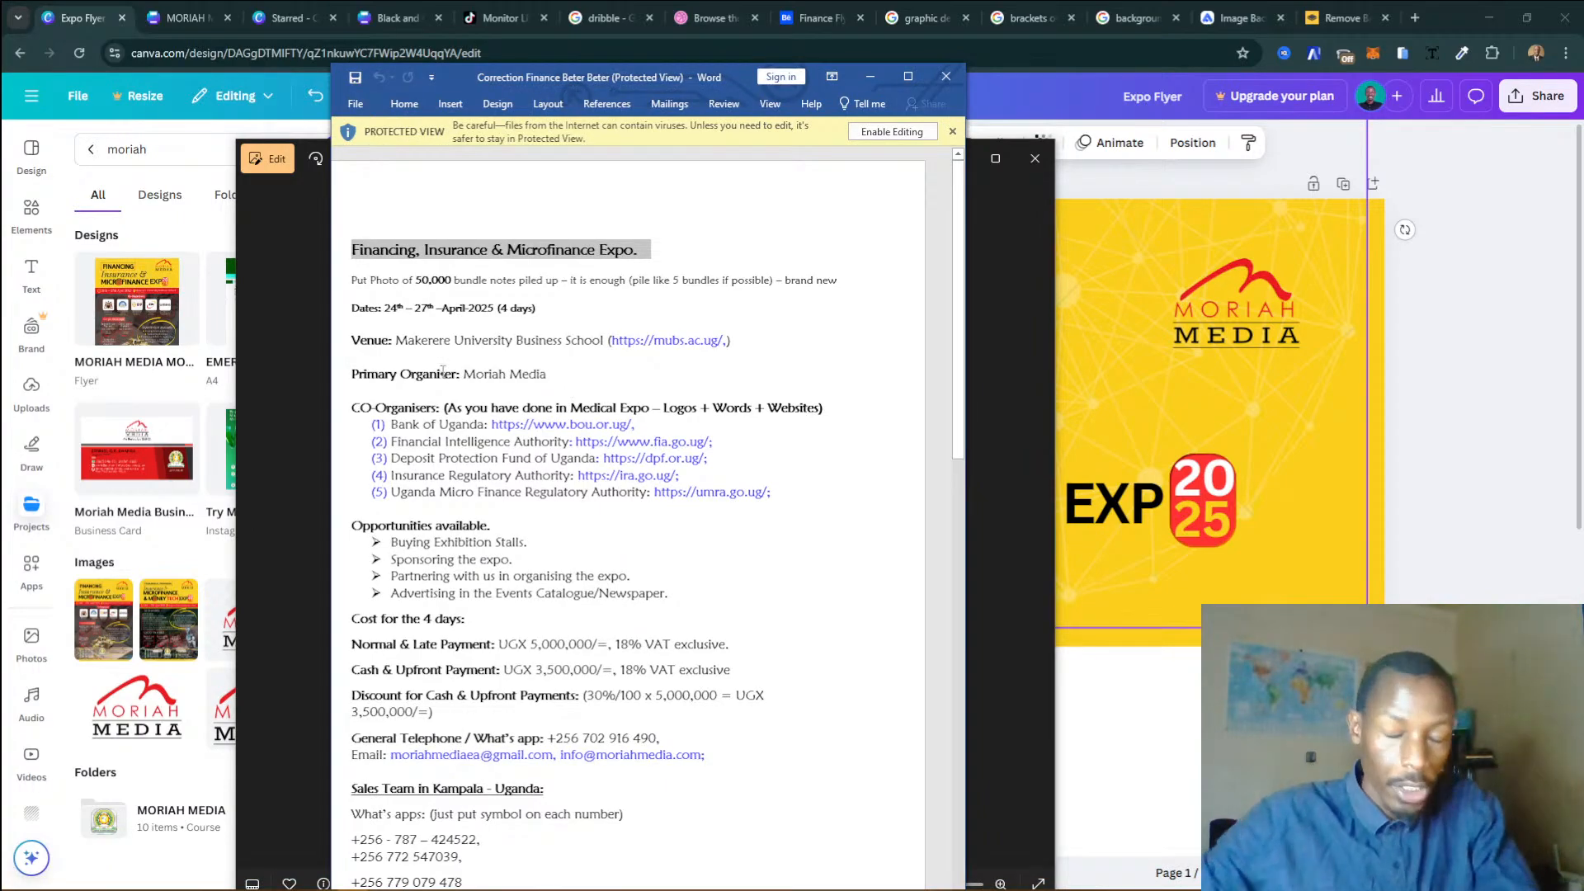
{"action": "scroll", "coordinate": [512, 396], "scroll_direction": "down", "scroll_amount": 3}
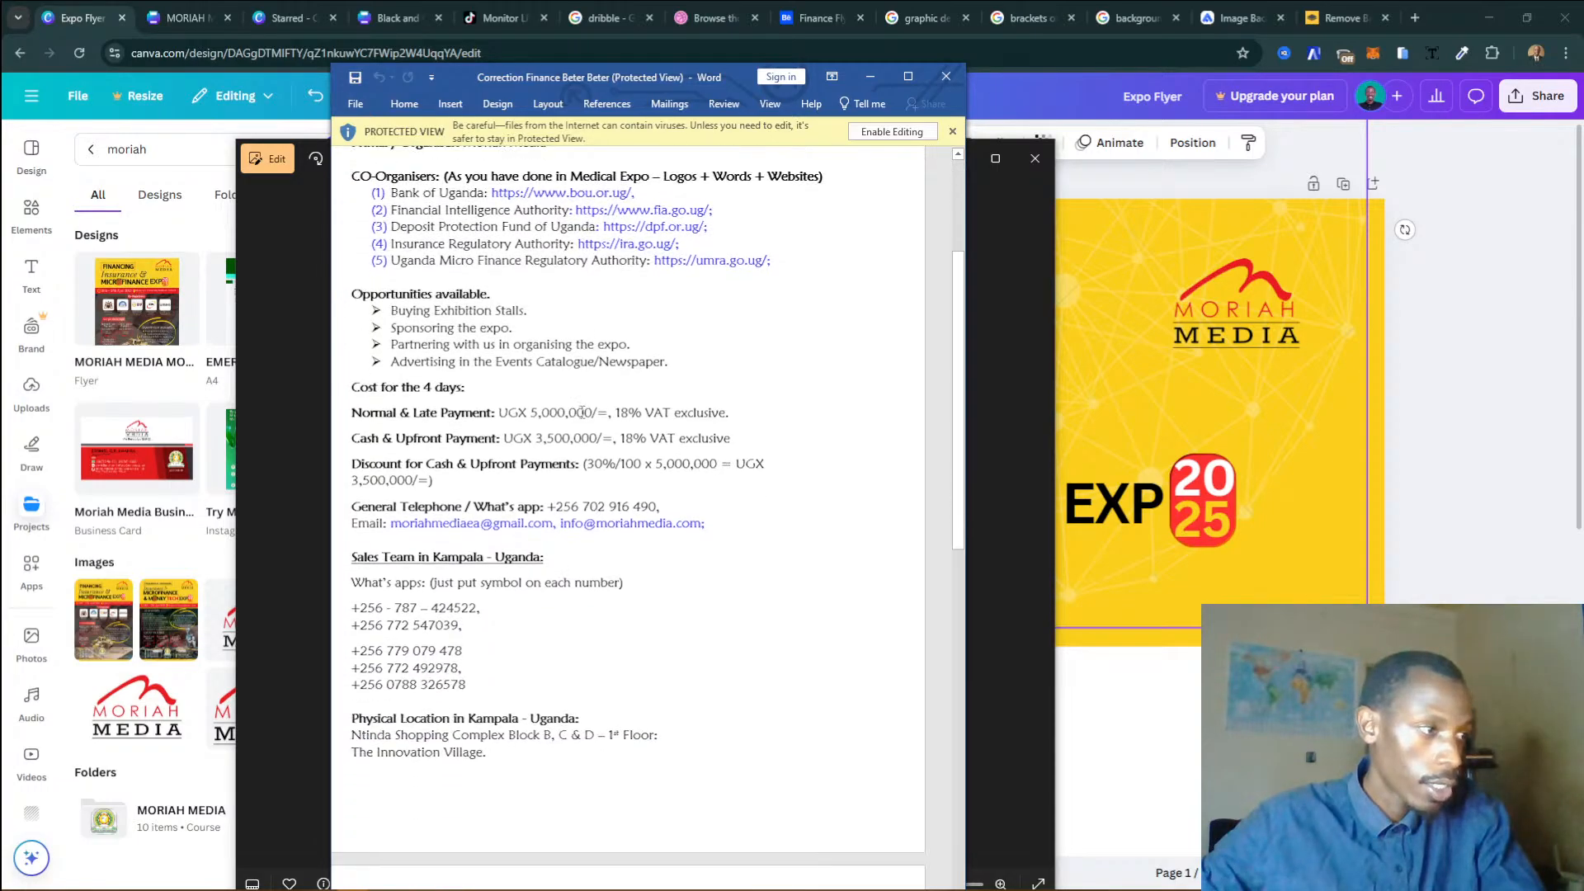
{"action": "scroll", "coordinate": [583, 412], "scroll_direction": "up", "scroll_amount": 3}
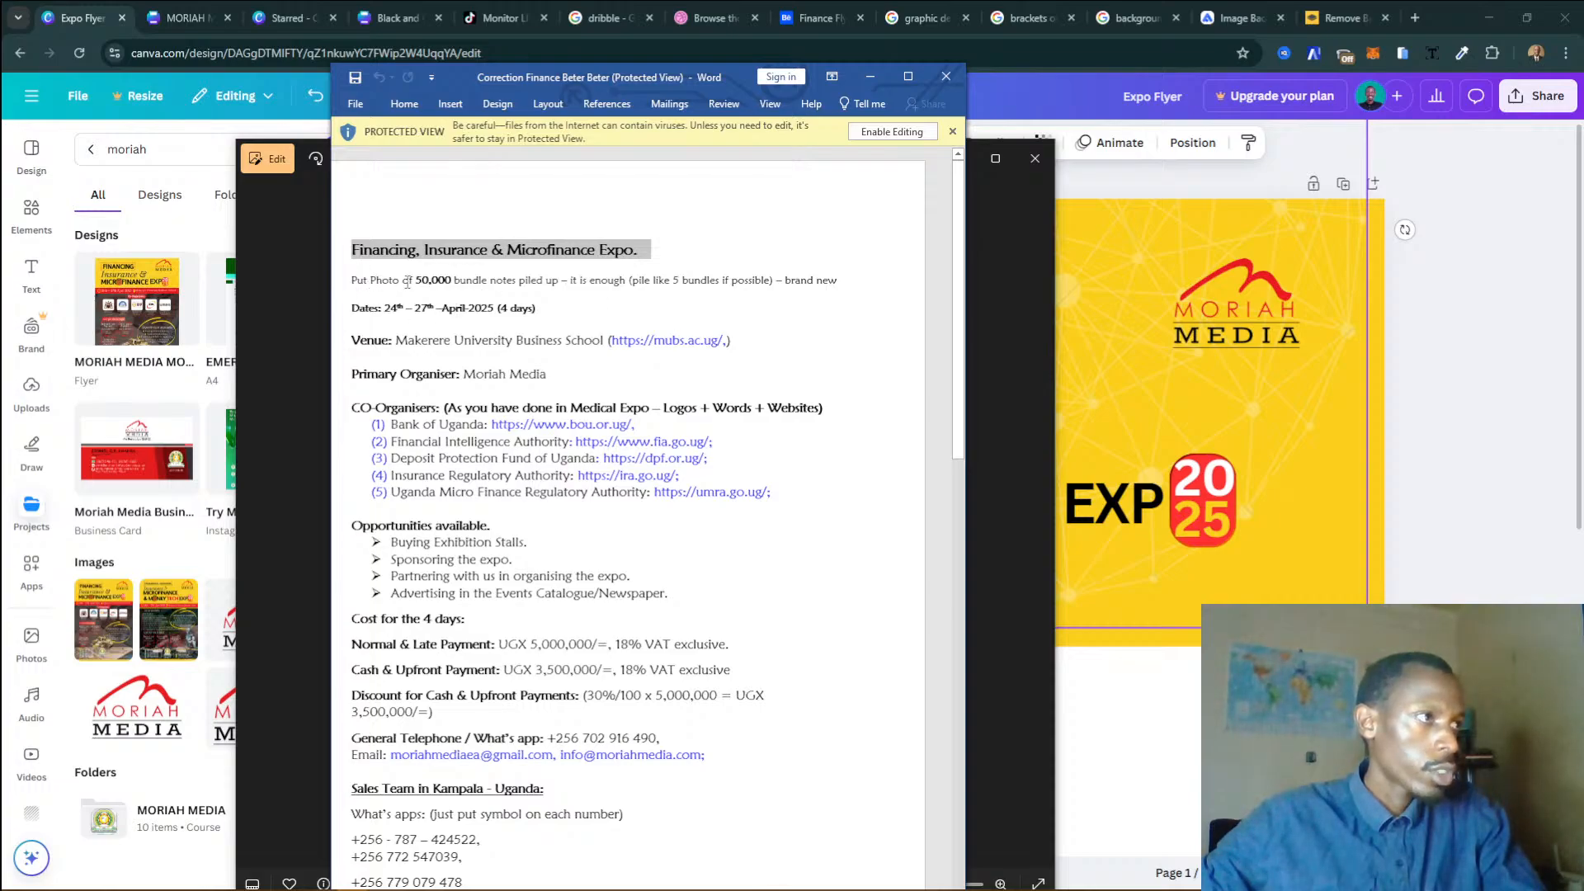
{"action": "left_click_drag", "start_coordinate": [354, 281], "coordinate": [451, 286]}
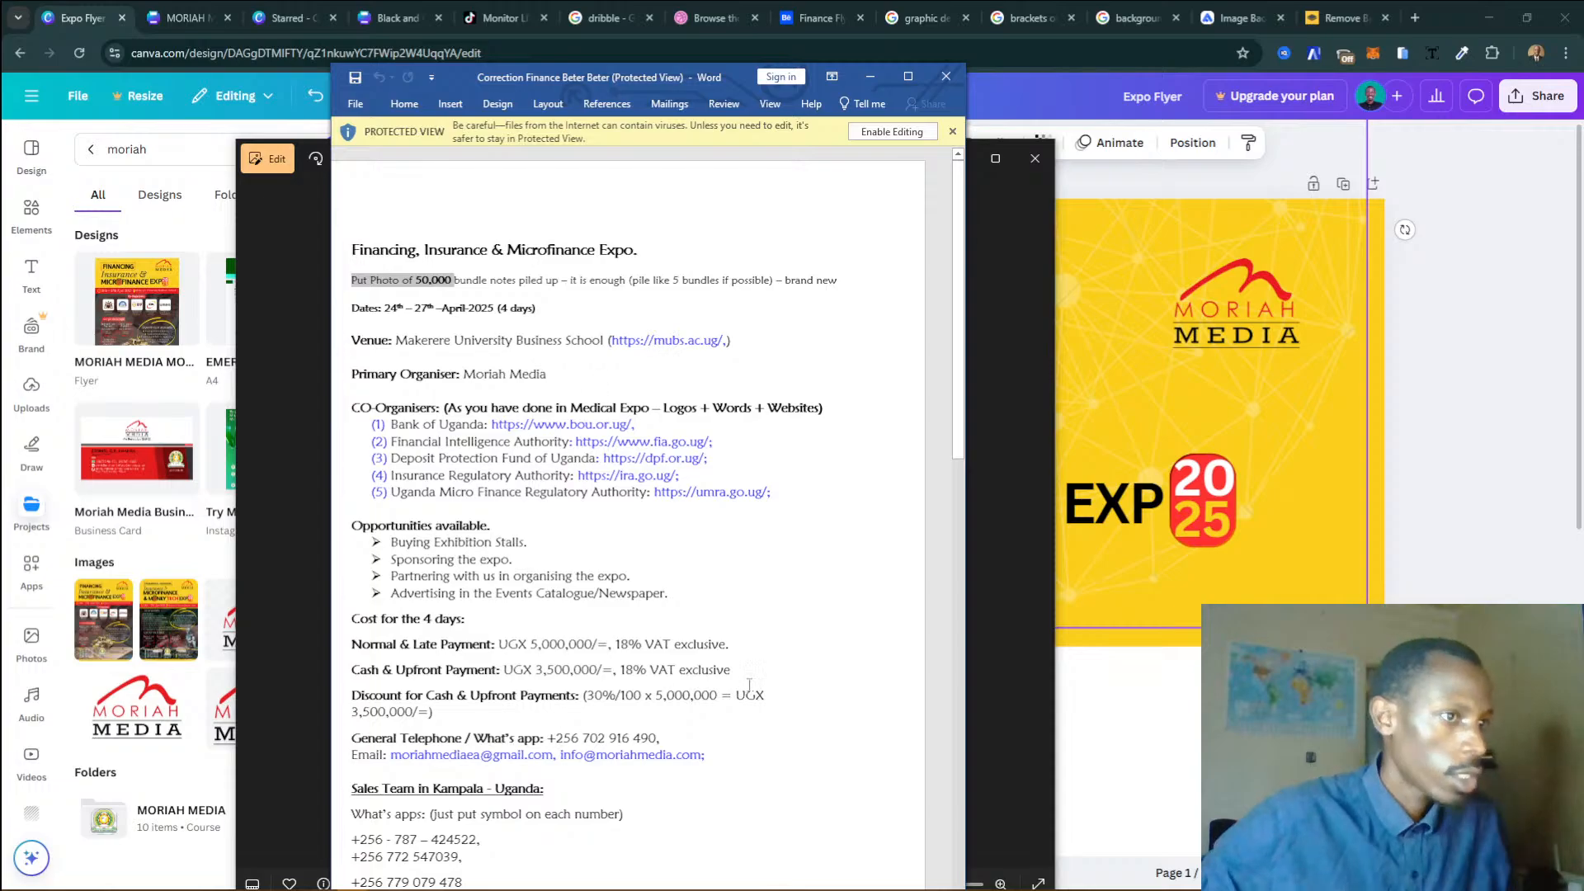
Compare the two reference flyer screenshots in the image viewer with the Word brief, and return to the Expo Flyer design.
{"action": "left_click", "coordinate": [1001, 581]}
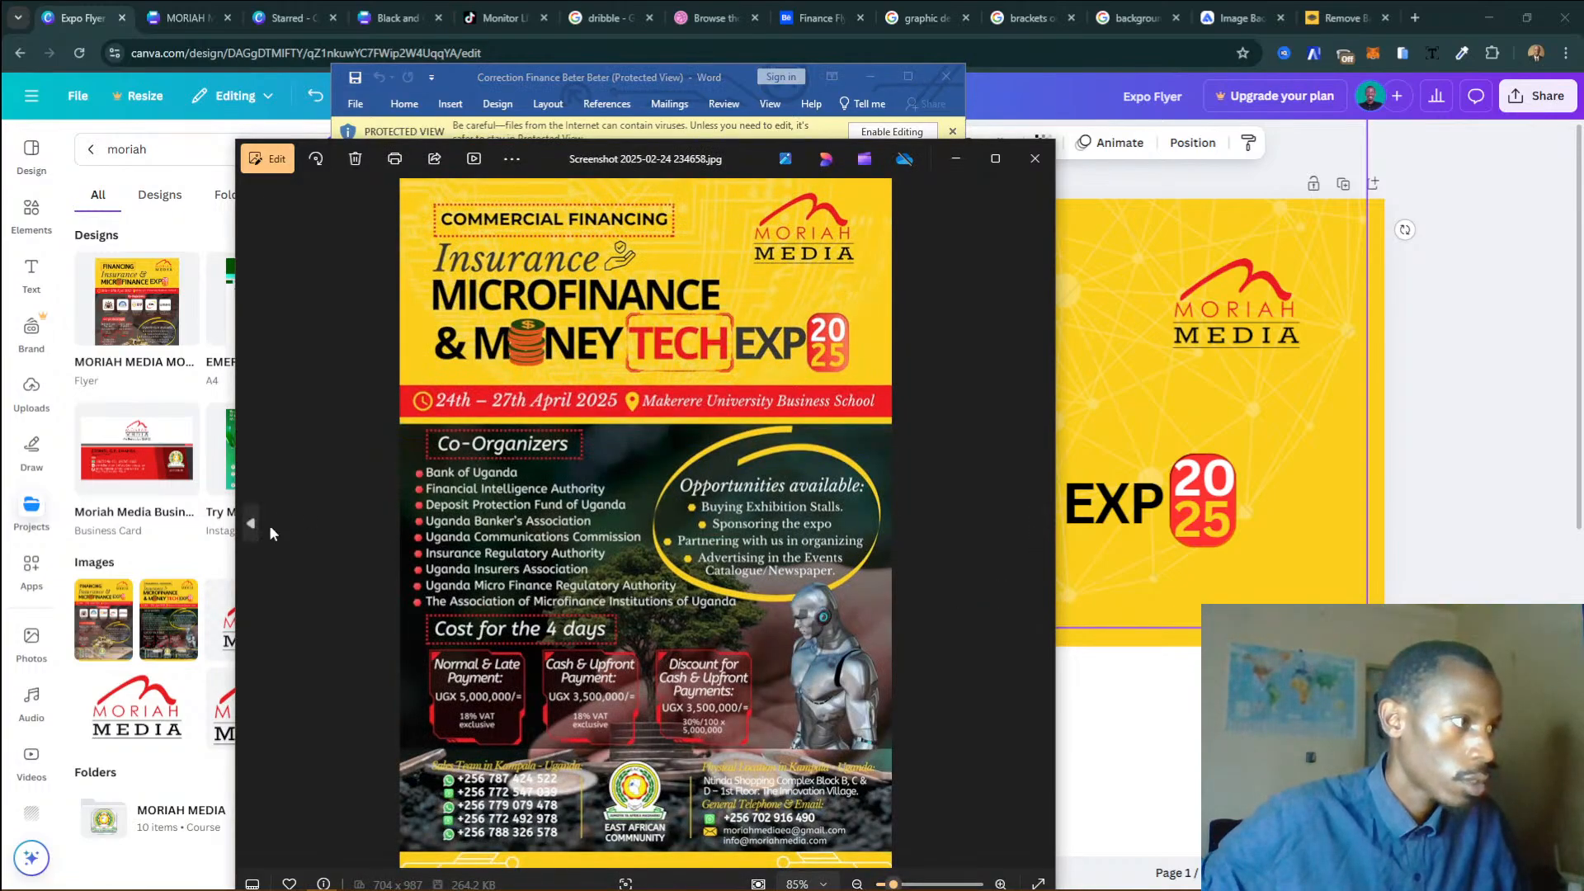
{"action": "left_click", "coordinate": [252, 526]}
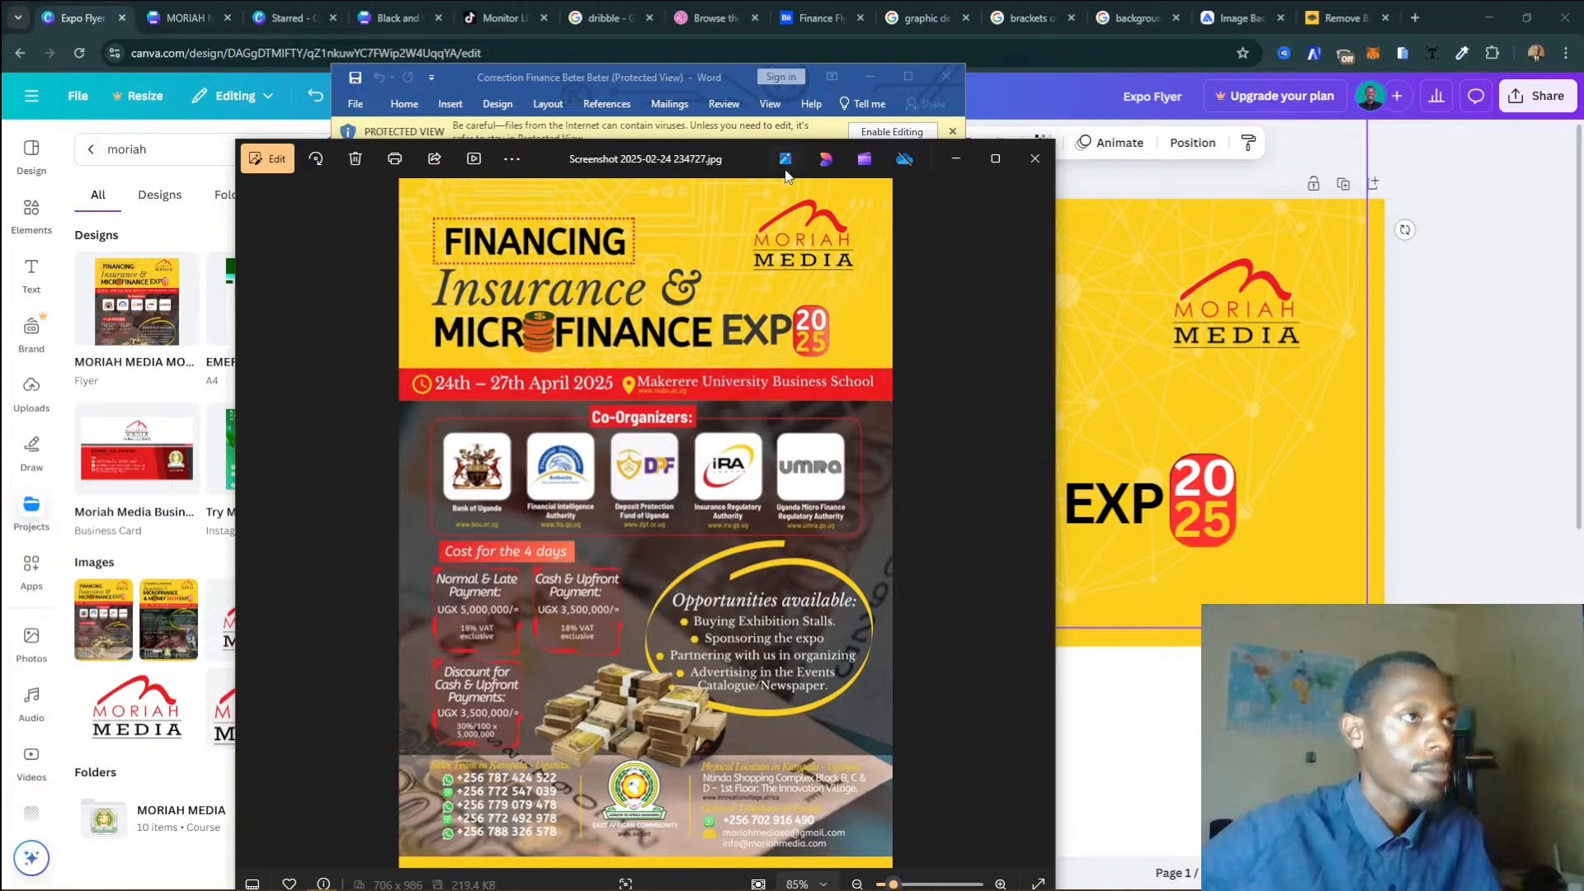
{"action": "left_click", "coordinate": [684, 77]}
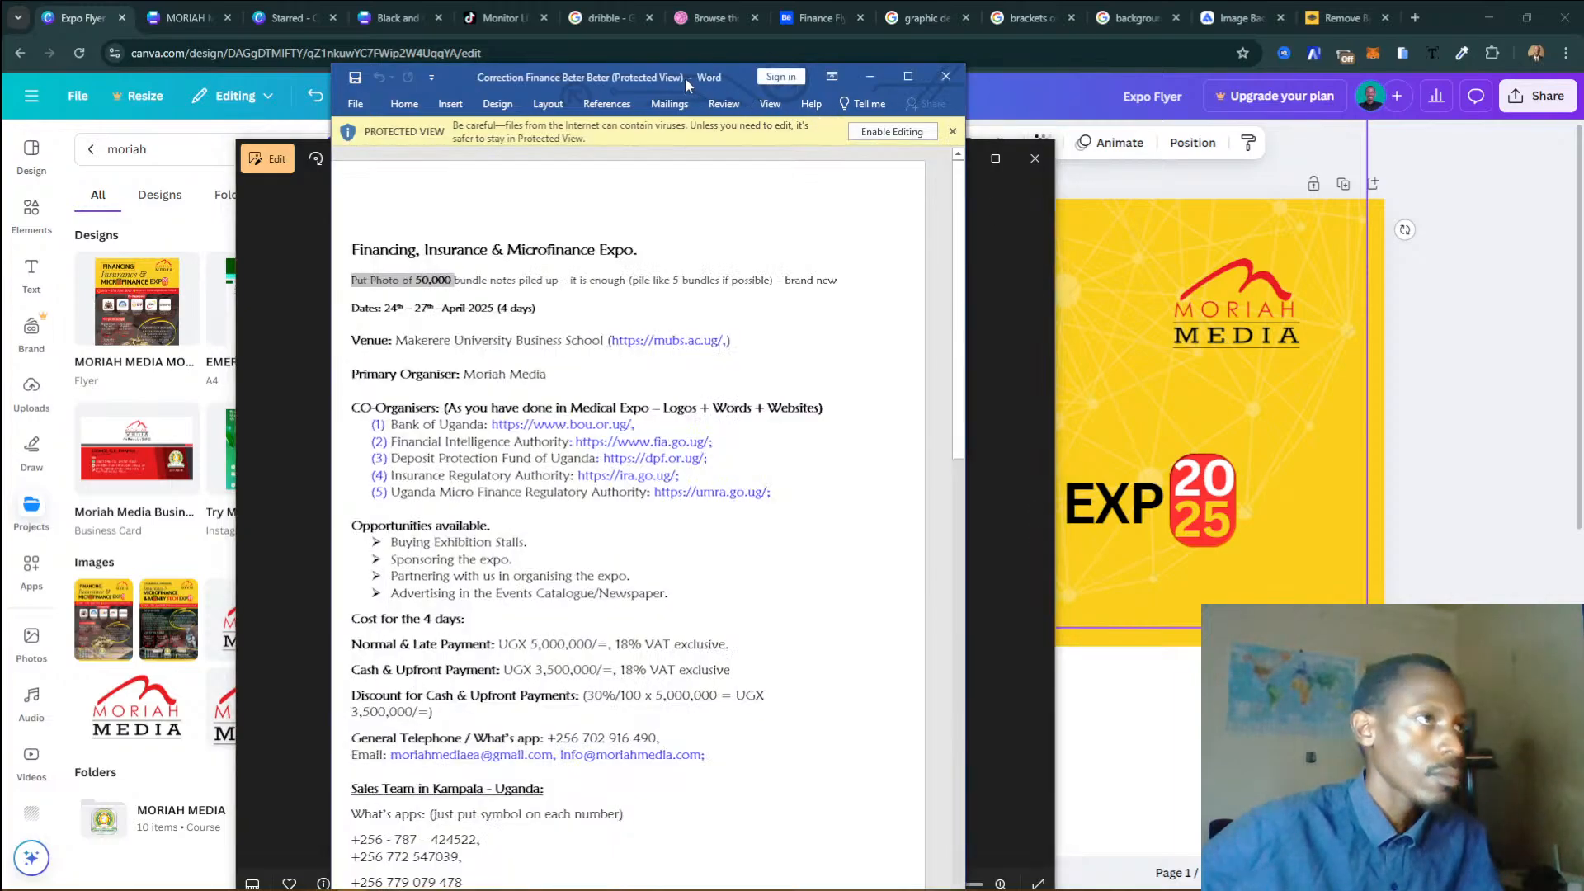
{"action": "scroll", "coordinate": [575, 505], "scroll_direction": "down", "scroll_amount": 3}
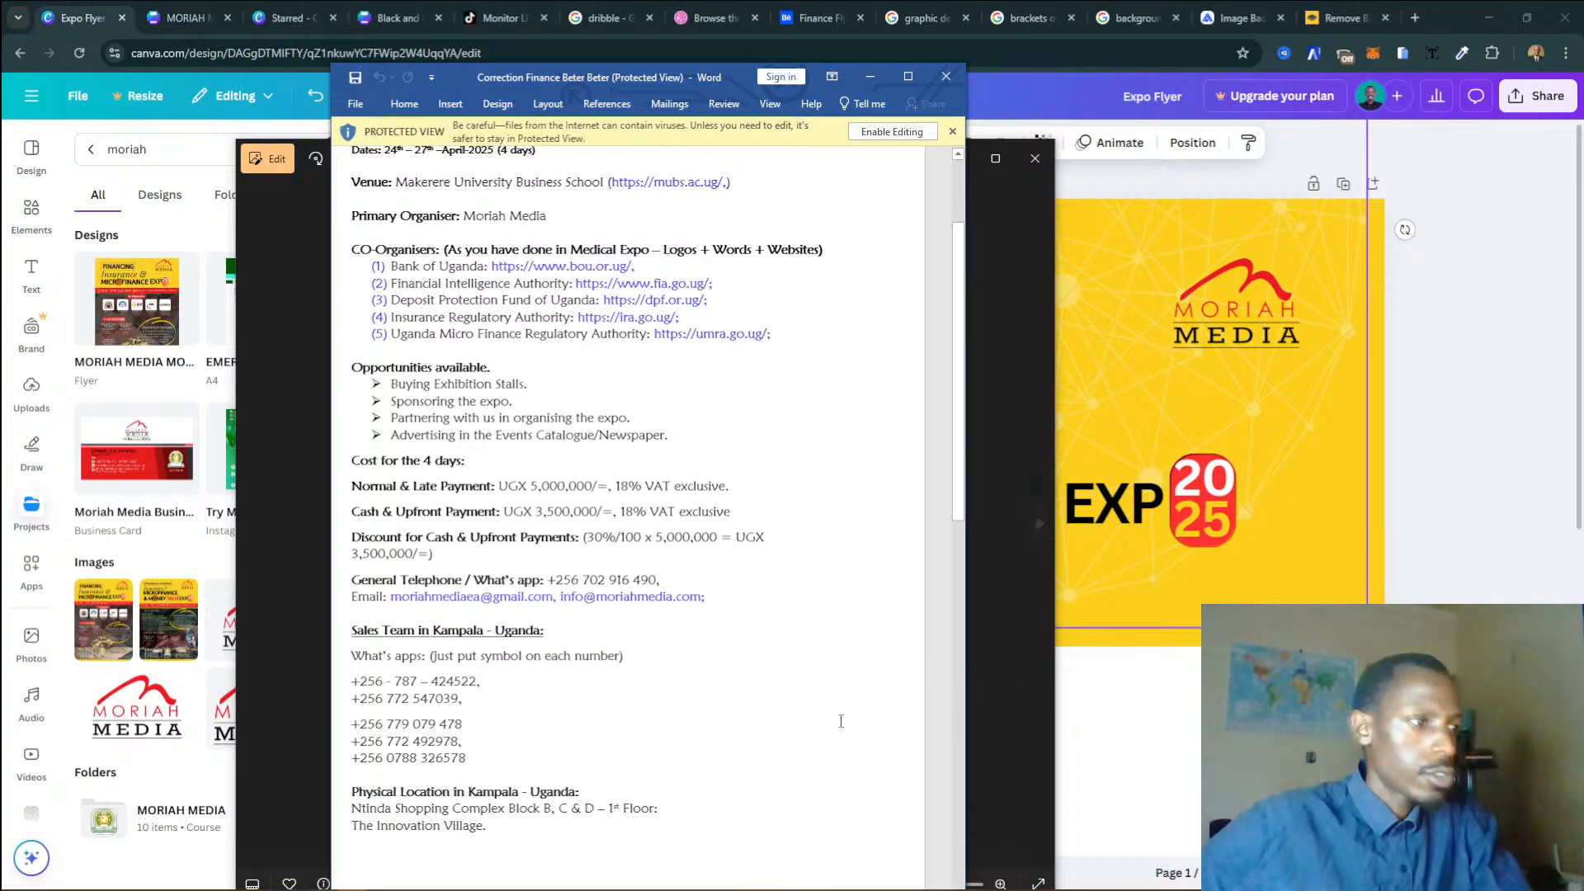
{"action": "left_click", "coordinate": [1032, 233]}
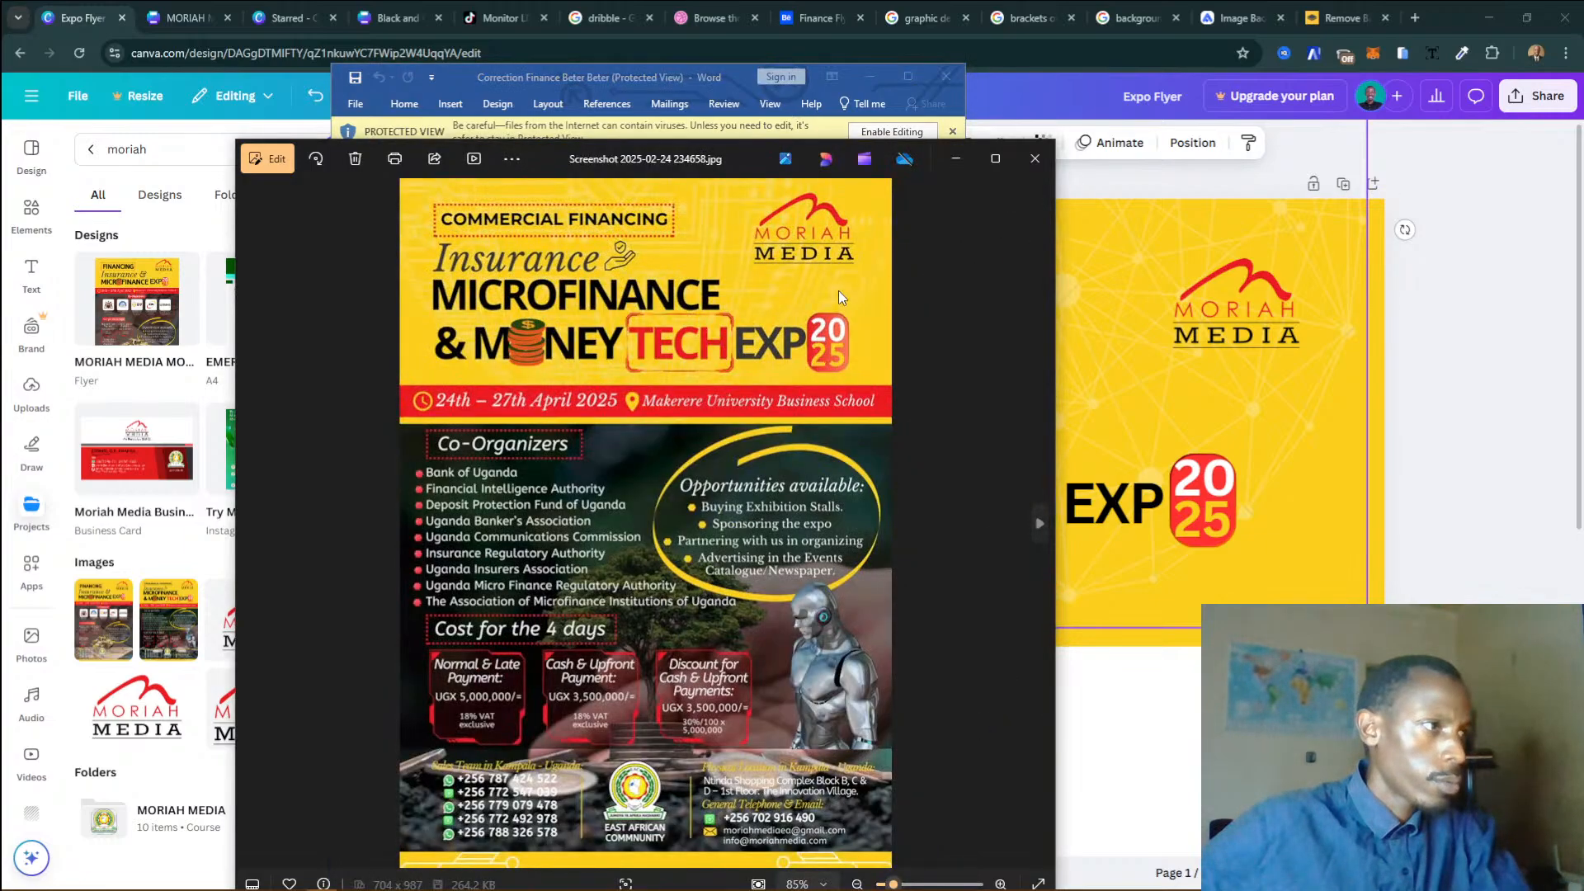
{"action": "left_click", "coordinate": [261, 541]}
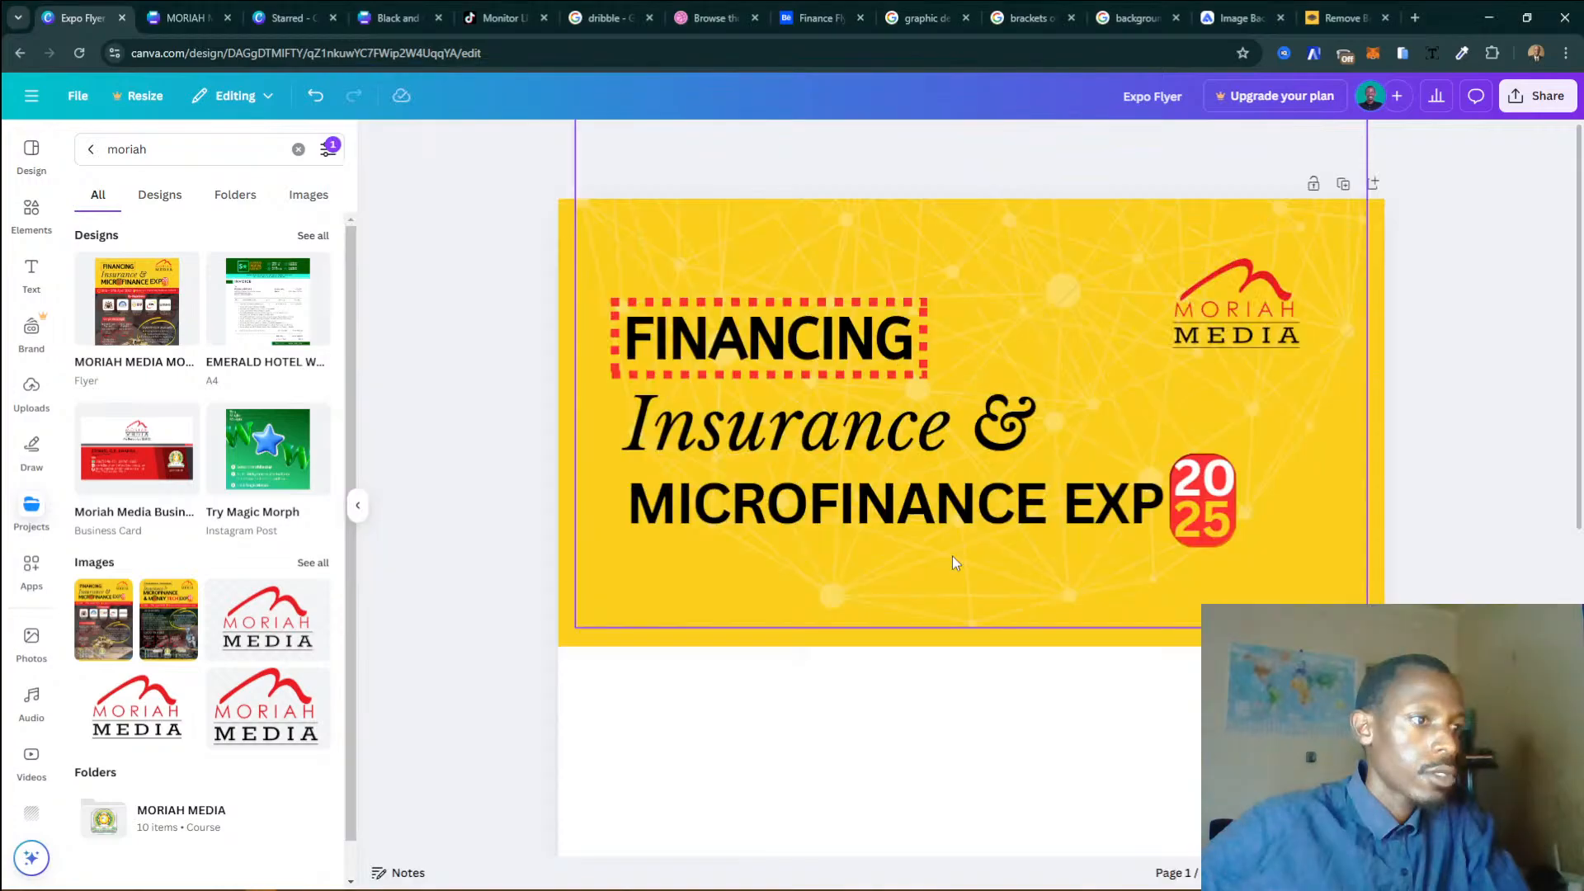
Unlock the yellow header rectangle at the top of the flyer page.
{"action": "scroll", "coordinate": [953, 545], "scroll_direction": "down", "scroll_amount": 4}
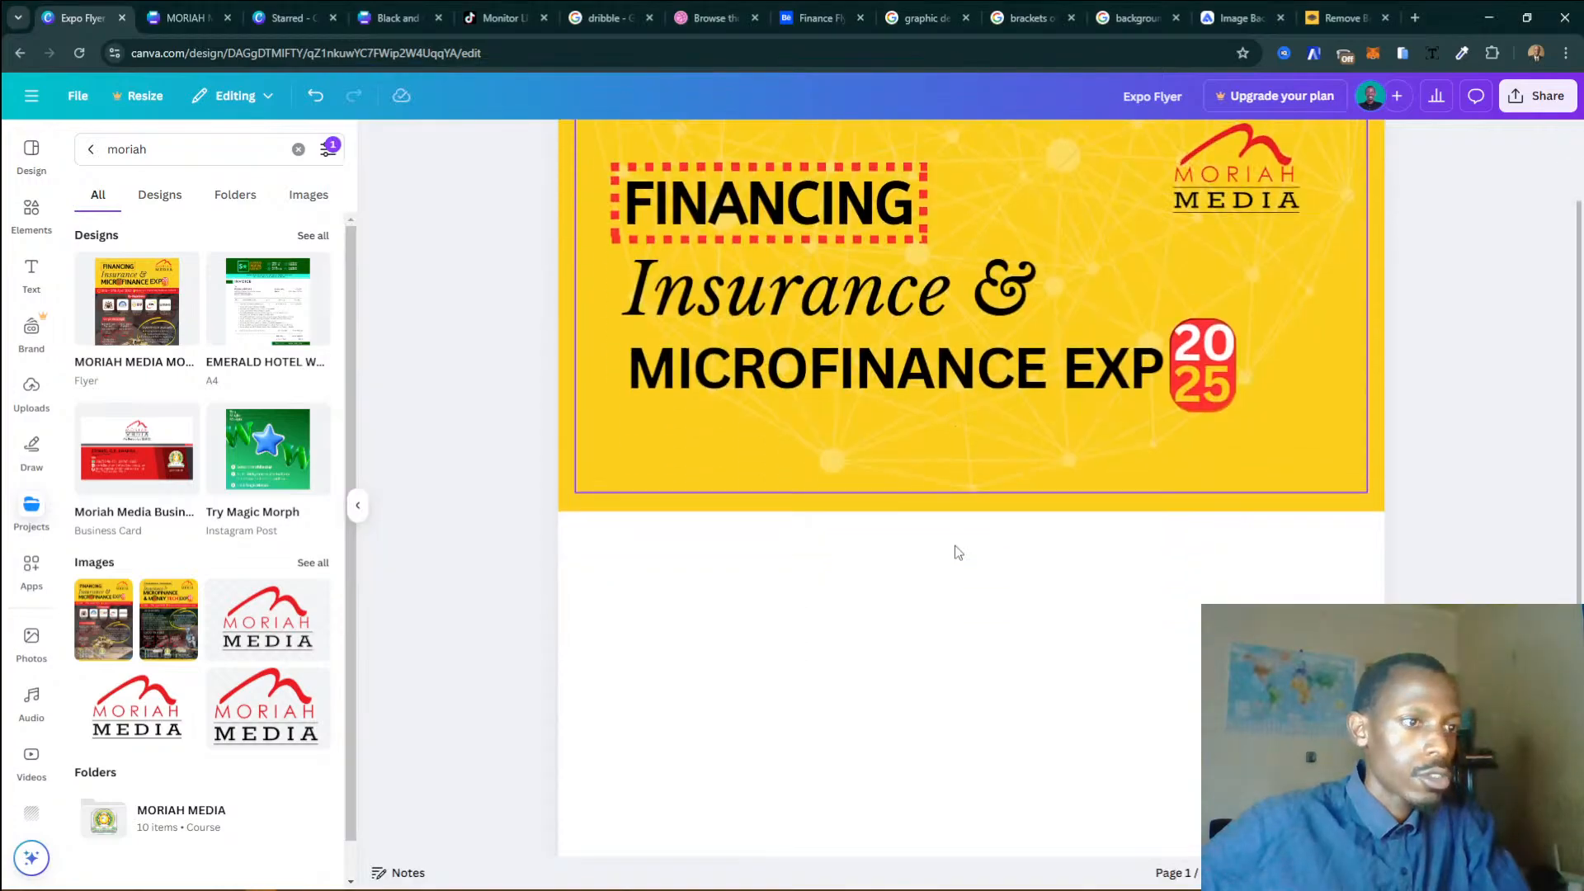
{"action": "scroll", "coordinate": [1117, 541], "scroll_direction": "down", "scroll_amount": 5}
{"action": "scroll", "coordinate": [1117, 541], "scroll_direction": "up", "scroll_amount": 3}
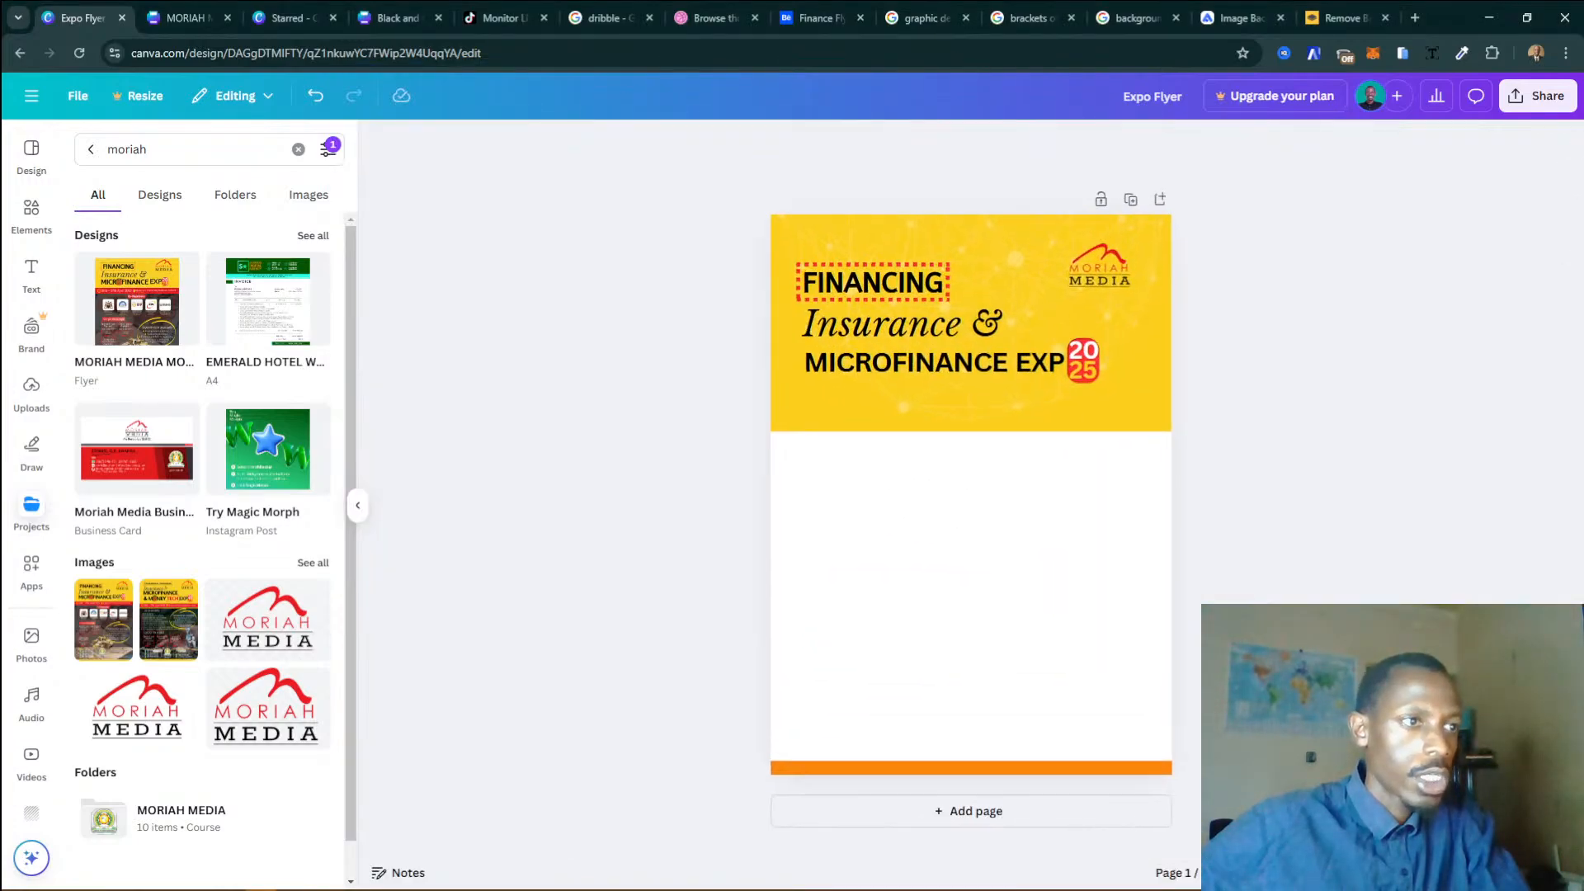
{"action": "left_click", "coordinate": [1151, 429]}
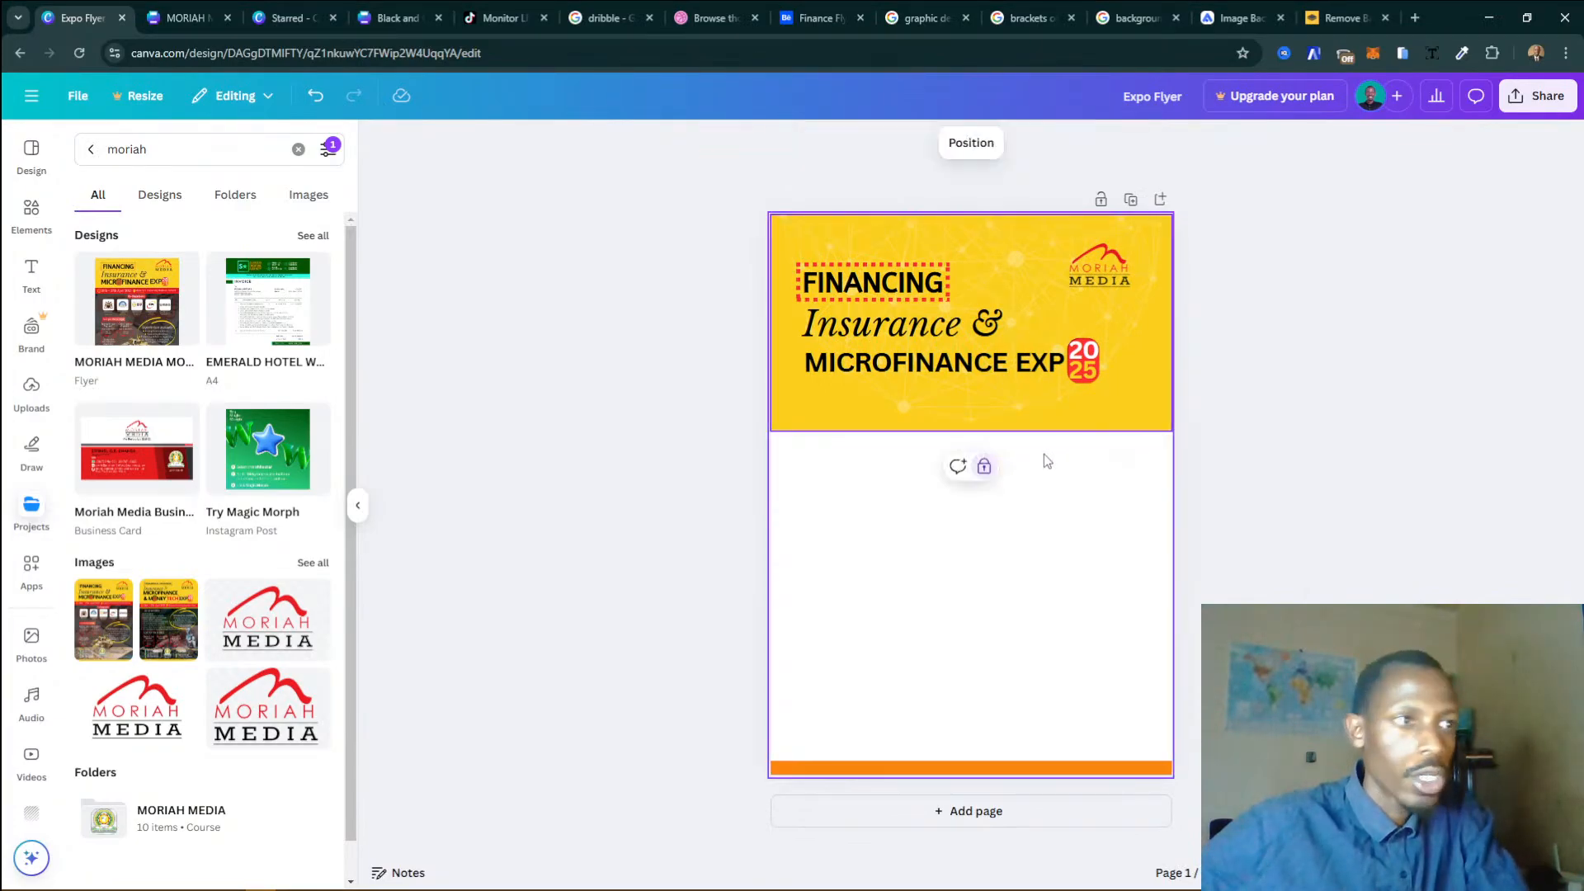
{"action": "left_click", "coordinate": [983, 469]}
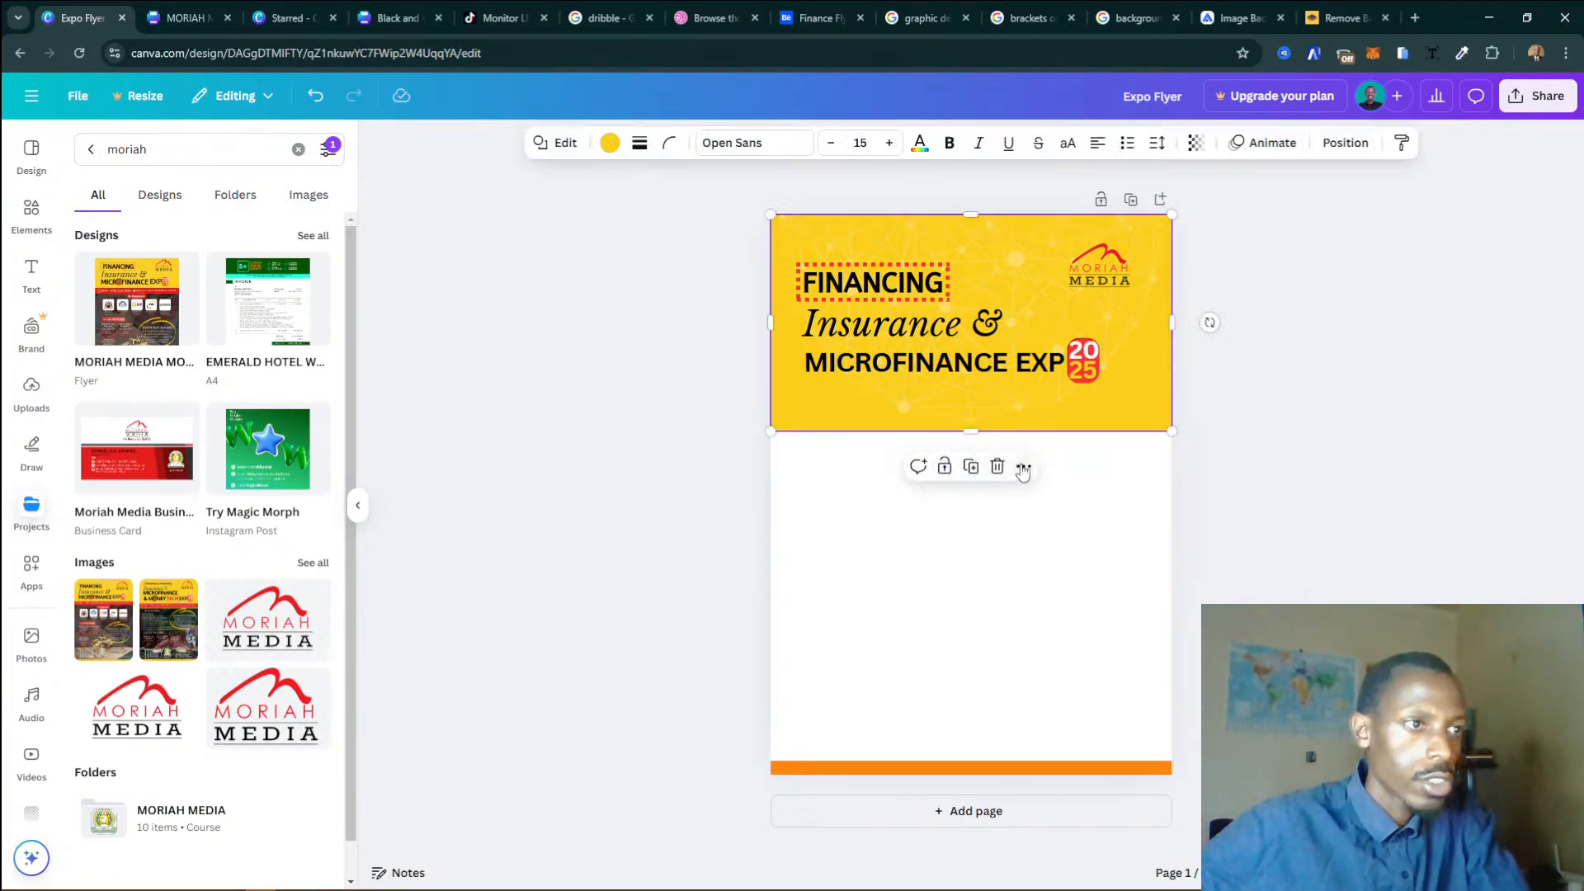
Duplicate the header rectangle as a thin full-width strip directly below the header, and fill it with red from the document colours.
{"action": "left_click", "coordinate": [971, 466]}
{"action": "left_click_drag", "start_coordinate": [1072, 417], "coordinate": [967, 431]}
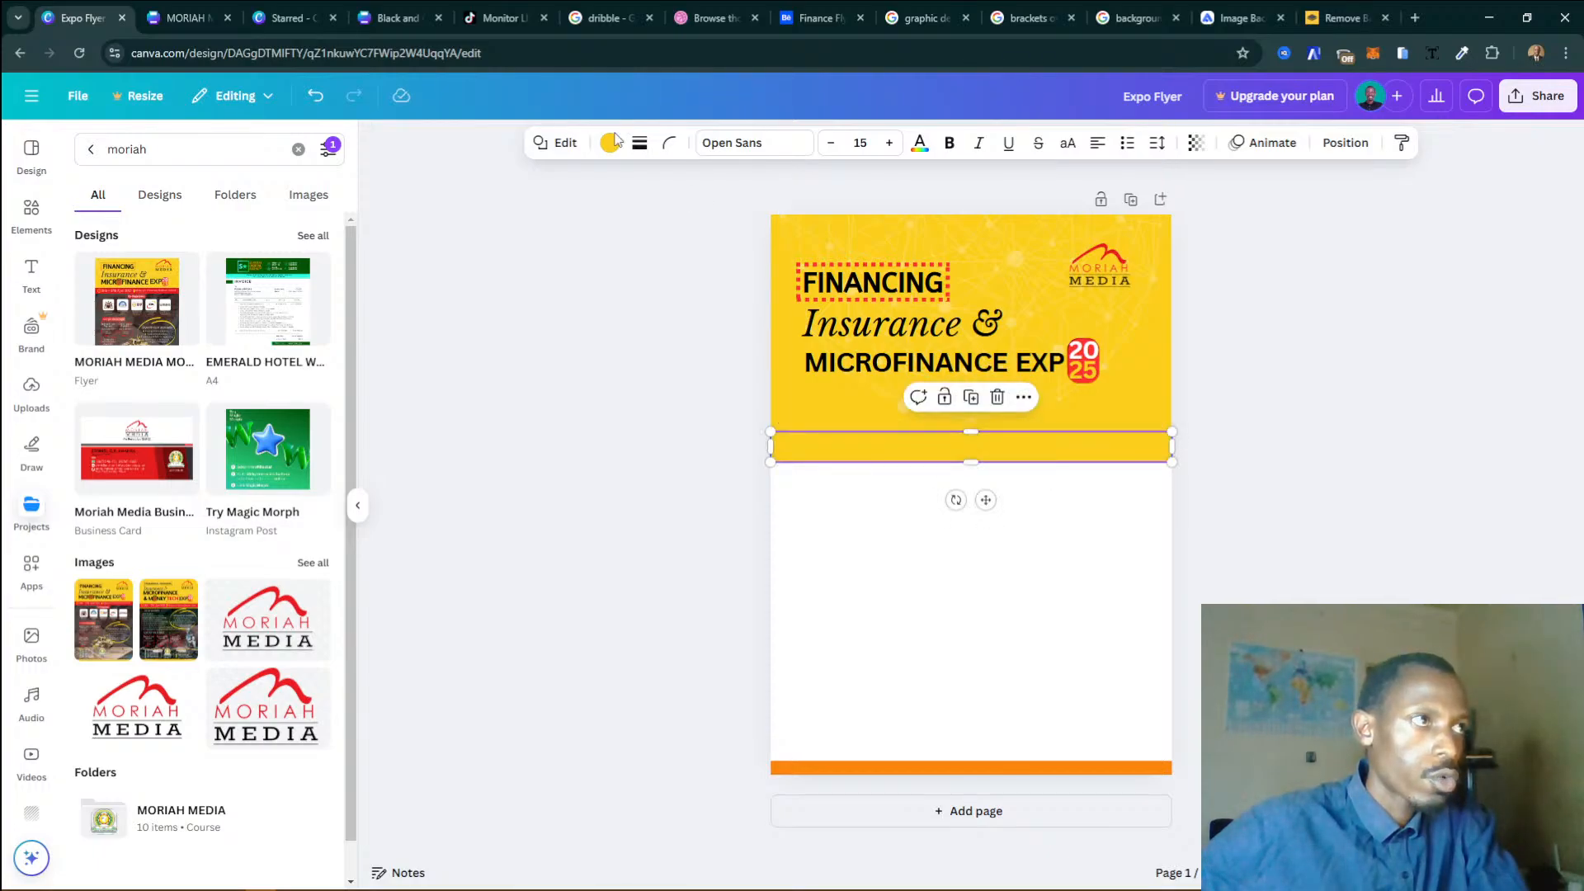
{"action": "left_click", "coordinate": [610, 143]}
{"action": "left_click", "coordinate": [312, 267]}
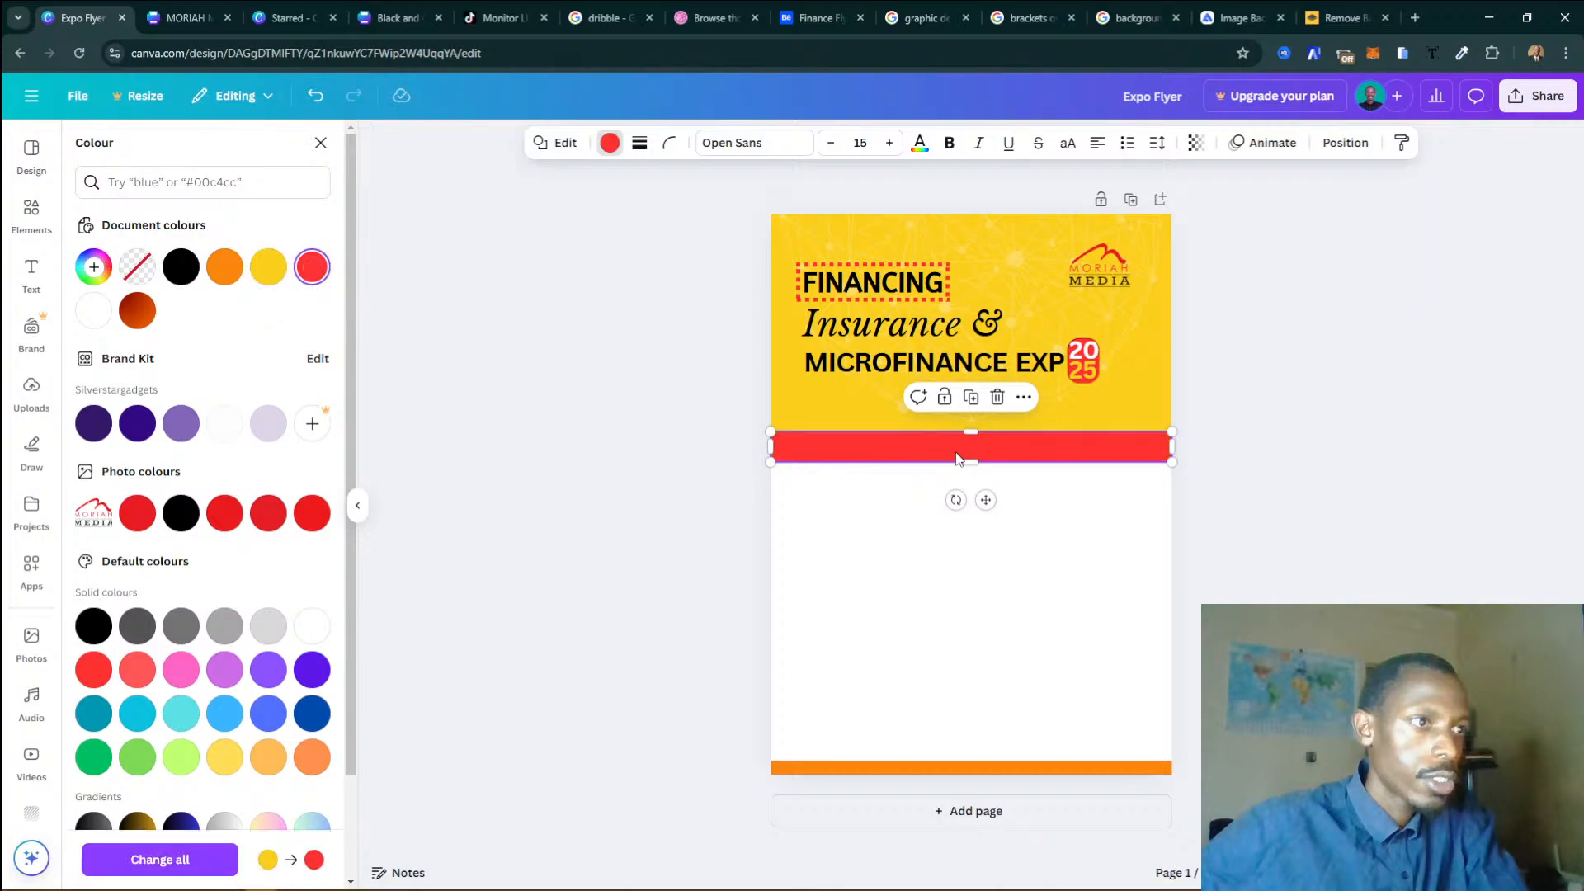
Duplicate the "Insurance &" title text and place the copy over the red strip.
{"action": "left_click", "coordinate": [899, 307]}
{"action": "key", "text": "ctrl+d"}
{"action": "left_click_drag", "start_coordinate": [940, 347], "coordinate": [926, 450]}
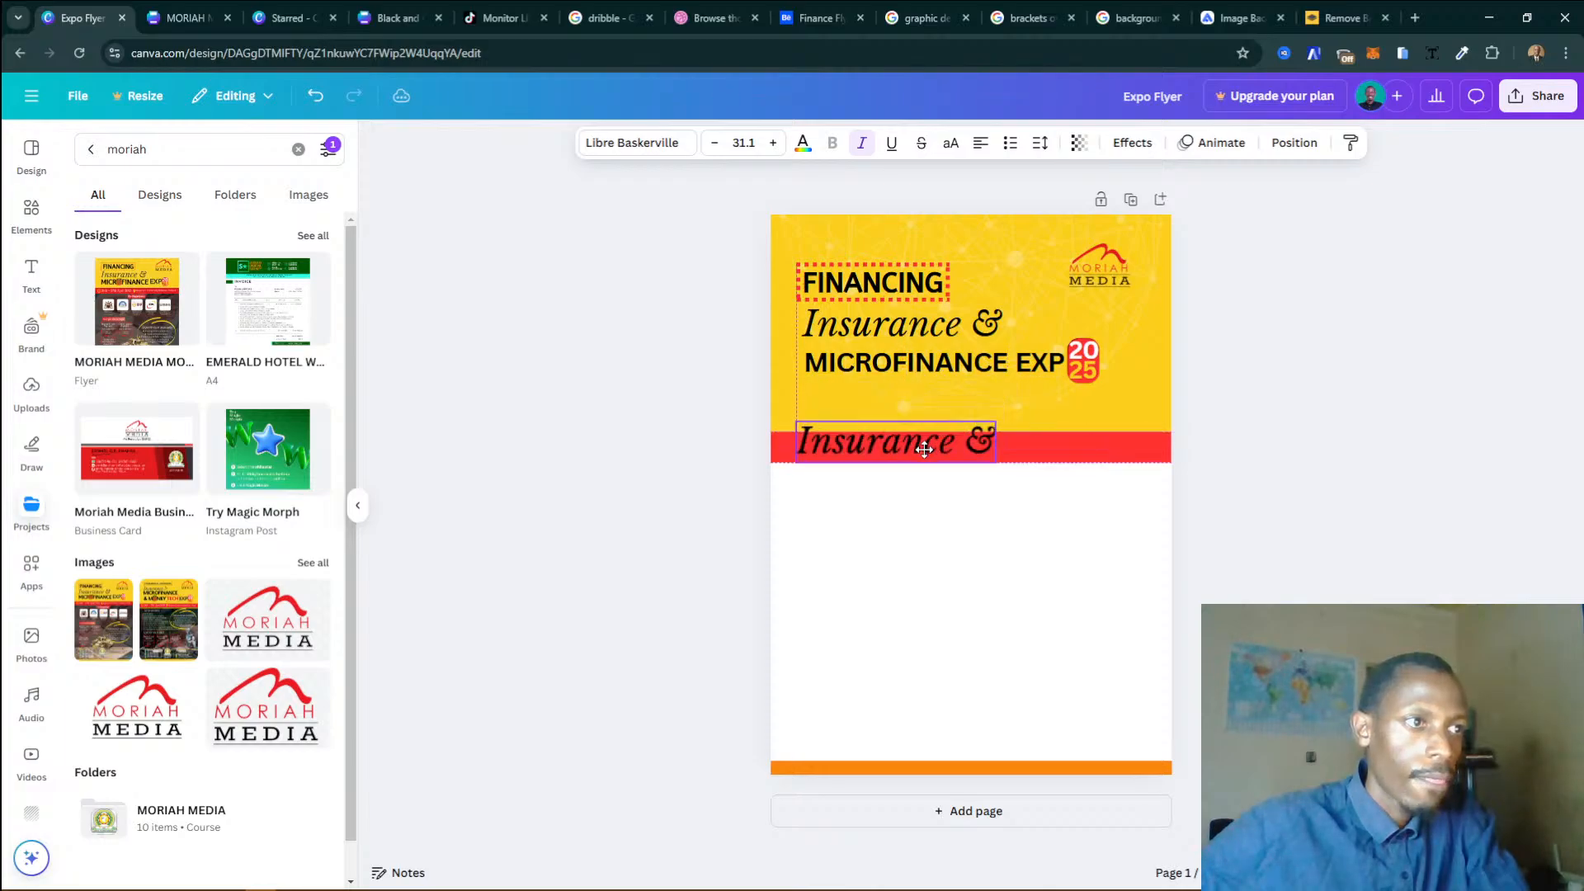
Replace the text on the red strip with the dates "24th – 27th –April-2025" copied from the Word brief.
{"action": "double_click", "coordinate": [927, 450]}
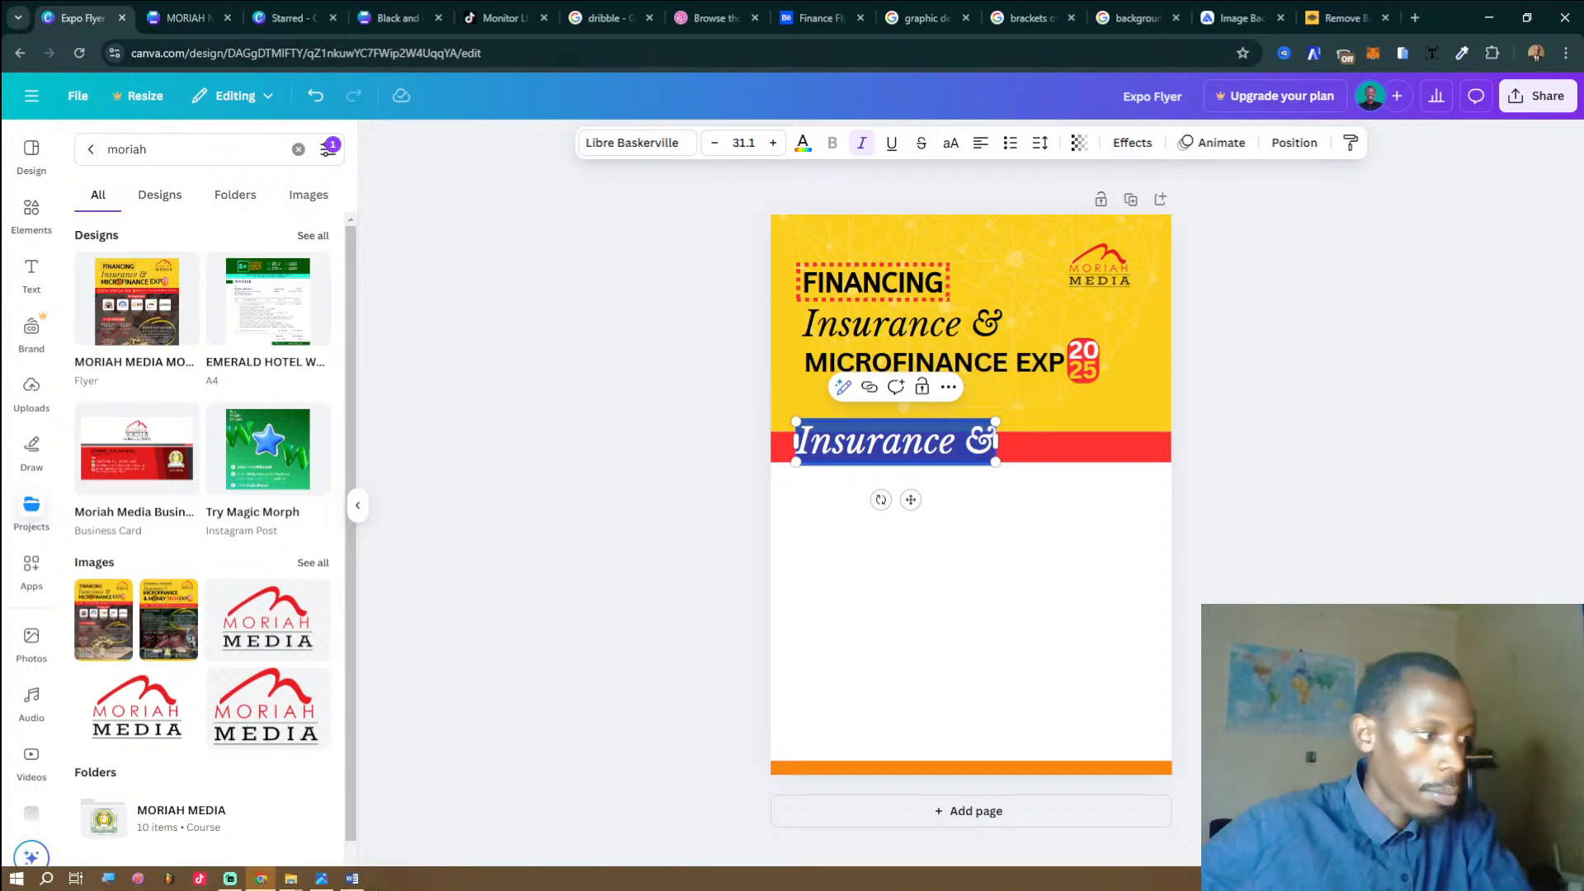
{"action": "left_click", "coordinate": [353, 878]}
{"action": "scroll", "coordinate": [532, 333], "scroll_direction": "up", "scroll_amount": 2}
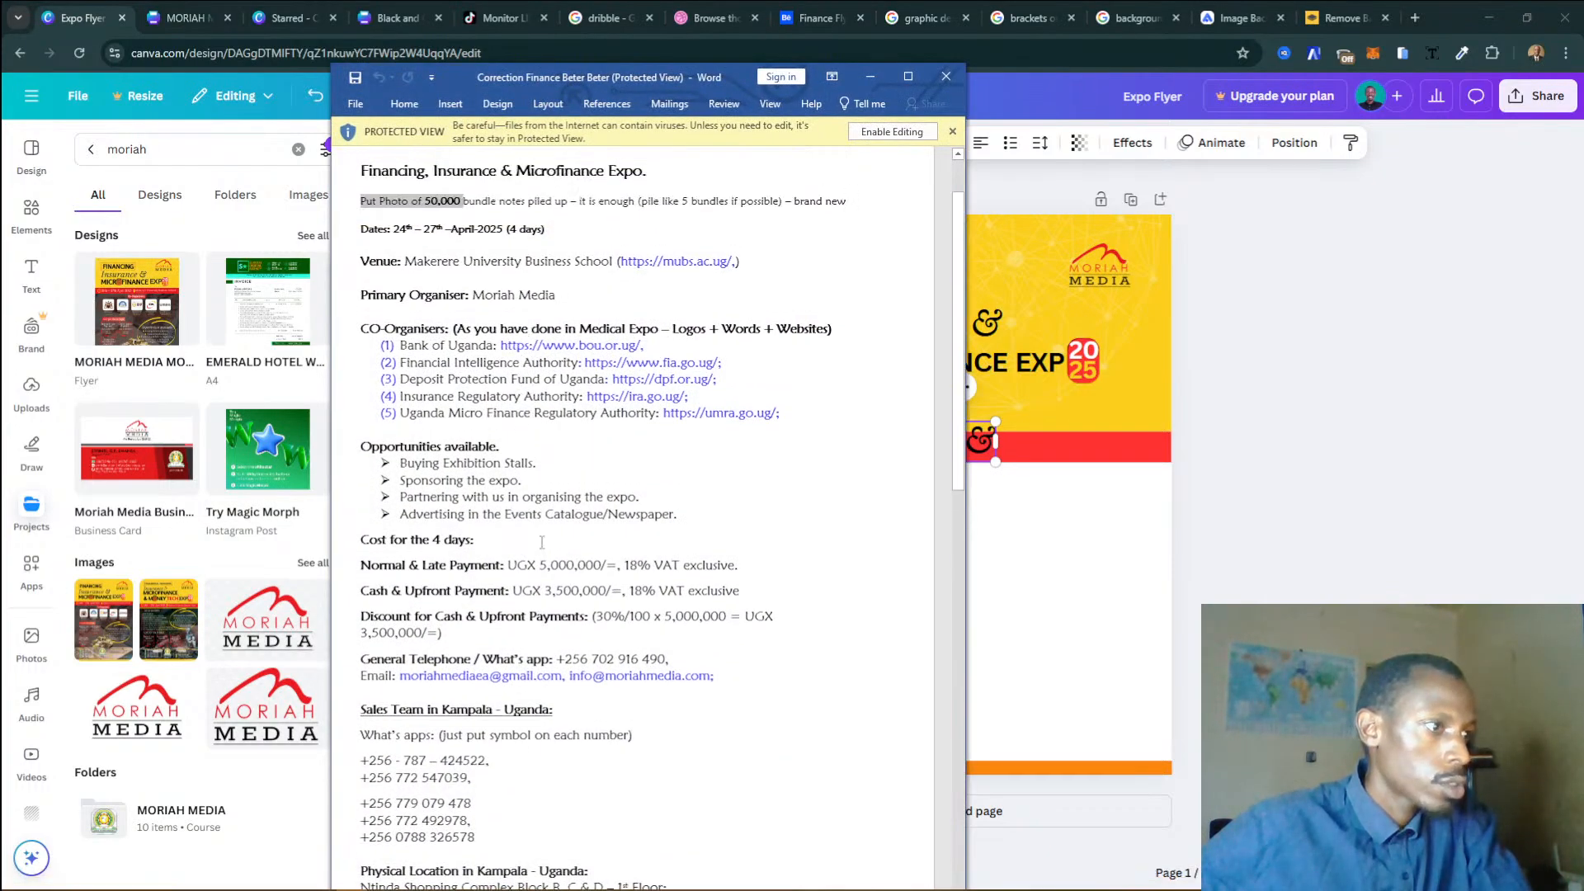
{"action": "left_click", "coordinate": [387, 229]}
{"action": "scroll", "coordinate": [385, 264], "scroll_direction": "up", "scroll_amount": 2}
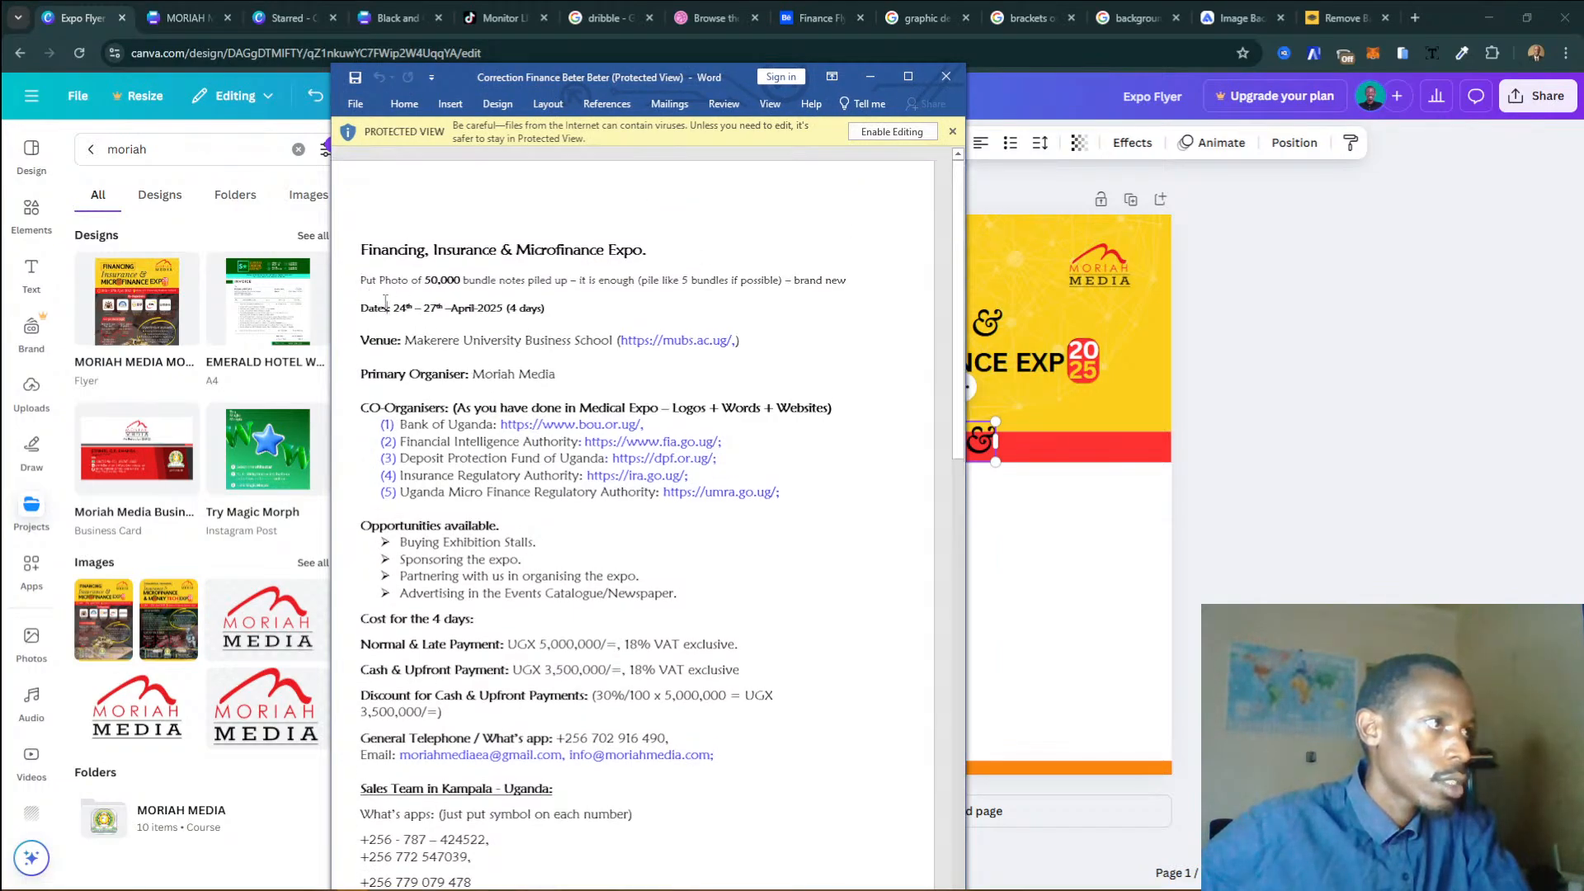
{"action": "left_click_drag", "start_coordinate": [395, 309], "coordinate": [513, 307]}
{"action": "key", "text": "ctrl+c"}
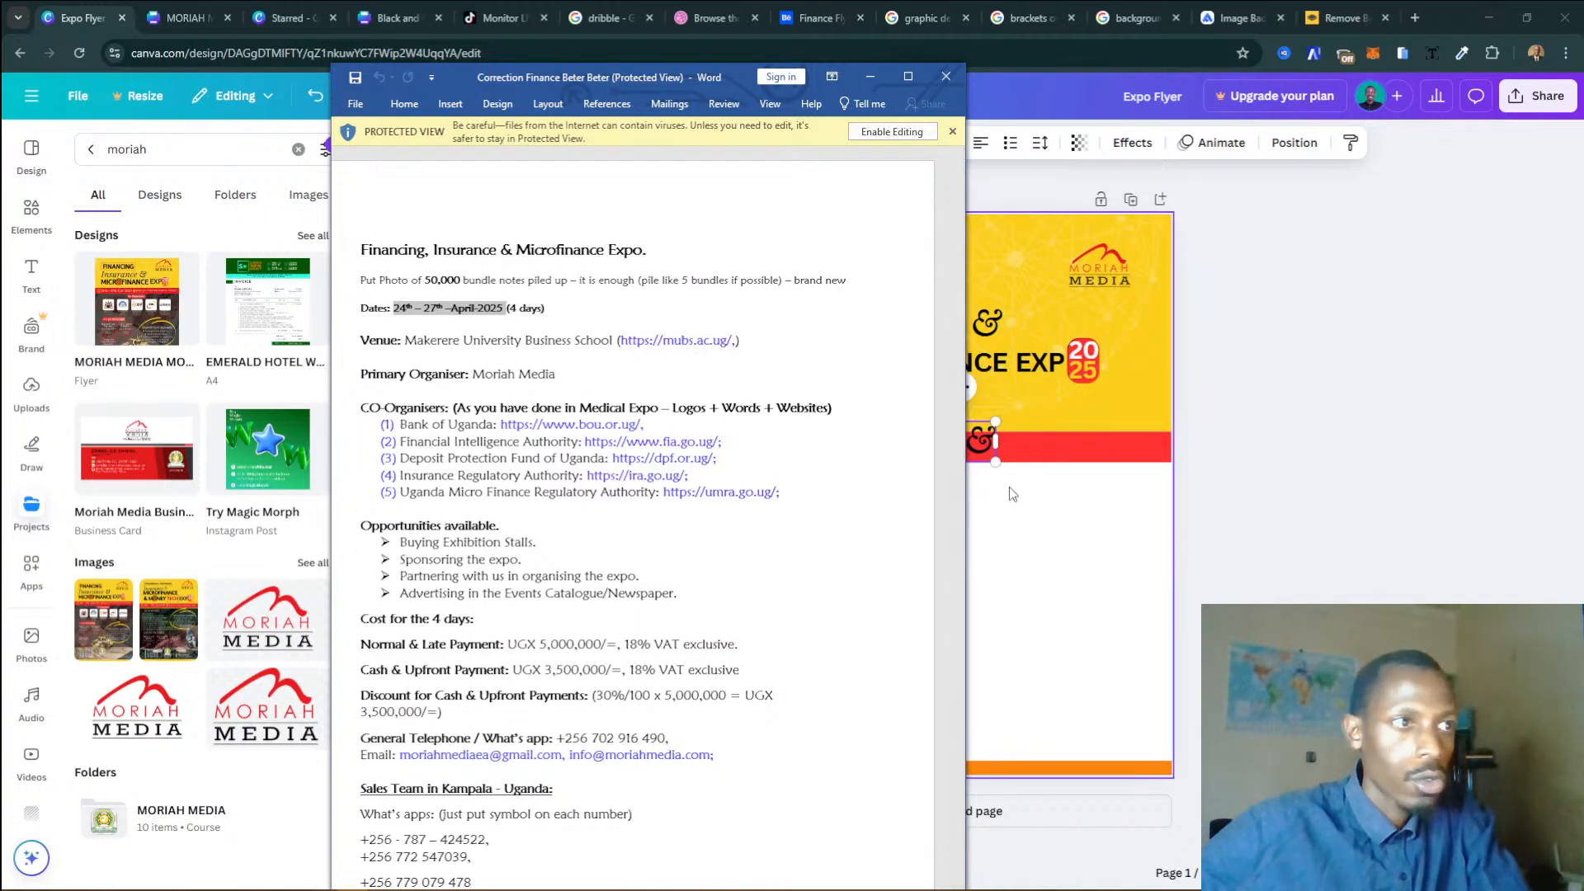
{"action": "left_click", "coordinate": [1032, 492]}
{"action": "left_click", "coordinate": [858, 445]}
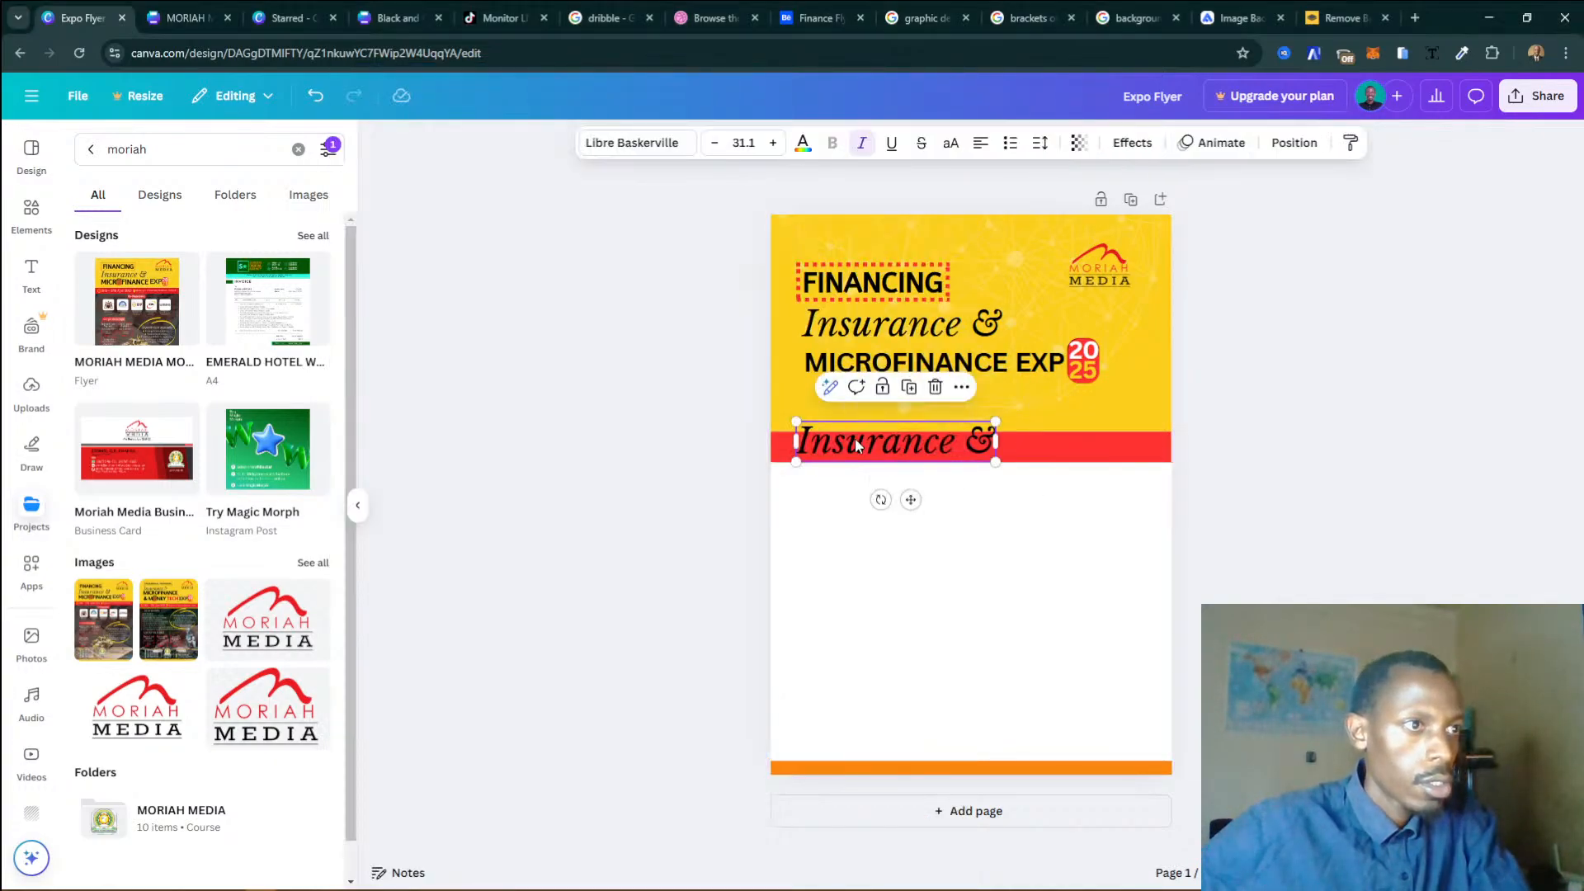
{"action": "double_click", "coordinate": [858, 445]}
{"action": "key", "text": "ctrl+v"}
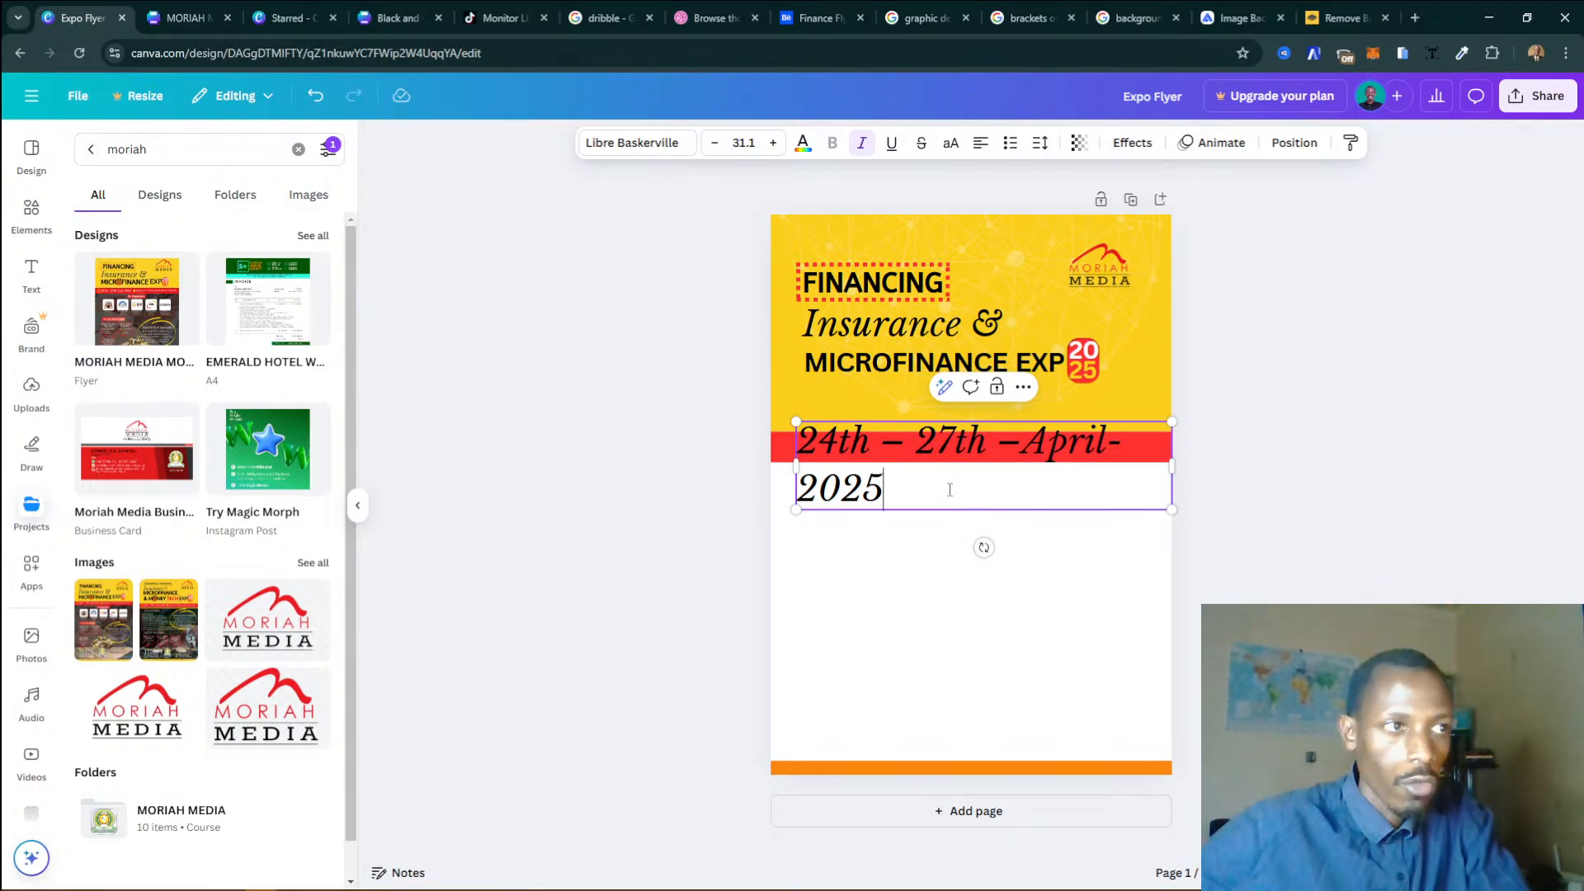
Reduce the date text to size 15.1 and position it inside the red strip, aligned with the title above.
{"action": "key", "text": "ctrl+a"}
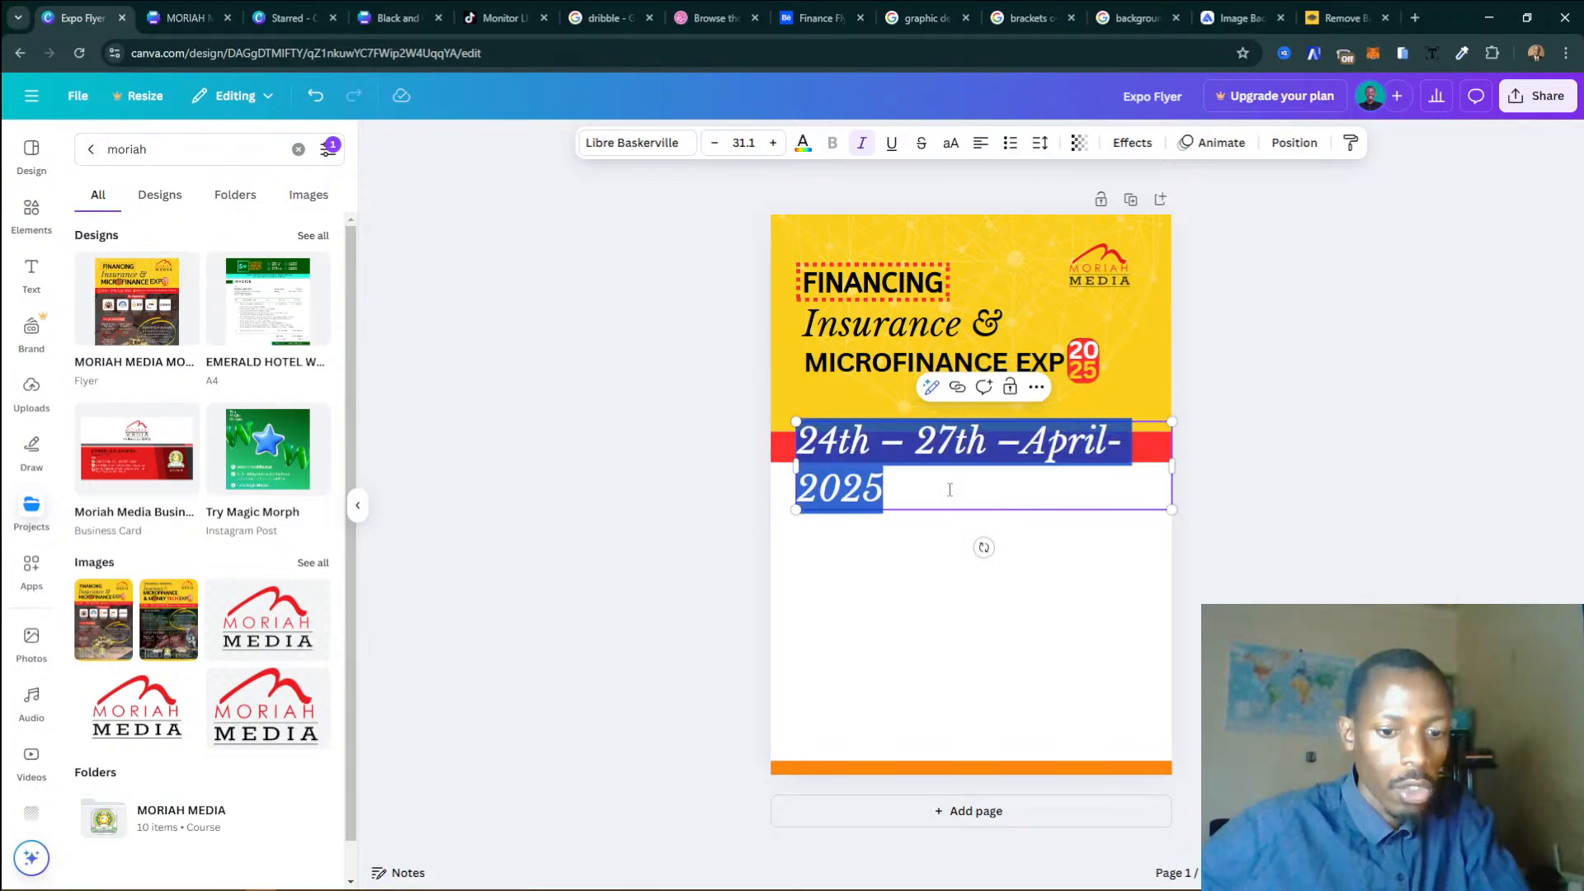
{"action": "left_click", "coordinate": [715, 145]}
{"action": "left_click", "coordinate": [715, 145]}
{"action": "left_click", "coordinate": [716, 146]}
{"action": "left_click", "coordinate": [715, 145]}
{"action": "left_click", "coordinate": [715, 146]}
{"action": "left_click", "coordinate": [715, 145]}
{"action": "left_click", "coordinate": [716, 145]}
{"action": "left_click", "coordinate": [715, 146]}
{"action": "left_click", "coordinate": [715, 145]}
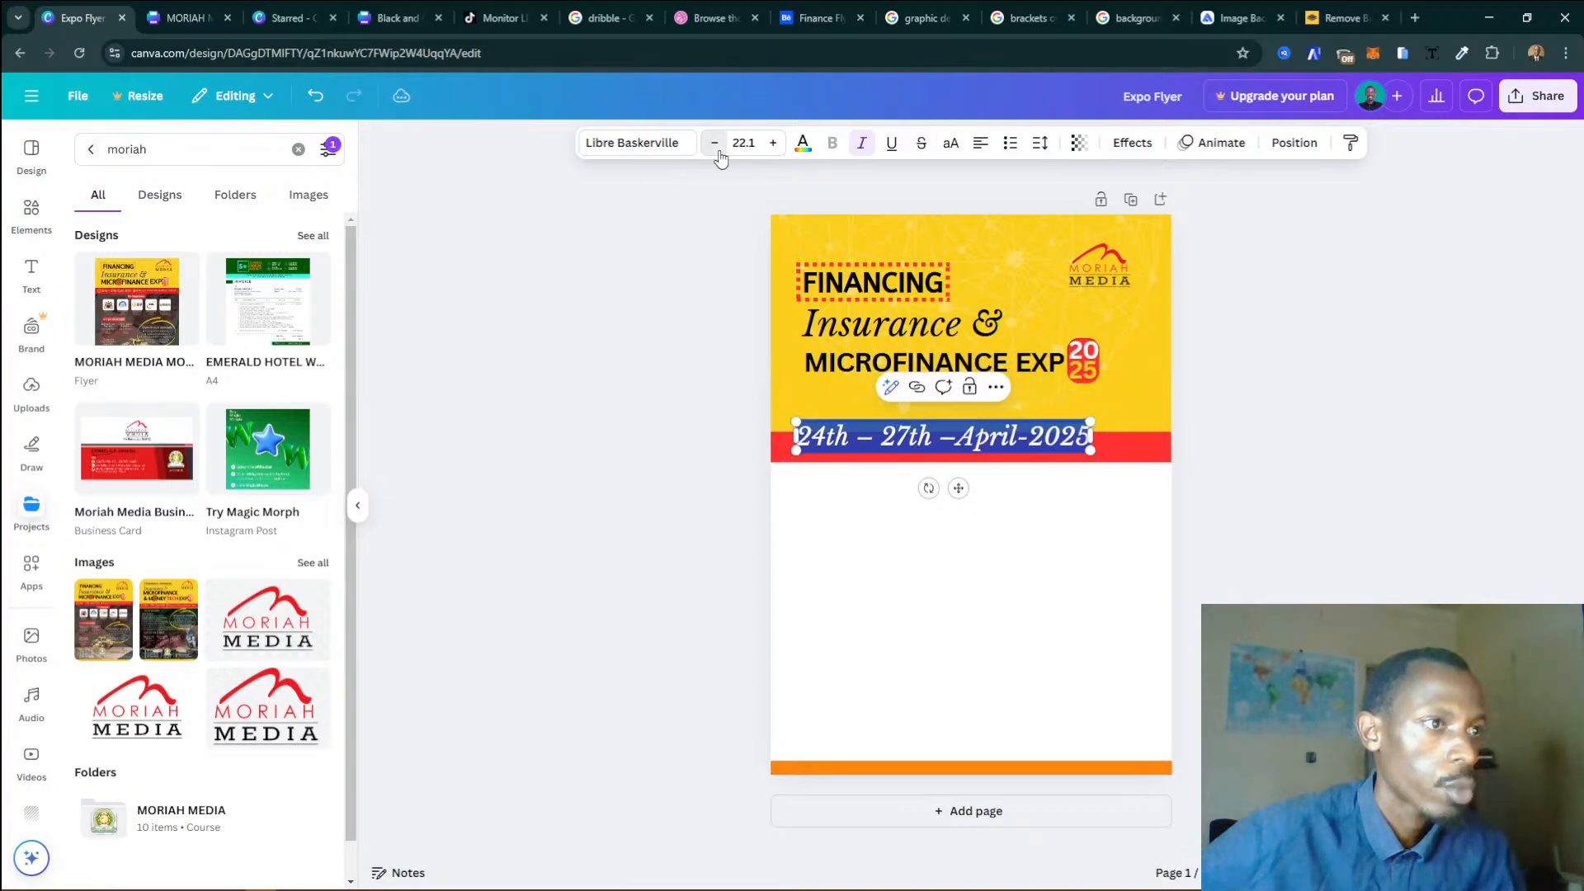
{"action": "left_click", "coordinate": [715, 145]}
{"action": "left_click", "coordinate": [715, 145]}
{"action": "left_click", "coordinate": [715, 145]}
{"action": "left_click", "coordinate": [715, 145]}
{"action": "left_click", "coordinate": [715, 145]}
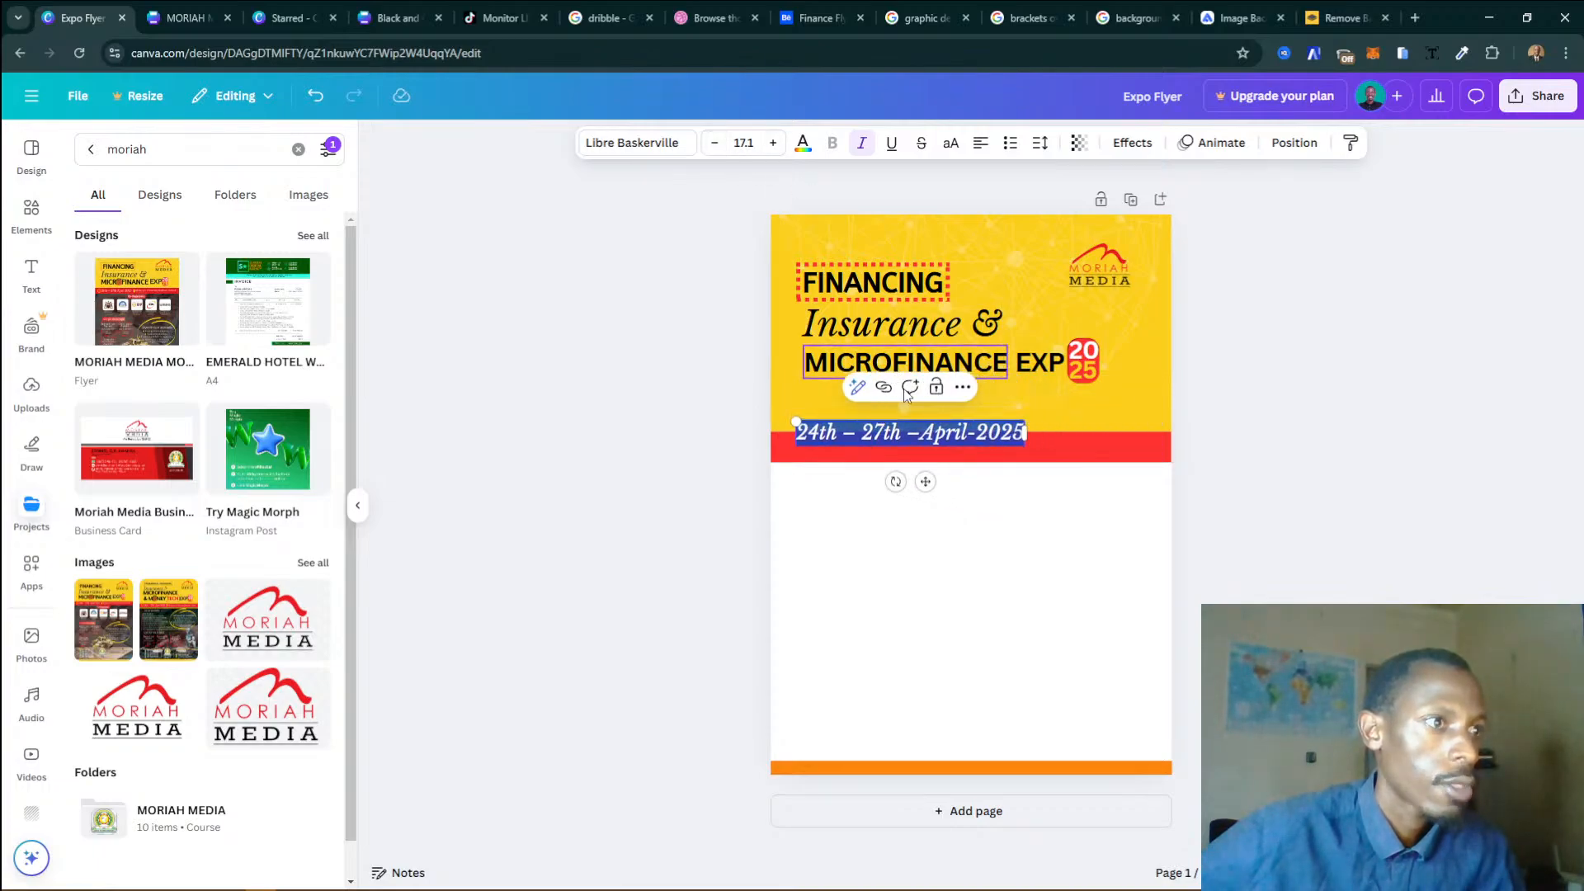
{"action": "left_click_drag", "start_coordinate": [926, 481], "coordinate": [929, 491]}
{"action": "left_click", "coordinate": [715, 143]}
{"action": "left_click", "coordinate": [715, 146]}
{"action": "left_click", "coordinate": [716, 145]}
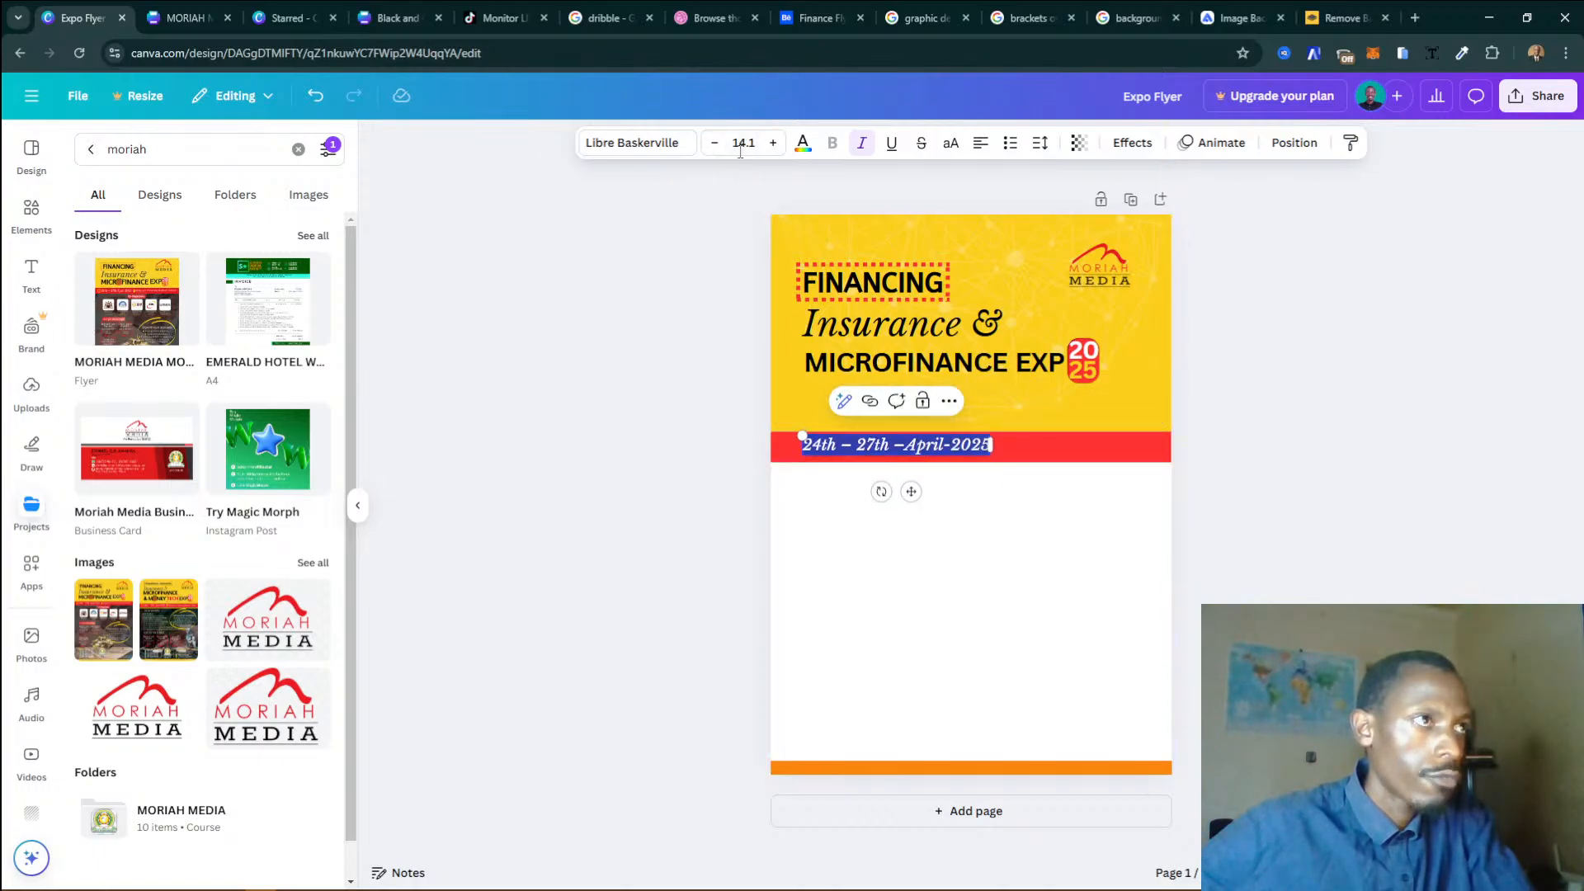
{"action": "left_click", "coordinate": [773, 143]}
{"action": "left_click", "coordinate": [996, 506]}
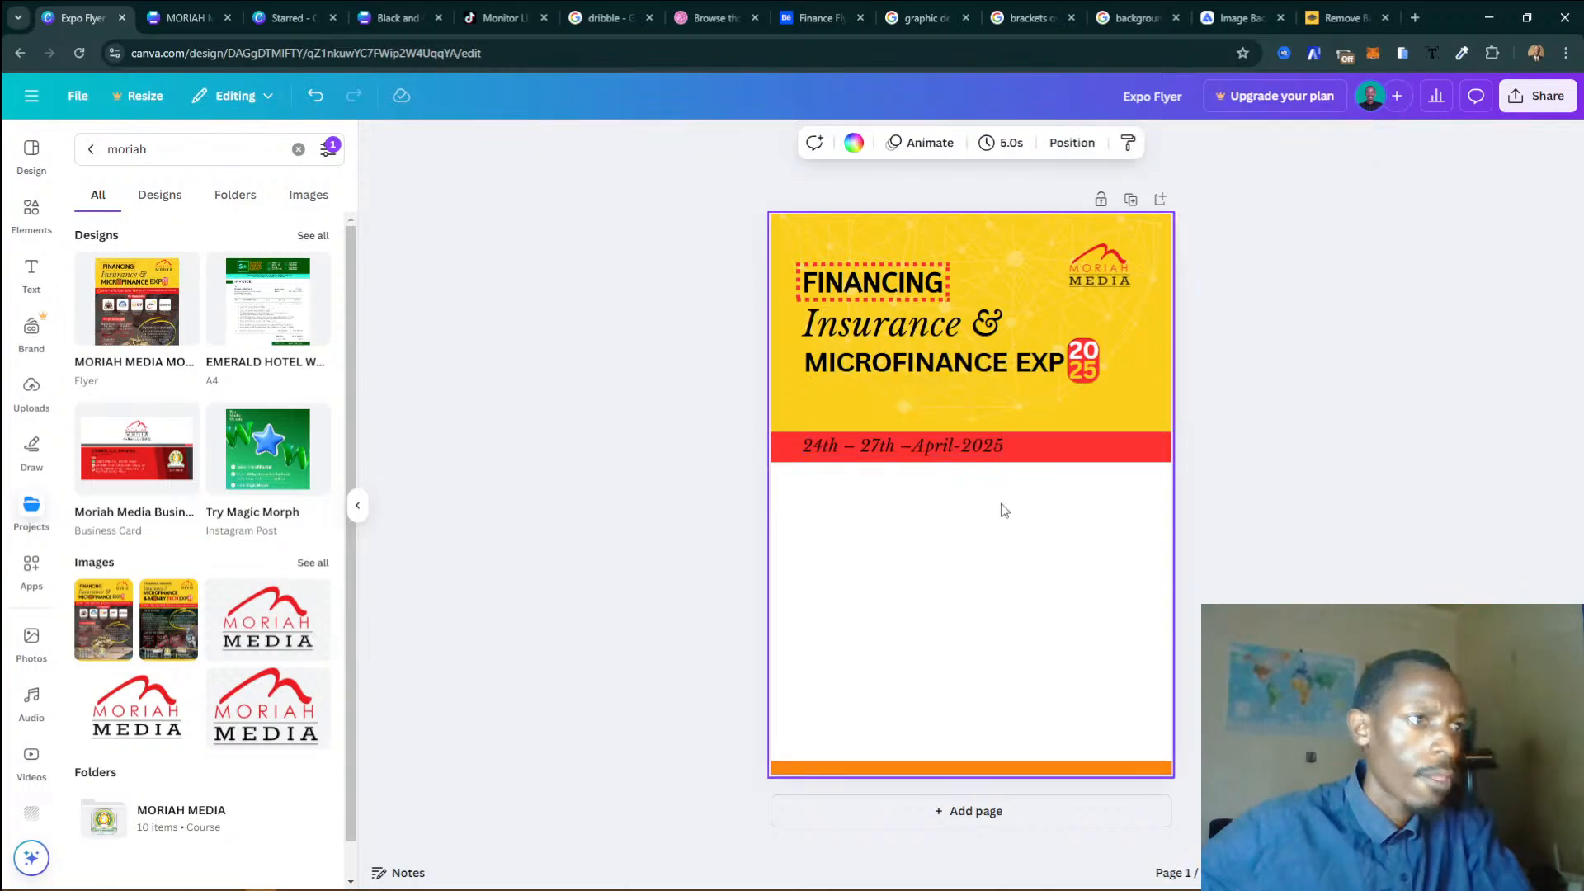
Colour the date text white and place a duplicate of it directly after the original on the red strip.
{"action": "left_click", "coordinate": [969, 449]}
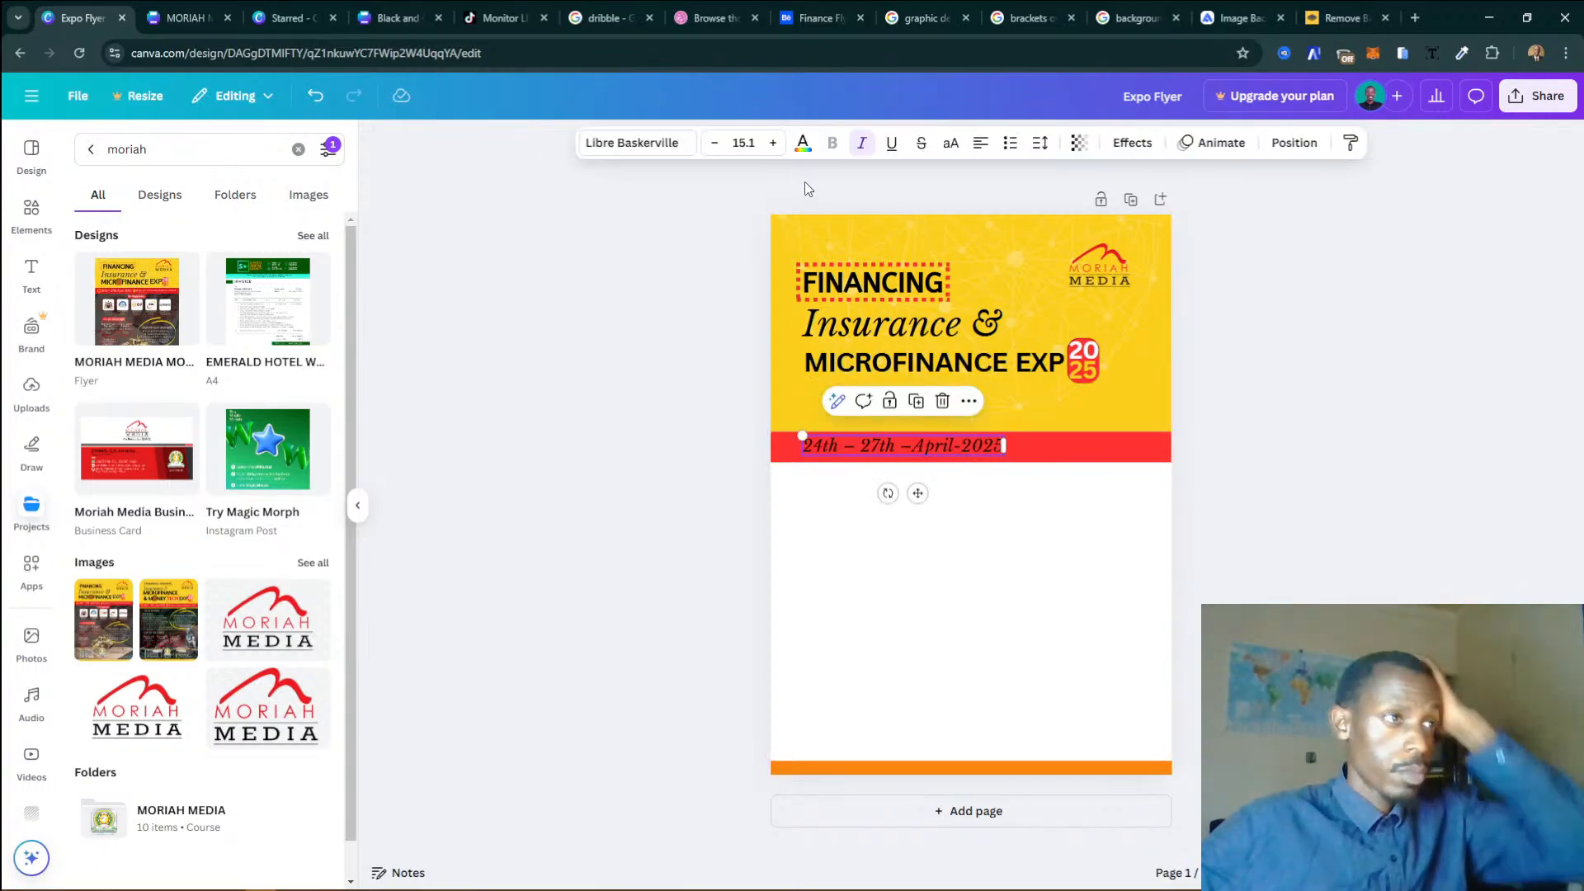
{"action": "left_click", "coordinate": [803, 143]}
{"action": "left_click", "coordinate": [325, 268]}
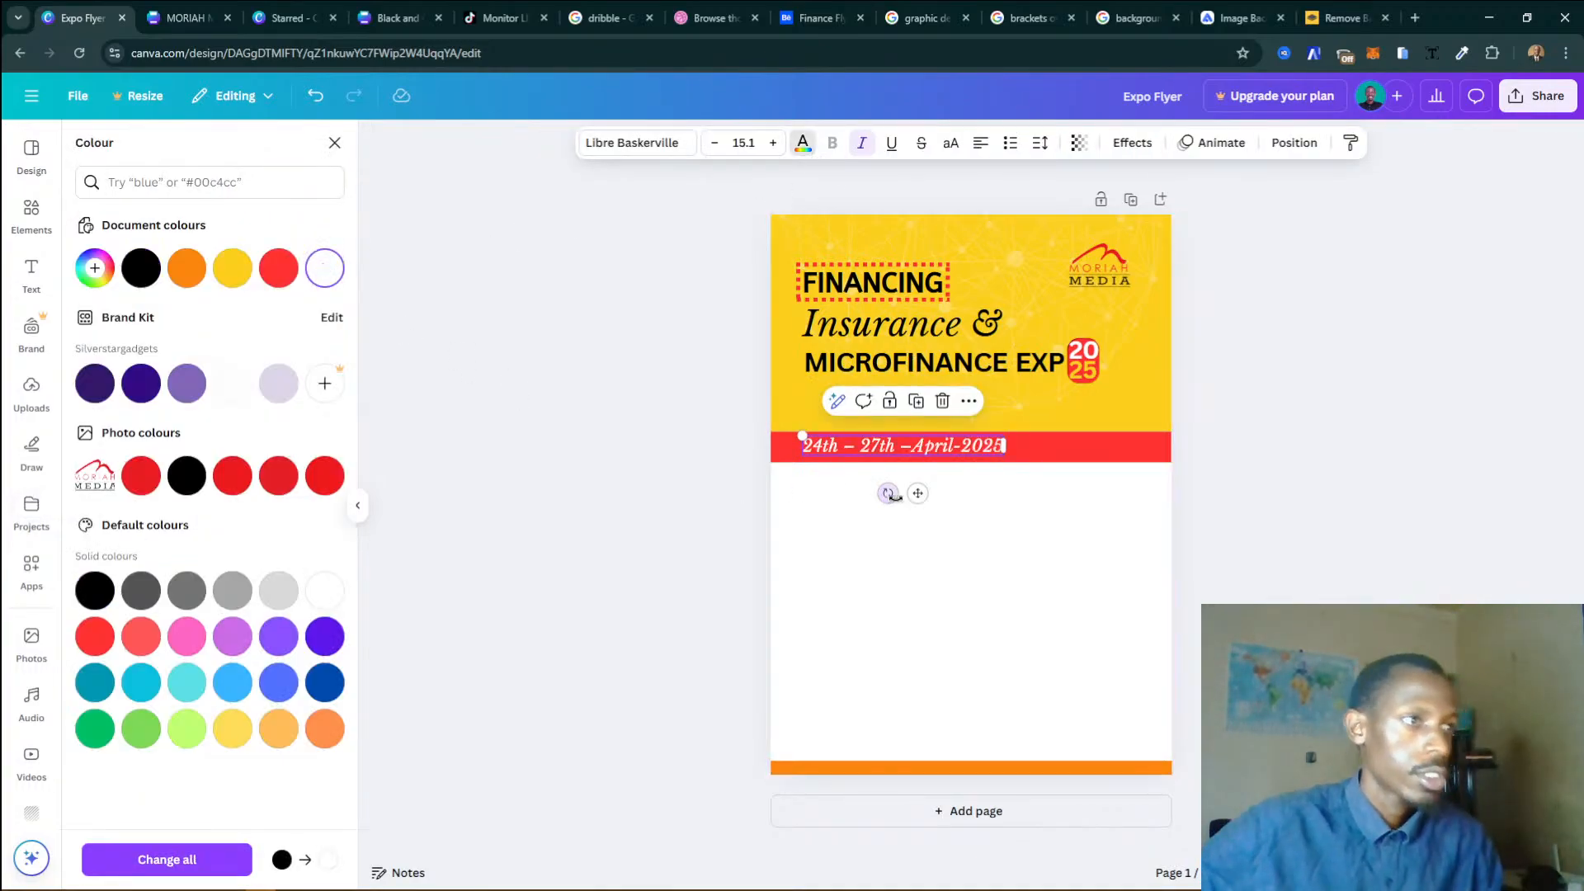
{"action": "left_click", "coordinate": [916, 401]}
{"action": "left_click_drag", "start_coordinate": [911, 449], "coordinate": [1097, 449]}
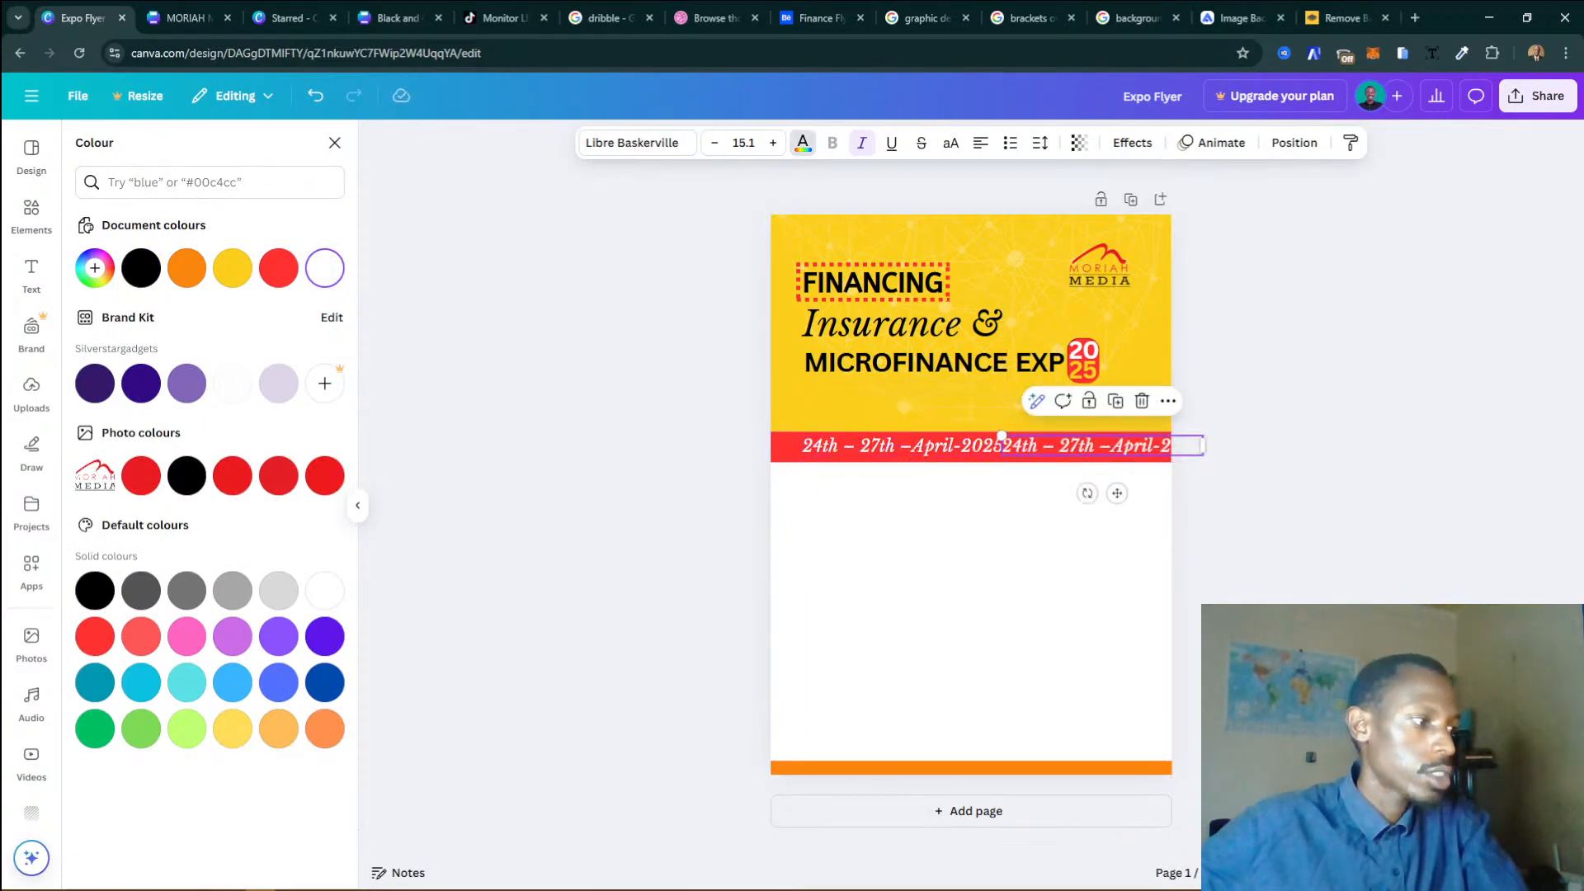
Switch to the Word brief and copy the venue name "Makerere University Business School".
{"action": "left_click", "coordinate": [352, 879]}
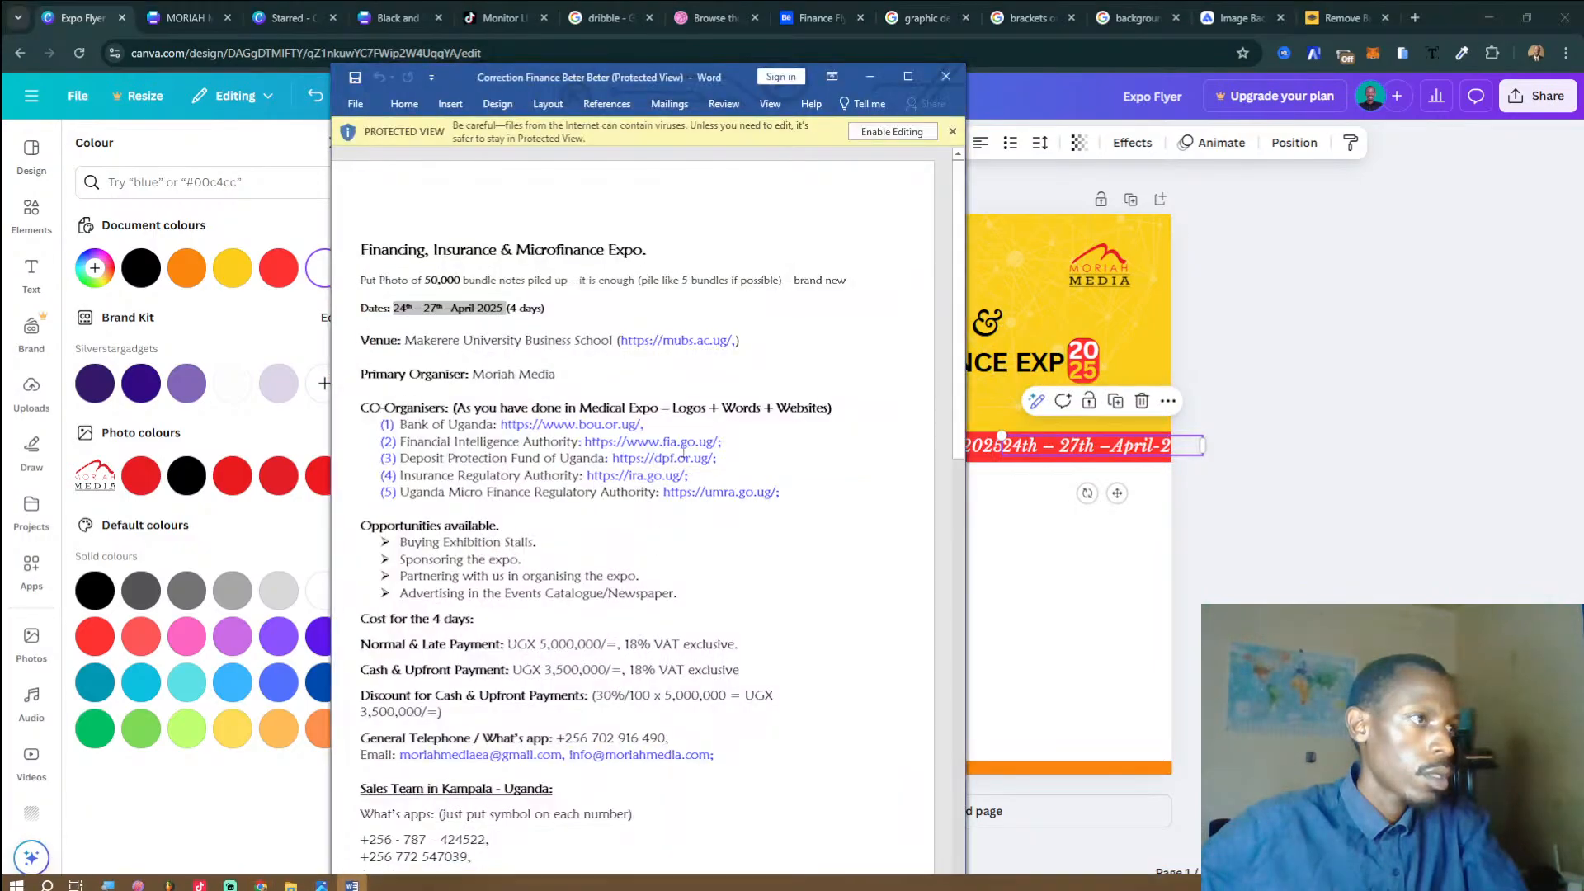
{"action": "left_click", "coordinate": [415, 340]}
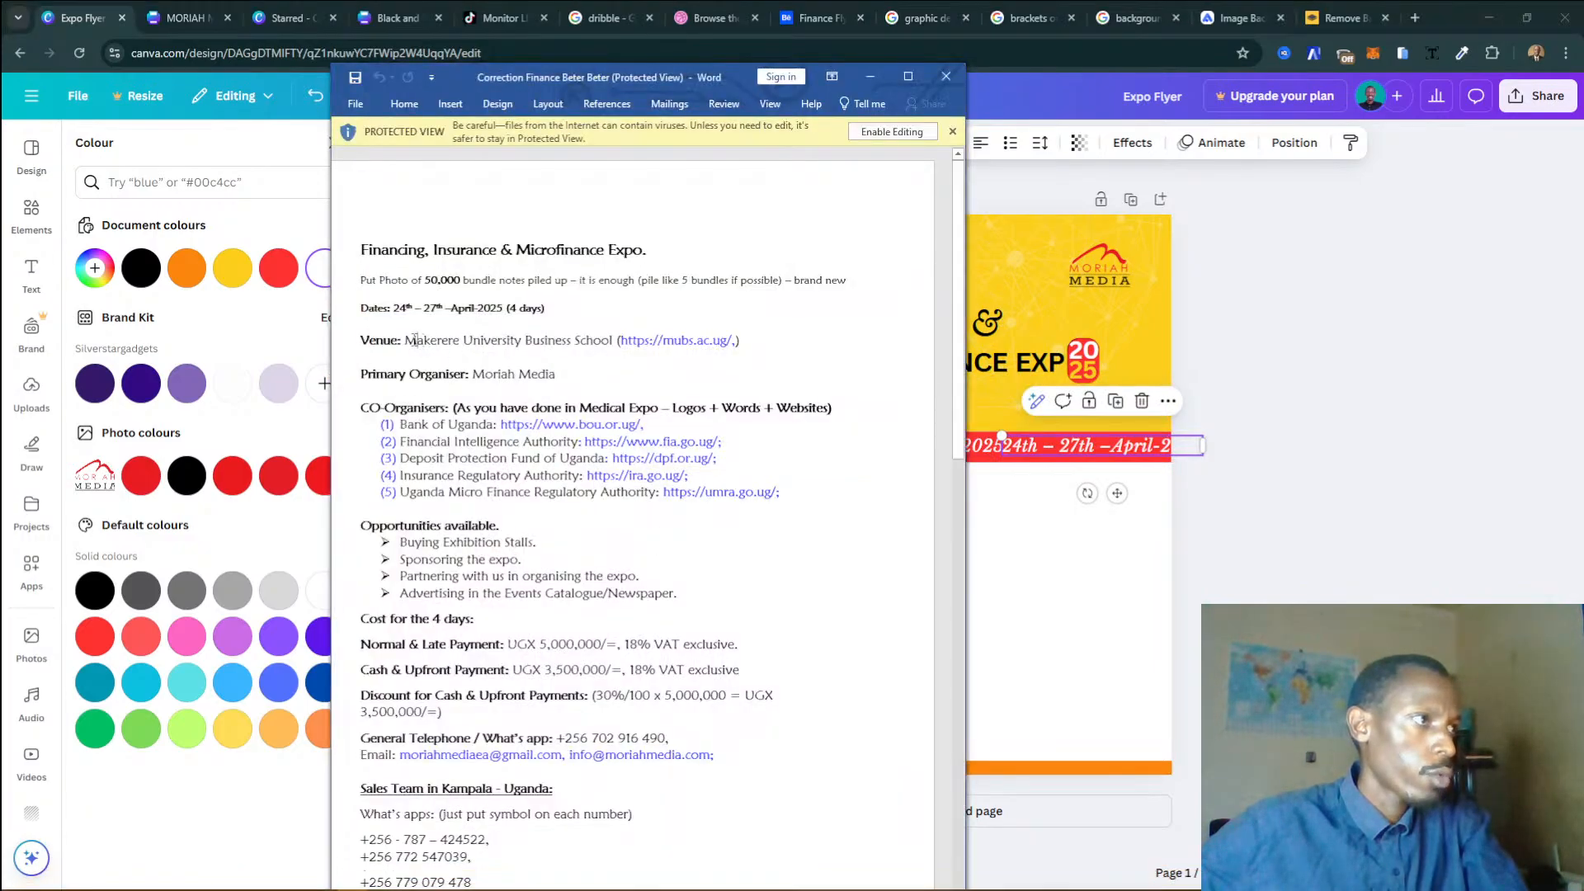
{"action": "left_click_drag", "start_coordinate": [408, 336], "coordinate": [597, 340]}
{"action": "key", "text": "ctrl+c"}
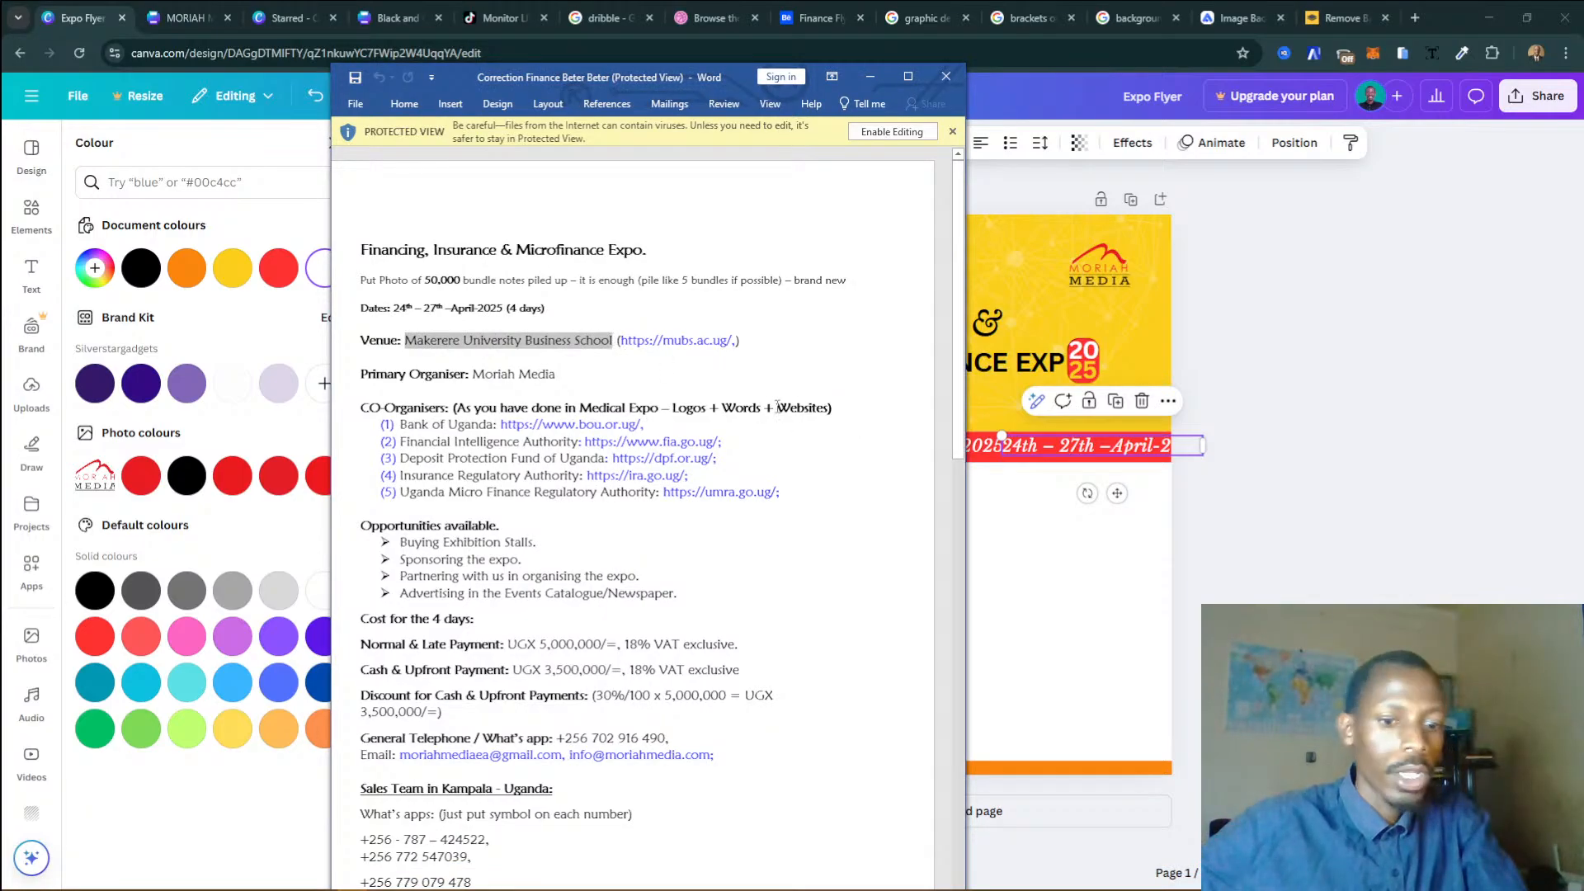
{"action": "mouse_move", "coordinate": [386, 881]}
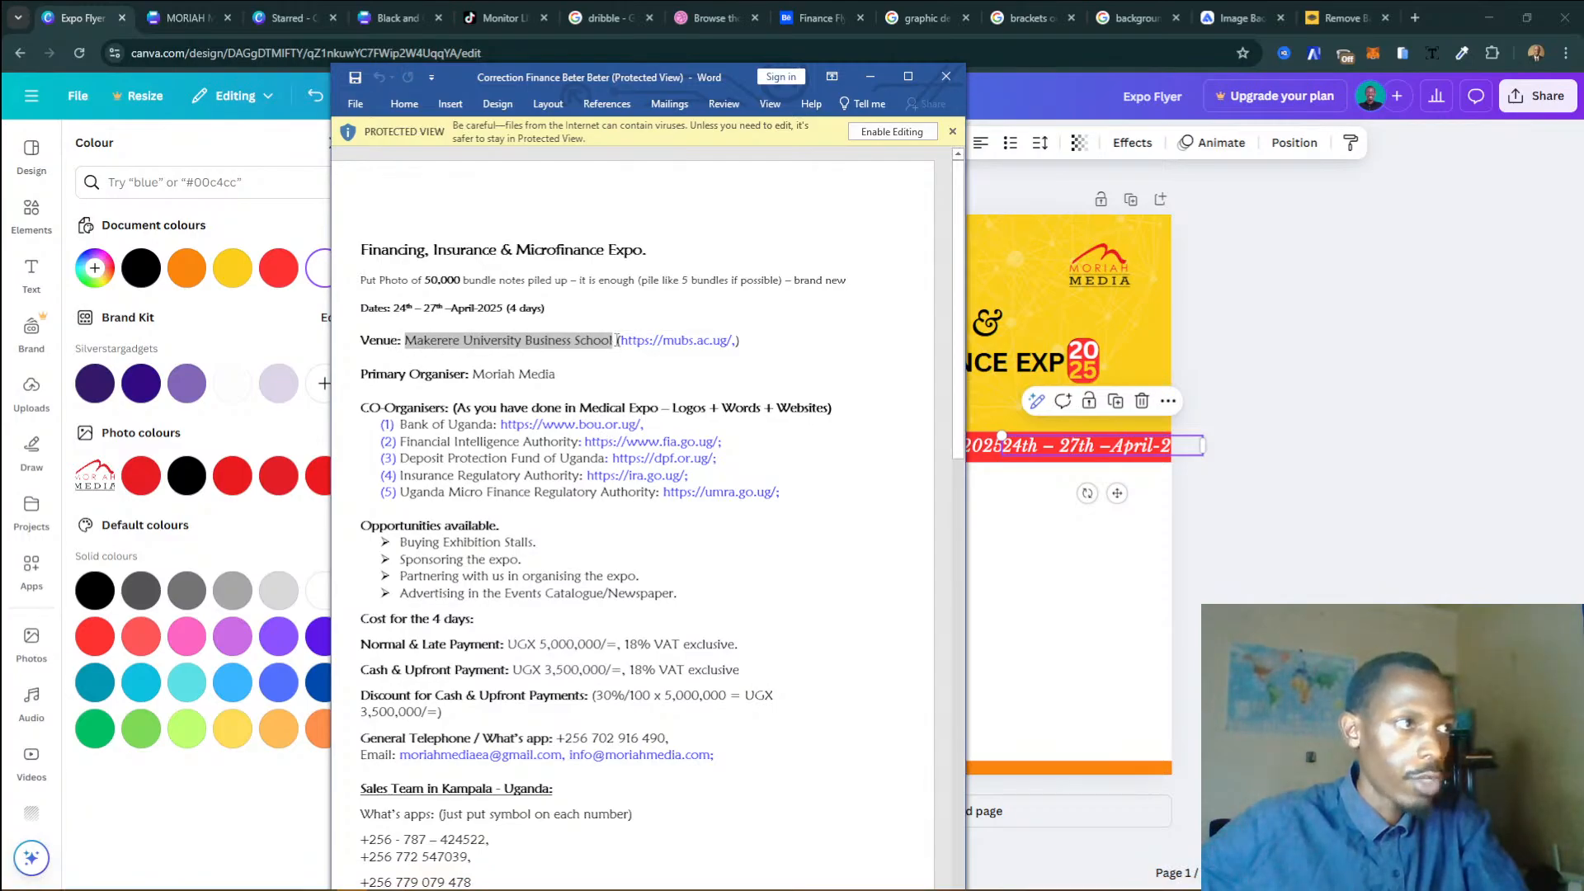
Return to the Canva flyer and reduce the duplicated date text on the red strip to size 10.1.
{"action": "left_click", "coordinate": [1025, 477]}
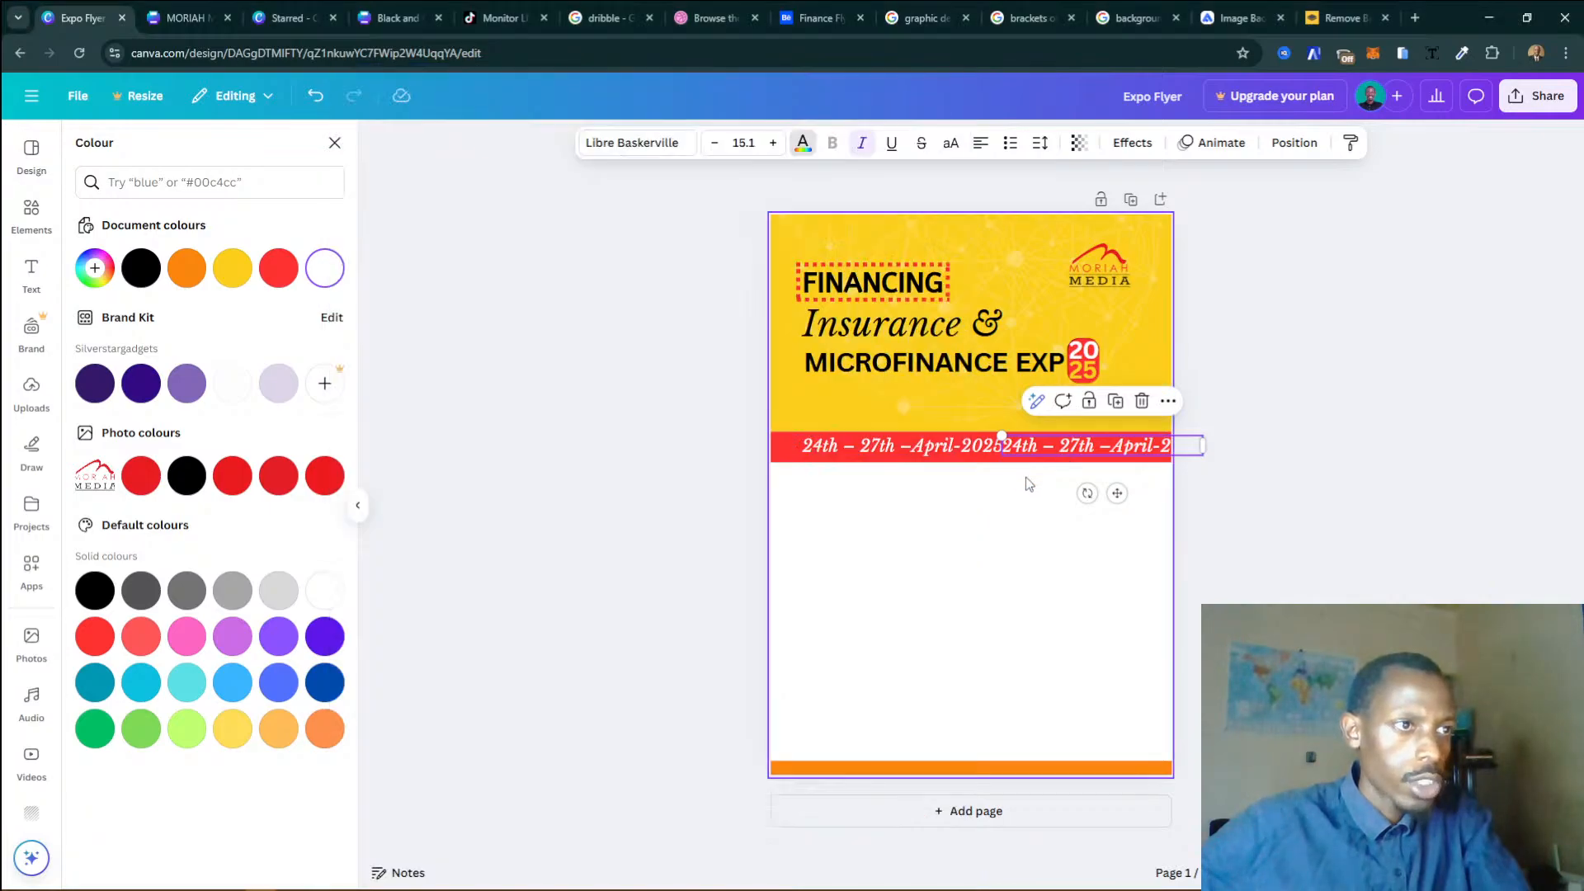
{"action": "scroll", "coordinate": [971, 487], "scroll_direction": "up", "scroll_amount": 3}
{"action": "scroll", "coordinate": [971, 486], "scroll_direction": "down", "scroll_amount": 1}
{"action": "scroll", "coordinate": [971, 487], "scroll_direction": "up", "scroll_amount": 4}
{"action": "scroll", "coordinate": [1287, 536], "scroll_direction": "up", "scroll_amount": 1}
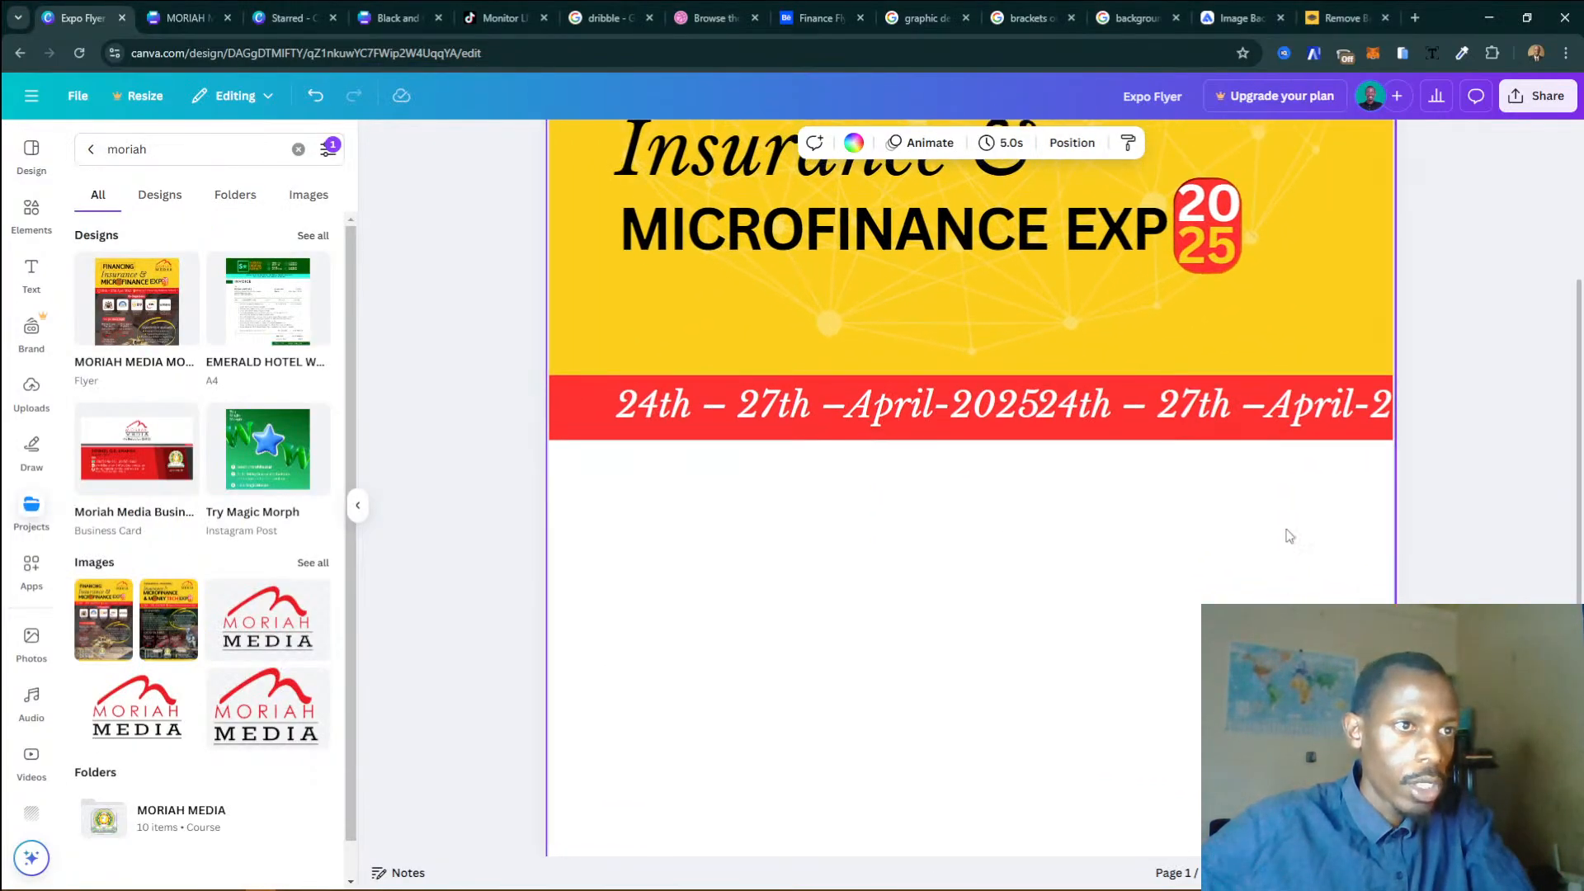
{"action": "left_click", "coordinate": [1165, 419]}
{"action": "left_click", "coordinate": [714, 142]}
{"action": "left_click", "coordinate": [714, 142]}
{"action": "left_click", "coordinate": [714, 142]}
{"action": "left_click", "coordinate": [714, 142]}
{"action": "left_click", "coordinate": [714, 142]}
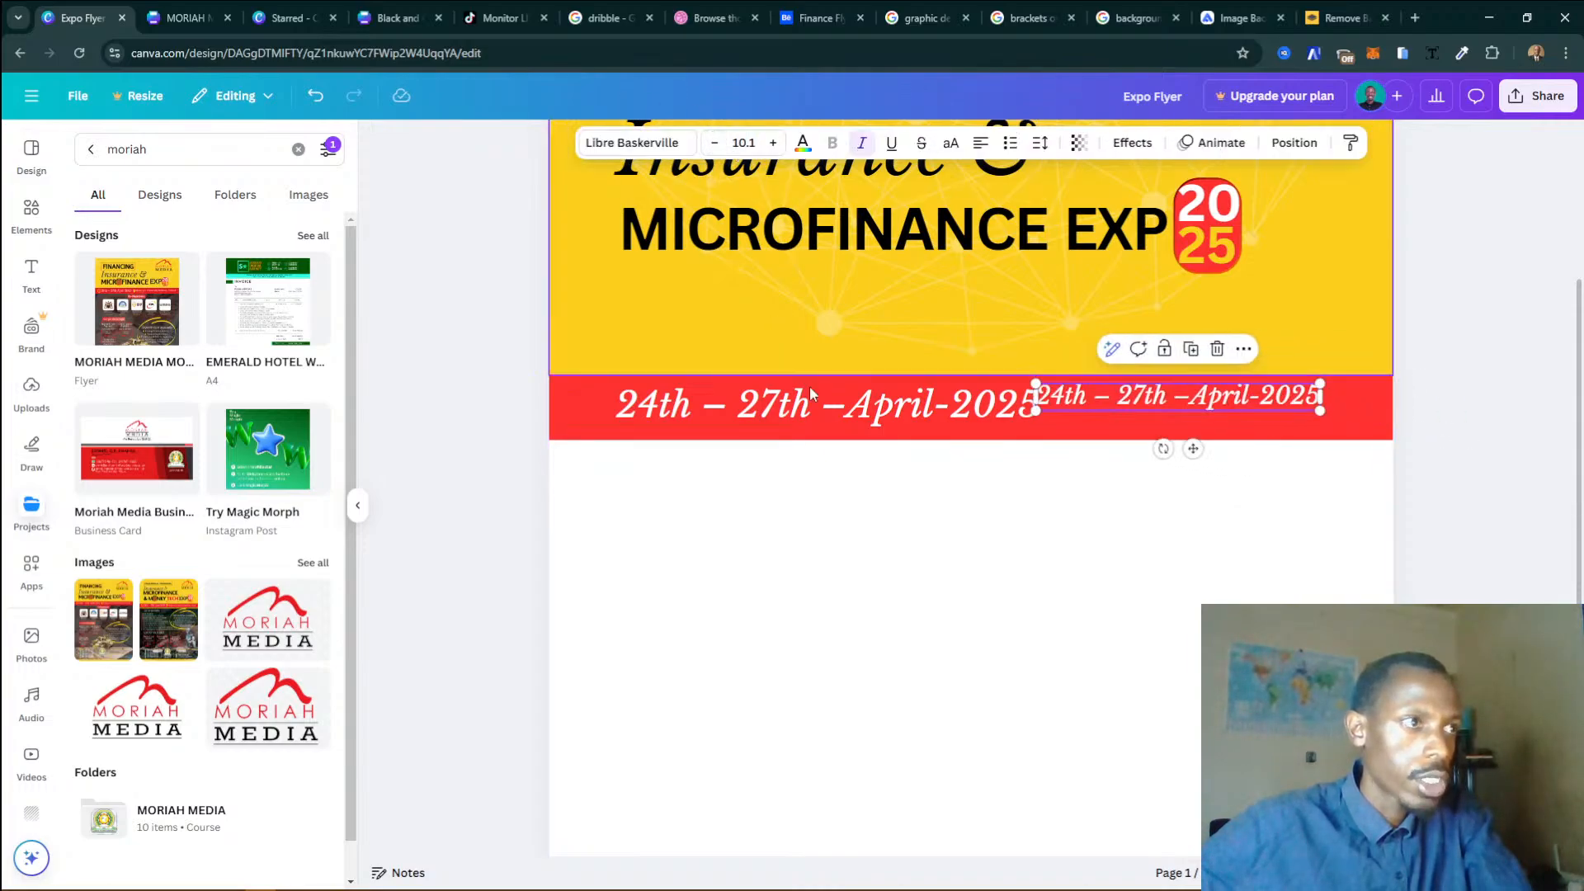
Replace the duplicated date with the copied venue "Makerere University Business School" and widen its text box to hold one line.
{"action": "left_click_drag", "start_coordinate": [802, 419], "coordinate": [789, 419]}
{"action": "left_click", "coordinate": [1110, 406]}
{"action": "double_click", "coordinate": [1110, 404]}
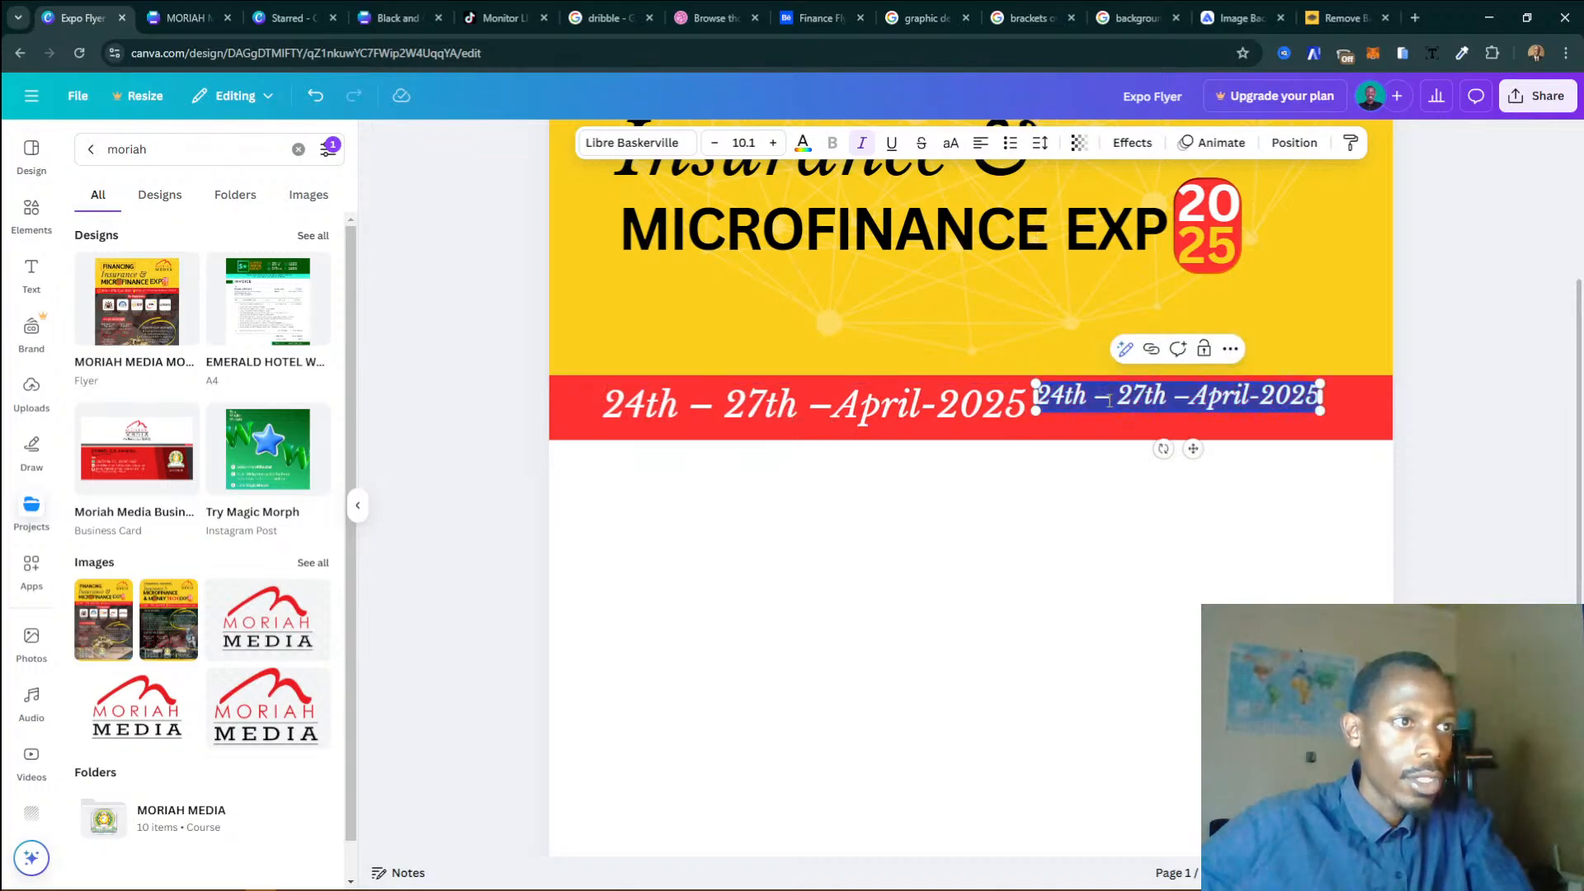
{"action": "key", "text": "ctrl+v"}
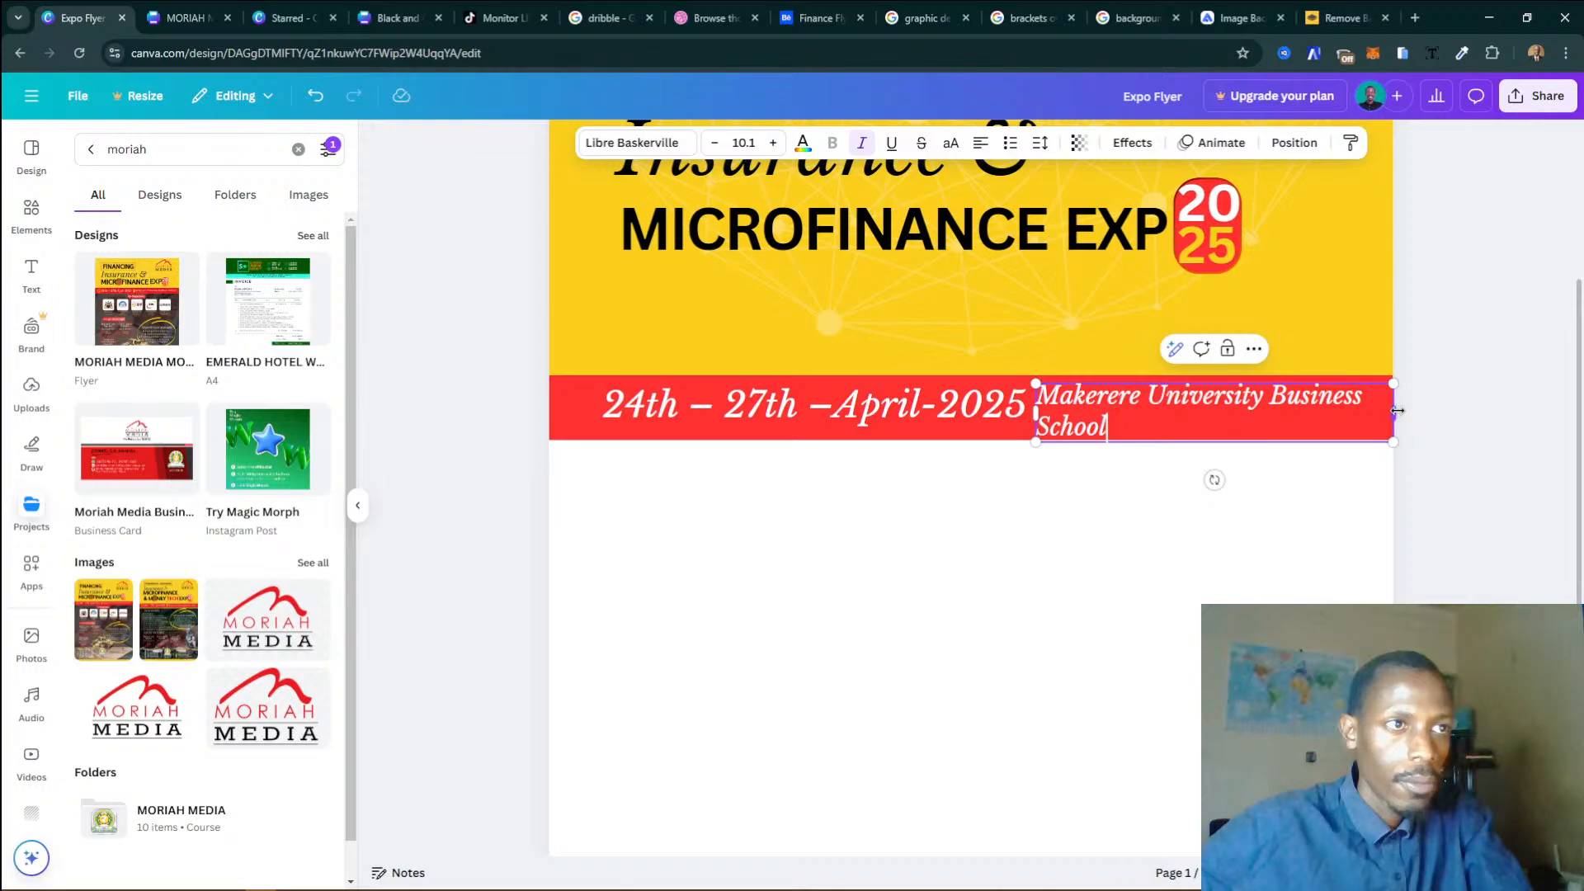
{"action": "left_click_drag", "start_coordinate": [1400, 411], "coordinate": [1452, 412]}
Shift the date and venue texts slightly left on the red strip and set the venue text to size 9.1.
{"action": "left_click_drag", "start_coordinate": [909, 411], "coordinate": [898, 411]}
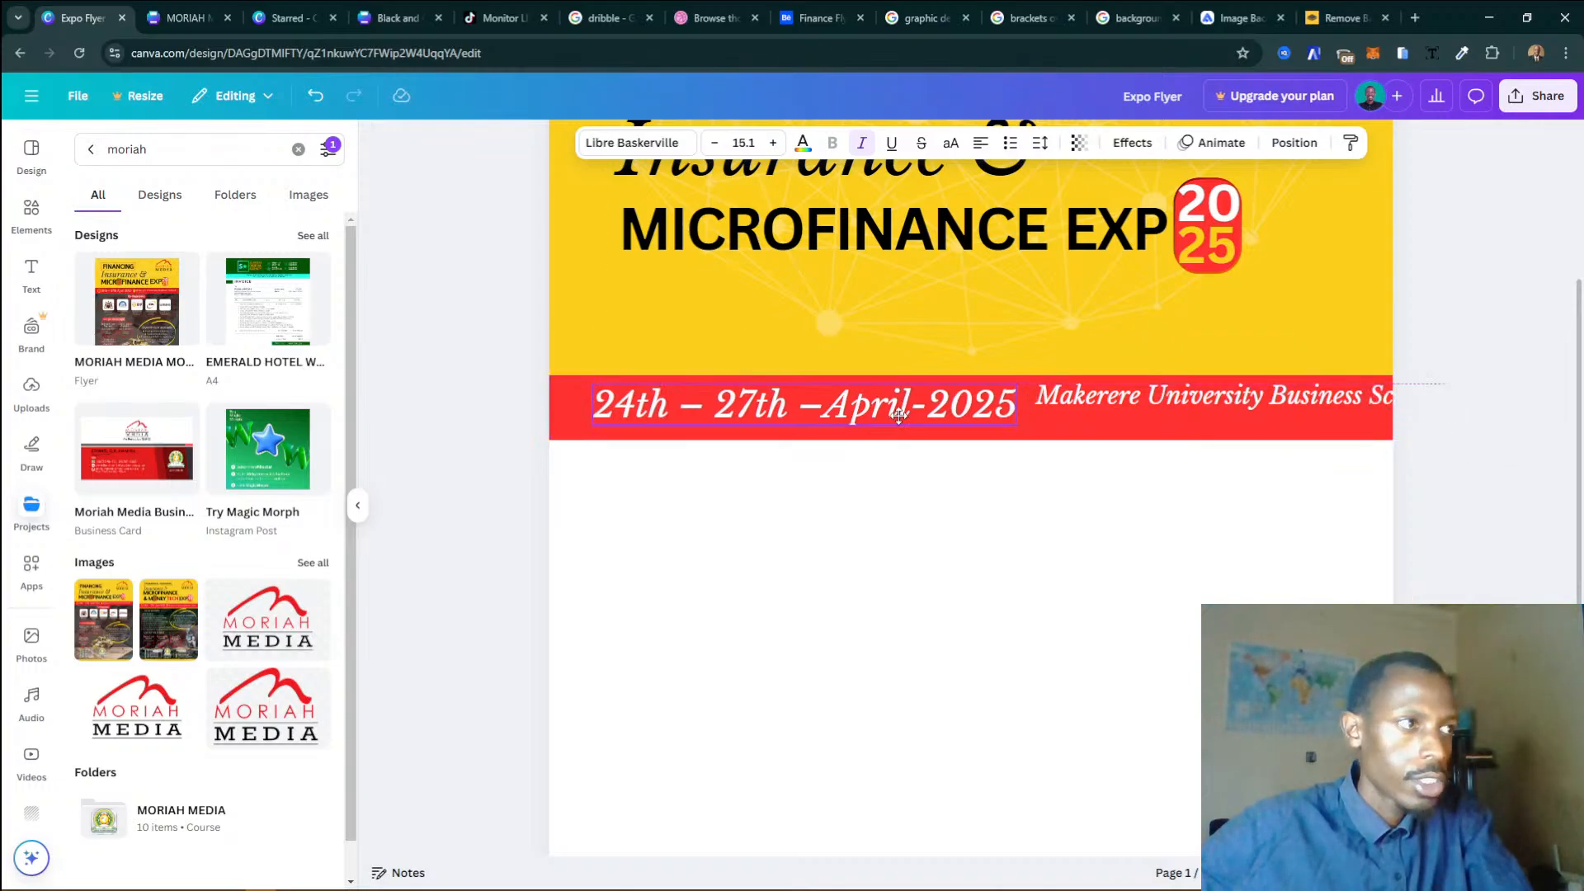
{"action": "left_click", "coordinate": [1158, 398]}
{"action": "left_click_drag", "start_coordinate": [1159, 401], "coordinate": [1156, 401]}
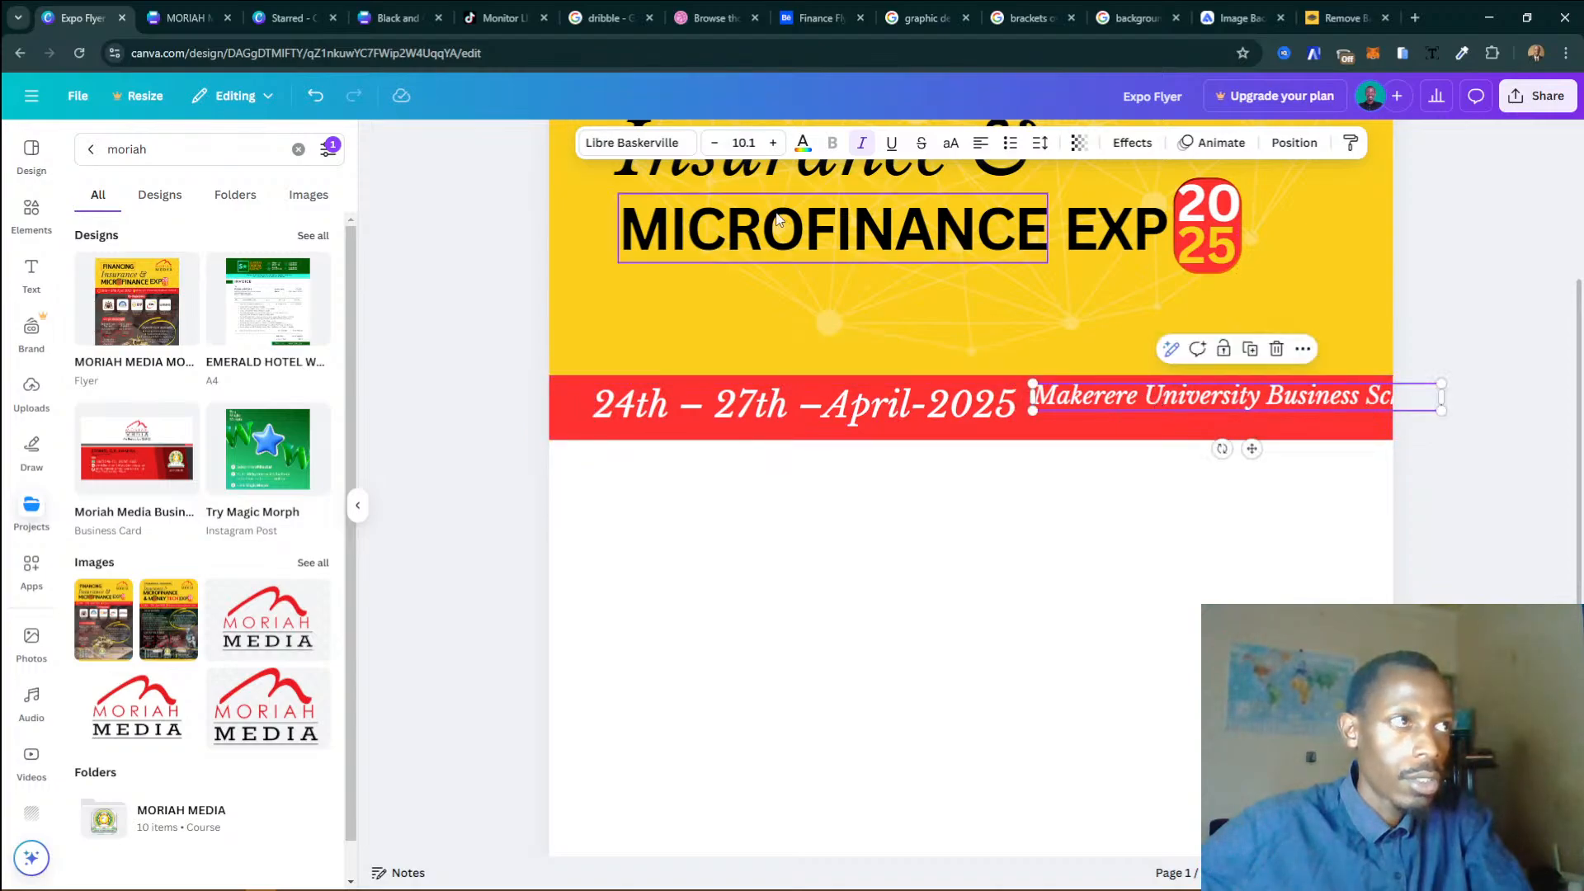
{"action": "left_click", "coordinate": [714, 145]}
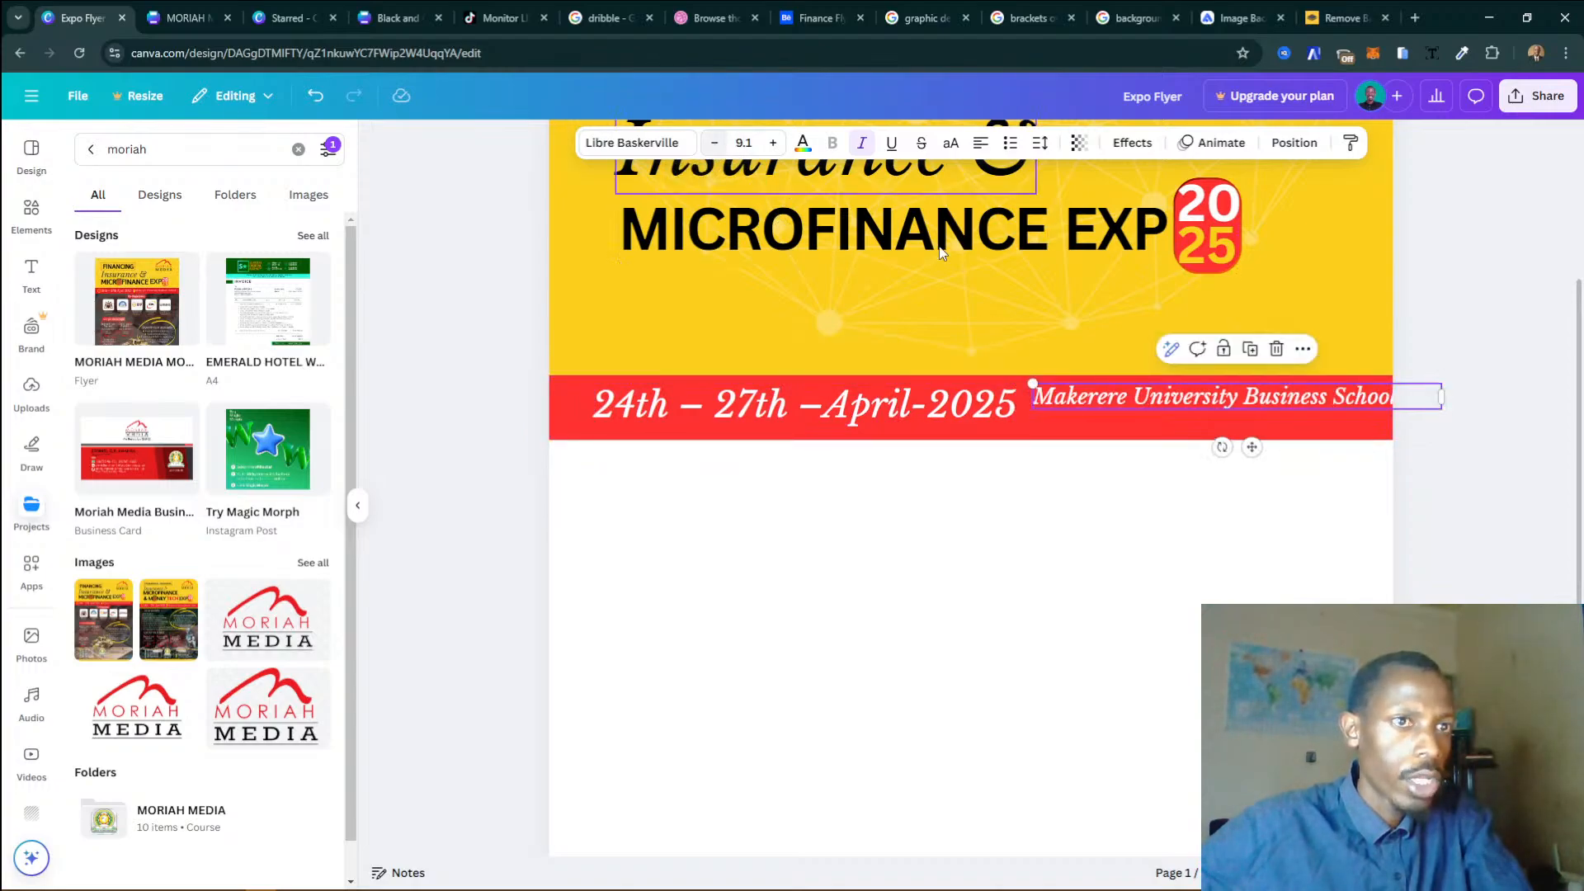
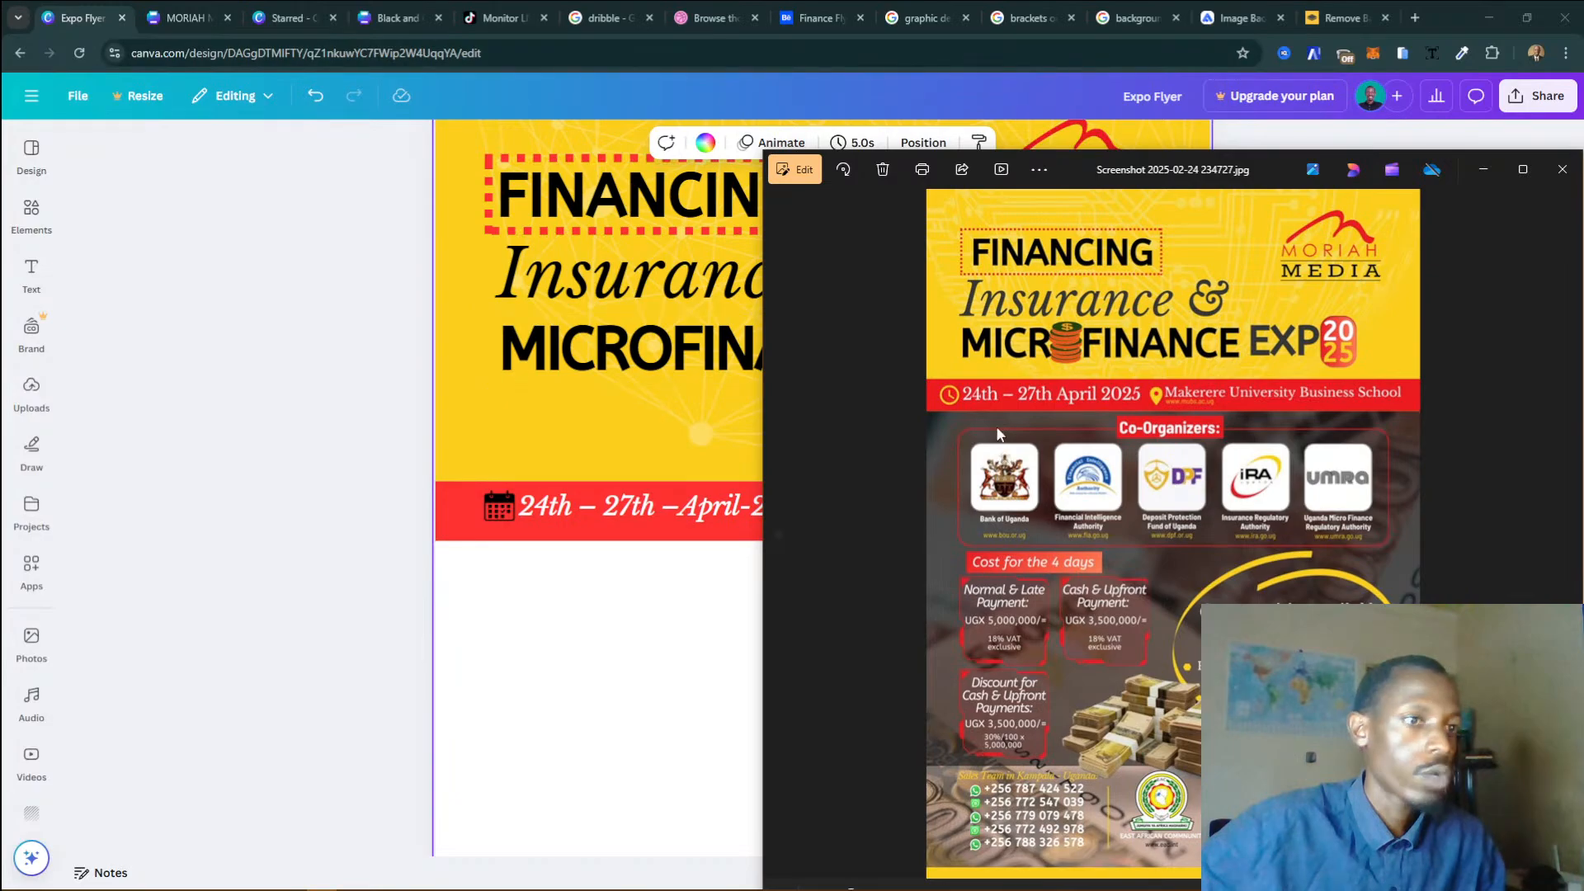
Close the brochure template preview on the starred page and create a new blank custom-size design of 500 × 500 px.
{"action": "left_click", "coordinate": [355, 7]}
{"action": "left_click", "coordinate": [321, 7]}
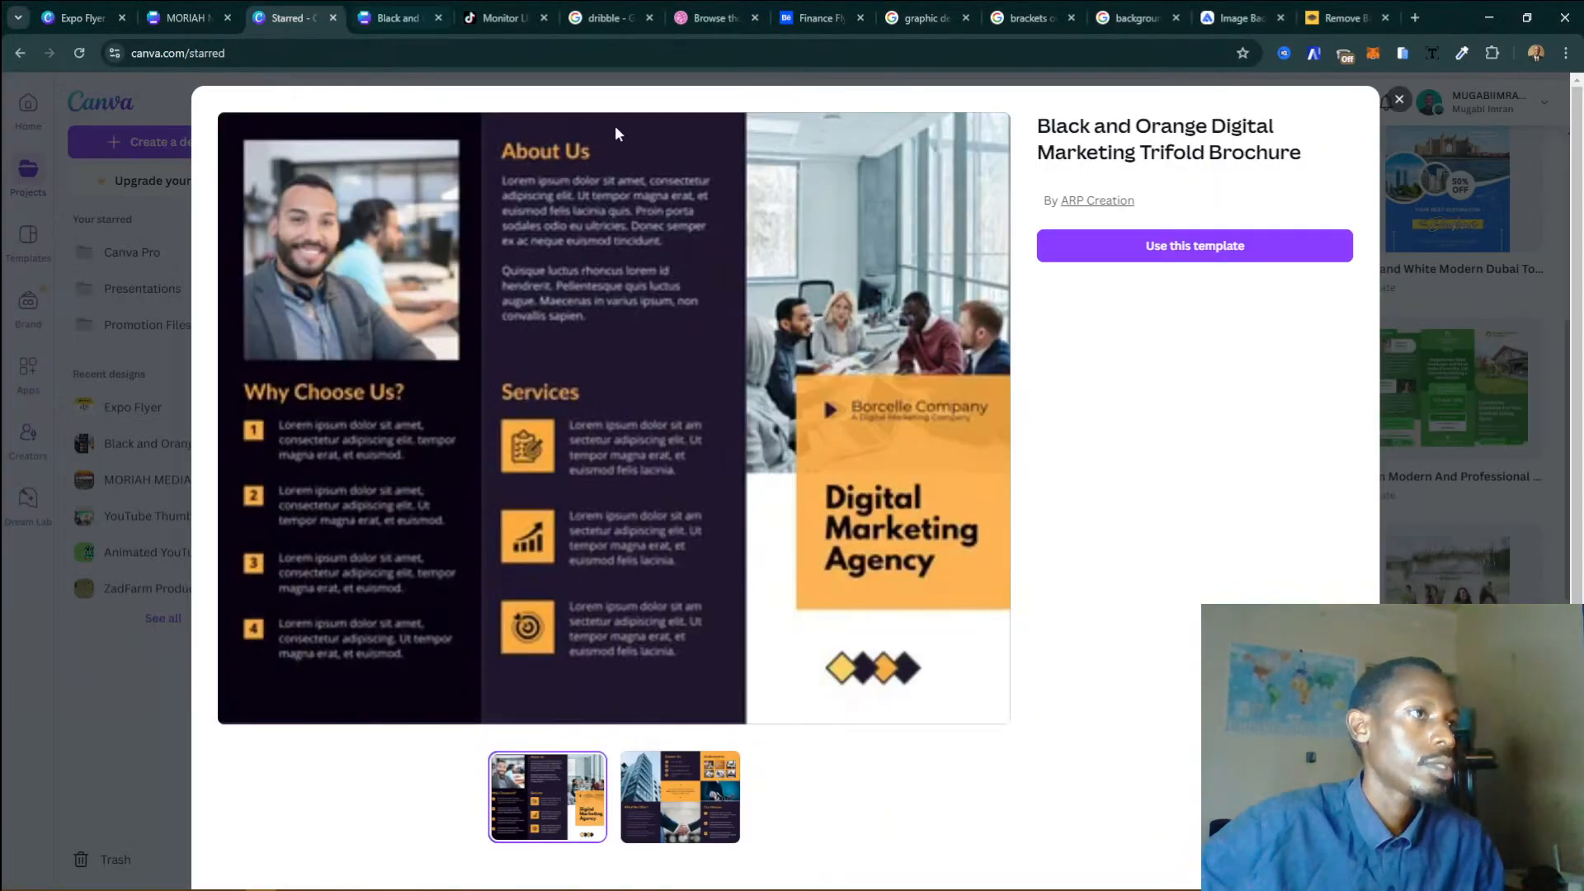
{"action": "left_click", "coordinate": [1398, 99]}
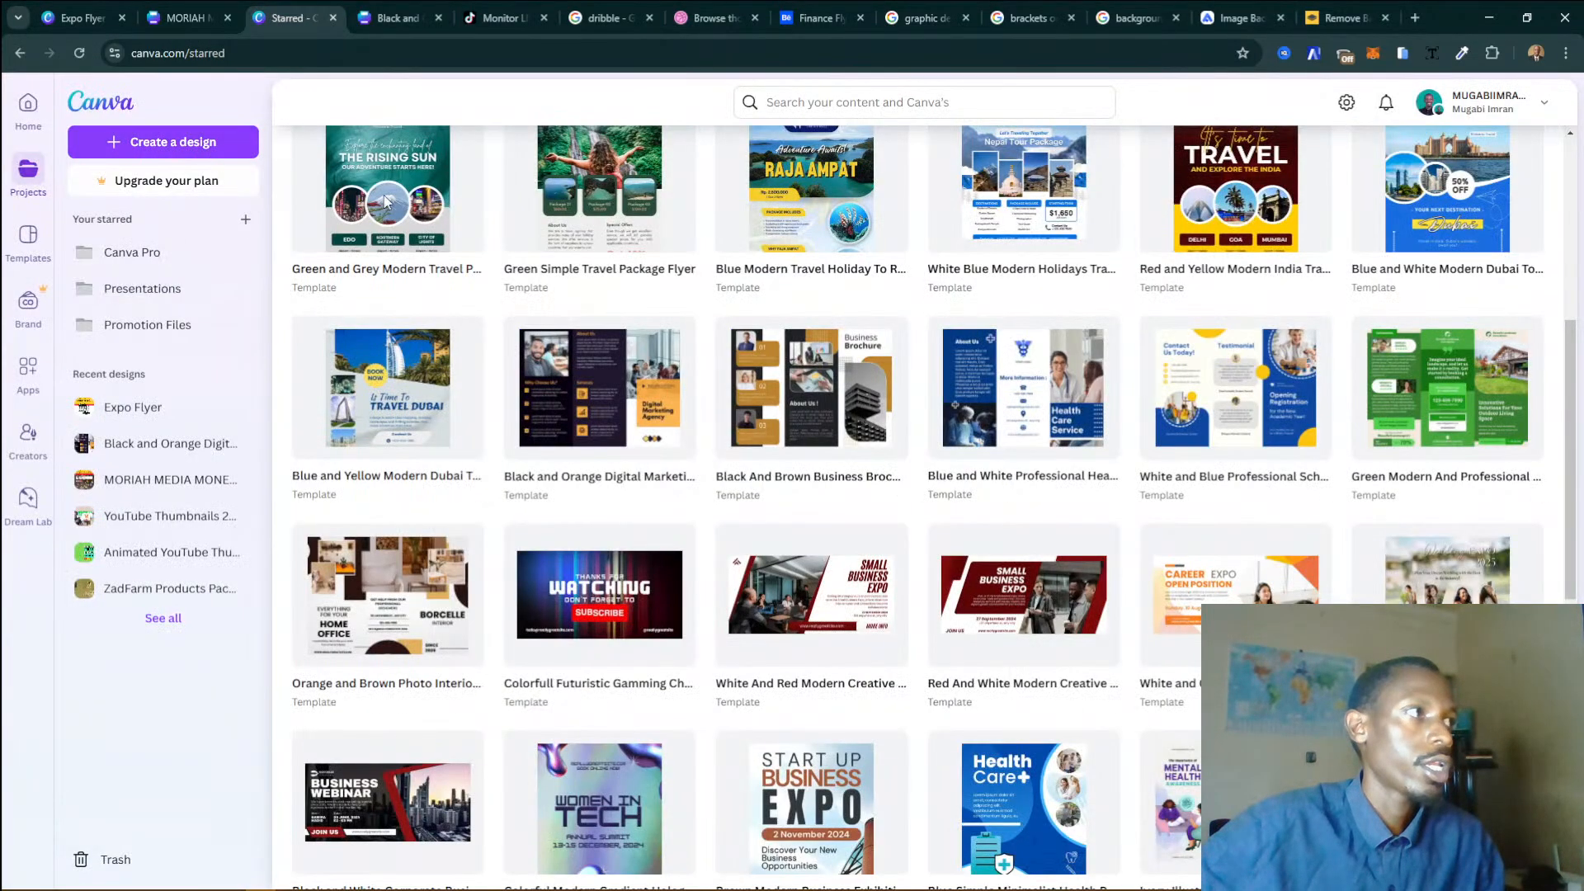
{"action": "left_click", "coordinate": [203, 144]}
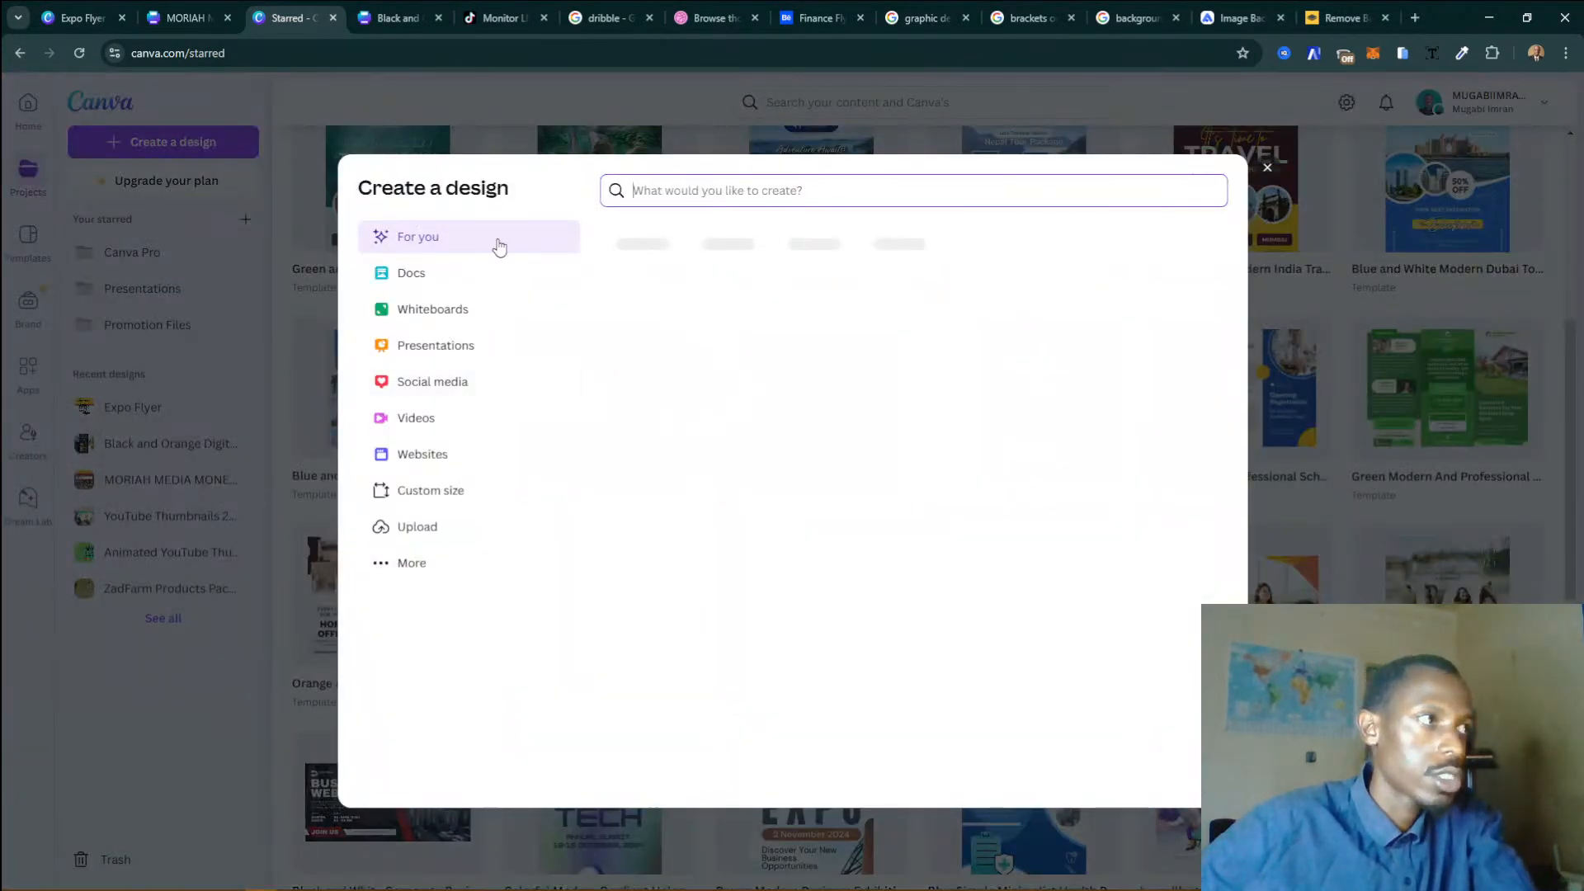
{"action": "left_click", "coordinate": [452, 491]}
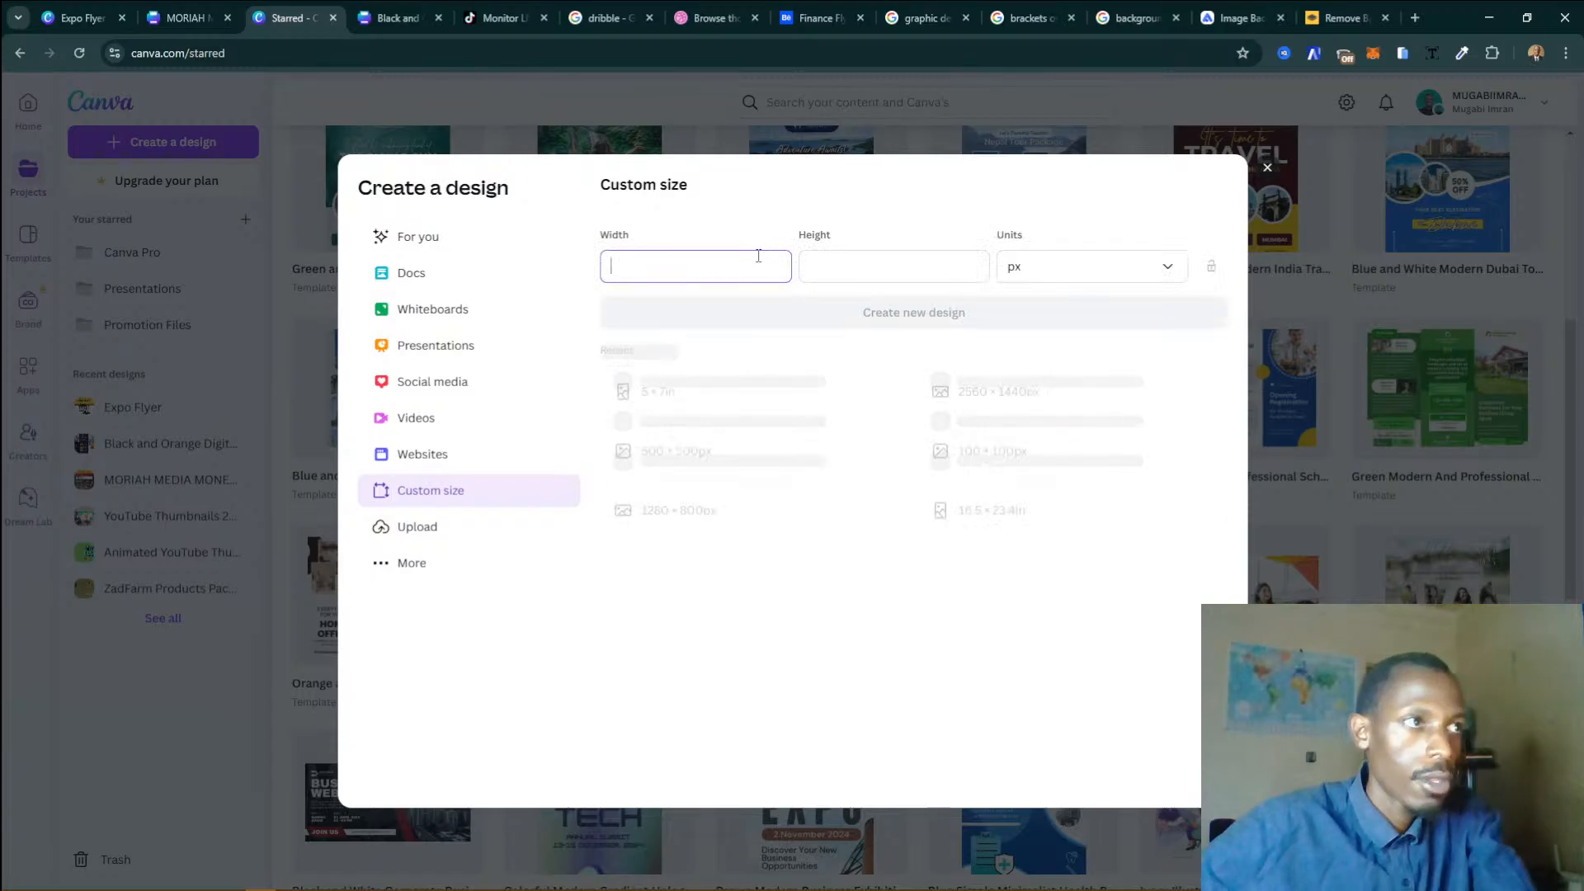
{"action": "type", "text": "500"}
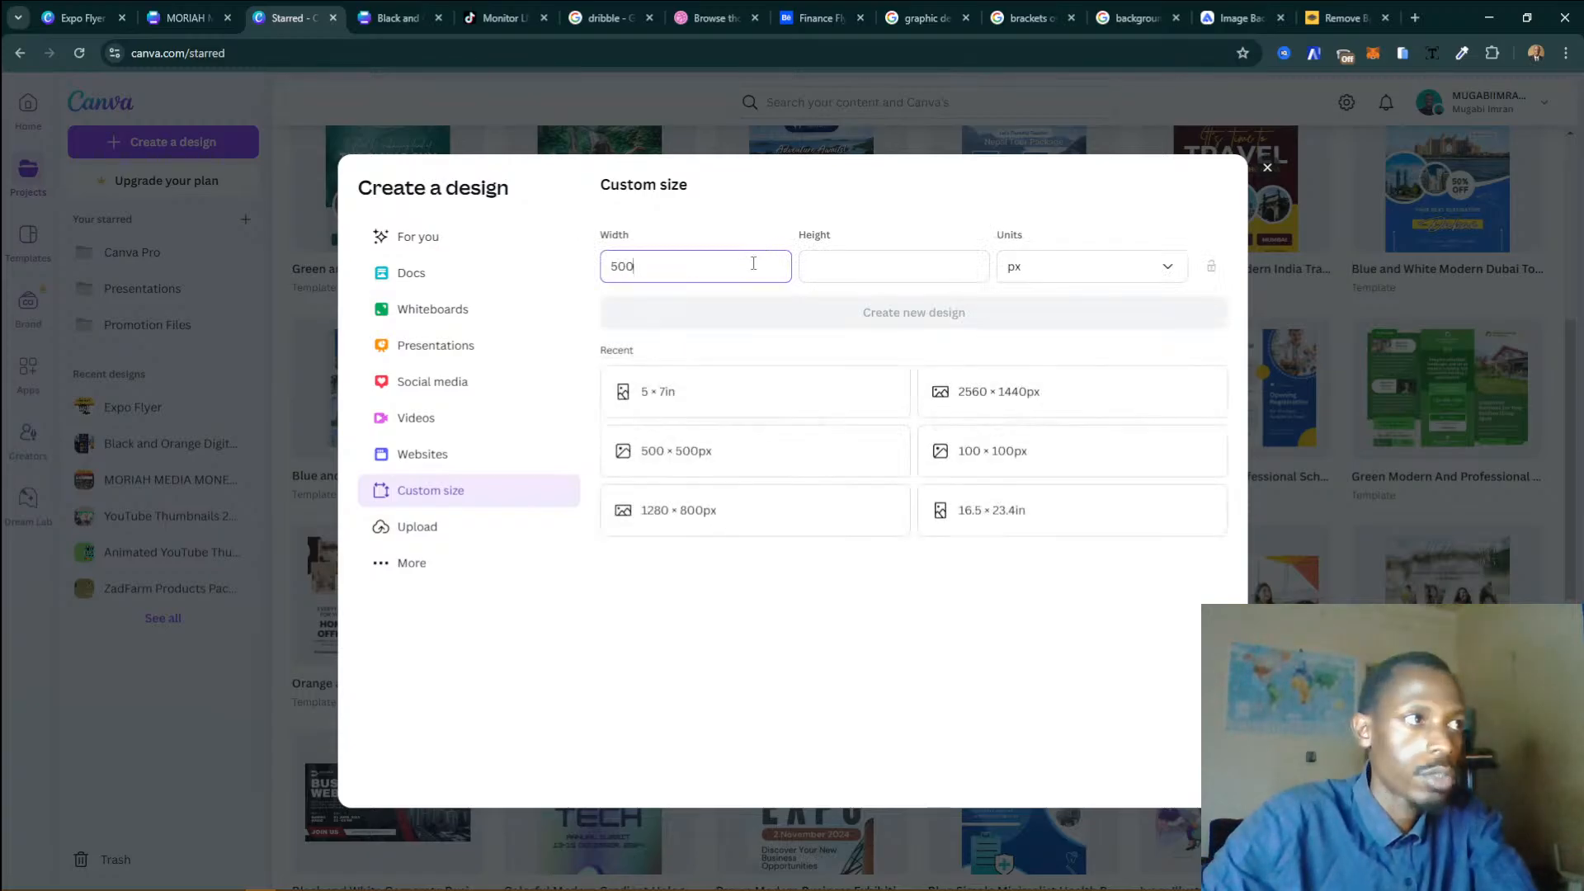
{"action": "left_click", "coordinate": [1072, 268]}
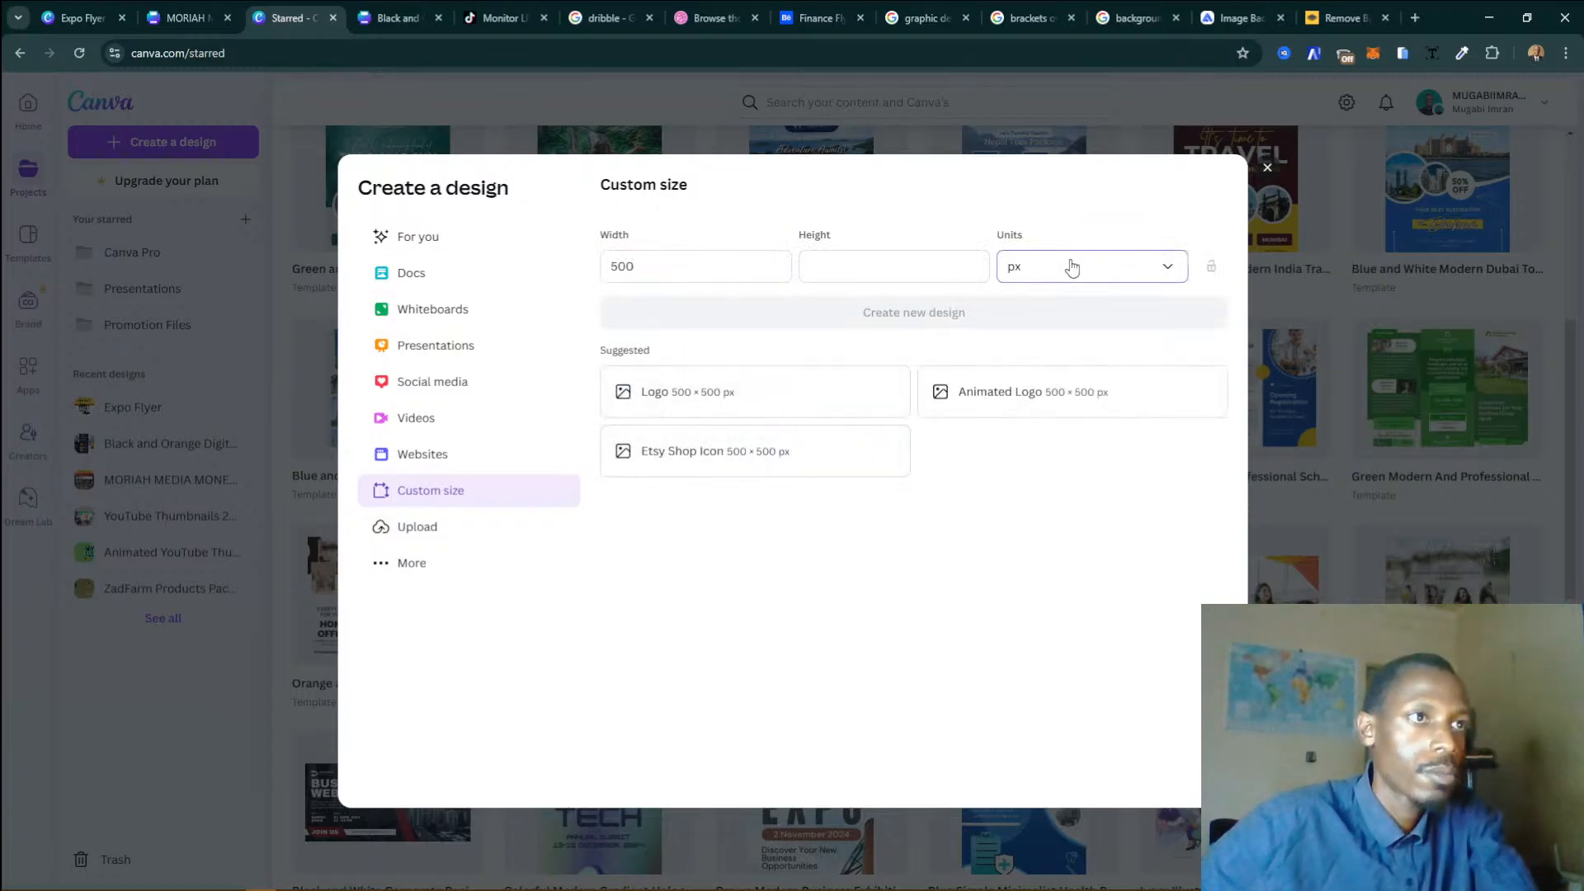
{"action": "left_click", "coordinate": [894, 264]}
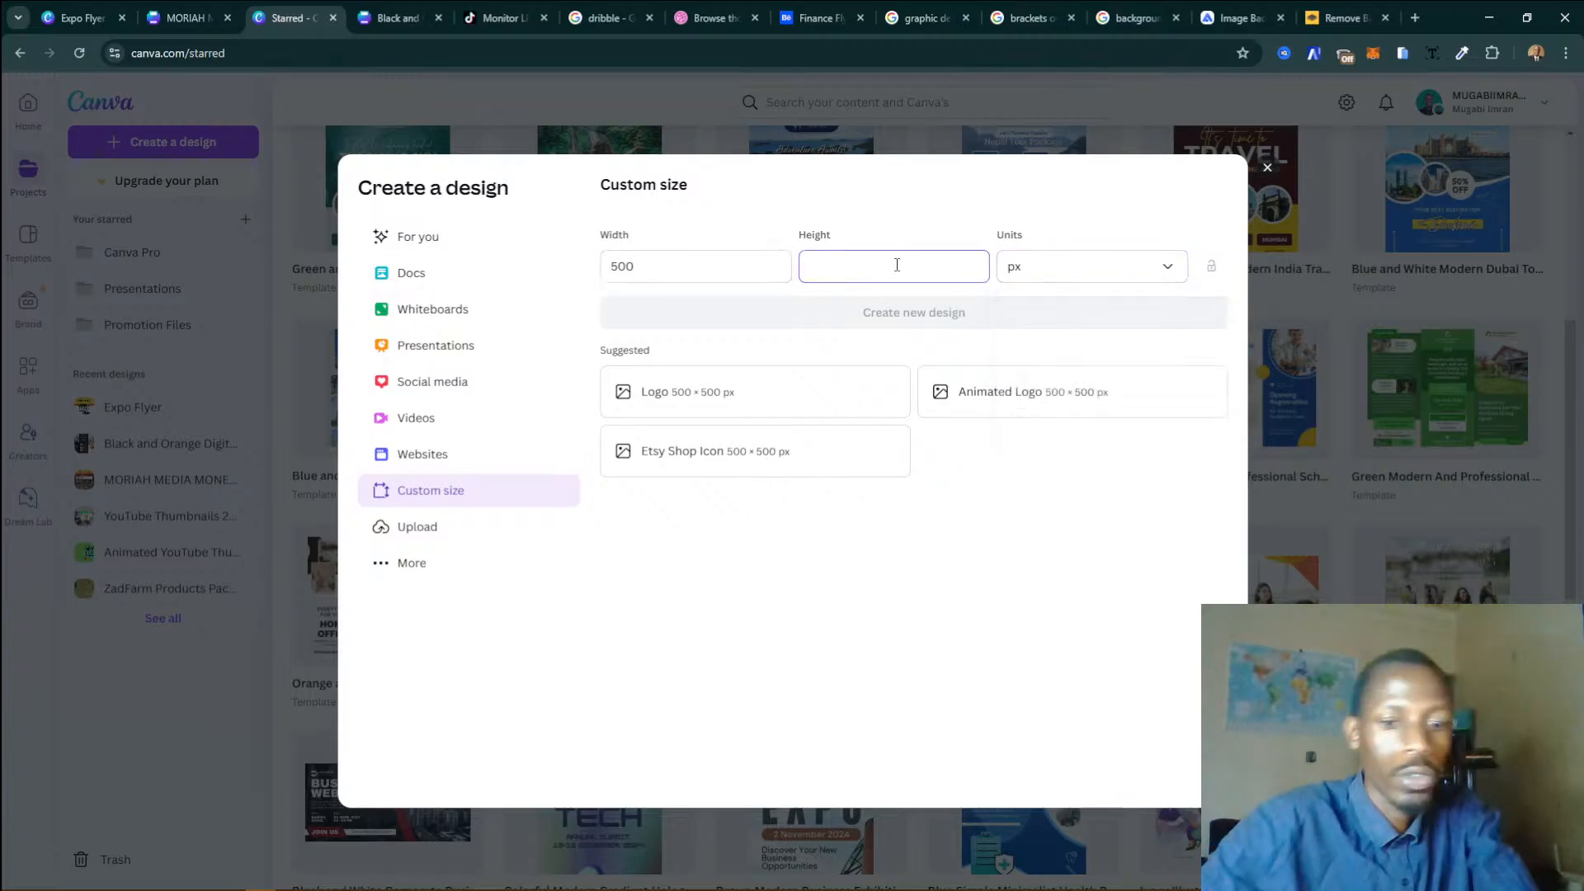
{"action": "type", "text": "500"}
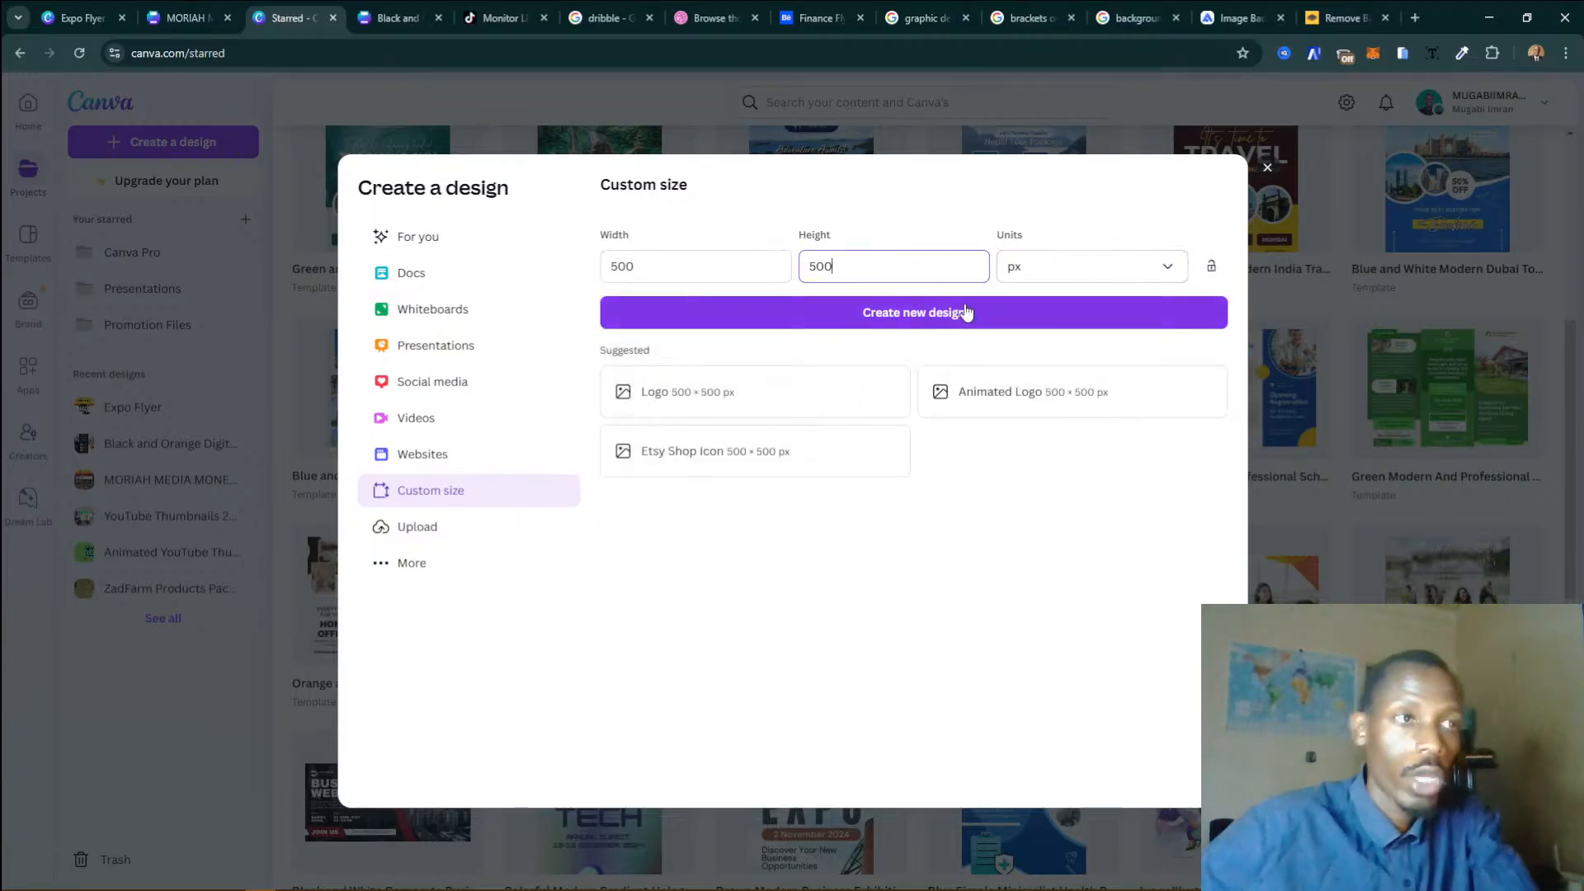
{"action": "left_click", "coordinate": [965, 312]}
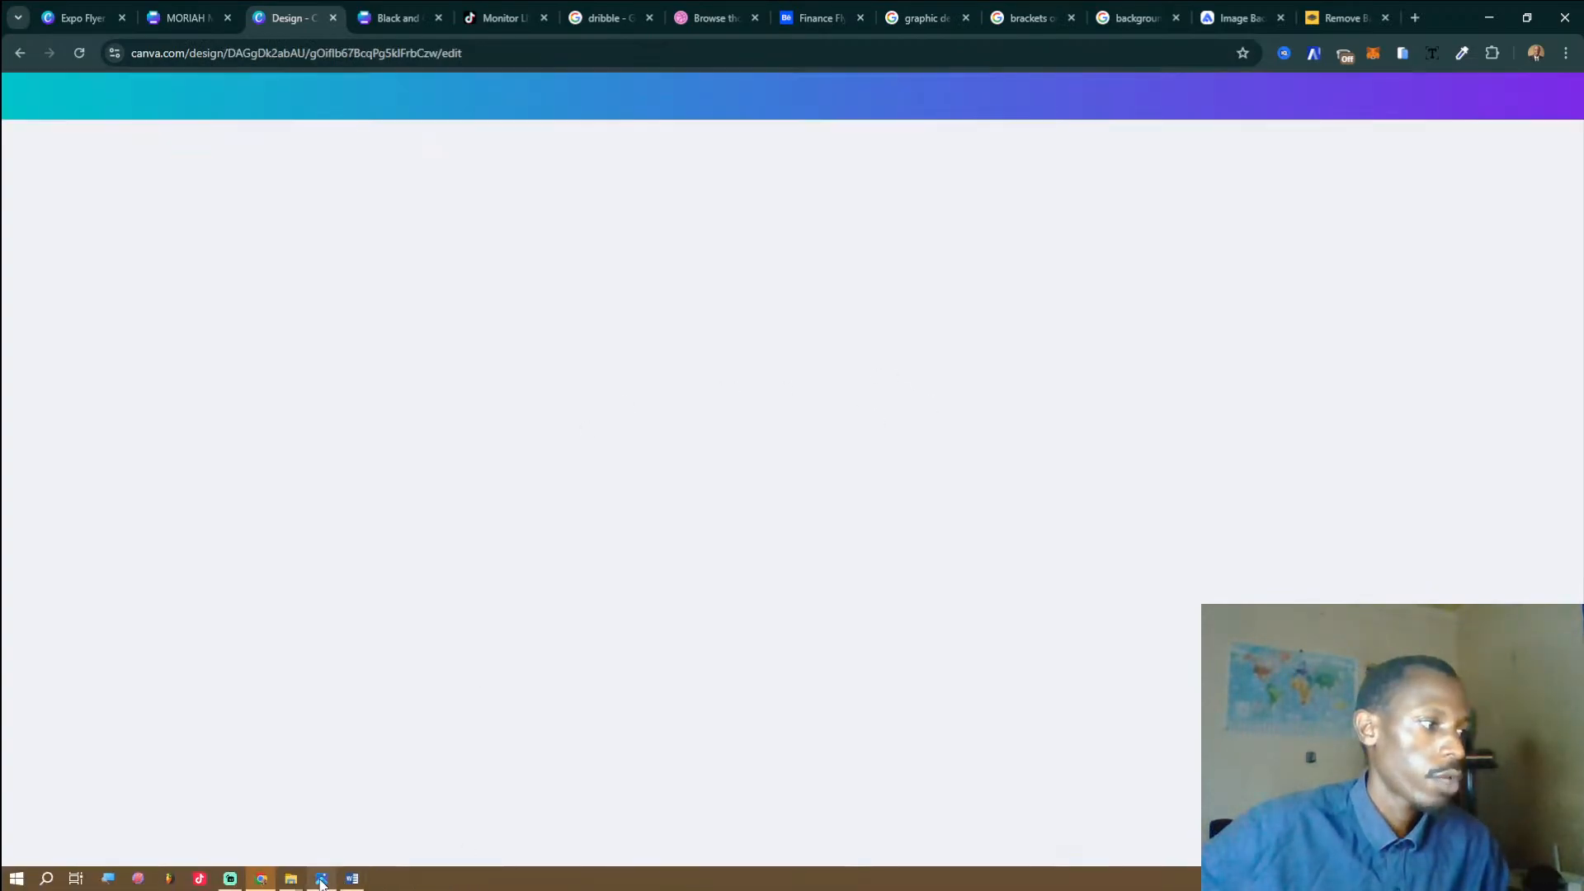
Add a second page to the blank 500 × 500 px design and return to the Expo Flyer design.
{"action": "mouse_move", "coordinate": [295, 883]}
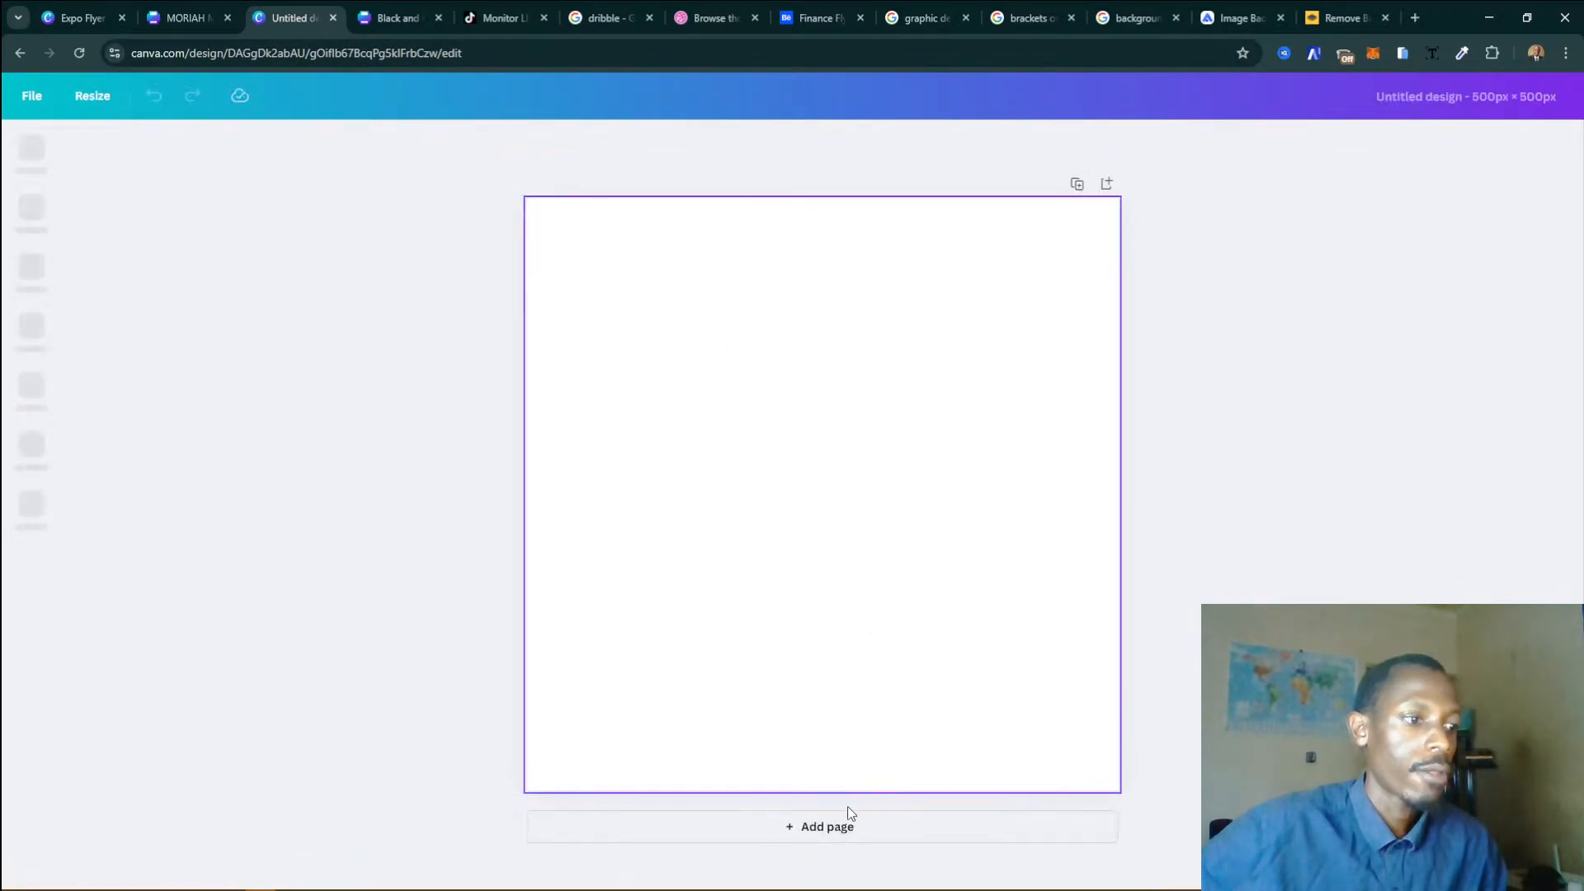
{"action": "left_click", "coordinate": [835, 827]}
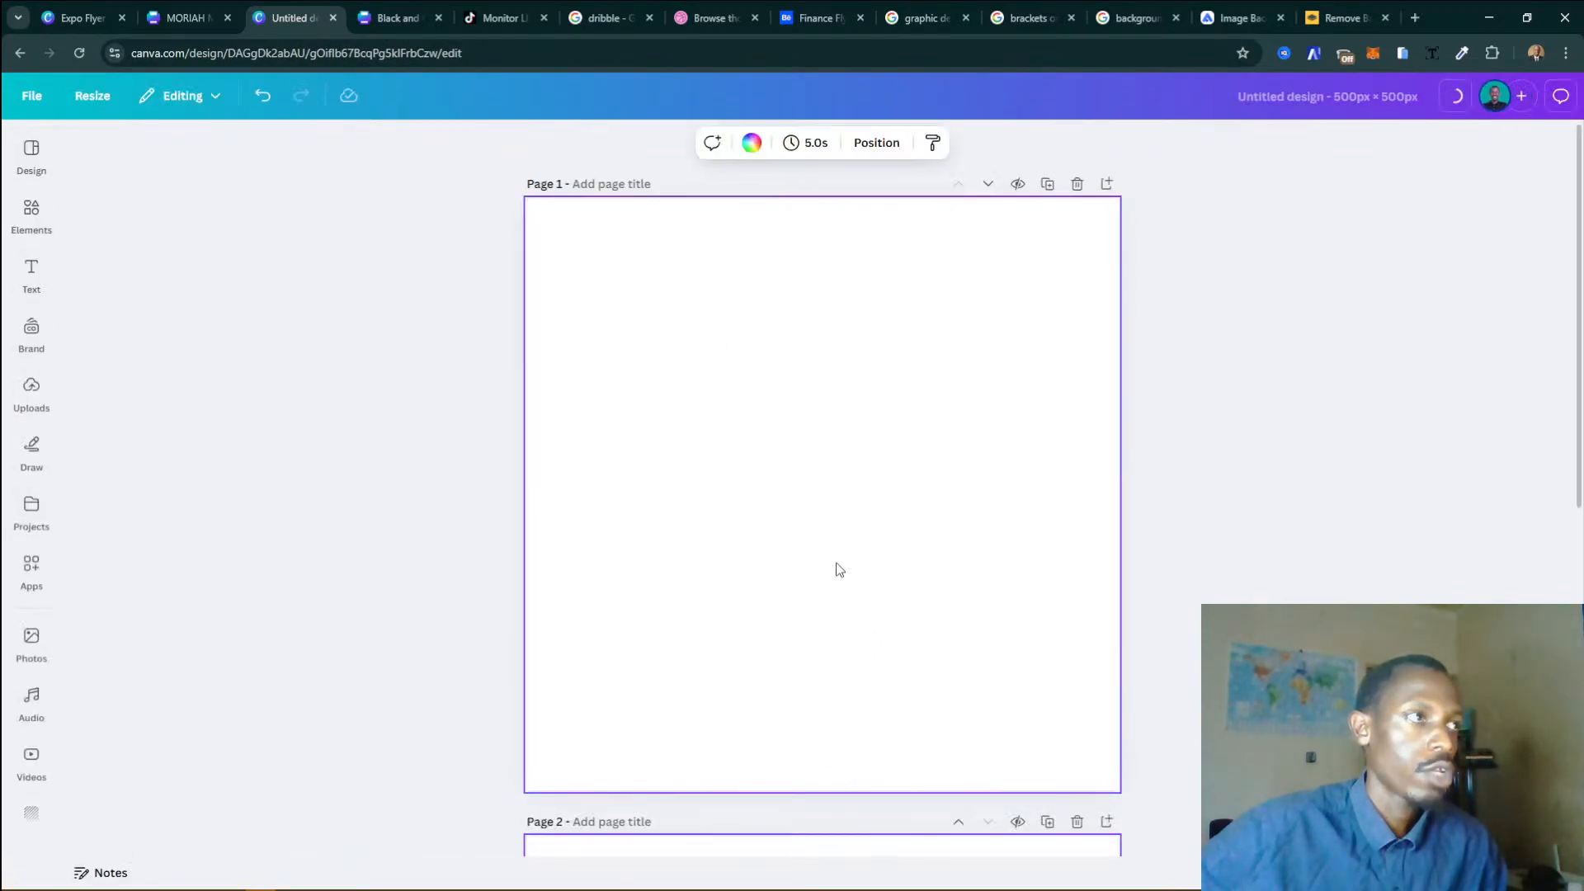
{"action": "scroll", "coordinate": [835, 570], "scroll_direction": "down", "scroll_amount": 8}
{"action": "scroll", "coordinate": [738, 507], "scroll_direction": "up", "scroll_amount": 3}
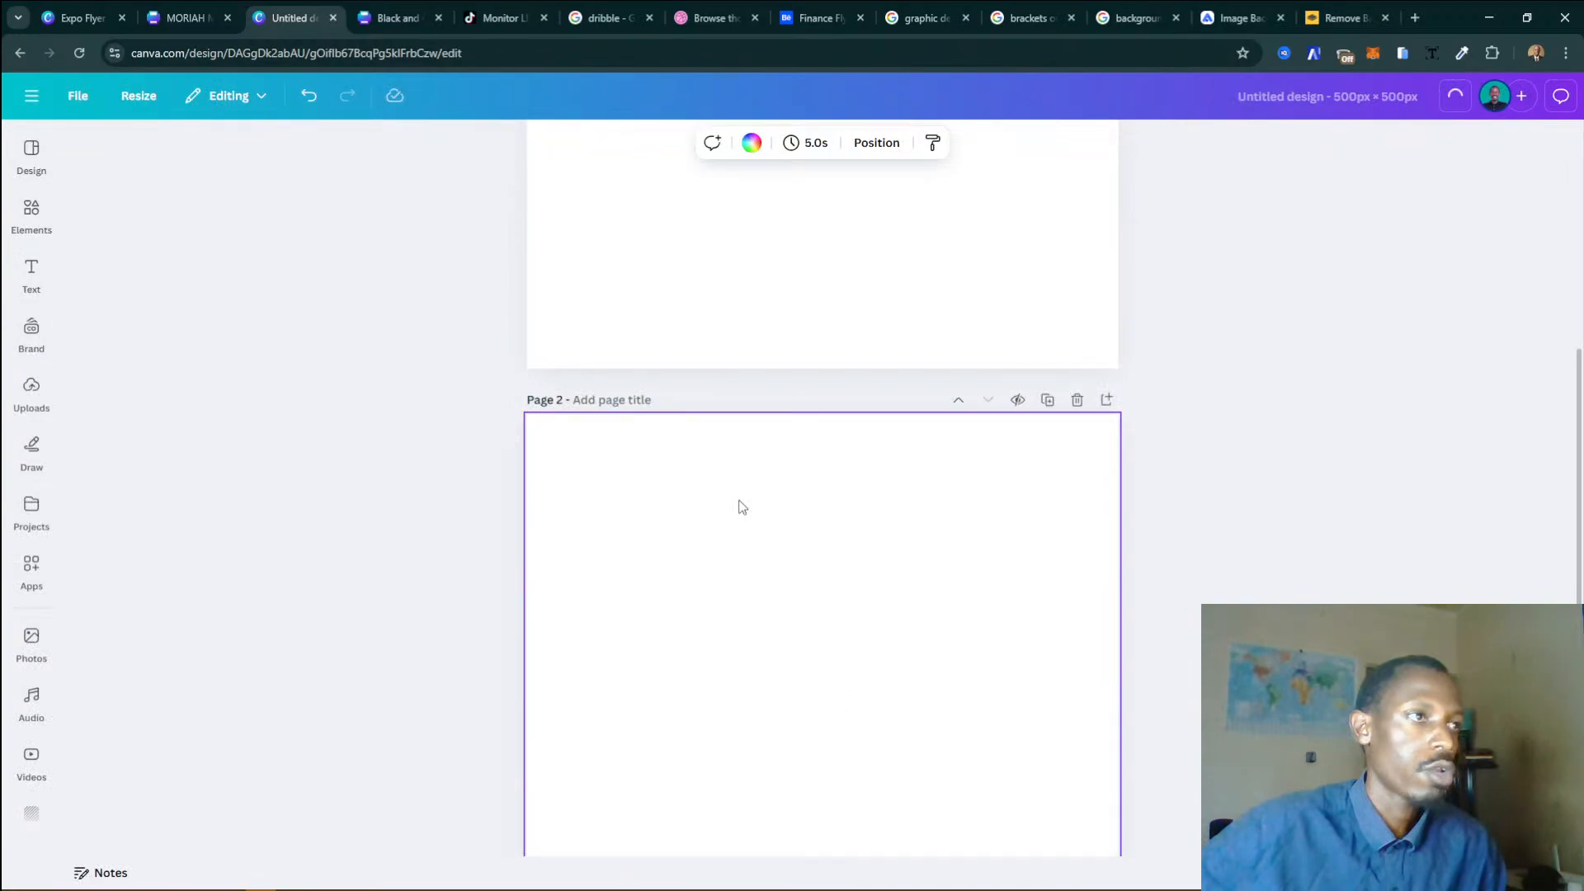
{"action": "scroll", "coordinate": [741, 506], "scroll_direction": "up", "scroll_amount": 3}
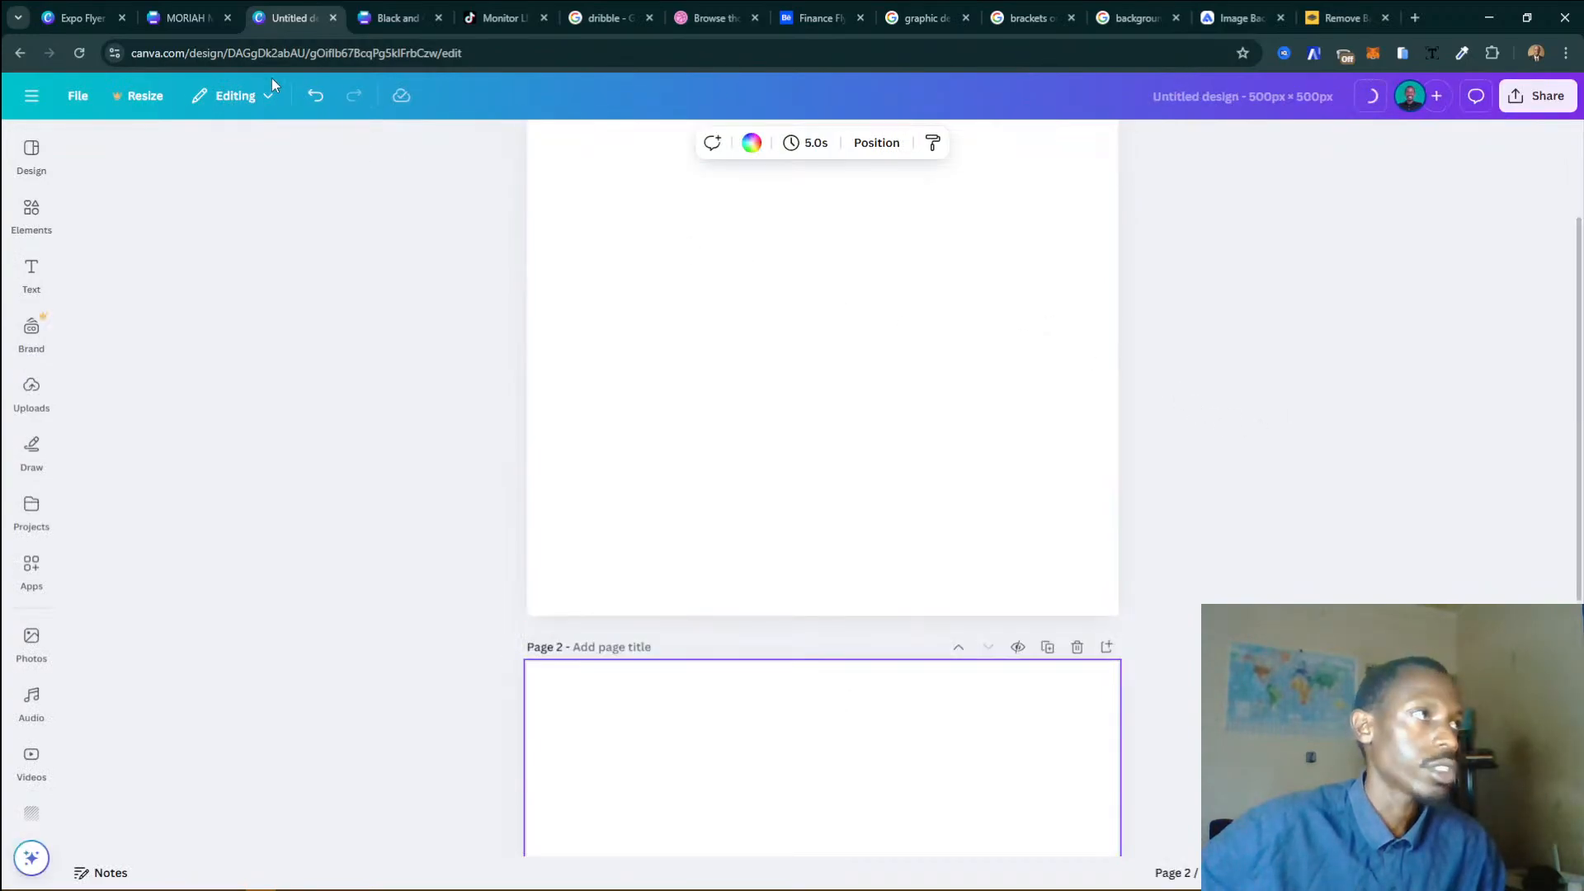
{"action": "left_click", "coordinate": [105, 10]}
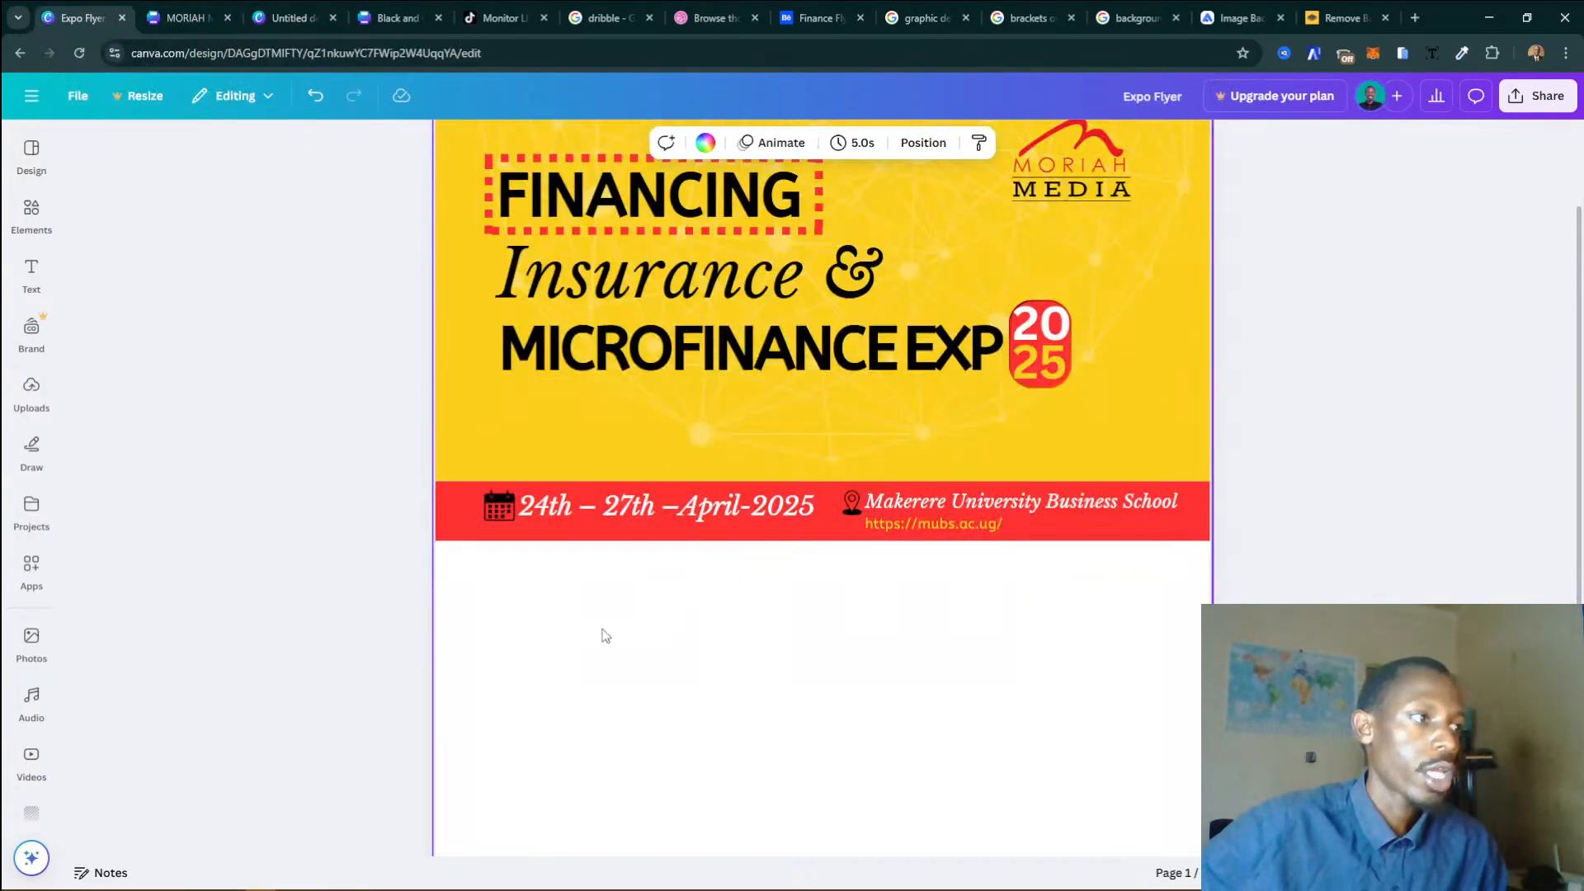
Search the elements for "frame" and place the rounded square frame from the frame results onto the flyer.
{"action": "left_click", "coordinate": [31, 212]}
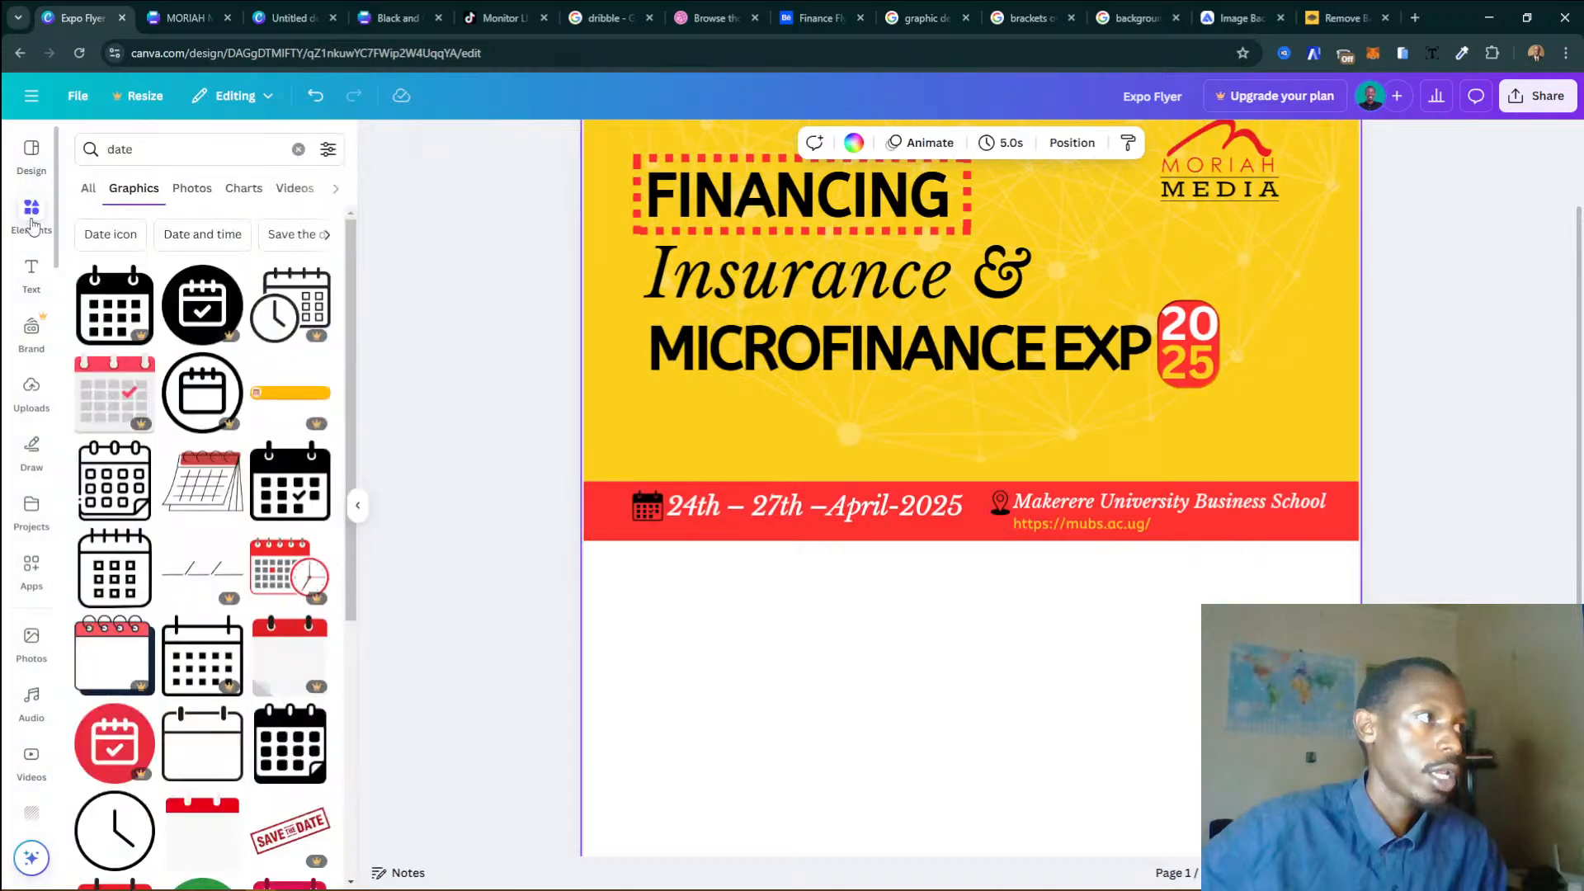
{"action": "left_click", "coordinate": [170, 151]}
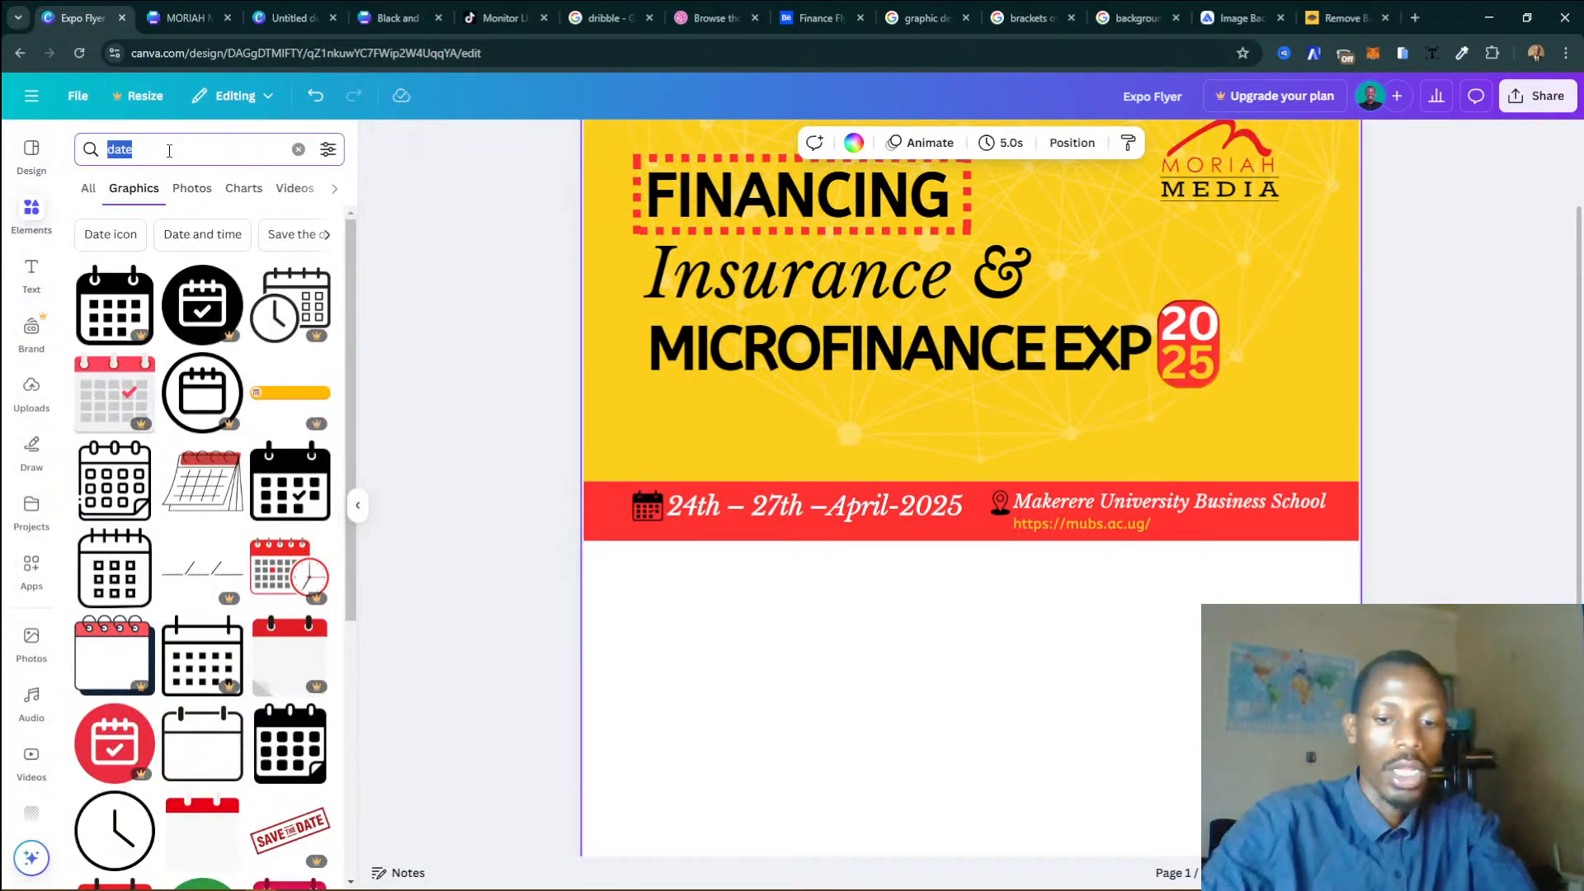
{"action": "type", "text": "frame"}
{"action": "key", "text": "Return"}
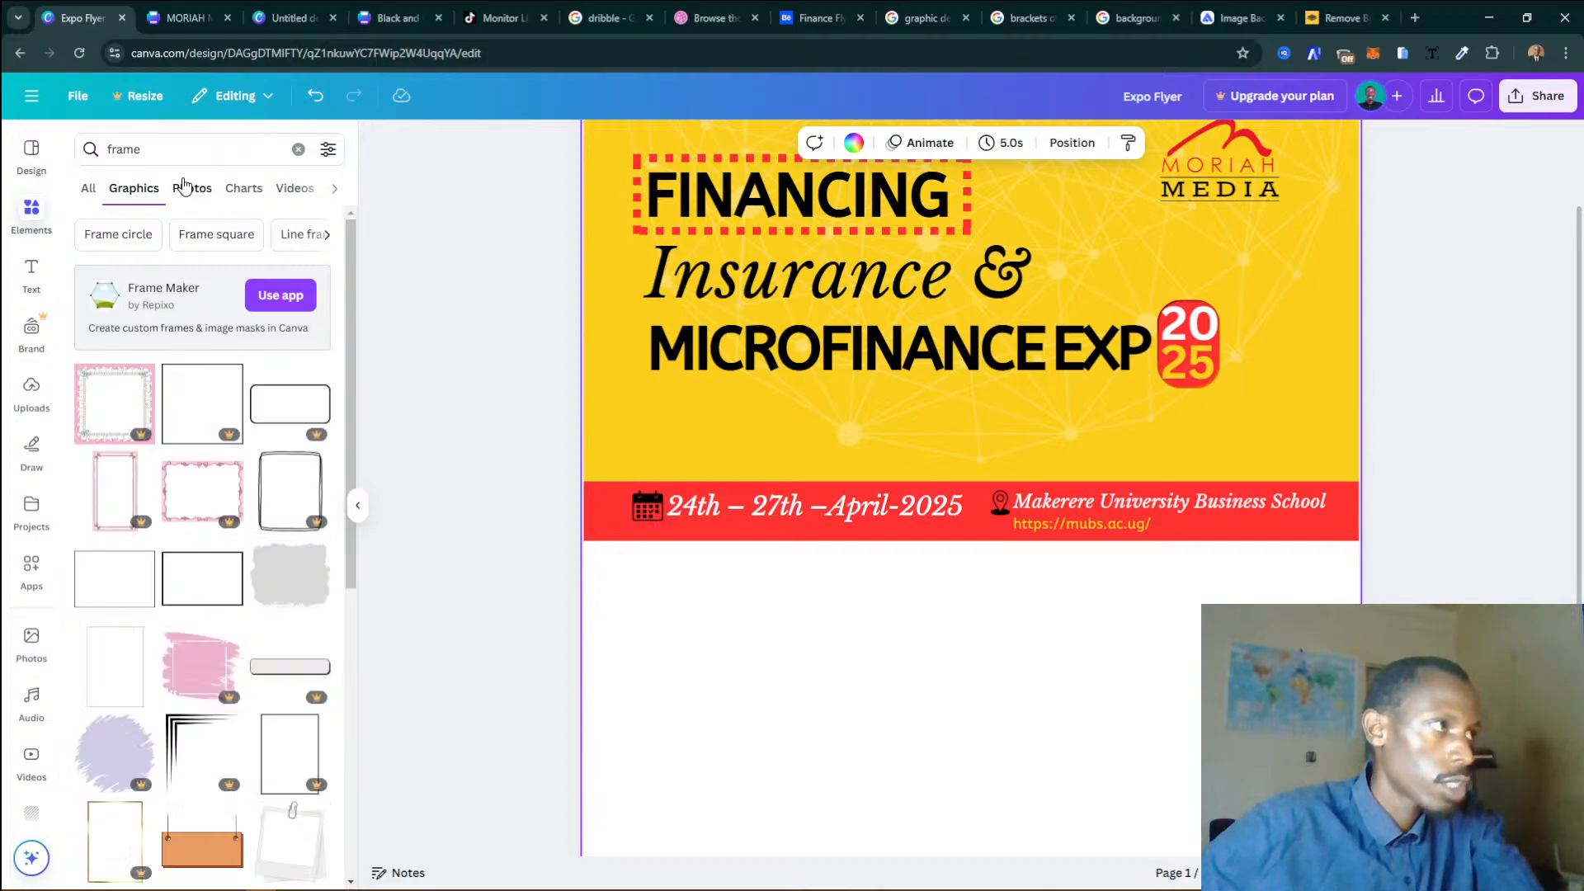
{"action": "left_click", "coordinate": [330, 191]}
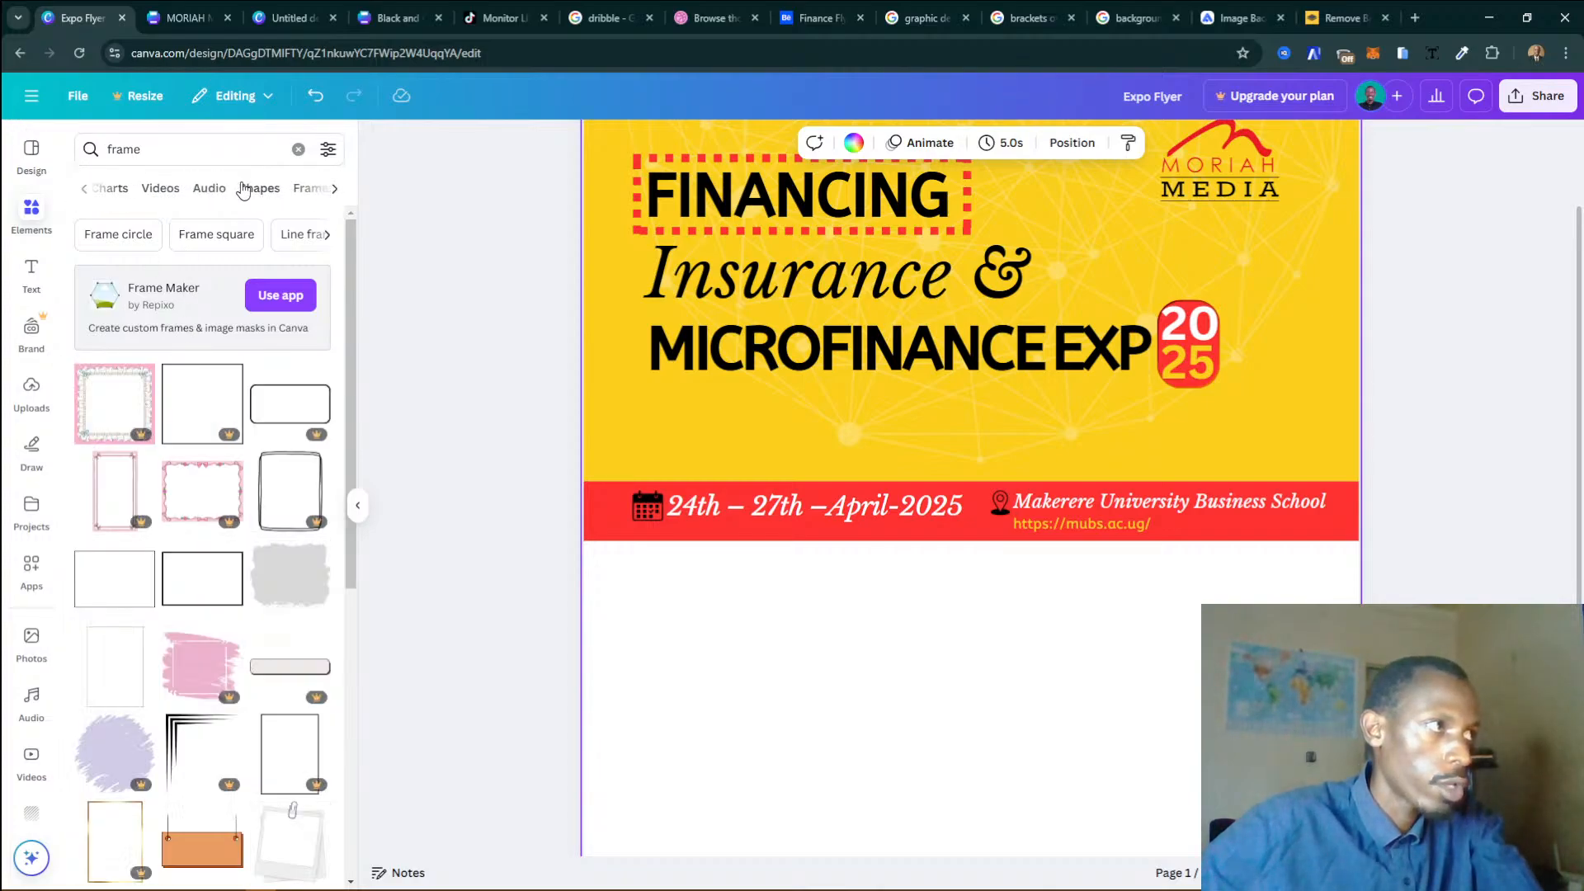
{"action": "left_click", "coordinate": [309, 189]}
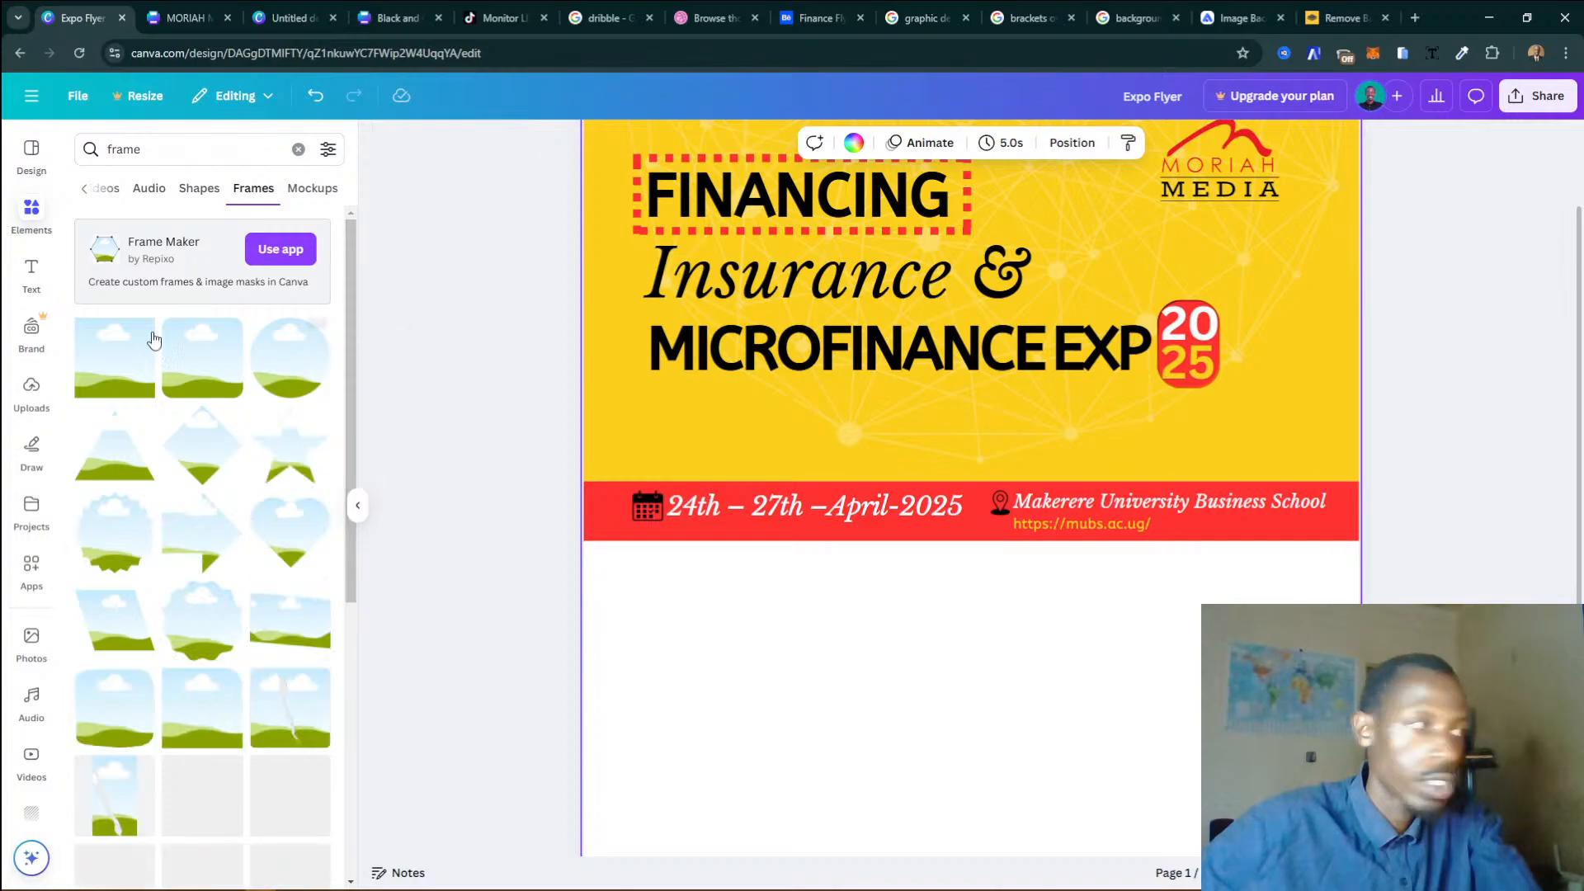
{"action": "left_click_drag", "start_coordinate": [221, 330], "coordinate": [948, 478]}
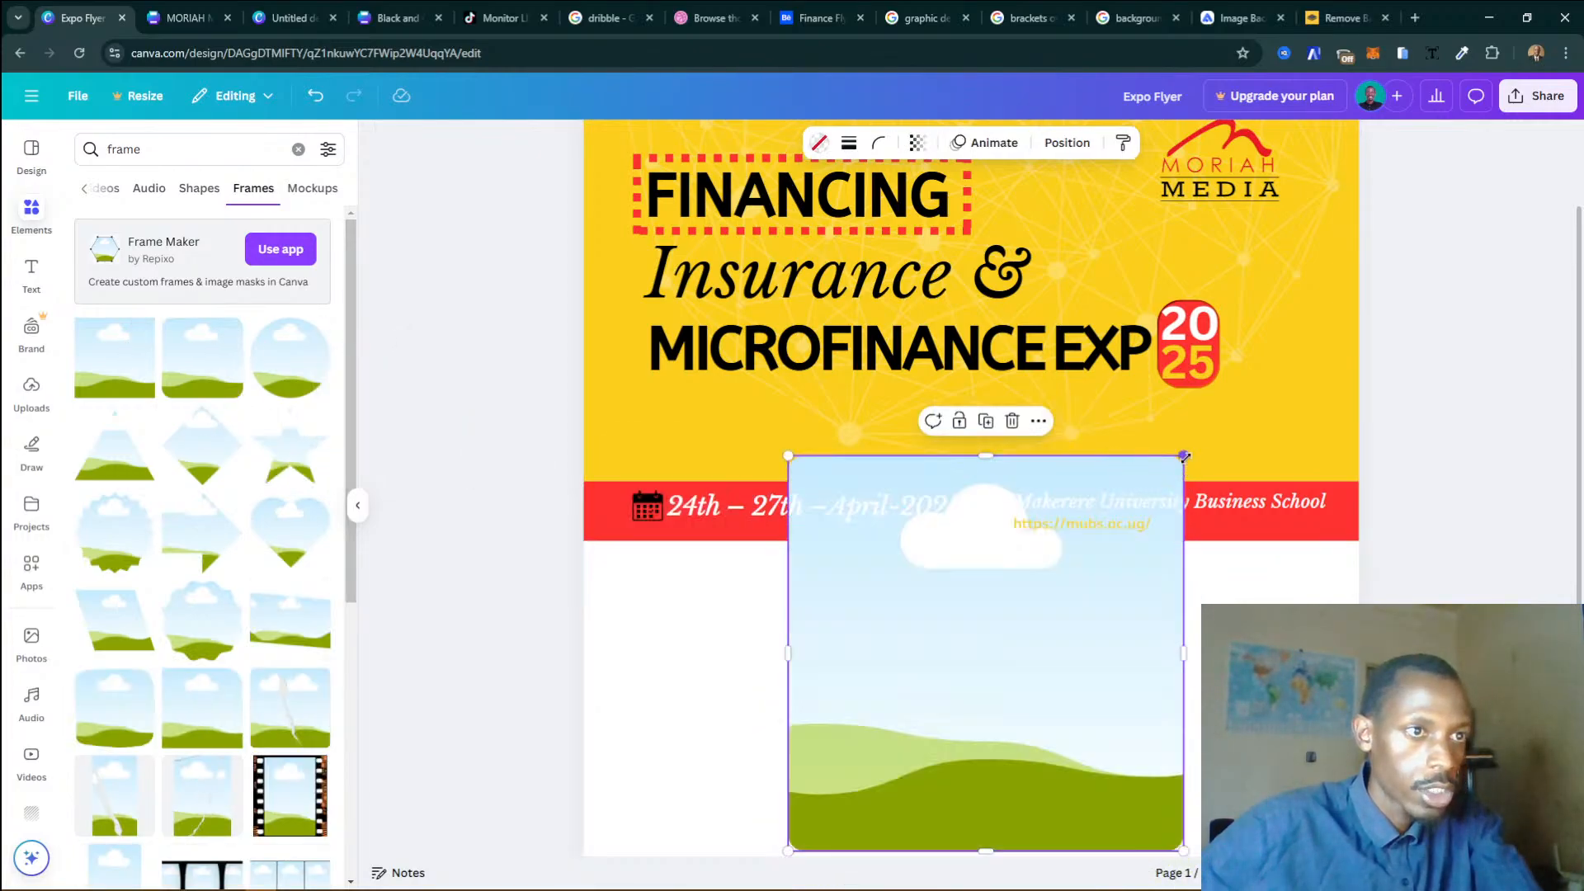
Shrink the rounded frame to a small logo-sized square in the white area below the red strip.
{"action": "left_click_drag", "start_coordinate": [1183, 456], "coordinate": [1045, 594]}
{"action": "scroll", "coordinate": [1019, 759], "scroll_direction": "down", "scroll_amount": 2}
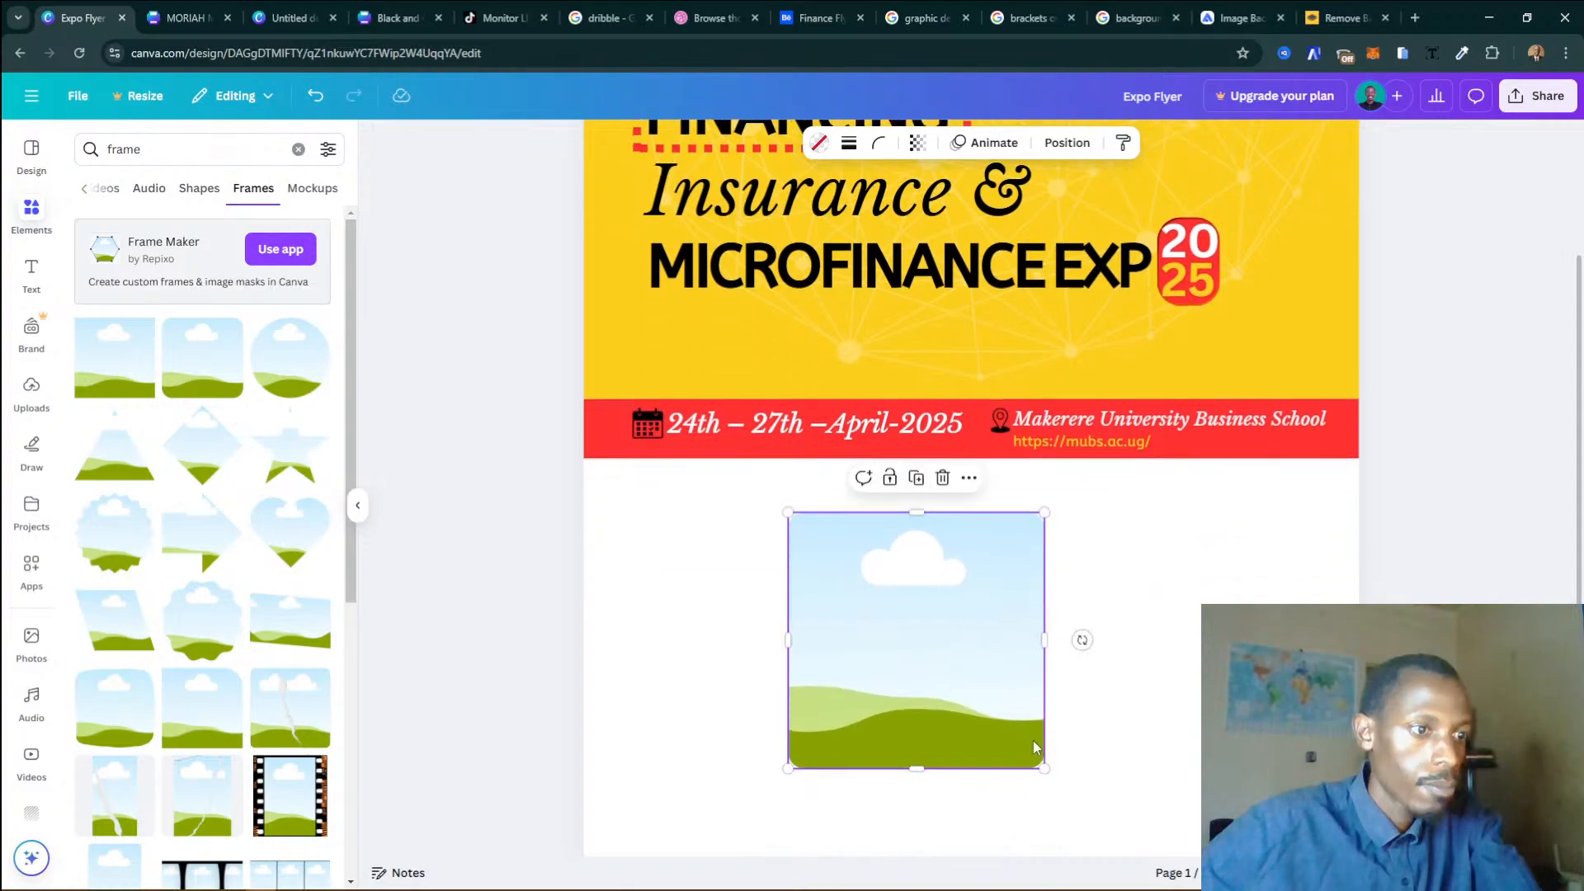
{"action": "left_click_drag", "start_coordinate": [1042, 765], "coordinate": [887, 610]}
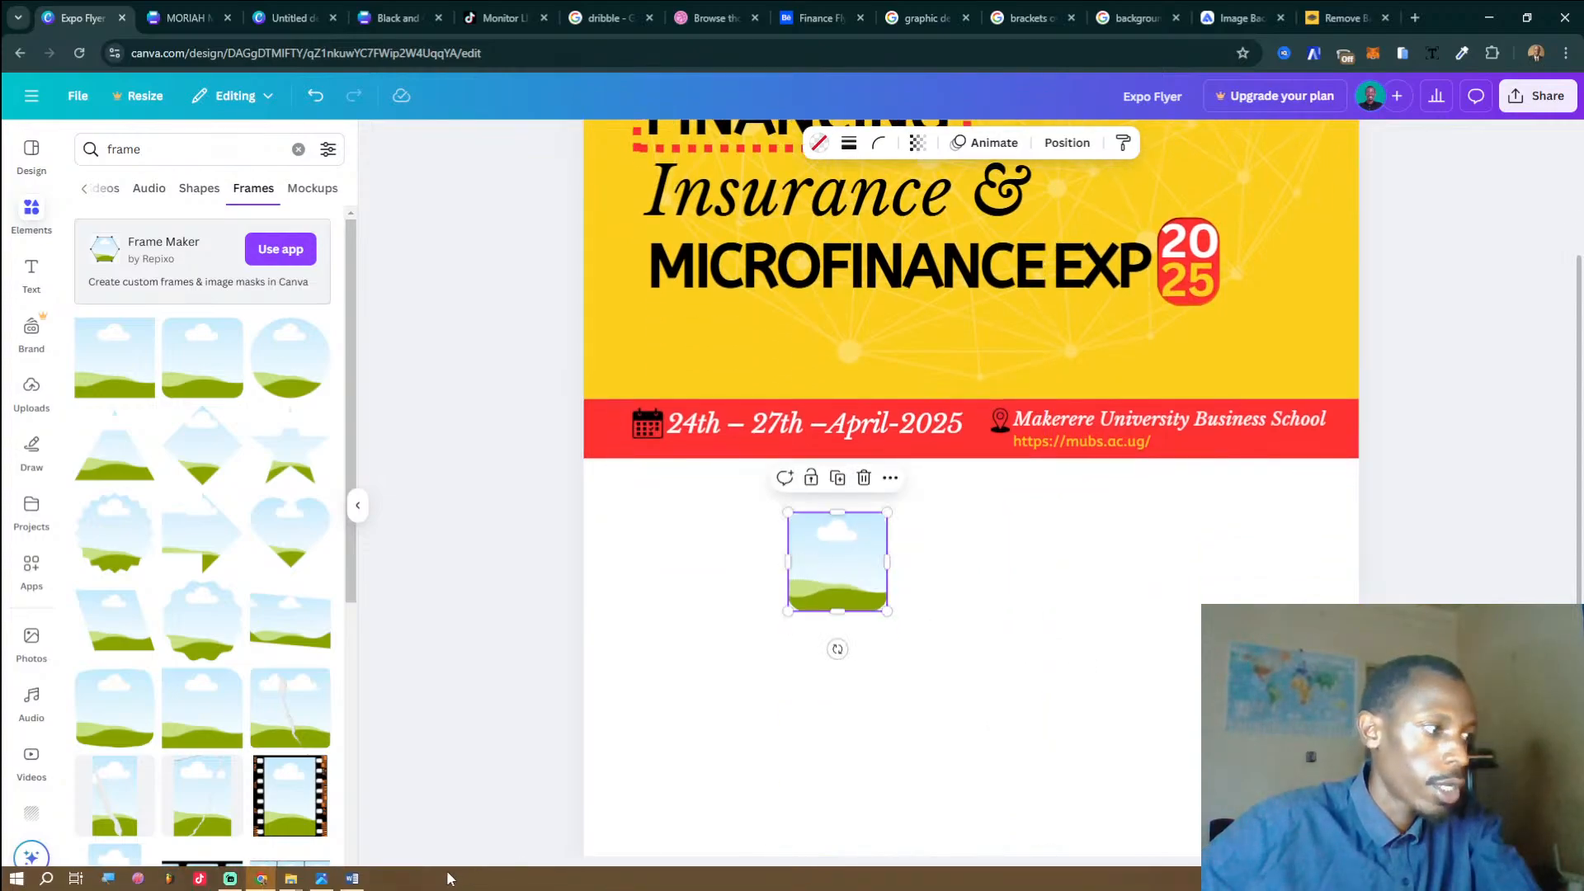
Examine the co-organizers section in the reference flyer screenshots and the co-organiser list in the Word brief, then return to the Canva flyer.
{"action": "left_click", "coordinate": [321, 879]}
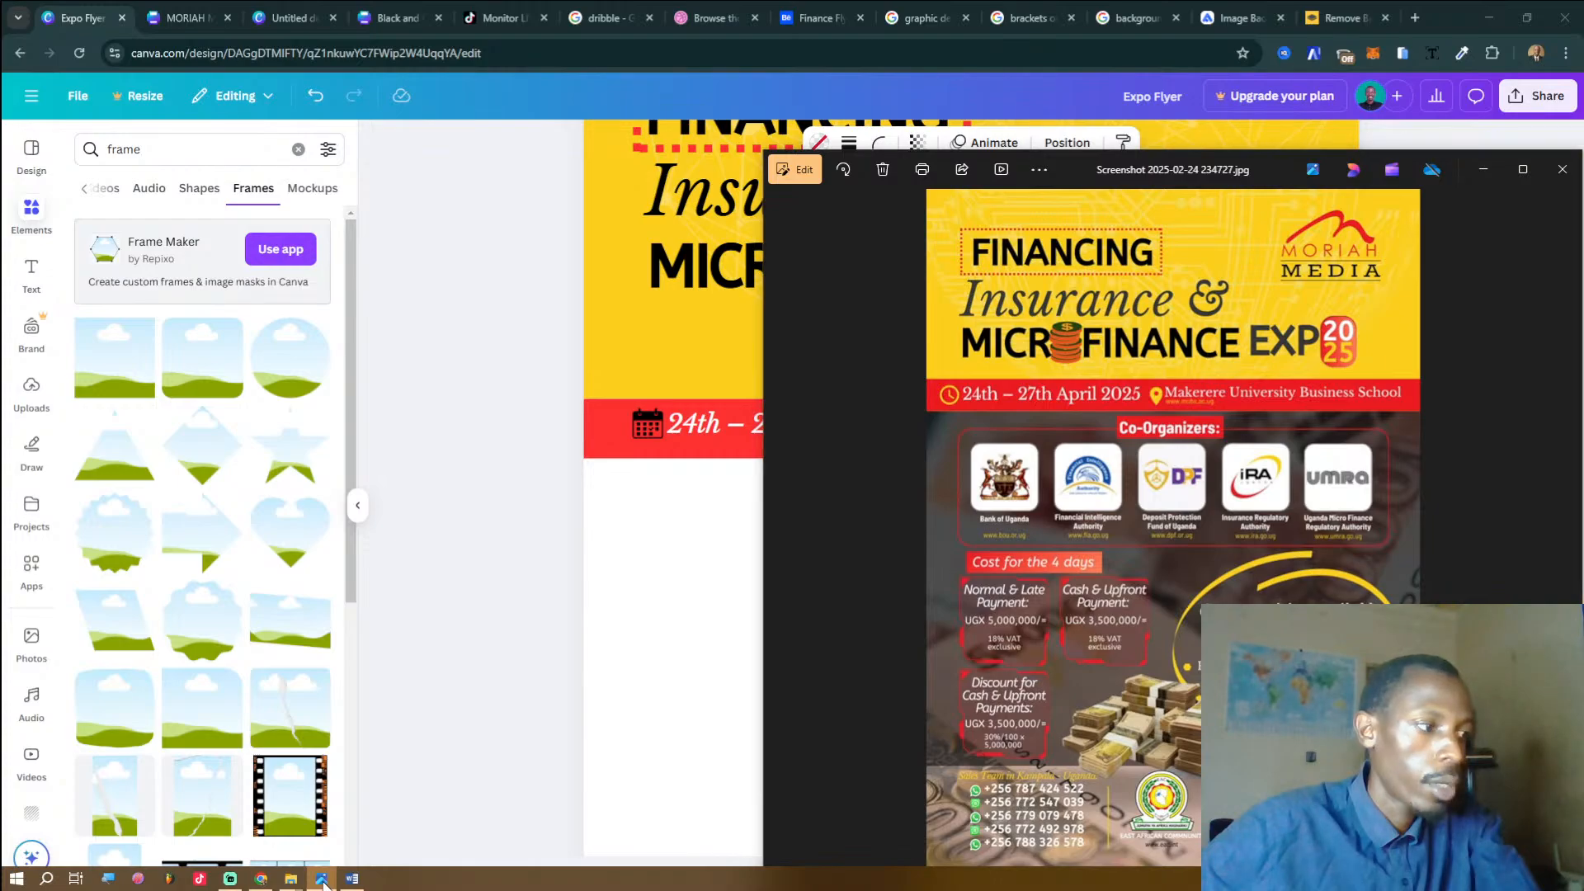
{"action": "left_click", "coordinate": [352, 880]}
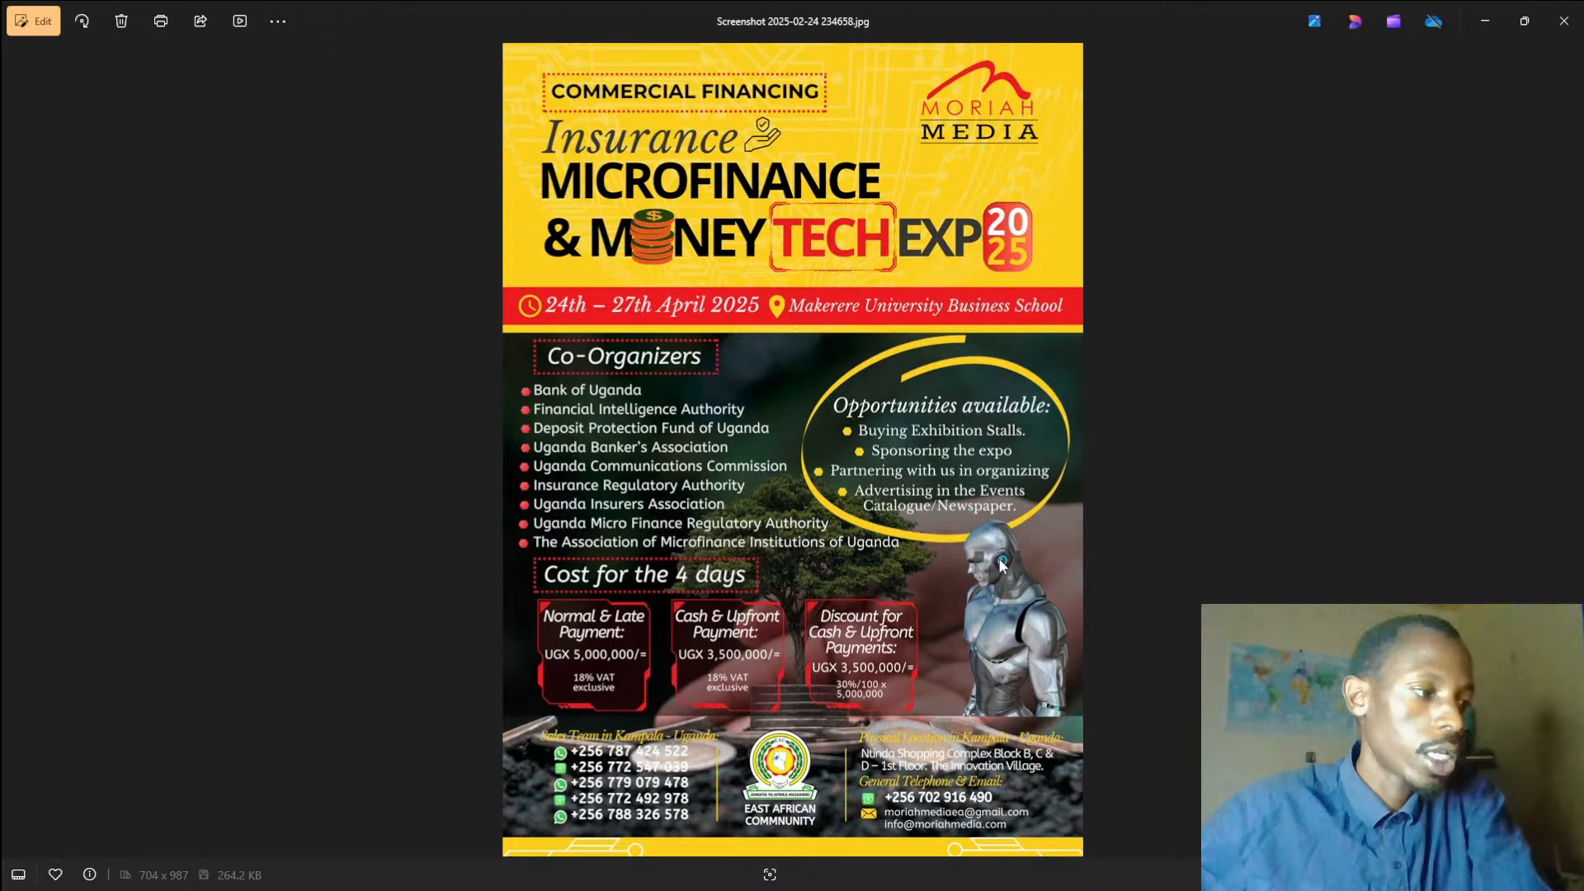
{"action": "key", "text": "Left"}
{"action": "key", "text": "Right"}
{"action": "key", "text": "Right"}
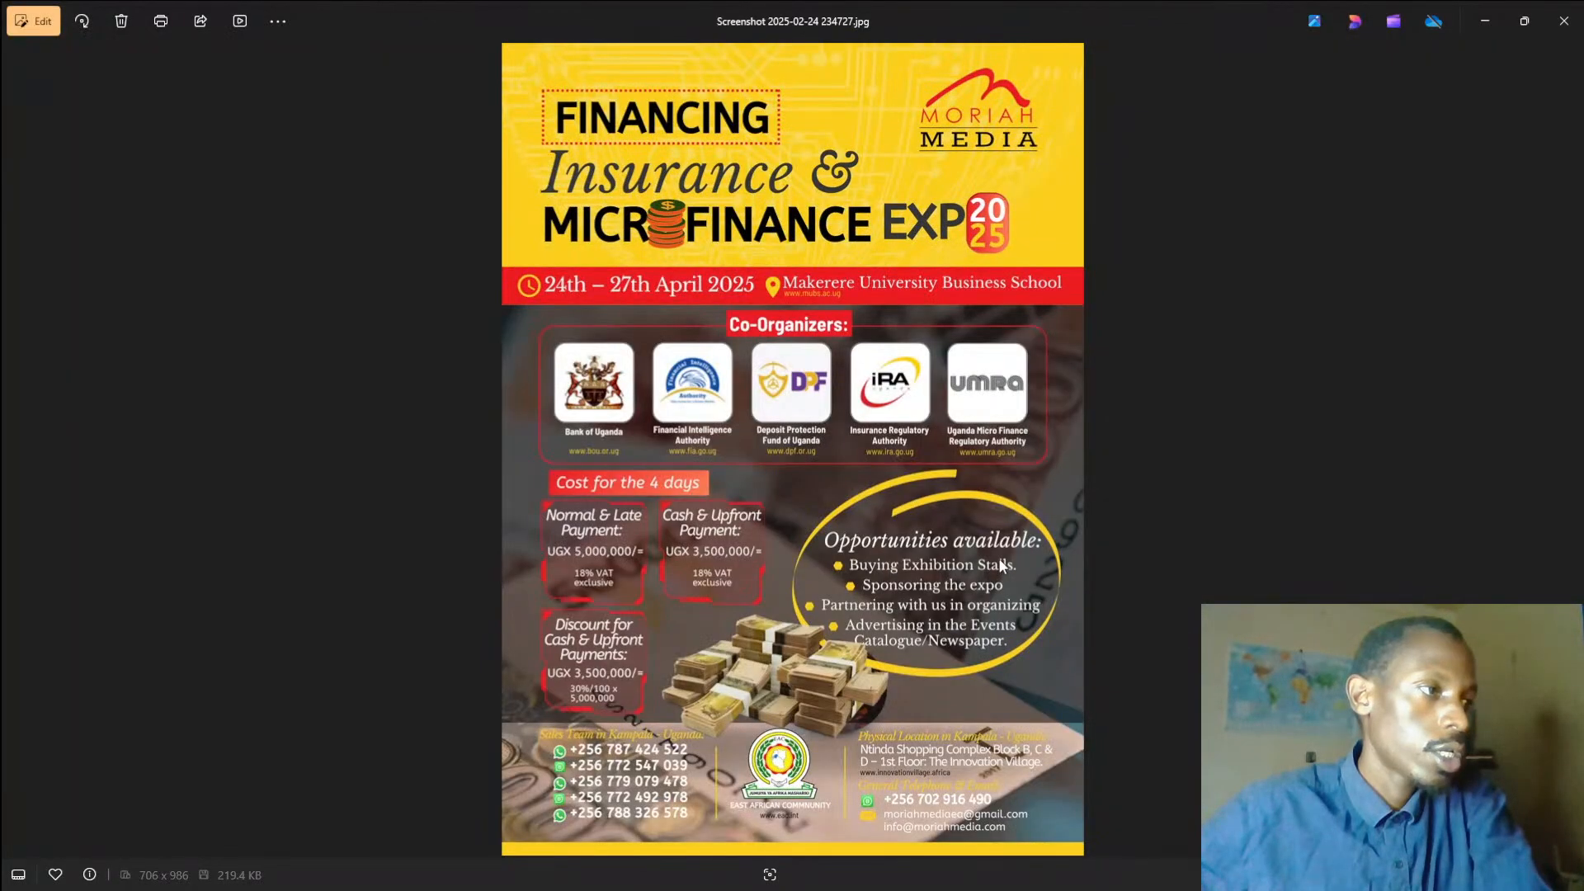
{"action": "key", "text": "Left"}
{"action": "key", "text": "Right"}
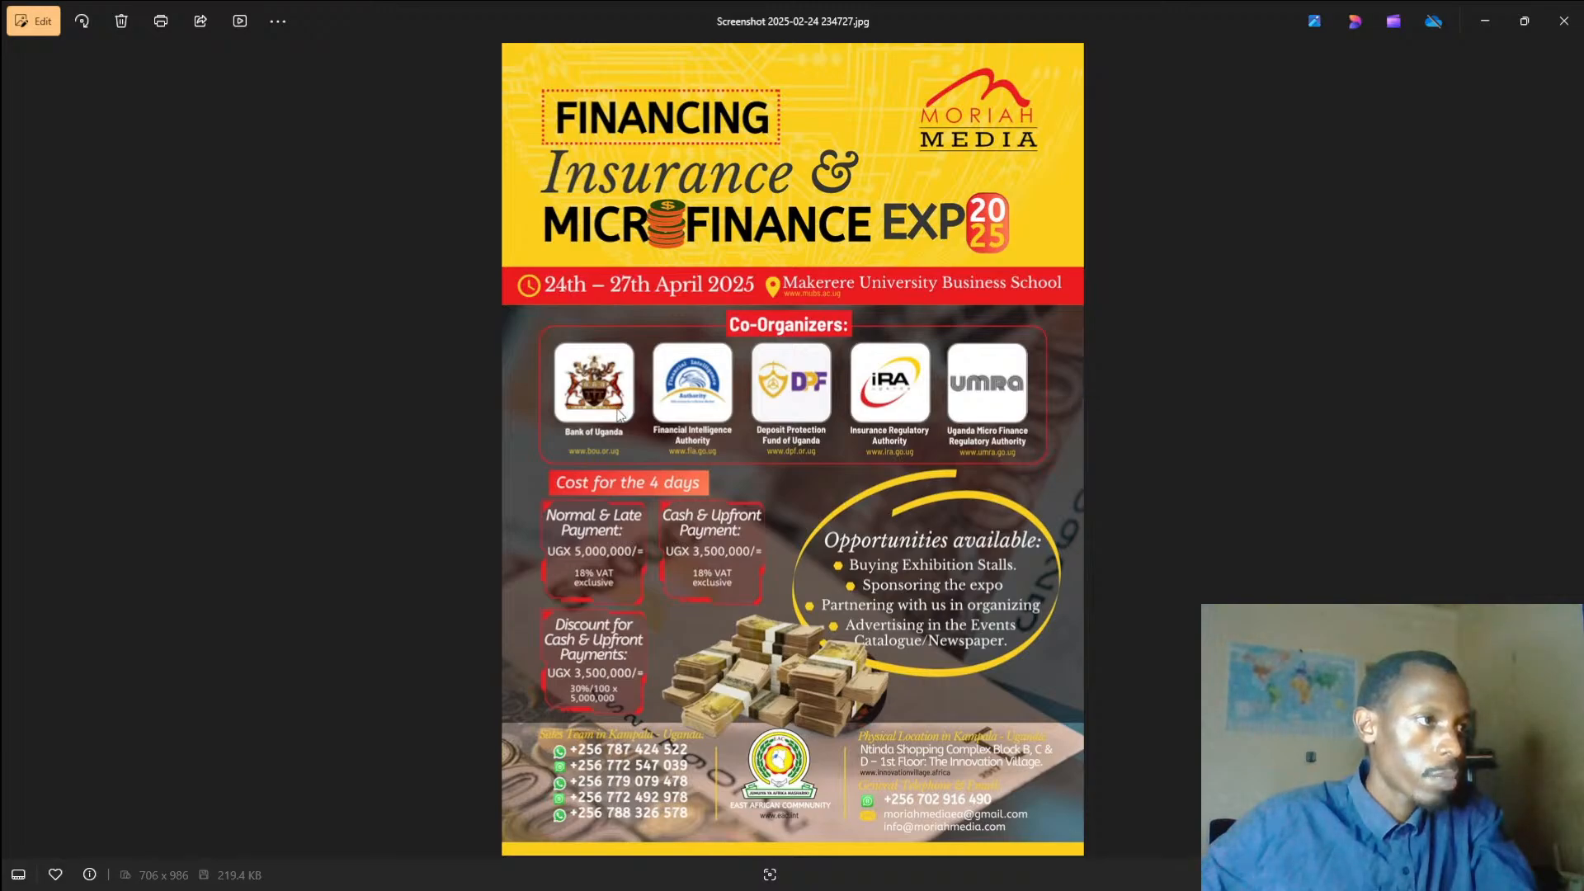
{"action": "left_click", "coordinate": [1473, 23]}
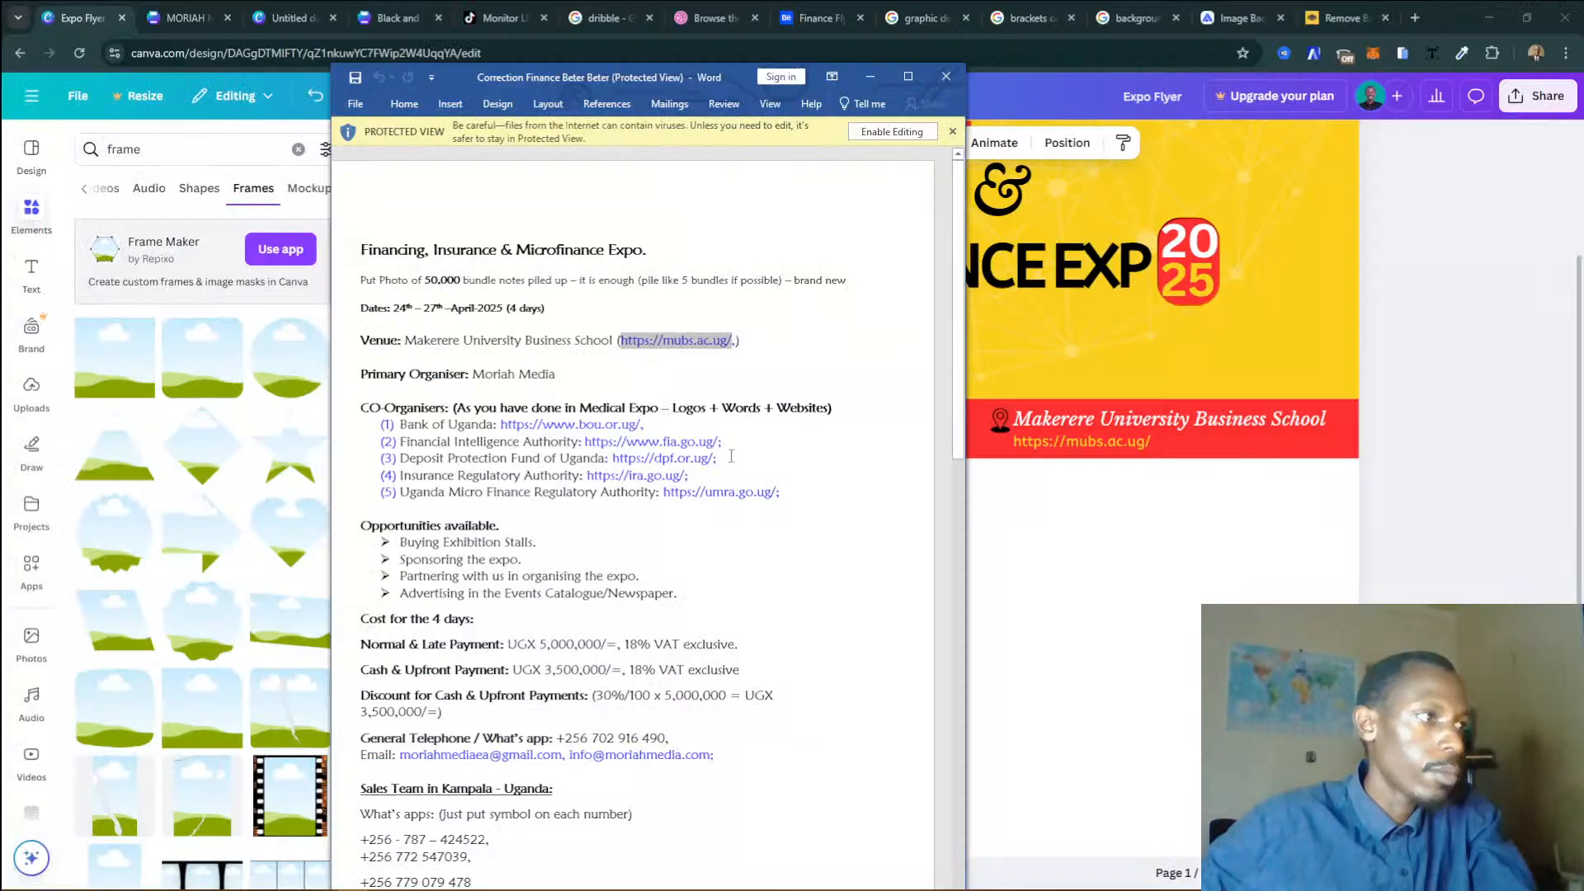
{"action": "left_click", "coordinate": [1062, 576]}
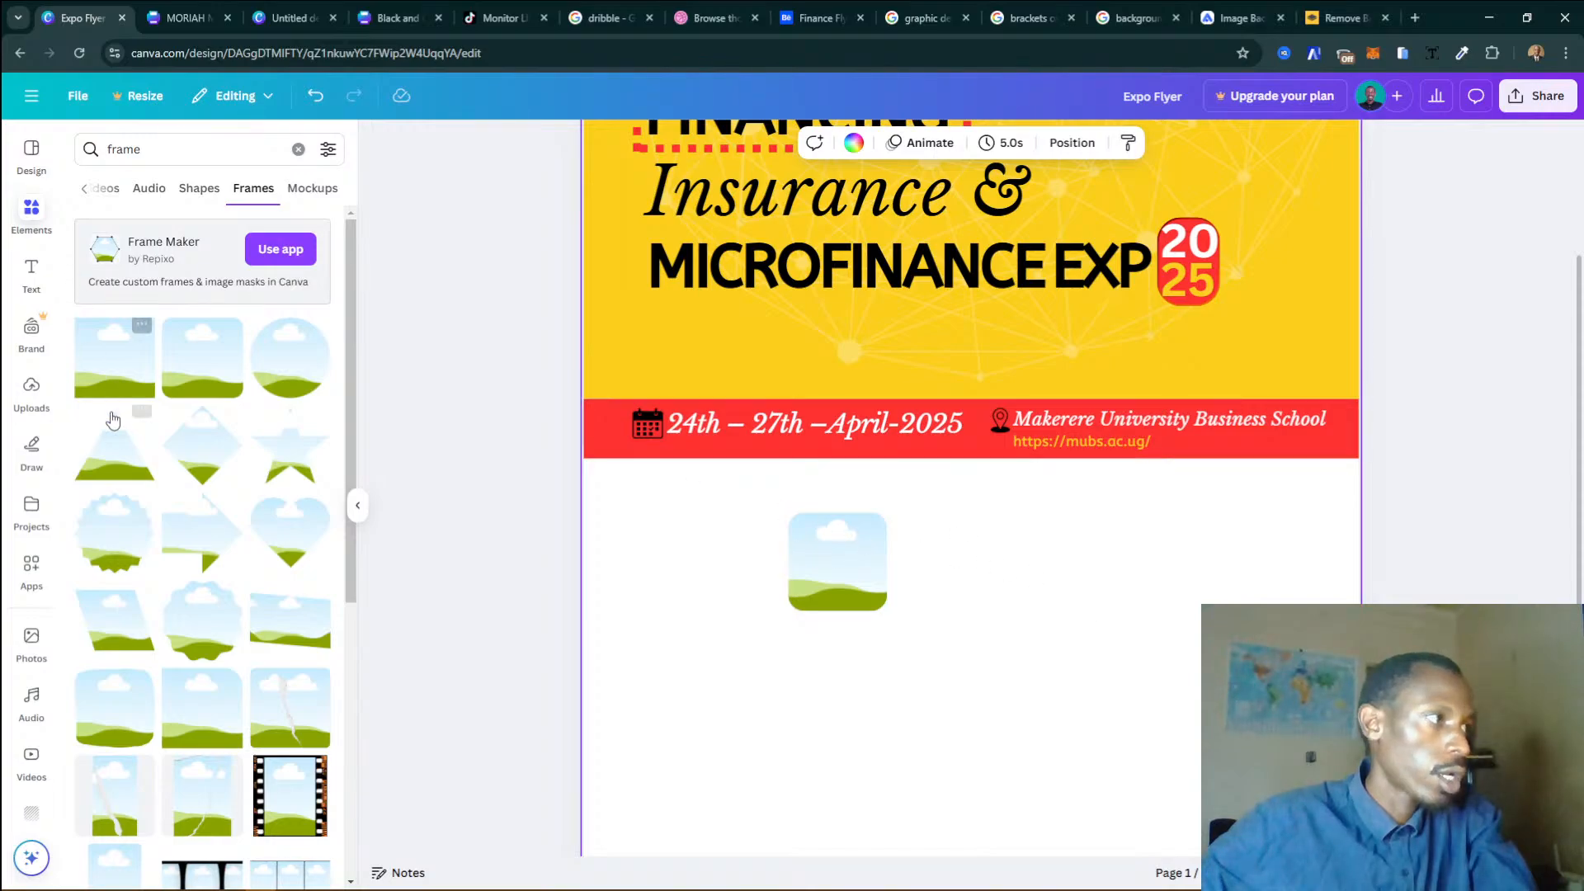
Move the rounded frame left beneath the date text and enlarge it slightly.
{"action": "left_click", "coordinate": [31, 388]}
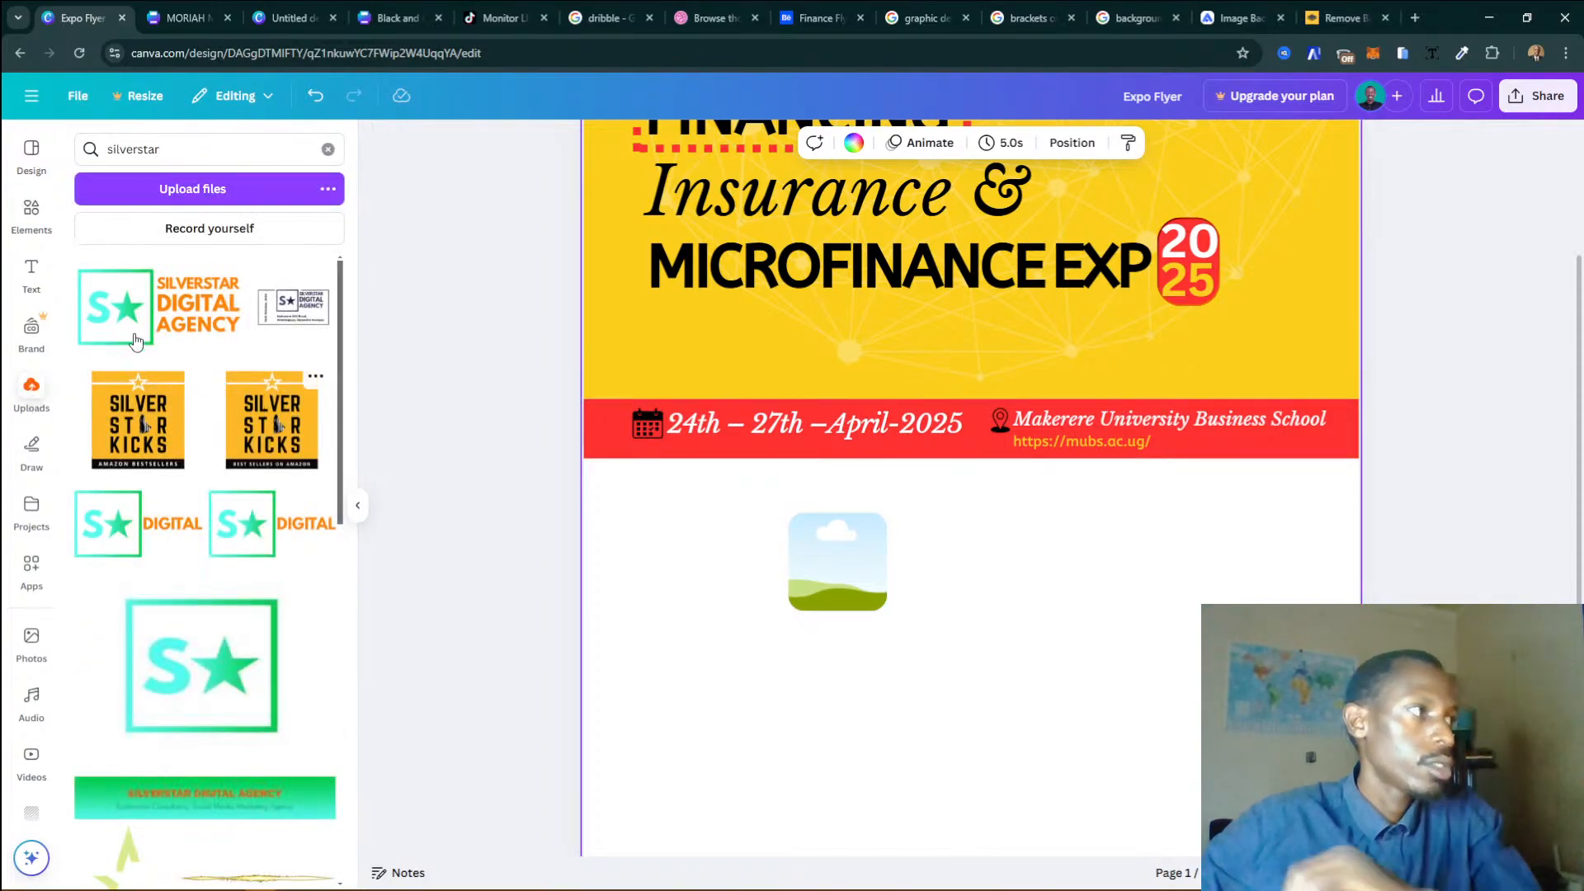
{"action": "left_click", "coordinate": [835, 569]}
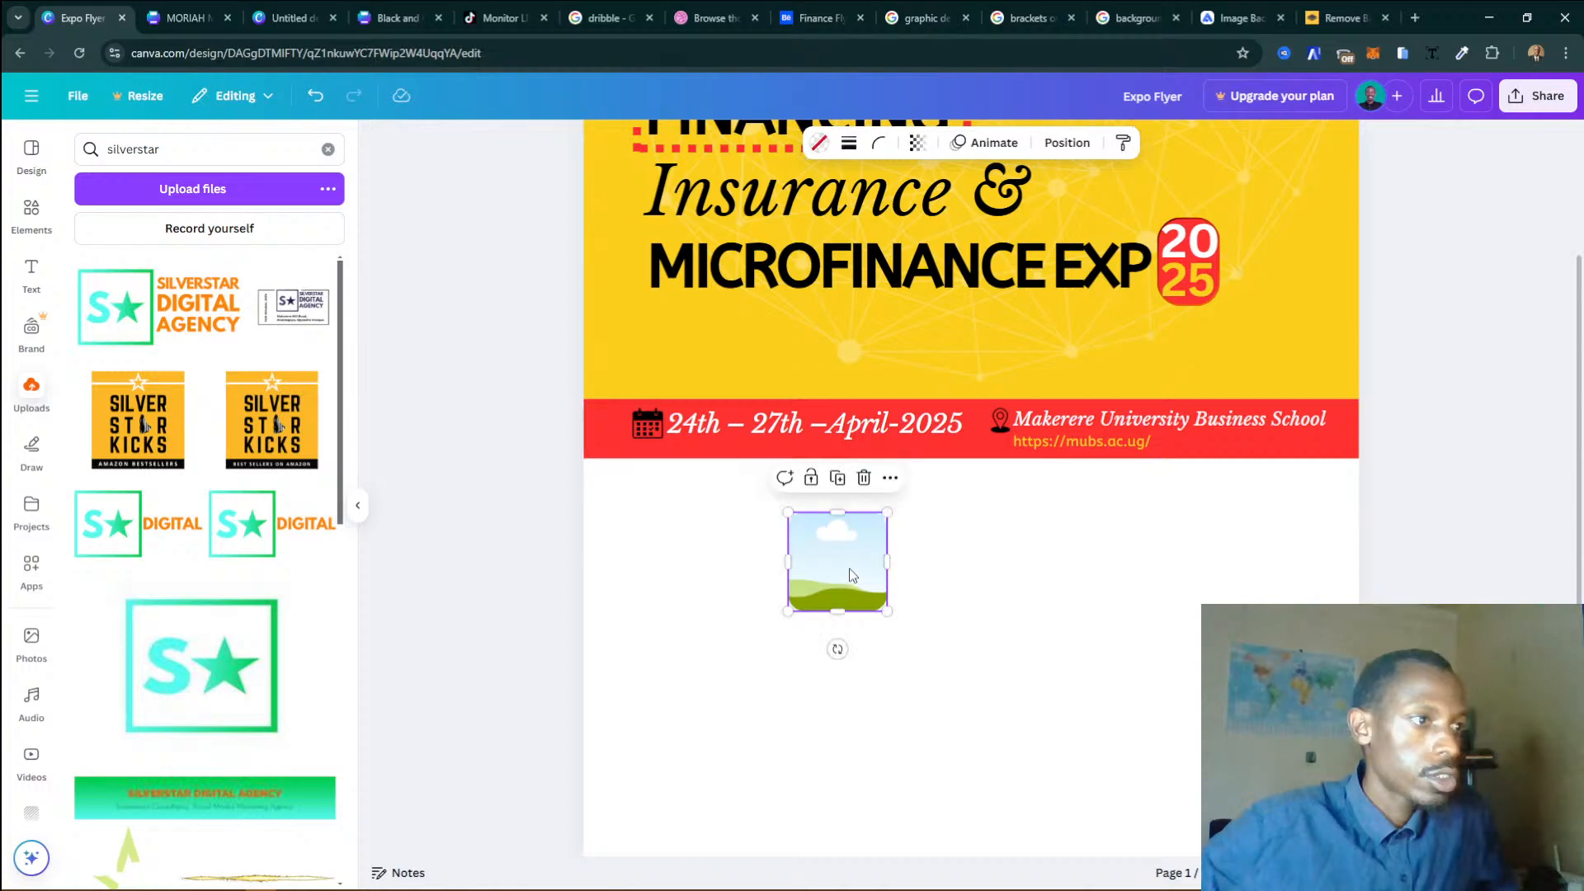
{"action": "left_click_drag", "start_coordinate": [886, 610], "coordinate": [760, 578]}
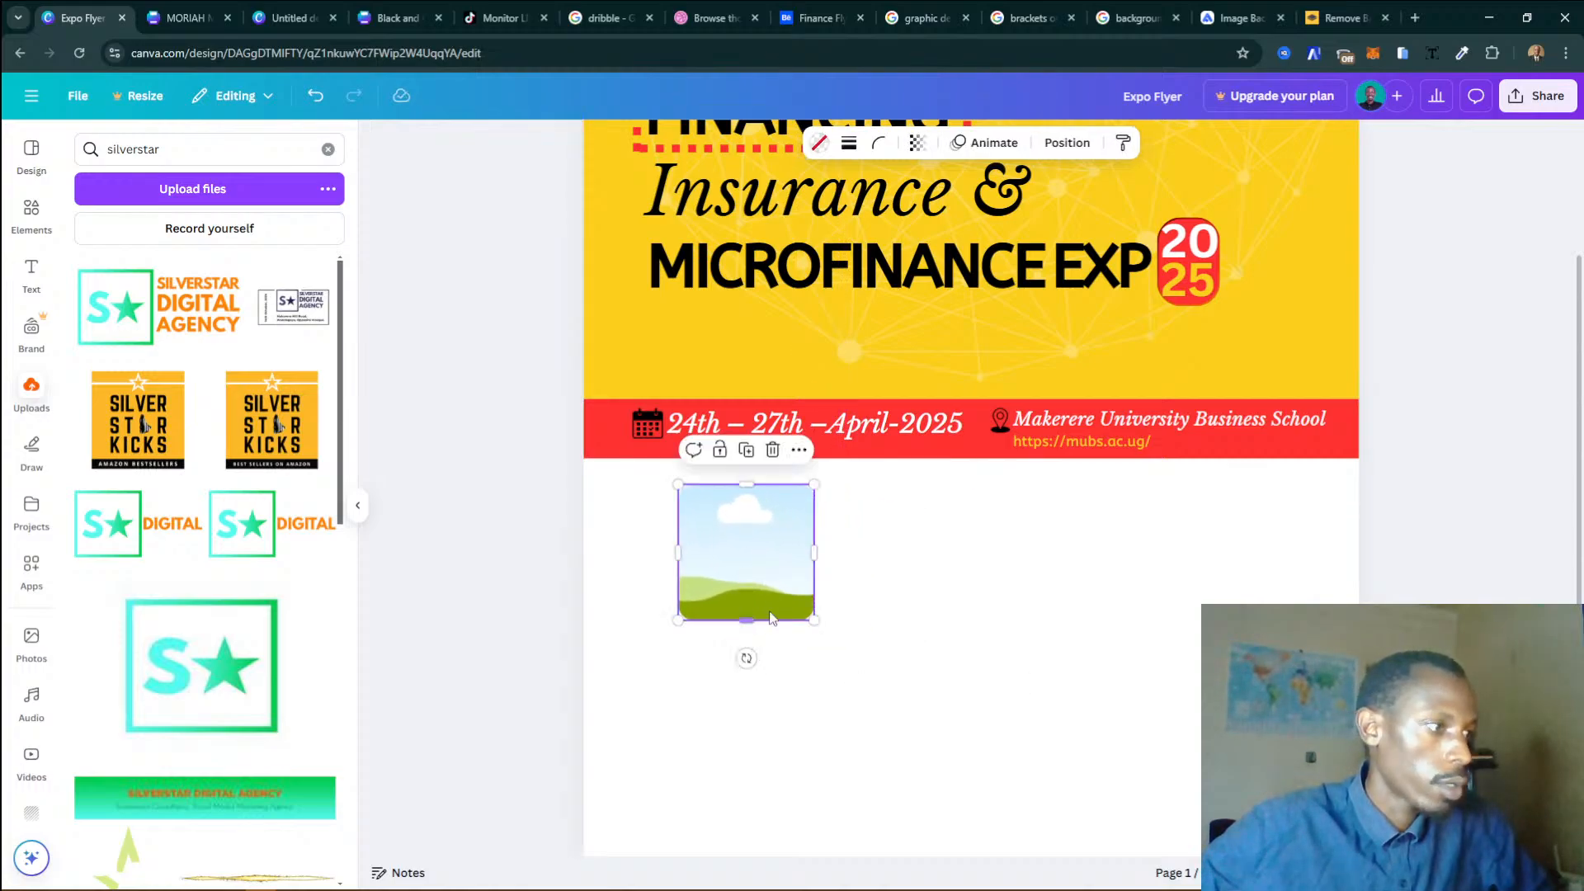
Switch to the Word brief, copy the first co-organiser name "Bank of Uganda:" and return to the Canva flyer.
{"action": "mouse_move", "coordinate": [313, 881]}
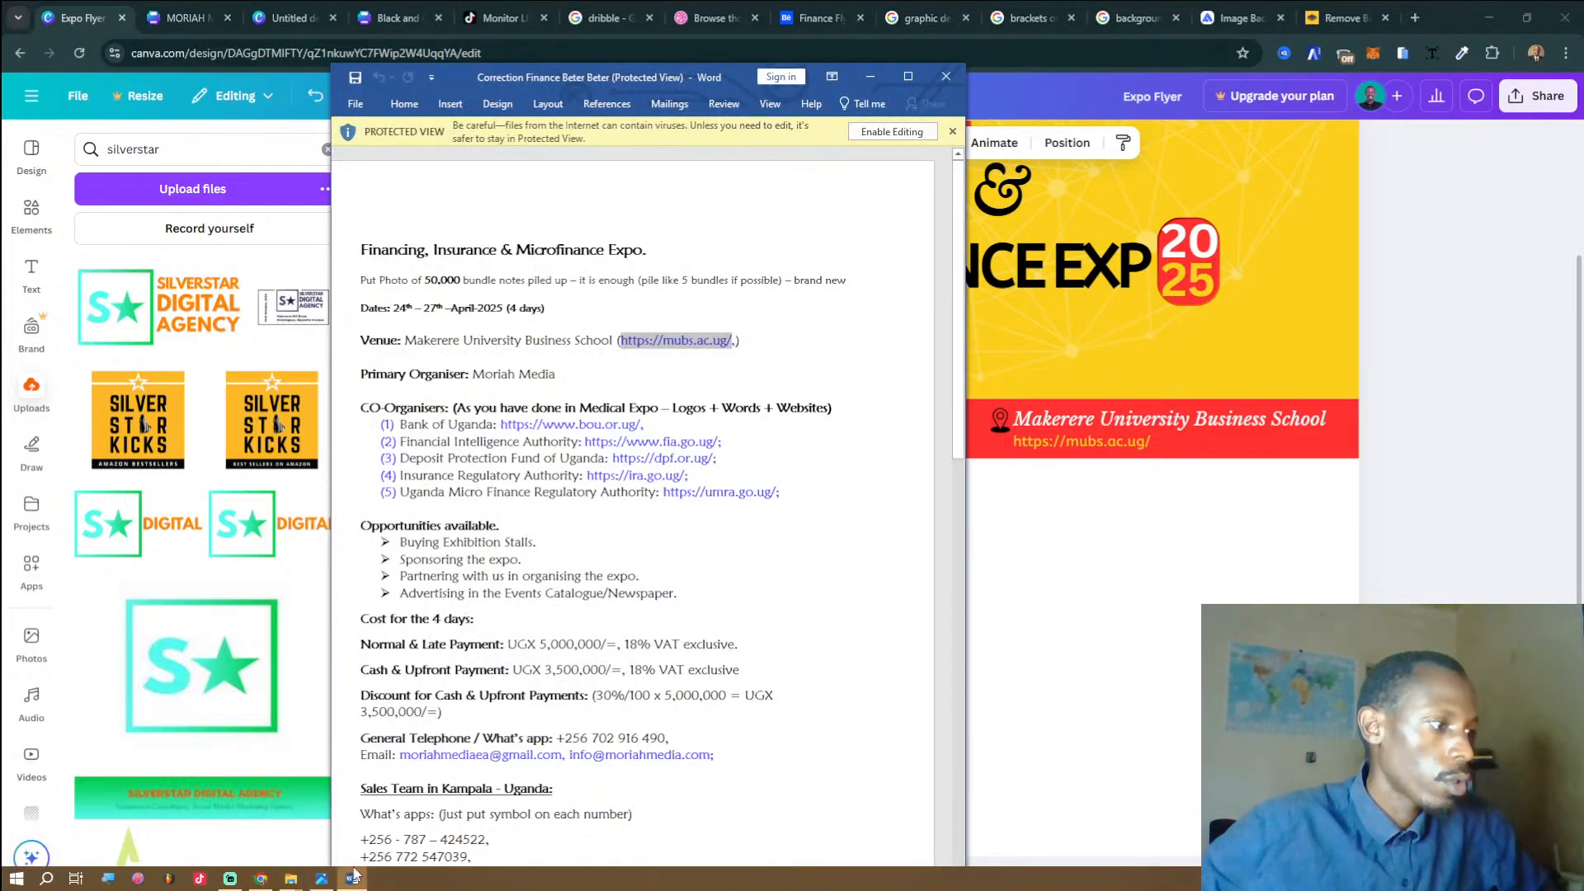
{"action": "left_click", "coordinate": [320, 879]}
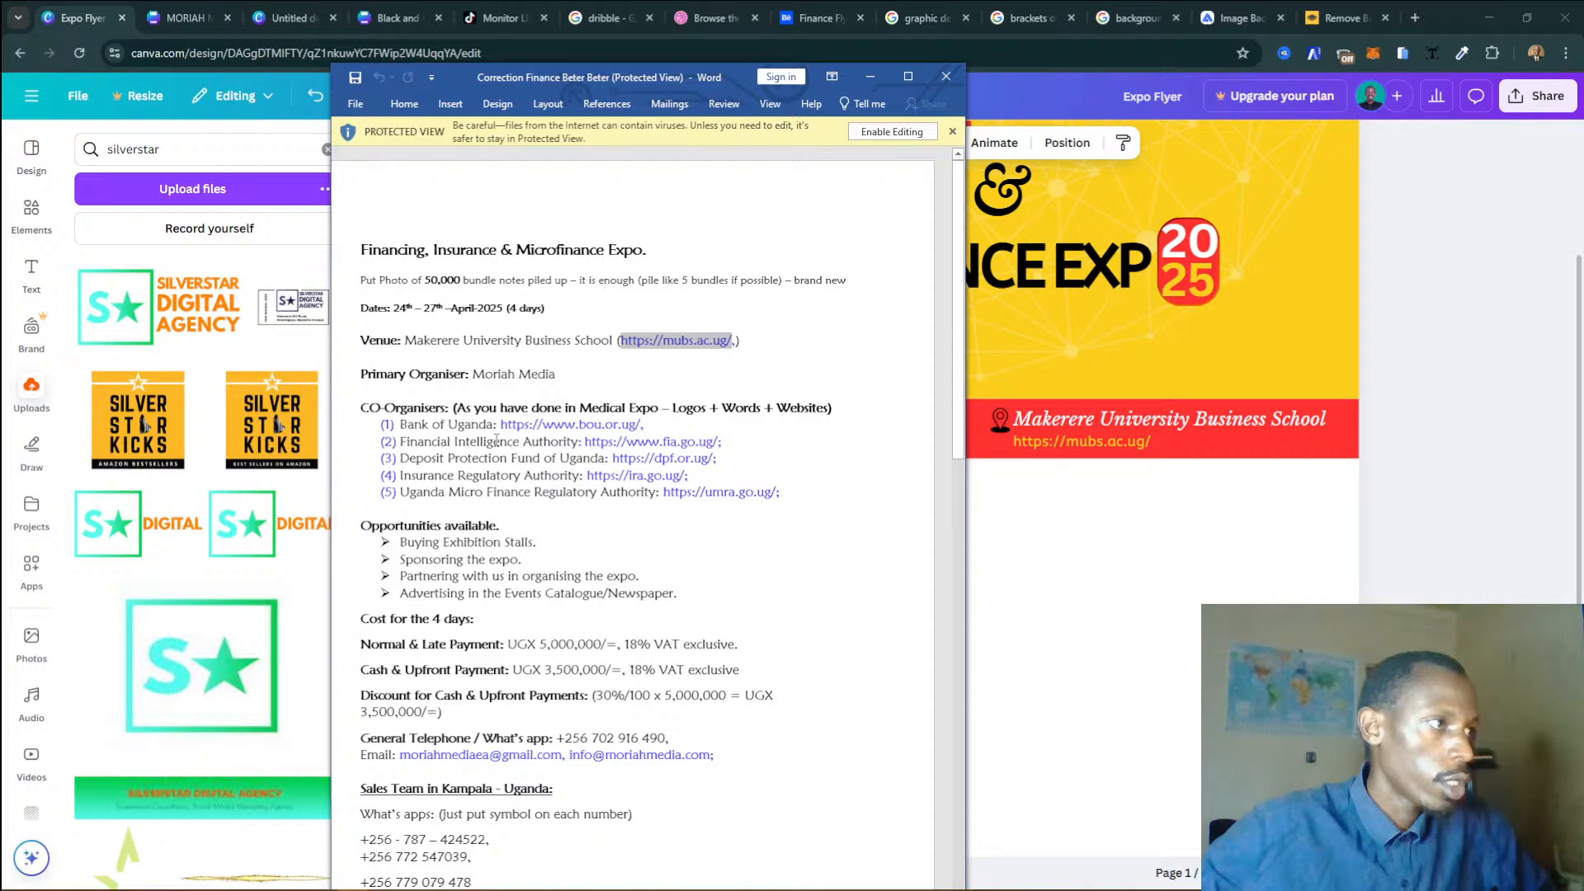
{"action": "left_click_drag", "start_coordinate": [401, 424], "coordinate": [496, 424]}
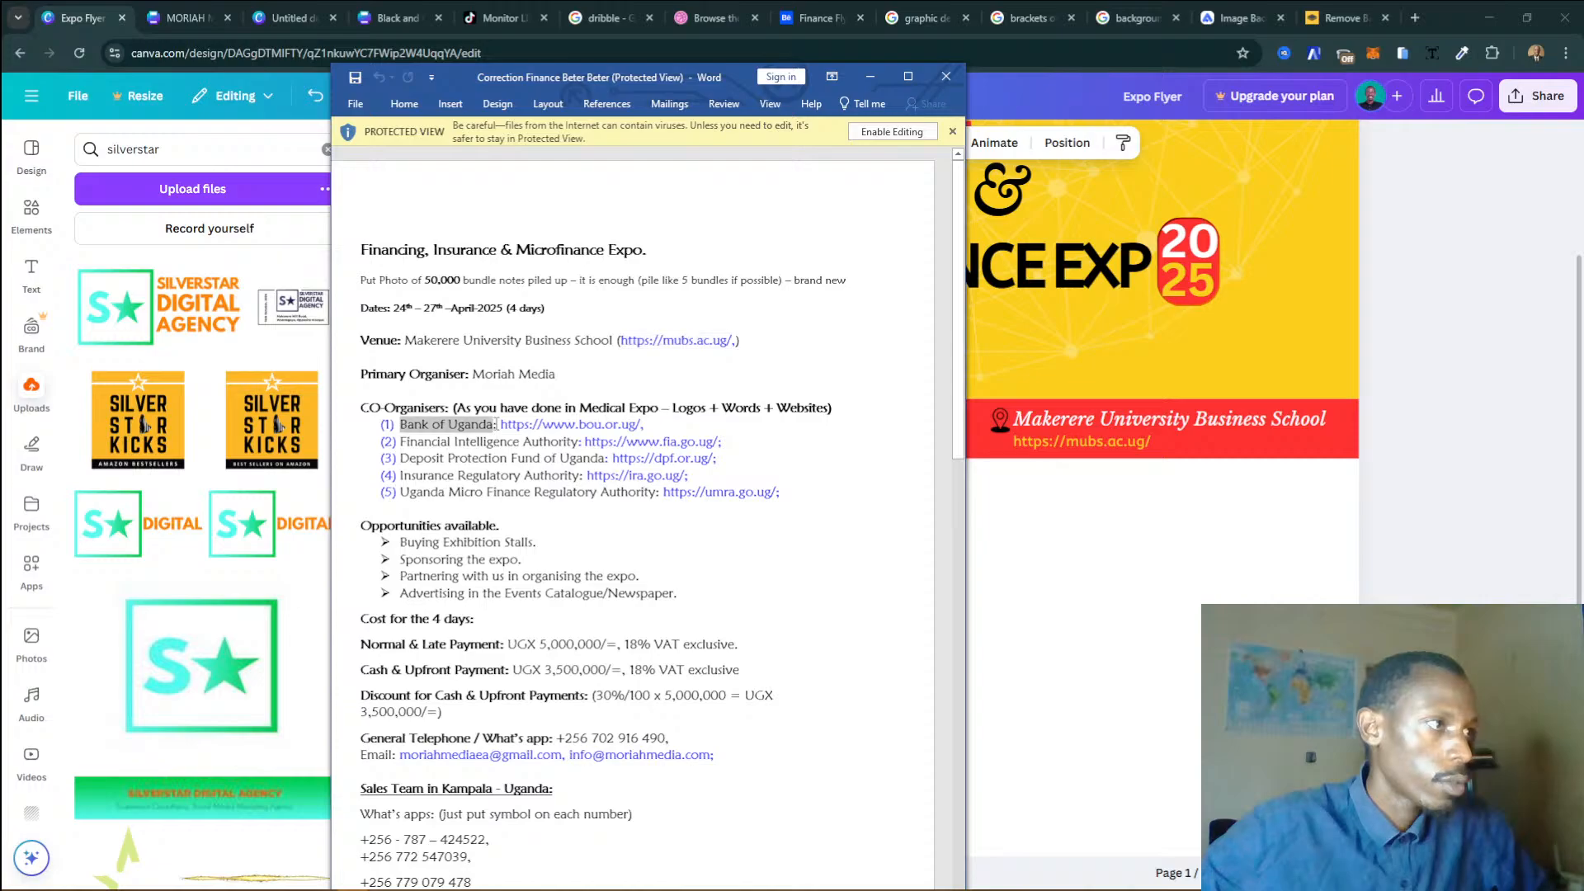
{"action": "left_click", "coordinate": [1180, 520]}
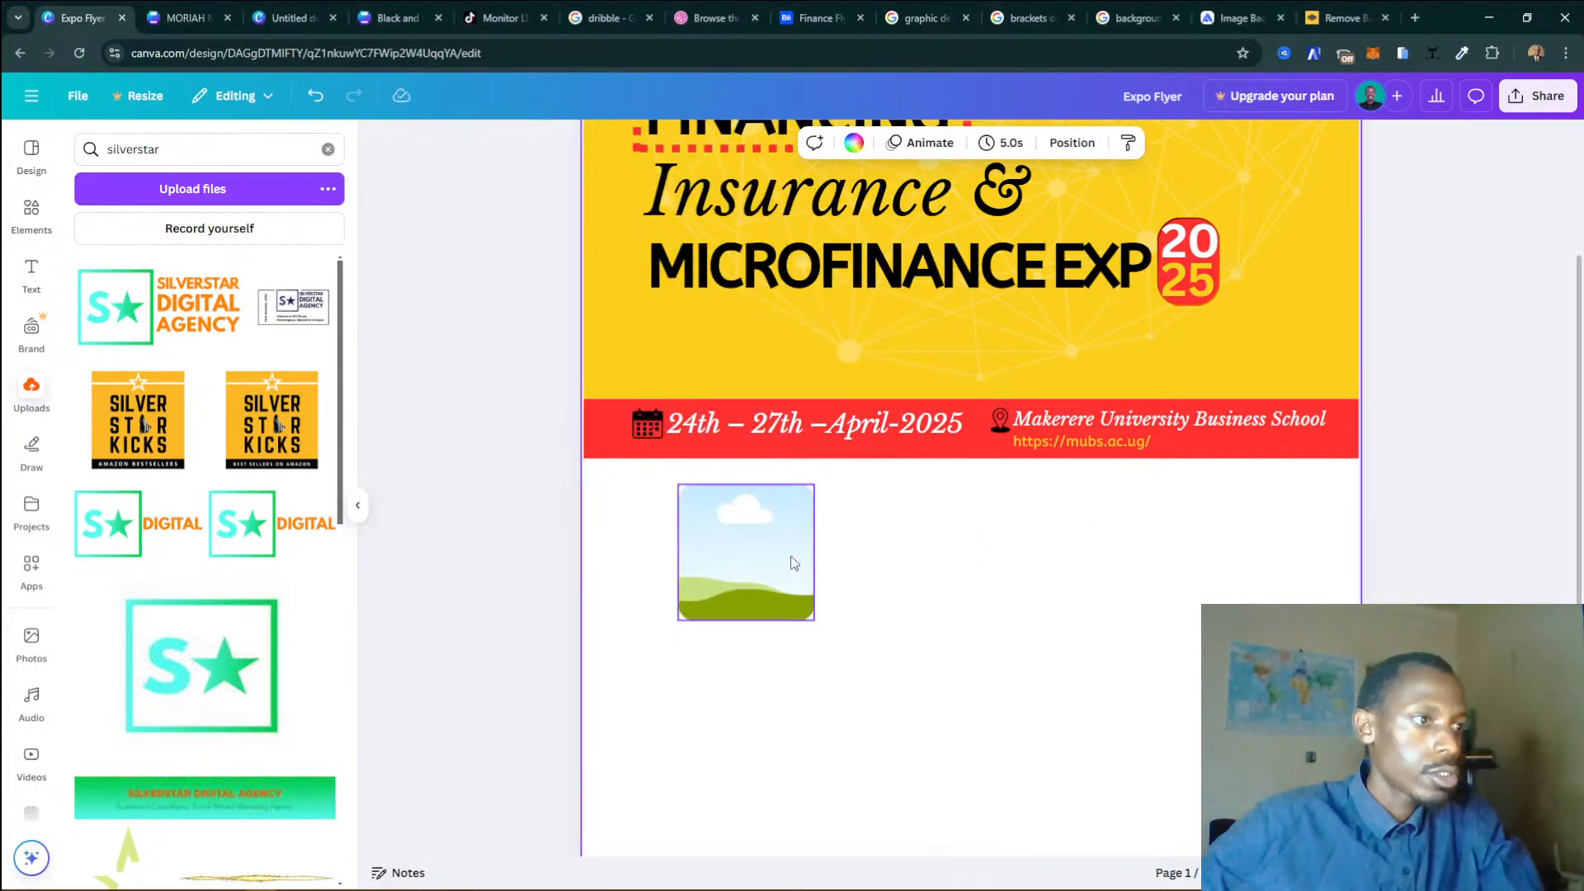
{"action": "left_click", "coordinate": [777, 584]}
{"action": "left_click_drag", "start_coordinate": [789, 585], "coordinate": [825, 565]}
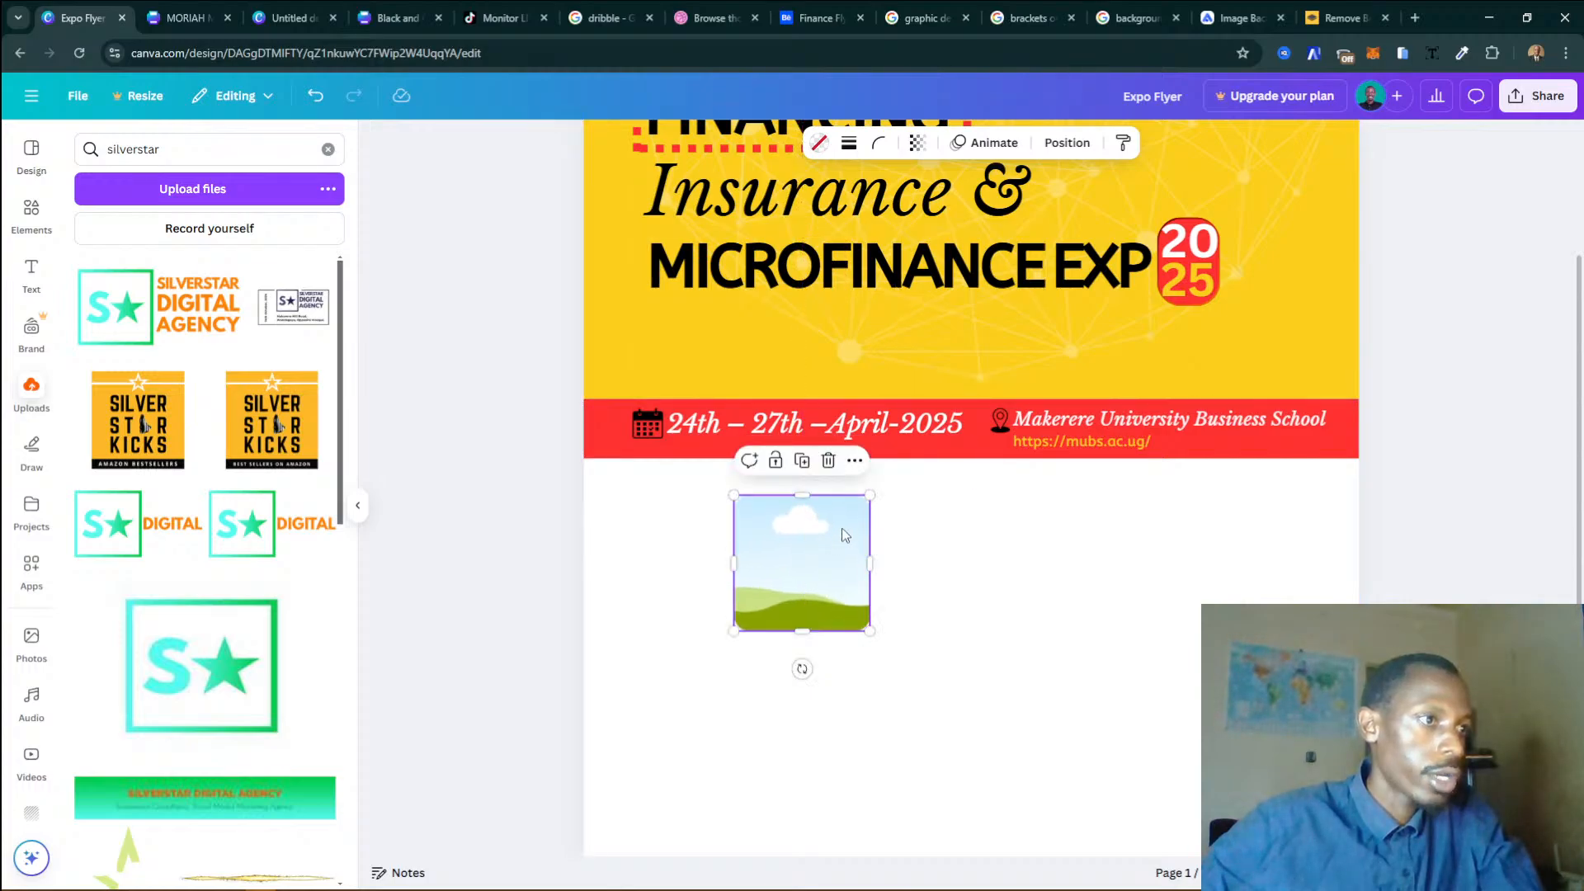
{"action": "left_click", "coordinate": [934, 280]}
{"action": "left_click", "coordinate": [1131, 449]}
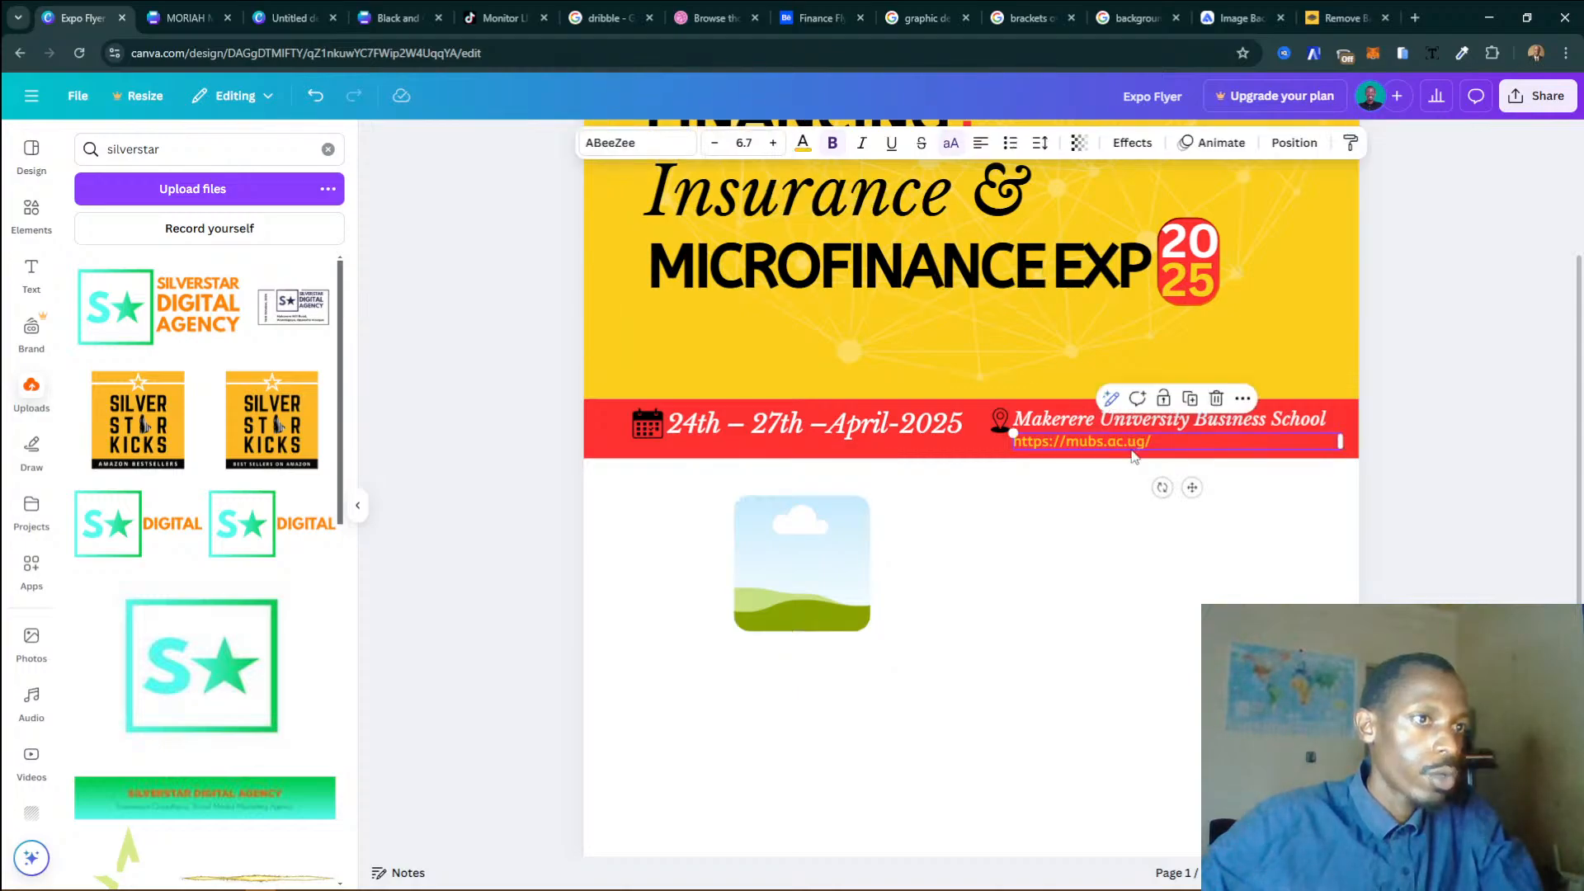
{"action": "left_click", "coordinate": [1179, 400]}
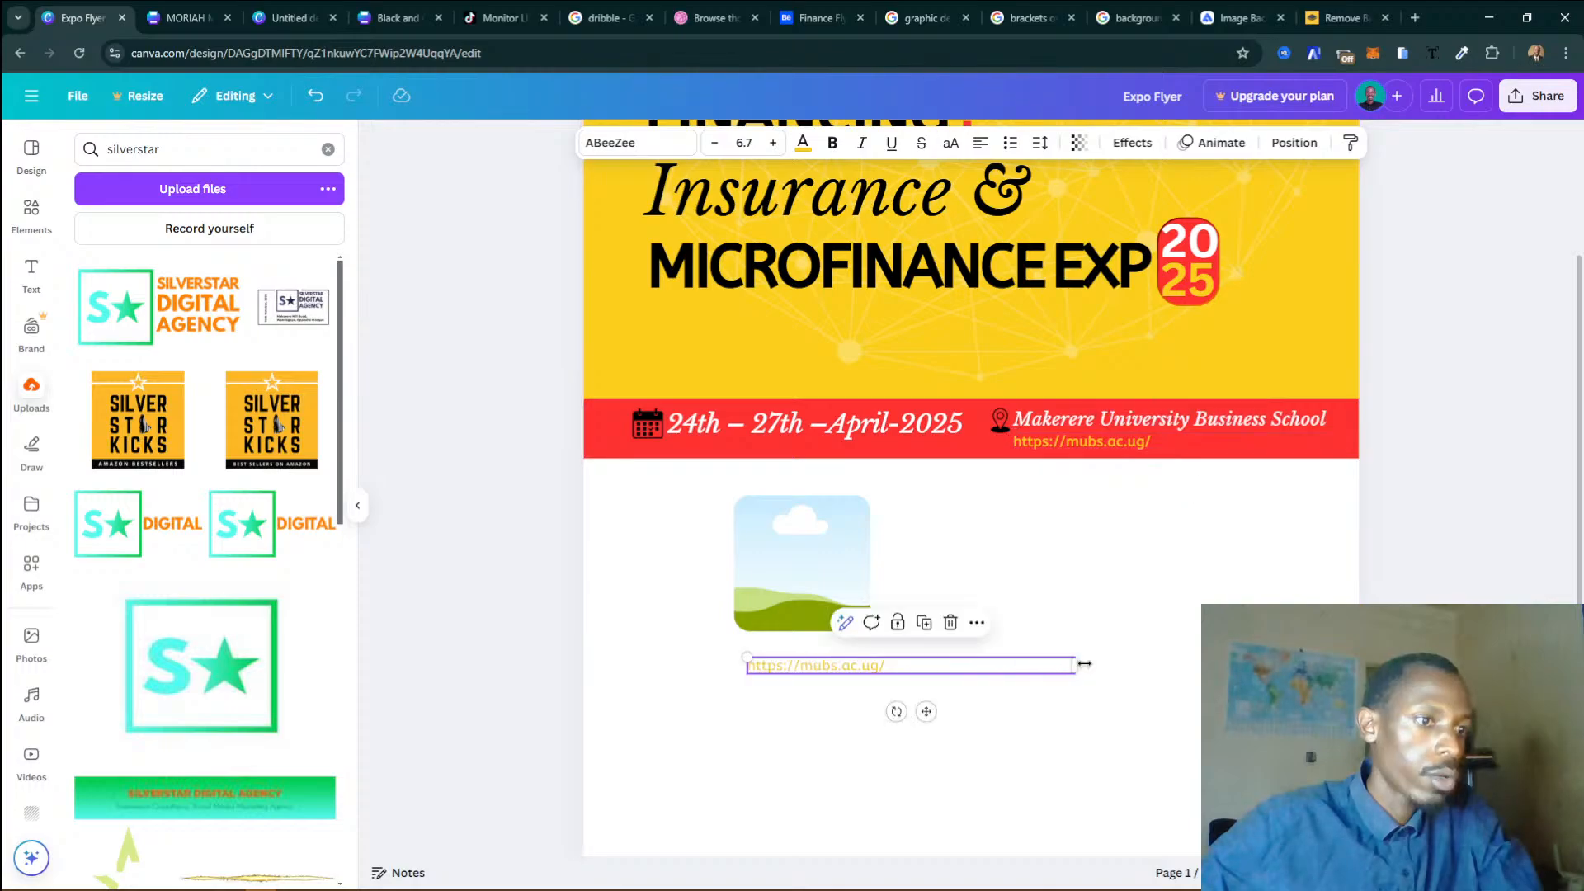
{"action": "left_click_drag", "start_coordinate": [1076, 665], "coordinate": [902, 665]}
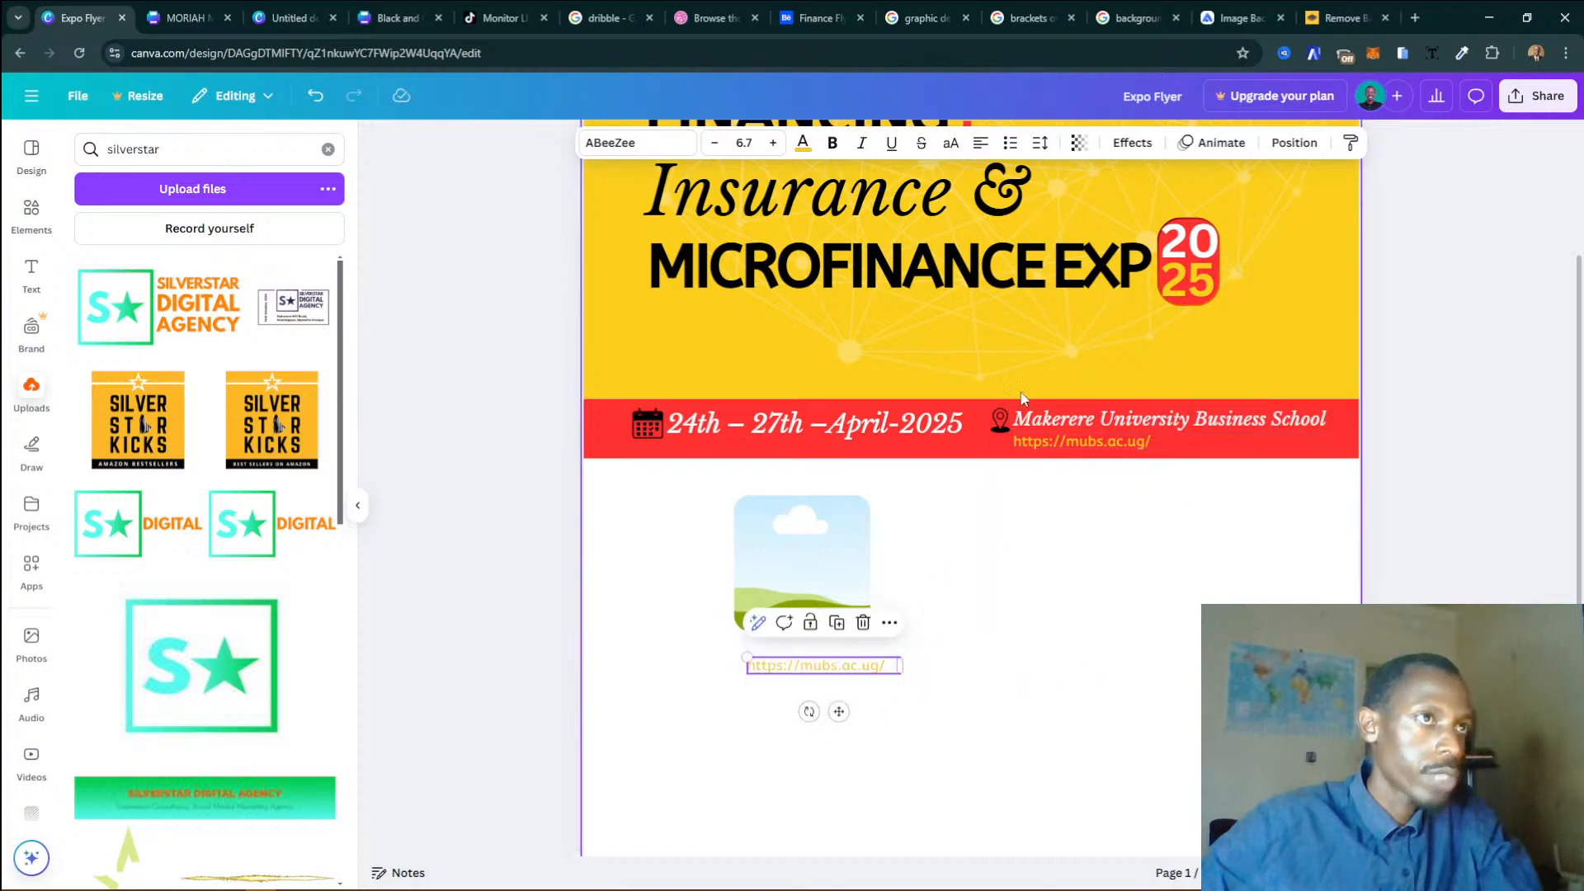
Centre-align the duplicated website text, position it below the frame and delete the surplus copy.
{"action": "left_click", "coordinate": [978, 146]}
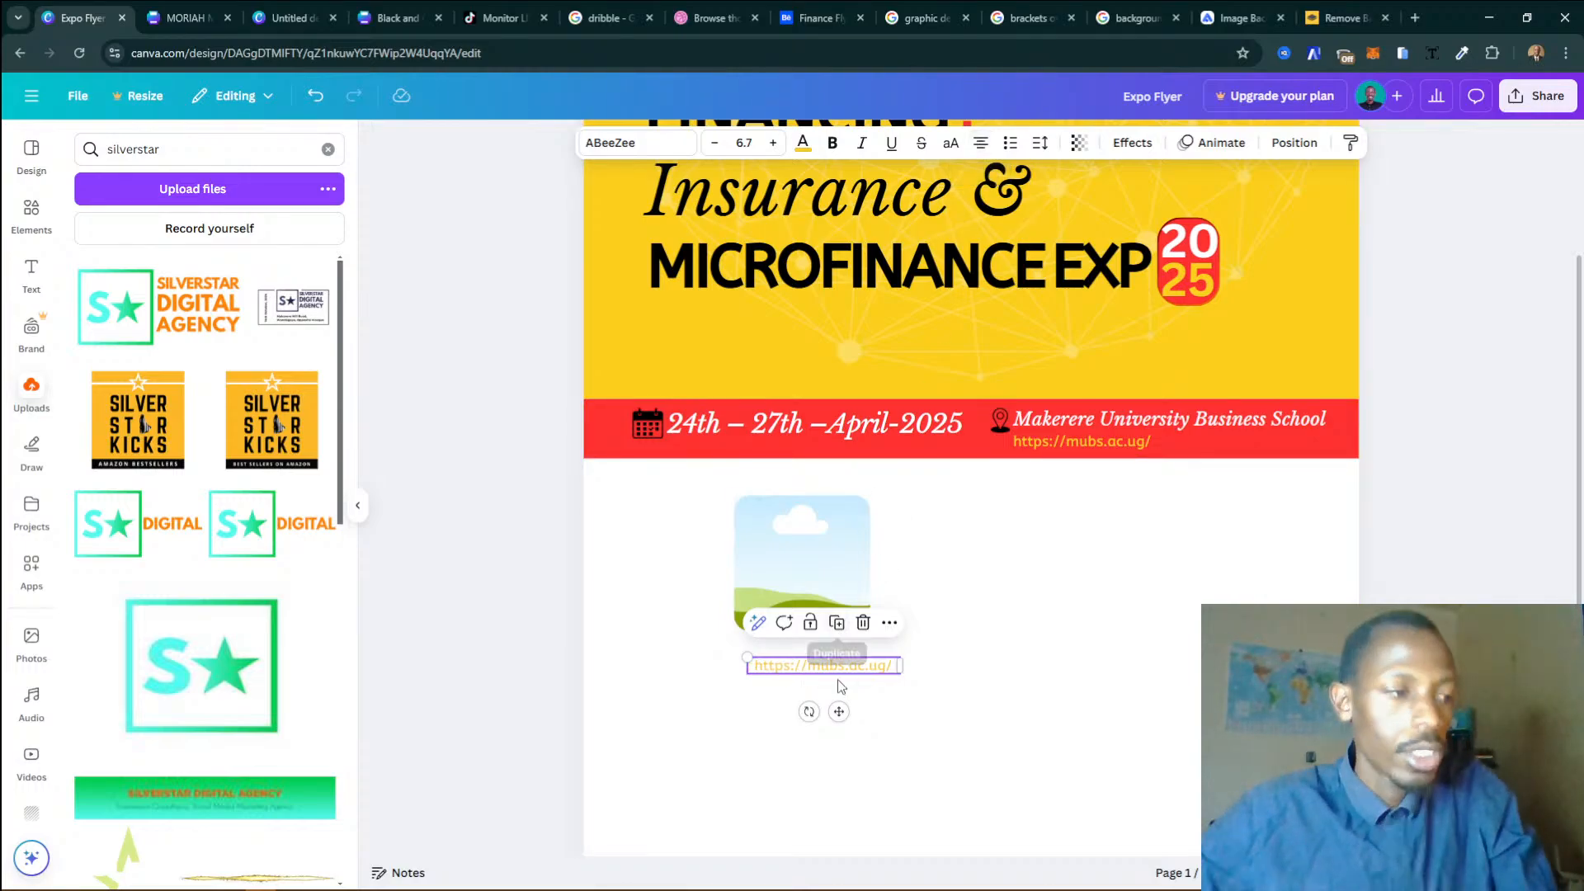
{"action": "left_click_drag", "start_coordinate": [840, 686], "coordinate": [795, 640]}
{"action": "left_click", "coordinate": [814, 640]}
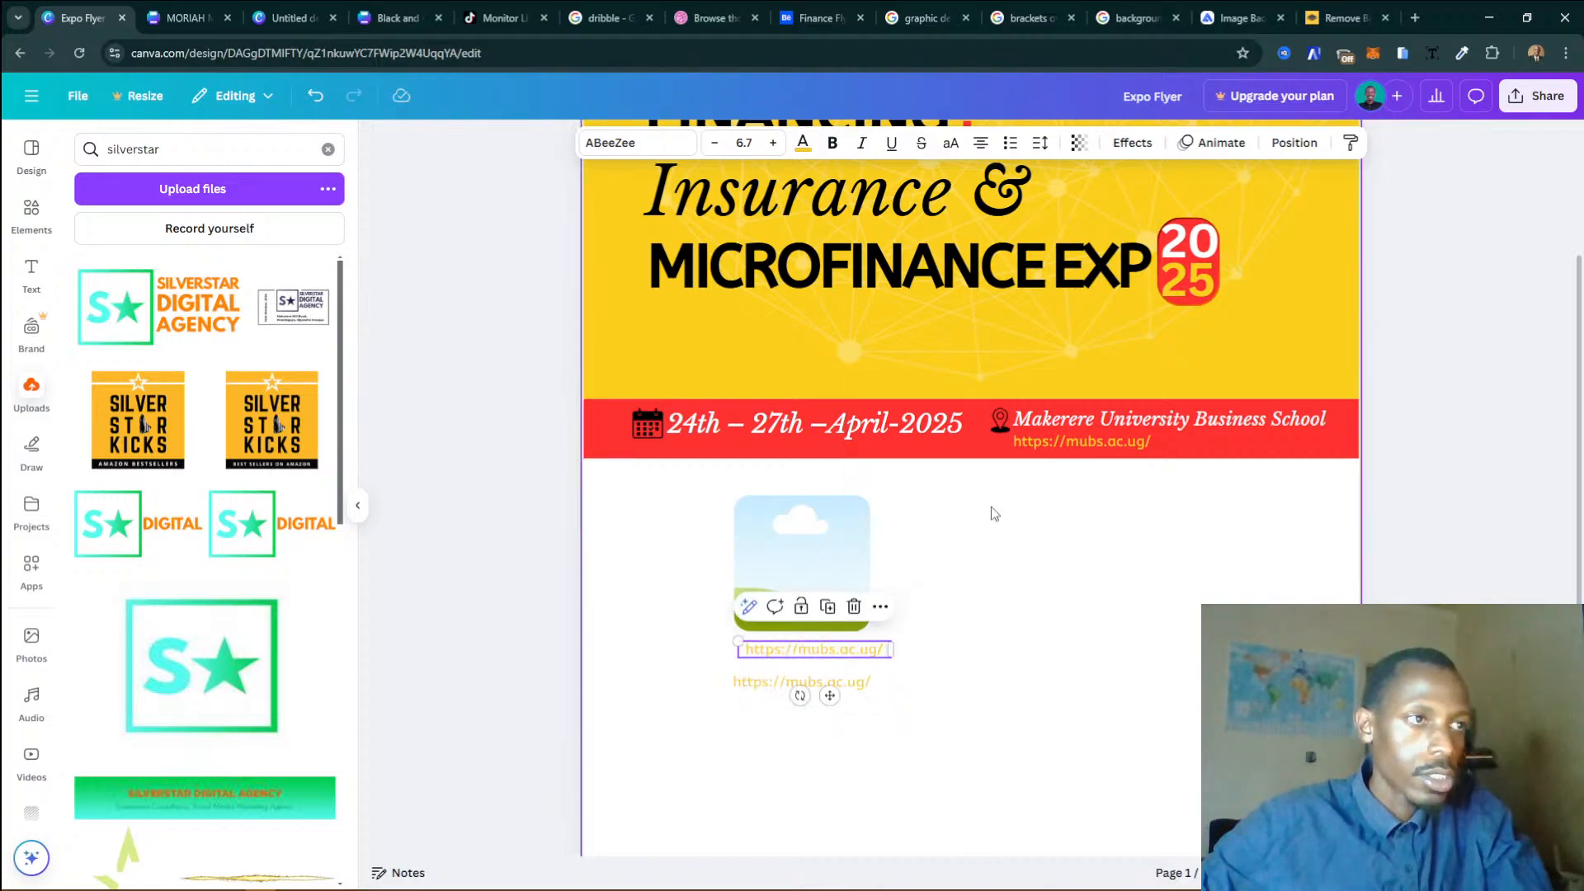
{"action": "left_click", "coordinate": [854, 607]}
{"action": "left_click", "coordinate": [884, 430]}
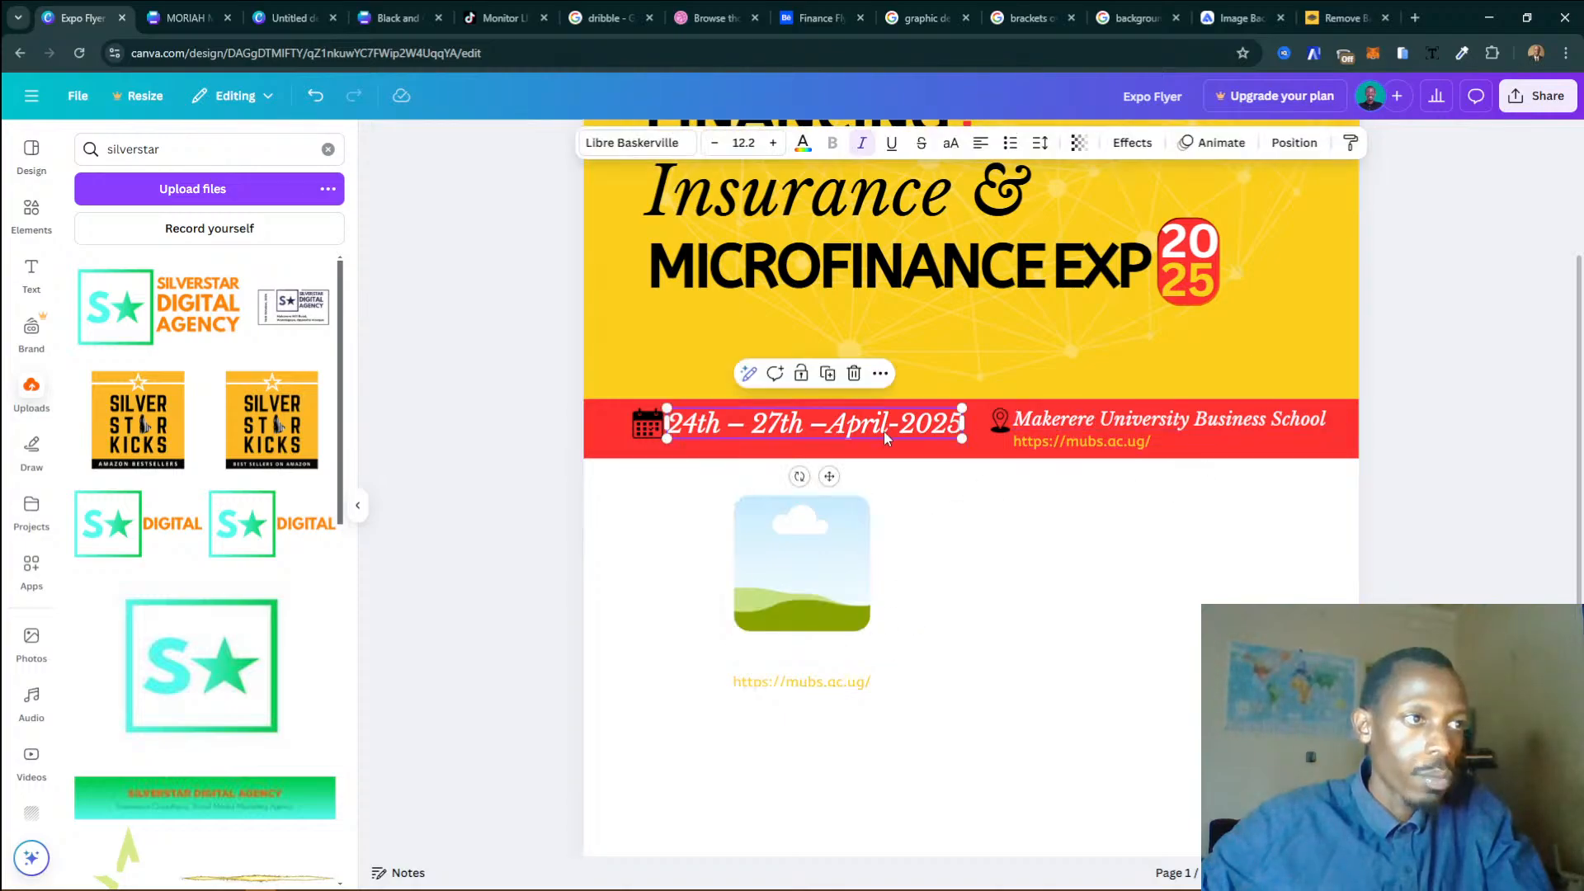
{"action": "key", "text": "ctrl+d"}
{"action": "left_click_drag", "start_coordinate": [900, 456], "coordinate": [885, 672]}
{"action": "left_click", "coordinate": [859, 625]}
Duplicate the "Makerere University Business School" text, colour the copy black and place it between the frame and the website text.
{"action": "left_click", "coordinate": [1047, 429]}
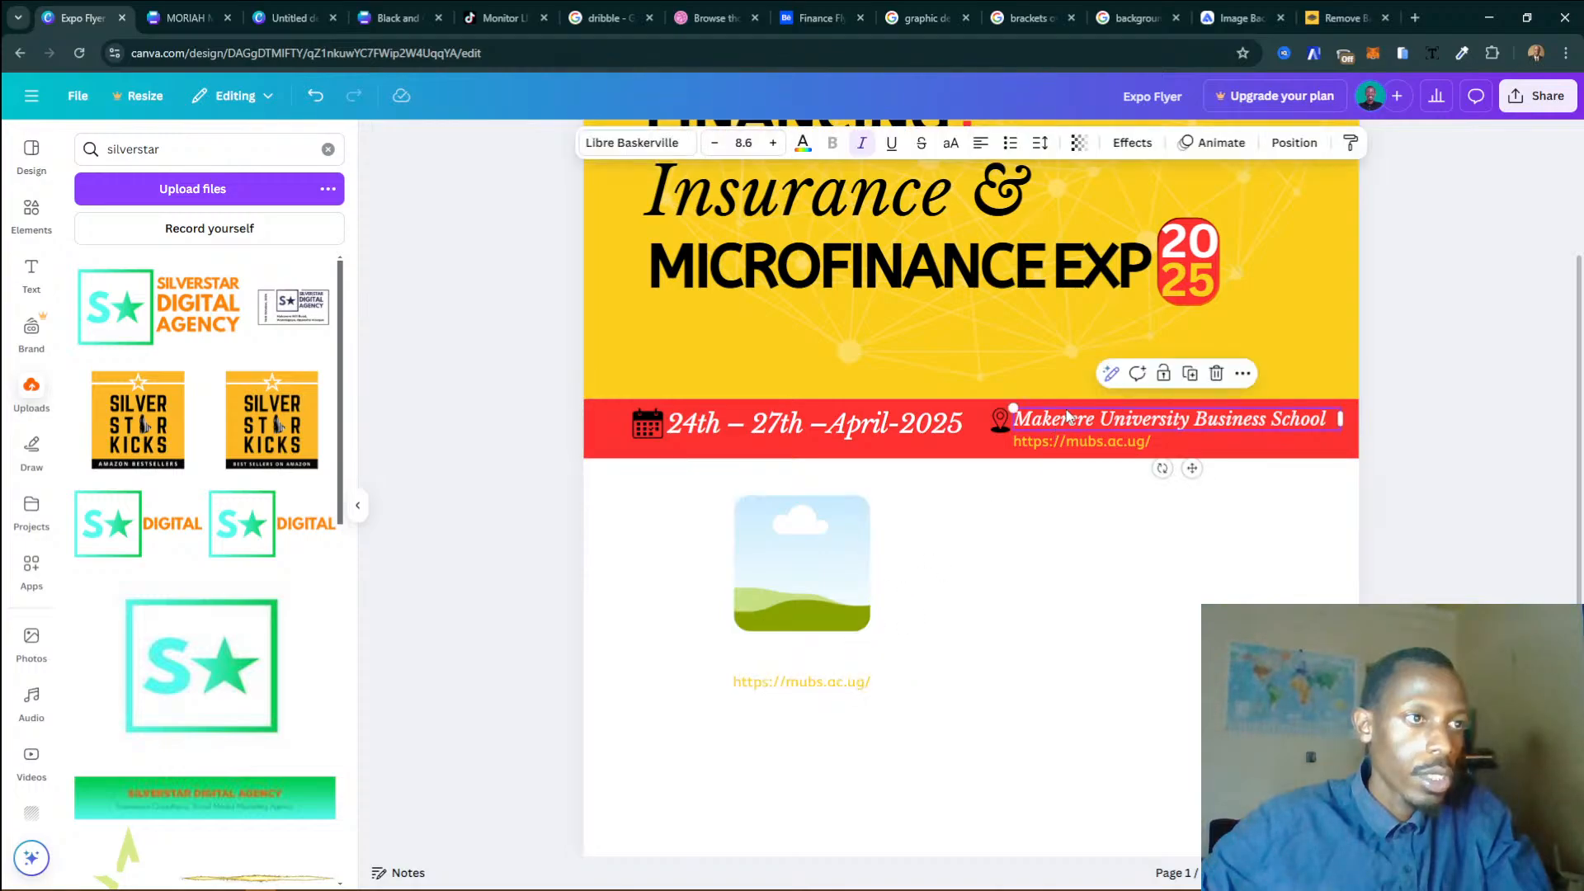
{"action": "left_click", "coordinate": [1190, 375]}
{"action": "left_click_drag", "start_coordinate": [1135, 435], "coordinate": [1056, 601]}
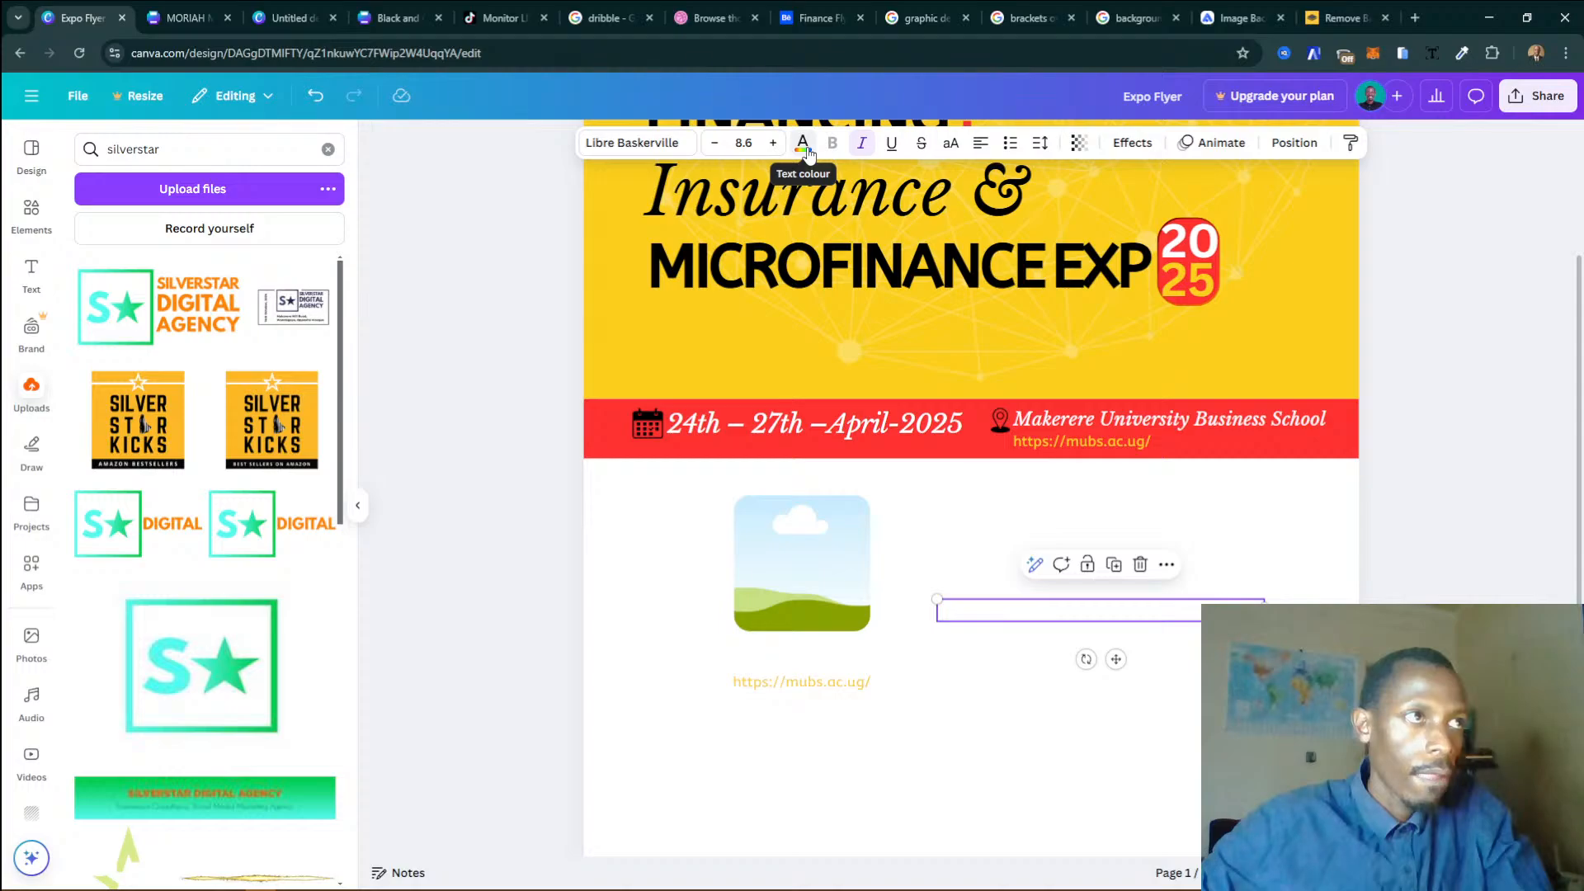
{"action": "left_click", "coordinate": [803, 142]}
{"action": "left_click", "coordinate": [141, 268]}
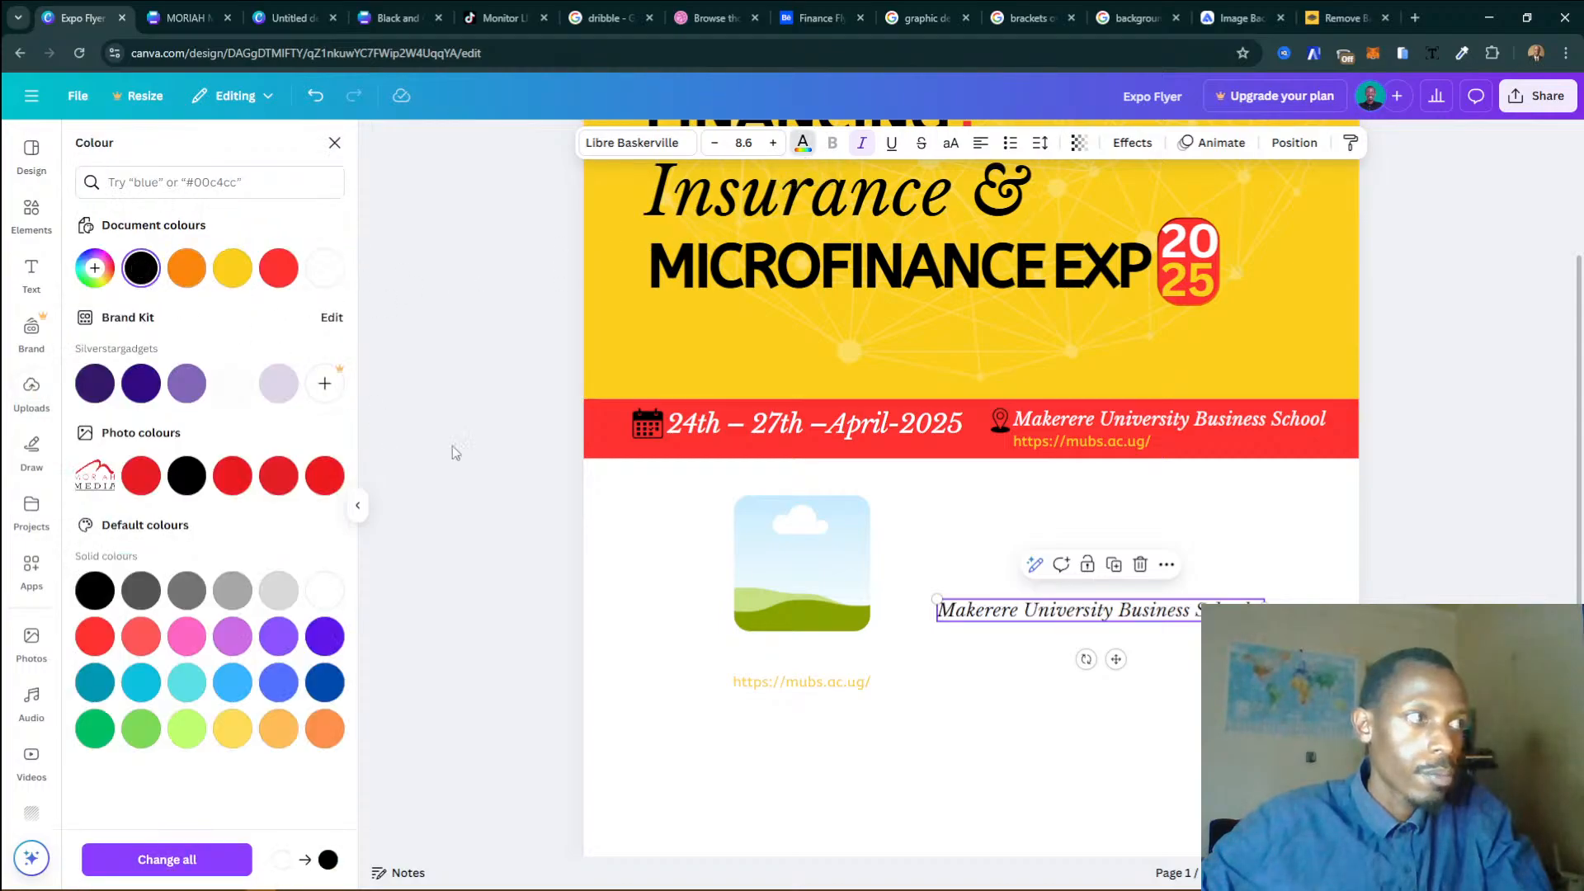
{"action": "left_click_drag", "start_coordinate": [978, 614], "coordinate": [727, 656]}
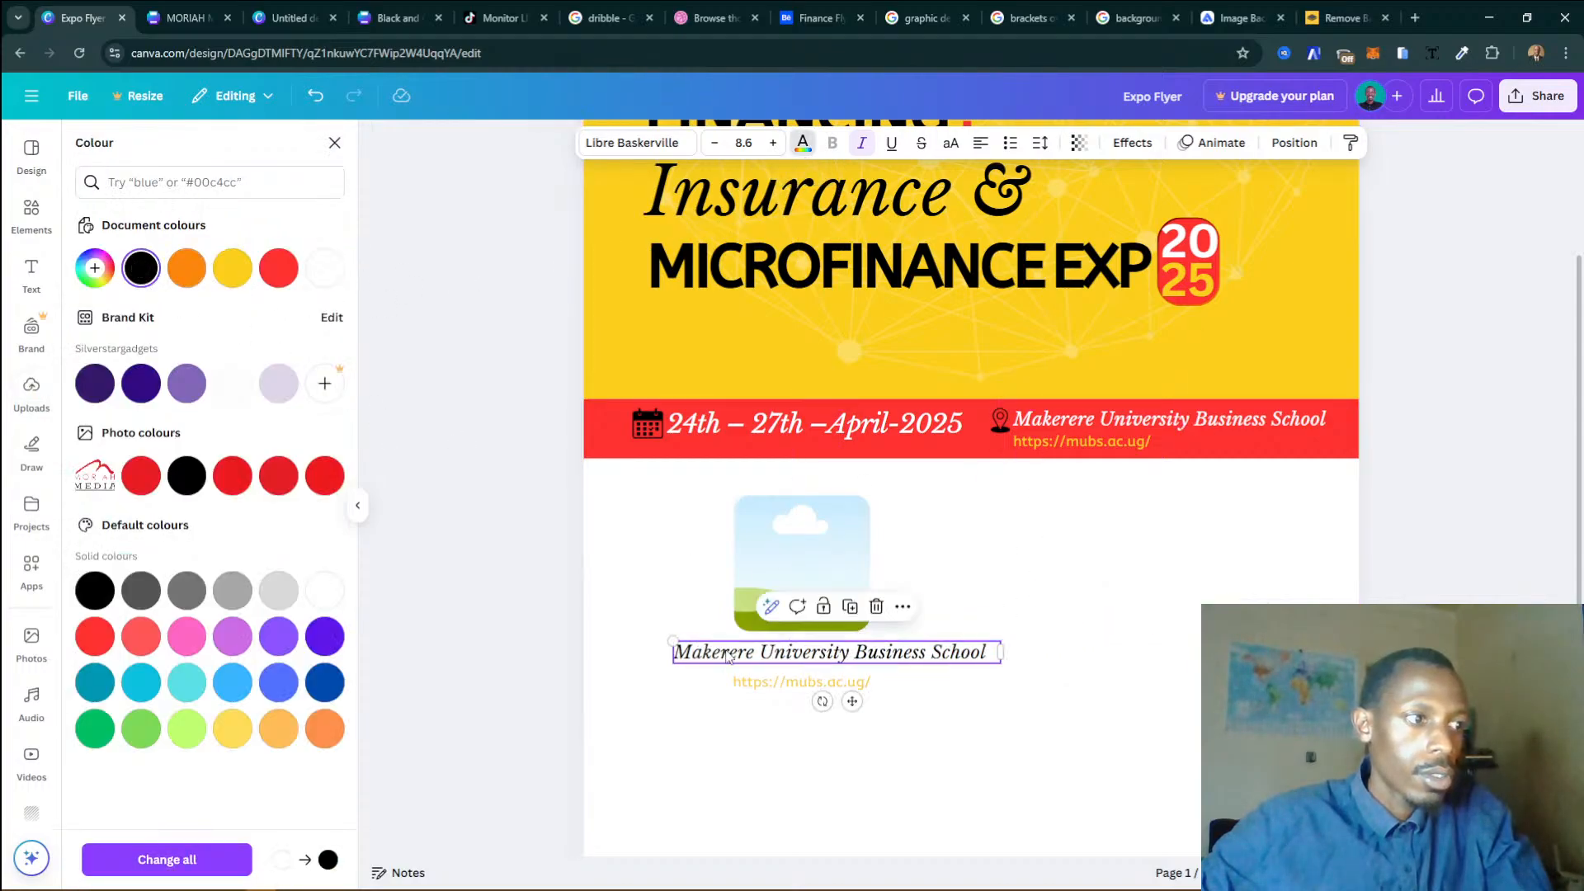
Replace the copied venue text below the frame with "Bank of Uganda:" and centre-align it.
{"action": "double_click", "coordinate": [971, 653]}
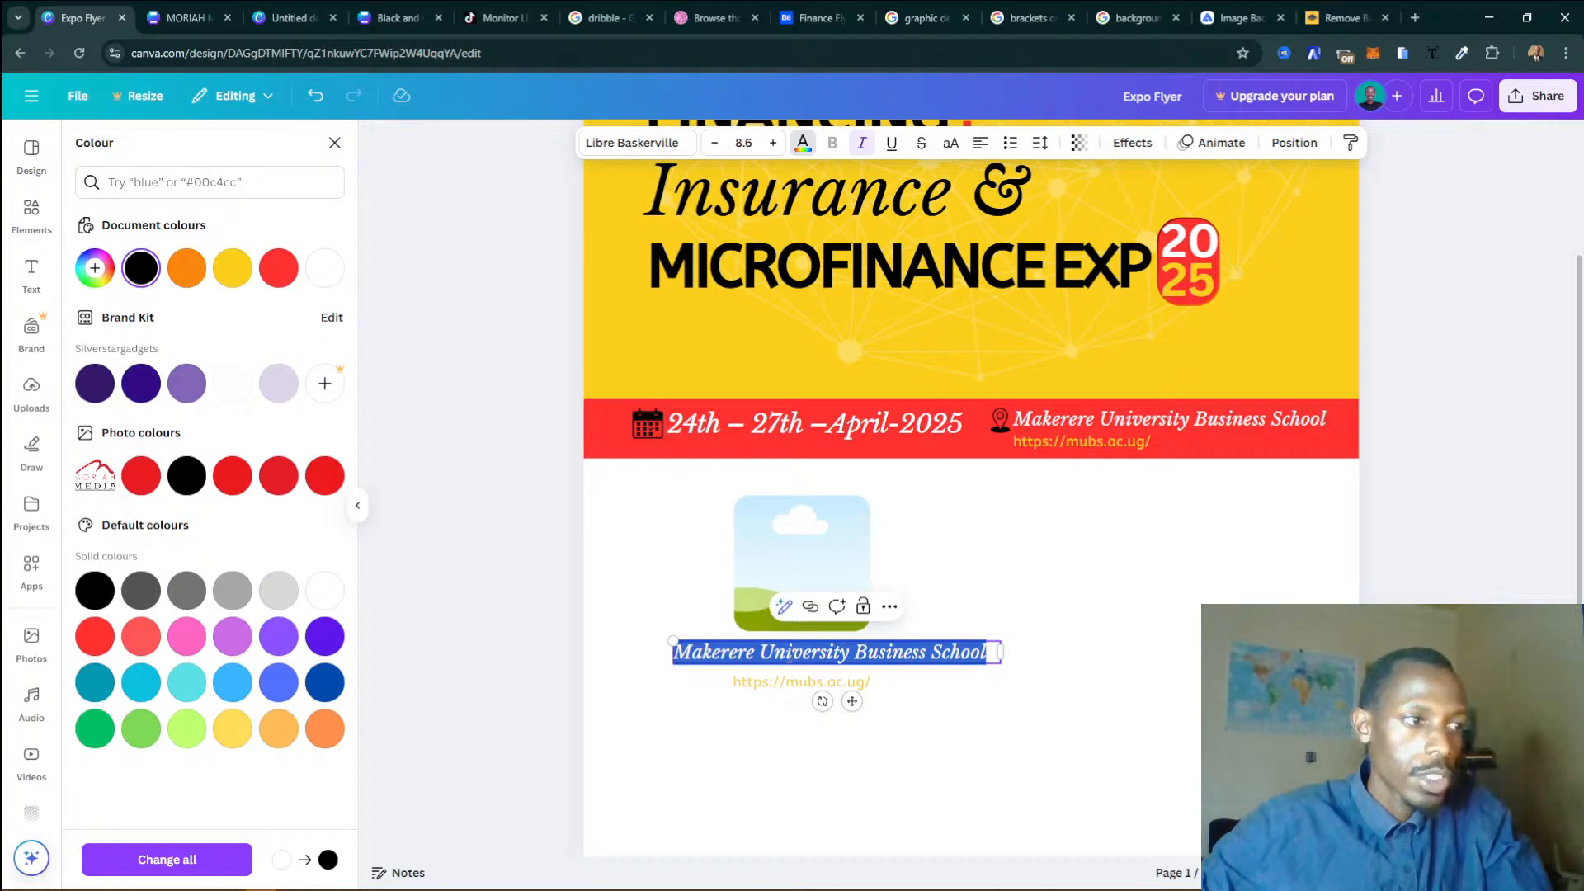
{"action": "type", "text": "Bank of Uganda:"}
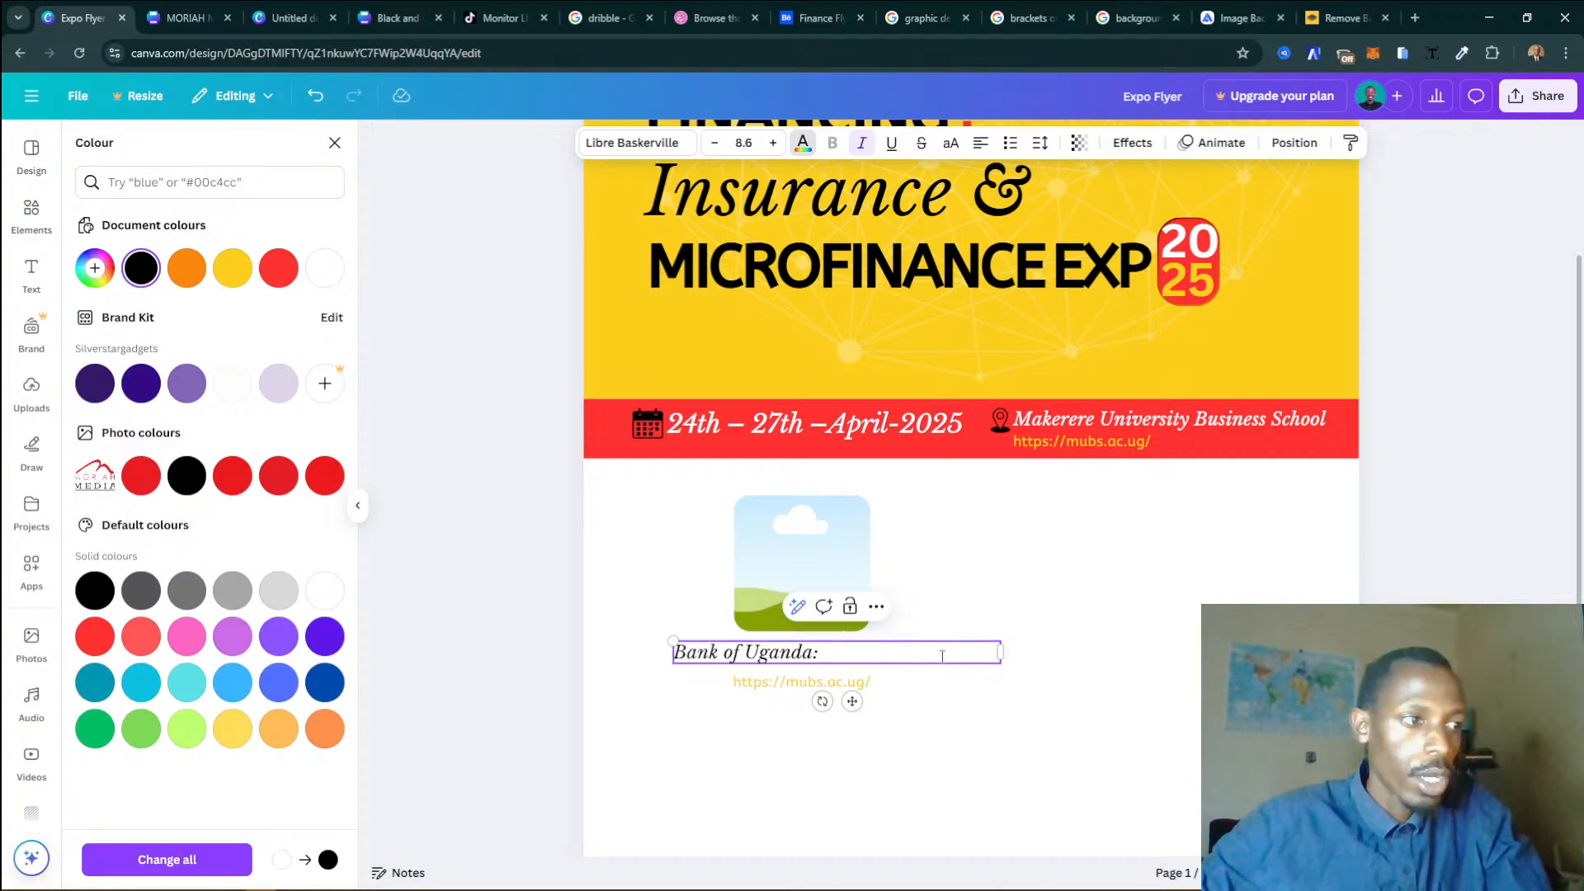
{"action": "triple_click", "coordinate": [941, 656]}
{"action": "left_click", "coordinate": [978, 144]}
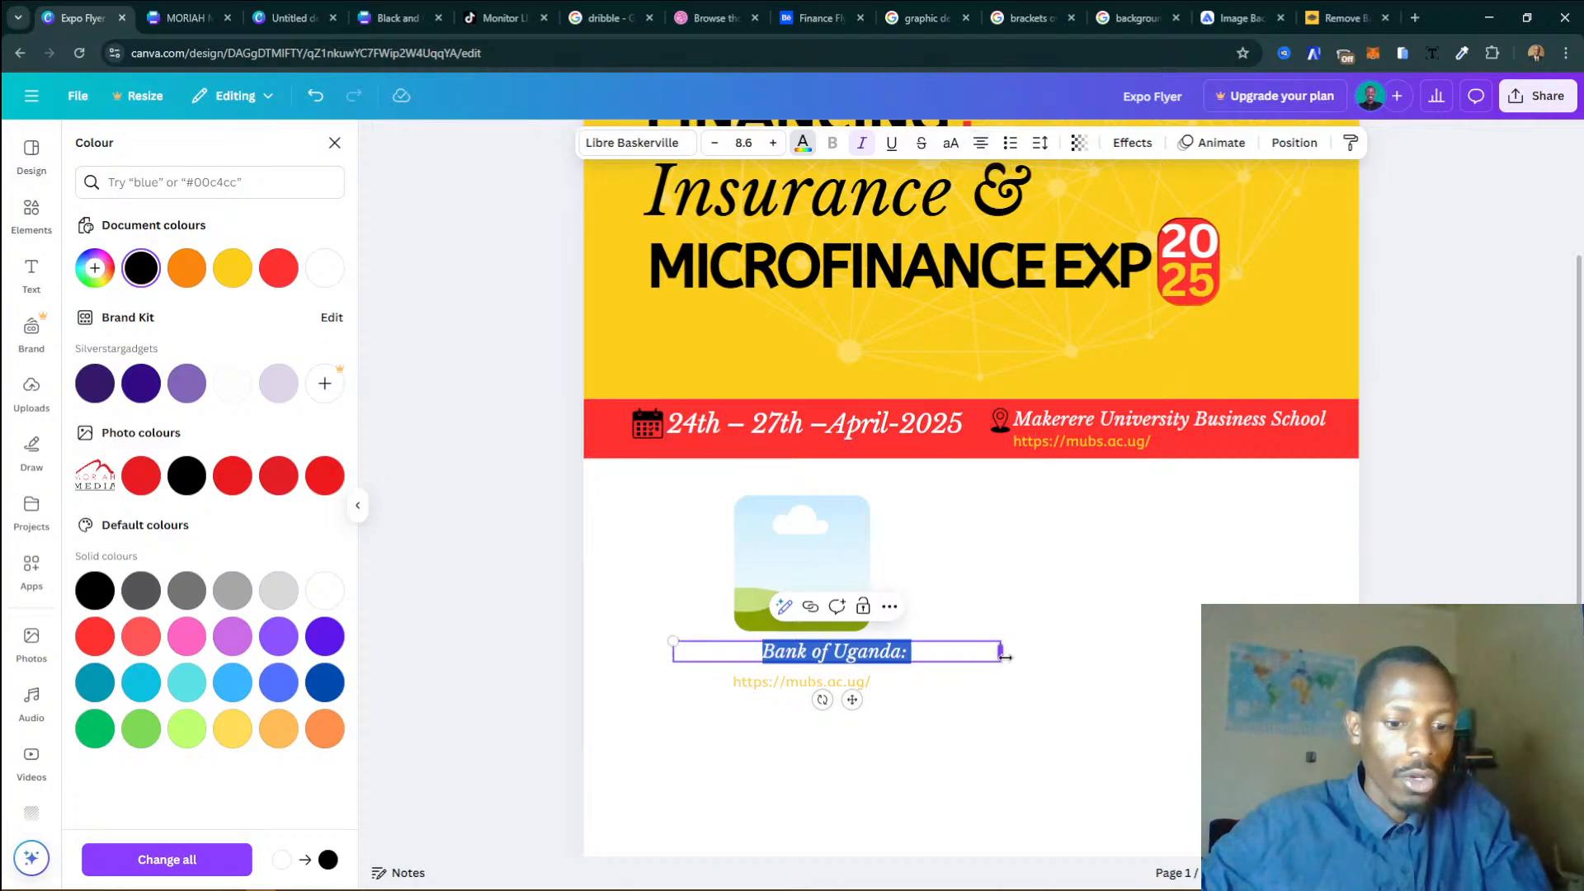
Narrow the "Bank of Uganda:" text box, shift its frame set left, and place a duplicate of the whole set beside it.
{"action": "left_click_drag", "start_coordinate": [1004, 656], "coordinate": [815, 705]}
{"action": "left_click", "coordinate": [972, 669]}
{"action": "left_click_drag", "start_coordinate": [925, 561], "coordinate": [720, 698]}
{"action": "left_click_drag", "start_coordinate": [870, 697], "coordinate": [832, 700]}
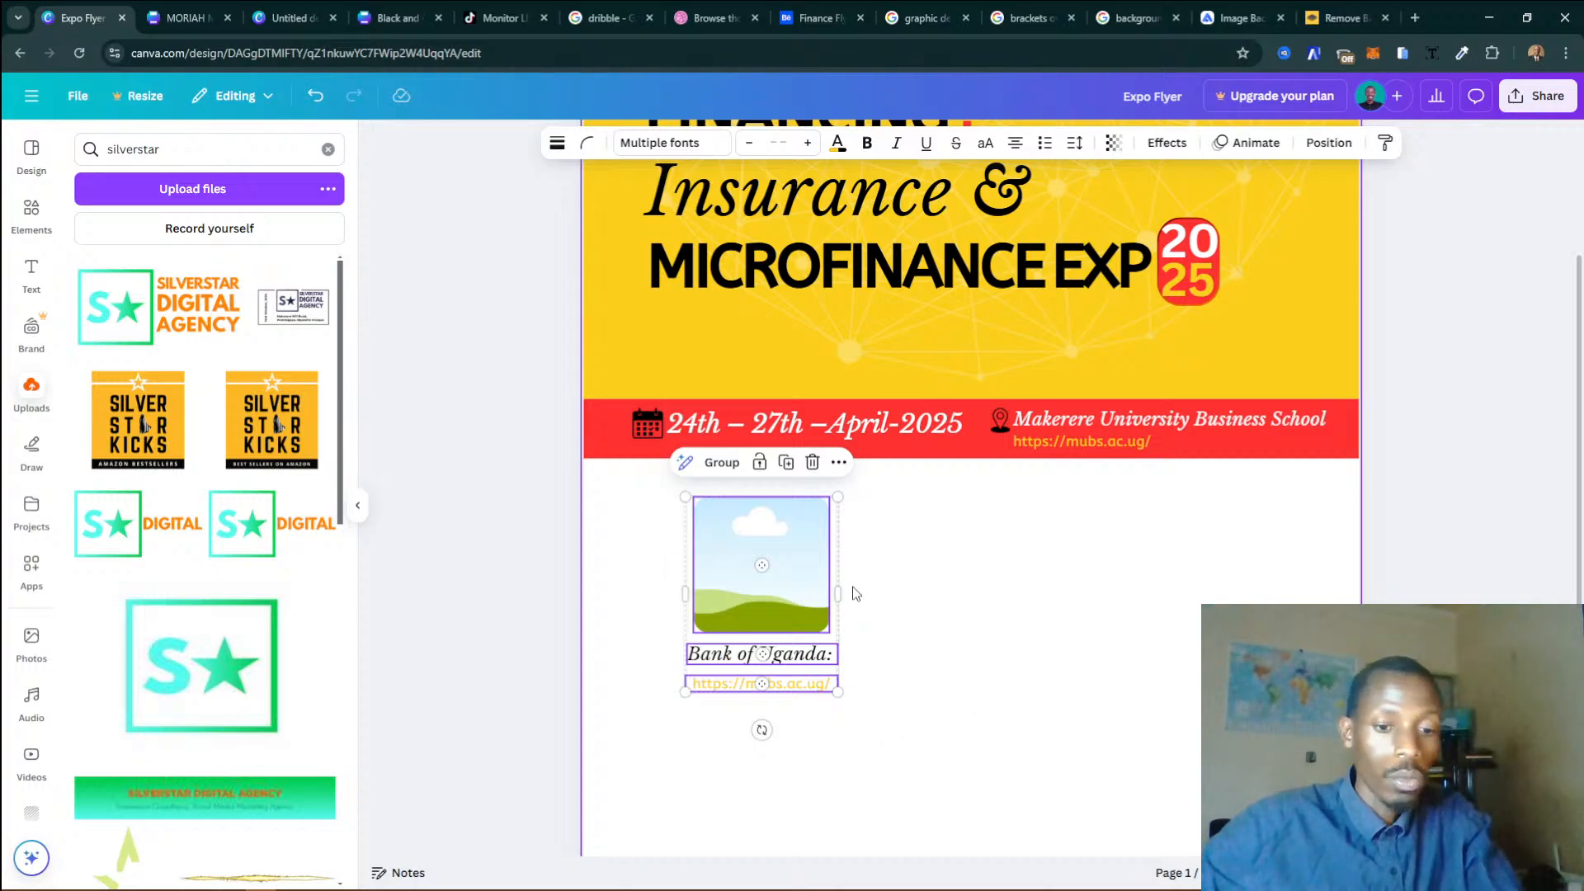
{"action": "key", "text": "ctrl+d"}
{"action": "left_click_drag", "start_coordinate": [854, 594], "coordinate": [1003, 573]}
Copy "Uganda Micro Finance Regulatory Authority:" from the co-organisers list in the Word document.
{"action": "left_click", "coordinate": [353, 880]}
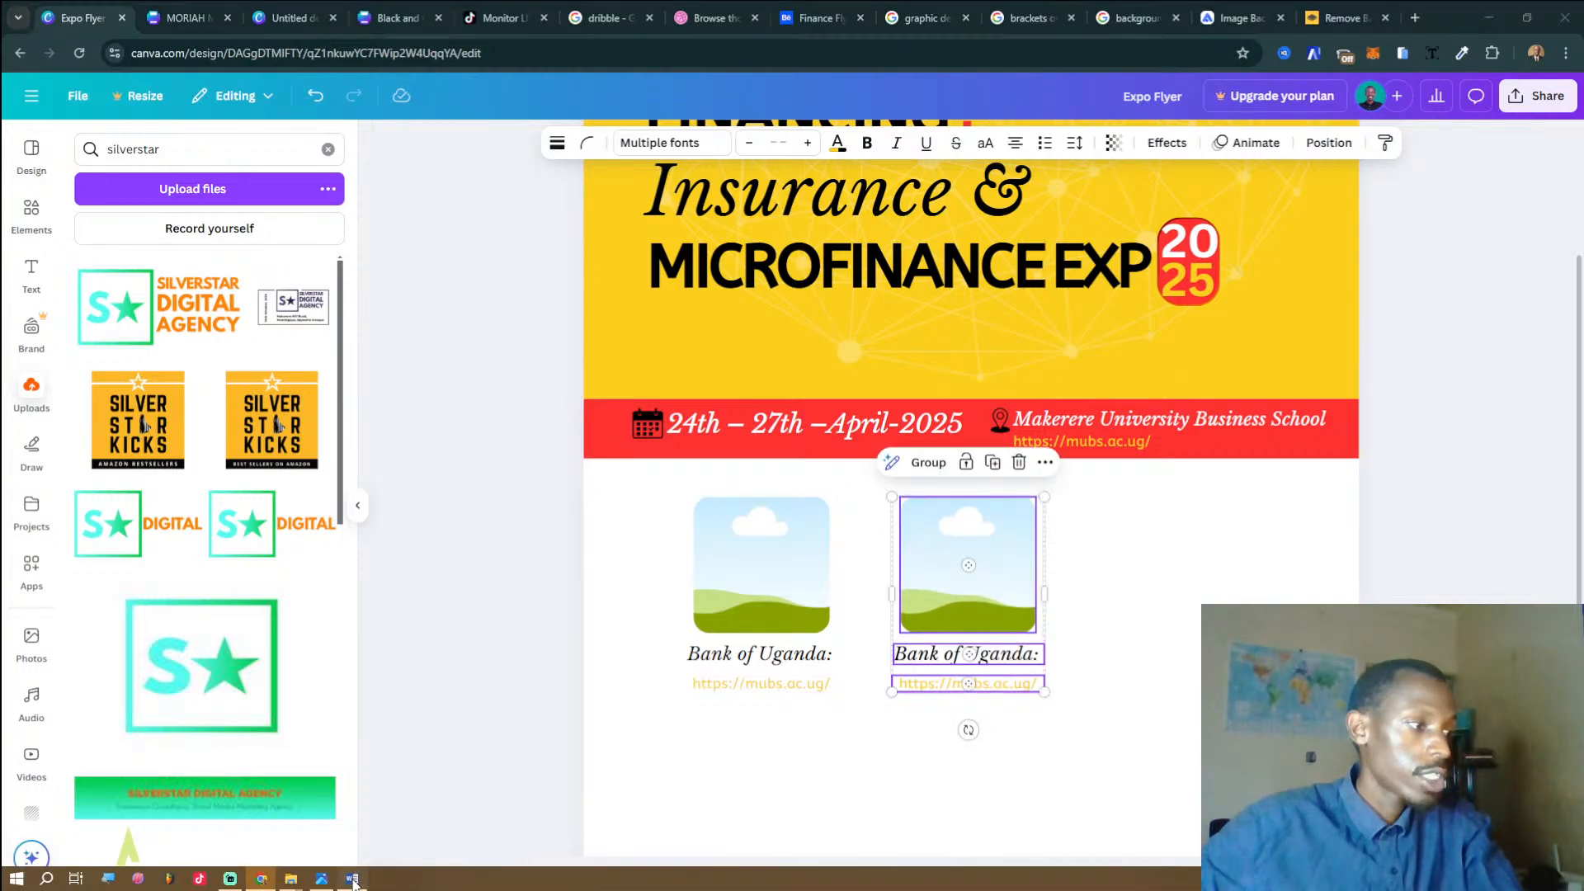
{"action": "left_click", "coordinate": [415, 495]}
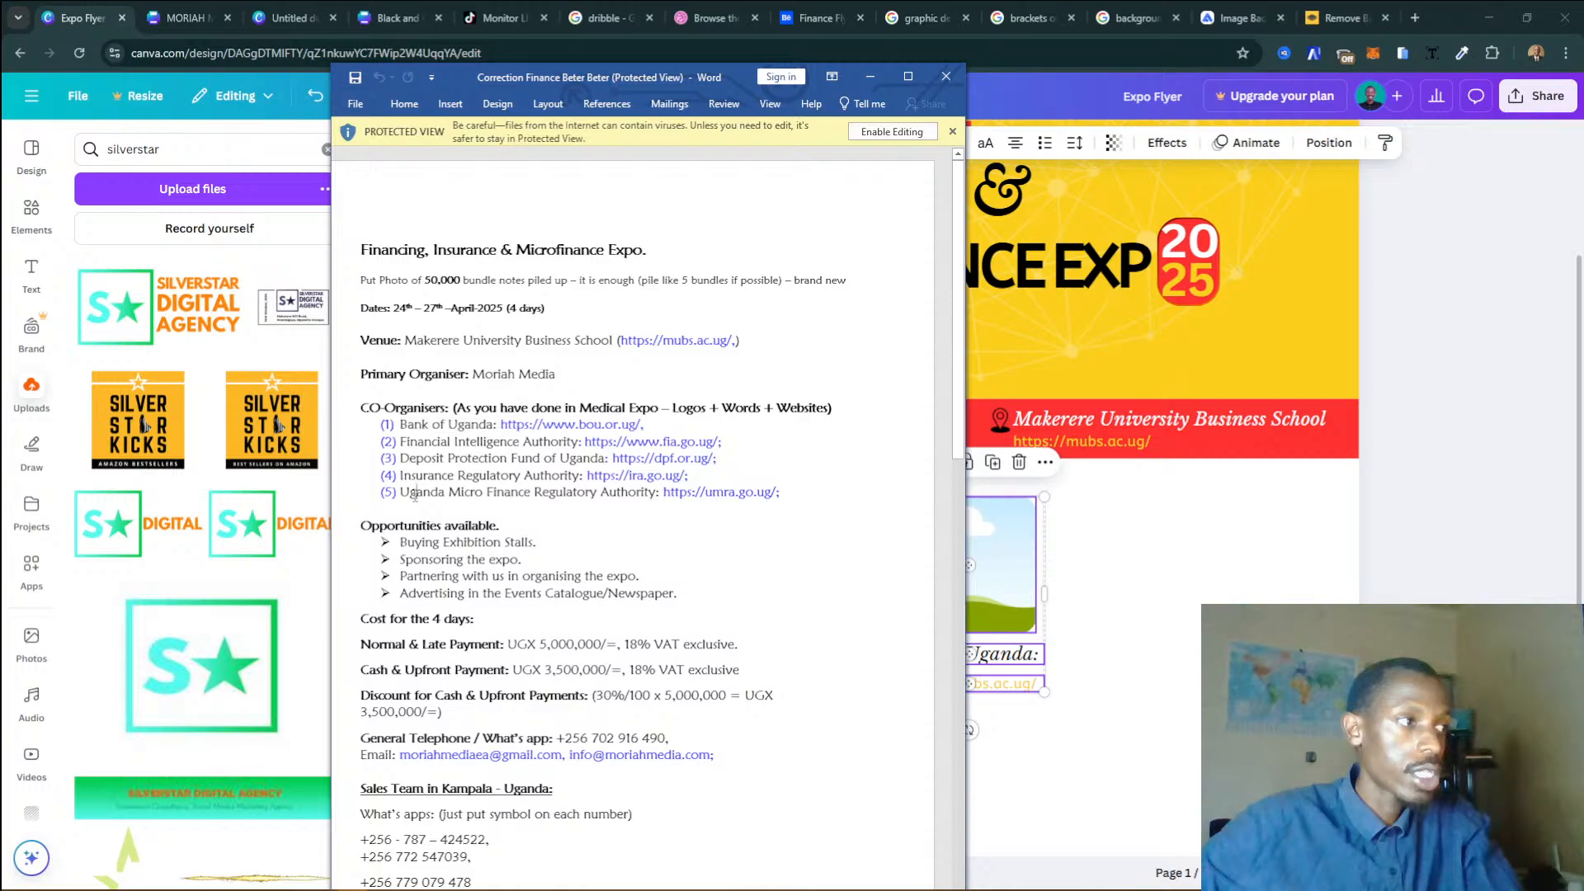
{"action": "left_click_drag", "start_coordinate": [404, 491], "coordinate": [661, 494]}
{"action": "key", "text": "ctrl+c"}
Back in Canva, replace the name under the second frame with "Uganda Micro Finance Regulatory Authority:" and widen its text box.
{"action": "mouse_move", "coordinate": [351, 886]}
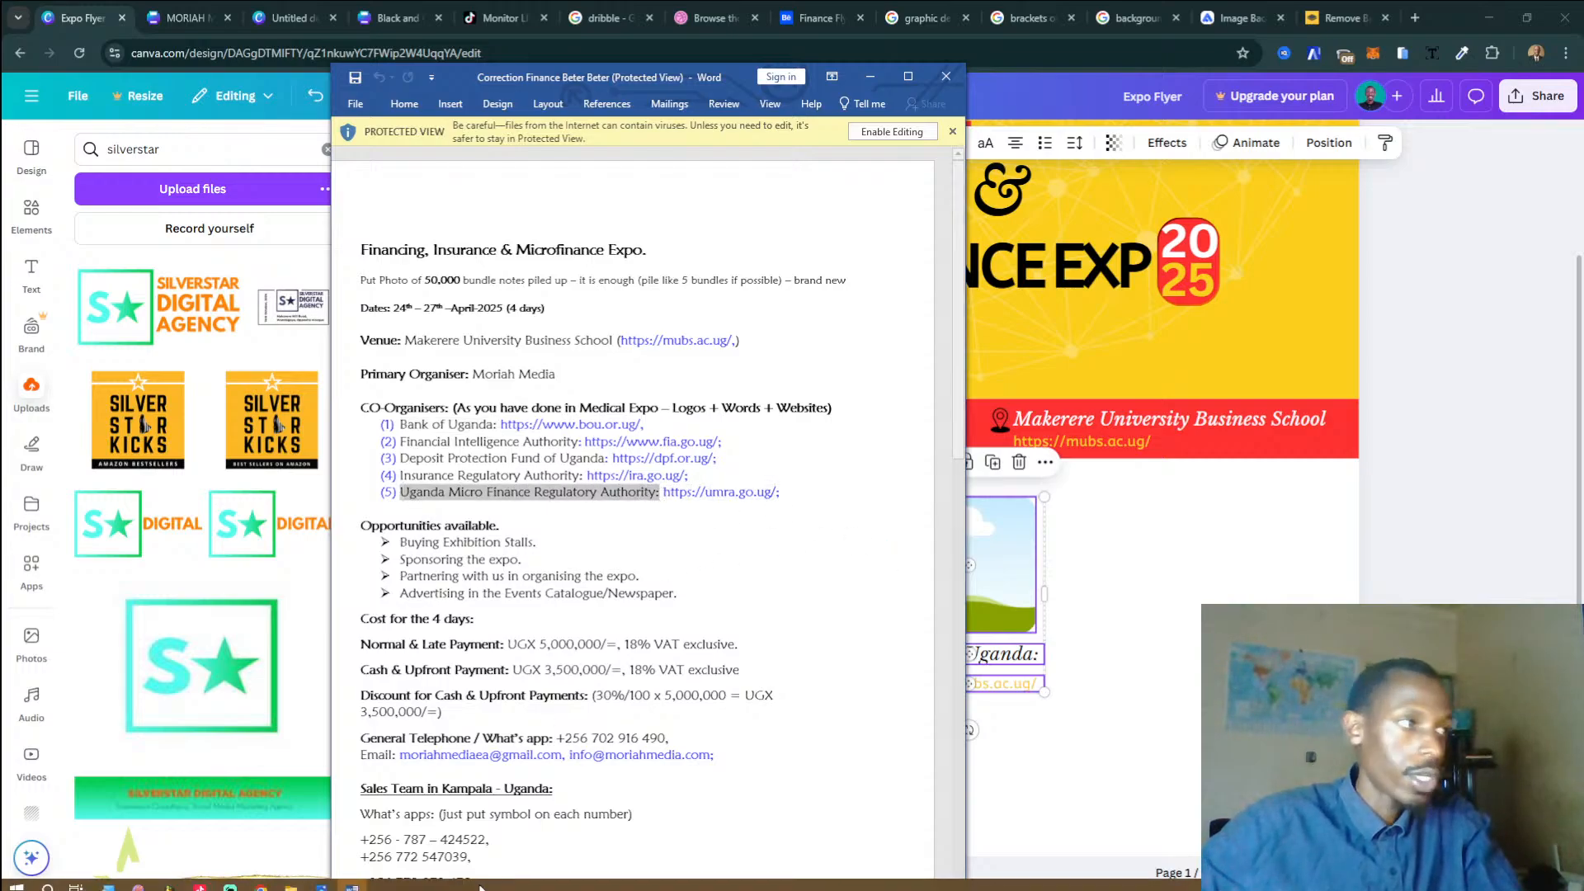
{"action": "left_click", "coordinate": [261, 879]}
{"action": "left_click", "coordinate": [908, 727]}
{"action": "left_click", "coordinate": [1008, 653]}
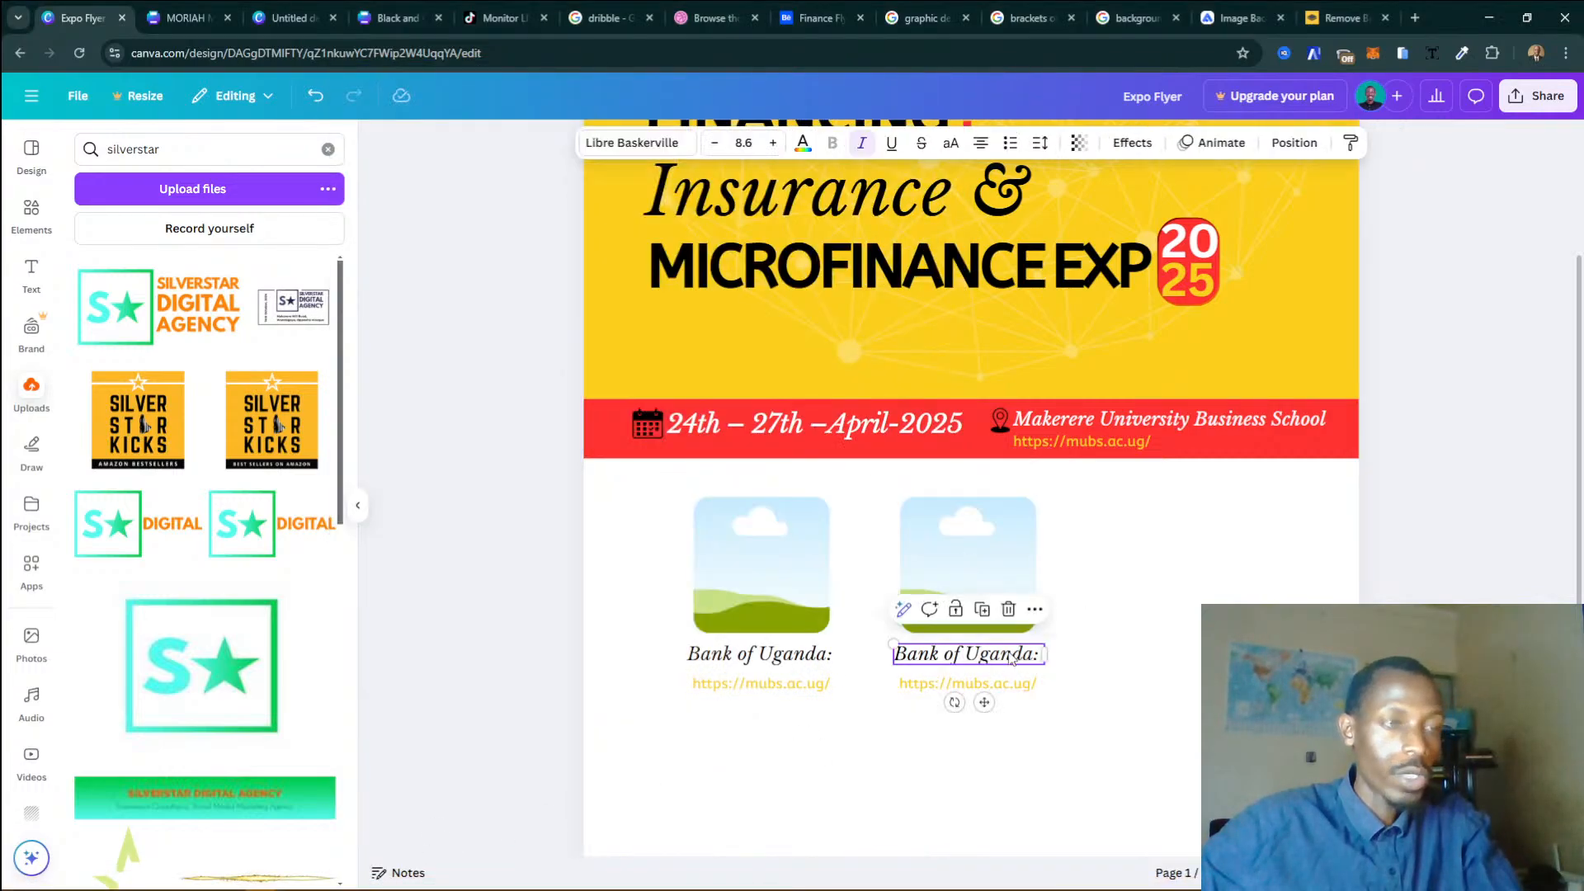
{"action": "left_click", "coordinate": [1008, 654]}
{"action": "key", "text": "ctrl+v"}
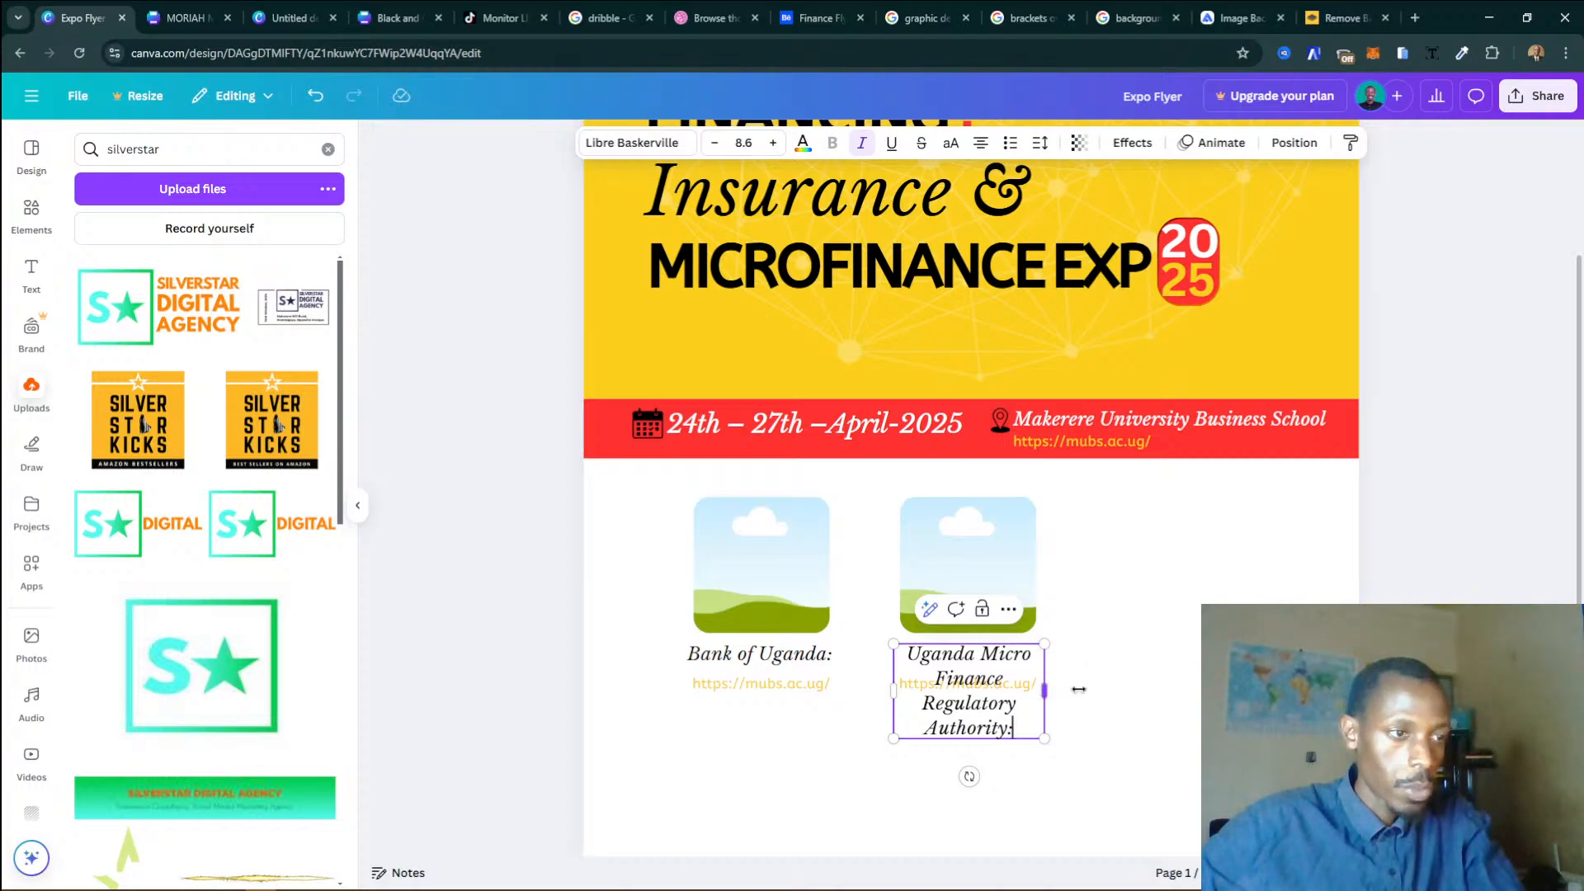
{"action": "mouse_move", "coordinate": [1078, 689]}
{"action": "left_mouse_down"}
{"action": "mouse_move", "coordinate": [1102, 675]}
{"action": "mouse_move", "coordinate": [1073, 677]}
{"action": "left_mouse_up"}
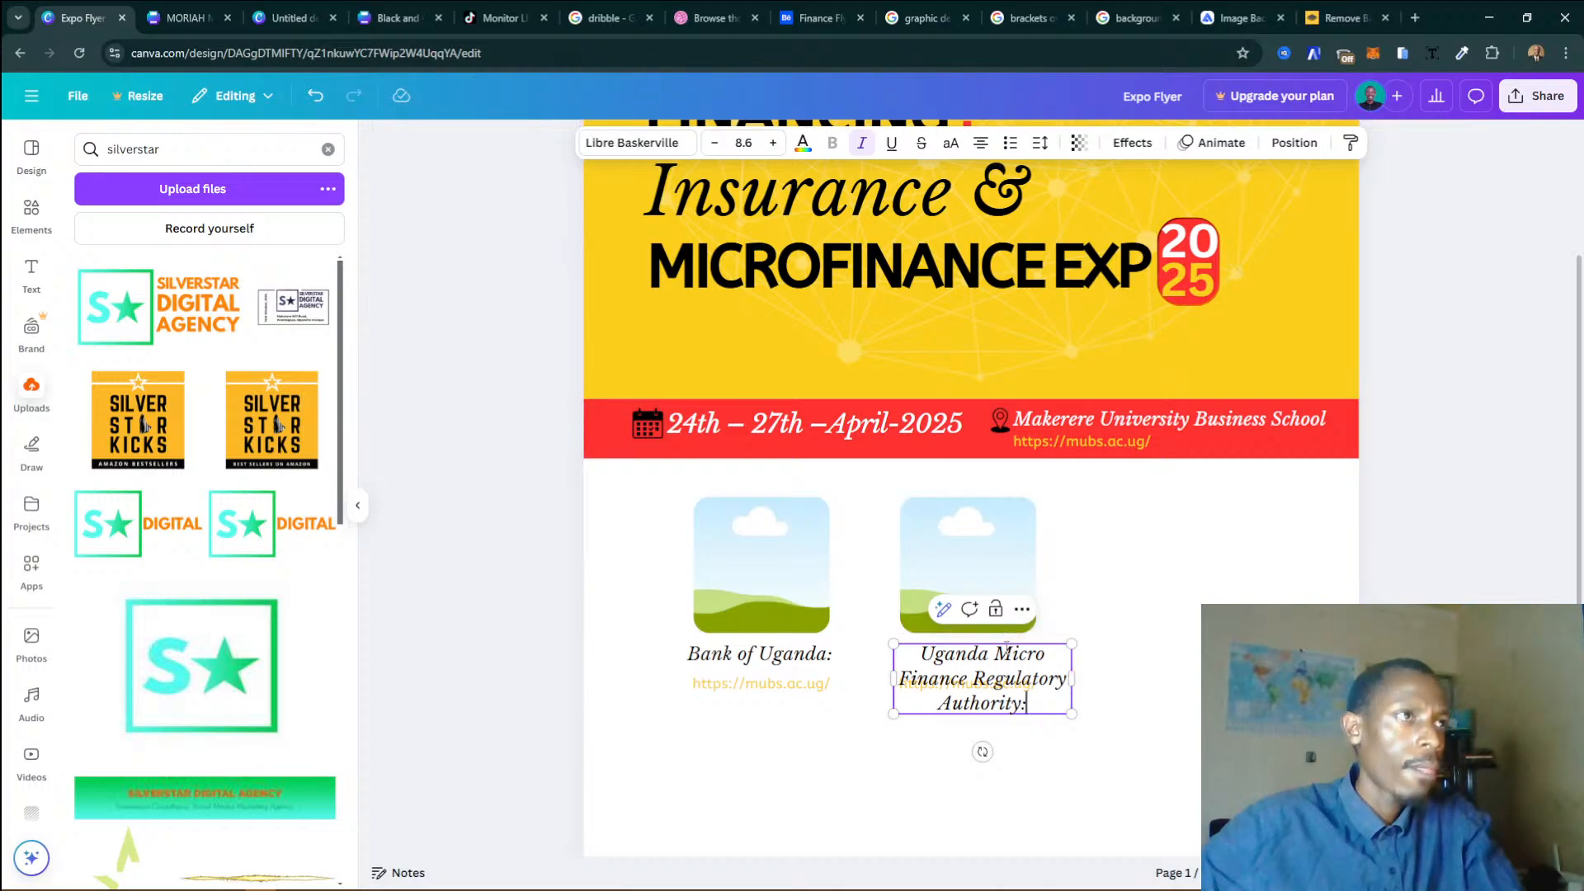
Reduce the font size of both co-organizer names to 7.6.
{"action": "key", "text": "ctrl+a"}
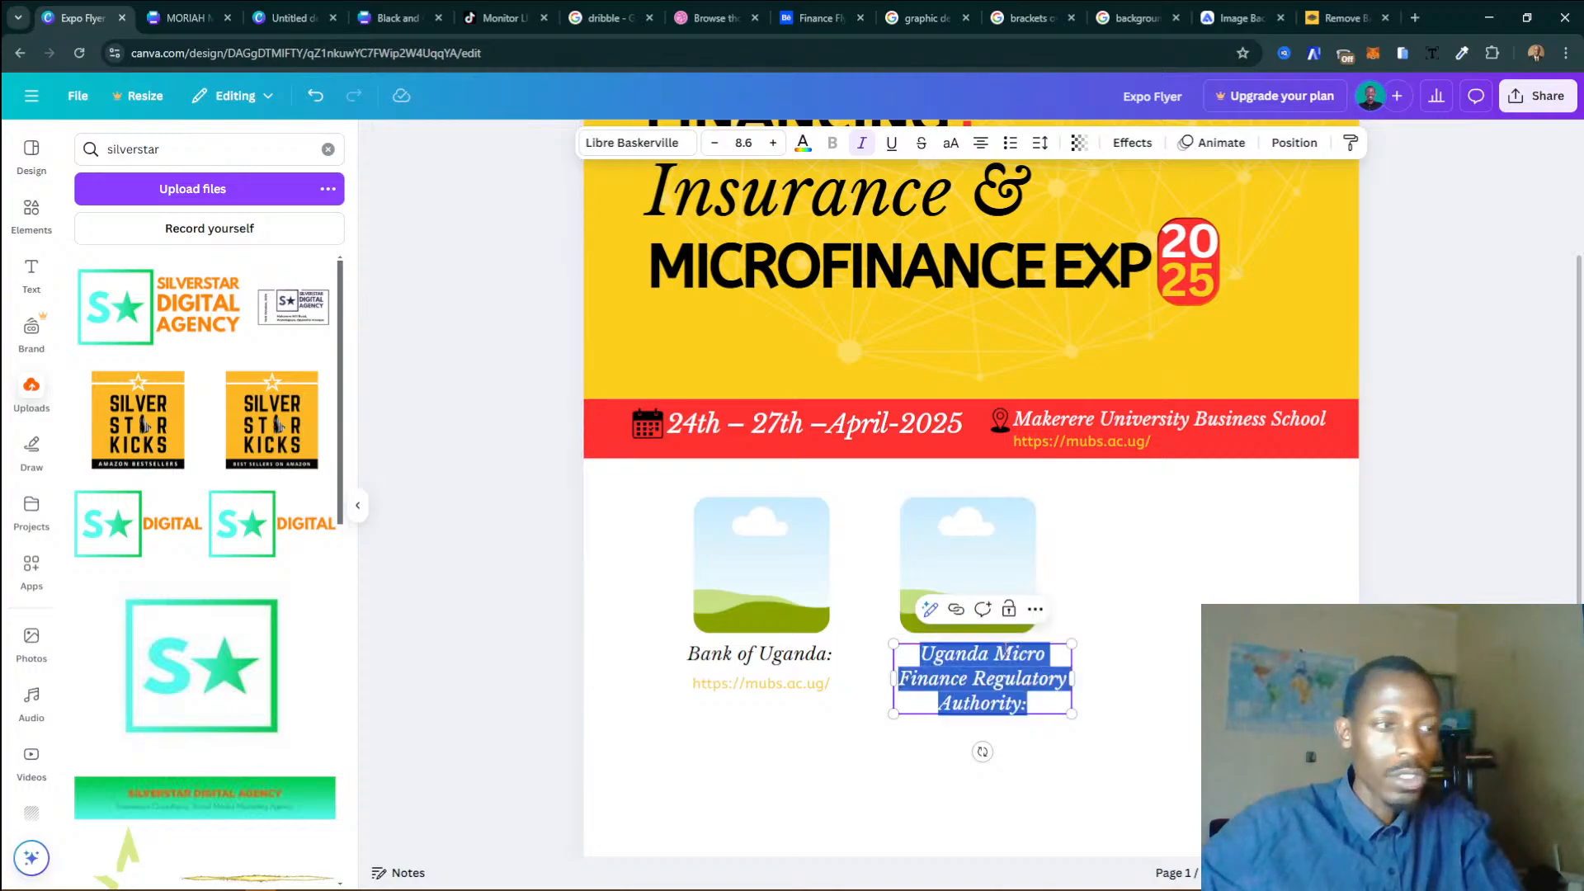
{"action": "left_click", "coordinate": [715, 145]}
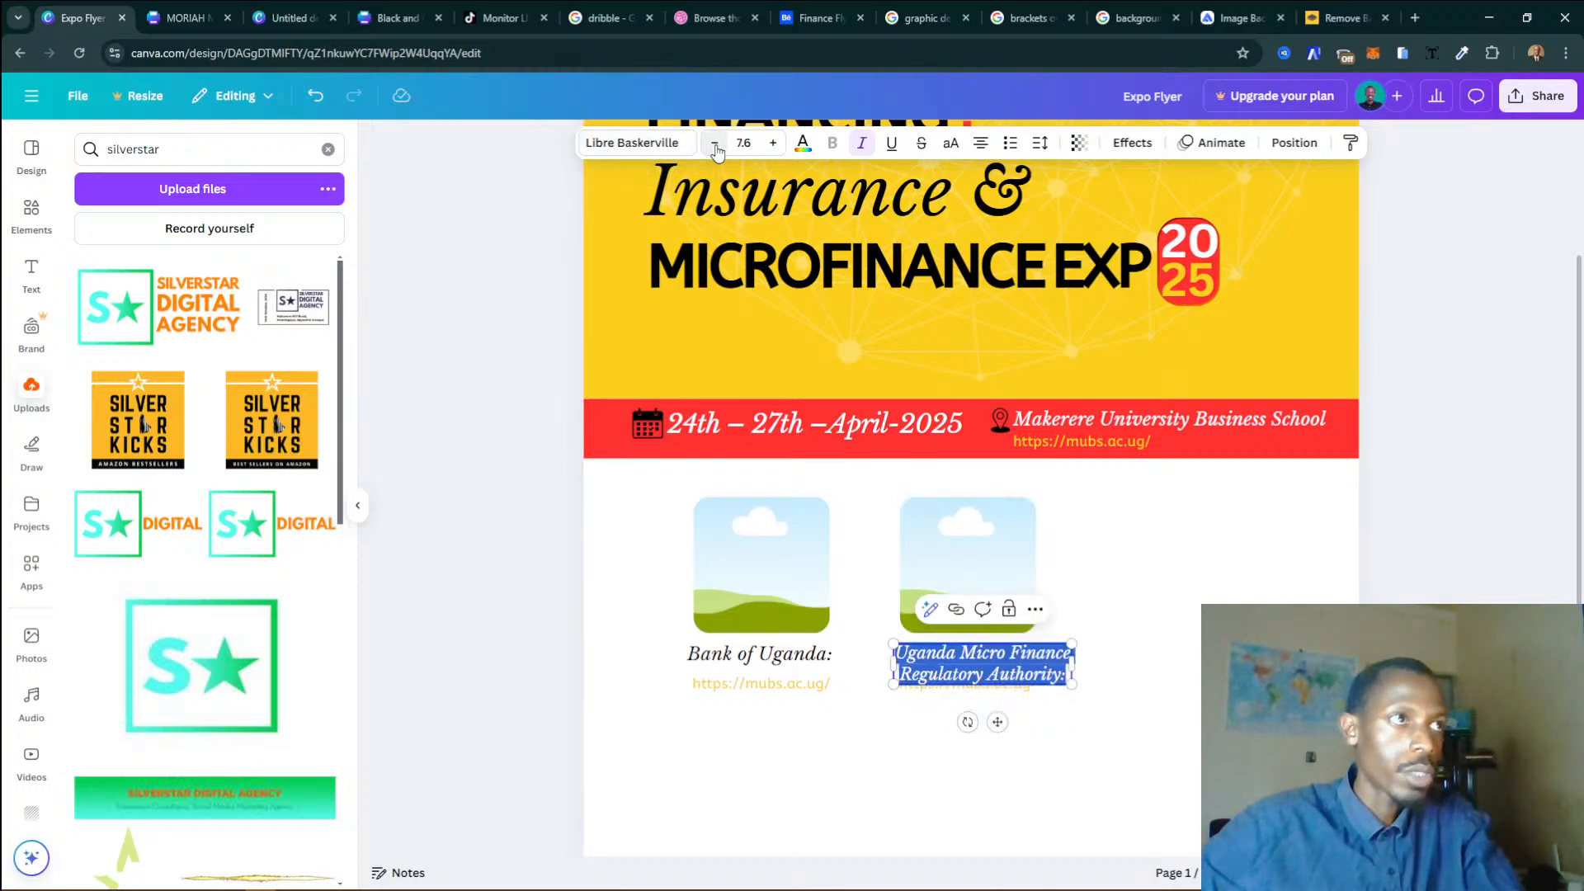
{"action": "left_click", "coordinate": [763, 656]}
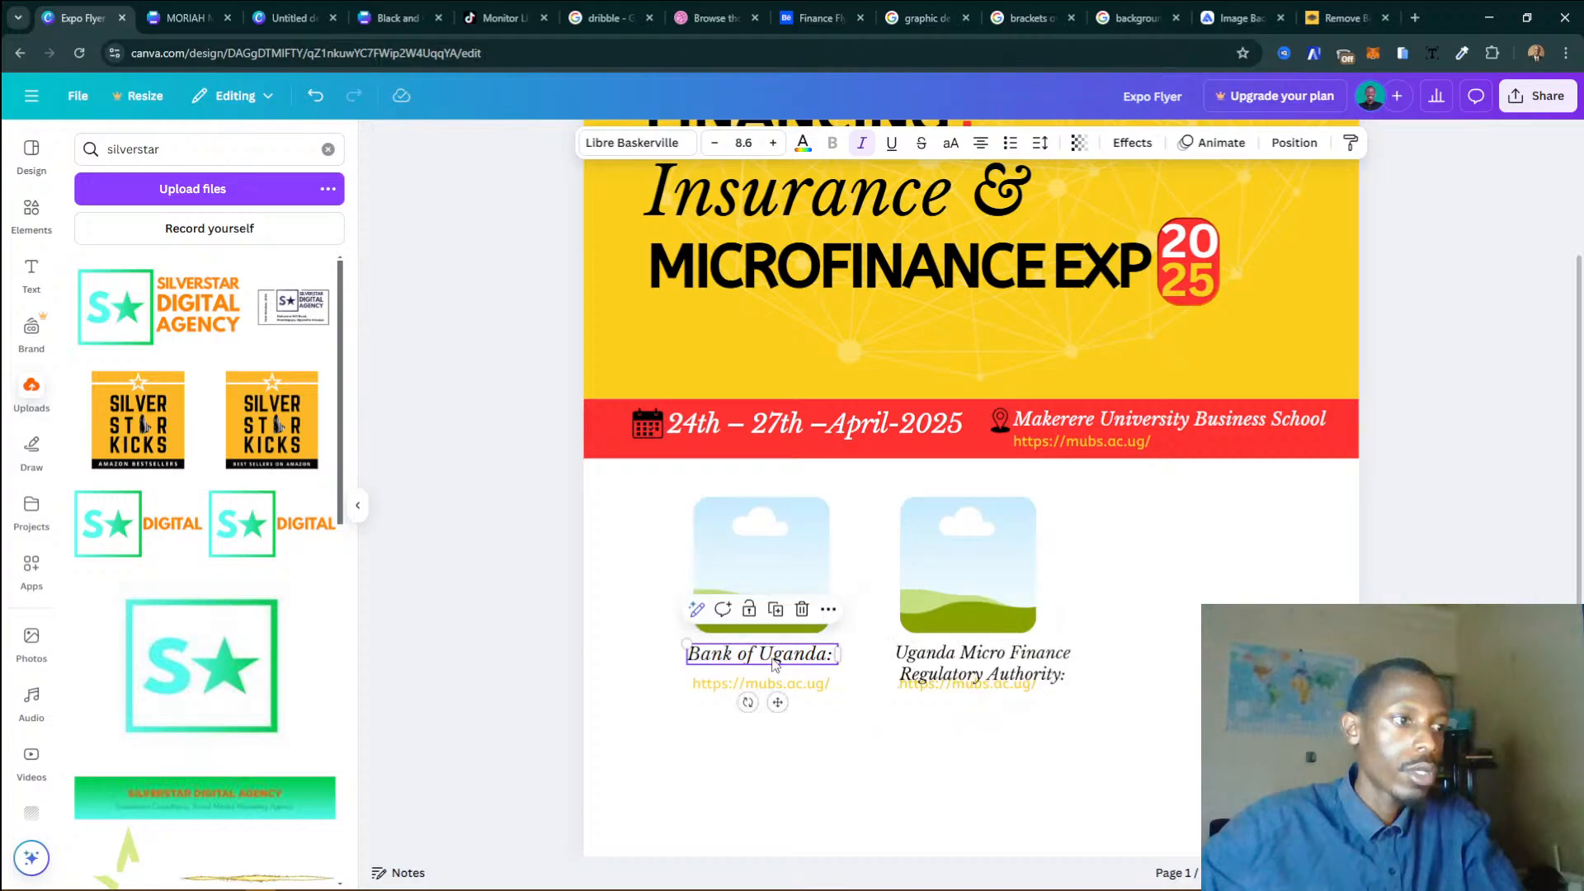
{"action": "left_click", "coordinate": [715, 143]}
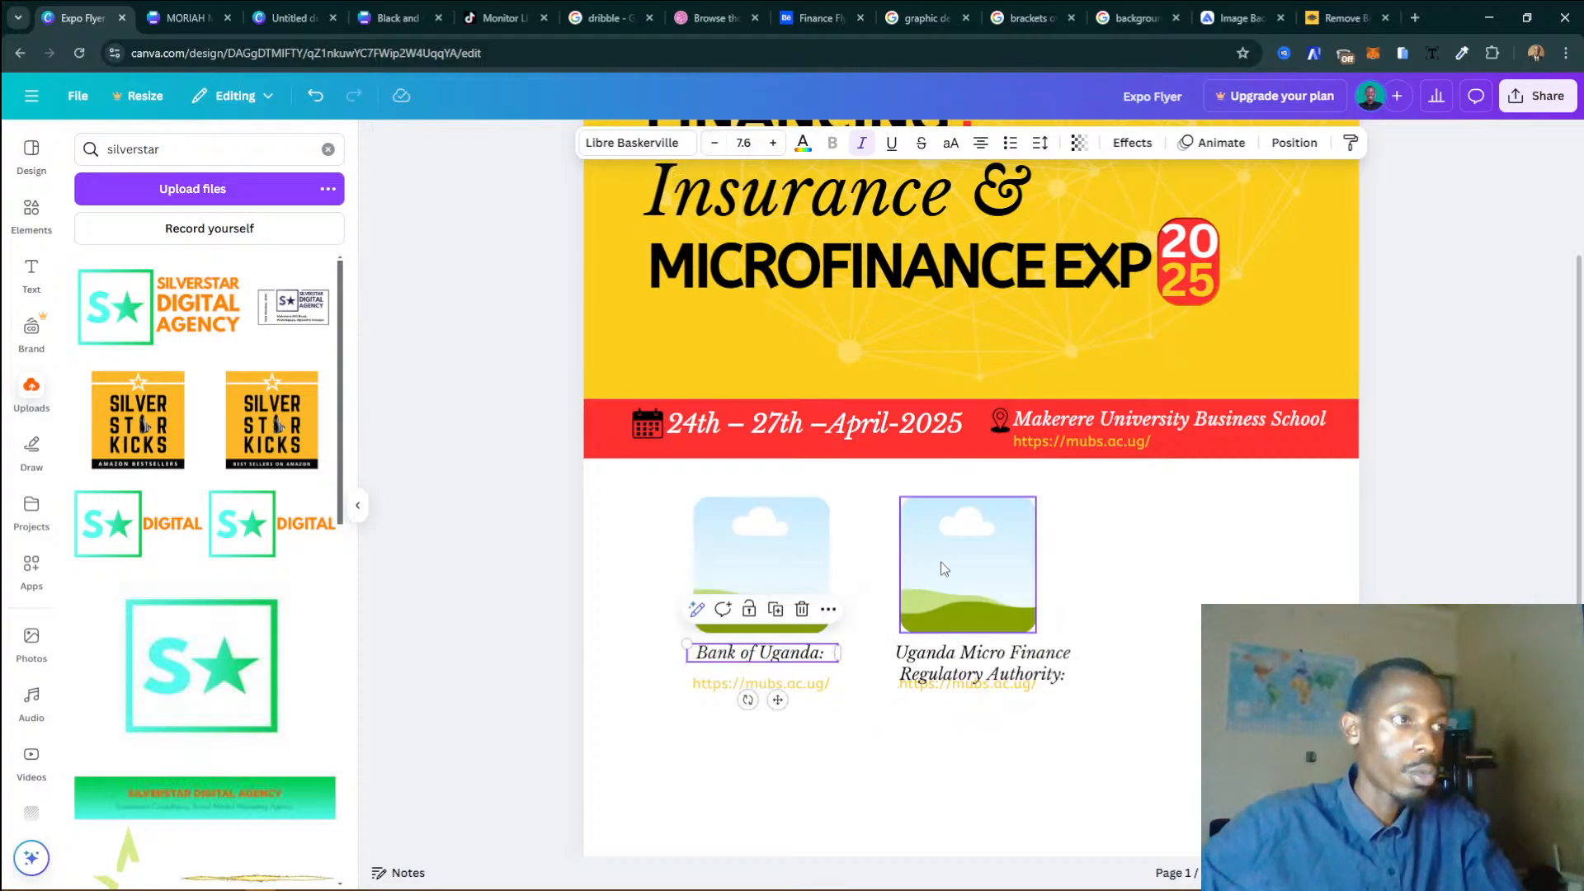
Change the font of both co-organizer names to ABeeZee.
{"action": "left_click", "coordinate": [973, 657]}
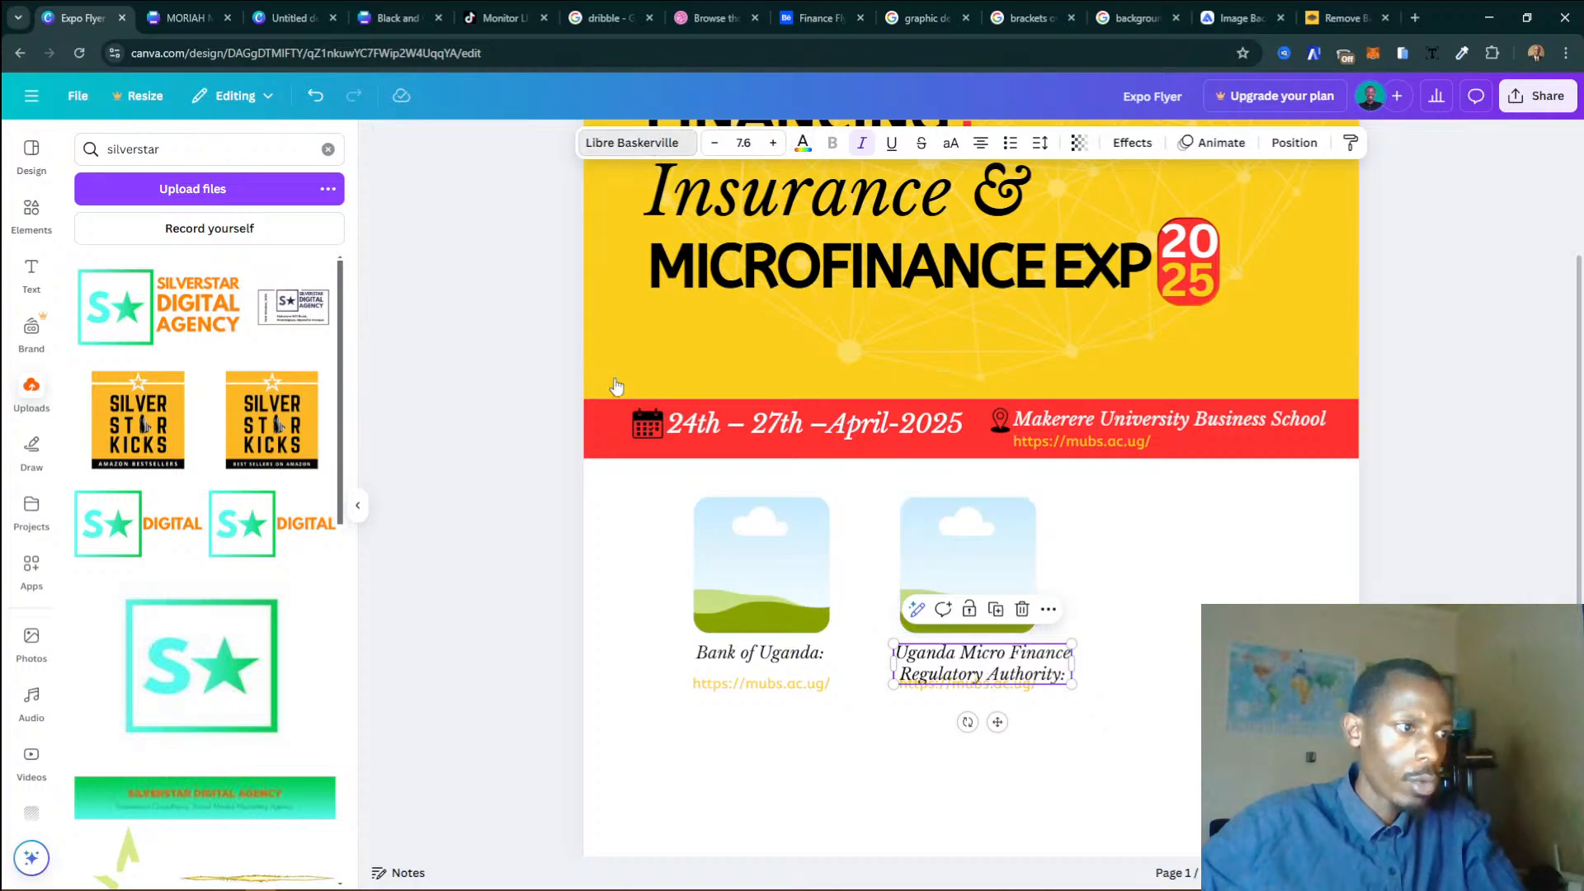
{"action": "left_click", "coordinate": [194, 336]}
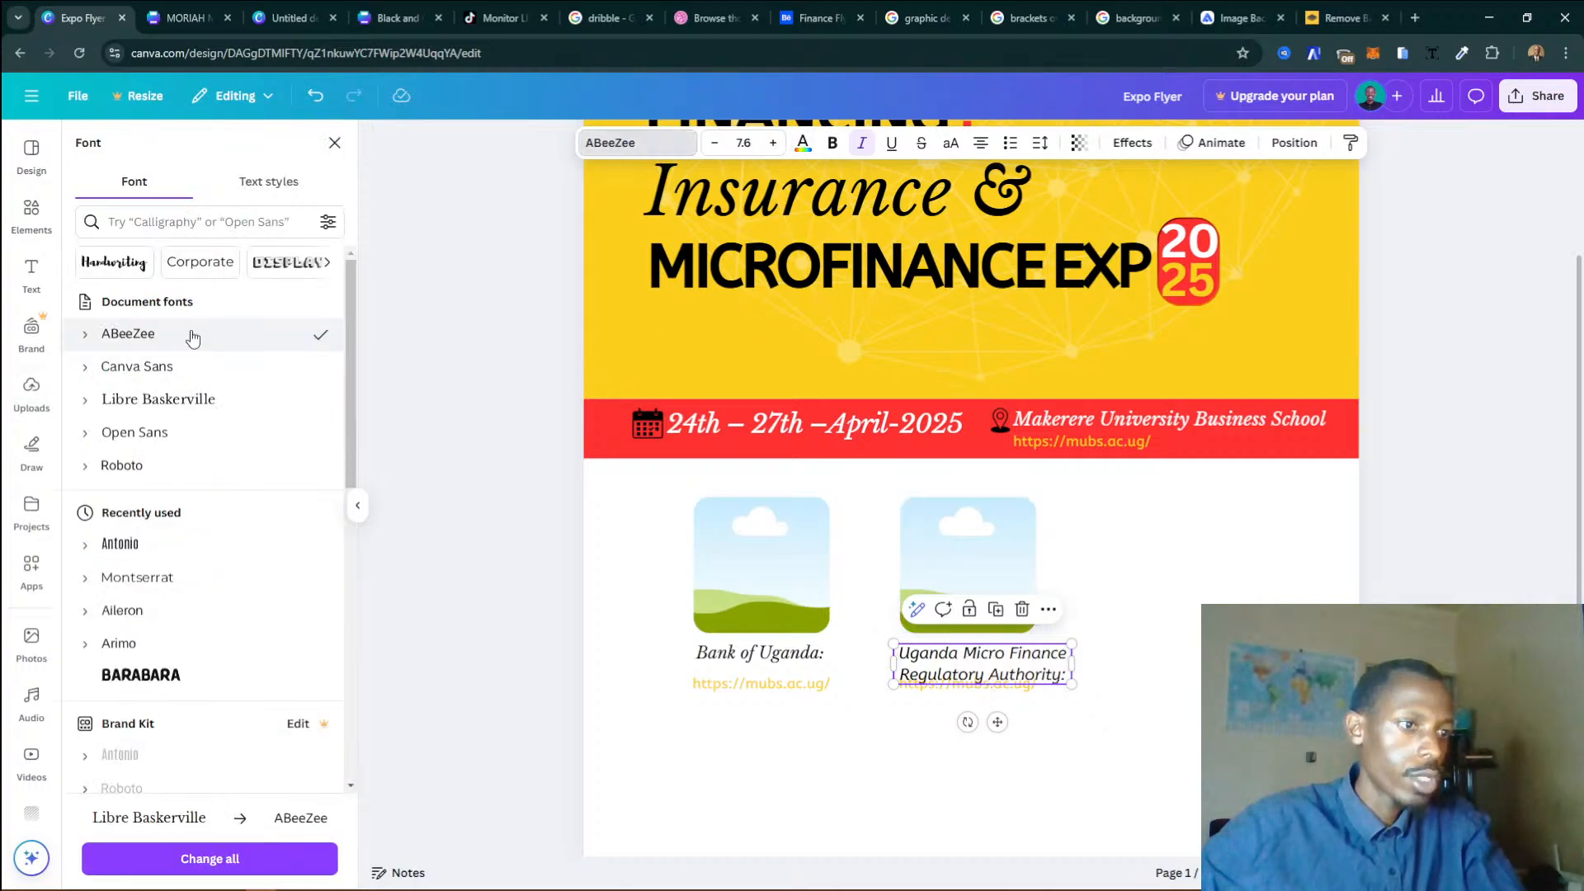
{"action": "left_click", "coordinate": [760, 653]}
{"action": "left_click", "coordinate": [248, 333]}
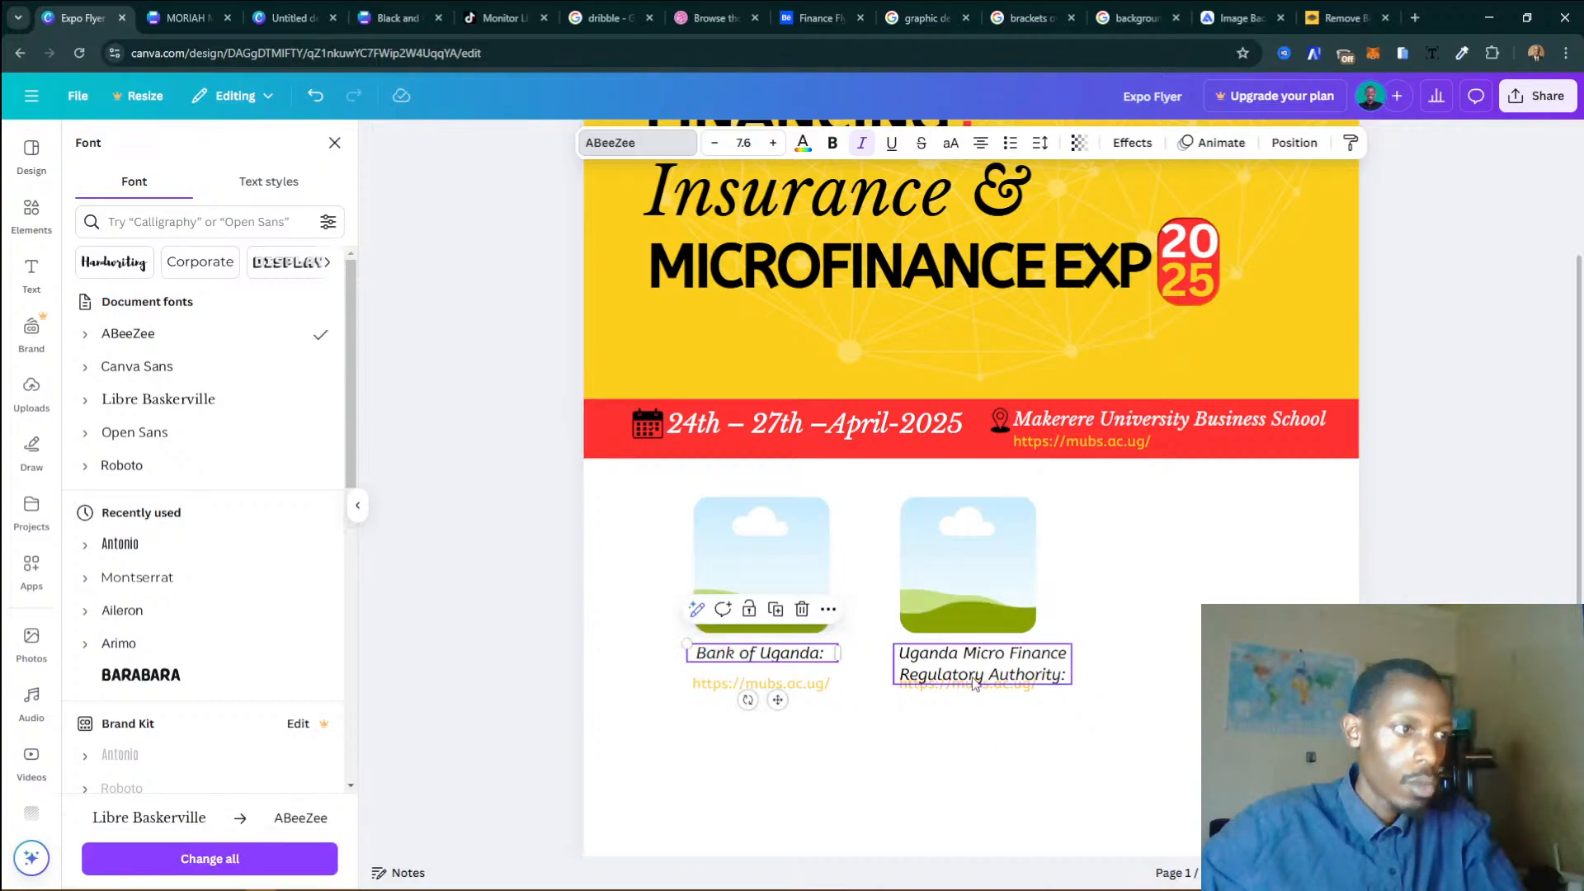
Centre the regulatory authority name under the second frame and move both website texts down to clear its second line.
{"action": "left_click_drag", "start_coordinate": [995, 660], "coordinate": [981, 686]}
{"action": "left_click", "coordinate": [981, 685]}
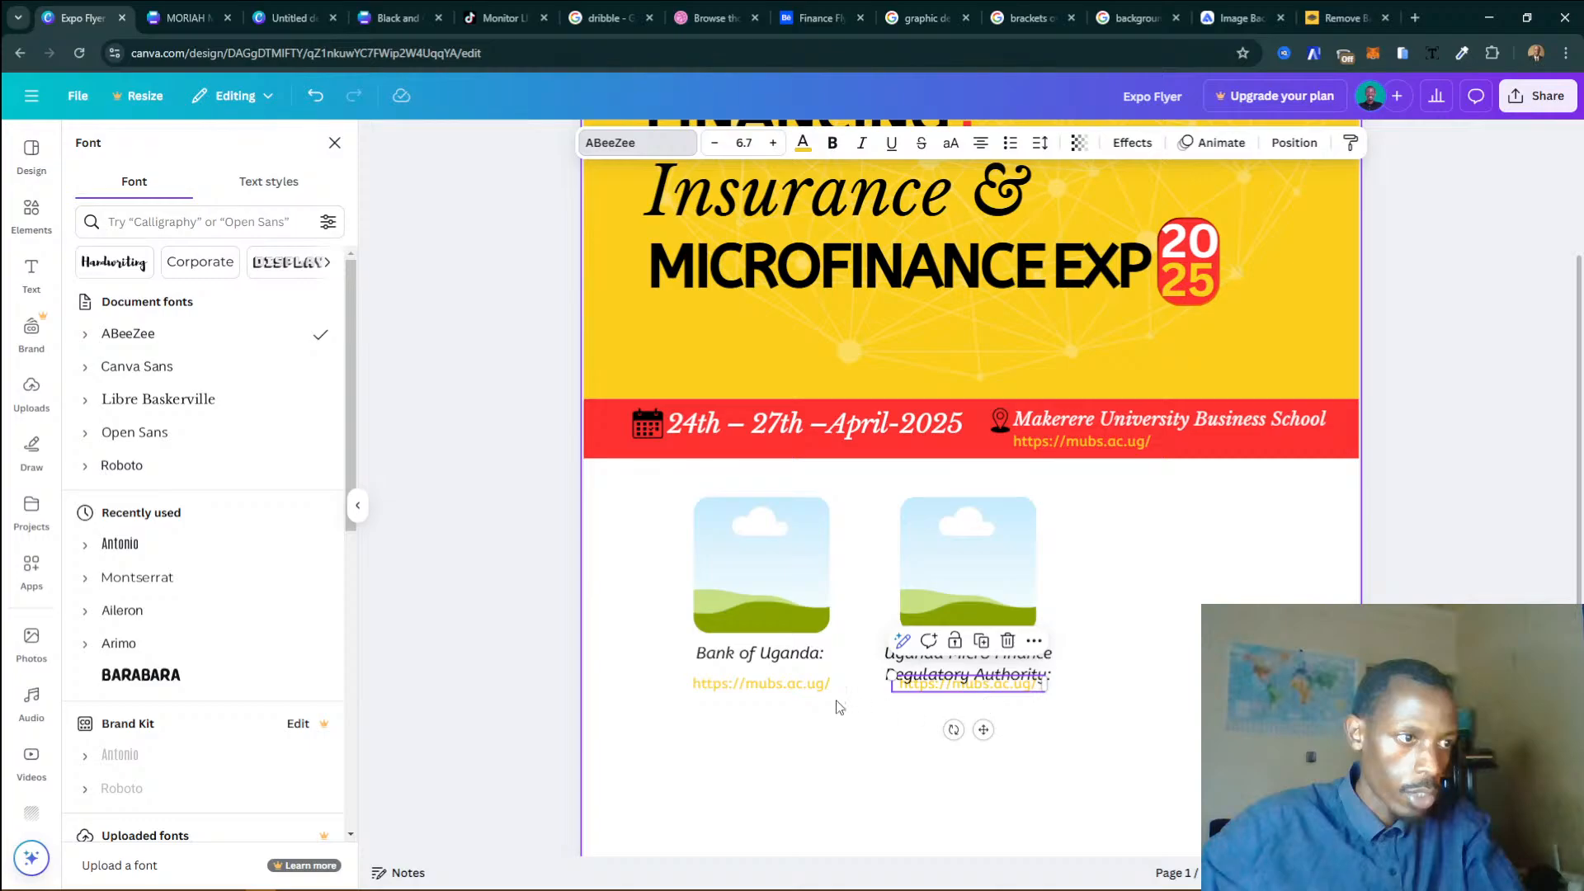
{"action": "left_click", "coordinate": [771, 685], "text": "shift"}
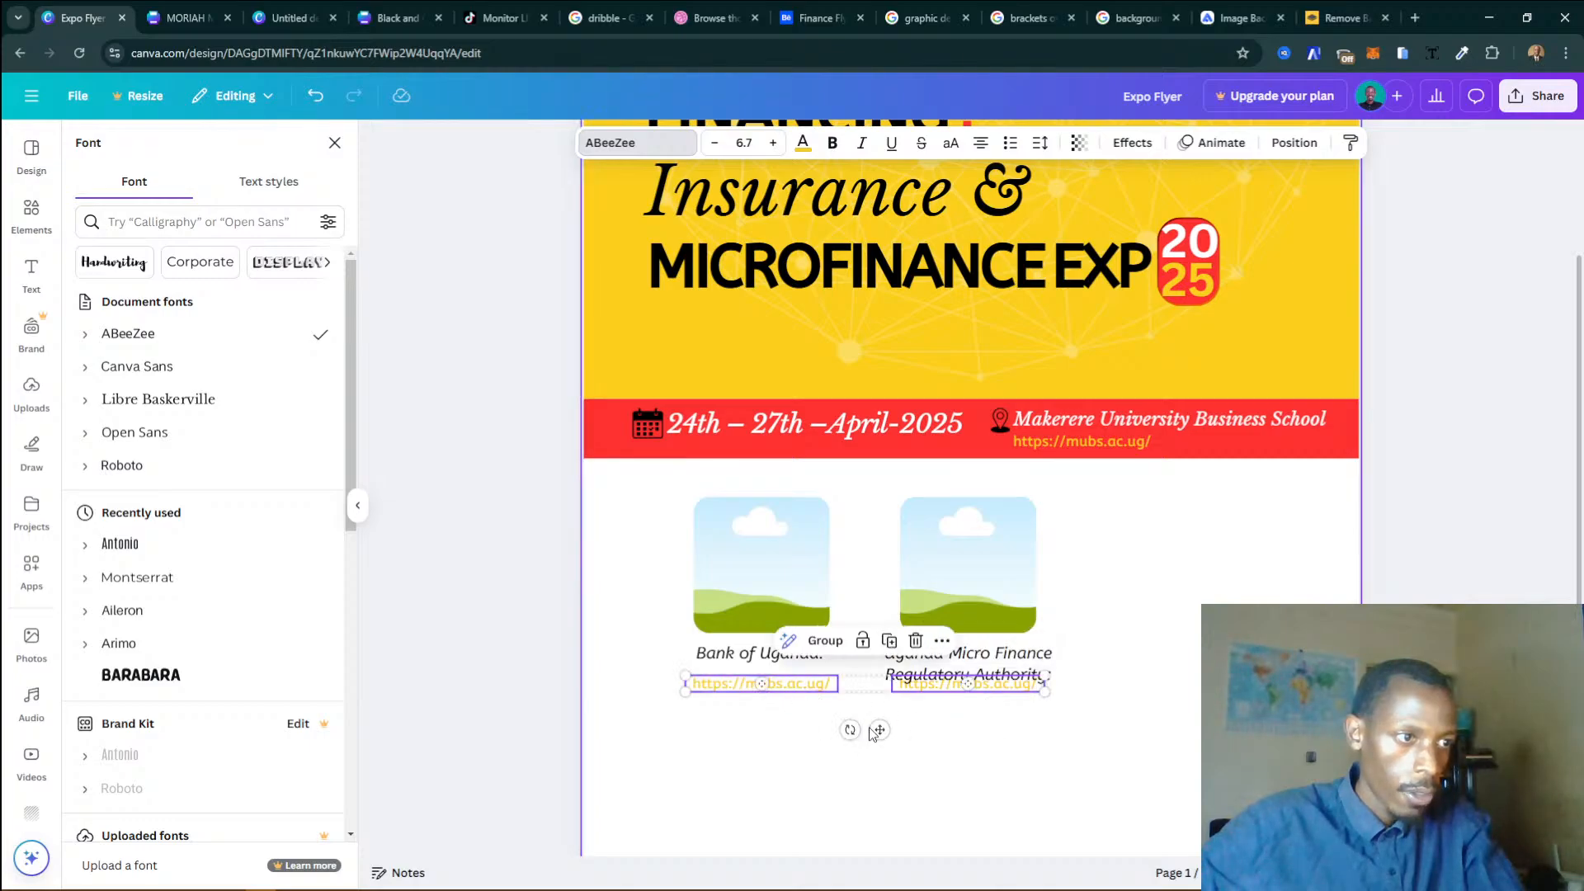
{"action": "left_click_drag", "start_coordinate": [878, 731], "coordinate": [872, 742]}
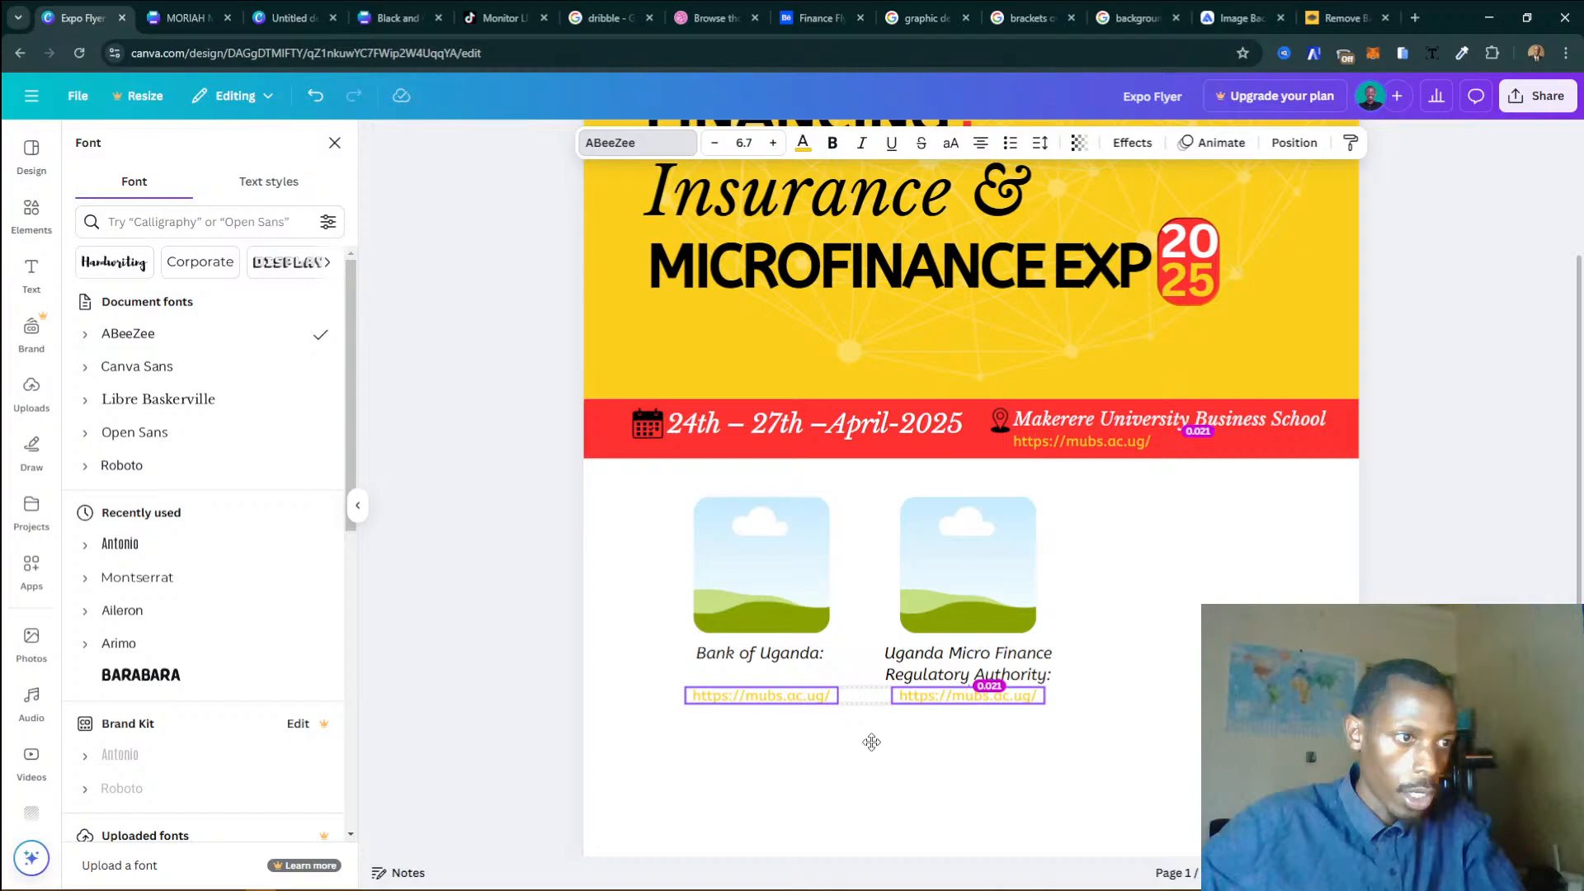
{"action": "left_click", "coordinate": [1067, 721]}
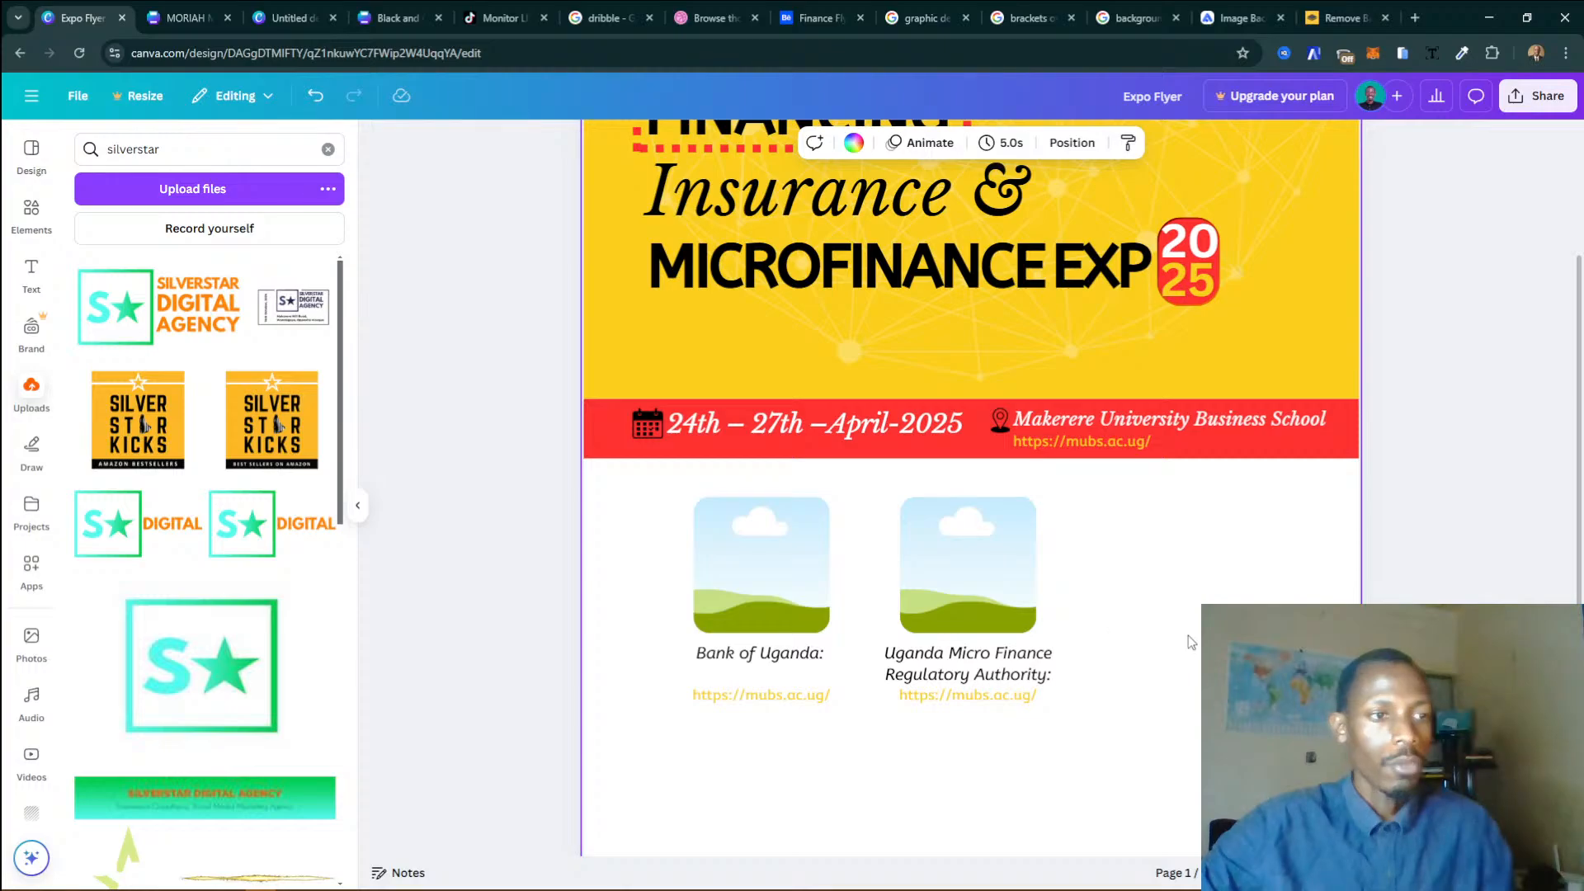
Recolour the orange bar at the foot of the page to the header's yellow.
{"action": "scroll", "coordinate": [1189, 636], "scroll_direction": "down", "scroll_amount": 3}
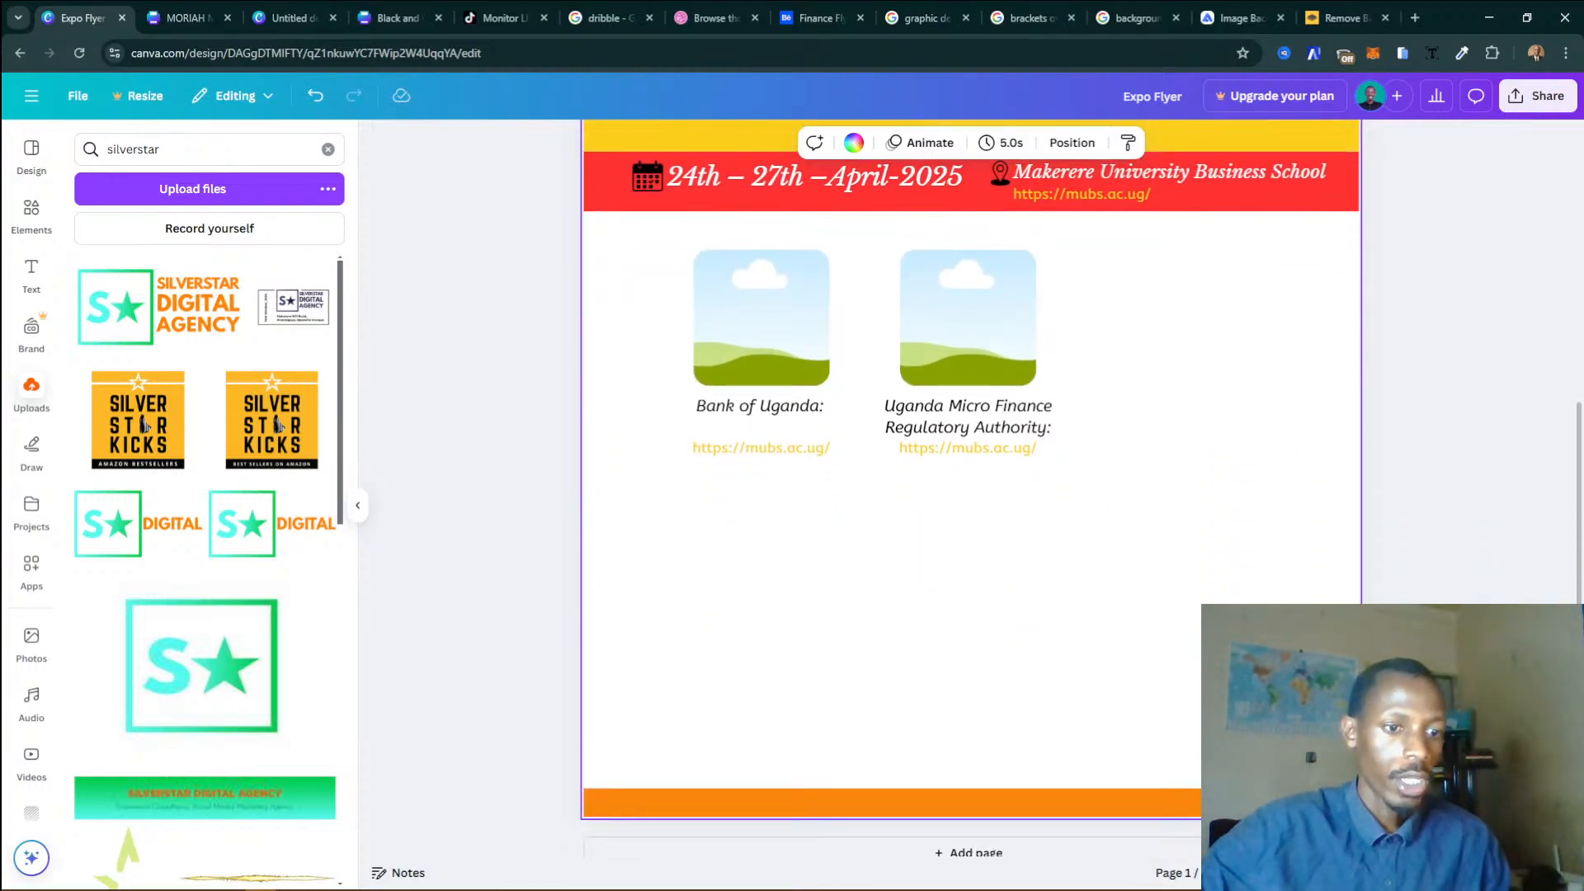
{"action": "scroll", "coordinate": [1221, 660], "scroll_direction": "down", "scroll_amount": 2}
{"action": "scroll", "coordinate": [1221, 660], "scroll_direction": "up", "scroll_amount": 2}
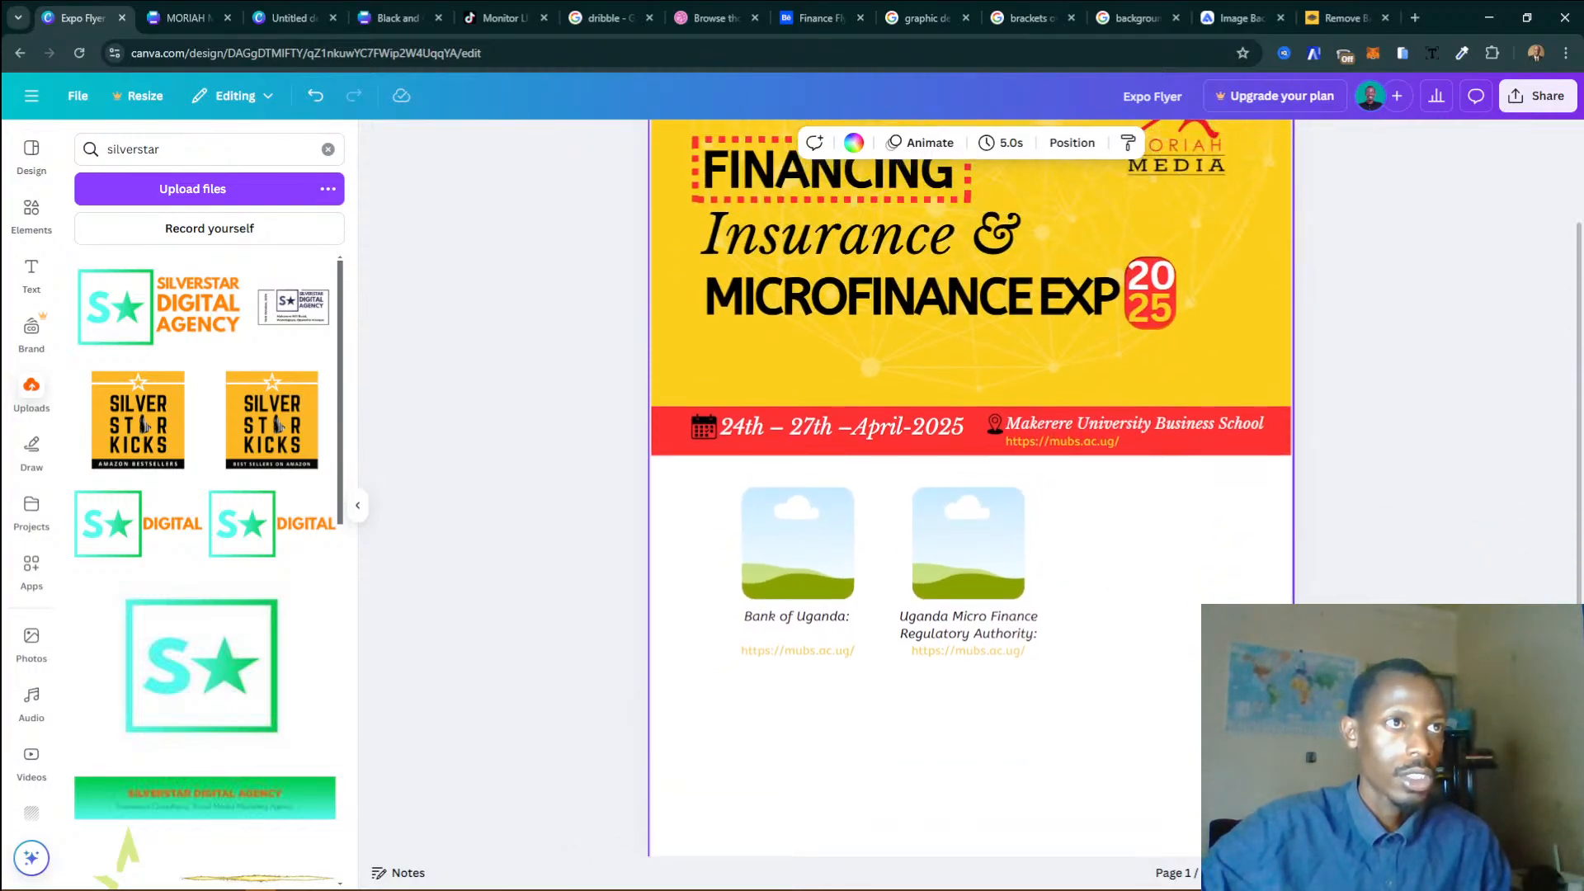
{"action": "scroll", "coordinate": [1221, 743], "scroll_direction": "down", "scroll_amount": 2}
{"action": "scroll", "coordinate": [1221, 660], "scroll_direction": "down", "scroll_amount": 2}
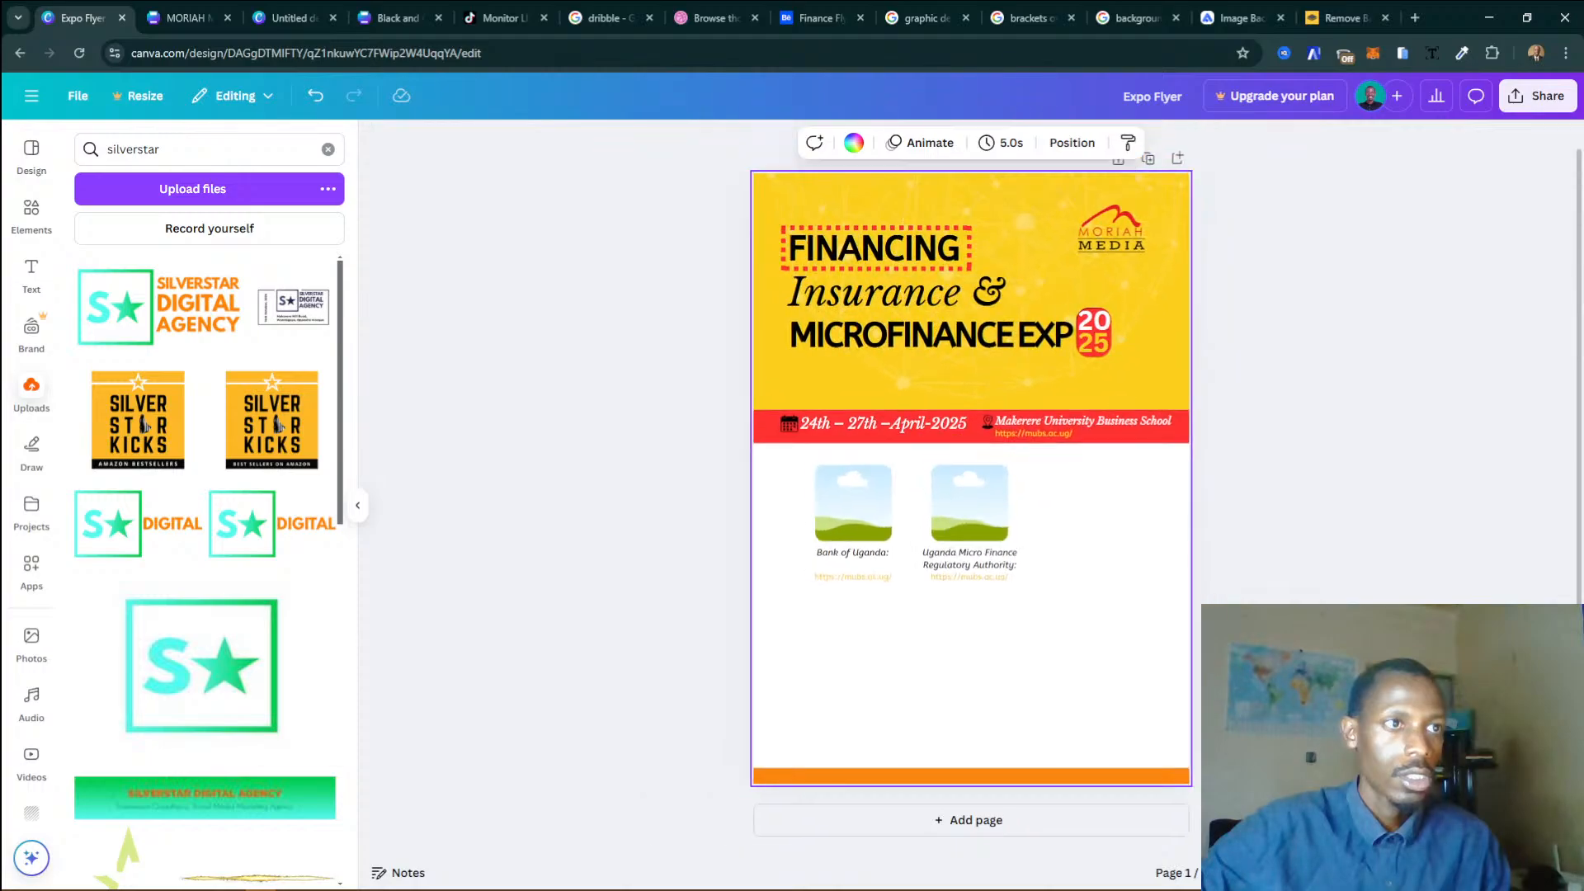
{"action": "left_click", "coordinate": [1131, 779]}
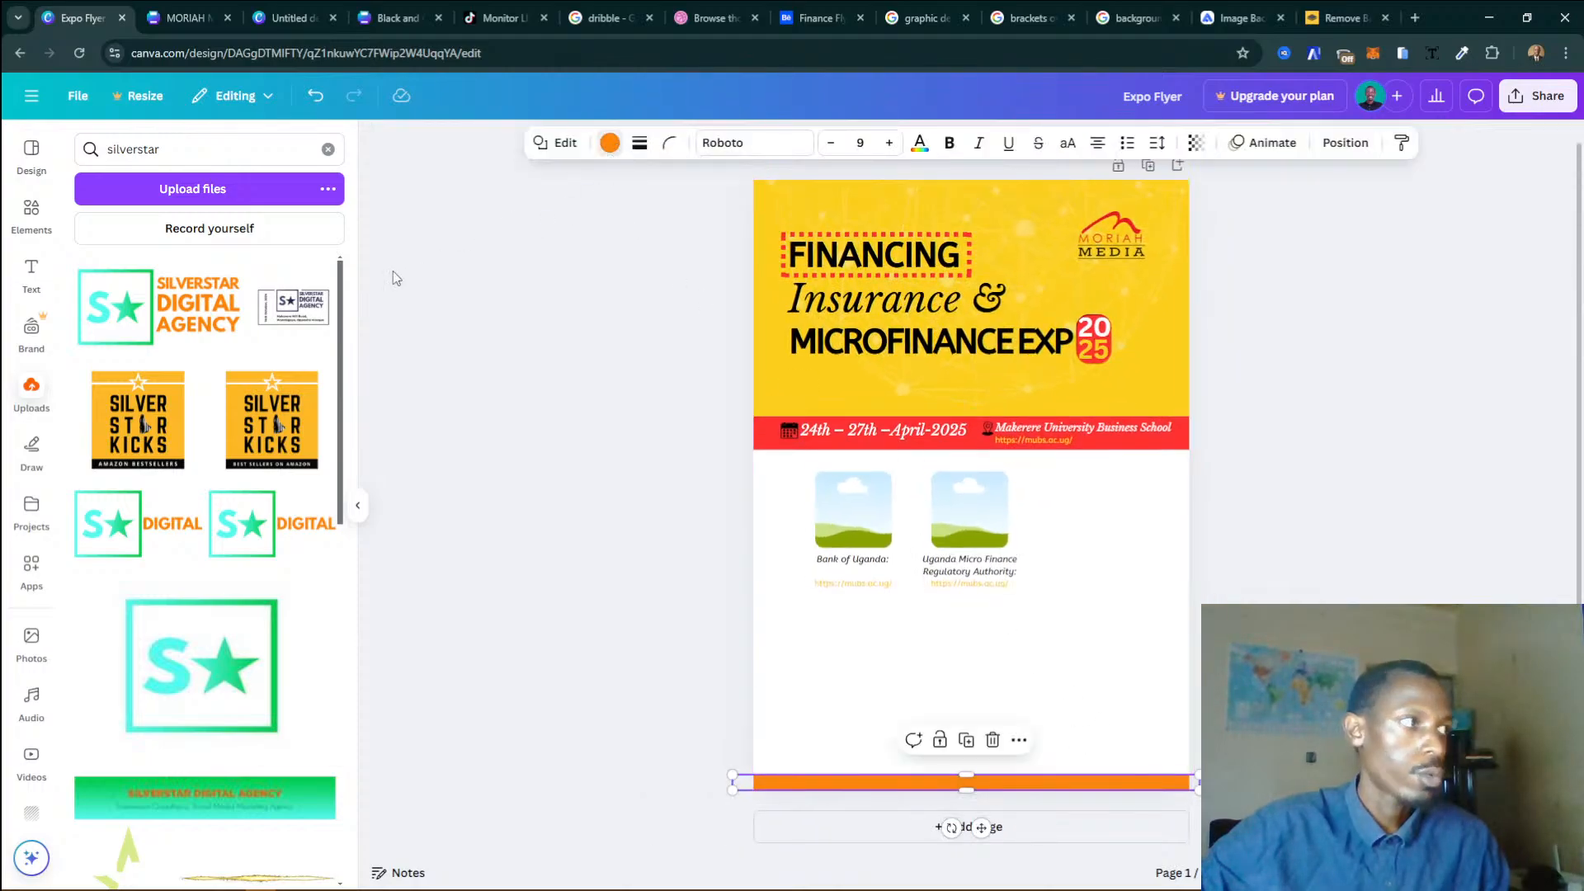
{"action": "left_click", "coordinate": [610, 142]}
{"action": "left_click", "coordinate": [263, 267]}
{"action": "left_click", "coordinate": [543, 632]}
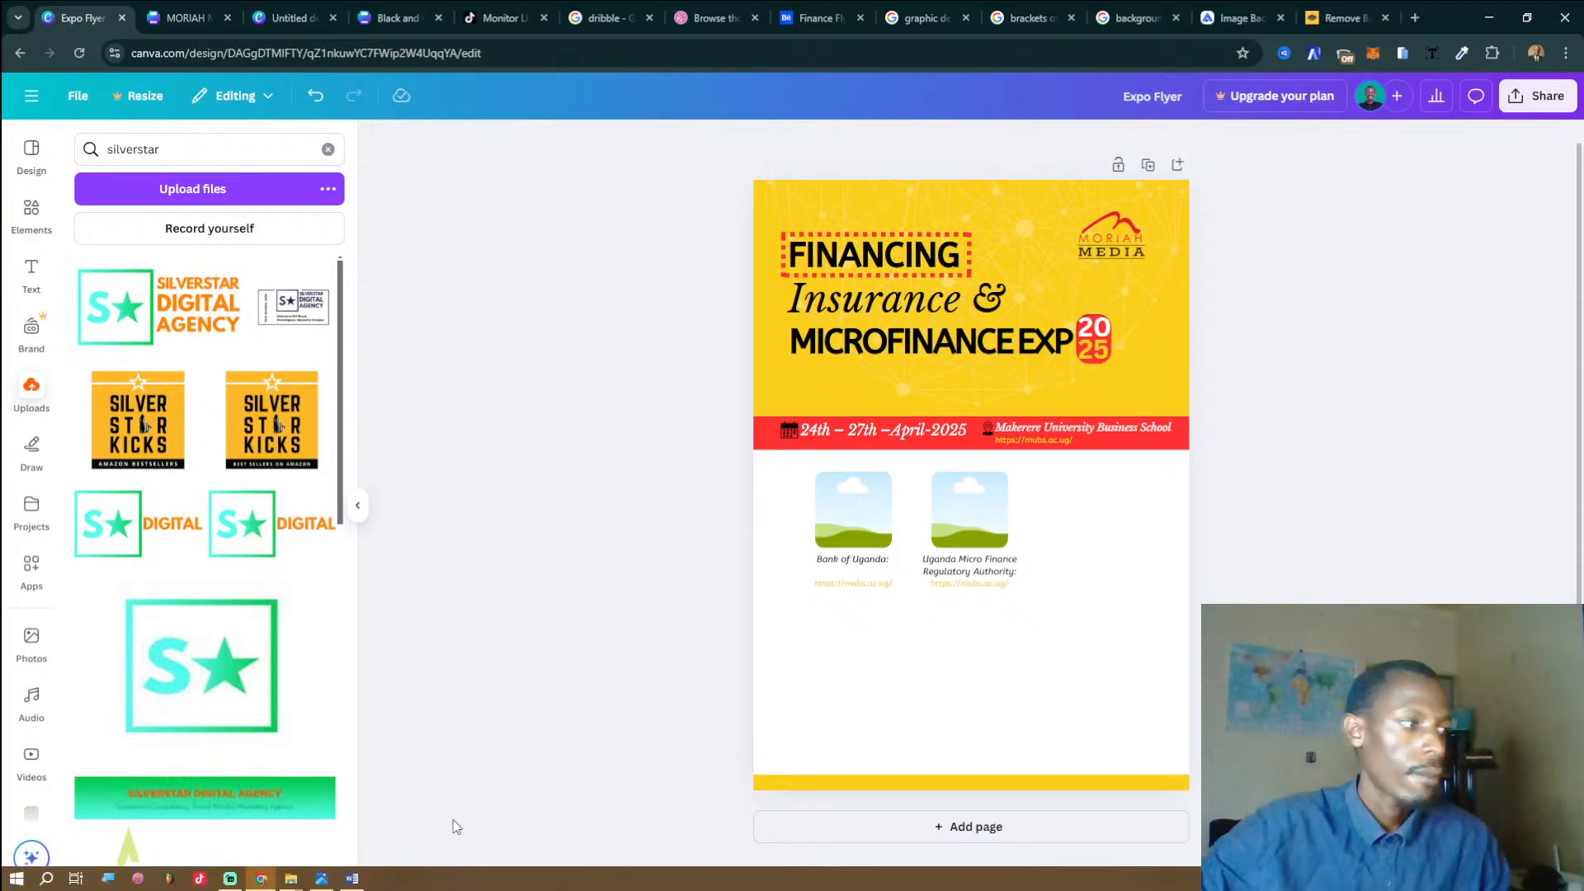
Check the co-organizers layout in the reference flyer image and move the second frame set closer to the first.
{"action": "left_click", "coordinate": [321, 879]}
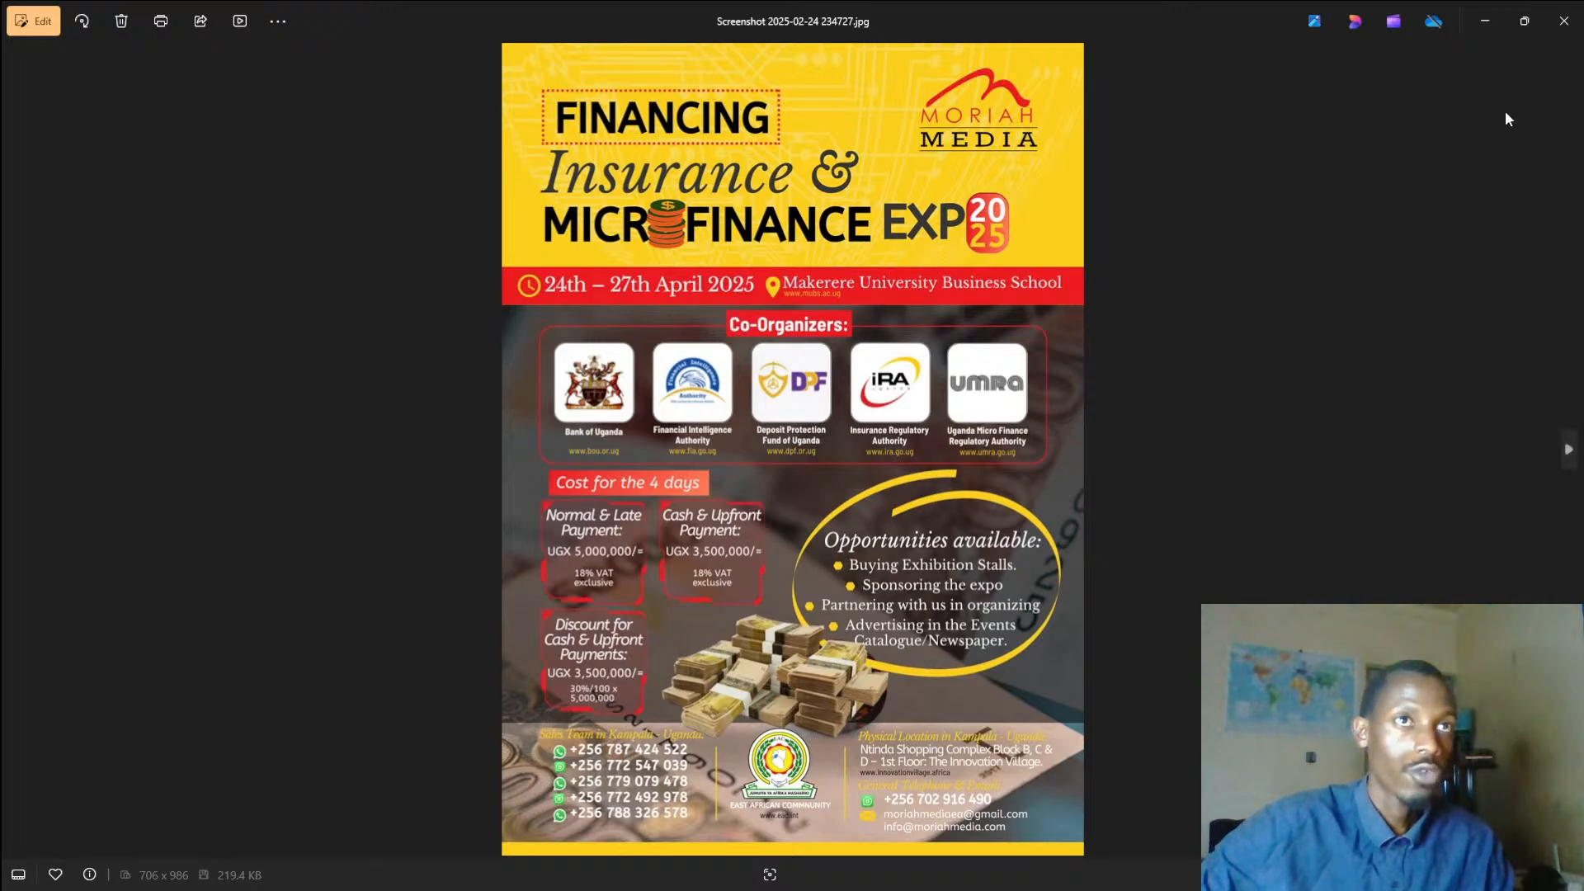
{"action": "left_click", "coordinate": [1481, 22]}
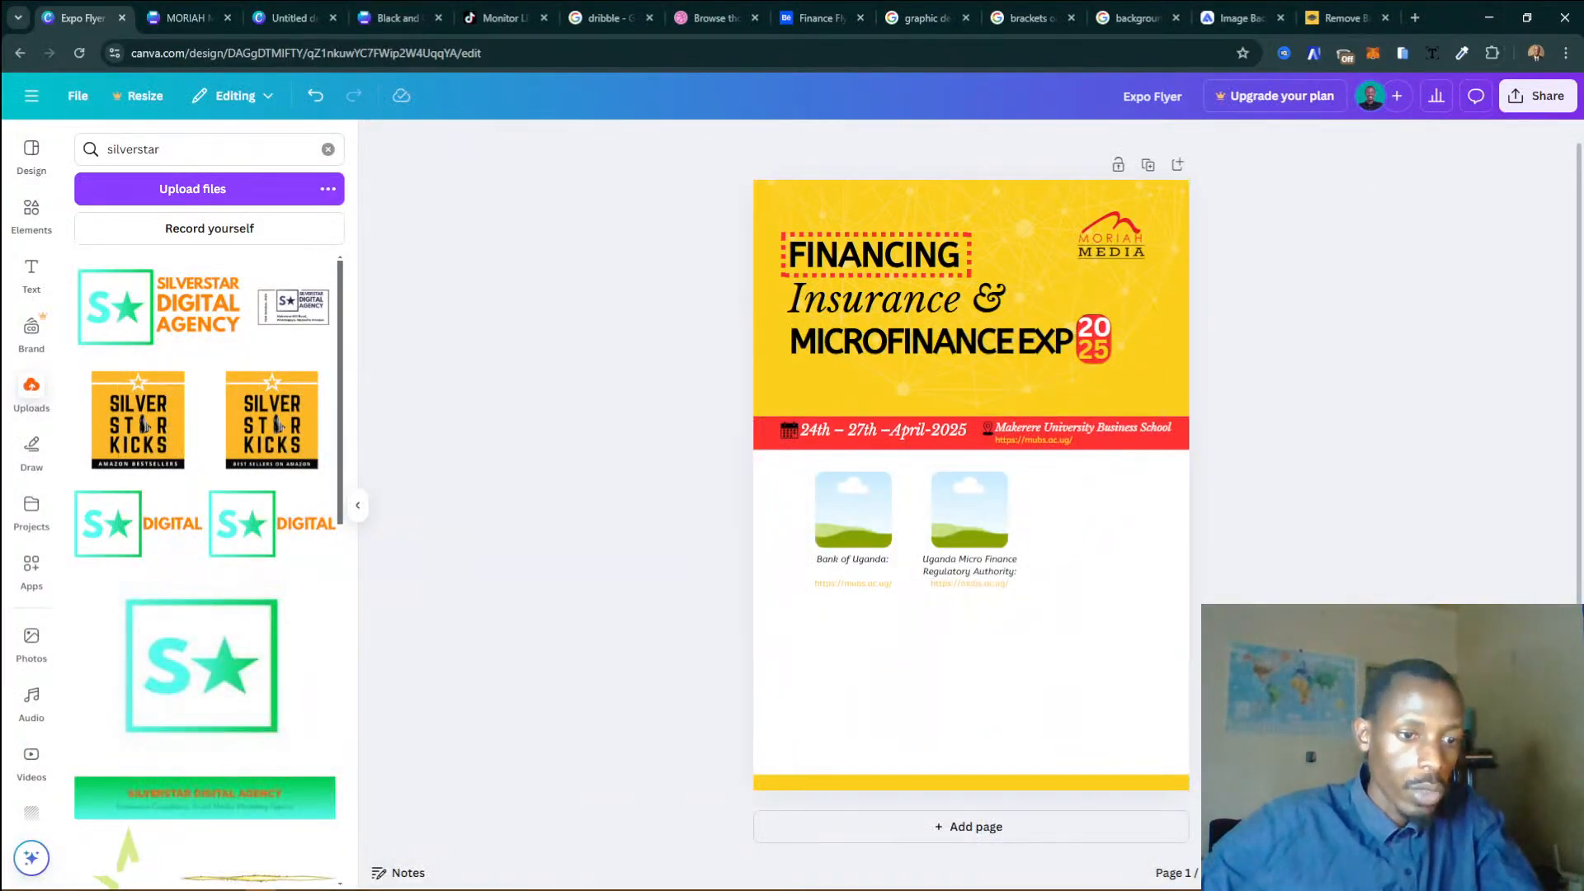
{"action": "scroll", "coordinate": [990, 495], "scroll_direction": "up", "scroll_amount": 5}
{"action": "scroll", "coordinate": [990, 495], "scroll_direction": "down", "scroll_amount": 3}
{"action": "left_click_drag", "start_coordinate": [1188, 528], "coordinate": [1005, 675]}
{"action": "left_click_drag", "start_coordinate": [1002, 523], "coordinate": [978, 525]}
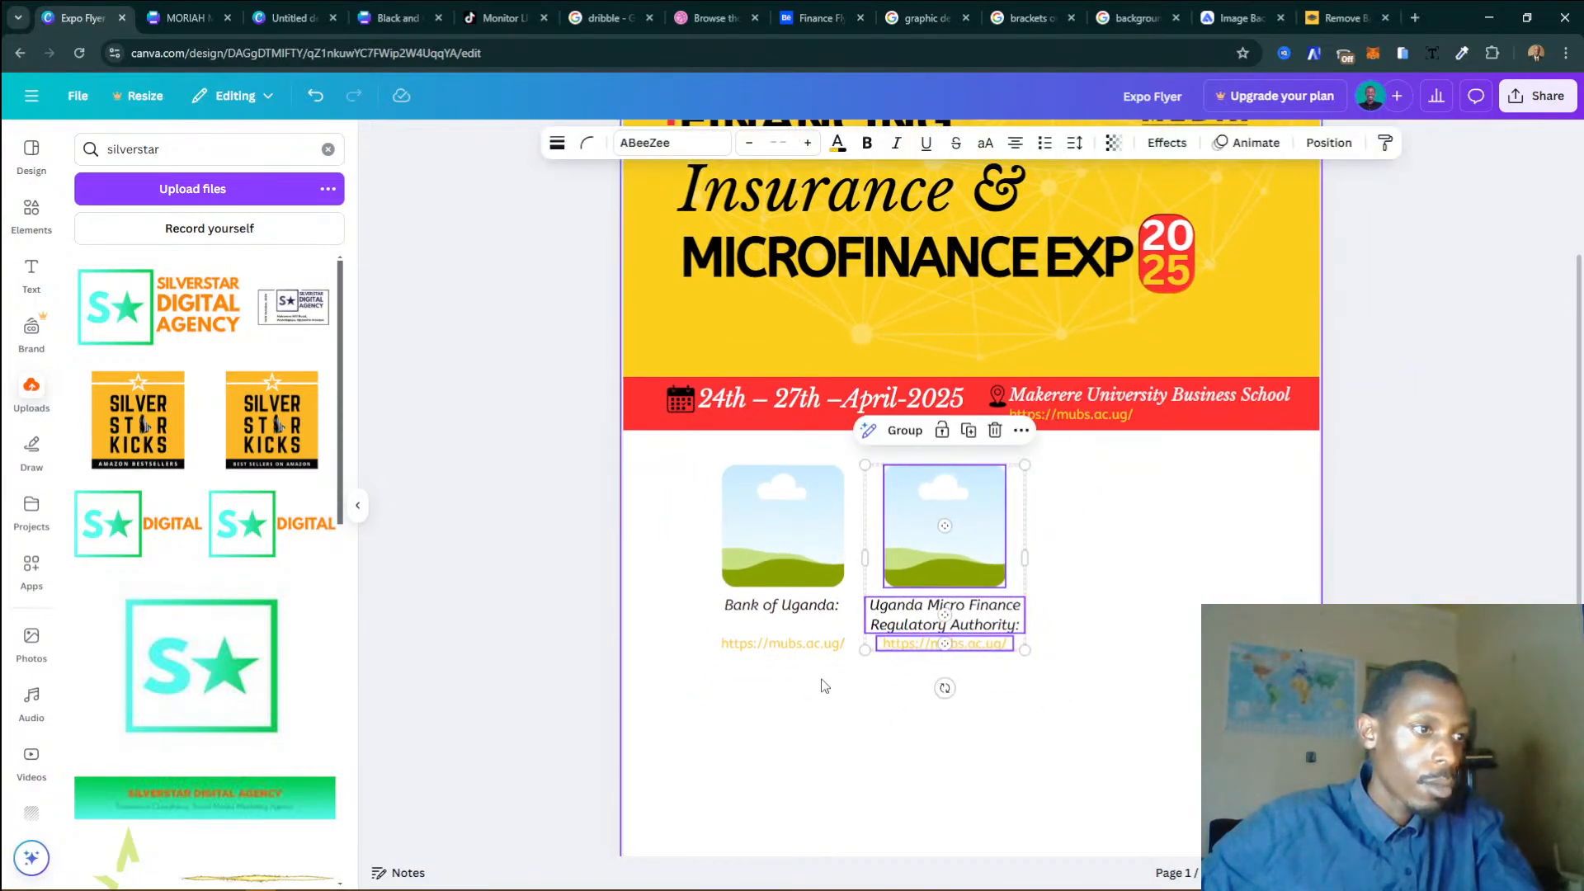
Shift both co-organizer sets left and nudge the second set slightly closer to the first.
{"action": "left_click_drag", "start_coordinate": [1072, 681], "coordinate": [759, 530]}
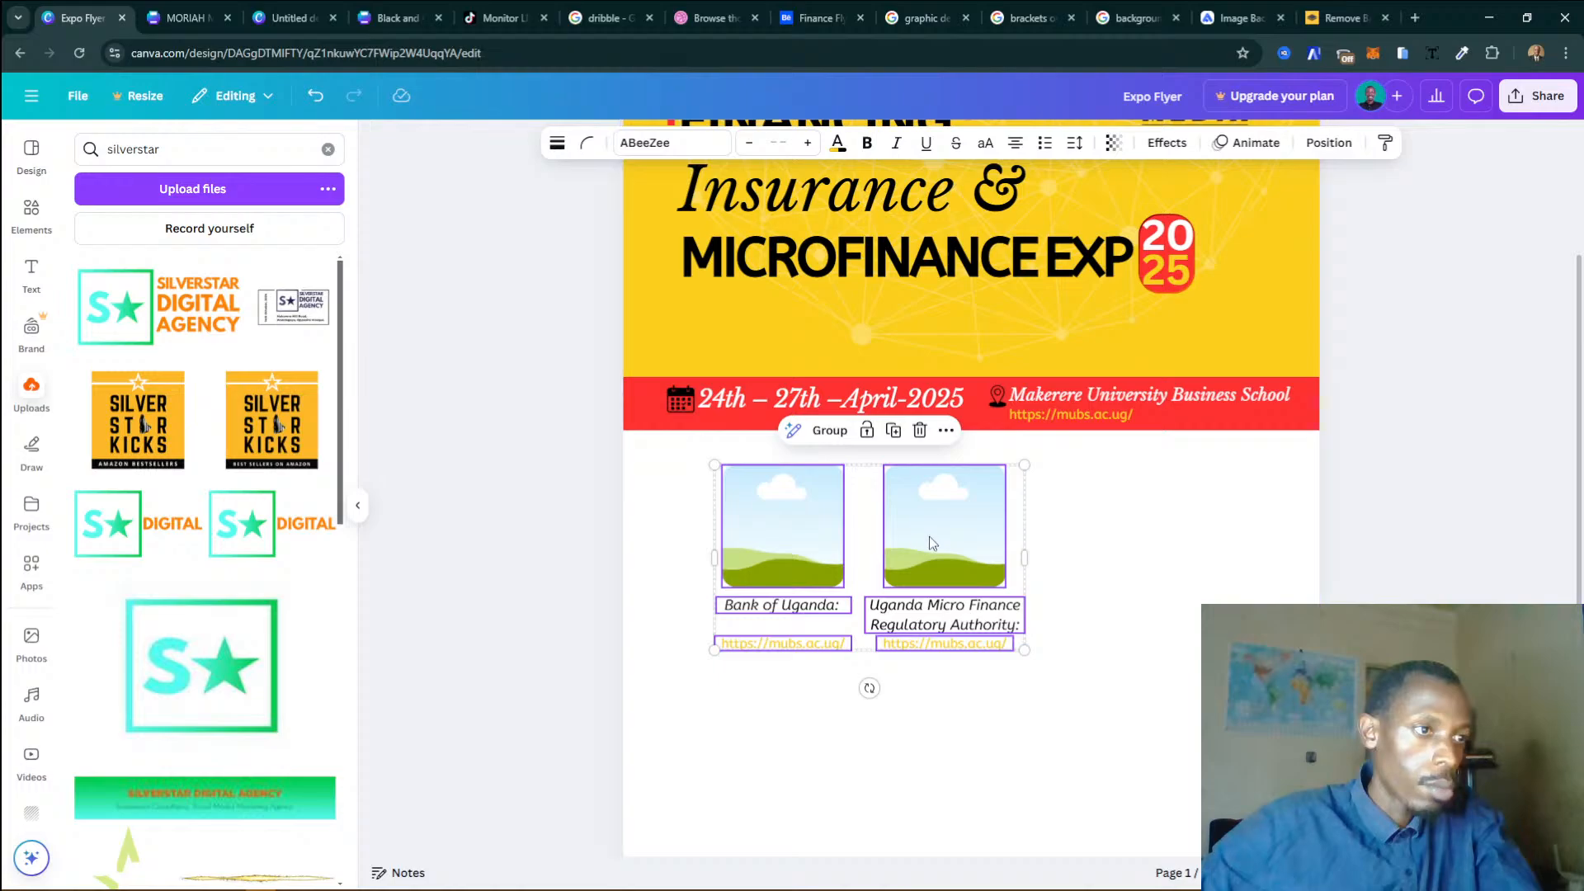
{"action": "left_click_drag", "start_coordinate": [928, 536], "coordinate": [894, 553]}
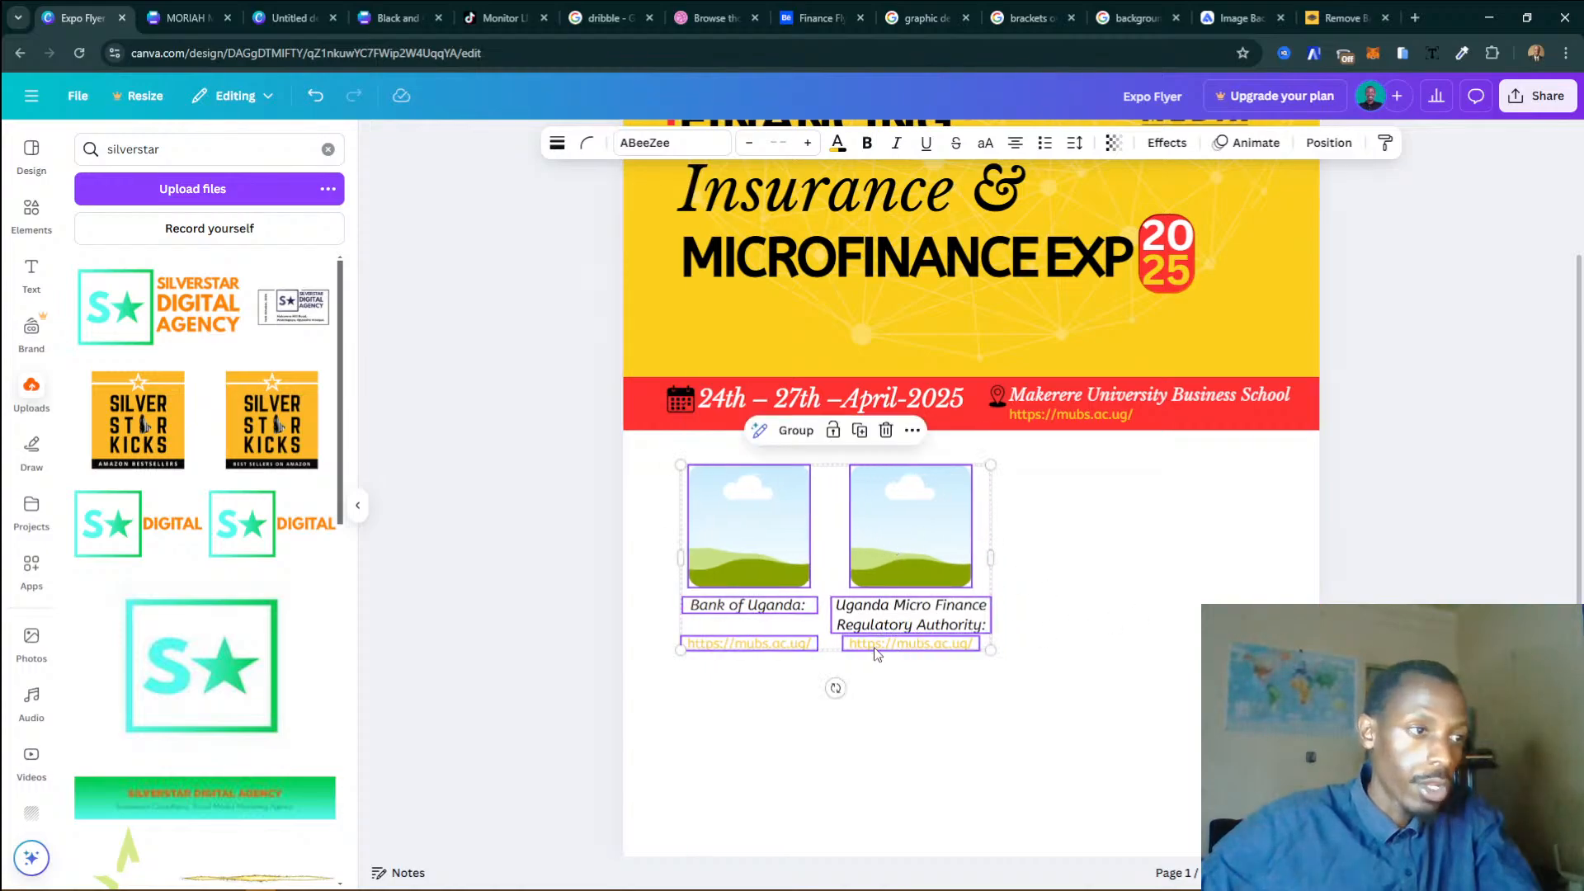
{"action": "left_click", "coordinate": [1011, 656]}
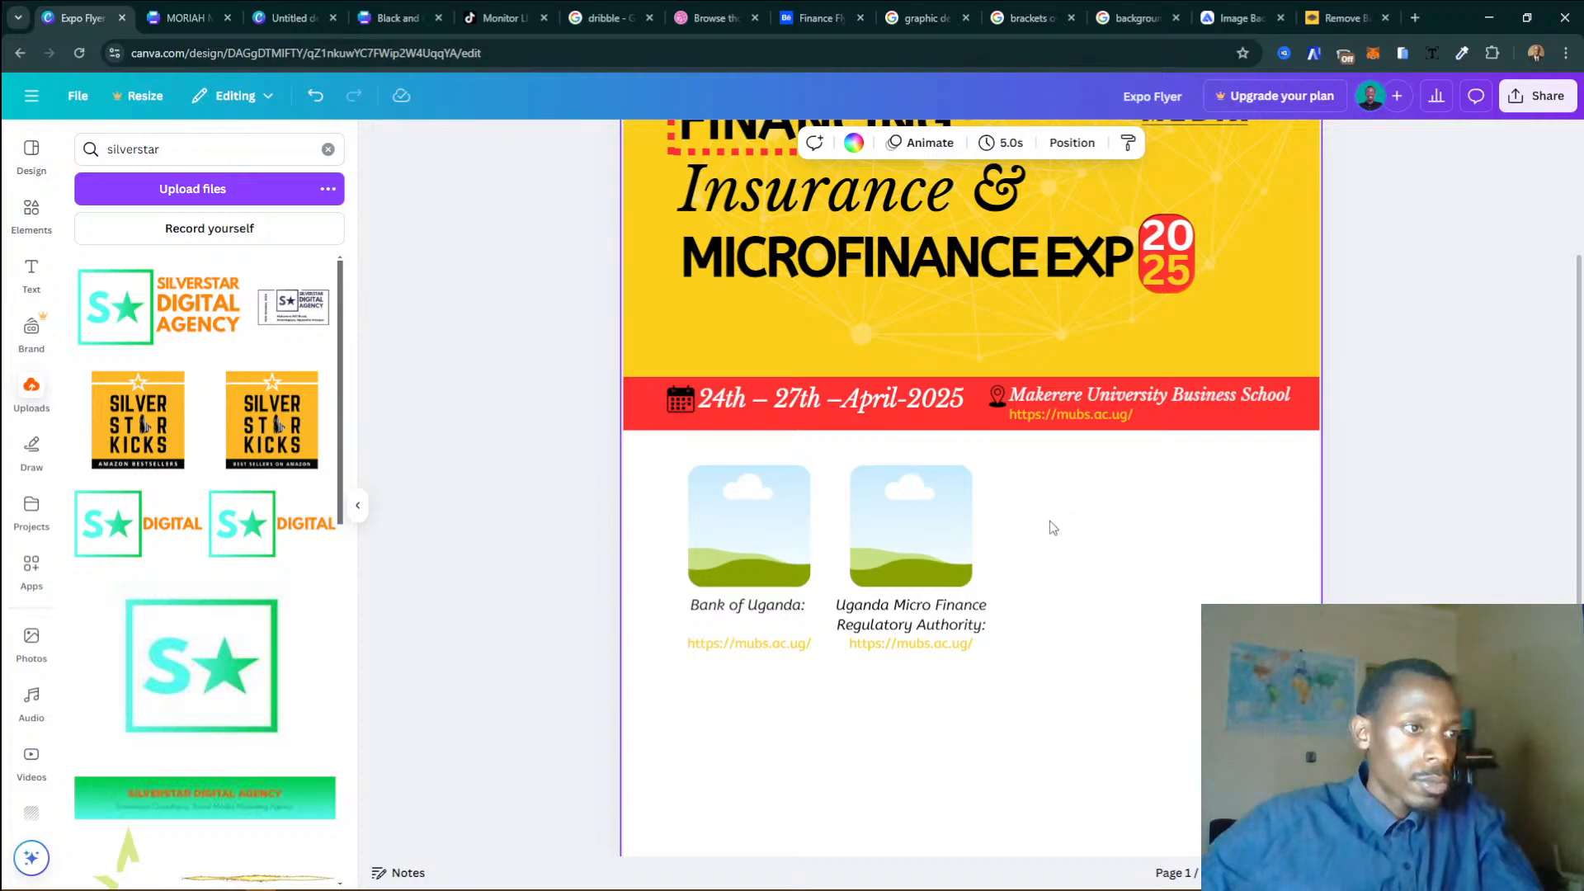
{"action": "left_click", "coordinate": [913, 547]}
{"action": "left_click_drag", "start_coordinate": [910, 548], "coordinate": [915, 550]}
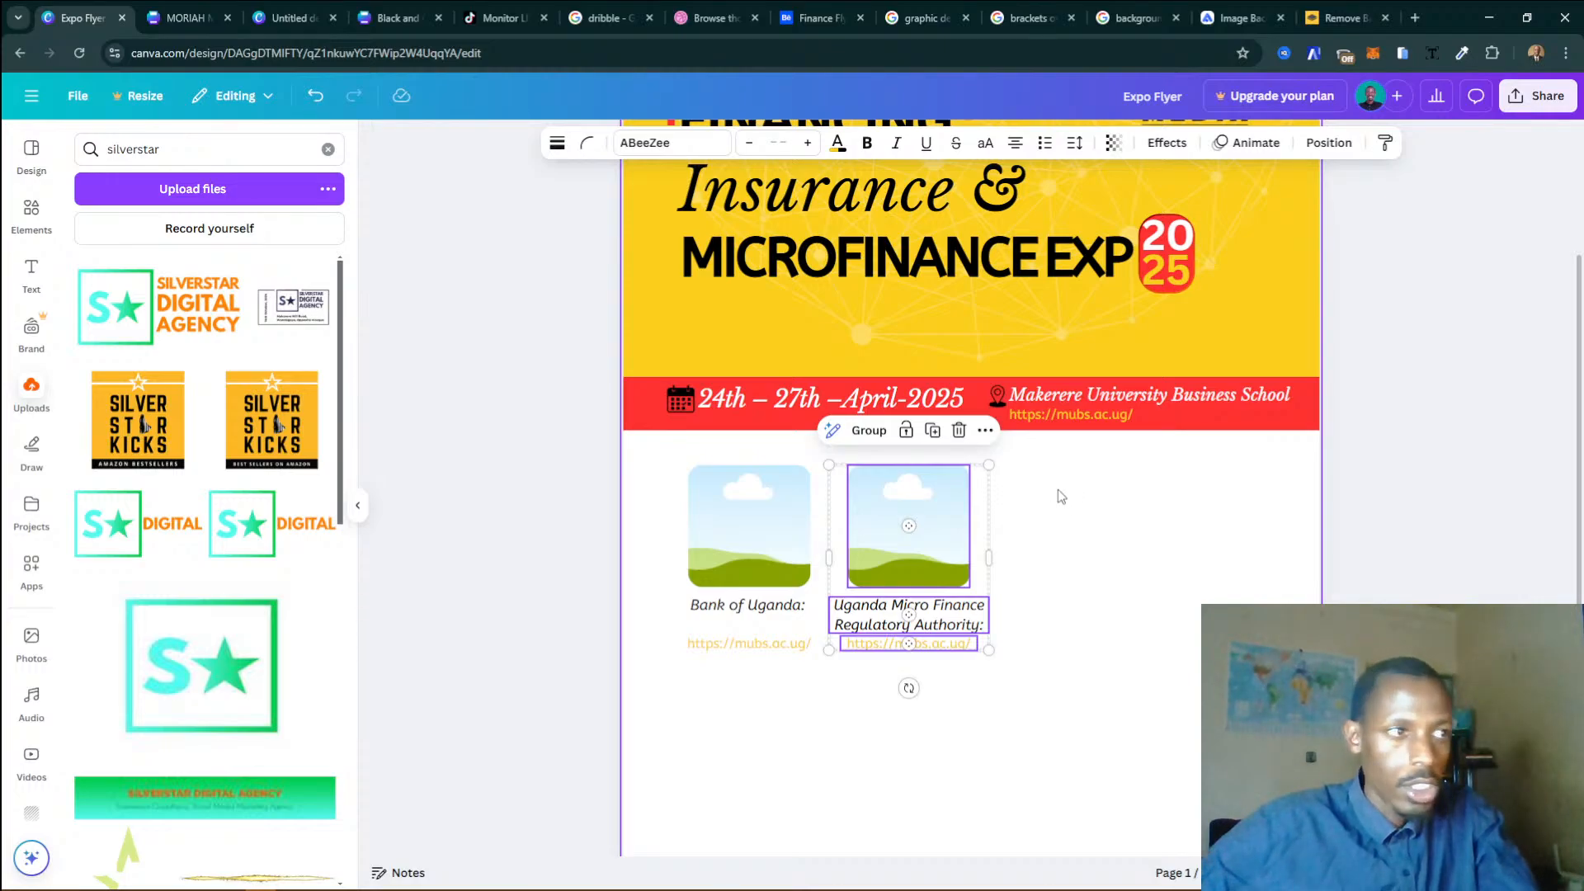
Duplicate both co-organizer sets together and align the copies to the right, making a row of four frames.
{"action": "left_click_drag", "start_coordinate": [1058, 488], "coordinate": [798, 673]}
{"action": "key", "text": "ctrl+d"}
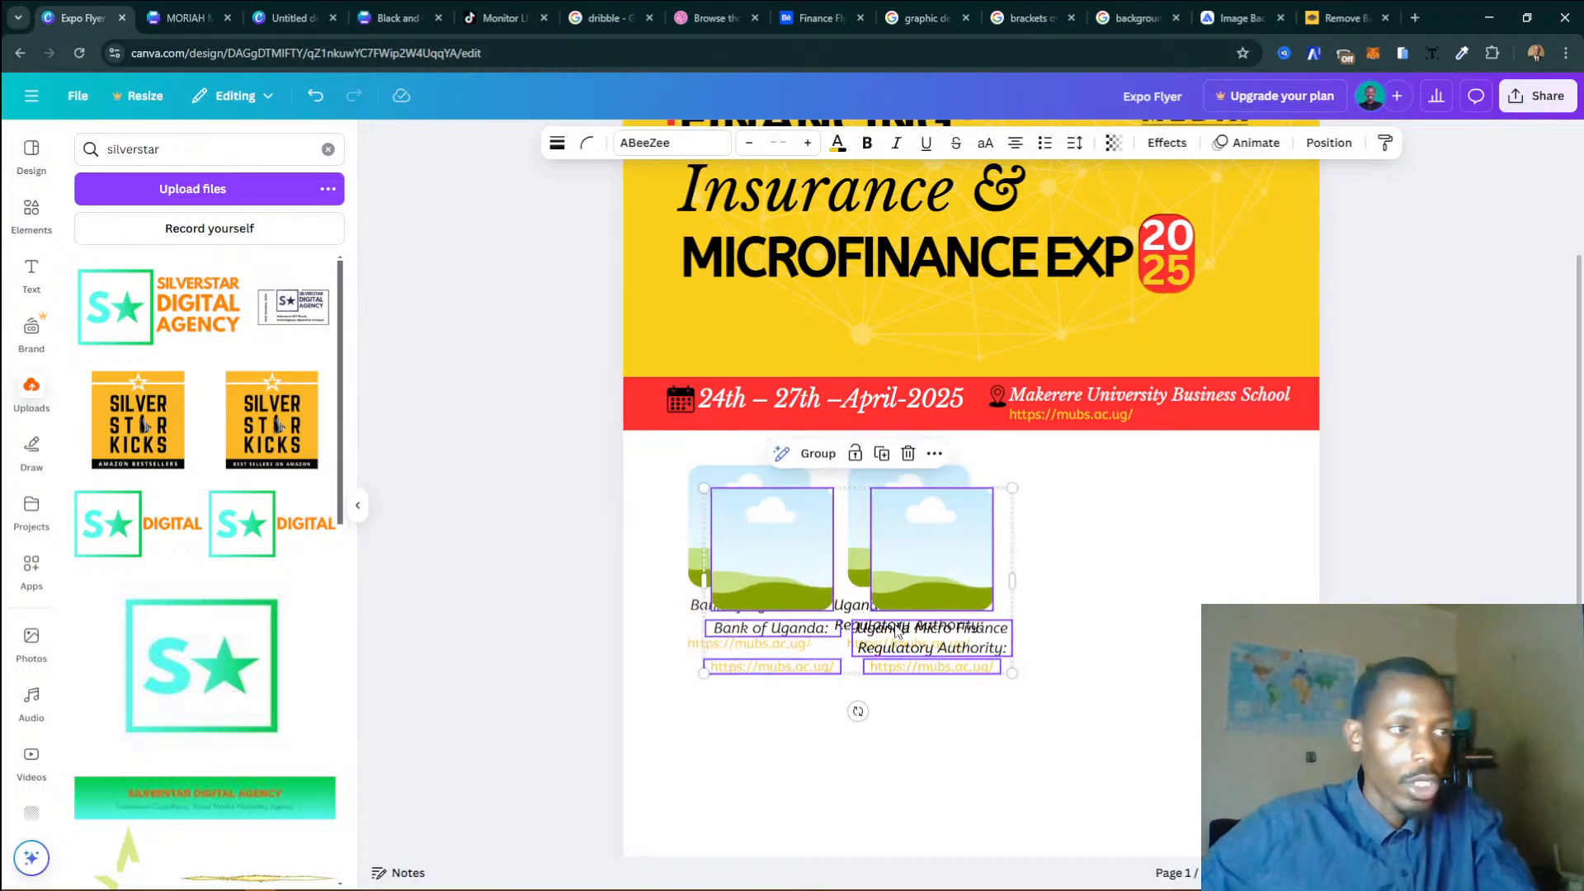
{"action": "left_click_drag", "start_coordinate": [924, 562], "coordinate": [1218, 543]}
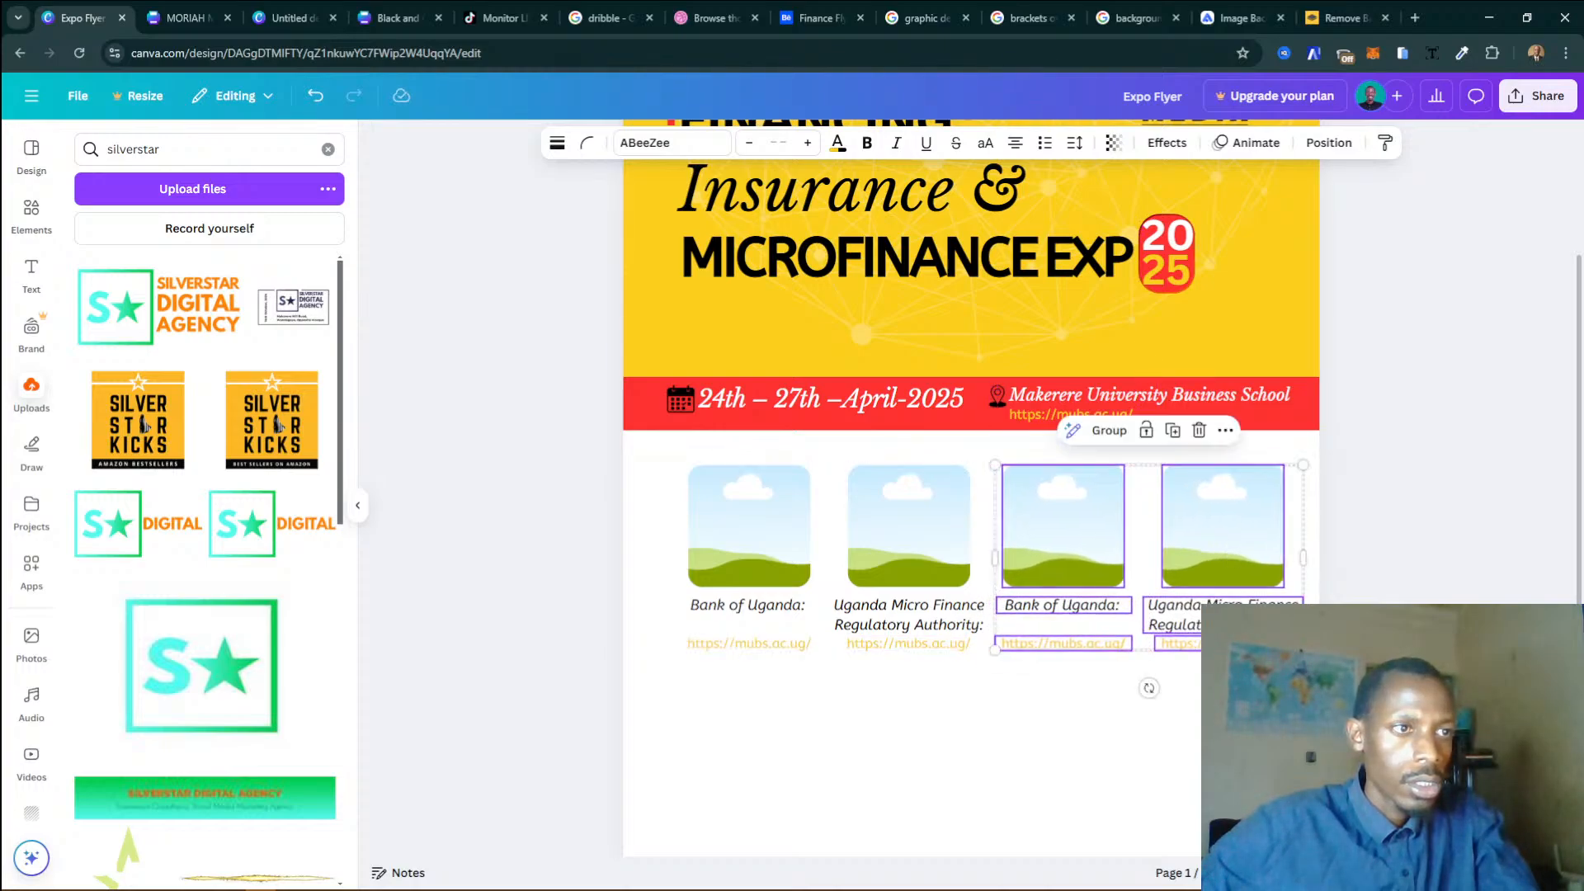
{"action": "left_click", "coordinate": [1365, 639]}
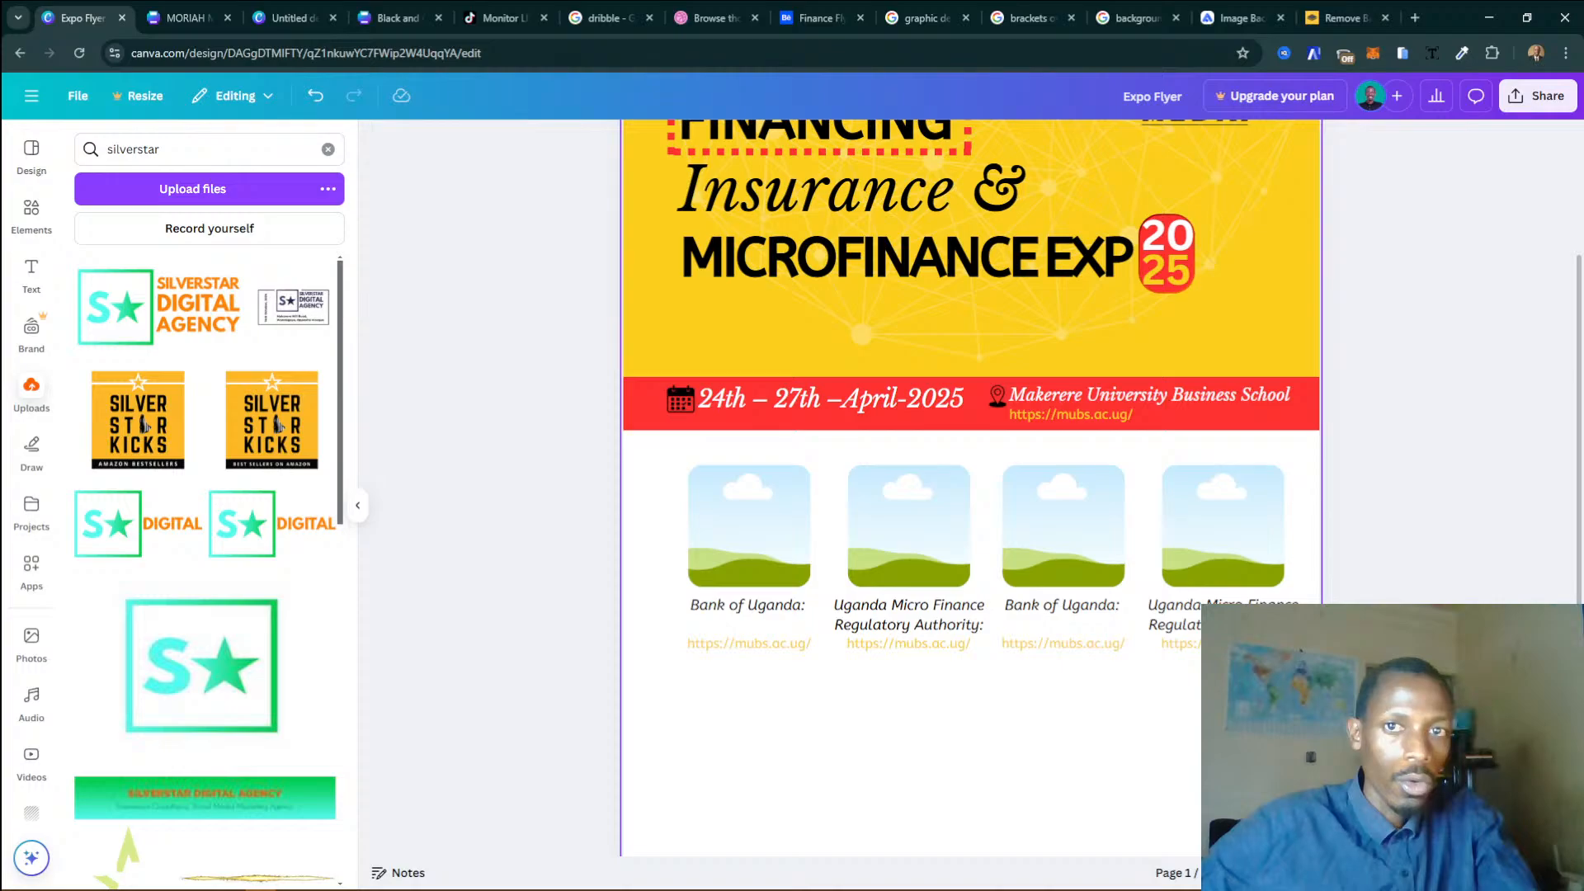
{"action": "scroll", "coordinate": [1188, 674], "scroll_direction": "down", "scroll_amount": 3}
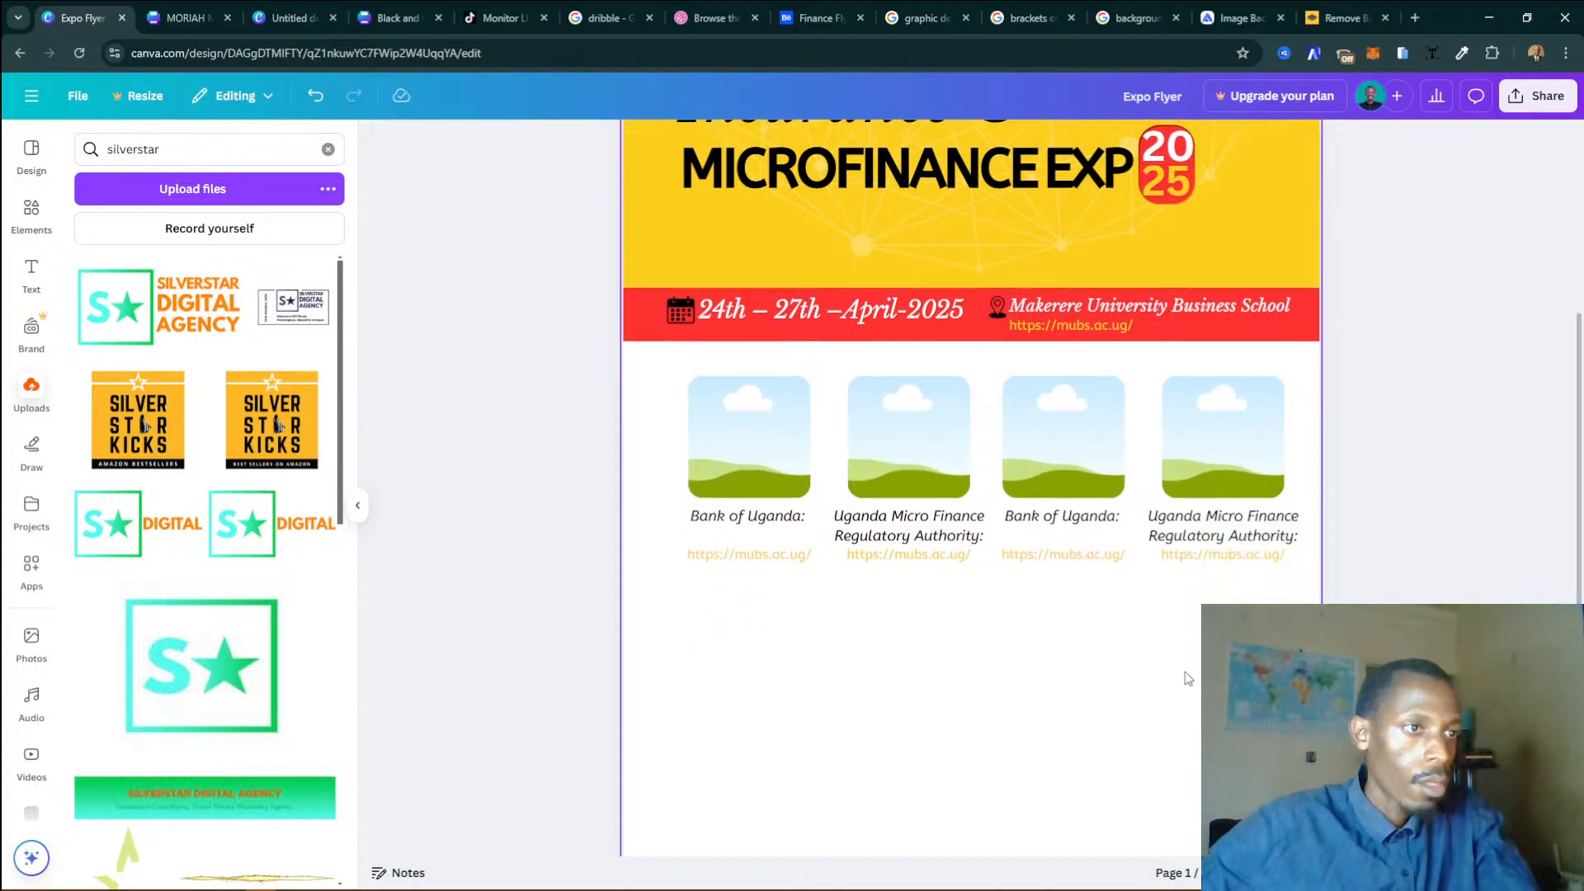
{"action": "scroll", "coordinate": [1185, 671], "scroll_direction": "up", "scroll_amount": 4}
{"action": "scroll", "coordinate": [970, 495], "scroll_direction": "down", "scroll_amount": 2}
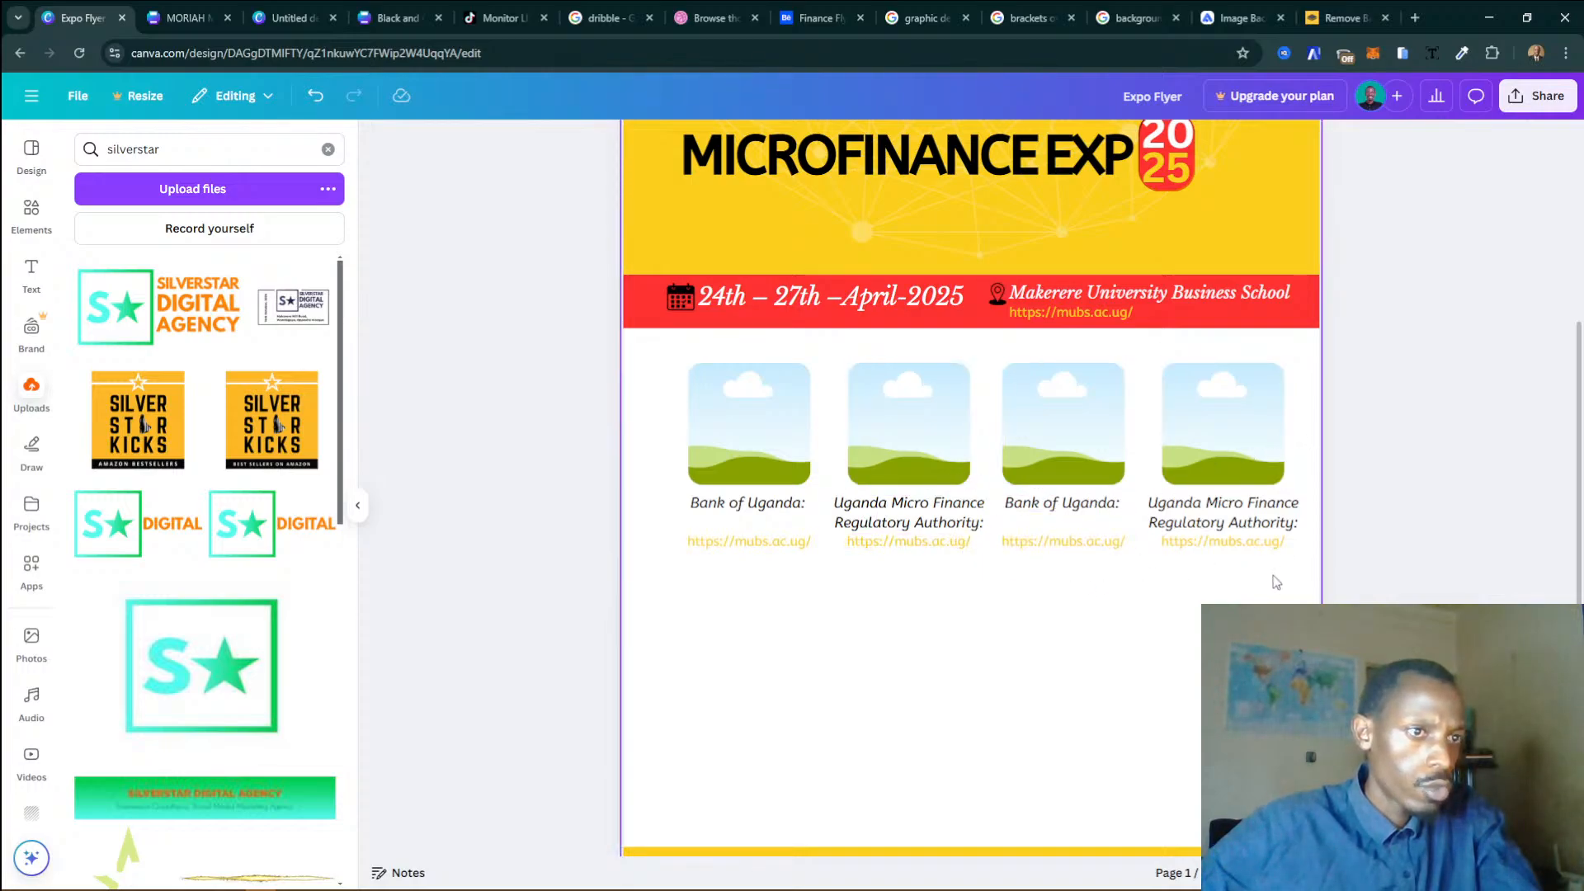
Scale the whole row of four co-organizer sets down together to free space at its right end.
{"action": "left_click_drag", "start_coordinate": [1276, 583], "coordinate": [693, 369]}
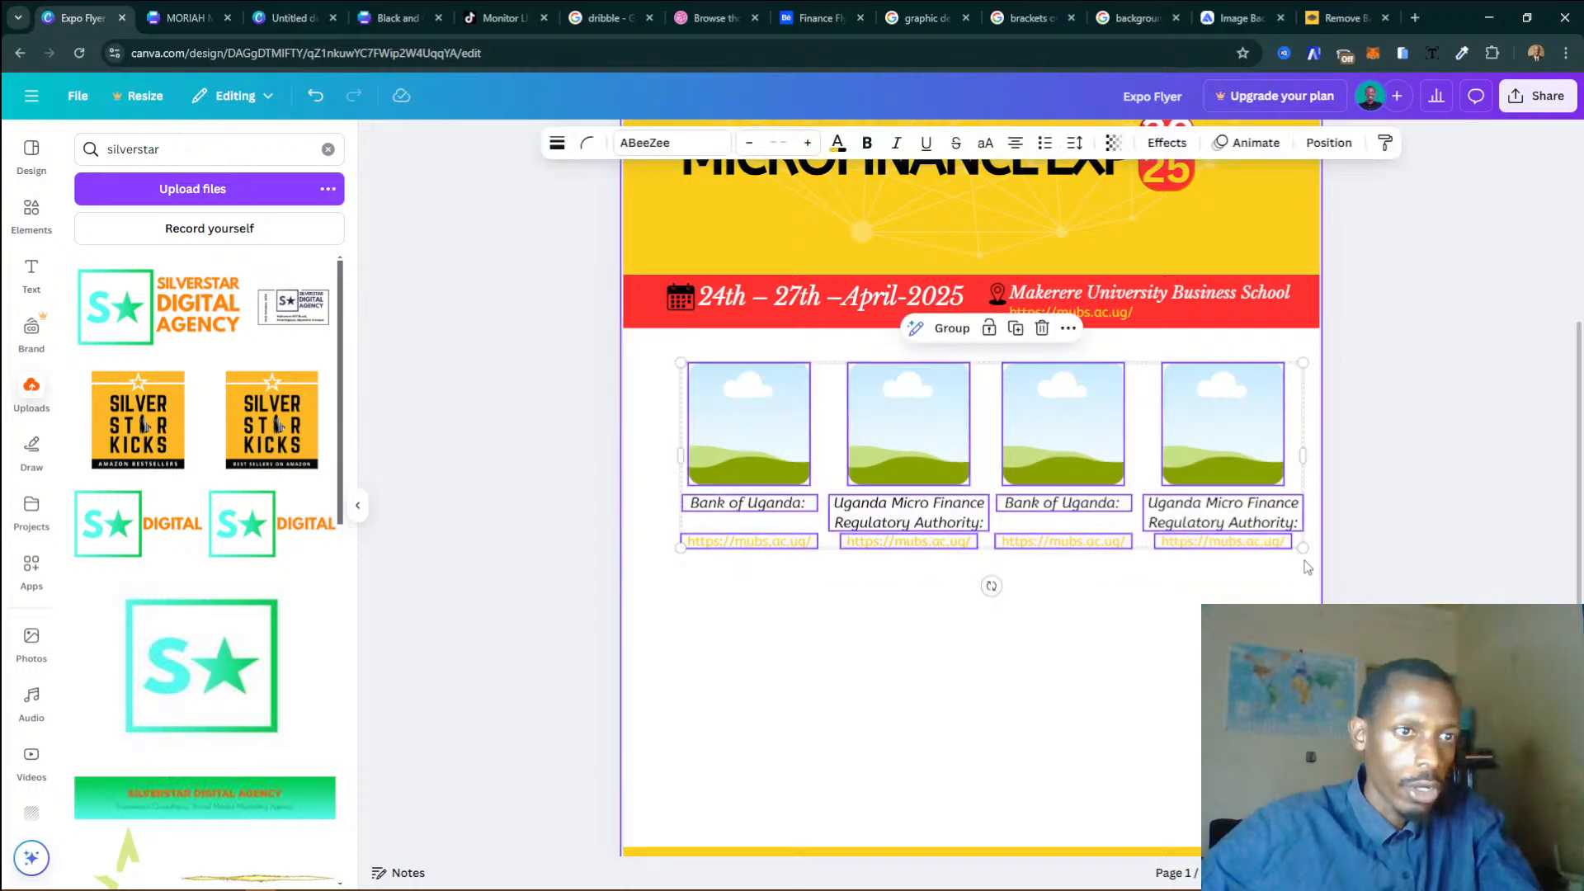
{"action": "left_click_drag", "start_coordinate": [1302, 547], "coordinate": [1196, 518]}
{"action": "left_click", "coordinate": [1263, 526]}
Duplicate the fourth co-organizer set and place the copy at the right end of the row as a fifth set.
{"action": "left_click", "coordinate": [1192, 459]}
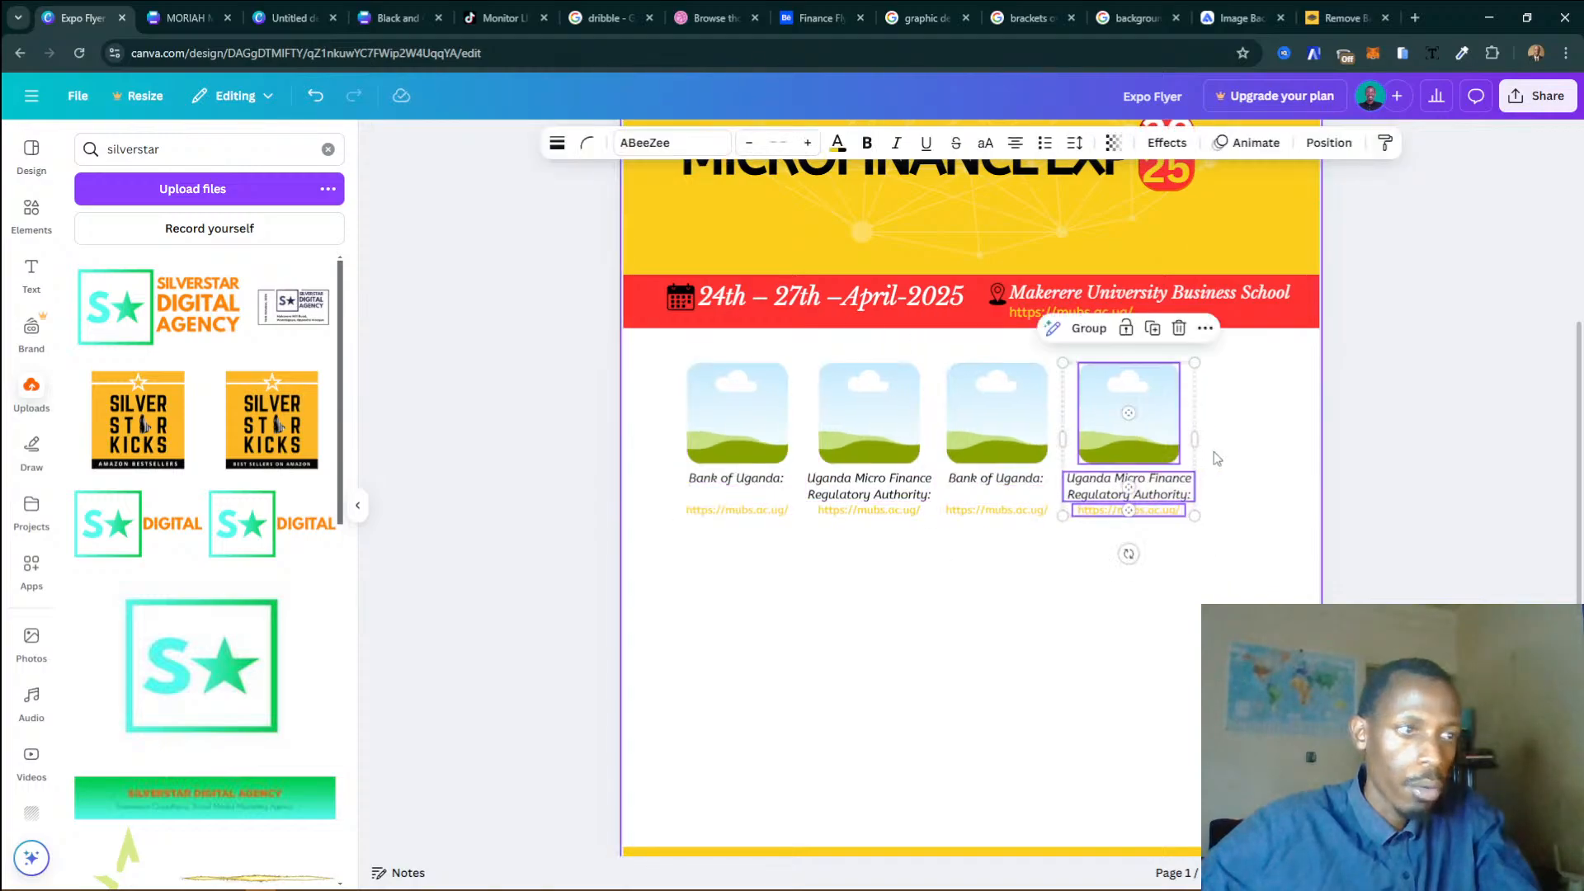
{"action": "key", "text": "ctrl+d"}
{"action": "left_click_drag", "start_coordinate": [1153, 437], "coordinate": [1284, 429]}
{"action": "key", "text": "ctrl+z"}
{"action": "left_click_drag", "start_coordinate": [1184, 454], "coordinate": [1296, 430]}
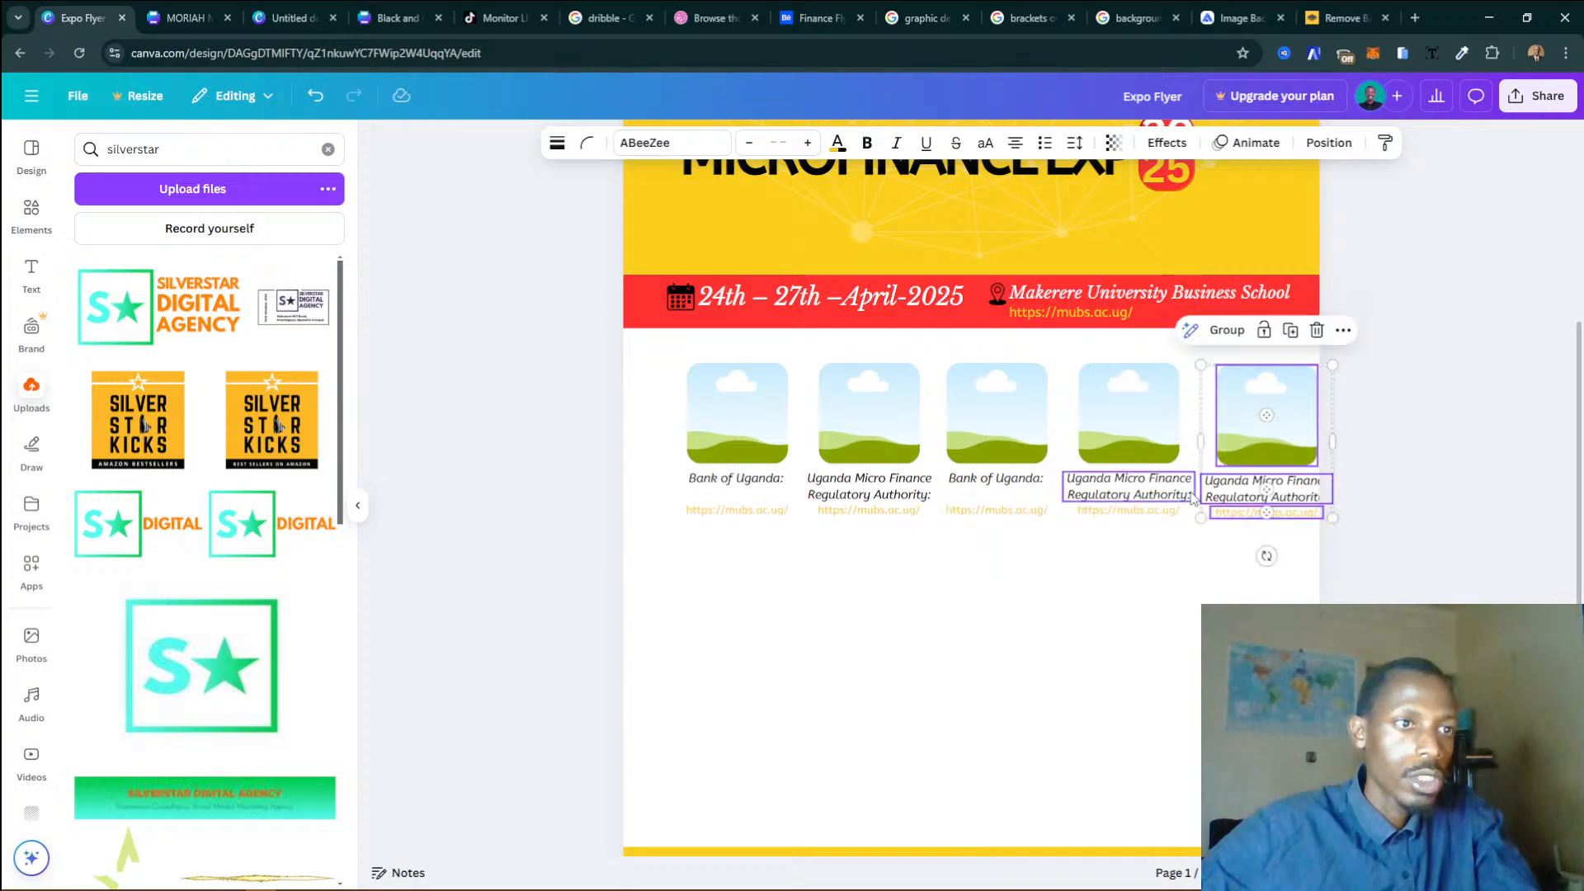
Shift all five co-organizer sets left together, shrink them slightly and lower the row a little below the red band.
{"action": "left_click_drag", "start_coordinate": [1307, 600], "coordinate": [725, 407]}
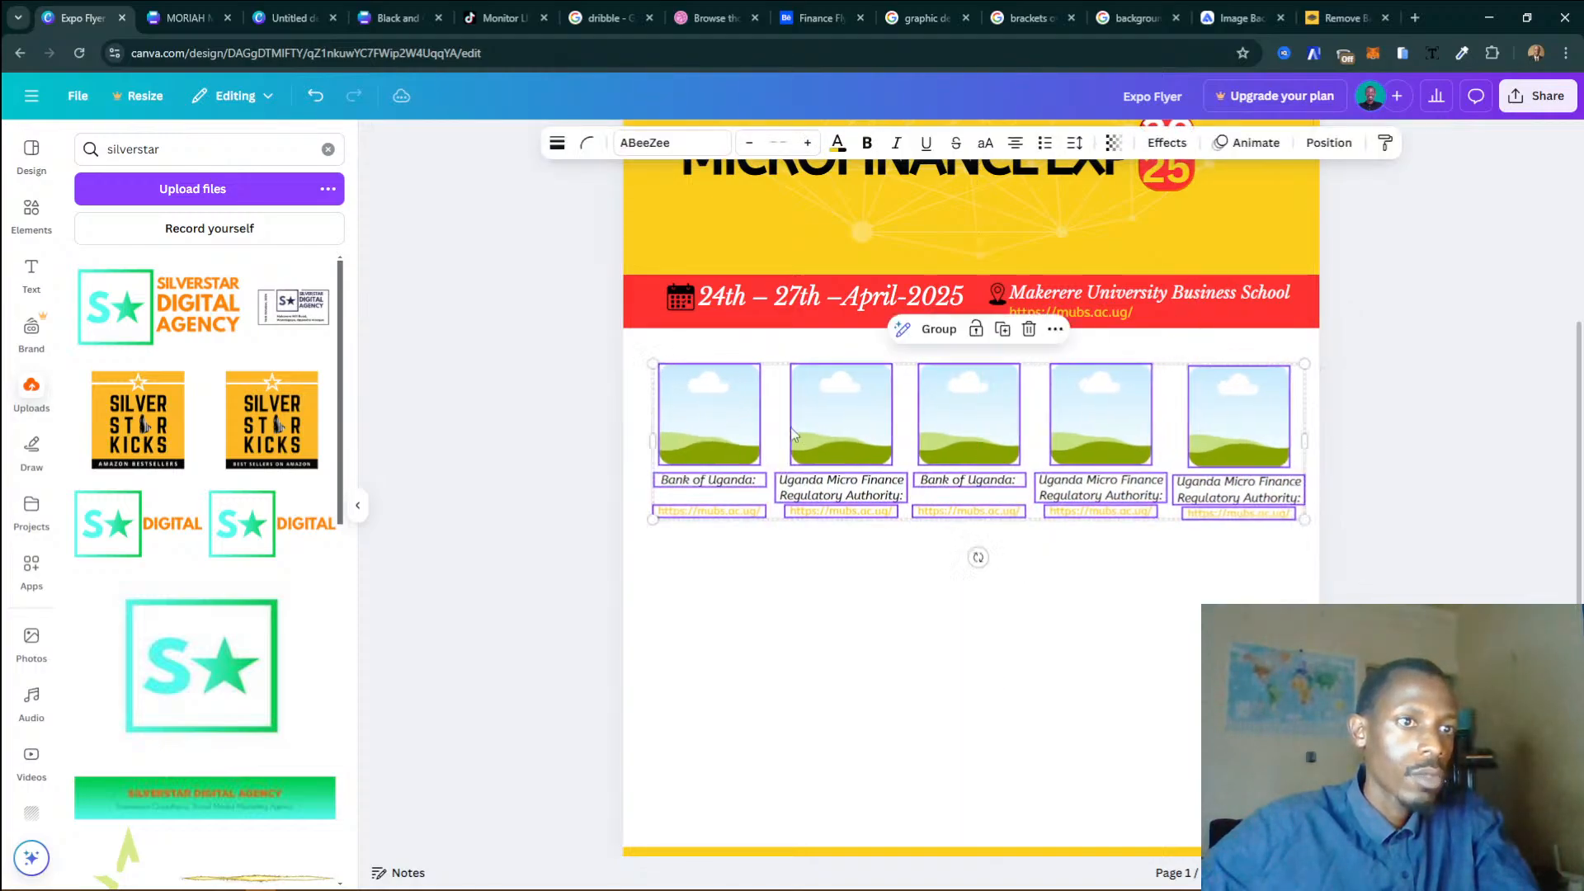
{"action": "left_click_drag", "start_coordinate": [1305, 521], "coordinate": [1289, 515]}
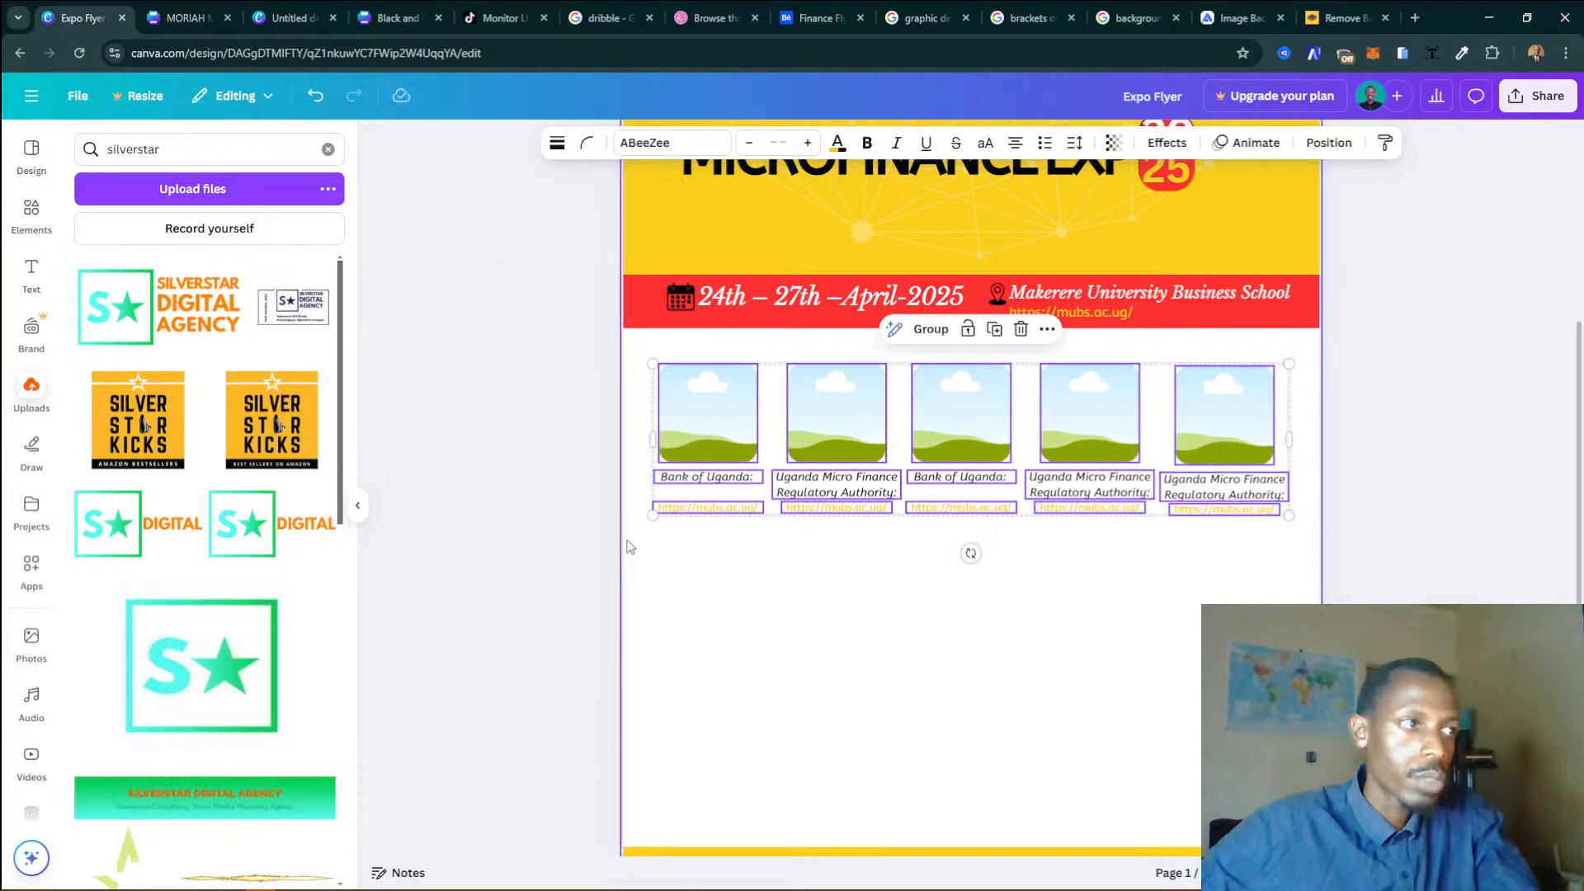
{"action": "left_click_drag", "start_coordinate": [740, 430], "coordinate": [739, 432]}
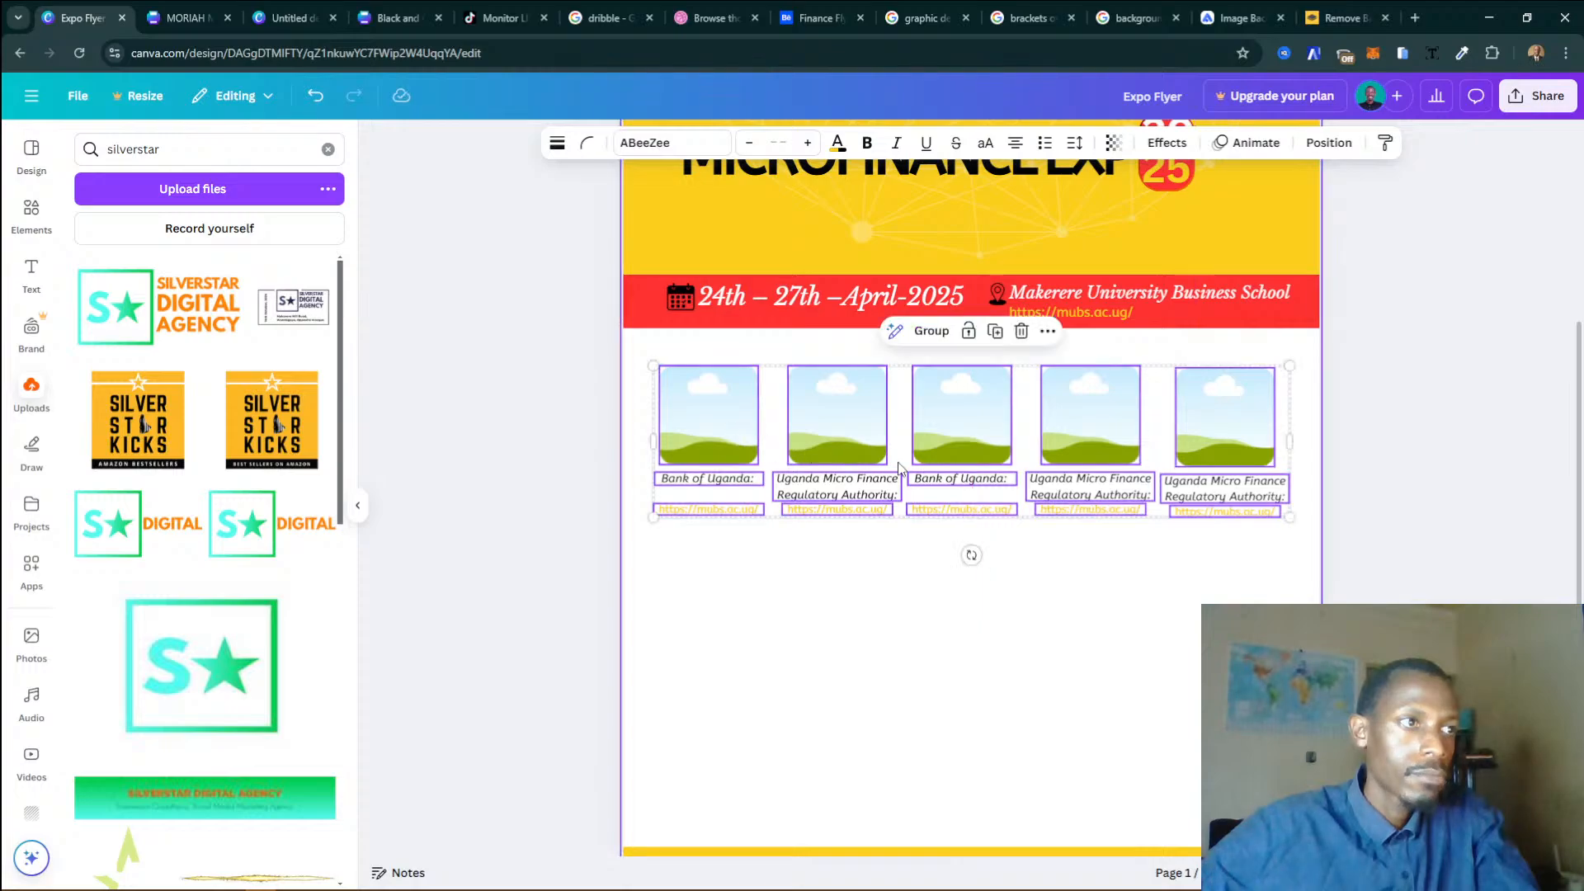
{"action": "left_click_drag", "start_coordinate": [939, 443], "coordinate": [939, 459]}
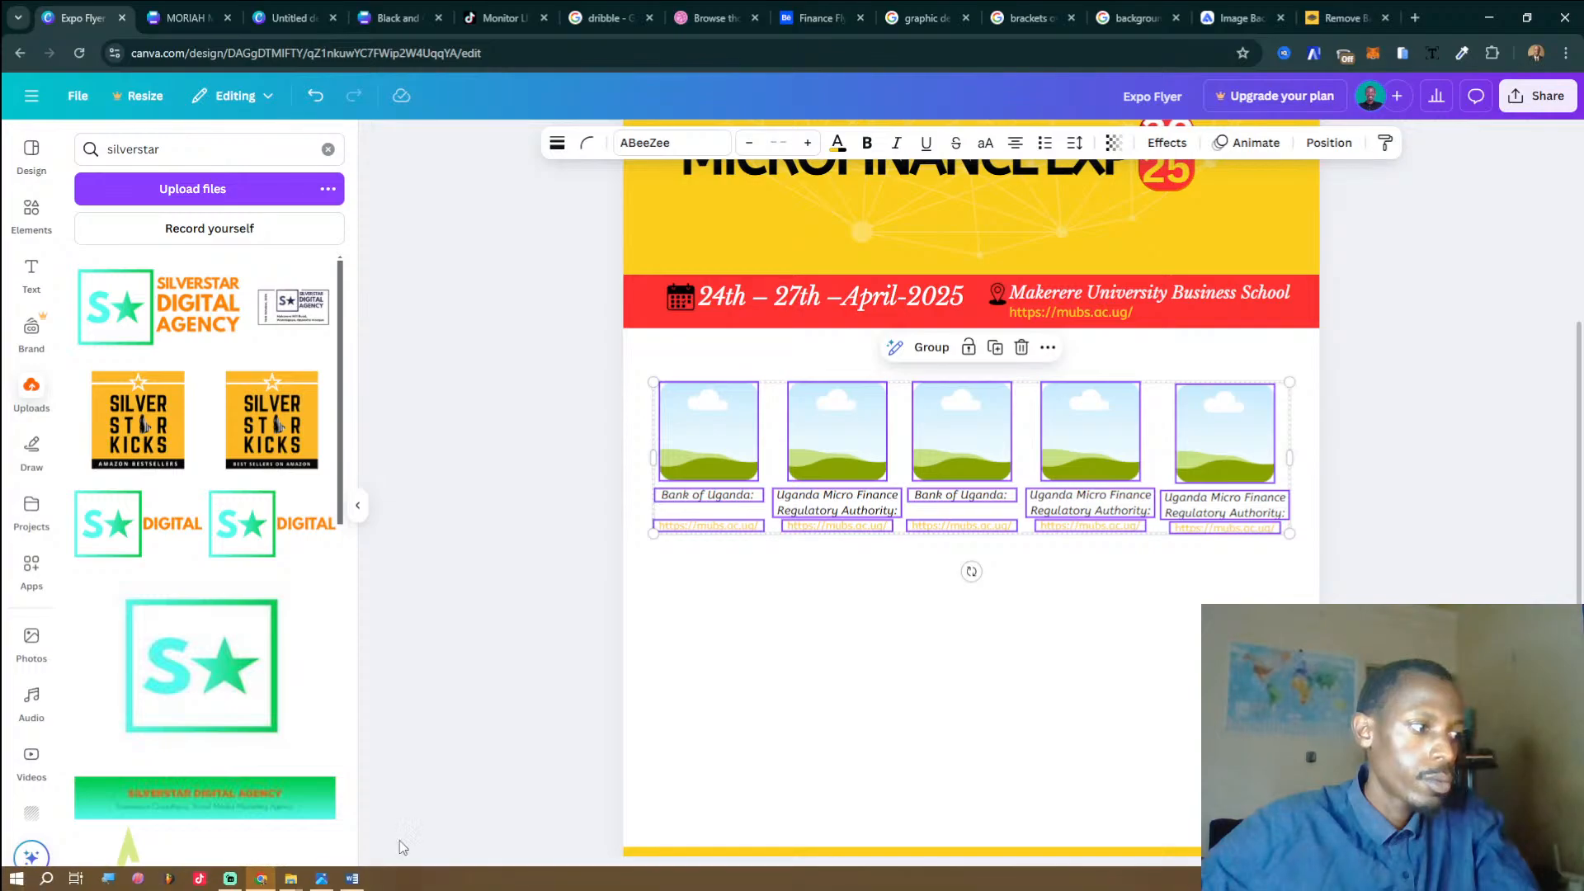
Check the reference flyer image and copy the name "Financial Intelligence Authority" from the CO-Organisers list in the Word document.
{"action": "left_click", "coordinate": [320, 879]}
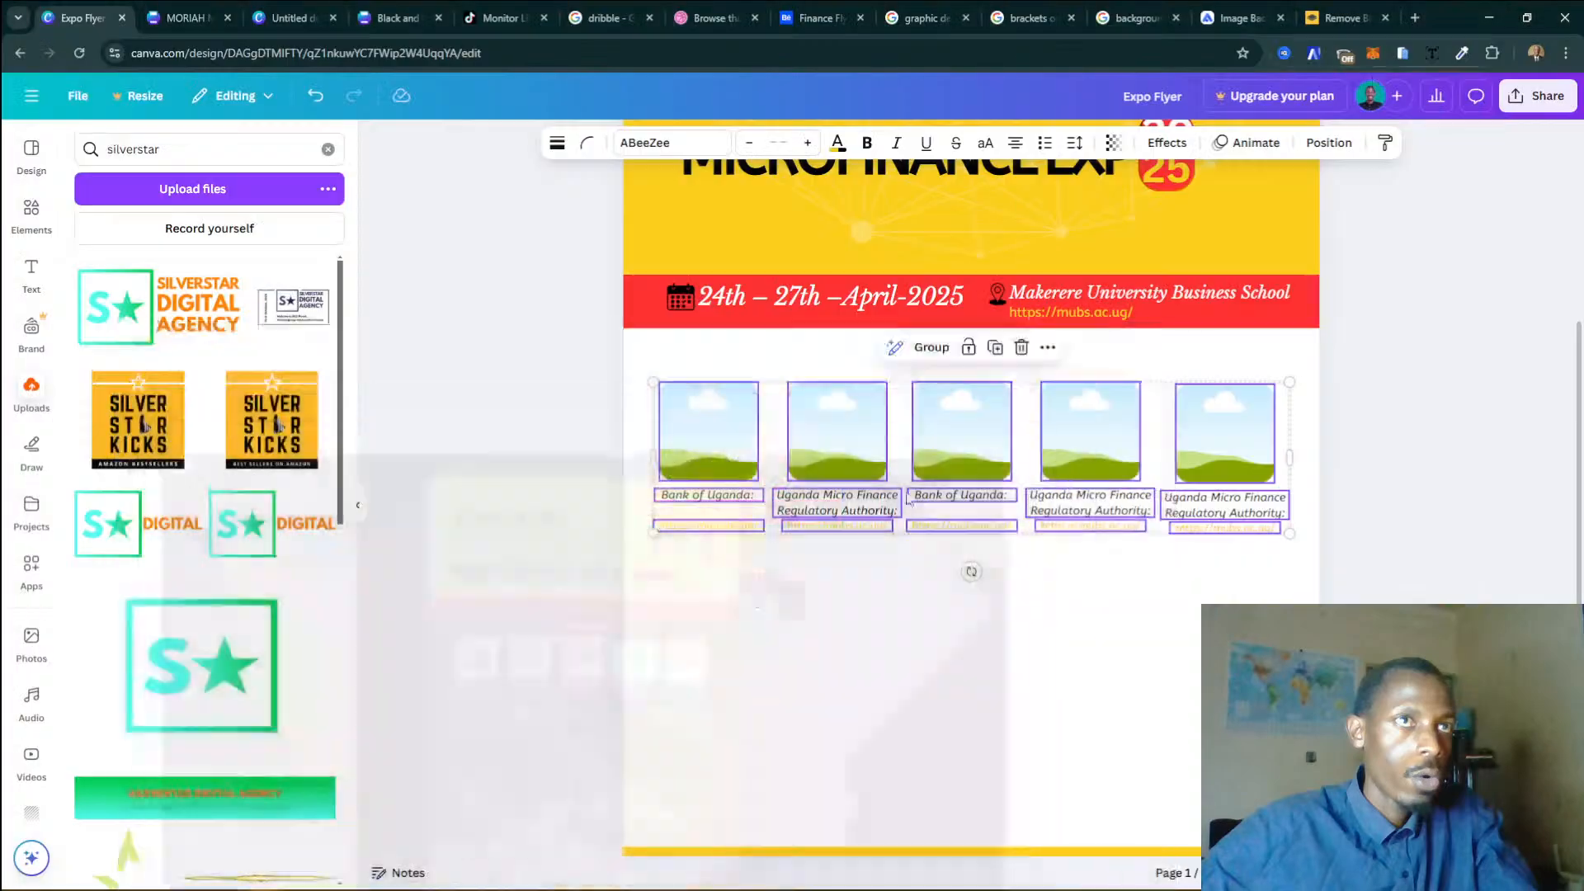
{"action": "left_click", "coordinate": [1485, 20]}
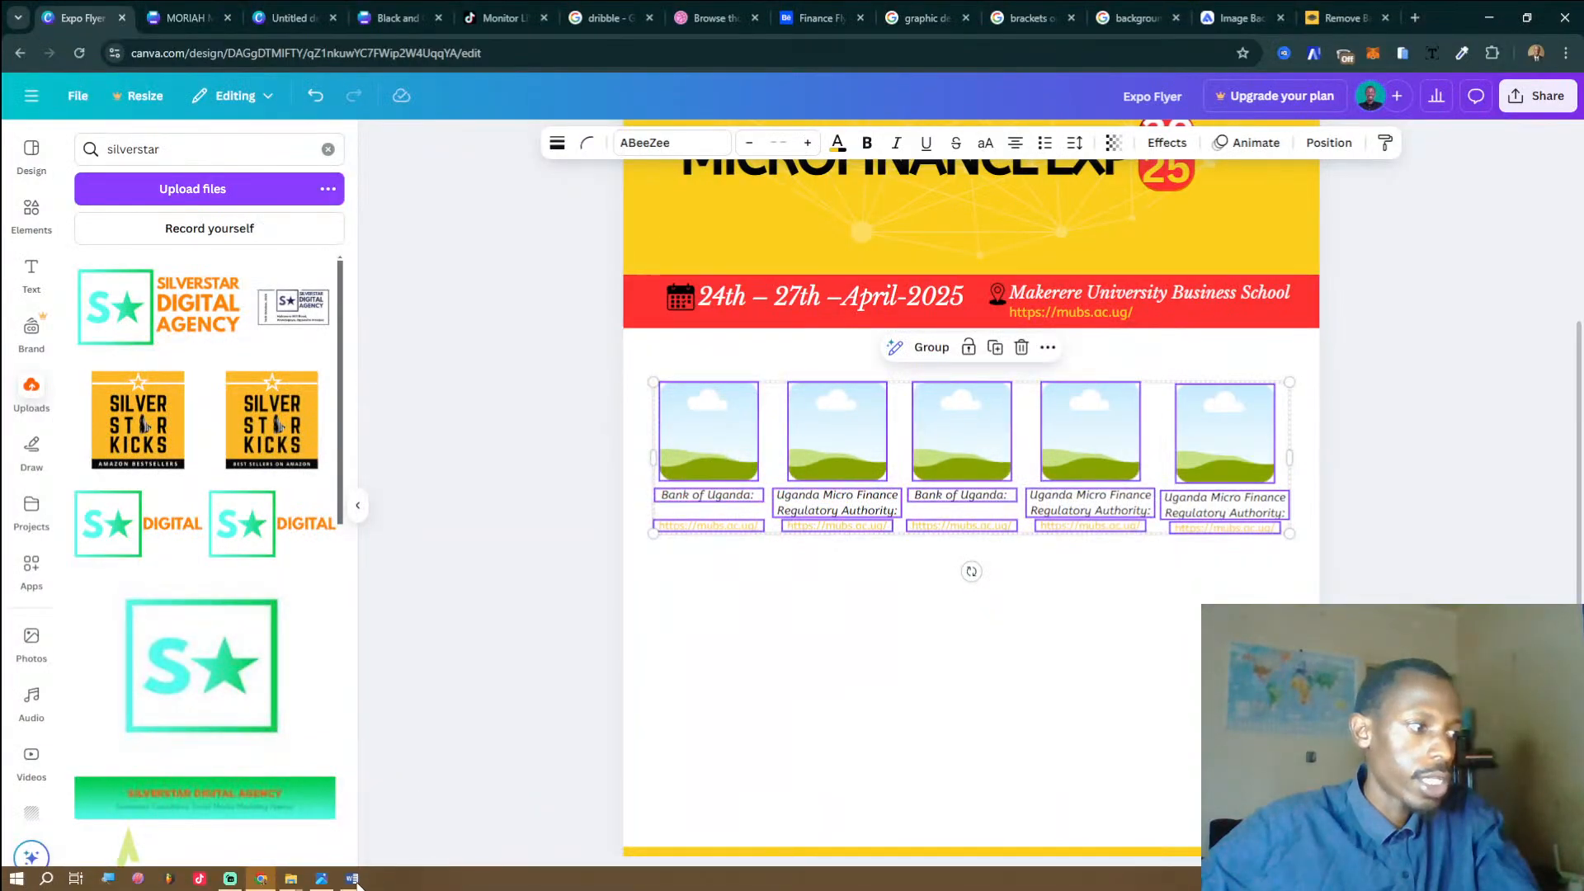
{"action": "left_click", "coordinate": [353, 879]}
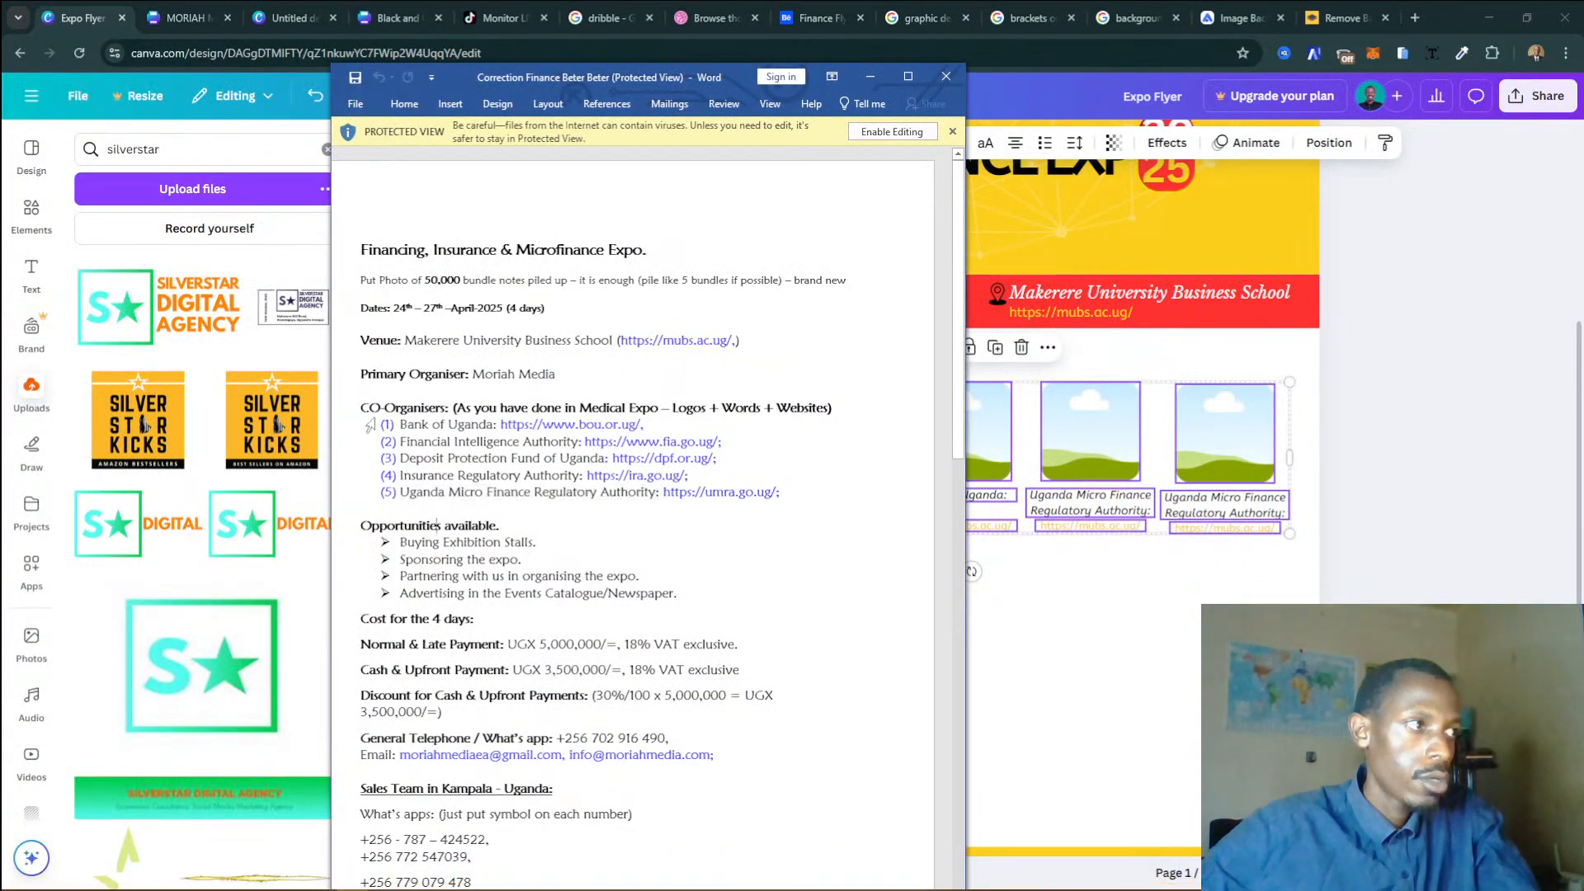
{"action": "left_click_drag", "start_coordinate": [366, 410], "coordinate": [421, 410]}
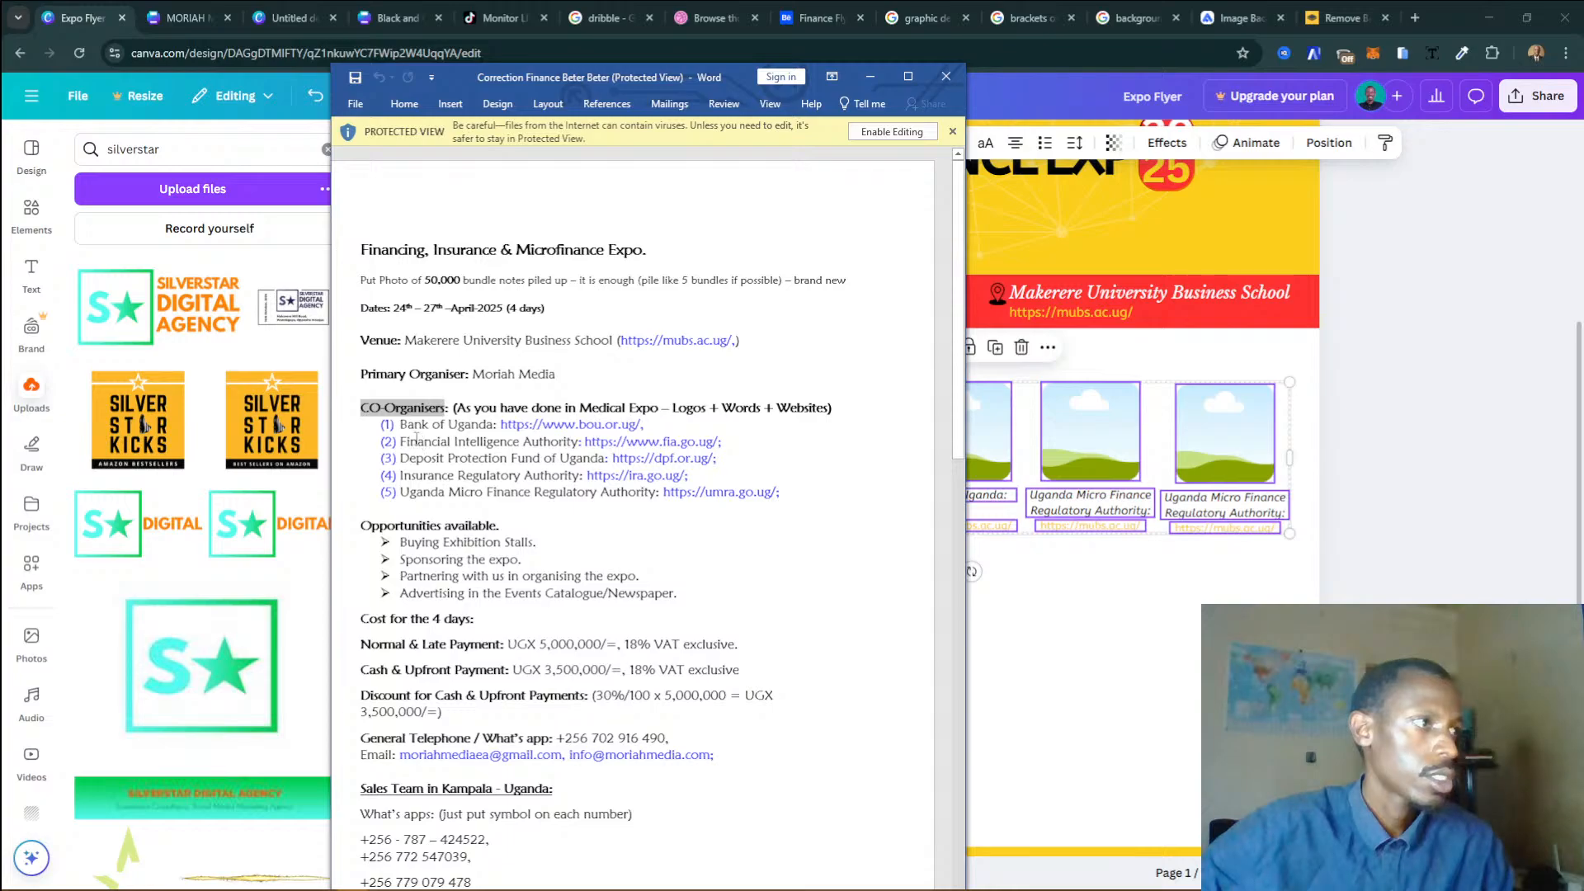
{"action": "left_click_drag", "start_coordinate": [401, 442], "coordinate": [571, 446]}
{"action": "key", "text": "ctrl+c"}
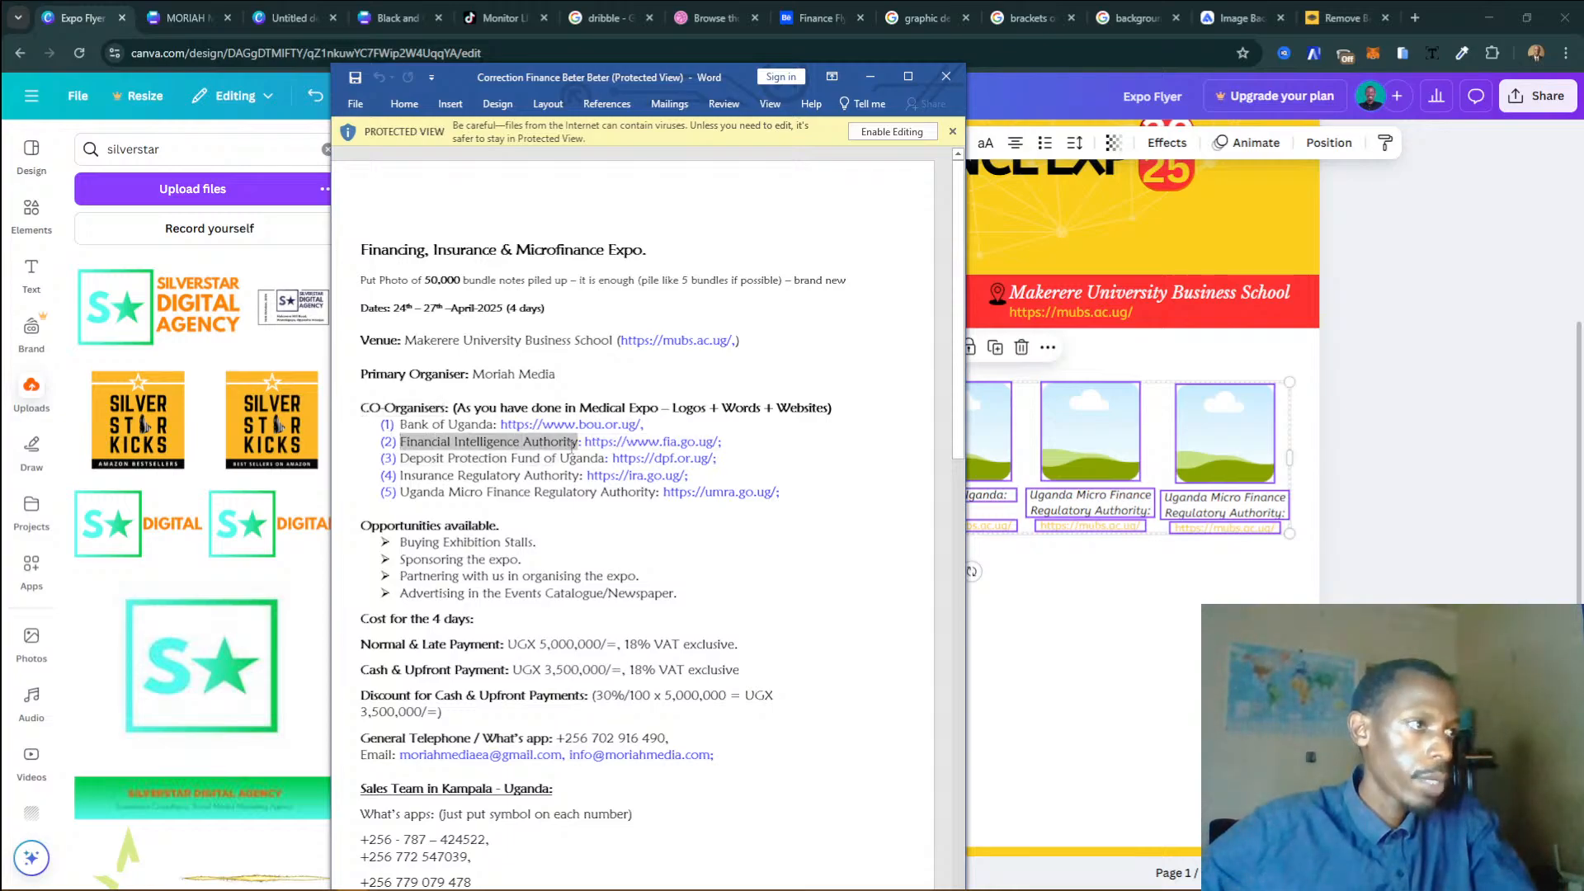
Return to the Canva flyer and open the name text under the second co-organizer frame for editing.
{"action": "left_click", "coordinate": [1053, 571]}
{"action": "left_click", "coordinate": [834, 503]}
{"action": "double_click", "coordinate": [806, 511]}
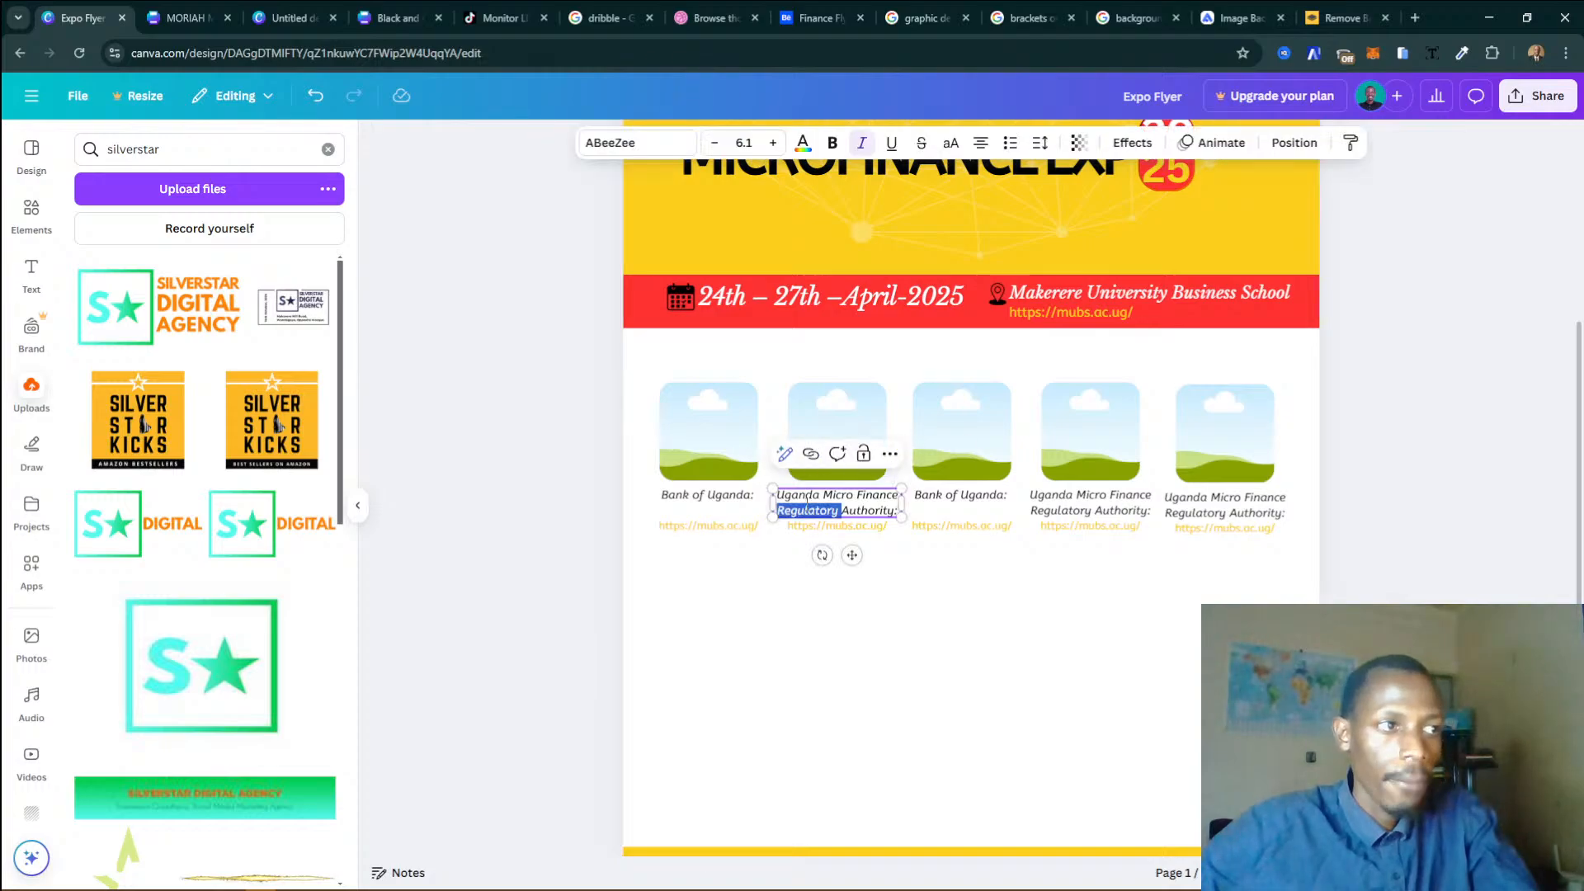
Replace the second caption with "Financial Intelligence Authority" and the third with "Deposit Protection Fund of Uganda", copied from the Word document.
{"action": "triple_click", "coordinate": [807, 505]}
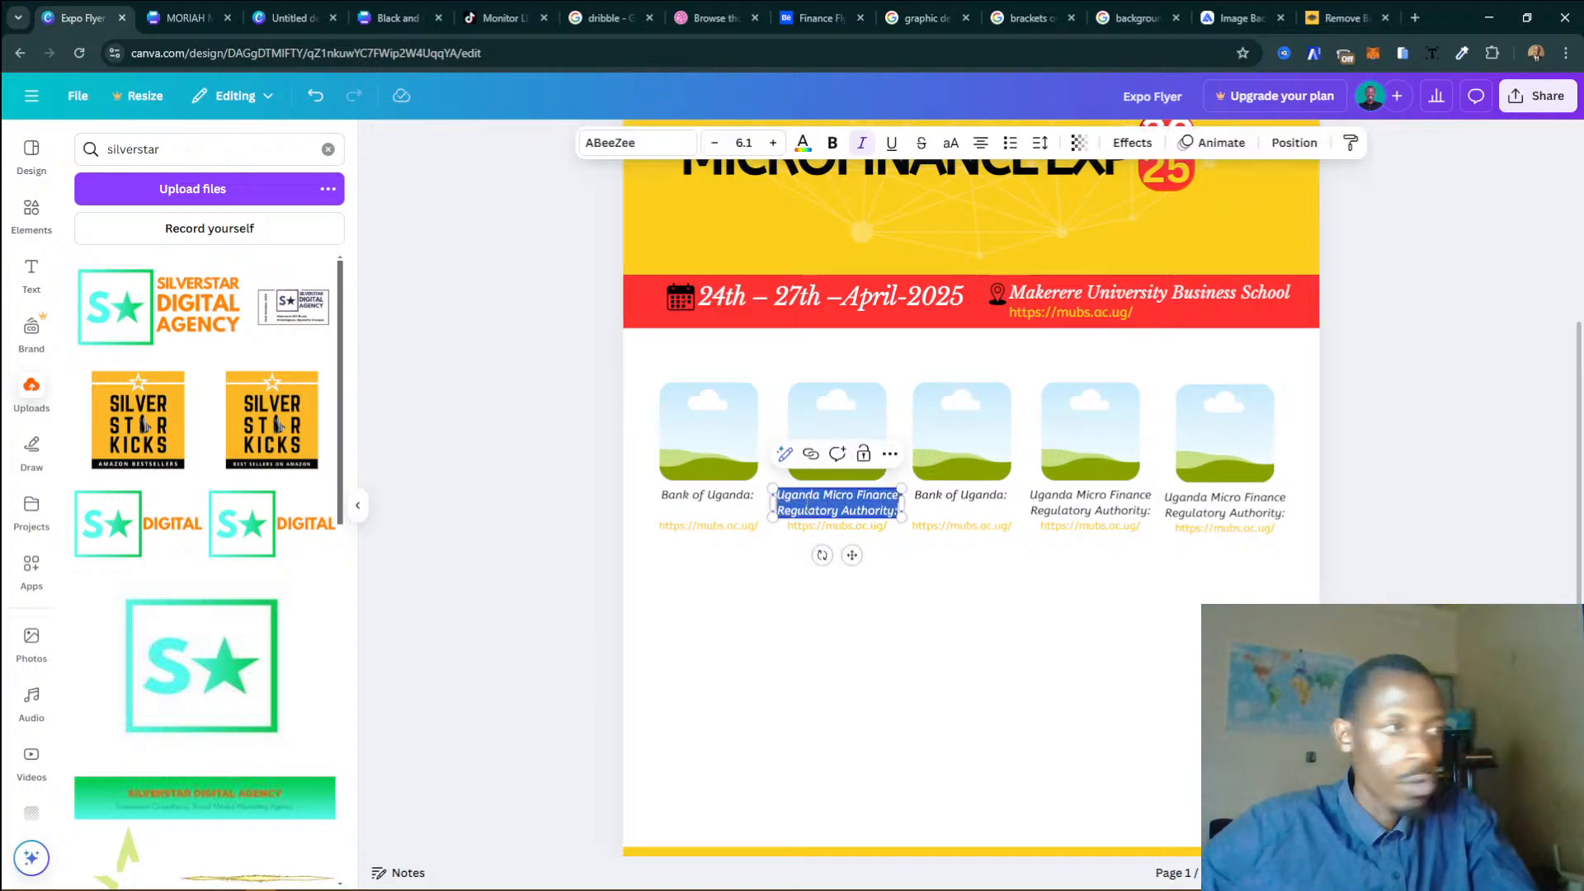
{"action": "key", "text": "ctrl+v"}
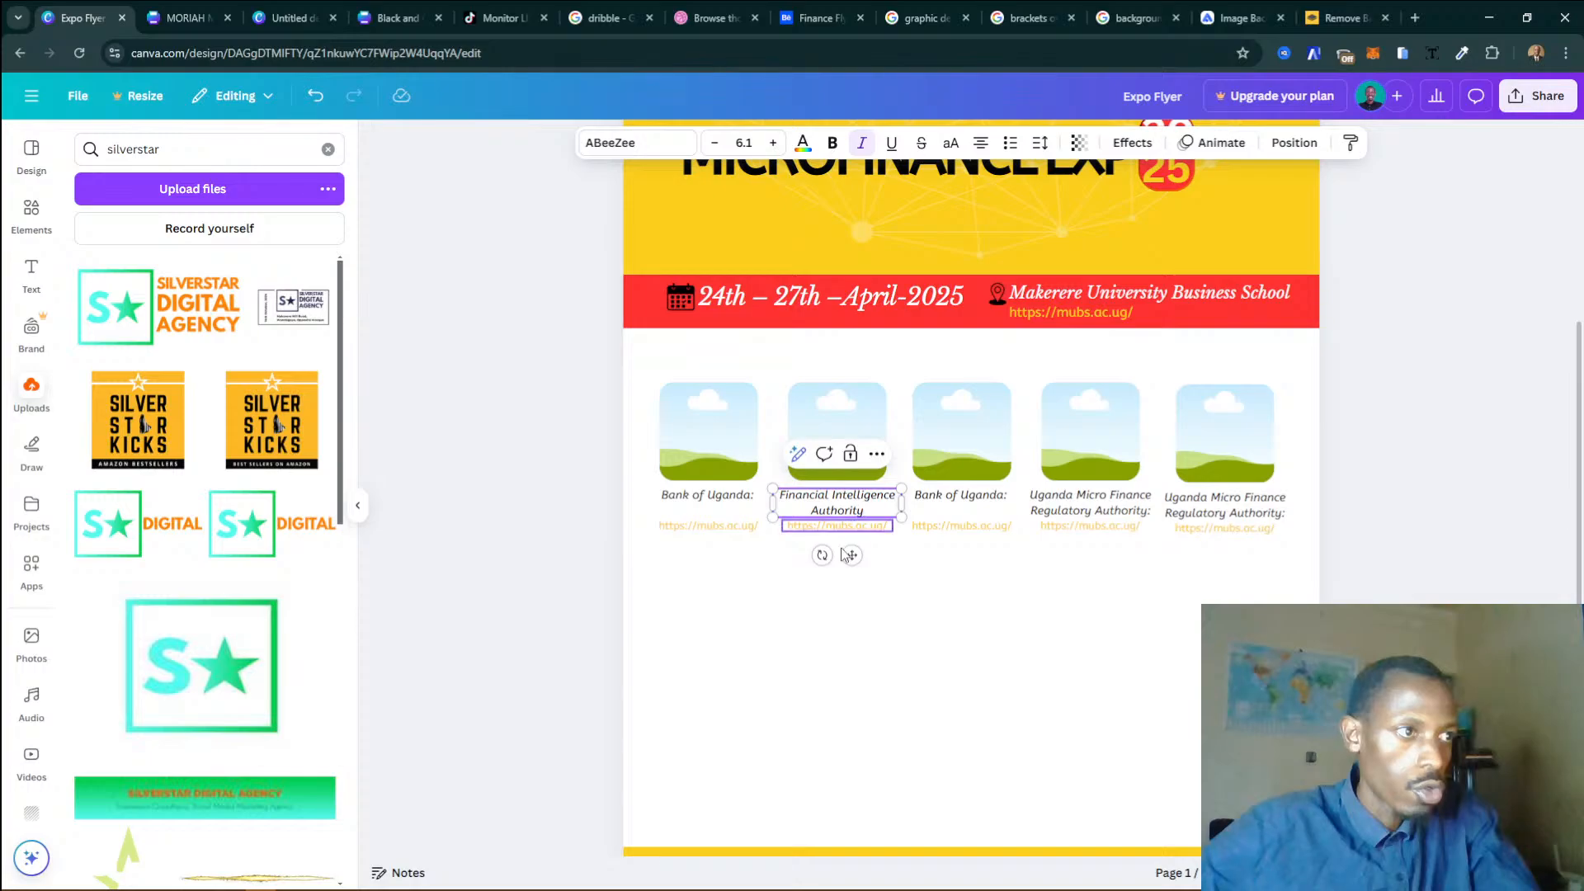
{"action": "left_click", "coordinate": [352, 878]}
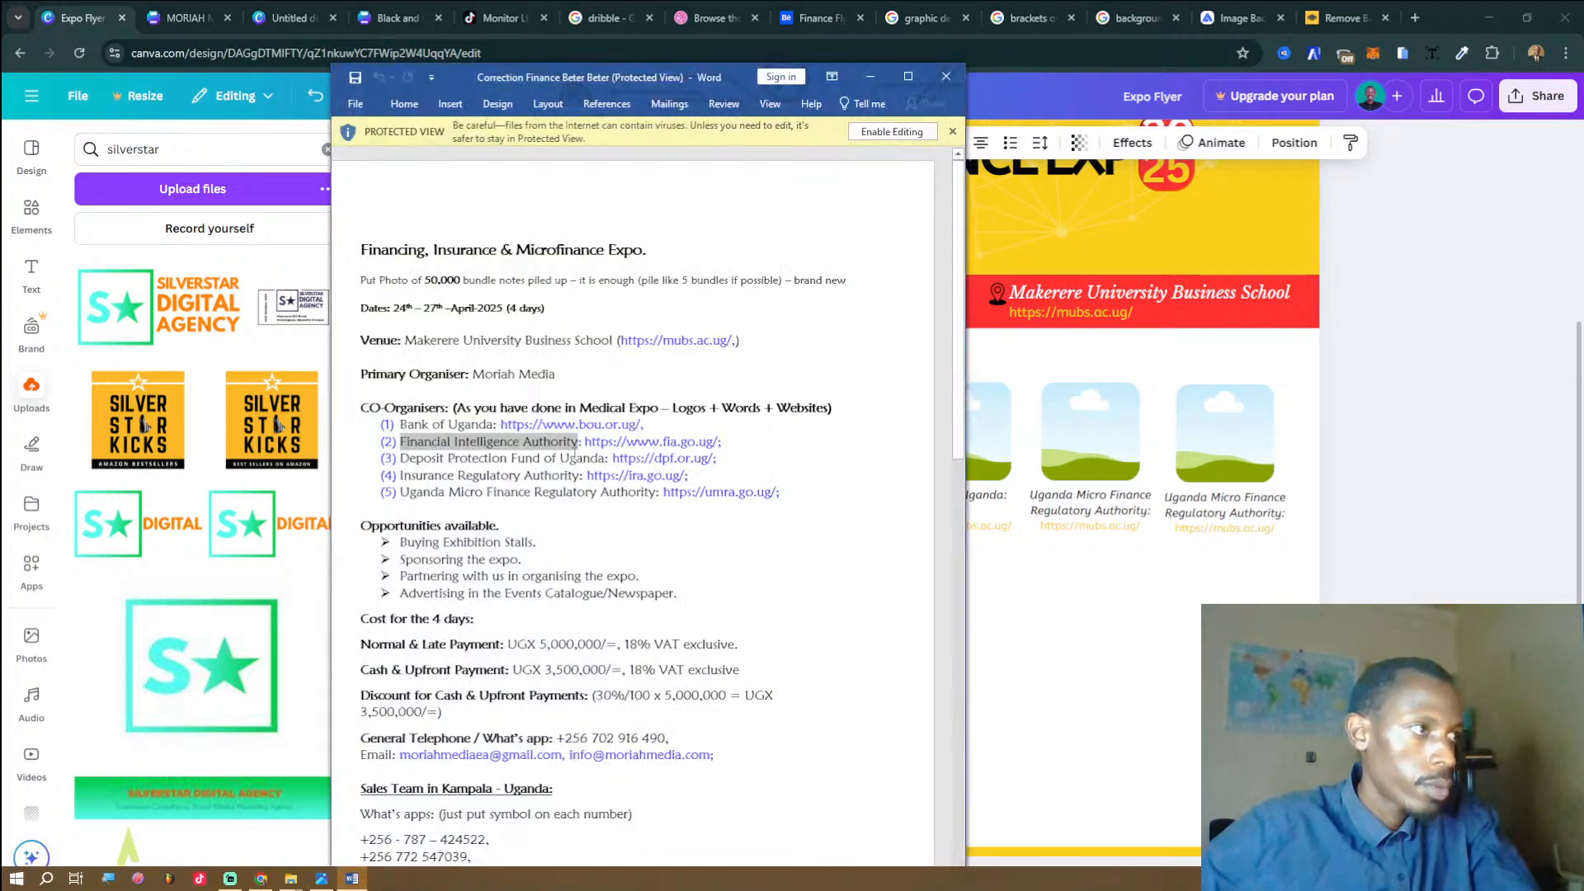
{"action": "left_click", "coordinate": [401, 475]}
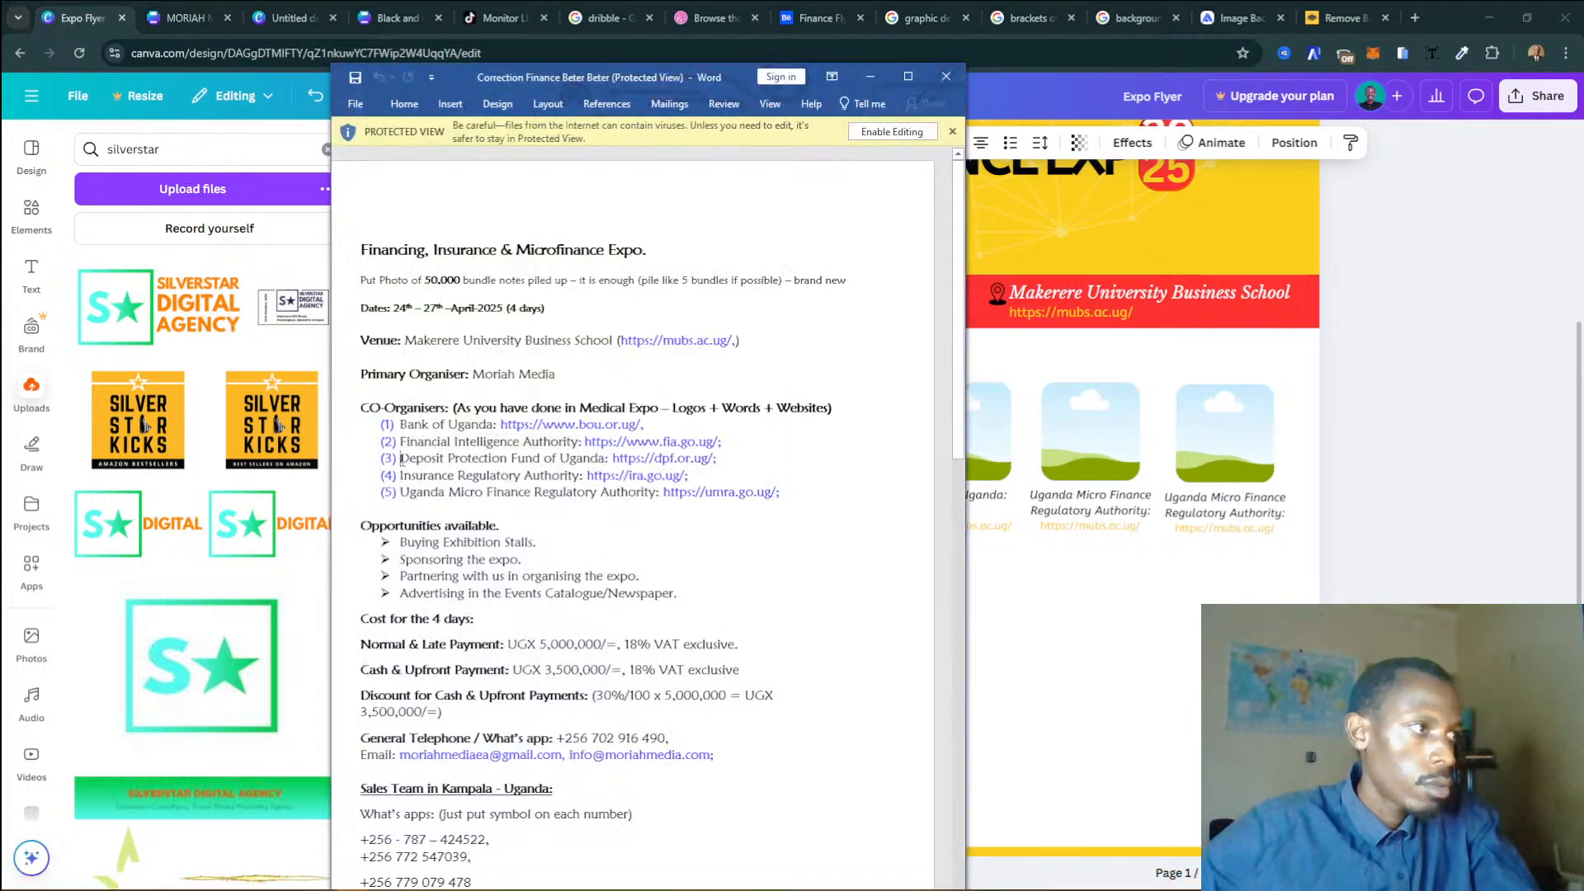
{"action": "left_click", "coordinate": [604, 458], "text": "shift"}
{"action": "key", "text": "ctrl+c"}
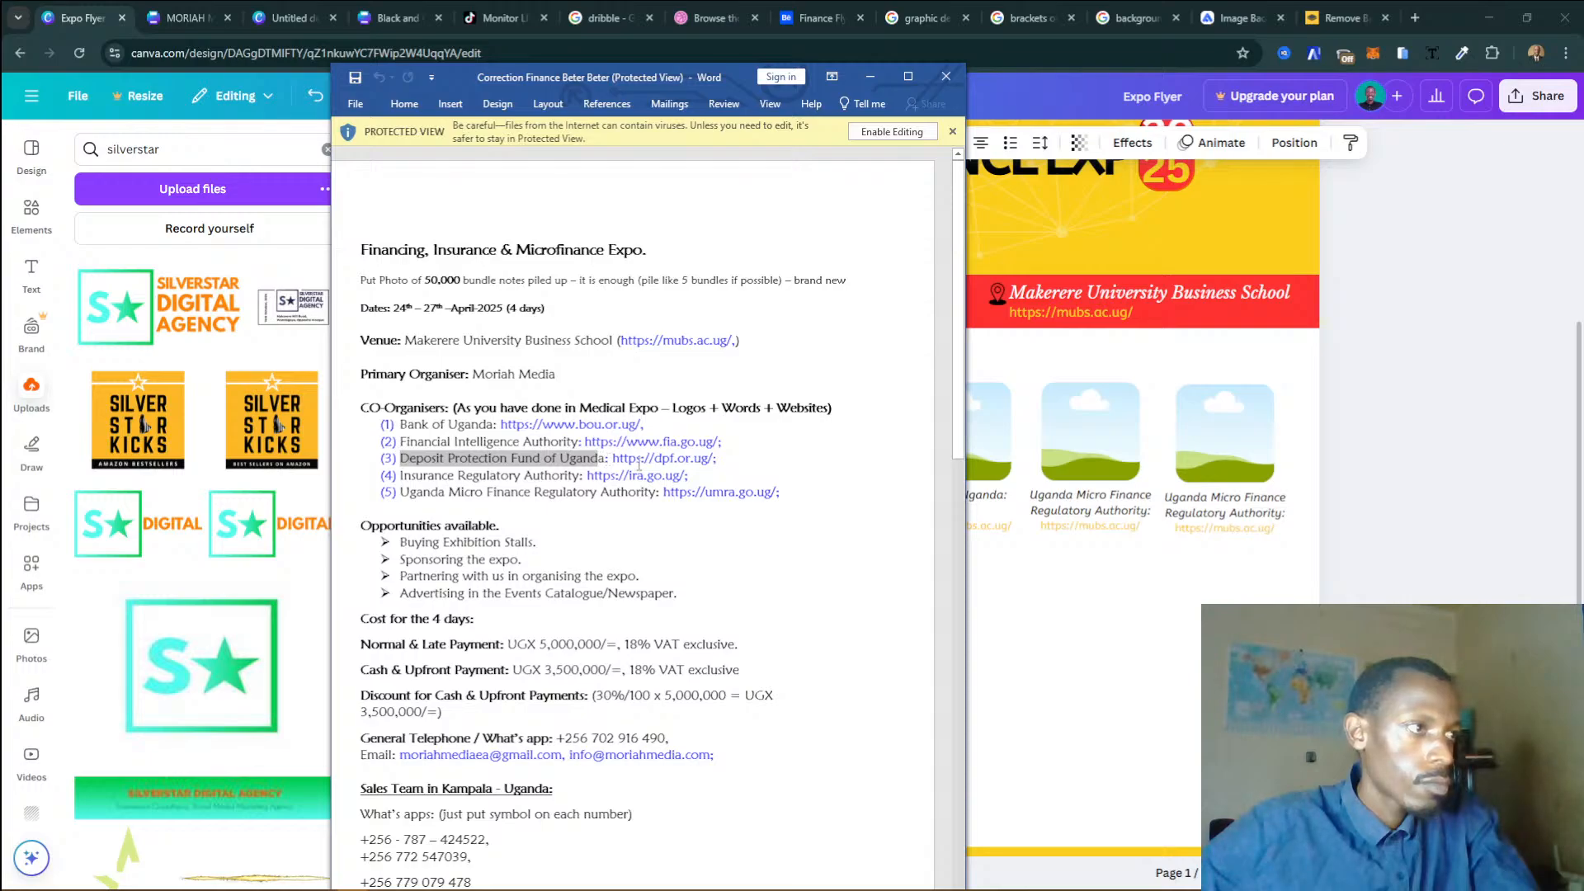
{"action": "left_click", "coordinate": [963, 498]}
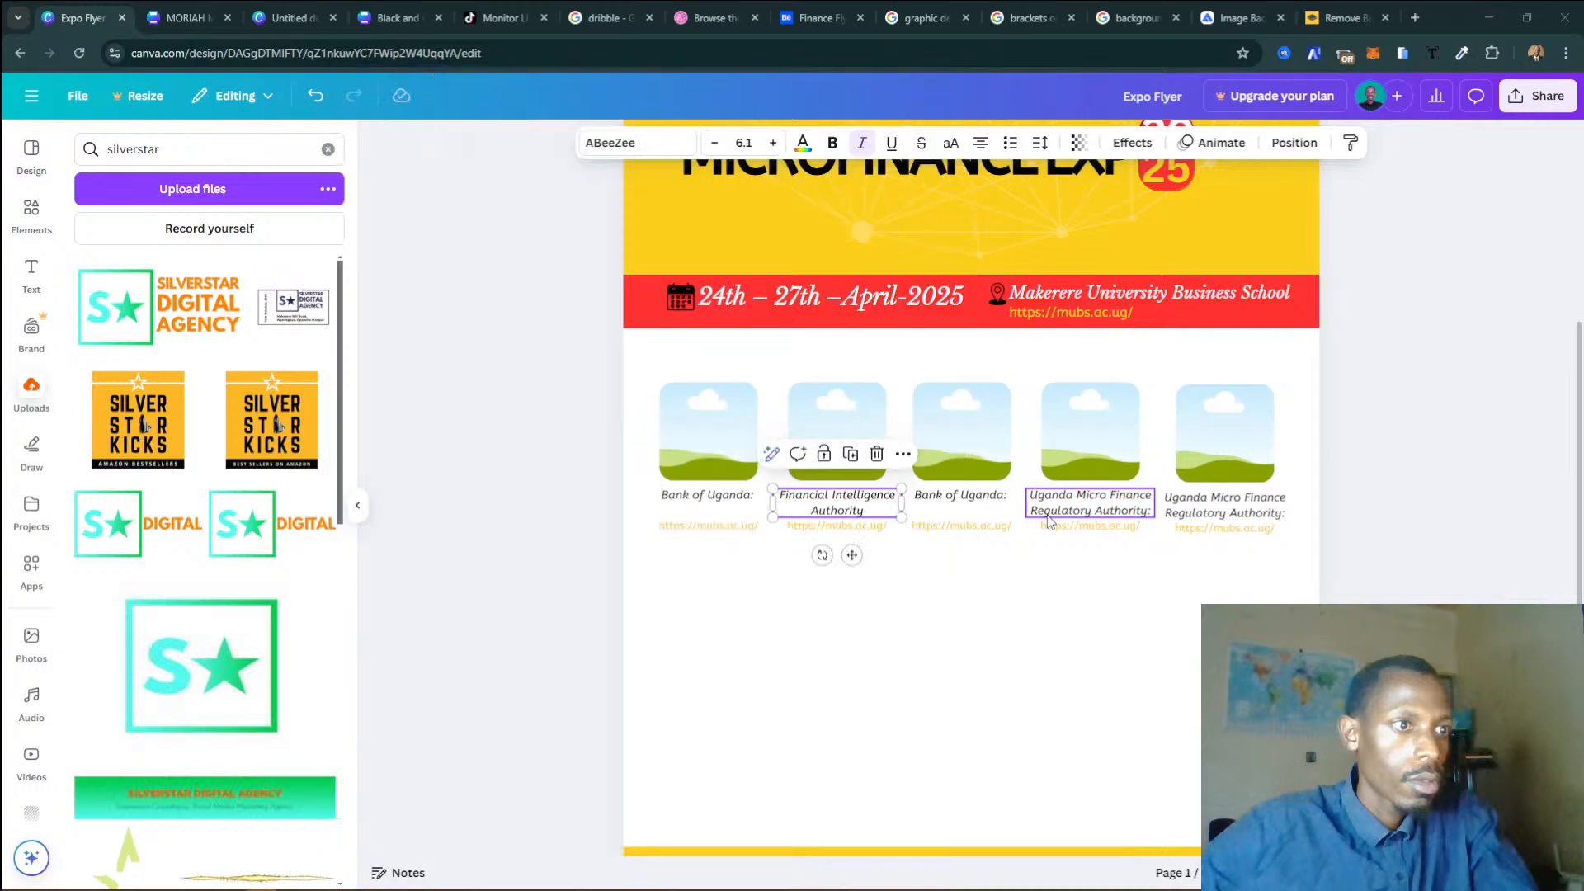
{"action": "double_click", "coordinate": [965, 500]}
{"action": "key", "text": "ctrl+v"}
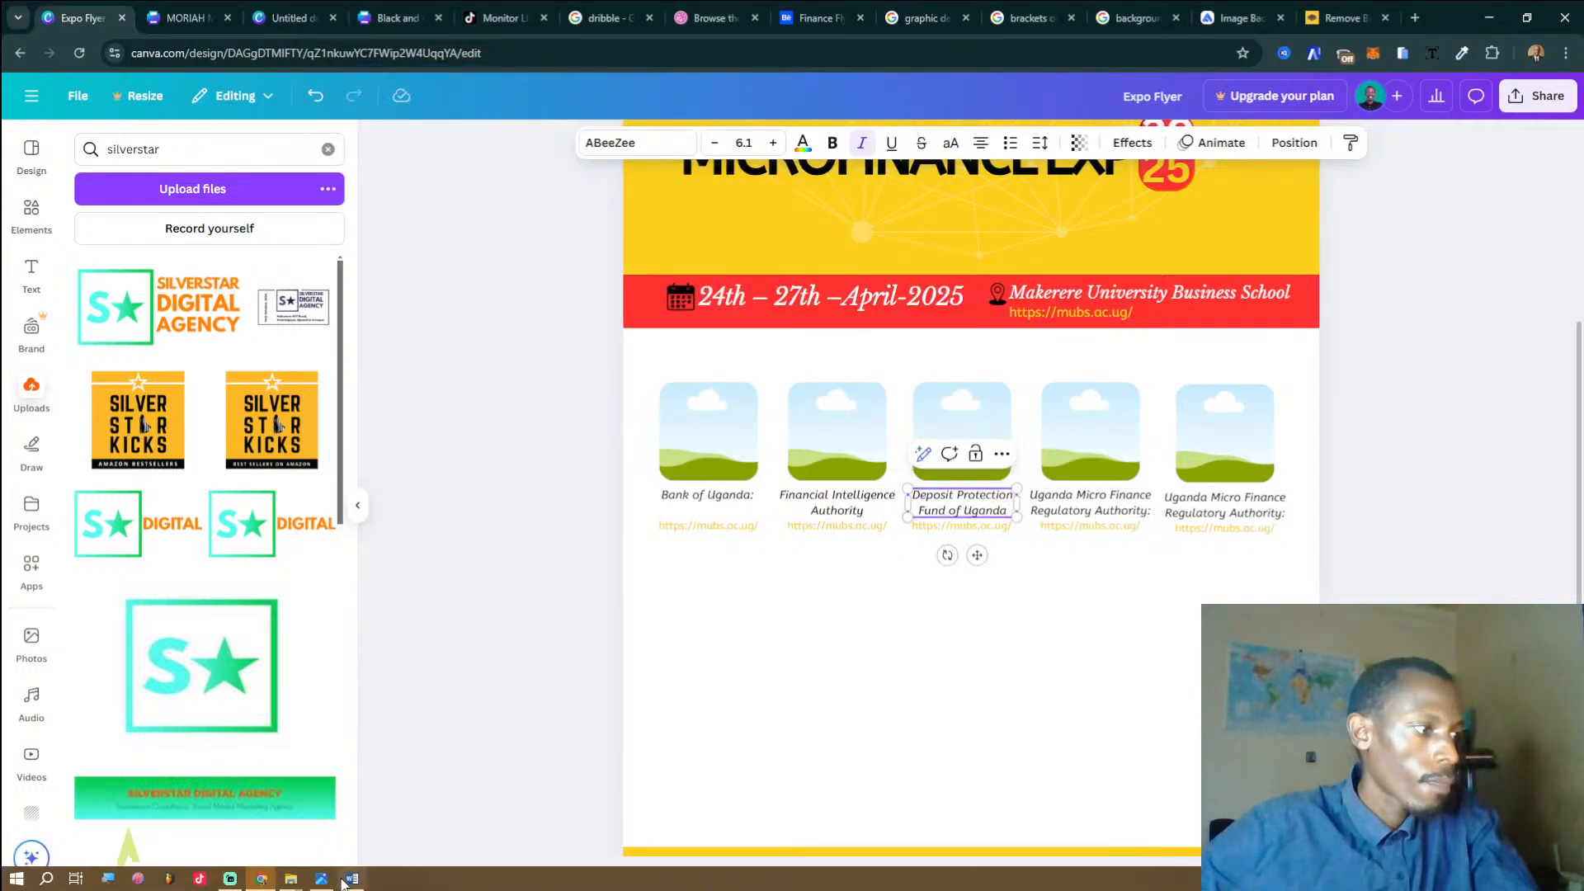
Copy "Insurance Regulatory Authority:" from the co-organisers list in Word and paste it over the fourth caption on the flyer.
{"action": "left_click", "coordinate": [350, 879]}
{"action": "left_click_drag", "start_coordinate": [399, 475], "coordinate": [589, 475]}
{"action": "key", "text": "ctrl+c"}
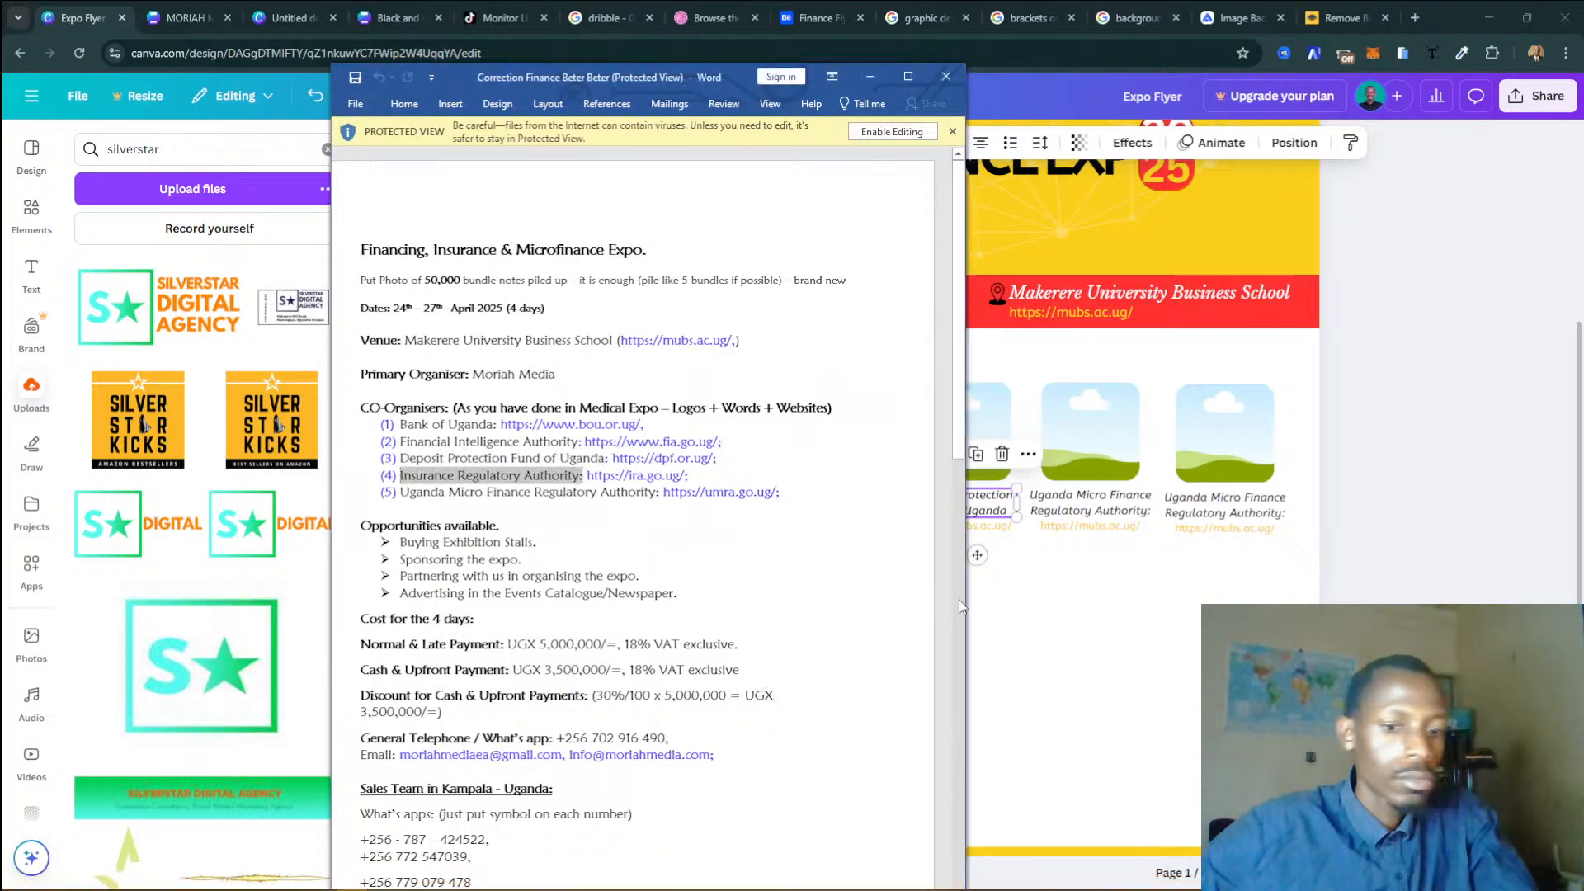
{"action": "double_click", "coordinate": [1122, 510]}
{"action": "key", "text": "ctrl+v"}
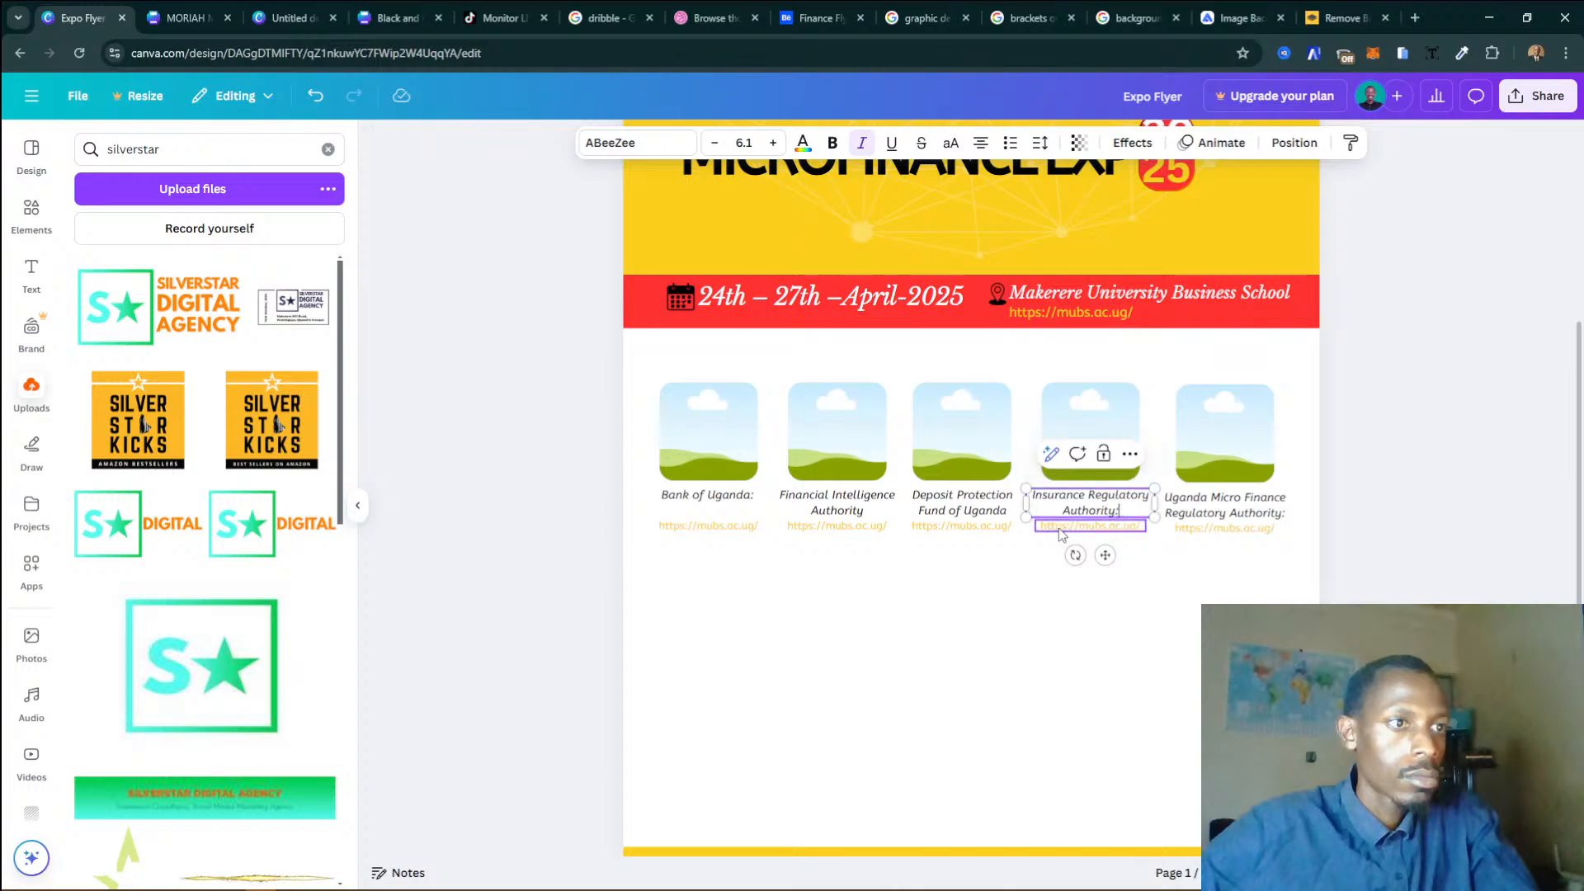
Copy "Uganda Micro Finance Regulatory Authority:" from the Word document and replace the fifth caption on the flyer with it.
{"action": "left_click", "coordinate": [341, 879]}
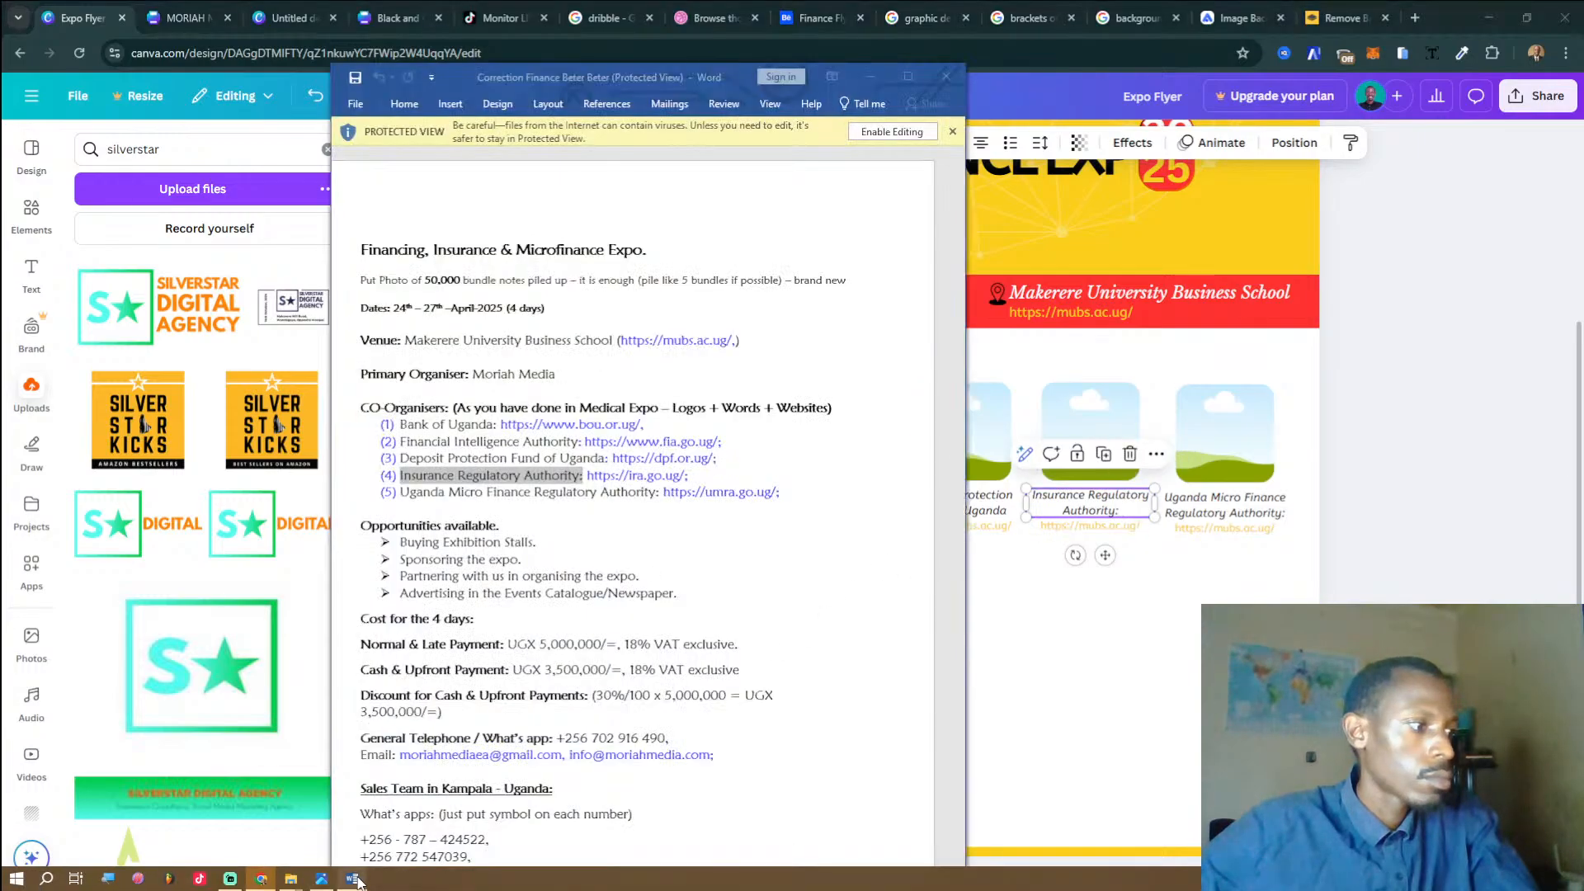
{"action": "left_click", "coordinate": [488, 524]}
{"action": "left_click_drag", "start_coordinate": [403, 492], "coordinate": [658, 492]}
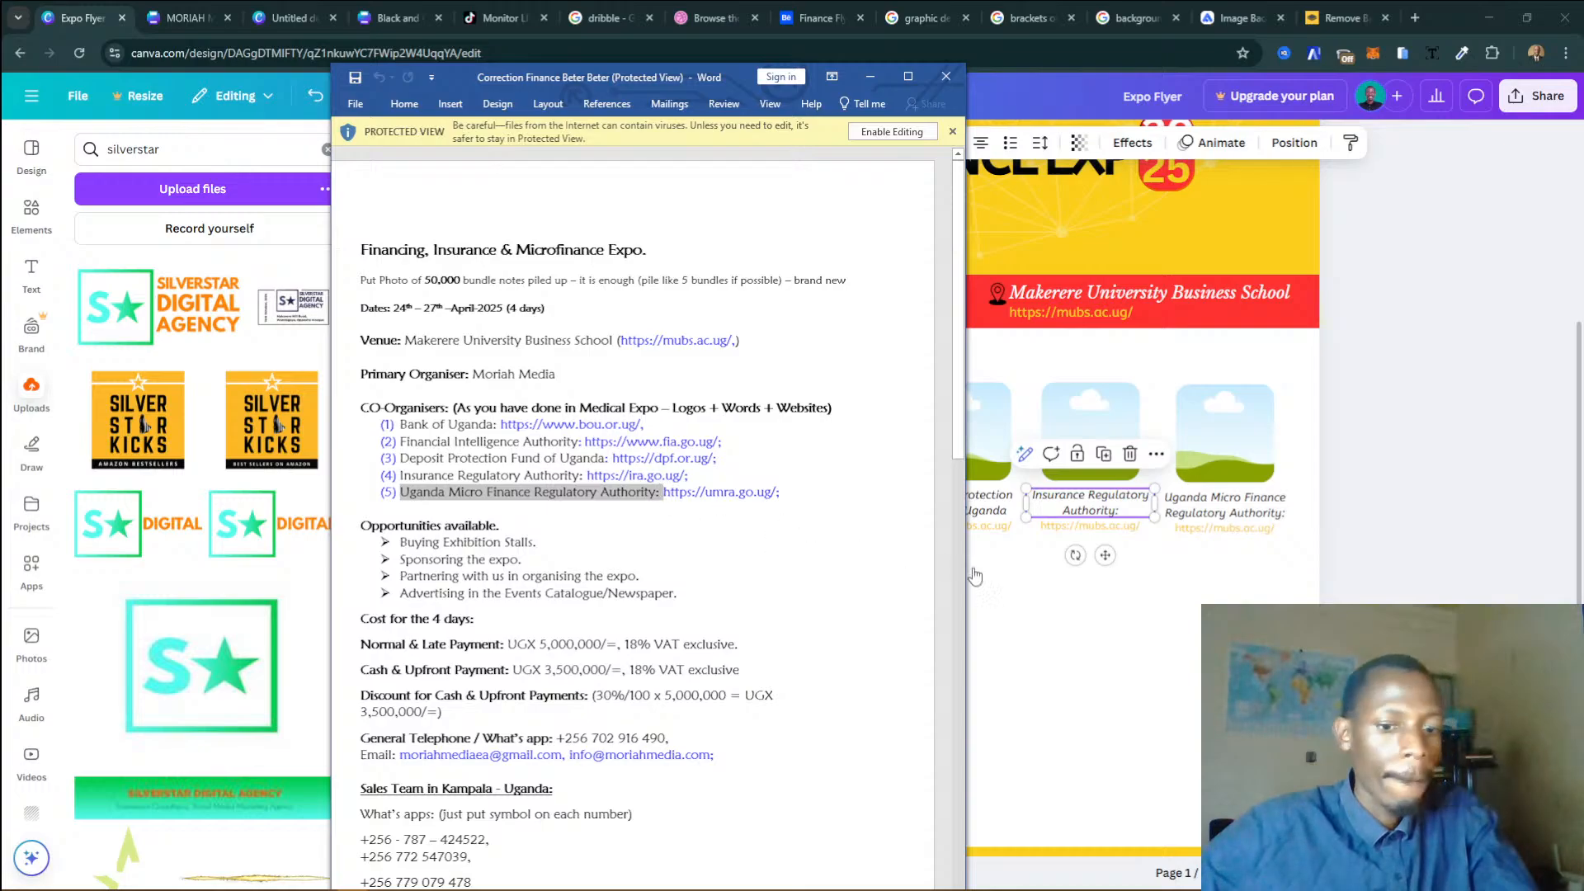
{"action": "double_click", "coordinate": [1226, 508]}
{"action": "type", "text": "Uganda Micro Finance Regulatory Authority:"}
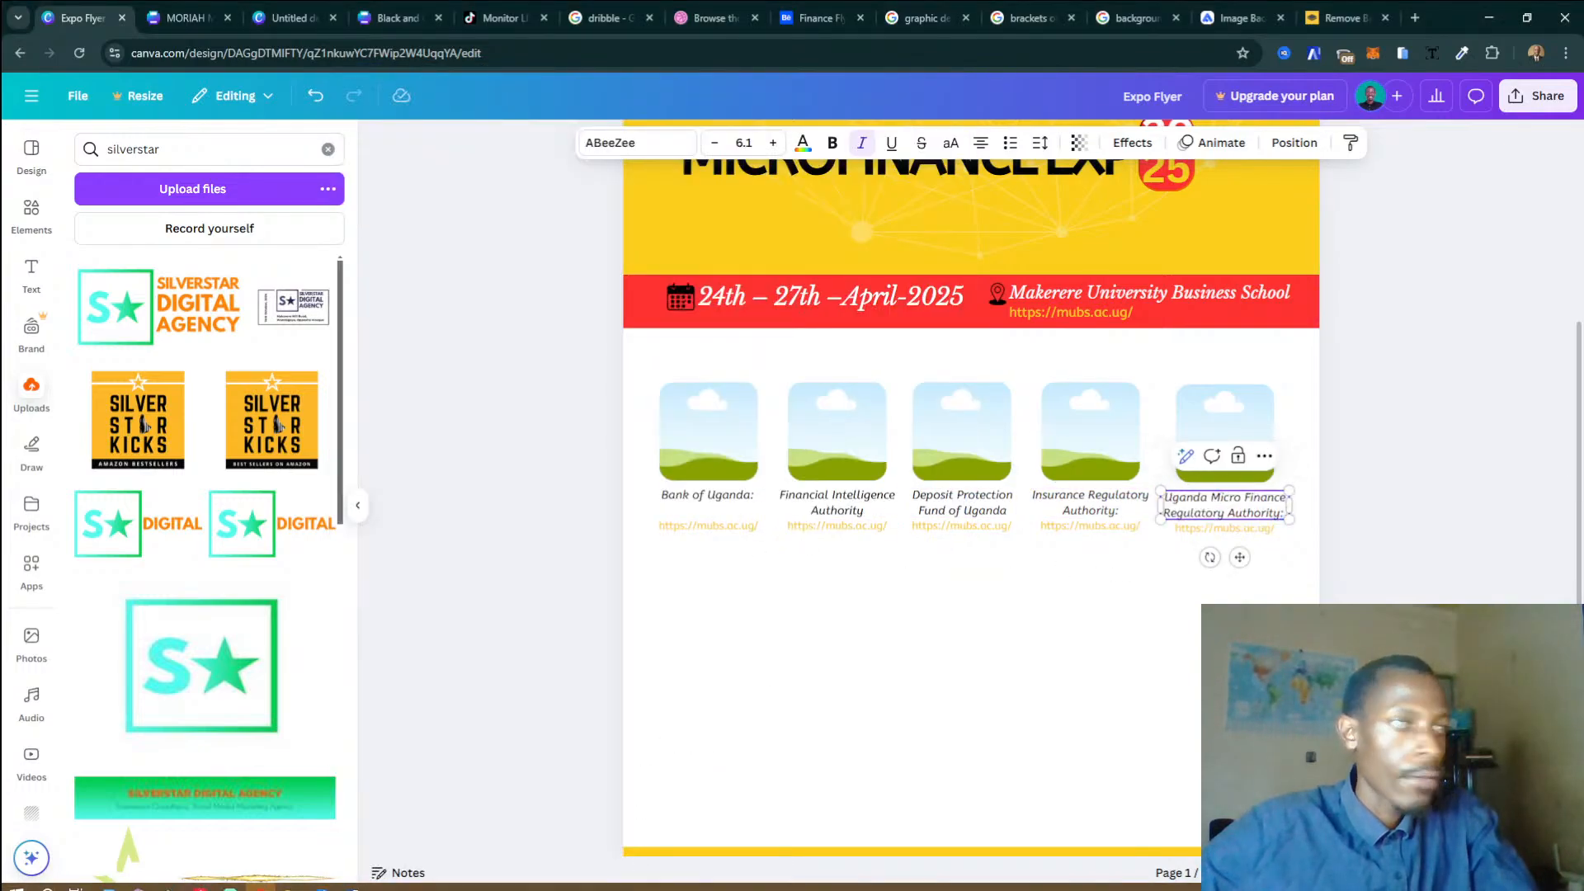
{"action": "left_click", "coordinate": [364, 879]}
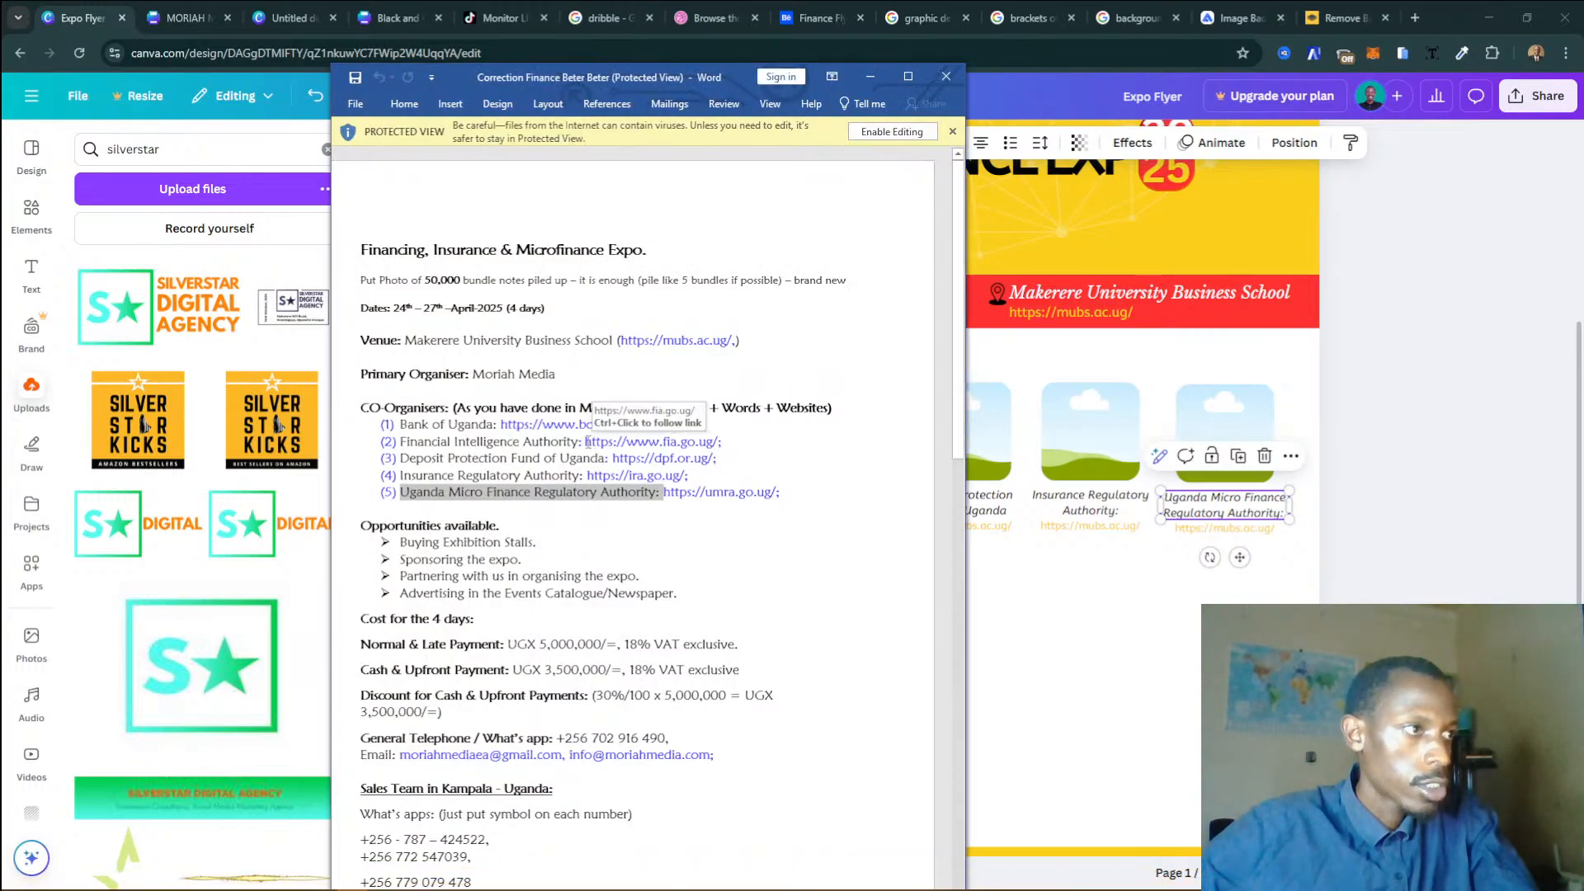
{"action": "left_click_drag", "start_coordinate": [588, 442], "coordinate": [715, 440]}
{"action": "key", "text": "ctrl+c"}
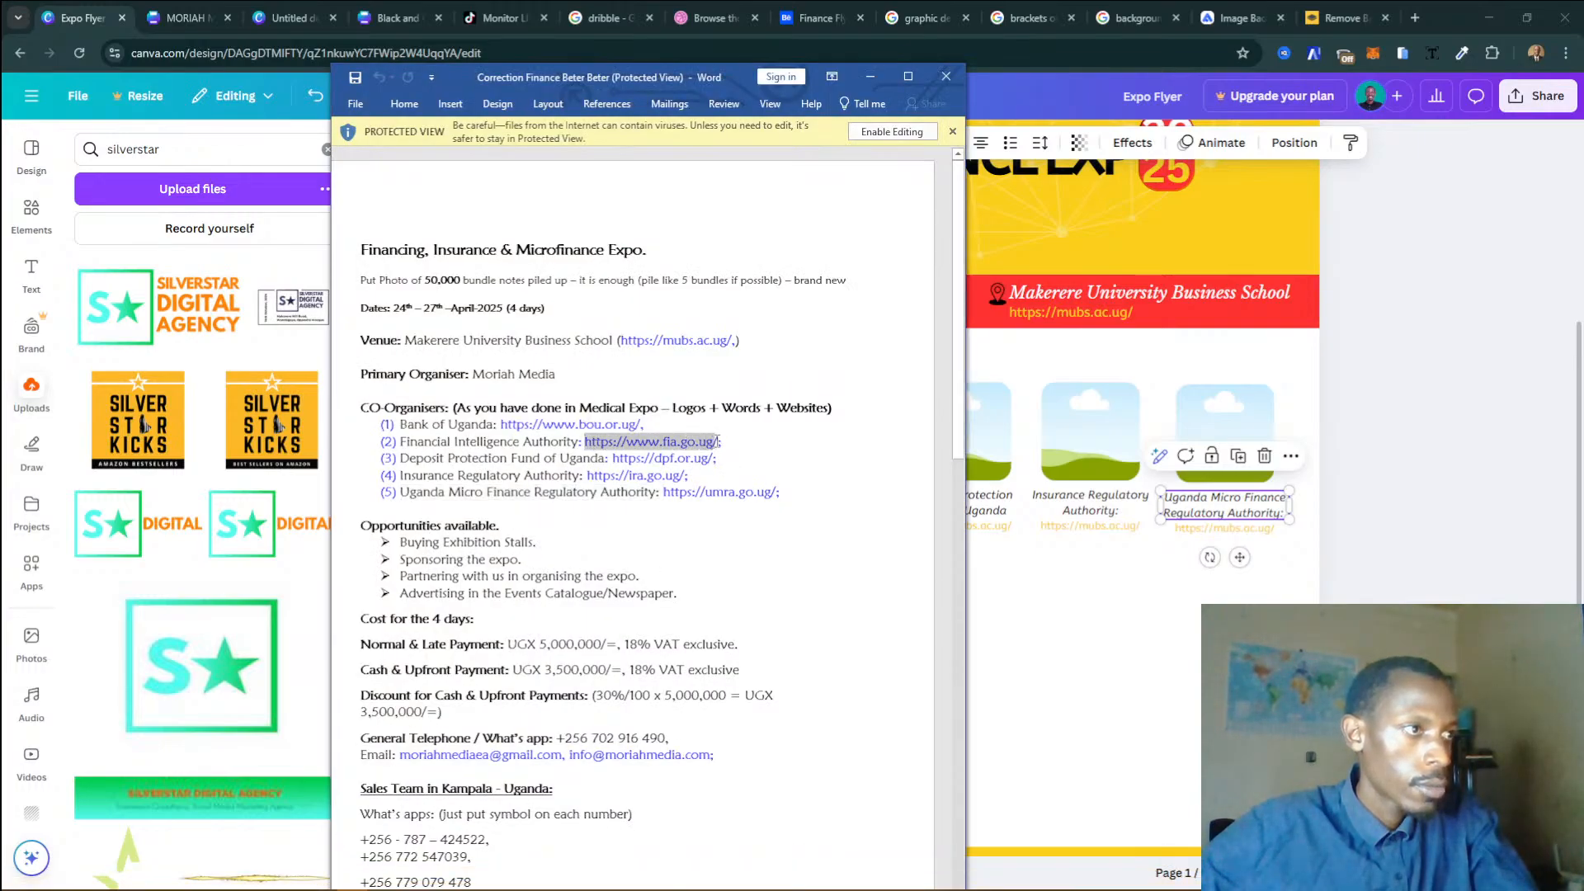
{"action": "left_click", "coordinate": [1022, 523]}
{"action": "left_click", "coordinate": [833, 526]}
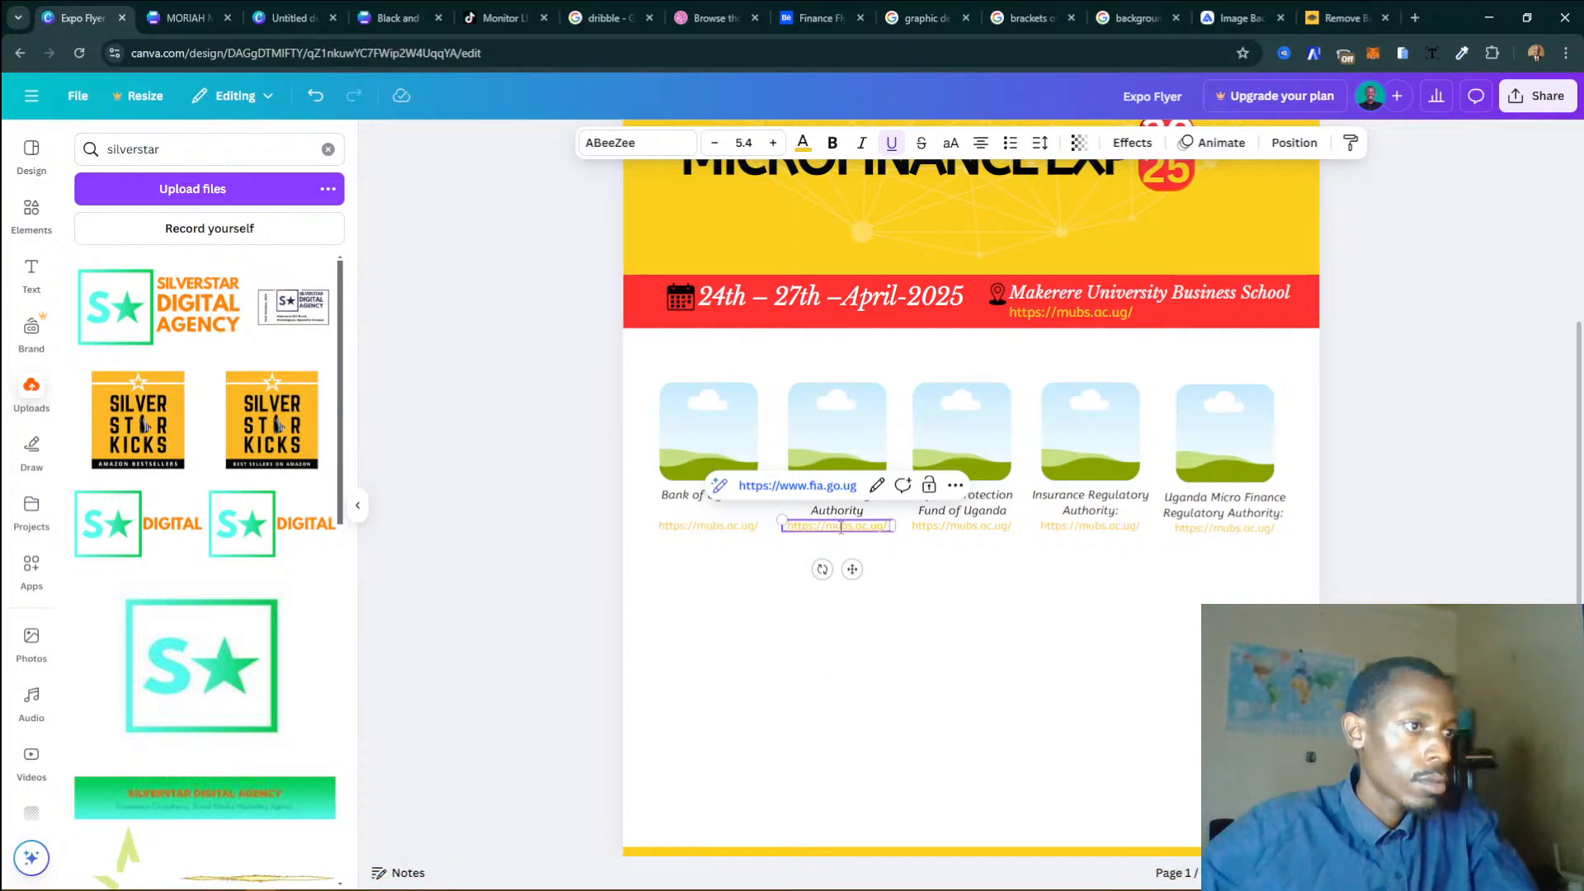
{"action": "triple_click", "coordinate": [839, 526]}
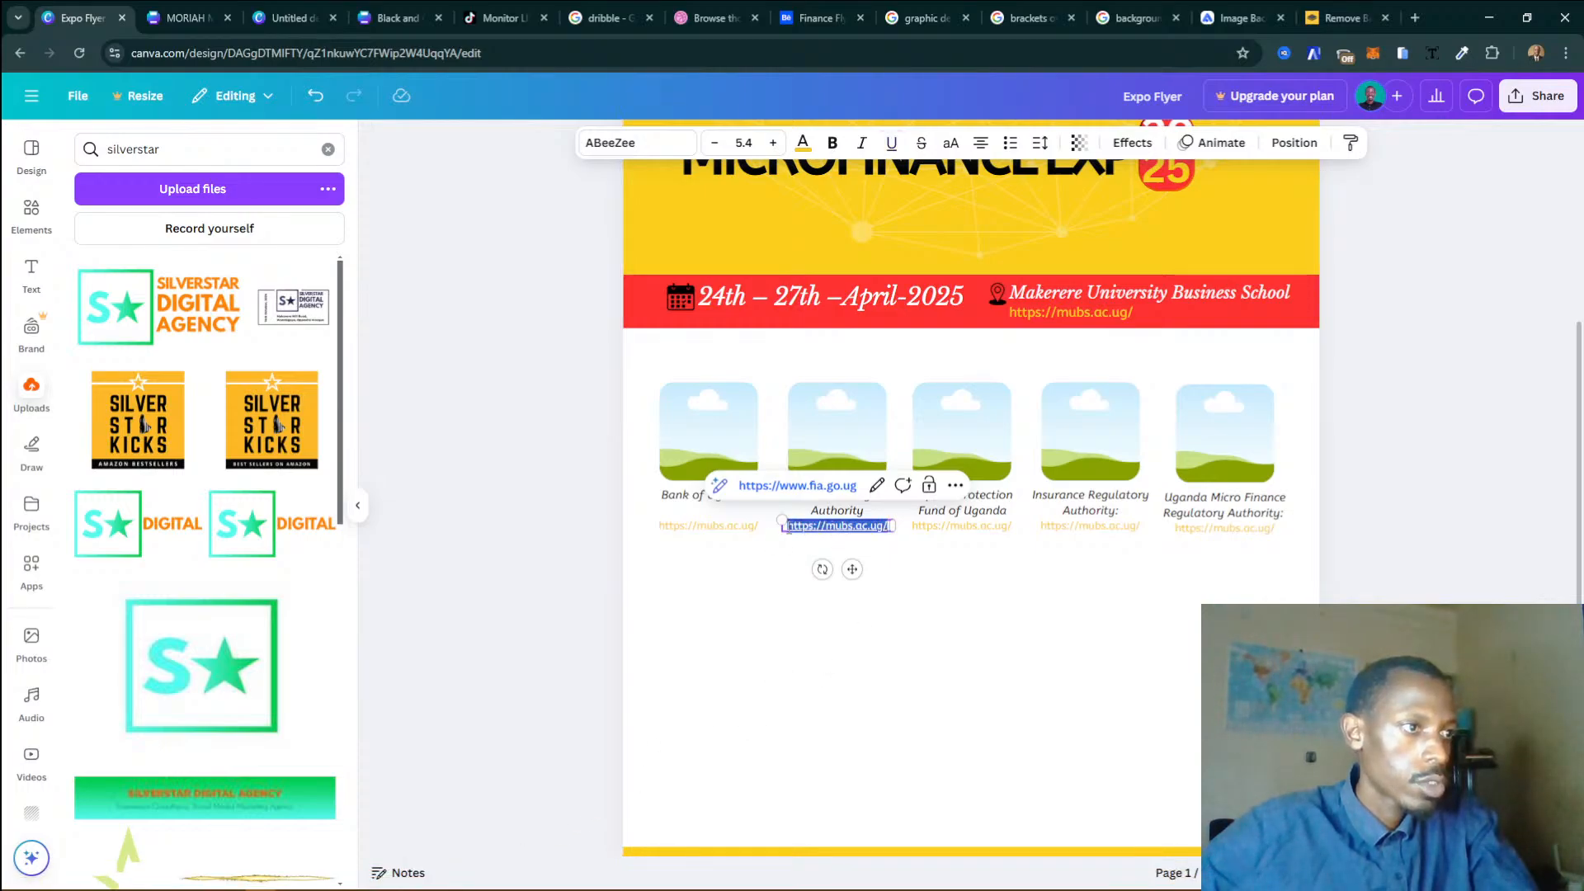
{"action": "left_click", "coordinate": [789, 528]}
{"action": "left_click_drag", "start_coordinate": [797, 527], "coordinate": [895, 524]}
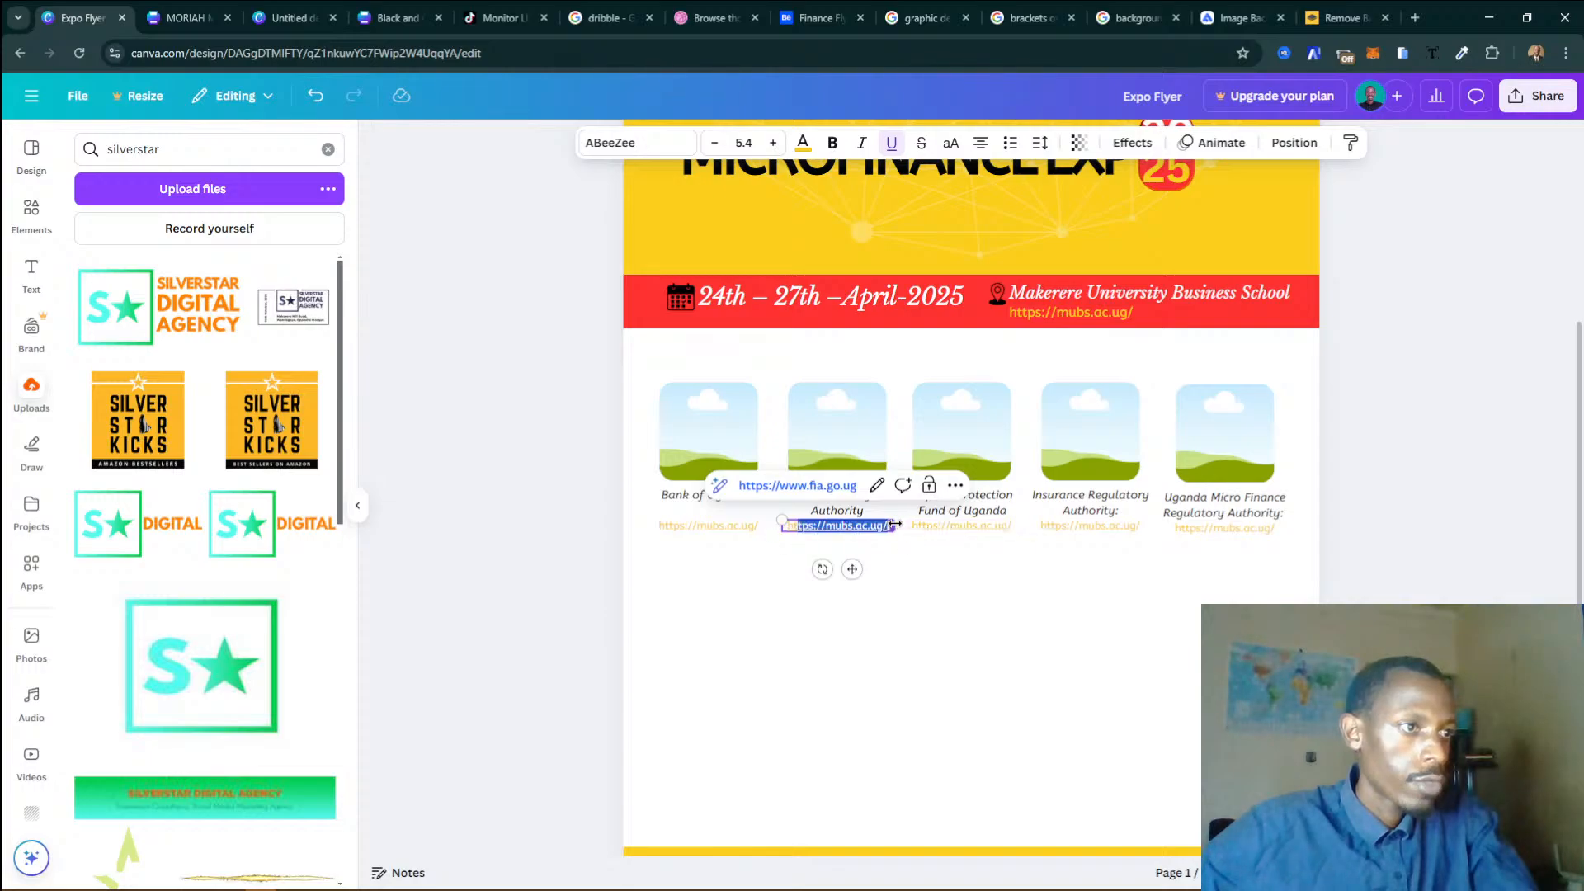
{"action": "key", "text": "BackSpace"}
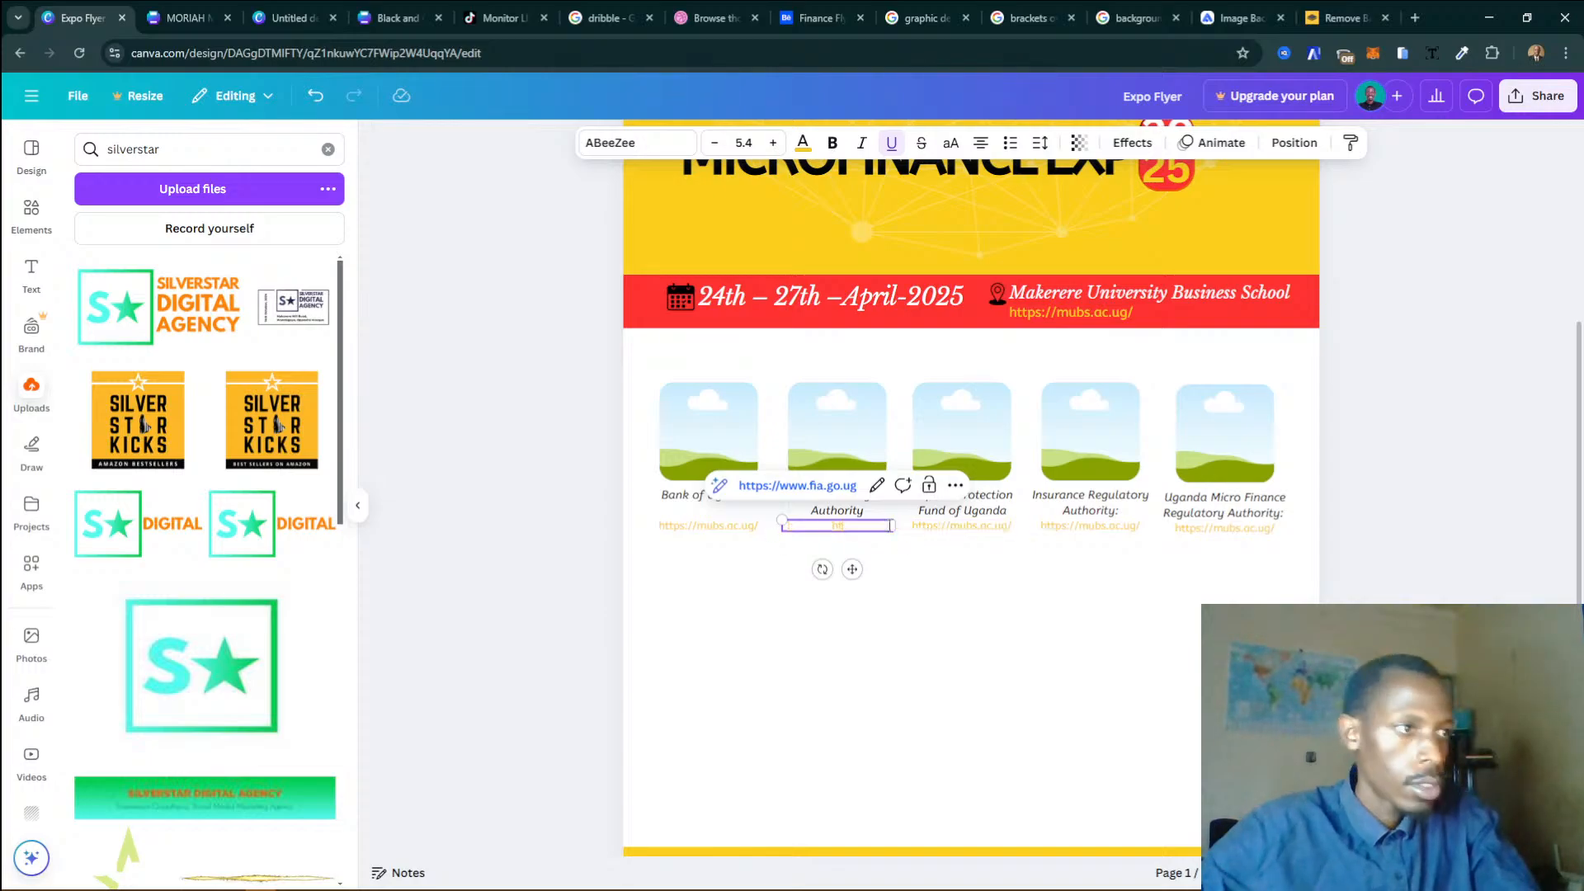
{"action": "key", "text": "ctrl+v"}
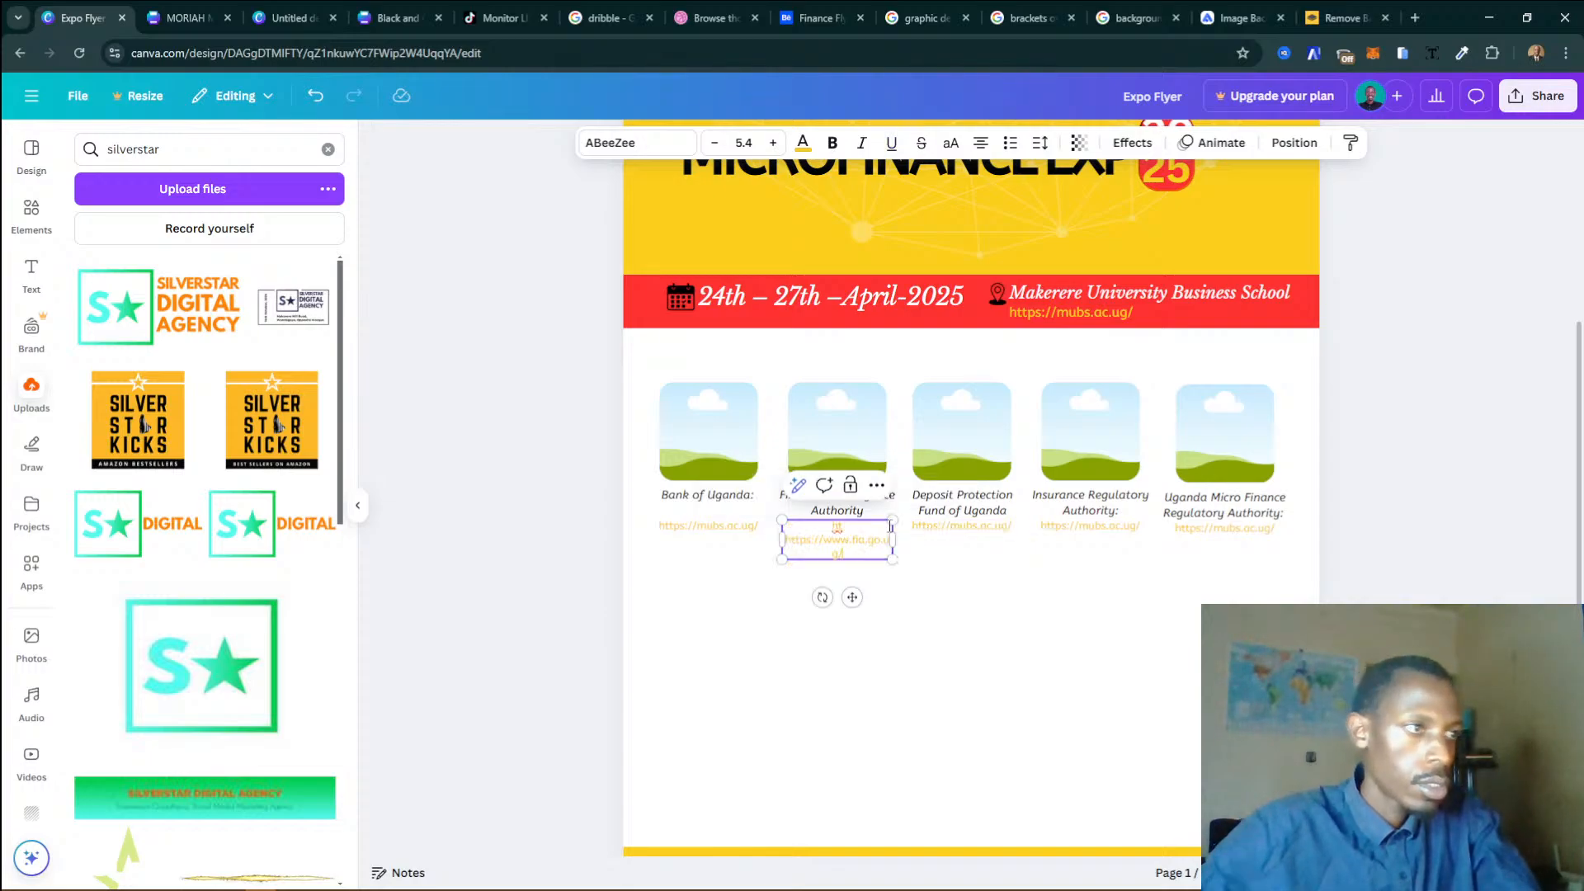
Delete the leftover characters and line break before the Financial Intelligence Authority website and widen its text box to fit one line.
{"action": "left_click", "coordinate": [846, 528]}
{"action": "key", "text": "BackSpace"}
{"action": "key", "text": "BackSpace"}
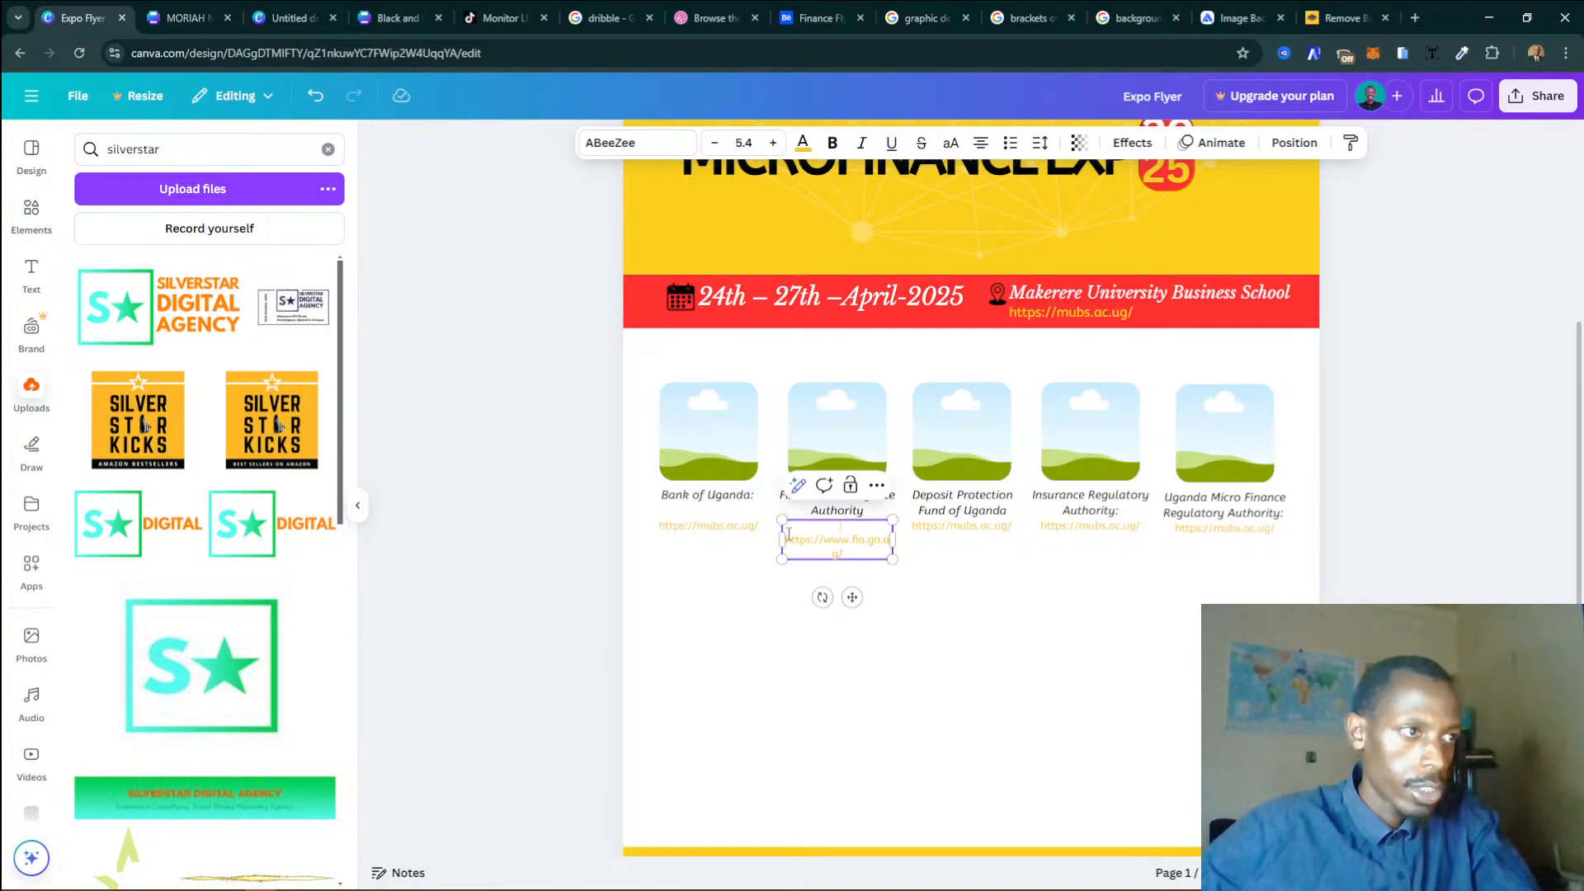
{"action": "key", "text": "BackSpace"}
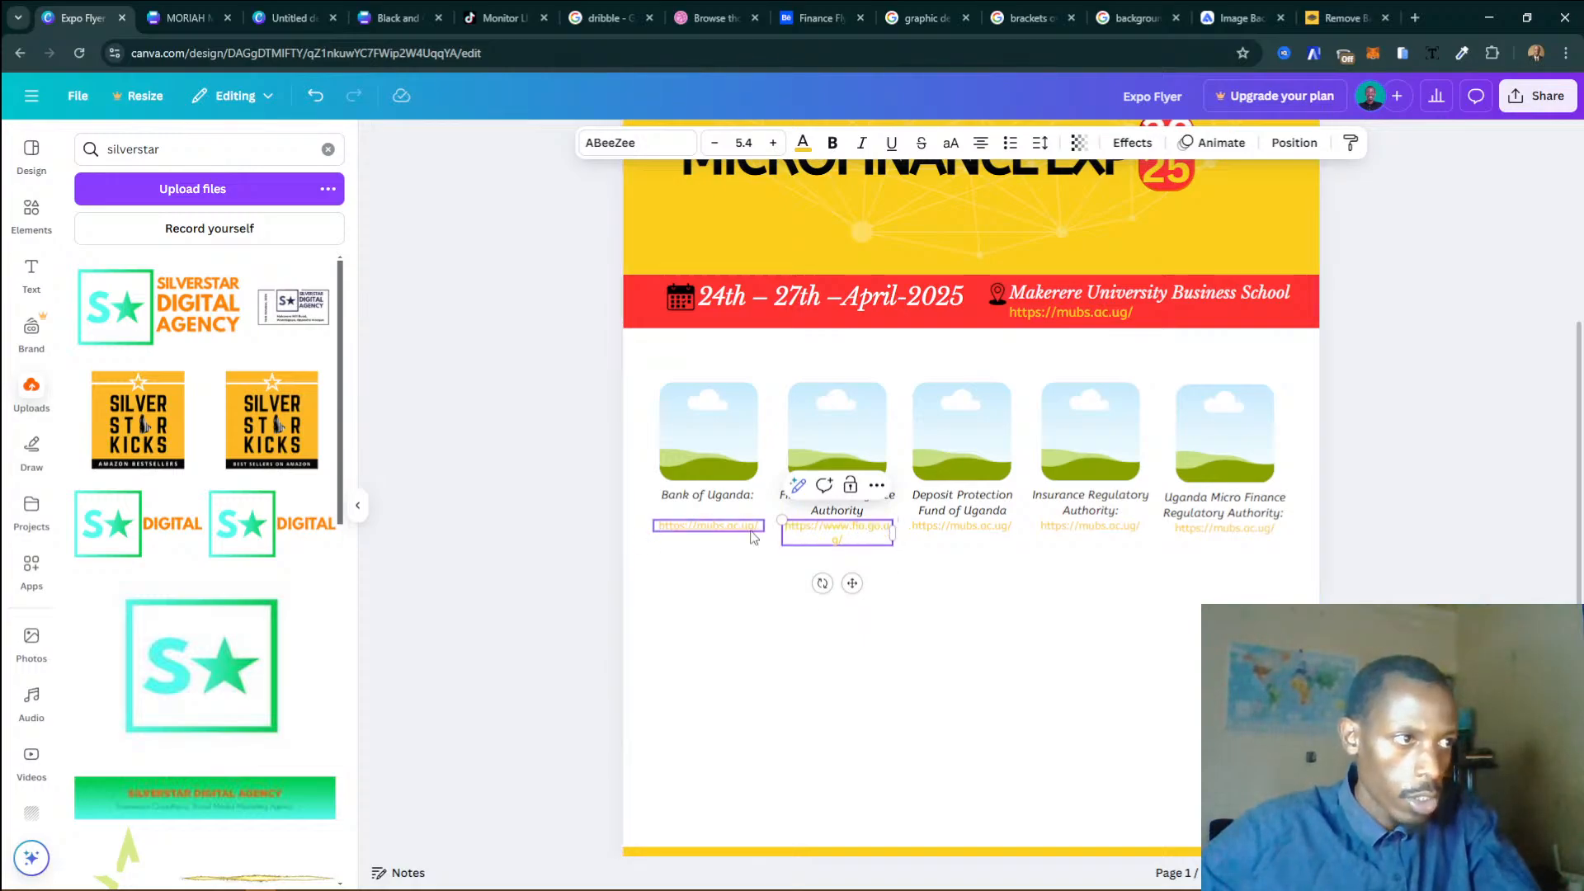
{"action": "left_click_drag", "start_coordinate": [897, 533], "coordinate": [905, 535]}
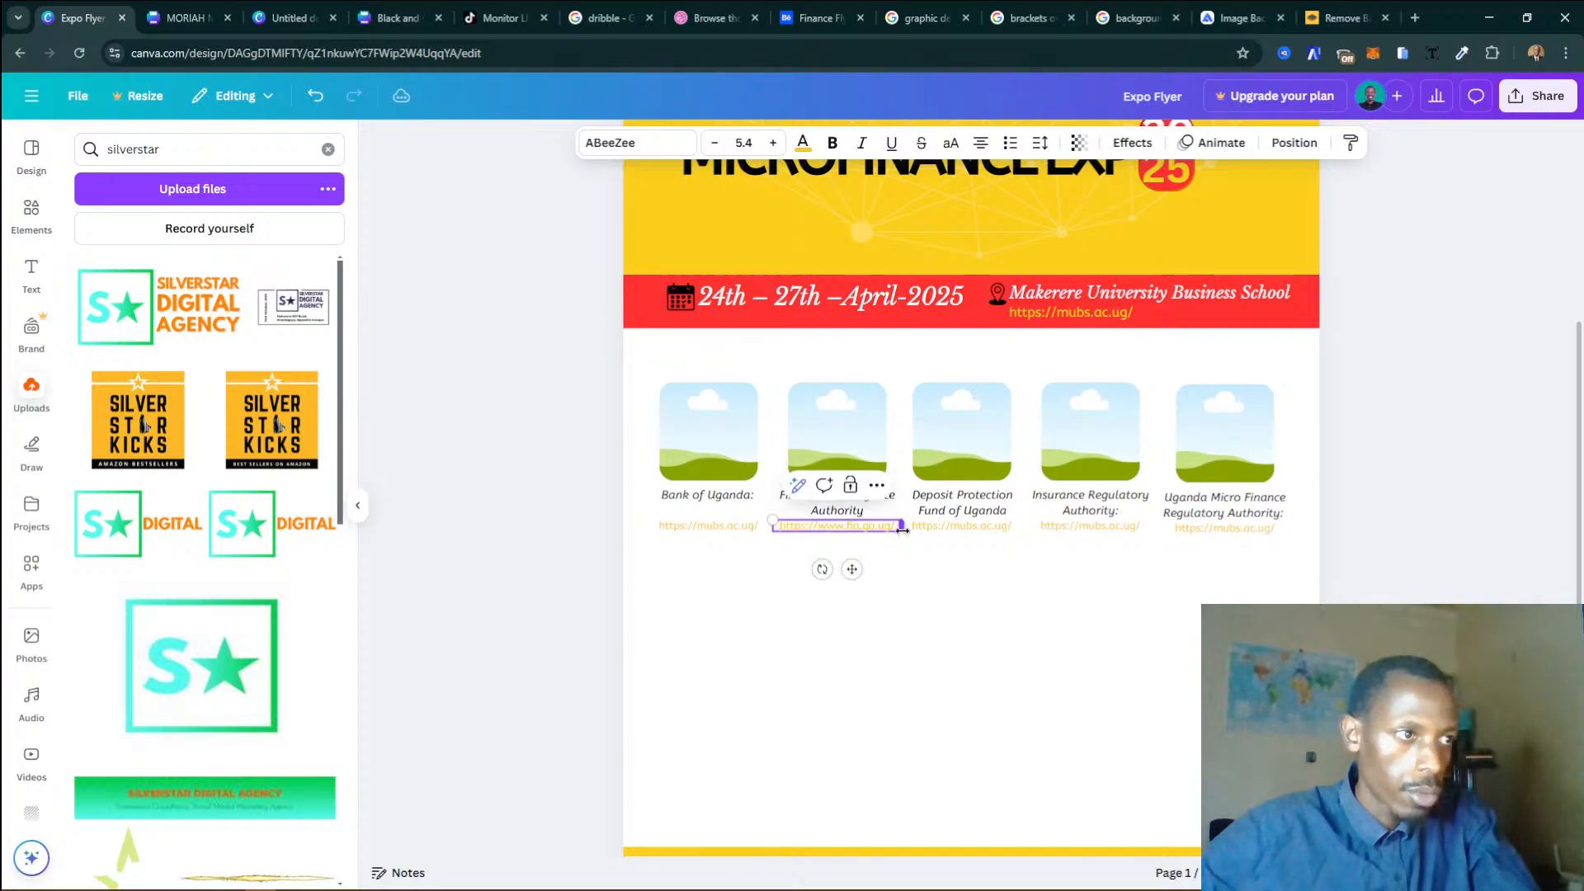
{"action": "left_click", "coordinate": [984, 532]}
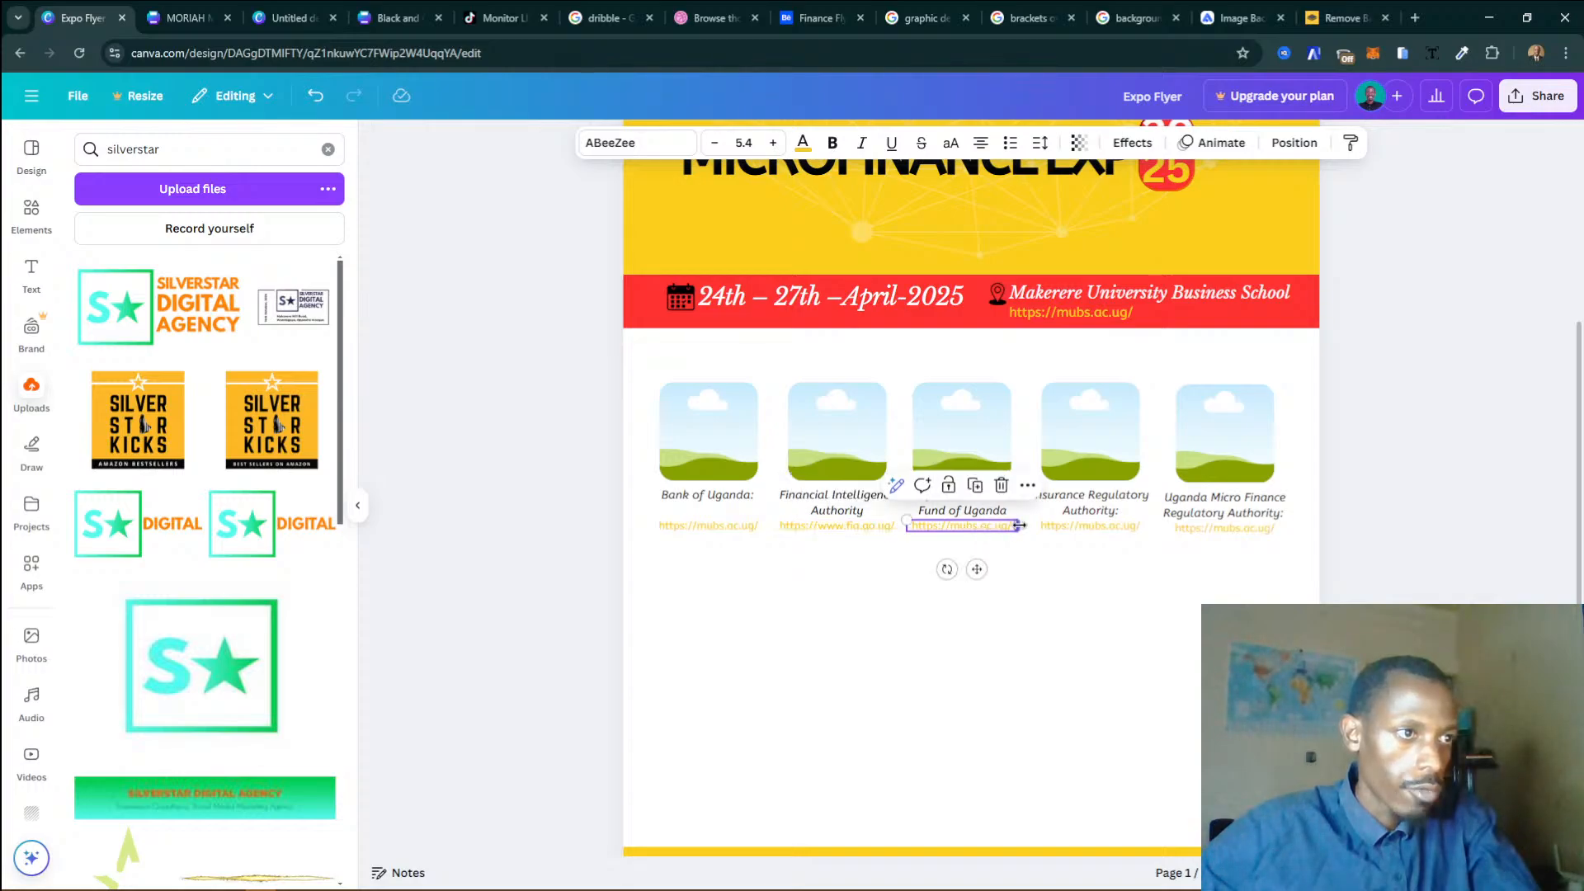
{"action": "left_click_drag", "start_coordinate": [1022, 525], "coordinate": [1031, 523]}
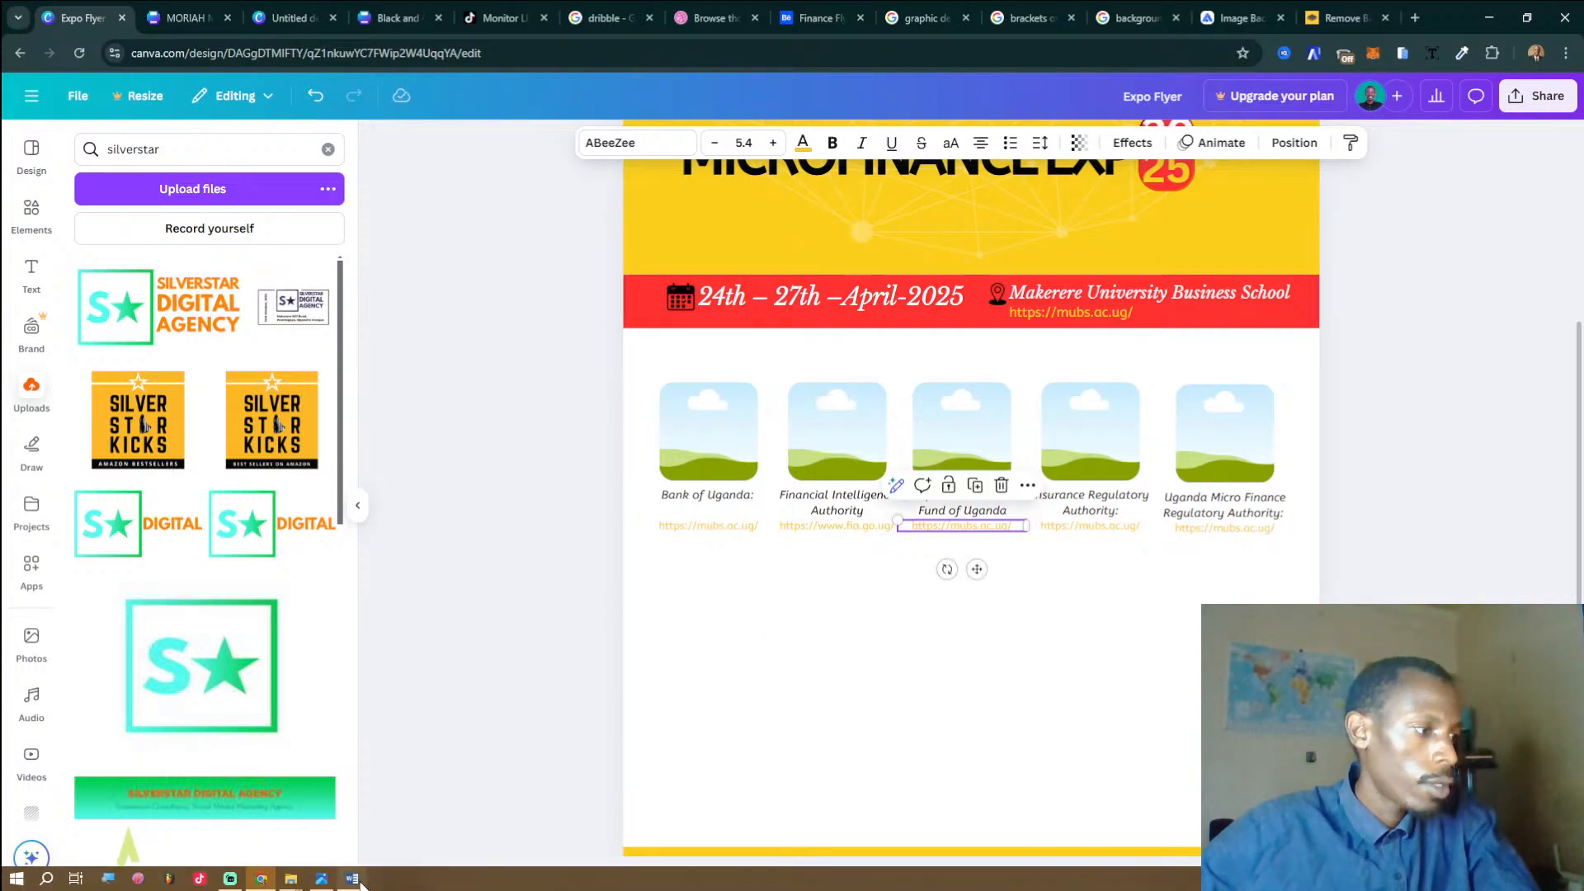
{"action": "left_click", "coordinate": [351, 883]}
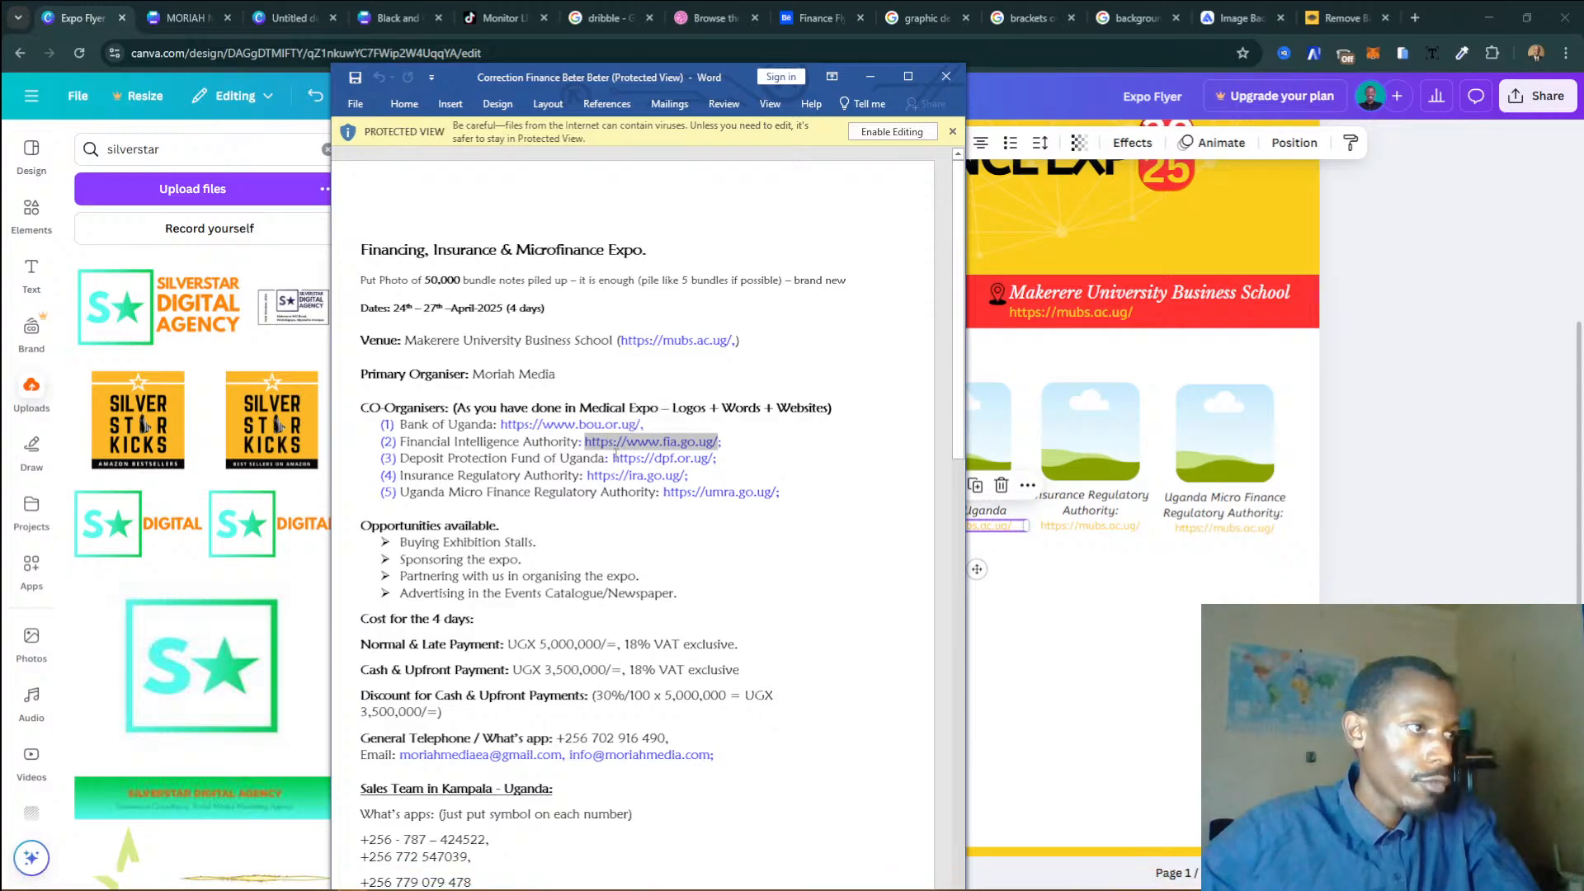
{"action": "left_click_drag", "start_coordinate": [613, 459], "coordinate": [699, 458]}
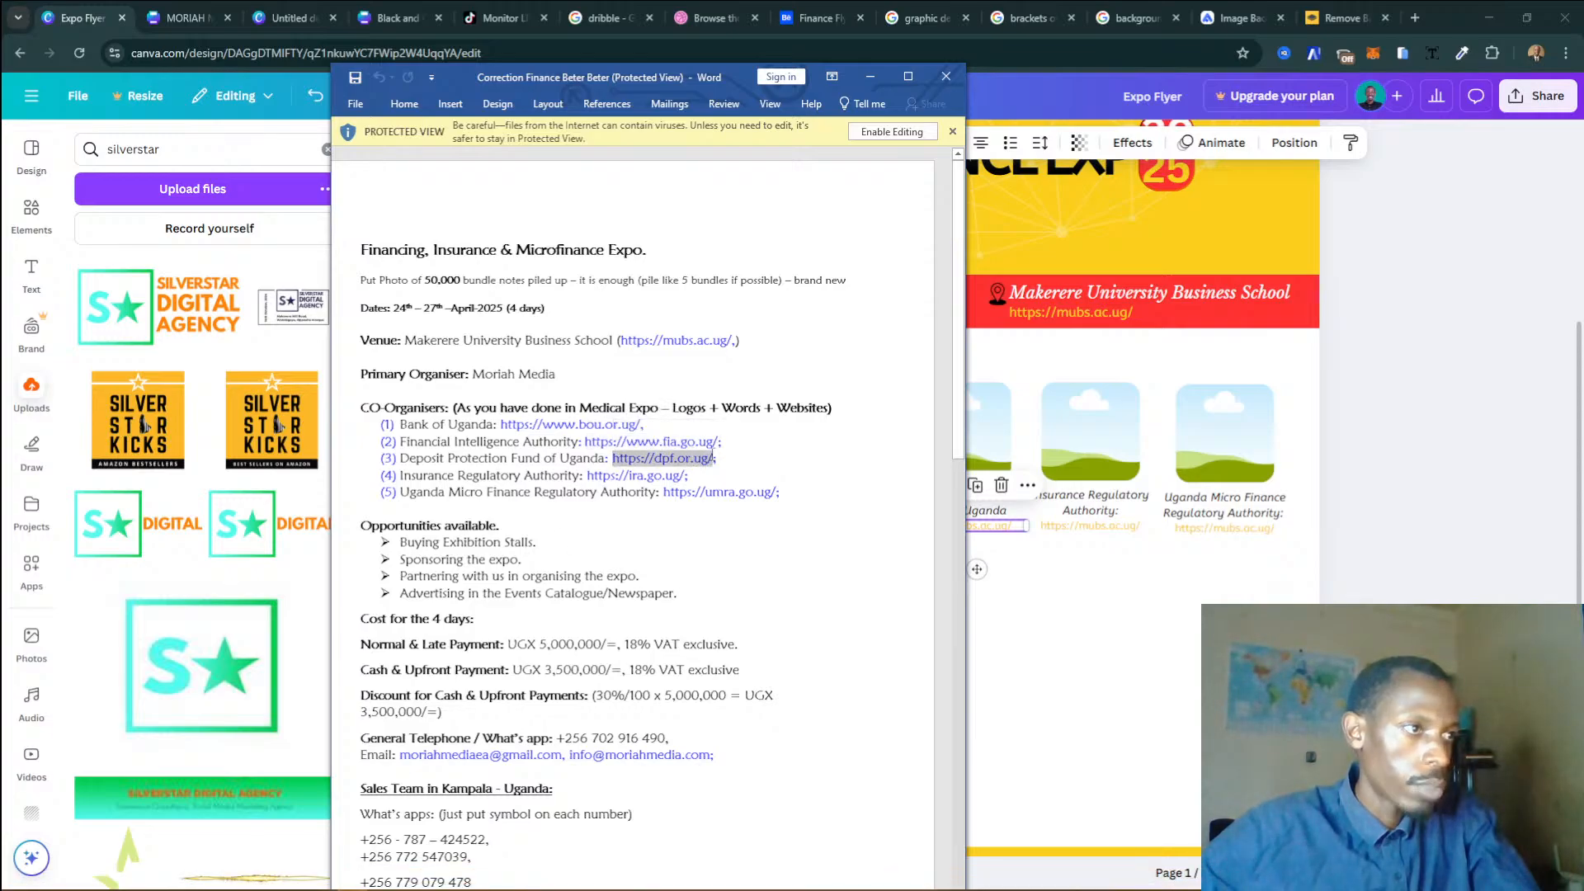
{"action": "left_click", "coordinate": [1003, 553]}
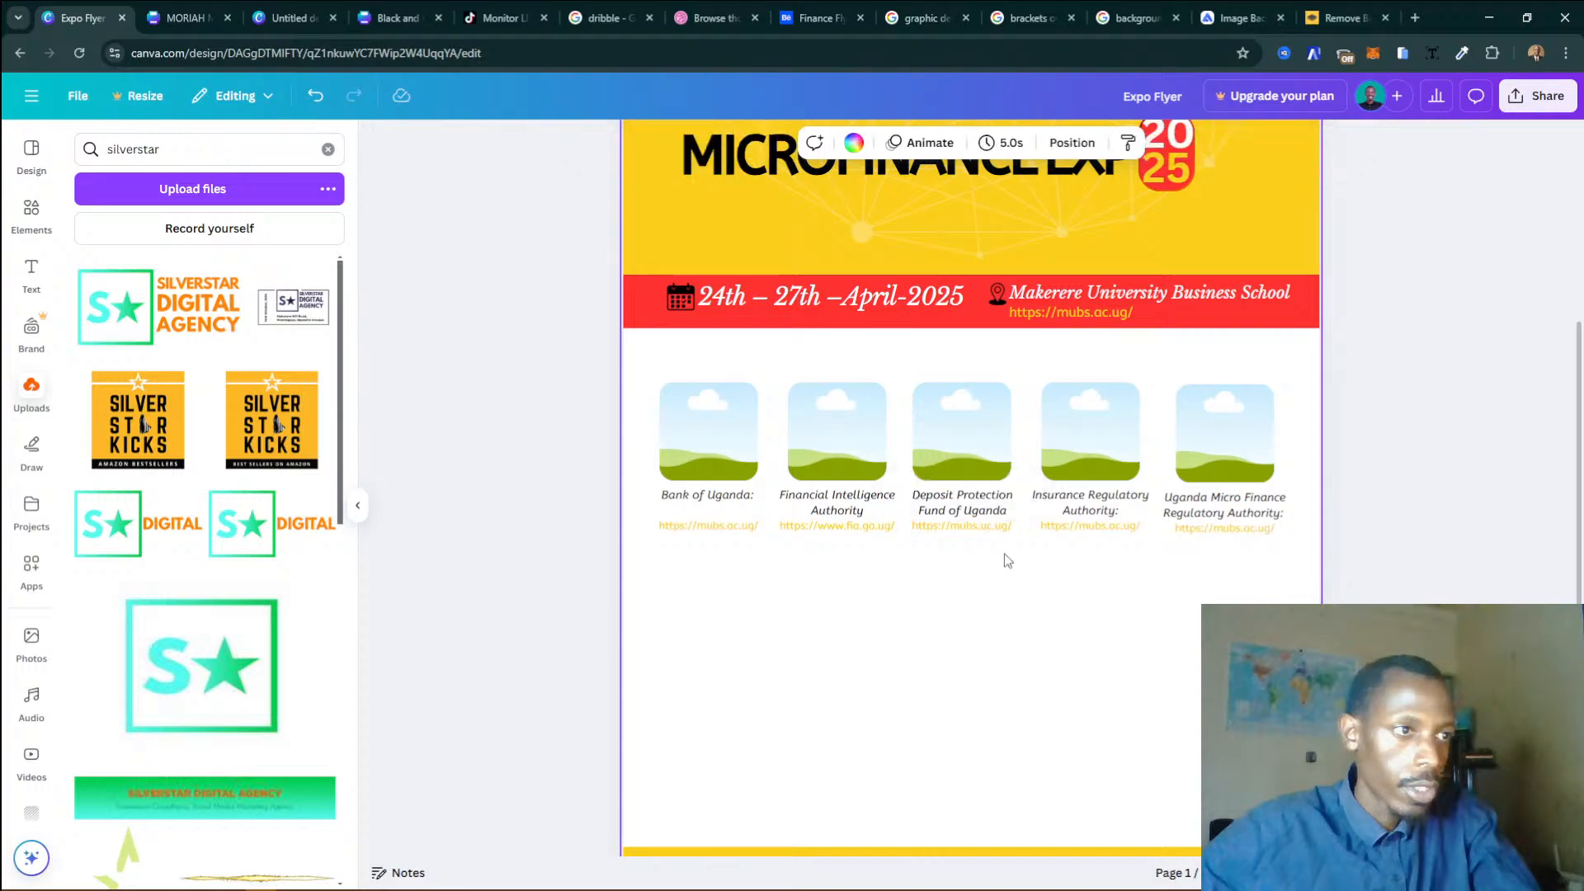
{"action": "double_click", "coordinate": [982, 528]}
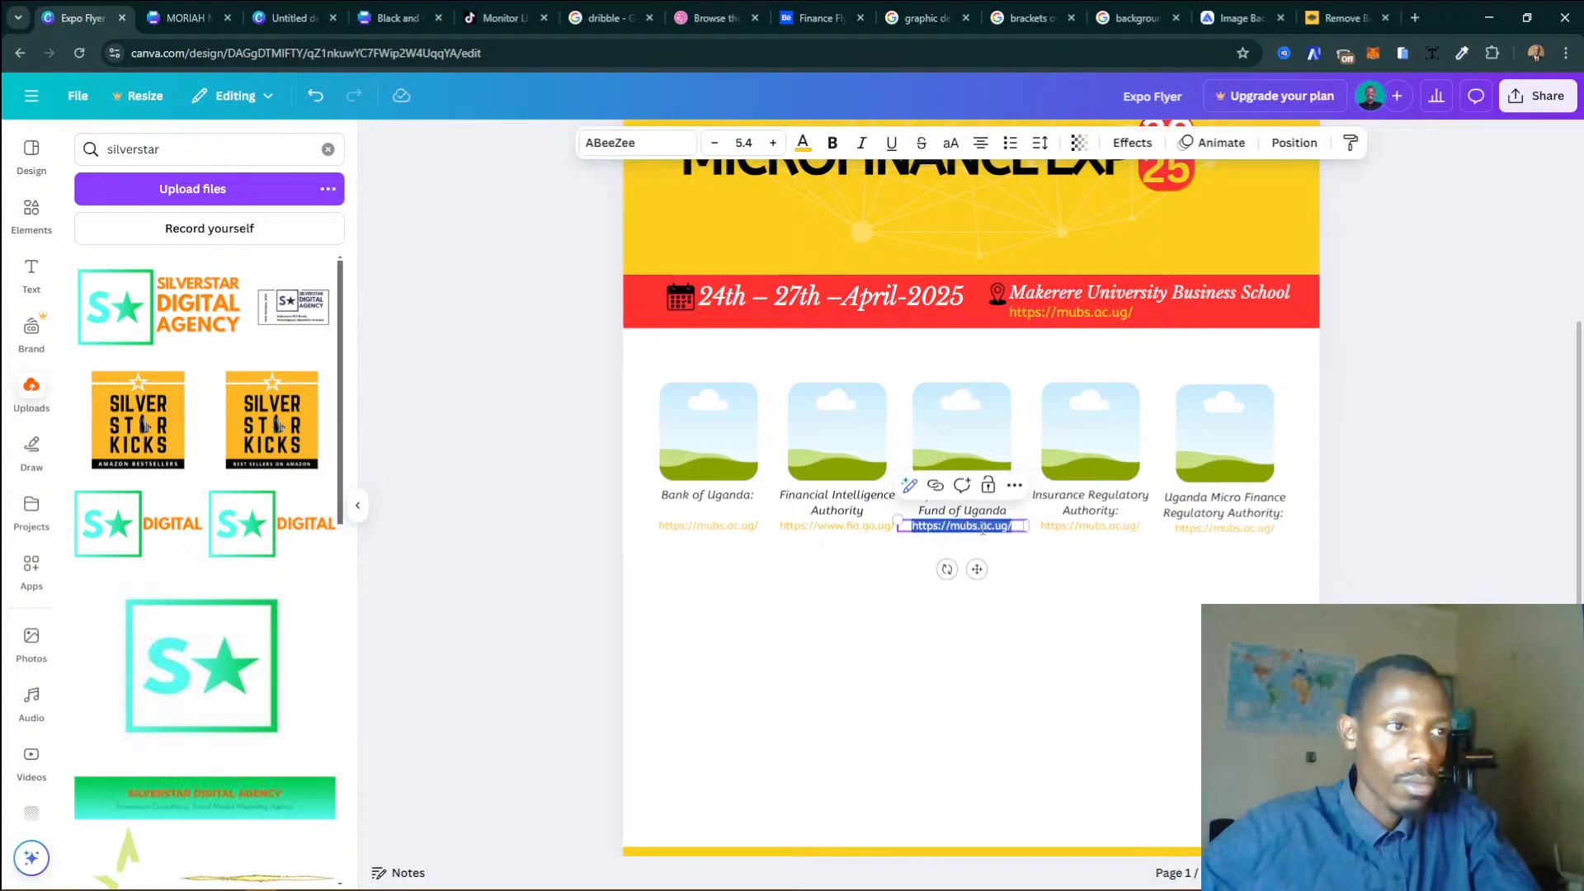
{"action": "left_click", "coordinate": [982, 529]}
{"action": "left_click_drag", "start_coordinate": [925, 527], "coordinate": [993, 528]}
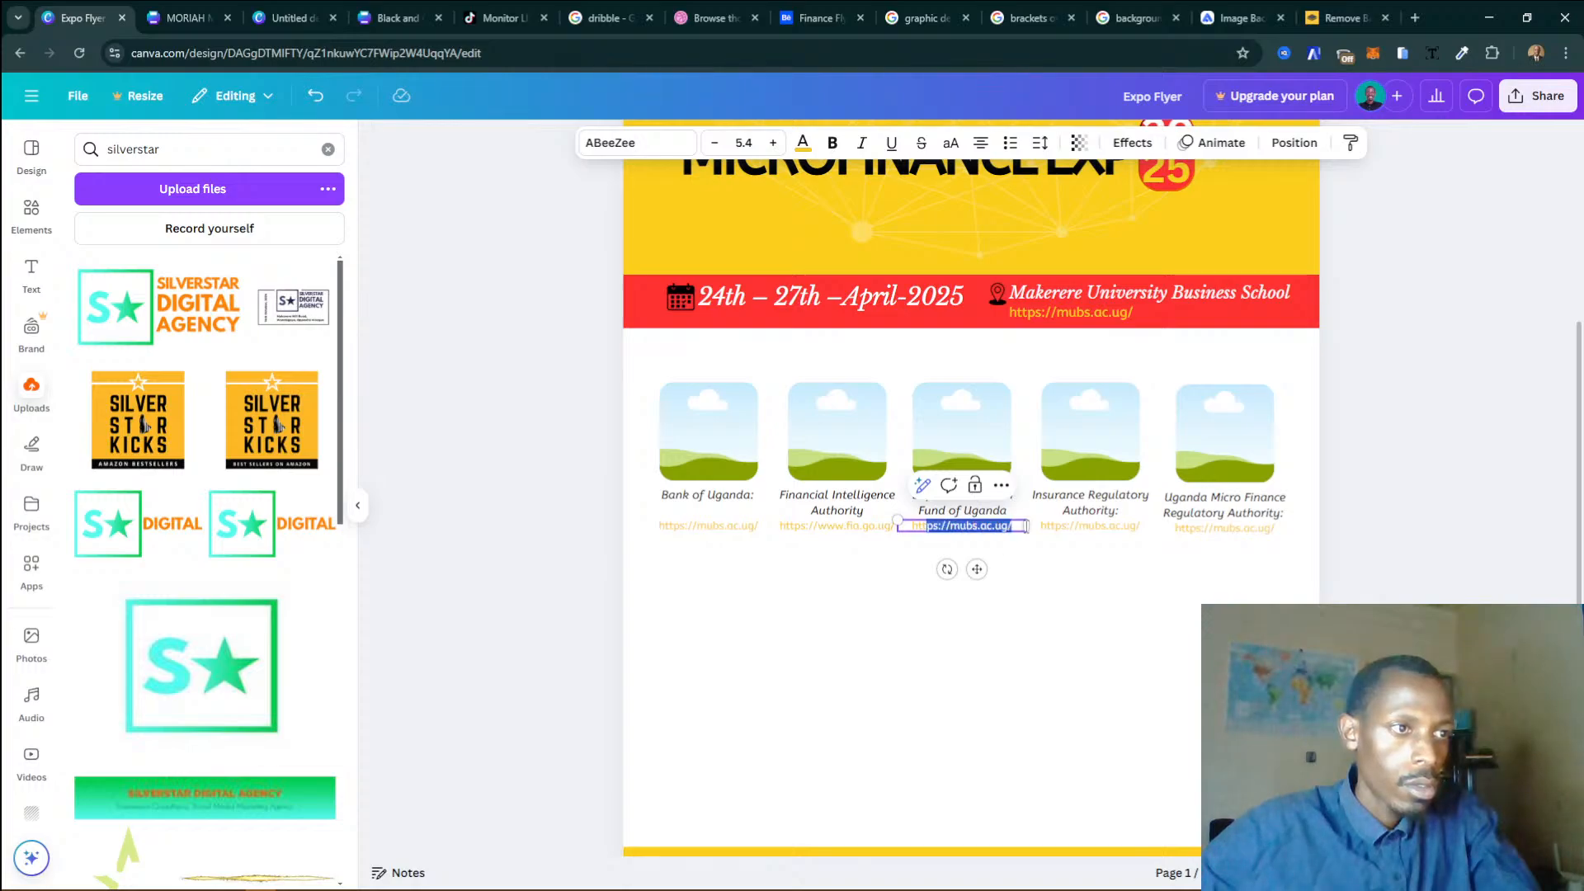
{"action": "type", "text": "https://dpf"}
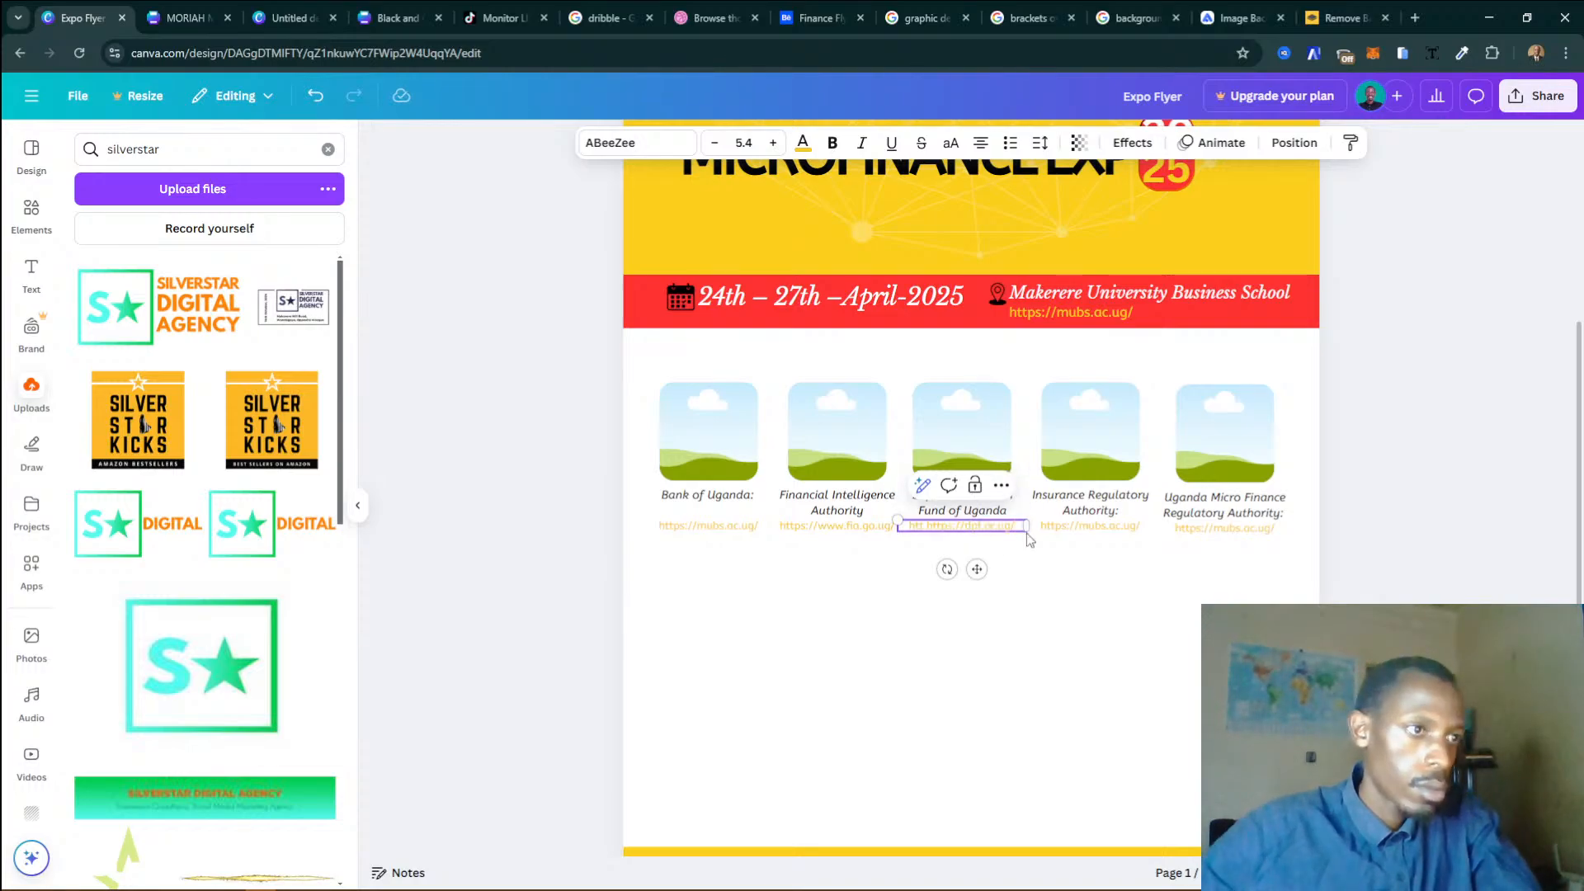
Delete the leftover "htt" before the Deposit Protection Fund of Uganda website.
{"action": "left_click", "coordinate": [925, 526]}
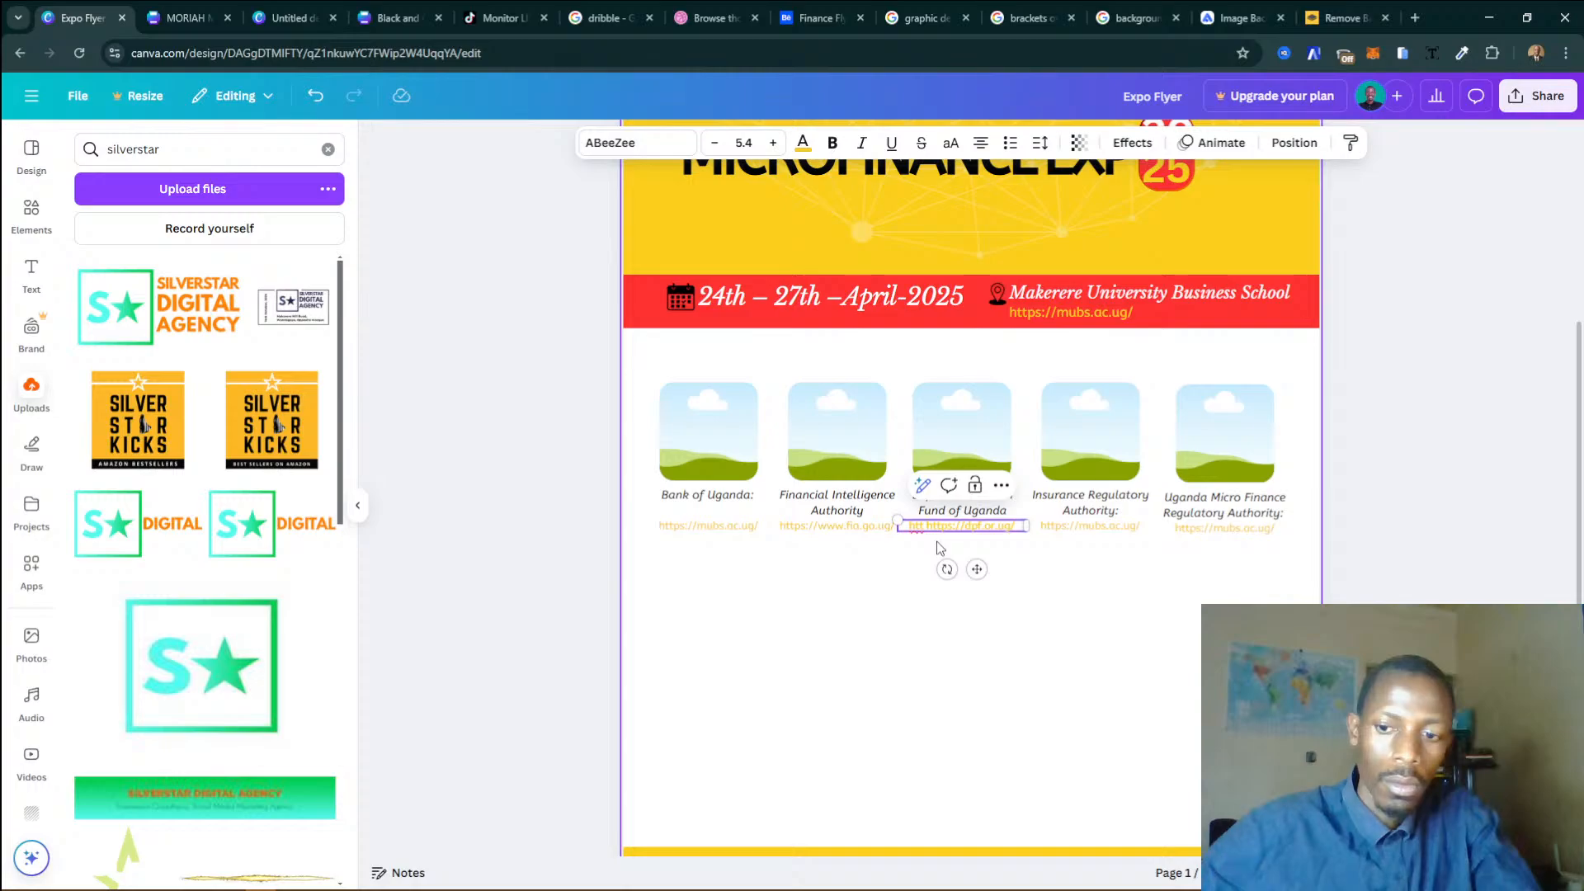
{"action": "key", "text": "BackSpace"}
{"action": "key", "text": "BackSpace"}
{"action": "key", "text": "BackSpace"}
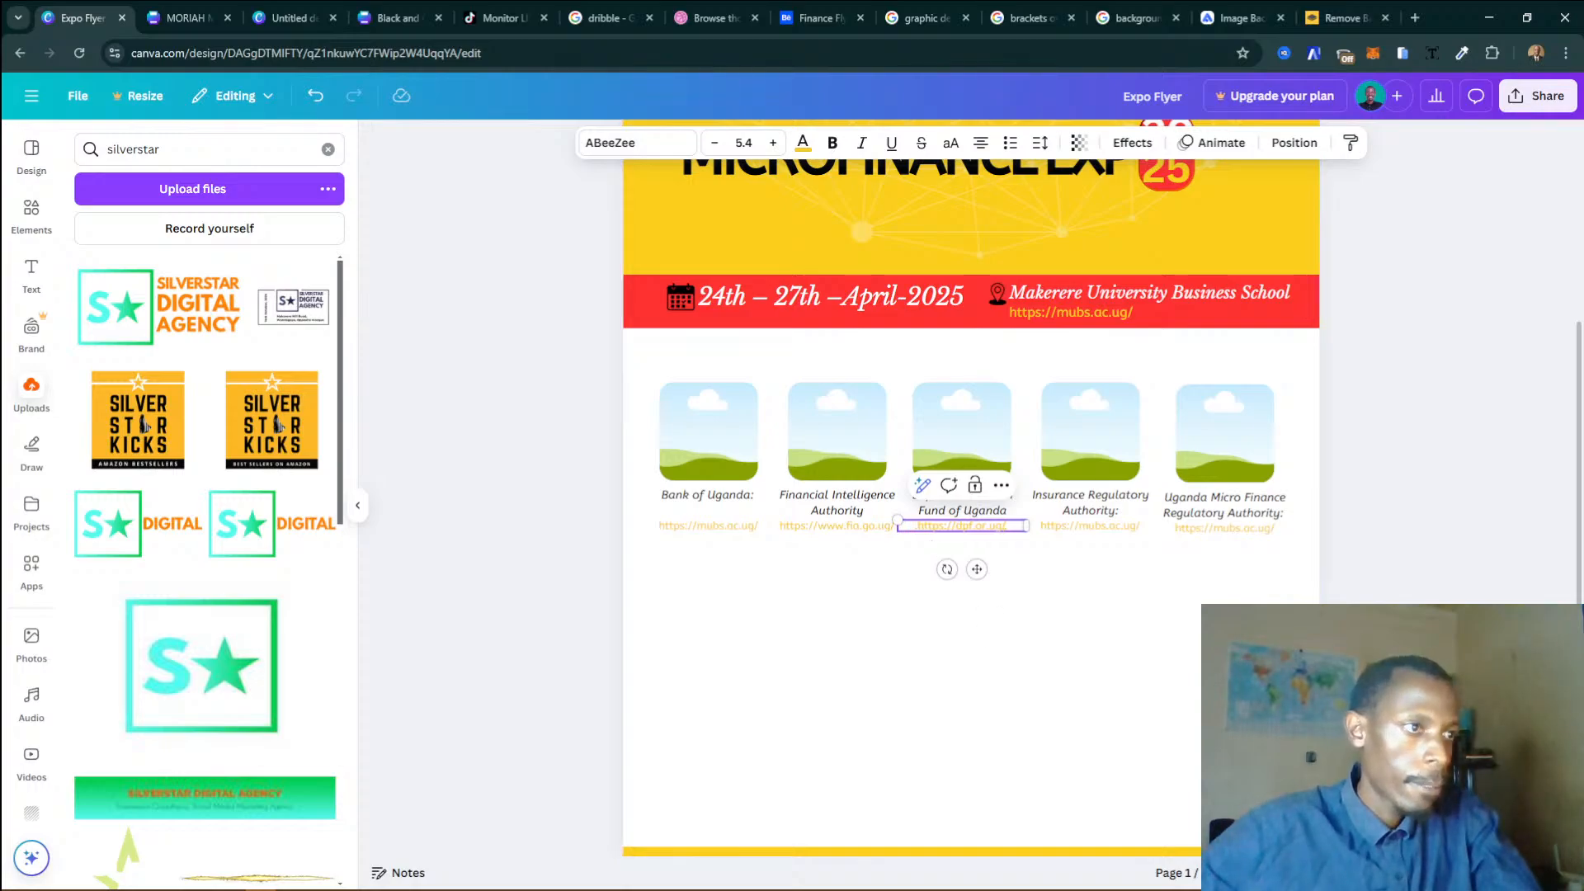
{"action": "left_click", "coordinate": [353, 877]}
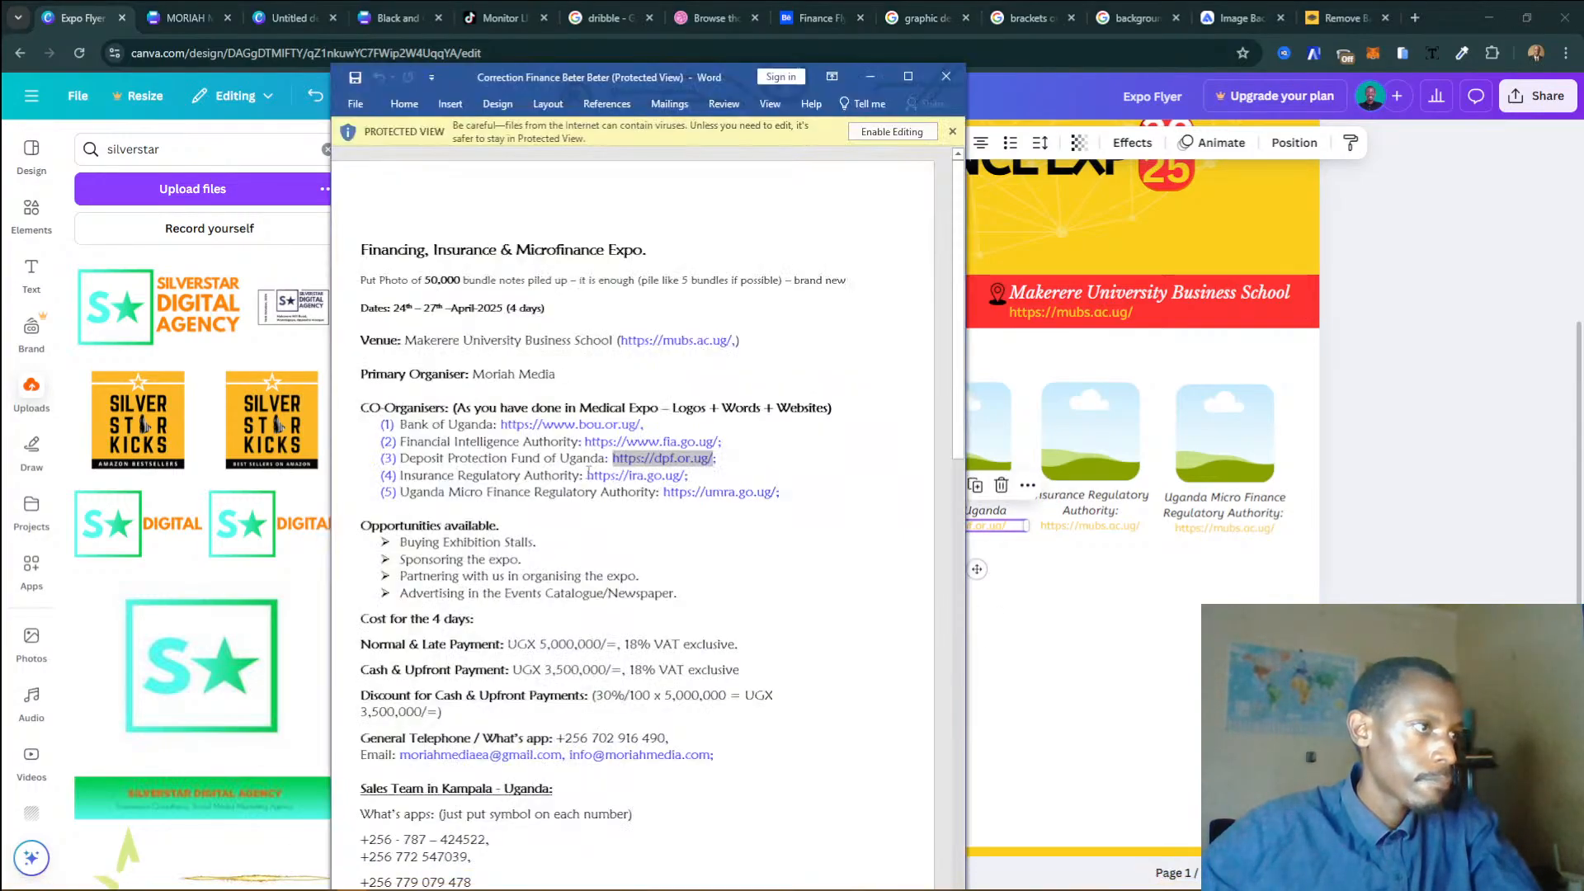
{"action": "left_click_drag", "start_coordinate": [587, 475], "coordinate": [676, 475]}
{"action": "key", "text": "ctrl+c"}
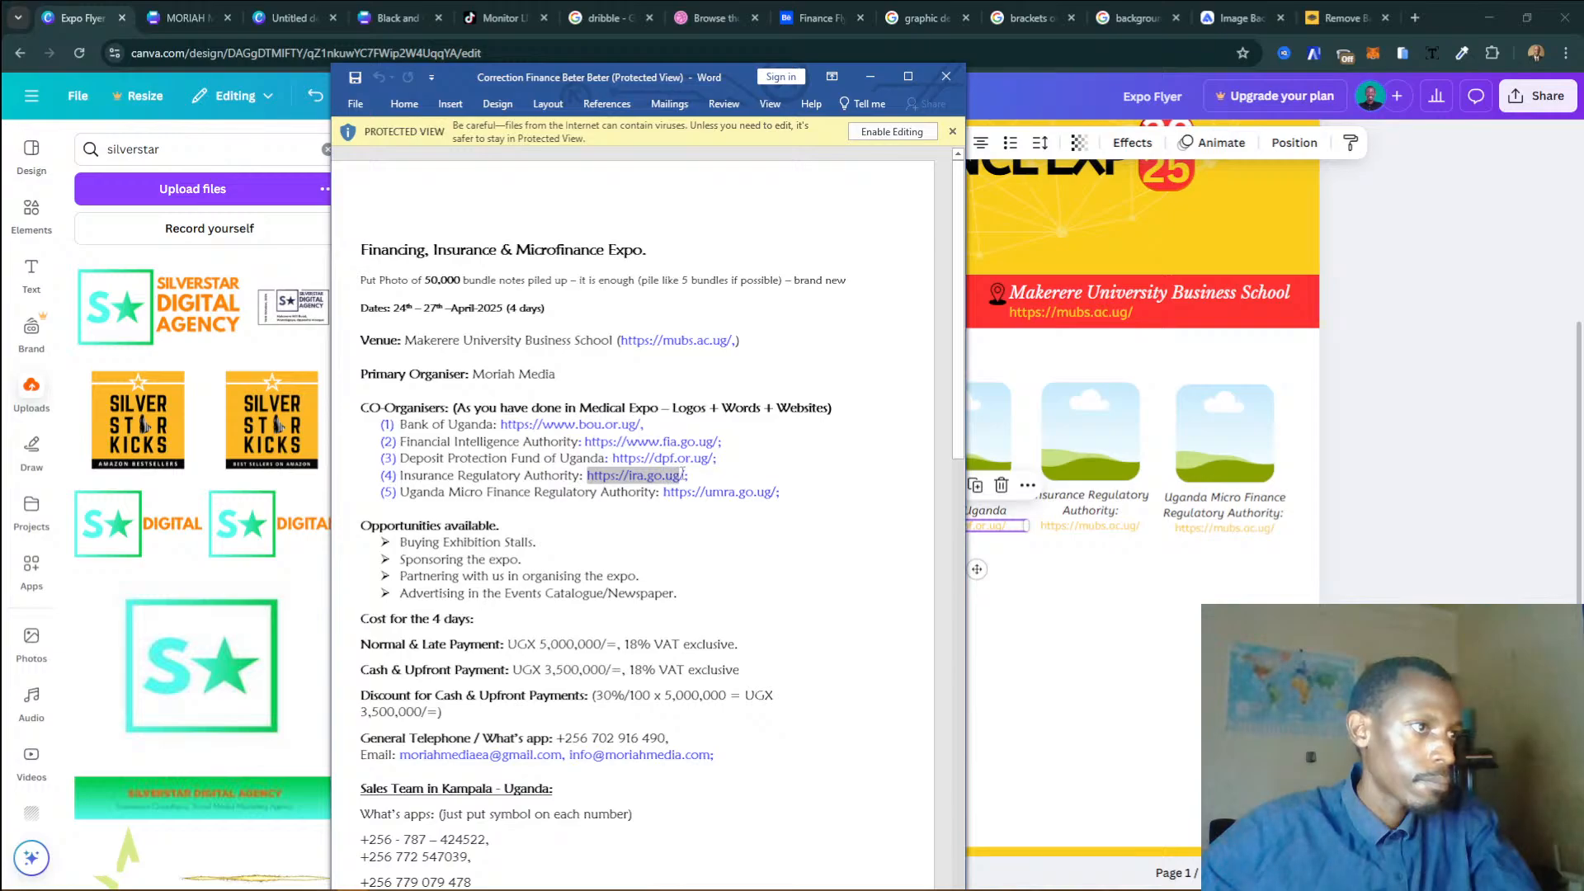
{"action": "double_click", "coordinate": [1089, 526]}
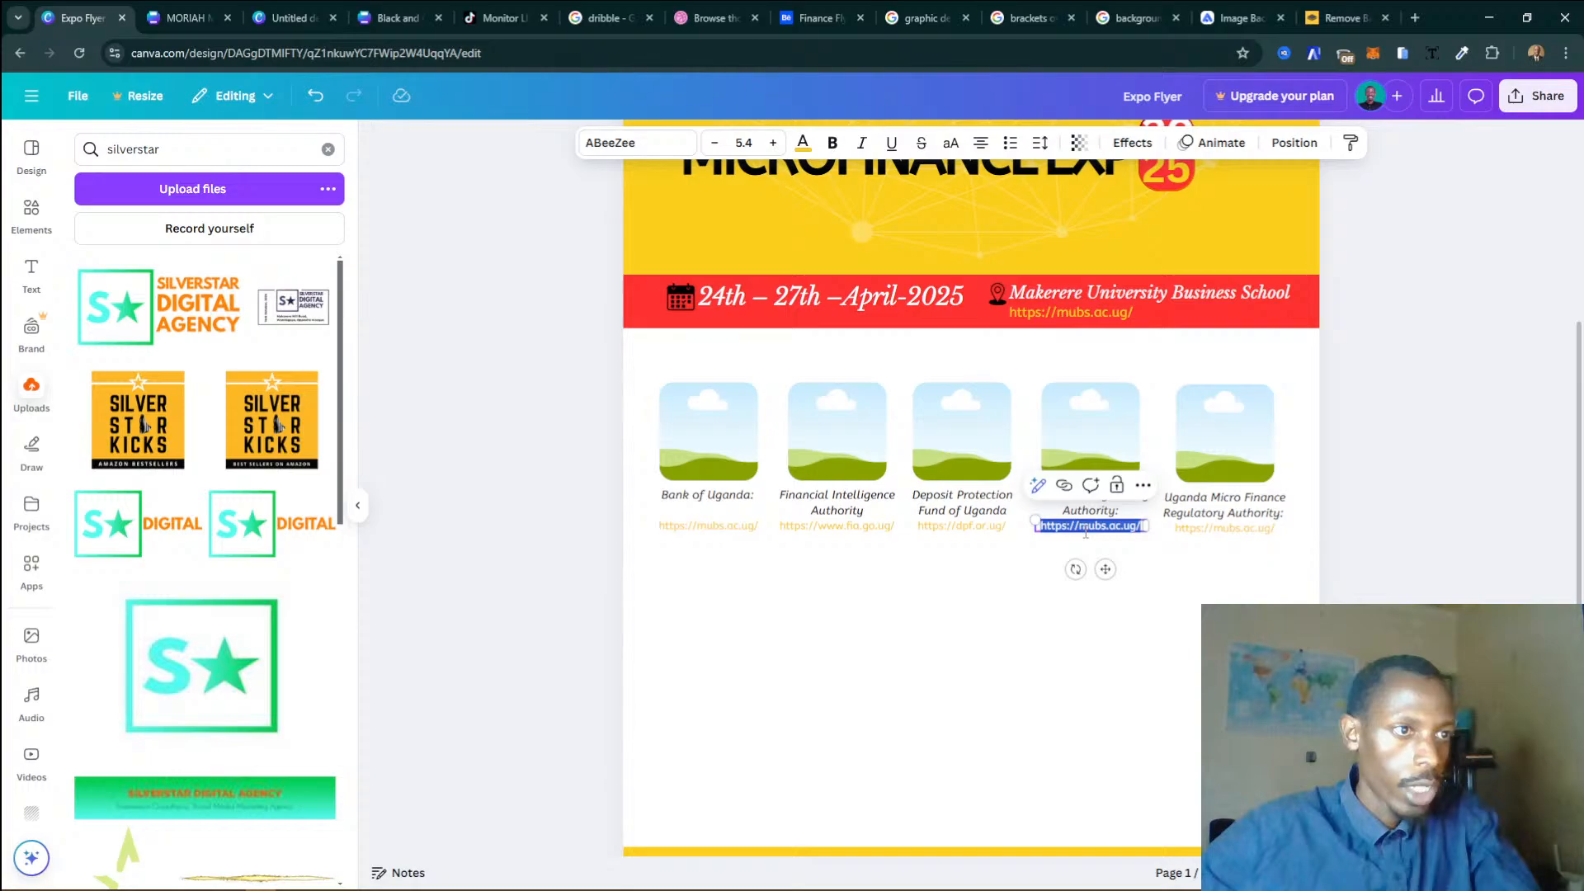
{"action": "left_click", "coordinate": [1132, 530]}
{"action": "left_click_drag", "start_coordinate": [1142, 528], "coordinate": [1032, 529]}
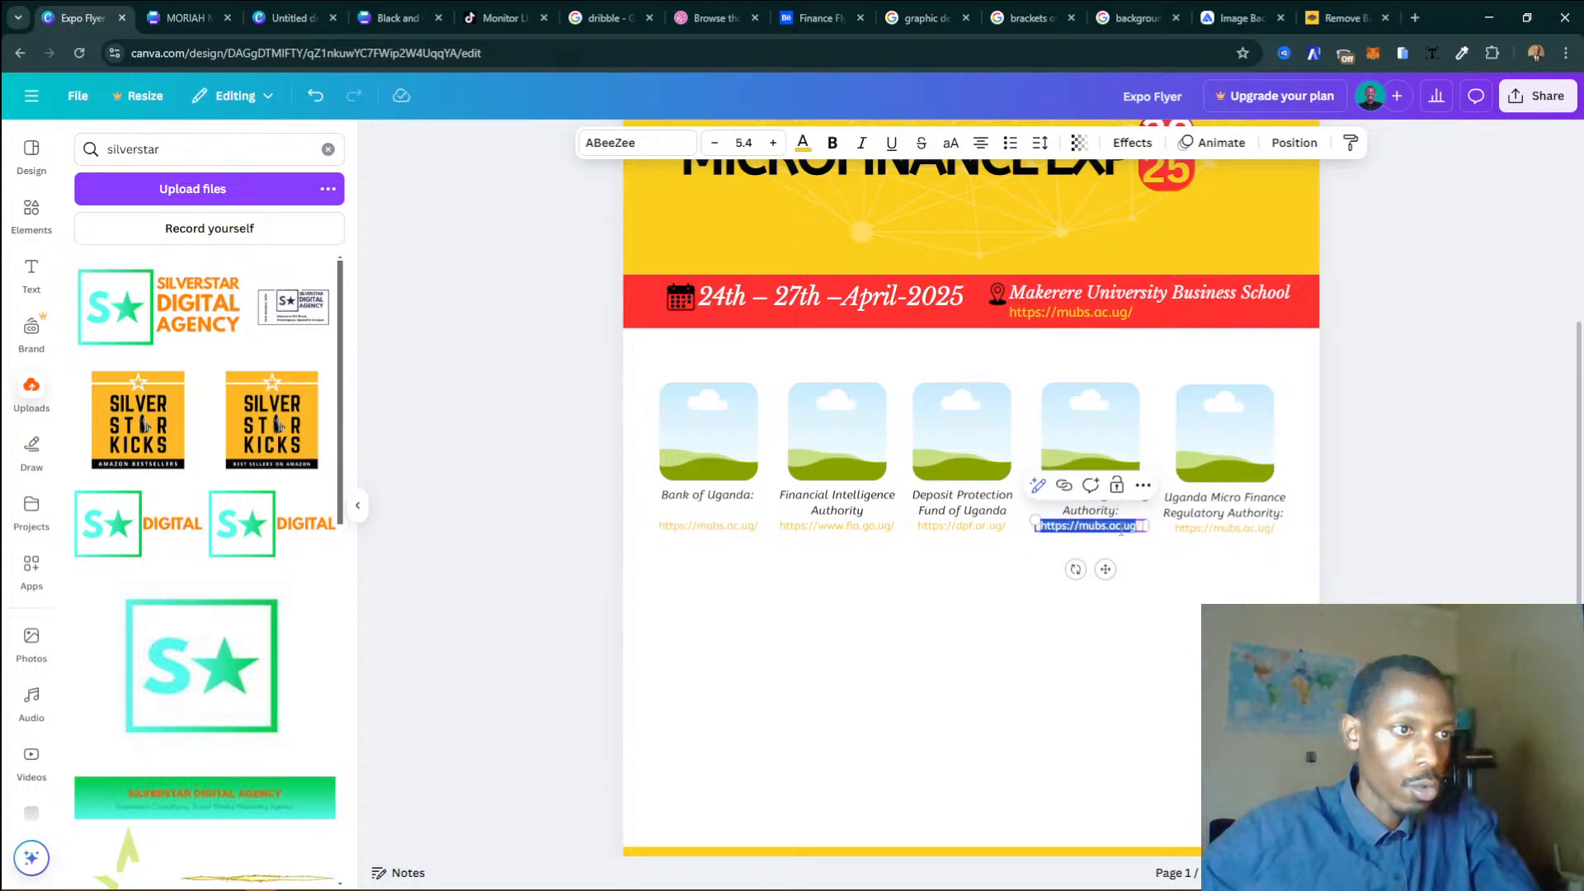
{"action": "left_click", "coordinate": [1117, 529]}
{"action": "left_click_drag", "start_coordinate": [1141, 529], "coordinate": [1071, 527]}
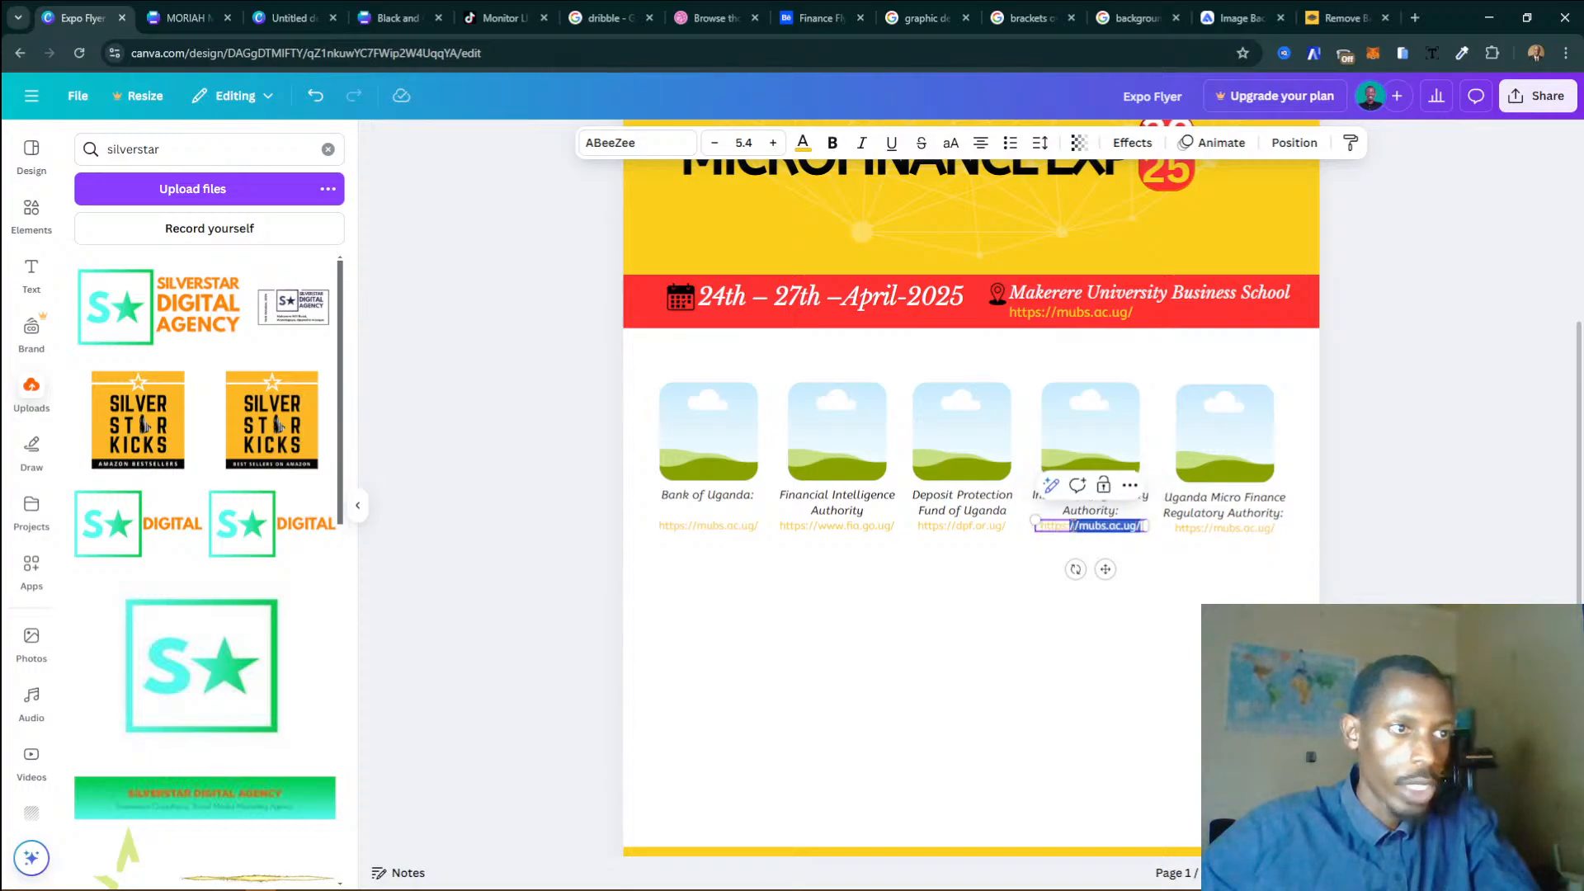
{"action": "key", "text": "BackSpace"}
{"action": "key", "text": "ctrl+v"}
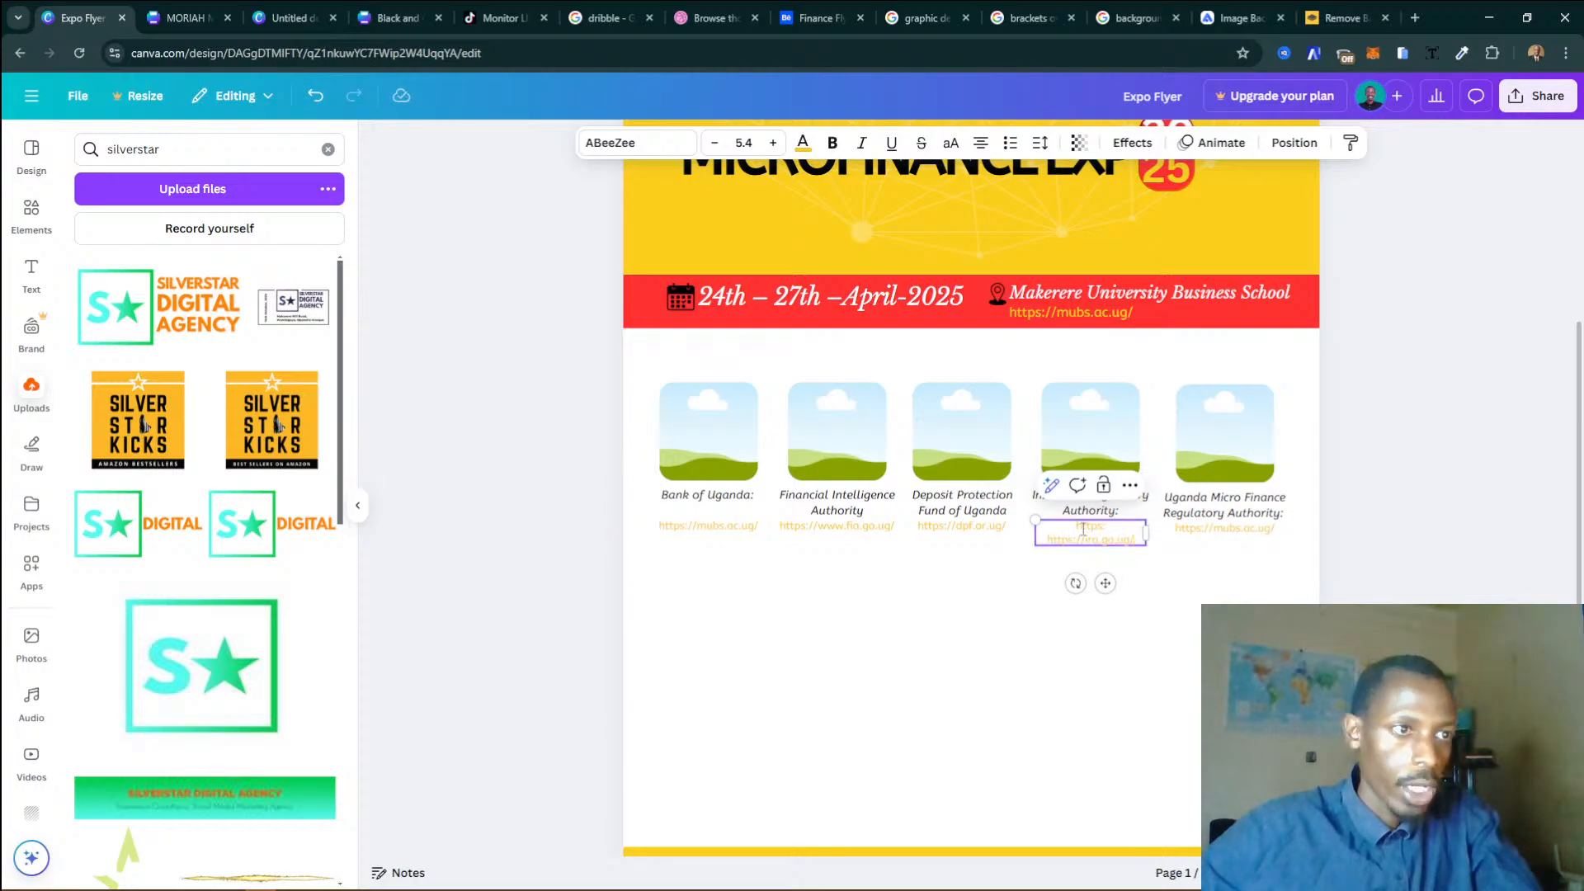
{"action": "left_click_drag", "start_coordinate": [1086, 538], "coordinate": [1030, 526]}
{"action": "key", "text": "BackSpace"}
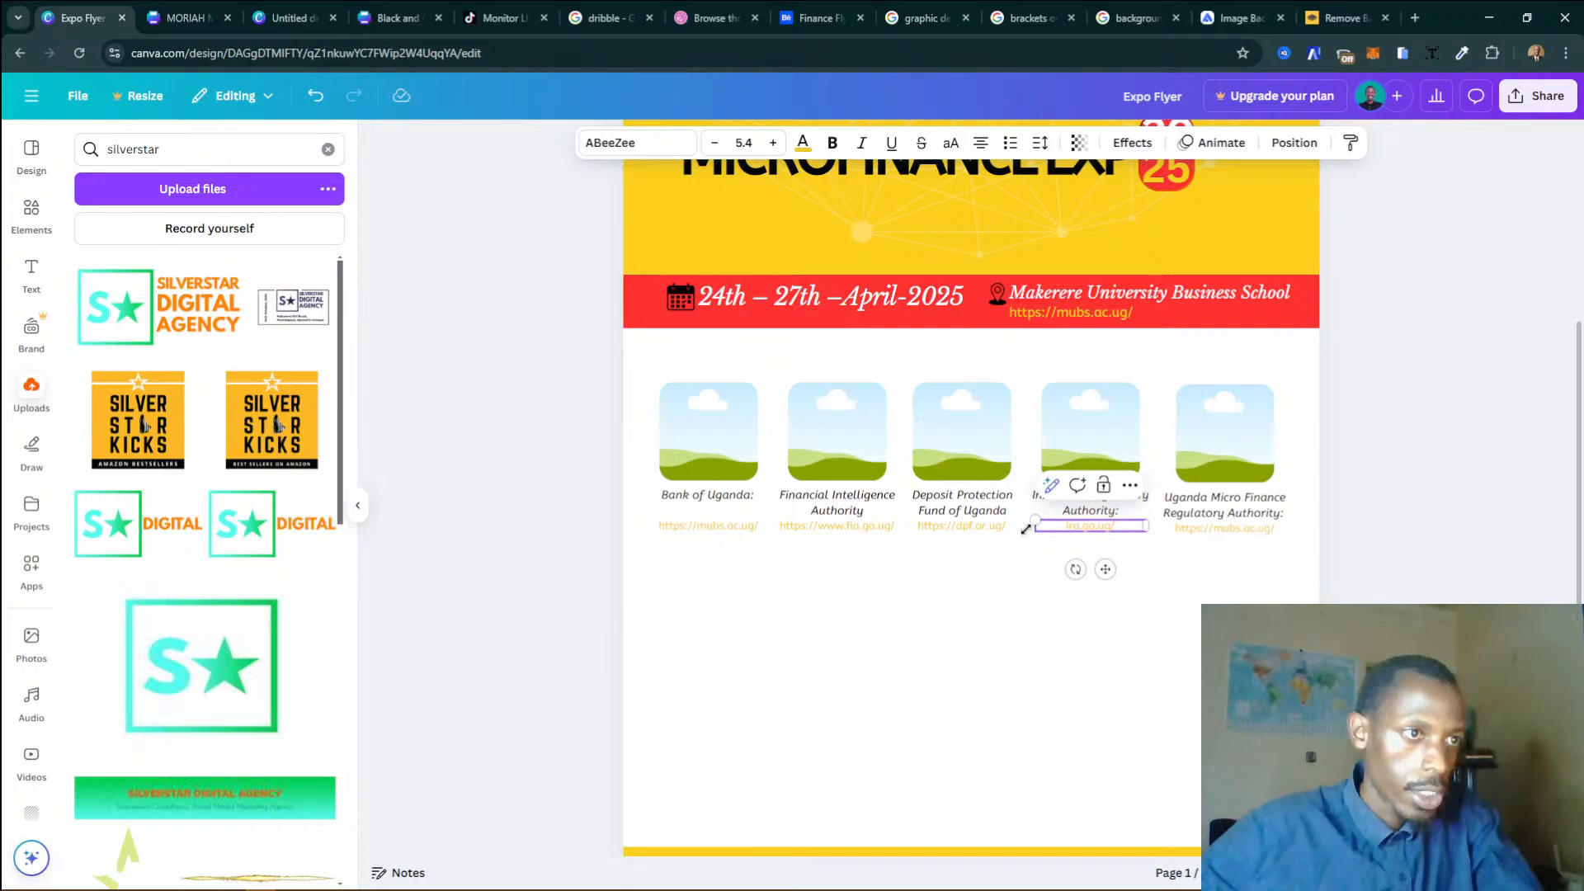
{"action": "left_click", "coordinate": [960, 528]}
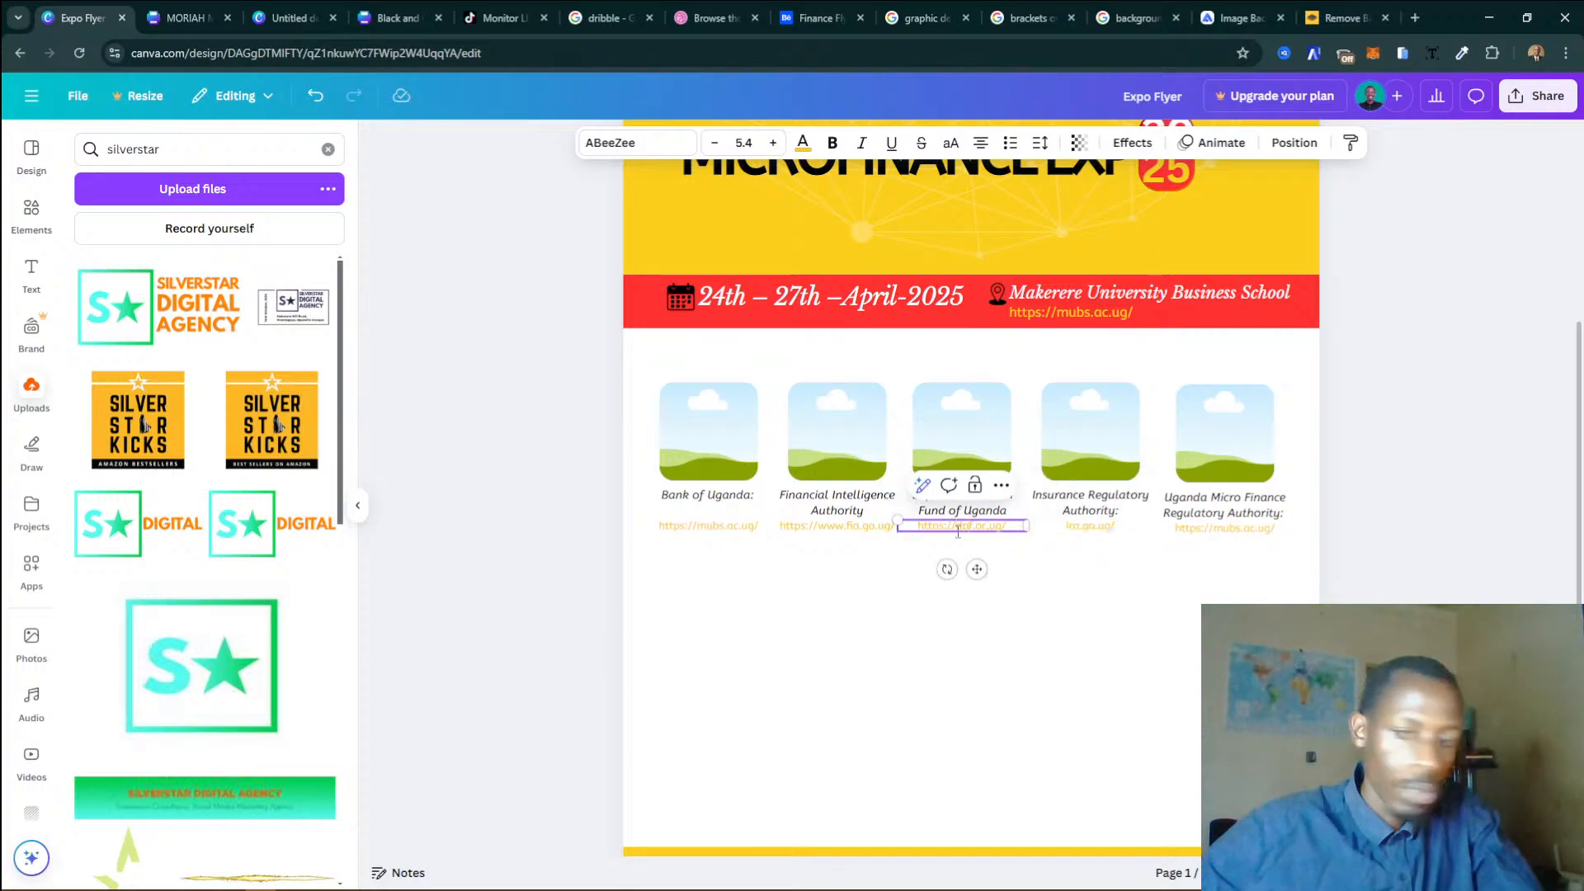
{"action": "key", "text": "BackSpace"}
{"action": "key", "text": "BackSpace"}
{"action": "key", "text": "BackSpace"}
{"action": "key", "text": "BackSpace"}
{"action": "key", "text": "BackSpace"}
{"action": "key", "text": "BackSpace"}
{"action": "key", "text": "BackSpace"}
{"action": "key", "text": "BackSpace"}
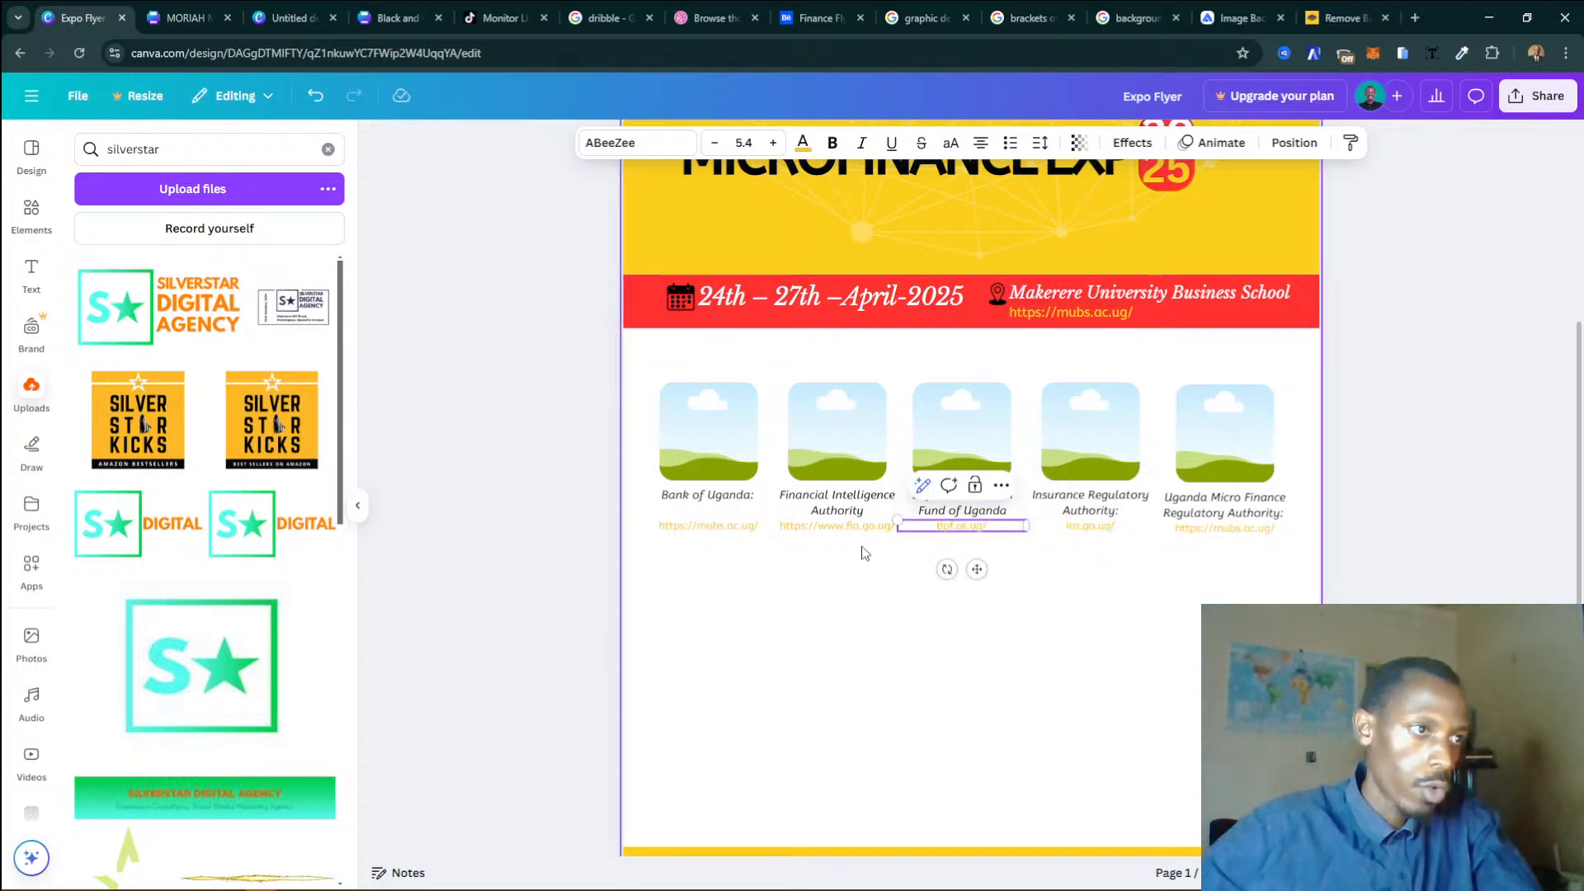
{"action": "left_click", "coordinate": [853, 529]}
{"action": "left_click", "coordinate": [817, 528]}
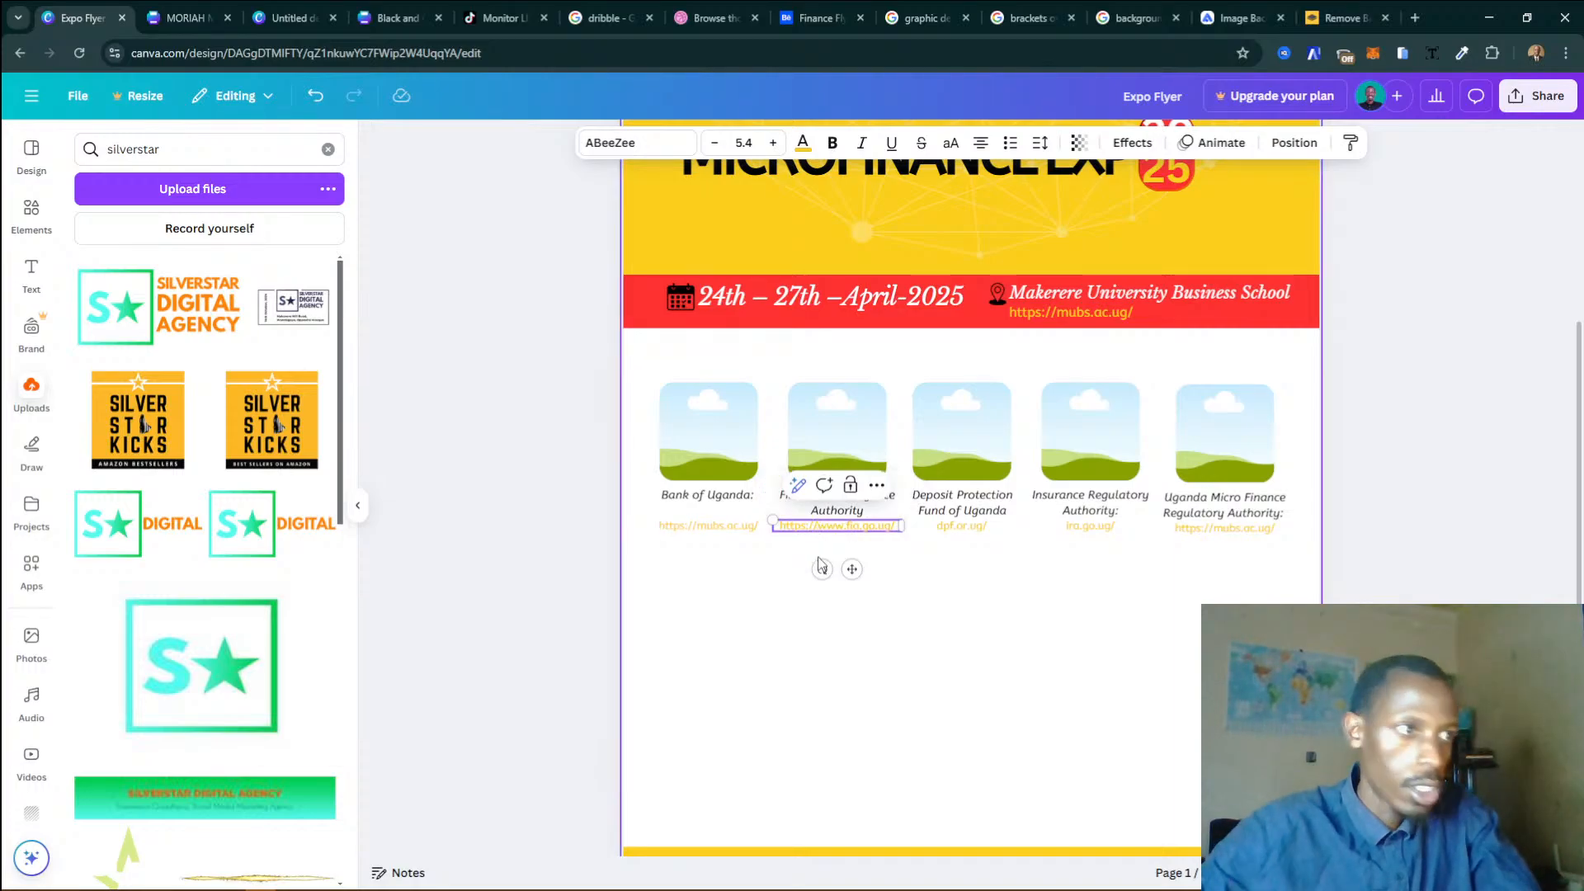
{"action": "key", "text": "BackSpace"}
{"action": "key", "text": "BackSpace"}
{"action": "key", "text": "BackSpace"}
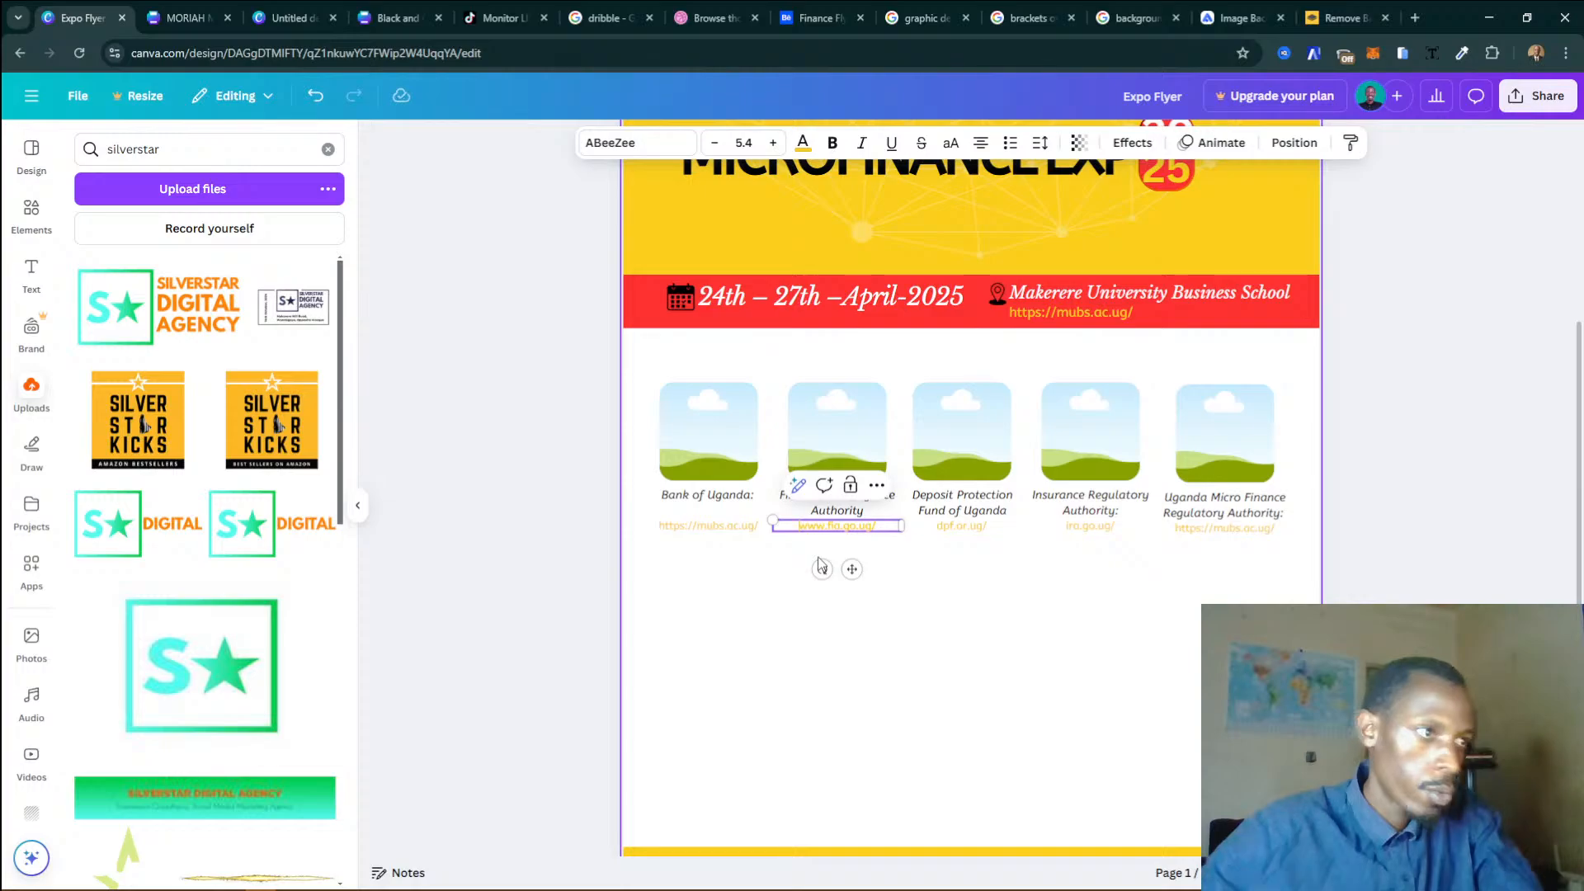
{"action": "double_click", "coordinate": [714, 528]}
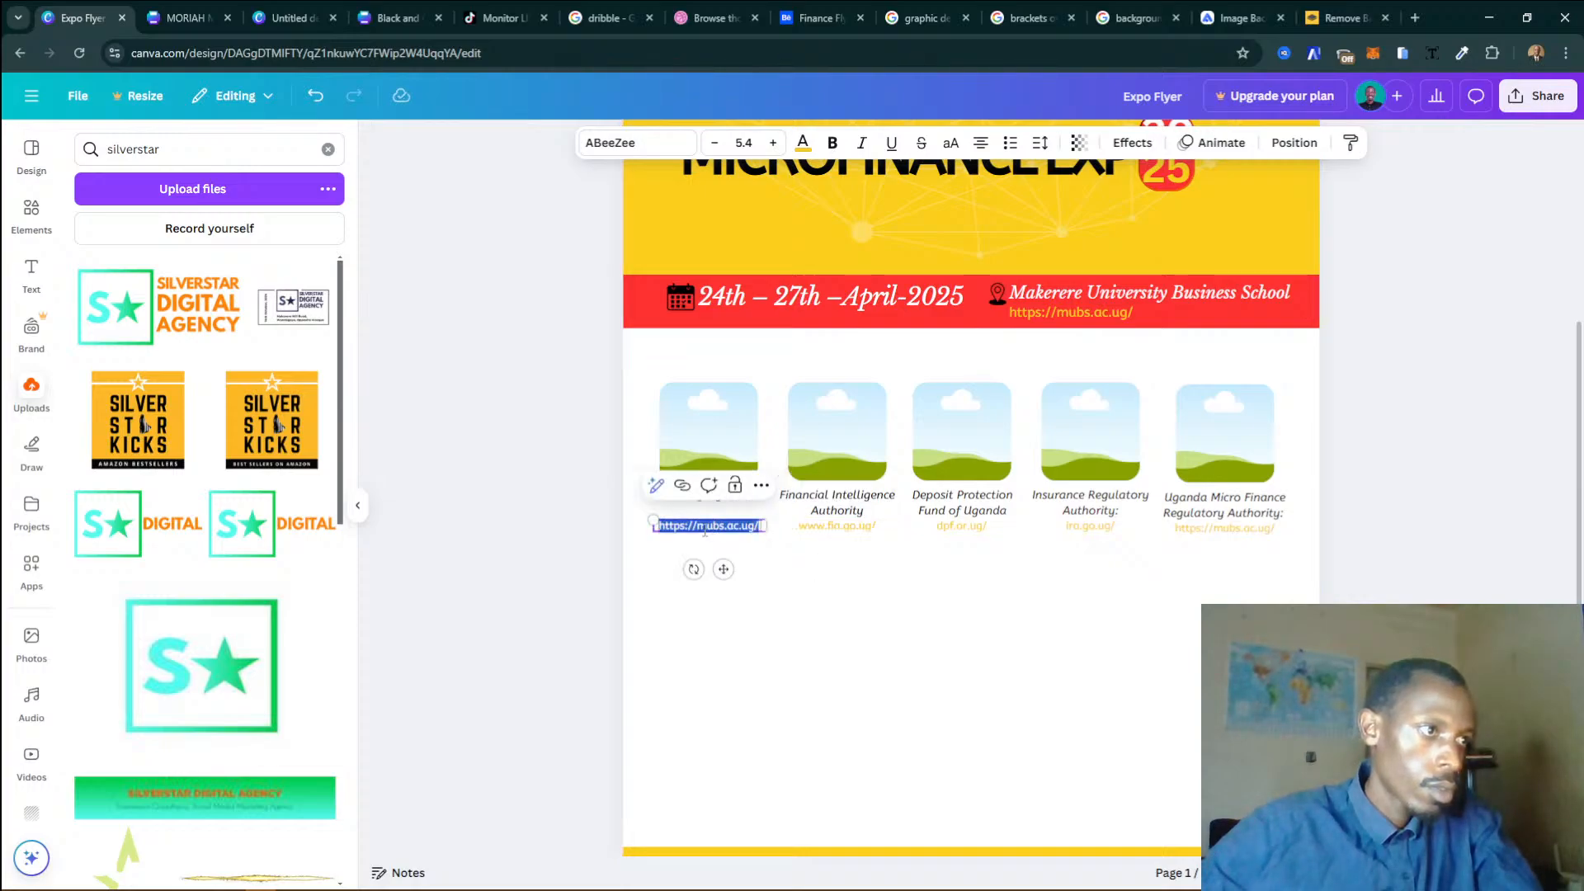
{"action": "left_click", "coordinate": [698, 527]}
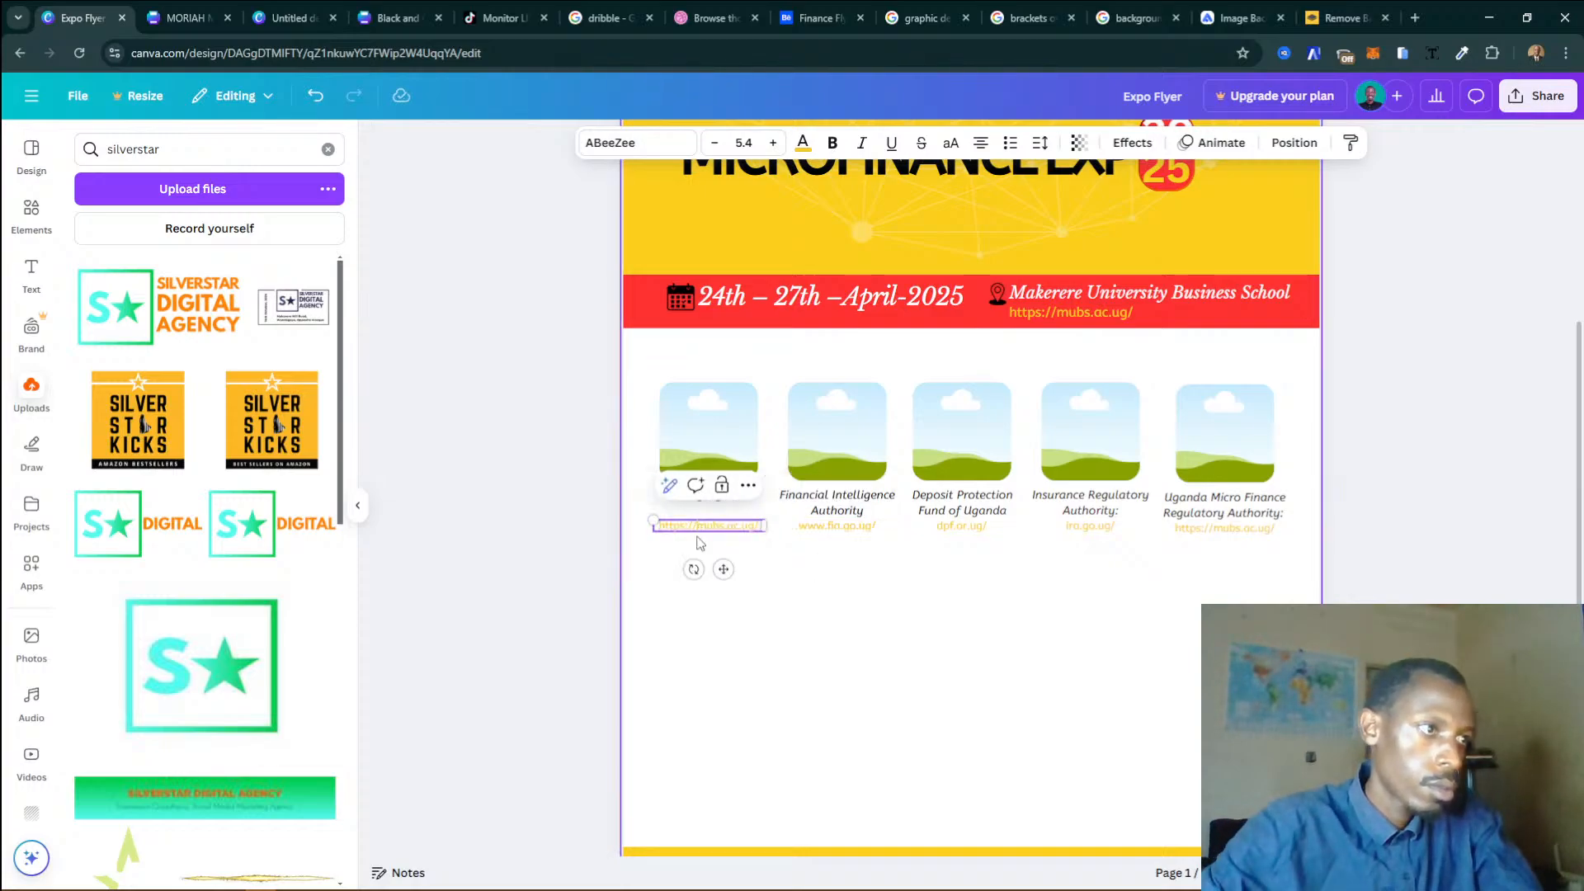
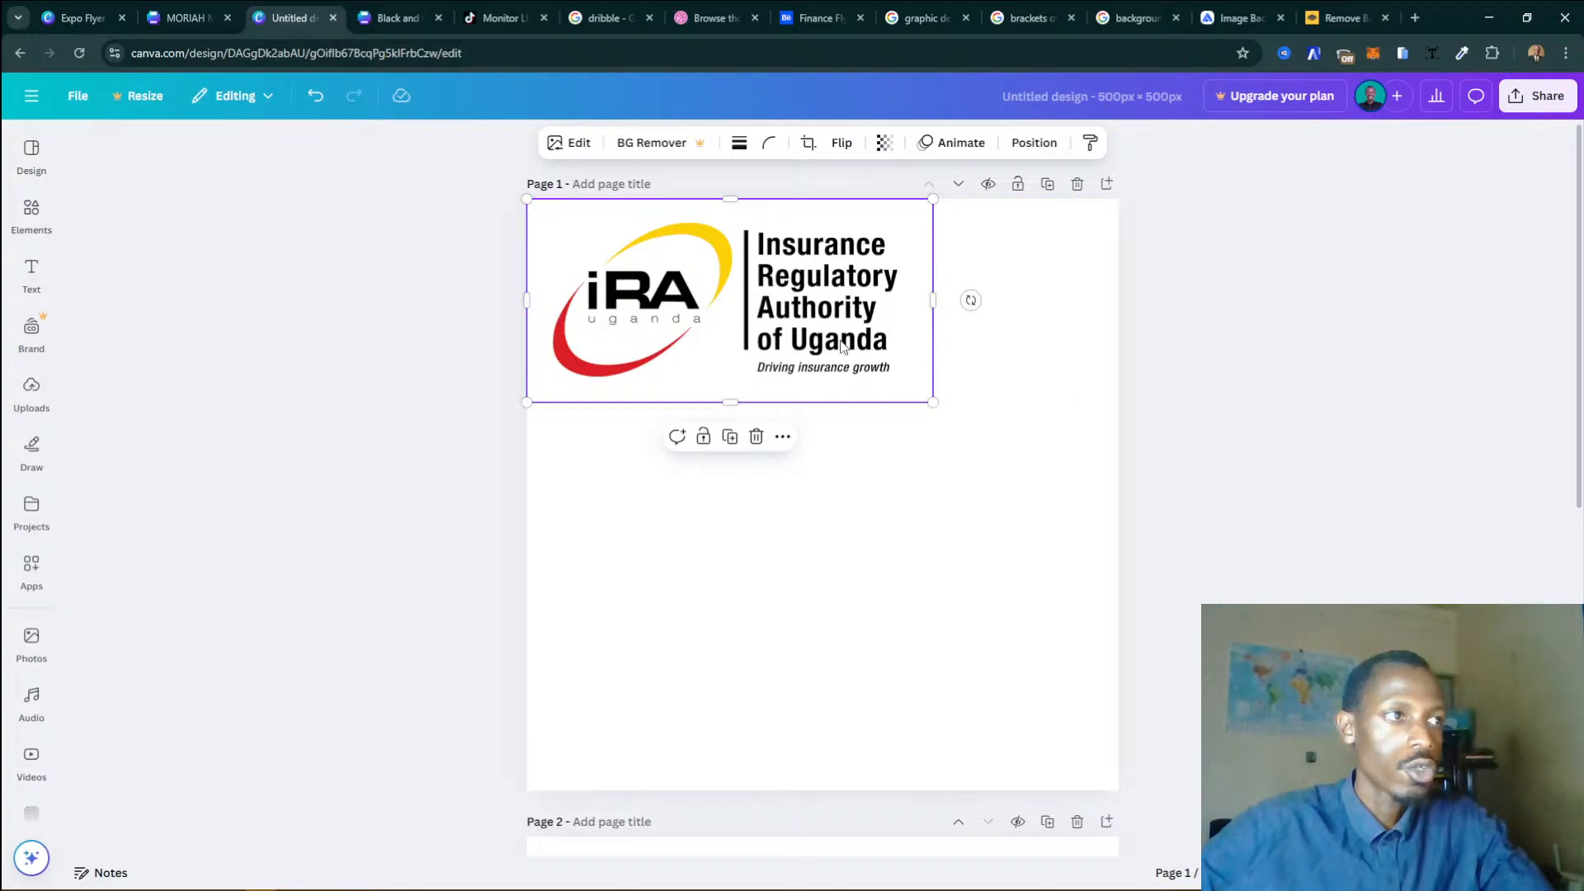
Enlarge the Insurance Regulatory Authority logo on page 1 of the untitled 500px design and centre it on the page.
{"action": "left_click_drag", "start_coordinate": [933, 402], "coordinate": [1043, 456]}
{"action": "left_click_drag", "start_coordinate": [887, 425], "coordinate": [917, 569]}
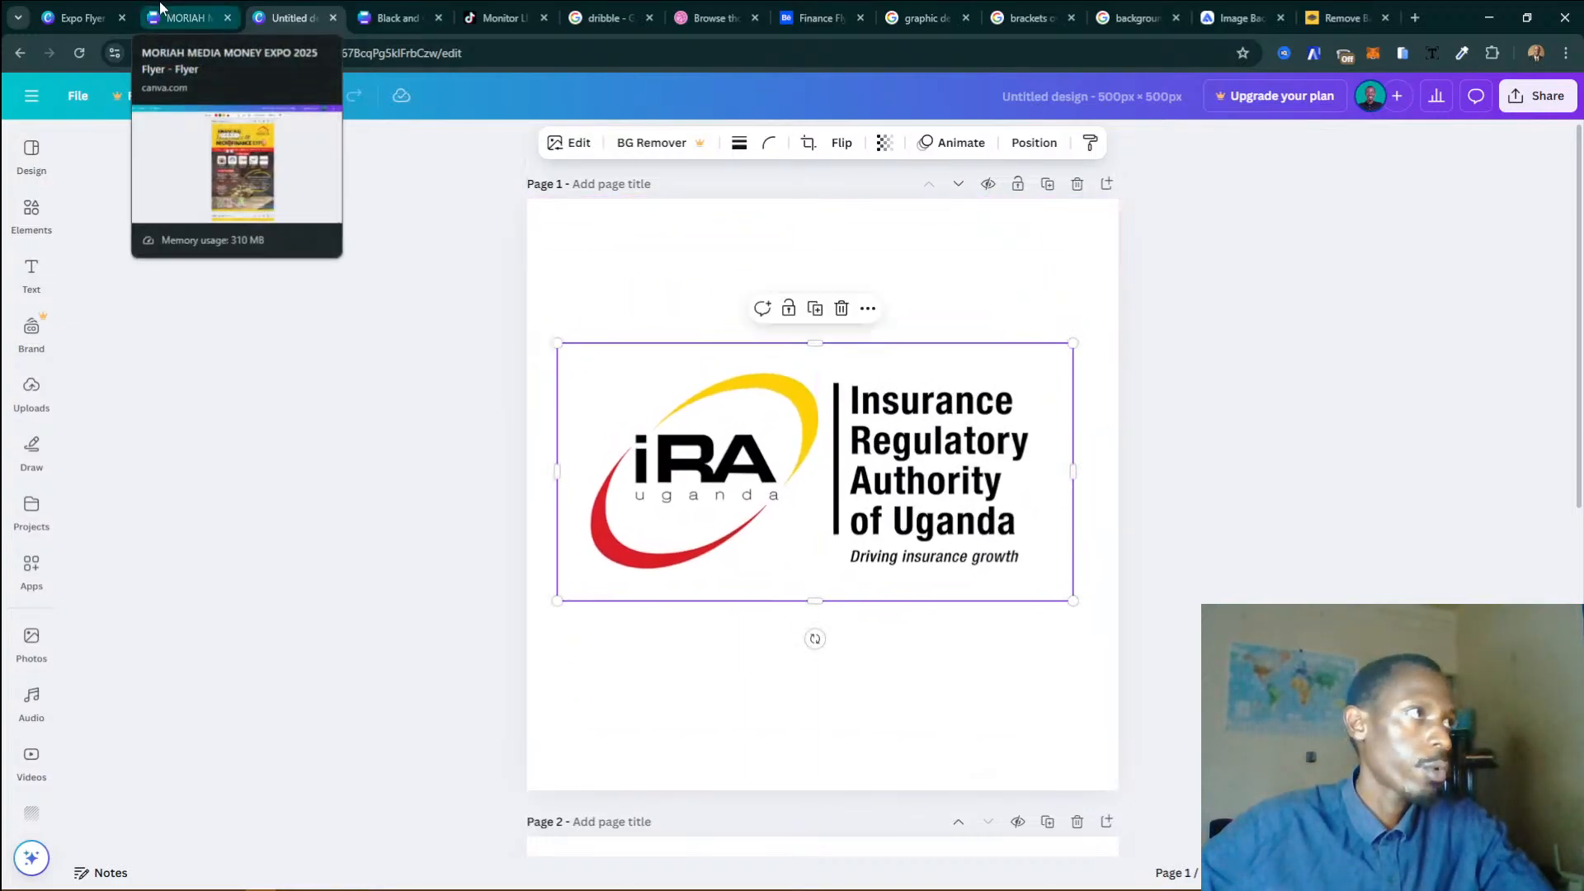
Insert the UMRA logo from the MORIAH MEDIA folder into the Expo Flyer and transfer it to page 2 of the untitled 500px design.
{"action": "left_click", "coordinate": [83, 18]}
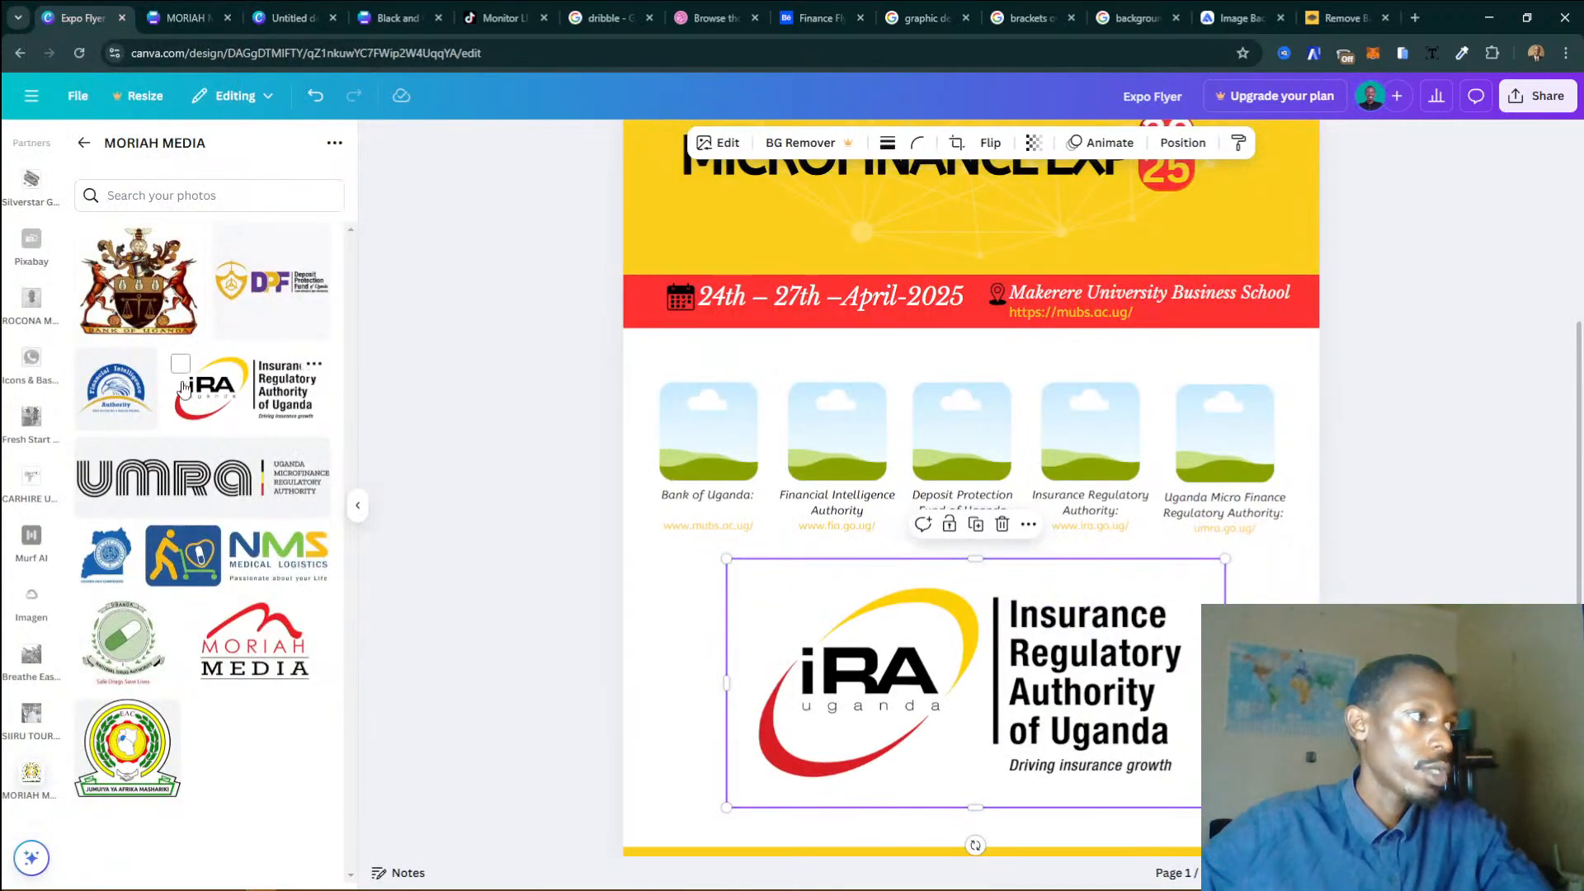
{"action": "left_click_drag", "start_coordinate": [412, 501], "coordinate": [687, 436]}
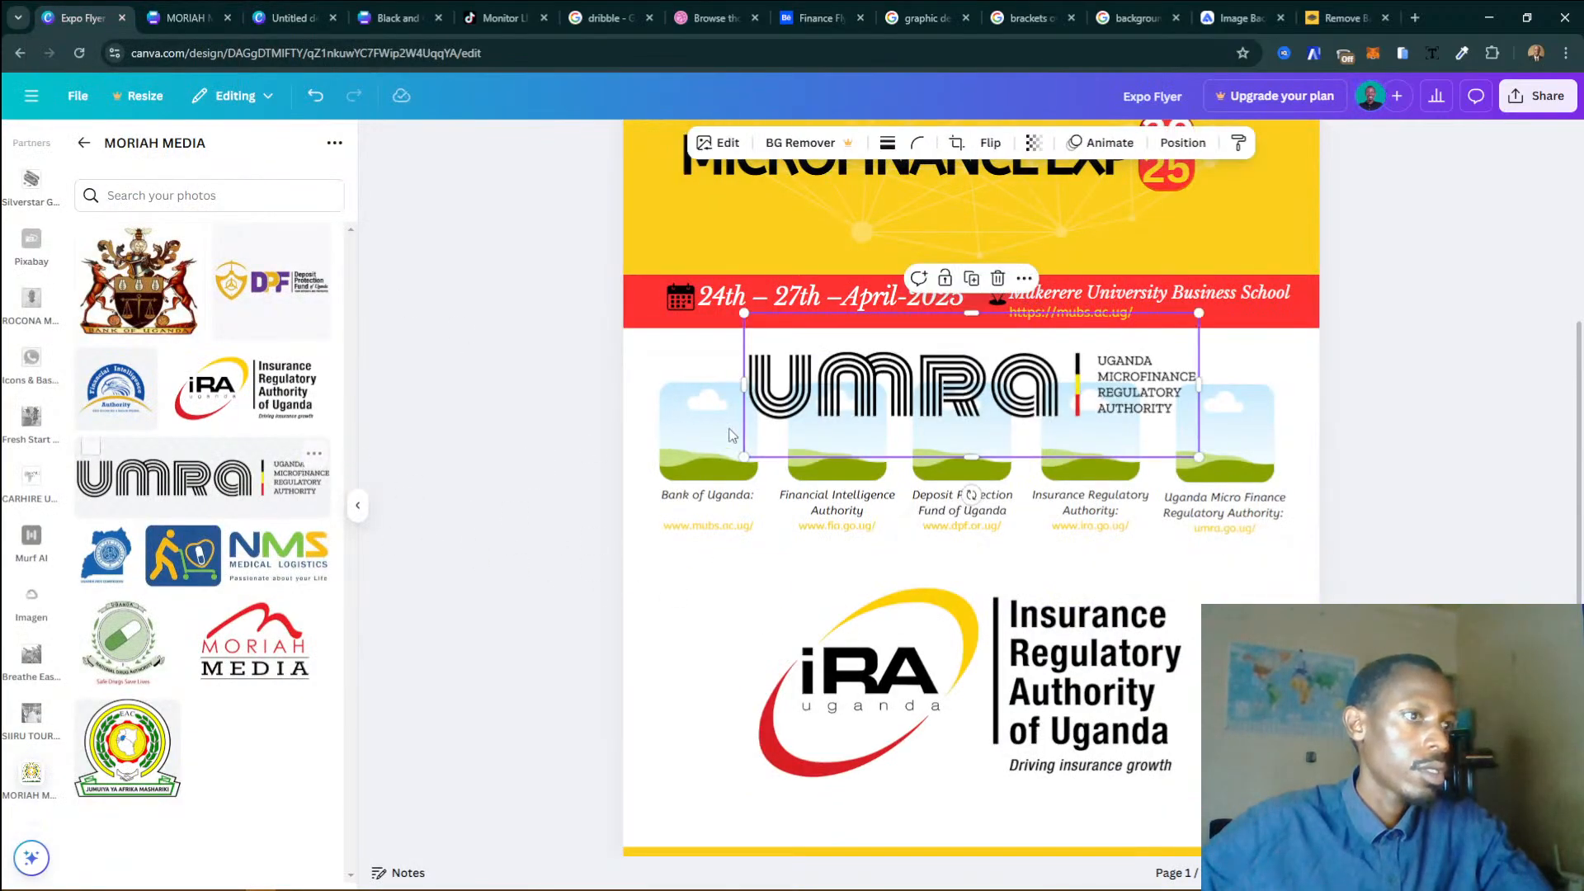
{"action": "key", "text": "Delete"}
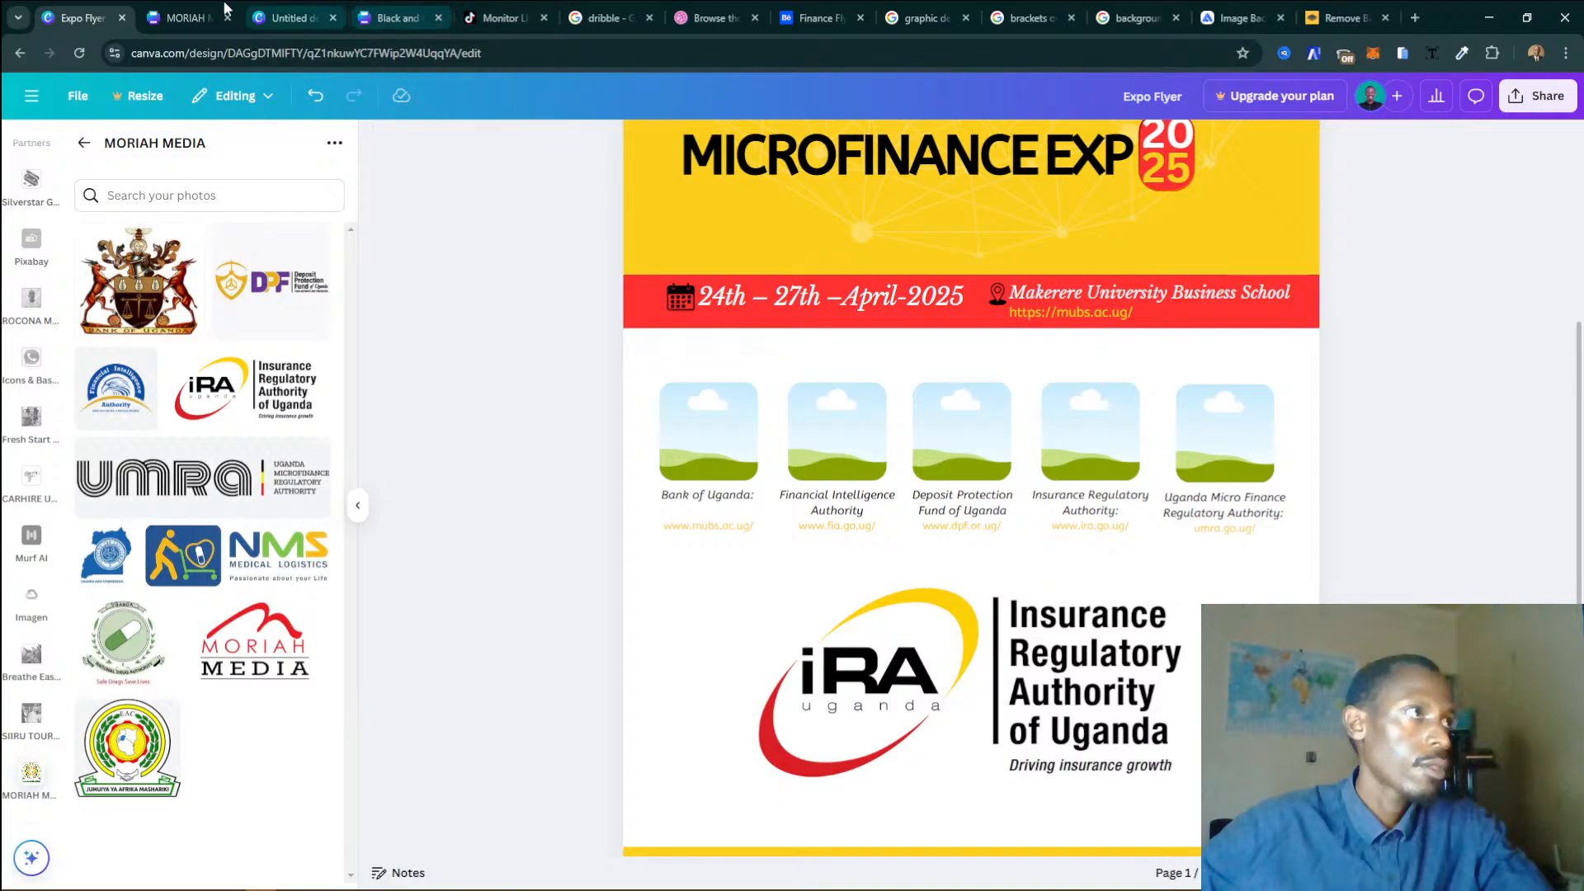
{"action": "left_click", "coordinate": [285, 17]}
{"action": "scroll", "coordinate": [841, 651], "scroll_direction": "down", "scroll_amount": 5}
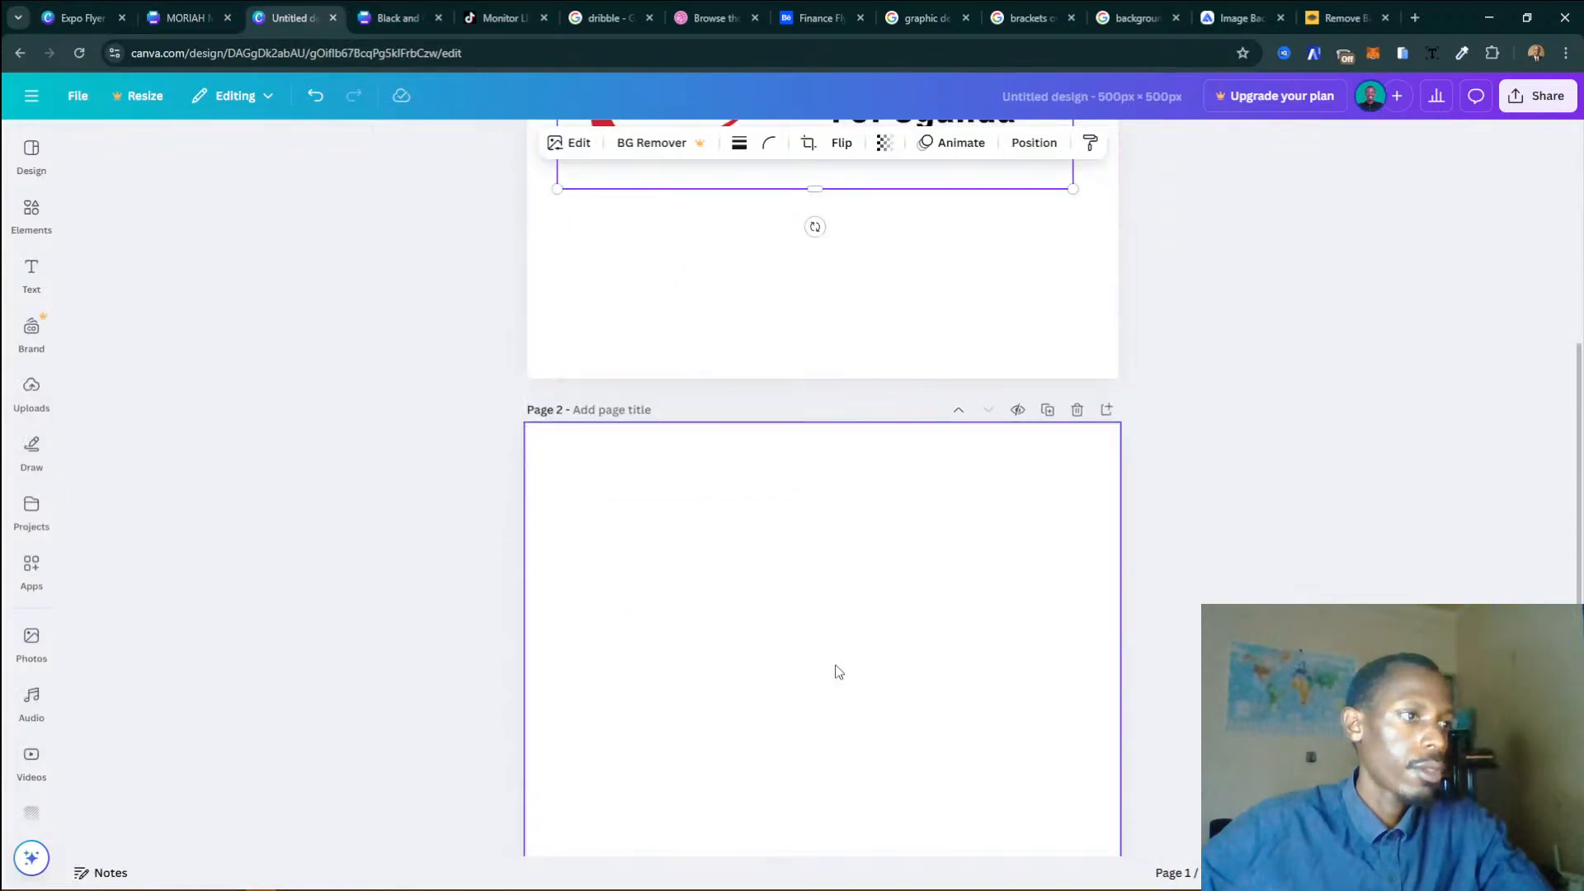
{"action": "scroll", "coordinate": [838, 671], "scroll_direction": "down", "scroll_amount": 3}
{"action": "key", "text": "ctrl+v"}
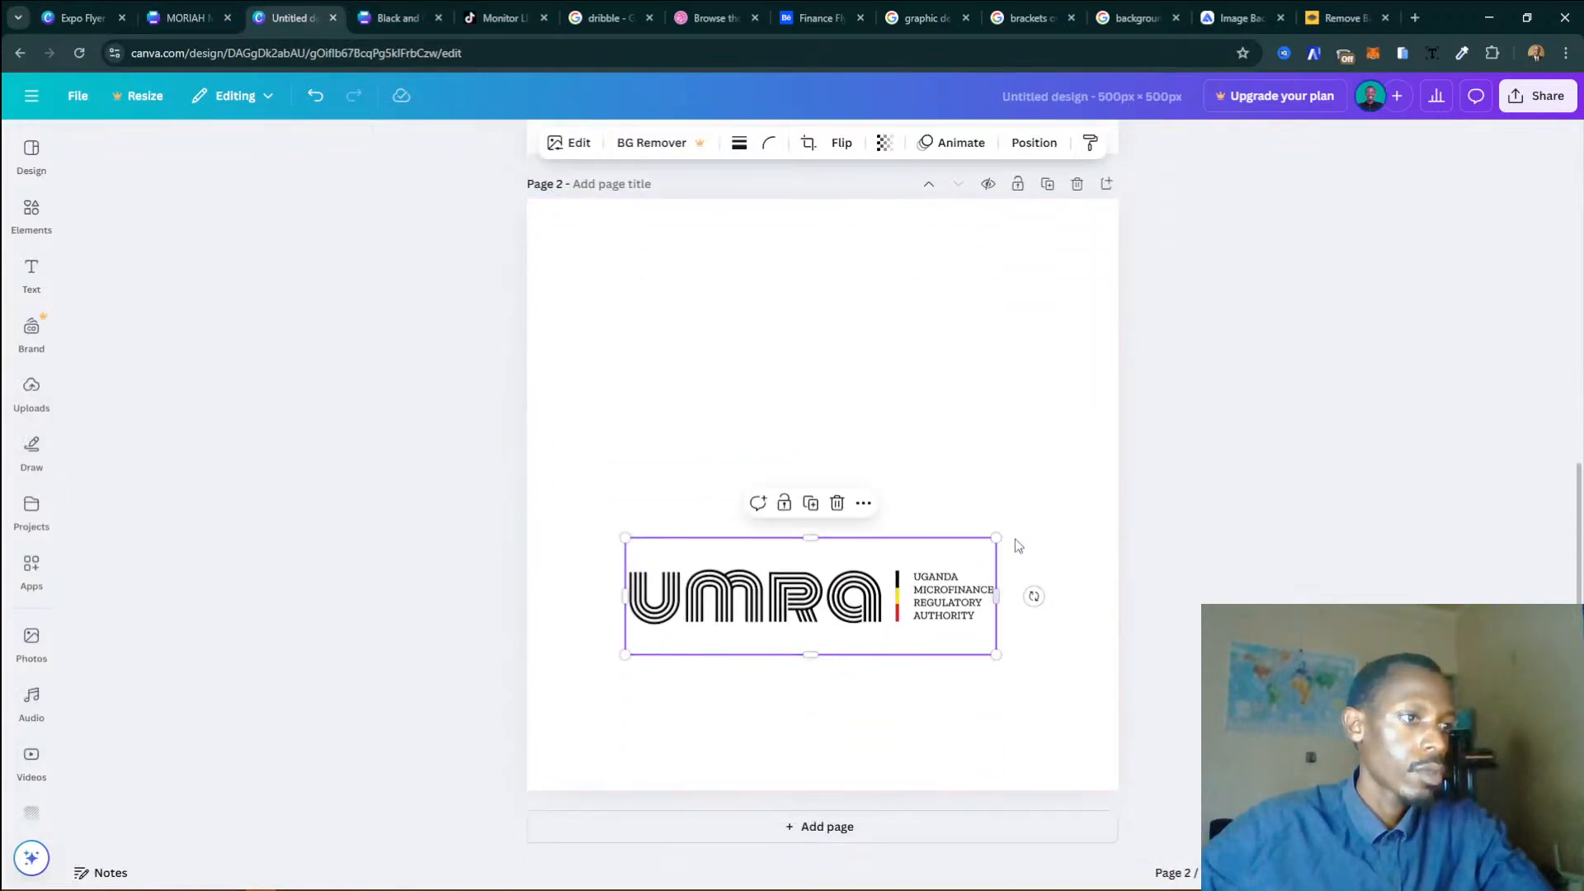
Crop the UMRA logo on page 2 to just the UMRA lettering, enlarge it and centre it on the page.
{"action": "left_click_drag", "start_coordinate": [1125, 479], "coordinate": [1184, 476]}
{"action": "left_click_drag", "start_coordinate": [907, 562], "coordinate": [843, 478]}
{"action": "left_click_drag", "start_coordinate": [1010, 492], "coordinate": [897, 469]}
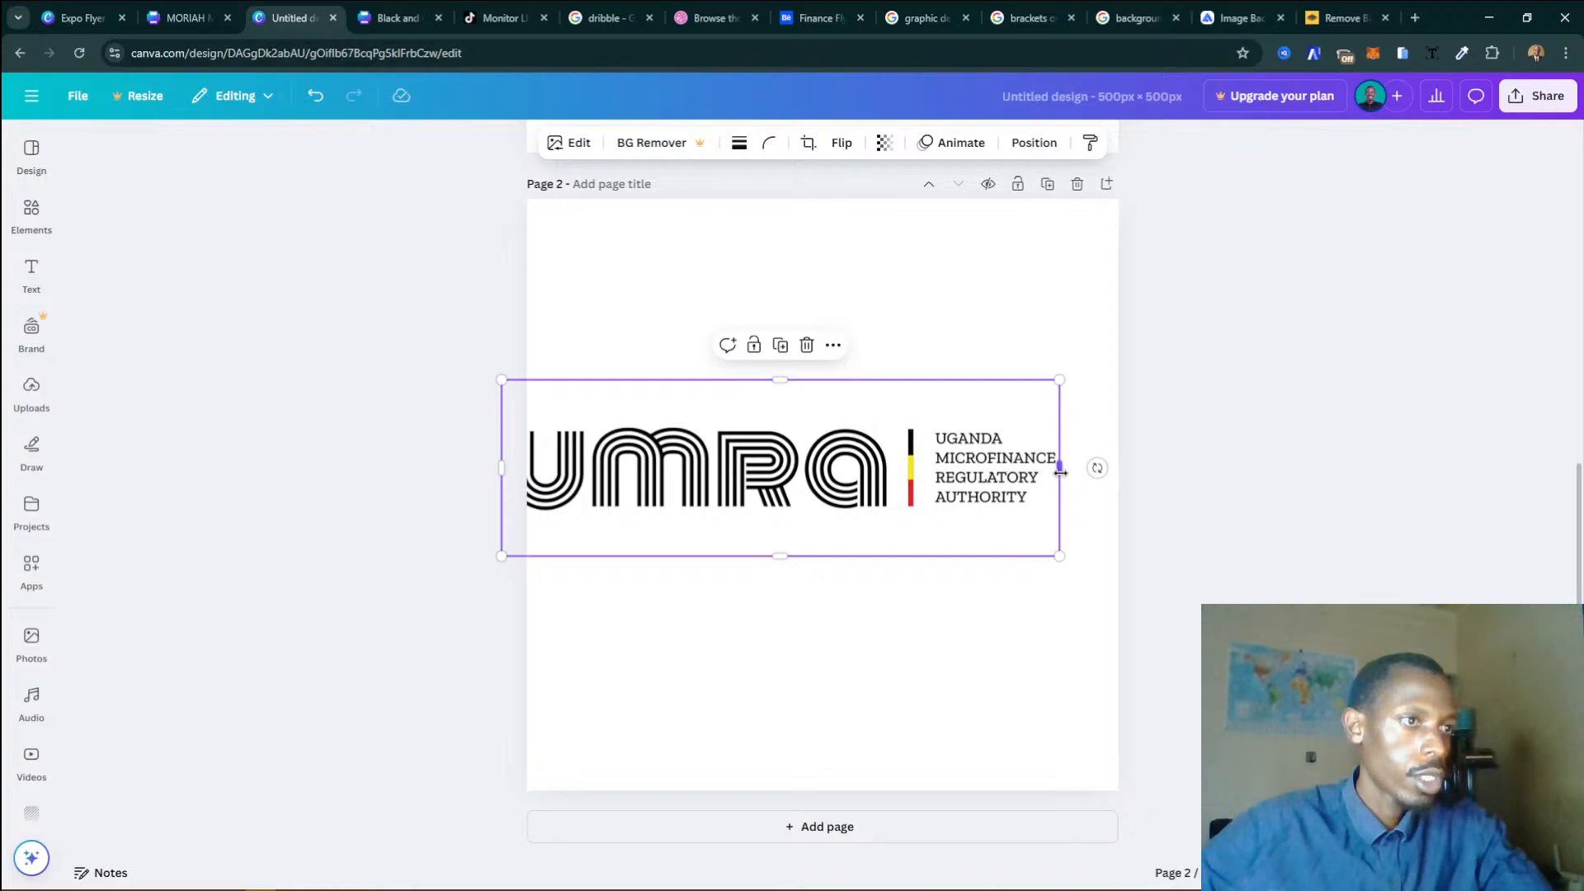
{"action": "left_click_drag", "start_coordinate": [1056, 471], "coordinate": [898, 446]}
{"action": "left_click_drag", "start_coordinate": [908, 372], "coordinate": [1007, 333]}
{"action": "left_click_drag", "start_coordinate": [856, 464], "coordinate": [922, 513]}
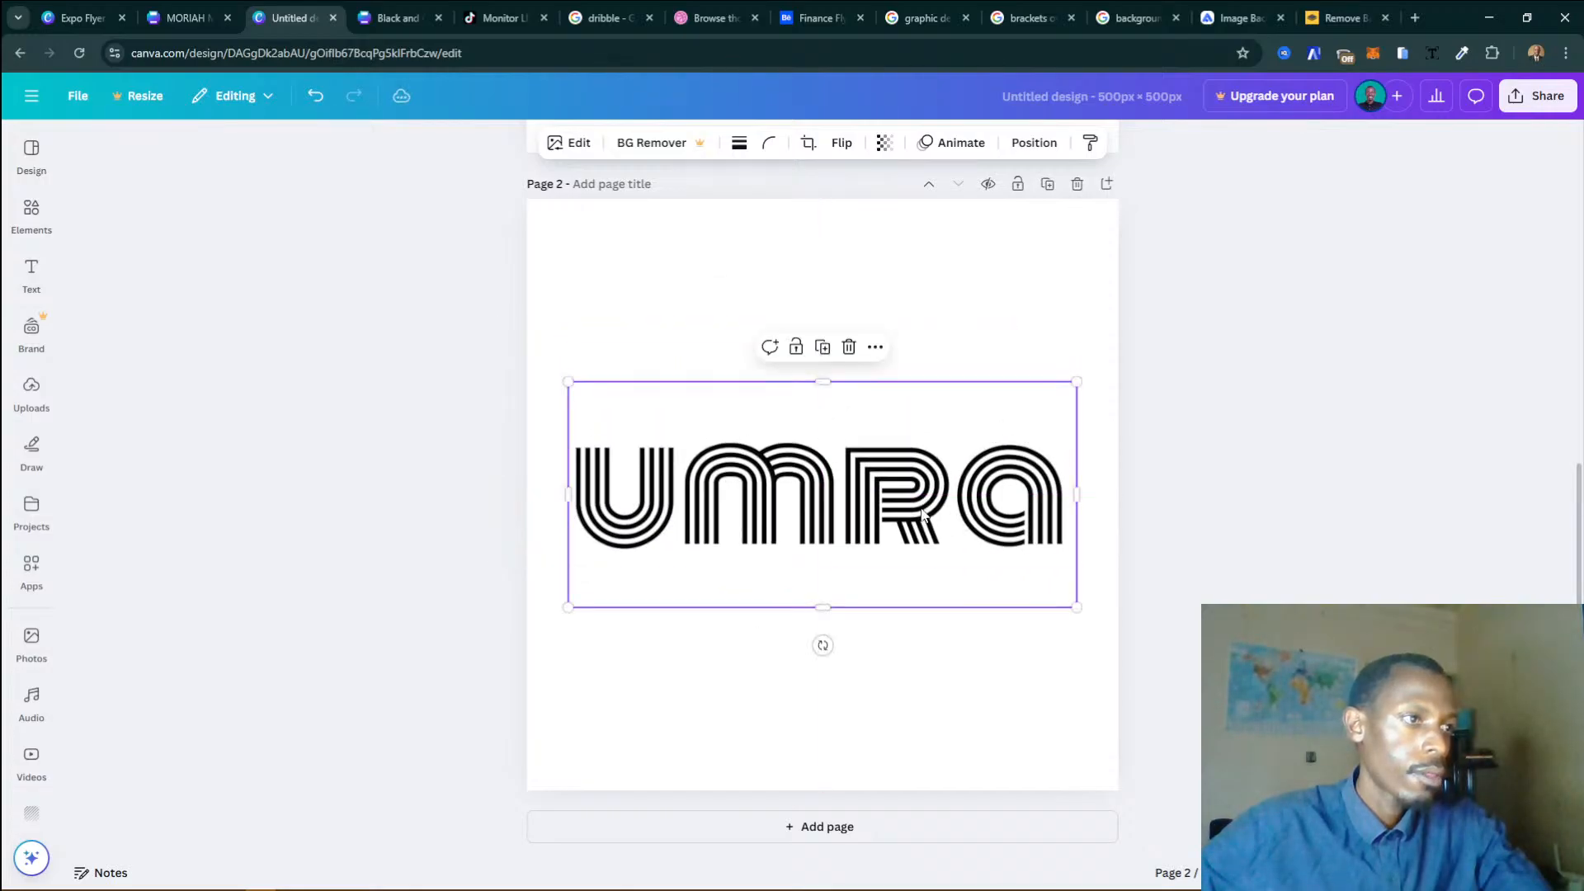
Crop the wording off the Insurance Regulatory Authority logo on page 1, enlarge the iRA emblem and centre it.
{"action": "scroll", "coordinate": [922, 513], "scroll_direction": "up", "scroll_amount": 8}
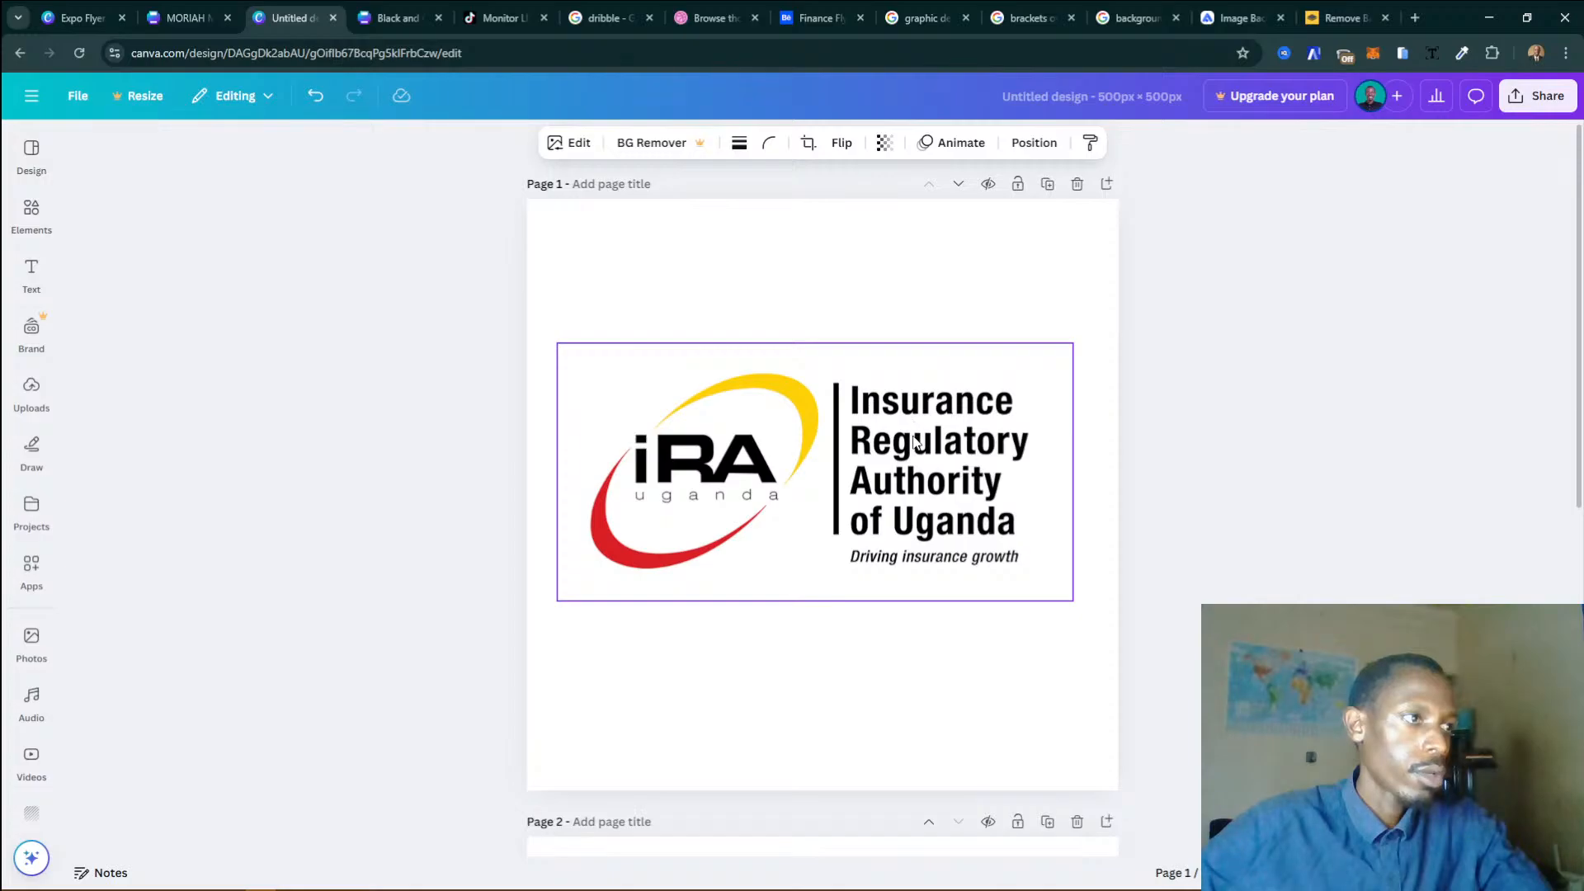
{"action": "scroll", "coordinate": [932, 499], "scroll_direction": "down", "scroll_amount": 5}
{"action": "scroll", "coordinate": [932, 499], "scroll_direction": "up", "scroll_amount": 5}
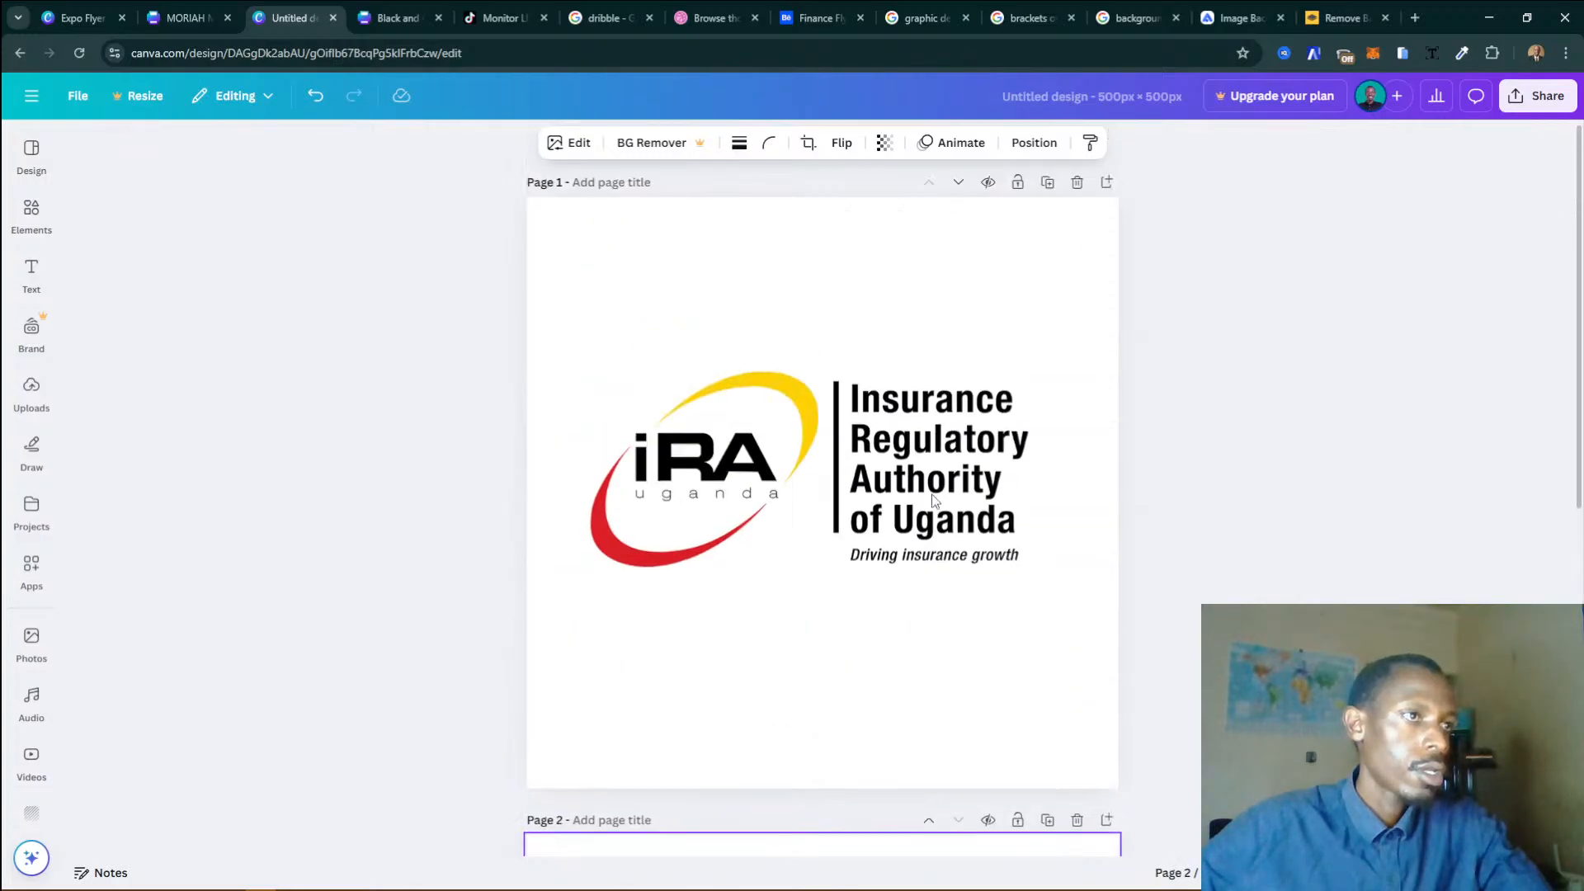
{"action": "left_click", "coordinate": [1037, 491]}
{"action": "left_click_drag", "start_coordinate": [1034, 468], "coordinate": [824, 470]}
{"action": "left_click_drag", "start_coordinate": [822, 601], "coordinate": [1024, 796]}
{"action": "left_click_drag", "start_coordinate": [1050, 325], "coordinate": [1123, 250]}
{"action": "left_click_drag", "start_coordinate": [977, 413], "coordinate": [954, 379]}
{"action": "left_click", "coordinate": [1196, 440]}
{"action": "scroll", "coordinate": [813, 531], "scroll_direction": "down", "scroll_amount": 7}
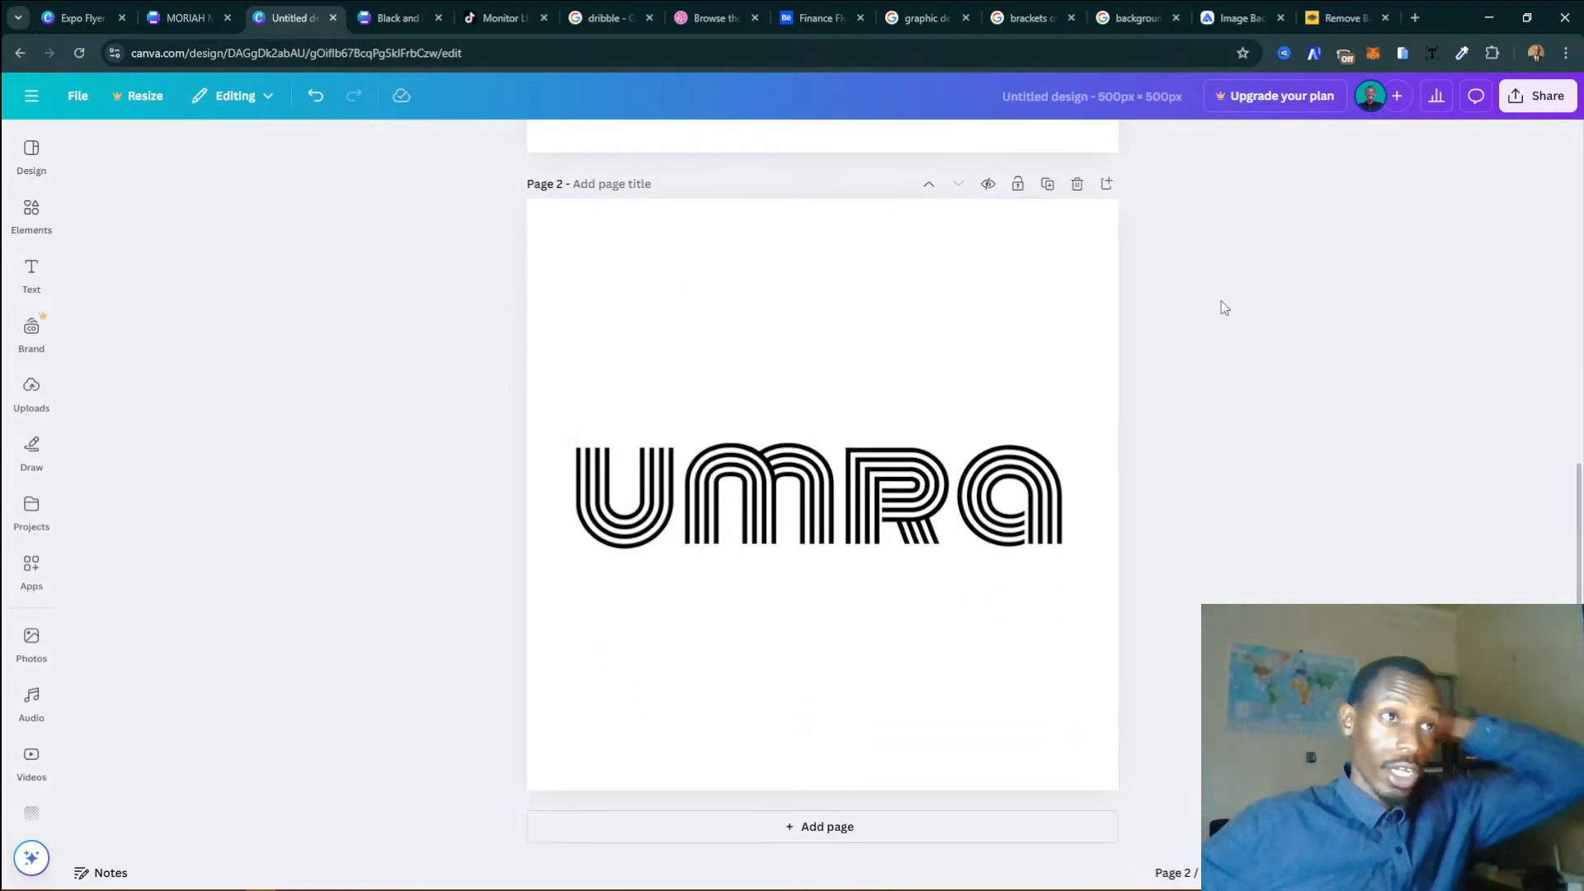
Insert the Financial Intelligence Authority logo from the MORIAH MEDIA folder into the Expo Flyer.
{"action": "left_click", "coordinate": [97, 11]}
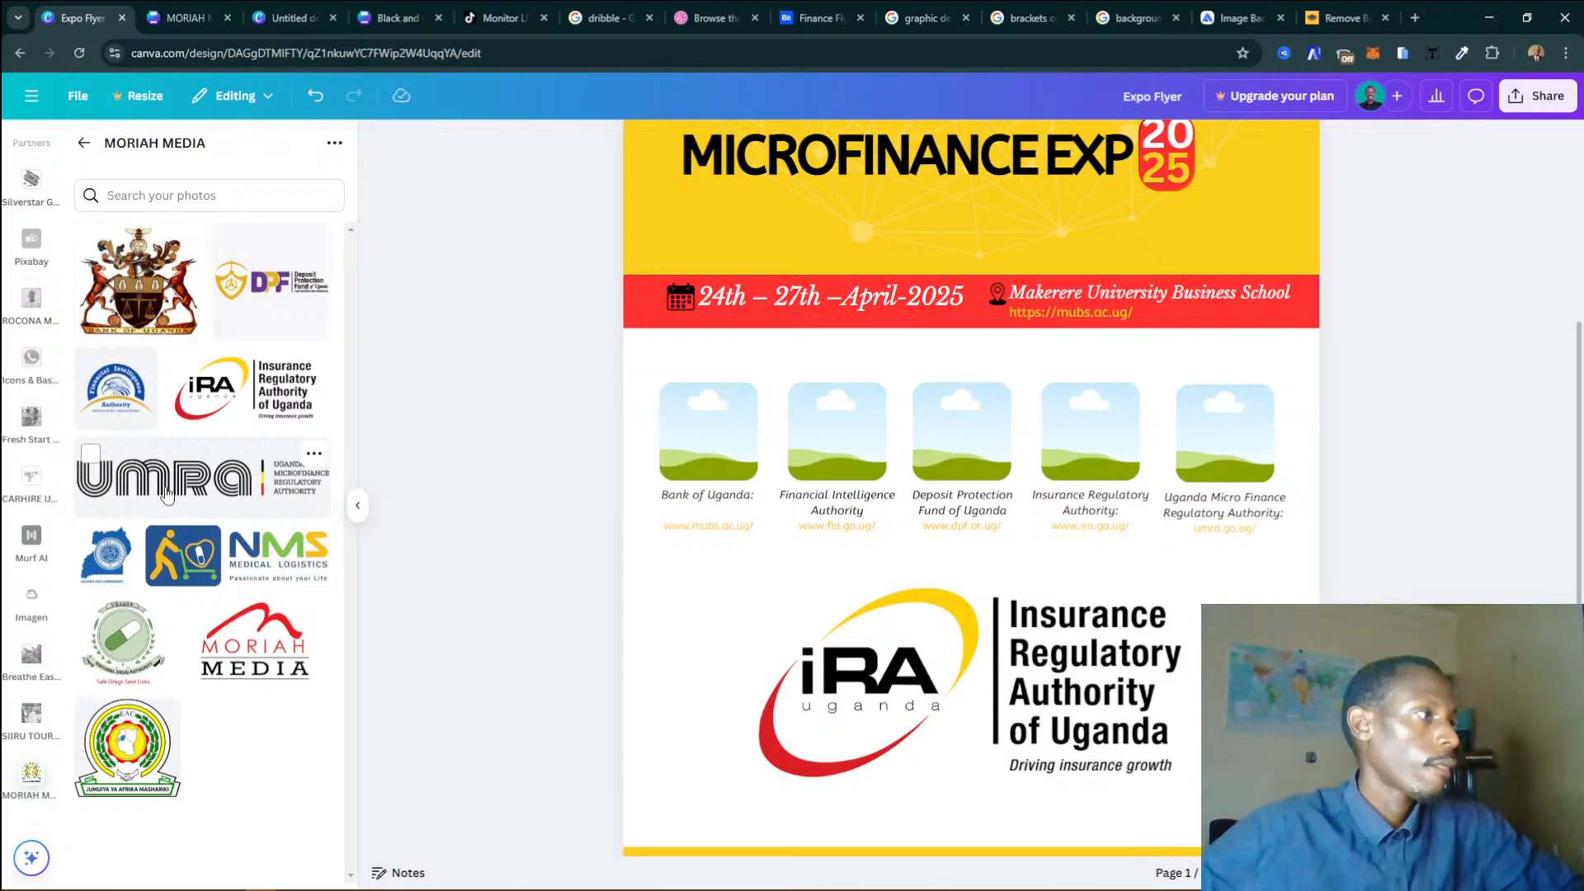
{"action": "left_click", "coordinate": [142, 399]}
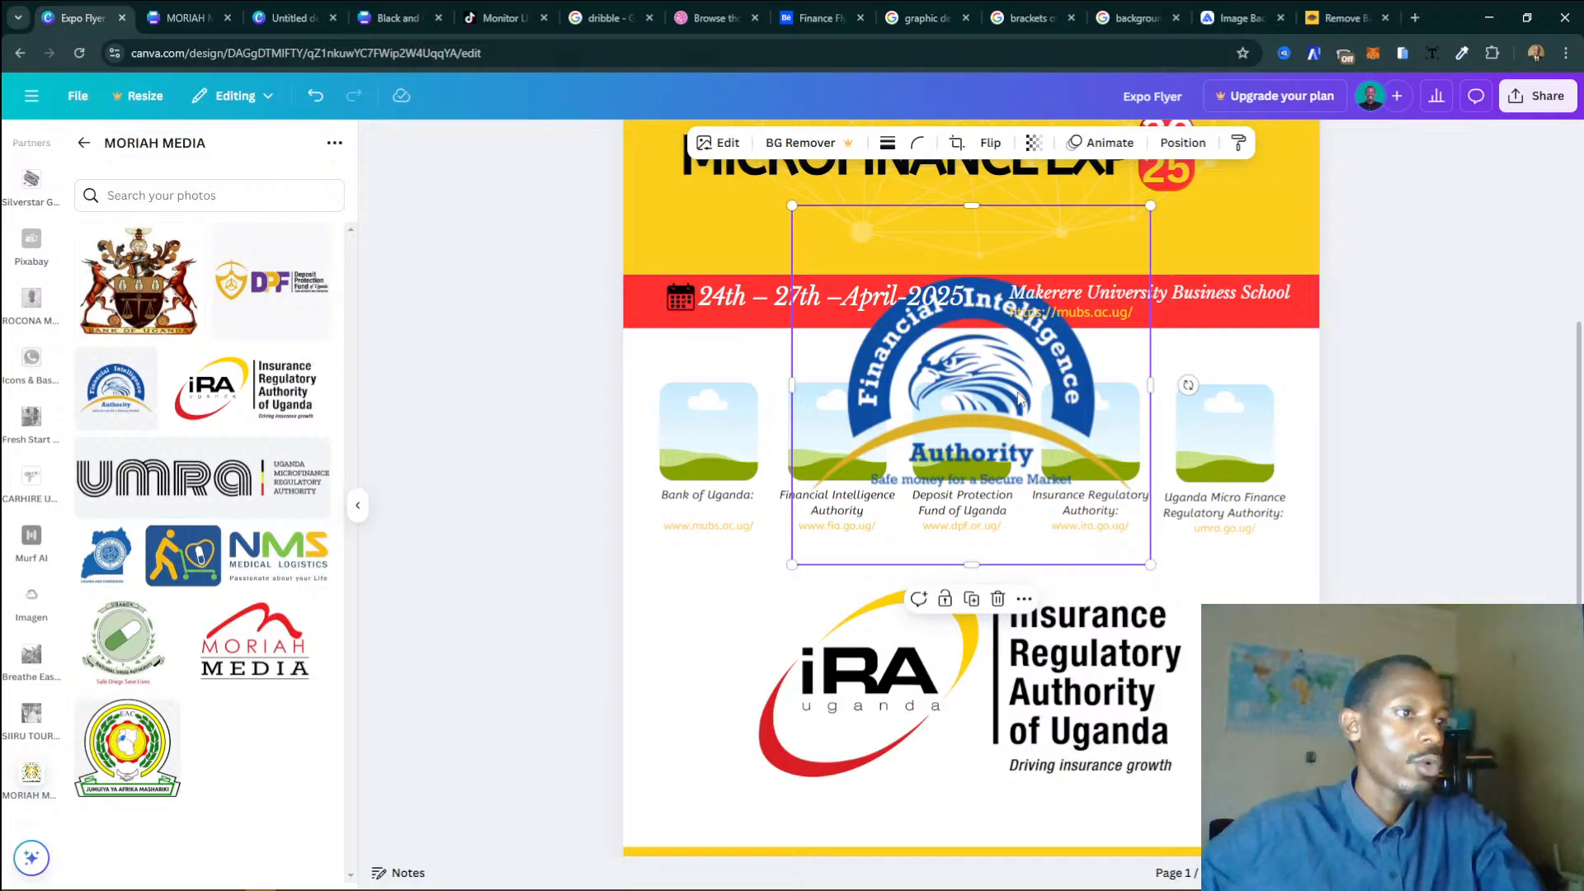
{"action": "left_click", "coordinate": [1239, 18]}
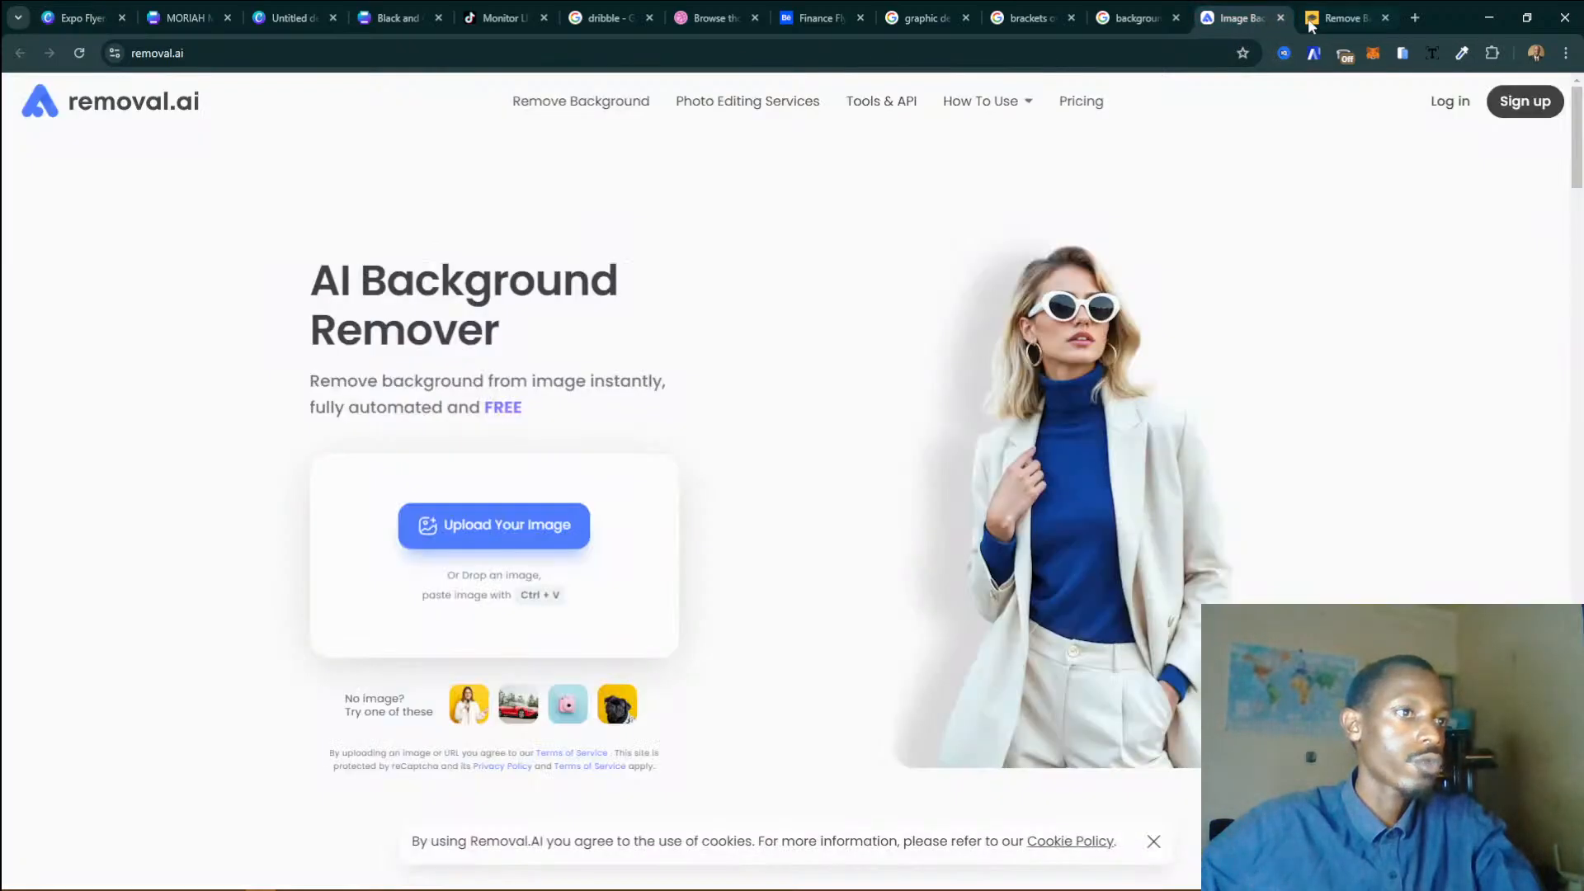
{"action": "left_click", "coordinate": [1344, 18]}
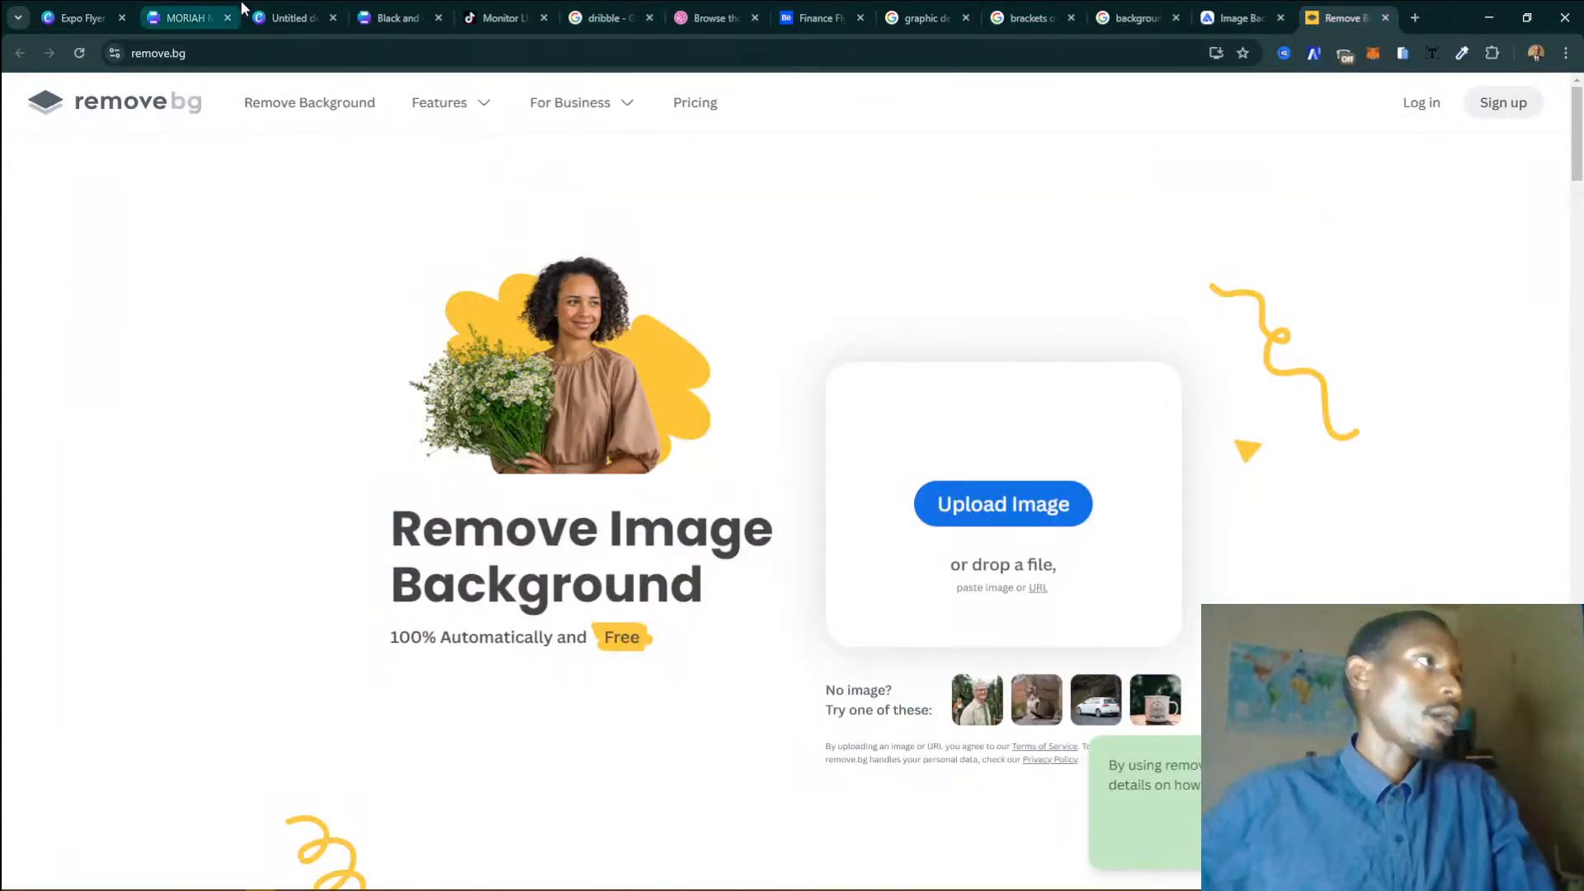
{"action": "left_click", "coordinate": [206, 9]}
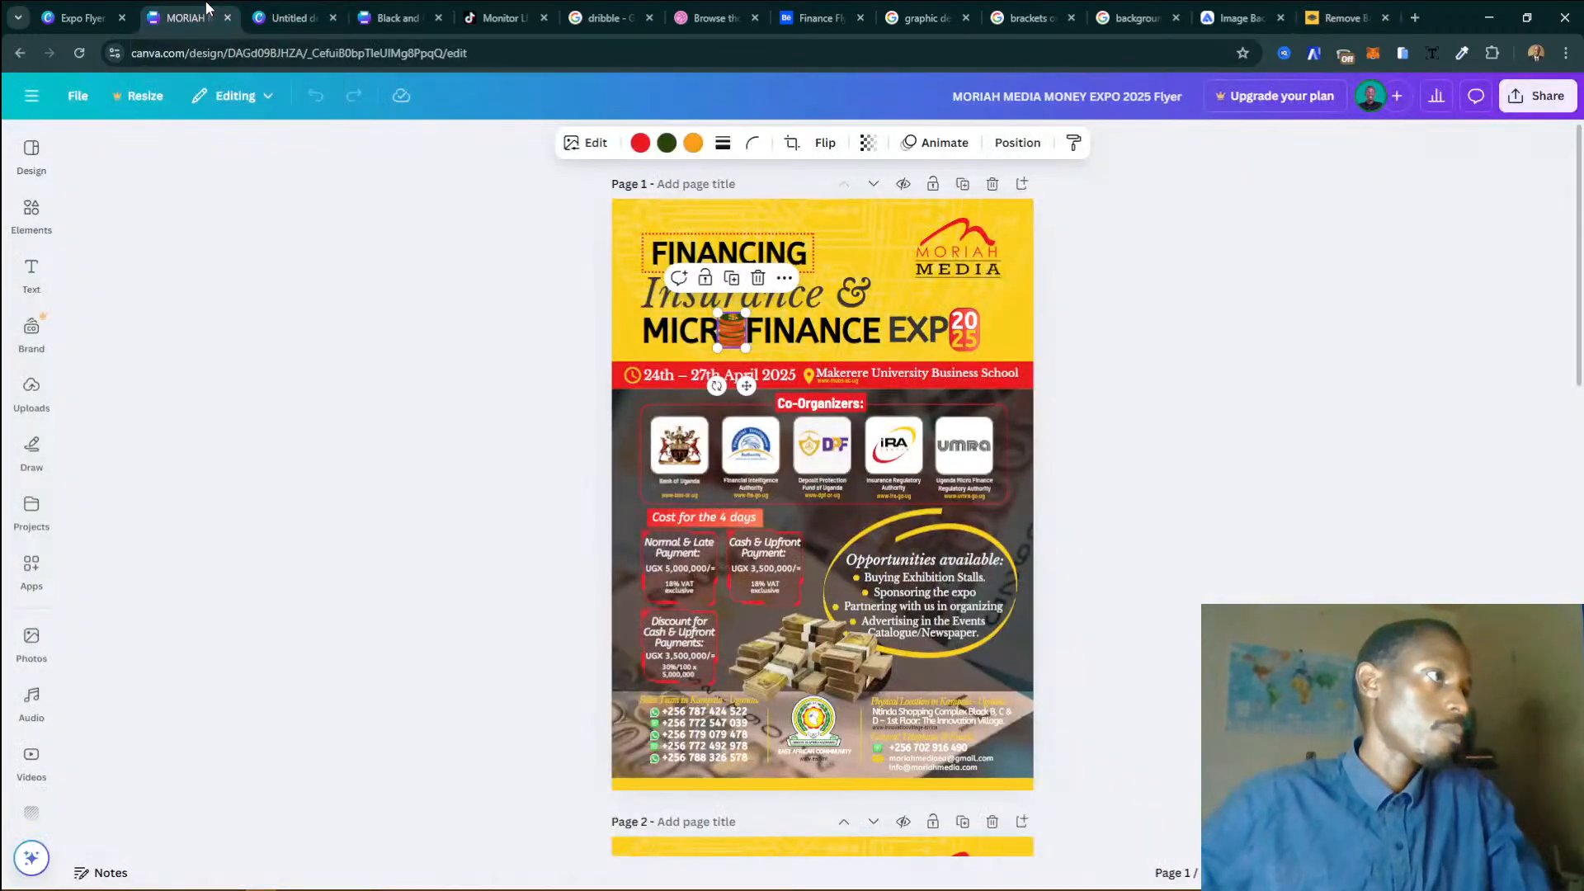
Add a third page to the untitled 500px design and paste the Financial Intelligence Authority logo onto it.
{"action": "left_click", "coordinate": [282, 15]}
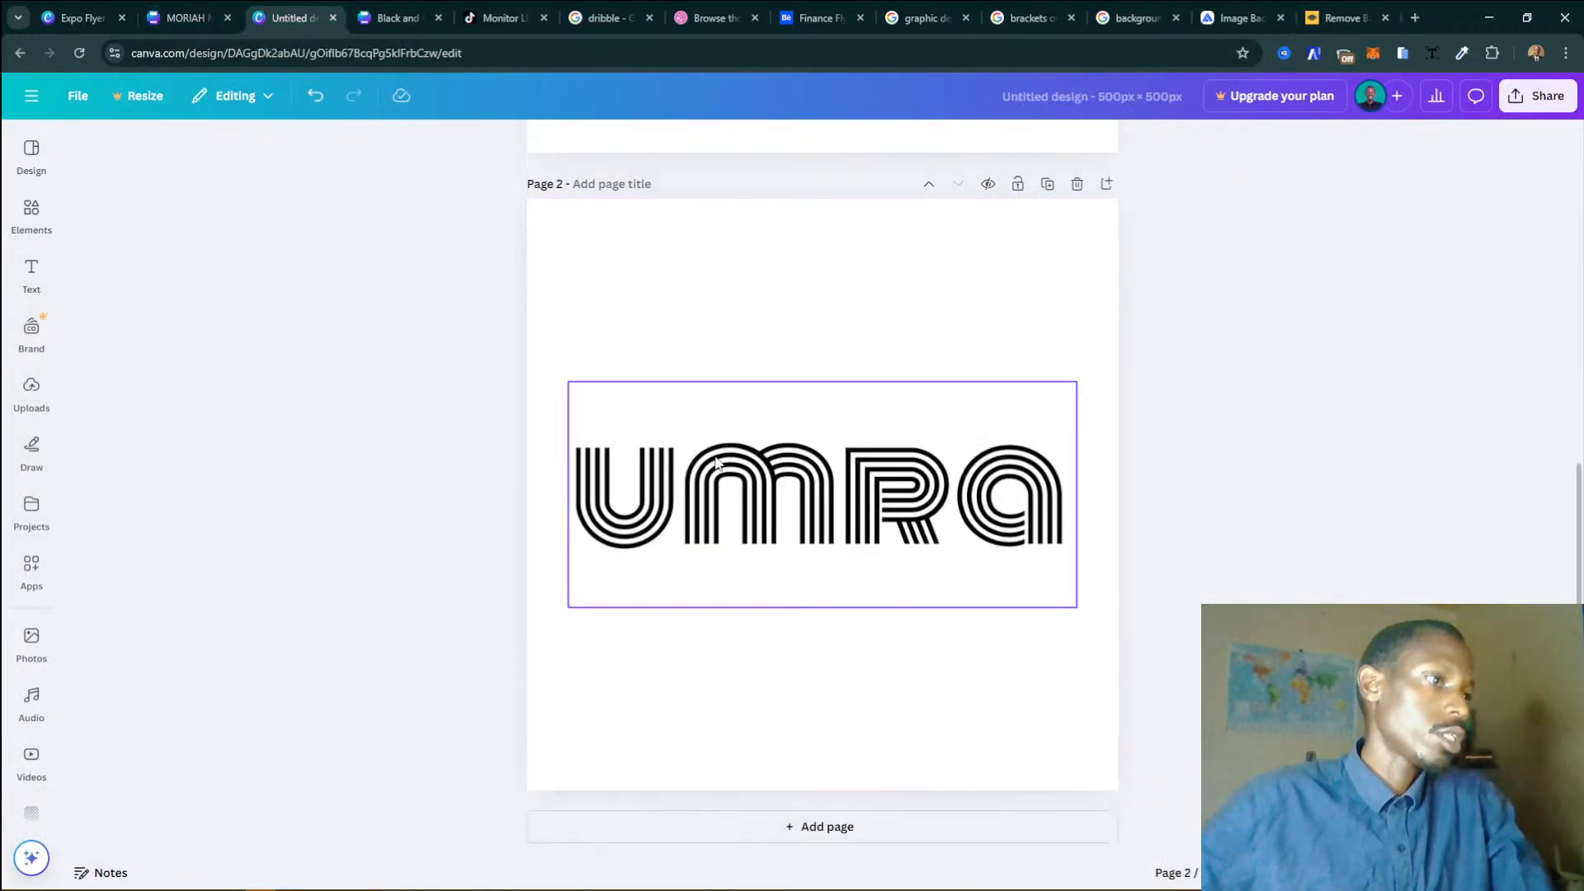
{"action": "left_click", "coordinate": [874, 821]}
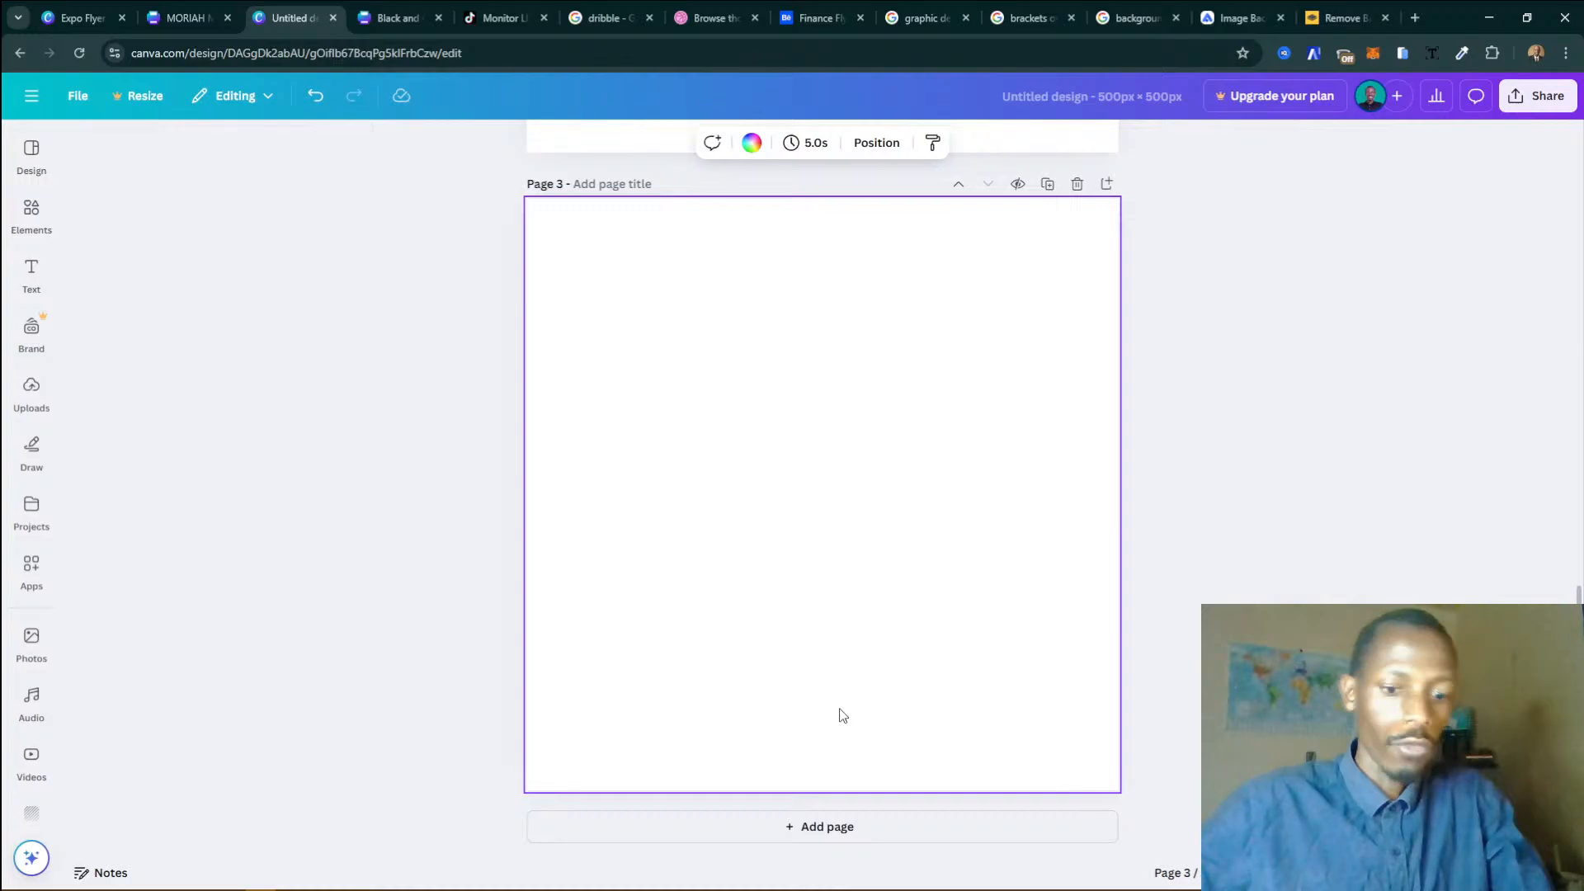
{"action": "key", "text": "ctrl+v"}
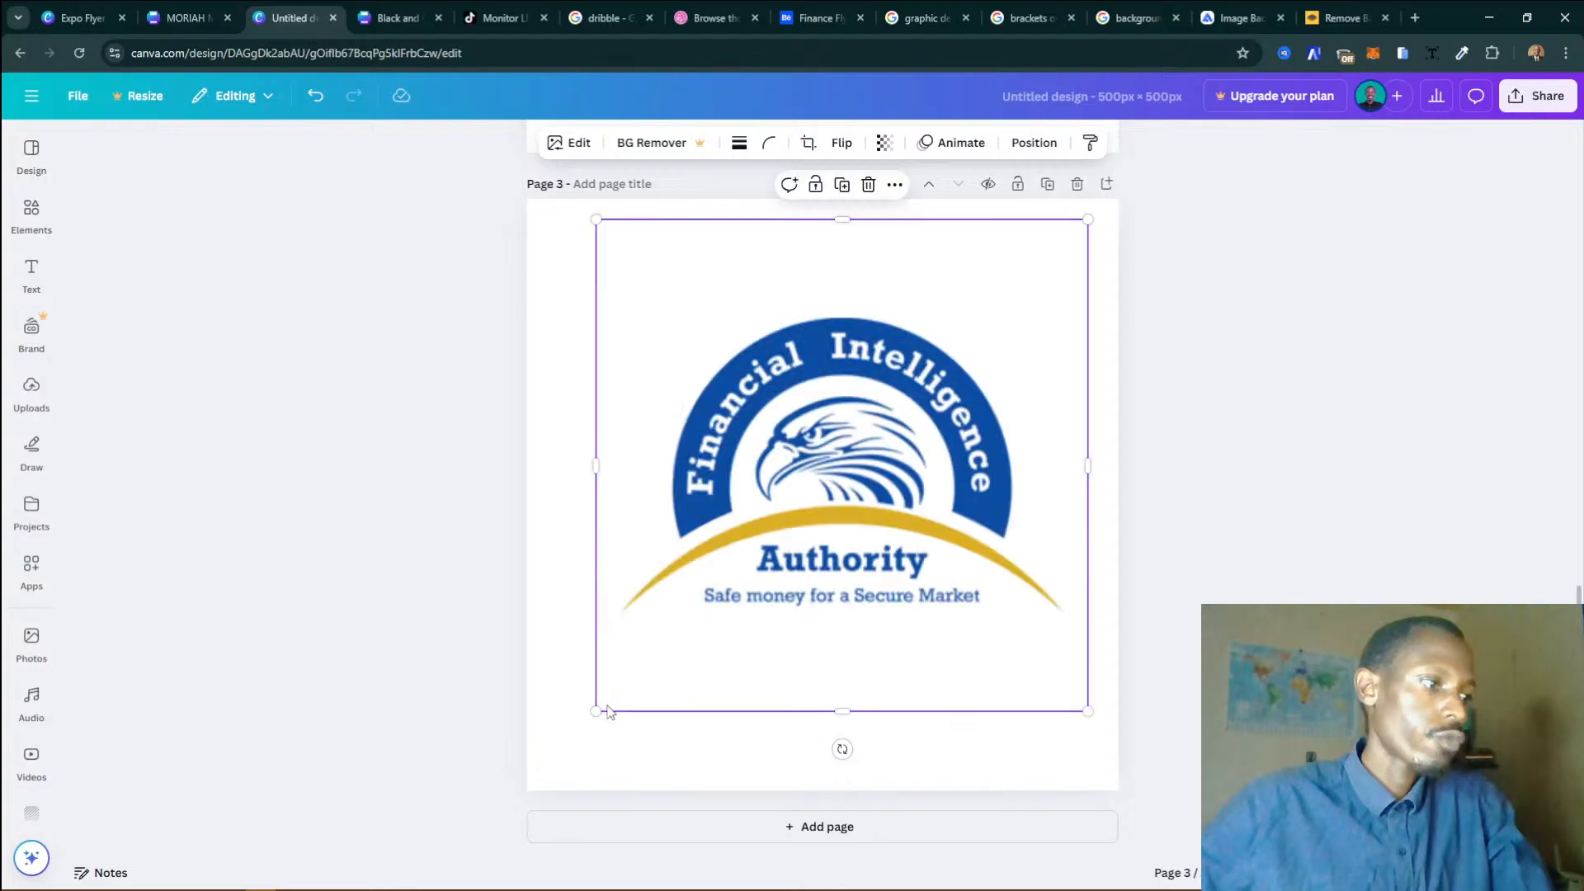
Enlarge and centre the Financial Intelligence Authority logo on page 3, and return to the Expo Flyer design.
{"action": "left_click_drag", "start_coordinate": [596, 714], "coordinate": [561, 748]}
{"action": "left_click_drag", "start_coordinate": [801, 609], "coordinate": [798, 626]}
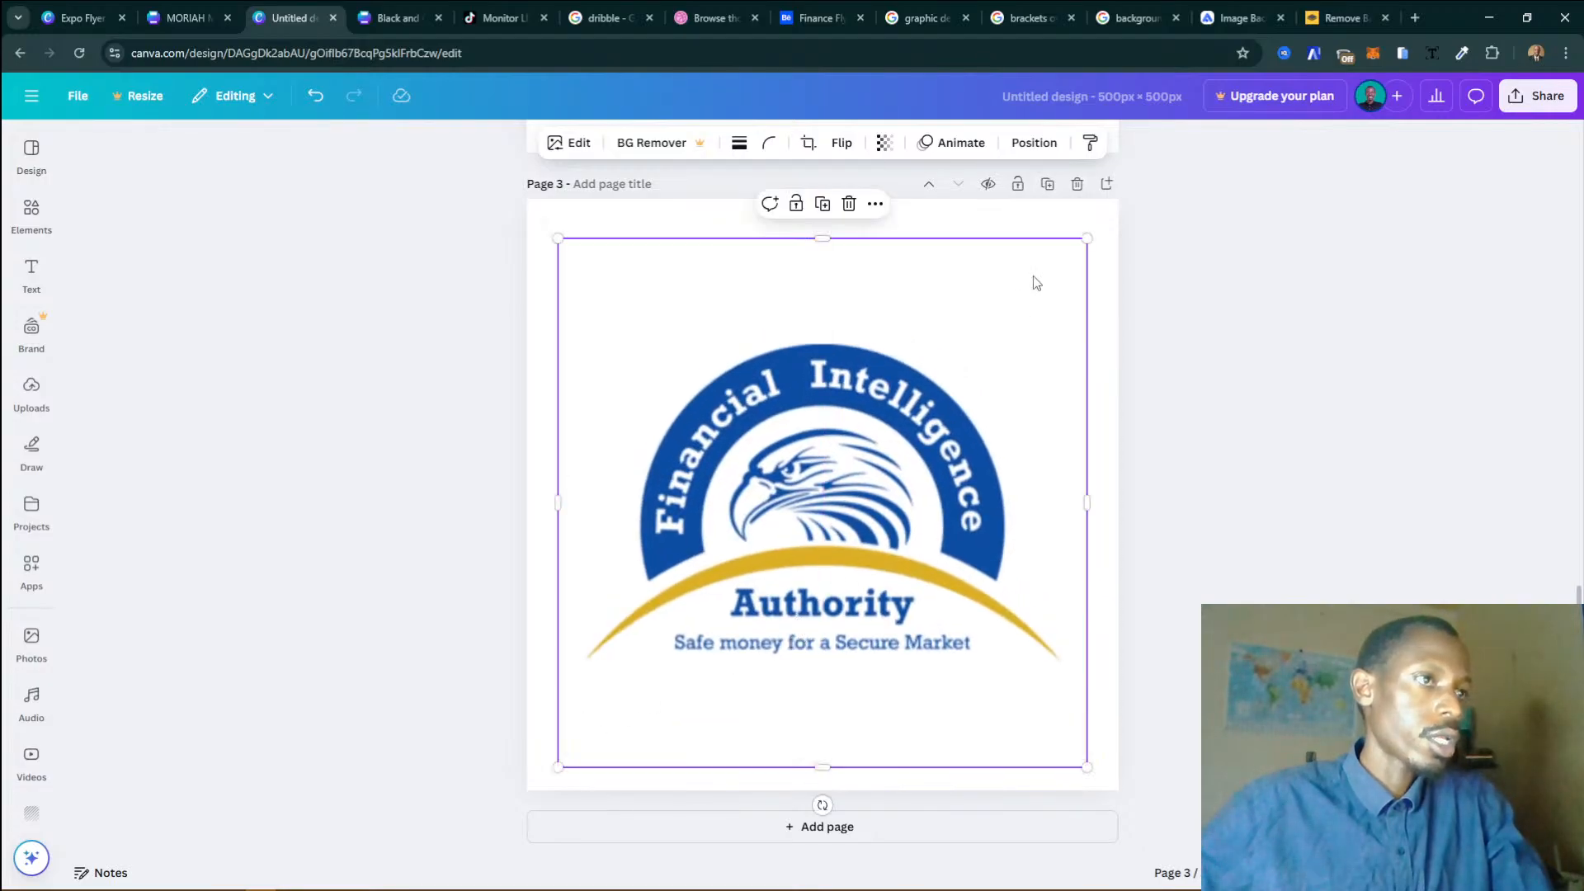
{"action": "left_click_drag", "start_coordinate": [1080, 233], "coordinate": [1101, 198]}
{"action": "left_click", "coordinate": [106, 2]}
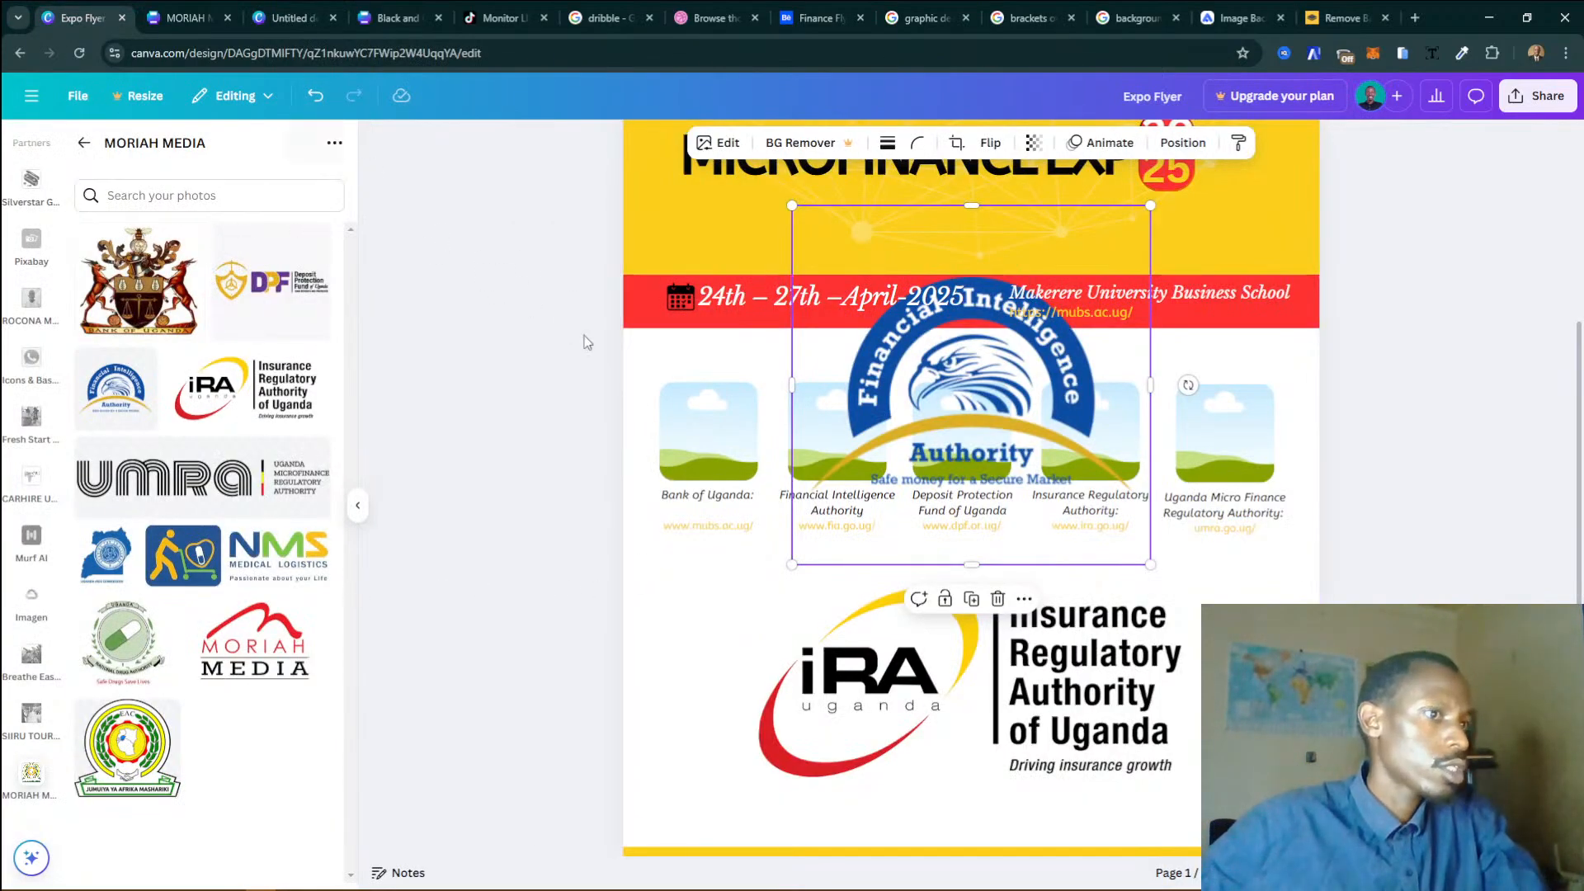
Delete the Financial Intelligence Authority and Insurance Regulatory Authority logos from the Expo Flyer.
{"action": "scroll", "coordinate": [630, 357], "scroll_direction": "down", "scroll_amount": 2}
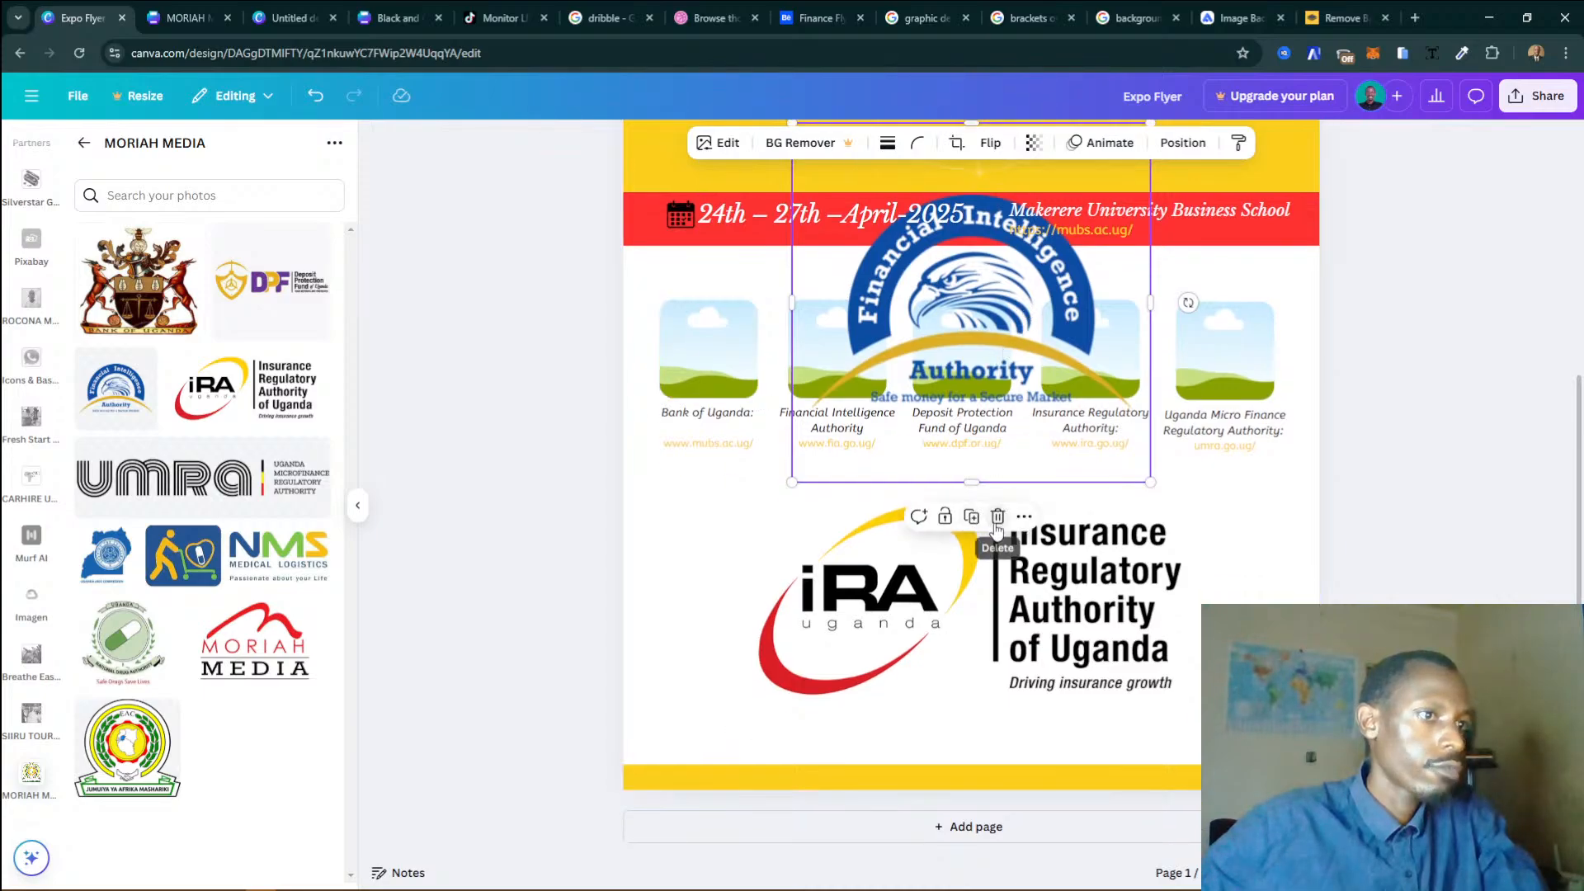
{"action": "key", "text": "Delete"}
{"action": "left_click", "coordinate": [923, 606]}
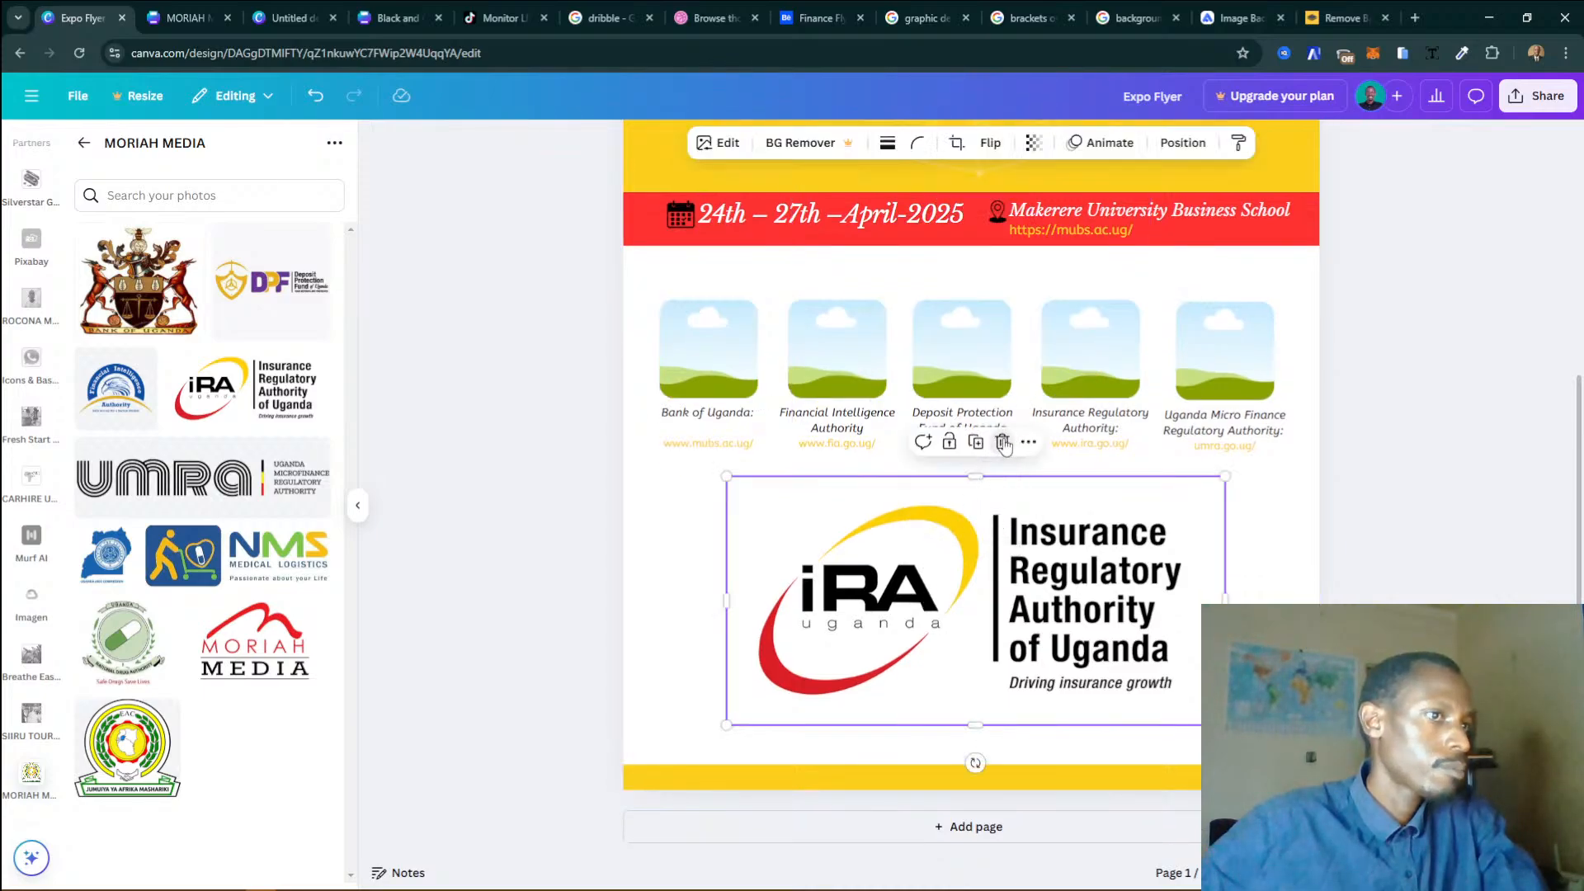
{"action": "left_click", "coordinate": [1003, 443]}
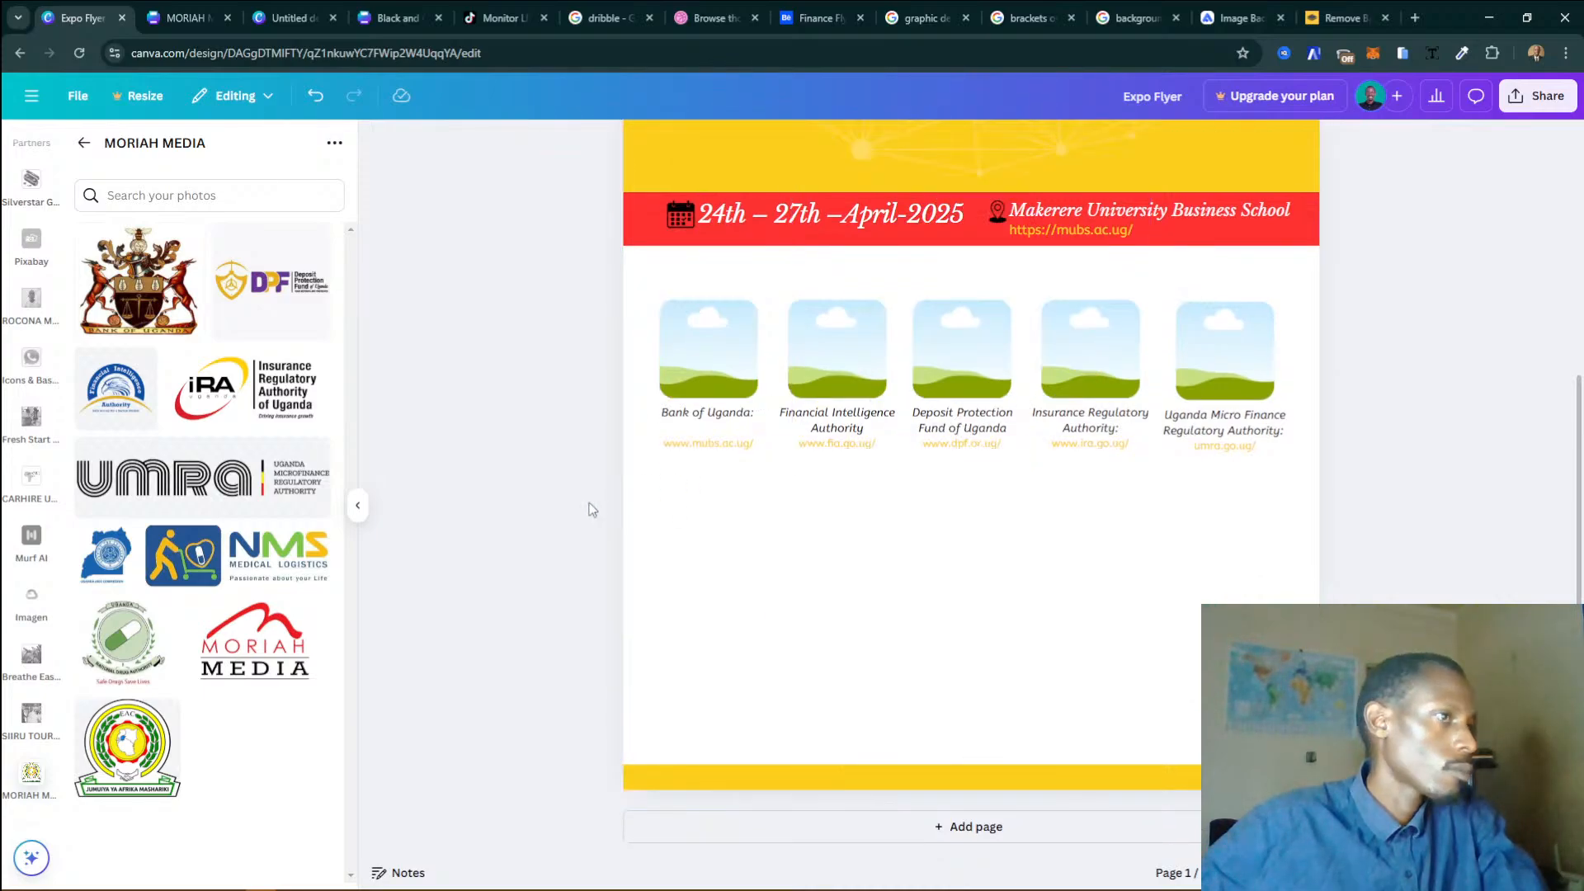
Insert the Deposit Protection Fund and Bank of Uganda logos from the MORIAH MEDIA folder into the flyer and cut both out.
{"action": "left_click", "coordinate": [252, 286]}
{"action": "left_click_drag", "start_coordinate": [103, 286], "coordinate": [1089, 696]}
{"action": "left_click", "coordinate": [981, 290], "text": "shift"}
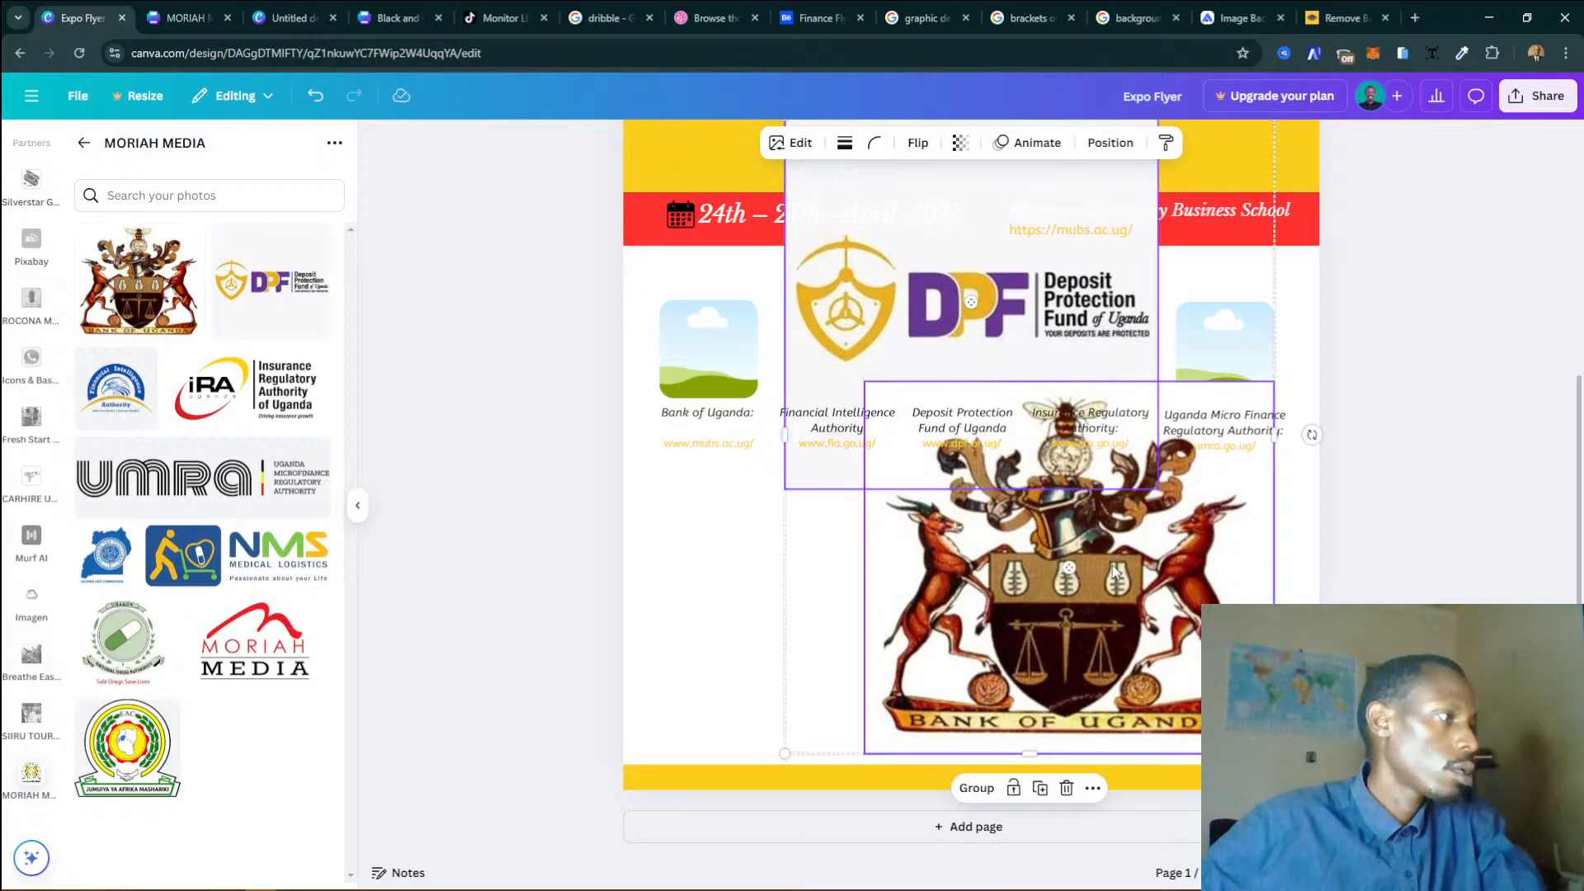
{"action": "key", "text": "Delete"}
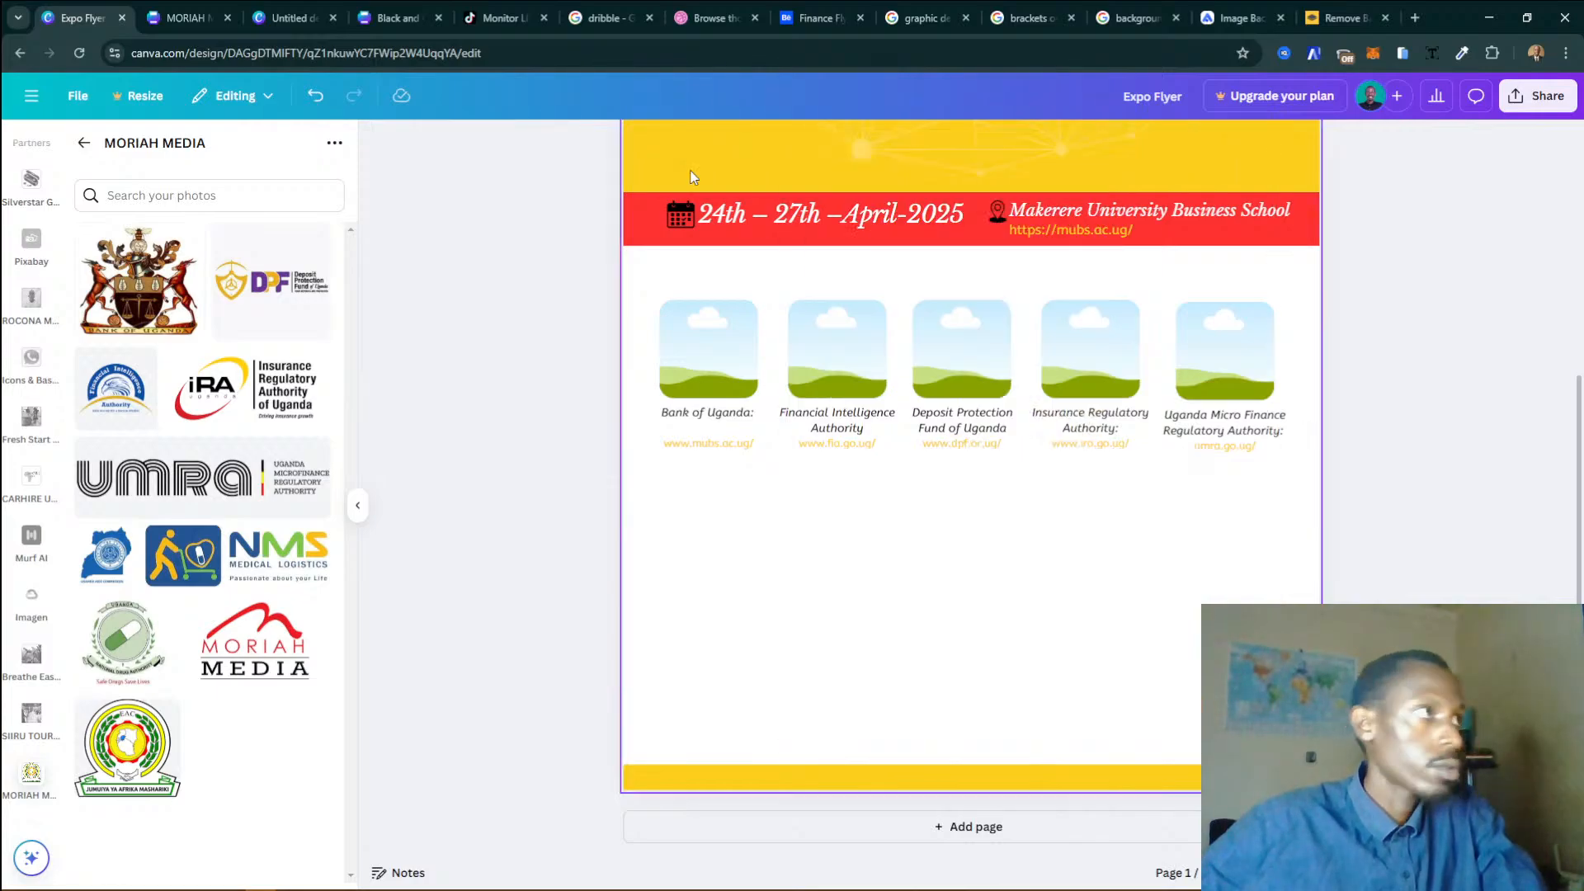
Add a fourth page to the untitled 500px design and paste the Deposit Protection Fund and Bank of Uganda logos onto it.
{"action": "left_click", "coordinate": [286, 15]}
{"action": "left_click", "coordinate": [944, 830]}
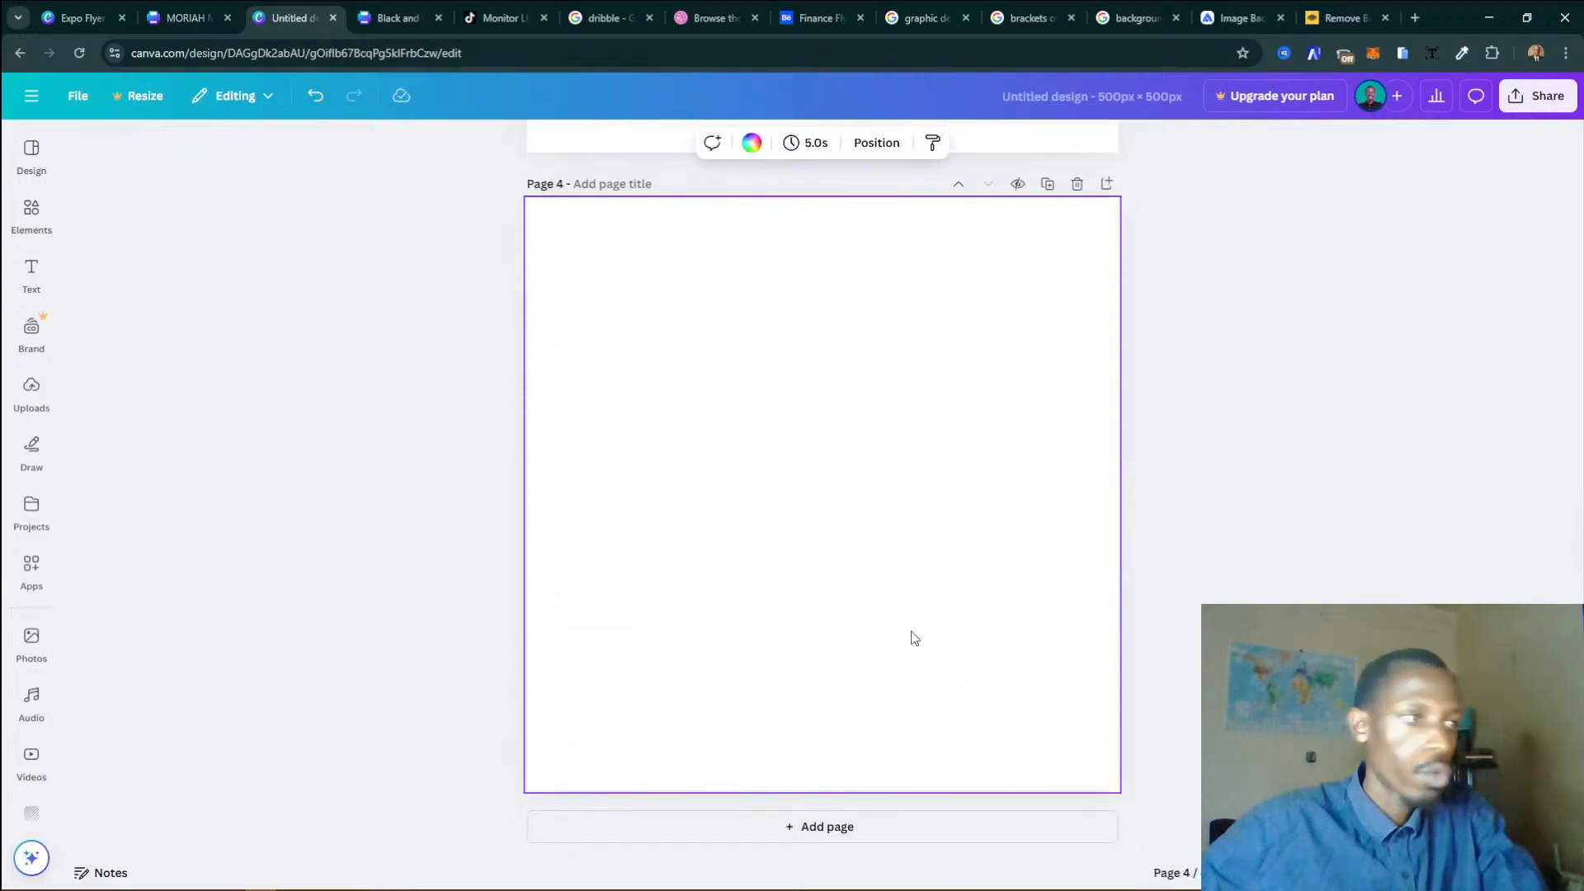
{"action": "key", "text": "ctrl+v"}
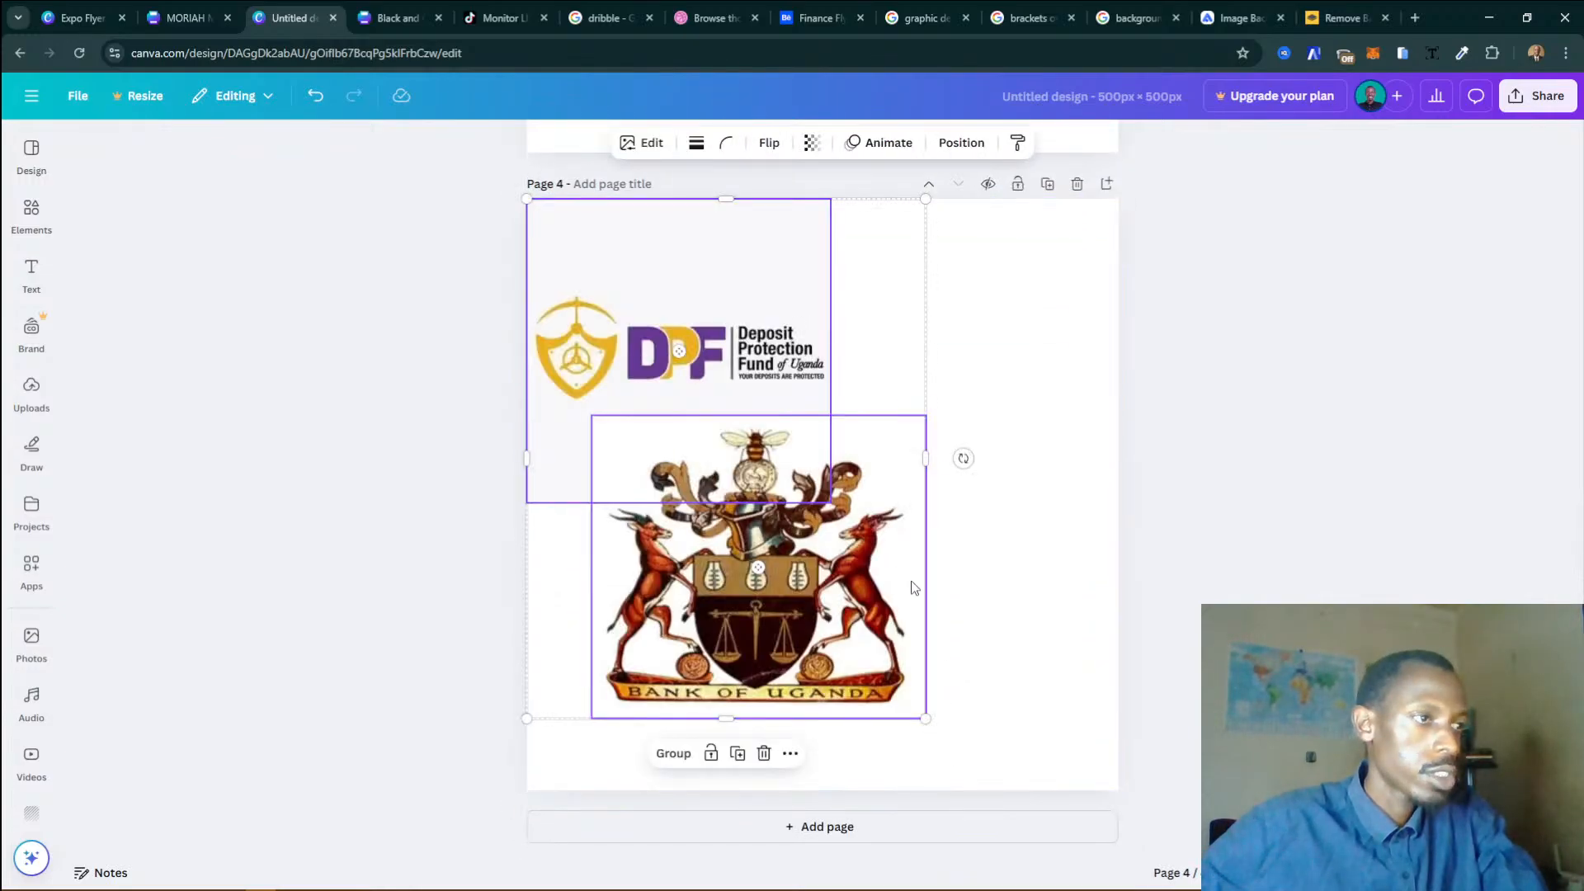
Add a fifth page and move the Bank of Uganda logo from page 4 onto it.
{"action": "left_click", "coordinate": [884, 828]}
{"action": "scroll", "coordinate": [916, 742], "scroll_direction": "up", "scroll_amount": 5}
{"action": "left_click", "coordinate": [757, 608]}
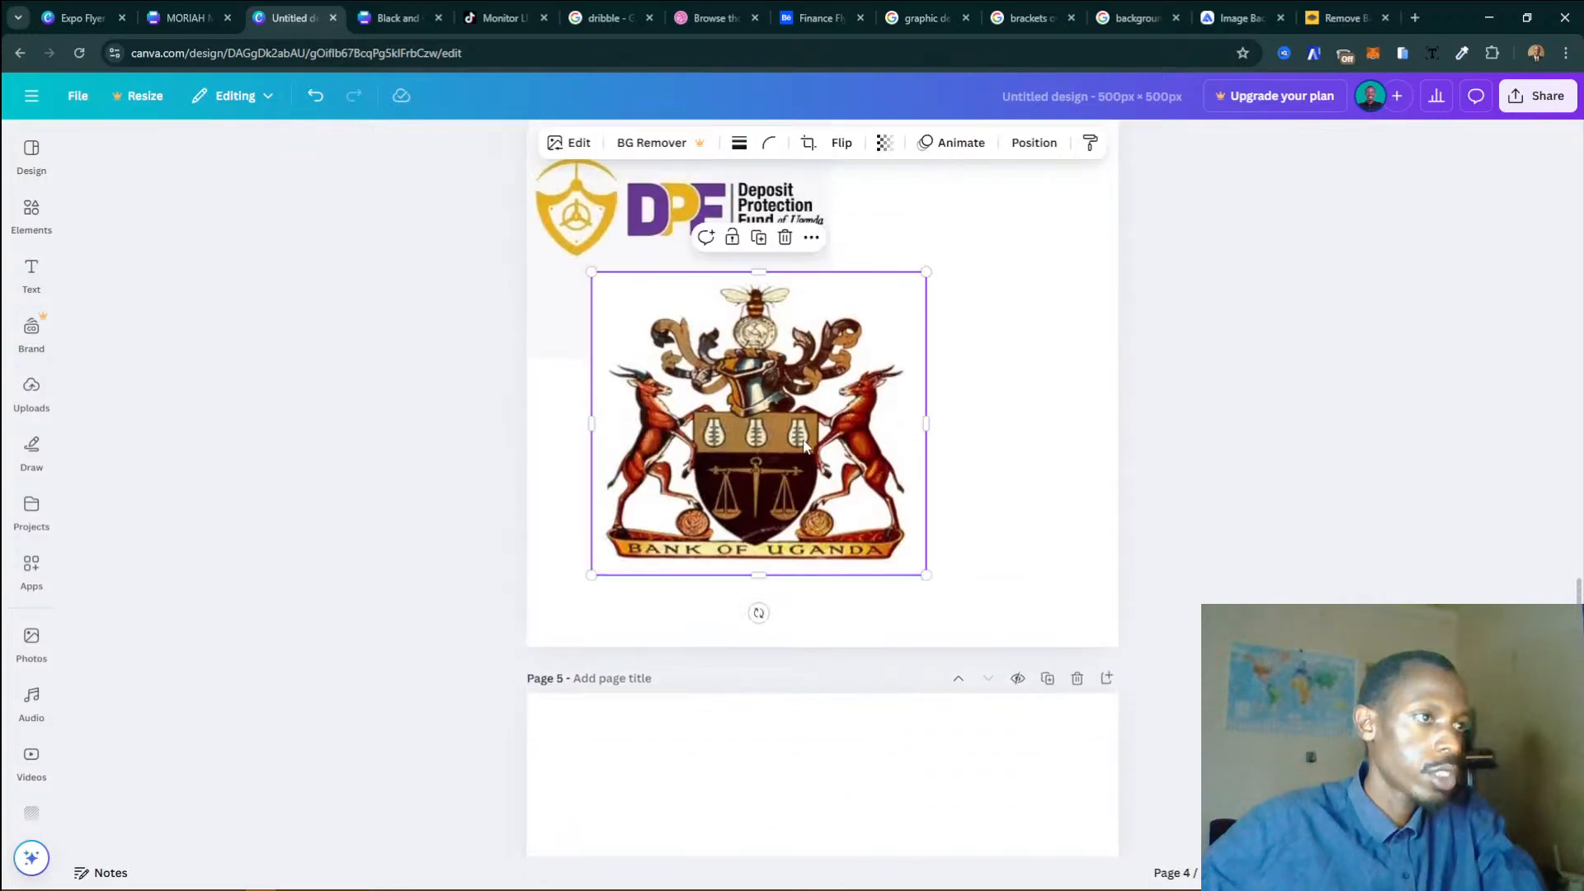
{"action": "left_click_drag", "start_coordinate": [757, 608], "coordinate": [857, 854]}
{"action": "scroll", "coordinate": [948, 603], "scroll_direction": "down", "scroll_amount": 5}
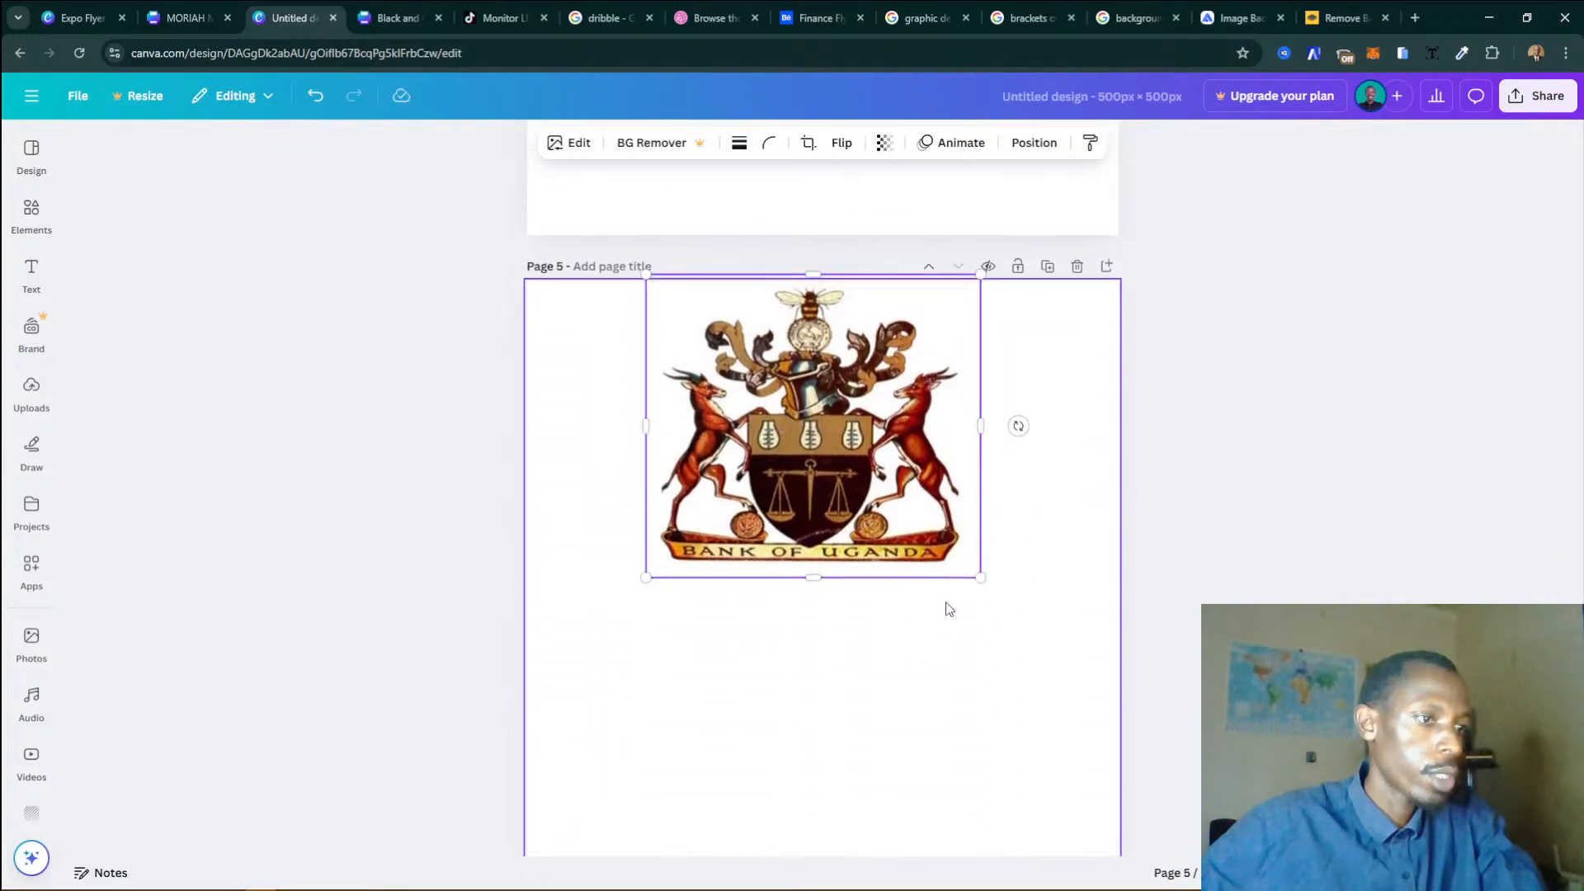
Enlarge the Bank of Uganda logo to nearly fill page 5 and centre it.
{"action": "left_click_drag", "start_coordinate": [976, 572], "coordinate": [1165, 748]}
{"action": "left_click_drag", "start_coordinate": [915, 585], "coordinate": [833, 664]}
{"action": "left_click", "coordinate": [1174, 665]}
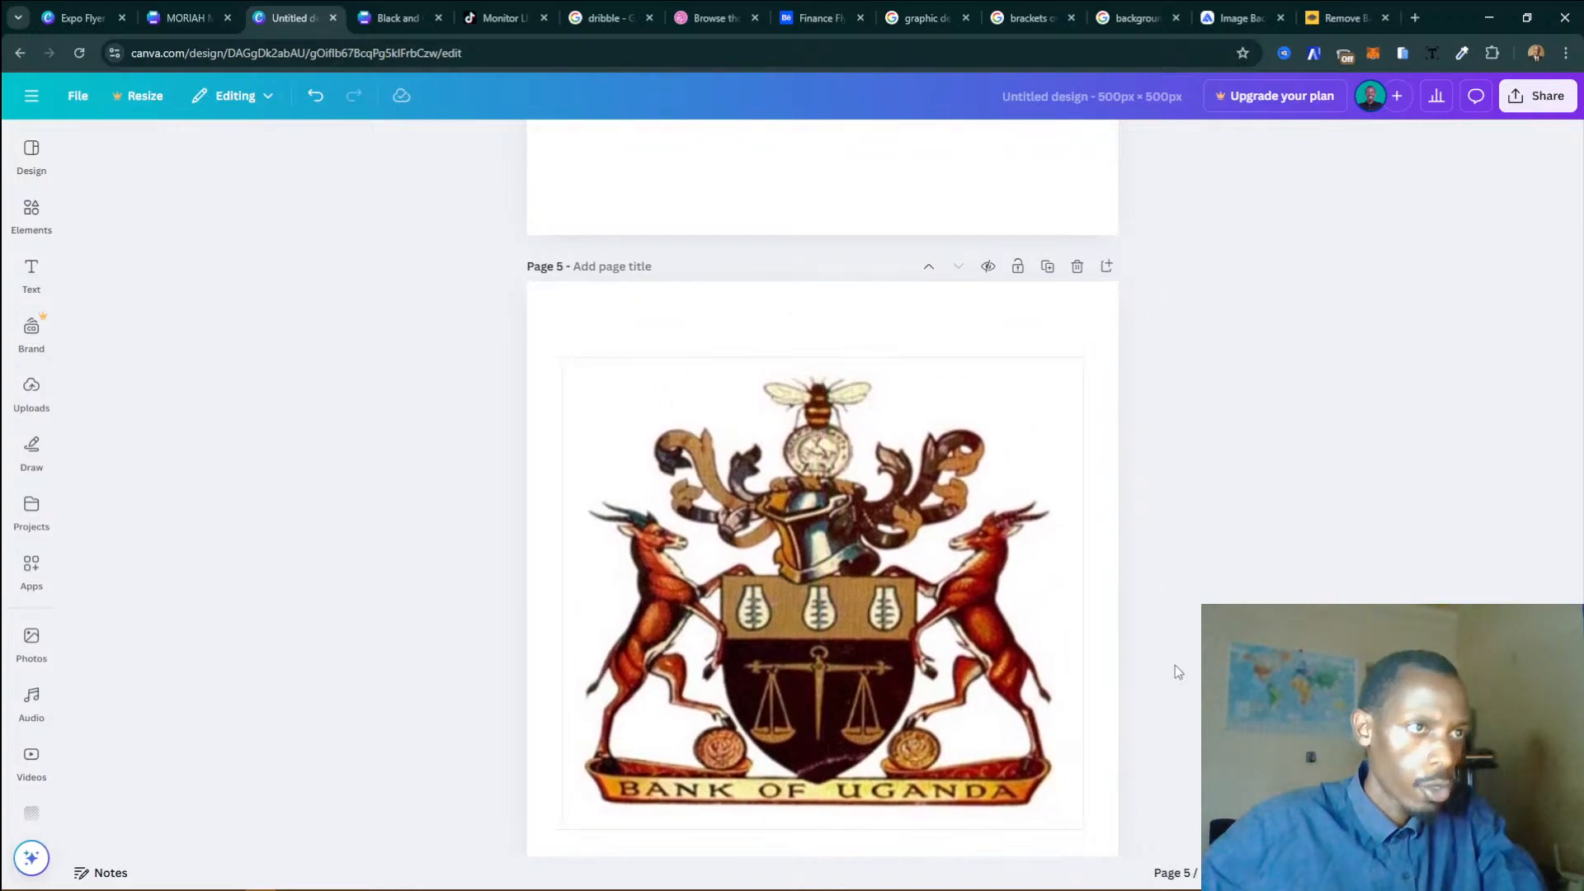
{"action": "scroll", "coordinate": [1175, 655], "scroll_direction": "down", "scroll_amount": 1}
{"action": "left_click", "coordinate": [1015, 504]}
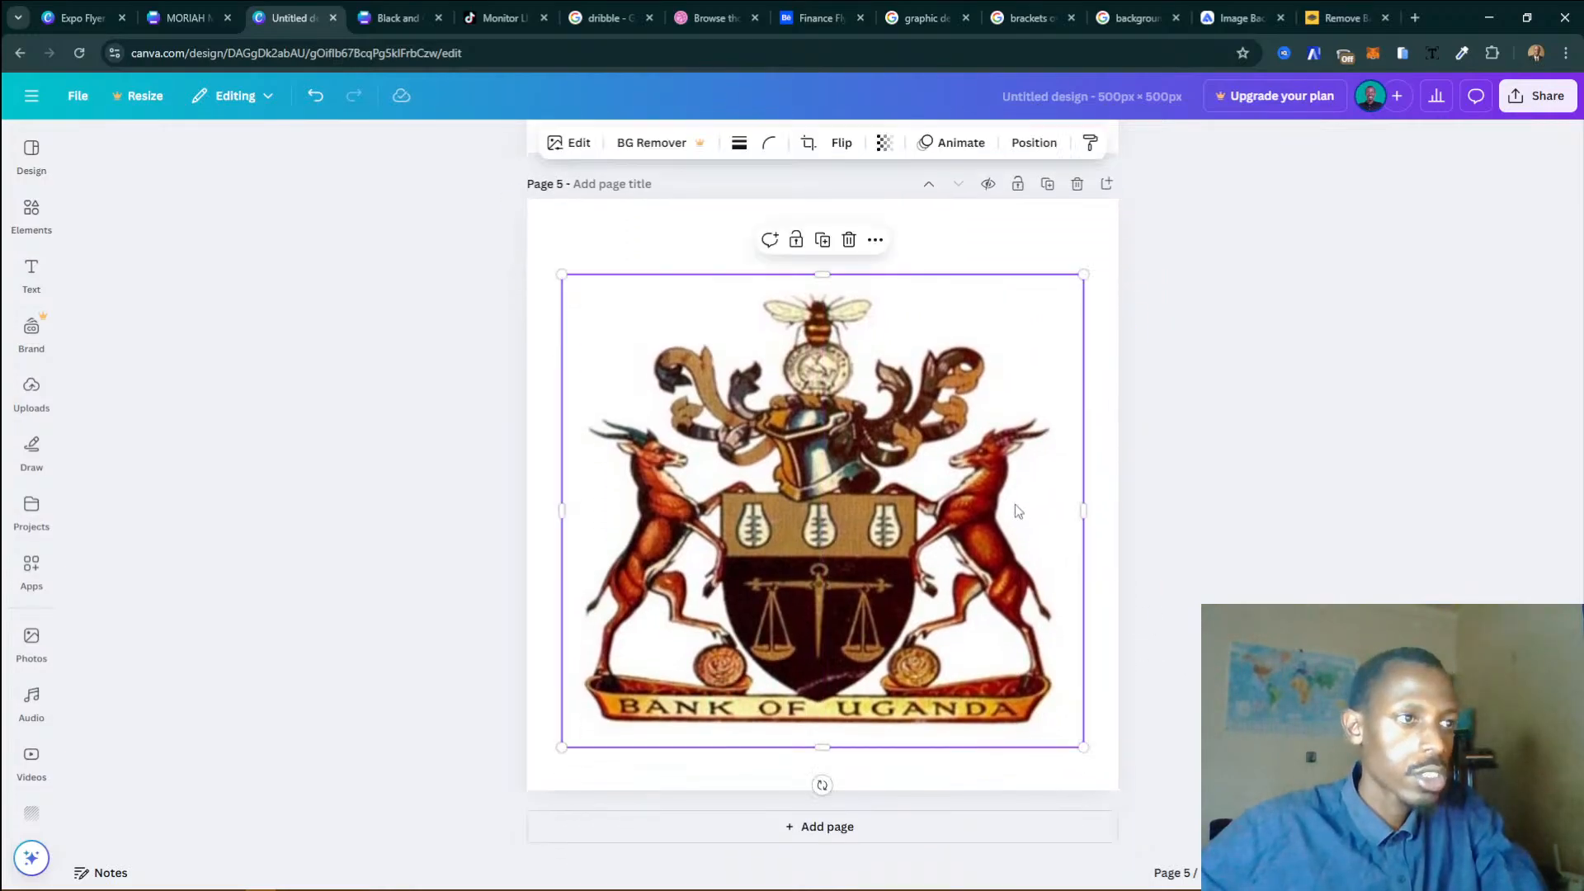
{"action": "left_click", "coordinate": [1105, 373]}
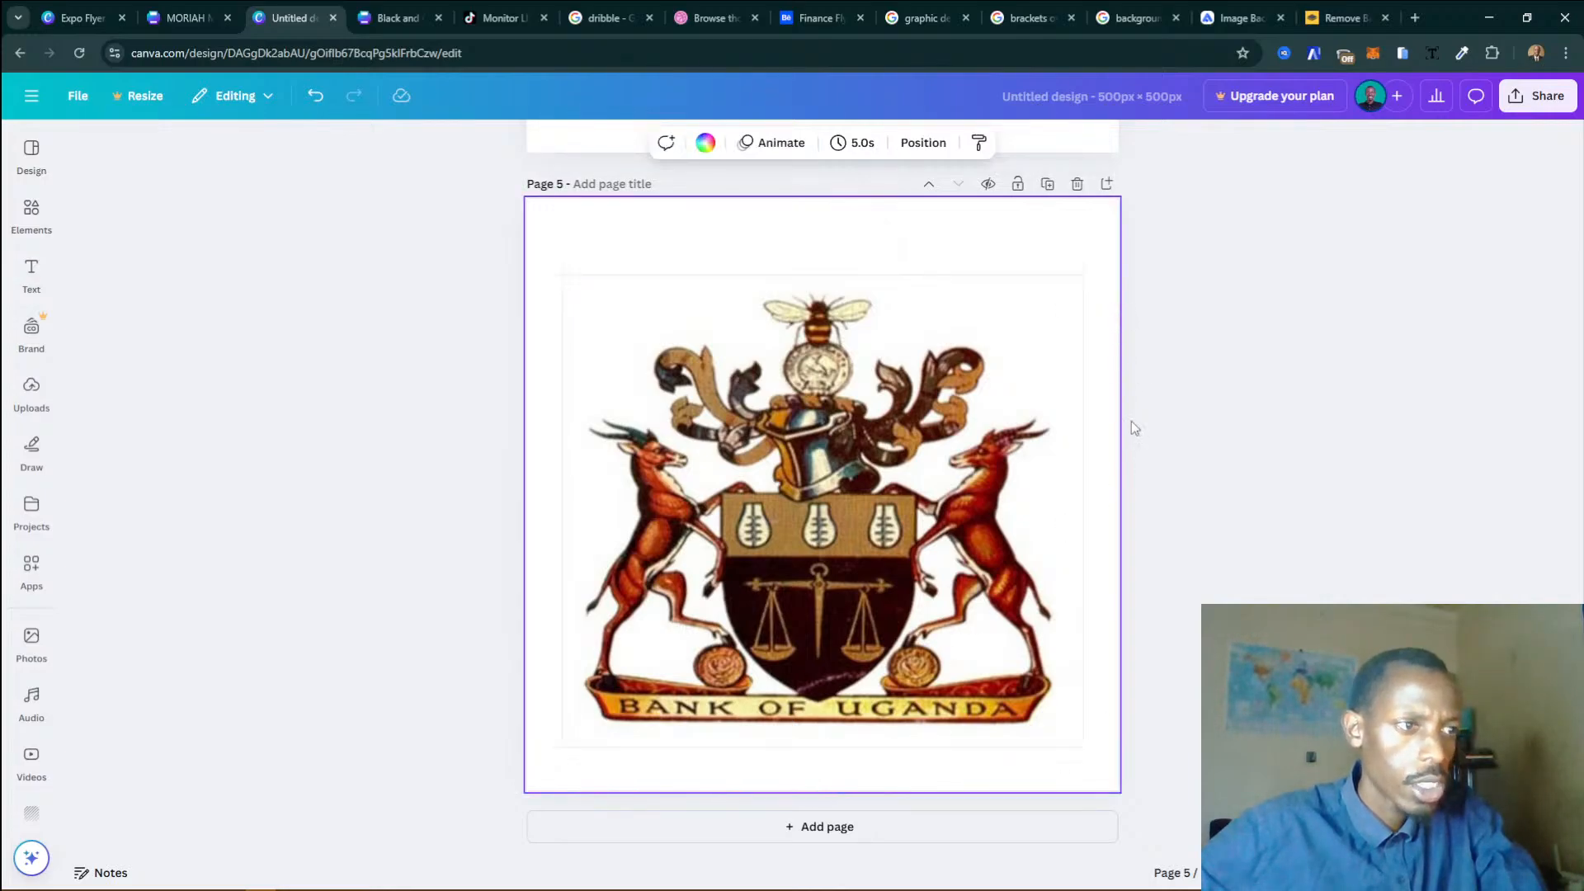
Crop the right, top and left edges of the Bank of Uganda logo slightly to remove its faint border lines.
{"action": "left_click", "coordinate": [1024, 343]}
{"action": "left_click_drag", "start_coordinate": [1084, 511], "coordinate": [1069, 511]}
{"action": "left_click", "coordinate": [1164, 324]}
{"action": "left_click", "coordinate": [1001, 305]}
{"action": "left_click_drag", "start_coordinate": [965, 274], "coordinate": [965, 281]}
{"action": "left_click", "coordinate": [1201, 383]}
{"action": "left_click", "coordinate": [636, 383]}
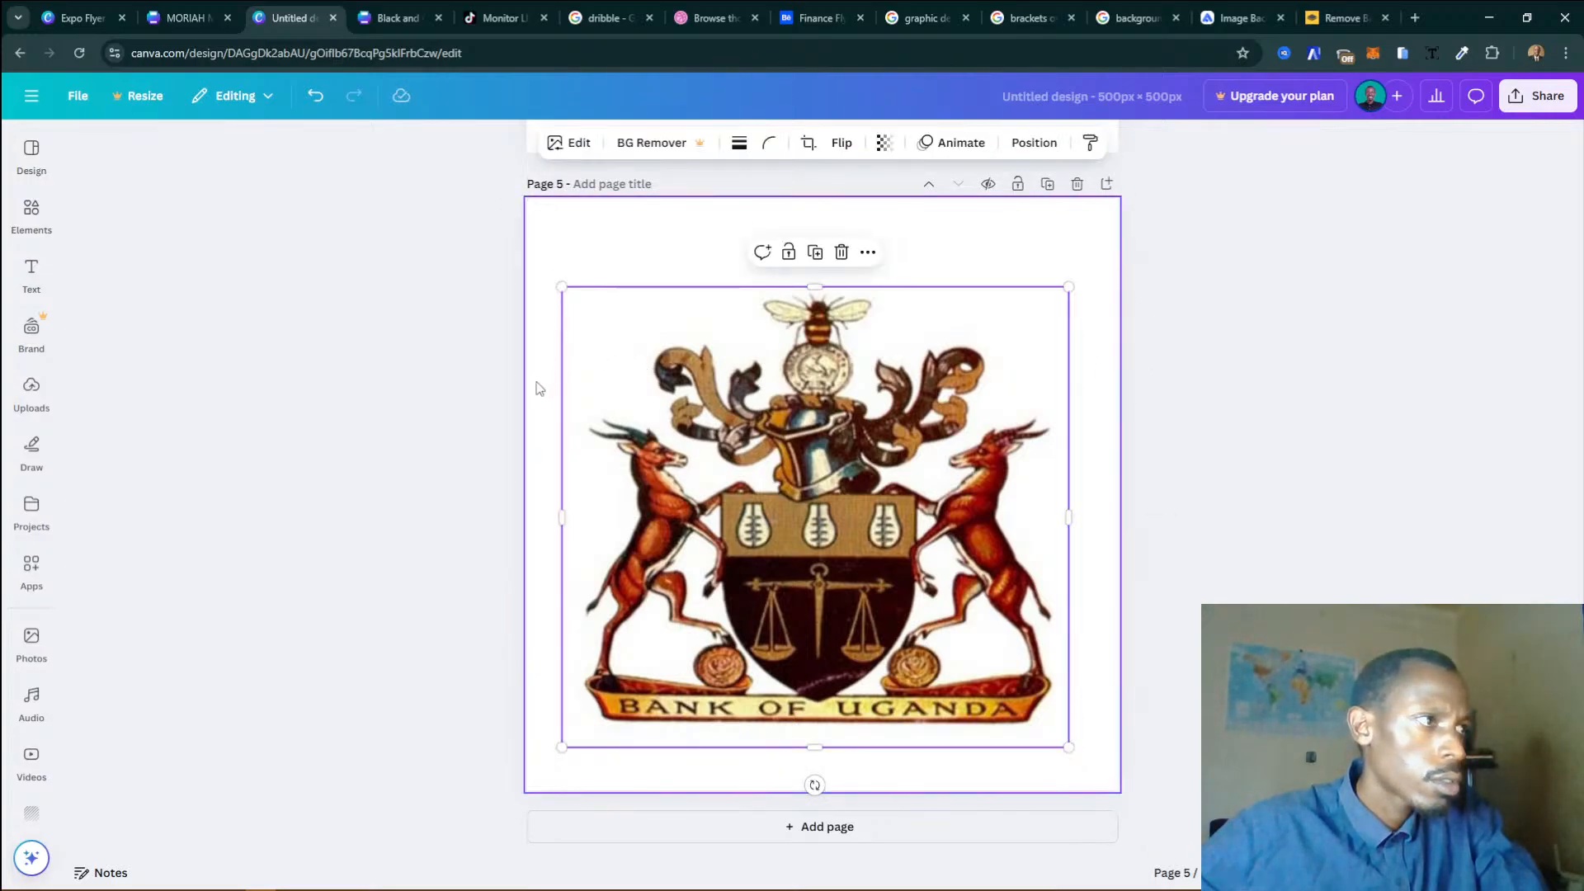
{"action": "left_click_drag", "start_coordinate": [562, 400], "coordinate": [573, 401]}
{"action": "left_click", "coordinate": [722, 800]}
Crop the bottom edge of the Bank of Uganda logo to remove the faint line below the banner.
{"action": "left_click", "coordinate": [827, 734]}
{"action": "scroll", "coordinate": [823, 788], "scroll_direction": "up", "scroll_amount": 5}
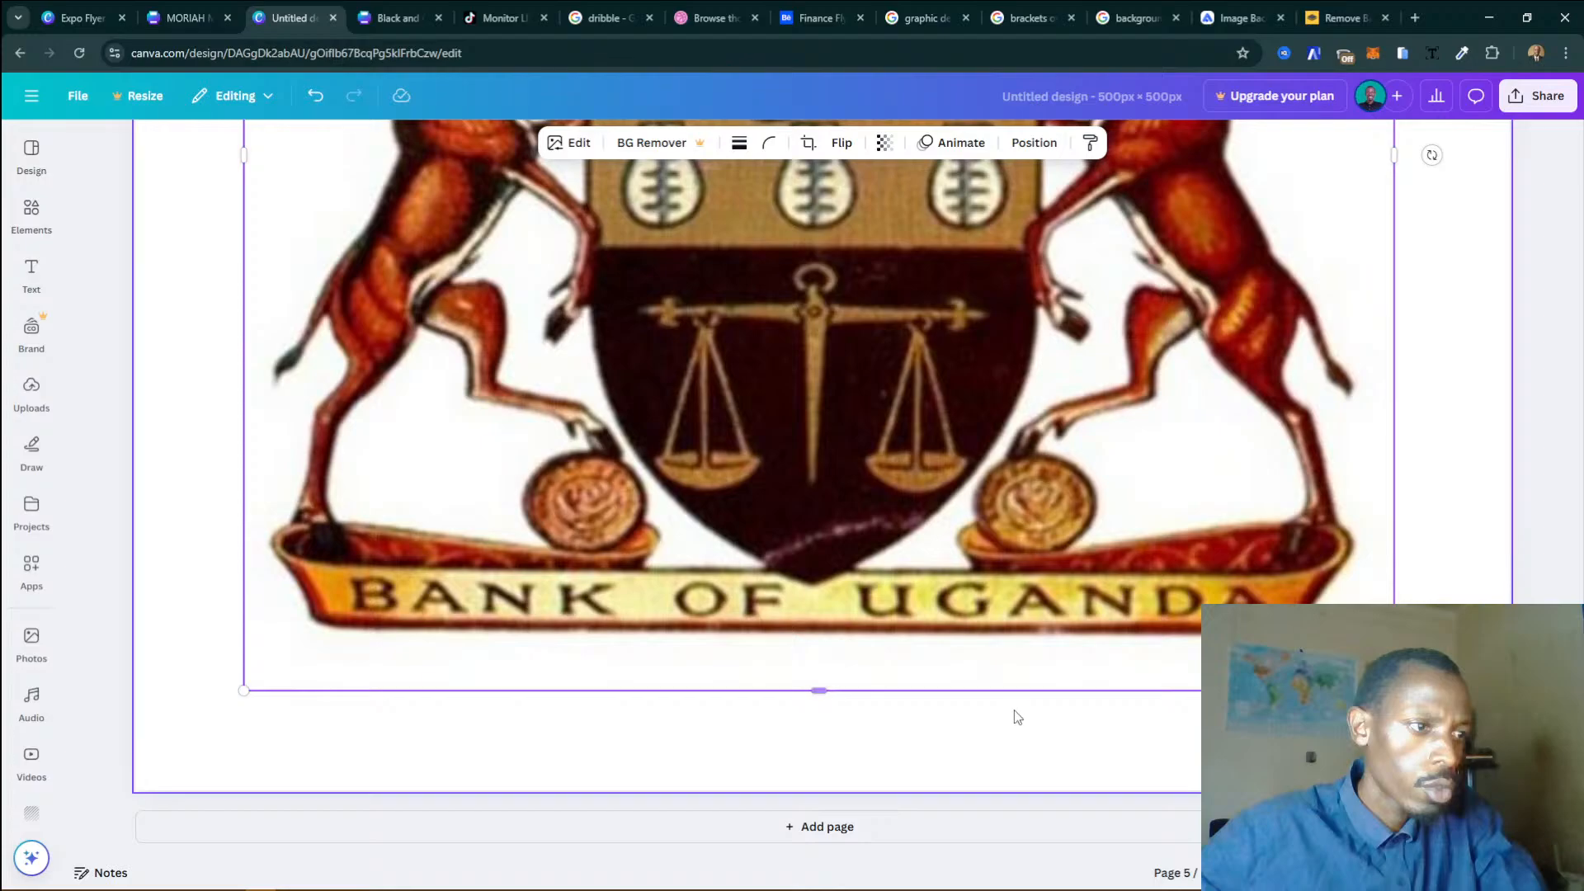
{"action": "left_click", "coordinate": [1017, 716]}
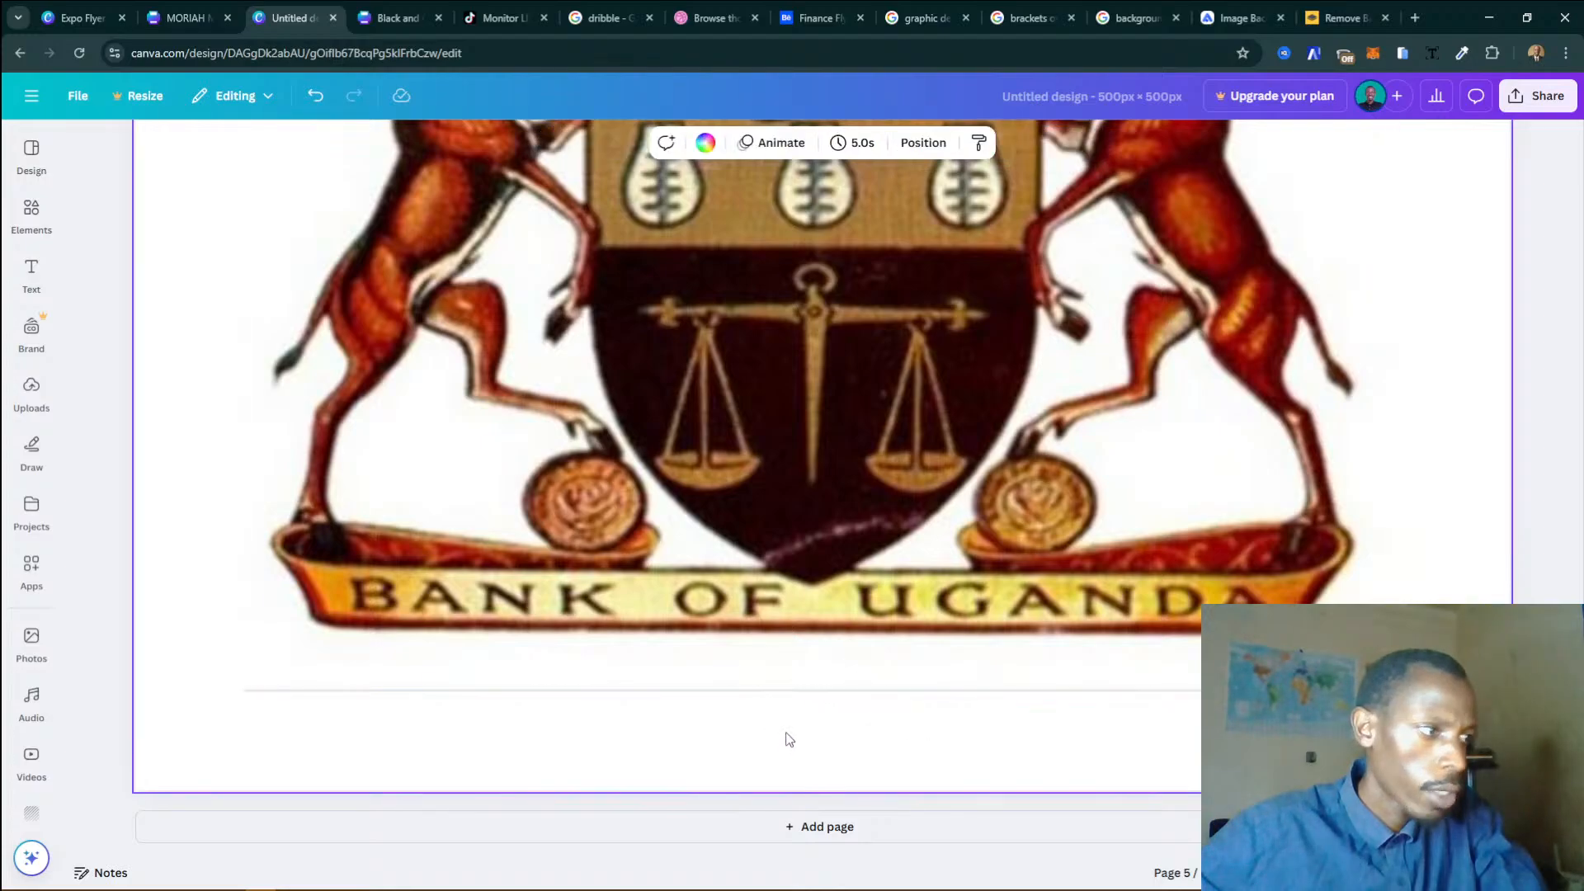
{"action": "left_click", "coordinate": [804, 678]}
{"action": "left_click_drag", "start_coordinate": [806, 685], "coordinate": [819, 651]}
{"action": "left_click", "coordinate": [1163, 783]}
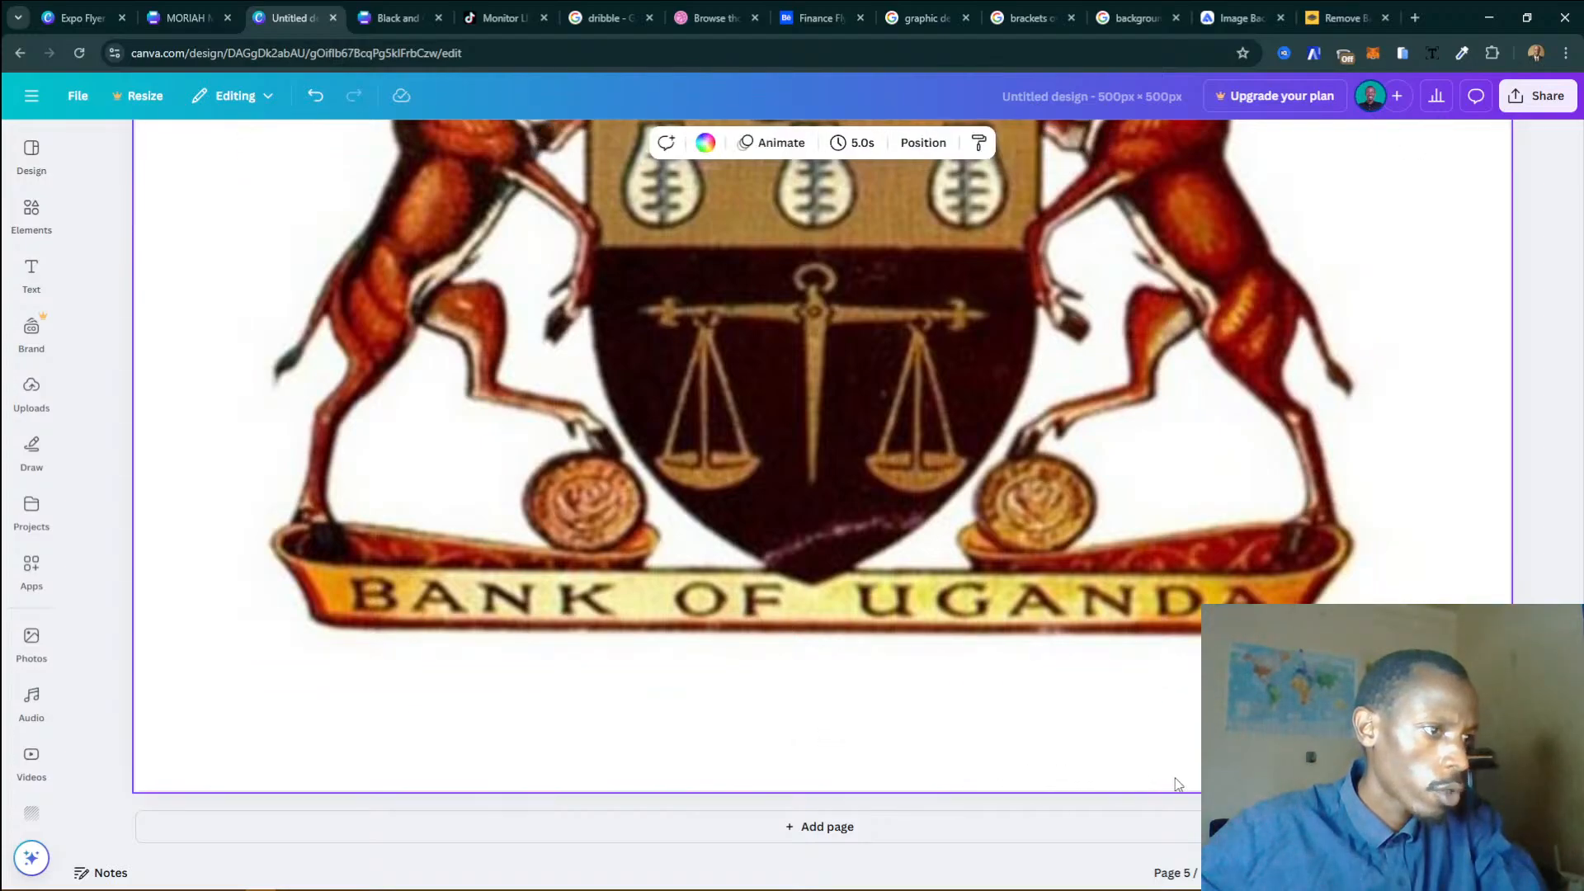
Shrink the Bank of Uganda logo slightly and centre it again on page 5.
{"action": "left_click_drag", "start_coordinate": [1306, 873], "coordinate": [1252, 873]}
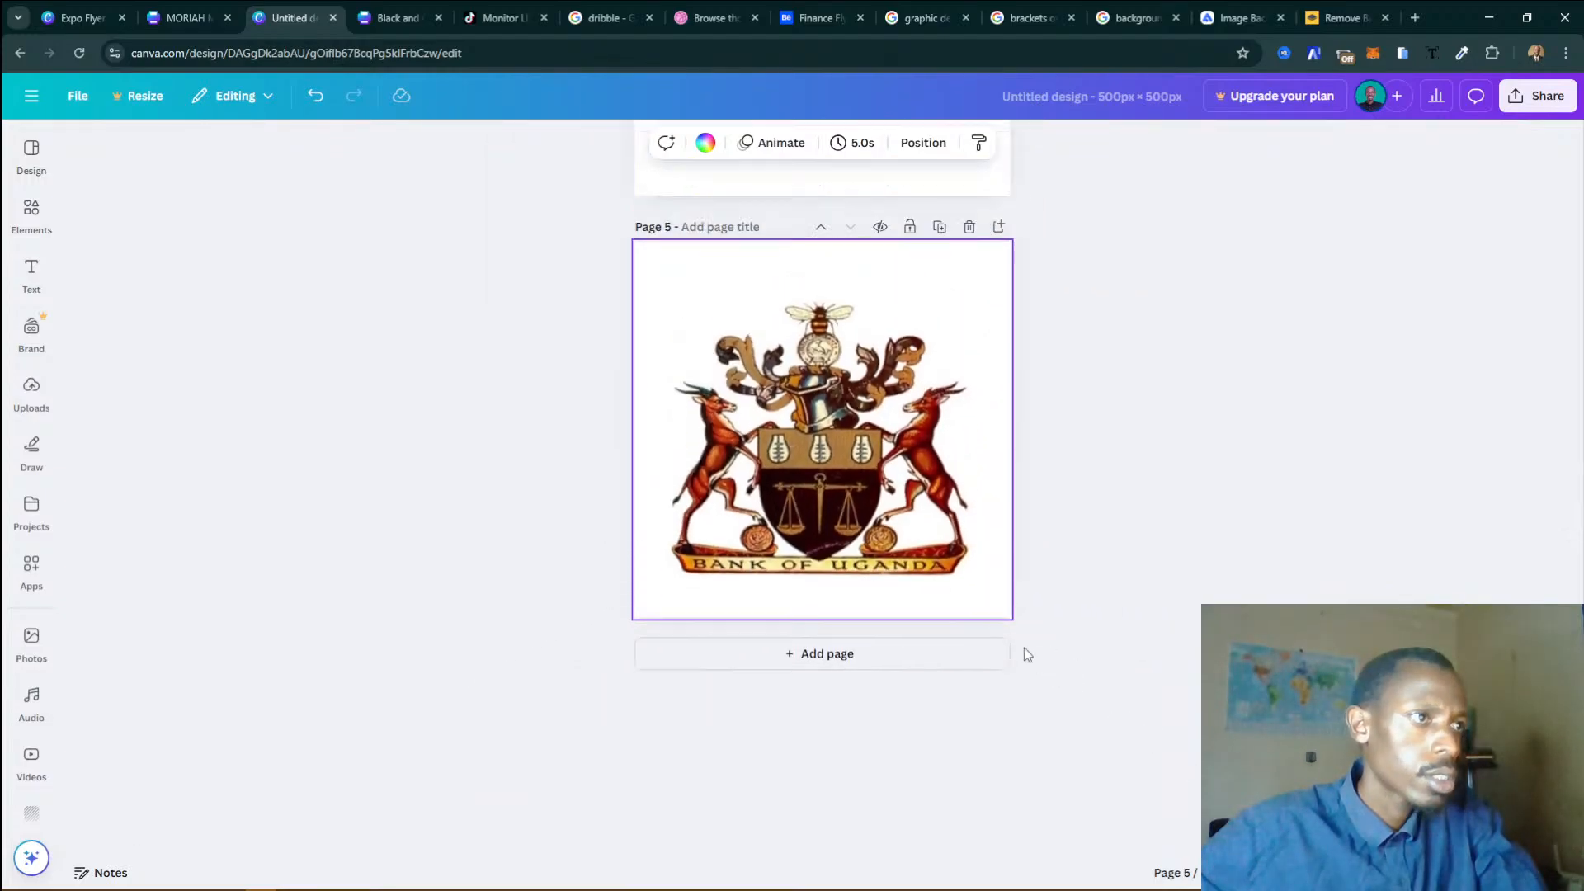
{"action": "left_click", "coordinate": [881, 625]}
{"action": "left_click_drag", "start_coordinate": [973, 750], "coordinate": [941, 725]}
{"action": "left_click_drag", "start_coordinate": [863, 675], "coordinate": [883, 683]}
{"action": "left_click", "coordinate": [1011, 675]}
Enlarge the Deposit Protection Fund logo to fill page 4, crop off its wording and centre the shield and DPF letters.
{"action": "scroll", "coordinate": [902, 559], "scroll_direction": "up", "scroll_amount": 6}
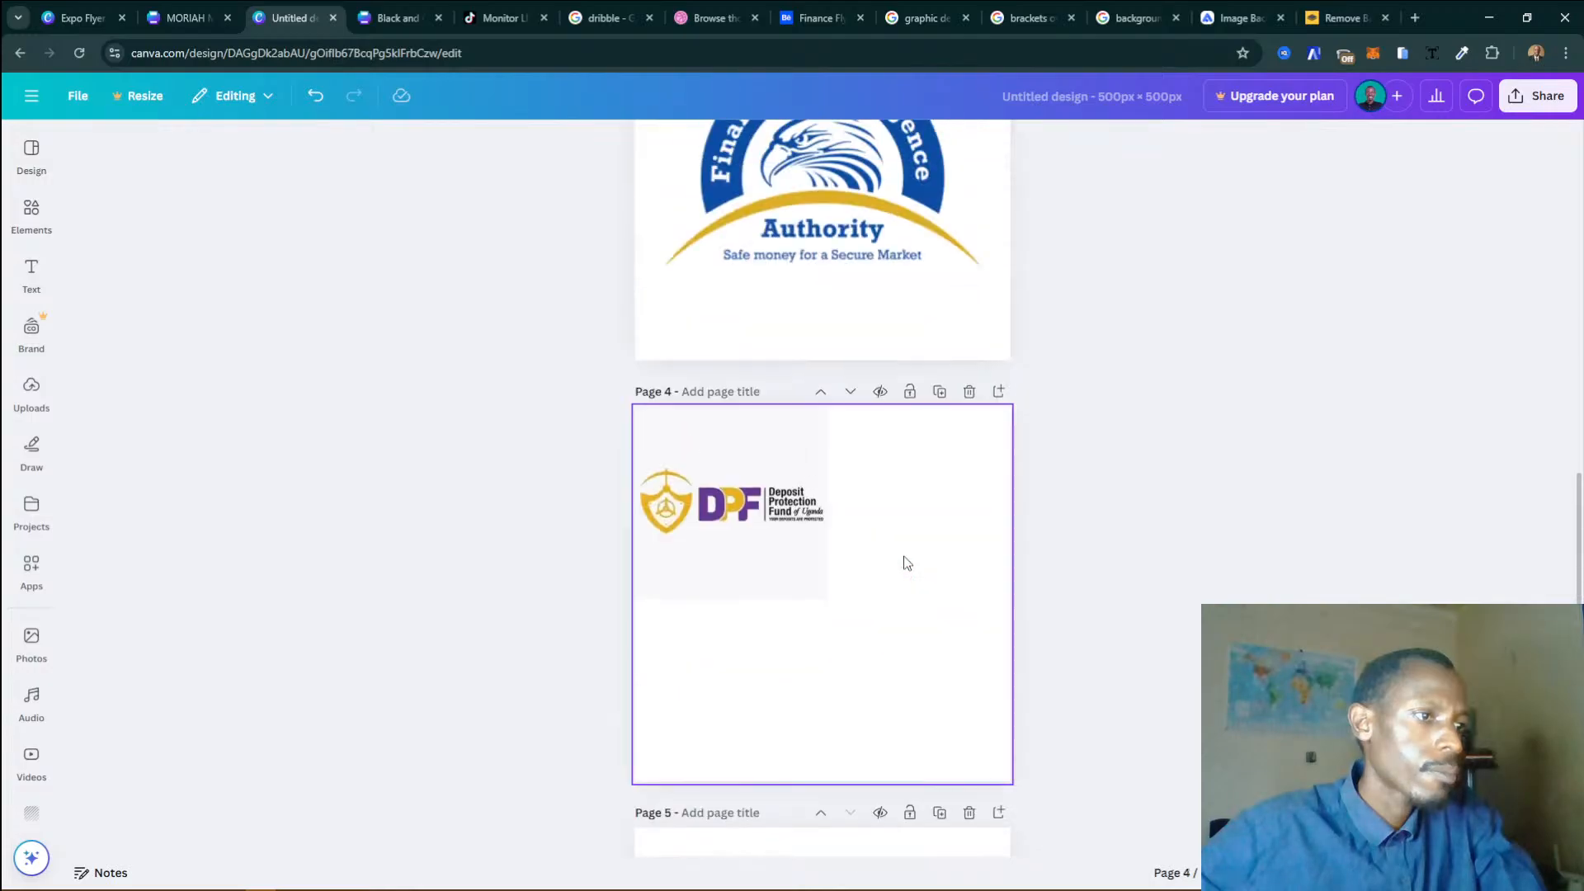
{"action": "left_click", "coordinate": [770, 532]}
{"action": "scroll", "coordinate": [866, 618], "scroll_direction": "down", "scroll_amount": 2}
{"action": "scroll", "coordinate": [838, 548], "scroll_direction": "up", "scroll_amount": 10}
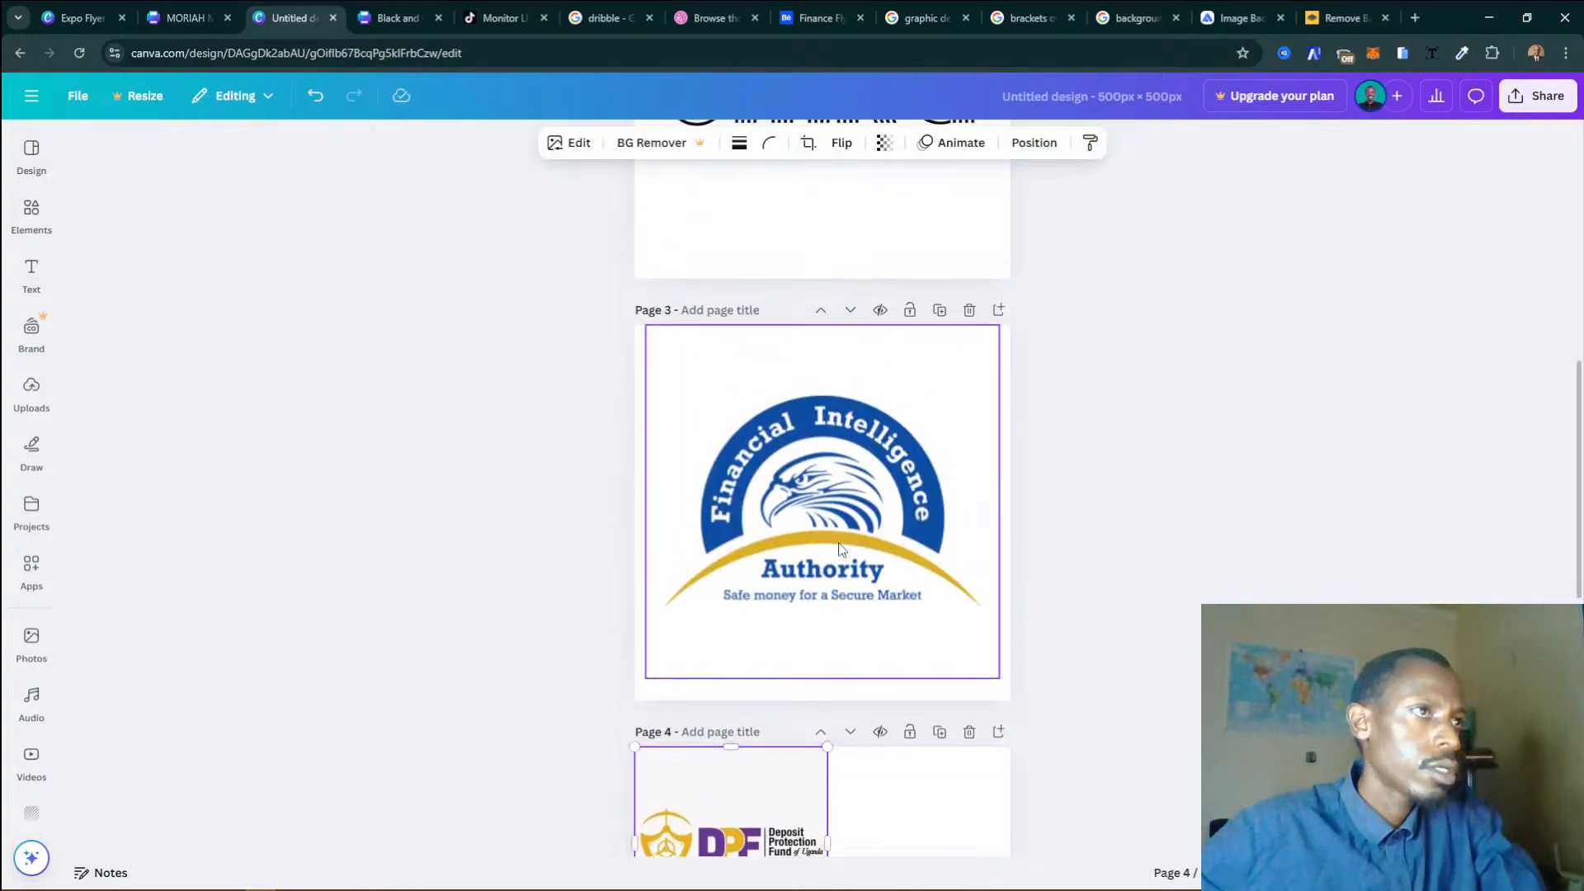
{"action": "scroll", "coordinate": [838, 548], "scroll_direction": "up", "scroll_amount": 2}
{"action": "scroll", "coordinate": [840, 548], "scroll_direction": "down", "scroll_amount": 12}
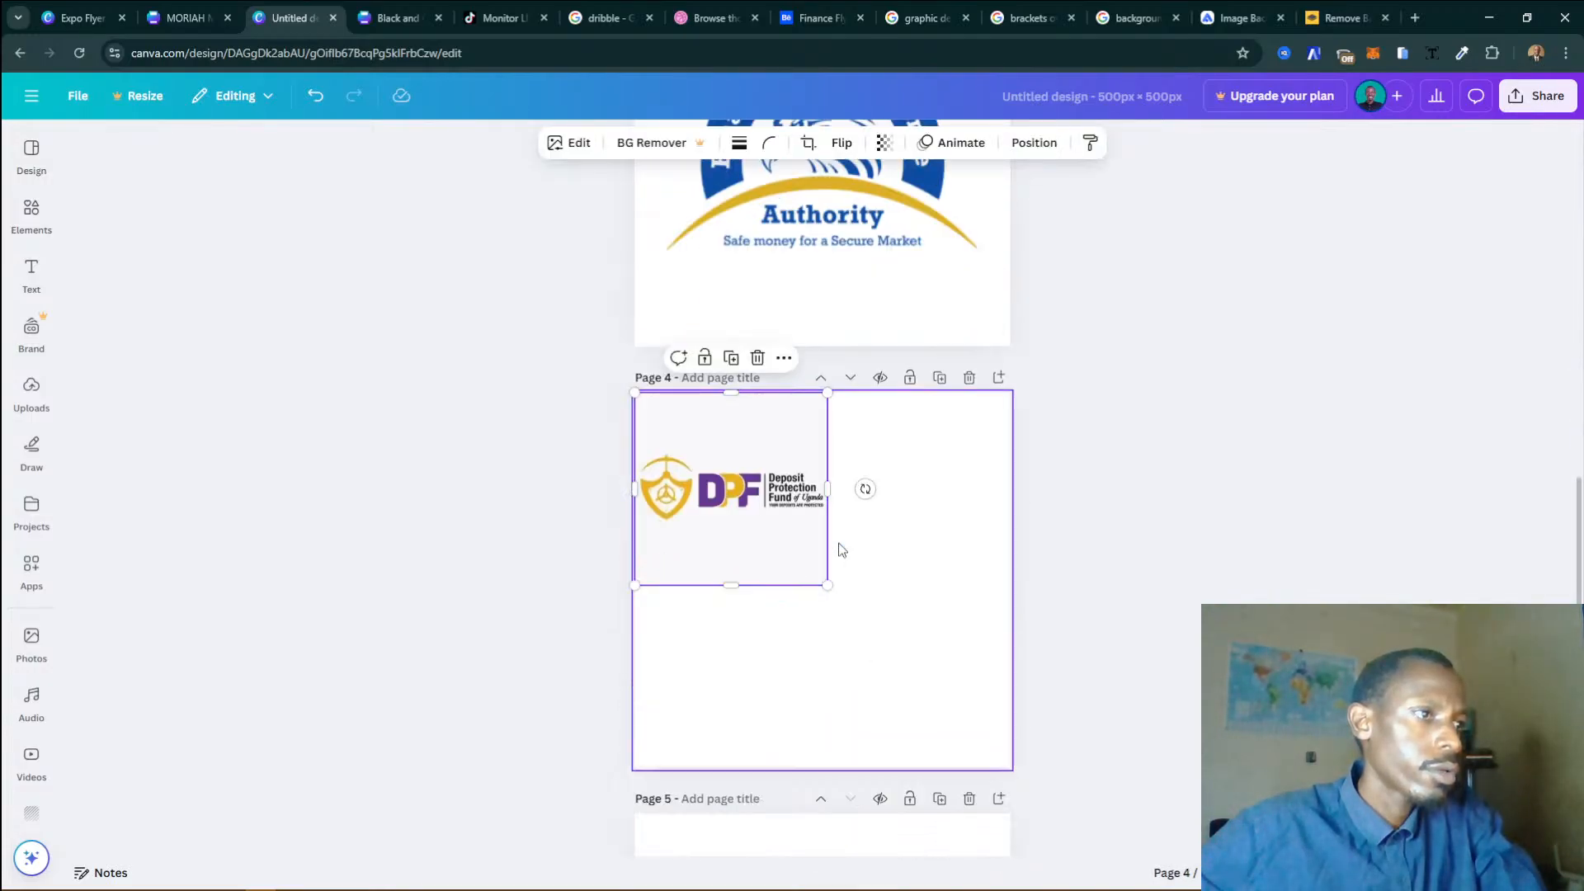
{"action": "left_click_drag", "start_coordinate": [827, 585], "coordinate": [1032, 759]}
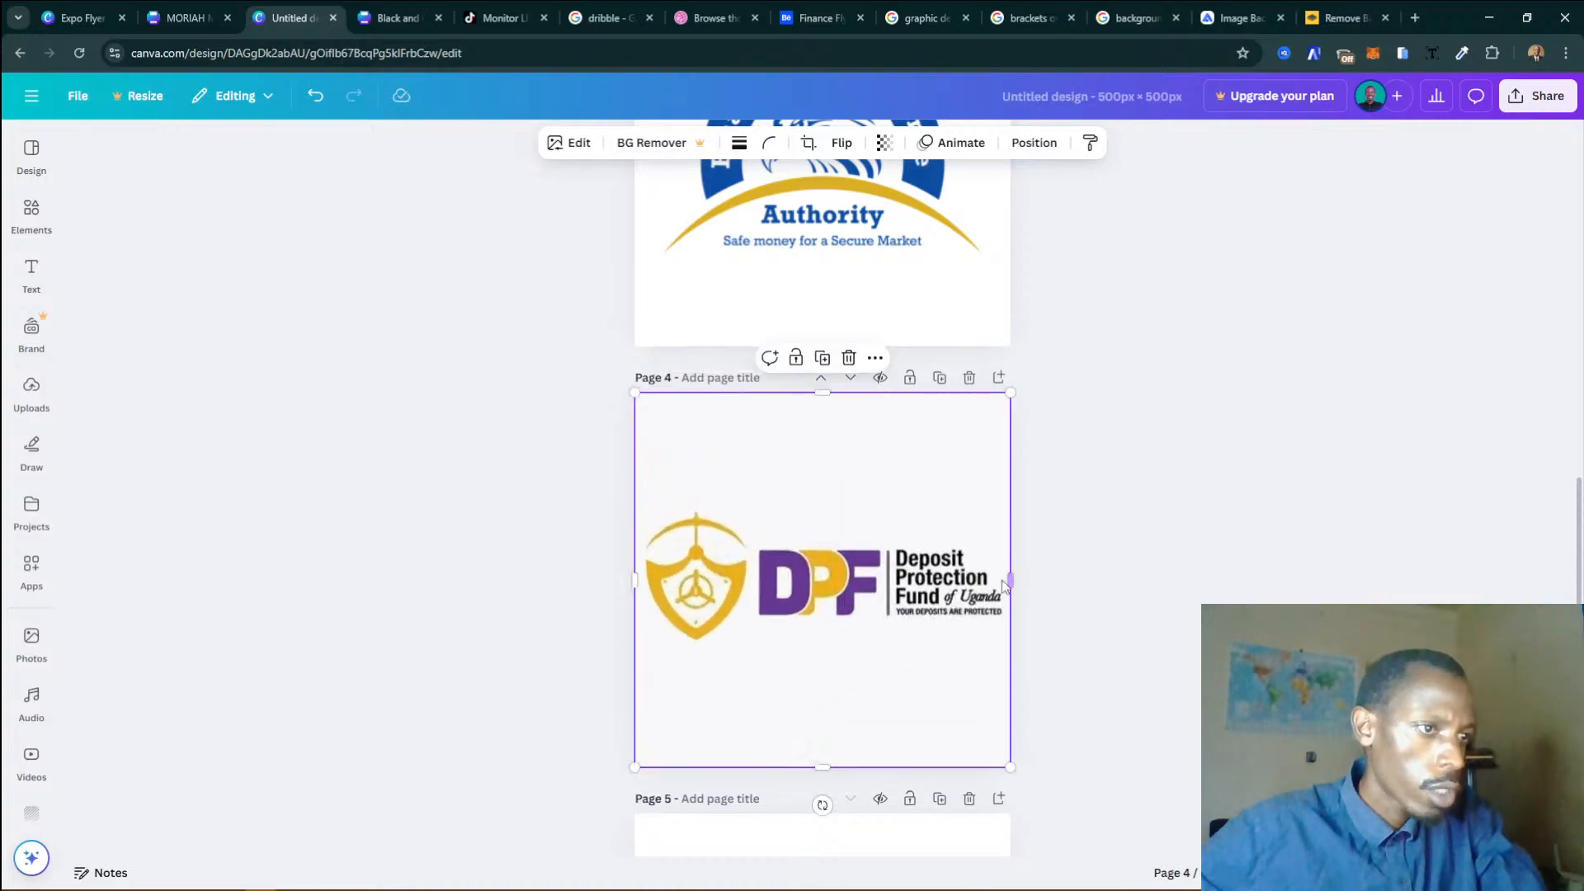
{"action": "left_click_drag", "start_coordinate": [1007, 580], "coordinate": [880, 575]}
{"action": "left_click", "coordinate": [1100, 576]}
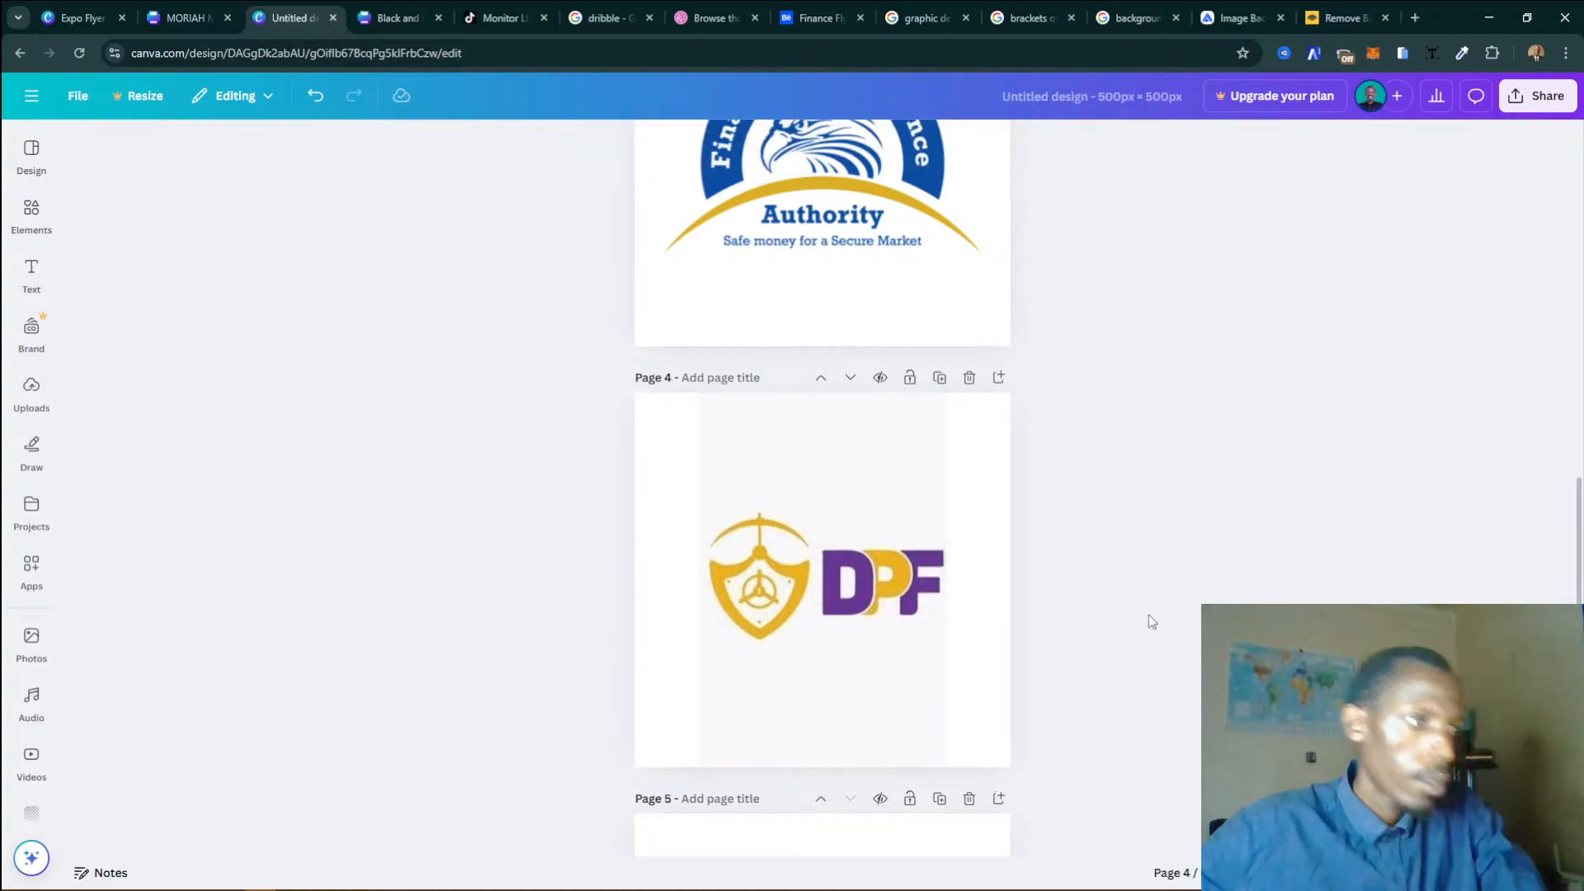
Set page 4's background to the light grey photo colour taken from the Deposit Protection Fund logo.
{"action": "scroll", "coordinate": [1027, 624], "scroll_direction": "up", "scroll_amount": 2}
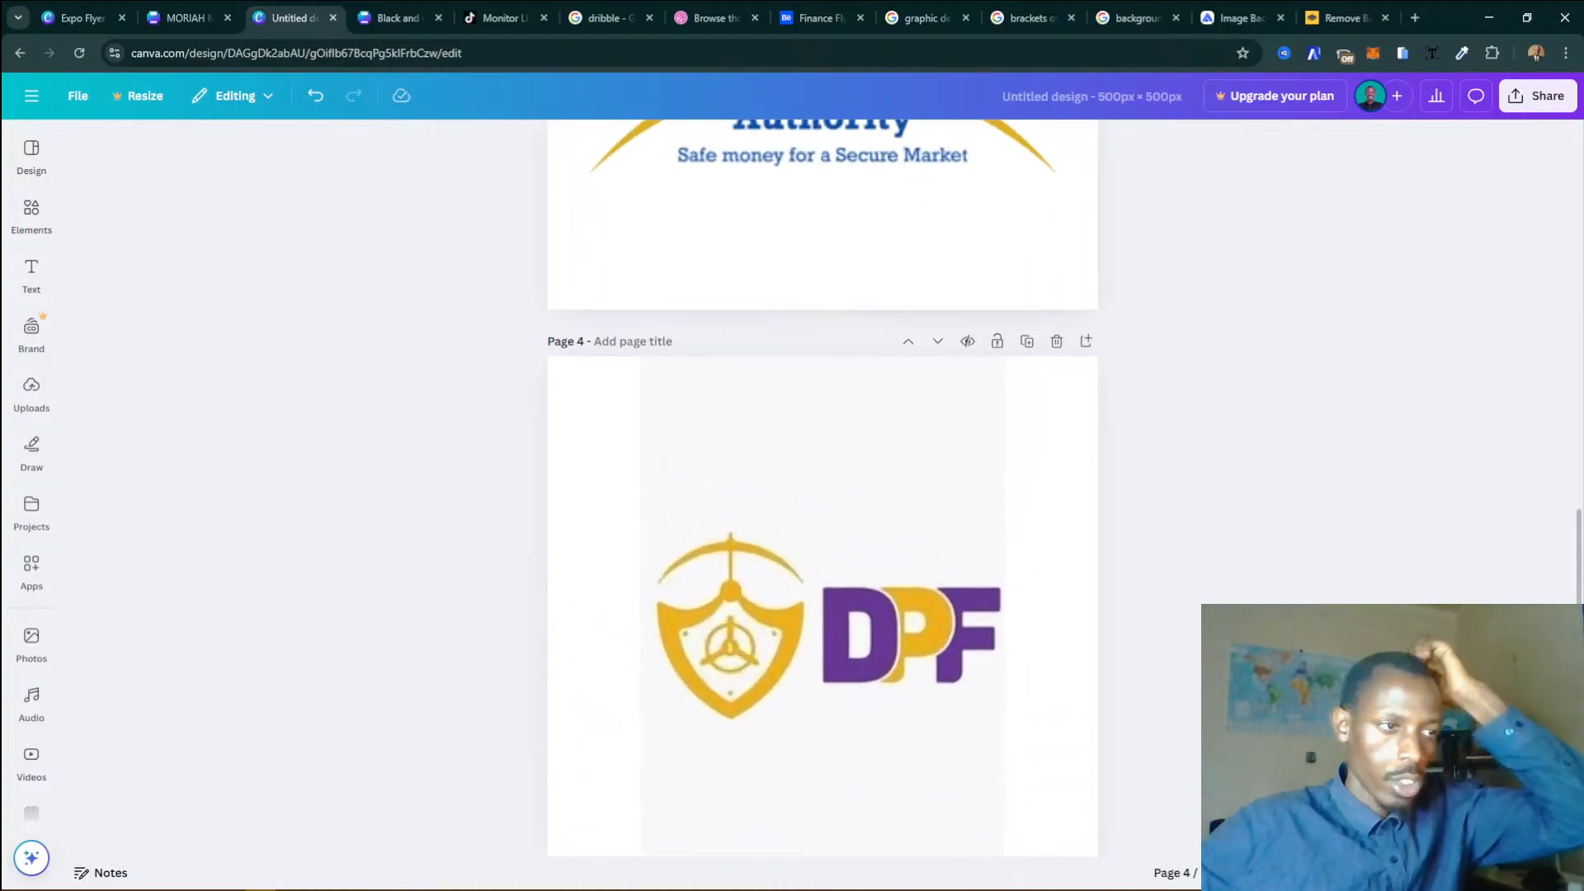
{"action": "scroll", "coordinate": [1027, 625], "scroll_direction": "down", "scroll_amount": 2}
{"action": "left_click", "coordinate": [1083, 419]}
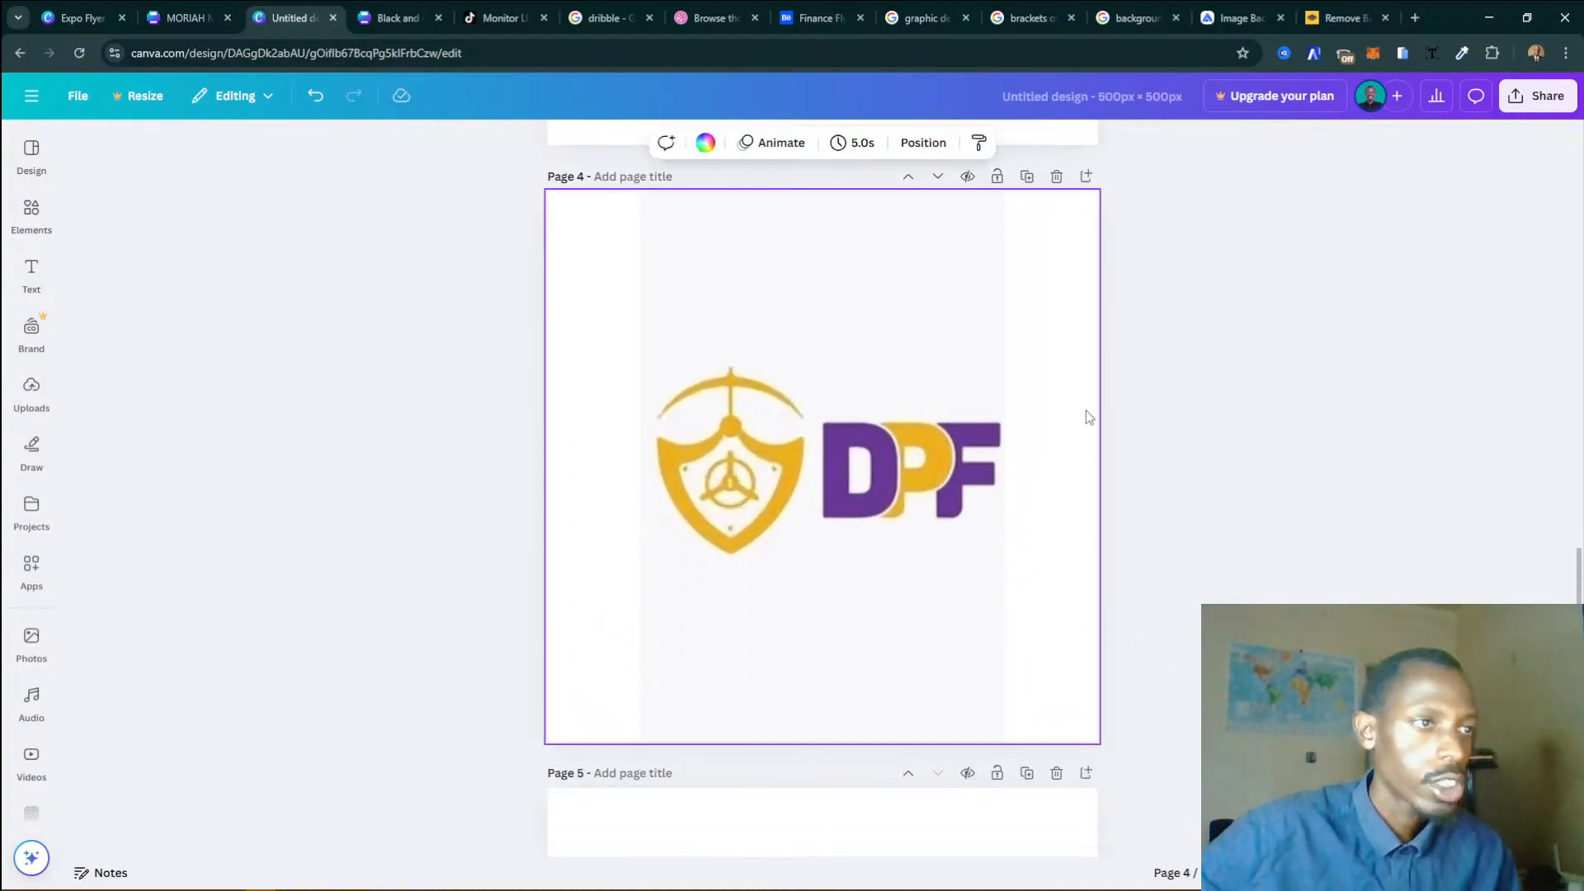
{"action": "left_click", "coordinate": [927, 269]}
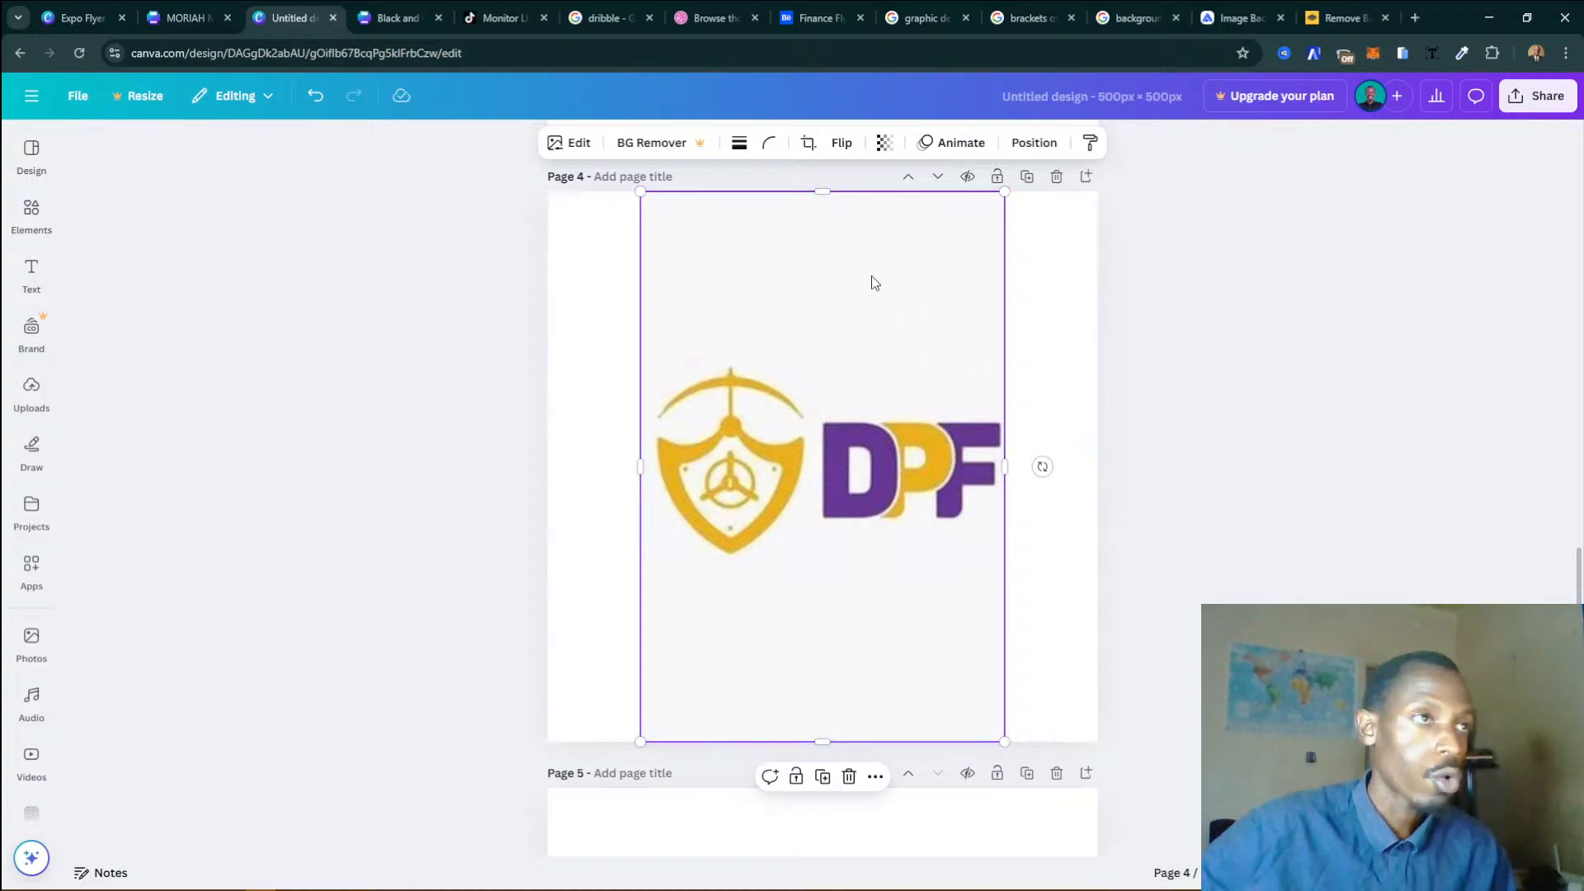
{"action": "left_click", "coordinate": [1263, 453]}
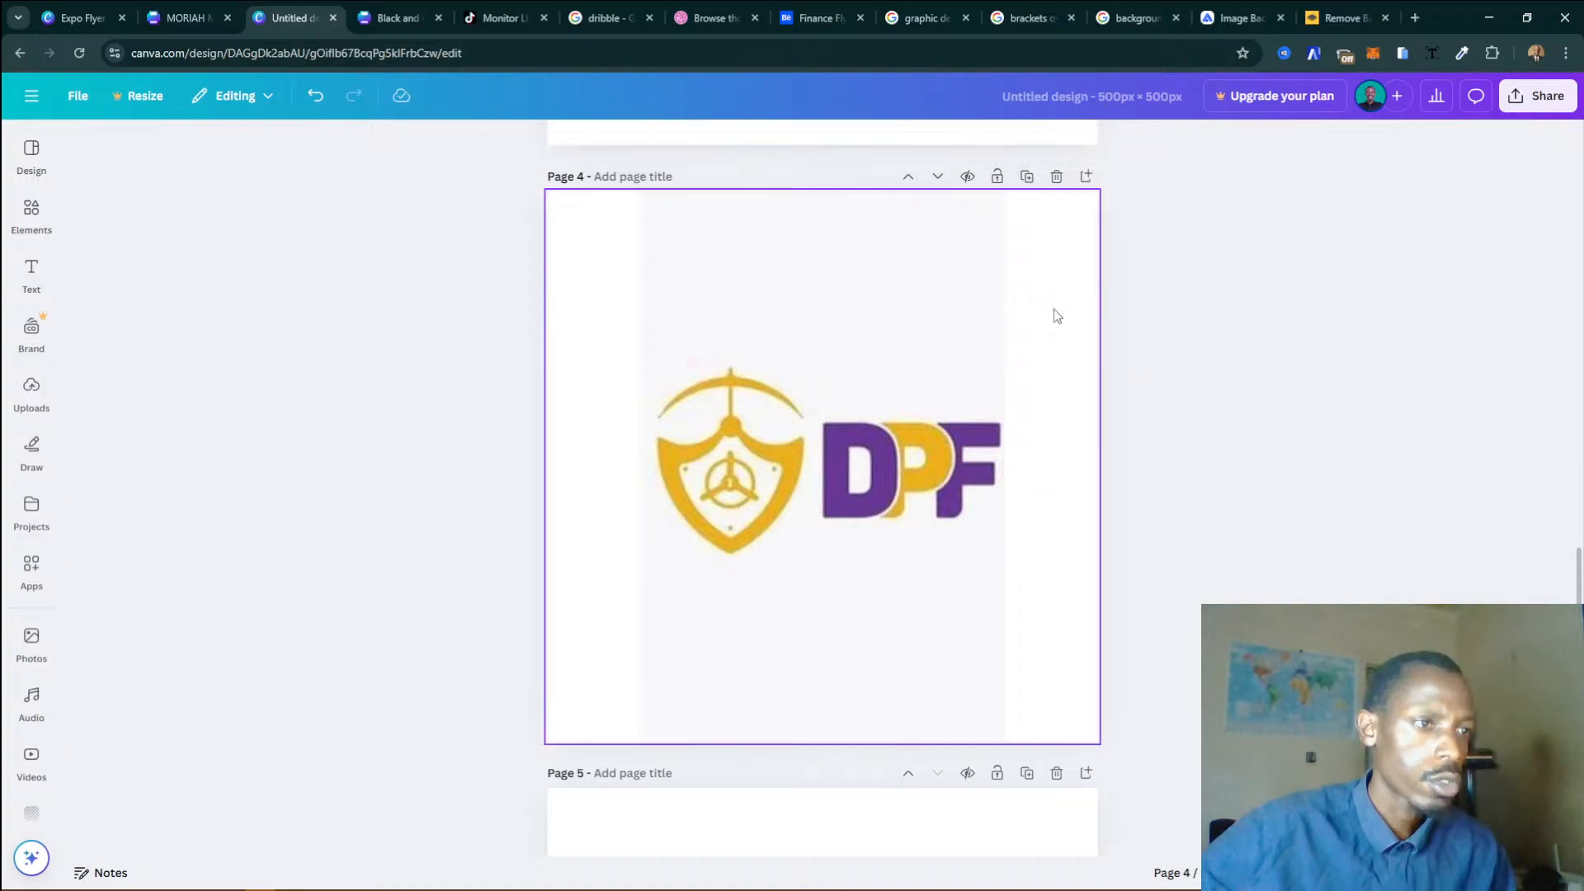
{"action": "scroll", "coordinate": [822, 462], "scroll_direction": "up", "scroll_amount": 5}
{"action": "left_click", "coordinate": [1134, 674]}
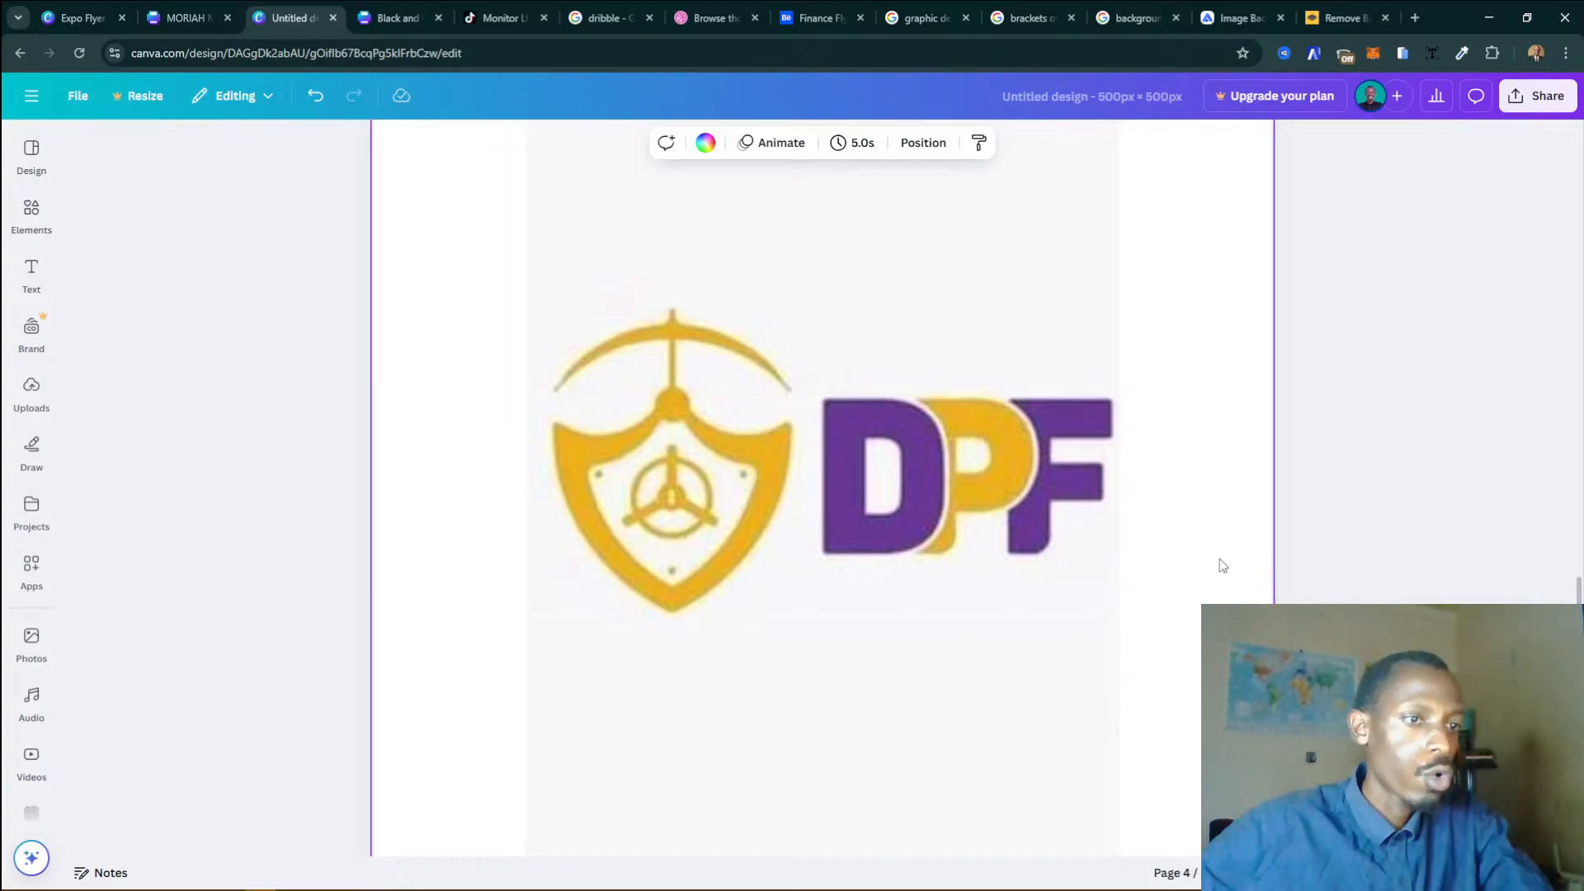
{"action": "scroll", "coordinate": [1222, 566], "scroll_direction": "down", "scroll_amount": 1}
{"action": "left_click", "coordinate": [706, 144]}
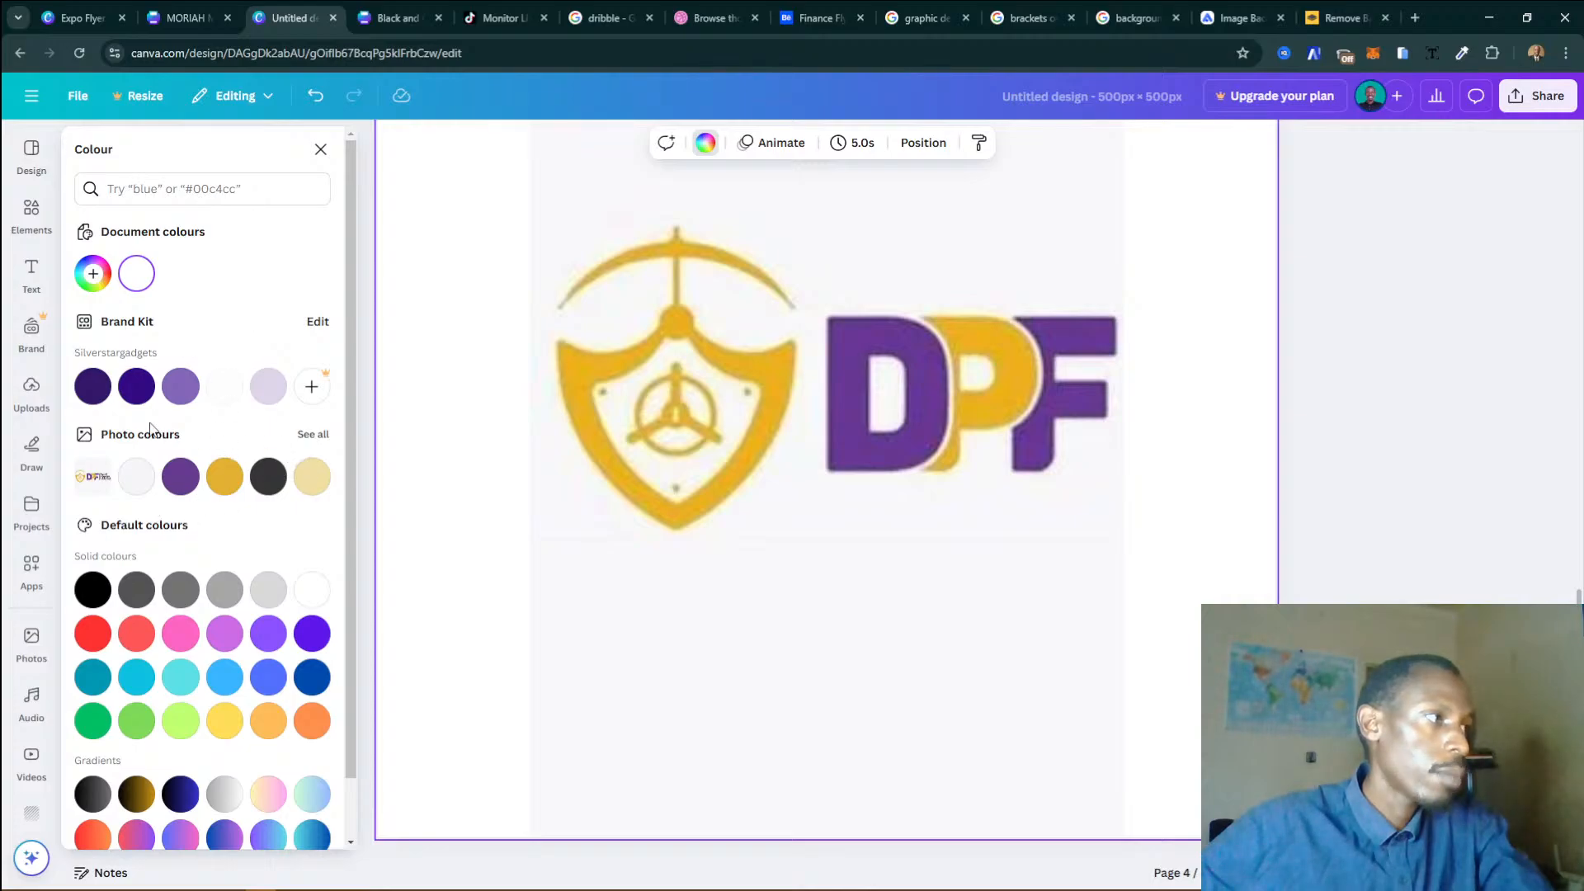
{"action": "left_click", "coordinate": [314, 434]}
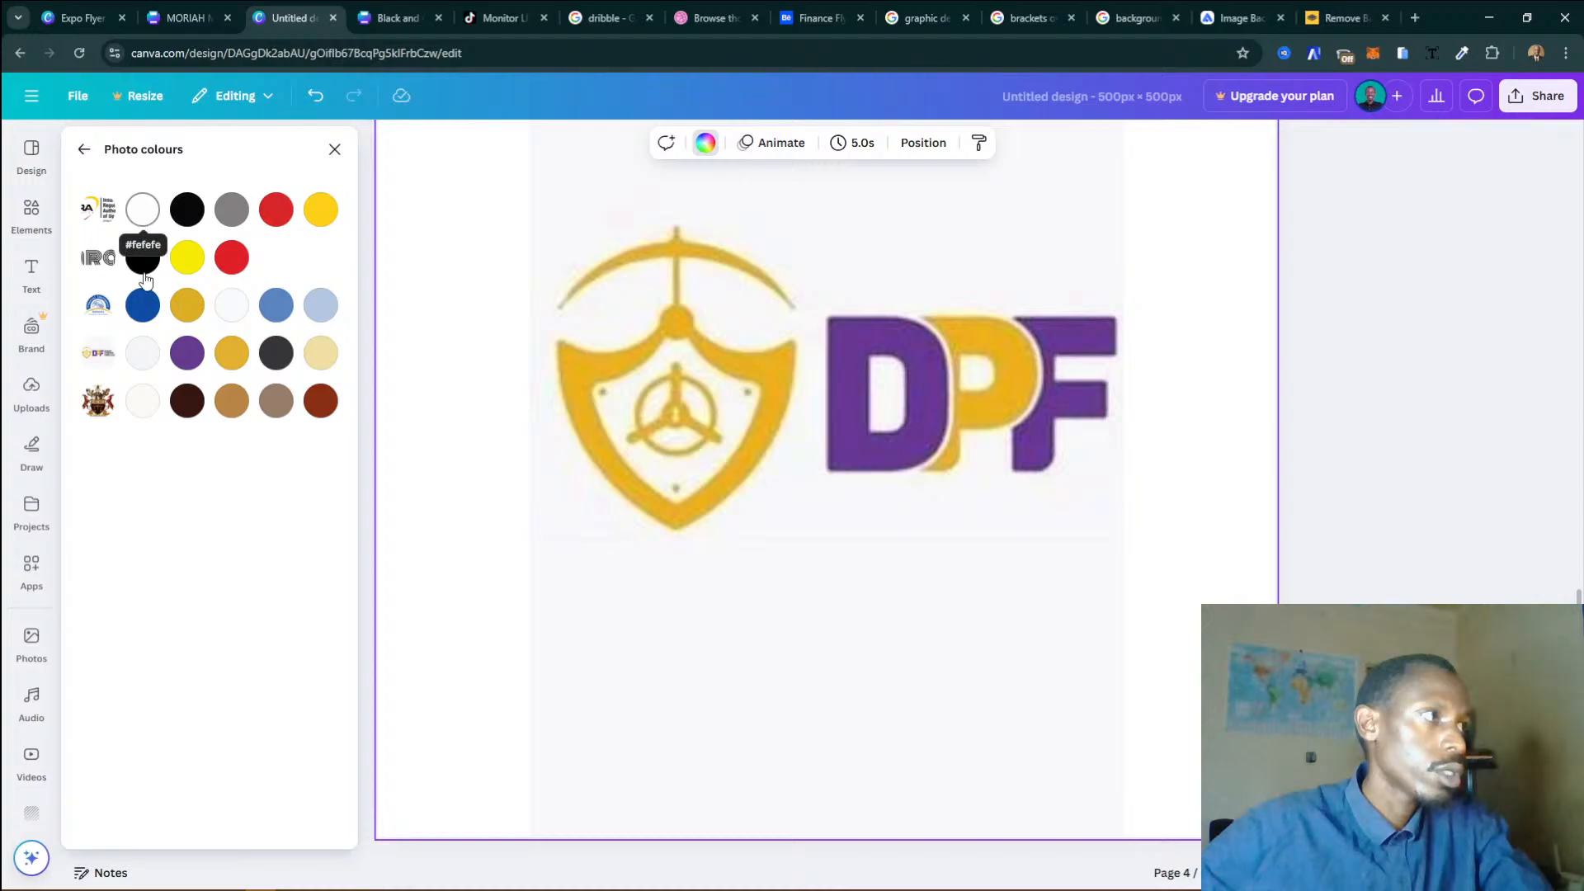
{"action": "left_click", "coordinate": [148, 357]}
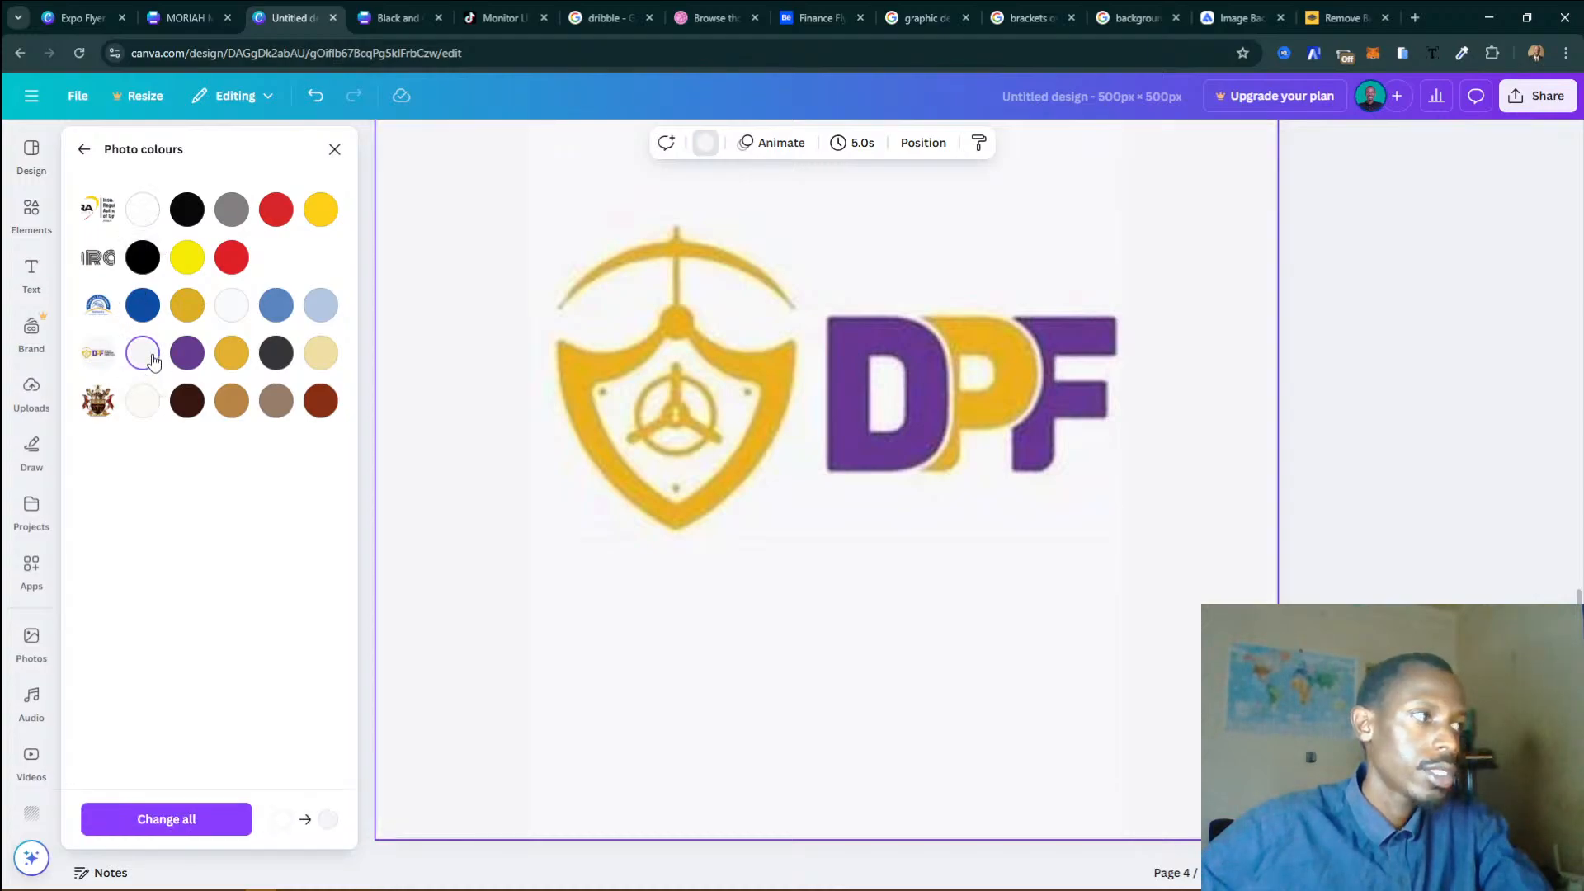
{"action": "left_click", "coordinate": [315, 96]}
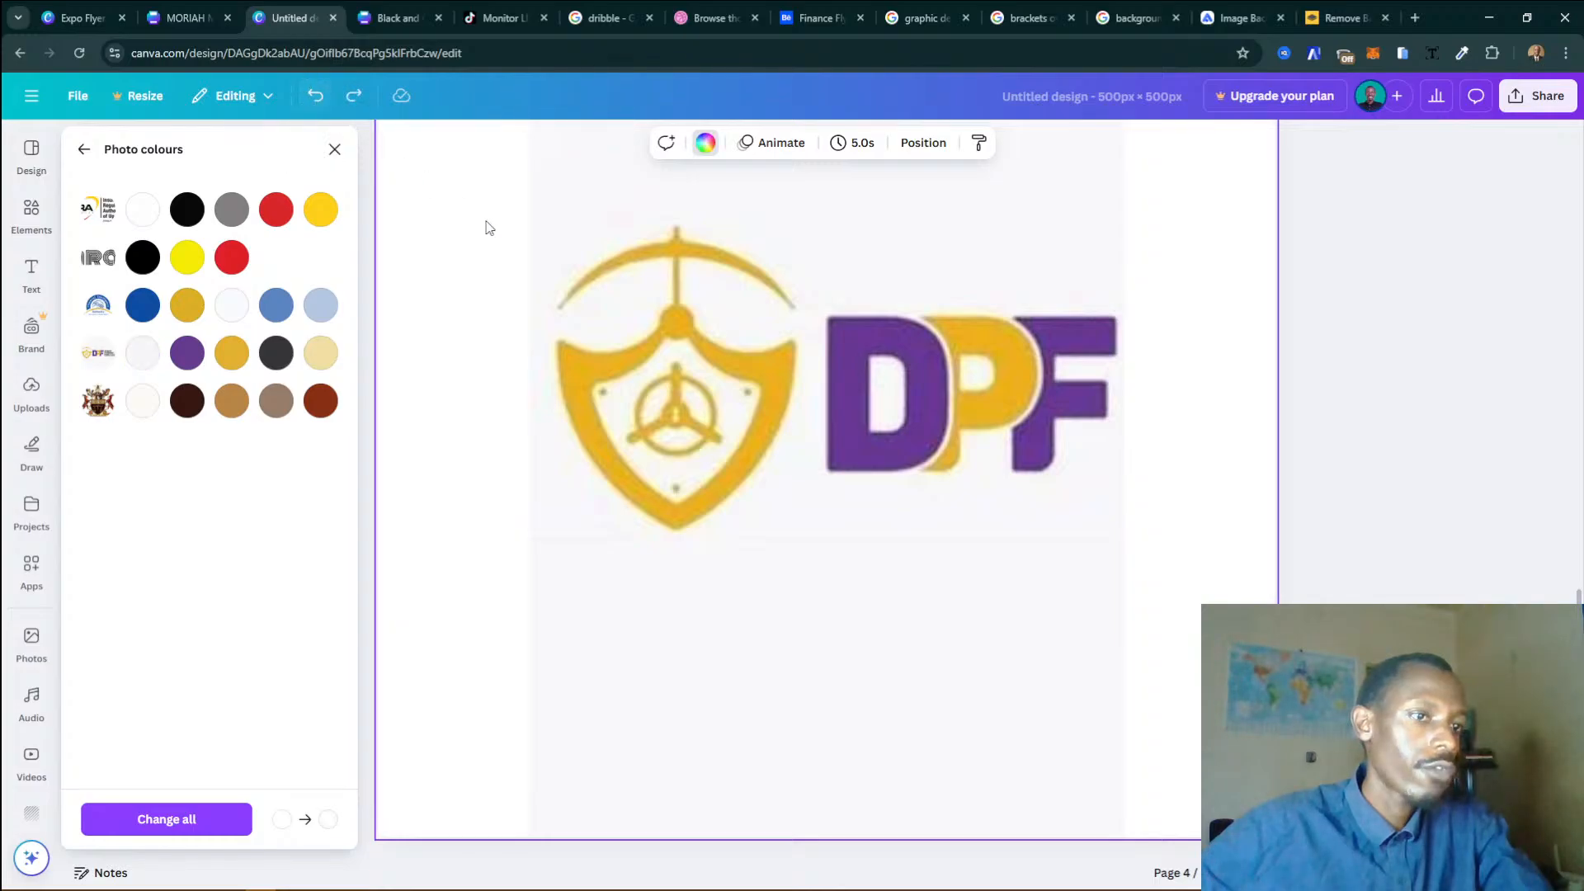
{"action": "left_click", "coordinate": [142, 353]}
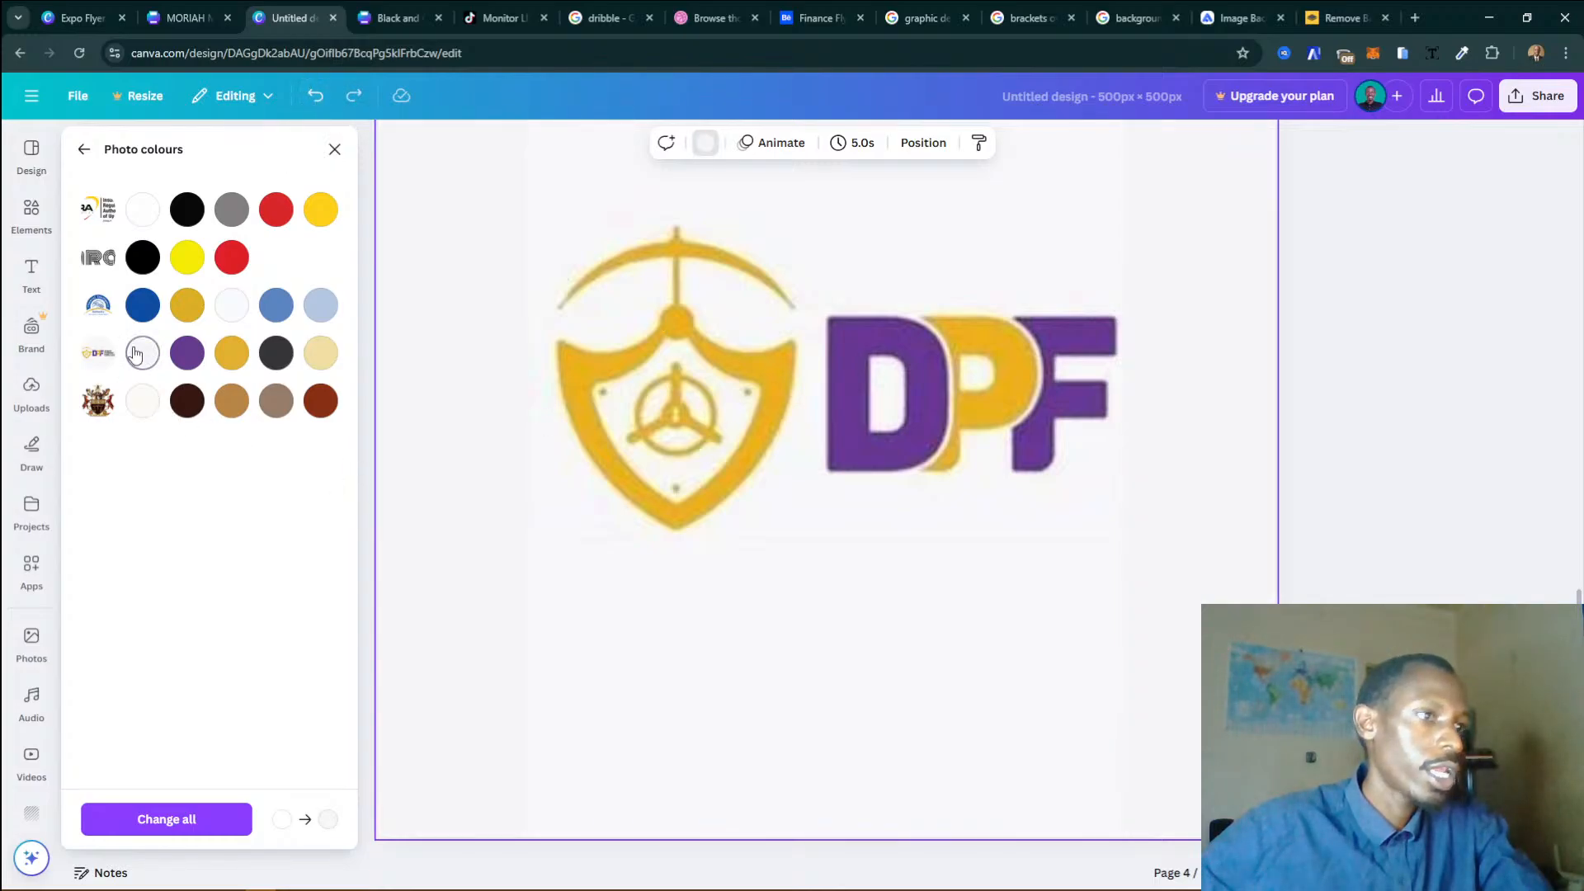
{"action": "left_click", "coordinate": [821, 610]}
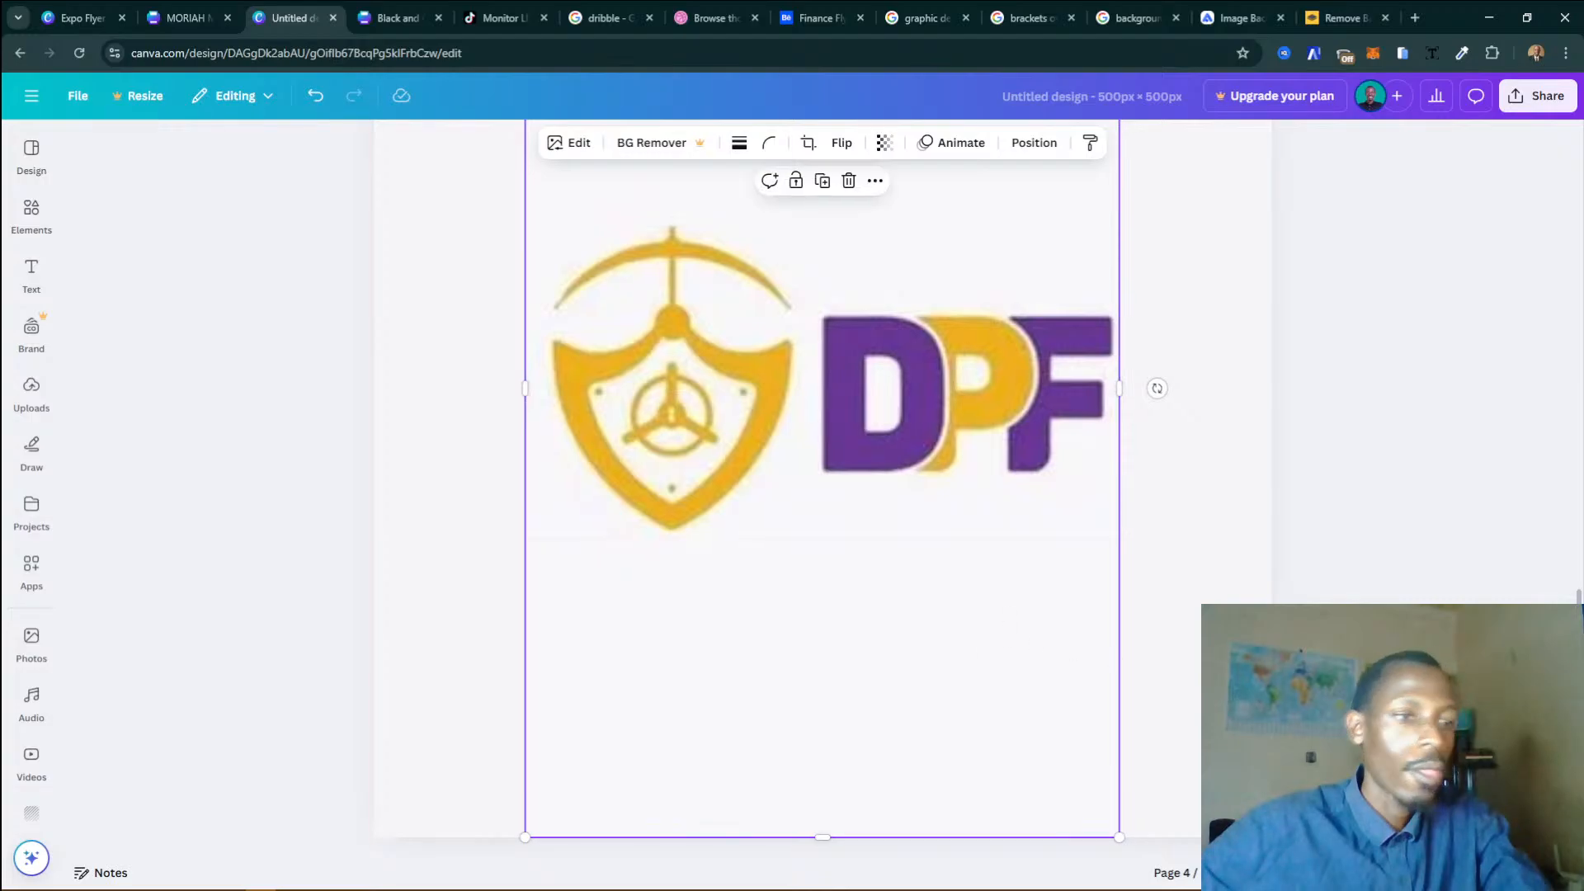
{"action": "scroll", "coordinate": [1151, 385], "scroll_direction": "down", "scroll_amount": 2}
{"action": "left_click_drag", "start_coordinate": [1299, 873], "coordinate": [1266, 872]}
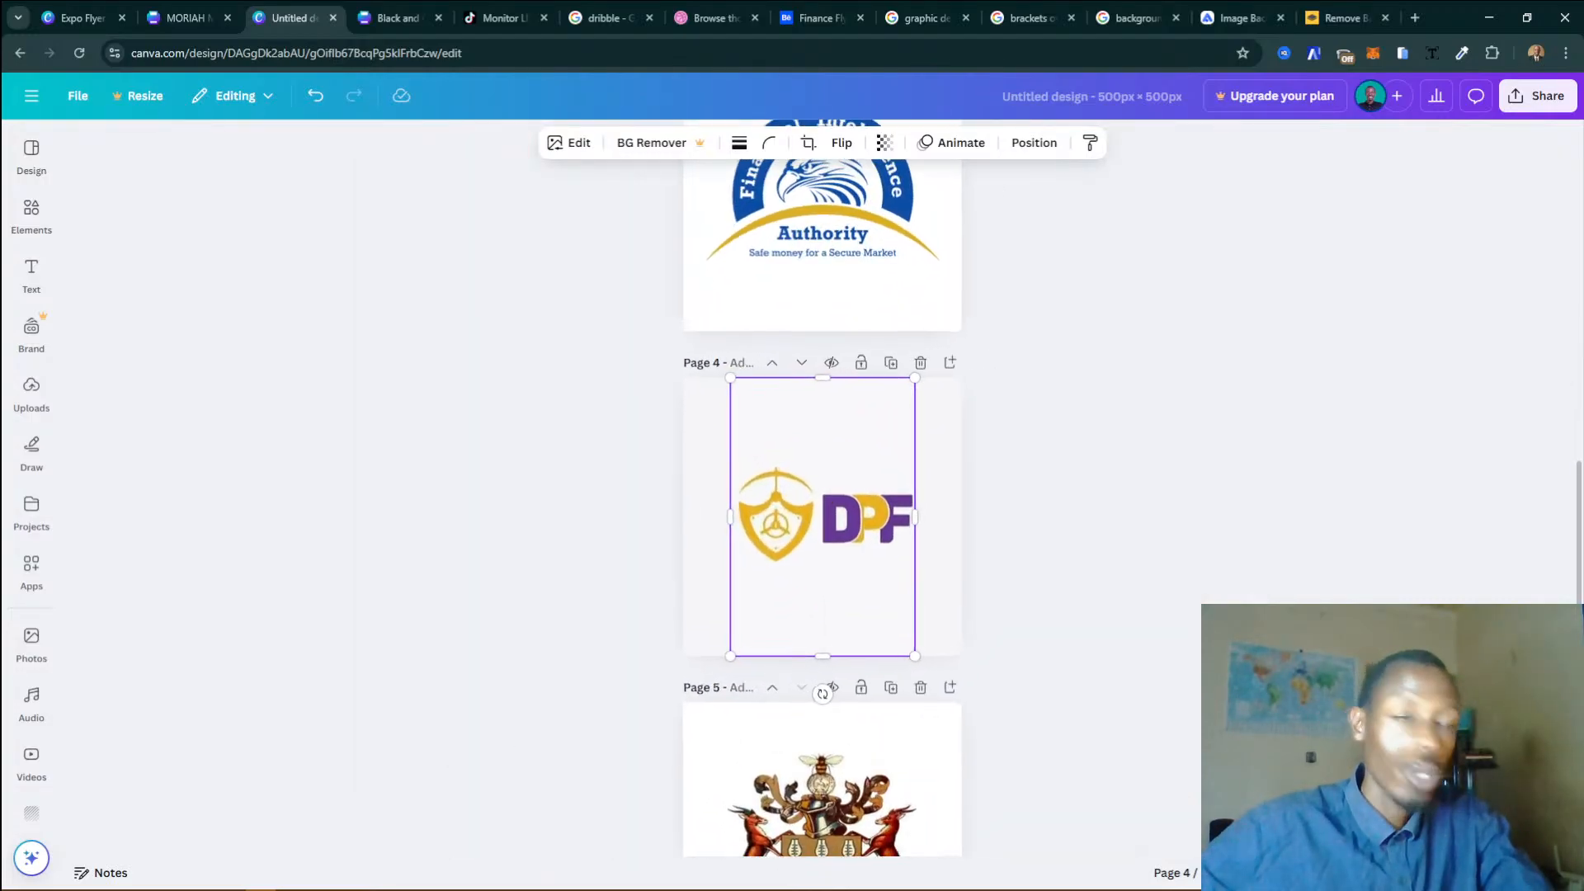
{"action": "scroll", "coordinate": [1307, 596], "scroll_direction": "up", "scroll_amount": 3}
{"action": "scroll", "coordinate": [1307, 596], "scroll_direction": "down", "scroll_amount": 3}
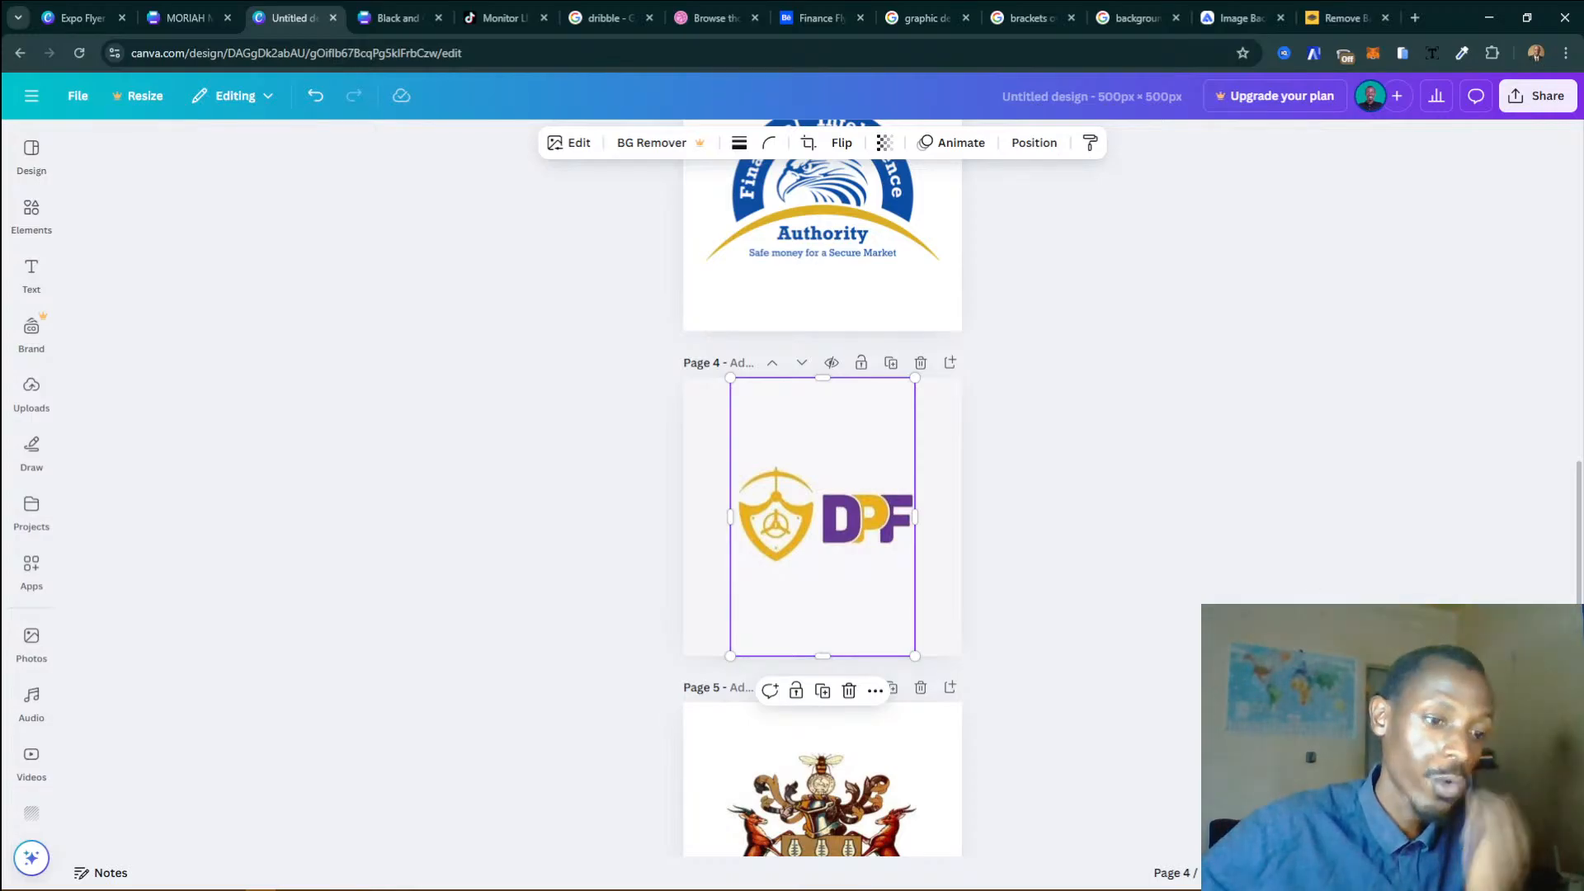
Sample a purple colour from the DPF lettering on page 4 with the browser's page colour picker.
{"action": "left_click_drag", "start_coordinate": [1266, 872], "coordinate": [1303, 872]}
{"action": "scroll", "coordinate": [822, 490], "scroll_direction": "down", "scroll_amount": 1}
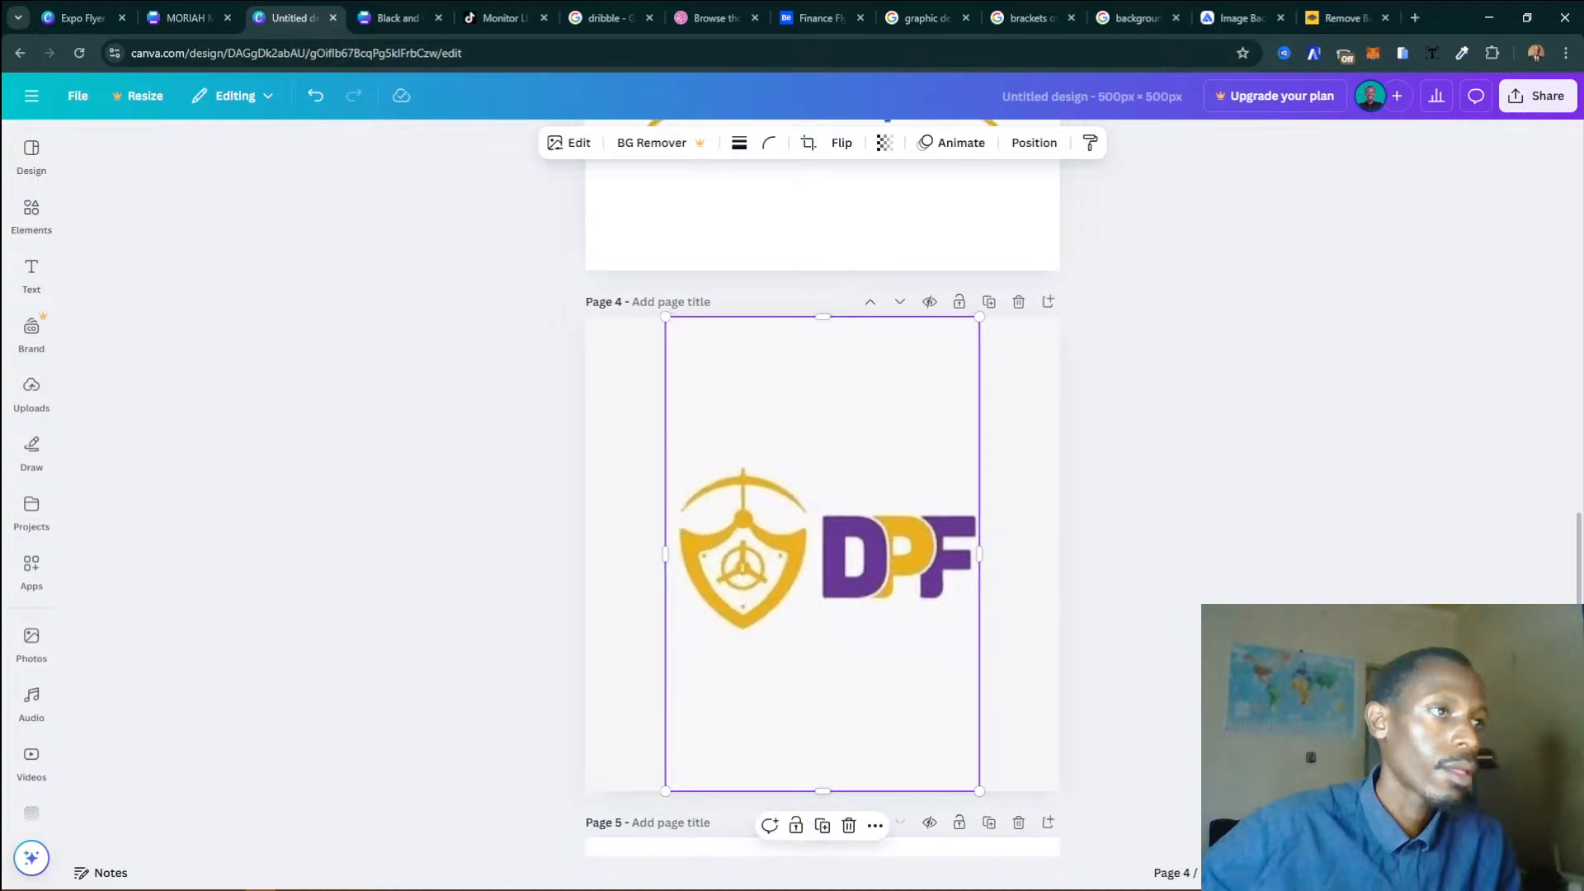
{"action": "key", "text": "Escape"}
{"action": "scroll", "coordinate": [1254, 545], "scroll_direction": "down", "scroll_amount": 1}
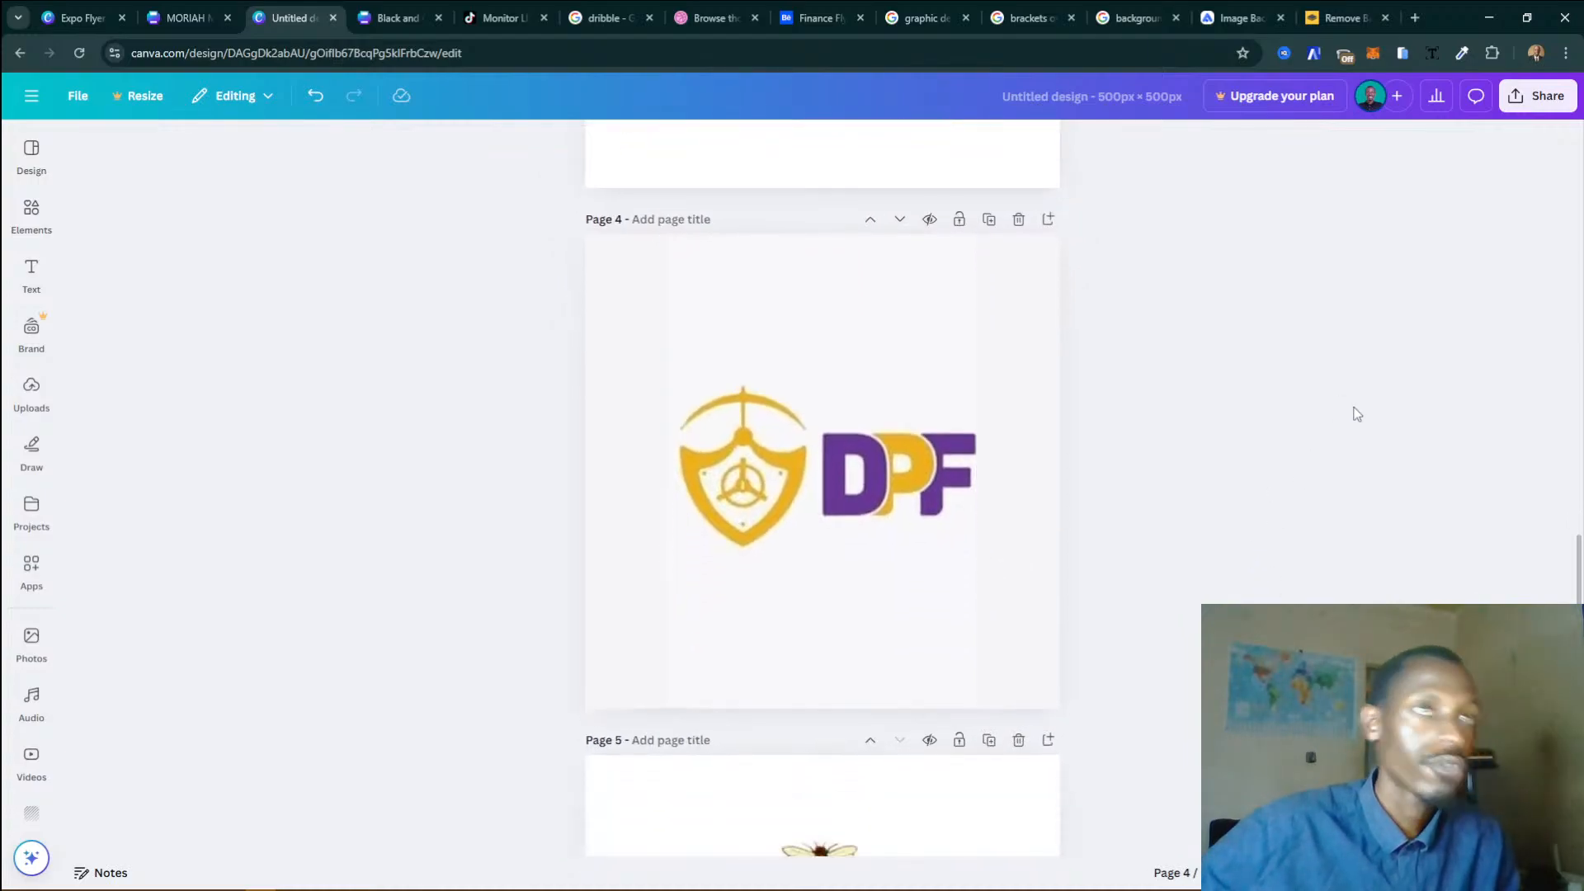
{"action": "left_click", "coordinate": [1462, 53]}
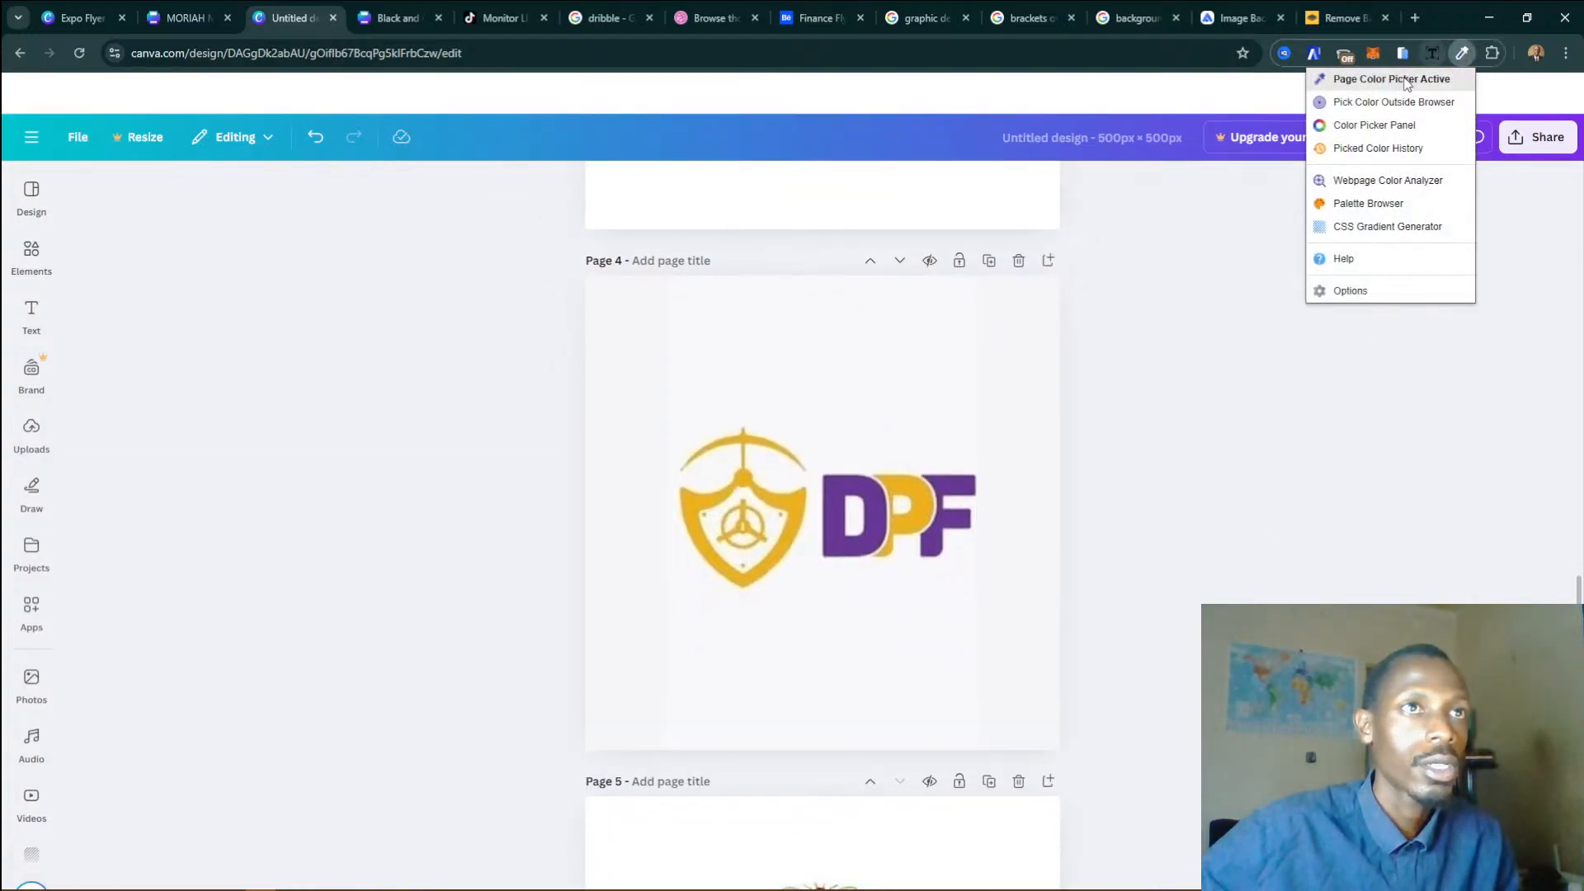
{"action": "left_click", "coordinate": [1284, 487]}
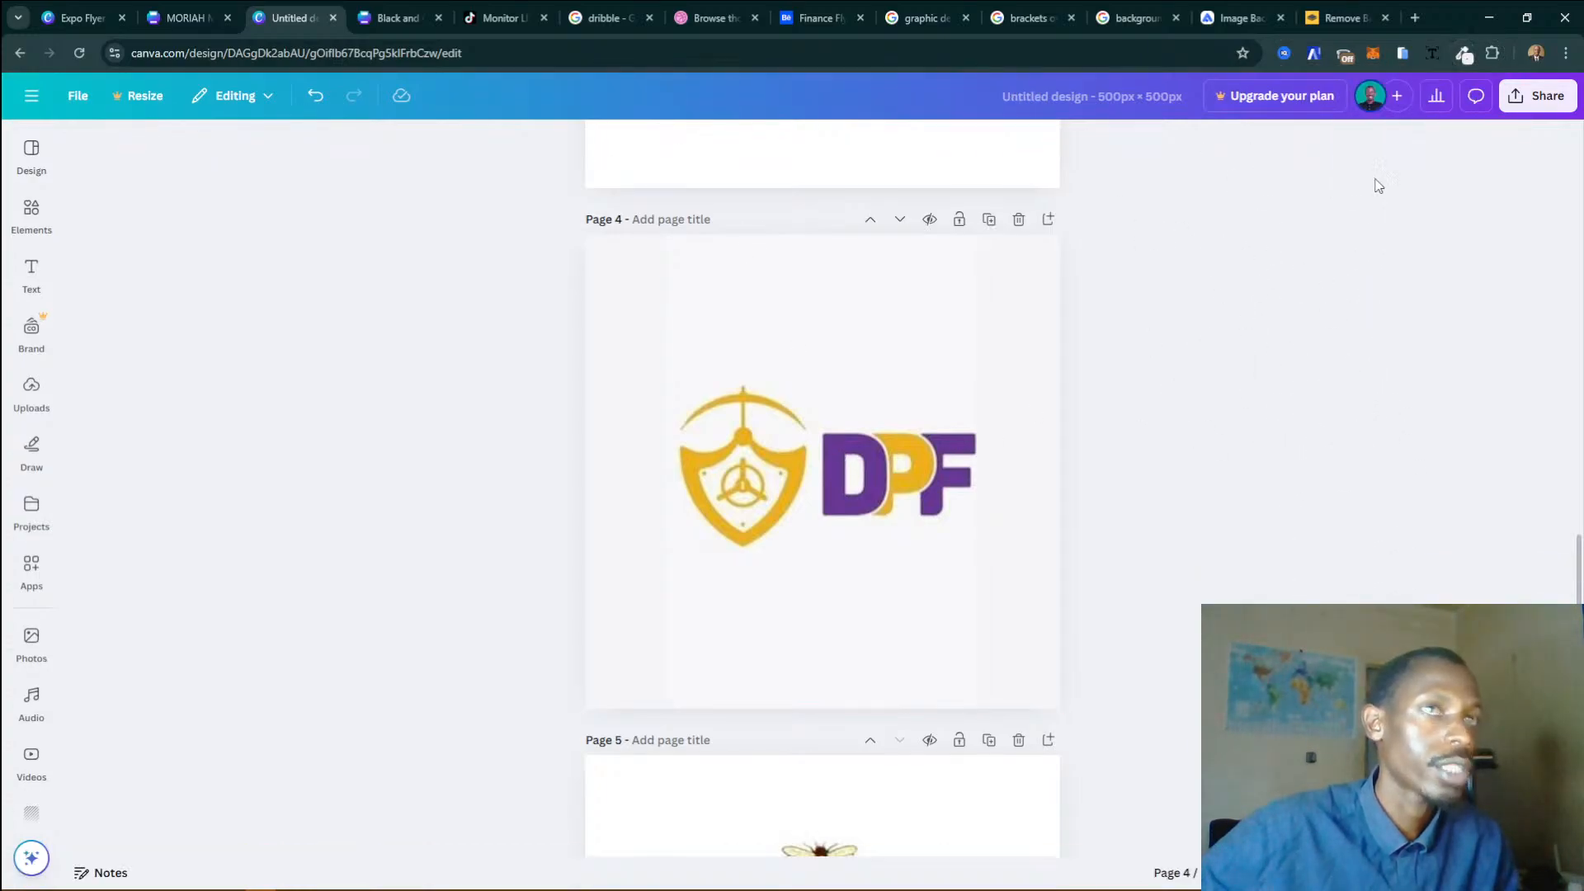
{"action": "left_click", "coordinate": [1462, 52]}
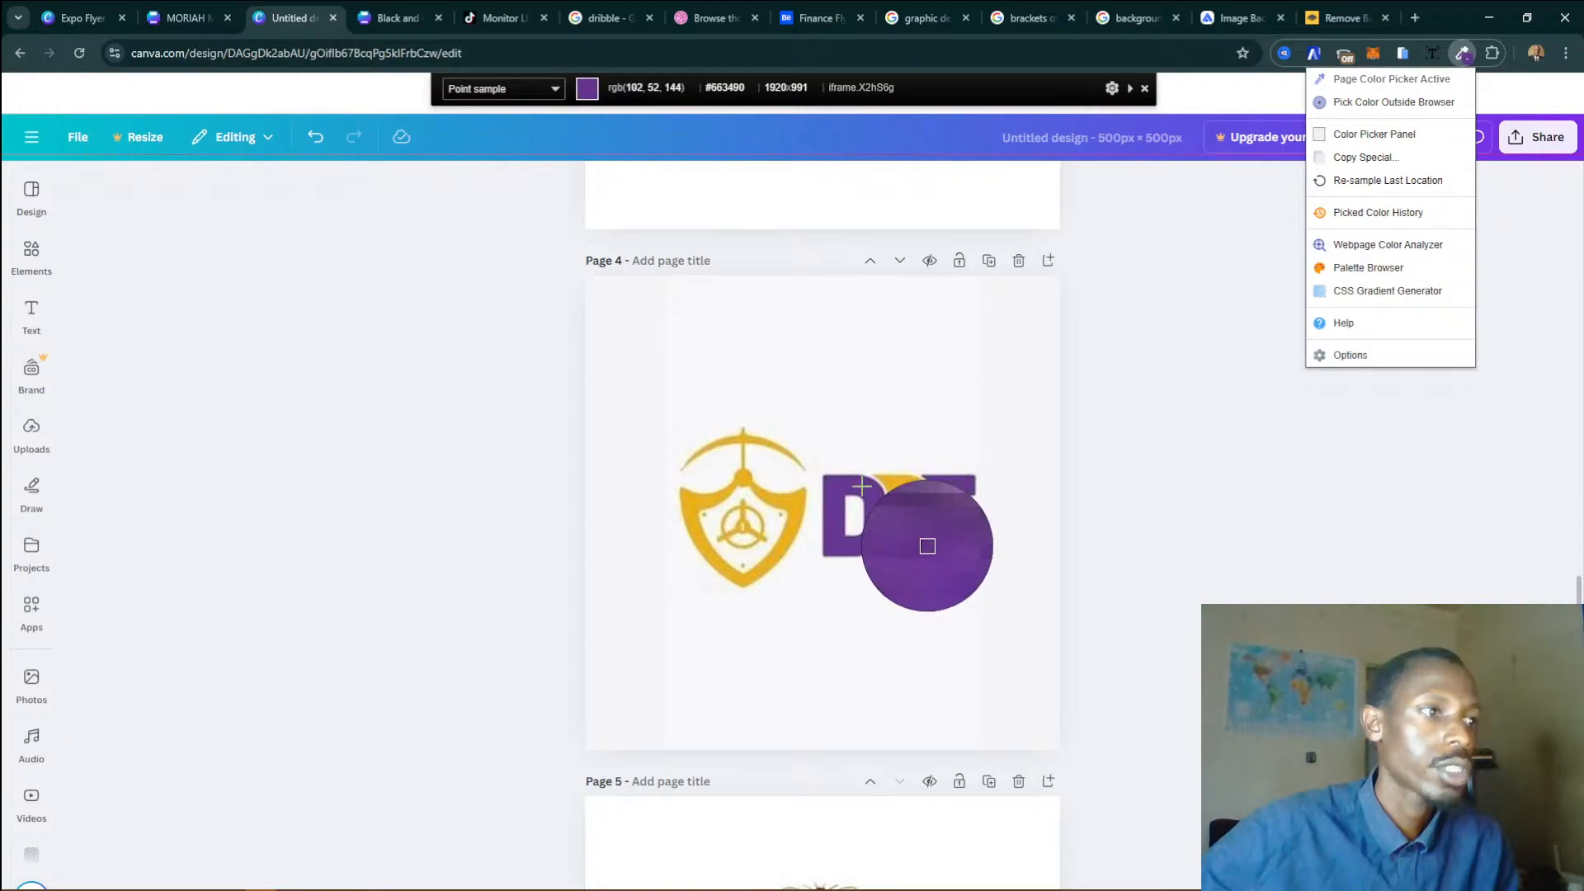
{"action": "left_click", "coordinate": [863, 488]}
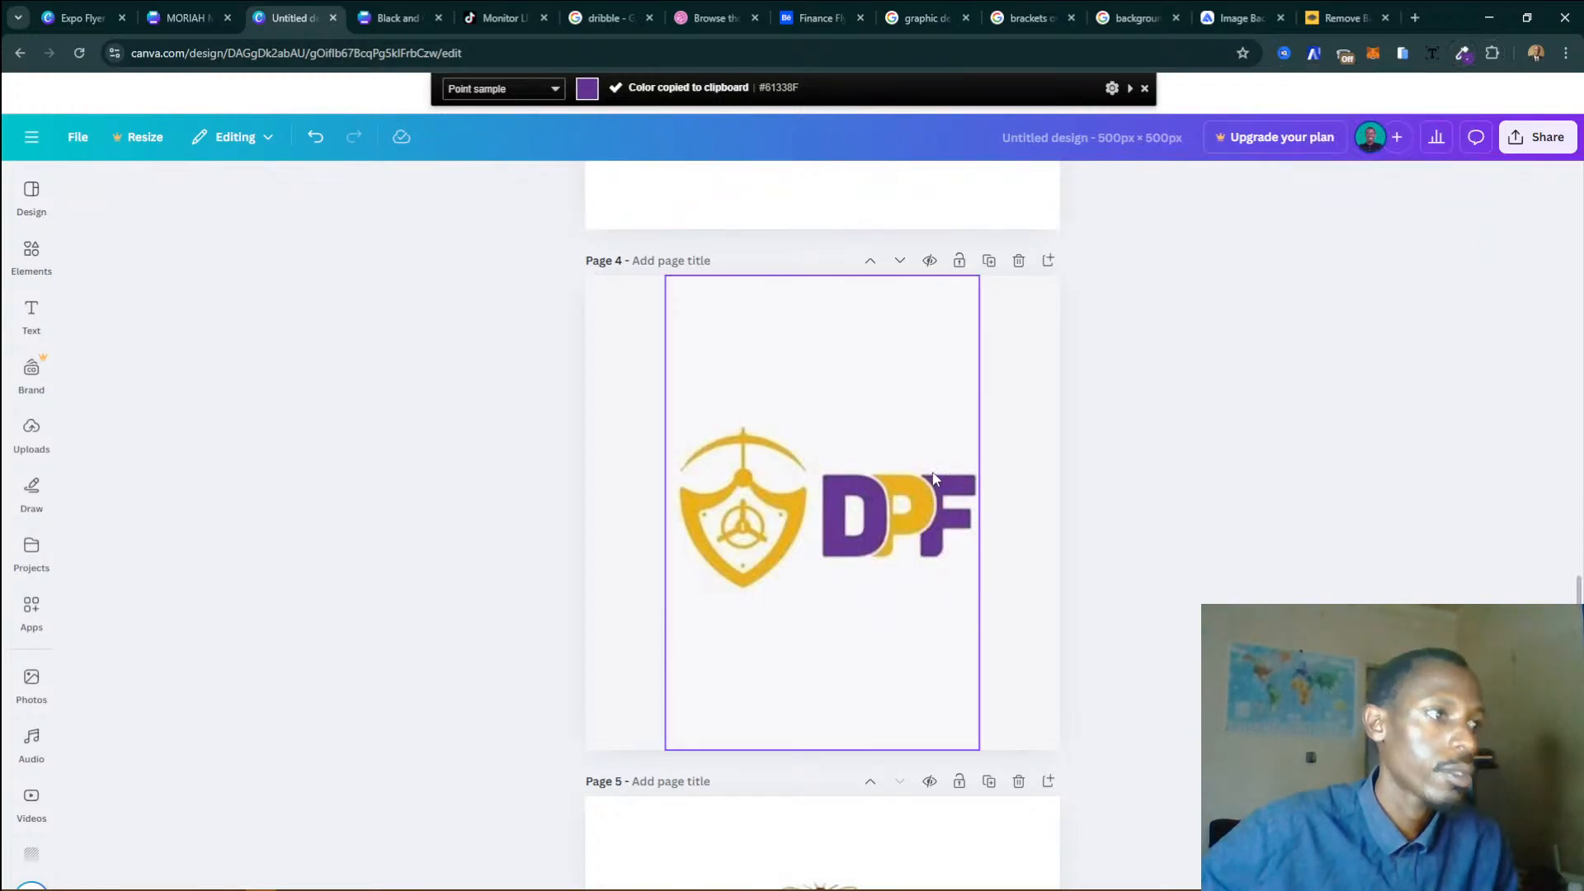
{"action": "left_click", "coordinate": [860, 461]}
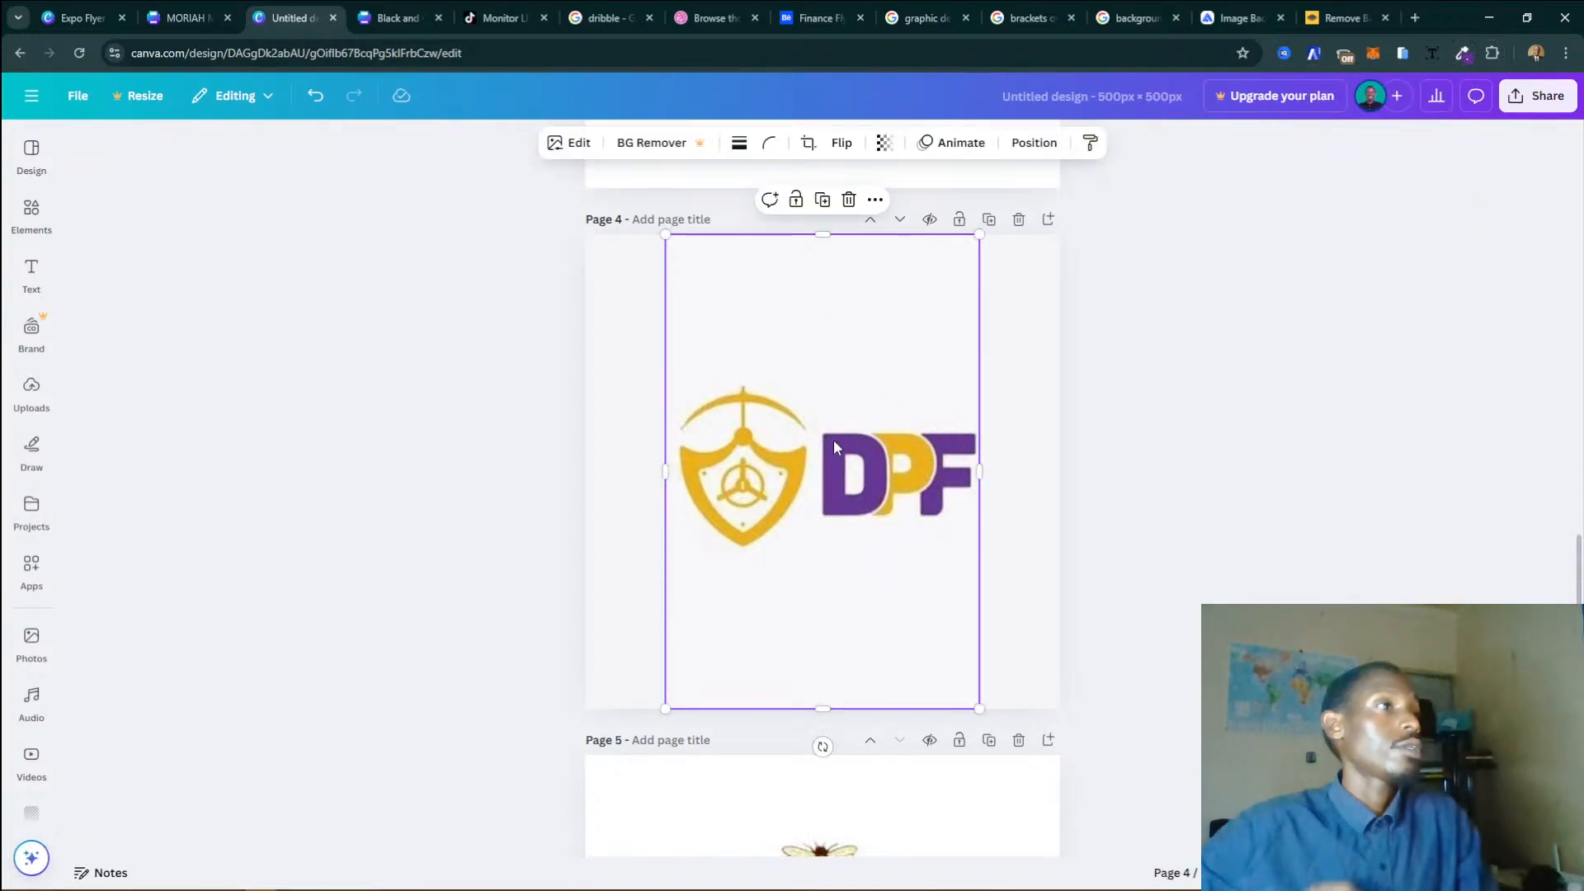
Try hex colour 61338F as page 4's background and undo the change.
{"action": "left_click", "coordinate": [595, 302]}
{"action": "left_click", "coordinate": [663, 294]}
{"action": "left_click", "coordinate": [627, 275]}
{"action": "left_click", "coordinate": [706, 143]}
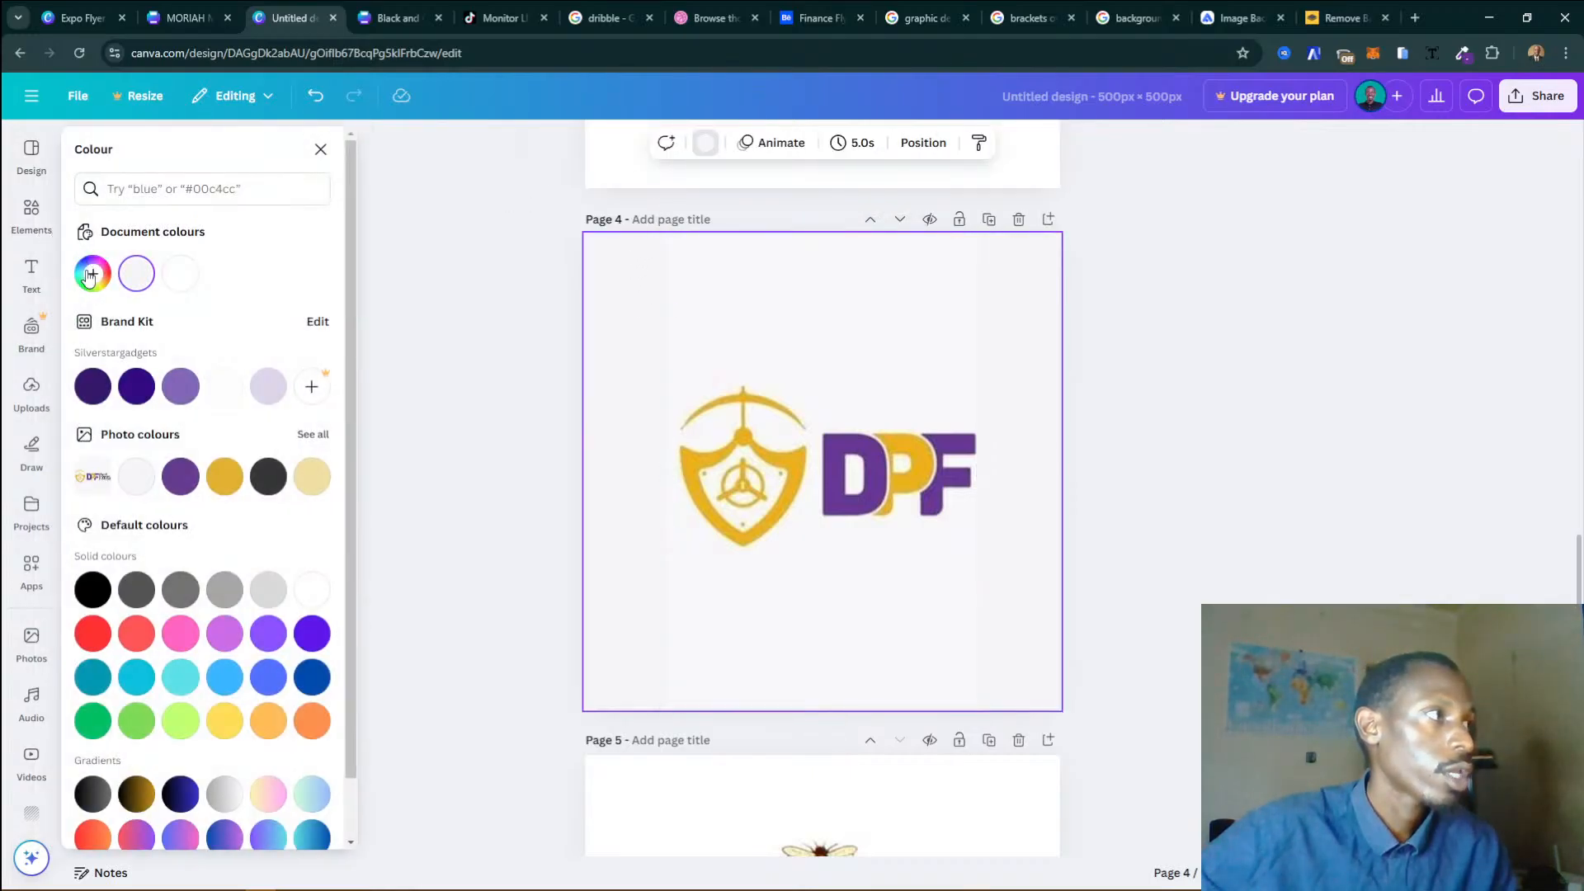
{"action": "left_click", "coordinate": [93, 273]}
{"action": "left_click", "coordinate": [155, 485]}
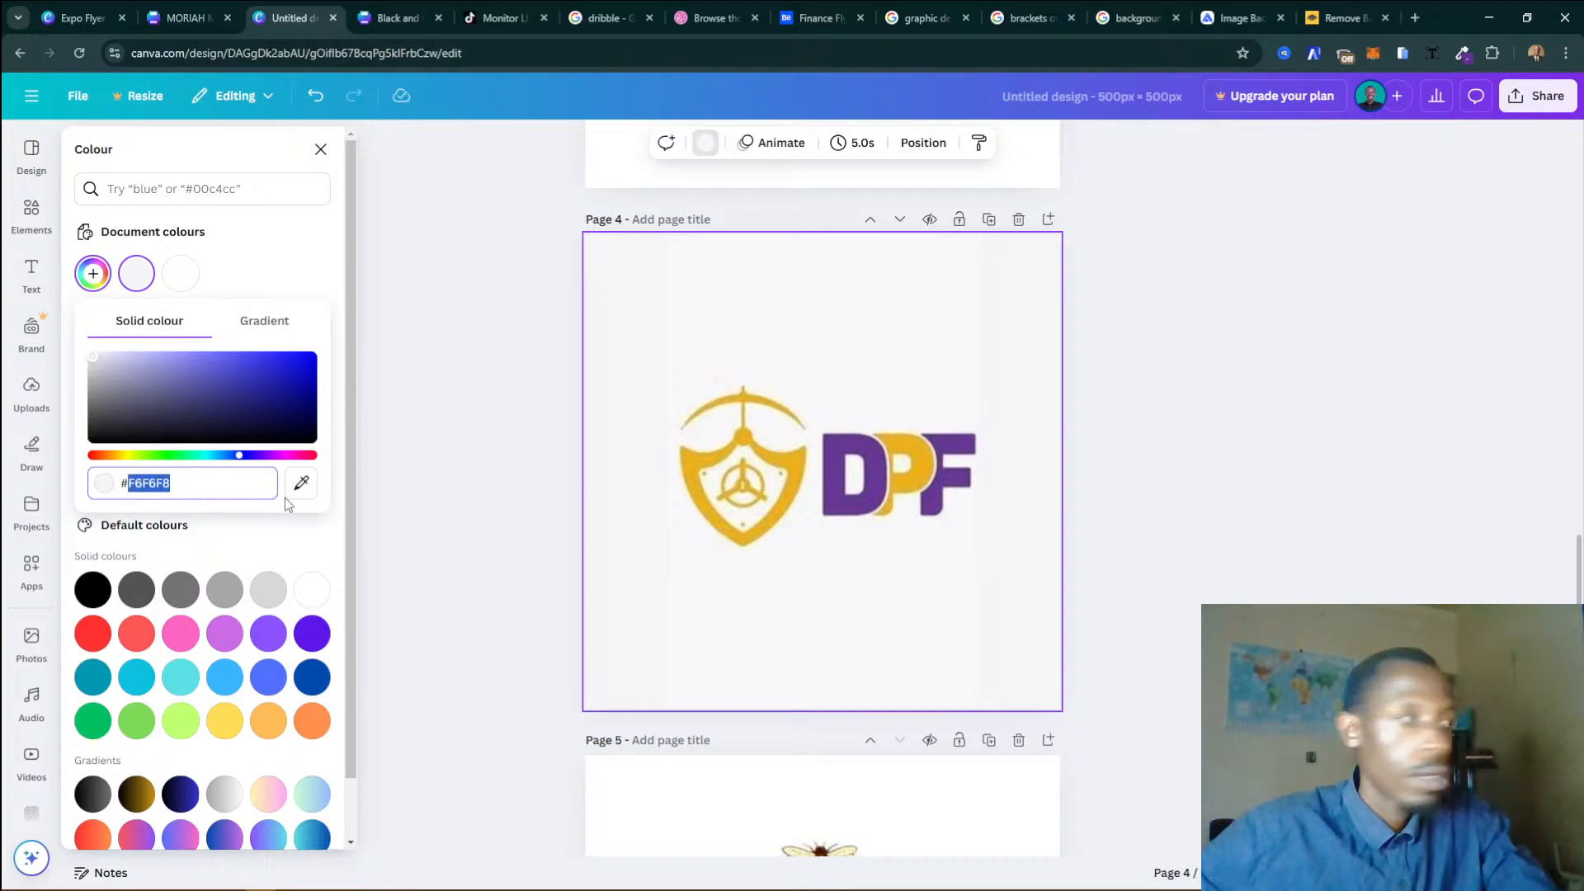
{"action": "type", "text": "61338F"}
{"action": "key", "text": "Escape"}
{"action": "key", "text": "ctrl+z"}
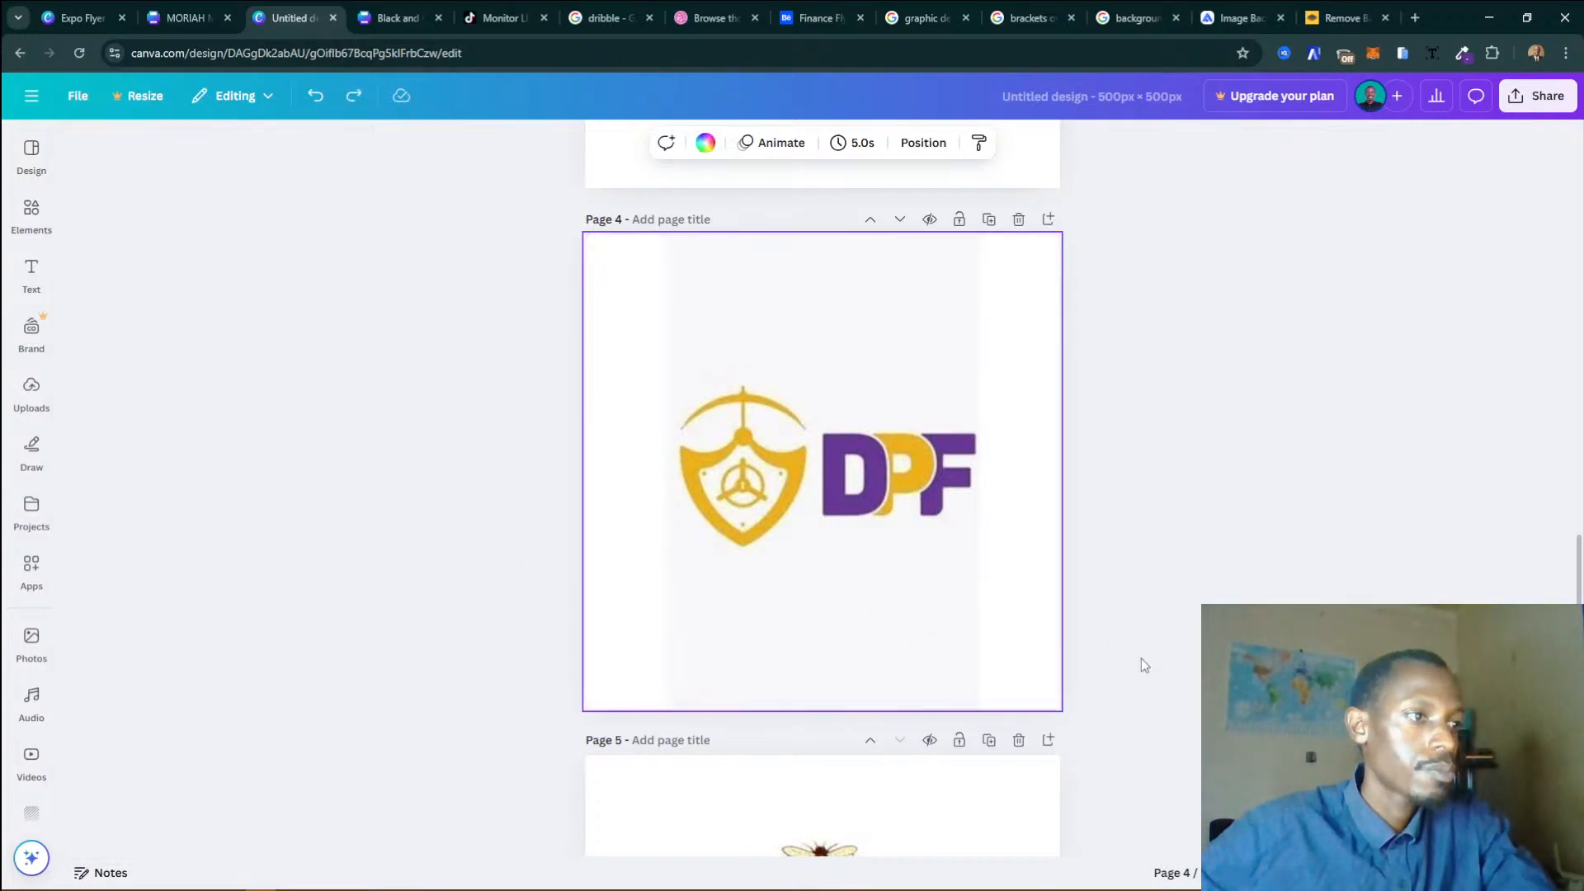
{"action": "left_click", "coordinate": [1152, 613]}
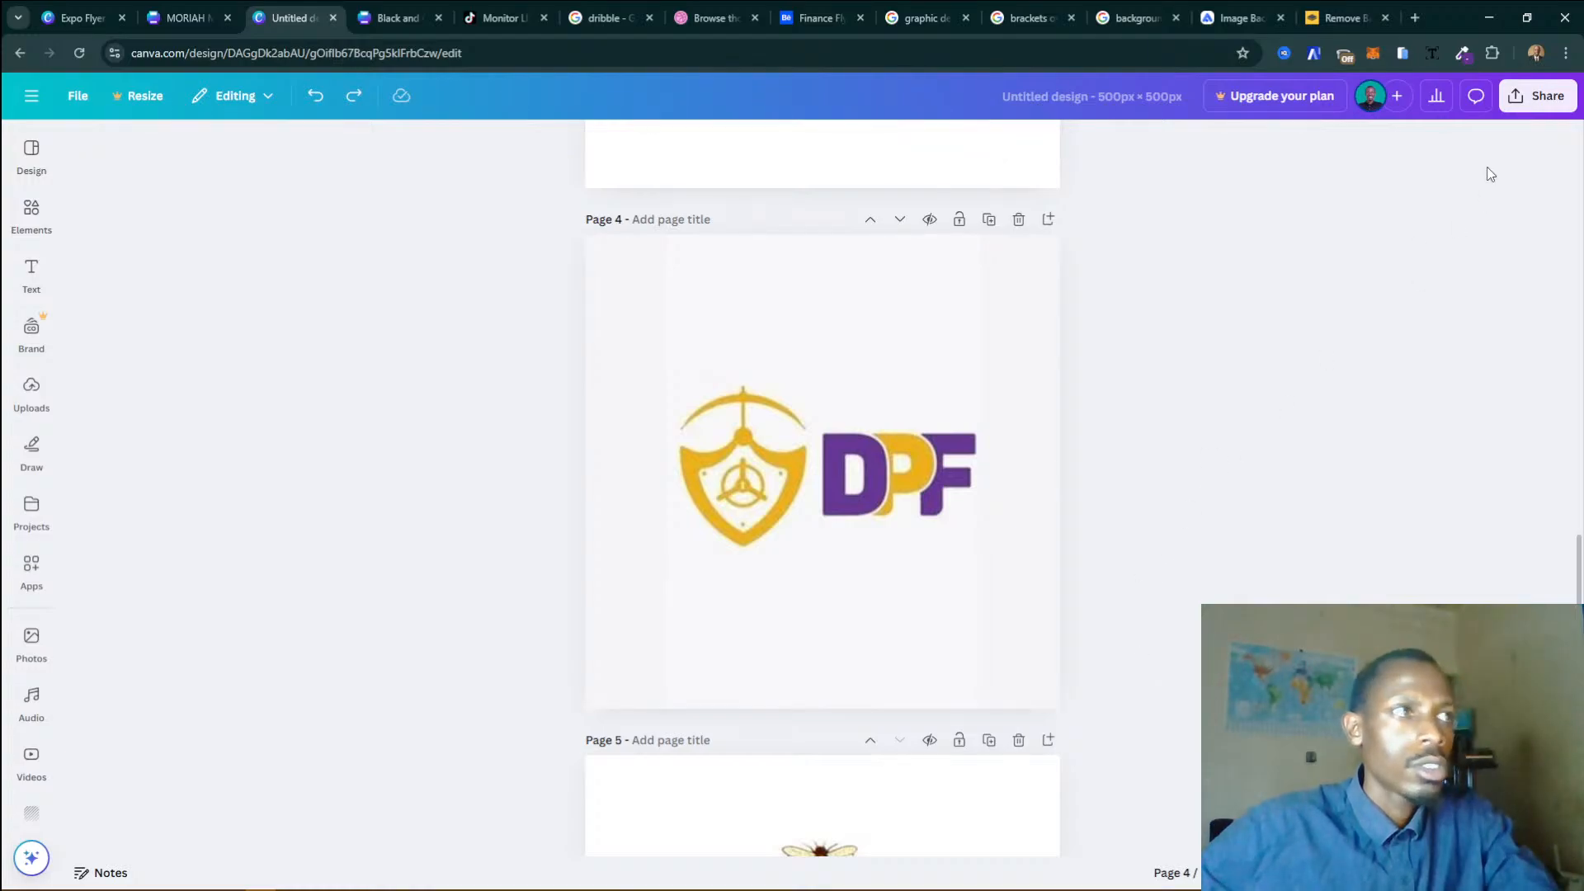
Download all five logo pages as PNG images at 500 × 500 px.
{"action": "left_click", "coordinate": [1538, 96]}
{"action": "left_click", "coordinate": [1284, 422]}
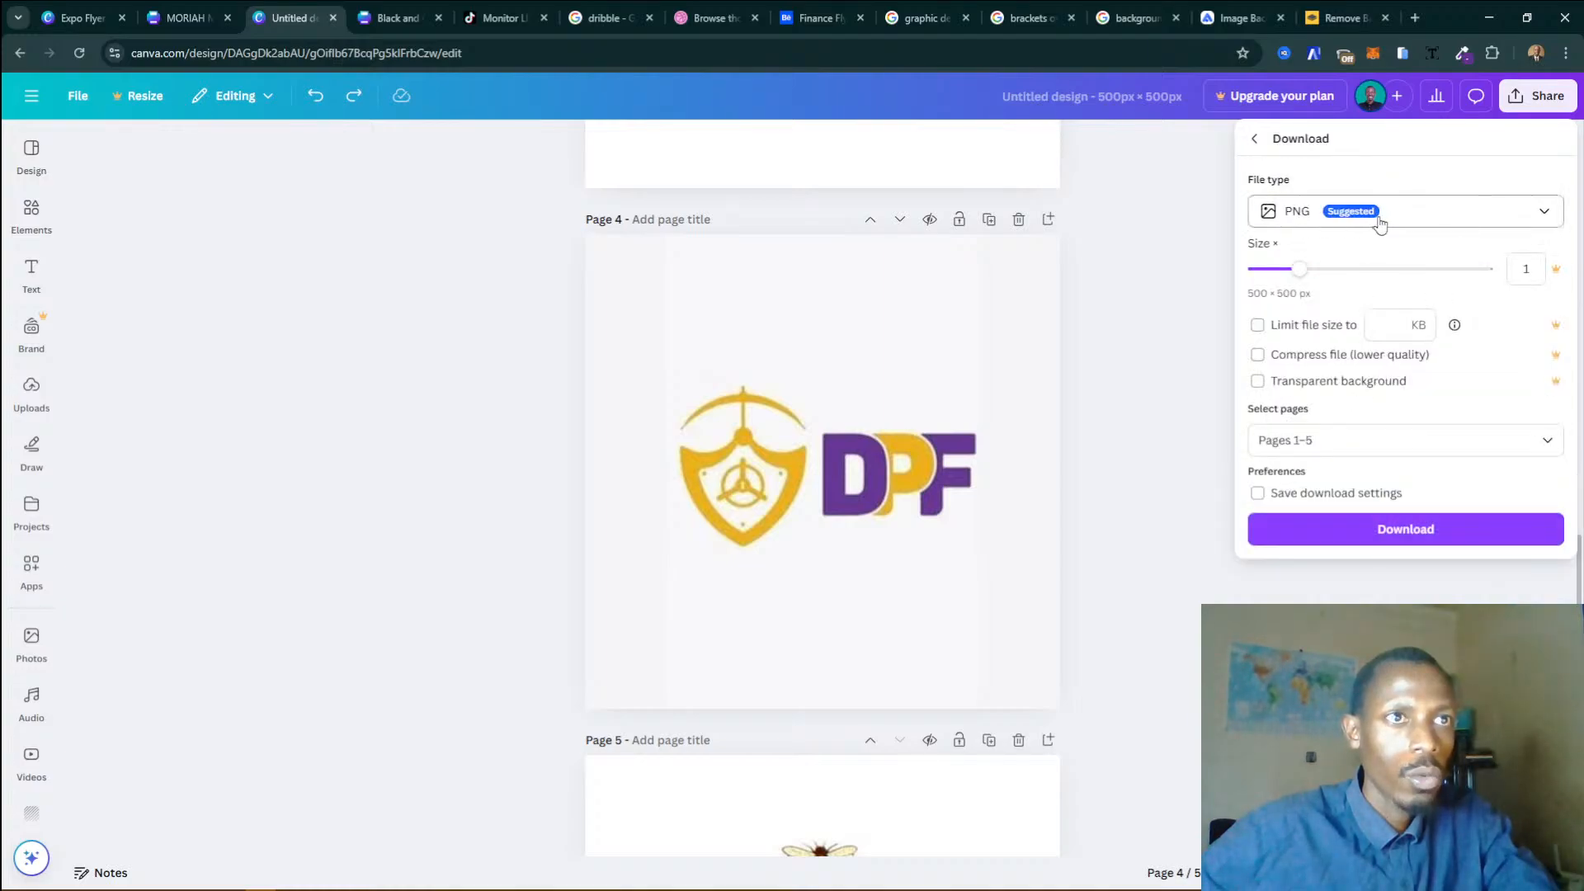
{"action": "left_click", "coordinate": [1289, 221]}
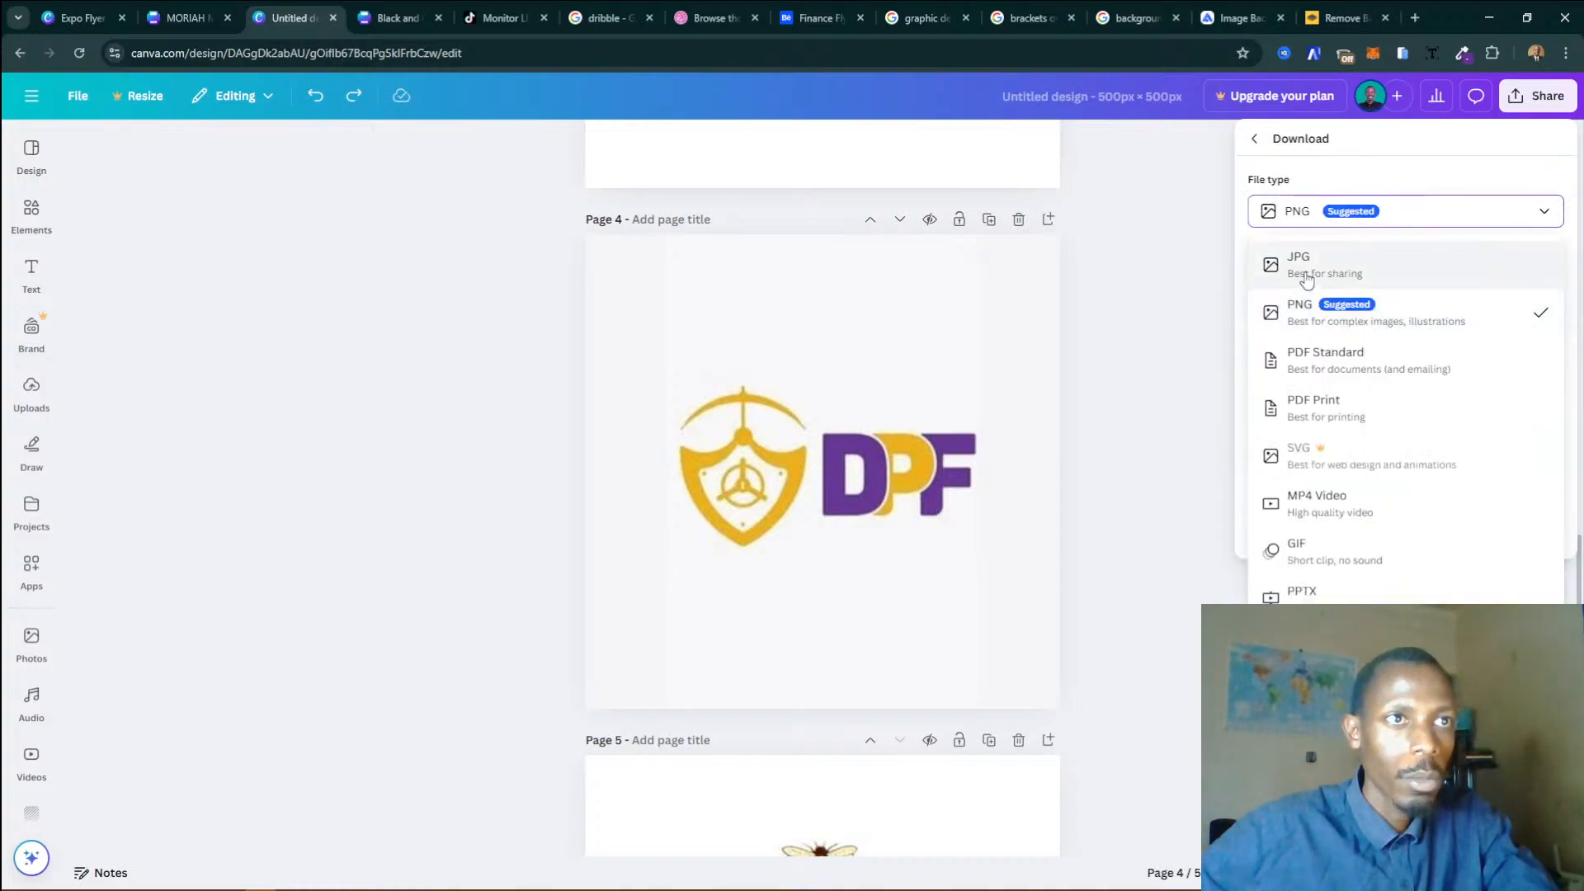
{"action": "left_click", "coordinate": [1341, 312]}
{"action": "left_click", "coordinate": [1288, 440]}
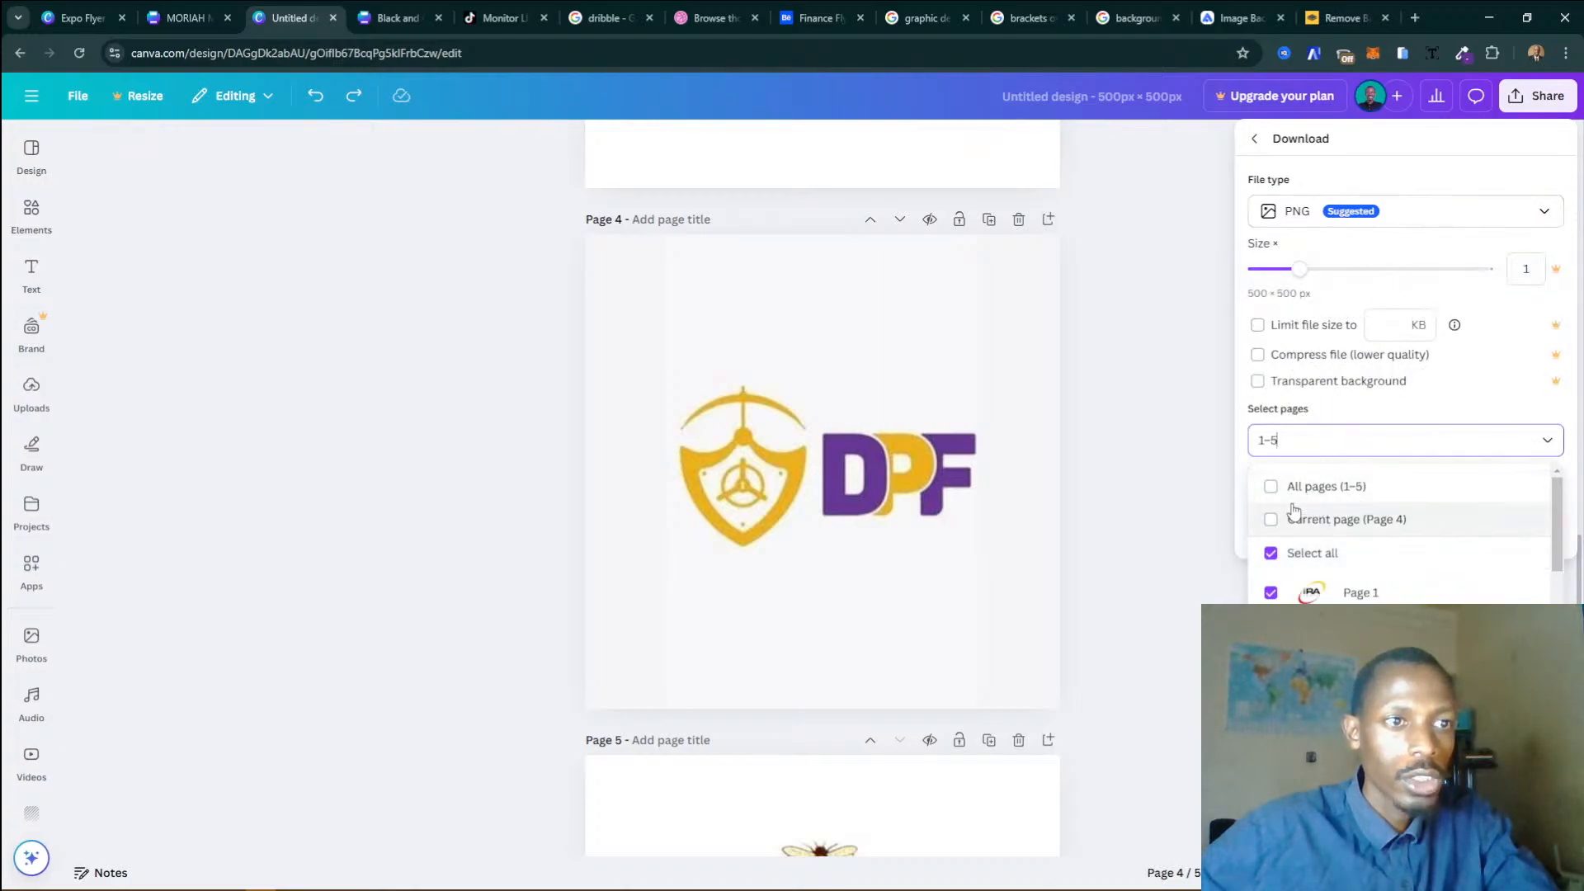
{"action": "left_click", "coordinate": [1292, 488]}
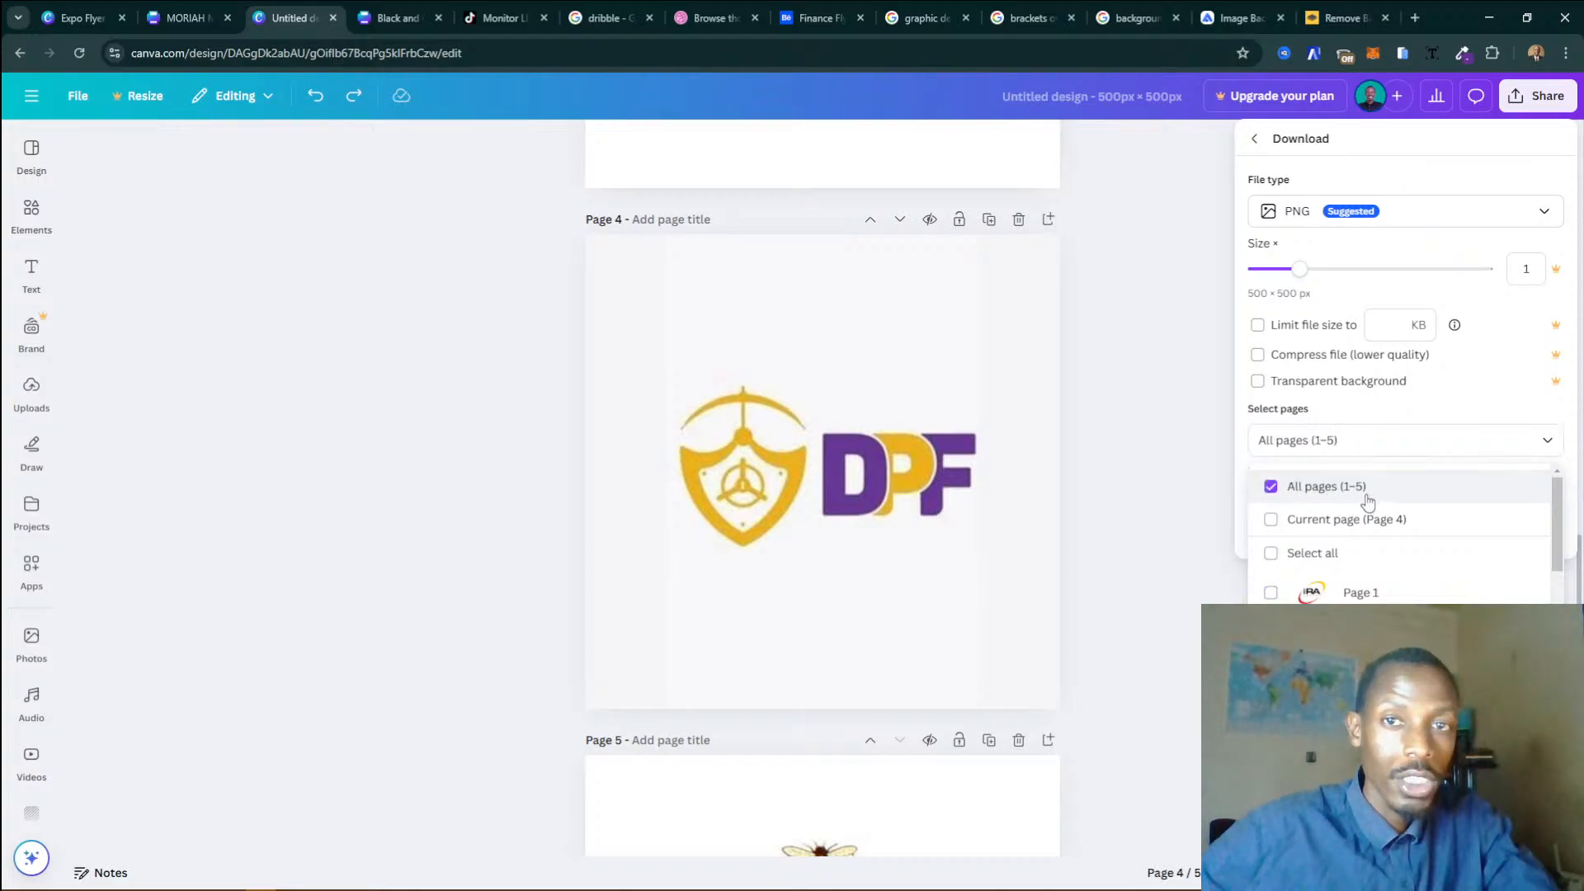
{"action": "scroll", "coordinate": [1386, 610], "scroll_direction": "down", "scroll_amount": 1}
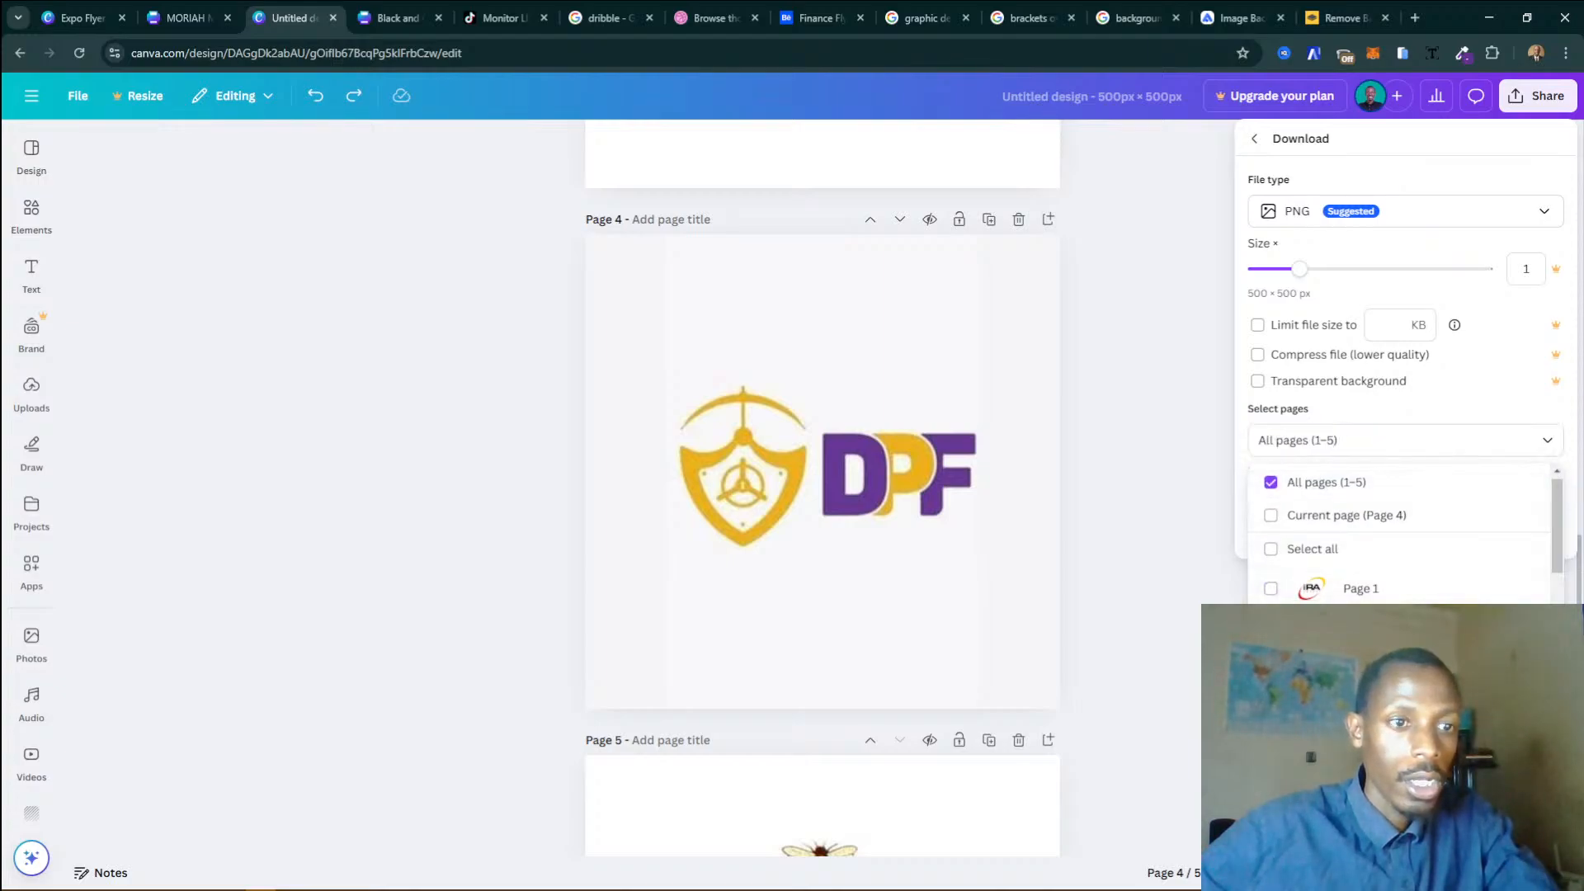
{"action": "left_click", "coordinate": [1337, 440]}
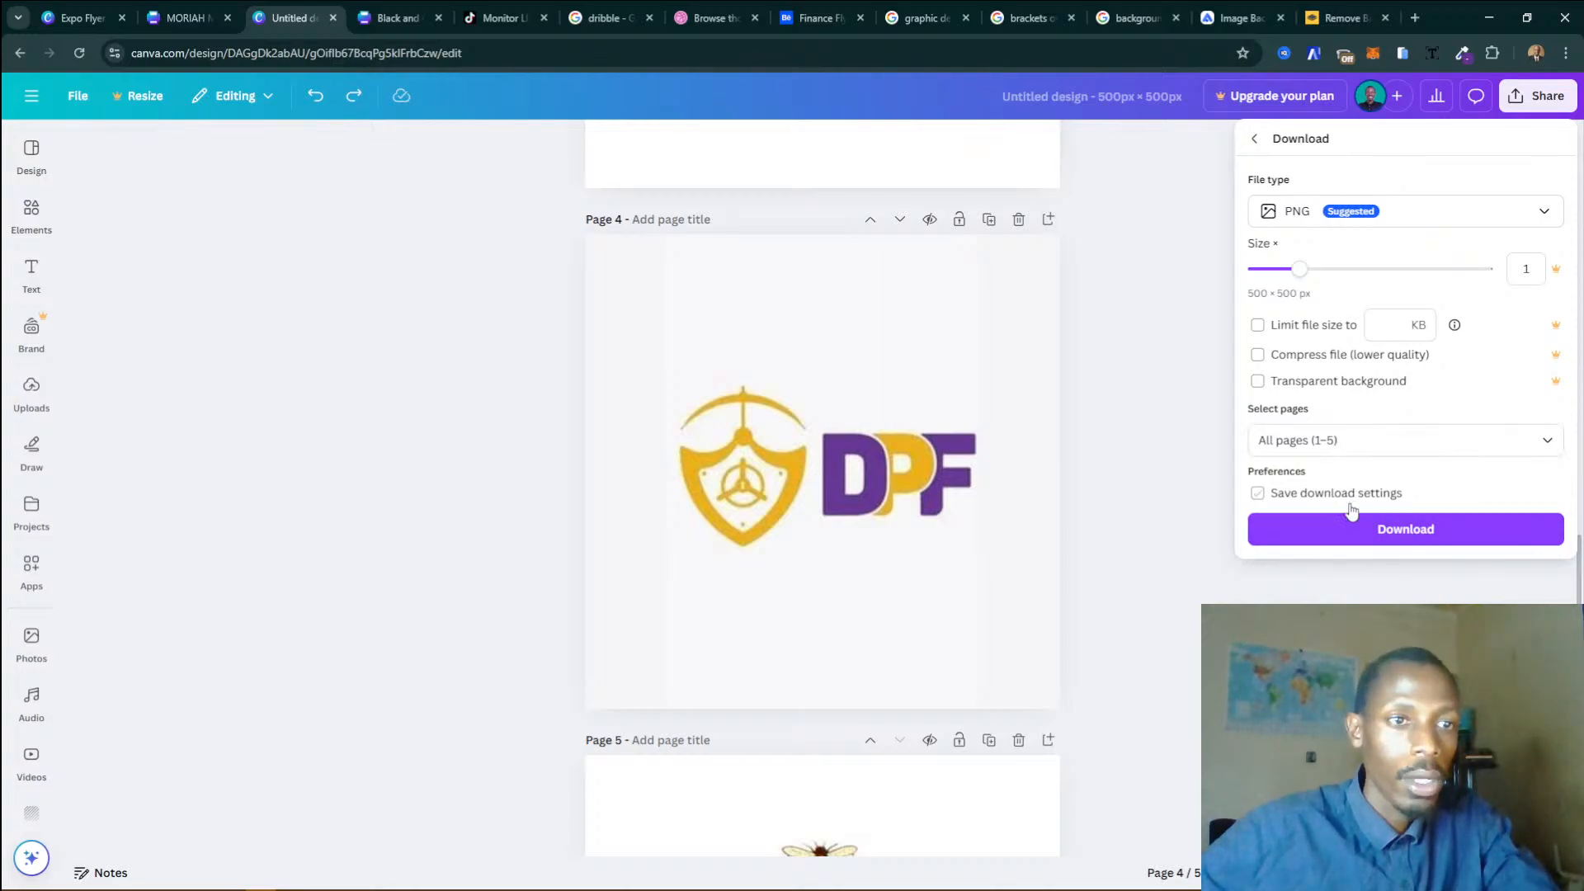
{"action": "left_click", "coordinate": [1347, 529]}
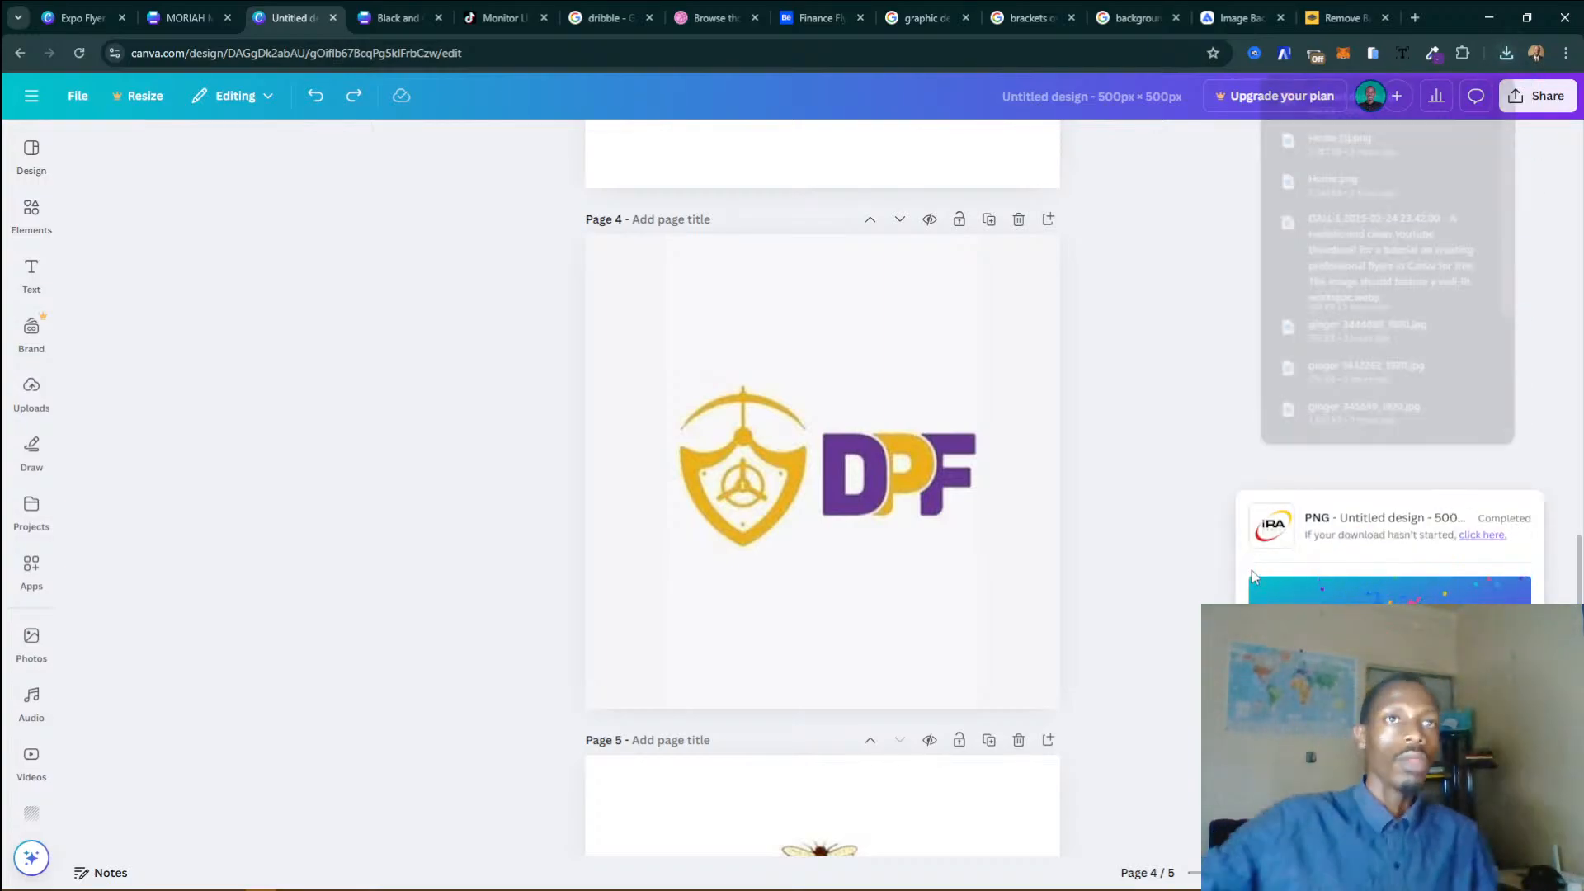
{"action": "left_click", "coordinate": [1531, 111]}
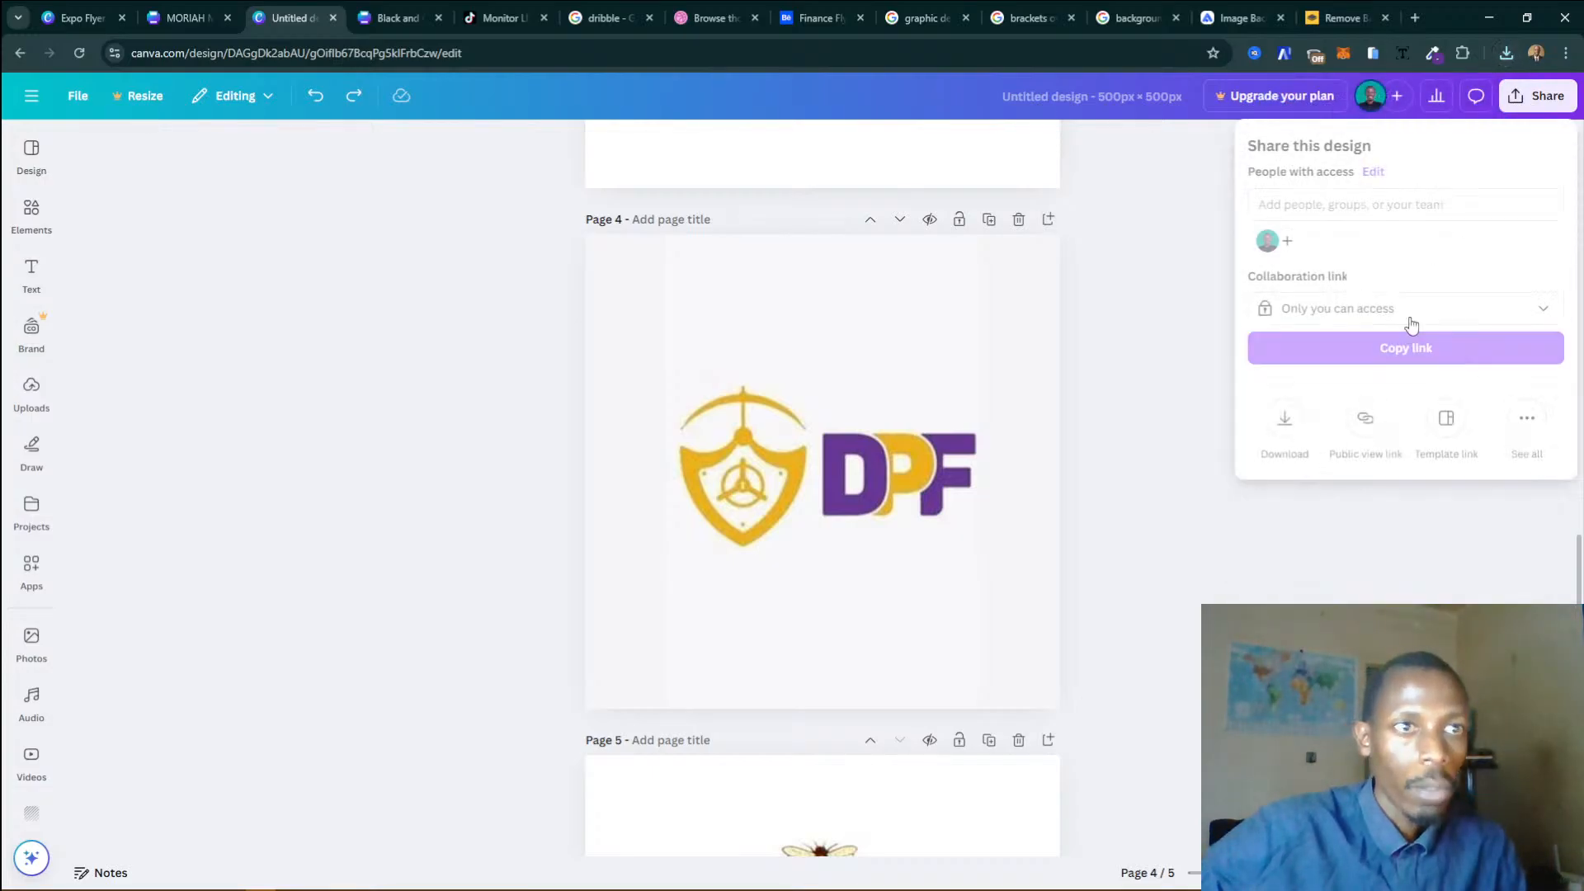
{"action": "left_click", "coordinate": [1294, 419]}
{"action": "left_click", "coordinate": [1335, 434]}
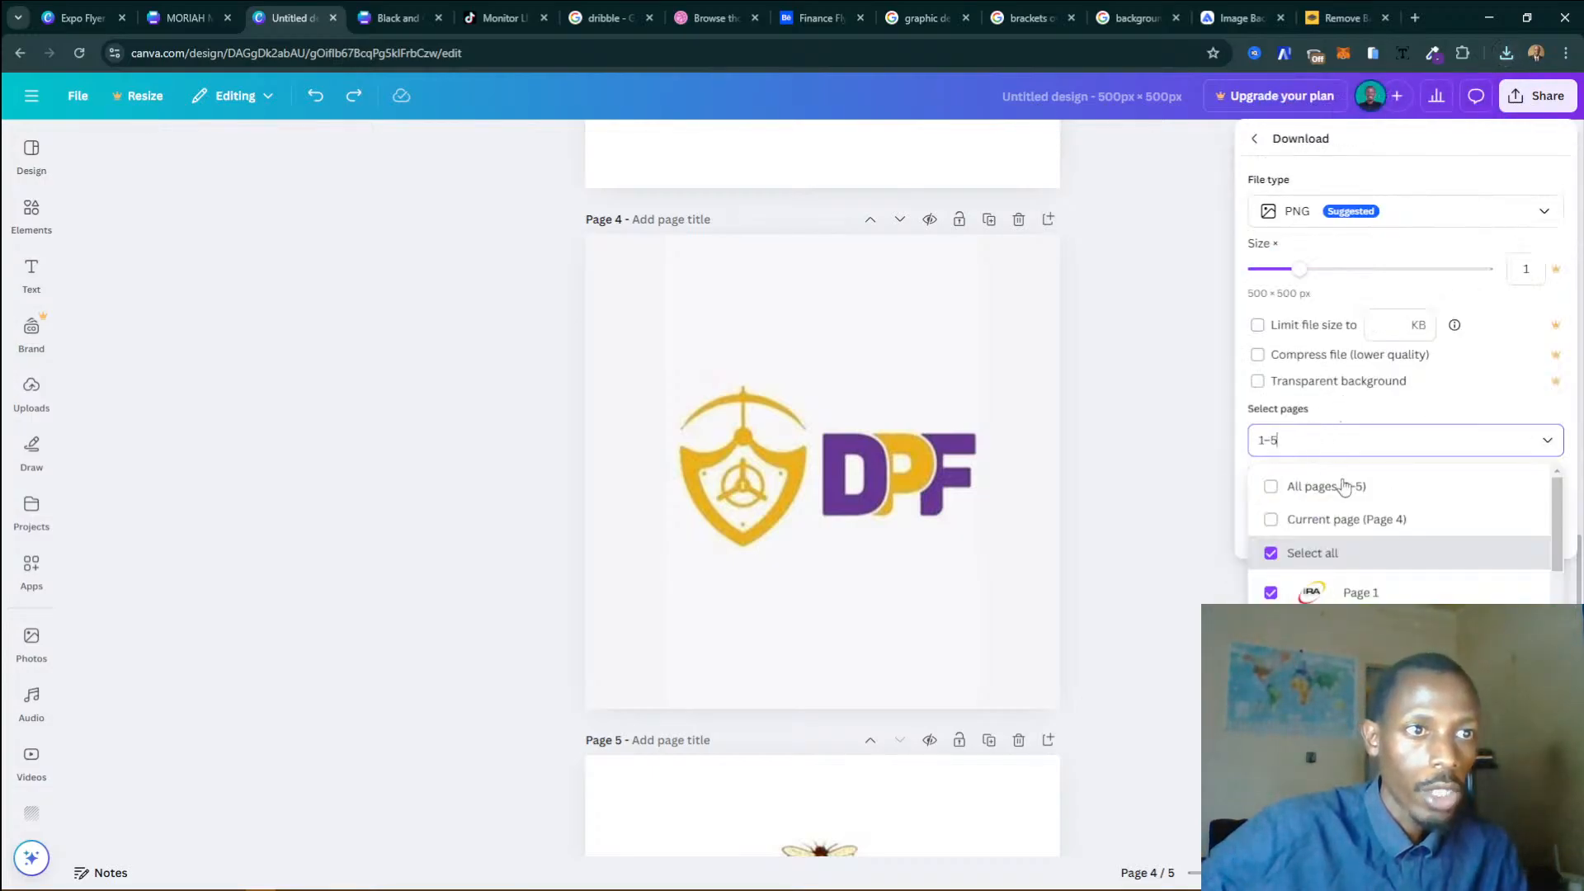
{"action": "left_click", "coordinate": [1297, 486]}
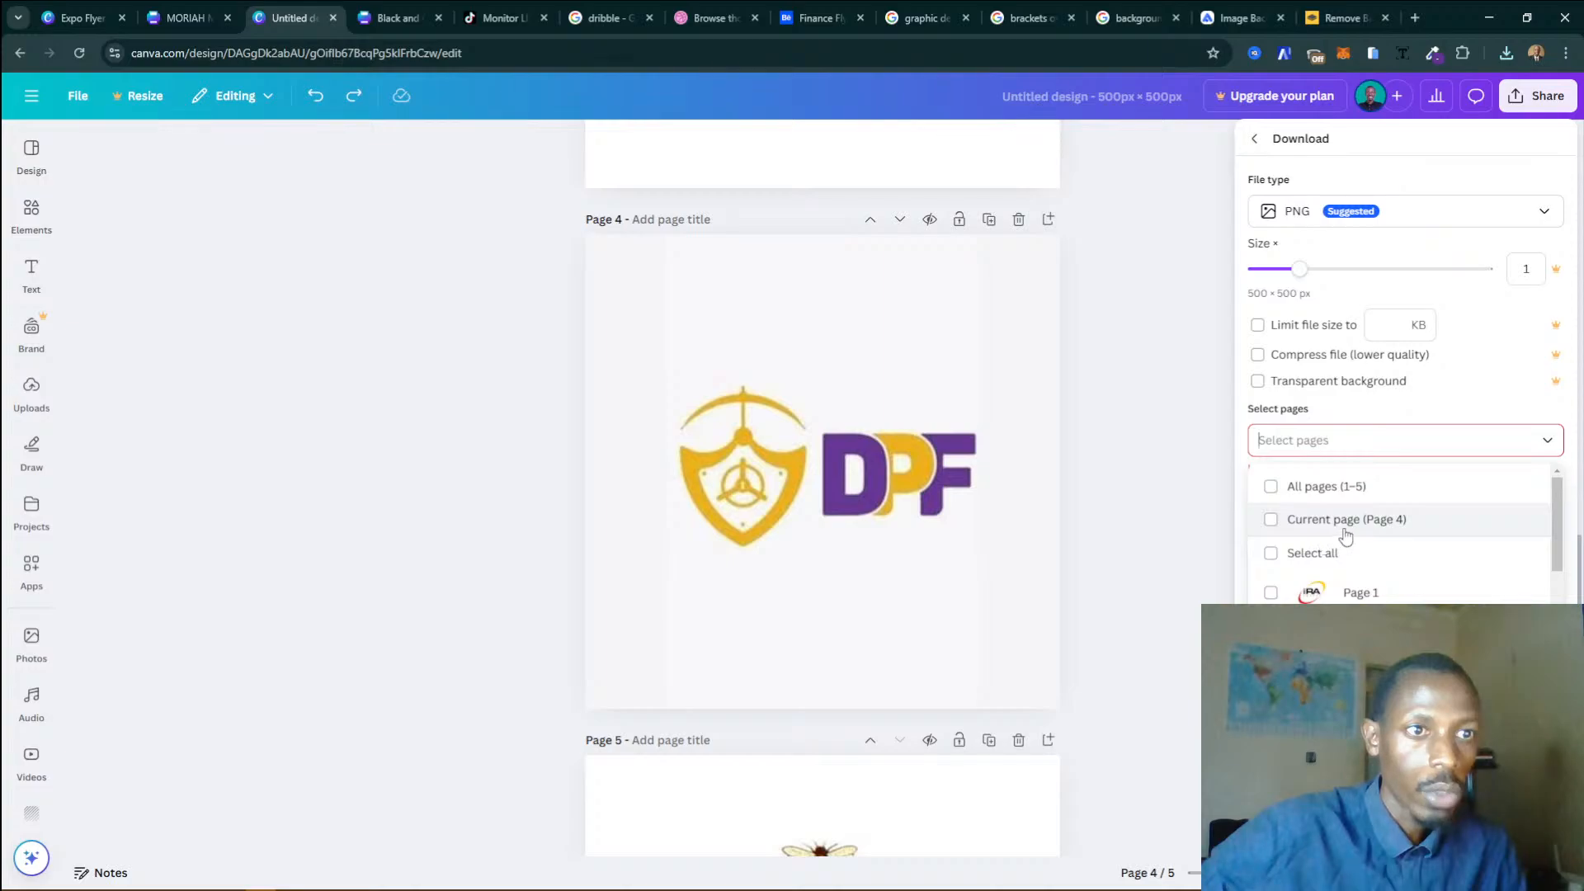
{"action": "left_click", "coordinate": [1332, 520]}
{"action": "left_click", "coordinate": [1327, 521]}
{"action": "scroll", "coordinate": [1328, 545], "scroll_direction": "down", "scroll_amount": 2}
{"action": "left_click", "coordinate": [1329, 582]}
{"action": "left_click", "coordinate": [1185, 373]}
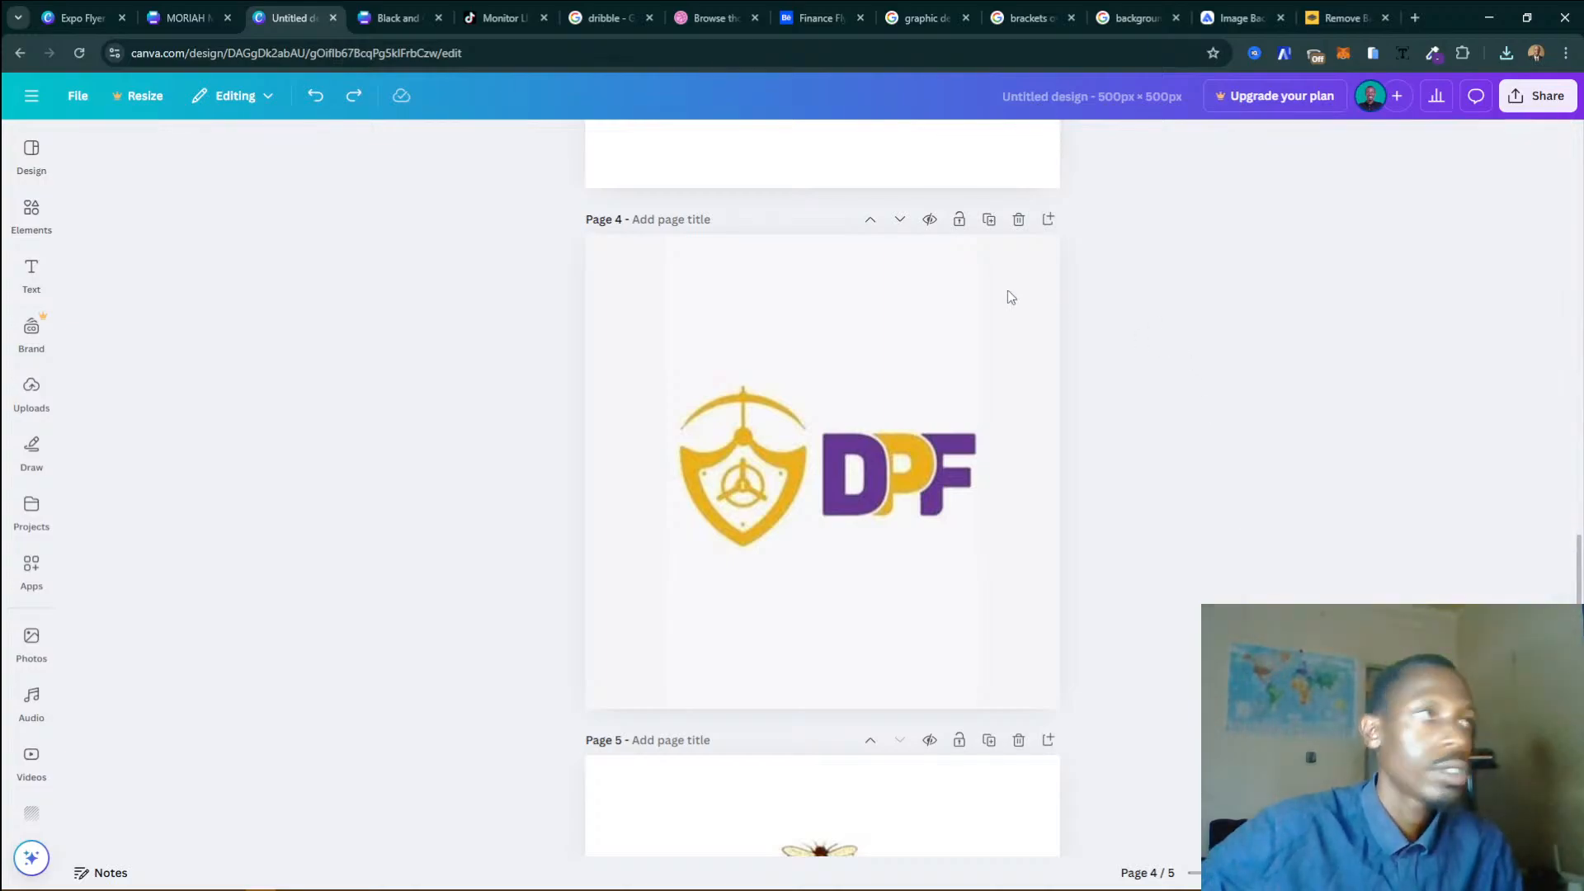
Switch to the Expo Flyer design and open the downloaded Untitled design.zip archive from the Downloads folder.
{"action": "left_click", "coordinate": [82, 17]}
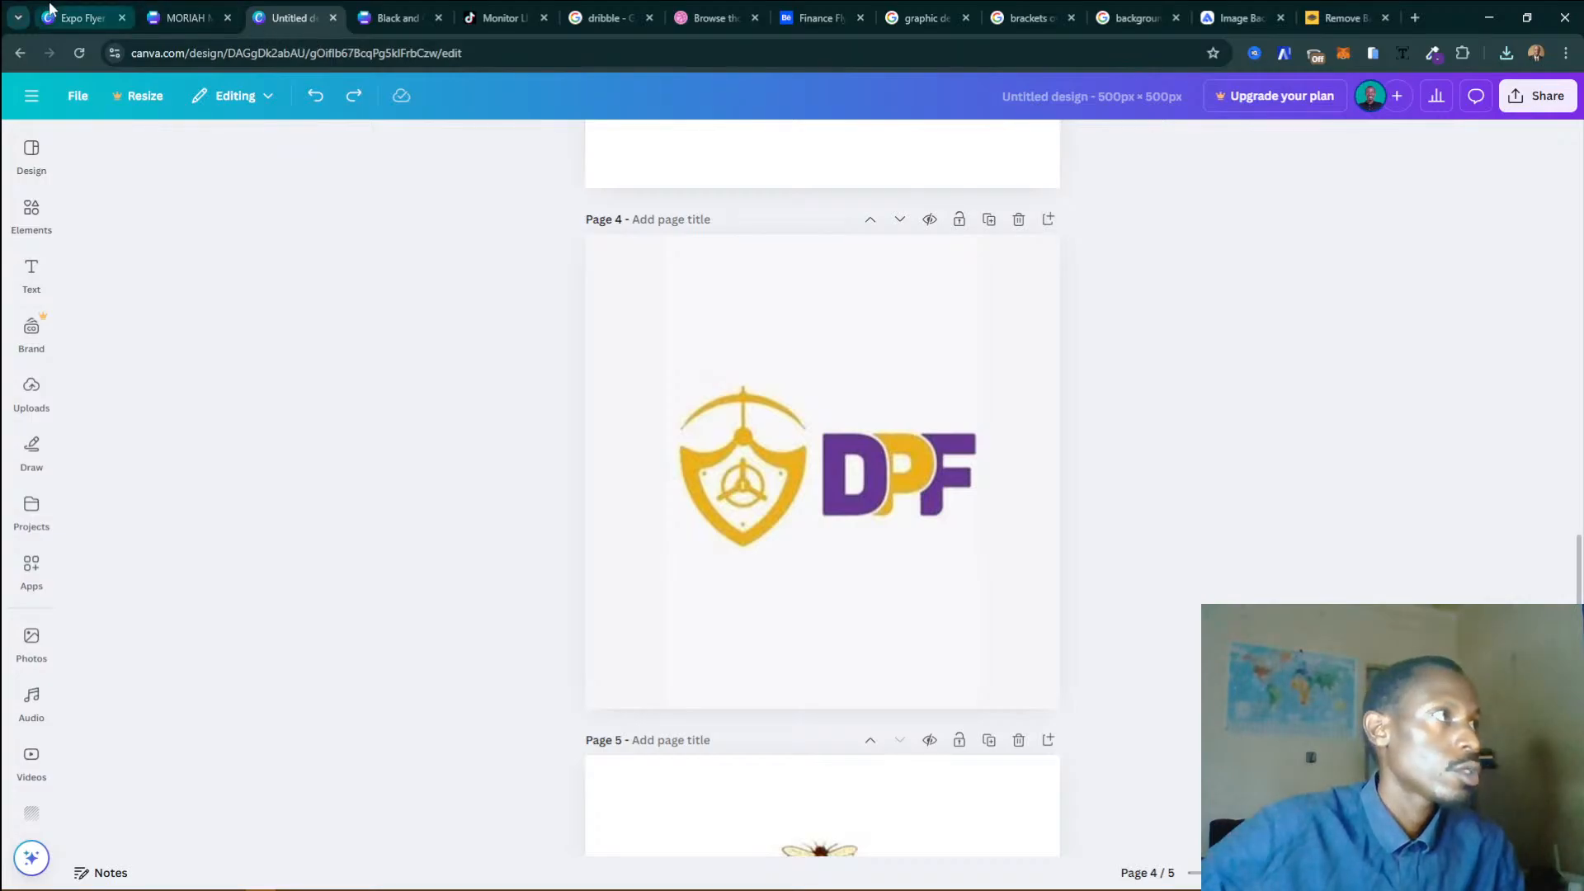
{"action": "mouse_move", "coordinate": [384, 887]}
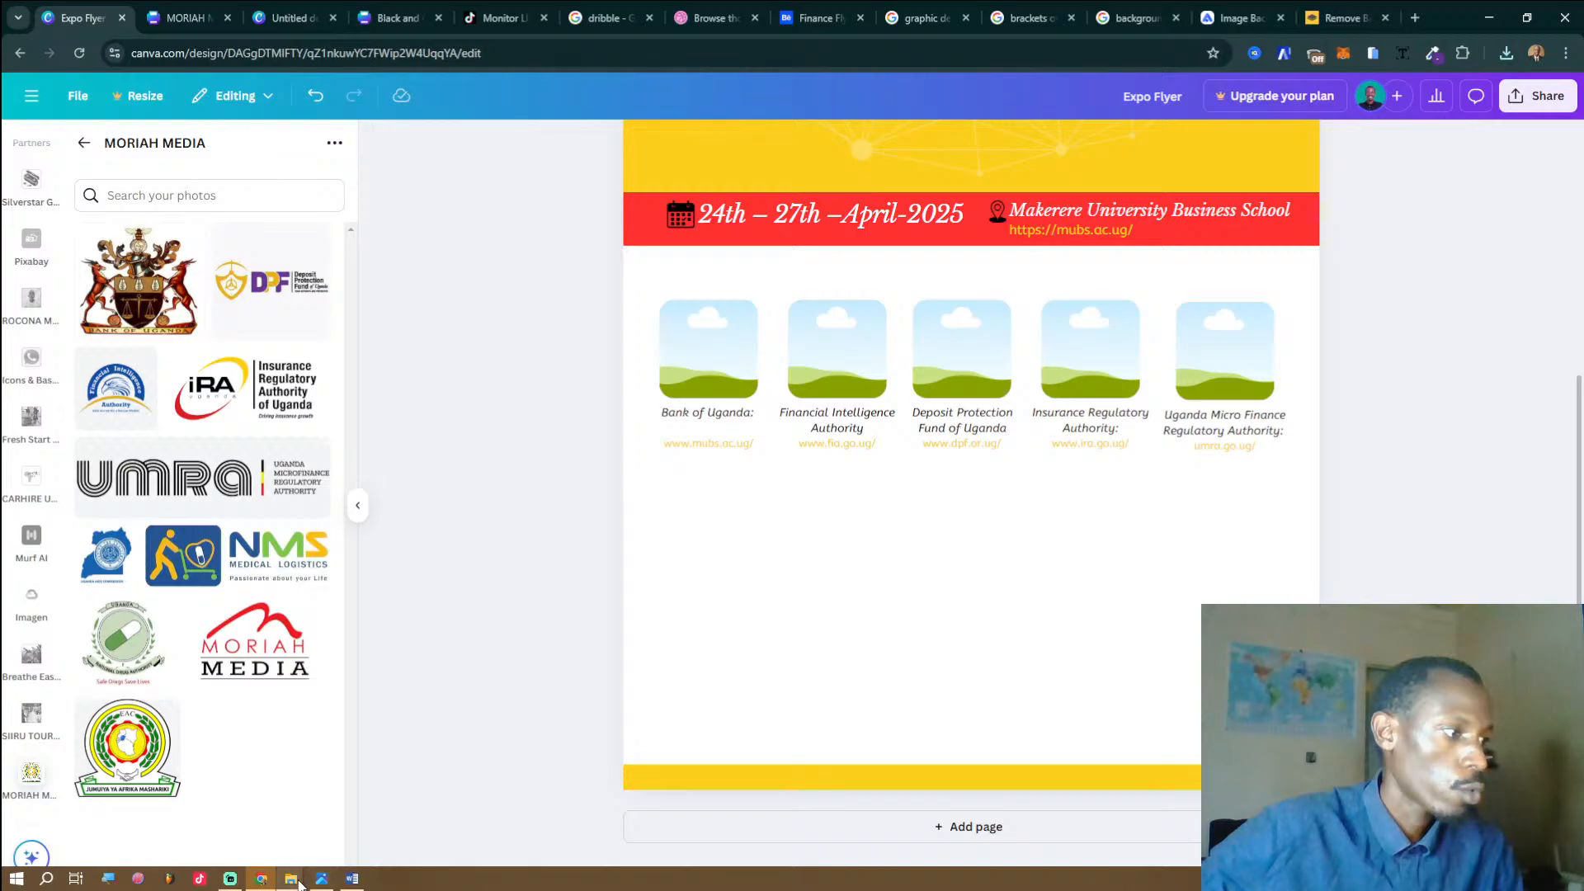
{"action": "mouse_move", "coordinate": [305, 881]}
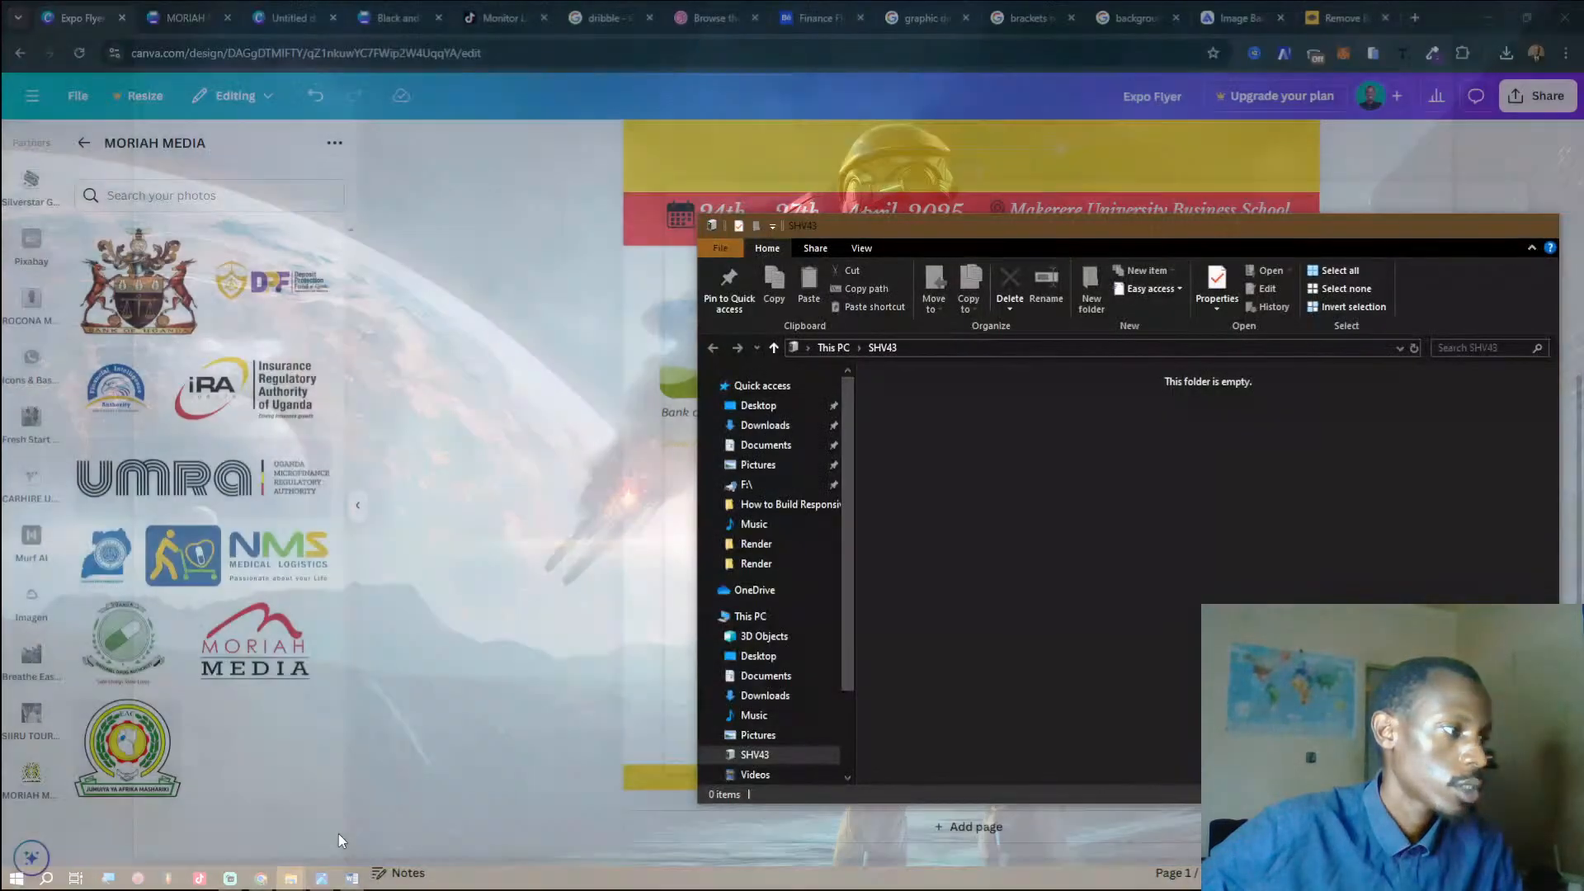
{"action": "left_click", "coordinate": [338, 833]}
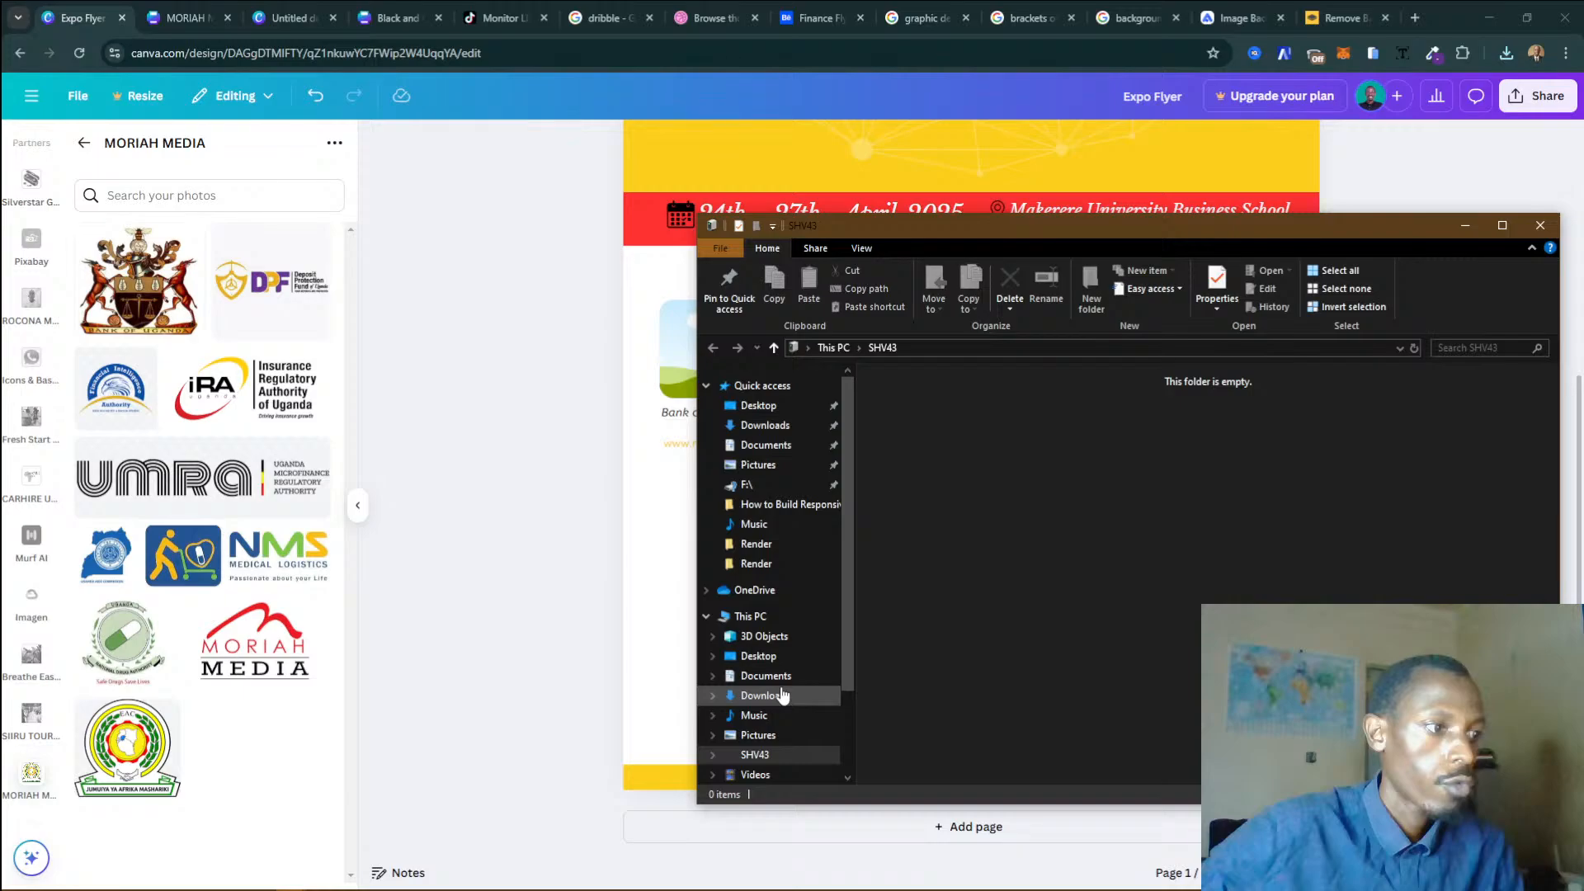
{"action": "left_click", "coordinate": [781, 696]}
{"action": "double_click", "coordinate": [912, 428]}
{"action": "left_click_drag", "start_coordinate": [588, 223], "coordinate": [1368, 239]}
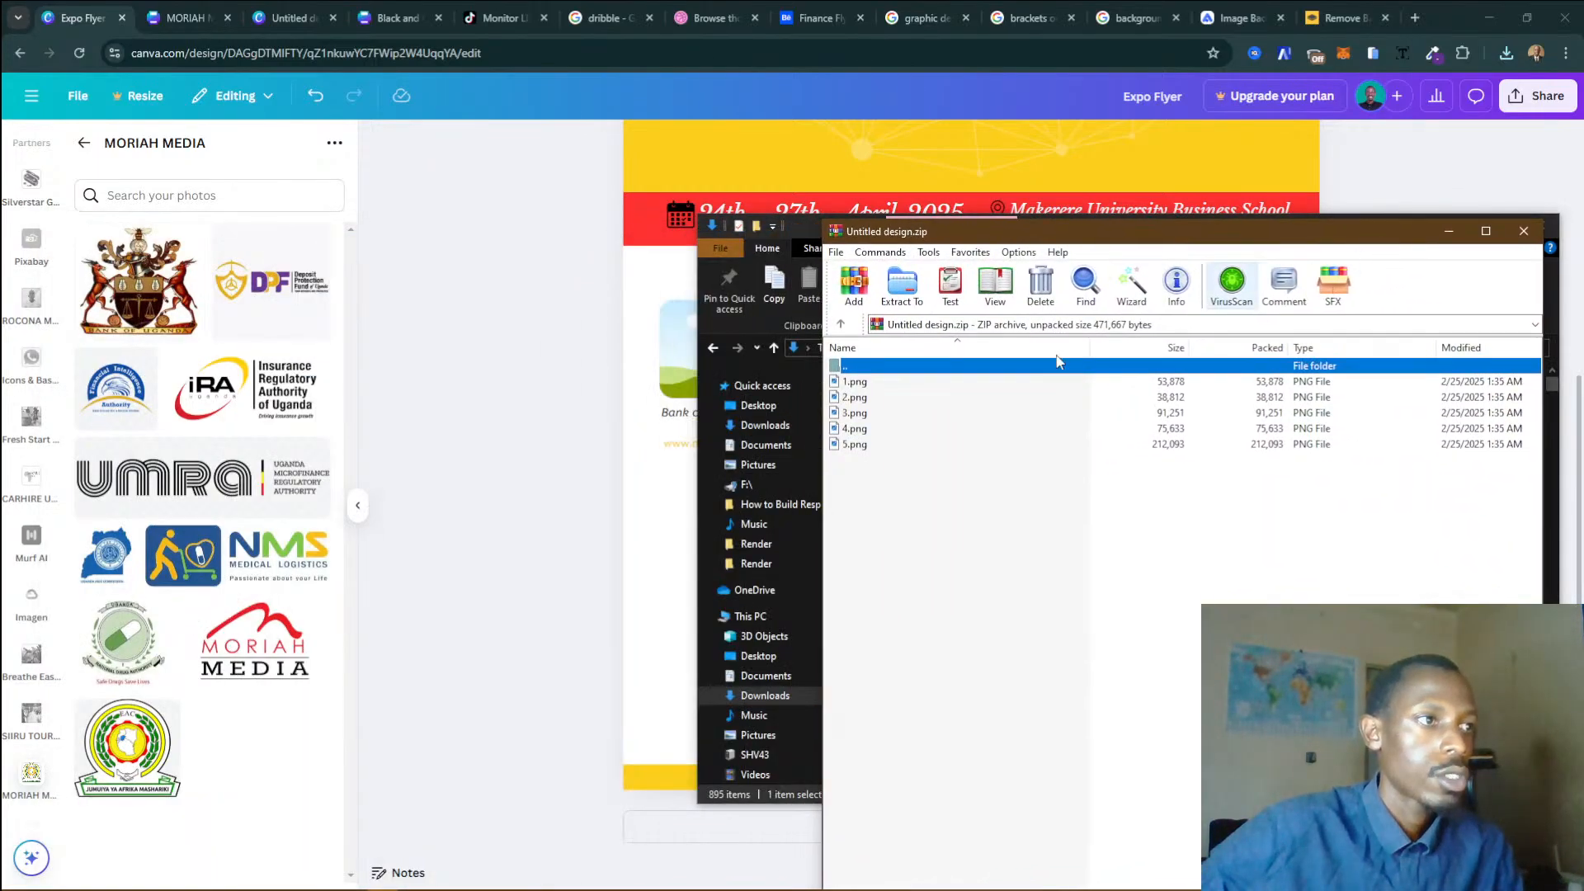
Try to upload 1.png to 5.png straight from the open archive into the MORIAH MEDIA folder.
{"action": "left_click", "coordinate": [868, 389]}
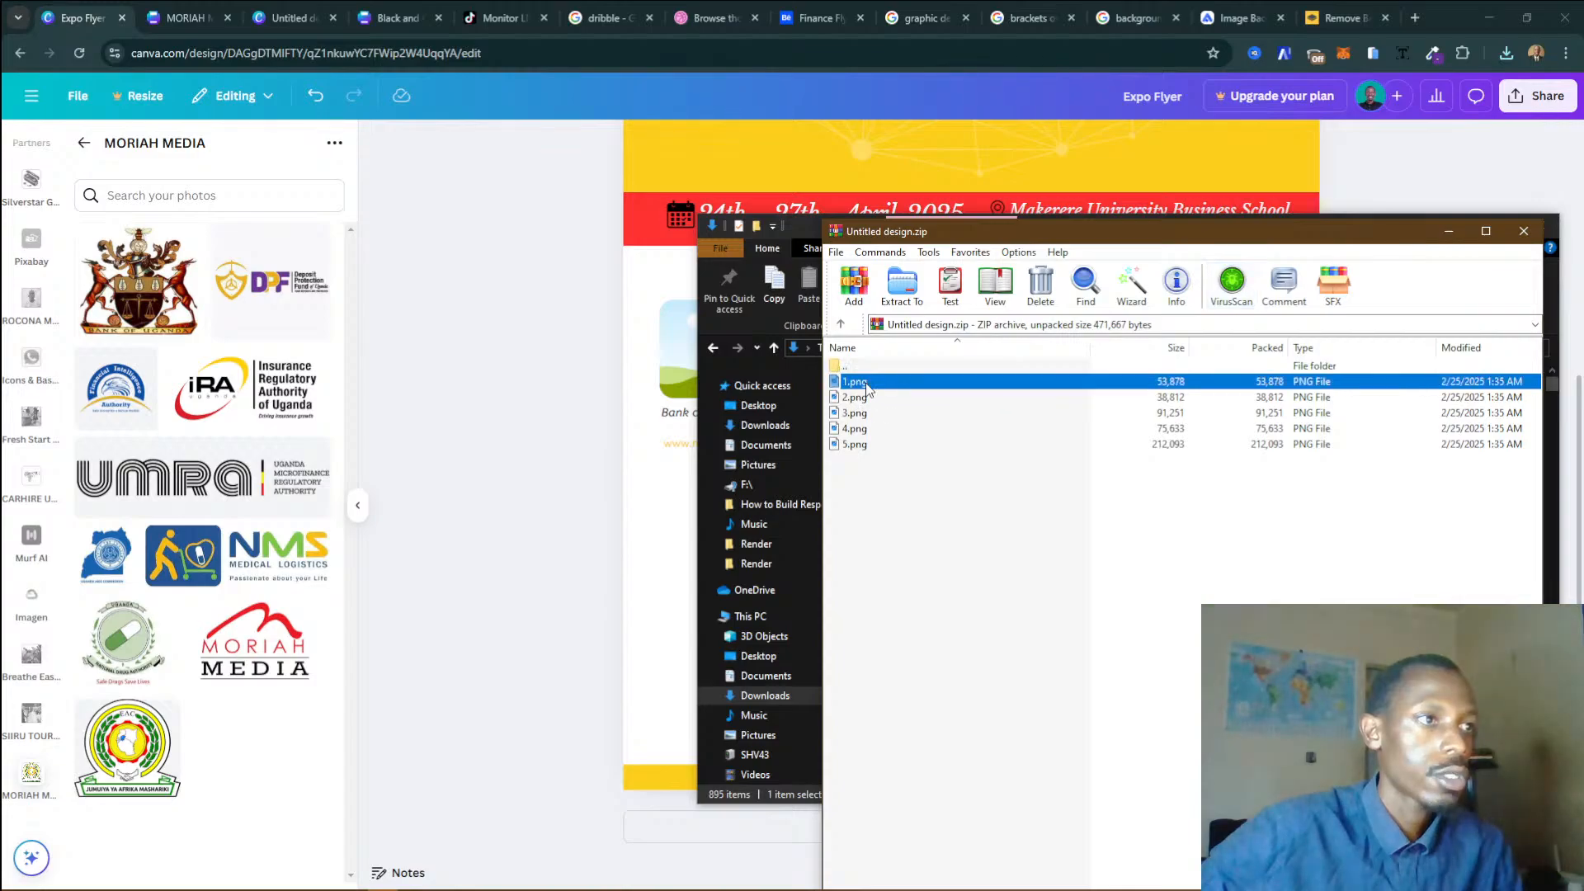
{"action": "left_click", "coordinate": [856, 444], "text": "shift"}
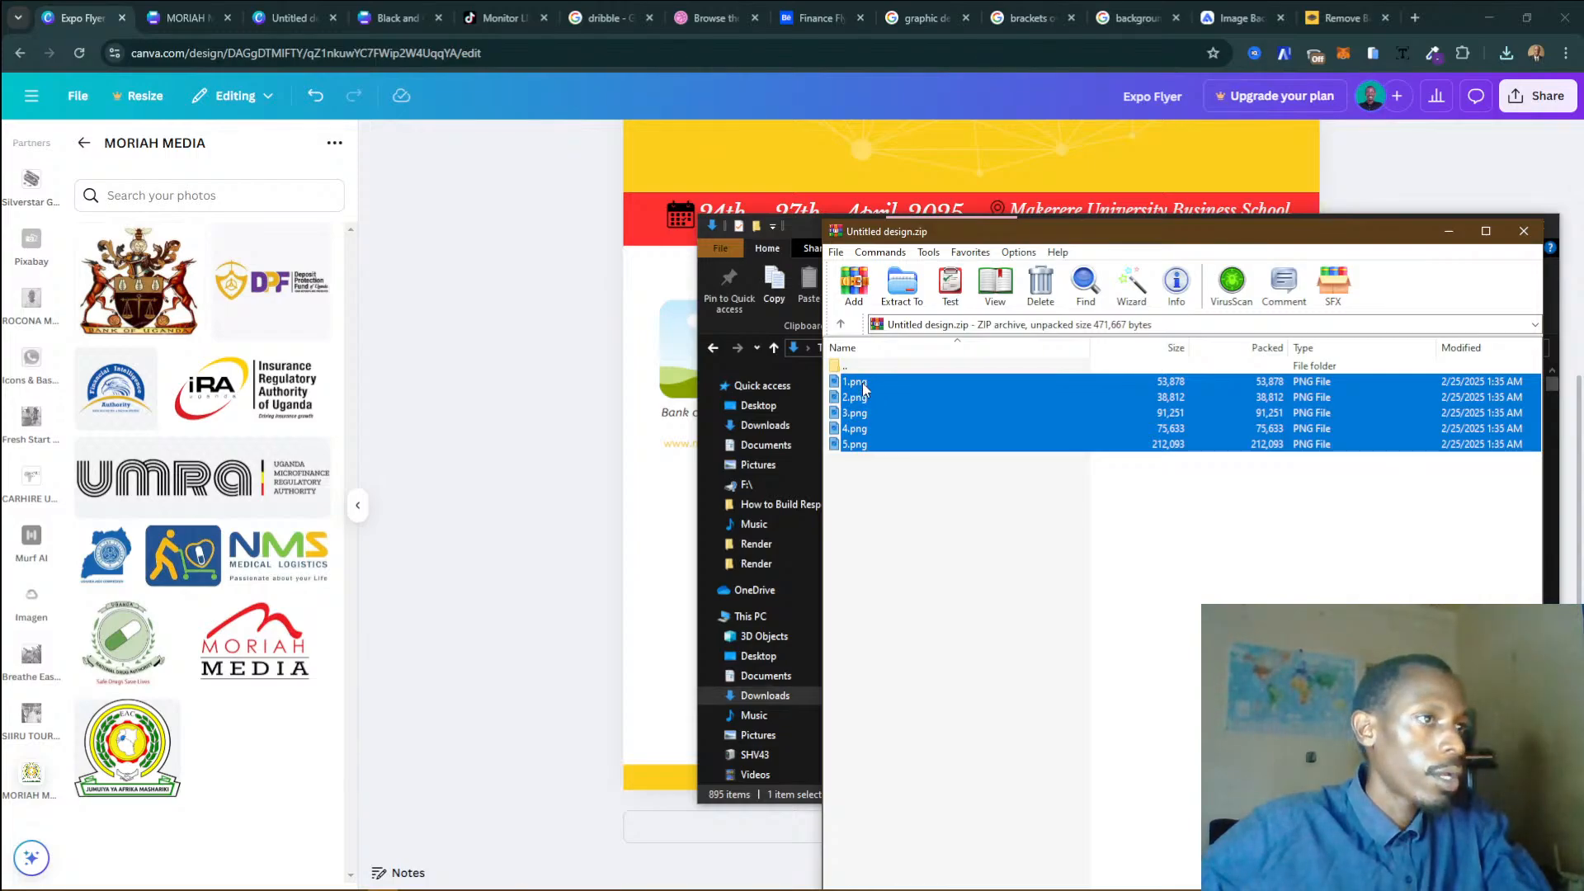
{"action": "left_click_drag", "start_coordinate": [883, 485], "coordinate": [330, 531]}
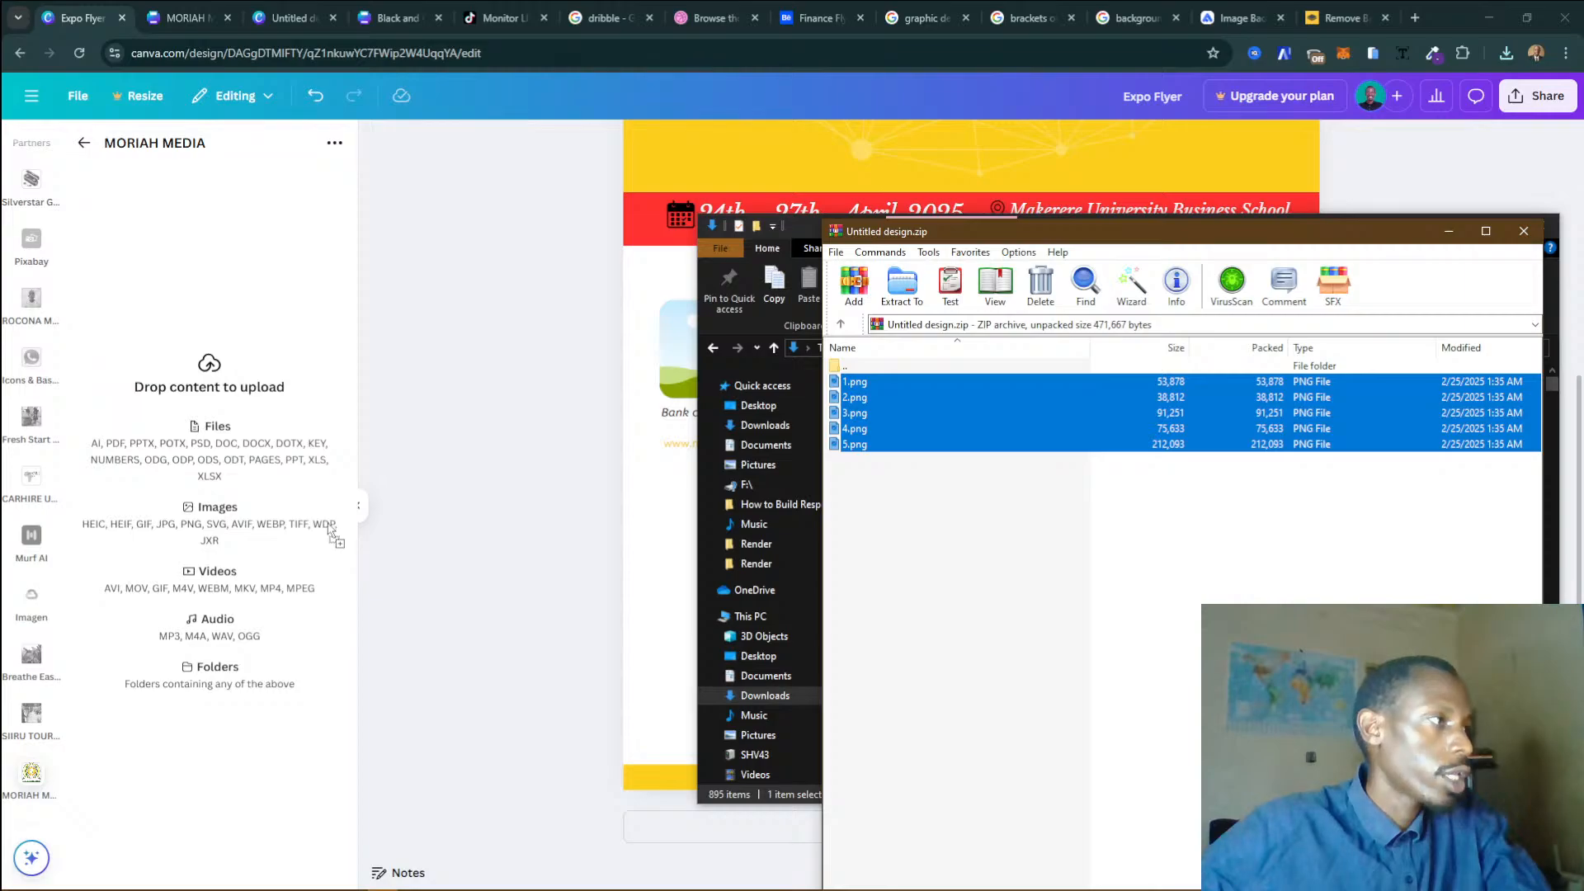
{"action": "left_click_drag", "start_coordinate": [221, 513], "coordinate": [221, 515]}
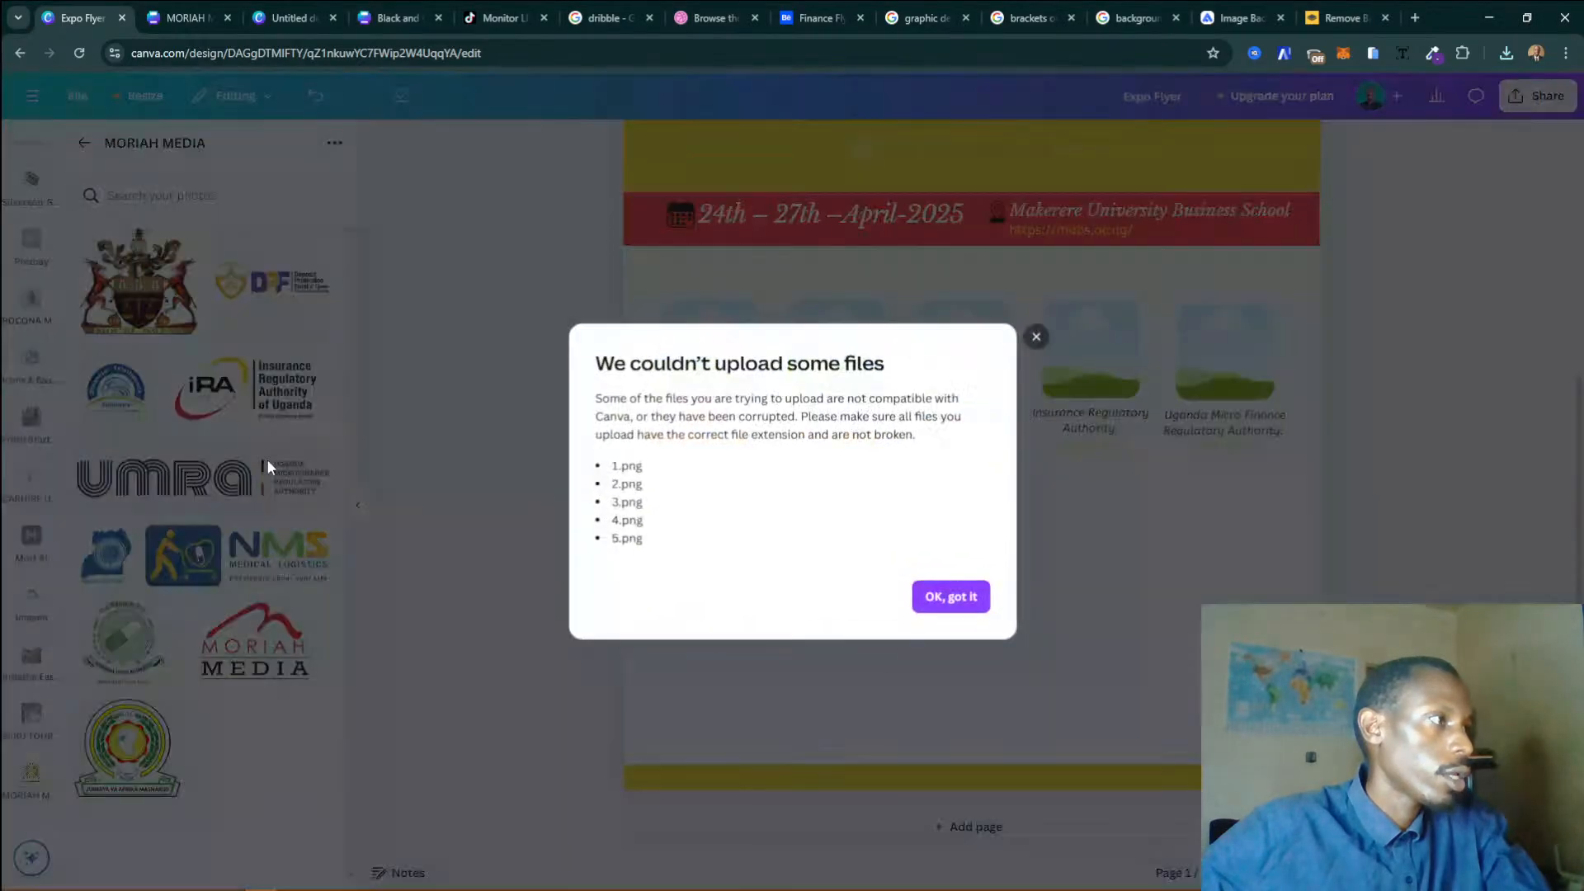
{"action": "left_click", "coordinate": [953, 599]}
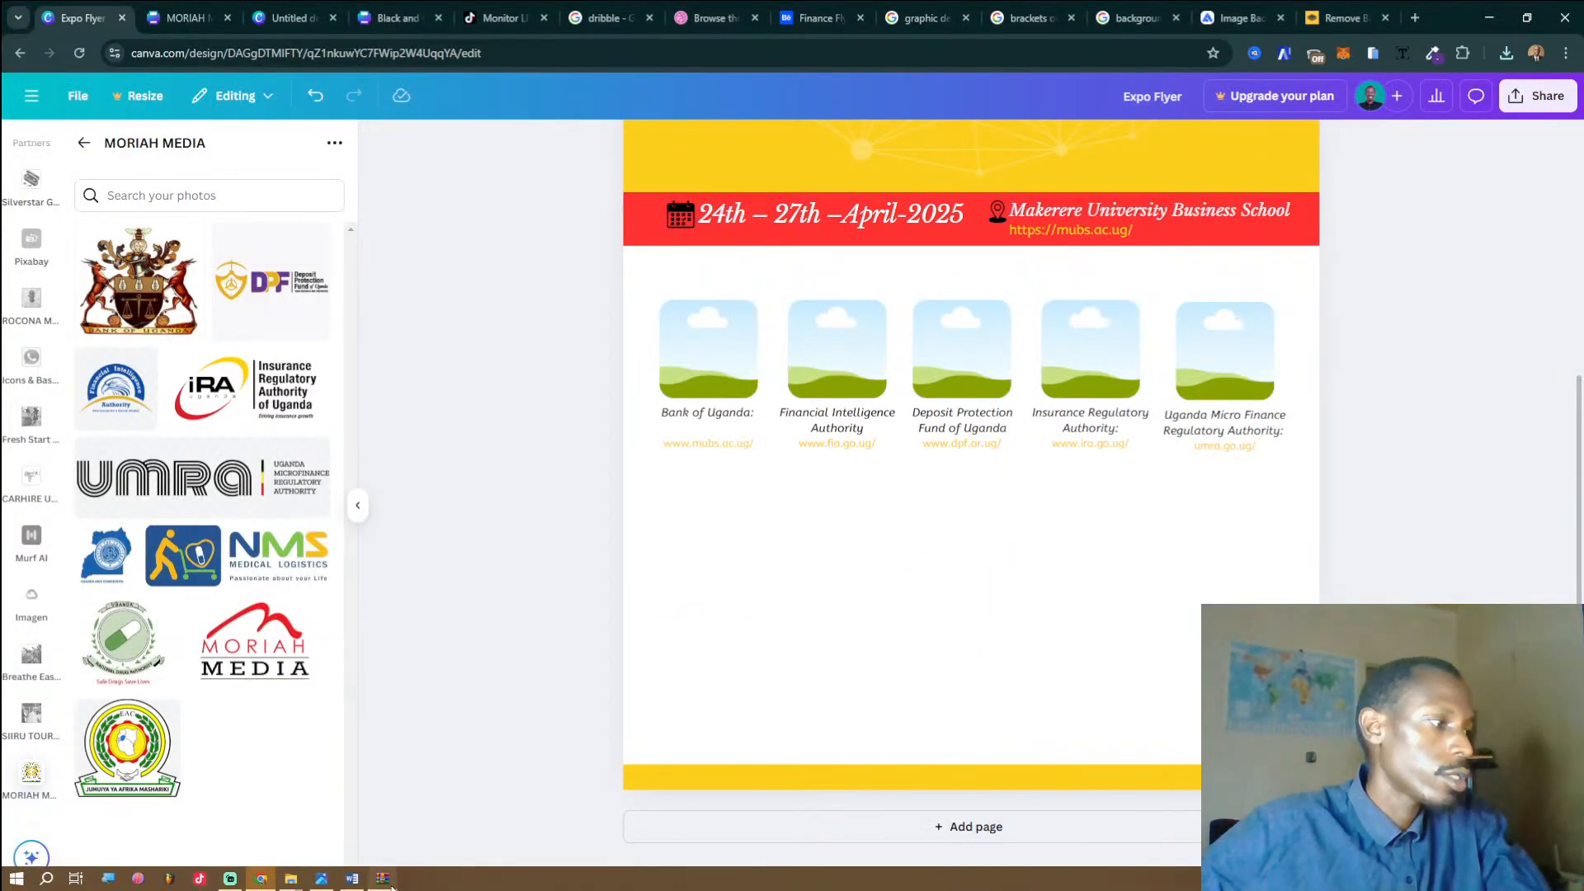
Switch to the Downloads folder in File Explorer and create a new folder named Organizers.
{"action": "mouse_move", "coordinate": [312, 881]}
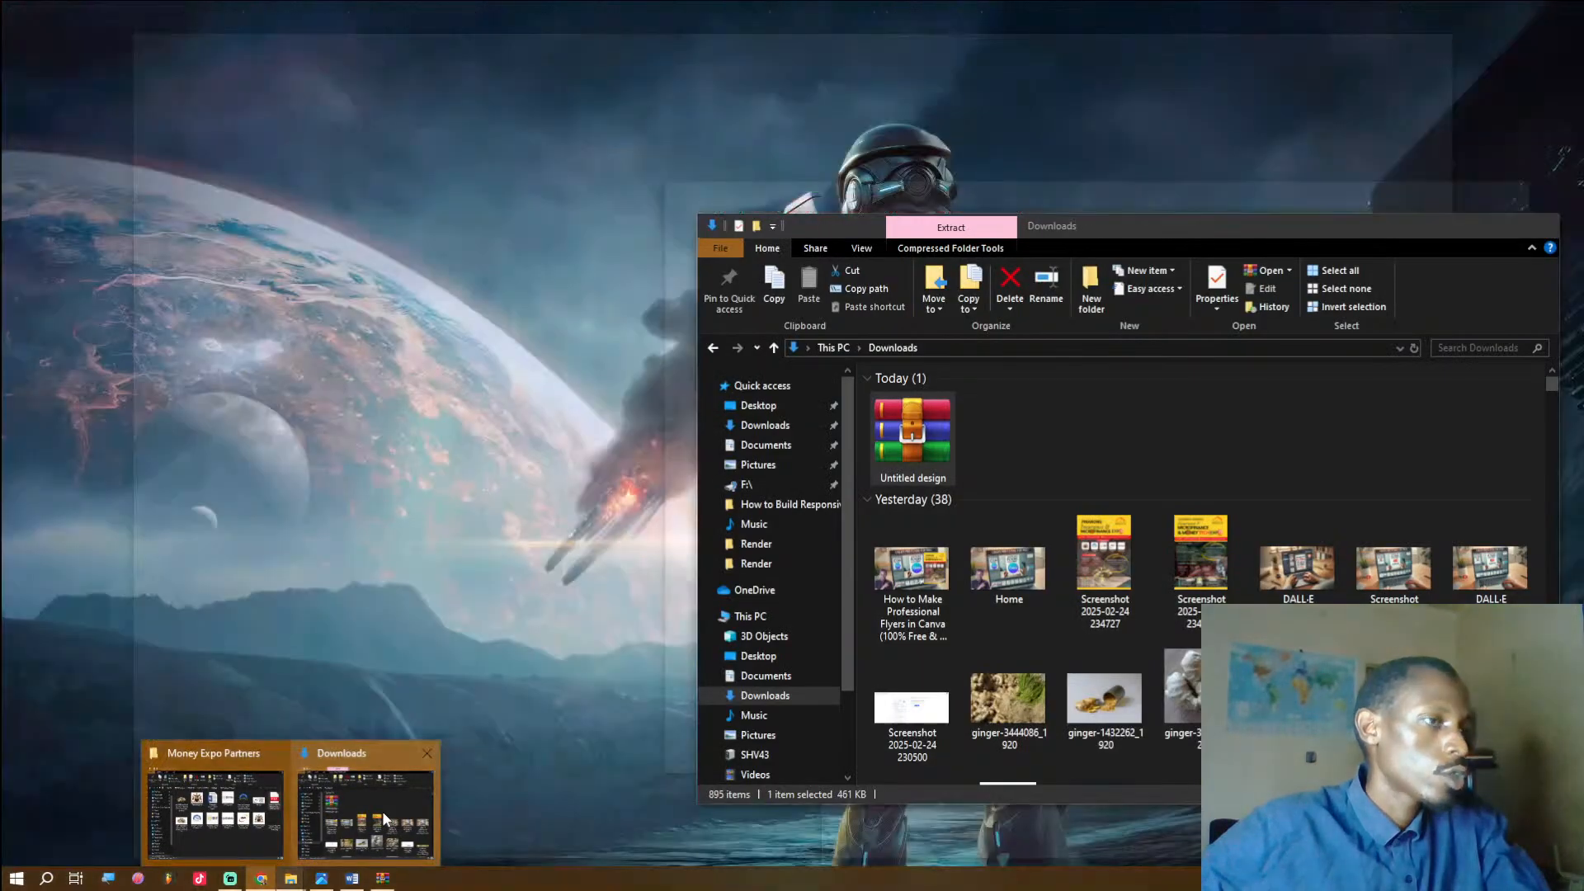
{"action": "left_click", "coordinate": [382, 810]}
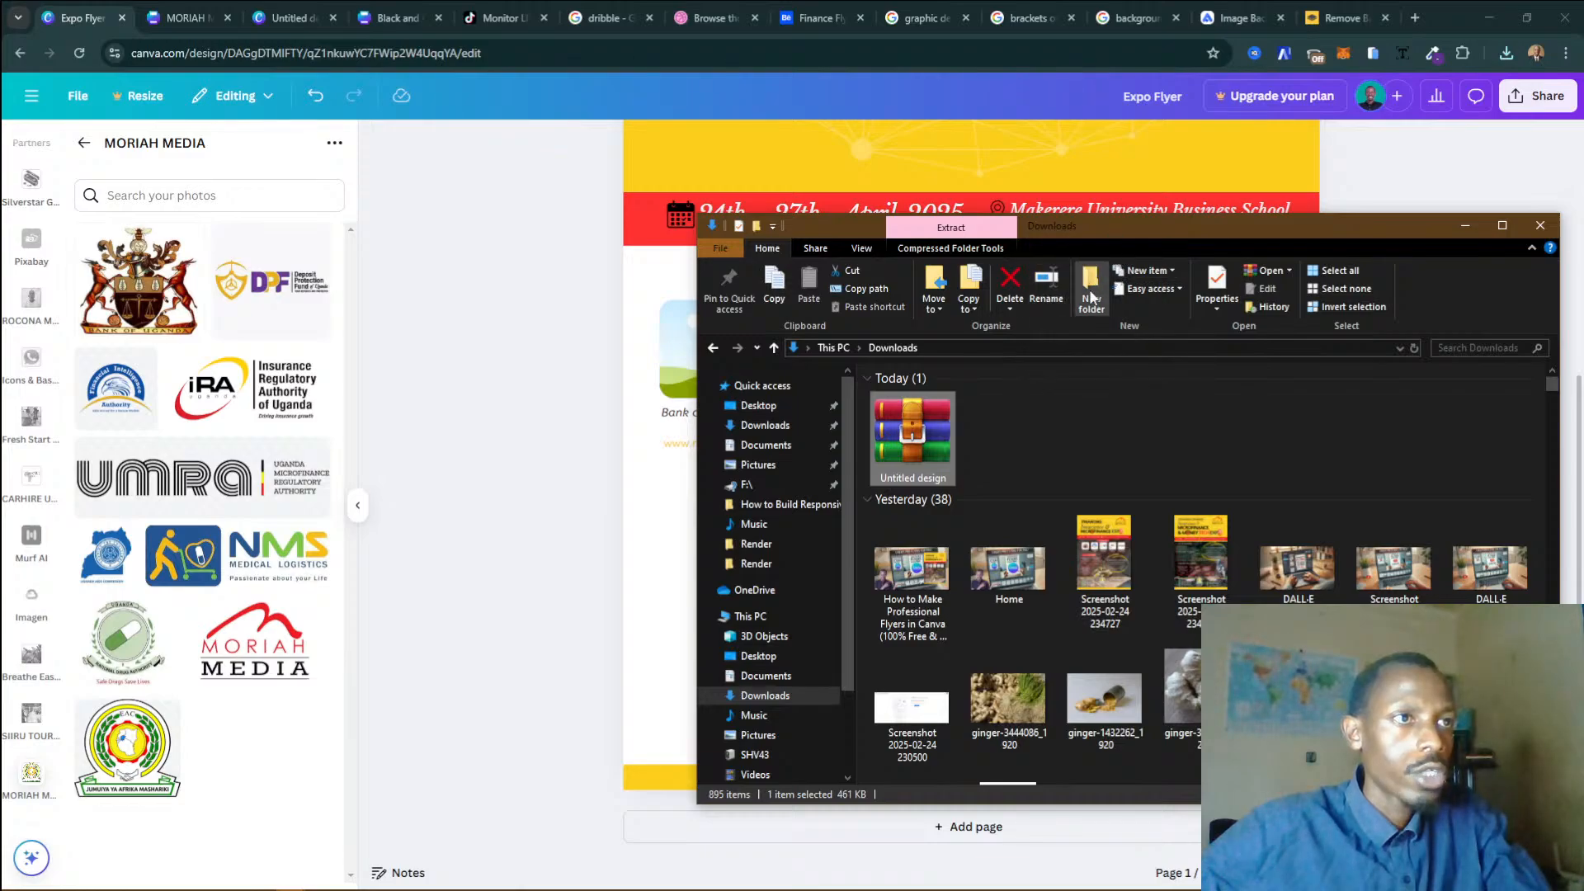
{"action": "right_click", "coordinate": [1181, 462]}
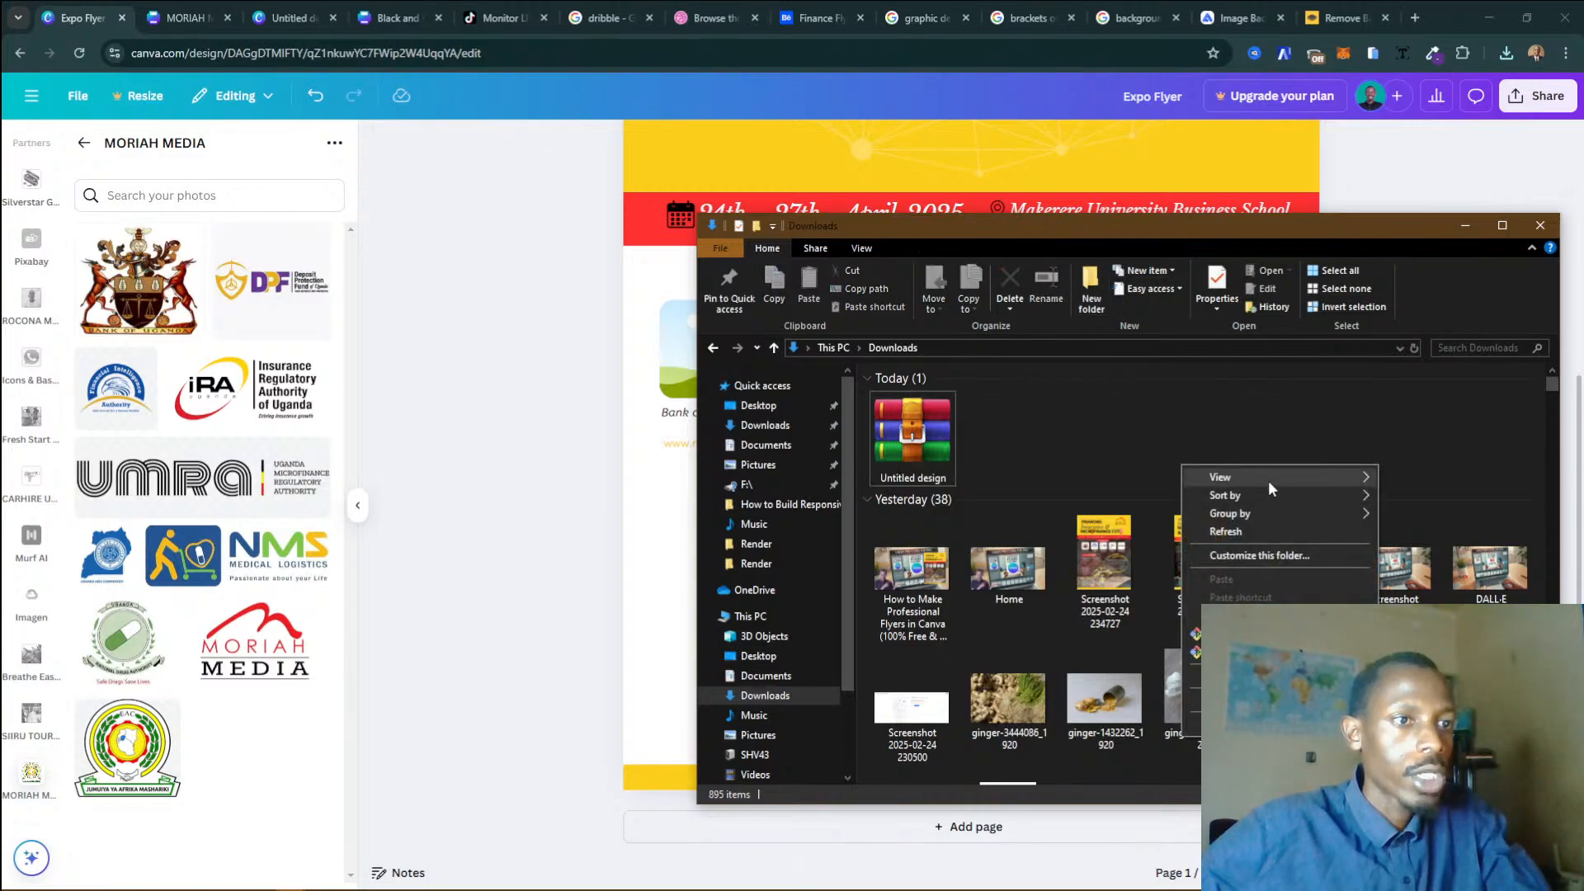
{"action": "mouse_move", "coordinate": [1272, 483]}
{"action": "mouse_move", "coordinate": [1237, 700]}
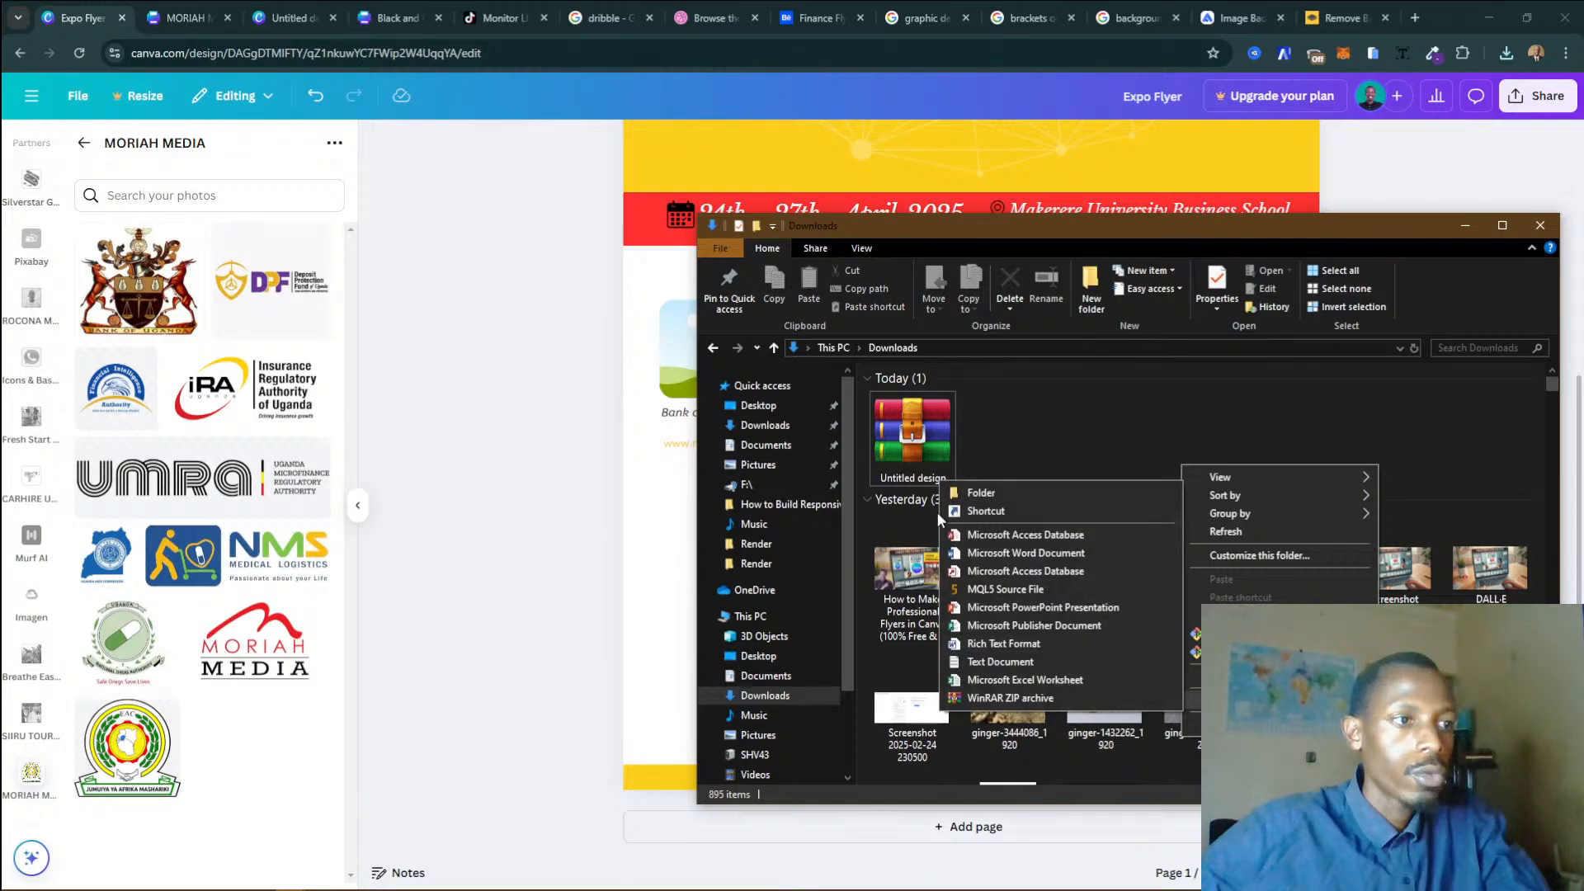
{"action": "left_click", "coordinate": [981, 493]}
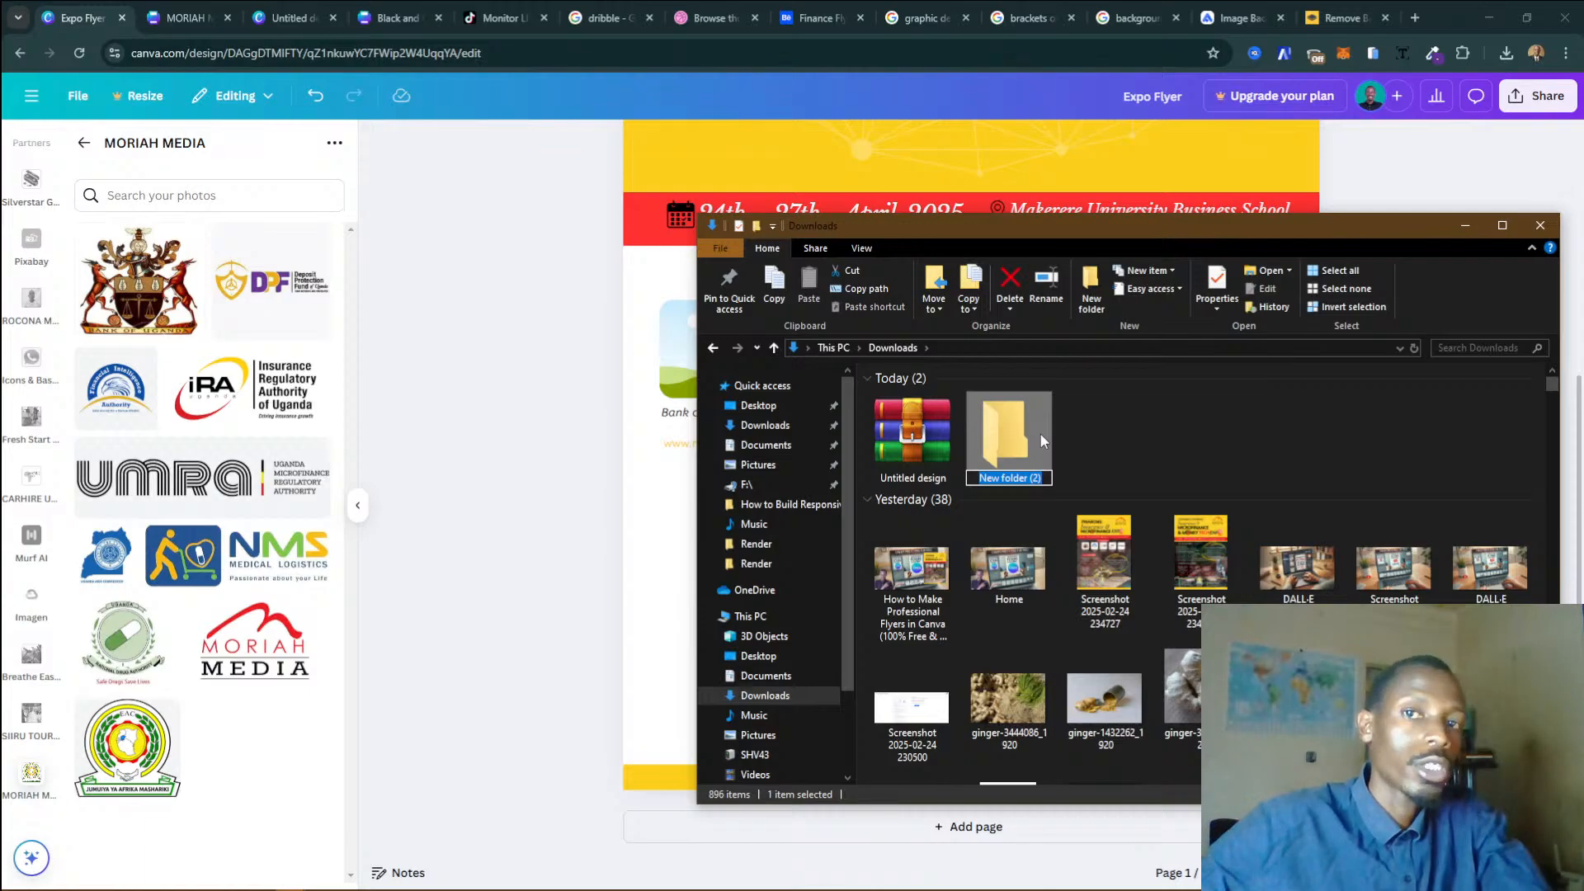
{"action": "type", "text": "Icon"}
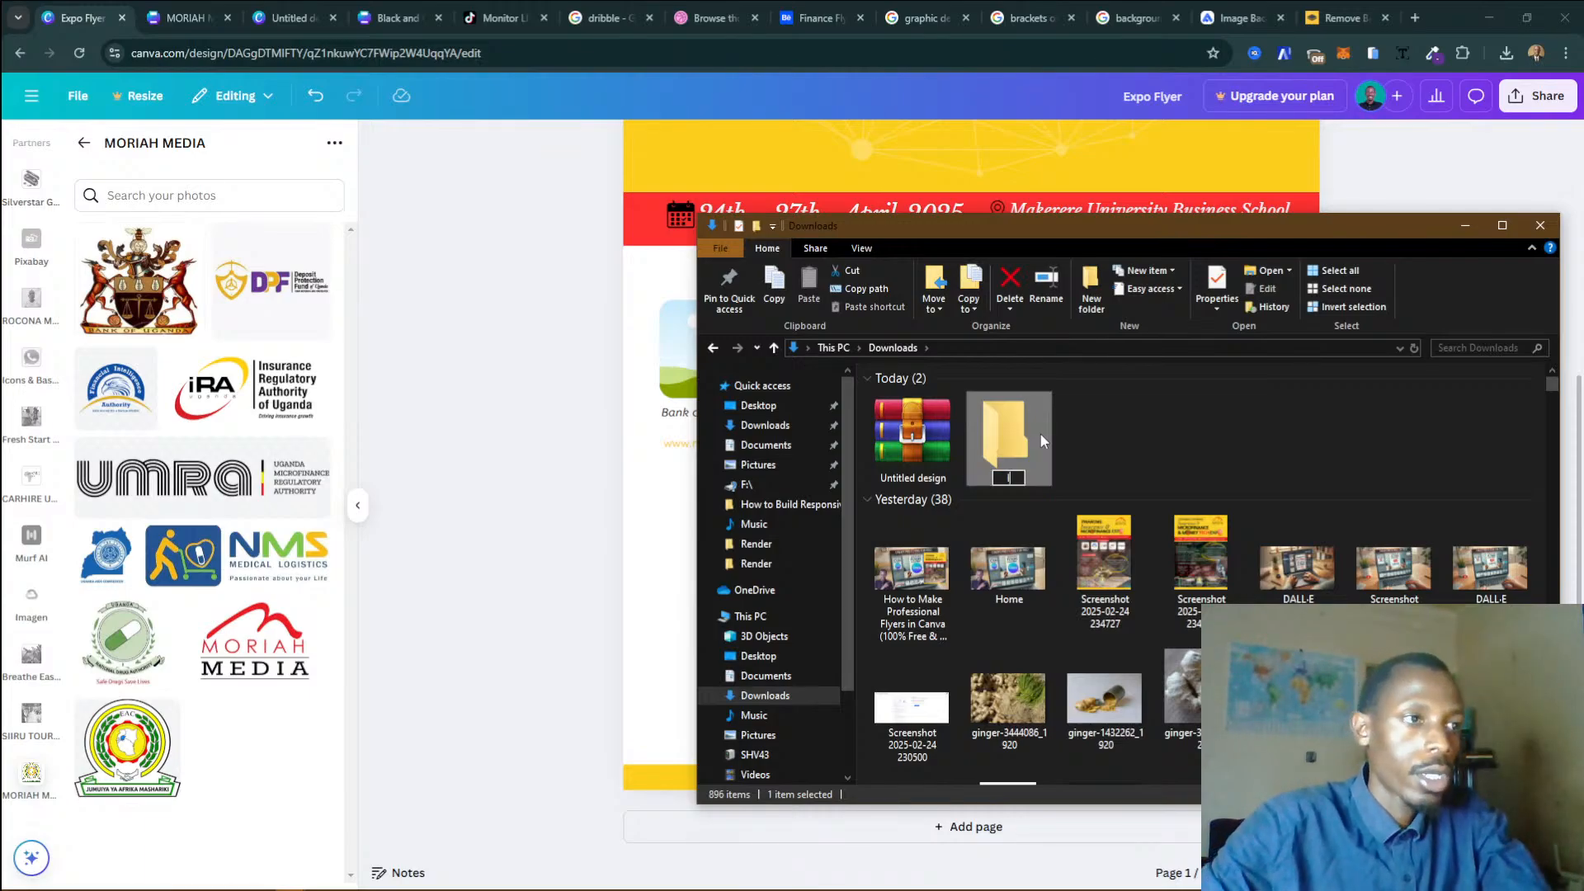
{"action": "key", "text": "BackSpace"}
{"action": "key", "text": "BackSpace"}
{"action": "key", "text": "BackSpace"}
{"action": "key", "text": "BackSpace"}
{"action": "type", "text": "O"}
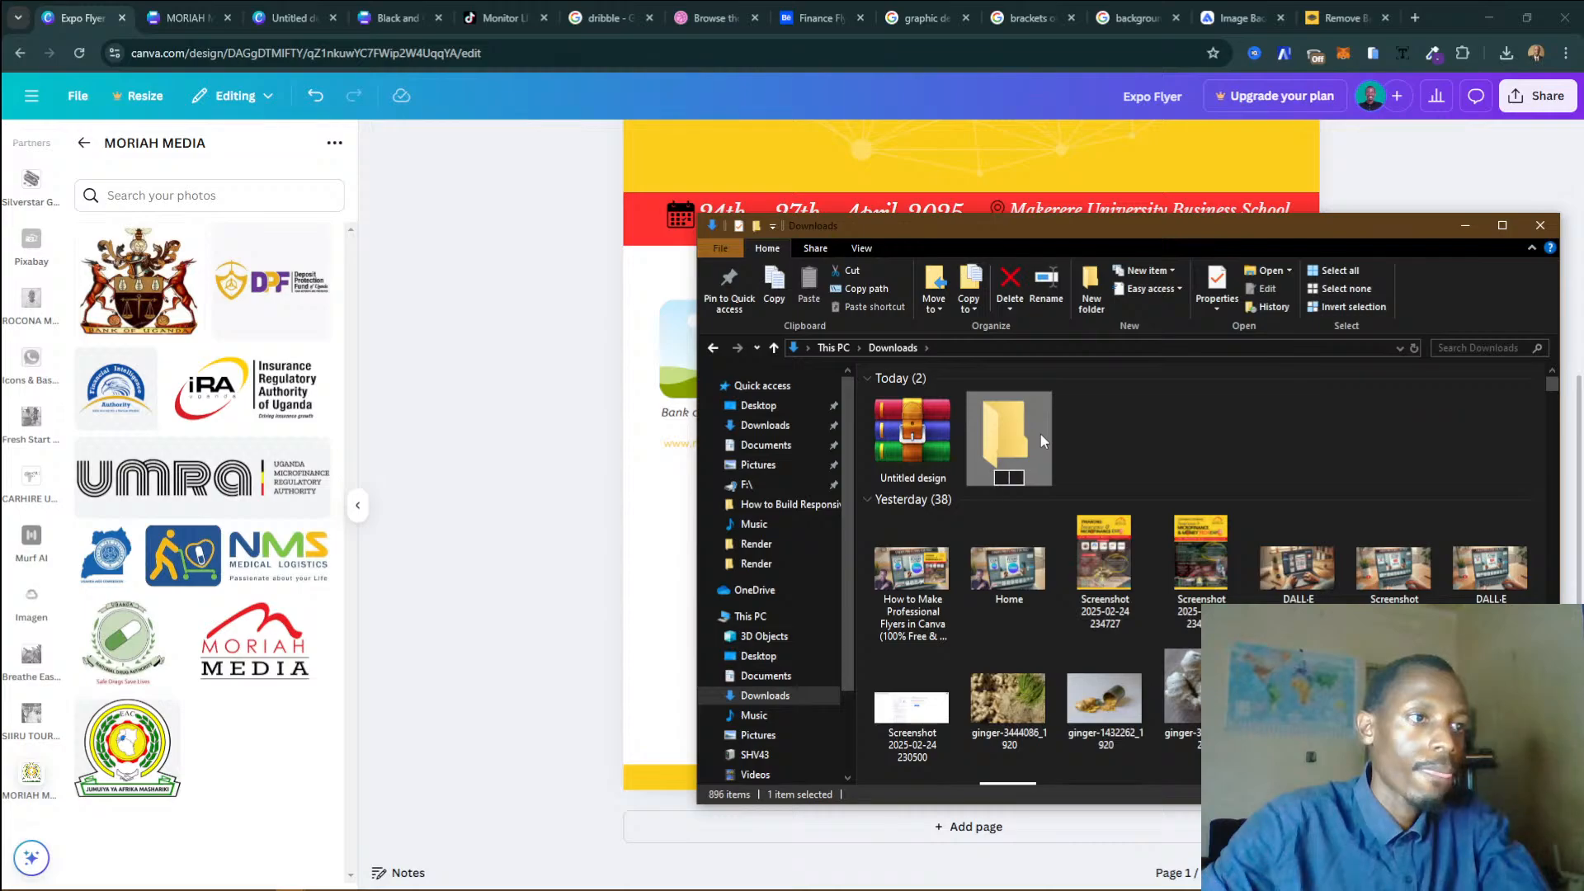
{"action": "type", "text": "rganizers"}
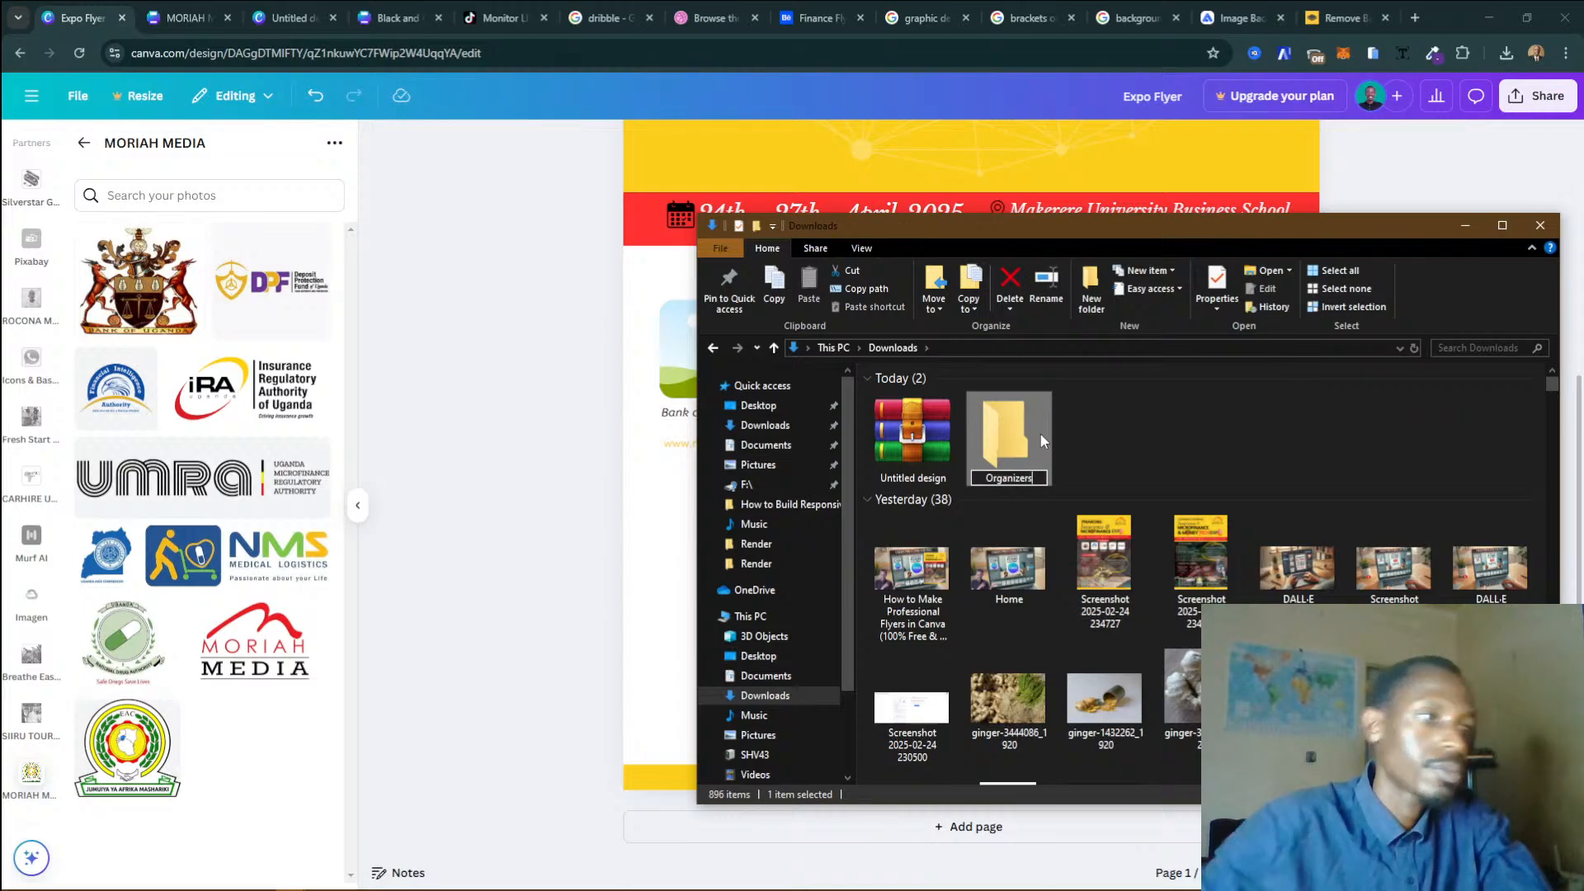
{"action": "key", "text": "Return"}
Extract 1.png to 5.png from the Untitled design.zip archive into the Organizers folder and close the archive.
{"action": "double_click", "coordinate": [1040, 439]}
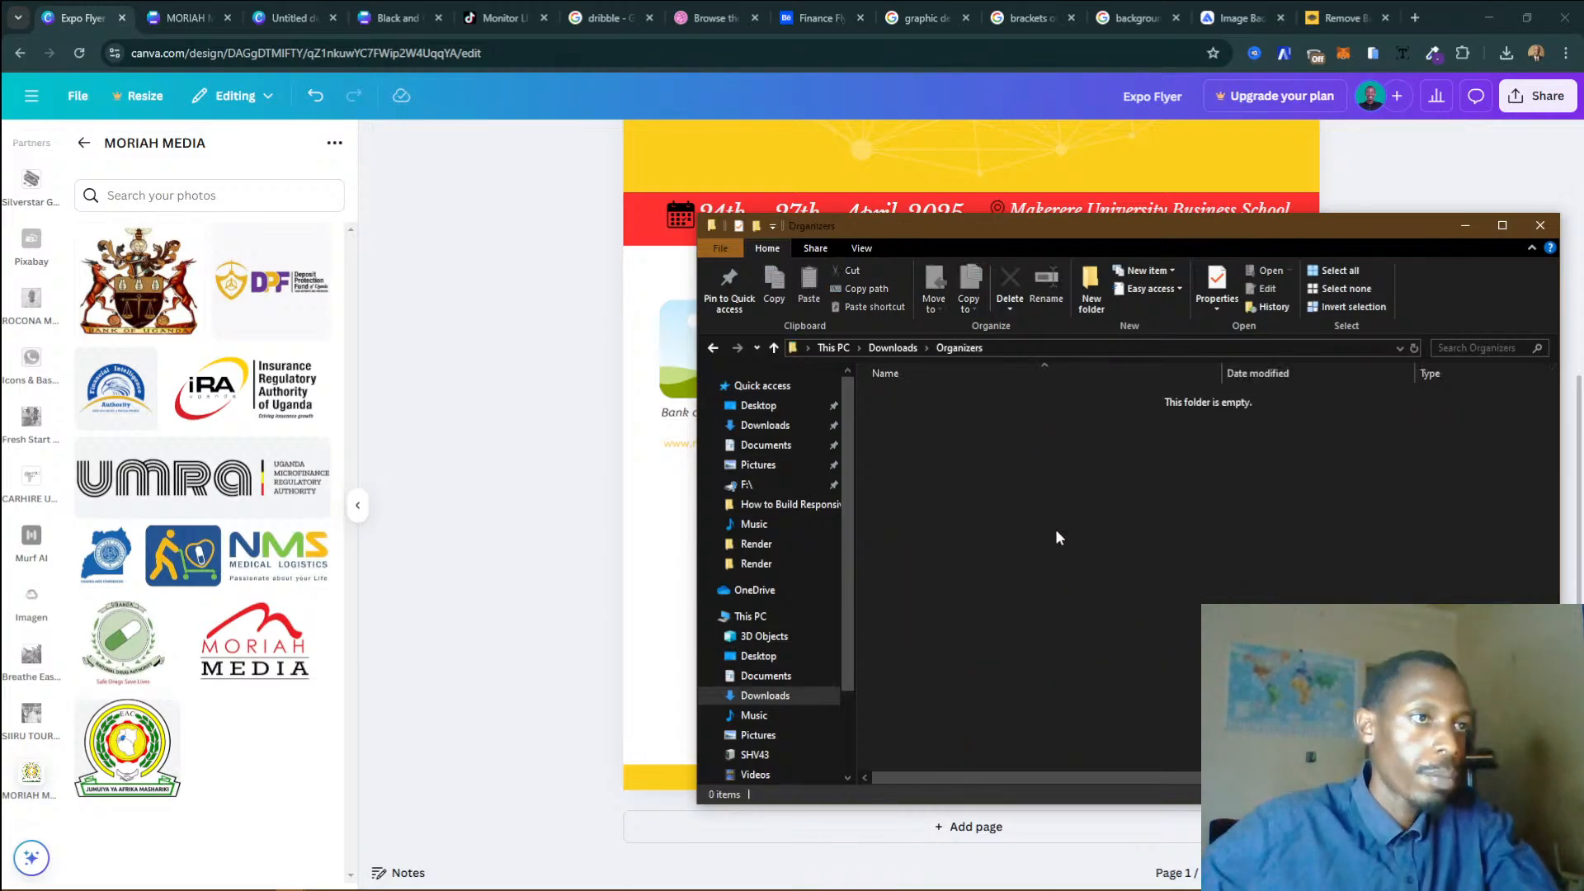
{"action": "left_click", "coordinate": [388, 878]}
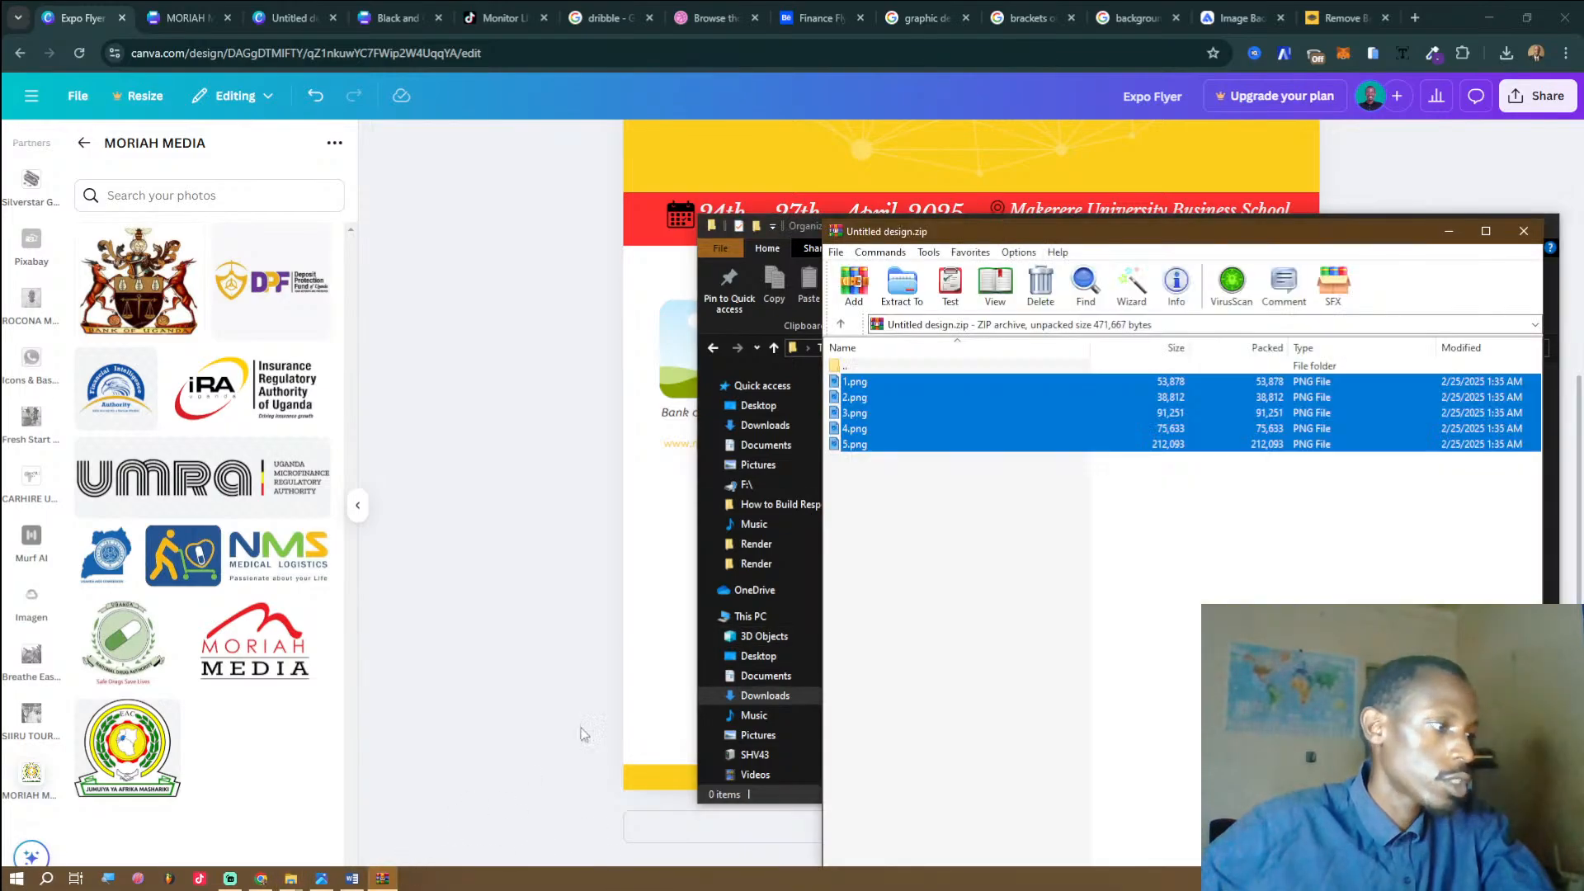
{"action": "left_click_drag", "start_coordinate": [1072, 224], "coordinate": [326, 177]}
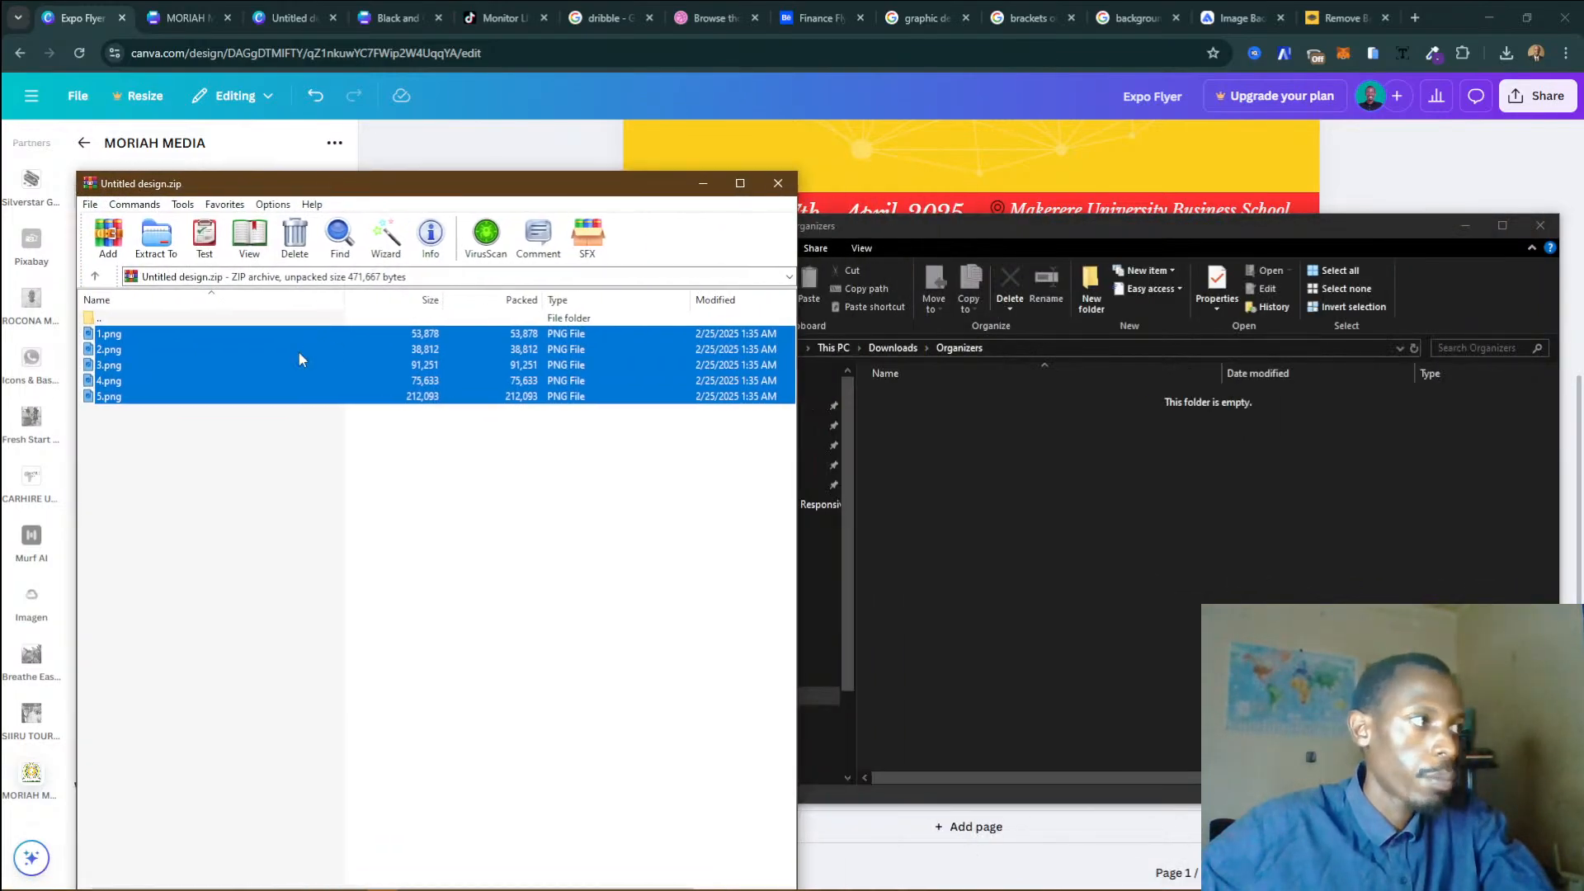
{"action": "left_click_drag", "start_coordinate": [118, 463], "coordinate": [1013, 533]}
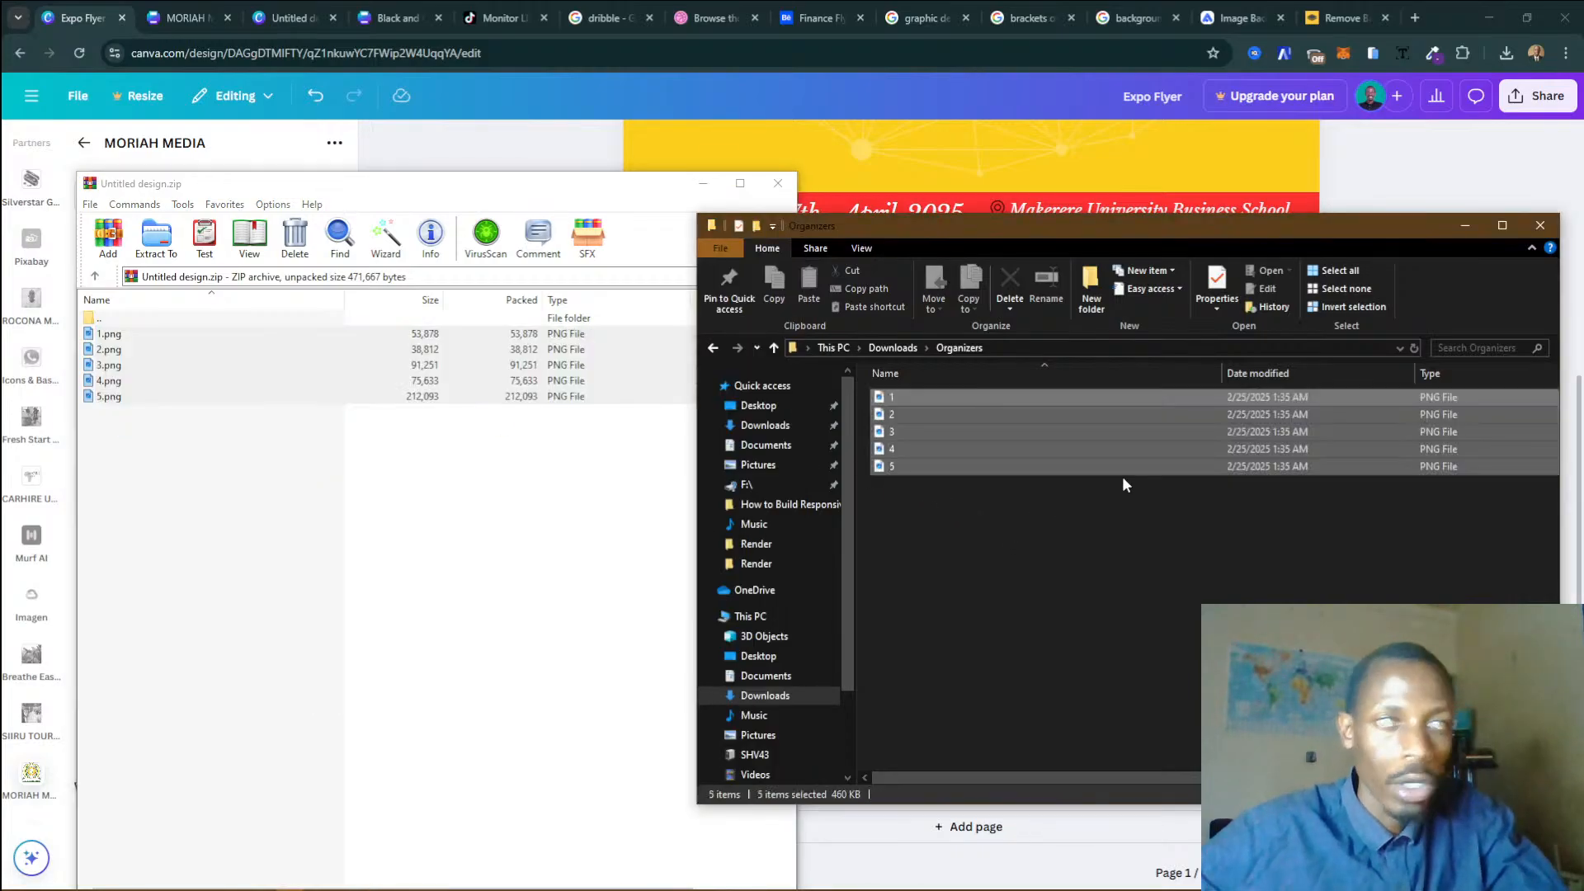
{"action": "left_click", "coordinate": [776, 185]}
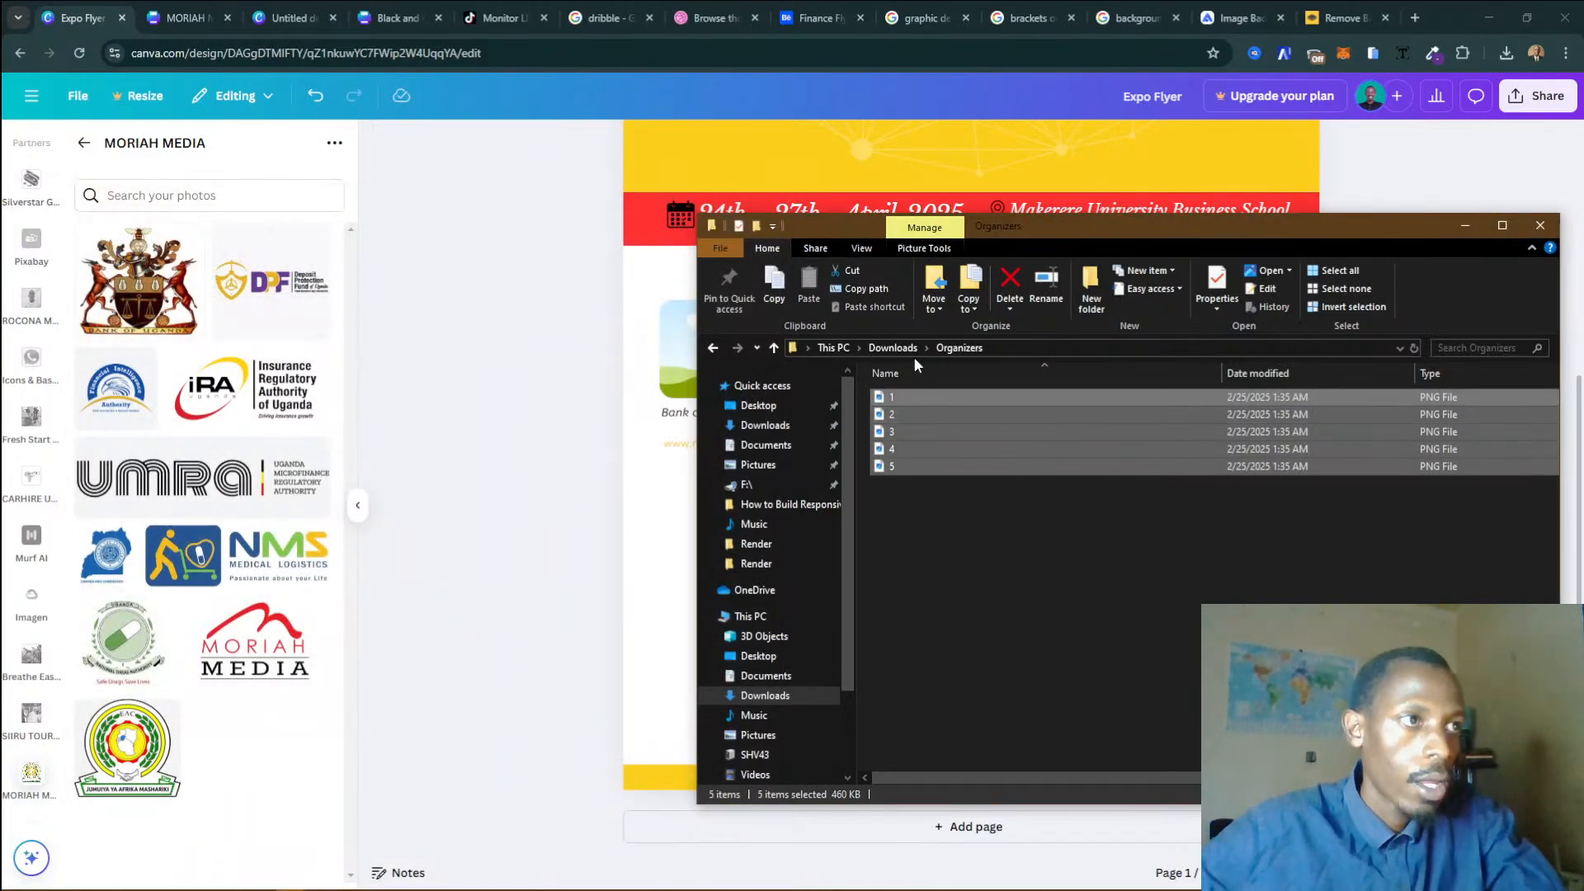
Return to Downloads, reopen the Organizers folder and select all five logo images.
{"action": "left_click", "coordinate": [892, 348]}
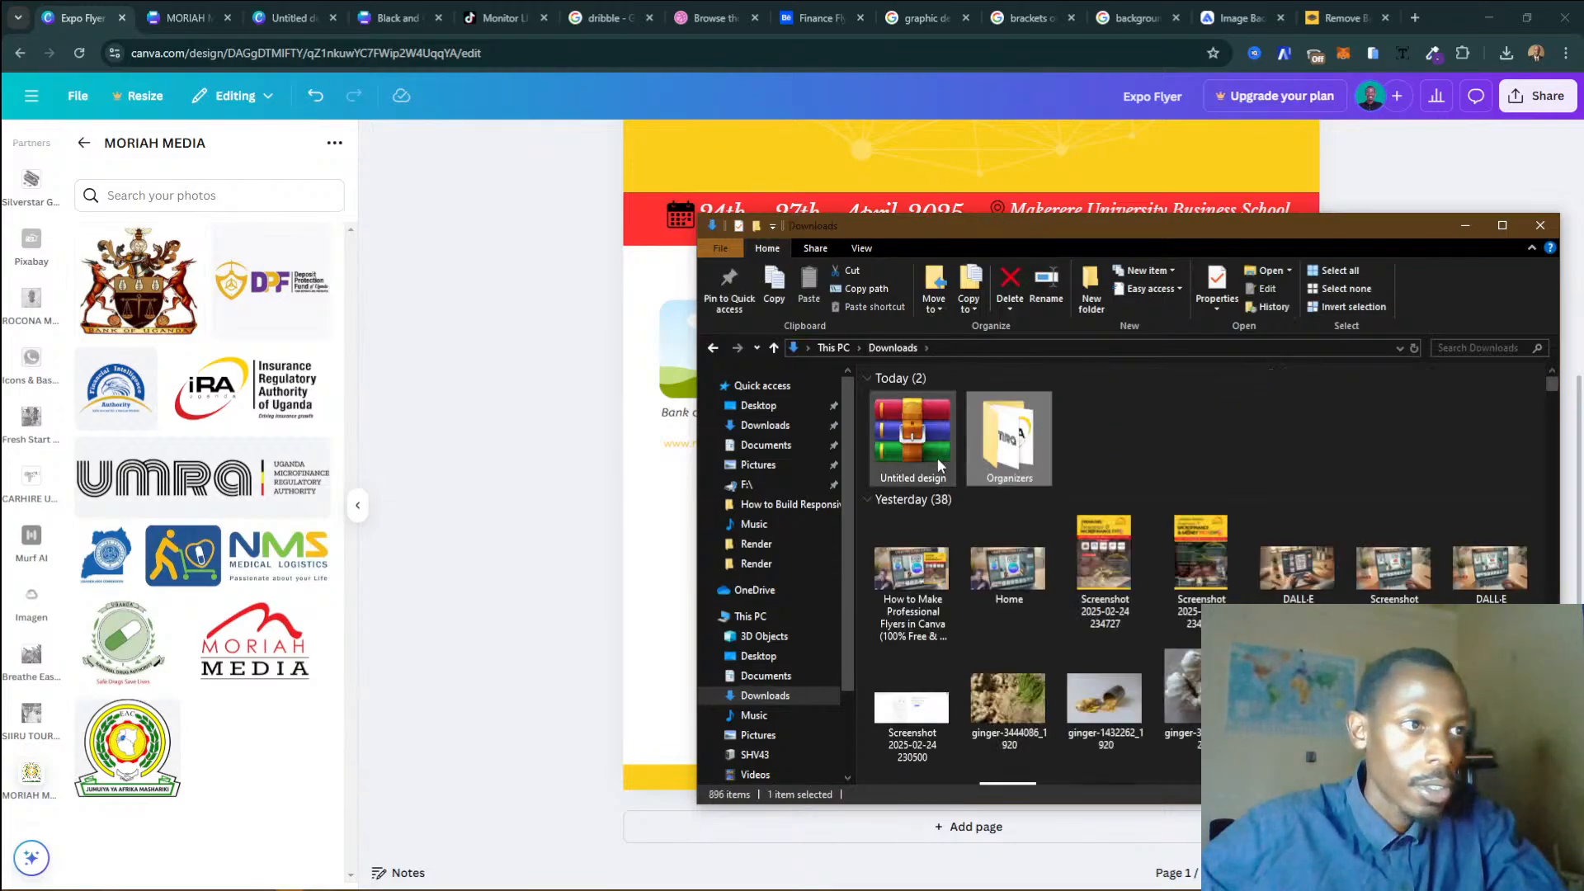
{"action": "right_click", "coordinate": [912, 452]}
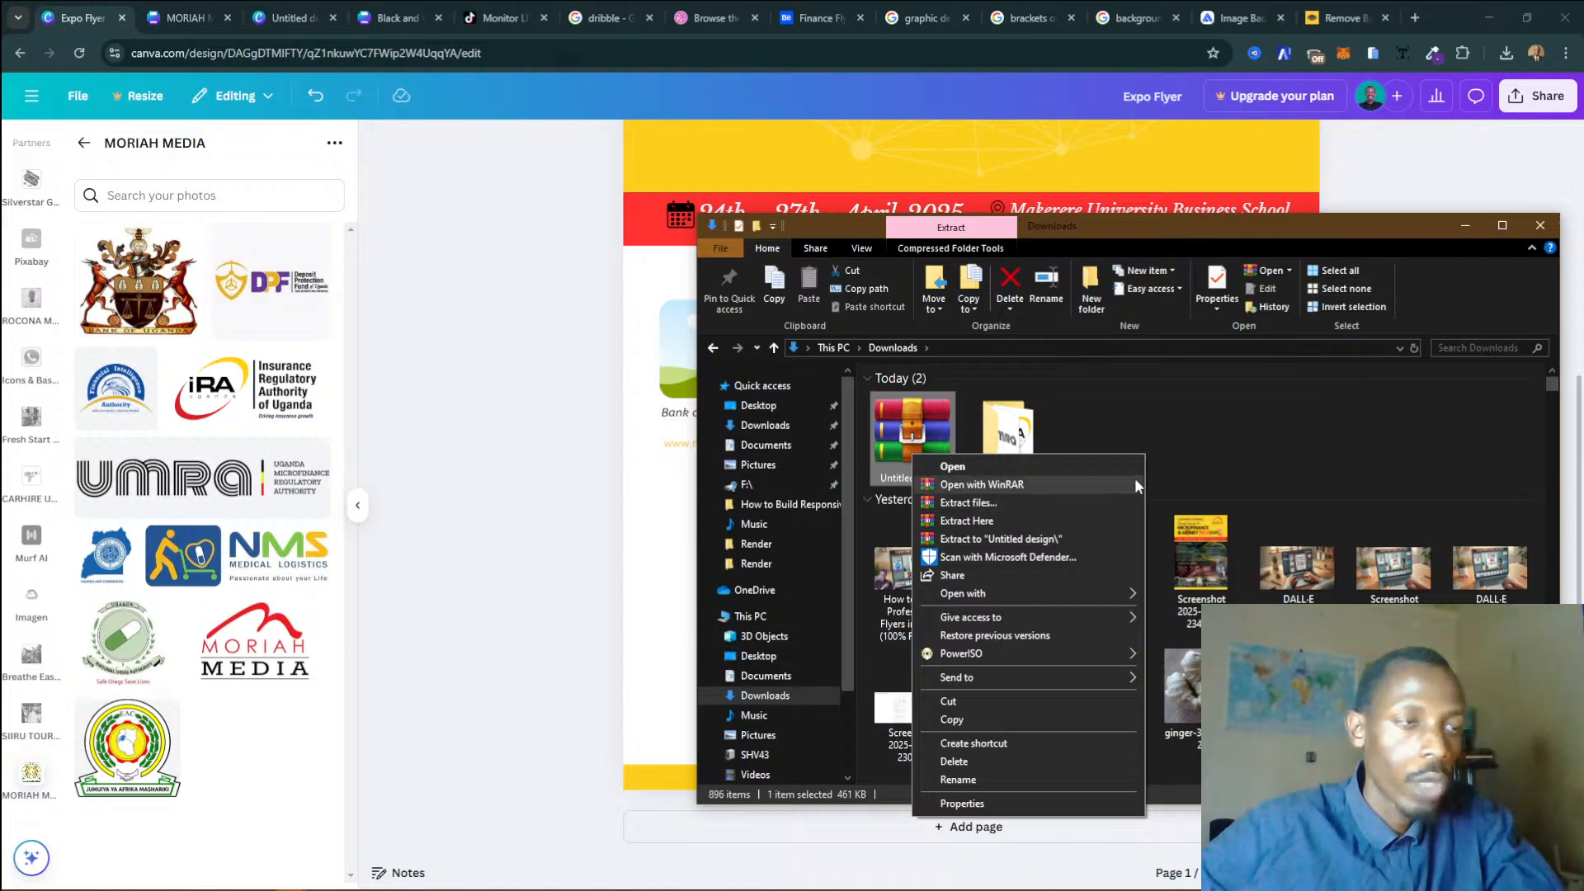
{"action": "left_click", "coordinate": [1050, 446]}
{"action": "double_click", "coordinate": [1020, 438]}
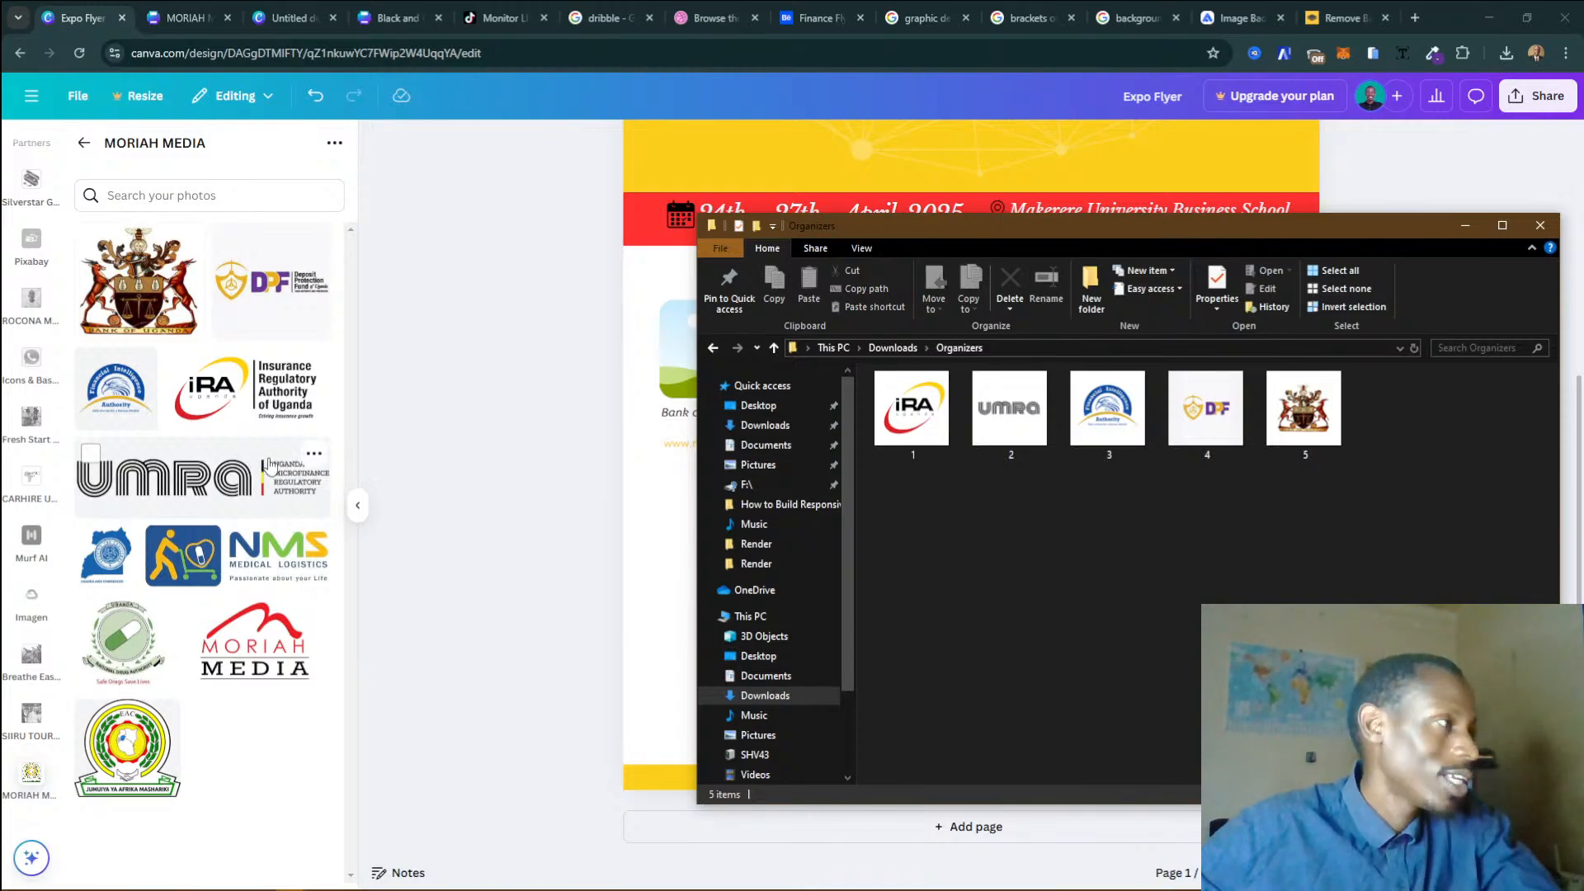
{"action": "left_click_drag", "start_coordinate": [909, 500], "coordinate": [1348, 406]}
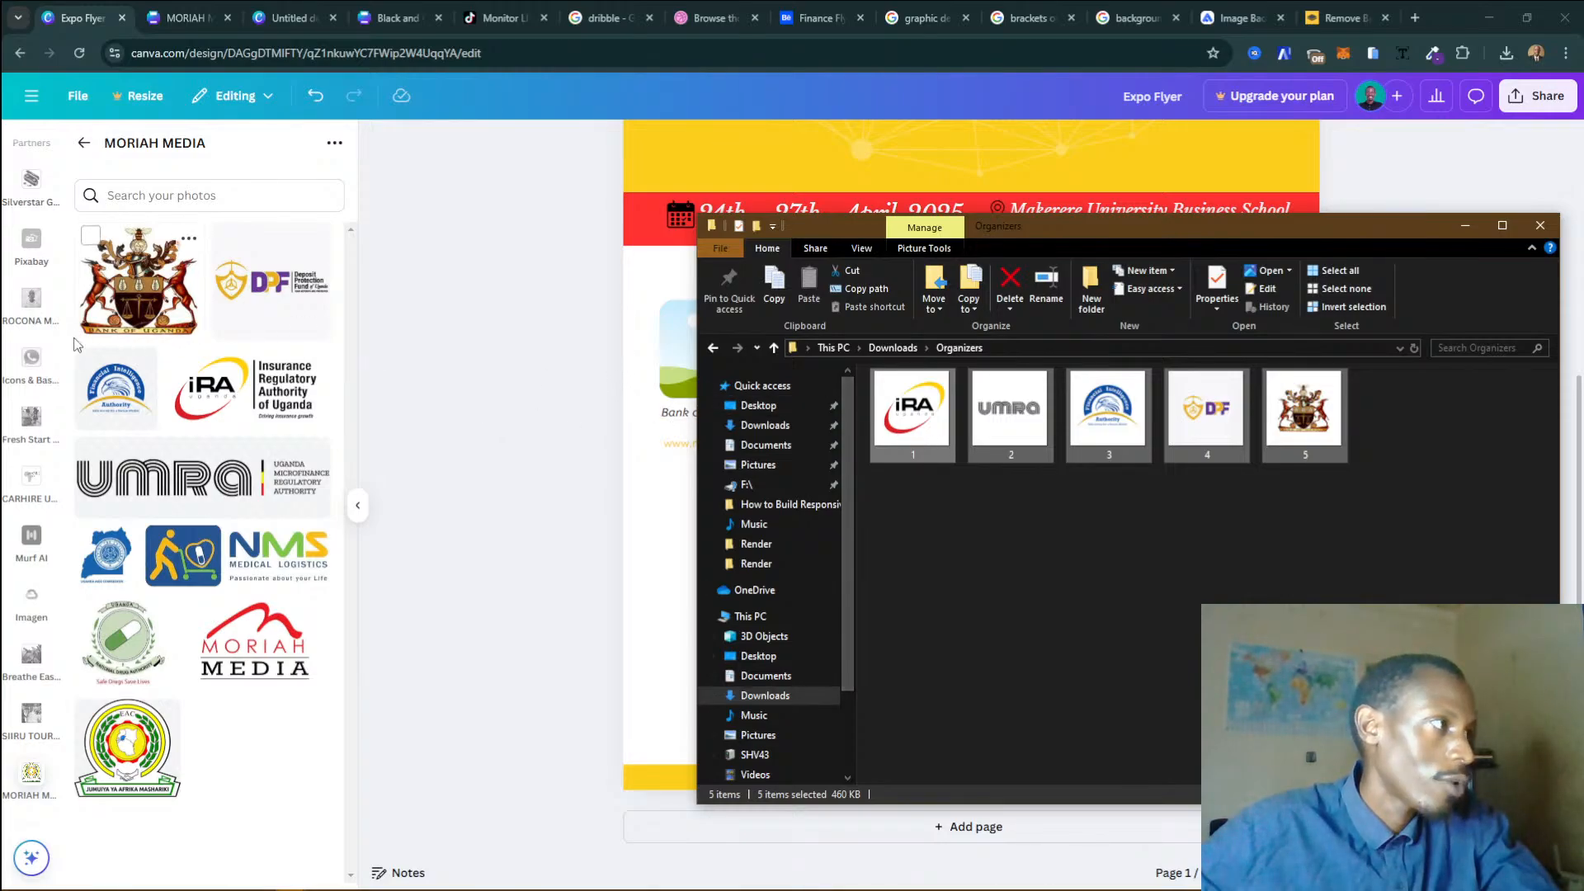
Upload all five logo images from the Organizers folder into the Expo Flyer design's uploads.
{"action": "left_click", "coordinate": [374, 421]}
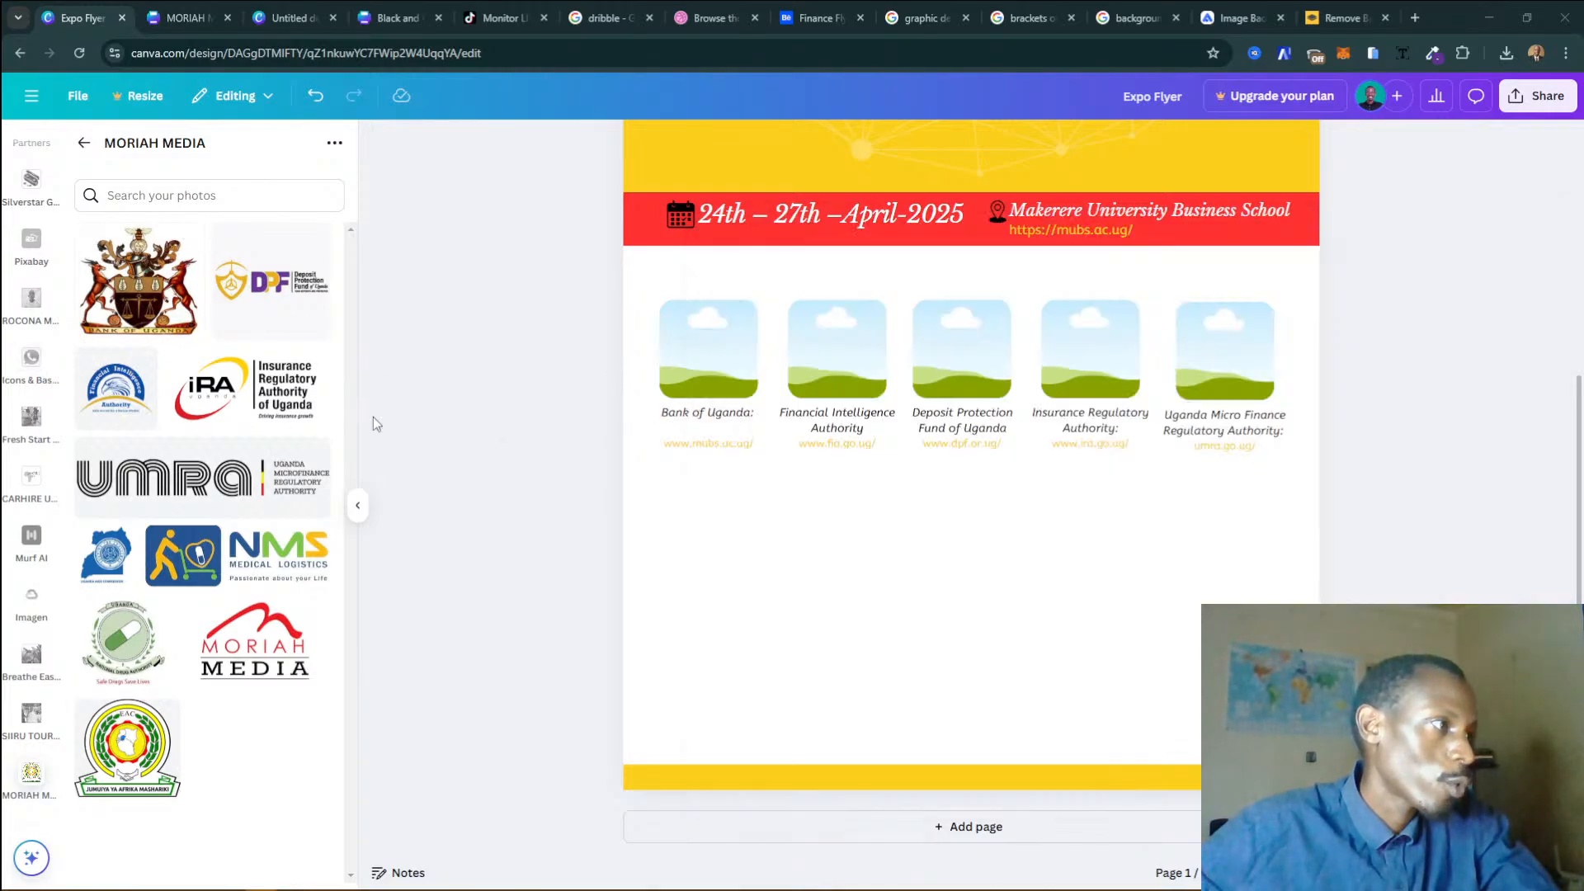
{"action": "left_click", "coordinate": [706, 444]}
{"action": "left_click", "coordinate": [710, 353]}
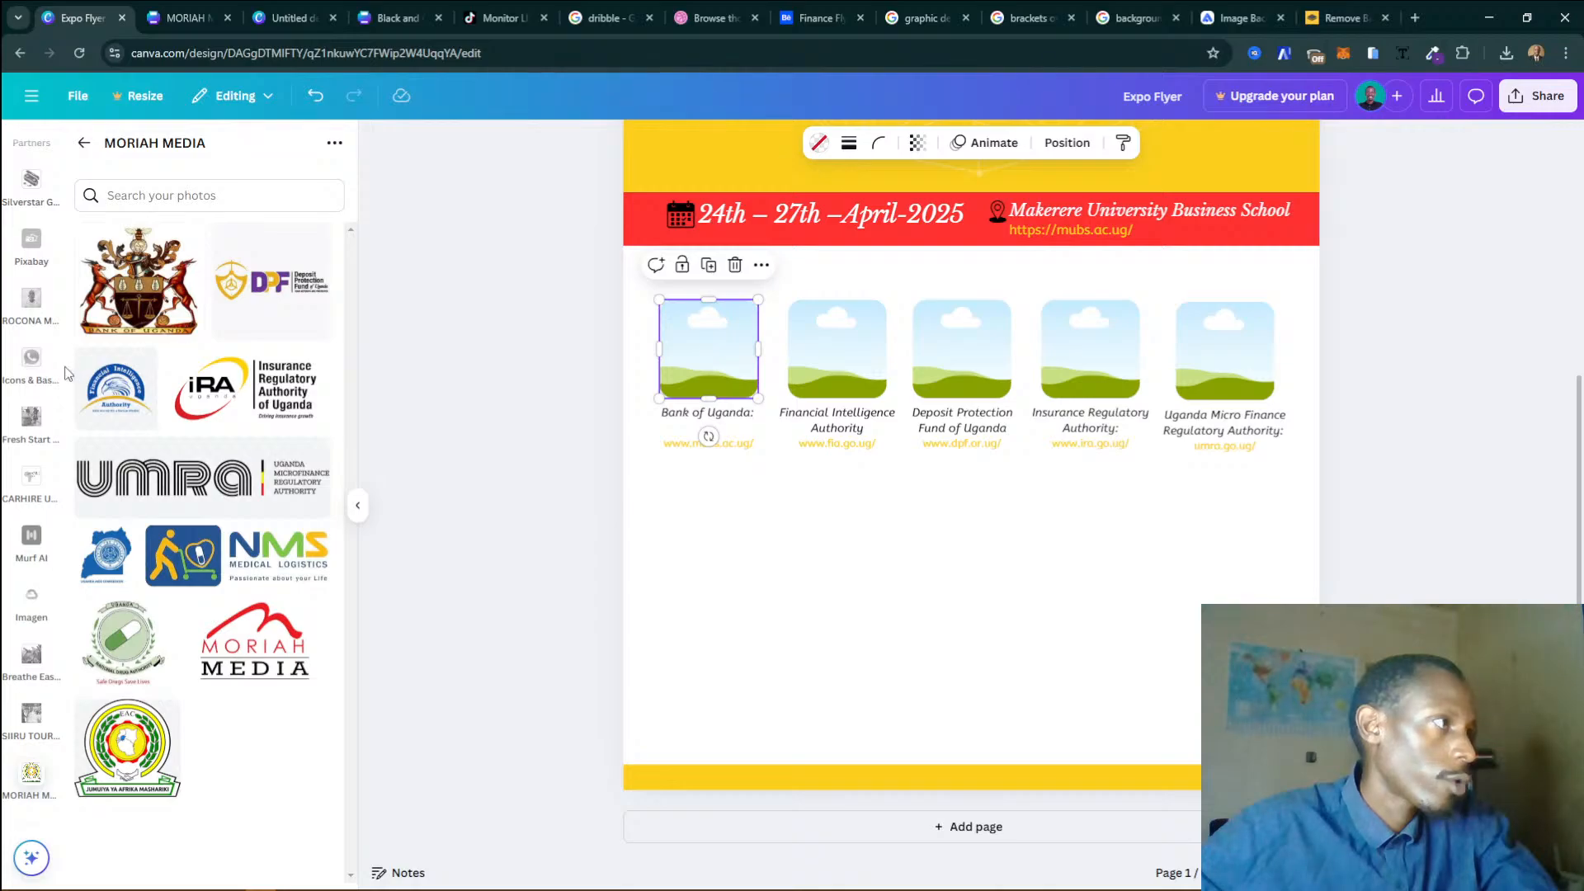
{"action": "scroll", "coordinate": [25, 379], "scroll_direction": "up", "scroll_amount": 5}
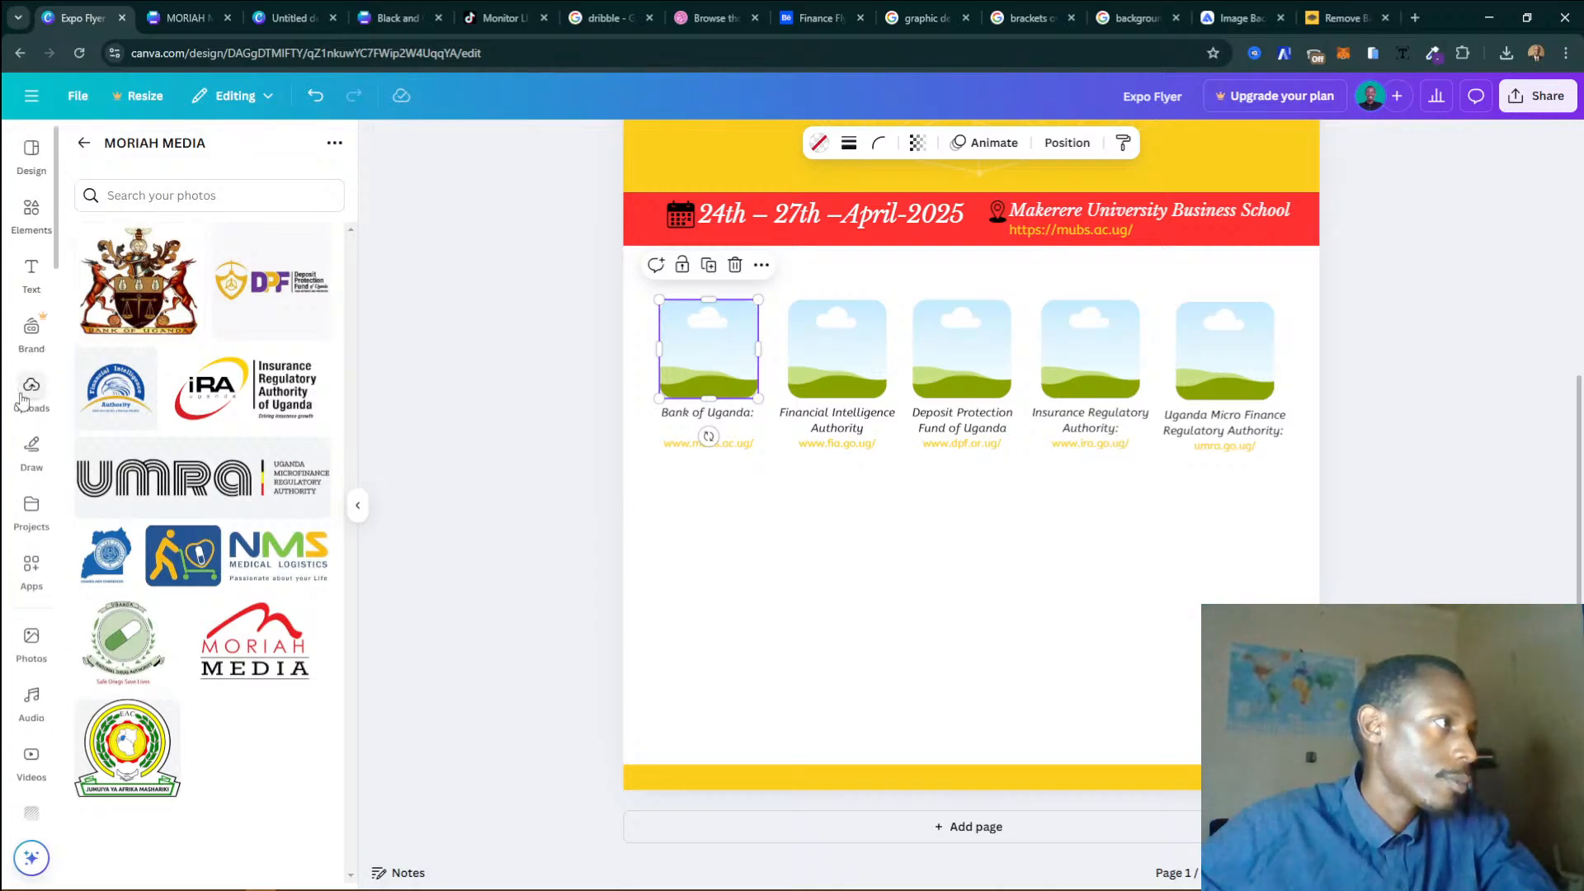
{"action": "left_click", "coordinate": [25, 396]}
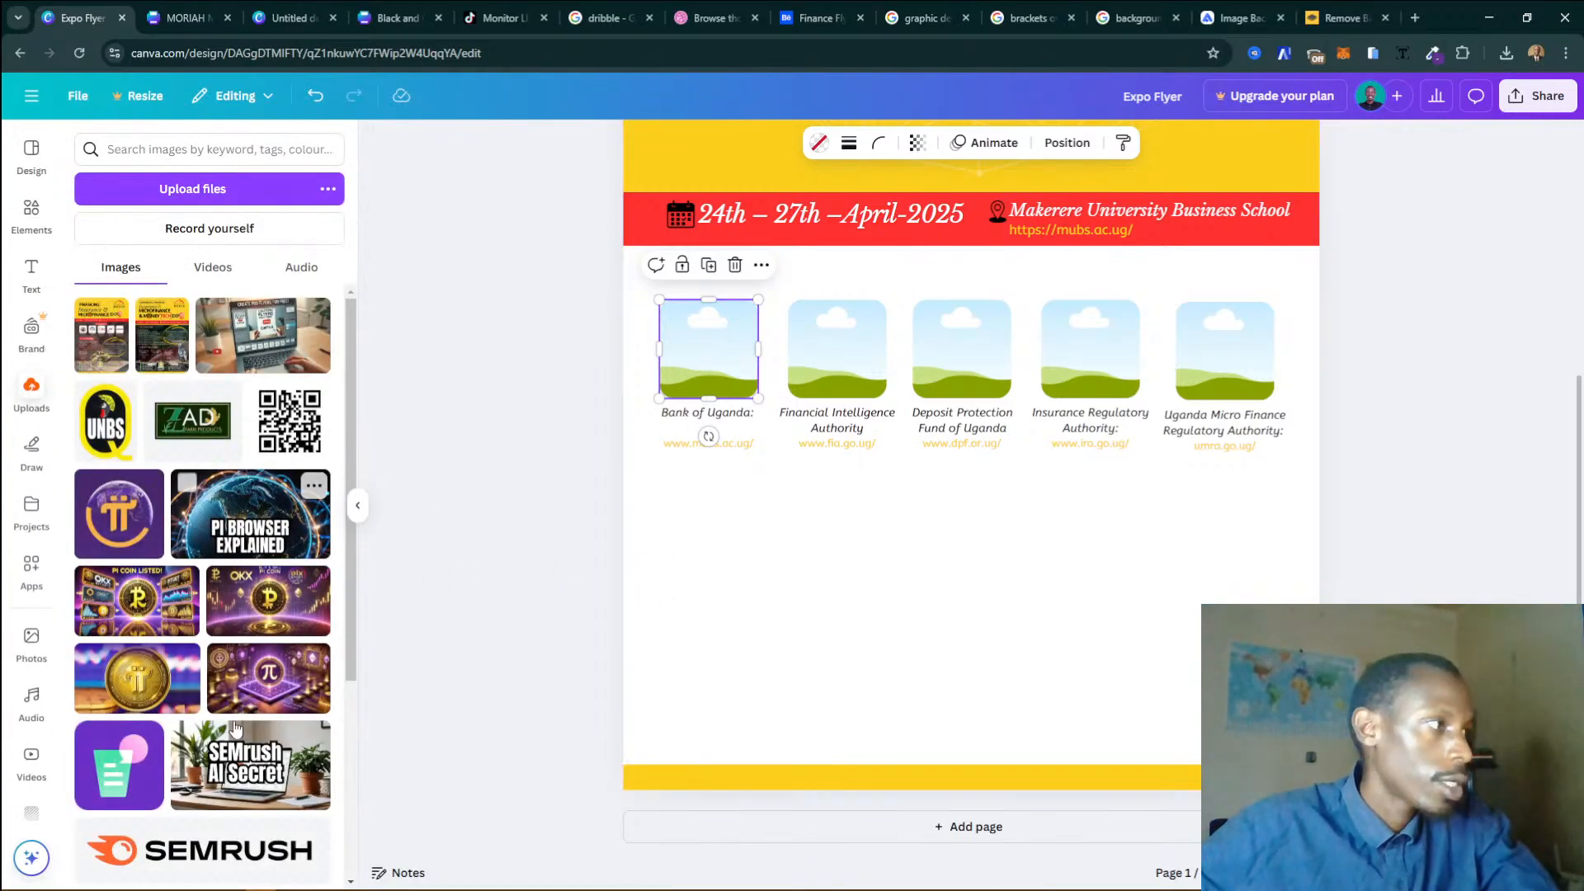
{"action": "mouse_move", "coordinate": [301, 881]}
{"action": "left_click", "coordinate": [363, 796]}
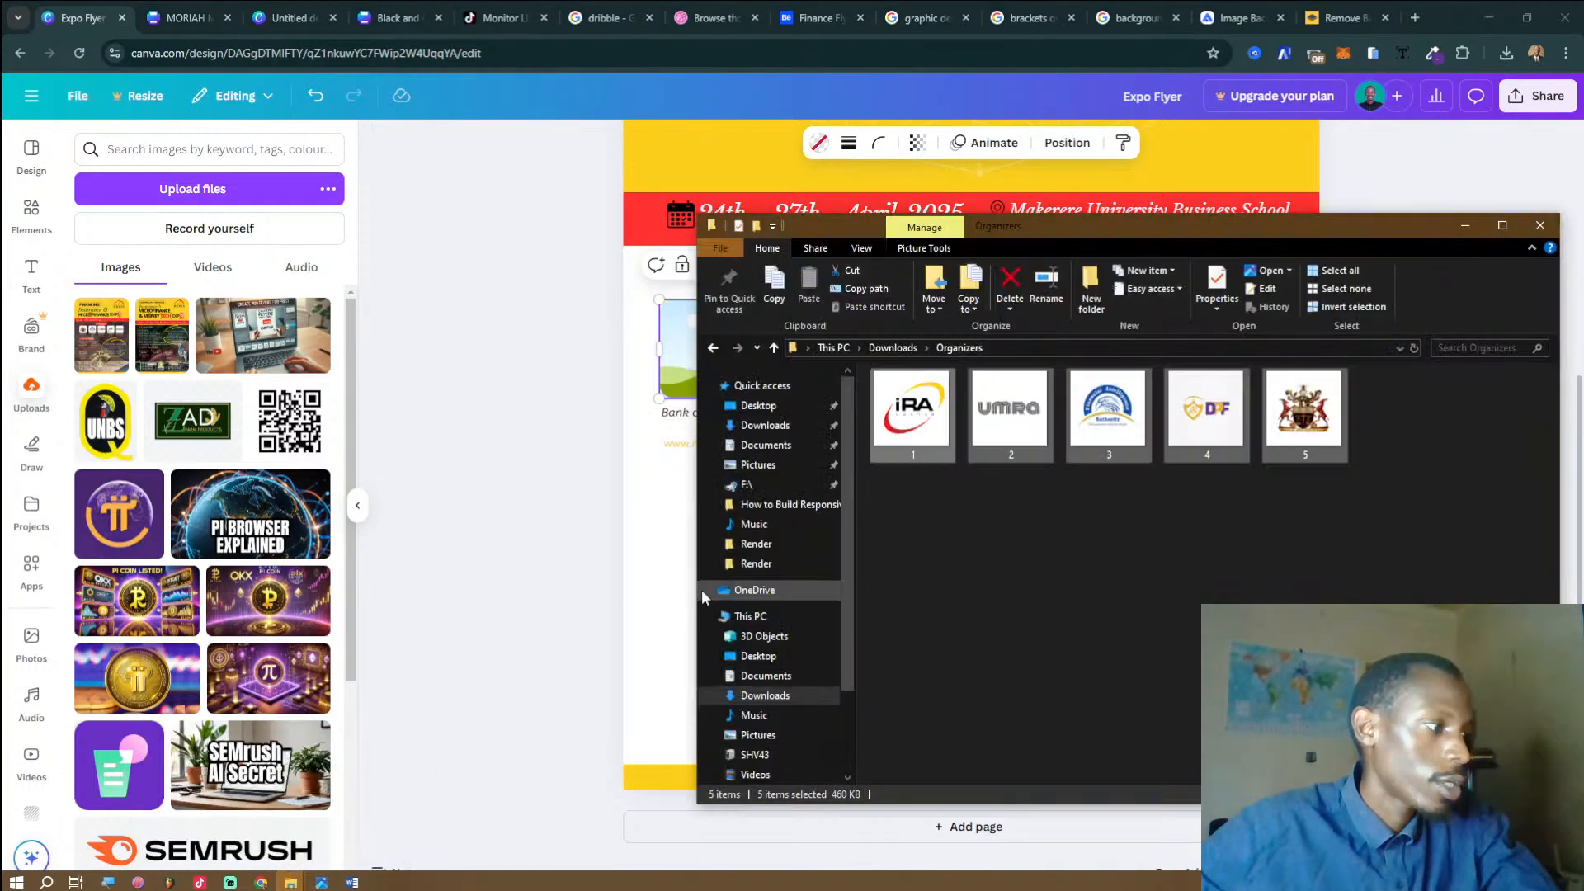
{"action": "key", "text": "ctrl+a"}
{"action": "left_click_drag", "start_coordinate": [912, 408], "coordinate": [263, 476]}
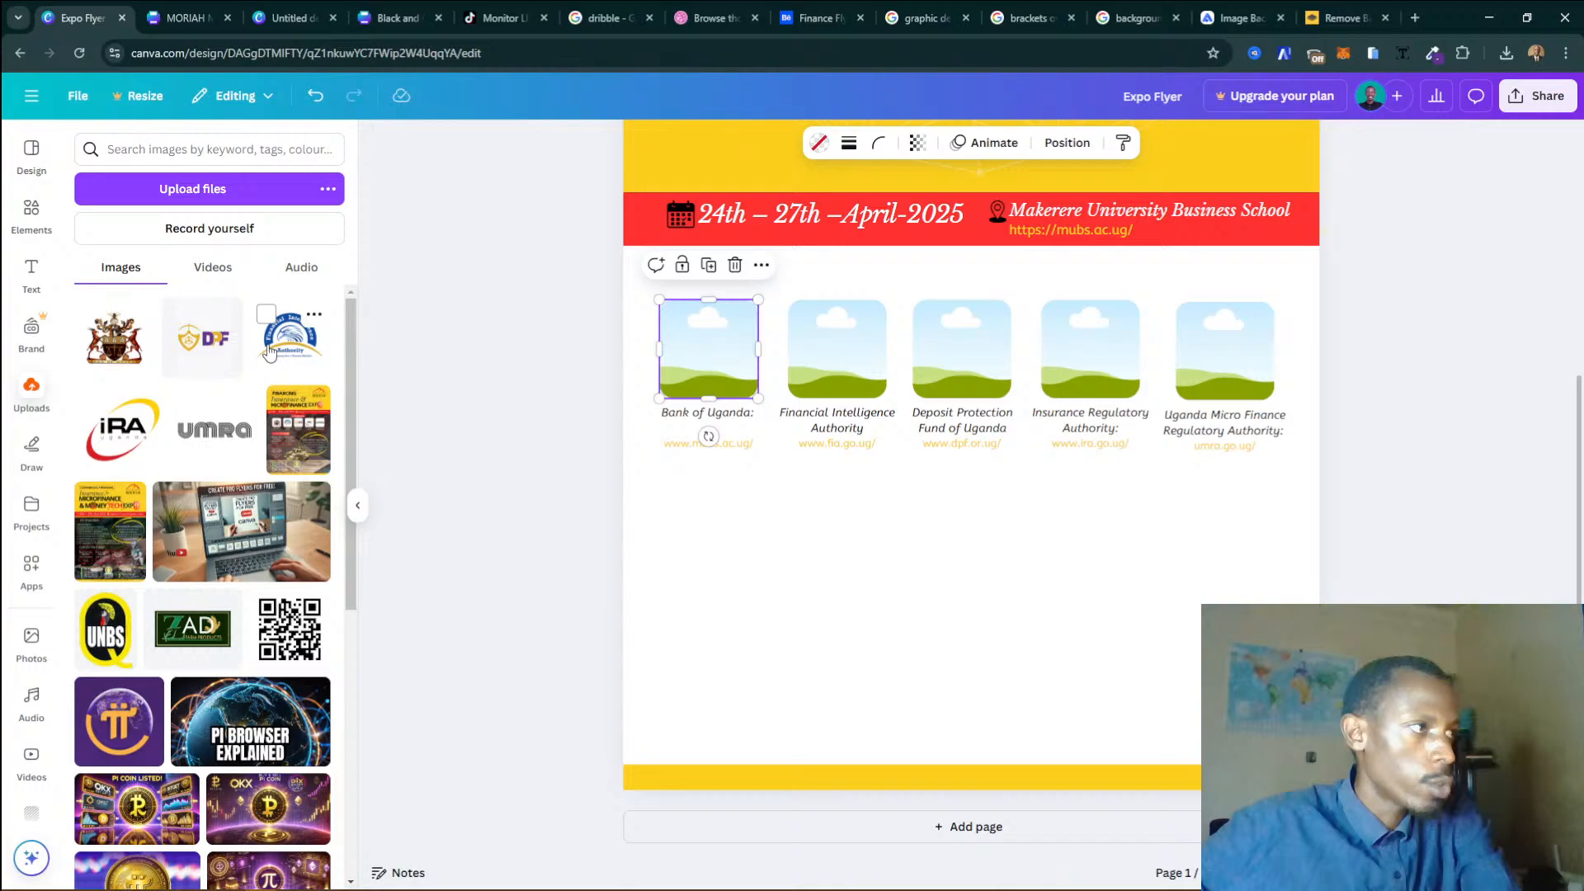
Fill the five image frames with the Bank of Uganda, IRA, UMRA, DPF and Financial Intelligence Authority logos, matching each caption.
{"action": "left_click_drag", "start_coordinate": [114, 338], "coordinate": [684, 360]}
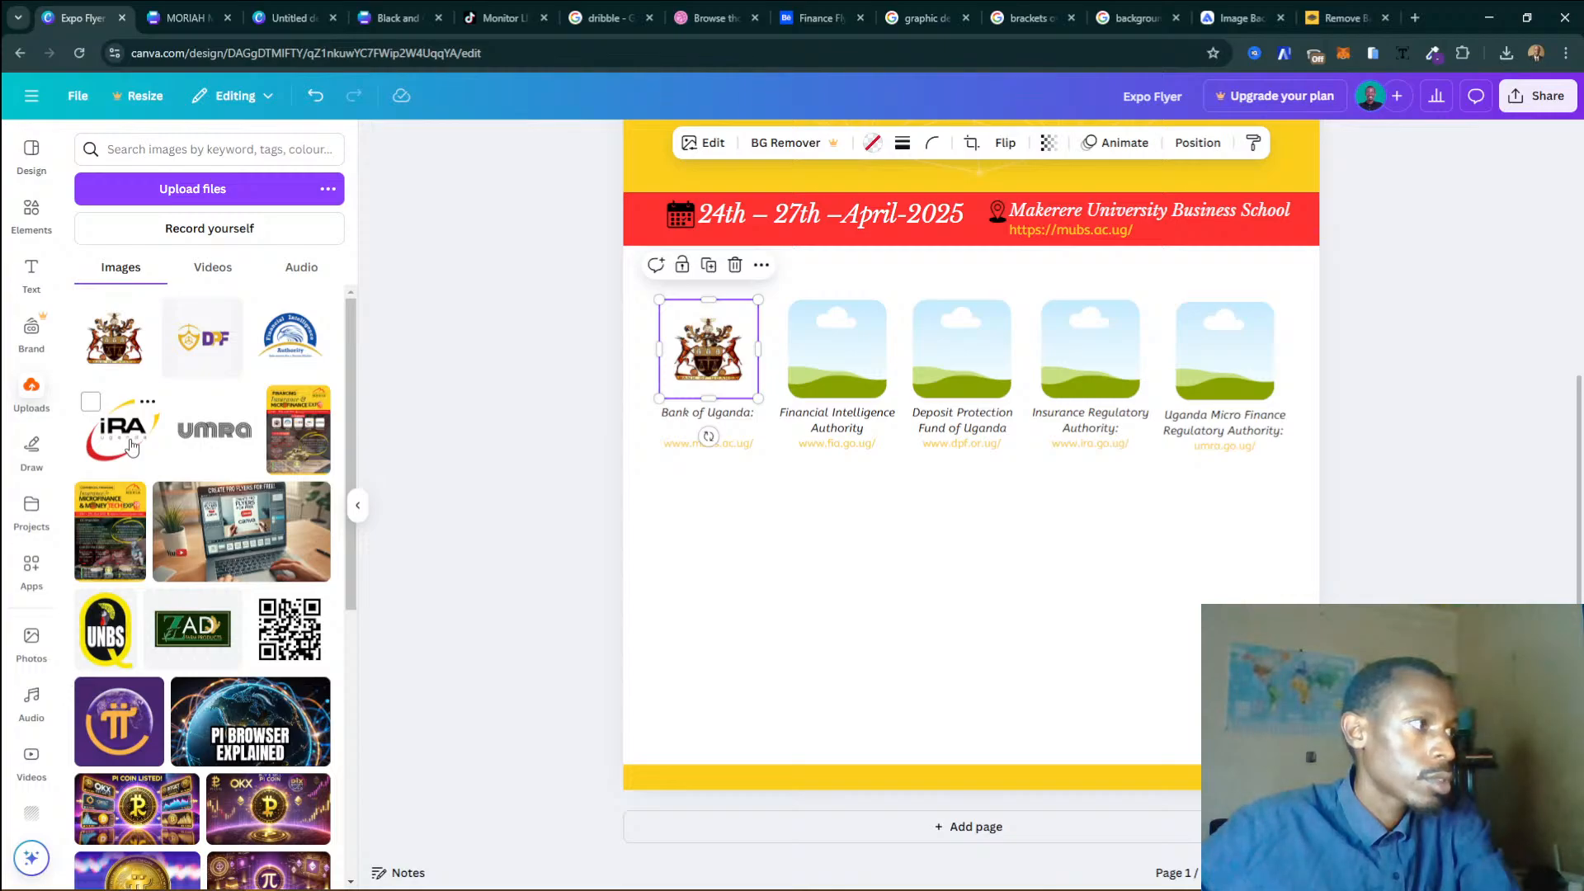
{"action": "left_click_drag", "start_coordinate": [129, 445], "coordinate": [1090, 354]}
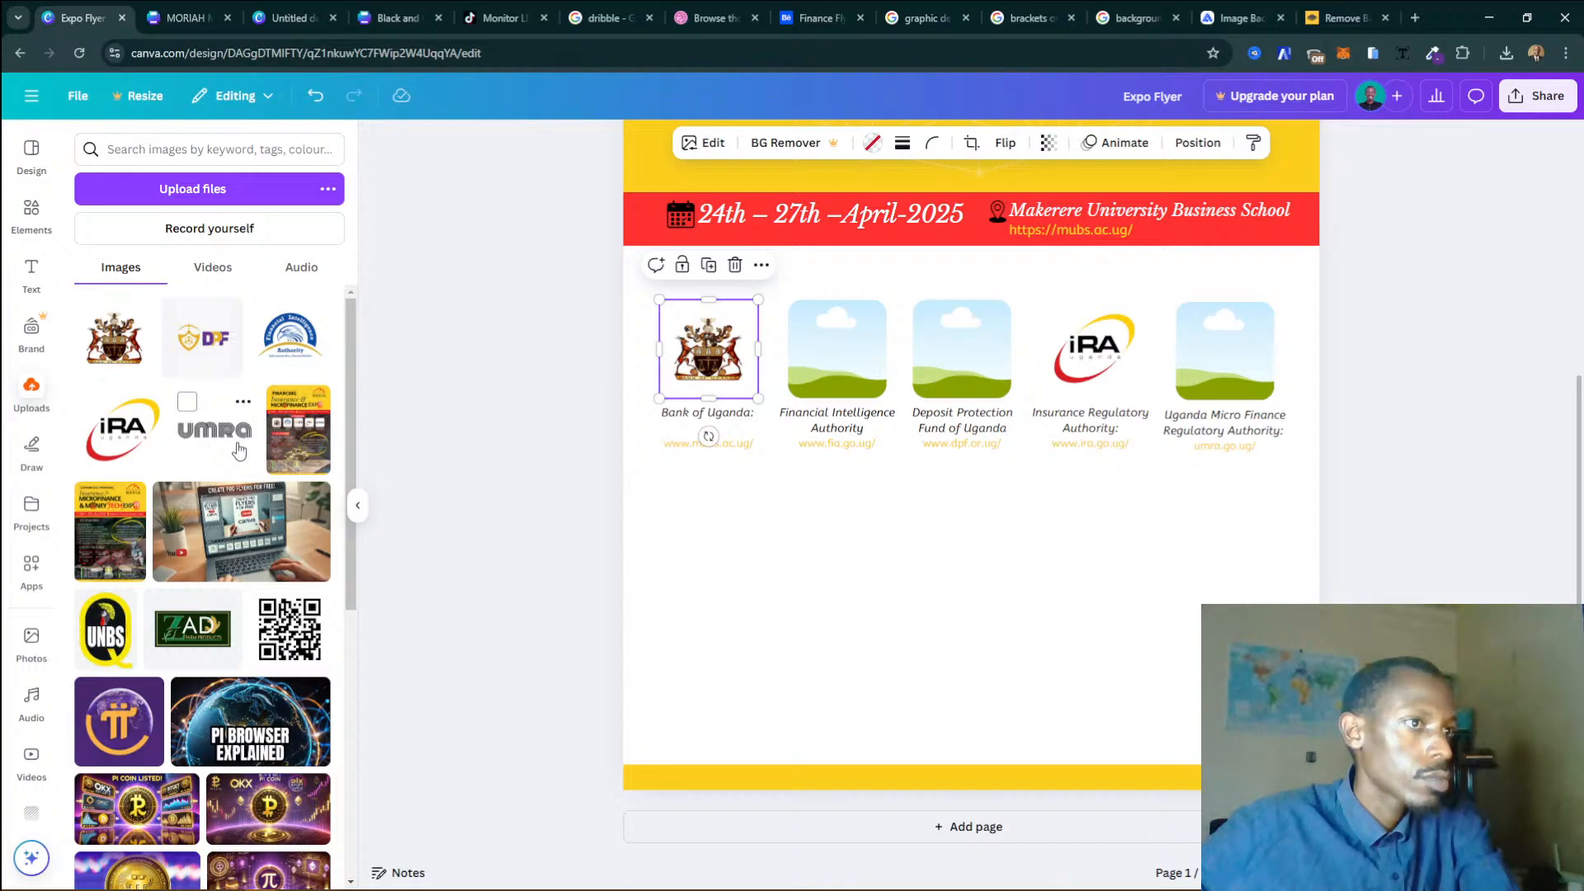
{"action": "left_click_drag", "start_coordinate": [239, 450], "coordinate": [1224, 351]}
{"action": "left_click_drag", "start_coordinate": [202, 338], "coordinate": [949, 367]}
{"action": "left_click_drag", "start_coordinate": [290, 334], "coordinate": [808, 367]}
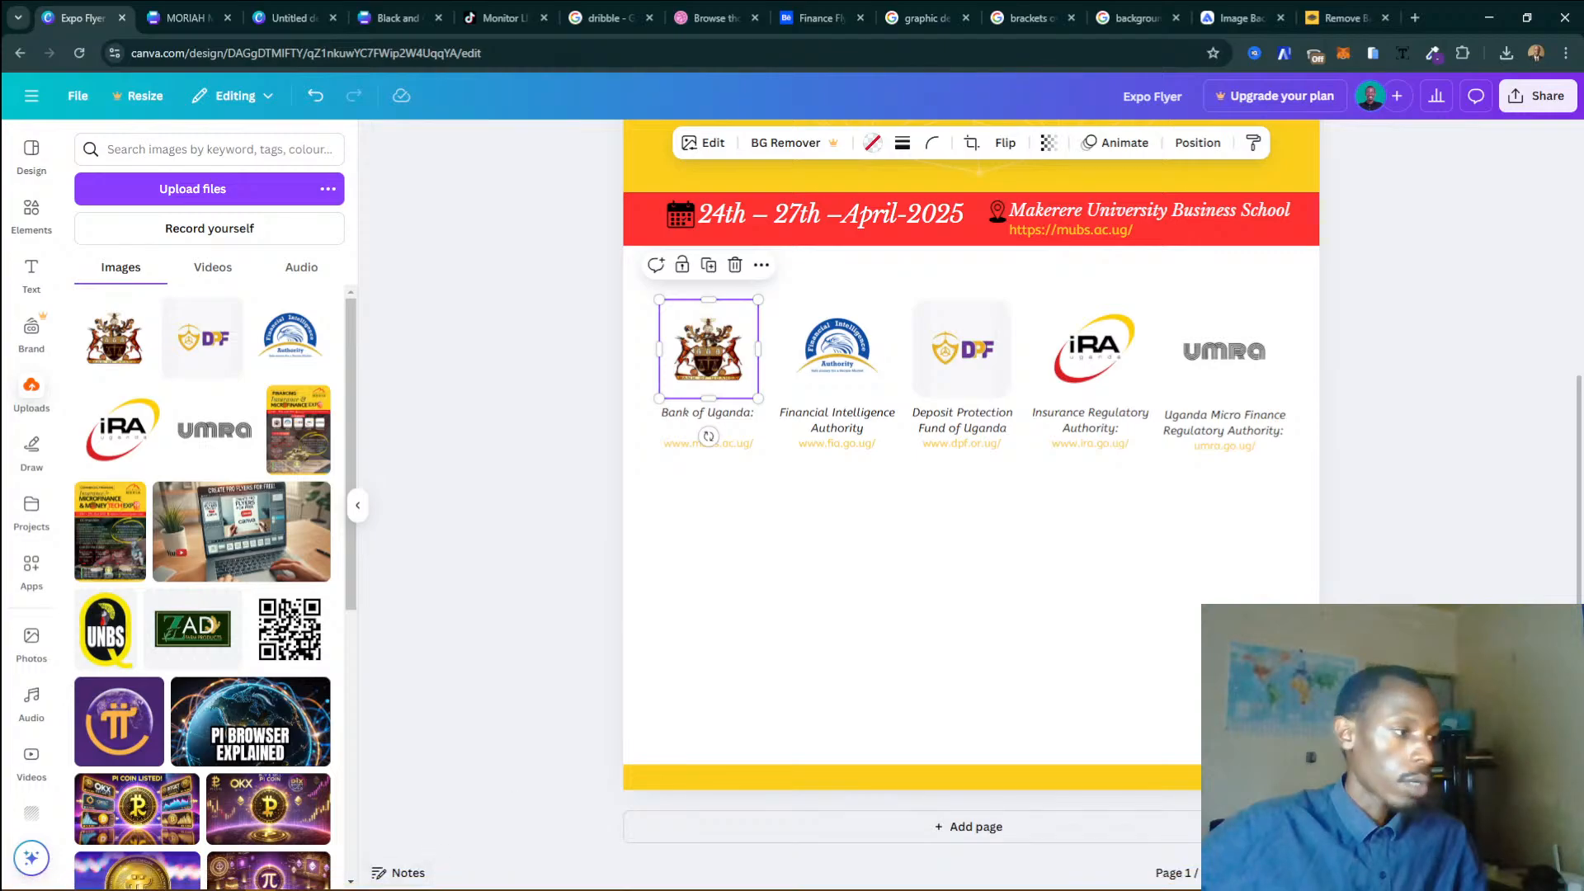
Check the reference flyer screenshot, search the elements for "shape" and add a rounded square over the Insurance Regulatory Authority logo.
{"action": "left_click", "coordinate": [321, 880]}
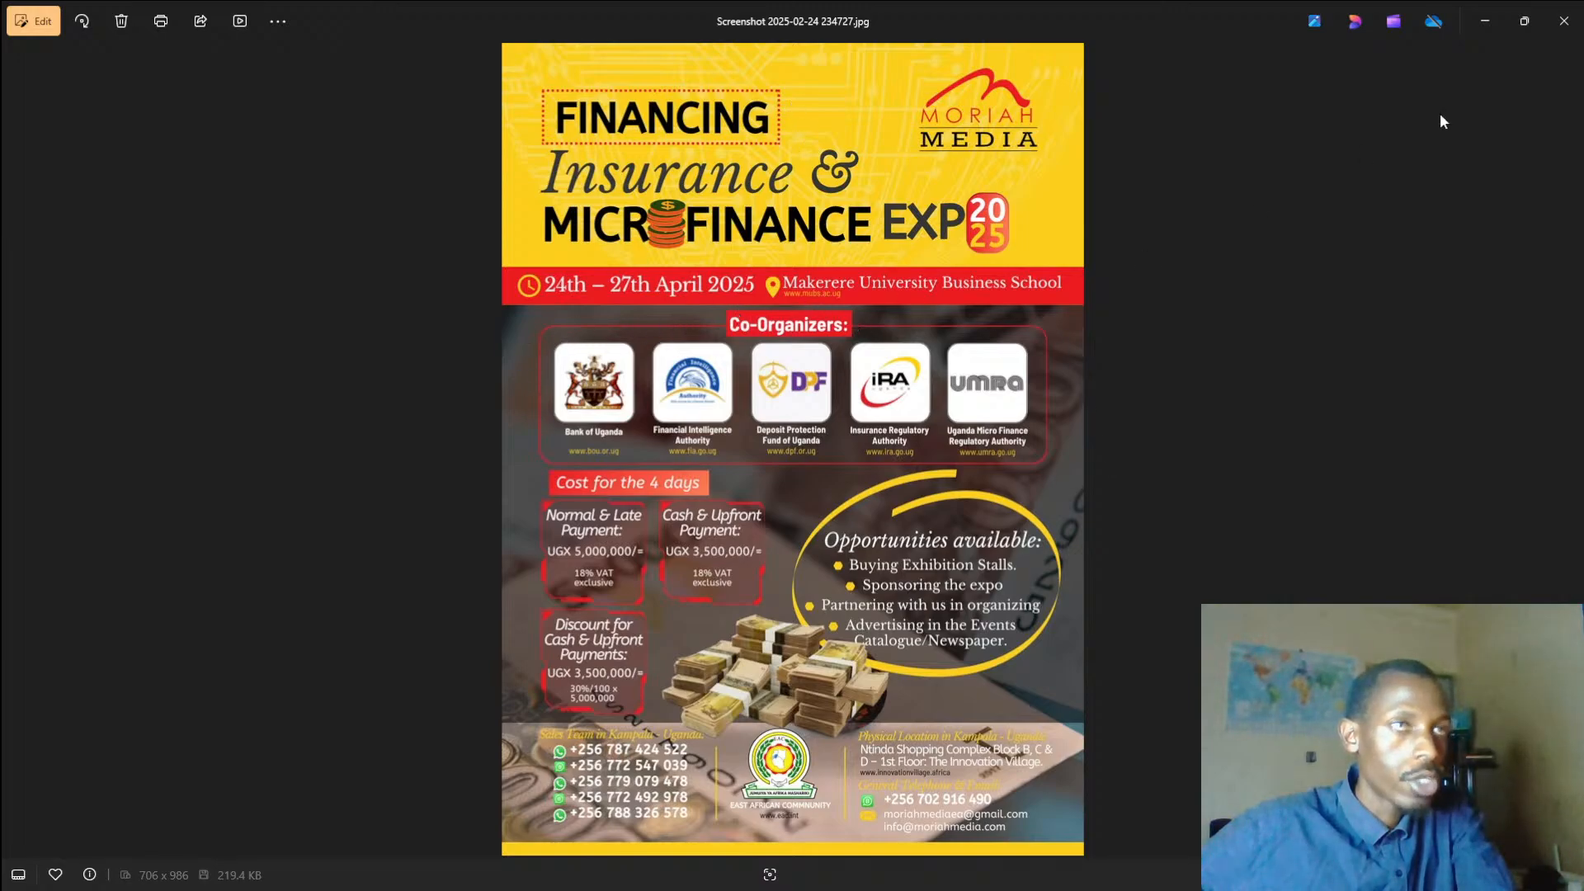
{"action": "left_click", "coordinate": [1485, 23]}
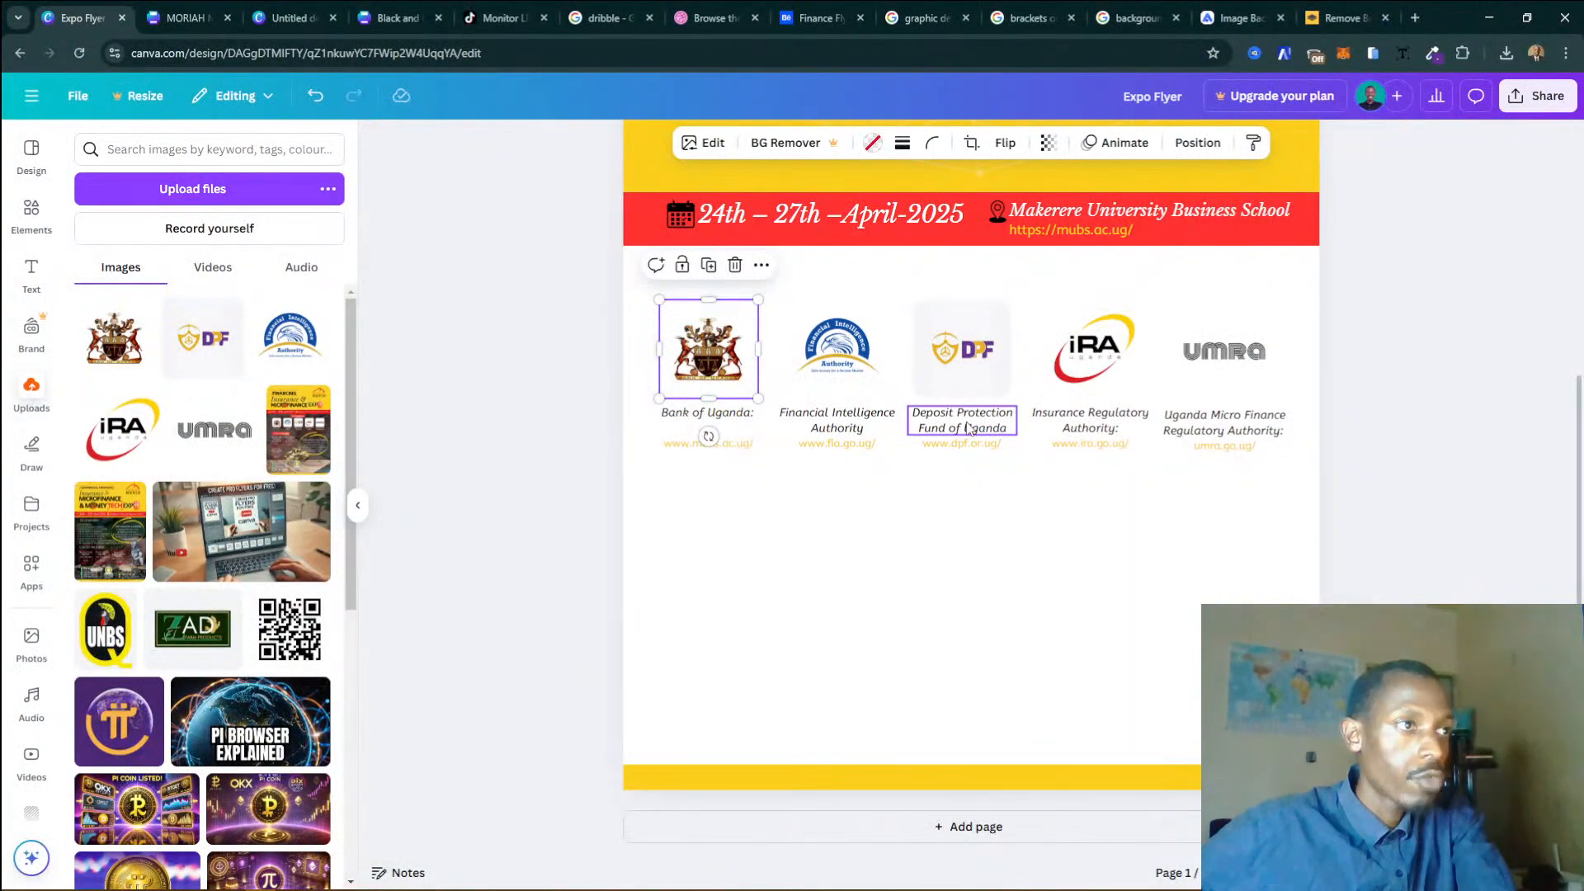
{"action": "scroll", "coordinate": [962, 424], "scroll_direction": "up", "scroll_amount": 5}
{"action": "scroll", "coordinate": [962, 432], "scroll_direction": "up", "scroll_amount": 3}
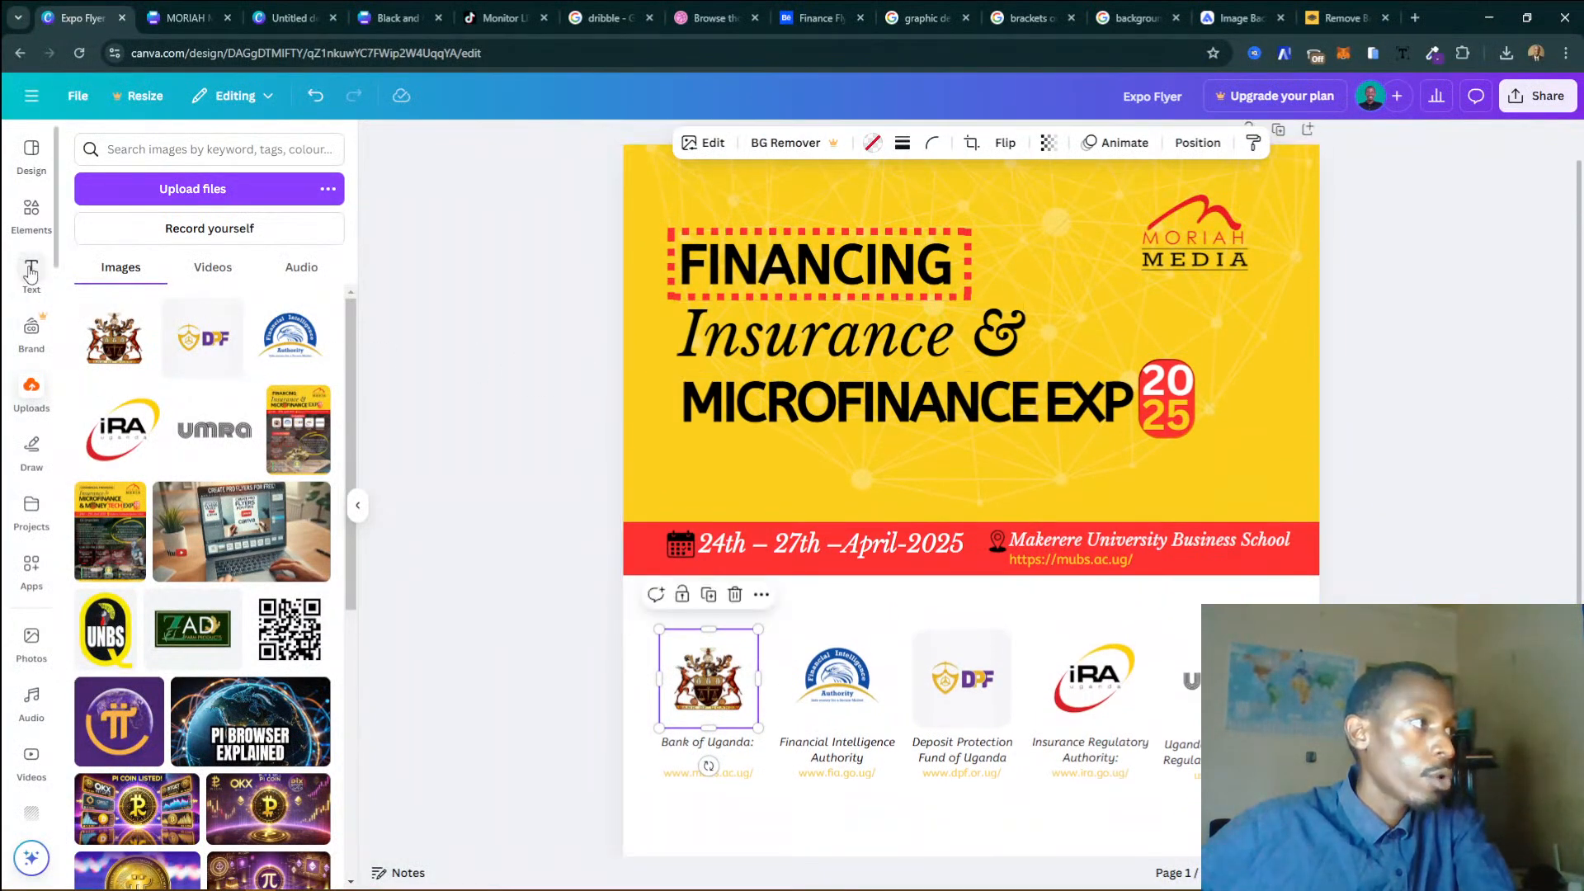
{"action": "left_click", "coordinate": [31, 214]}
{"action": "left_click", "coordinate": [234, 157]}
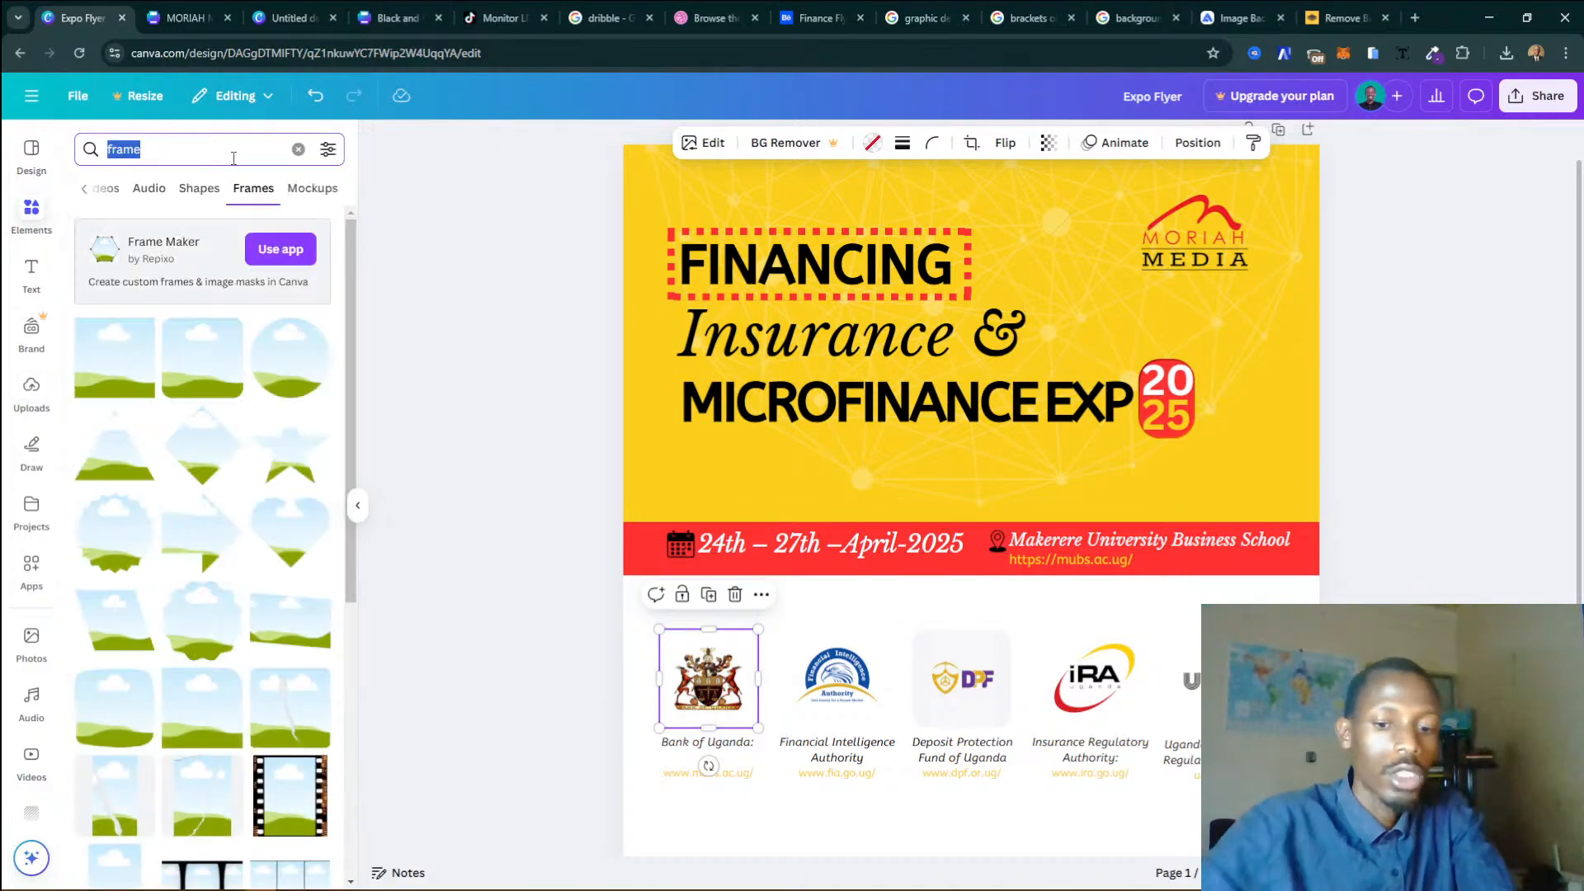
{"action": "type", "text": "shape"}
{"action": "key", "text": "Return"}
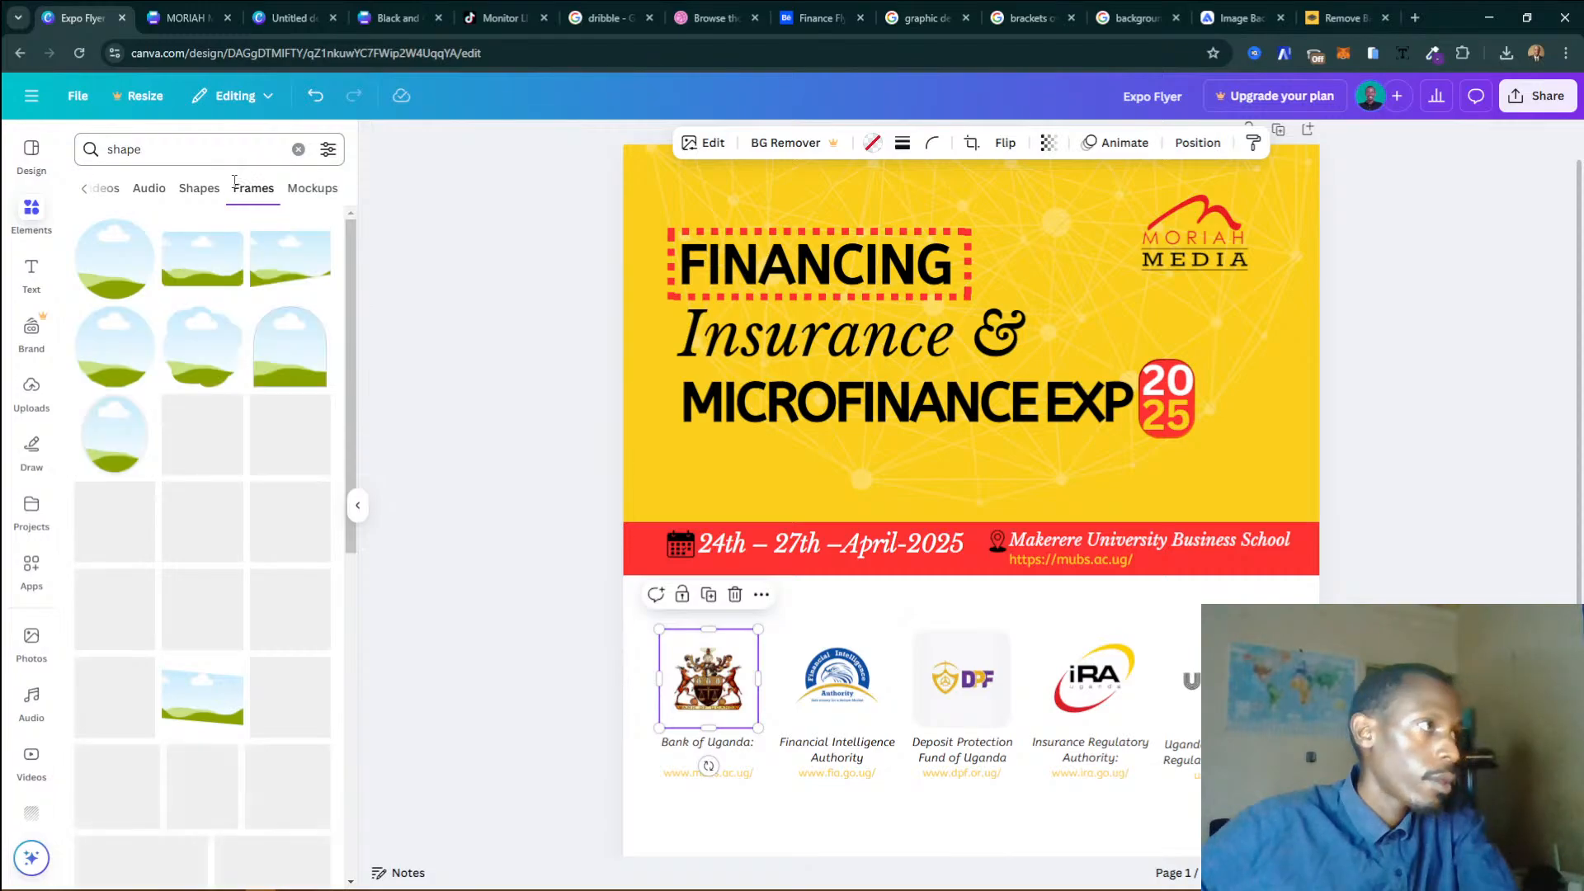
{"action": "left_click", "coordinate": [192, 196]}
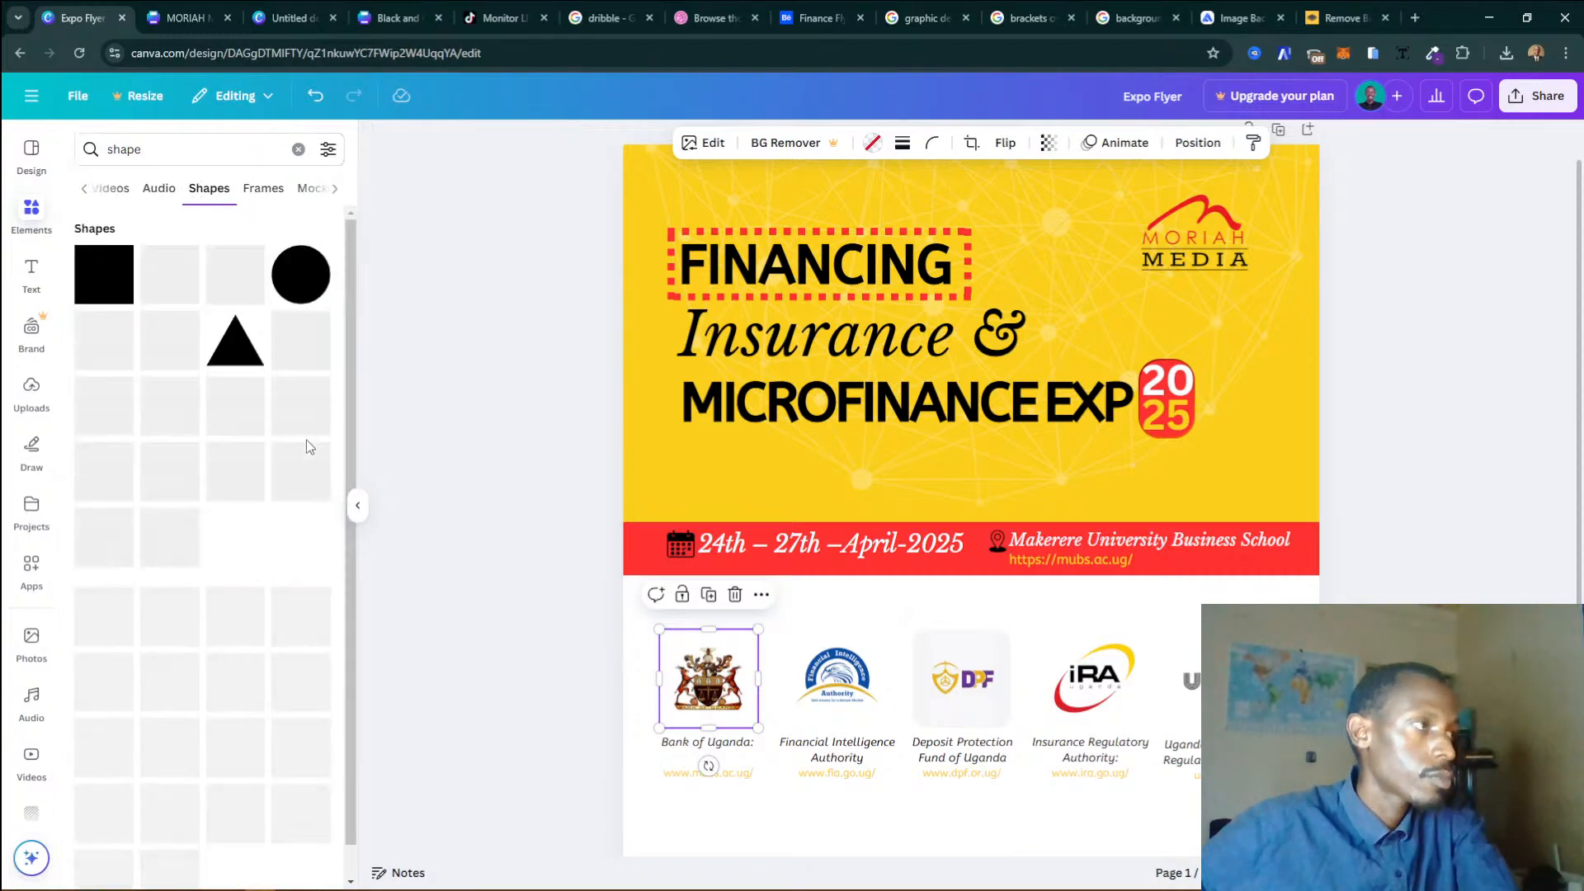
{"action": "left_click_drag", "start_coordinate": [858, 607], "coordinate": [1027, 683]}
{"action": "scroll", "coordinate": [1270, 592], "scroll_direction": "down", "scroll_amount": 1}
{"action": "scroll", "coordinate": [1270, 591], "scroll_direction": "down", "scroll_amount": 2}
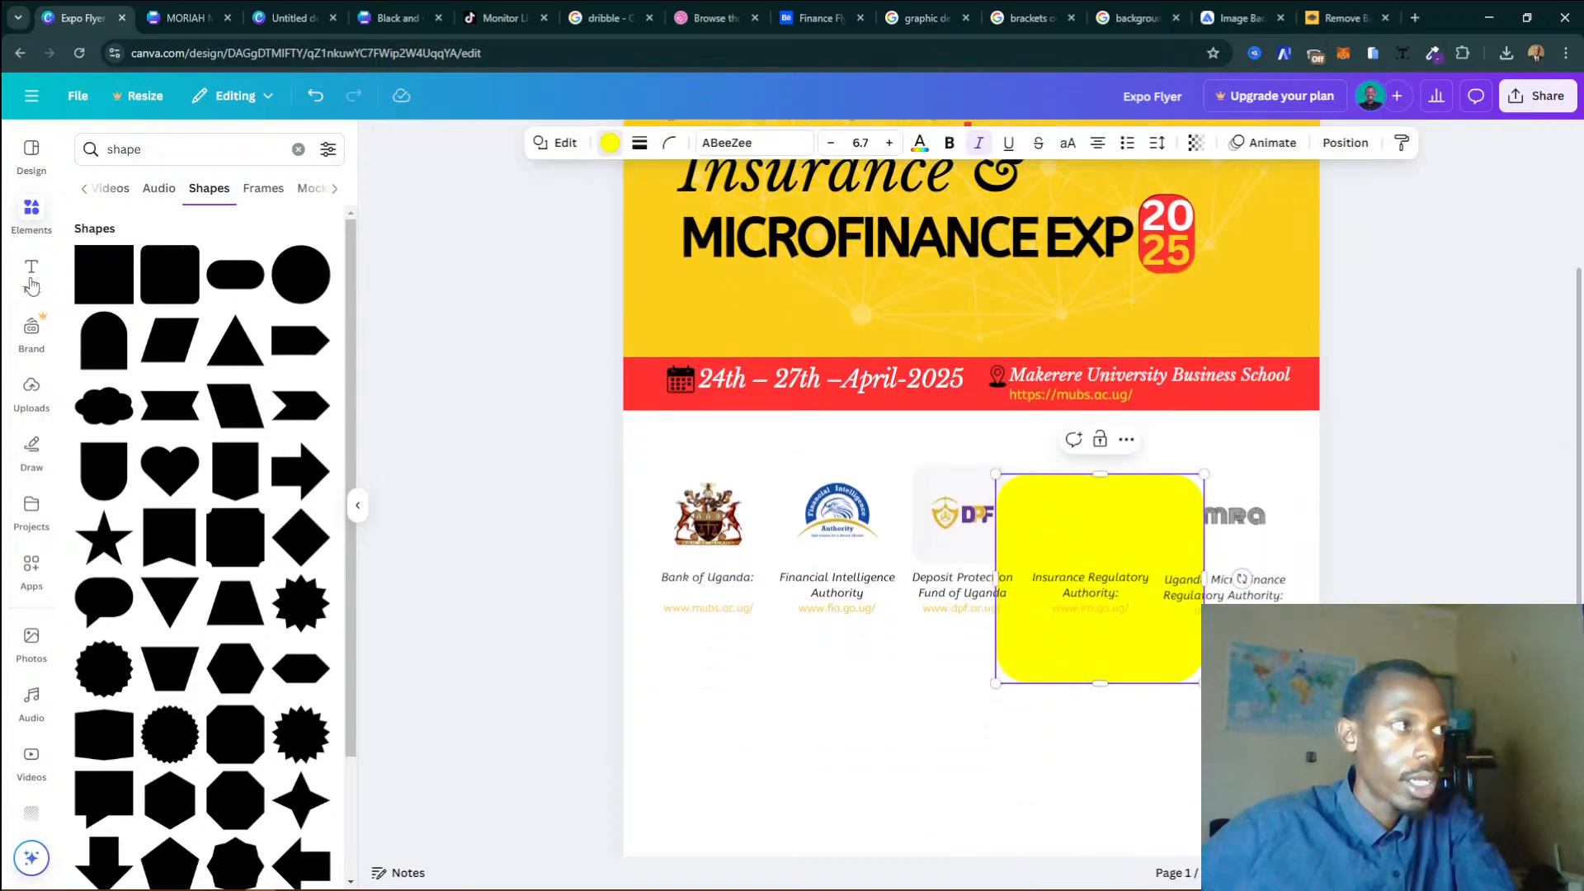
Remove the rounded square's fill and give it a solid border with a weight of 4.
{"action": "left_click", "coordinate": [609, 145]}
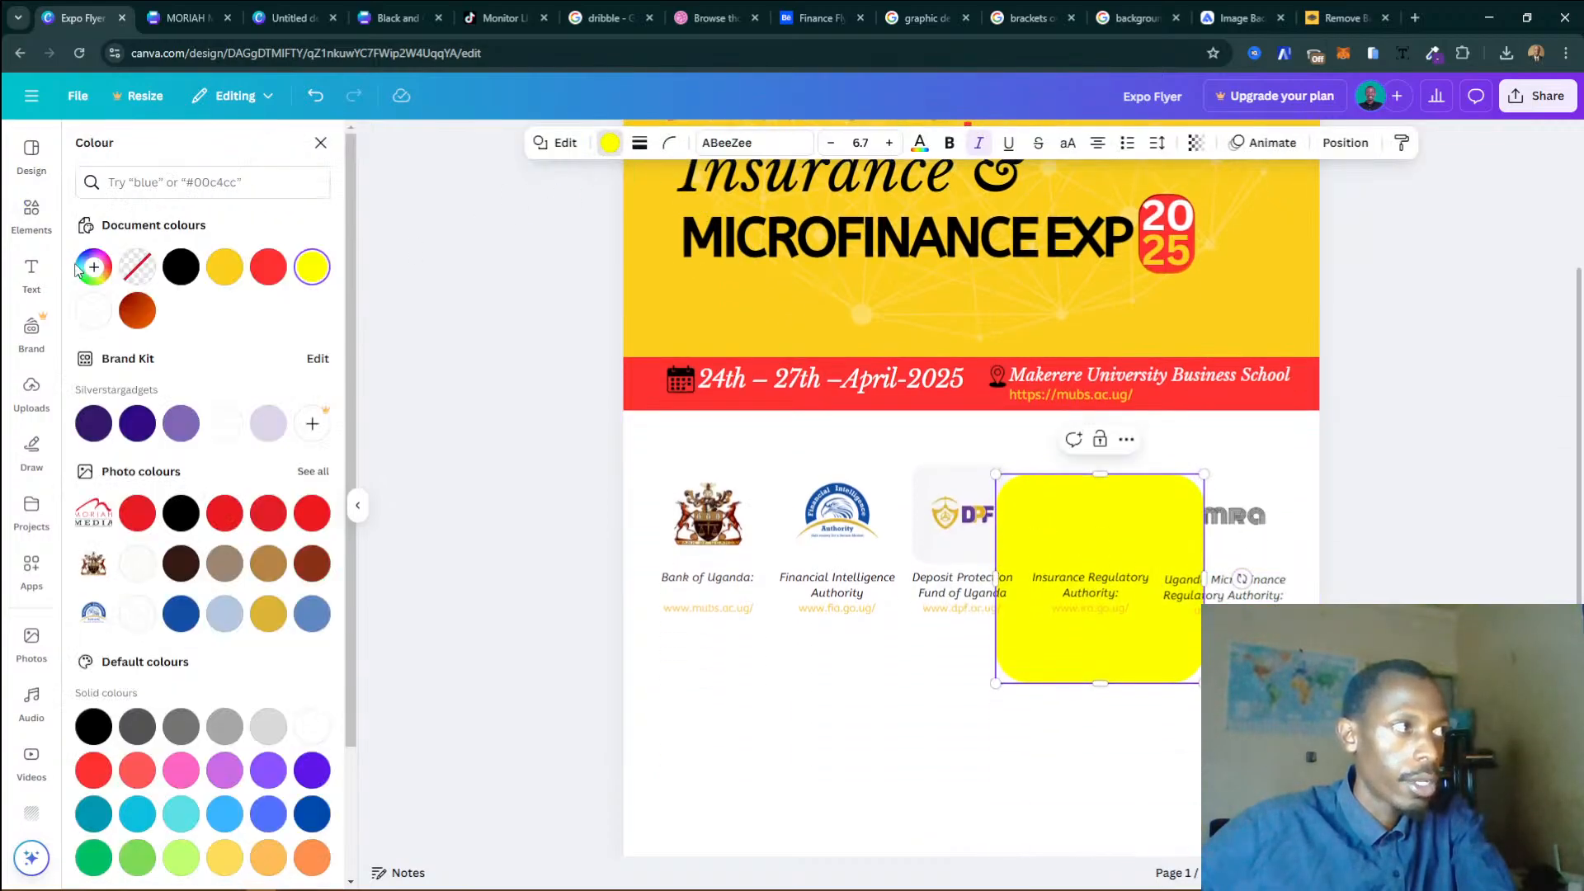
{"action": "left_click", "coordinate": [141, 272]}
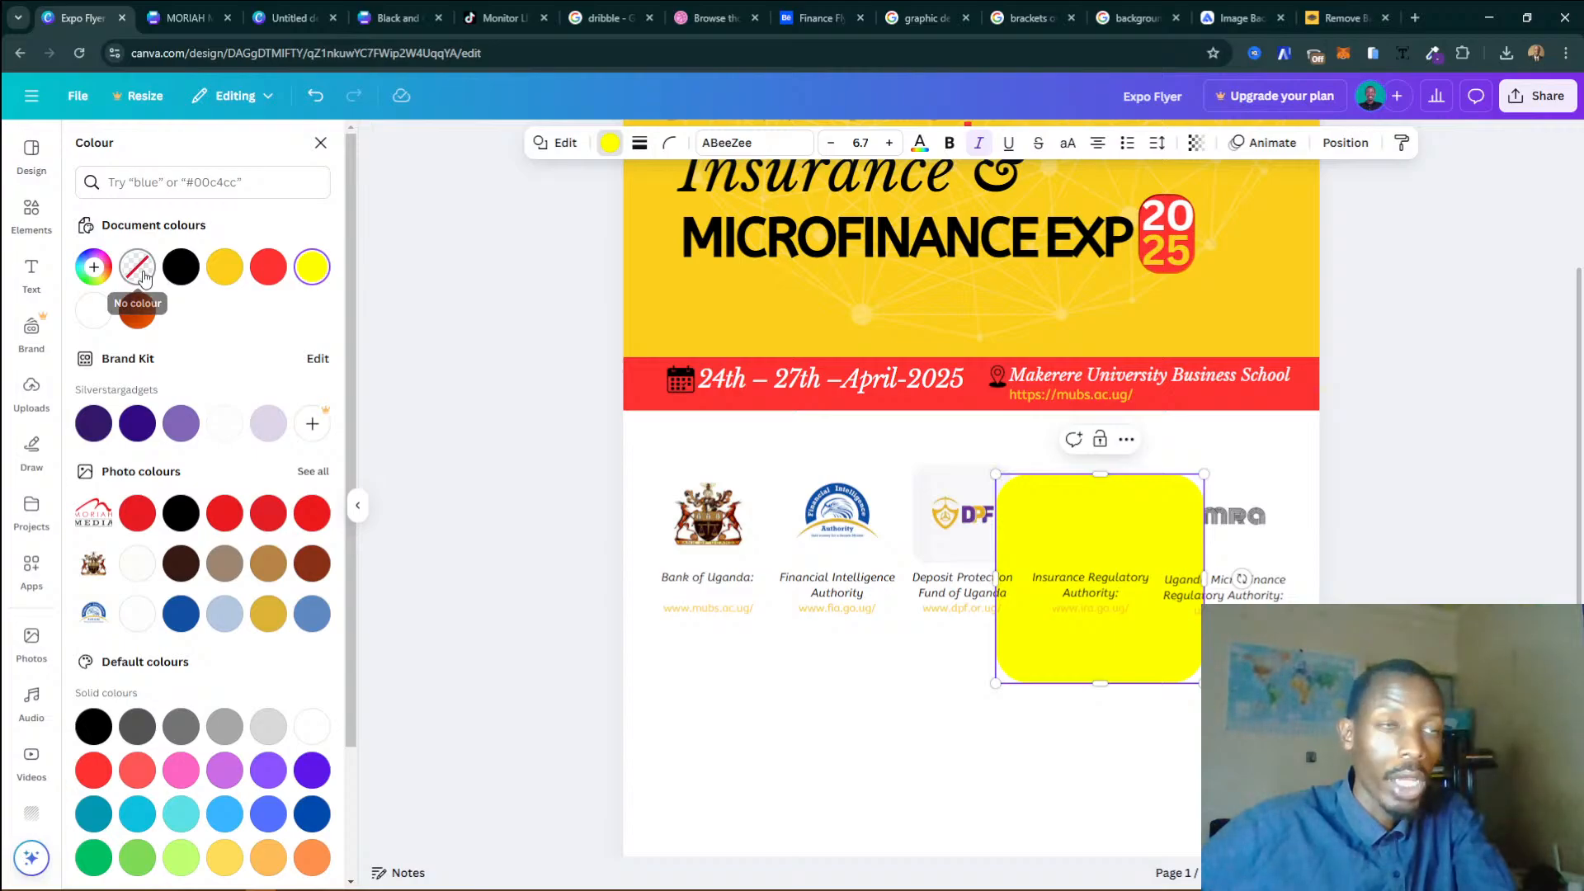
{"action": "left_click", "coordinate": [642, 146]}
{"action": "left_click", "coordinate": [593, 191]}
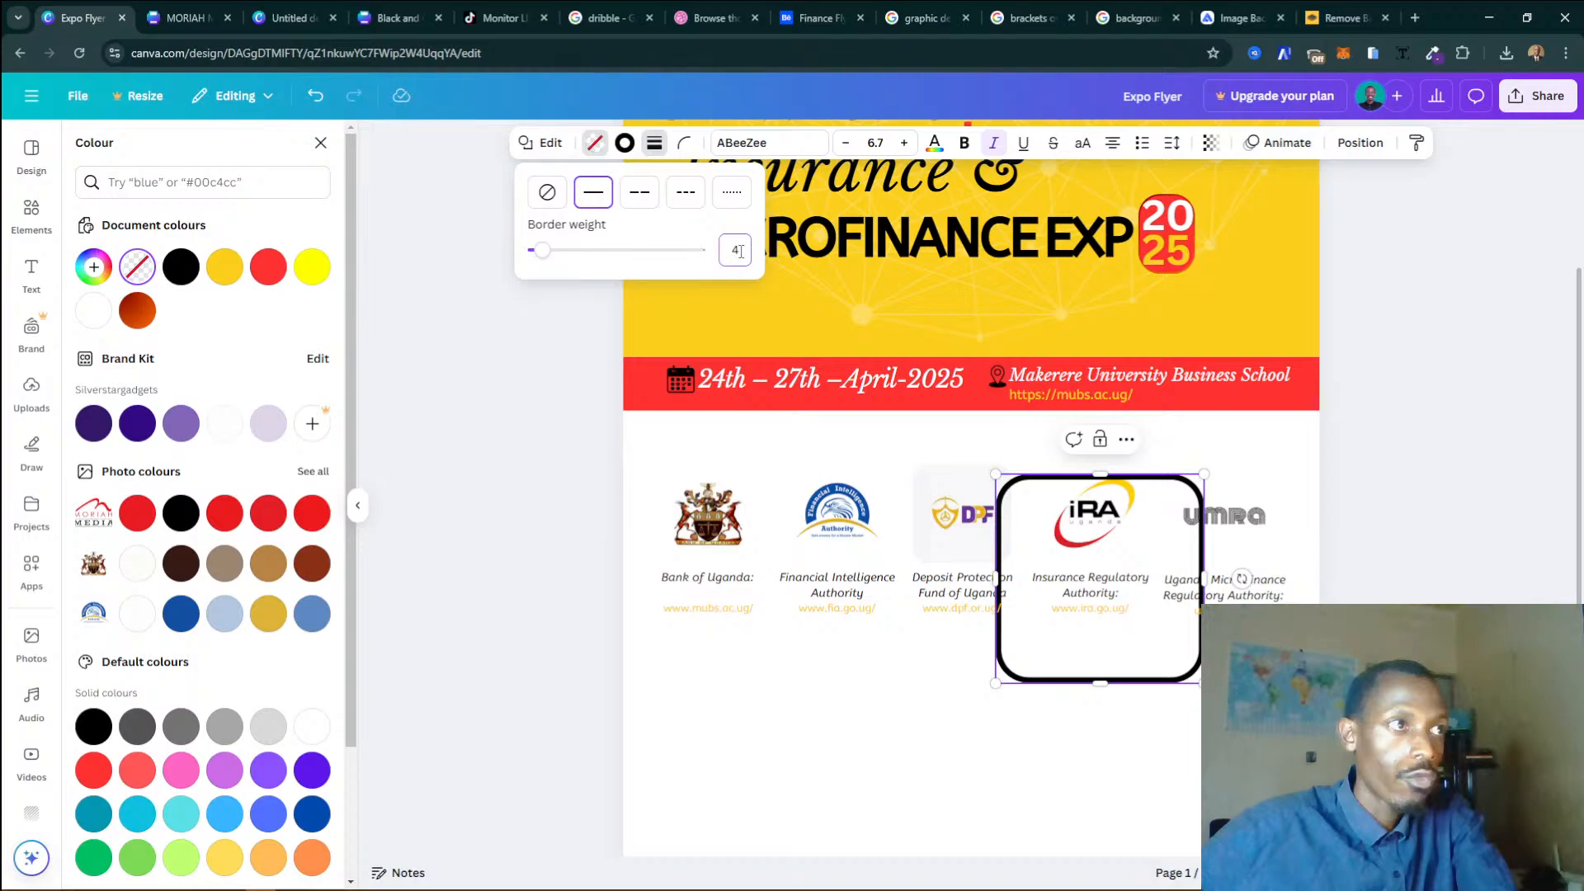
Stretch the rounded outline sideways around all five logos and shorten it to end just below the website links.
{"action": "left_click_drag", "start_coordinate": [996, 577], "coordinate": [644, 554]}
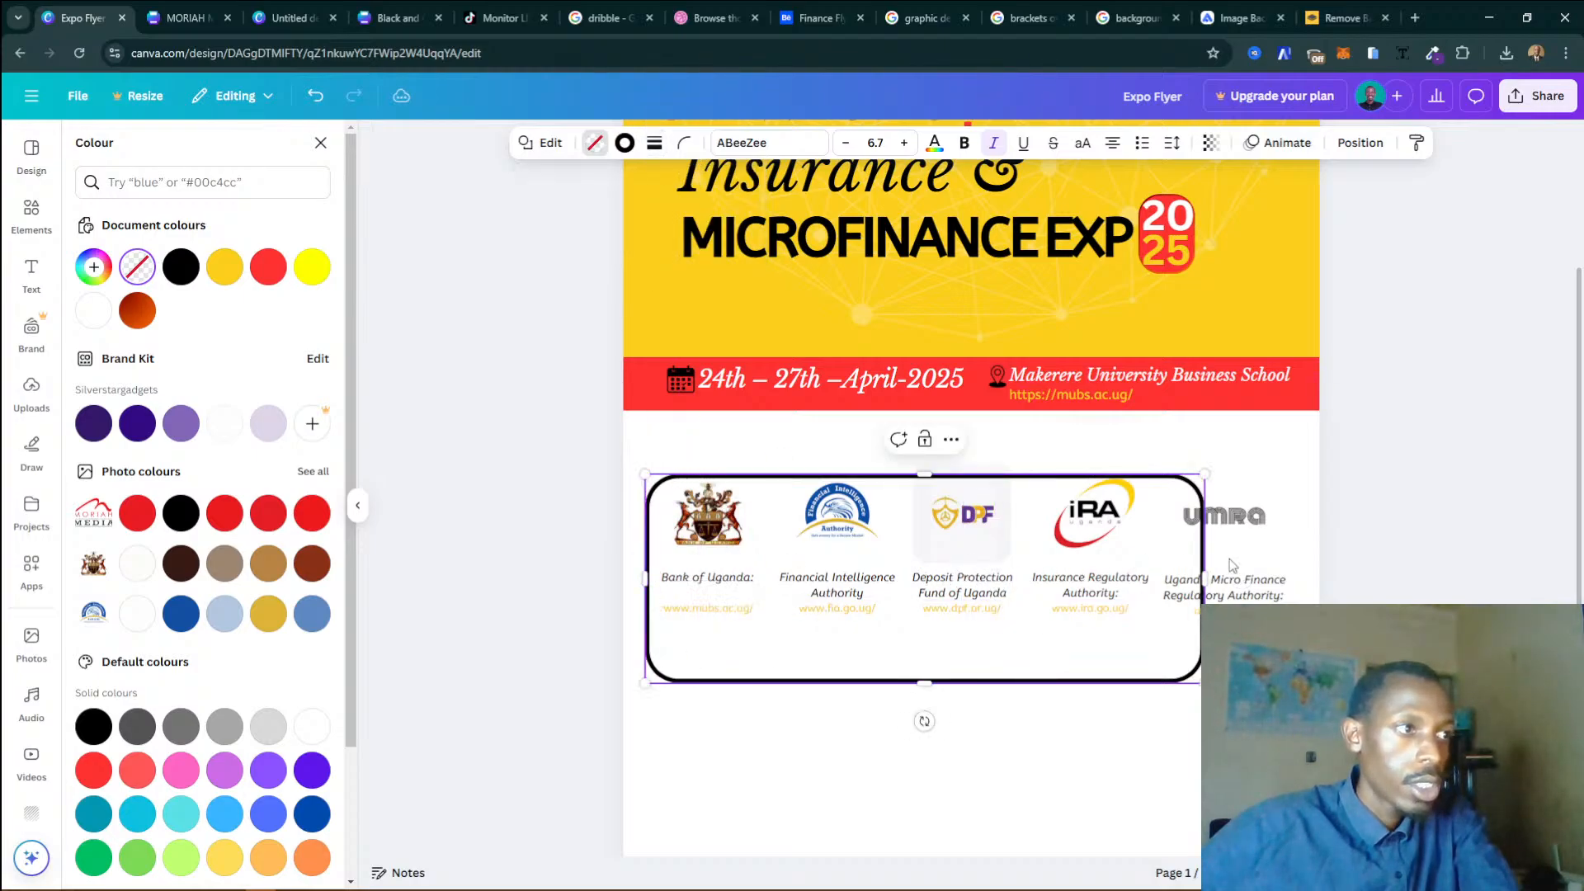
{"action": "left_click_drag", "start_coordinate": [1203, 577], "coordinate": [1302, 569]}
{"action": "left_click_drag", "start_coordinate": [644, 580], "coordinate": [640, 580]}
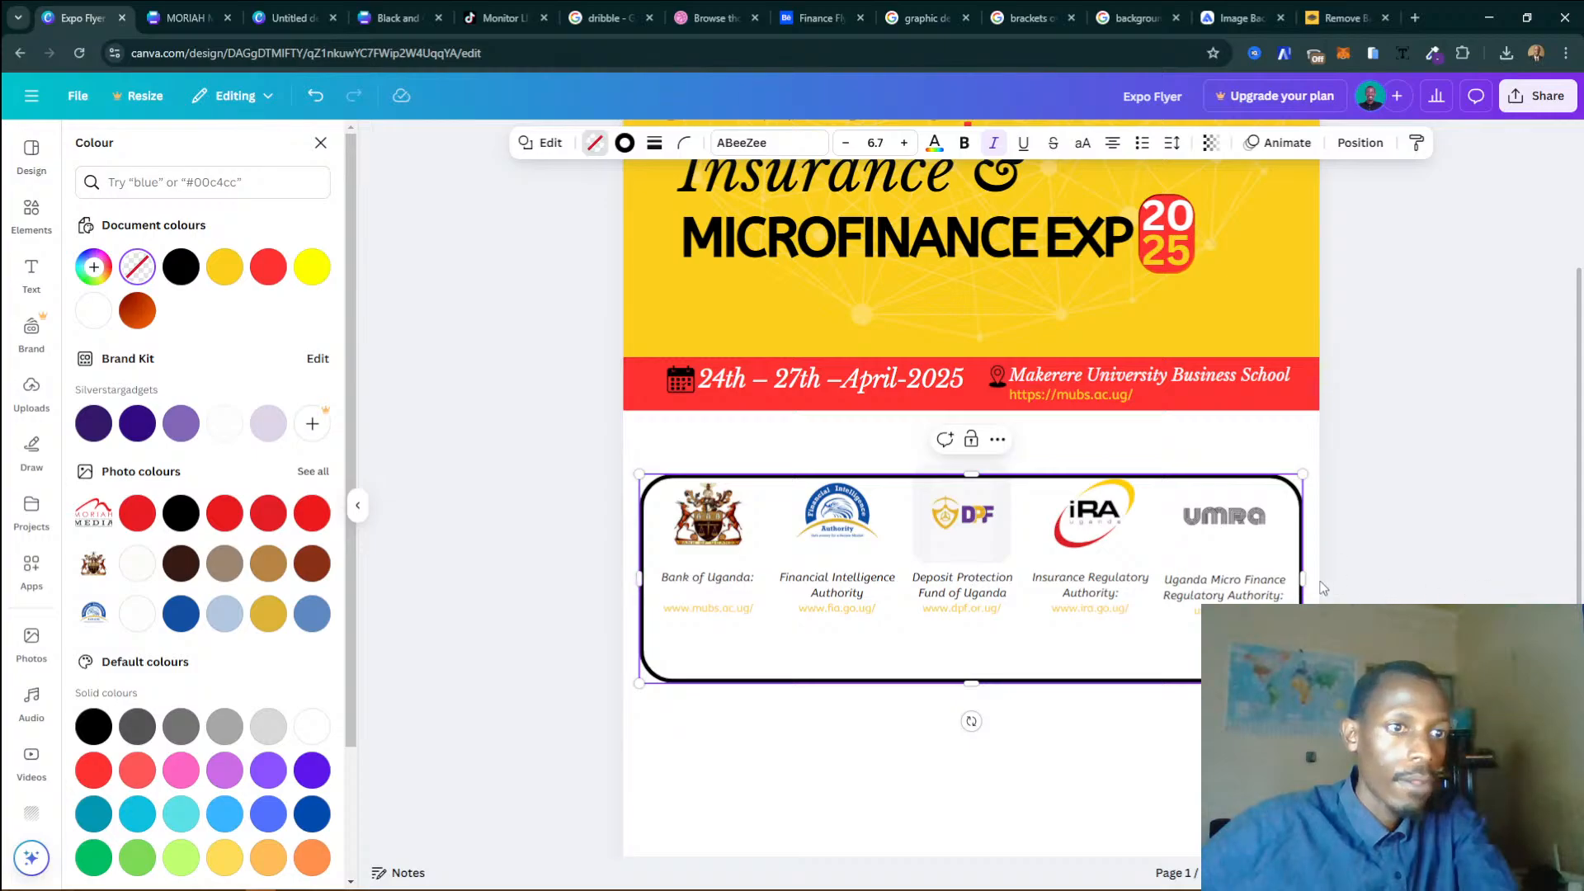
{"action": "left_click_drag", "start_coordinate": [1304, 577], "coordinate": [1312, 577]}
{"action": "left_click_drag", "start_coordinate": [967, 652], "coordinate": [973, 648]}
{"action": "left_click", "coordinate": [1159, 648]}
{"action": "left_click", "coordinate": [1159, 647]}
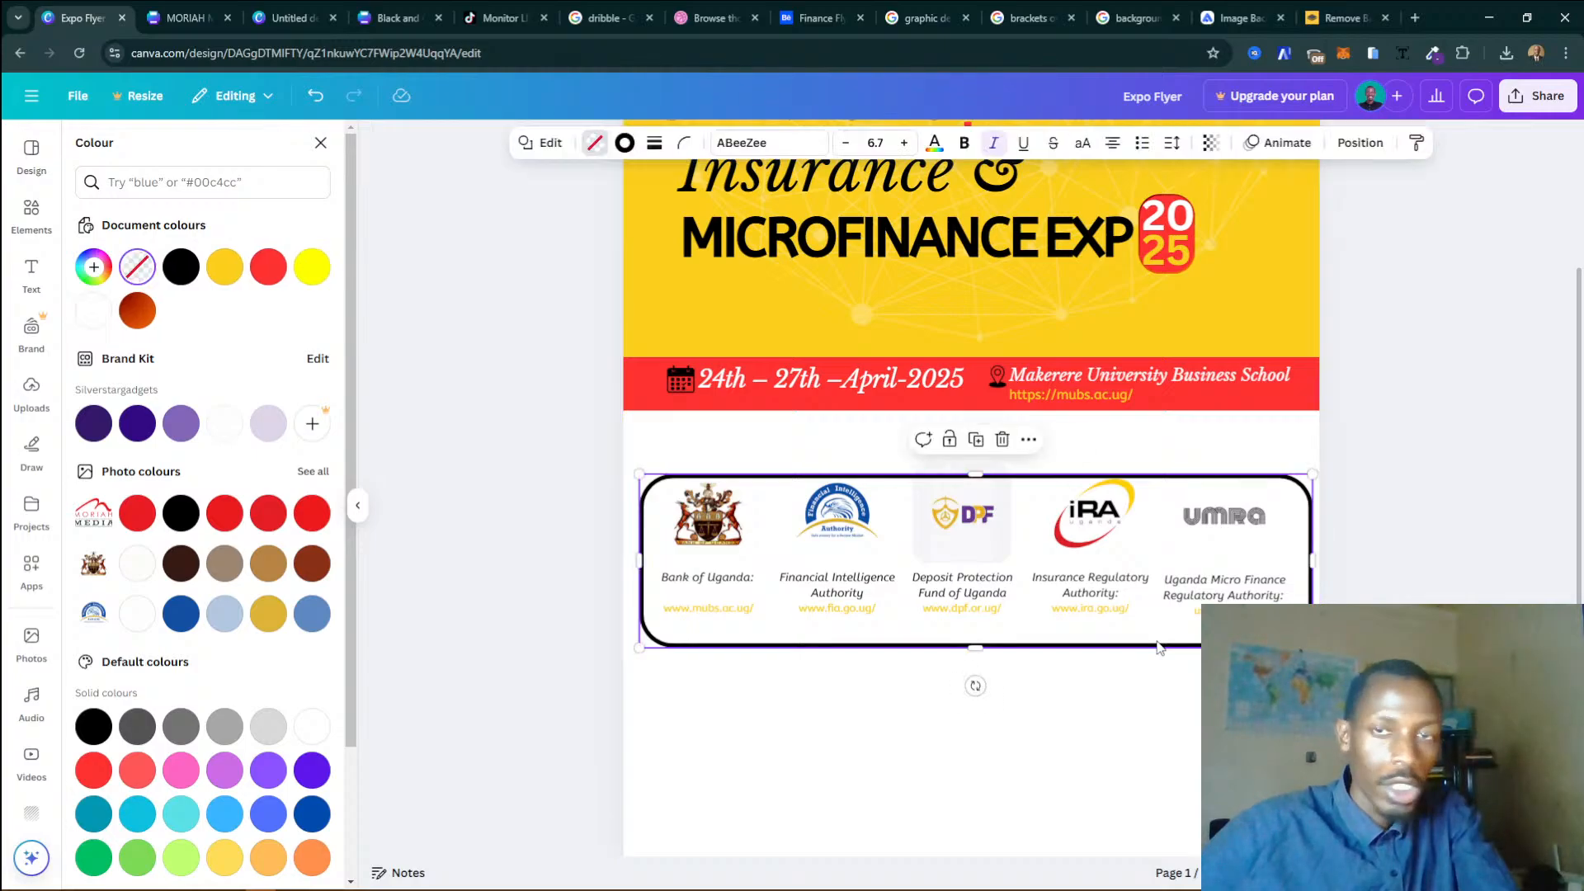
Nudge the outline upwards and extend its upper edge to leave space above the logos.
{"action": "key", "text": "Up"}
{"action": "key", "text": "Up"}
{"action": "key", "text": "Up"}
{"action": "key", "text": "Down"}
{"action": "key", "text": "Down"}
{"action": "key", "text": "Up"}
{"action": "key", "text": "Down"}
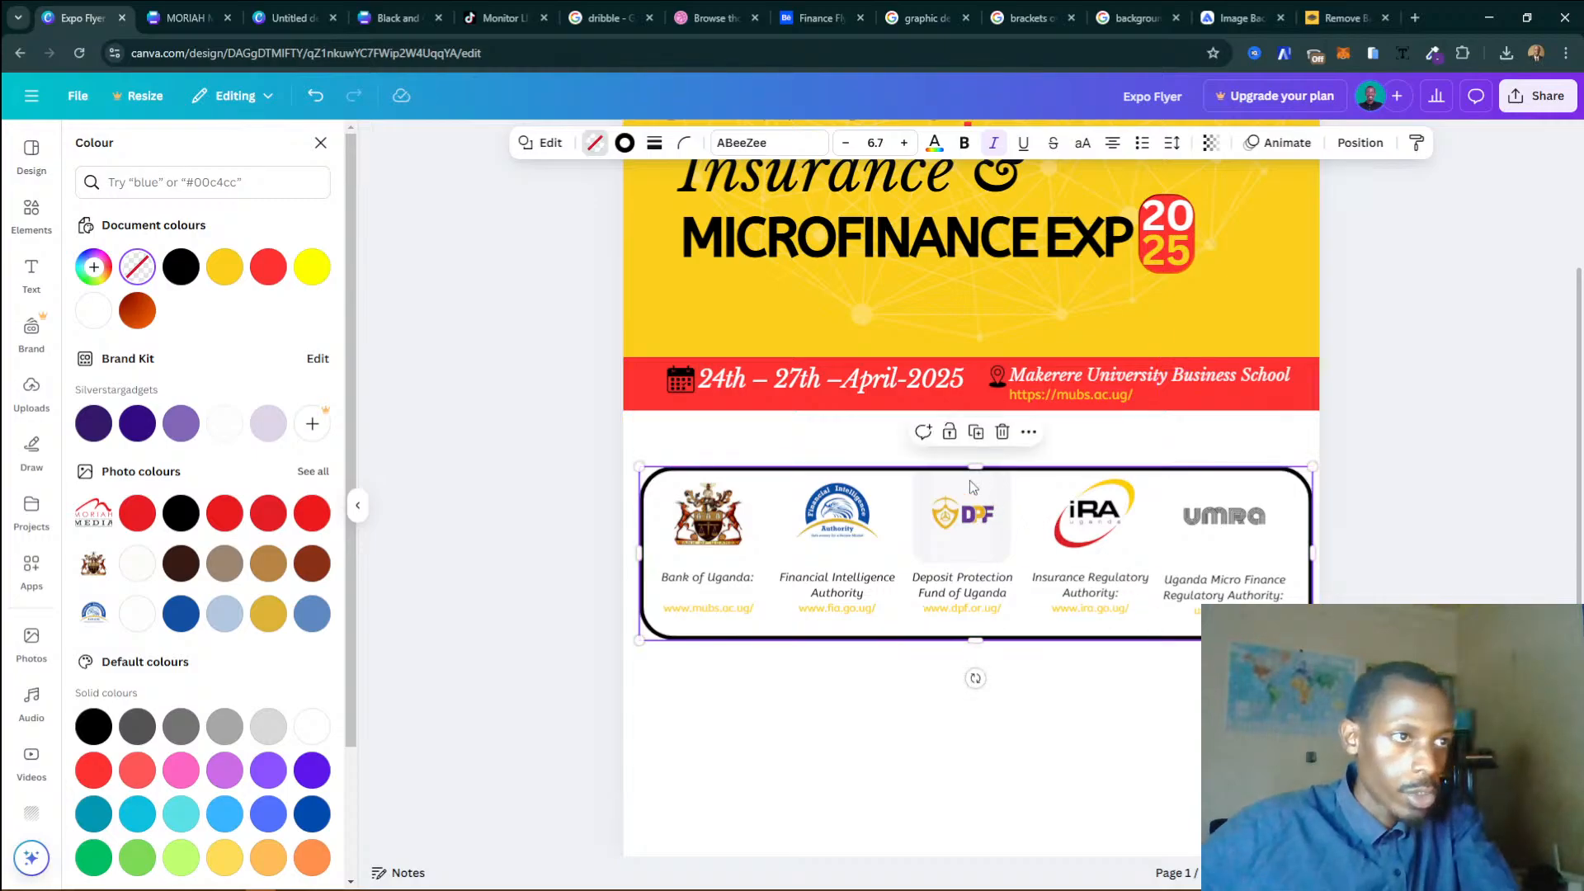
{"action": "left_click_drag", "start_coordinate": [970, 471], "coordinate": [975, 447]}
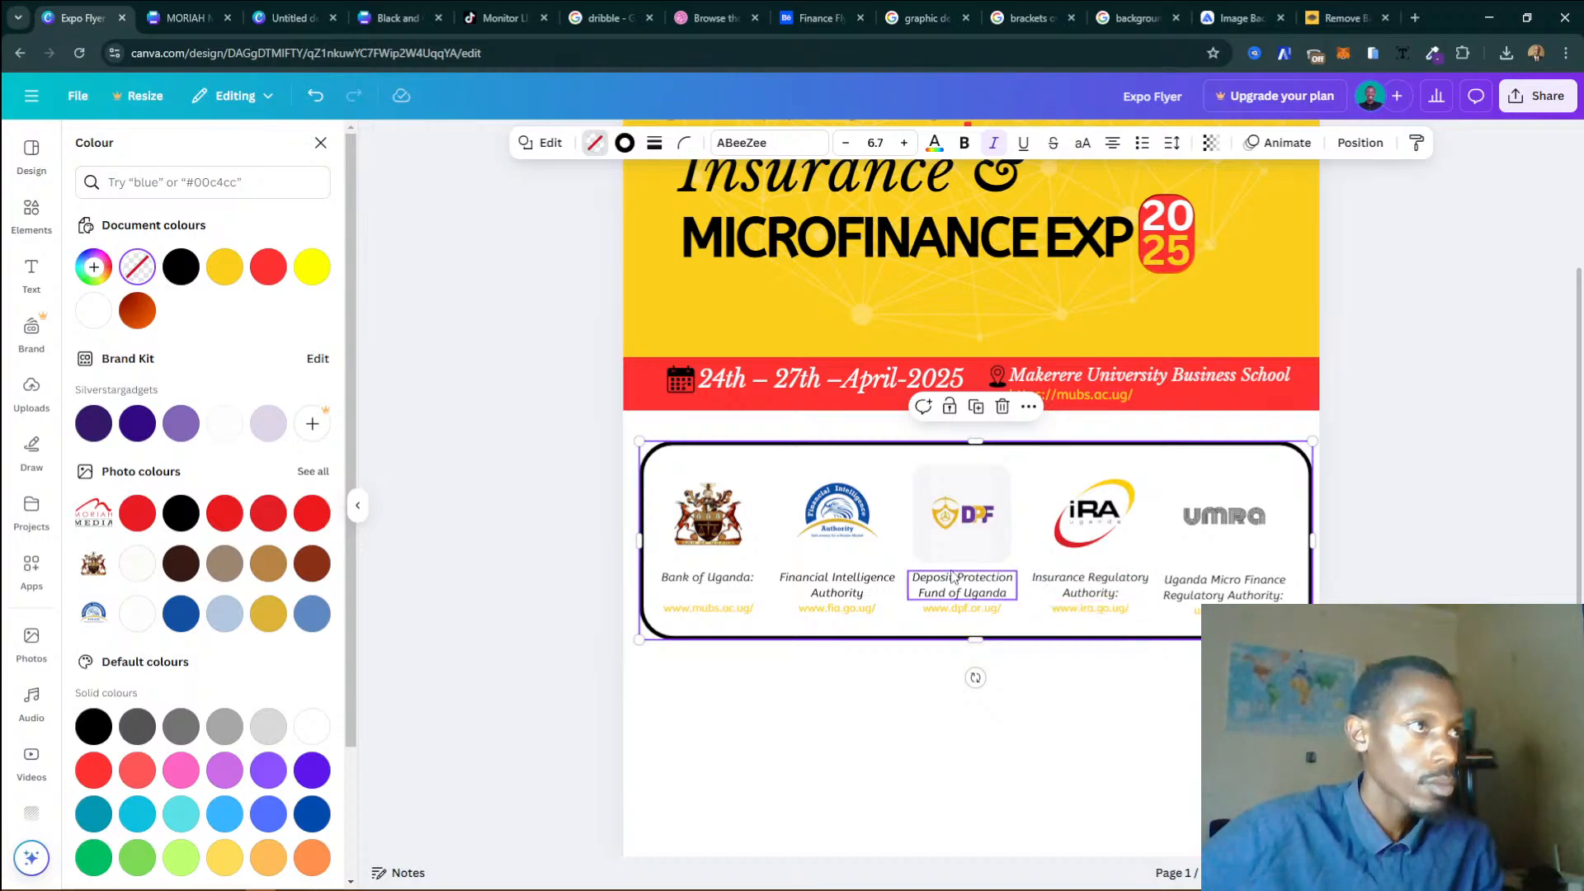
Change the outline's border colour to the document's red.
{"action": "left_click", "coordinate": [624, 142]}
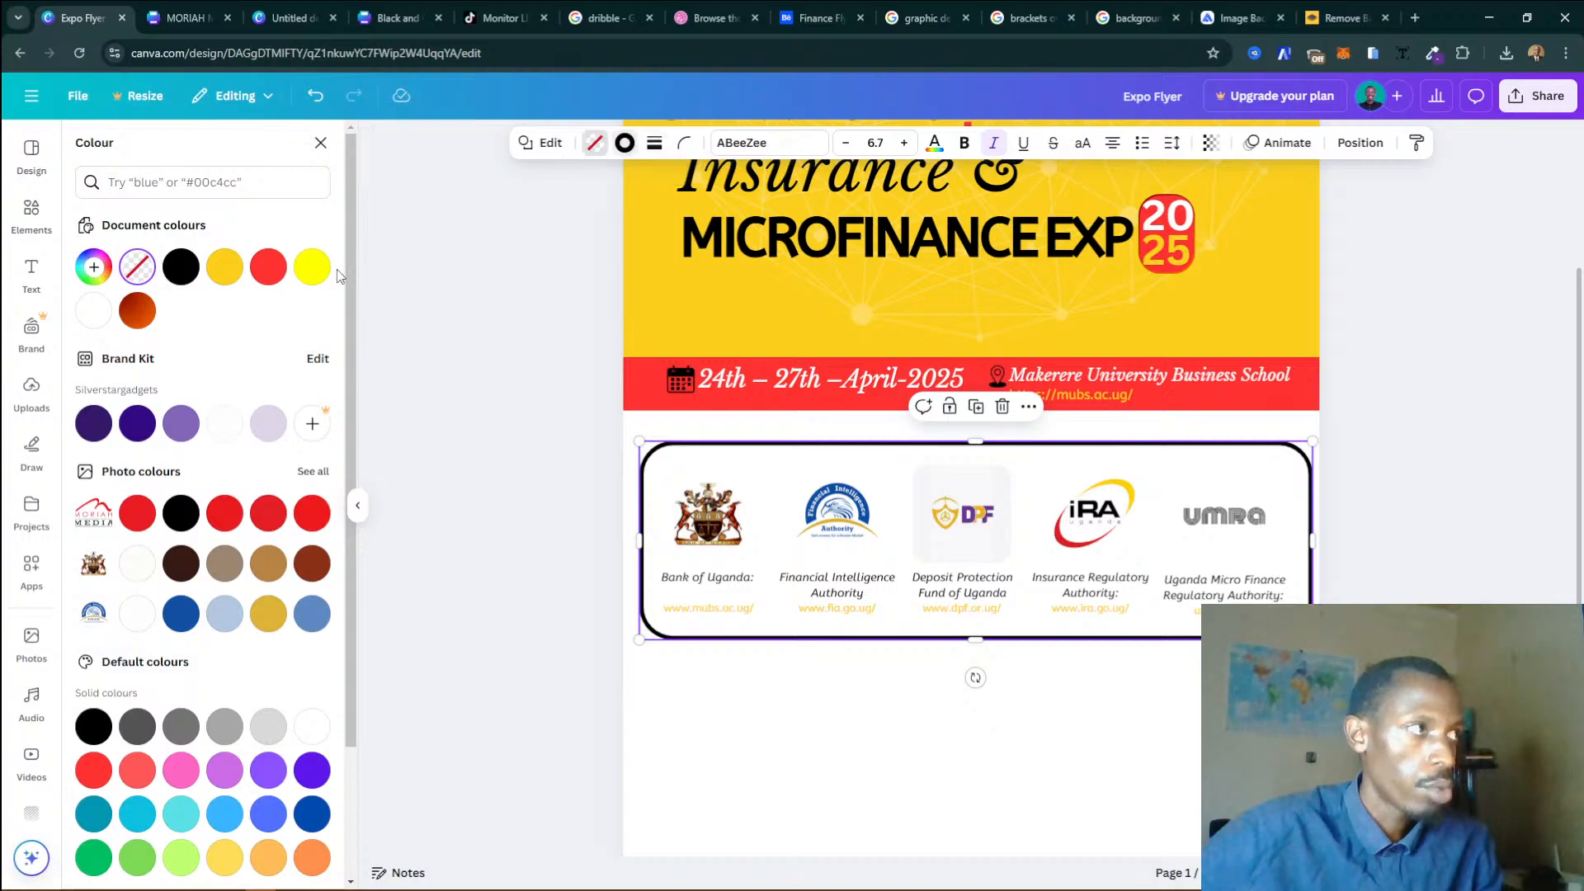
{"action": "left_click", "coordinate": [216, 276]}
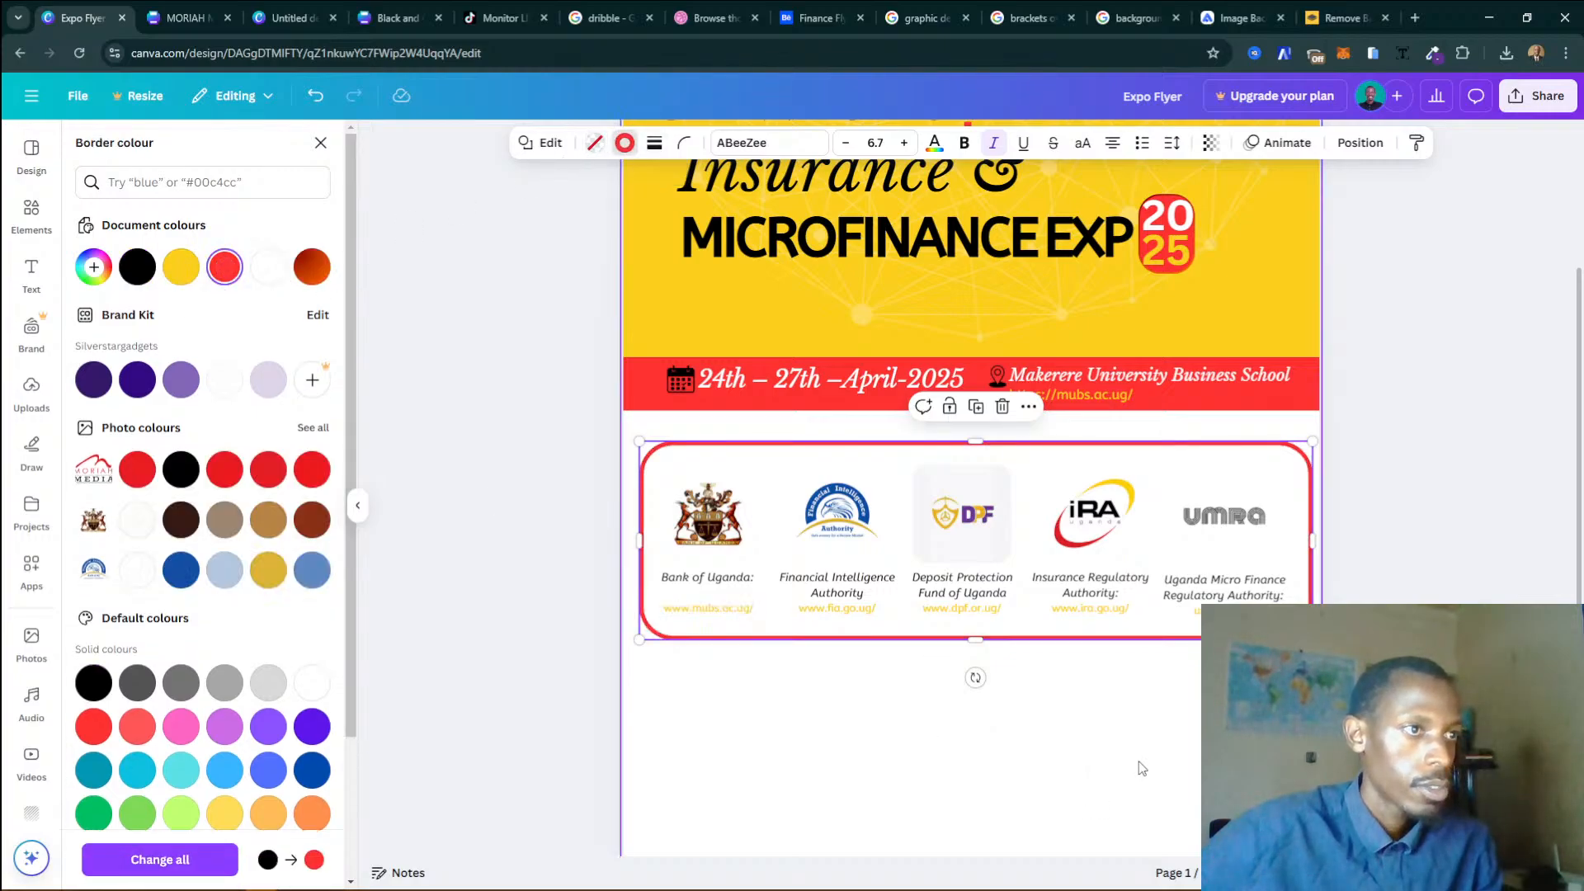
{"action": "left_click", "coordinate": [1180, 749]}
Resize the red outline to about 4.8 by 1.4 with even side margins and align it together with the logos and captions.
{"action": "scroll", "coordinate": [1180, 749], "scroll_direction": "up", "scroll_amount": 2}
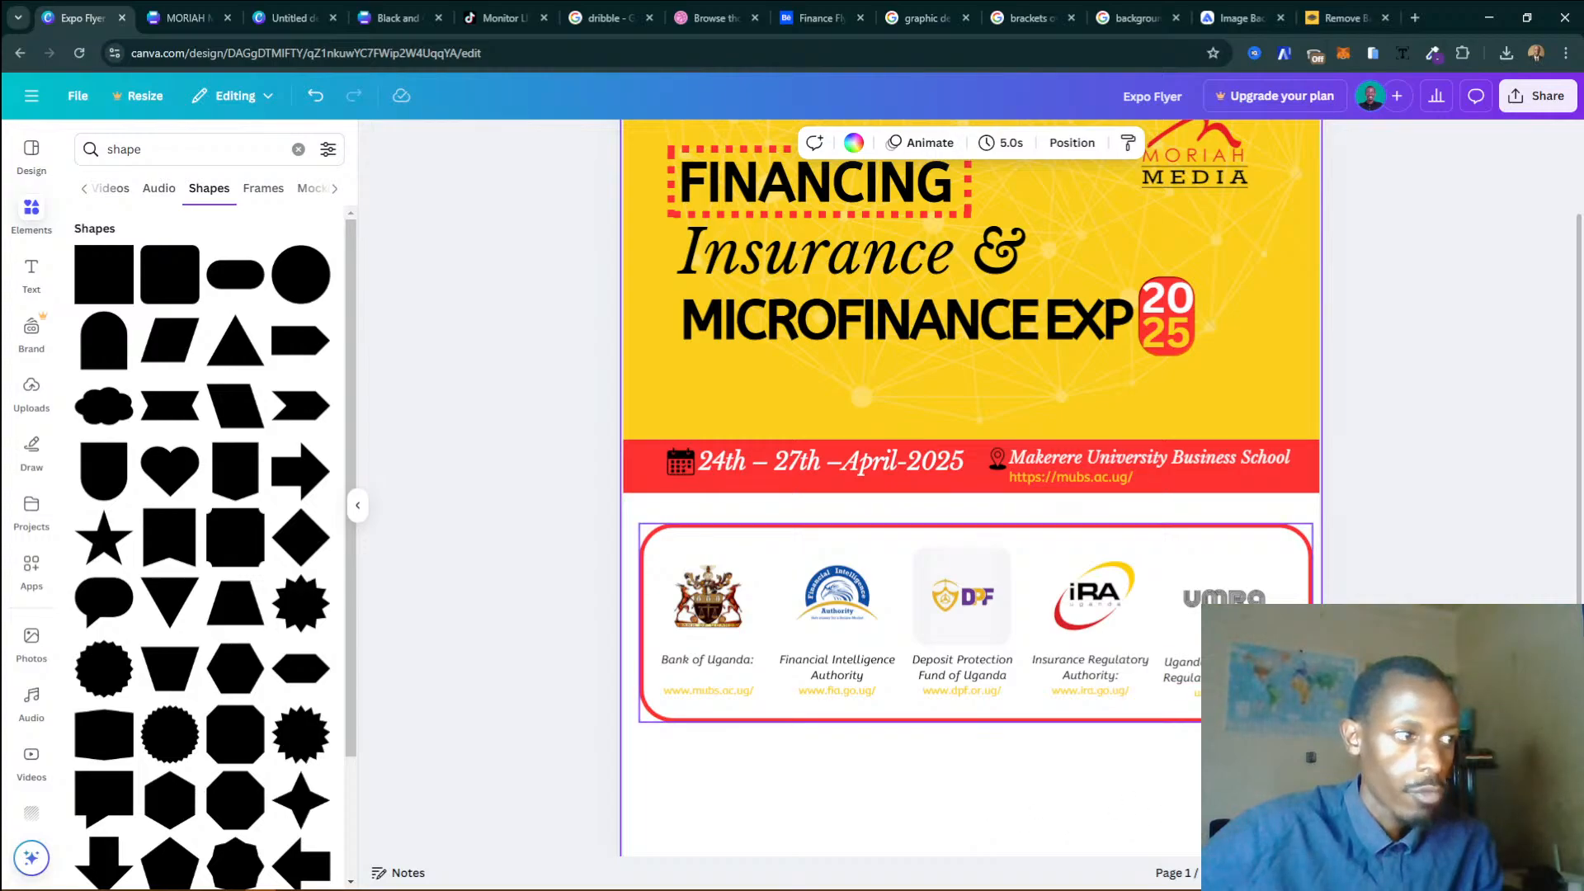
{"action": "left_click", "coordinate": [652, 530]}
{"action": "left_click_drag", "start_coordinate": [1312, 622], "coordinate": [1304, 622]}
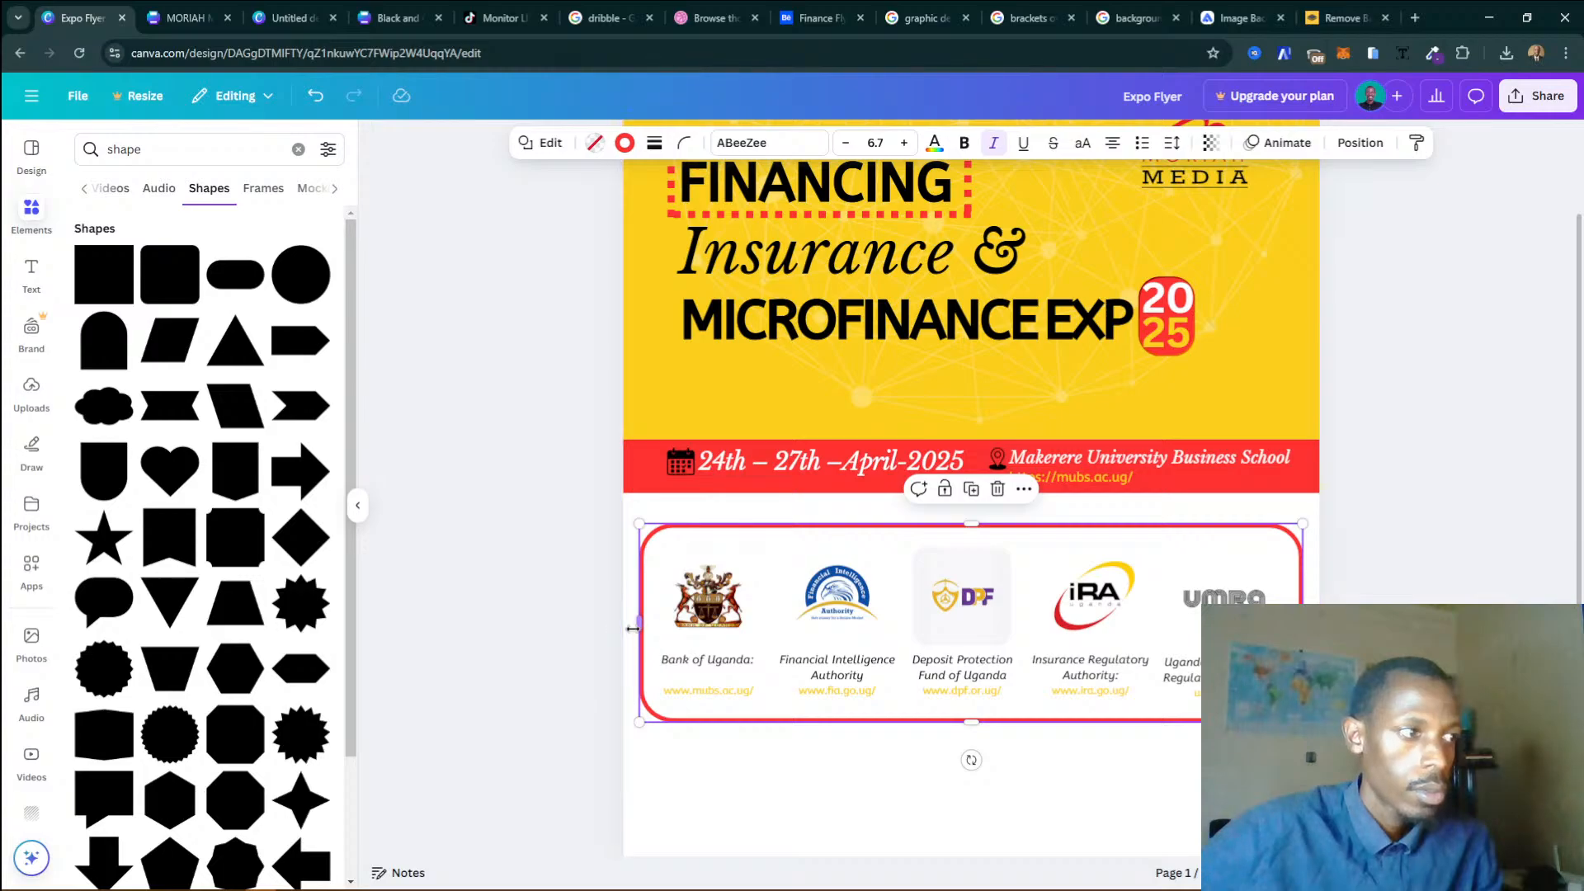
{"action": "left_click_drag", "start_coordinate": [642, 626], "coordinate": [637, 627]}
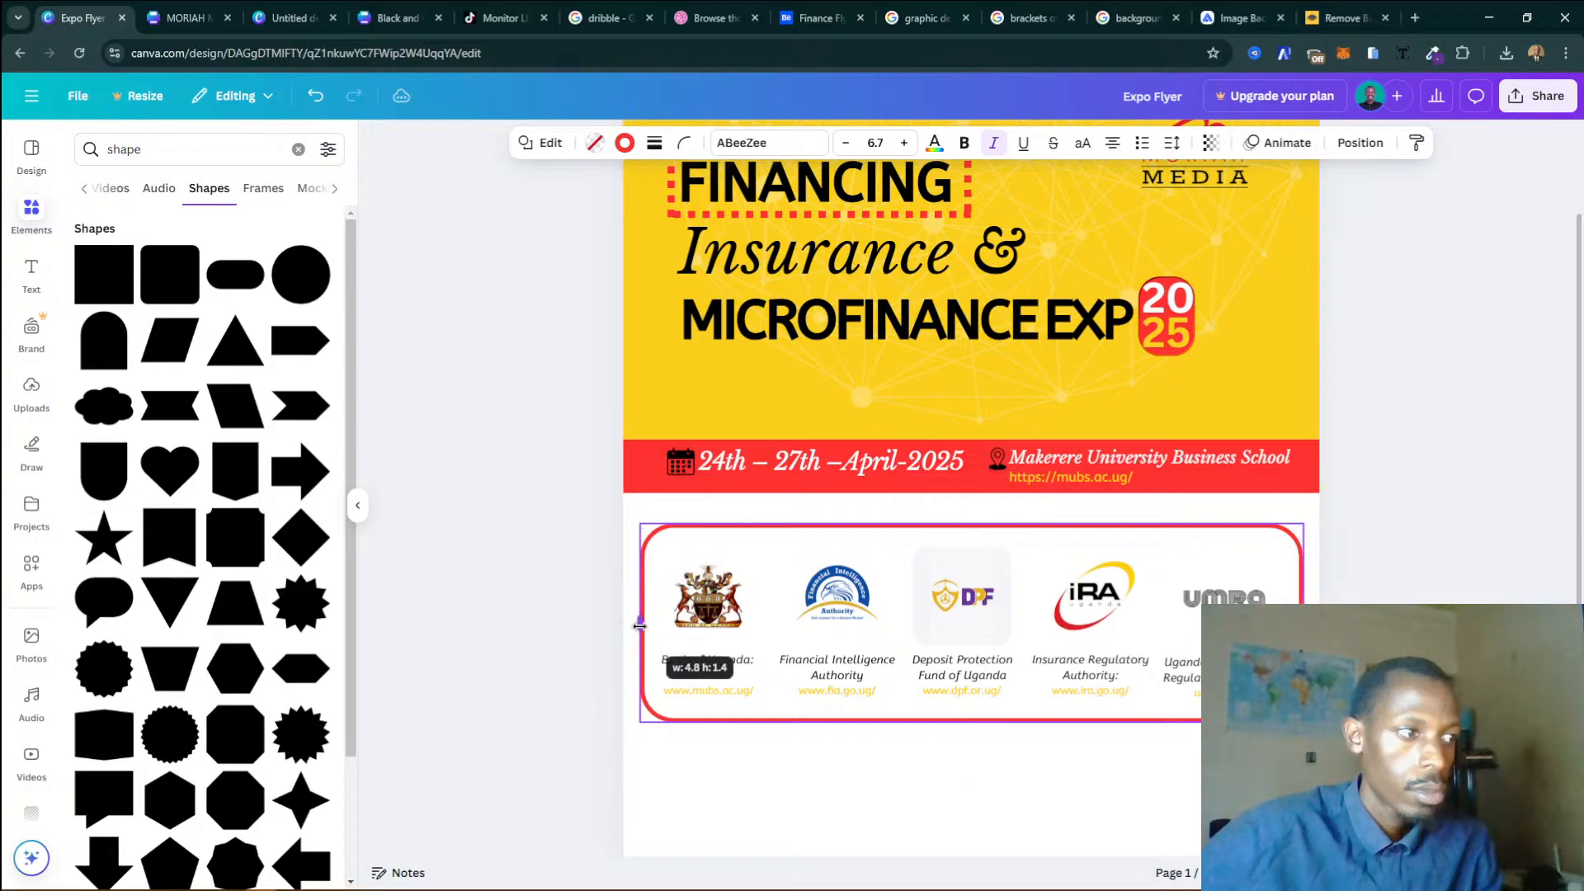
{"action": "key", "text": "Escape"}
{"action": "left_click_drag", "start_coordinate": [1289, 777], "coordinate": [632, 546]}
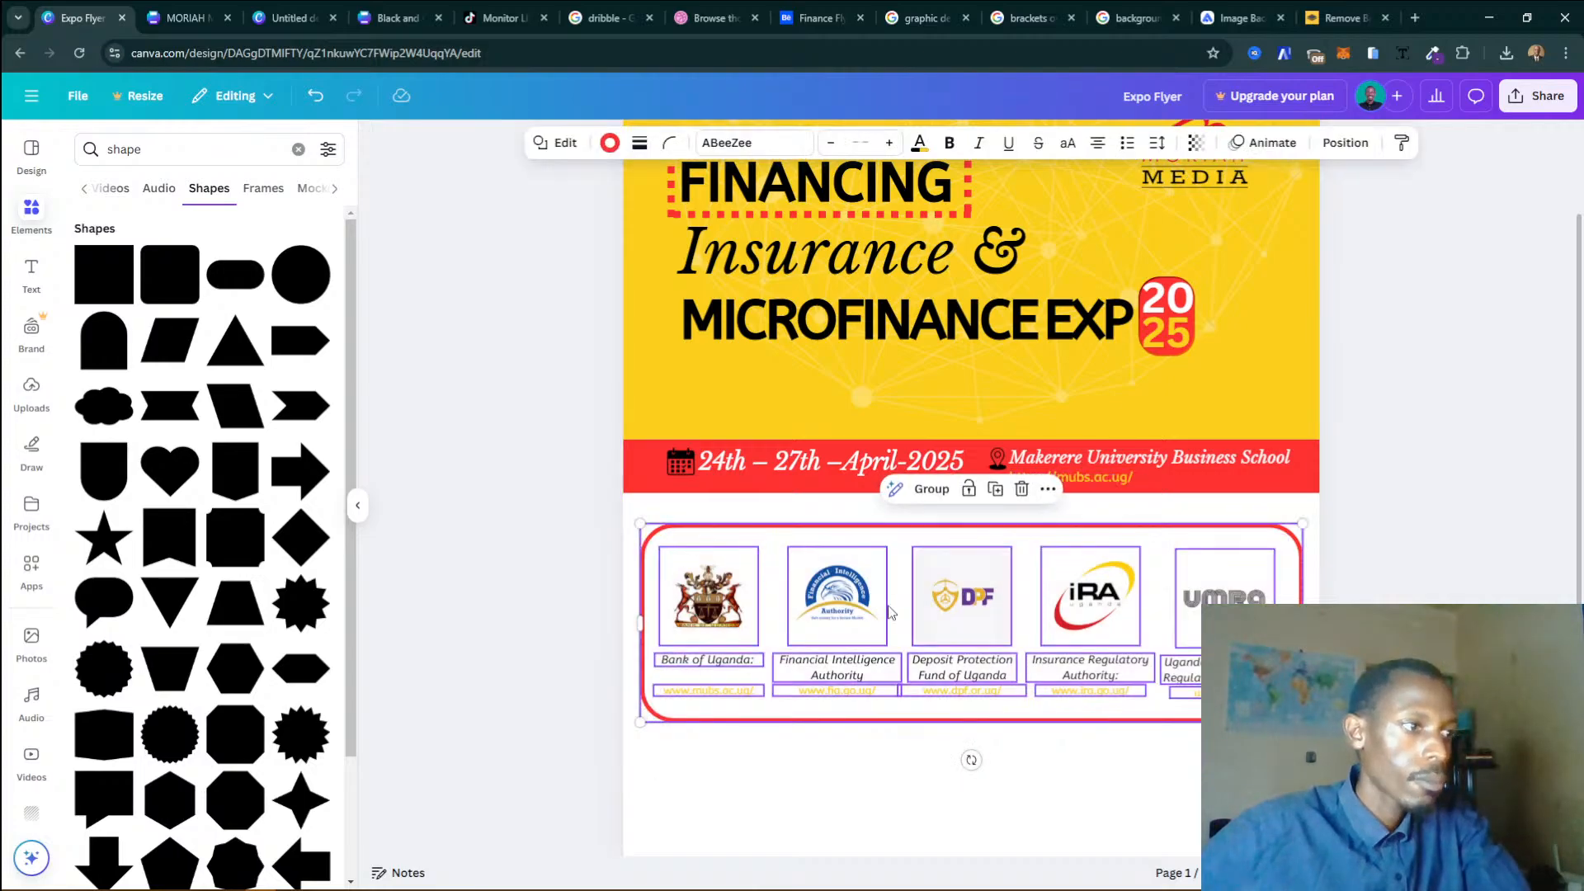
{"action": "left_click_drag", "start_coordinate": [856, 620], "coordinate": [851, 616]}
{"action": "left_click", "coordinate": [1132, 773]}
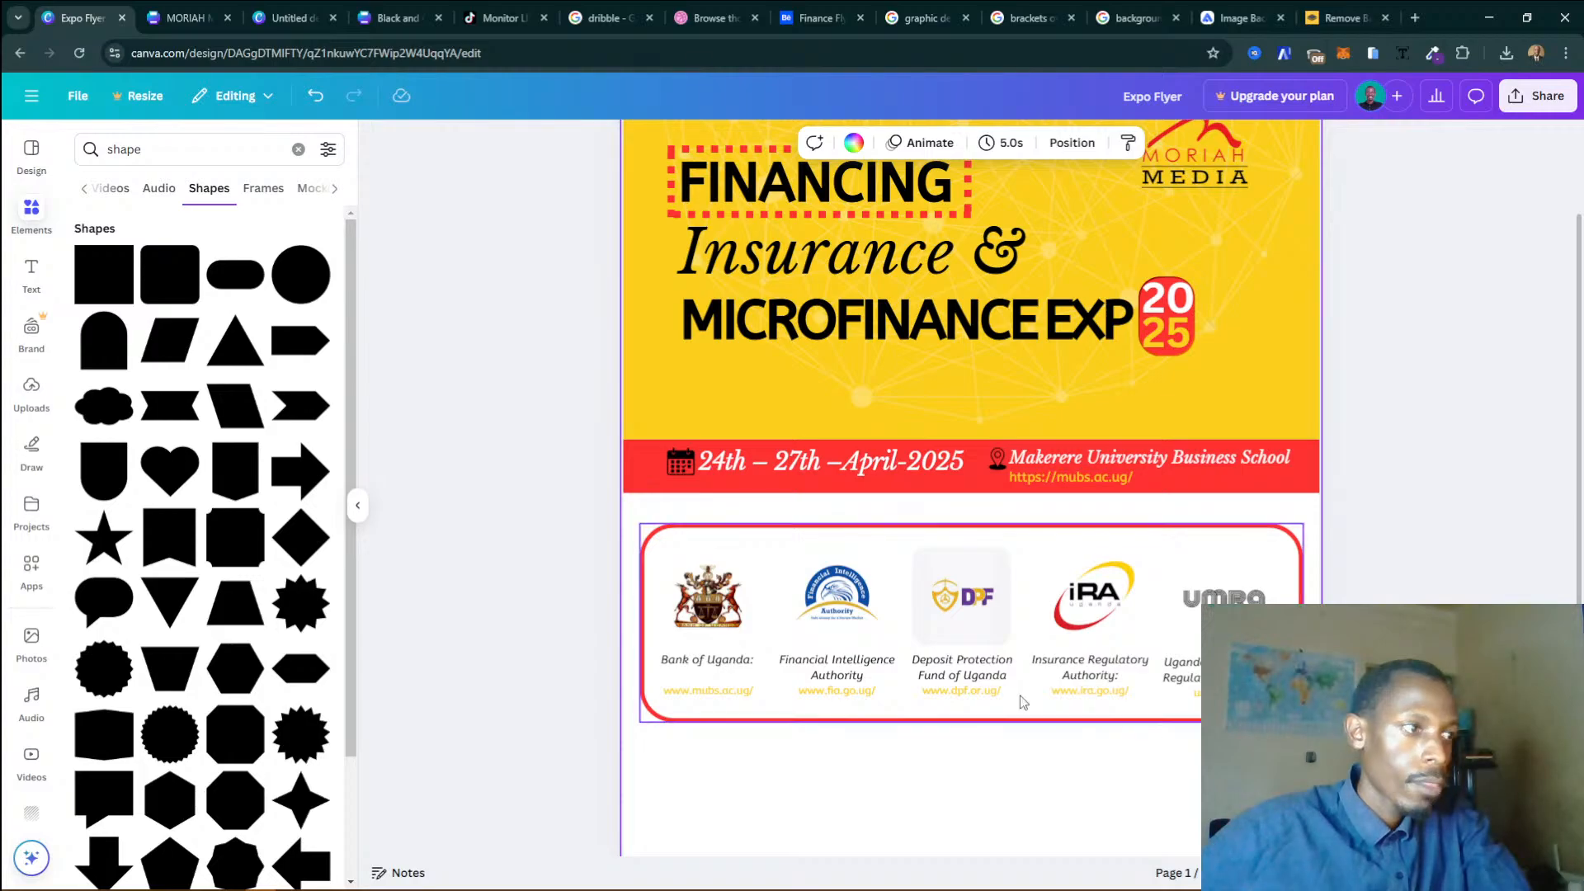
Place a copy of the MICROFINANCE title over the outline's upper edge and replace its text with "CO-ORGANIZERS".
{"action": "left_click", "coordinate": [886, 329]}
{"action": "left_click", "coordinate": [875, 253]}
{"action": "left_click_drag", "start_coordinate": [949, 361], "coordinate": [1010, 536]}
{"action": "double_click", "coordinate": [1009, 536]}
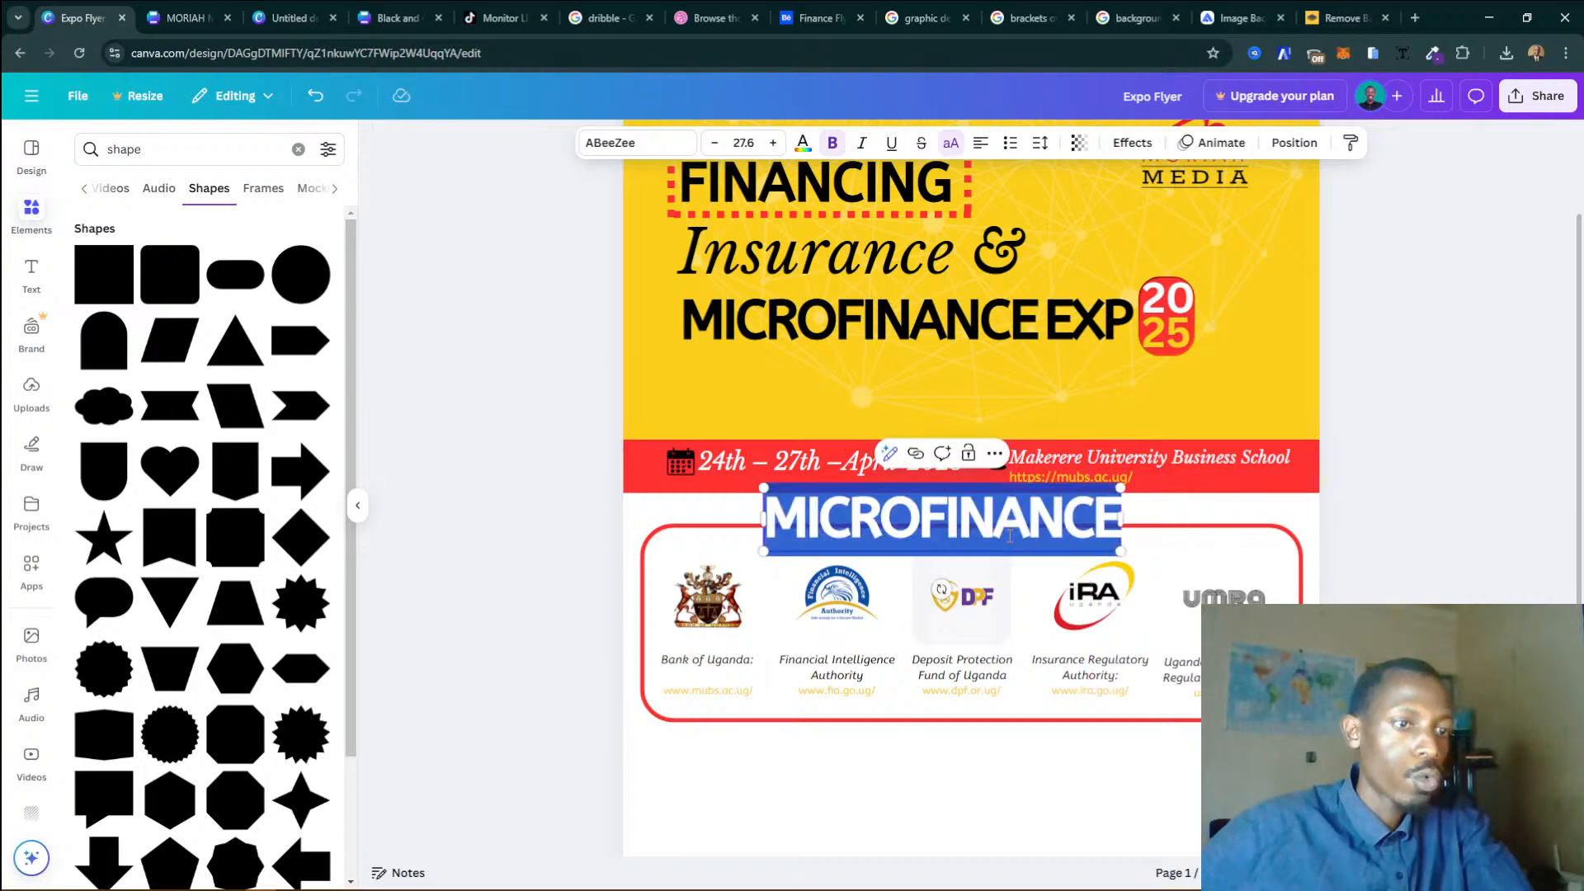
{"action": "type", "text": "C"}
{"action": "key", "text": "BackSpace"}
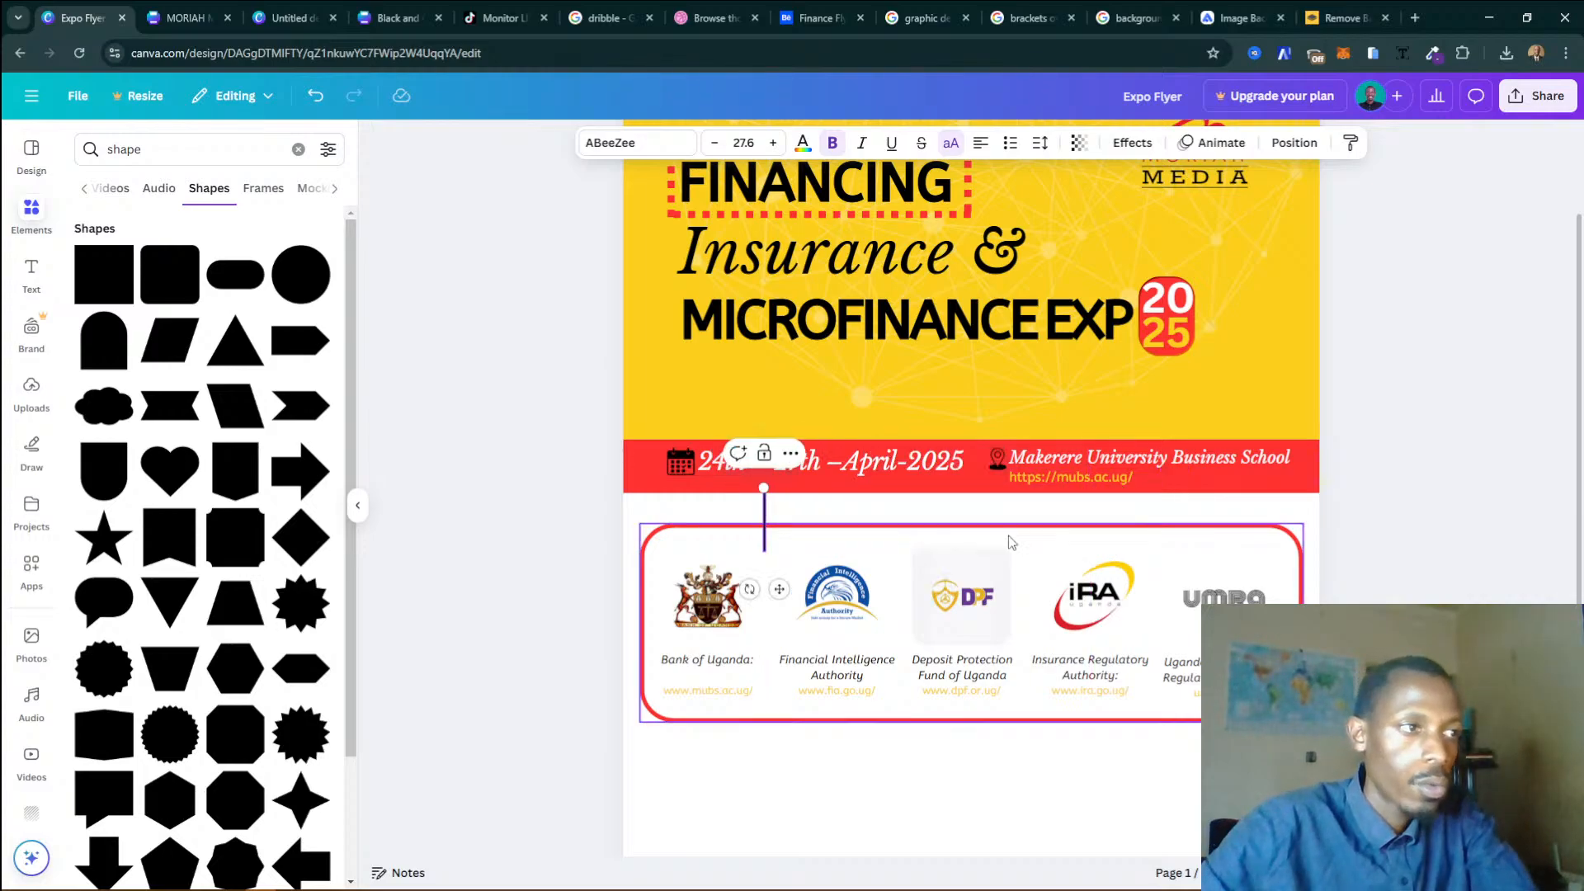
{"action": "type", "text": "CO-"}
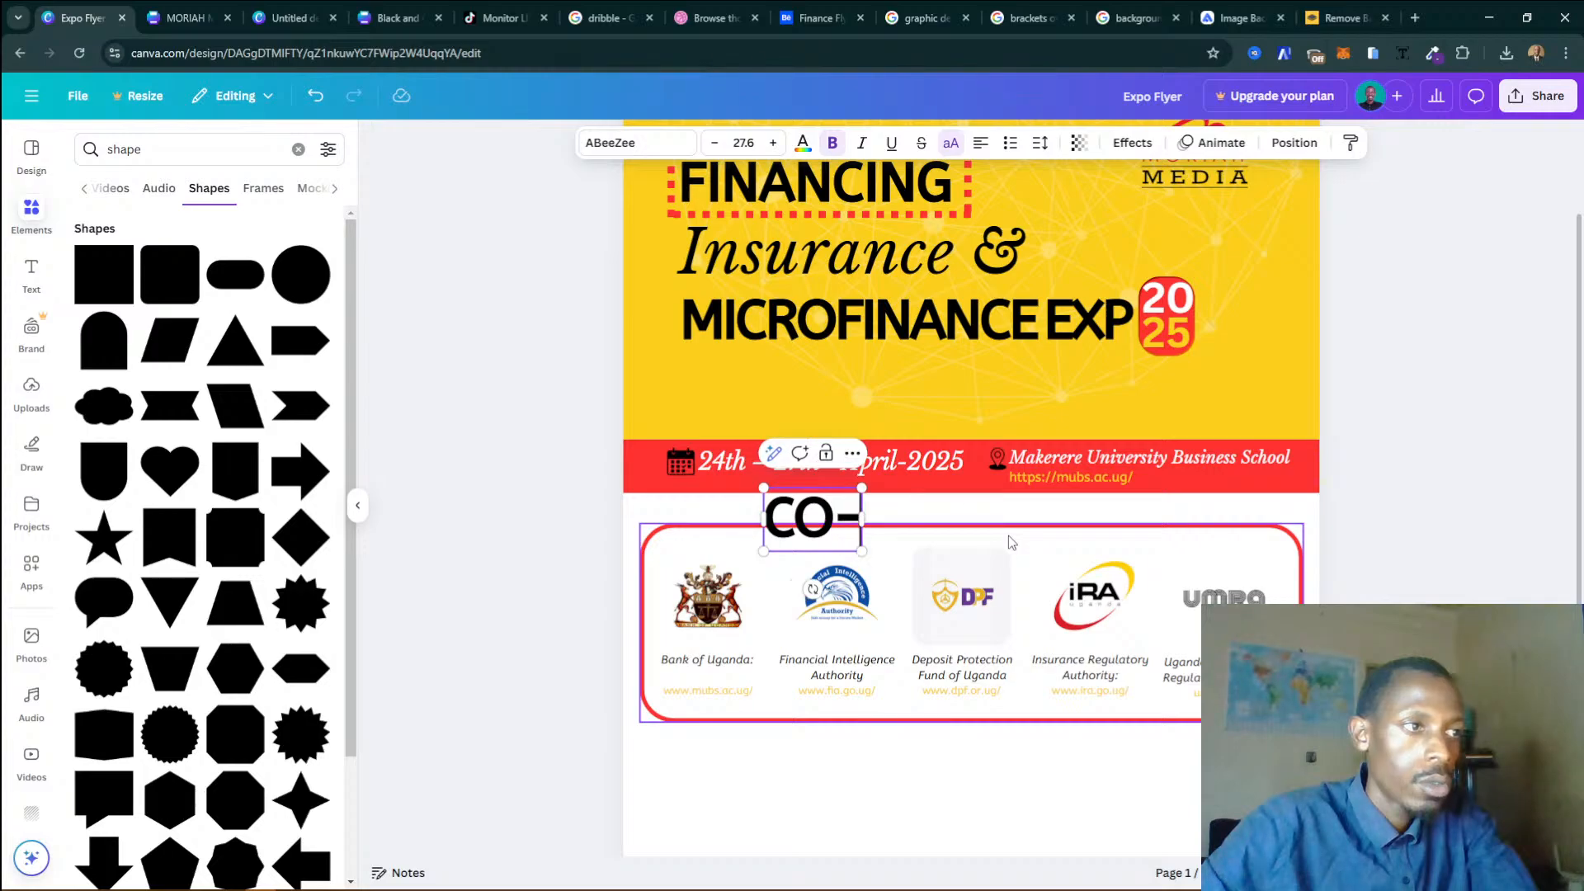
{"action": "type", "text": "ORGANIZERS"}
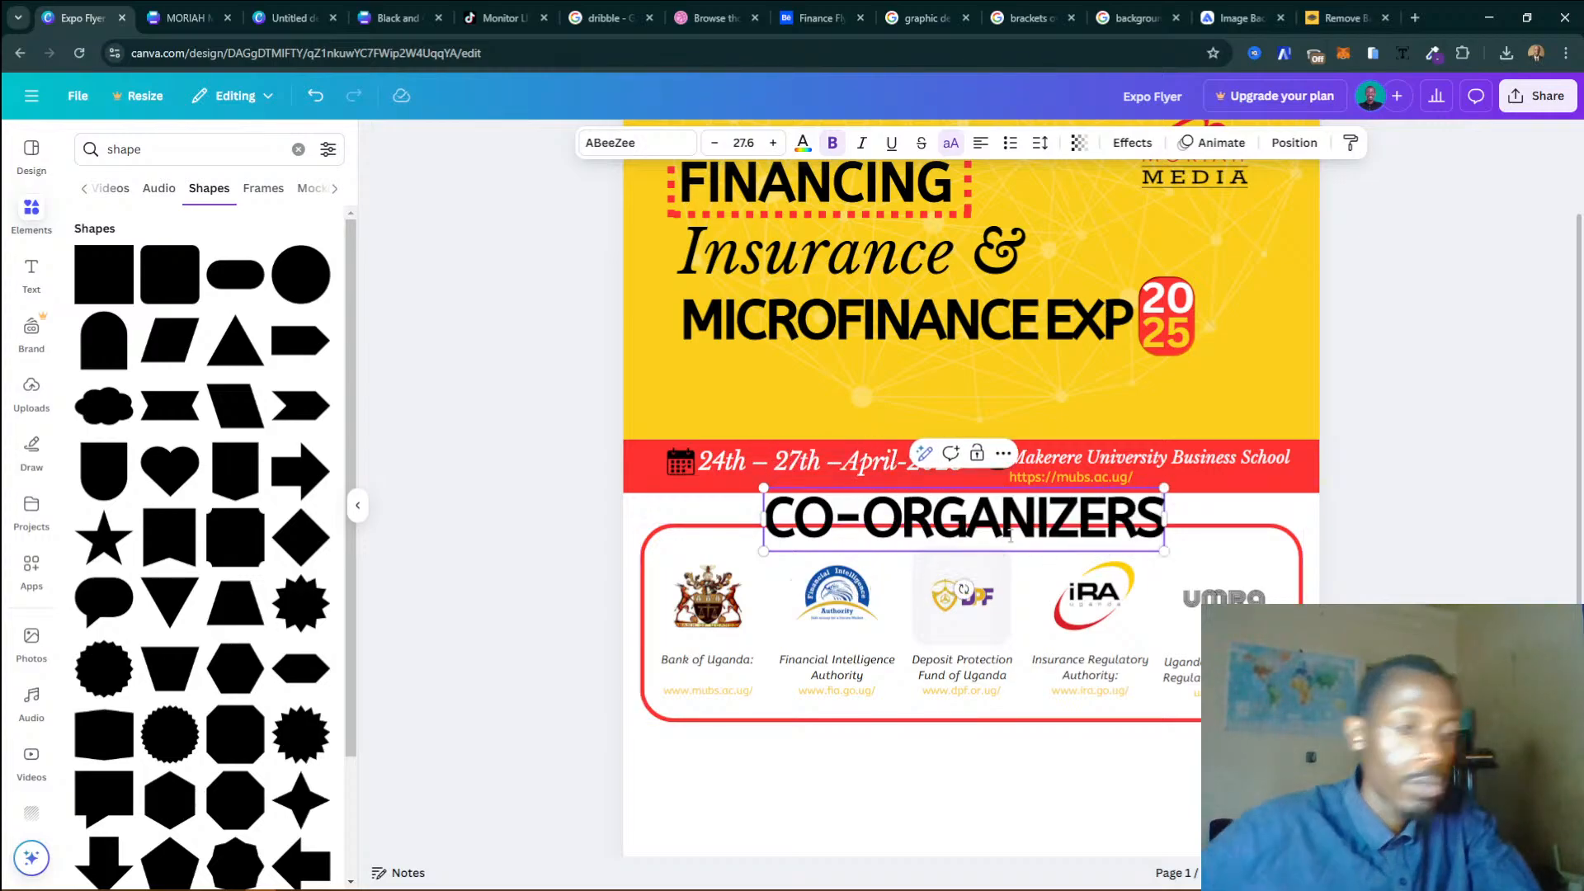
Turn off uppercase for the new heading and capitalise it as "Co-Organizers".
{"action": "key", "text": "ctrl+a"}
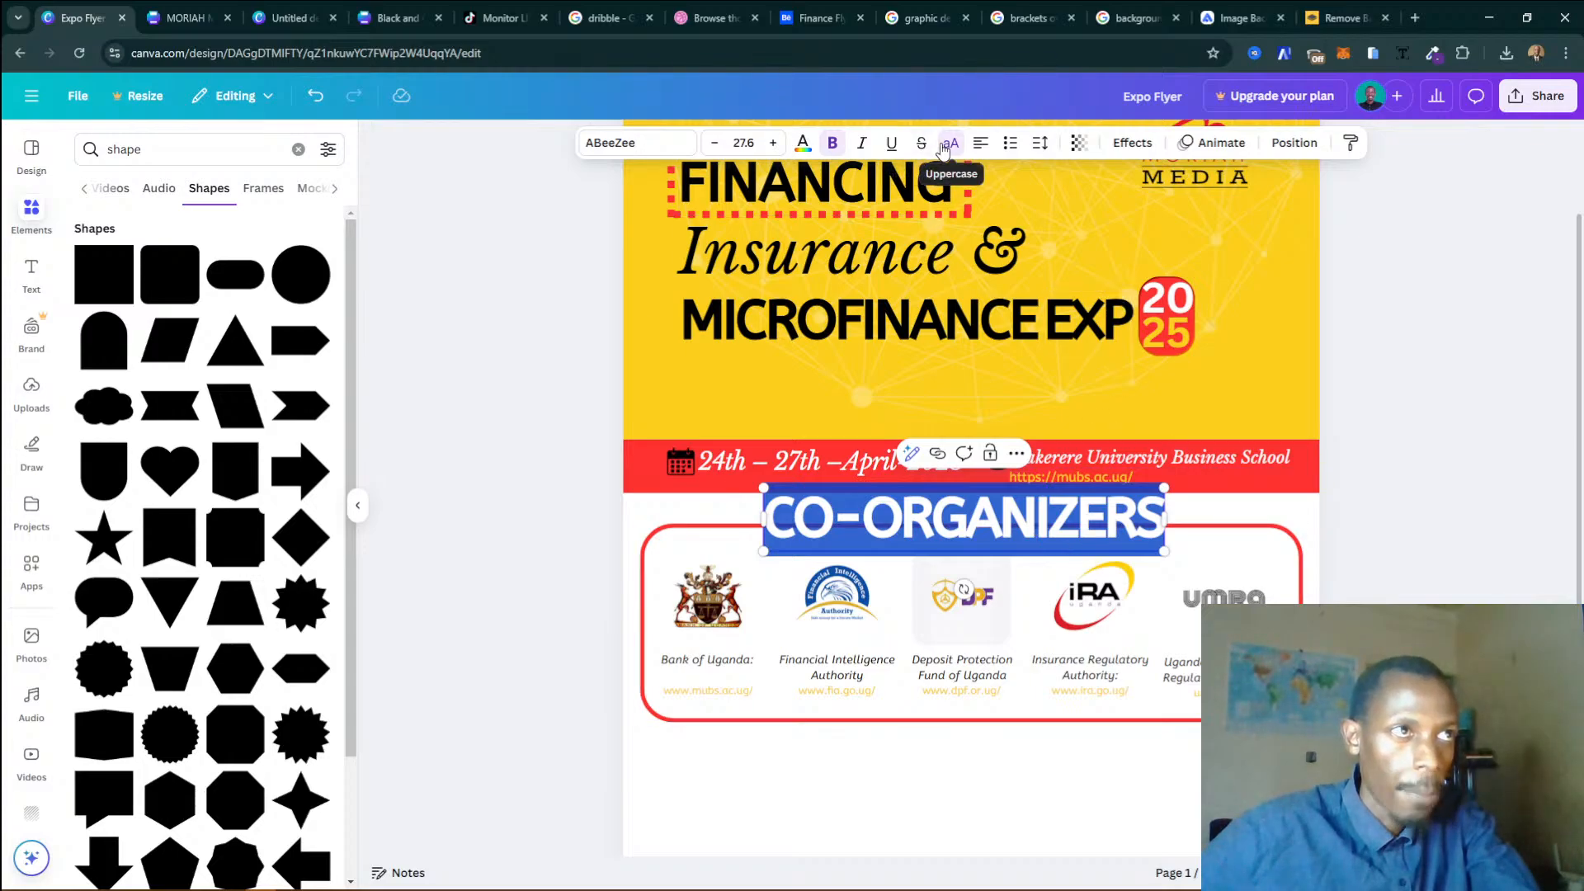
{"action": "left_click", "coordinate": [945, 147]}
{"action": "left_click", "coordinate": [877, 520]}
{"action": "left_click_drag", "start_coordinate": [794, 520], "coordinate": [882, 520]}
{"action": "type", "text": "Co-organizers"}
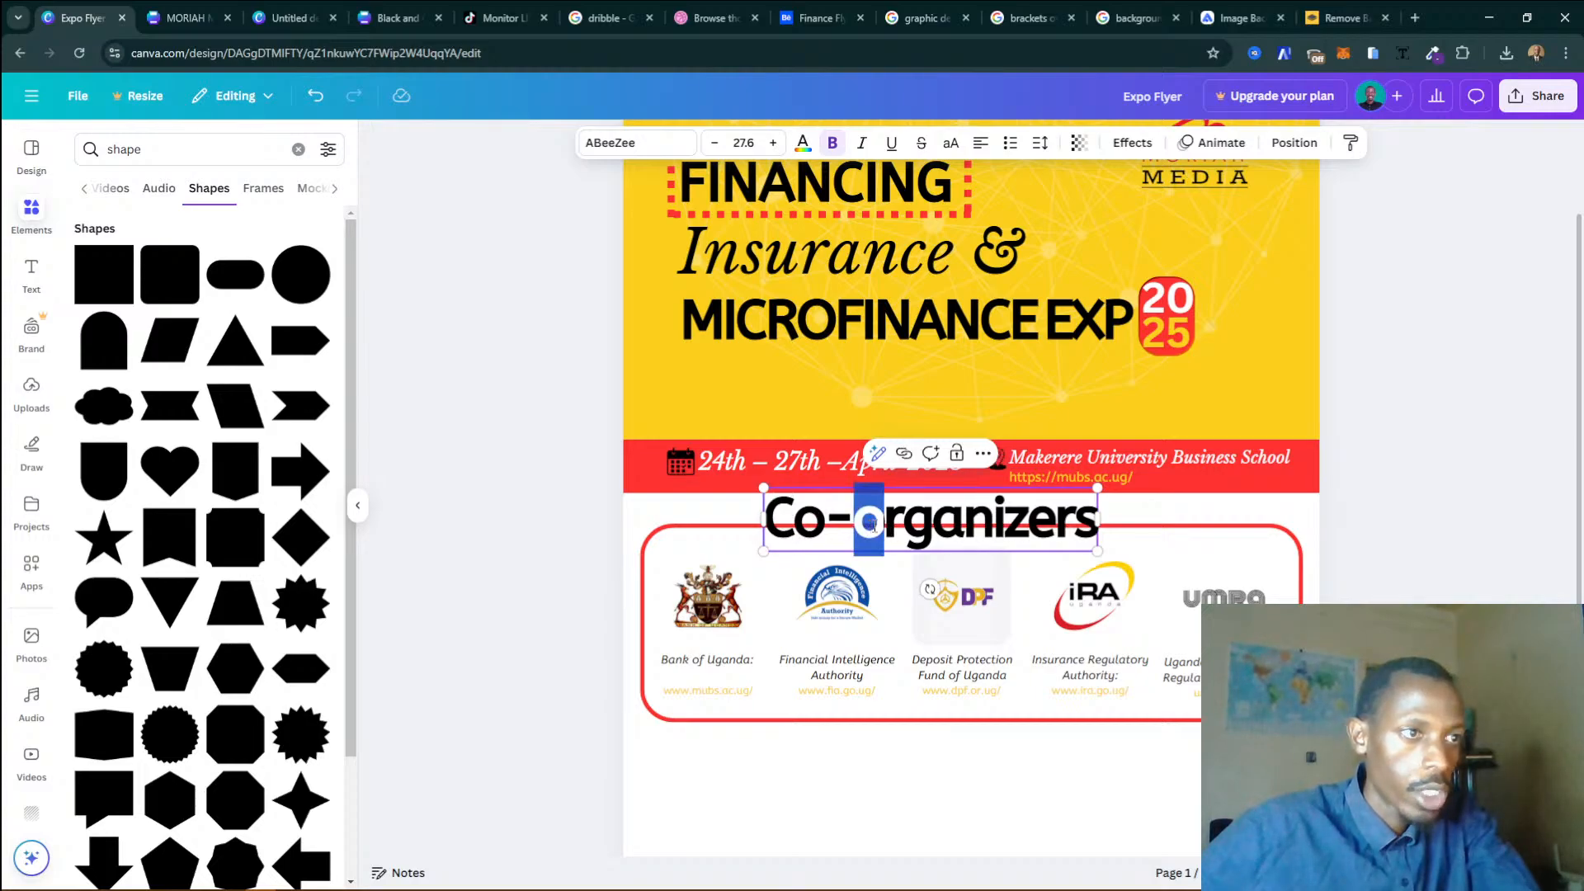
{"action": "type", "text": "O"}
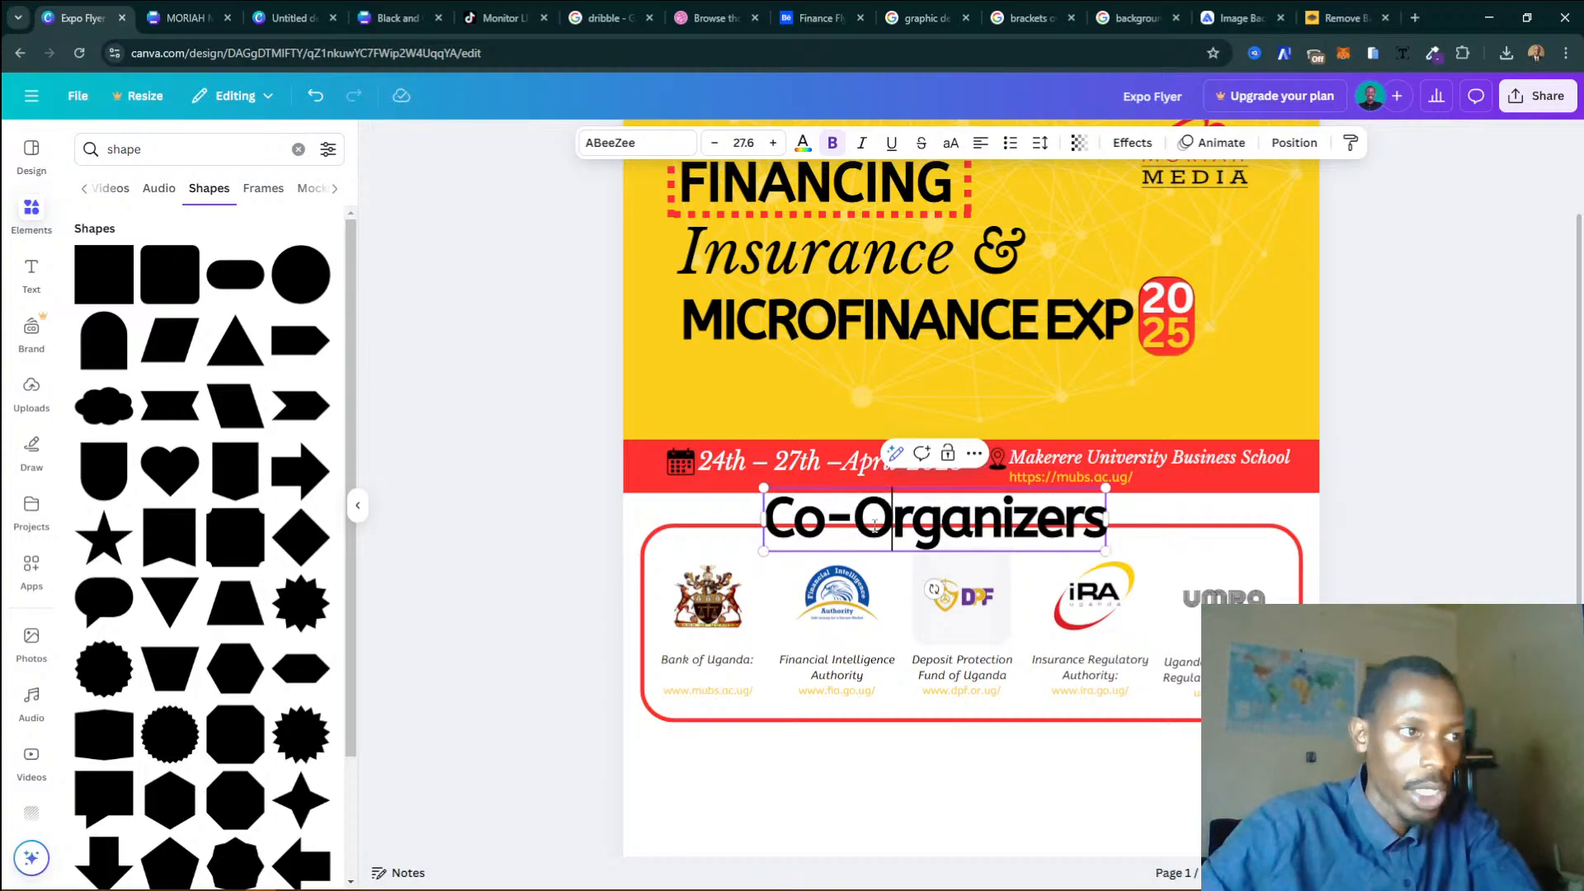
Apply the Background text effect to the Co-Organizers heading and set the effect's colour to red.
{"action": "triple_click", "coordinate": [915, 520]}
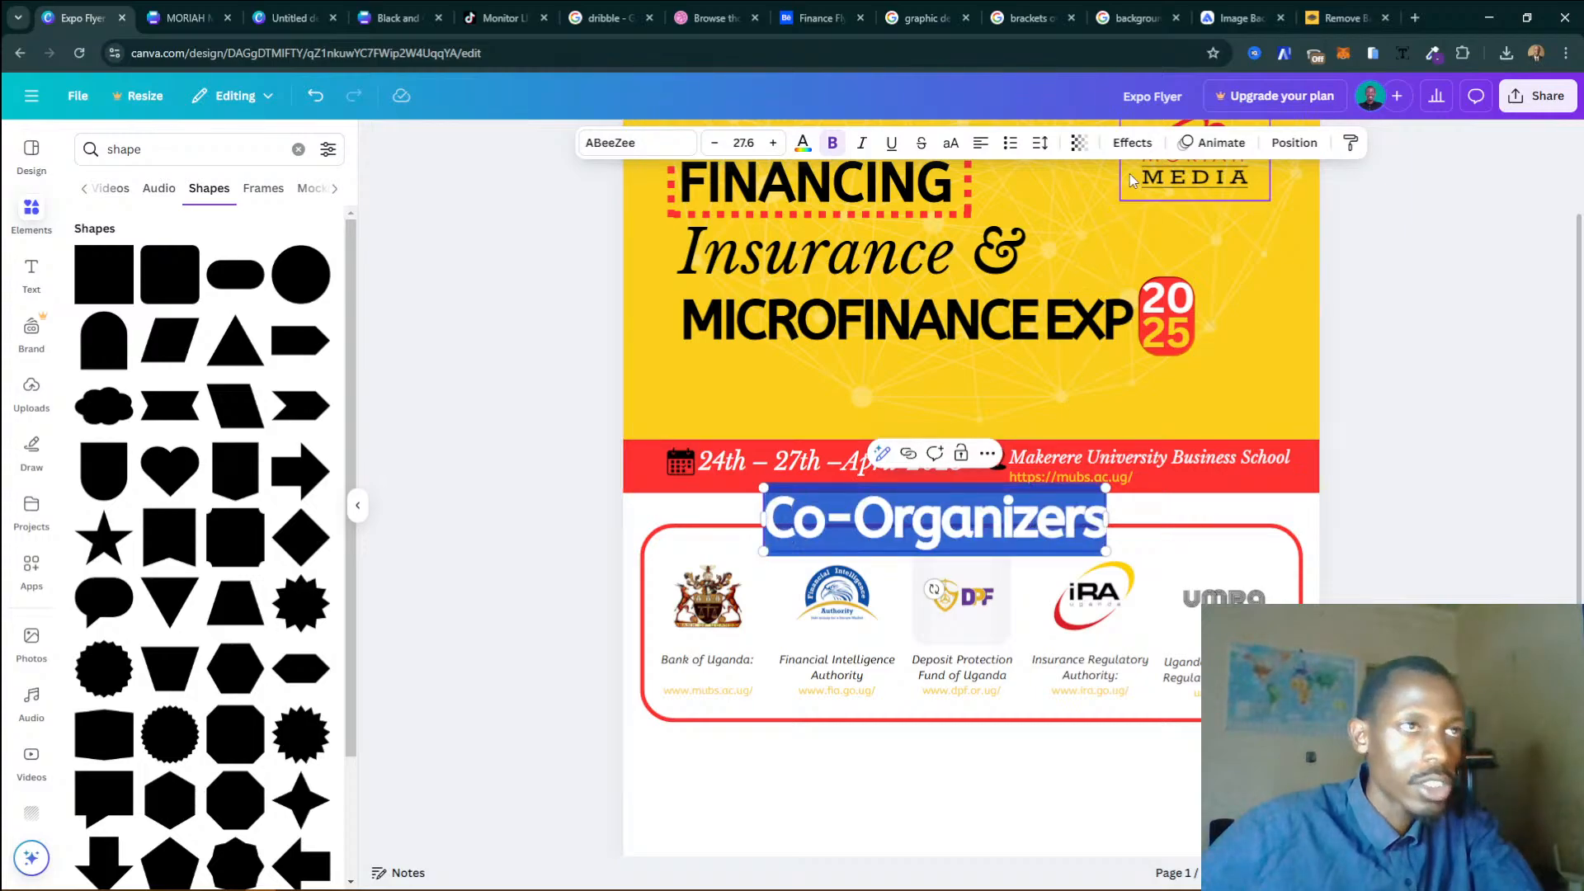
{"action": "left_click", "coordinate": [1130, 144]}
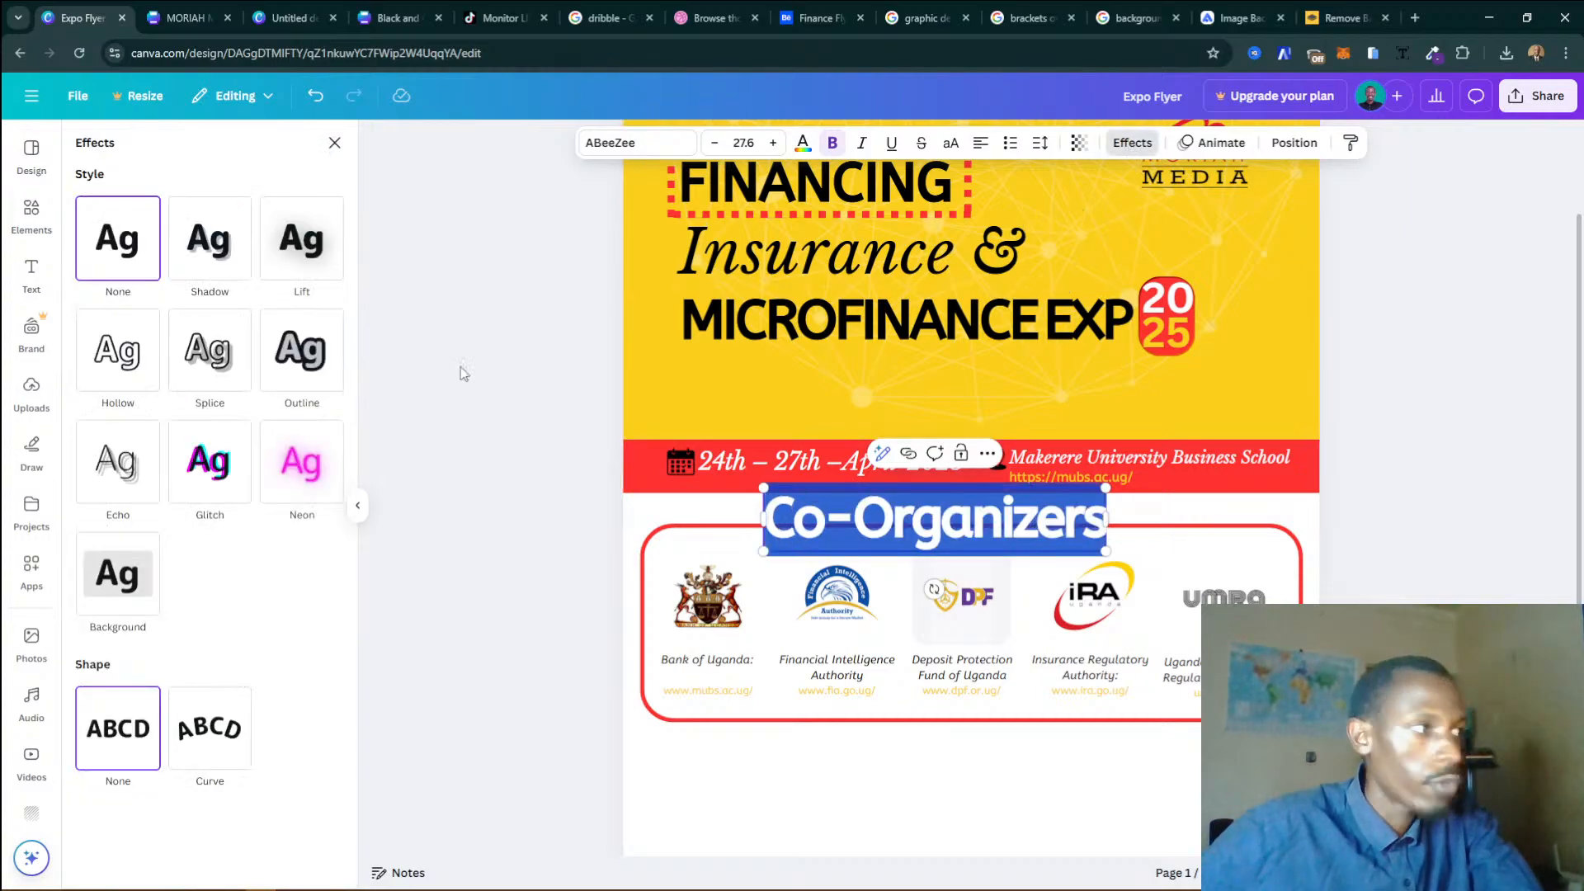
{"action": "left_click", "coordinate": [137, 594]}
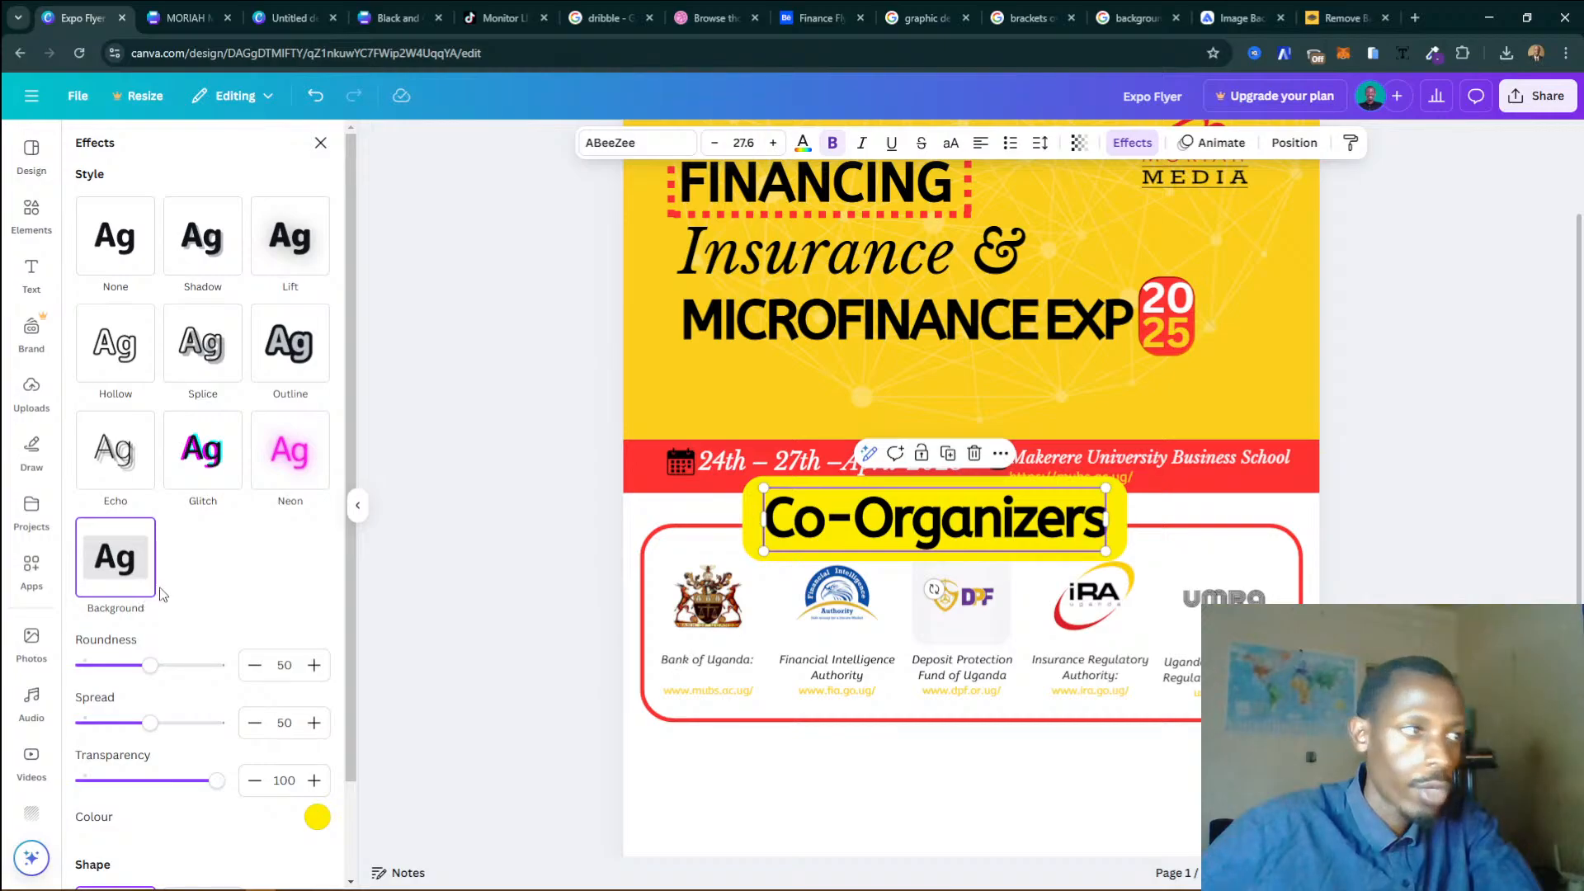
{"action": "left_click", "coordinate": [316, 816]}
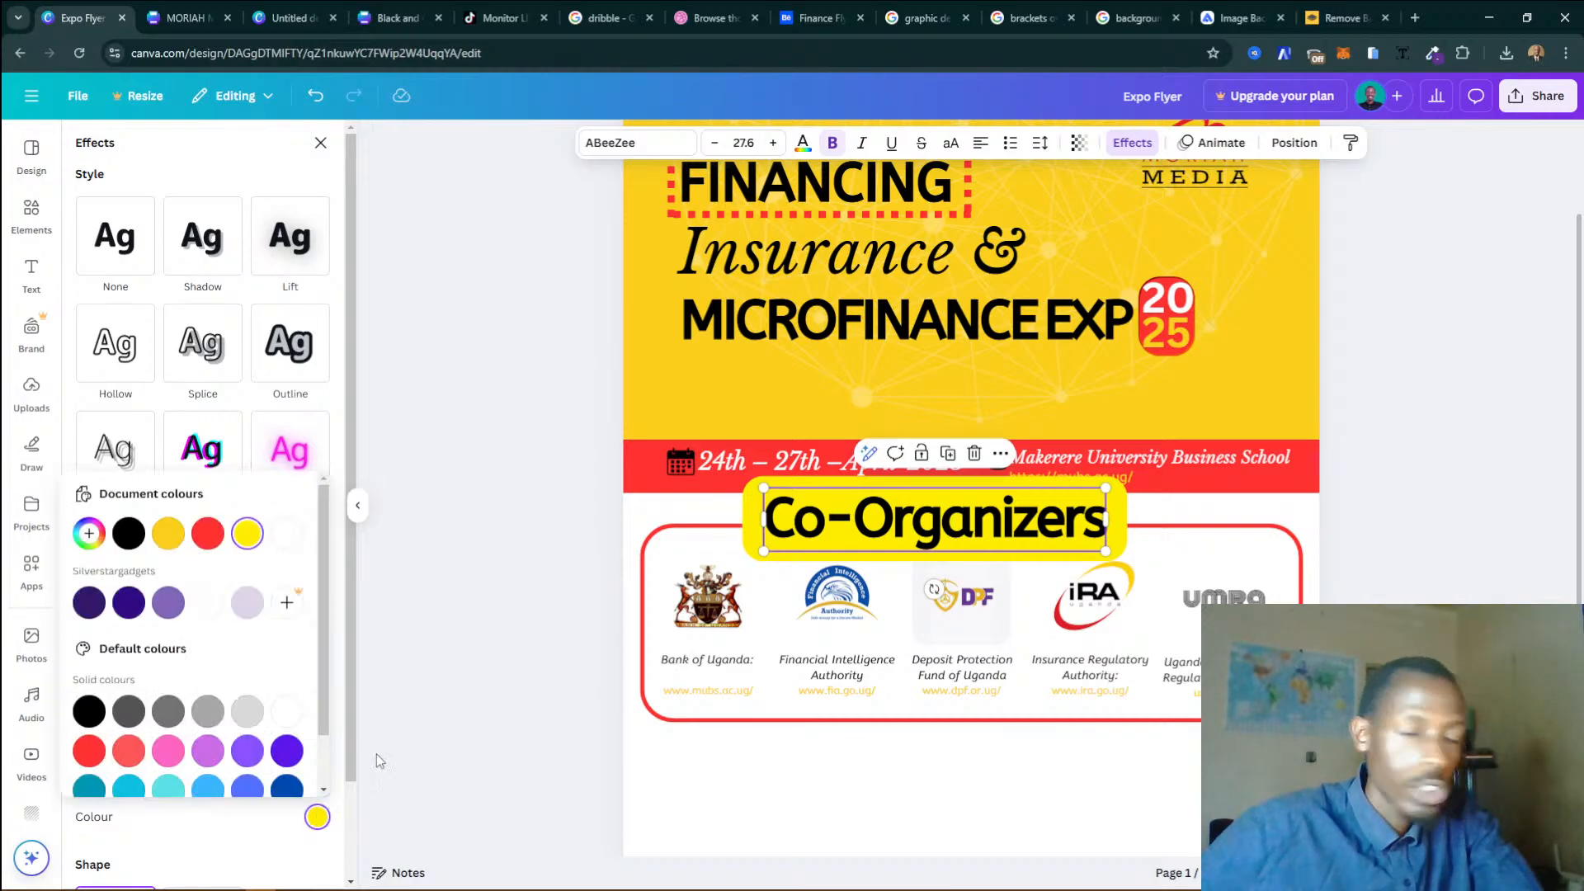
{"action": "left_click", "coordinate": [208, 533]}
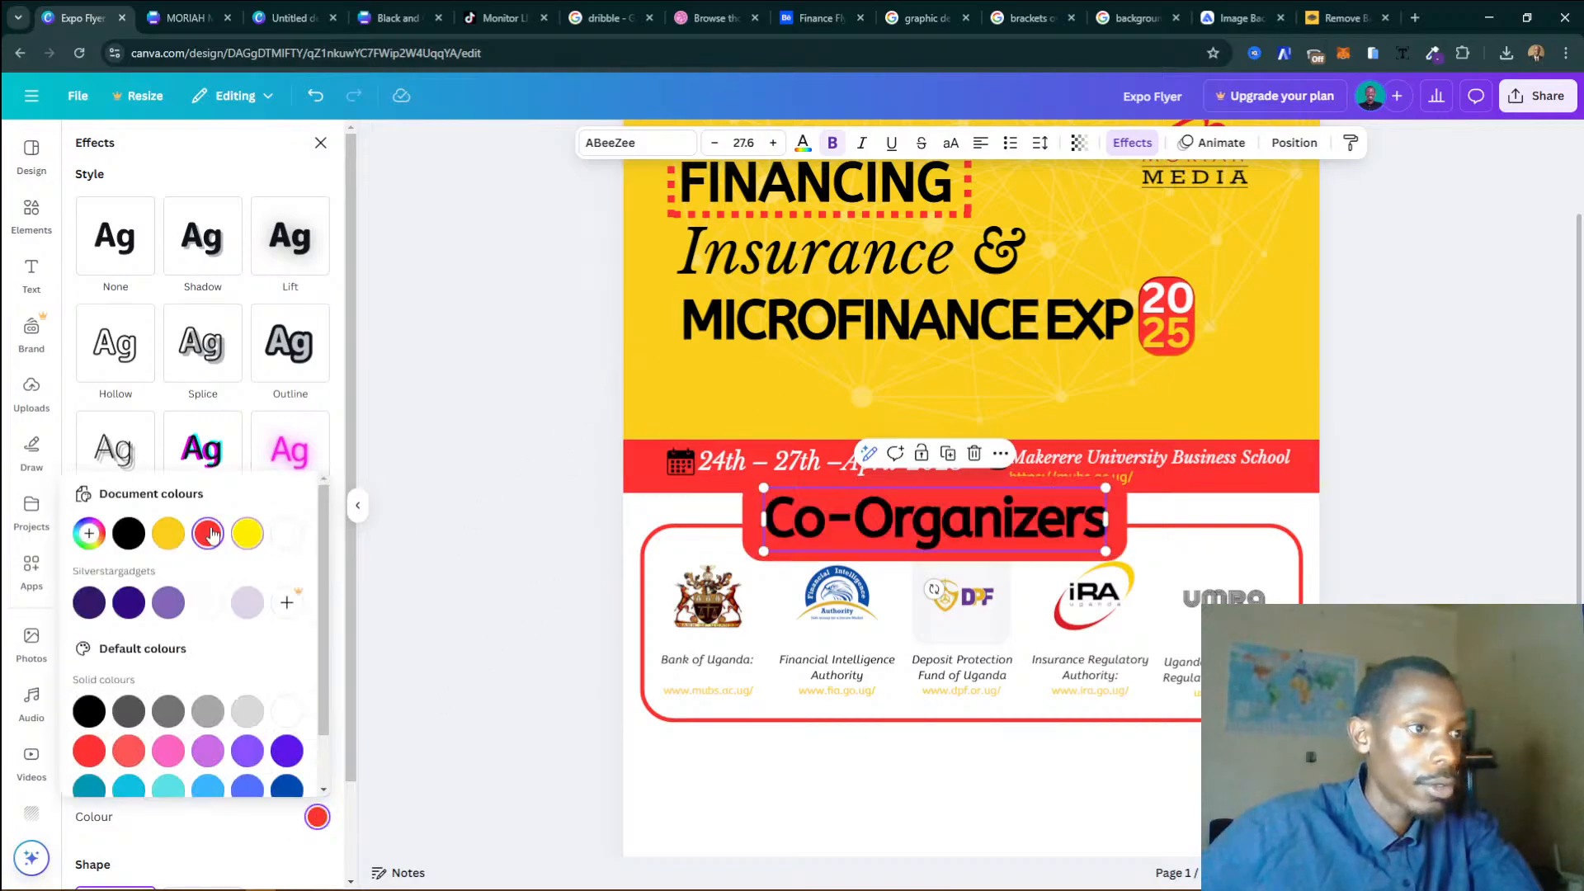
Change the Co-Organizers heading's text colour to white.
{"action": "double_click", "coordinate": [888, 541]}
{"action": "key", "text": "ctrl+a"}
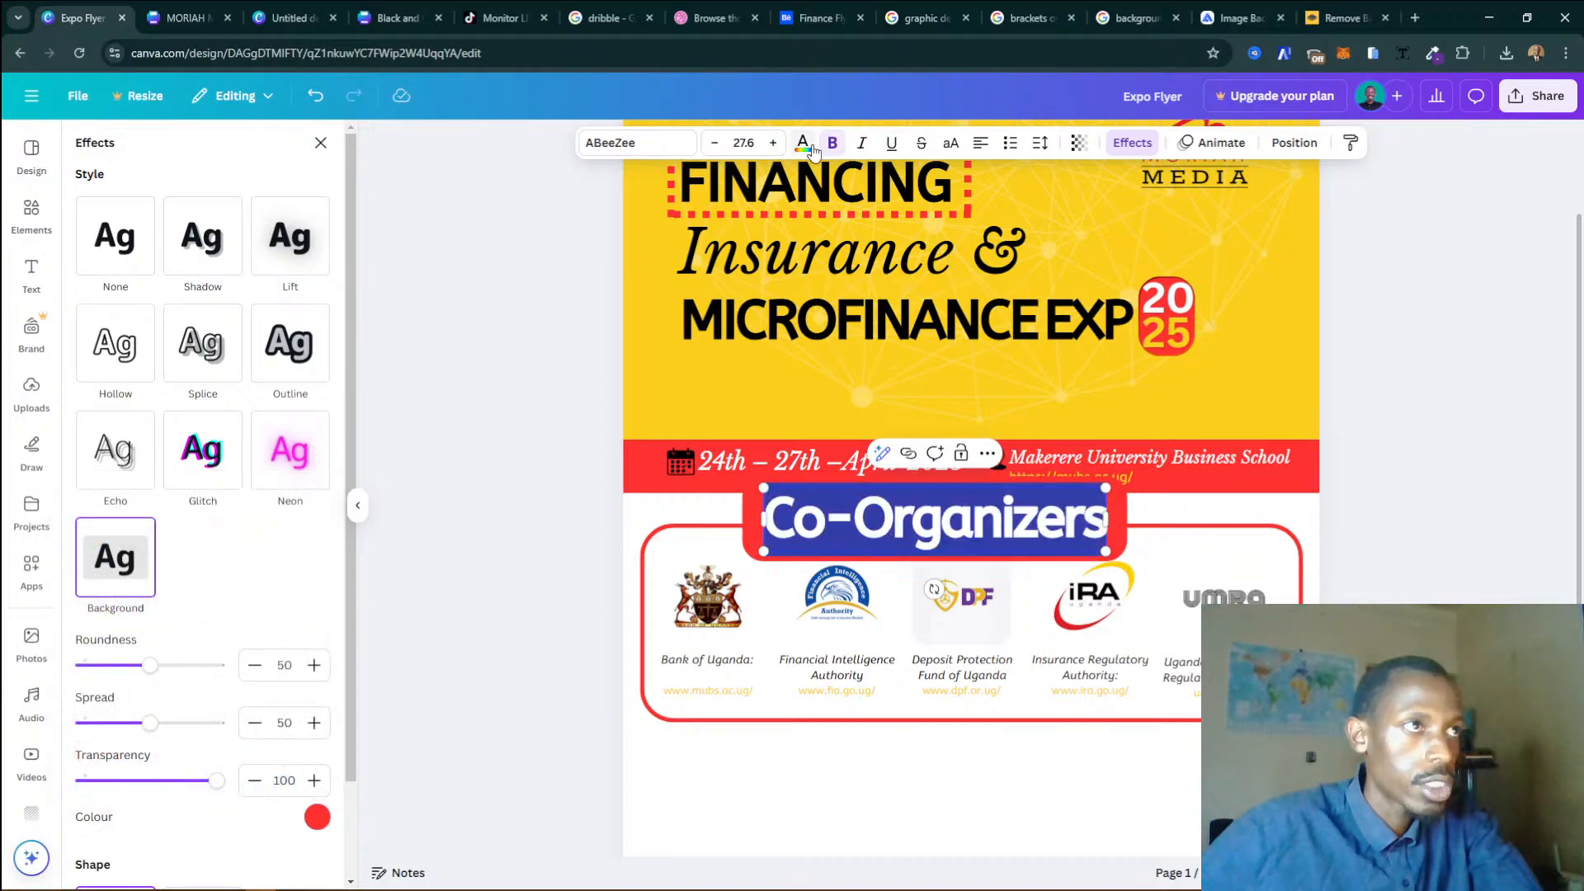
{"action": "left_click", "coordinate": [801, 142]}
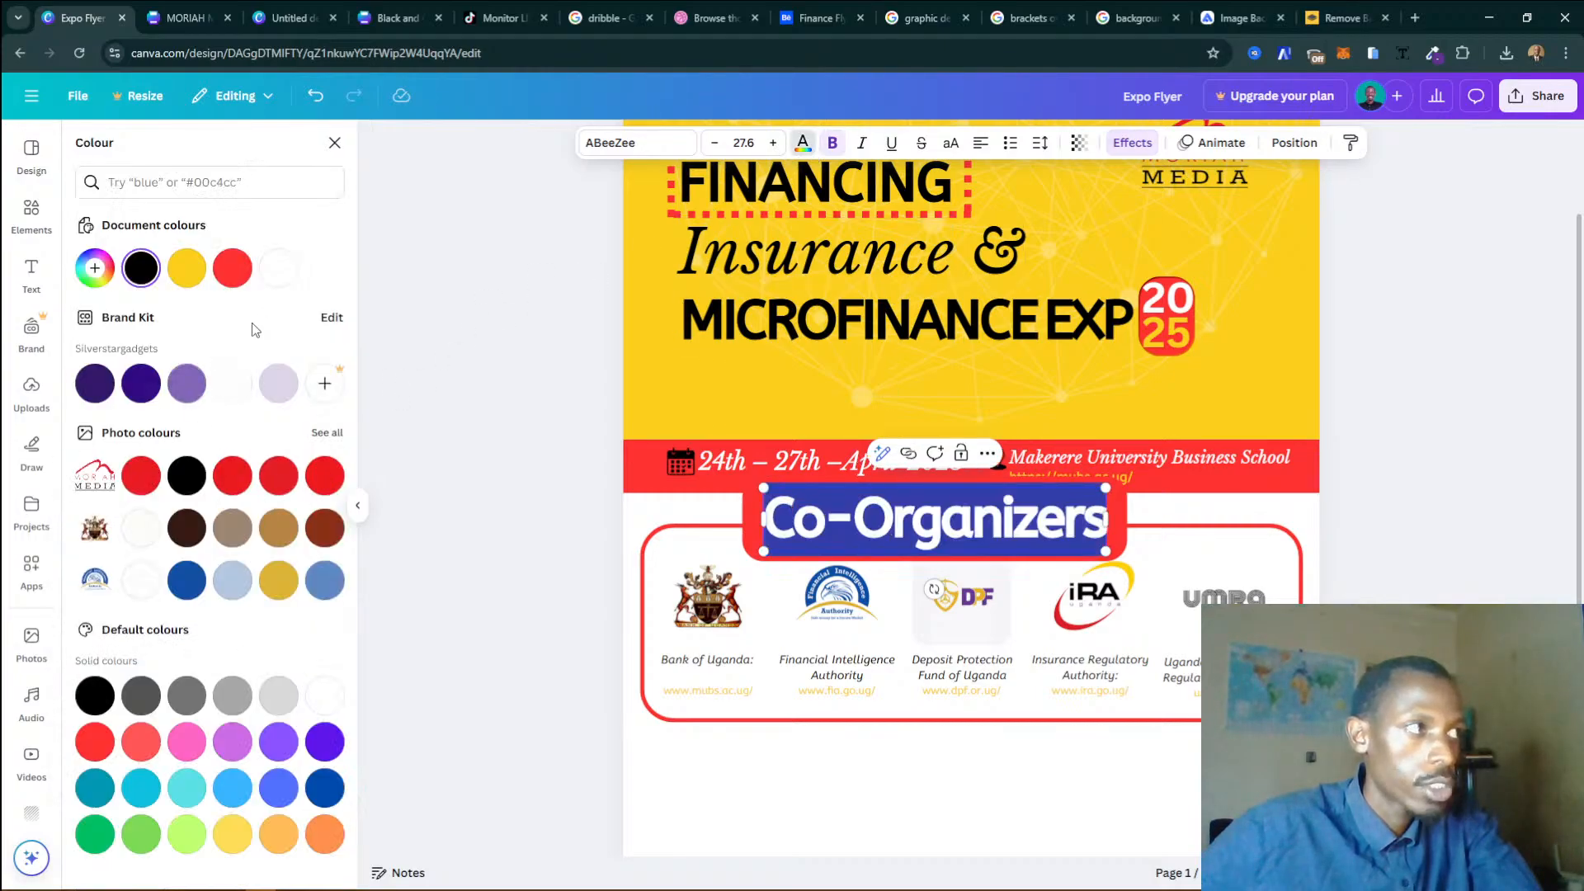
{"action": "left_click", "coordinate": [278, 267]}
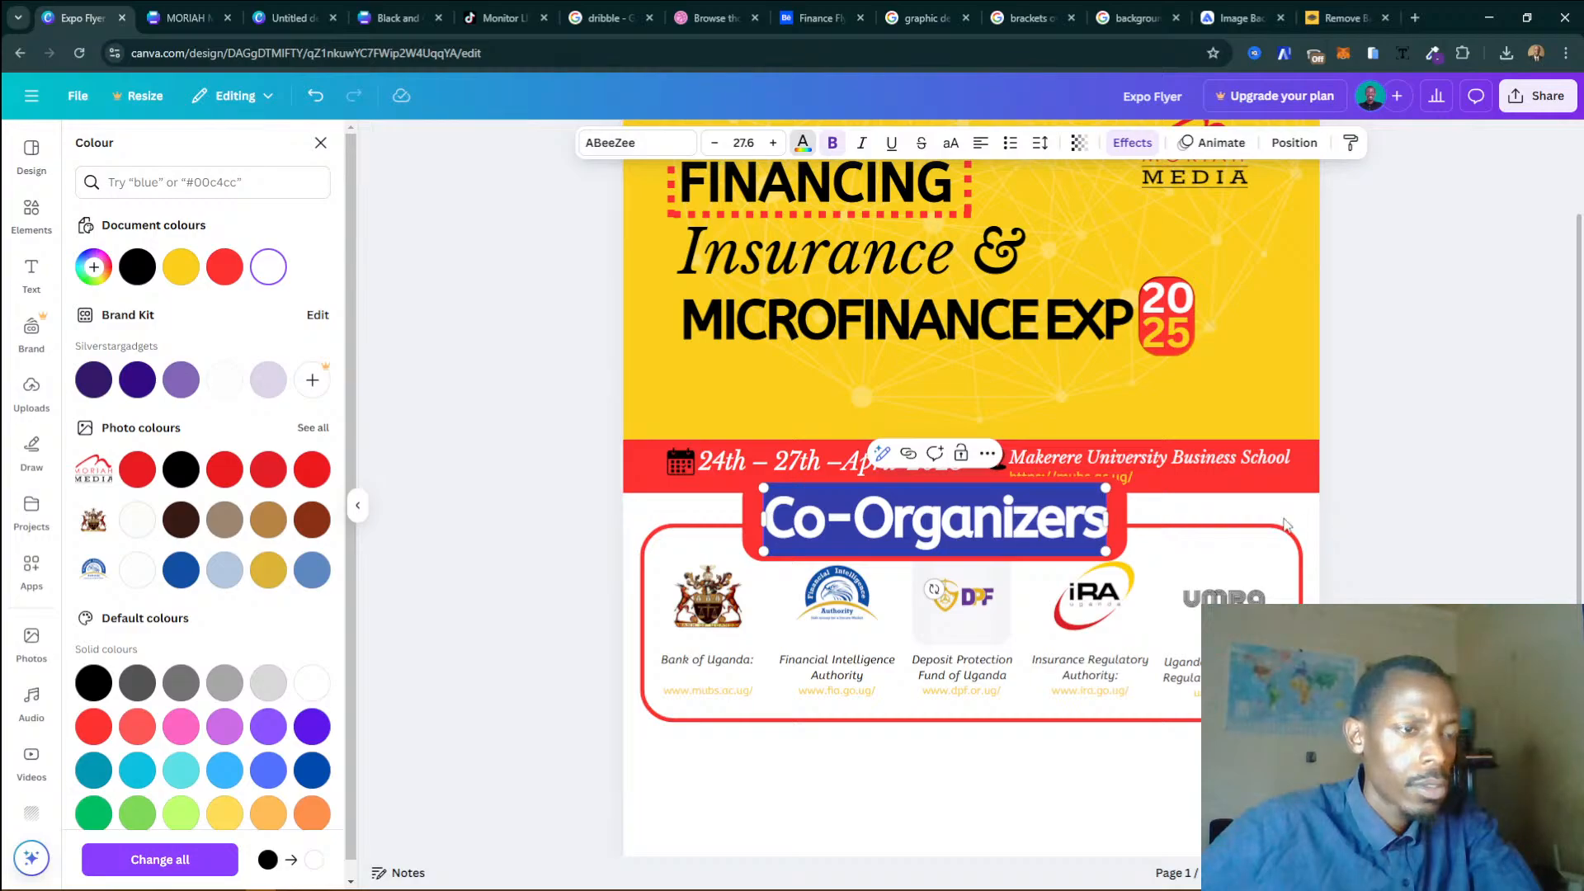
{"action": "left_click", "coordinate": [1308, 525]}
Reduce the Co-Organizers heading to font size 11.6 and reposition it near the middle of the outline's upper edge.
{"action": "left_click", "coordinate": [714, 143]}
{"action": "left_click", "coordinate": [714, 143]}
{"action": "left_click", "coordinate": [713, 142]}
{"action": "left_click", "coordinate": [714, 143]}
{"action": "left_click", "coordinate": [713, 142]}
{"action": "left_click", "coordinate": [713, 143]}
{"action": "left_click", "coordinate": [713, 143]}
{"action": "left_click", "coordinate": [713, 143]}
{"action": "left_click", "coordinate": [713, 143]}
{"action": "left_click", "coordinate": [714, 143]}
{"action": "left_click_drag", "start_coordinate": [876, 559], "coordinate": [976, 578]}
{"action": "left_click", "coordinate": [714, 143]}
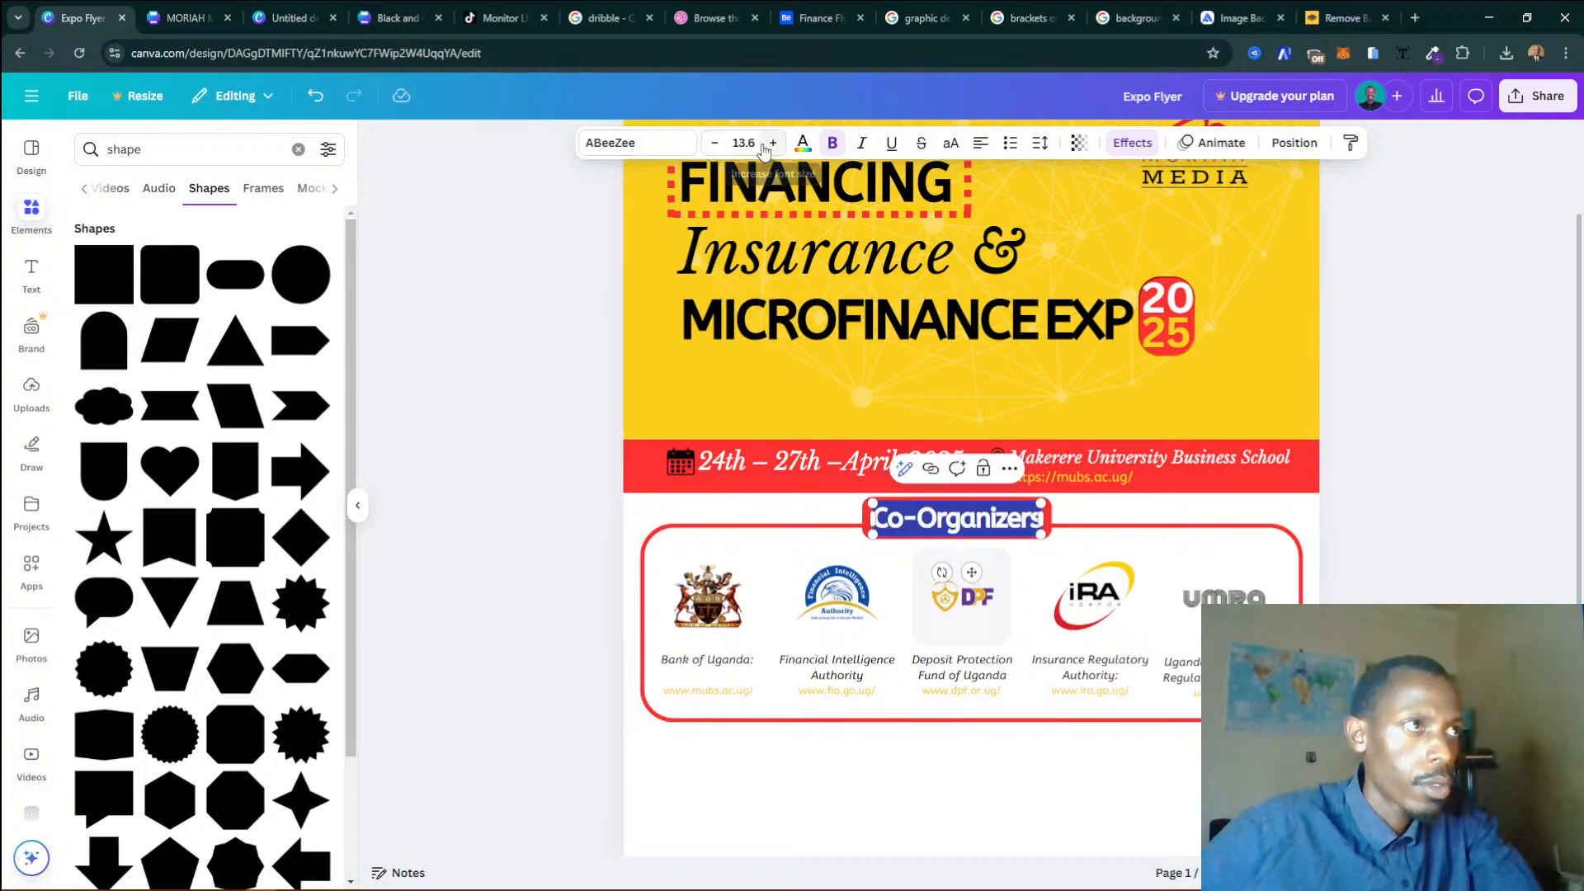
{"action": "left_click", "coordinate": [715, 143]}
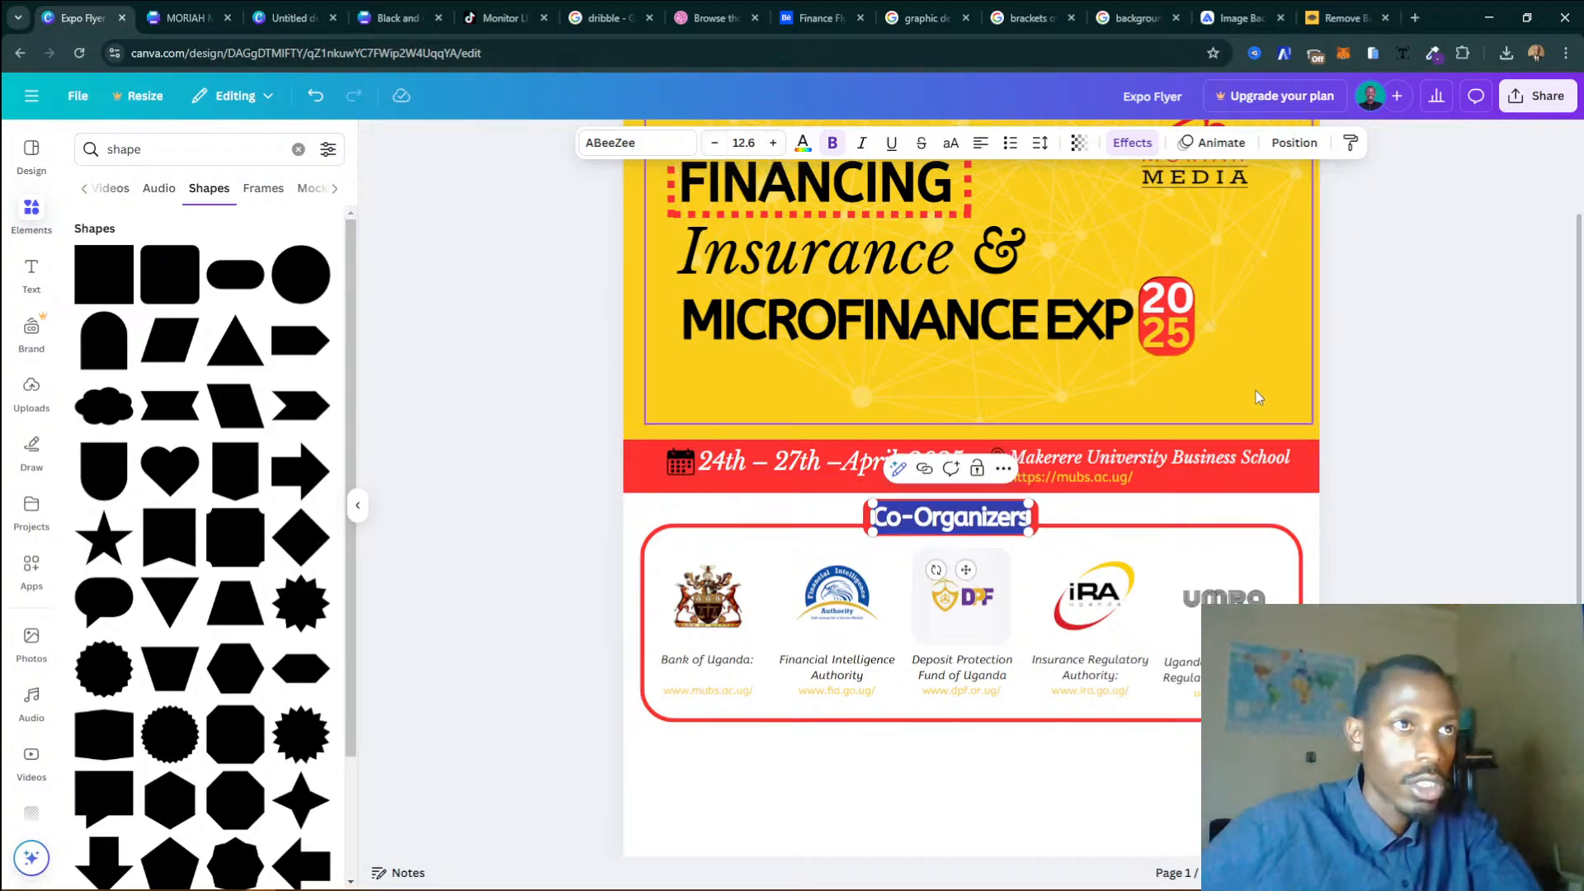
{"action": "scroll", "coordinate": [1048, 348], "scroll_direction": "up", "scroll_amount": 2}
{"action": "scroll", "coordinate": [1047, 348], "scroll_direction": "down", "scroll_amount": 2}
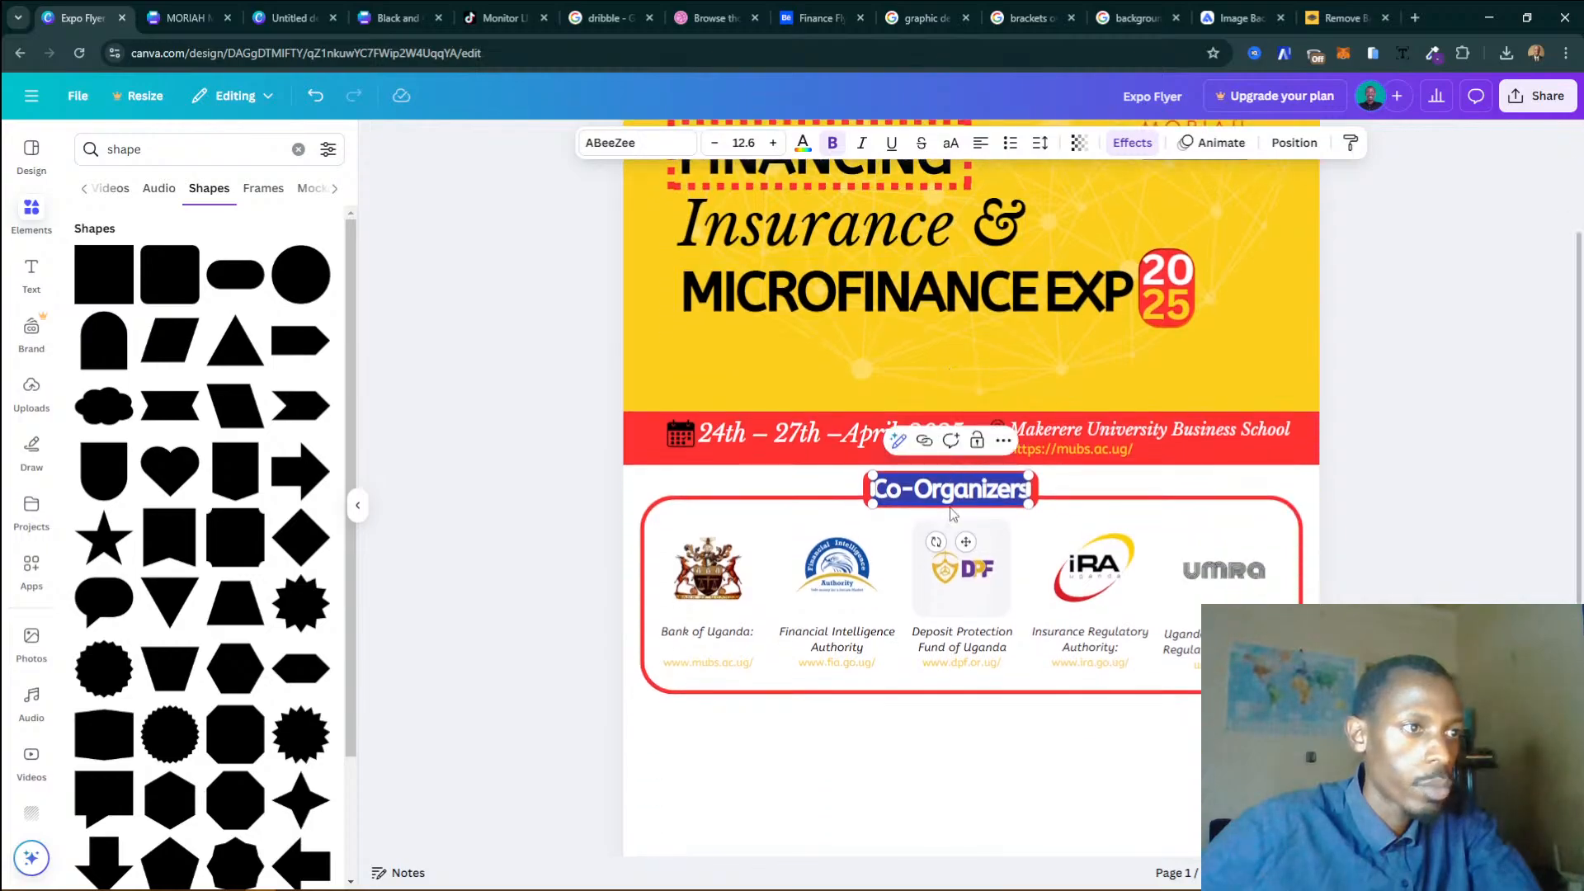
{"action": "left_click", "coordinate": [714, 143]}
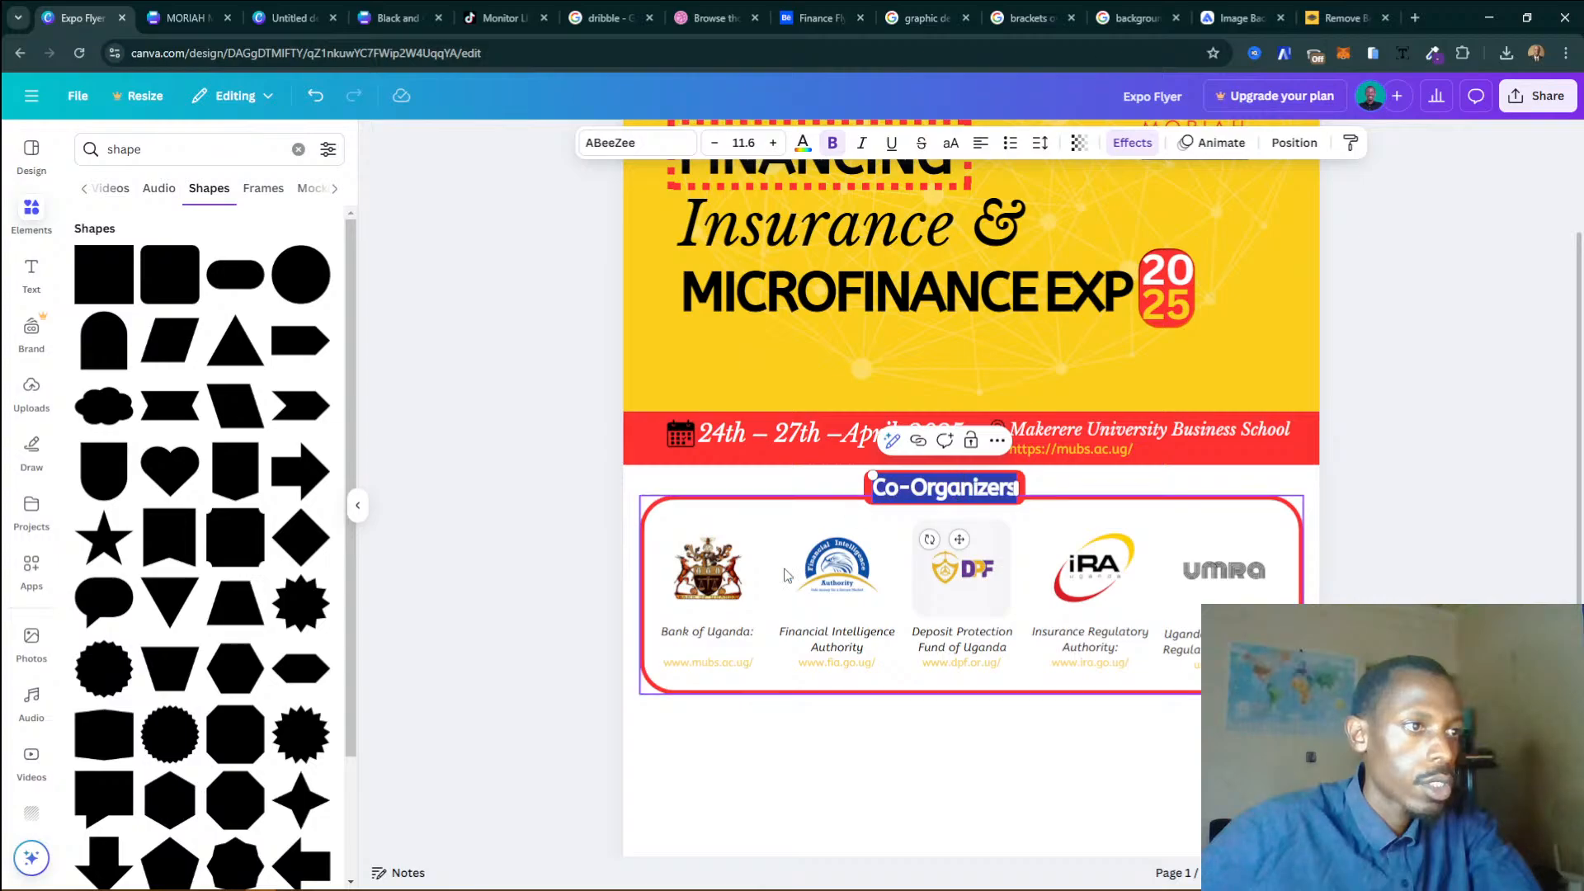
Switch to the Word brief and read the opportunities, four-day cost and contact sections that follow the co-organisers list.
{"action": "left_click", "coordinate": [352, 878]}
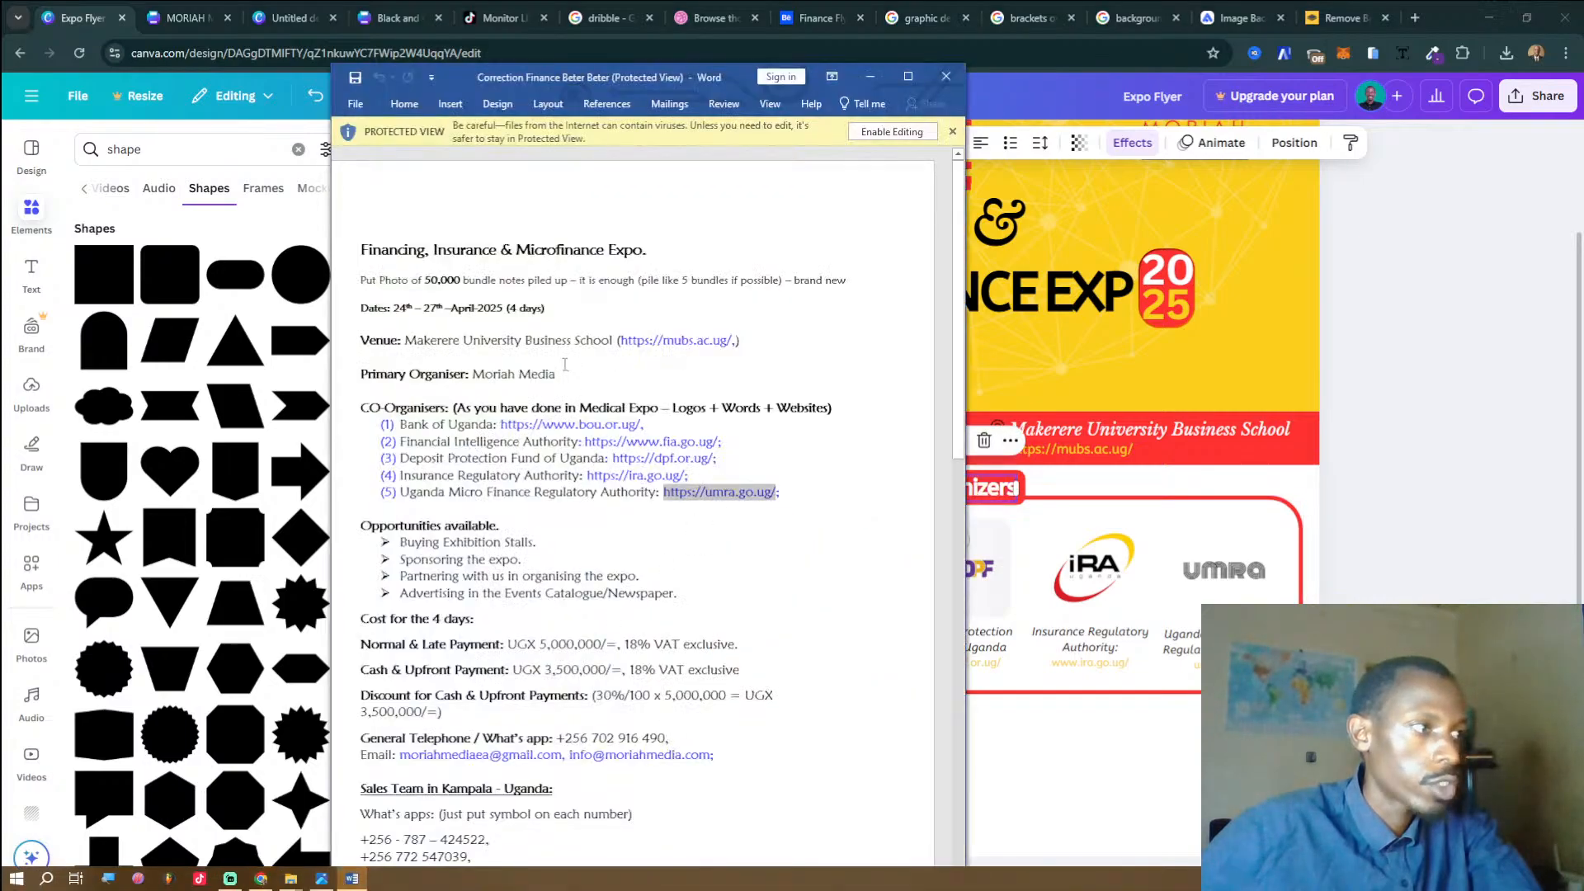
{"action": "scroll", "coordinate": [564, 364], "scroll_direction": "down", "scroll_amount": 4}
{"action": "scroll", "coordinate": [564, 364], "scroll_direction": "up", "scroll_amount": 3}
{"action": "scroll", "coordinate": [564, 363], "scroll_direction": "down", "scroll_amount": 1}
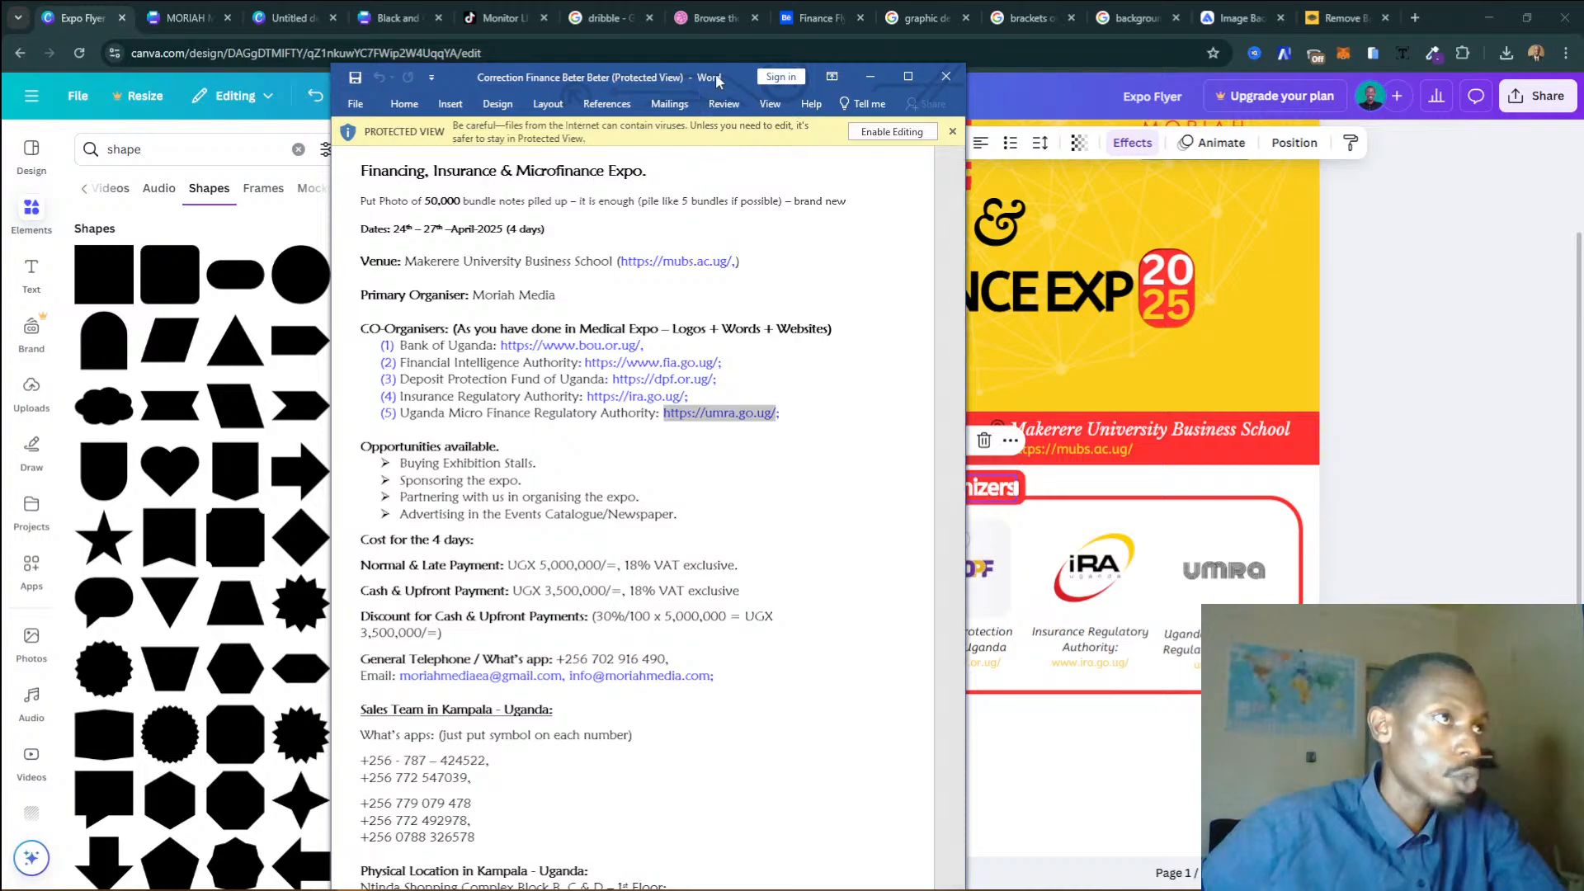
{"action": "left_click_drag", "start_coordinate": [733, 83], "coordinate": [582, 63]}
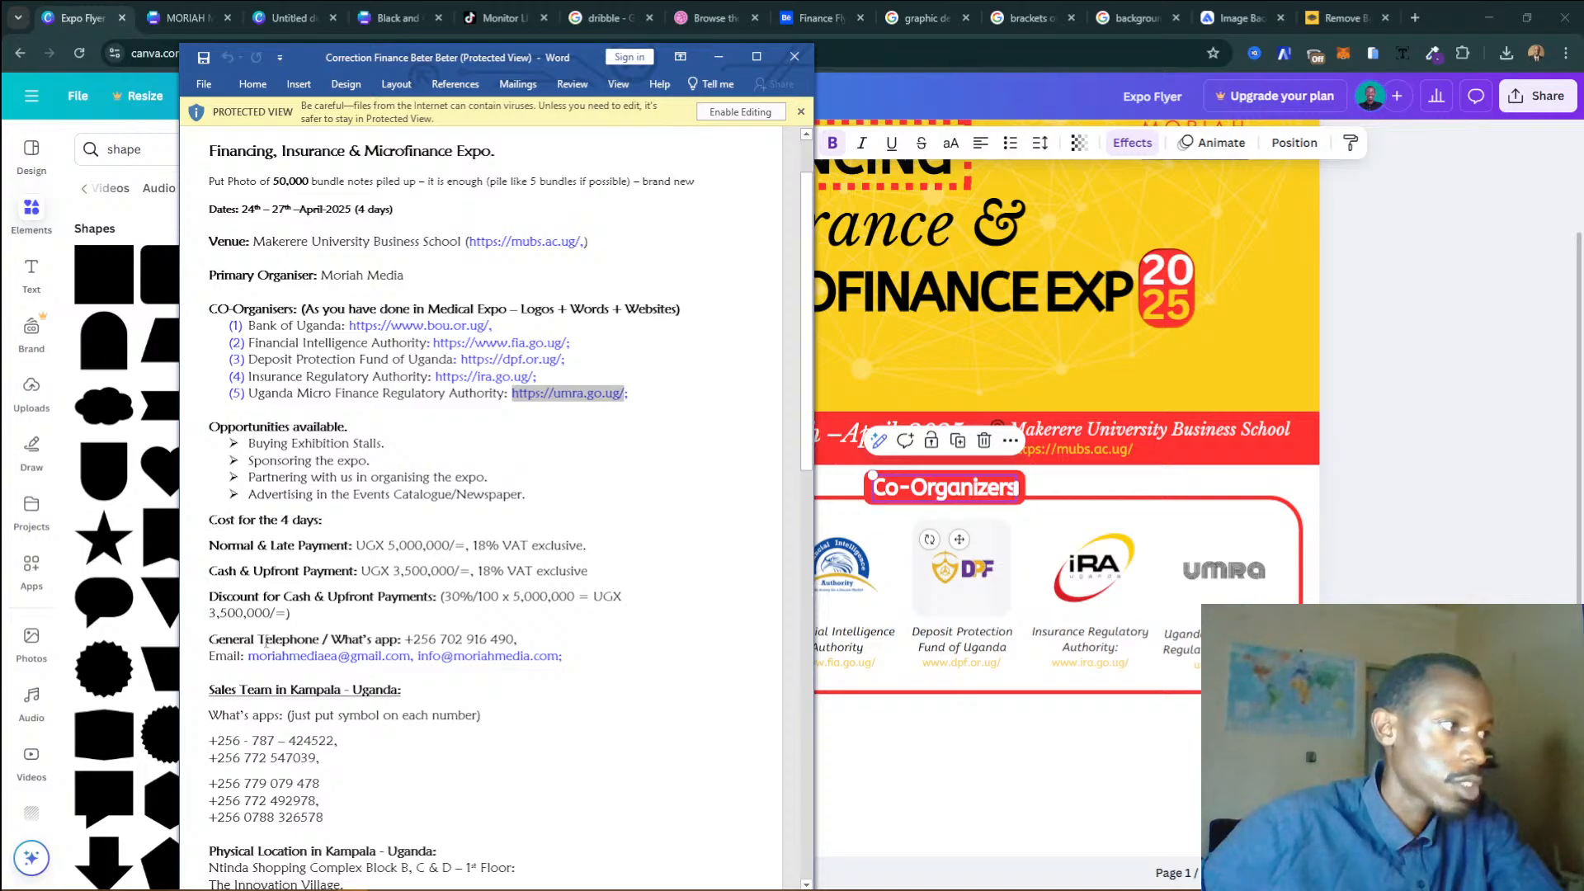
{"action": "left_click_drag", "start_coordinate": [213, 520], "coordinate": [330, 523]}
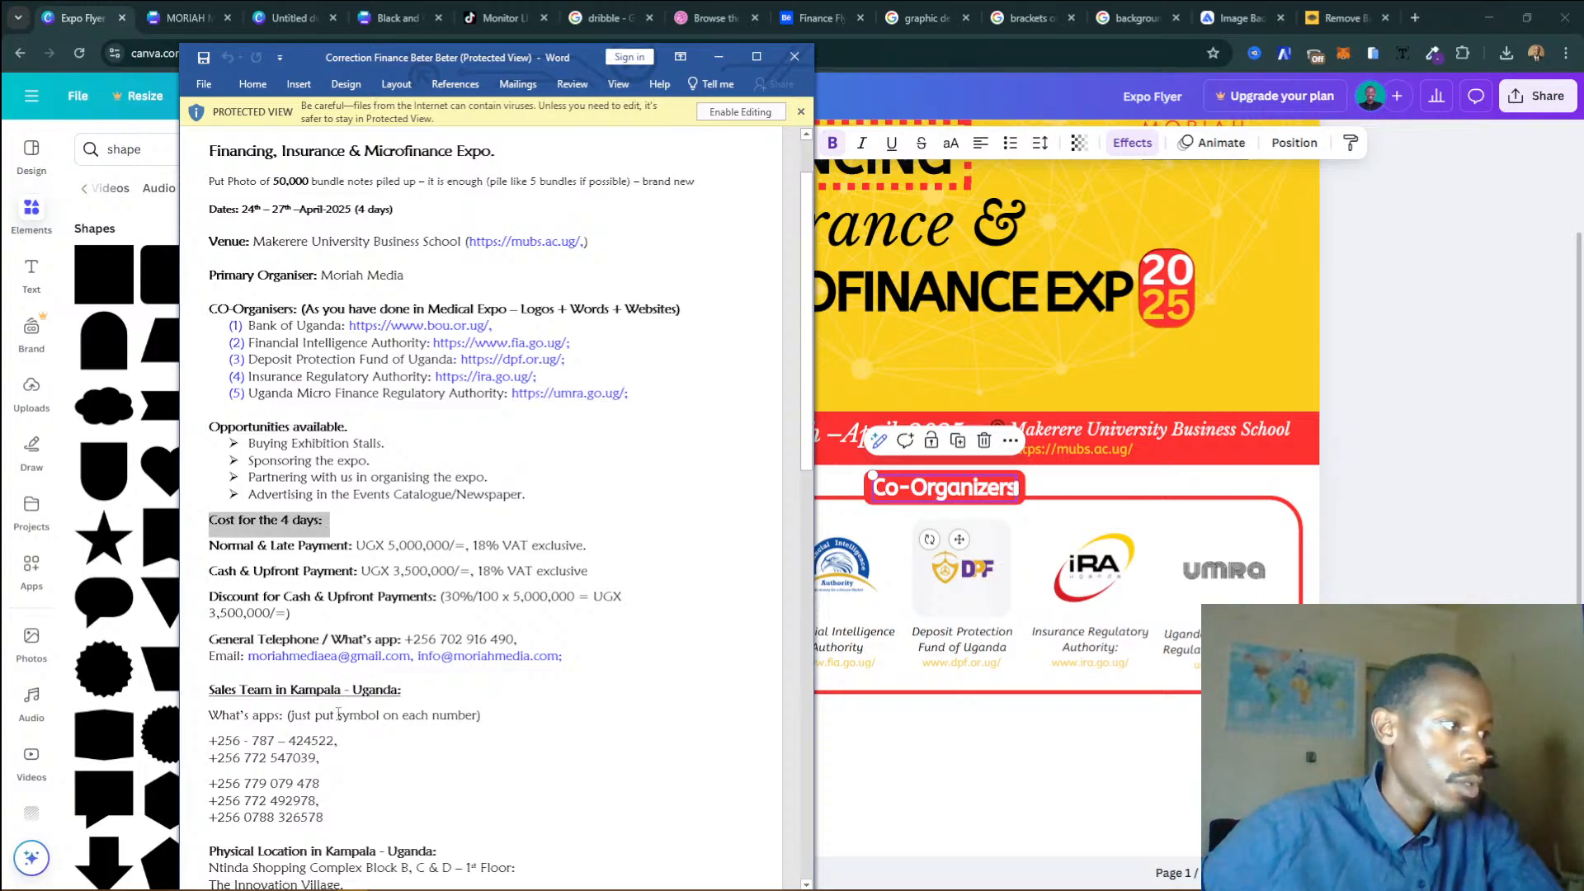
{"action": "scroll", "coordinate": [324, 733], "scroll_direction": "down", "scroll_amount": 1}
{"action": "scroll", "coordinate": [324, 733], "scroll_direction": "up", "scroll_amount": 1}
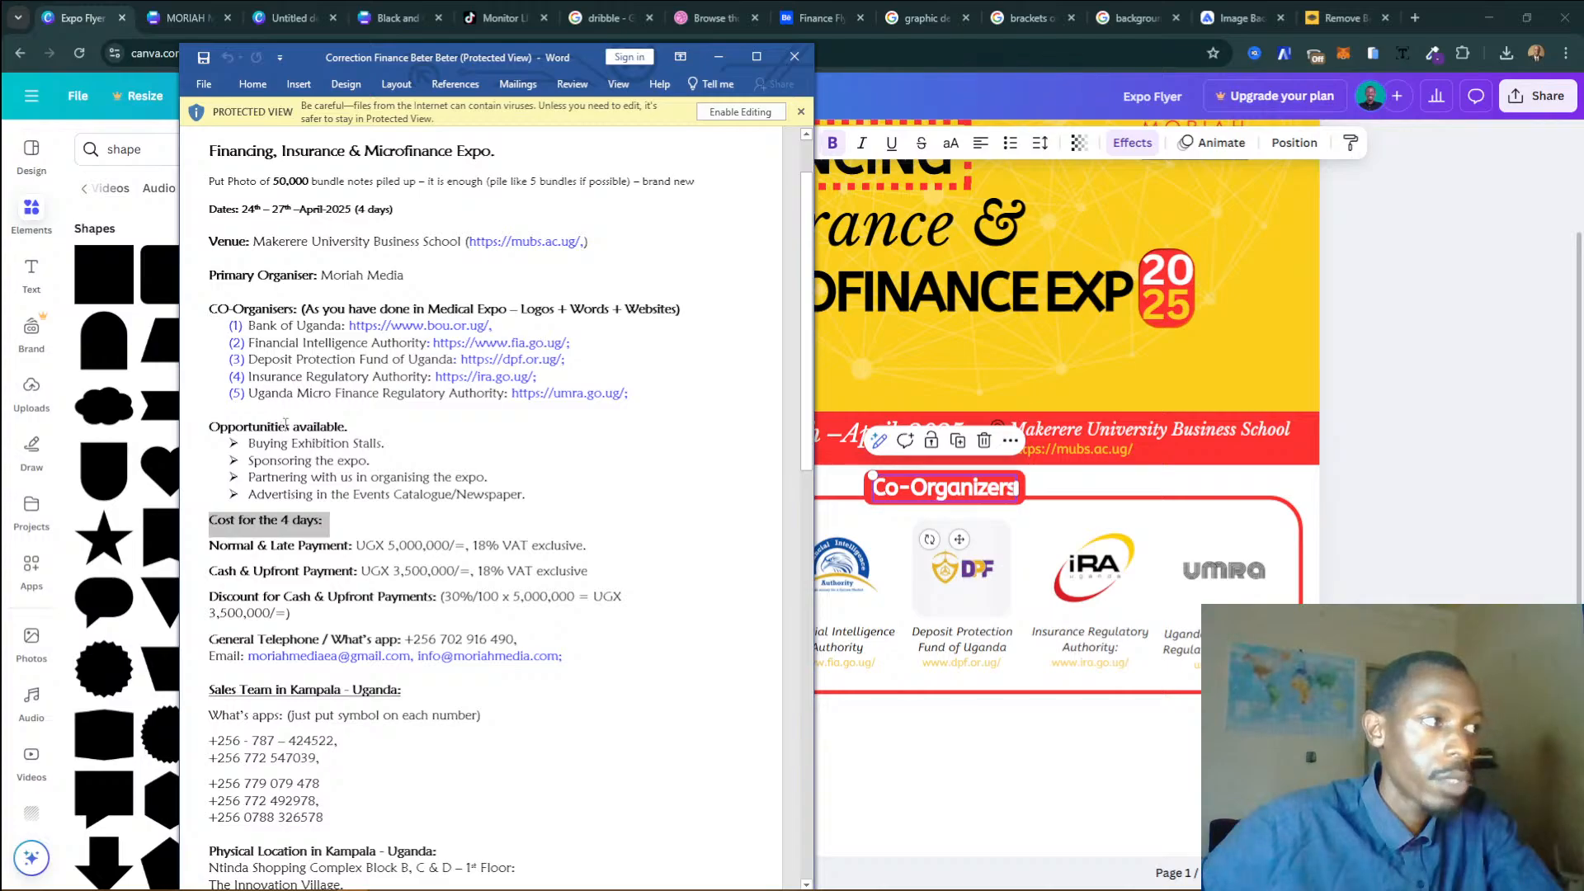
{"action": "left_click", "coordinate": [1389, 521]}
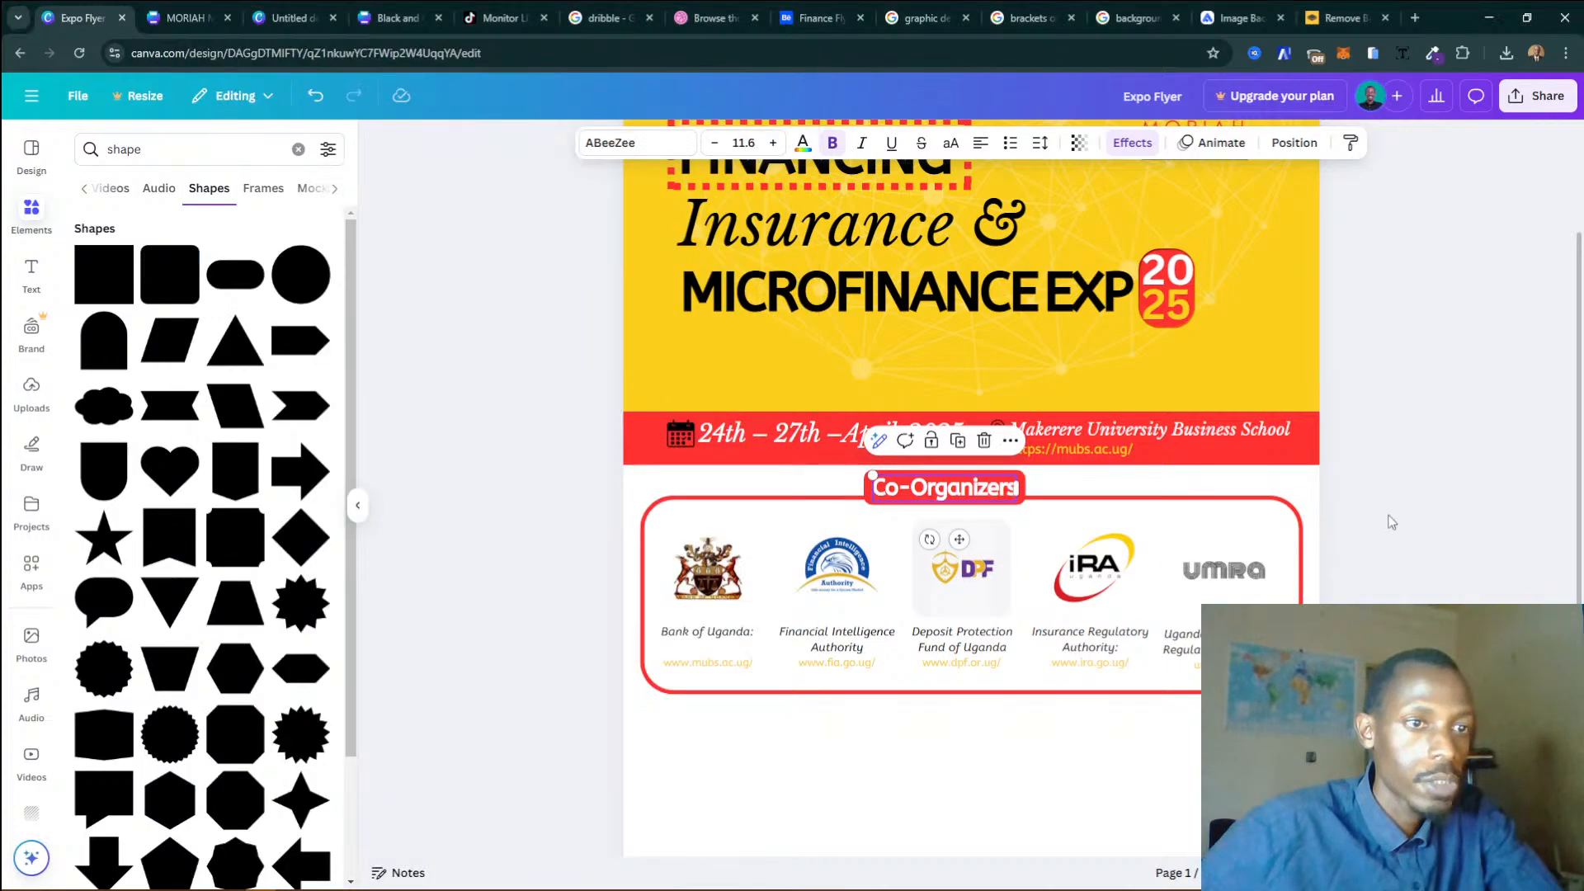
Move the Co-Organizers heading so that it sits centred across the upper edge of the red rounded outline.
{"action": "left_click_drag", "start_coordinate": [938, 491], "coordinate": [973, 492]}
{"action": "left_click", "coordinate": [1377, 495]}
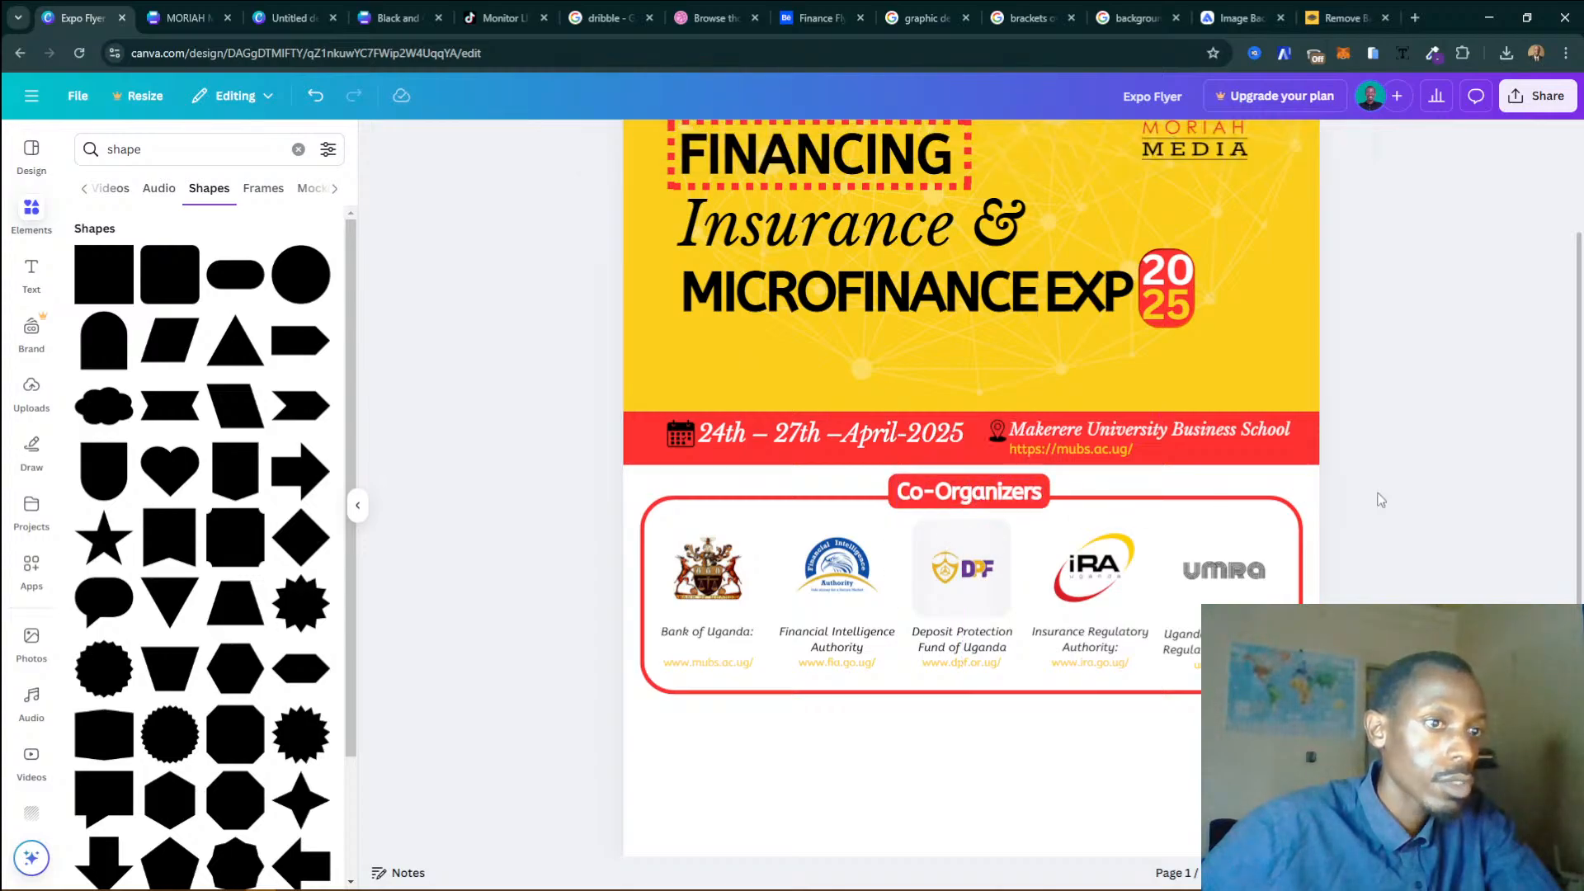
{"action": "scroll", "coordinate": [1342, 500], "scroll_direction": "up", "scroll_amount": 1}
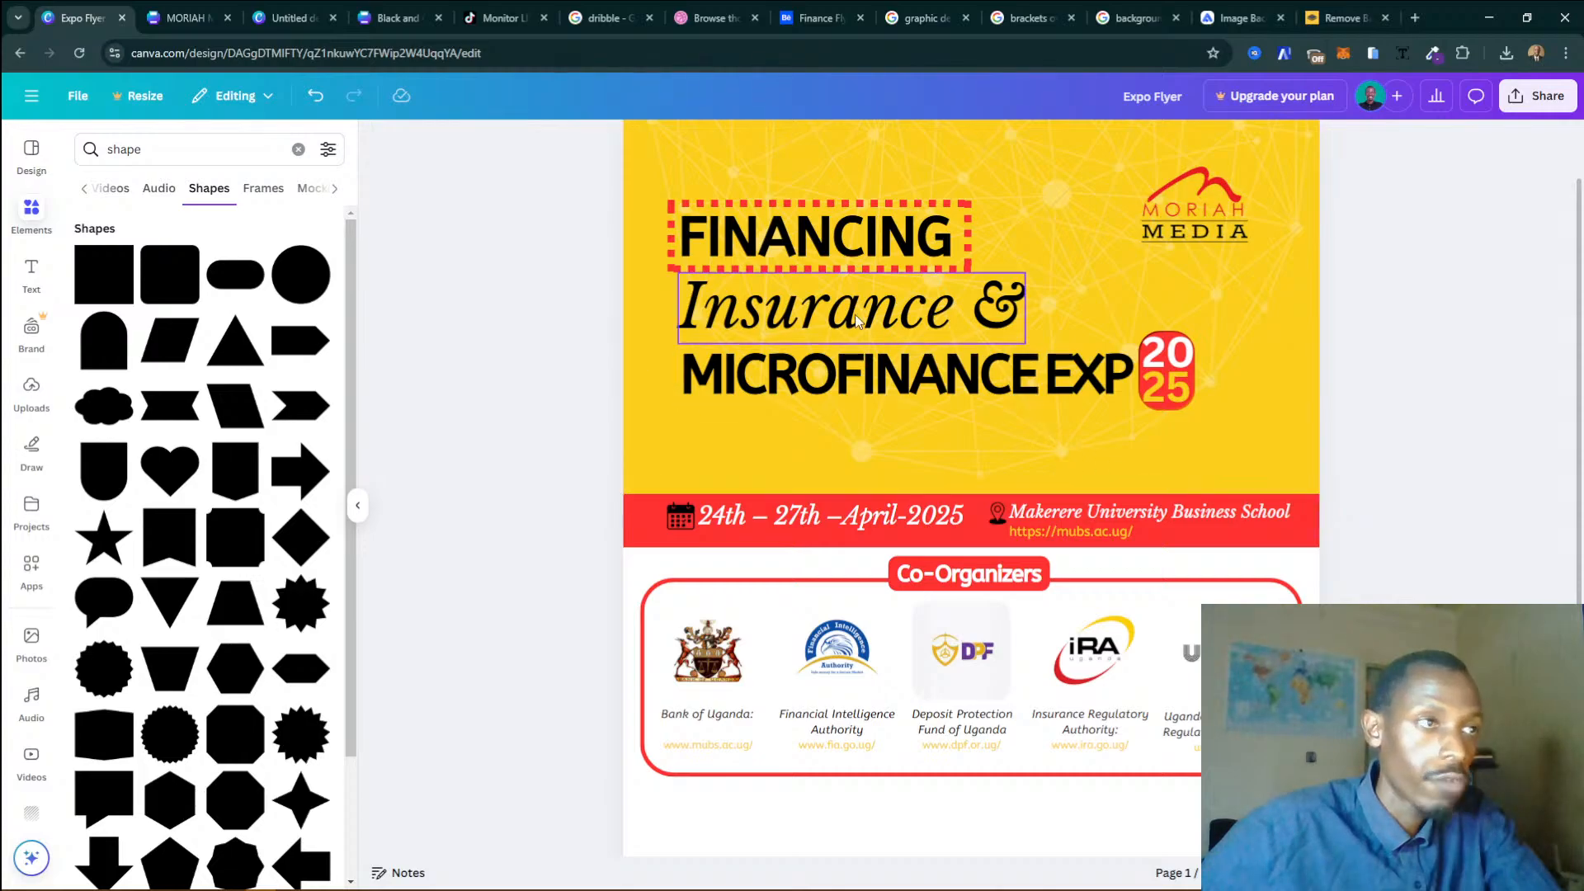
{"action": "scroll", "coordinate": [959, 585], "scroll_direction": "down", "scroll_amount": 3}
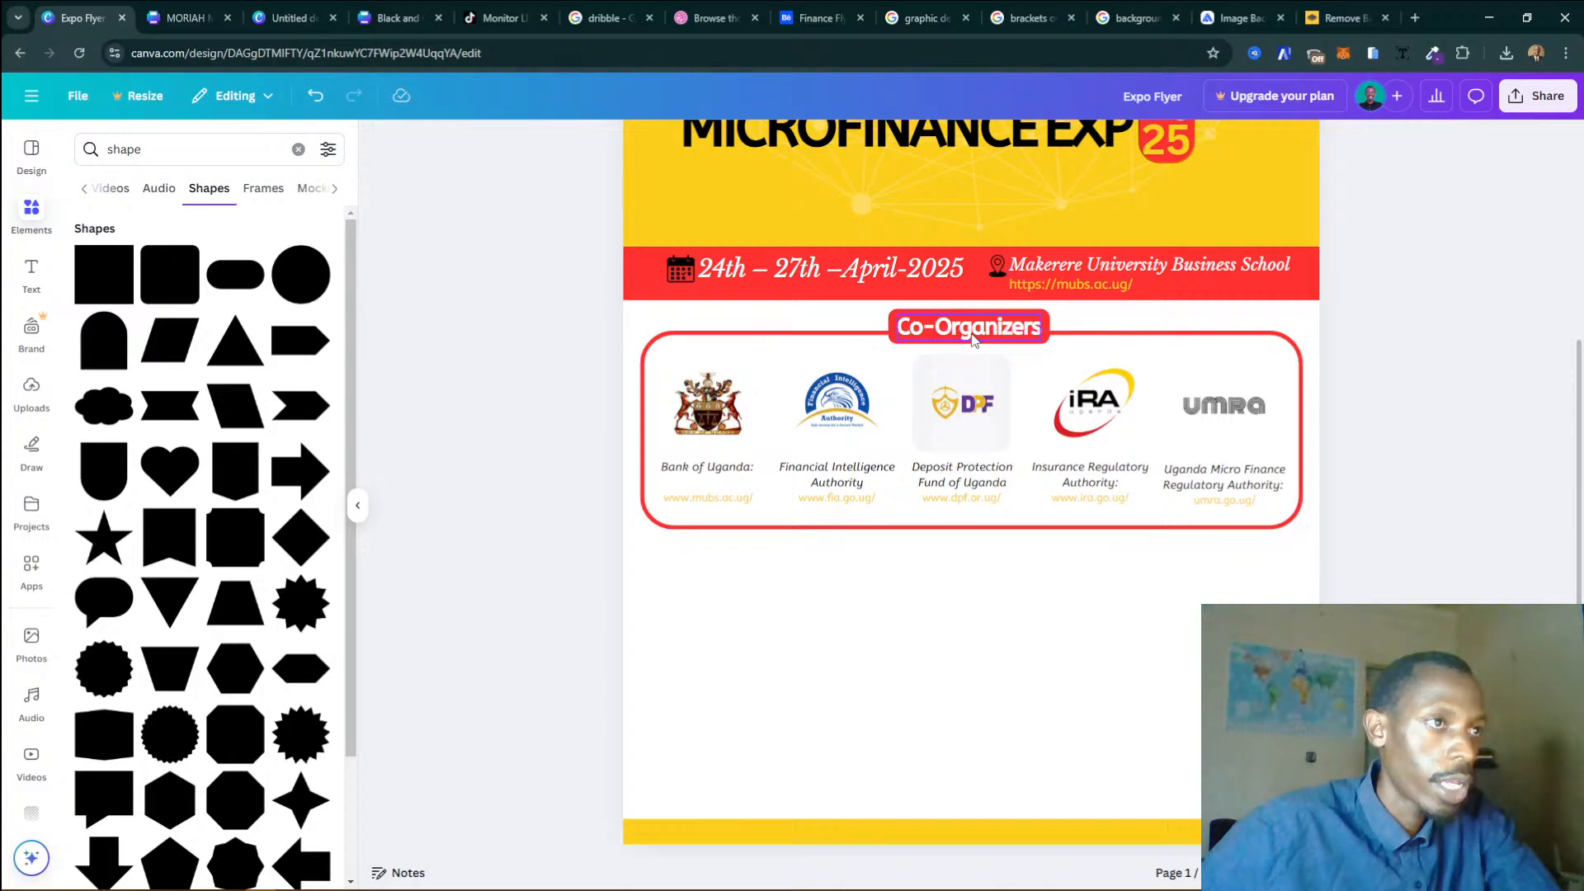
Compare the reference flyer image's lower layout with the opportunities and payment details in the Word brief.
{"action": "mouse_move", "coordinate": [505, 864]}
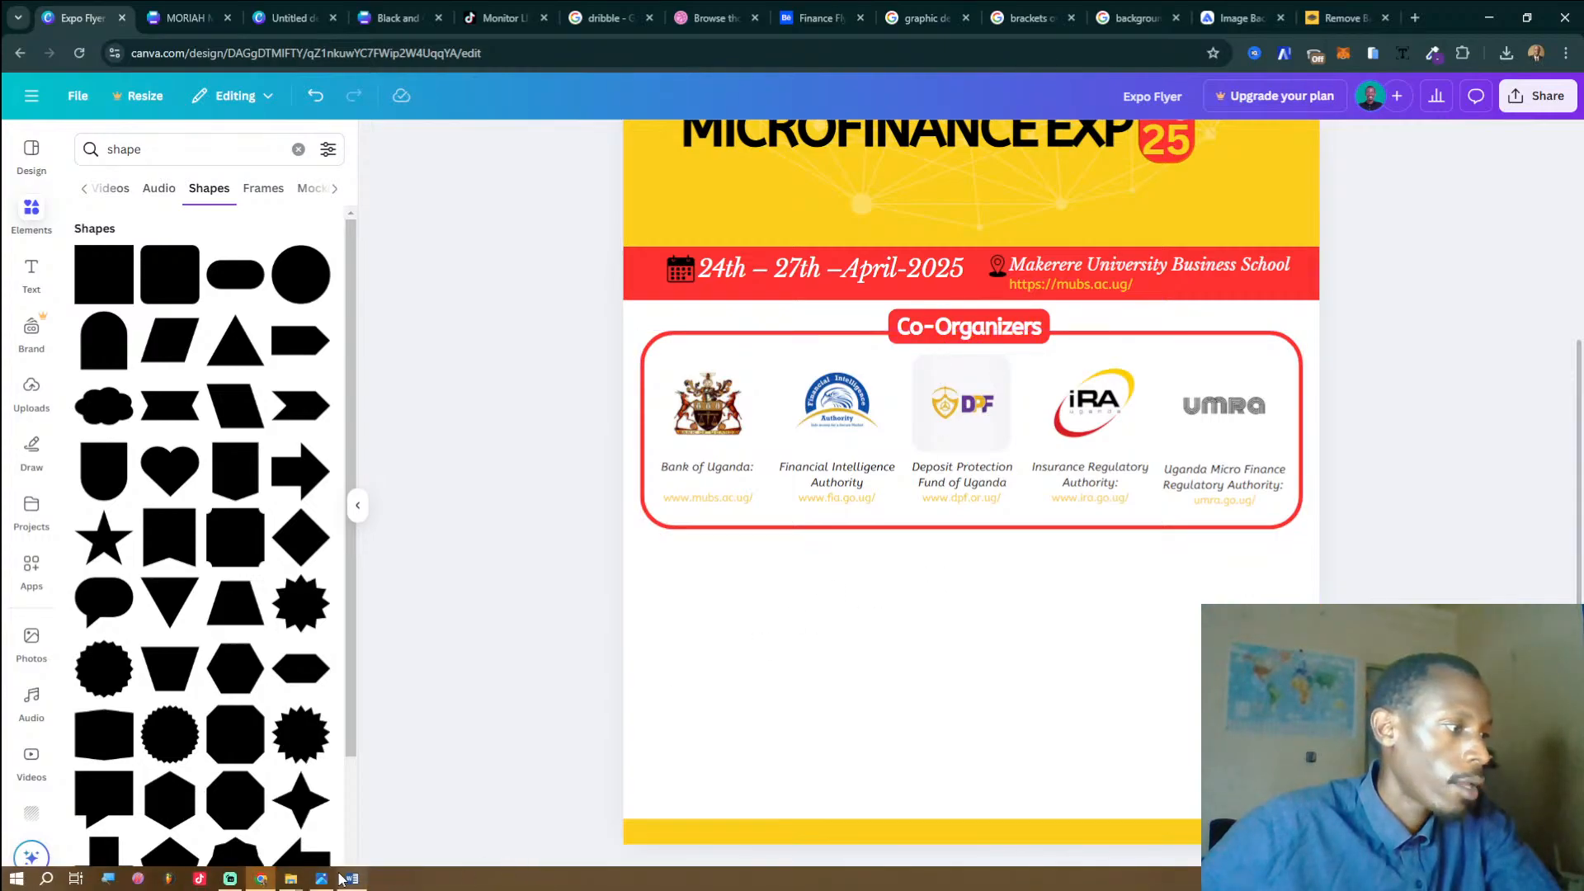
{"action": "left_click", "coordinate": [326, 878]}
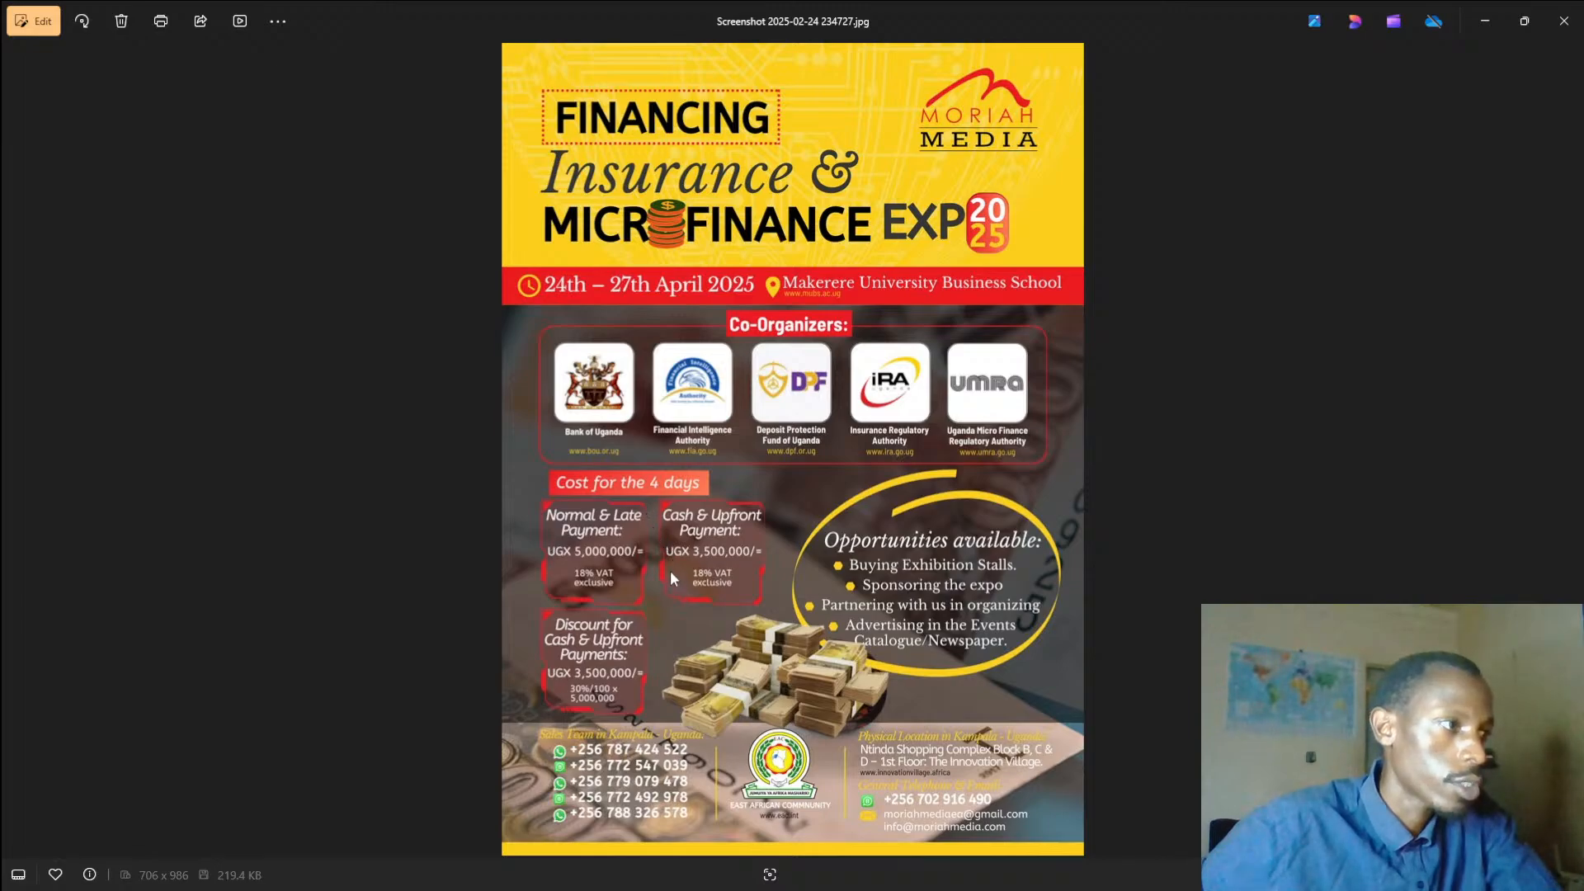
{"action": "left_click", "coordinate": [1470, 22]}
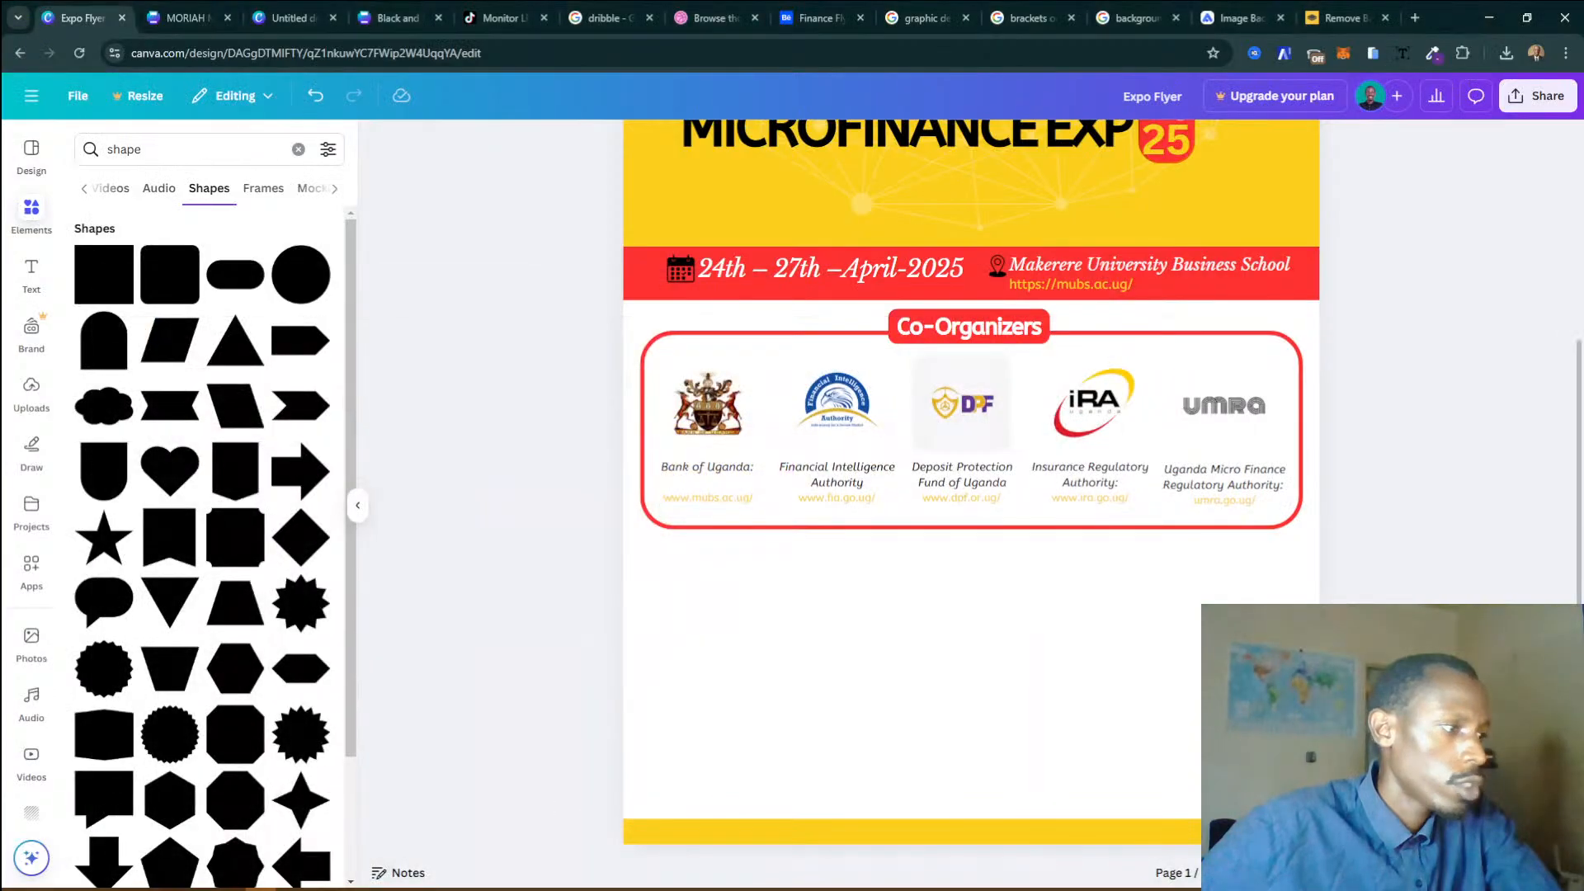
{"action": "left_click", "coordinate": [352, 879]}
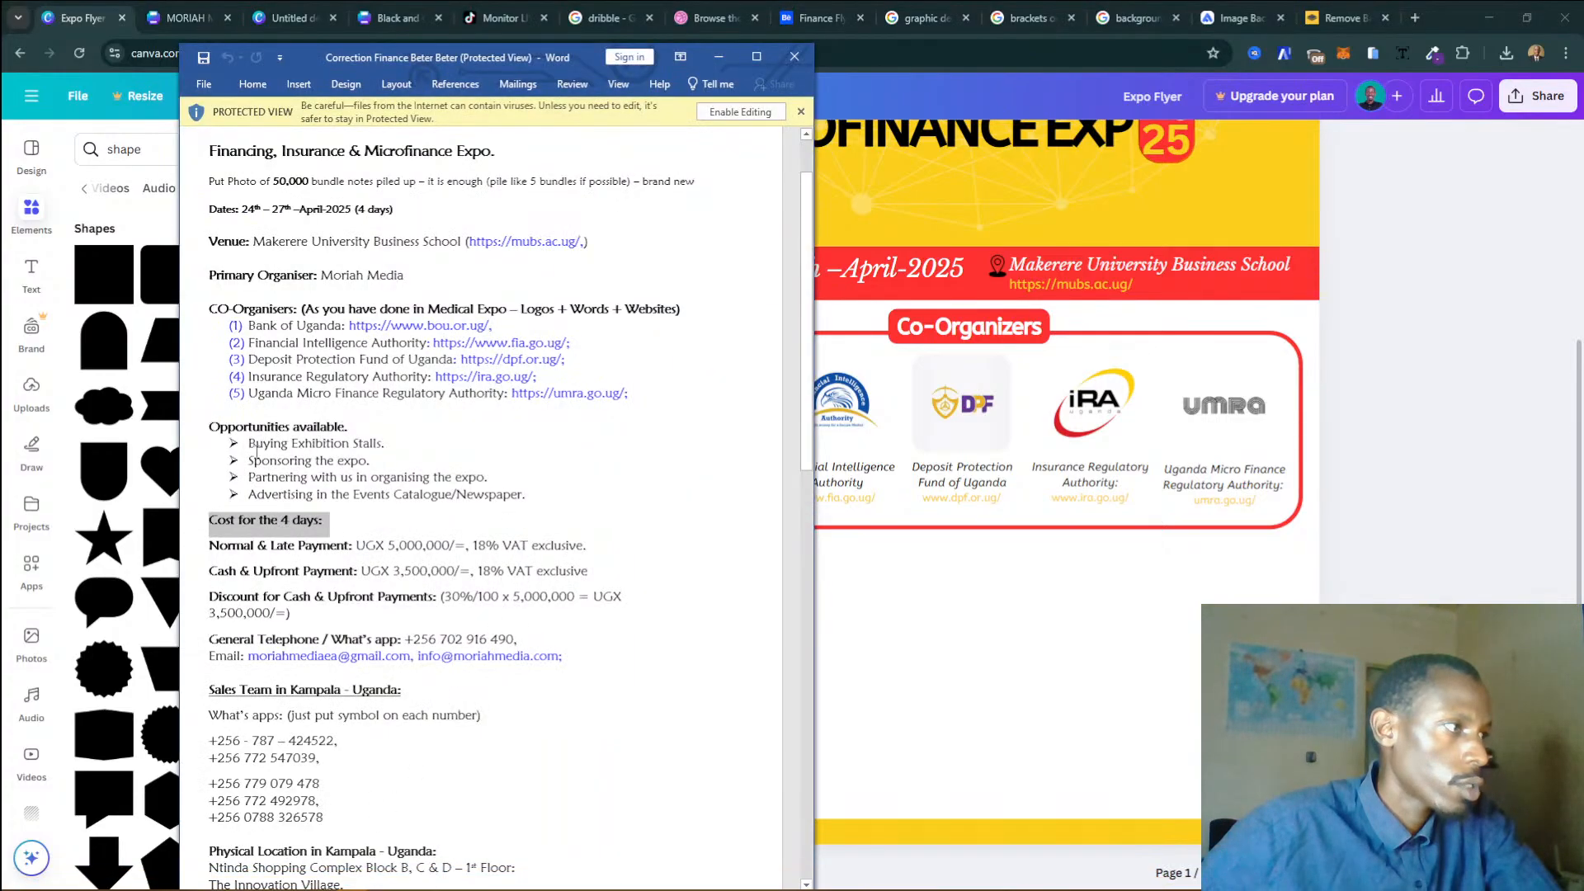
{"action": "left_click", "coordinate": [256, 572]}
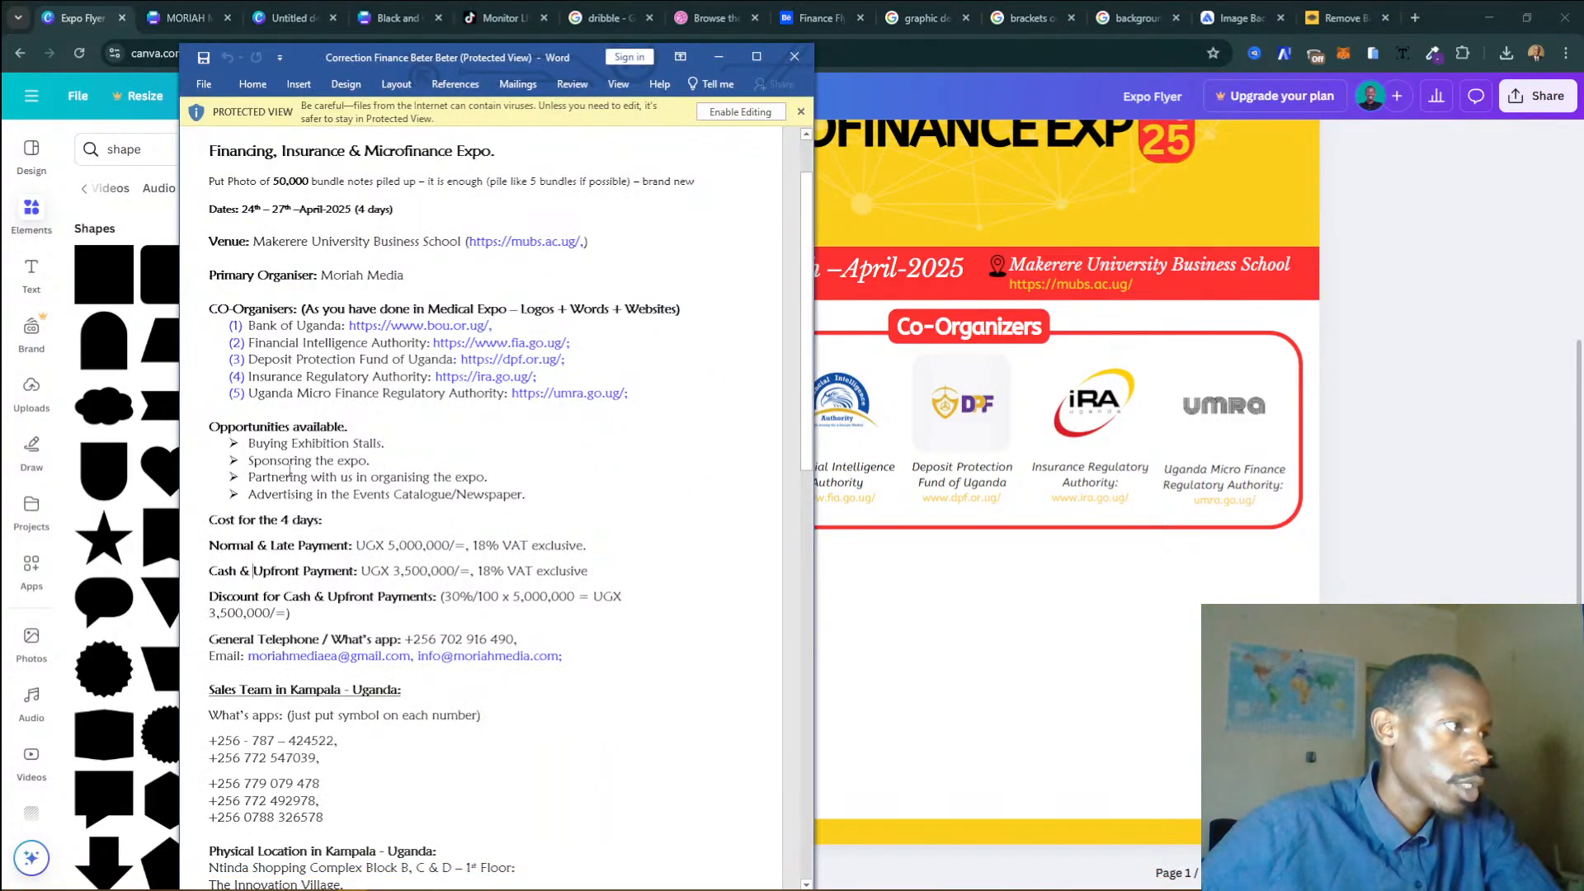
{"action": "left_click_drag", "start_coordinate": [214, 429], "coordinate": [404, 478]}
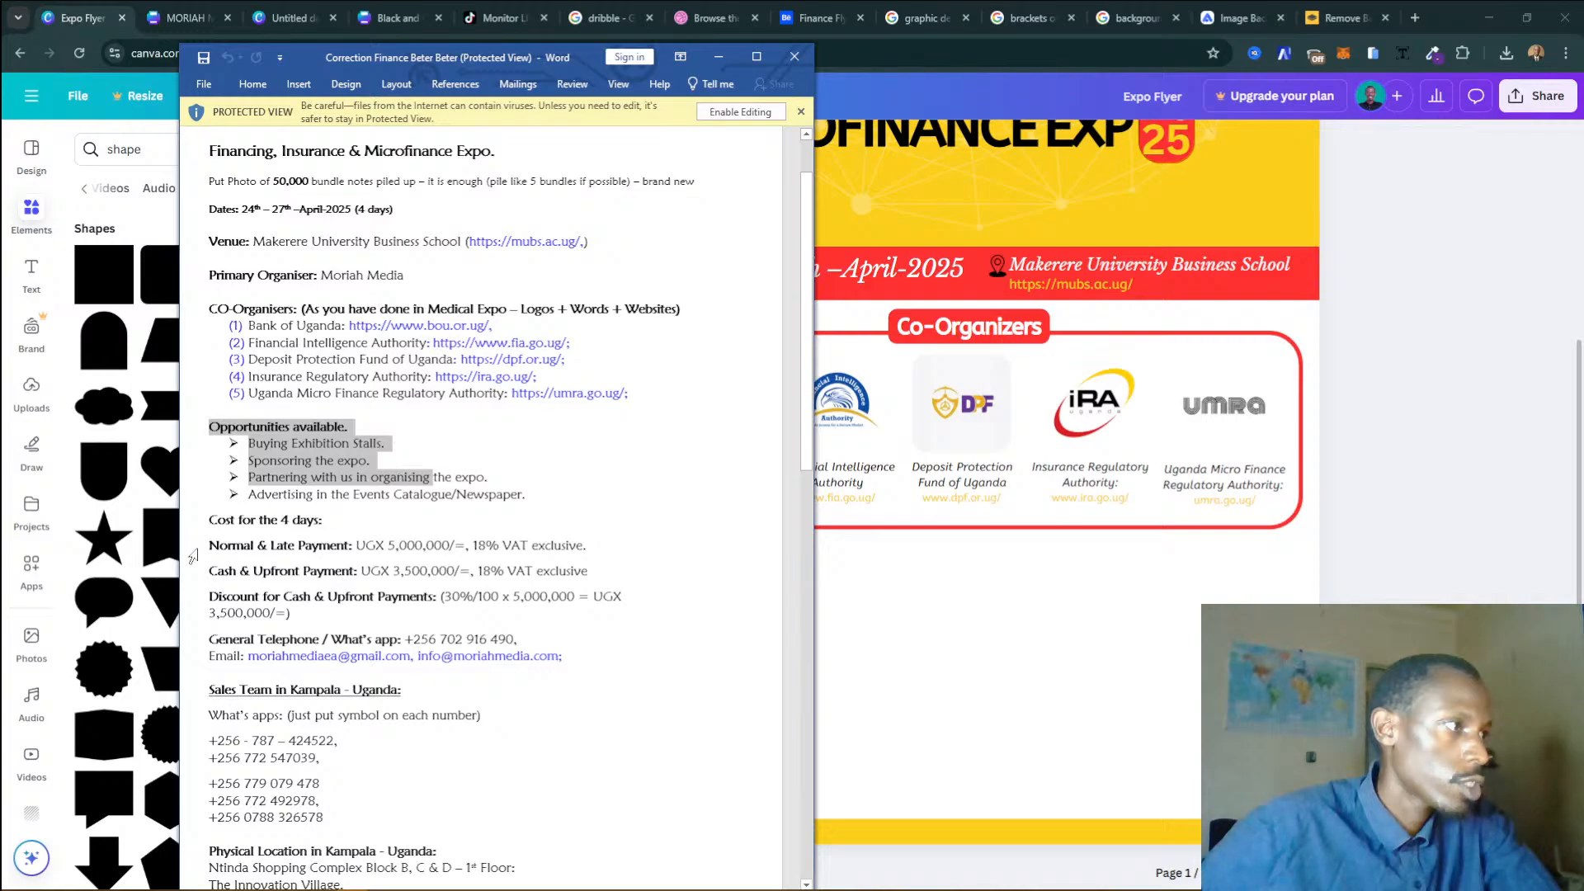
{"action": "left_click_drag", "start_coordinate": [212, 522], "coordinate": [326, 524]}
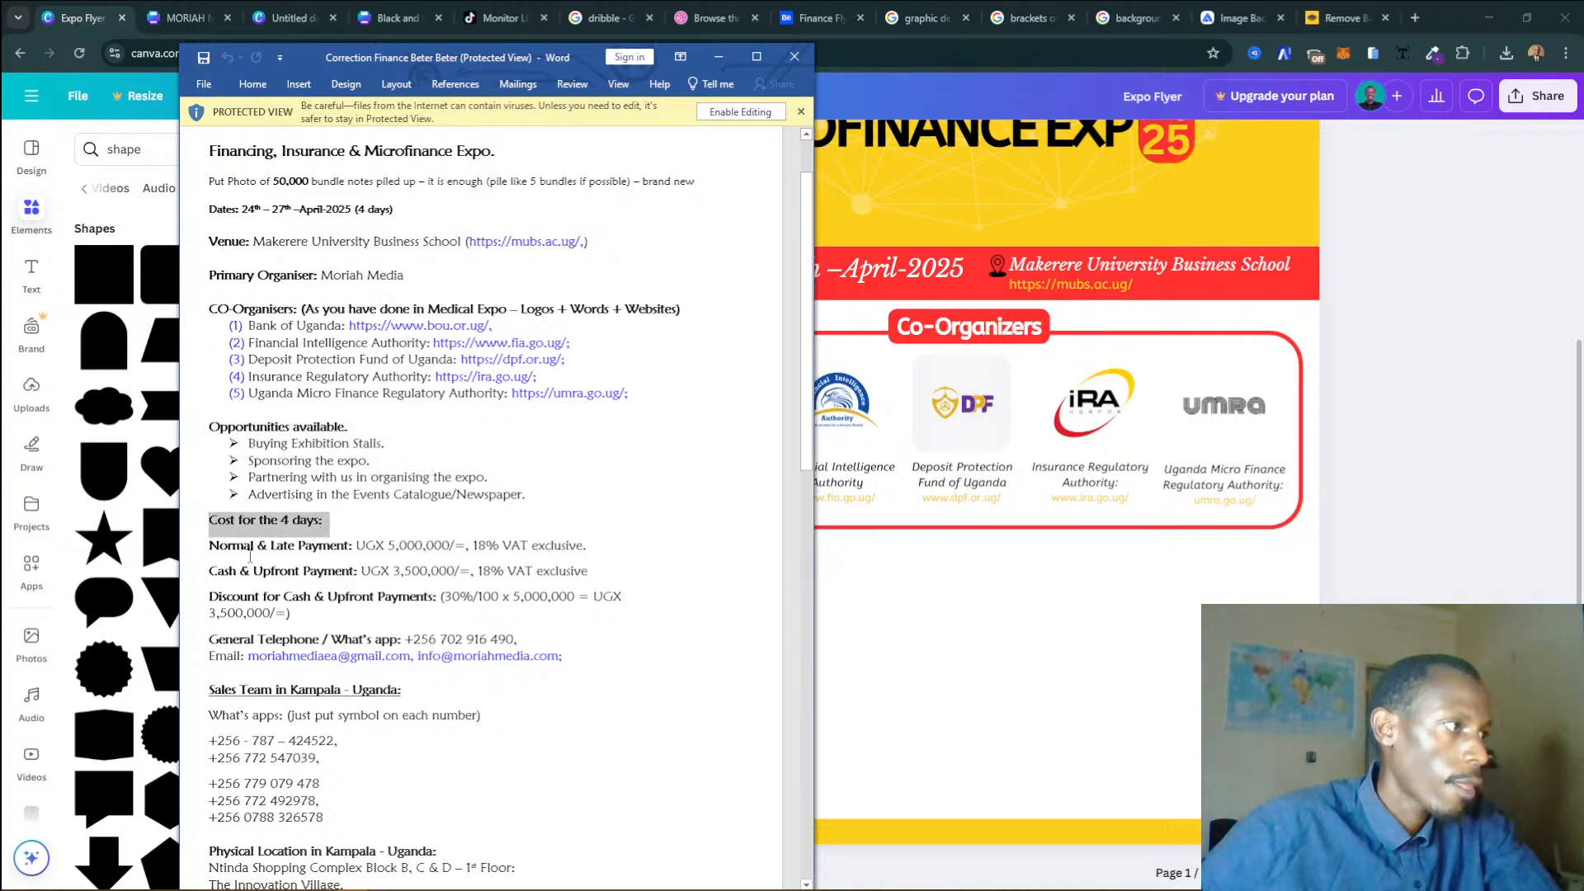
{"action": "left_click", "coordinate": [221, 546]}
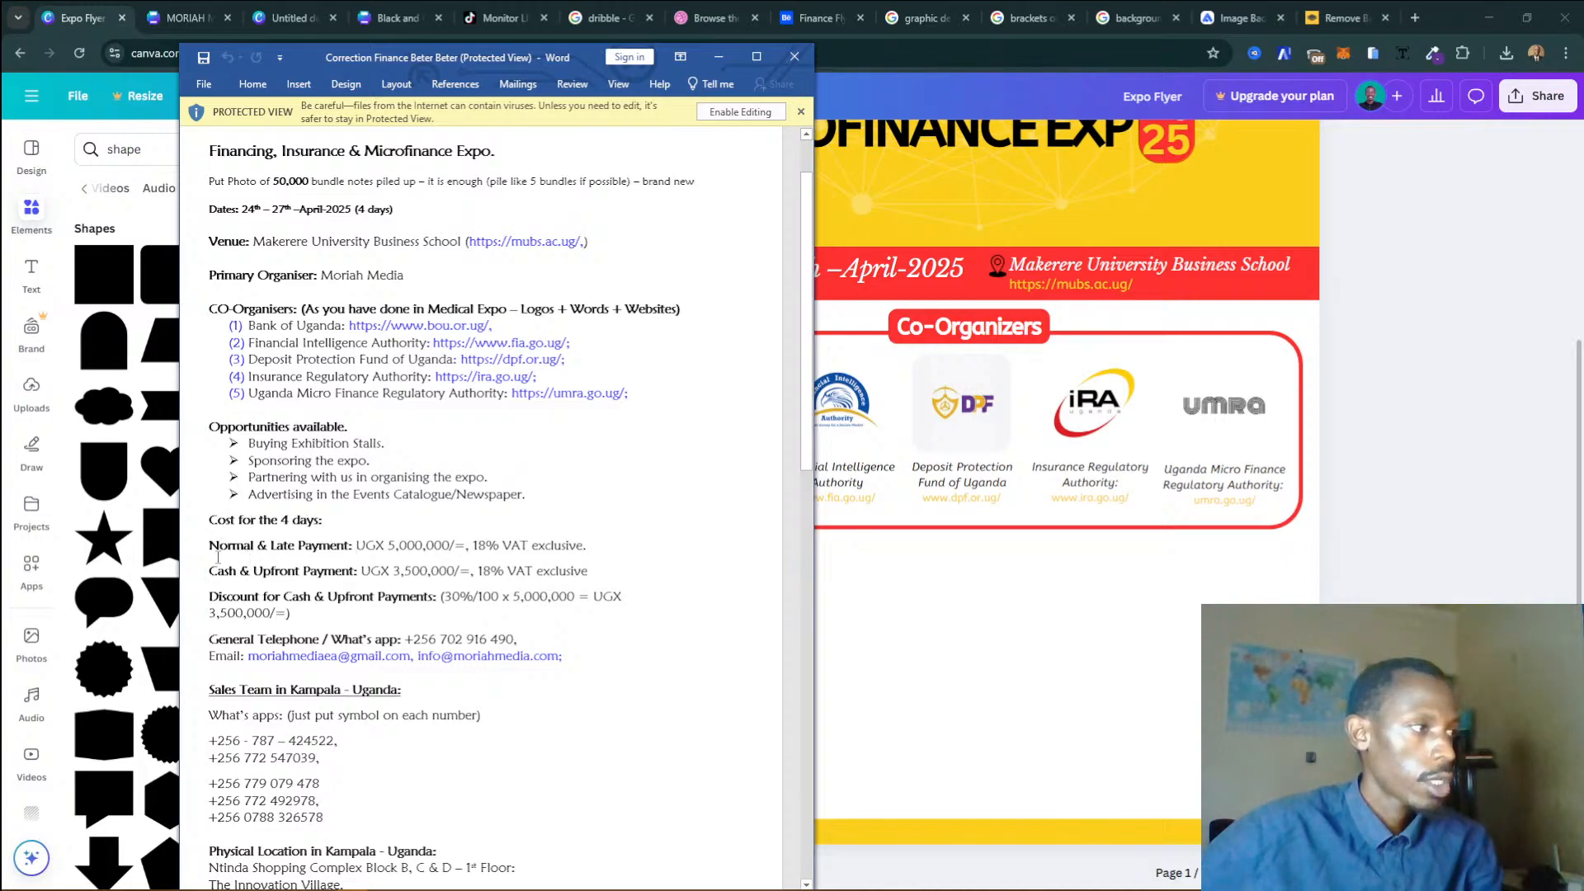
{"action": "left_click", "coordinate": [357, 544], "text": "shift"}
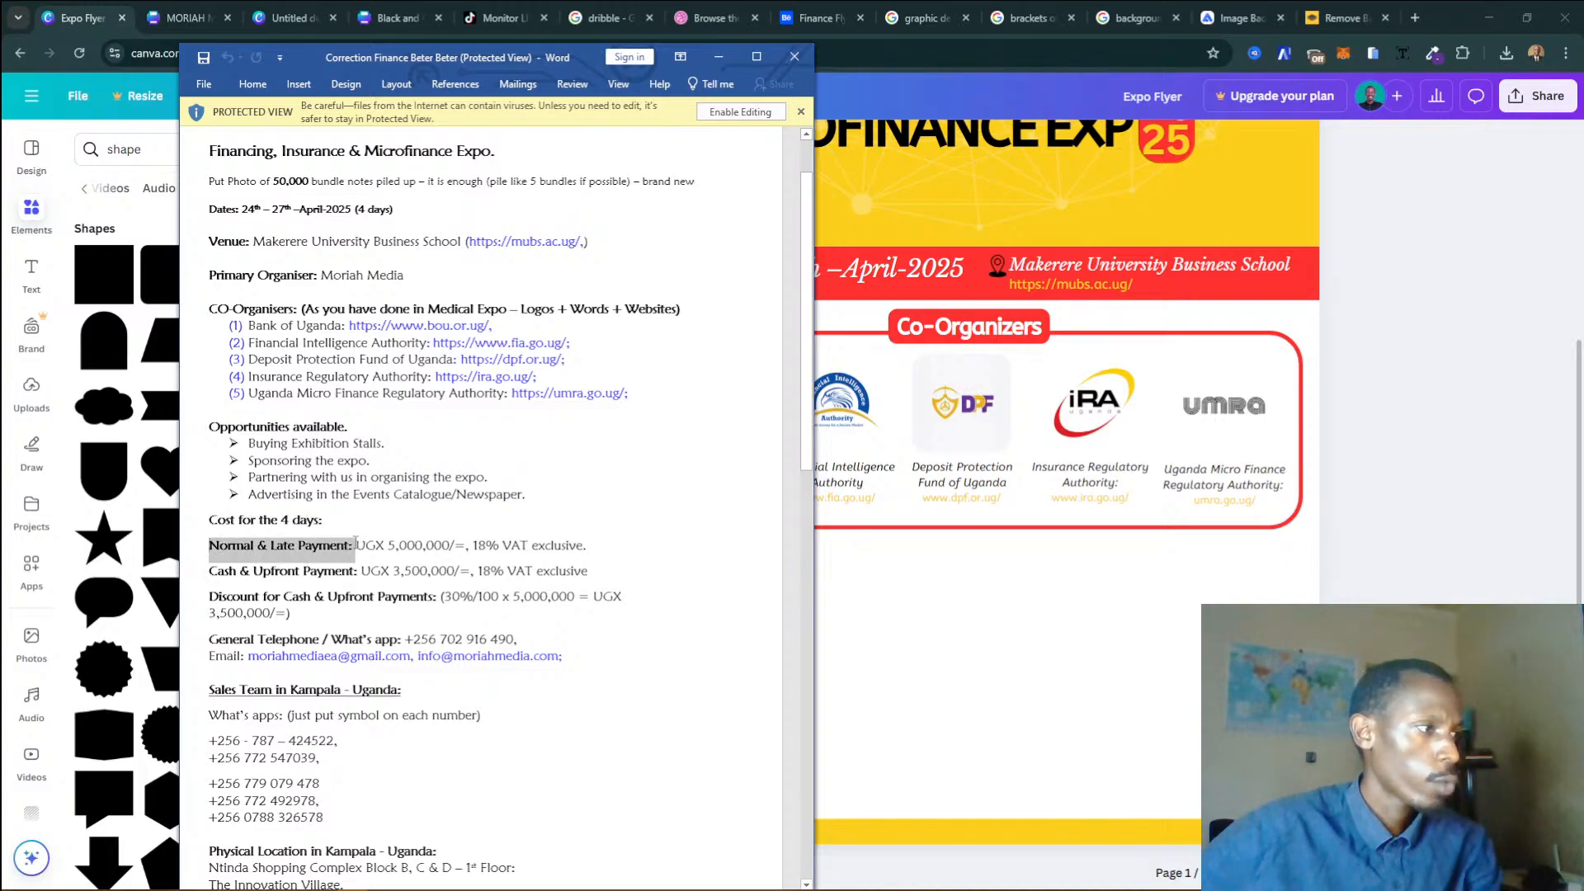
{"action": "left_click_drag", "start_coordinate": [356, 546], "coordinate": [594, 546]}
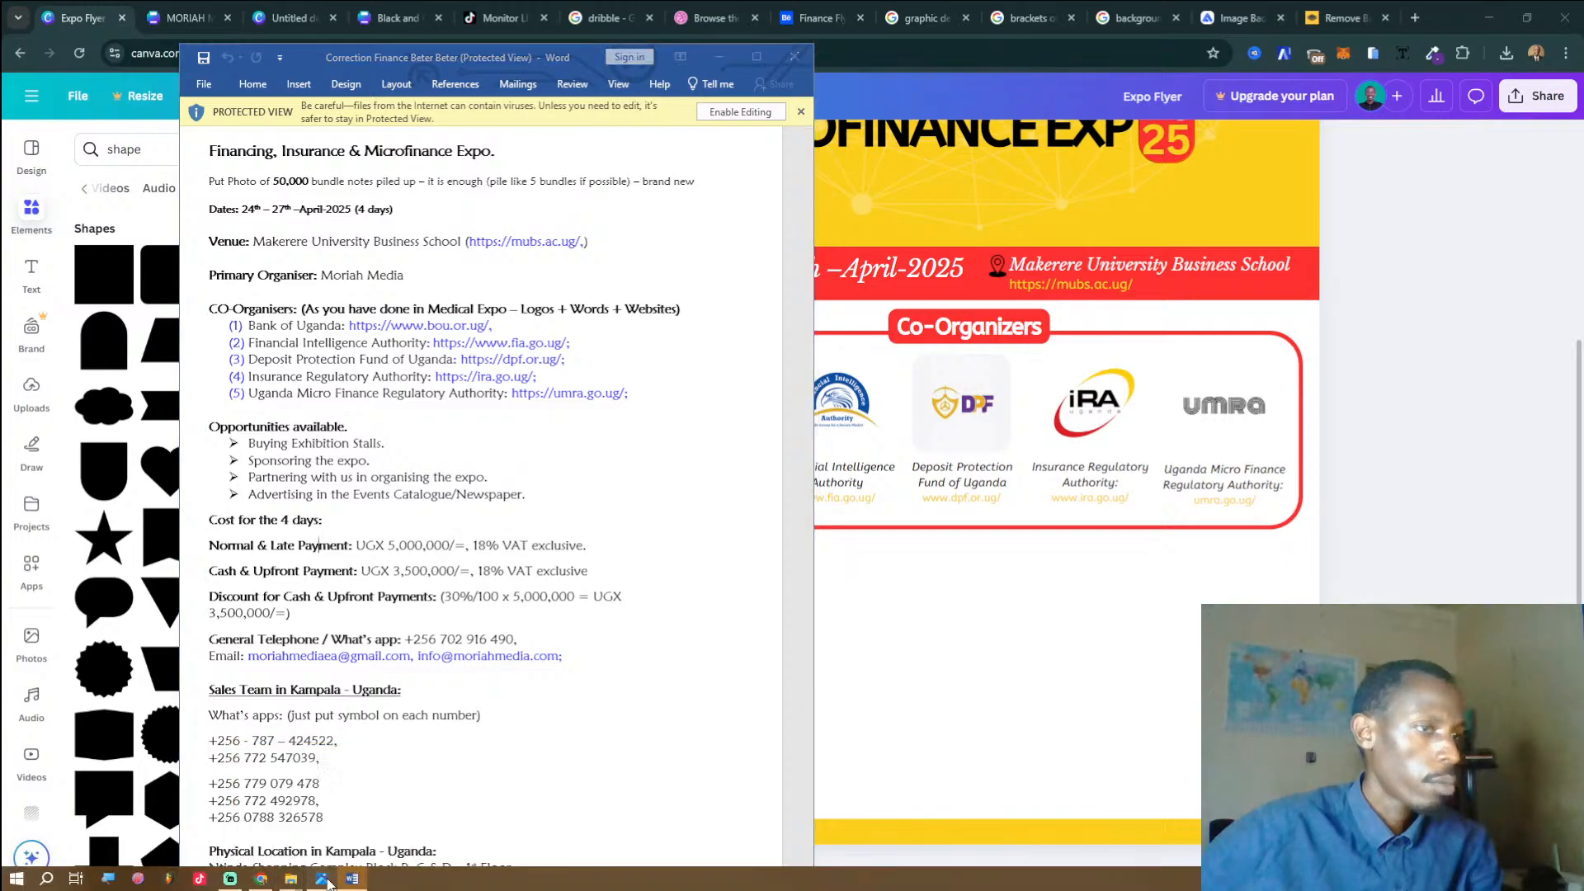
Compare how the two reference flyer screenshots arrange the Cost for the 4 days boxes and the opportunities.
{"action": "left_click", "coordinate": [321, 880]}
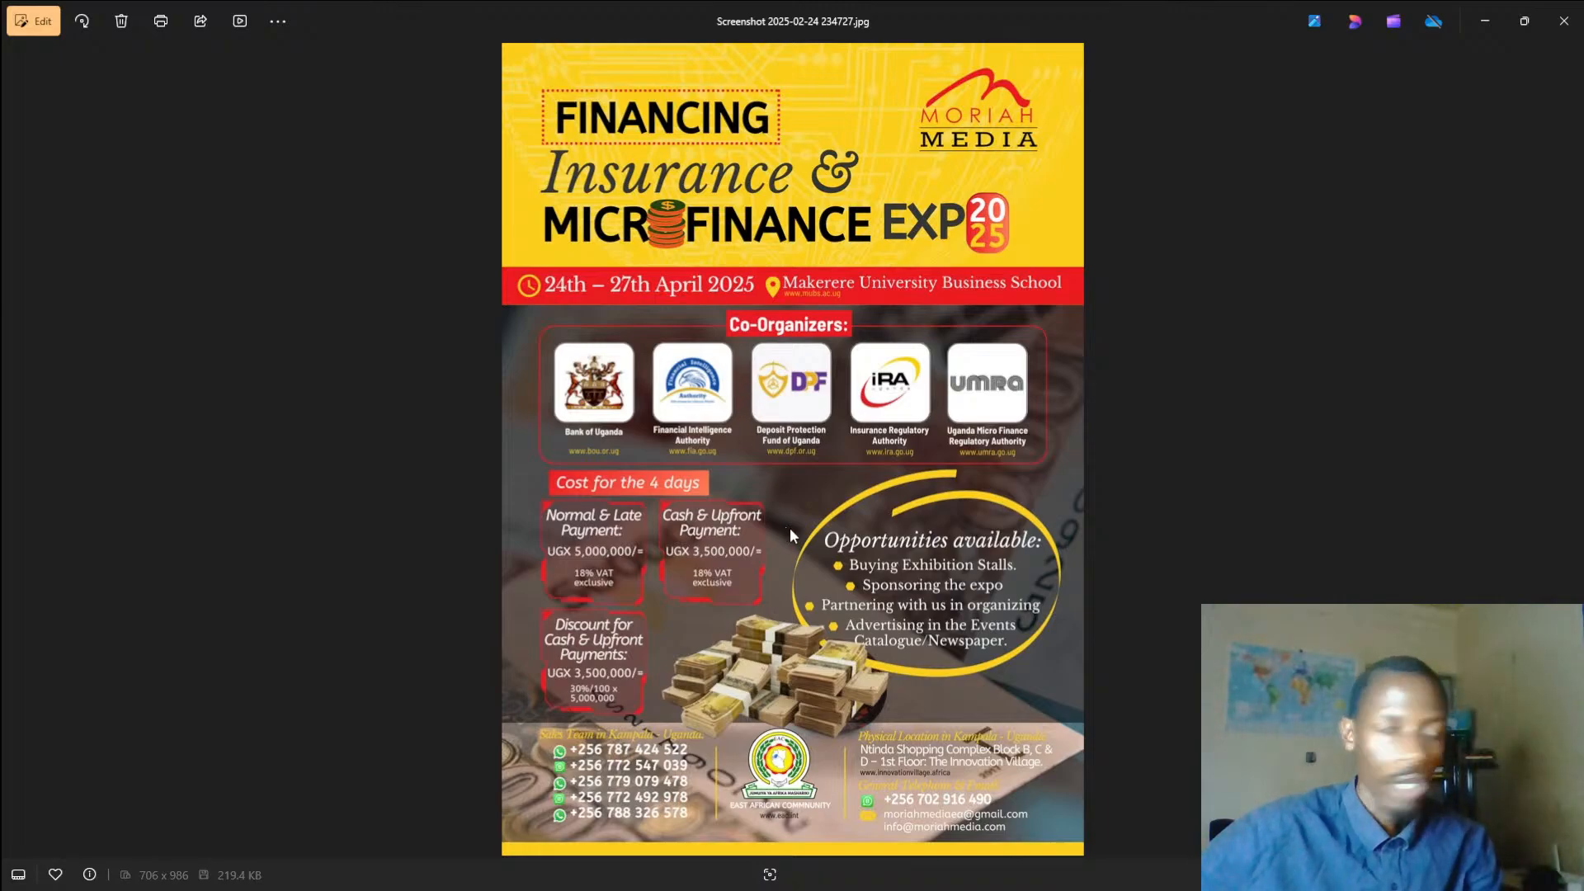
{"action": "key", "text": "Left"}
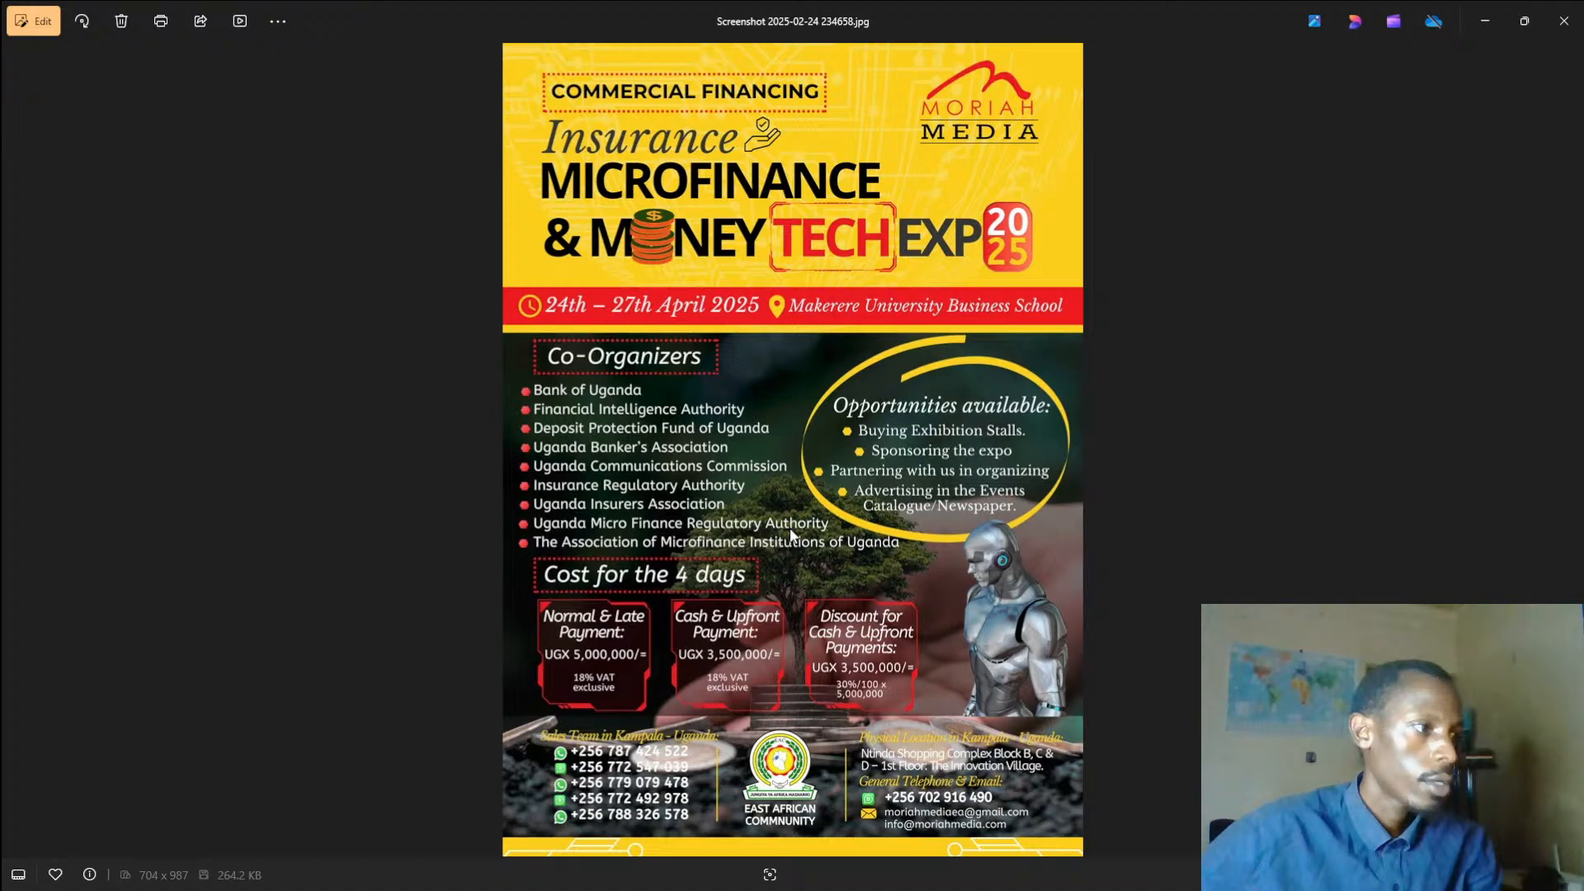
{"action": "key", "text": "Right"}
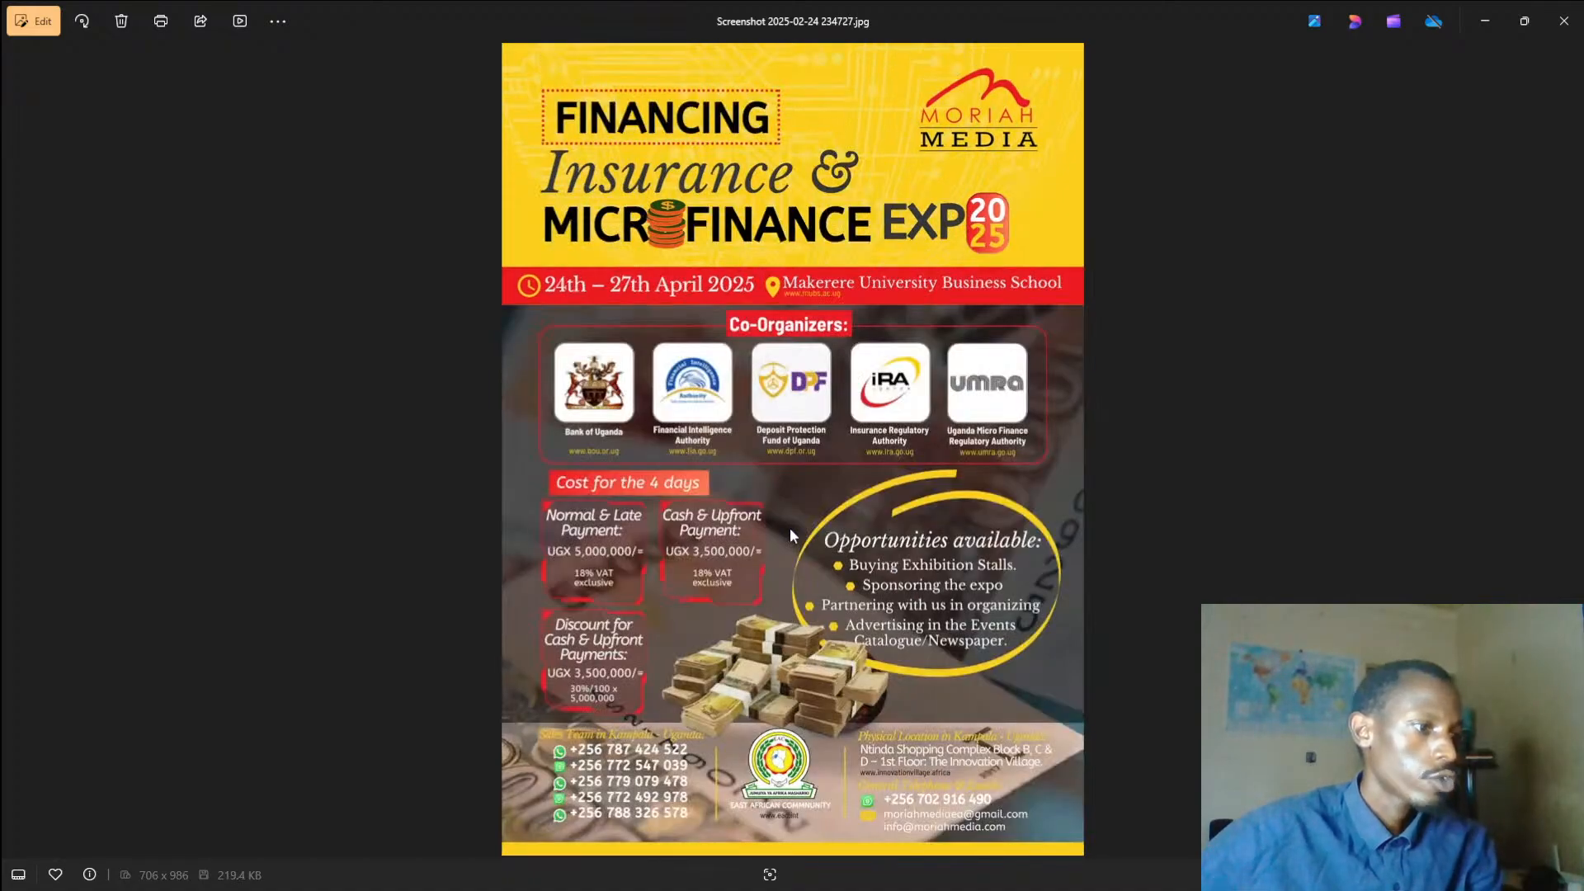
{"action": "left_click", "coordinate": [1480, 26]}
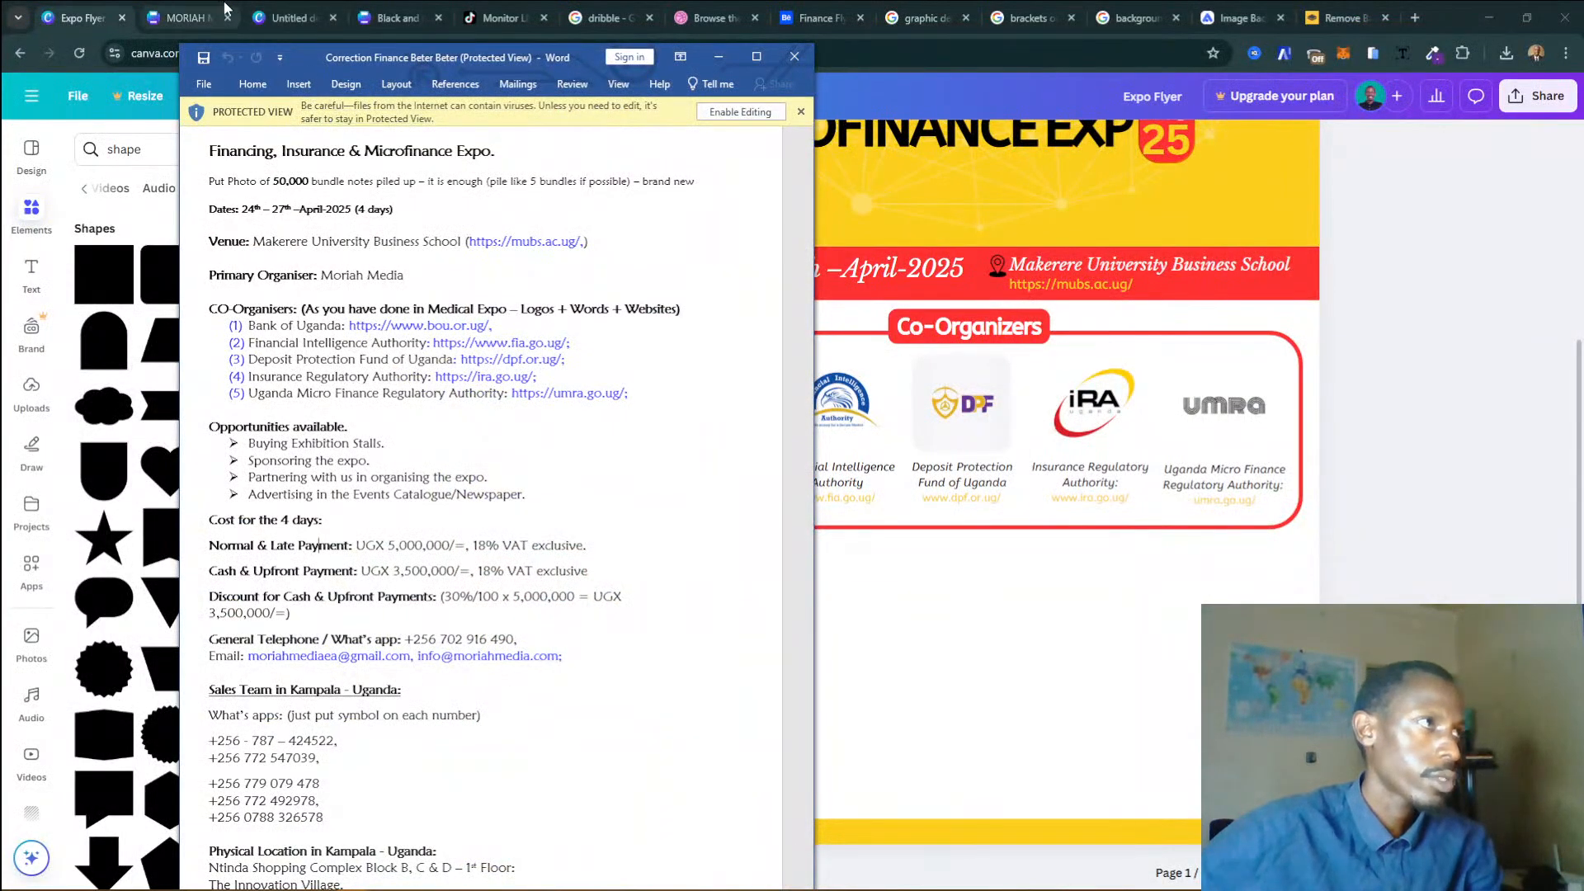
Open the MORIAH MEDIA MONEY EXPO 2025 Flyer design and examine the cost and opportunities layouts across its three pages.
{"action": "left_click", "coordinate": [229, 8]}
{"action": "scroll", "coordinate": [615, 546], "scroll_direction": "down", "scroll_amount": 3}
{"action": "scroll", "coordinate": [617, 552], "scroll_direction": "down", "scroll_amount": 3}
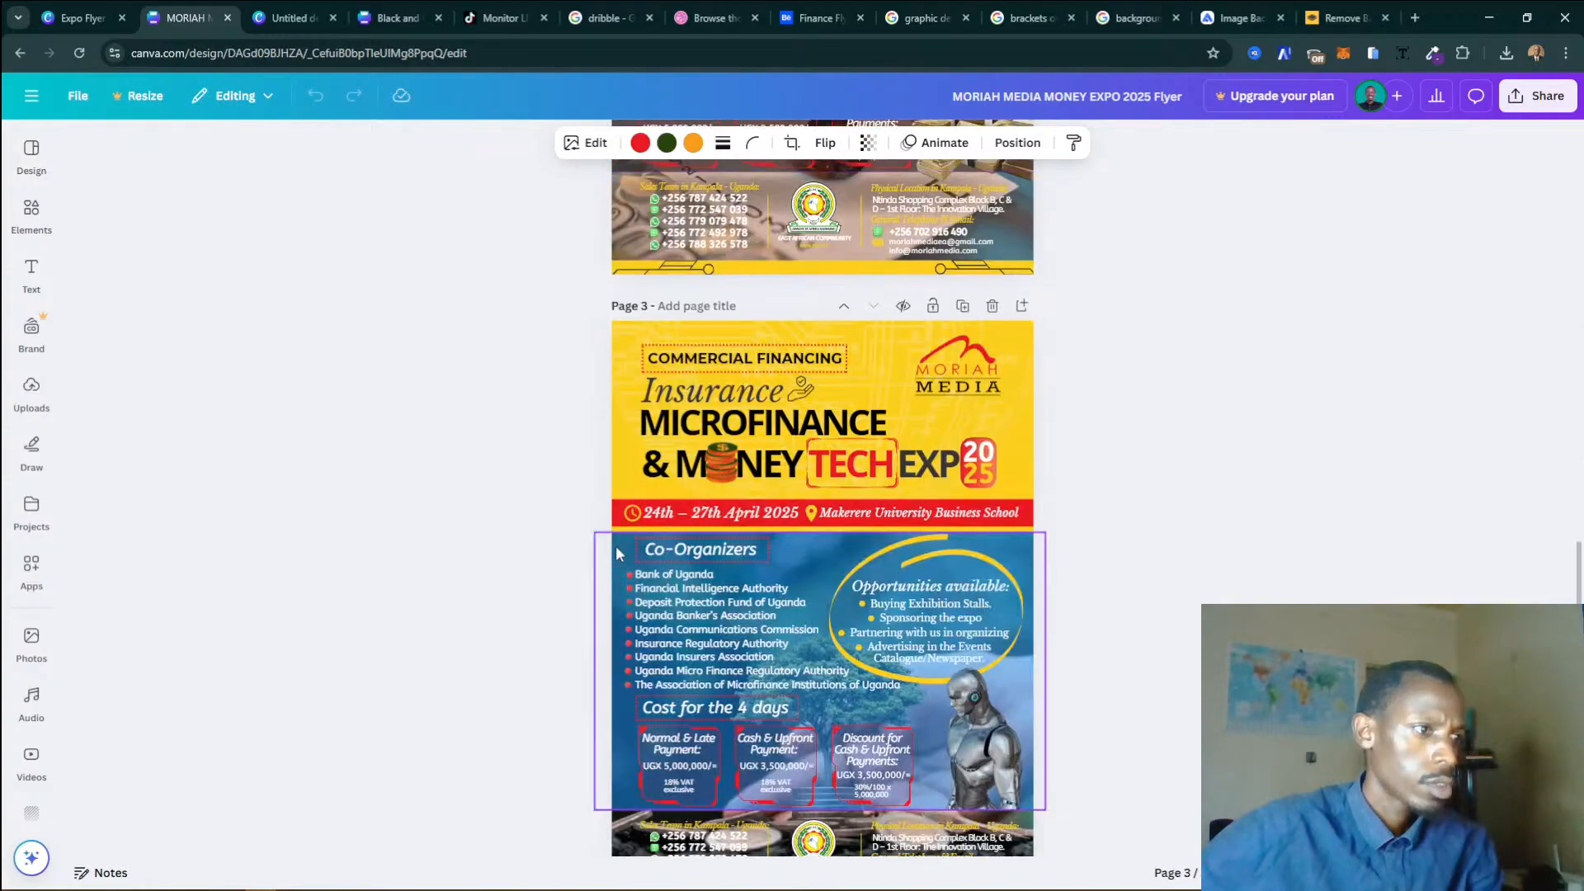
{"action": "scroll", "coordinate": [616, 546], "scroll_direction": "up", "scroll_amount": 10}
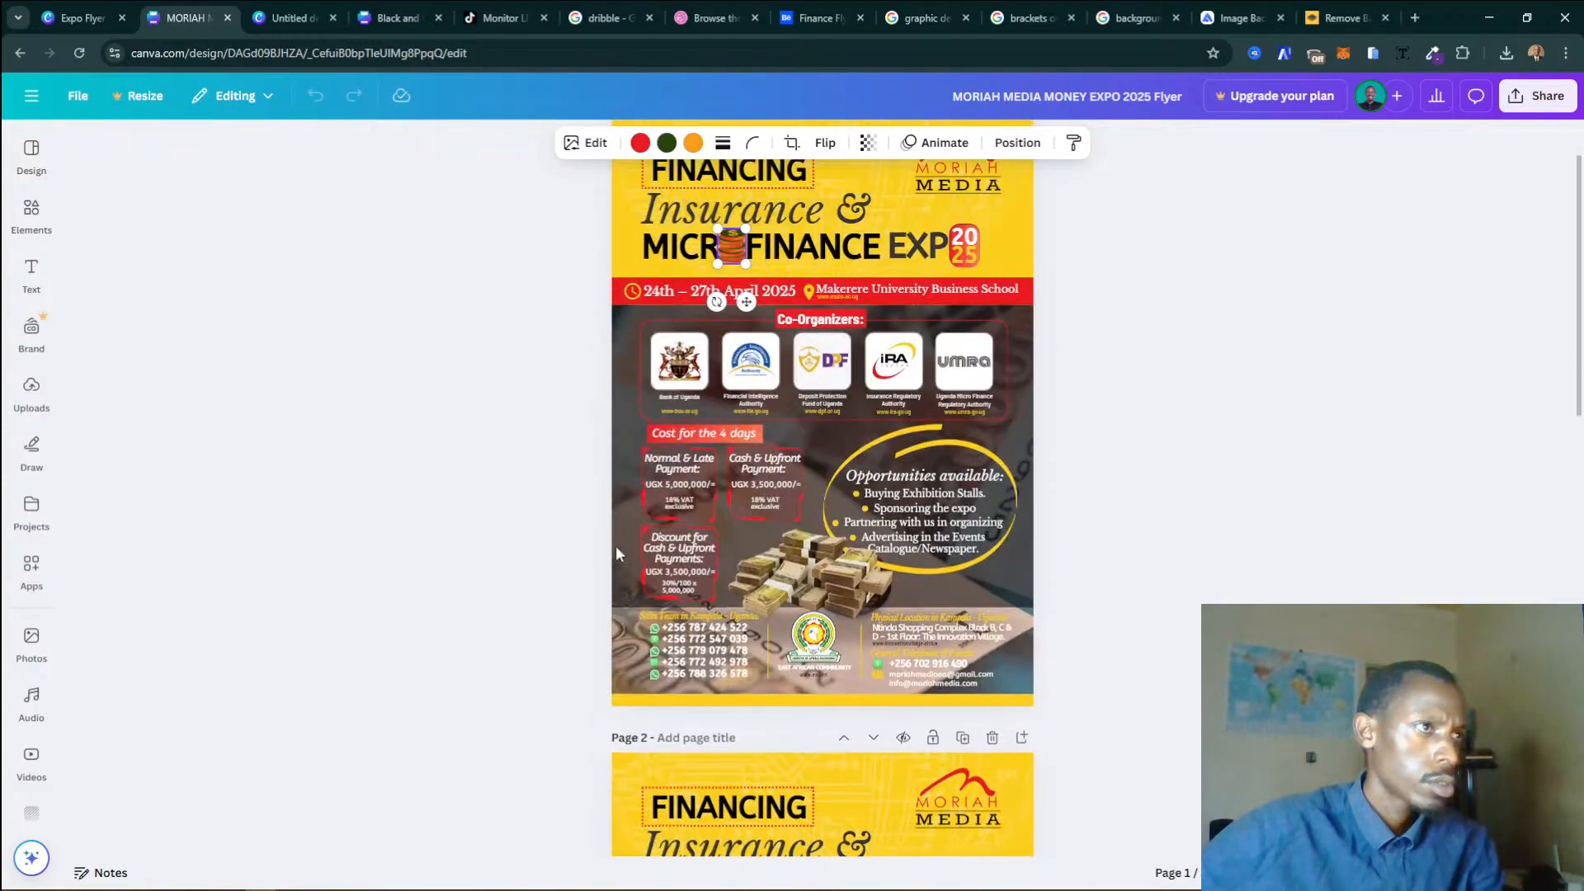
{"action": "scroll", "coordinate": [615, 546], "scroll_direction": "down", "scroll_amount": 7}
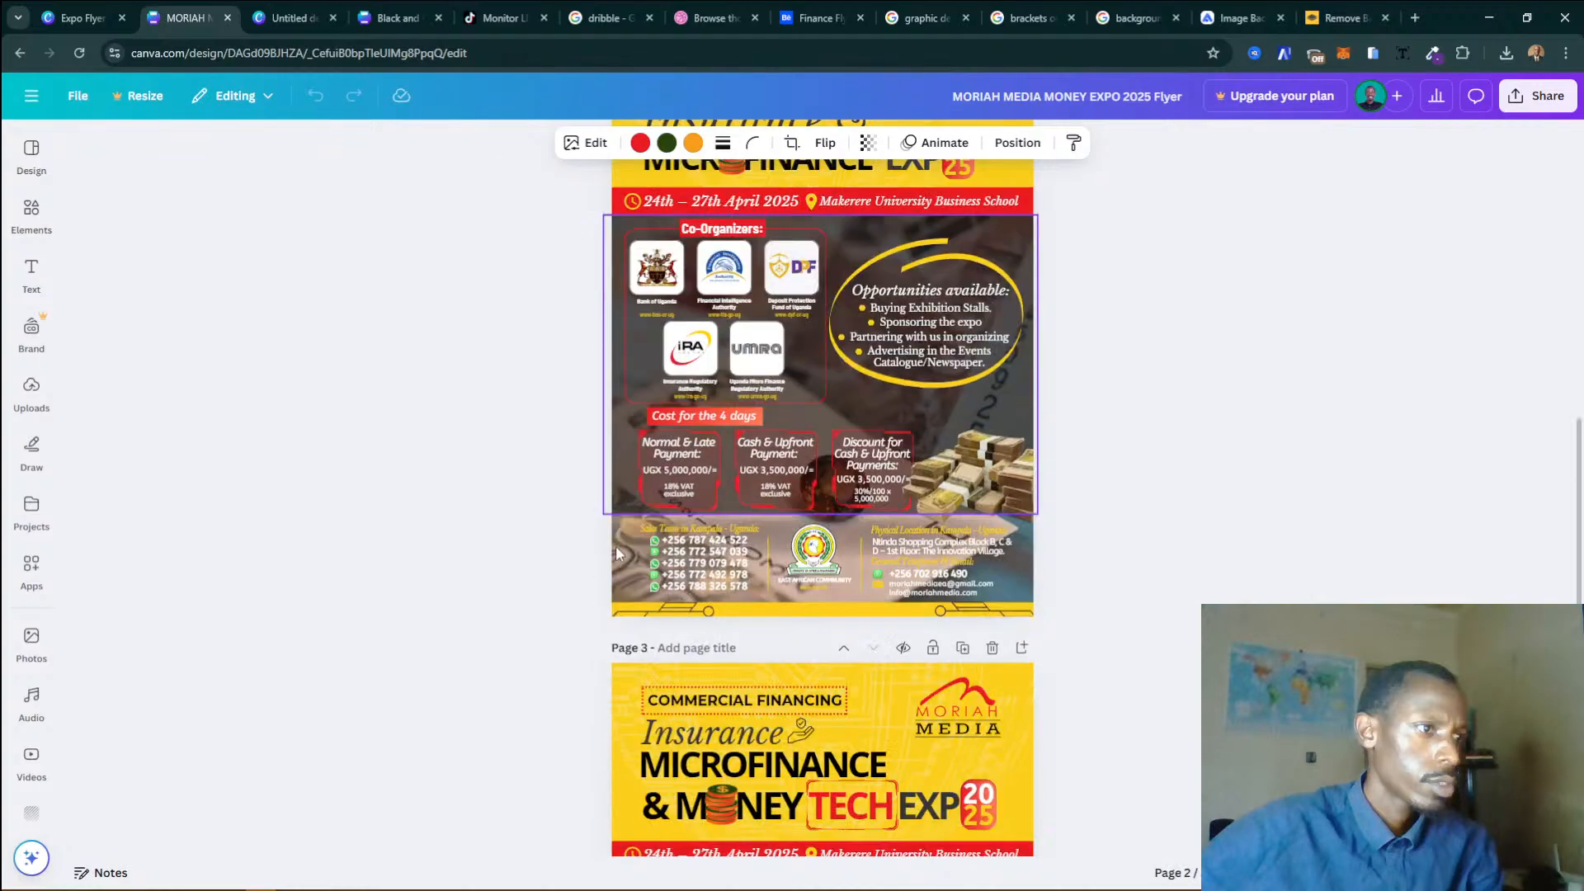
{"action": "scroll", "coordinate": [617, 553], "scroll_direction": "up", "scroll_amount": 5}
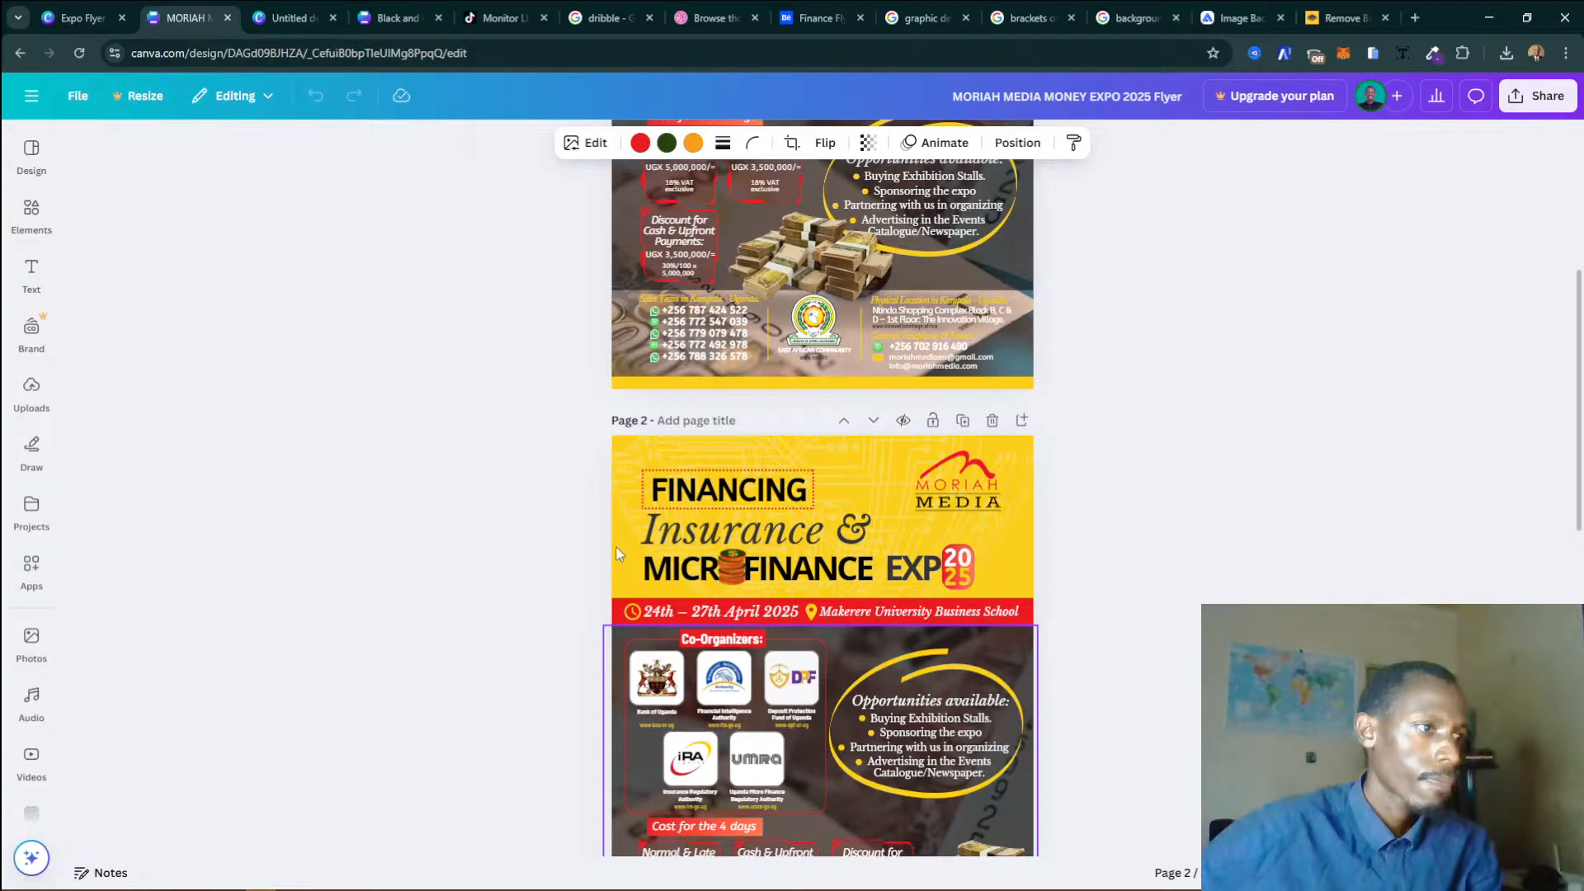
{"action": "scroll", "coordinate": [616, 546], "scroll_direction": "down", "scroll_amount": 3}
{"action": "left_click", "coordinate": [730, 350]}
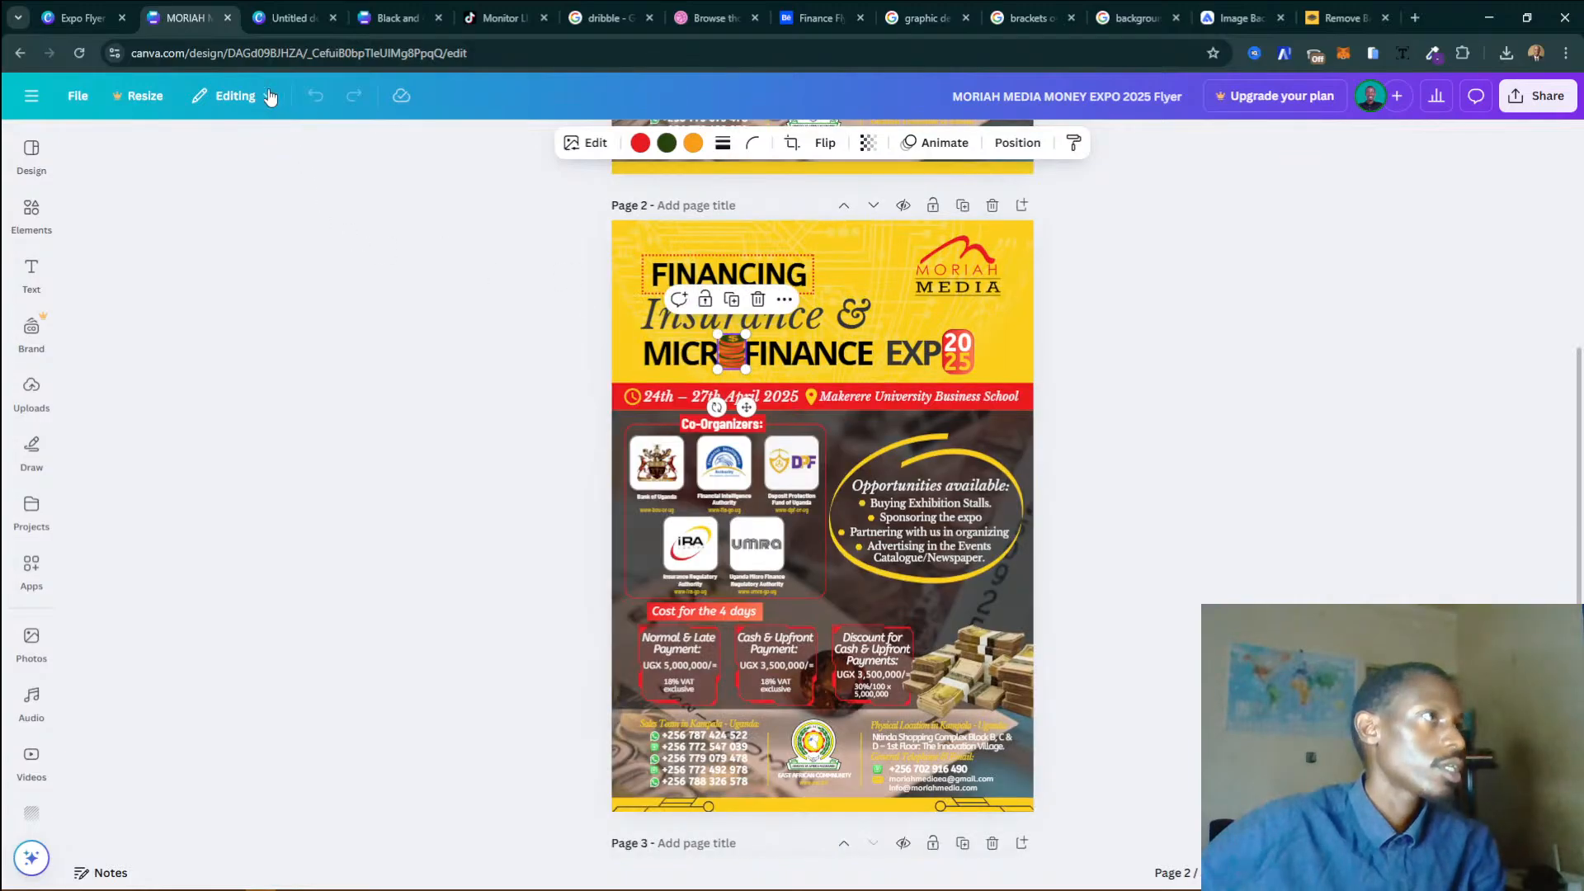
Return to the Expo Flyer design and check the normal, upfront and discount payment items in the Word brief.
{"action": "left_click", "coordinate": [86, 19]}
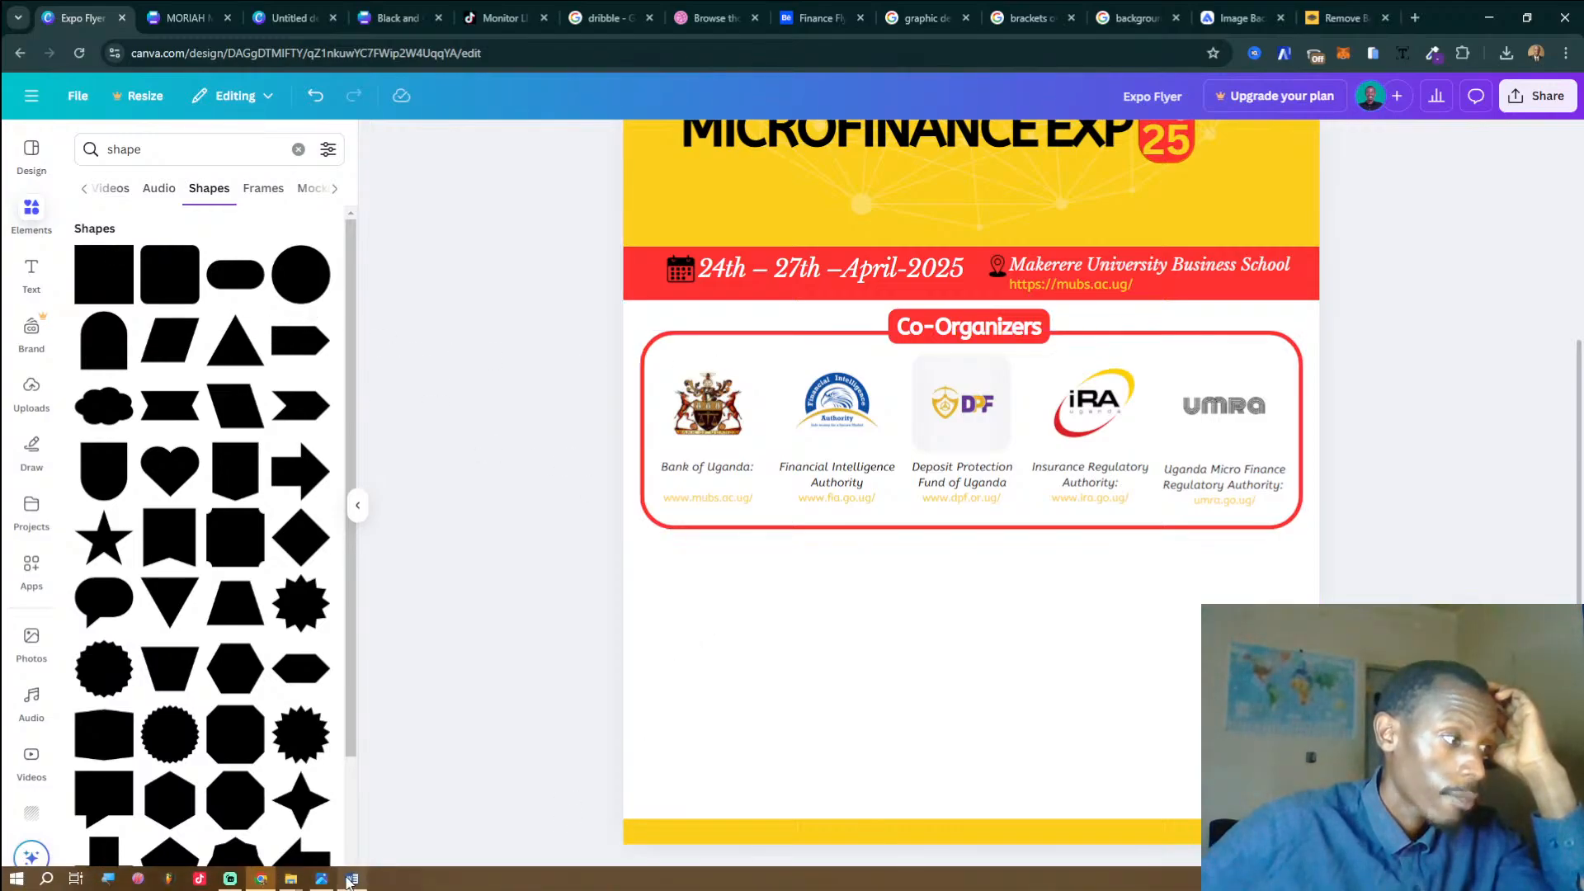
{"action": "left_click", "coordinate": [350, 880]}
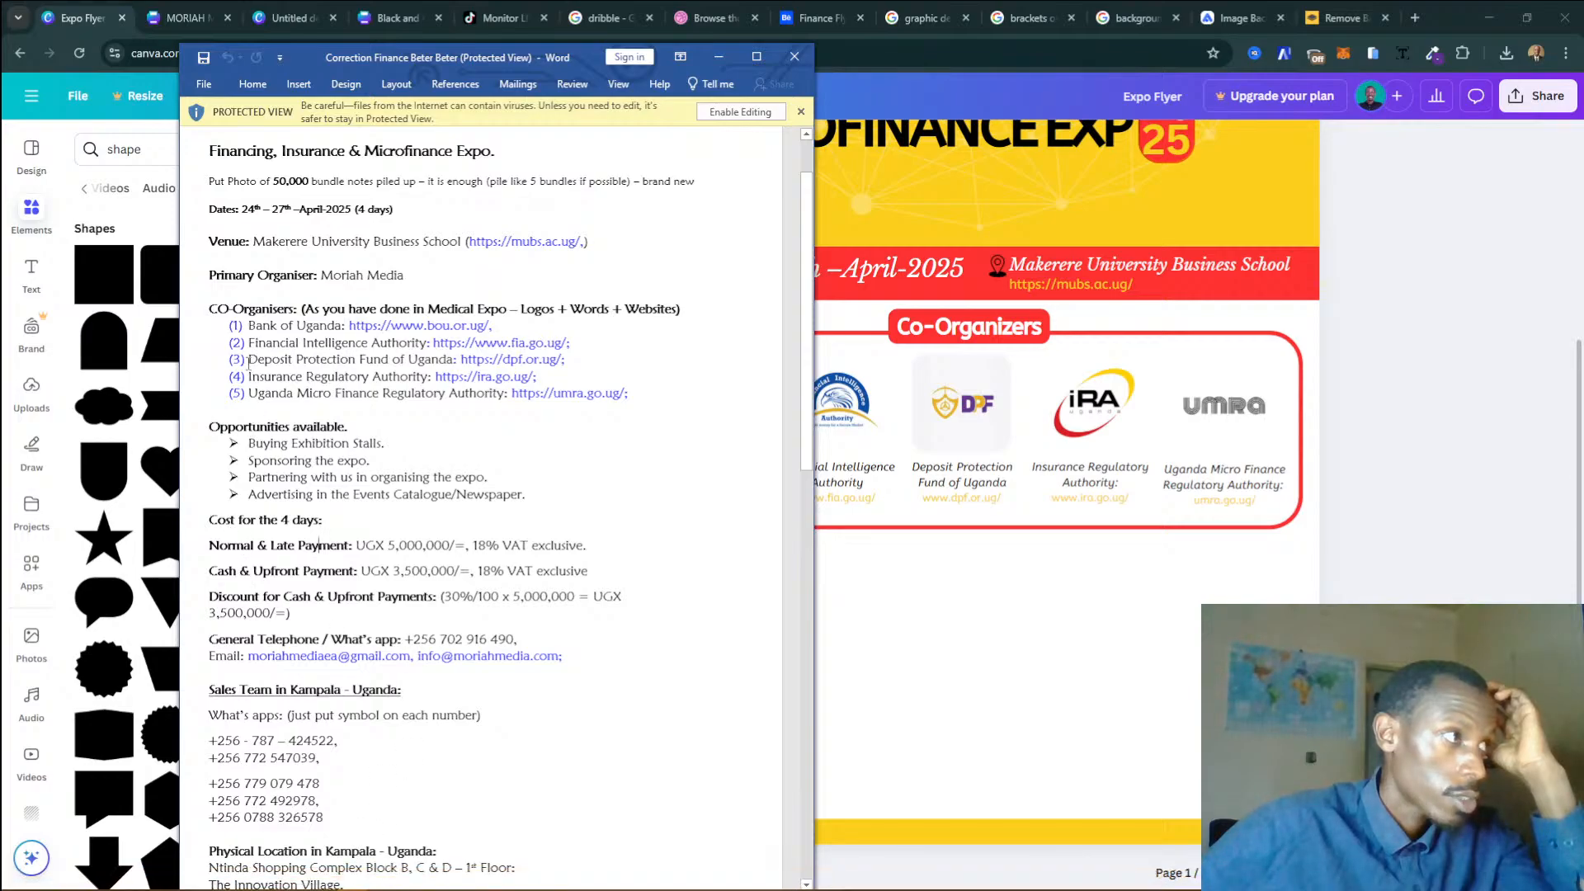
{"action": "left_click_drag", "start_coordinate": [211, 546], "coordinate": [292, 614]}
{"action": "left_click", "coordinate": [914, 669]}
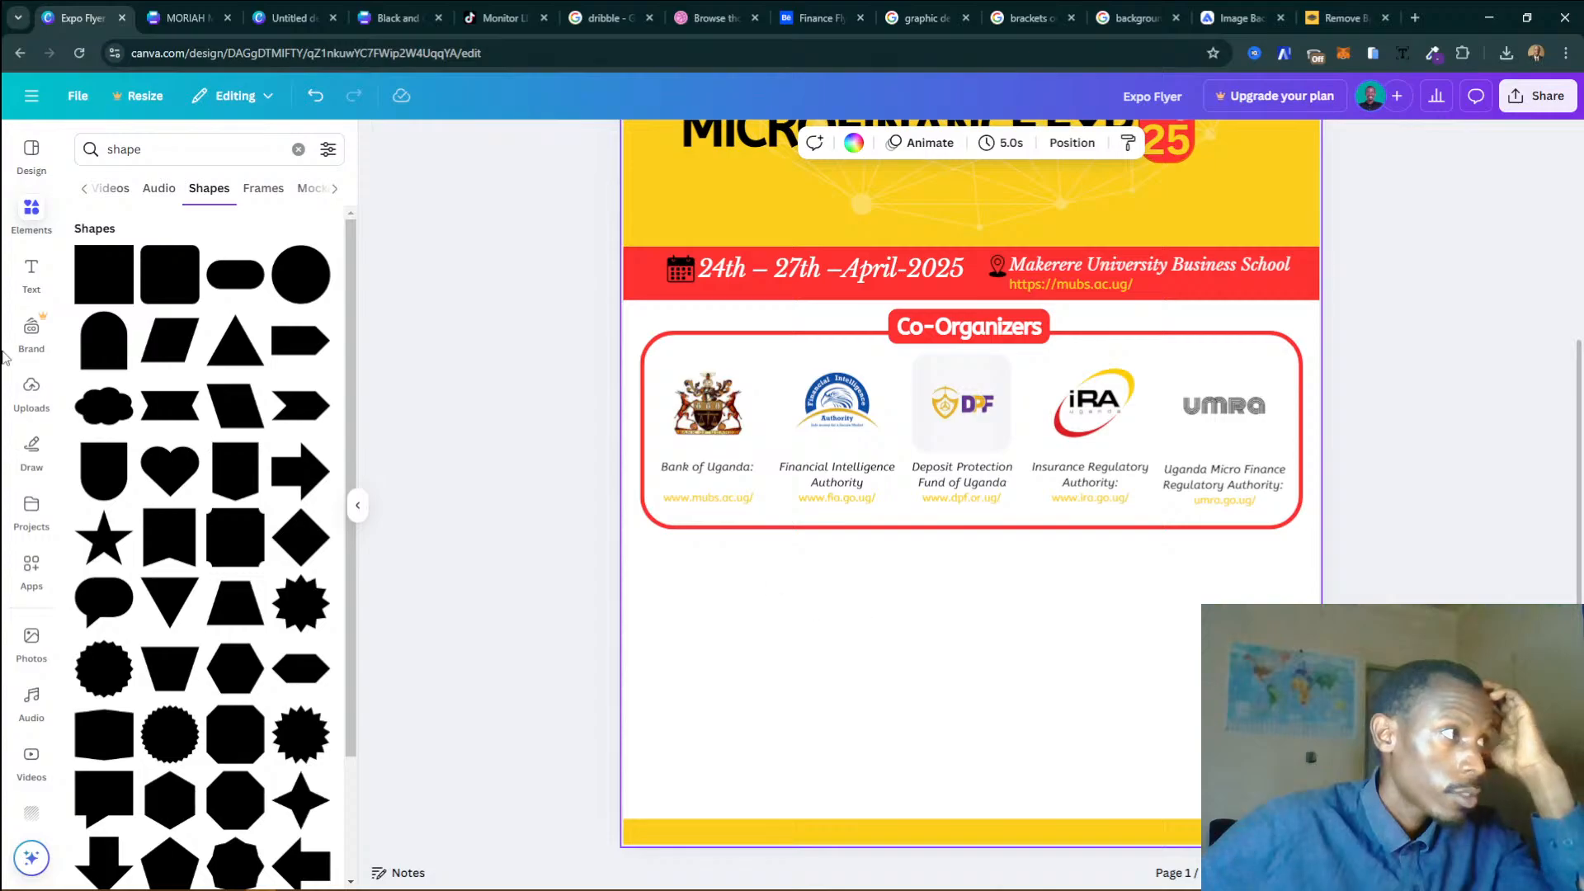
Search the elements library for "tech" and show the matching graphics.
{"action": "left_click", "coordinate": [33, 216]}
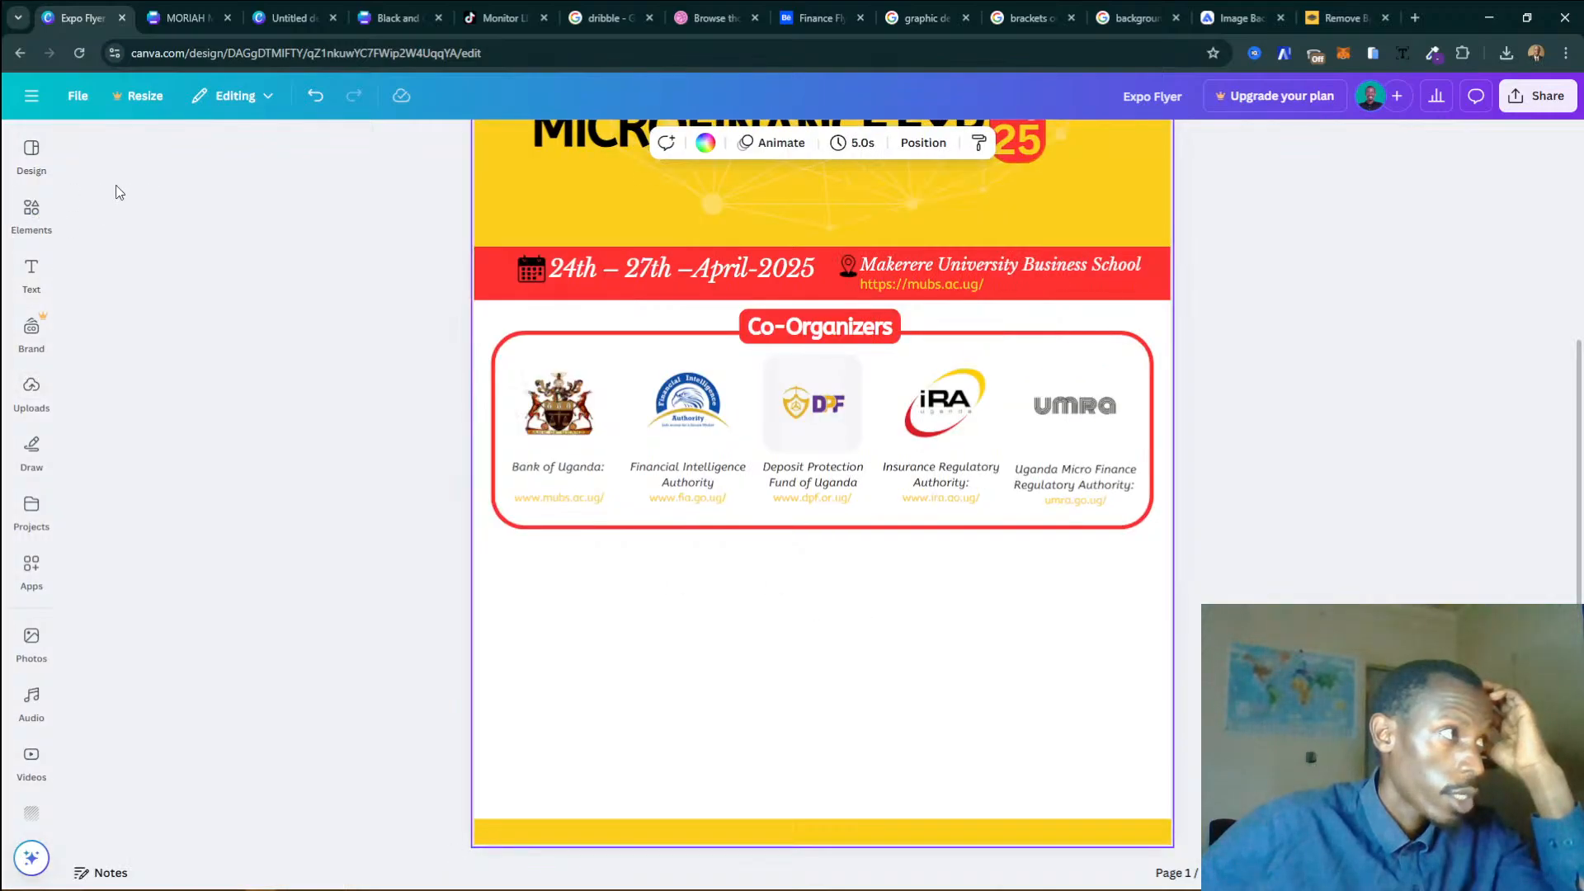
{"action": "left_click", "coordinate": [32, 216]}
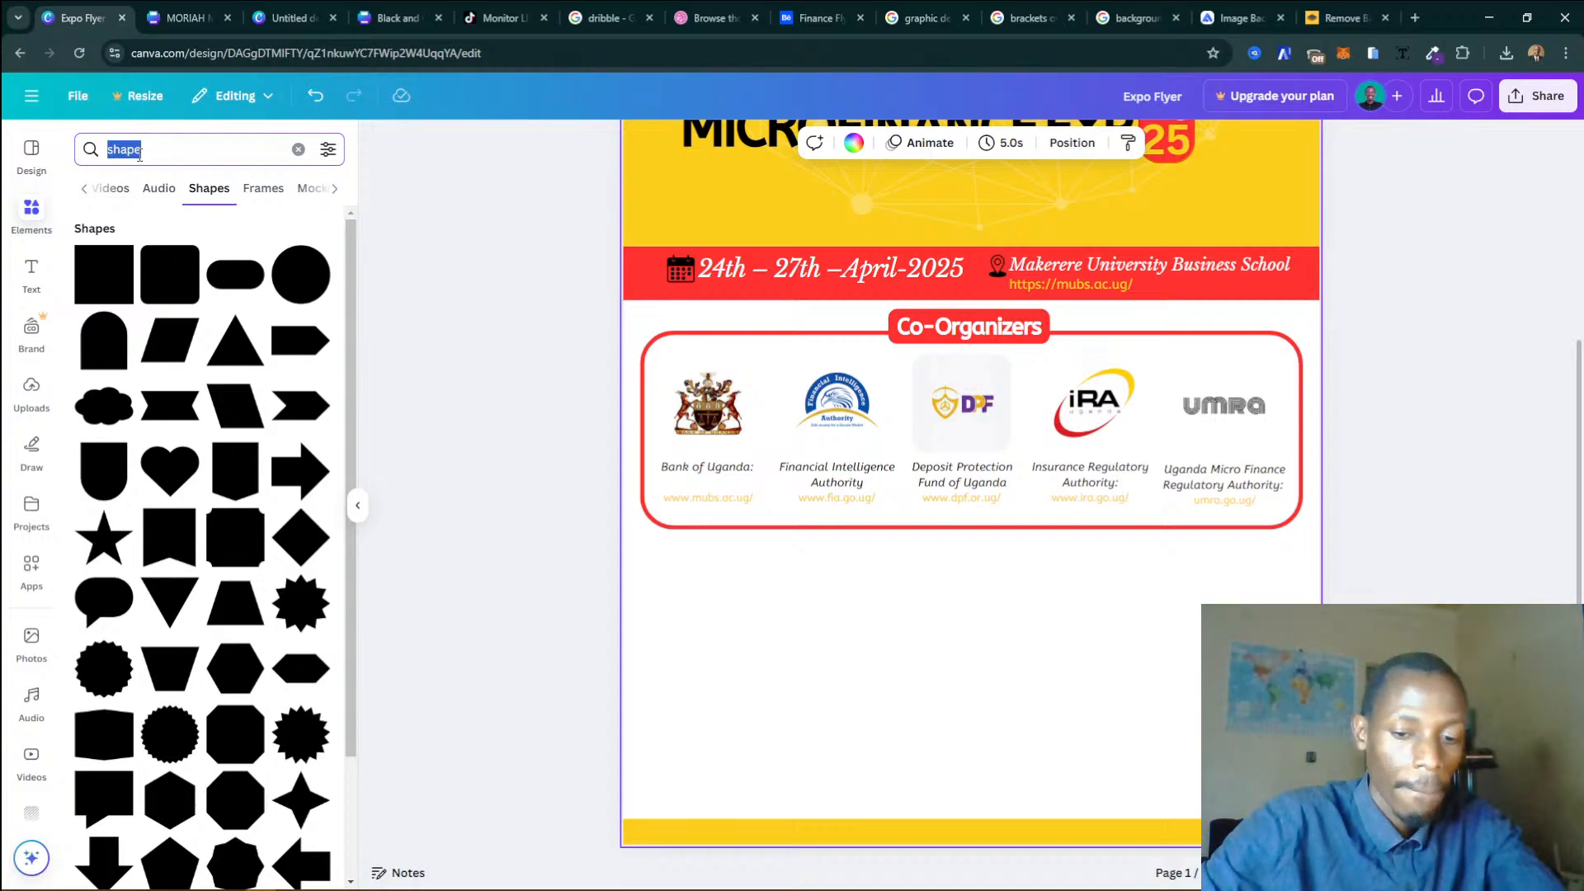
{"action": "type", "text": "tech"}
{"action": "key", "text": "Return"}
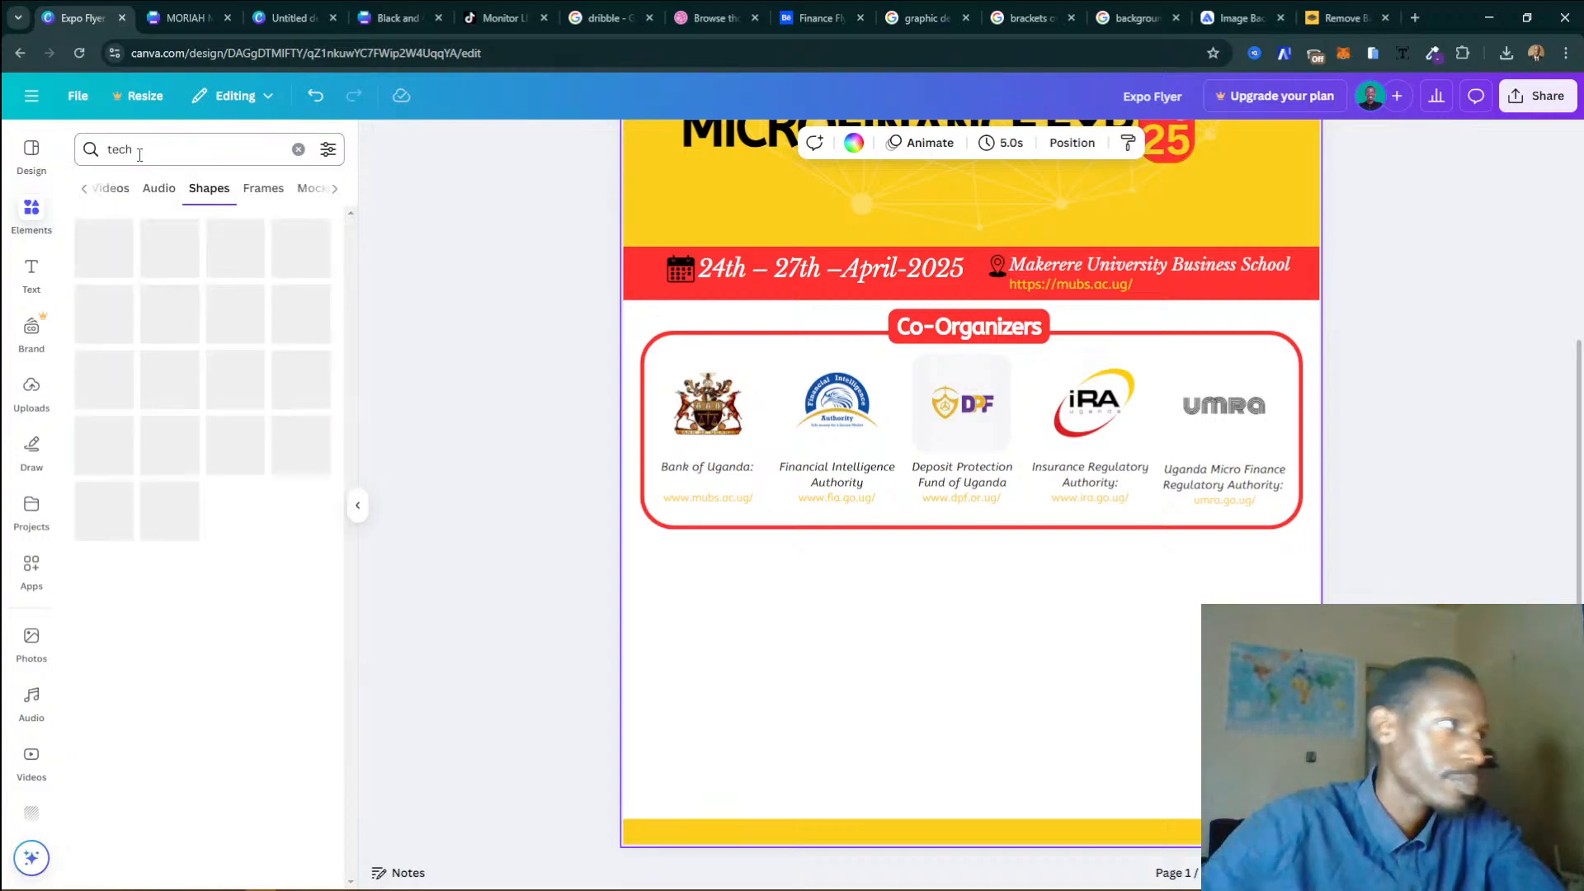
{"action": "left_click", "coordinate": [86, 189]}
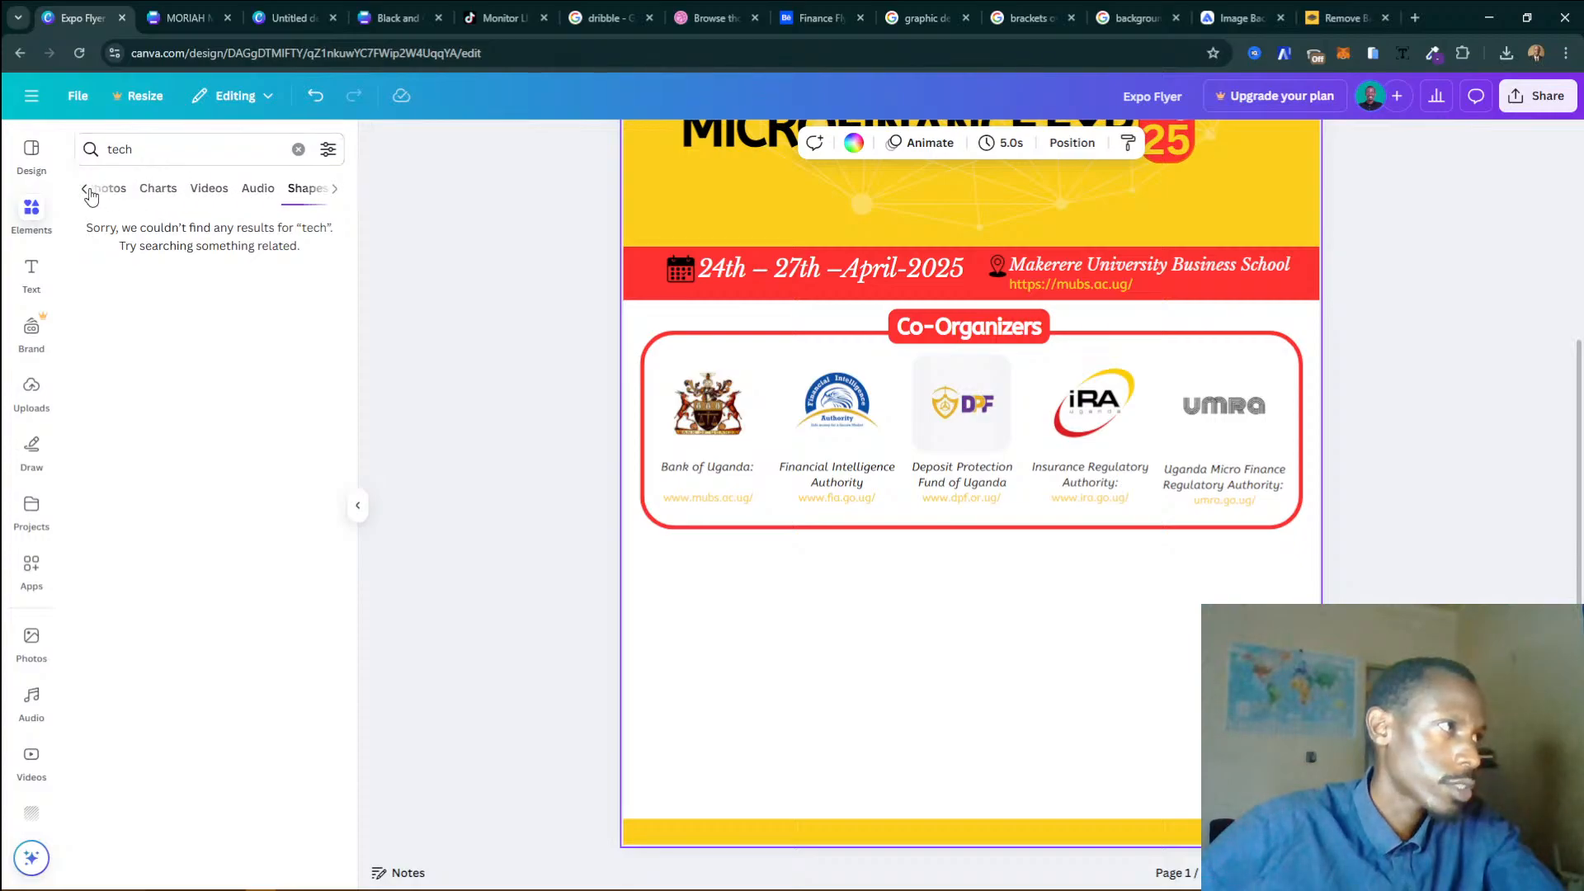
{"action": "left_click", "coordinate": [130, 191]}
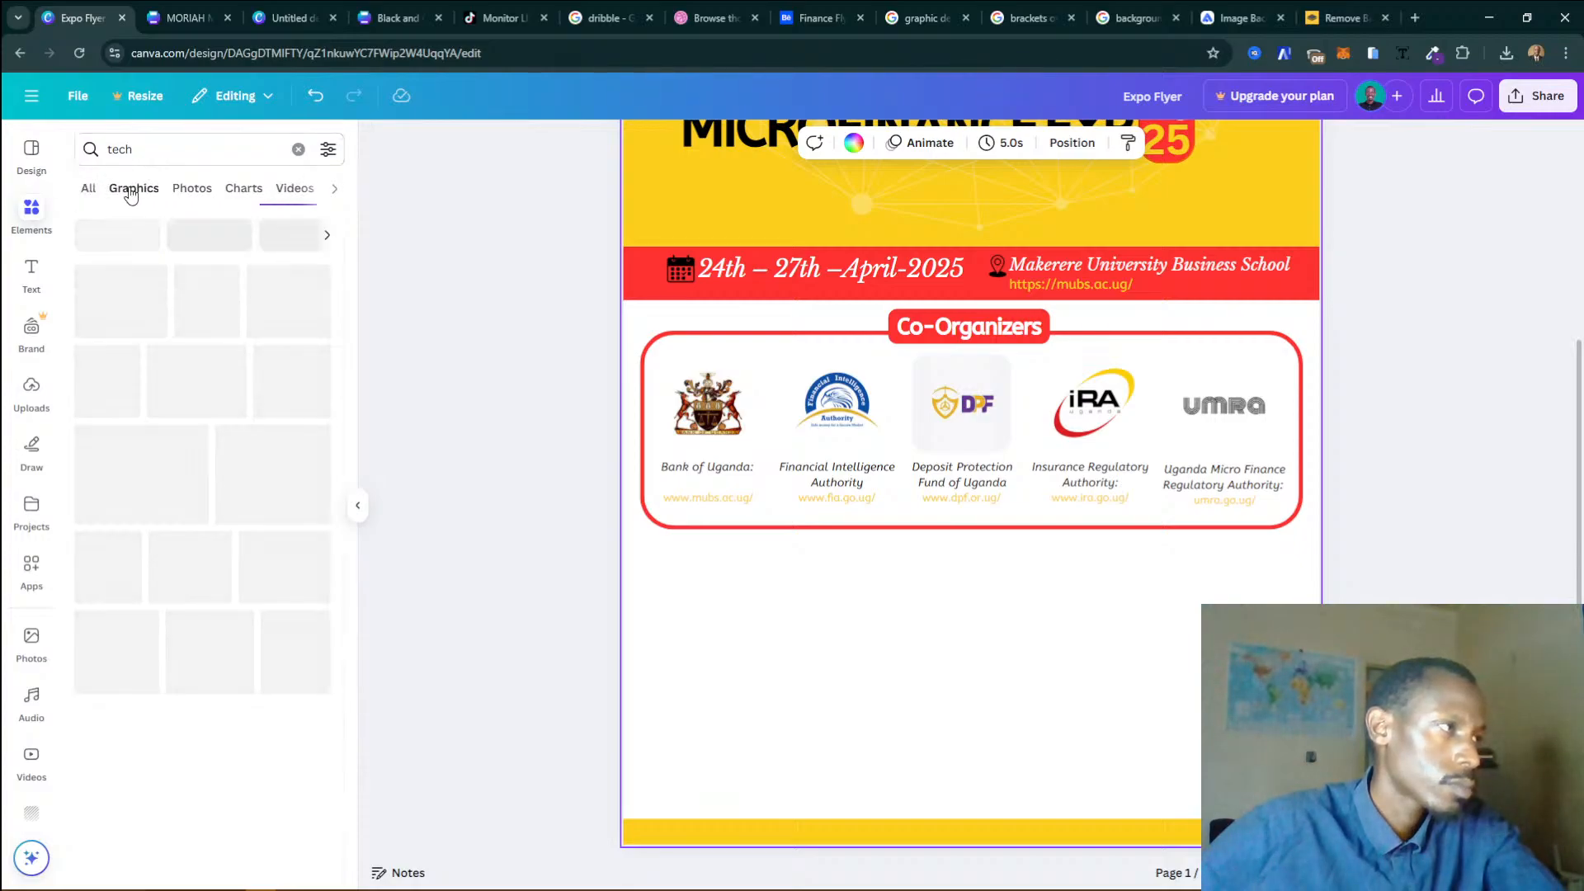
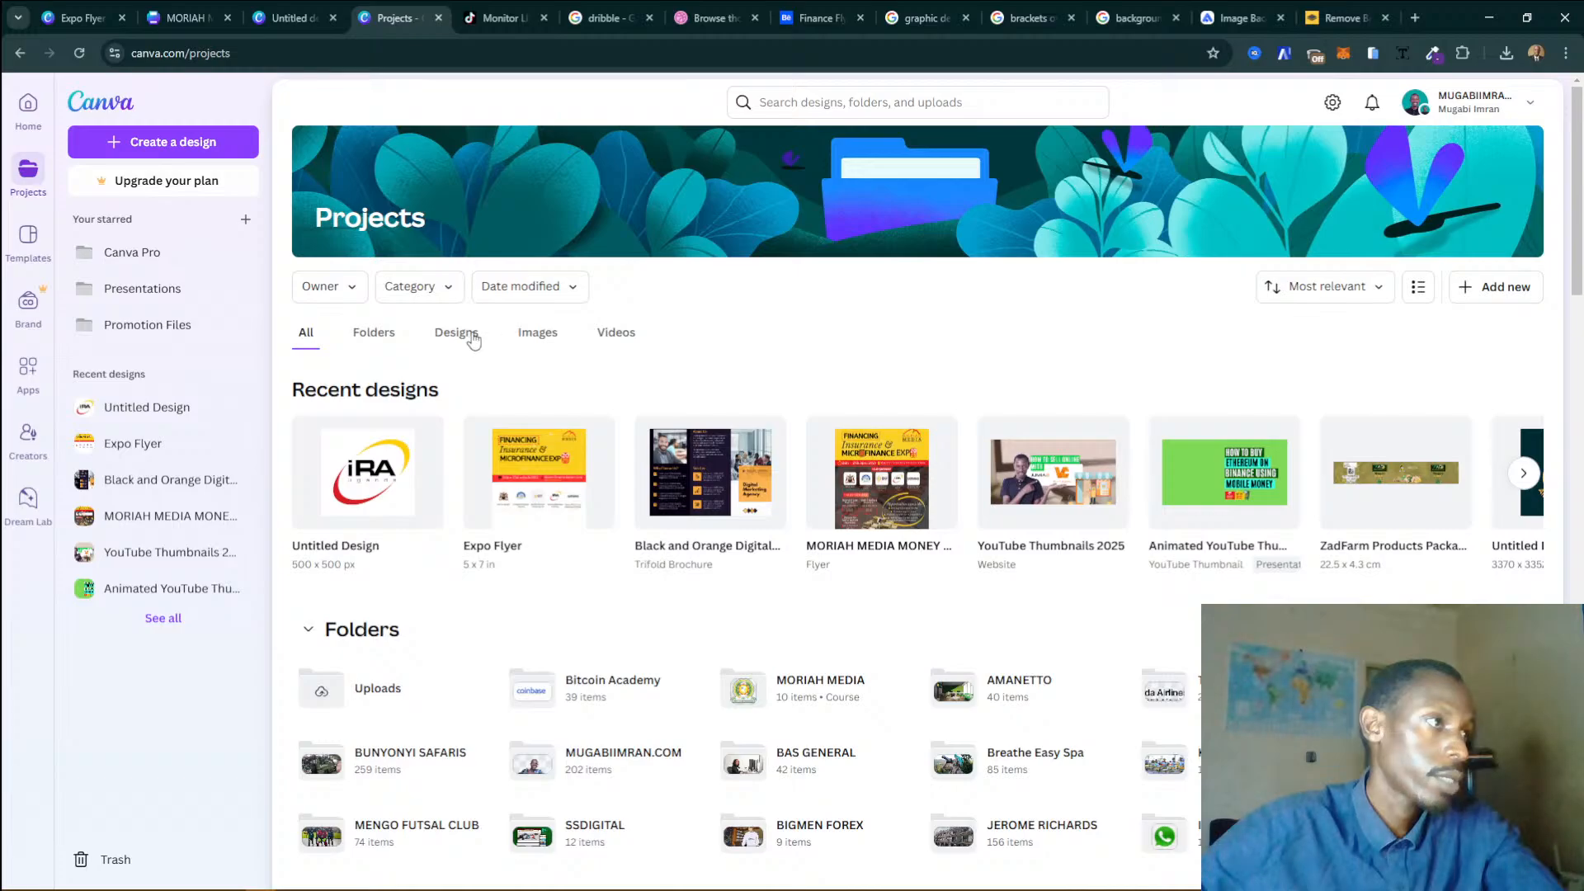
Browse the starred template collection and preview the Pastel Brown and Black Modern Art Festival 2022 Instagram Post.
{"action": "left_click", "coordinate": [28, 242]}
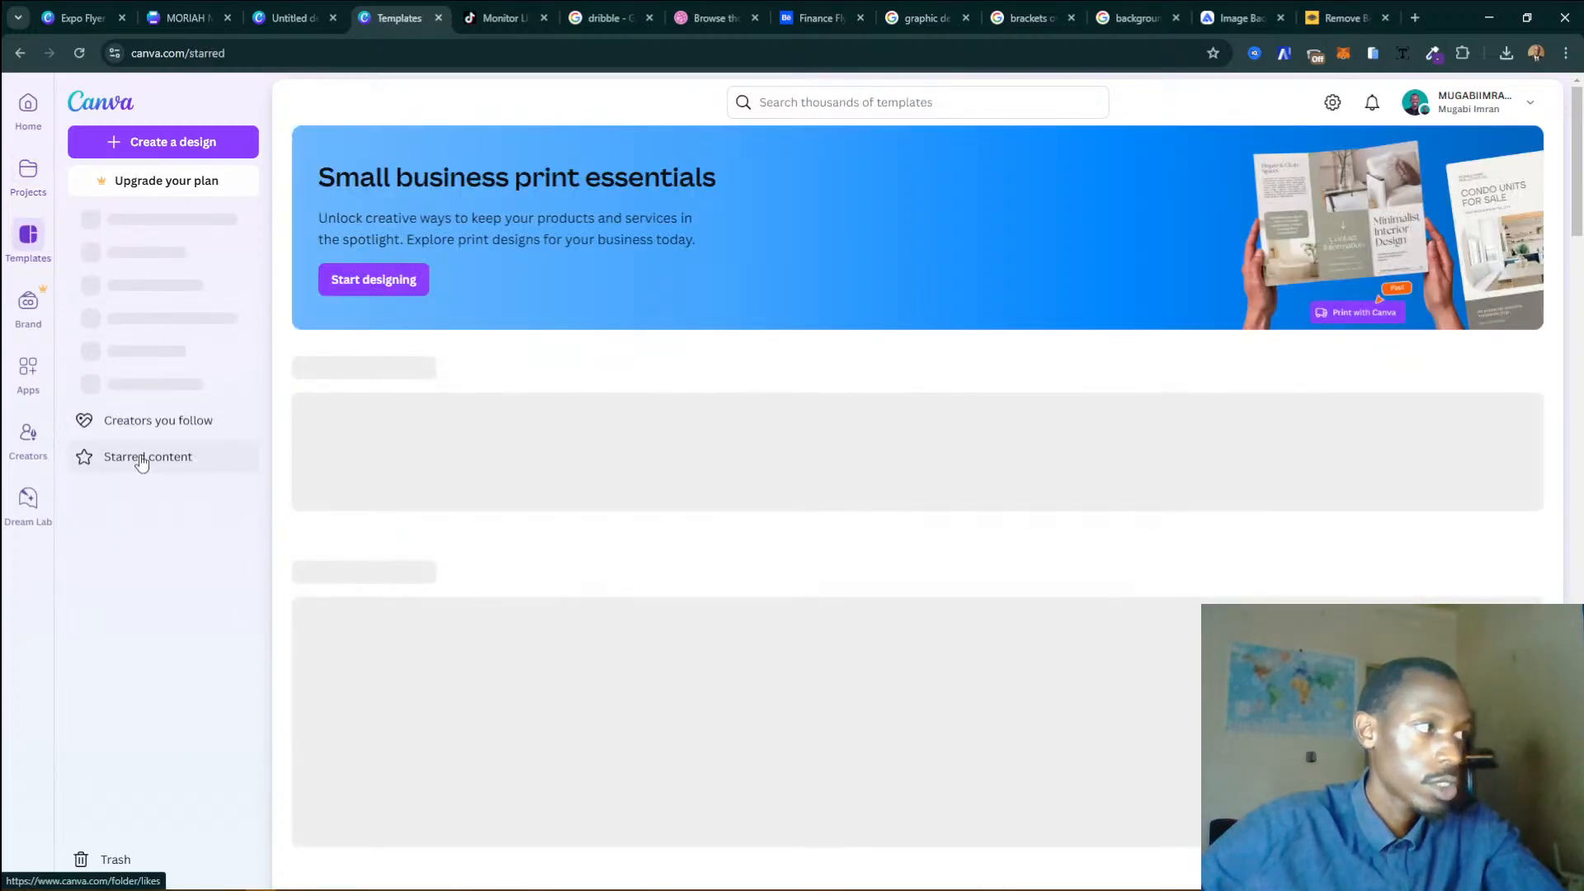
{"action": "left_click", "coordinate": [142, 460]}
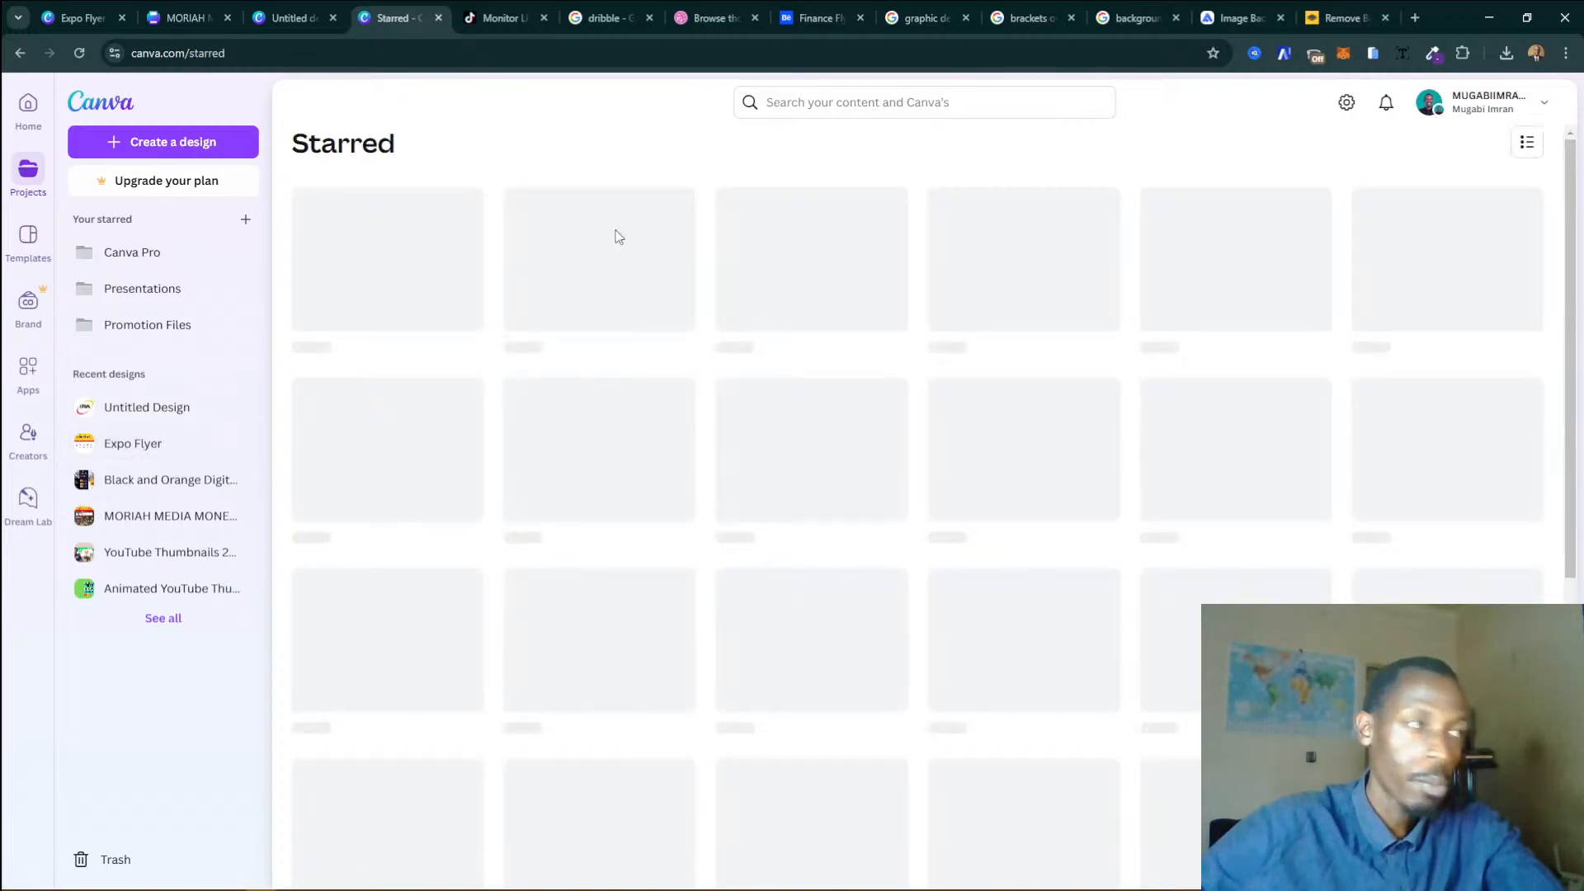
{"action": "scroll", "coordinate": [697, 442], "scroll_direction": "down", "scroll_amount": 7}
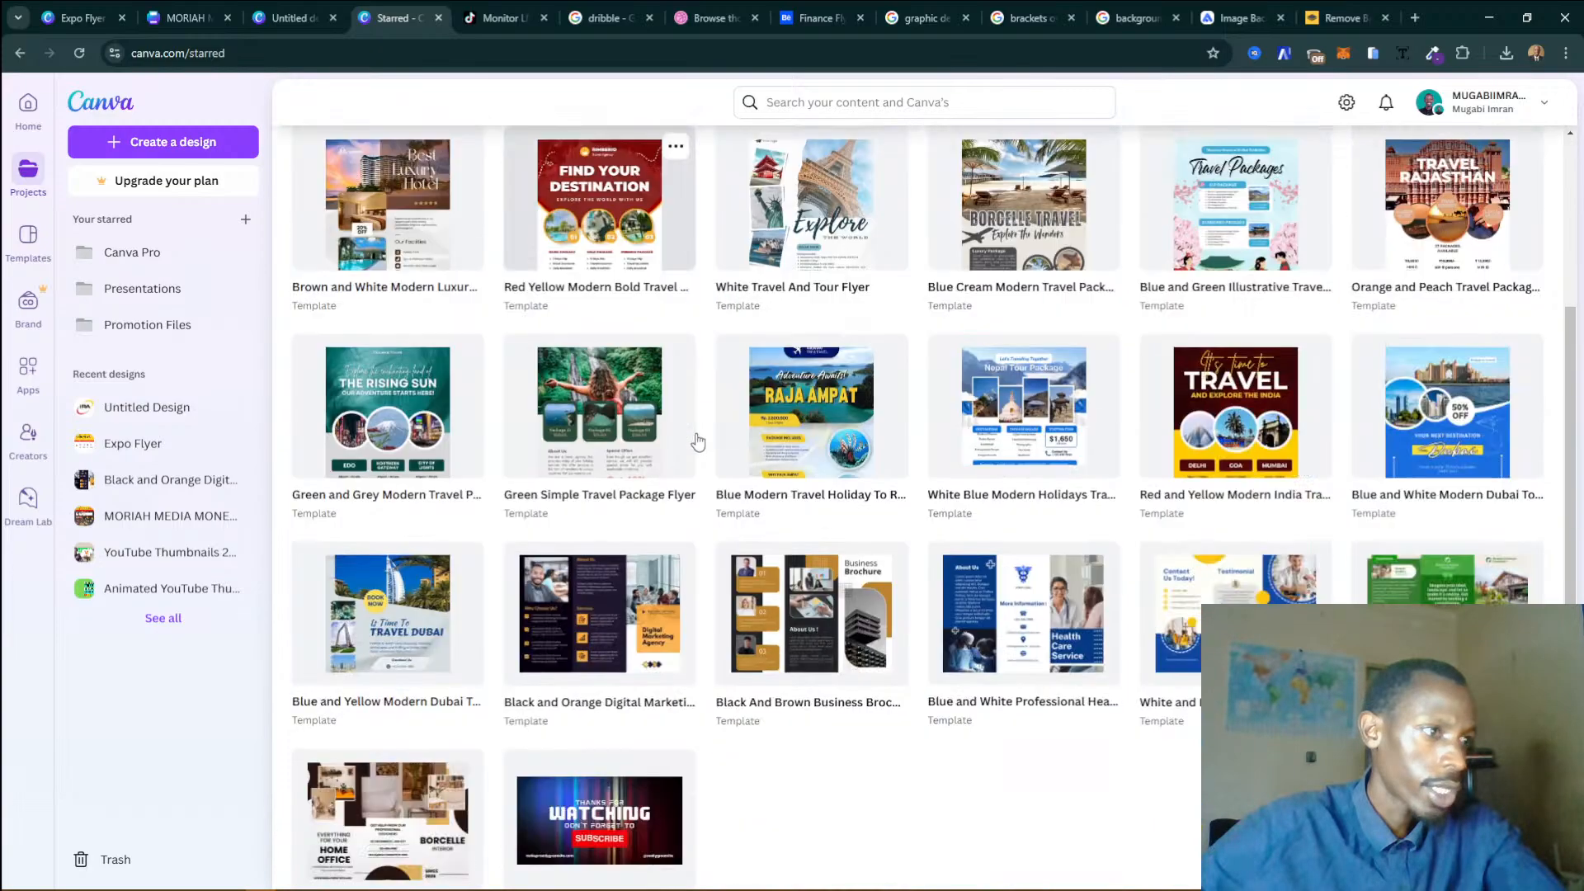
{"action": "scroll", "coordinate": [697, 442], "scroll_direction": "down", "scroll_amount": 2}
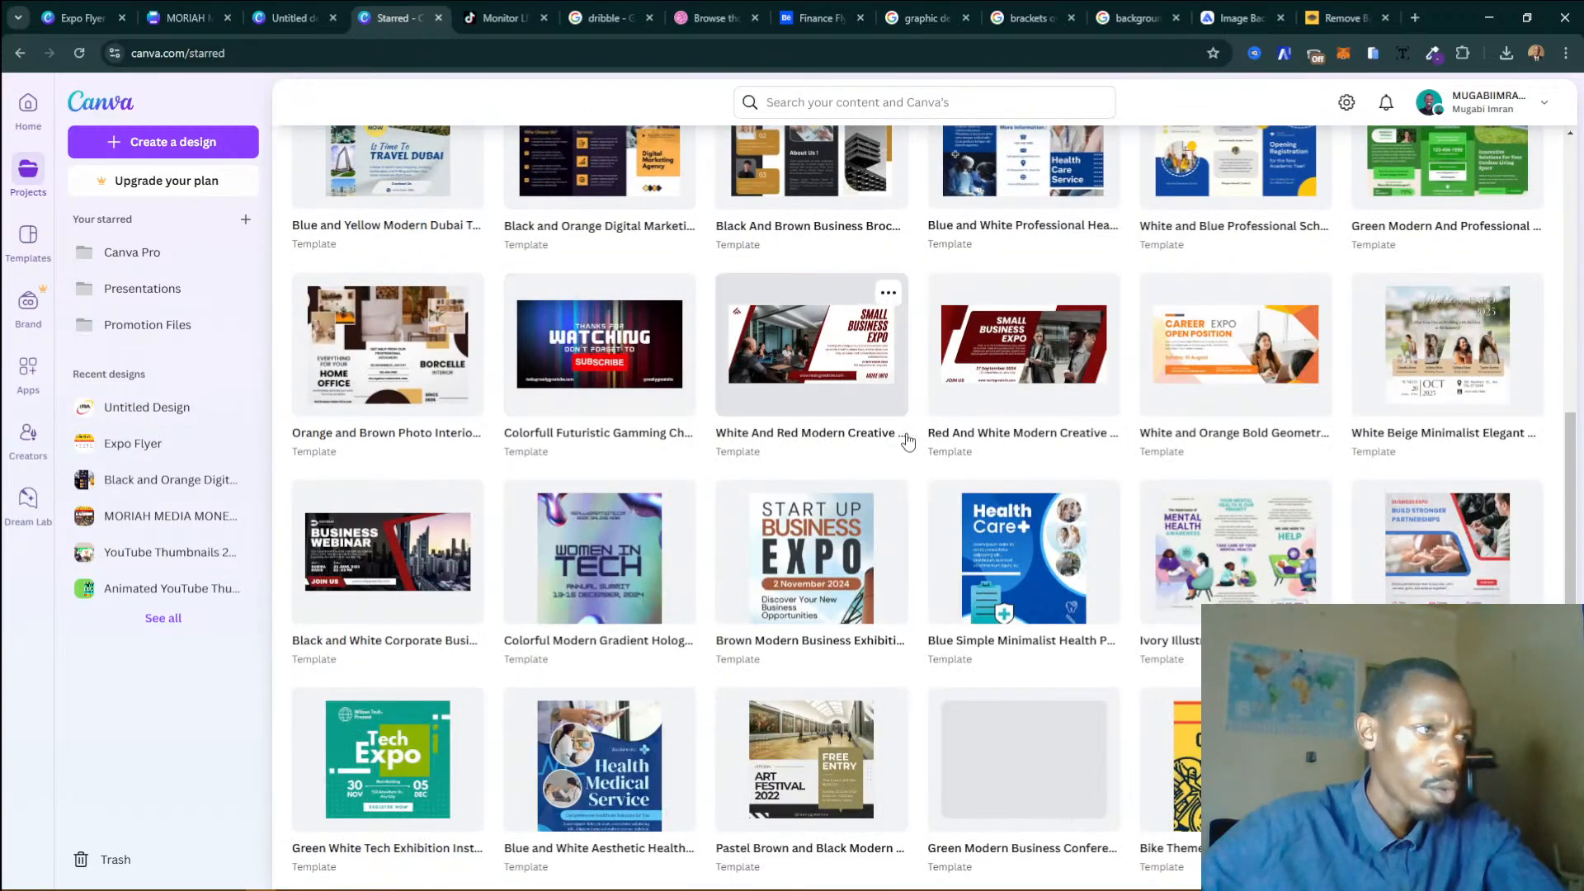
{"action": "scroll", "coordinate": [926, 442], "scroll_direction": "down", "scroll_amount": 2}
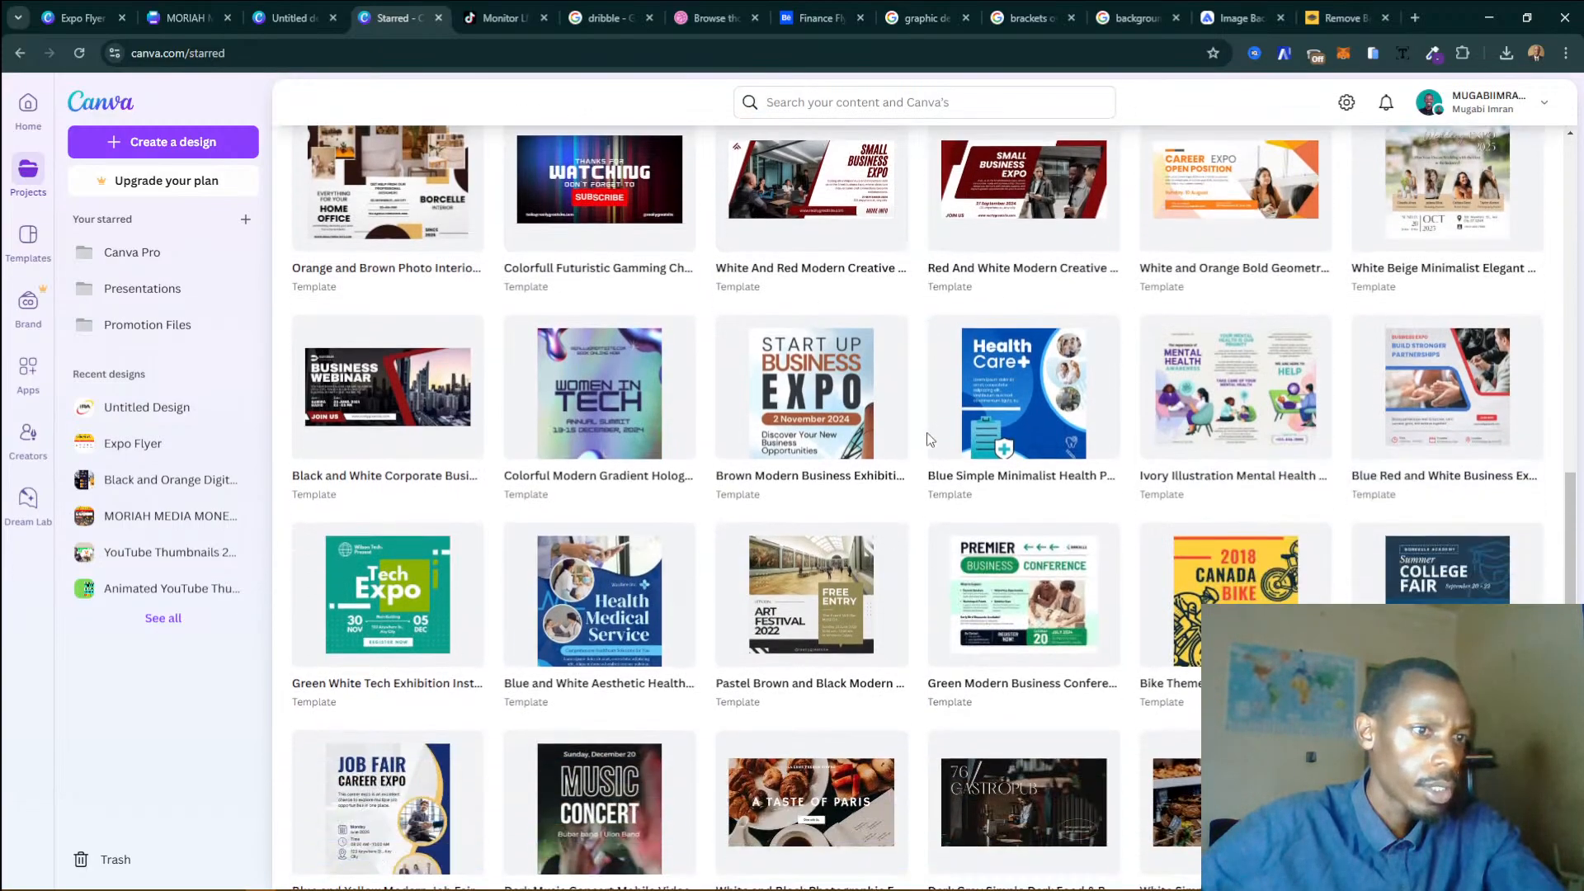
{"action": "left_click", "coordinate": [848, 622]}
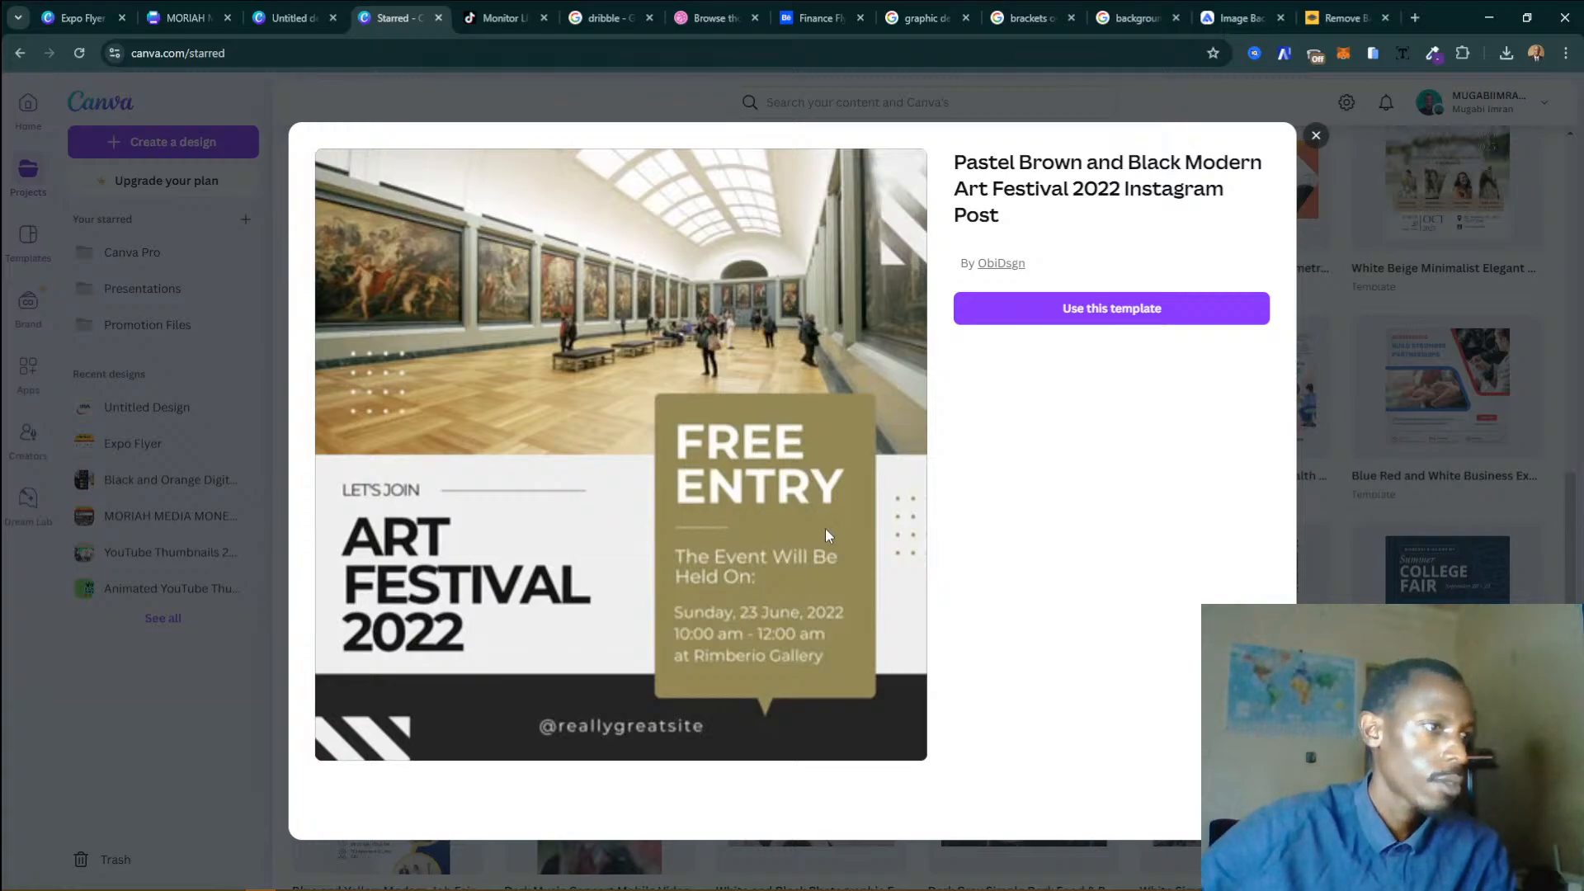
{"action": "left_click", "coordinate": [1353, 391]}
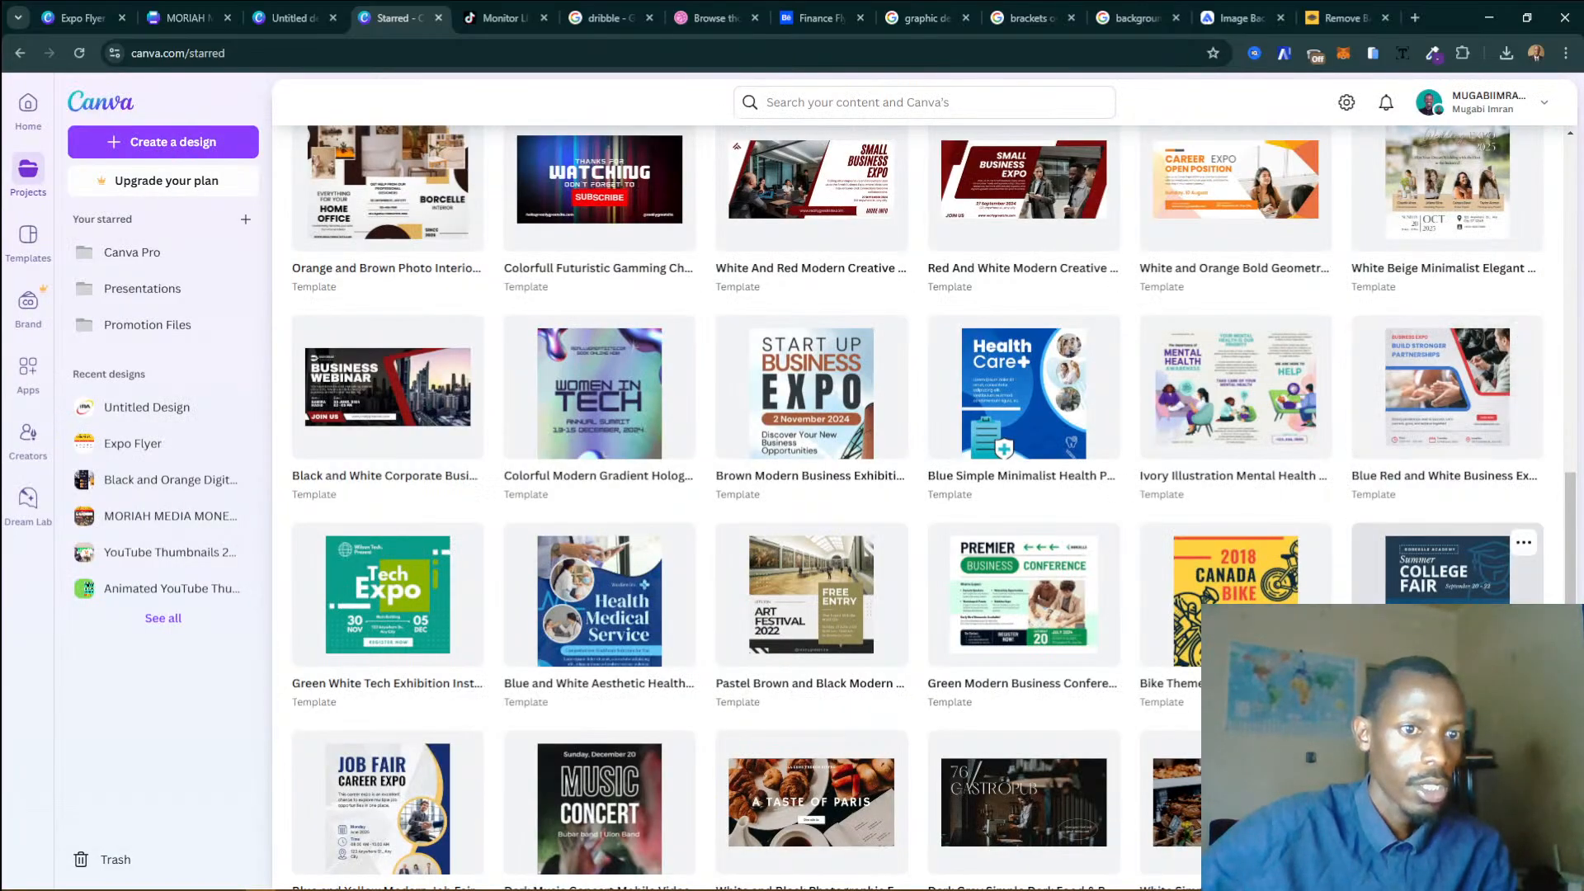
Preview the Blue & White Modern College Fair Flyer and compare its layout side by side with the reference expo flyer screenshot.
{"action": "left_click", "coordinate": [1445, 573]}
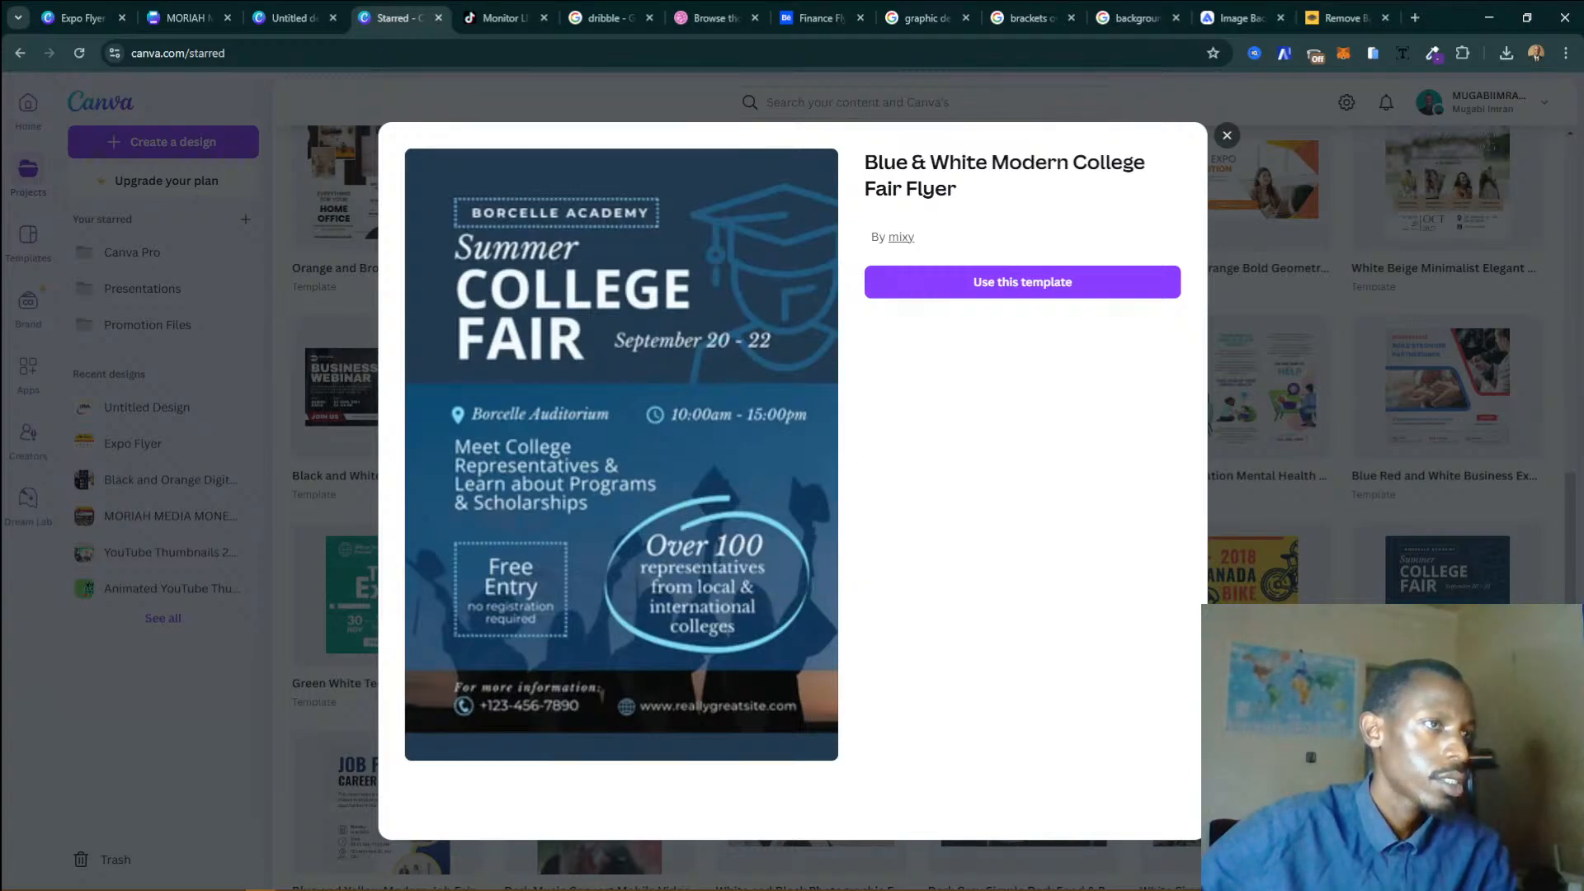
{"action": "mouse_move", "coordinate": [351, 878]}
{"action": "left_click", "coordinate": [396, 830]}
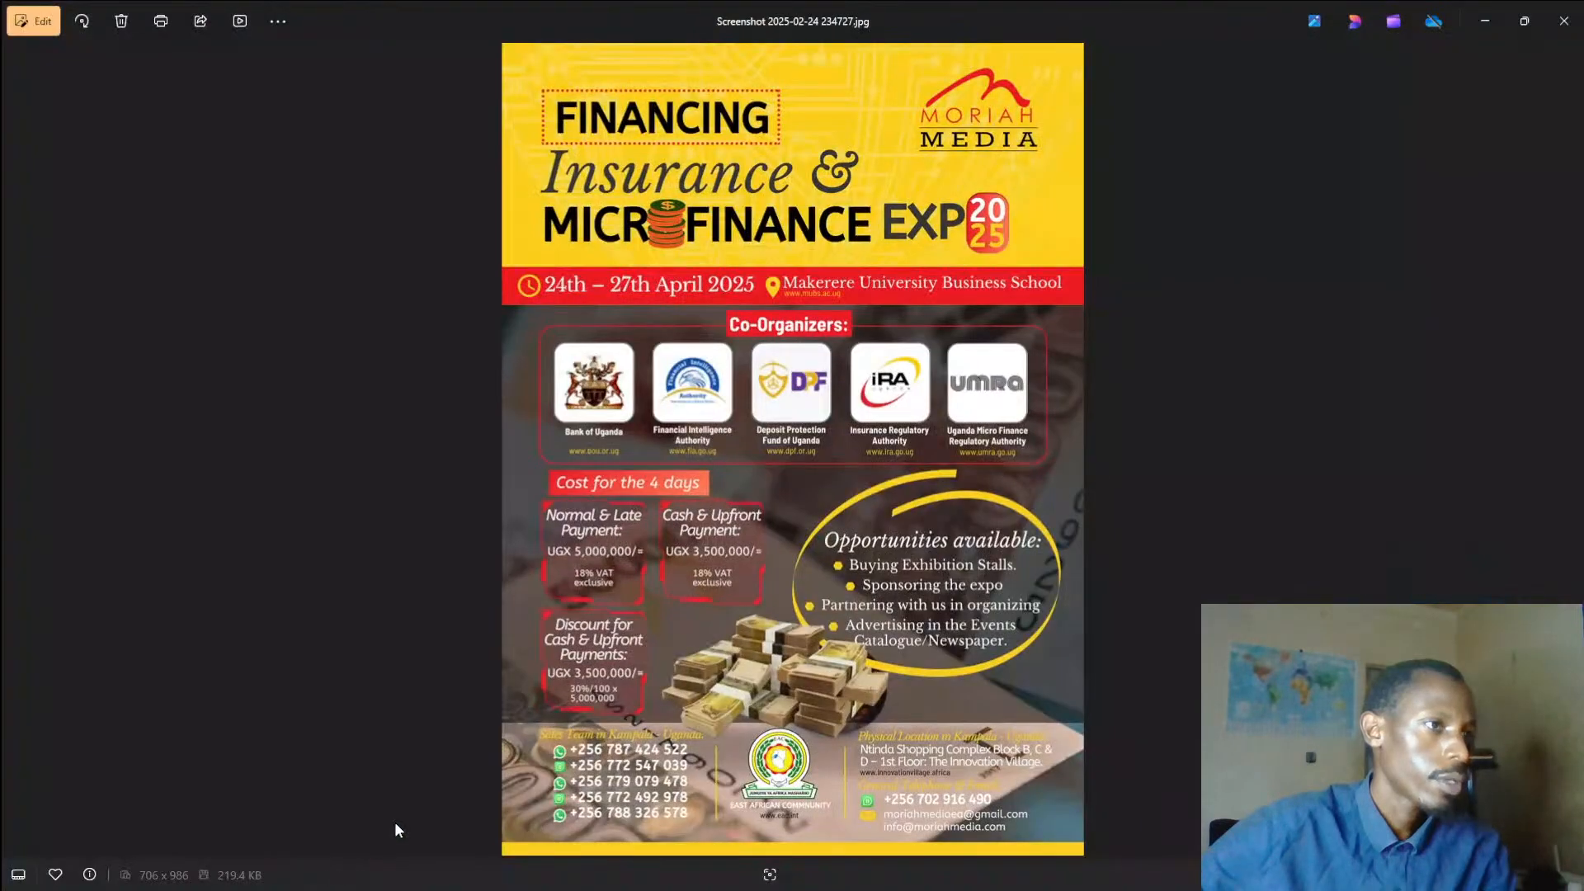
{"action": "left_click_drag", "start_coordinate": [828, 22], "coordinate": [1267, 97]}
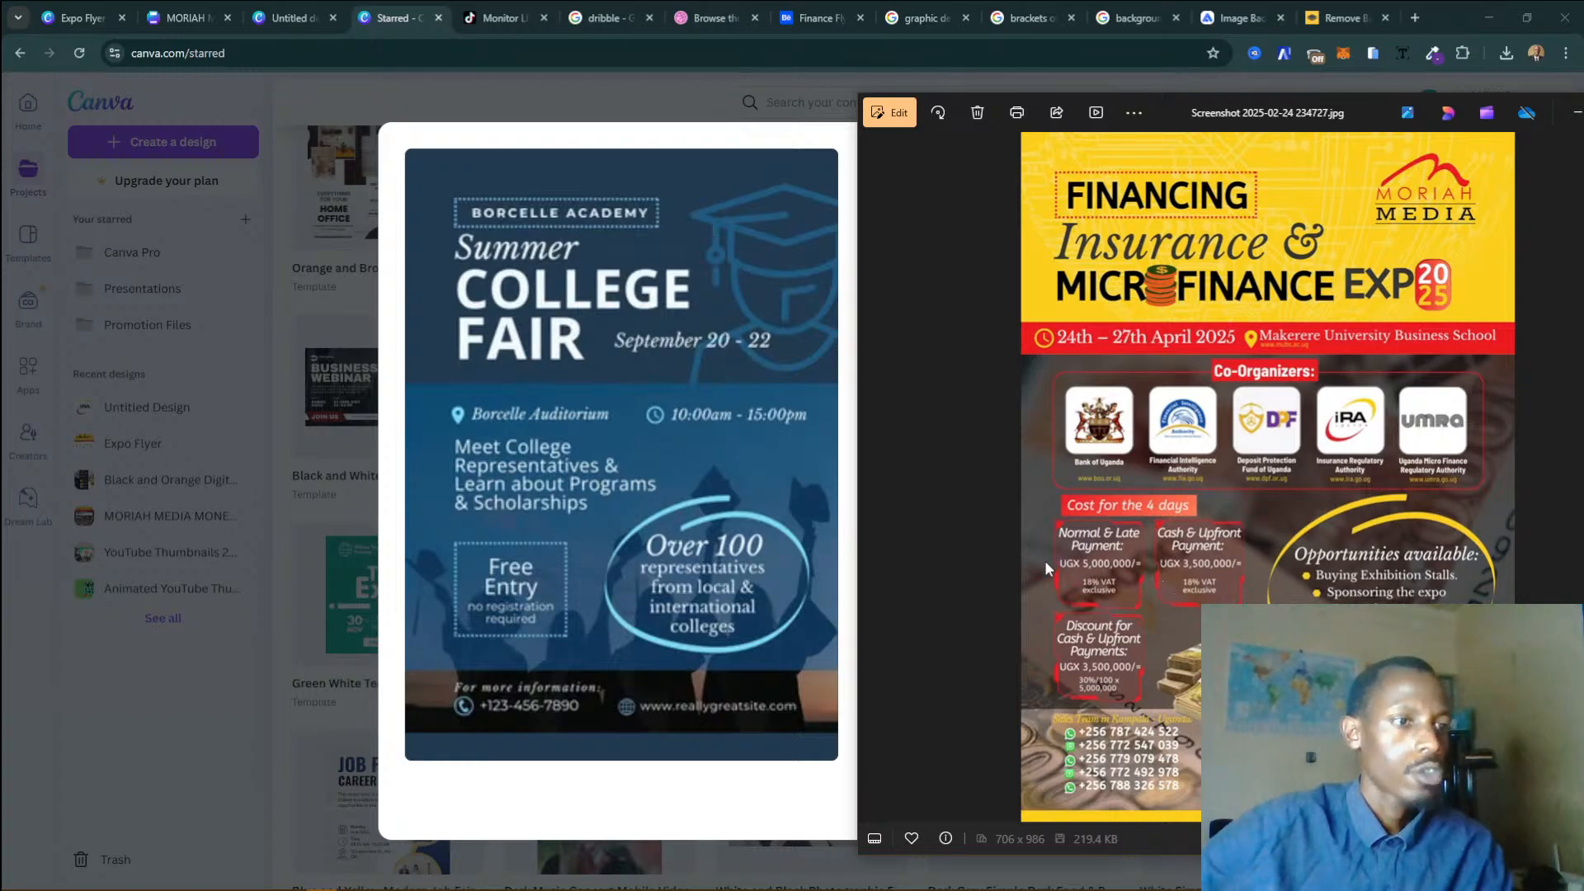
{"action": "left_click", "coordinate": [376, 33]}
{"action": "left_click", "coordinate": [1245, 555]}
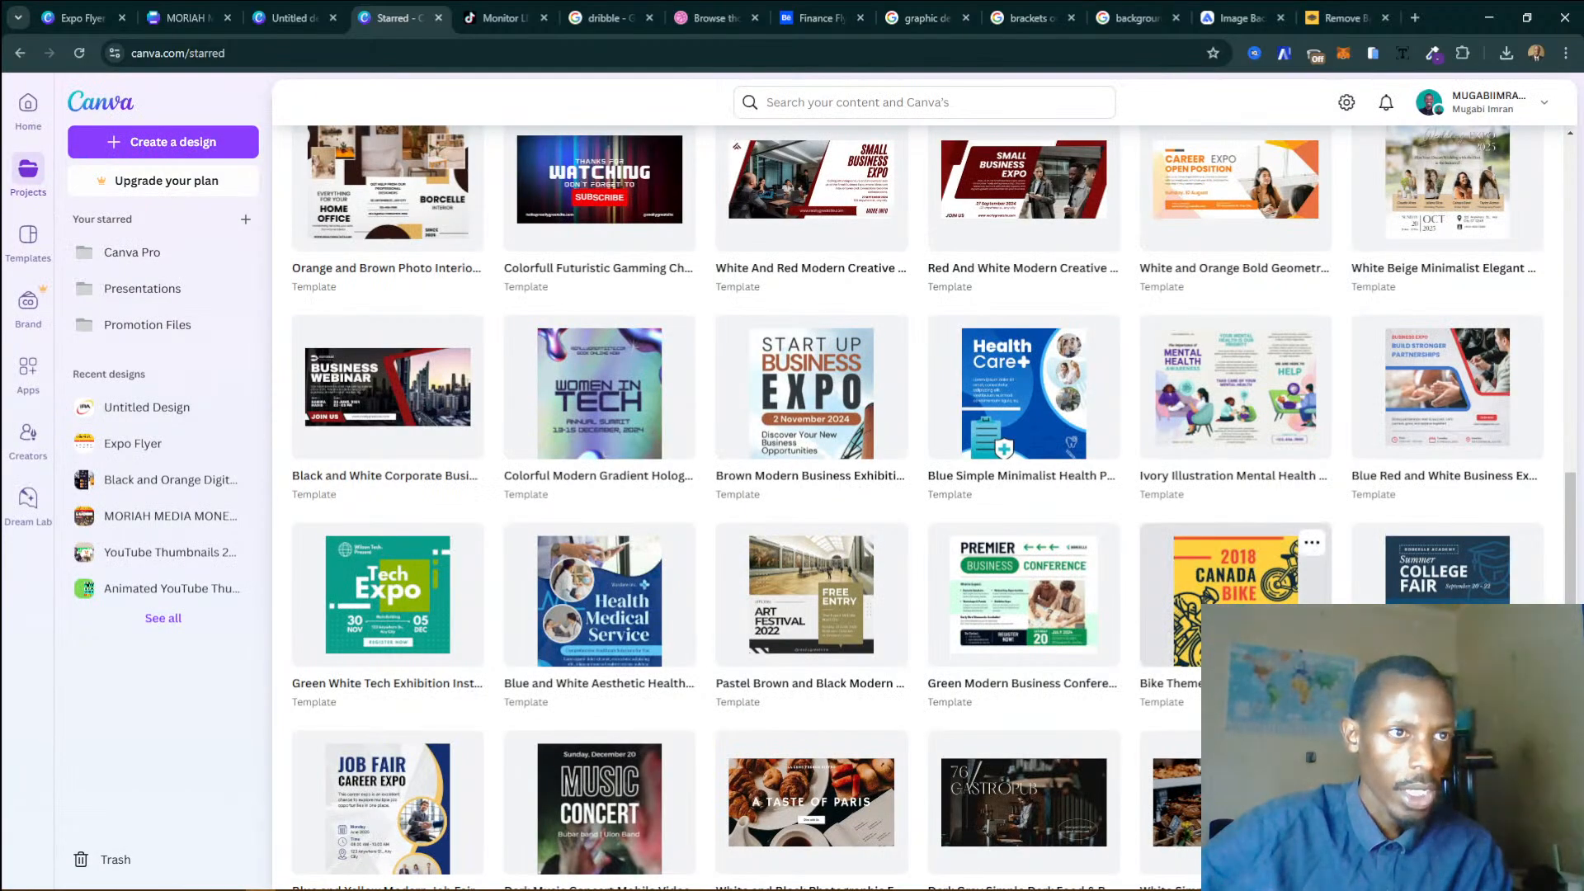
Preview the starred Health Medical Service, Tech Expo, blue-red business expo and mental health templates for layout ideas.
{"action": "left_click", "coordinate": [590, 642]}
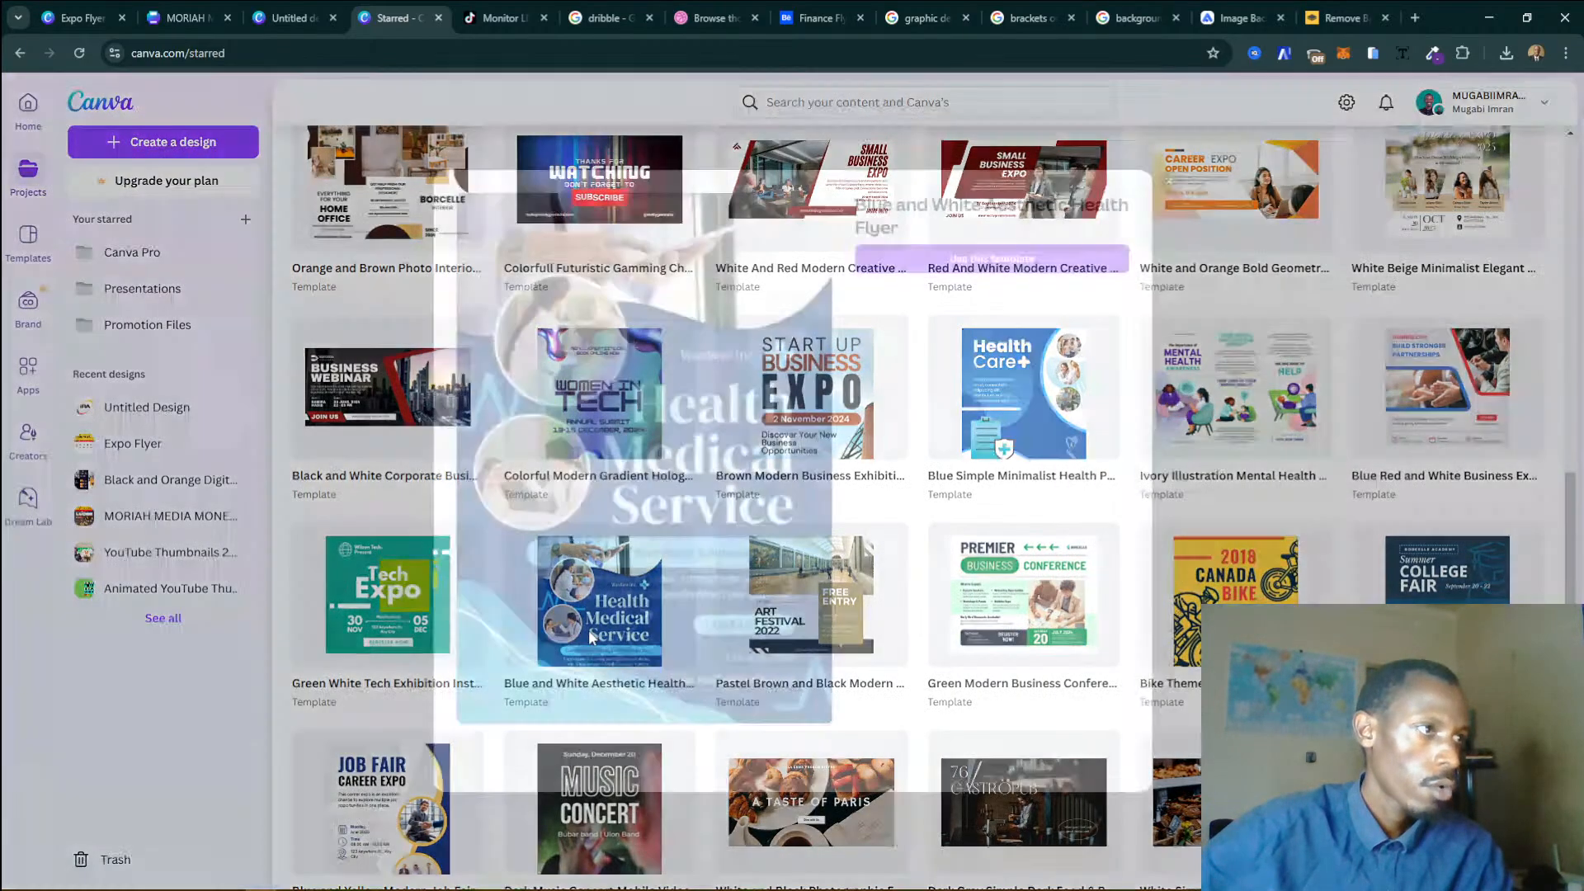
{"action": "key", "text": "Escape"}
{"action": "left_click", "coordinate": [417, 610]}
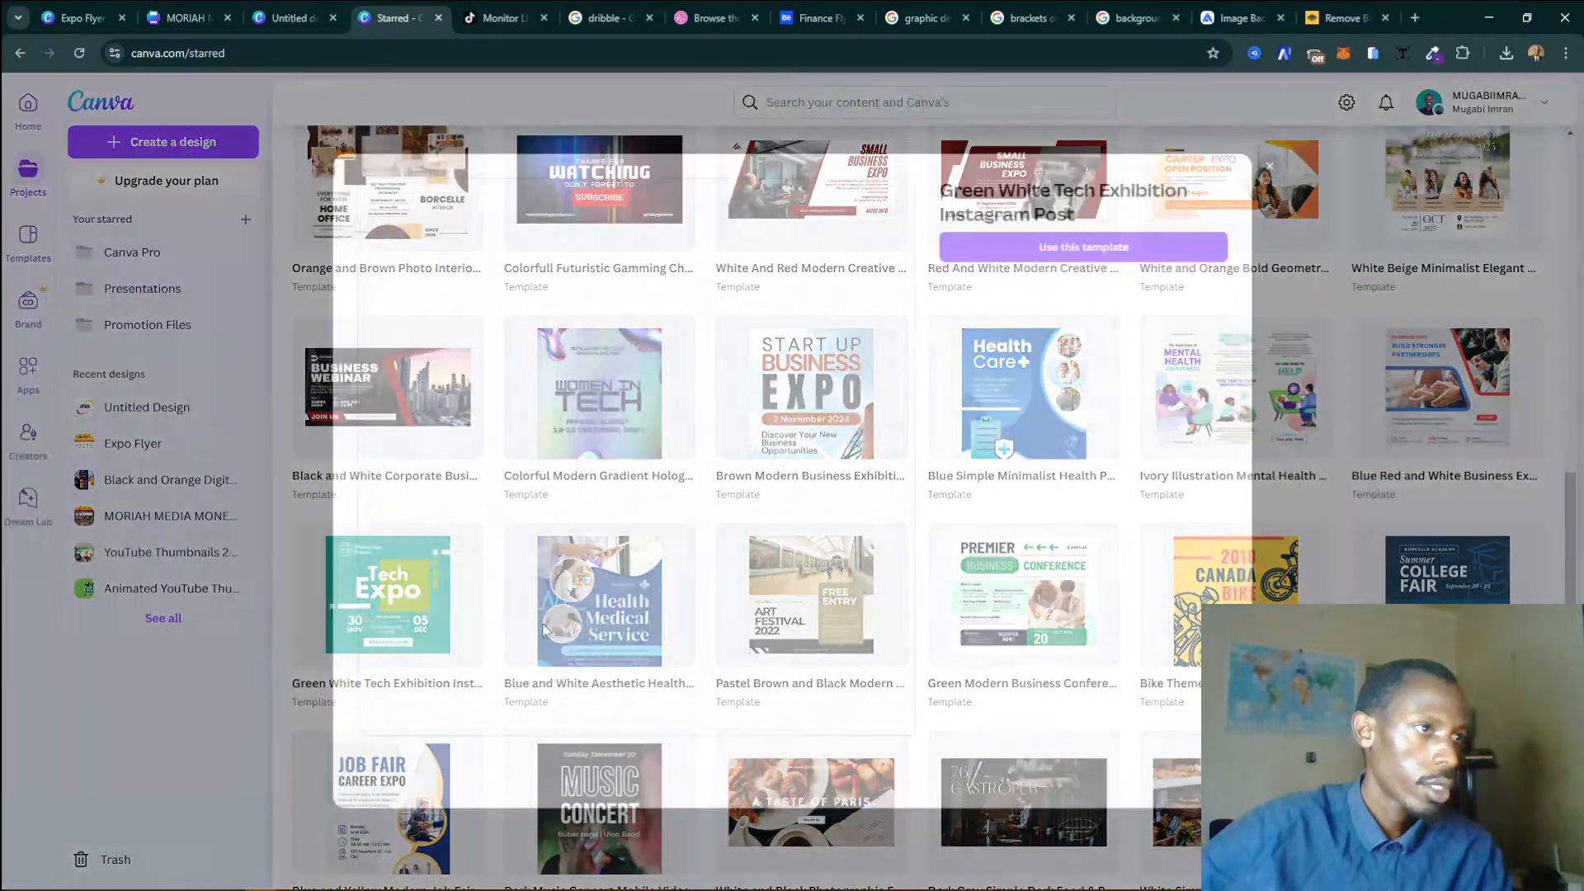
{"action": "key", "text": "Escape"}
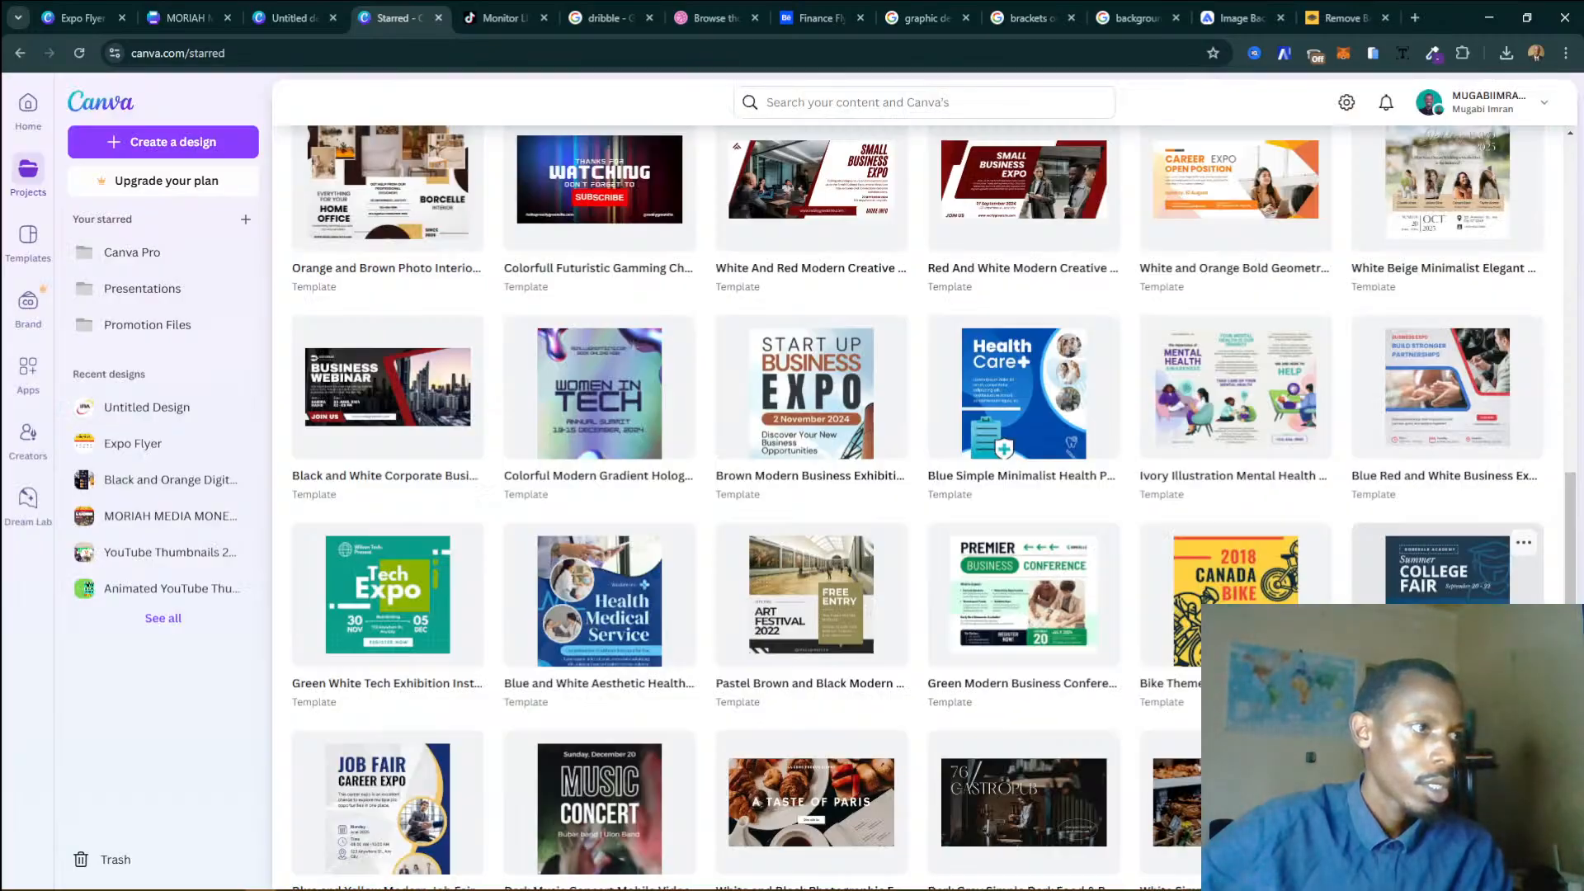
{"action": "left_click", "coordinate": [1459, 446]}
{"action": "left_click", "coordinate": [1342, 493]}
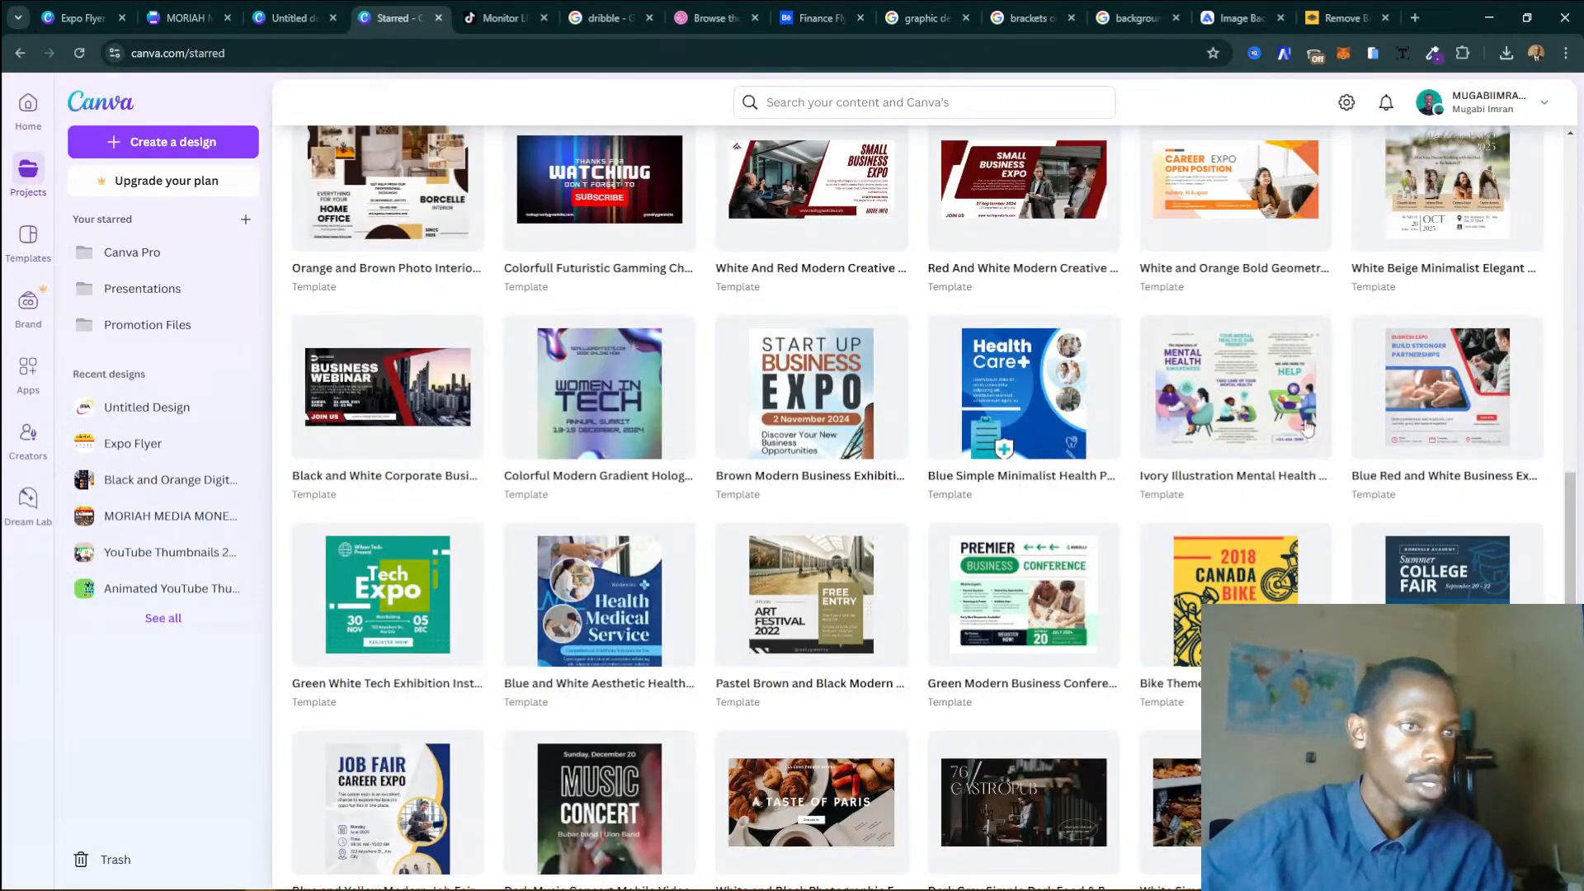
{"action": "left_click", "coordinate": [1267, 398]}
{"action": "left_click", "coordinate": [1400, 511]}
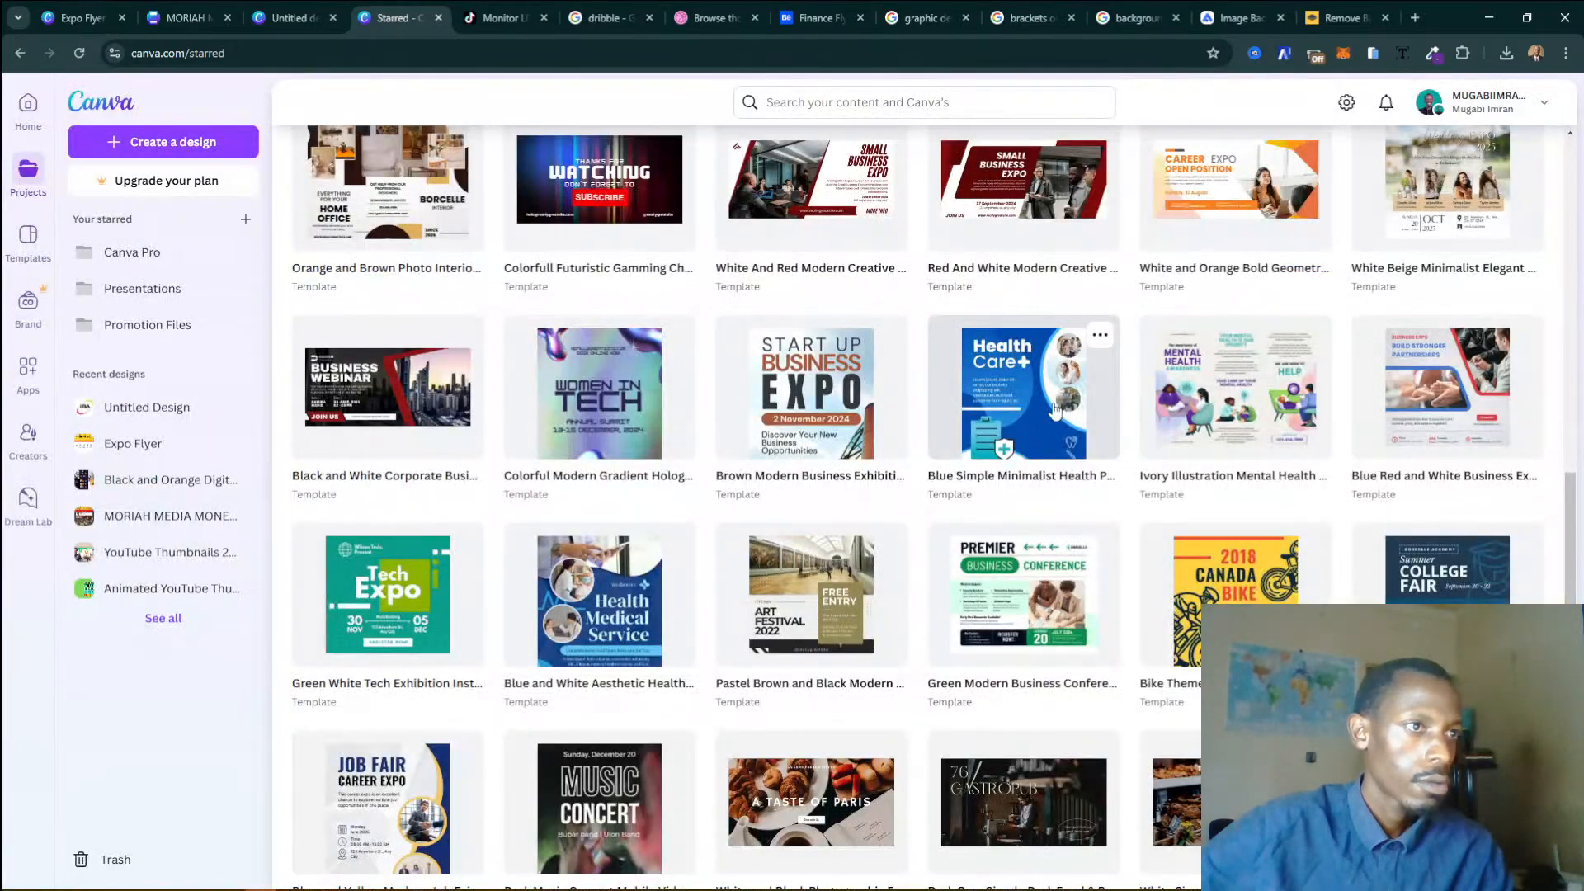
Preview the starred Health Care, Start Up Business Expo and Women in Tech templates.
{"action": "left_click", "coordinate": [1023, 394]}
{"action": "left_click", "coordinate": [1278, 473]}
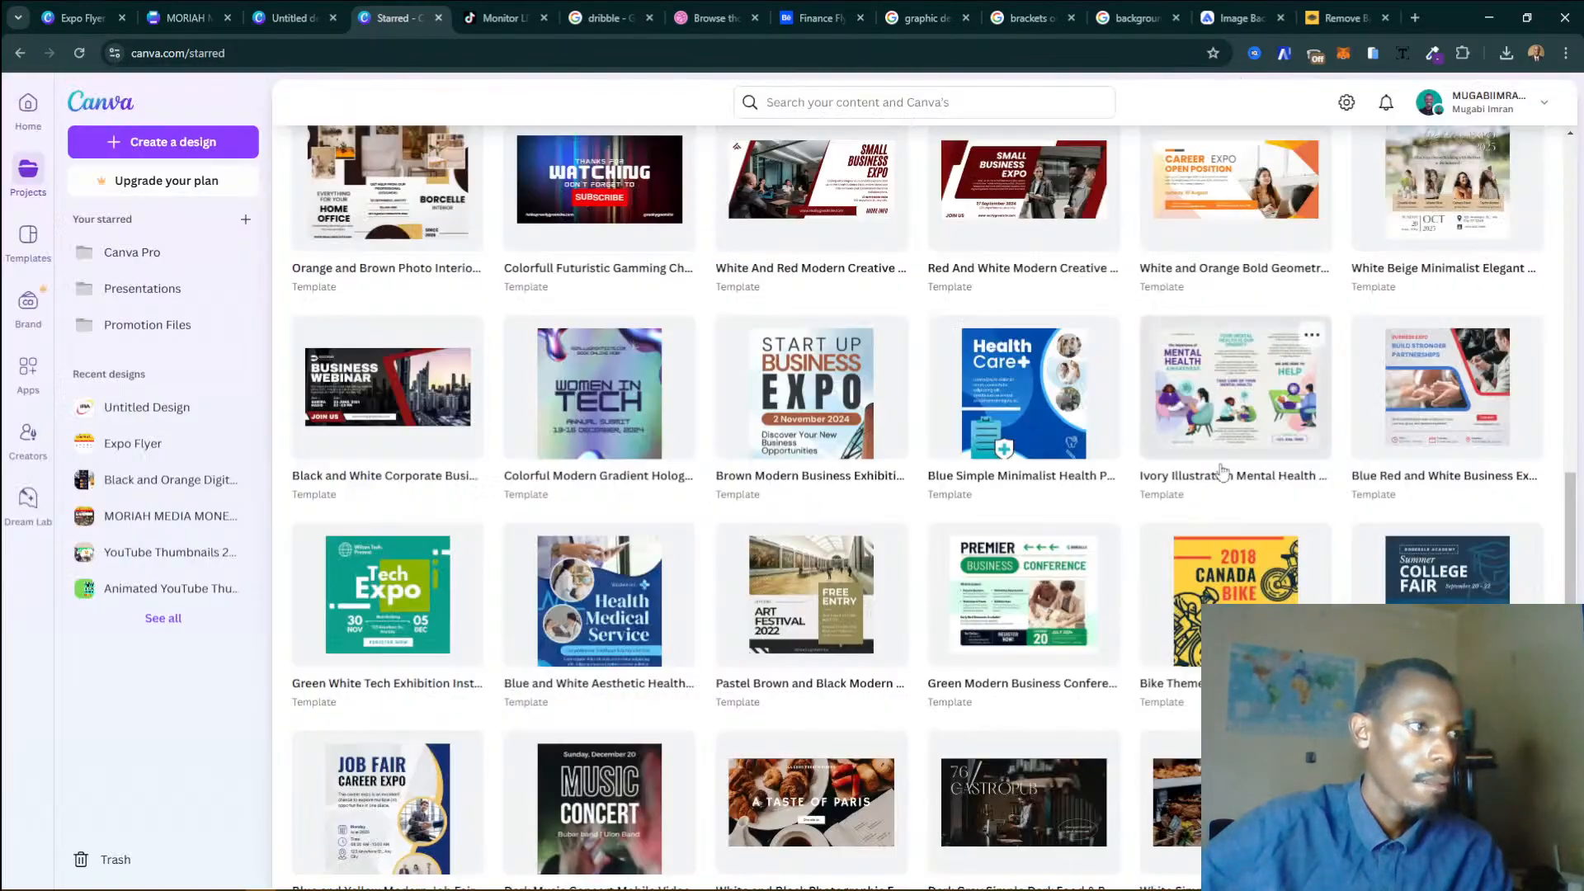
{"action": "left_click", "coordinate": [811, 392]}
{"action": "left_click", "coordinate": [1277, 483]}
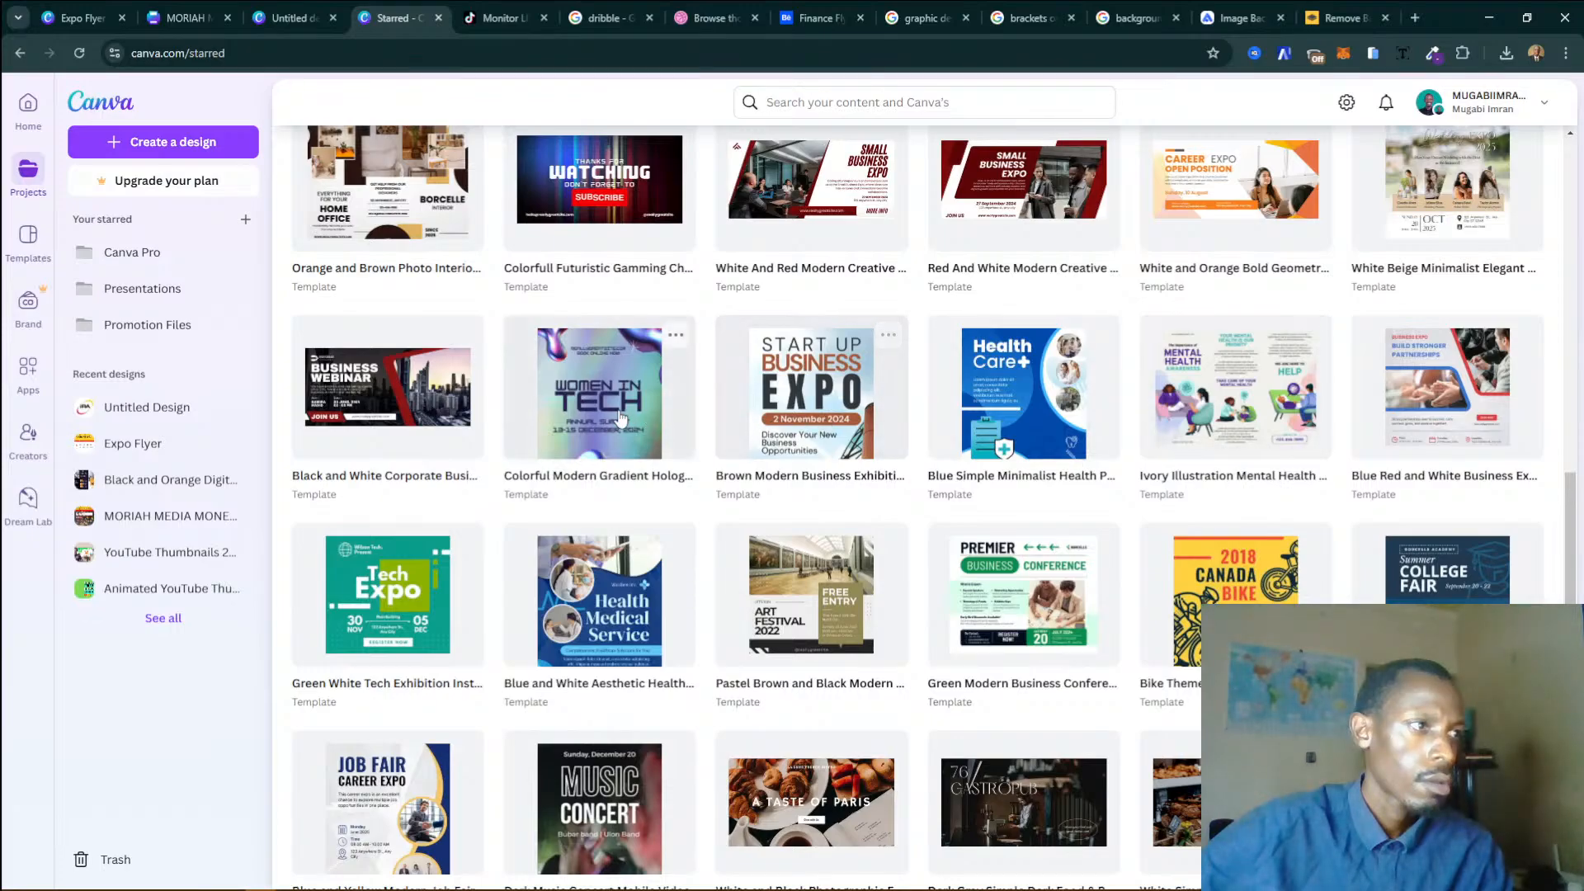
{"action": "left_click", "coordinate": [621, 422]}
{"action": "left_click", "coordinate": [1247, 503]}
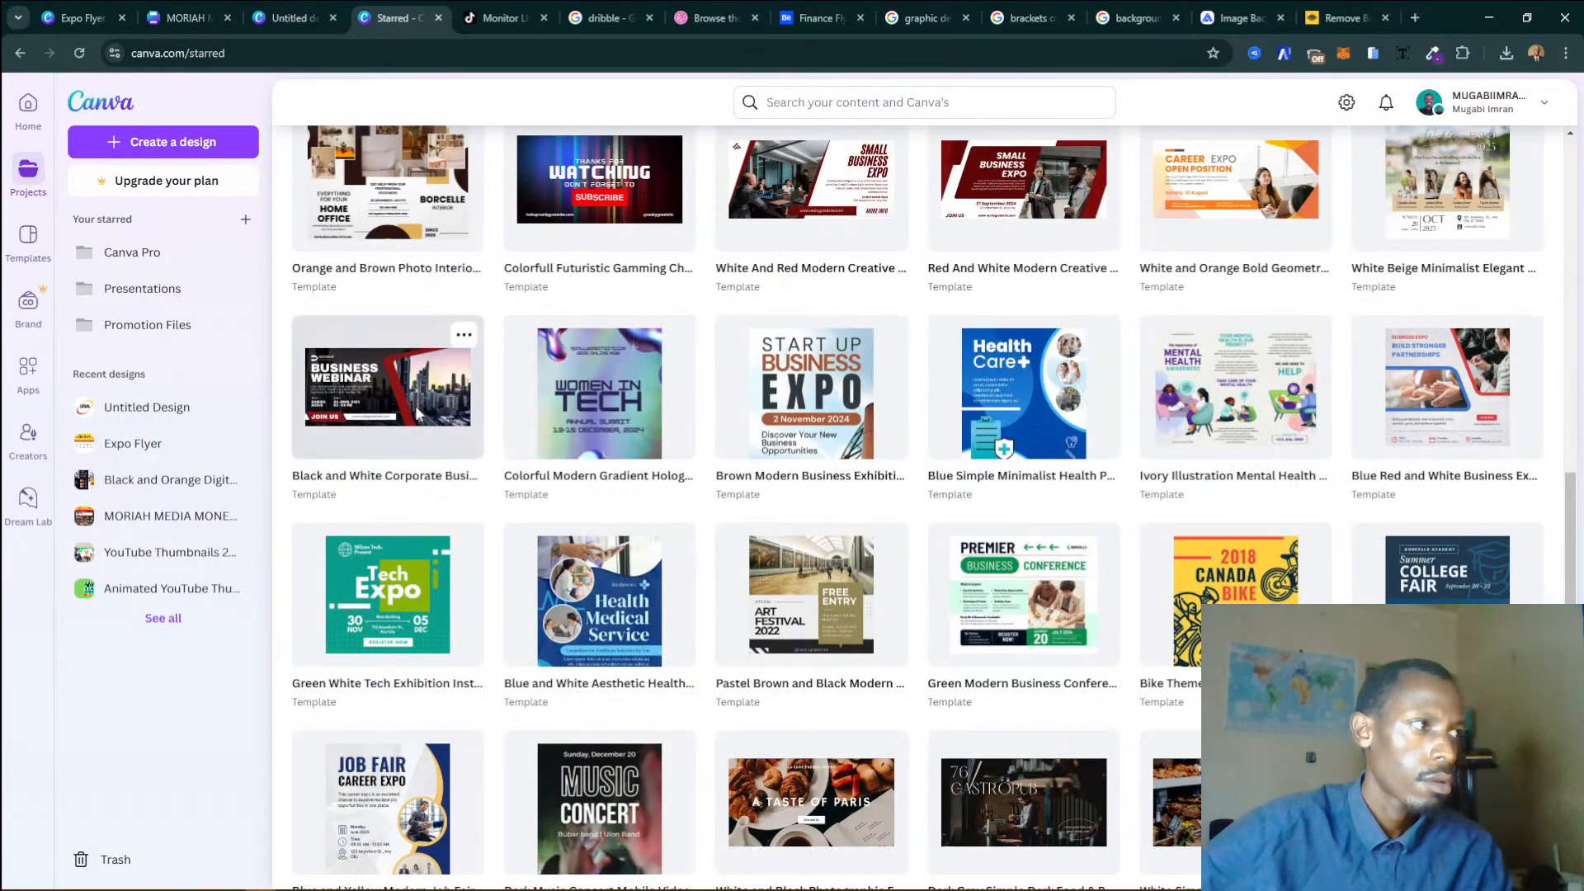
Examine the starred Business Webinar banner, Wedding Expo post and red and white Small Business Expo banner.
{"action": "left_click", "coordinate": [388, 387]}
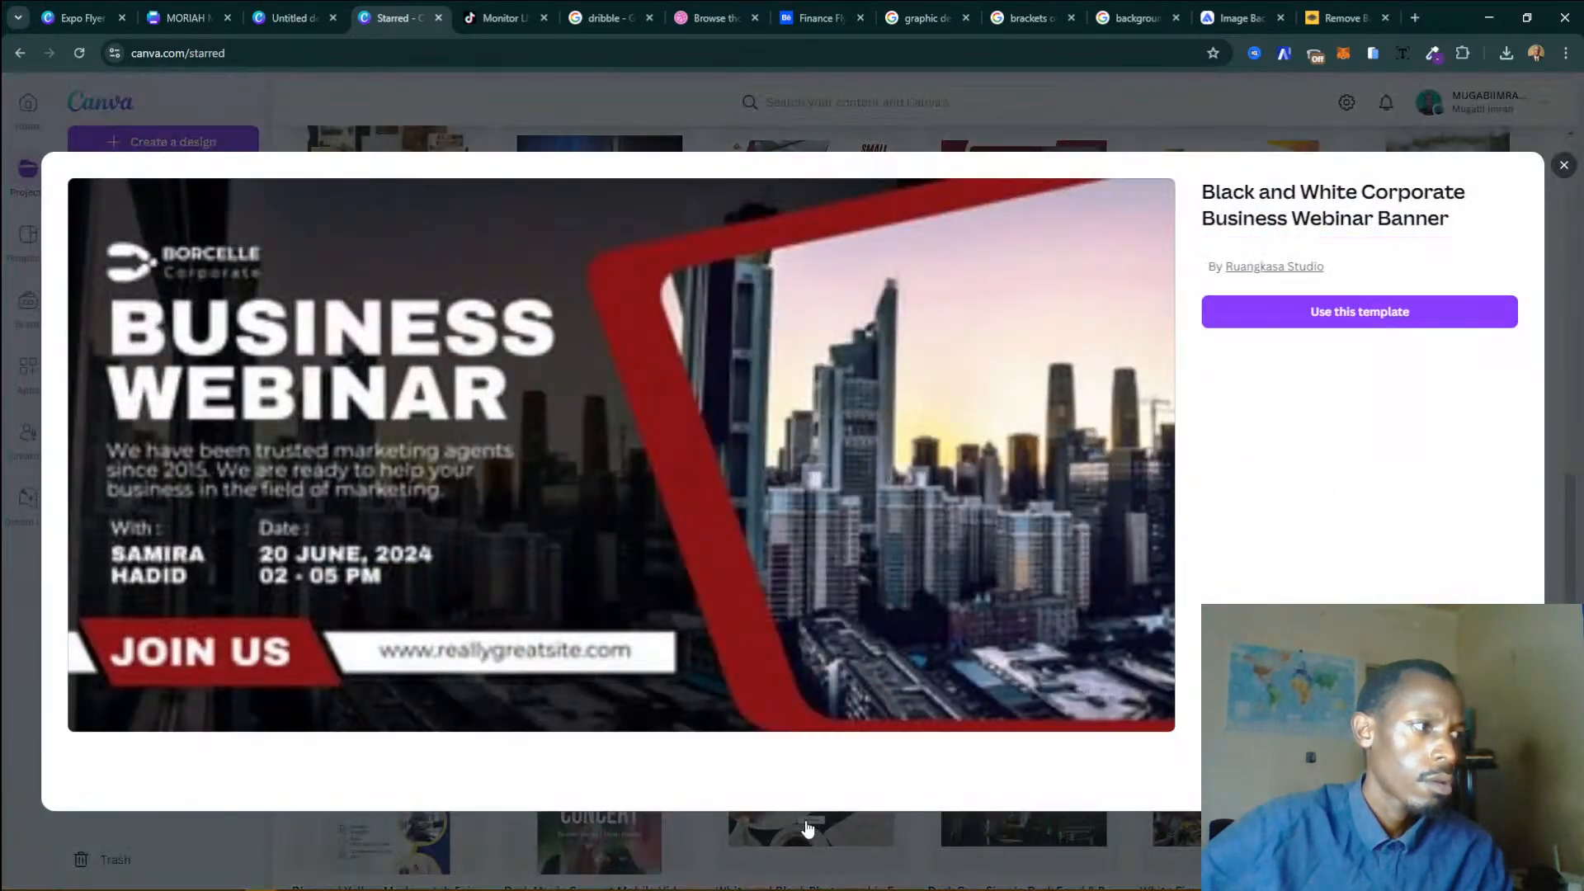
{"action": "left_click", "coordinate": [807, 828]}
{"action": "scroll", "coordinate": [1485, 479], "scroll_direction": "up", "scroll_amount": 5}
{"action": "left_click", "coordinate": [1487, 479]}
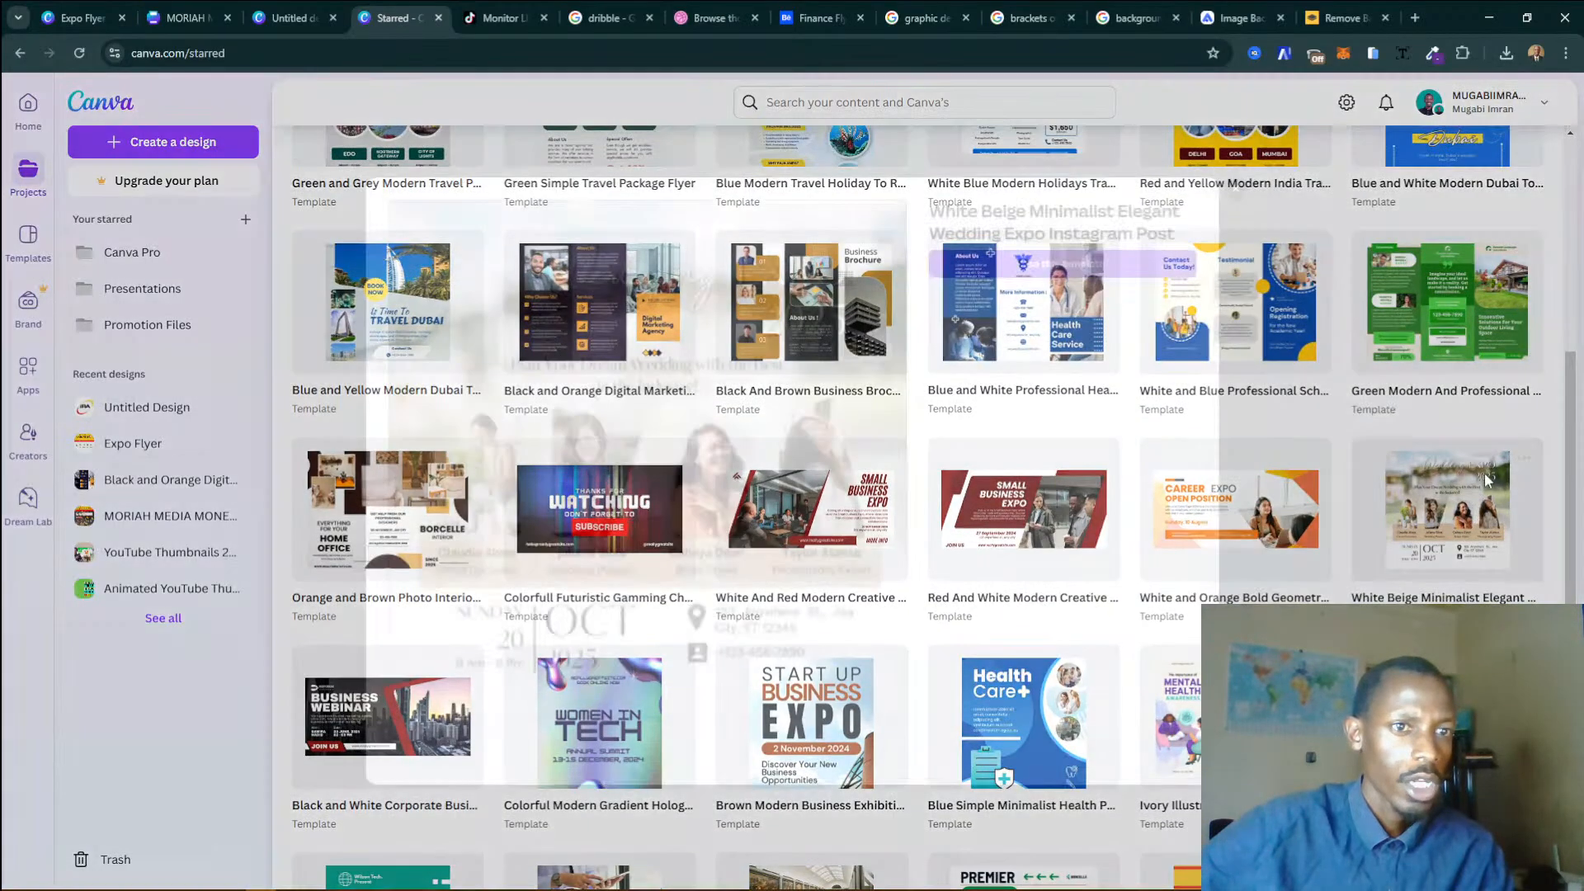
{"action": "left_click", "coordinate": [1488, 478]}
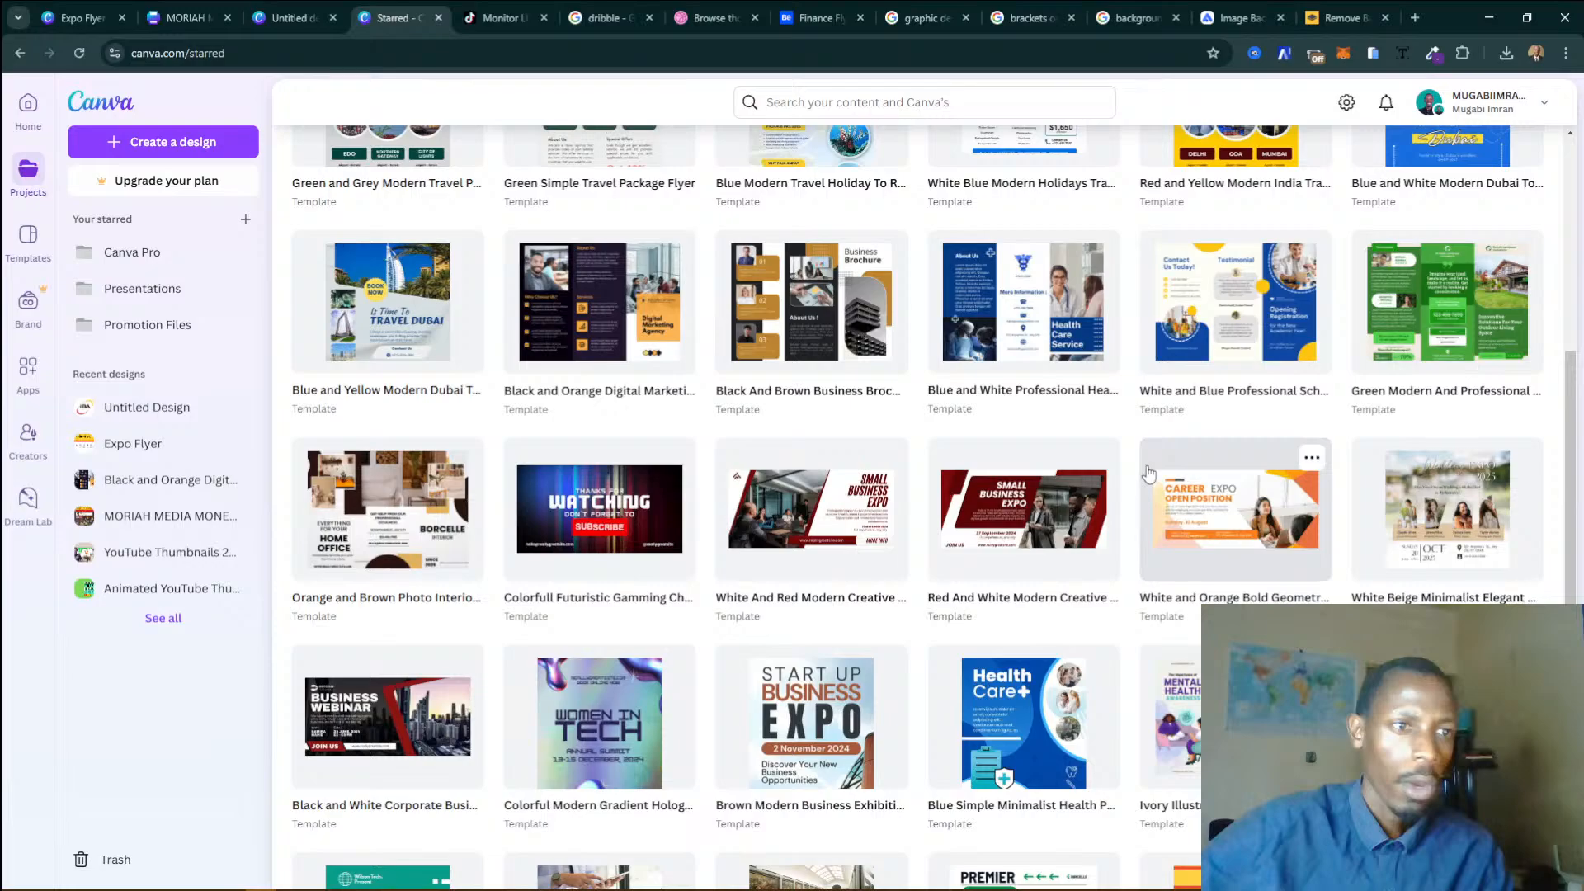
{"action": "left_click", "coordinate": [1018, 528]}
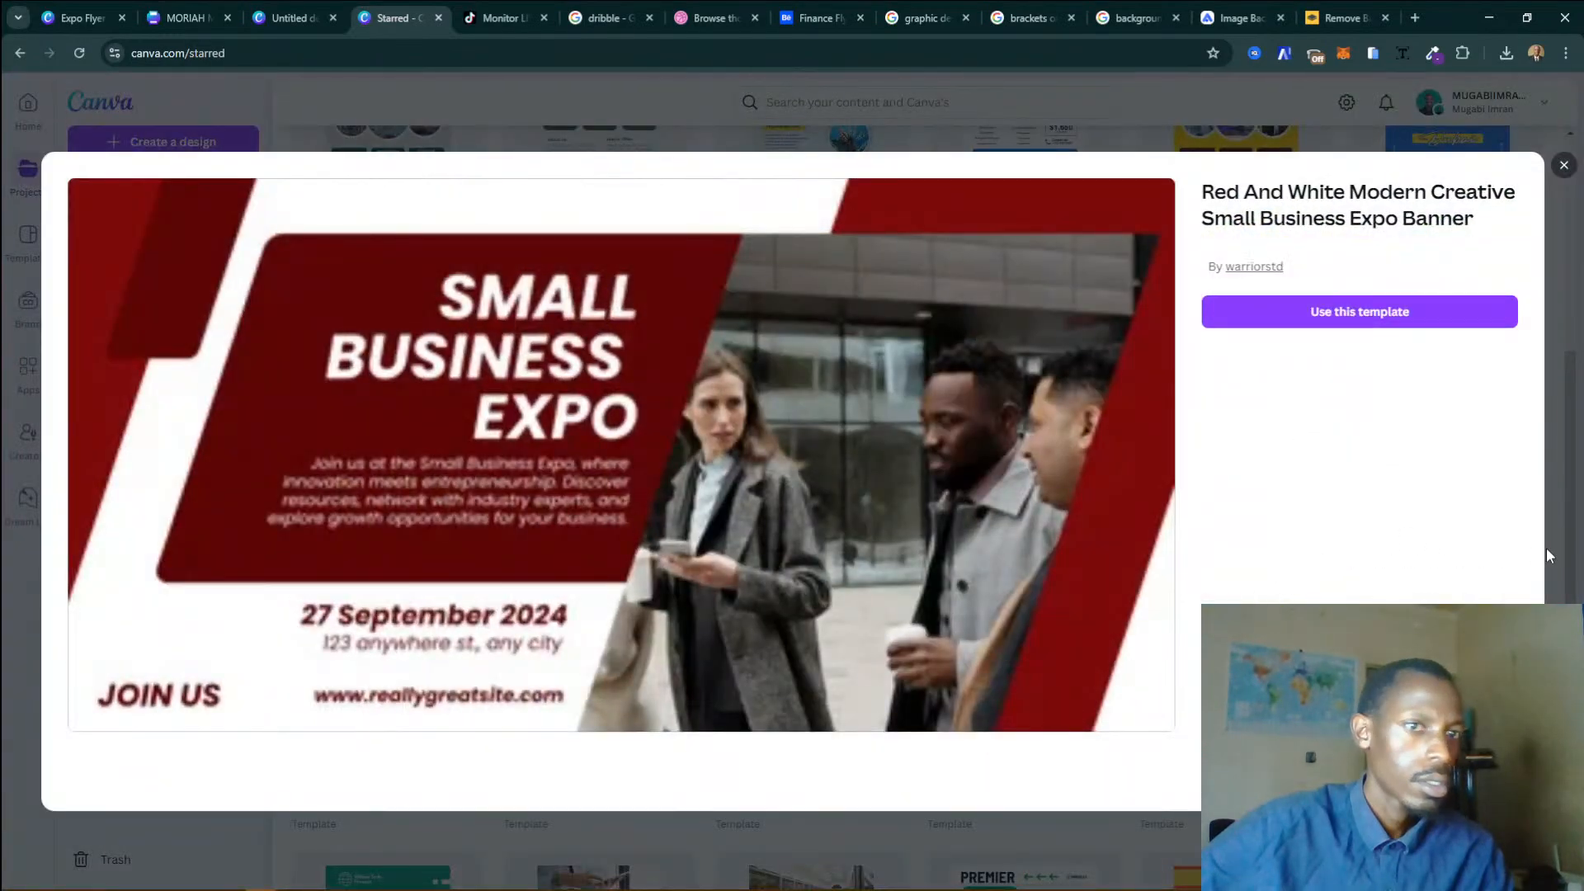
{"action": "left_click", "coordinate": [1547, 551]}
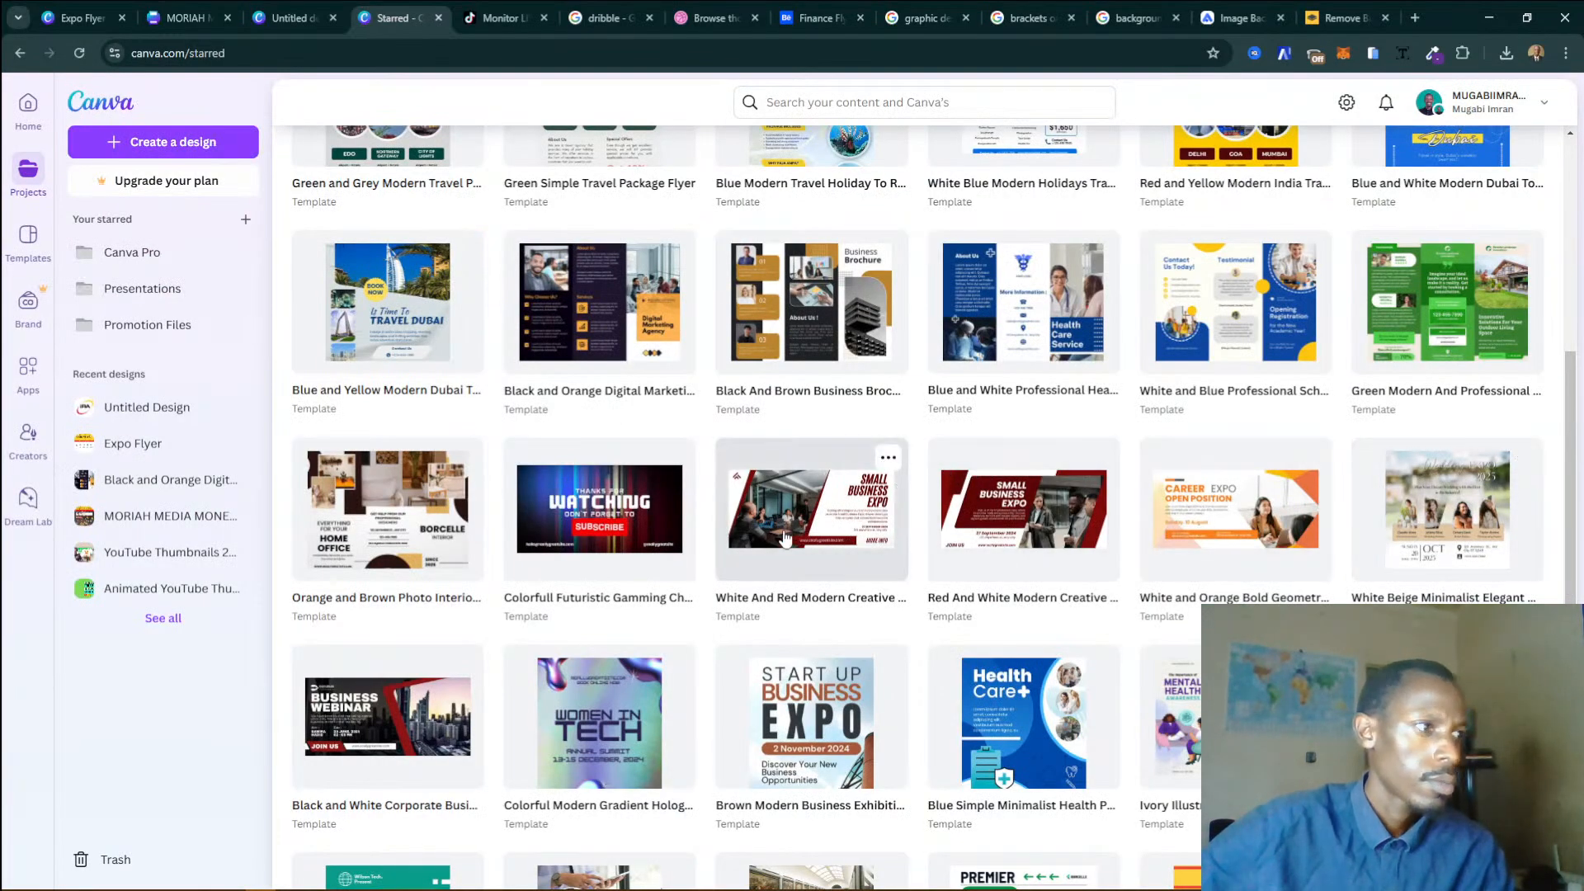
Examine both pages of the Orange and Brown Photo Interior Sales Trifold Brochure, and revisit the red and white Small Business Expo banner.
{"action": "left_click", "coordinate": [393, 532]}
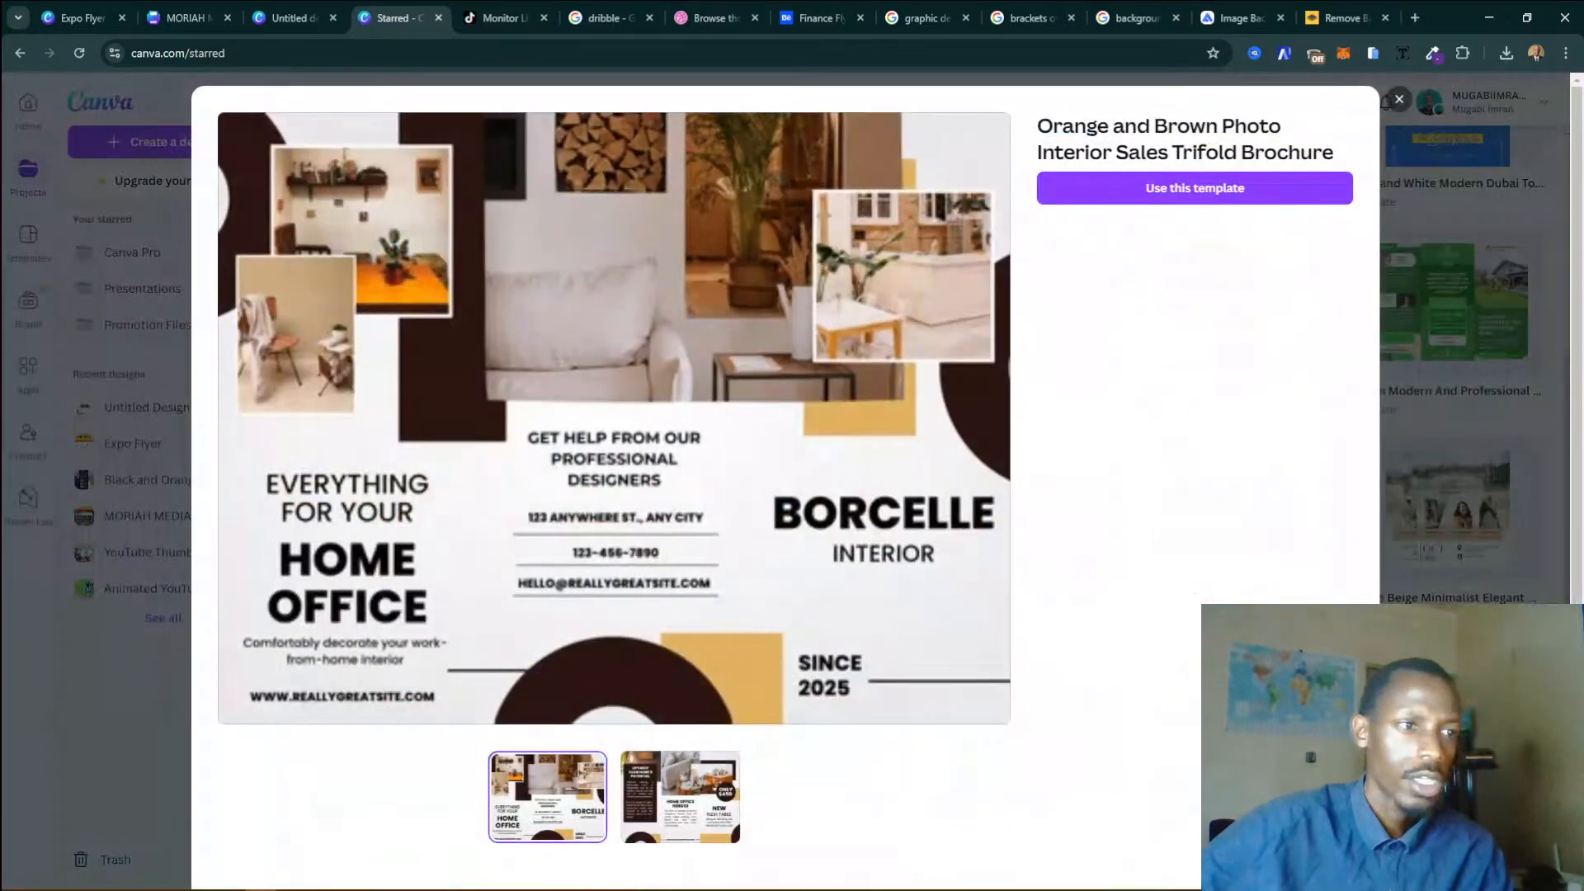
{"action": "left_click", "coordinate": [1467, 587]}
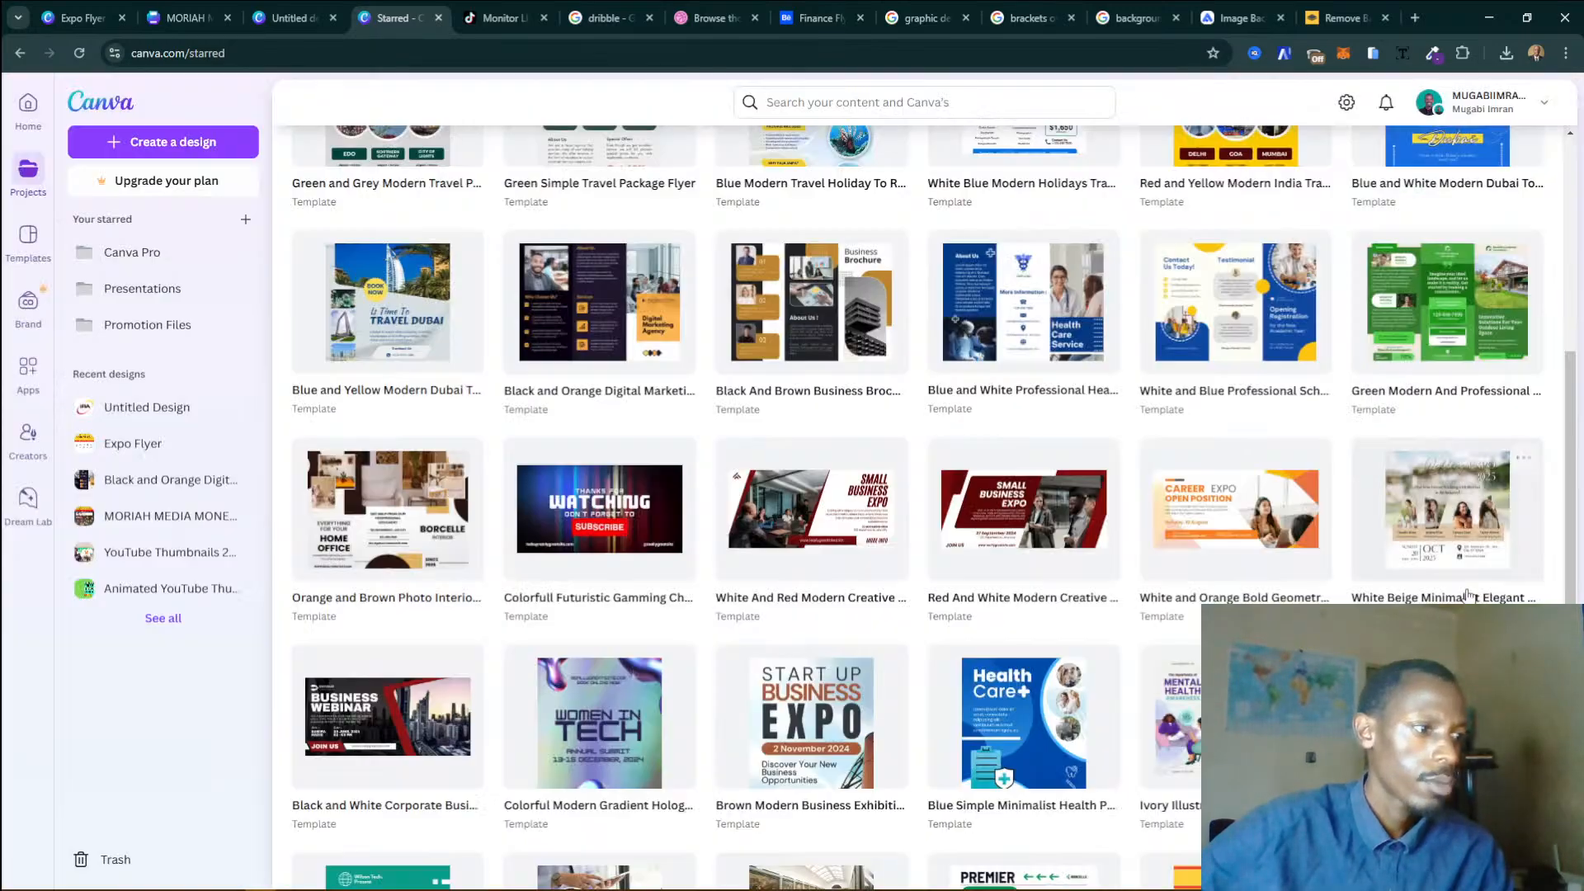
{"action": "left_click", "coordinate": [396, 552]}
{"action": "left_click", "coordinate": [716, 835]}
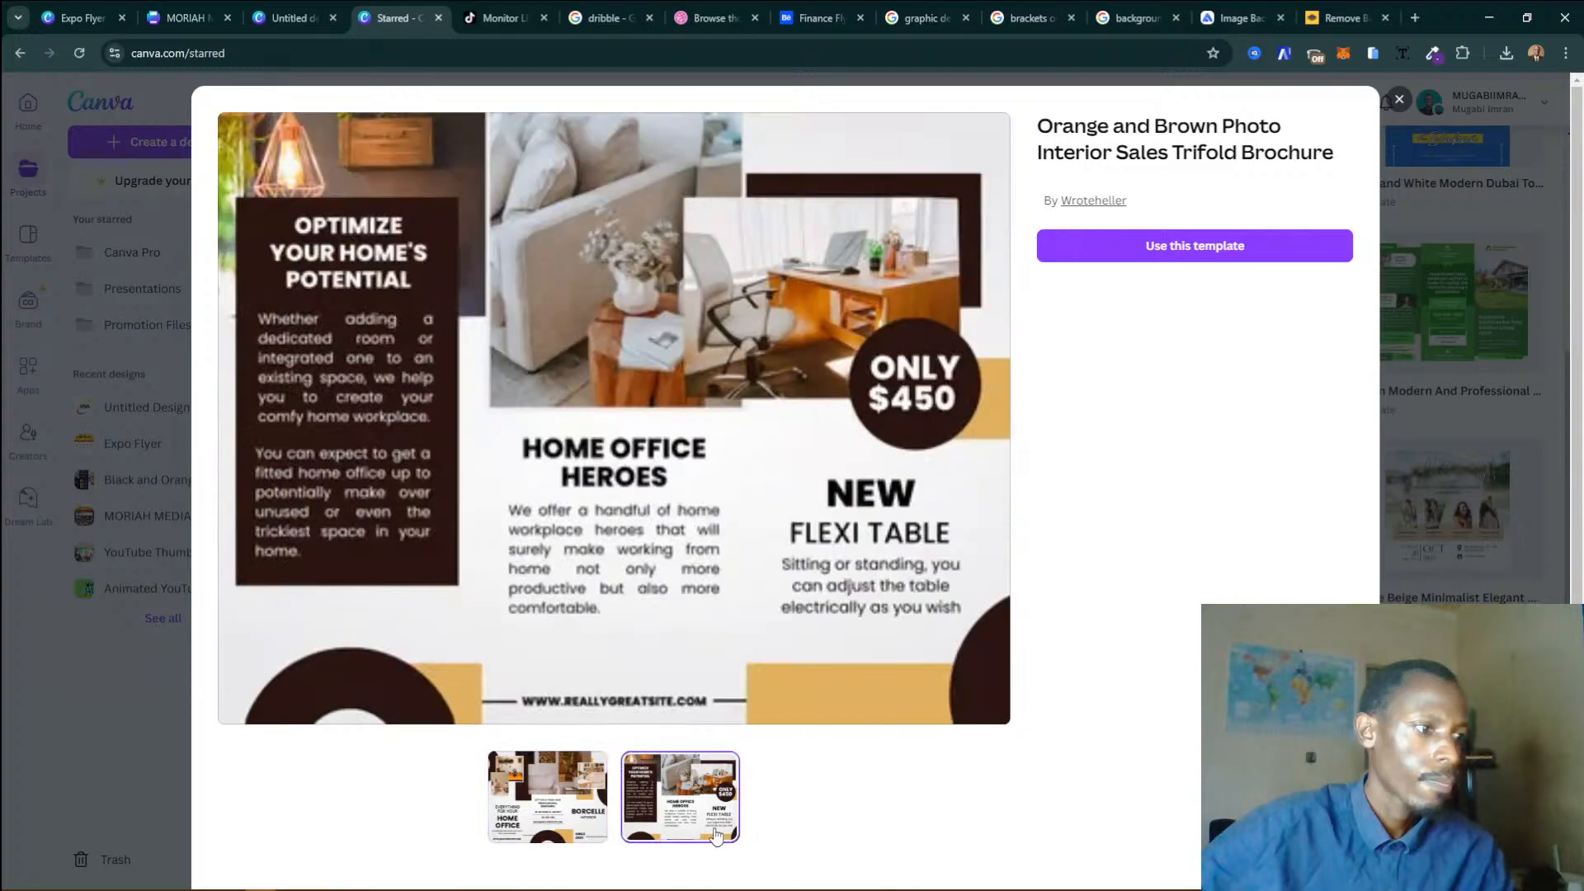
{"action": "left_click", "coordinate": [1479, 586]}
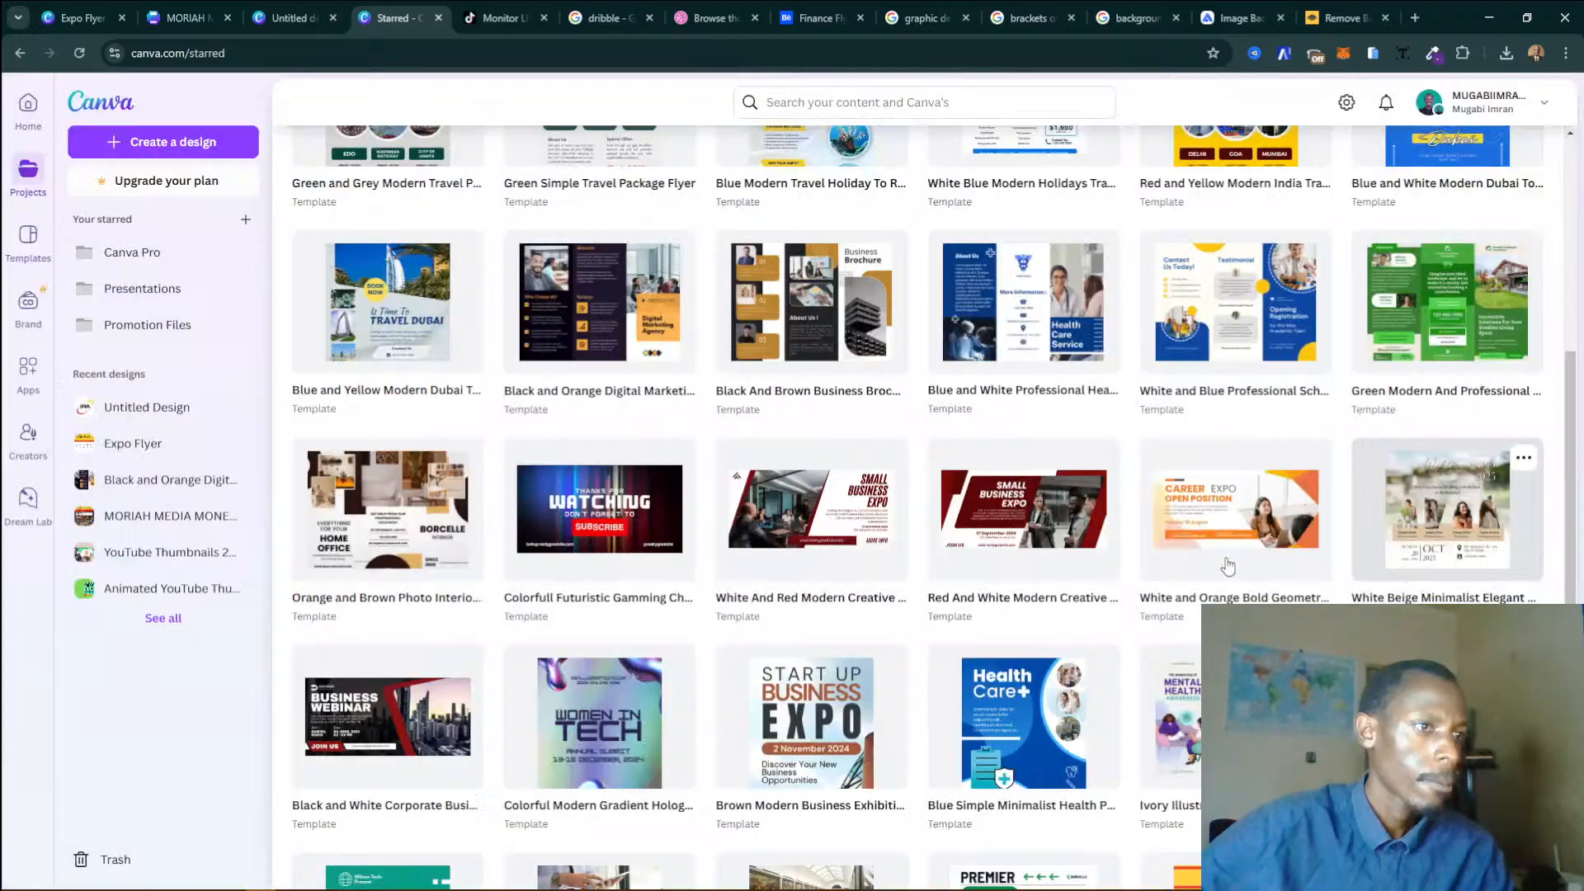
{"action": "left_click", "coordinate": [1022, 509]}
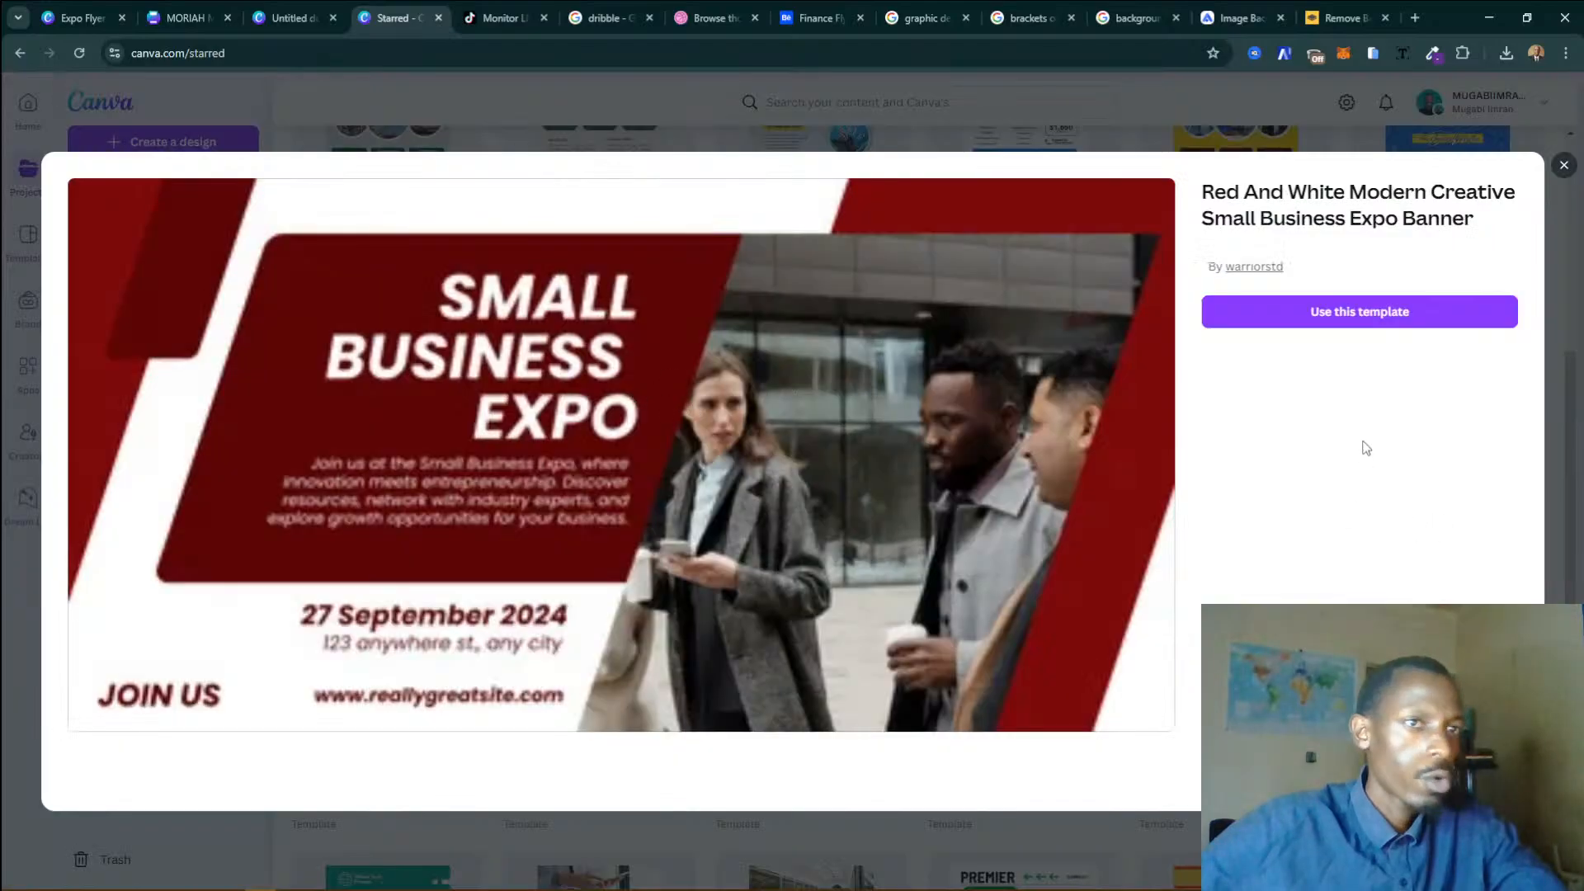
Preview the starred White and Orange Bold Geometric Career Expo Banner template.
{"action": "left_click", "coordinate": [1566, 566]}
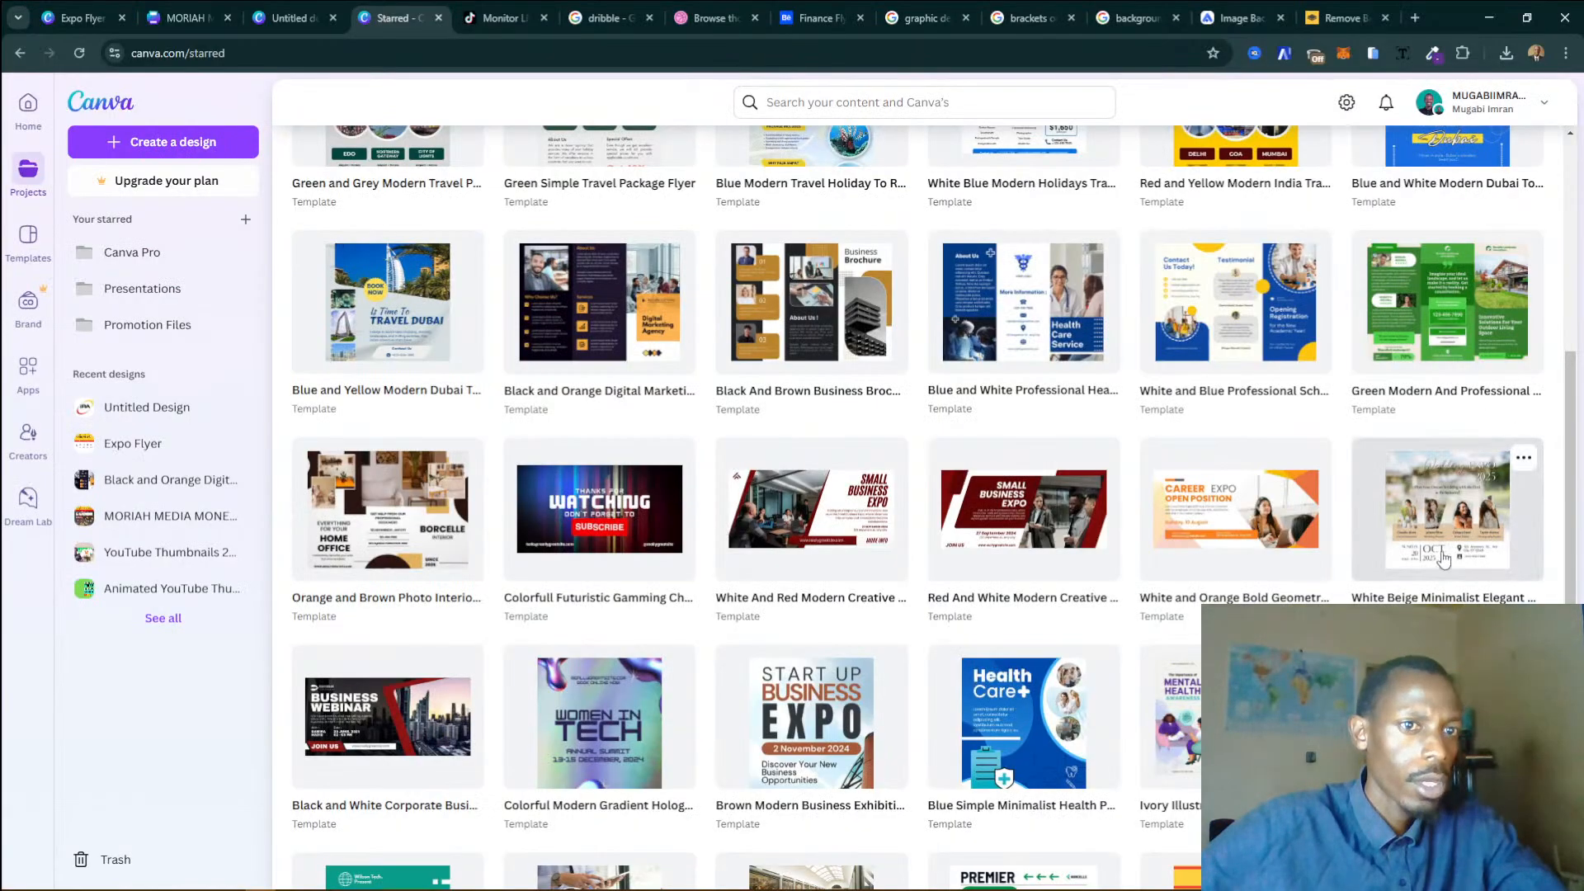
{"action": "left_click", "coordinate": [1258, 538]}
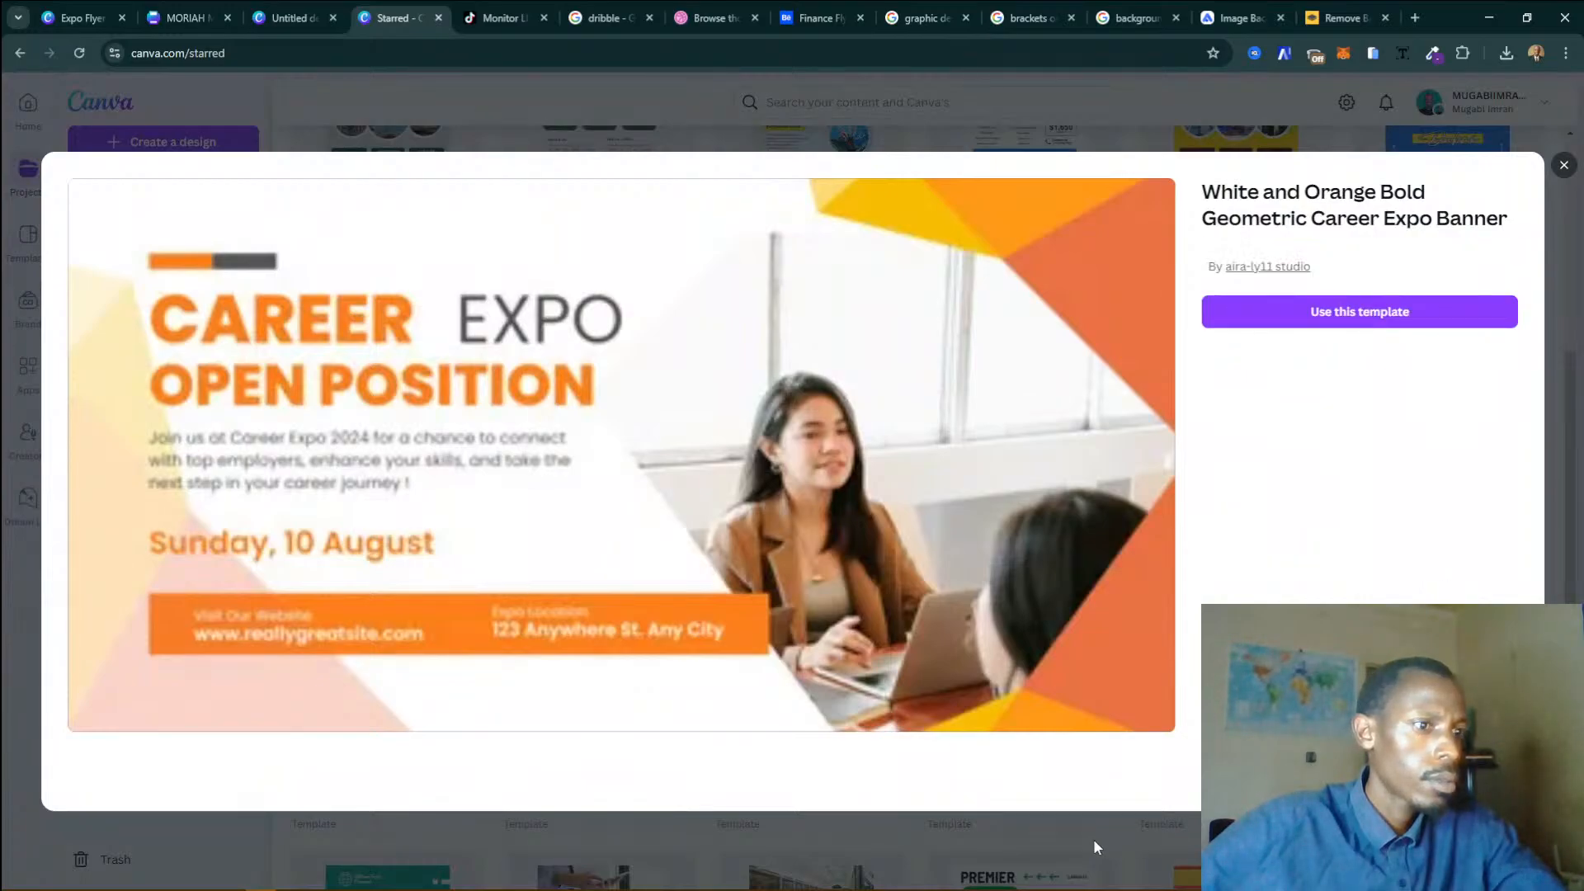
{"action": "left_click", "coordinate": [1092, 839]}
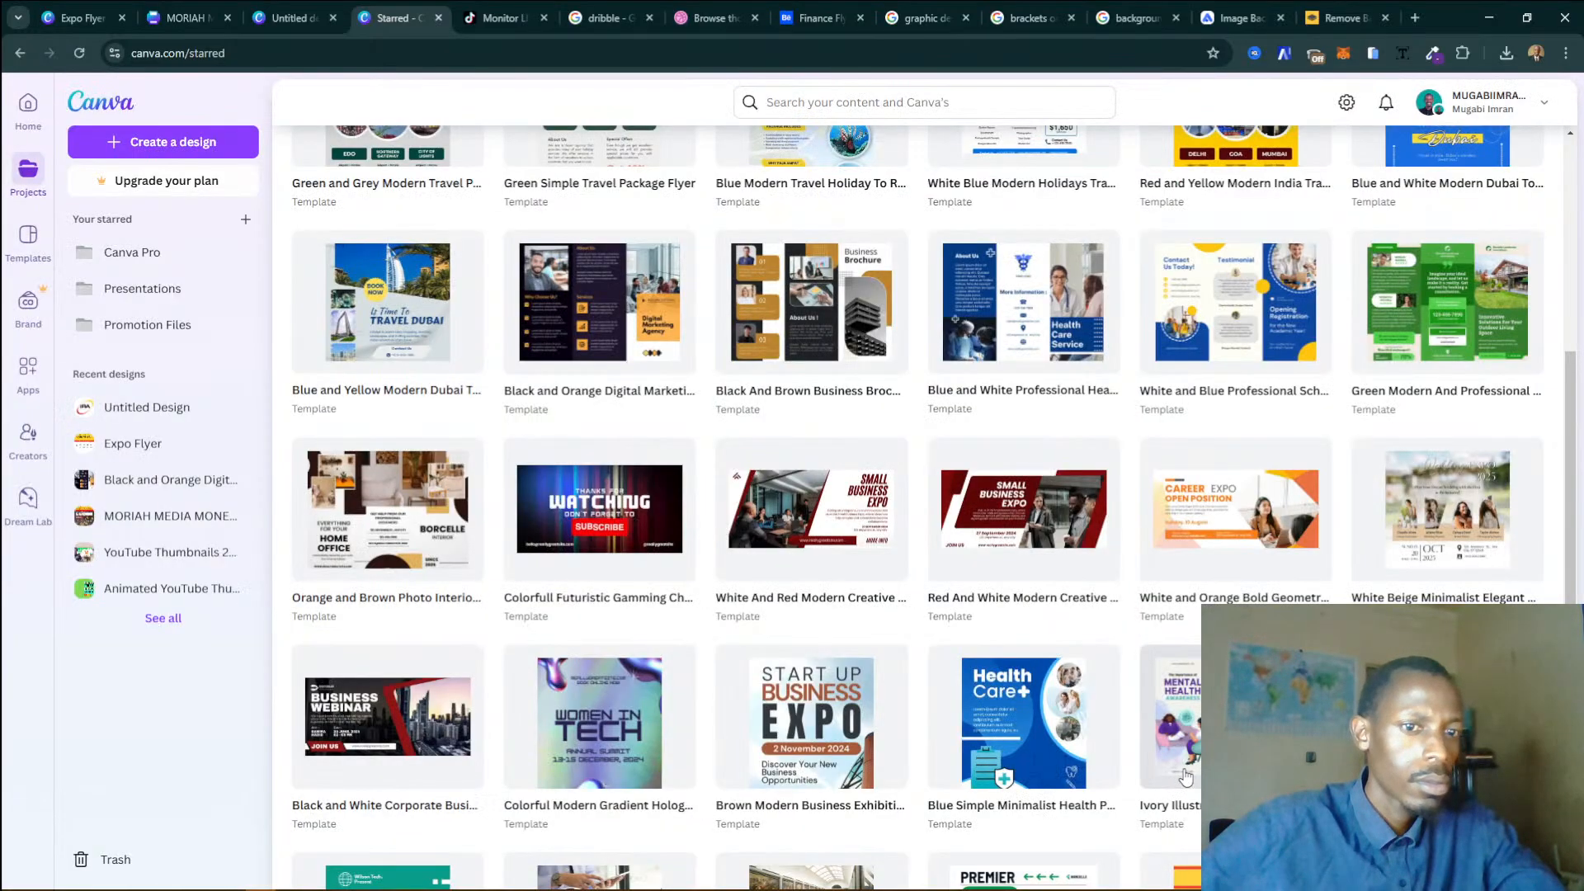
Open the Red And White Small Business Expo Banner template as a design and copy the dark red slanted panel behind its title.
{"action": "left_click", "coordinate": [1053, 534]}
{"action": "left_click", "coordinate": [1363, 312]}
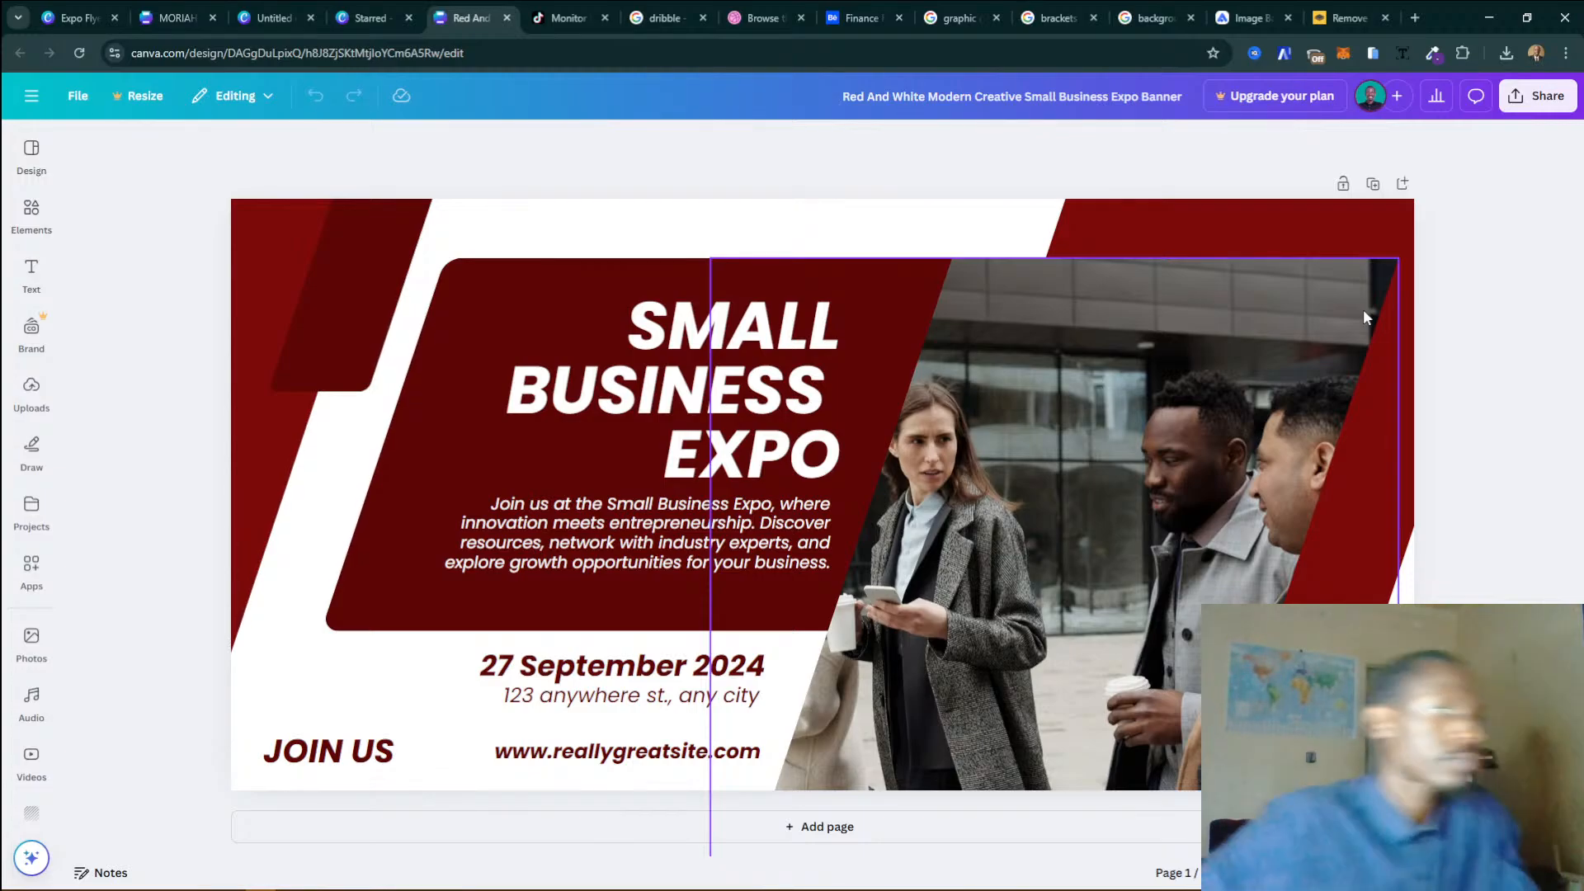
{"action": "left_click", "coordinate": [528, 594]}
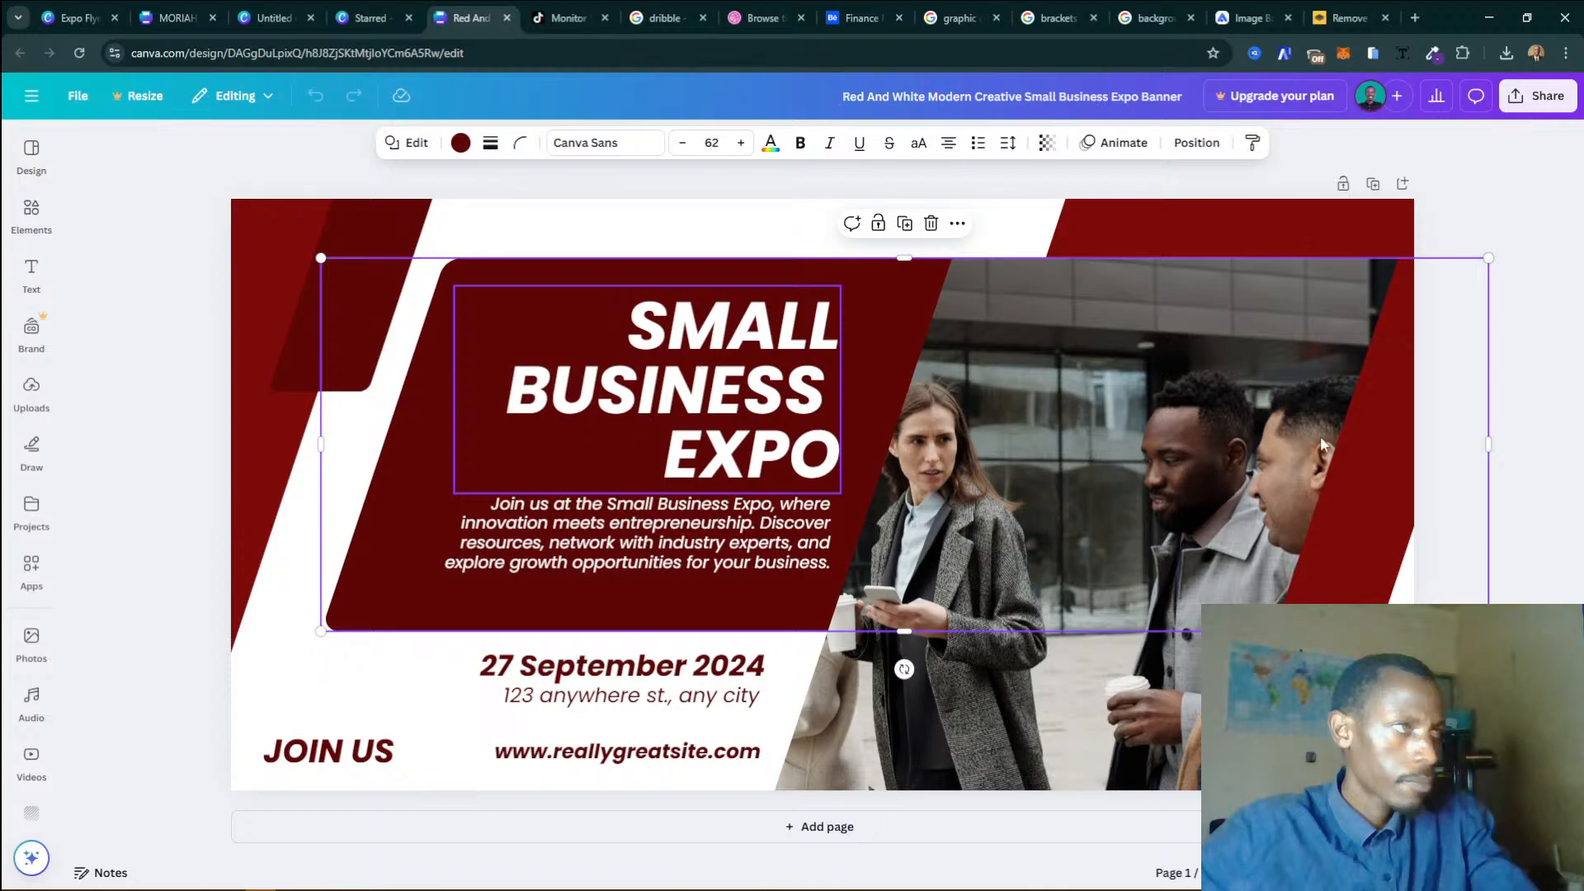
{"action": "left_click_drag", "start_coordinate": [1488, 444], "coordinate": [1016, 433]}
{"action": "key", "text": "ctrl+z"}
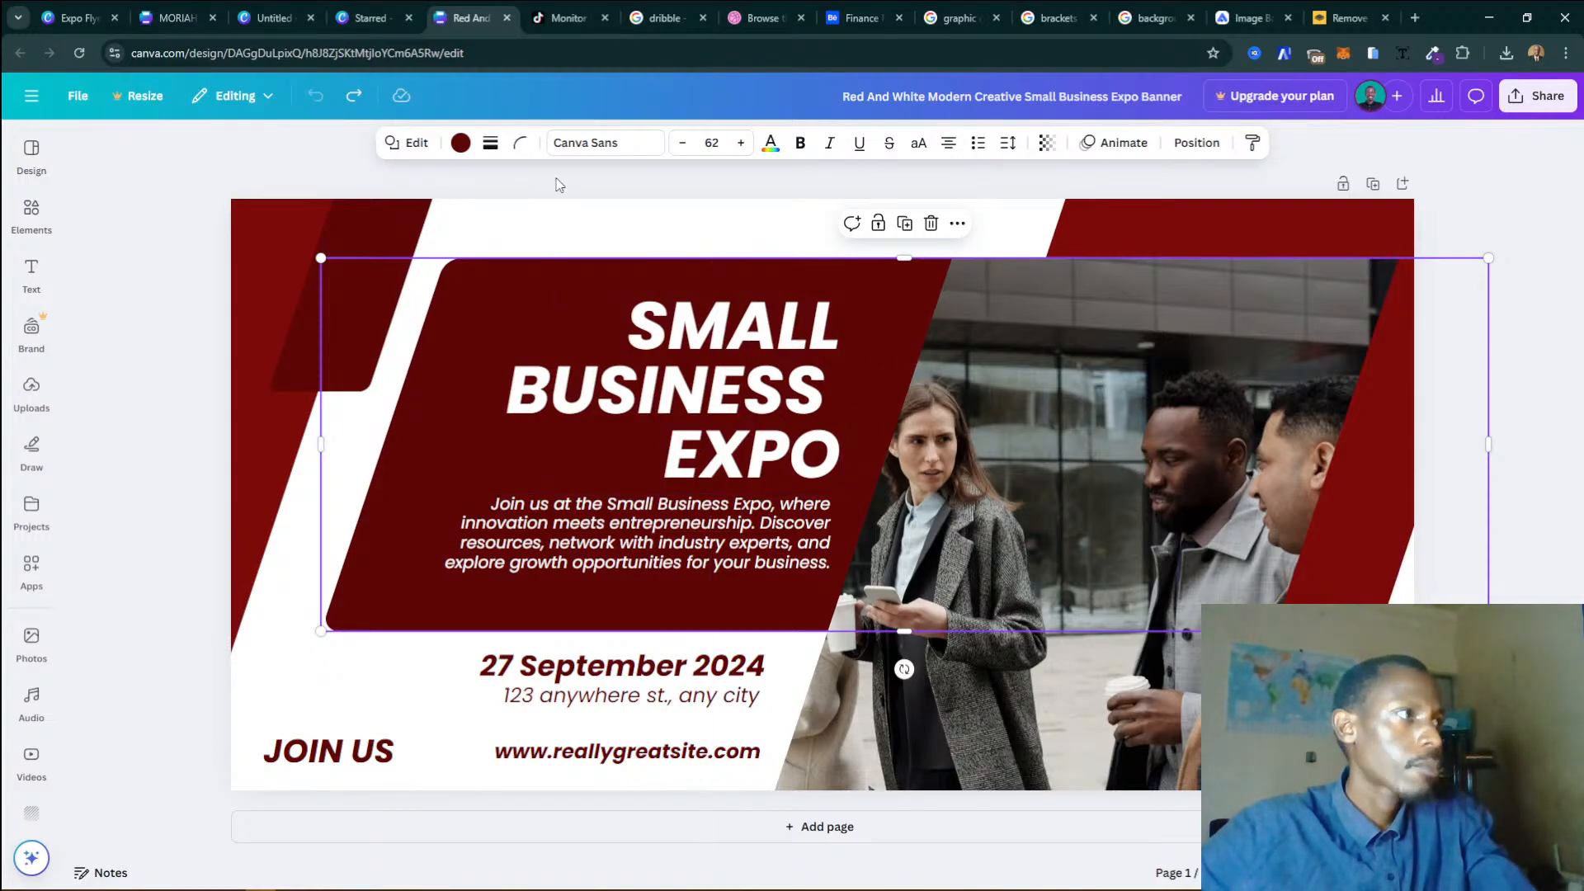
Paste the dark red slanted panel into the Expo Flyer, narrow it and place it in the empty area below the Co-Organizers block.
{"action": "left_click", "coordinate": [78, 18]}
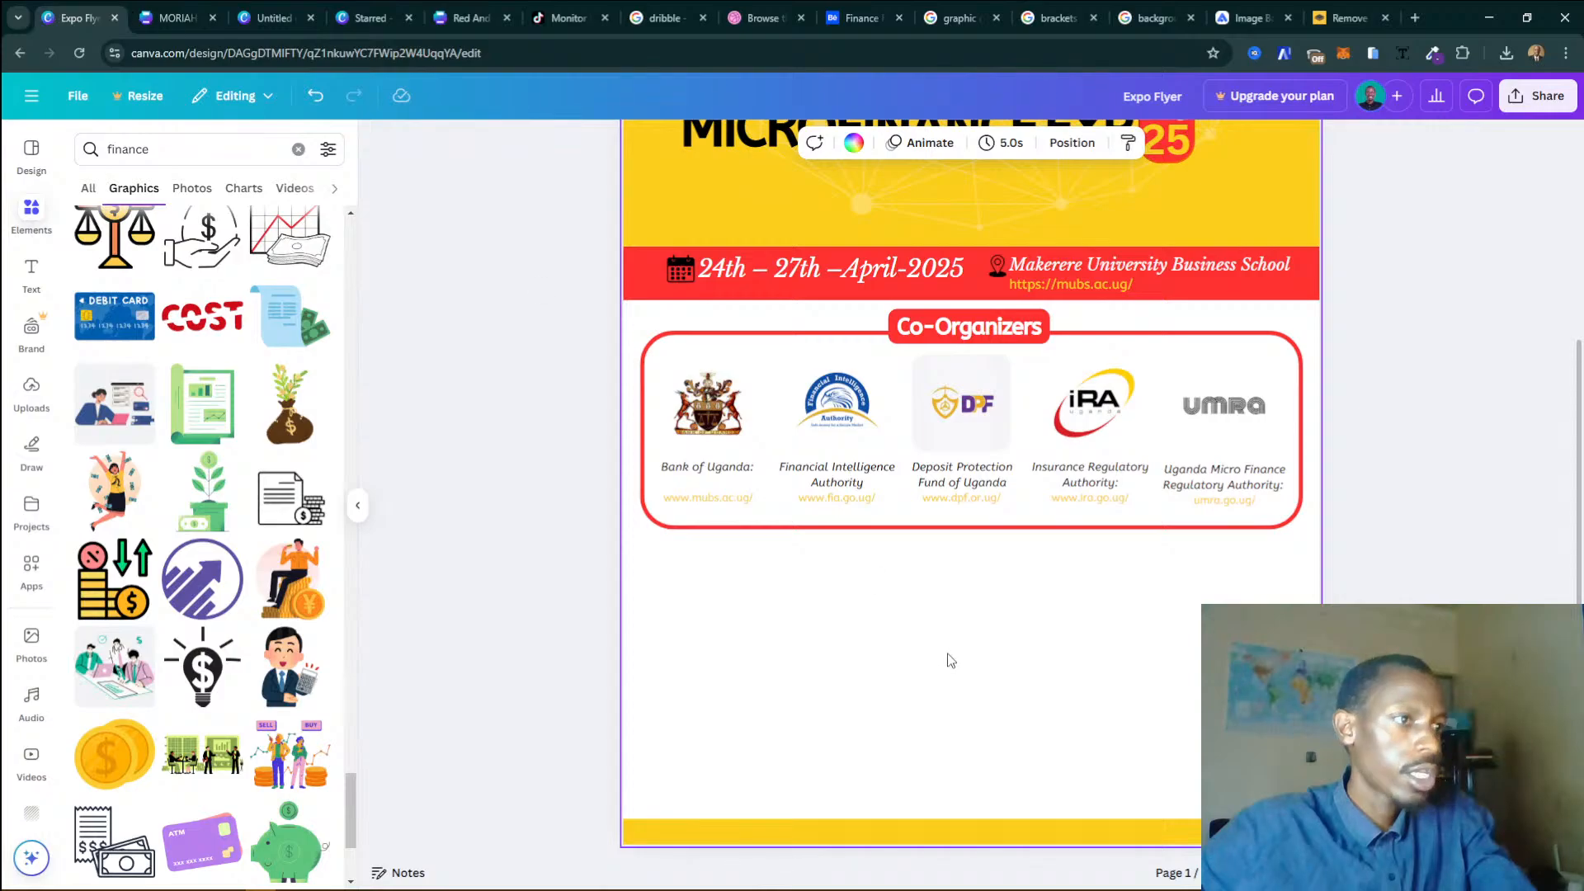
{"action": "key", "text": "ctrl+v"}
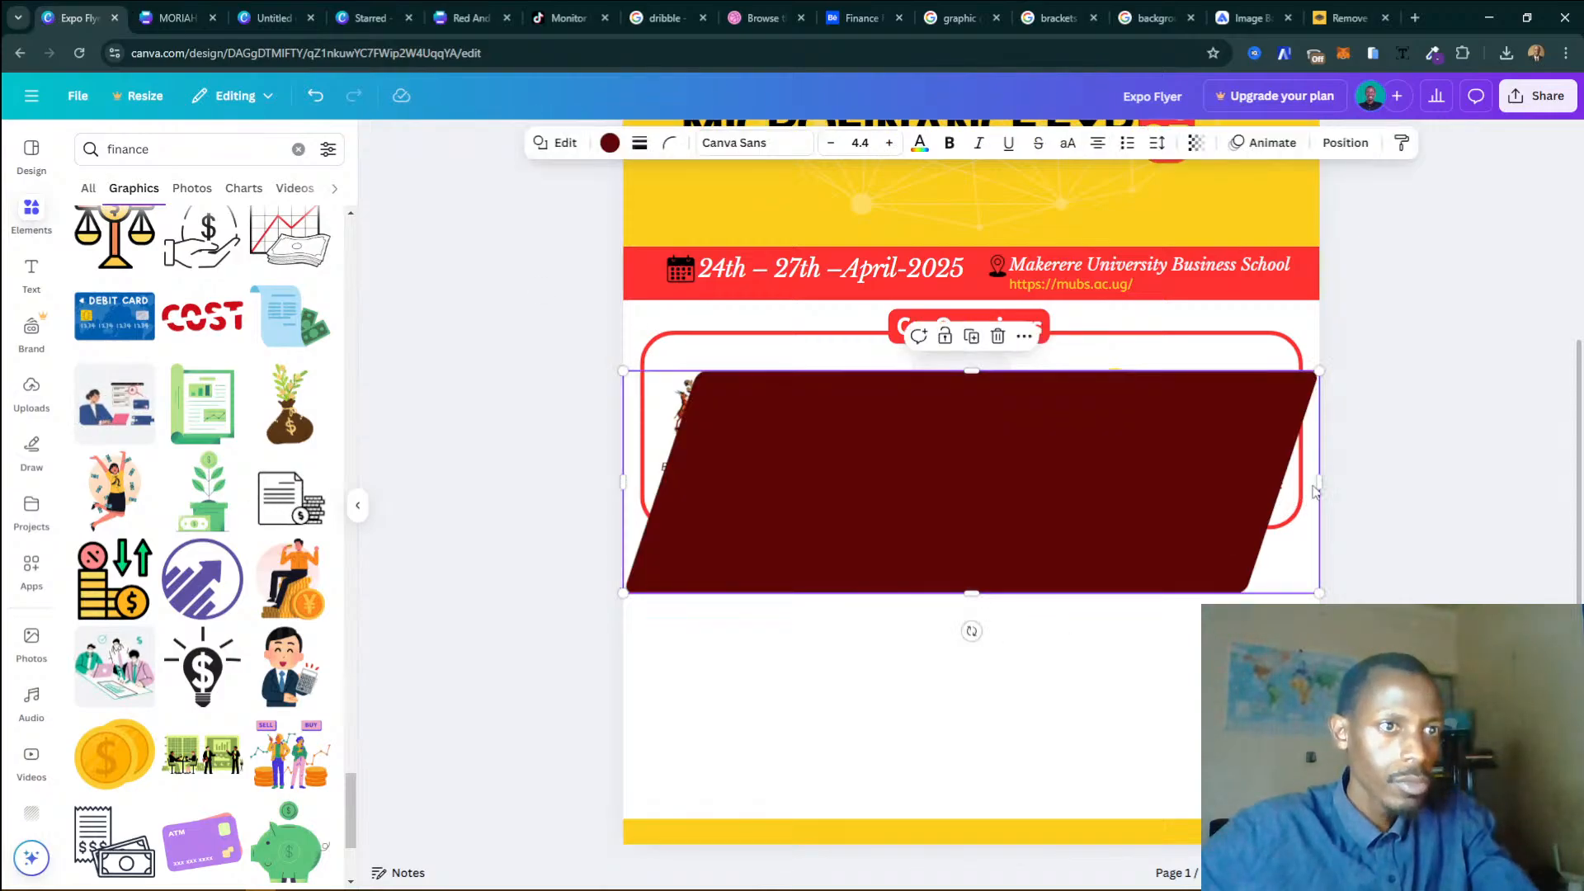
{"action": "left_click_drag", "start_coordinate": [1318, 485], "coordinate": [852, 641]}
{"action": "left_click_drag", "start_coordinate": [928, 536], "coordinate": [891, 595]}
{"action": "left_click_drag", "start_coordinate": [941, 675], "coordinate": [927, 675]}
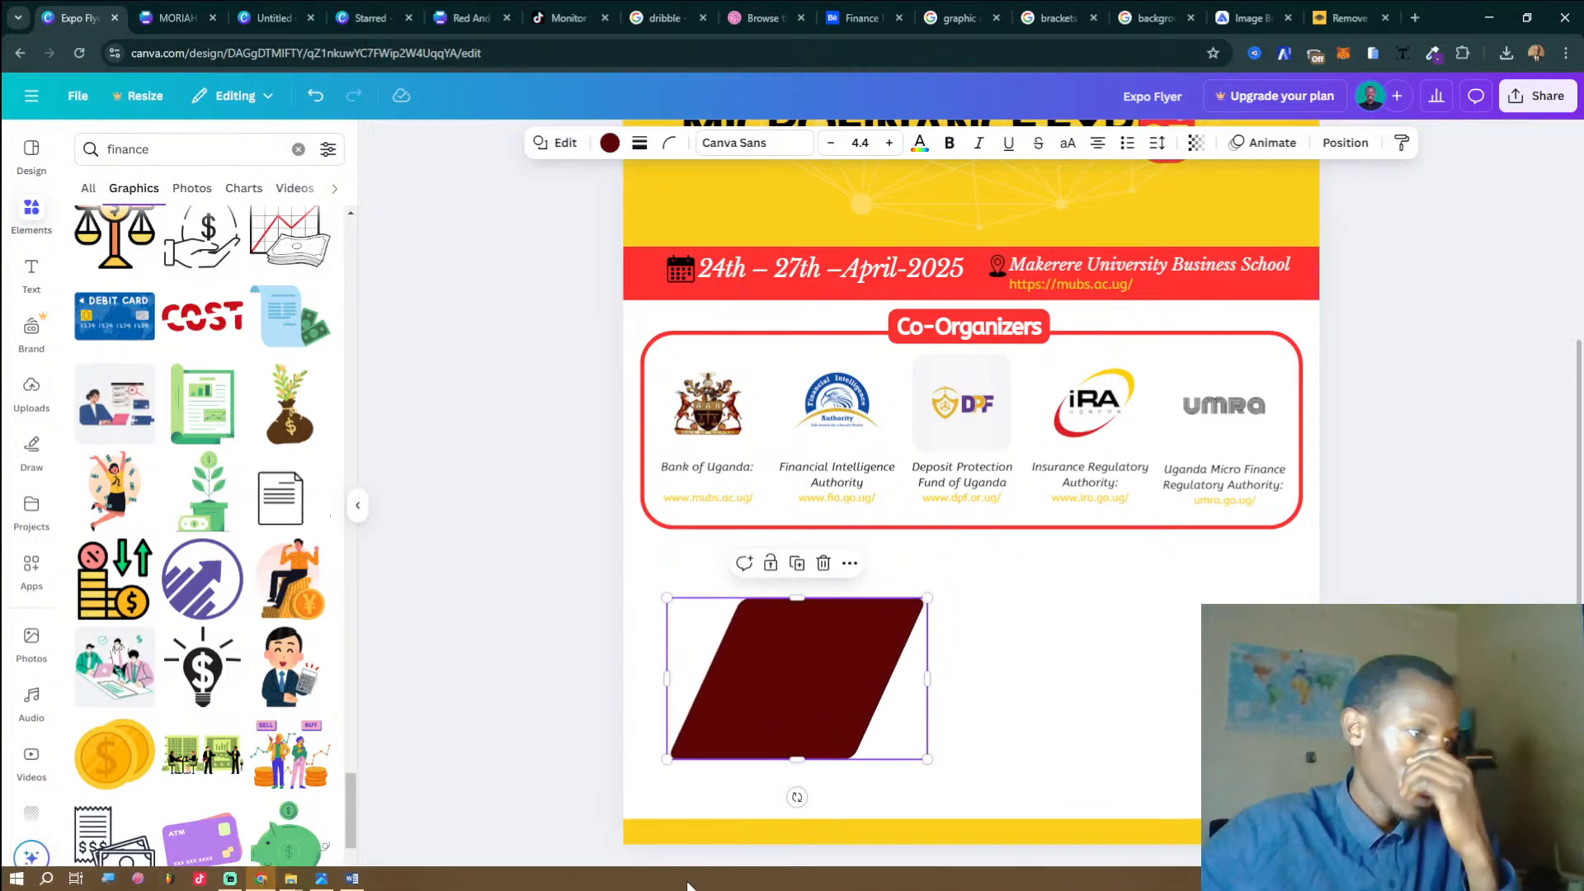
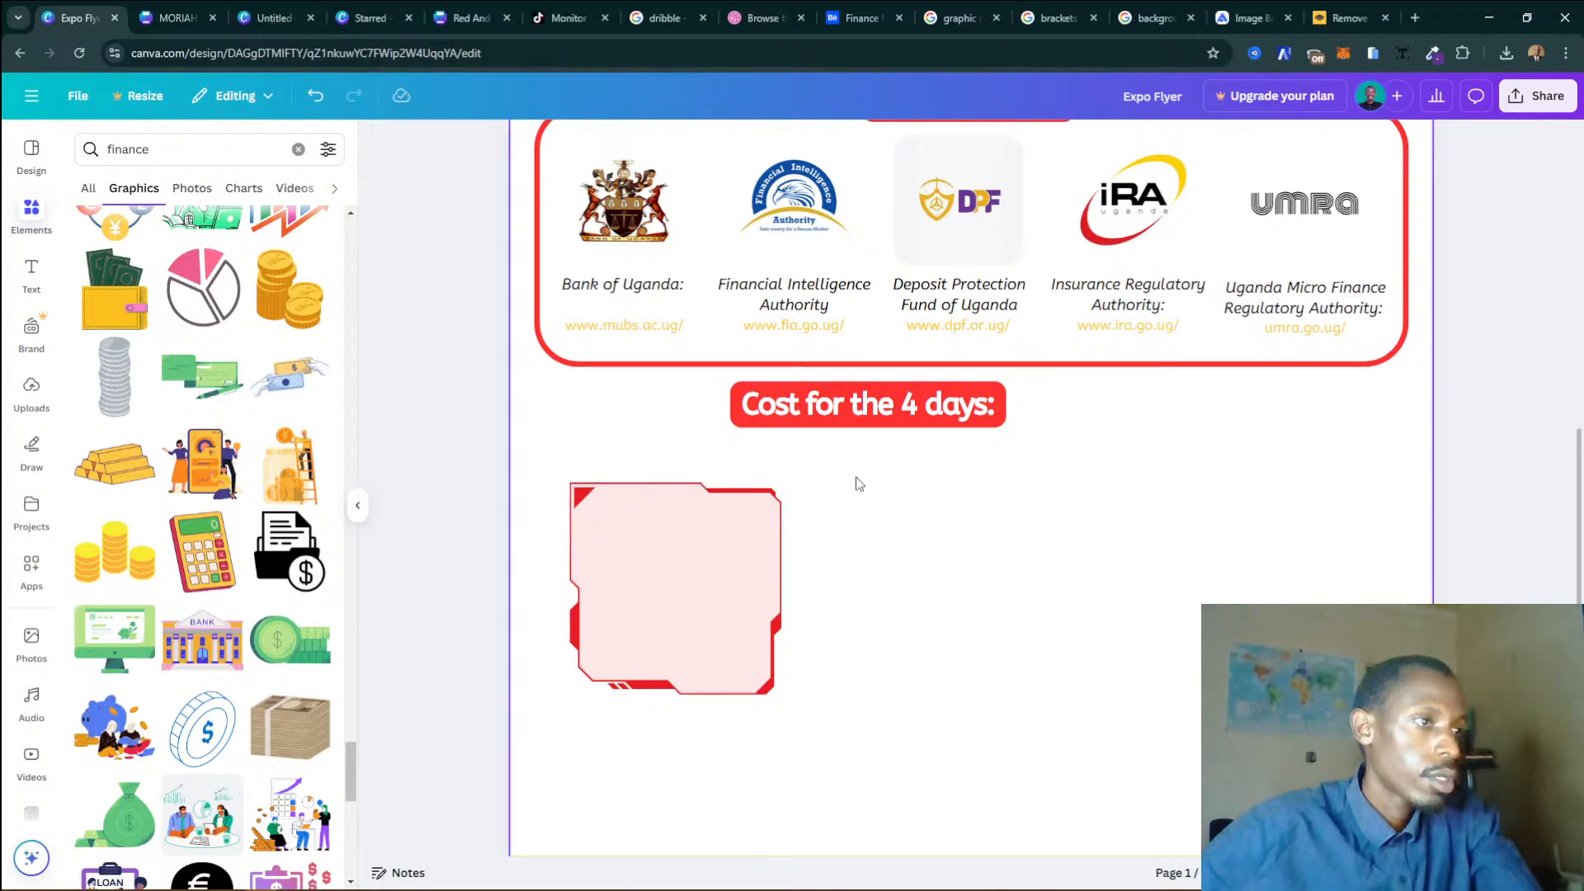
Move the red angular frame lower on the flyer and recolour the white payment texts above it black.
{"action": "left_click_drag", "start_coordinate": [690, 636], "coordinate": [757, 764]}
{"action": "left_click_drag", "start_coordinate": [575, 446], "coordinate": [791, 587]}
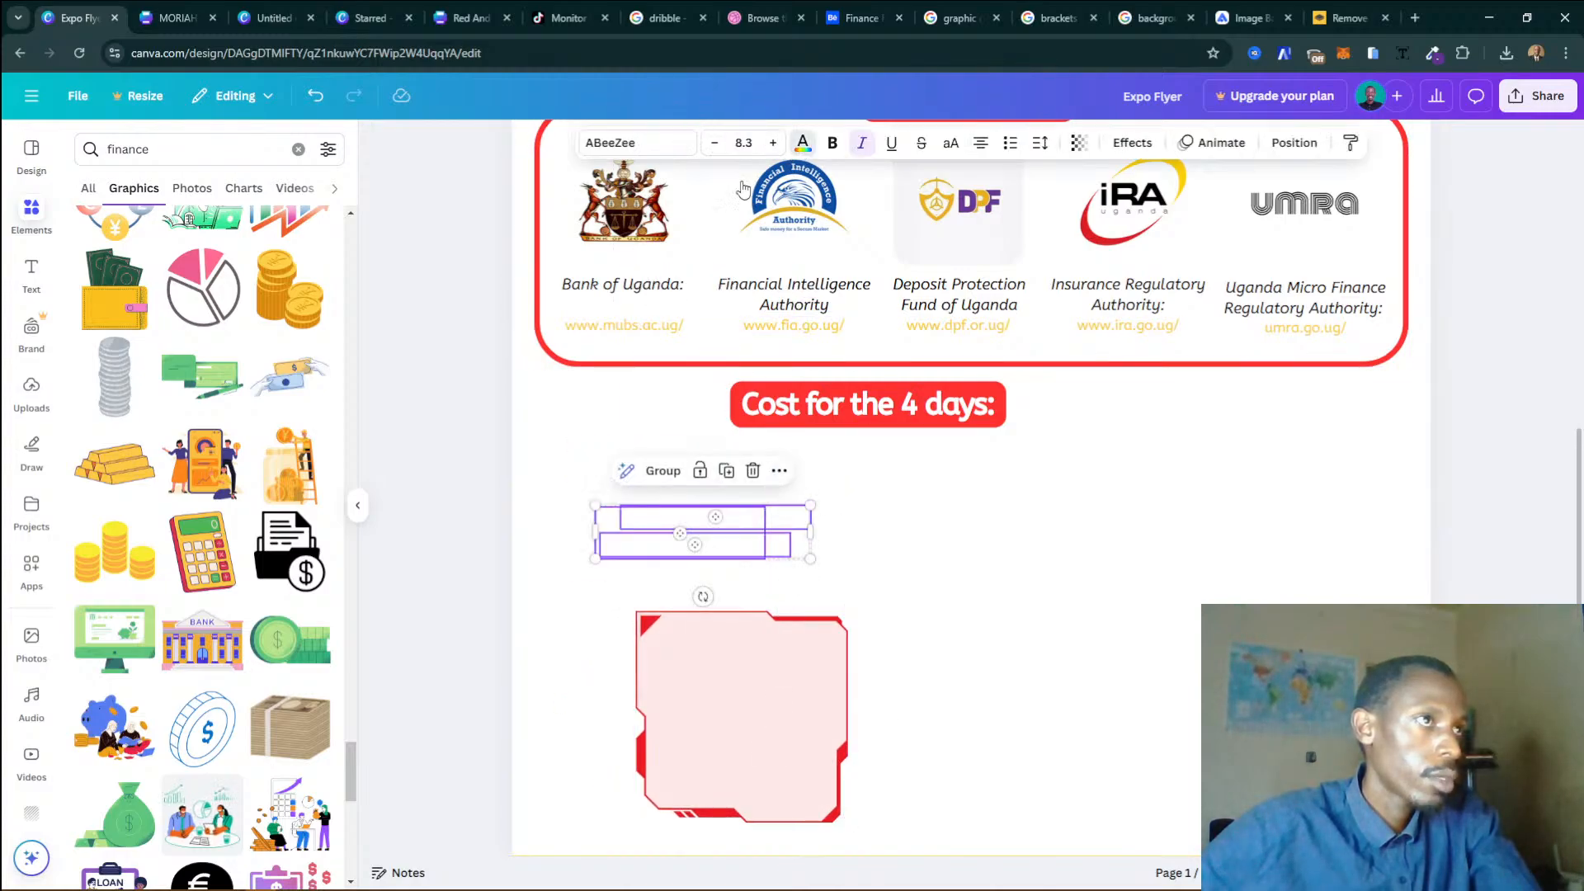
{"action": "left_click", "coordinate": [802, 143]}
{"action": "left_click", "coordinate": [140, 268]}
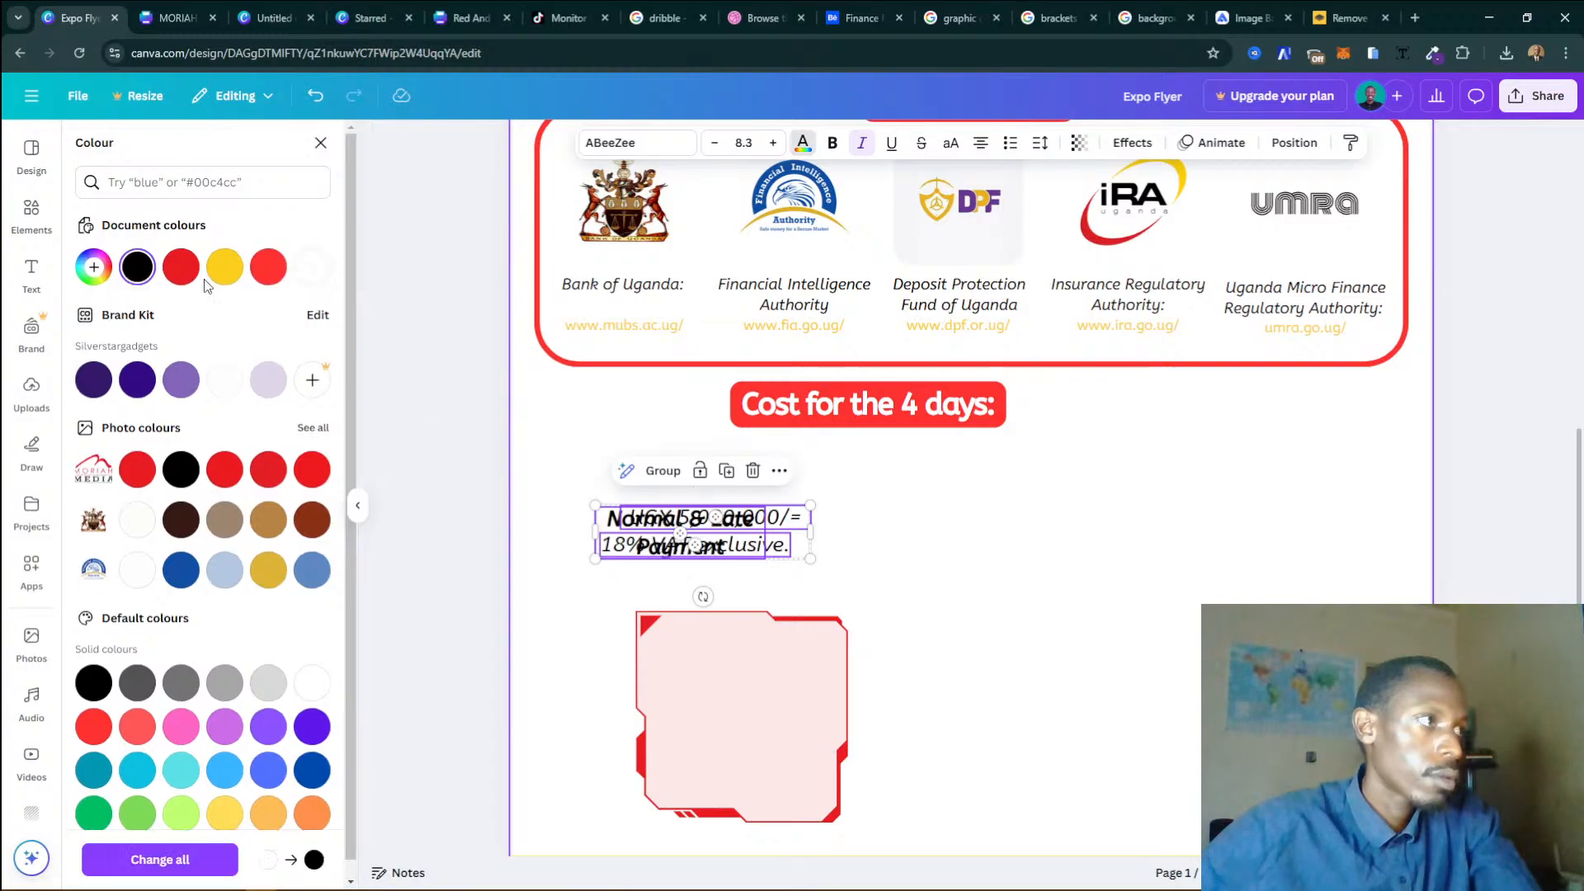
{"action": "scroll", "coordinate": [844, 498], "scroll_direction": "down", "scroll_amount": 2}
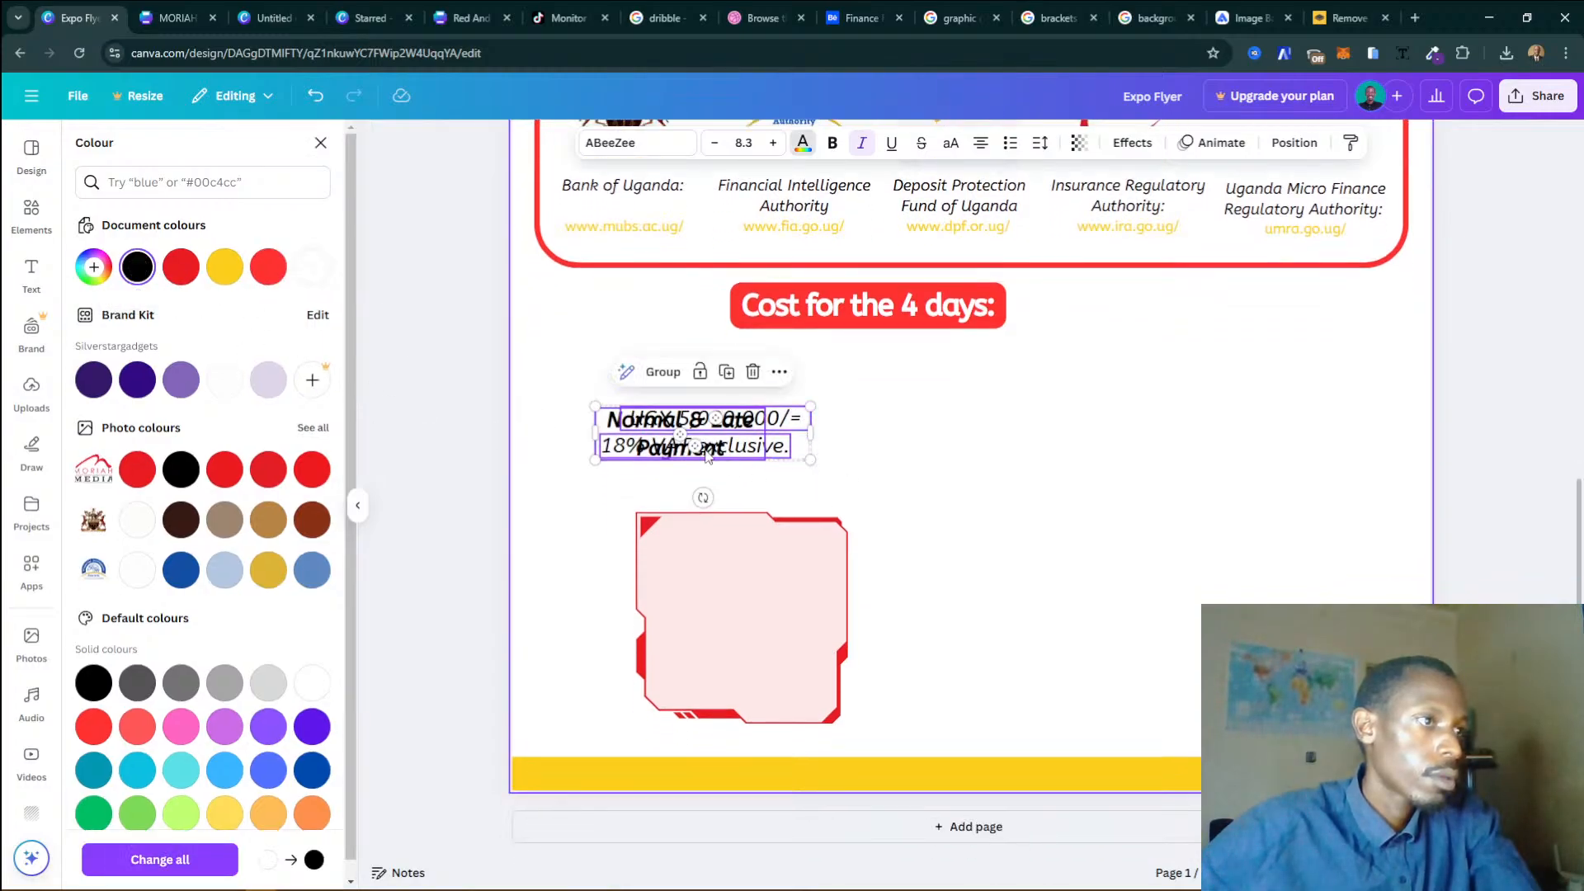
{"action": "left_click", "coordinate": [813, 464]}
Arrange the Normal & Late Payment title, the UGX 5,000,000/= price and the 18% VAT exclusive line inside the red frame.
{"action": "left_click_drag", "start_coordinate": [746, 443], "coordinate": [793, 679]}
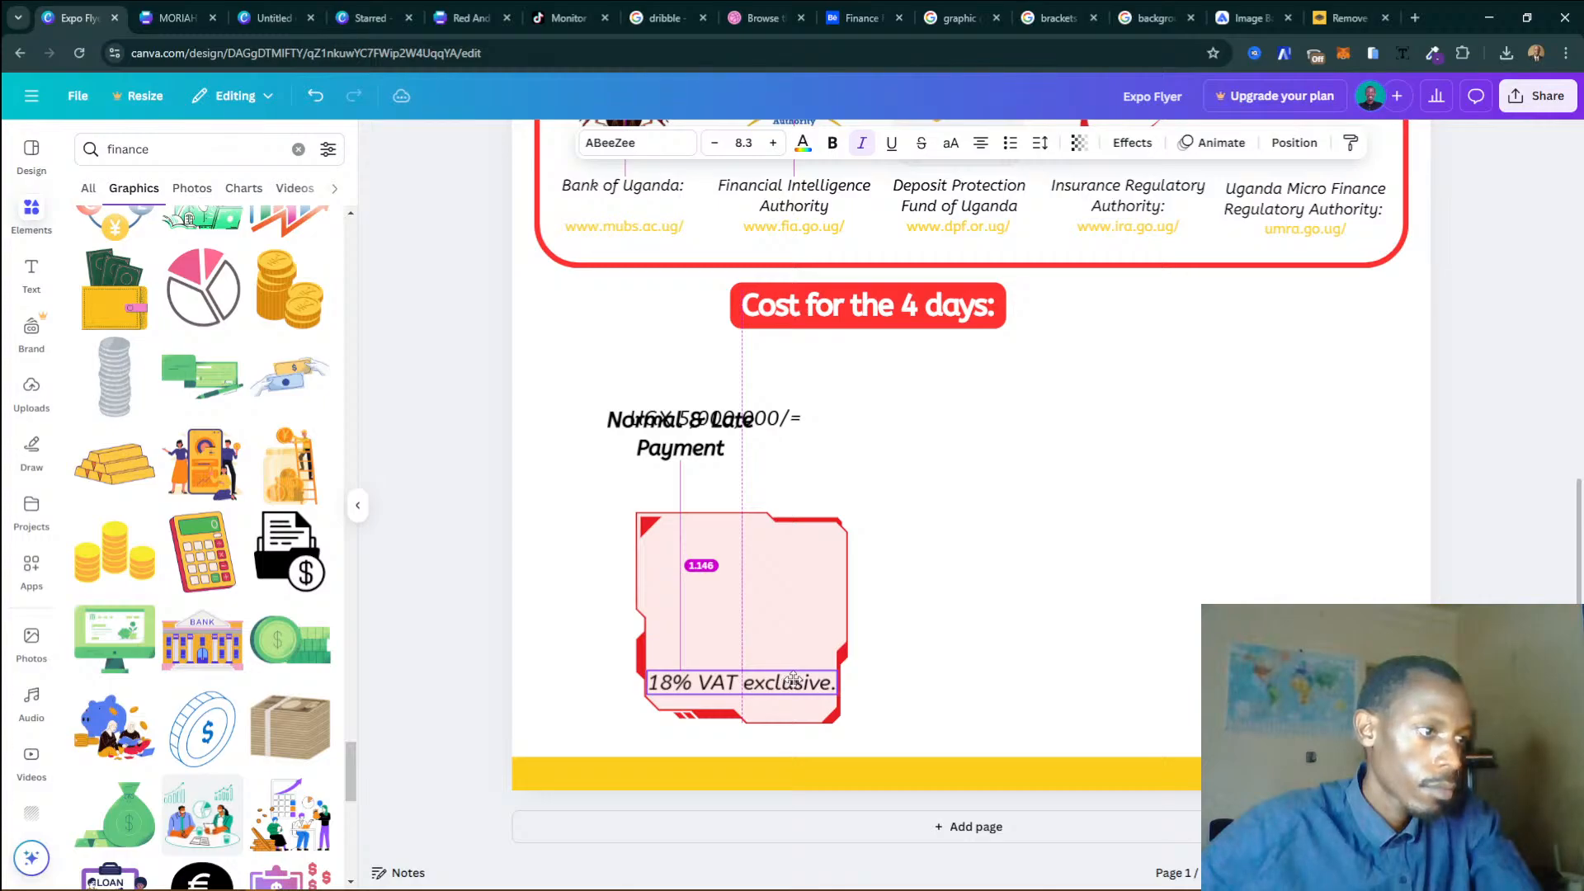
{"action": "left_click", "coordinate": [683, 443]}
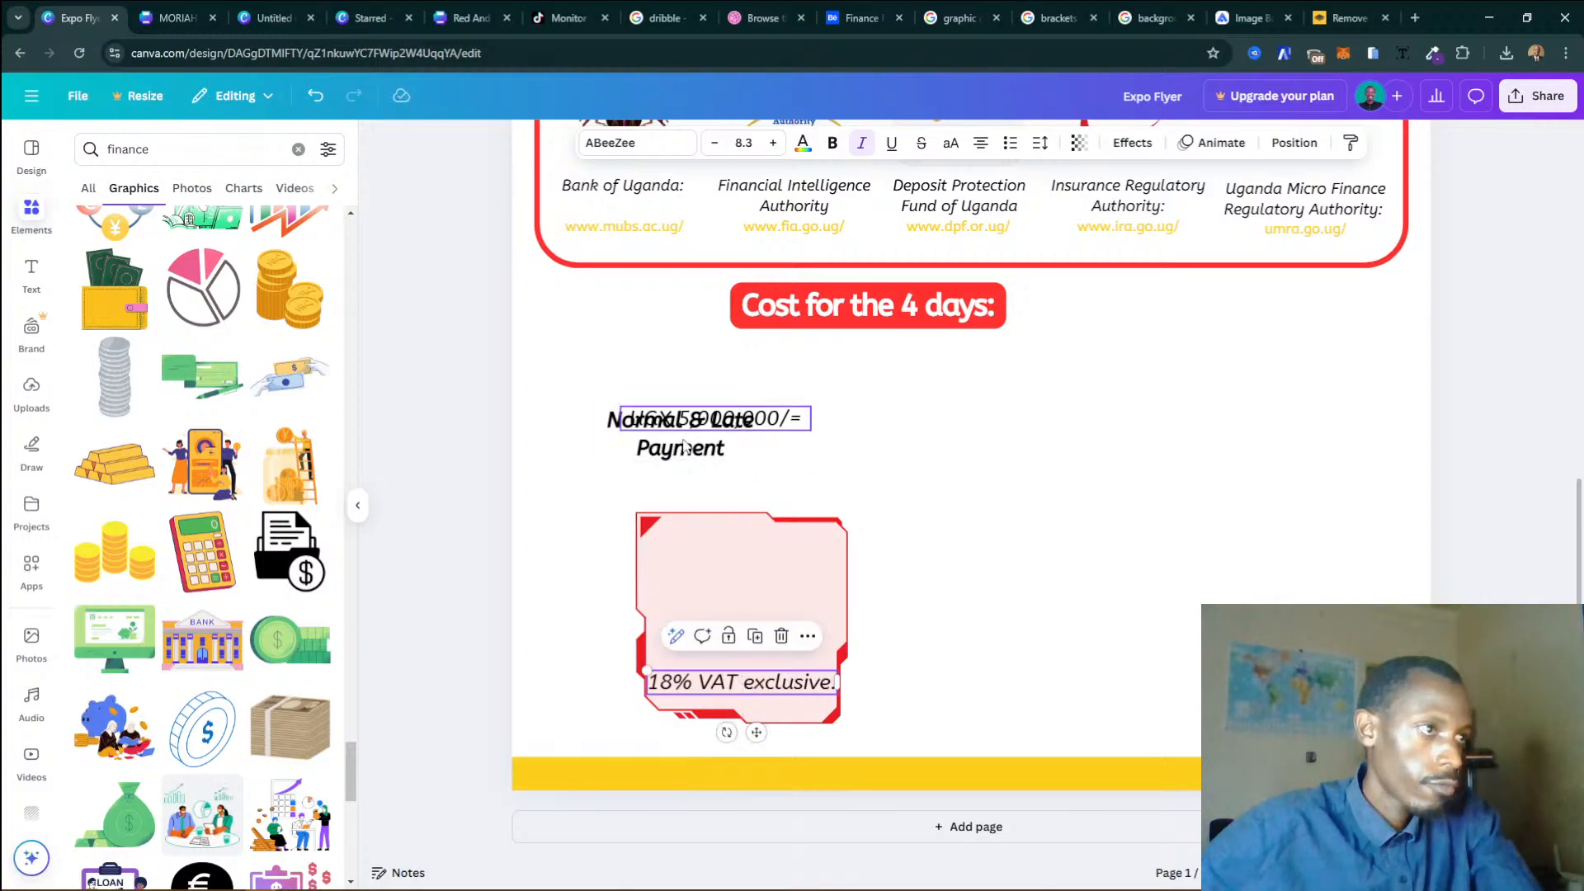
{"action": "left_click_drag", "start_coordinate": [682, 443], "coordinate": [746, 686]}
{"action": "left_click", "coordinate": [726, 419]}
{"action": "left_click", "coordinate": [754, 660]}
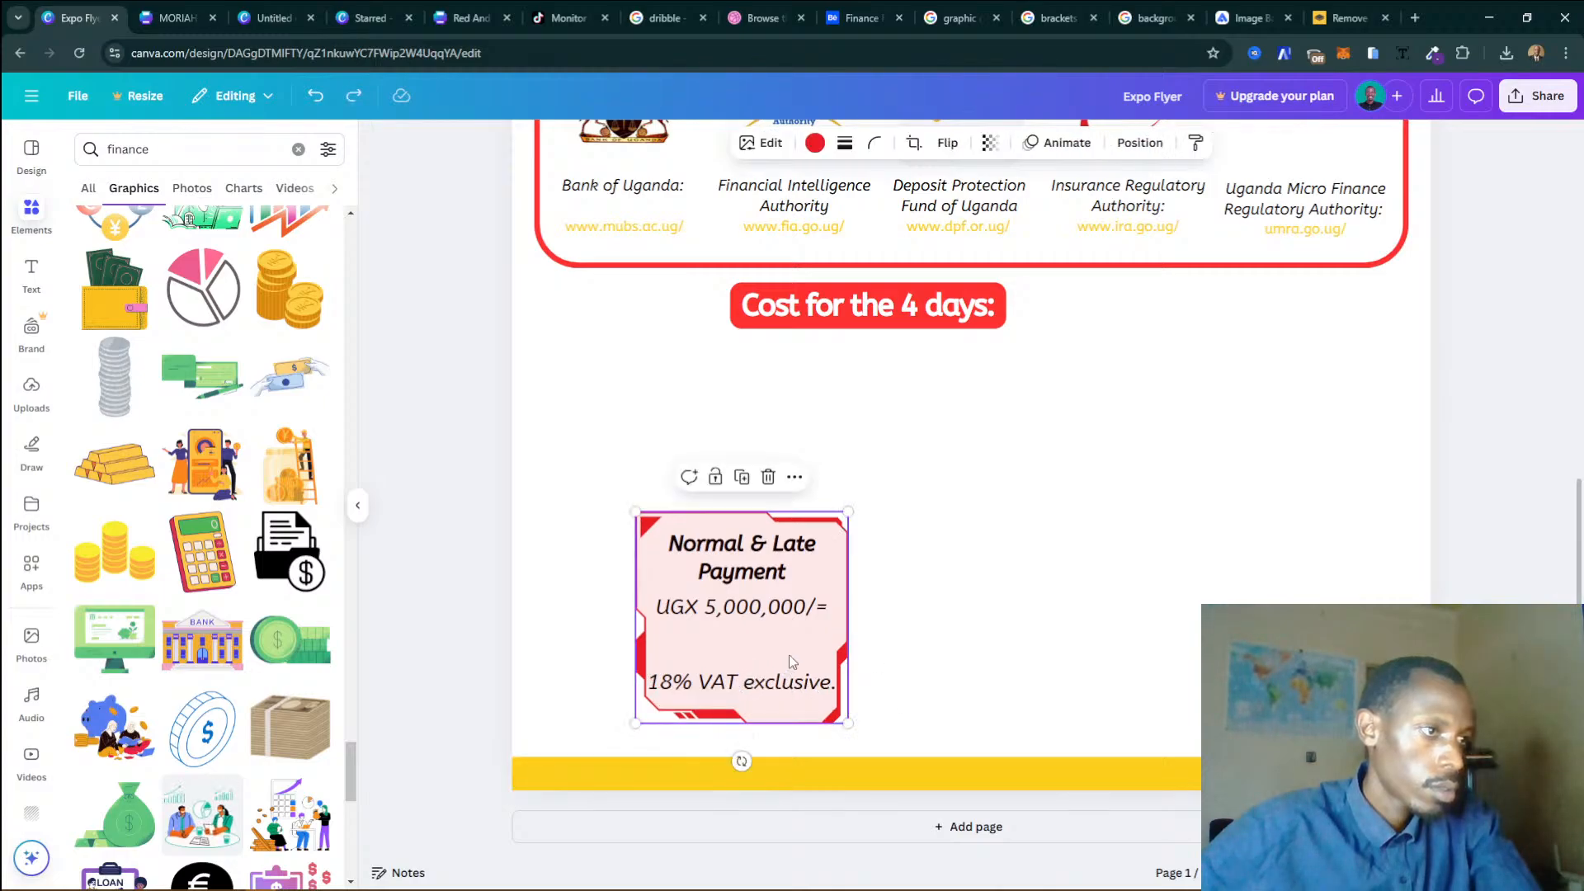
Narrow the VAT text box so it wraps onto two lines, and nudge the price slightly down for even spacing.
{"action": "left_click", "coordinate": [774, 688]}
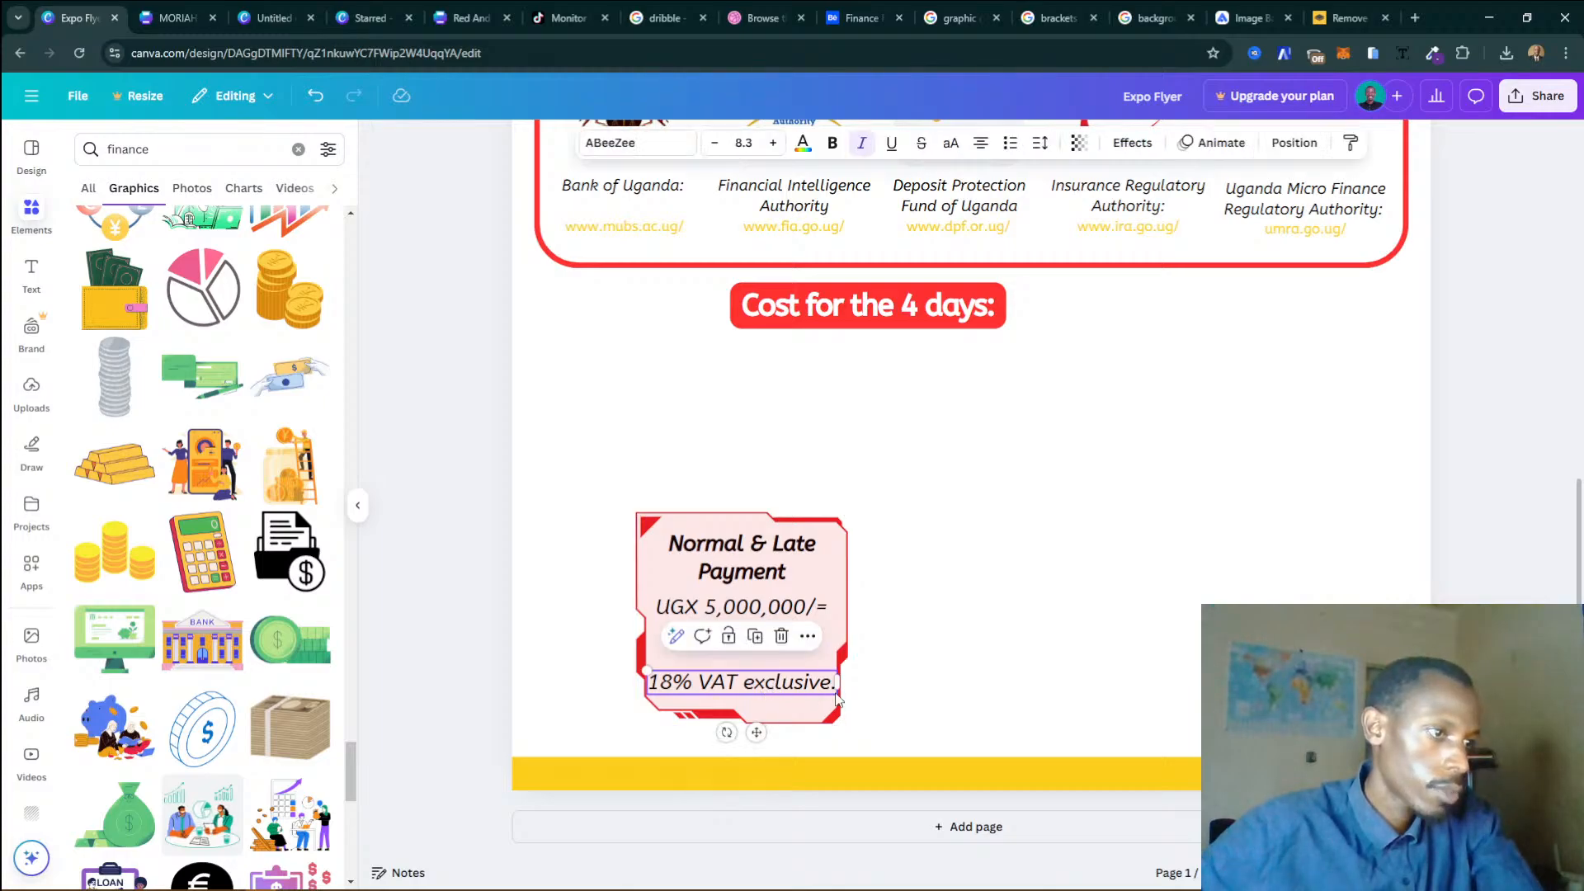
{"action": "left_click_drag", "start_coordinate": [837, 683], "coordinate": [753, 659]}
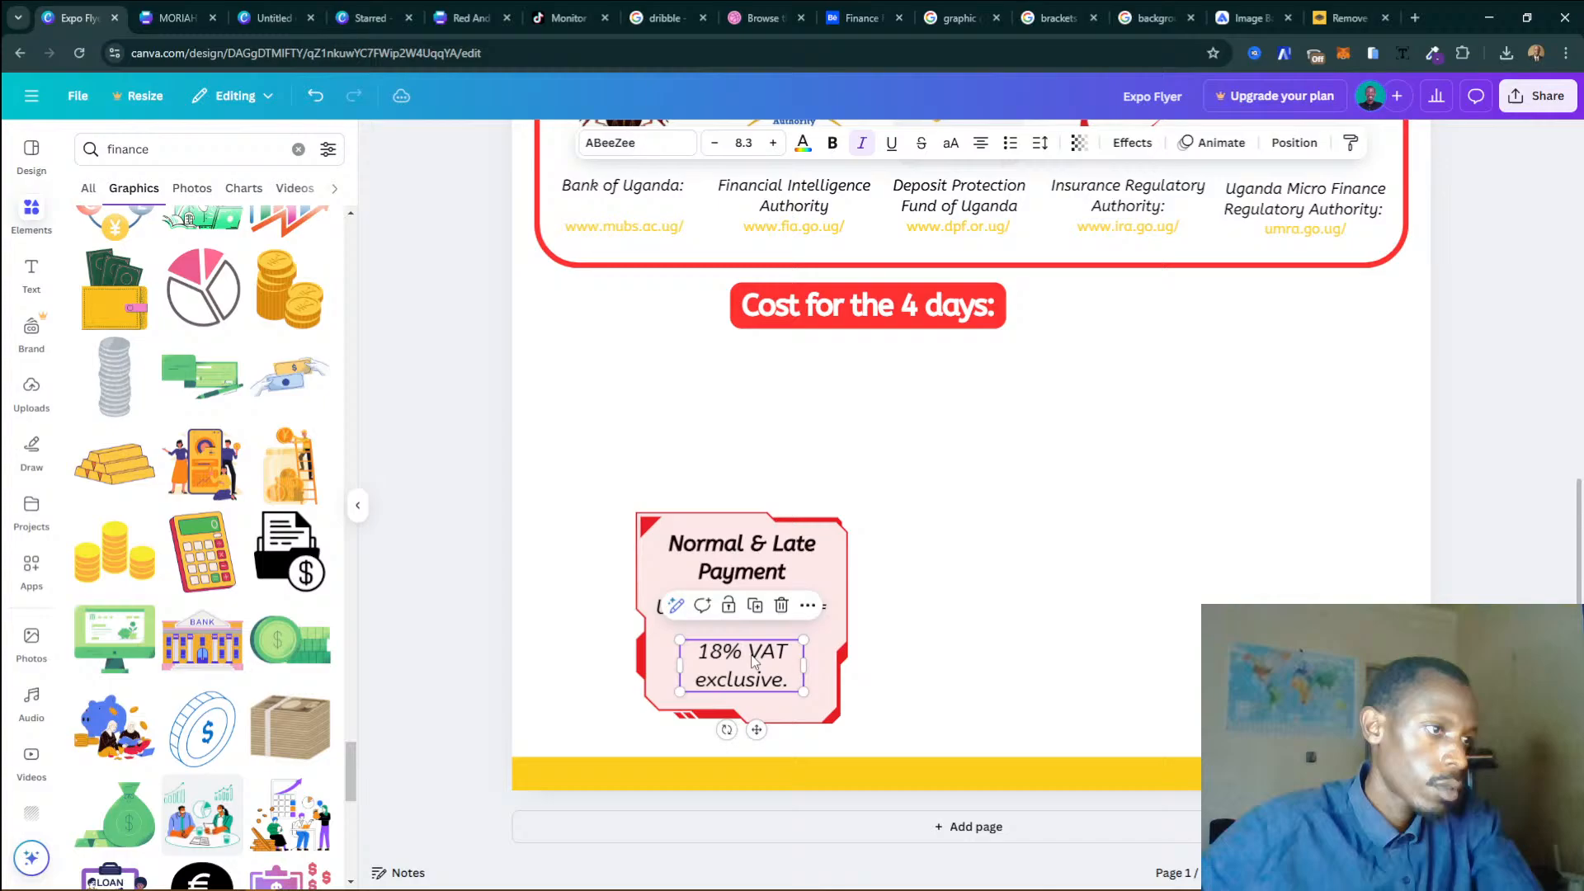
{"action": "left_click", "coordinate": [824, 614]}
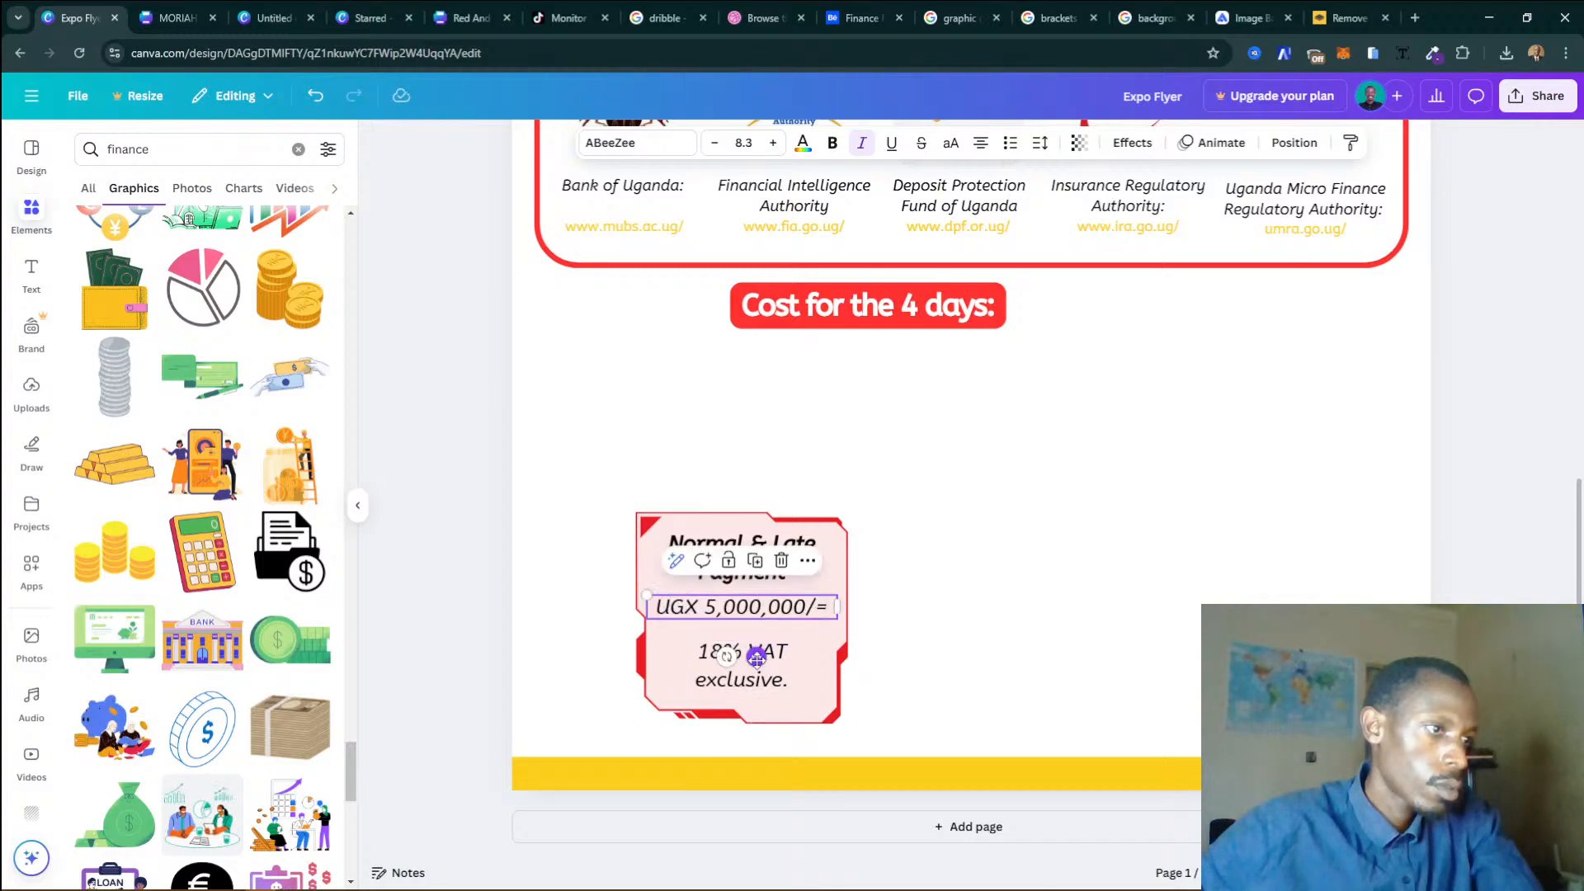
{"action": "left_click_drag", "start_coordinate": [757, 658], "coordinate": [756, 664]}
{"action": "left_click", "coordinate": [938, 632]}
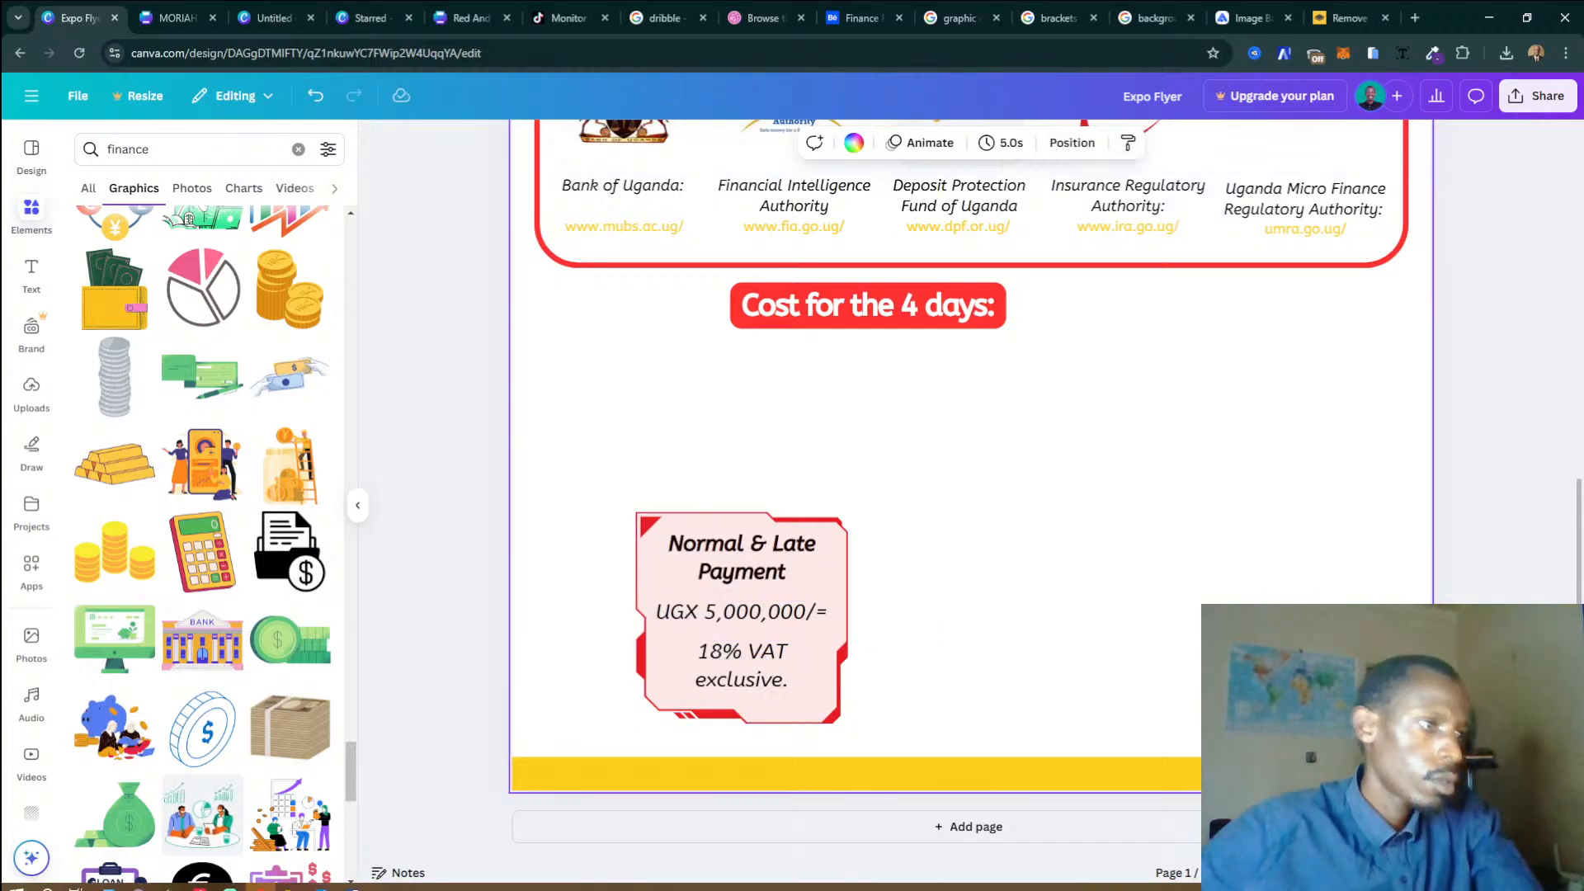
Following the reference flyer, move the payment card under the cost heading and duplicate it twice, one copy beside it and one below.
{"action": "left_click", "coordinate": [325, 879]}
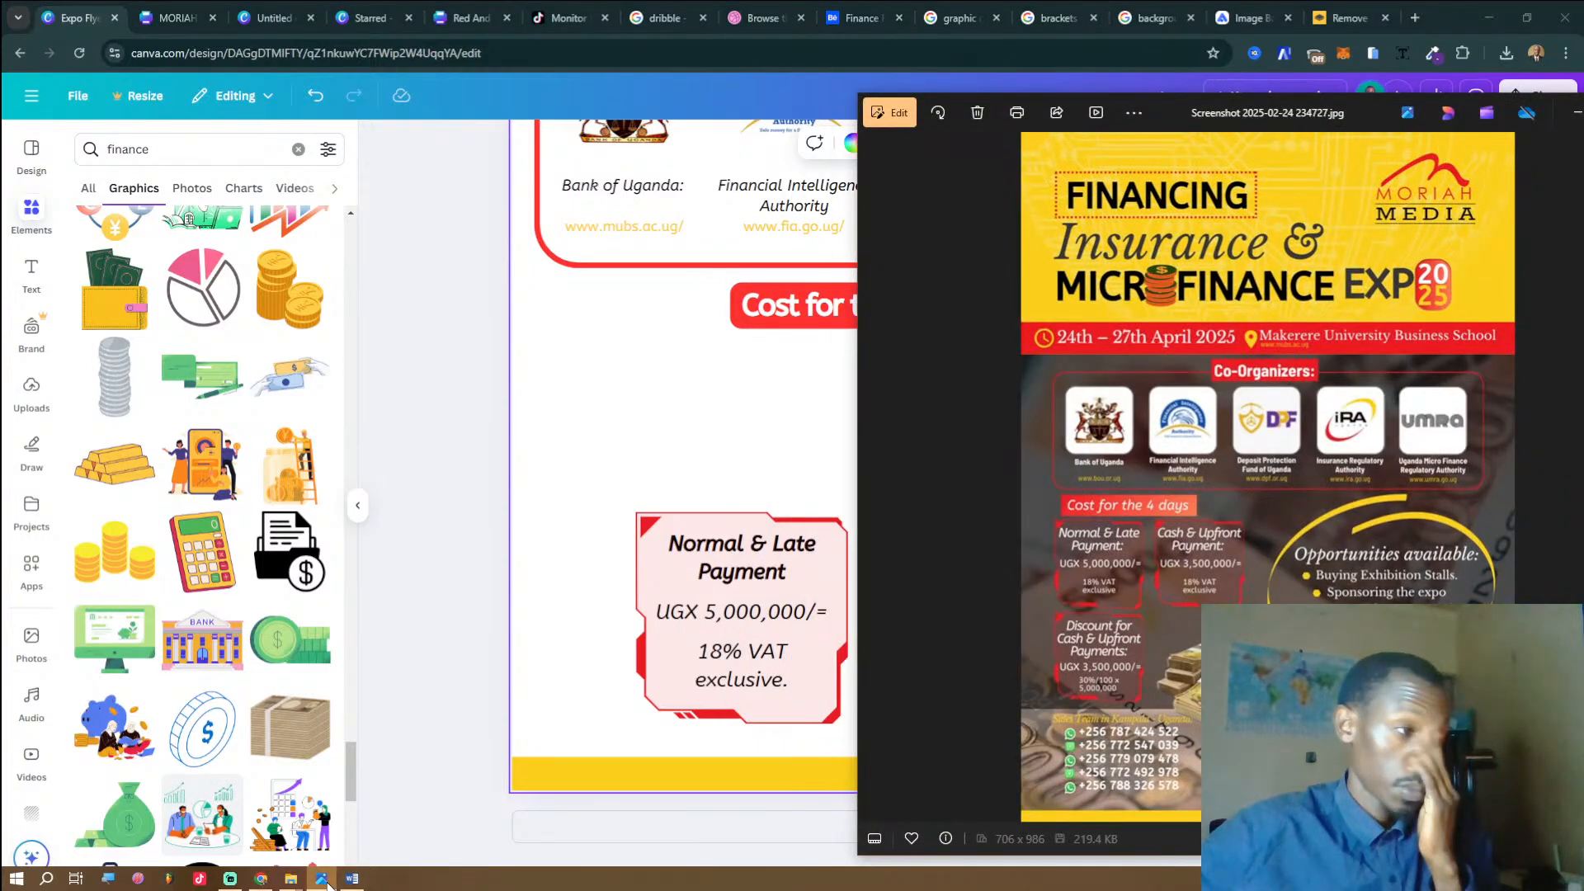
{"action": "left_click", "coordinate": [323, 879]}
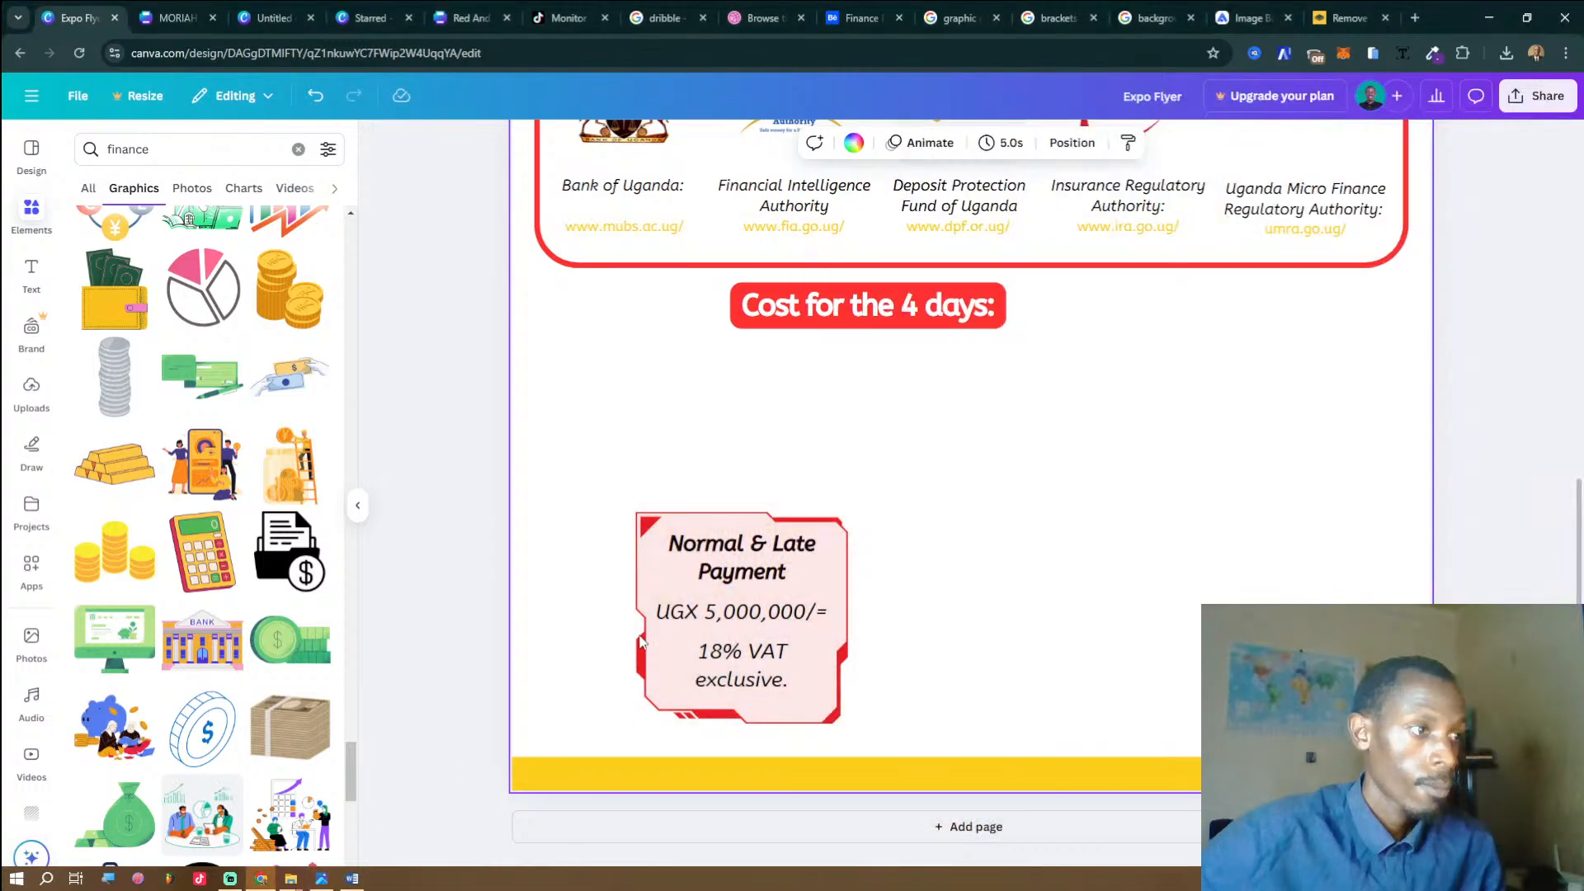
{"action": "left_click_drag", "start_coordinate": [613, 490], "coordinate": [1006, 507]}
{"action": "key", "text": "ctrl+d"}
{"action": "key", "text": "ctrl+d"}
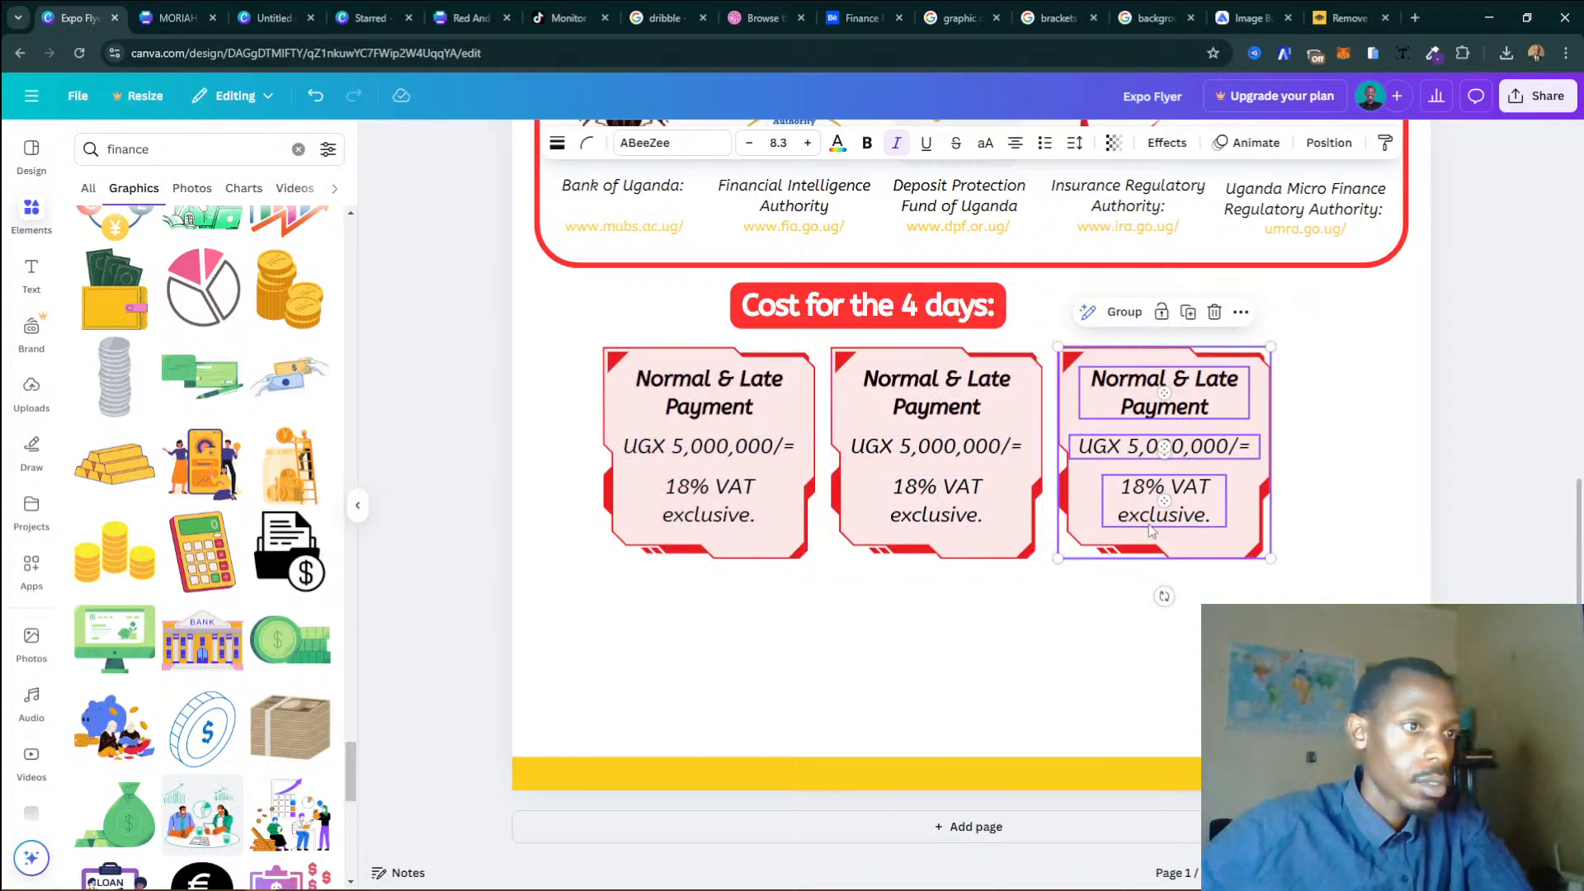
{"action": "left_click_drag", "start_coordinate": [1235, 555], "coordinate": [777, 768]}
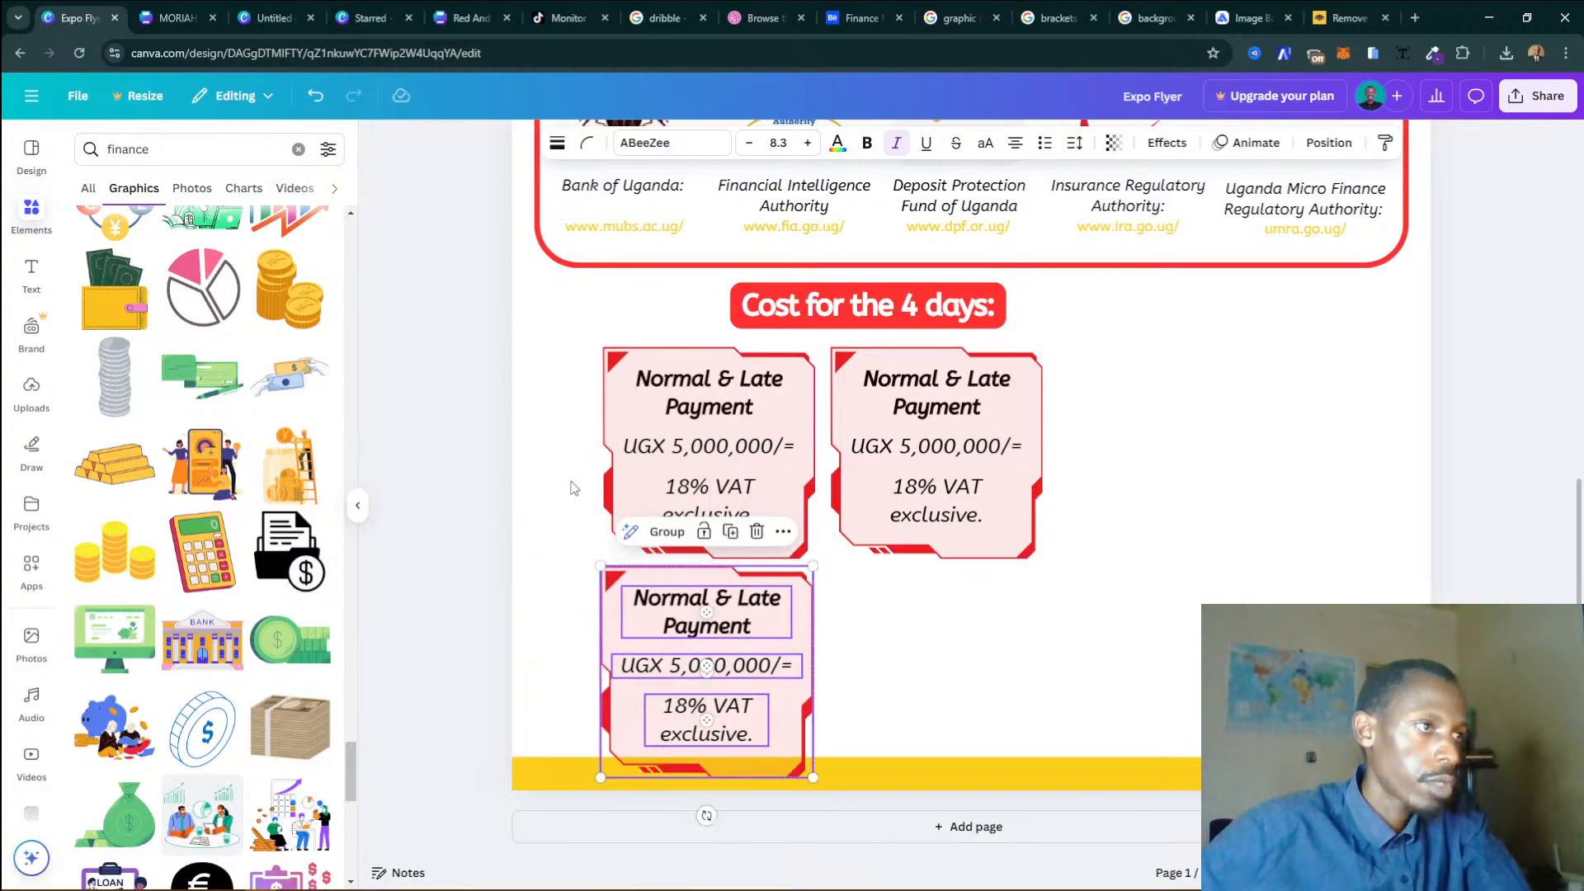
Scale the three payment cards down together and shift the Cost for the 4 days heading to sit above them.
{"action": "left_click_drag", "start_coordinate": [544, 362], "coordinate": [1050, 735]}
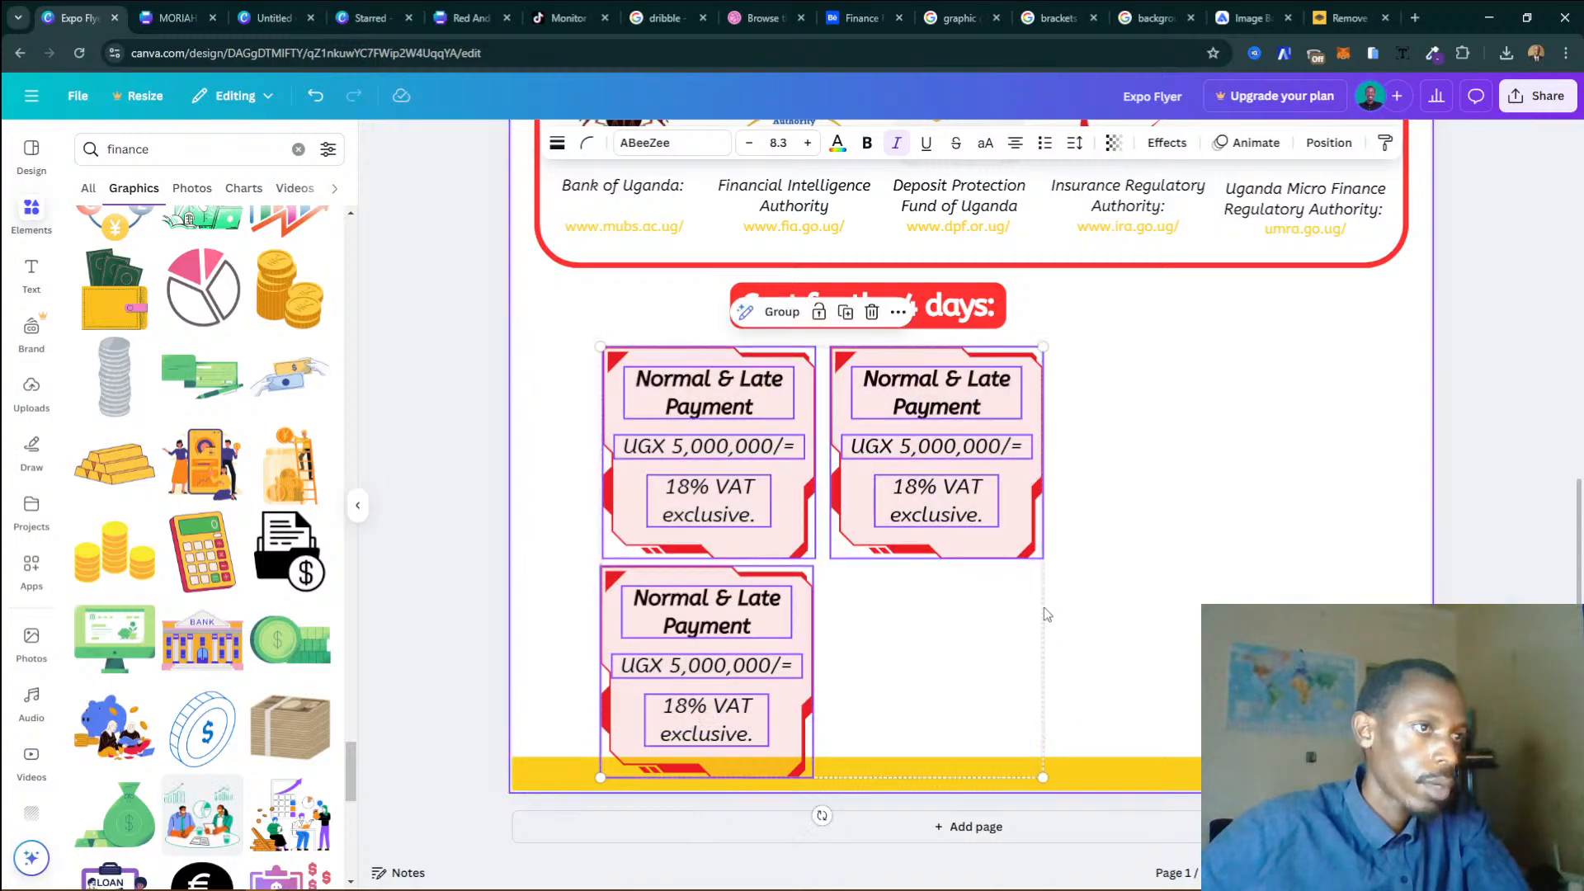
{"action": "mouse_move", "coordinate": [967, 661]}
{"action": "left_mouse_down"}
{"action": "mouse_move", "coordinate": [955, 651]}
{"action": "mouse_move", "coordinate": [949, 675]}
{"action": "left_mouse_up"}
{"action": "left_click", "coordinate": [1052, 479]}
{"action": "left_click_drag", "start_coordinate": [926, 322], "coordinate": [831, 321]}
{"action": "left_click", "coordinate": [987, 534]}
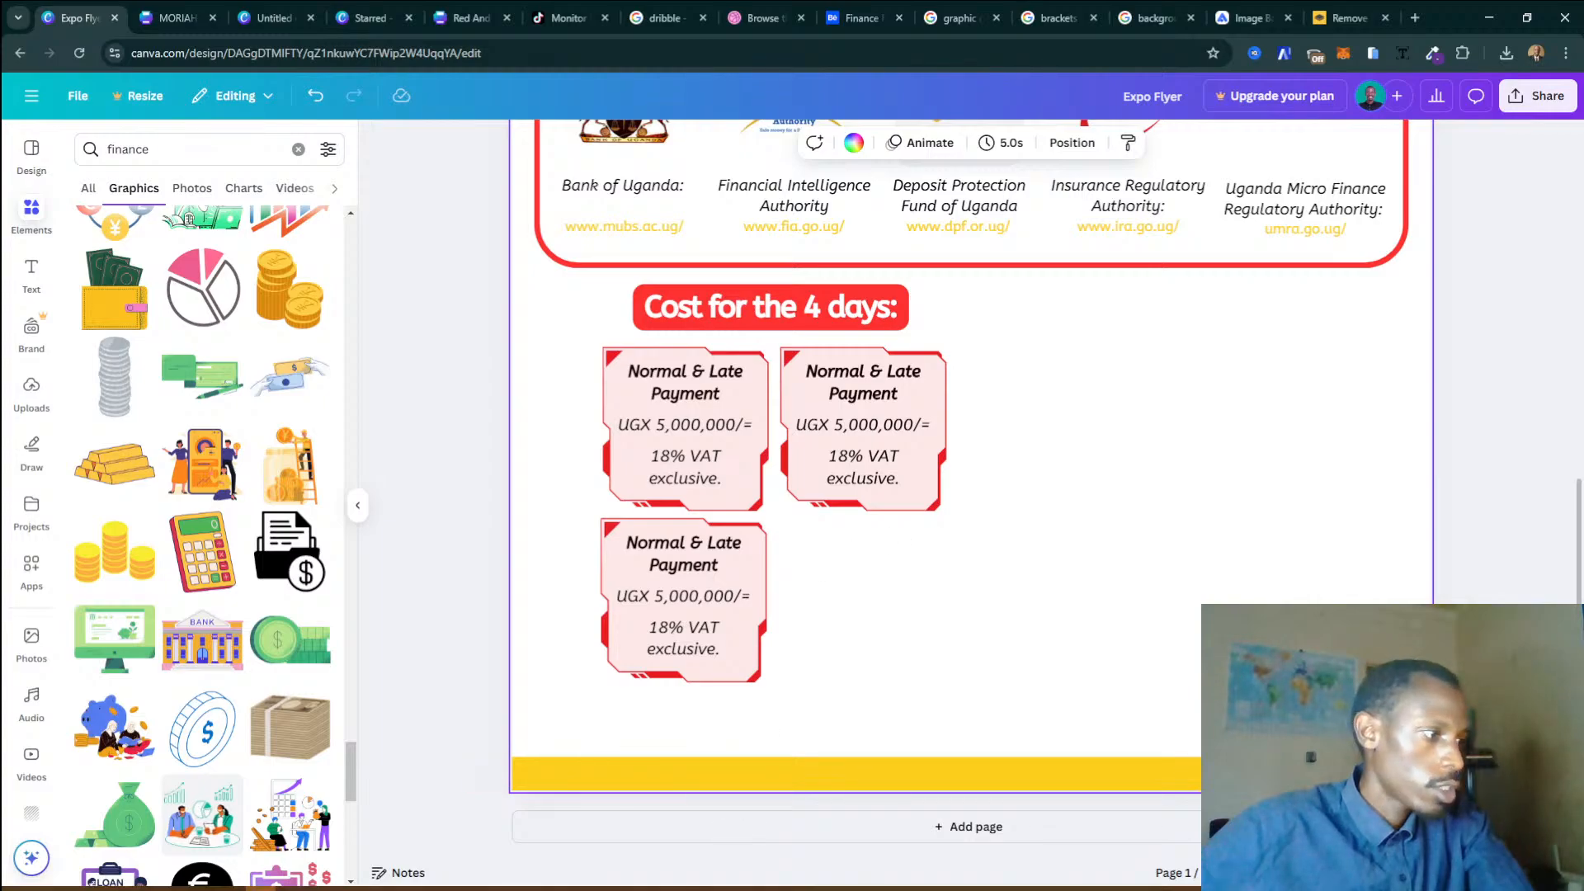
Review the cost details in the Correction Finance Beter Beter Word document and select its Opportunities available heading and bullet list.
{"action": "mouse_move", "coordinate": [422, 886]}
{"action": "left_click", "coordinate": [351, 878]}
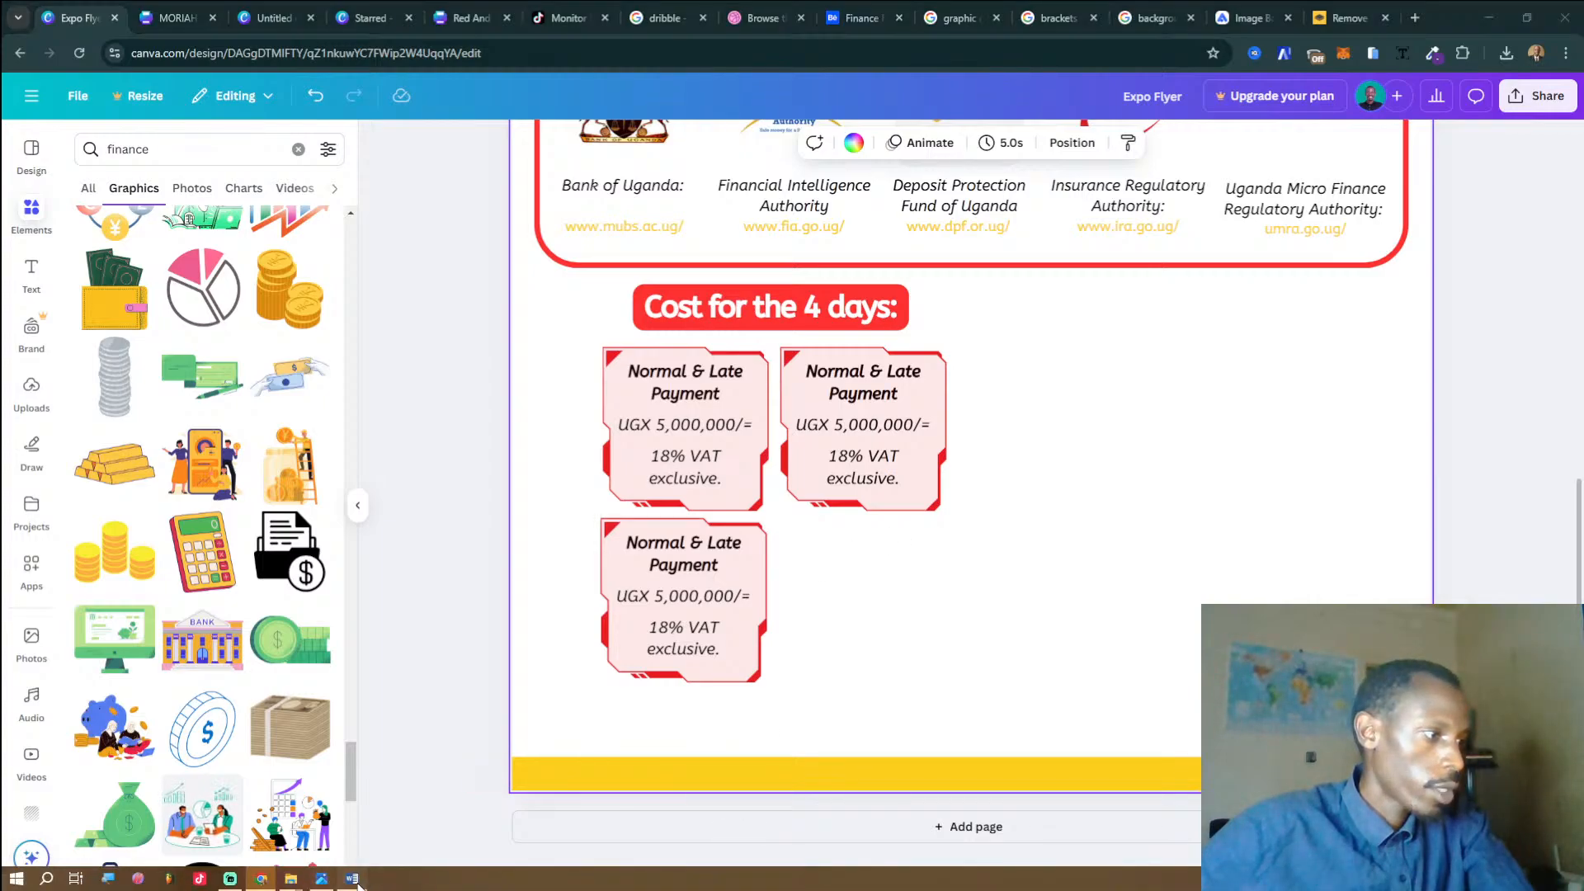
{"action": "left_click", "coordinate": [209, 546]}
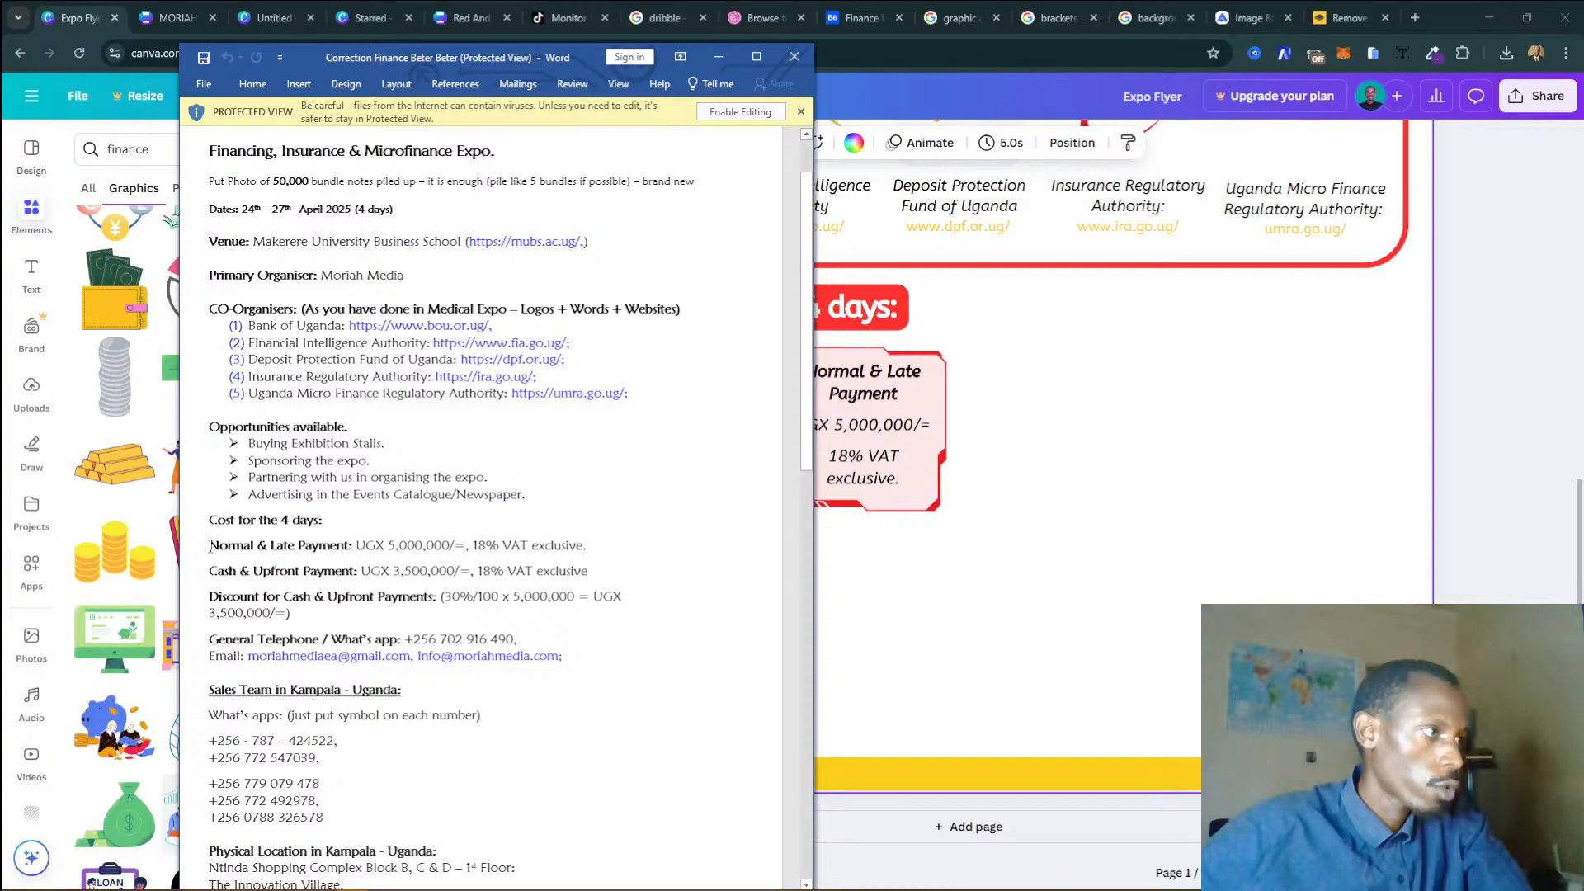
{"action": "left_click_drag", "start_coordinate": [210, 547], "coordinate": [352, 545]}
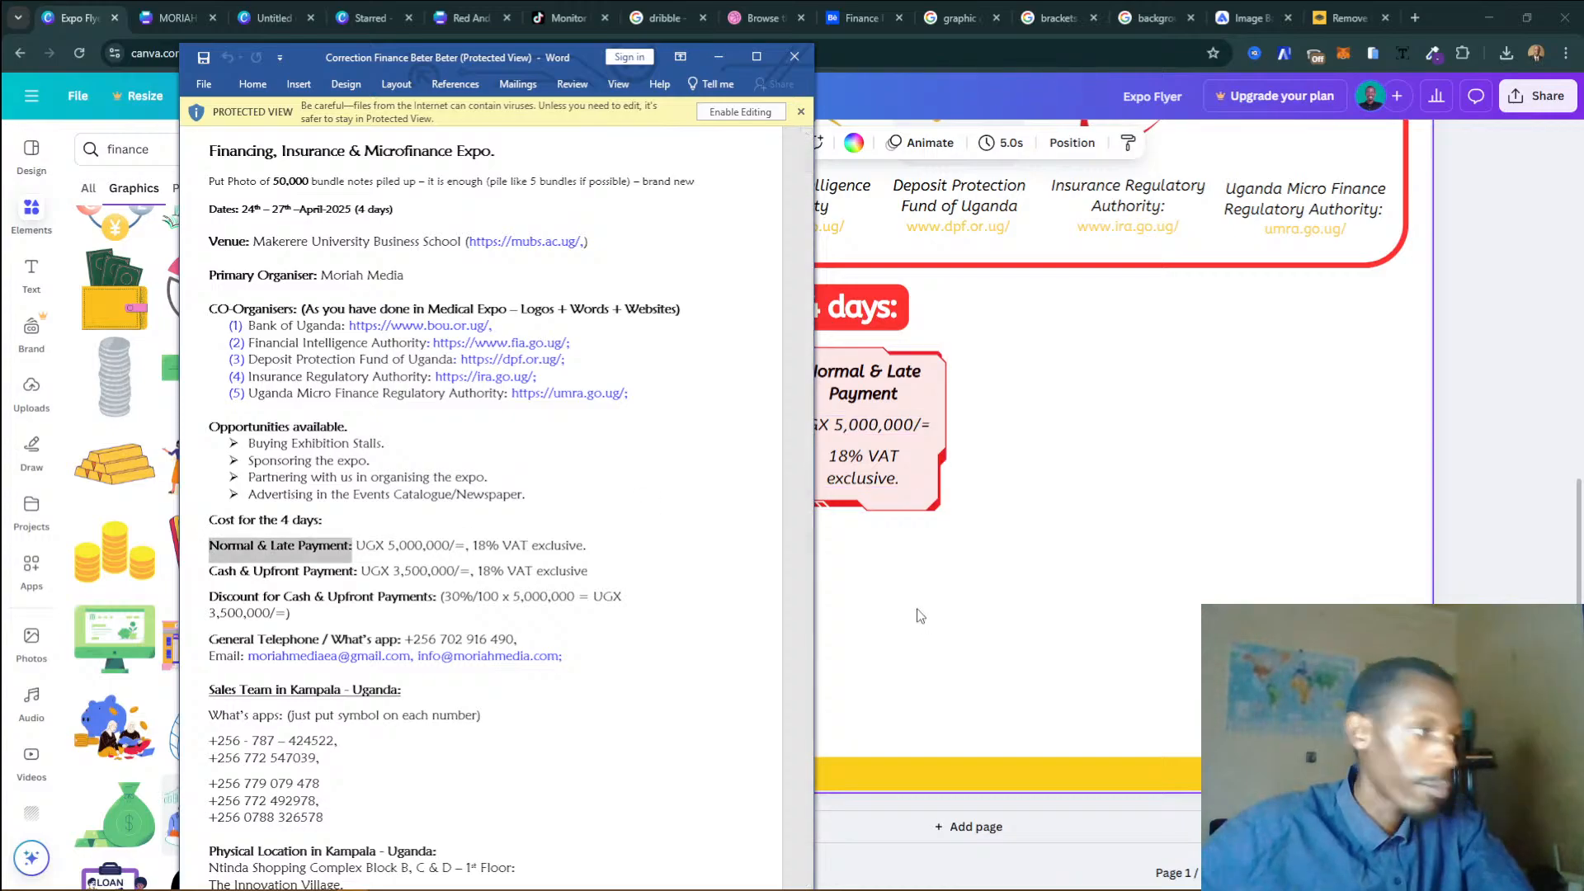
{"action": "scroll", "coordinate": [369, 655], "scroll_direction": "down", "scroll_amount": 1}
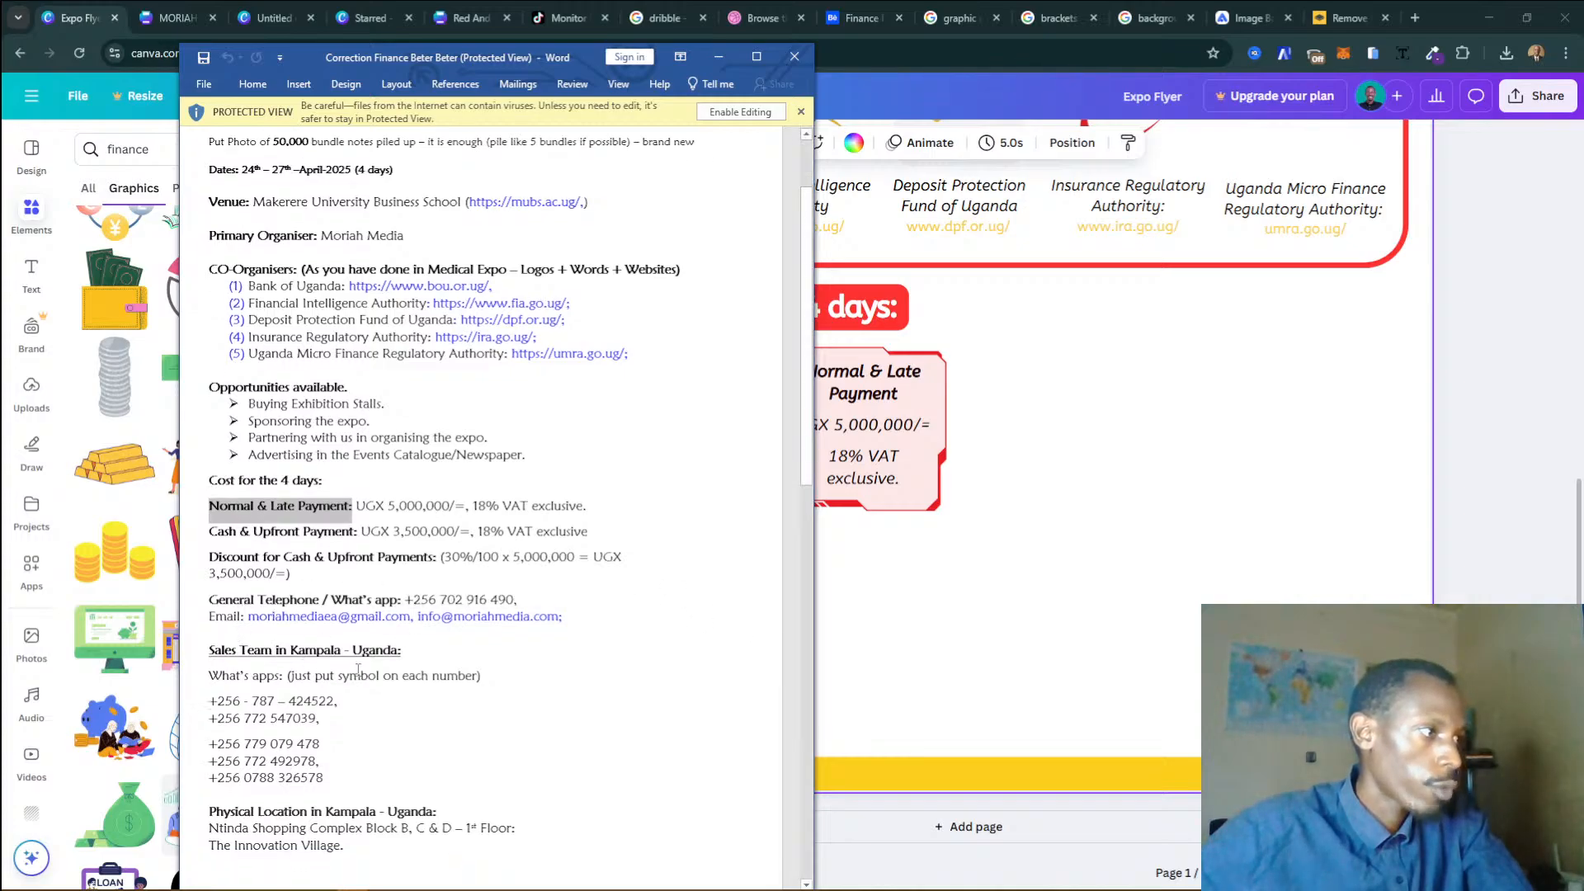
{"action": "left_click_drag", "start_coordinate": [209, 388], "coordinate": [506, 466]}
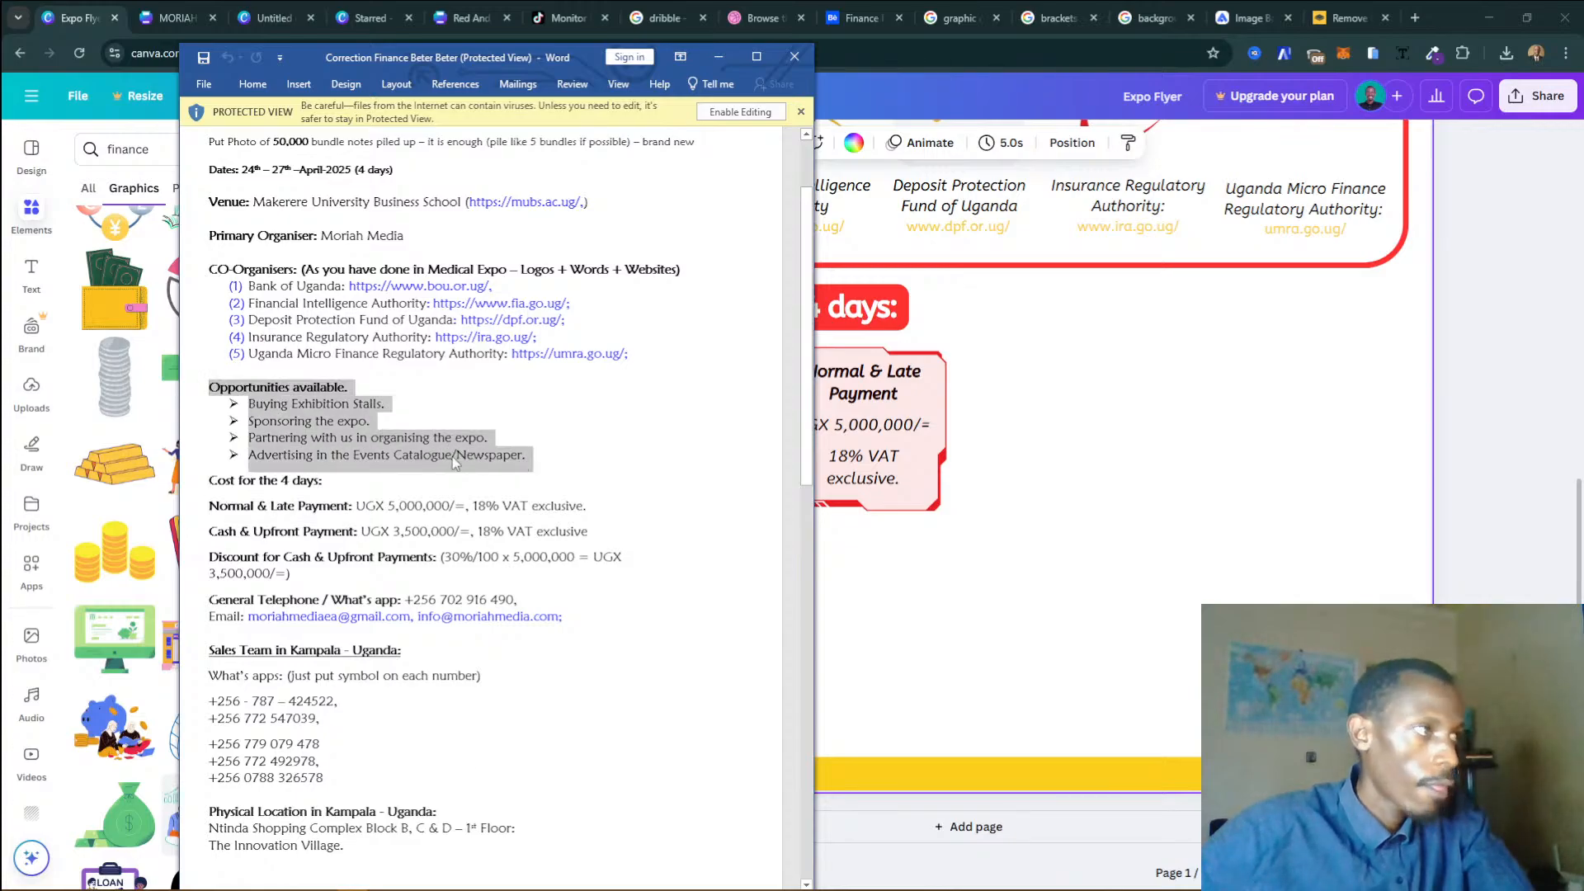
Return to the starred Canva templates and preview the Blue & White Modern College Fair Flyer.
{"action": "left_click", "coordinate": [453, 11]}
{"action": "left_click", "coordinate": [353, 12]}
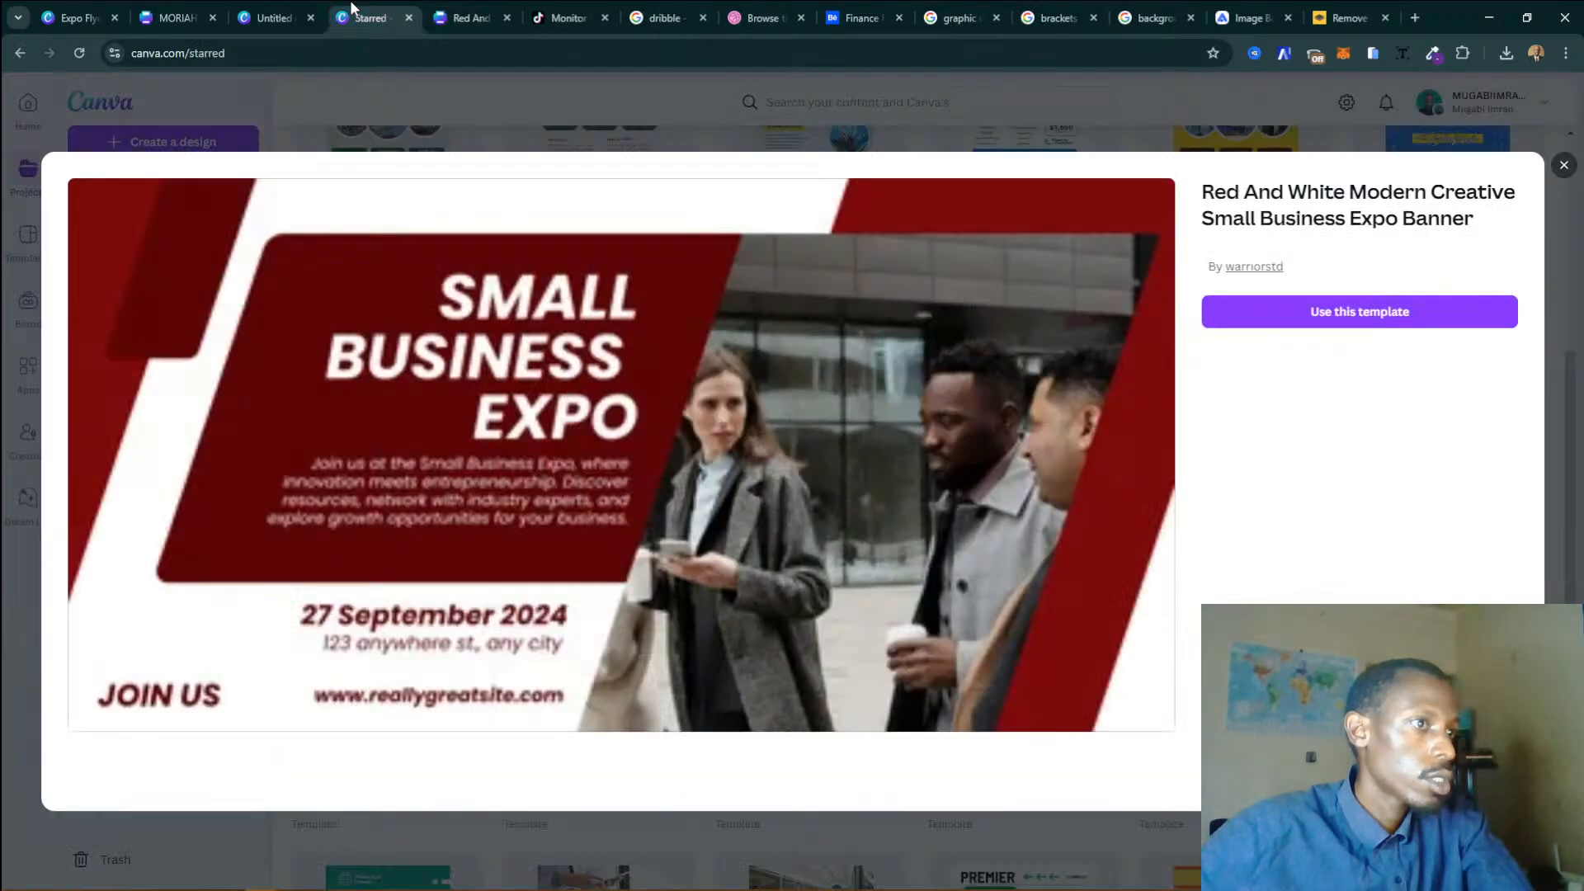
{"action": "left_click", "coordinate": [605, 834]}
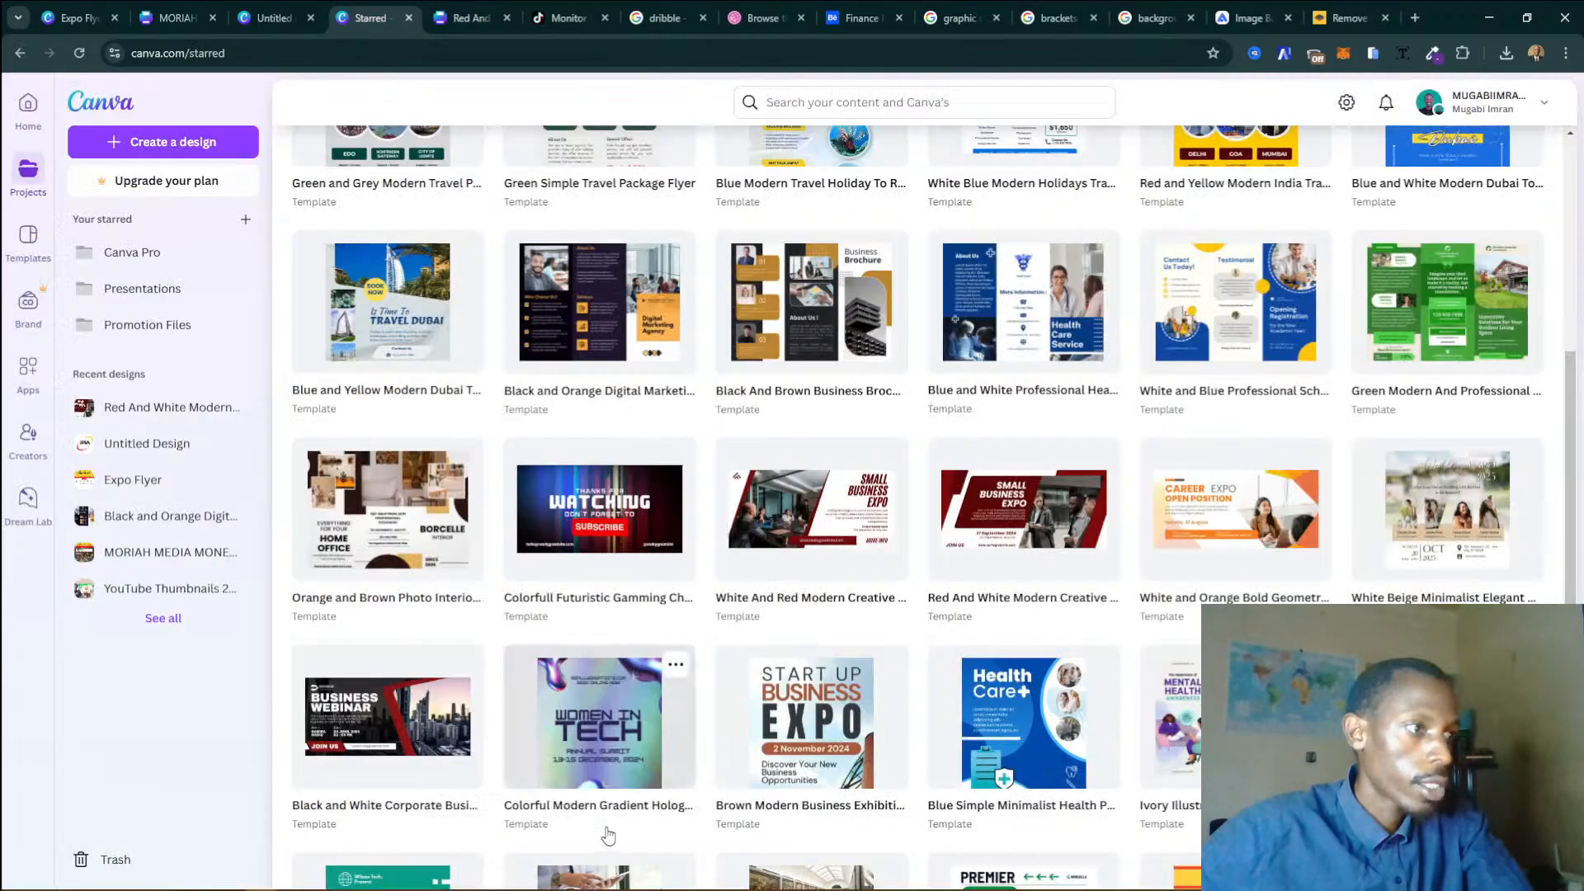
{"action": "scroll", "coordinate": [1454, 540], "scroll_direction": "down", "scroll_amount": 5}
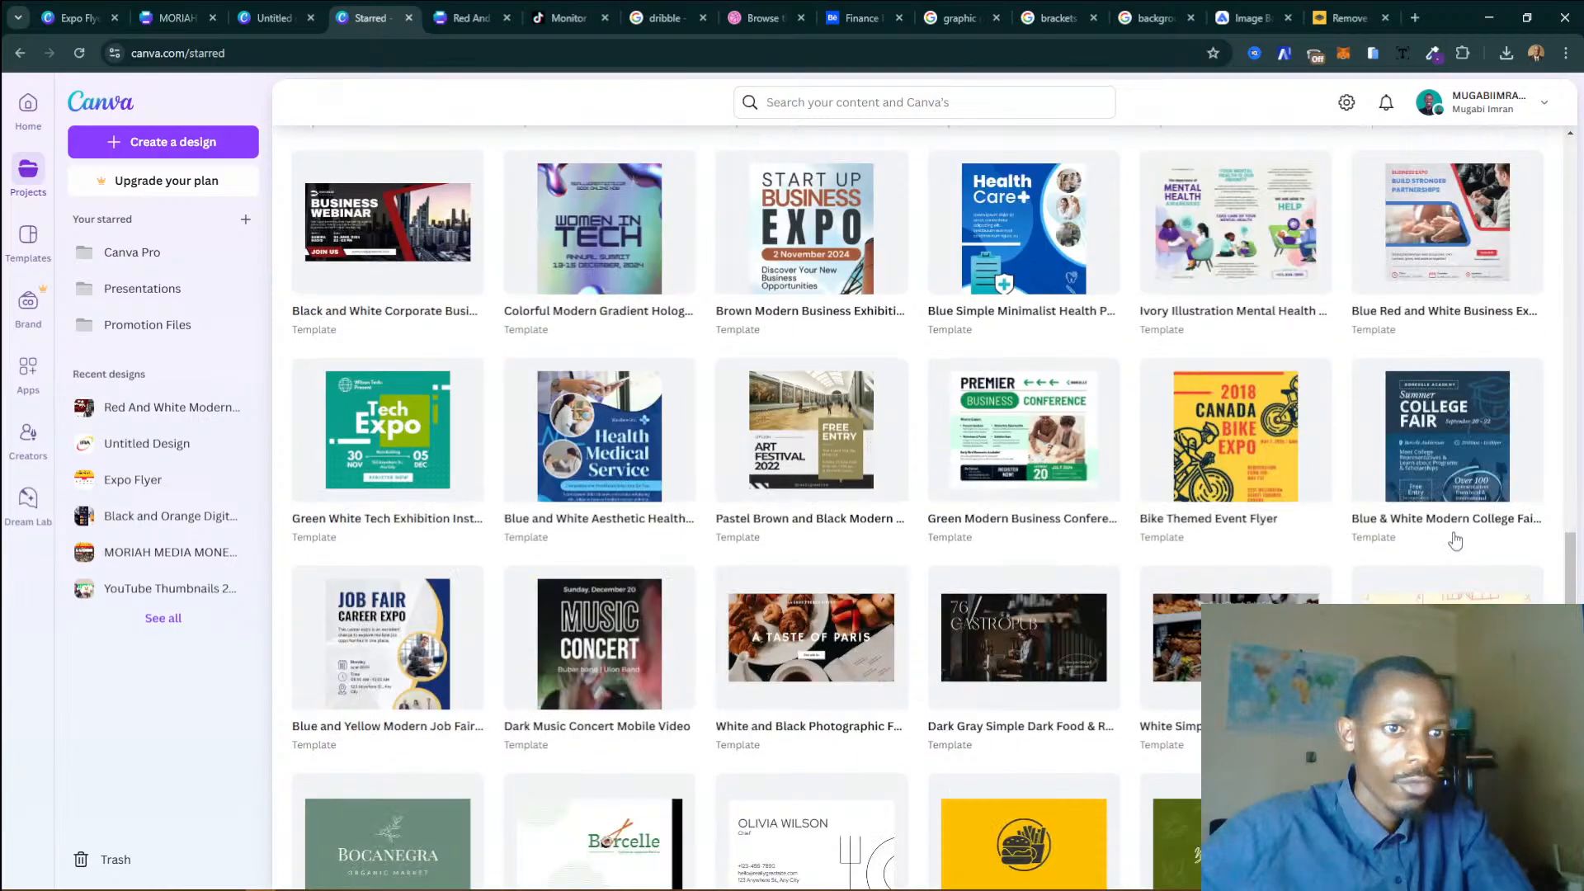
{"action": "left_click", "coordinate": [1454, 541]}
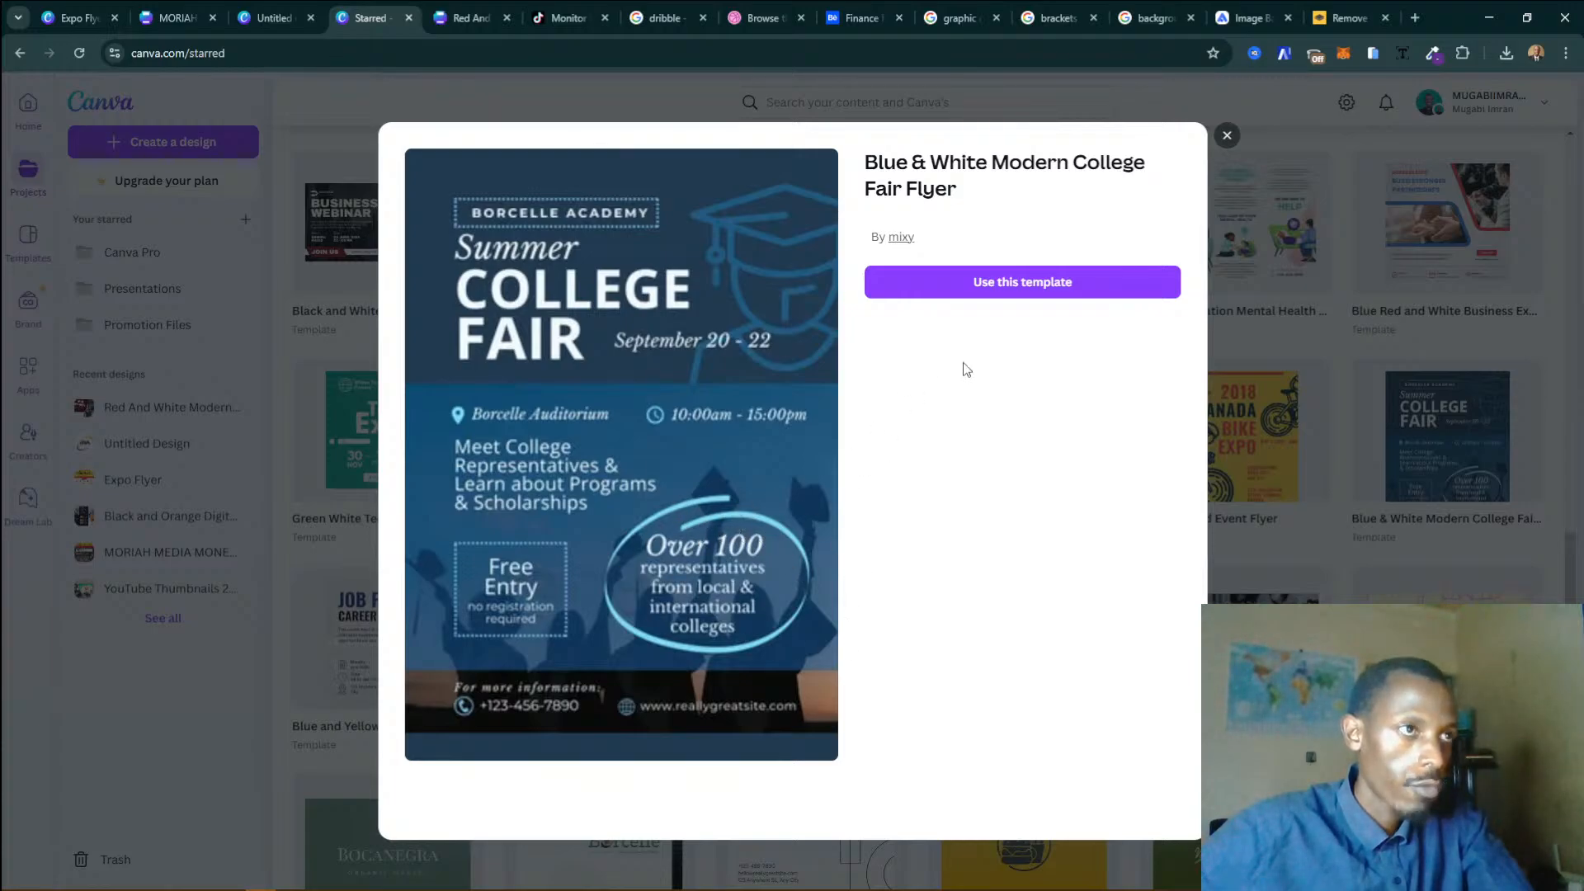
Open the College Fair Flyer template, copy its hand-drawn circle into the Expo Flyer, and scale it down beside the payment cards.
{"action": "left_click", "coordinate": [1004, 285]}
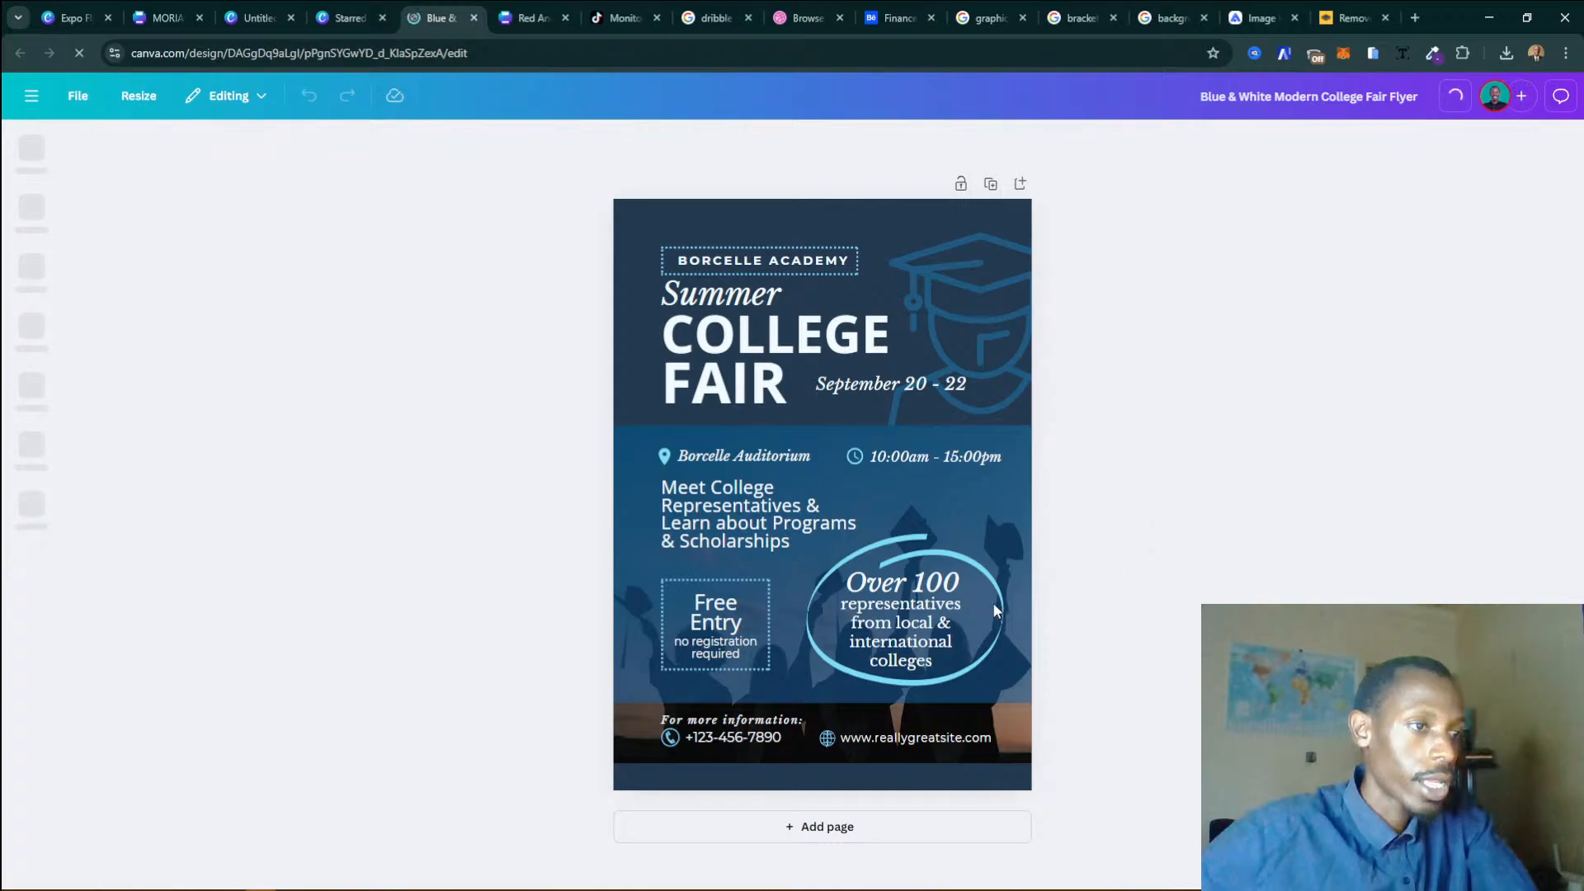
{"action": "left_click", "coordinate": [953, 560]}
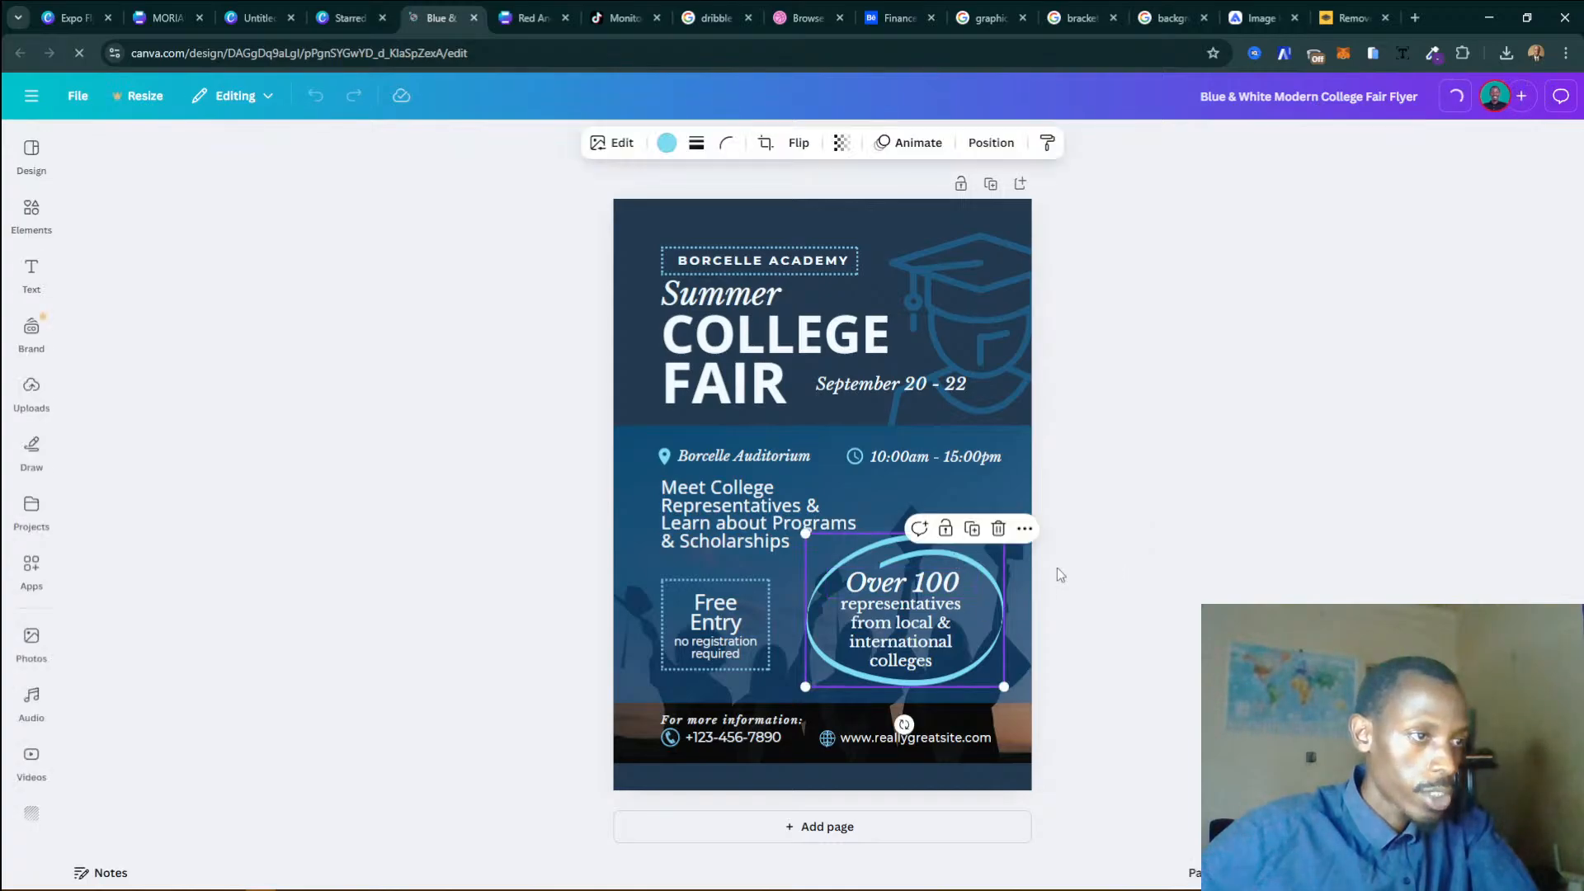
{"action": "left_click", "coordinate": [99, 14]}
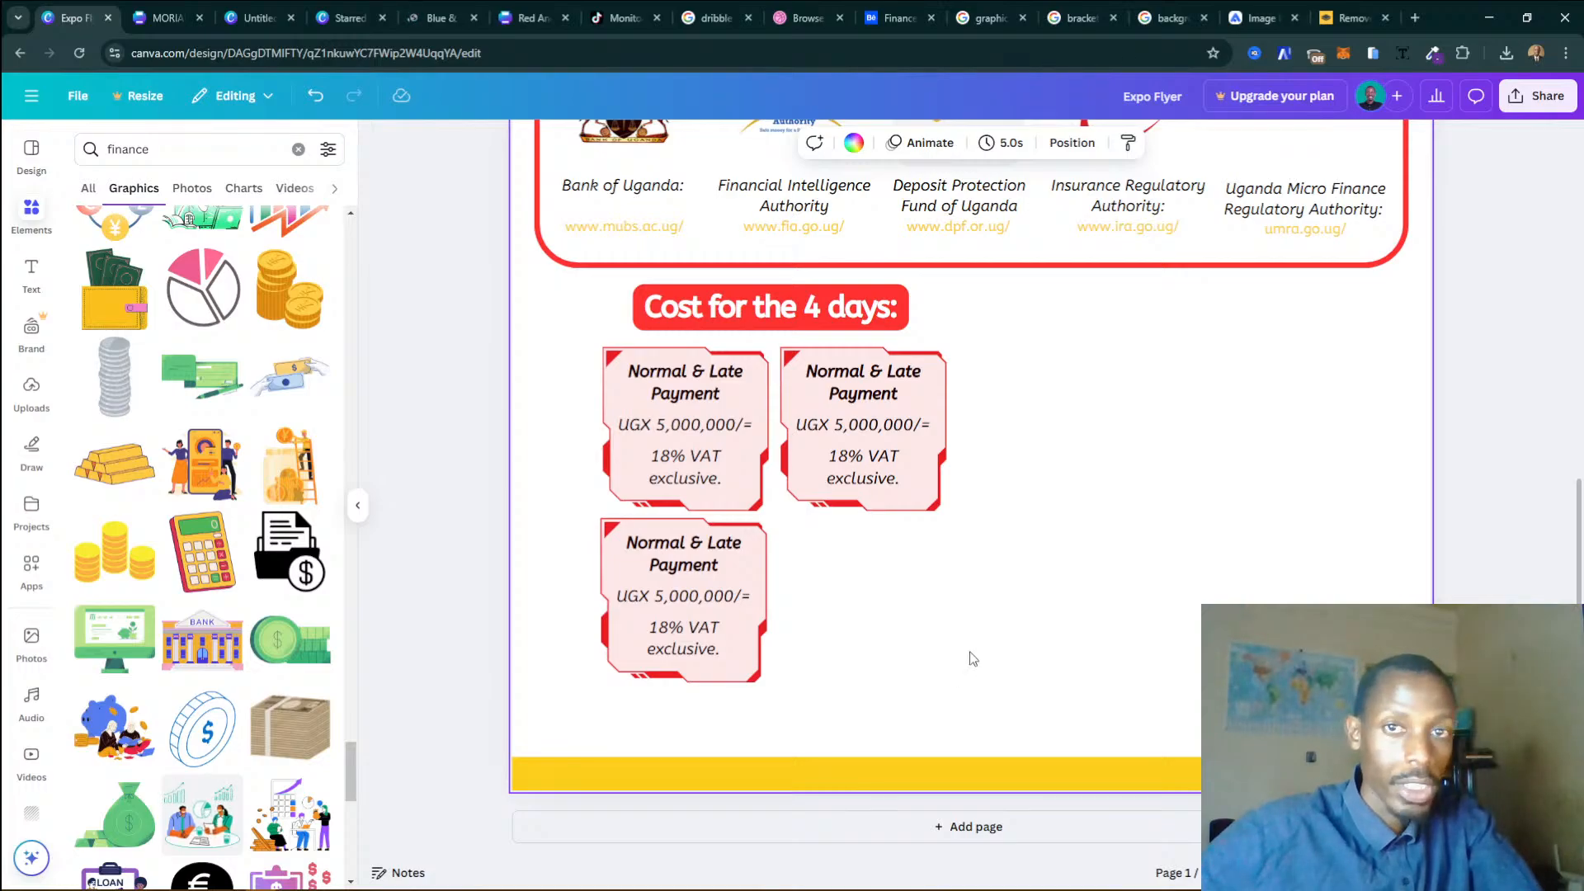
{"action": "key", "text": "ctrl+v"}
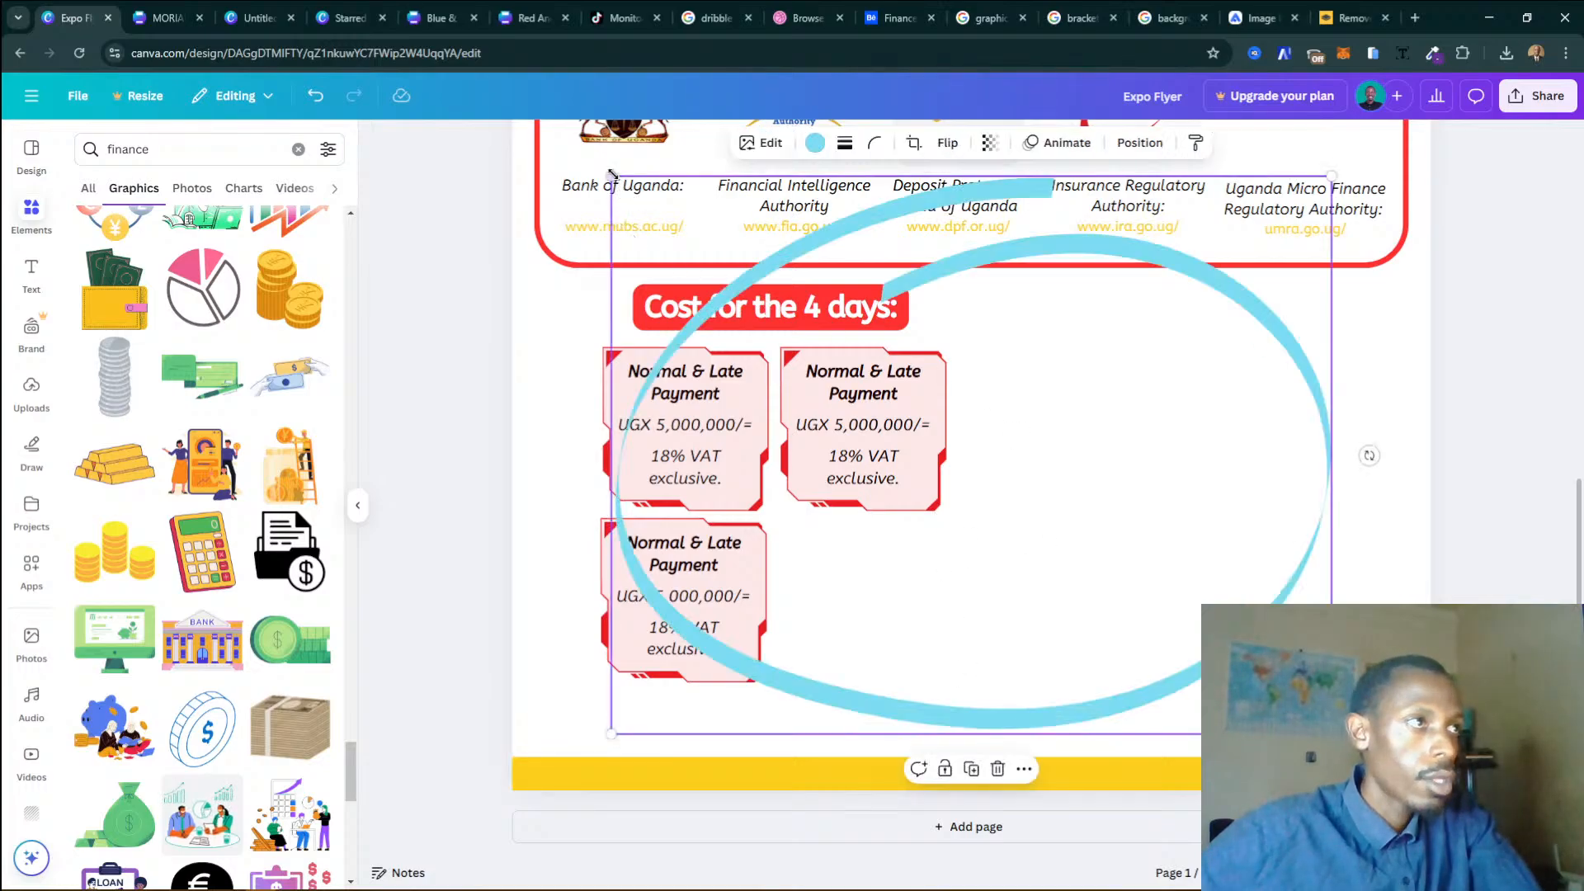
{"action": "left_click_drag", "start_coordinate": [611, 176], "coordinate": [874, 384]}
{"action": "left_click_drag", "start_coordinate": [1121, 463], "coordinate": [1231, 404]}
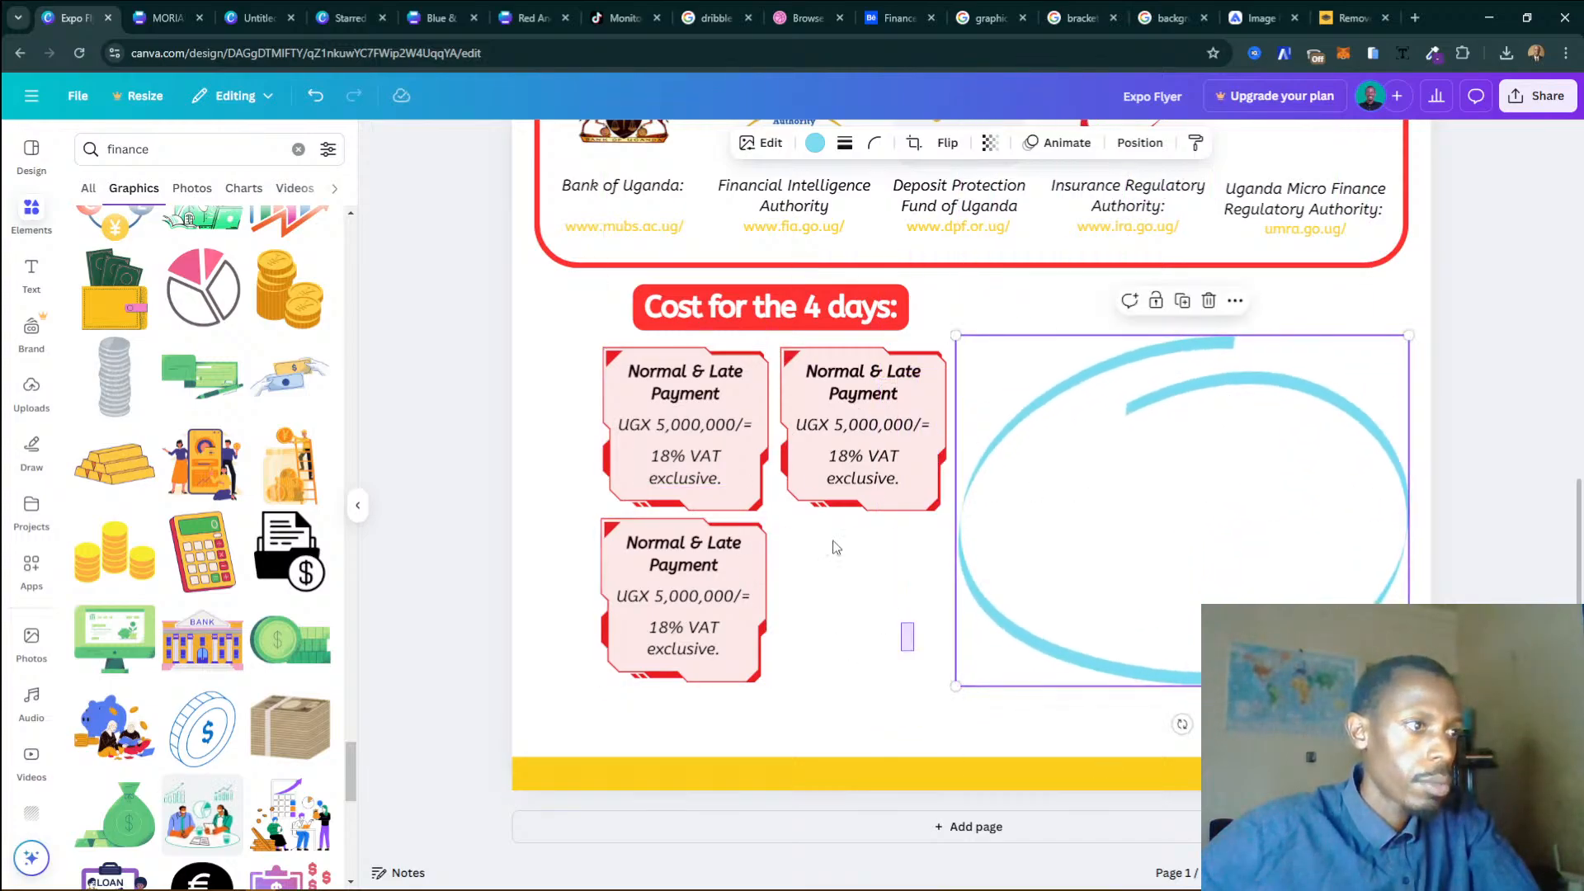
Shift the Cost for the 4 days heading and its three payment cards together away from the circle, and check the reference flyer's layout.
{"action": "left_click_drag", "start_coordinate": [913, 650], "coordinate": [578, 298]}
{"action": "left_click_drag", "start_coordinate": [744, 310], "coordinate": [720, 316]}
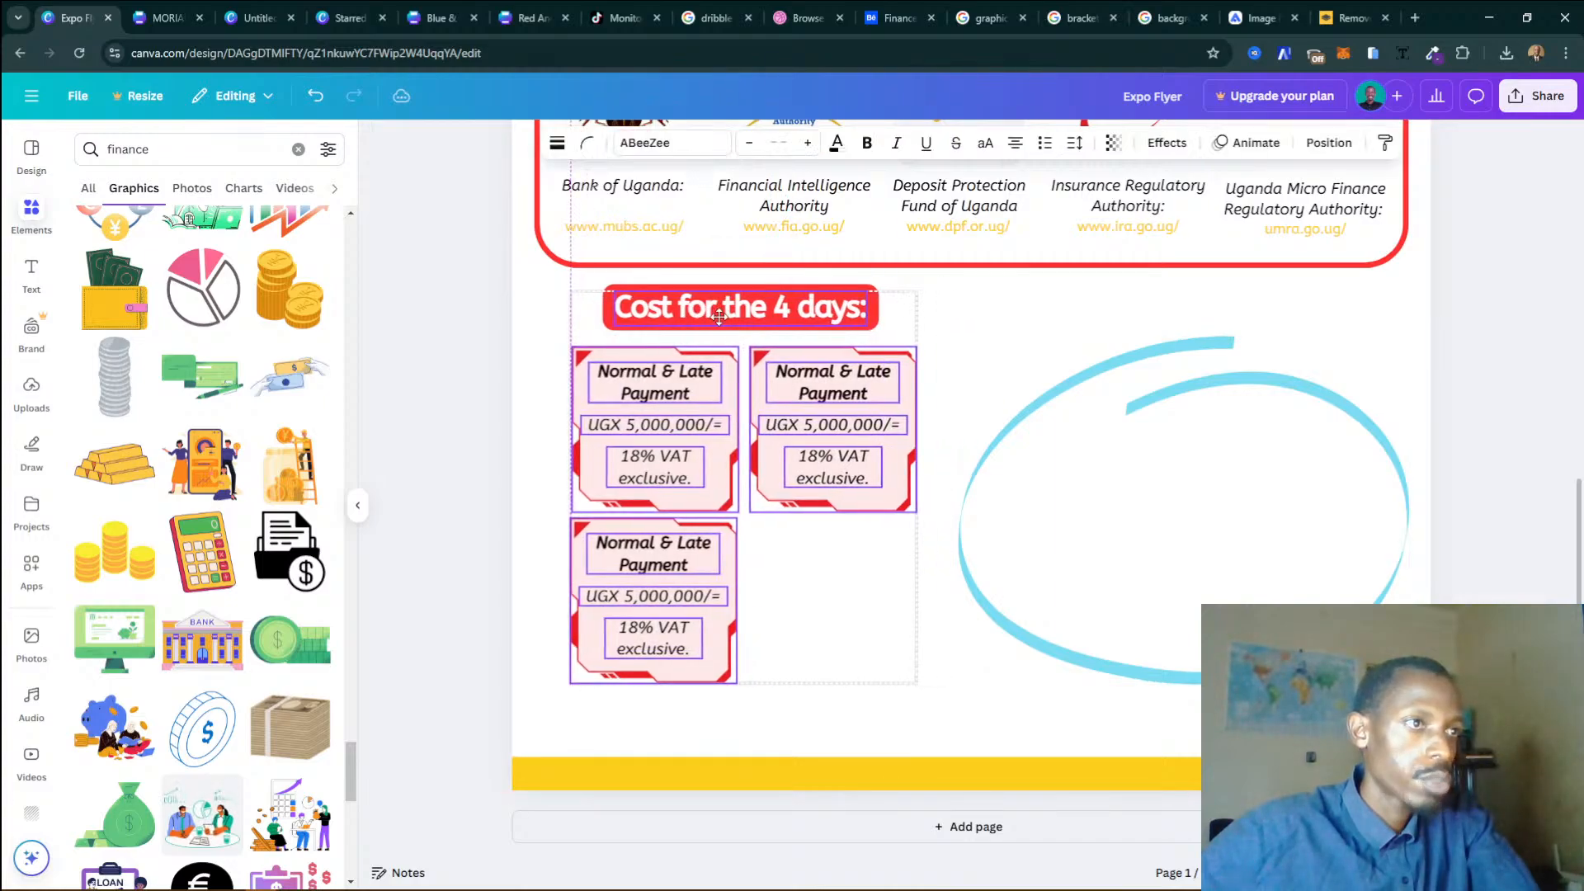
{"action": "left_click", "coordinate": [1177, 522]}
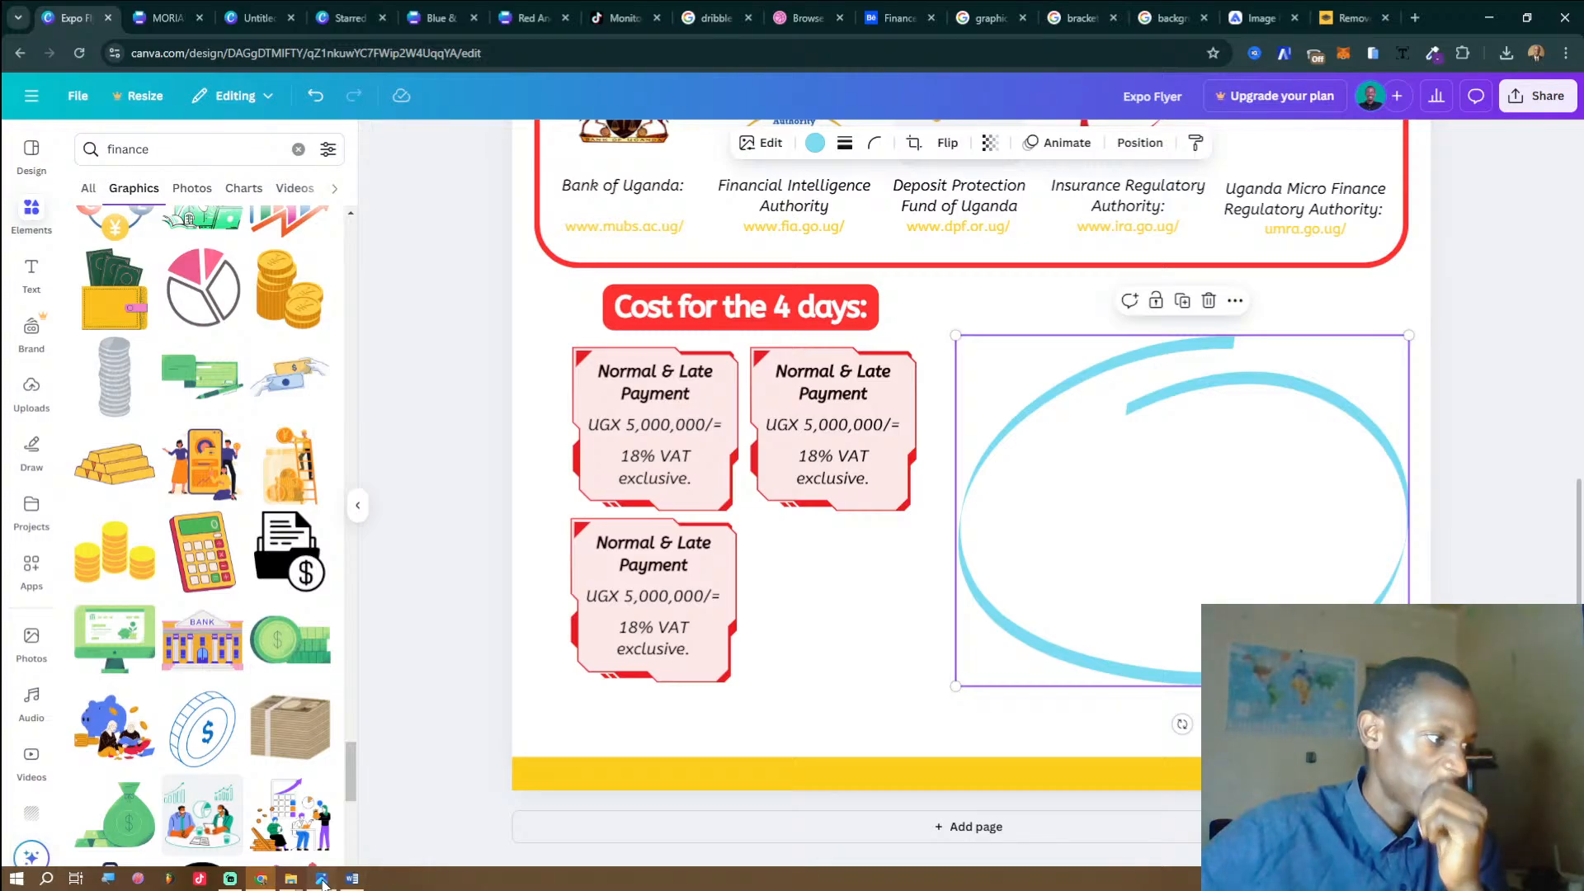
{"action": "left_click", "coordinate": [321, 879]}
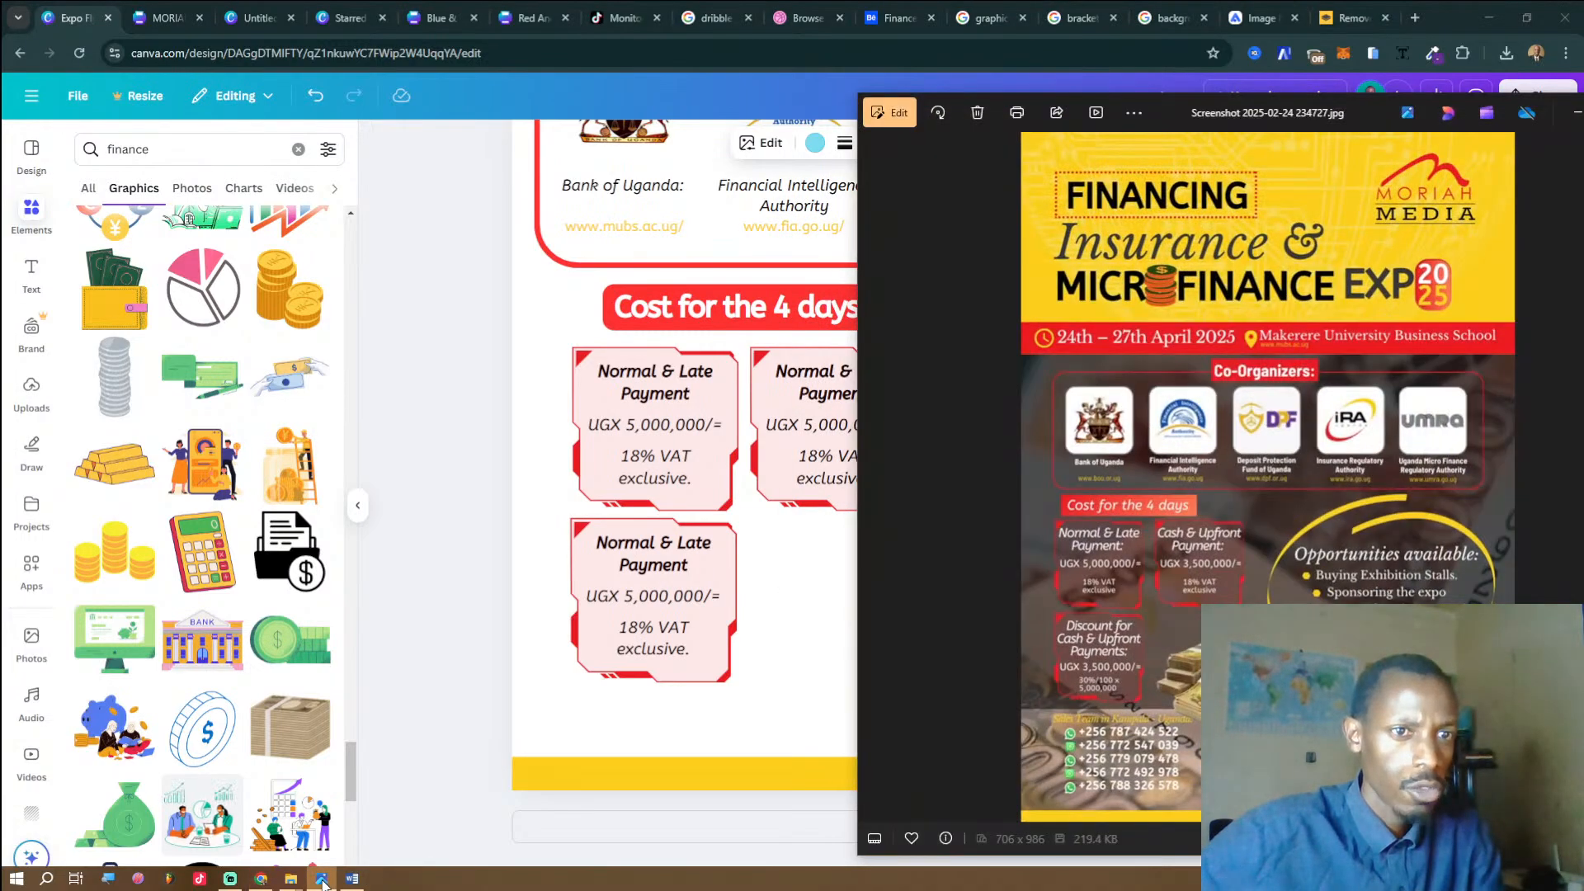
{"action": "left_click", "coordinate": [322, 879]}
Copy the Opportunities available heading from the Correction Finance Beter Beter Word document.
{"action": "left_click", "coordinate": [352, 878]}
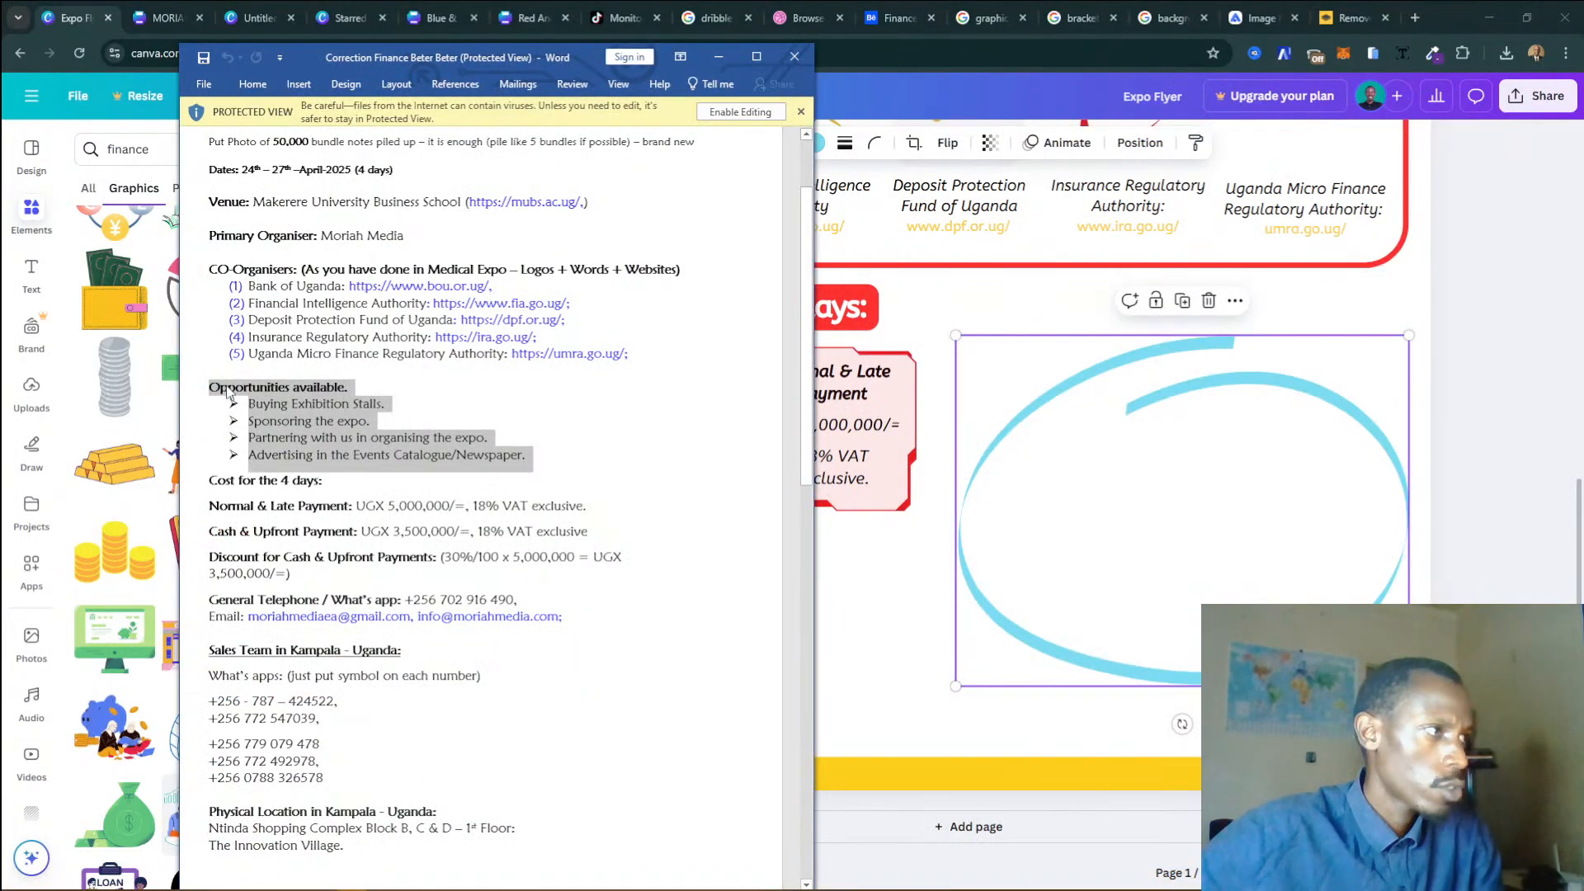
{"action": "left_click", "coordinate": [217, 388]}
{"action": "left_click_drag", "start_coordinate": [213, 388], "coordinate": [374, 388]}
{"action": "key", "text": "ctrl+c"}
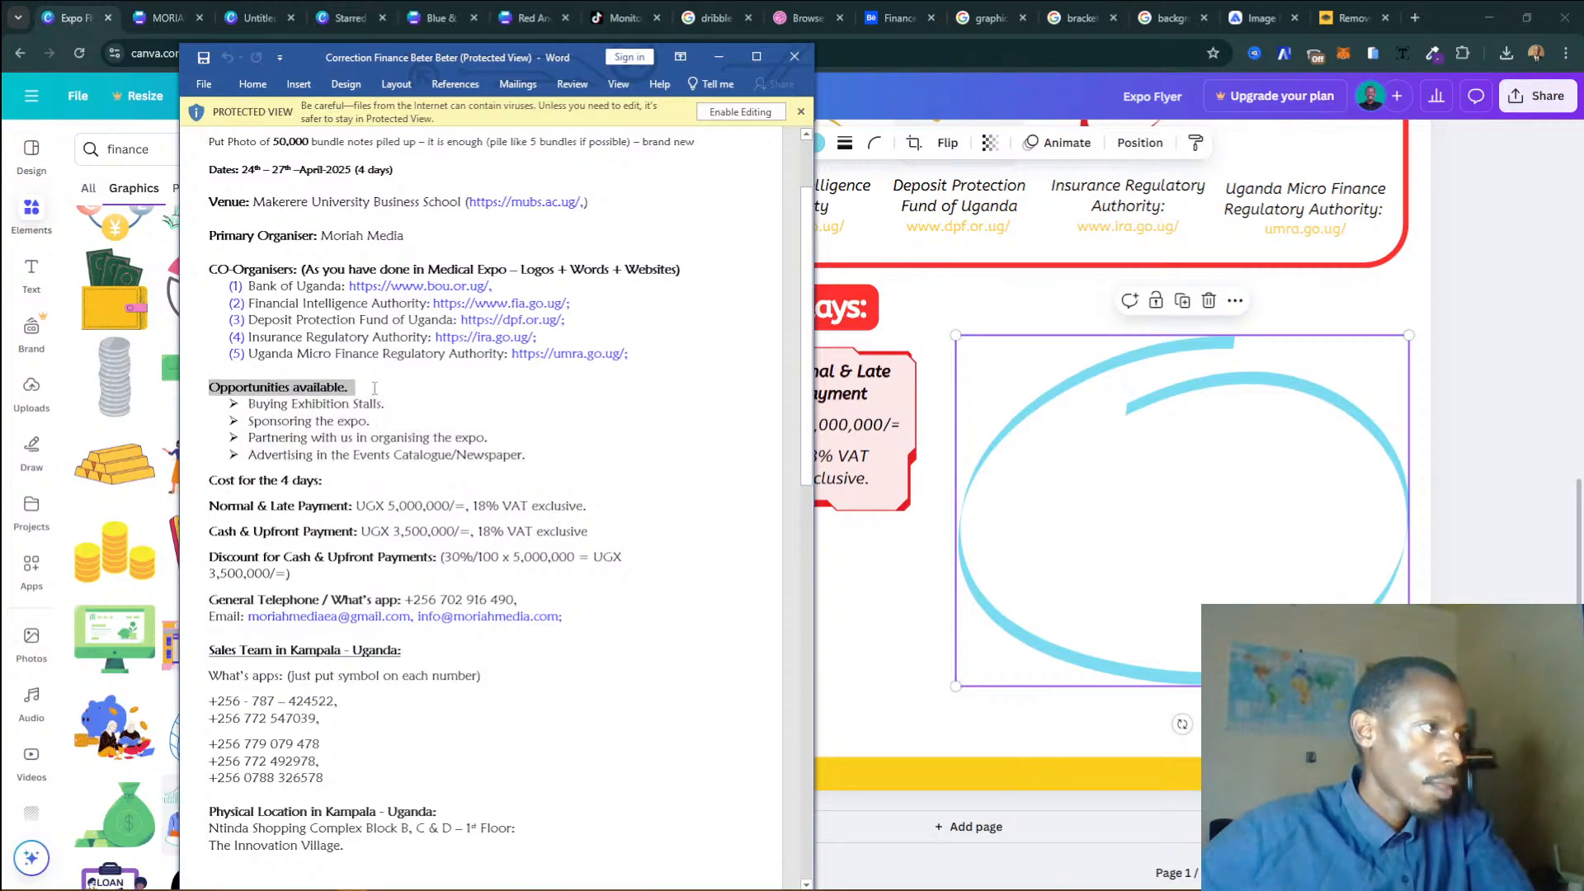
Duplicate the event date text into the circle on the flyer, colour it black and replace its wording with "Opportunities available.".
{"action": "left_click", "coordinate": [885, 634]}
{"action": "scroll", "coordinate": [907, 594], "scroll_direction": "up", "scroll_amount": 6}
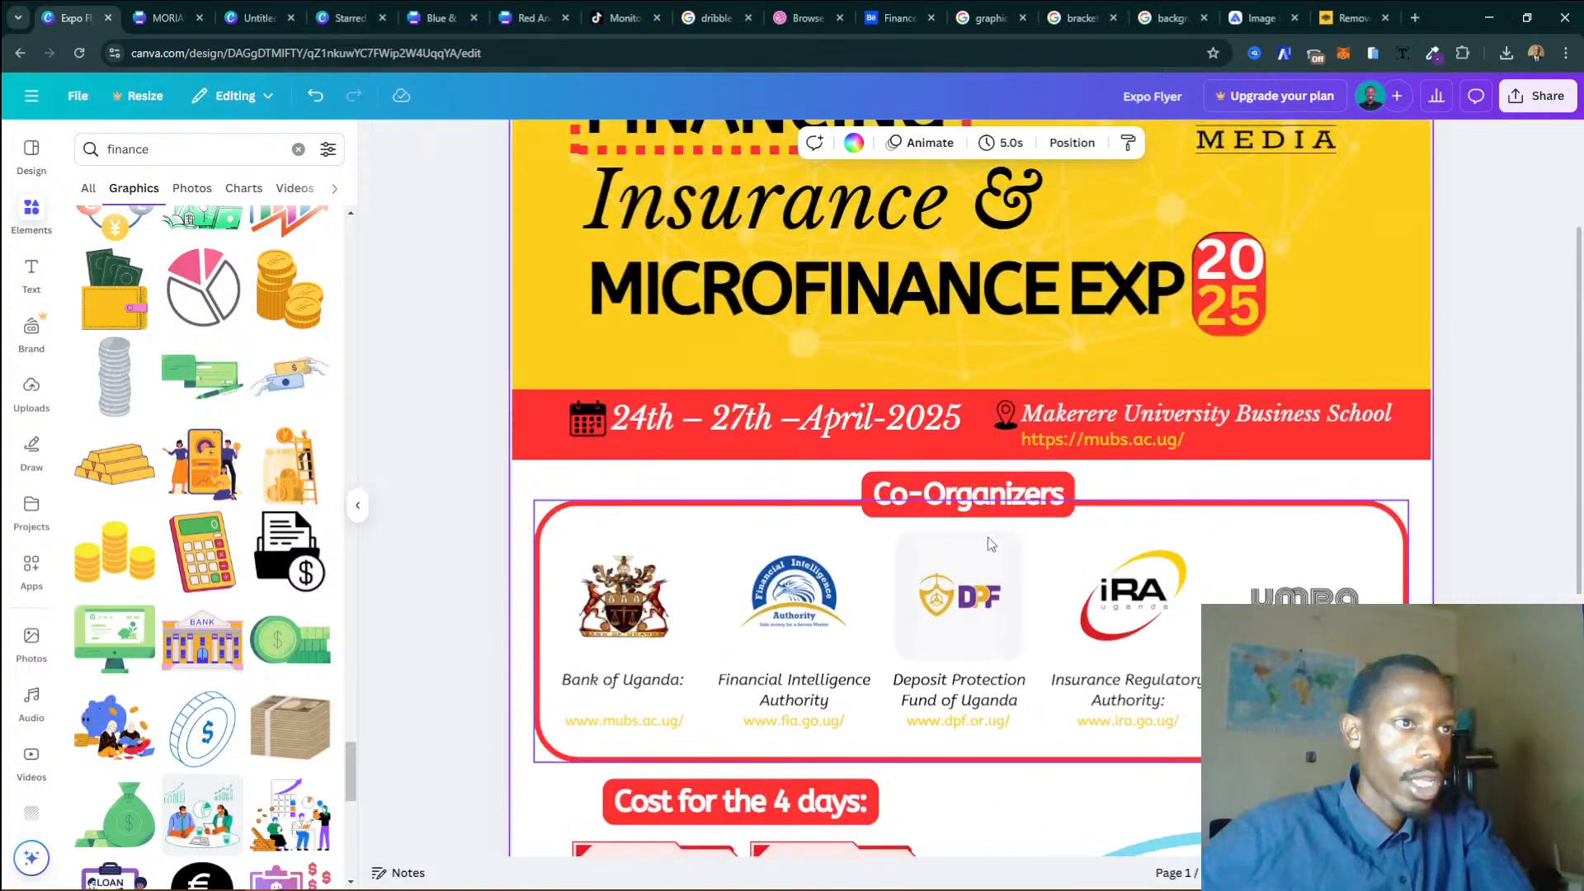
{"action": "left_click", "coordinate": [908, 421]}
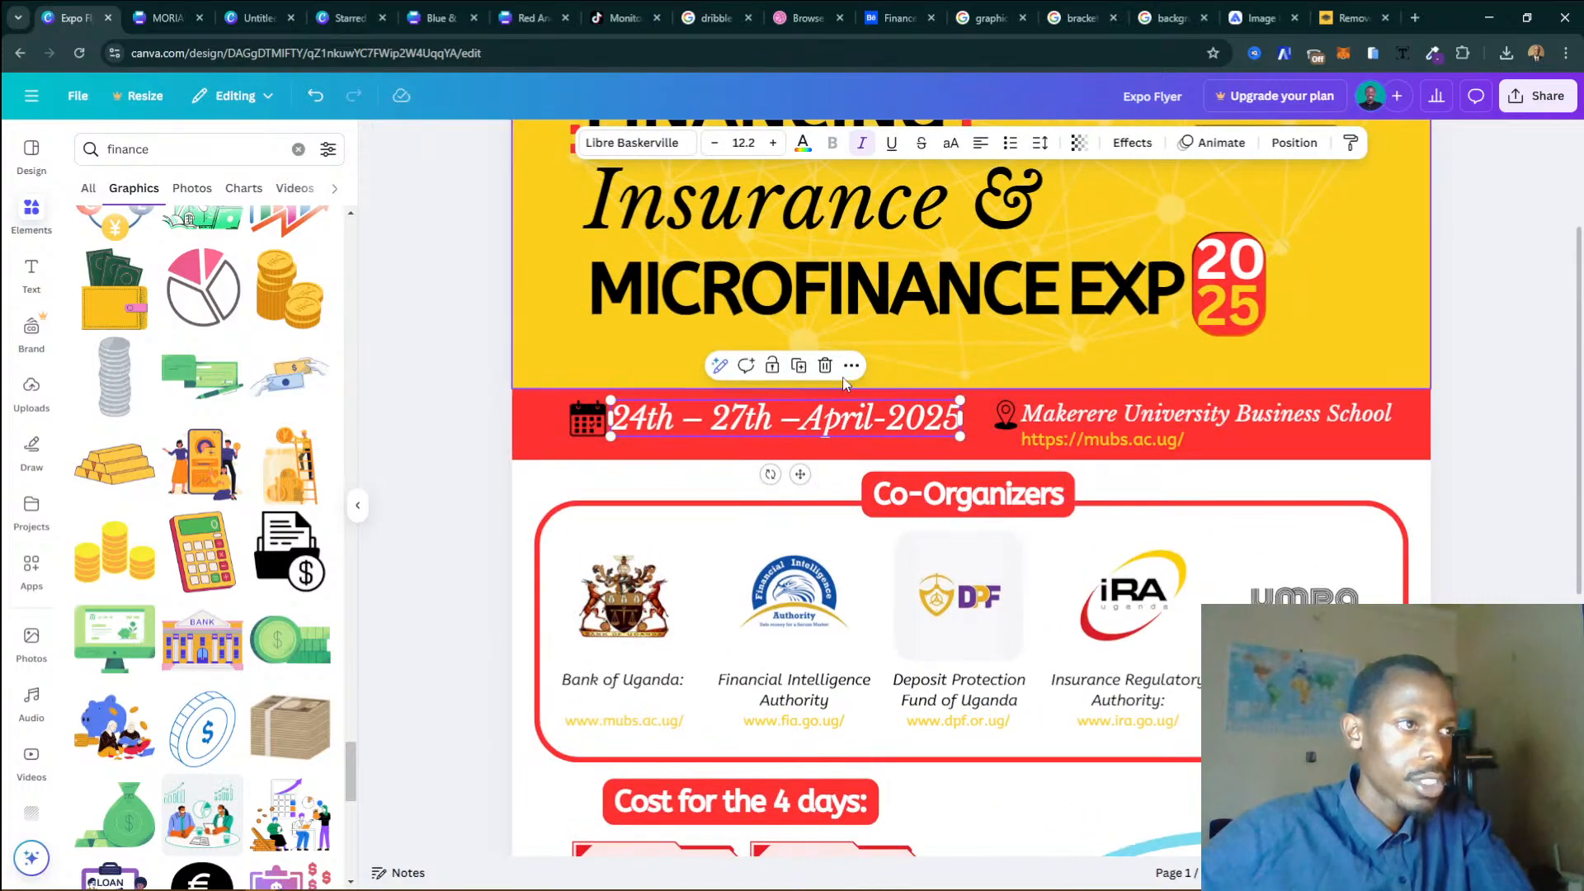
{"action": "left_click_drag", "start_coordinate": [823, 432], "coordinate": [1144, 620]}
{"action": "left_click_drag", "start_coordinate": [1074, 518], "coordinate": [1162, 602]}
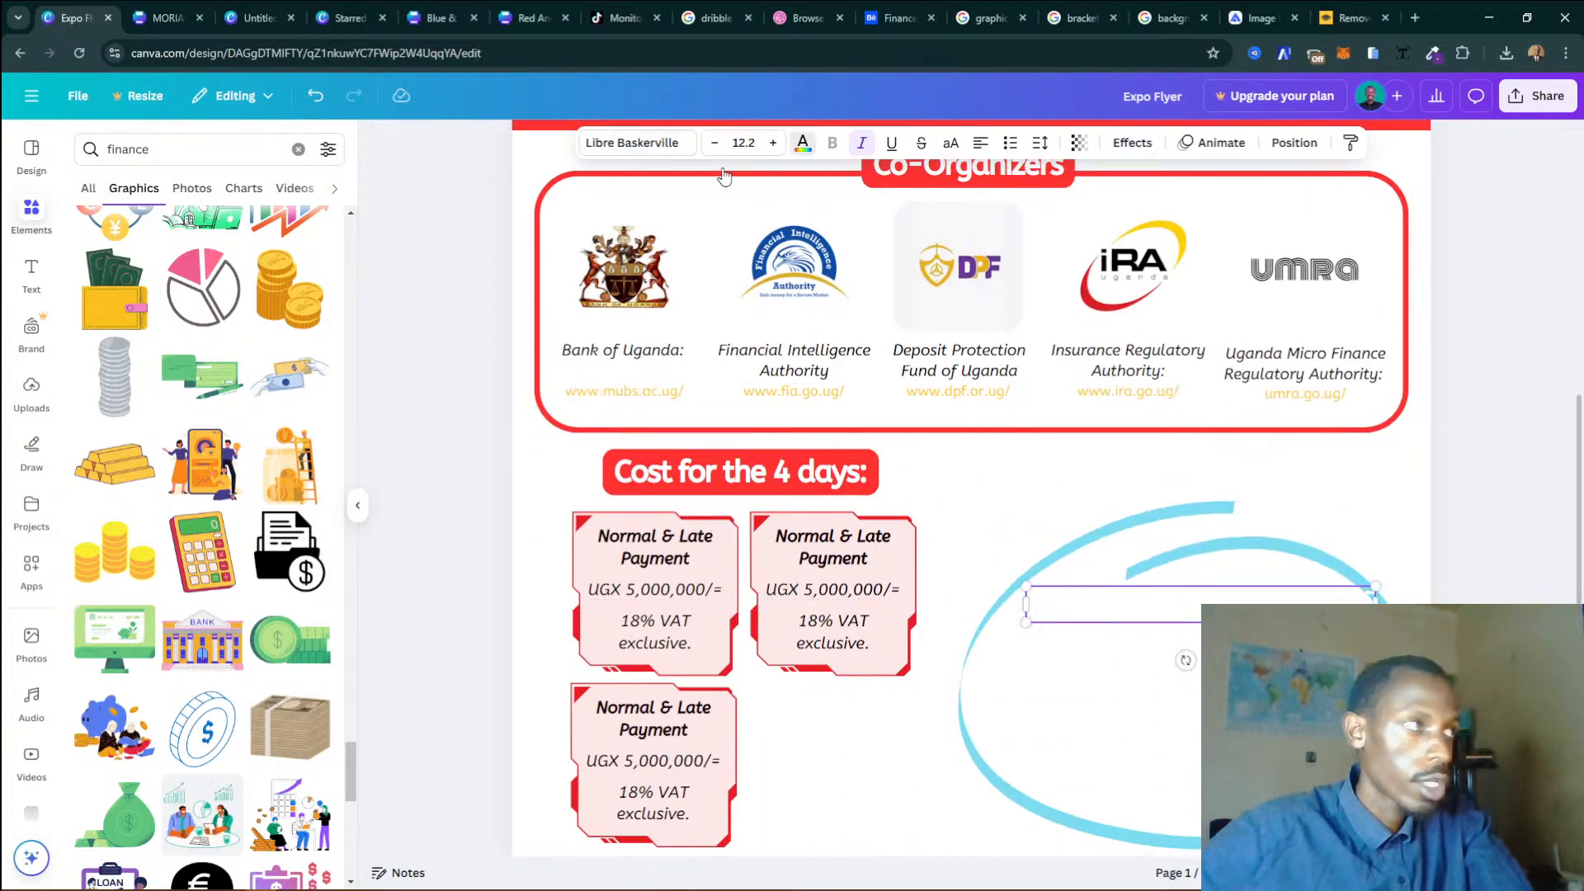
{"action": "left_click", "coordinate": [801, 142]}
{"action": "left_click", "coordinate": [137, 266]}
{"action": "double_click", "coordinate": [1198, 615]}
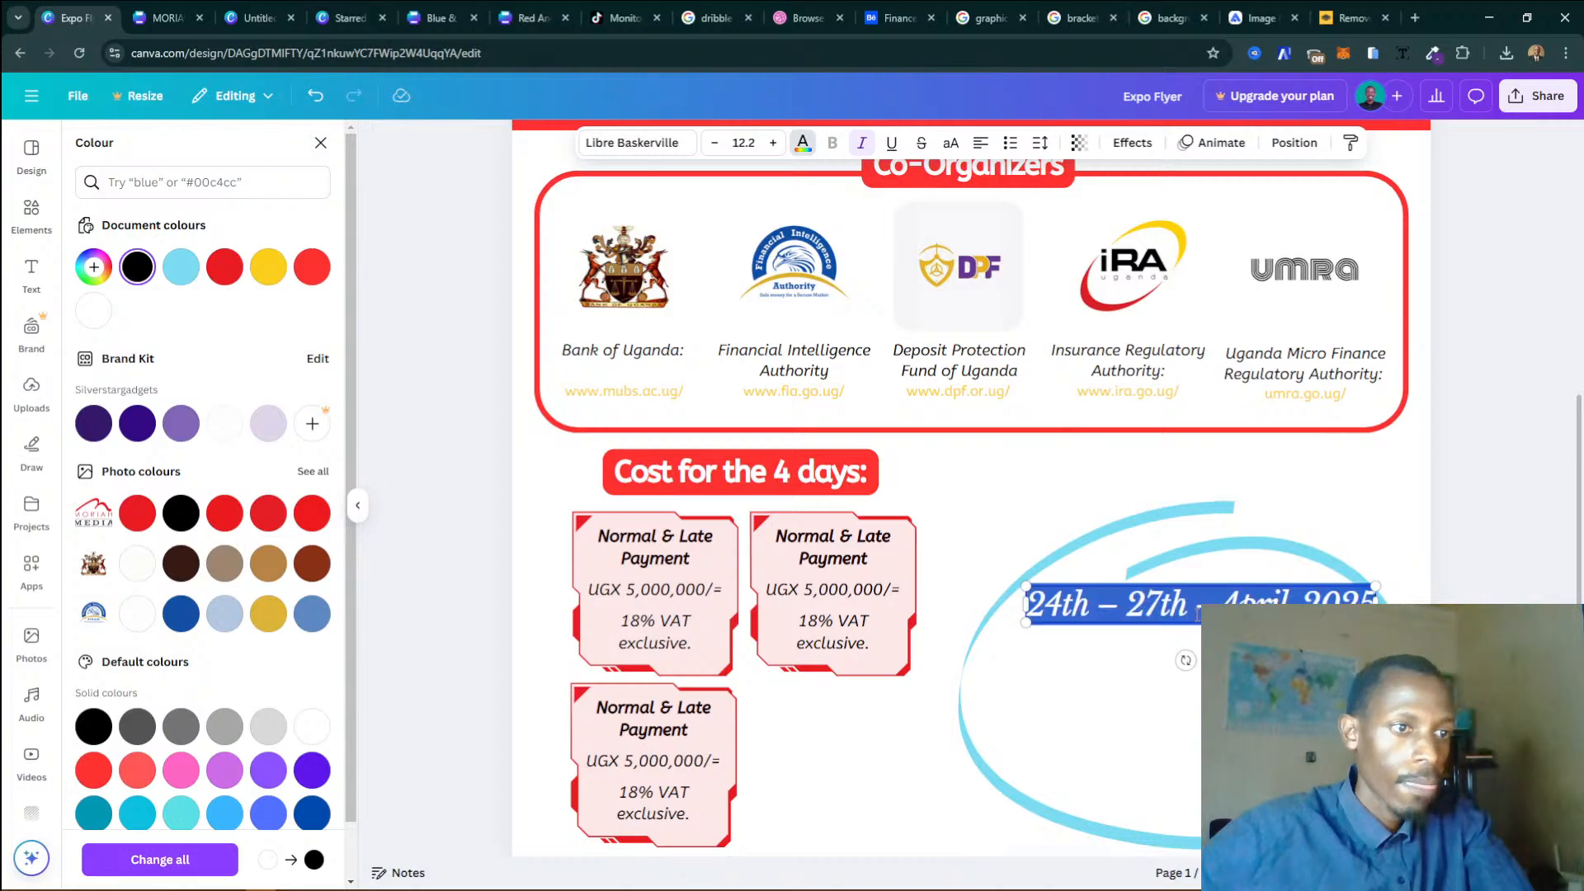
{"action": "key", "text": "ctrl+v"}
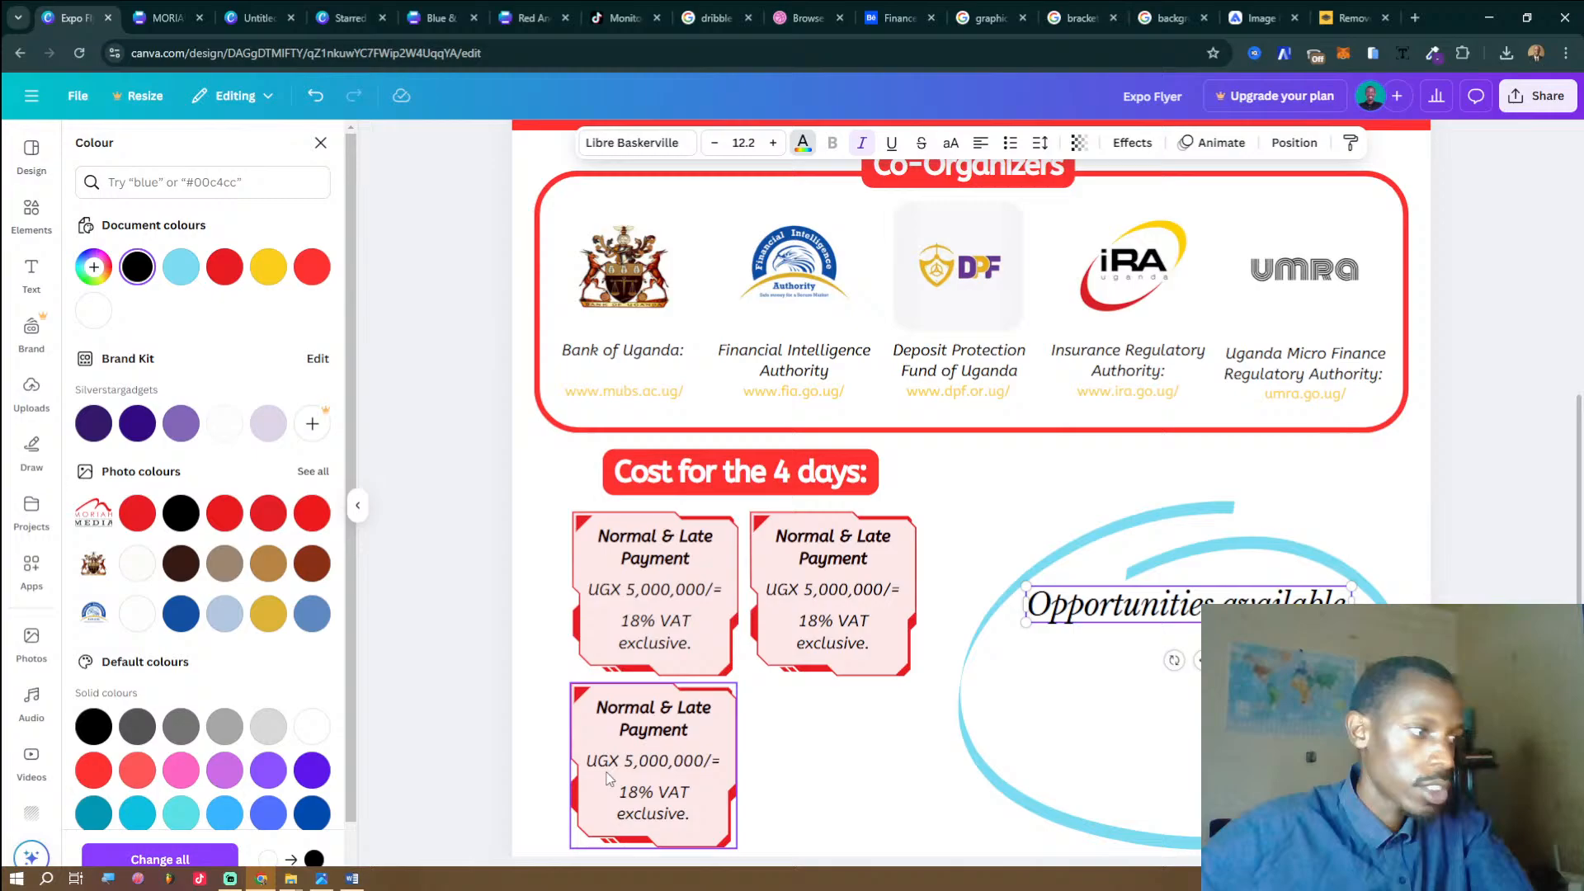
Copy all four opportunity bullets from the Word document and paste them over a duplicate of the Opportunities available heading placed below it.
{"action": "left_click", "coordinate": [352, 879]}
{"action": "left_click", "coordinate": [273, 438]}
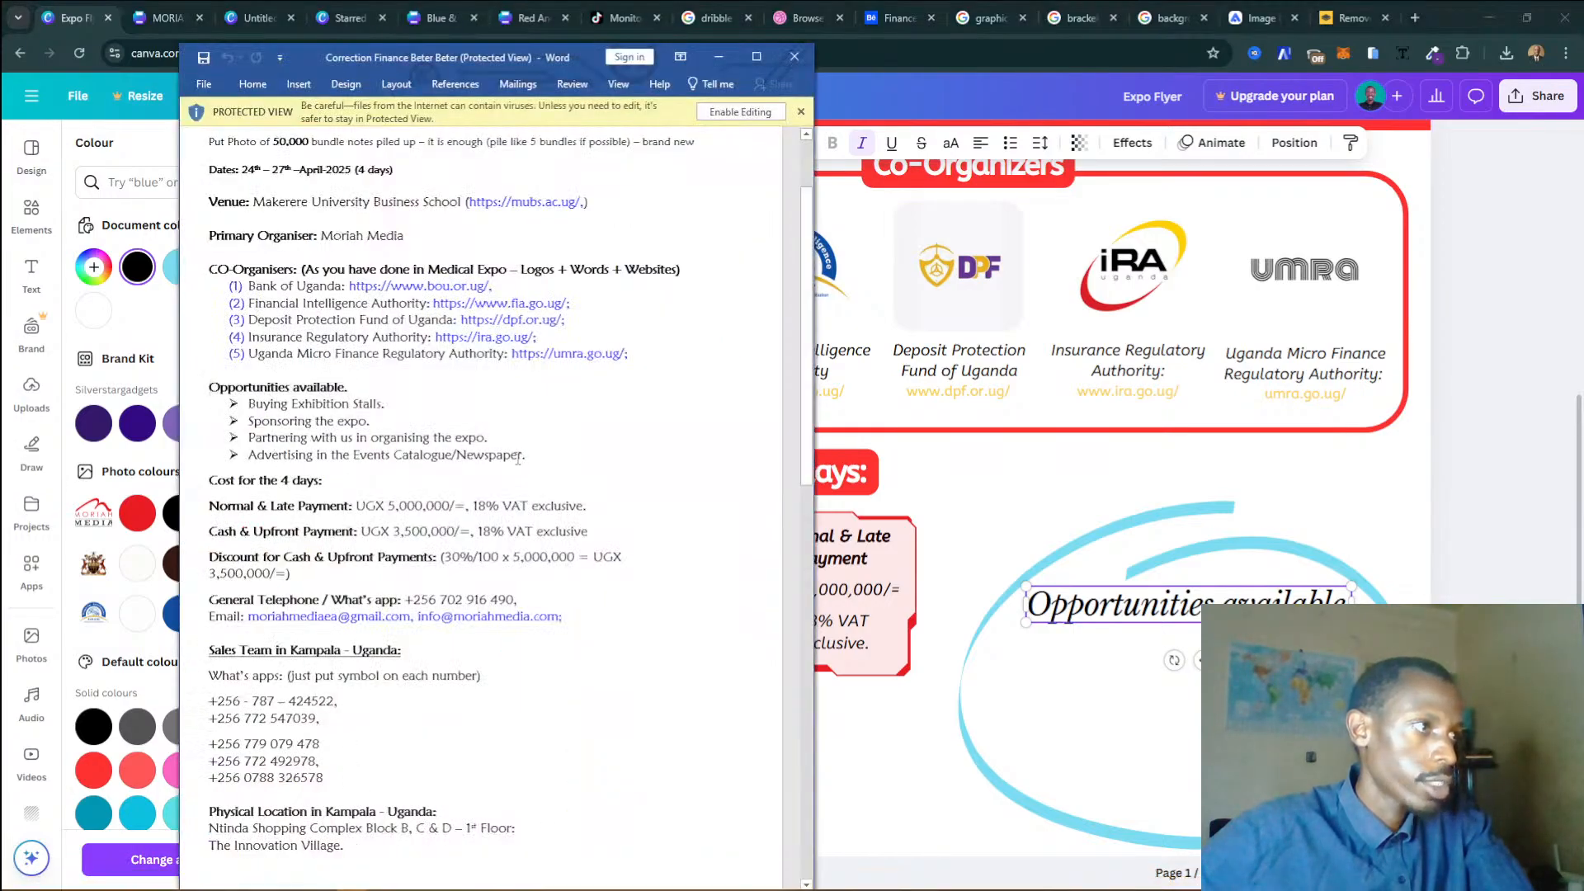
{"action": "left_click_drag", "start_coordinate": [527, 455], "coordinate": [261, 402]}
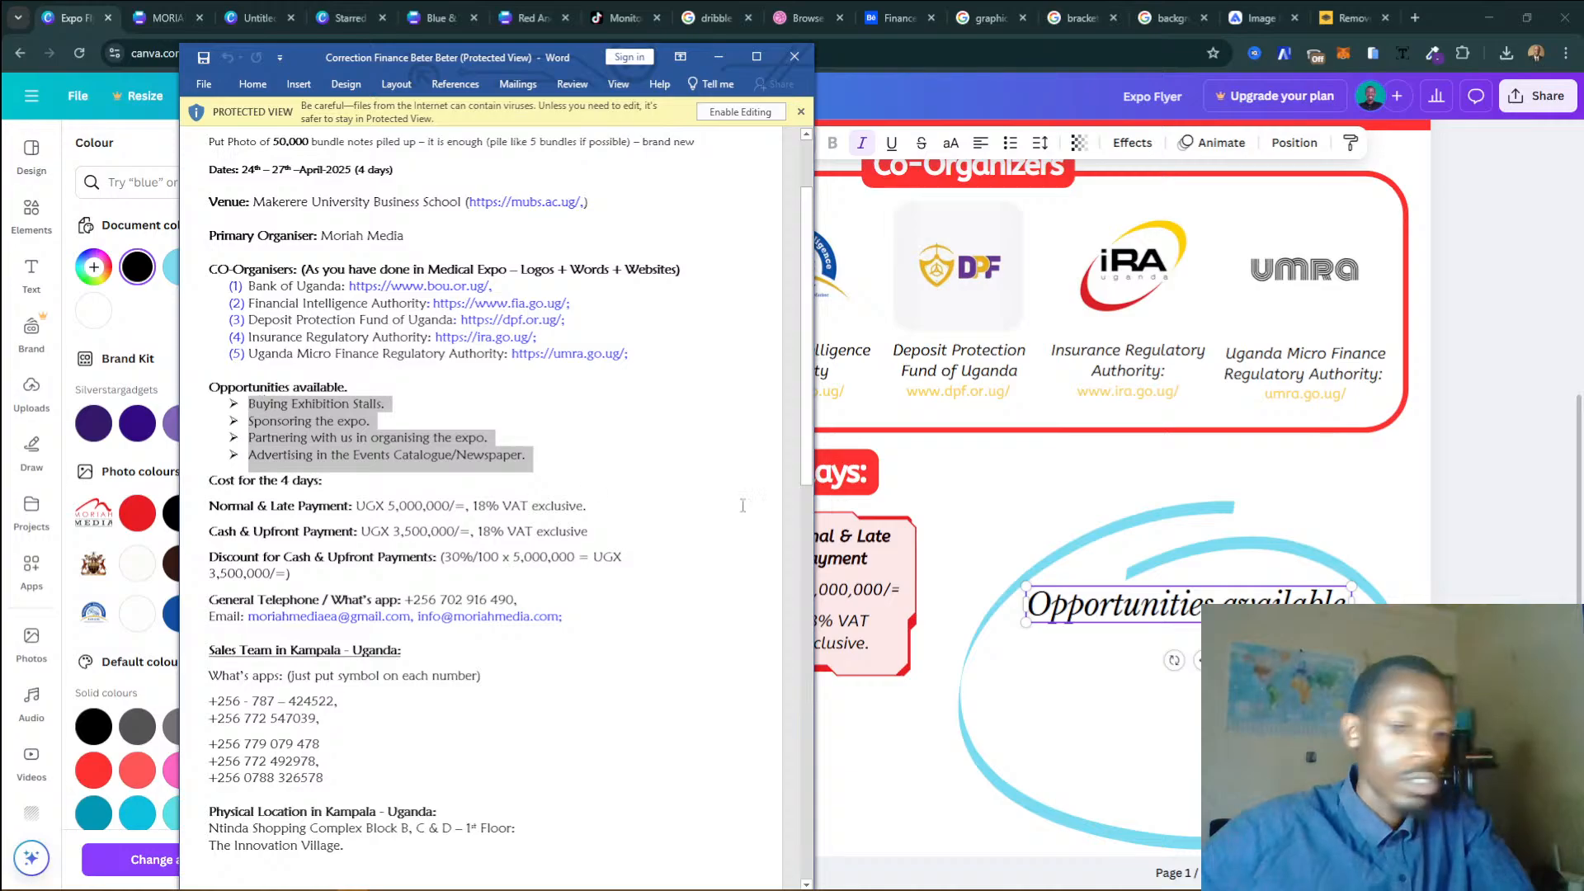
{"action": "left_click", "coordinate": [1164, 610]}
{"action": "left_click", "coordinate": [1105, 658]}
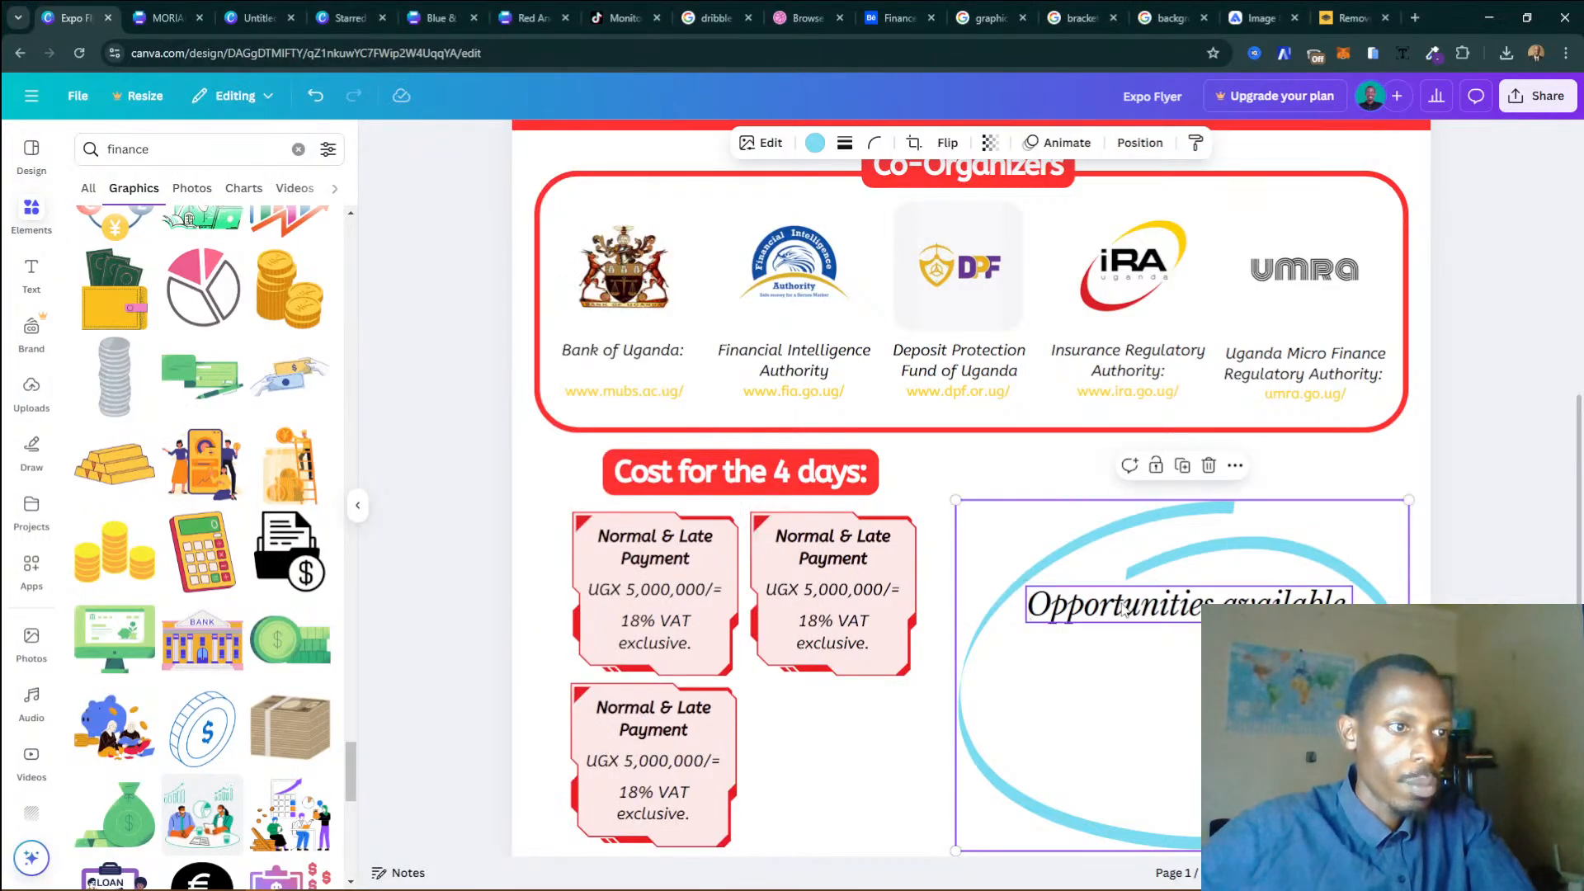
{"action": "left_click", "coordinate": [1121, 608]}
{"action": "left_click", "coordinate": [1201, 551]}
{"action": "left_click_drag", "start_coordinate": [1114, 640], "coordinate": [1110, 661]}
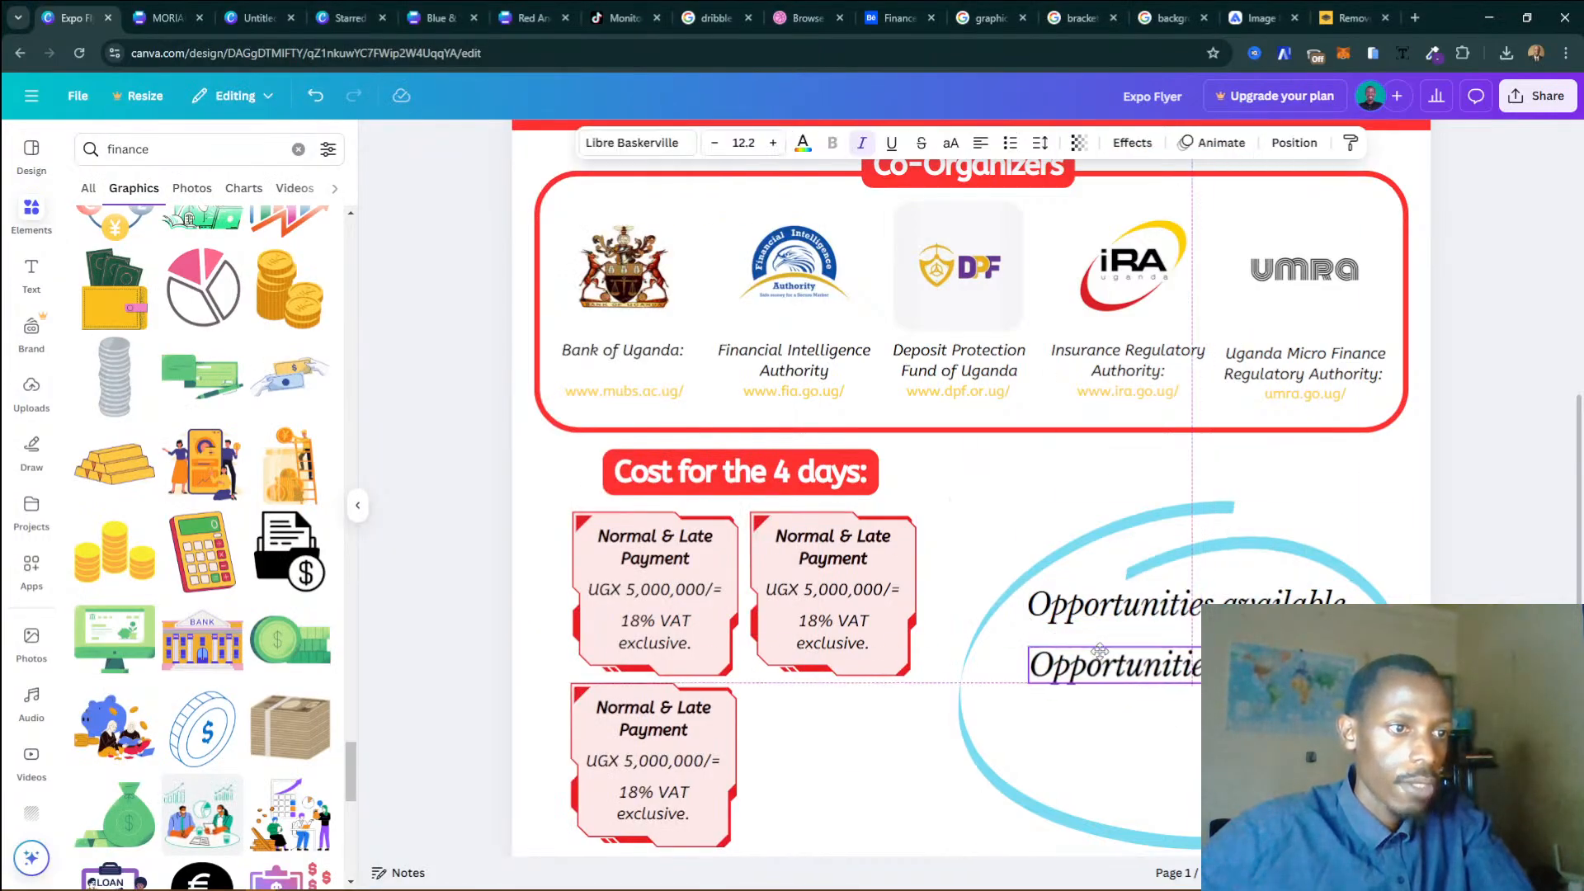
{"action": "double_click", "coordinate": [1118, 665]}
{"action": "key", "text": "ctrl+v"}
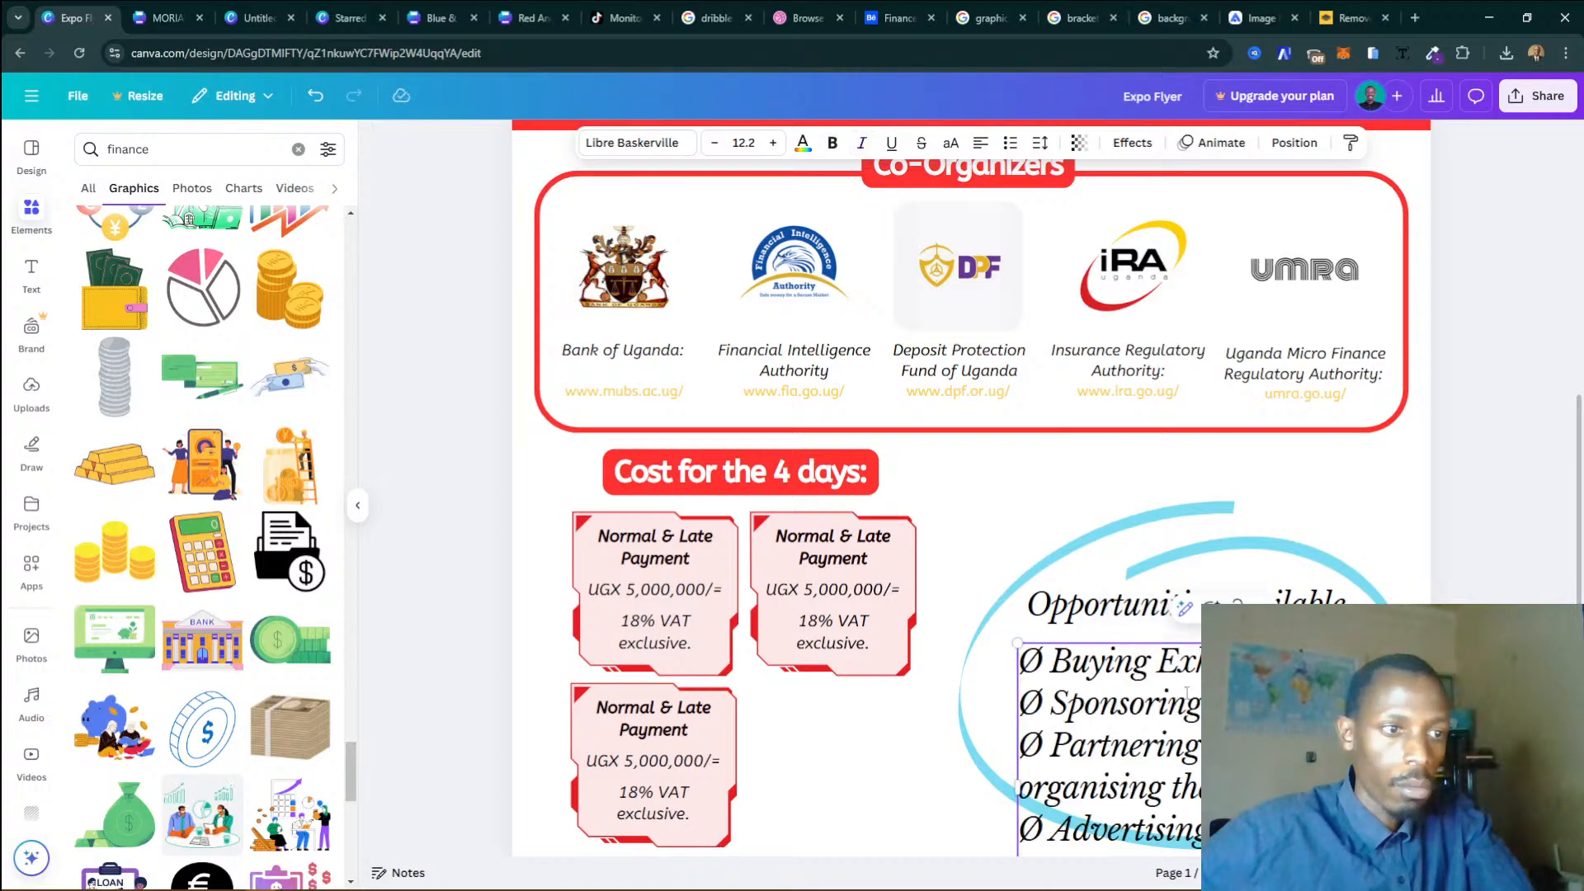
{"action": "scroll", "coordinate": [1117, 665], "scroll_direction": "down", "scroll_amount": 2}
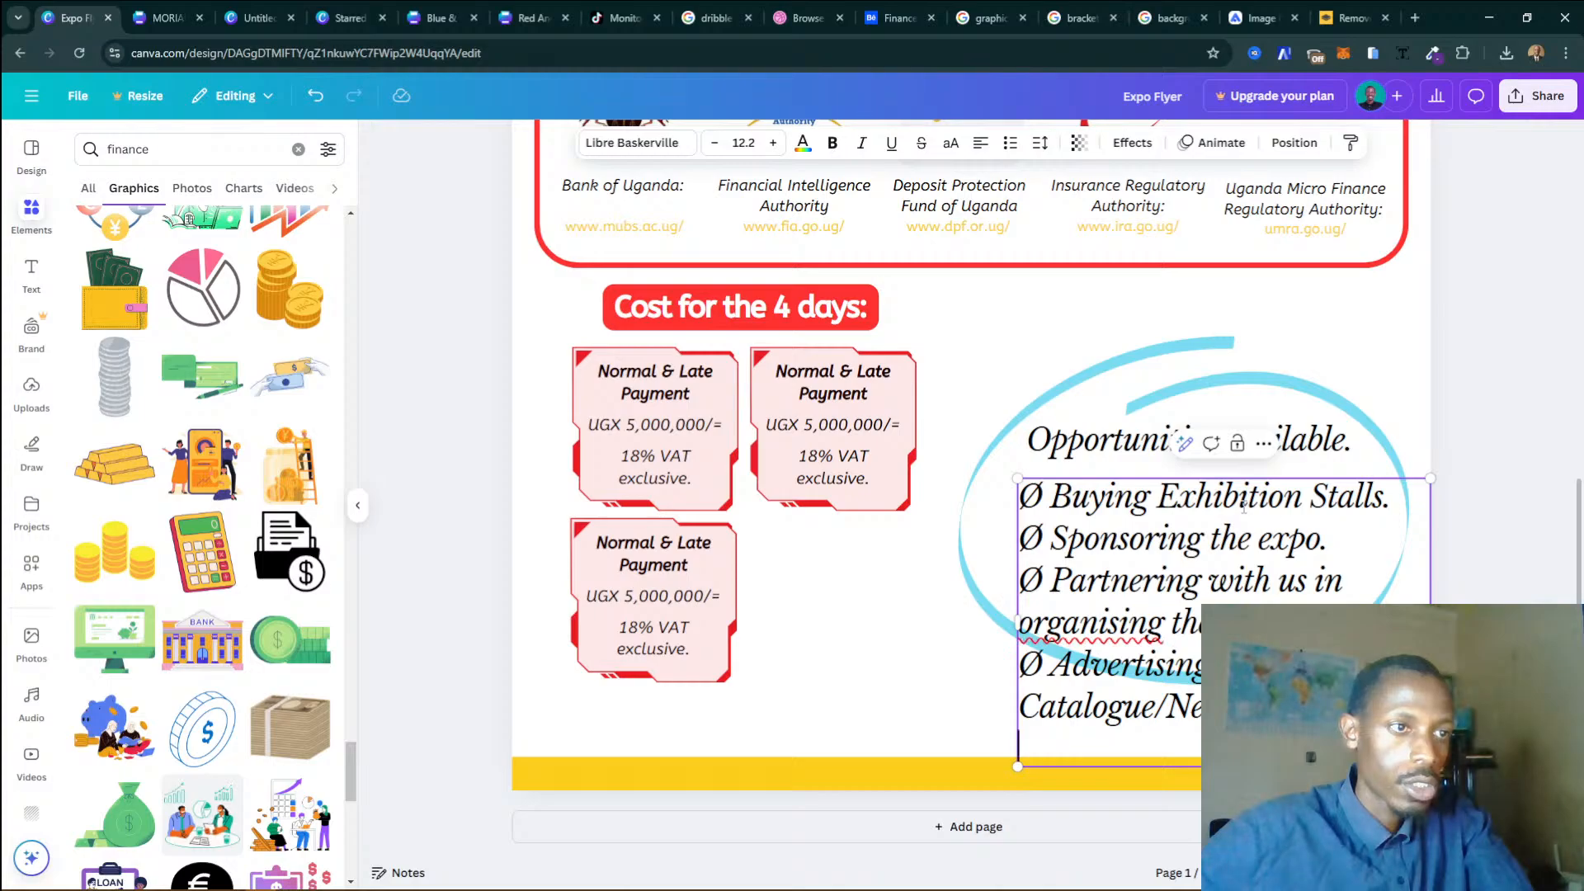
{"action": "scroll", "coordinate": [1163, 654], "scroll_direction": "up", "scroll_amount": 2}
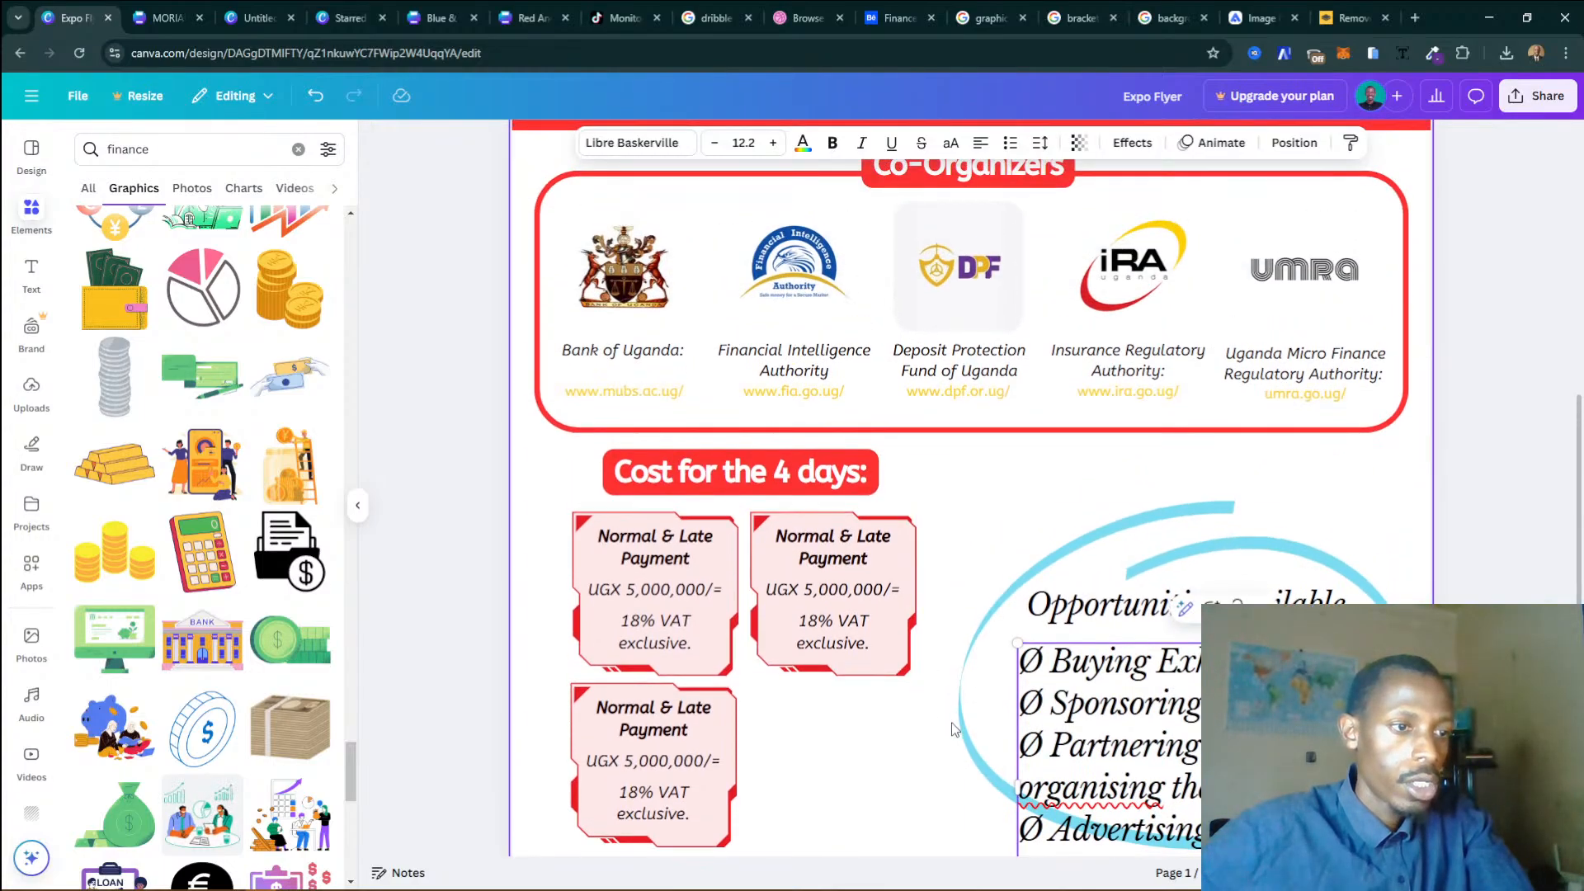
Delete the pasted four-item opportunities list from the flyer.
{"action": "left_click", "coordinate": [952, 721]}
{"action": "left_click", "coordinate": [1134, 673]}
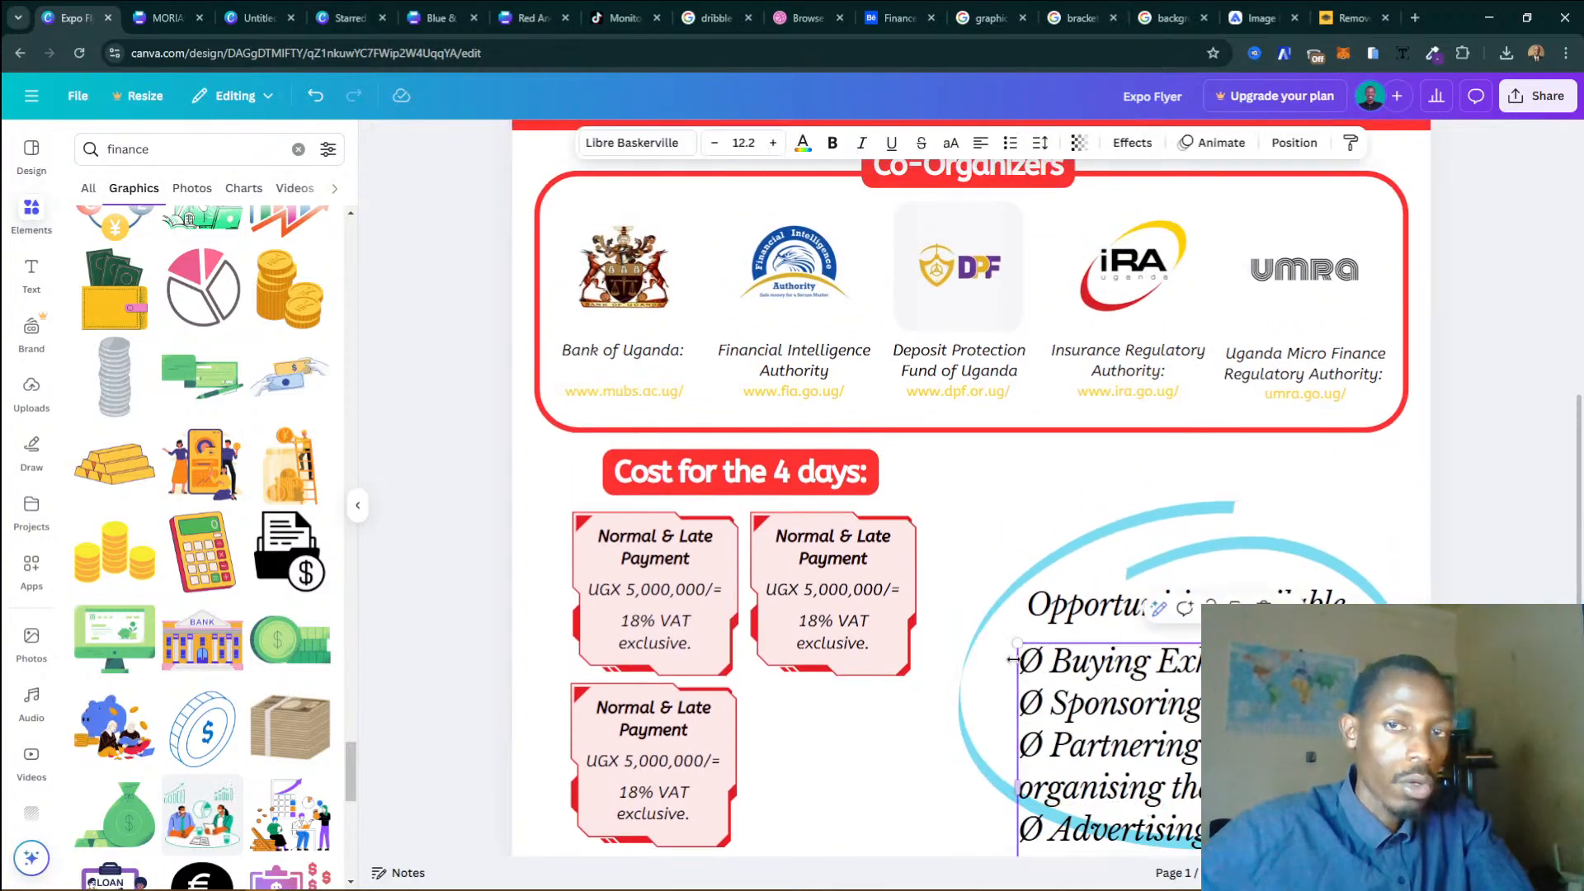
{"action": "scroll", "coordinate": [1013, 657], "scroll_direction": "down", "scroll_amount": 2}
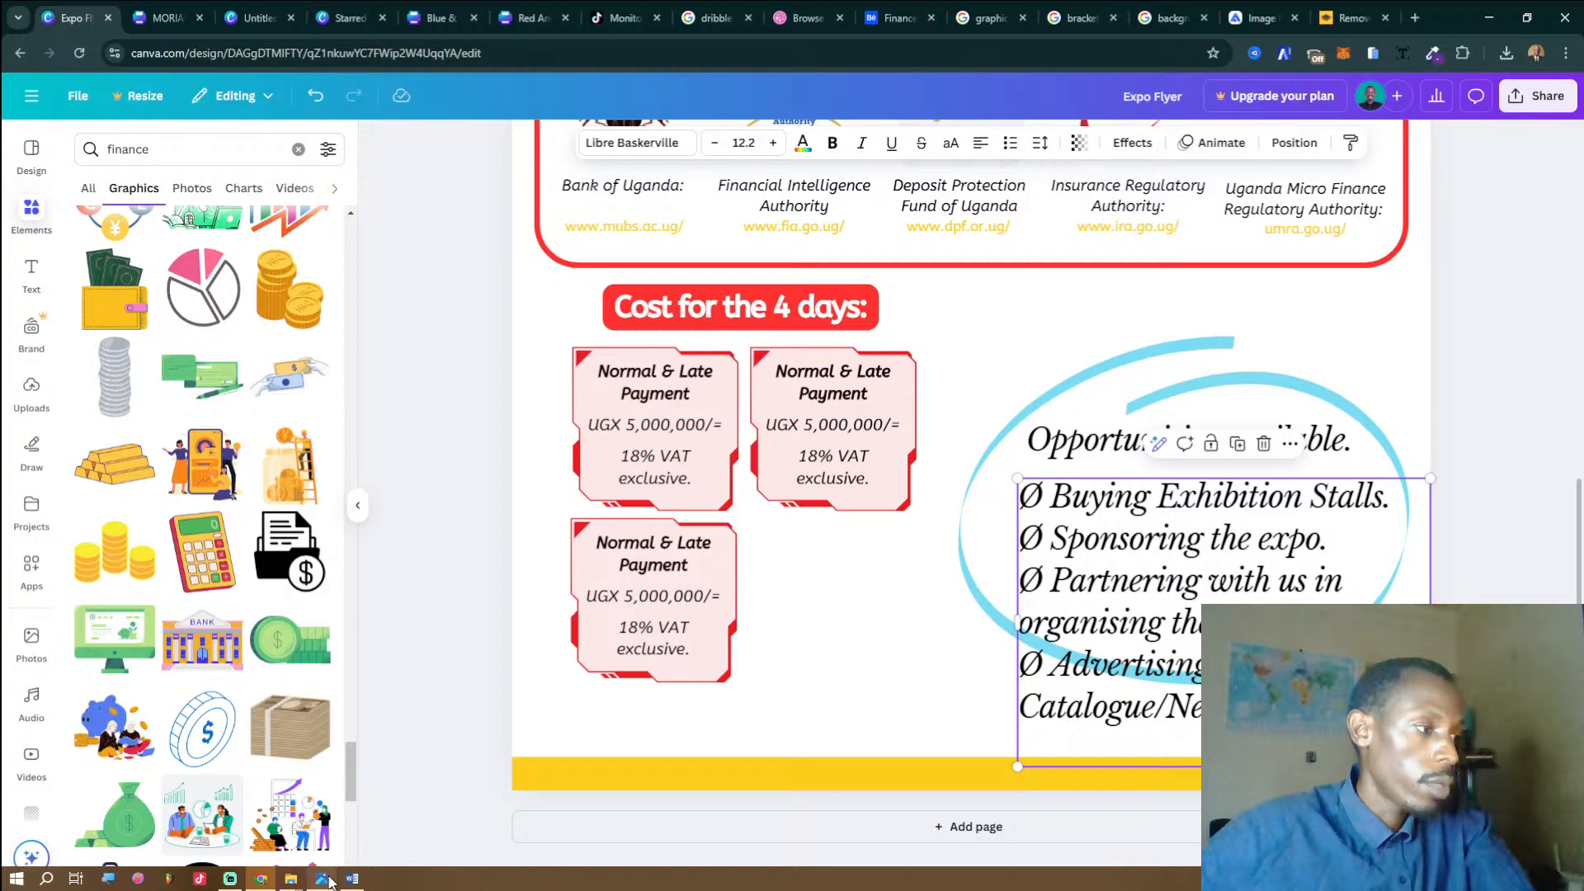
{"action": "left_click", "coordinate": [1145, 585]}
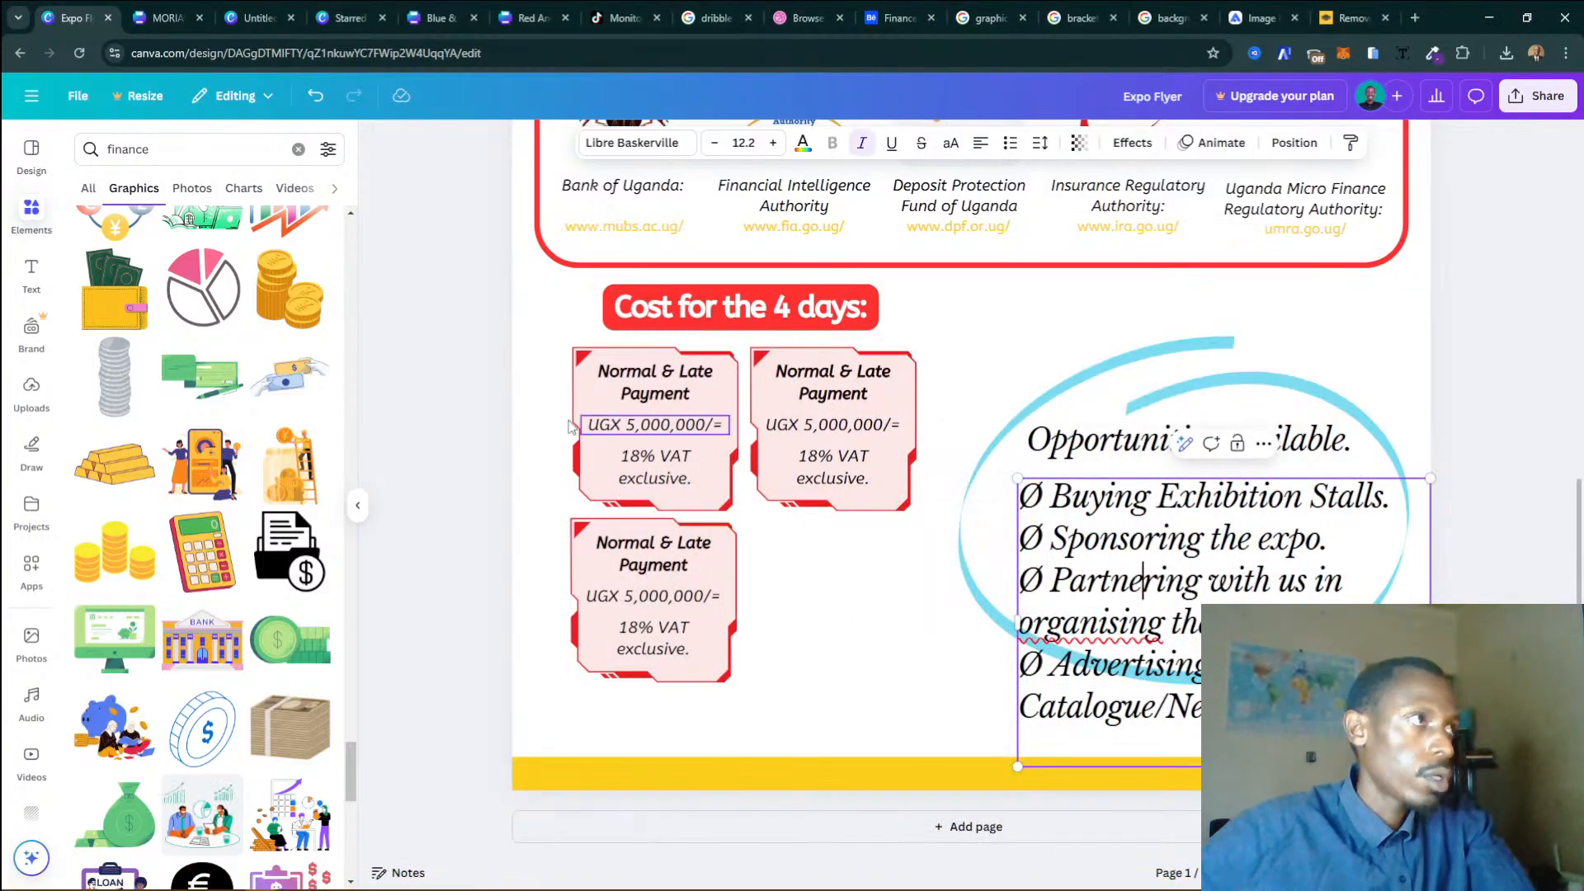
{"action": "left_click", "coordinate": [947, 626]}
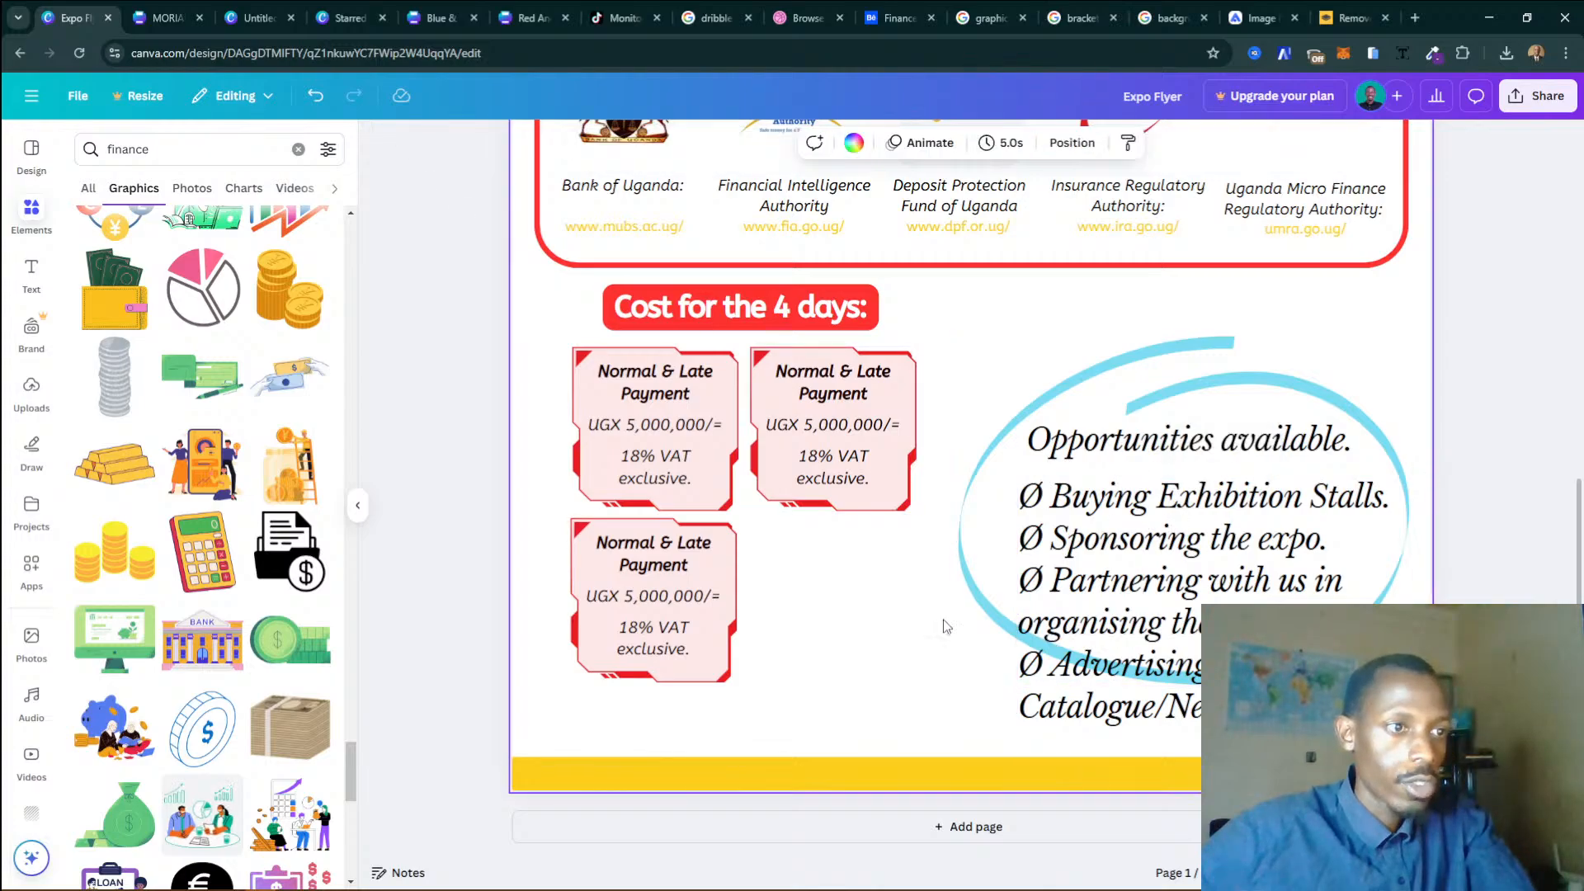
{"action": "left_click", "coordinate": [1147, 575]}
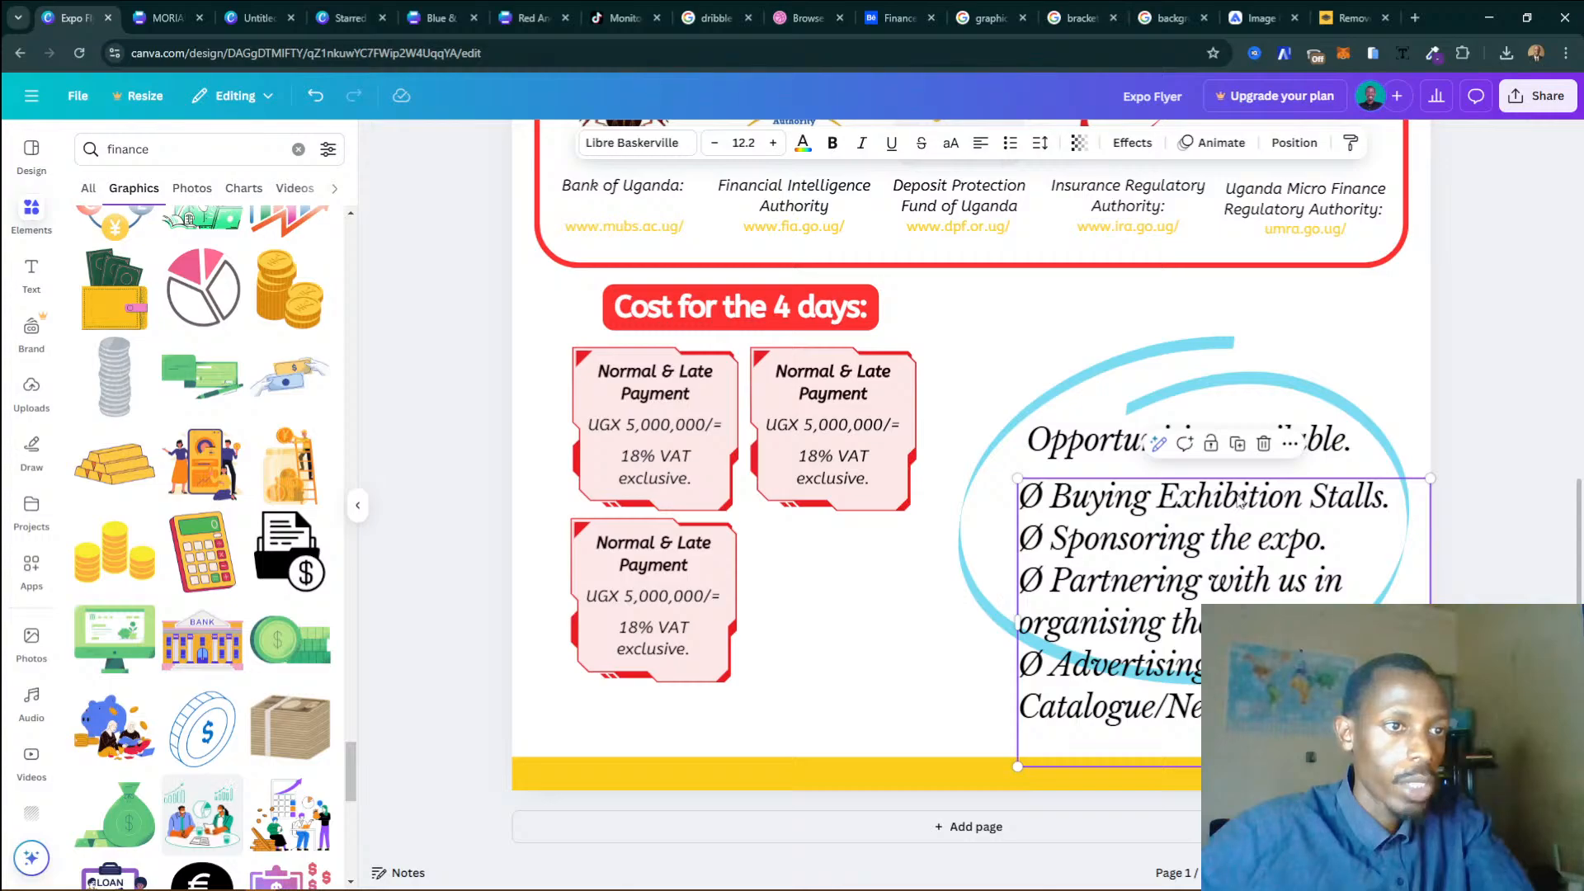
{"action": "left_click", "coordinate": [1263, 443]}
Duplicate the Opportunities available heading, place the copy directly beneath it inside the circle, and open its text for editing.
{"action": "left_click", "coordinate": [1175, 452]}
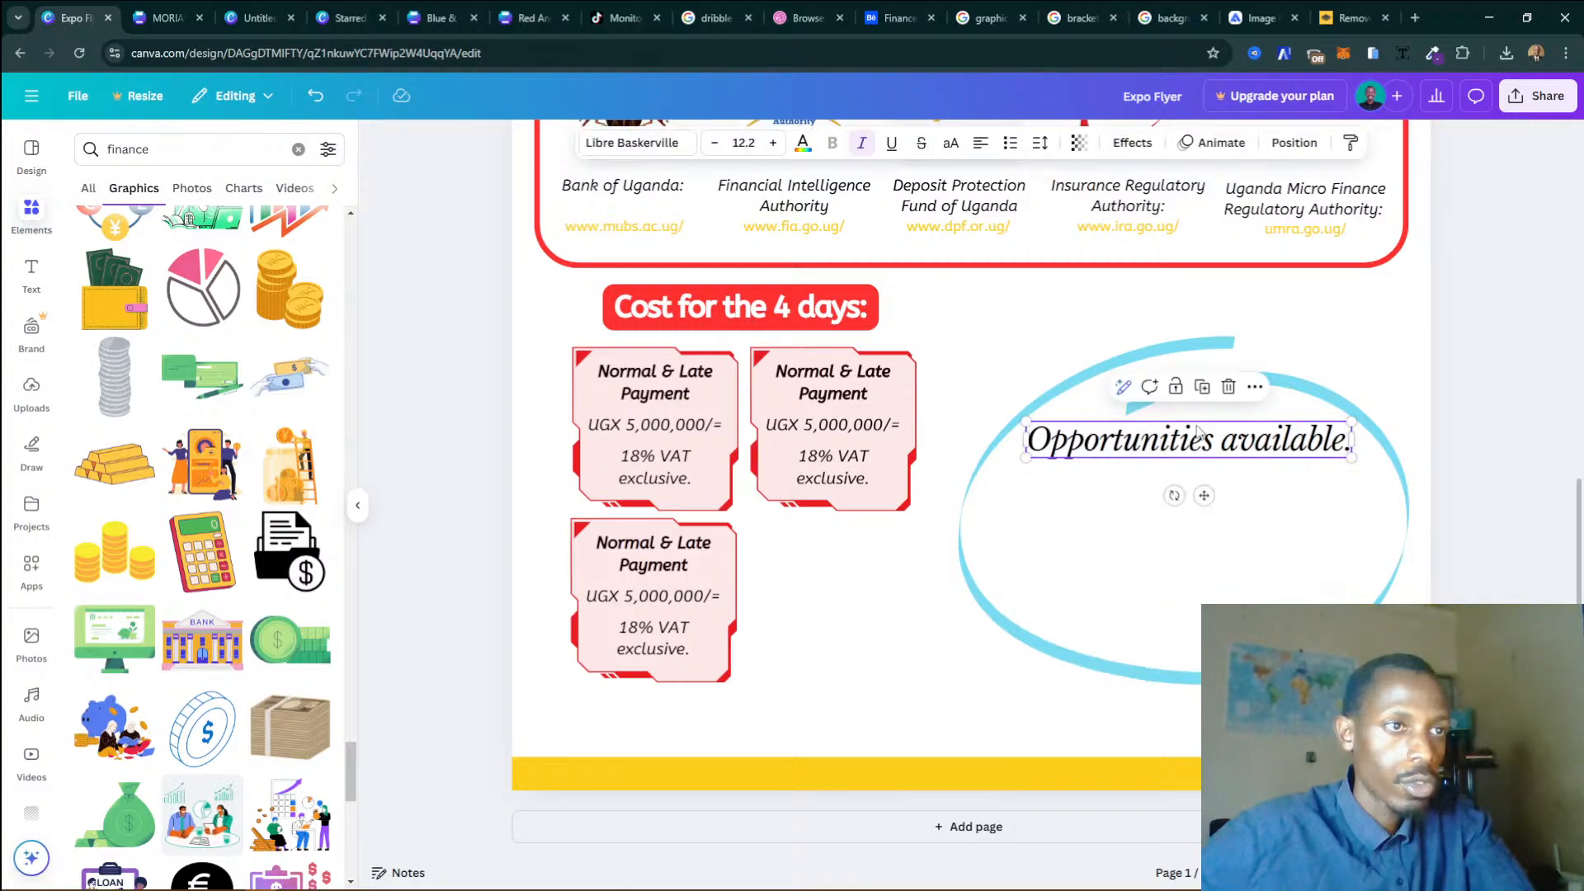
{"action": "left_click", "coordinate": [1201, 385]}
{"action": "left_click_drag", "start_coordinate": [1194, 470], "coordinate": [1167, 488]}
{"action": "double_click", "coordinate": [1167, 489]}
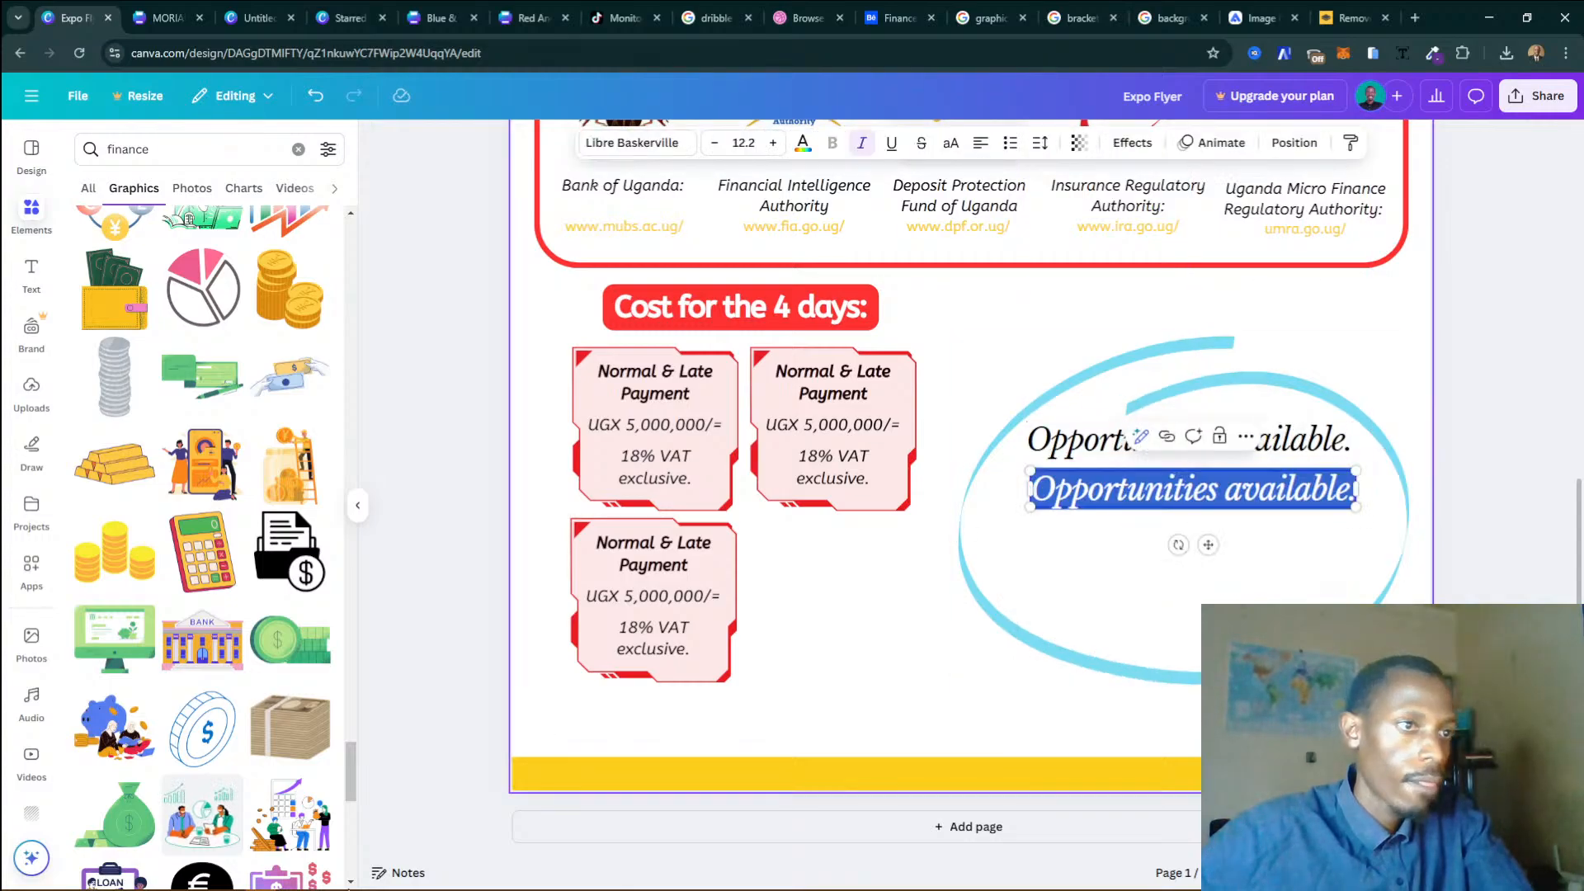
Replace the lower heading copy's text with the first bullet from the Word document, "Ø Buying Exhibition Stalls.".
{"action": "left_click", "coordinate": [327, 879]}
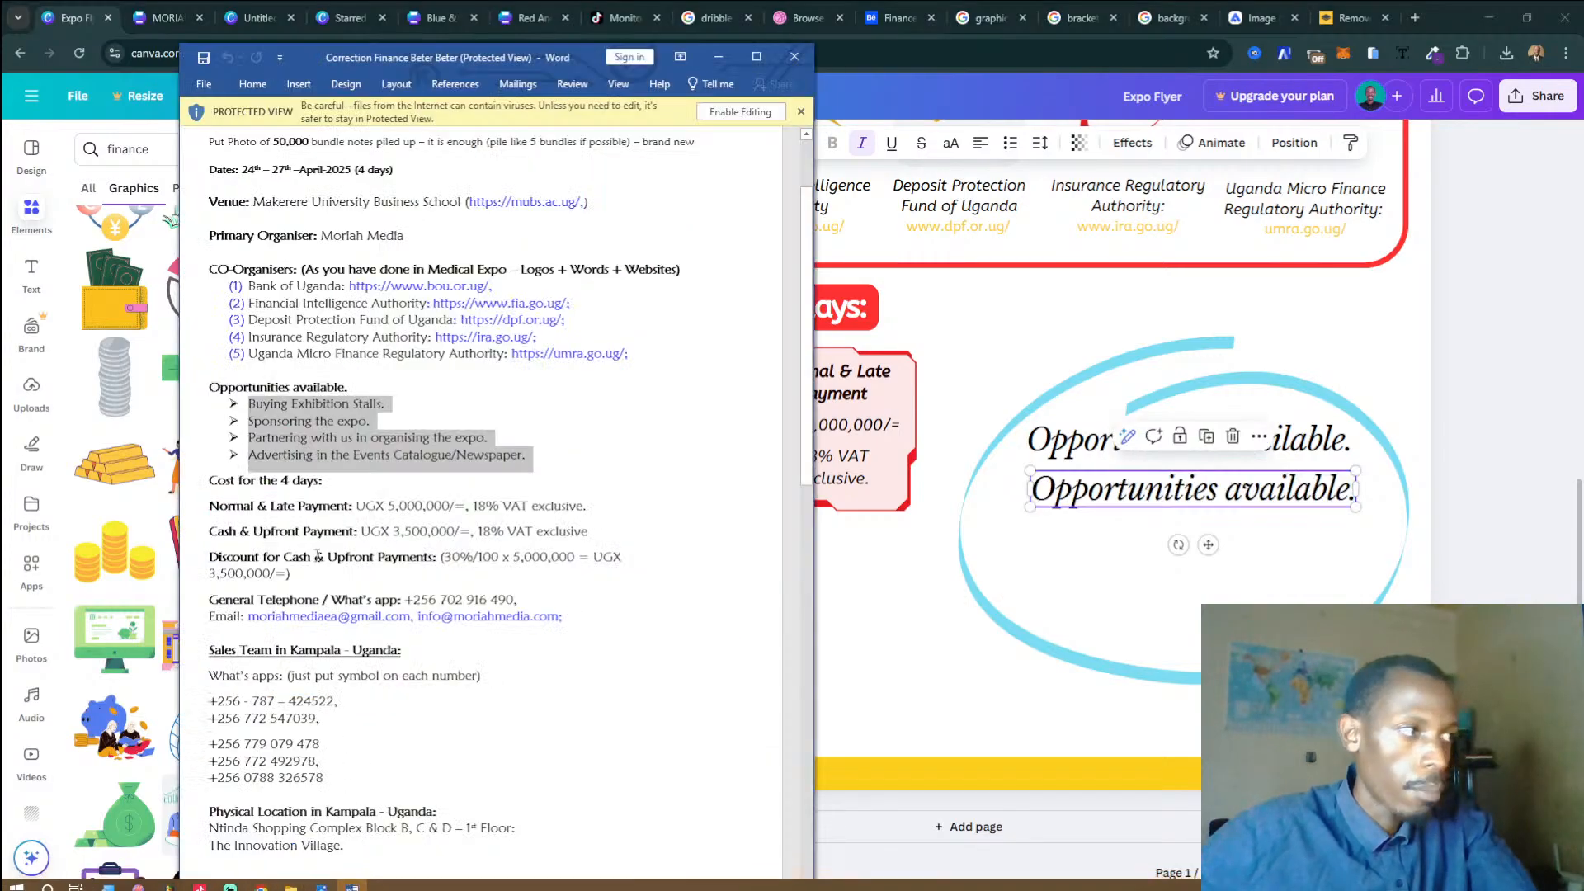
{"action": "left_click", "coordinate": [282, 420]}
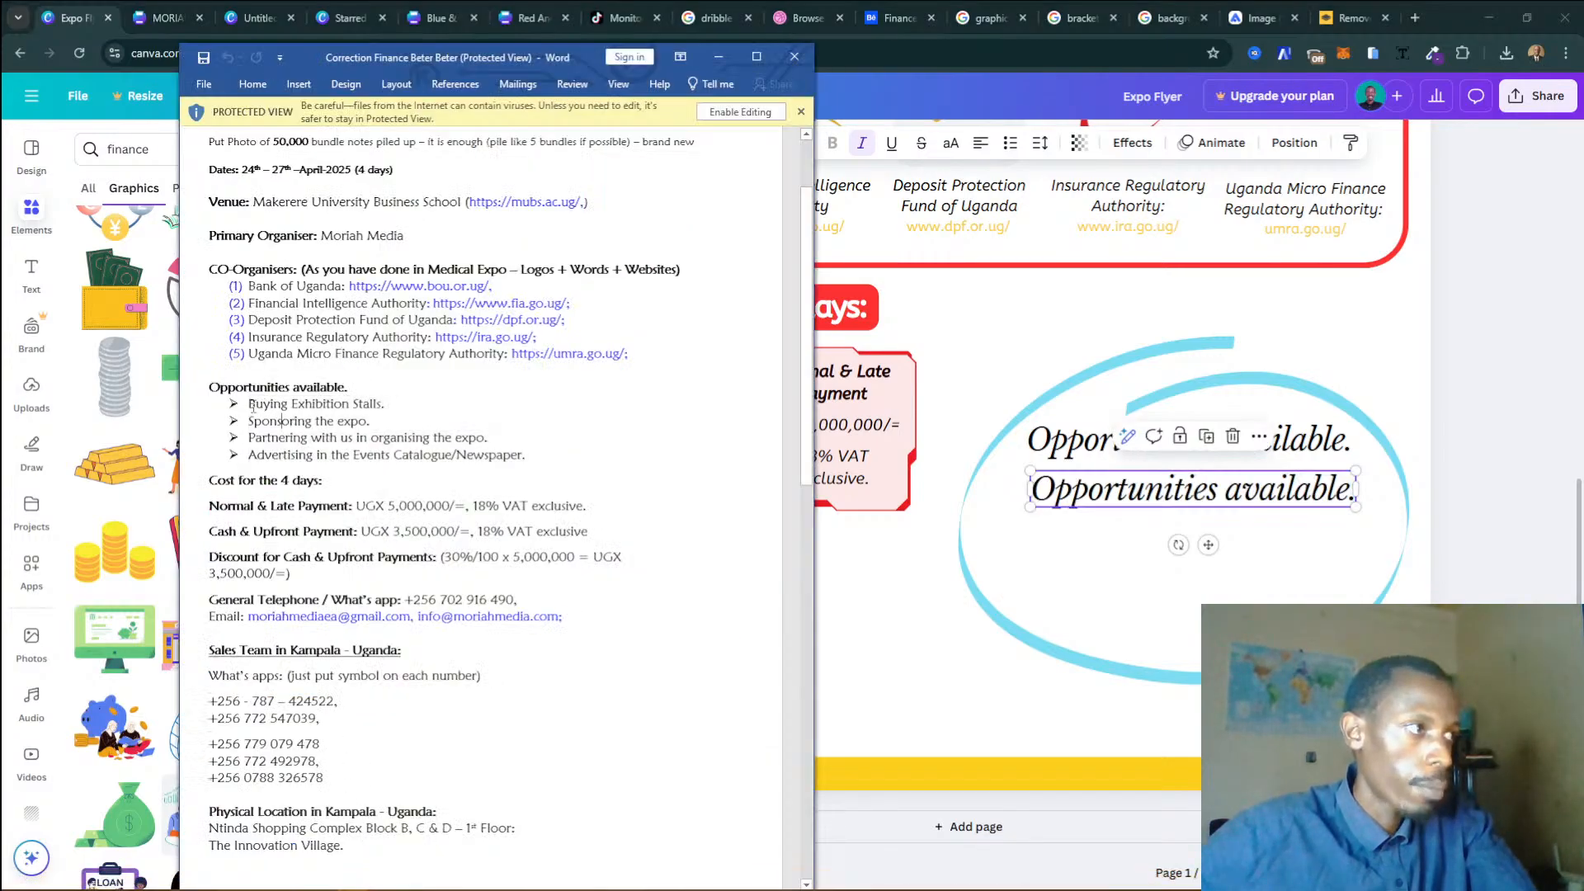
{"action": "left_click_drag", "start_coordinate": [250, 404], "coordinate": [380, 405]}
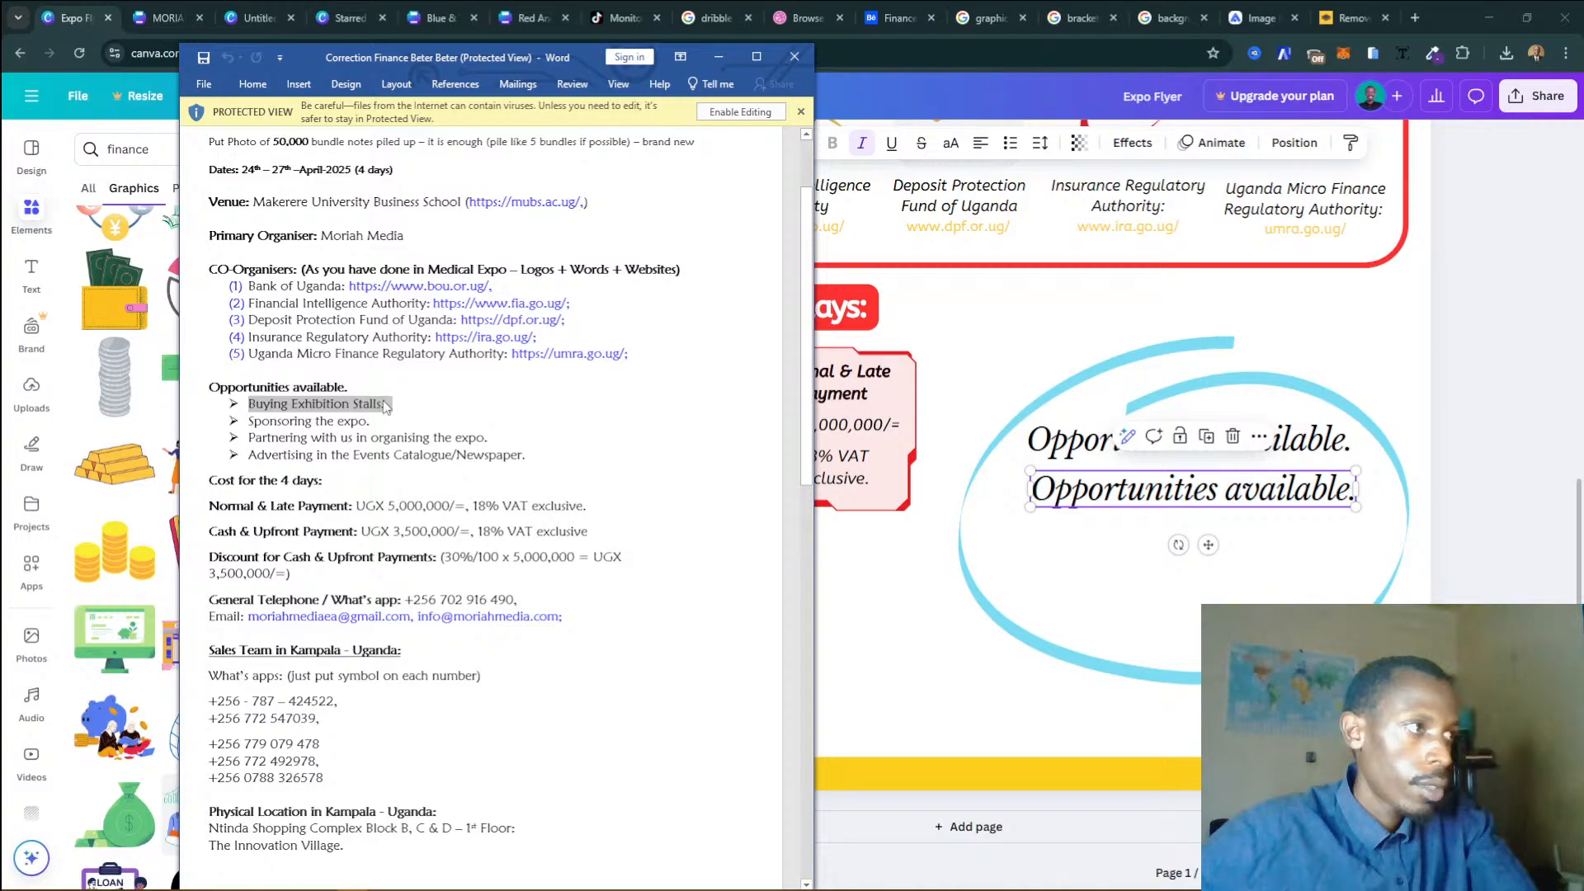
{"action": "triple_click", "coordinate": [1111, 492]}
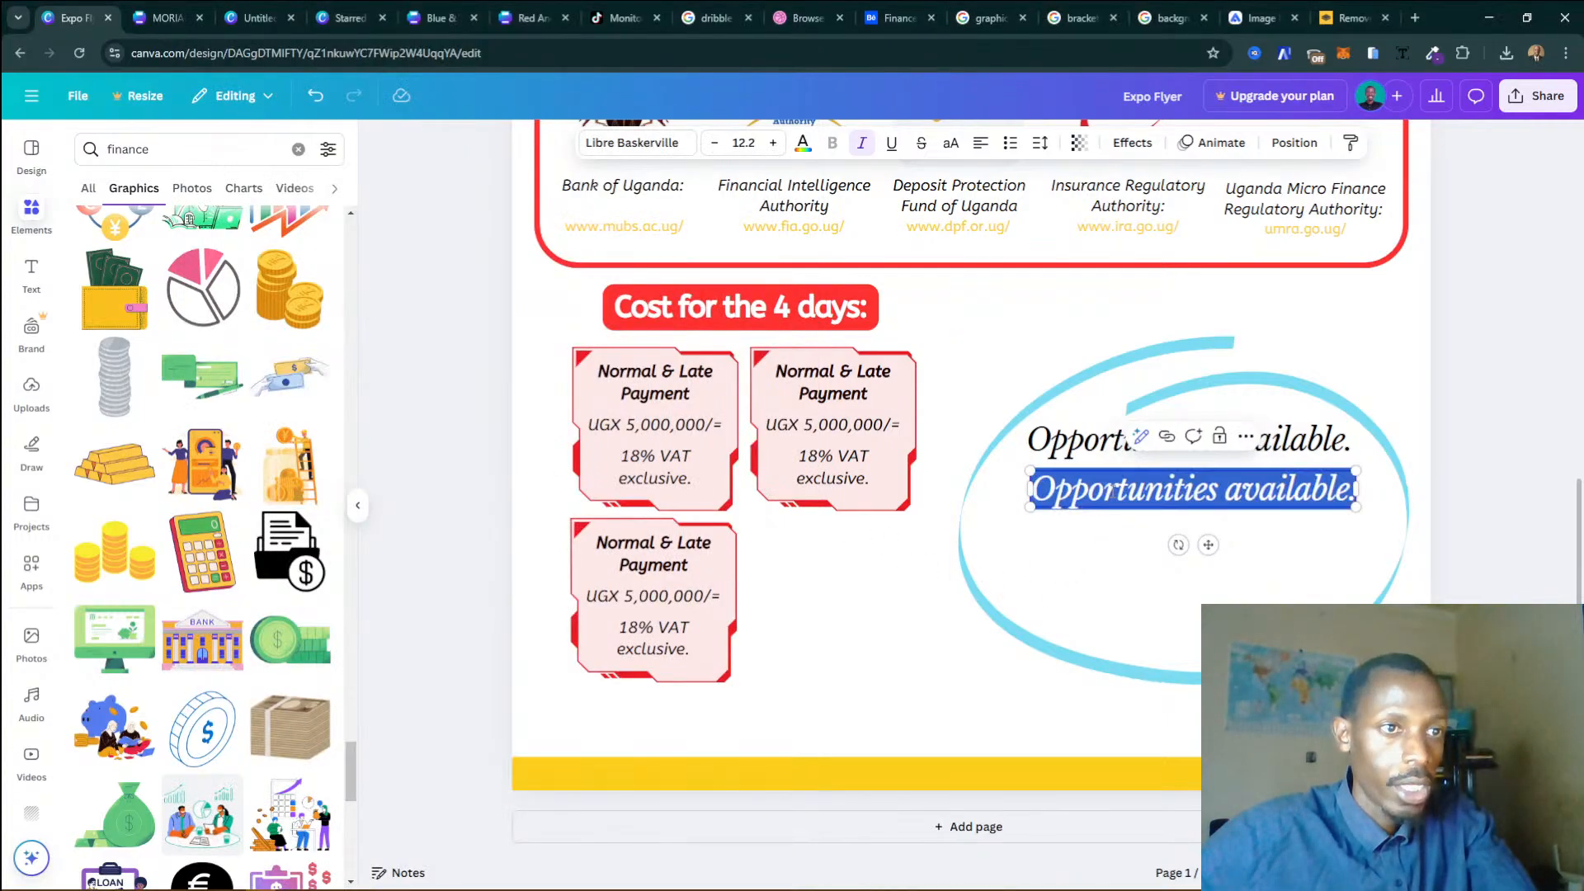
{"action": "type", "text": "Ø Buying Exhibition Stalls."}
{"action": "key", "text": "BackSpace"}
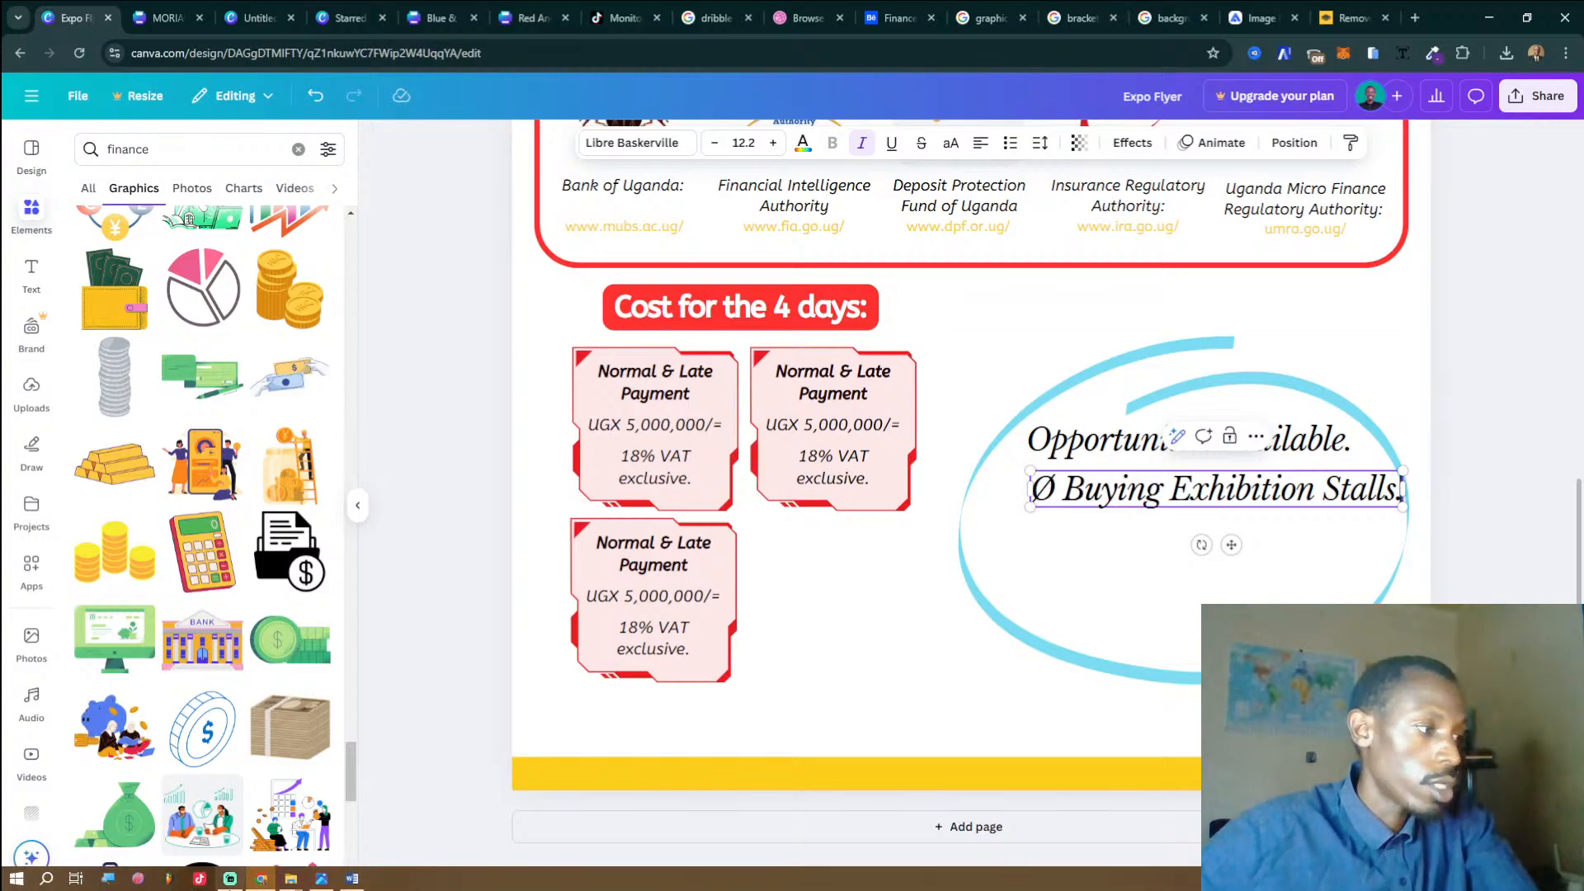
Replace the text beneath the Opportunities available heading with the Word document's last bullet, "Ø Advertising in the Events Catalogue/Newspaper.".
{"action": "left_click", "coordinate": [352, 880]}
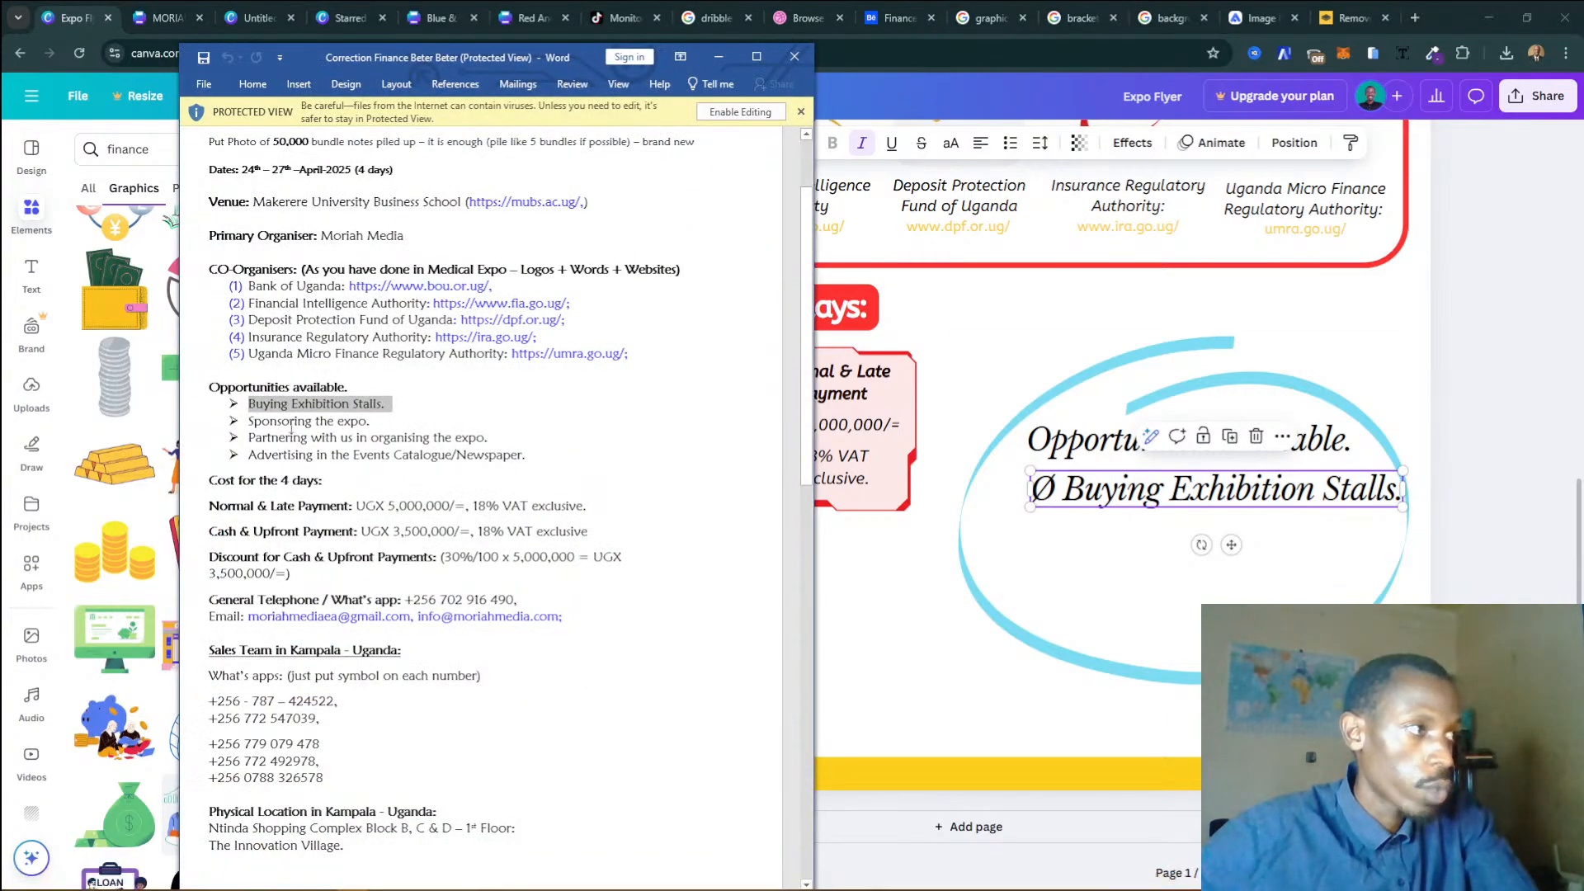
{"action": "left_click_drag", "start_coordinate": [249, 454], "coordinate": [525, 458]}
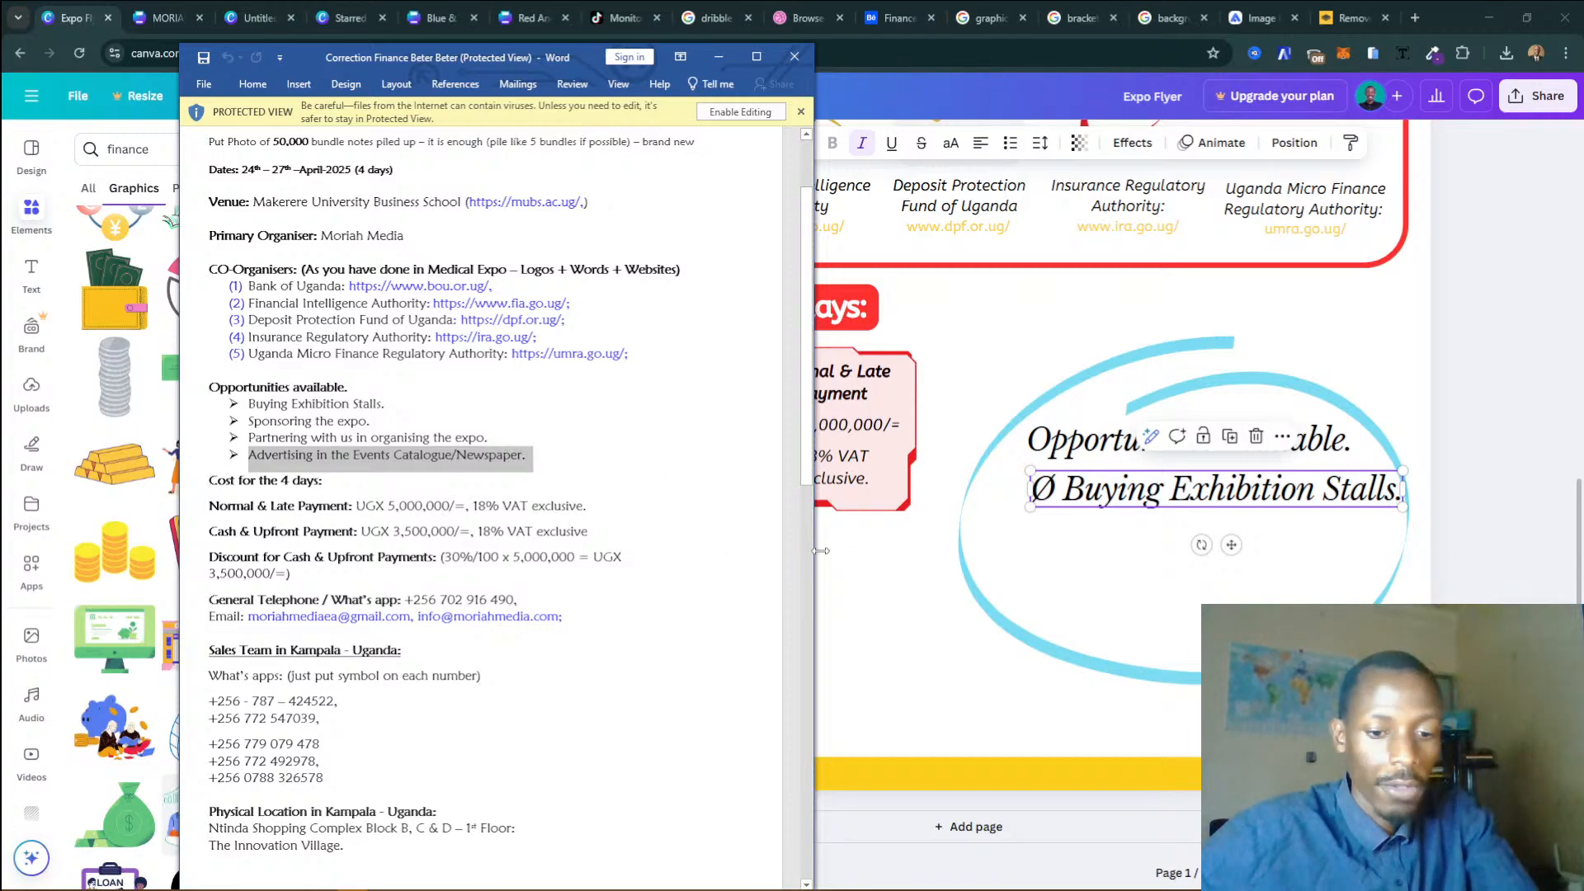
{"action": "left_click", "coordinate": [1109, 499]}
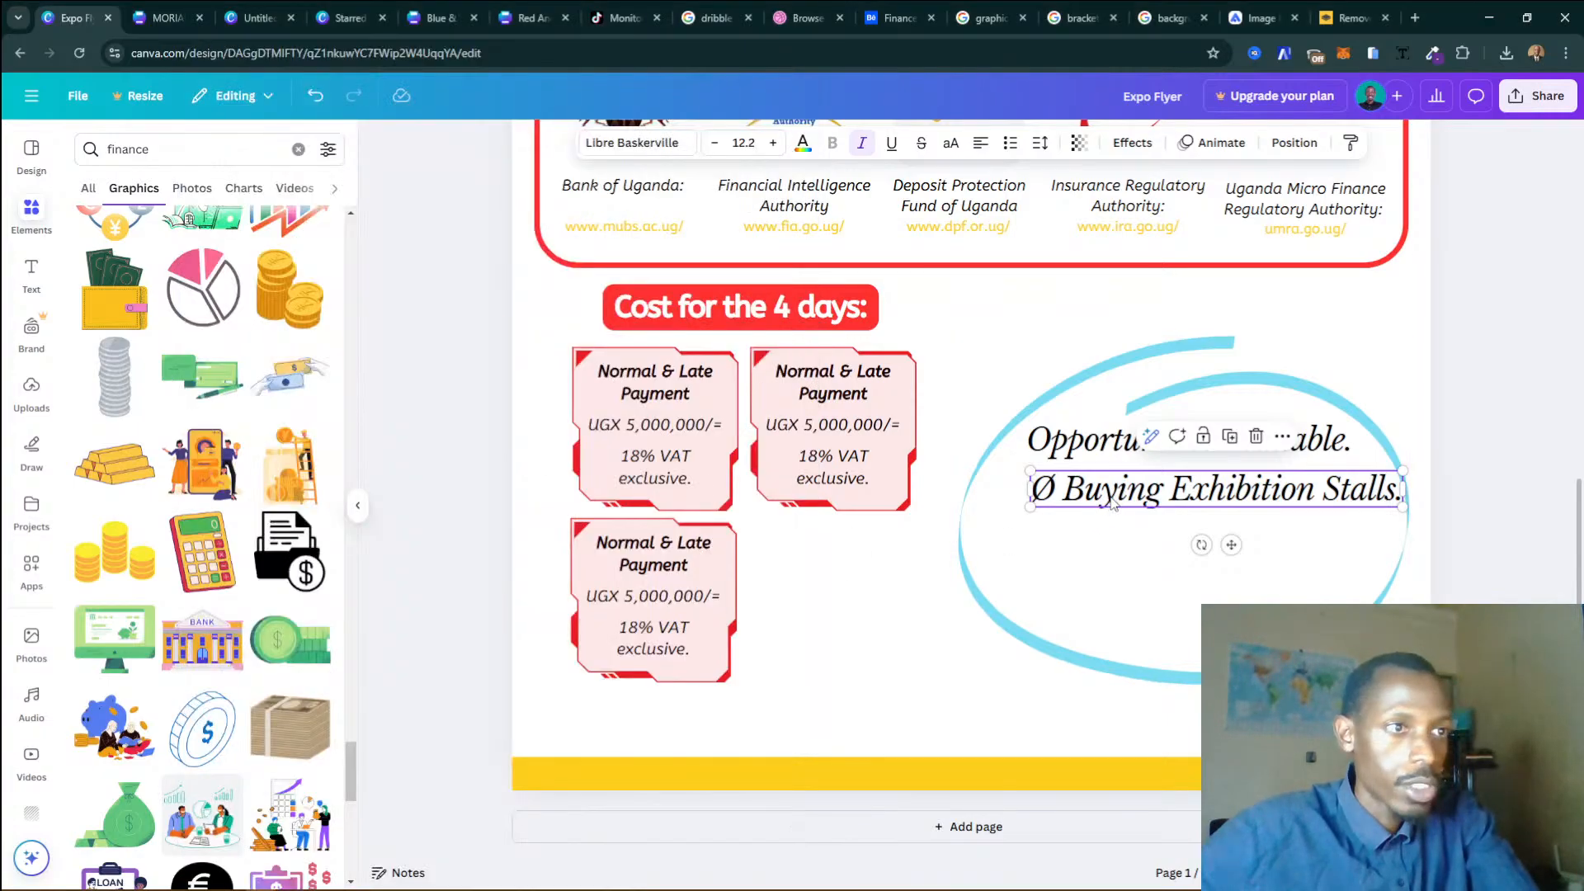
{"action": "triple_click", "coordinate": [1109, 497]}
{"action": "type", "text": "Ø Advertising in the Events Catalogue/Newspaper."}
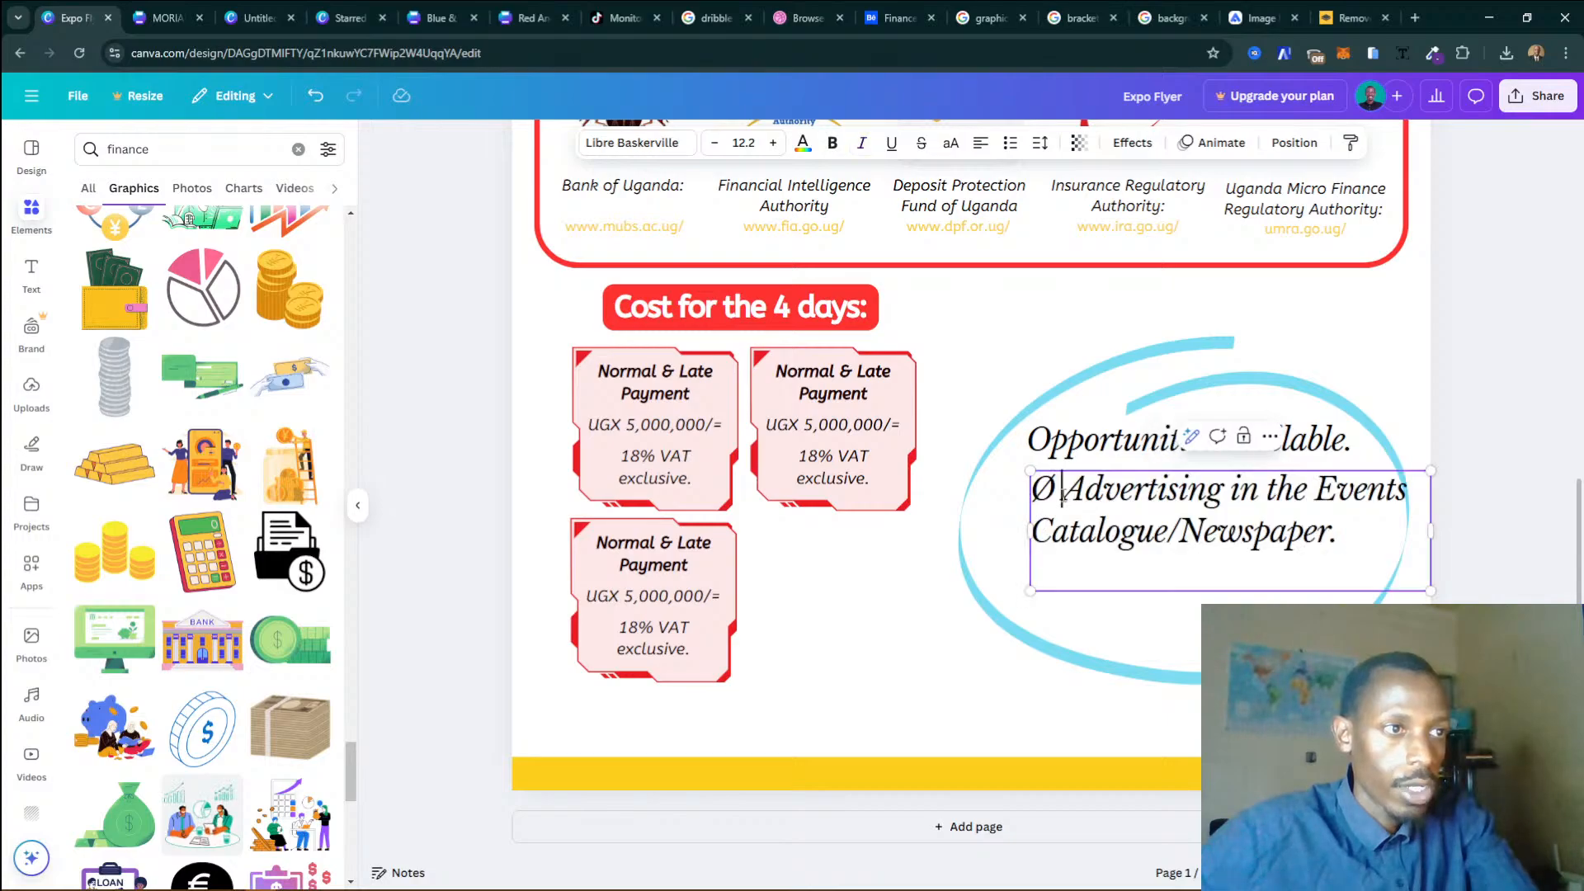
Remove the leading "Ø" marker and the trailing blank line from the Advertising in the Events Catalogue/Newspaper text.
{"action": "left_click_drag", "start_coordinate": [1062, 493], "coordinate": [1051, 535]}
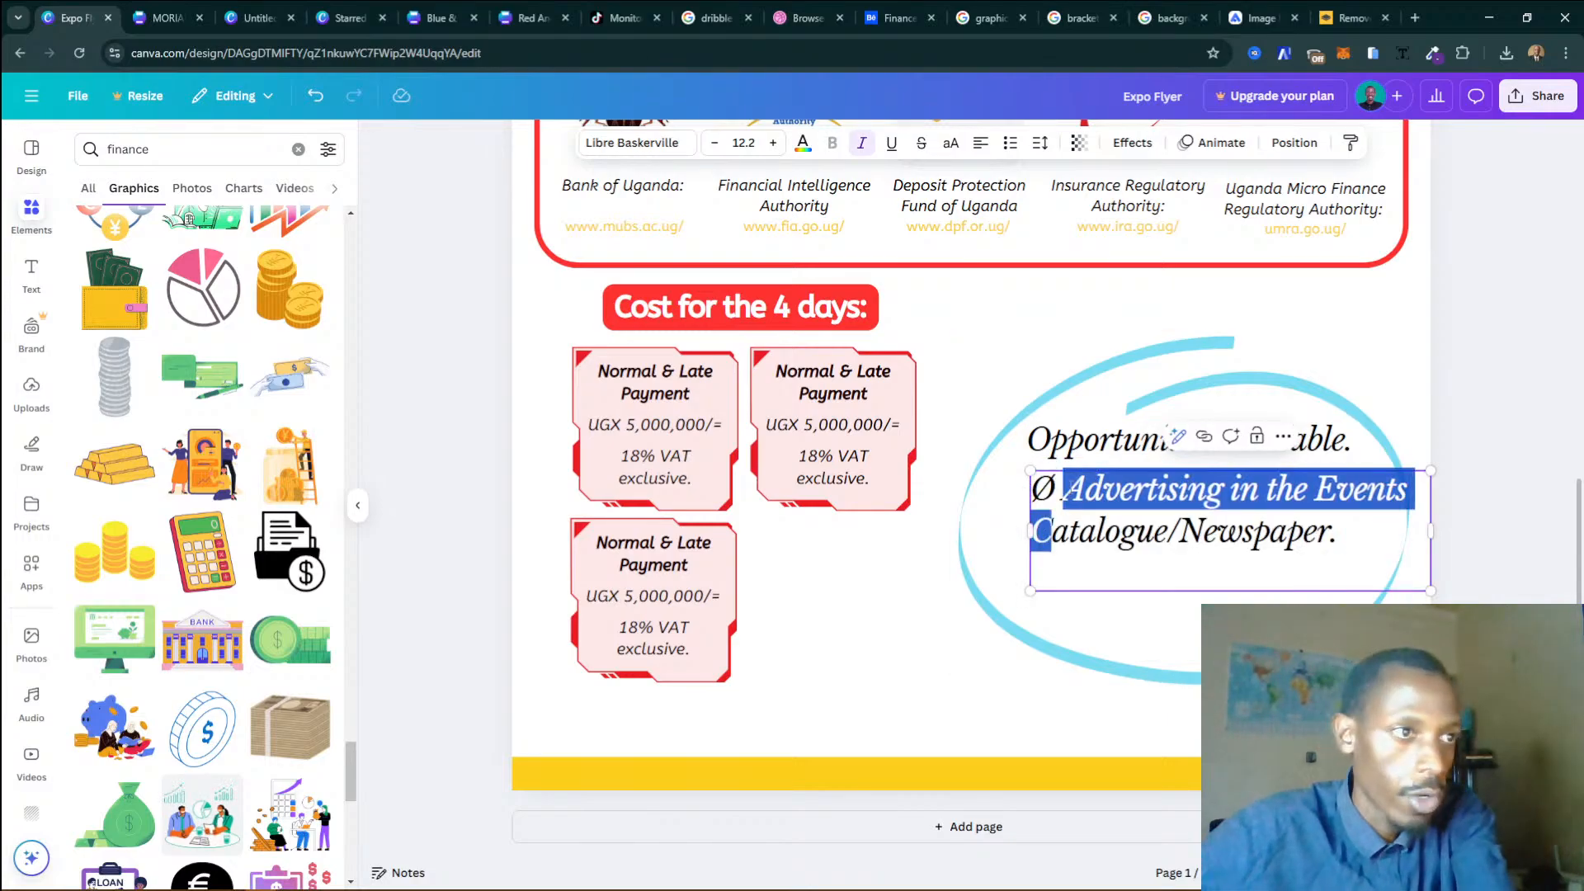
{"action": "left_click", "coordinate": [1065, 490]}
{"action": "key", "text": "BackSpace"}
{"action": "key", "text": "BackSpace"}
{"action": "left_click", "coordinate": [1075, 570]}
{"action": "key", "text": "BackSpace"}
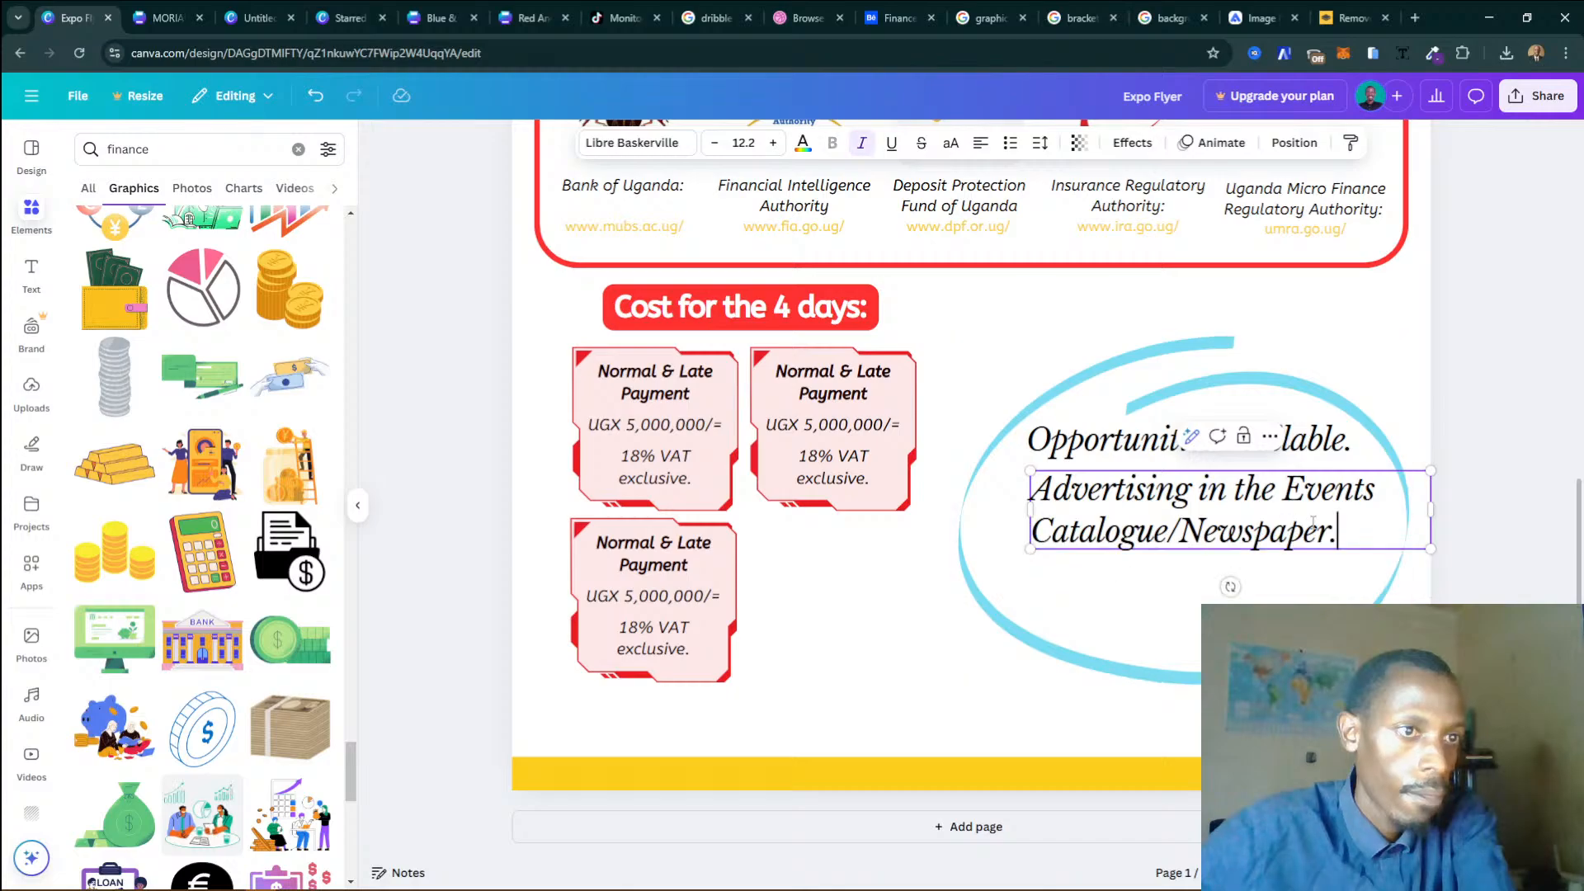
{"action": "key", "text": "shift+Left"}
{"action": "left_click", "coordinate": [1076, 495]}
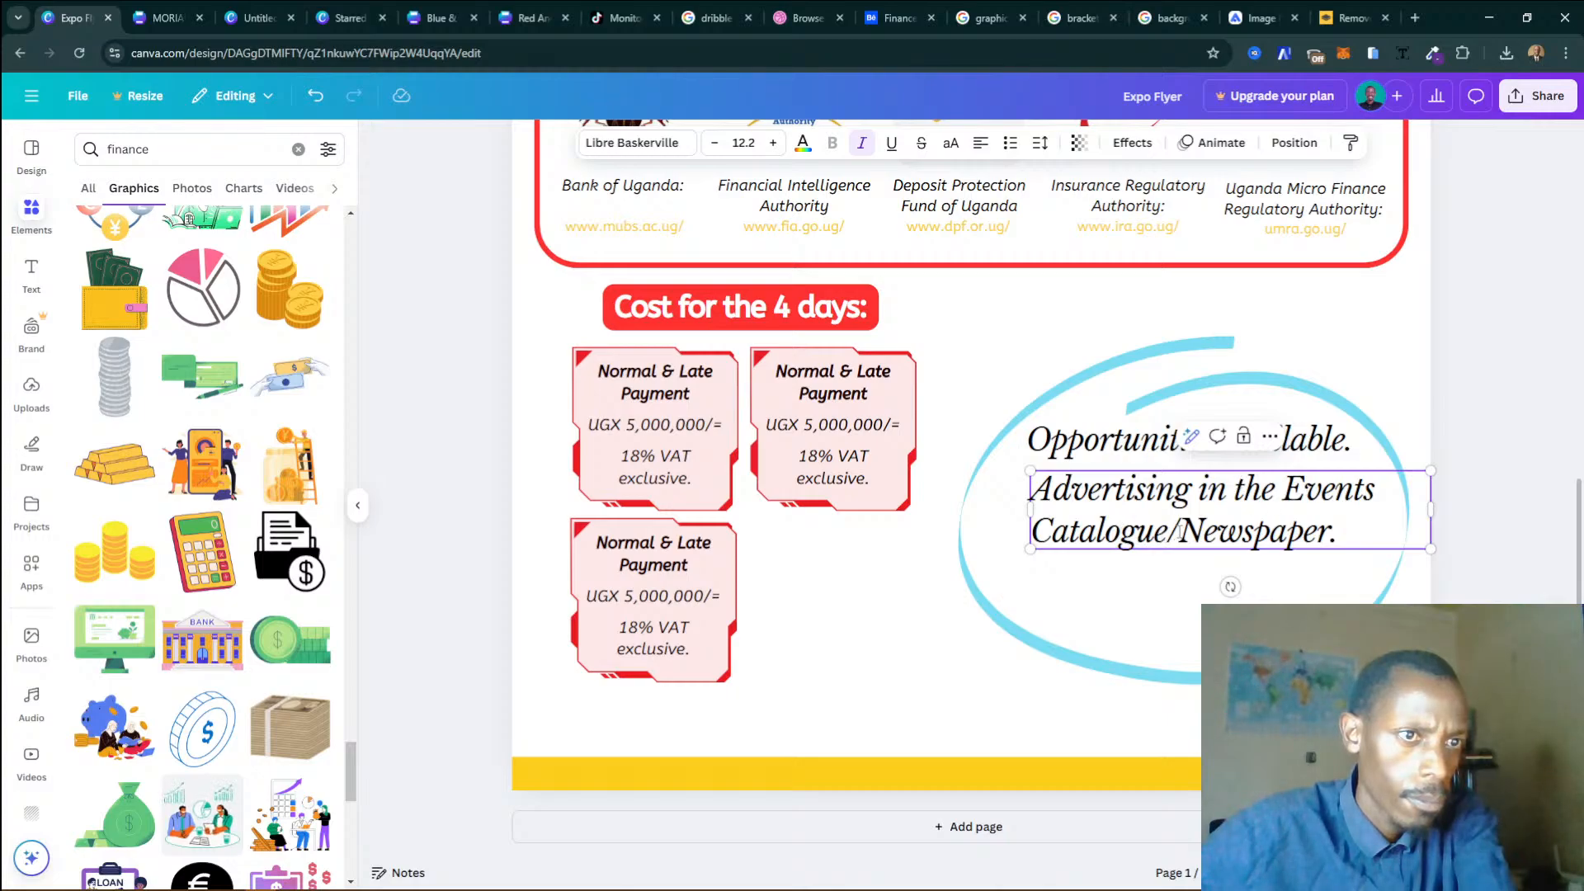
Reduce the font size of the Advertising in the Events Catalogue/Newspaper text to 7.2.
{"action": "left_click_drag", "start_coordinate": [1172, 532], "coordinate": [1379, 532]}
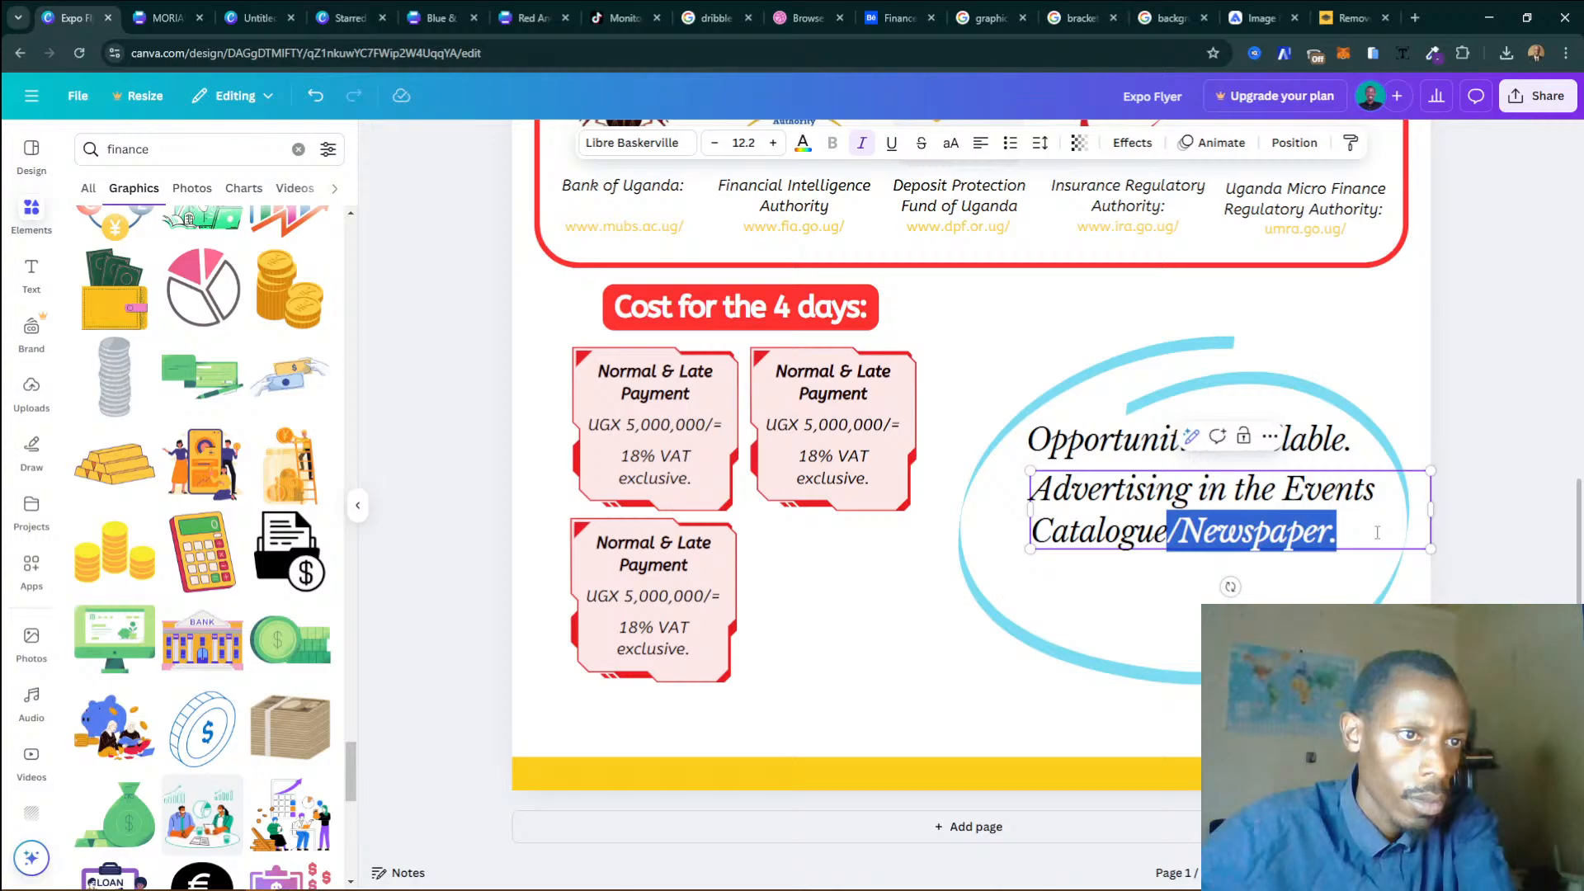
{"action": "left_click", "coordinate": [1201, 561]}
{"action": "double_click", "coordinate": [1181, 533]}
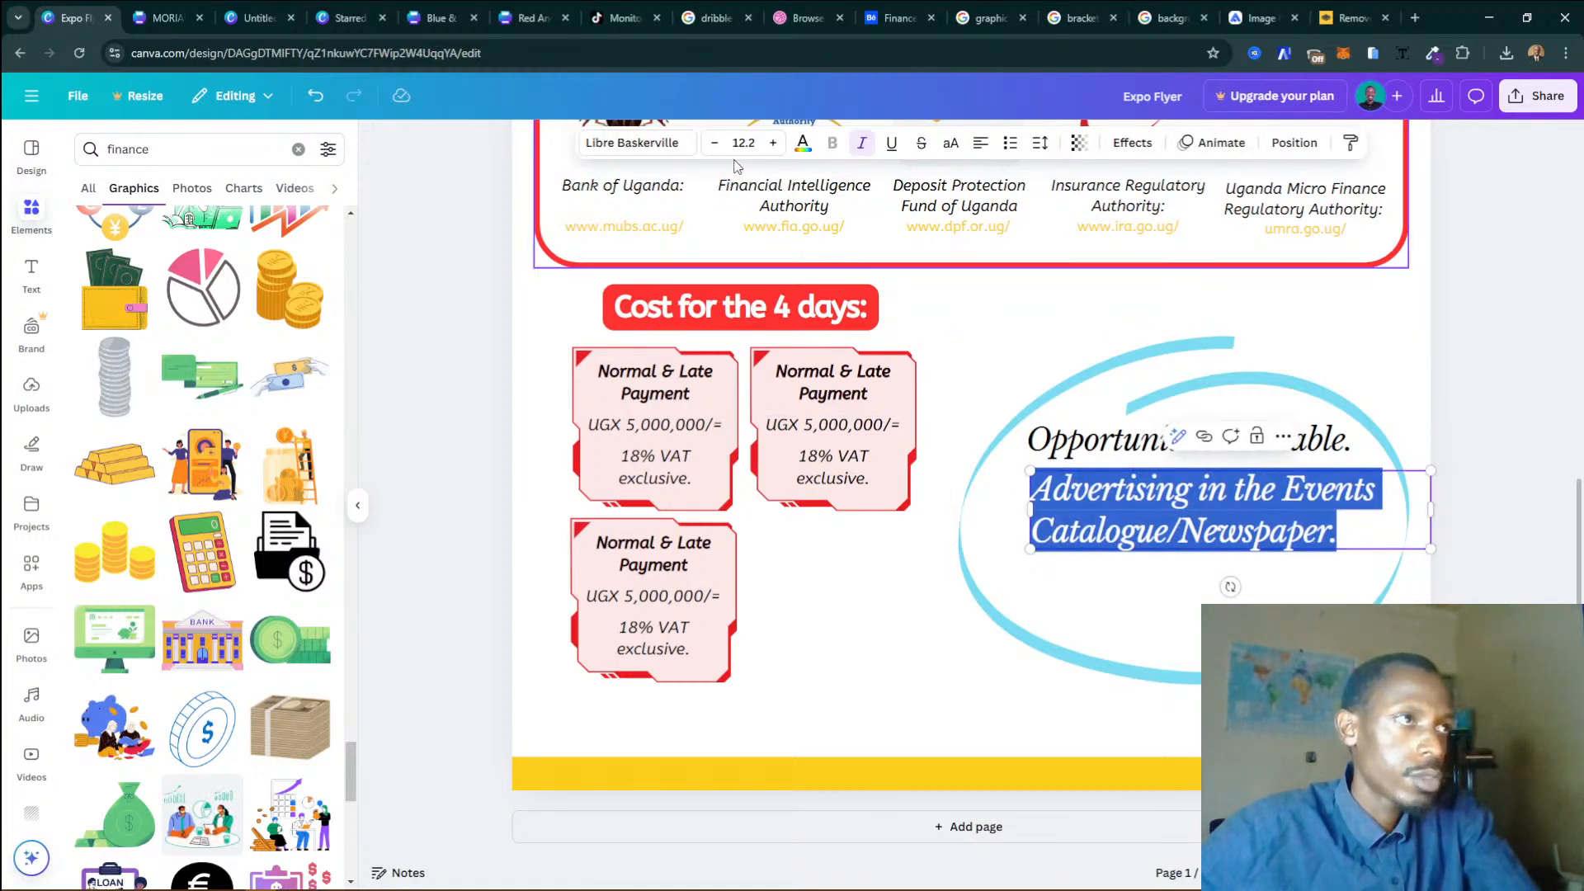
{"action": "left_click", "coordinate": [712, 144]}
{"action": "left_click", "coordinate": [713, 144]}
{"action": "left_click", "coordinate": [713, 144]}
{"action": "left_click", "coordinate": [713, 144]}
{"action": "left_click", "coordinate": [713, 144]}
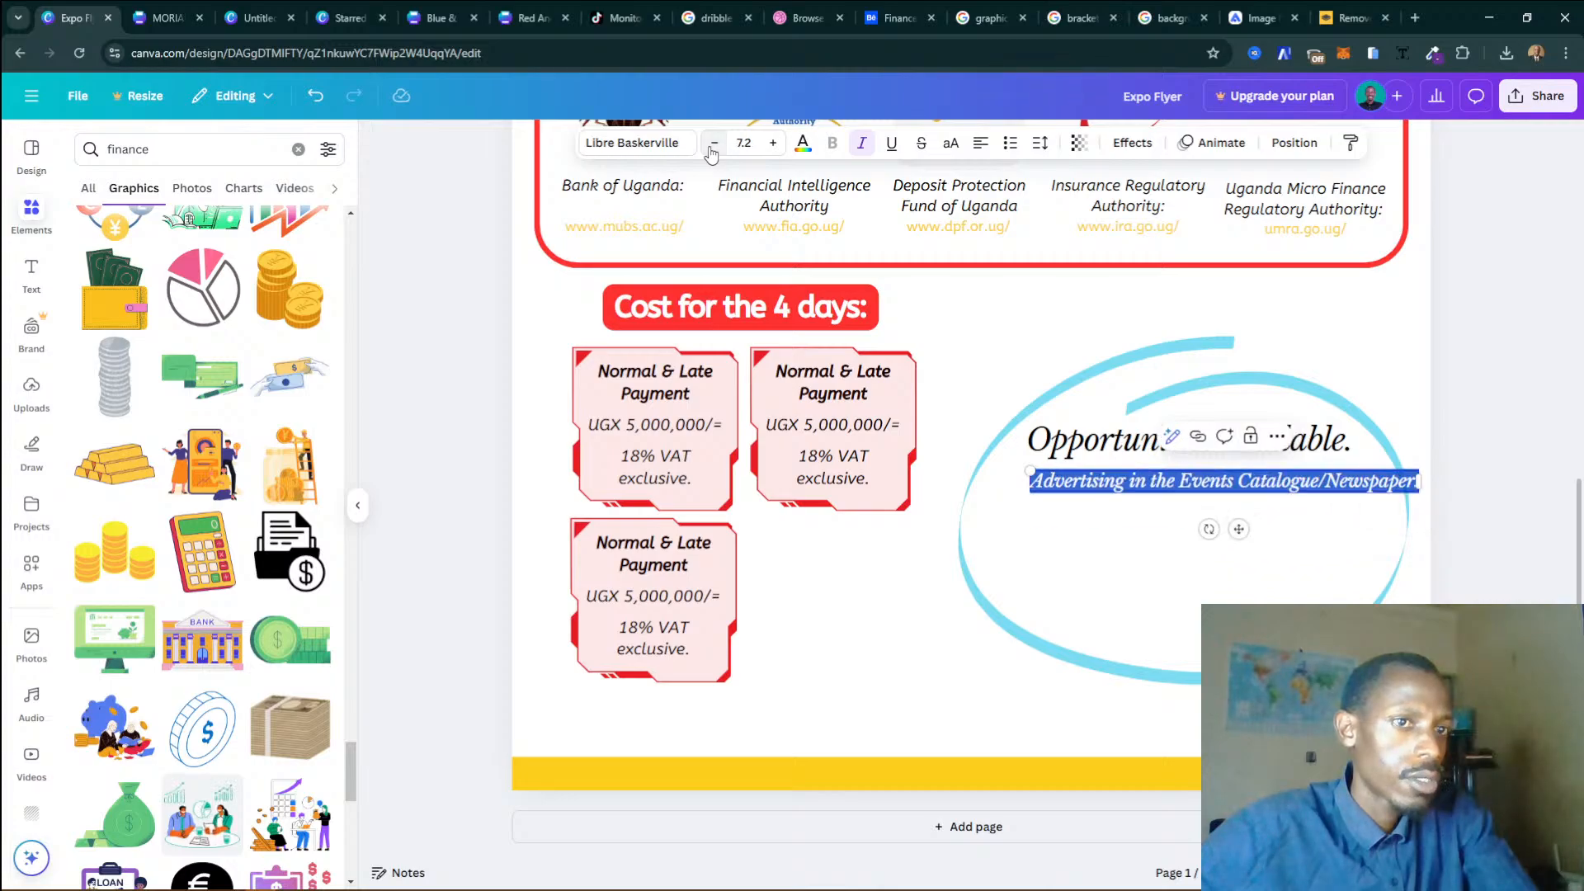
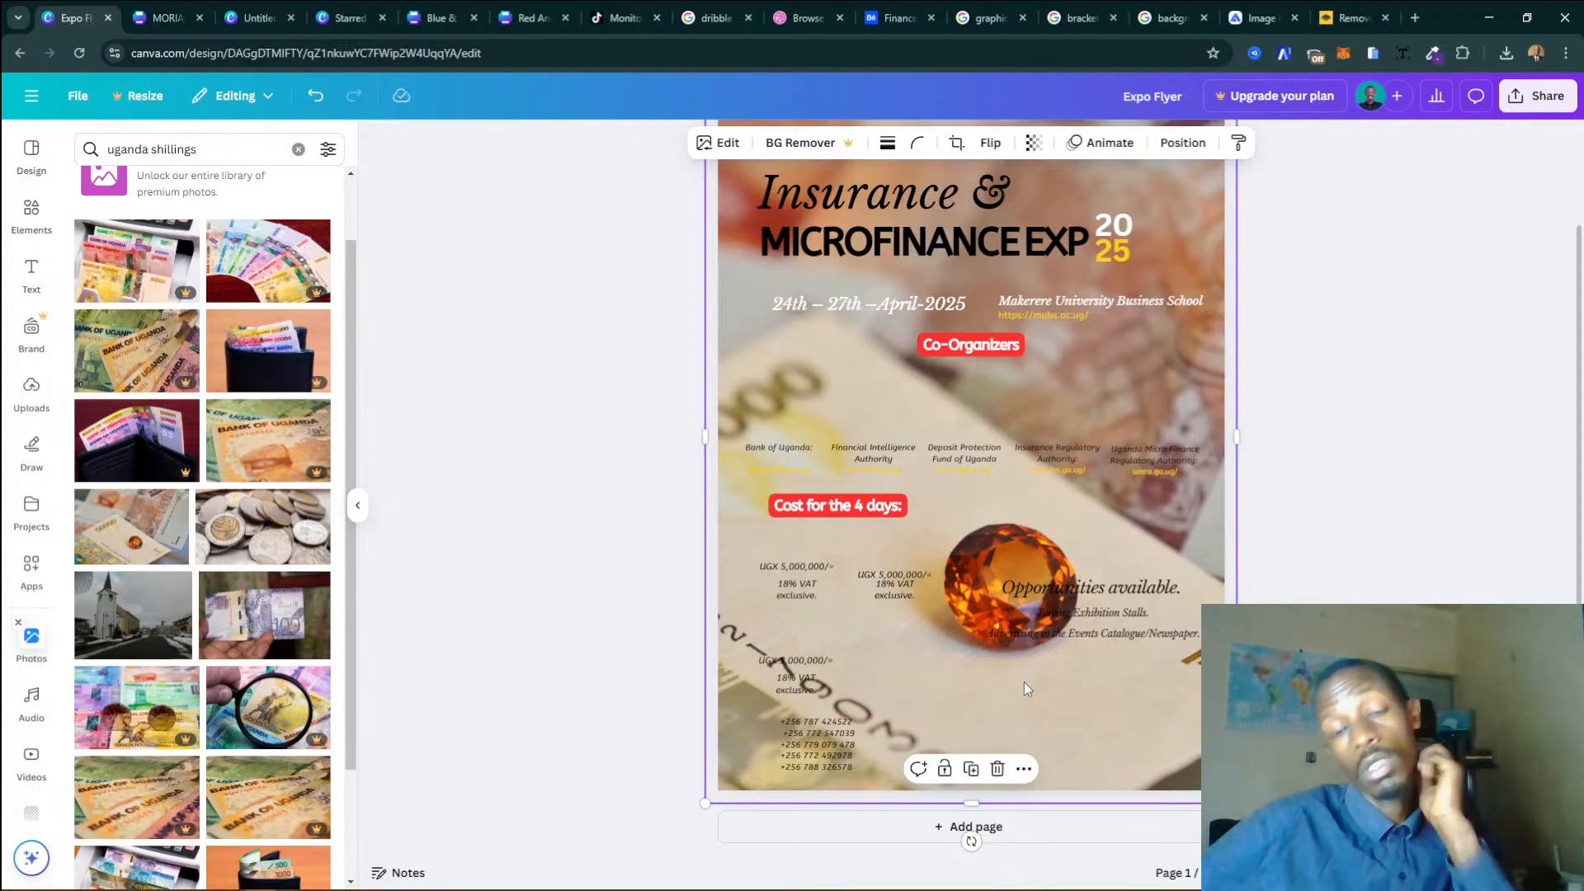
Undo the use of the banknote-and-gemstone photo as the full-page background of the flyer.
{"action": "scroll", "coordinate": [975, 691], "scroll_direction": "up", "scroll_amount": 2}
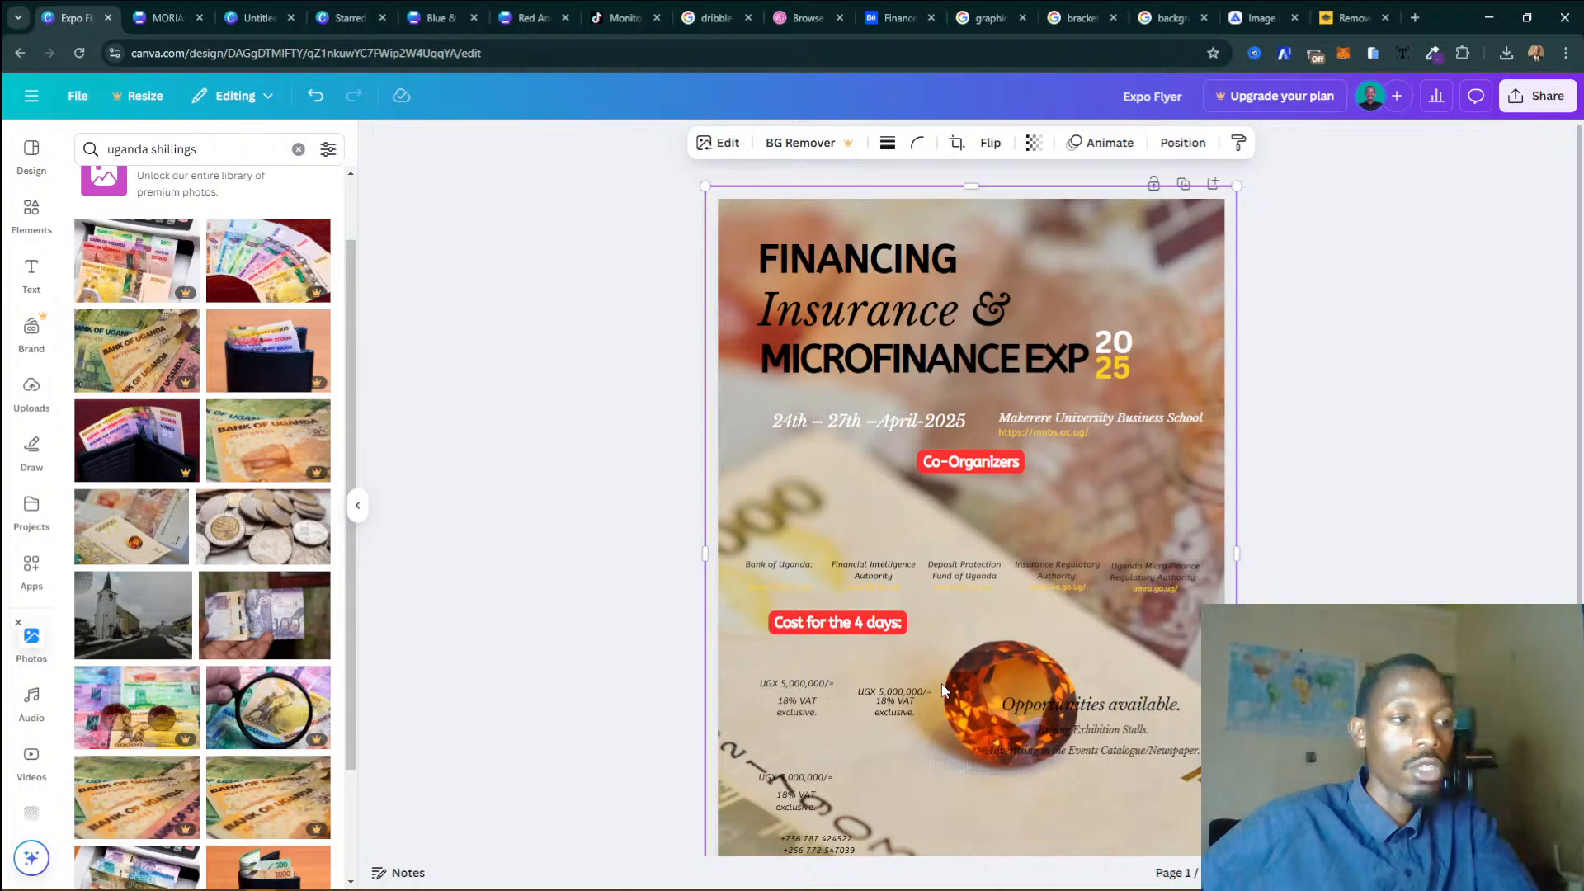
{"action": "key", "text": "ctrl+z"}
{"action": "scroll", "coordinate": [943, 689], "scroll_direction": "down", "scroll_amount": 2}
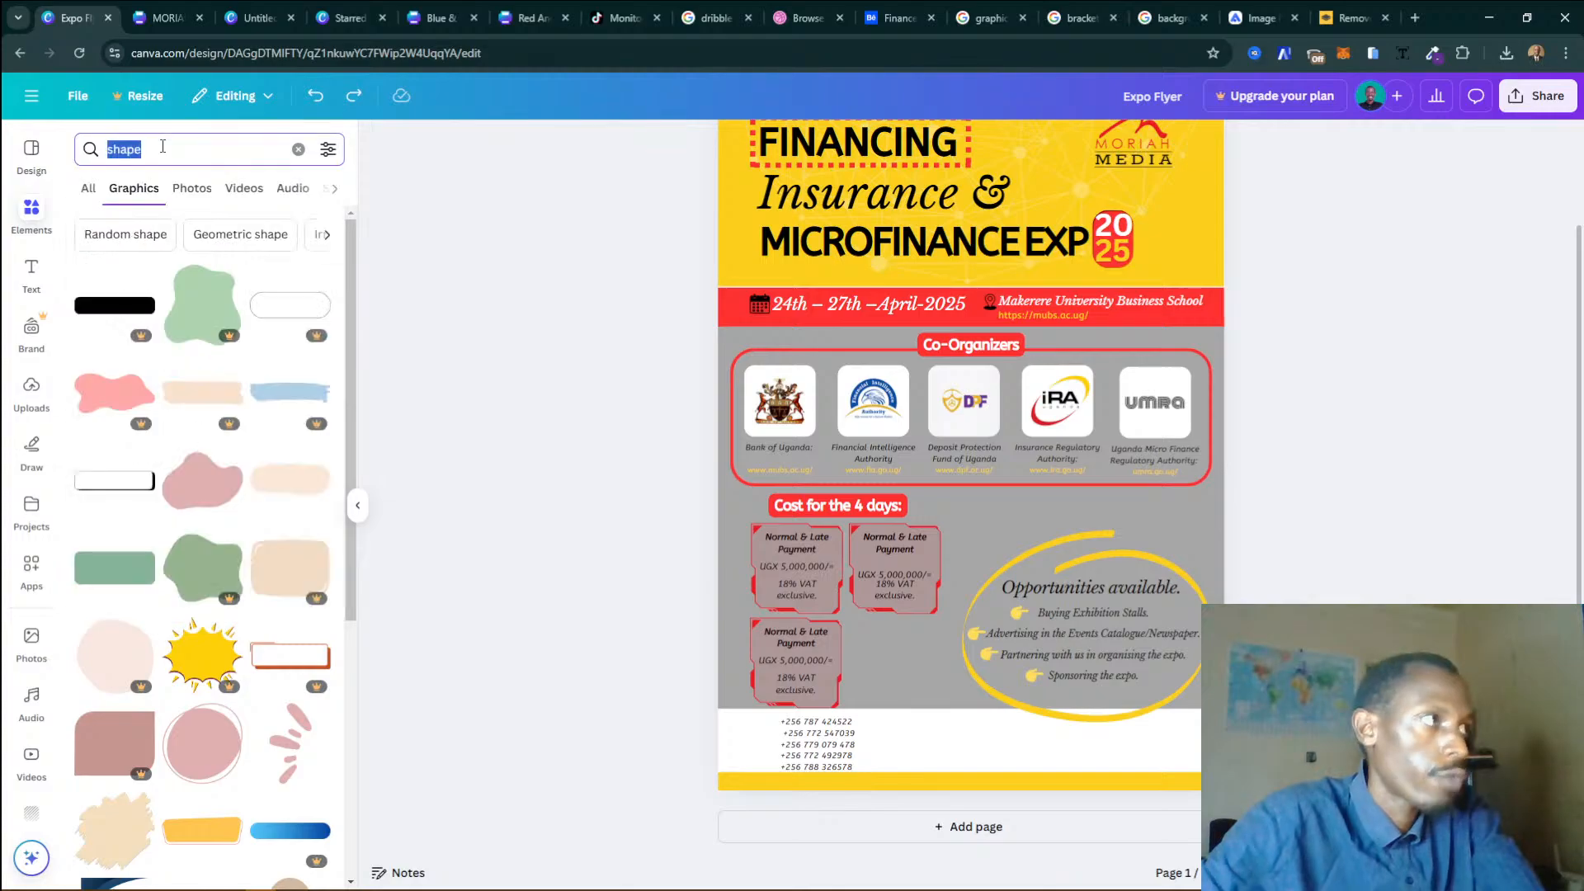
Search the elements for "frame", narrow the results to frames, and add the plain square frame to the flyer.
{"action": "double_click", "coordinate": [162, 146]}
{"action": "type", "text": "frame"}
{"action": "key", "text": "Return"}
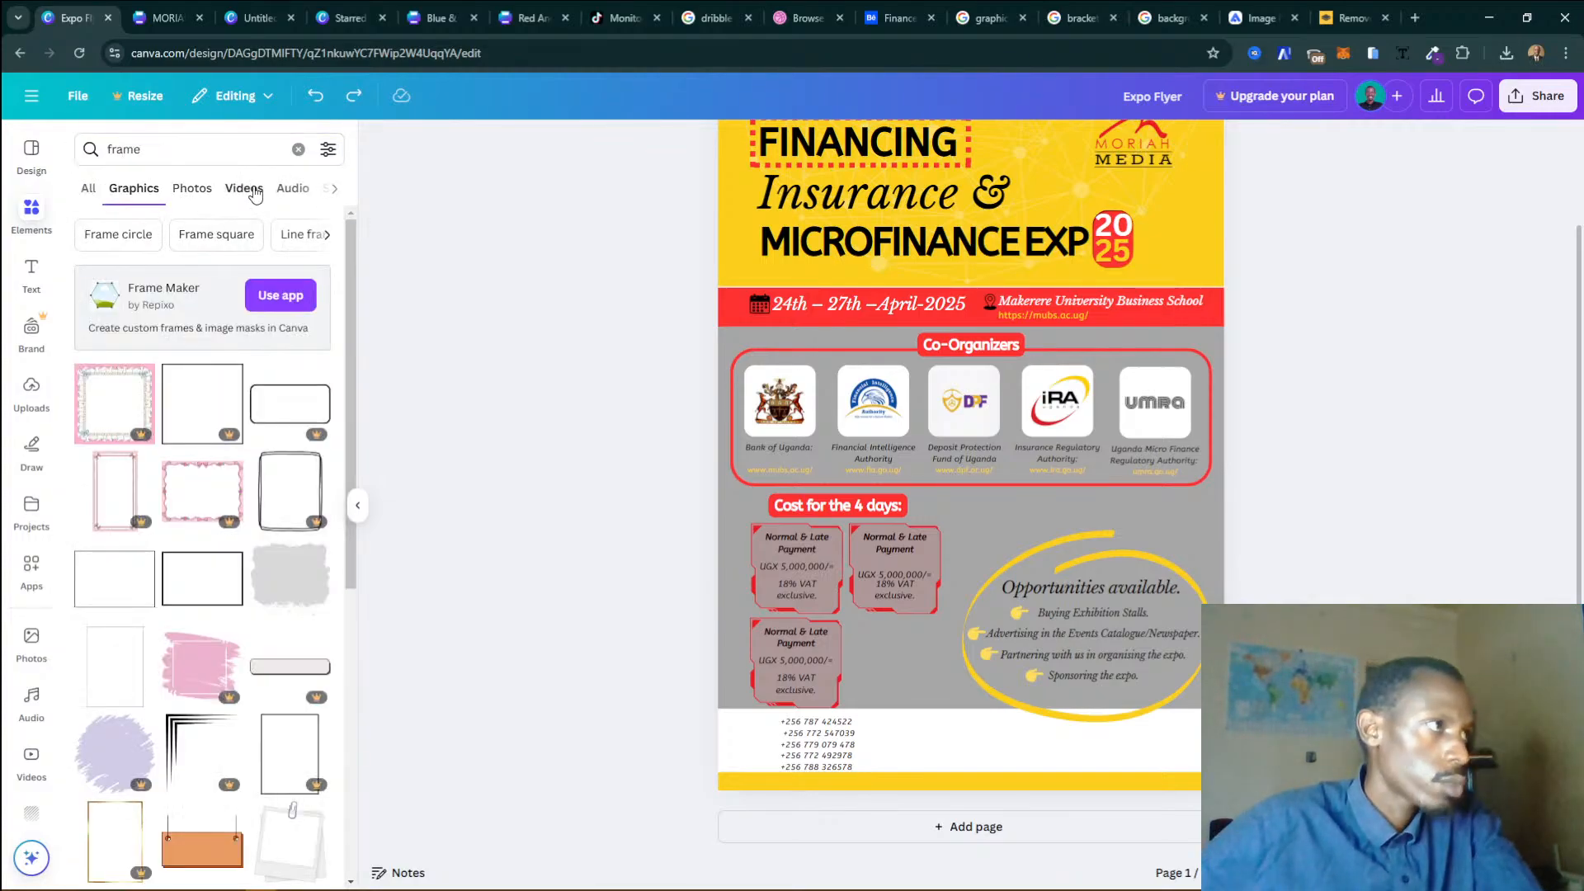
{"action": "left_click", "coordinate": [334, 189]}
{"action": "left_click", "coordinate": [283, 191]}
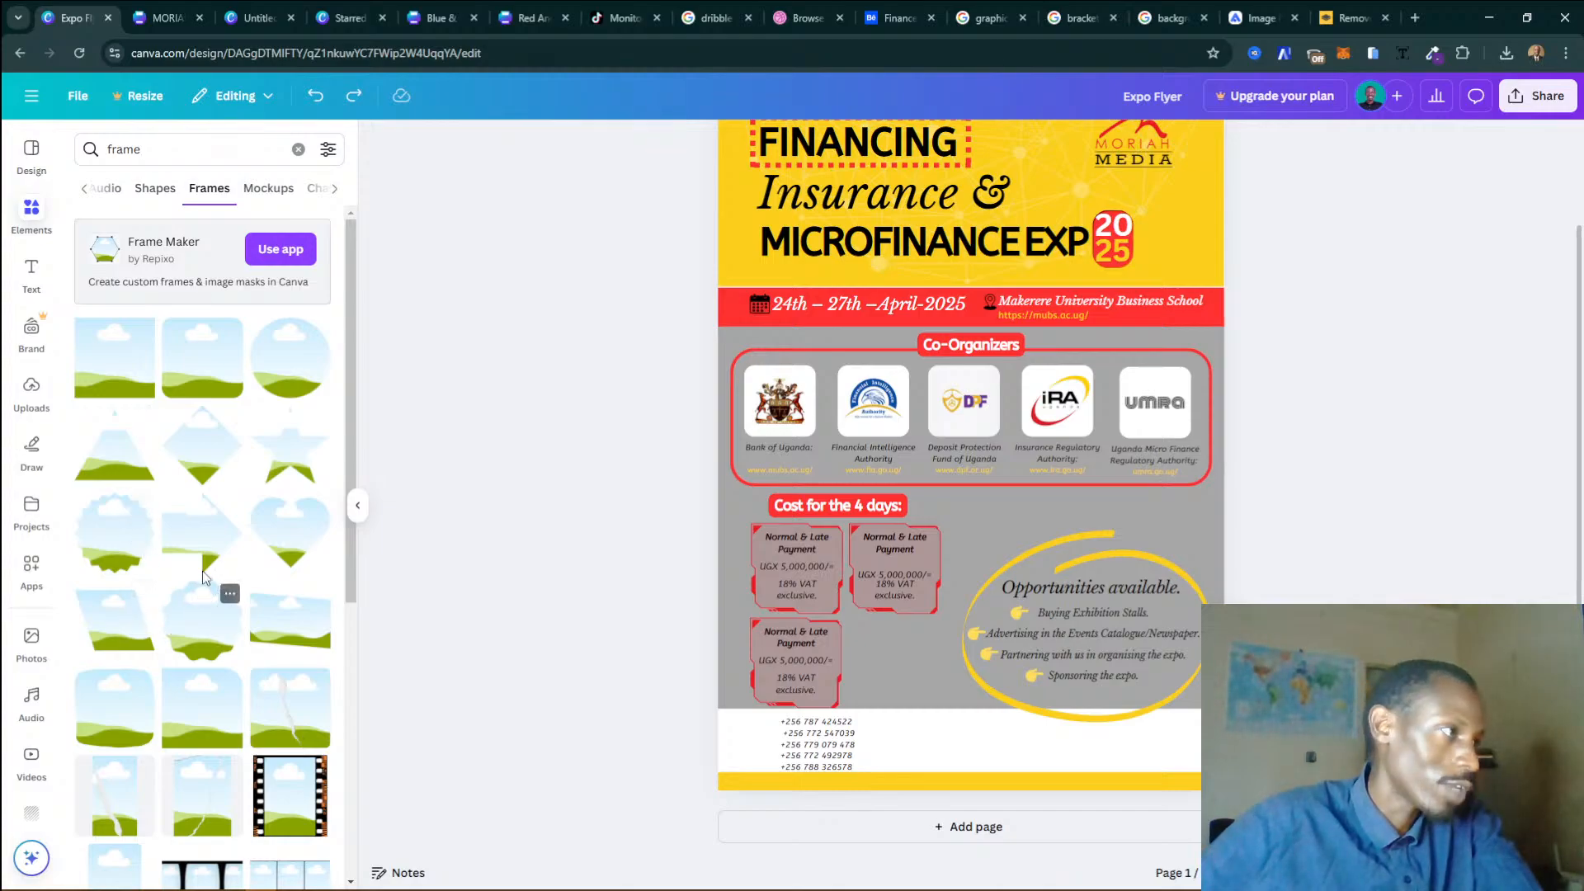
{"action": "scroll", "coordinate": [206, 575], "scroll_direction": "down", "scroll_amount": 3}
{"action": "scroll", "coordinate": [206, 575], "scroll_direction": "up", "scroll_amount": 3}
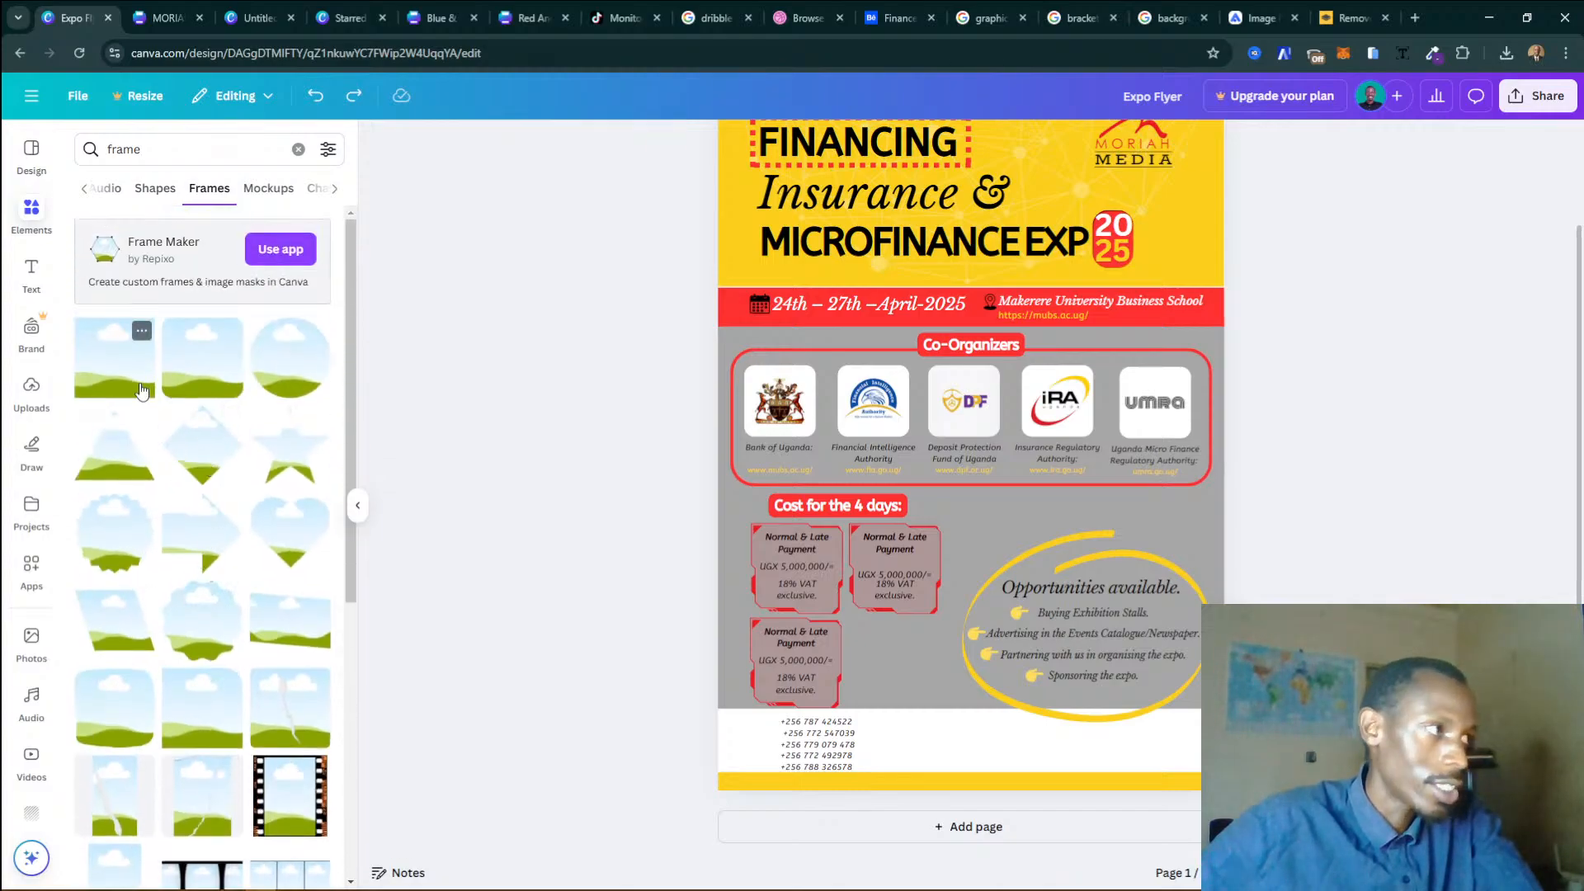
{"action": "left_click_drag", "start_coordinate": [118, 384], "coordinate": [914, 427]}
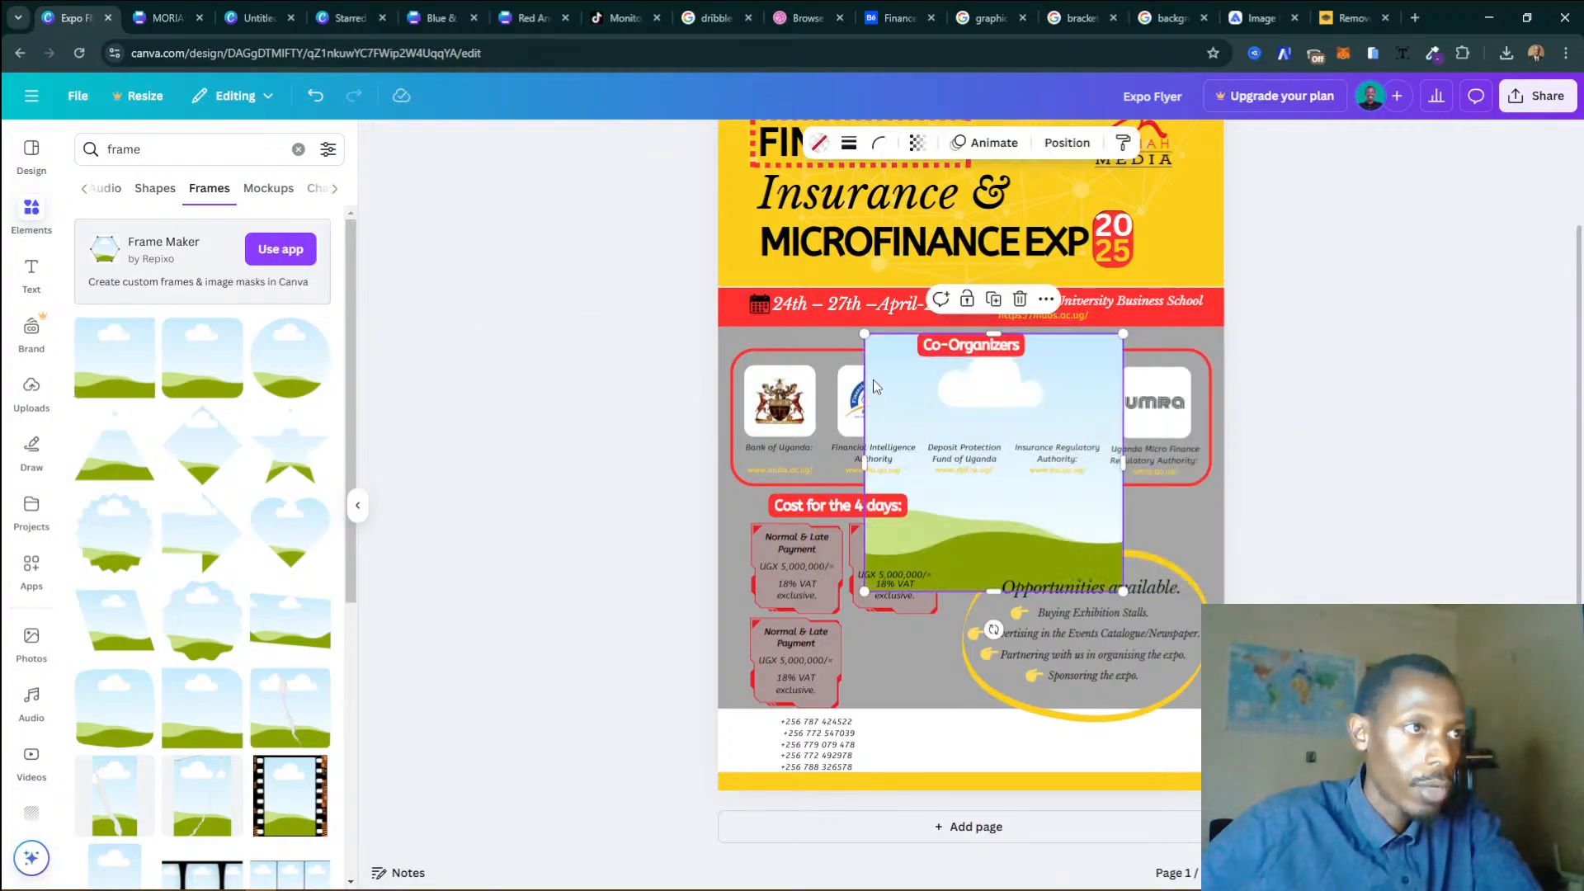
Stretch the frame to the full page width, covering the gray area between the red date bar and the phone numbers.
{"action": "left_click_drag", "start_coordinate": [852, 373], "coordinate": [719, 372]}
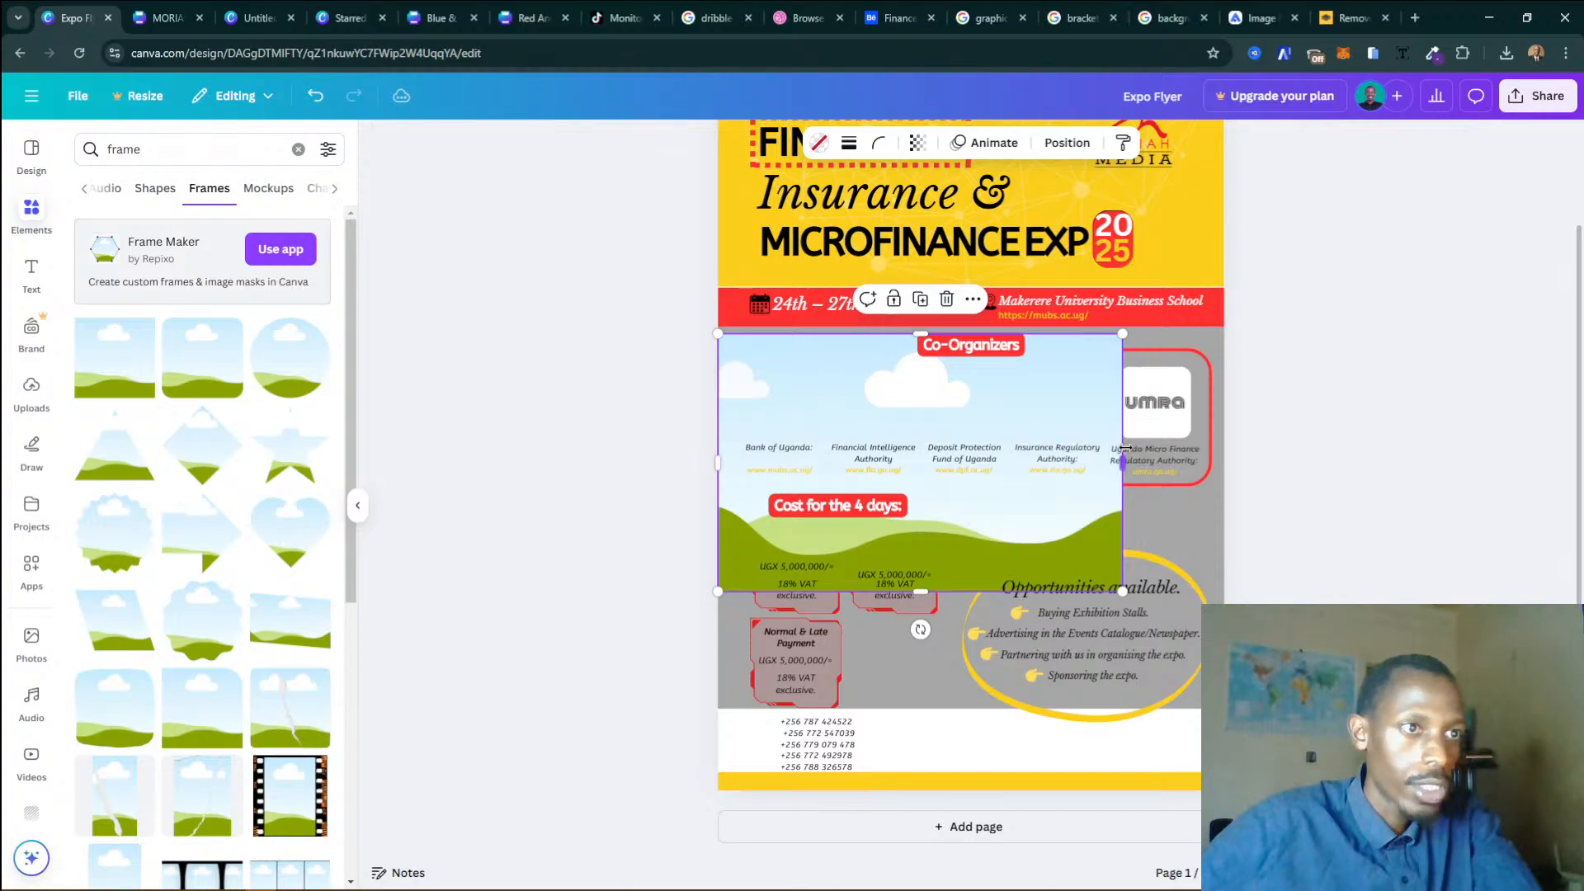
{"action": "left_click_drag", "start_coordinate": [1124, 451], "coordinate": [1227, 453]}
{"action": "left_click_drag", "start_coordinate": [970, 591], "coordinate": [971, 708]}
{"action": "left_click_drag", "start_coordinate": [958, 328], "coordinate": [958, 321]}
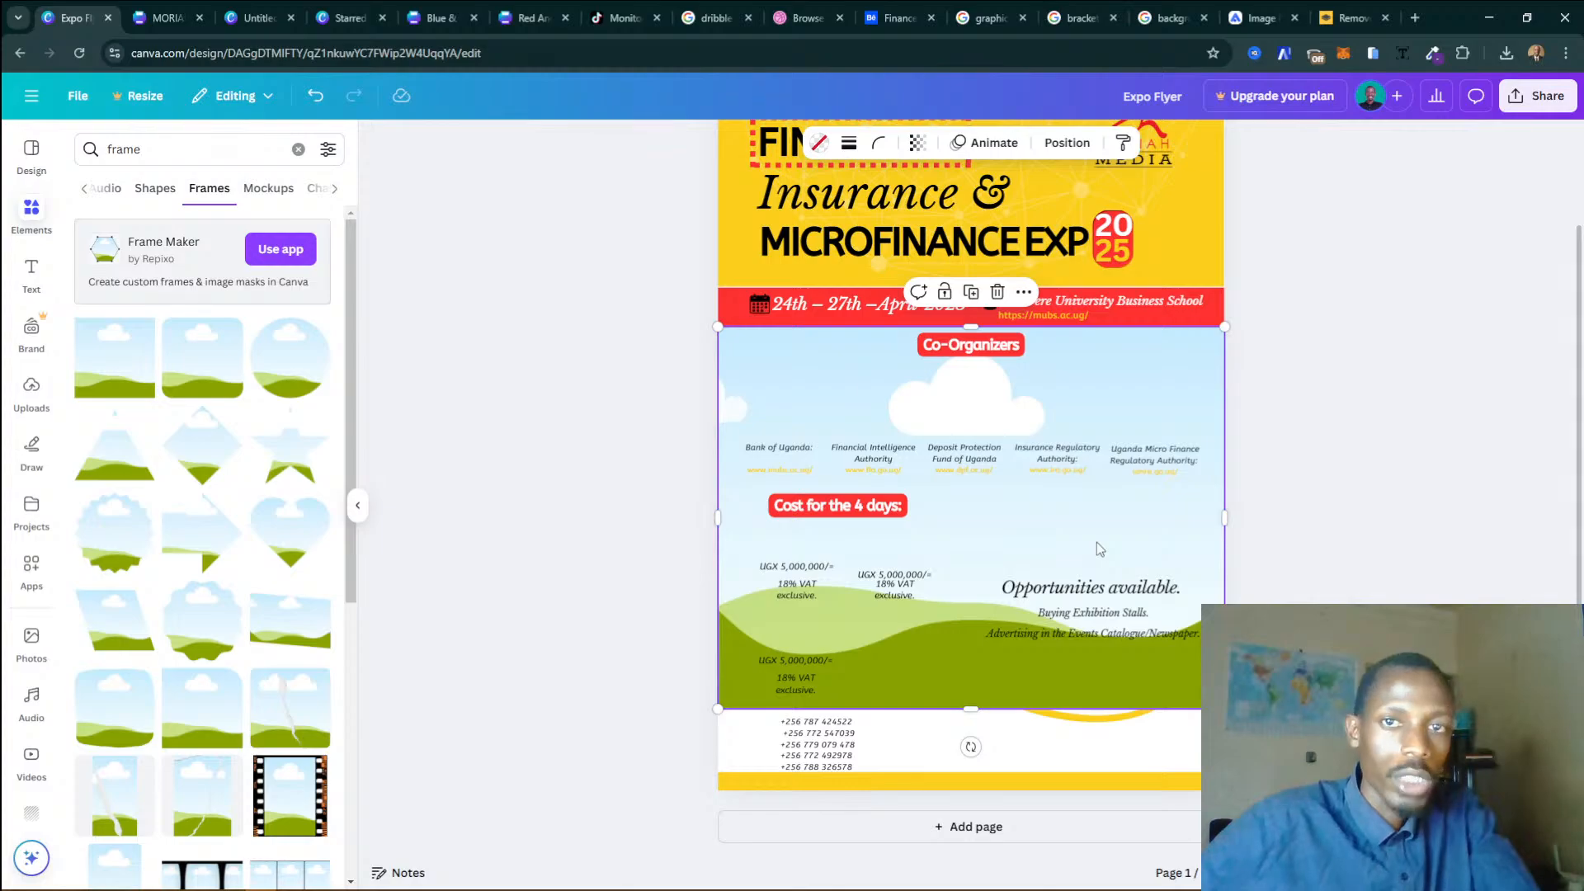
Try to move the frame behind the gray overlay and the co-organizer, cost and opportunities elements.
{"action": "right_click", "coordinate": [1190, 347]}
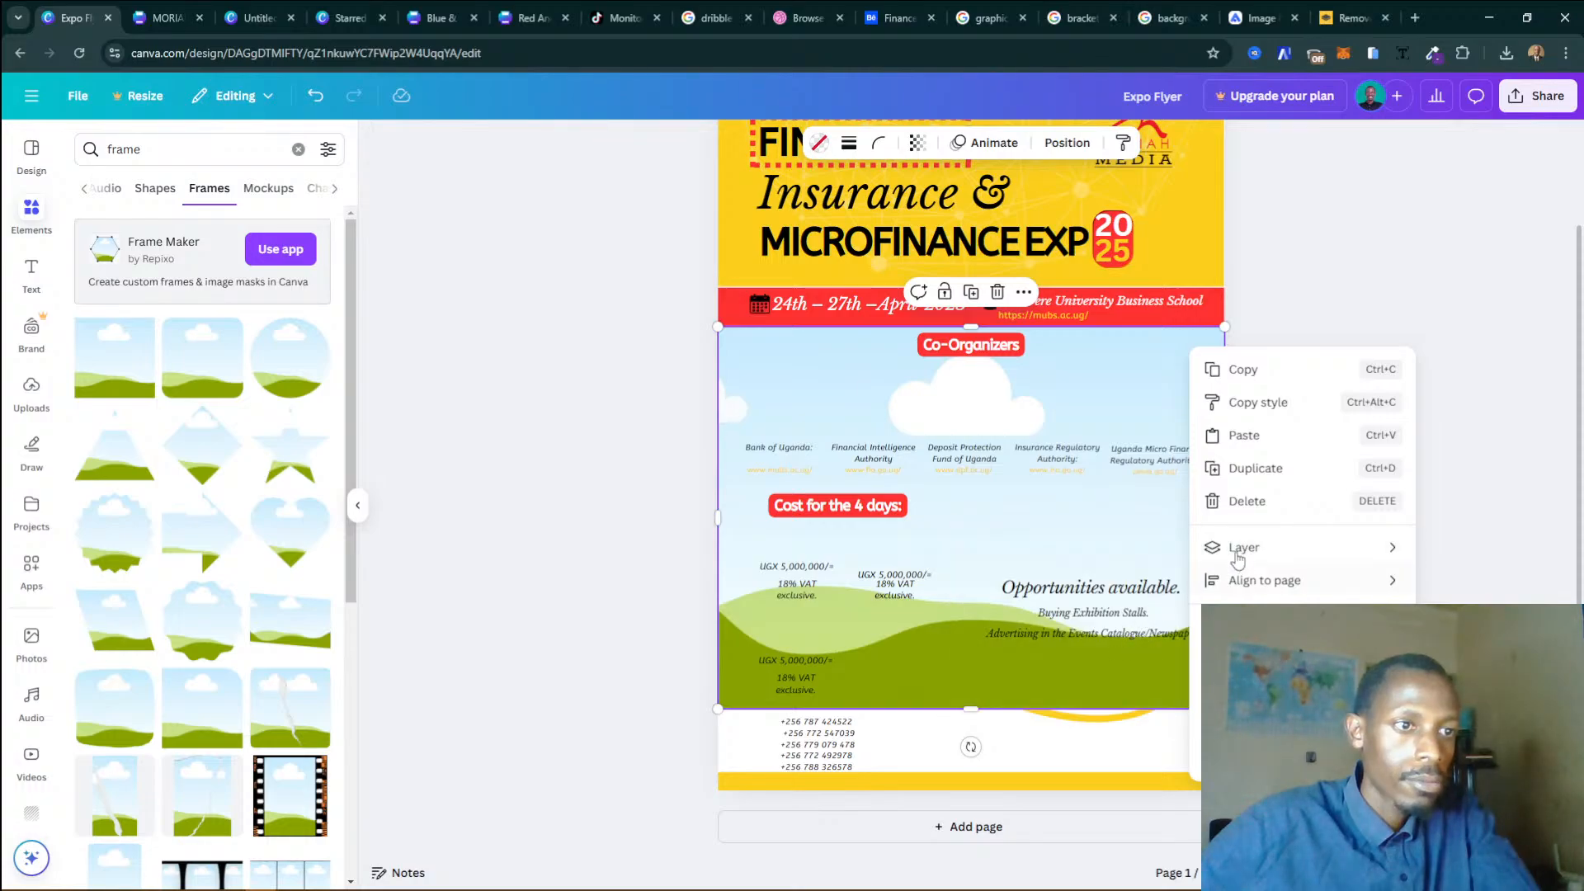
{"action": "mouse_move", "coordinate": [1237, 559]}
{"action": "left_click", "coordinate": [1130, 646]}
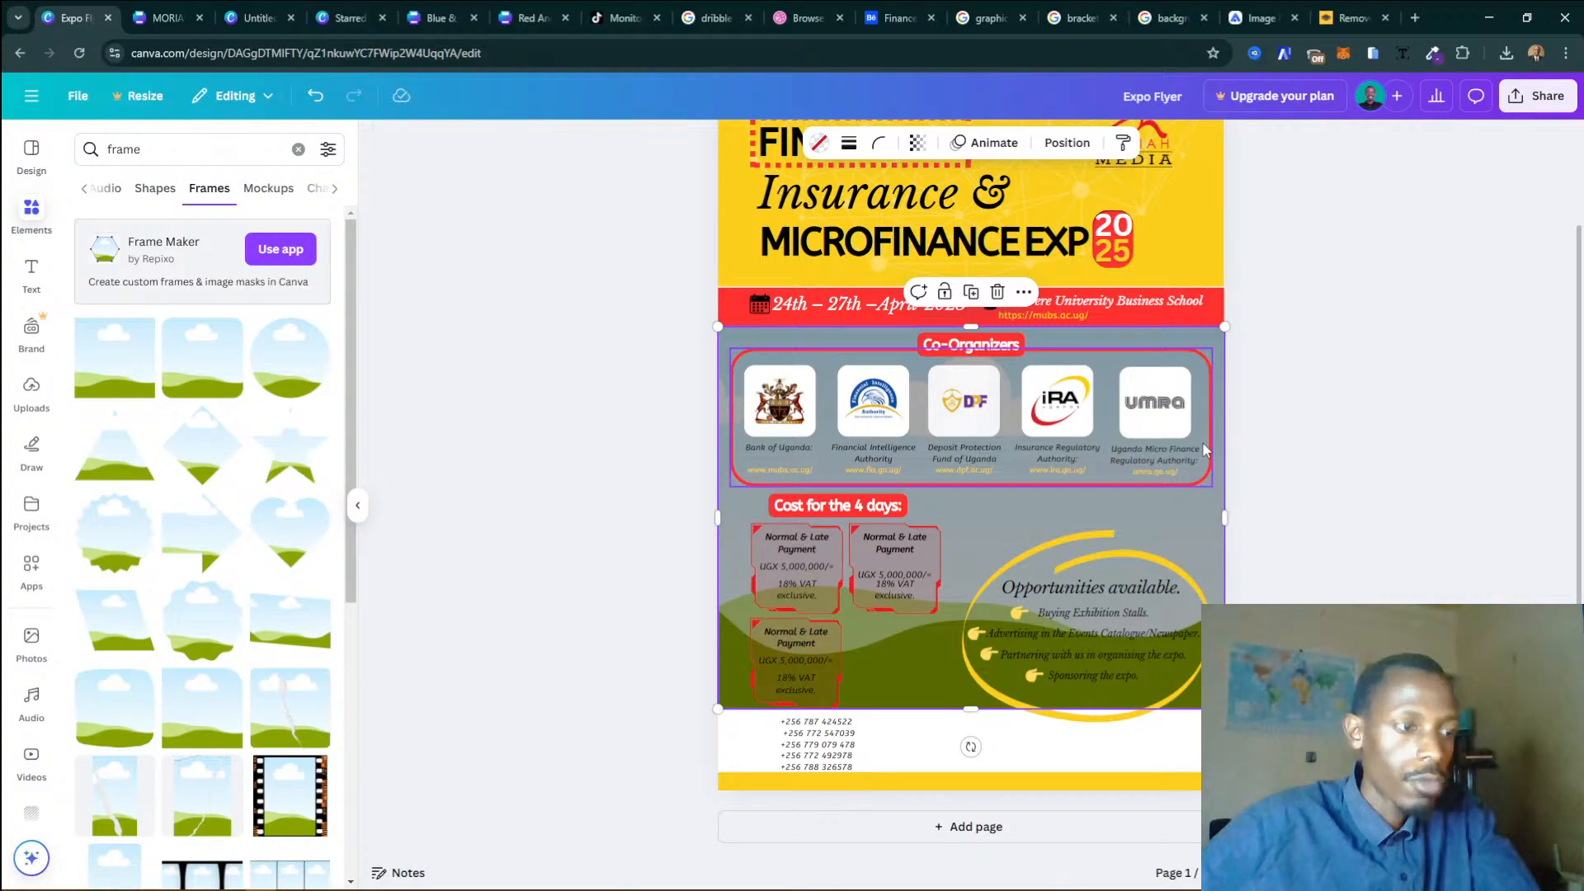
{"action": "key", "text": "ctrl+z"}
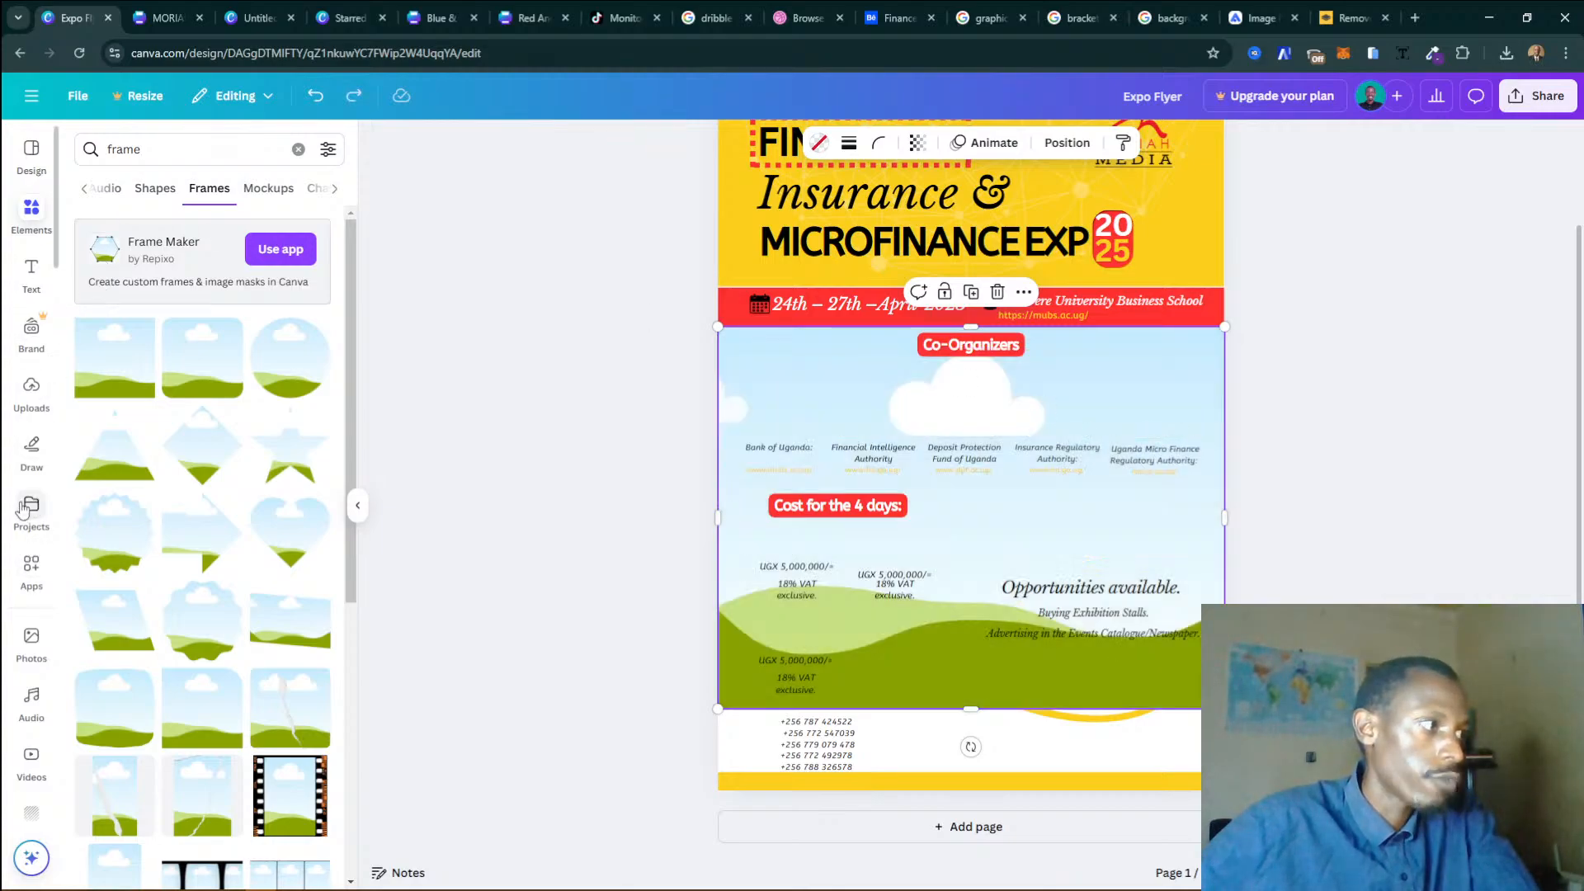
Fill the large frame with the photo of Ugandan banknotes and an orange gemstone, and send it behind the dark overlay.
{"action": "left_click", "coordinate": [31, 640]}
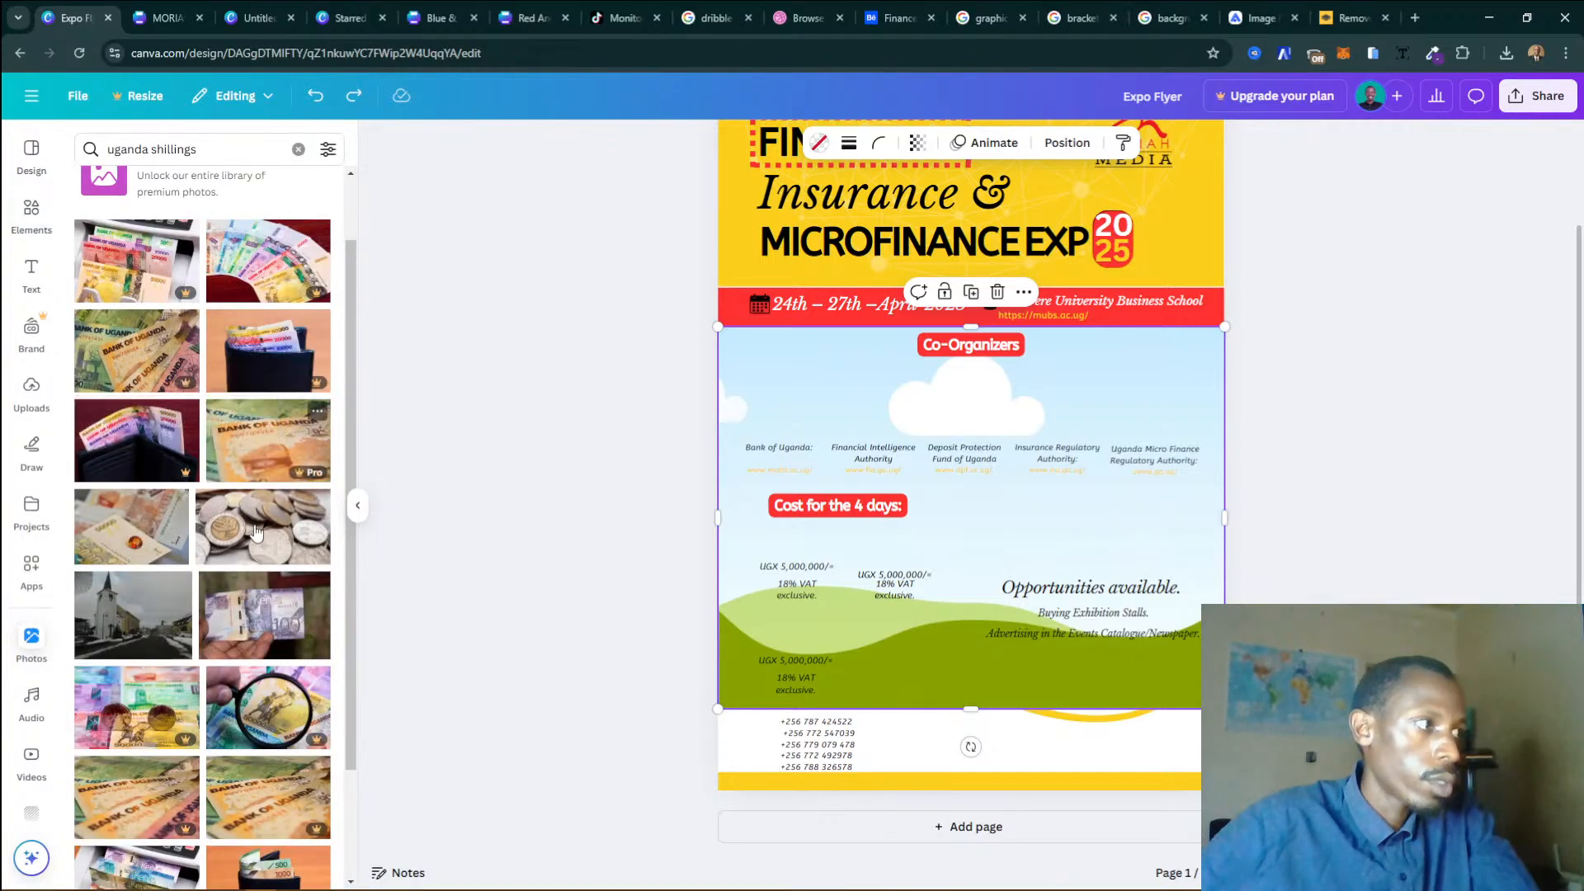
{"action": "left_click_drag", "start_coordinate": [149, 542], "coordinate": [1006, 500]}
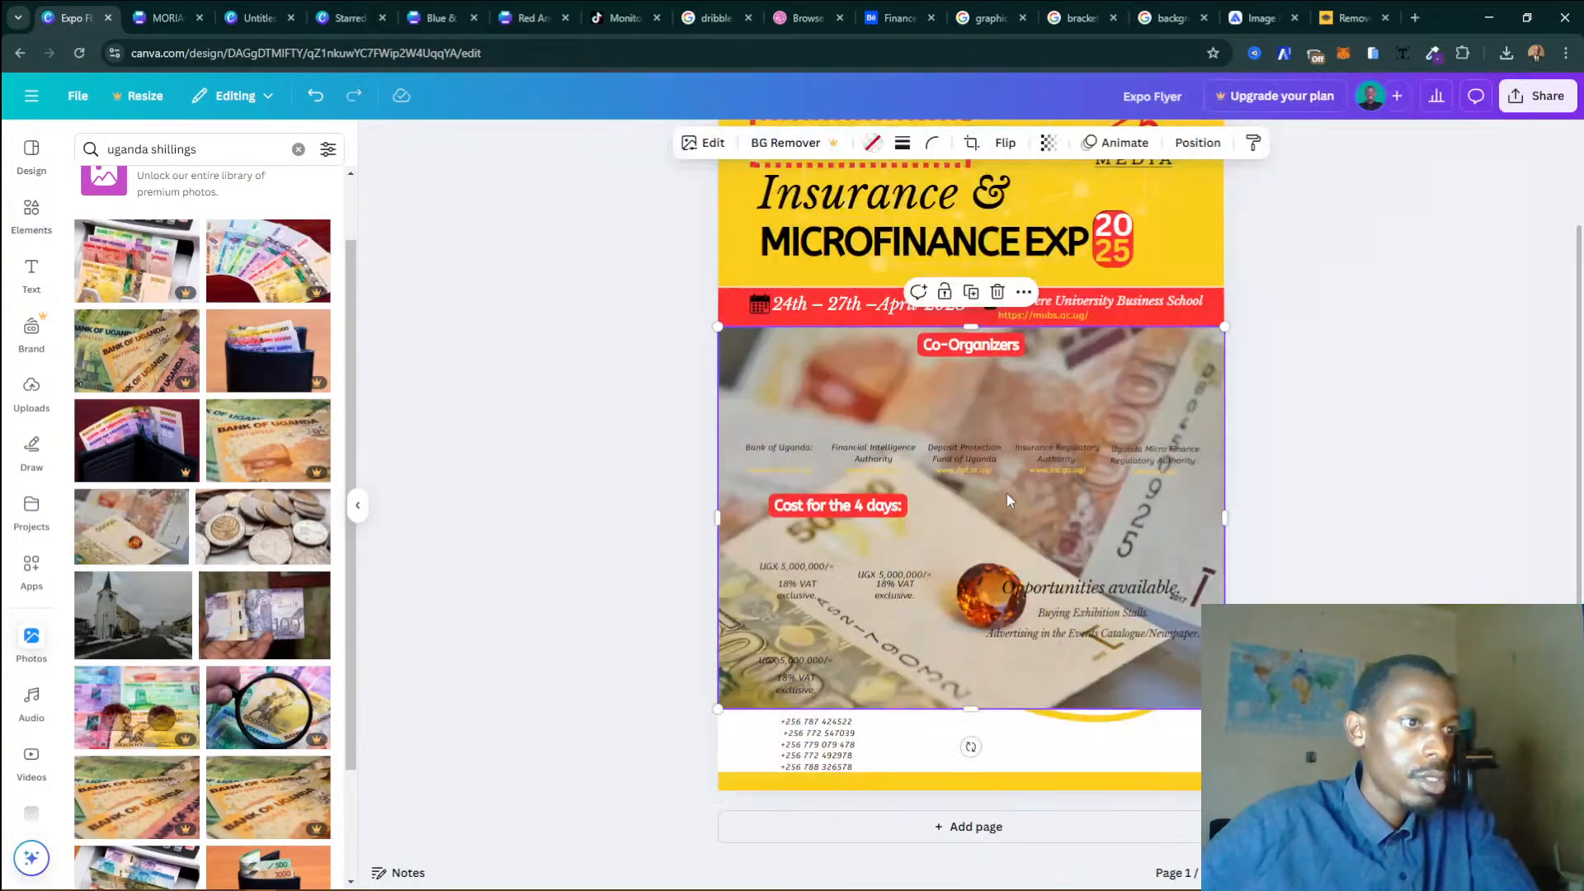
{"action": "right_click", "coordinate": [1193, 368]}
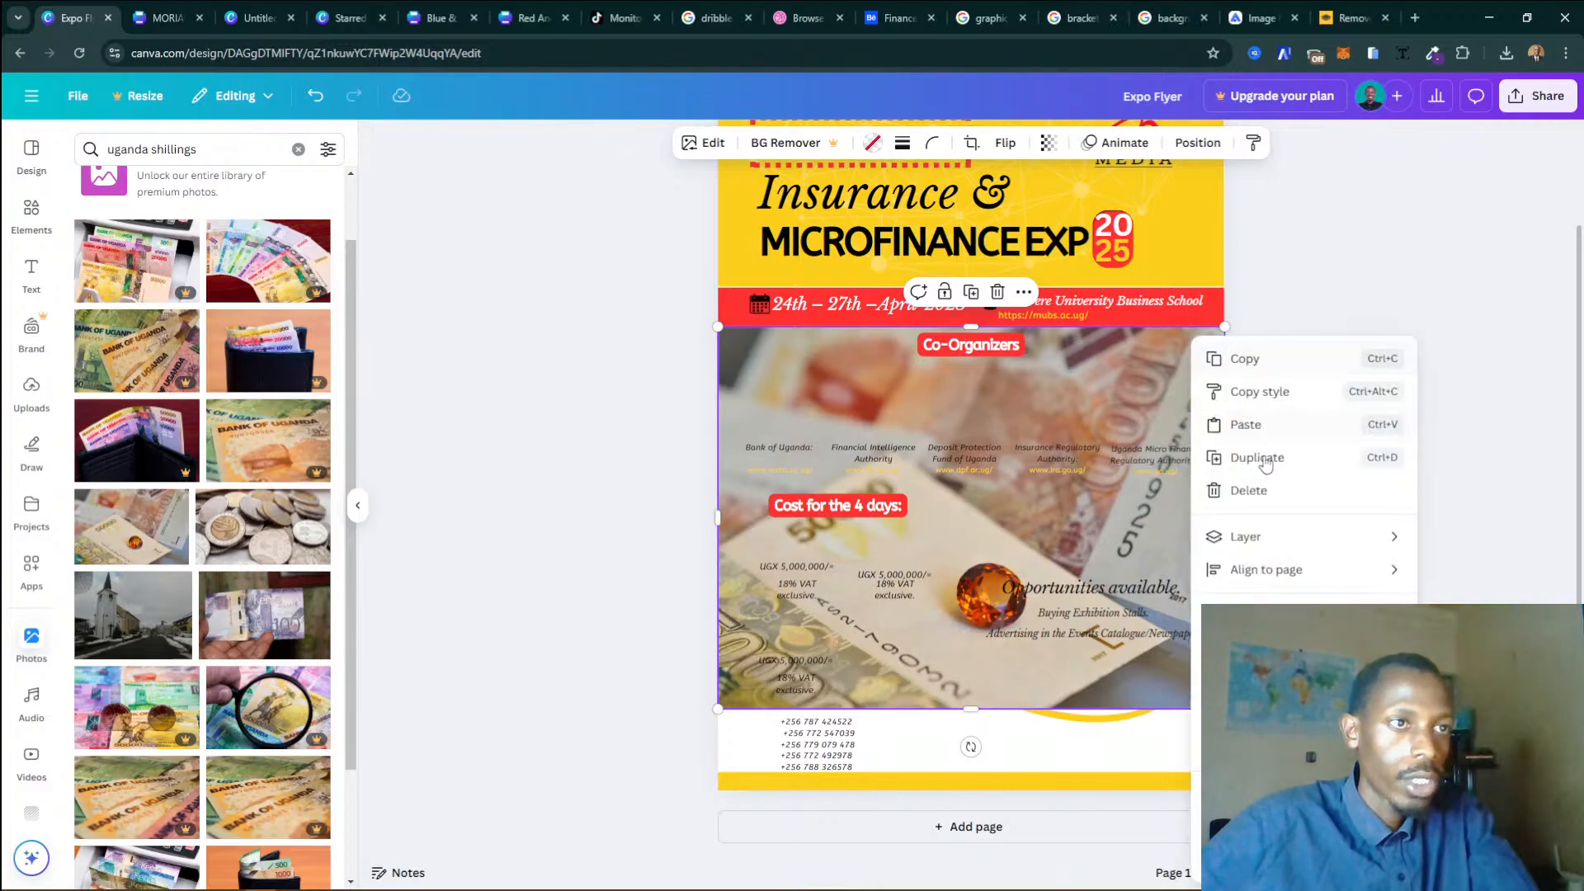
{"action": "mouse_move", "coordinate": [1319, 537]}
{"action": "left_click", "coordinate": [984, 637]}
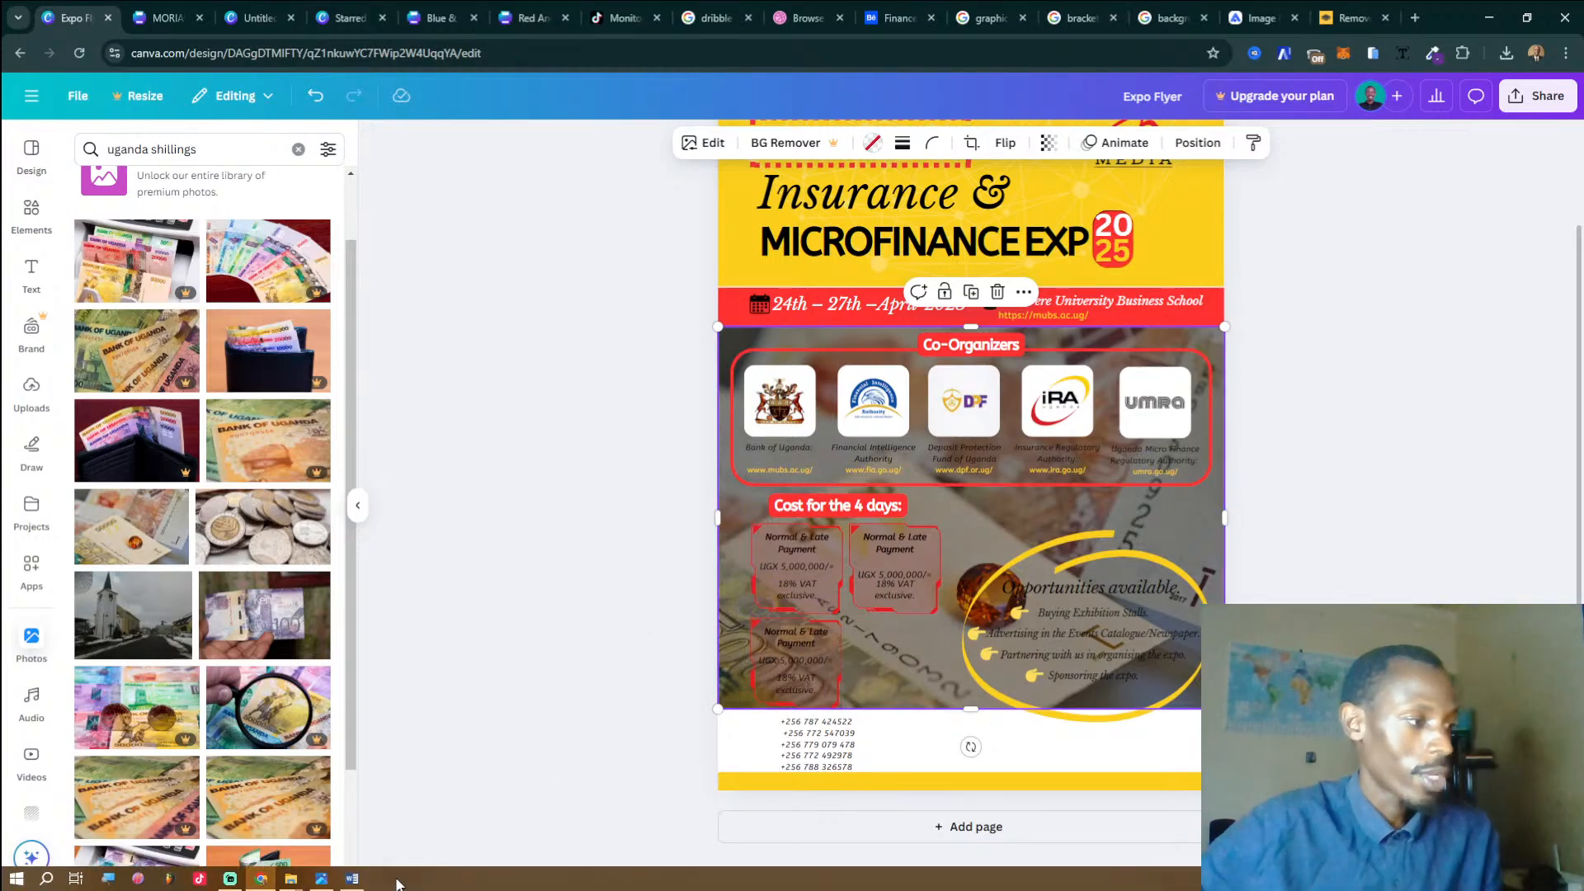
Compare the design with the reference flyer and colour the five co-organizer name labels white.
{"action": "left_click", "coordinate": [323, 880]}
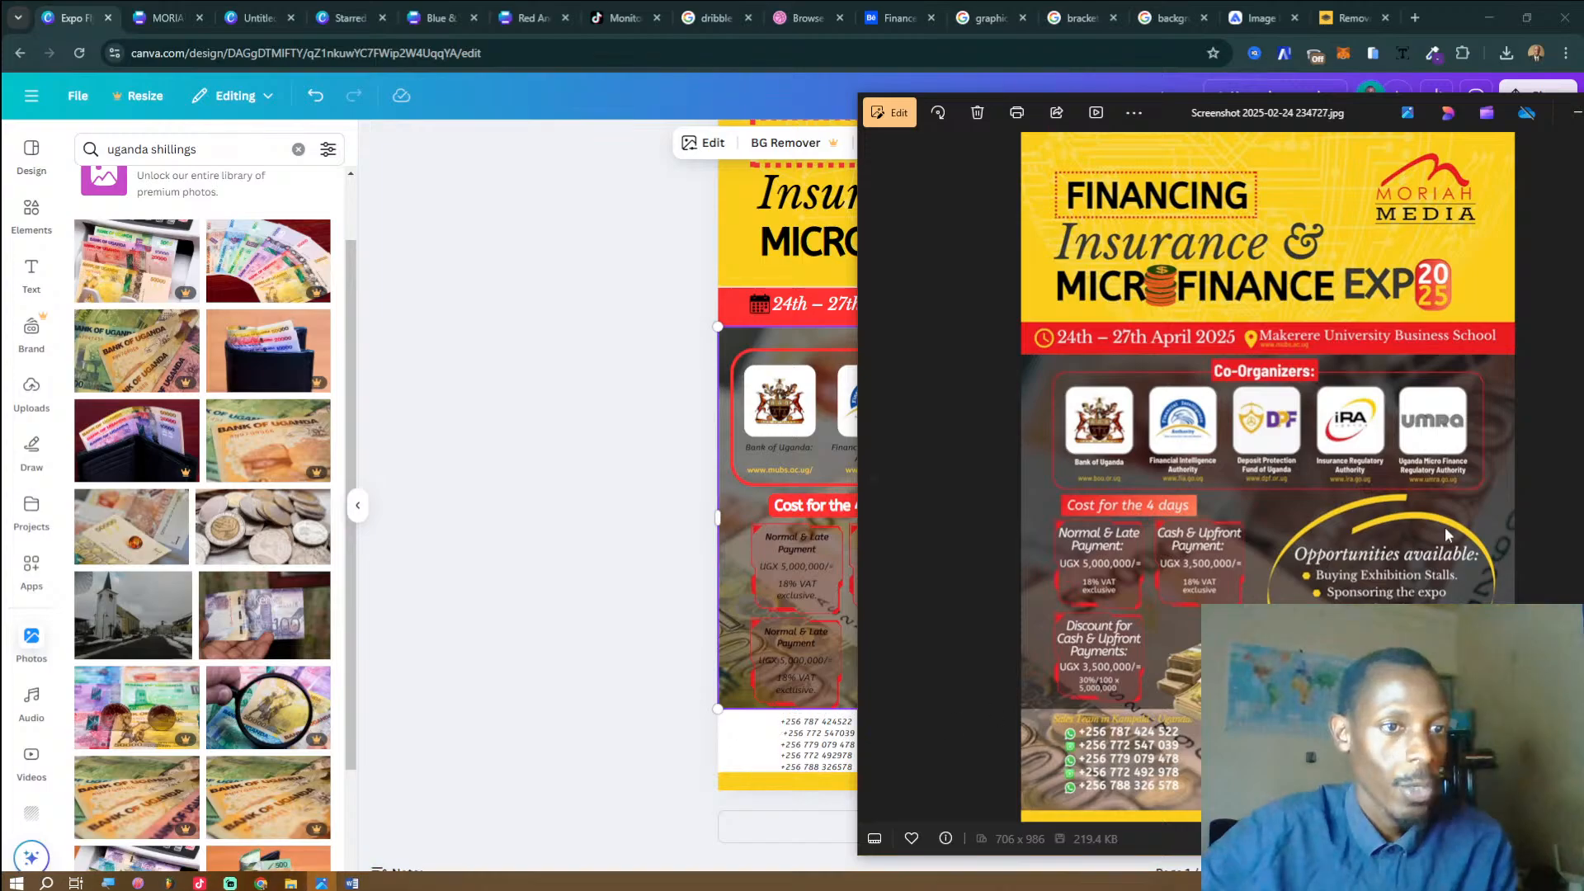
{"action": "left_click", "coordinate": [592, 630]}
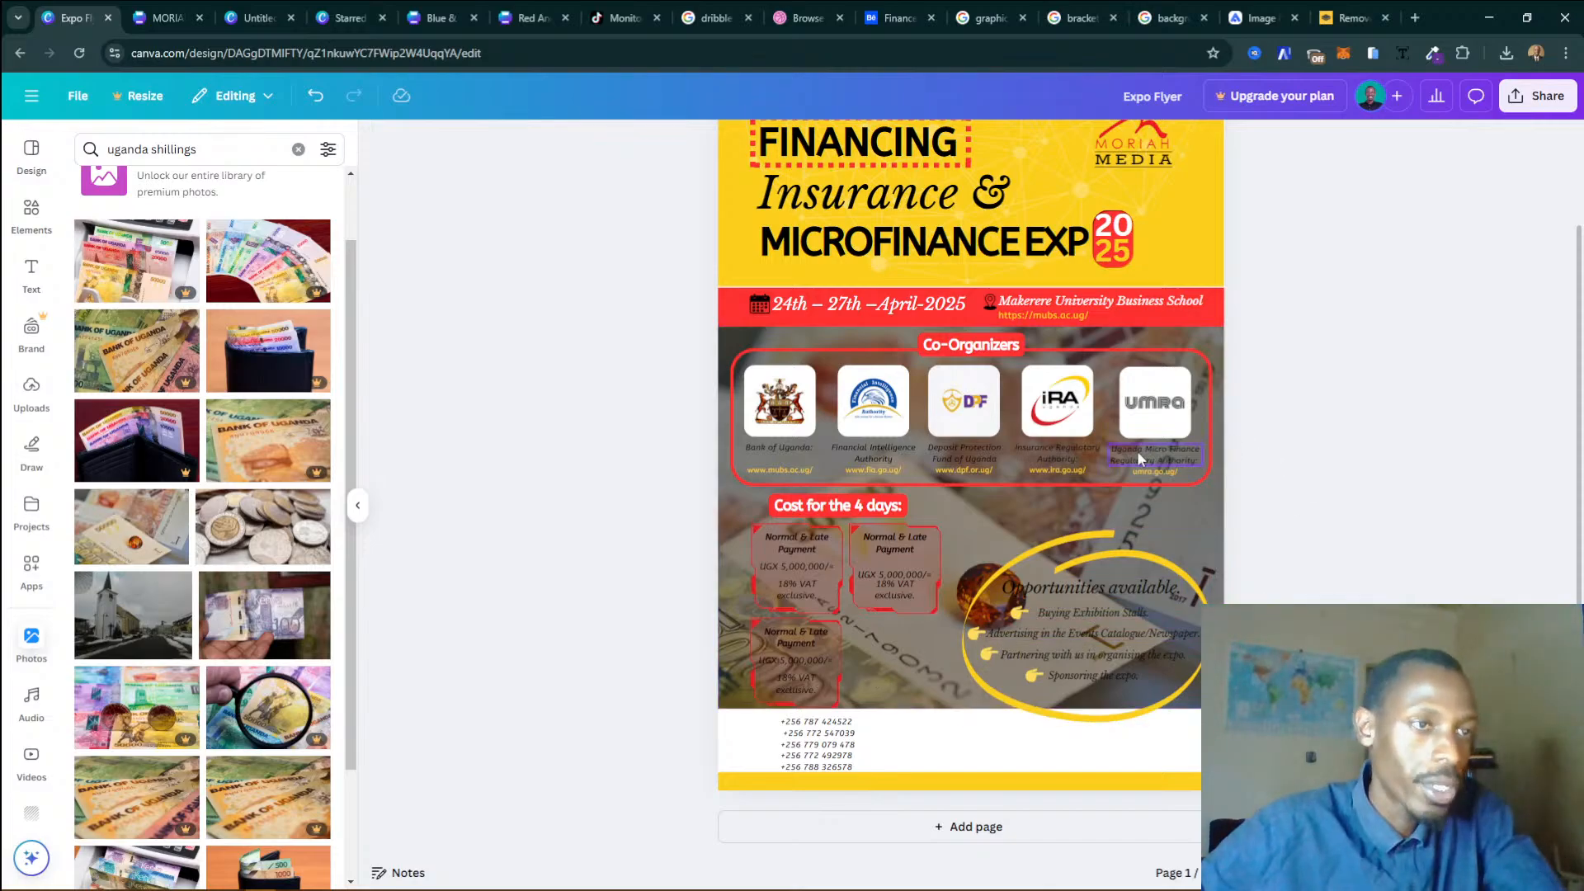
{"action": "left_click", "coordinate": [785, 447]}
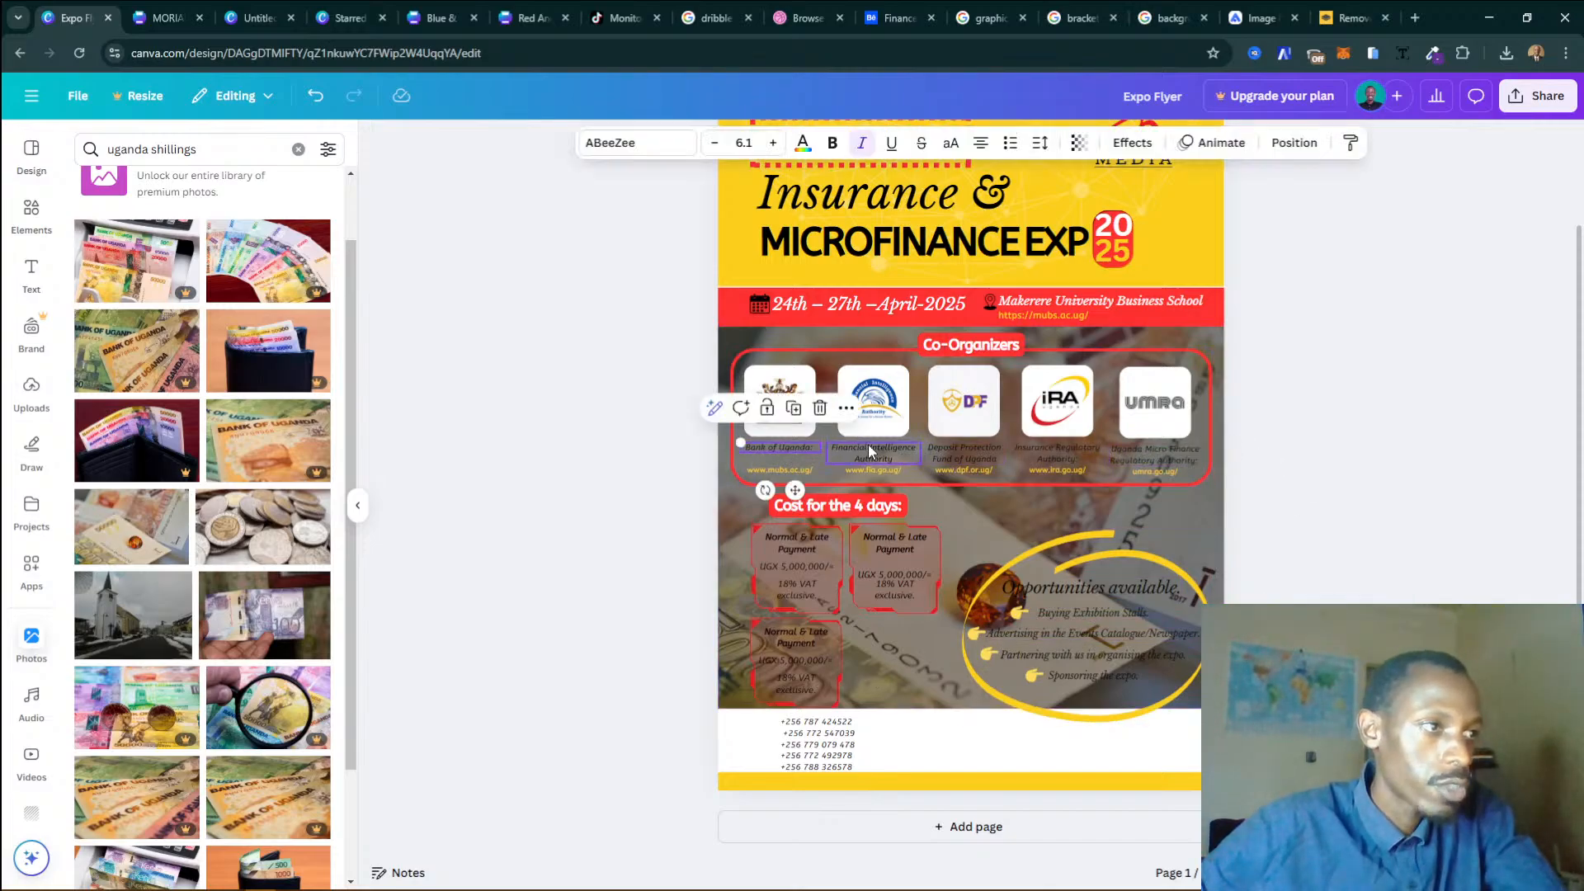
{"action": "left_click", "coordinate": [868, 444], "text": "shift"}
{"action": "left_click", "coordinate": [959, 451], "text": "shift"}
{"action": "left_click", "coordinate": [1059, 449], "text": "shift"}
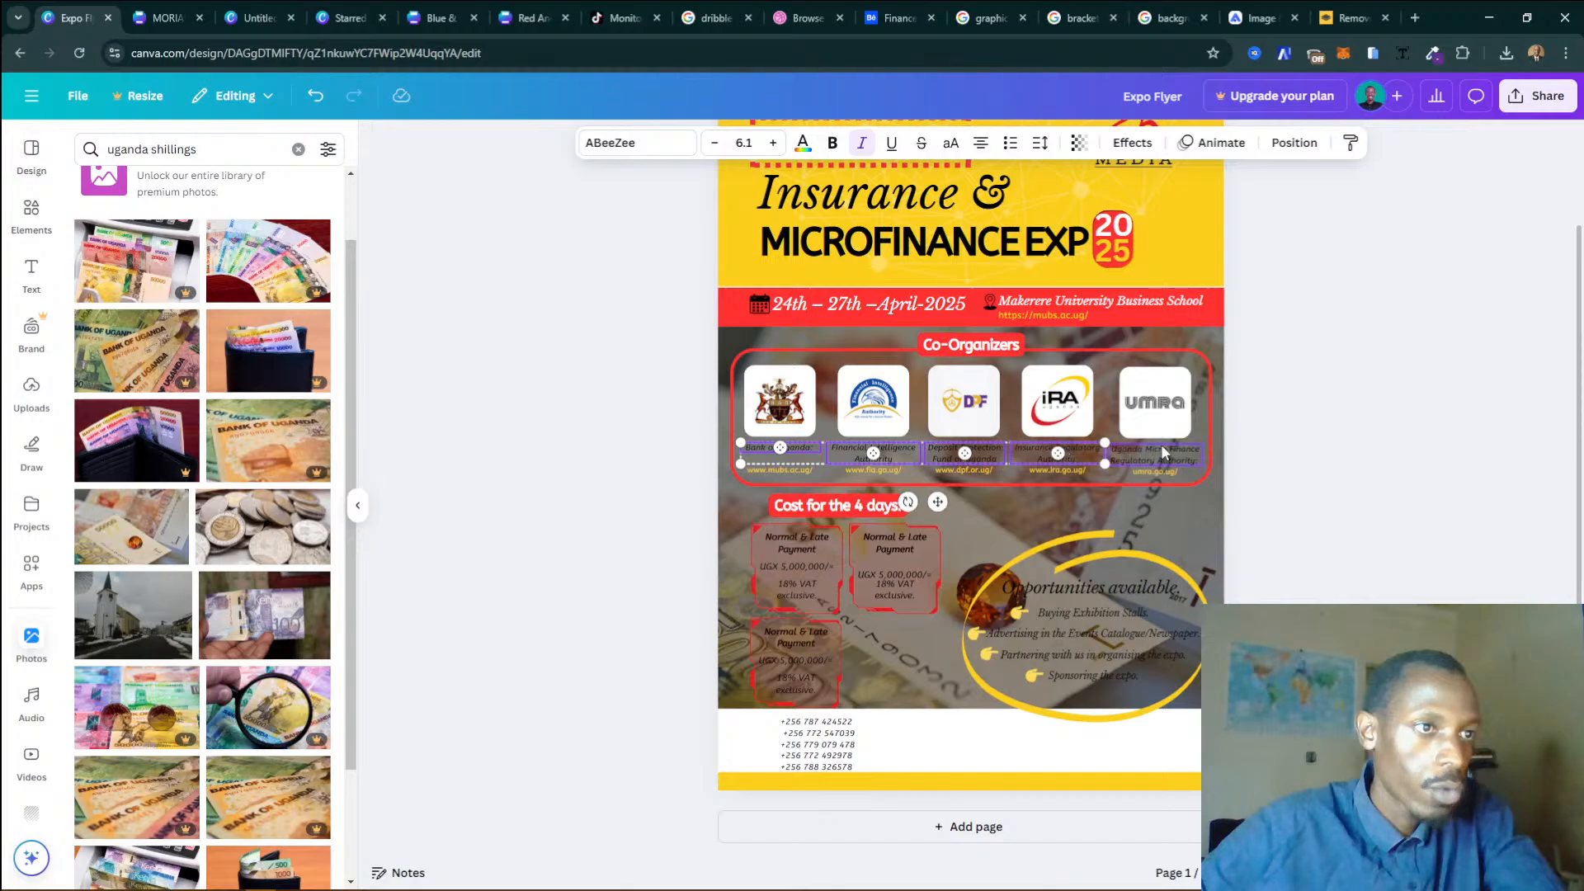
{"action": "left_click", "coordinate": [1153, 452], "text": "shift"}
{"action": "left_click", "coordinate": [802, 145]}
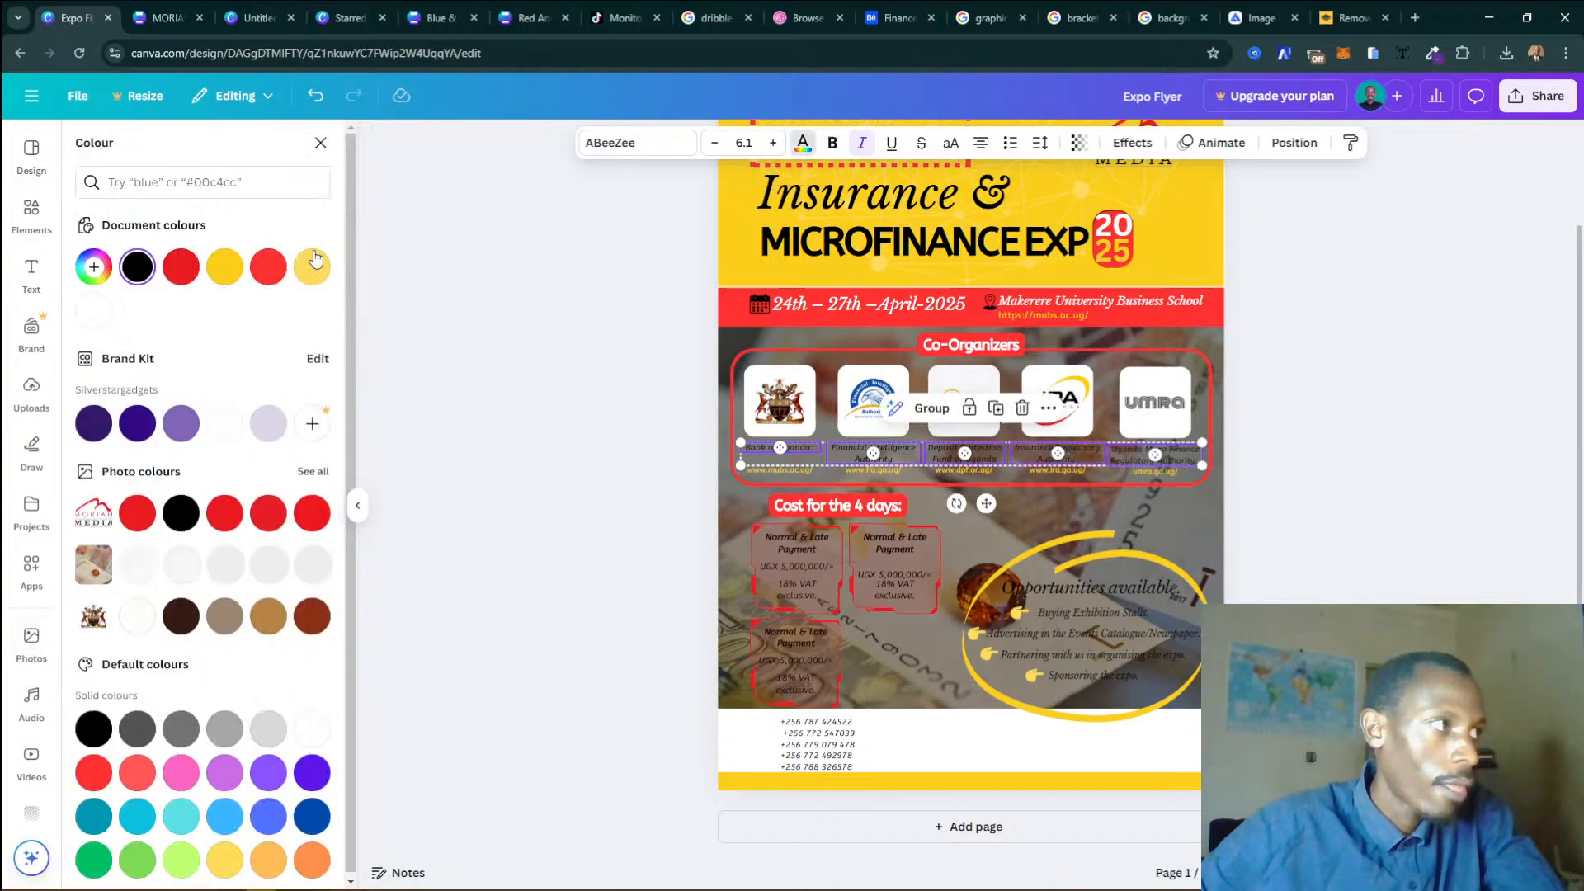
{"action": "left_click", "coordinate": [92, 314]}
{"action": "left_click", "coordinate": [500, 508]}
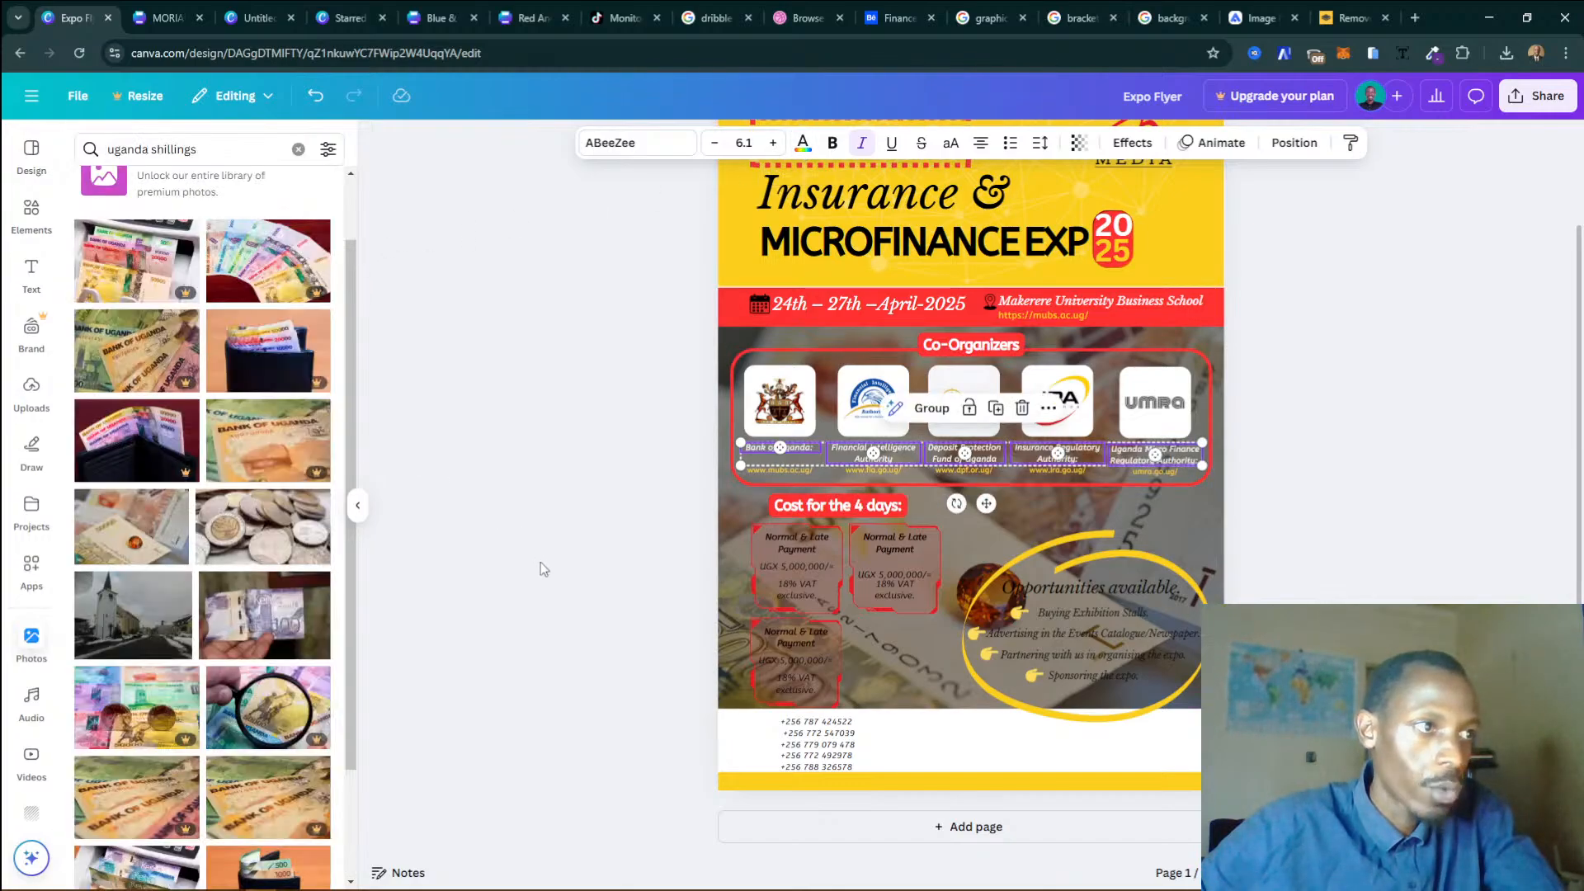
{"action": "left_click", "coordinate": [805, 538]}
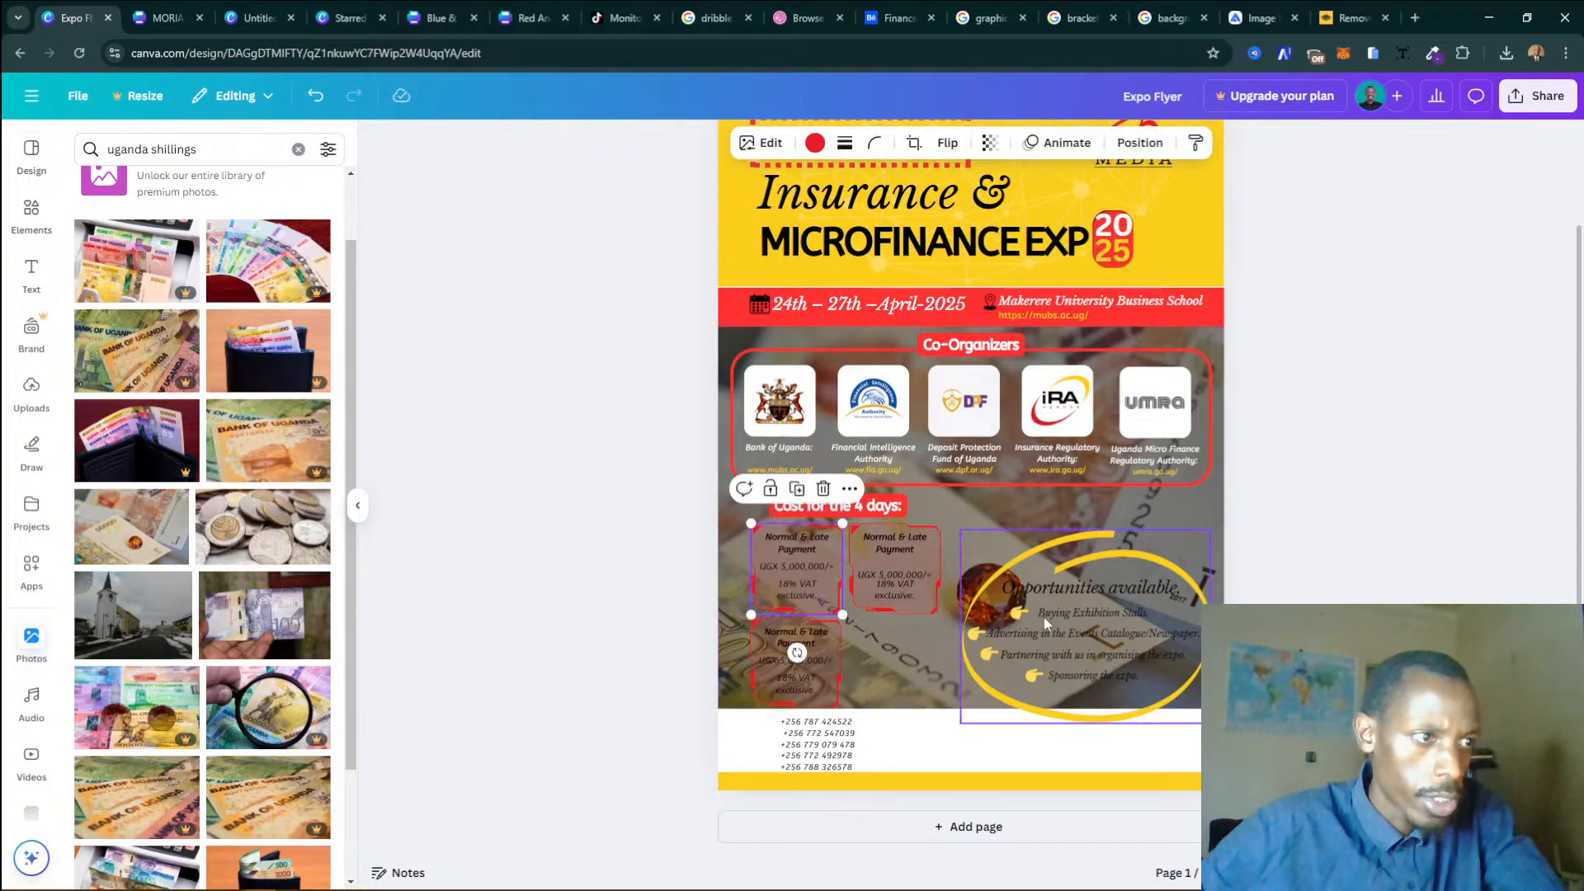
{"action": "scroll", "coordinate": [937, 604], "scroll_direction": "up", "scroll_amount": 3}
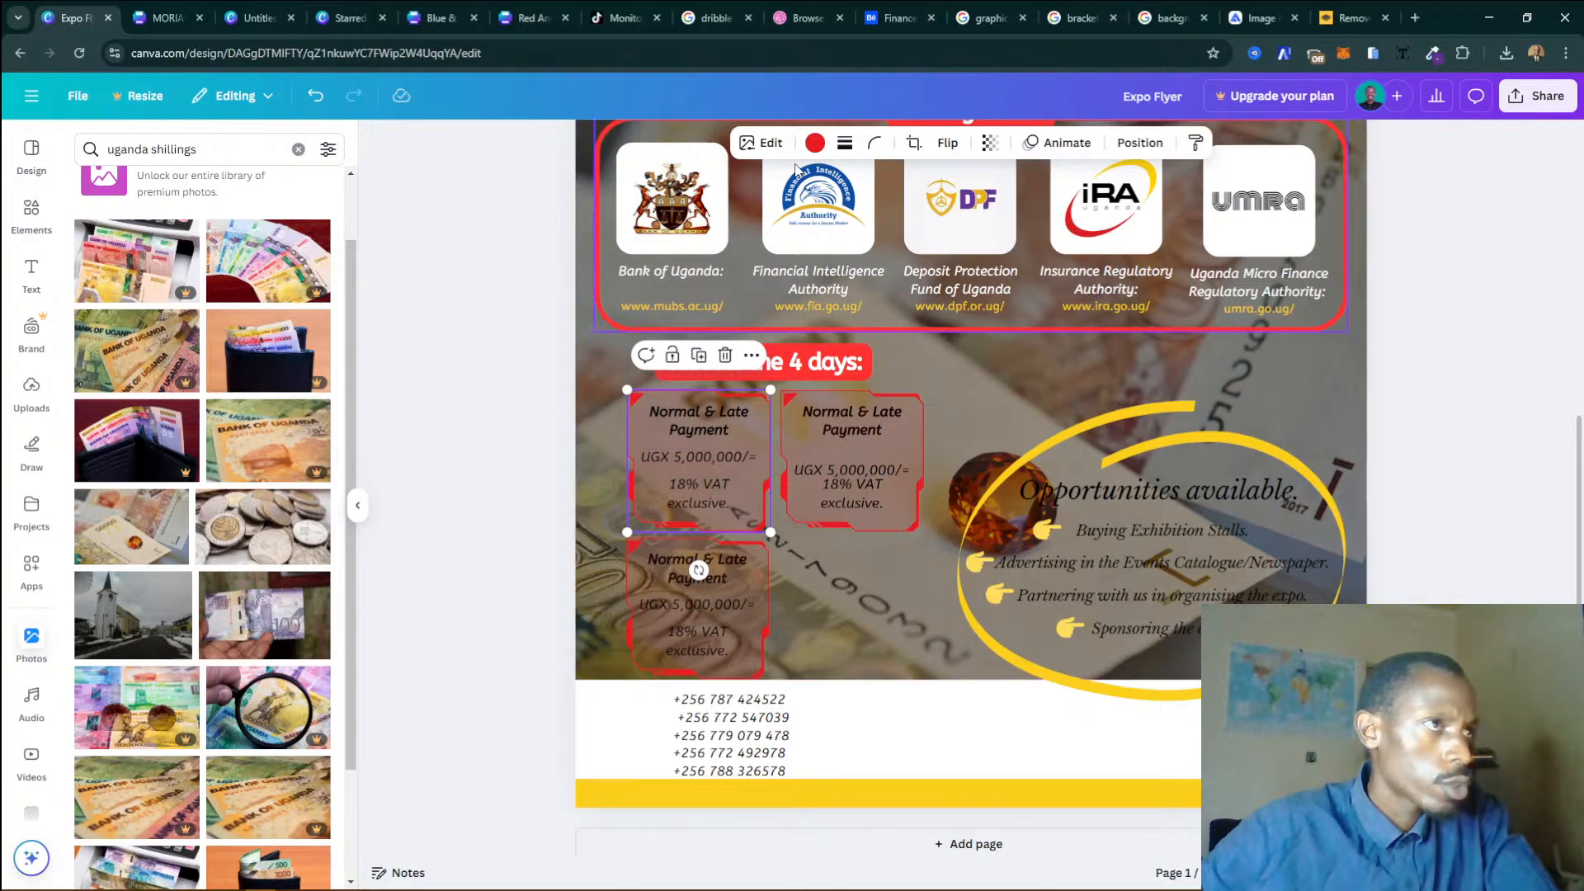
{"action": "left_click", "coordinate": [706, 418]}
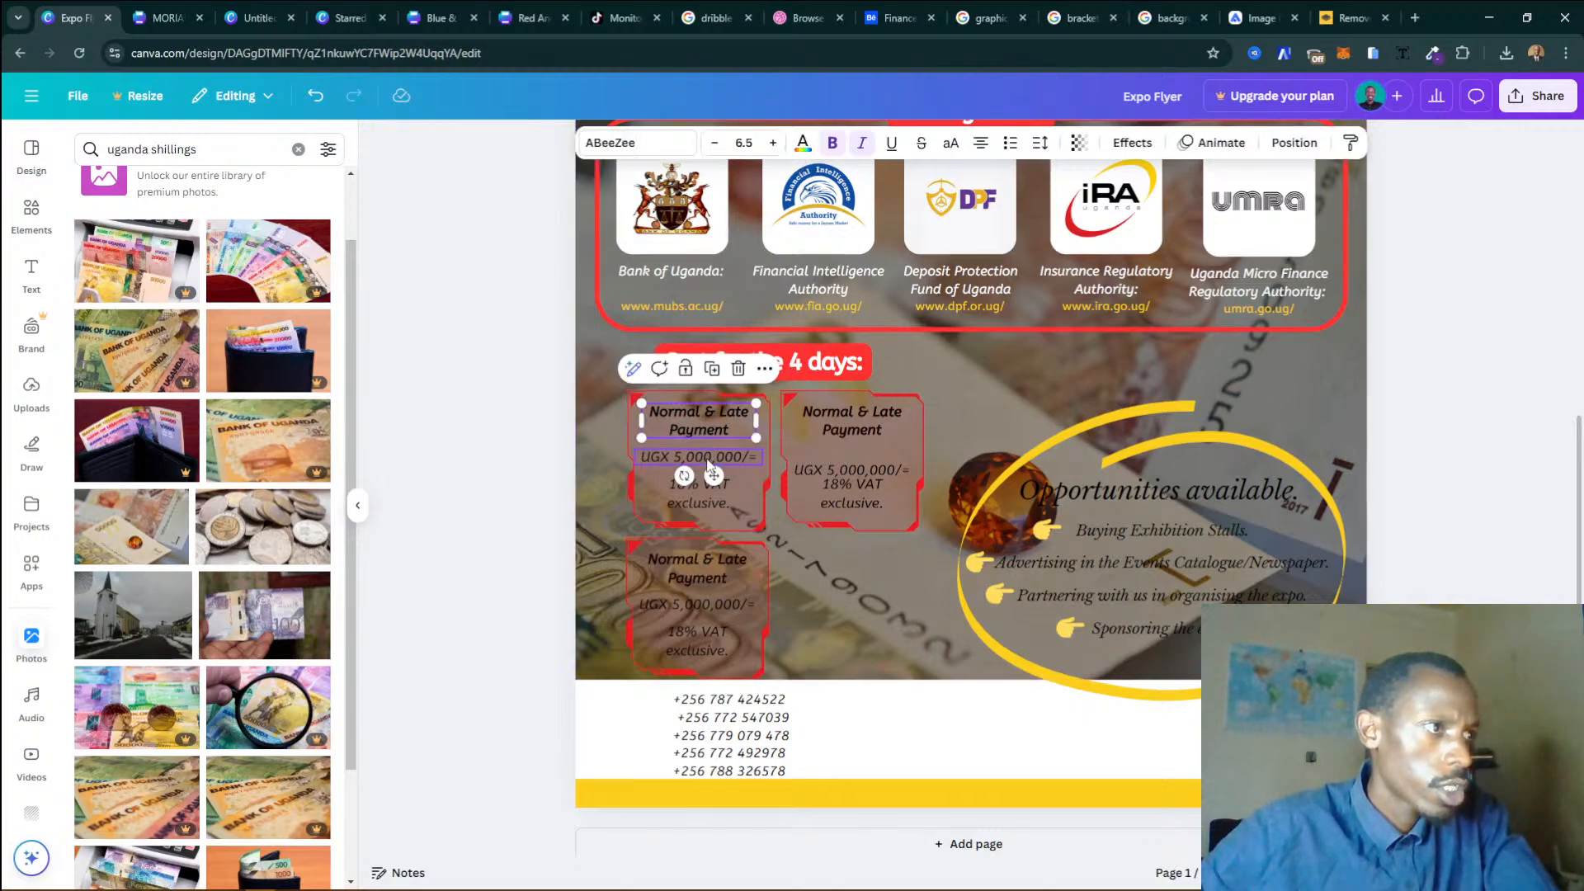
{"action": "left_click", "coordinate": [706, 457], "text": "shift"}
{"action": "left_click", "coordinate": [707, 490], "text": "shift"}
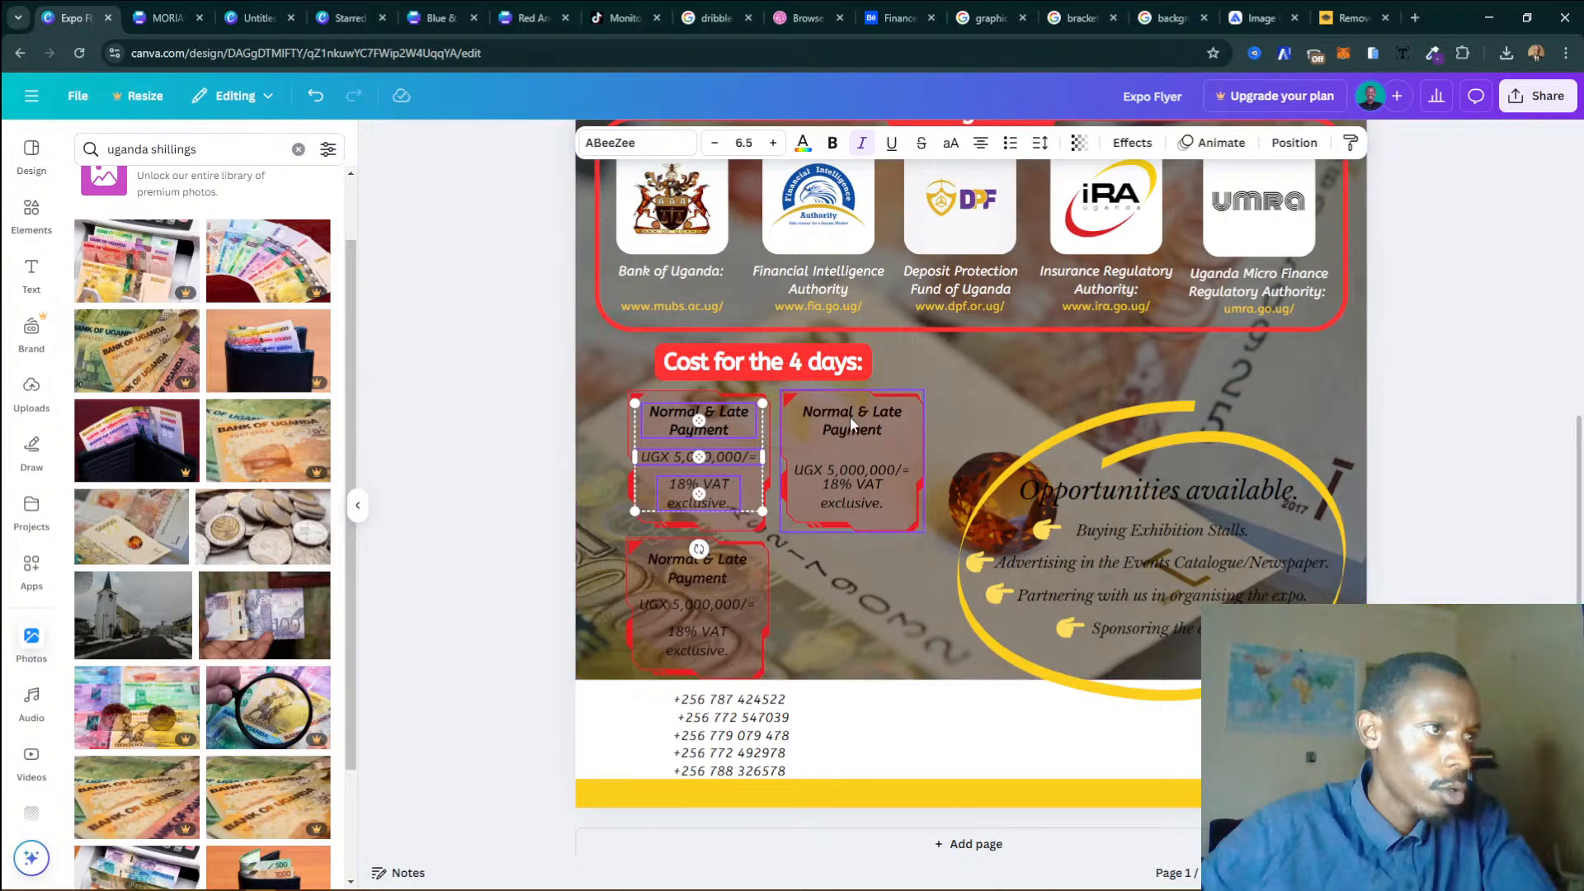
{"action": "left_click", "coordinate": [795, 525]}
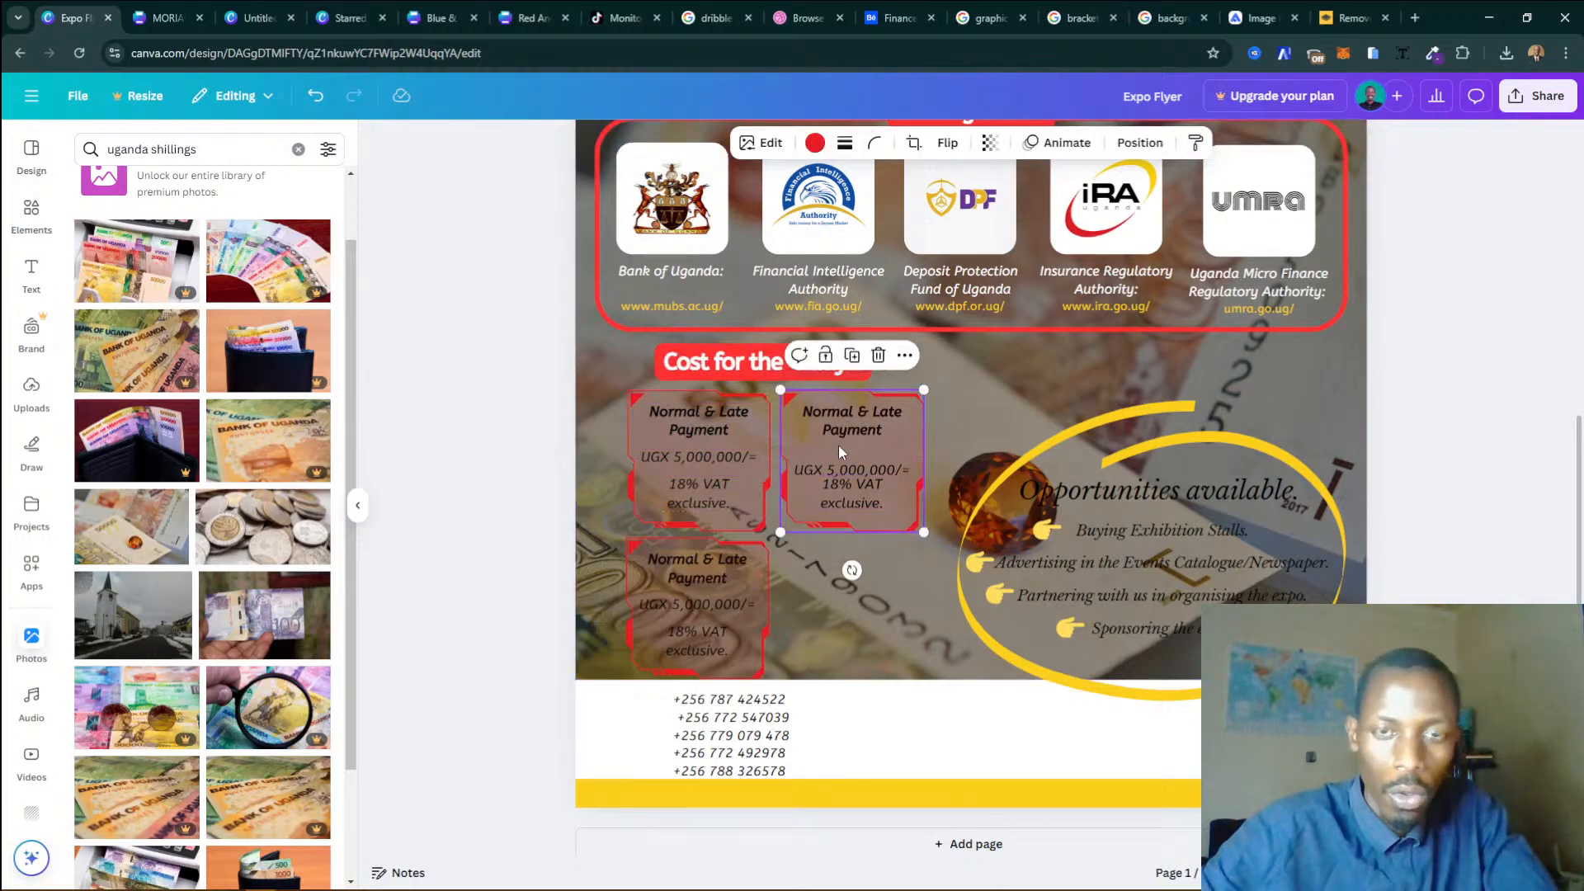
{"action": "left_click", "coordinate": [745, 655]}
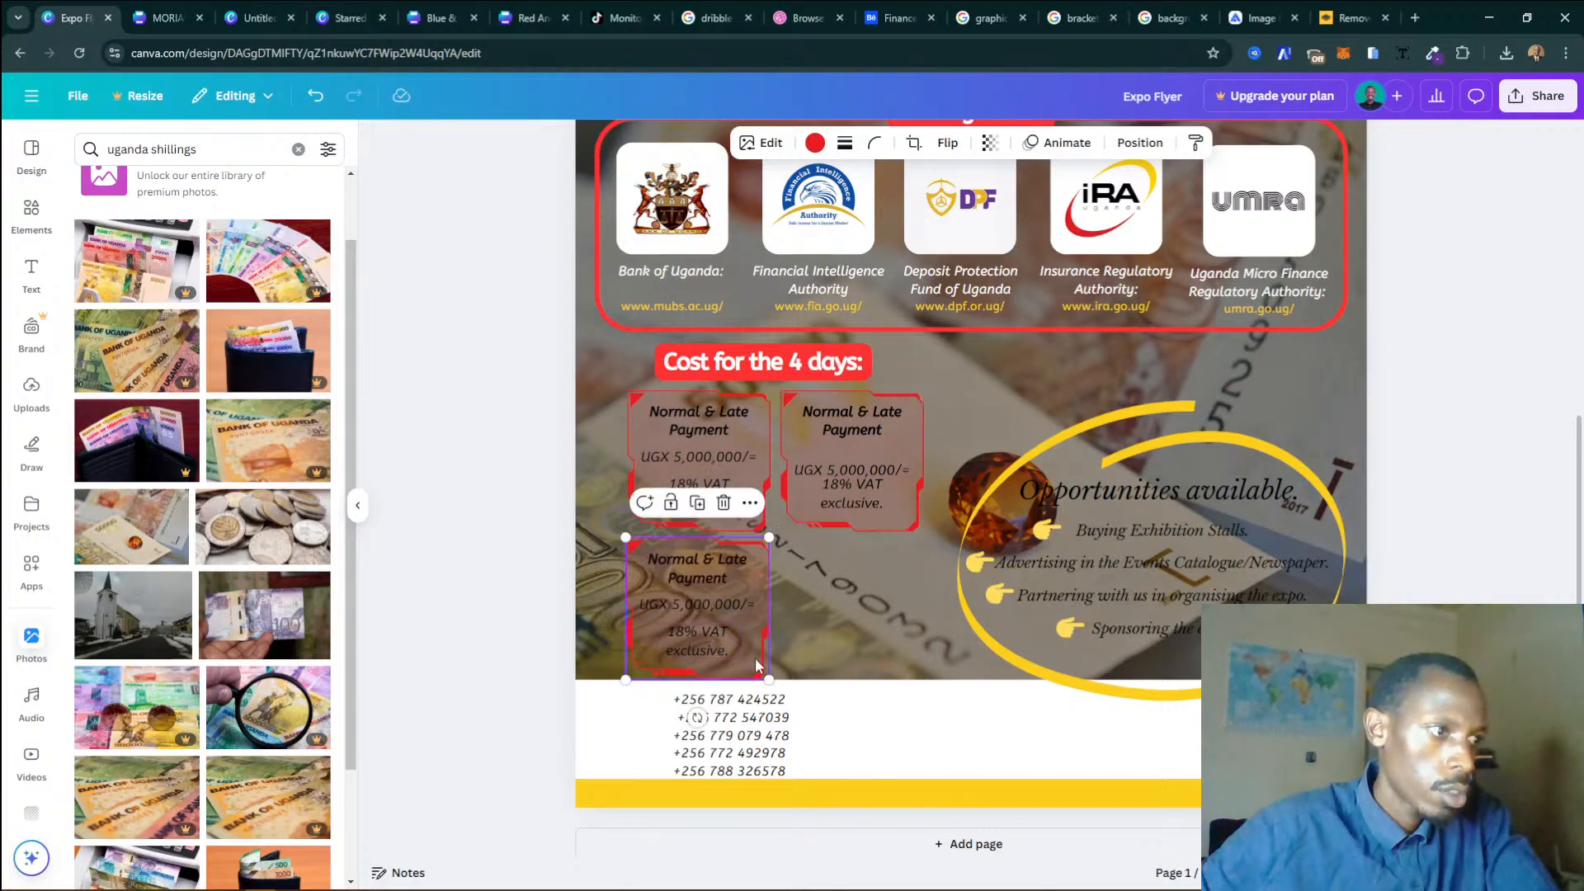
Colour all text in the three payment cards white and centre the second card's price line between its heading and VAT note.
{"action": "left_click", "coordinate": [679, 427]}
{"action": "left_click", "coordinate": [703, 458], "text": "shift"}
{"action": "left_click", "coordinate": [700, 493], "text": "shift"}
{"action": "left_click", "coordinate": [699, 578], "text": "shift"}
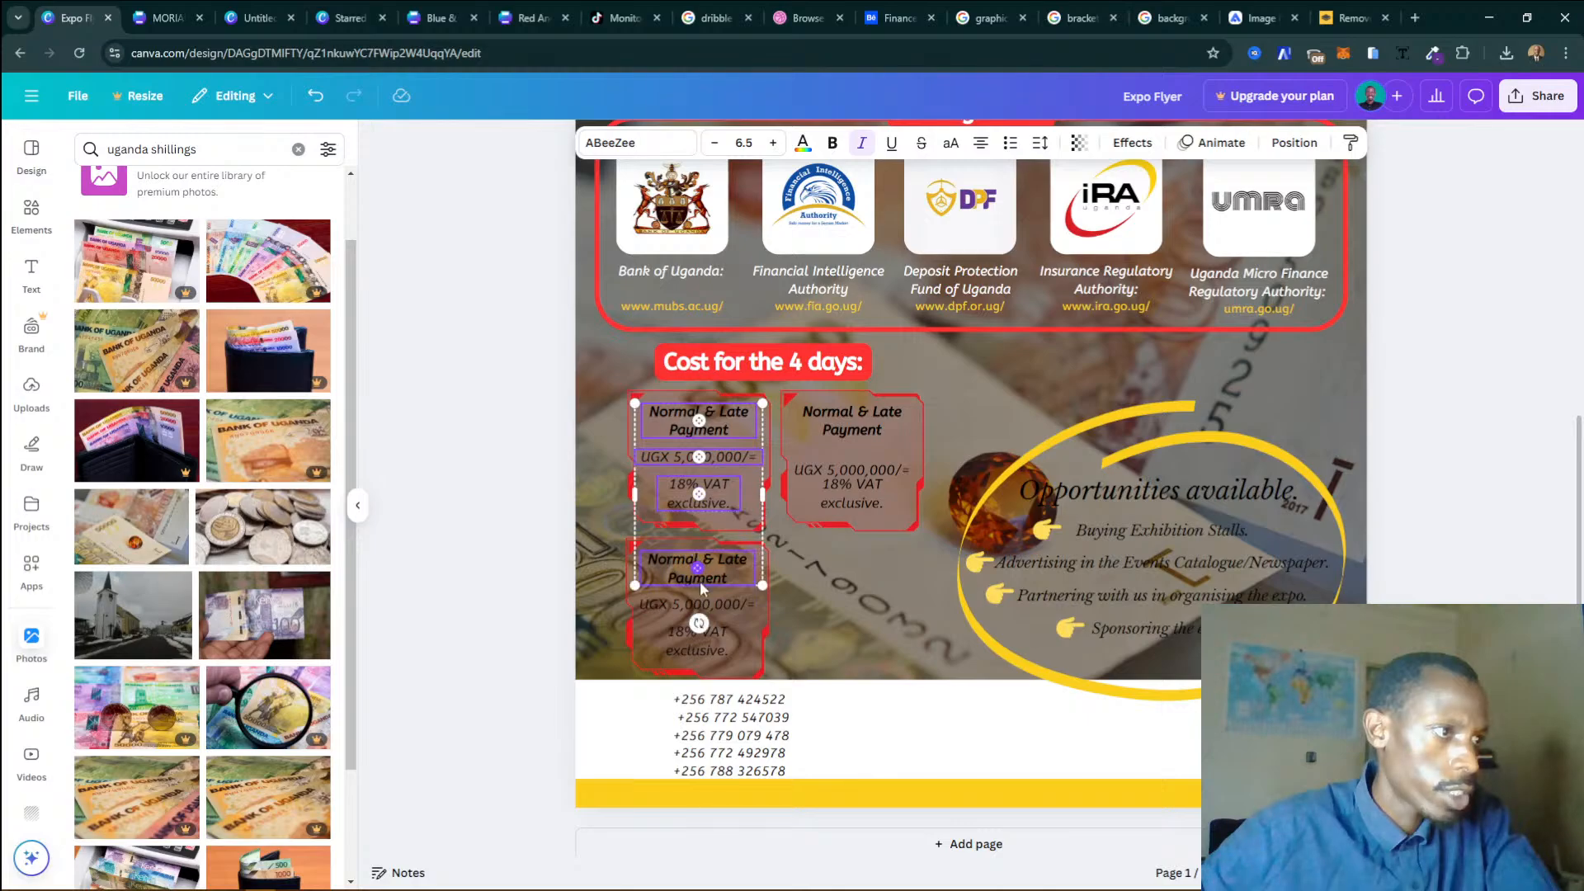
{"action": "left_click", "coordinate": [699, 607], "text": "shift"}
{"action": "left_click", "coordinate": [697, 640], "text": "shift"}
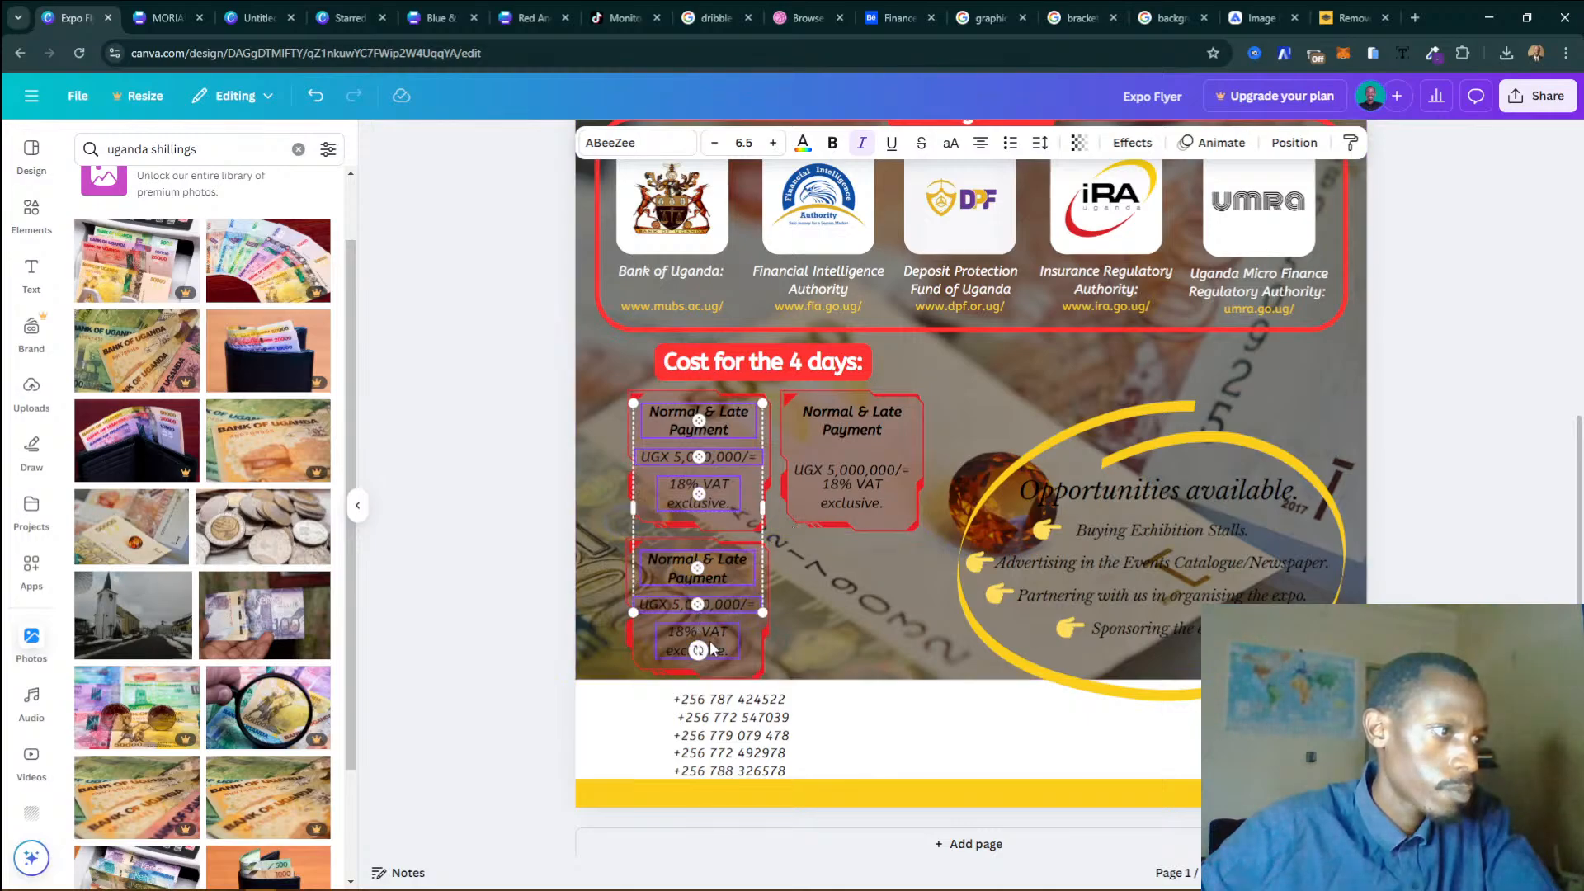
{"action": "left_click", "coordinate": [837, 428], "text": "shift"}
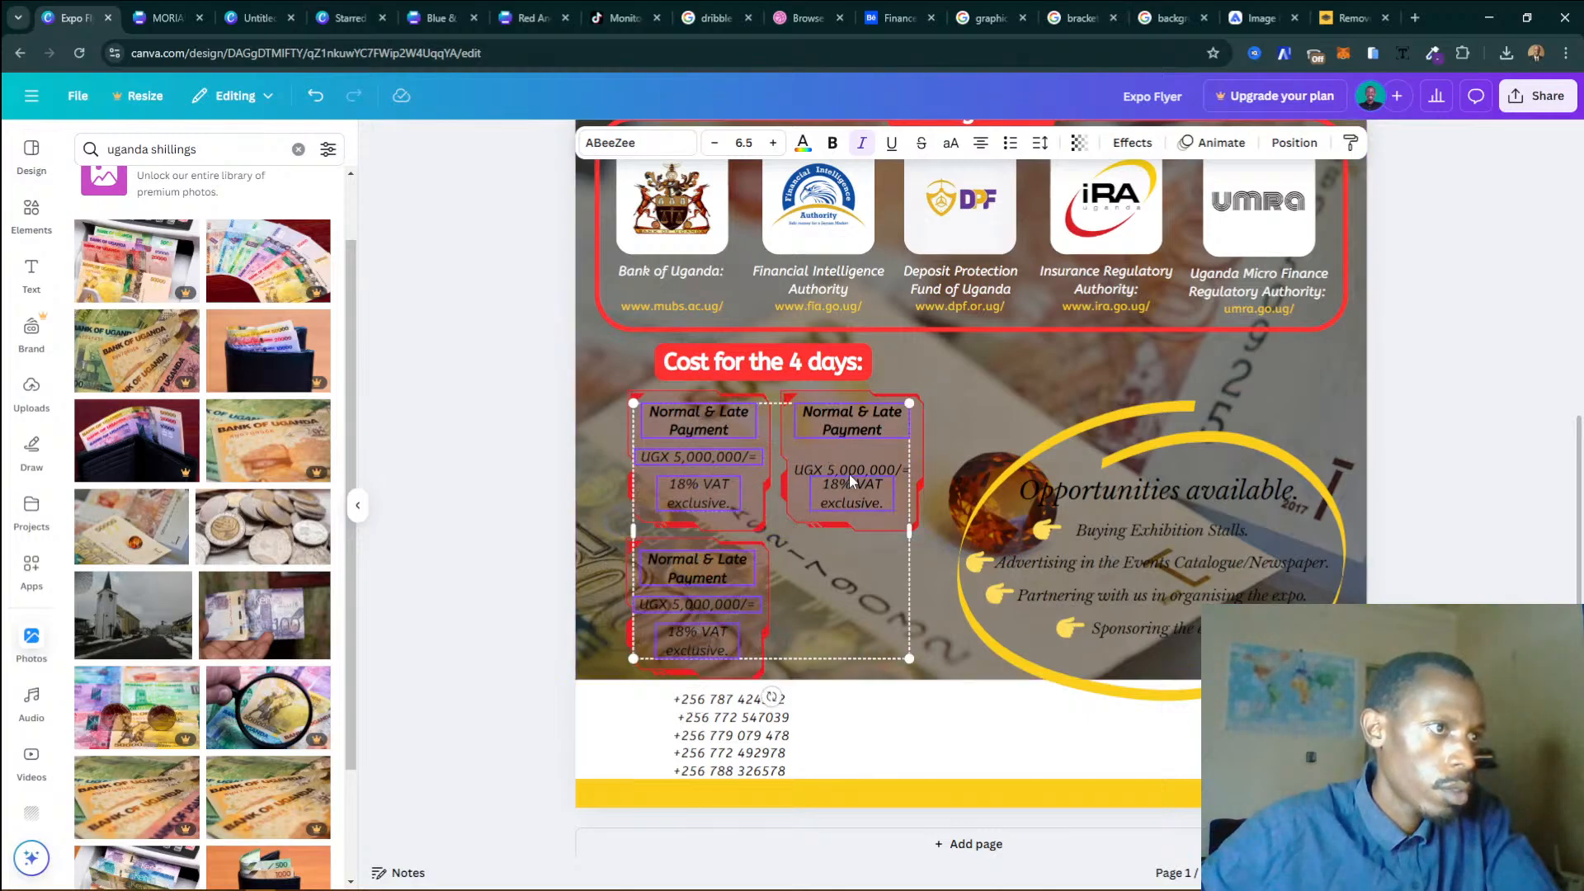
{"action": "left_click", "coordinate": [856, 470], "text": "shift"}
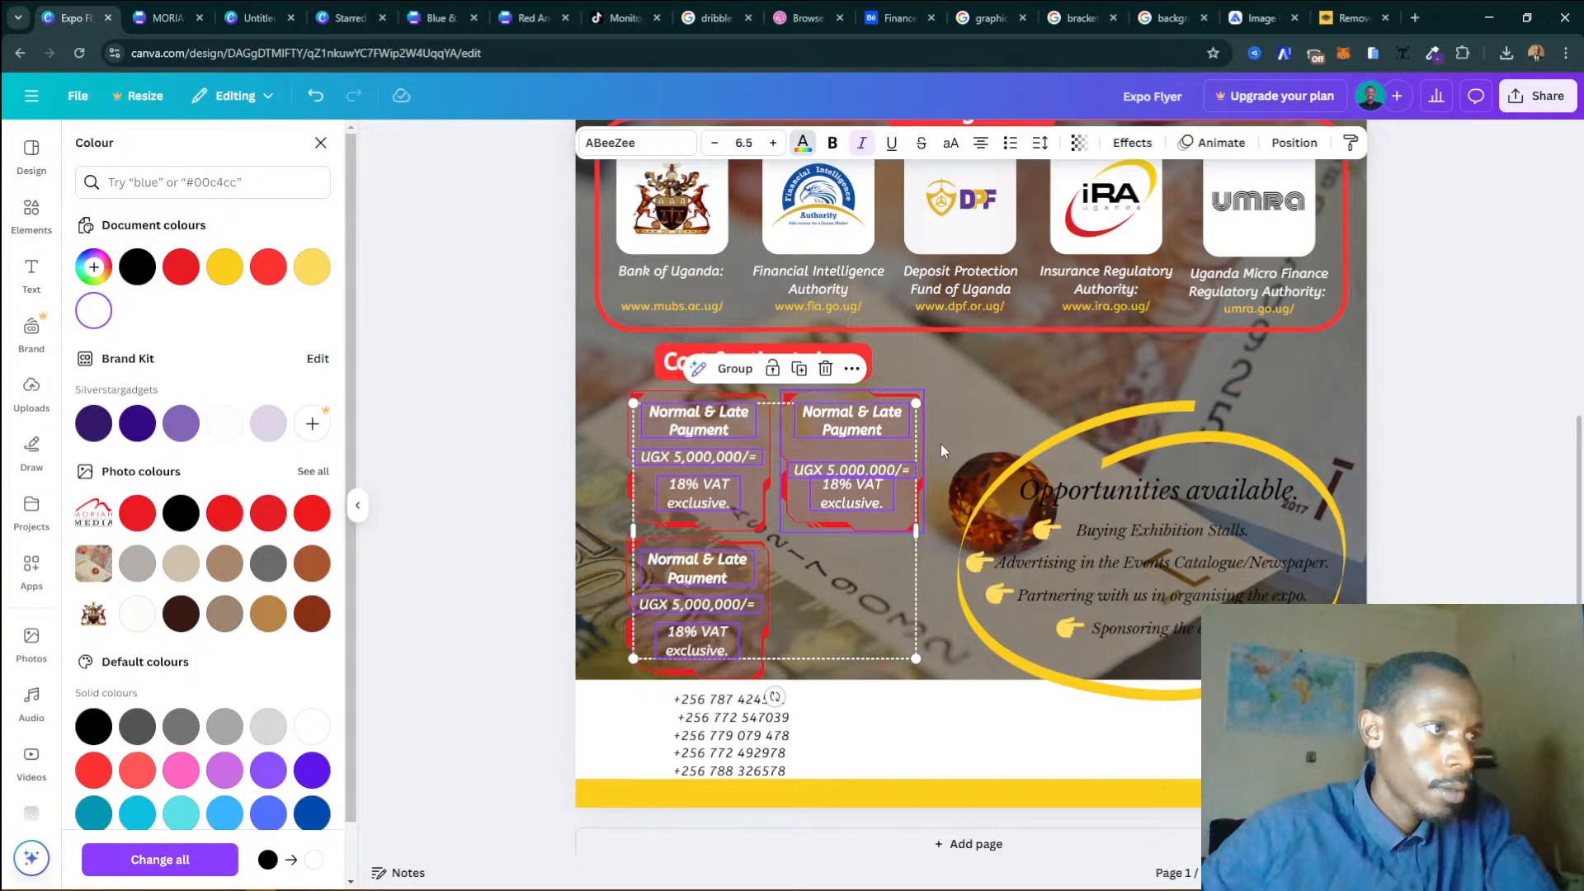
{"action": "left_click_drag", "start_coordinate": [868, 511], "coordinate": [869, 498]}
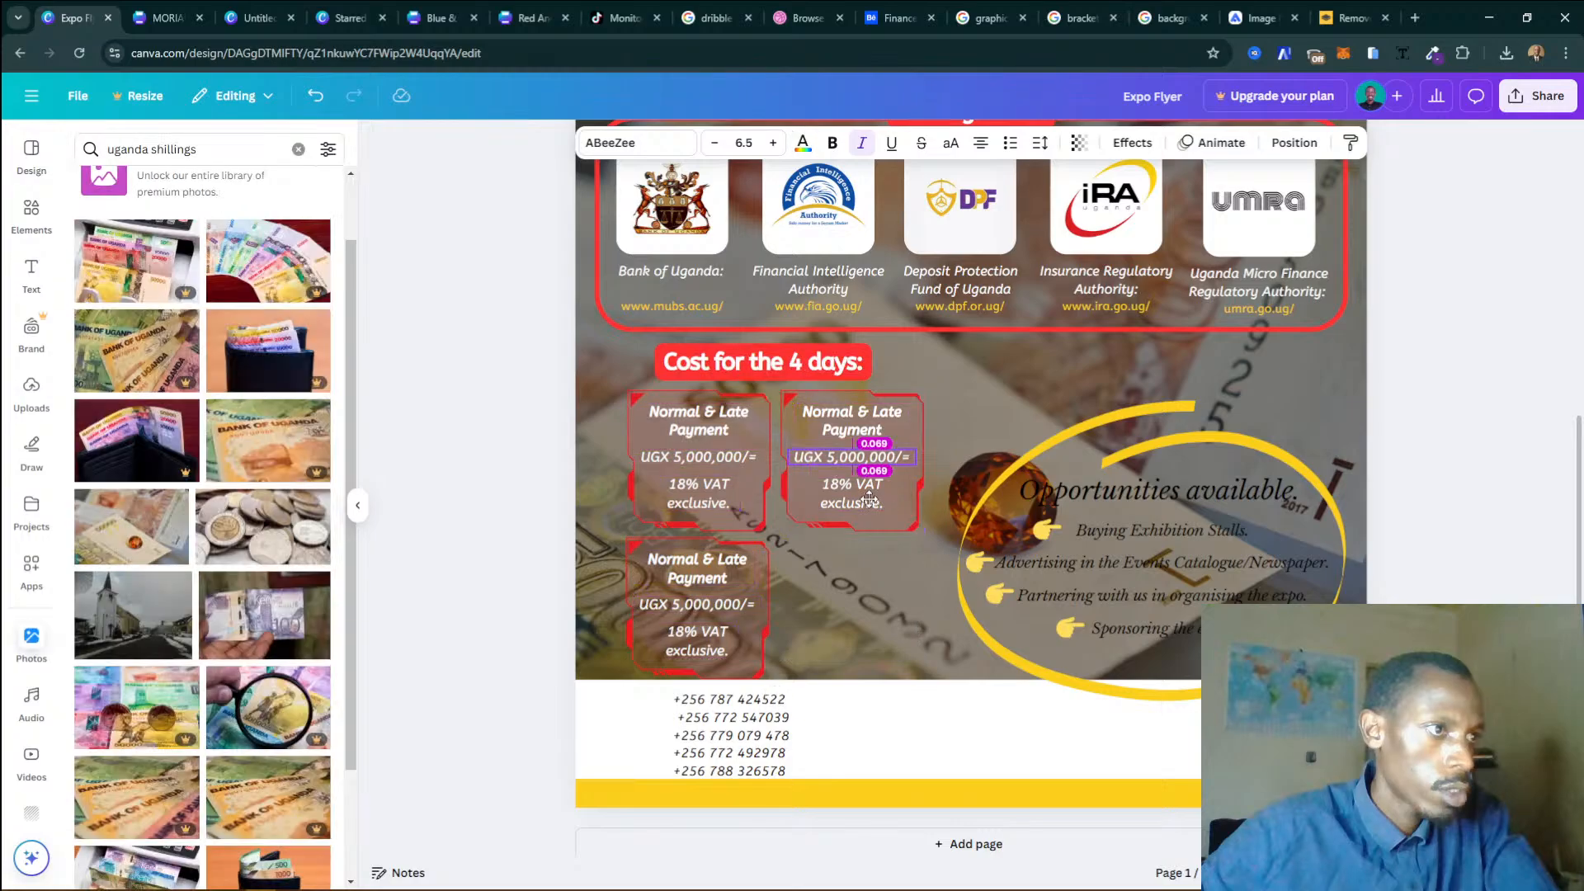
Colour the "Opportunities available." heading and the four lines beneath it white.
{"action": "left_click", "coordinate": [1186, 487]}
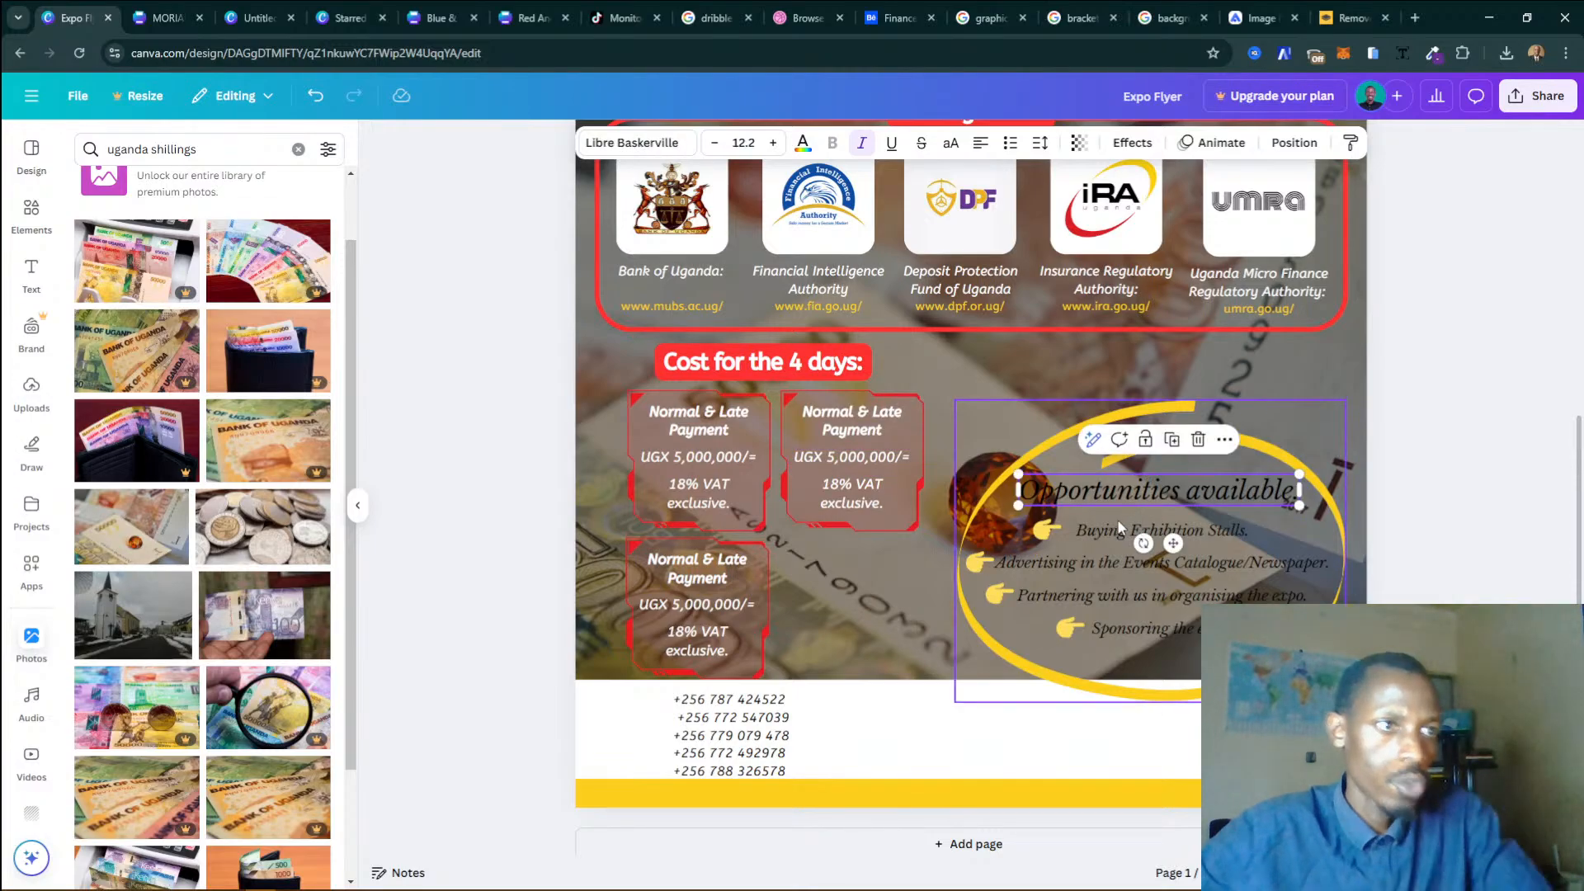
{"action": "left_click", "coordinate": [1116, 523], "text": "shift"}
{"action": "left_click", "coordinate": [1101, 562], "text": "shift"}
{"action": "left_click", "coordinate": [1100, 589], "text": "shift"}
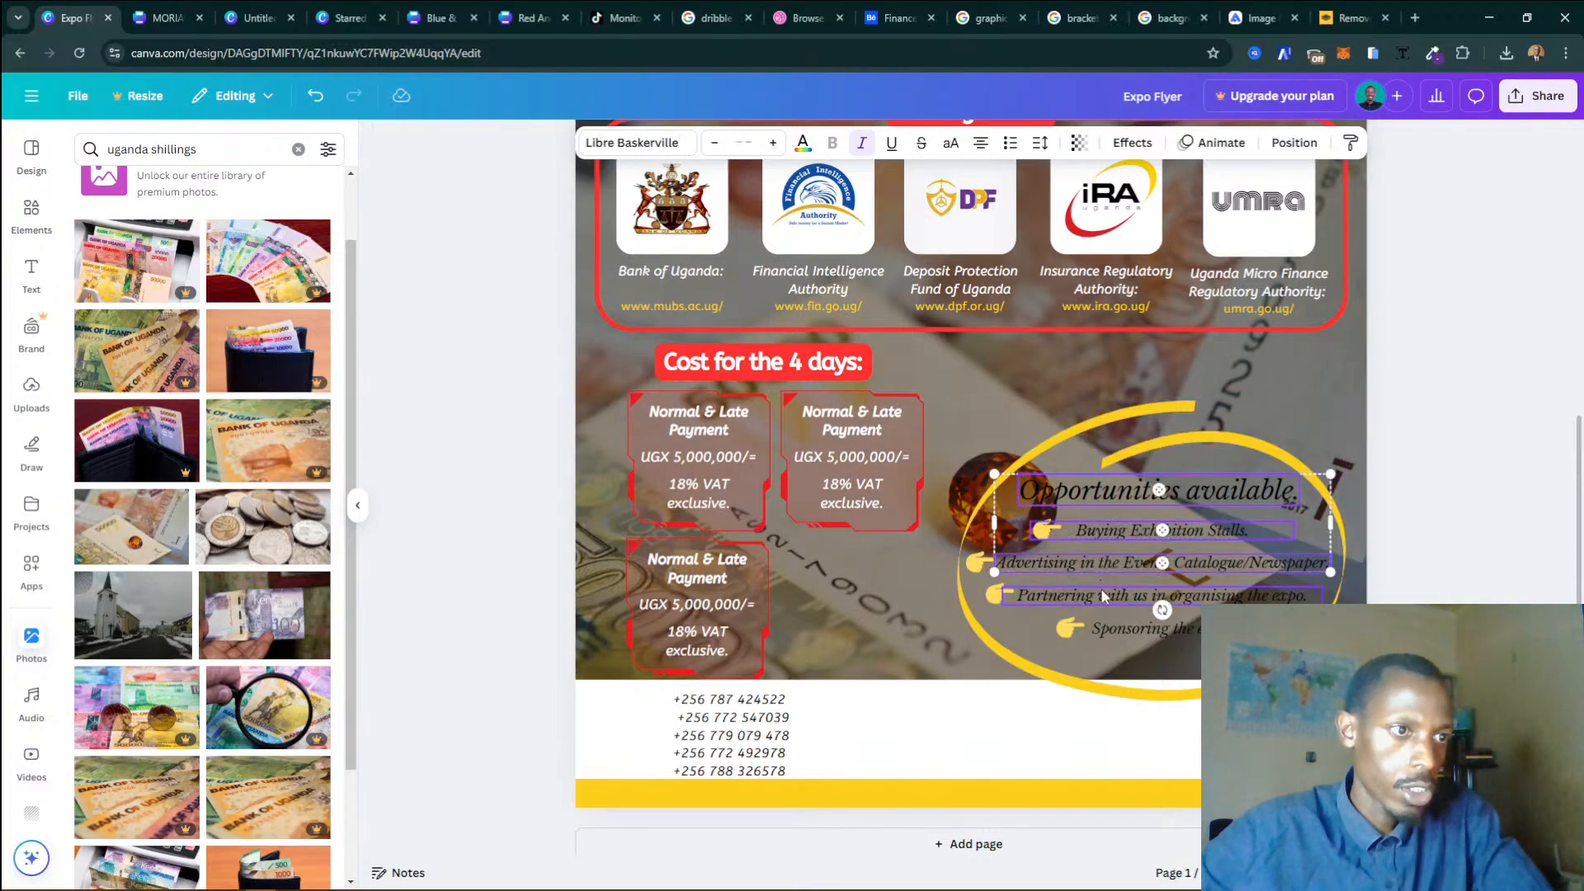
{"action": "left_click", "coordinate": [1116, 625], "text": "shift"}
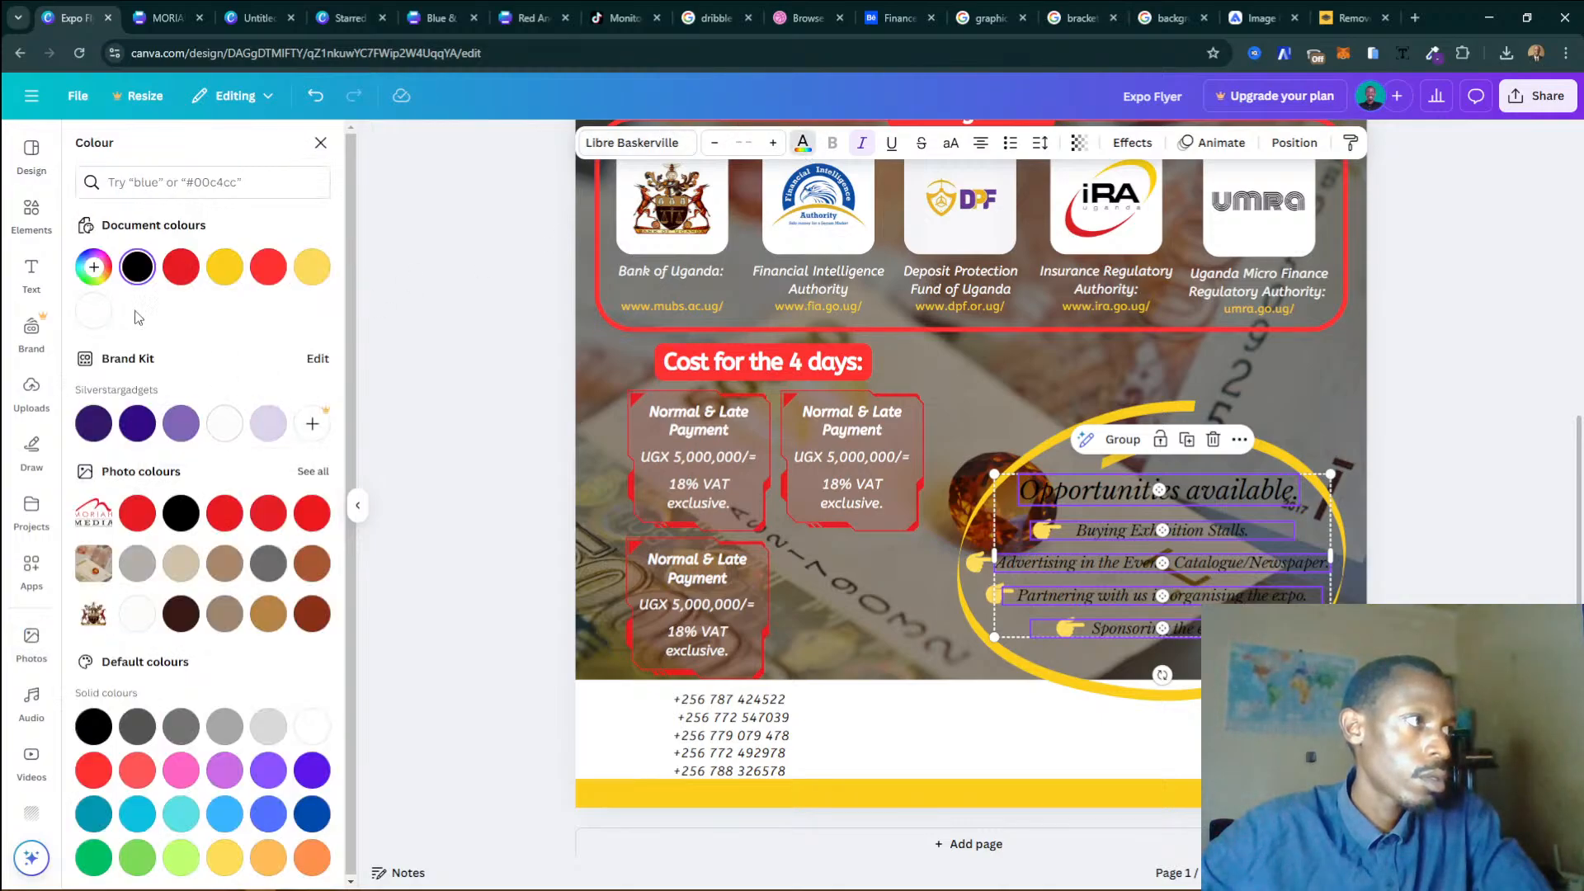
{"action": "left_click", "coordinate": [93, 311]}
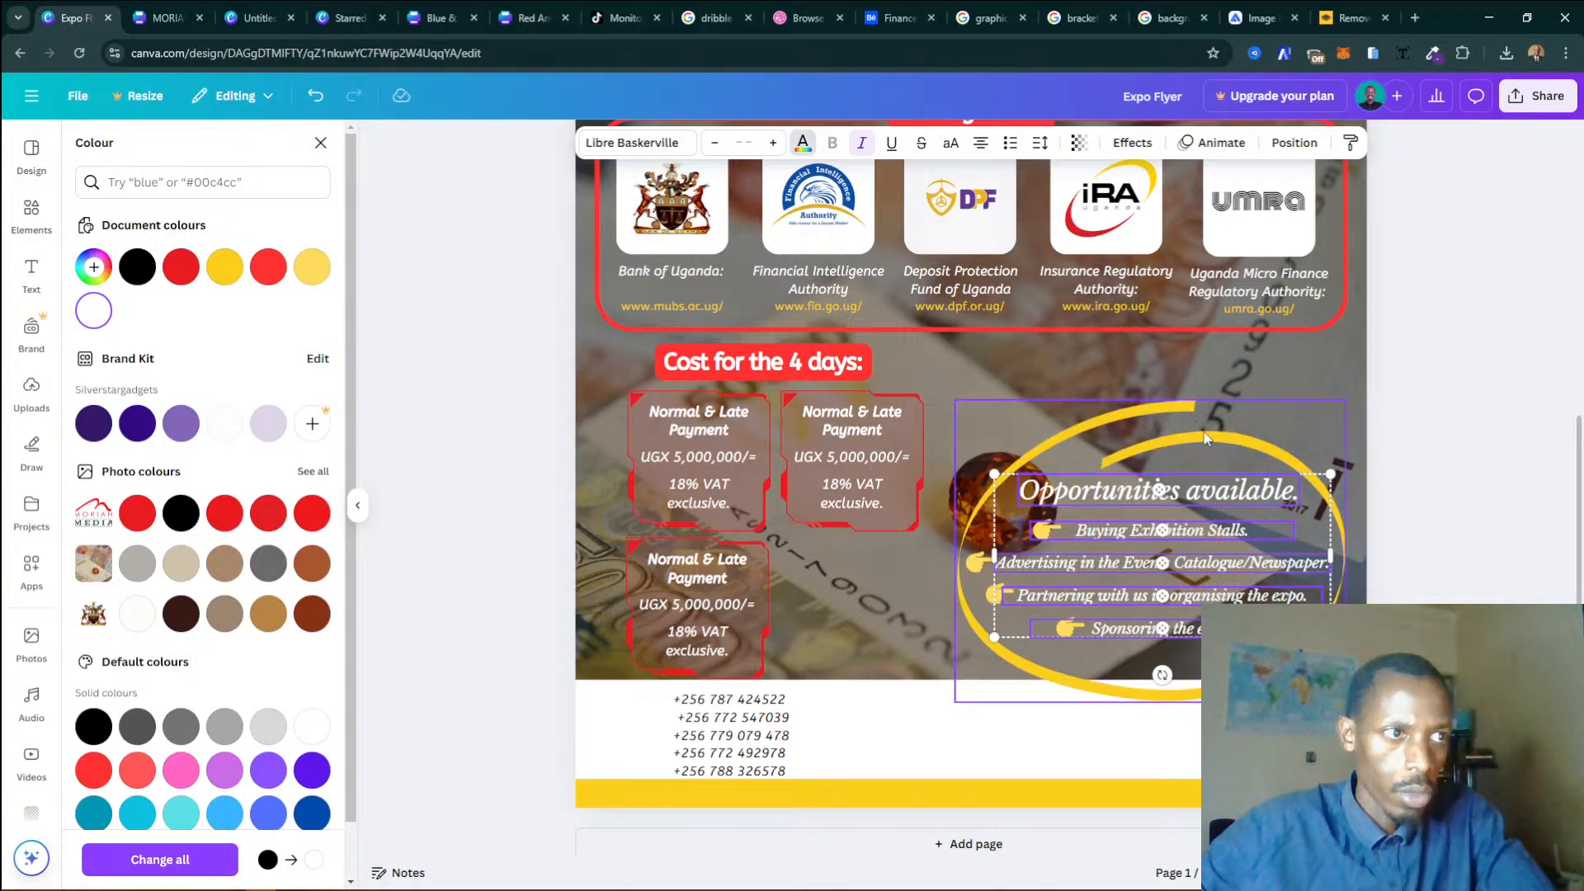
Move the yellow ellipse, its opportunities text and the pointing-hand icons up together, clear of the white contact strip.
{"action": "left_click", "coordinate": [1209, 449]}
{"action": "left_click_drag", "start_coordinate": [1201, 442], "coordinate": [1202, 393]}
{"action": "key", "text": "ctrl+z"}
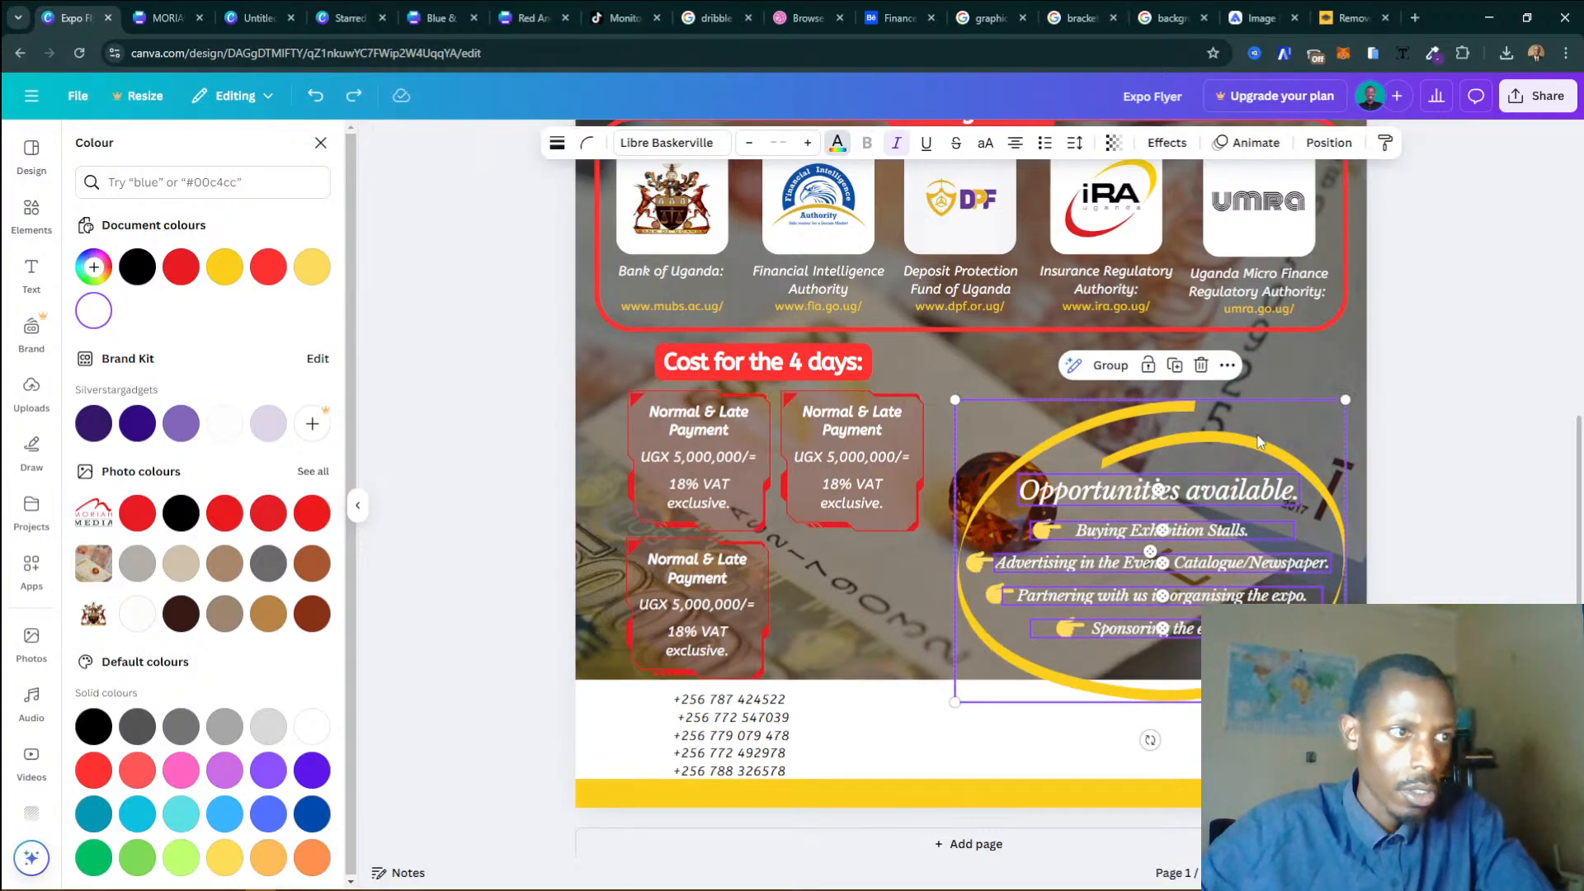
{"action": "left_click", "coordinate": [1049, 531]}
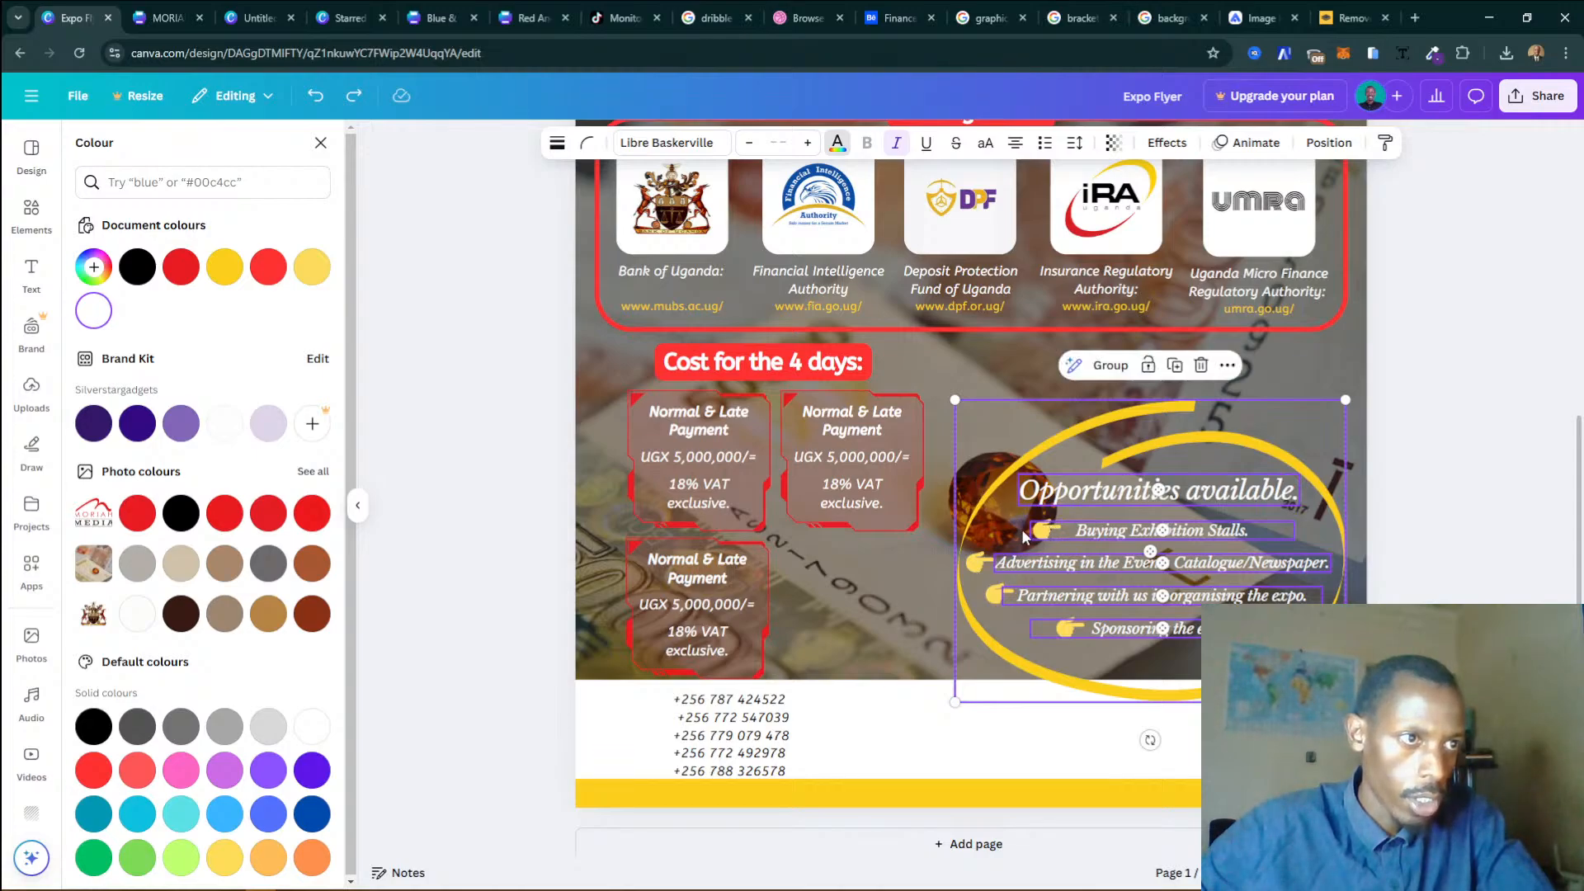
{"action": "left_click", "coordinate": [1051, 525]}
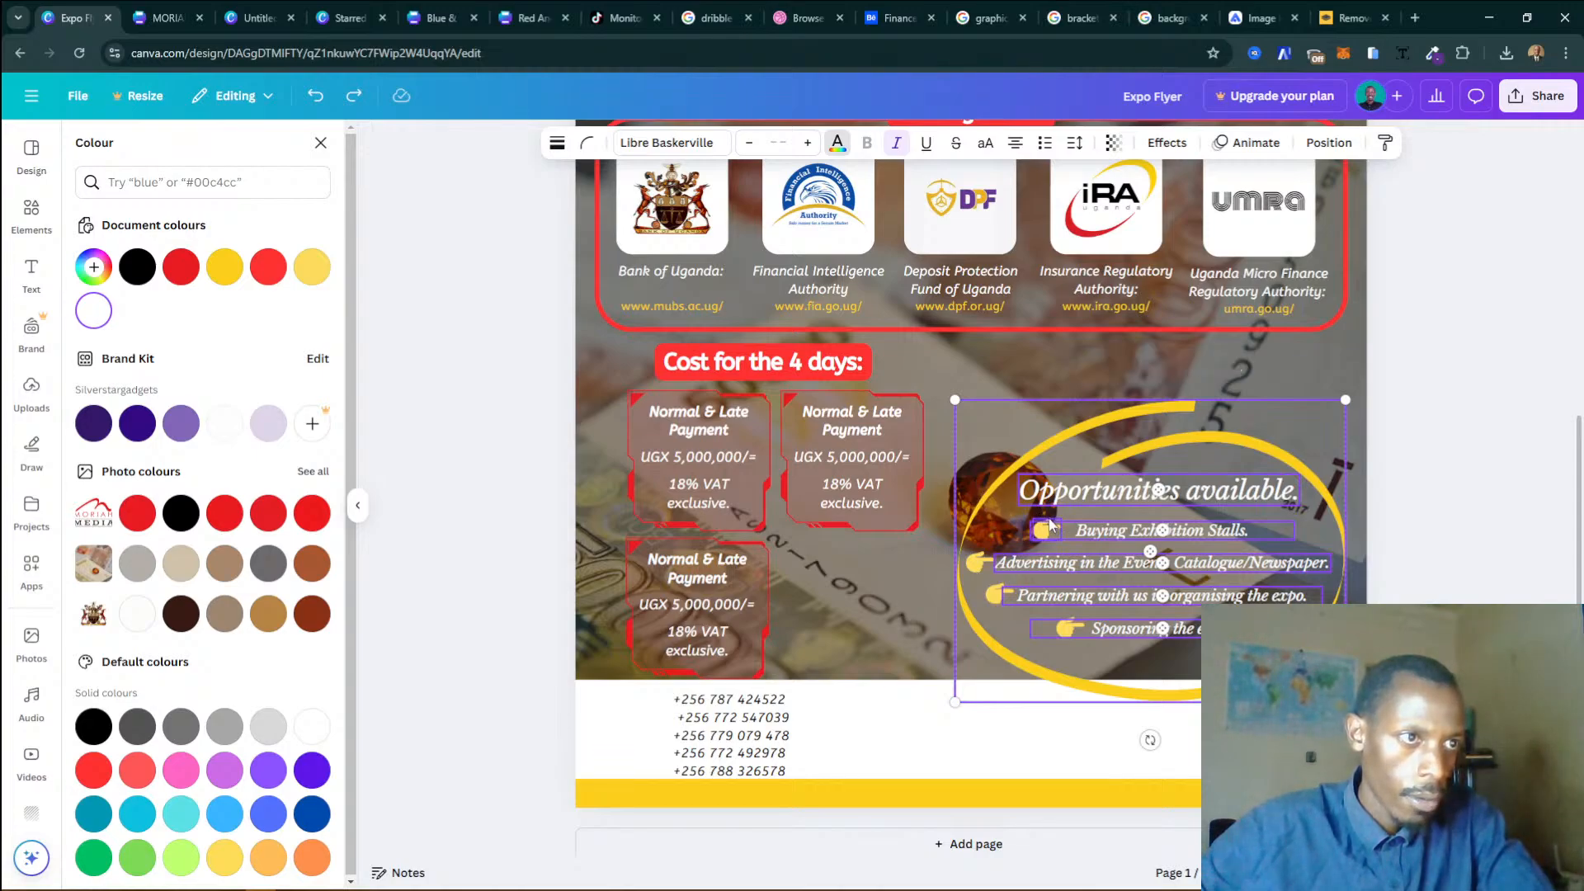
{"action": "left_click", "coordinate": [980, 563], "text": "shift"}
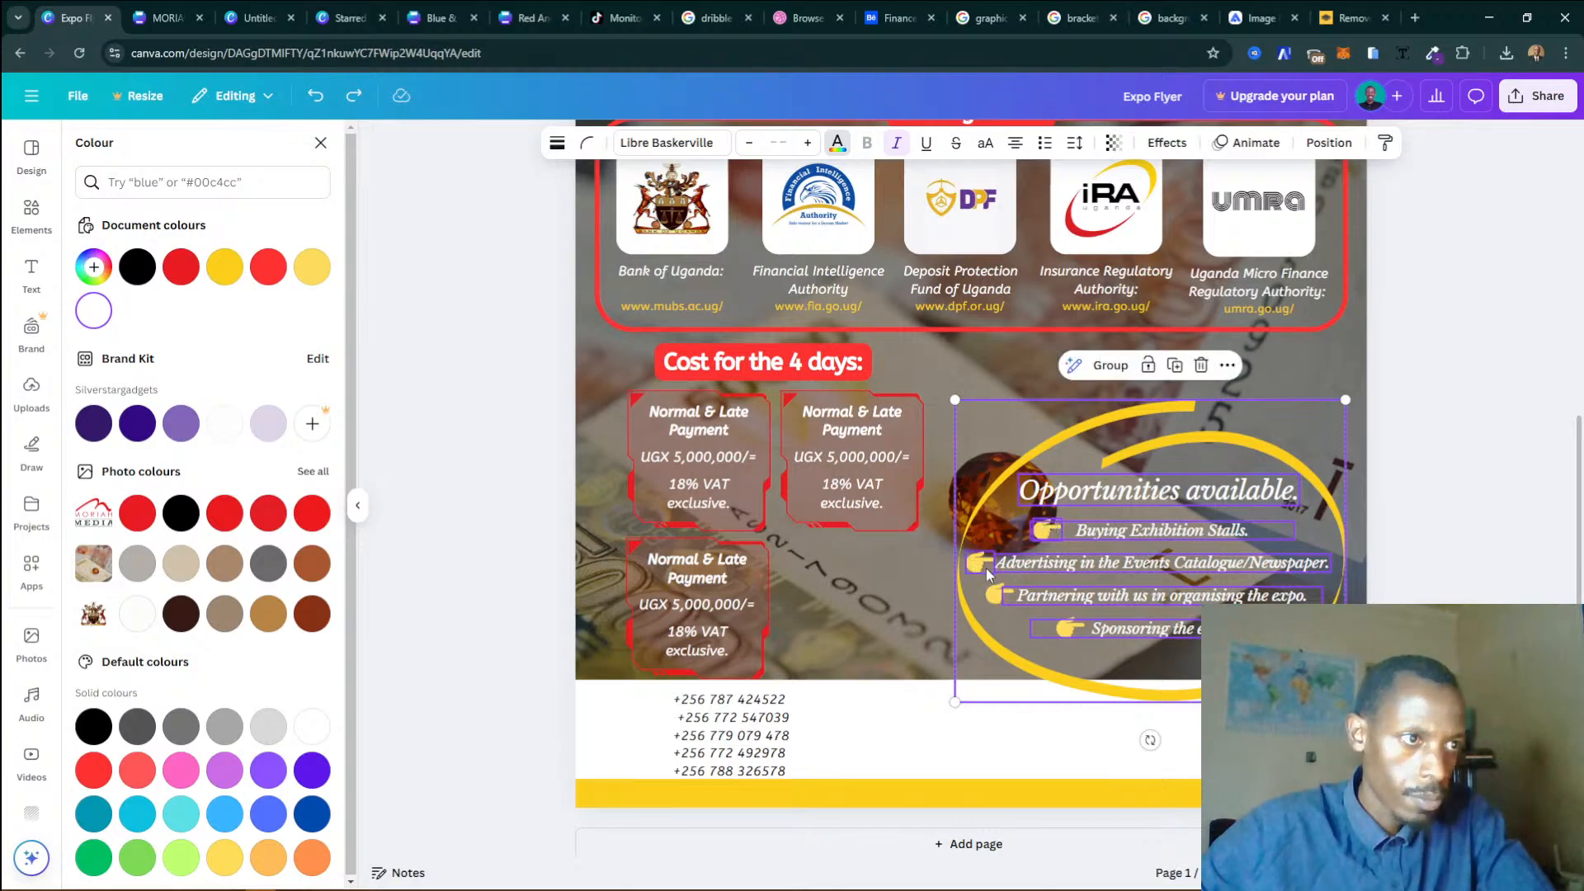
{"action": "left_click", "coordinate": [1069, 628], "text": "shift"}
{"action": "left_click_drag", "start_coordinate": [1178, 600], "coordinate": [1152, 569]}
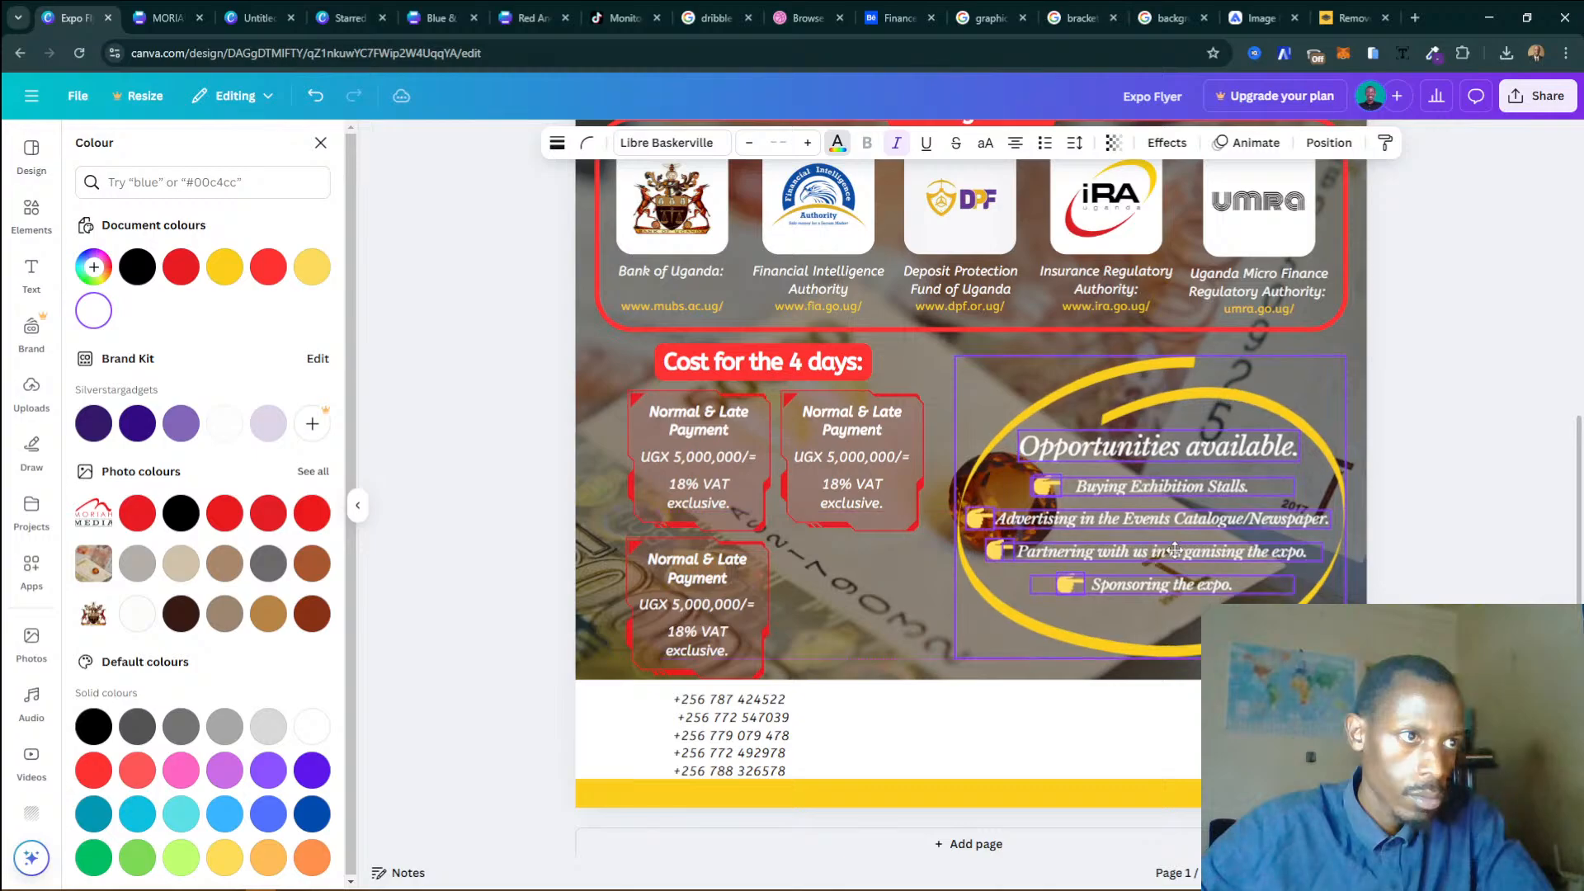
Check the reference flyer and shorten the dark overlay on the banknote photo by raising its lower edge slightly.
{"action": "left_click", "coordinate": [31, 644]}
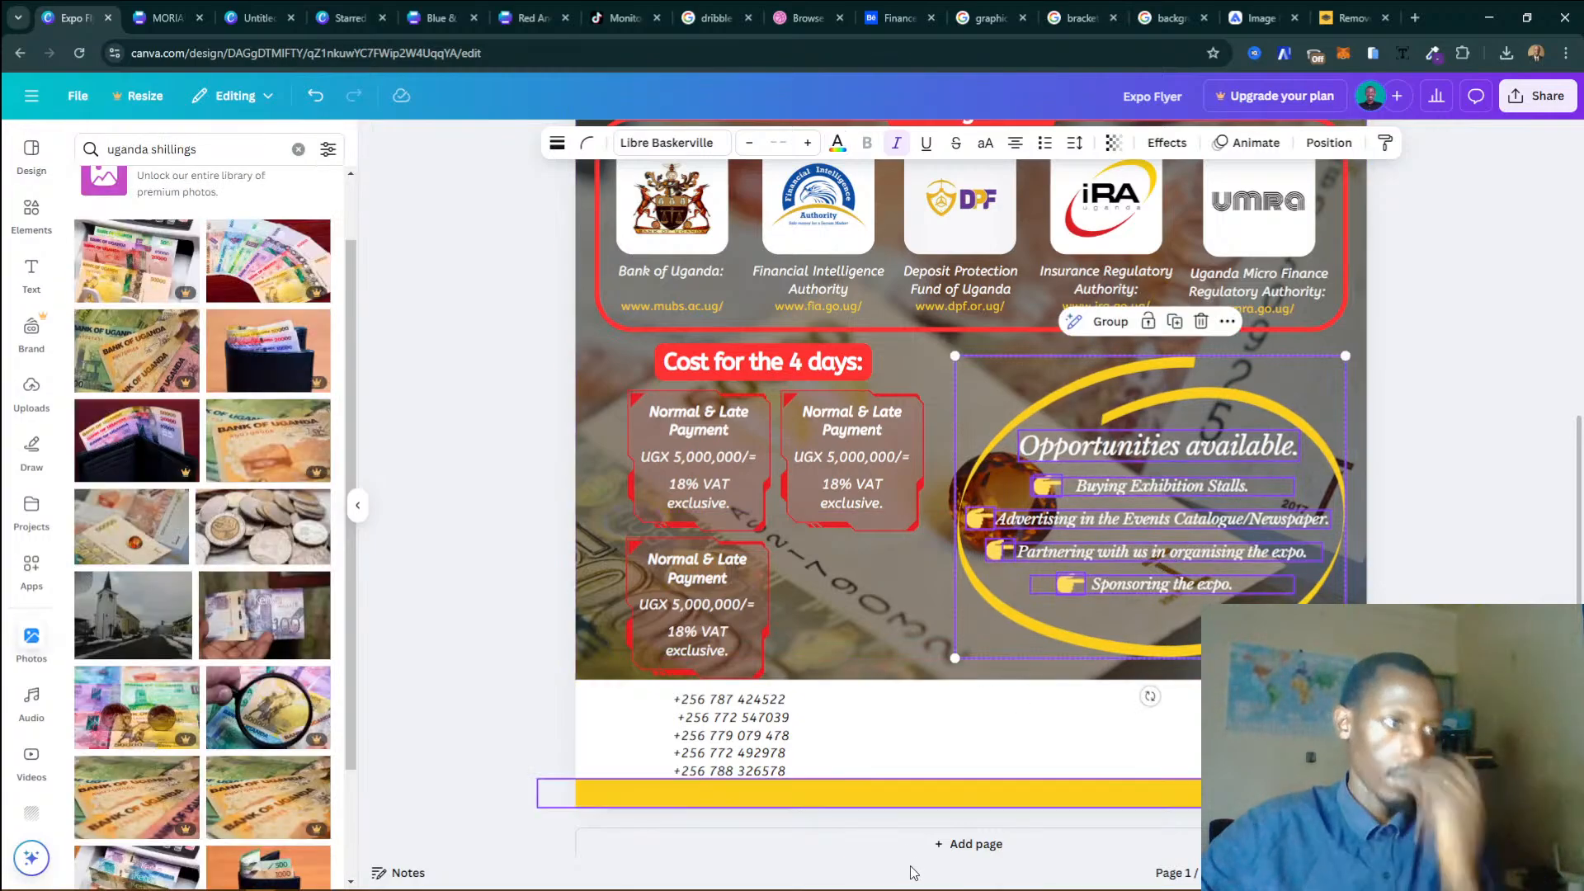
{"action": "mouse_move", "coordinate": [670, 882]}
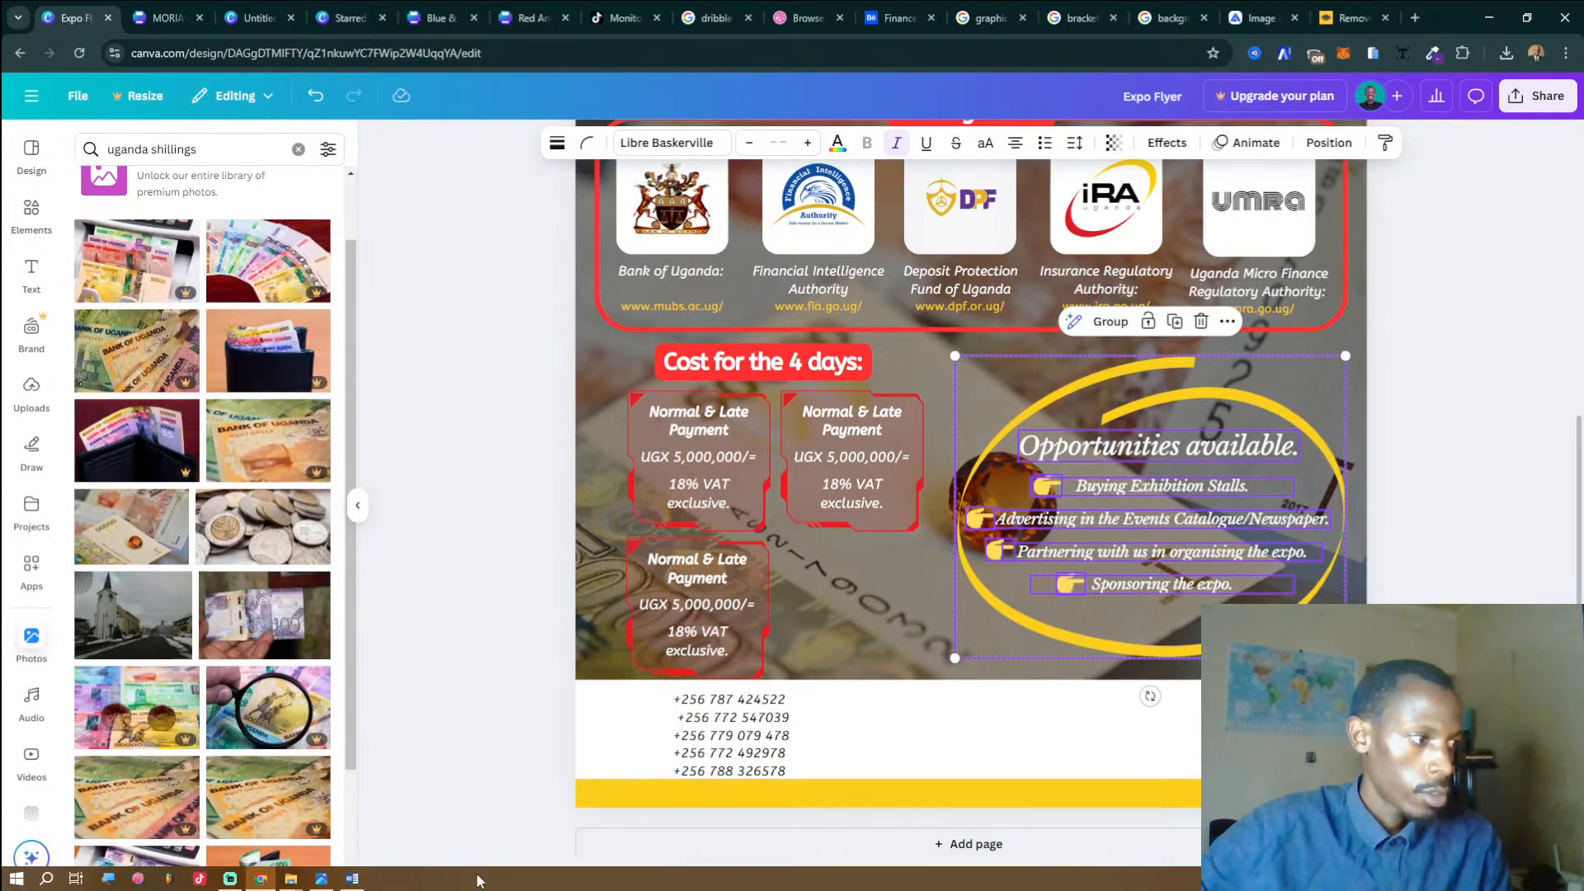
{"action": "left_click", "coordinate": [322, 879]}
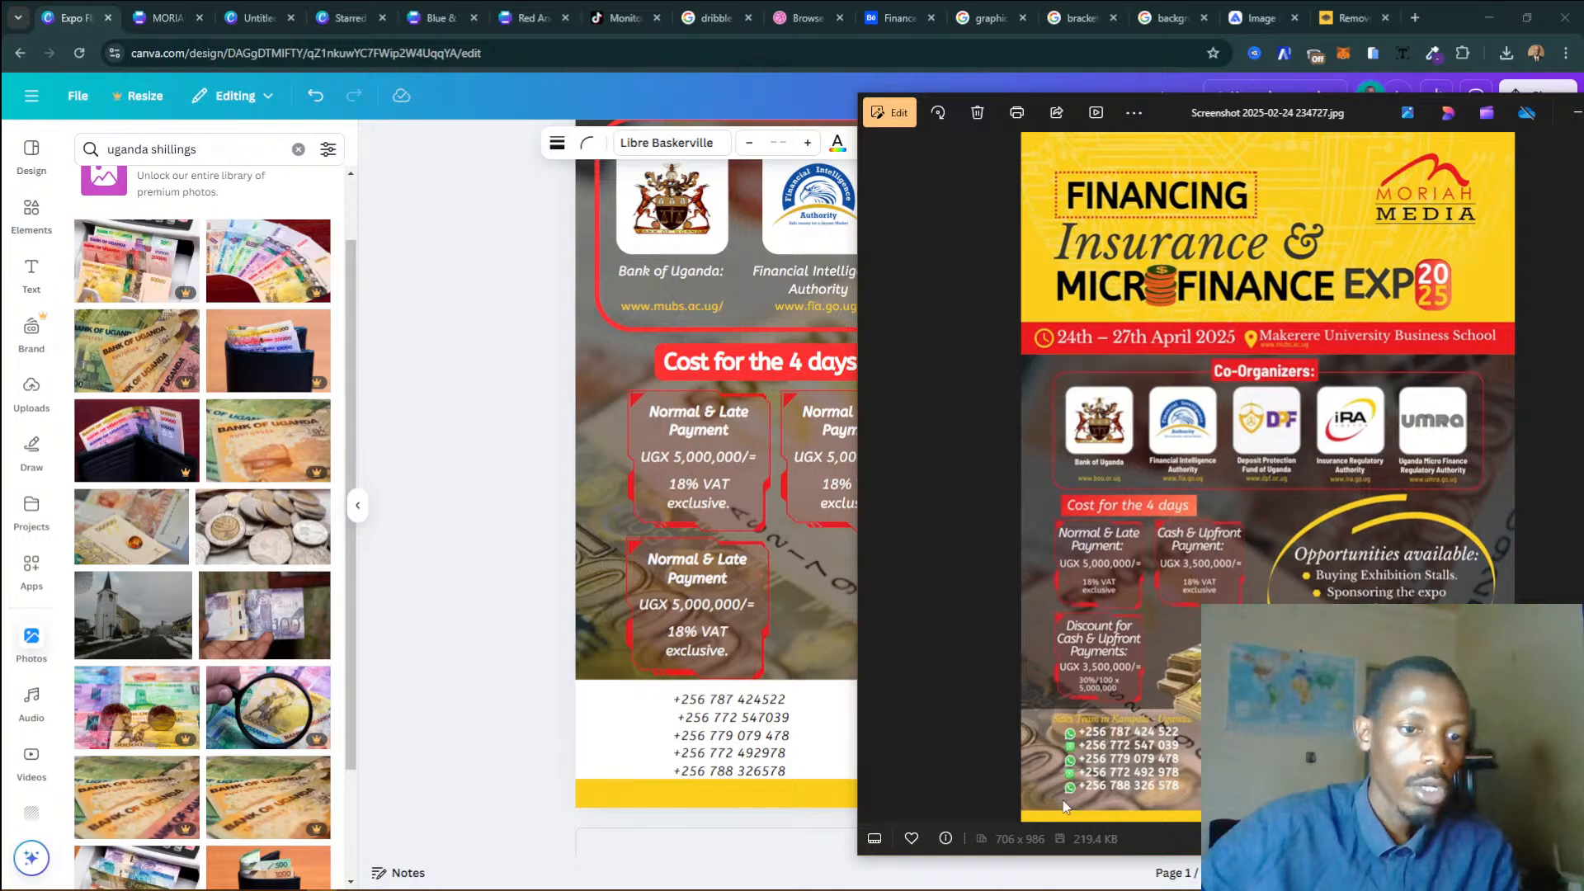
{"action": "left_click", "coordinate": [514, 741]}
{"action": "left_click", "coordinate": [1006, 656]}
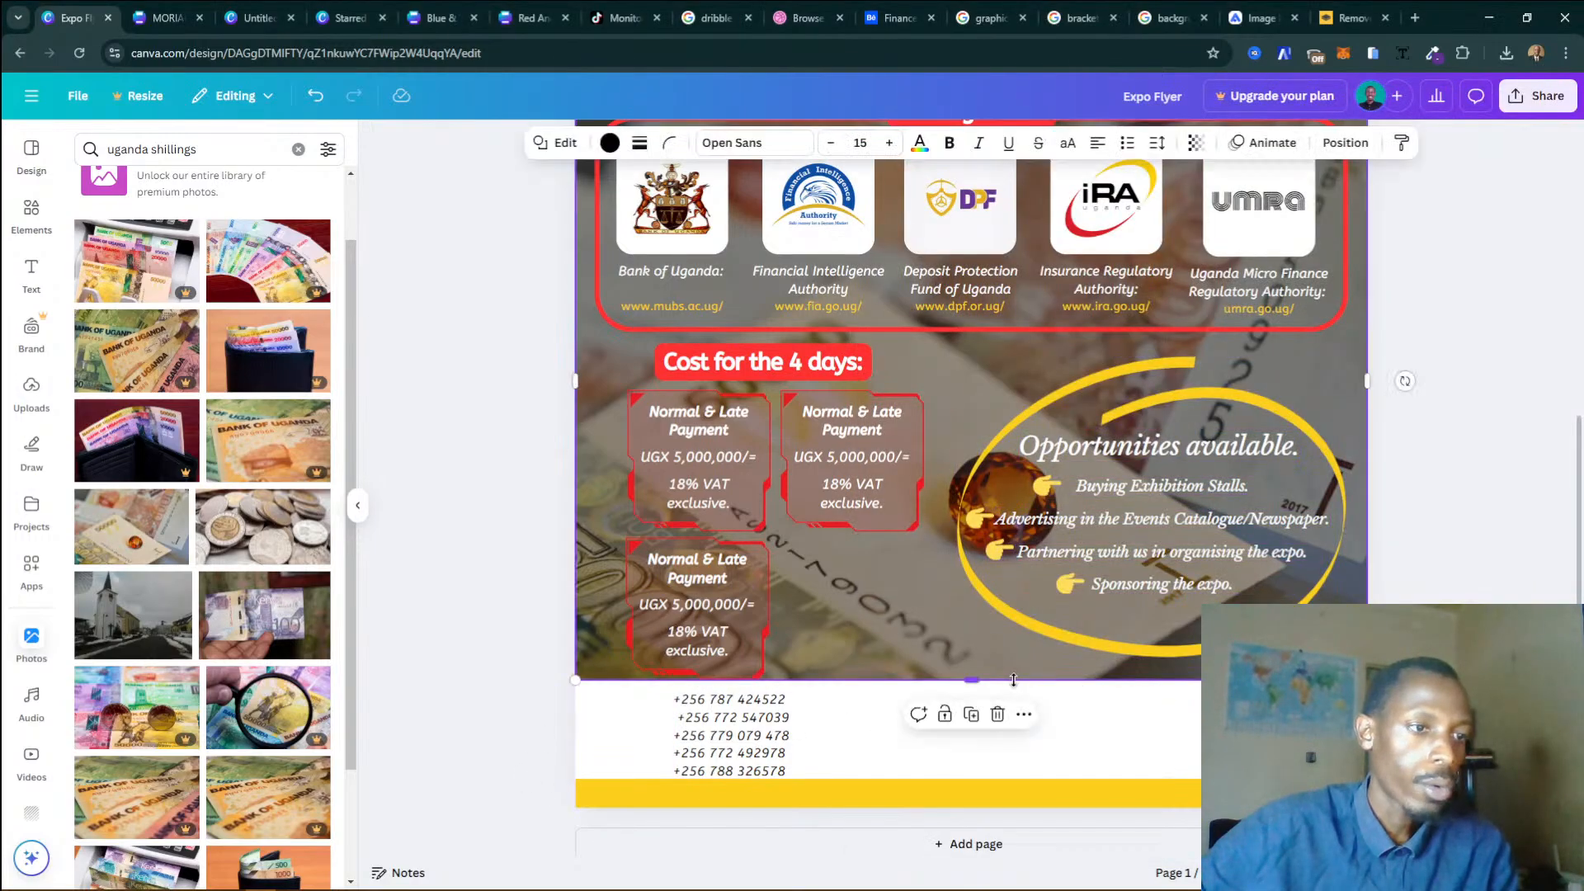
{"action": "left_click_drag", "start_coordinate": [1013, 680], "coordinate": [1001, 658]}
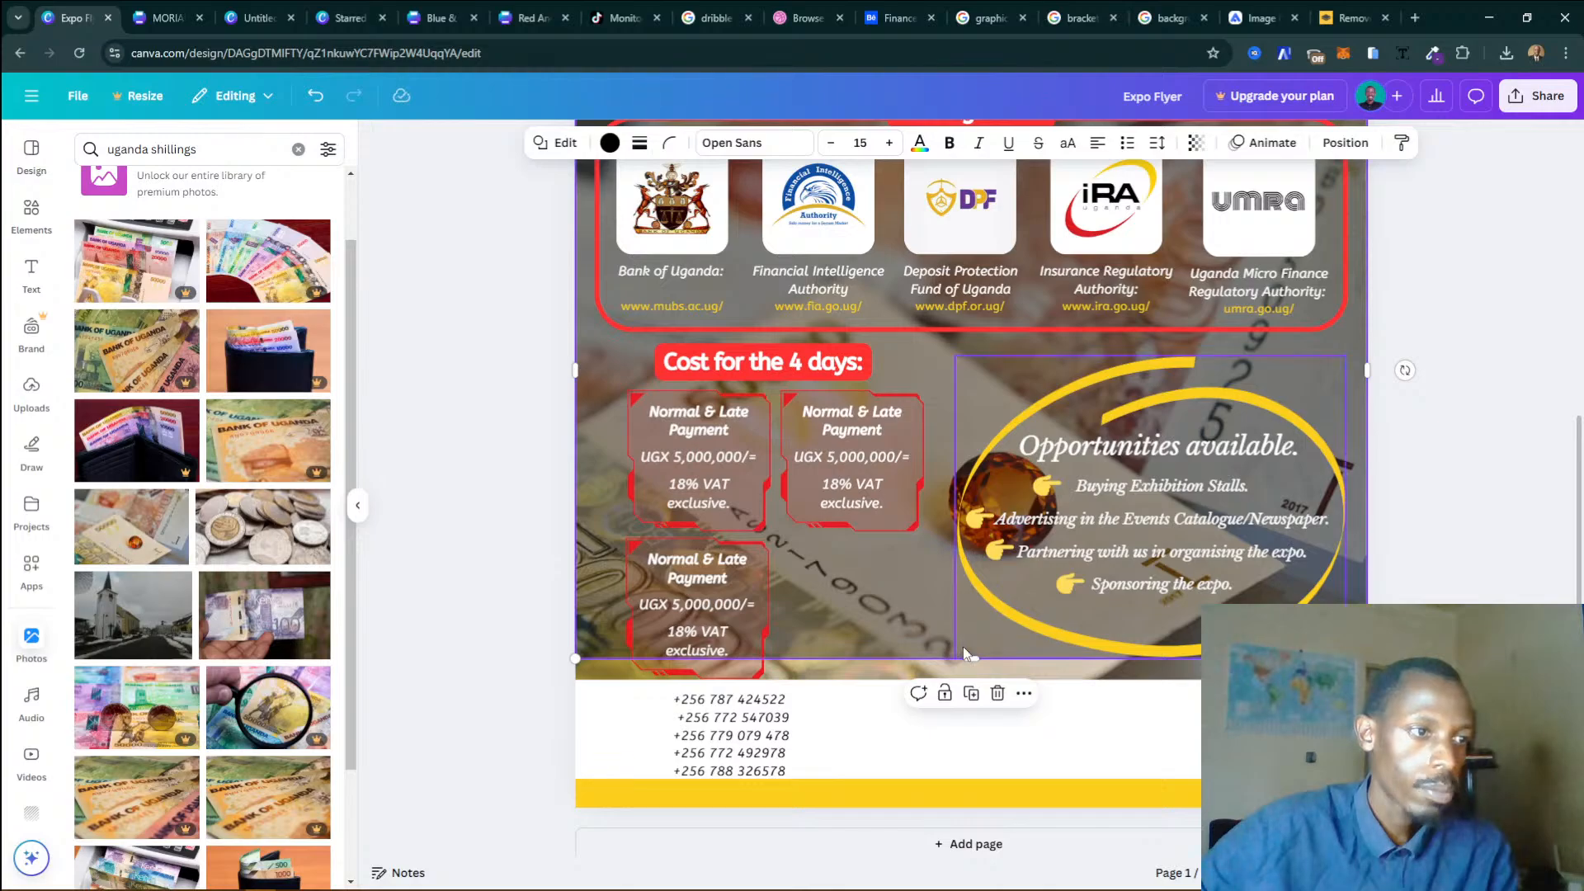
Extend the banknote photo down to the yellow footer bar and lower the dark overlay's edge to just beneath the third payment card.
{"action": "left_click", "coordinate": [1025, 675]}
{"action": "left_click_drag", "start_coordinate": [1025, 675], "coordinate": [1041, 785]}
{"action": "left_click", "coordinate": [896, 656]}
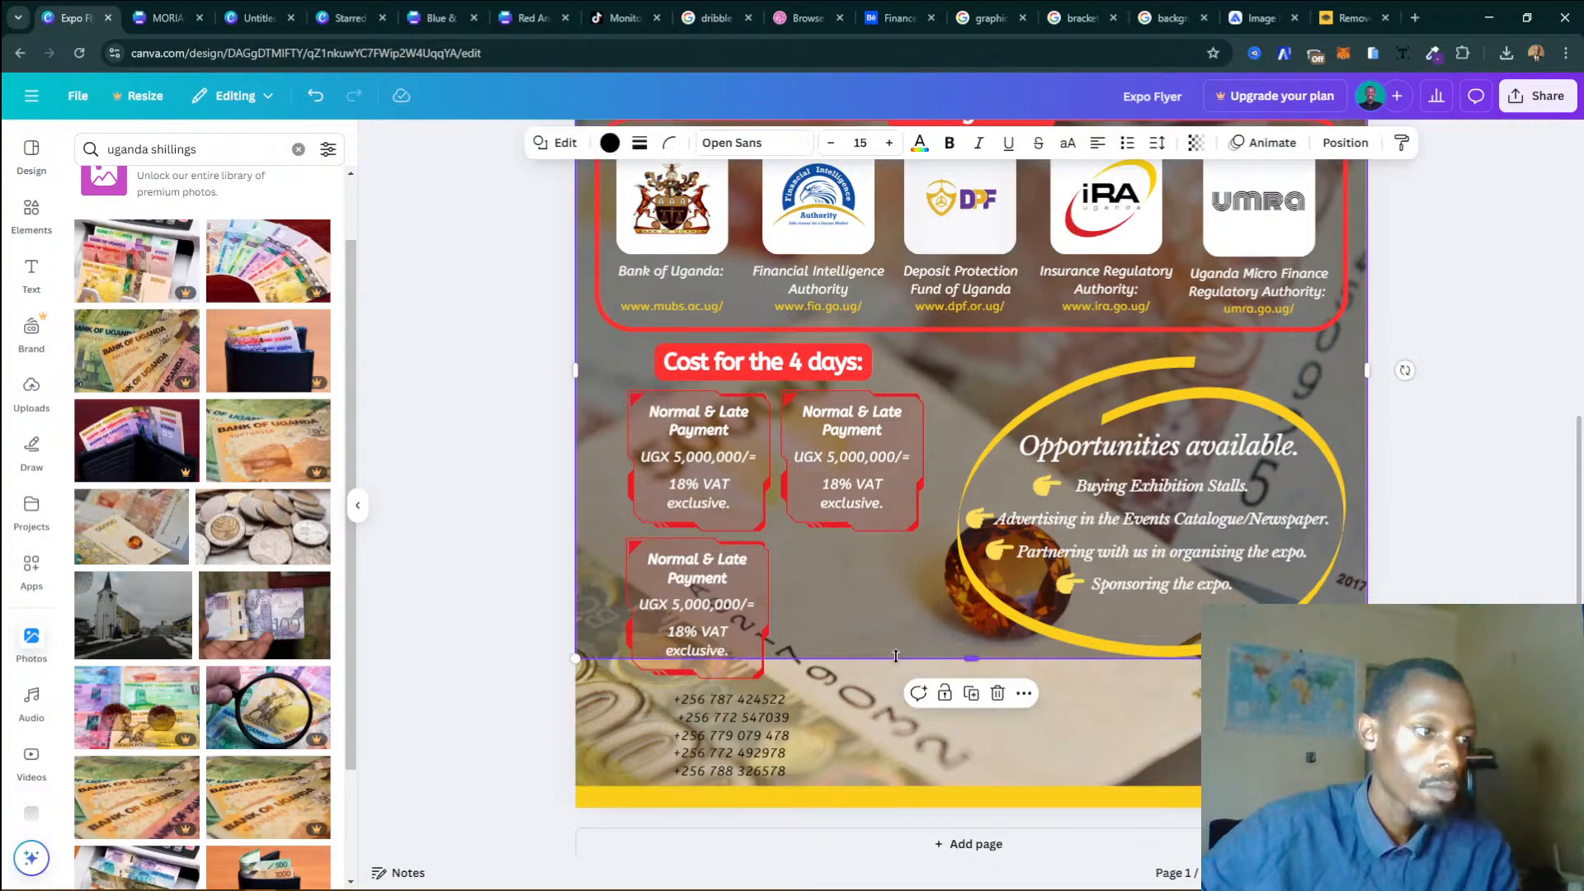
{"action": "left_click_drag", "start_coordinate": [892, 659], "coordinate": [884, 684]}
Trim the yellow footer bar's upper edge to meet the photo and colour the phone-number list white.
{"action": "left_click", "coordinate": [1154, 801]}
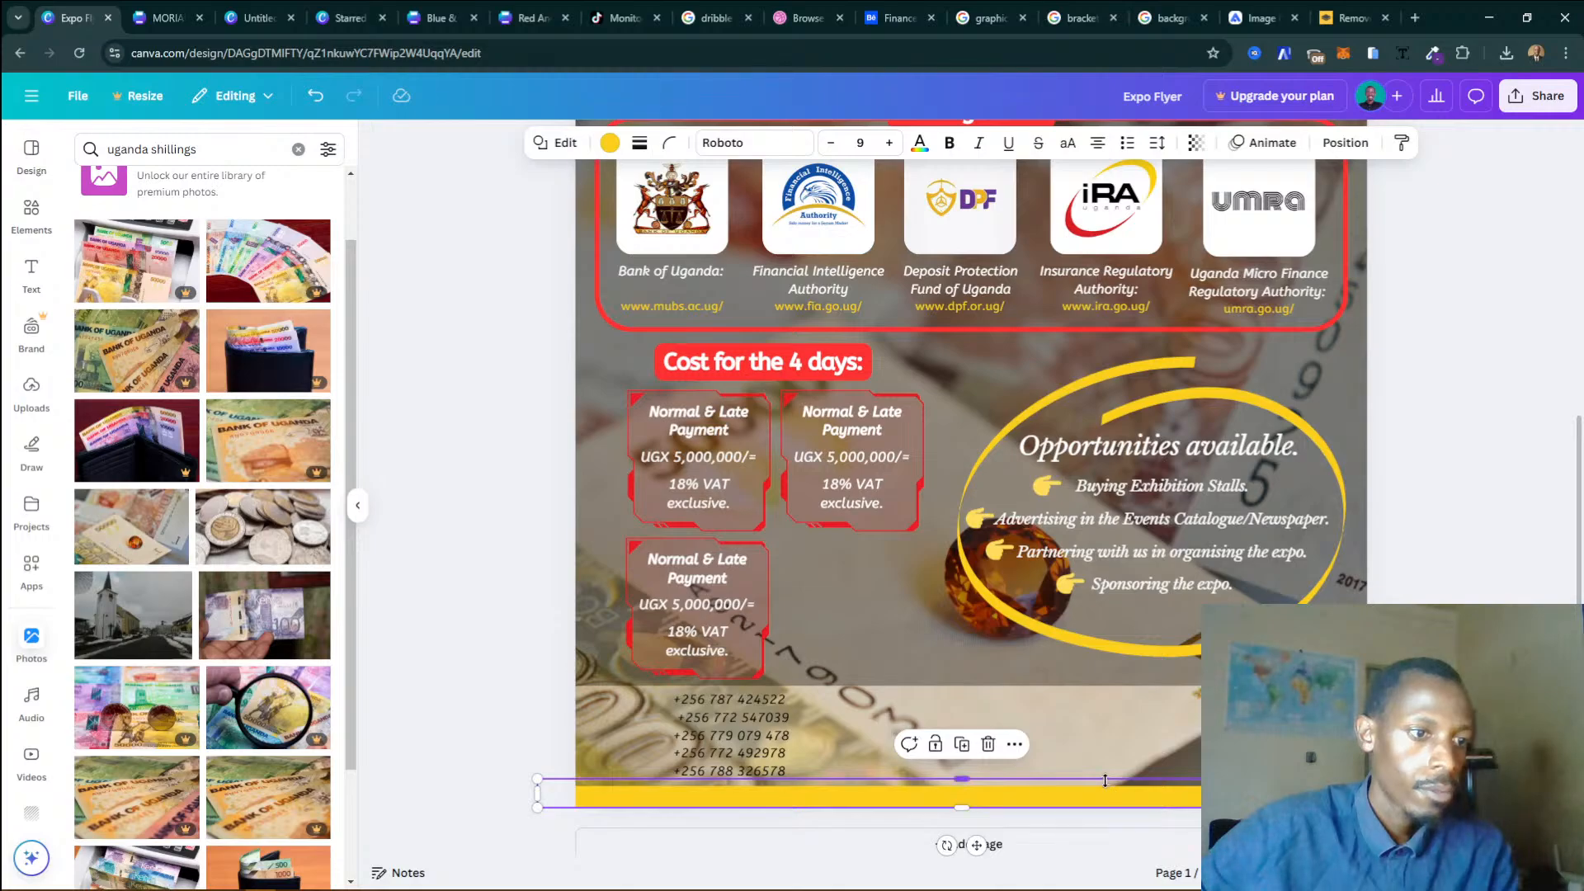
{"action": "left_click_drag", "start_coordinate": [1106, 780], "coordinate": [1098, 787]}
{"action": "left_click", "coordinate": [1445, 759]}
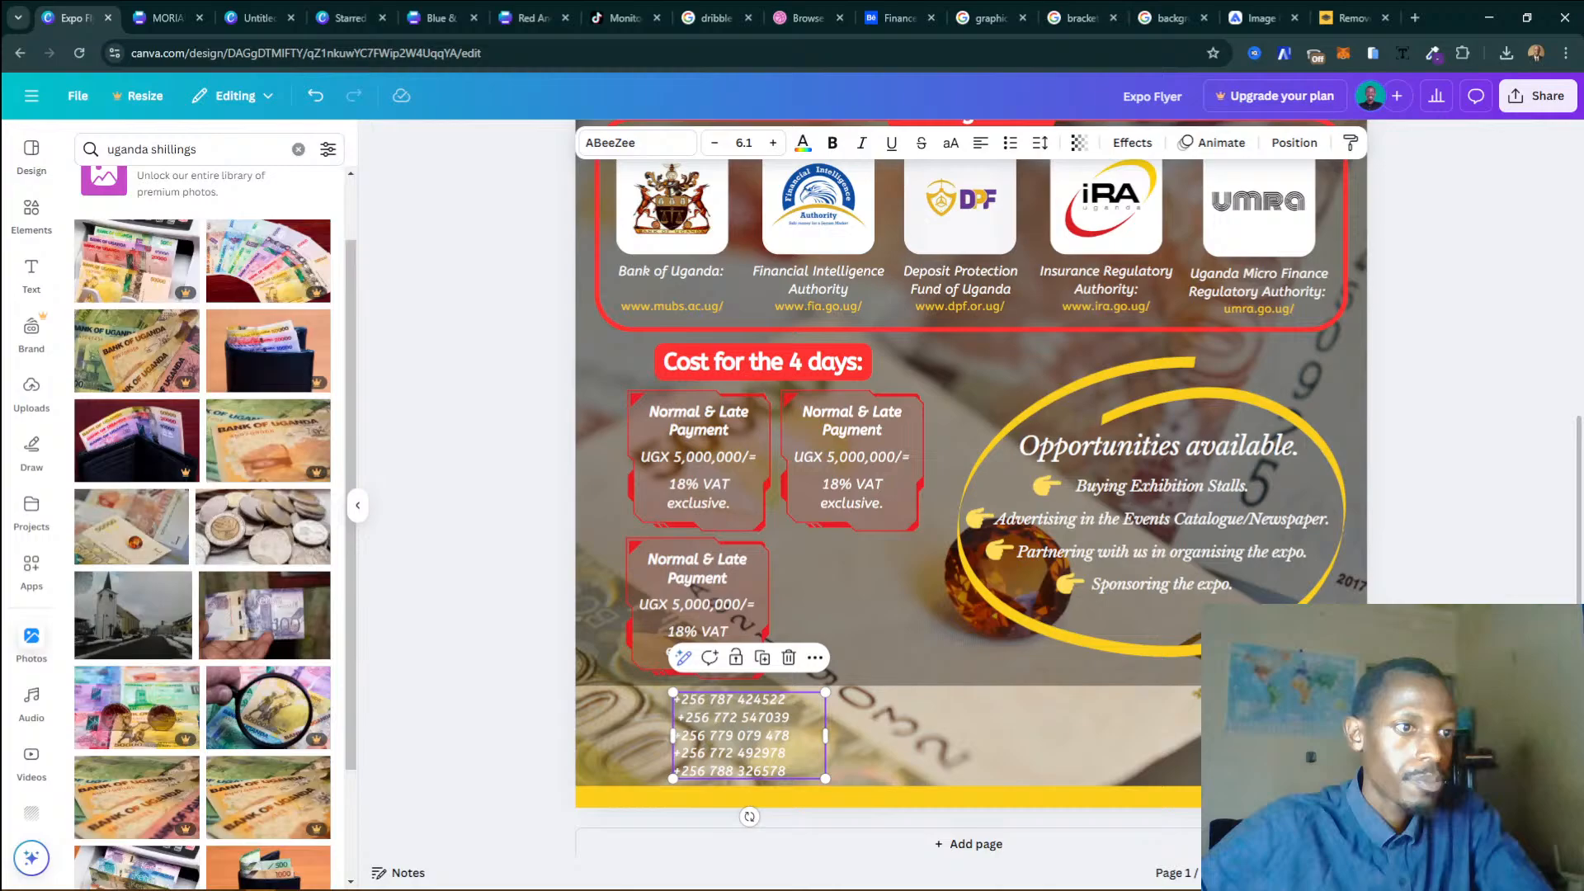
{"action": "key", "text": "Escape"}
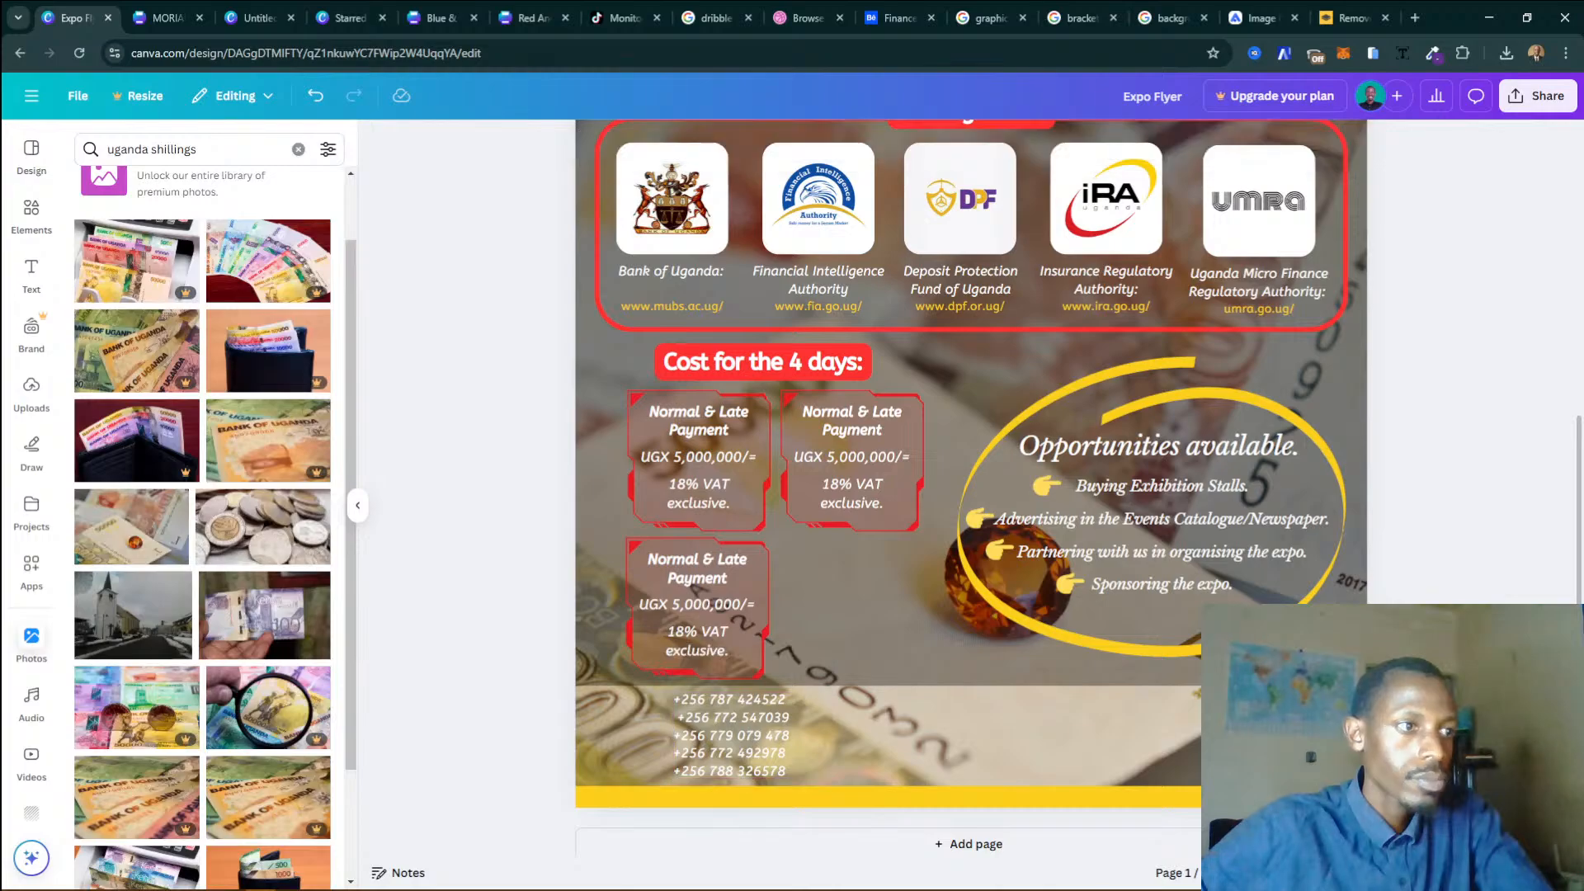
{"action": "scroll", "coordinate": [971, 584], "scroll_direction": "down", "scroll_amount": 3}
{"action": "scroll", "coordinate": [971, 449], "scroll_direction": "up", "scroll_amount": 2}
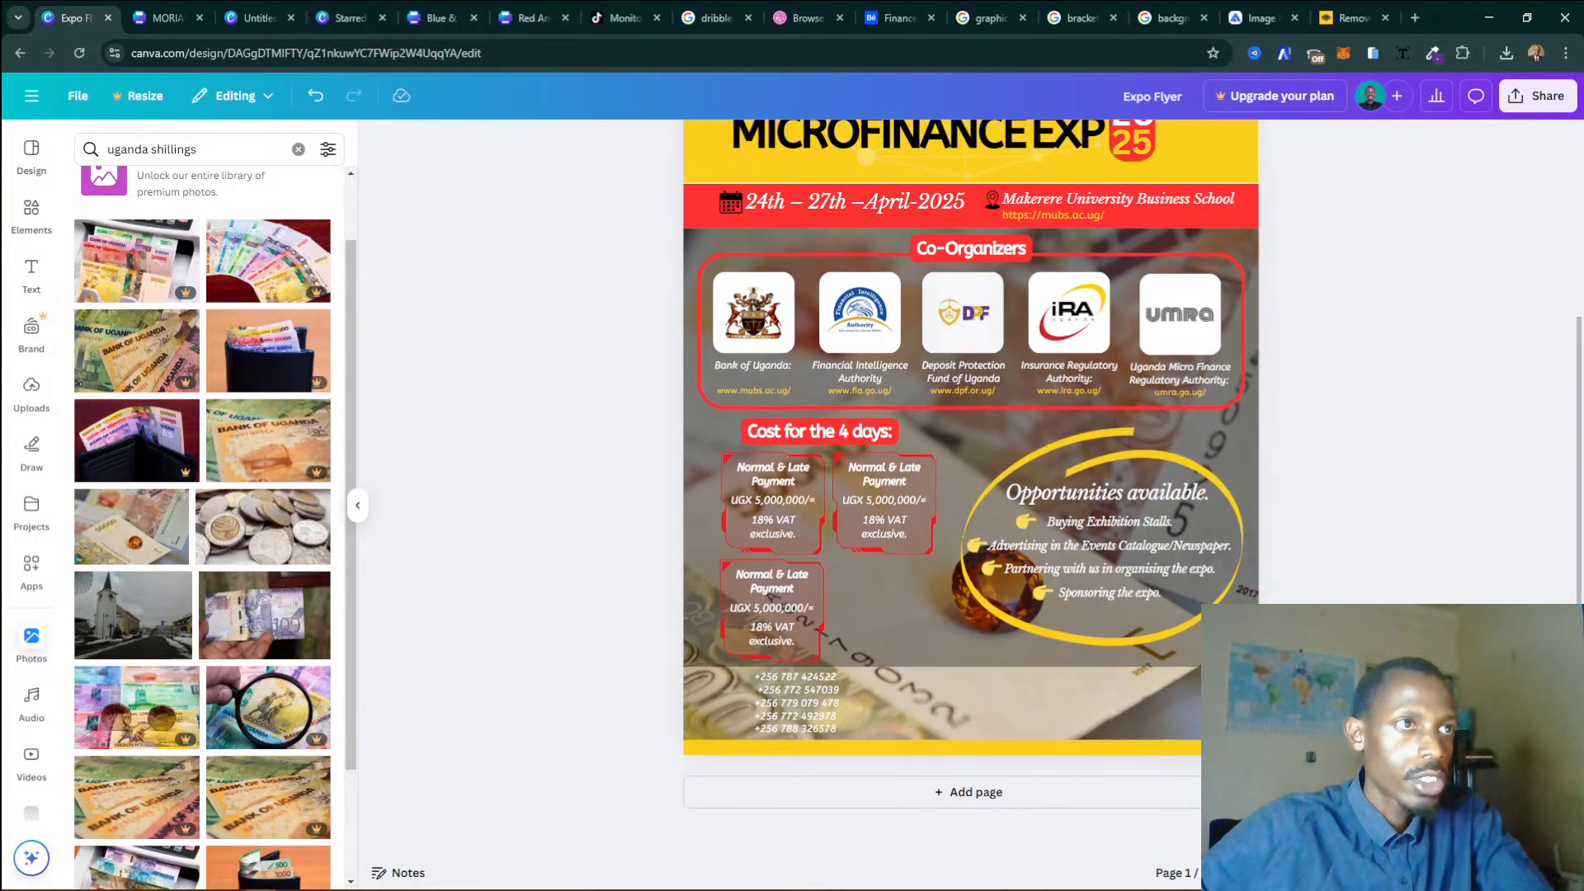
Copy the physical location address from the Word document and duplicate the flyer's phone-number list.
{"action": "left_click", "coordinate": [353, 876]}
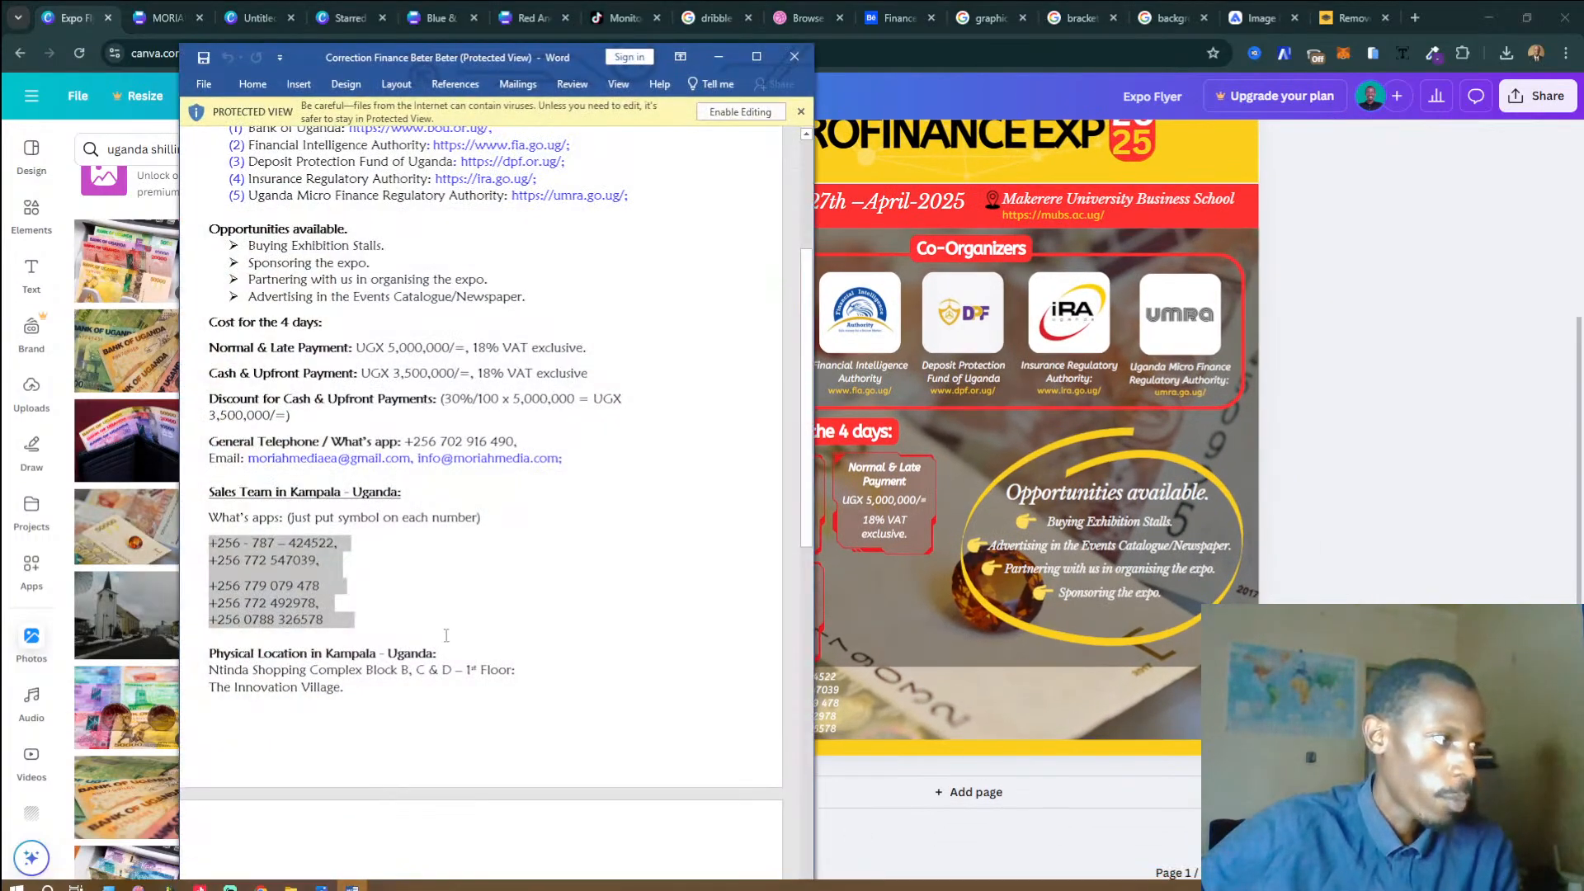
{"action": "left_click", "coordinate": [236, 688]}
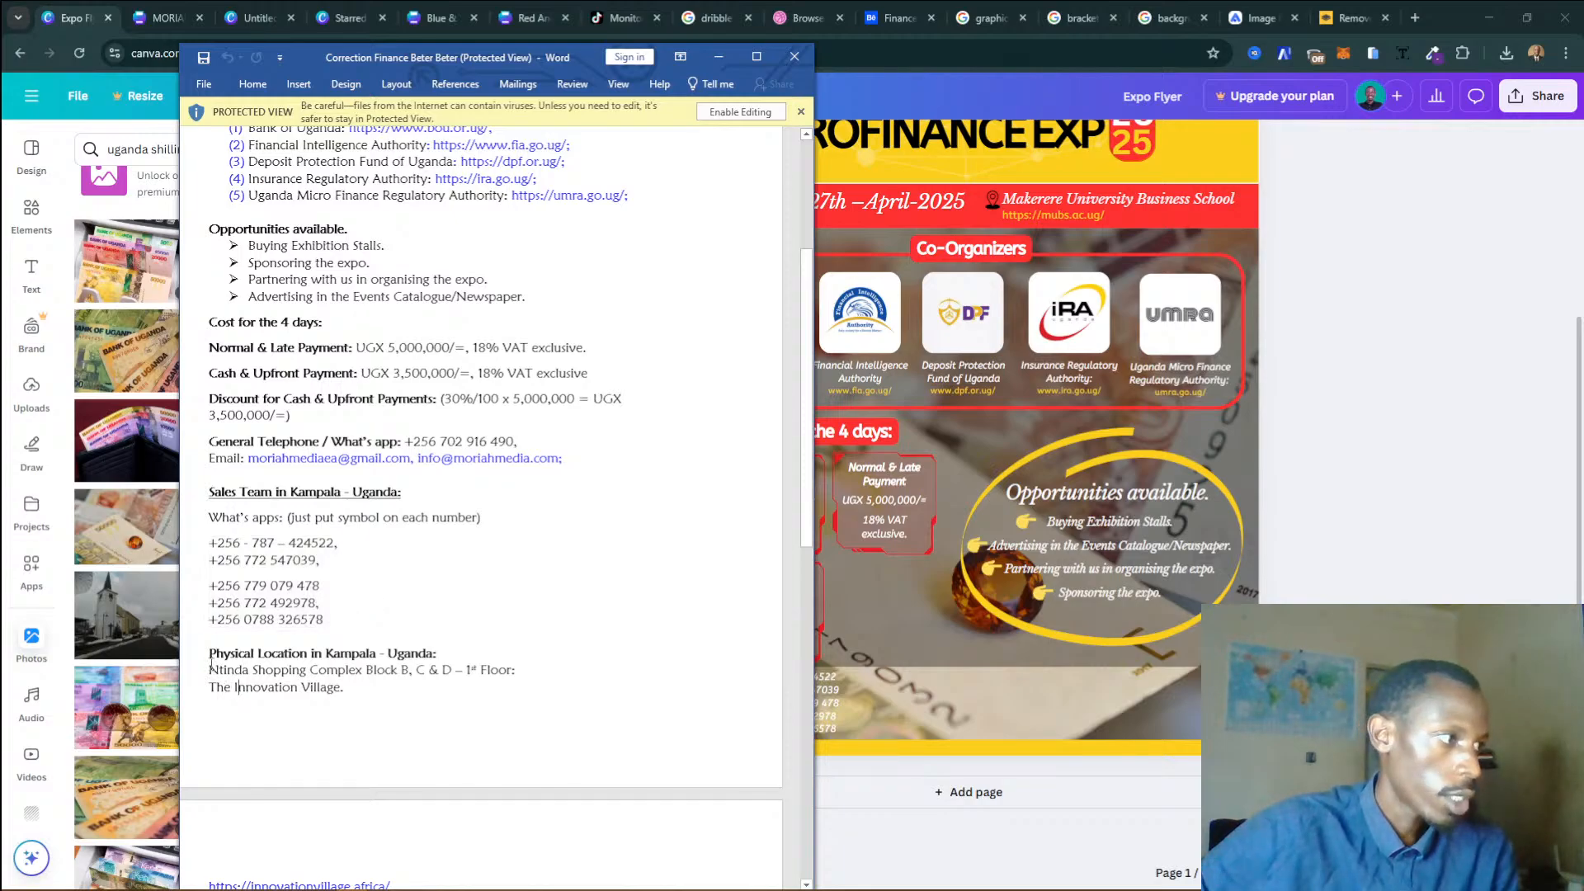
{"action": "left_click_drag", "start_coordinate": [211, 662], "coordinate": [355, 697]}
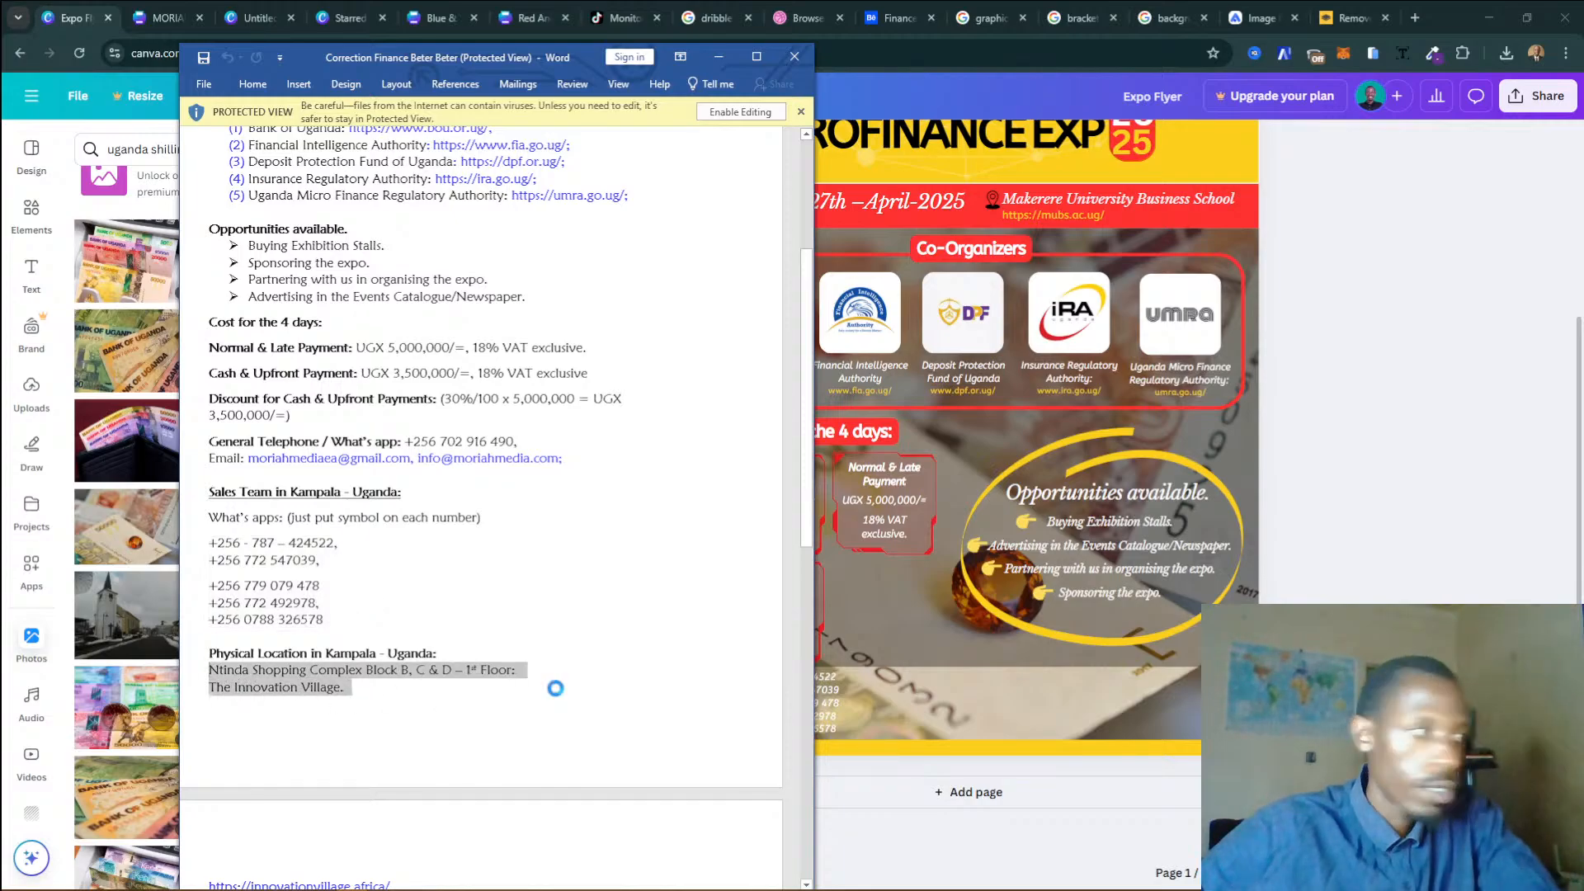
{"action": "left_click", "coordinate": [905, 735]}
{"action": "left_click", "coordinate": [772, 718]}
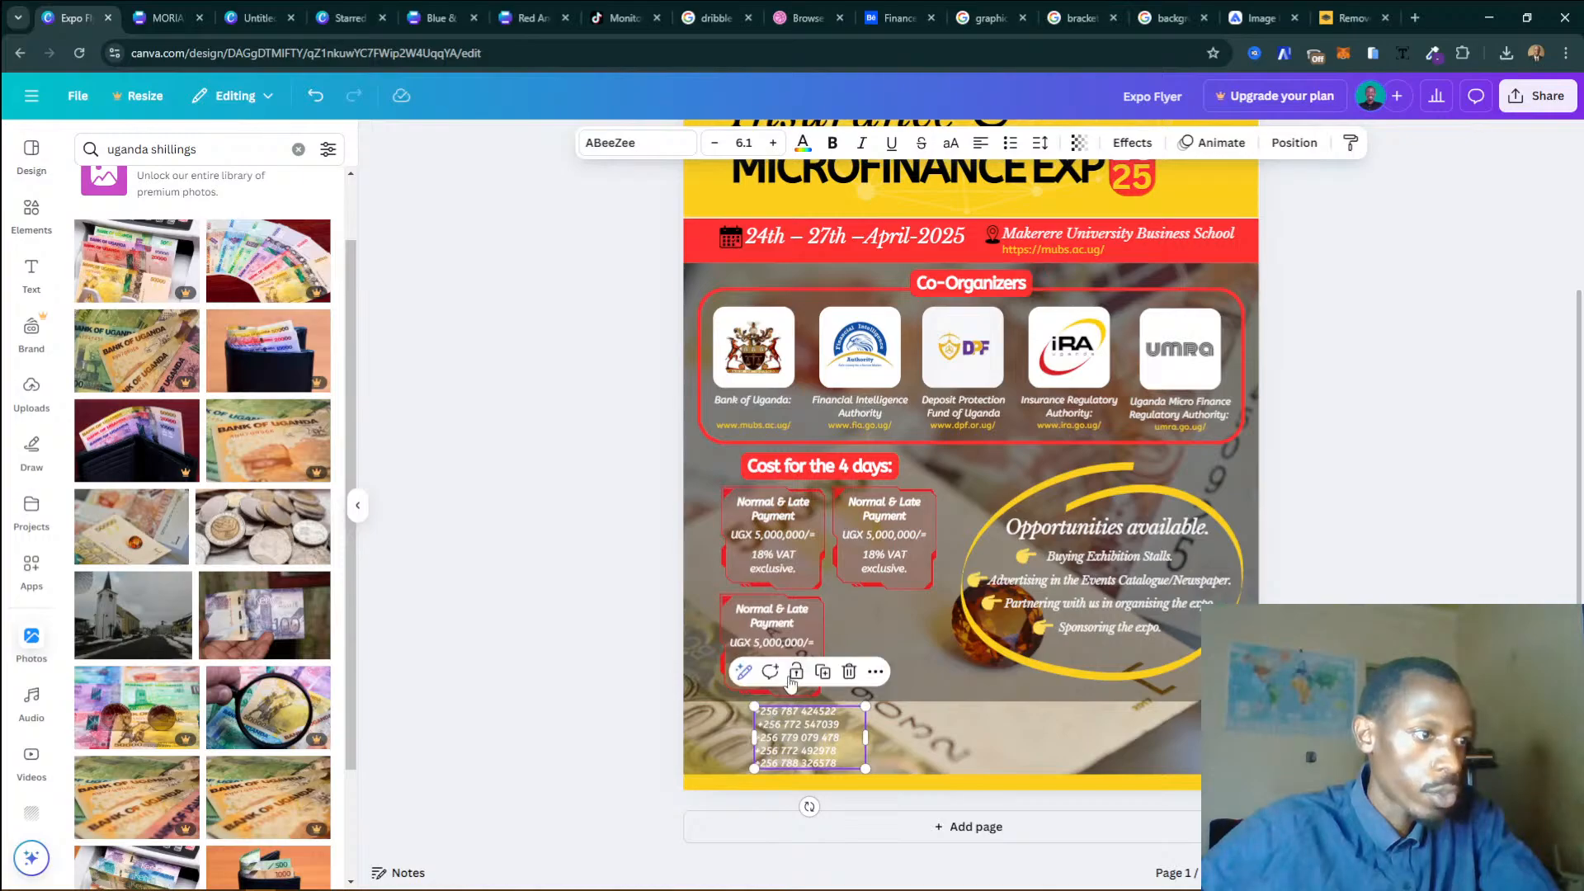
{"action": "left_click", "coordinate": [821, 673]}
{"action": "left_click_drag", "start_coordinate": [833, 751], "coordinate": [1125, 740]}
{"action": "double_click", "coordinate": [1125, 739]}
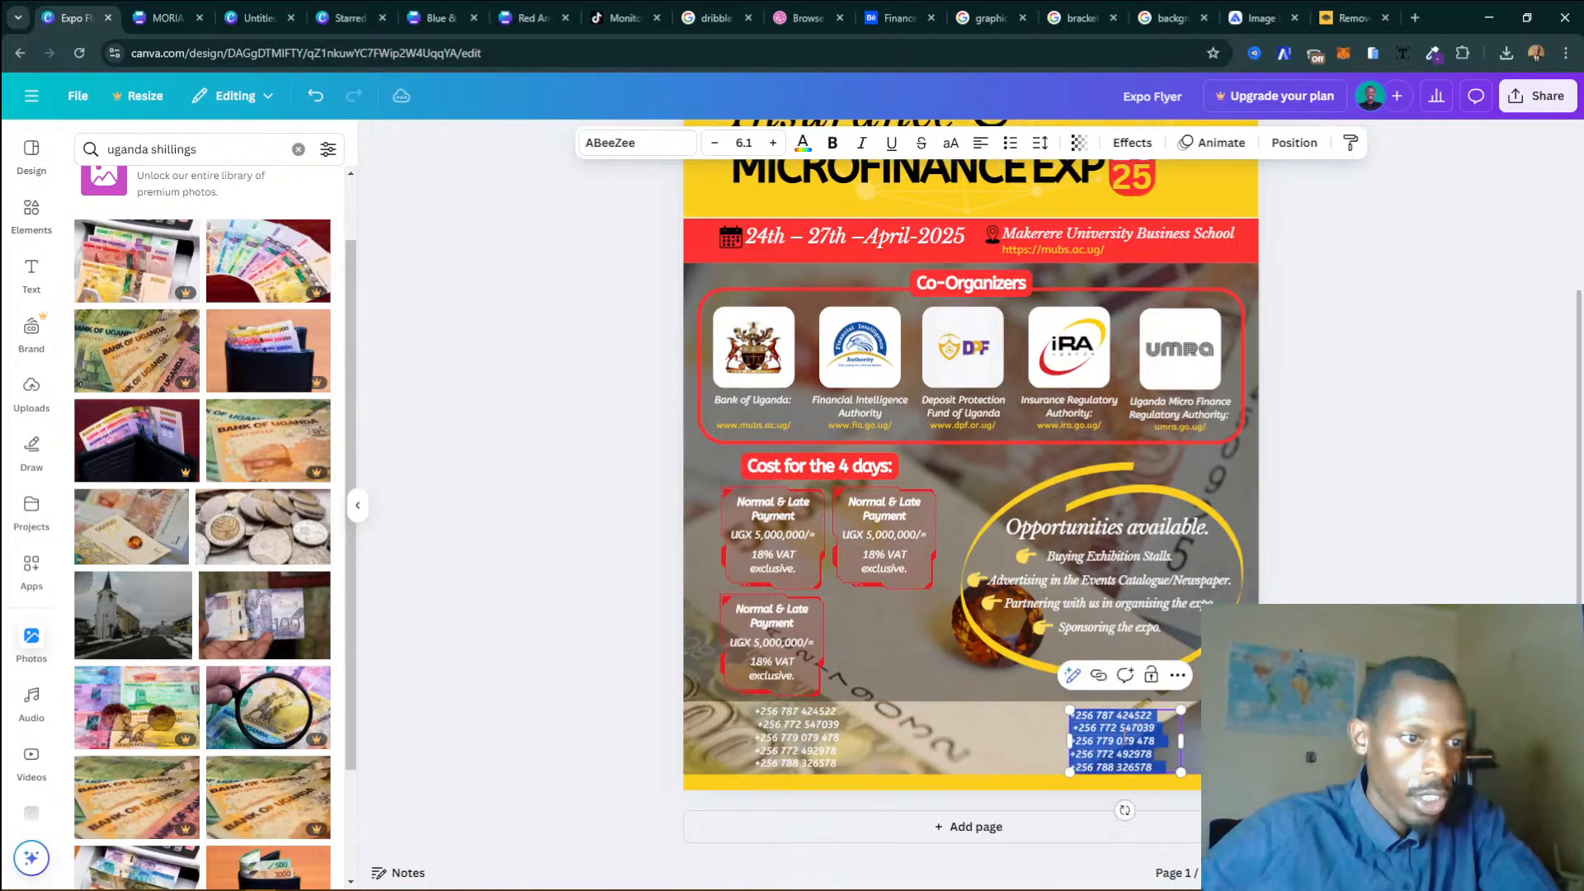
{"action": "key", "text": "BackSpace"}
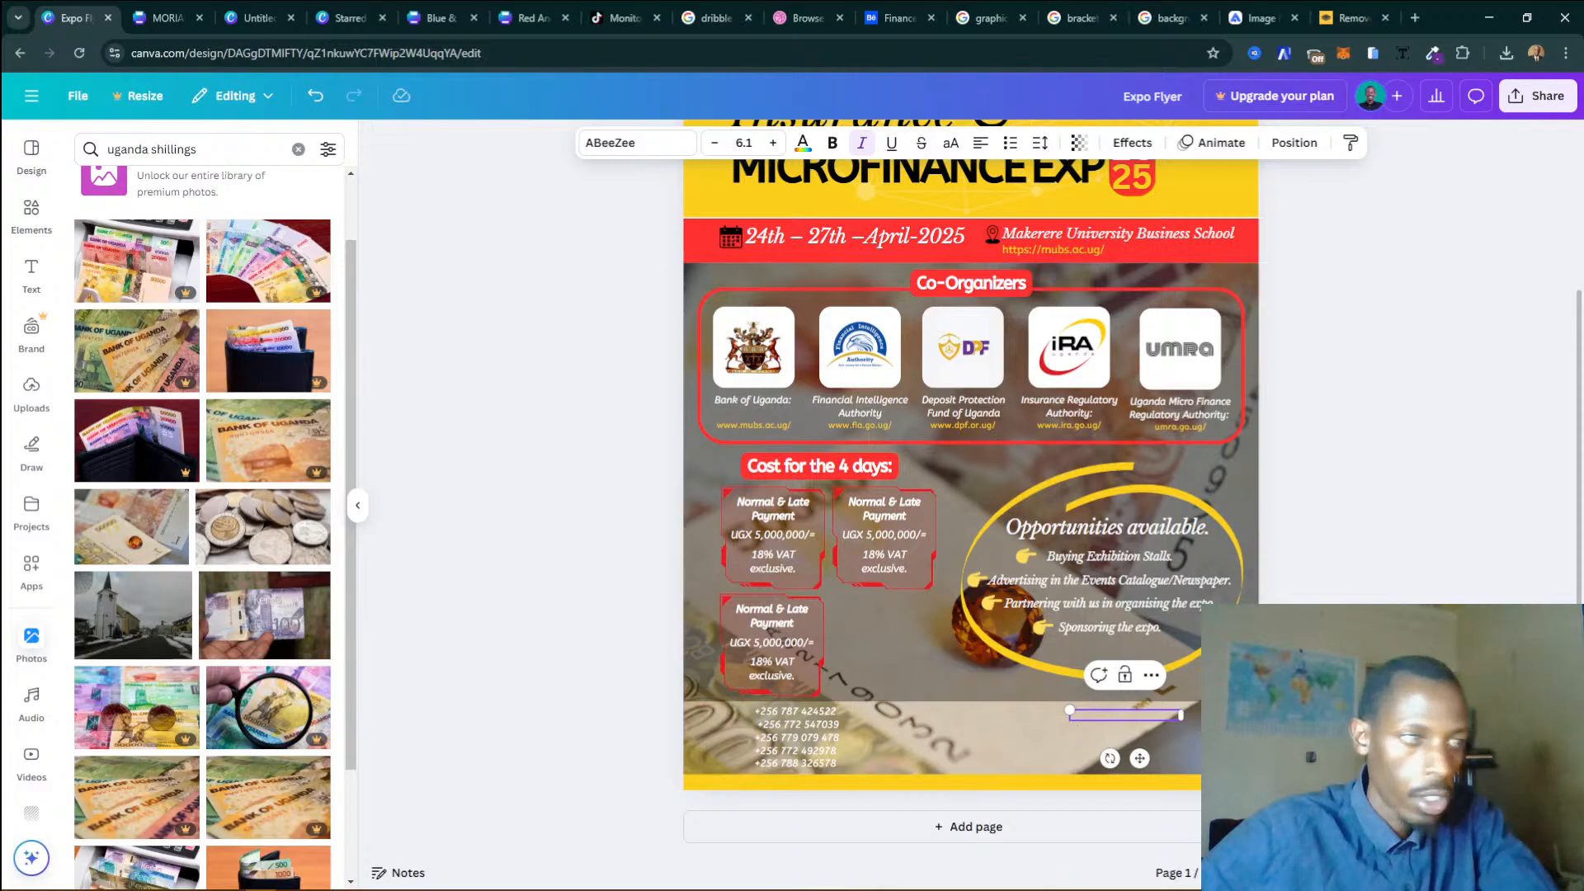
{"action": "mouse_move", "coordinate": [417, 886]}
{"action": "key", "text": "ctrl+z"}
{"action": "key", "text": "ctrl+z"}
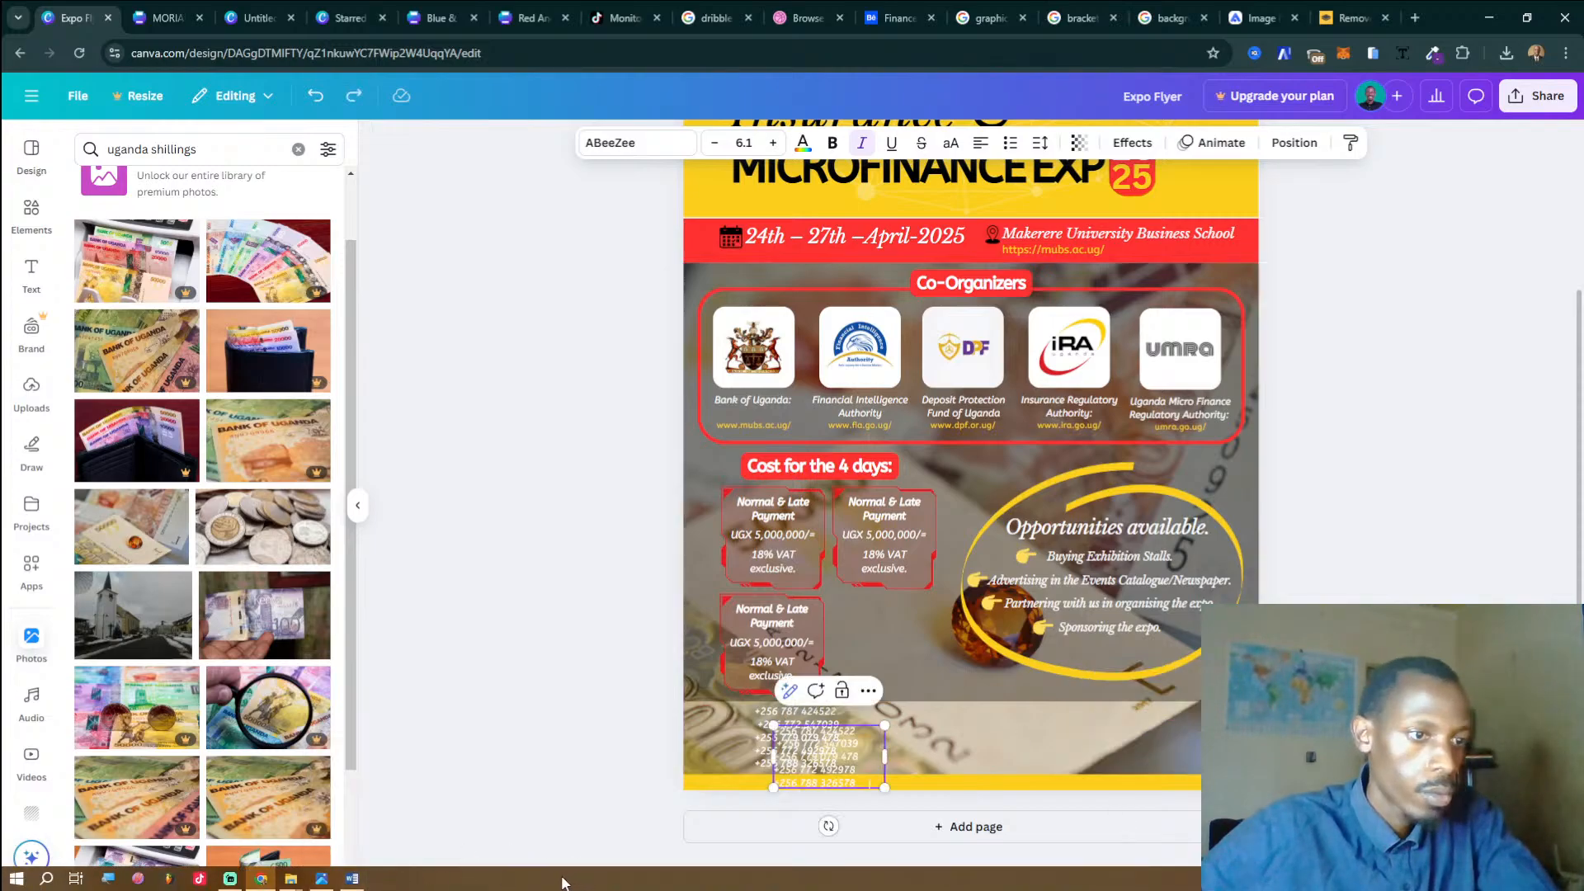
Replace the duplicated phone list with the Word document's physical address, placing it beneath the Opportunities ellipse and widening it to two lines.
{"action": "left_click", "coordinate": [353, 880]}
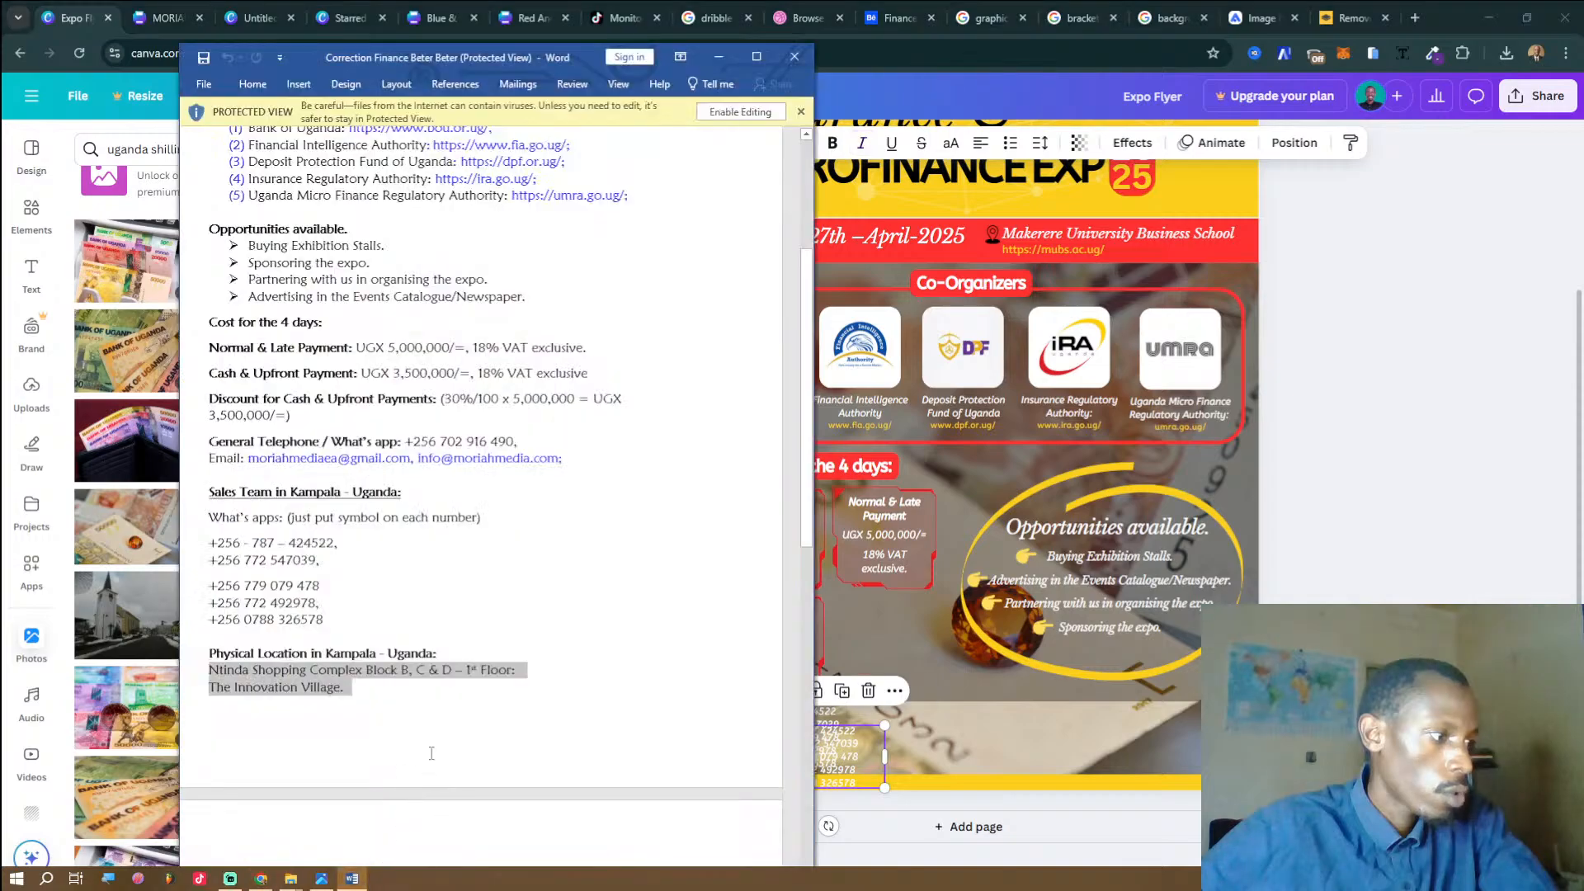
{"action": "left_click_drag", "start_coordinate": [347, 687], "coordinate": [209, 670]}
{"action": "key", "text": "ctrl+c"}
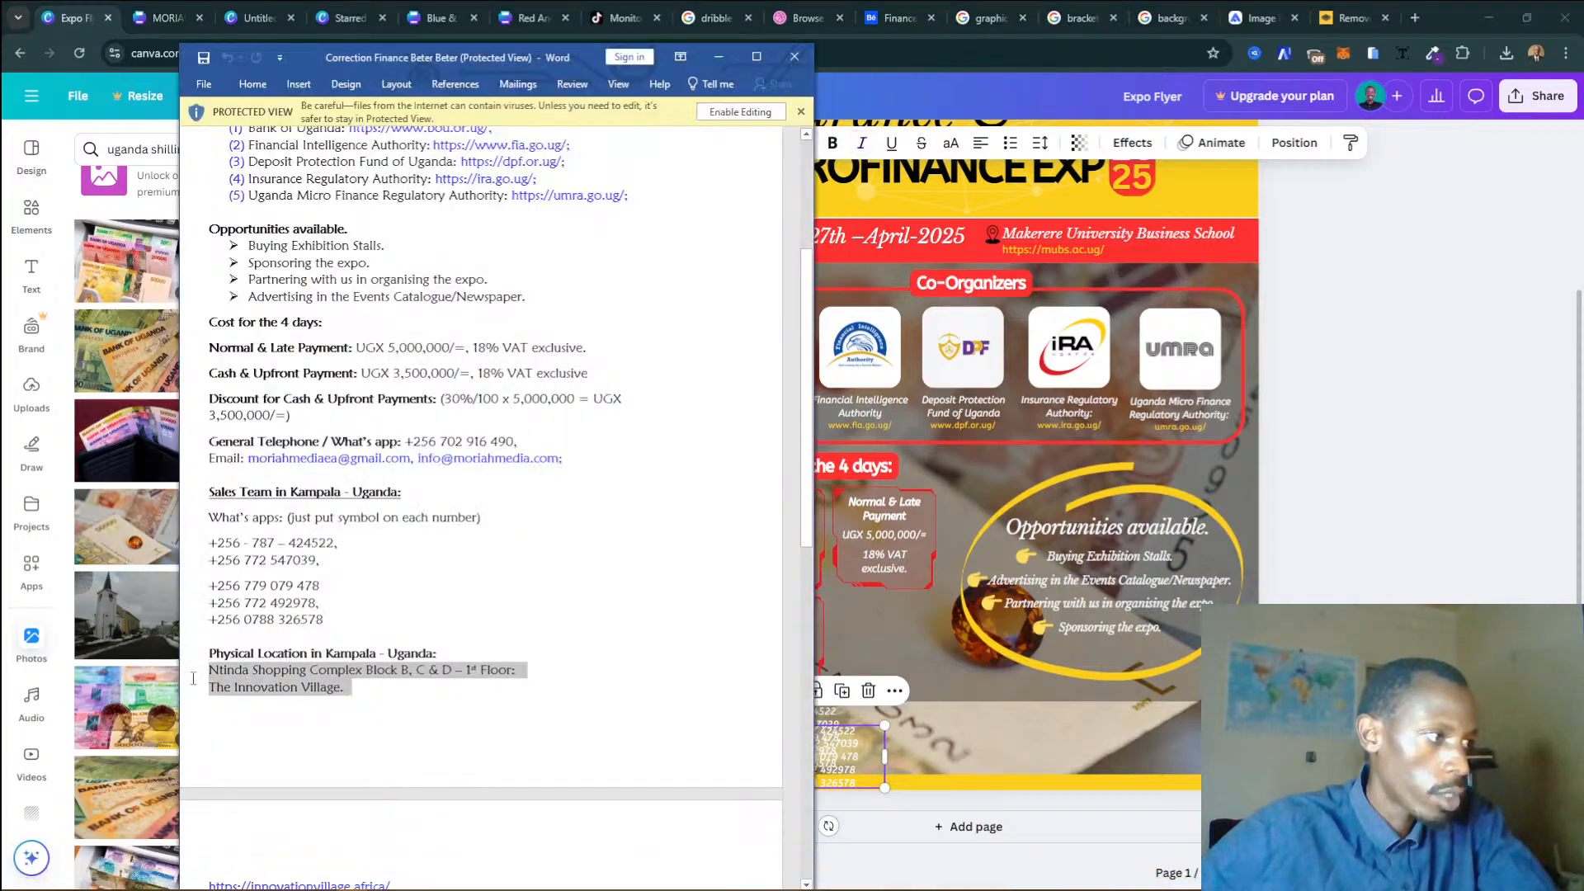
{"action": "left_click", "coordinate": [1067, 725]}
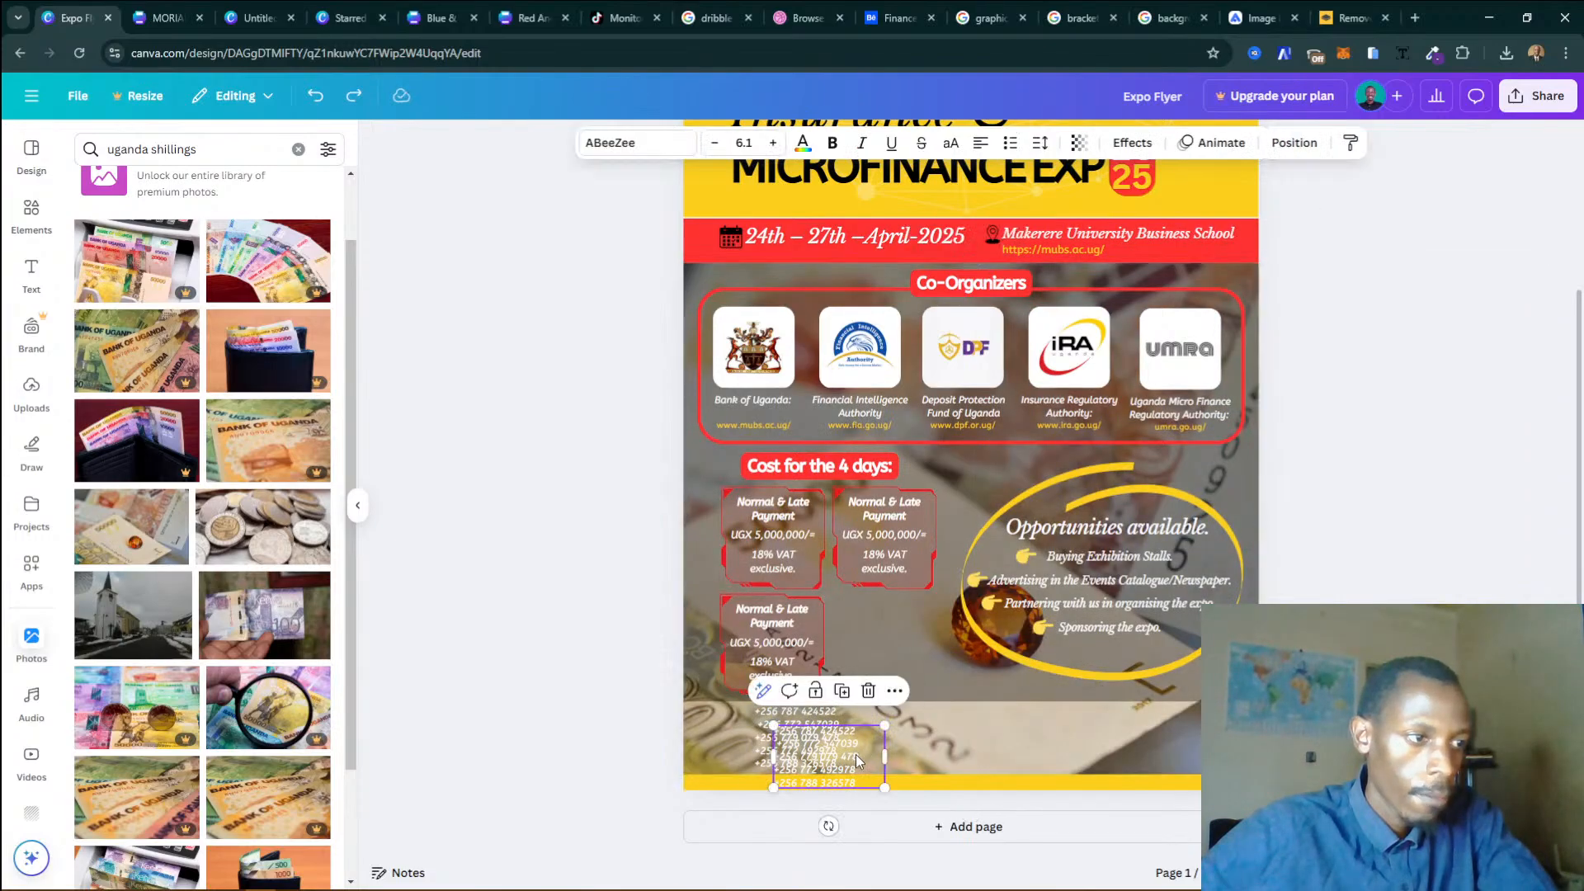
{"action": "left_click_drag", "start_coordinate": [804, 756], "coordinate": [1116, 749]}
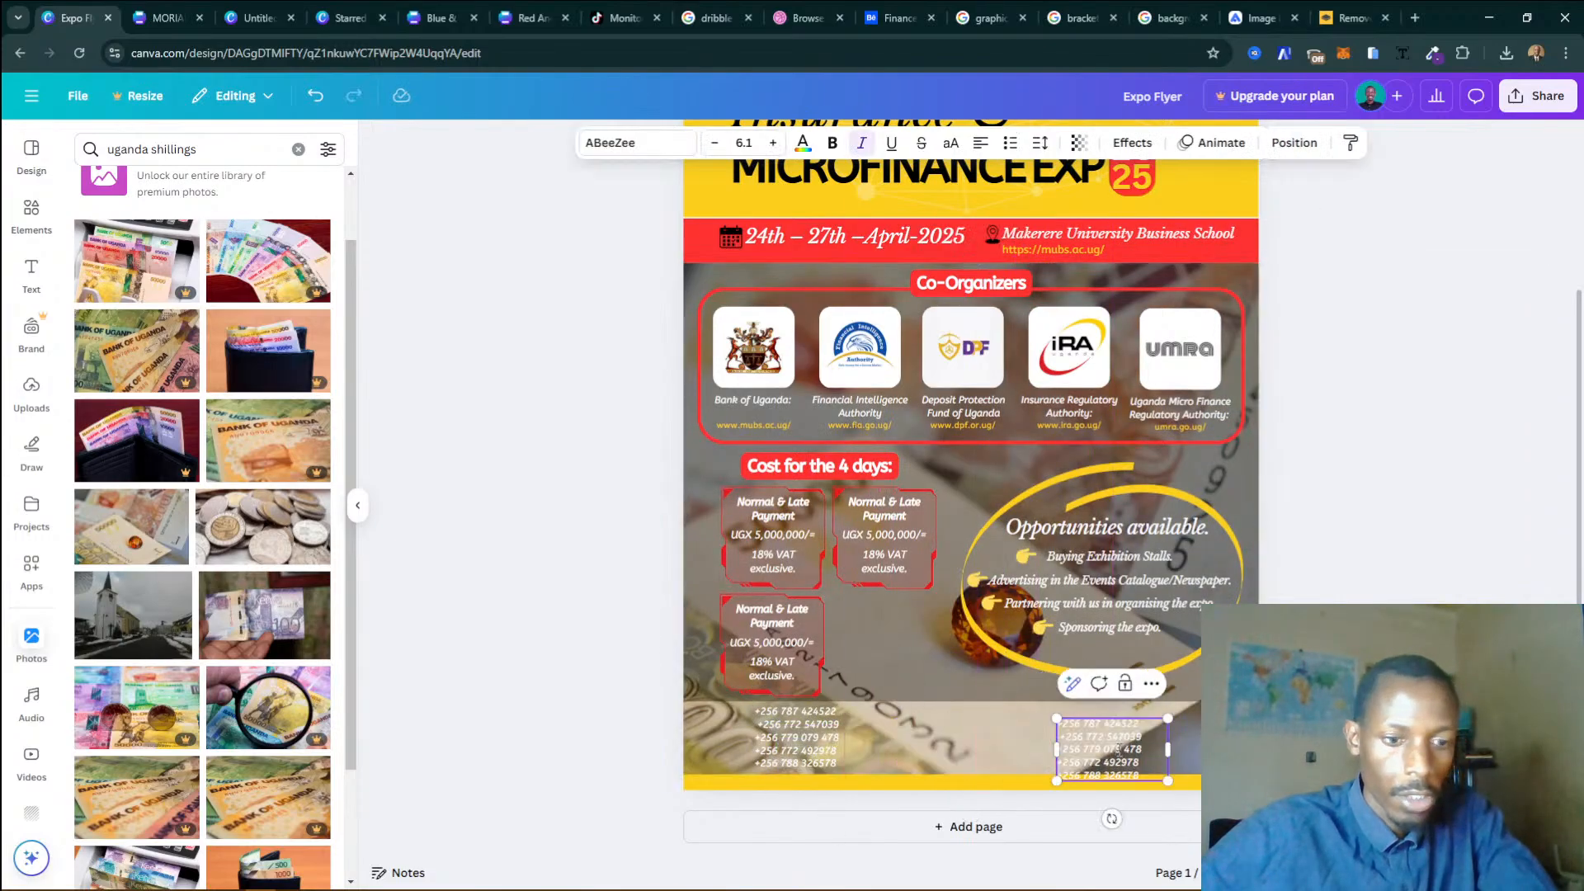
{"action": "key", "text": "ctrl+a"}
{"action": "key", "text": "ctrl+v"}
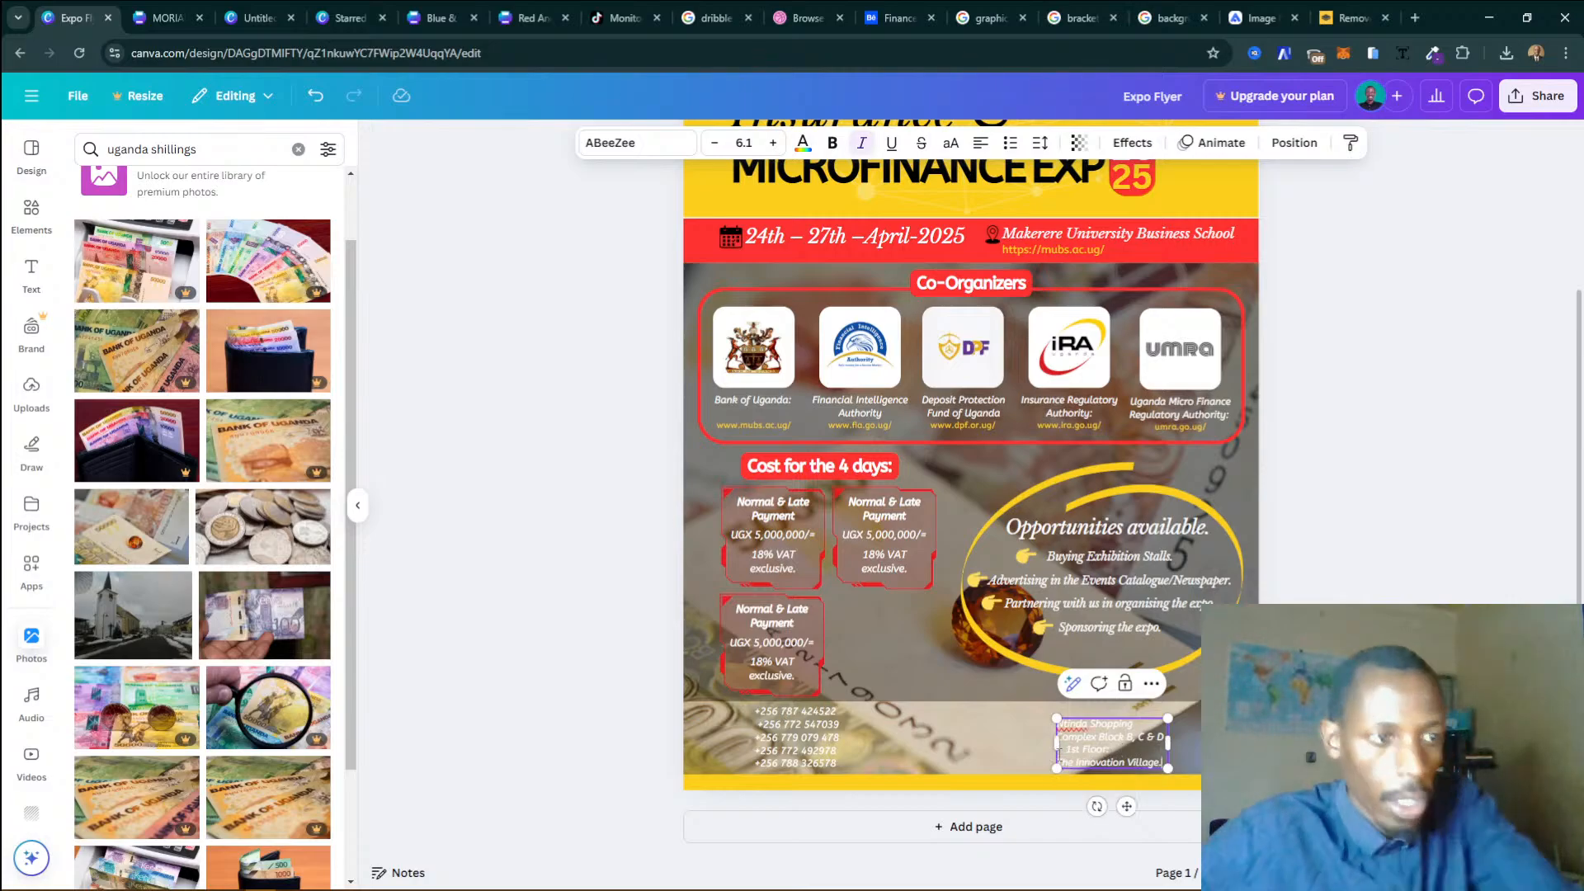
{"action": "left_click_drag", "start_coordinate": [1057, 749], "coordinate": [1094, 725]}
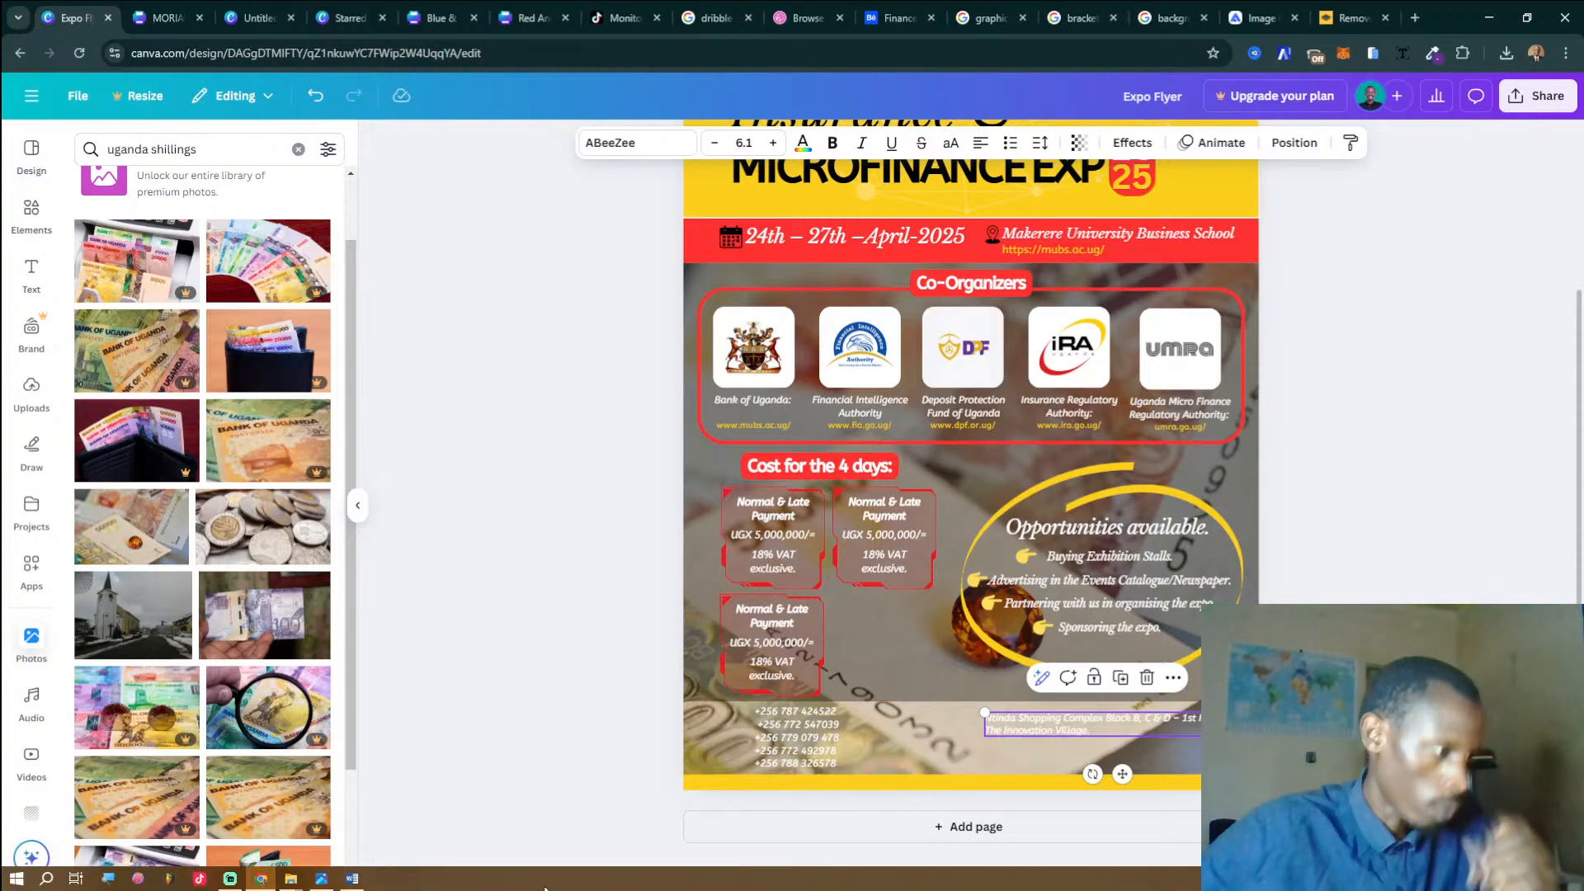
Check the reference flyer and select the heading words "Physical Location in Kampala" in the Word document.
{"action": "left_click", "coordinate": [330, 885]}
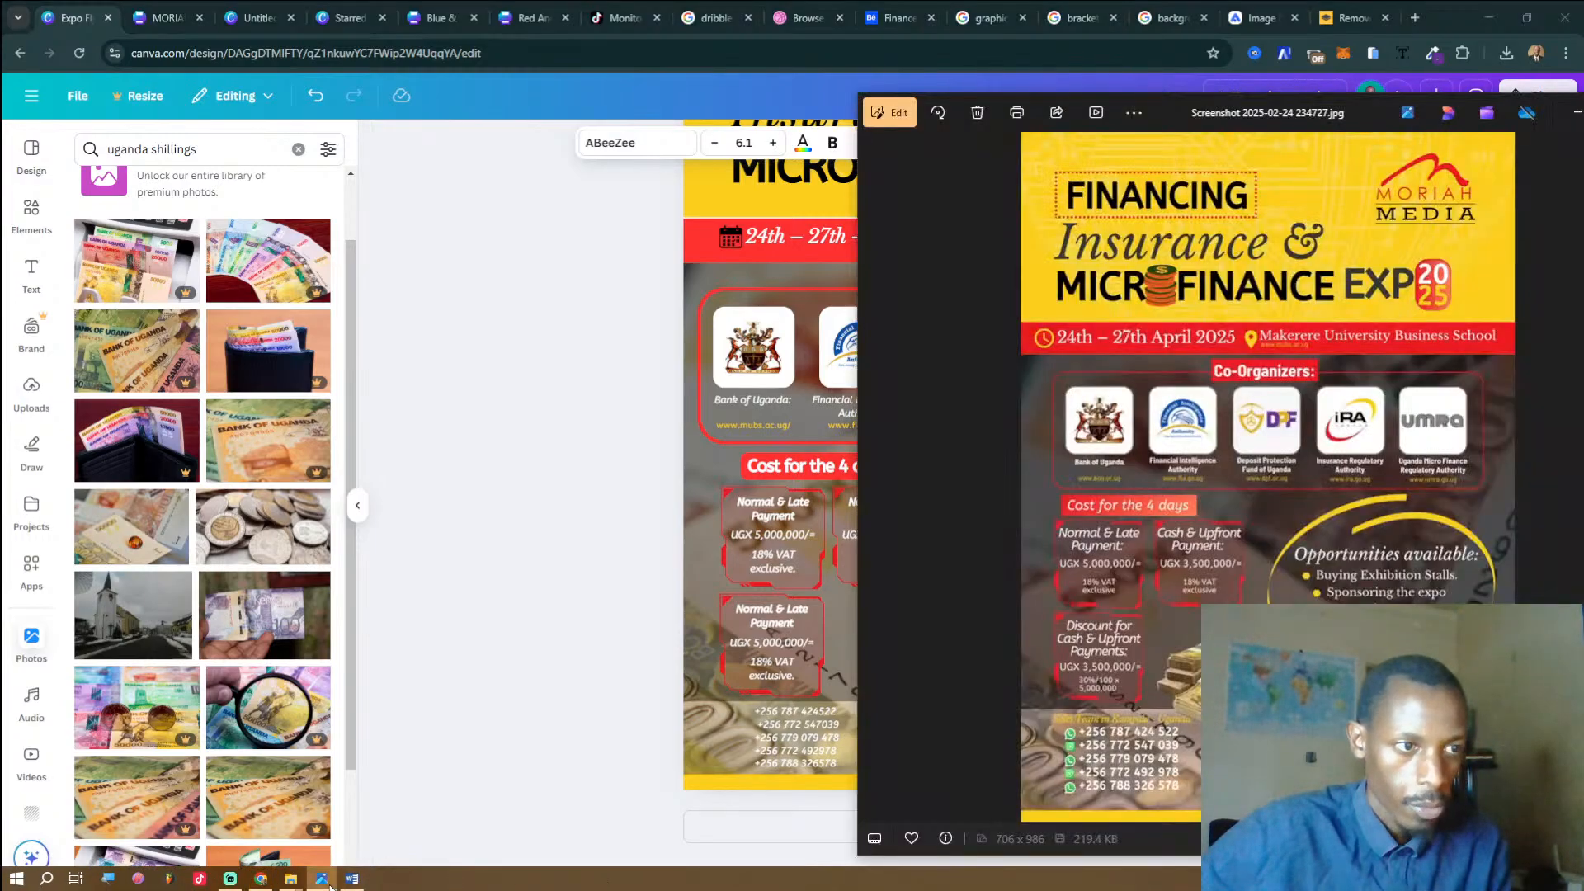
{"action": "left_click", "coordinate": [330, 885]}
{"action": "left_click", "coordinate": [352, 880]}
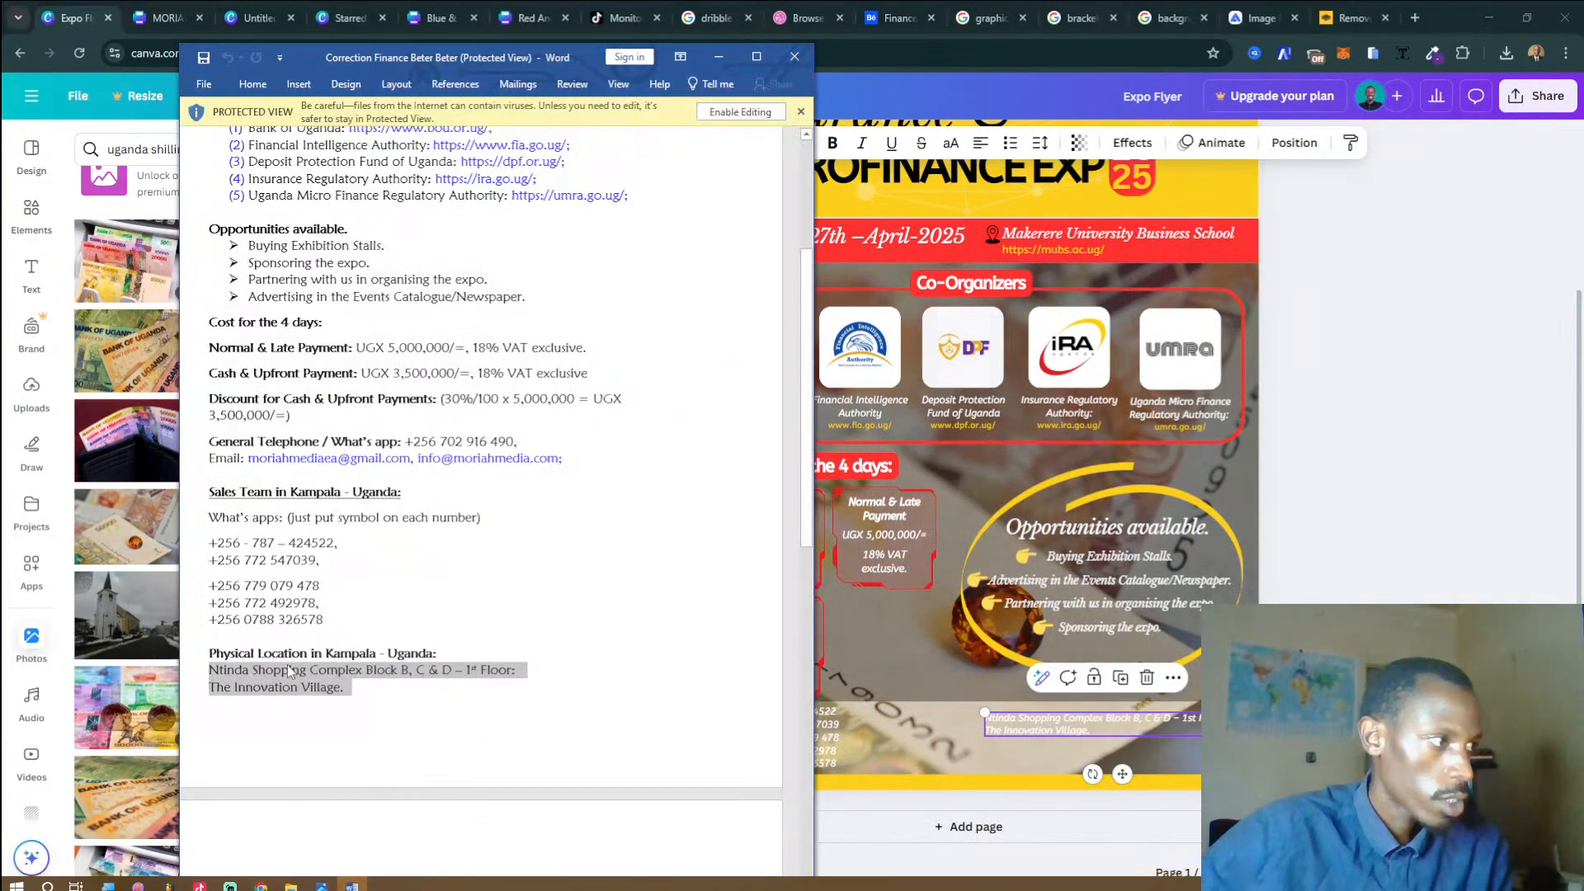
{"action": "left_click_drag", "start_coordinate": [209, 652], "coordinate": [357, 656]}
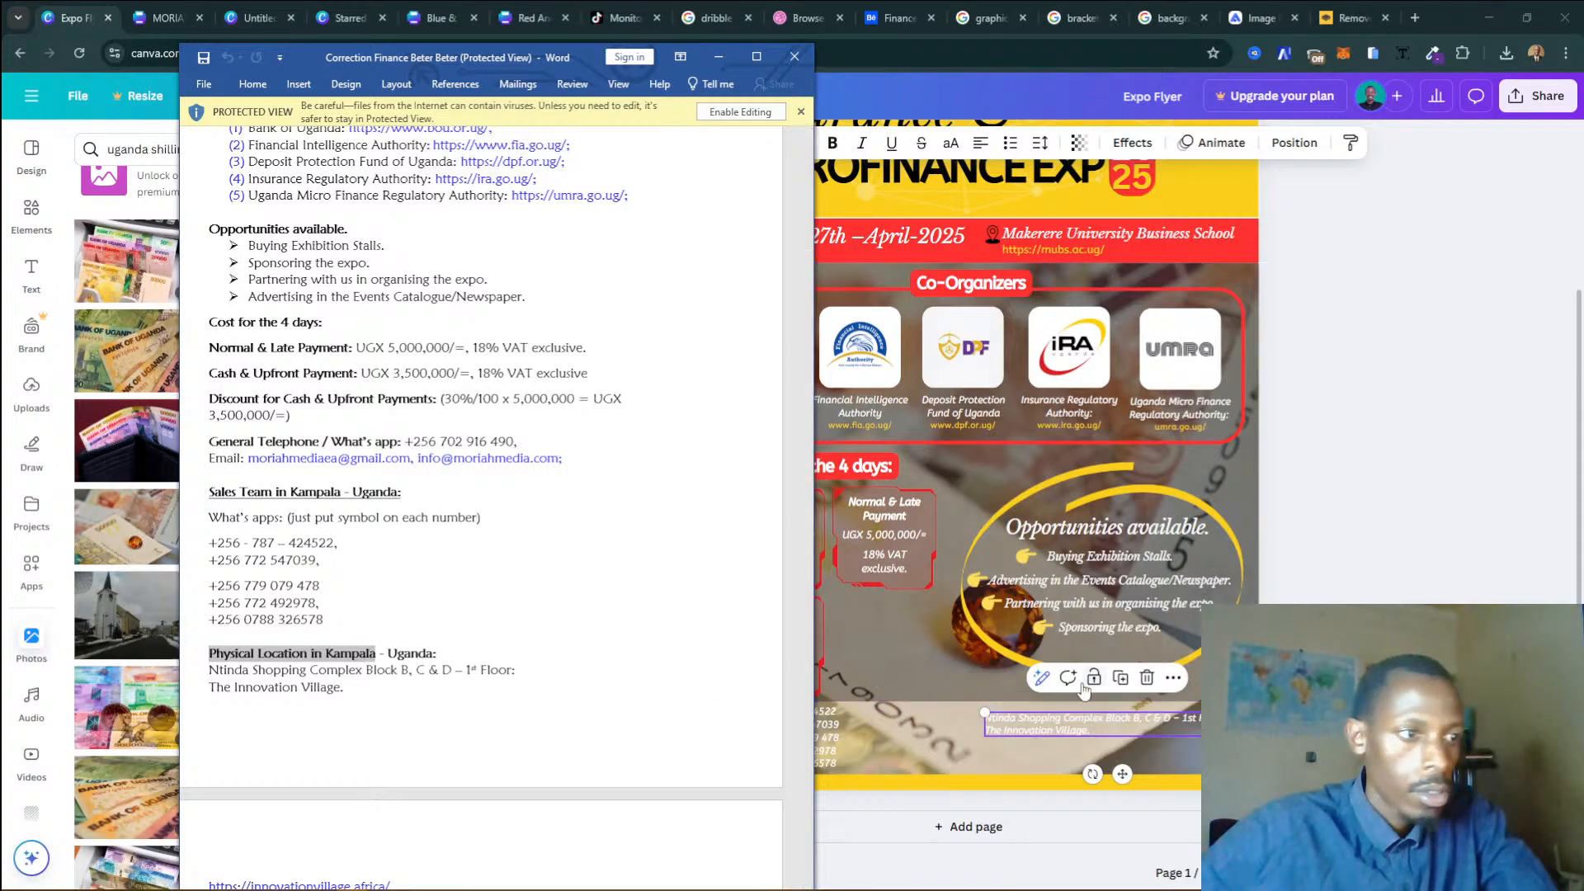
Duplicate the "Buying Exhibition Stalls." line on the flyer and place the copy directly above the address in the contact strip.
{"action": "left_click", "coordinate": [932, 726]}
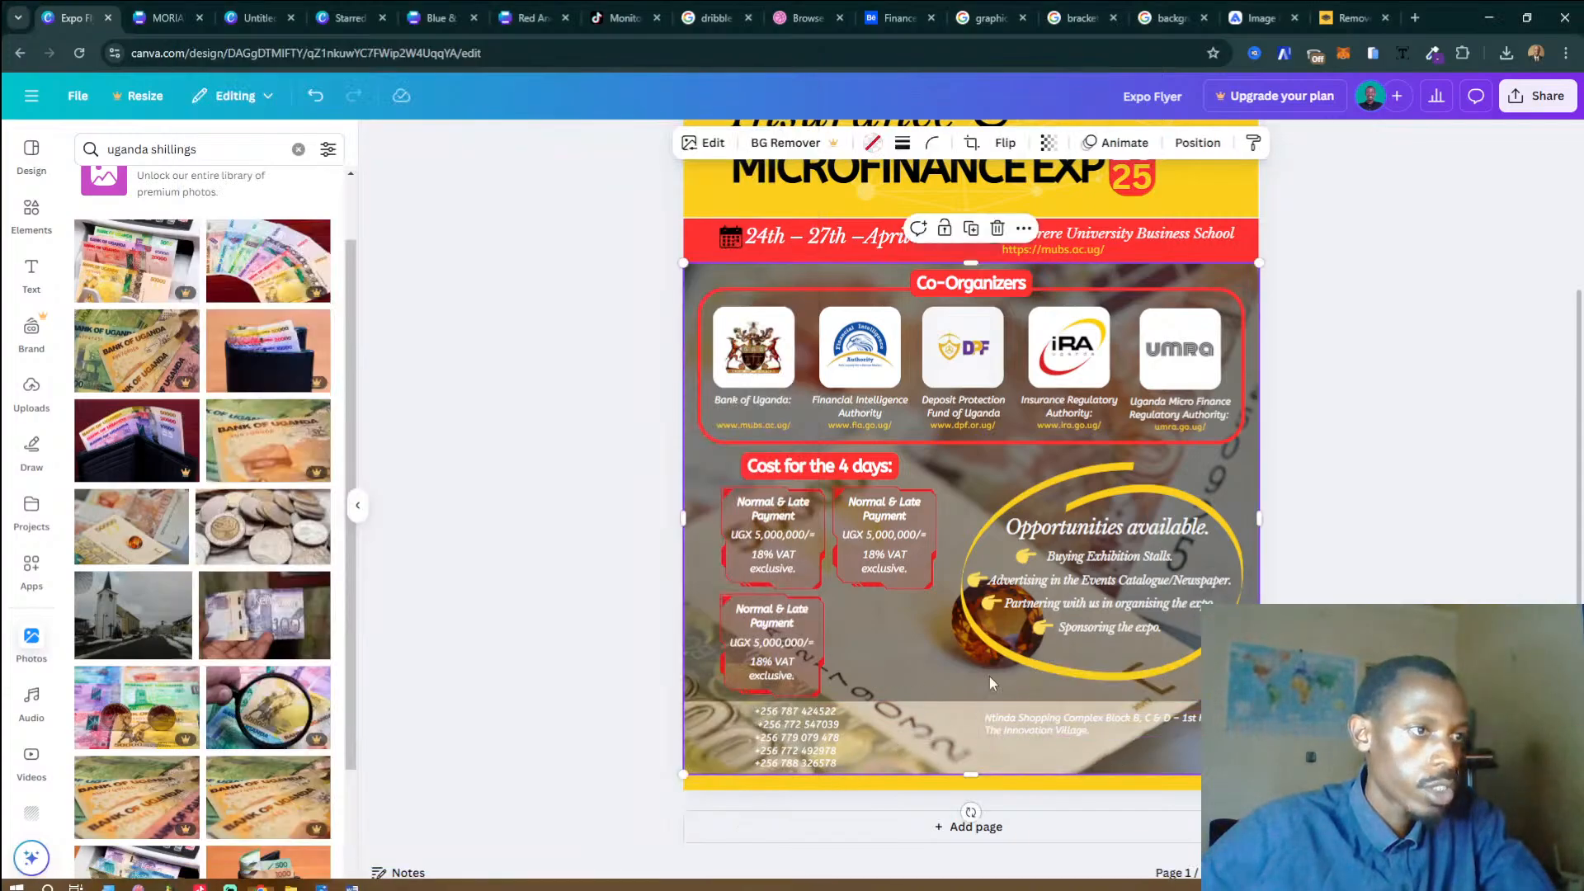
{"action": "left_click", "coordinate": [1116, 532]}
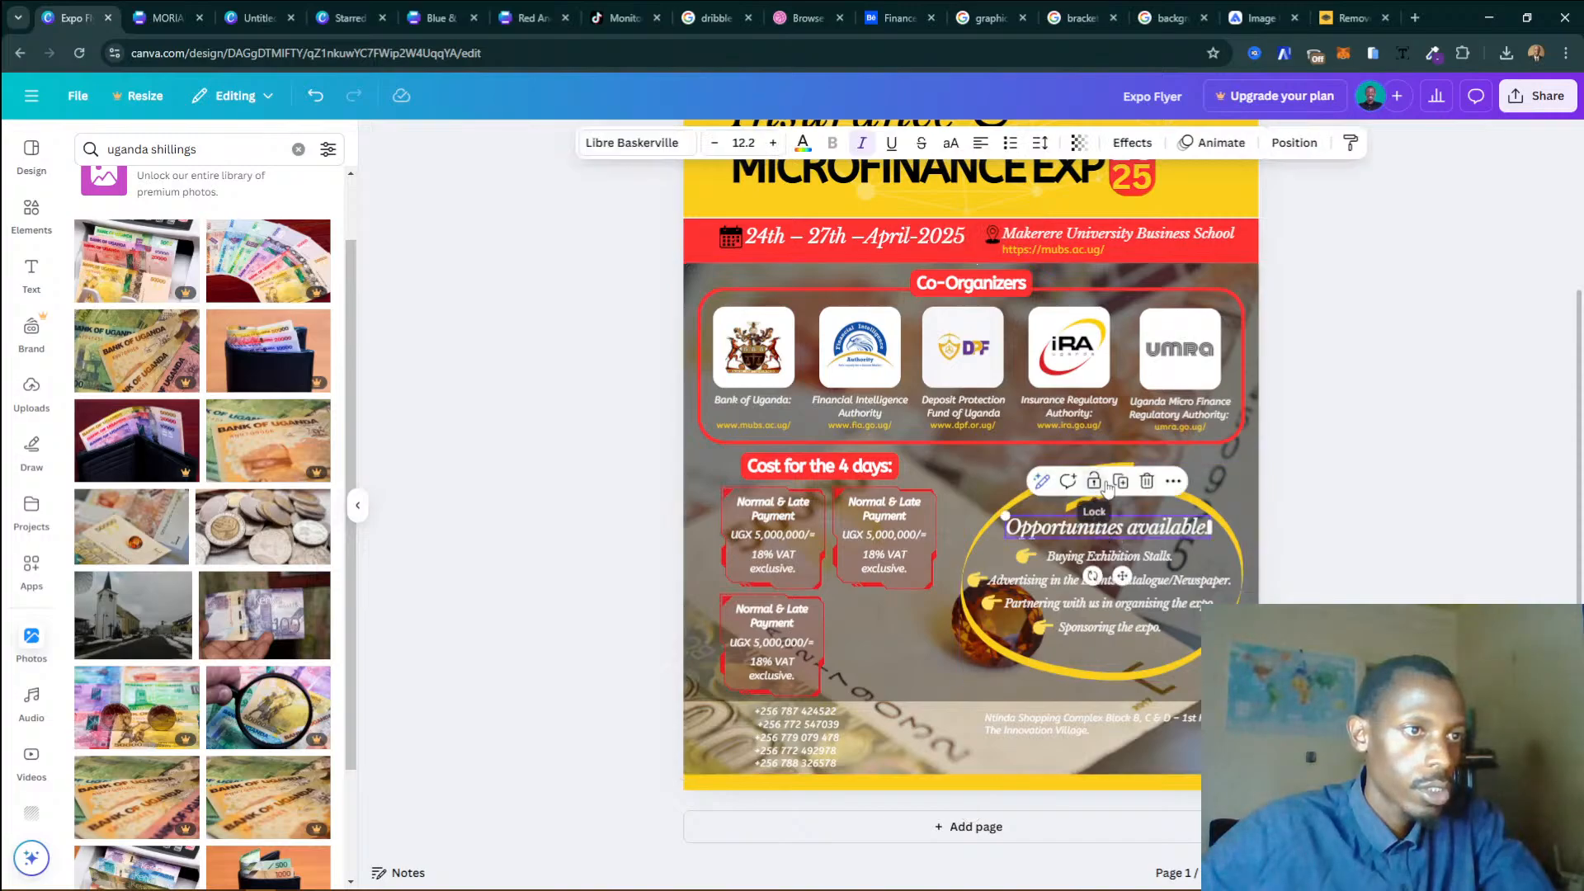
{"action": "left_click", "coordinate": [1108, 558]}
{"action": "left_click", "coordinate": [1121, 519]}
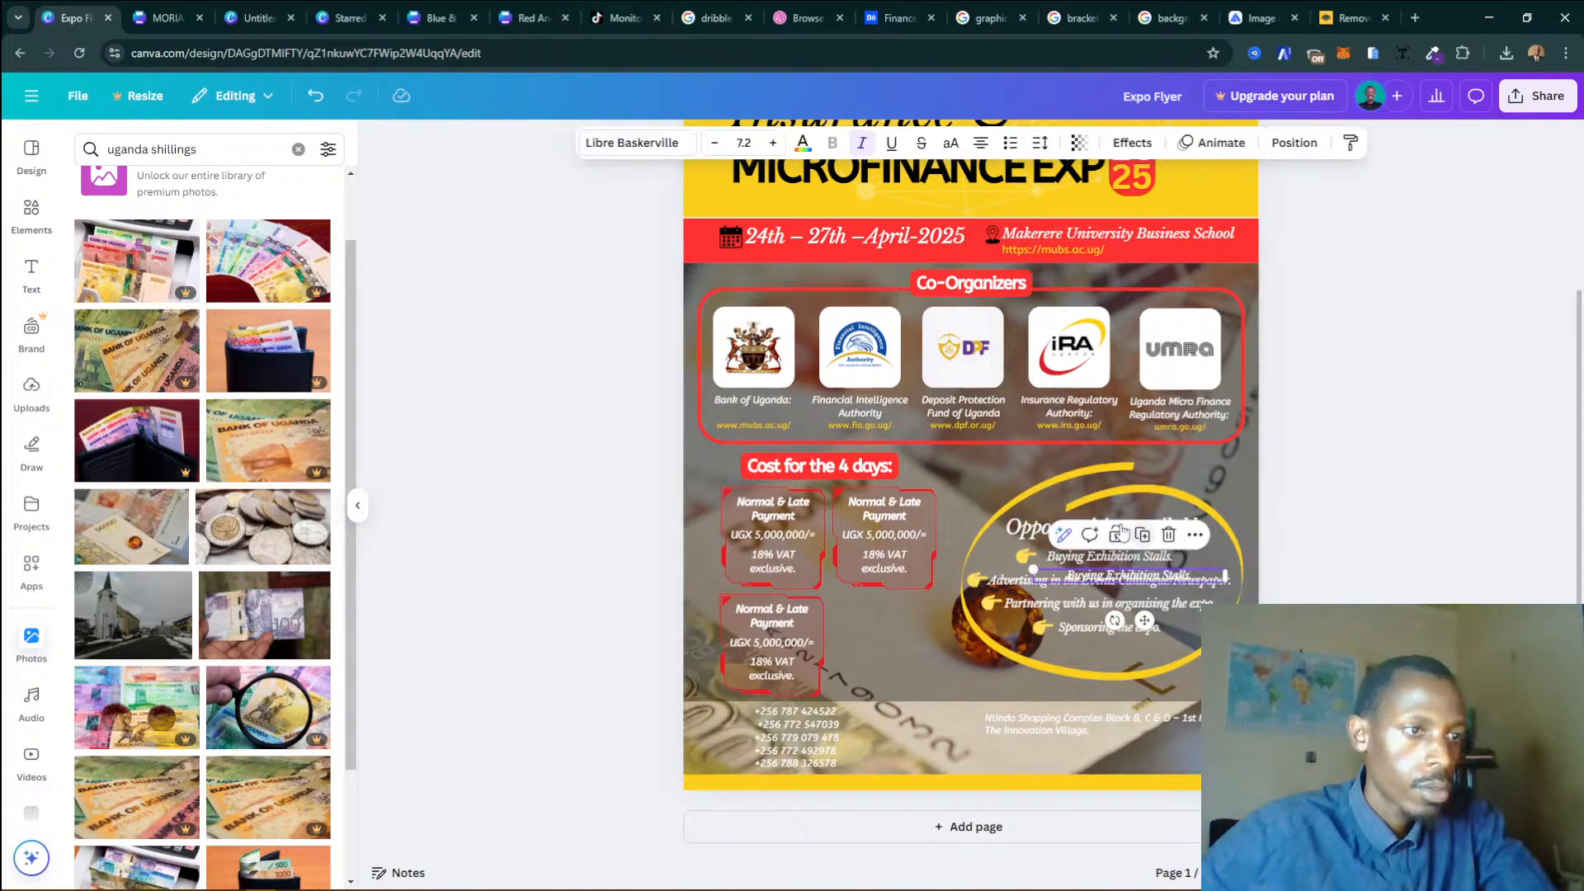
{"action": "left_click_drag", "start_coordinate": [1122, 578], "coordinate": [1089, 708]}
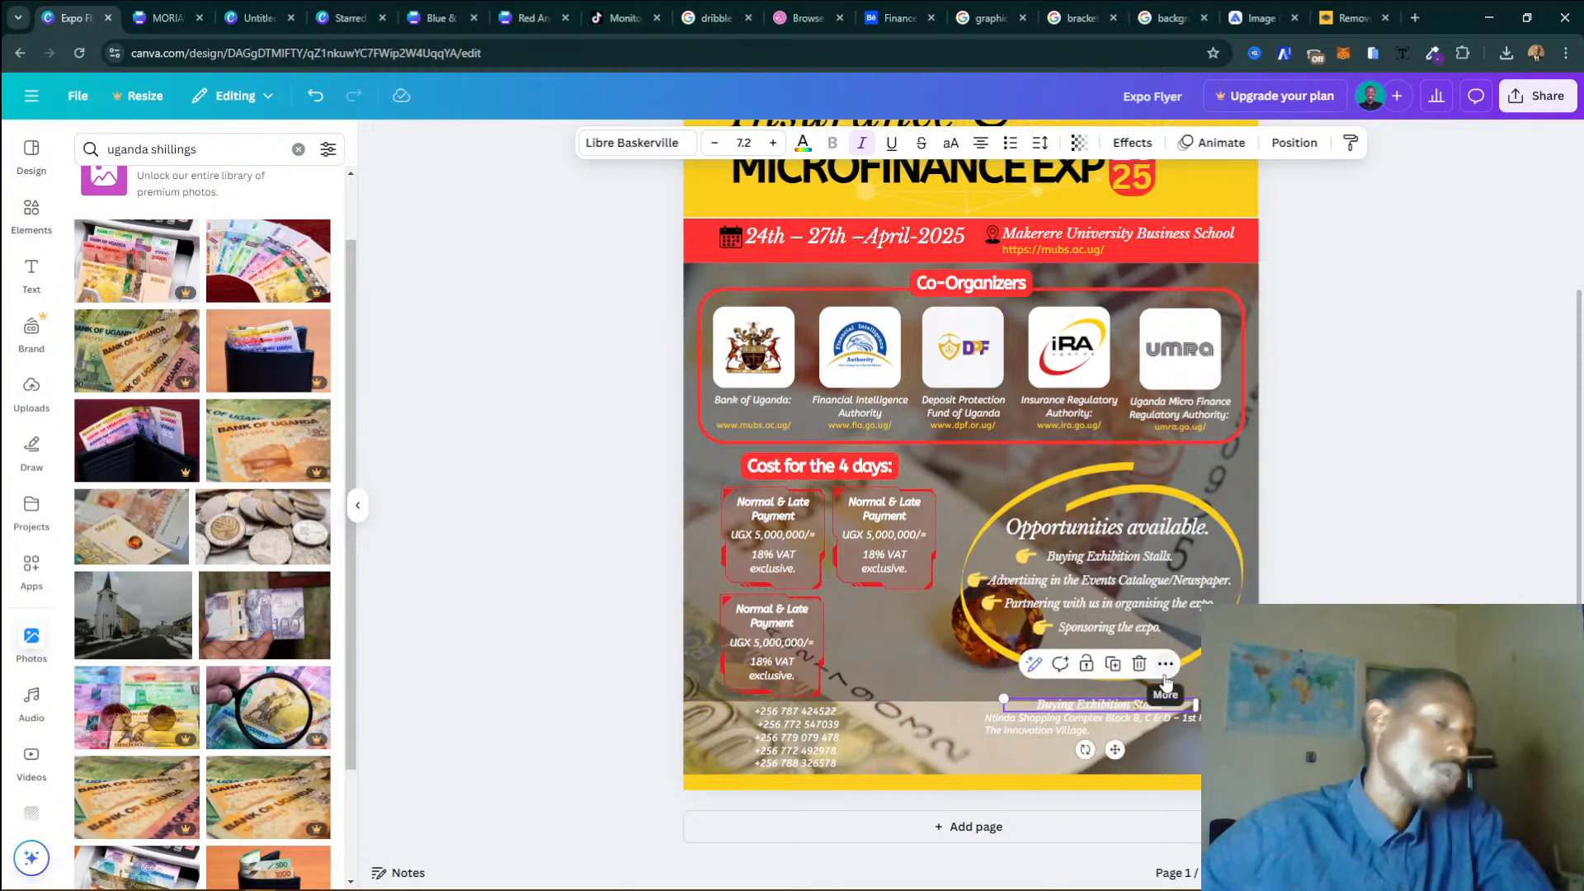
Narrow the address text box so it wraps under the heading line and remove the line break before its last line.
{"action": "scroll", "coordinate": [1165, 681], "scroll_direction": "up", "scroll_amount": 5}
{"action": "left_click", "coordinate": [1032, 634]}
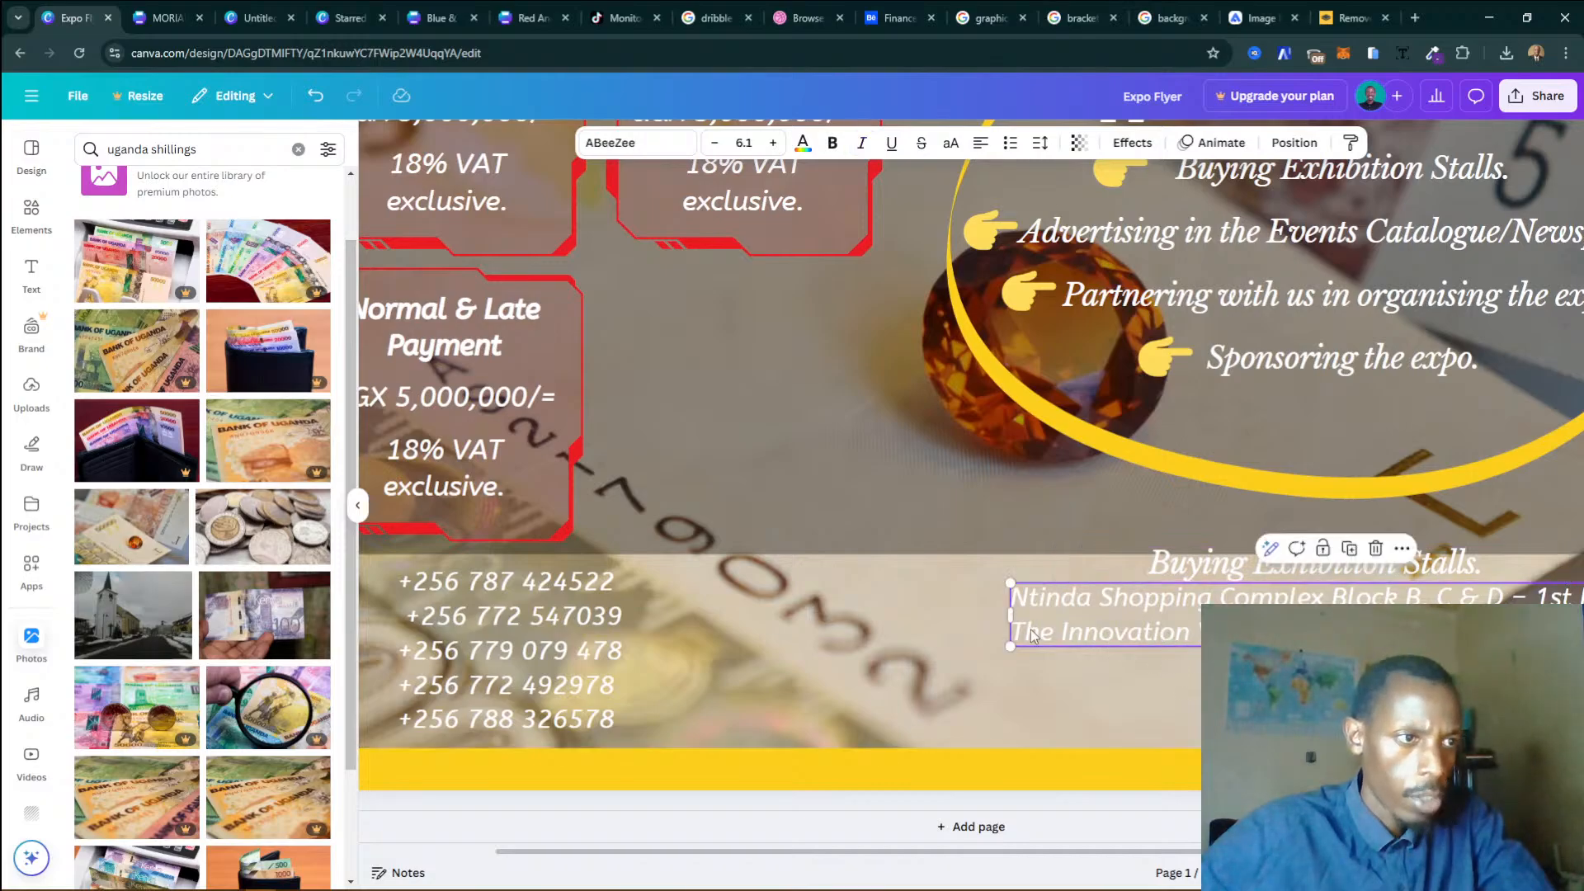
{"action": "left_click_drag", "start_coordinate": [1014, 622], "coordinate": [1190, 625]}
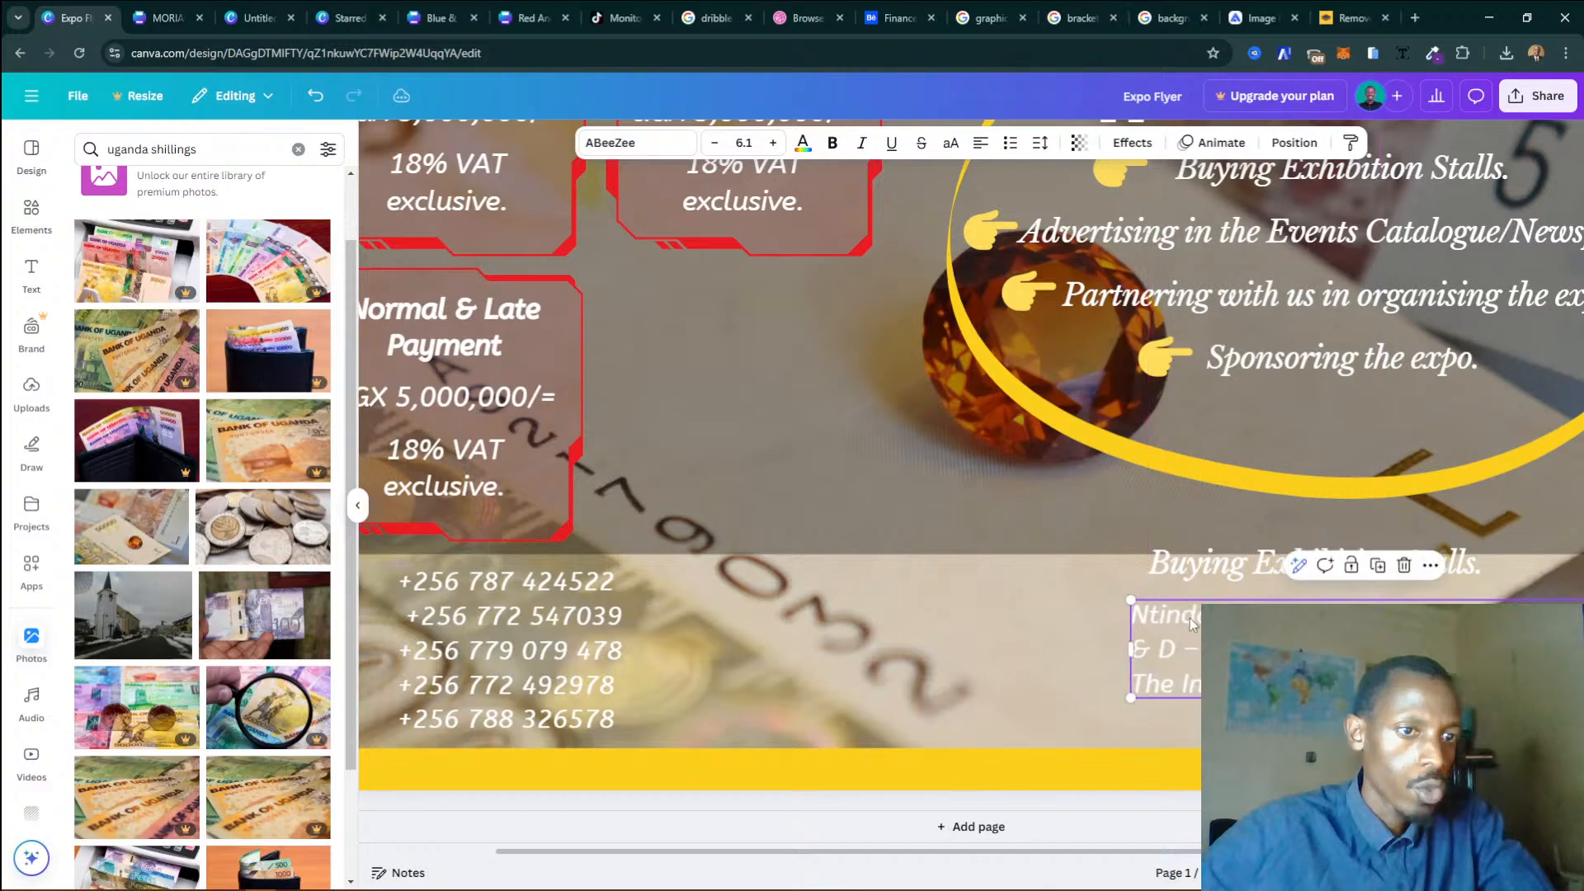
{"action": "left_click", "coordinate": [1159, 684]}
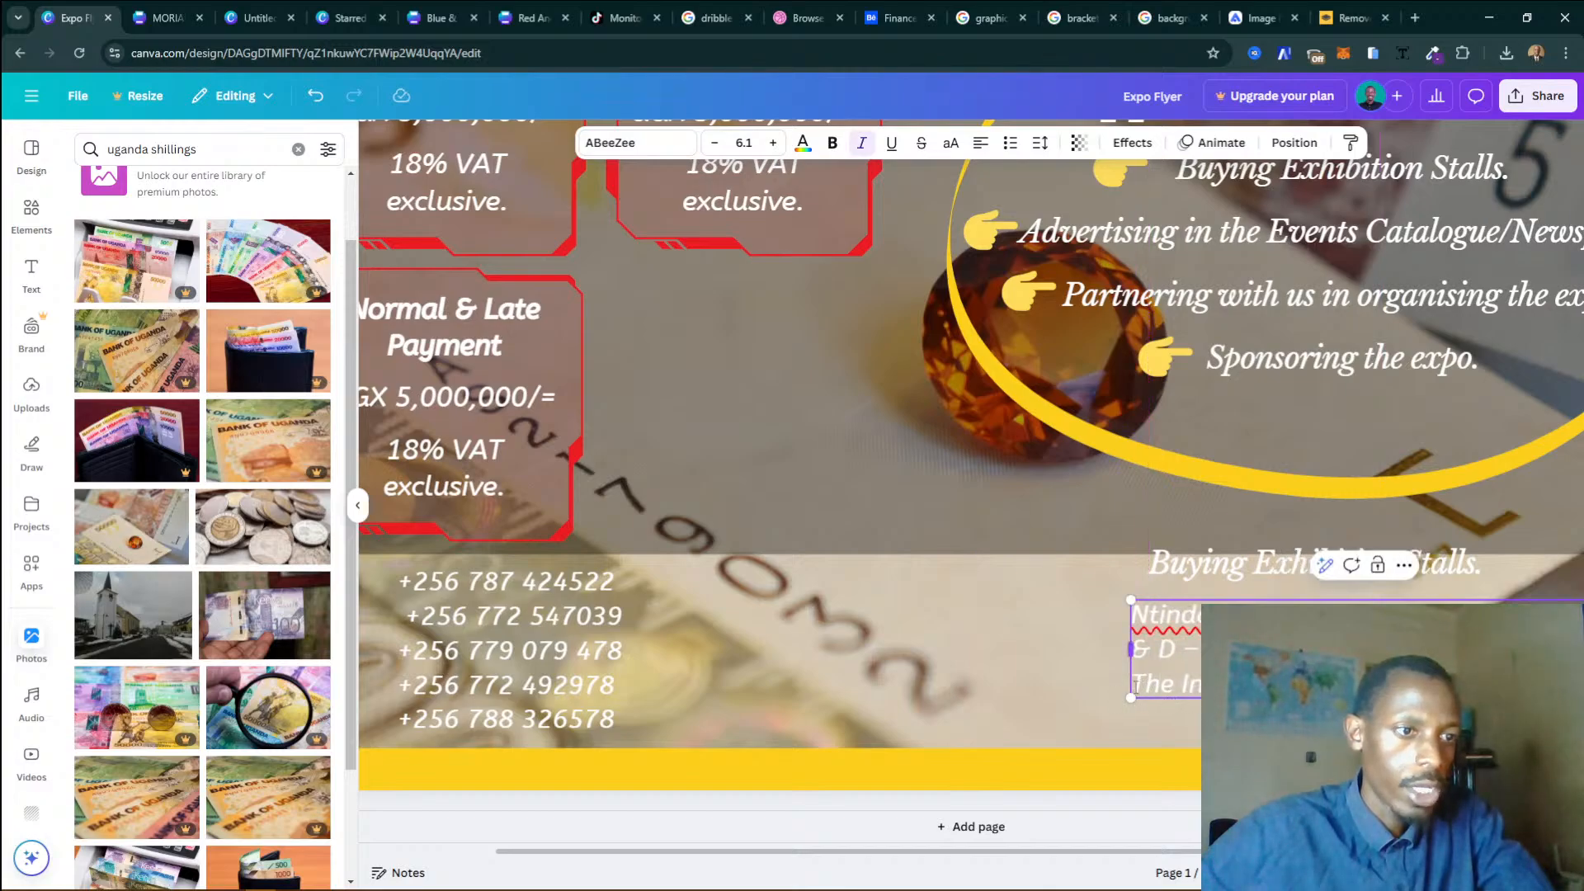
{"action": "key", "text": "BackSpace"}
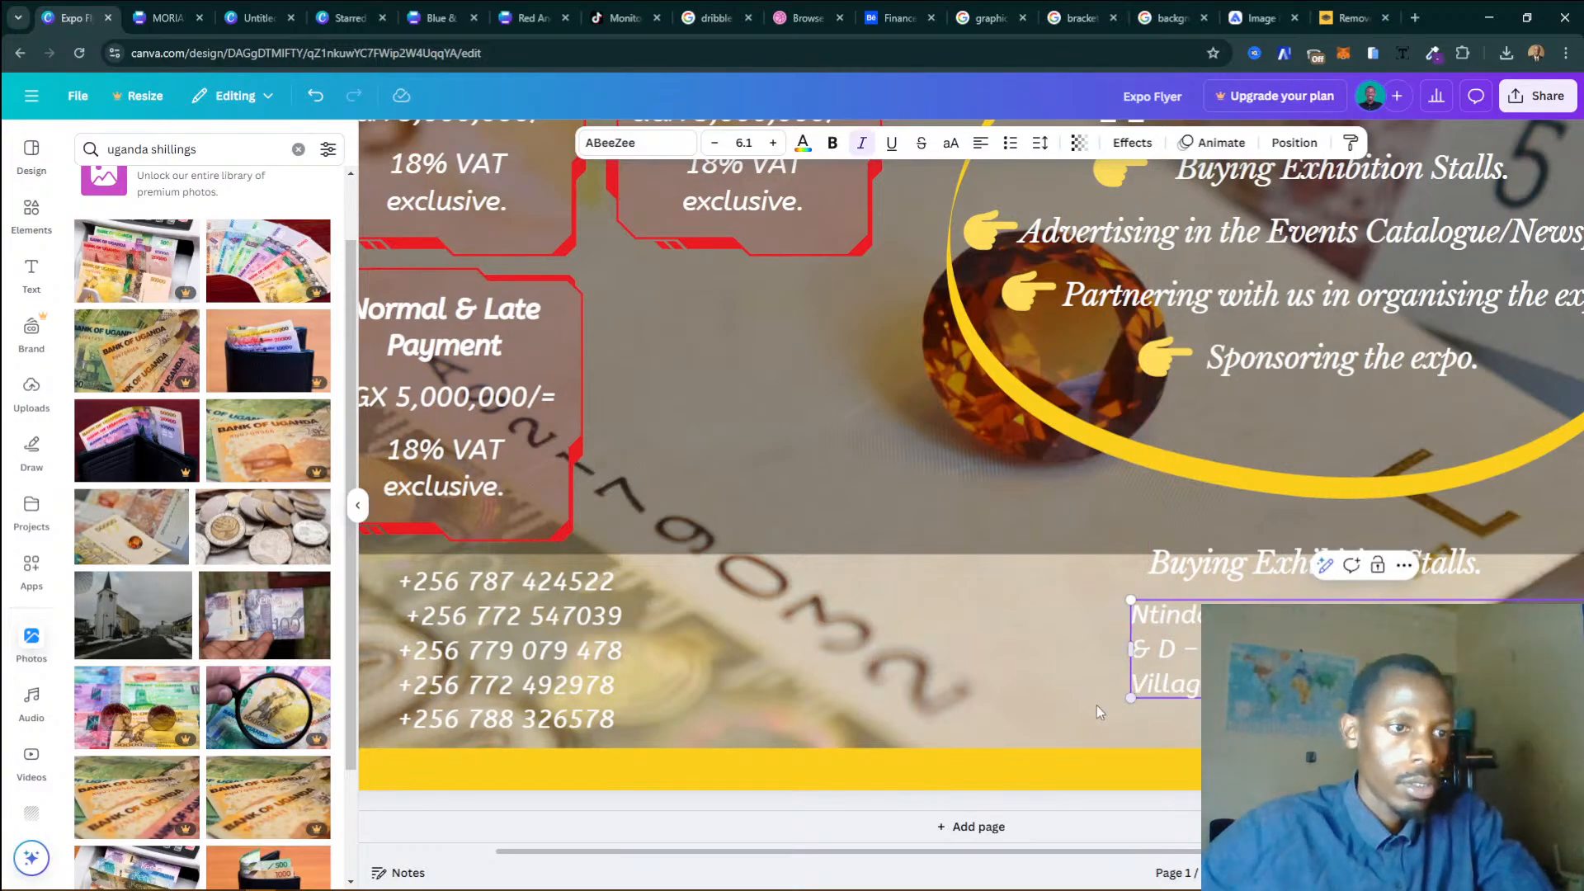
{"action": "left_click", "coordinate": [976, 716]}
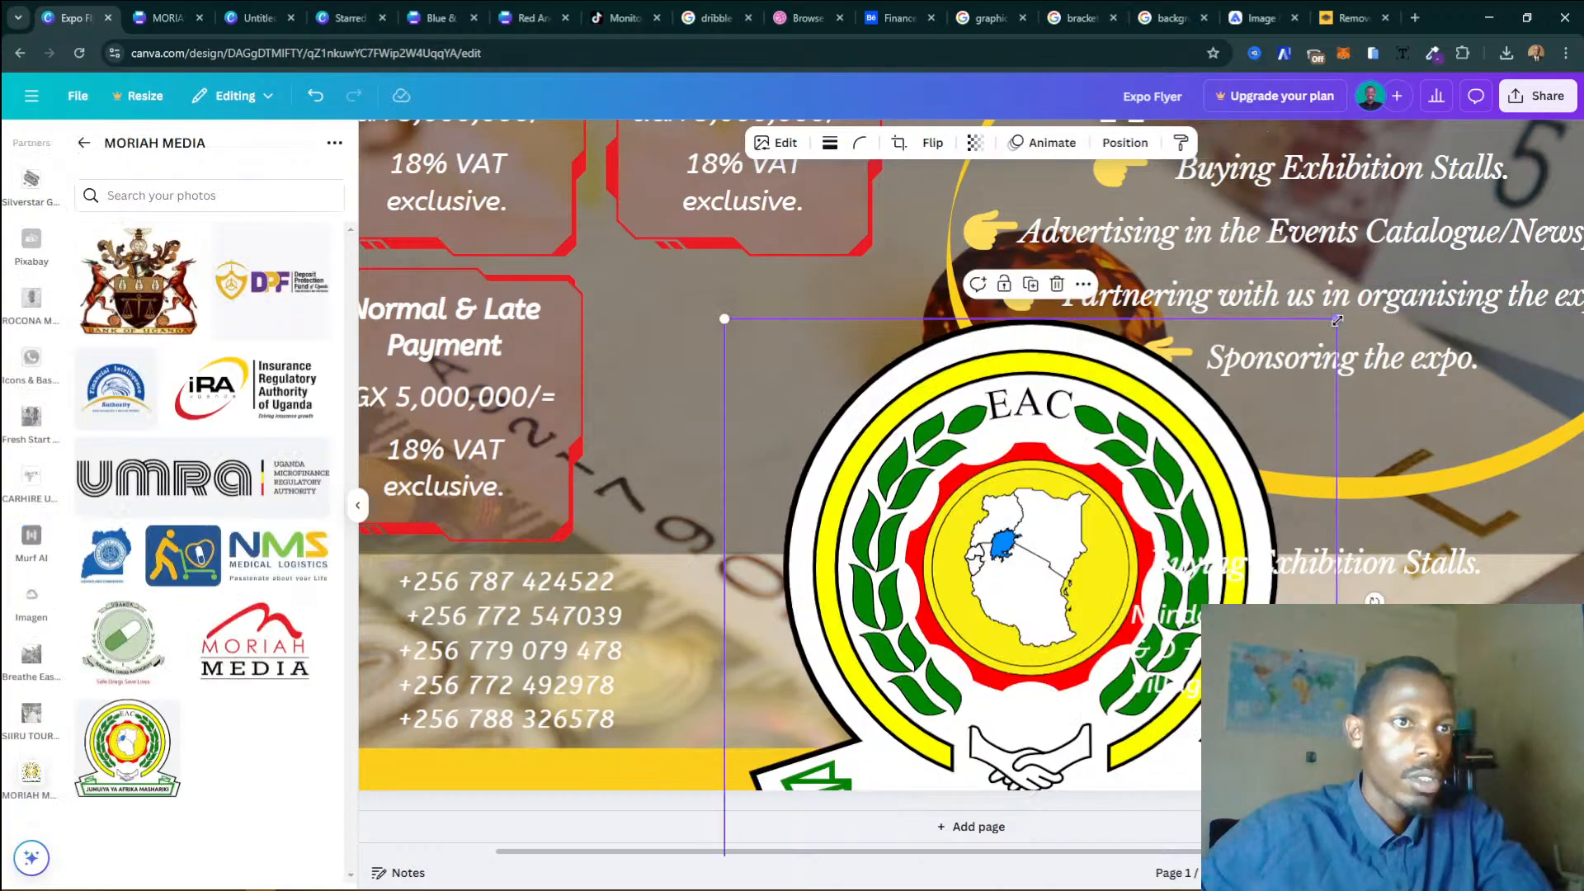
Add the EAC logo from the MORIAH MEDIA folder, shrink it to the contact strip's height and place it between the phone list and address.
{"action": "left_click_drag", "start_coordinate": [1015, 478], "coordinate": [996, 522]}
{"action": "left_click_drag", "start_coordinate": [1116, 450], "coordinate": [997, 560]}
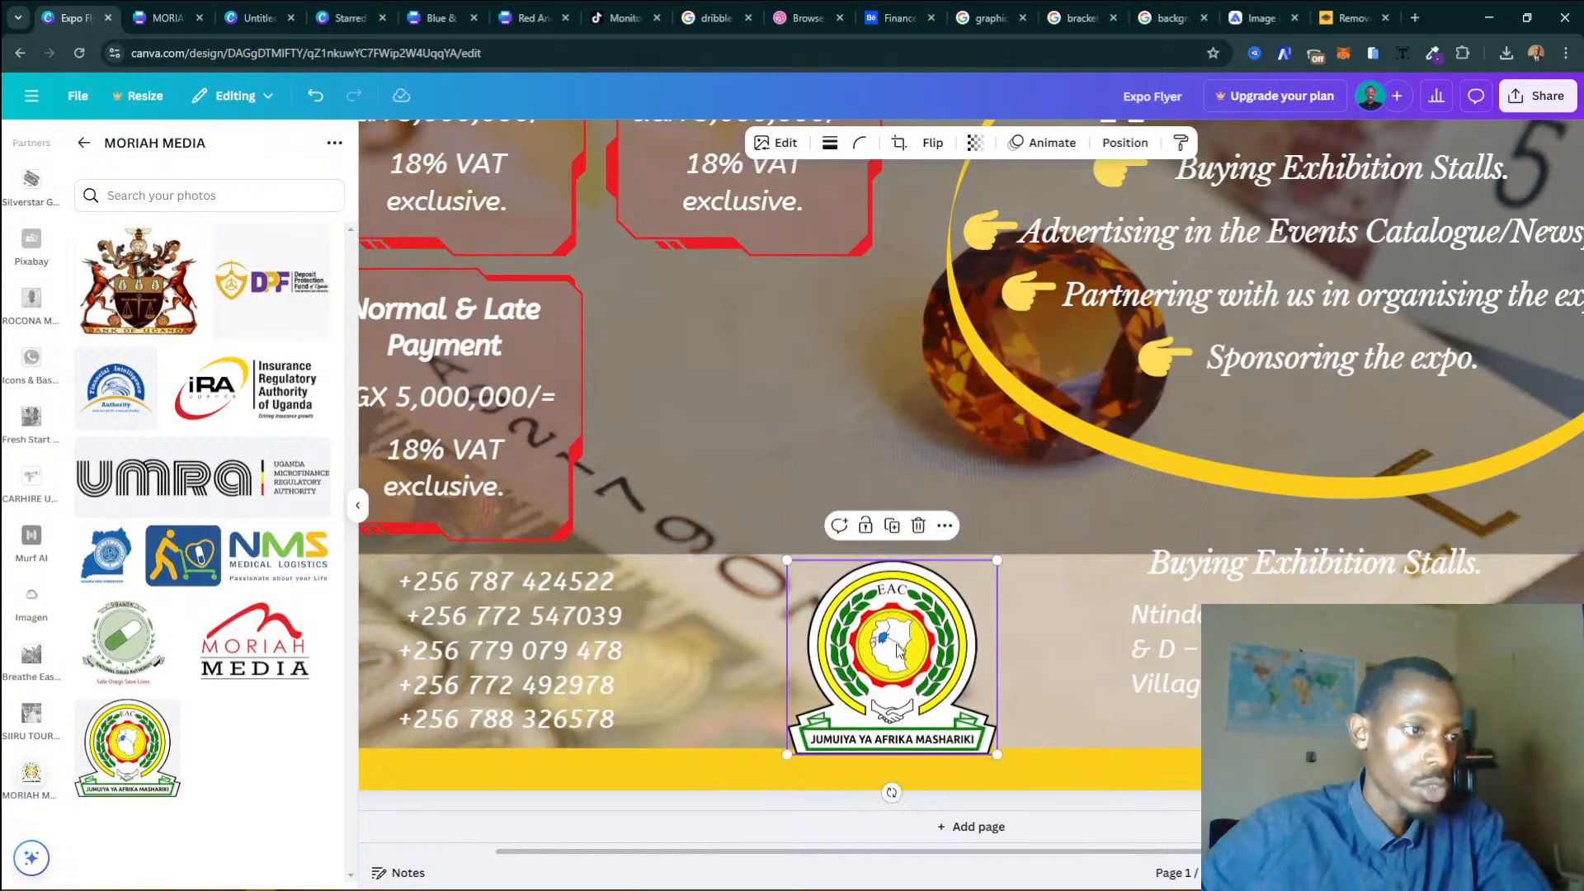
{"action": "left_click_drag", "start_coordinate": [898, 649], "coordinate": [949, 635]}
{"action": "left_click_drag", "start_coordinate": [1049, 546], "coordinate": [1005, 584]}
{"action": "scroll", "coordinate": [982, 557], "scroll_direction": "down", "scroll_amount": 5}
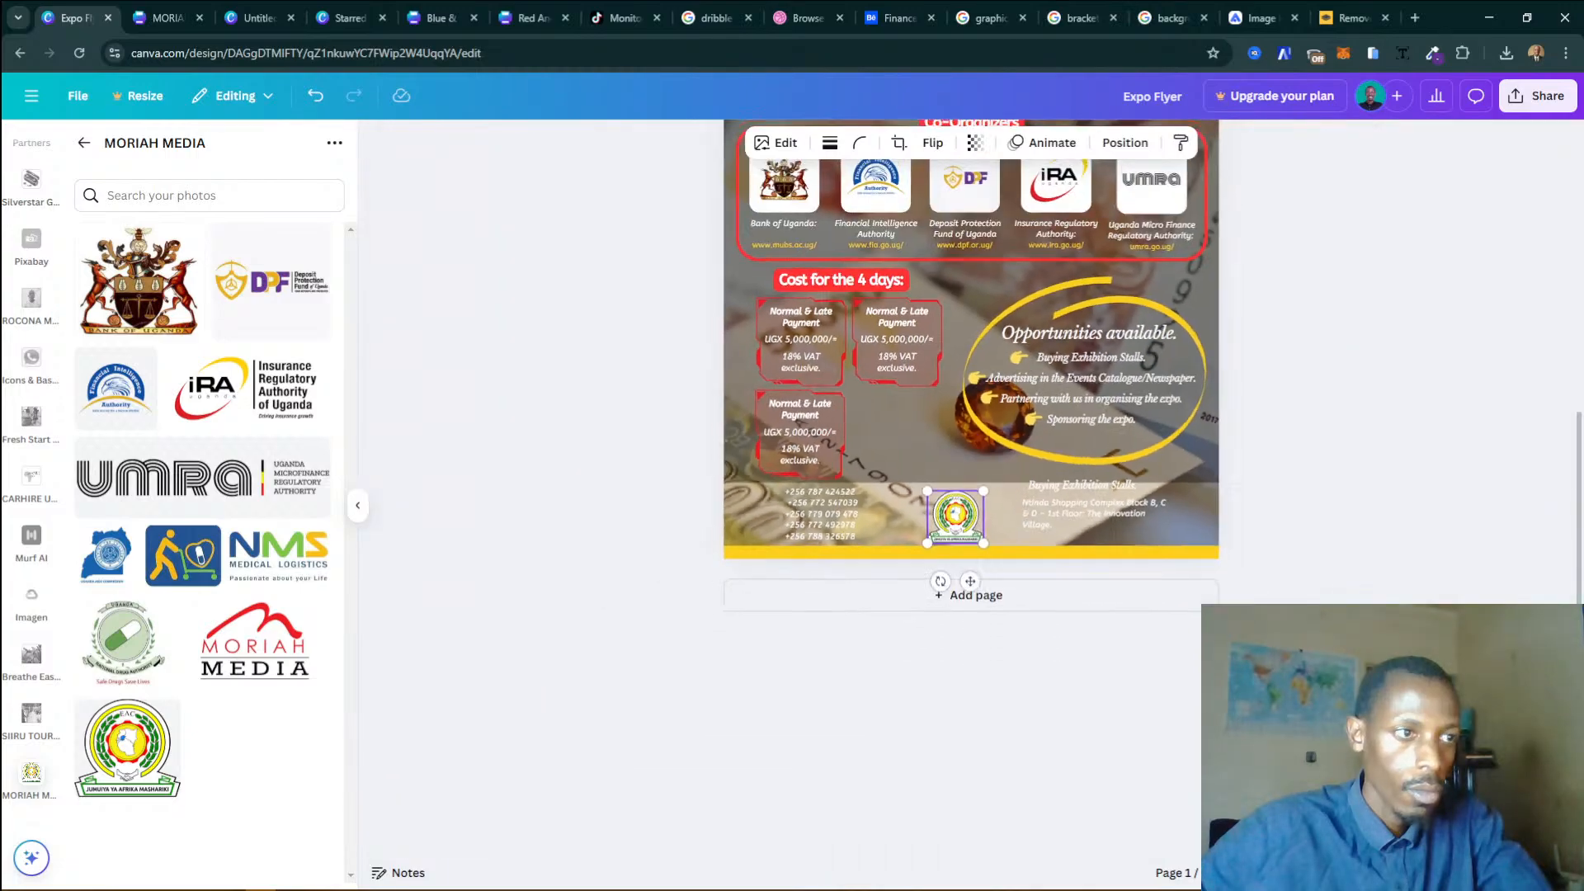
{"action": "left_click_drag", "start_coordinate": [970, 575], "coordinate": [967, 574]}
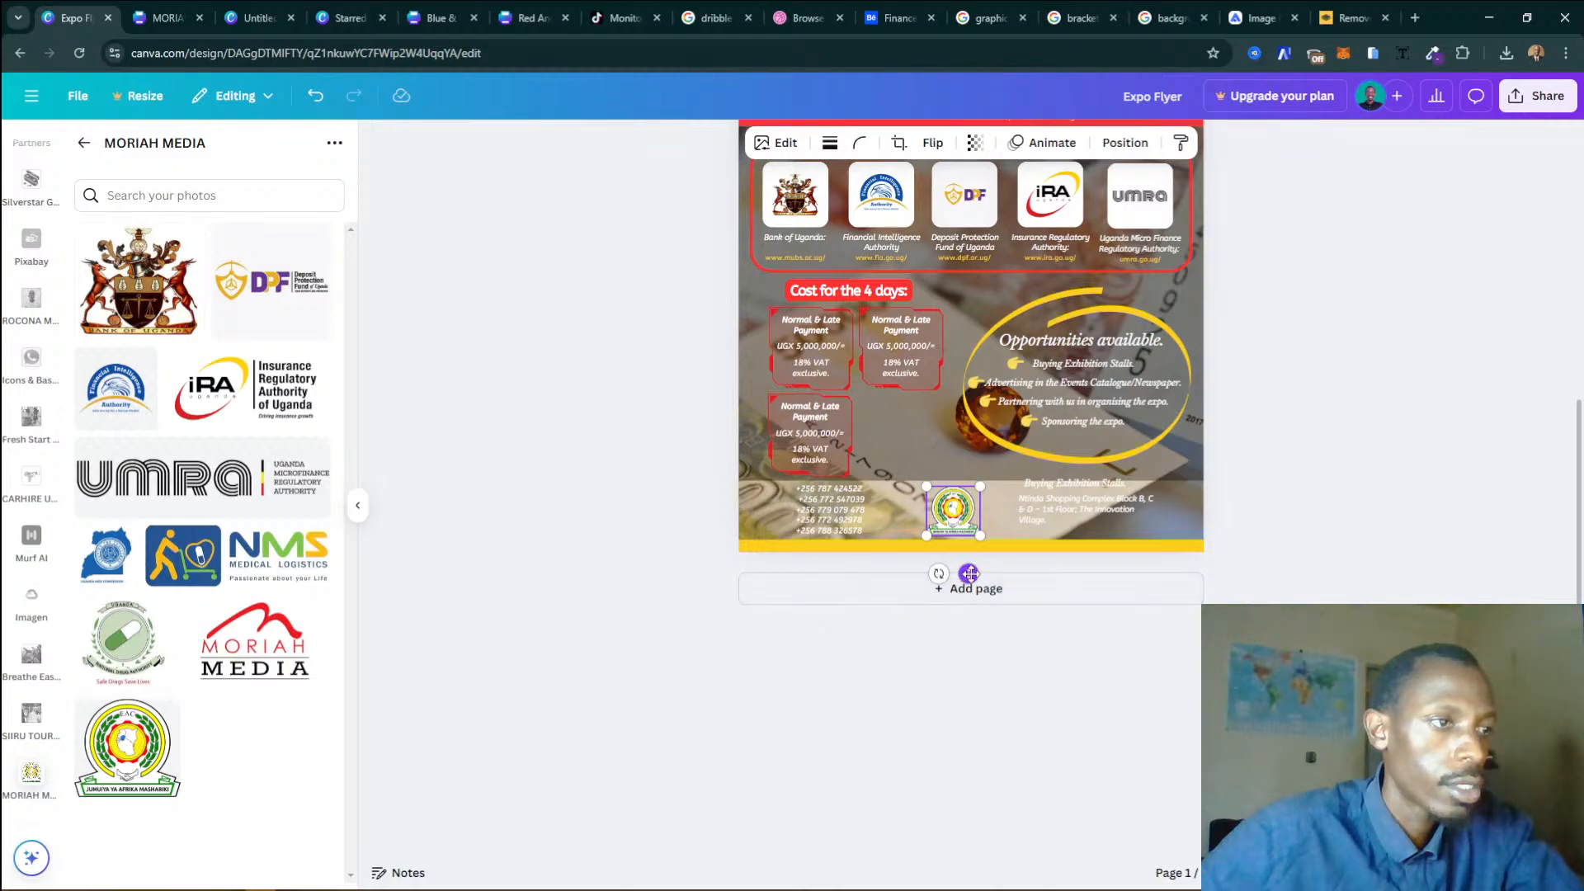
{"action": "left_click_drag", "start_coordinate": [969, 573], "coordinate": [960, 507]}
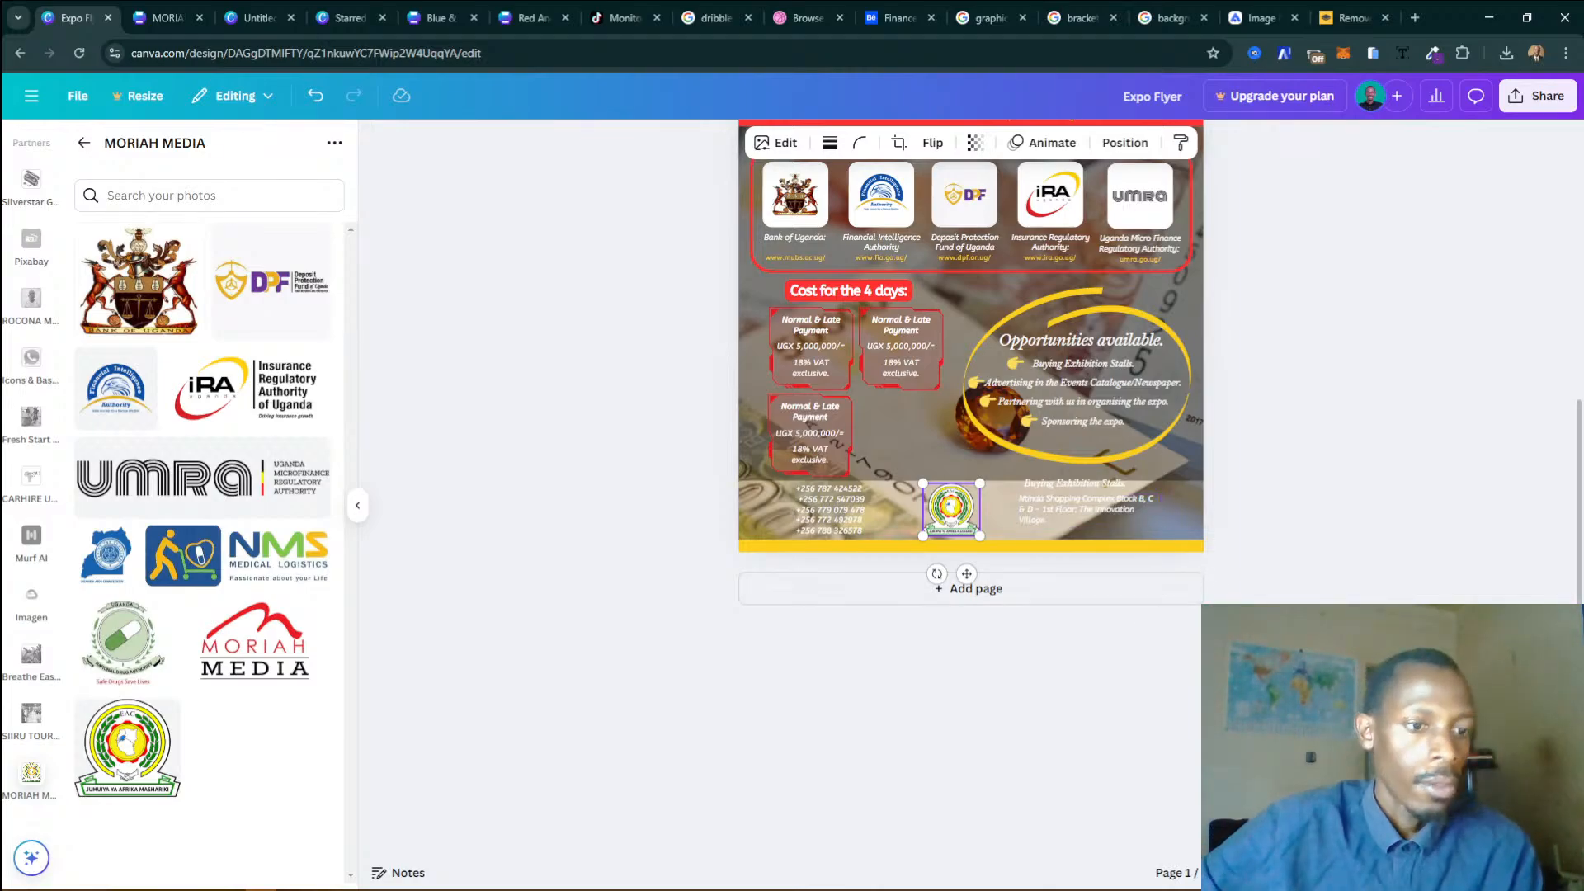
Review the reference flyer and the Word document's contact, location and E.A.C. logo notes, then return to the flyer design.
{"action": "mouse_move", "coordinate": [514, 855]}
{"action": "left_click", "coordinate": [322, 879]}
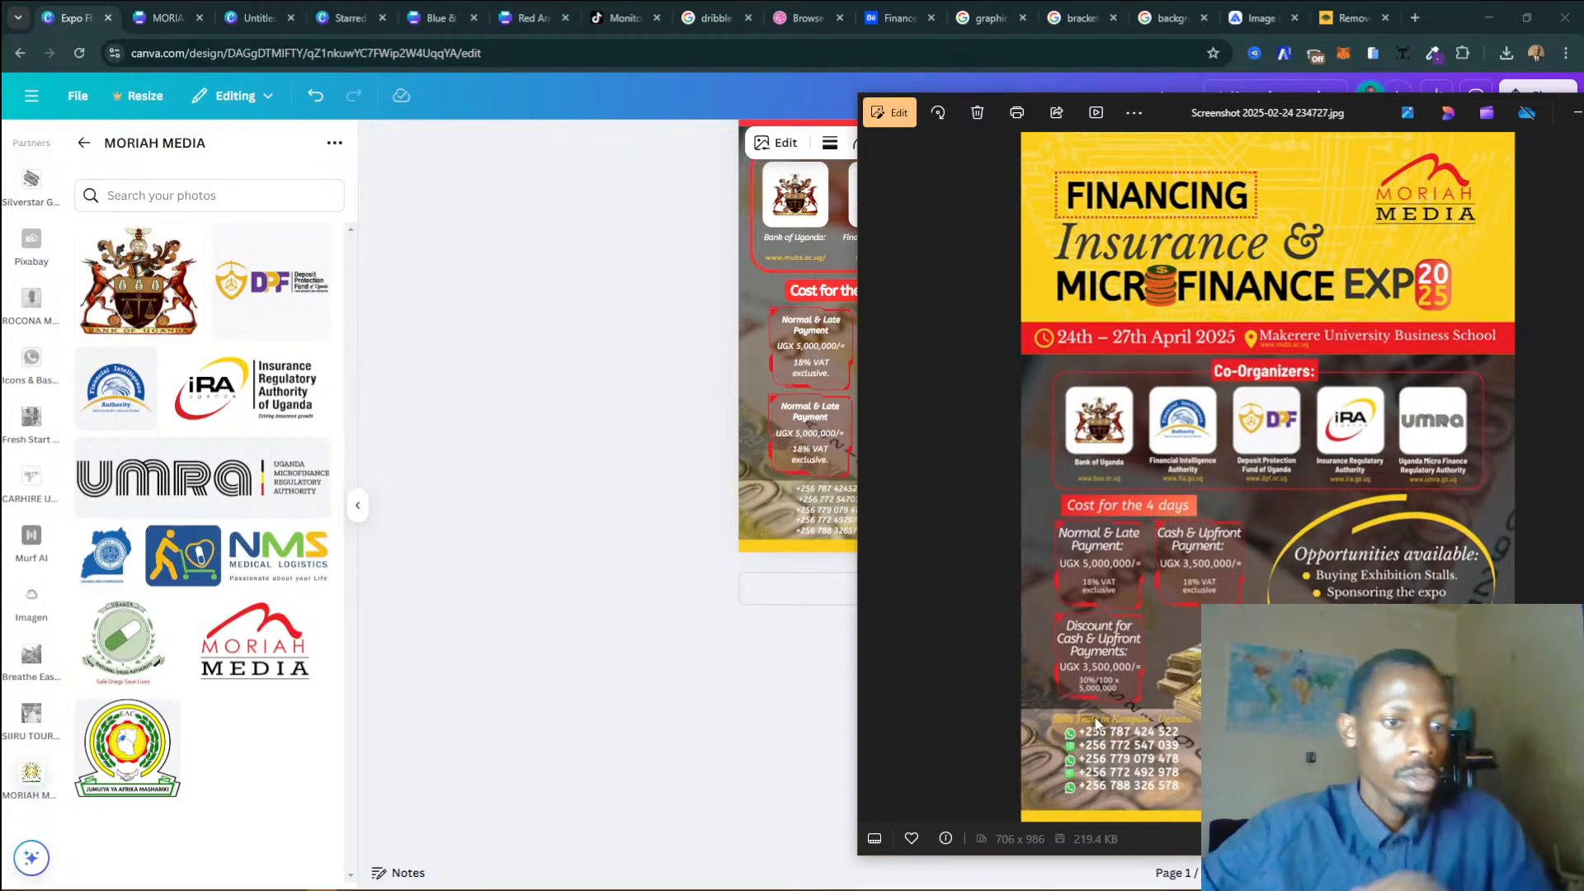
{"action": "mouse_move", "coordinate": [424, 875]}
{"action": "left_click", "coordinate": [352, 878]}
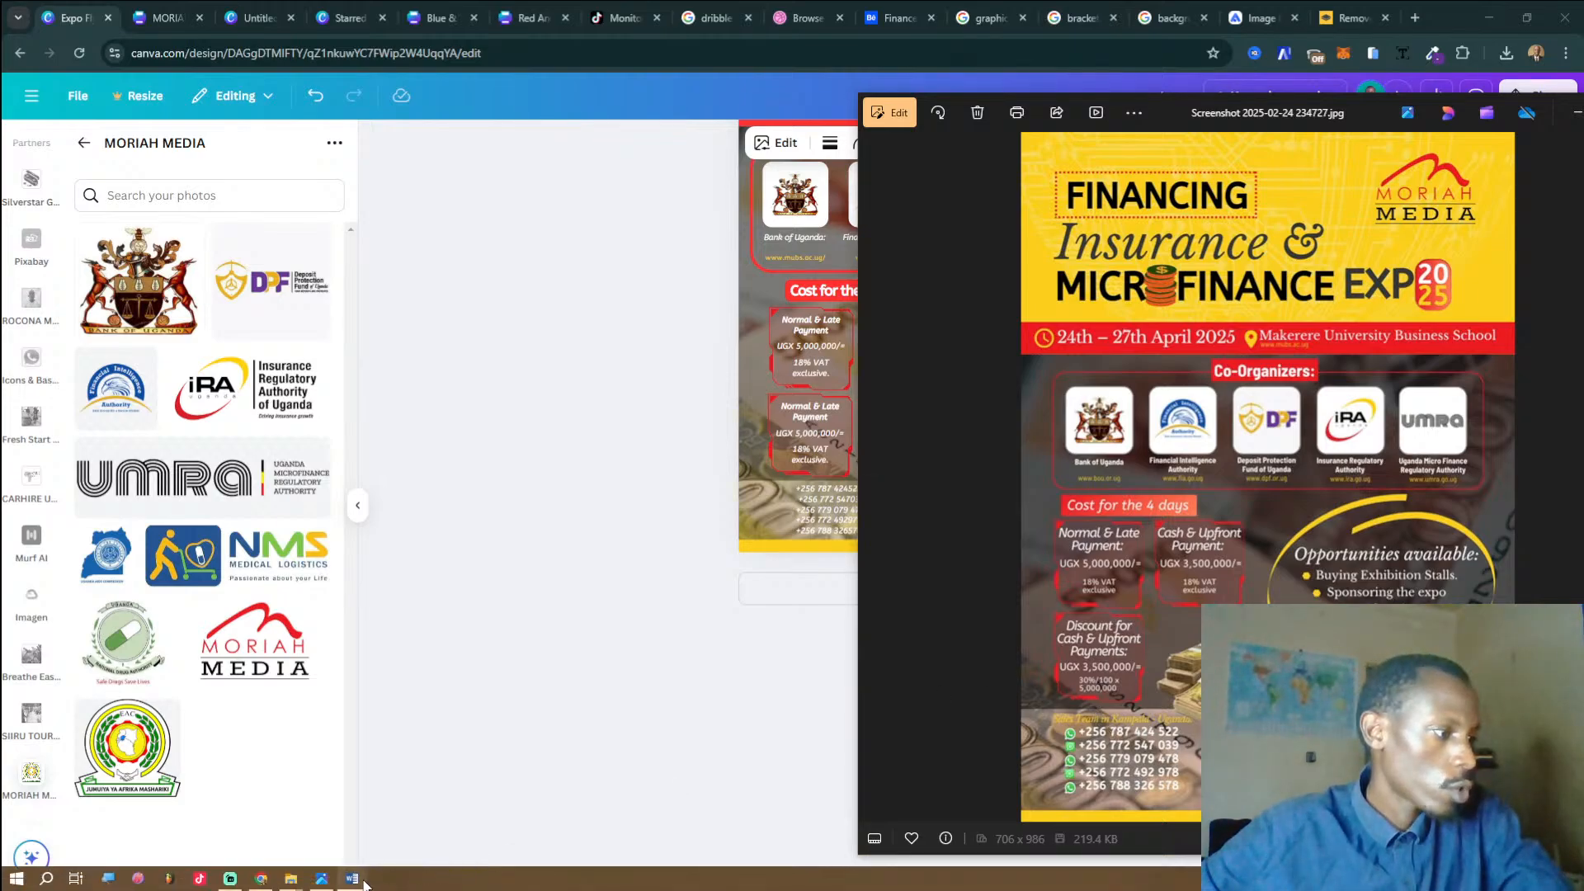
{"action": "scroll", "coordinate": [450, 646], "scroll_direction": "down", "scroll_amount": 5}
{"action": "scroll", "coordinate": [450, 646], "scroll_direction": "down", "scroll_amount": 2}
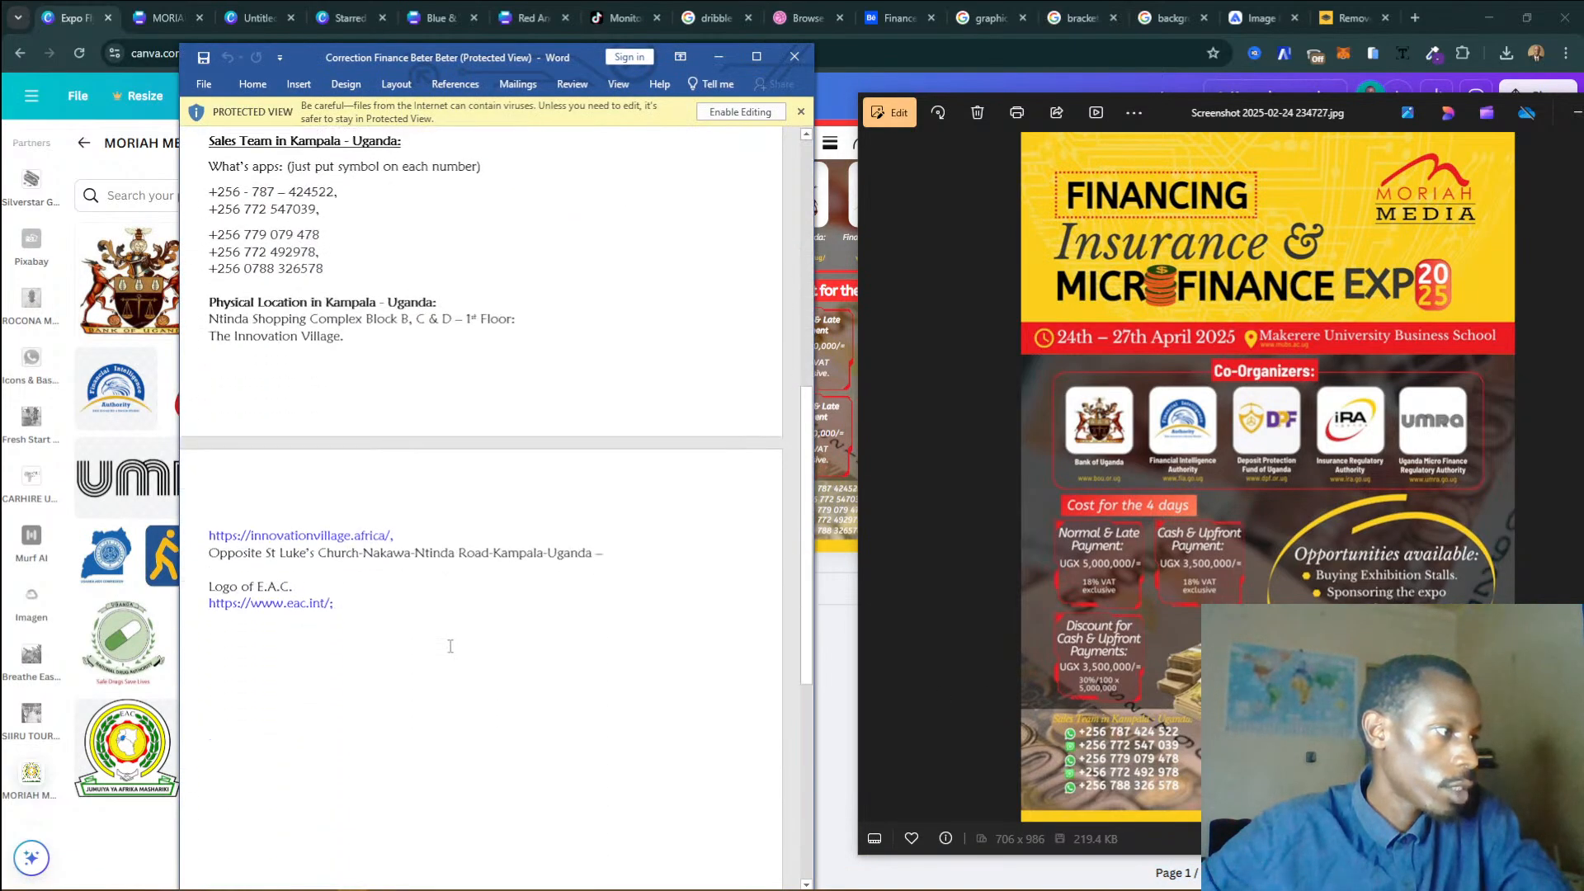
{"action": "scroll", "coordinate": [401, 582], "scroll_direction": "down", "scroll_amount": 3}
{"action": "scroll", "coordinate": [398, 583], "scroll_direction": "up", "scroll_amount": 4}
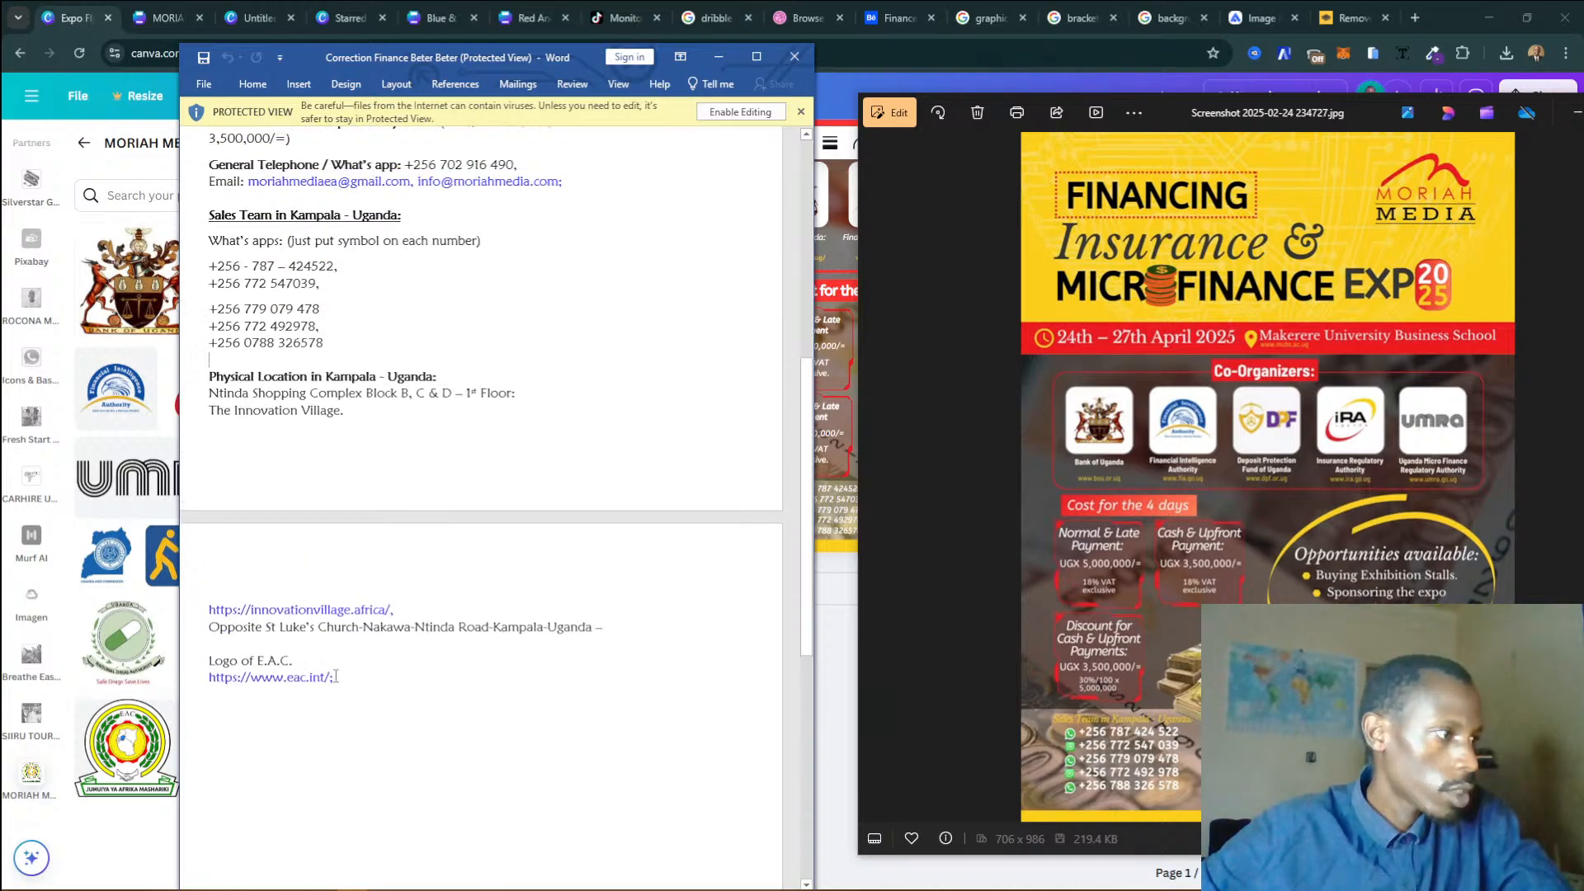
{"action": "left_click", "coordinate": [262, 661]}
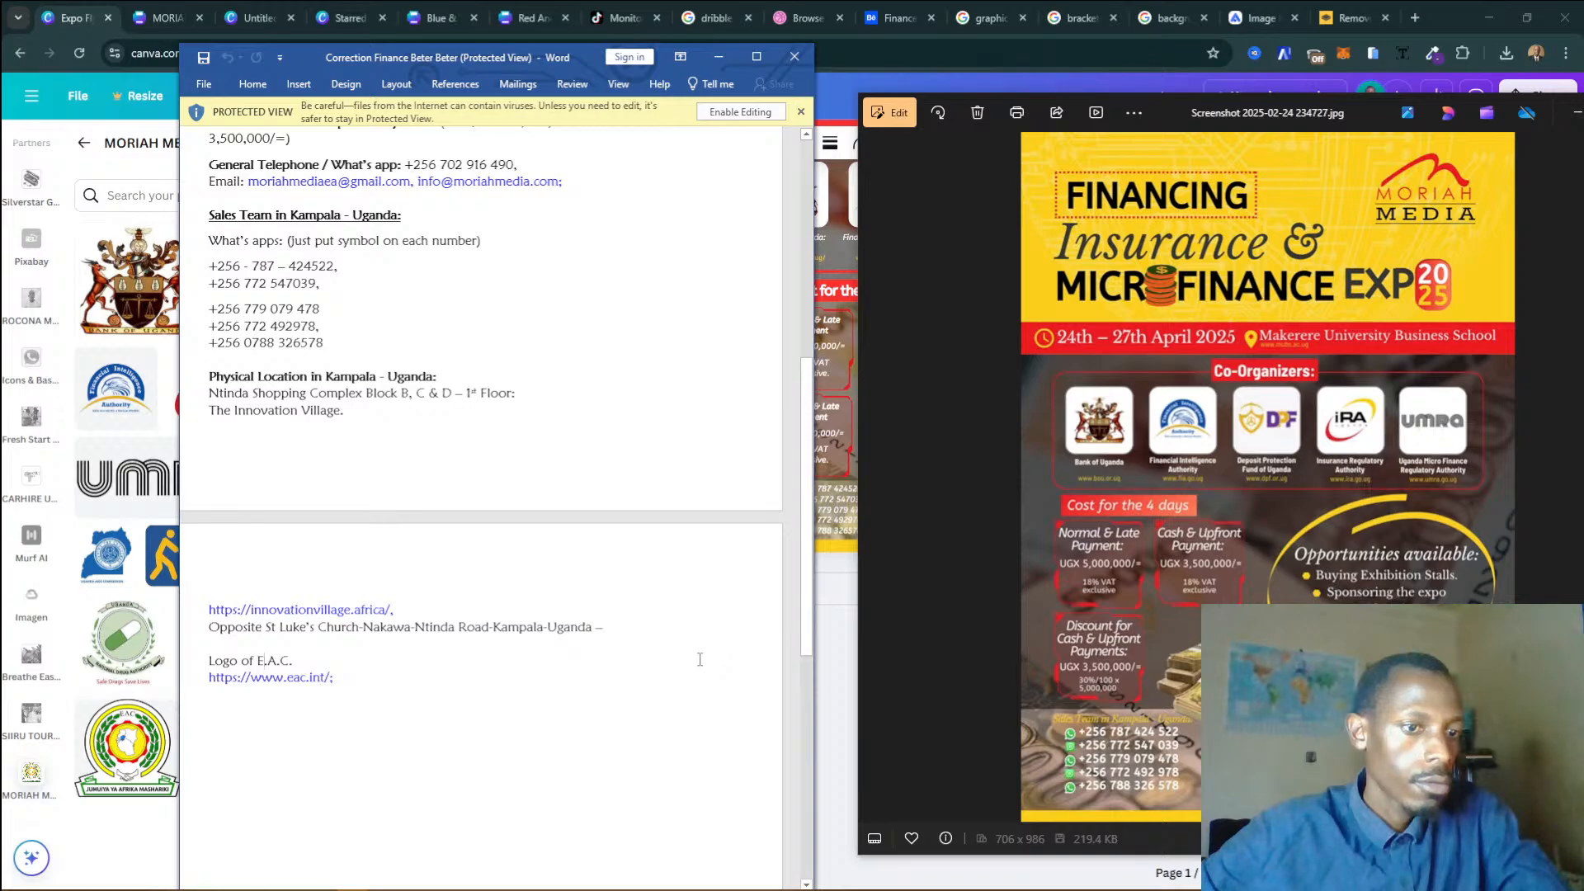
{"action": "left_click", "coordinate": [825, 688]}
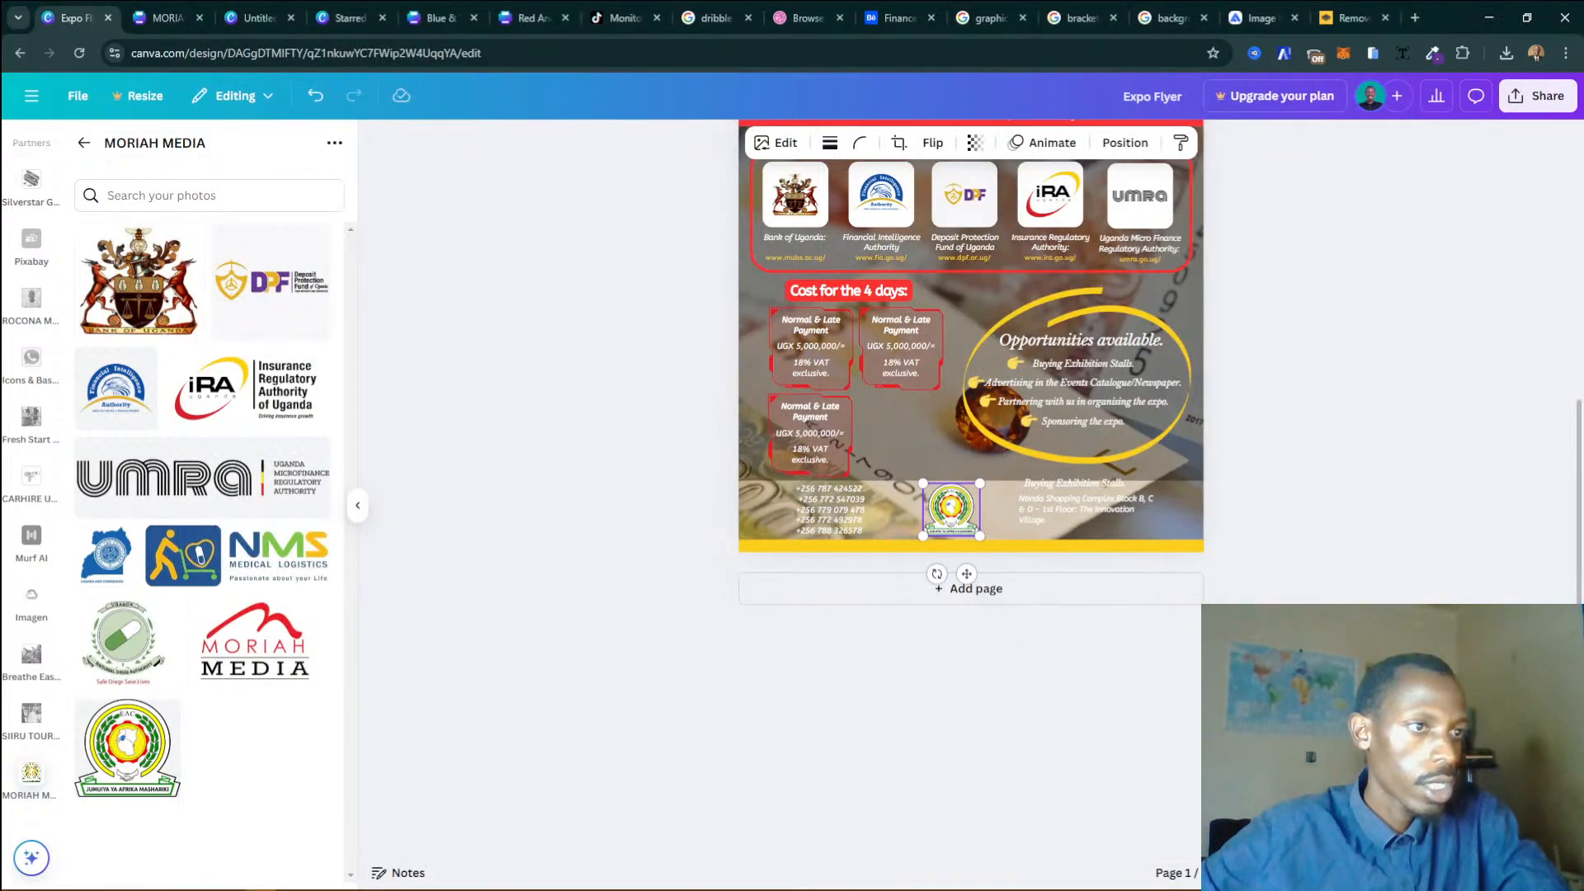
{"action": "scroll", "coordinate": [1077, 650], "scroll_direction": "up", "scroll_amount": 5}
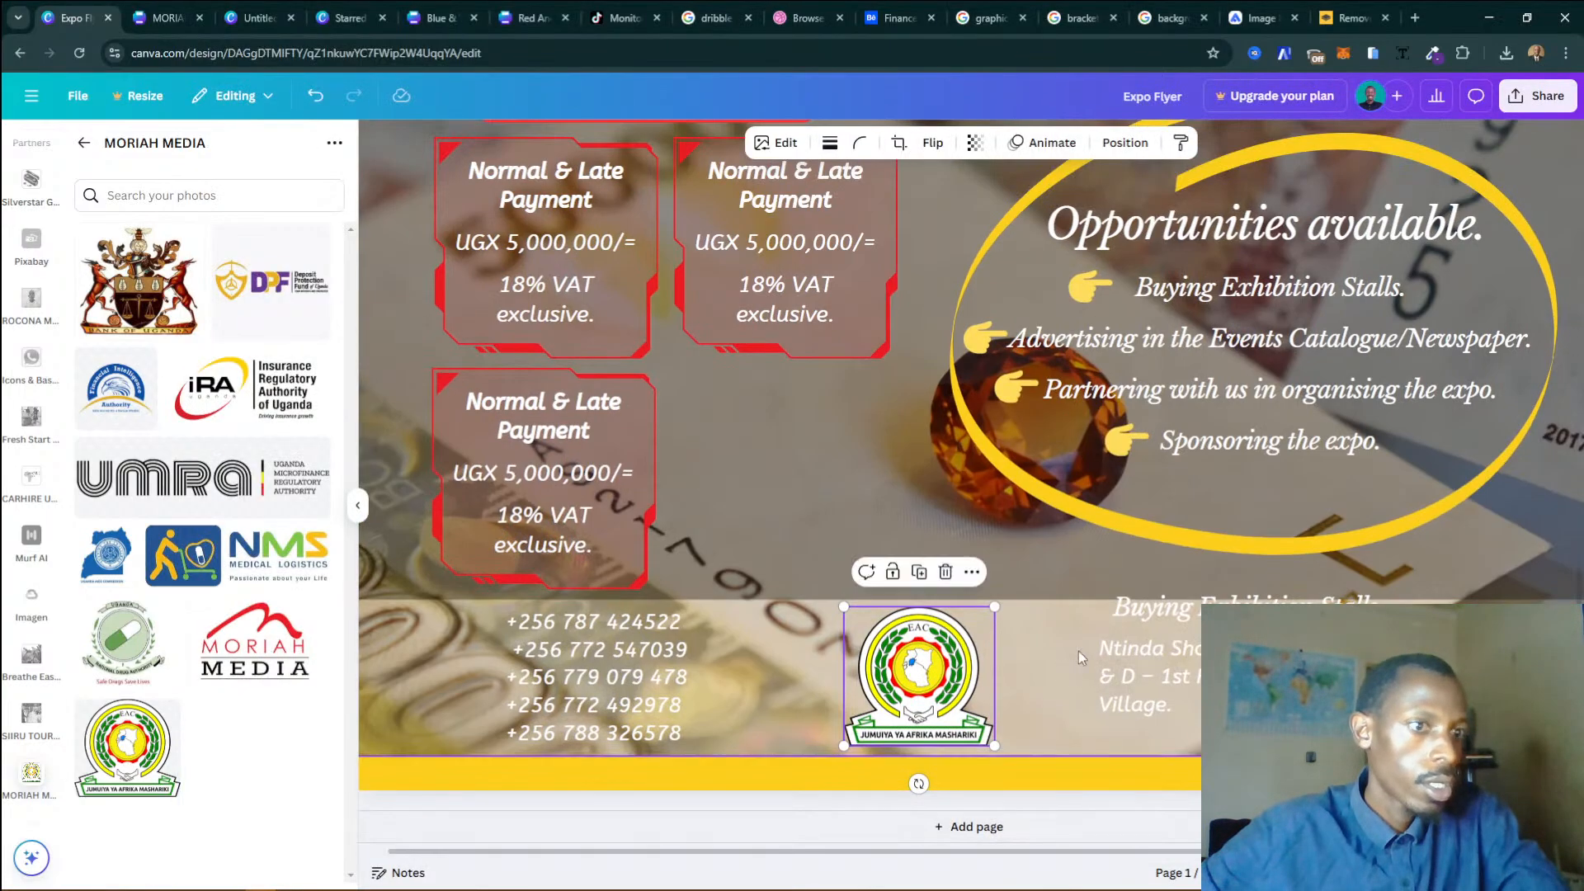
{"action": "scroll", "coordinate": [1078, 650], "scroll_direction": "up", "scroll_amount": 1}
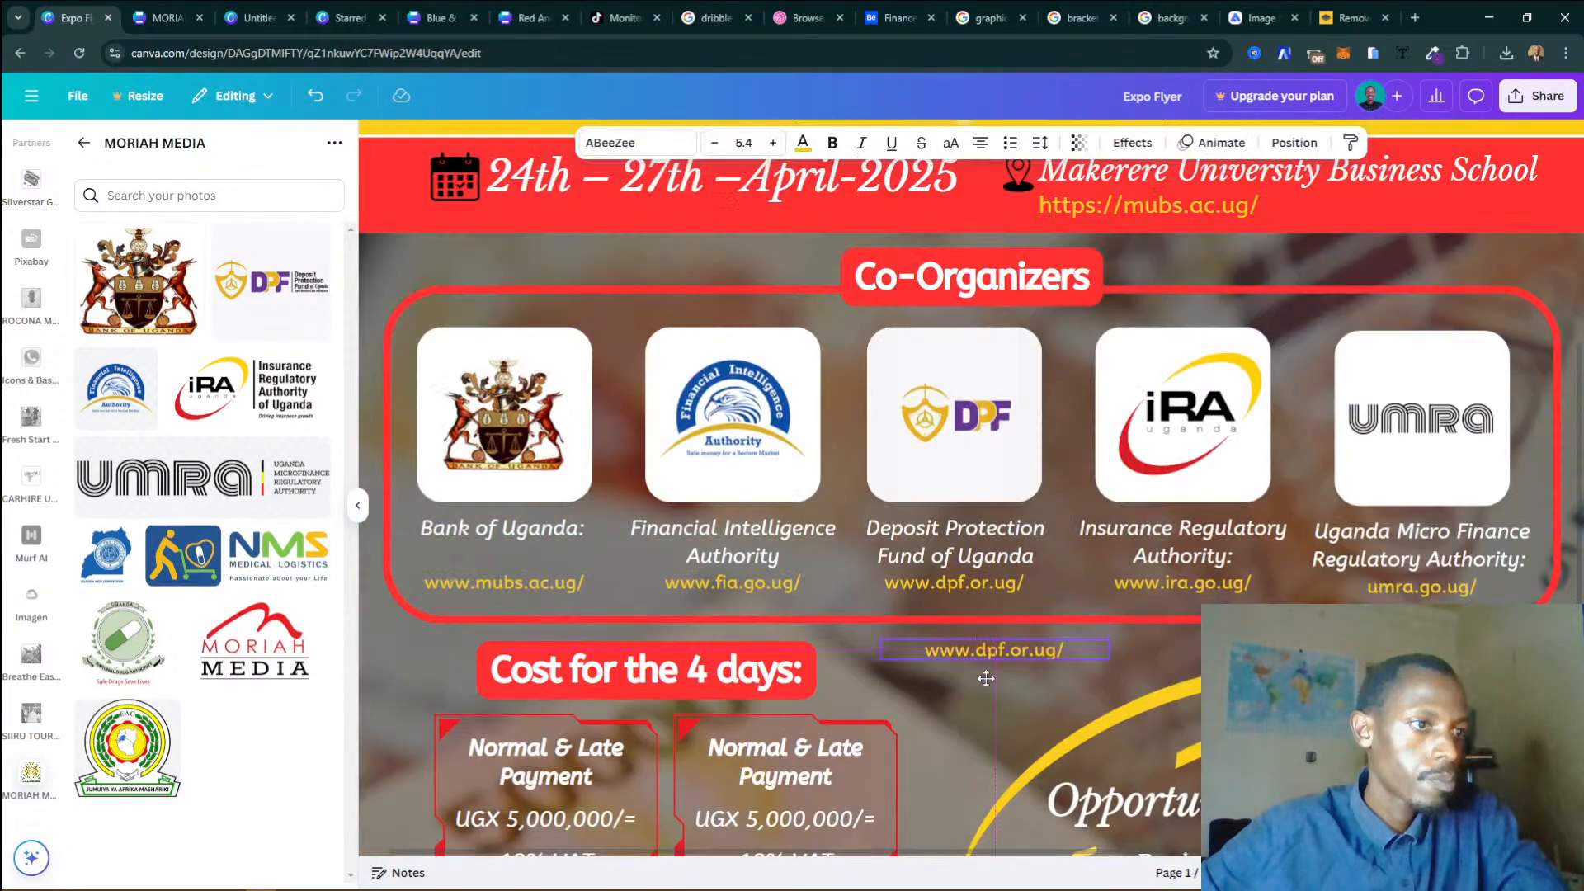
{"action": "left_click_drag", "start_coordinate": [988, 660], "coordinate": [995, 744]}
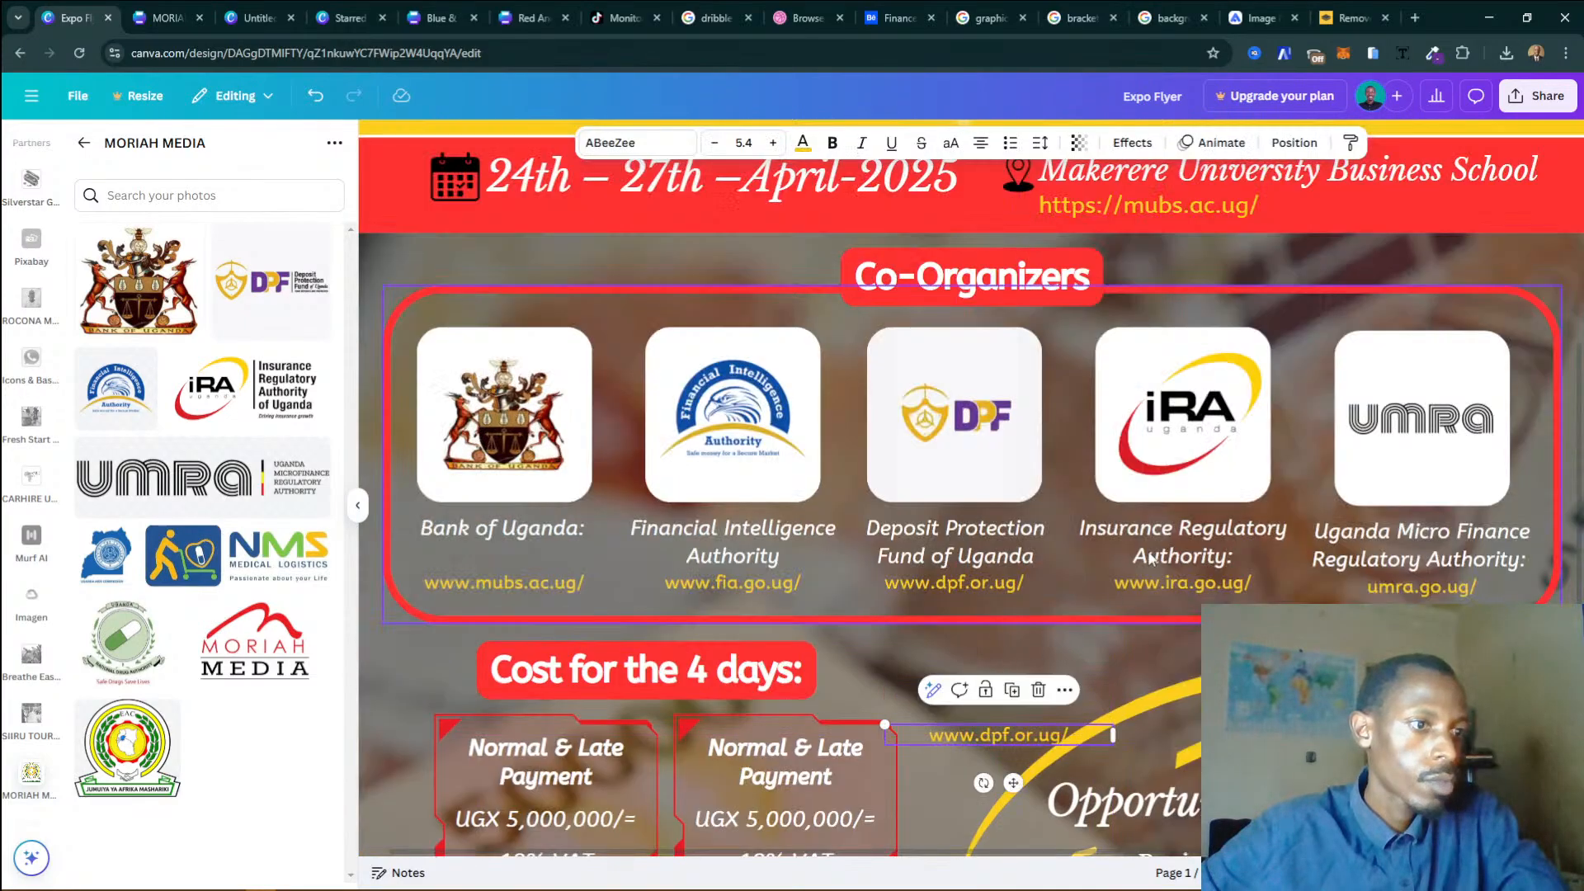
{"action": "scroll", "coordinate": [1086, 528], "scroll_direction": "down", "scroll_amount": 5}
{"action": "left_click_drag", "start_coordinate": [1023, 334], "coordinate": [1109, 808]}
{"action": "scroll", "coordinate": [1181, 683], "scroll_direction": "down", "scroll_amount": 1}
{"action": "scroll", "coordinate": [1181, 683], "scroll_direction": "down", "scroll_amount": 2}
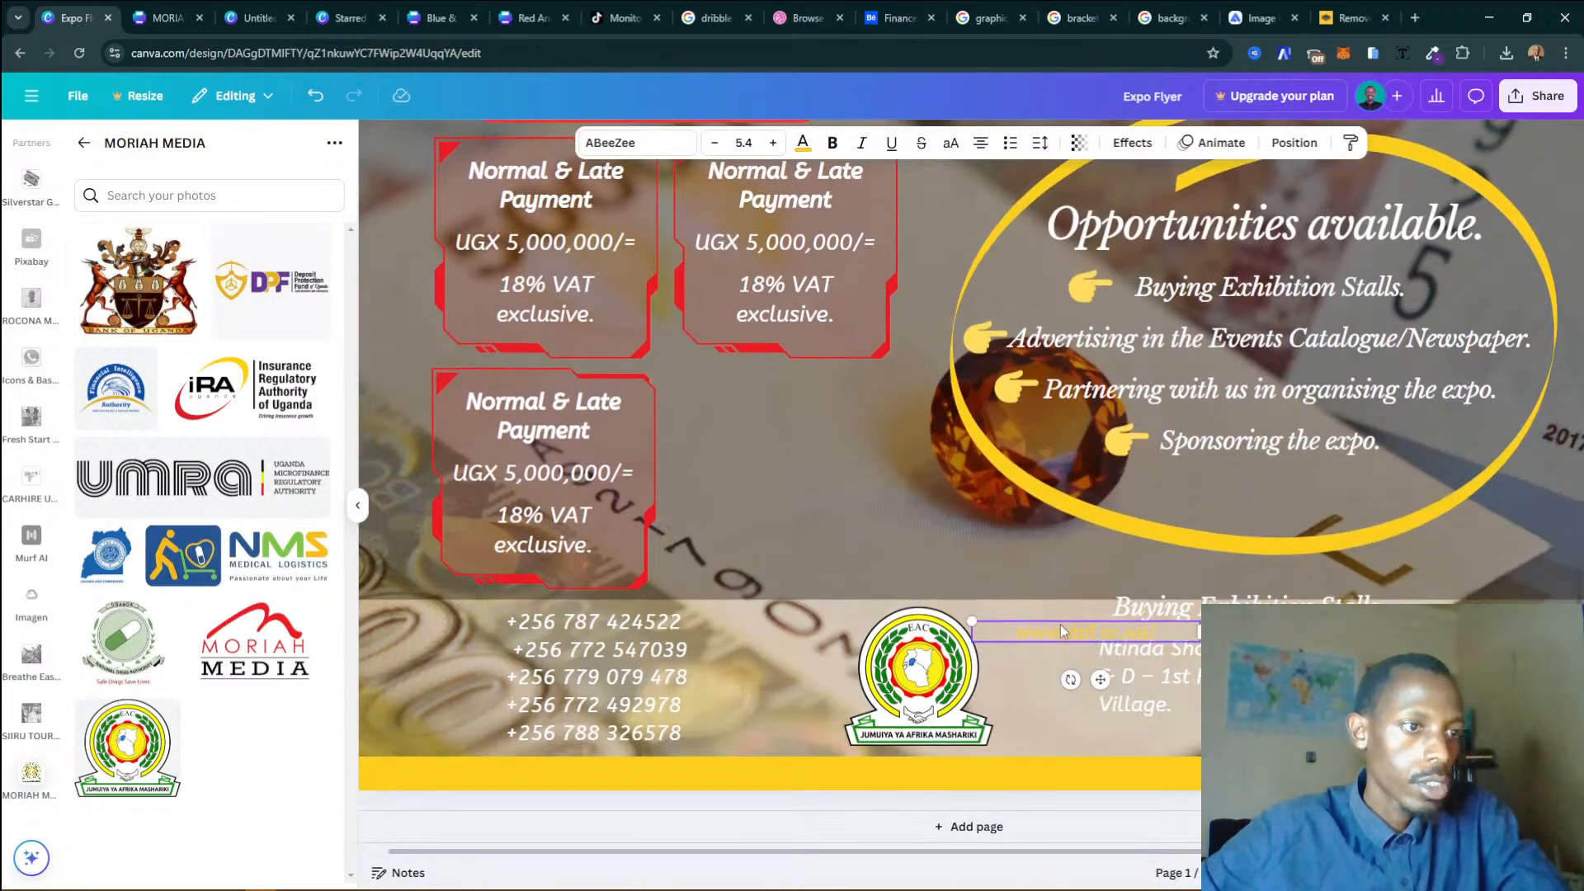
{"action": "left_click", "coordinate": [1188, 693]}
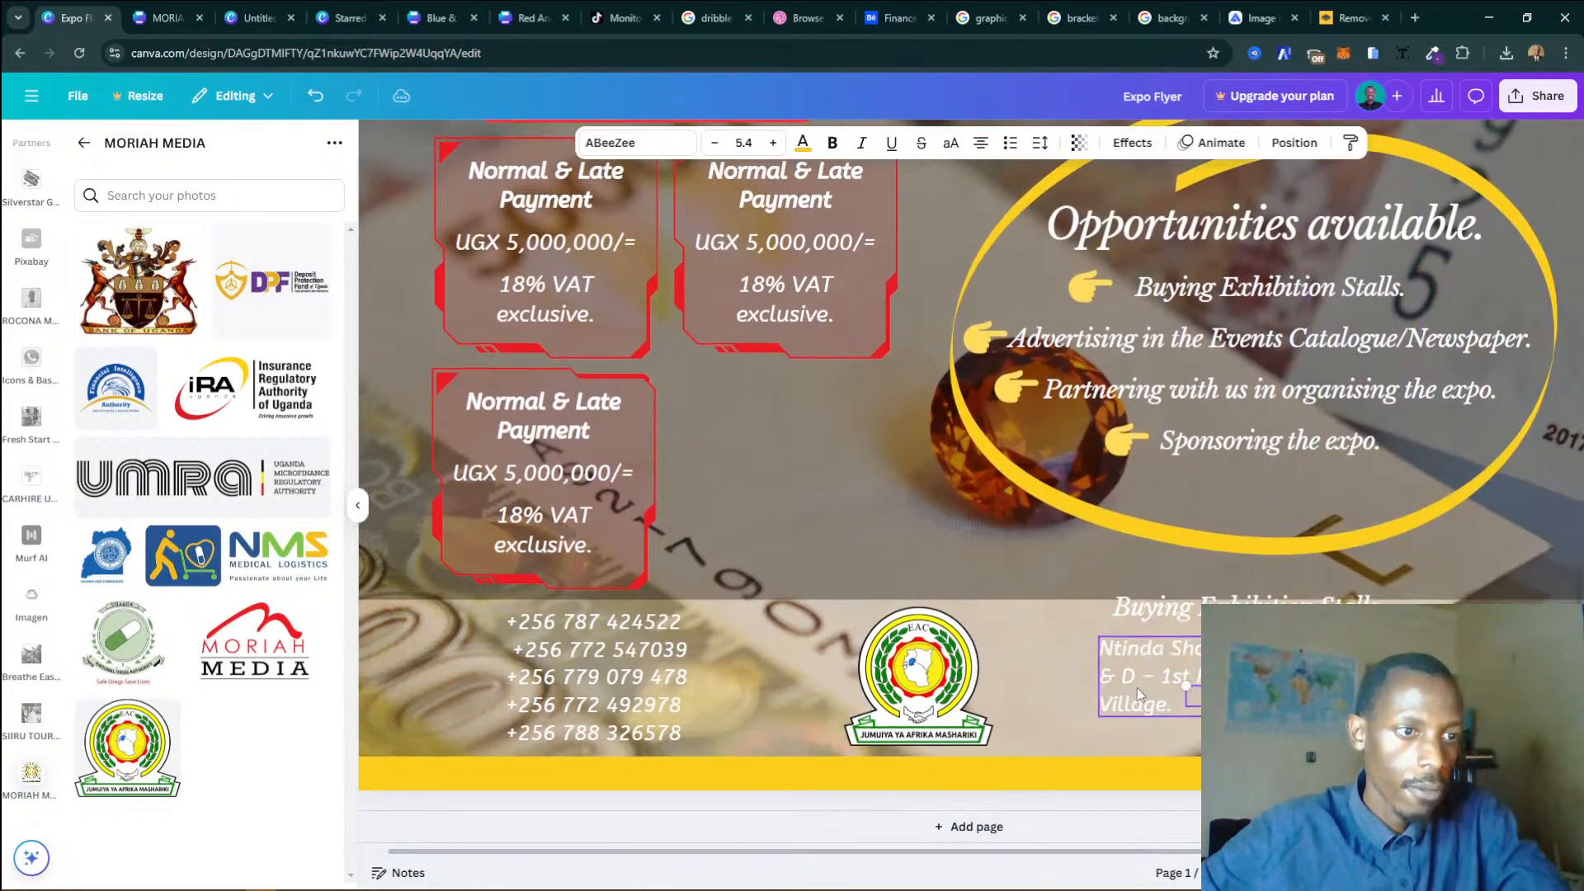
Widen the address text box to wrap onto two lines and place the web address directly beneath it, left-aligned.
{"action": "left_click_drag", "start_coordinate": [1477, 676], "coordinate": [1511, 677]}
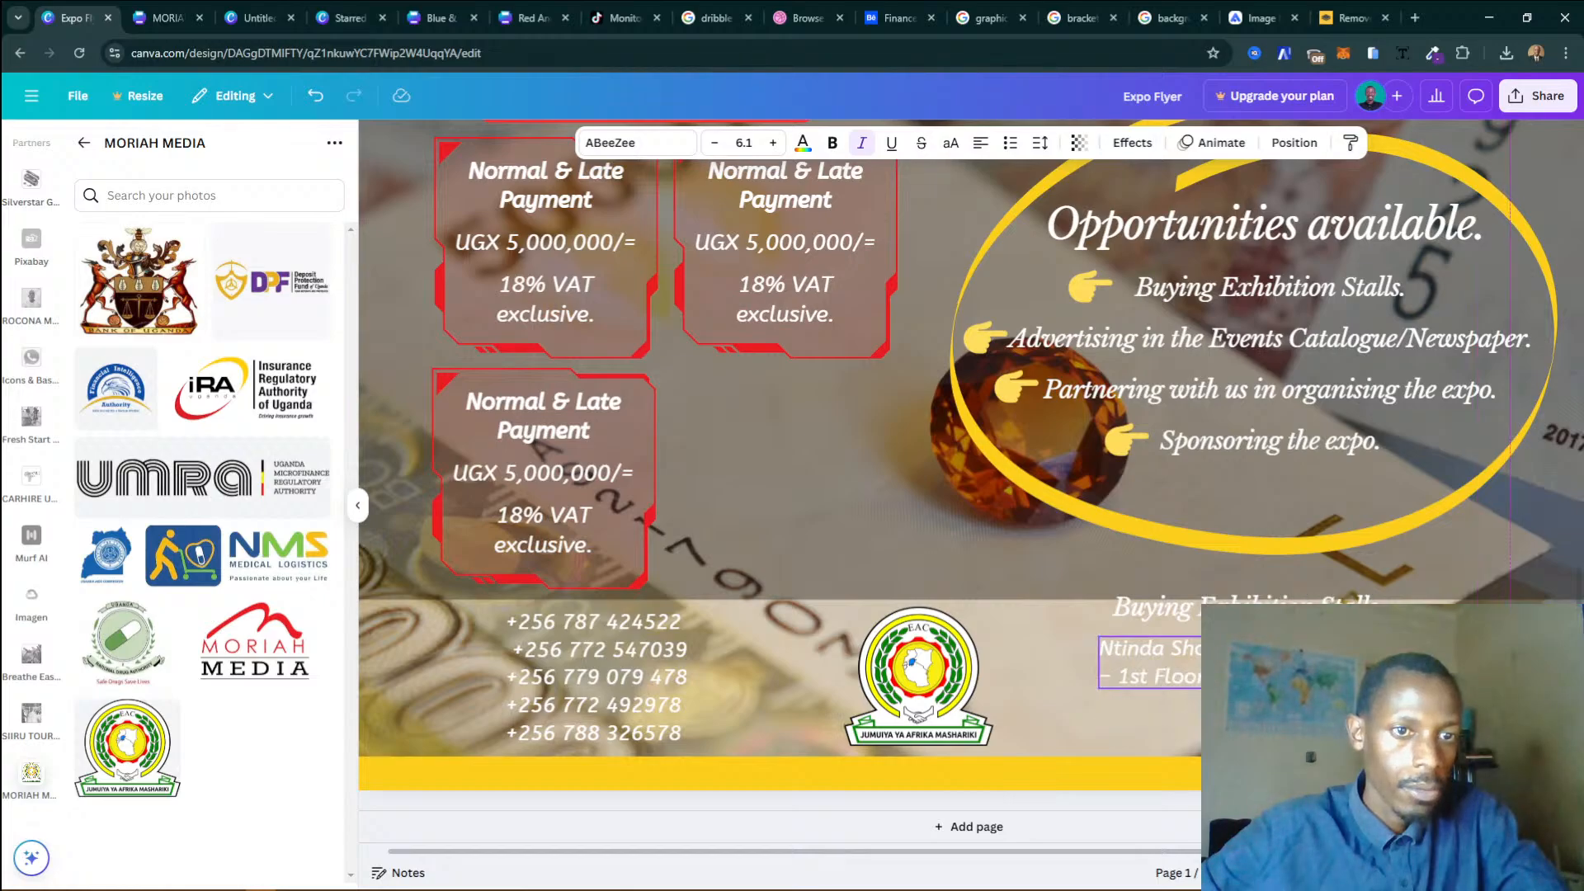
{"action": "left_click_drag", "start_coordinate": [1308, 702], "coordinate": [1176, 704]}
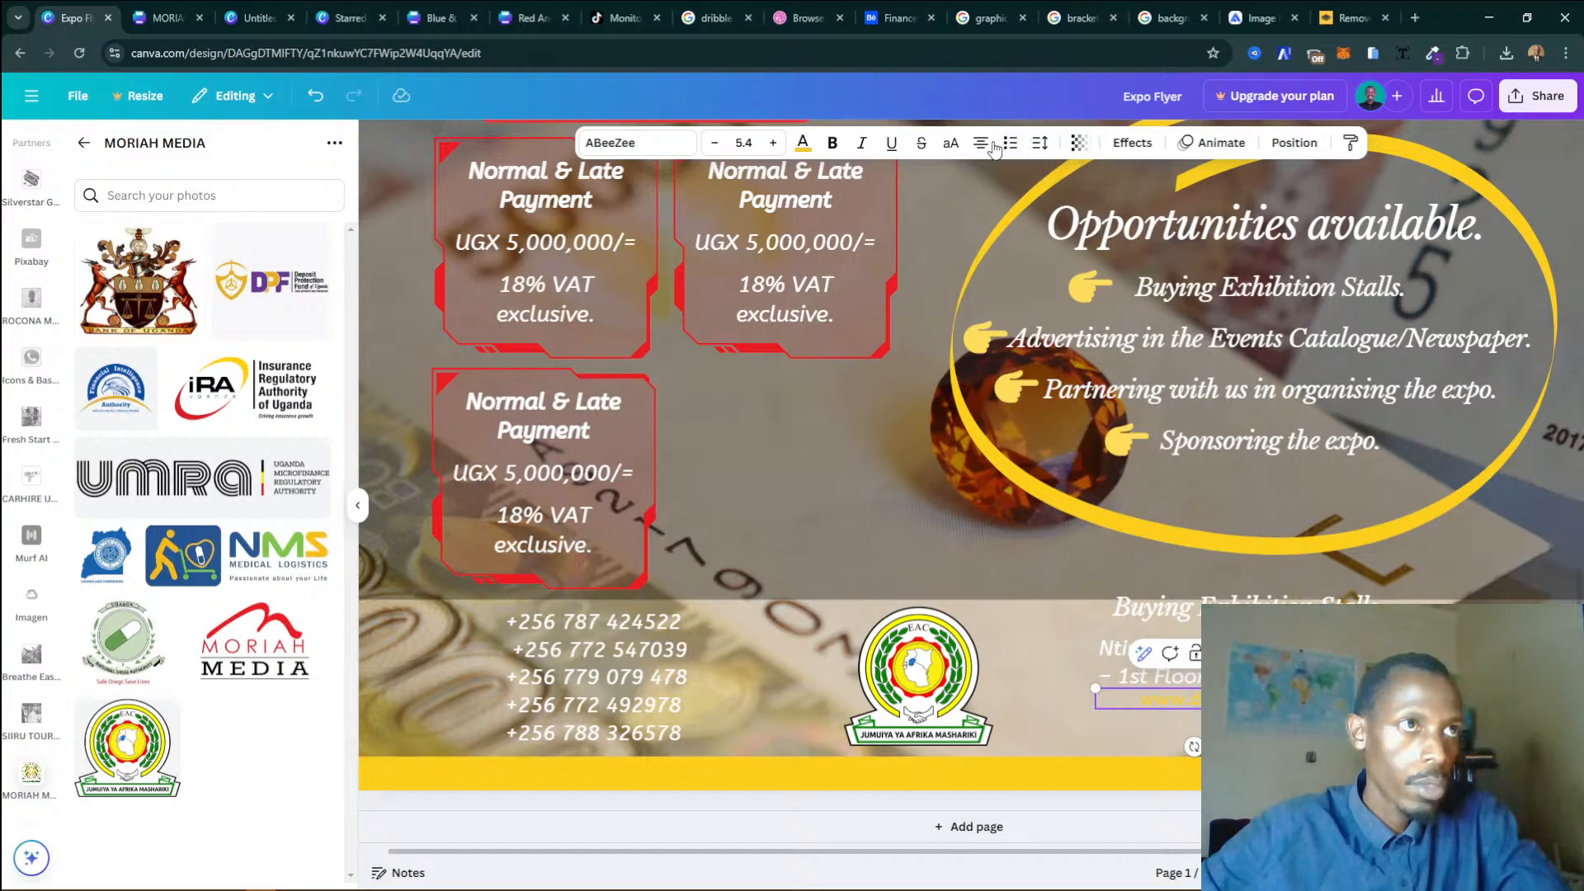
{"action": "left_click", "coordinate": [987, 151]}
{"action": "left_click_drag", "start_coordinate": [1179, 702], "coordinate": [1183, 708]}
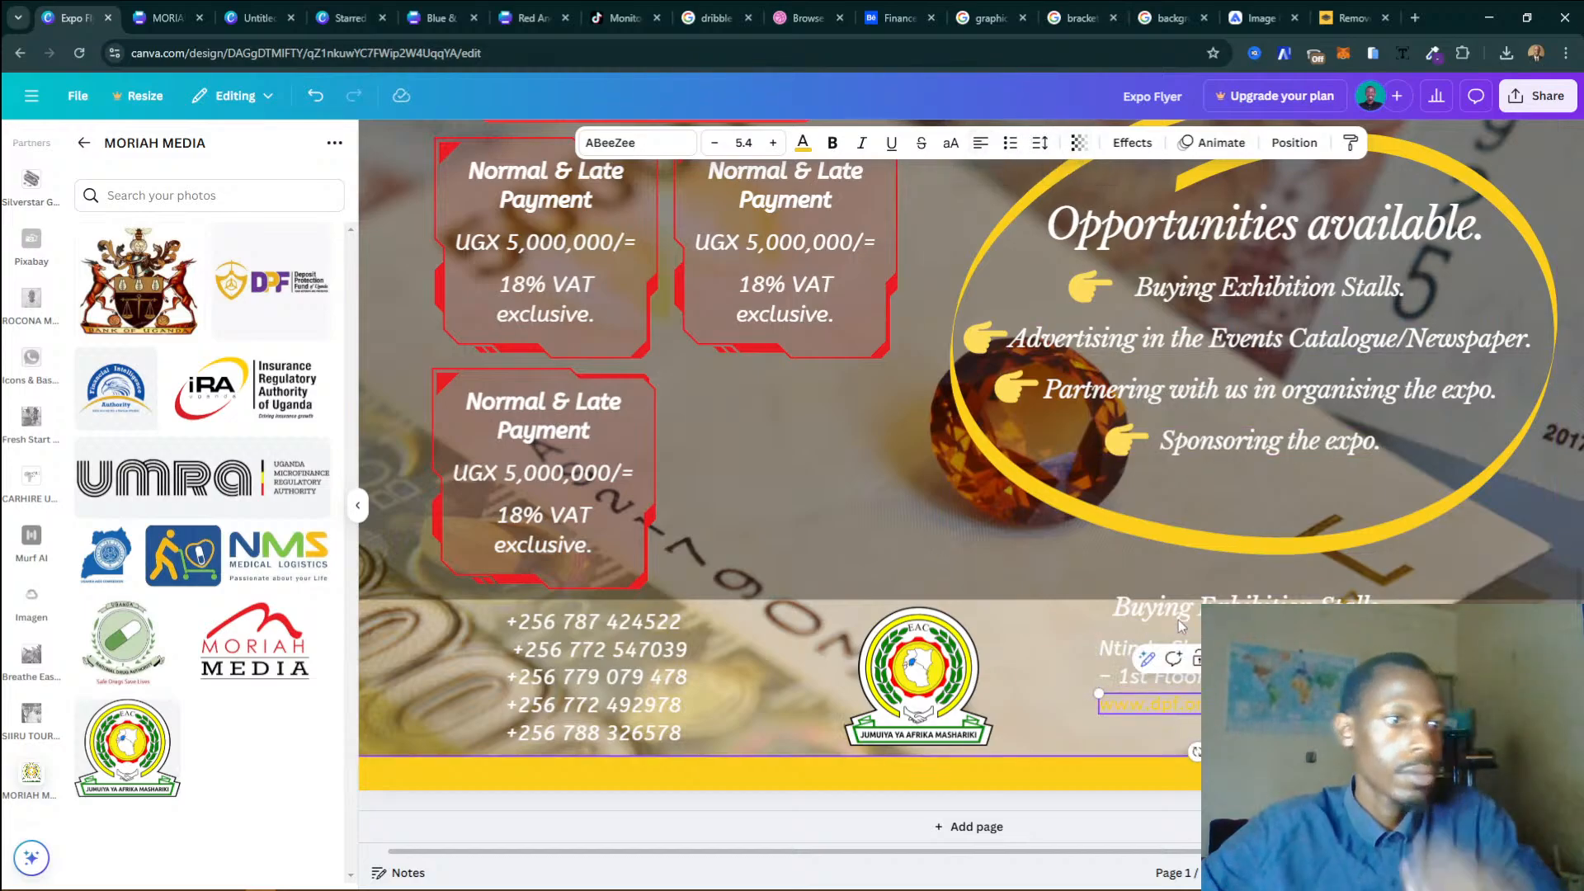
Left-align the "Buying Exhibition Stalls." heading in the contact strip, reduce it to size 6.2 and line it up above the address.
{"action": "left_click_drag", "start_coordinate": [1192, 614], "coordinate": [1208, 631]}
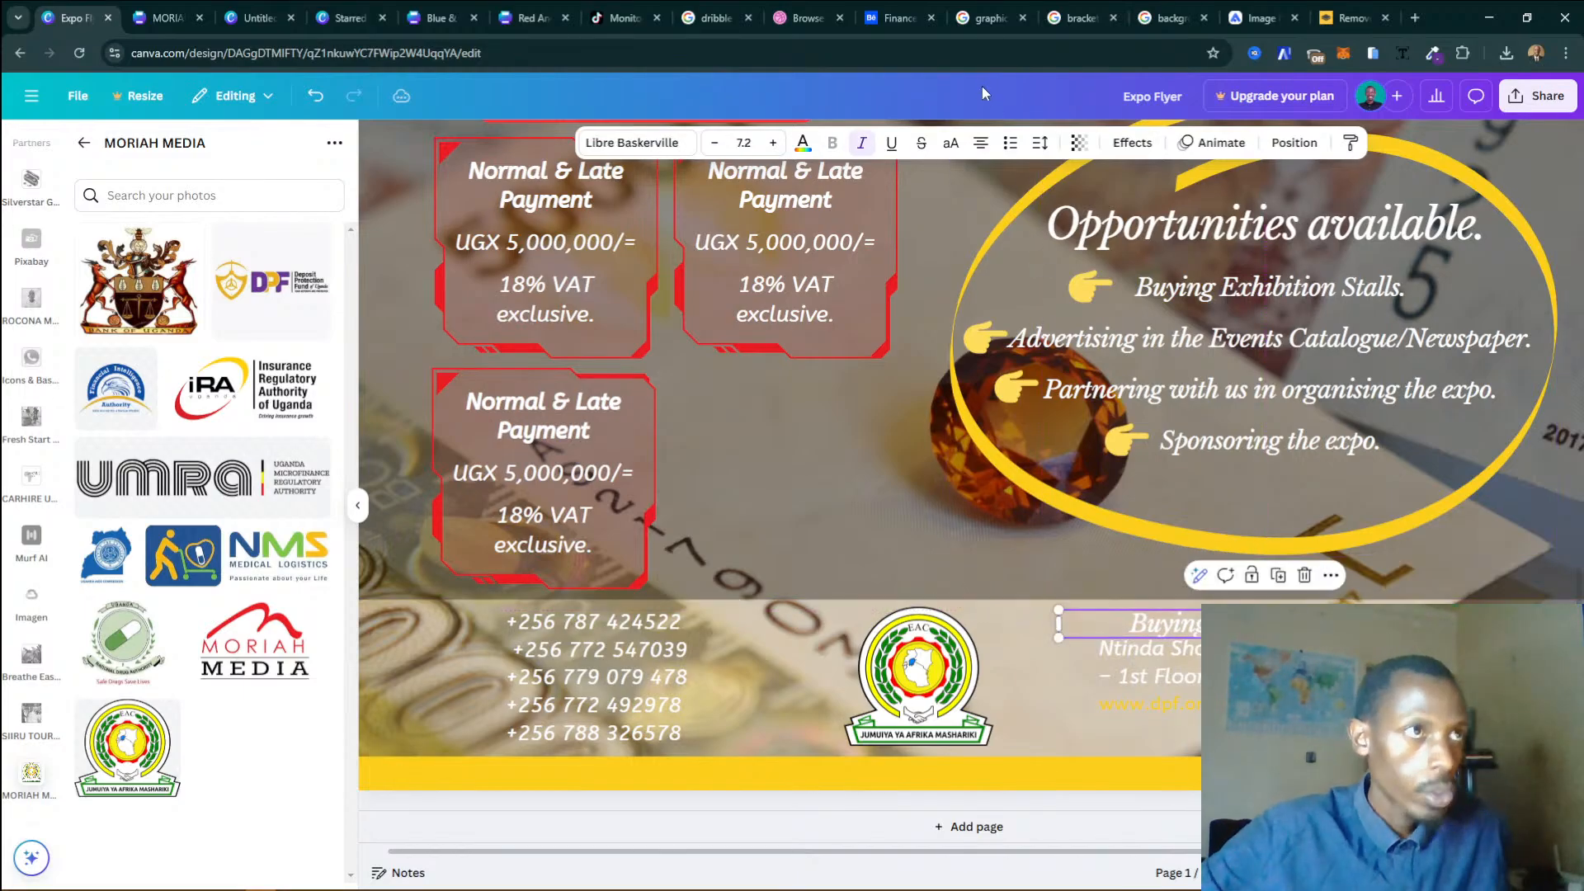
{"action": "left_click", "coordinate": [986, 147]}
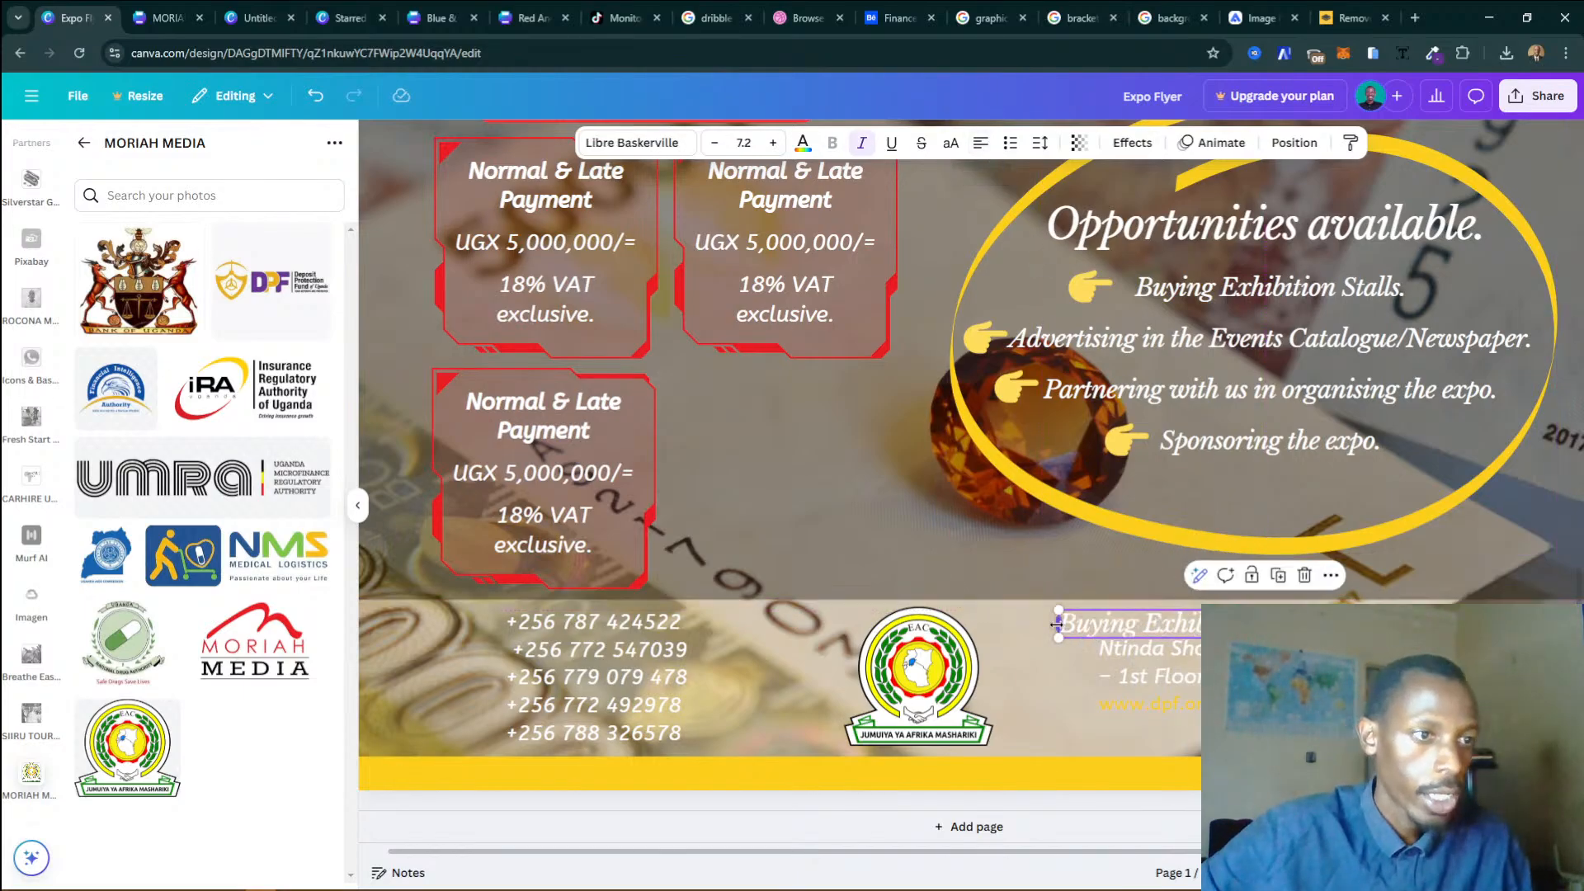
{"action": "left_click_drag", "start_coordinate": [1059, 624], "coordinate": [1144, 617]}
{"action": "double_click", "coordinate": [1145, 620]}
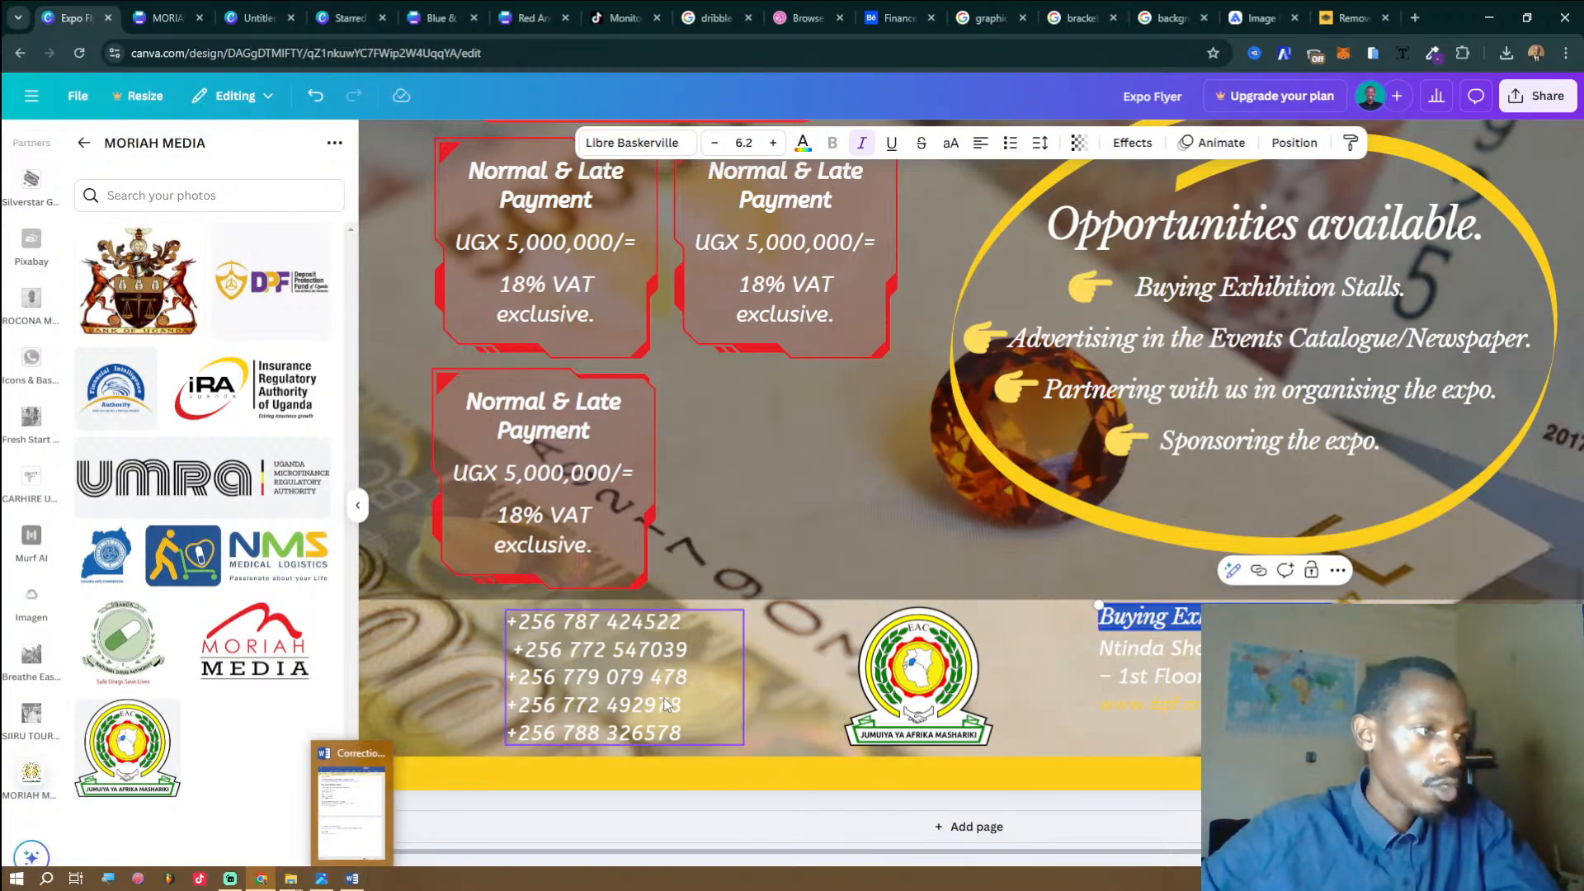
Shift the phone list down and to the left, then duplicate the contact strip heading and place the copy above the list.
{"action": "left_click_drag", "start_coordinate": [580, 684], "coordinate": [505, 715]}
{"action": "left_click", "coordinate": [1175, 621]}
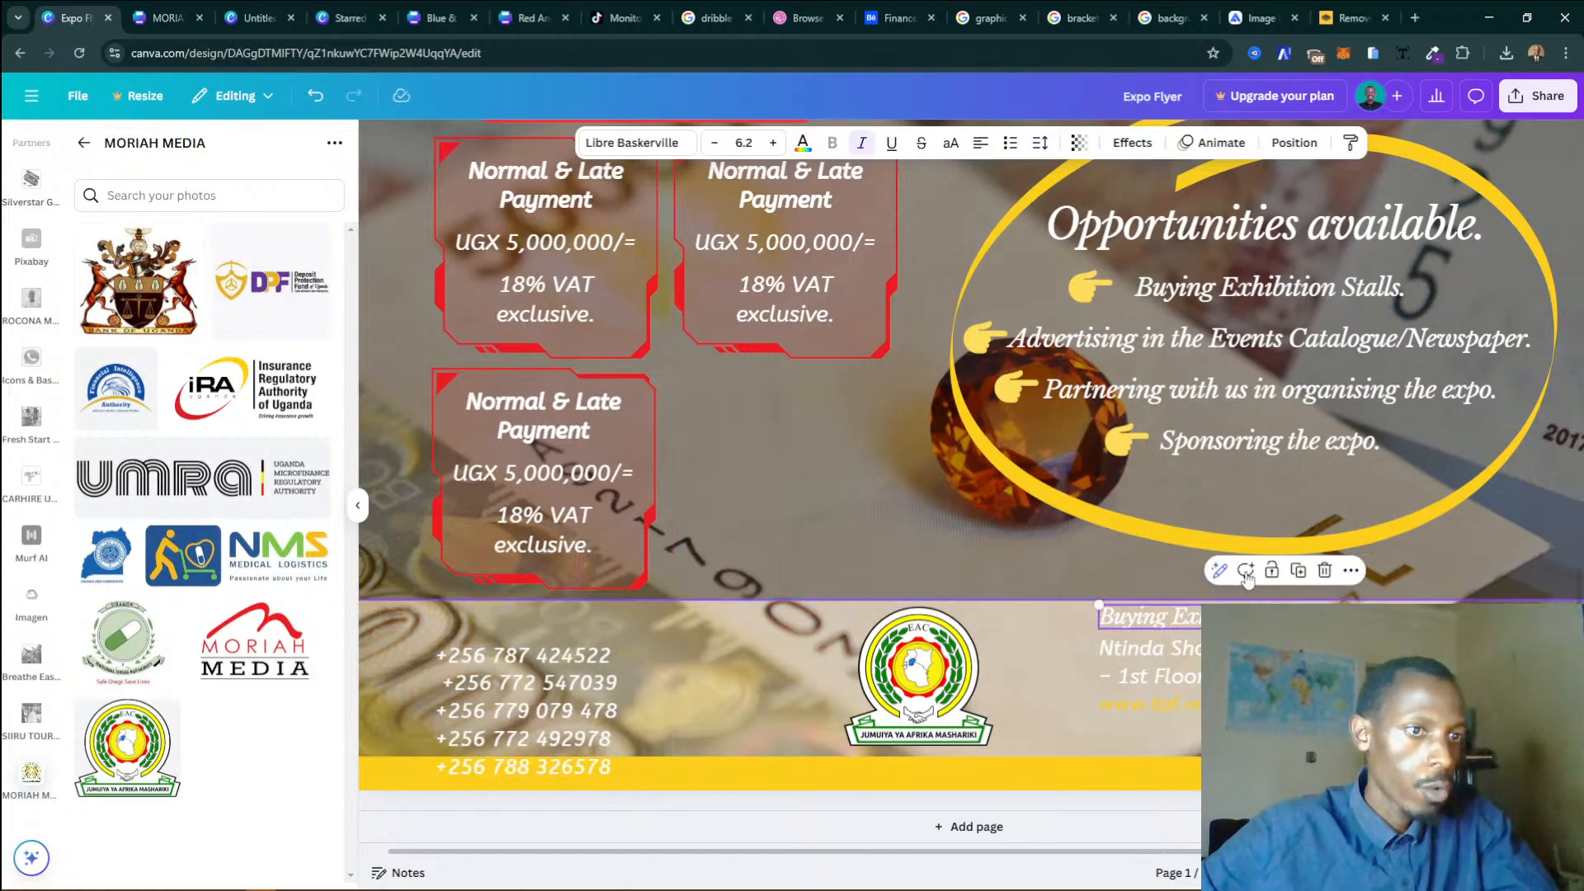
{"action": "left_click", "coordinate": [1296, 570]}
{"action": "left_click_drag", "start_coordinate": [1159, 672], "coordinate": [416, 648]}
Replace the text of both contact strip headings with "Physical Location in Kampala".
{"action": "left_click", "coordinate": [484, 684]}
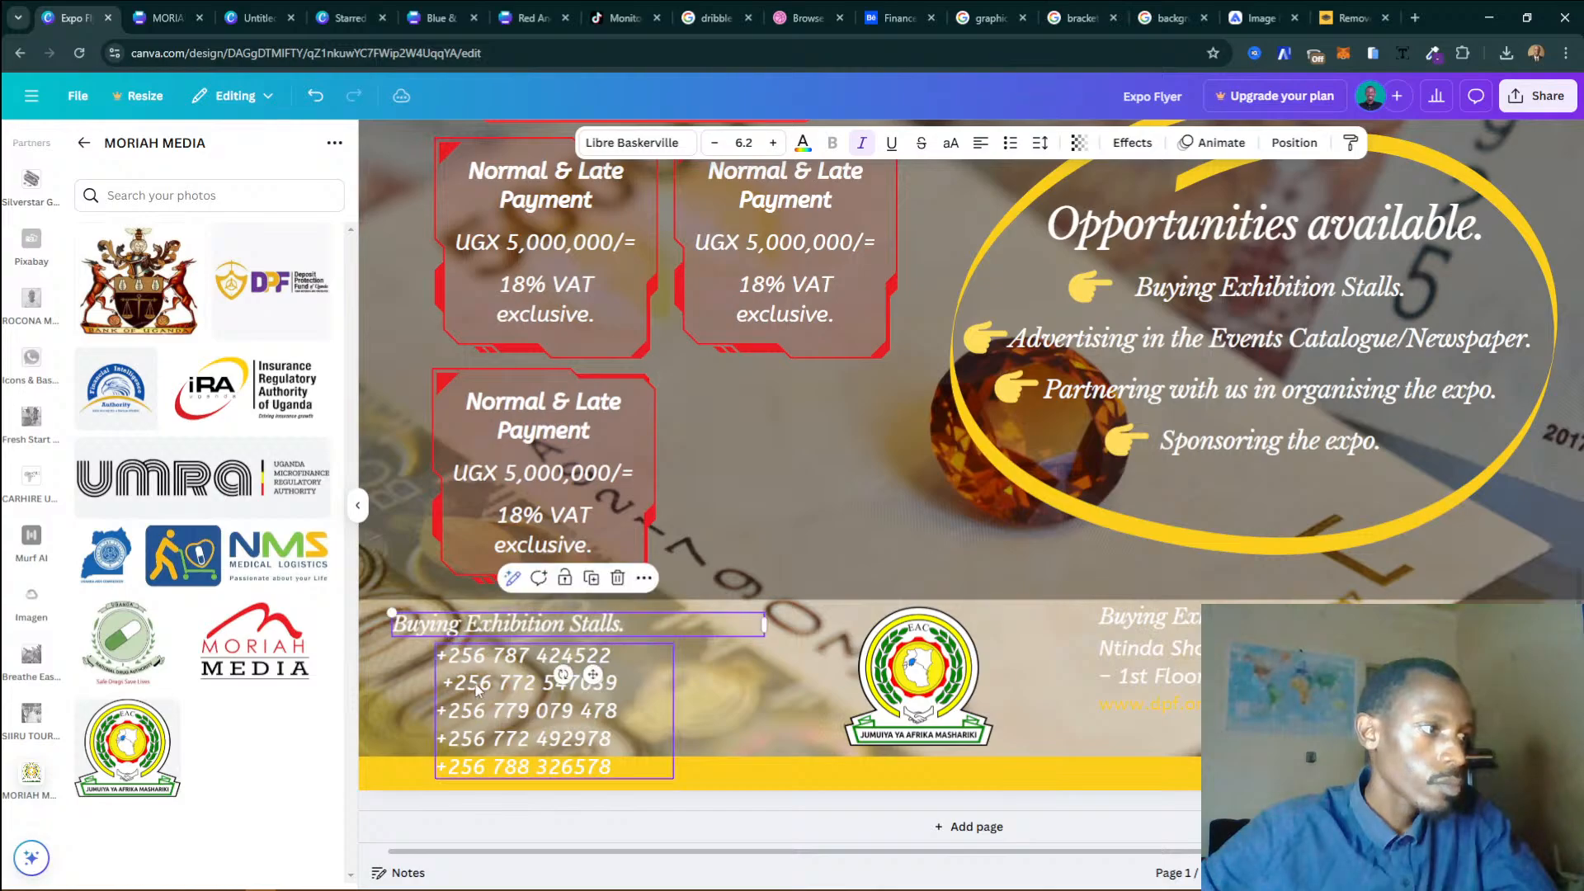
{"action": "double_click", "coordinate": [460, 633]}
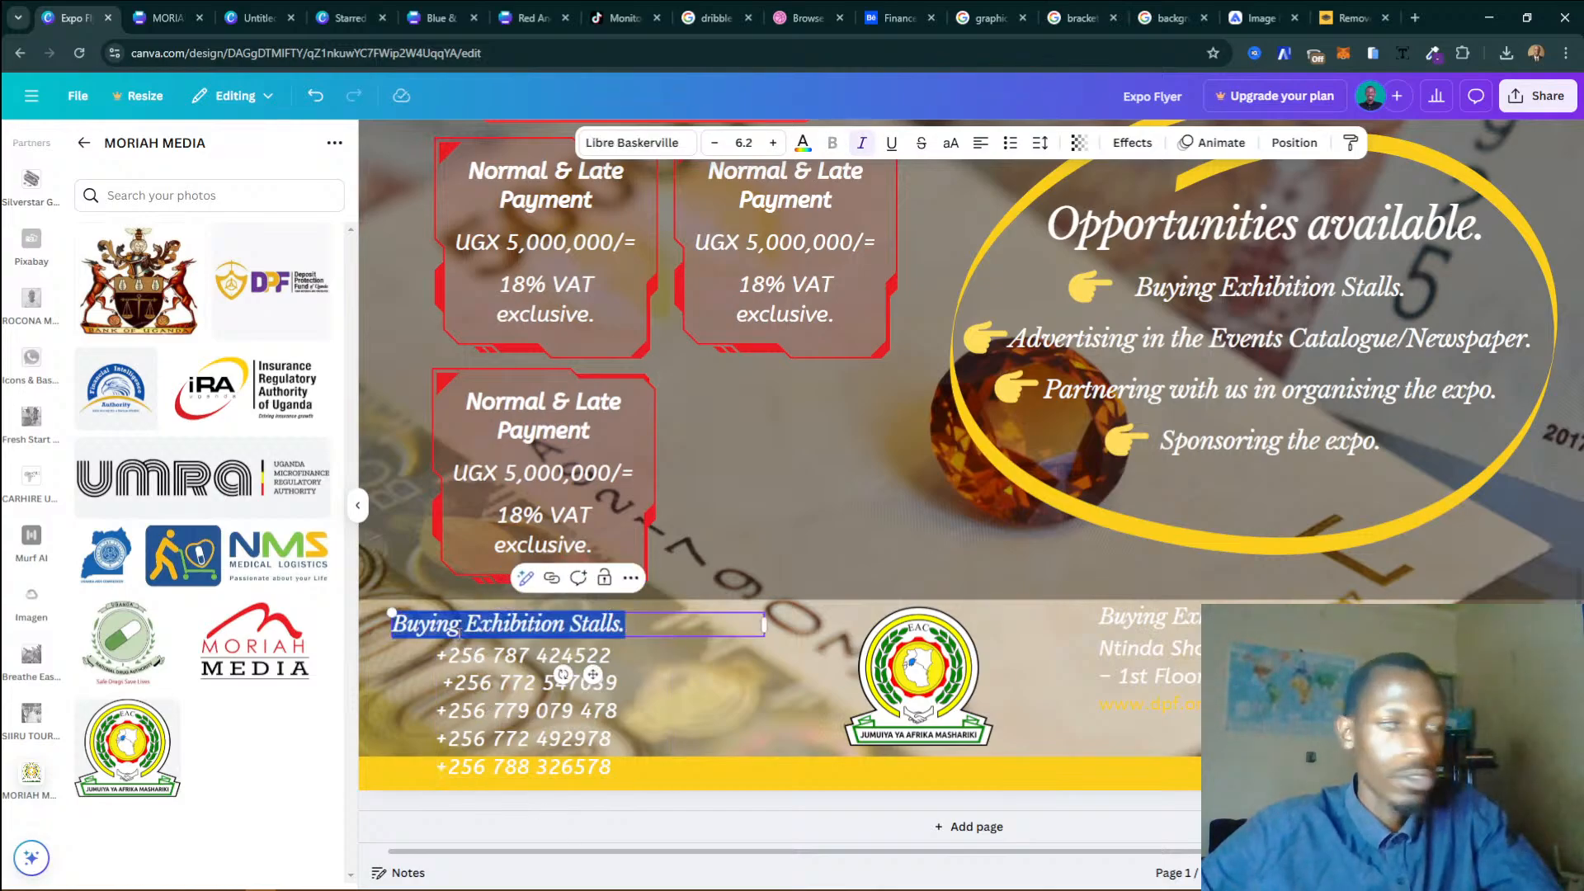
{"action": "type", "text": "Physical Location in Kampala"}
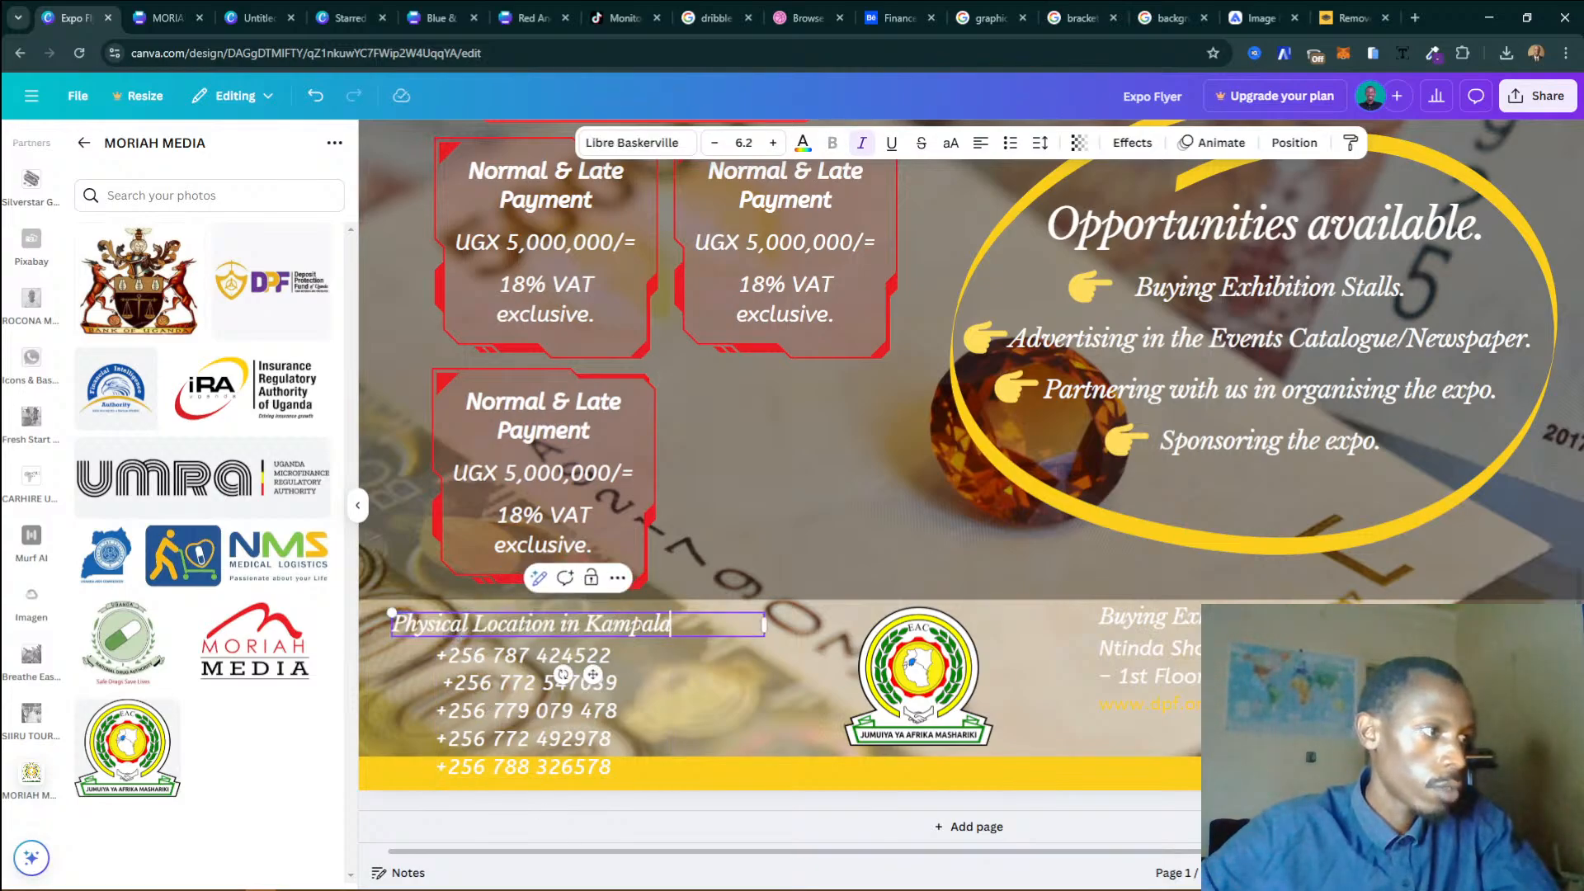
{"action": "double_click", "coordinate": [1185, 615]}
{"action": "type", "text": "Physical Location in Kampala"}
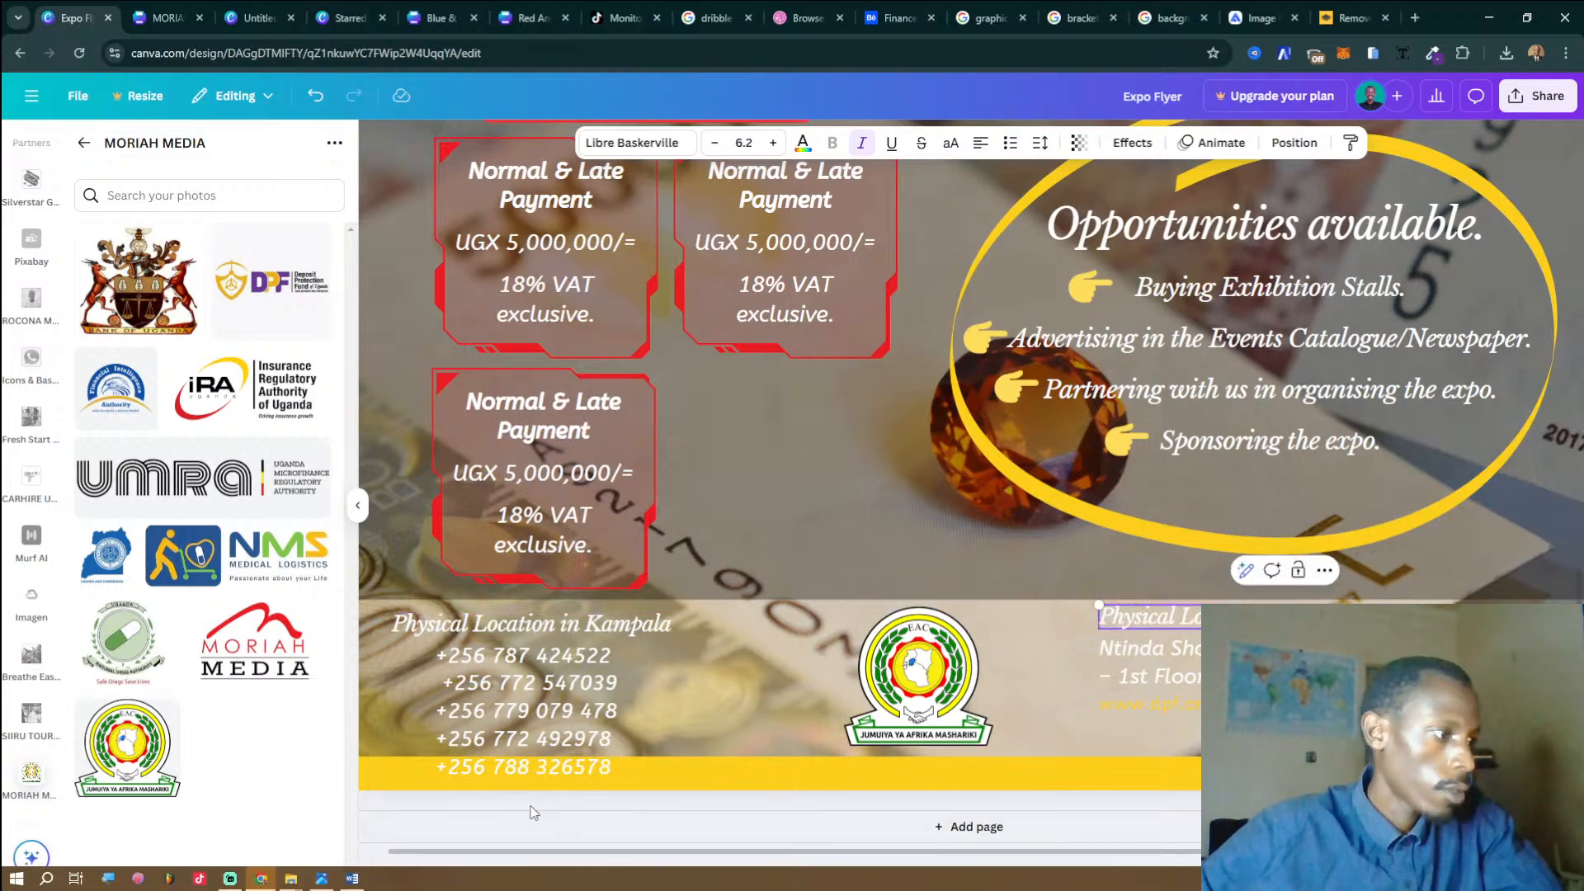
Copy the heading words "Sales Team in Kampala" from the Word document and return to the flyer design.
{"action": "left_click", "coordinate": [322, 879]}
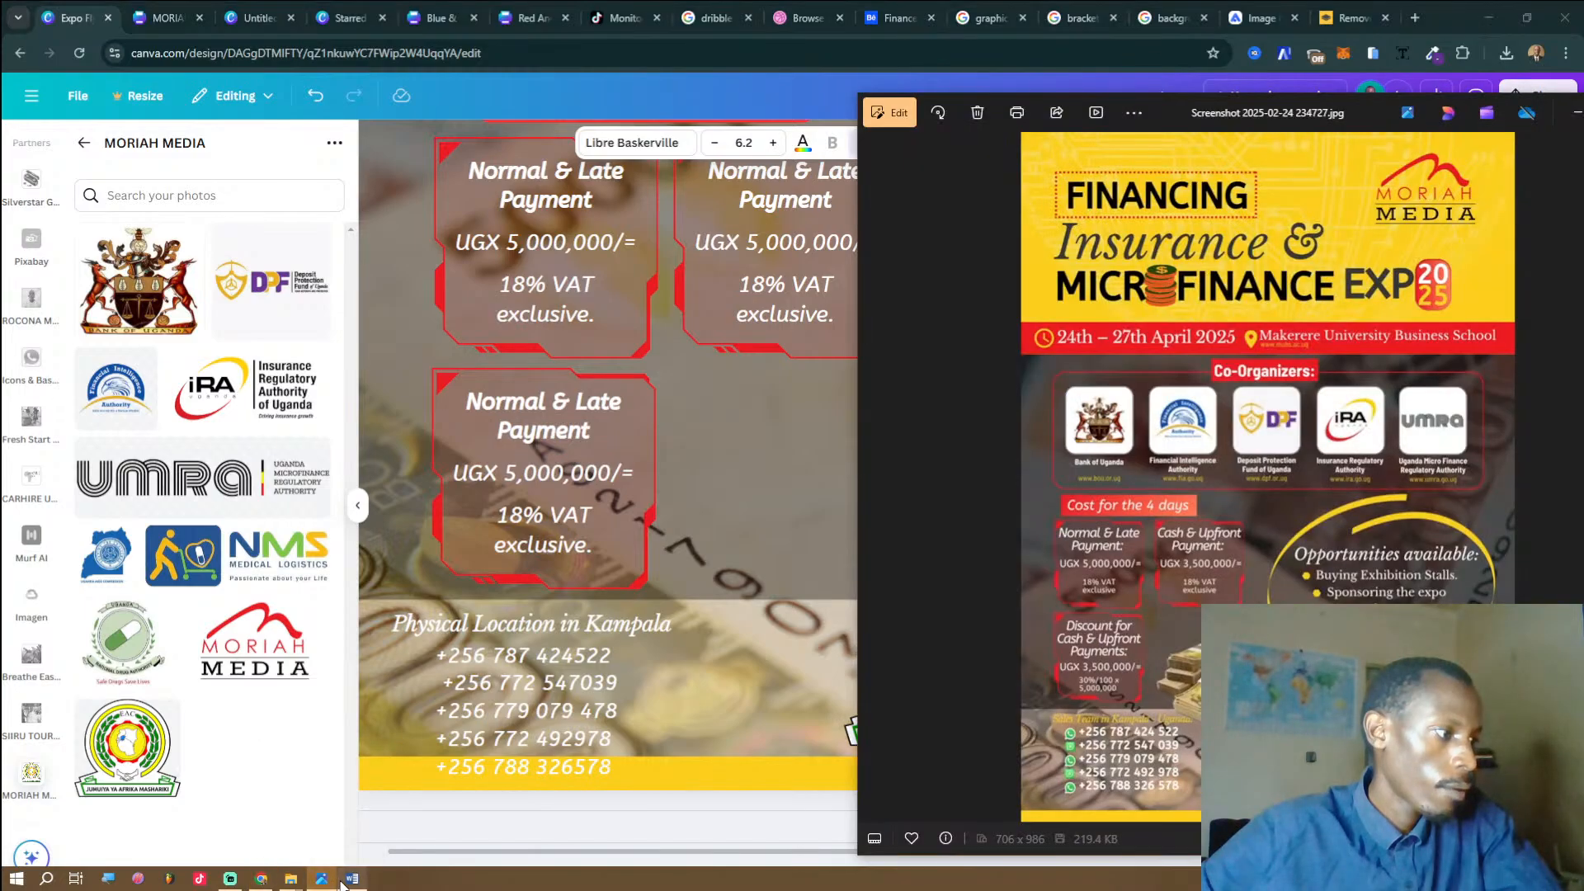
{"action": "left_click", "coordinate": [352, 879]}
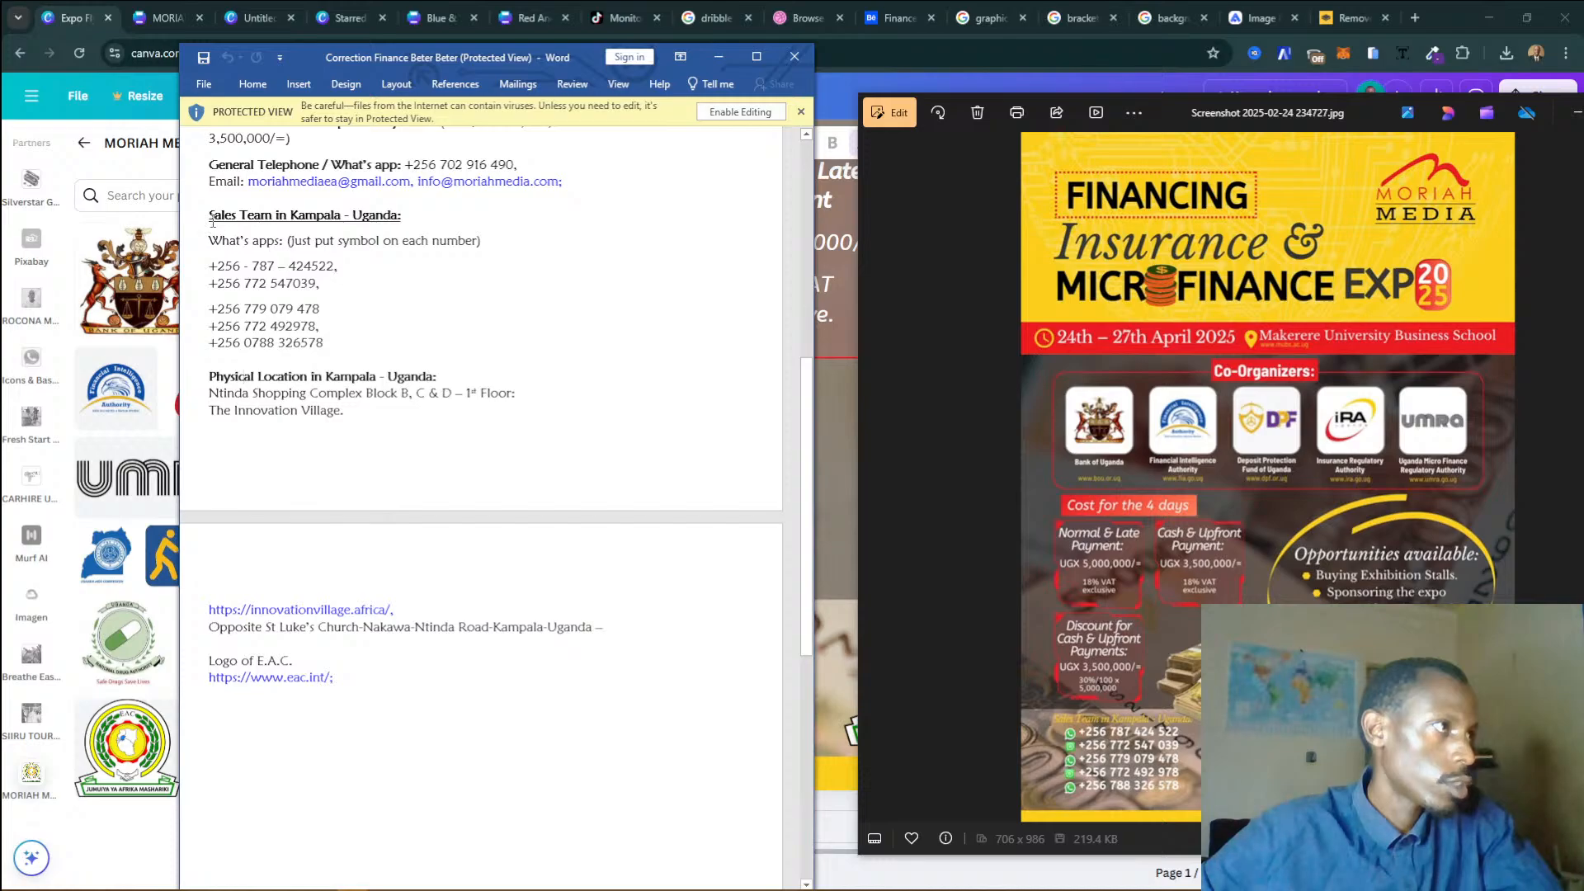
{"action": "left_click_drag", "start_coordinate": [211, 217], "coordinate": [340, 210]}
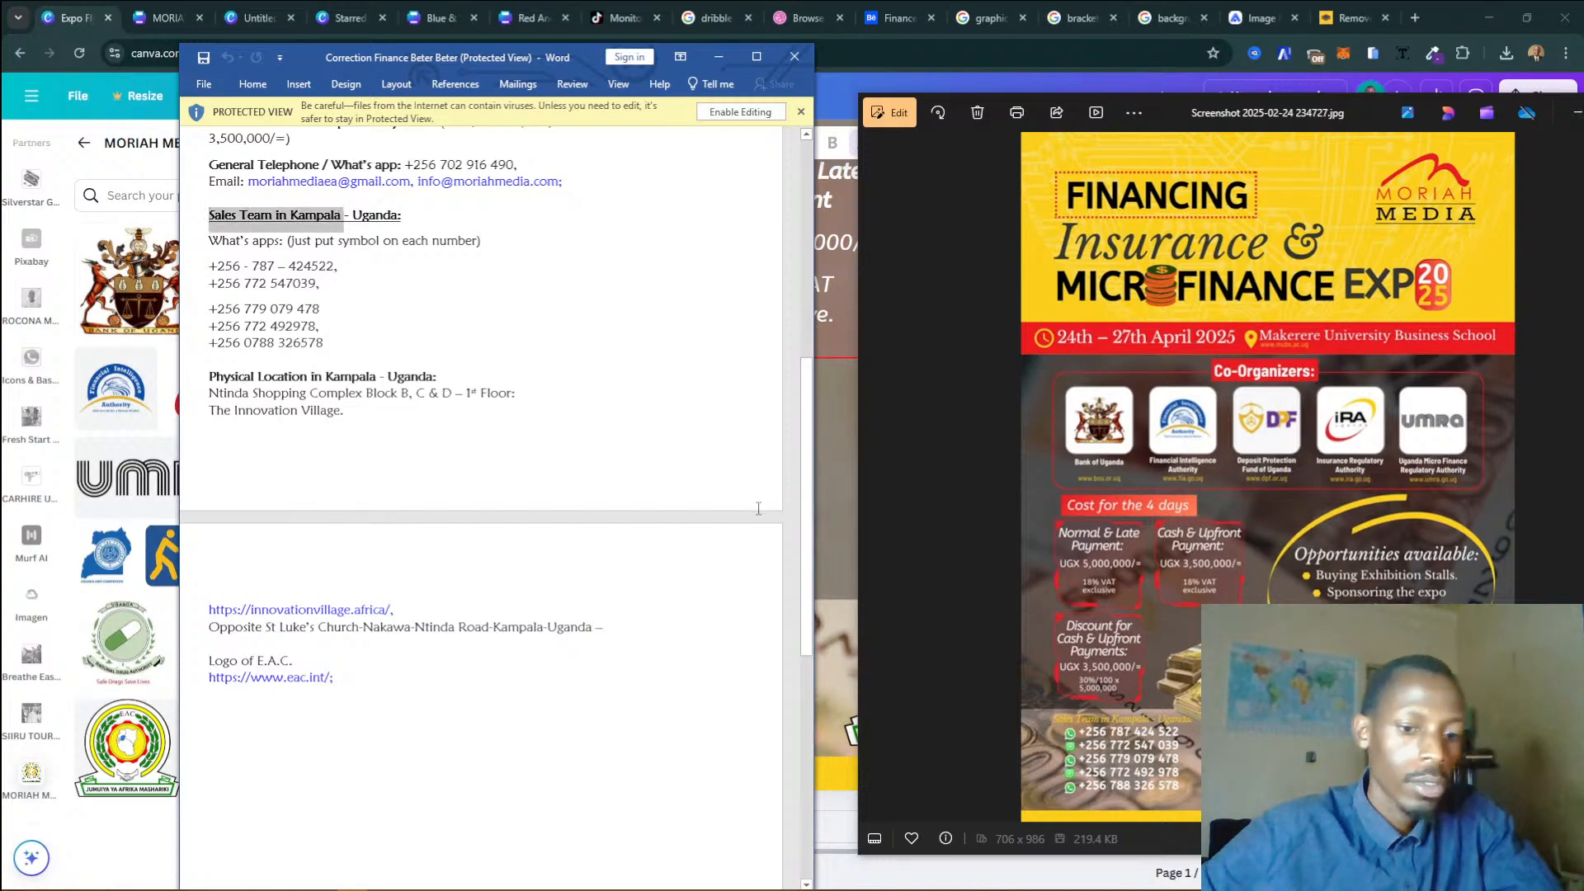
{"action": "left_click", "coordinate": [828, 640]}
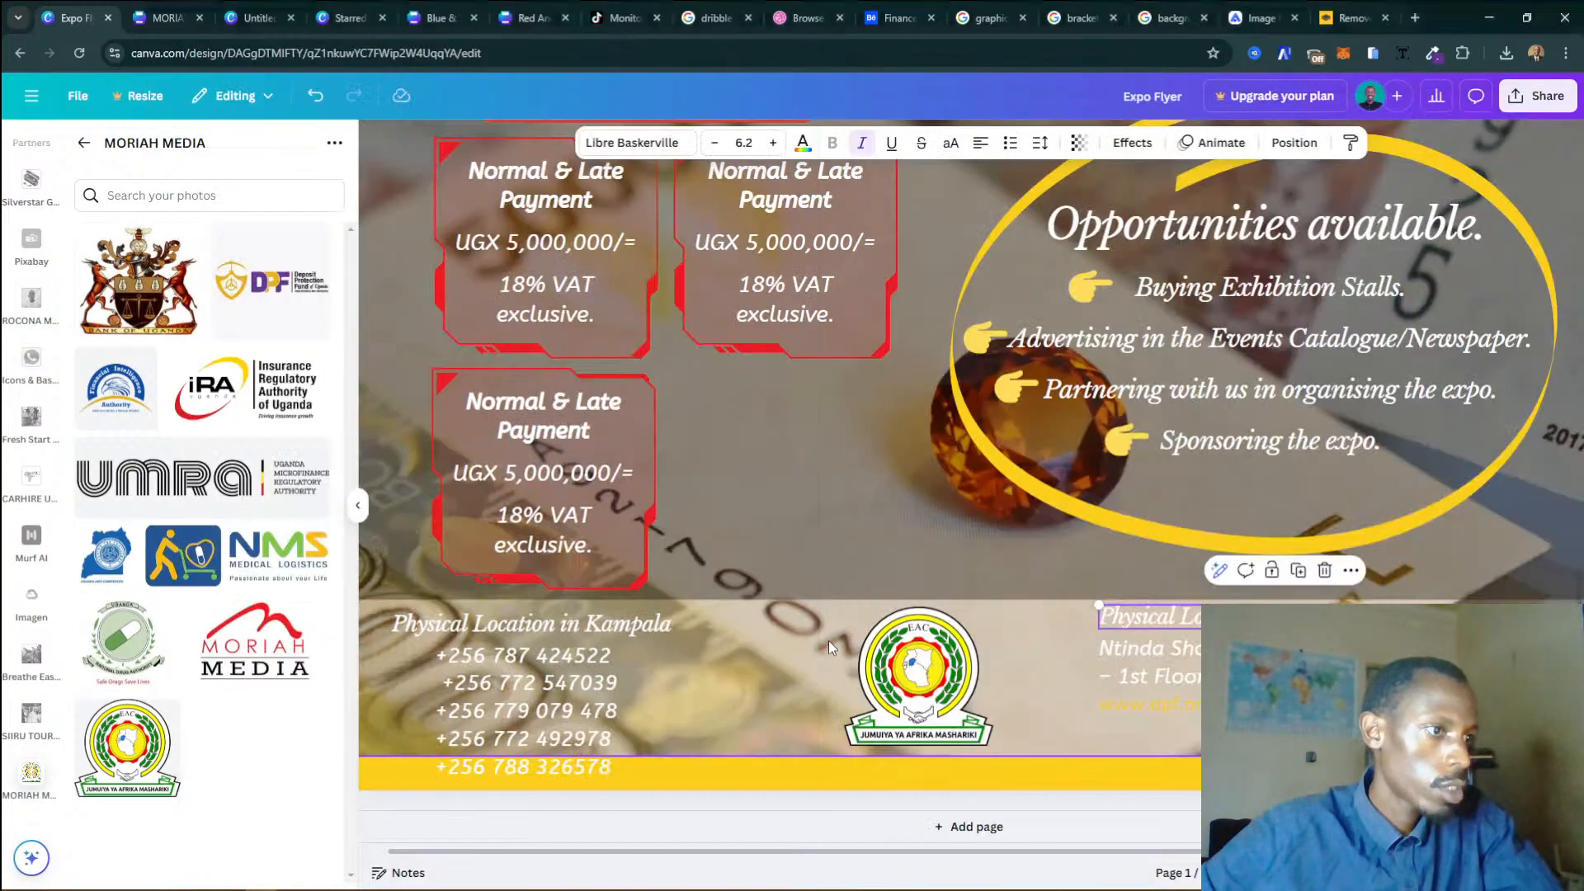
Change the heading above the phone list to "Sales Team in Kampala :".
{"action": "double_click", "coordinate": [501, 624]}
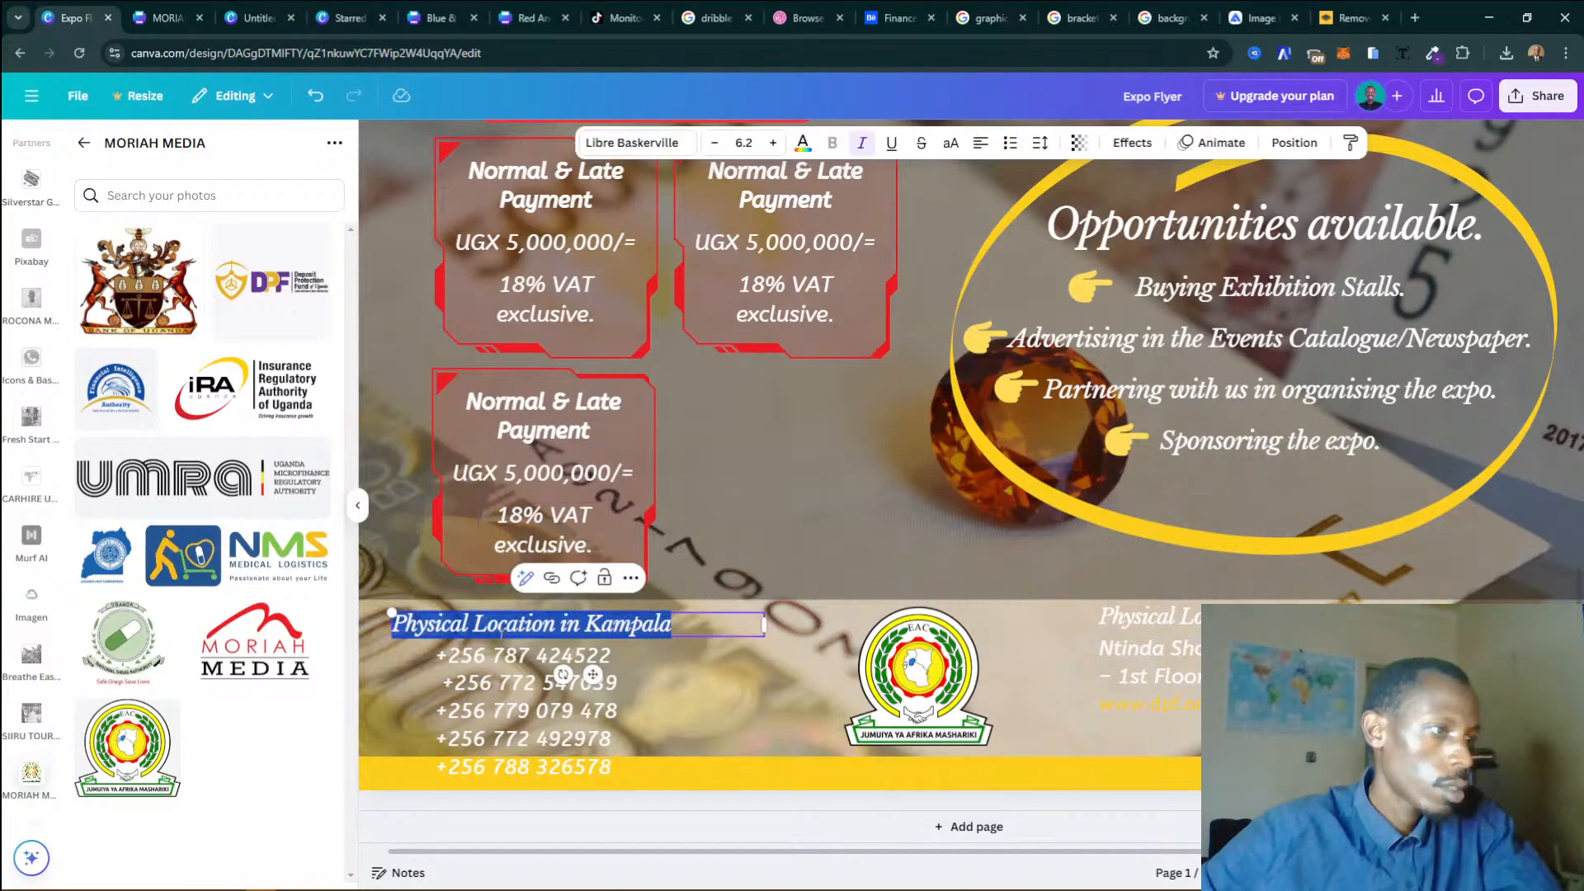
{"action": "type", "text": "Sales Team in Kampala"}
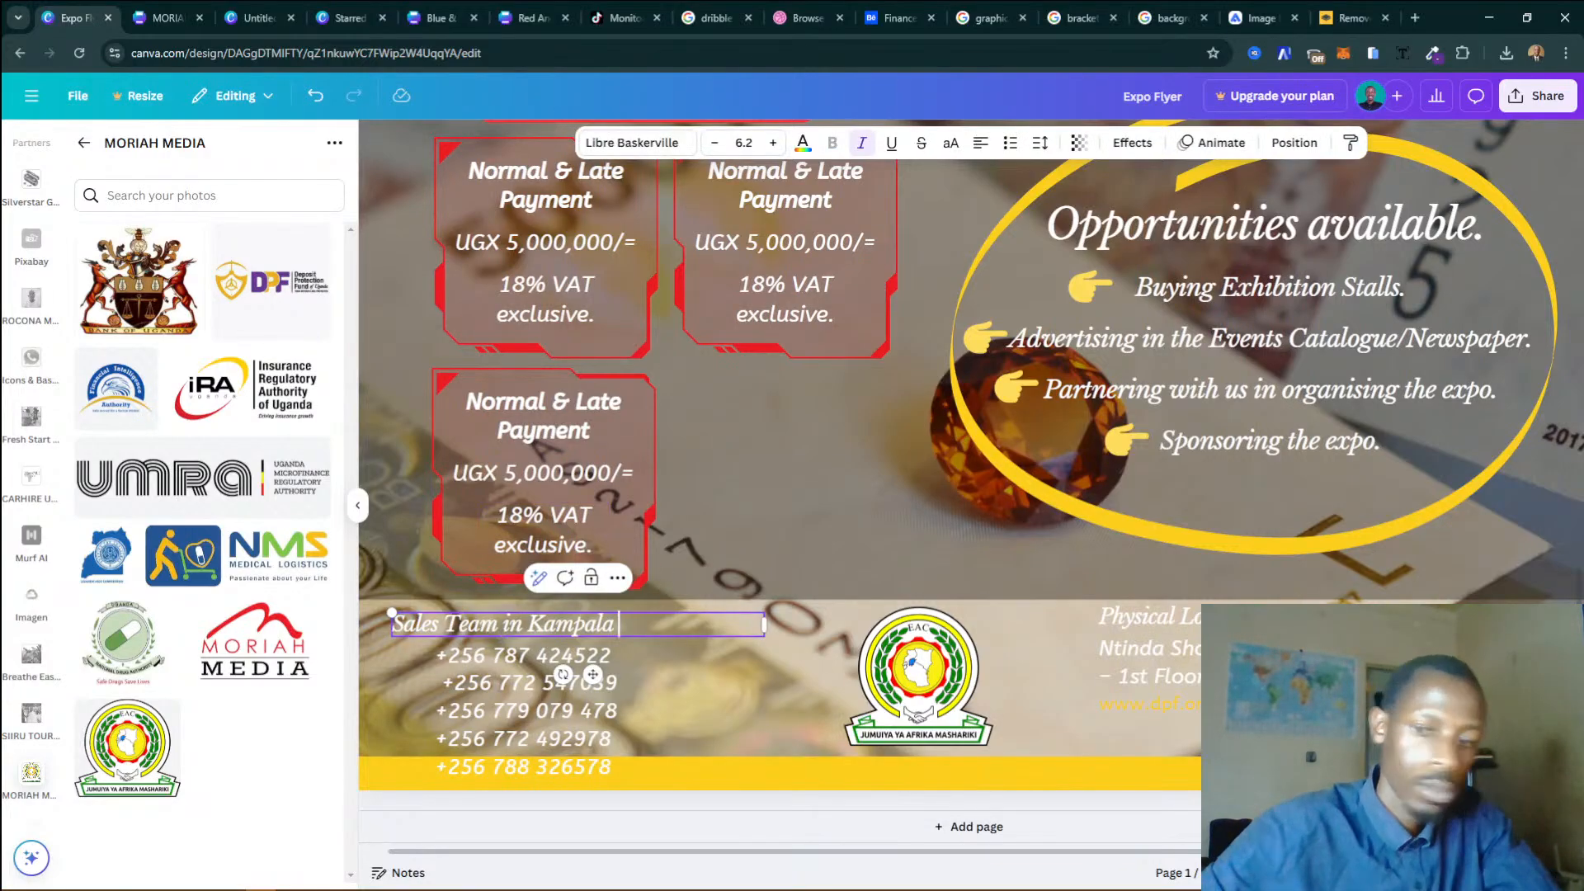
{"action": "type", "text": ":L"}
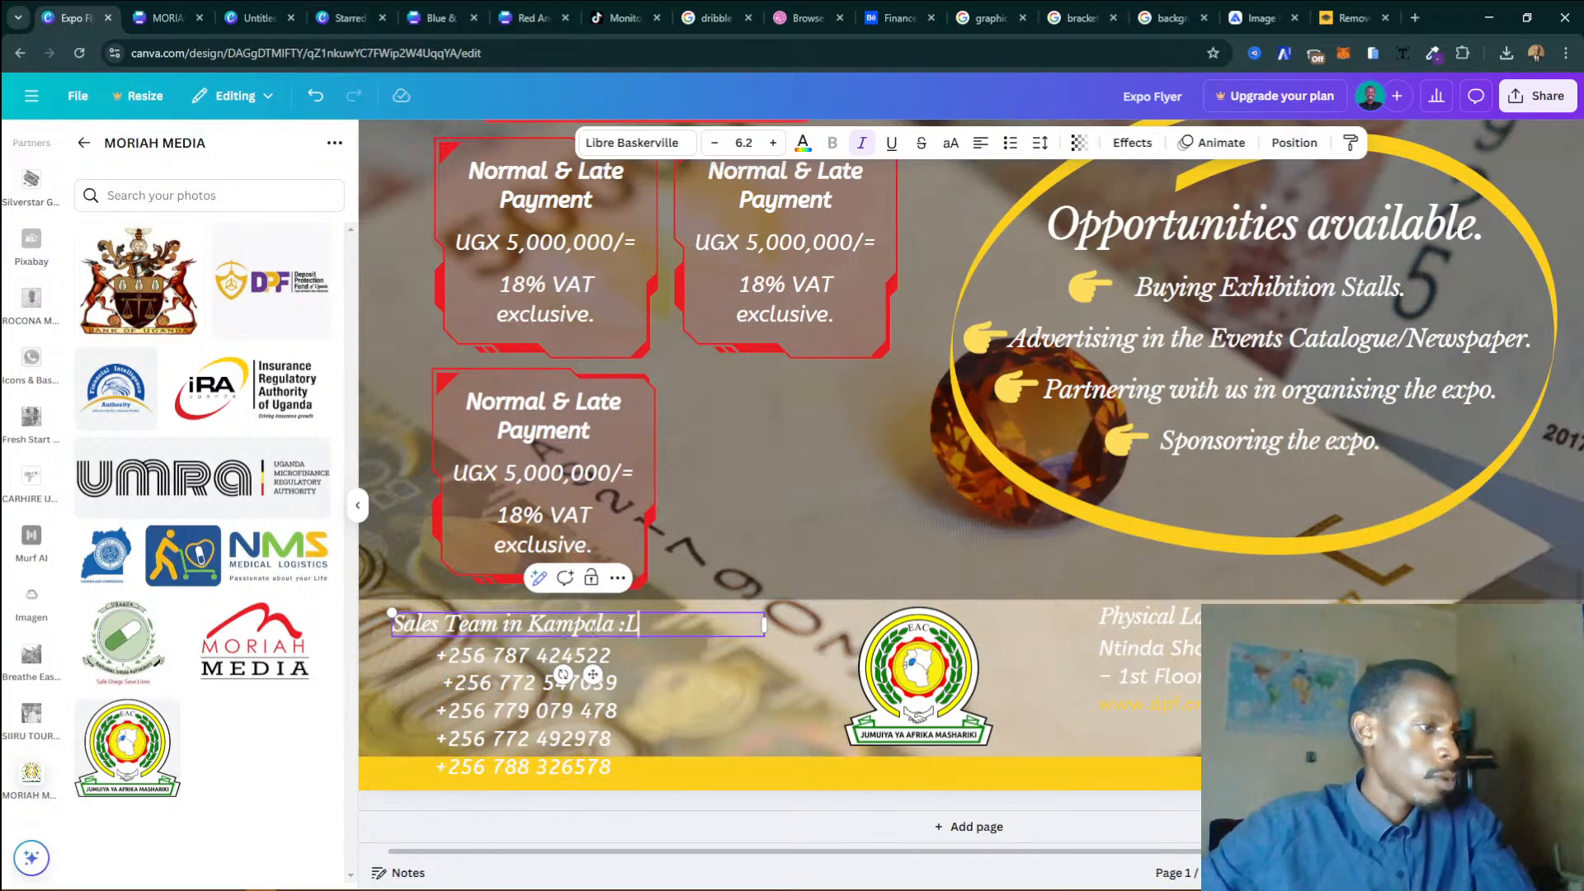
{"action": "key", "text": "BackSpace"}
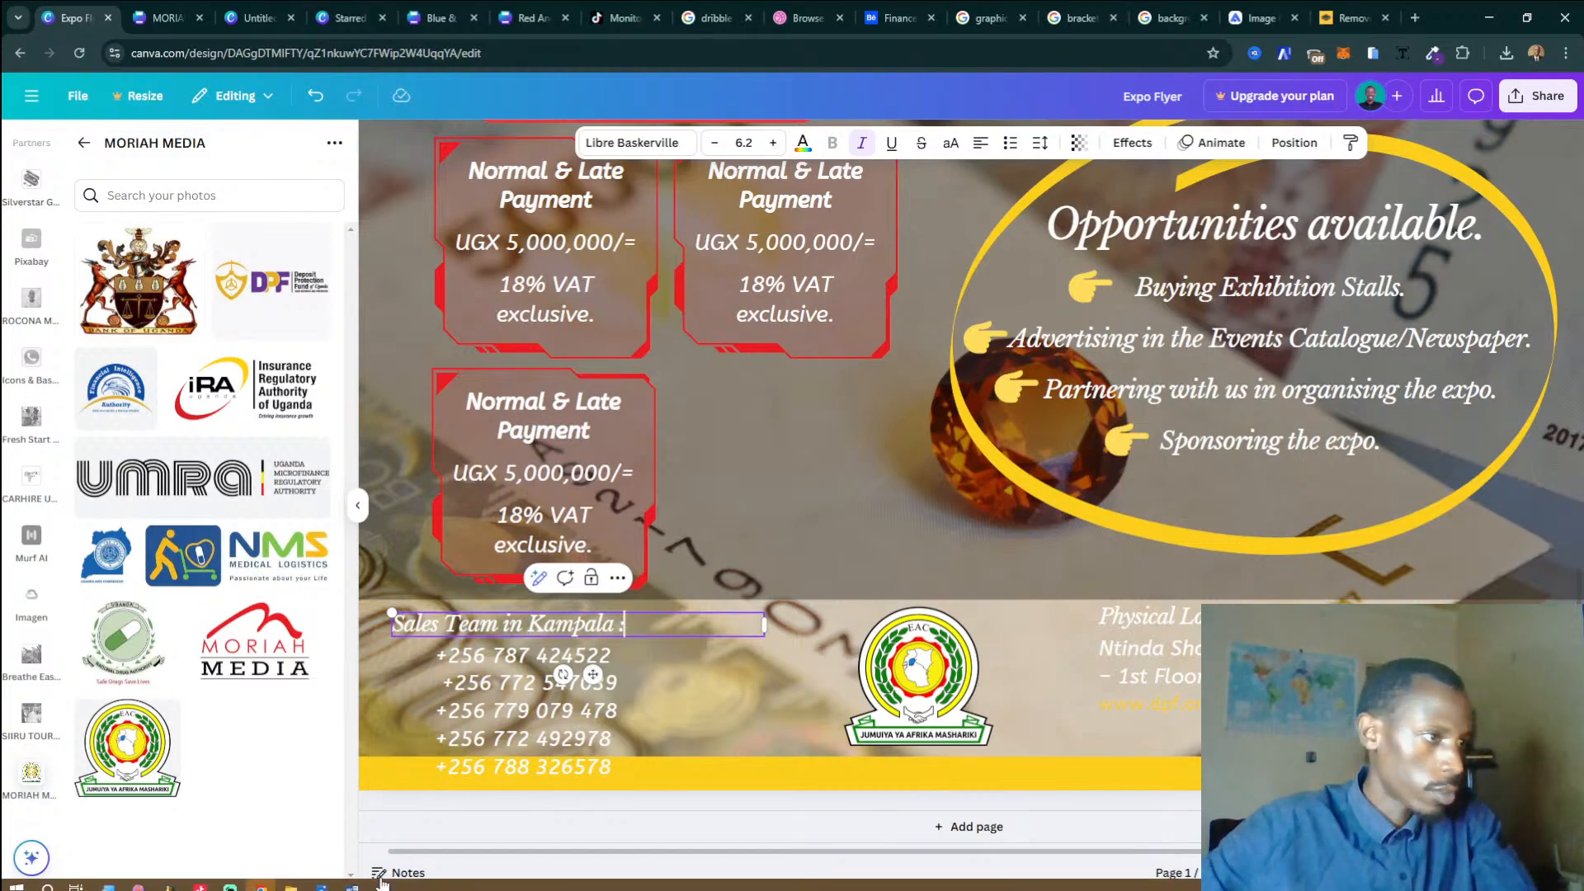
Select the General Telephone / What's app and Email lines in the Word document and bring up the reference flyer image.
{"action": "left_click", "coordinate": [352, 880]}
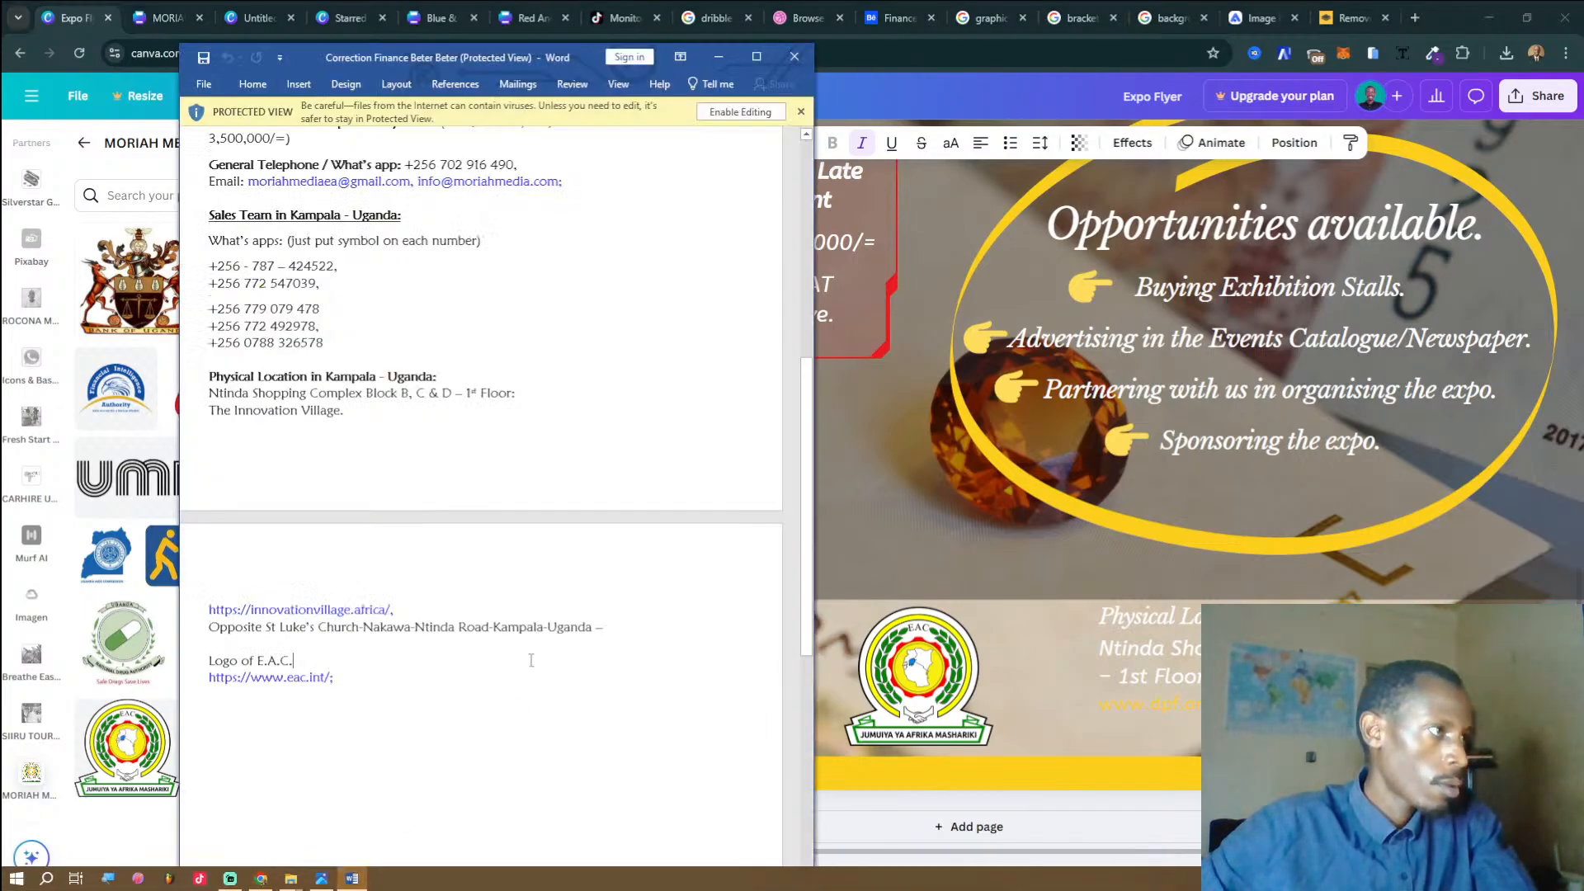
{"action": "scroll", "coordinate": [531, 660], "scroll_direction": "up", "scroll_amount": 3}
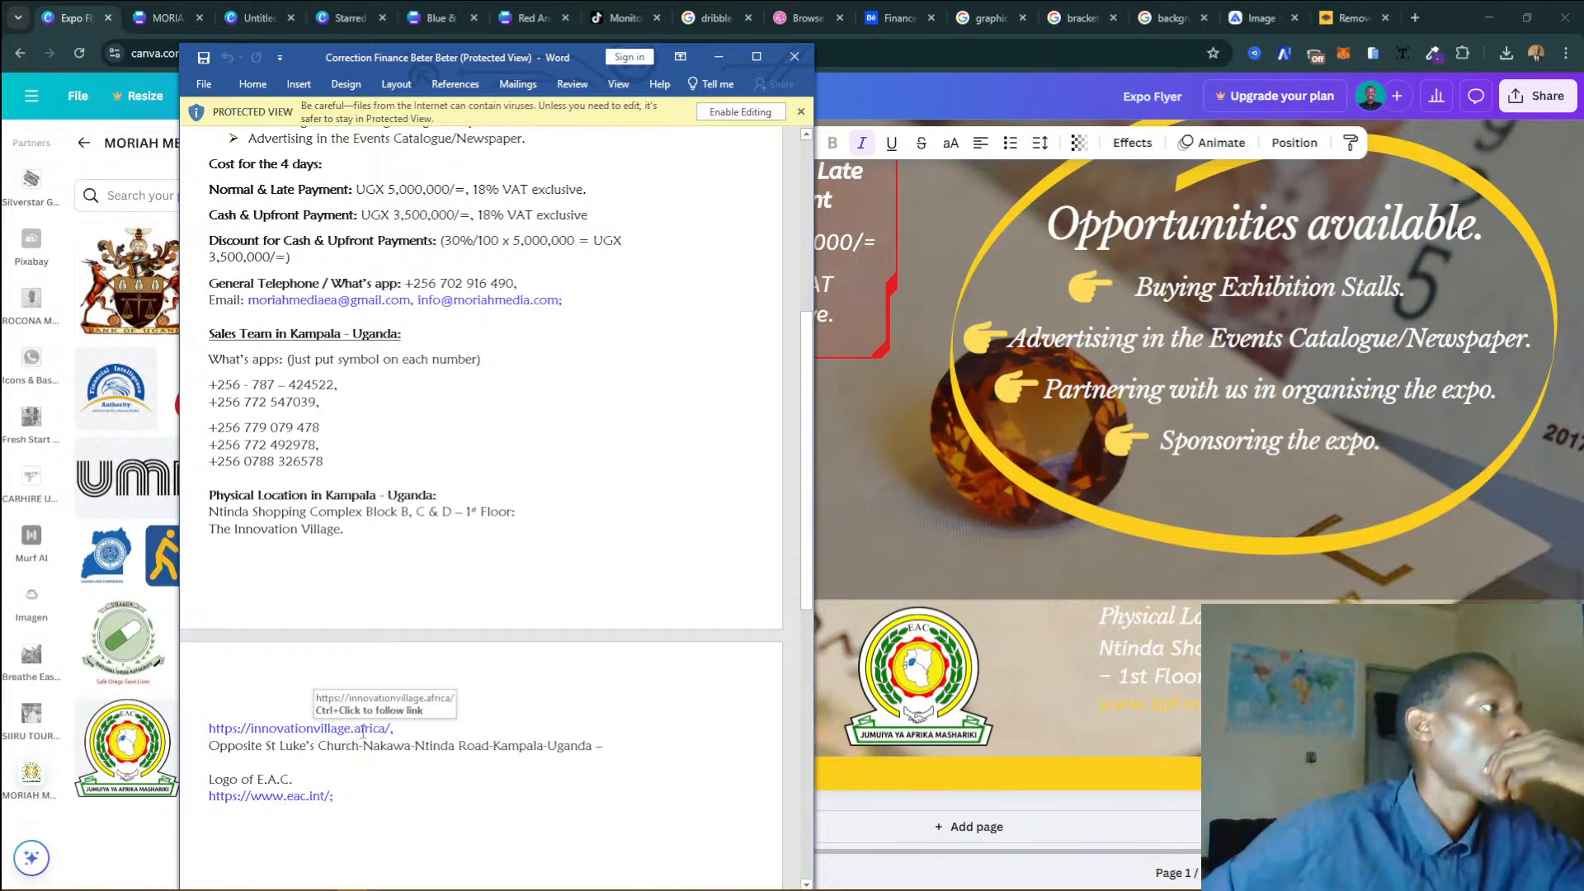
{"action": "scroll", "coordinate": [363, 731], "scroll_direction": "up", "scroll_amount": 5}
{"action": "scroll", "coordinate": [694, 596], "scroll_direction": "down", "scroll_amount": 1}
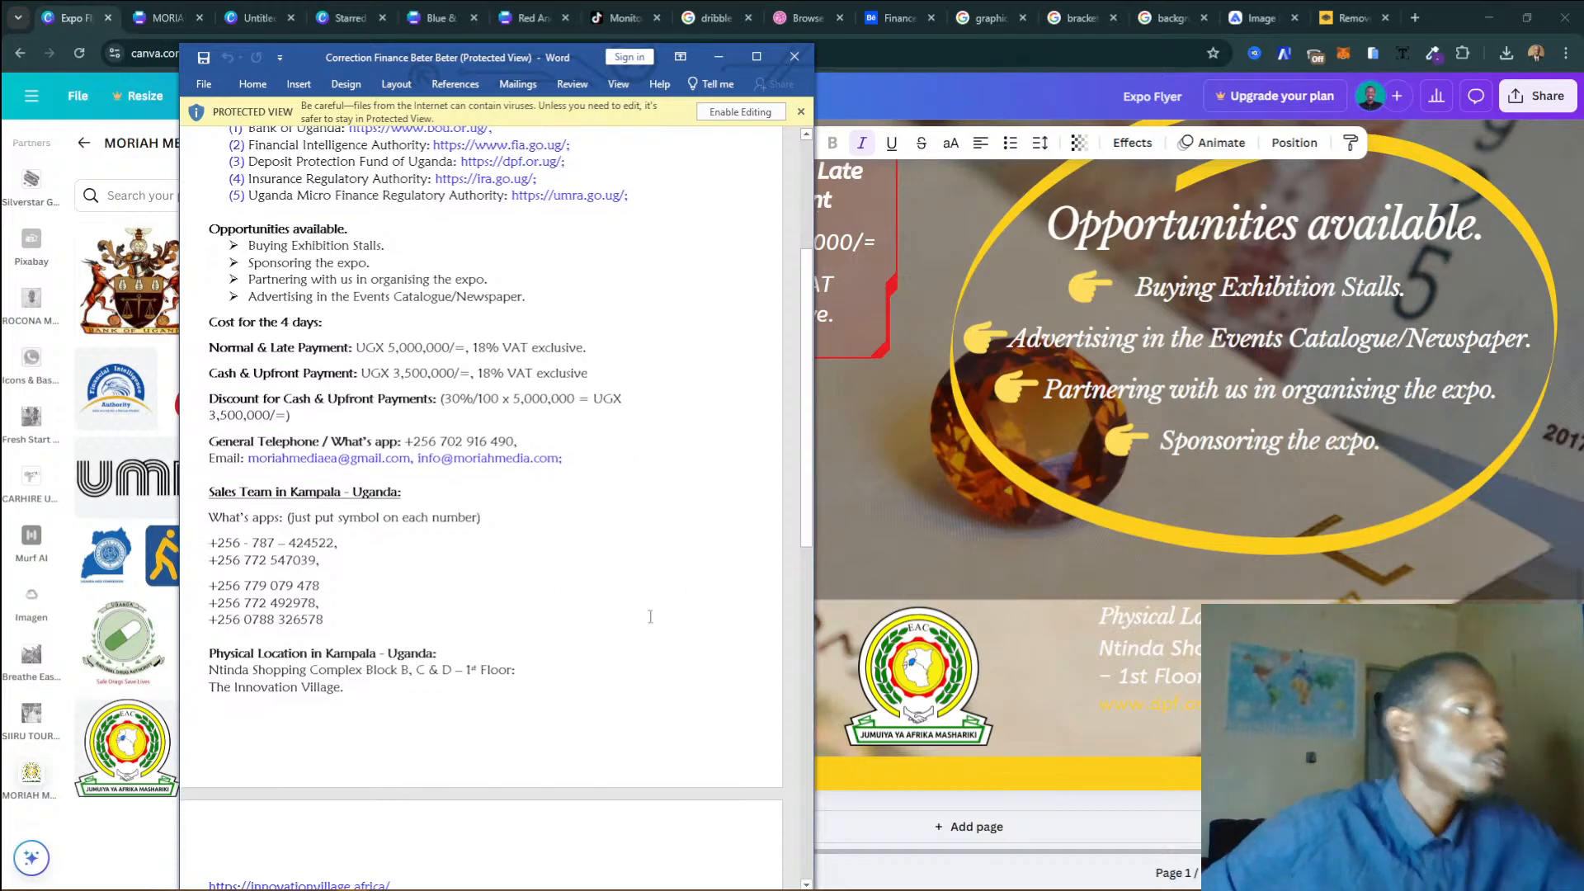
{"action": "left_click_drag", "start_coordinate": [210, 443], "coordinate": [534, 455]}
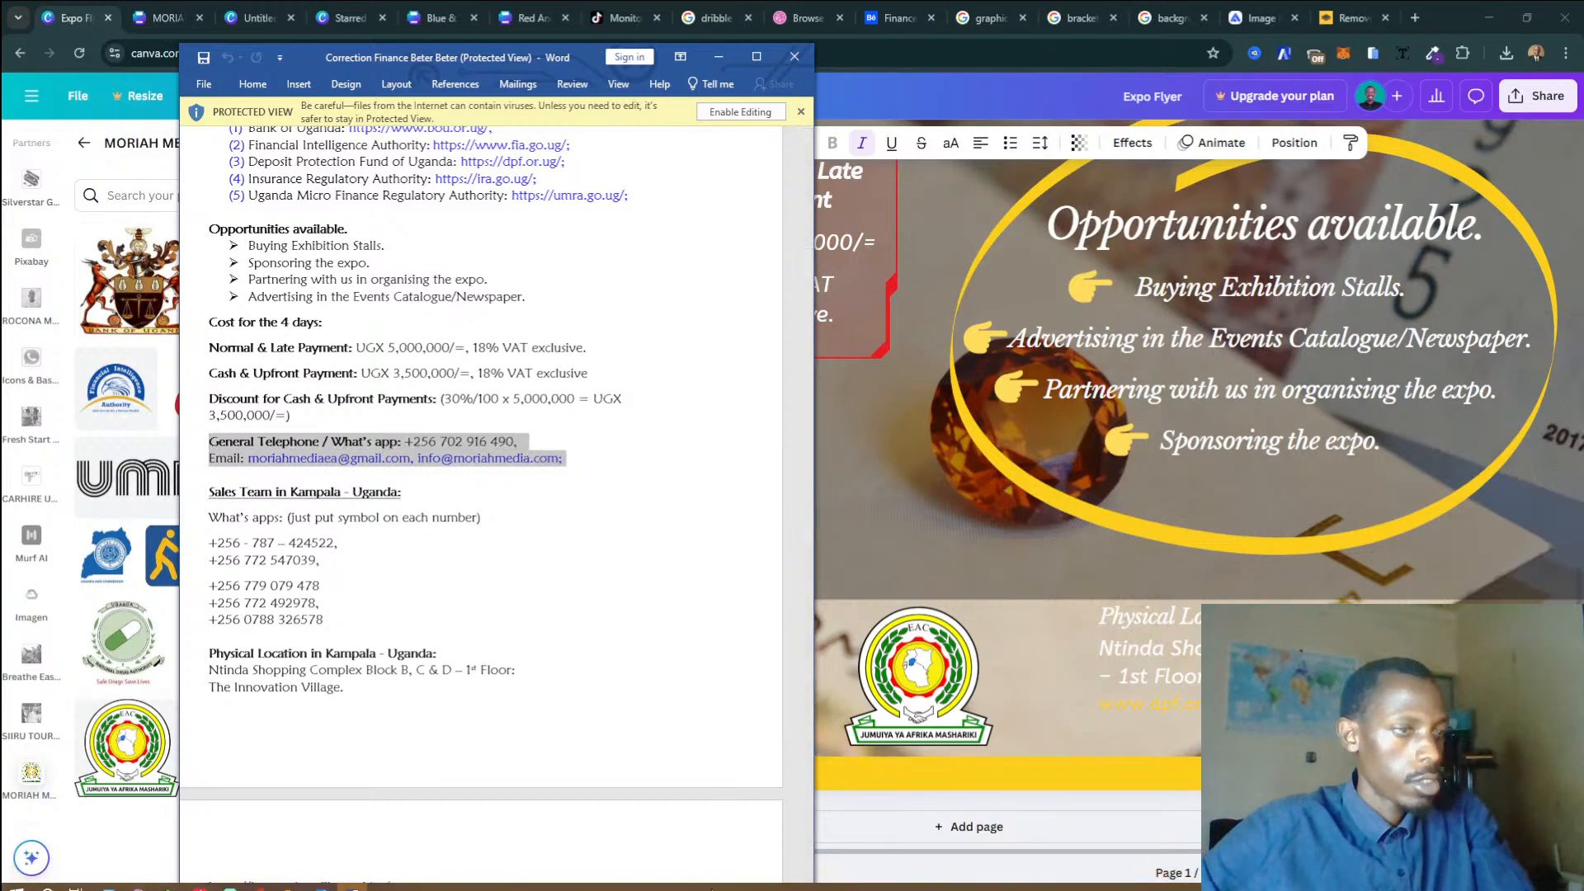
{"action": "left_click", "coordinate": [352, 880]}
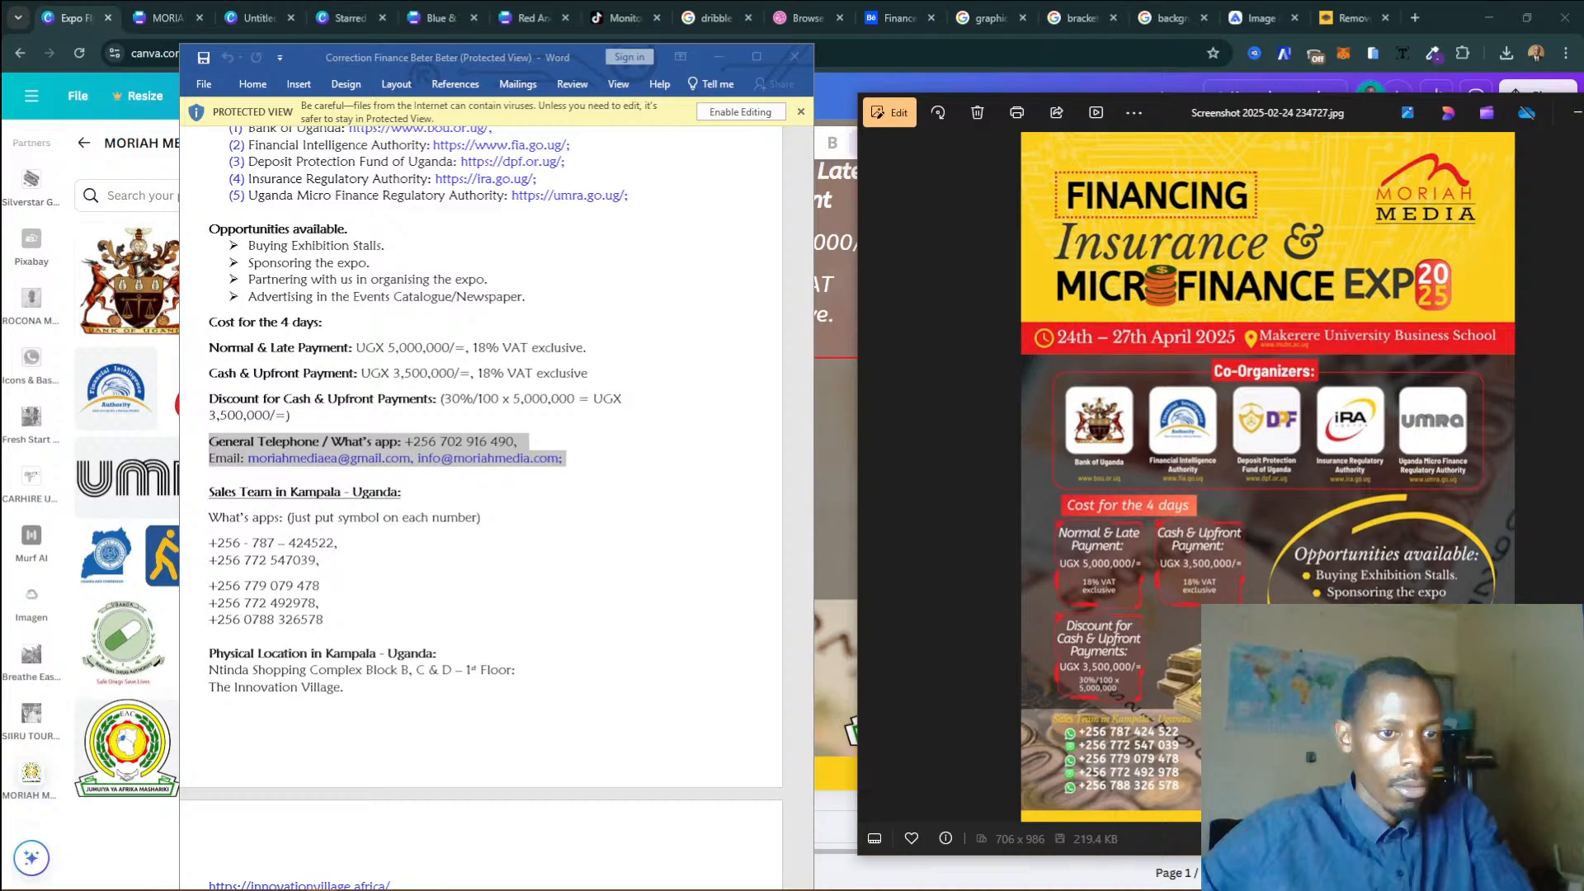
Replace the duplicated phone list with the general telephone number copied from the Word document and move it below the web link.
{"action": "left_click", "coordinate": [413, 437]}
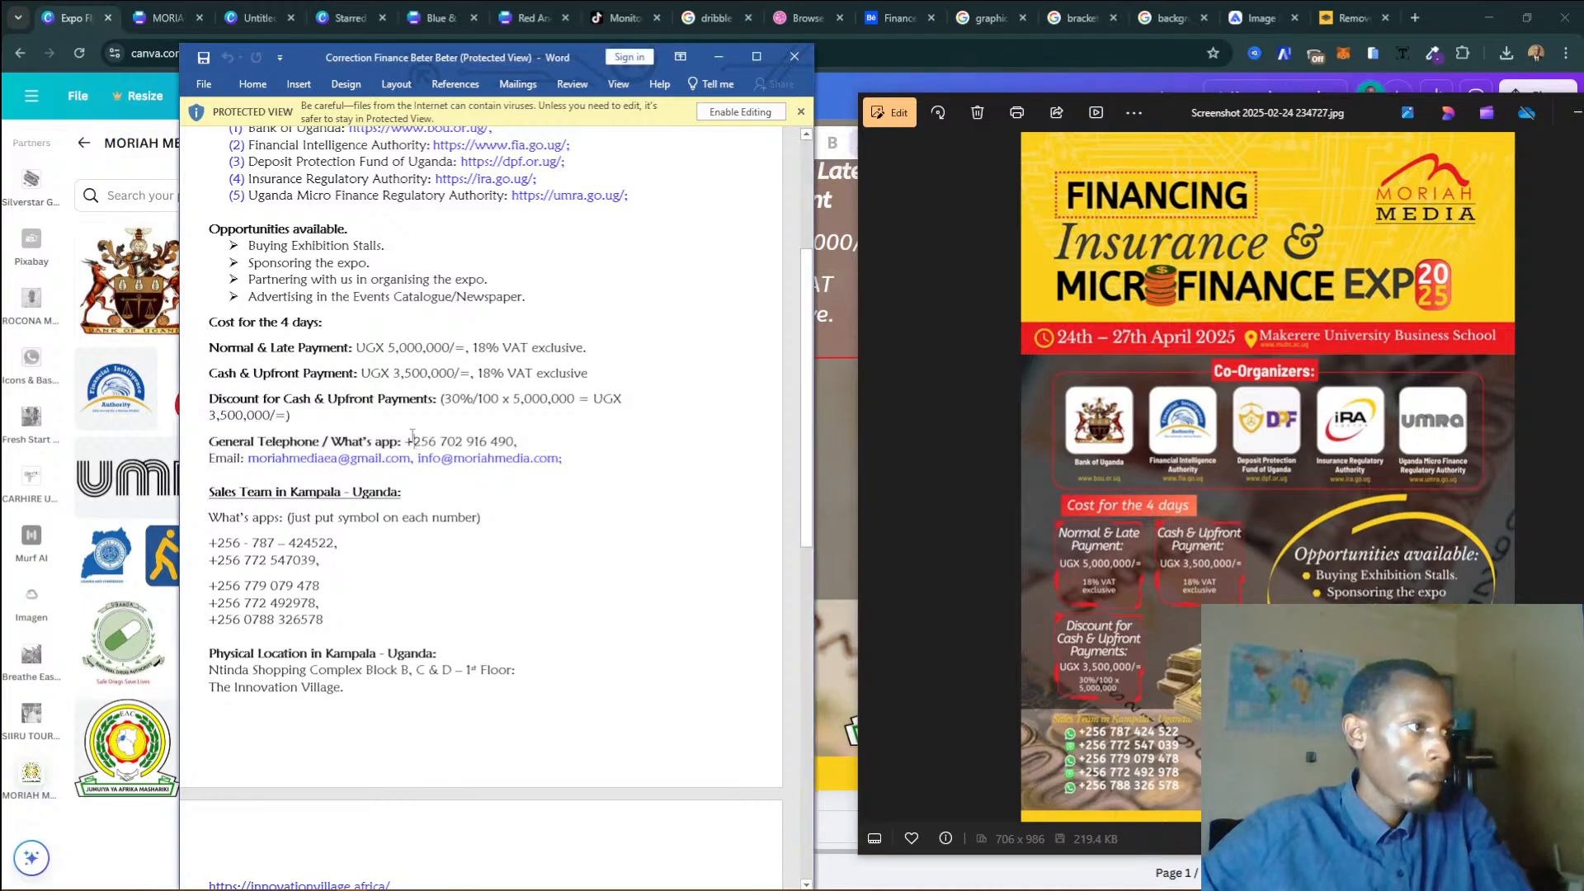
{"action": "left_click_drag", "start_coordinate": [435, 438], "coordinate": [521, 441]}
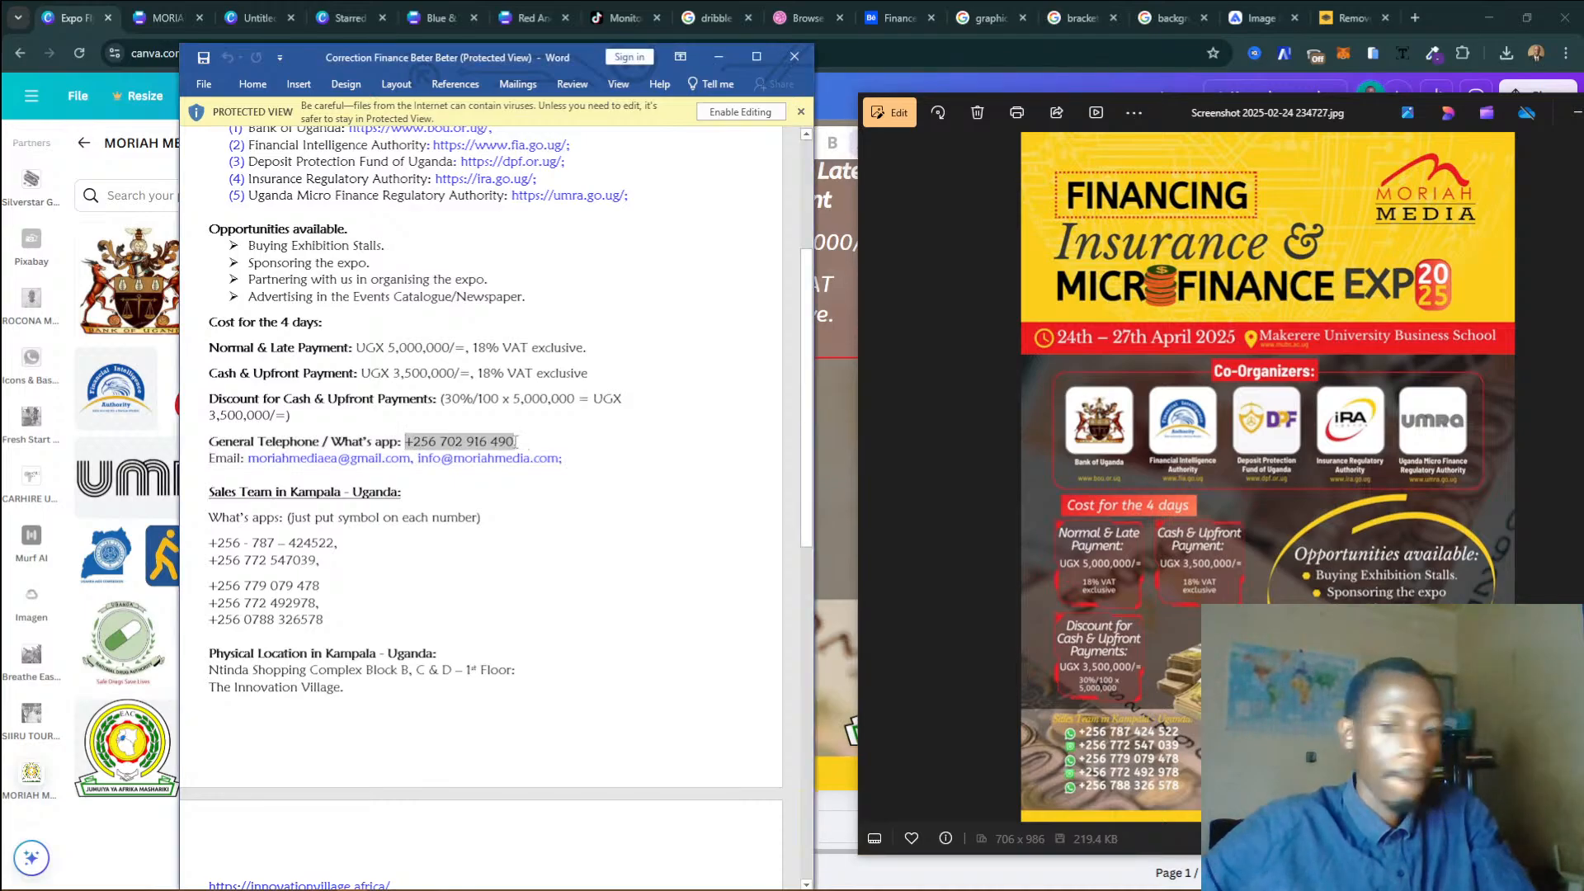
{"action": "left_click", "coordinate": [874, 477]}
{"action": "scroll", "coordinate": [809, 645], "scroll_direction": "down", "scroll_amount": 10}
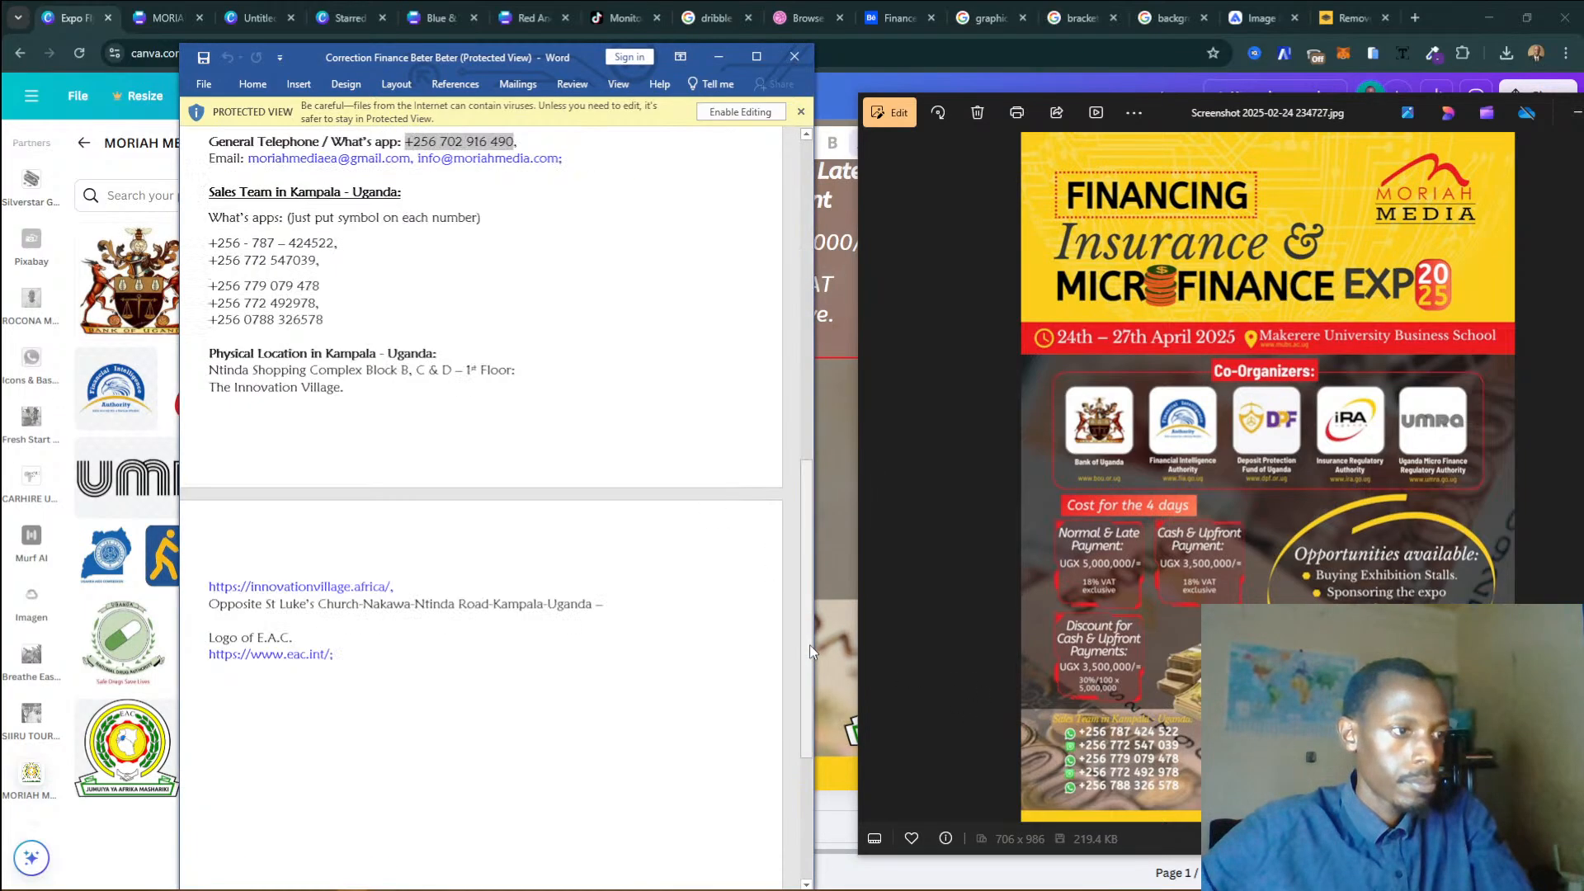
{"action": "scroll", "coordinate": [867, 655], "scroll_direction": "down", "scroll_amount": 1}
{"action": "left_click", "coordinate": [832, 656]}
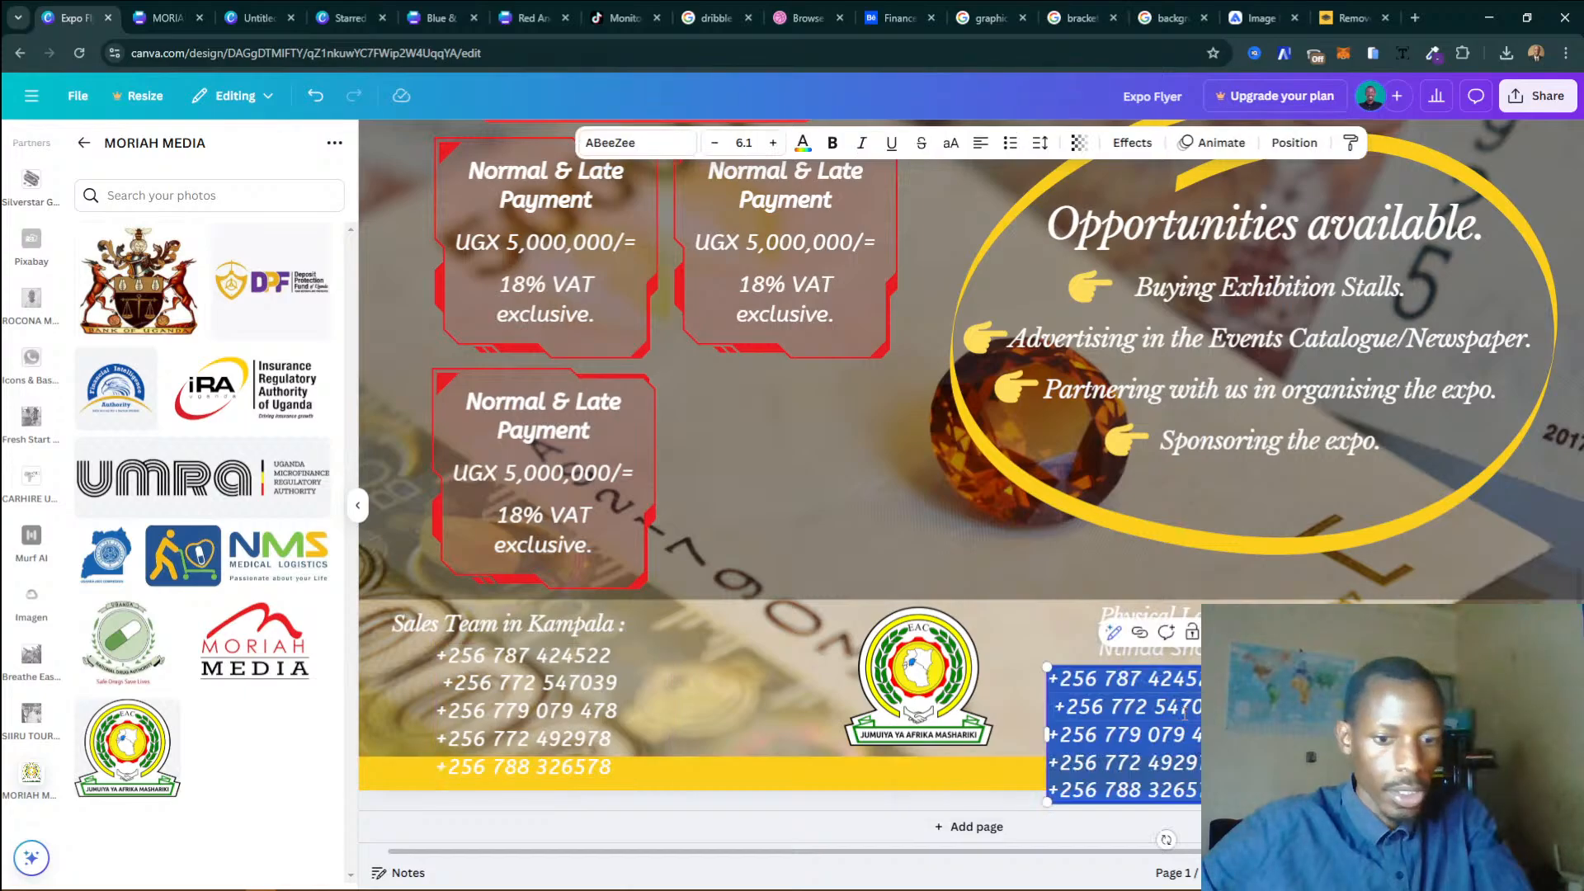
{"action": "key", "text": "ctrl+v"}
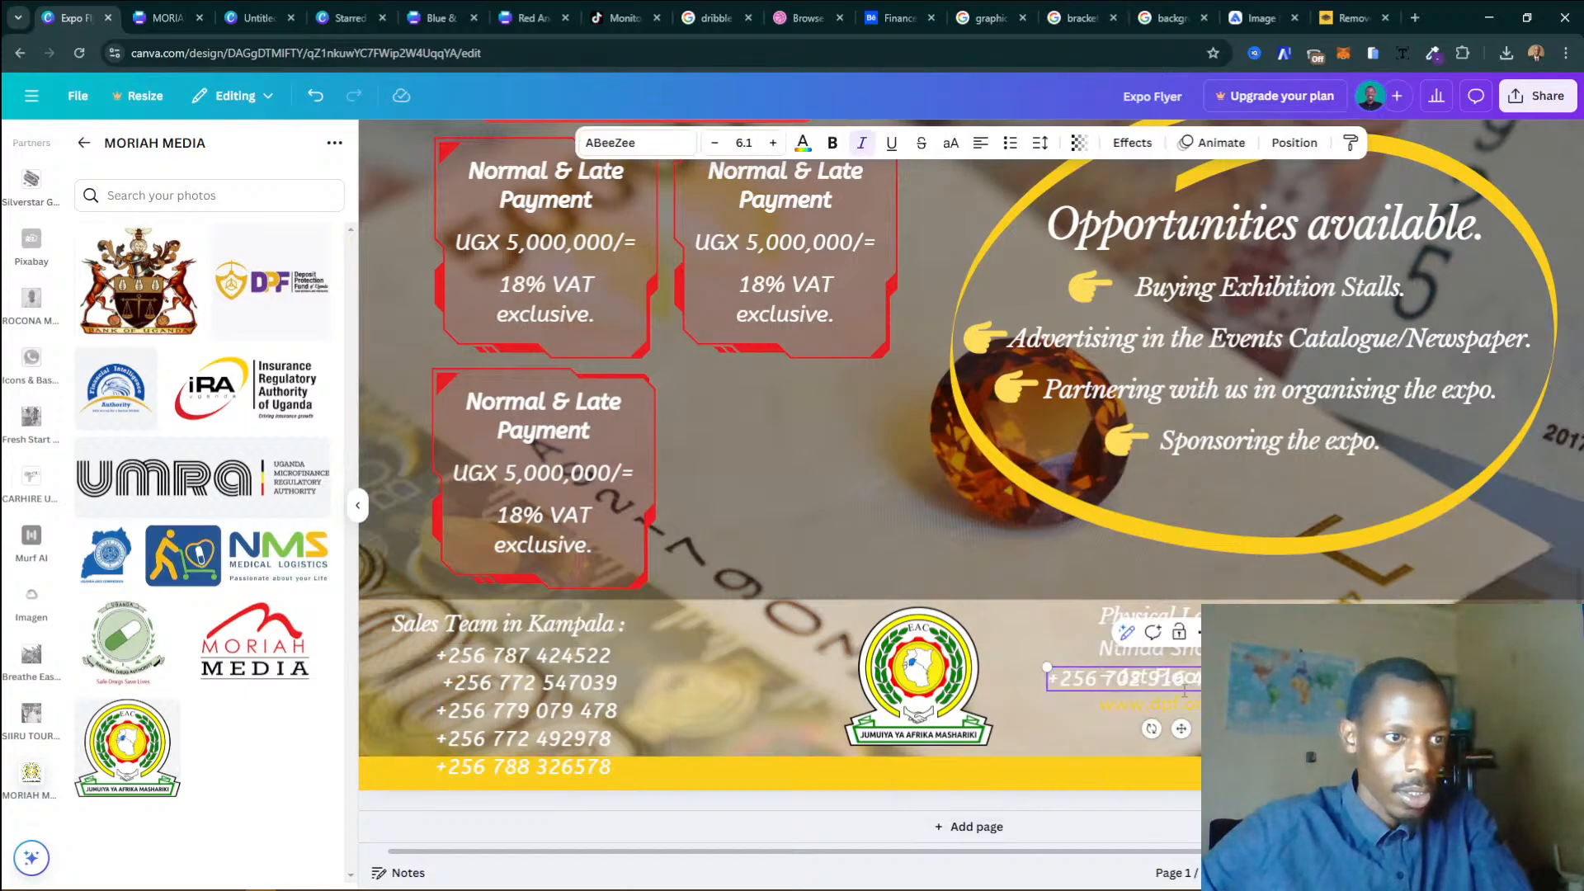
{"action": "left_click_drag", "start_coordinate": [1181, 729], "coordinate": [1268, 796]}
Duplicate the "Physical Location in Kampala" heading, place the copy between the web link and the telephone number, and select its text.
{"action": "left_click", "coordinate": [1271, 633]}
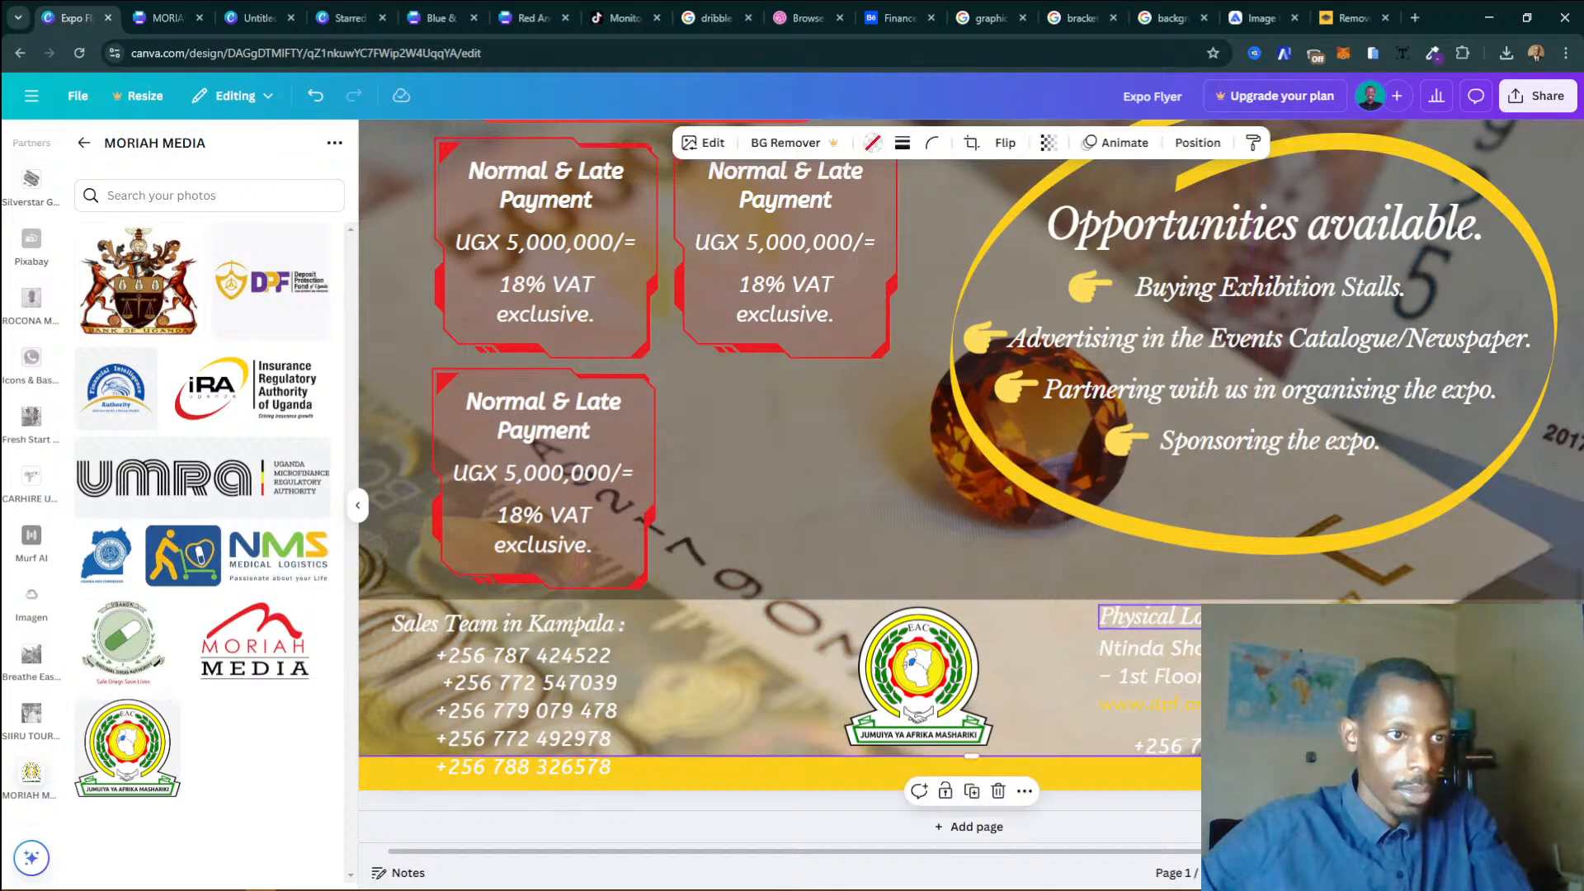
{"action": "left_click", "coordinate": [1271, 617]}
{"action": "left_click", "coordinate": [1297, 570]}
{"action": "left_click_drag", "start_coordinate": [1199, 658], "coordinate": [1156, 732]}
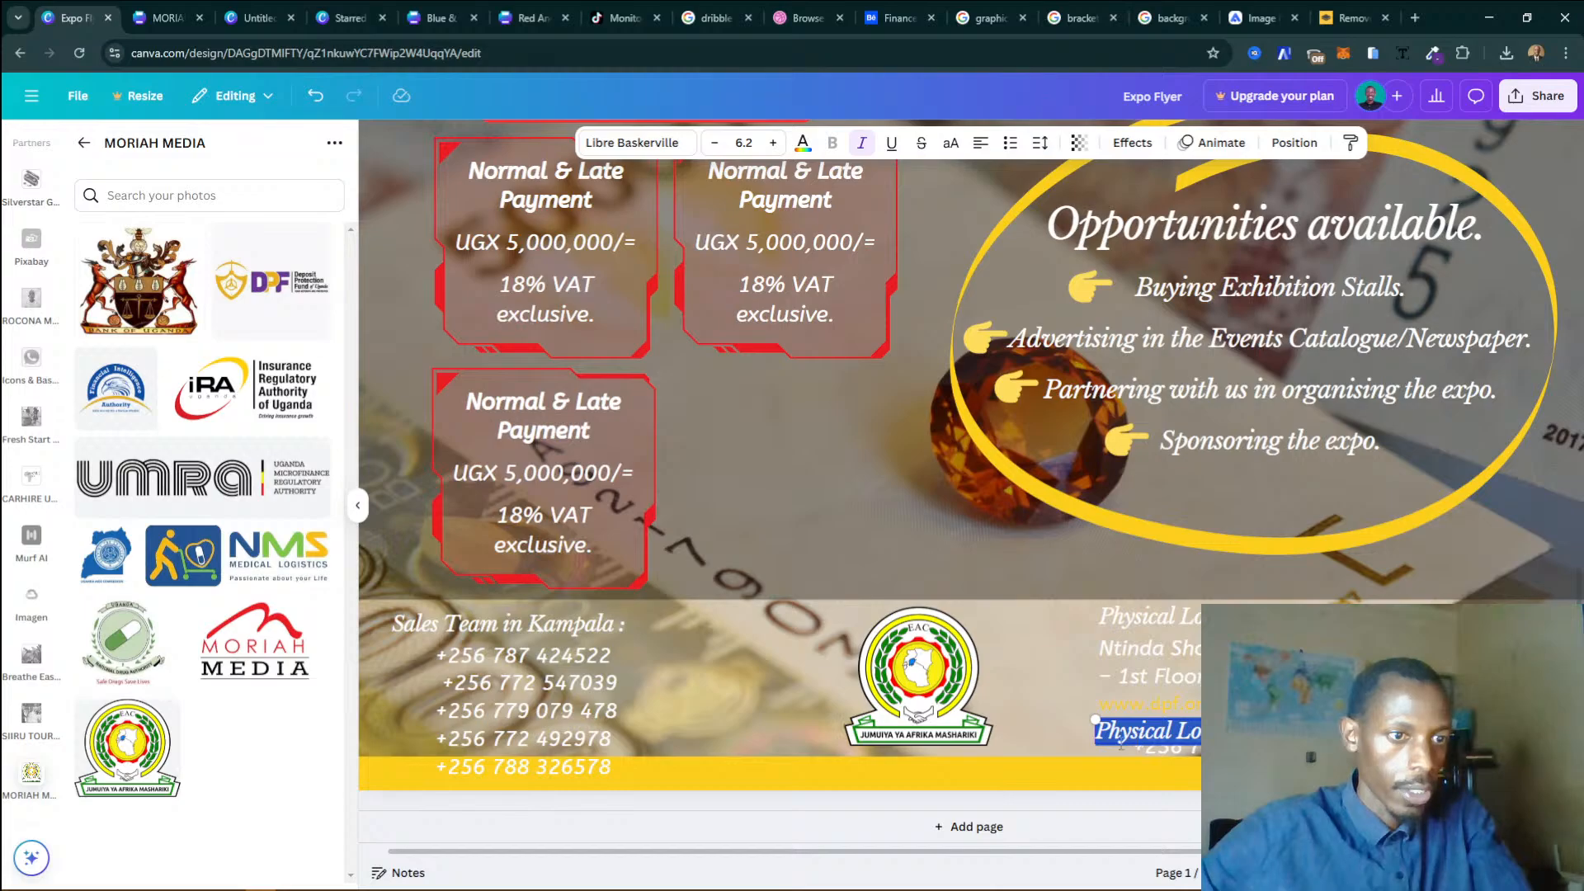
Change the duplicated heading to "General Telephone / What's app:" from the Word document and align the telephone number beneath it.
{"action": "left_click", "coordinate": [351, 880]}
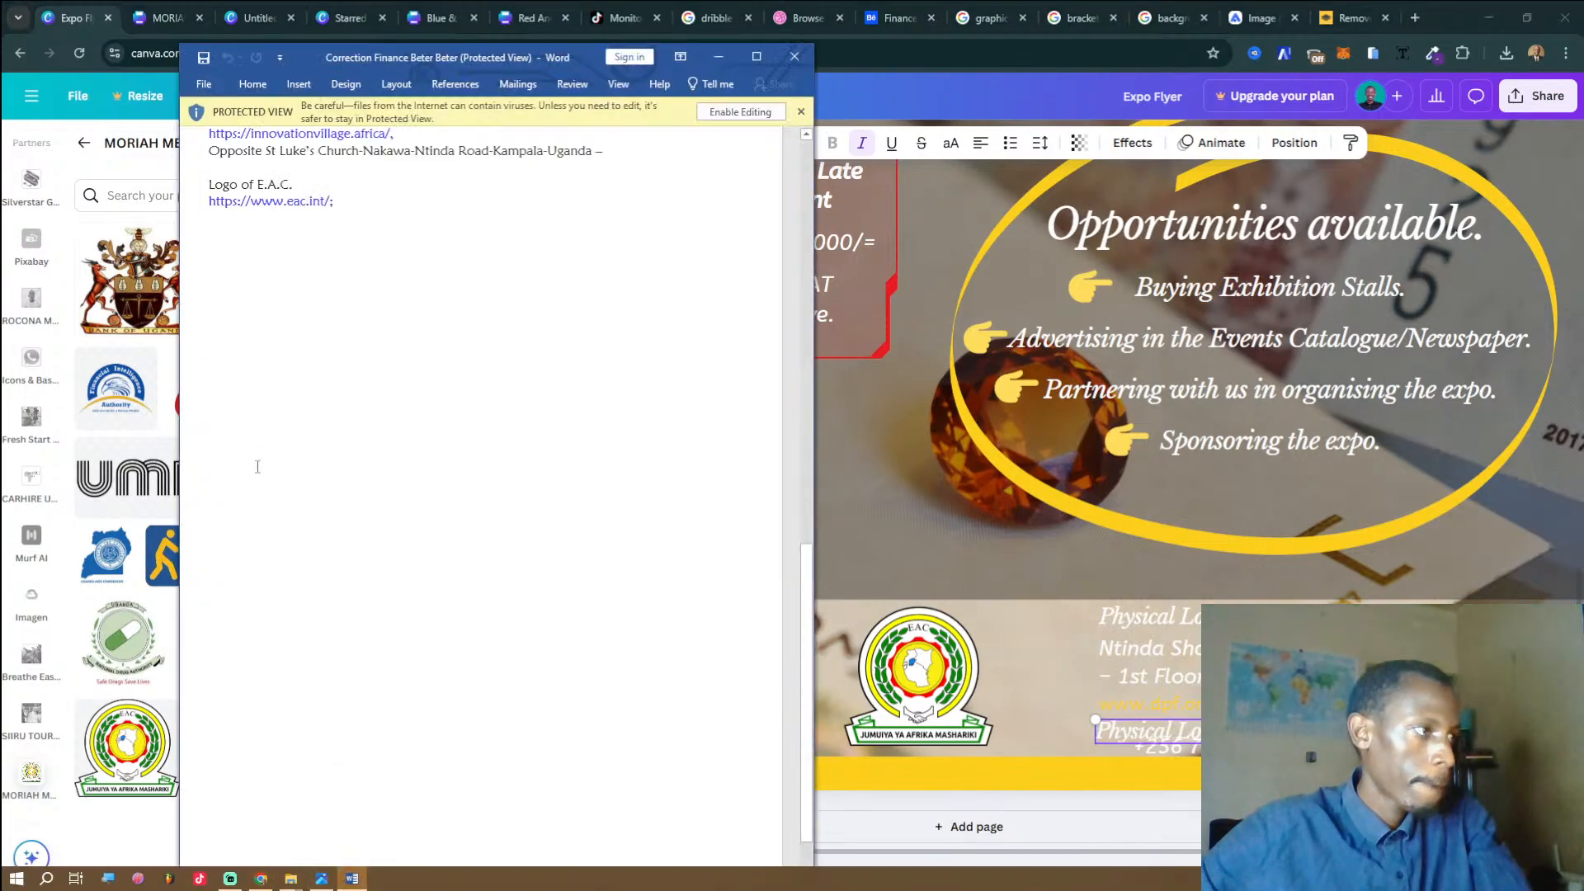
{"action": "scroll", "coordinate": [366, 342], "scroll_direction": "up", "scroll_amount": 8}
{"action": "scroll", "coordinate": [366, 342], "scroll_direction": "up", "scroll_amount": 3}
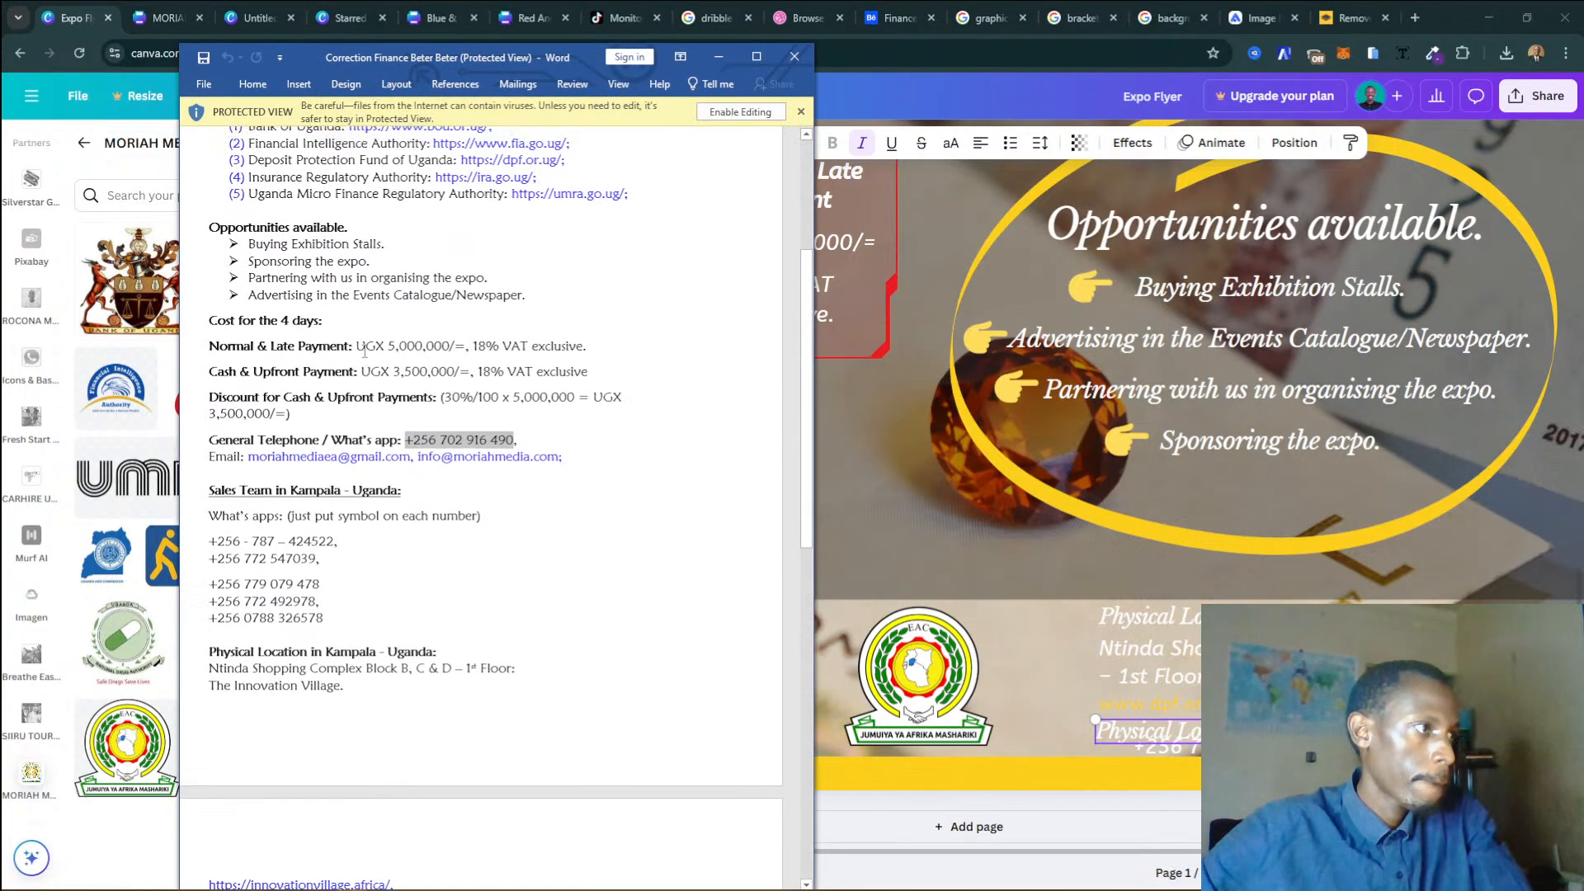
{"action": "left_click", "coordinate": [317, 441]}
{"action": "left_click_drag", "start_coordinate": [210, 441], "coordinate": [374, 439]}
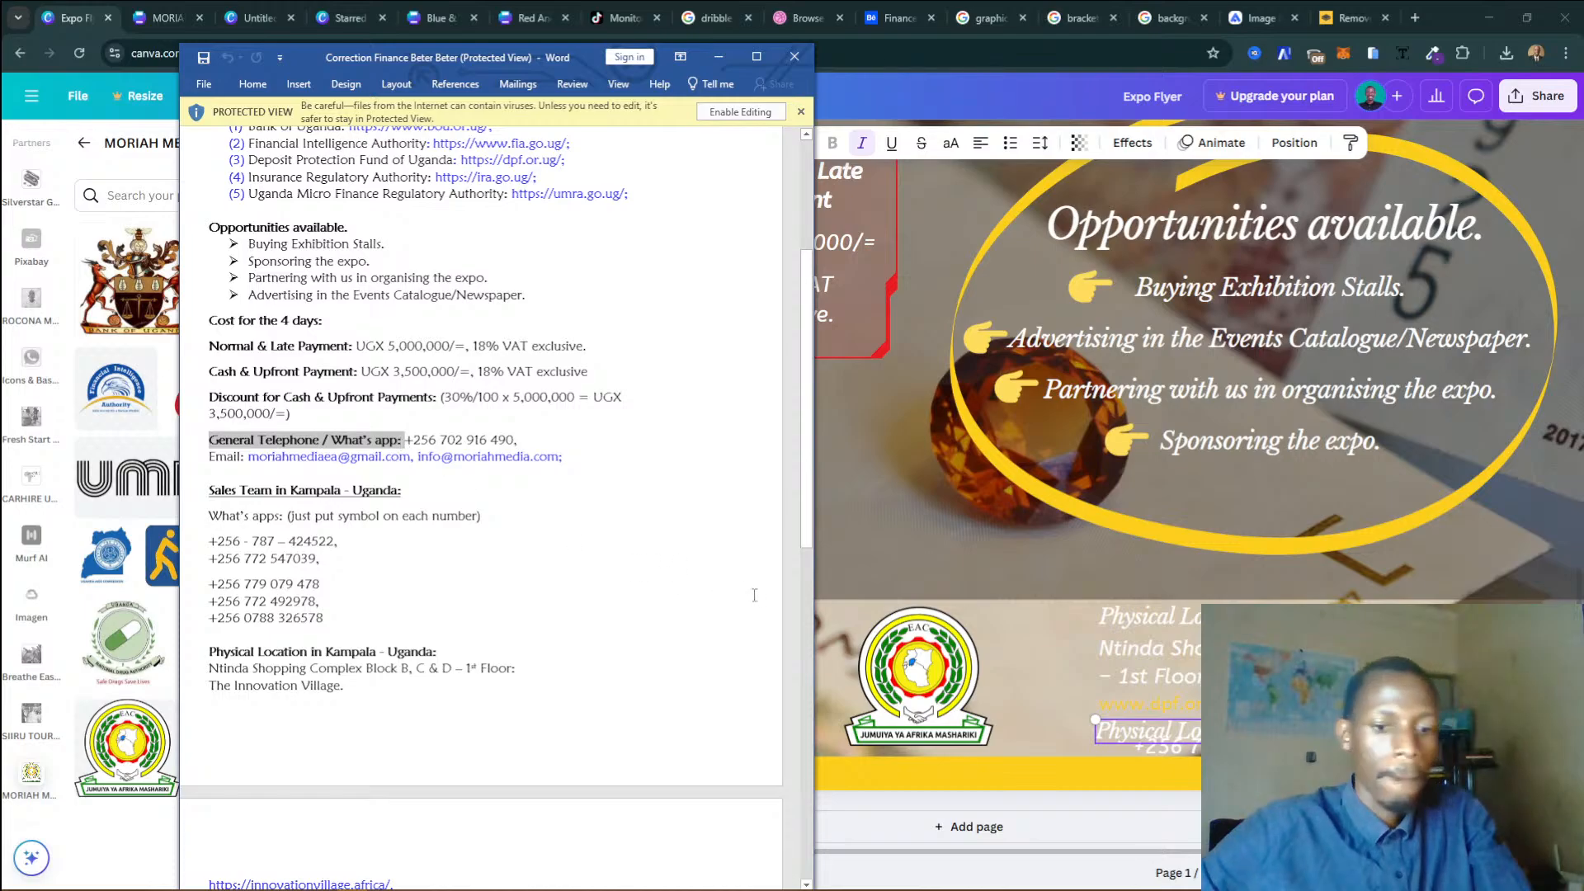
{"action": "key", "text": "alt+Tab"}
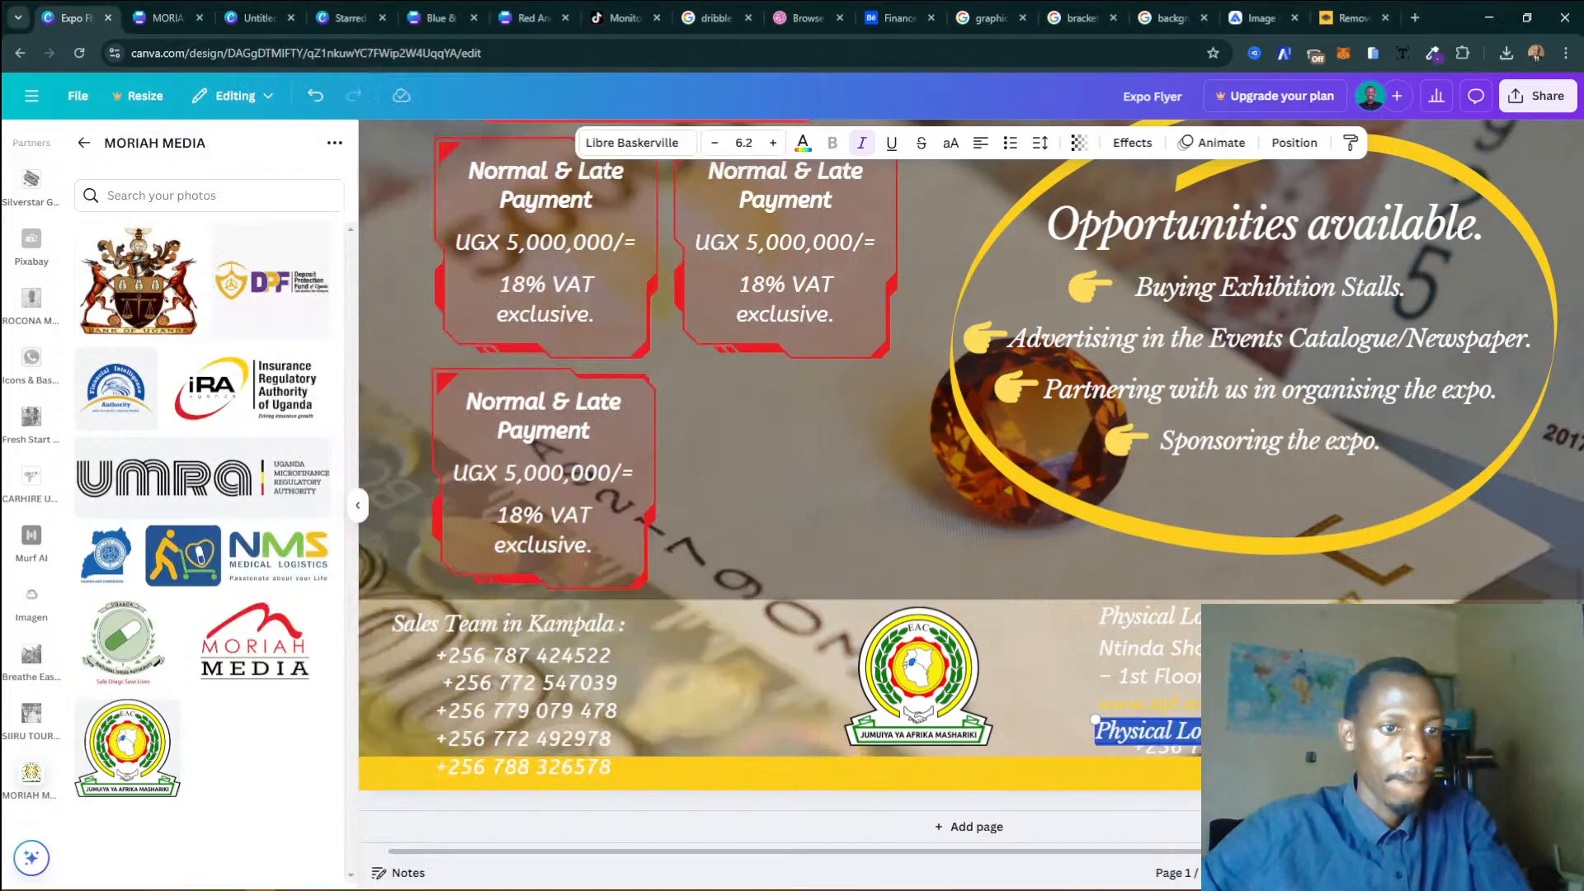
{"action": "type", "text": "General Telephone / What’s app:"}
{"action": "left_click_drag", "start_coordinate": [1165, 752], "coordinate": [1131, 761]}
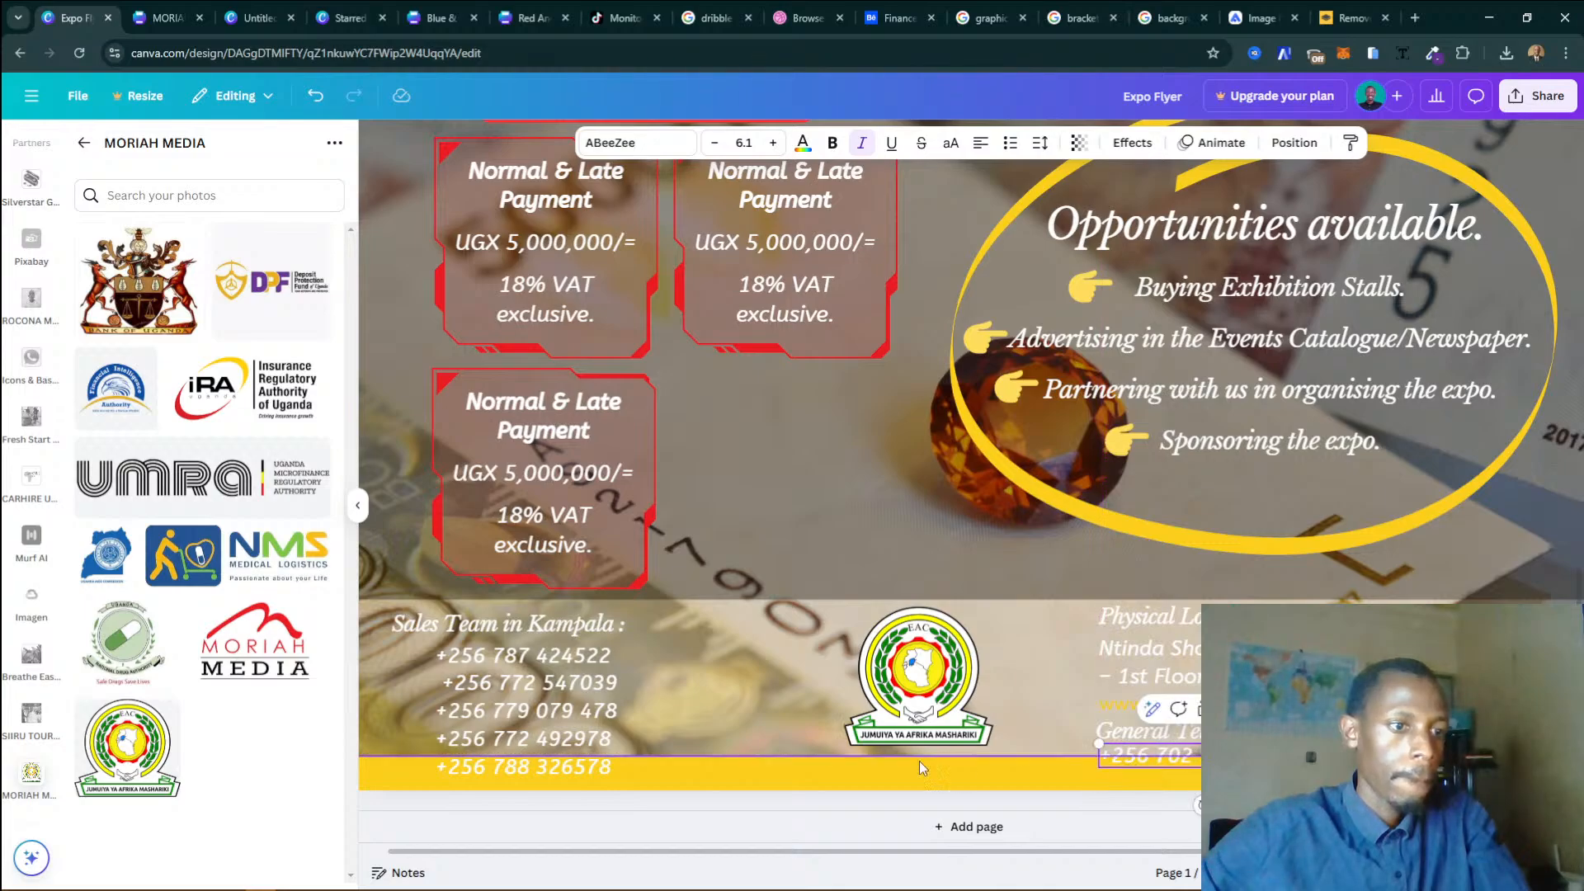
Duplicate the telephone number text, replace the copy with the email addresses from the Word document, and widen its text box.
{"action": "left_click", "coordinate": [346, 881]}
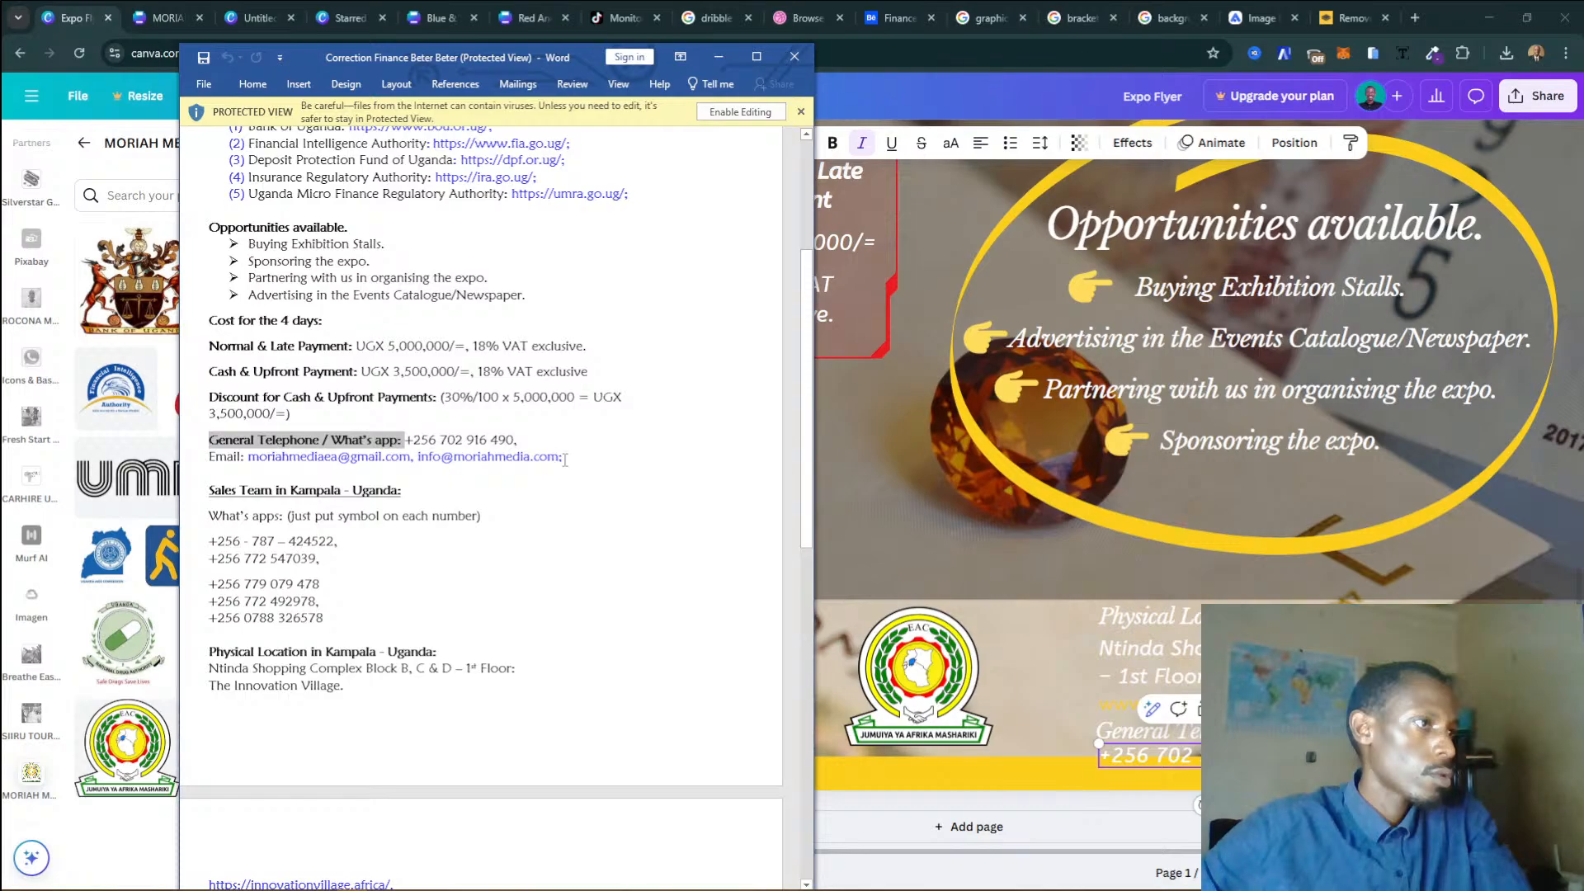
{"action": "left_click_drag", "start_coordinate": [560, 460], "coordinate": [259, 462]}
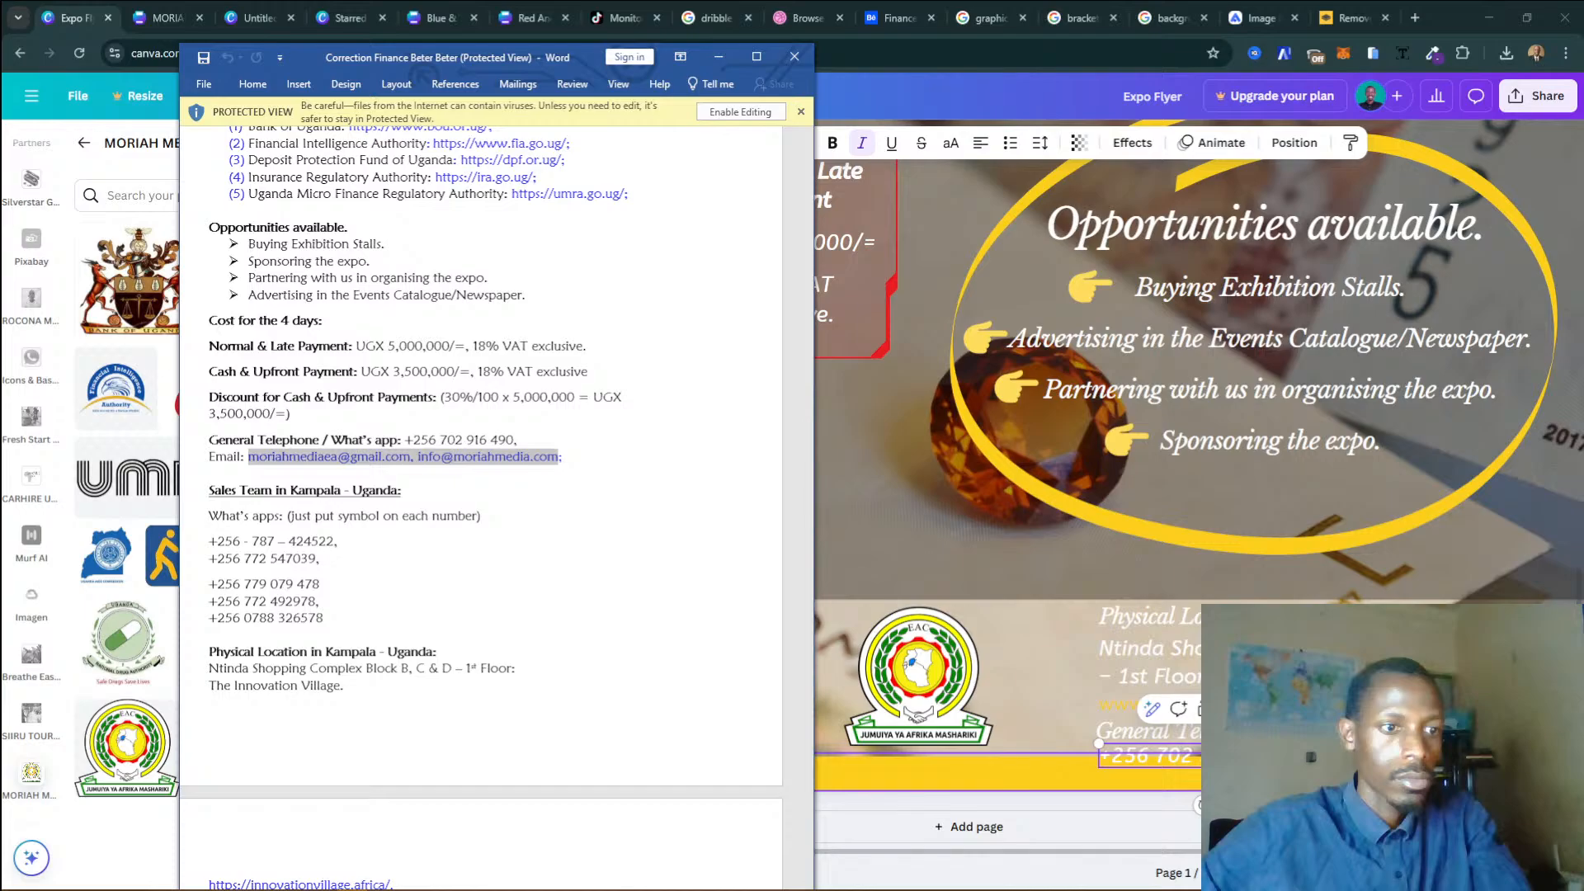
{"action": "left_click", "coordinate": [1178, 786]}
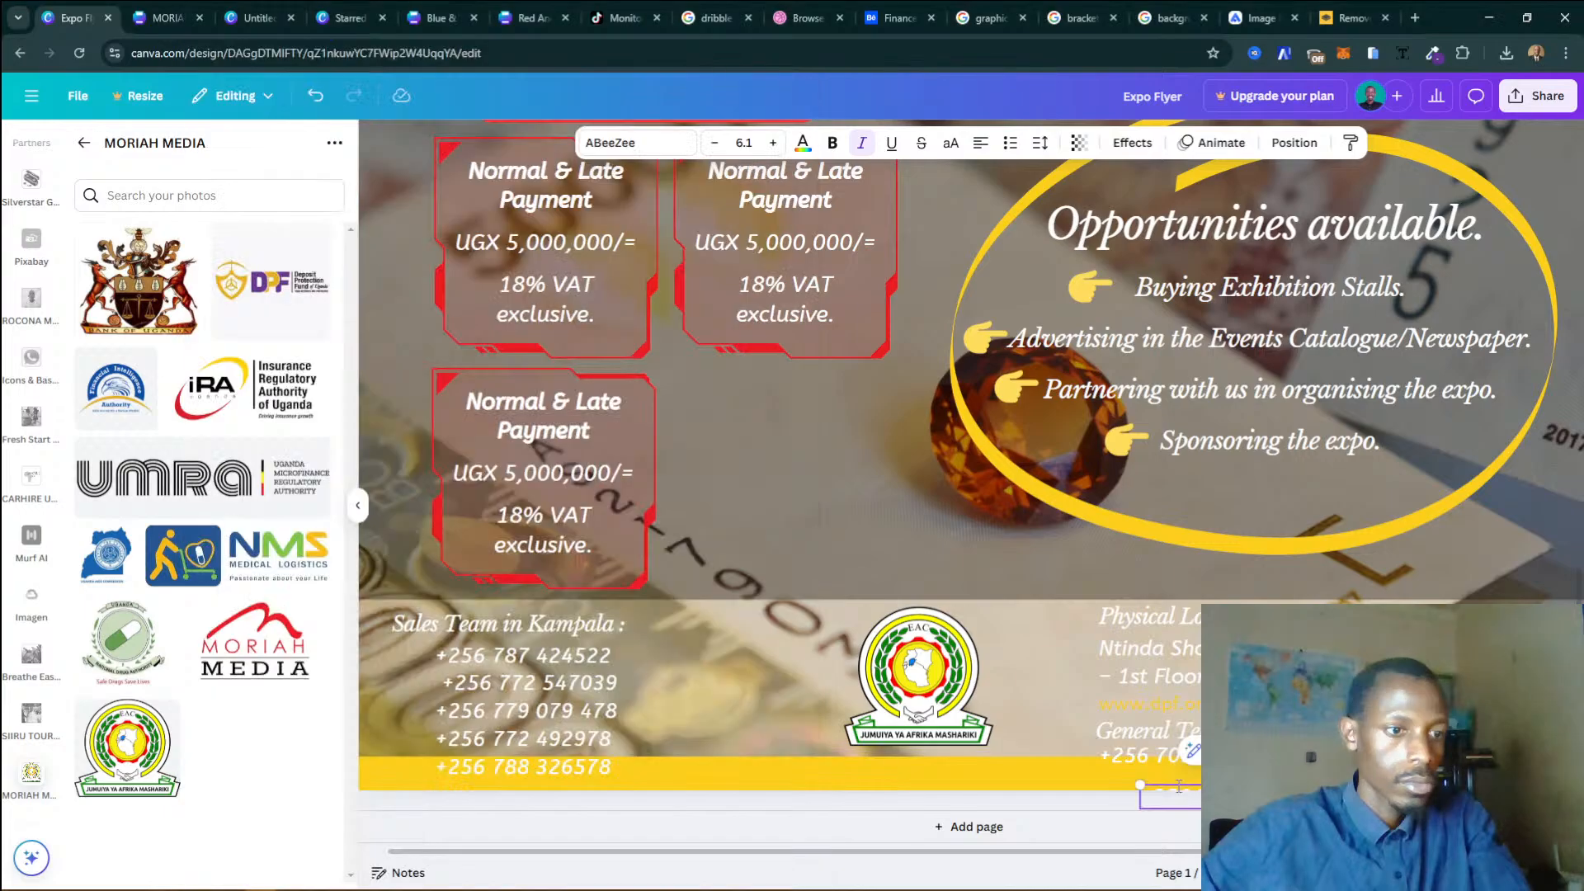
{"action": "left_click_drag", "start_coordinate": [1178, 786], "coordinate": [1143, 762]}
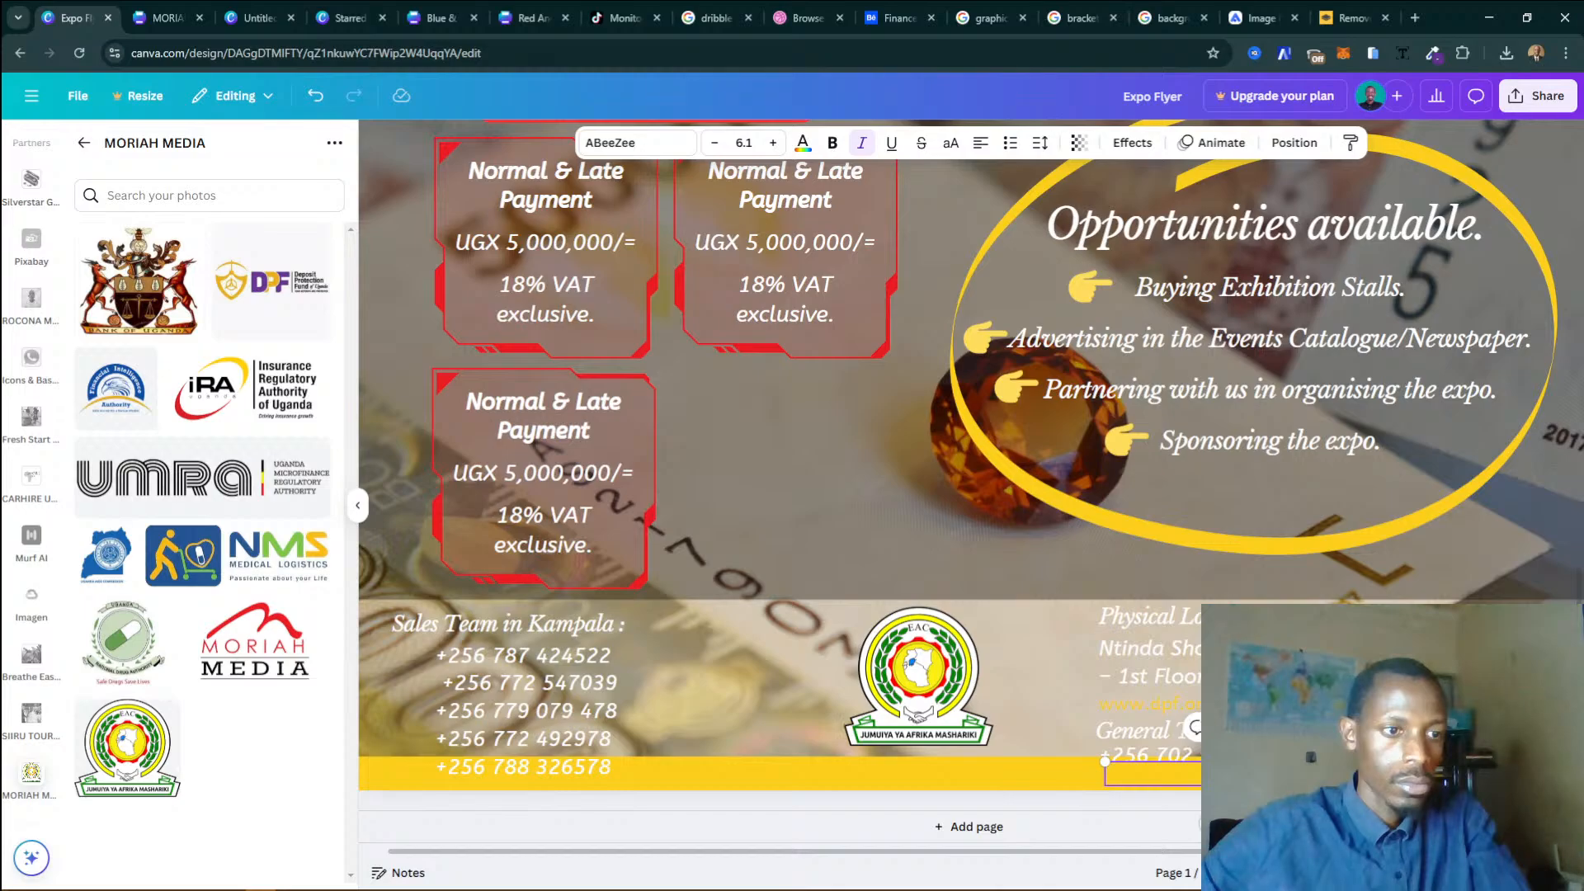
{"action": "mouse_move", "coordinate": [406, 876]}
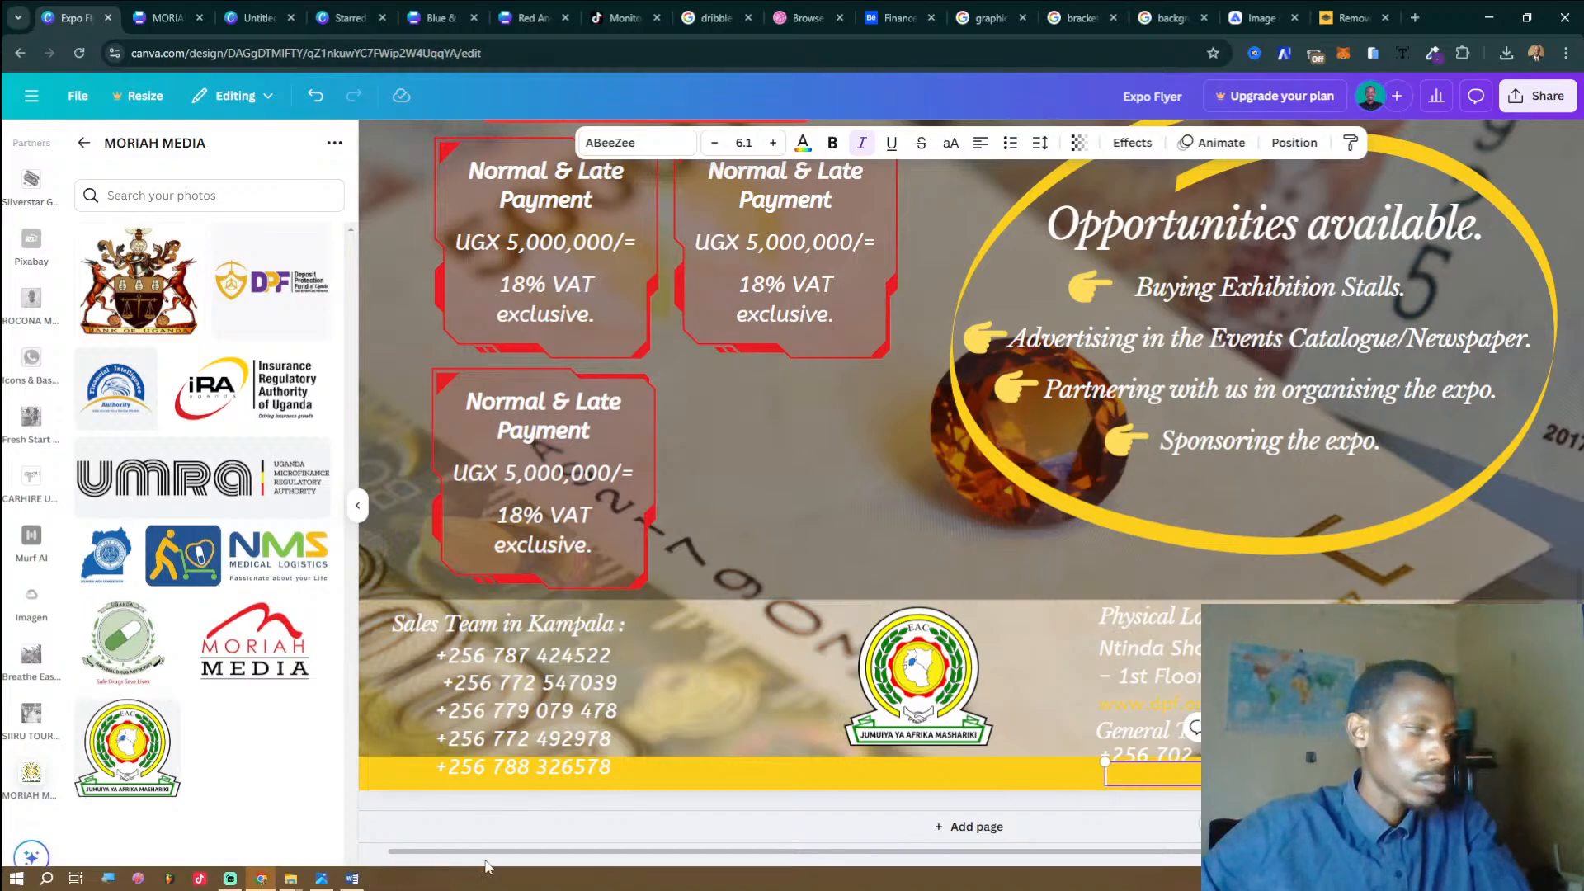
{"action": "key", "text": "ctrl+z"}
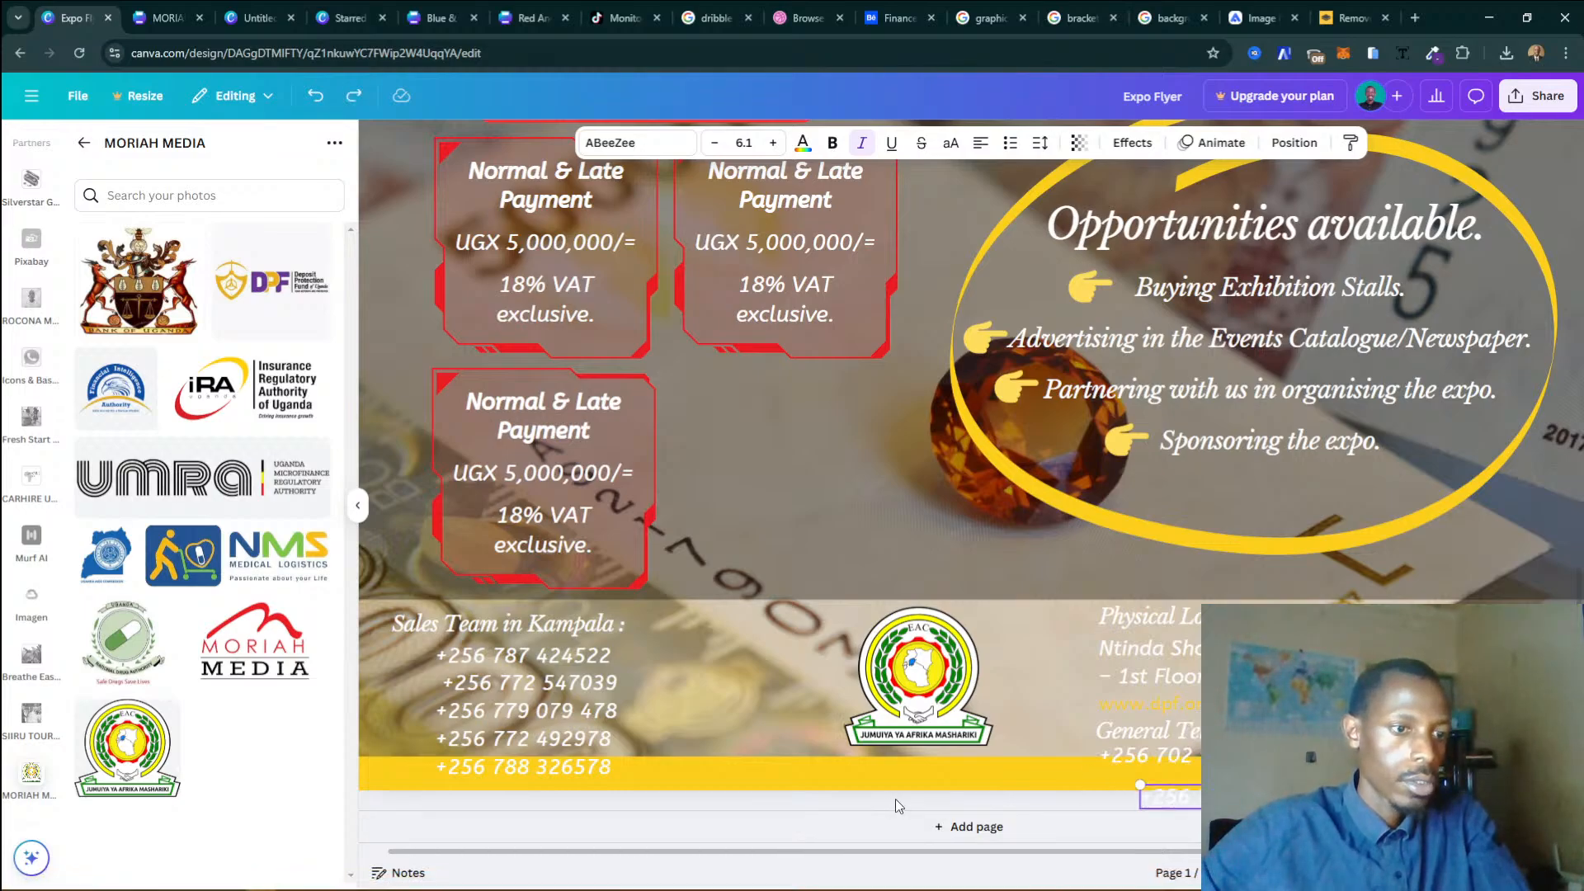
{"action": "left_click", "coordinate": [341, 878]}
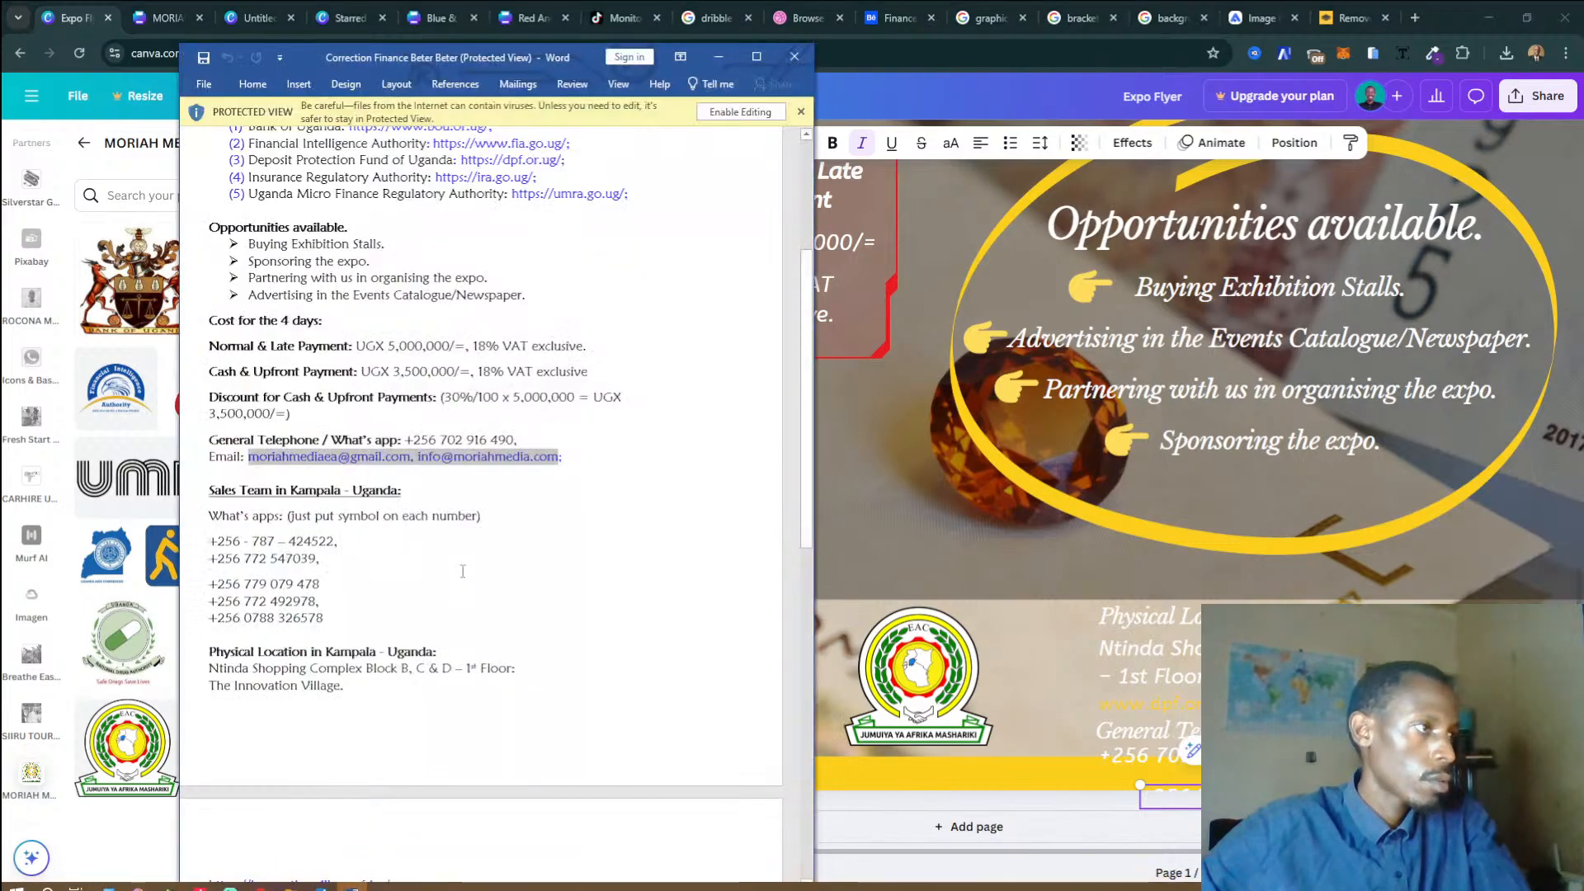
{"action": "left_click", "coordinate": [1178, 799]}
{"action": "key", "text": "ctrl+v"}
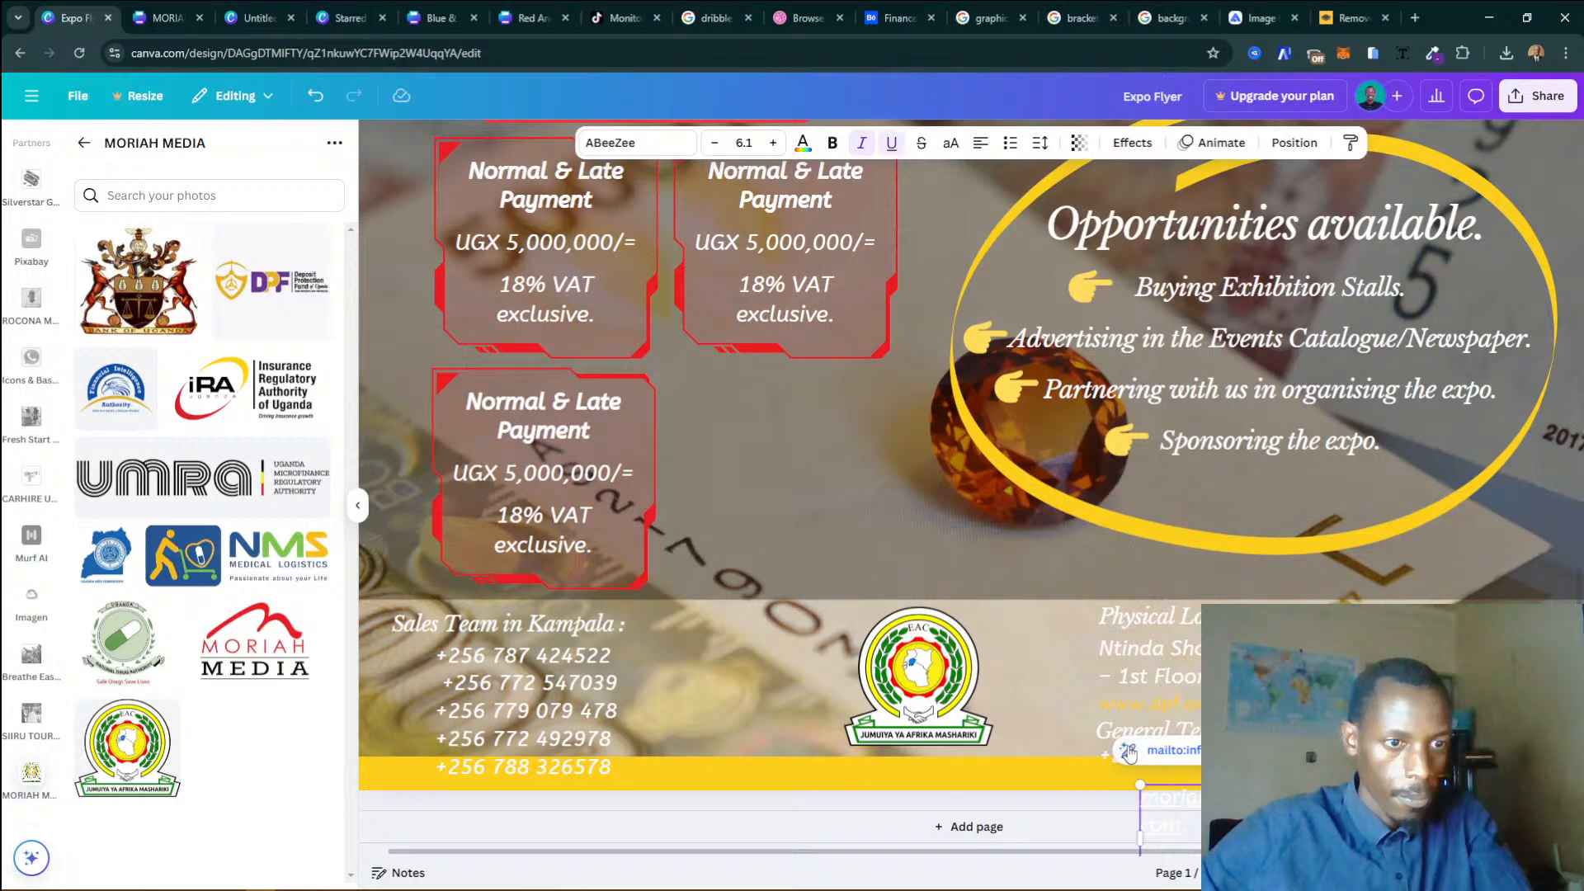
{"action": "left_click_drag", "start_coordinate": [1338, 838], "coordinate": [1520, 833]}
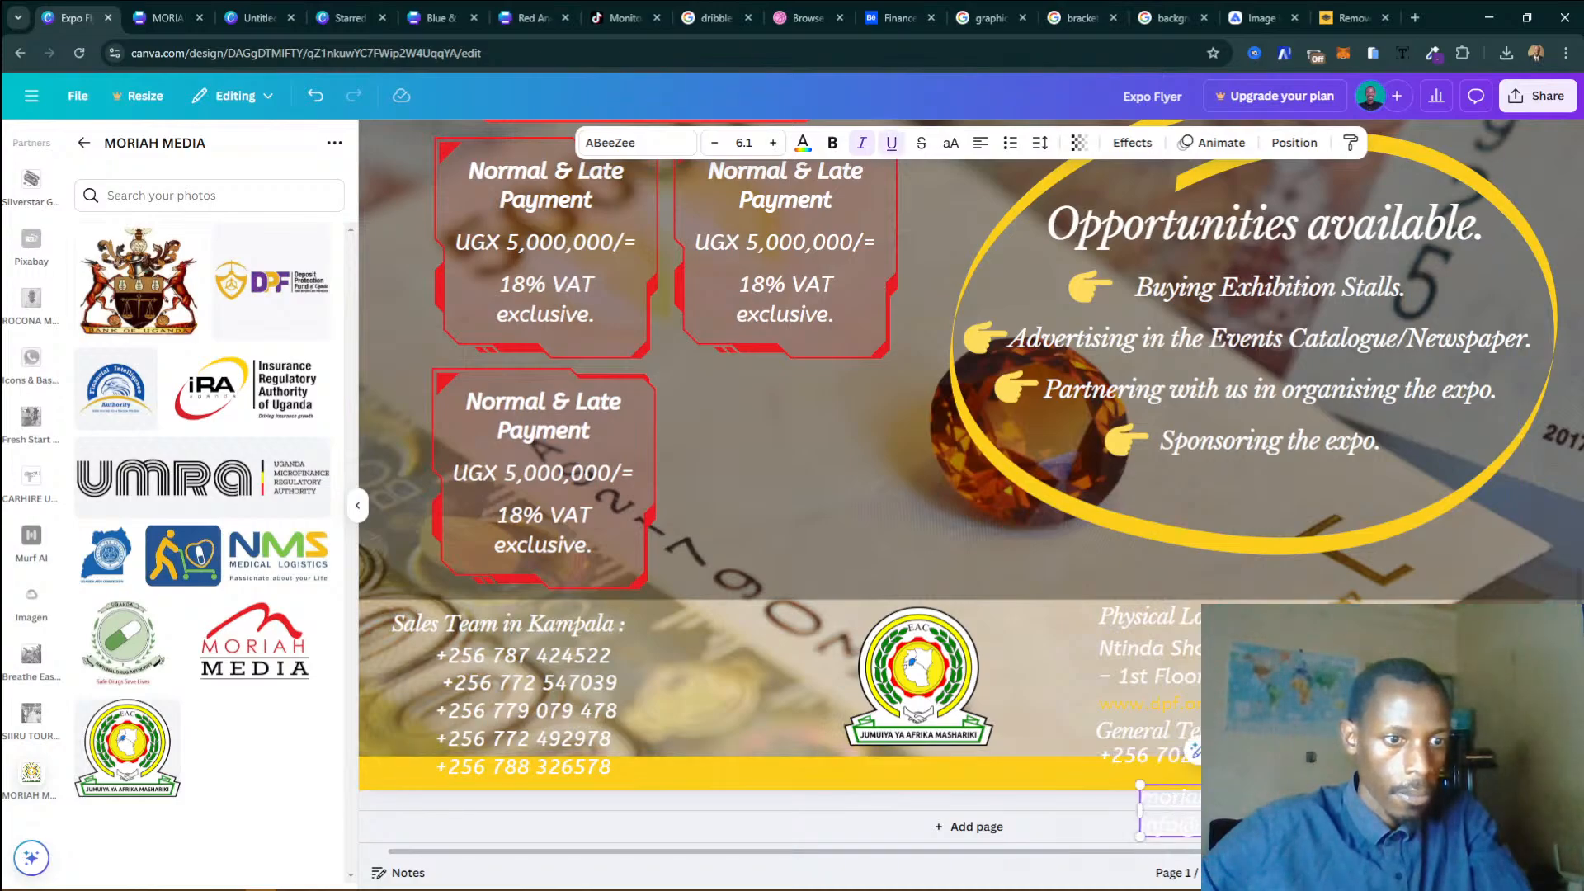
Move the email address text up onto the contact strip, over the telephone lines to the right of the EAC logo.
{"action": "left_click", "coordinate": [1076, 764]}
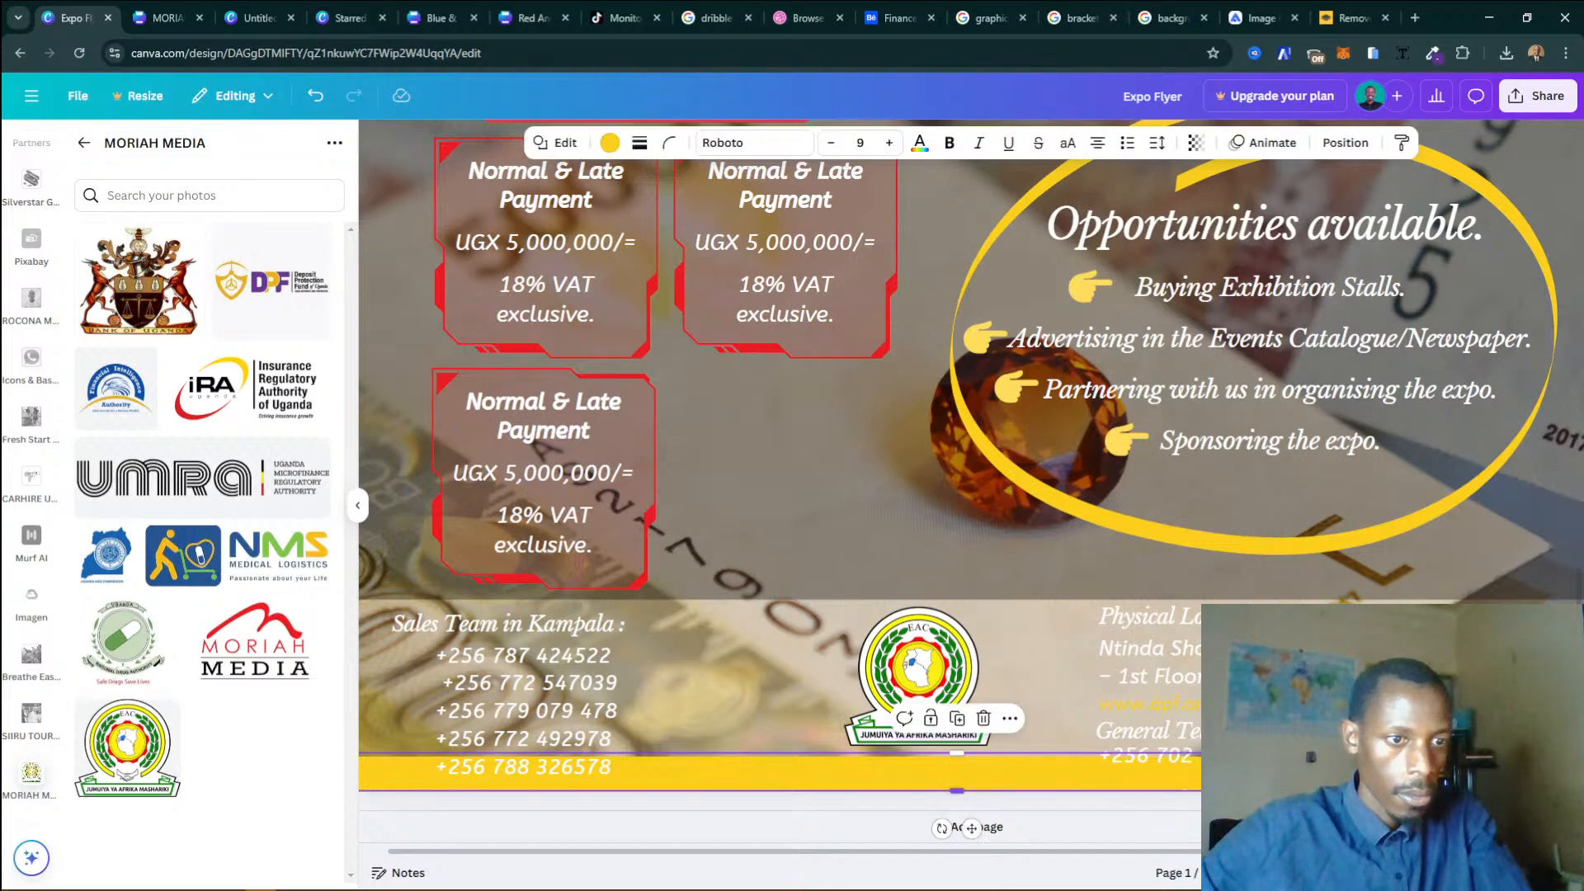
{"action": "left_click", "coordinate": [1328, 811]}
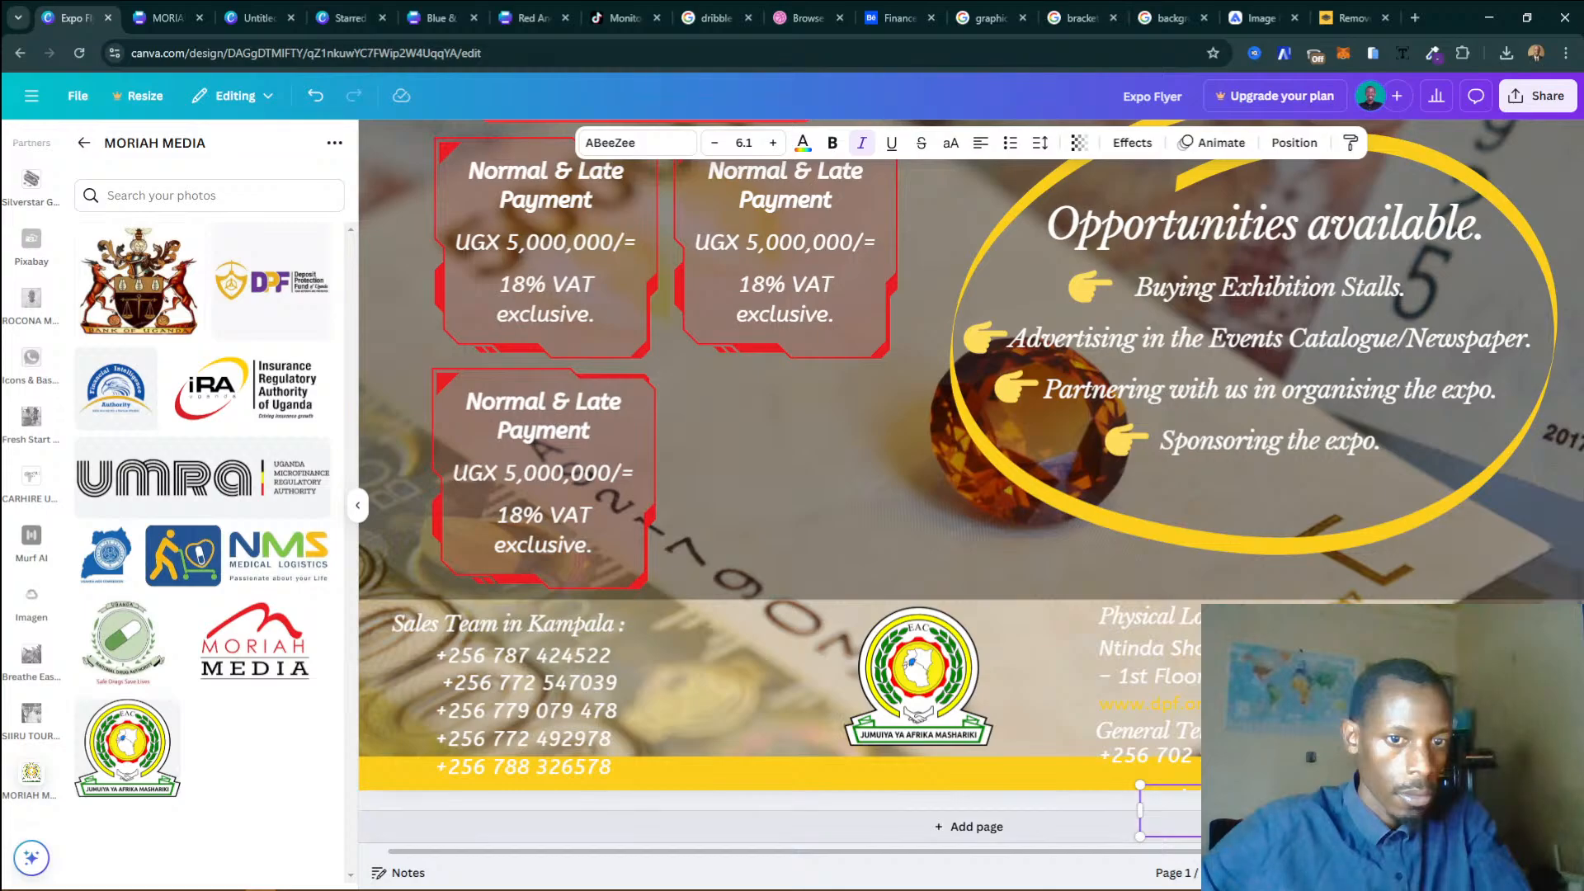
{"action": "left_click_drag", "start_coordinate": [1328, 810], "coordinate": [1197, 715]}
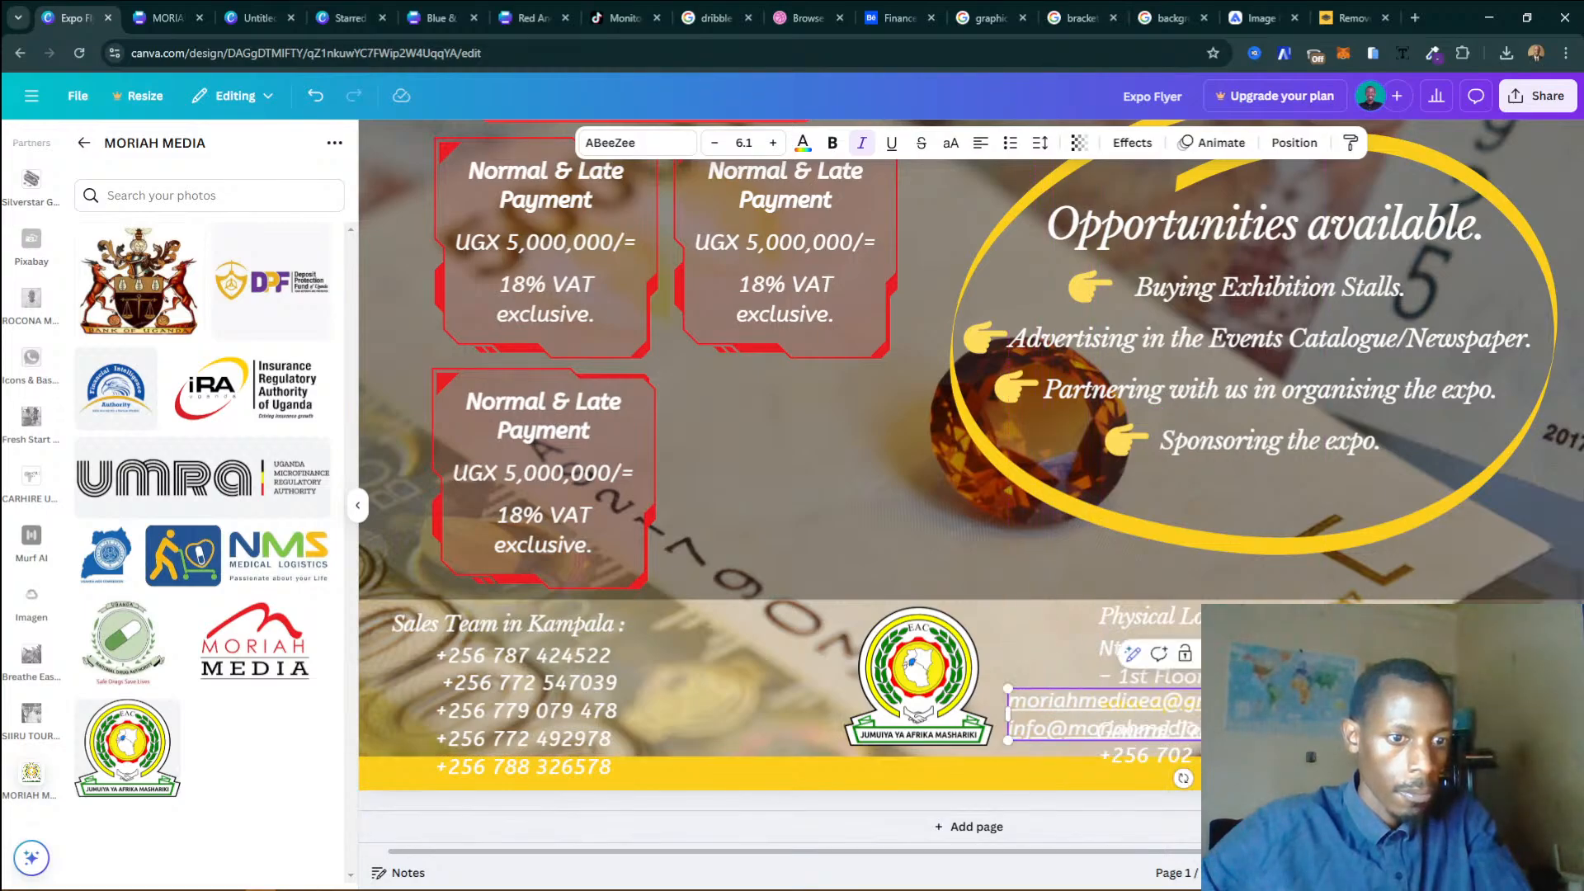
{"action": "scroll", "coordinate": [970, 500], "scroll_direction": "down", "scroll_amount": 5}
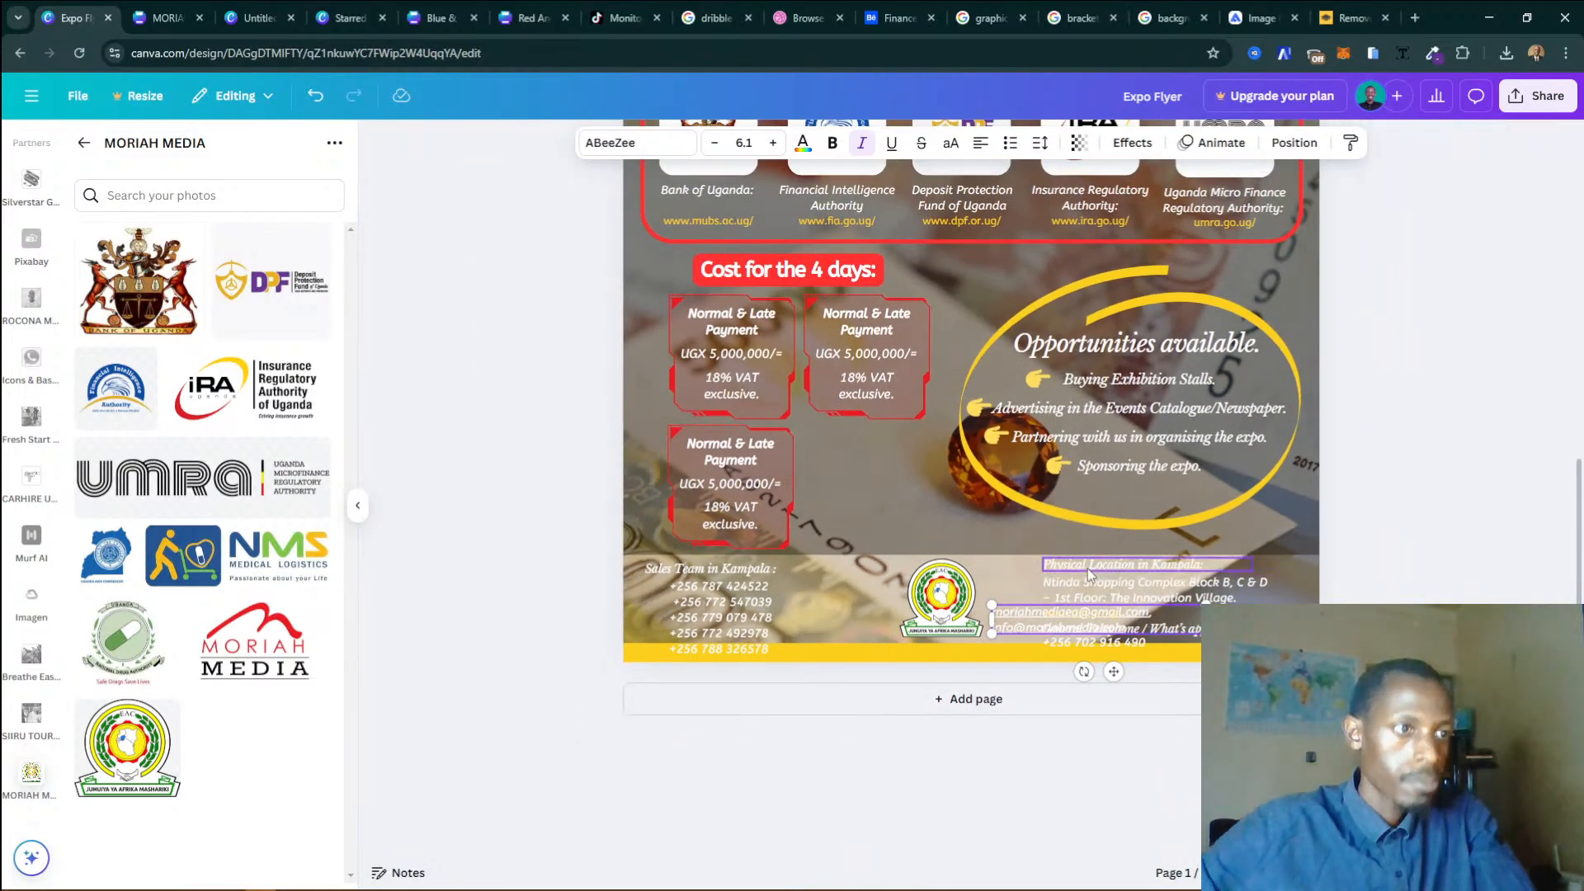
{"action": "left_click_drag", "start_coordinate": [1057, 635], "coordinate": [1177, 638]}
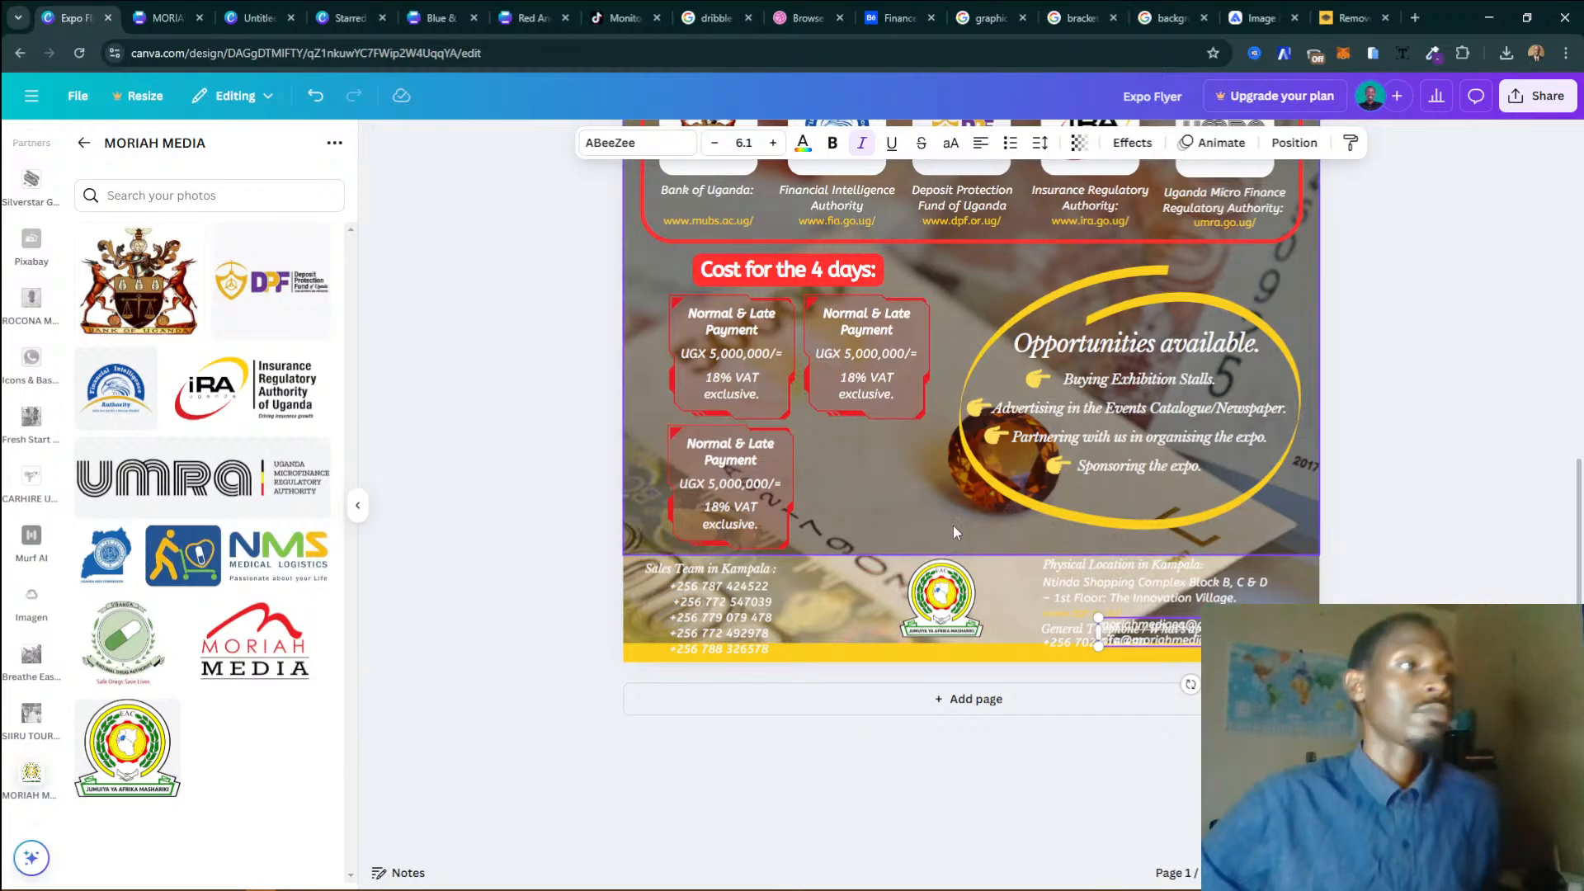
Nudge the red date and venue banner together with its texts and icons slightly upward.
{"action": "scroll", "coordinate": [1083, 569], "scroll_direction": "up", "scroll_amount": 2}
{"action": "scroll", "coordinate": [1080, 566], "scroll_direction": "up", "scroll_amount": 1}
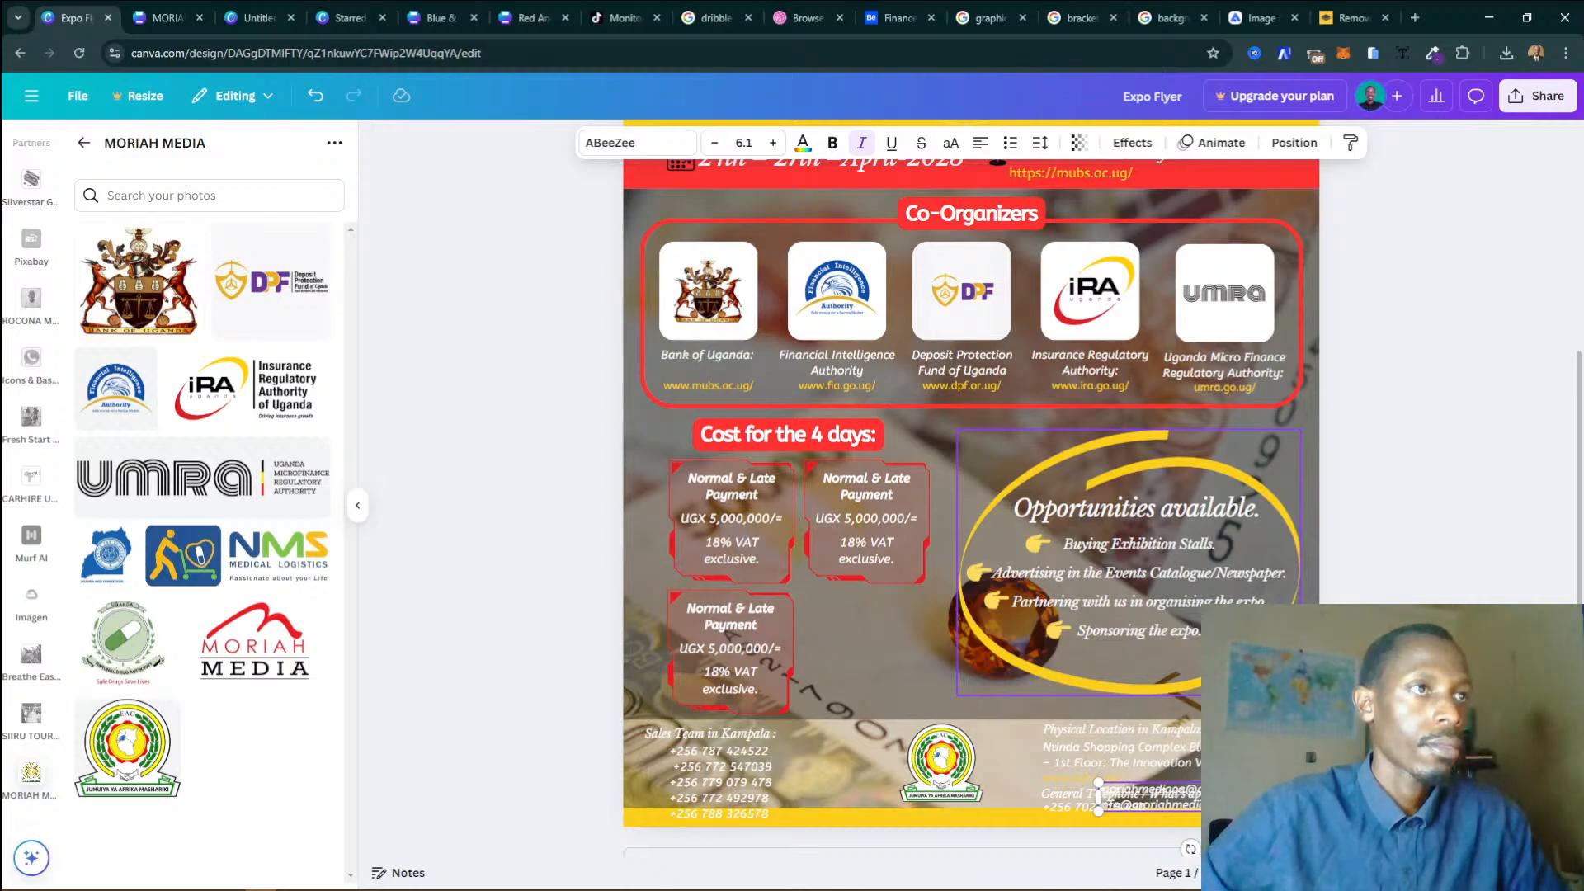
{"action": "scroll", "coordinate": [1180, 650], "scroll_direction": "down", "scroll_amount": 3, "text": "ctrl"}
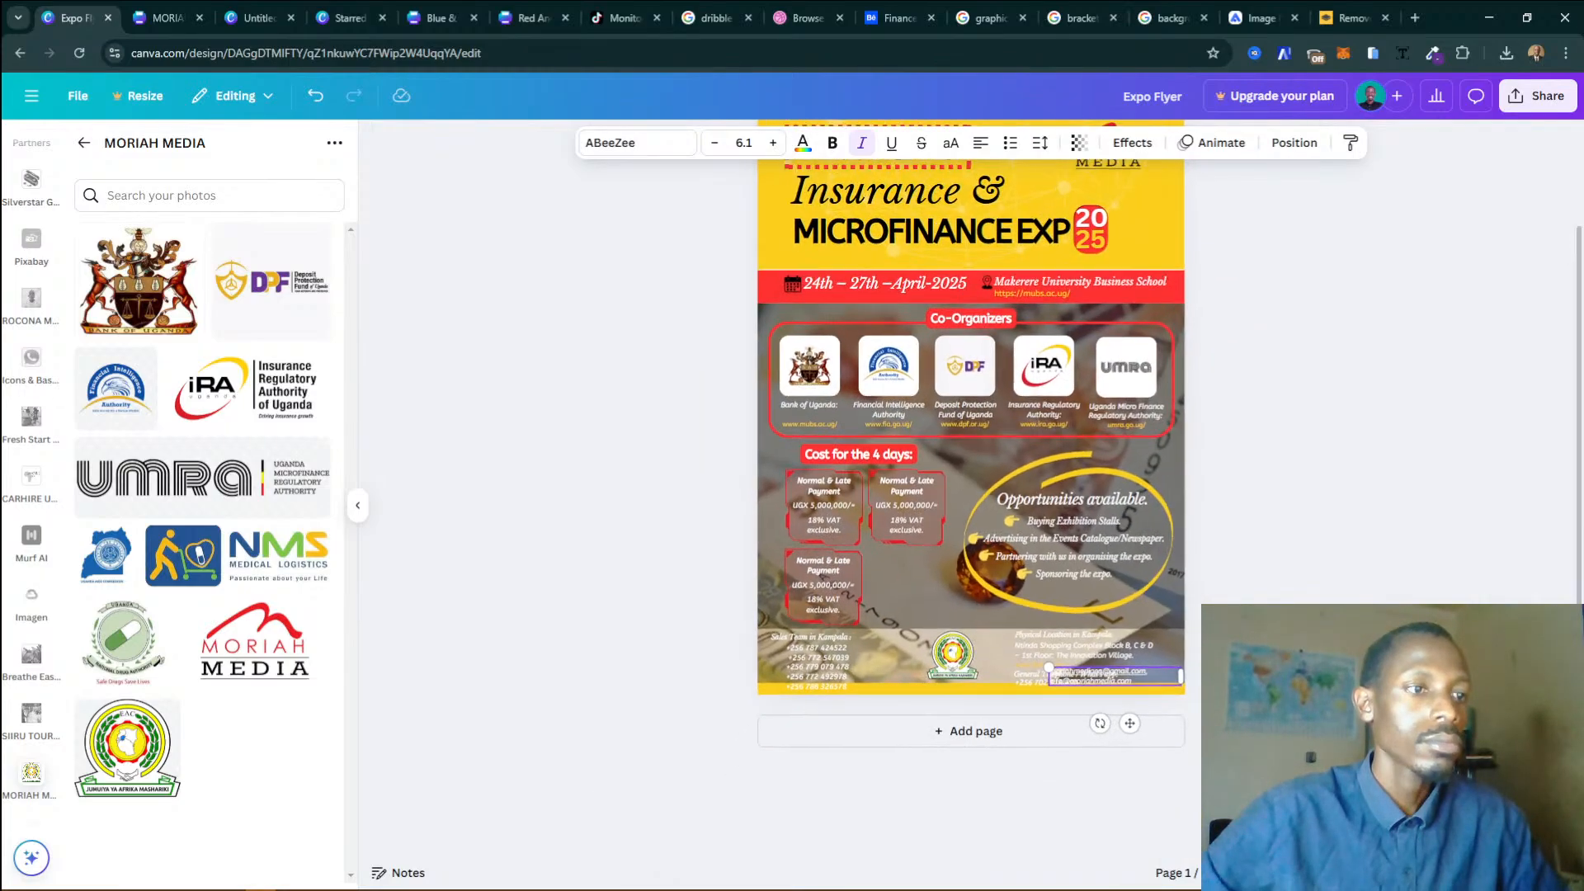
{"action": "scroll", "coordinate": [1181, 650], "scroll_direction": "up", "scroll_amount": 2}
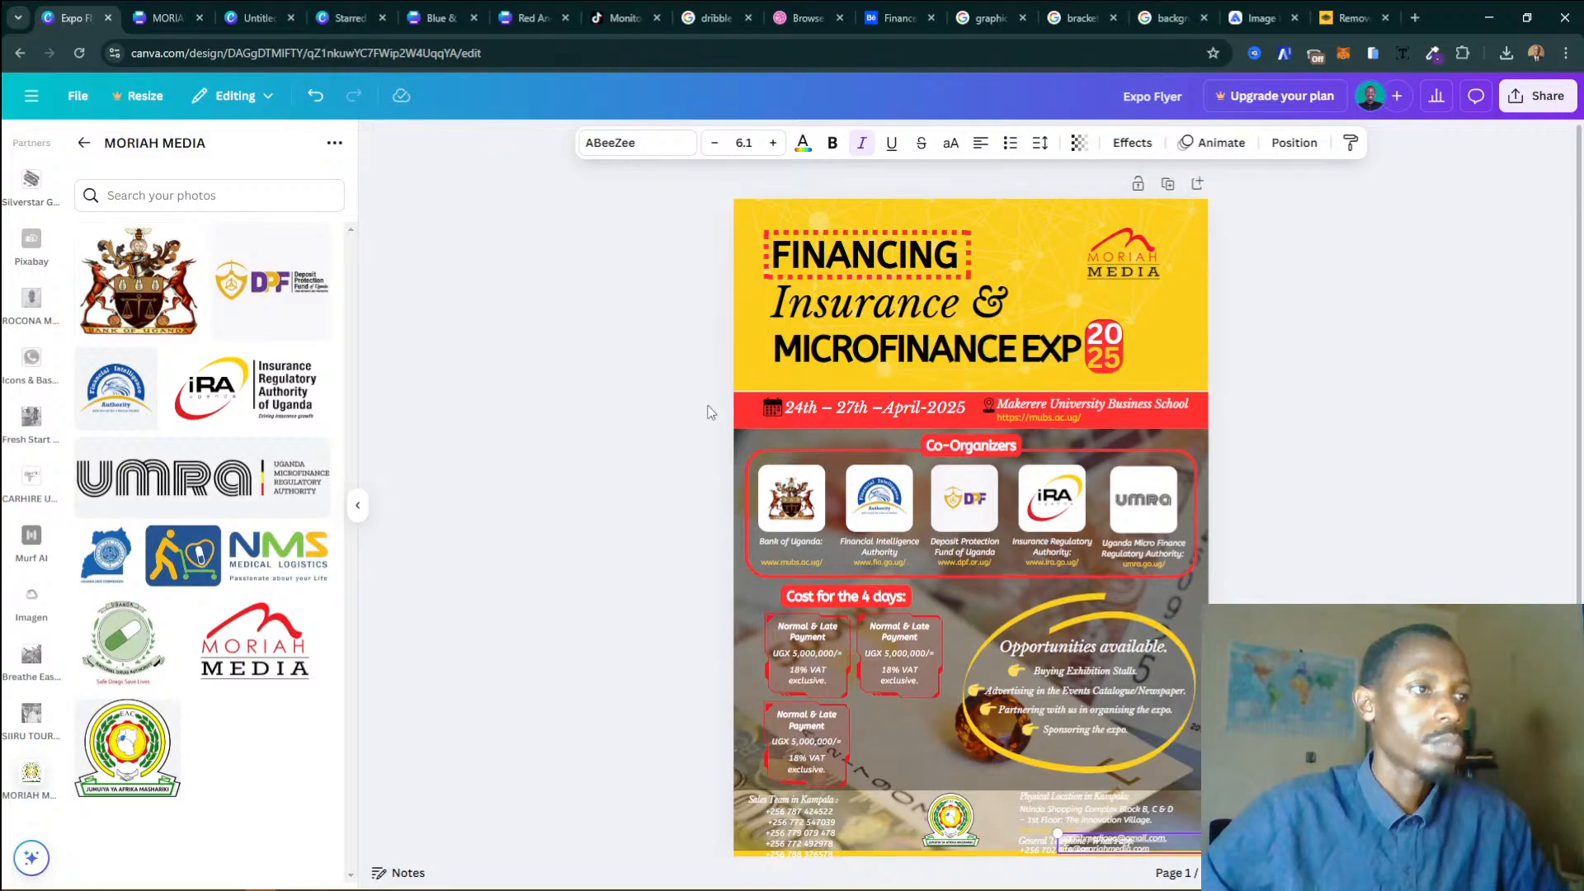
{"action": "left_click_drag", "start_coordinate": [1213, 413], "coordinate": [750, 422]}
{"action": "key", "text": "shift+Up"}
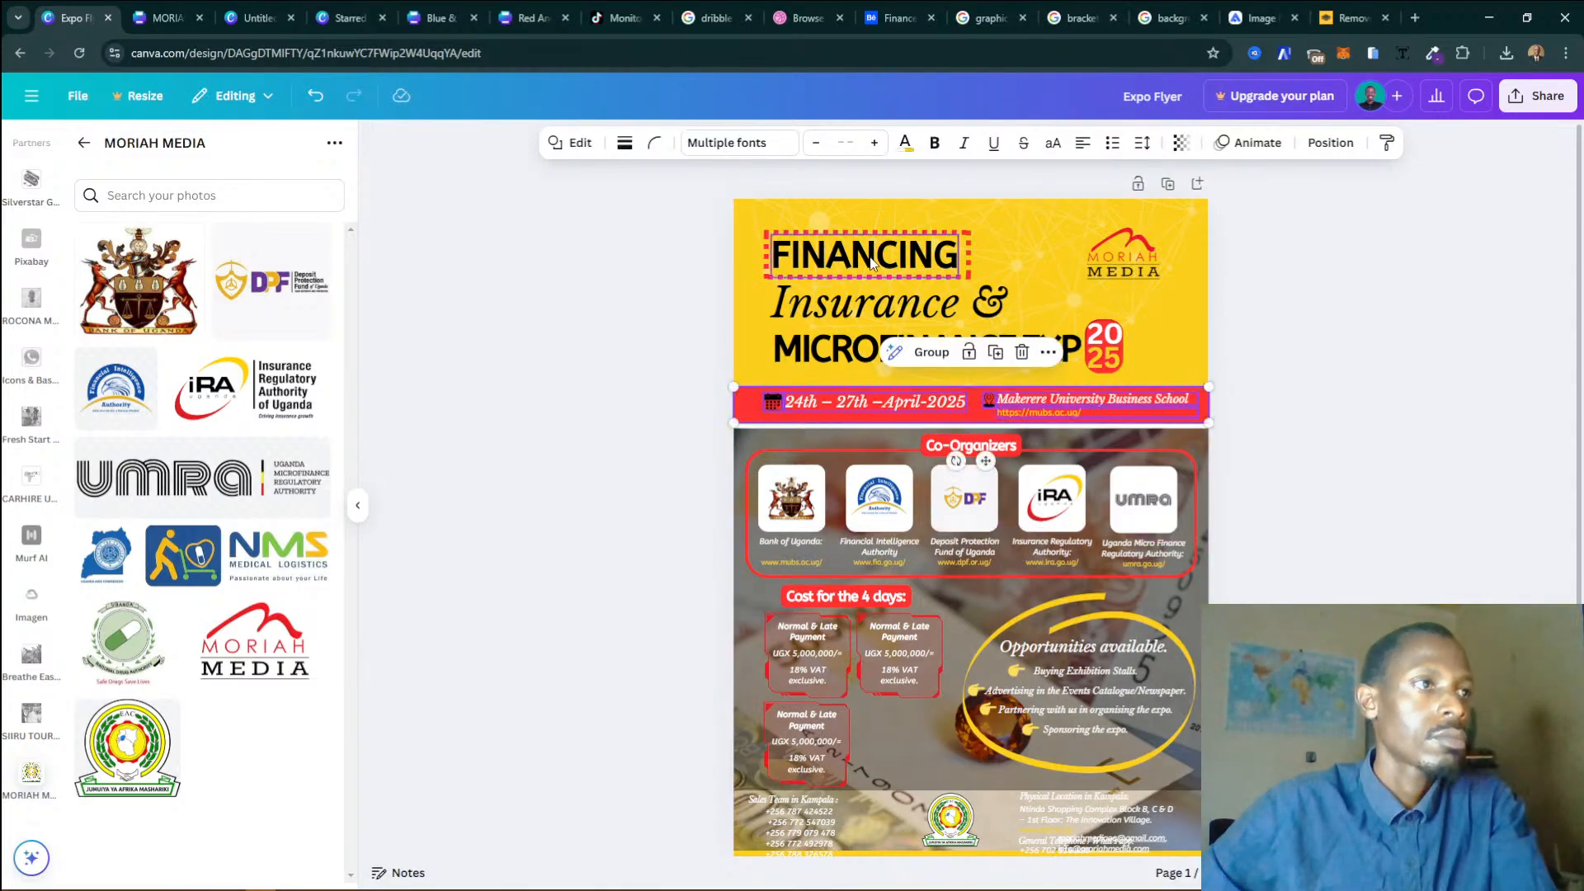
Nudge the MICROFINANCE title text slightly upward, closer to "Insurance &".
{"action": "left_click", "coordinate": [826, 311]}
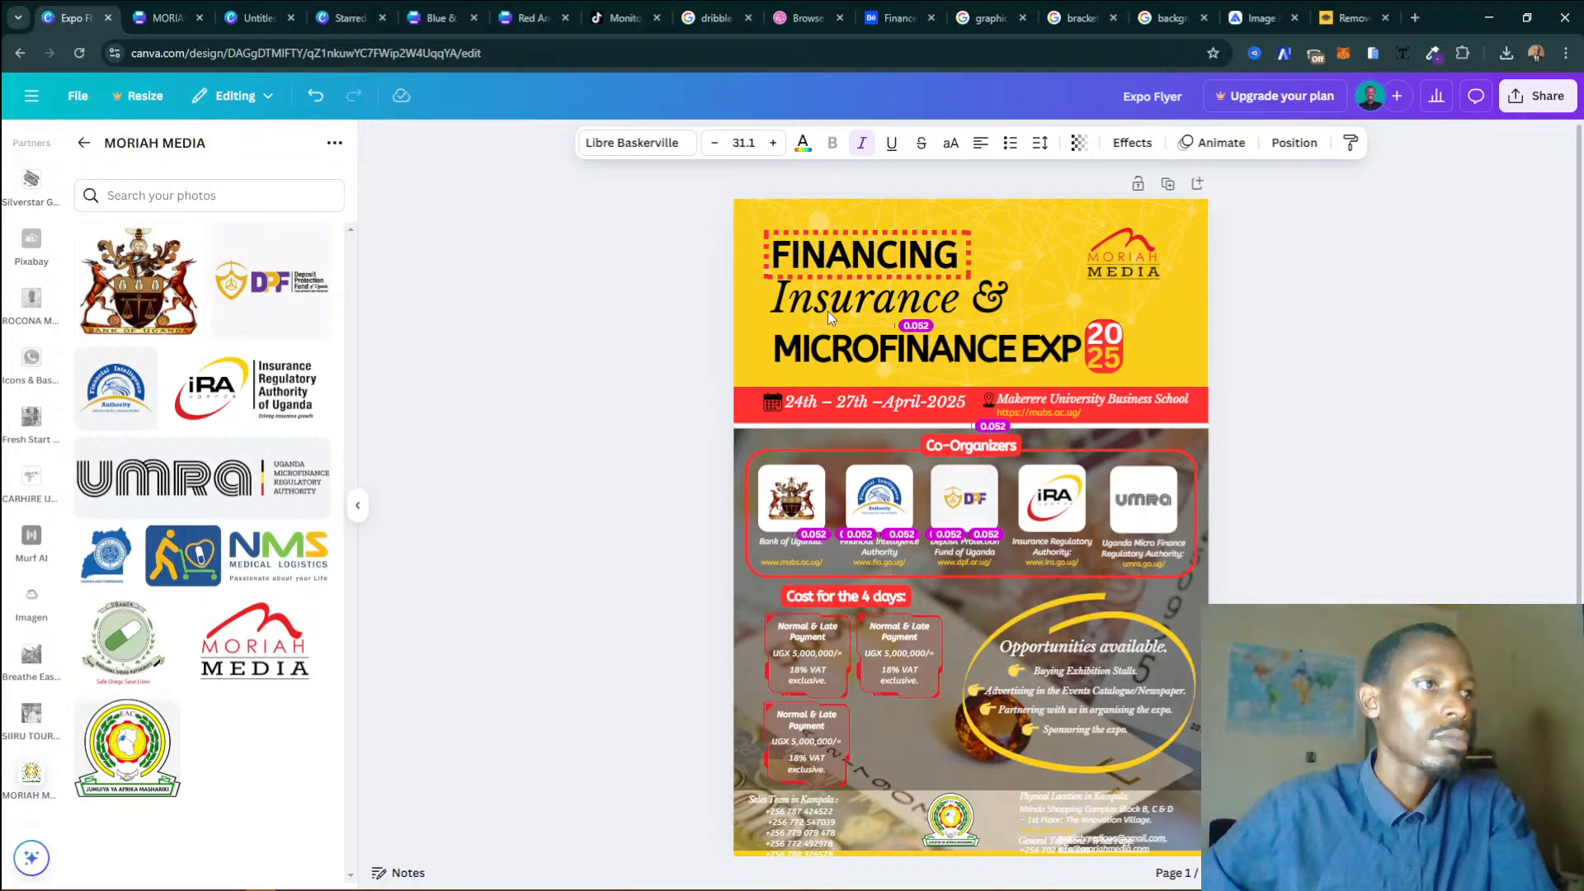
{"action": "left_click", "coordinate": [835, 348]}
{"action": "key", "text": "shift+Up"}
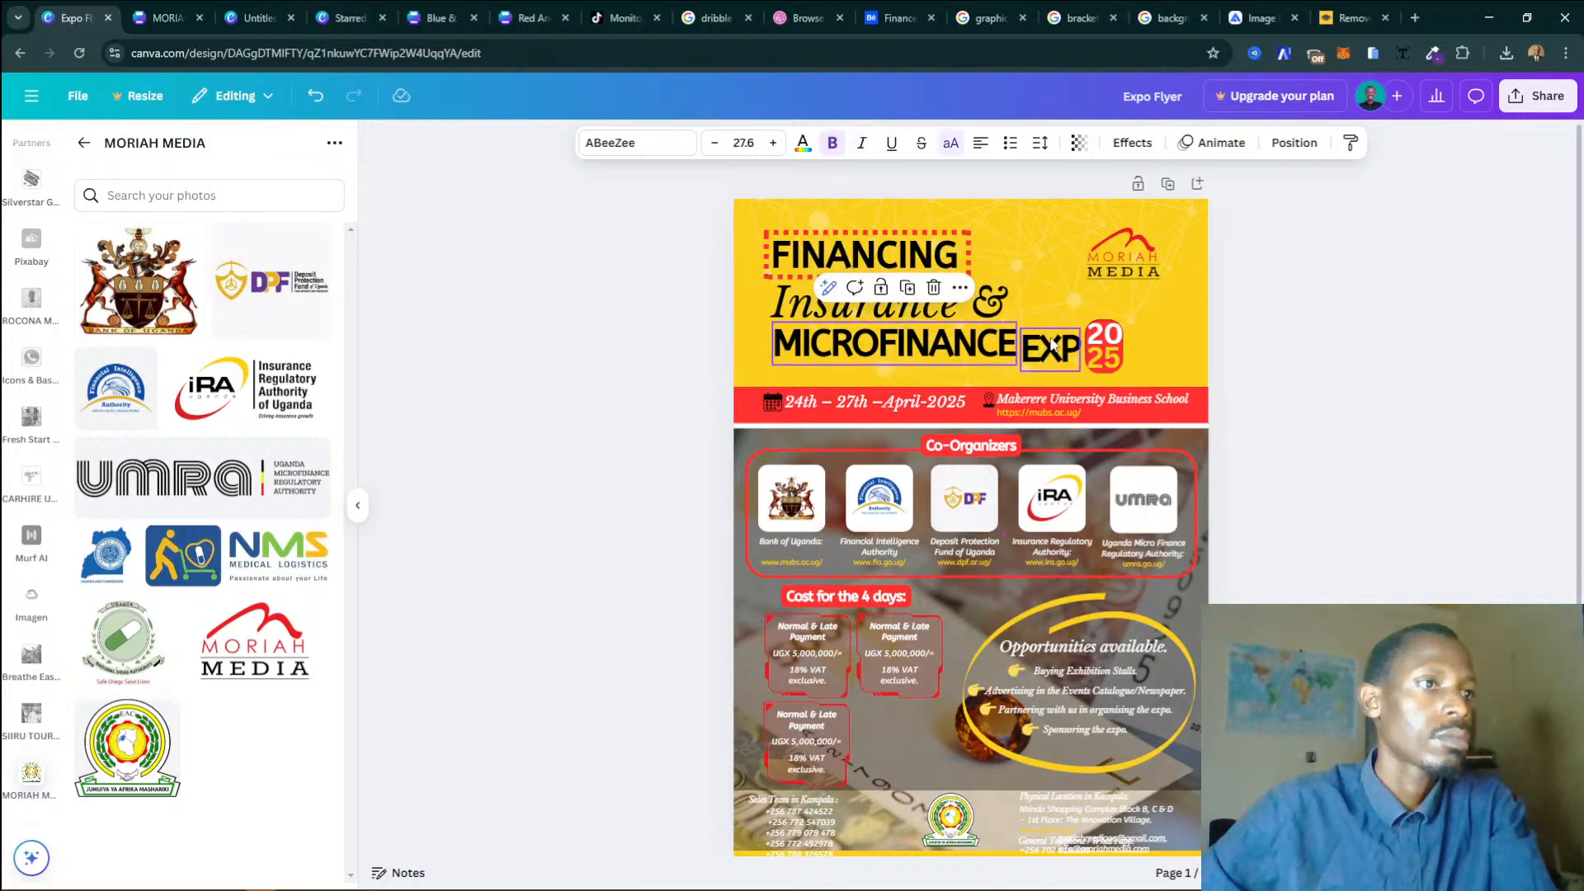
Nudge the EXP text and the 2025 badge upward to line up with MICROFINANCE.
{"action": "left_click_drag", "start_coordinate": [1332, 330], "coordinate": [1089, 361]}
{"action": "left_click", "coordinate": [1168, 345], "text": "shift"}
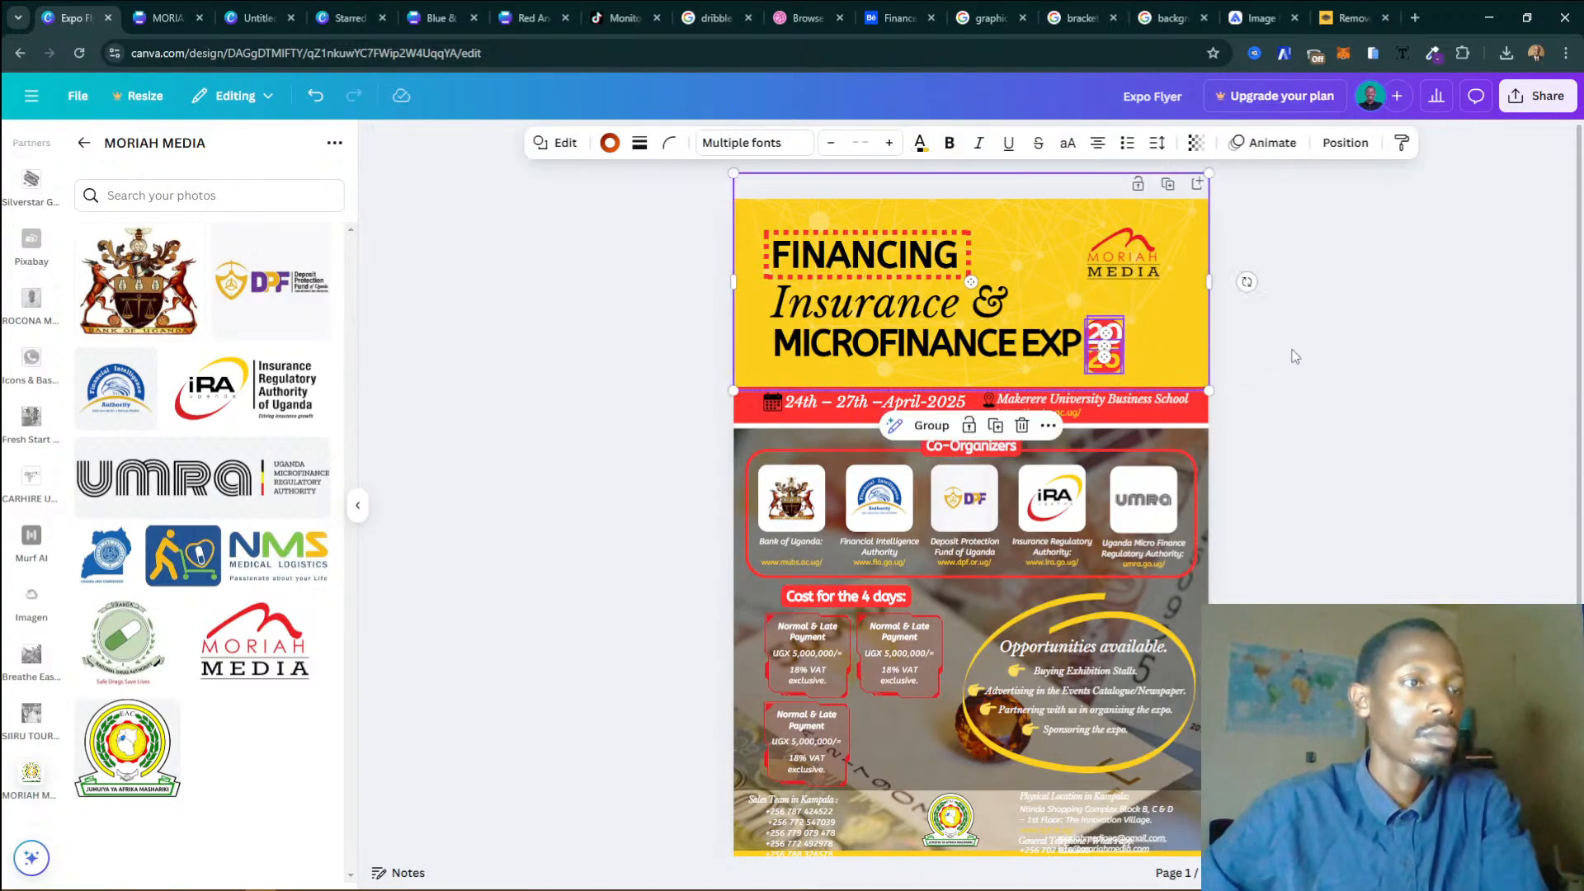
{"action": "key", "text": "shift+Up"}
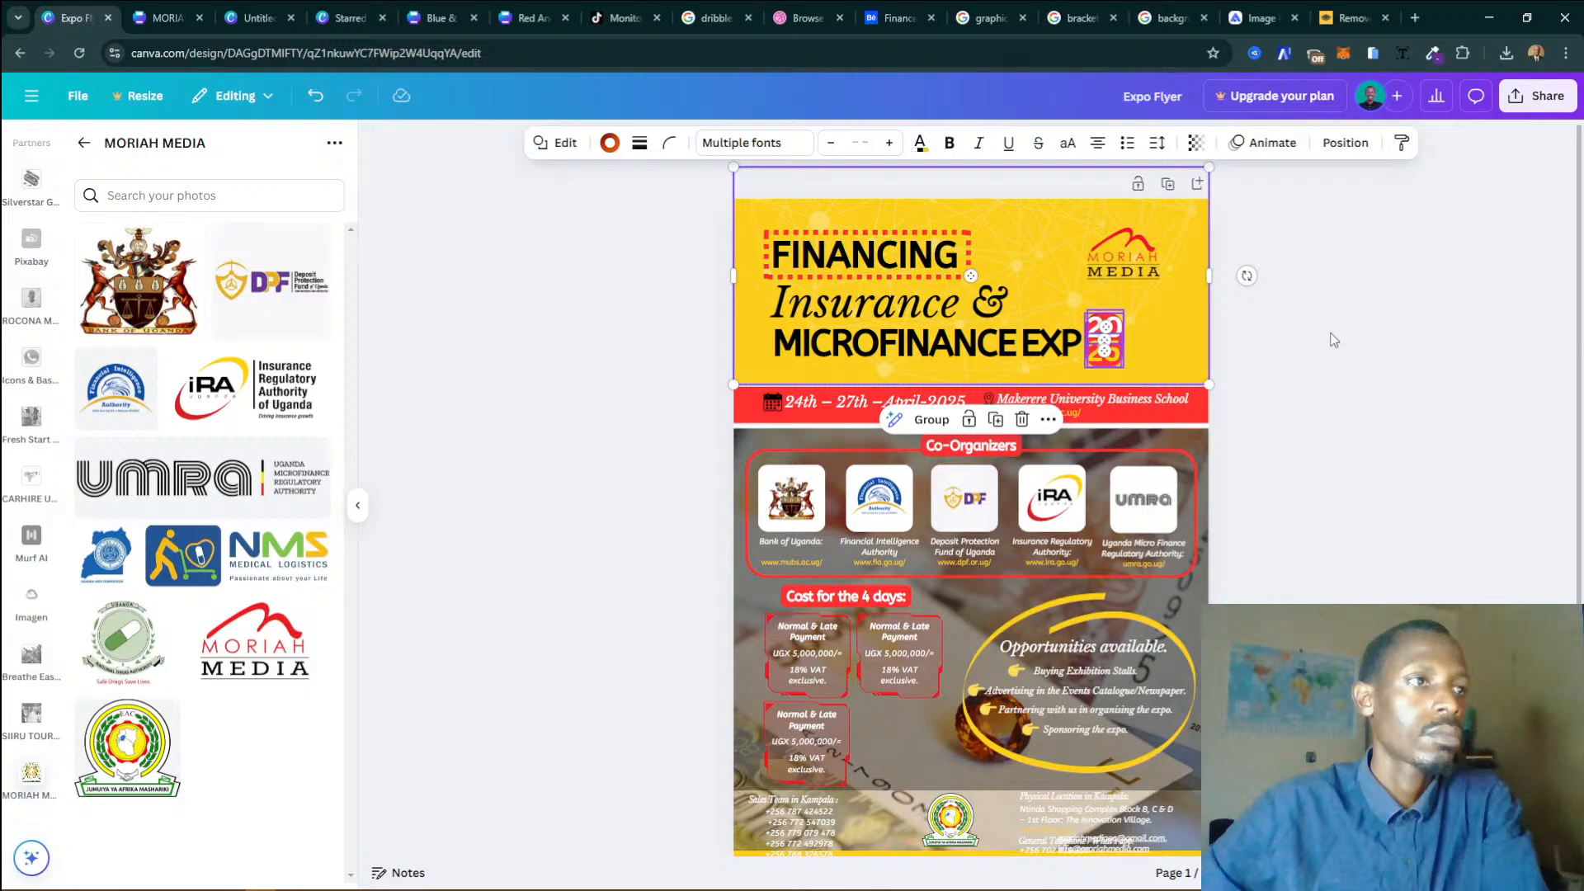
{"action": "left_click", "coordinate": [1334, 339]}
{"action": "left_click", "coordinate": [1185, 358]}
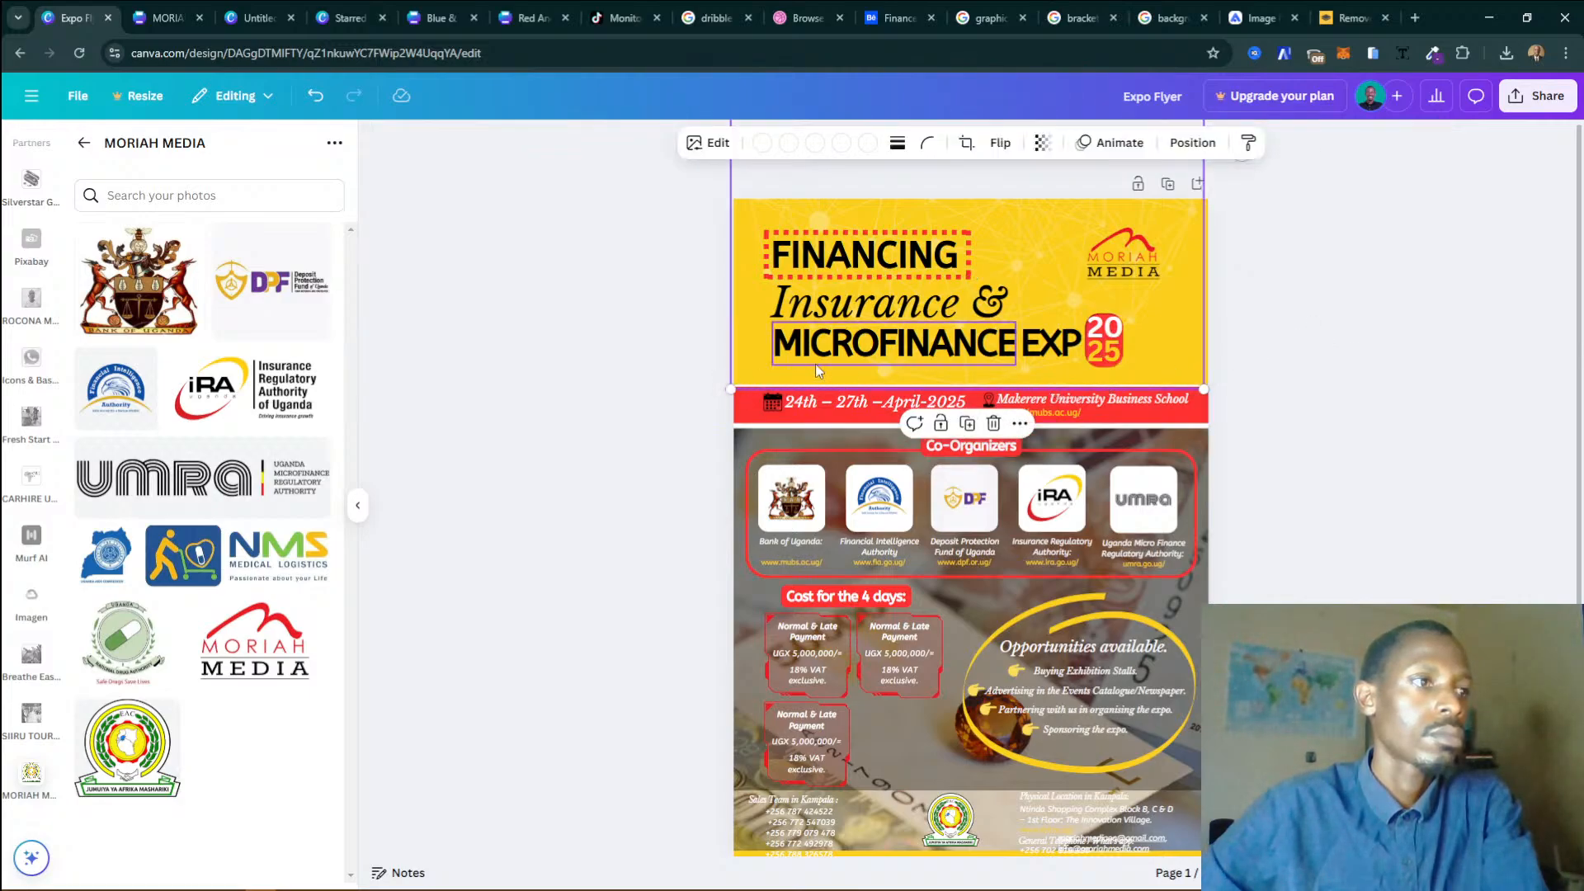
Shorten the yellow header's lower edge slightly and move the red date and venue banner with its contents up against it.
{"action": "left_click_drag", "start_coordinate": [1013, 378], "coordinate": [1013, 369]}
{"action": "left_click", "coordinate": [660, 399]}
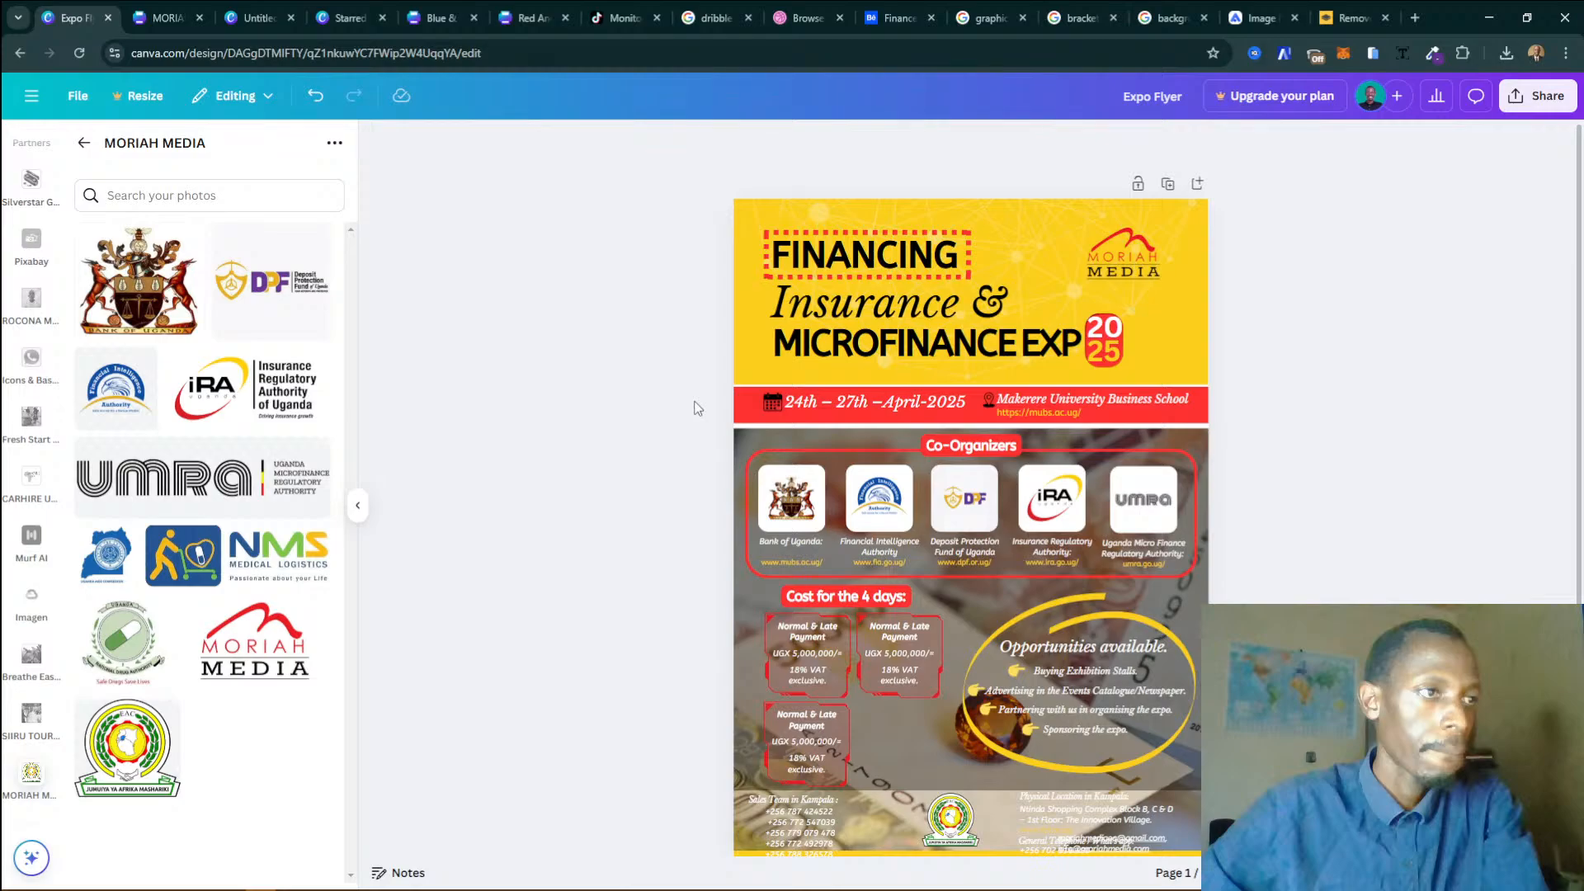
{"action": "left_click", "coordinate": [751, 403]}
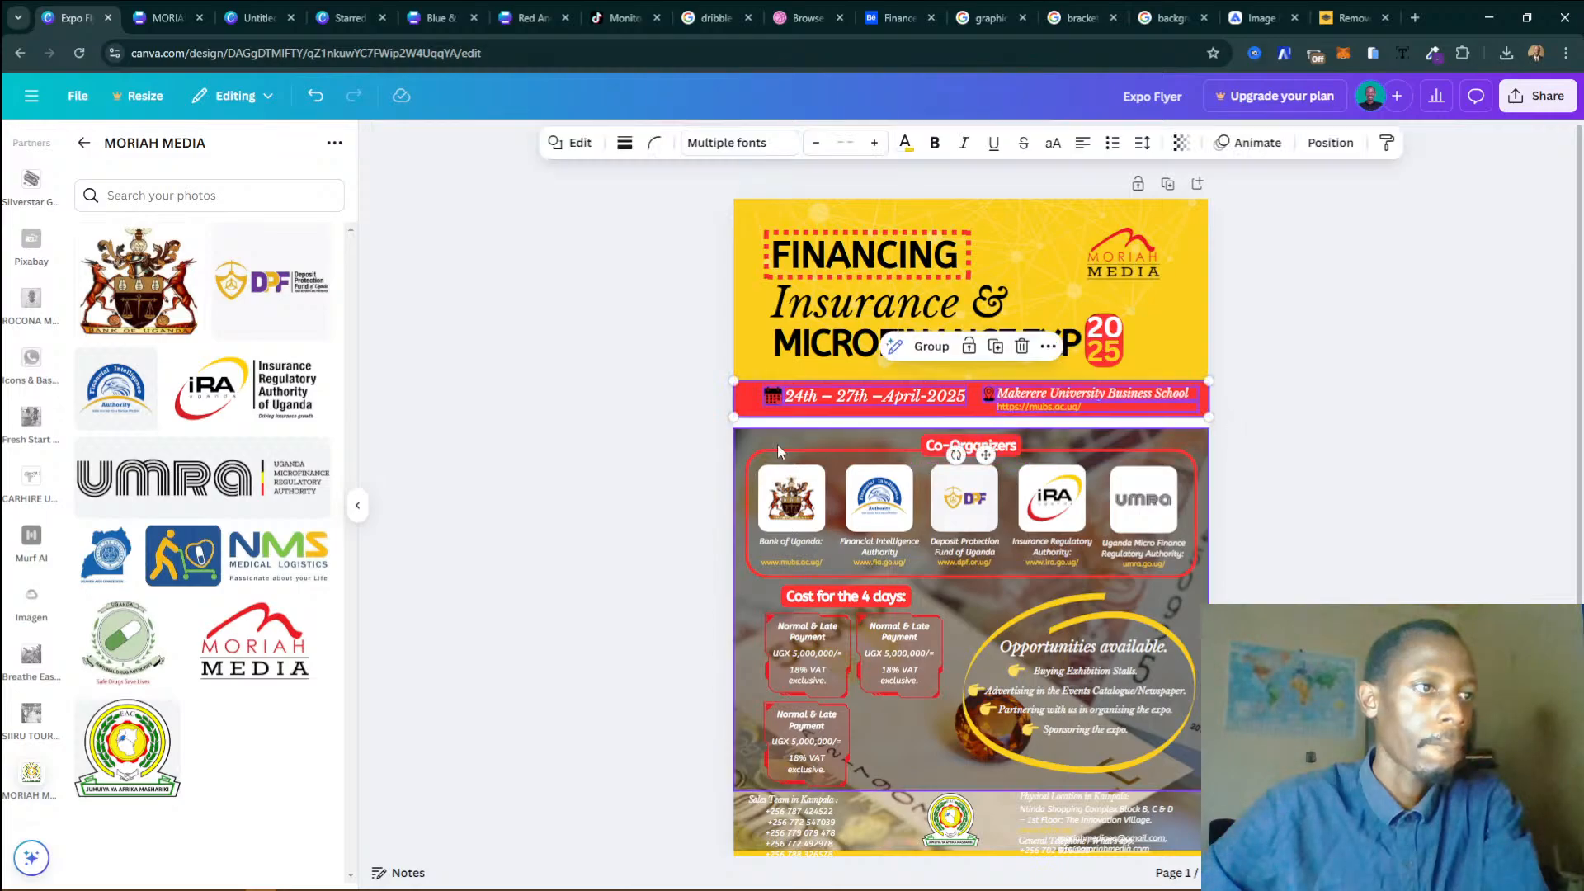
Move the whole lower section, from Co-Organizers down to the contact strip, upward to meet the red date banner.
{"action": "left_click_drag", "start_coordinate": [702, 435], "coordinate": [1237, 824]}
{"action": "key", "text": "shift+Up"}
{"action": "key", "text": "shift+Up"}
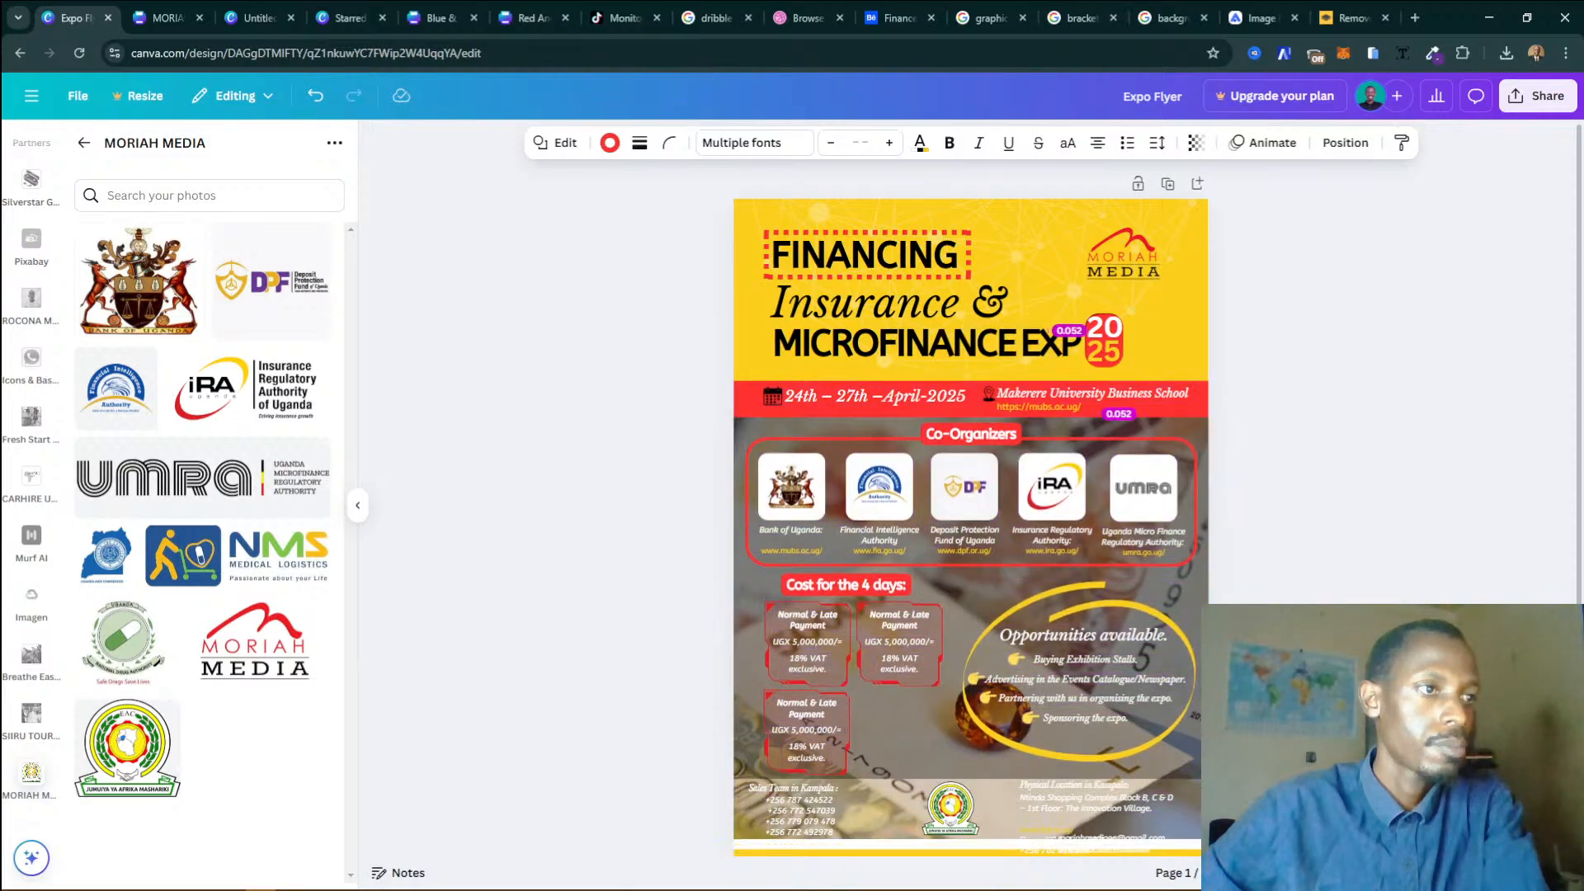
{"action": "scroll", "coordinate": [1237, 824], "scroll_direction": "down", "scroll_amount": 1}
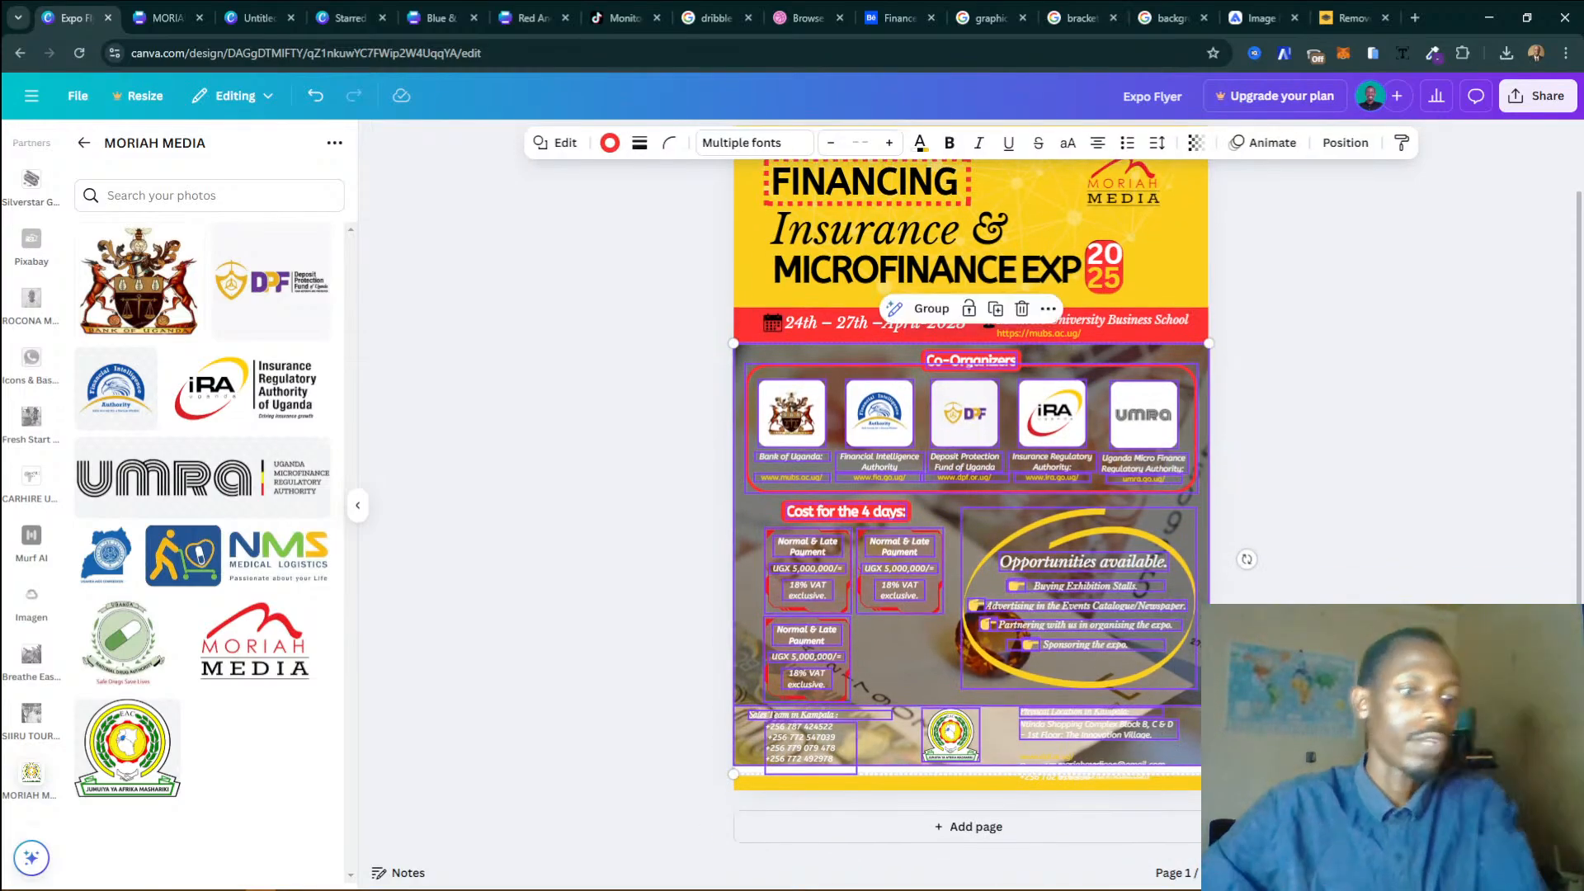
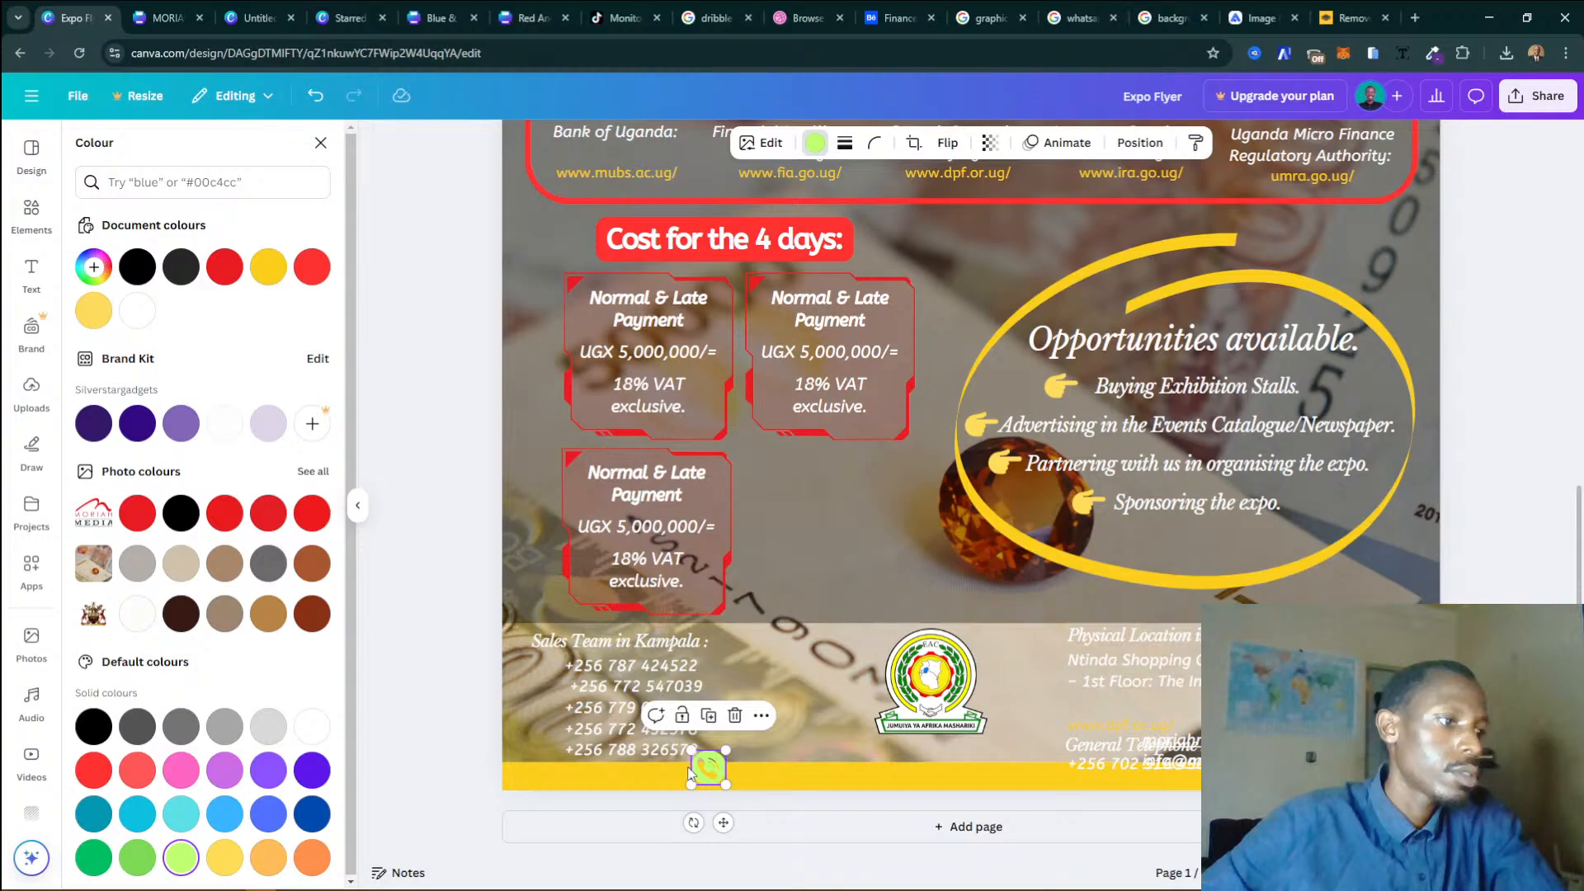
Place the green phone icon beside the first Sales Team number and shrink it to about the height of the text line.
{"action": "left_click_drag", "start_coordinate": [689, 772], "coordinate": [526, 669]}
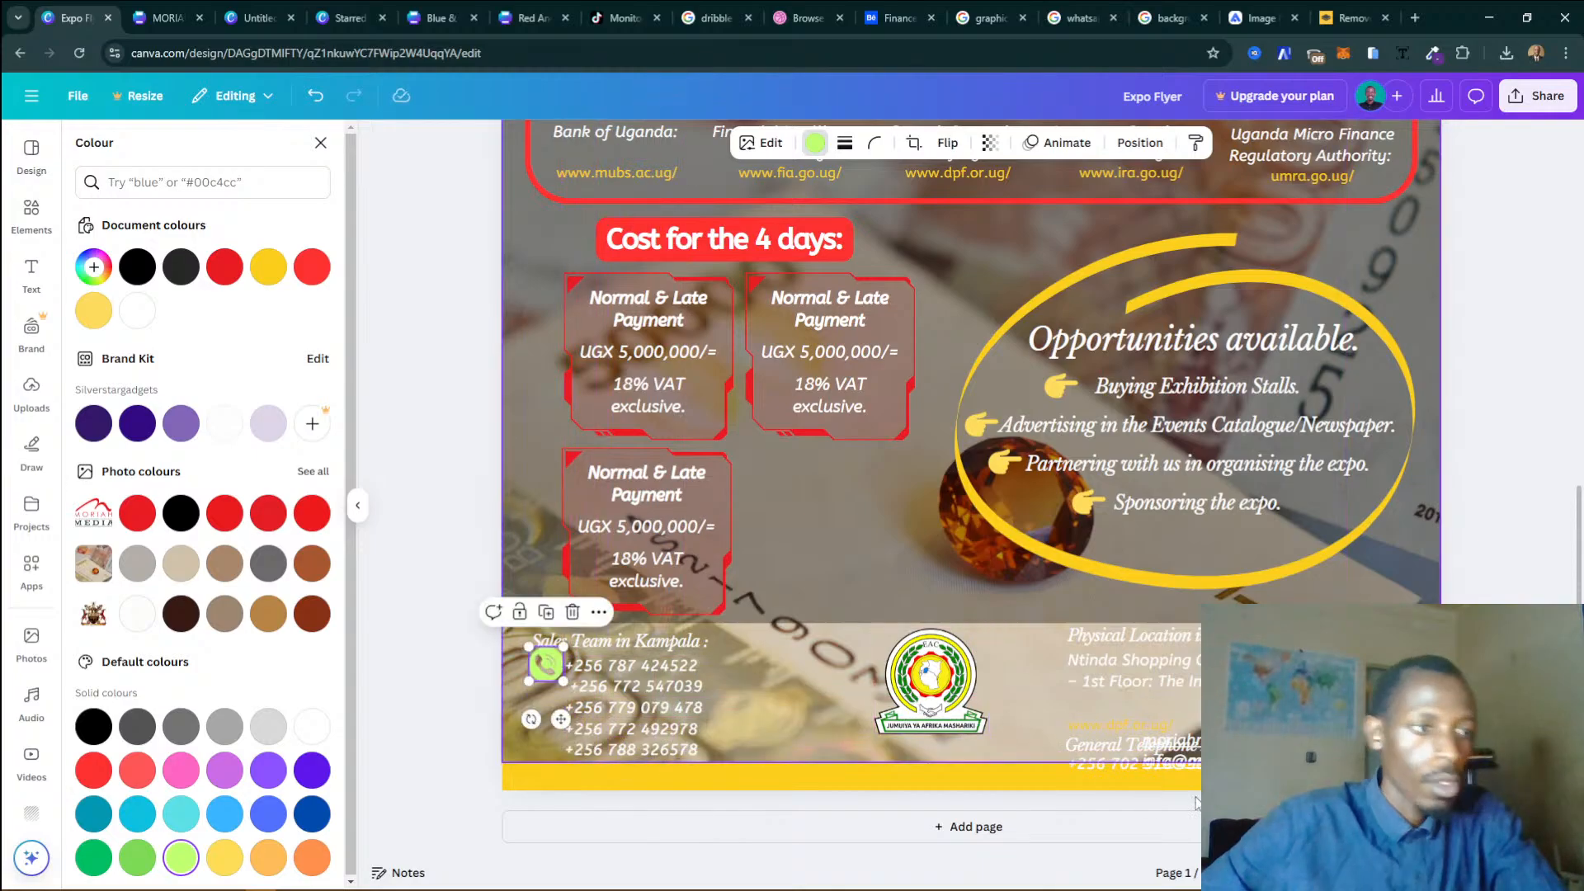
{"action": "key", "text": "ctrl+plus"}
{"action": "key", "text": "ctrl+plus"}
{"action": "key", "text": "ctrl+plus"}
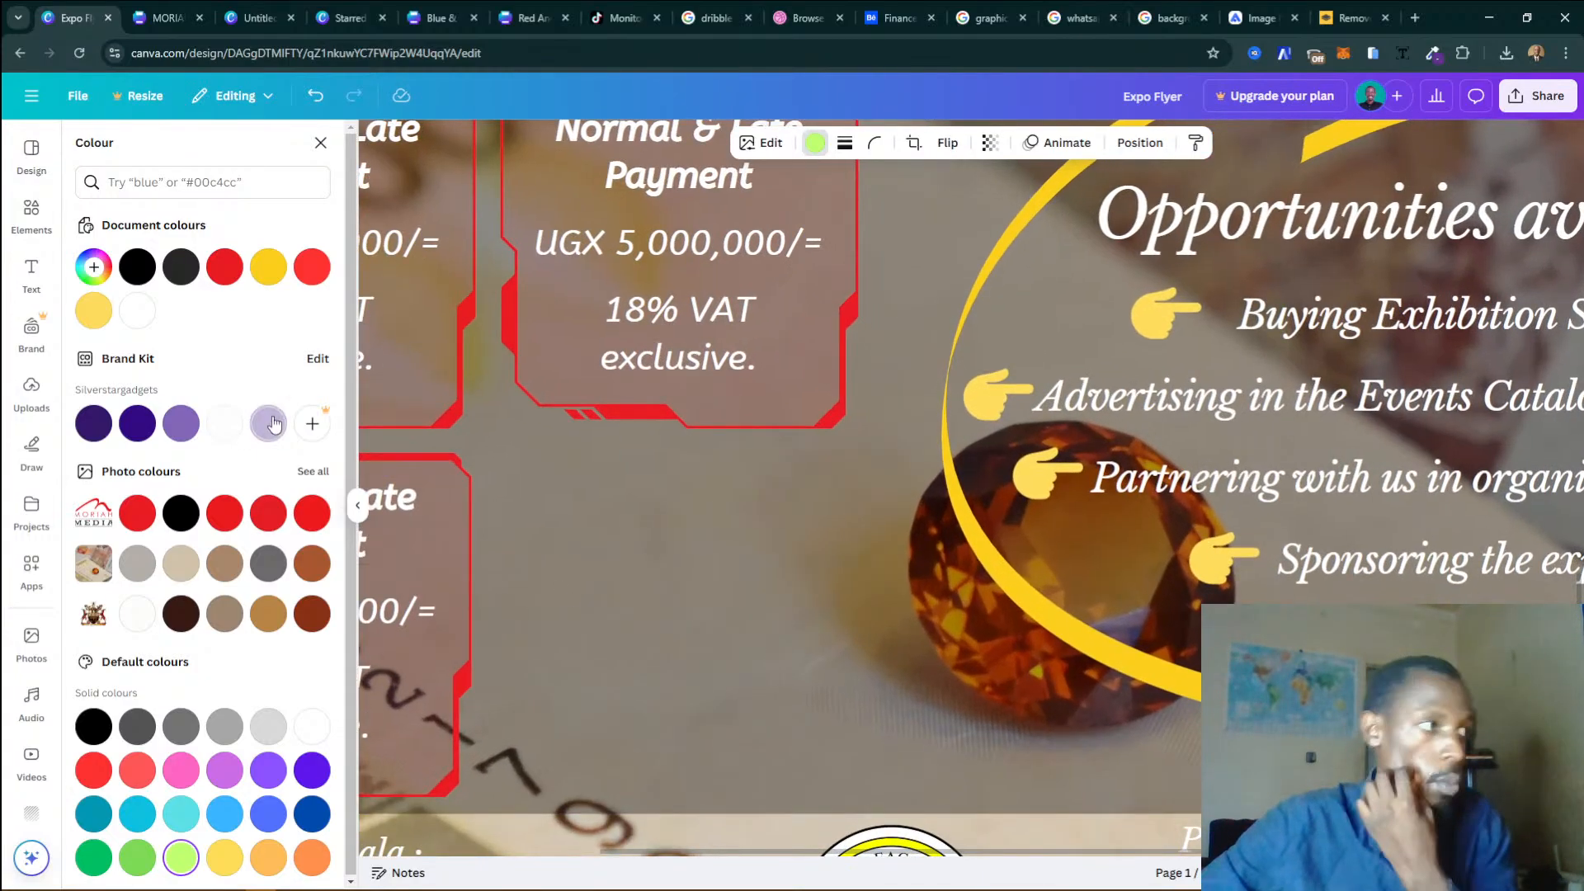
{"action": "left_click", "coordinate": [357, 505]}
{"action": "scroll", "coordinate": [833, 598], "scroll_direction": "down", "scroll_amount": 5}
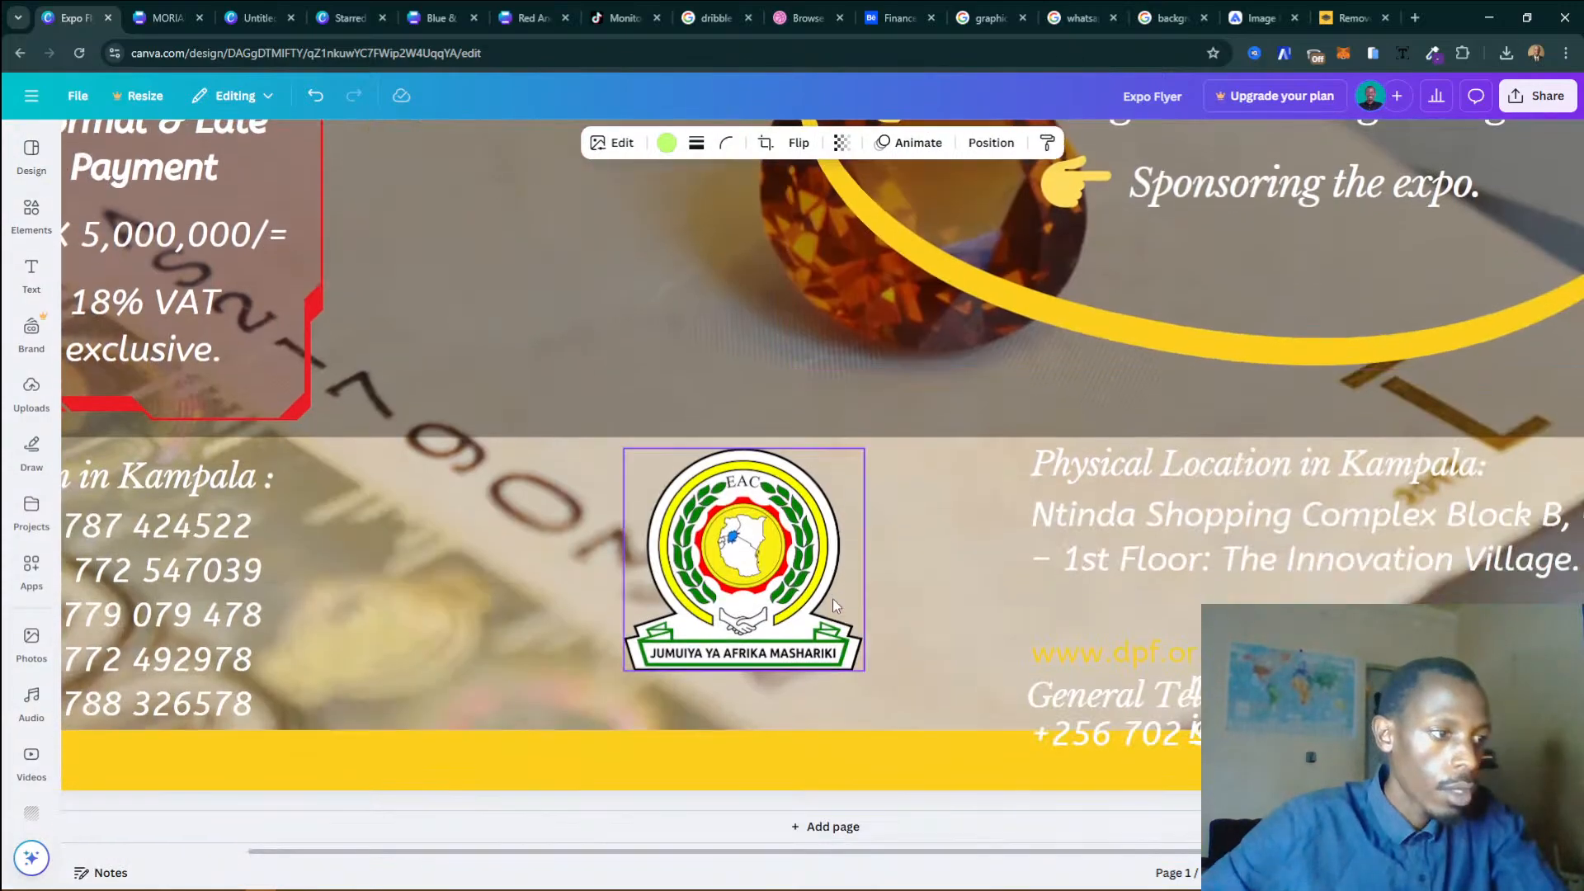
{"action": "left_click_drag", "start_coordinate": [640, 862], "coordinate": [108, 839]}
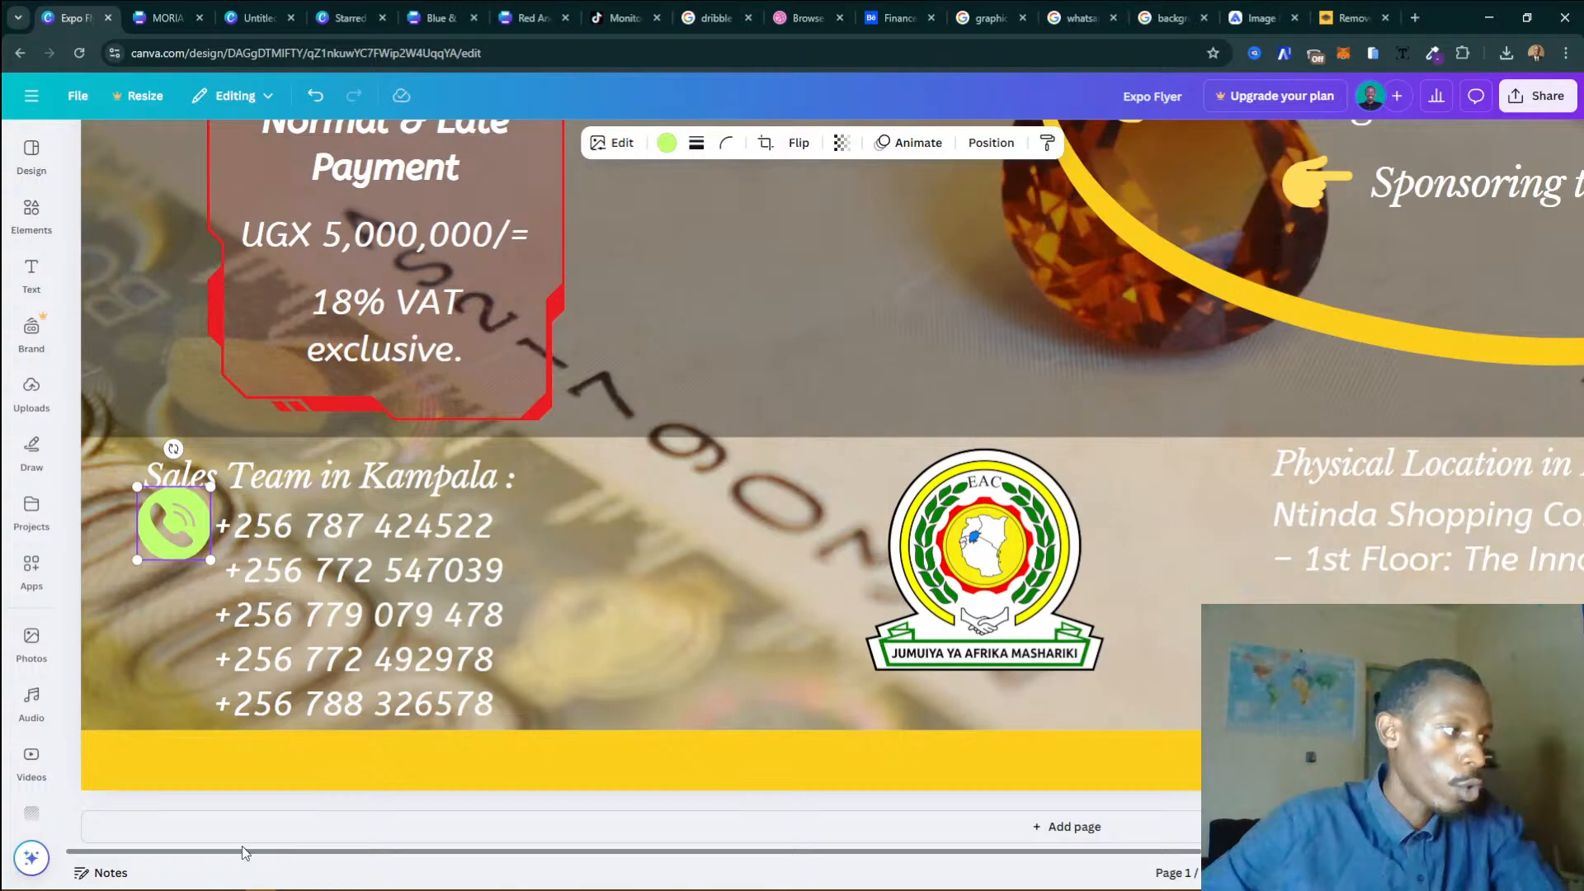
{"action": "left_click_drag", "start_coordinate": [246, 853], "coordinate": [343, 849]}
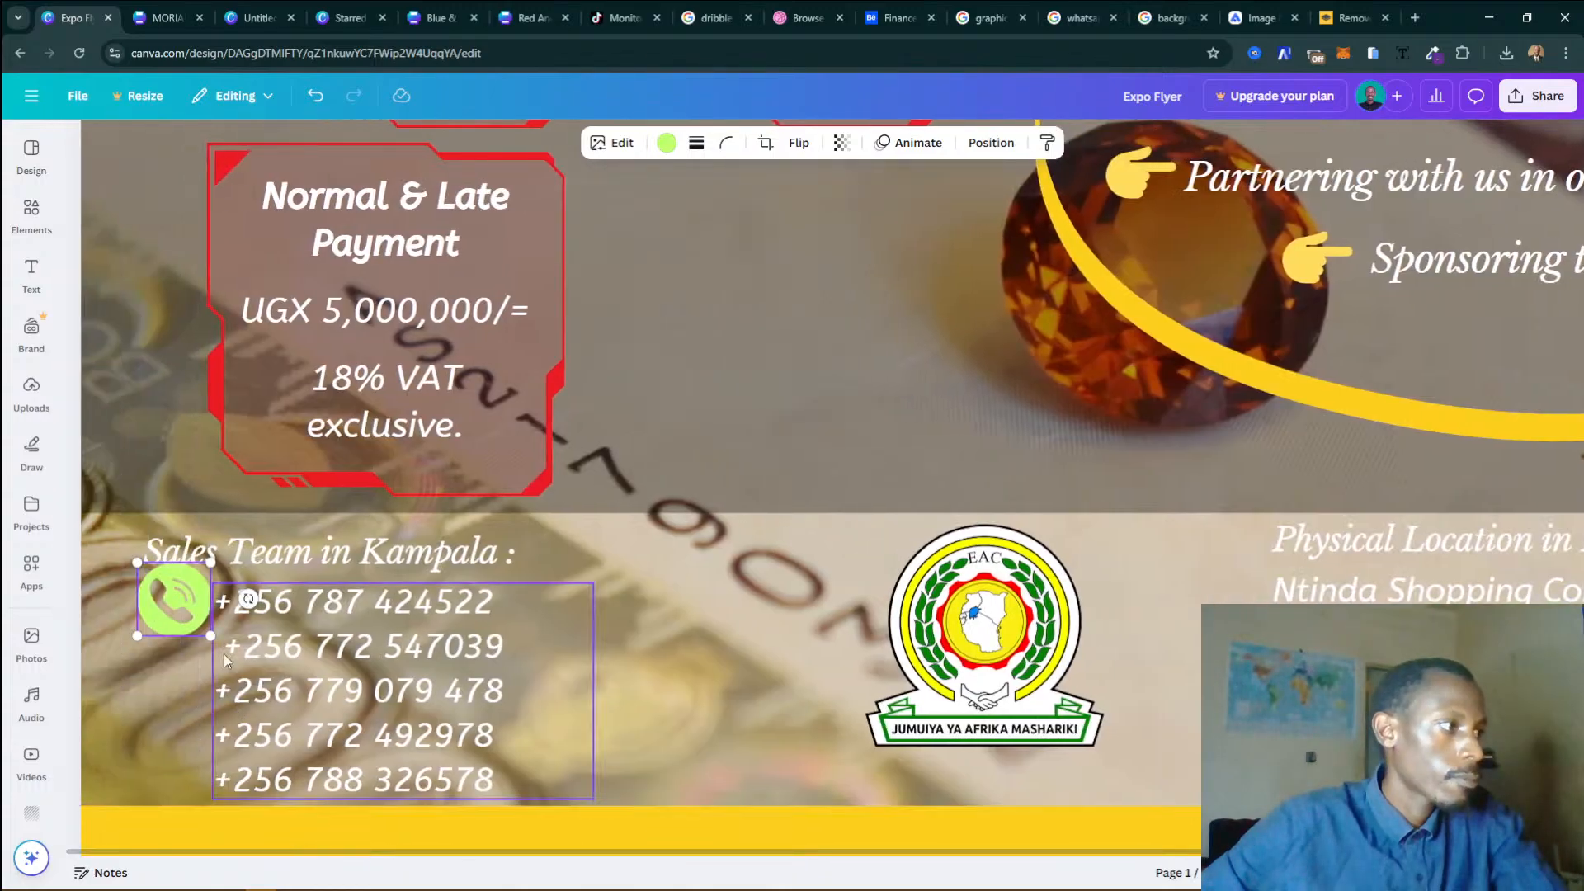
{"action": "left_click_drag", "start_coordinate": [210, 563], "coordinate": [165, 598]}
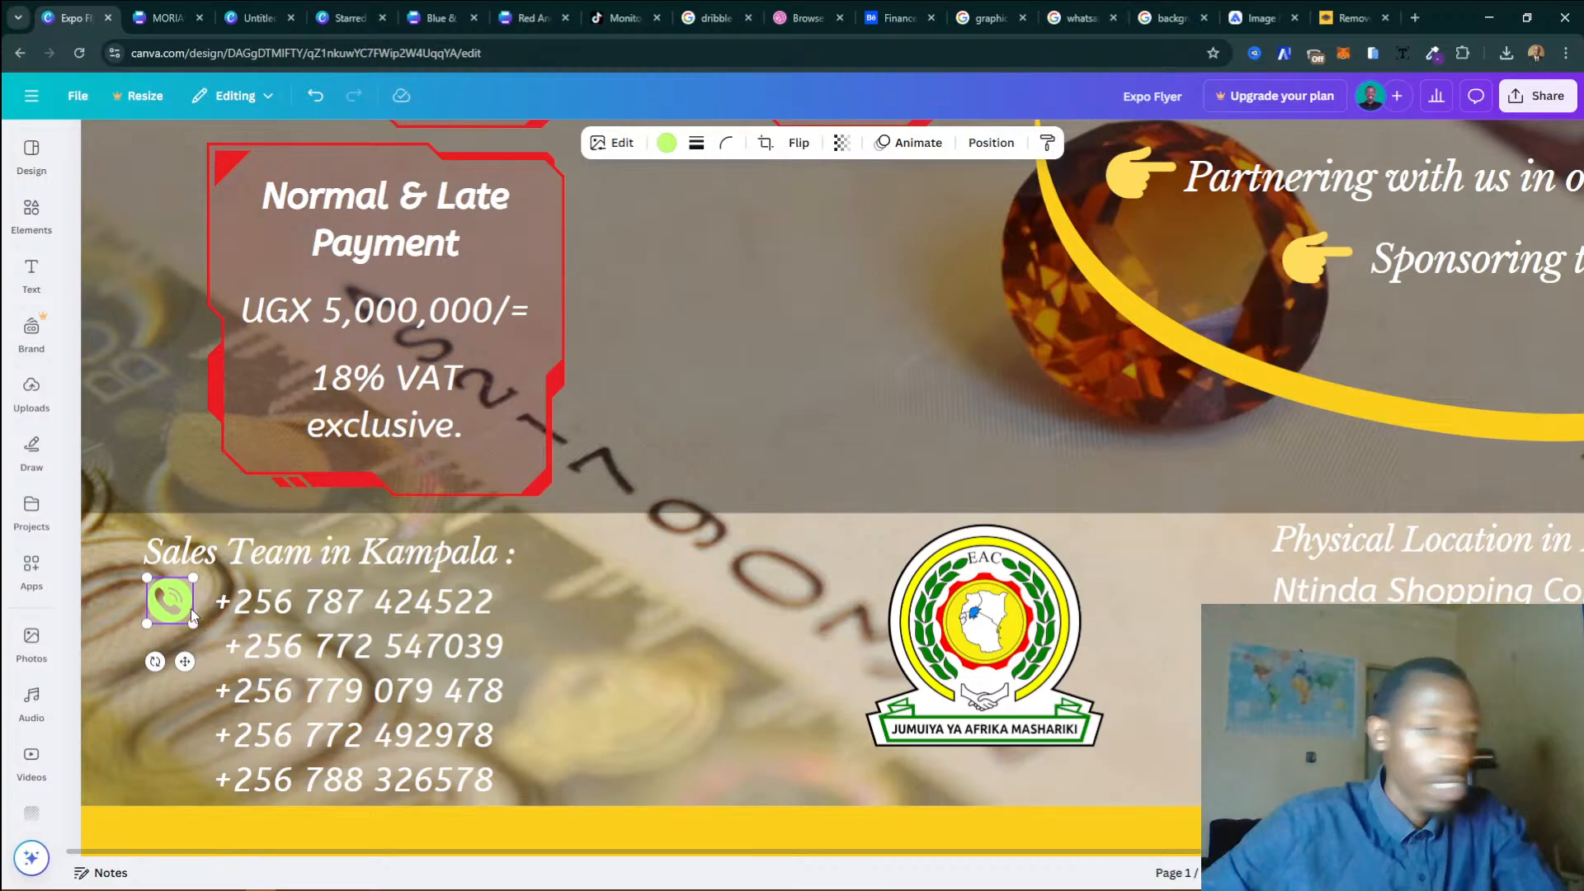
{"action": "key", "text": "ctrl+d"}
{"action": "left_click_drag", "start_coordinate": [235, 666], "coordinate": [161, 648]}
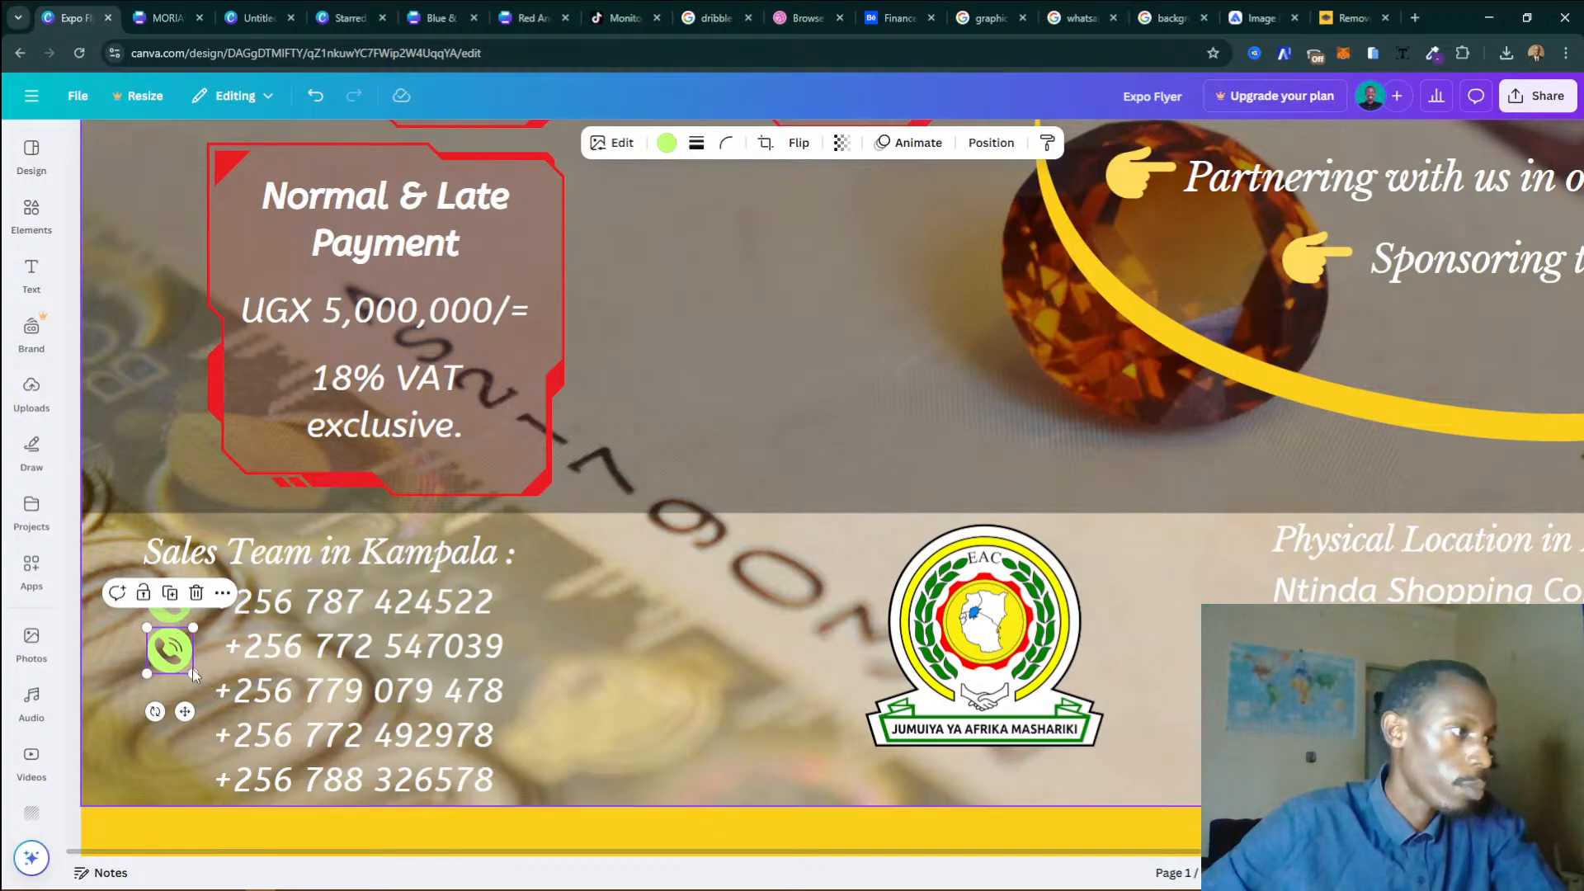
{"action": "left_click", "coordinate": [196, 593]}
Align the smaller phone icon with the first sales number and duplicate it beside the four numbers below.
{"action": "left_click", "coordinate": [169, 601]}
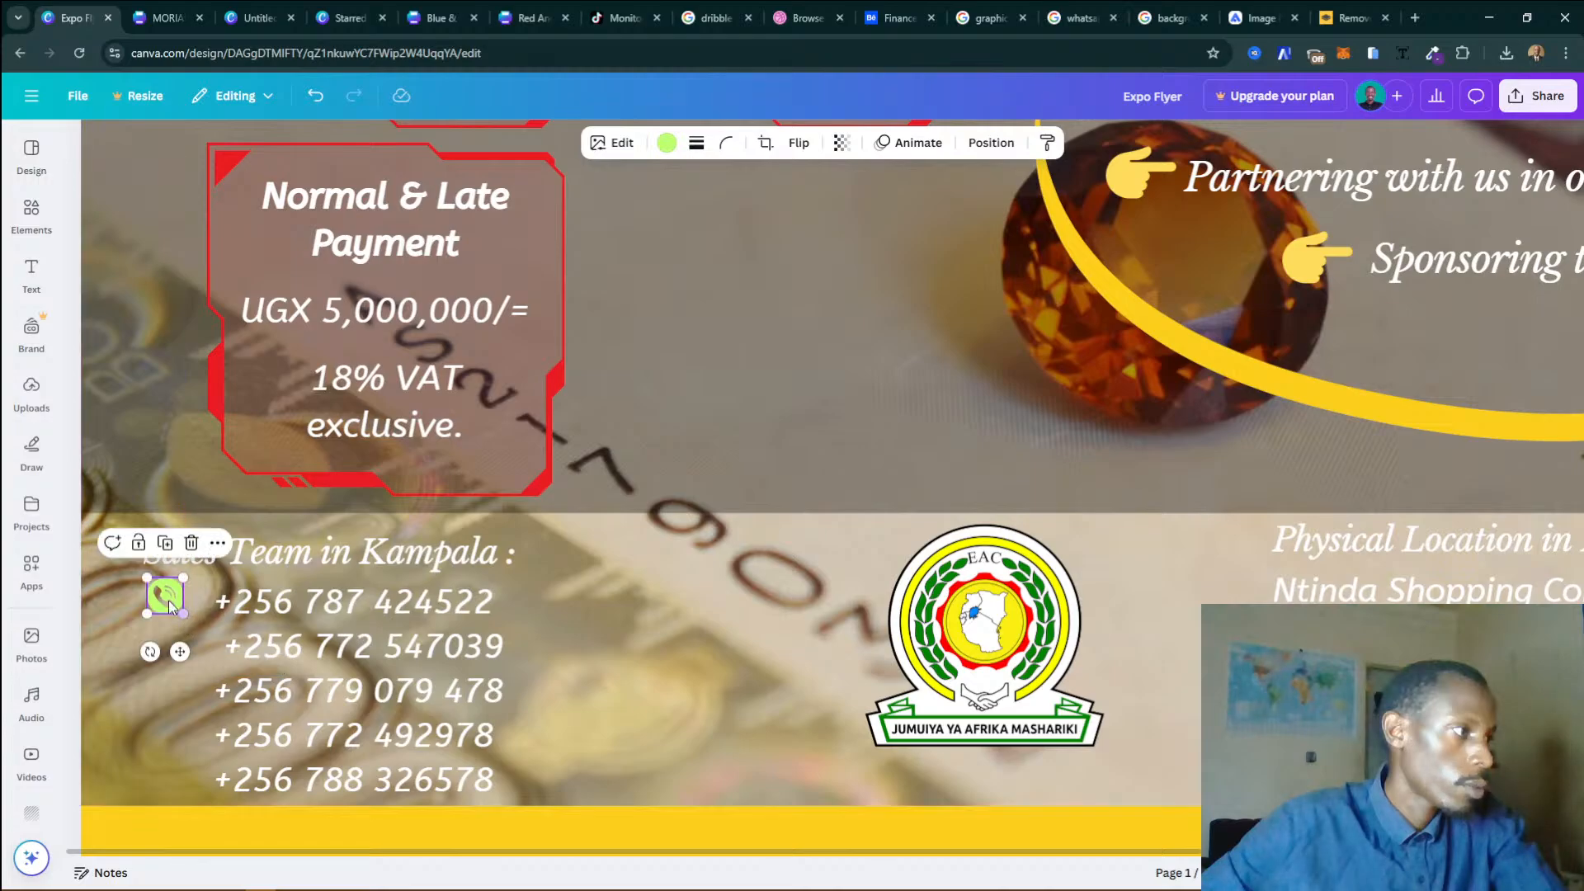
{"action": "left_click_drag", "start_coordinate": [169, 607], "coordinate": [176, 641]}
{"action": "key", "text": "ctrl+d"}
{"action": "key", "text": "ctrl+d"}
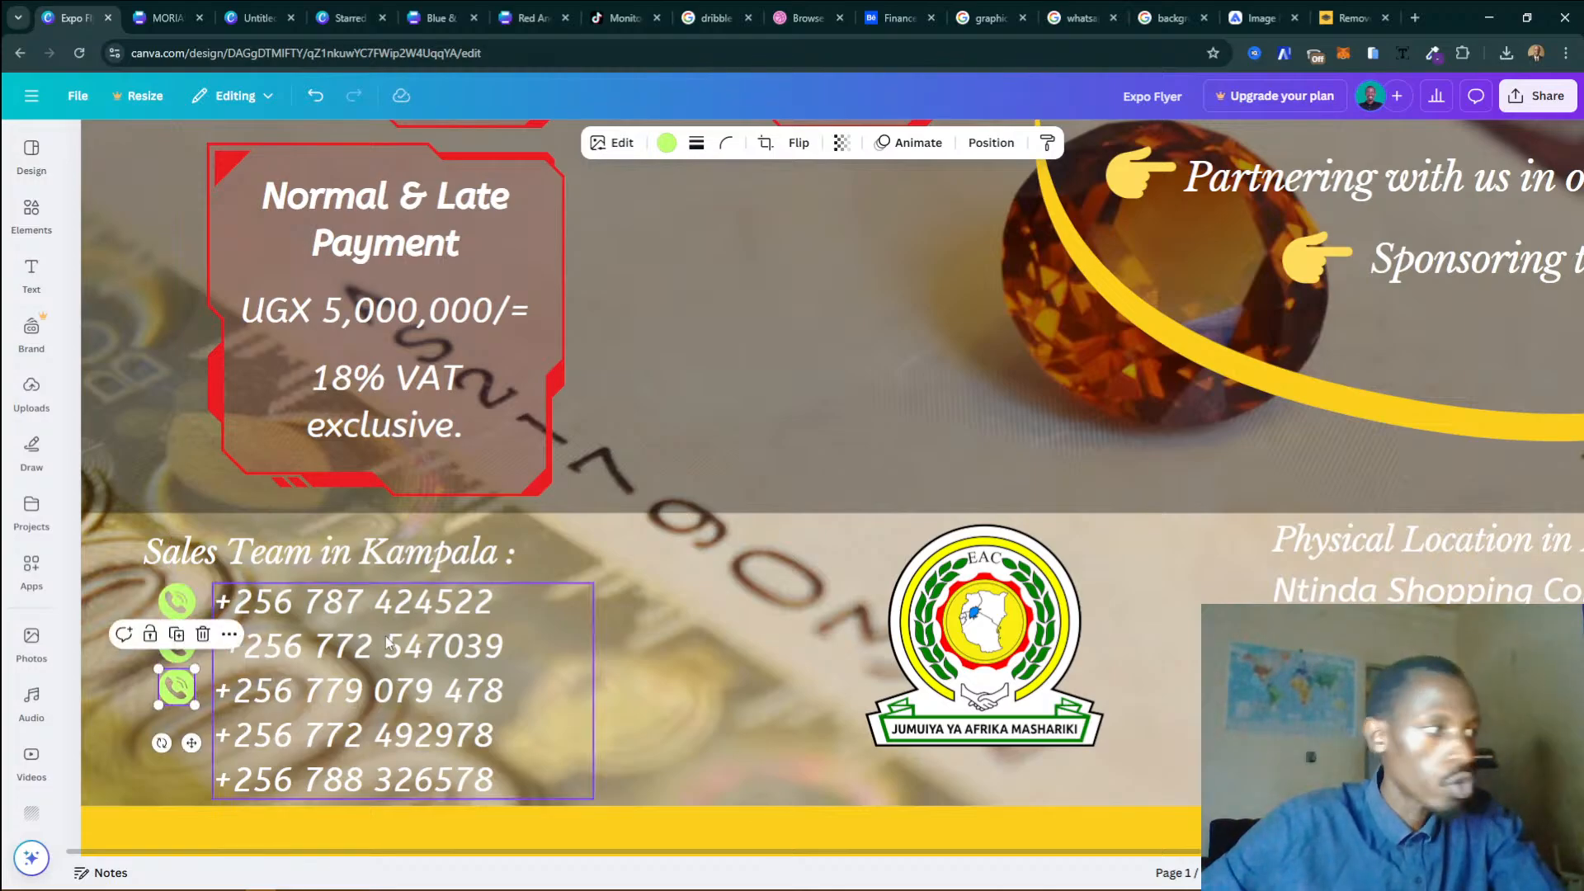
{"action": "key", "text": "ctrl+d"}
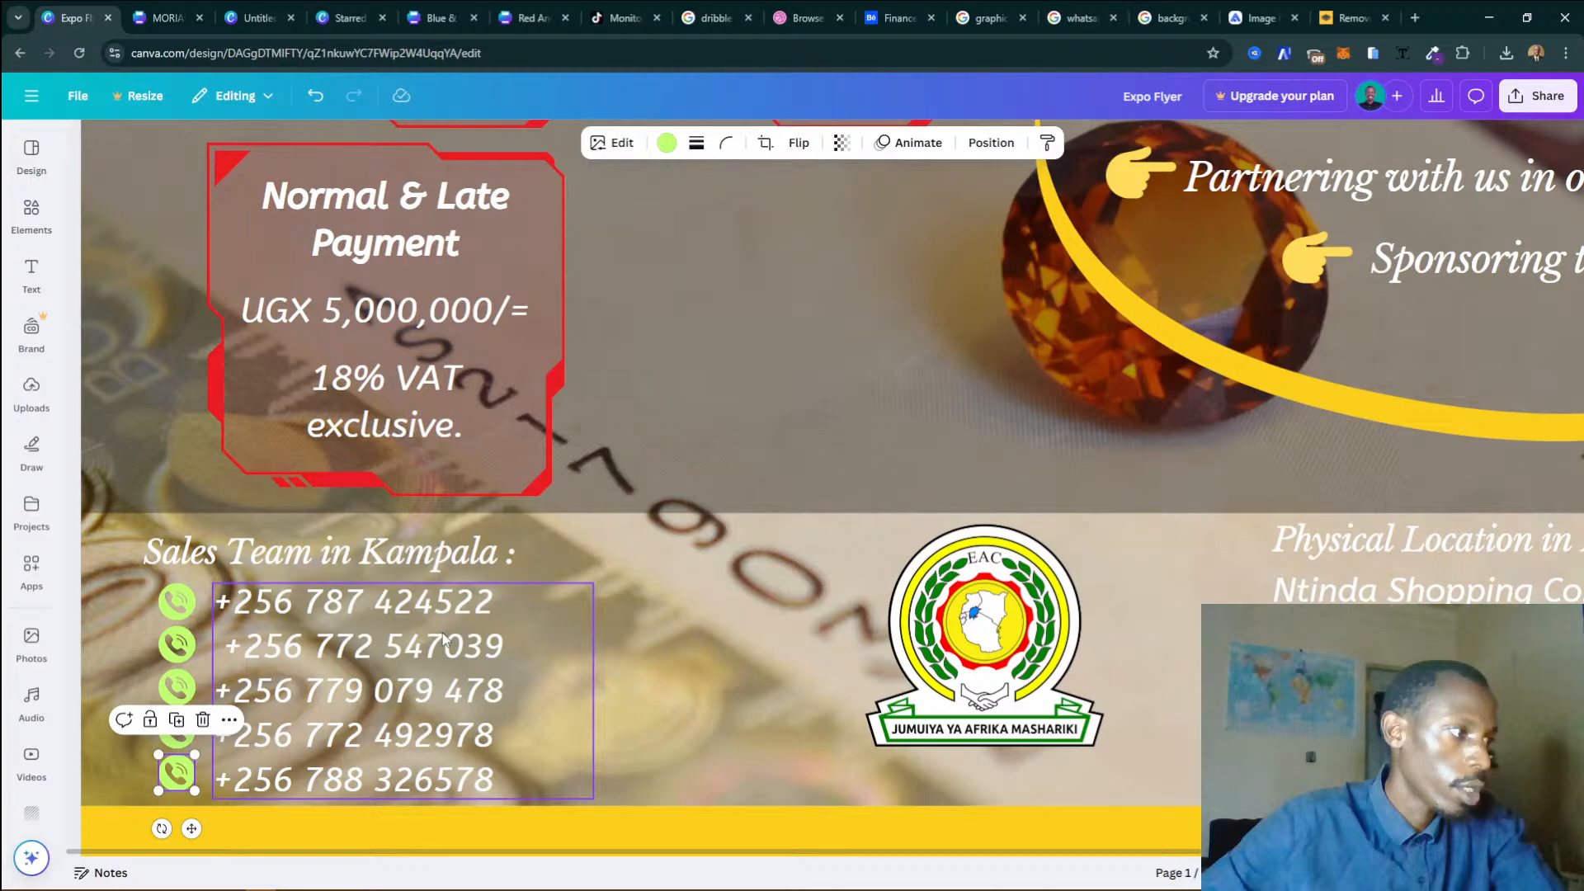
{"action": "left_click", "coordinate": [763, 636]}
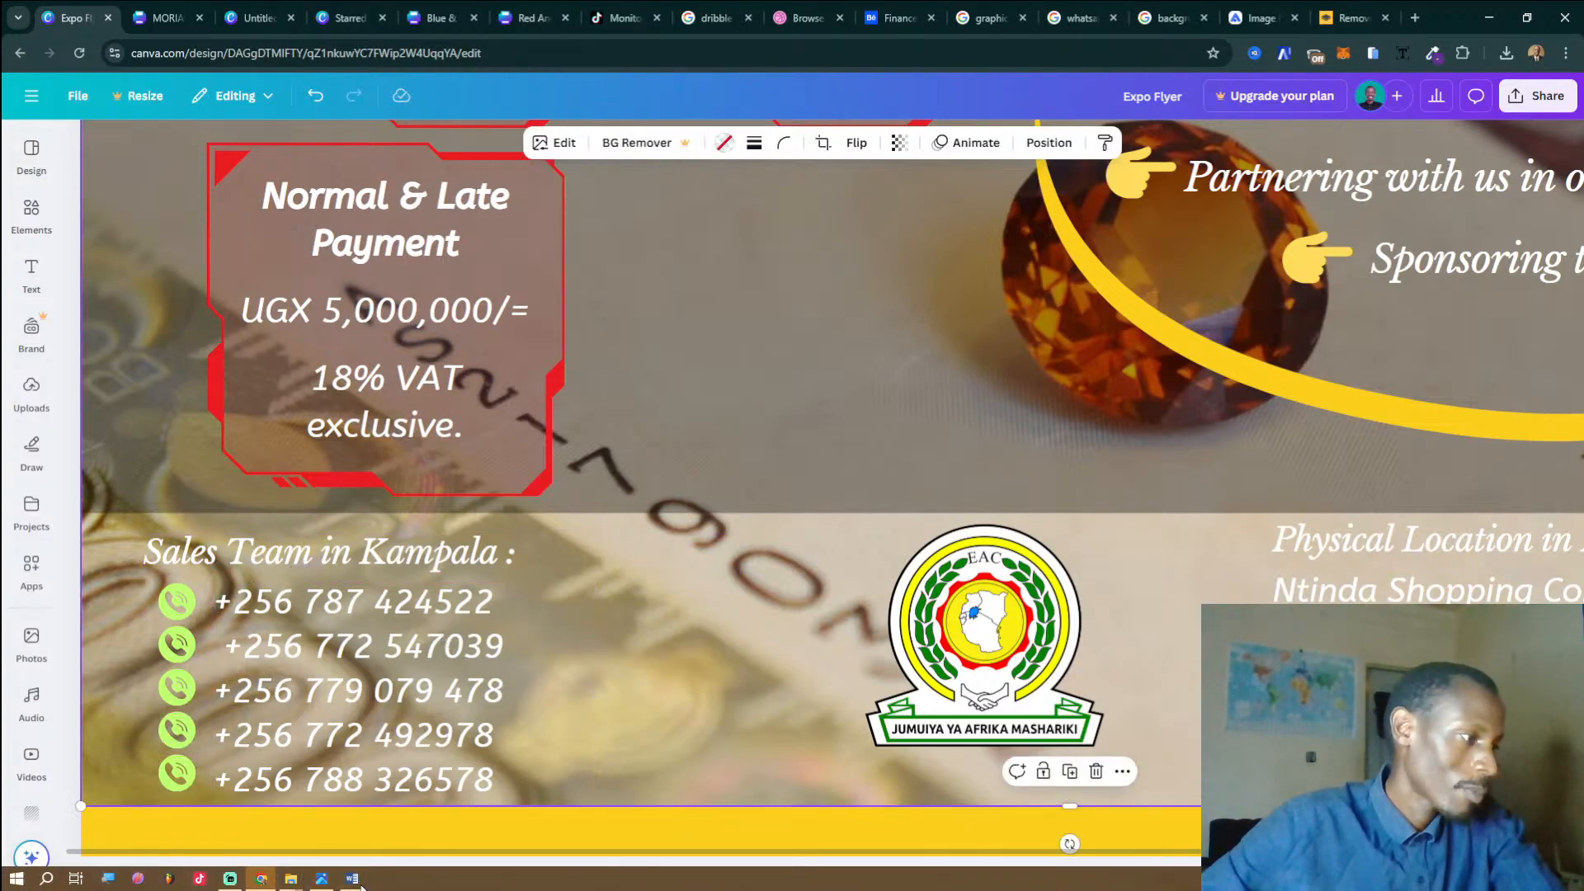
Check the reference flyer and recolour the "Sales Team in Kampala :" heading yellow (#fbcf1c).
{"action": "left_click", "coordinate": [334, 886]}
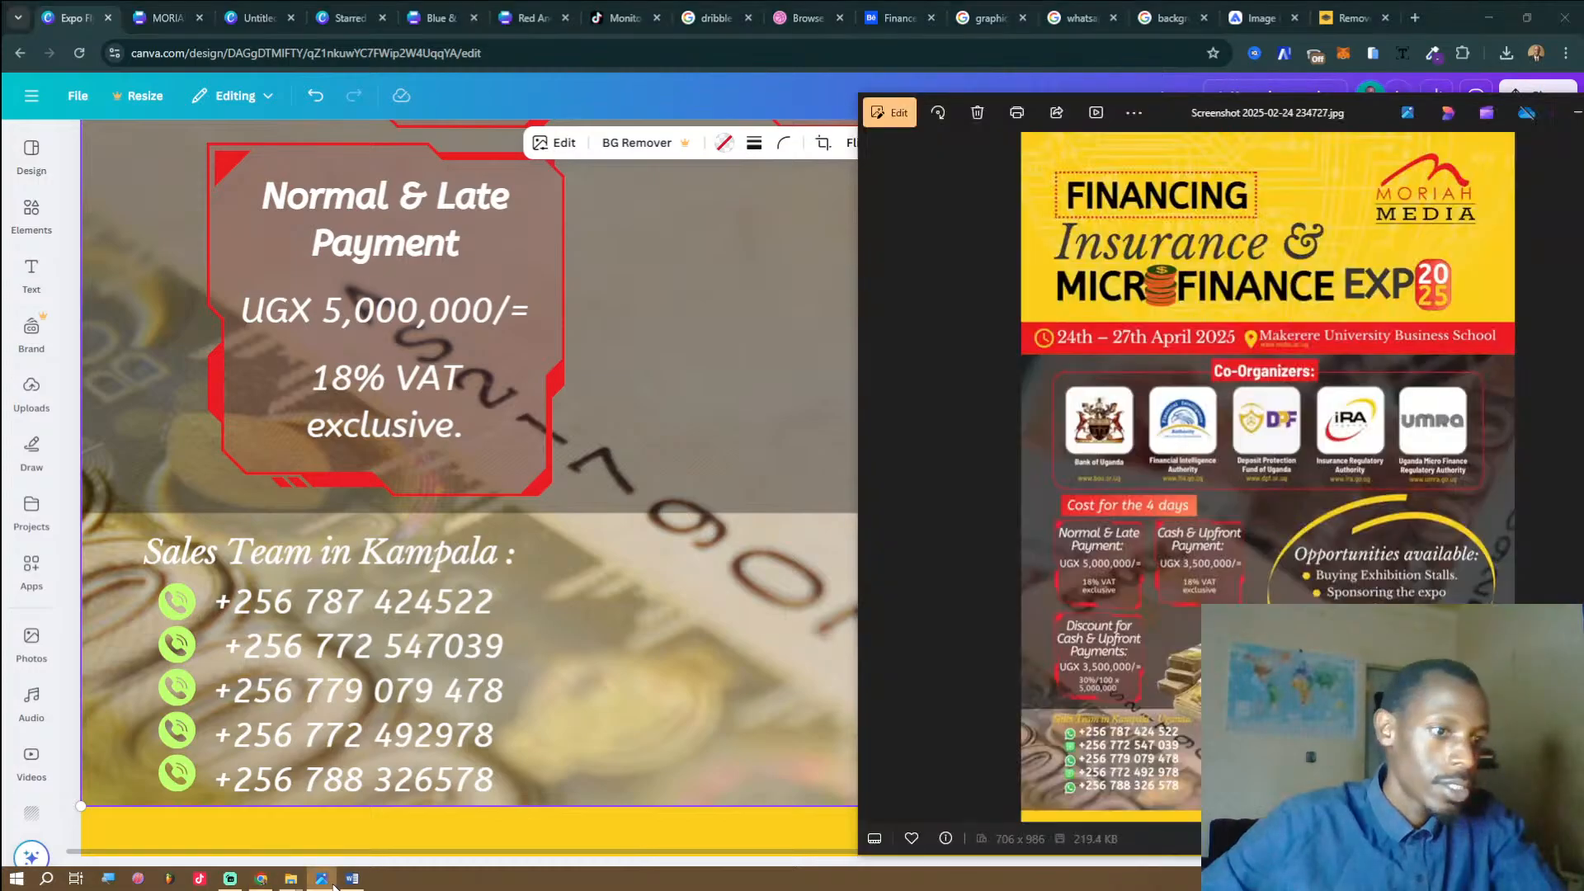
{"action": "left_click", "coordinate": [654, 143]}
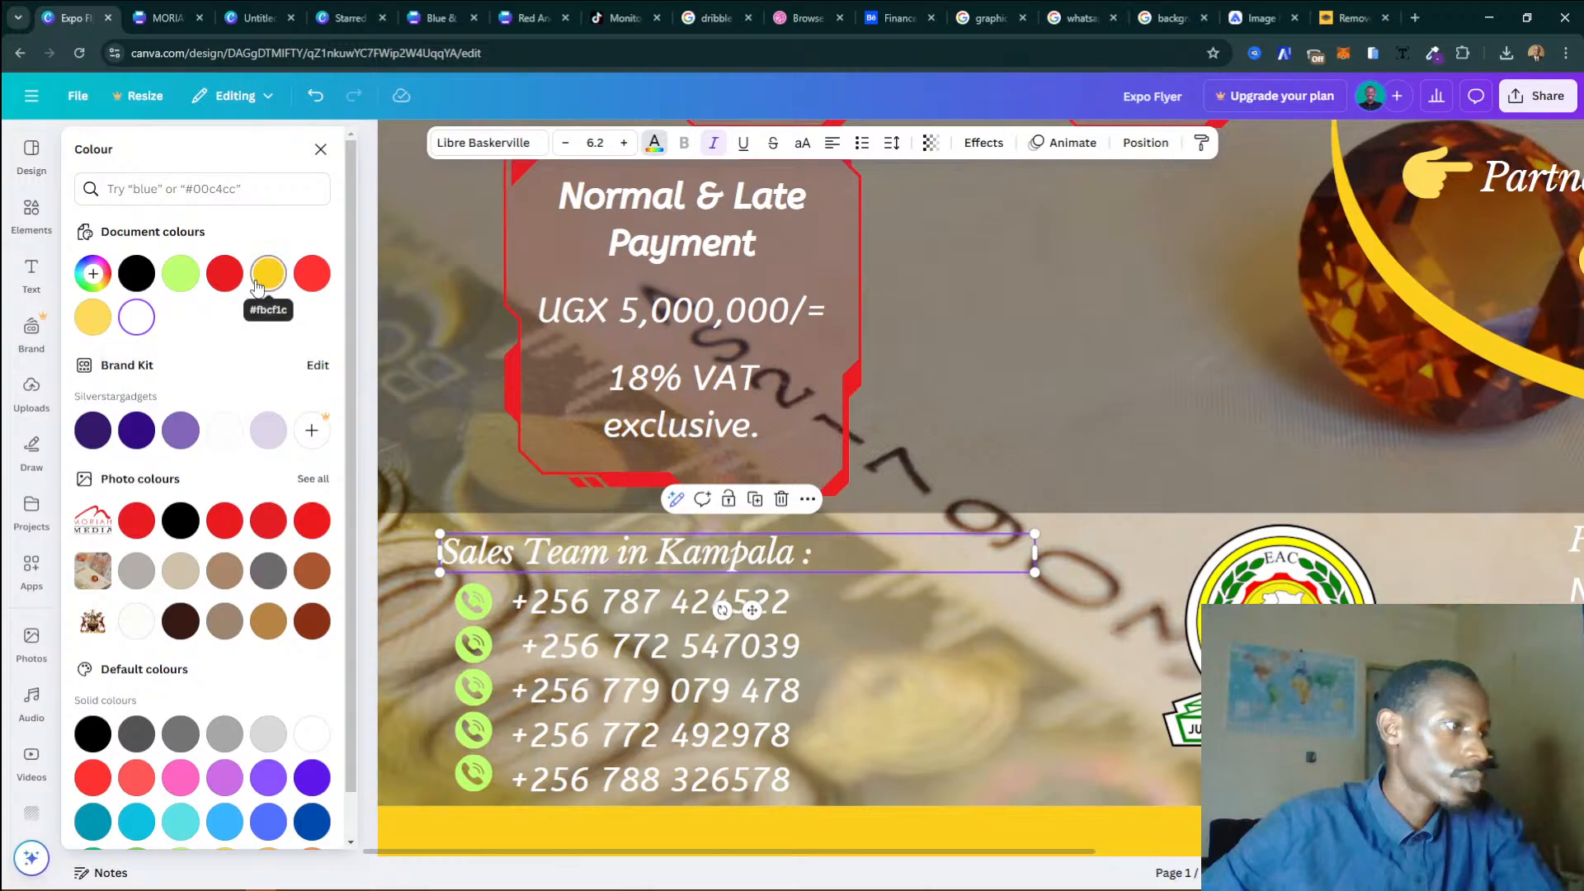
{"action": "left_click", "coordinate": [260, 283]}
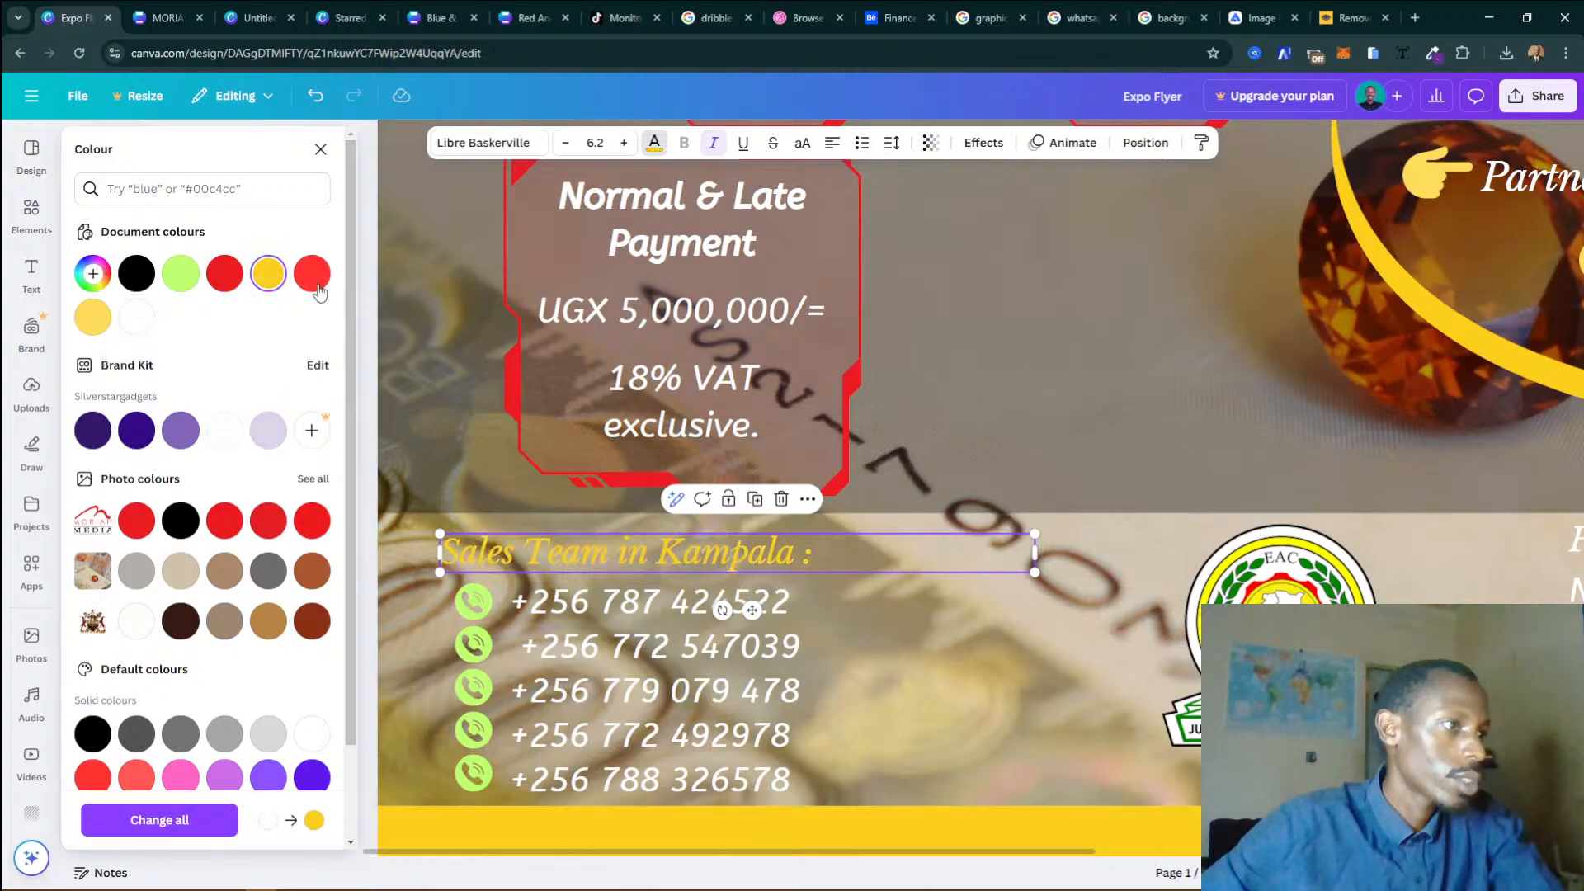
{"action": "left_click", "coordinate": [318, 288]}
{"action": "left_click", "coordinate": [268, 287]}
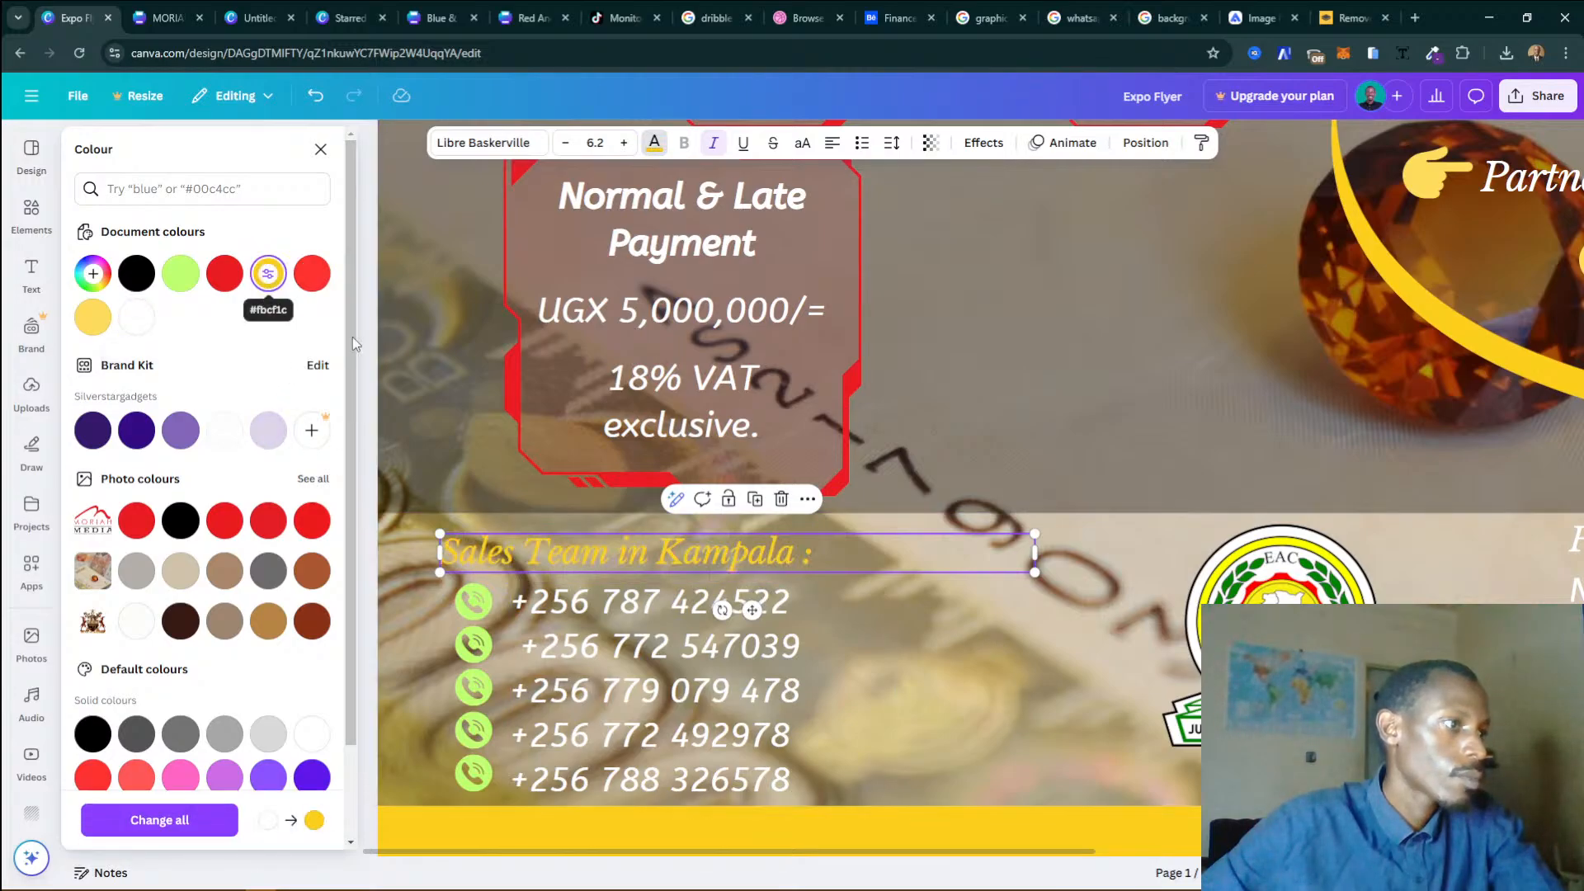
Apply a Shadow effect in black to the "Sales Team in Kampala :" heading.
{"action": "left_click", "coordinate": [982, 143]}
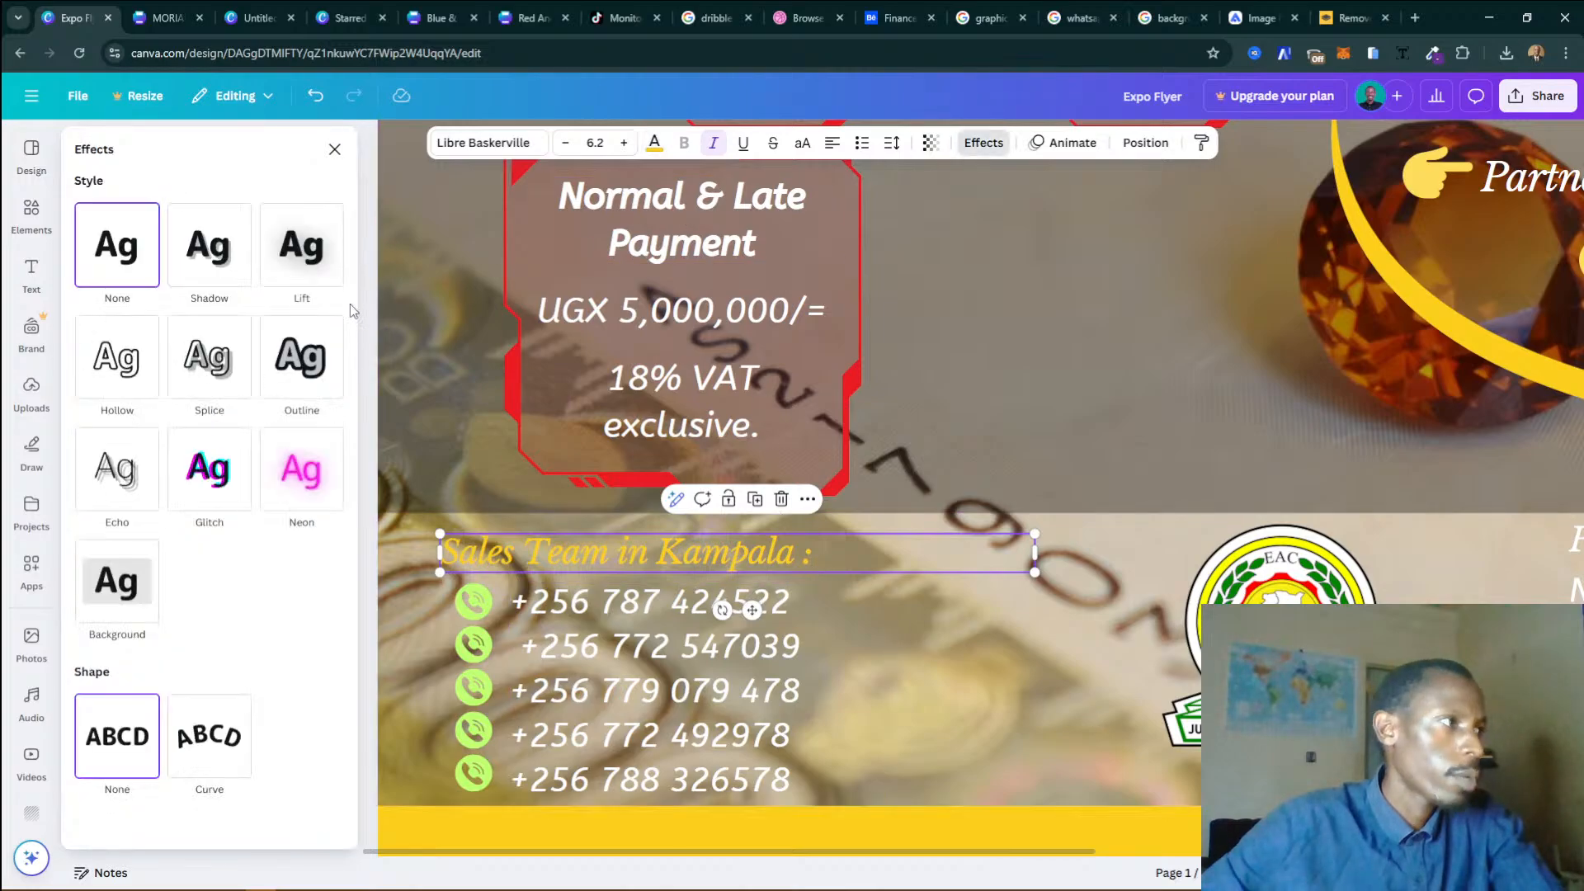
{"action": "left_click", "coordinate": [304, 263]}
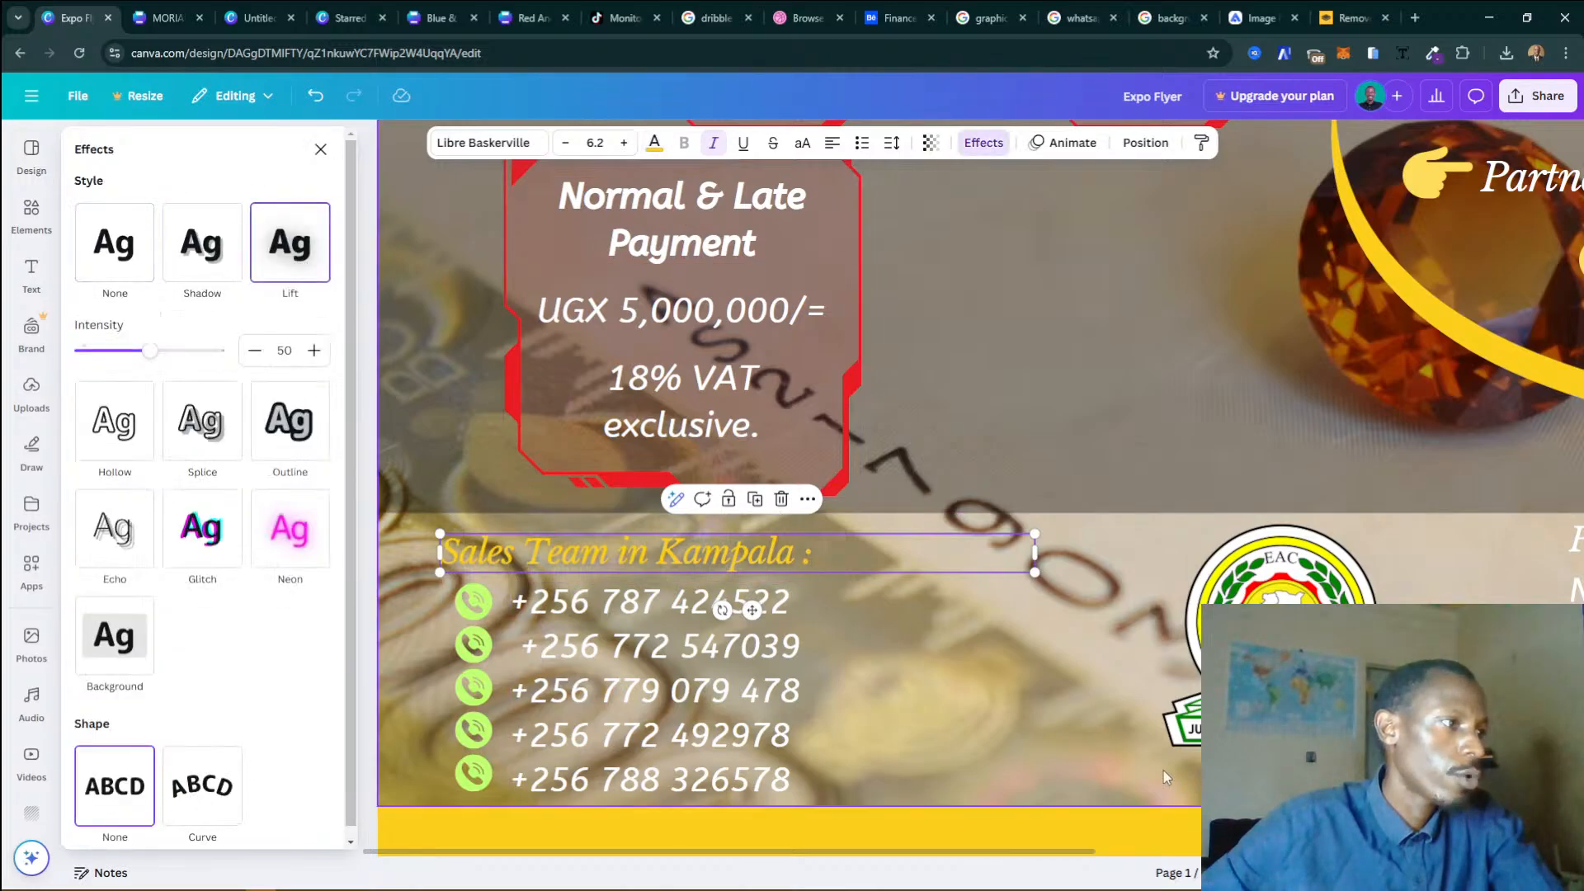
{"action": "left_click", "coordinate": [183, 275]}
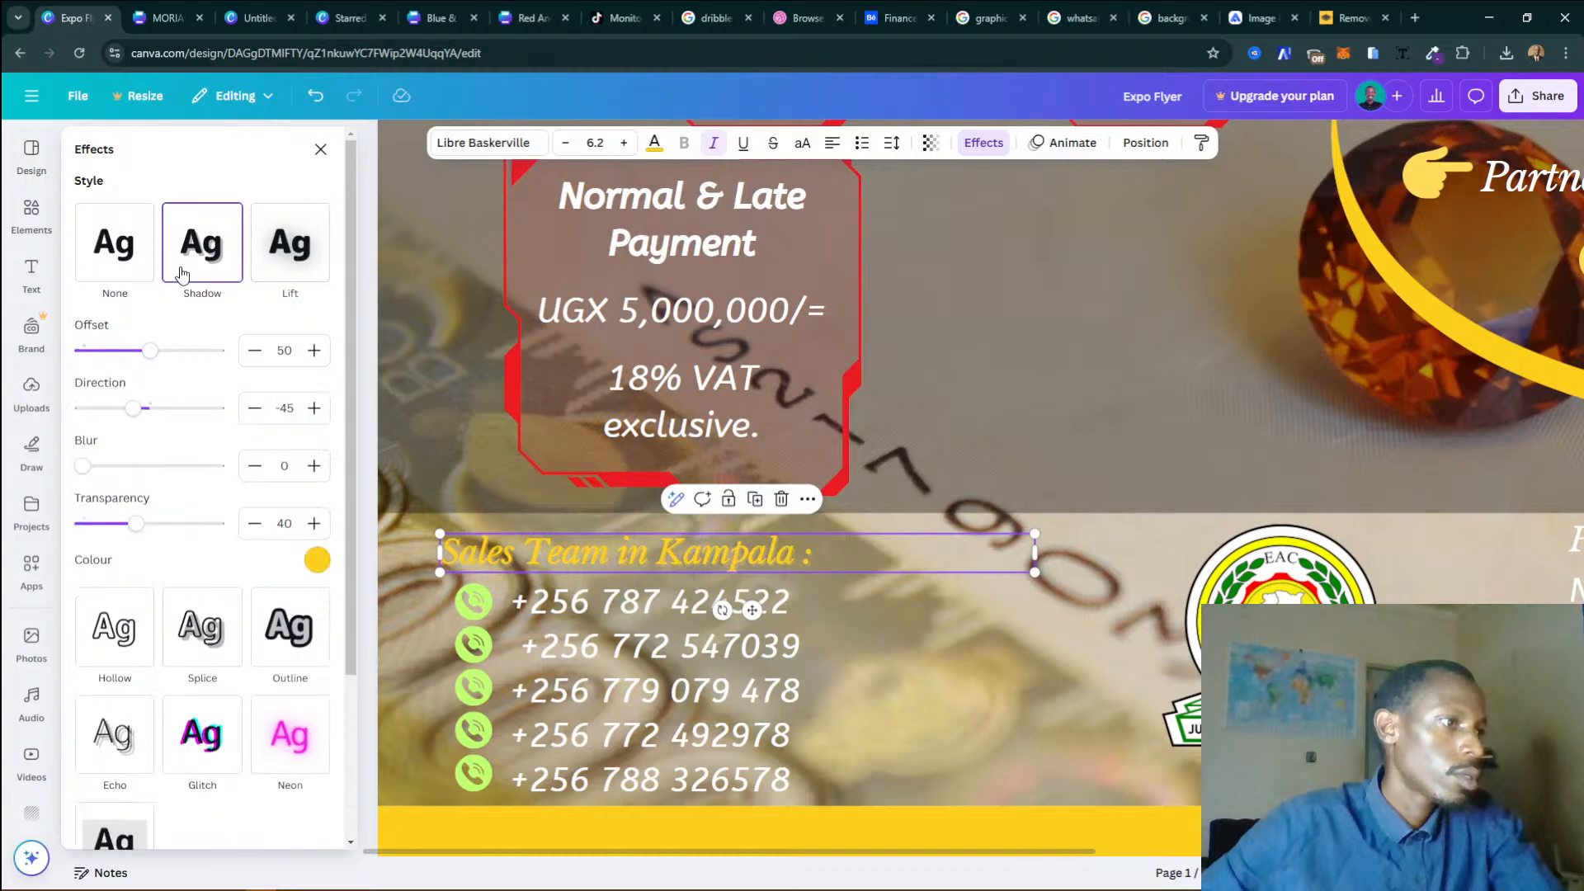
{"action": "left_click", "coordinate": [316, 561]}
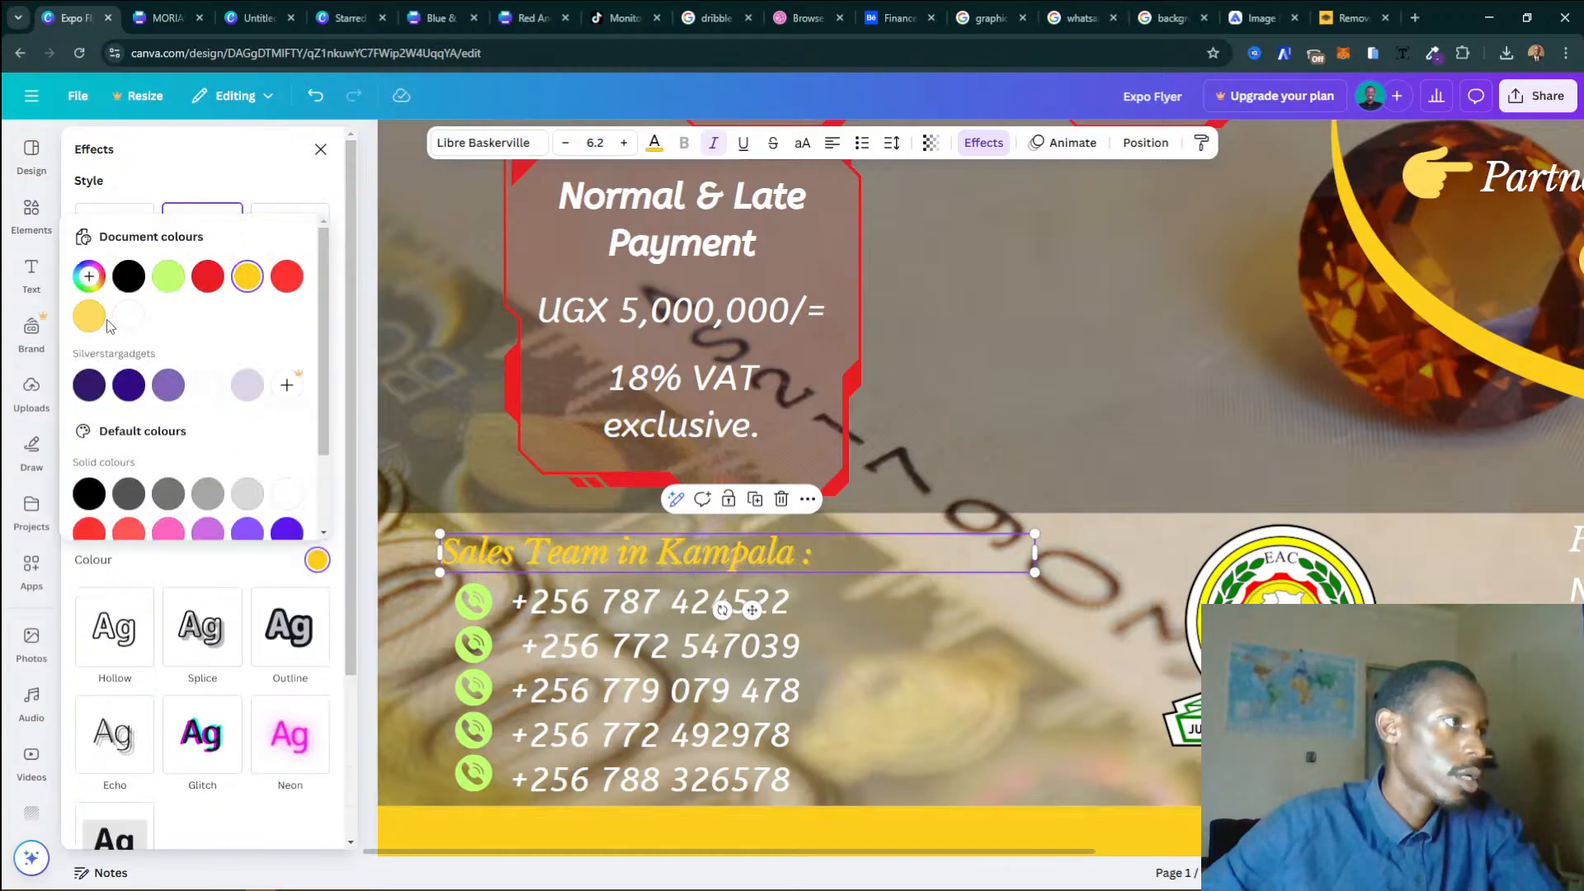
{"action": "left_click", "coordinate": [128, 278]}
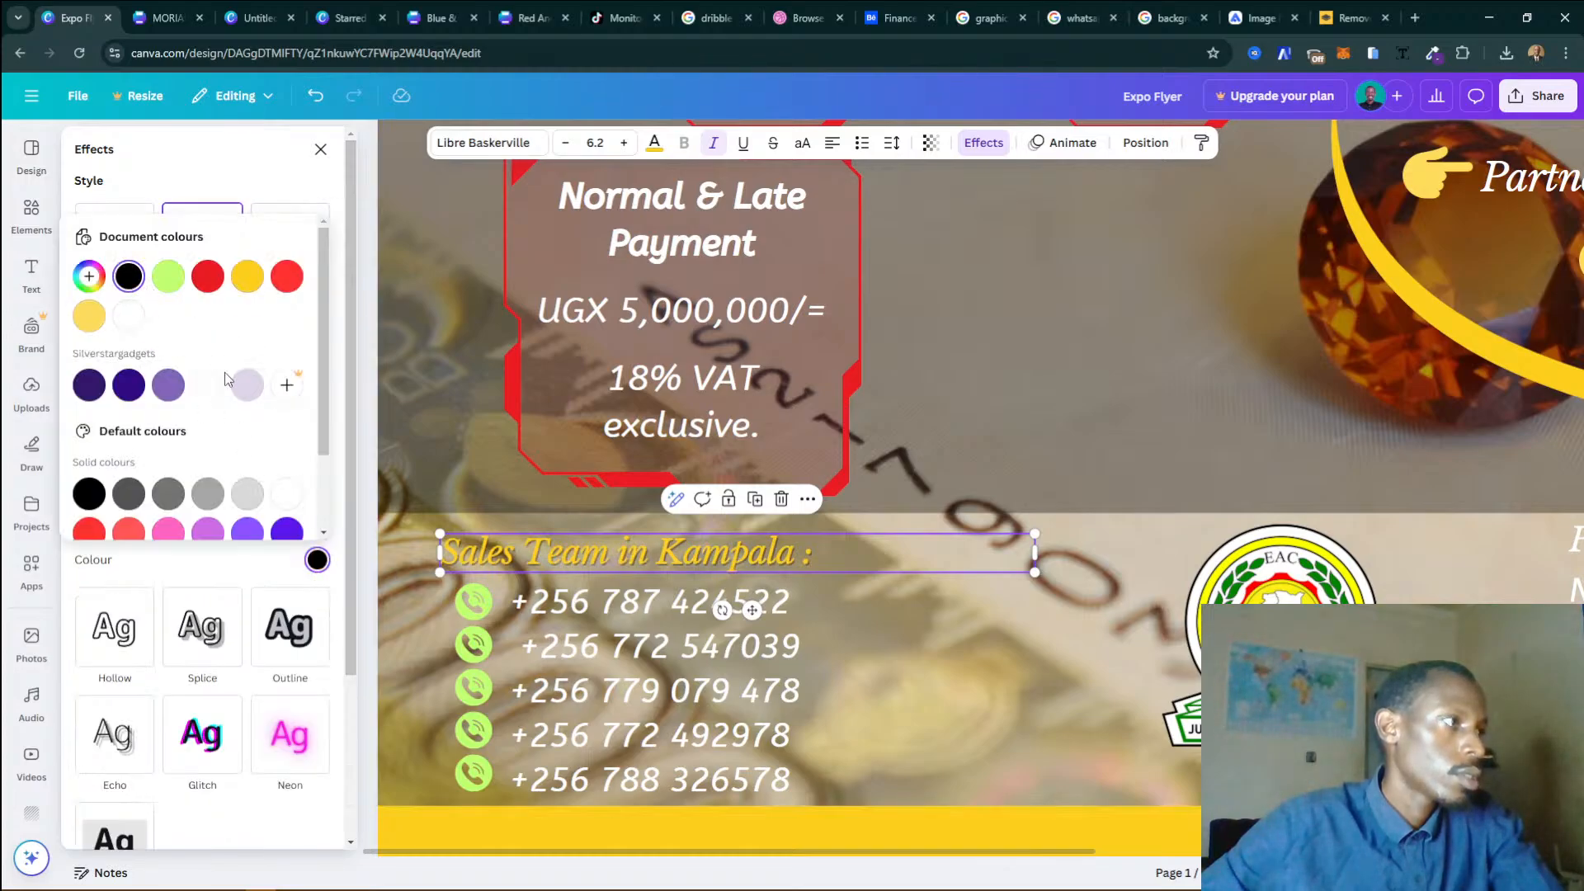
{"action": "left_click", "coordinate": [317, 560]}
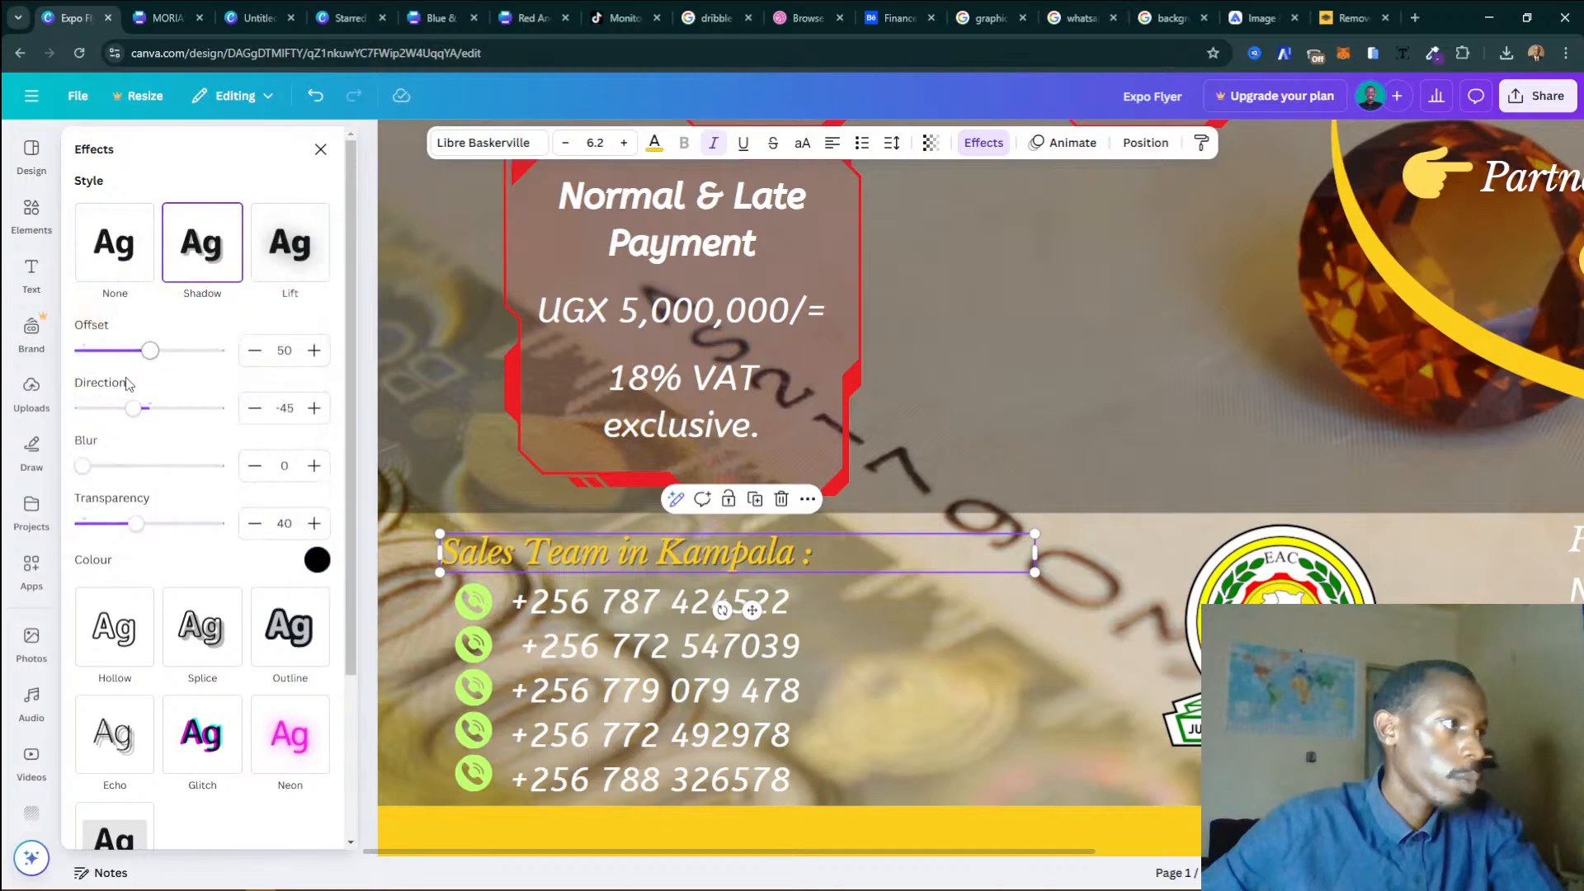
Set the Sales Team heading's shadow to blur 45, transparency 67 and offset 45.
{"action": "left_click_drag", "start_coordinate": [104, 469], "coordinate": [153, 530]}
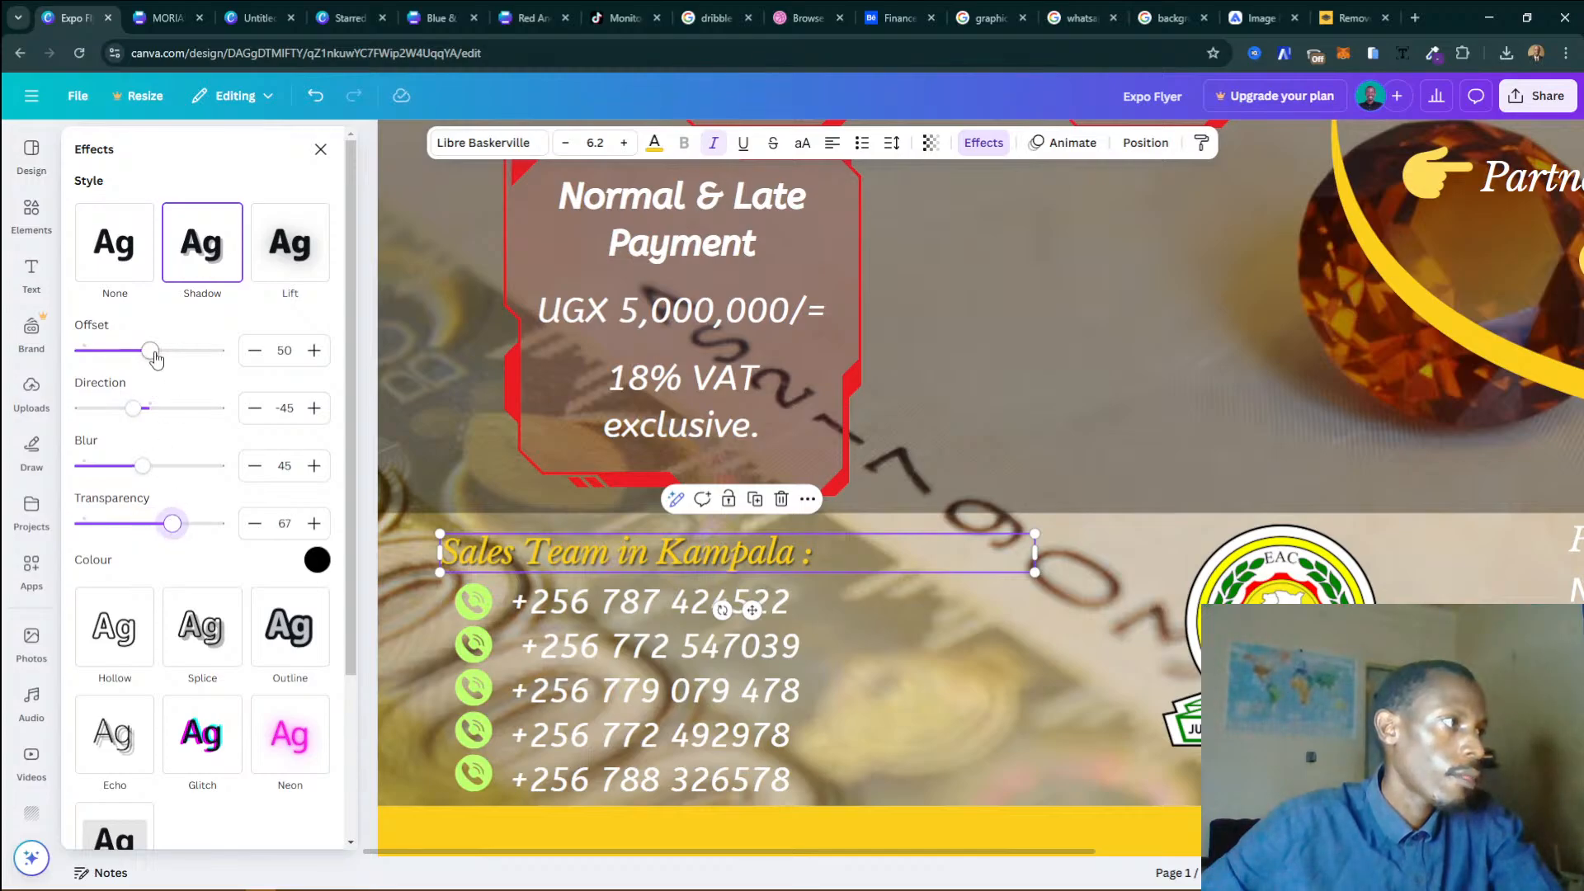
{"action": "mouse_move", "coordinate": [156, 356]}
{"action": "left_mouse_down"}
{"action": "mouse_move", "coordinate": [127, 356]}
{"action": "mouse_move", "coordinate": [149, 362]}
{"action": "left_mouse_up"}
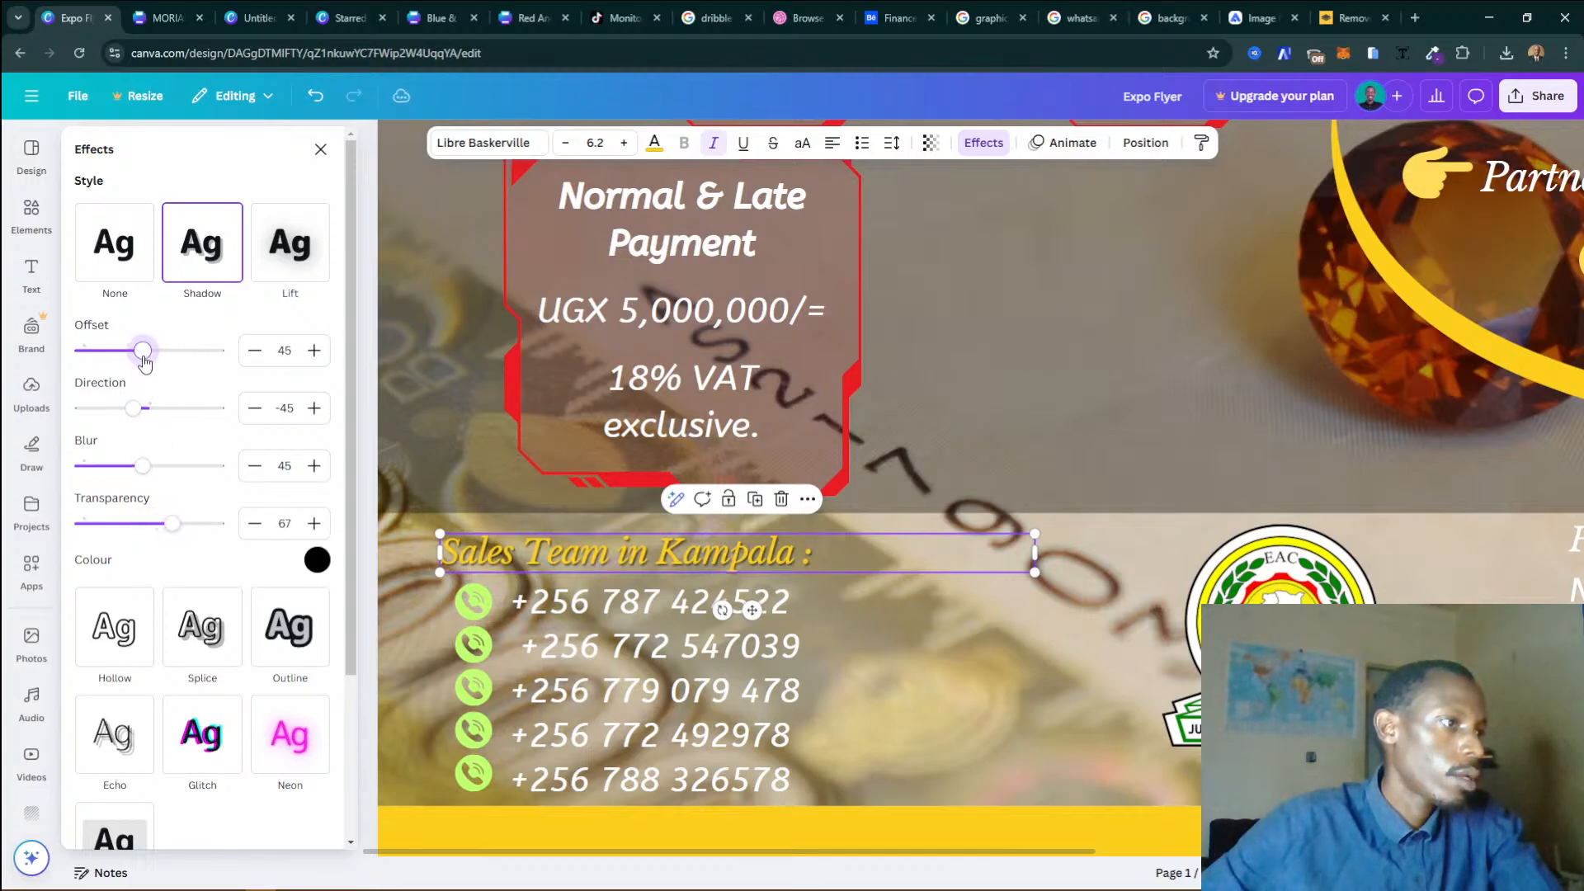
{"action": "left_click", "coordinate": [1148, 767]}
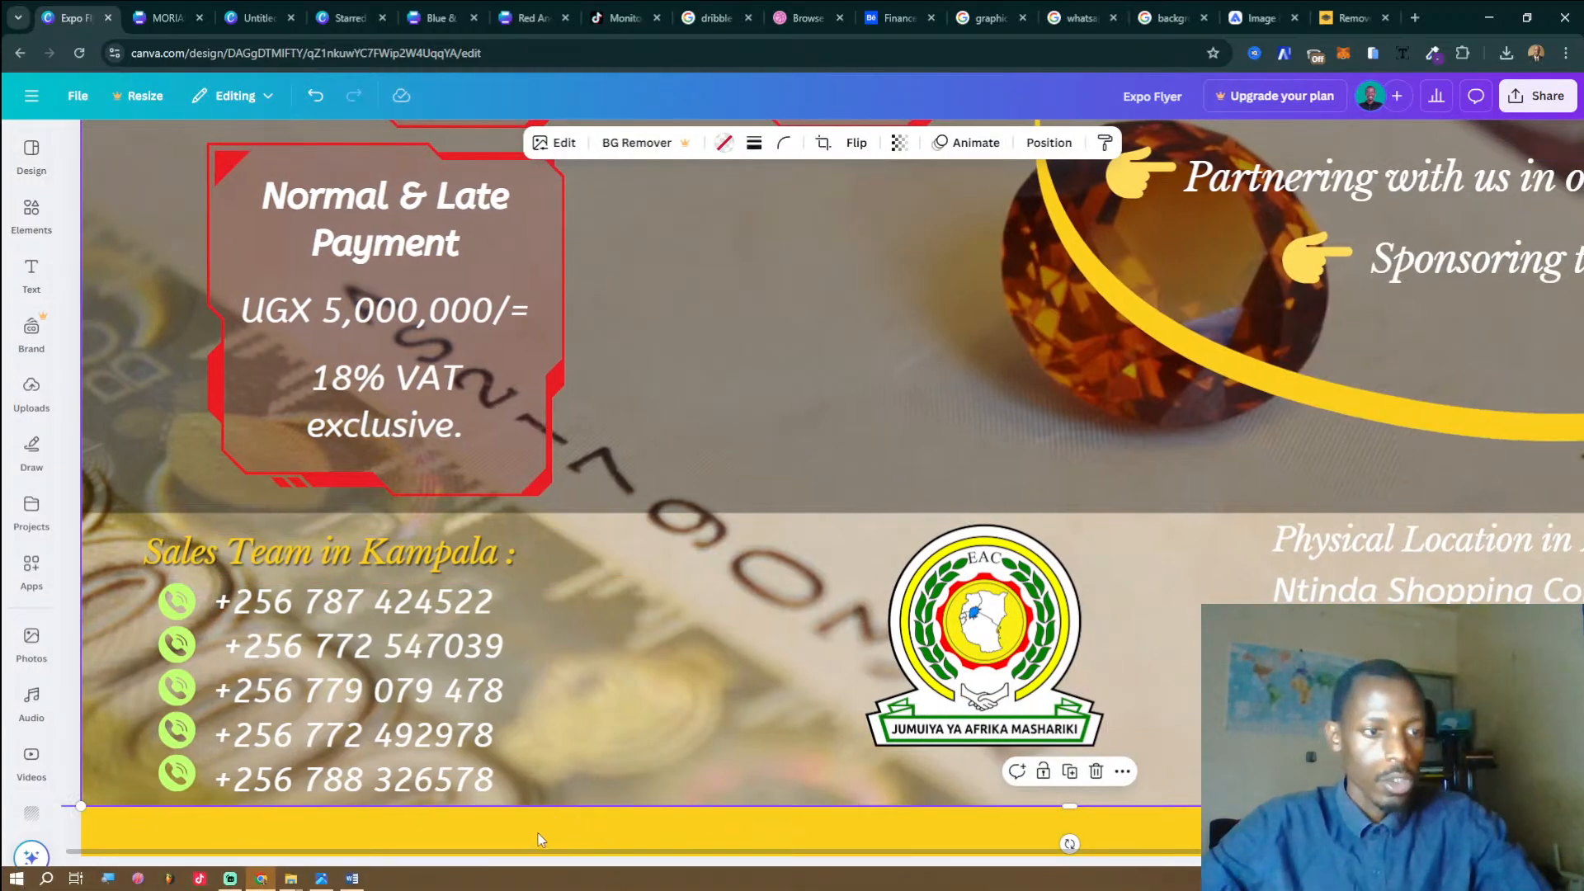
Copy the Sales Team heading's style onto the "Physical Location in Kampala:" heading.
{"action": "left_click_drag", "start_coordinate": [1187, 851], "coordinate": [1287, 851]}
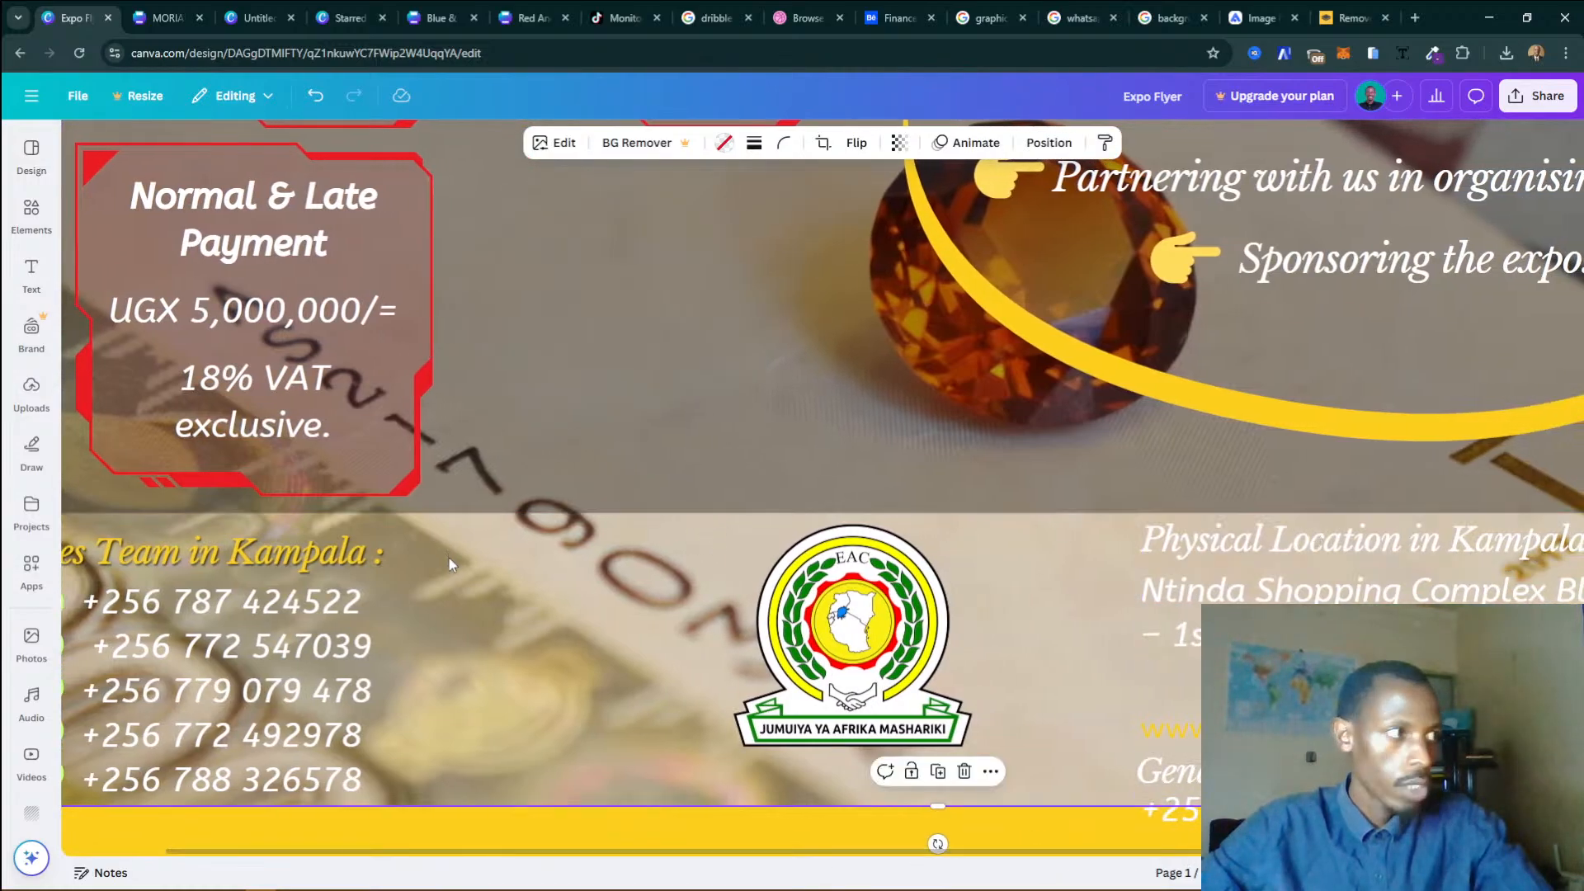
{"action": "left_click", "coordinate": [375, 563]}
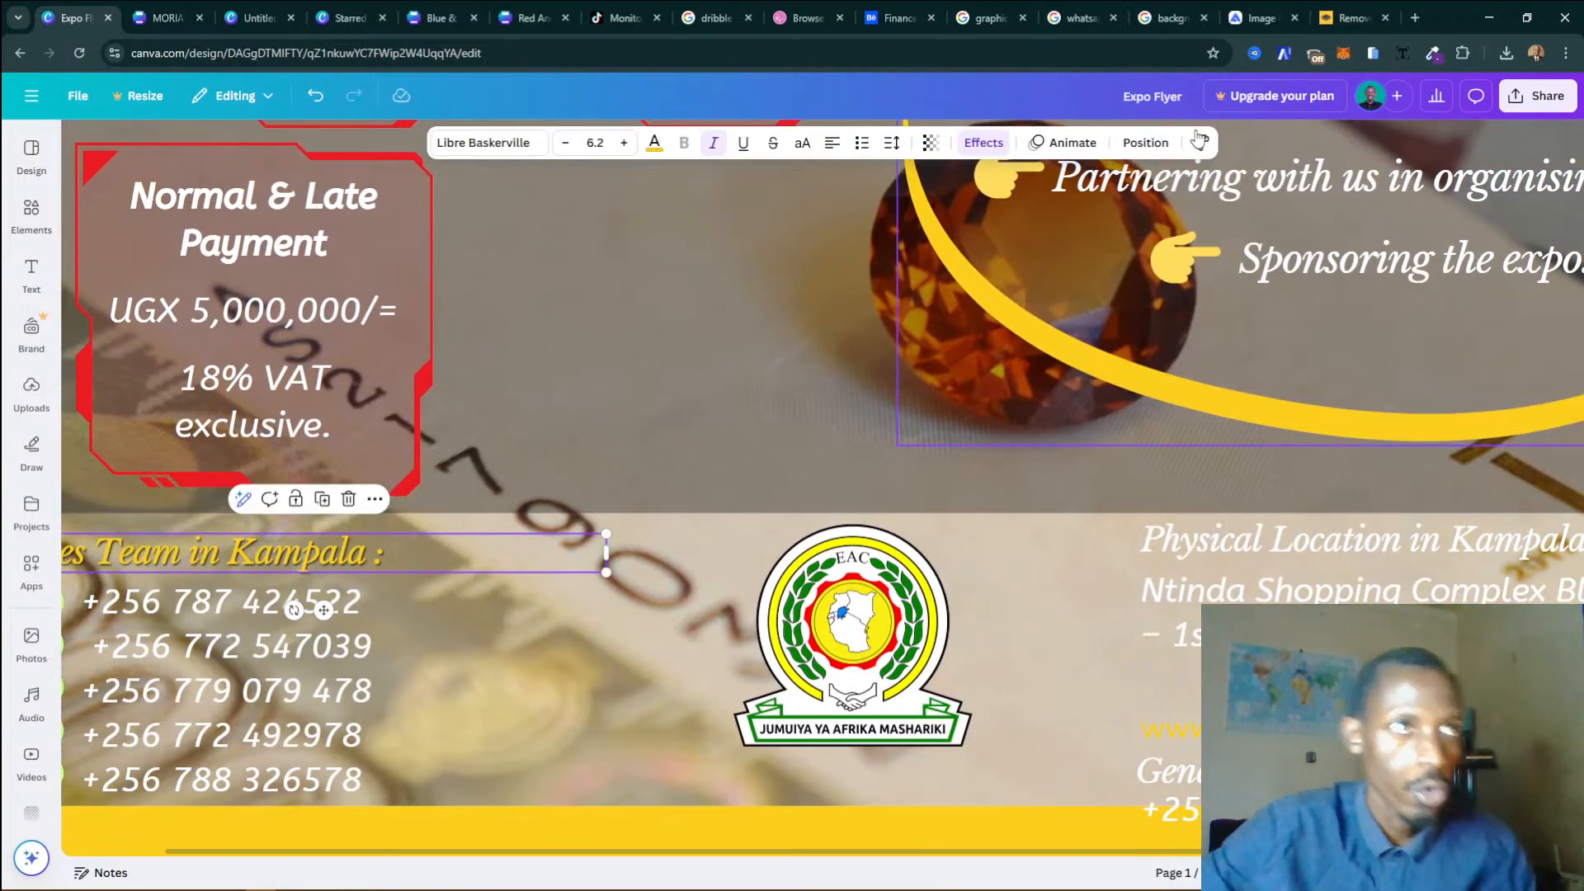
{"action": "left_click", "coordinate": [1200, 141]}
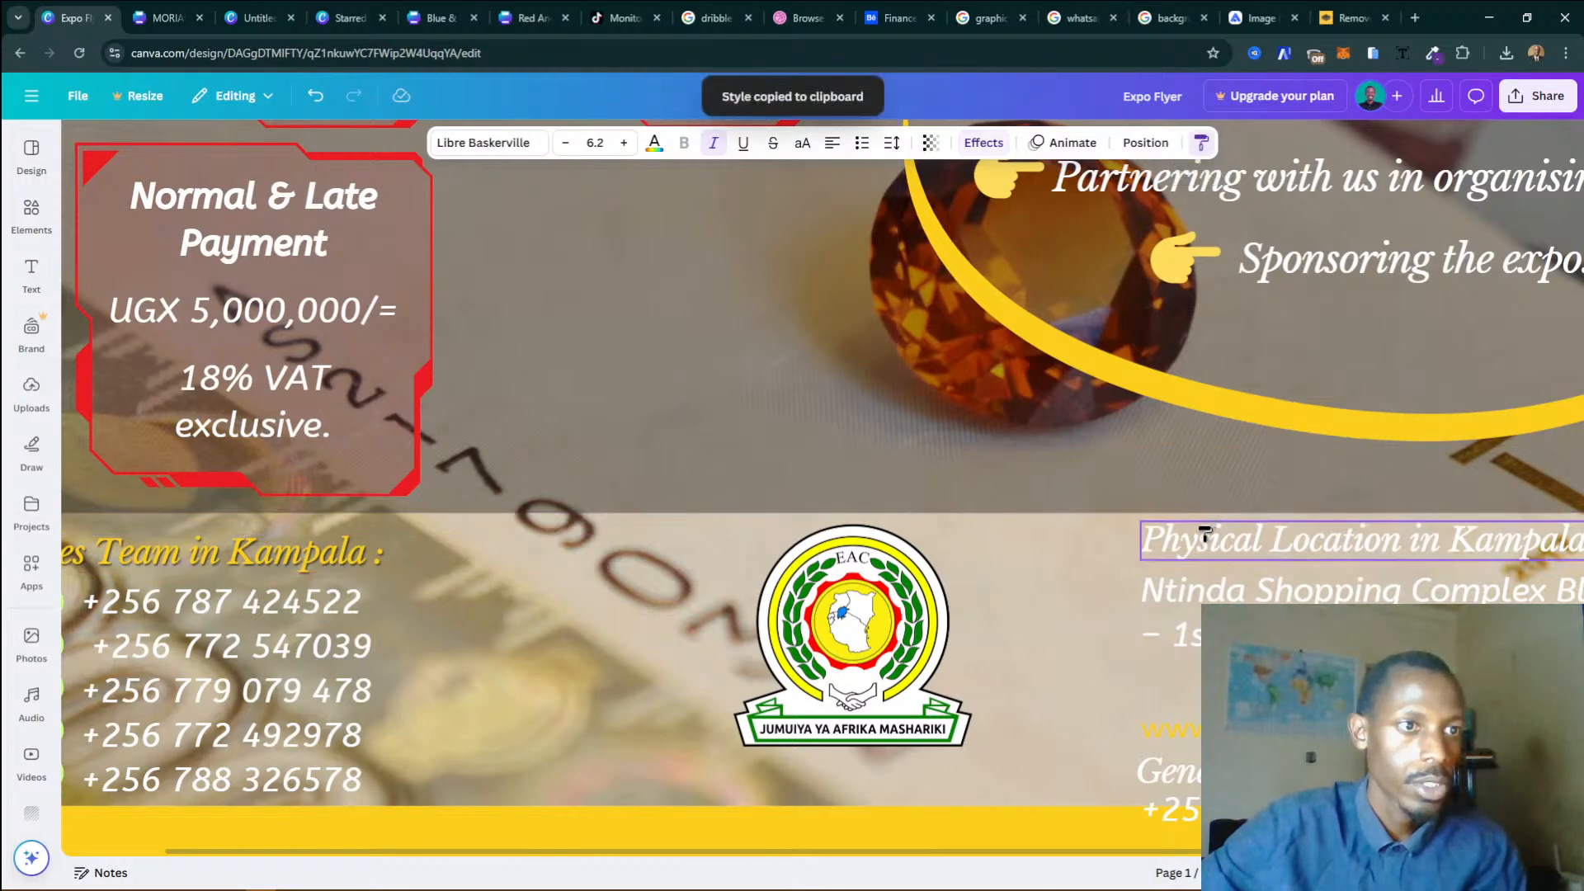
{"action": "left_click", "coordinate": [1301, 546]}
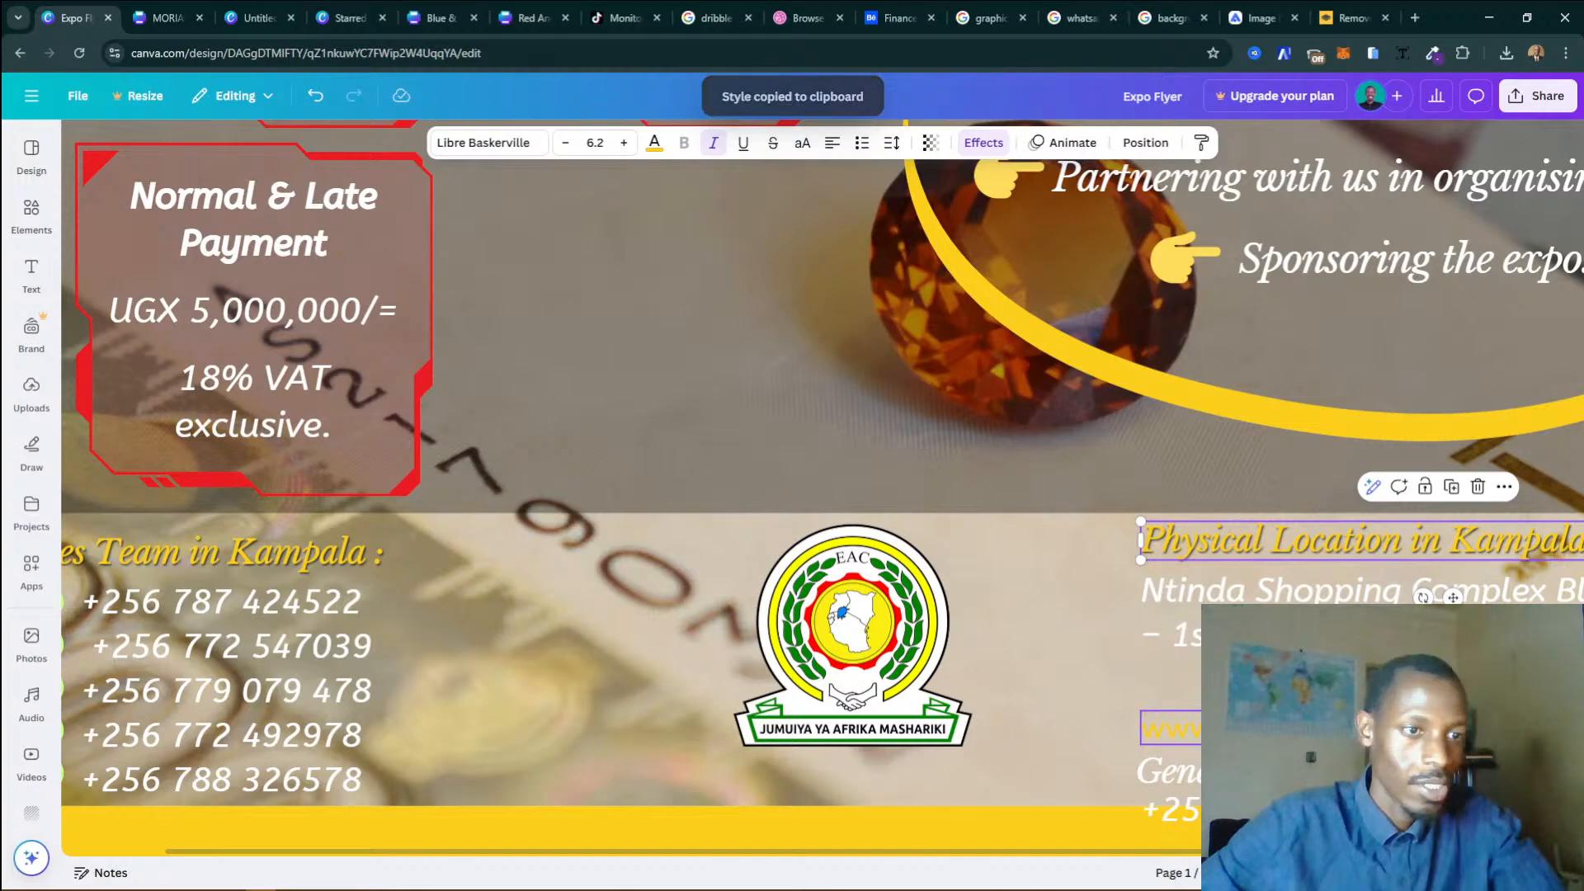
Move the yellow website address up under the physical address lines and the General Telephone heading up just below it.
{"action": "left_click_drag", "start_coordinate": [1287, 729], "coordinate": [1287, 676]}
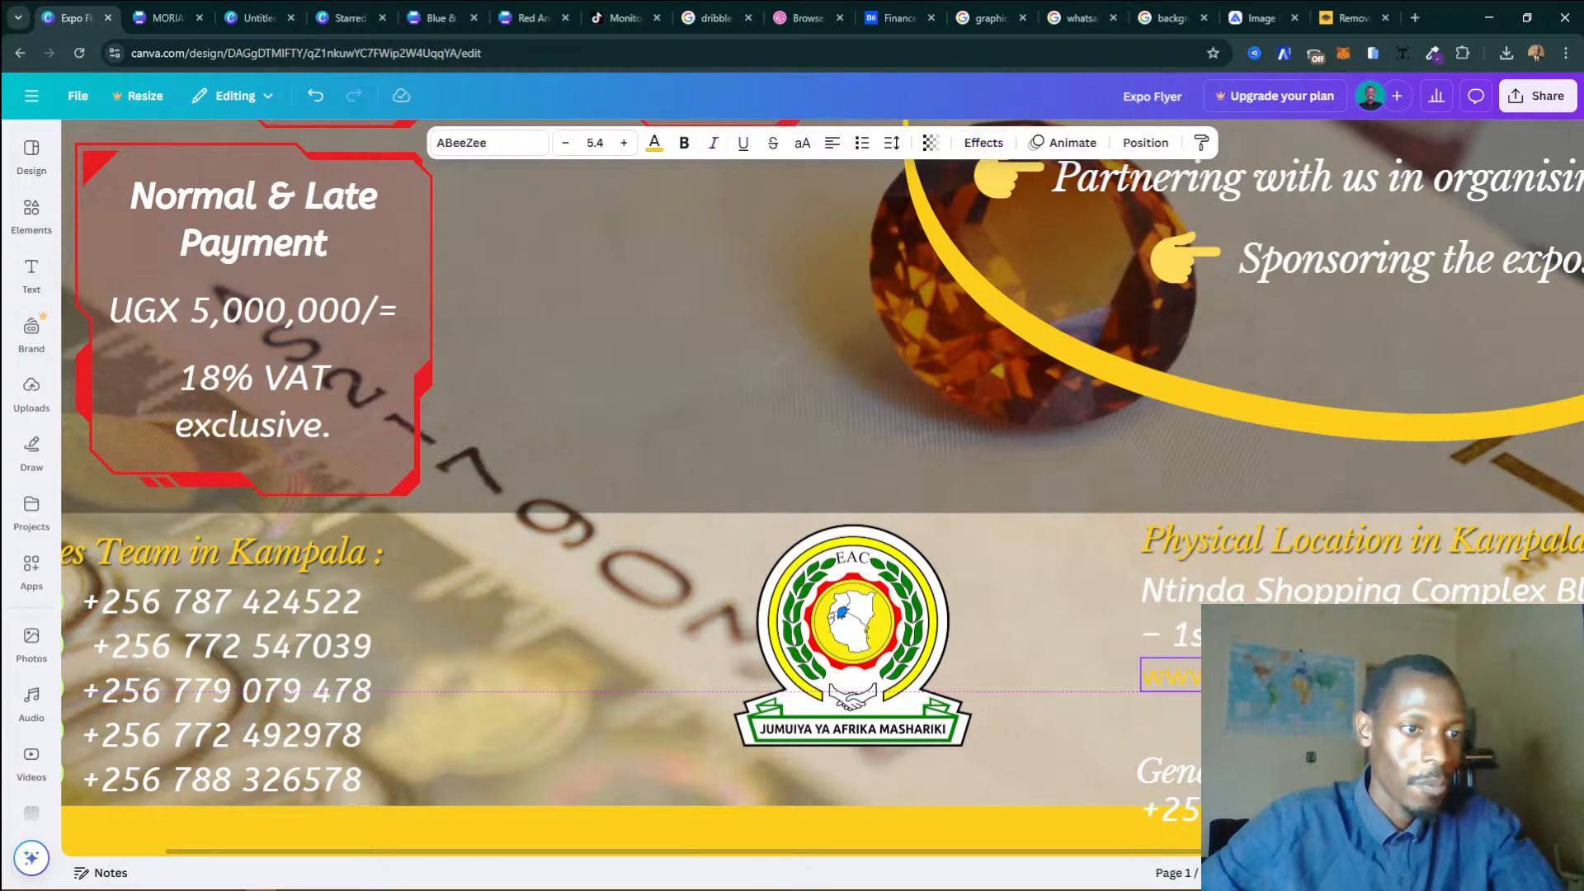
{"action": "left_click_drag", "start_coordinate": [1171, 771], "coordinate": [1172, 714]}
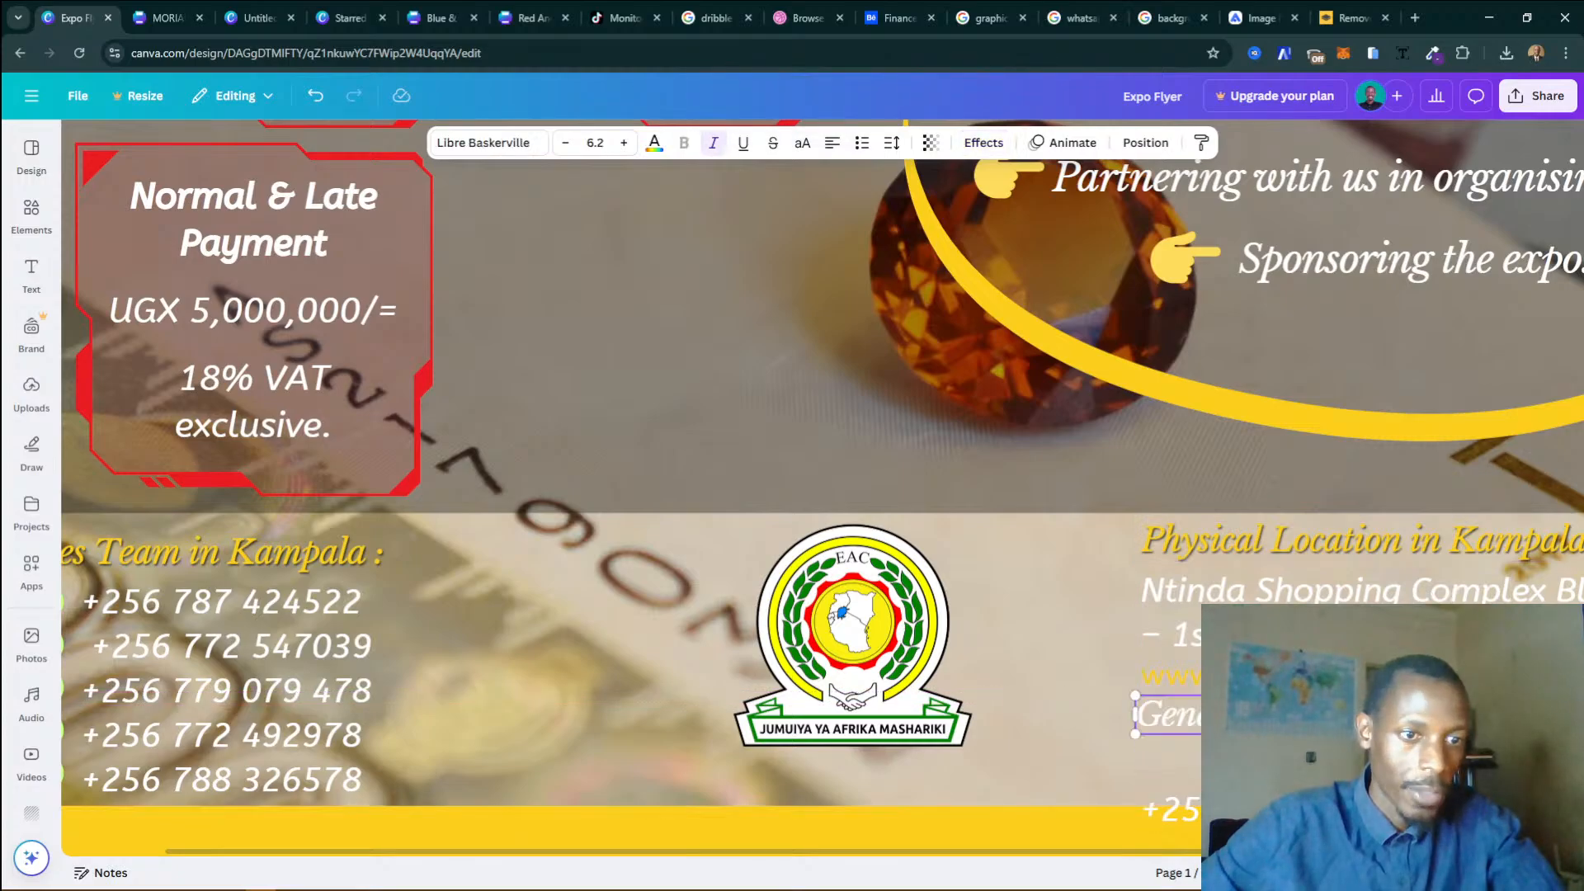
Move the general phone number up just below its General Telephone heading and the two e-mail lines up beneath it.
{"action": "left_click_drag", "start_coordinate": [1171, 808], "coordinate": [1171, 757]}
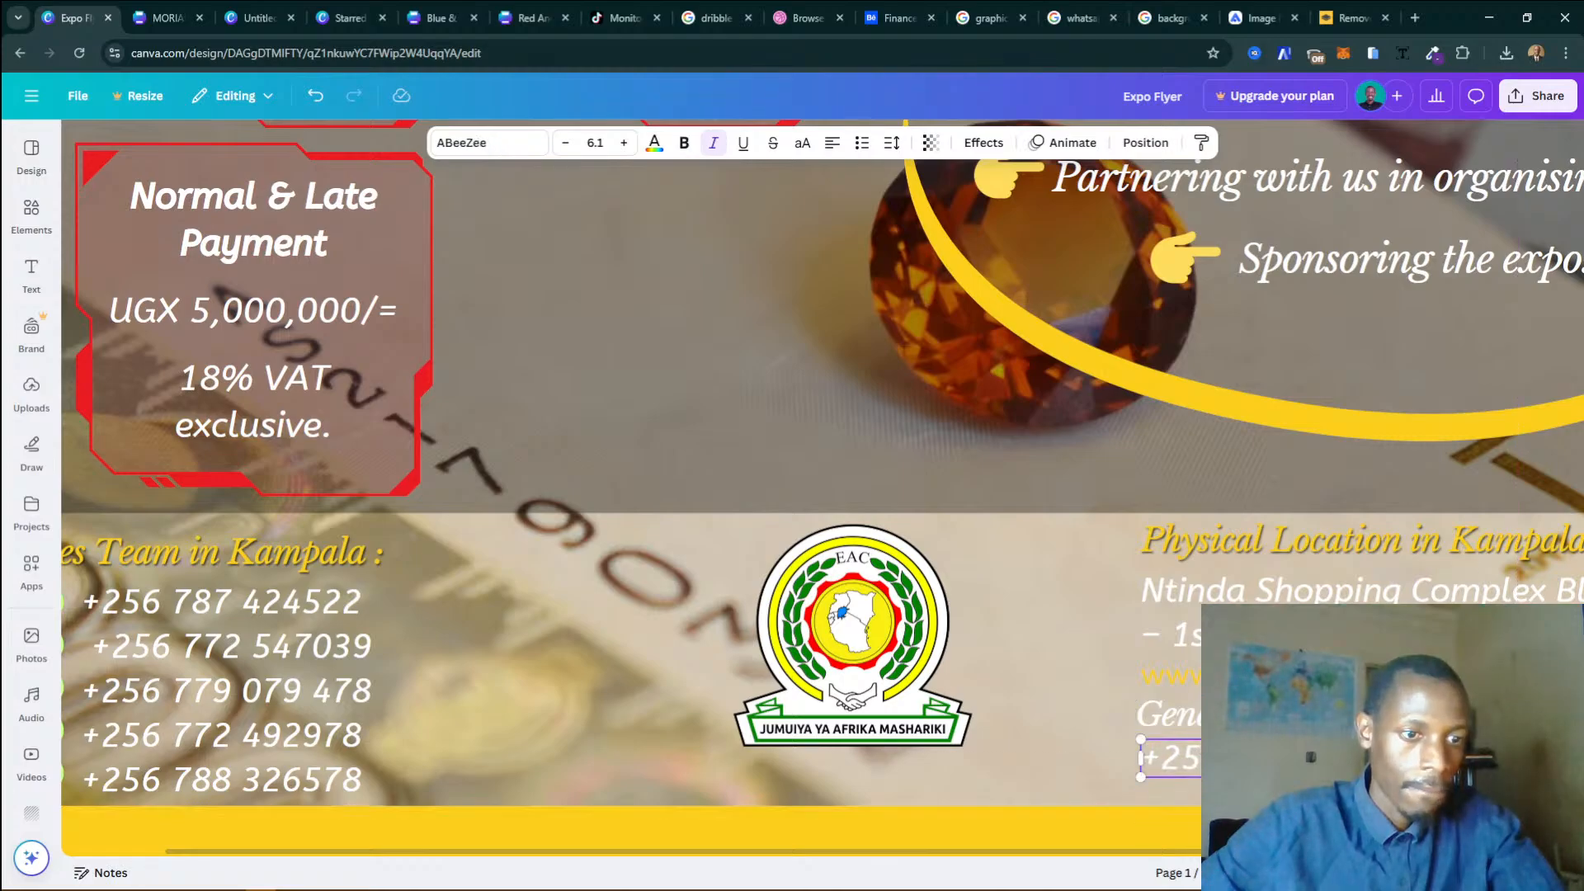
{"action": "left_click_drag", "start_coordinate": [1336, 841], "coordinate": [1287, 800]}
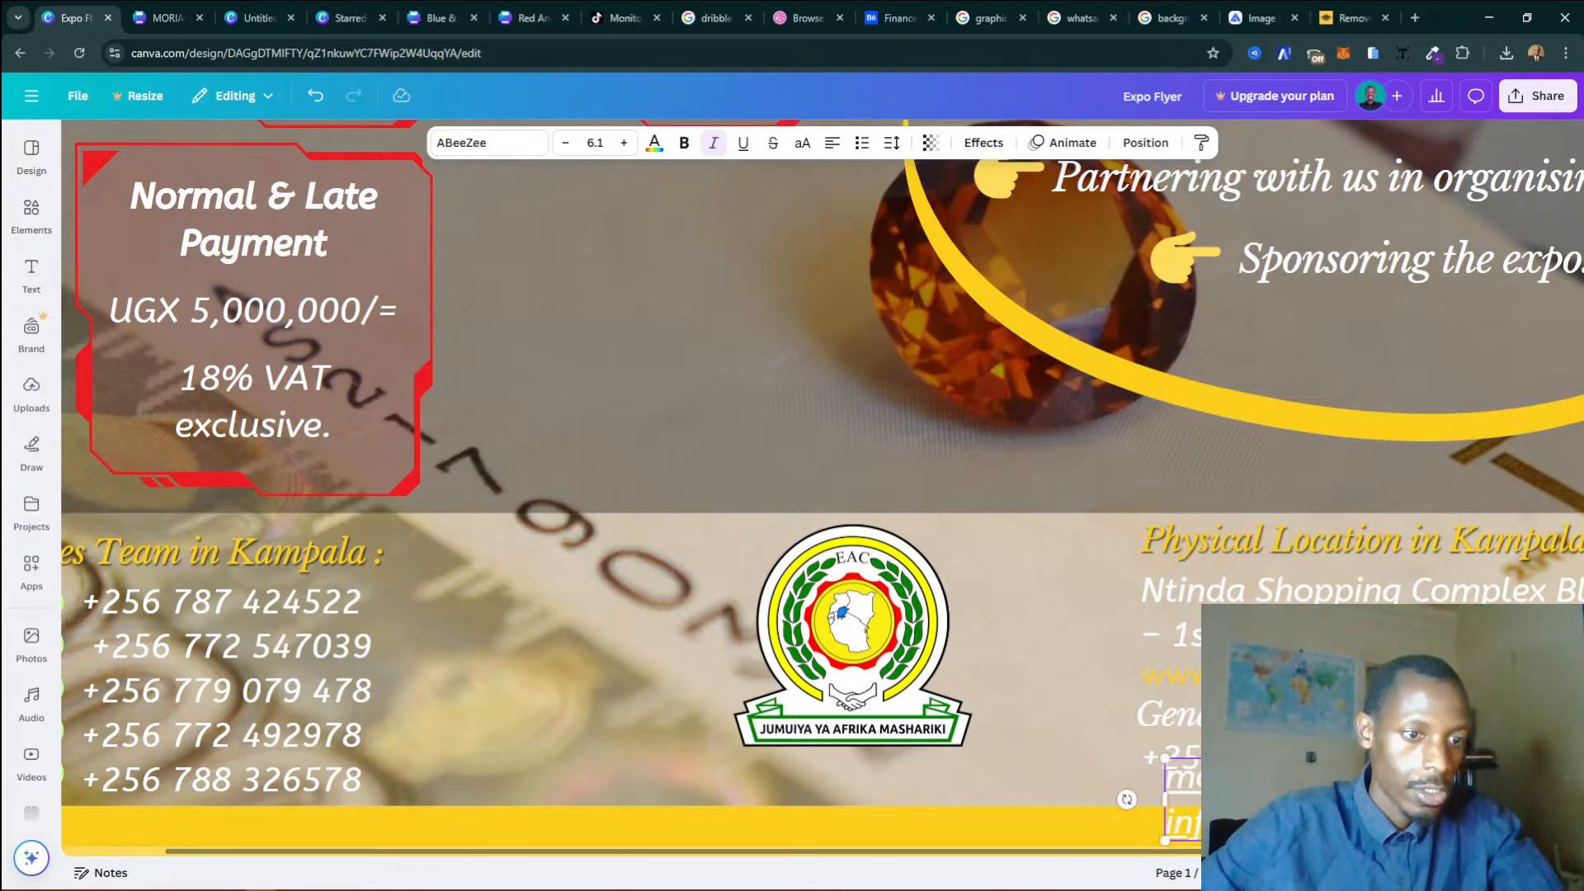
Duplicate the first green phone icon of the Sales Team list and place the copy beside the general telephone number.
{"action": "scroll", "coordinate": [1089, 792], "scroll_direction": "left", "scroll_amount": 3}
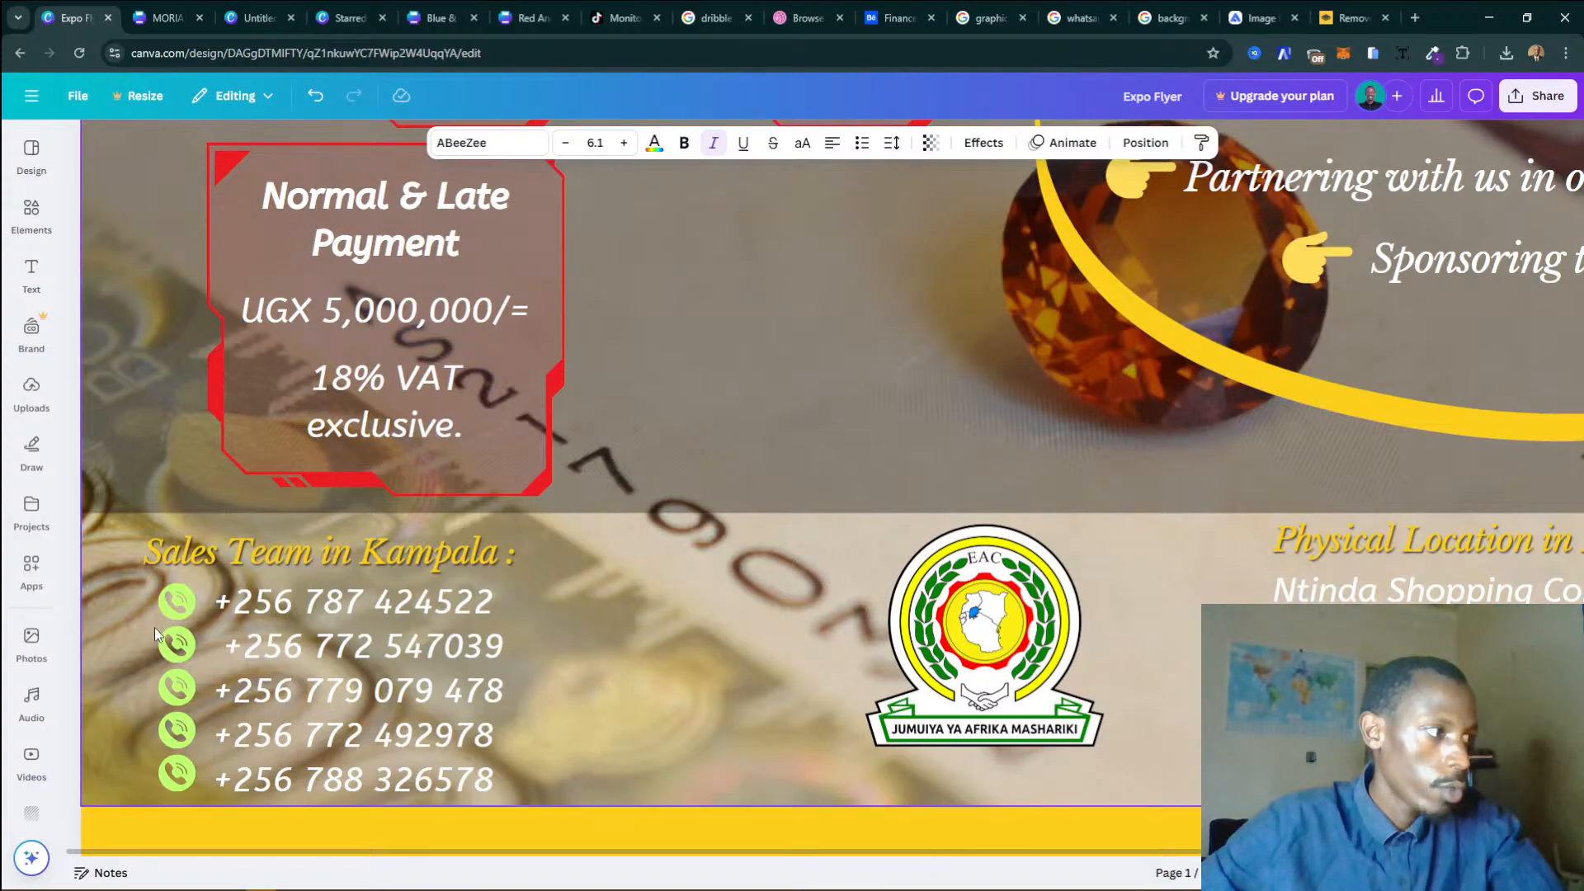
{"action": "left_click", "coordinate": [177, 601]}
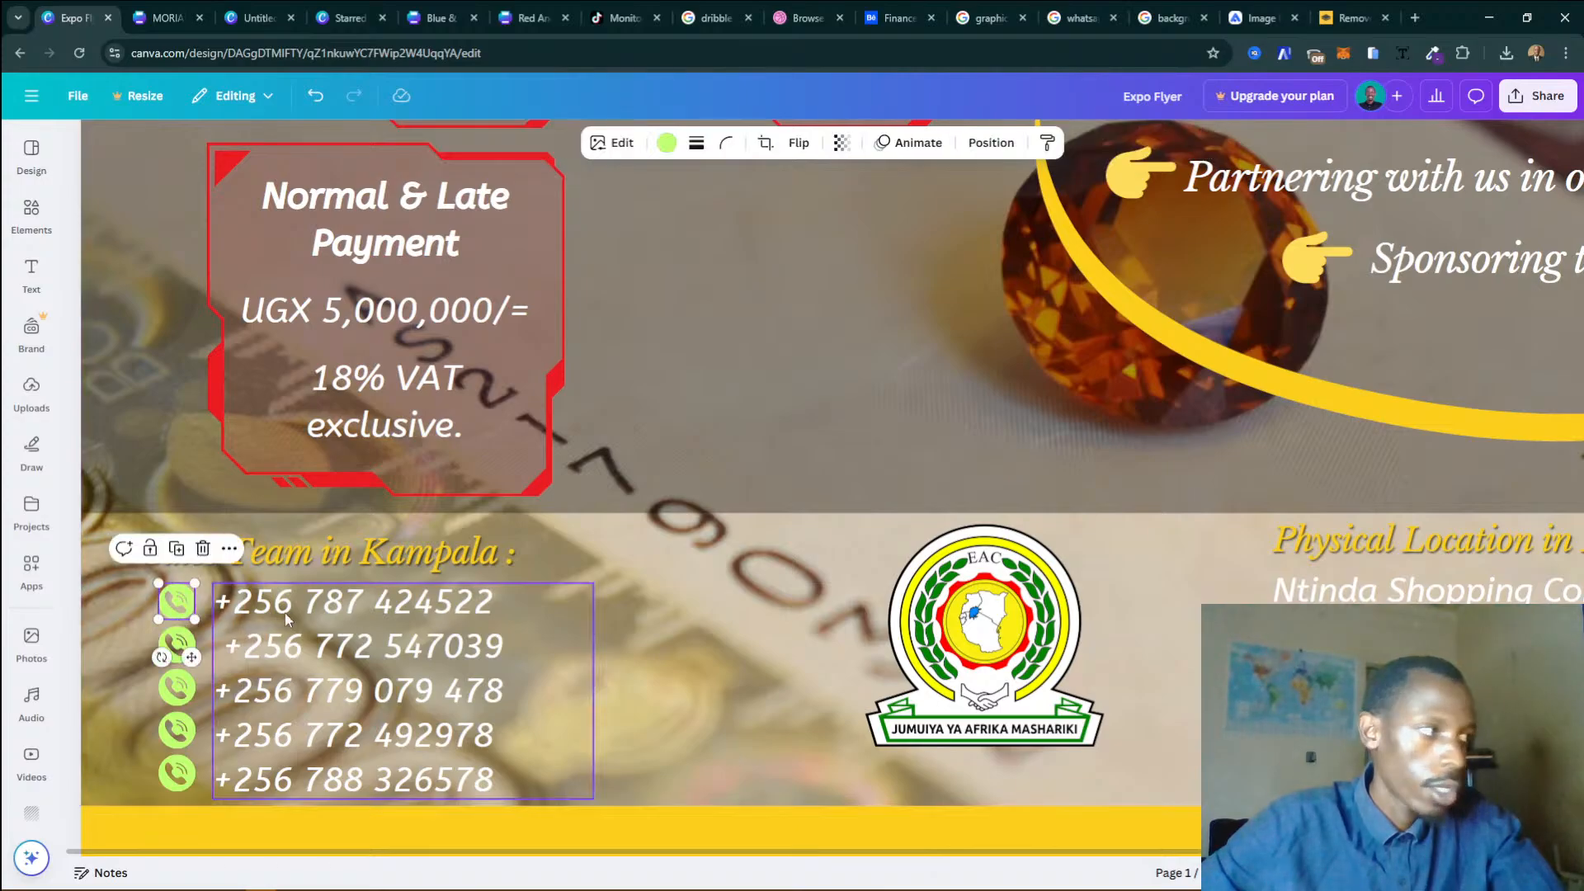
{"action": "left_click", "coordinate": [180, 552]}
{"action": "left_click_drag", "start_coordinate": [243, 665], "coordinate": [1296, 688]}
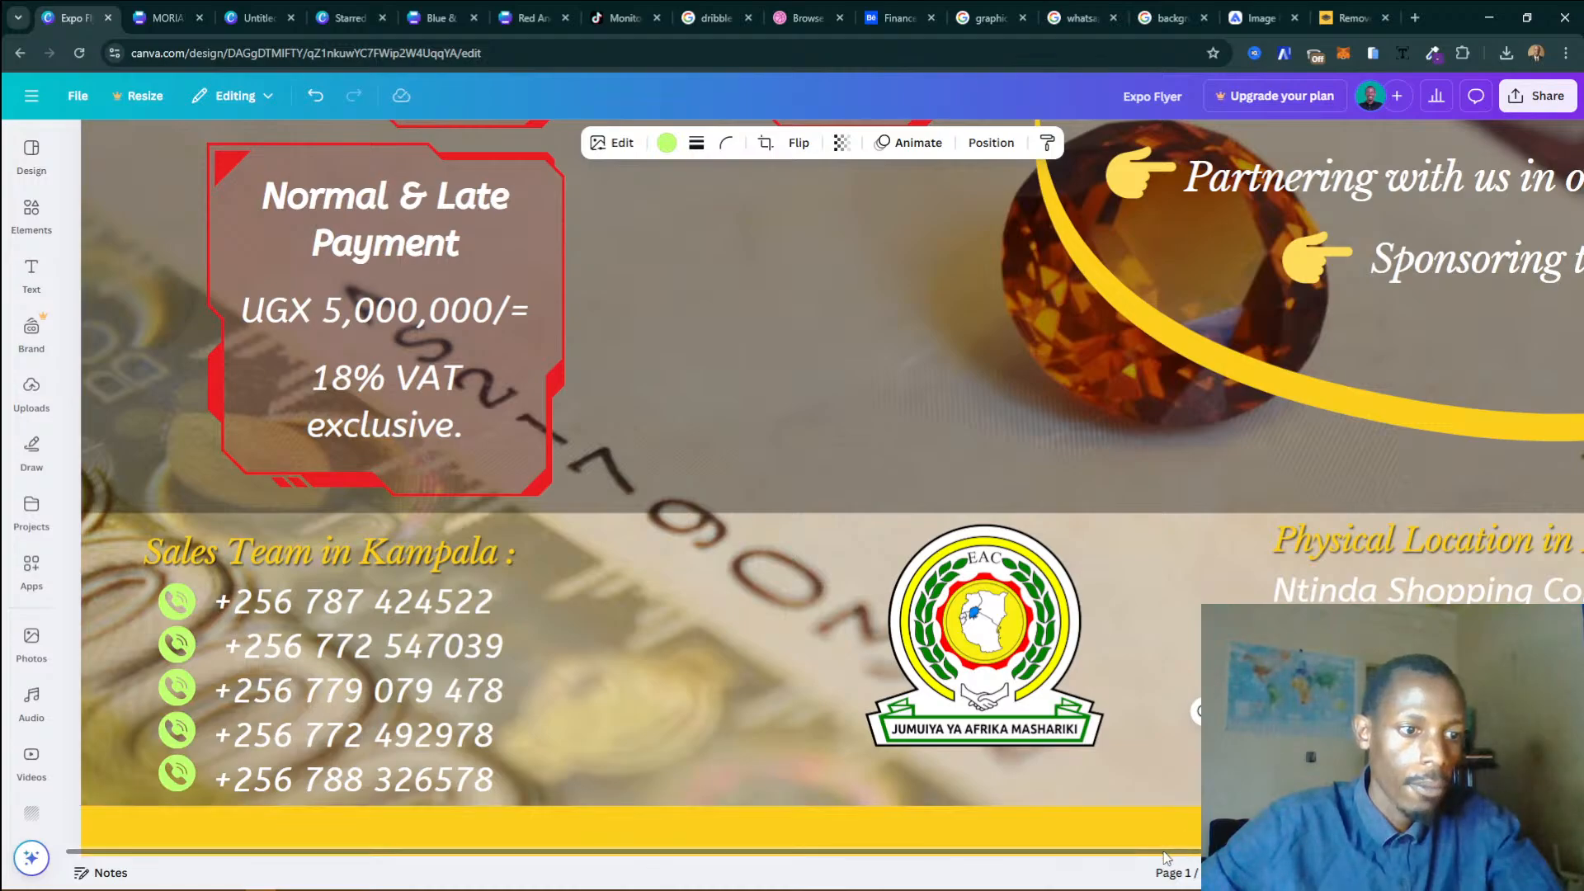
{"action": "left_click_drag", "start_coordinate": [1162, 852], "coordinate": [1535, 852]}
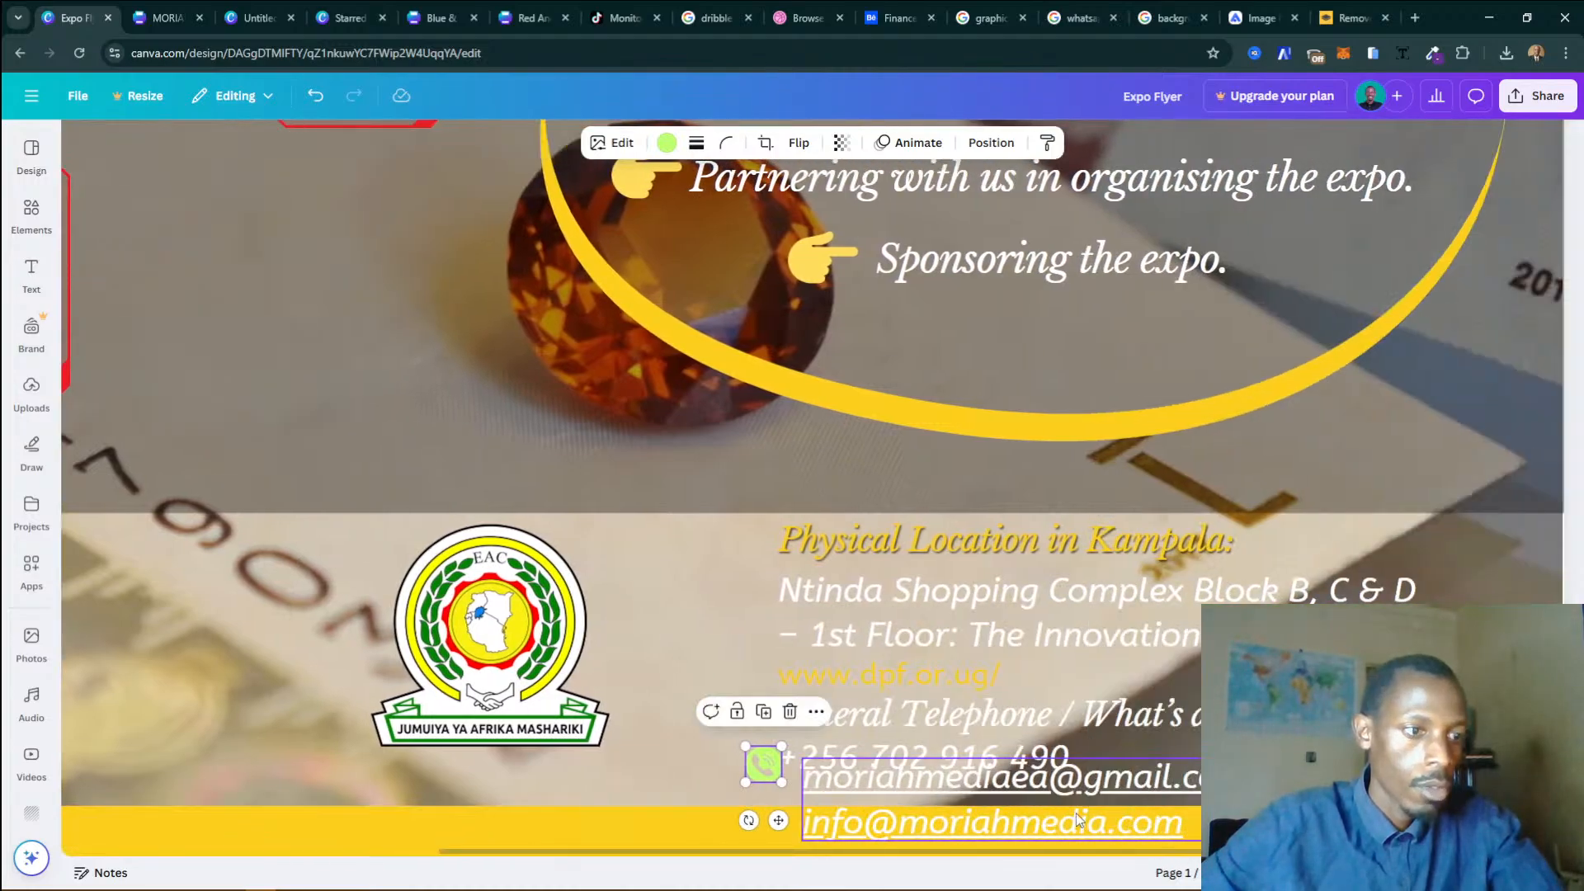
{"action": "left_click_drag", "start_coordinate": [438, 854], "coordinate": [948, 862]}
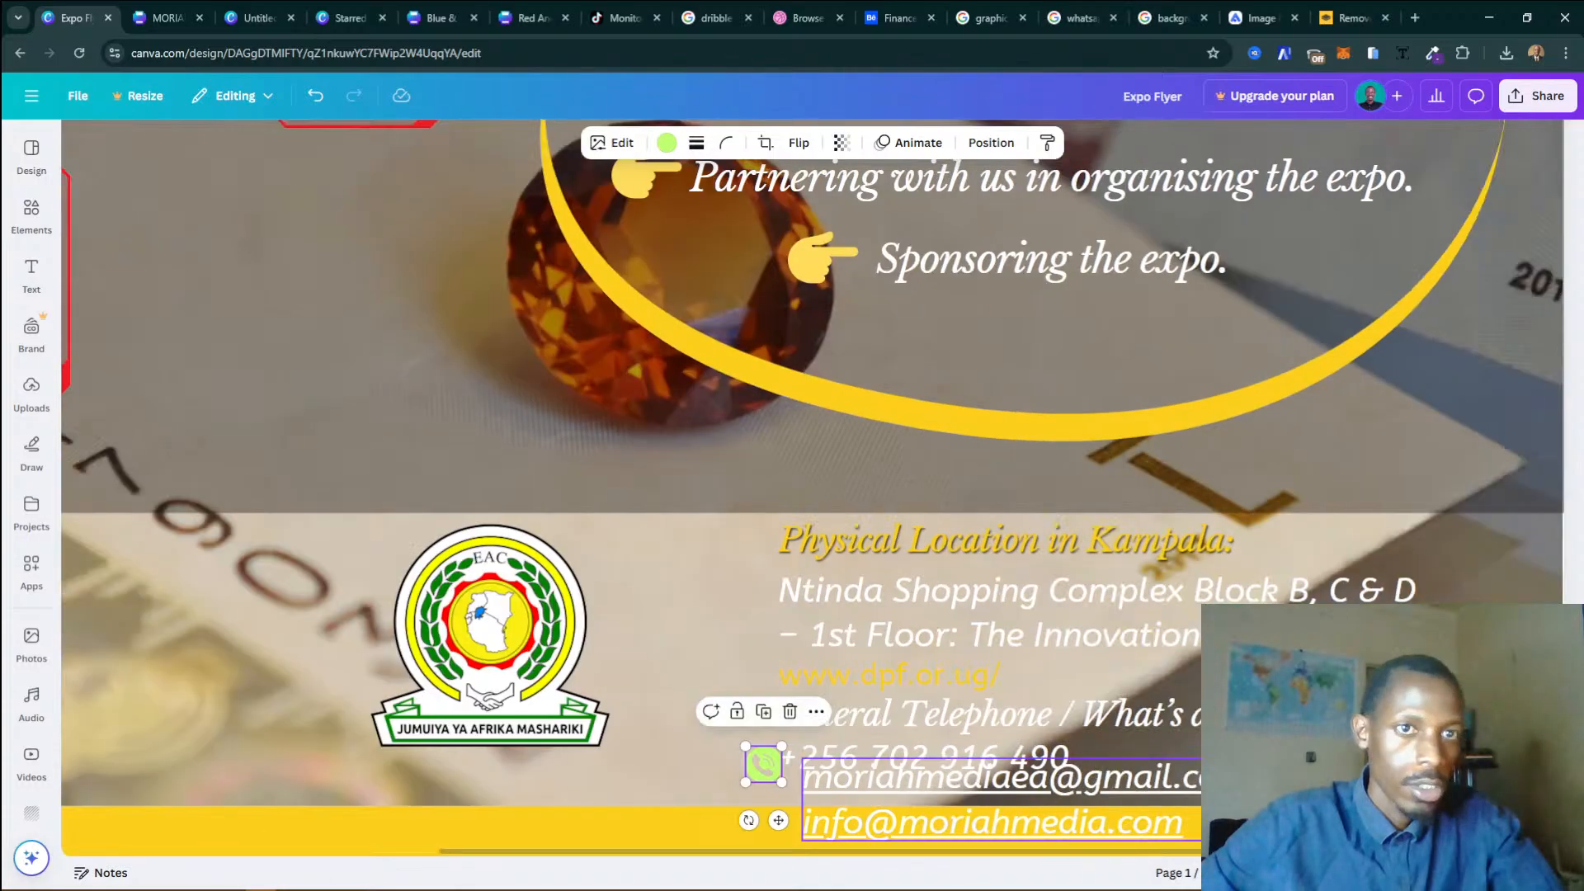
Copy the "Physical Location in Kampala:" heading's style onto the "General Telephone / What's app:" heading.
{"action": "scroll", "coordinate": [1066, 797], "scroll_direction": "down", "scroll_amount": 2}
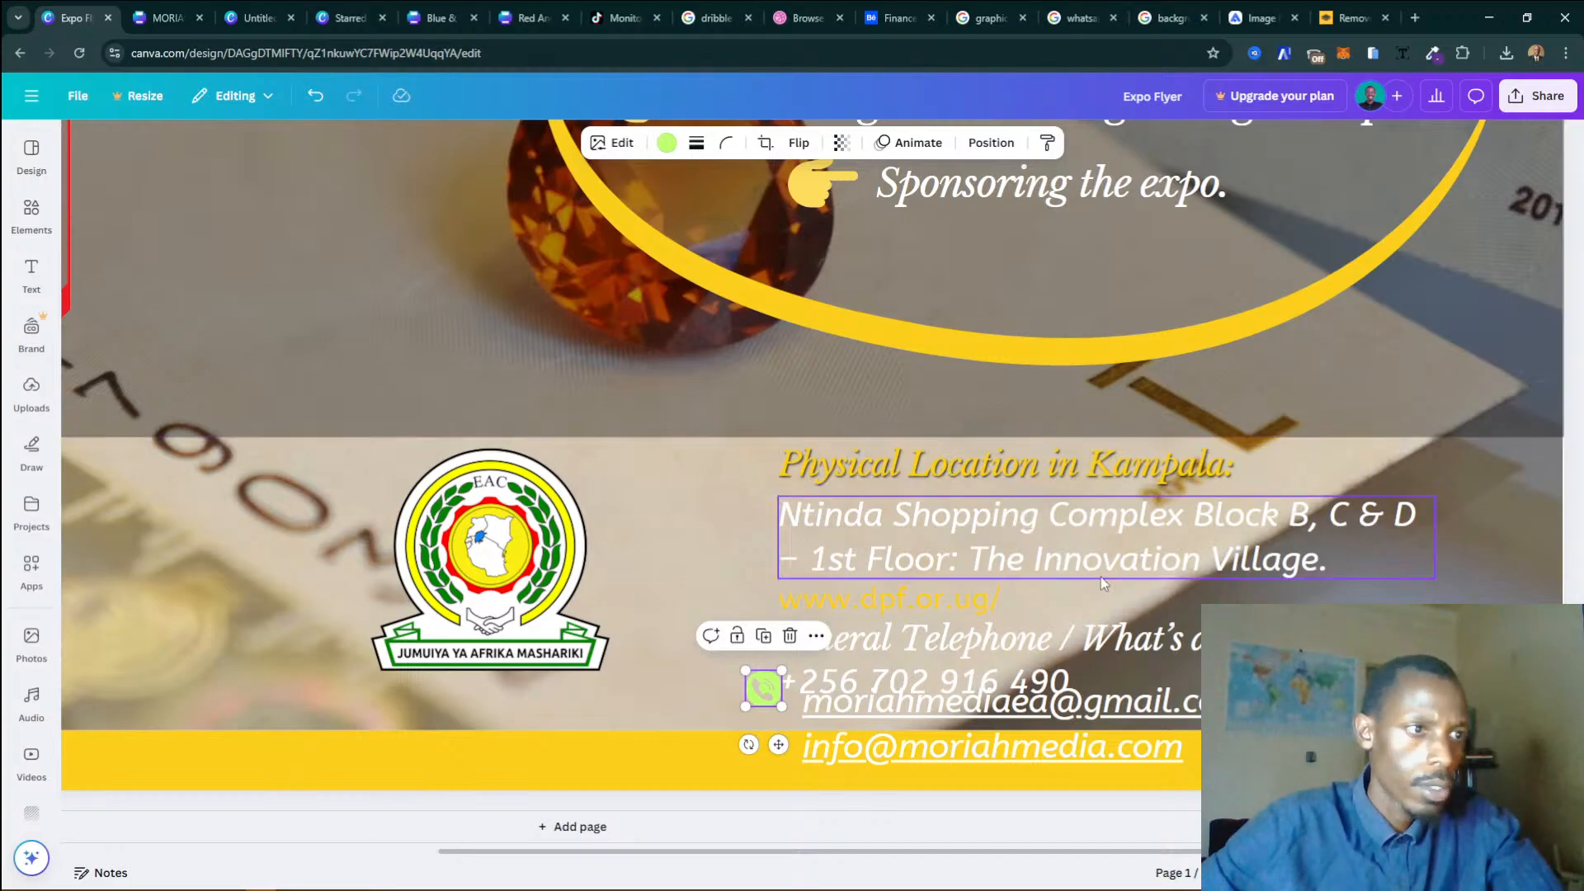
{"action": "left_click", "coordinate": [949, 639]}
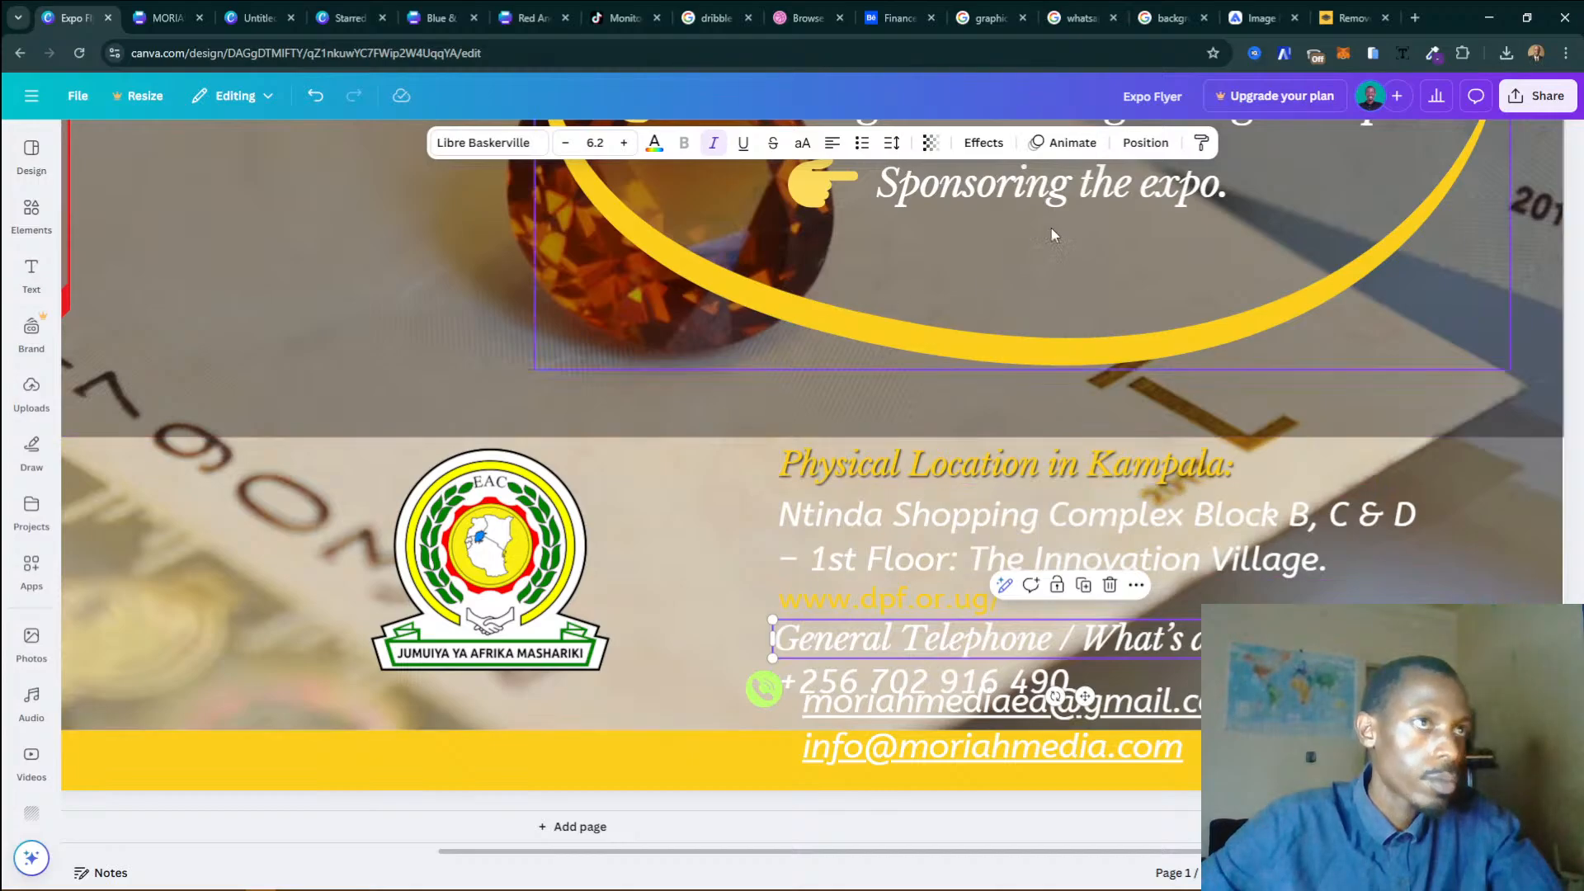
{"action": "left_click", "coordinate": [889, 459]}
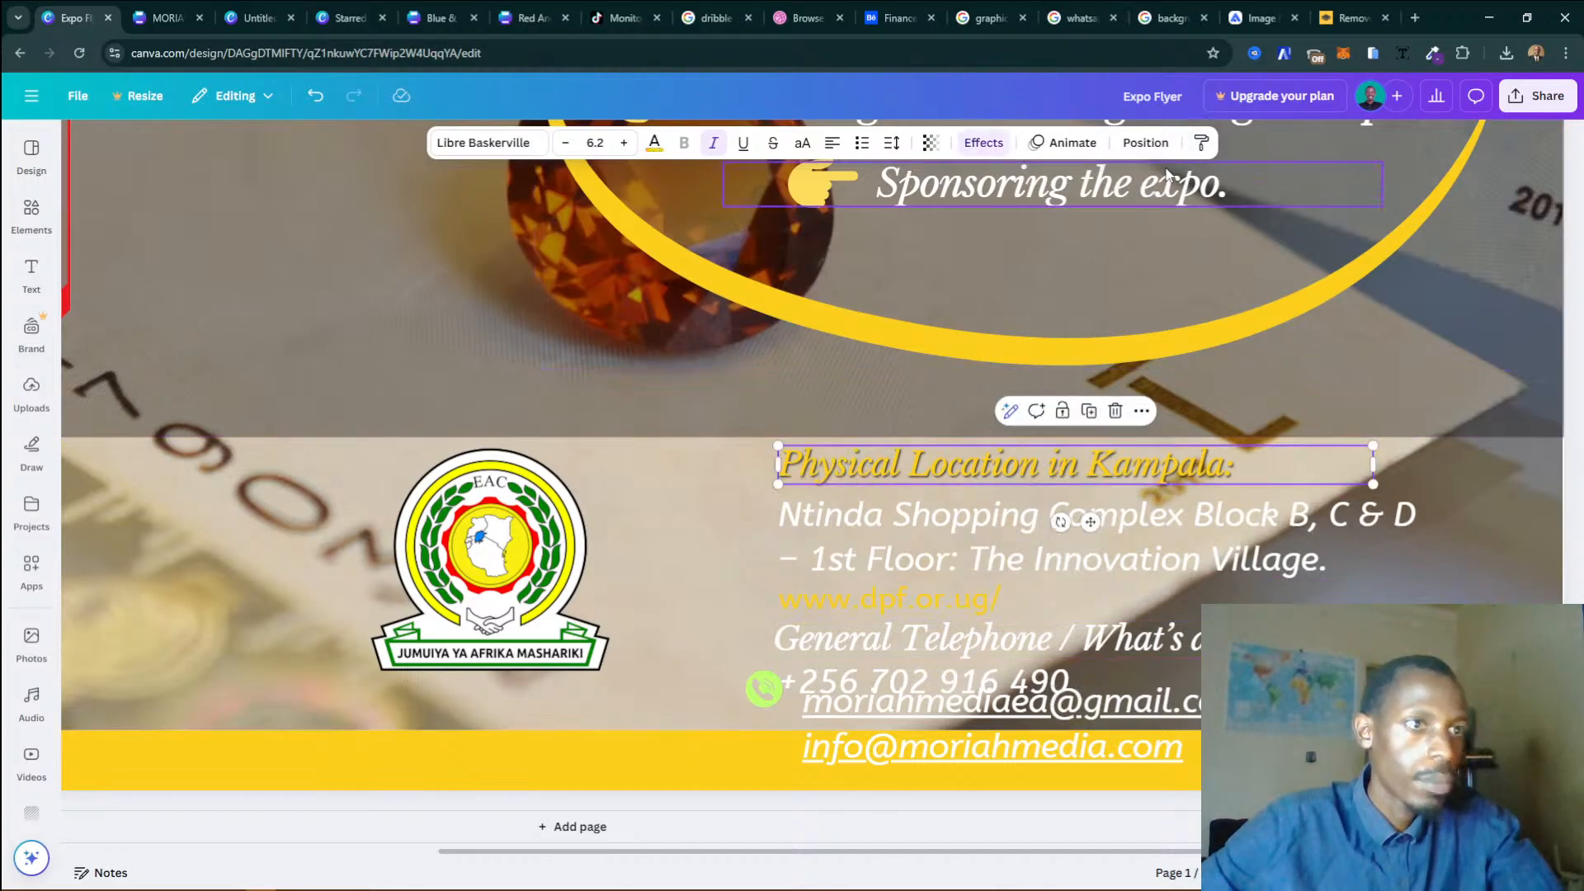
{"action": "left_click", "coordinate": [1201, 143]}
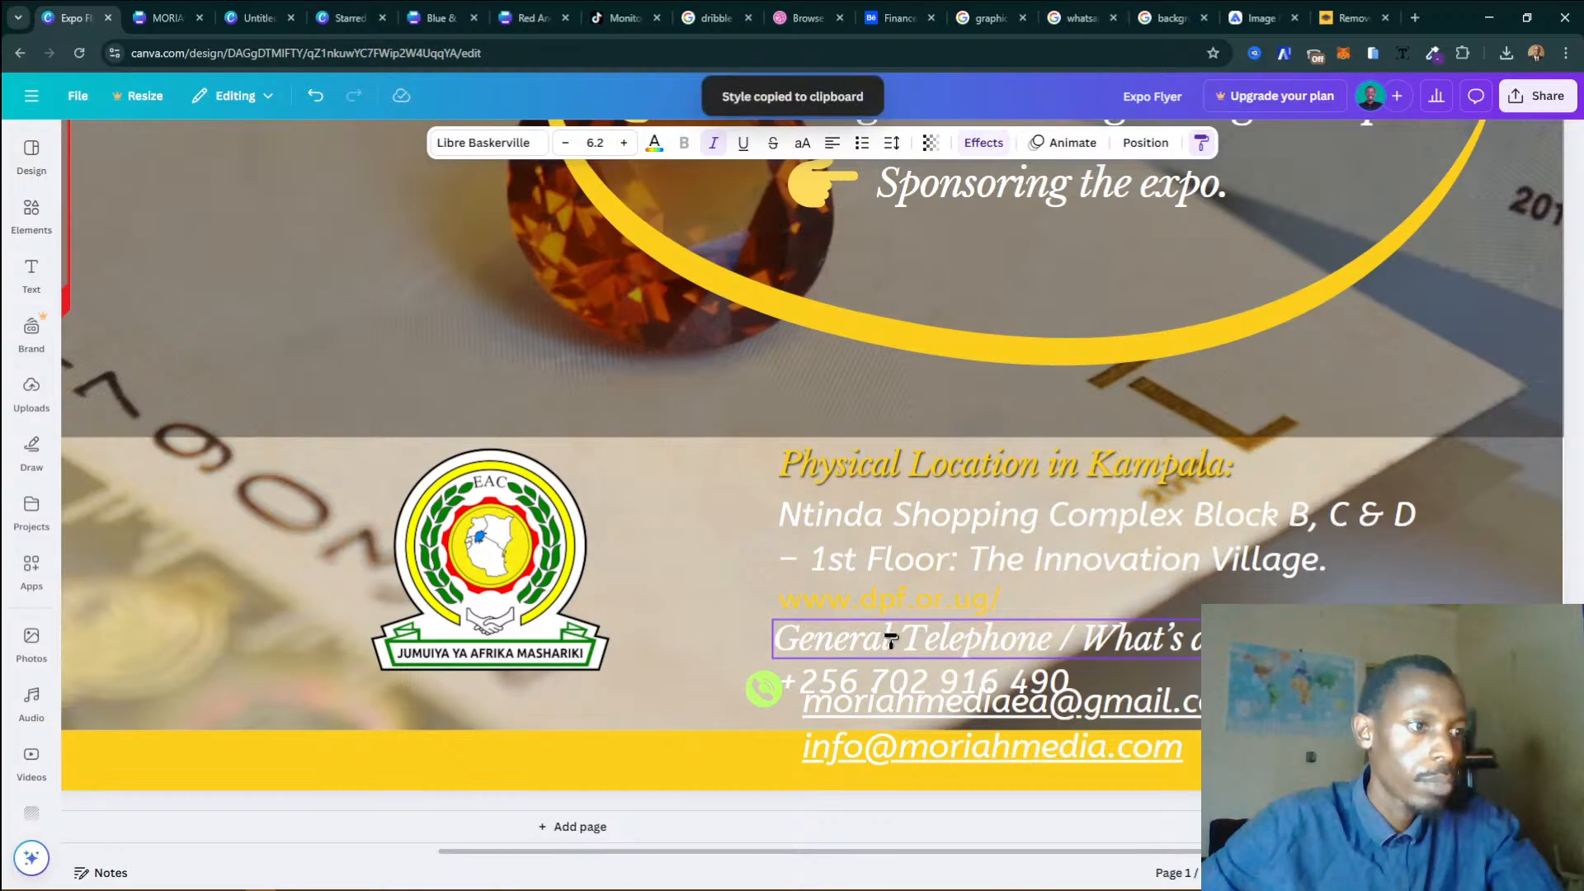
{"action": "left_click", "coordinate": [889, 637]}
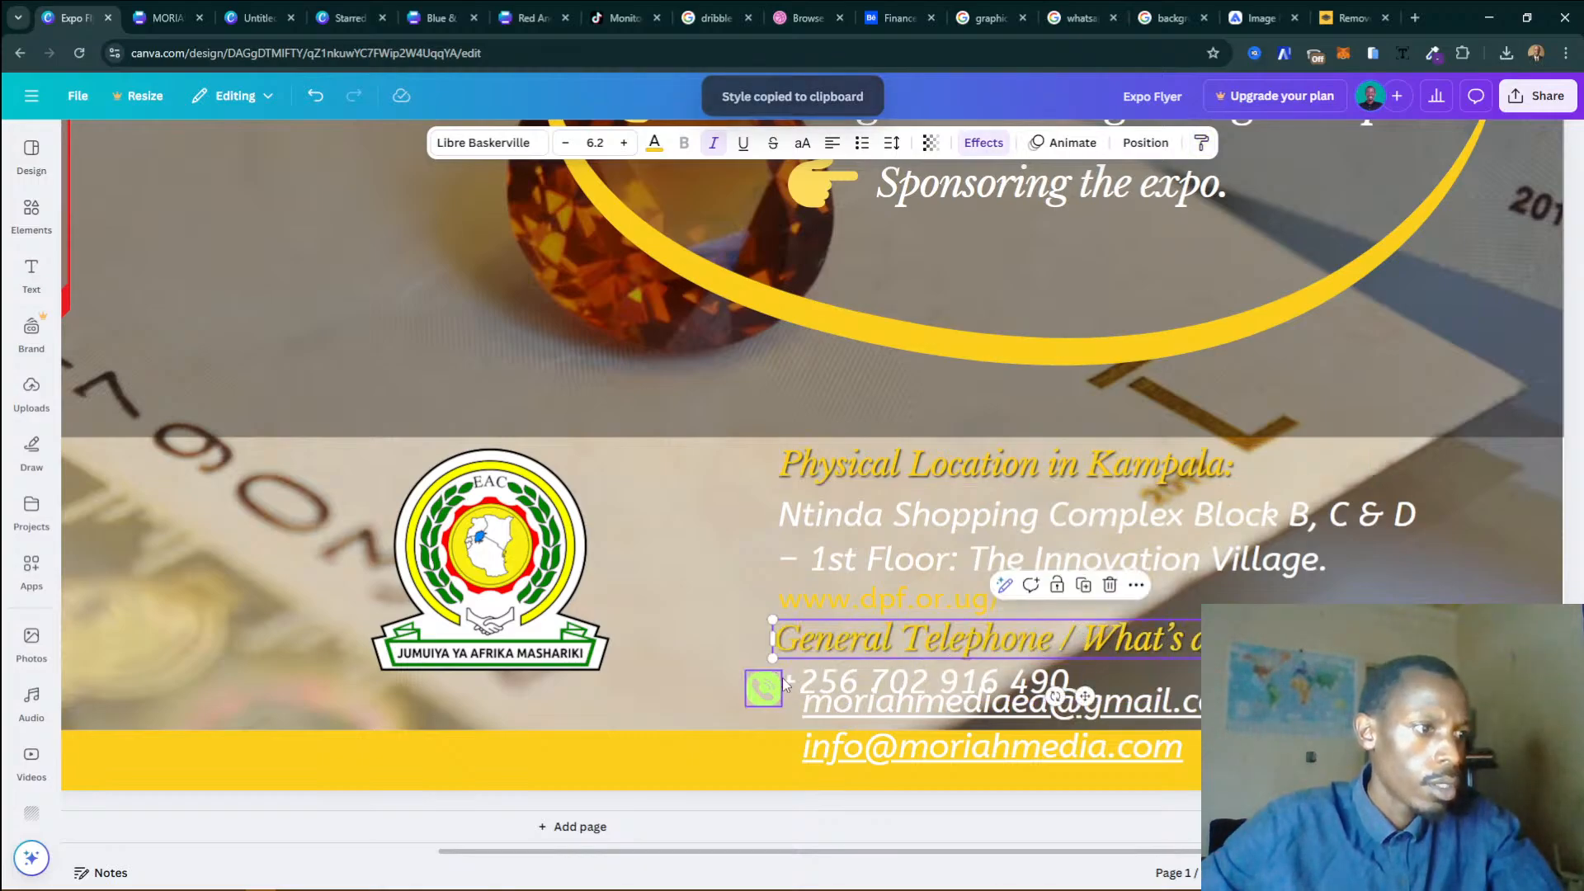
Align the phone icon under the start of the General Telephone heading and shift the phone number to follow it.
{"action": "left_click_drag", "start_coordinate": [767, 688], "coordinate": [793, 679]}
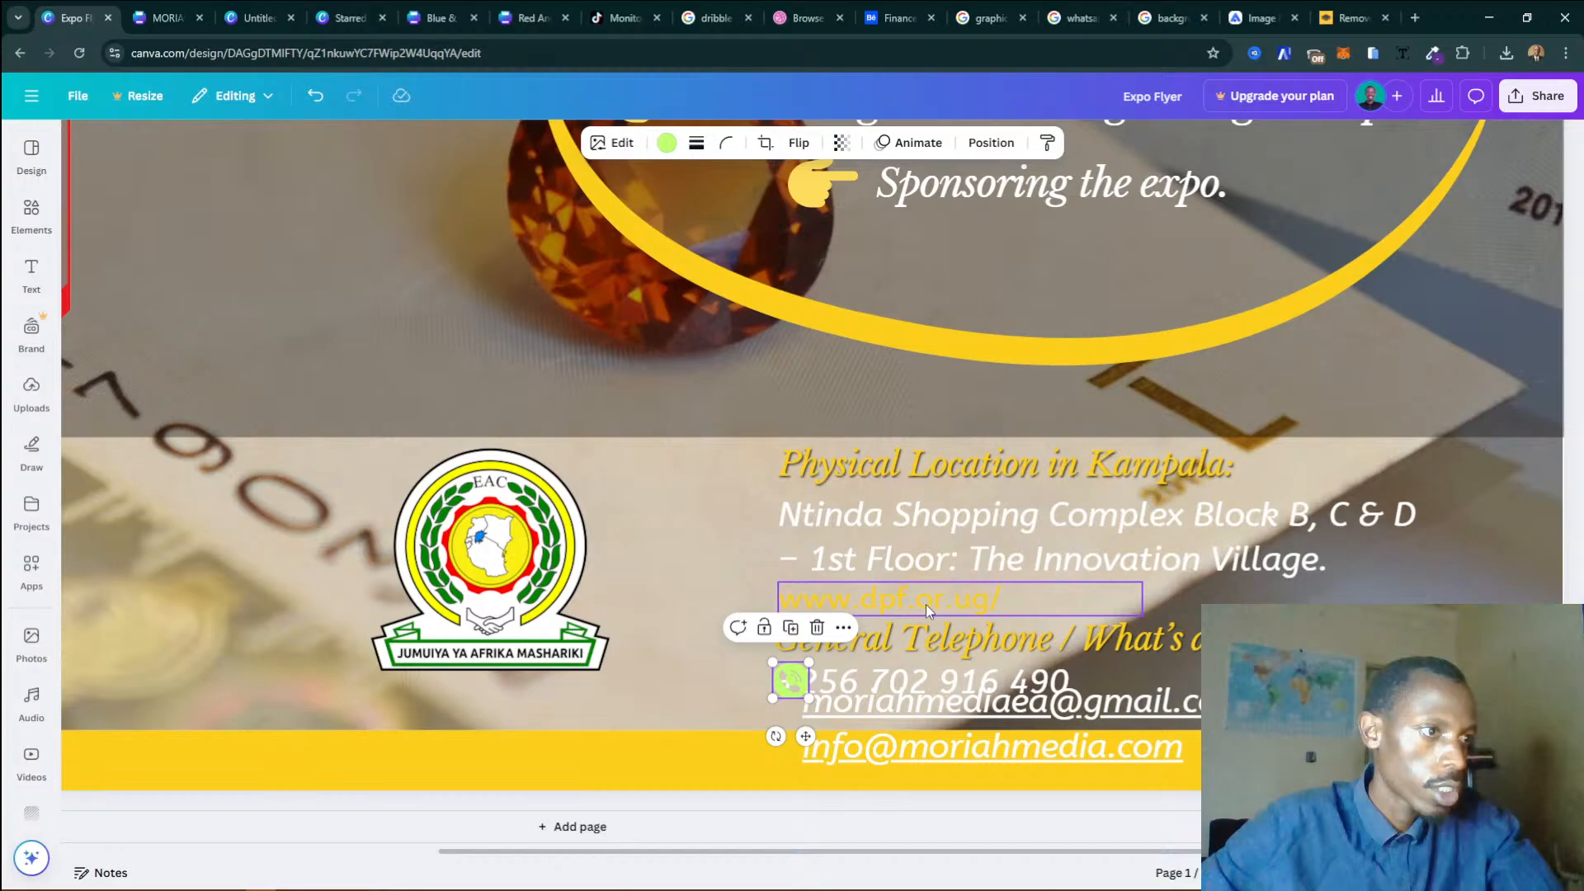
{"action": "left_click_drag", "start_coordinate": [928, 635], "coordinate": [907, 671]}
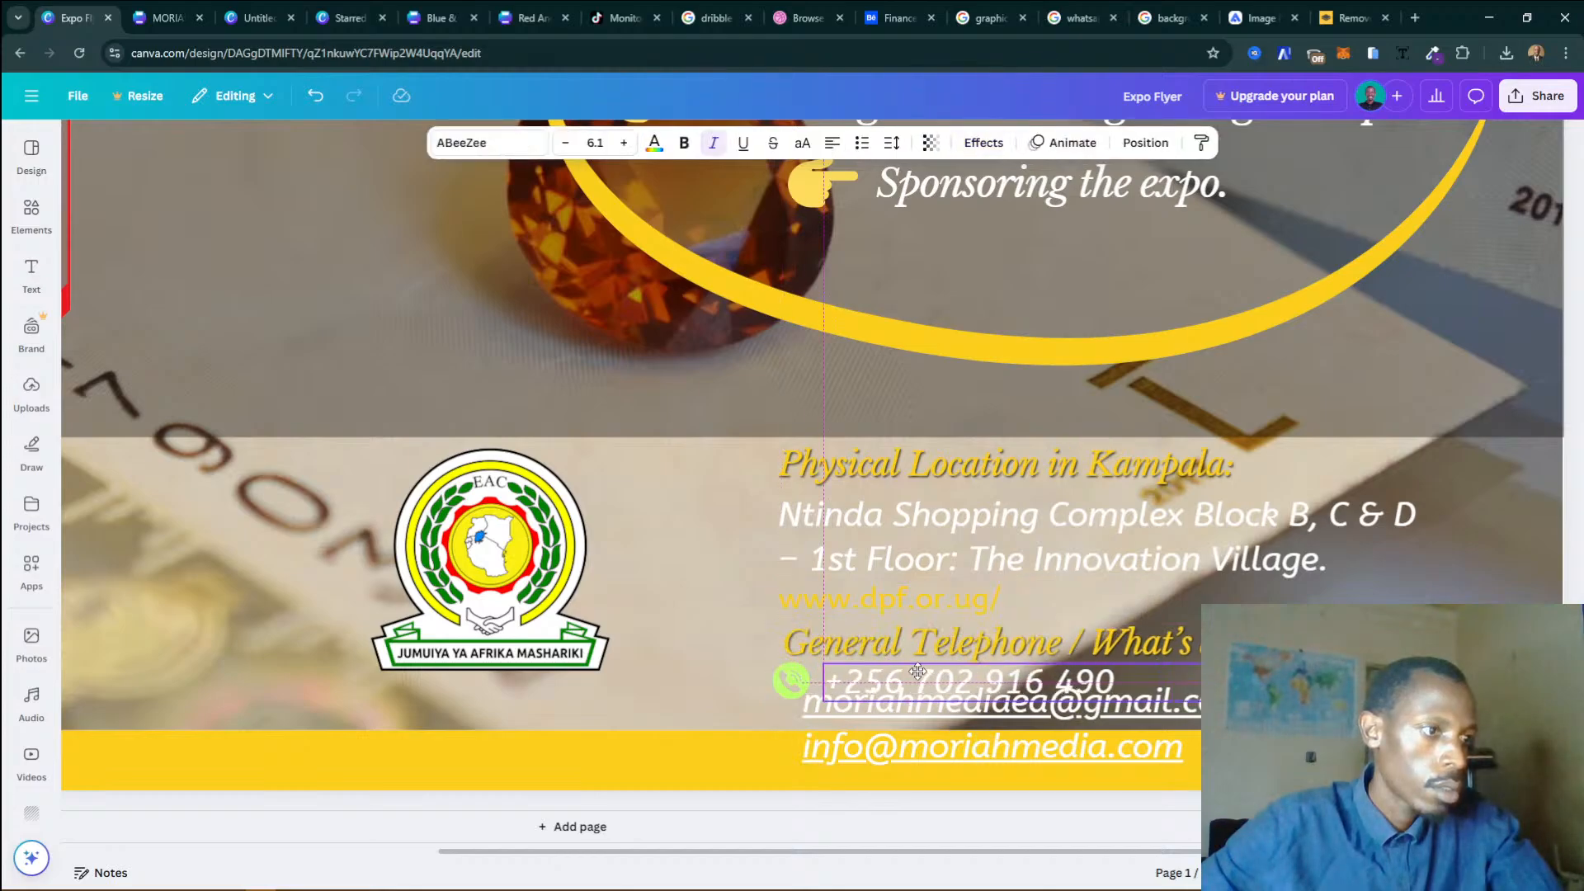
{"action": "left_click", "coordinate": [797, 680]}
{"action": "left_click_drag", "start_coordinate": [797, 680], "coordinate": [801, 680]}
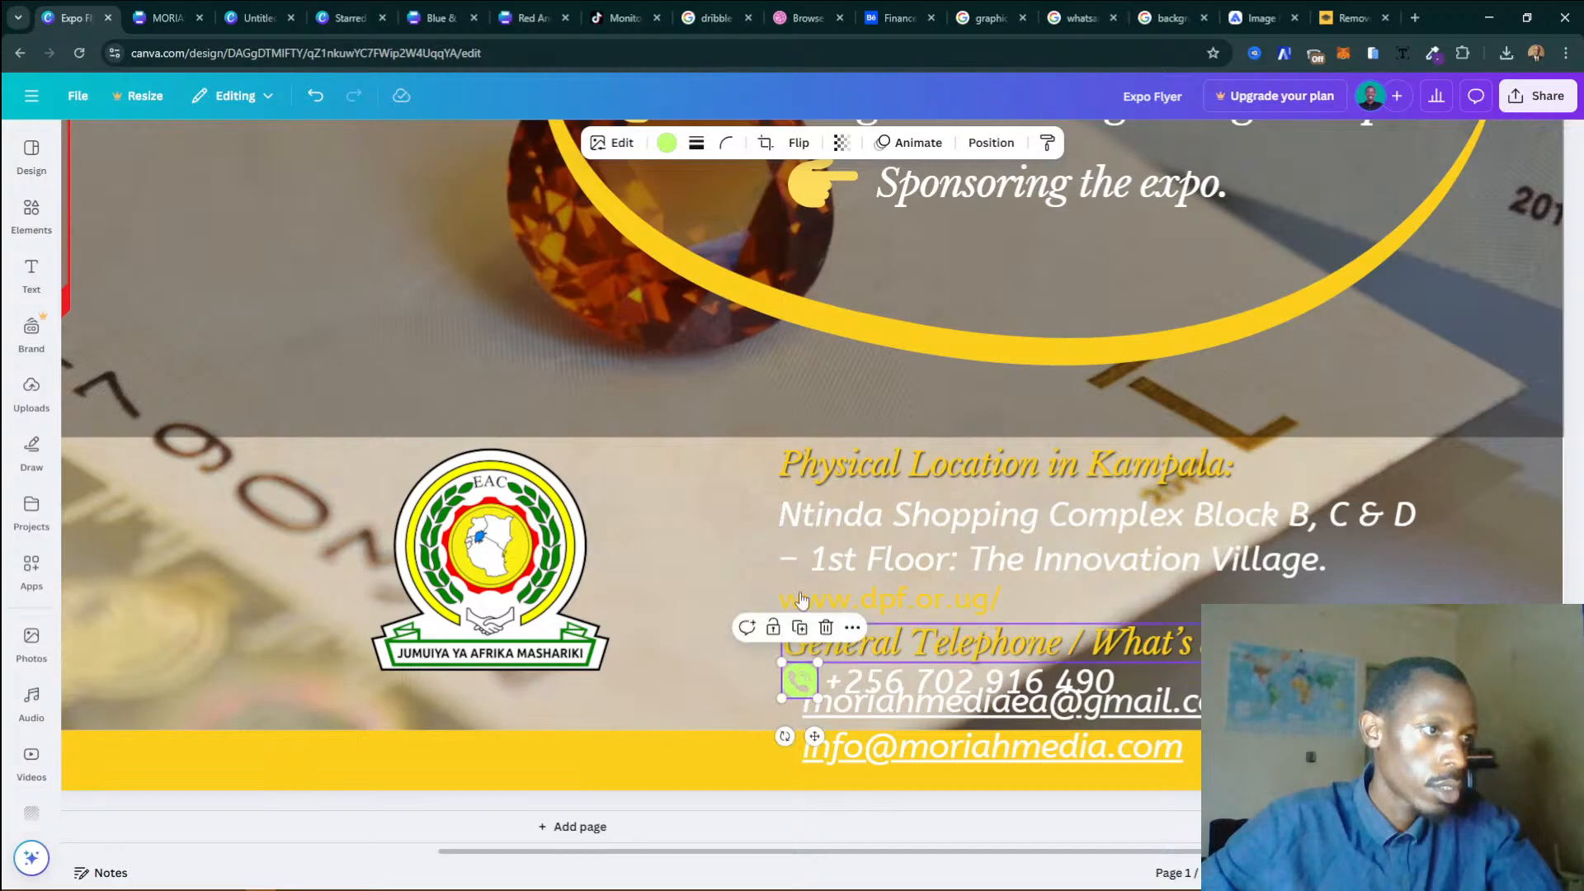
Reduce the two e-mail addresses to font size 5.1 and widen their text box so they fit on one line.
{"action": "left_click", "coordinate": [927, 709]}
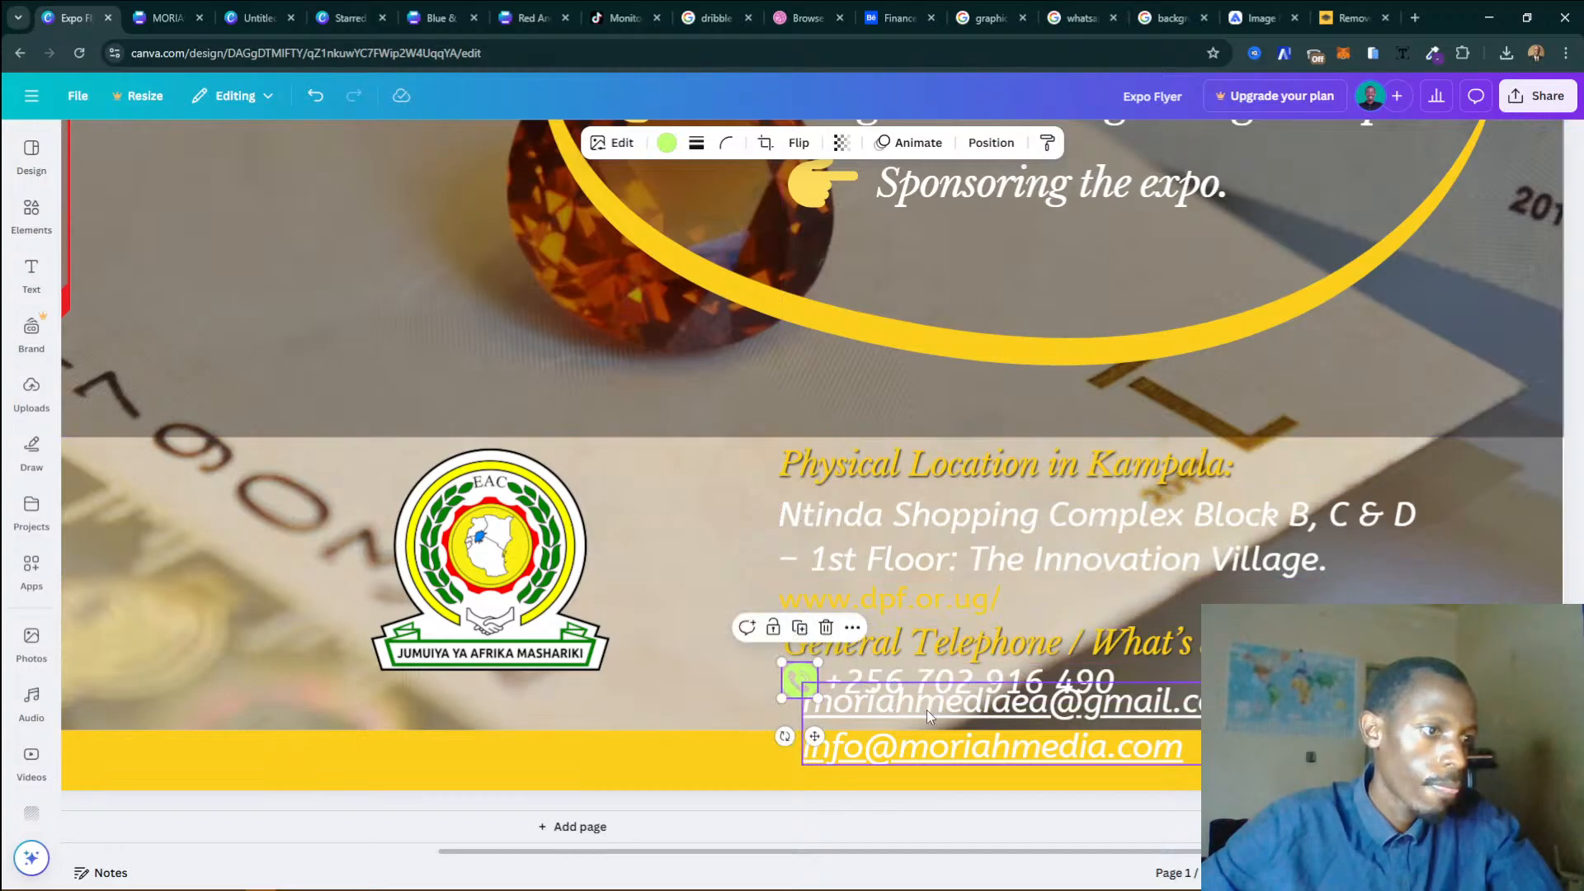
{"action": "left_click_drag", "start_coordinate": [927, 710], "coordinate": [970, 701]}
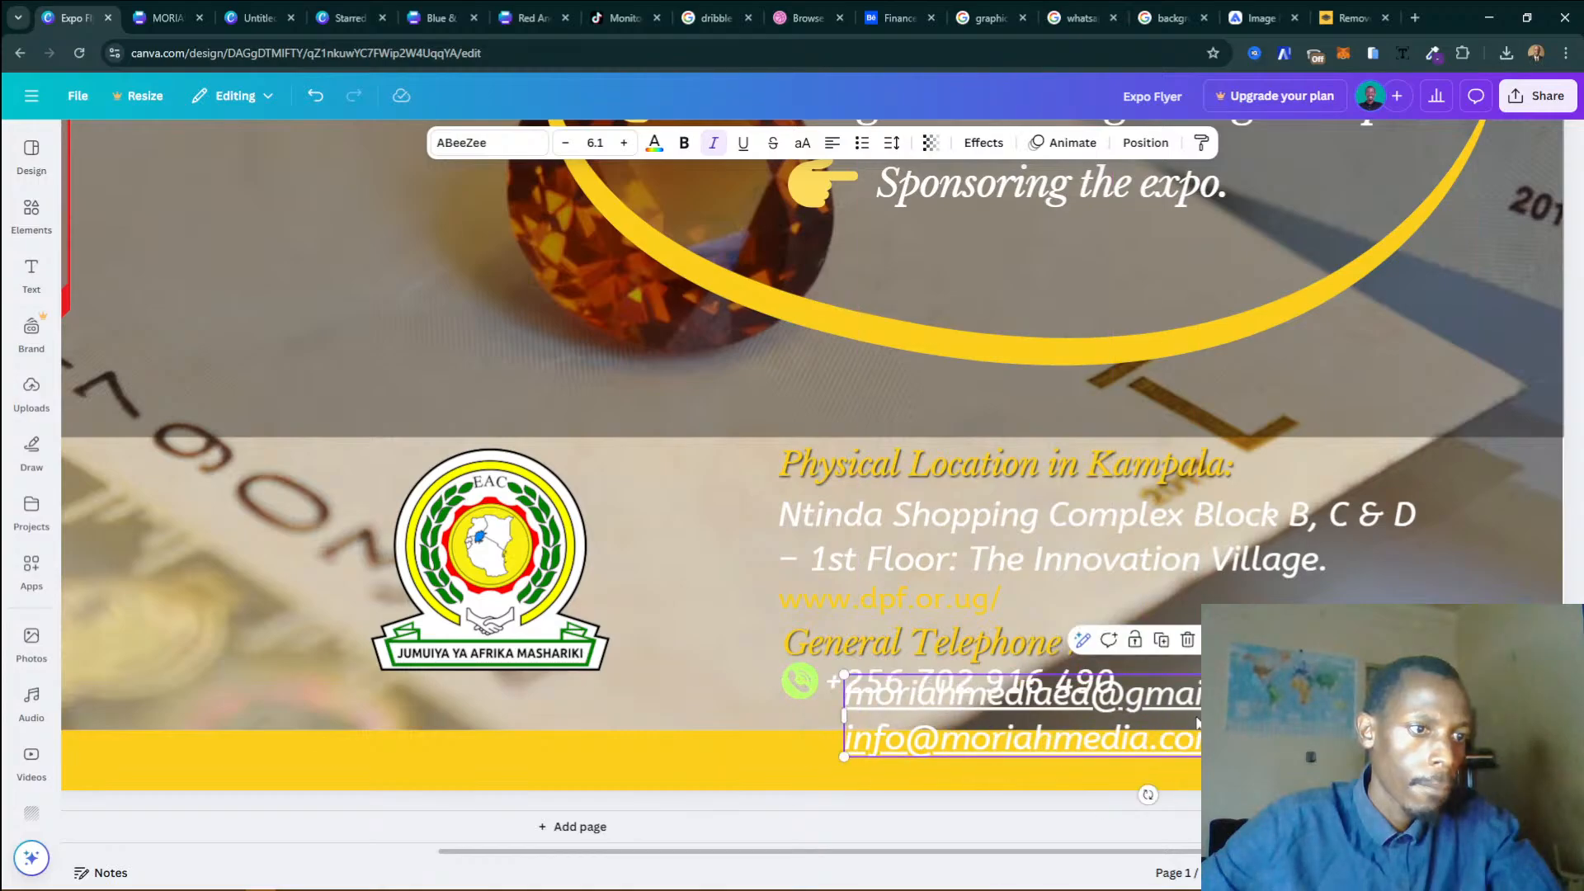
{"action": "left_click", "coordinate": [1004, 736]}
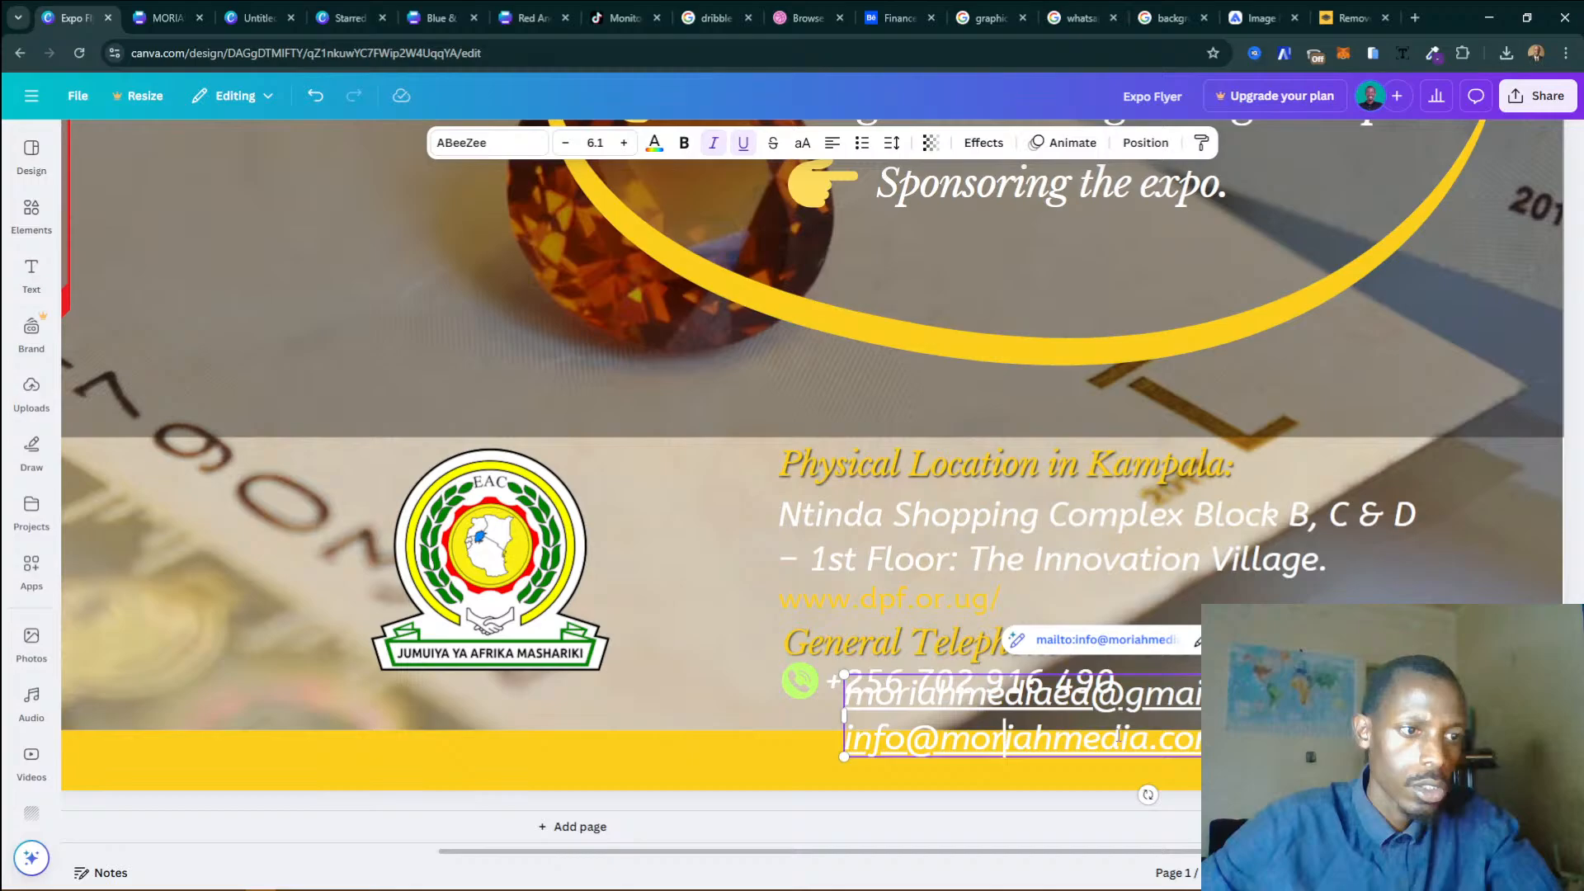
{"action": "triple_click", "coordinate": [1118, 737]}
{"action": "left_click_drag", "start_coordinate": [1117, 737], "coordinate": [1022, 697]}
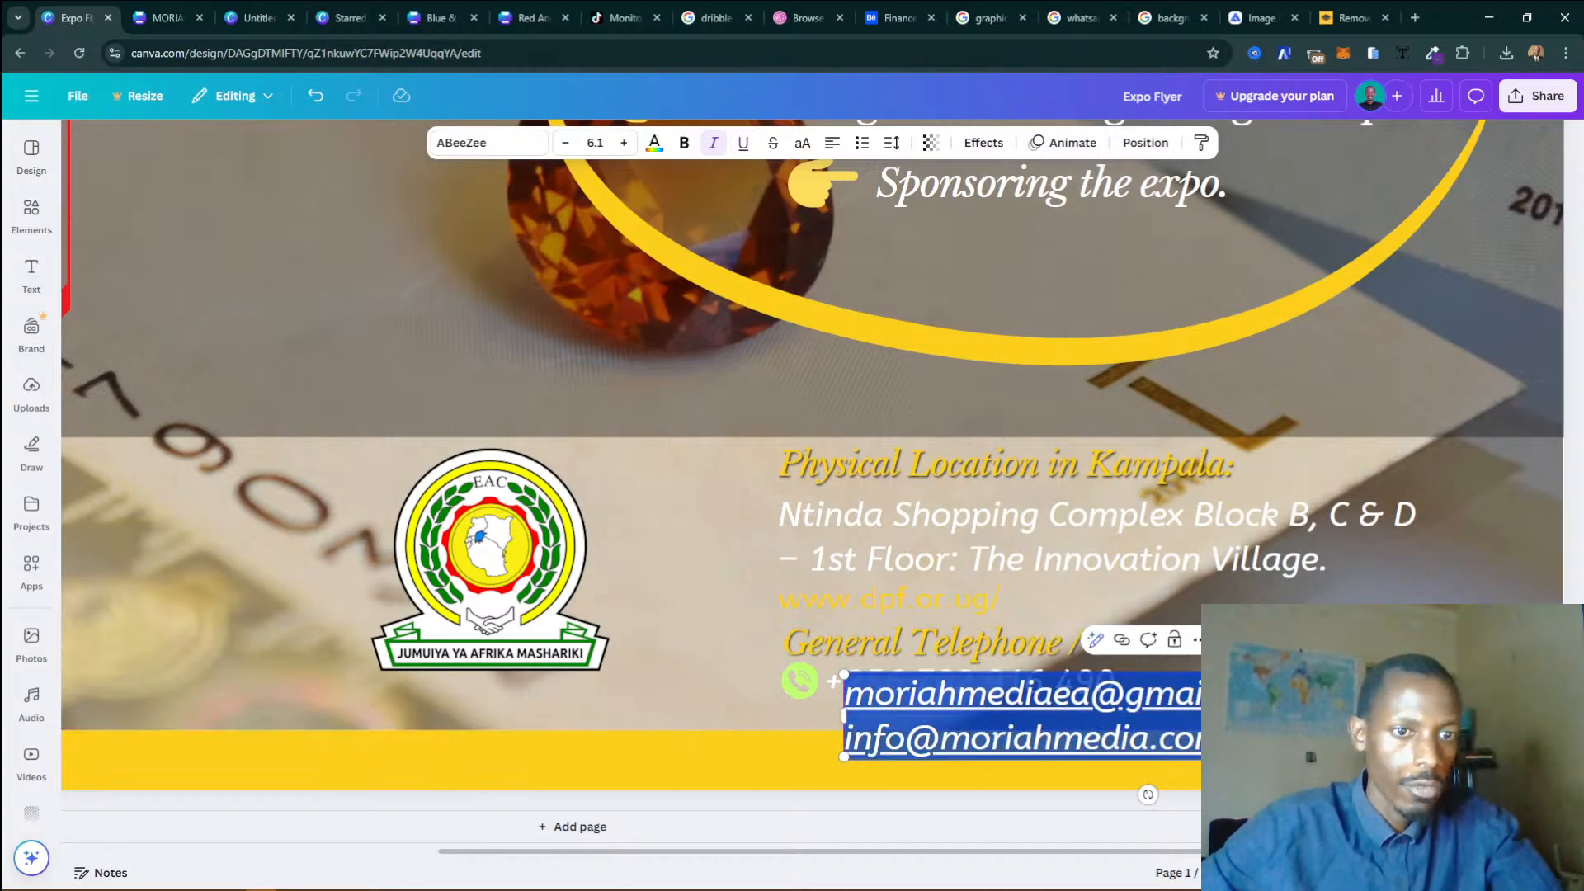
{"action": "key", "text": "ctrl+c"}
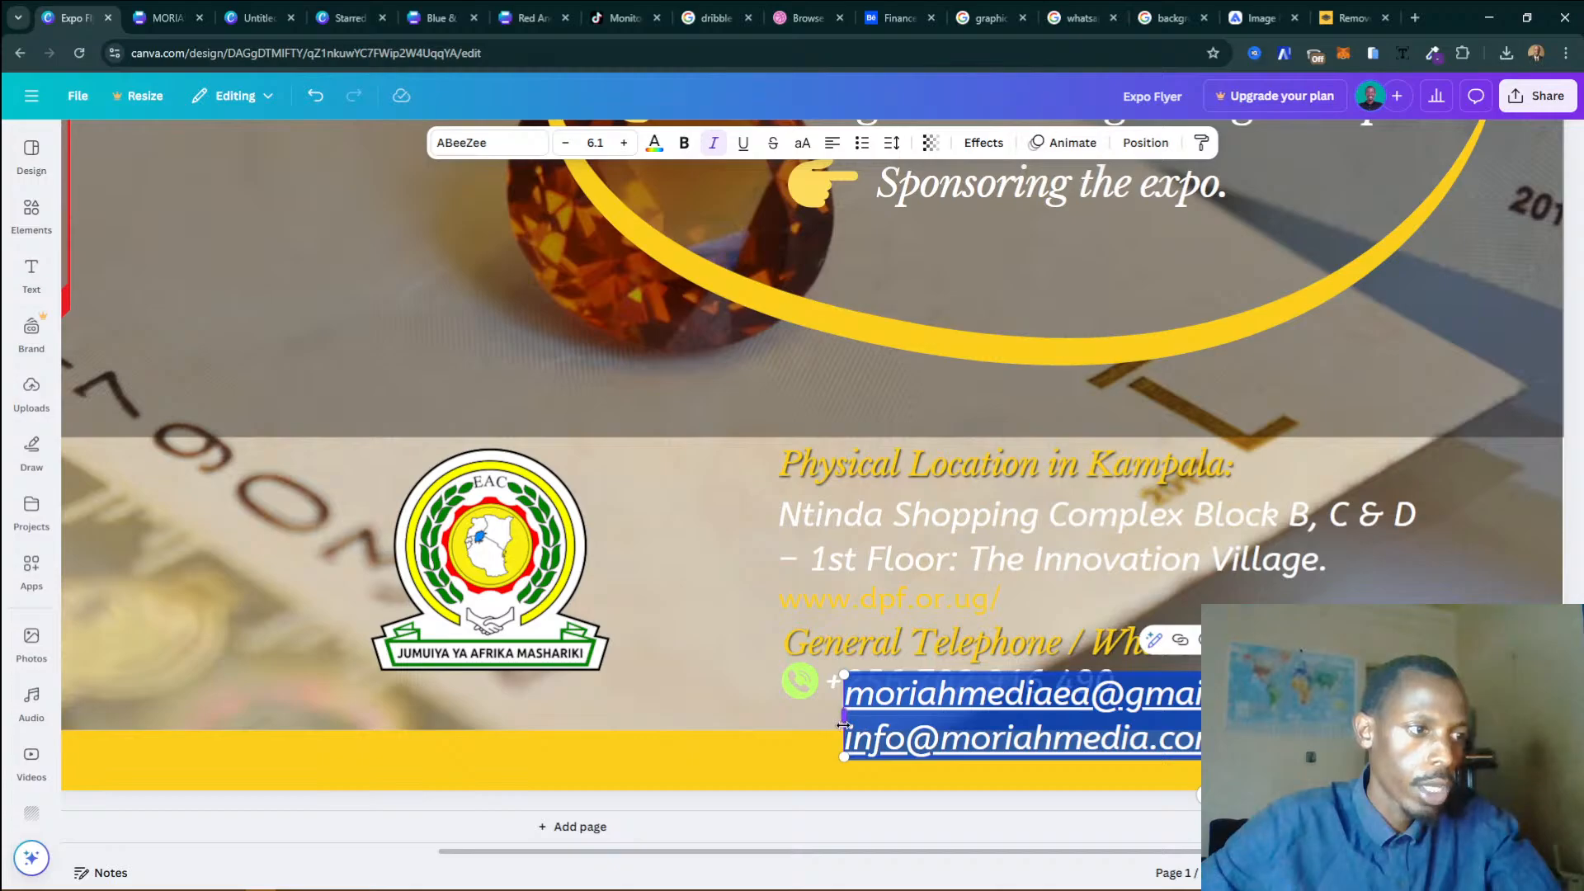
{"action": "left_click_drag", "start_coordinate": [843, 725], "coordinate": [696, 730]}
{"action": "left_click", "coordinate": [562, 144]}
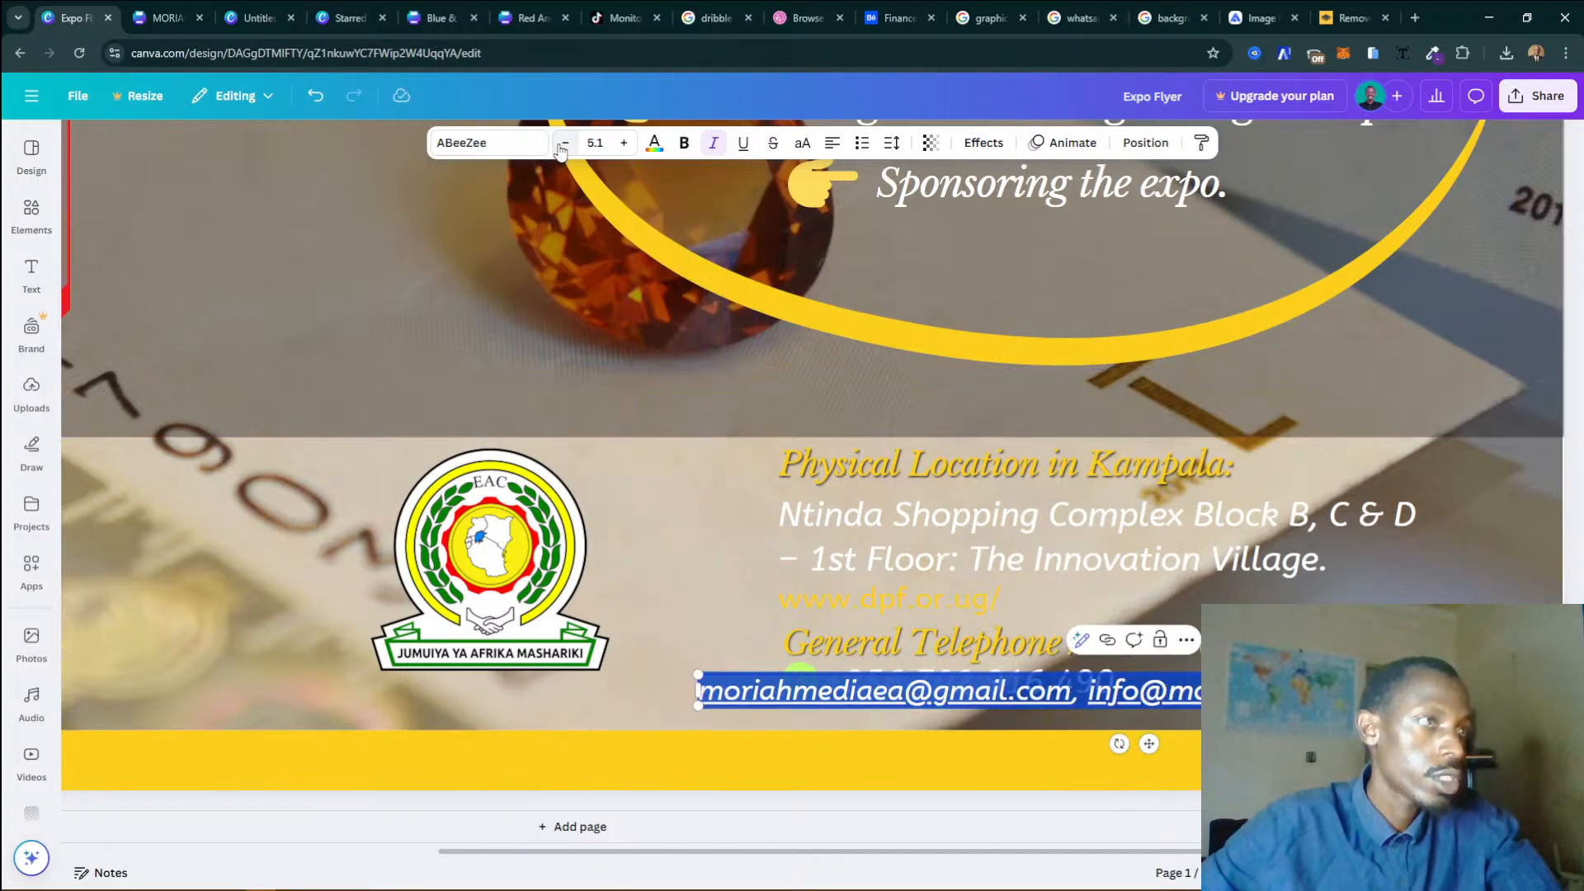
{"action": "left_click", "coordinate": [729, 647]}
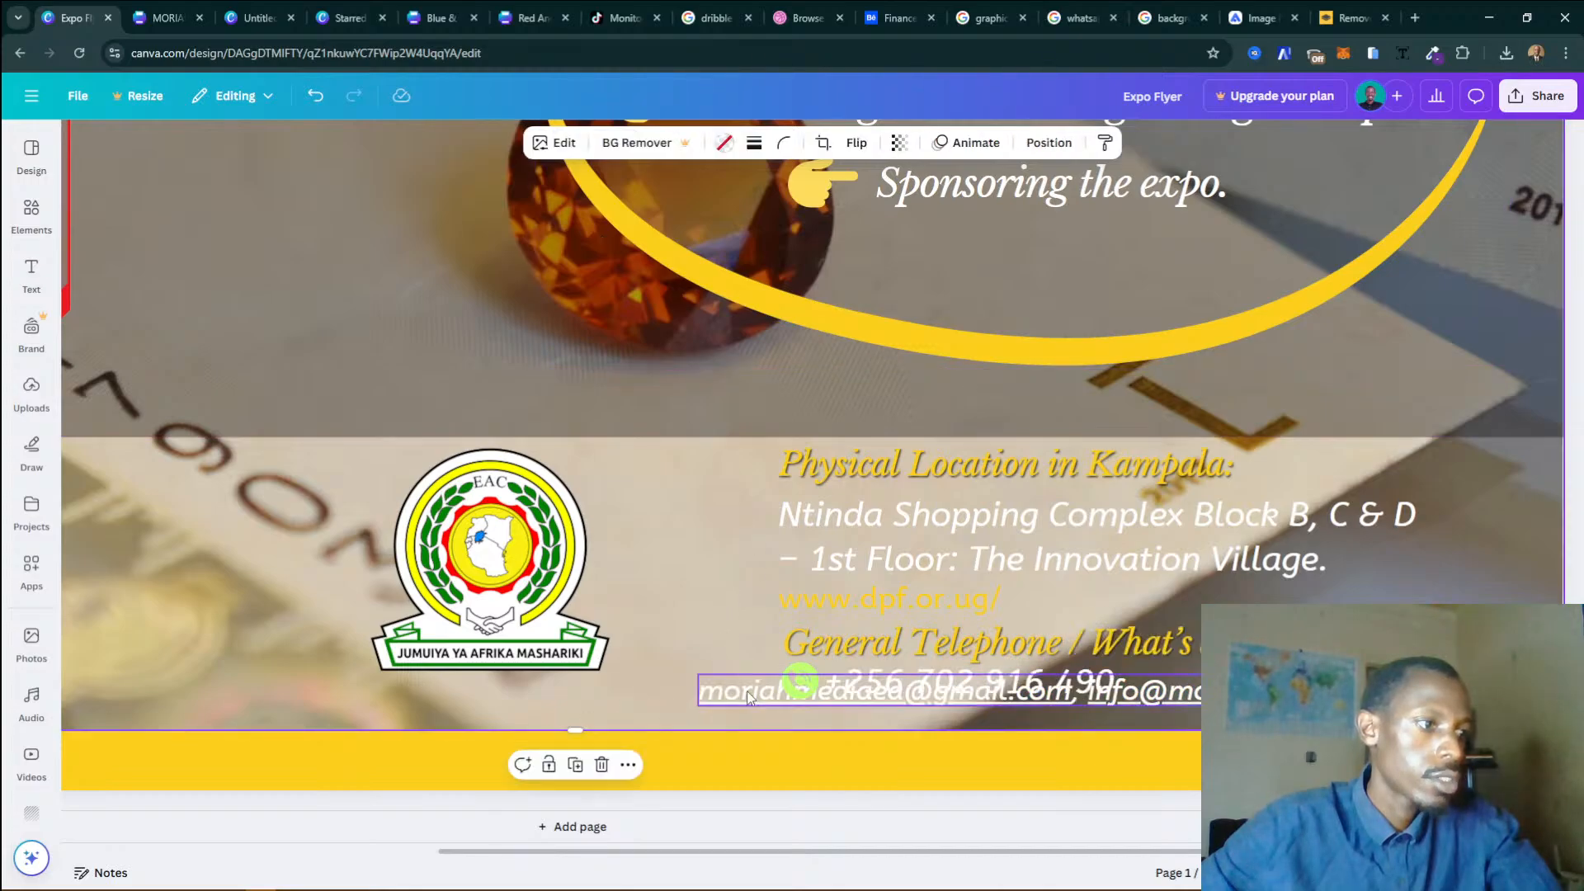
{"action": "left_click_drag", "start_coordinate": [752, 698], "coordinate": [876, 702]}
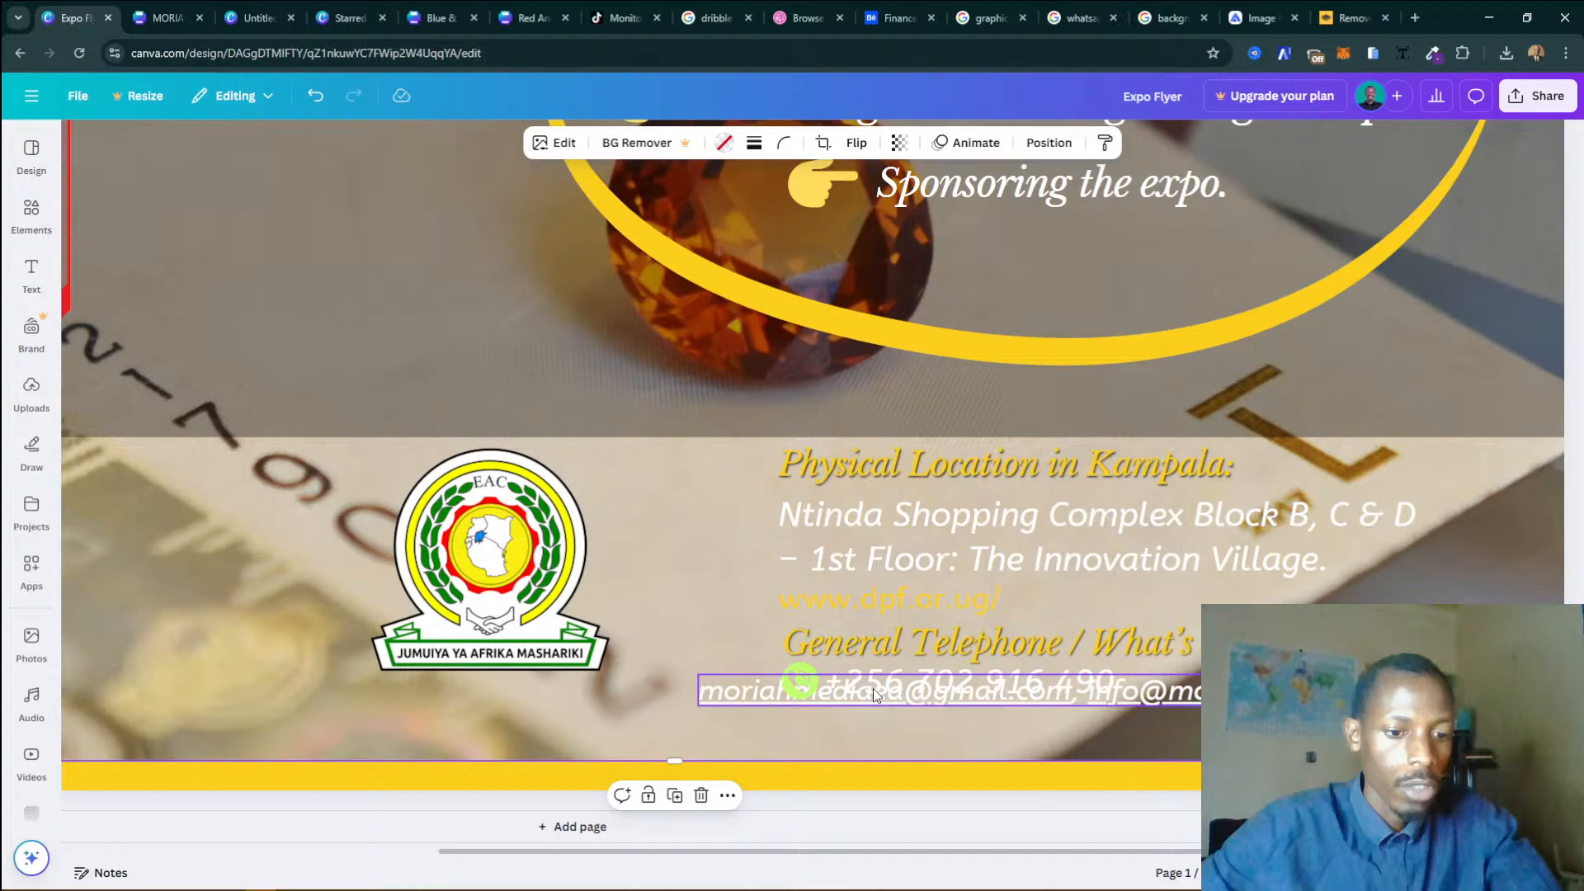
{"action": "key", "text": "ctrl+z"}
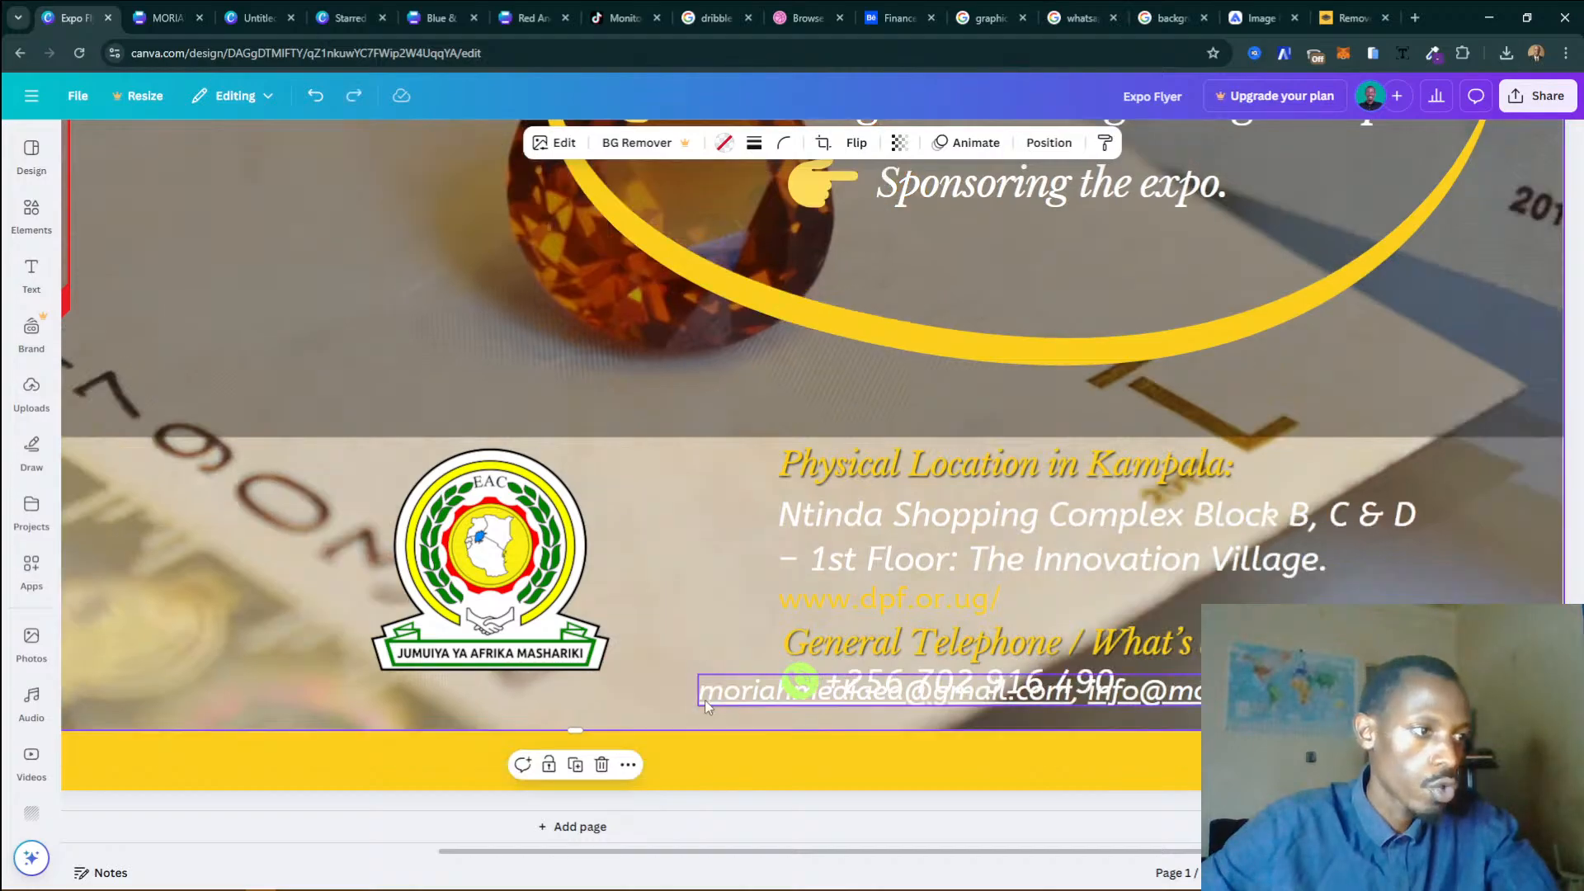
Move the e-mail line just below the general phone number and remove its underline.
{"action": "left_click_drag", "start_coordinate": [705, 700], "coordinate": [850, 717]}
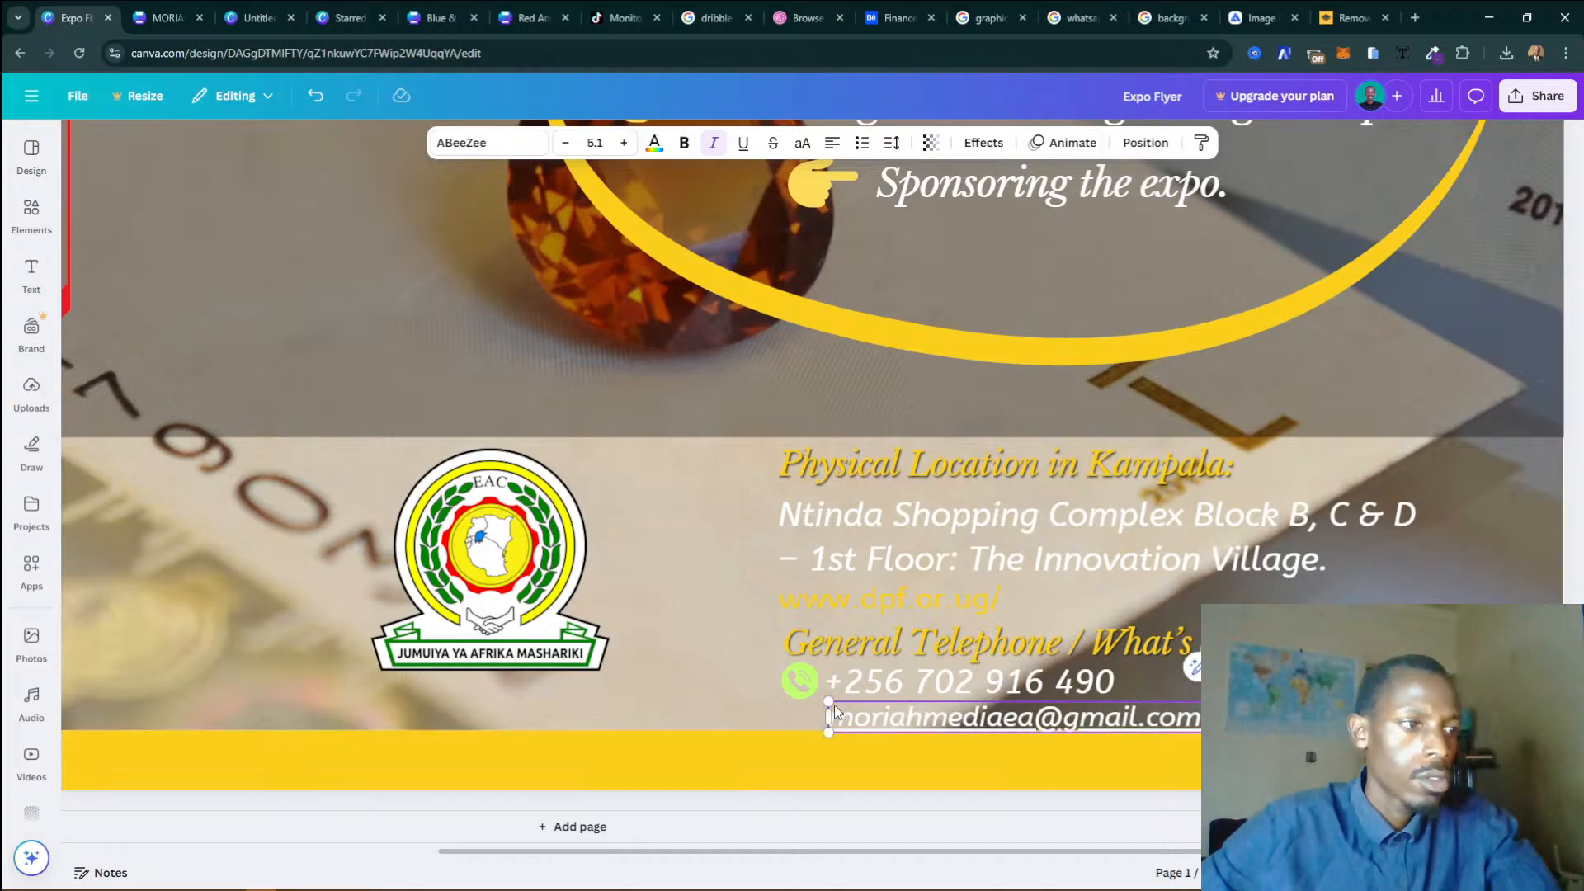
{"action": "double_click", "coordinate": [912, 728]}
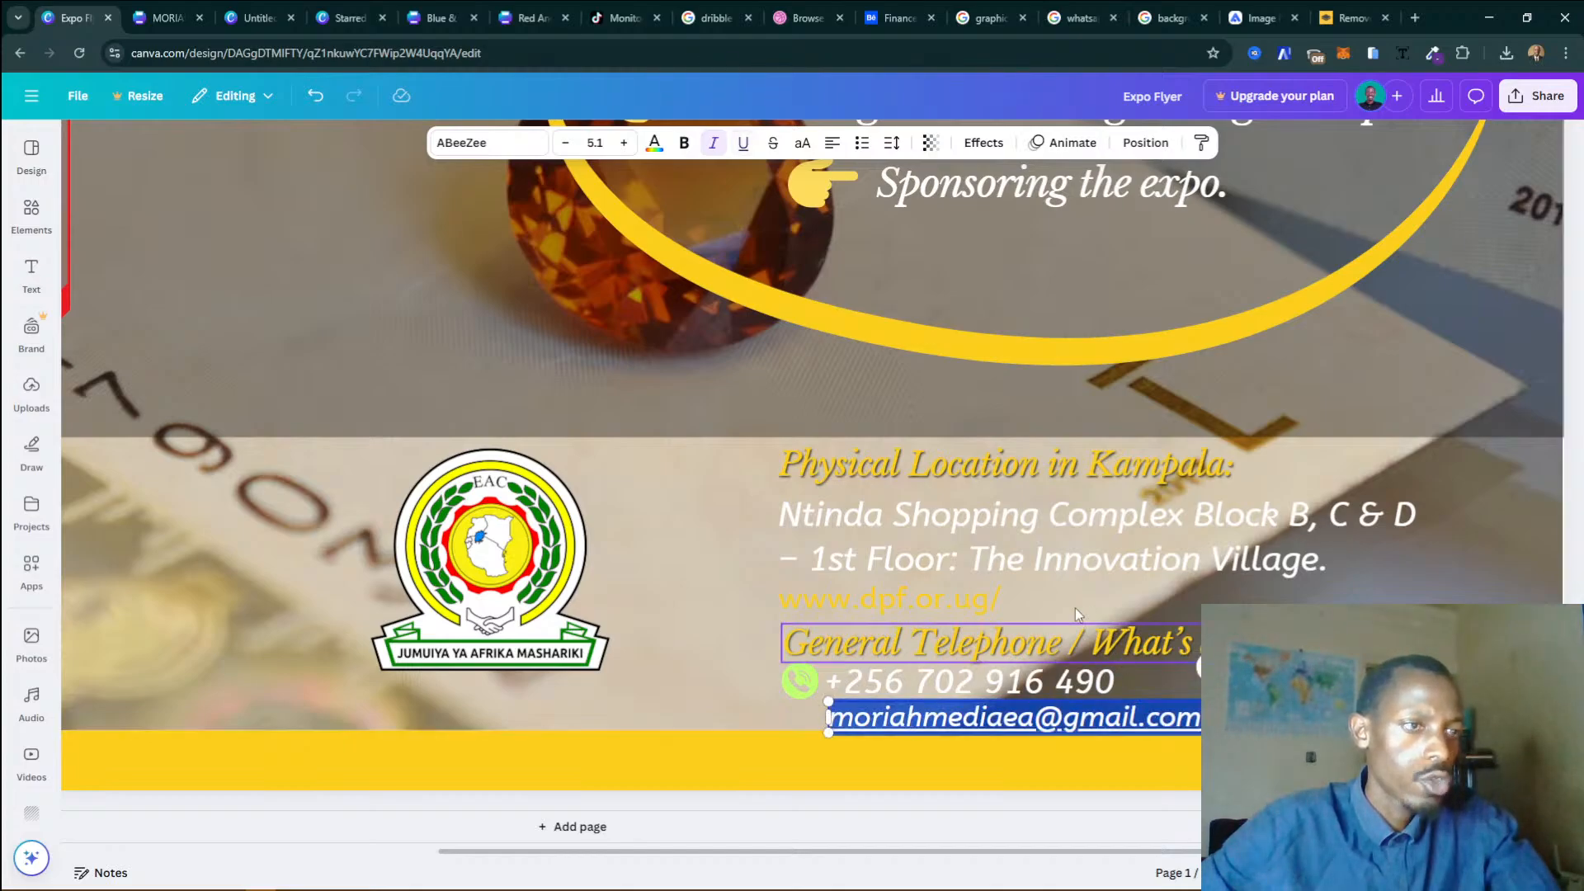
{"action": "left_click", "coordinate": [741, 145]}
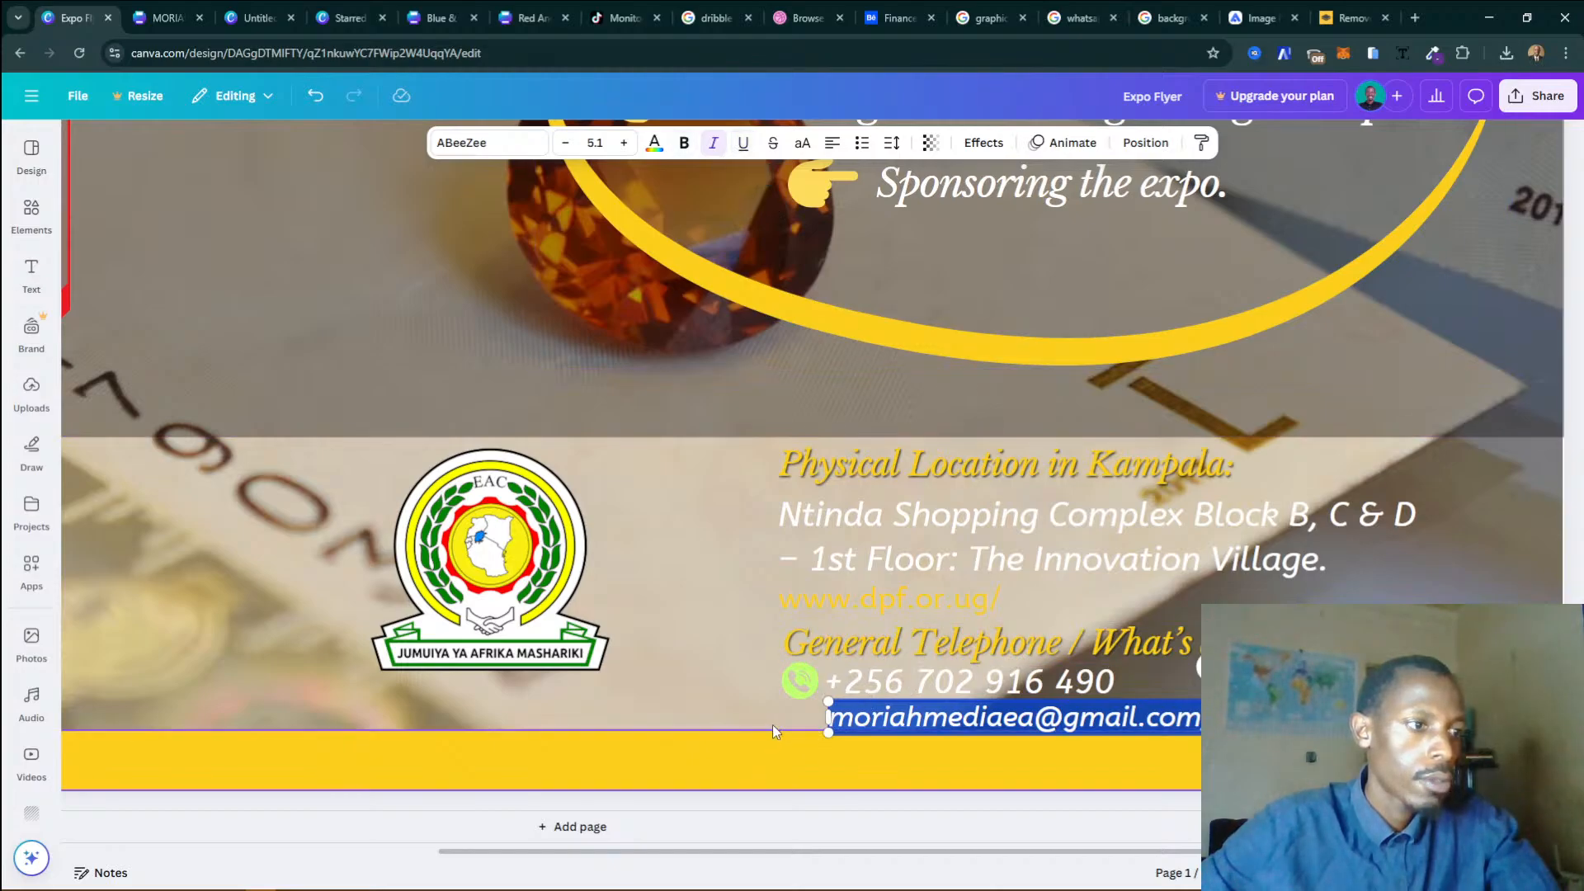
Replace the comma between the two e-mail addresses with a vertical bar.
{"action": "left_click", "coordinate": [1122, 720]}
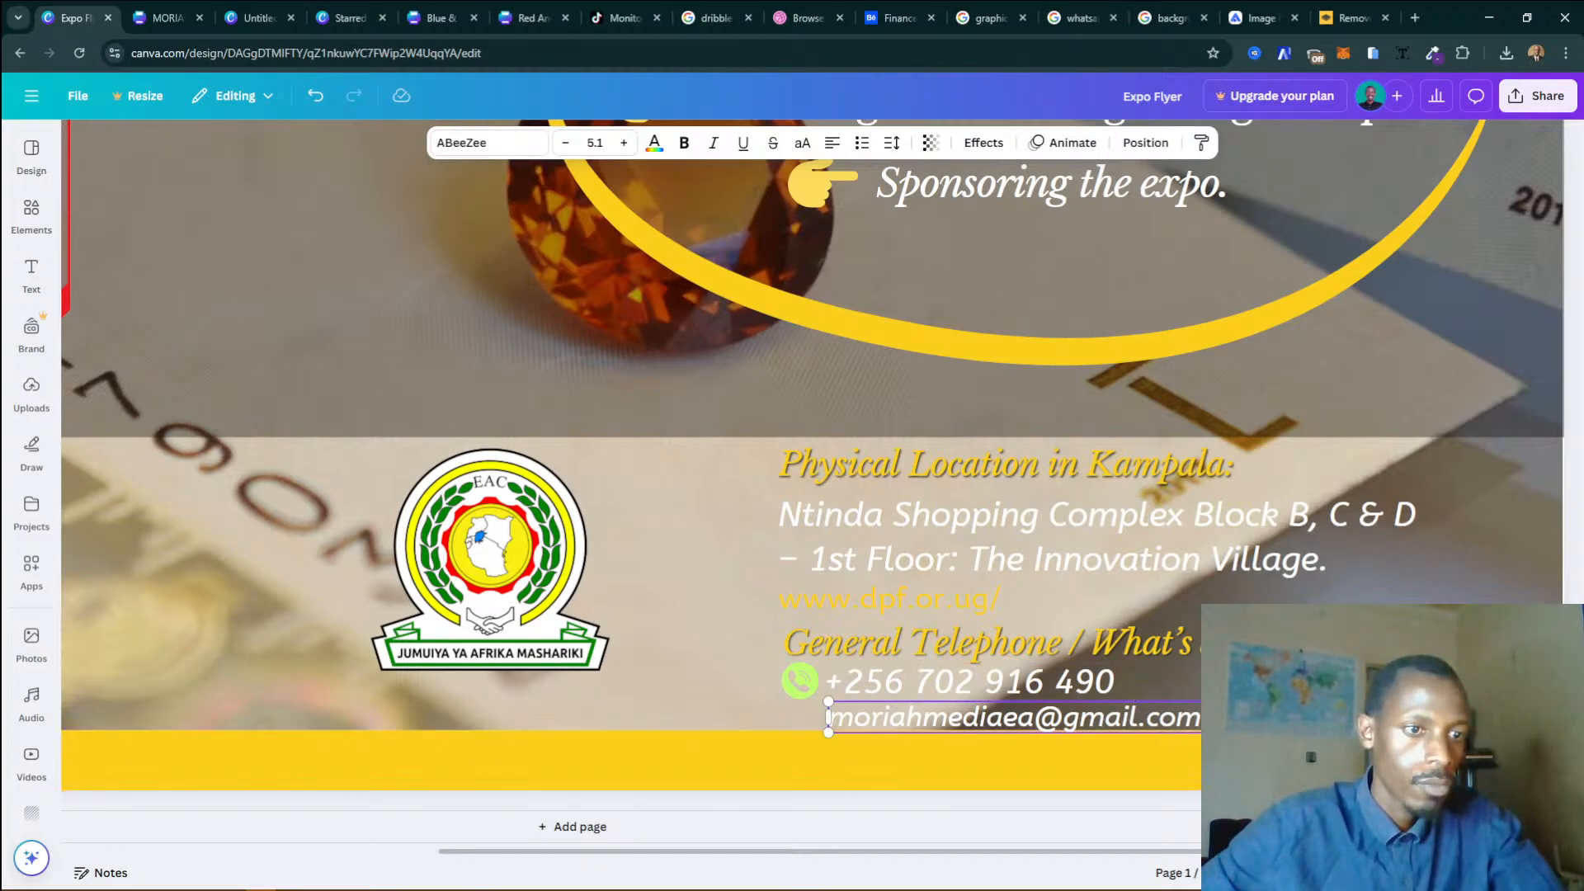
{"action": "scroll", "coordinate": [761, 446], "scroll_direction": "down", "scroll_amount": 3}
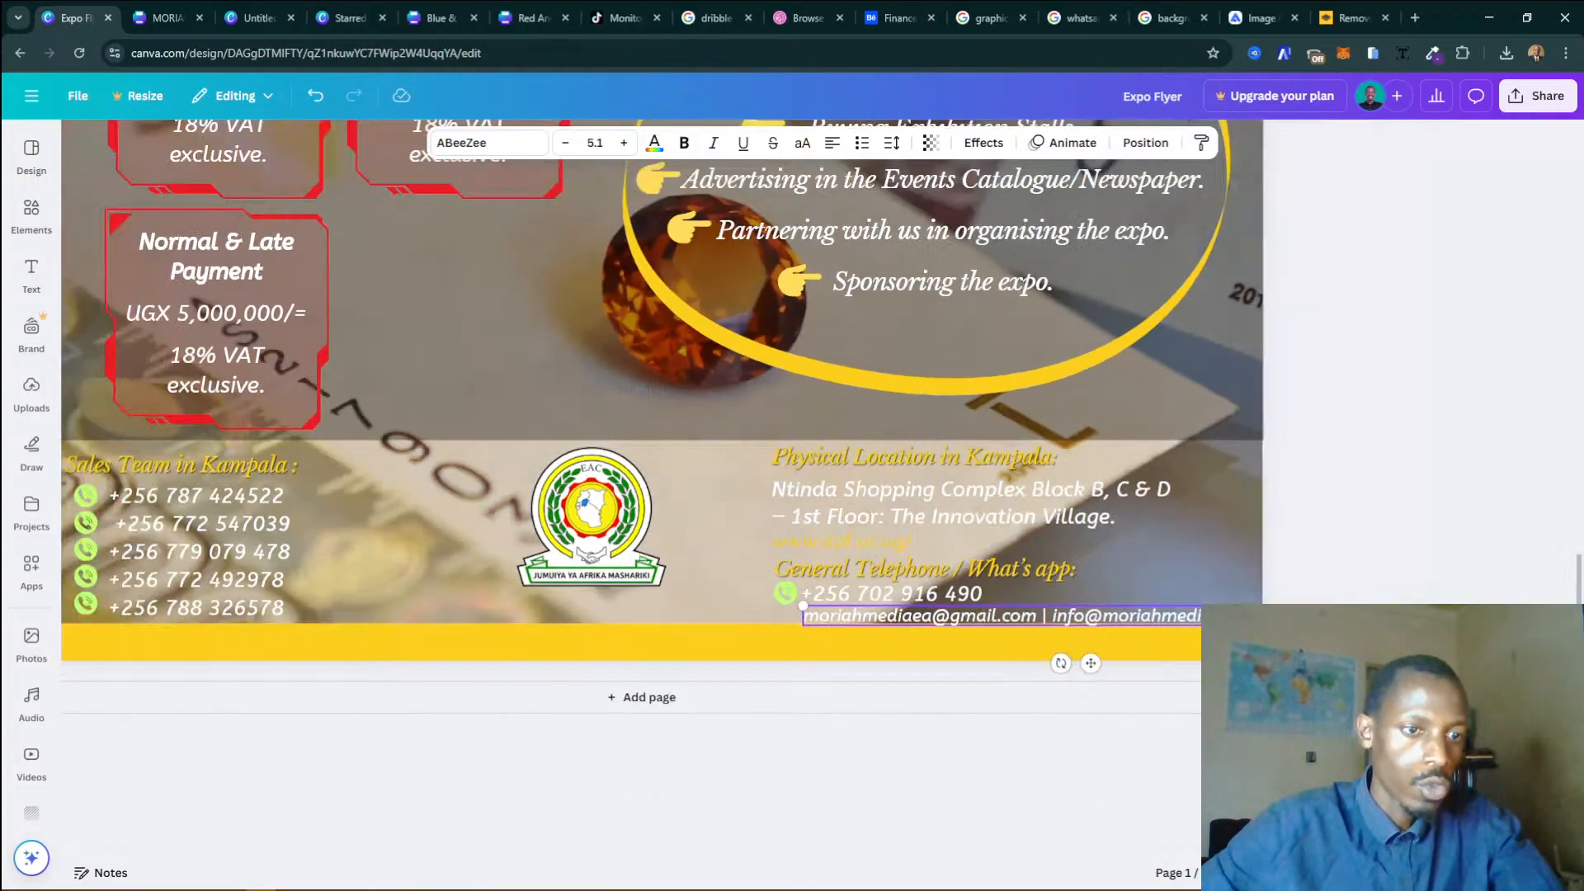
{"action": "scroll", "coordinate": [762, 446], "scroll_direction": "down", "scroll_amount": 1}
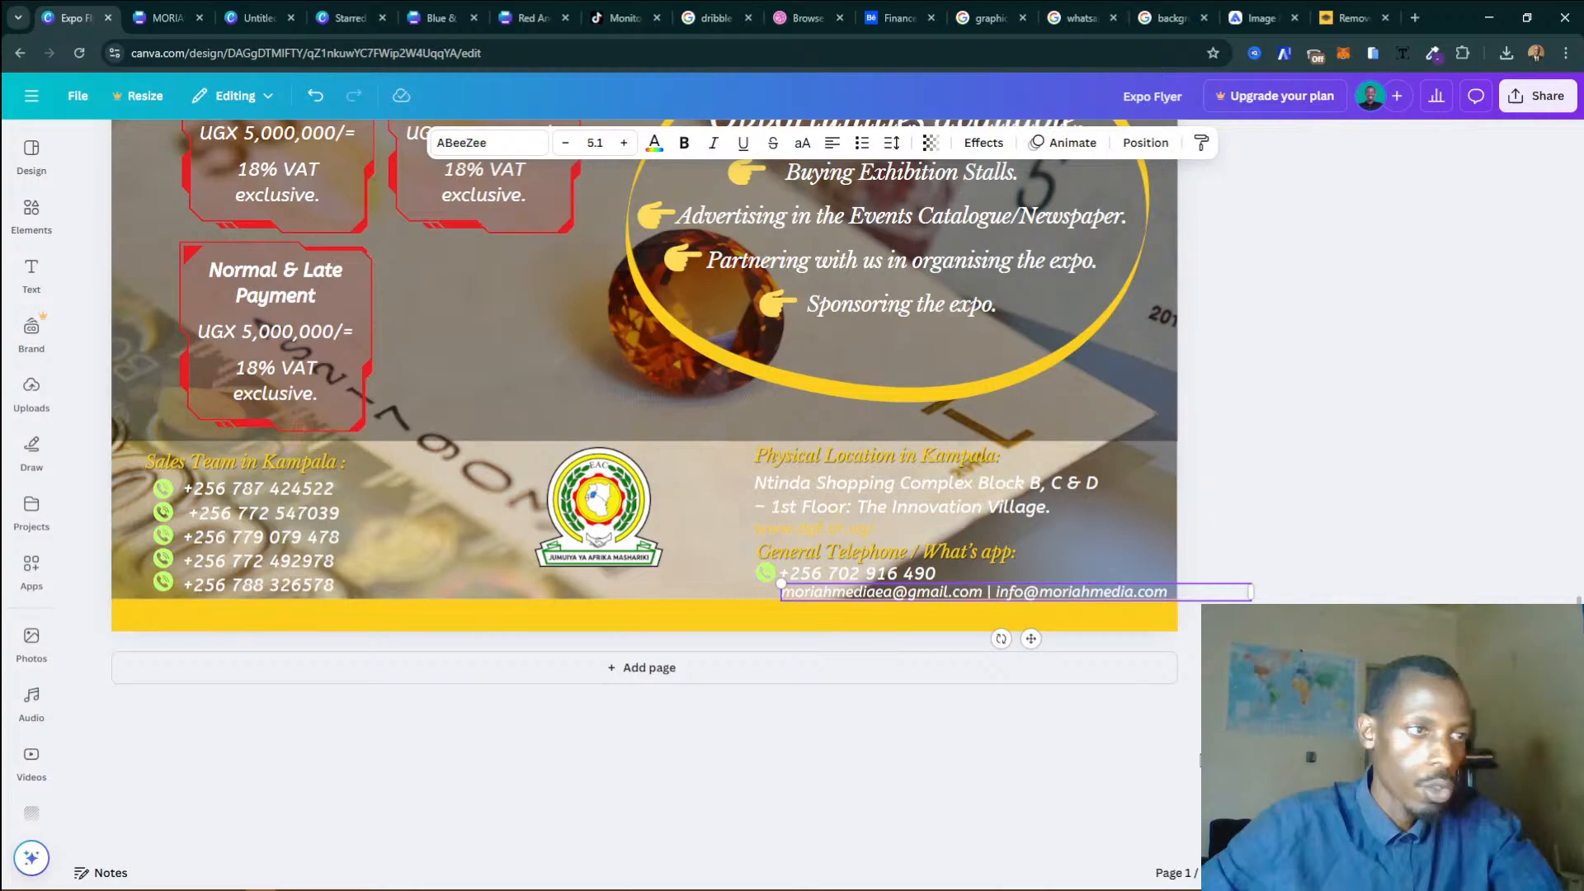
{"action": "left_click", "coordinate": [1108, 564]}
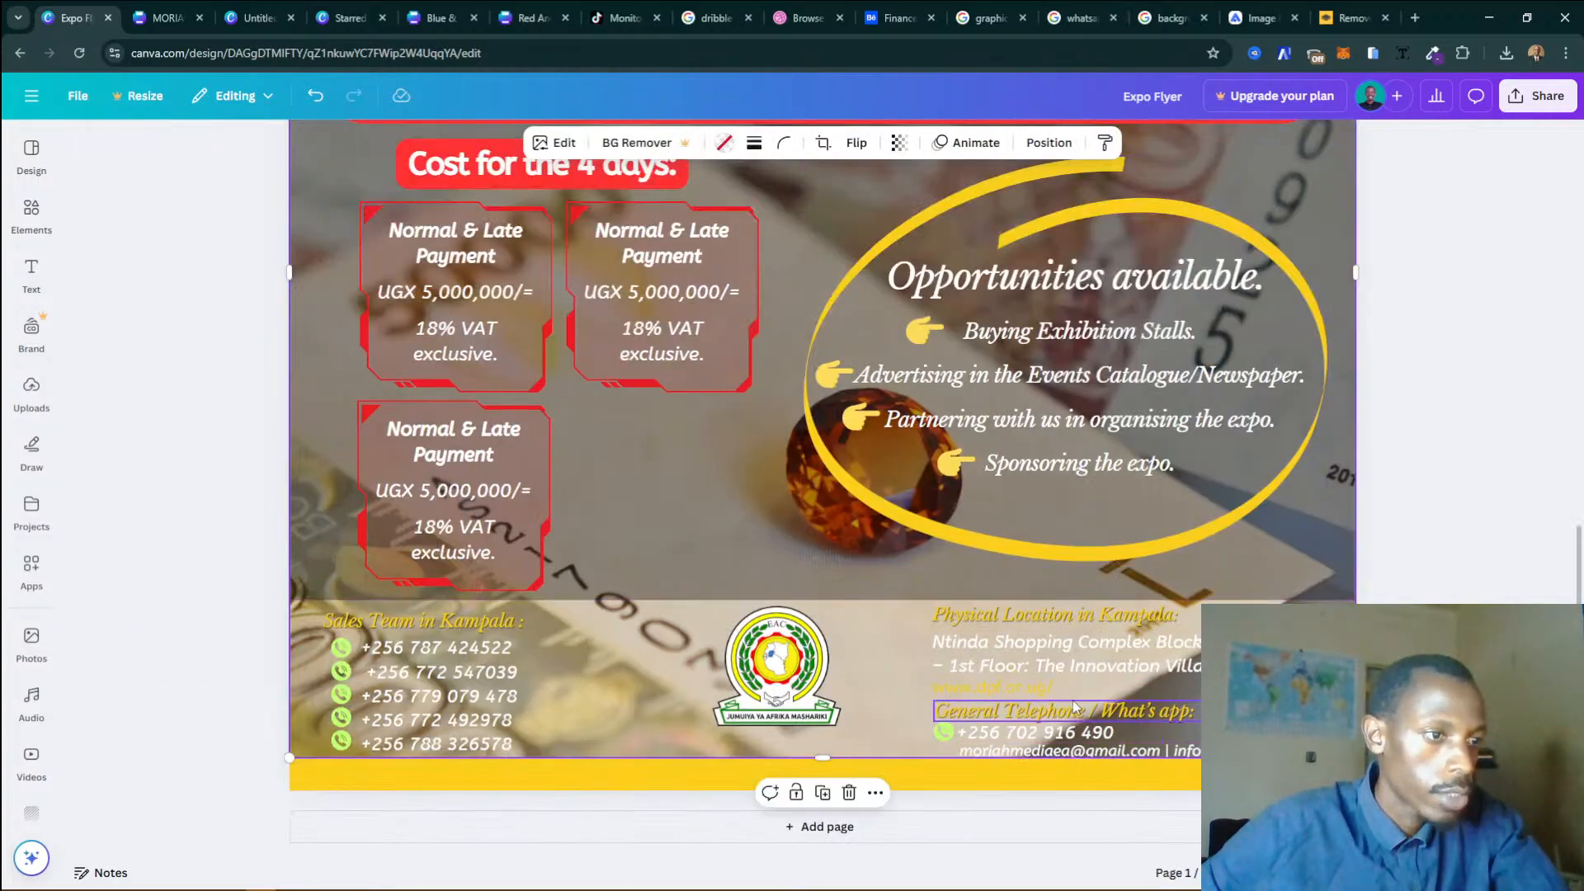
Apply a Shadow effect in black to the yellow website address in the contact strip.
{"action": "left_click", "coordinate": [1037, 688]}
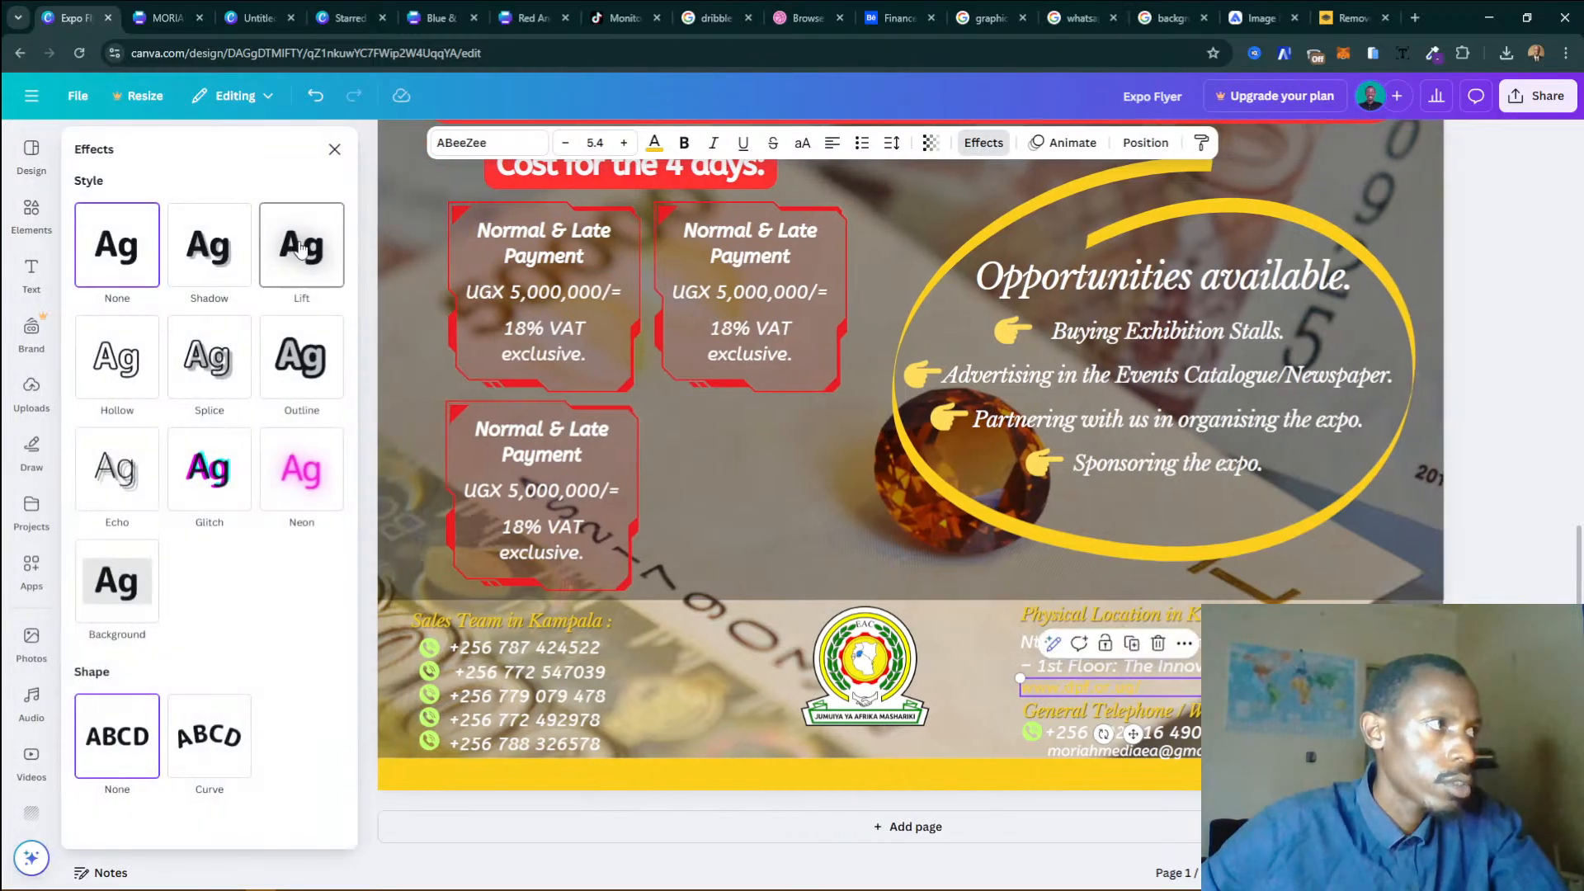
{"action": "left_click", "coordinate": [290, 242]}
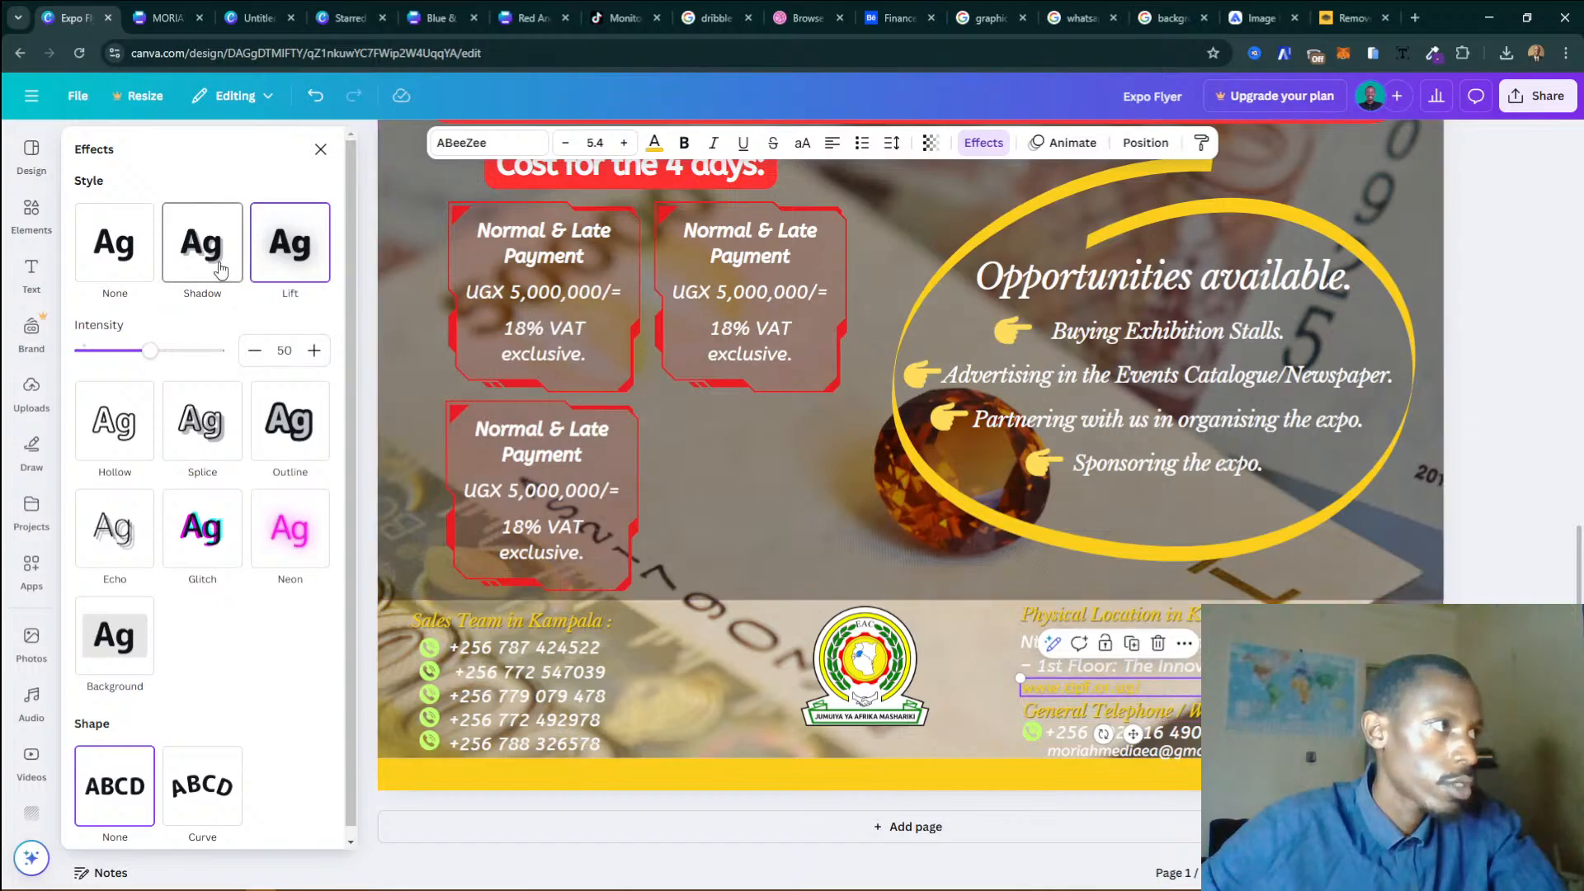
{"action": "left_click", "coordinate": [202, 243]}
{"action": "left_click", "coordinate": [315, 568]}
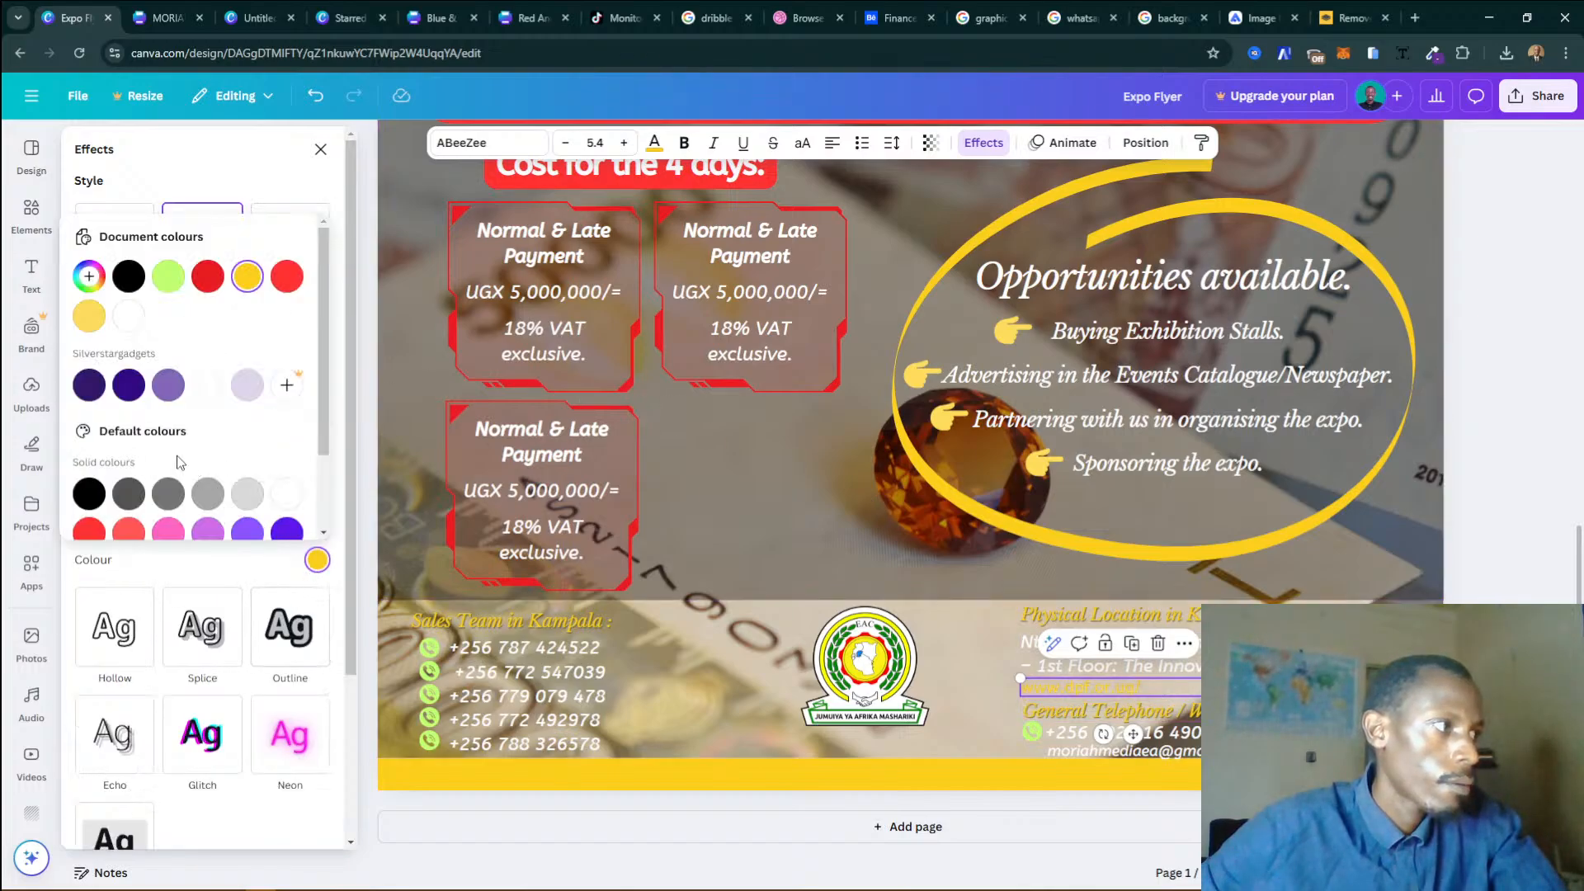
{"action": "left_click", "coordinate": [103, 493]}
{"action": "left_click", "coordinate": [307, 570]}
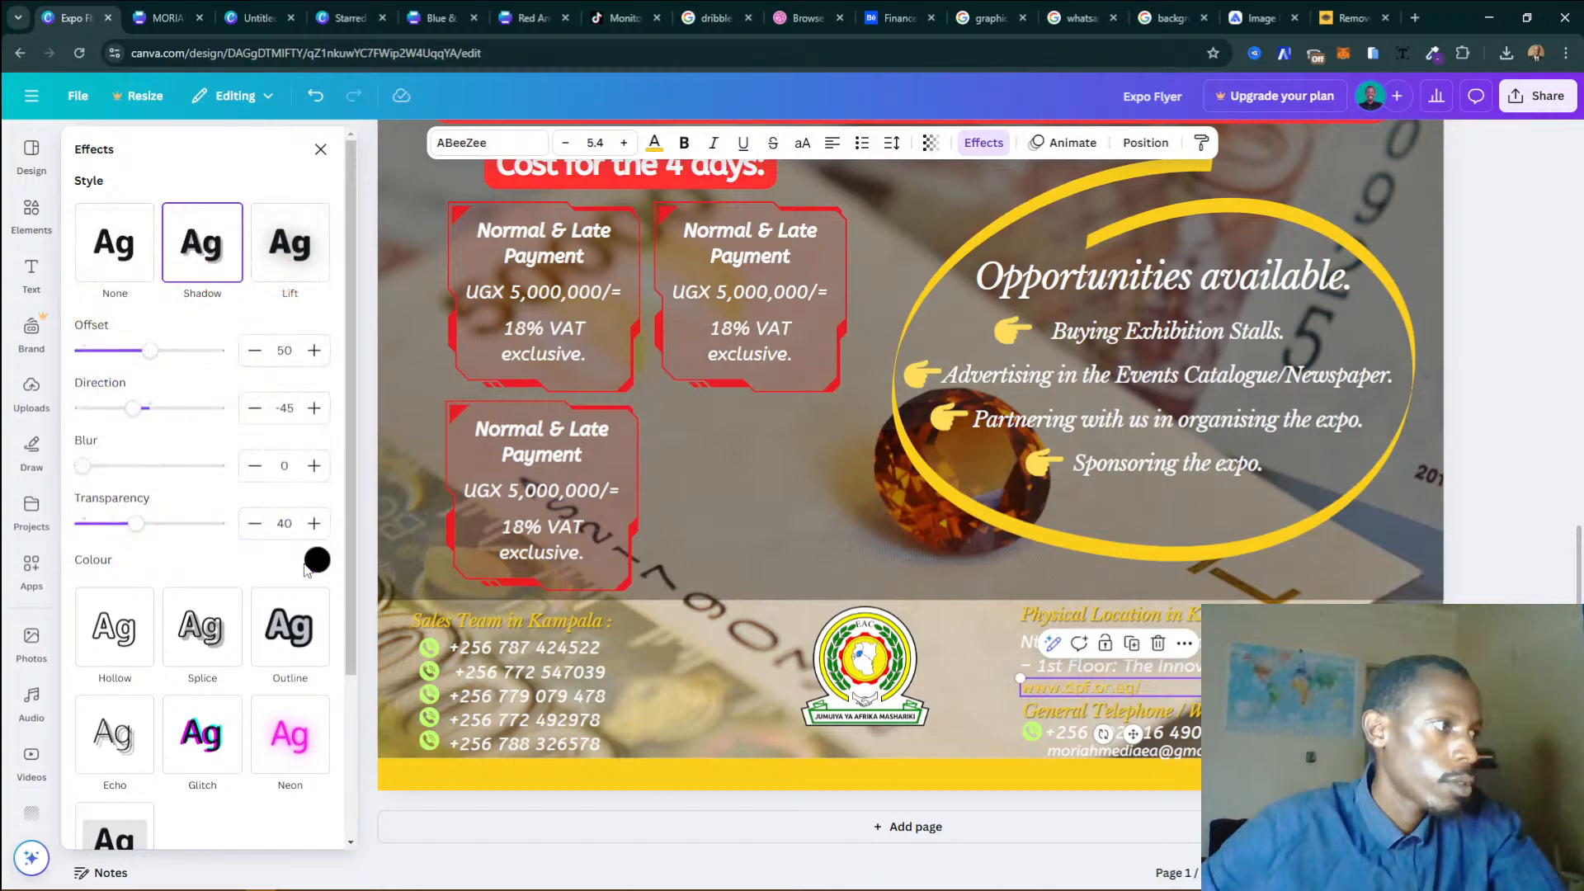
Set the website address's shadow blur to 20 and its transparency to 53.
{"action": "mouse_move", "coordinate": [91, 476]}
{"action": "left_mouse_down"}
{"action": "mouse_move", "coordinate": [137, 466]}
{"action": "mouse_move", "coordinate": [111, 467]}
{"action": "left_mouse_up"}
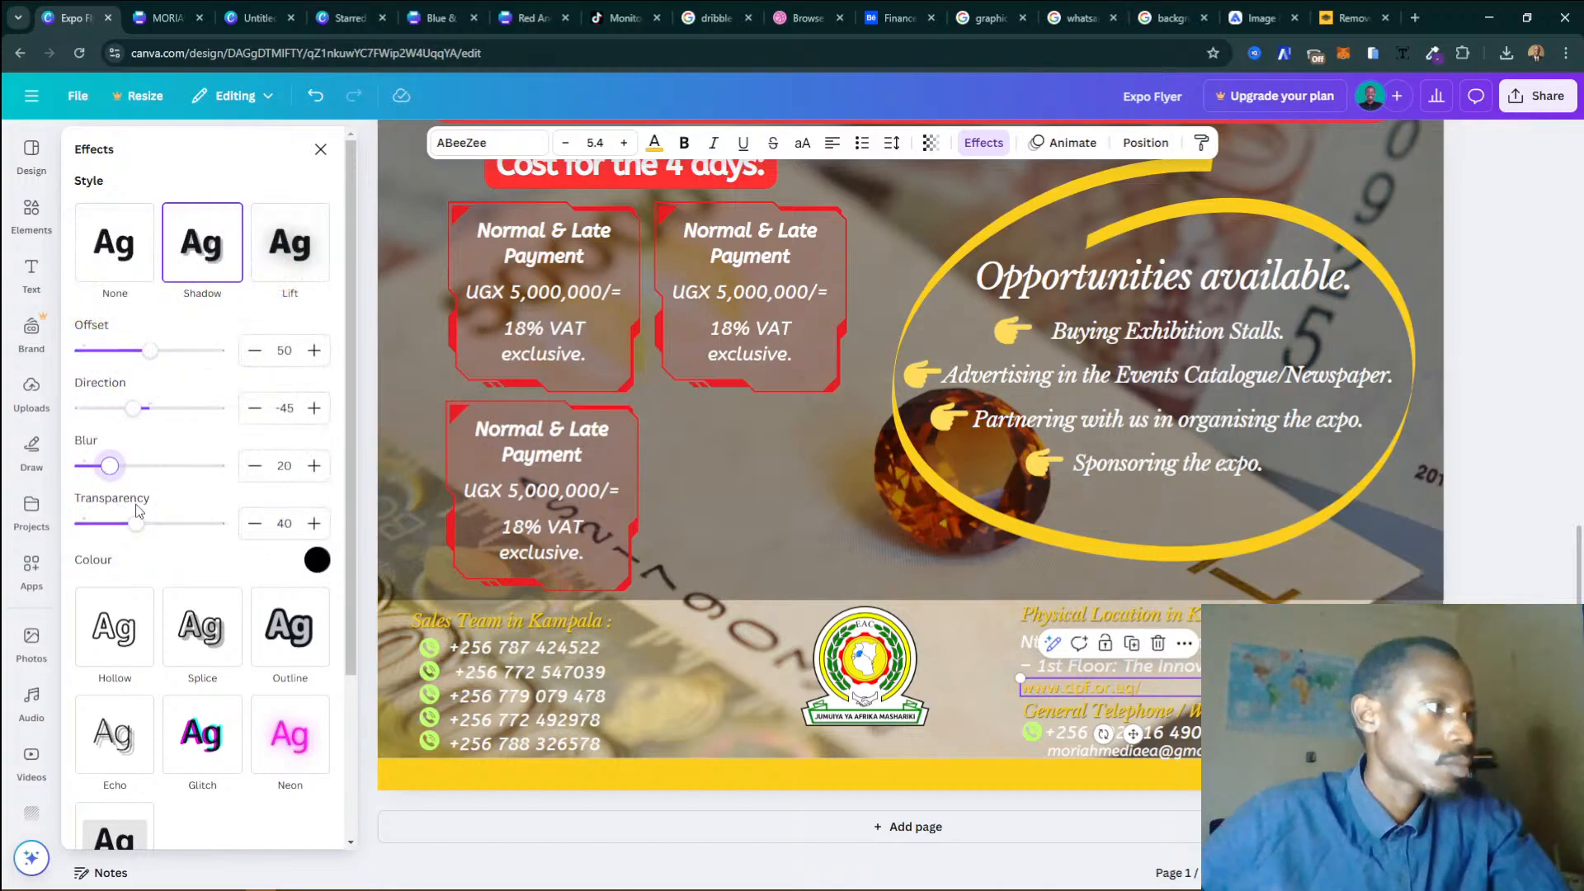
{"action": "left_click_drag", "start_coordinate": [136, 523], "coordinate": [154, 523]}
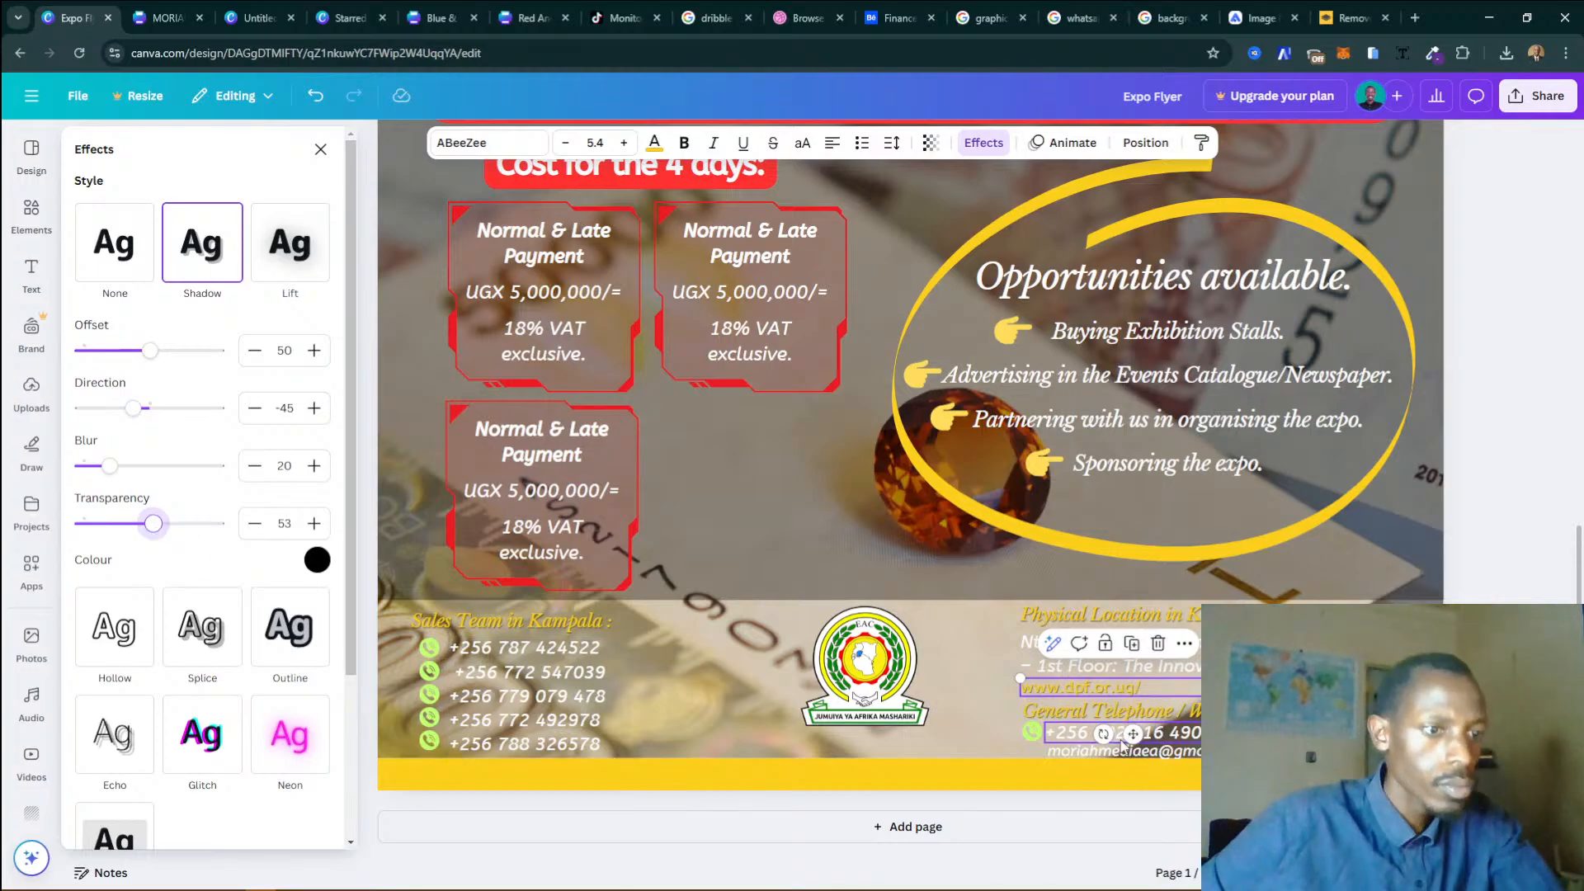
{"action": "left_click", "coordinate": [973, 716]}
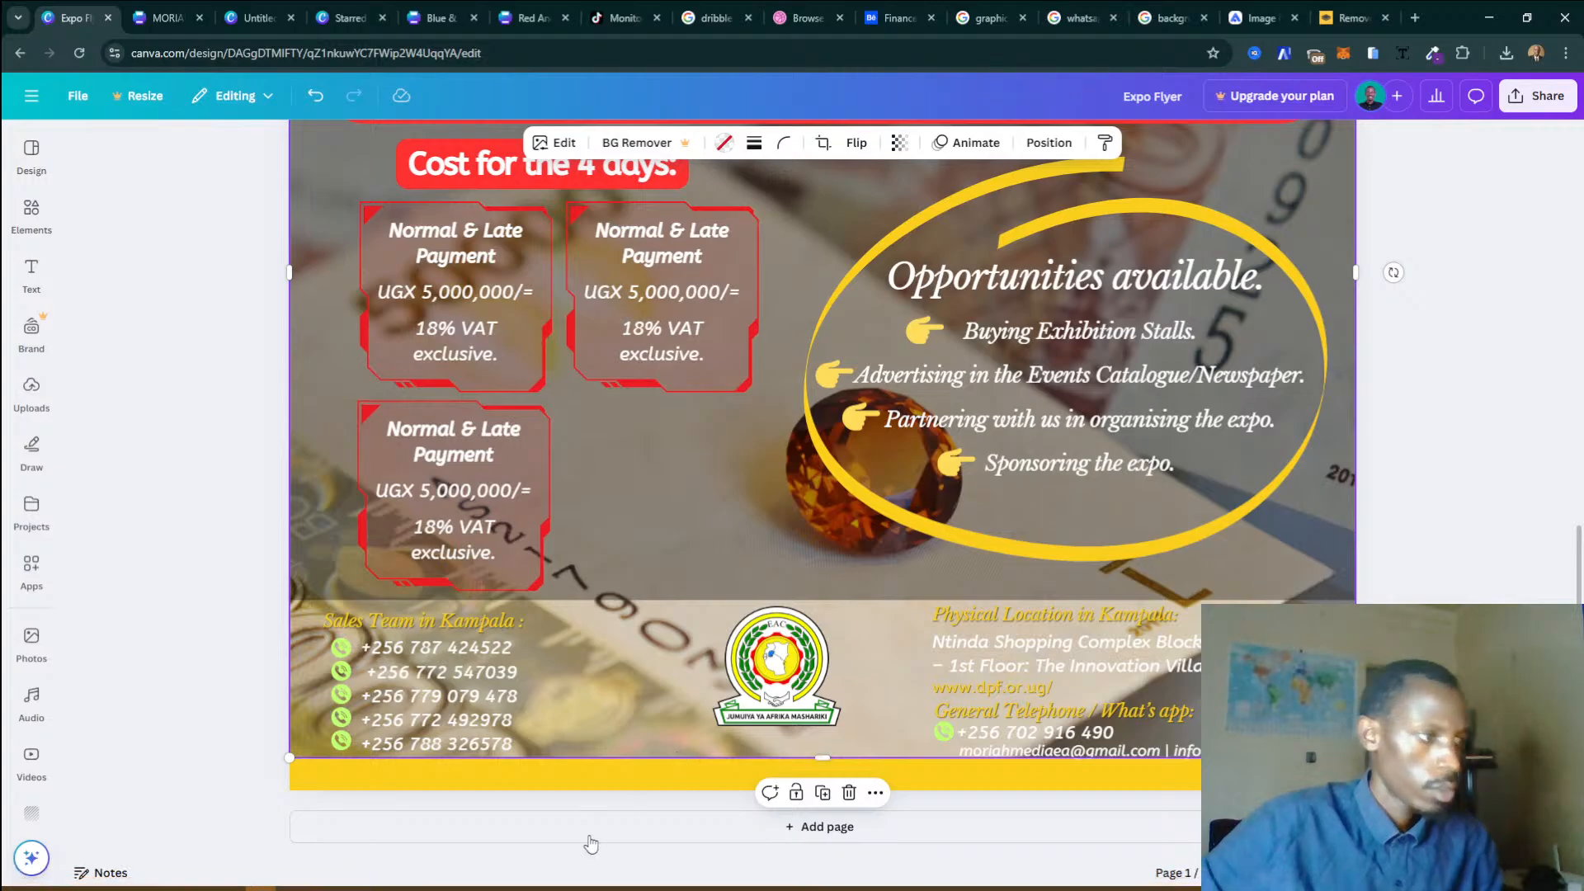
Check the reference flyer image and break the e-mail line after the vertical bar so the second address starts a new line.
{"action": "mouse_move", "coordinate": [422, 874]}
{"action": "left_click", "coordinate": [324, 880]}
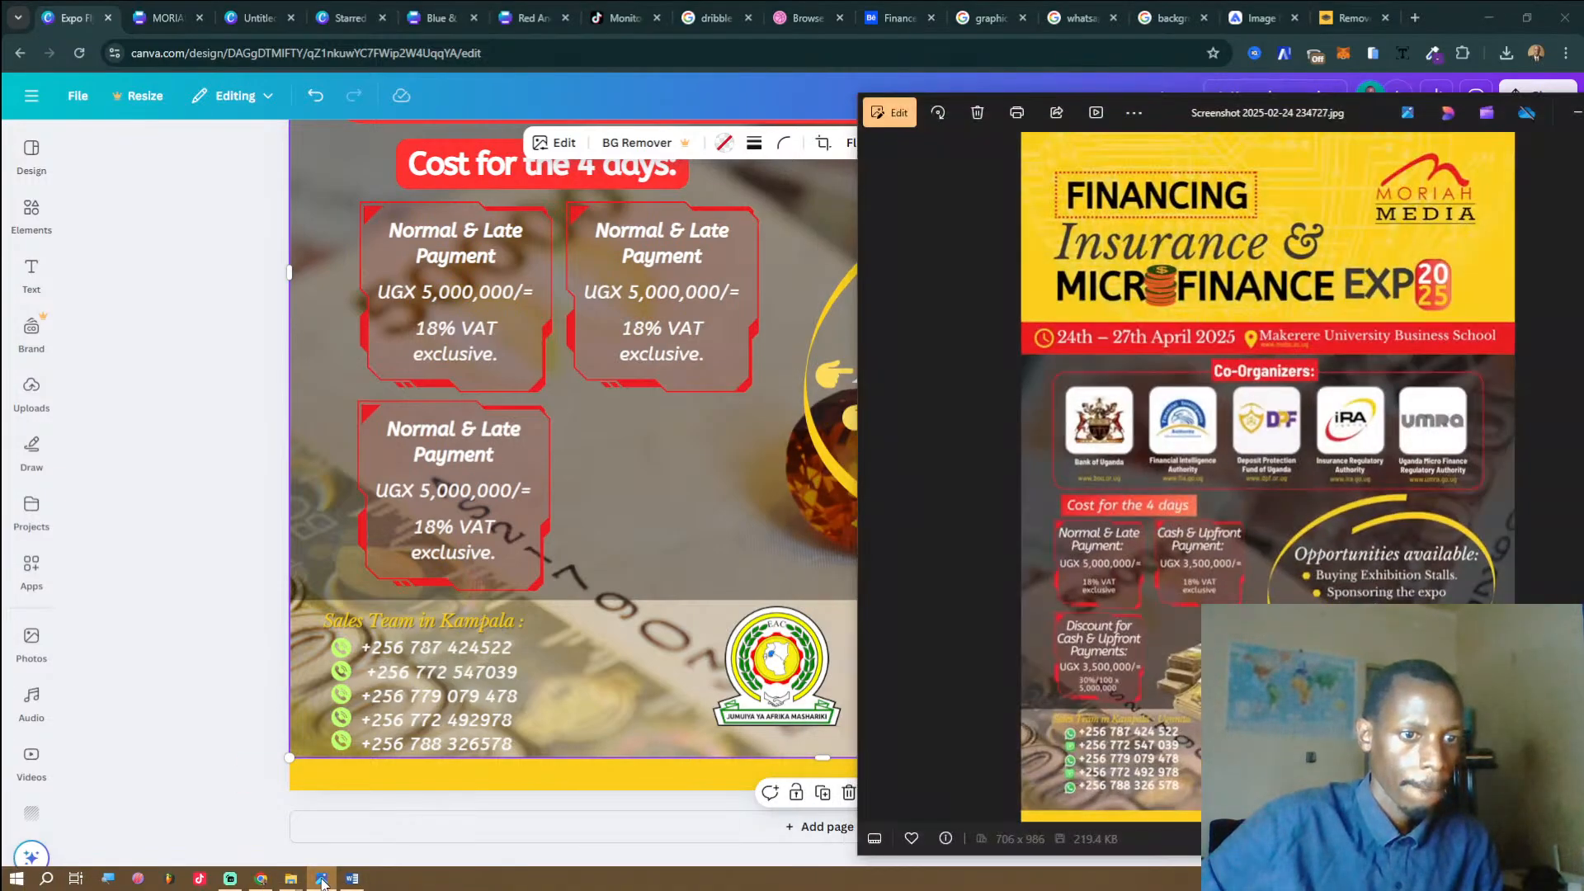
{"action": "left_click", "coordinate": [321, 880]}
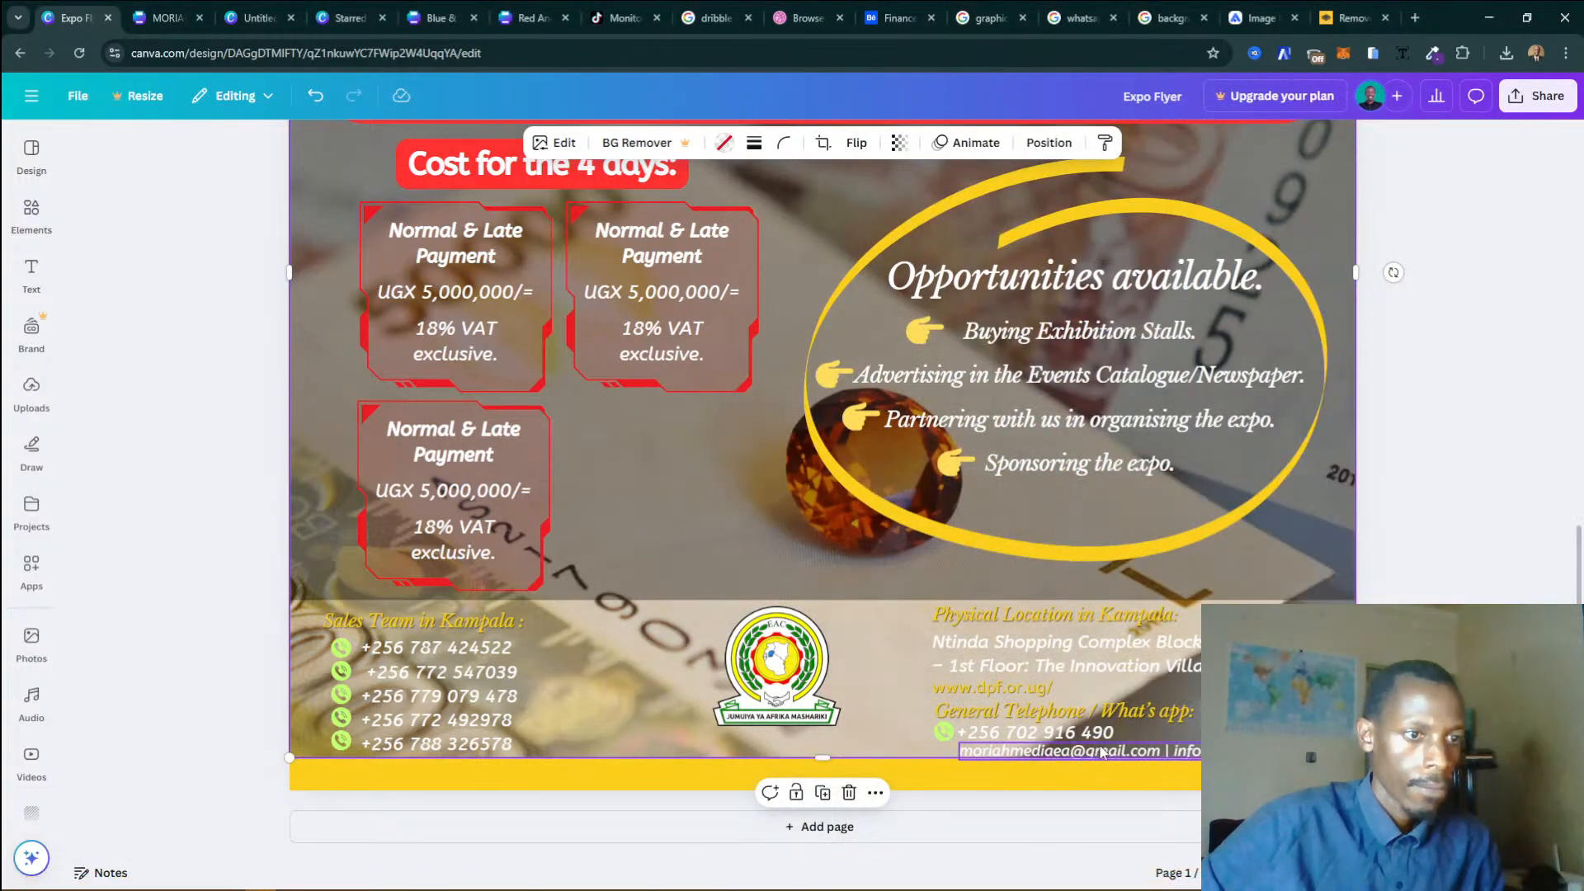
{"action": "left_click", "coordinate": [1102, 751]}
{"action": "left_click", "coordinate": [1174, 750]}
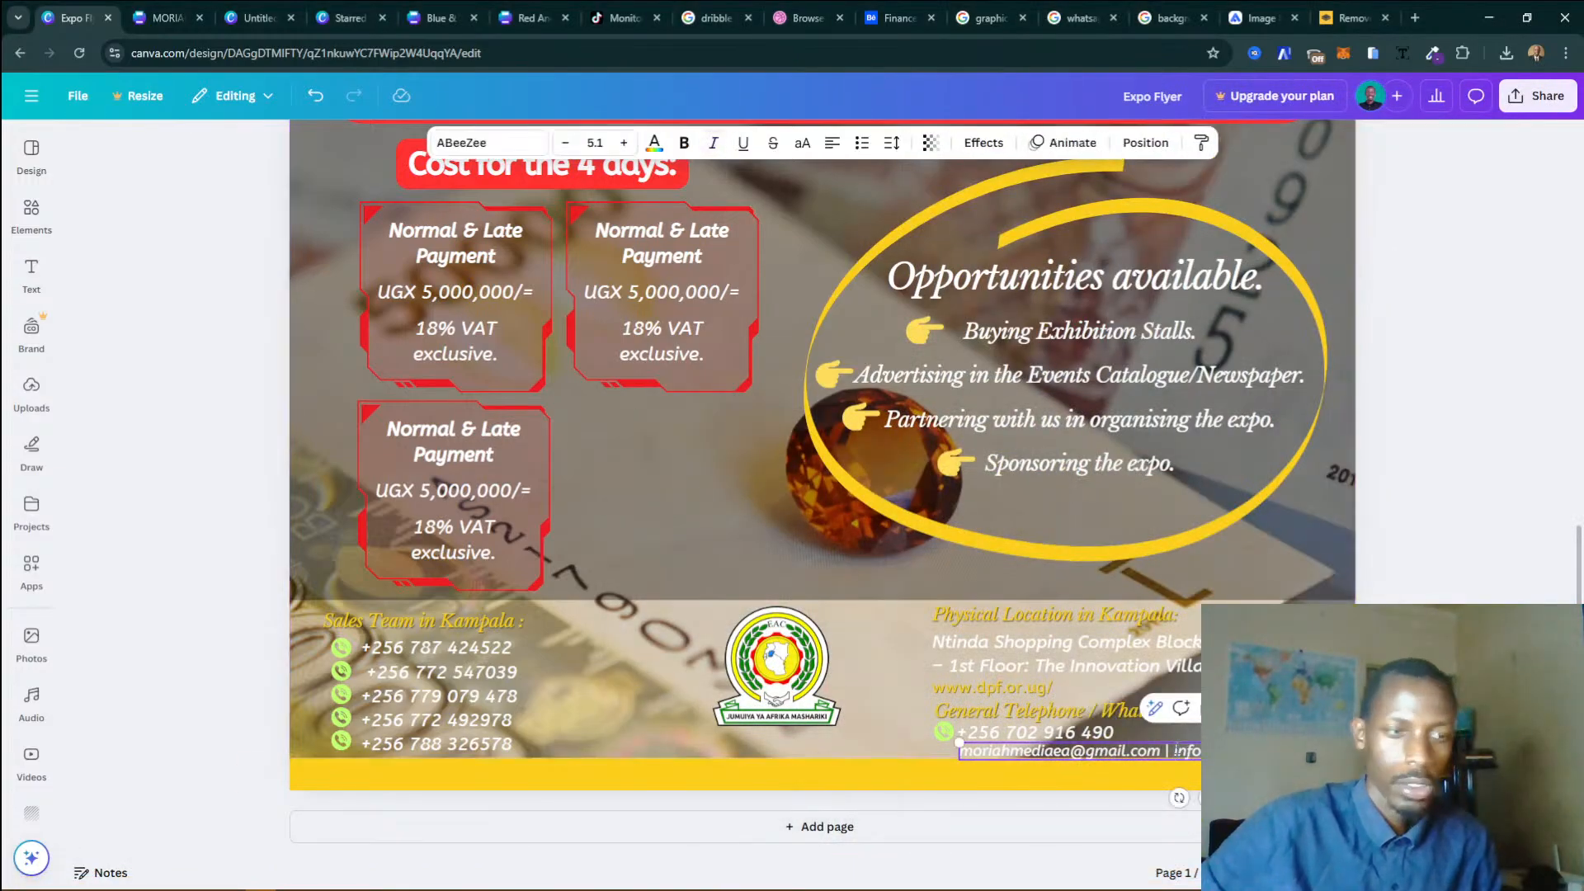
{"action": "key", "text": "Return"}
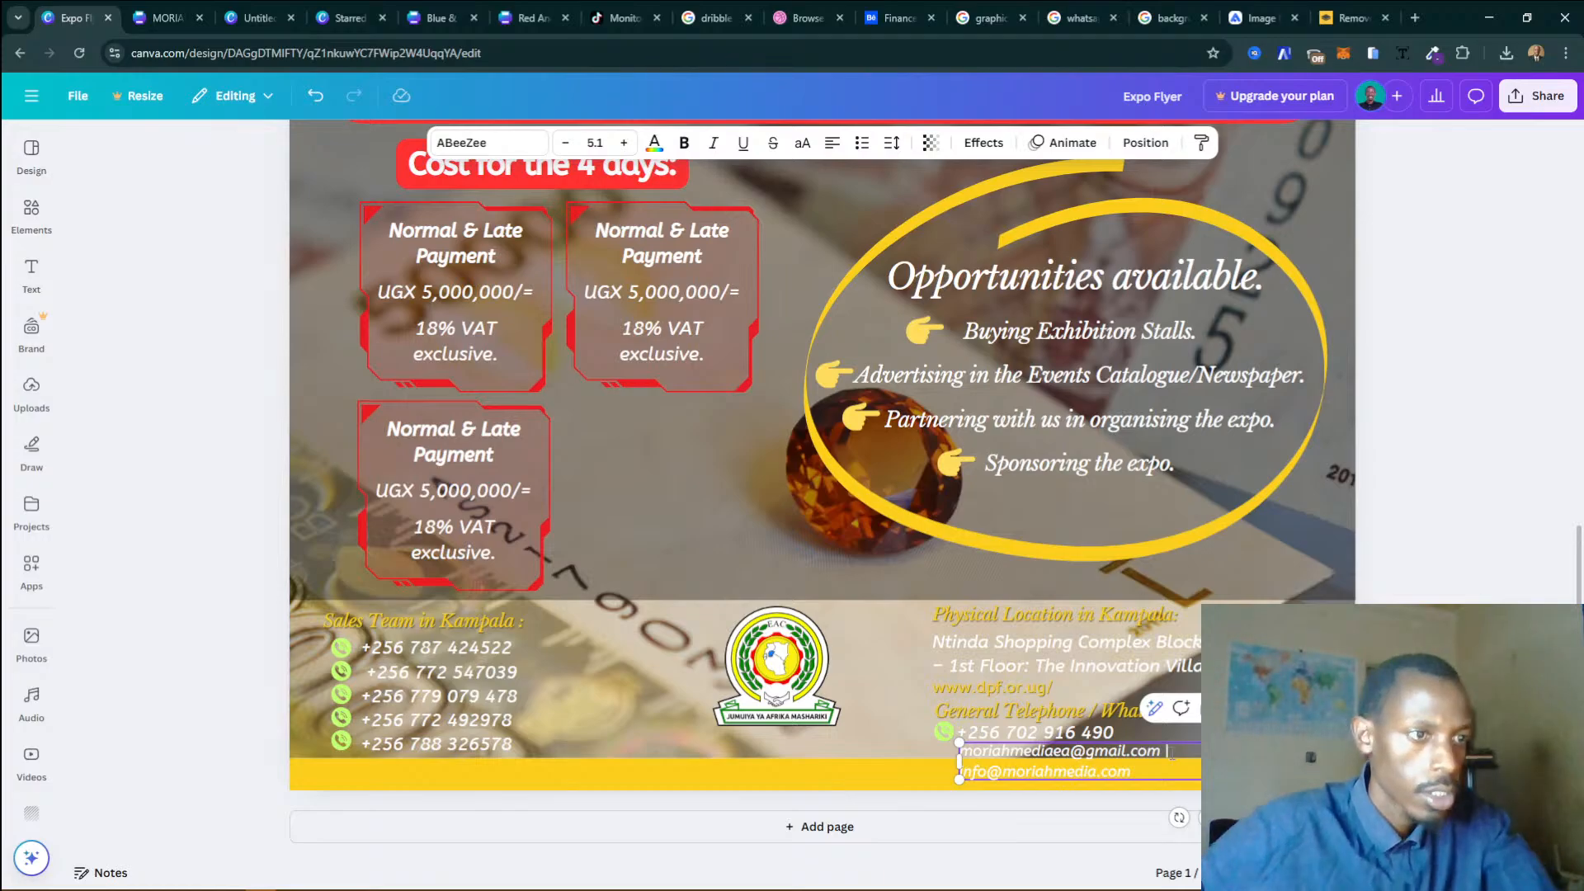
Slightly tighten the line spacing of the two-line physical address in the contact strip.
{"action": "left_click", "coordinate": [1064, 653]}
{"action": "left_click", "coordinate": [892, 142]}
{"action": "left_click_drag", "start_coordinate": [862, 270], "coordinate": [851, 274]}
{"action": "left_click", "coordinate": [1173, 658]}
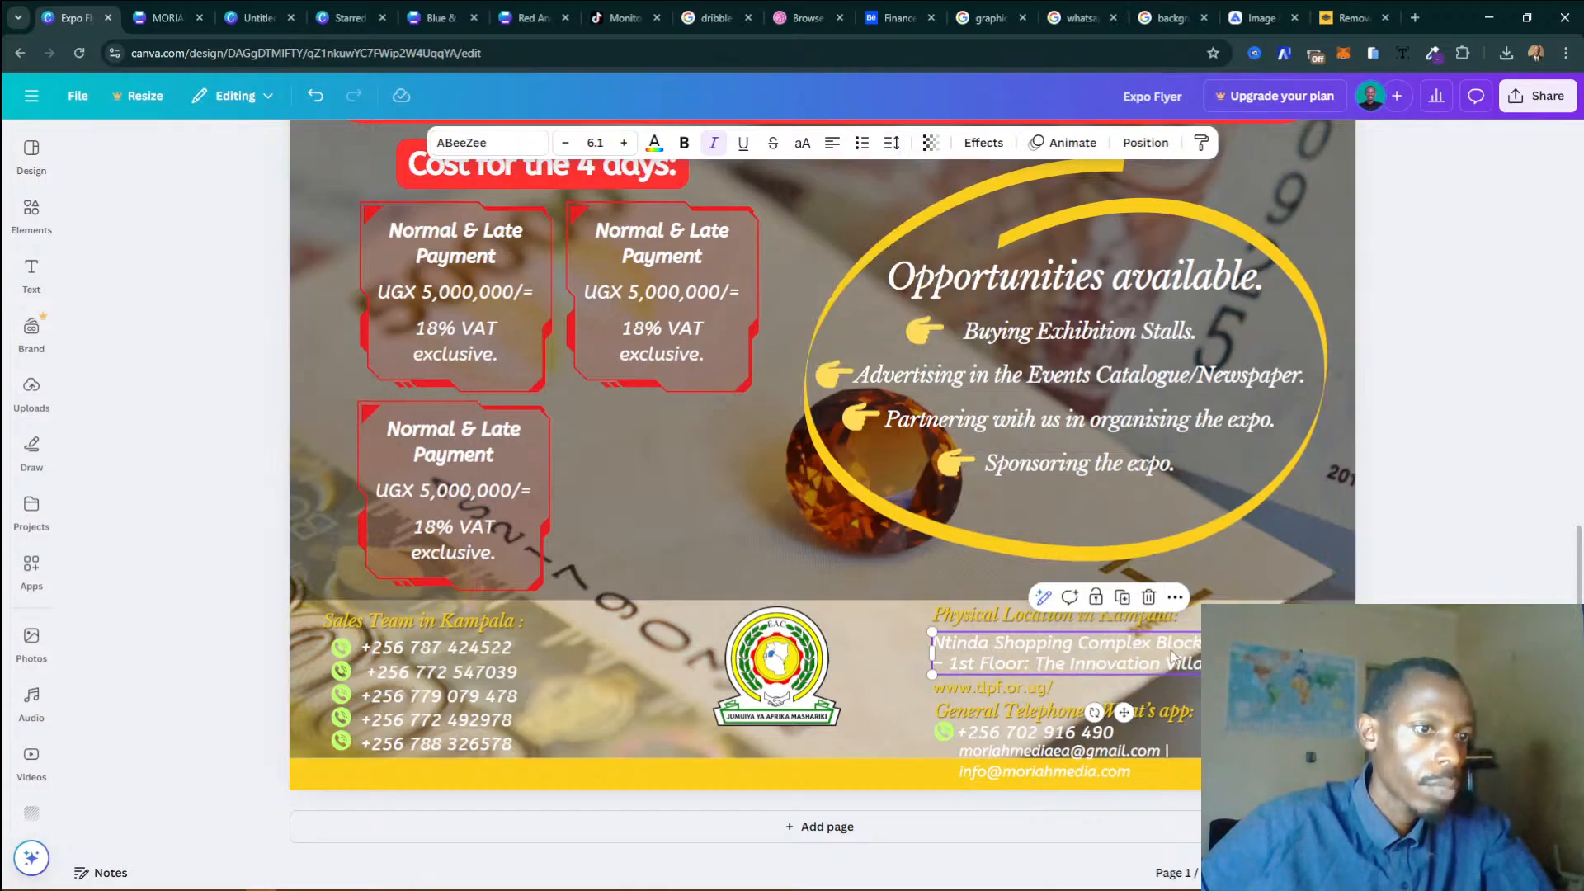
{"action": "left_click", "coordinate": [857, 744]}
Set the sales team phone list's line spacing to 1.17 and nudge the website address up closer to the physical address.
{"action": "left_click", "coordinate": [462, 693]}
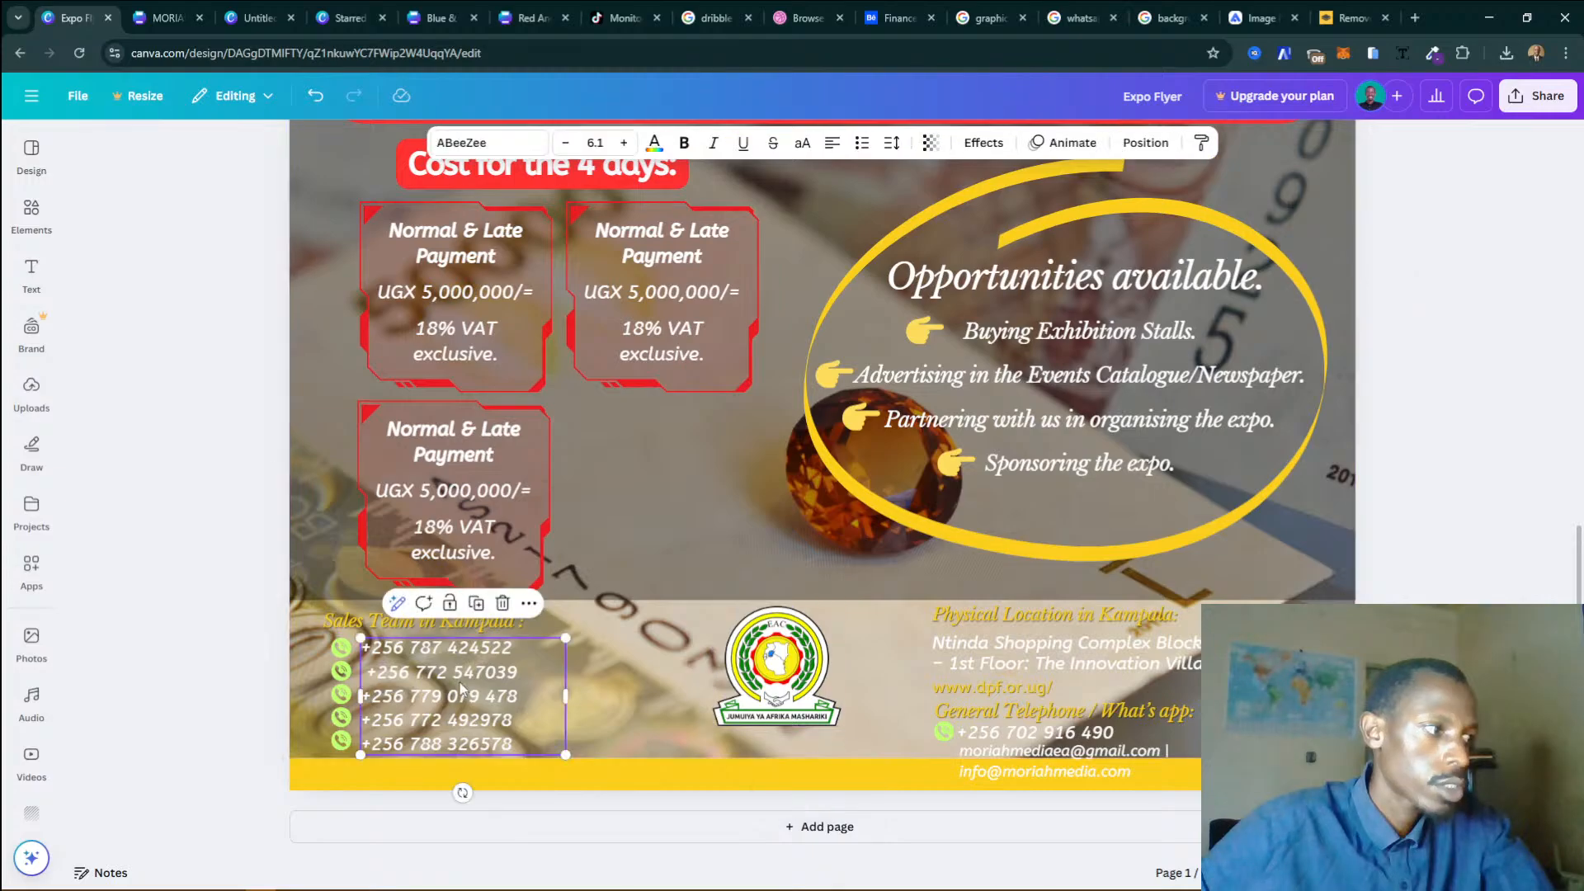
{"action": "left_click", "coordinate": [891, 141]}
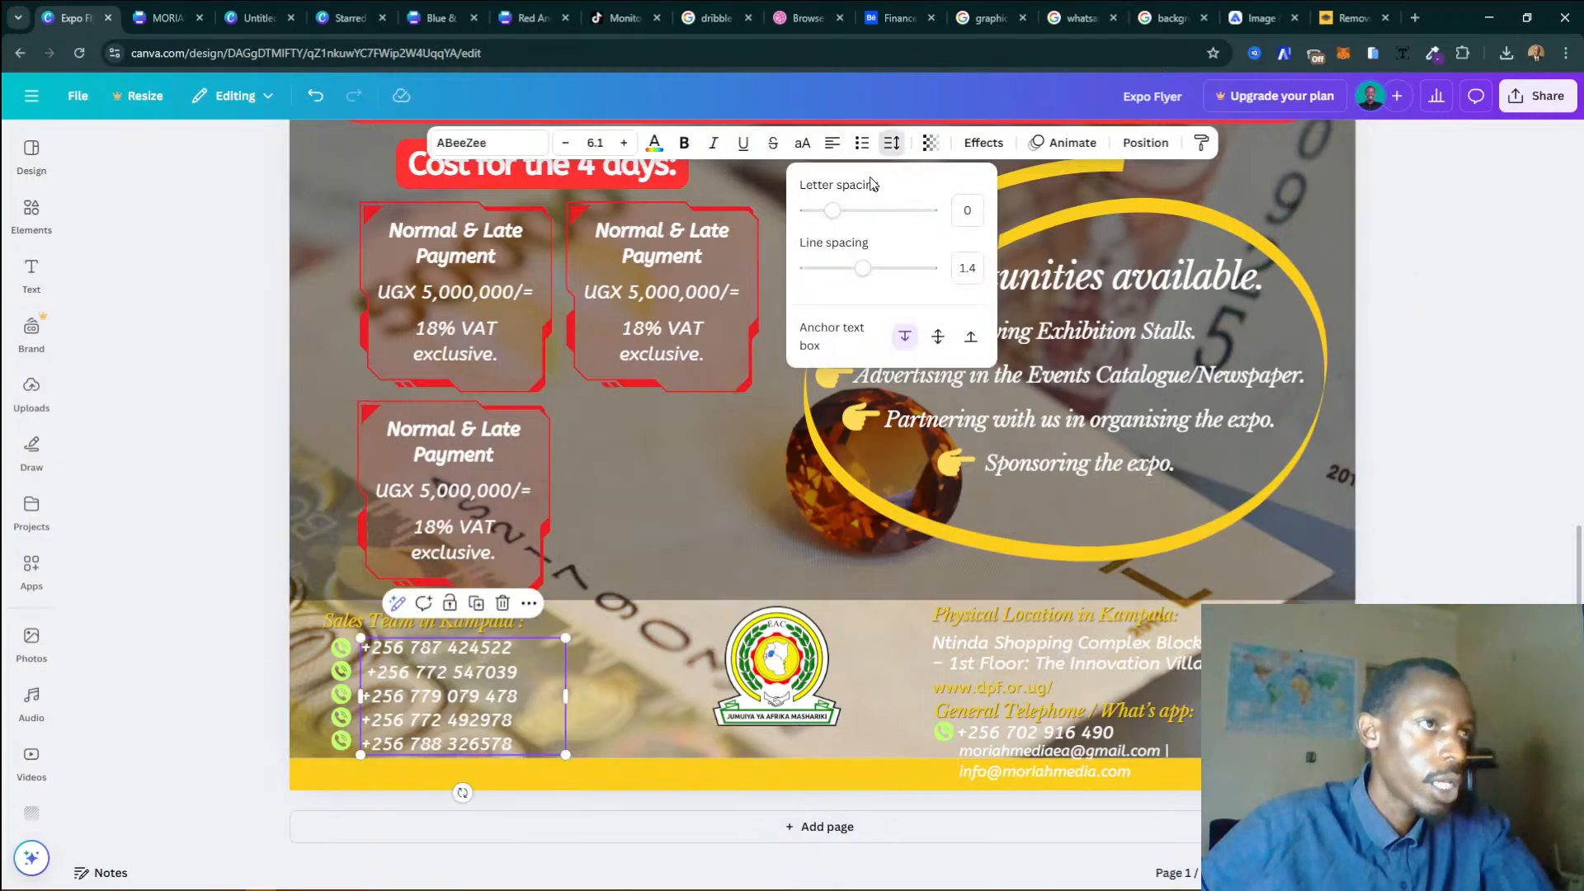
{"action": "left_click_drag", "start_coordinate": [858, 266], "coordinate": [848, 267]}
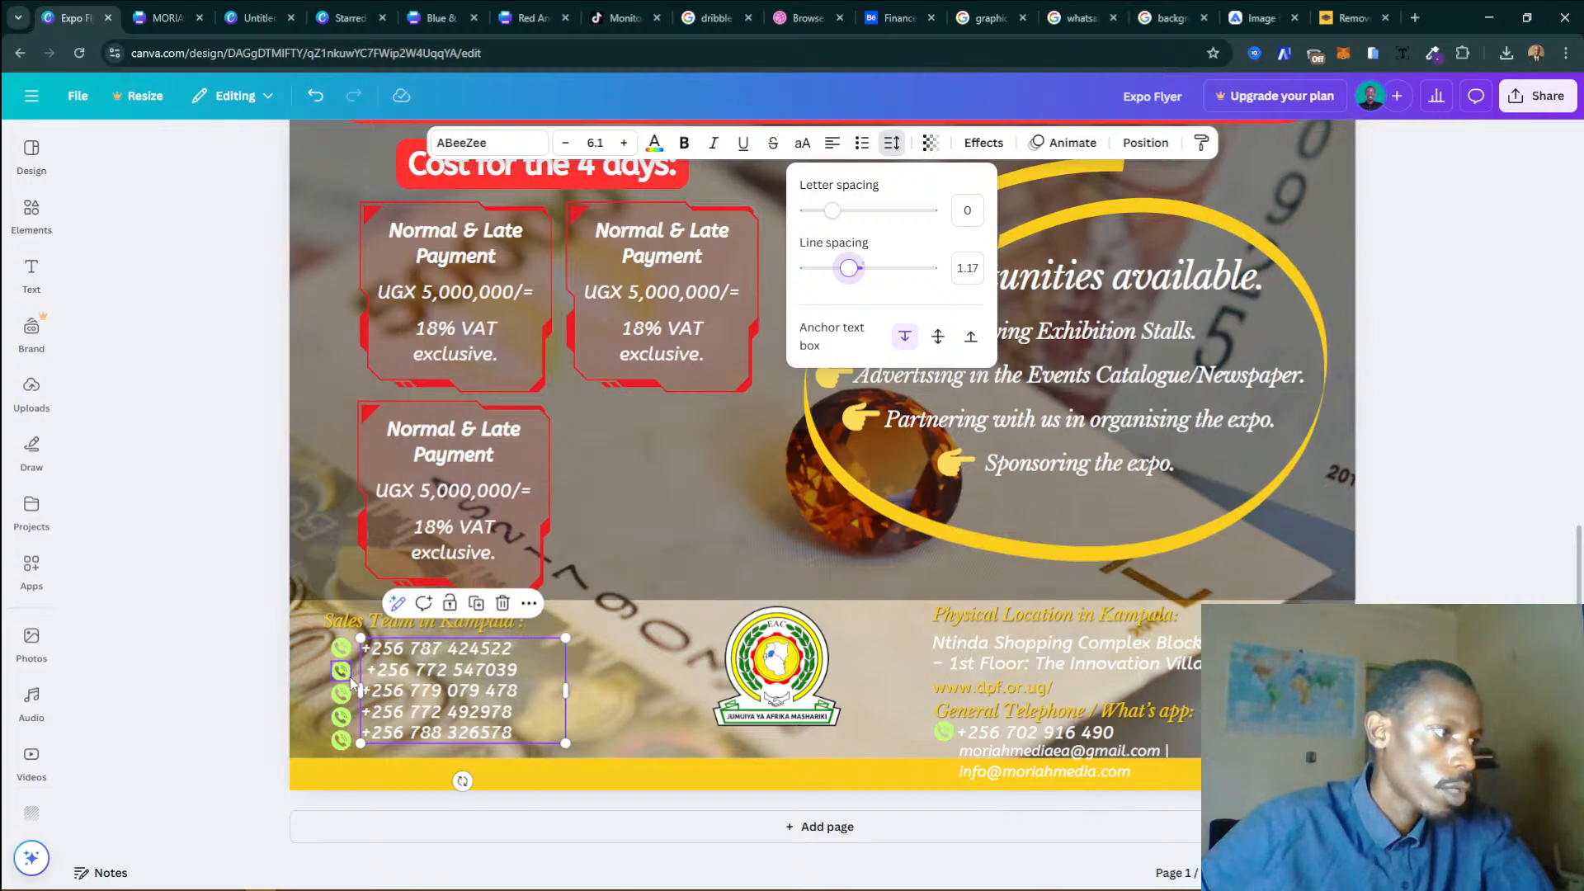
{"action": "left_click_drag", "start_coordinate": [1031, 687], "coordinate": [1031, 683]}
Raise the sales phone list level with the physical address, and align the Sales Team heading with the Physical Location heading.
{"action": "left_click", "coordinate": [527, 661]}
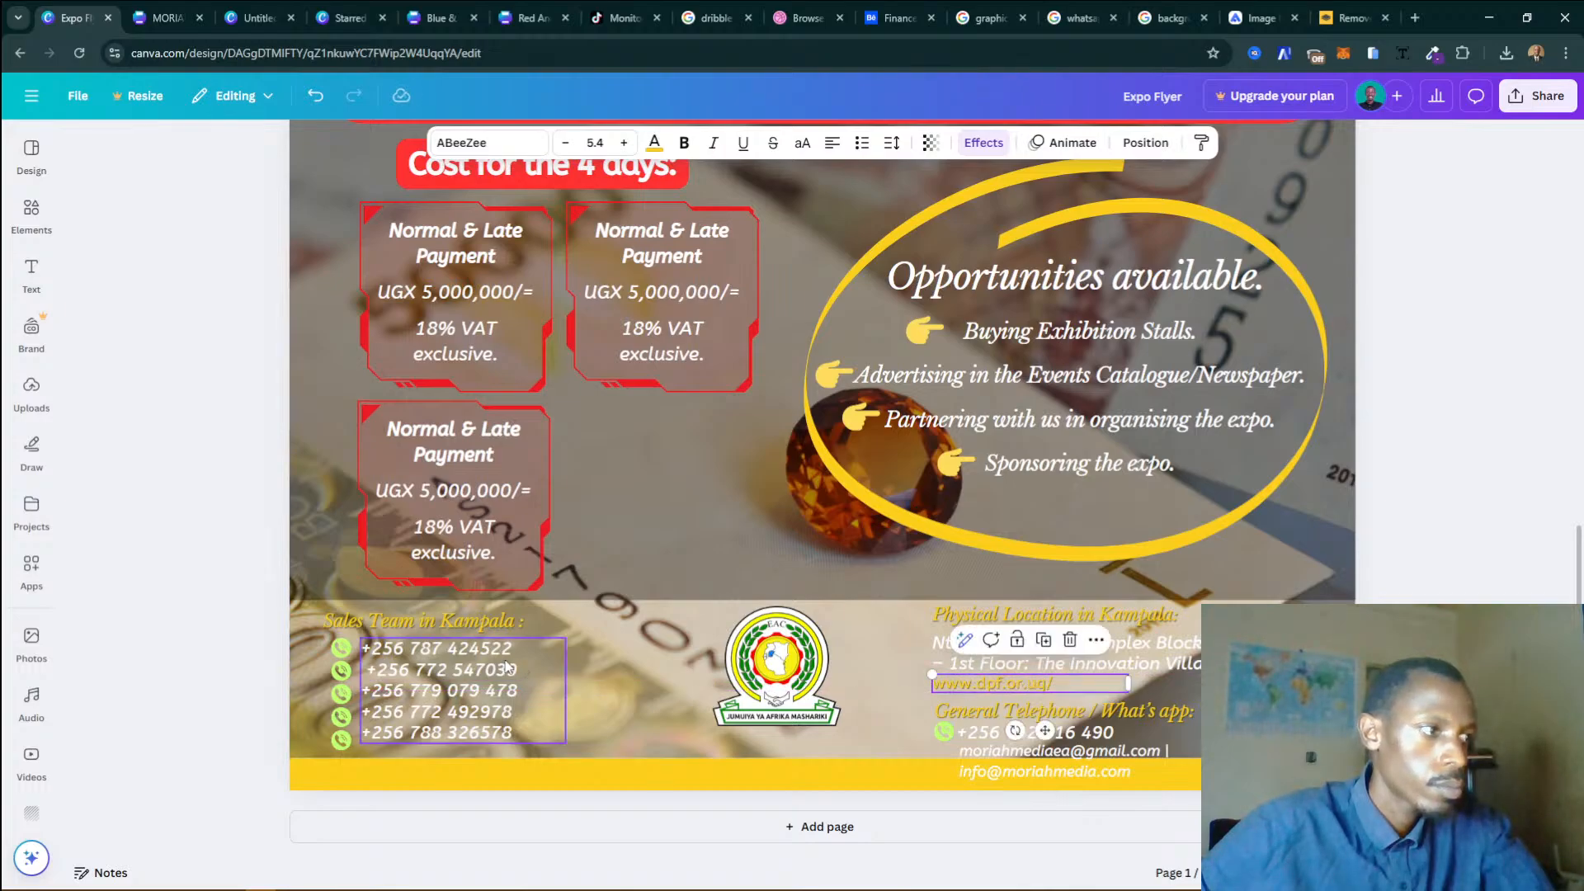
{"action": "left_click", "coordinate": [1028, 657], "text": "shift"}
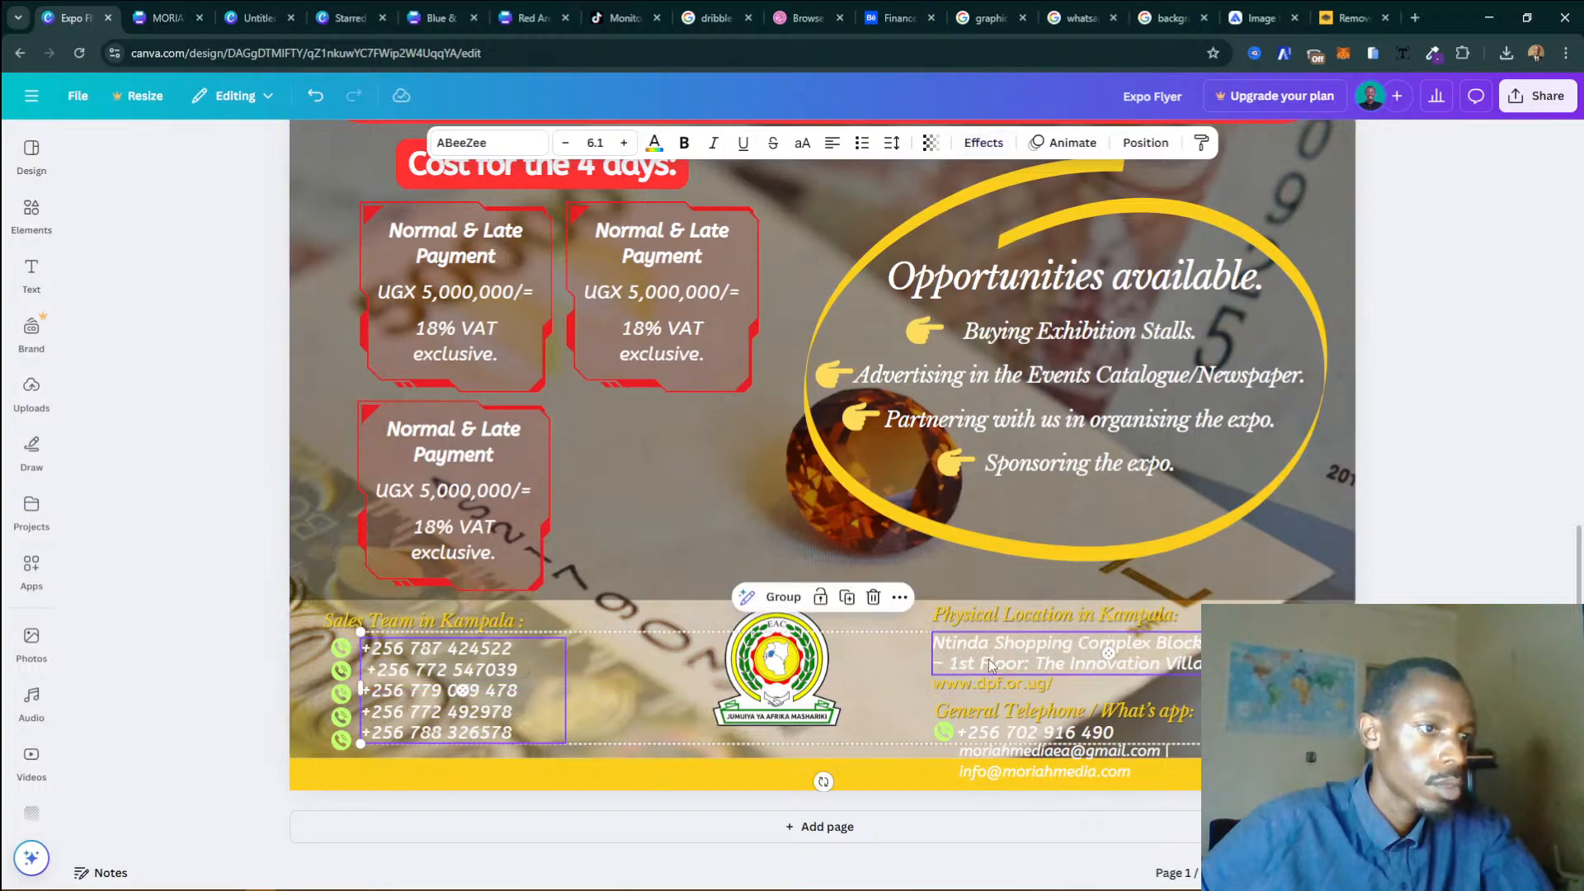
{"action": "left_click", "coordinate": [1082, 653]}
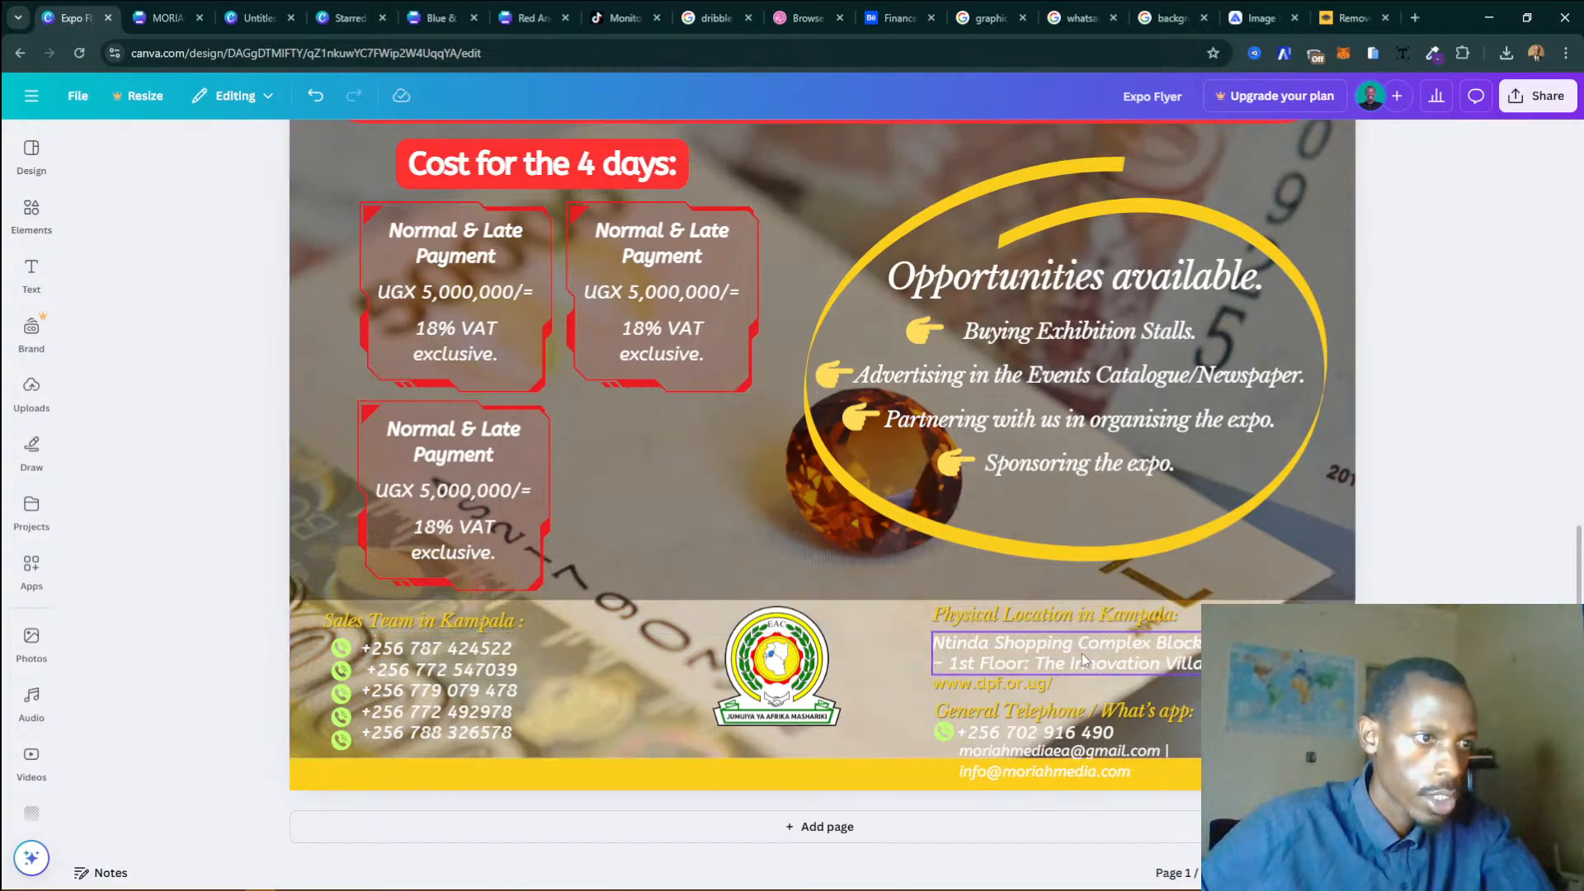
{"action": "left_click", "coordinate": [481, 664]}
{"action": "left_click_drag", "start_coordinate": [476, 666], "coordinate": [472, 655]}
{"action": "left_click", "coordinate": [1023, 645], "text": "shift"}
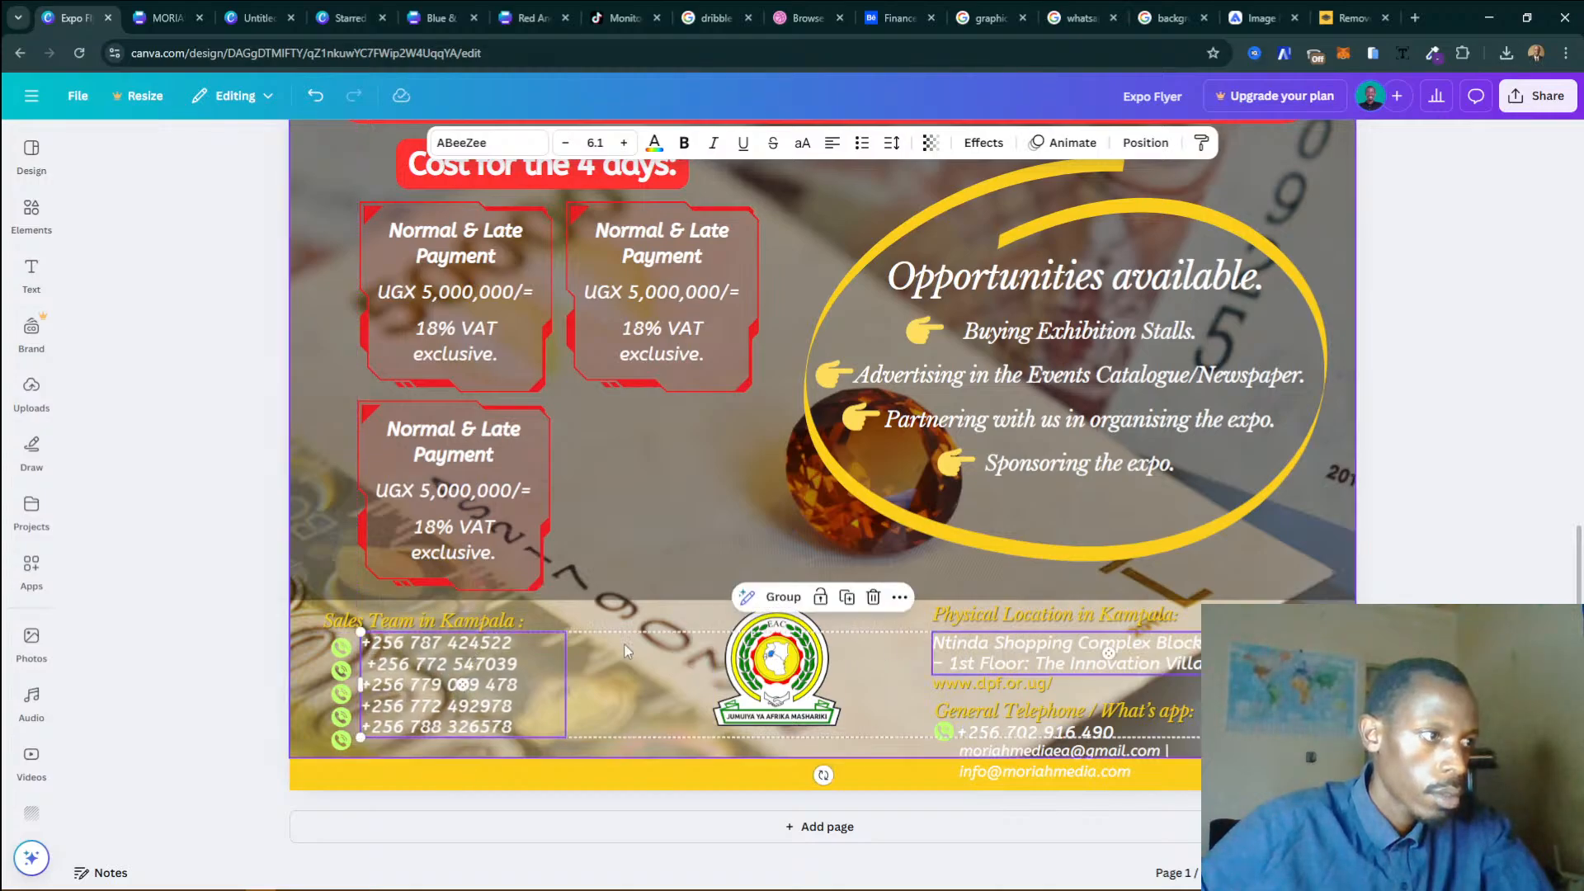
{"action": "key", "text": "Escape"}
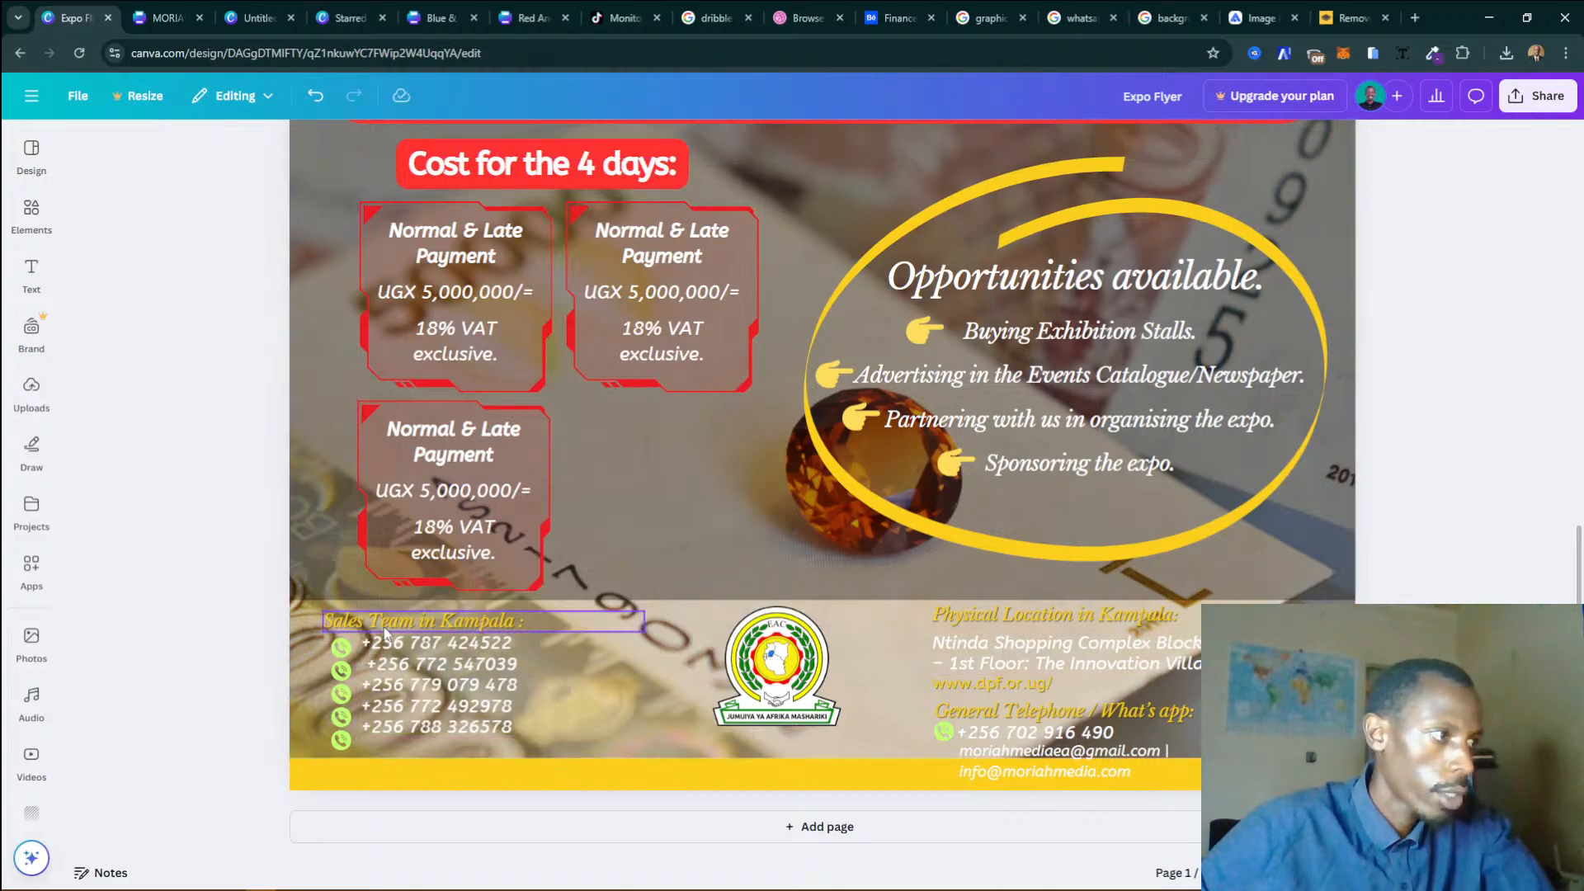
{"action": "left_click", "coordinate": [391, 628]}
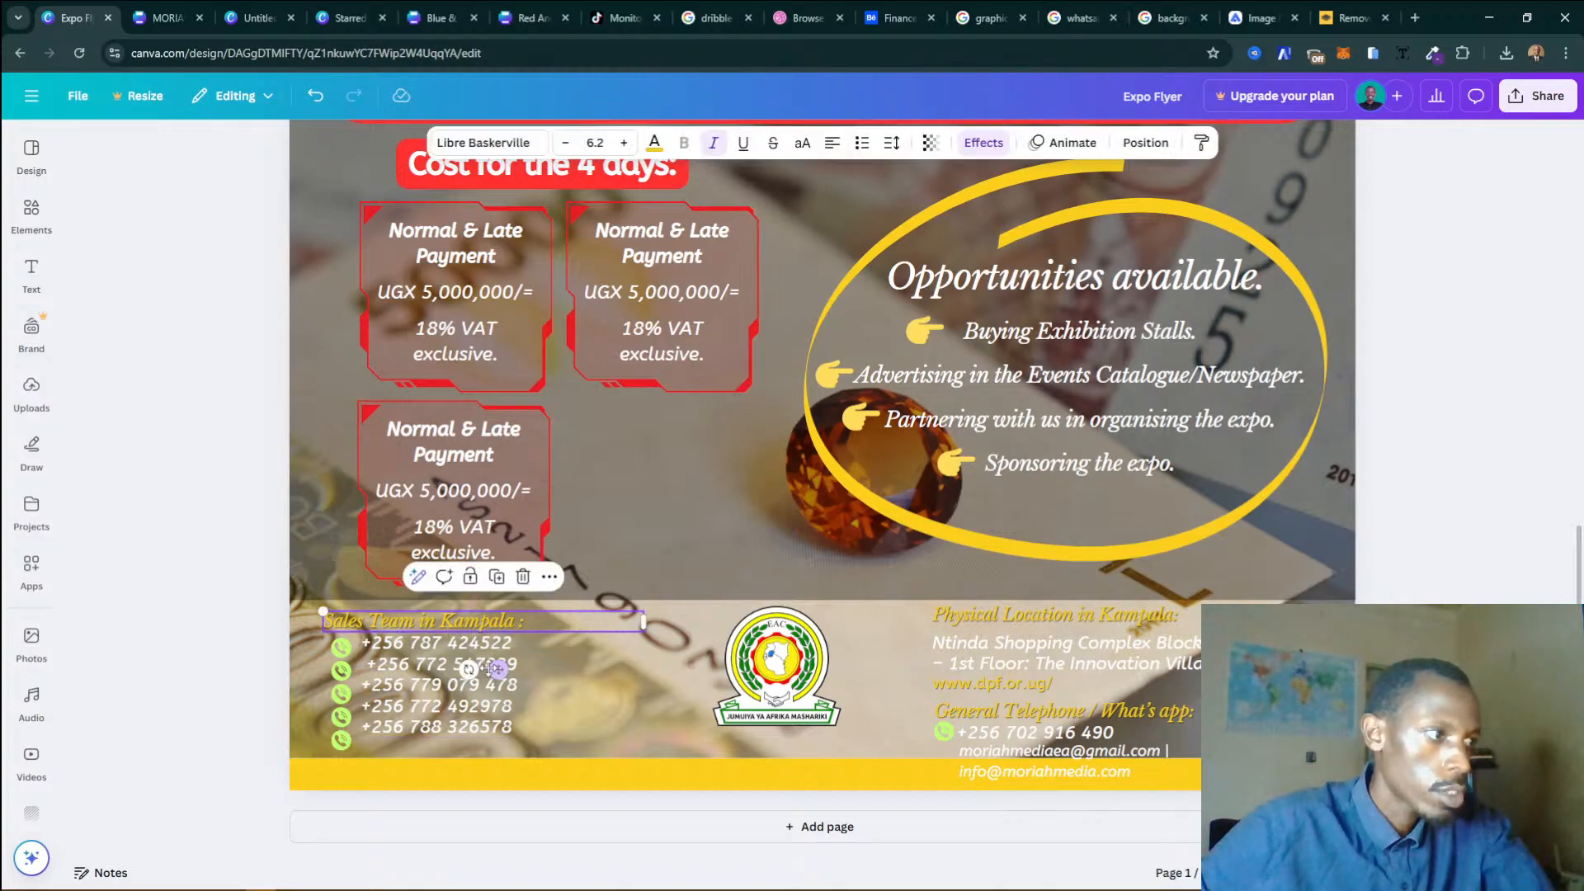
{"action": "left_click_drag", "start_coordinate": [490, 667], "coordinate": [486, 662]}
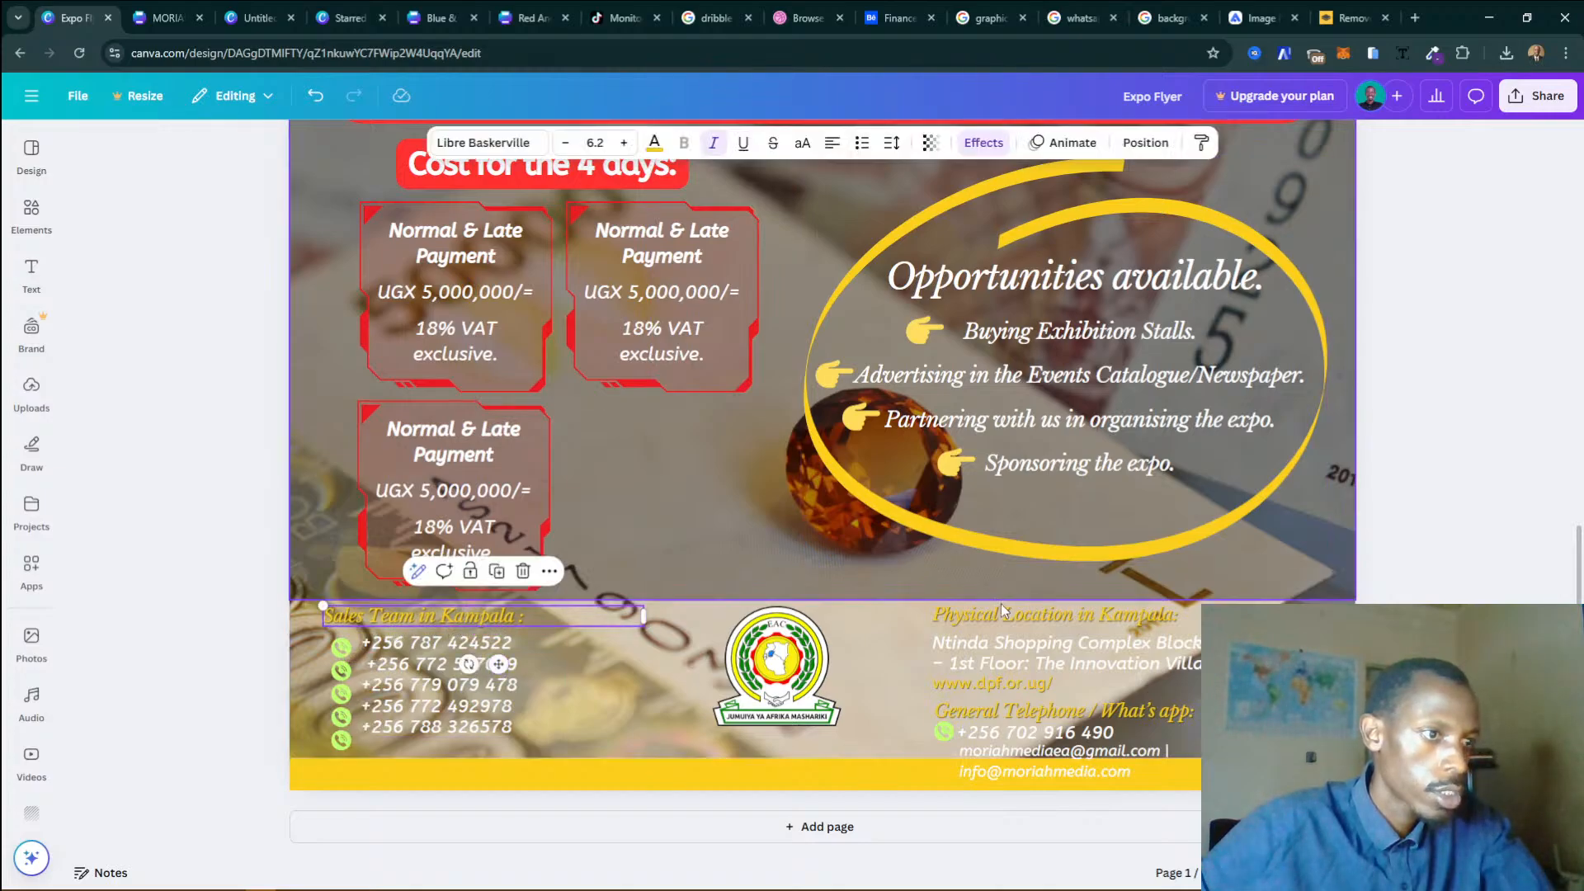
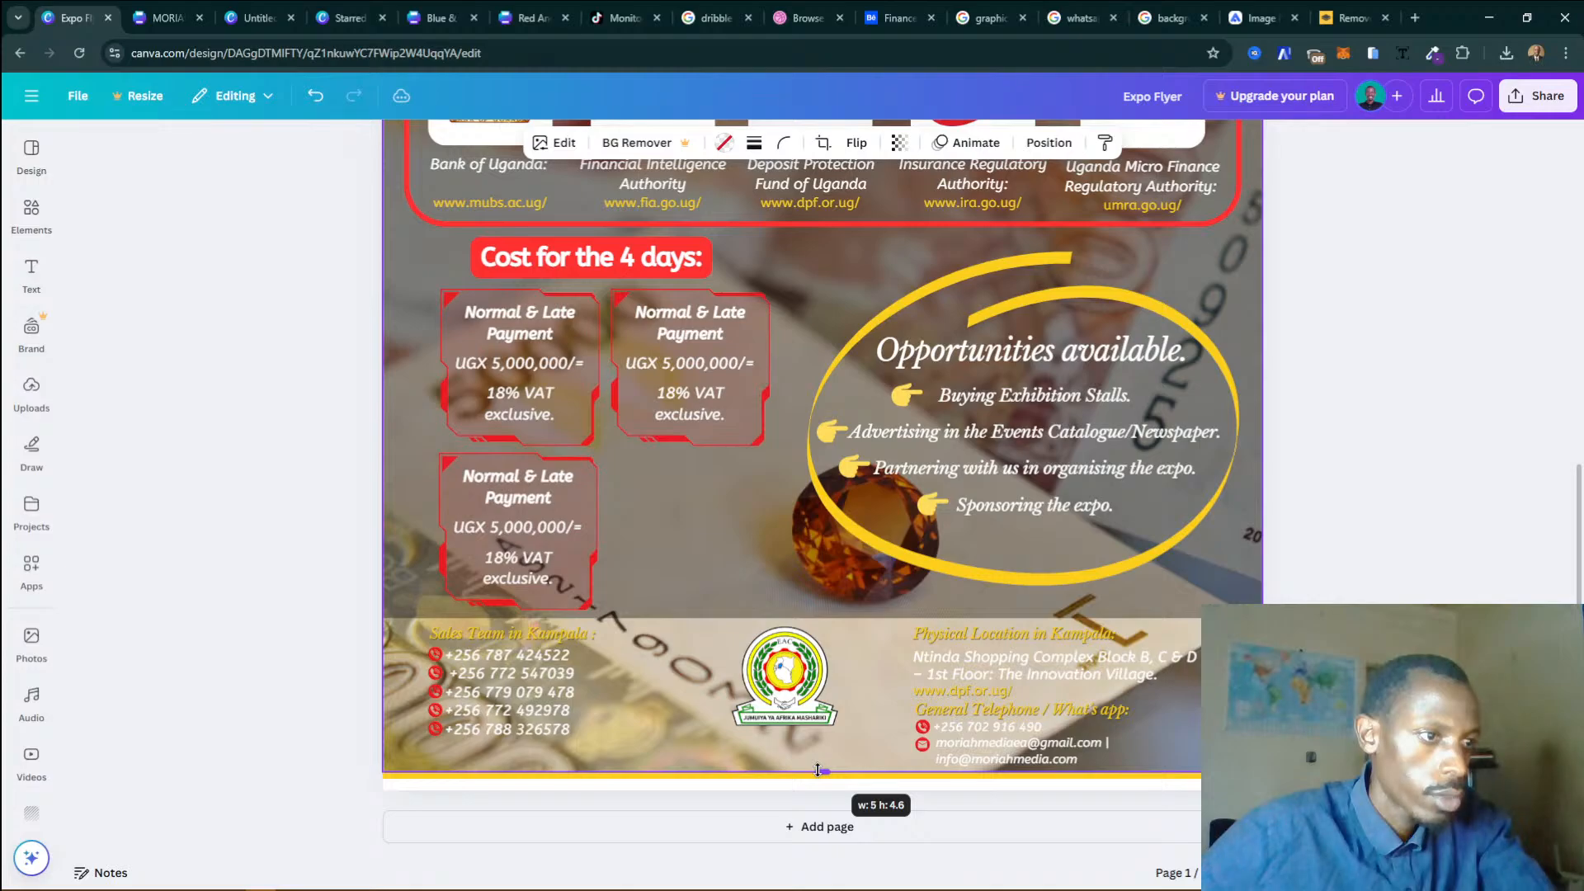
Resize the background photo from its lower edge to a height of about 4.6, leaving a thin yellow strip beneath it.
{"action": "left_click_drag", "start_coordinate": [818, 770], "coordinate": [818, 771]}
{"action": "left_click", "coordinate": [736, 788]}
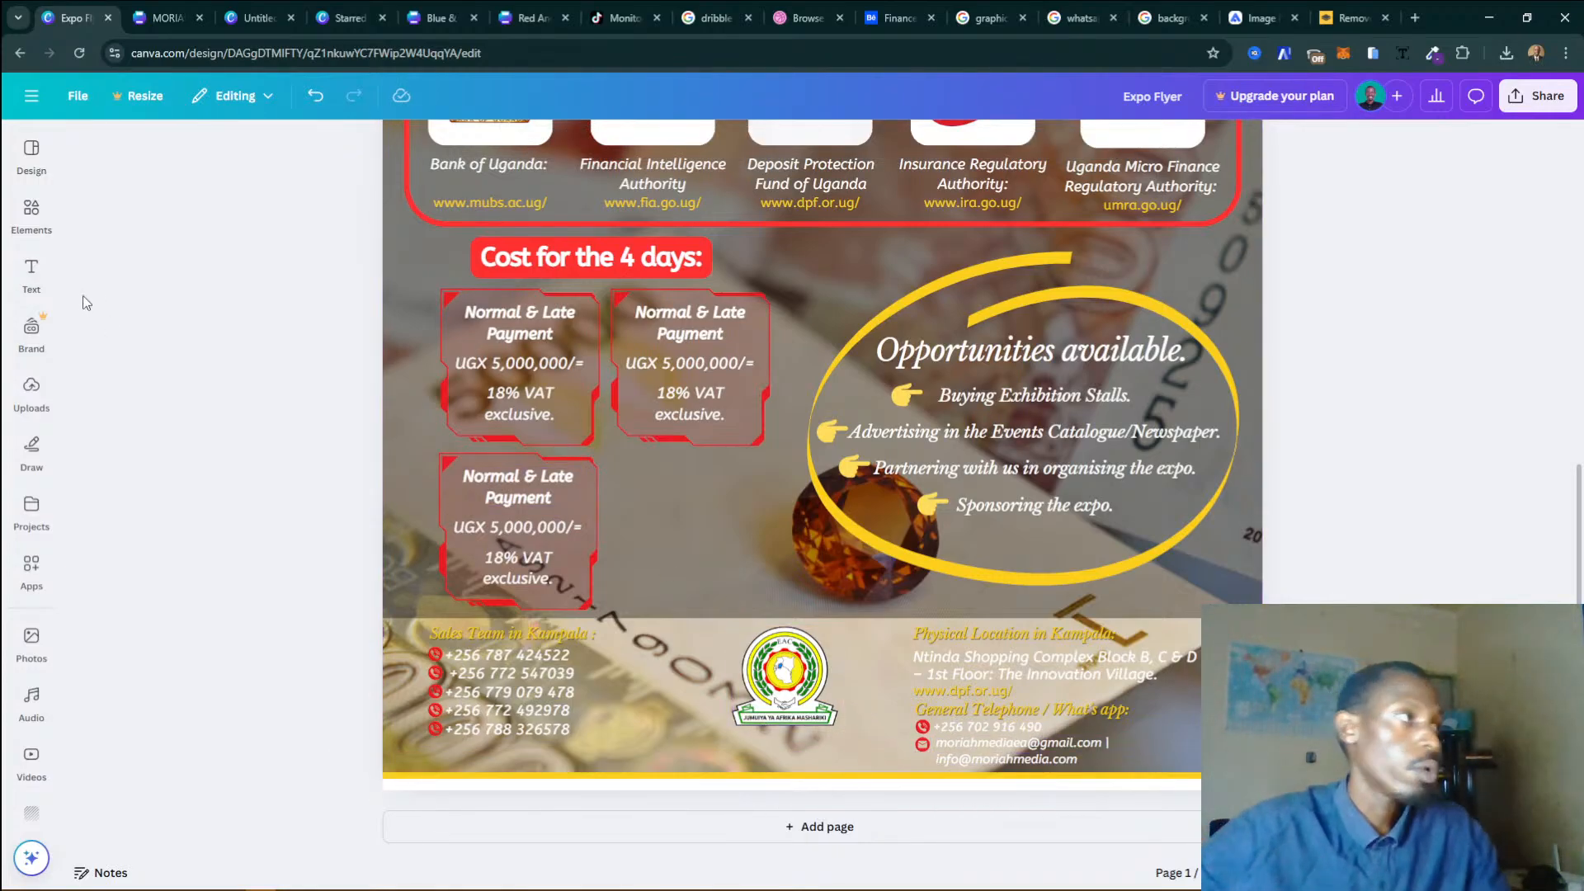
Search the graphics elements for "line".
{"action": "left_click", "coordinate": [32, 275]}
{"action": "left_click", "coordinate": [32, 213]}
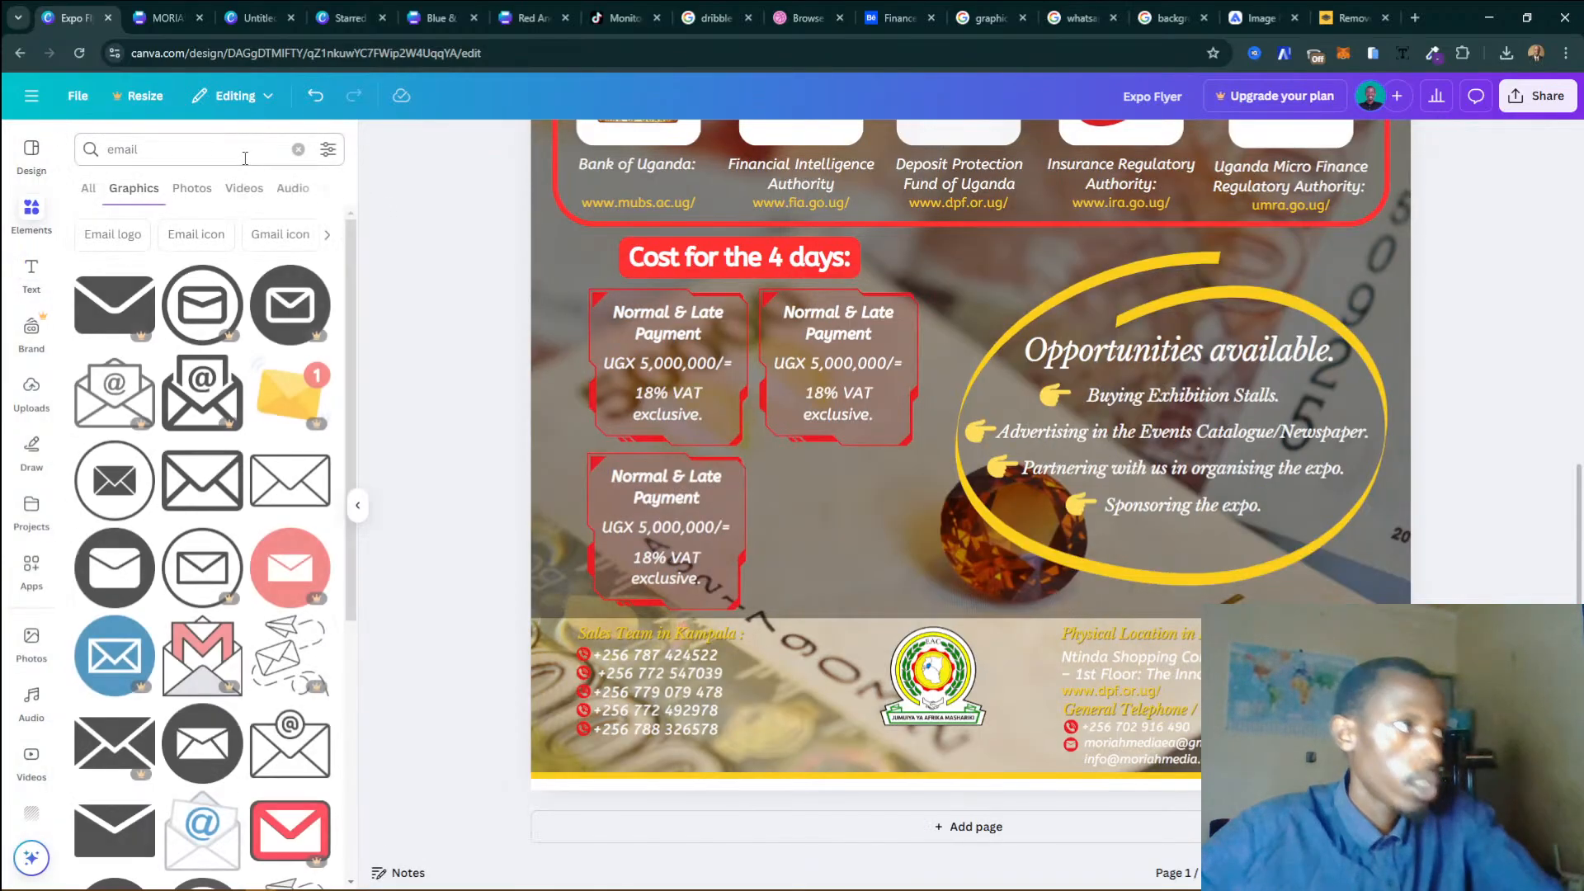
{"action": "double_click", "coordinate": [245, 158]}
{"action": "type", "text": "l"}
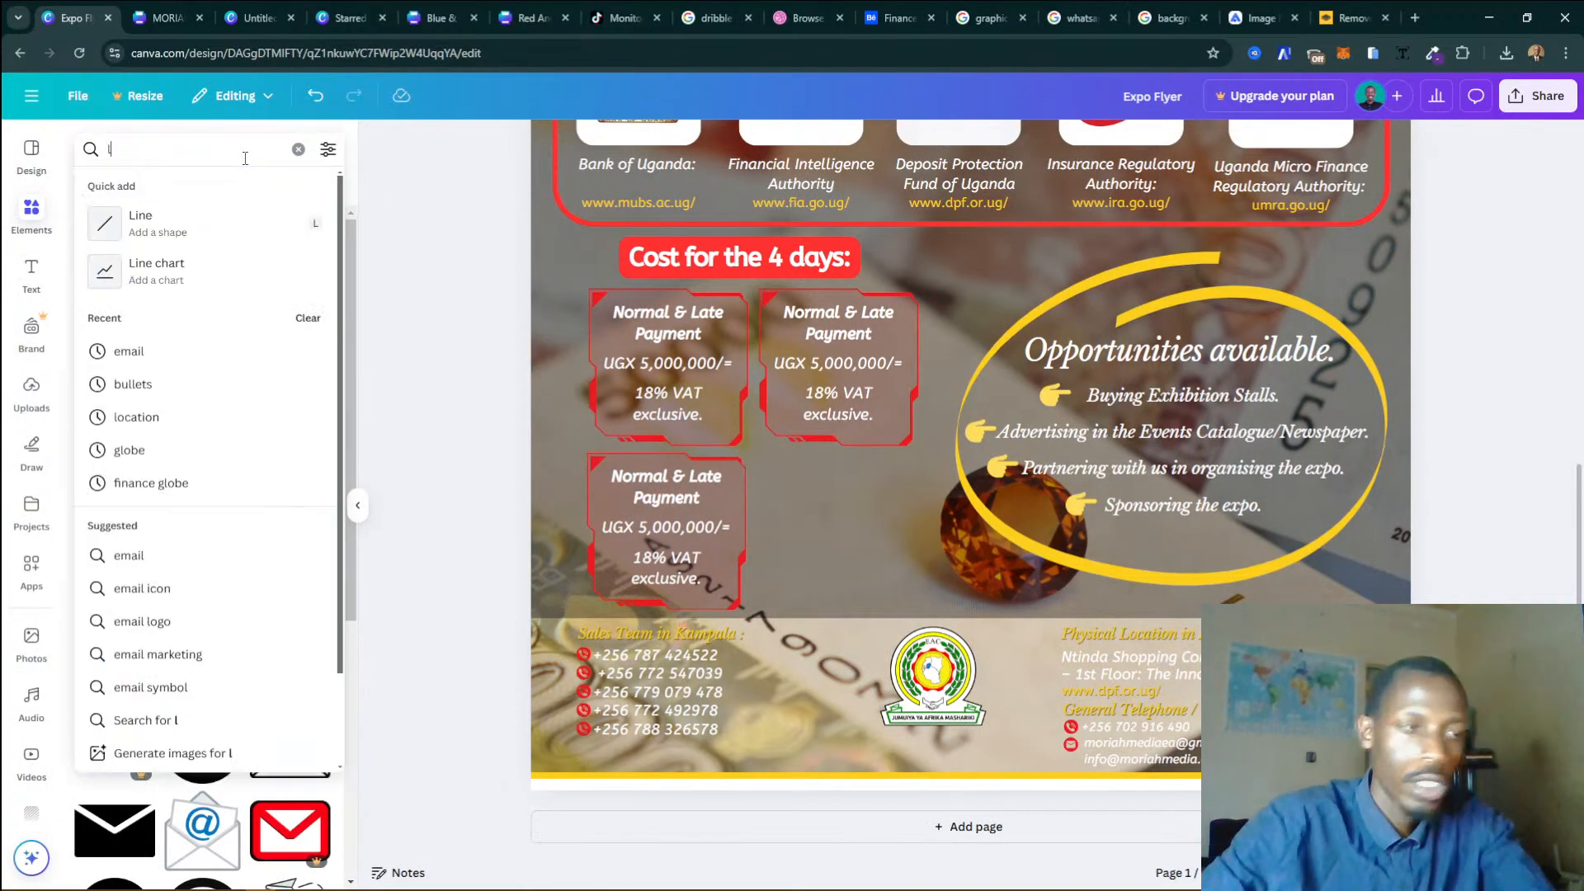
{"action": "type", "text": "ine"}
{"action": "key", "text": "Return"}
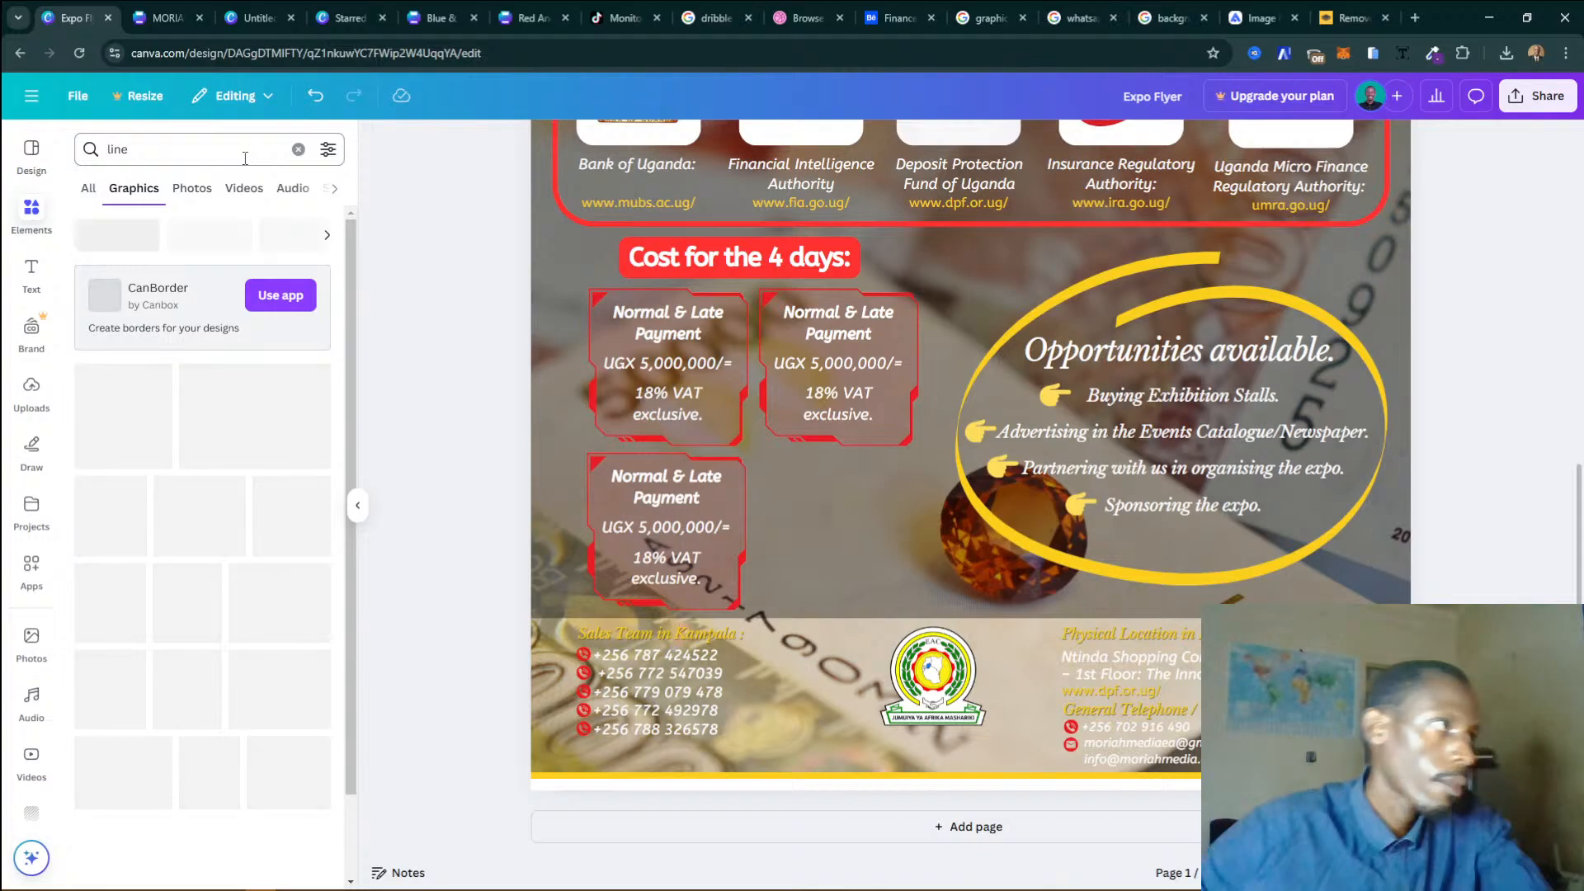
Try a thin black line from the results as an upright divider near the physical location details, and delete it.
{"action": "left_click_drag", "start_coordinate": [958, 602], "coordinate": [963, 609]}
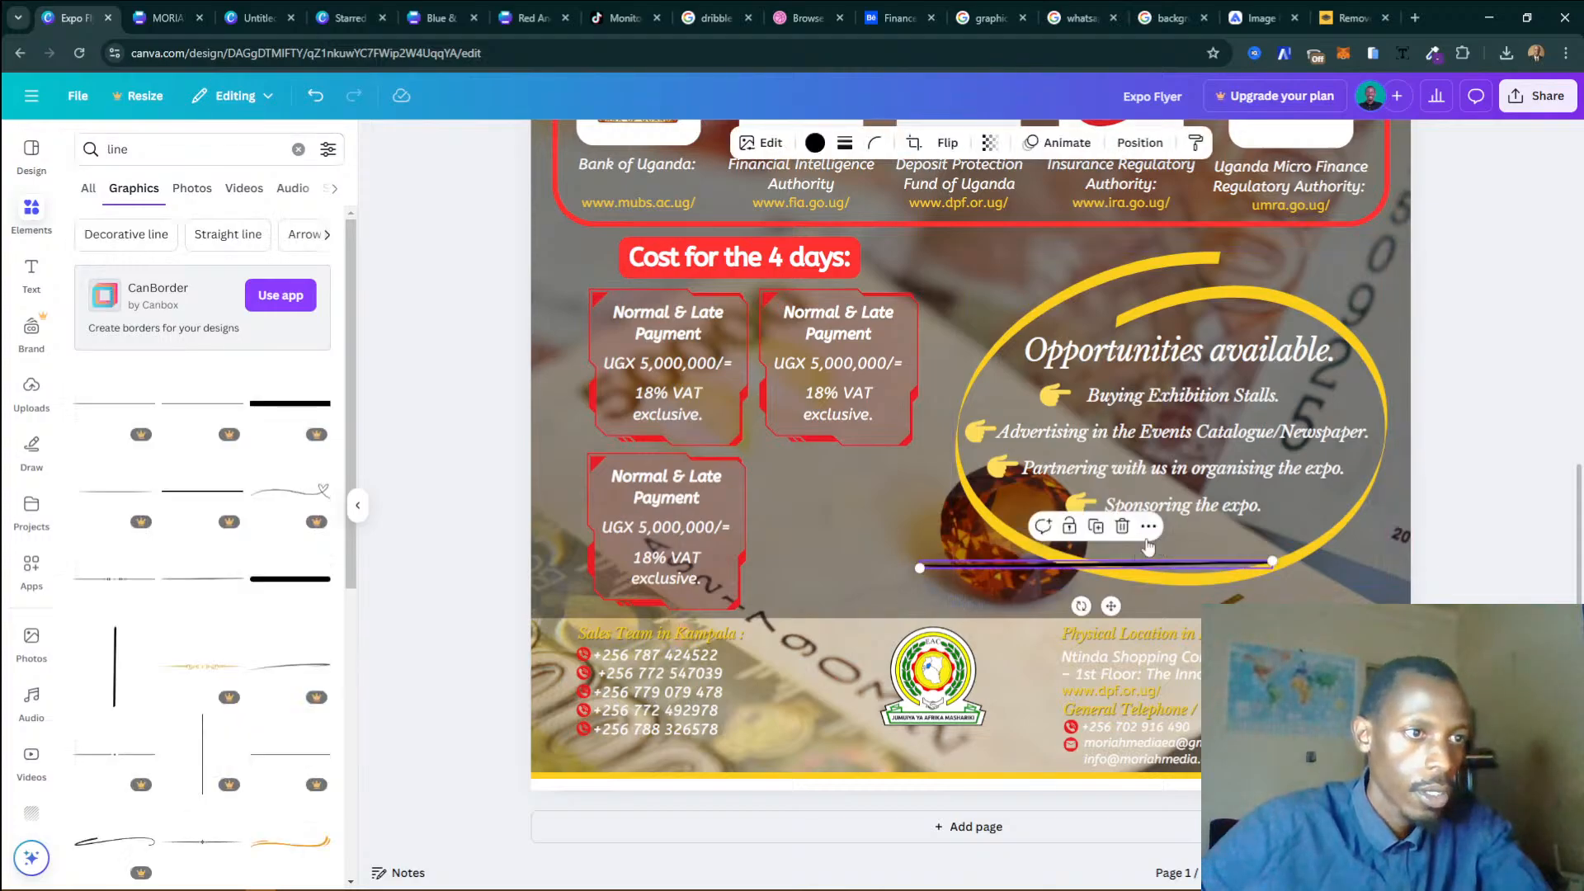
{"action": "left_click_drag", "start_coordinate": [1081, 604], "coordinate": [1129, 564]}
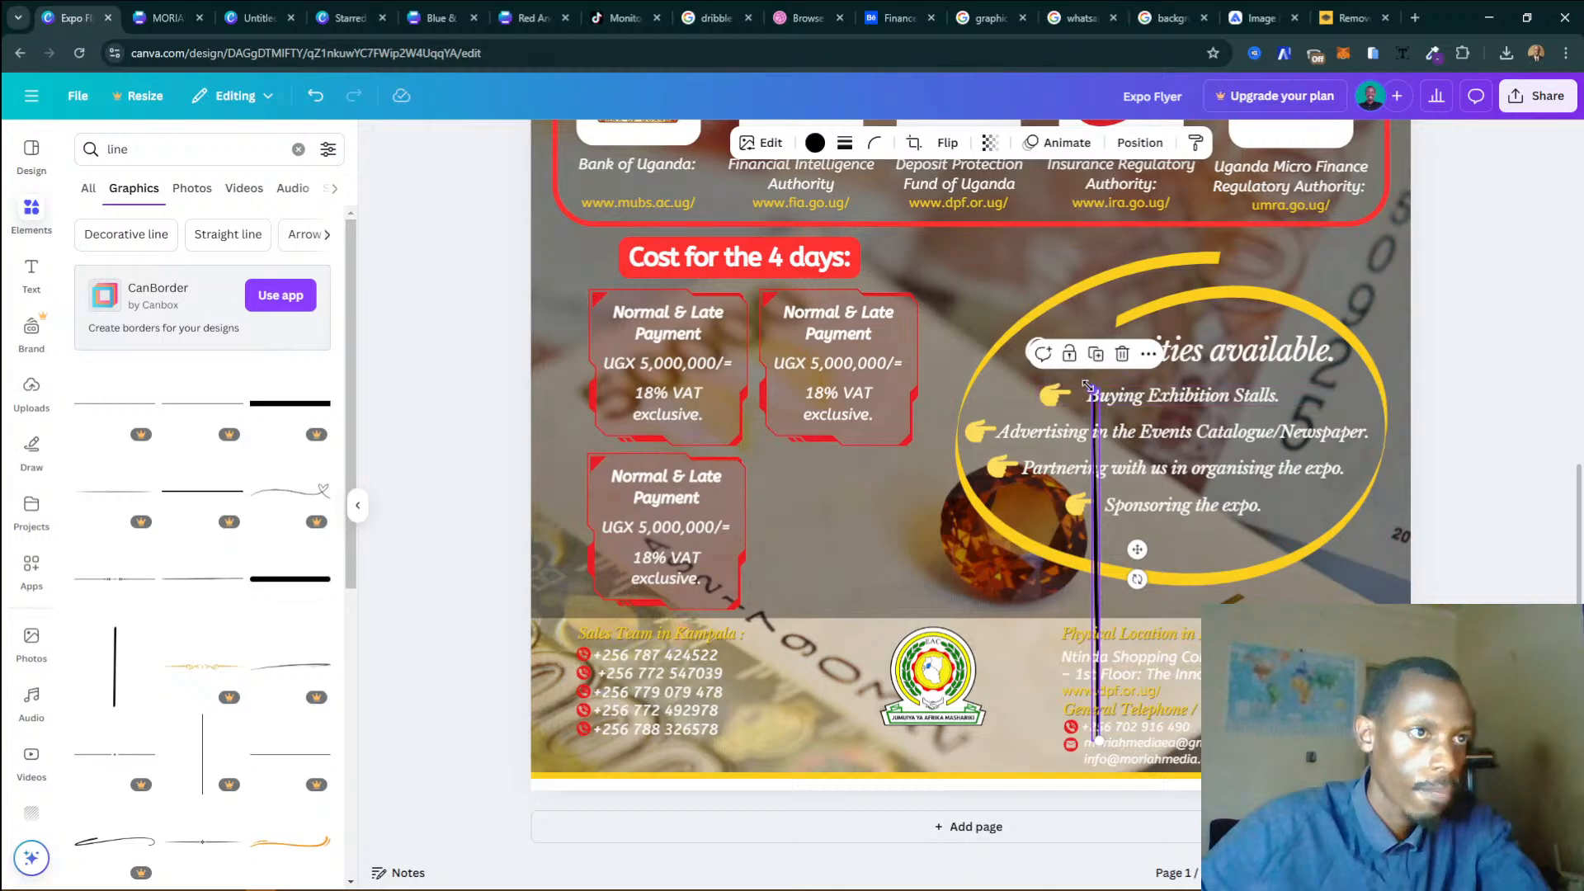
{"action": "left_click_drag", "start_coordinate": [1095, 389], "coordinate": [1095, 627]}
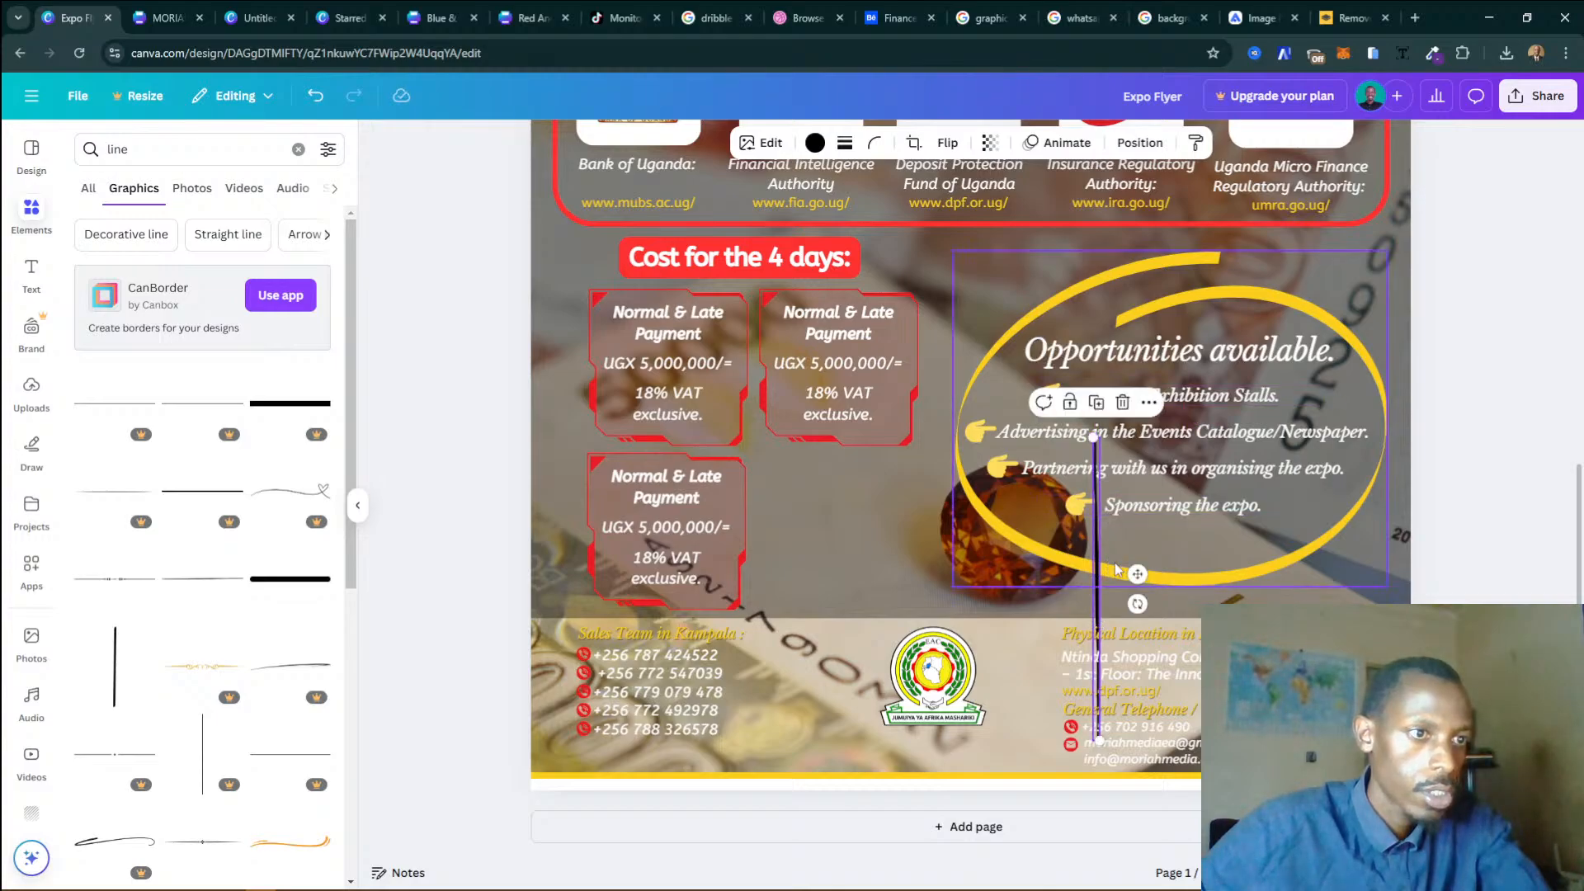
{"action": "left_click", "coordinate": [1123, 403]}
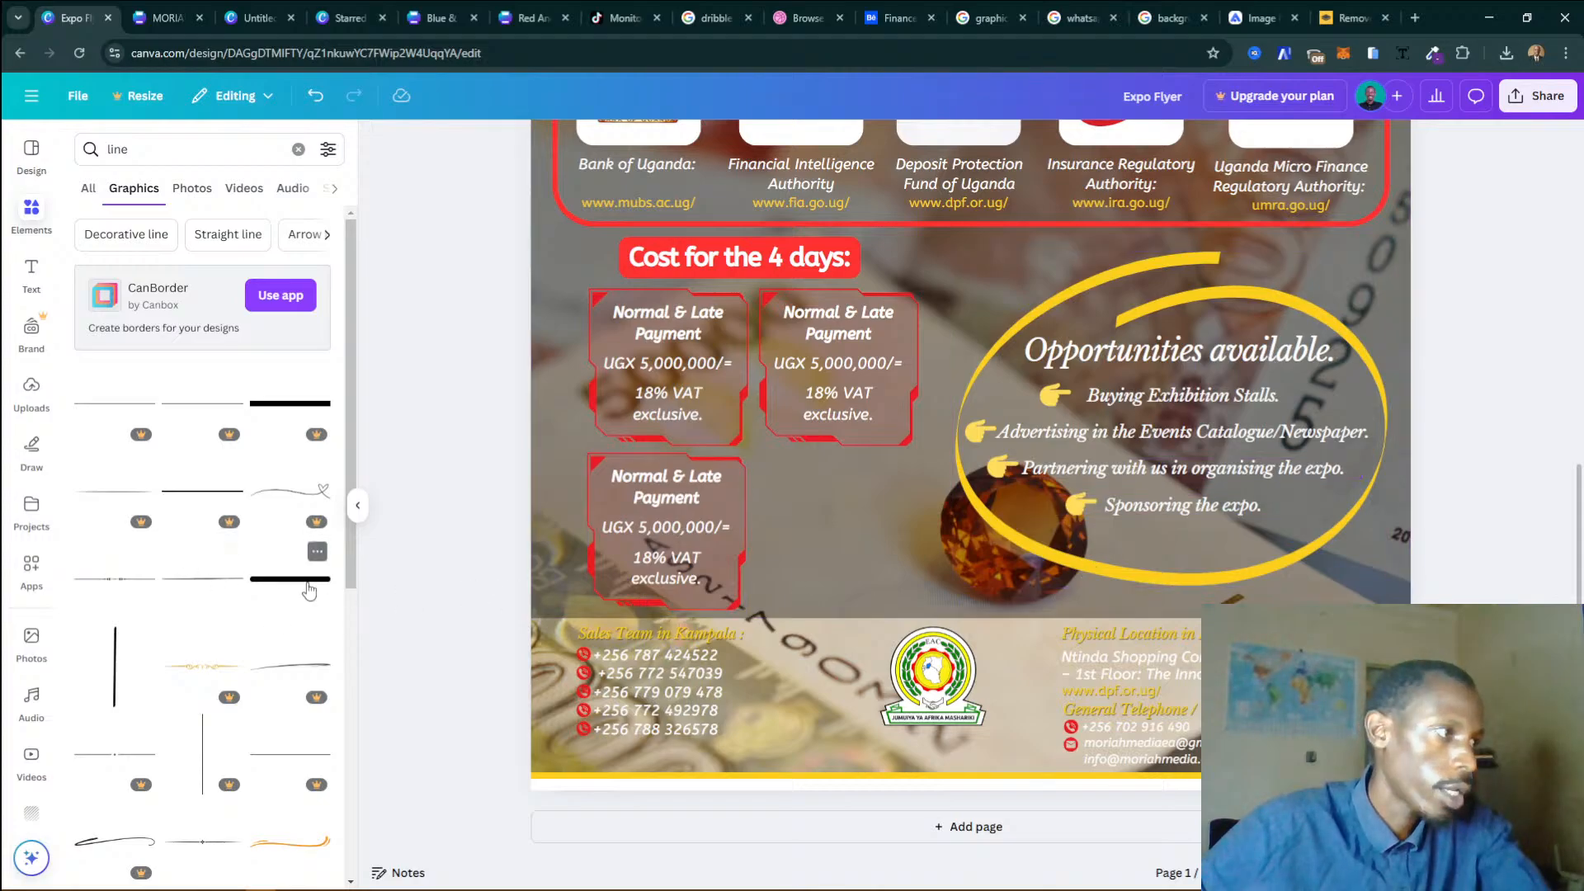
Try a thick black line rotated upright as a divider between the round emblem and the physical location details.
{"action": "left_click_drag", "start_coordinate": [309, 591], "coordinate": [1024, 576]}
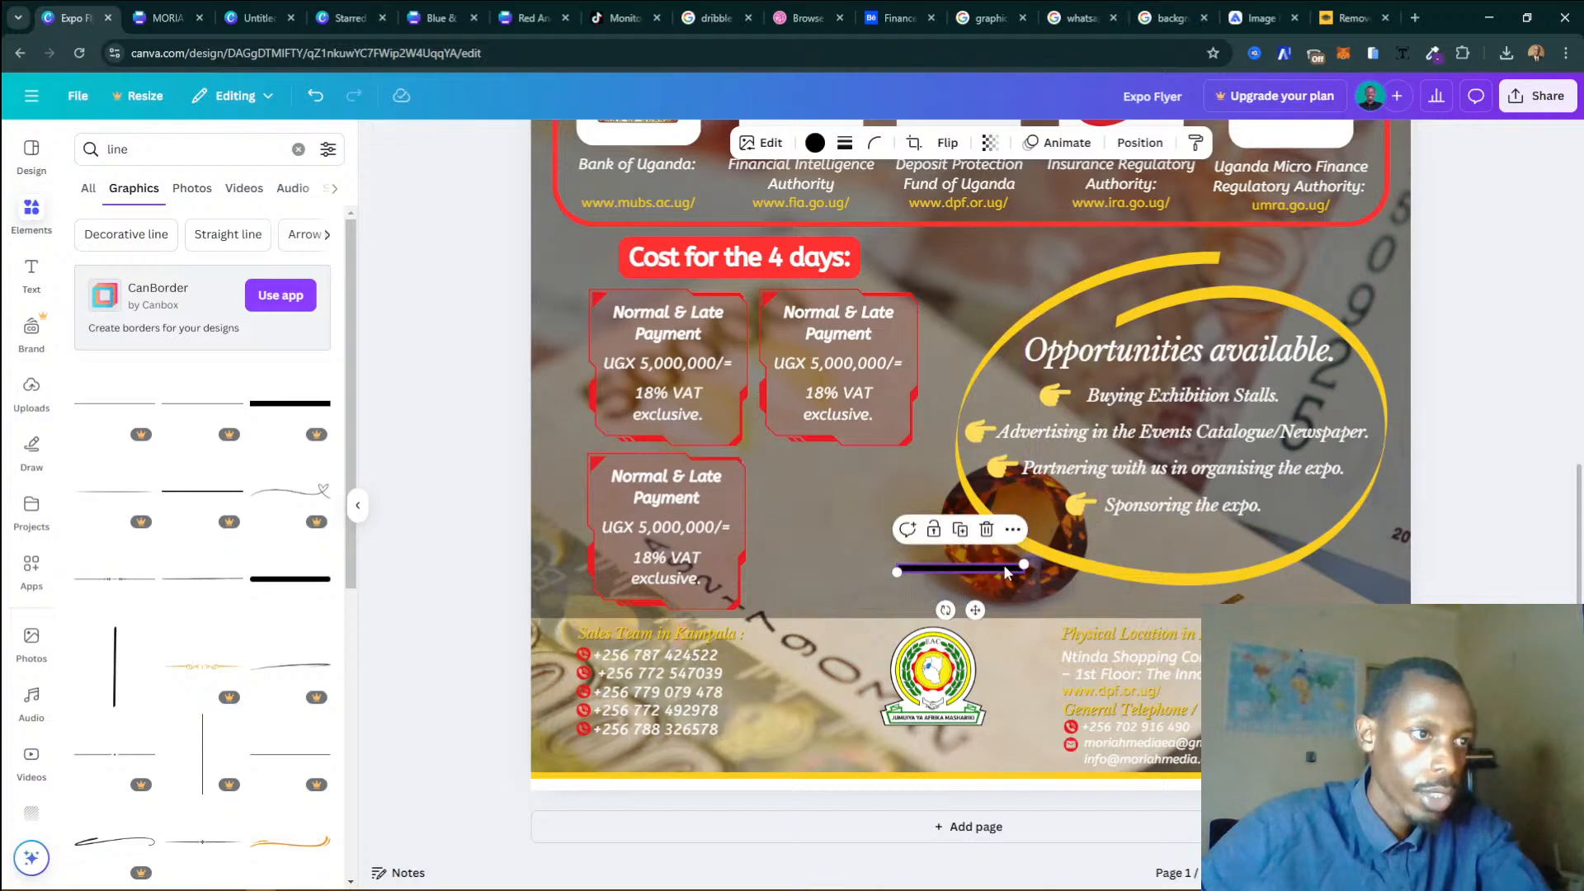
{"action": "left_click_drag", "start_coordinate": [945, 610], "coordinate": [921, 567]}
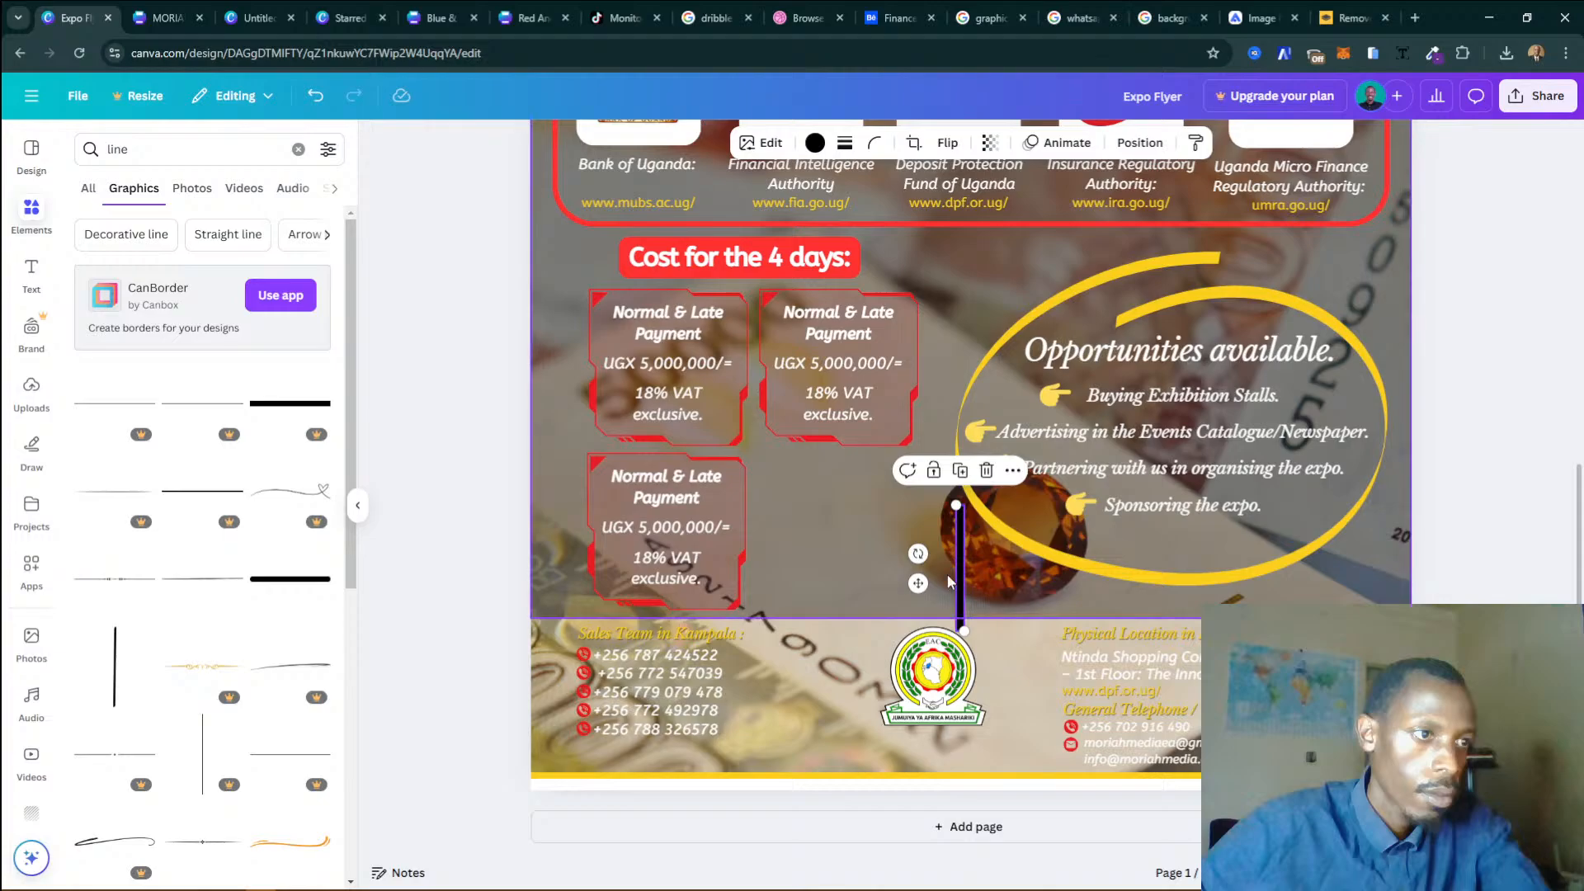
{"action": "left_click_drag", "start_coordinate": [956, 505], "coordinate": [971, 530]}
{"action": "left_click_drag", "start_coordinate": [917, 598], "coordinate": [970, 702]}
{"action": "left_click", "coordinate": [1097, 709]}
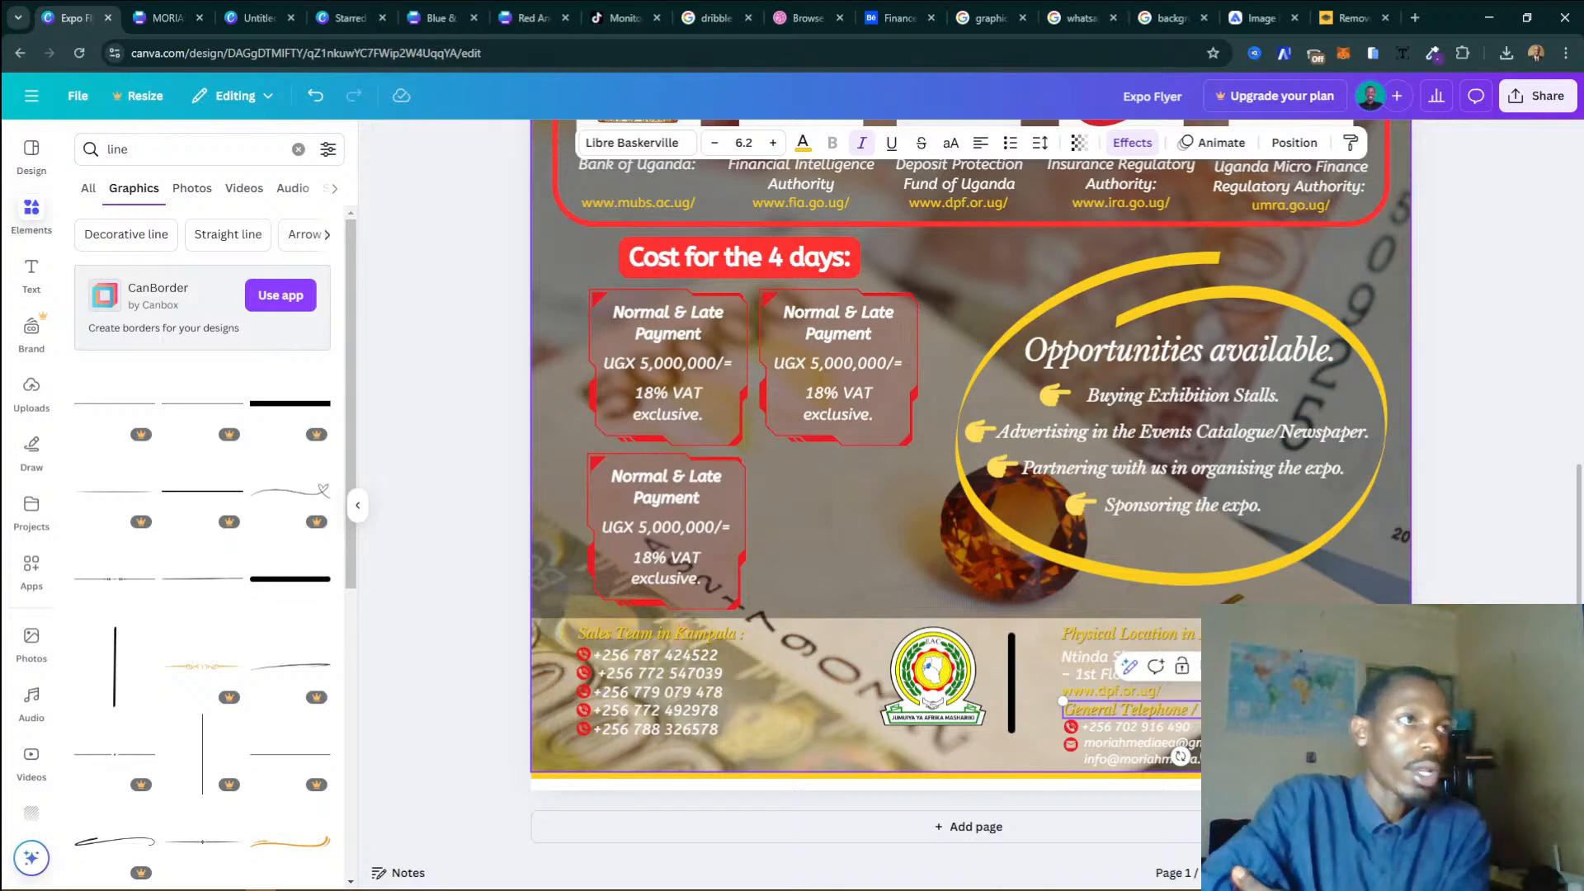
Check the upright line's border weight options and delete the line from beside the emblem.
{"action": "left_click", "coordinate": [1013, 701]}
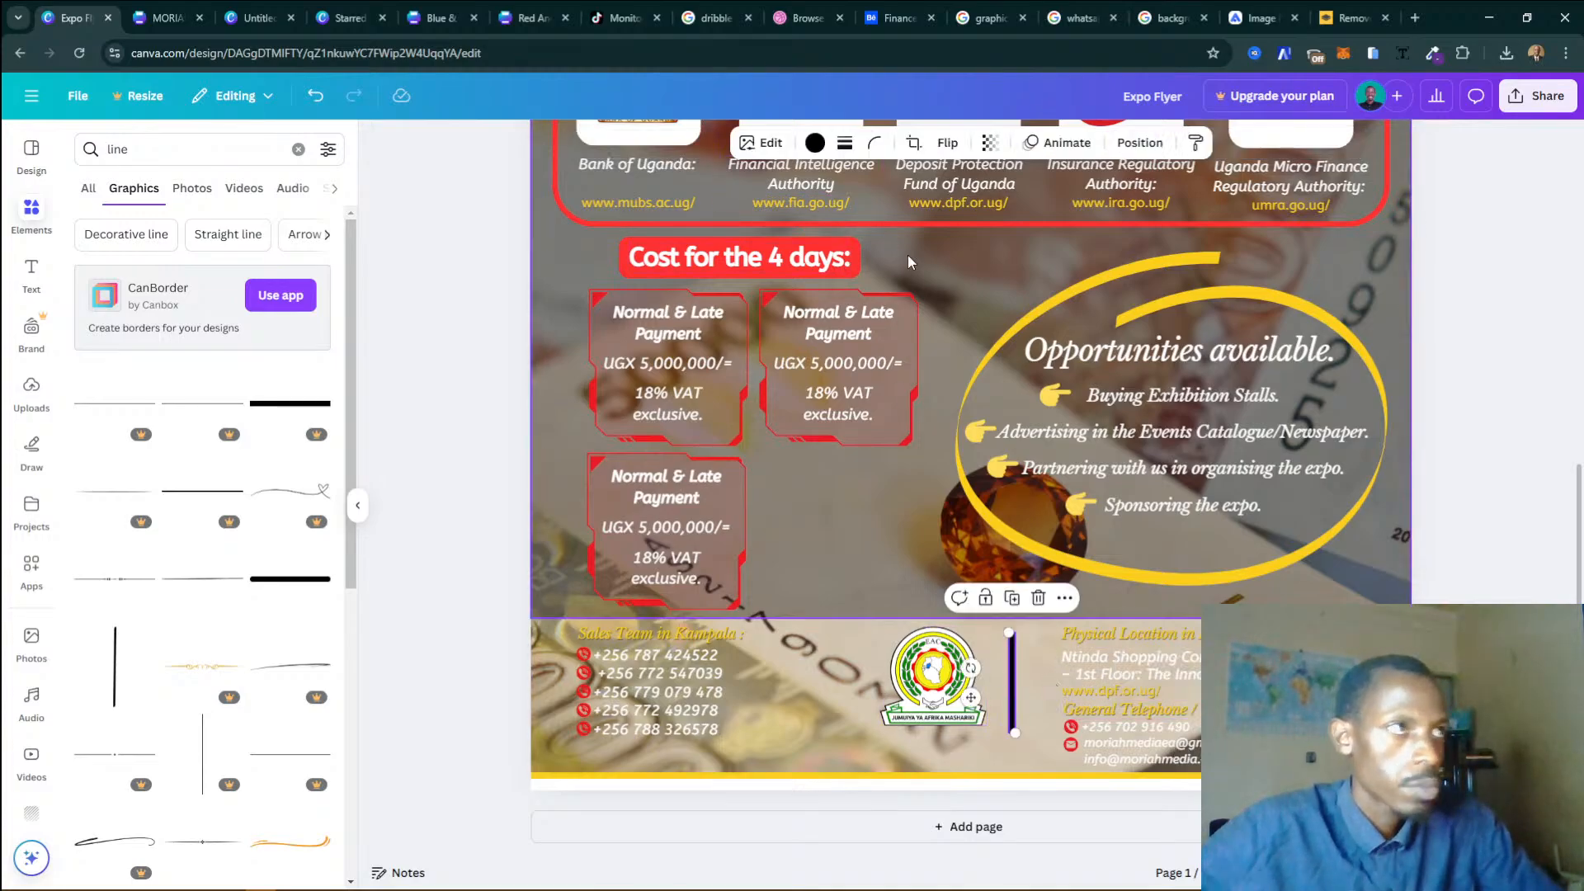
{"action": "left_click", "coordinate": [844, 144]}
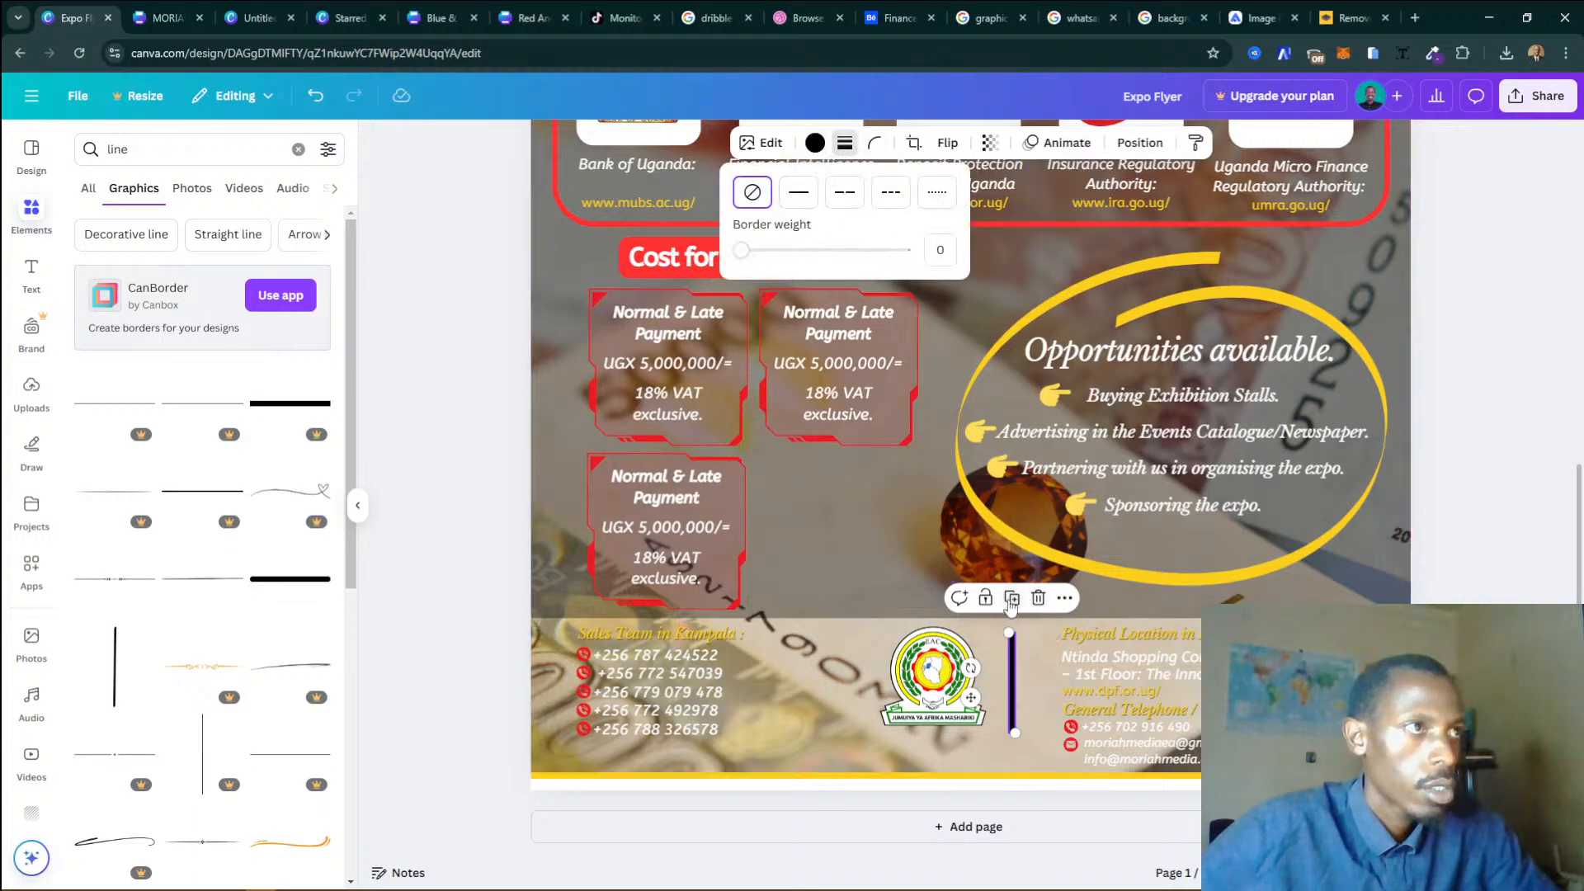
{"action": "left_click", "coordinate": [1021, 675]}
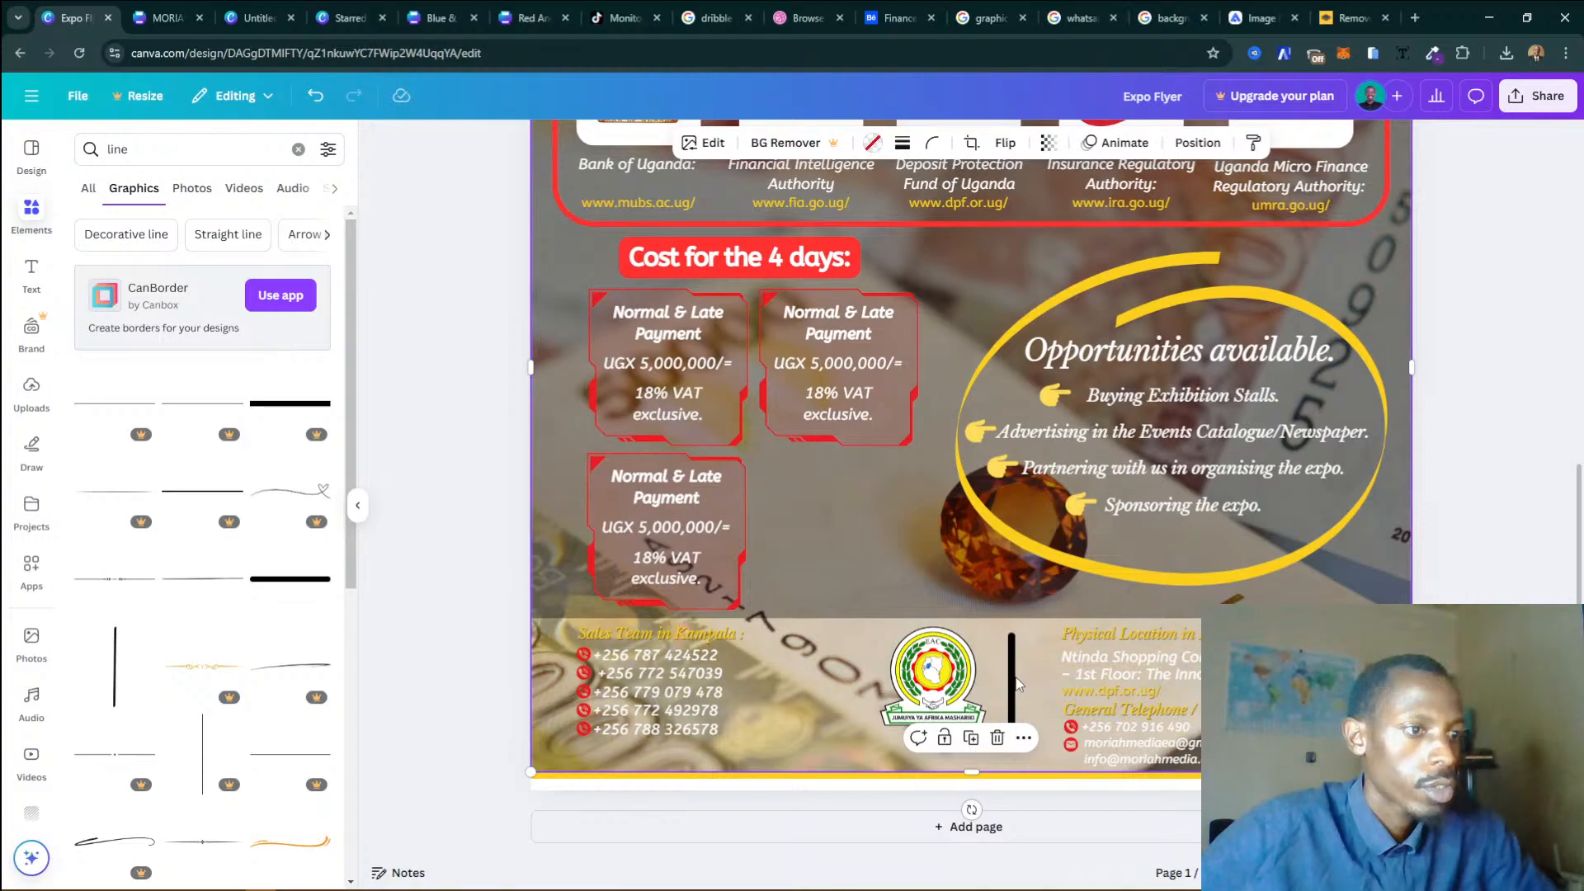
{"action": "left_click", "coordinate": [1012, 682]}
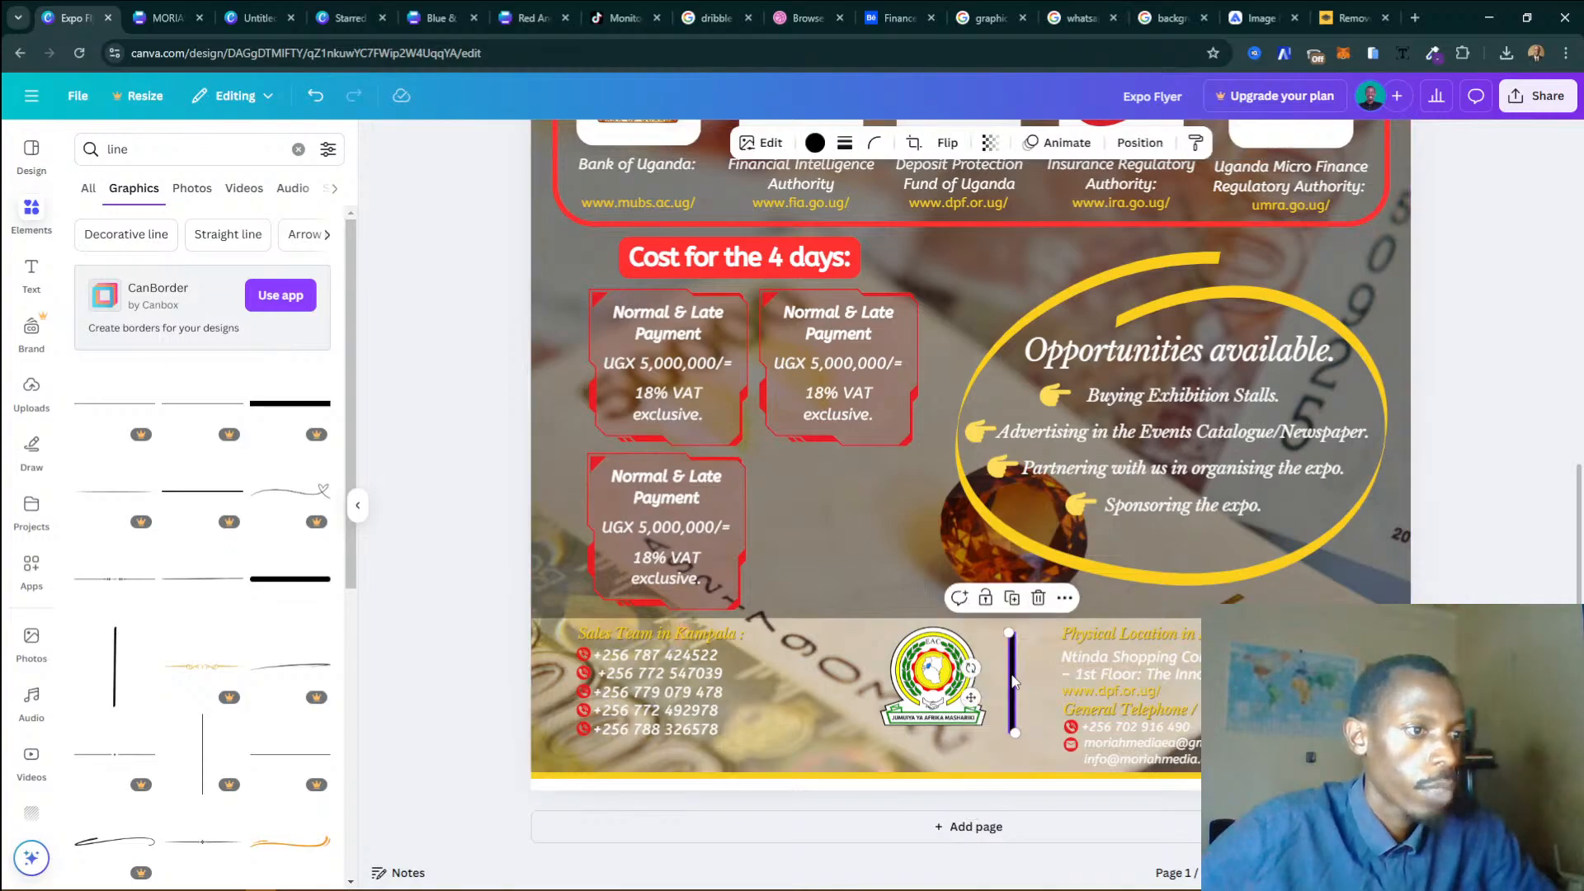
{"action": "left_click", "coordinate": [1037, 597]}
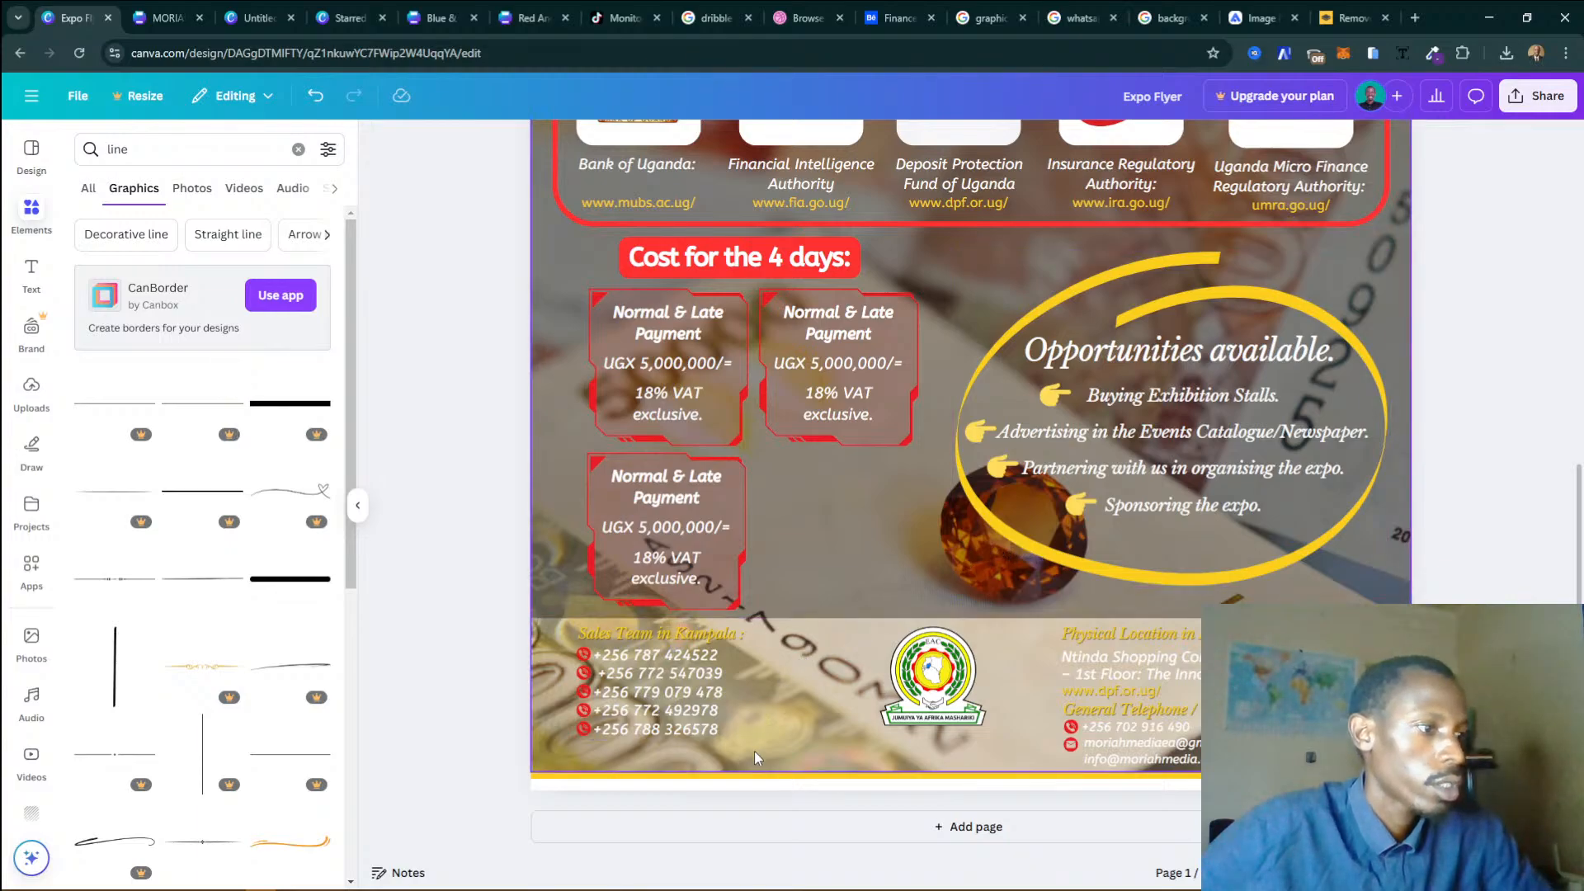
Try the yellow bar from the page's lower edge, shortened to a small block, as a divider beside the round emblem, and delete it.
{"action": "left_click", "coordinate": [750, 782]}
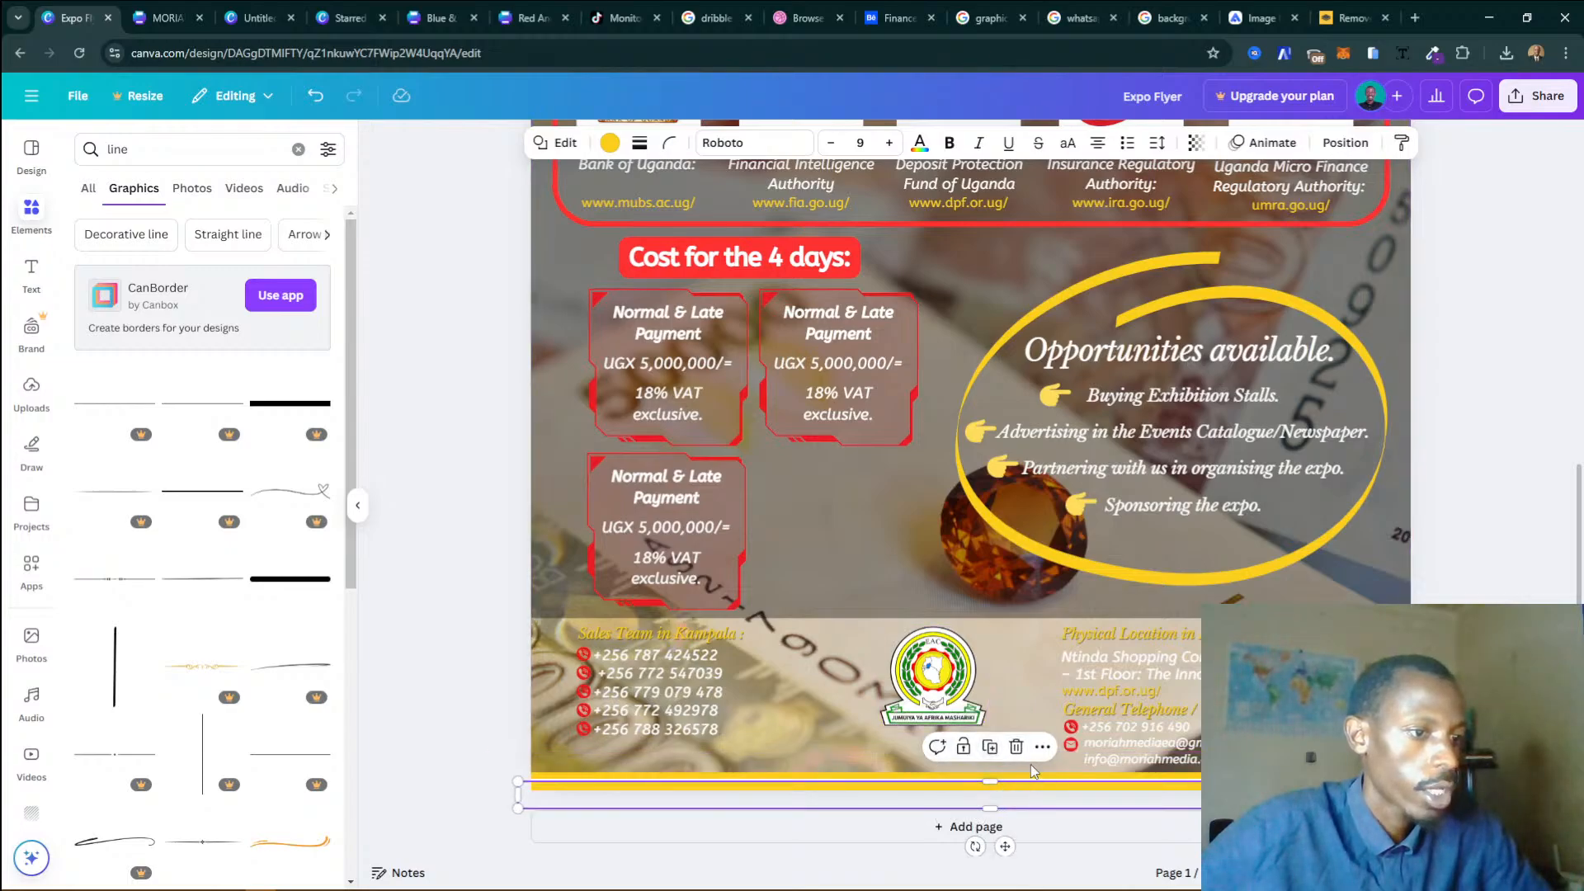
{"action": "left_click_drag", "start_coordinate": [1031, 788], "coordinate": [1026, 655]}
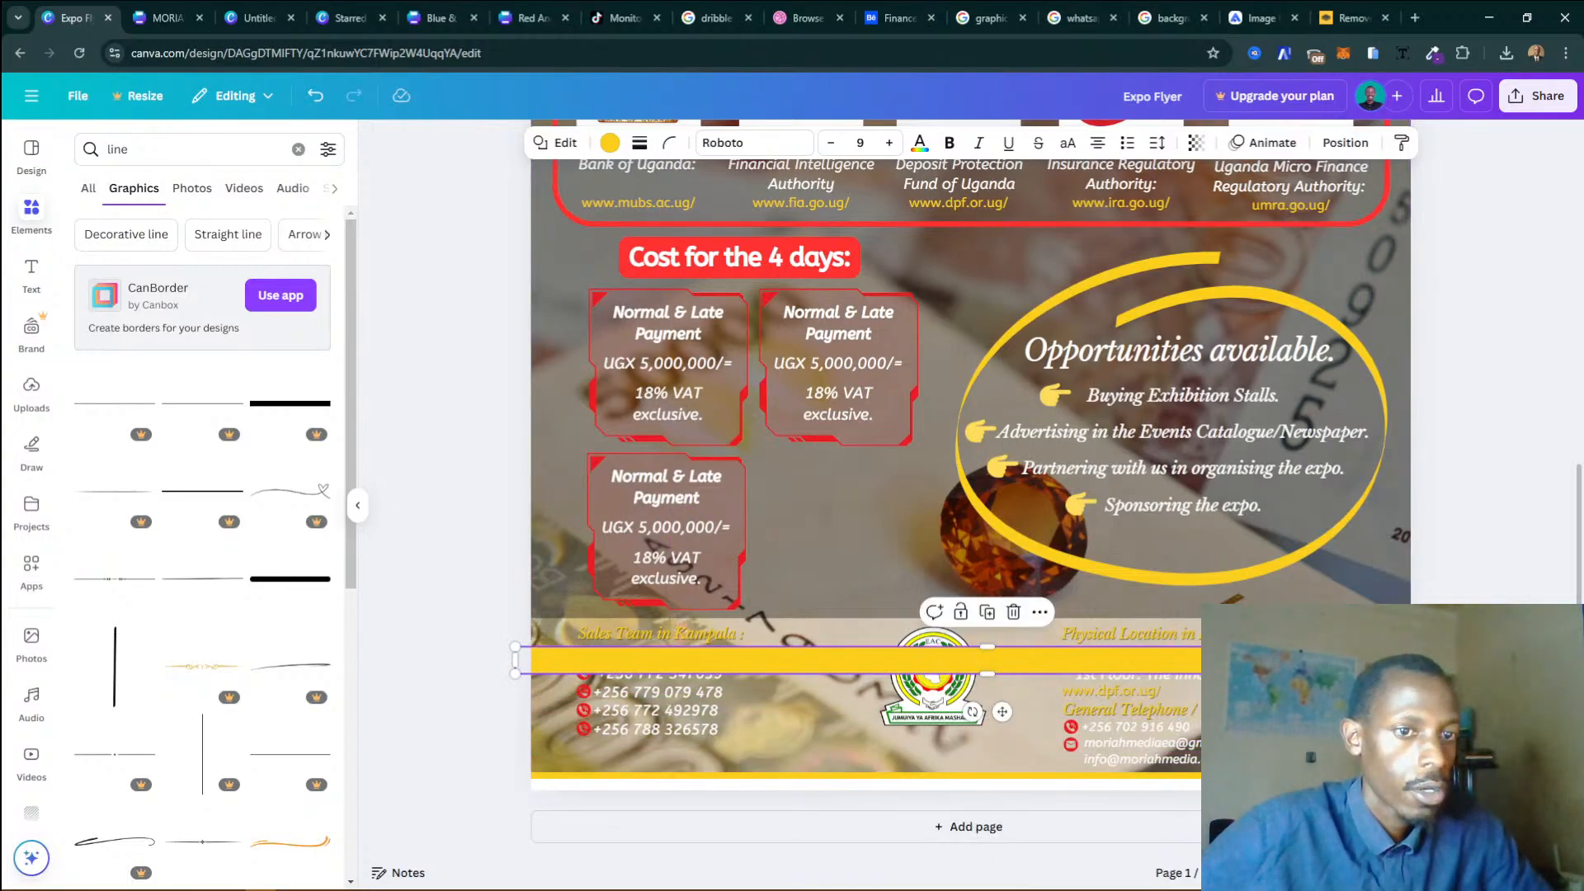
{"action": "left_click_drag", "start_coordinate": [1459, 660], "coordinate": [1011, 658]}
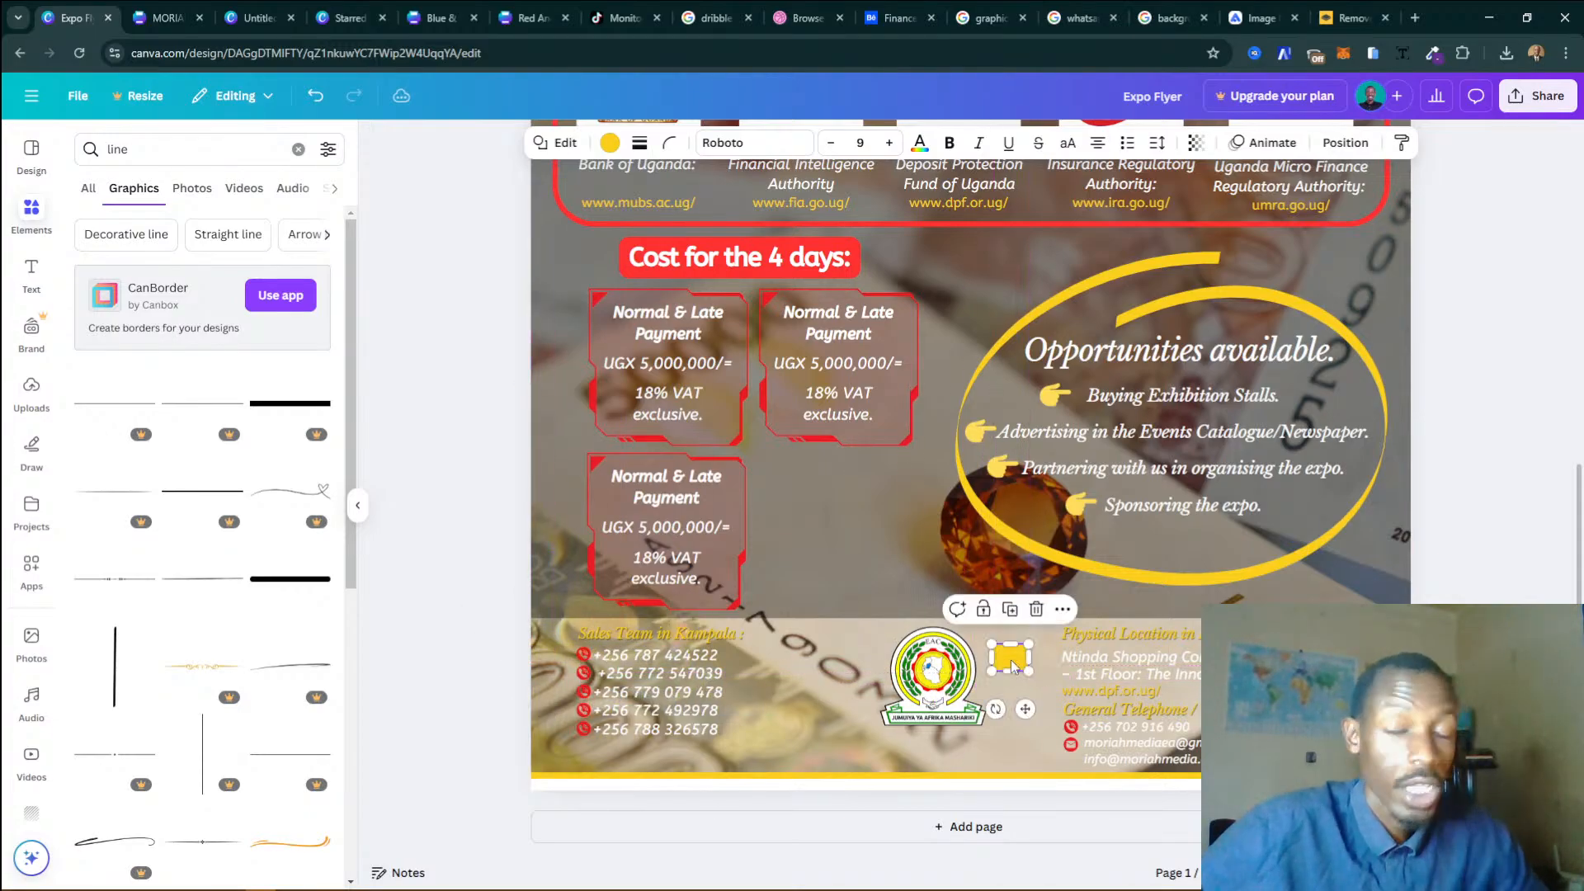
{"action": "scroll", "coordinate": [1011, 657], "scroll_direction": "up", "scroll_amount": 5}
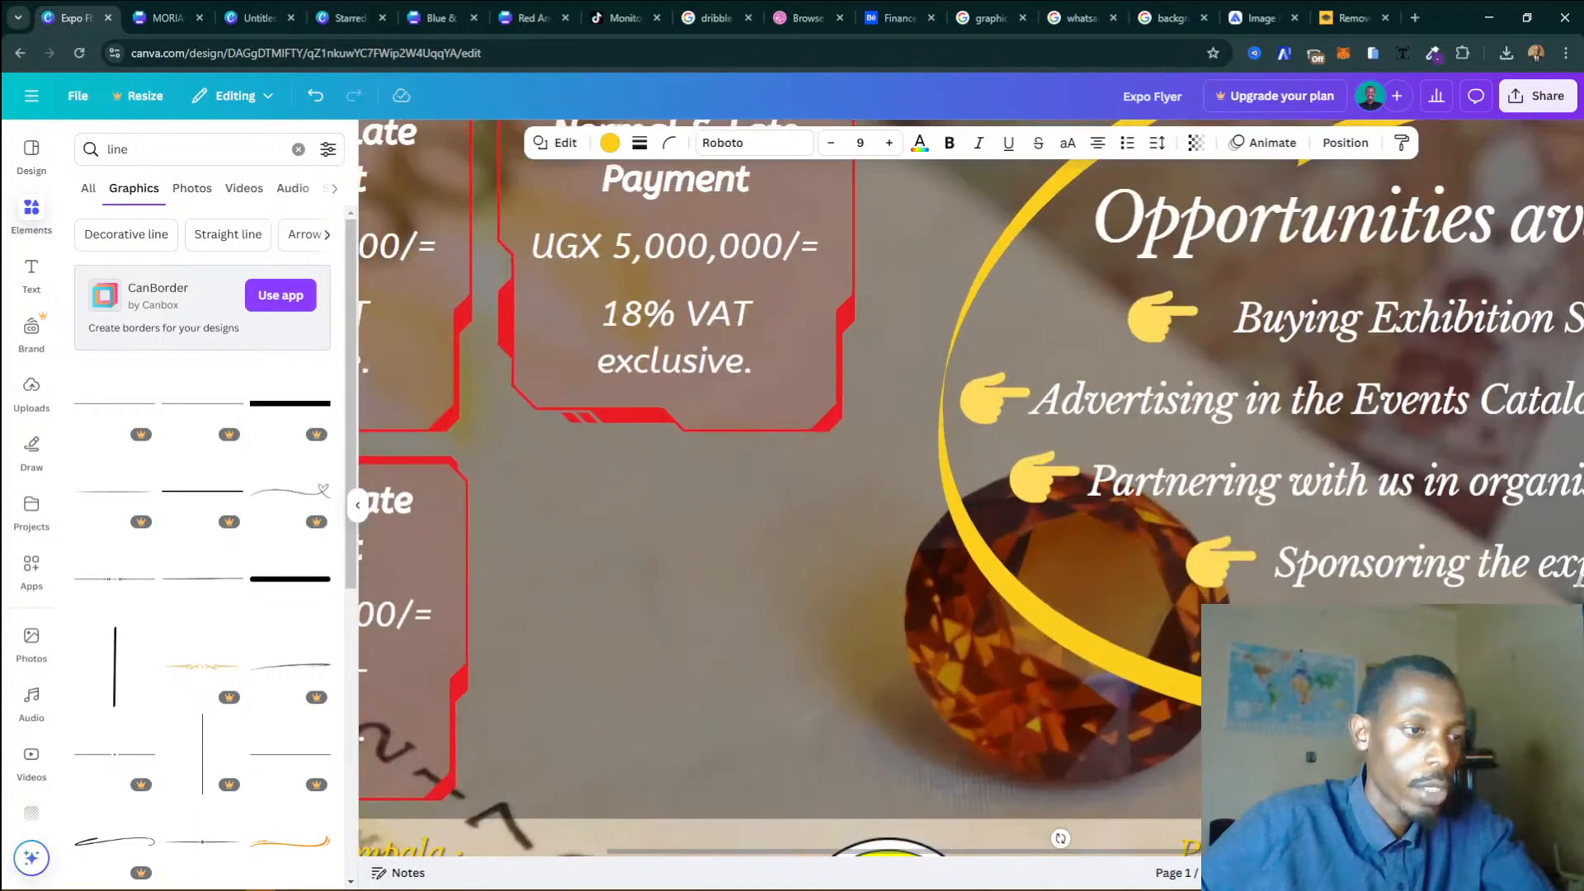
{"action": "scroll", "coordinate": [1045, 570], "scroll_direction": "down", "scroll_amount": 5}
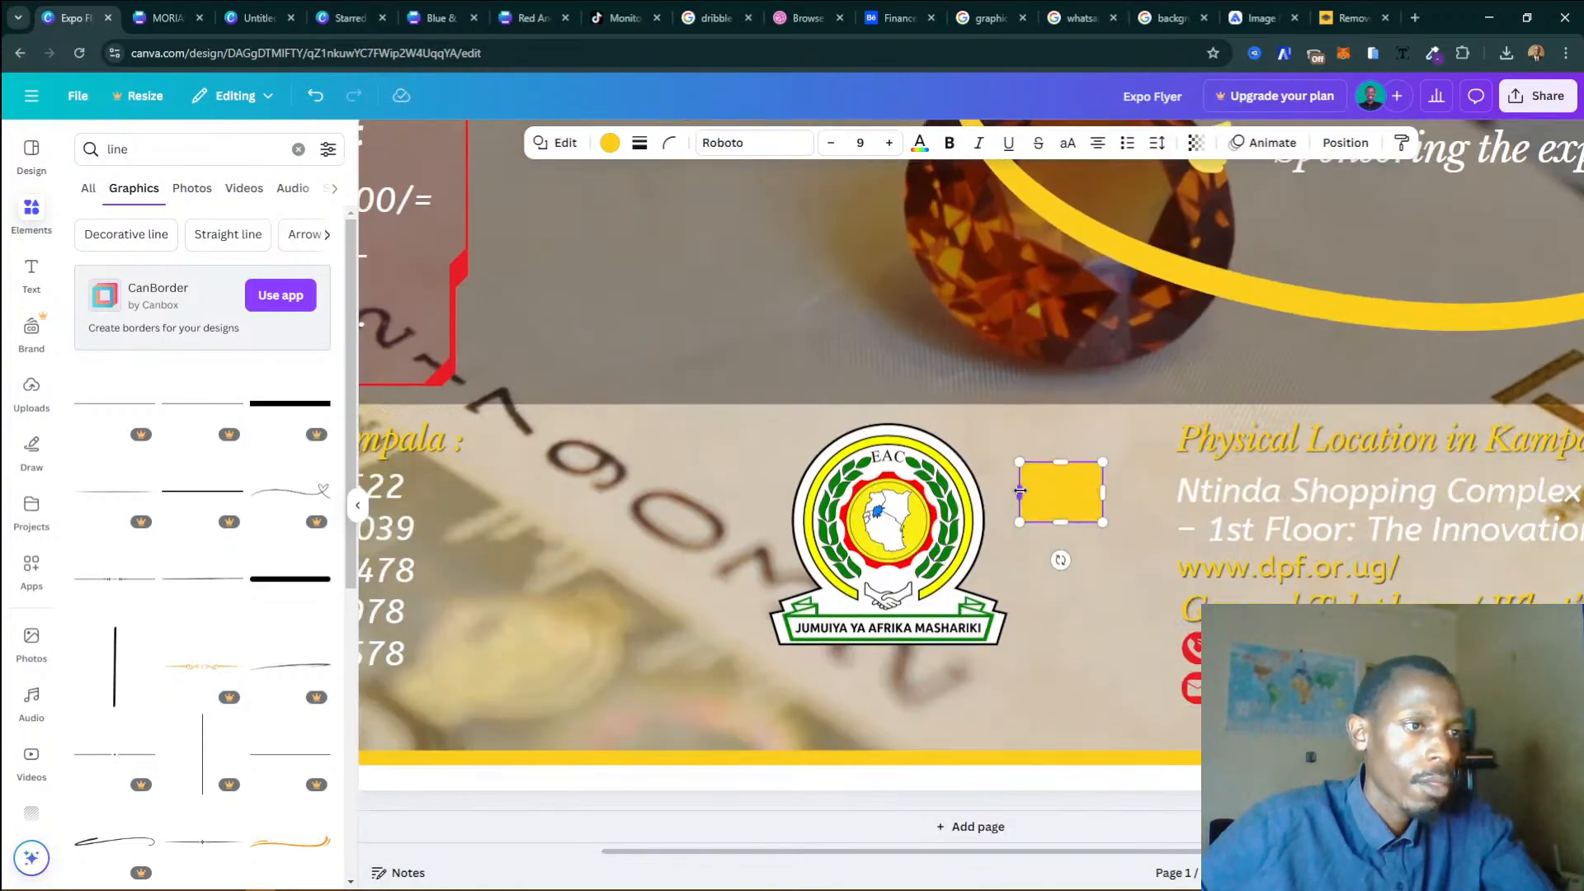
{"action": "left_click_drag", "start_coordinate": [1019, 492], "coordinate": [1102, 492]}
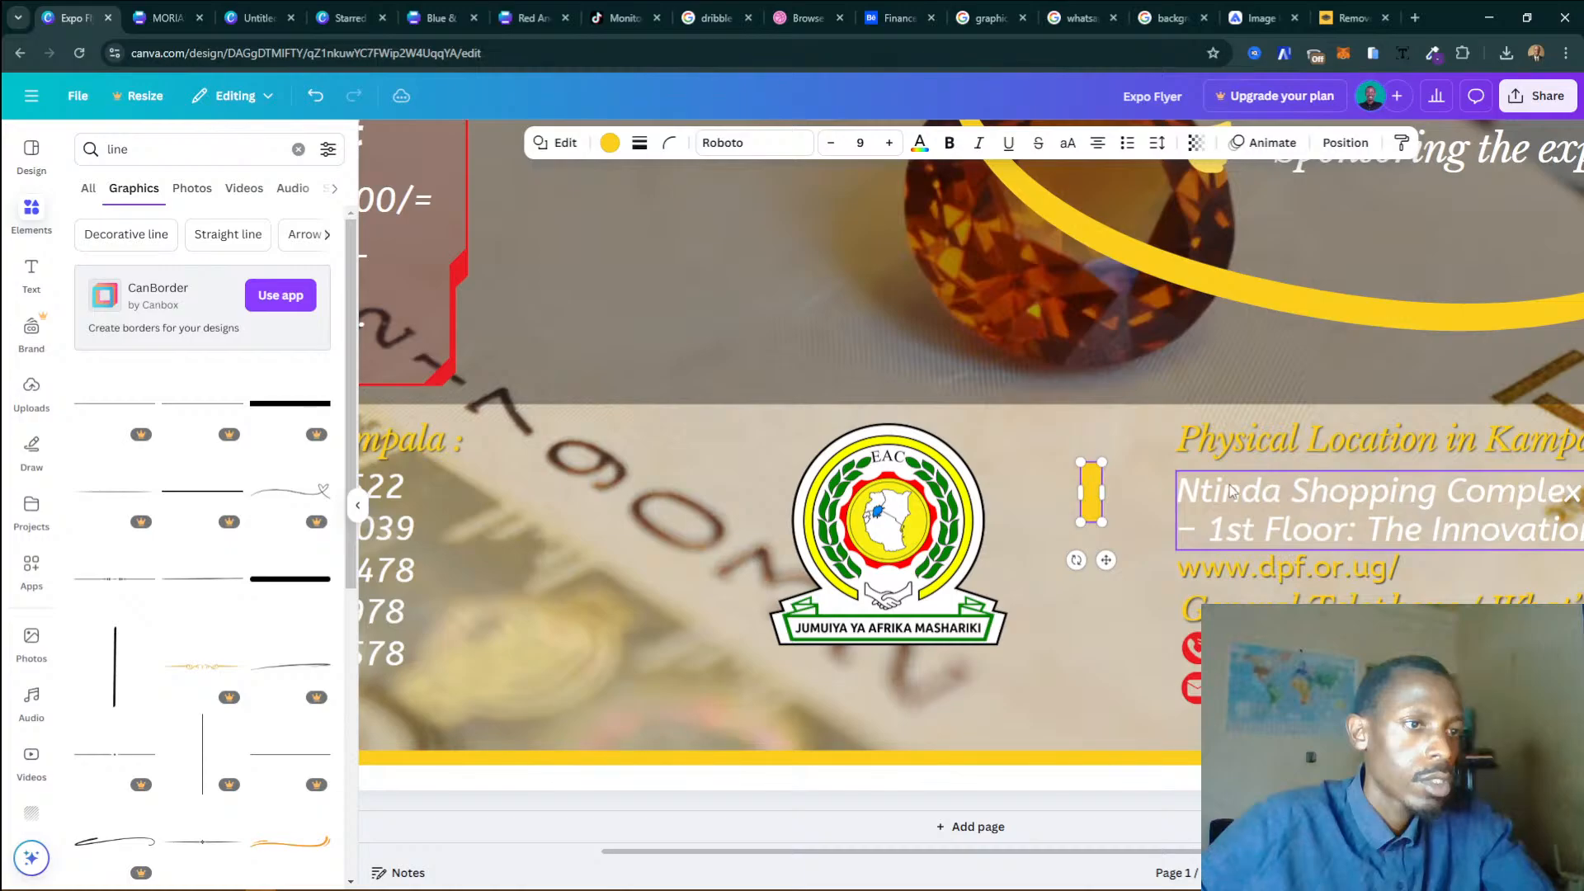
{"action": "left_click", "coordinate": [1140, 496]}
{"action": "left_click", "coordinate": [1093, 493]}
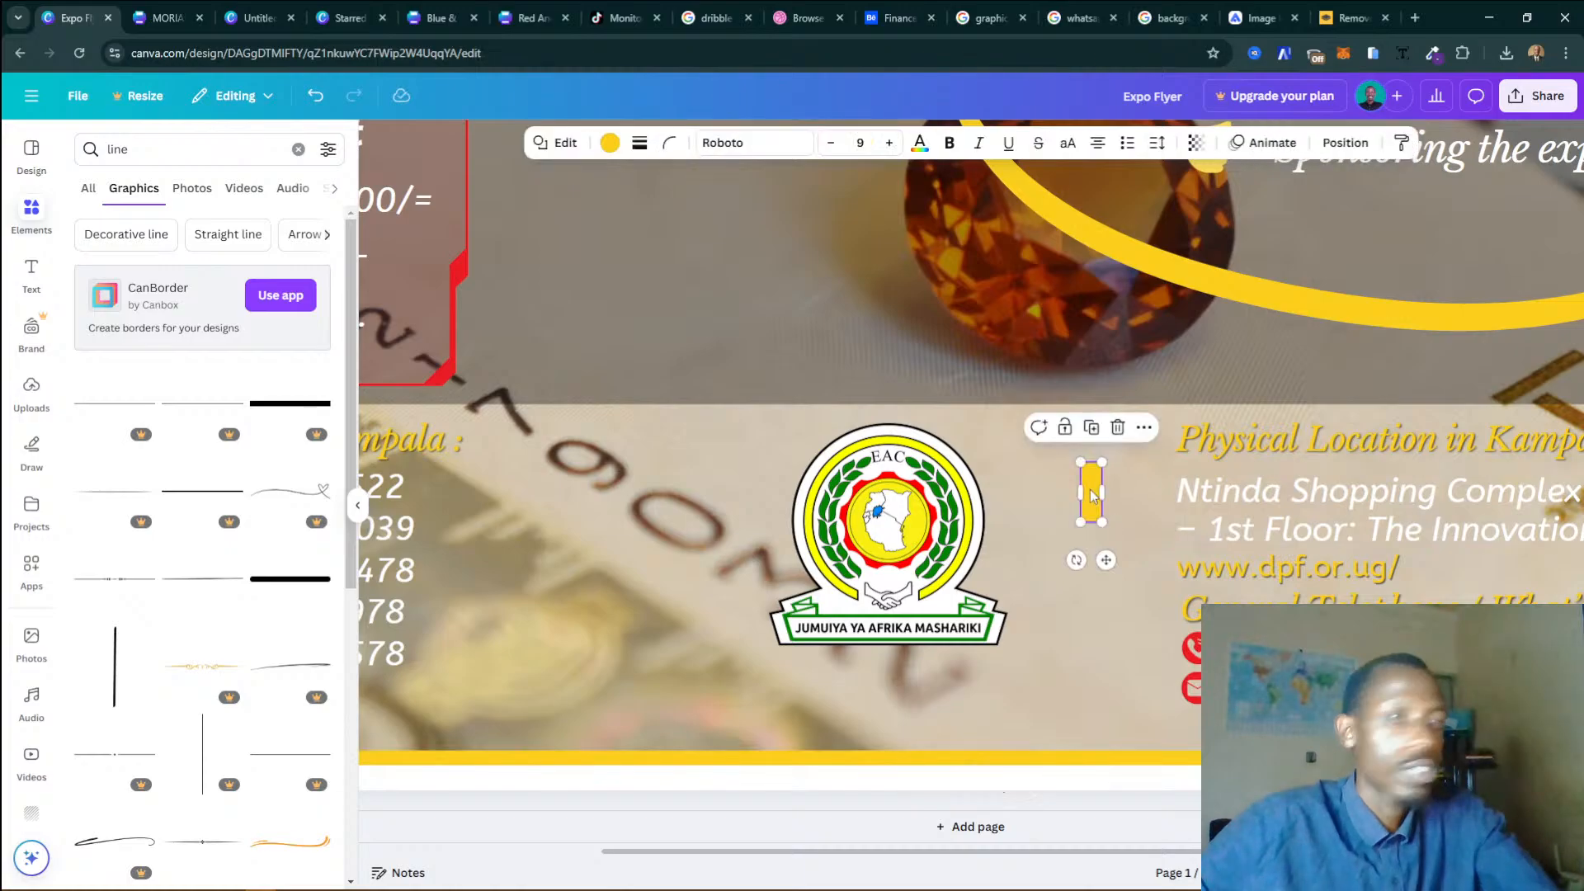
{"action": "key", "text": "Delete"}
Narrow the elements search to "Straight line" and show the matching line shapes.
{"action": "scroll", "coordinate": [220, 573], "scroll_direction": "down", "scroll_amount": 6}
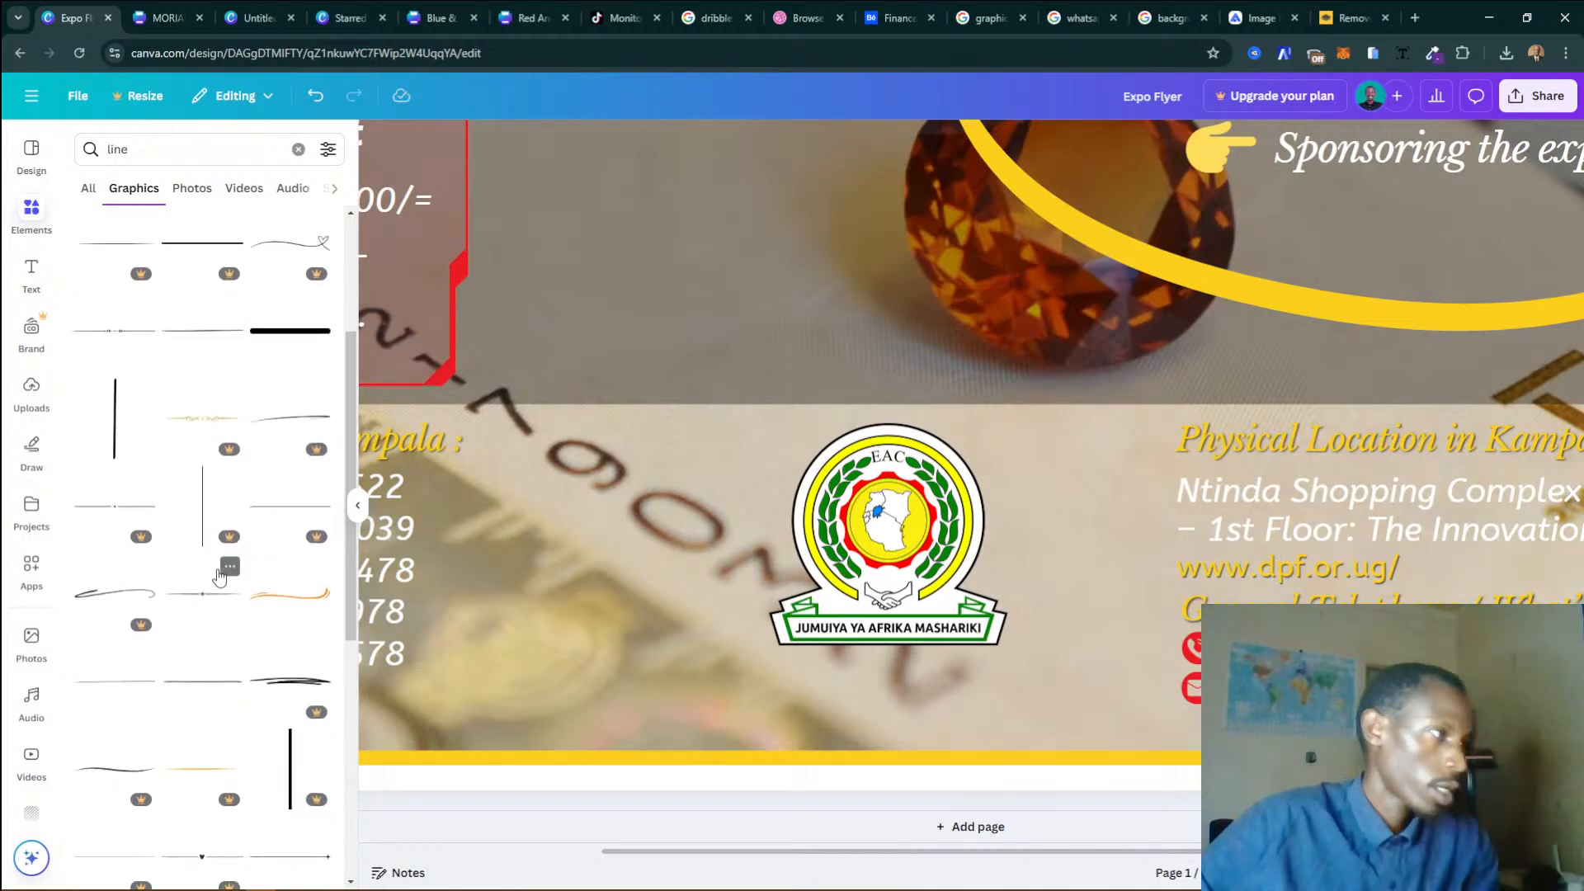
{"action": "scroll", "coordinate": [291, 546], "scroll_direction": "down", "scroll_amount": 1}
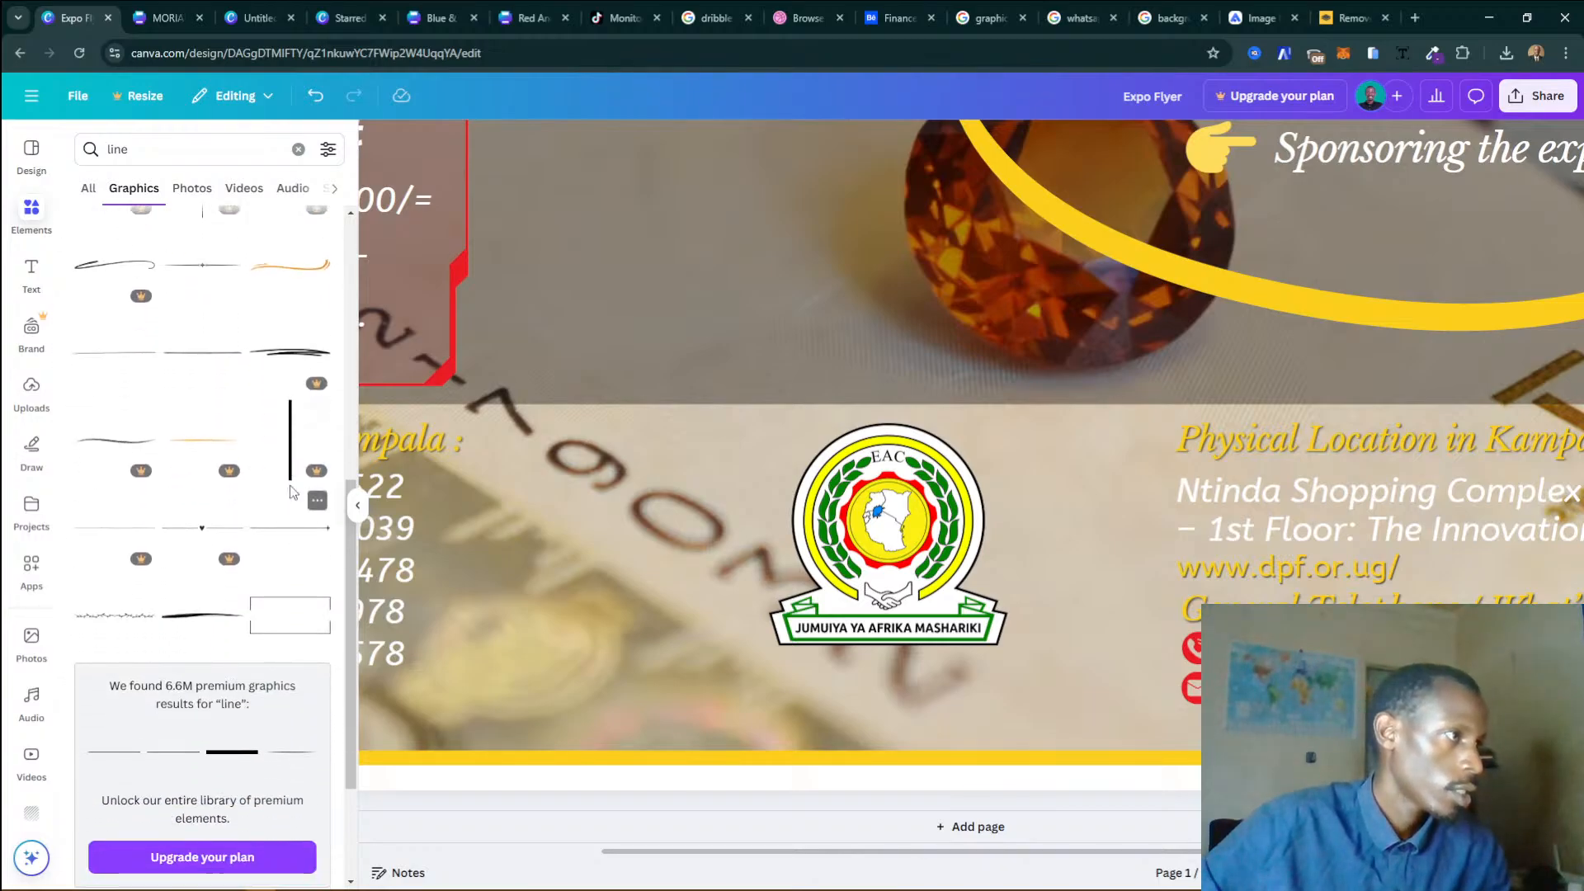
{"action": "scroll", "coordinate": [289, 492], "scroll_direction": "up", "scroll_amount": 8}
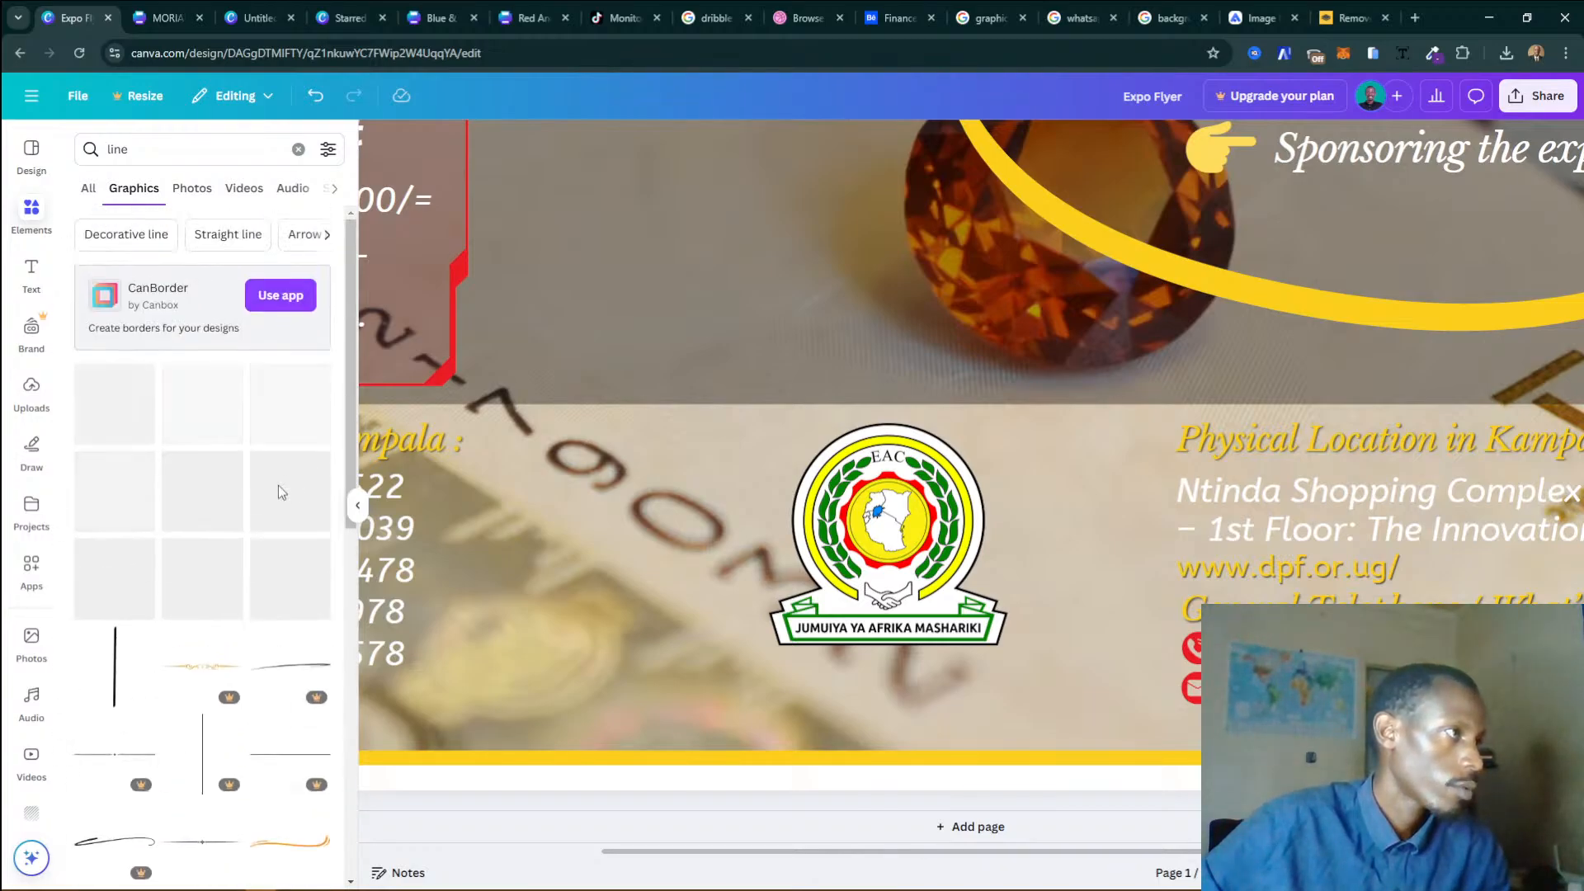
{"action": "left_click", "coordinate": [208, 250]}
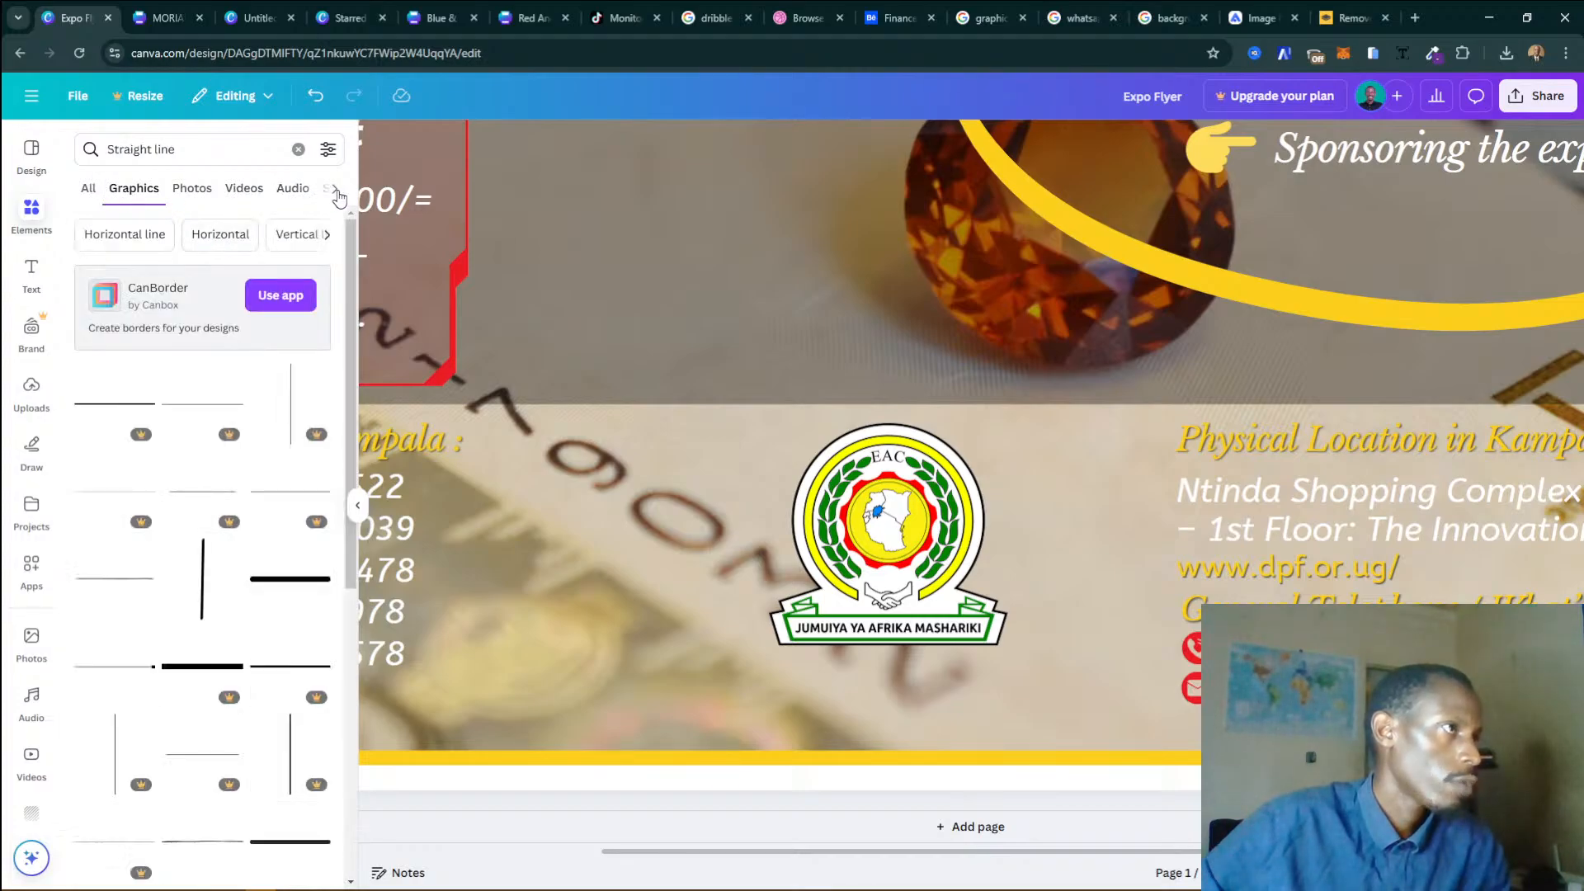
{"action": "left_click", "coordinate": [335, 189]}
{"action": "left_click", "coordinate": [206, 191]}
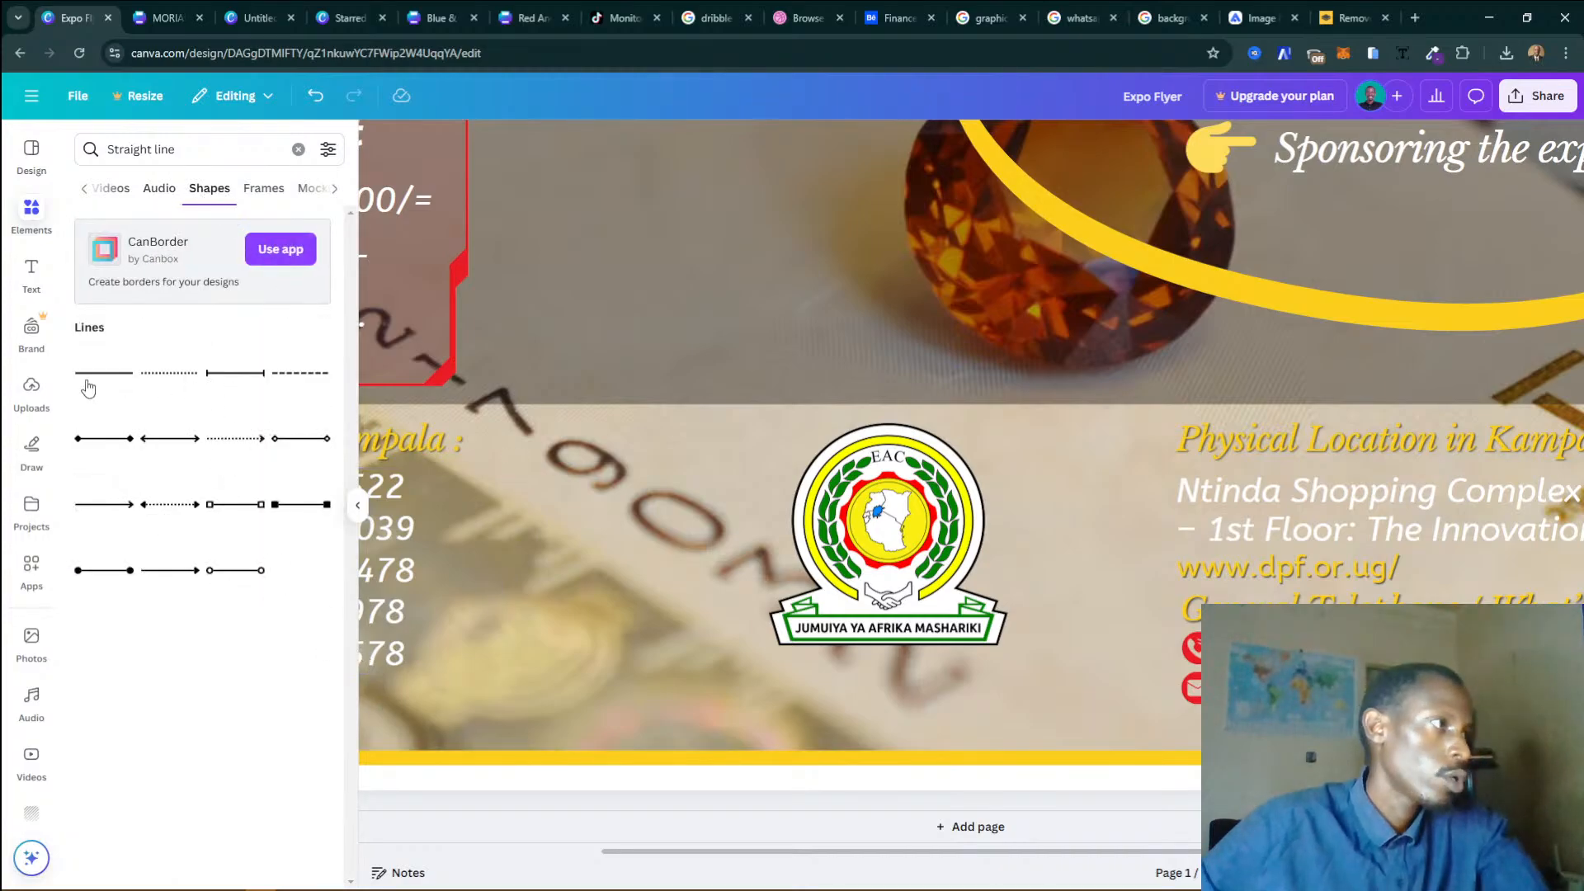
Add a plain black line with line weight 1, shortened and stood upright between the round emblem and the physical location details.
{"action": "left_click_drag", "start_coordinate": [95, 381], "coordinate": [720, 498]}
{"action": "left_click_drag", "start_coordinate": [829, 519], "coordinate": [996, 490]}
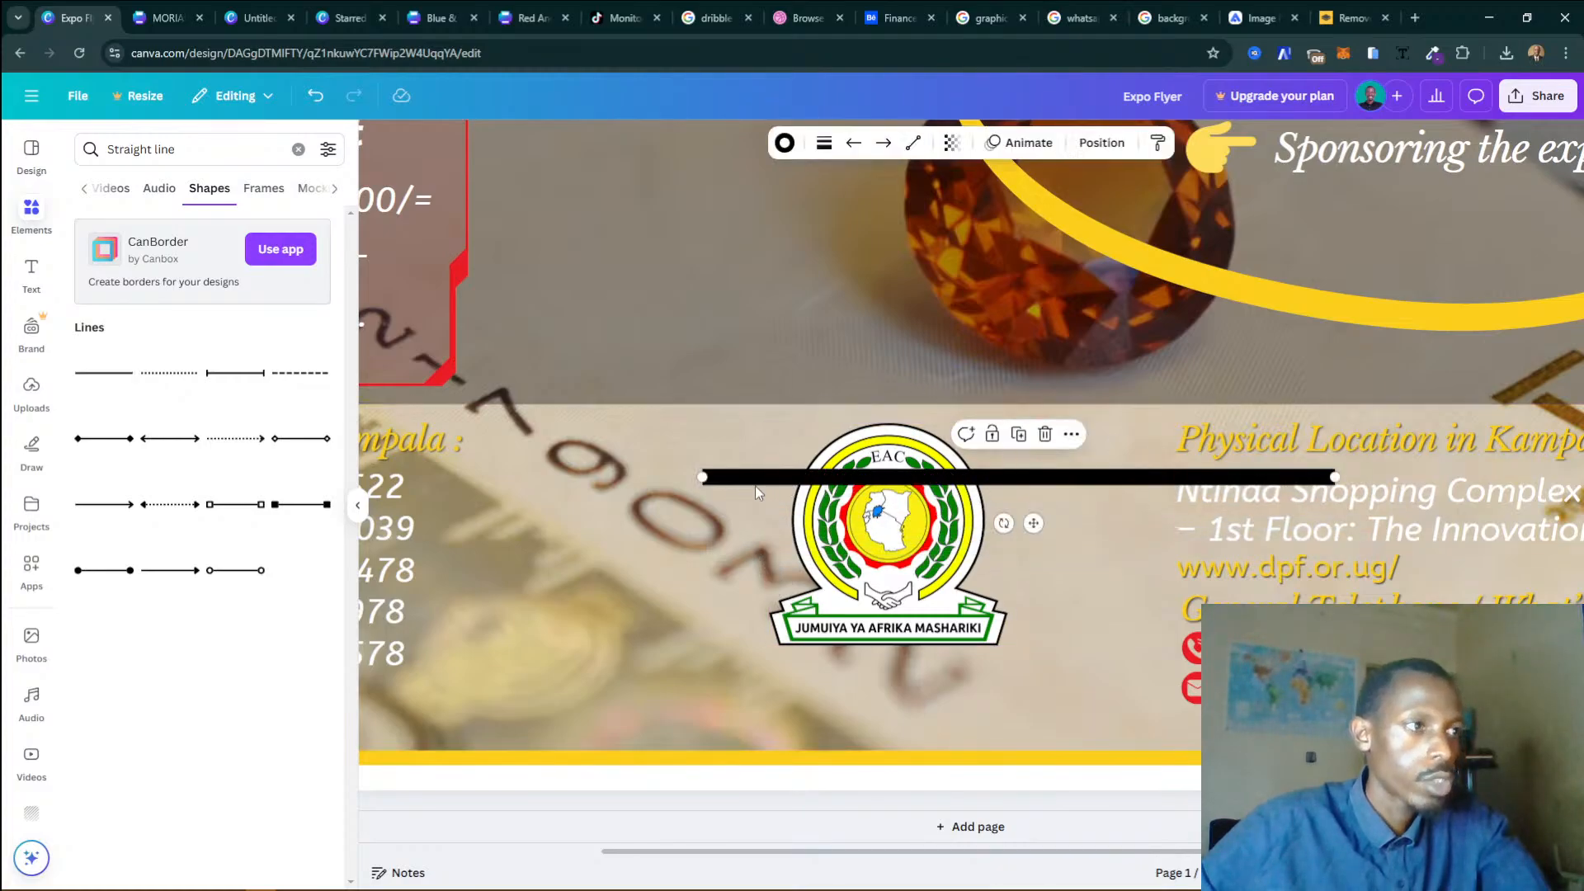
{"action": "left_click", "coordinate": [821, 149]}
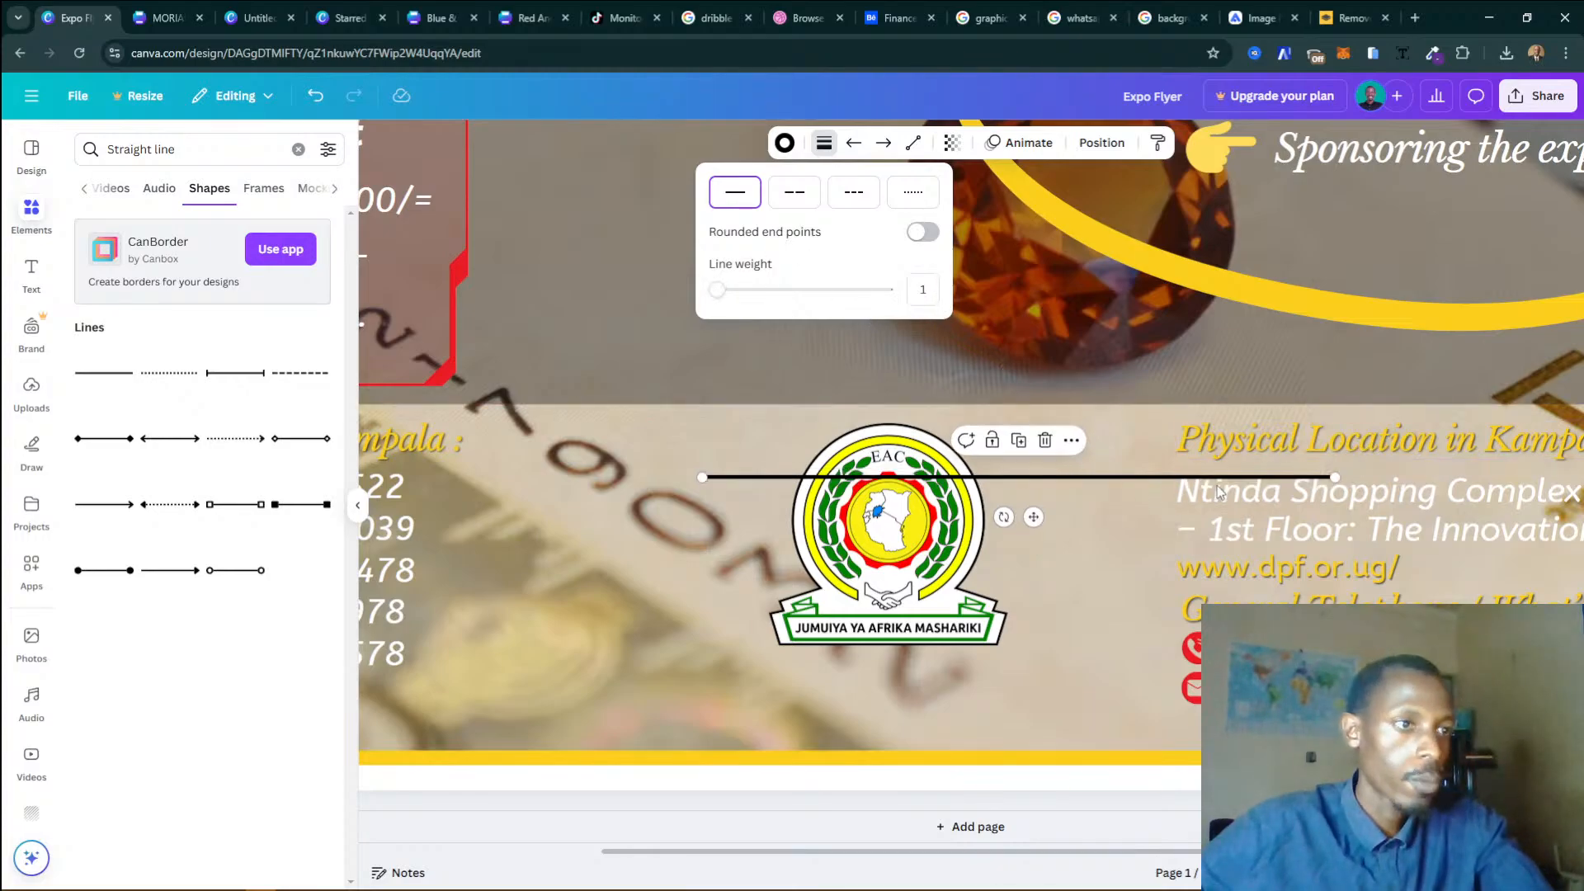
{"action": "left_click_drag", "start_coordinate": [1334, 479], "coordinate": [982, 478]}
{"action": "left_click_drag", "start_coordinate": [827, 518], "coordinate": [1041, 575]}
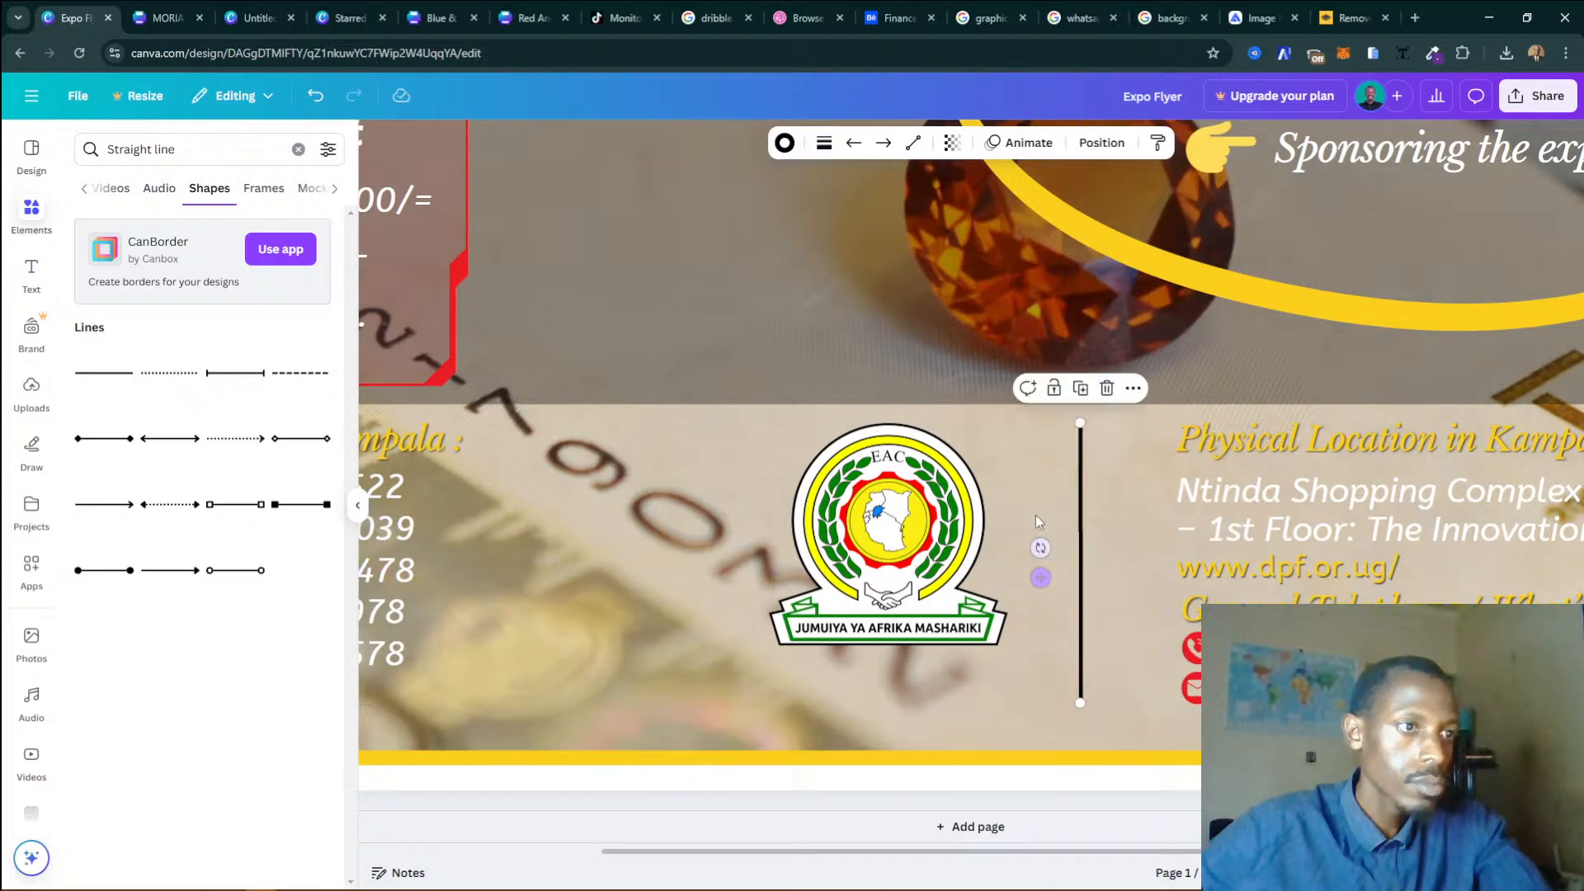
Place a duplicate of the upright line beside the sales team numbers and centre the emblem between the two dividers.
{"action": "key", "text": "ctrl+d"}
{"action": "left_click_drag", "start_coordinate": [1104, 643], "coordinate": [491, 580]}
{"action": "left_click_drag", "start_coordinate": [905, 577], "coordinate": [819, 577]}
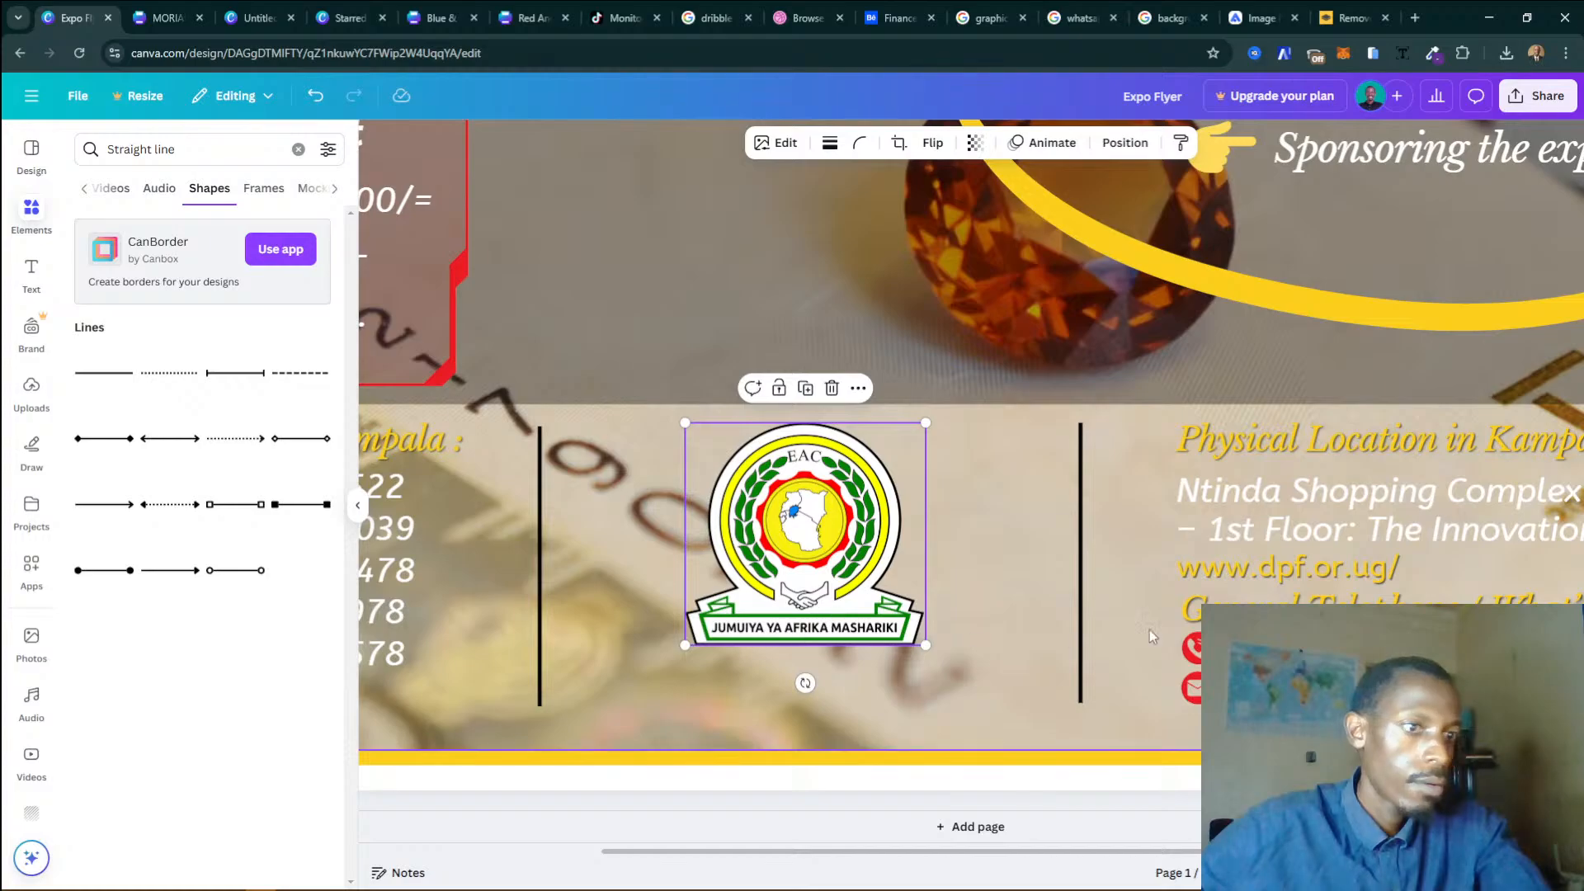
Place a copy of the general telephone number text just below the emblem and centre-align it.
{"action": "left_click", "coordinate": [1192, 612]}
{"action": "left_click_drag", "start_coordinate": [1303, 647], "coordinate": [710, 680]}
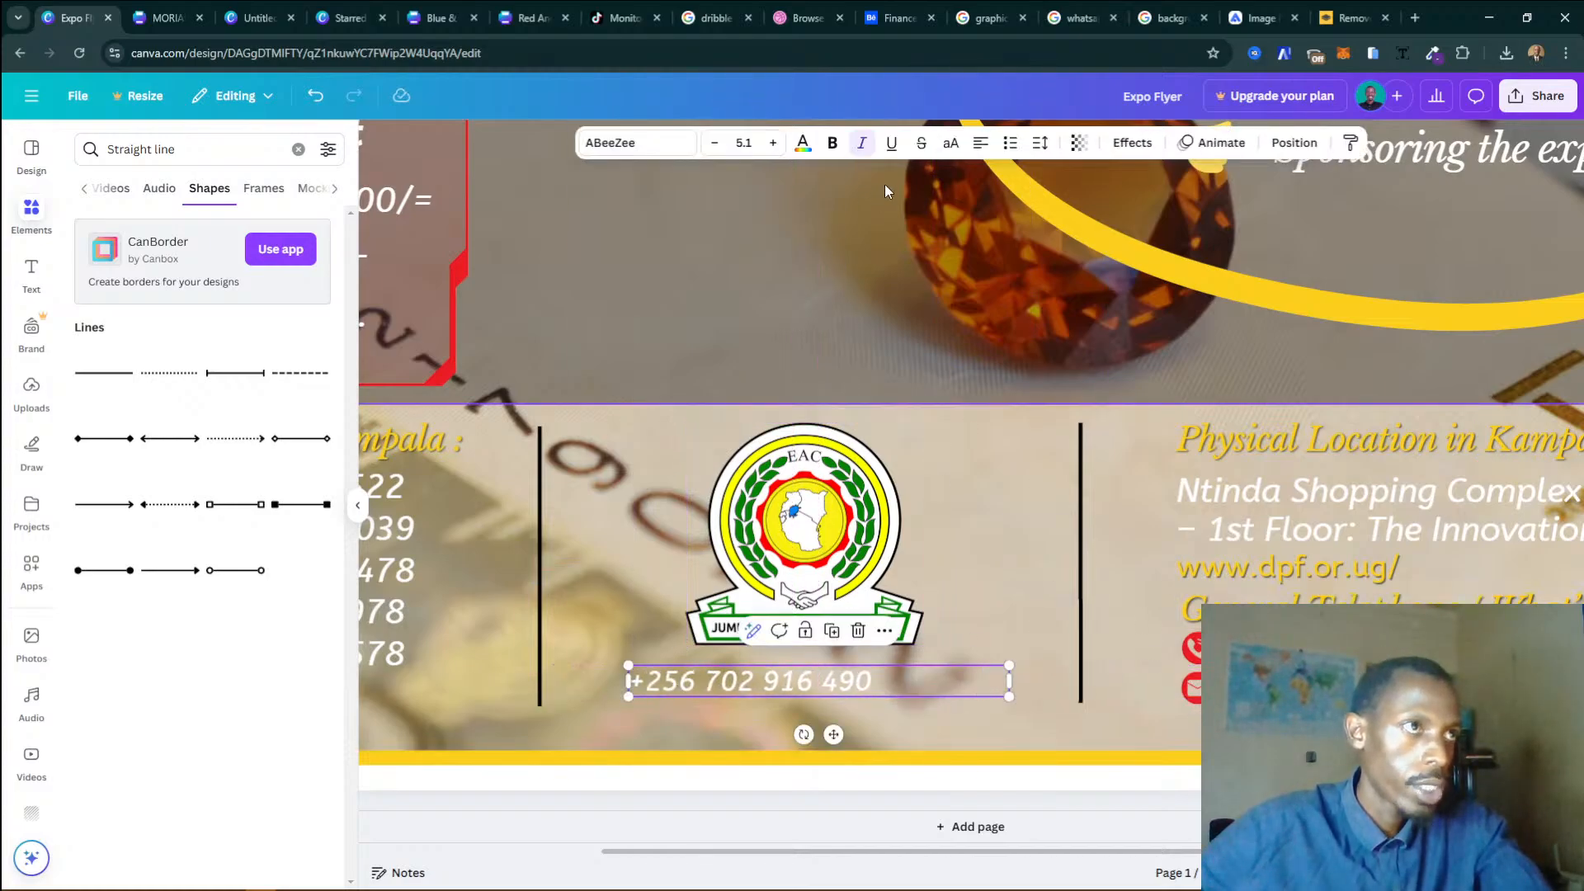
{"action": "left_click", "coordinate": [981, 143]}
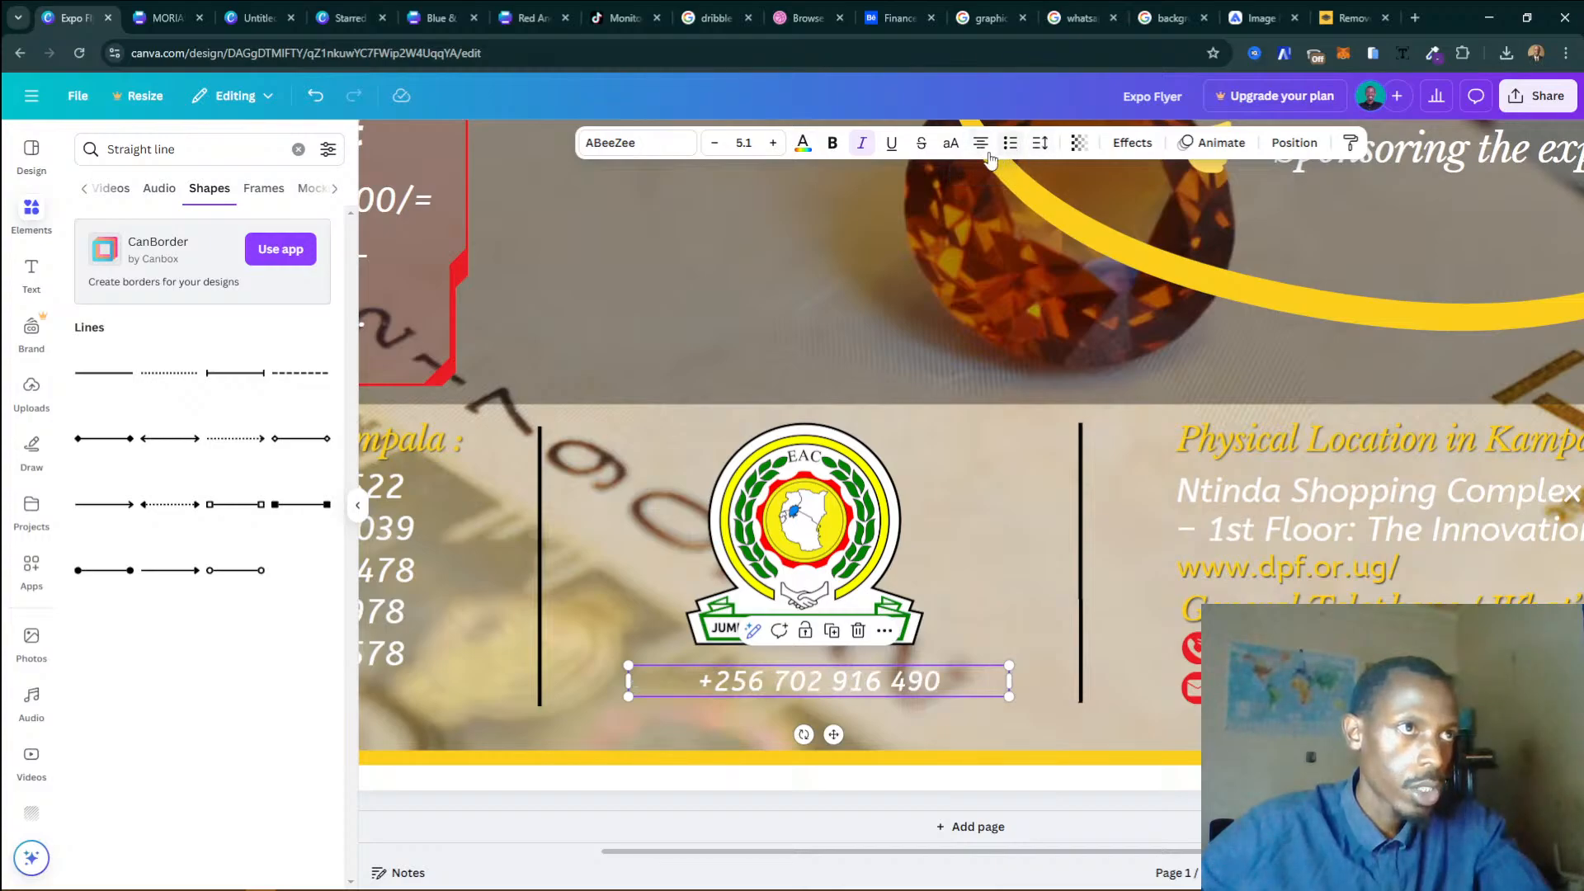
{"action": "left_click_drag", "start_coordinate": [787, 694], "coordinate": [779, 683]}
Replace the copied telephone number below the emblem with "EAST AFRICAN COMMUNITY".
{"action": "double_click", "coordinate": [779, 683]}
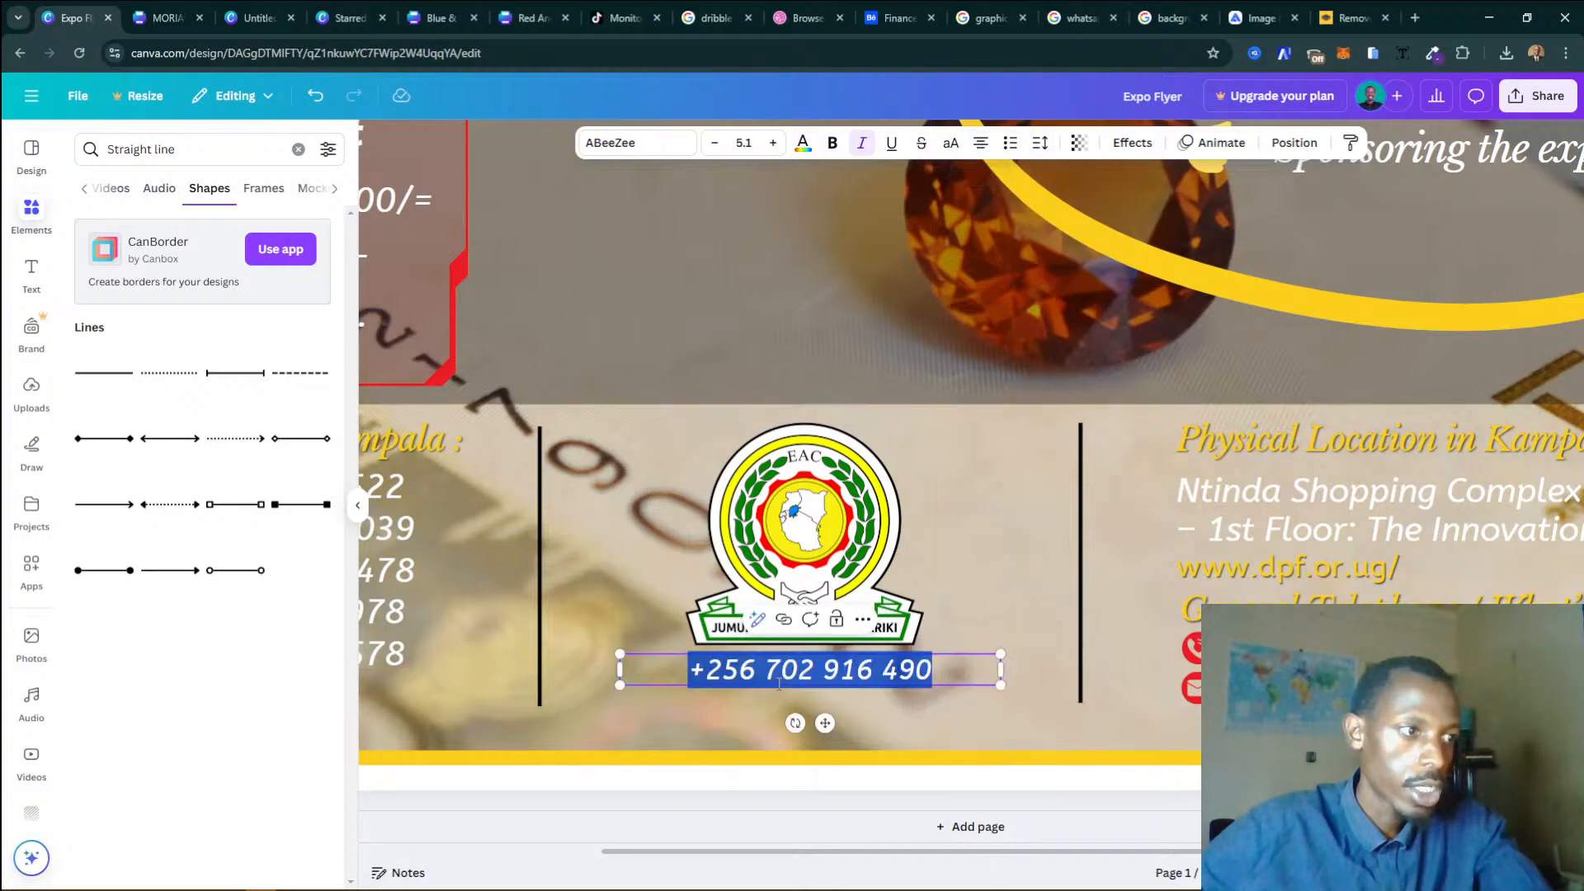
{"action": "type", "text": "EAS"}
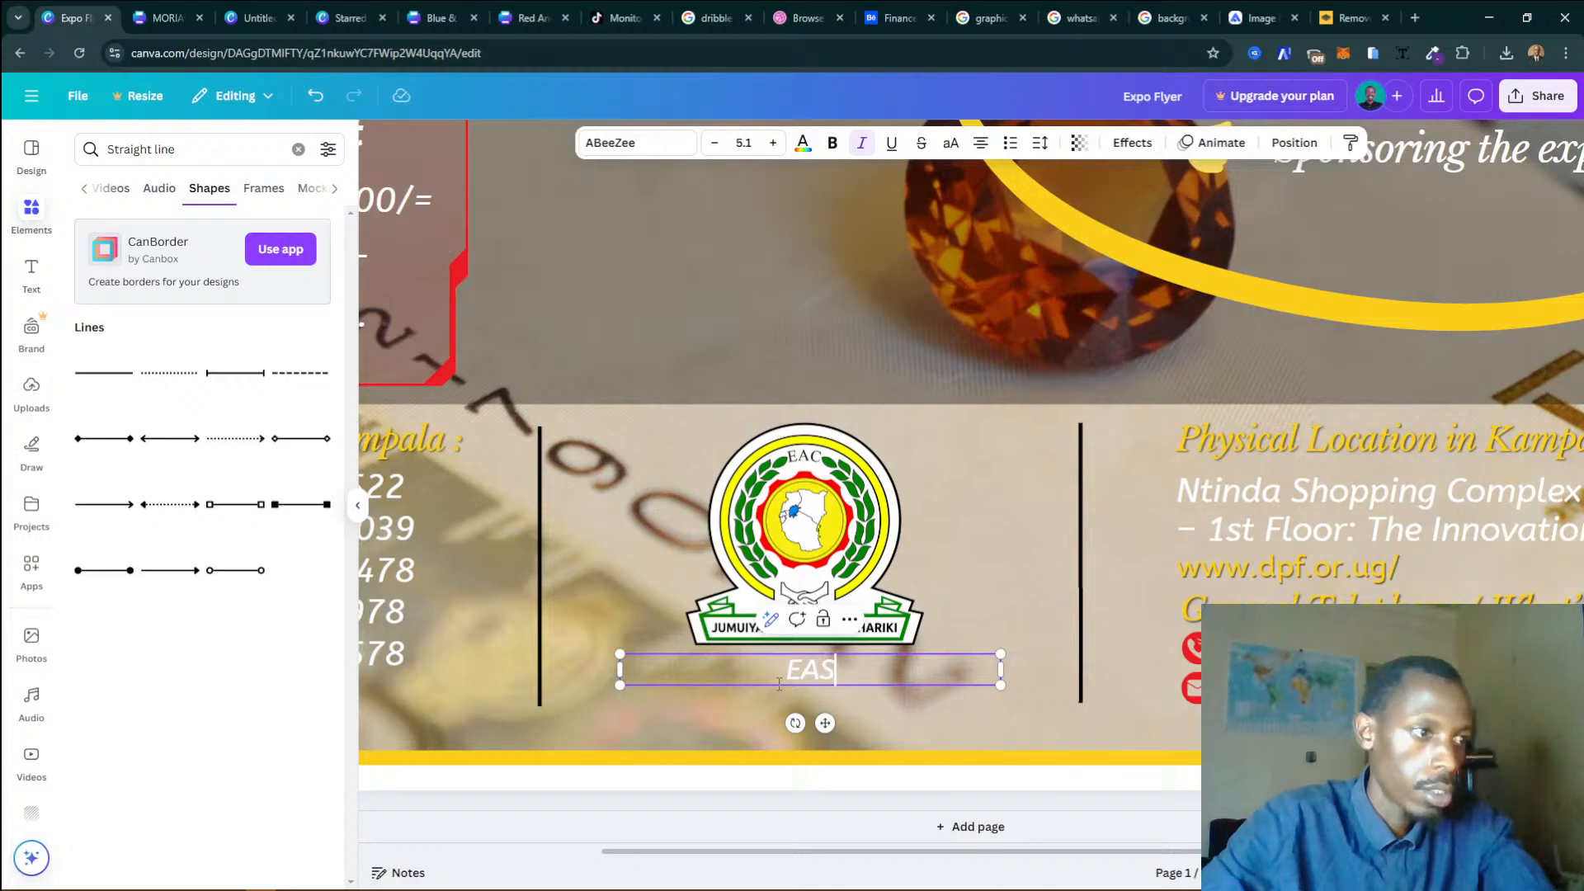
{"action": "type", "text": "T AF"}
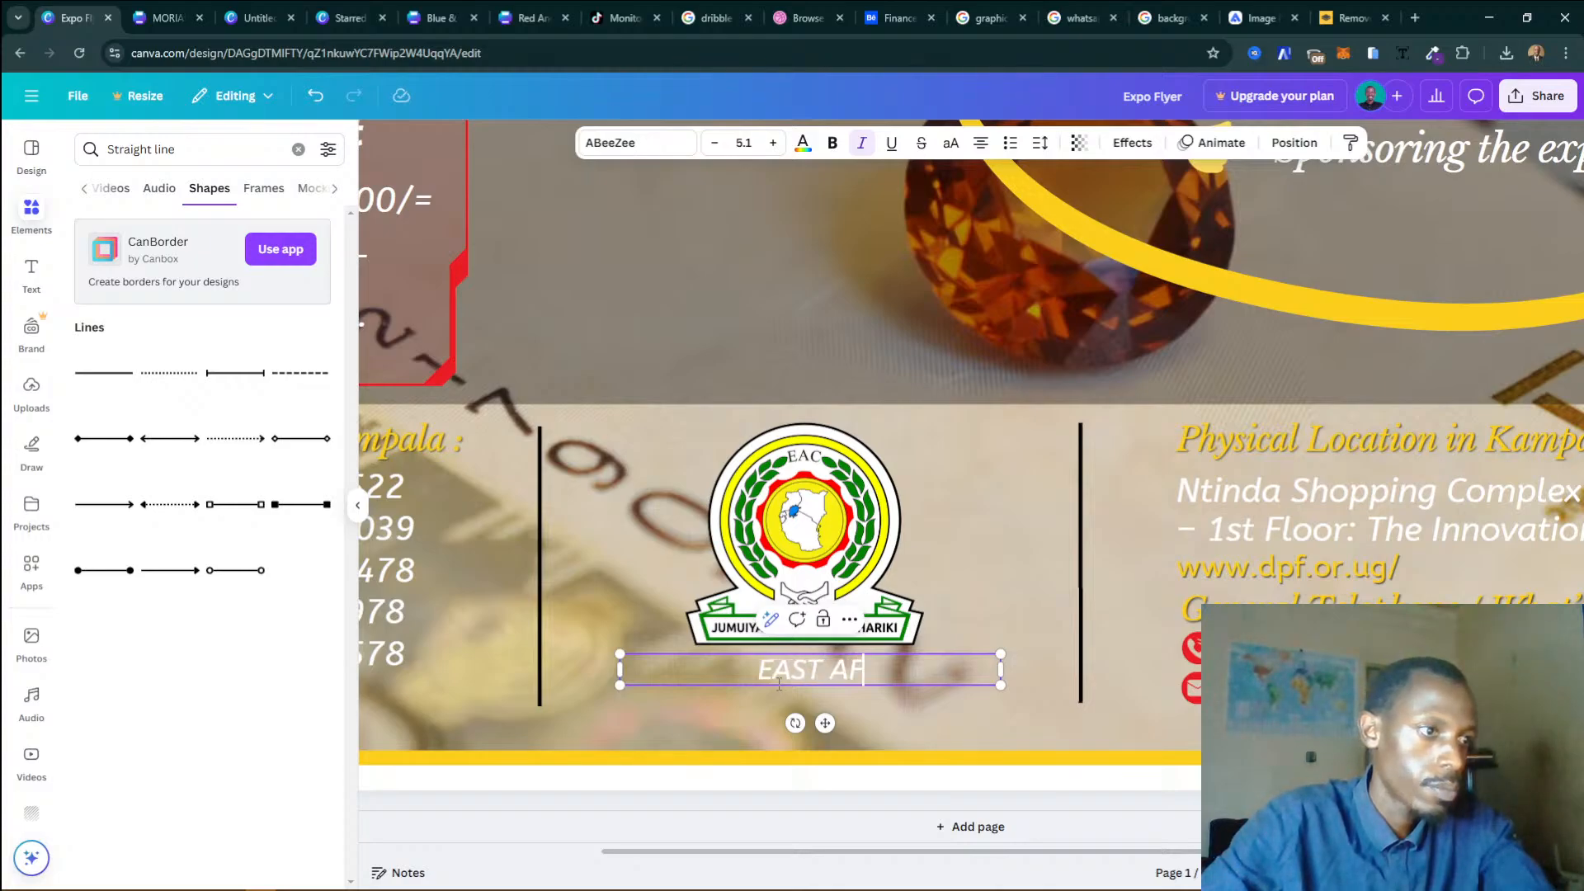
{"action": "type", "text": "RICAN COMMU"}
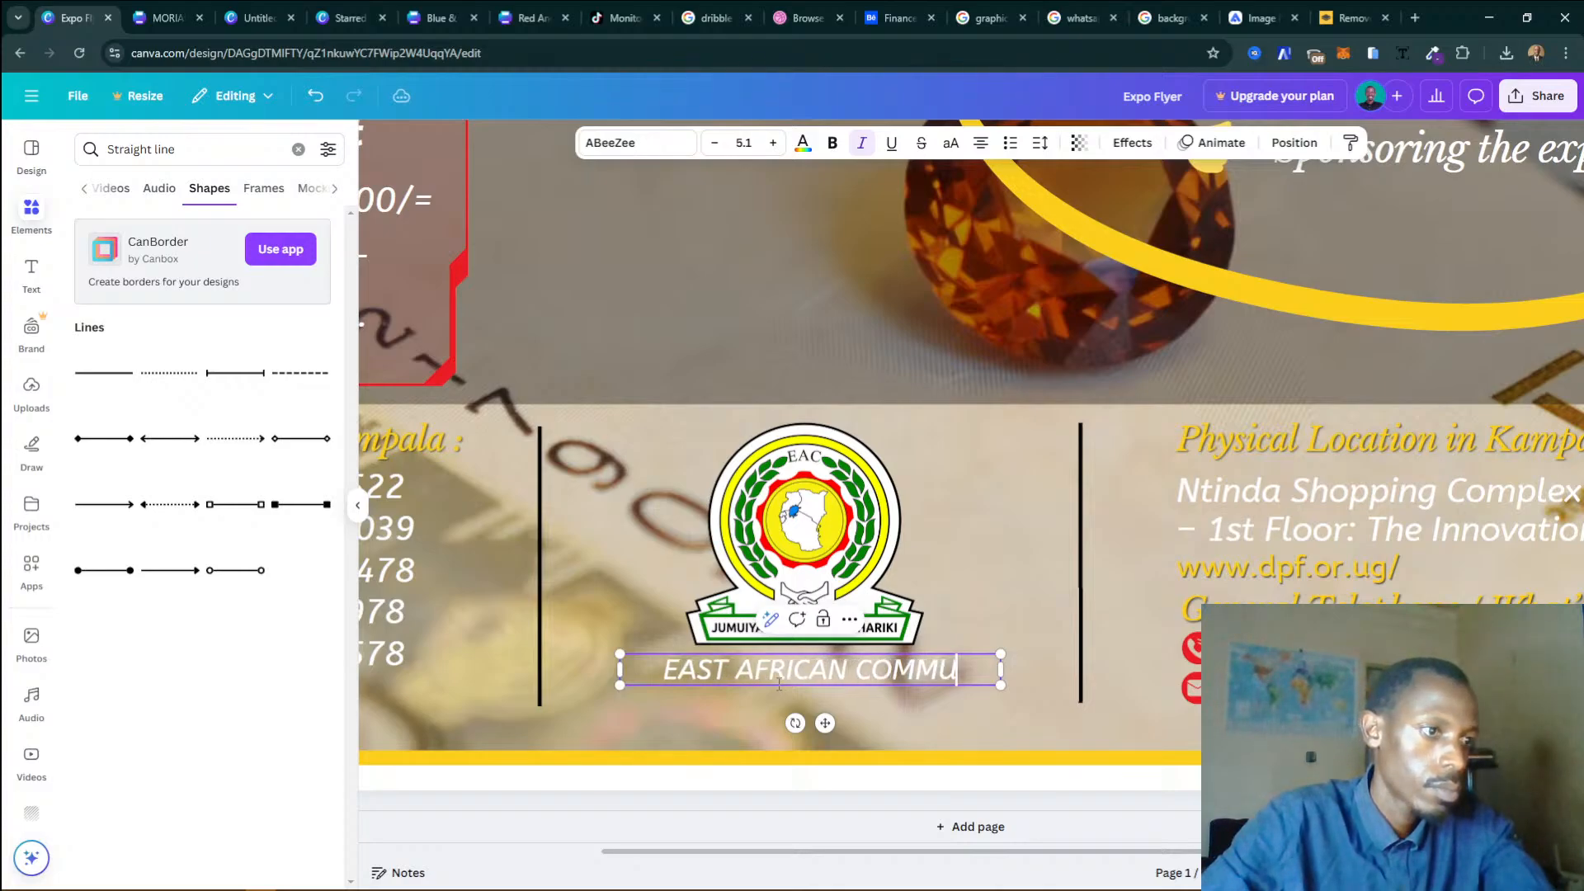
{"action": "type", "text": "NITY"}
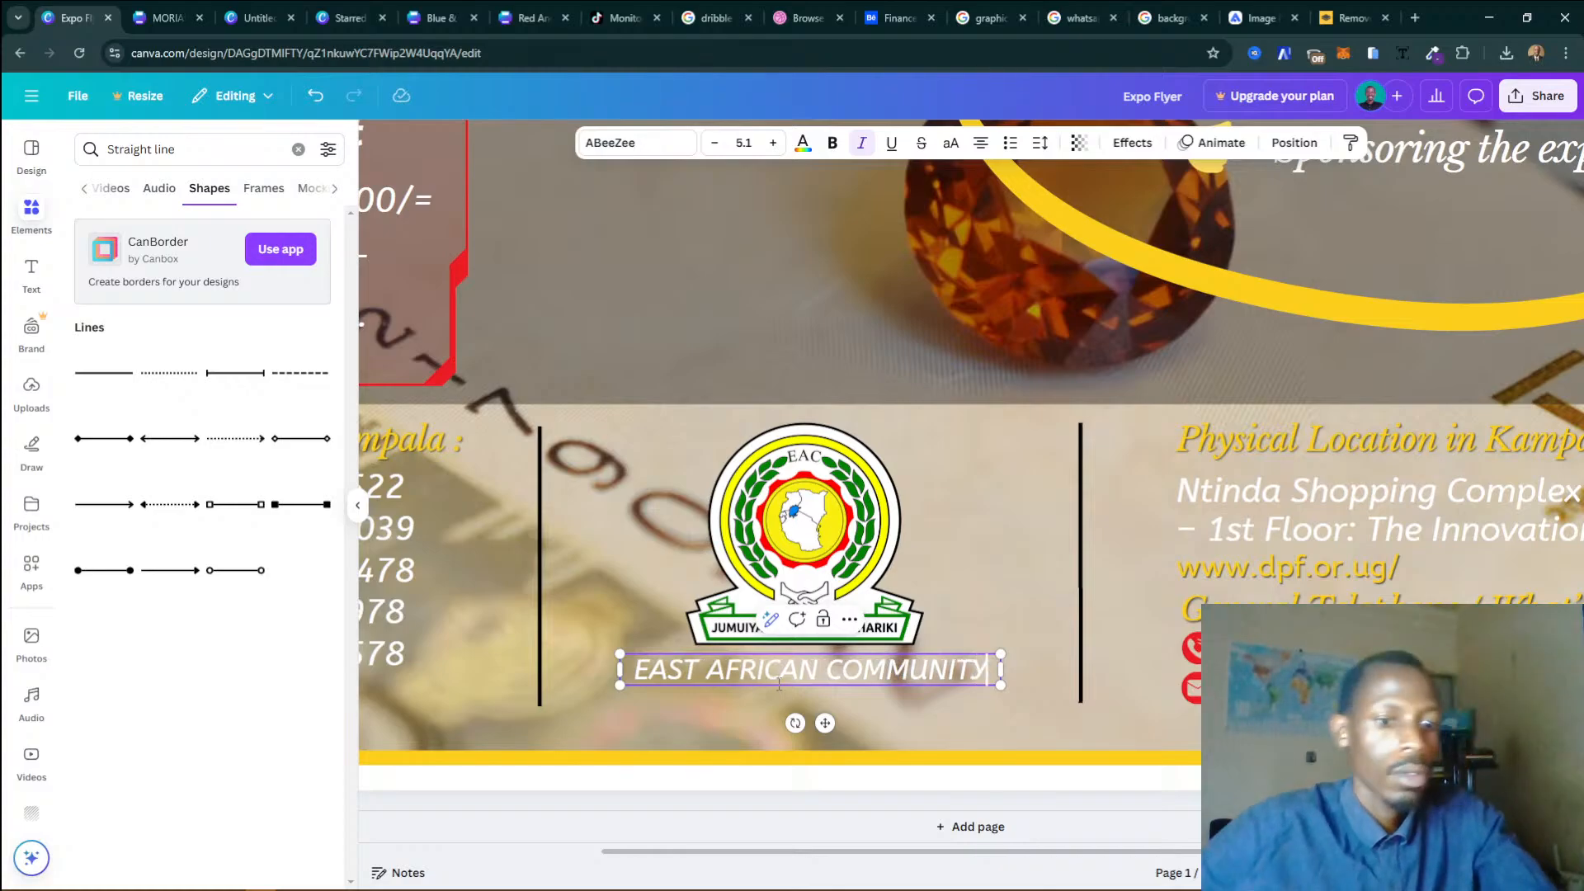
Remove the italics from the EAST AFRICAN COMMUNITY caption and make it bold.
{"action": "key", "text": "ctrl+a"}
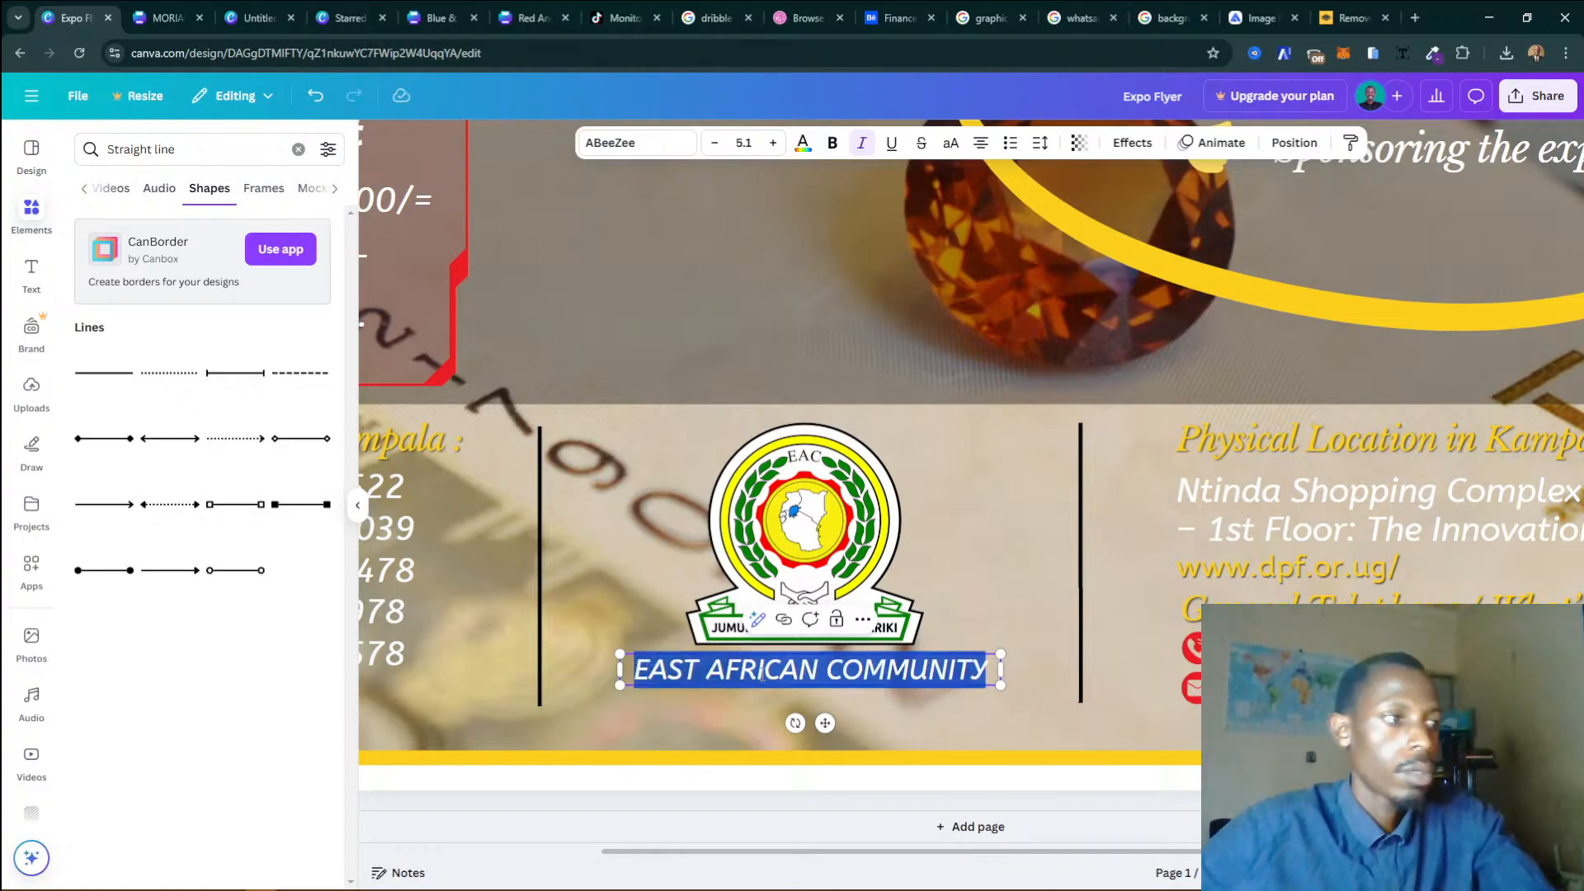
{"action": "left_click", "coordinate": [860, 142]}
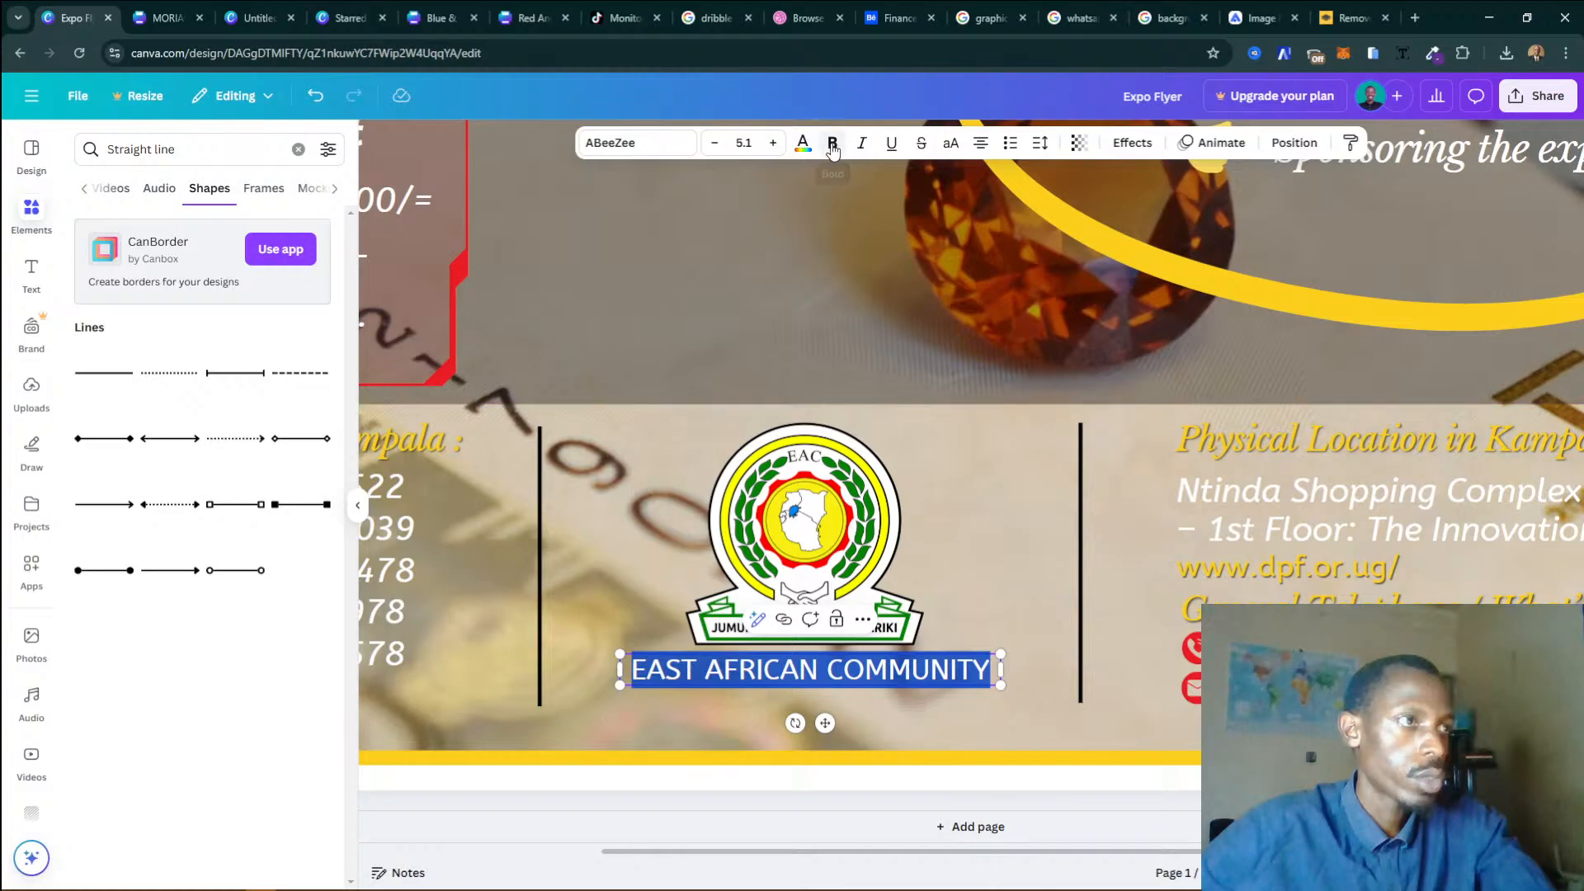
{"action": "left_click", "coordinate": [832, 143]}
{"action": "left_click", "coordinate": [988, 606]}
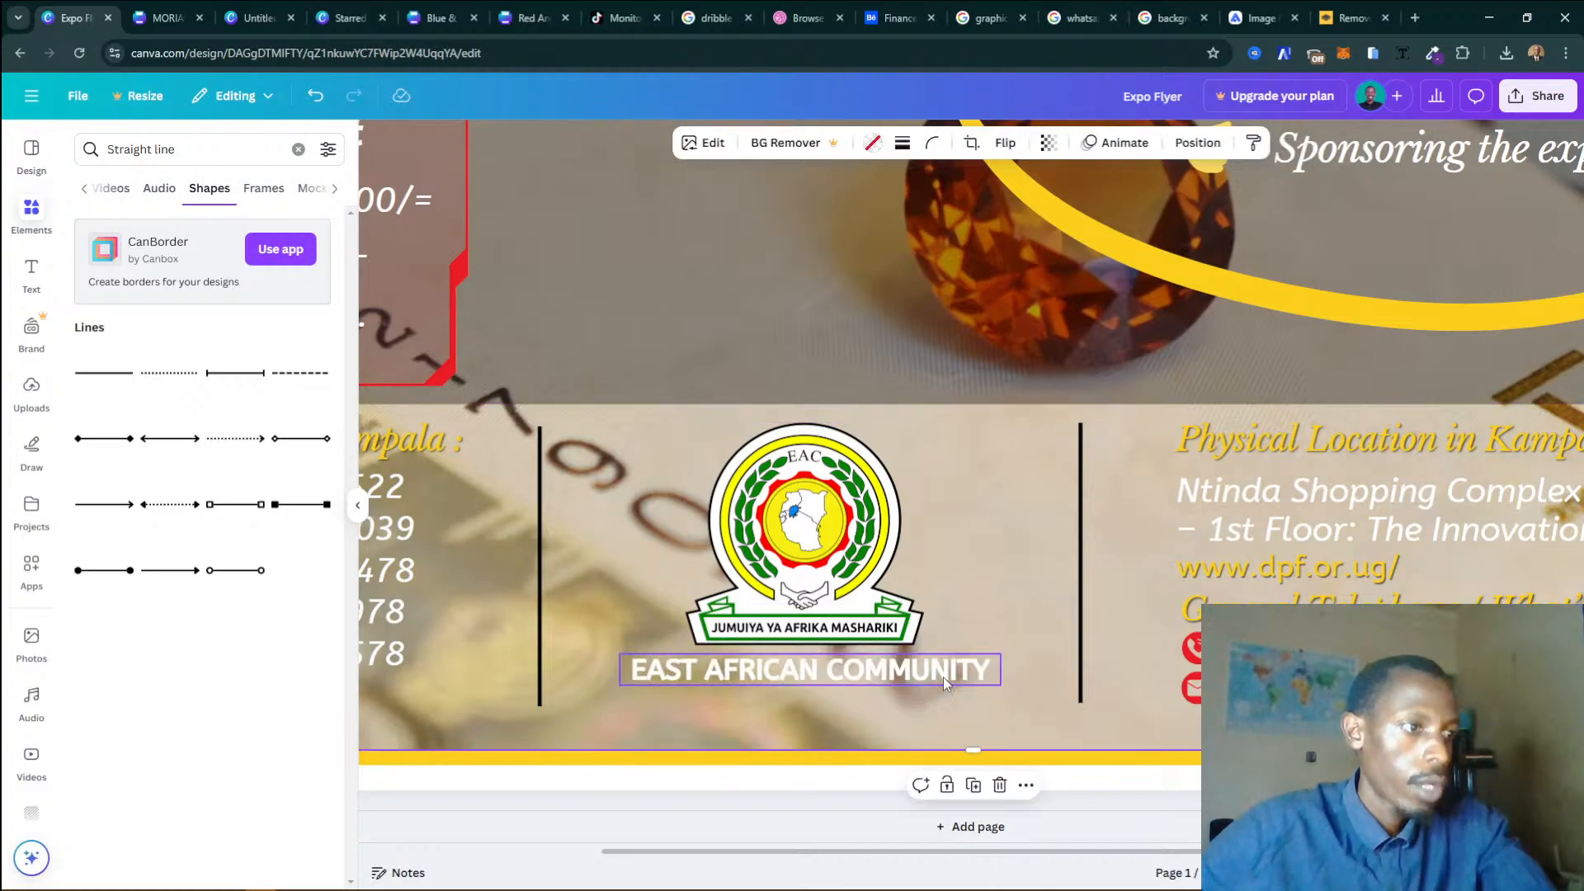
{"action": "left_click", "coordinate": [1325, 569]}
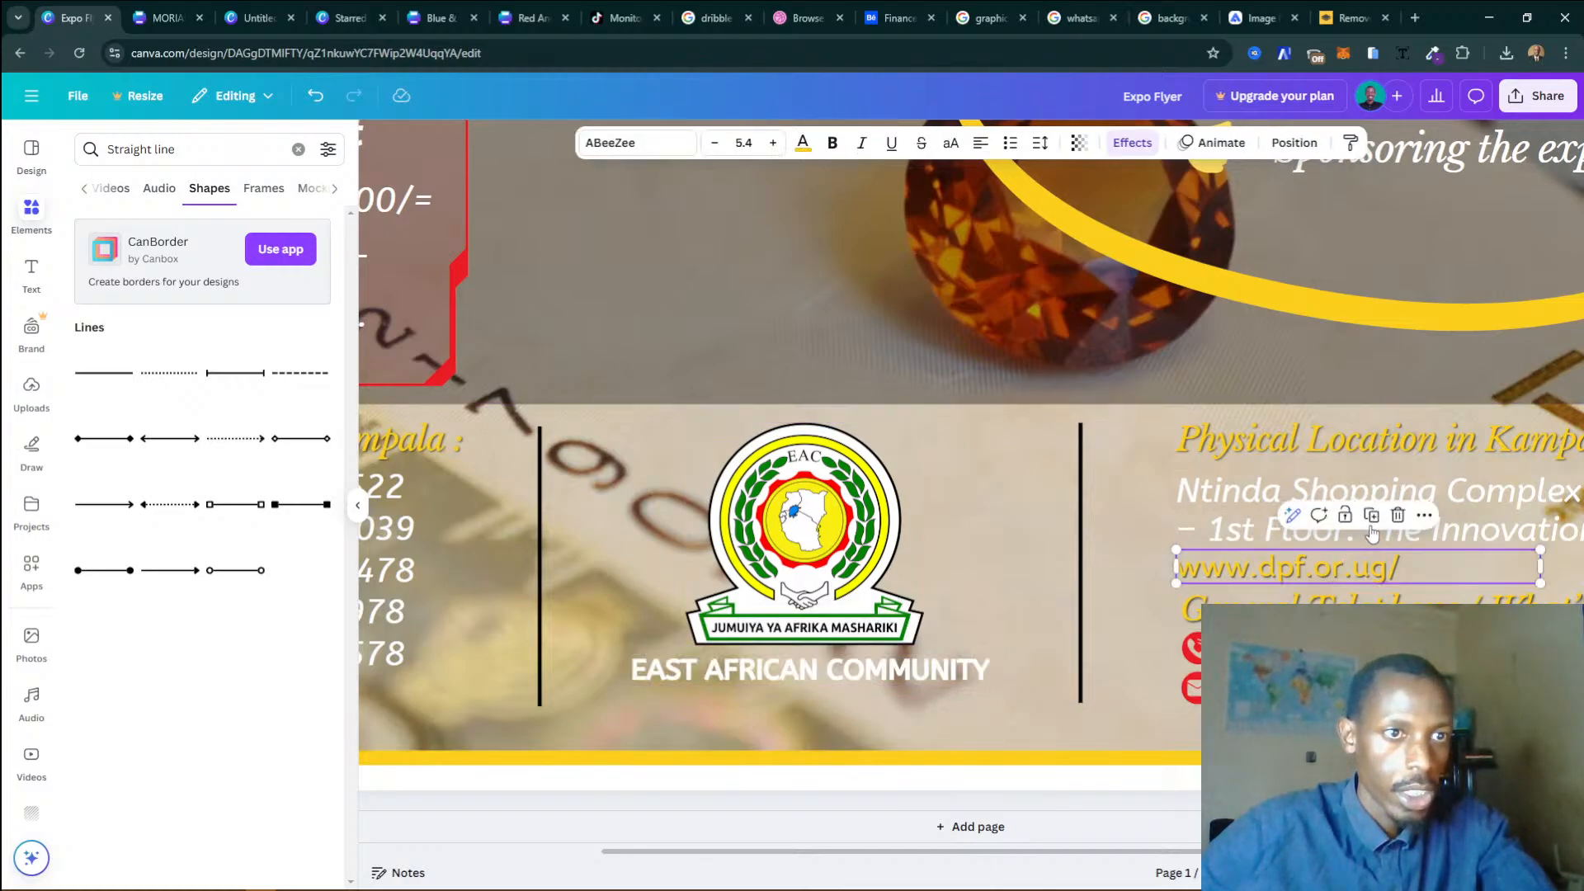
{"action": "left_click", "coordinate": [1386, 617]}
{"action": "left_click_drag", "start_coordinate": [1077, 665], "coordinate": [677, 726]}
{"action": "left_click", "coordinate": [980, 142]}
{"action": "left_click_drag", "start_coordinate": [798, 720], "coordinate": [773, 708]}
{"action": "left_click", "coordinate": [352, 884]}
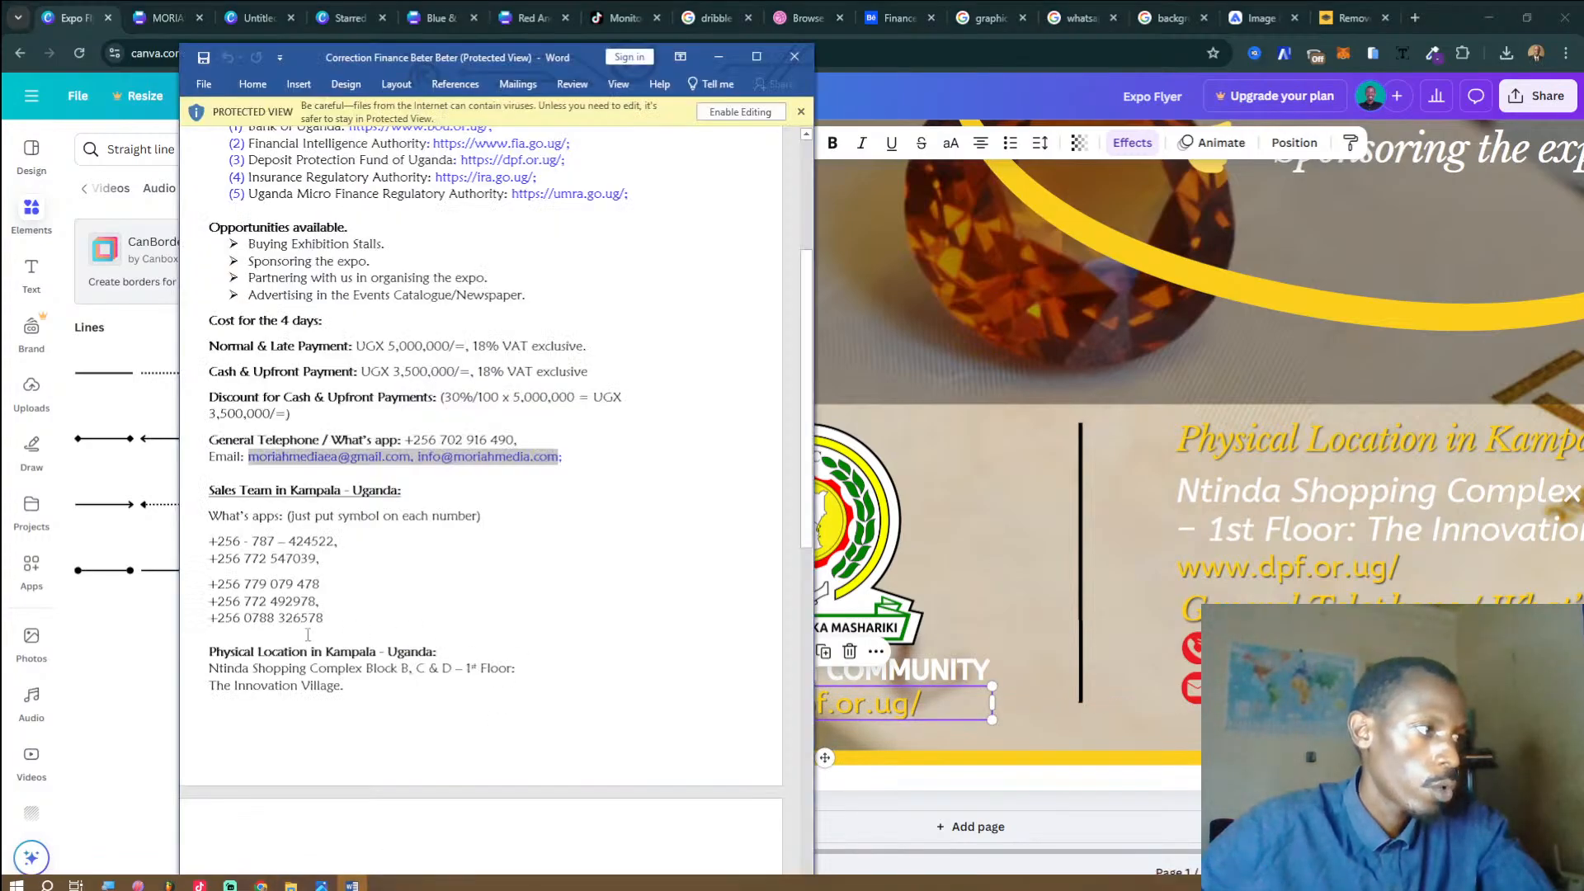
{"action": "scroll", "coordinate": [308, 634], "scroll_direction": "down", "scroll_amount": 8}
{"action": "scroll", "coordinate": [330, 704], "scroll_direction": "up", "scroll_amount": 3}
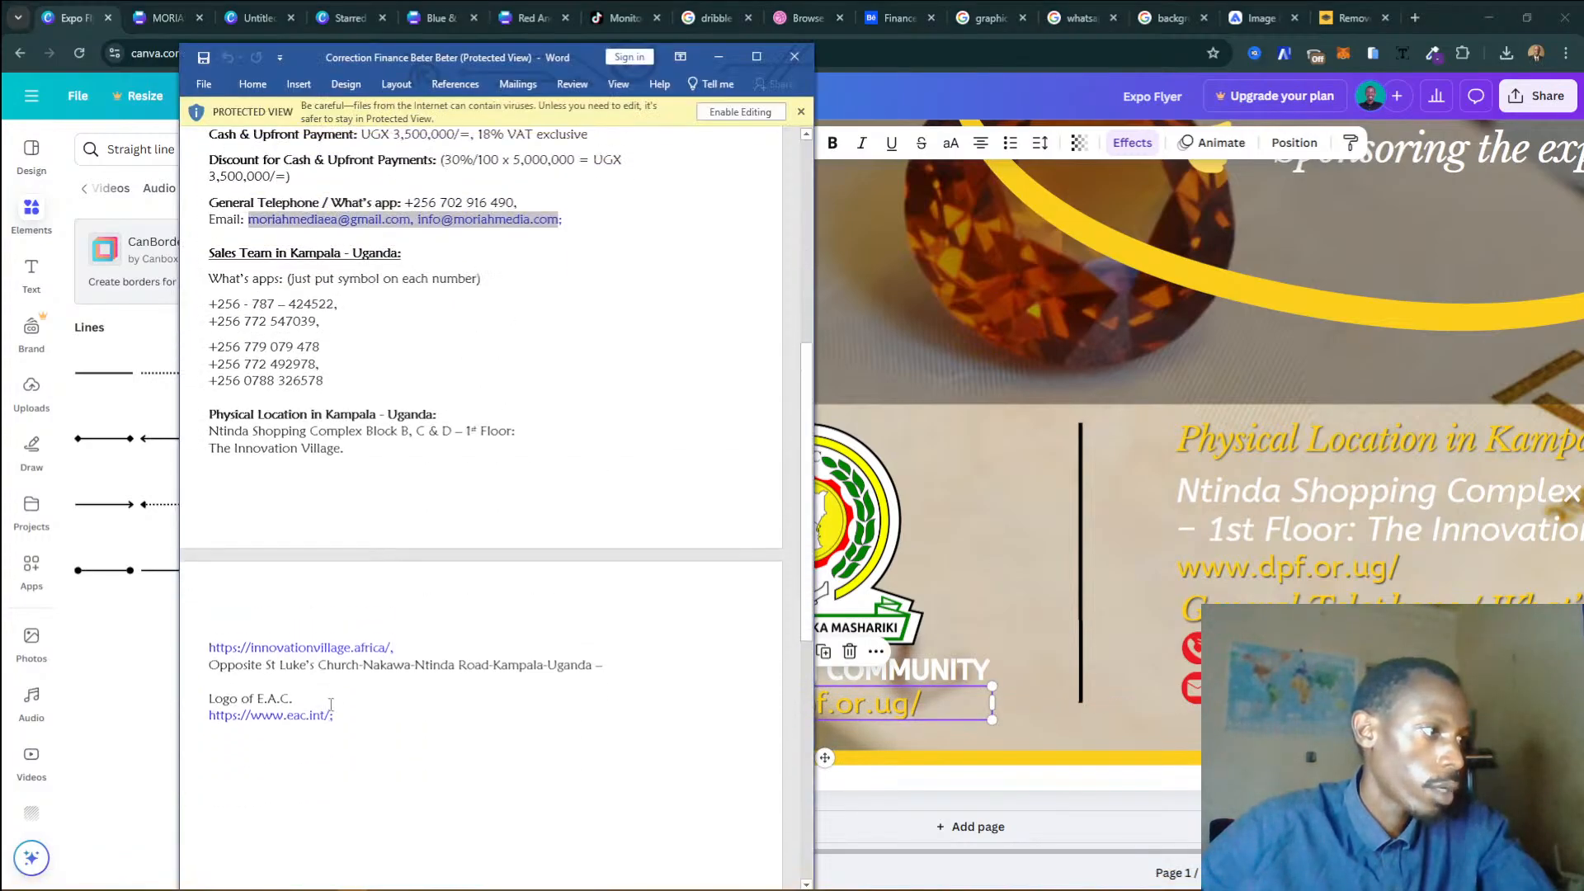
{"action": "left_click_drag", "start_coordinate": [331, 714], "coordinate": [255, 722]}
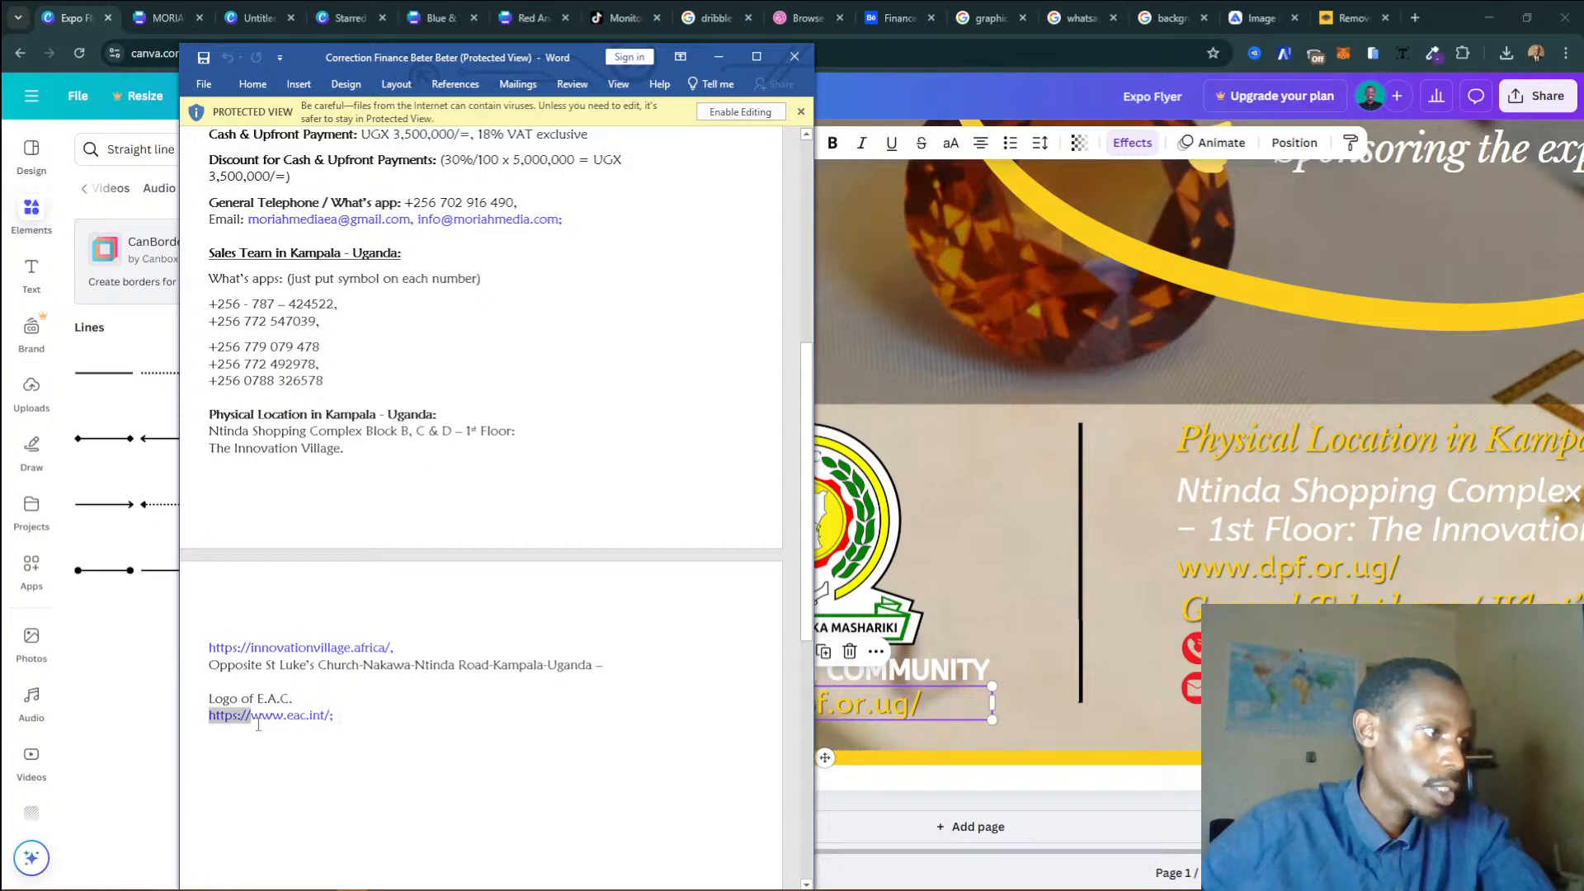
{"action": "left_click", "coordinate": [252, 716]}
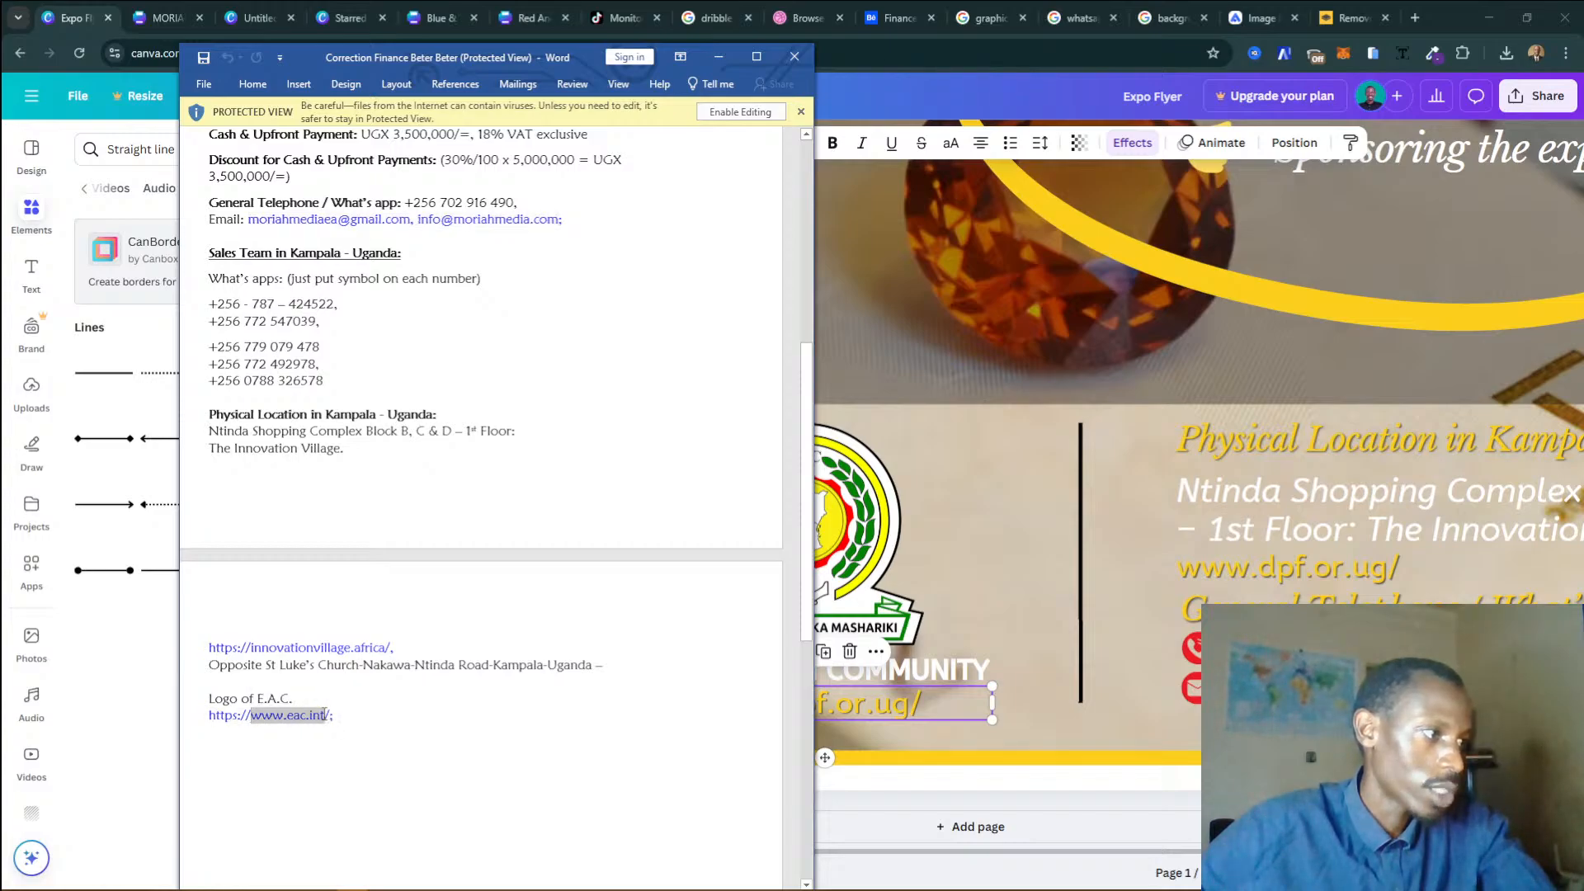
{"action": "scroll", "coordinate": [604, 741], "scroll_direction": "down", "scroll_amount": 5}
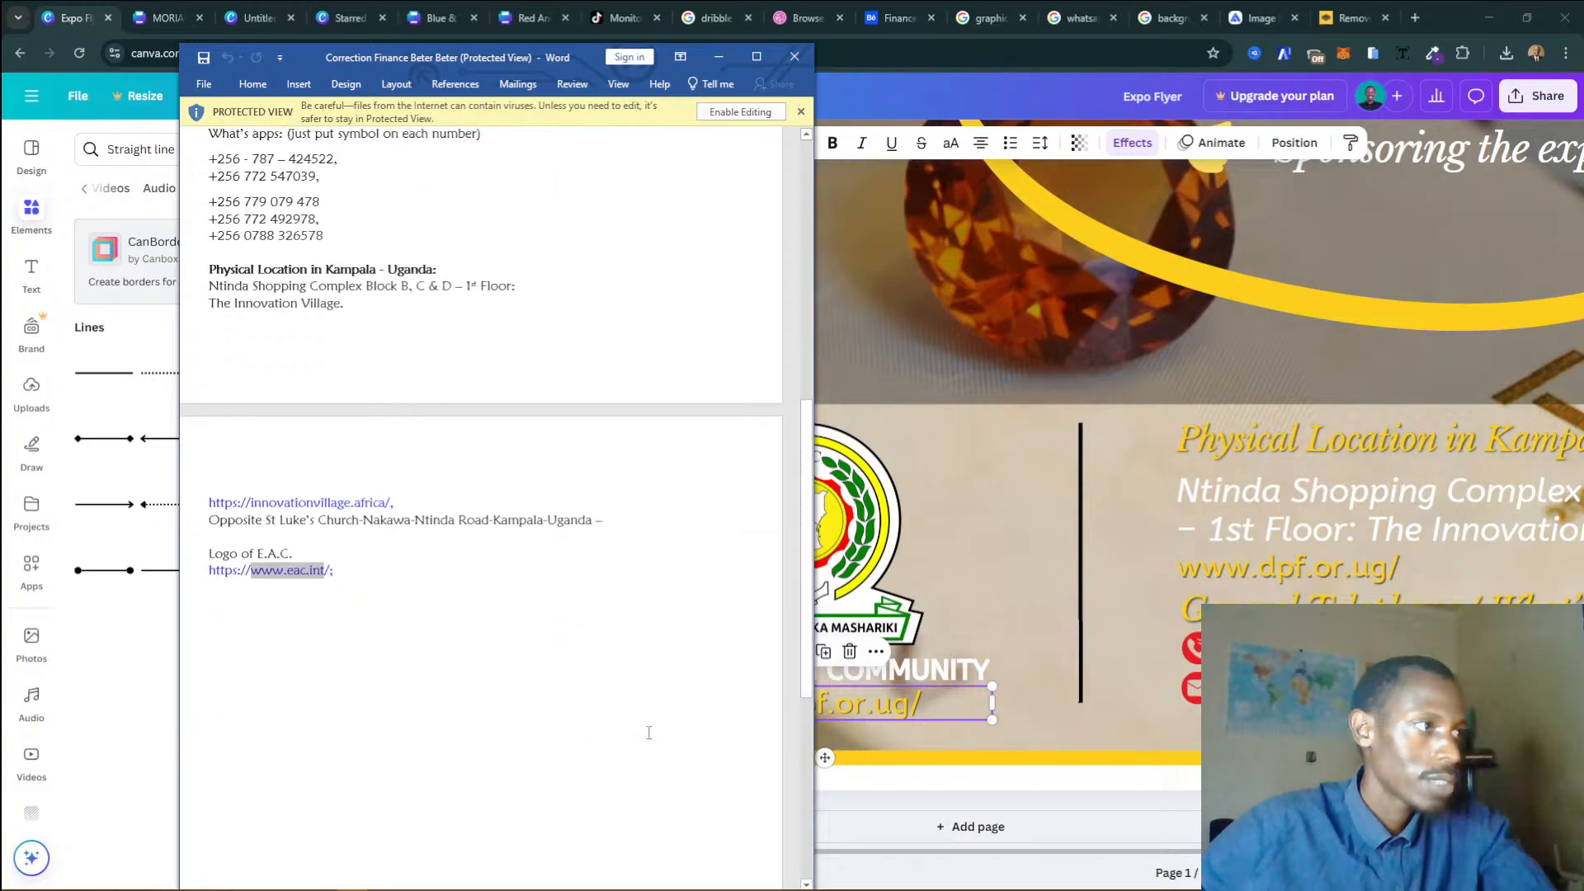
{"action": "scroll", "coordinate": [627, 736], "scroll_direction": "up", "scroll_amount": 10}
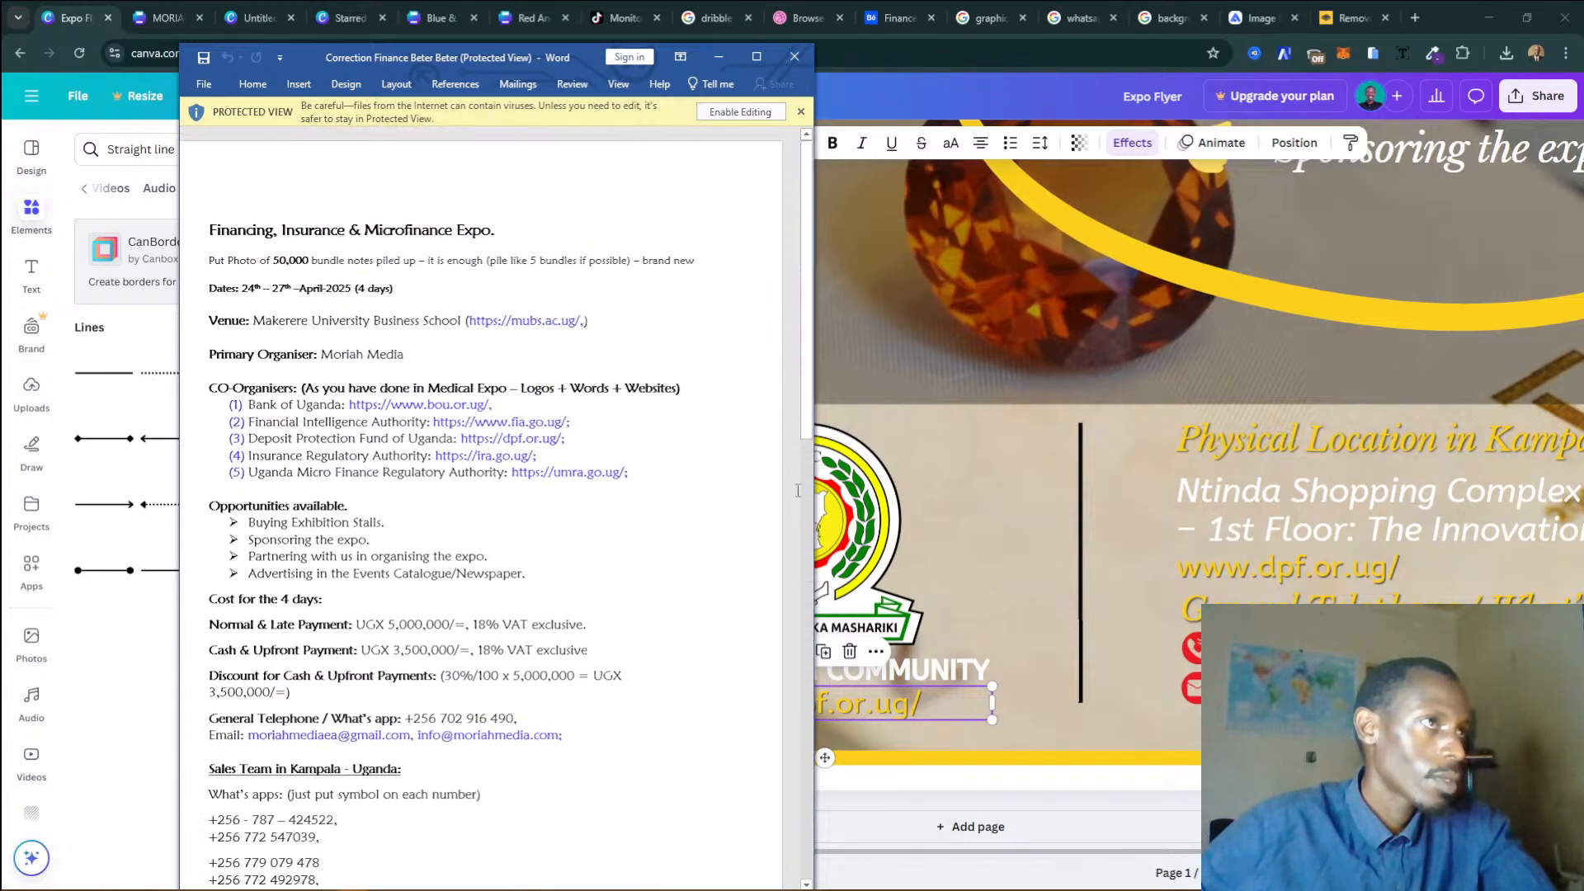
{"action": "left_click", "coordinate": [930, 711]}
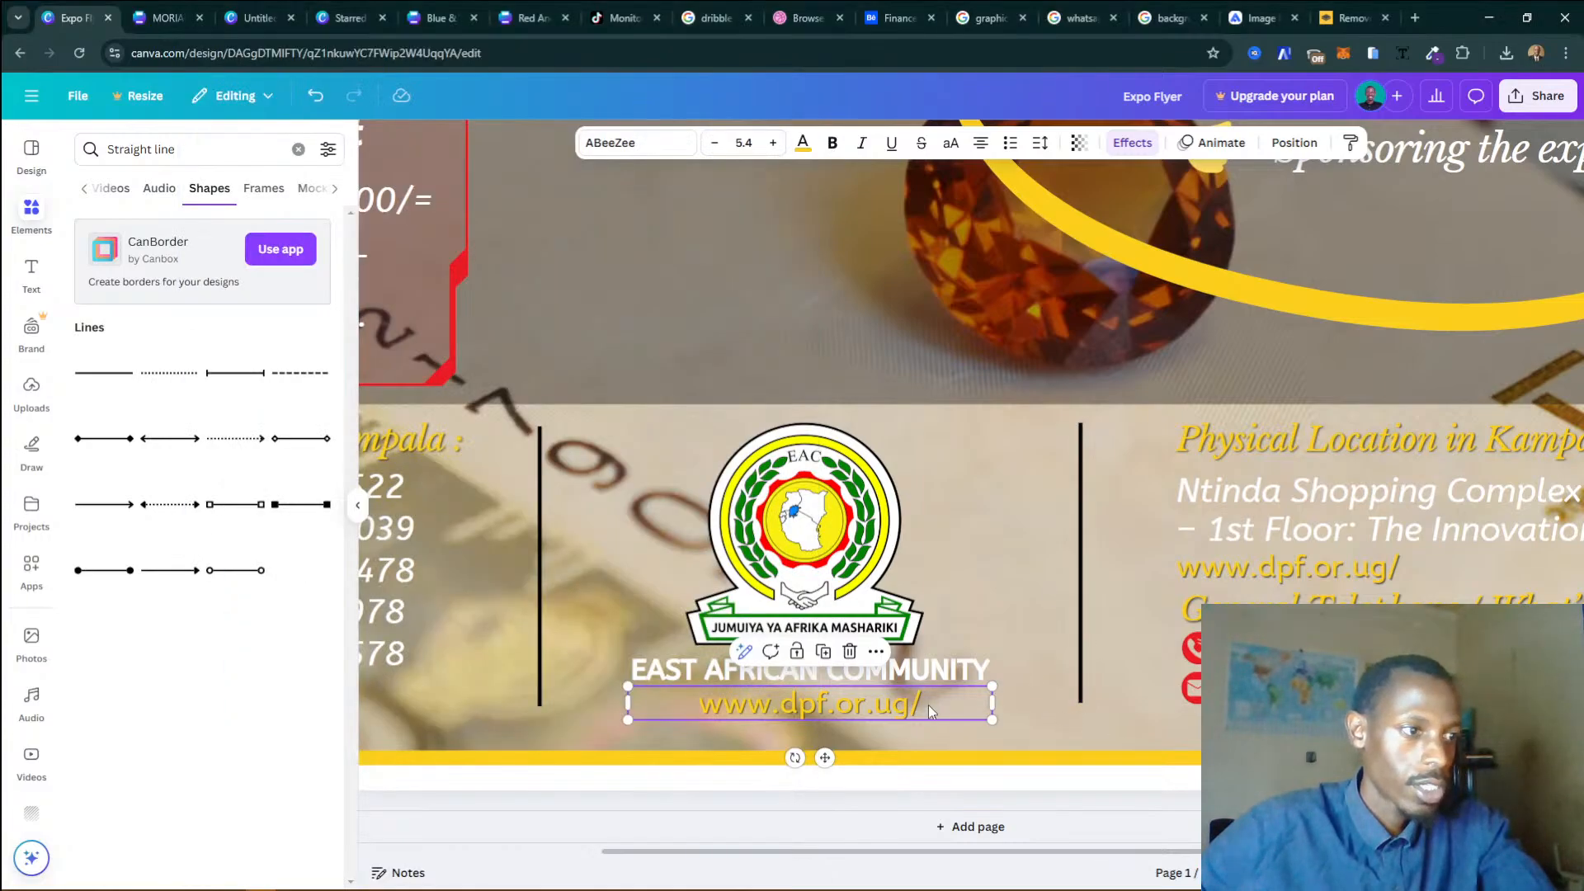
{"action": "left_click", "coordinate": [929, 710]}
{"action": "left_click", "coordinate": [927, 708]}
{"action": "left_click_drag", "start_coordinate": [924, 707], "coordinate": [796, 707]}
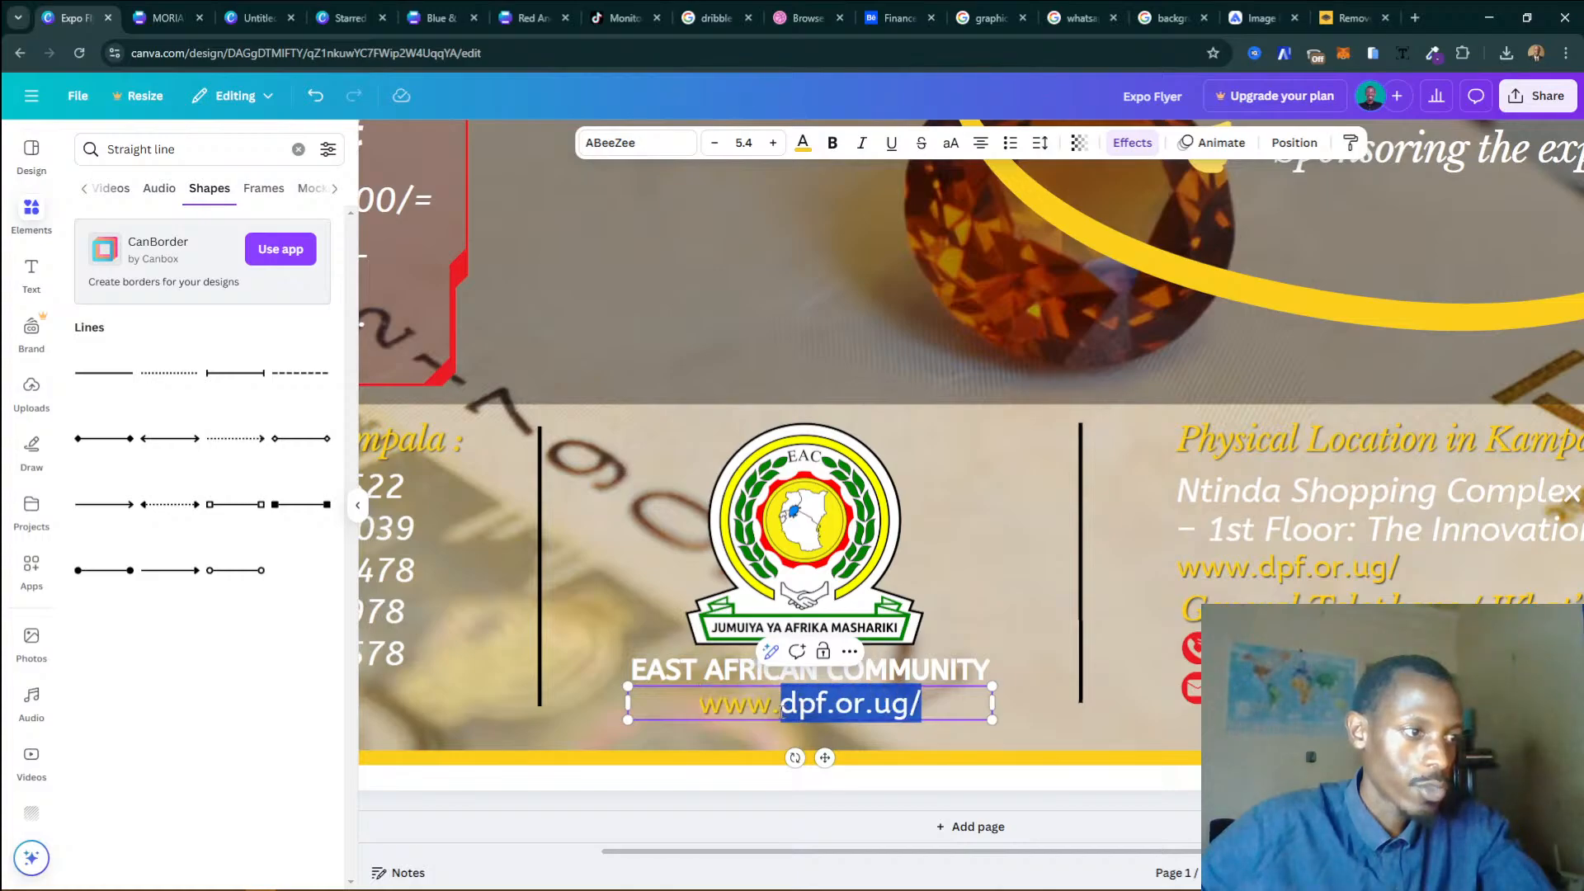
{"action": "key", "text": "BackSpace"}
{"action": "type", "text": "www.eac.int"}
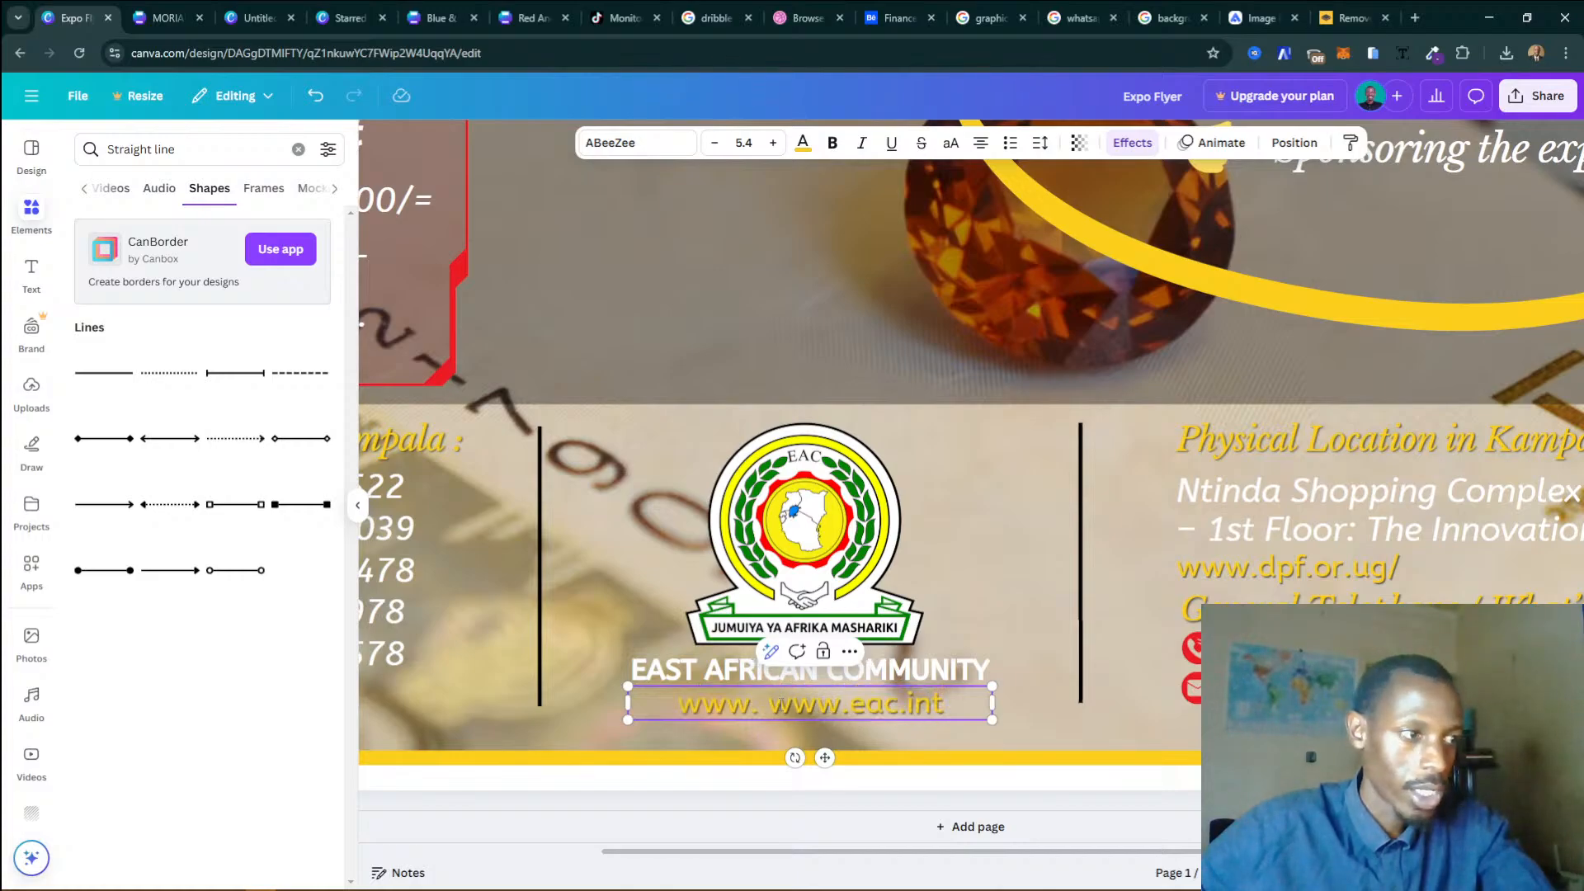
{"action": "left_click_drag", "start_coordinate": [728, 707], "coordinate": [656, 708]}
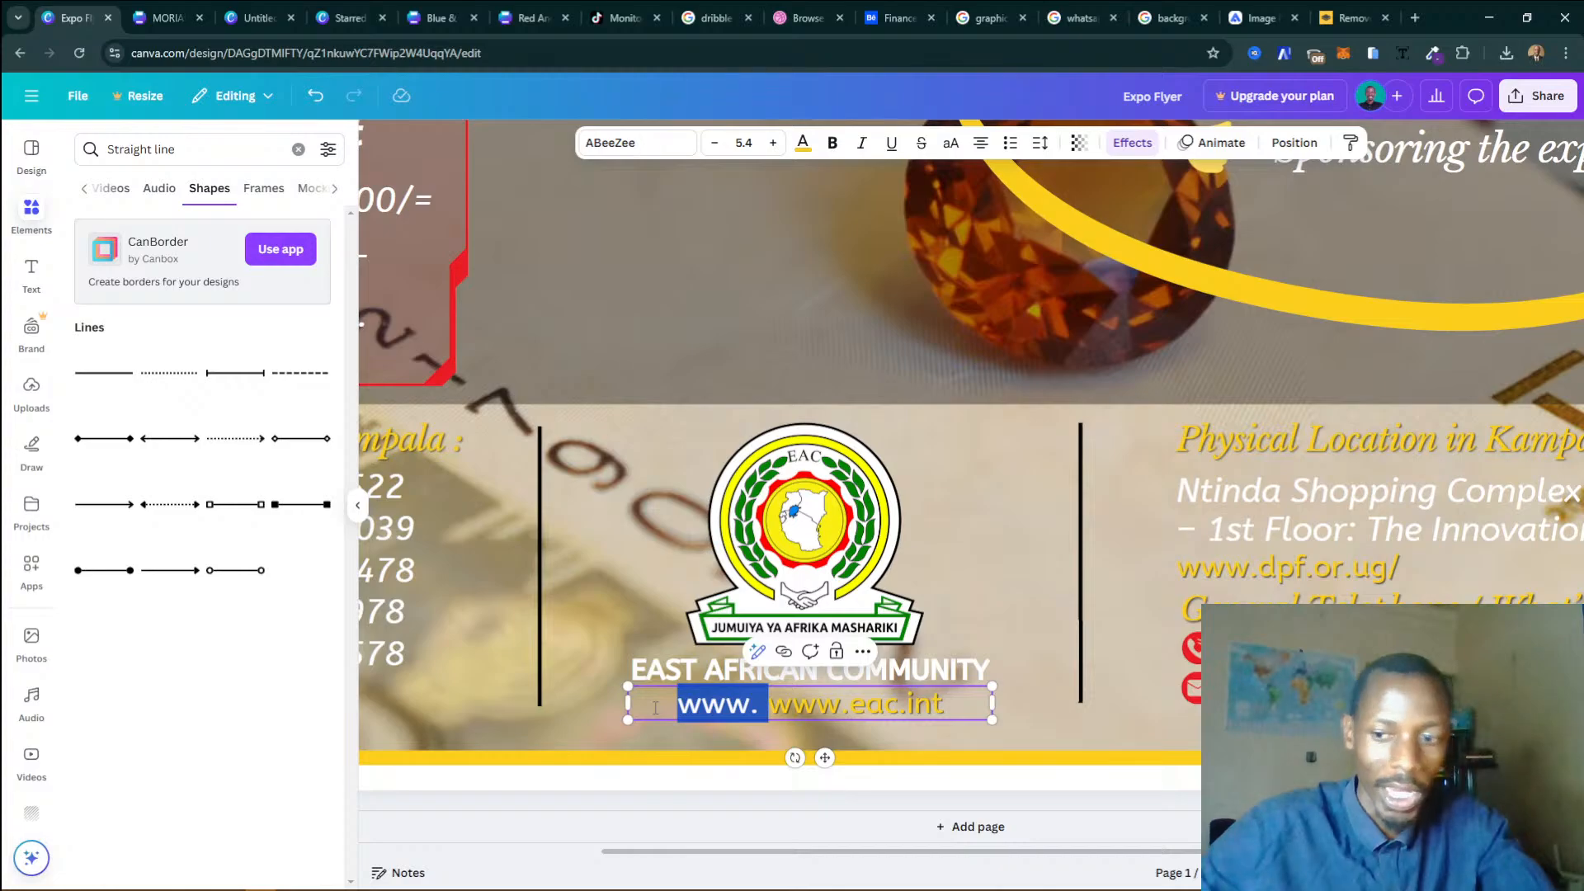
{"action": "key", "text": "BackSpace"}
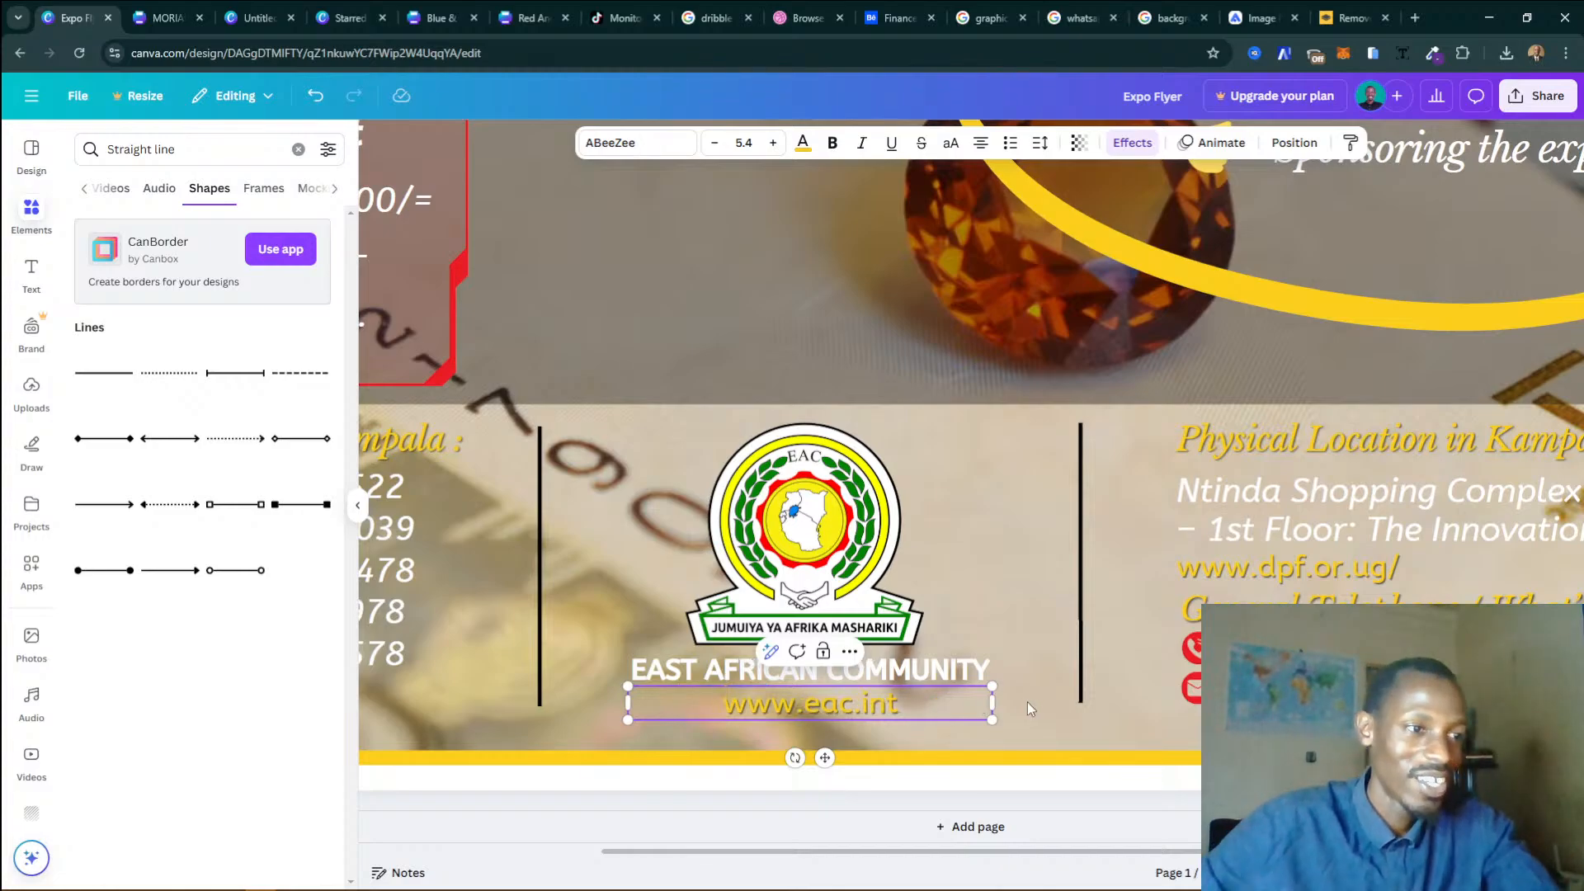
Review the finished contact strip and the whole flyer layout with nothing left selected.
{"action": "left_click", "coordinate": [1027, 757]}
{"action": "scroll", "coordinate": [970, 494], "scroll_direction": "down", "scroll_amount": 6}
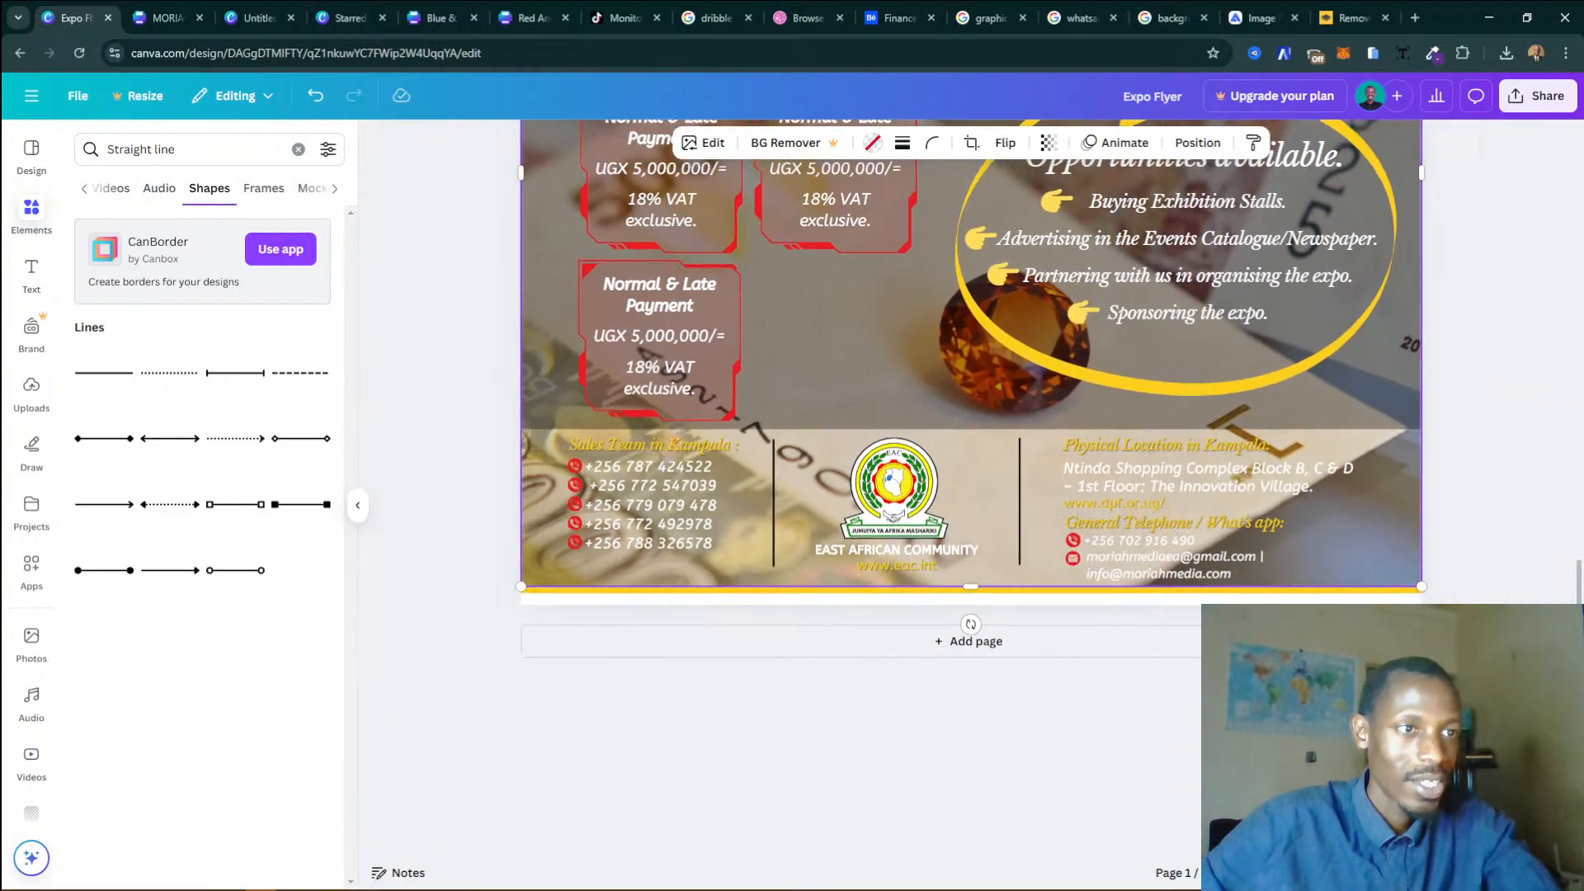
{"action": "scroll", "coordinate": [970, 495], "scroll_direction": "up", "scroll_amount": 4}
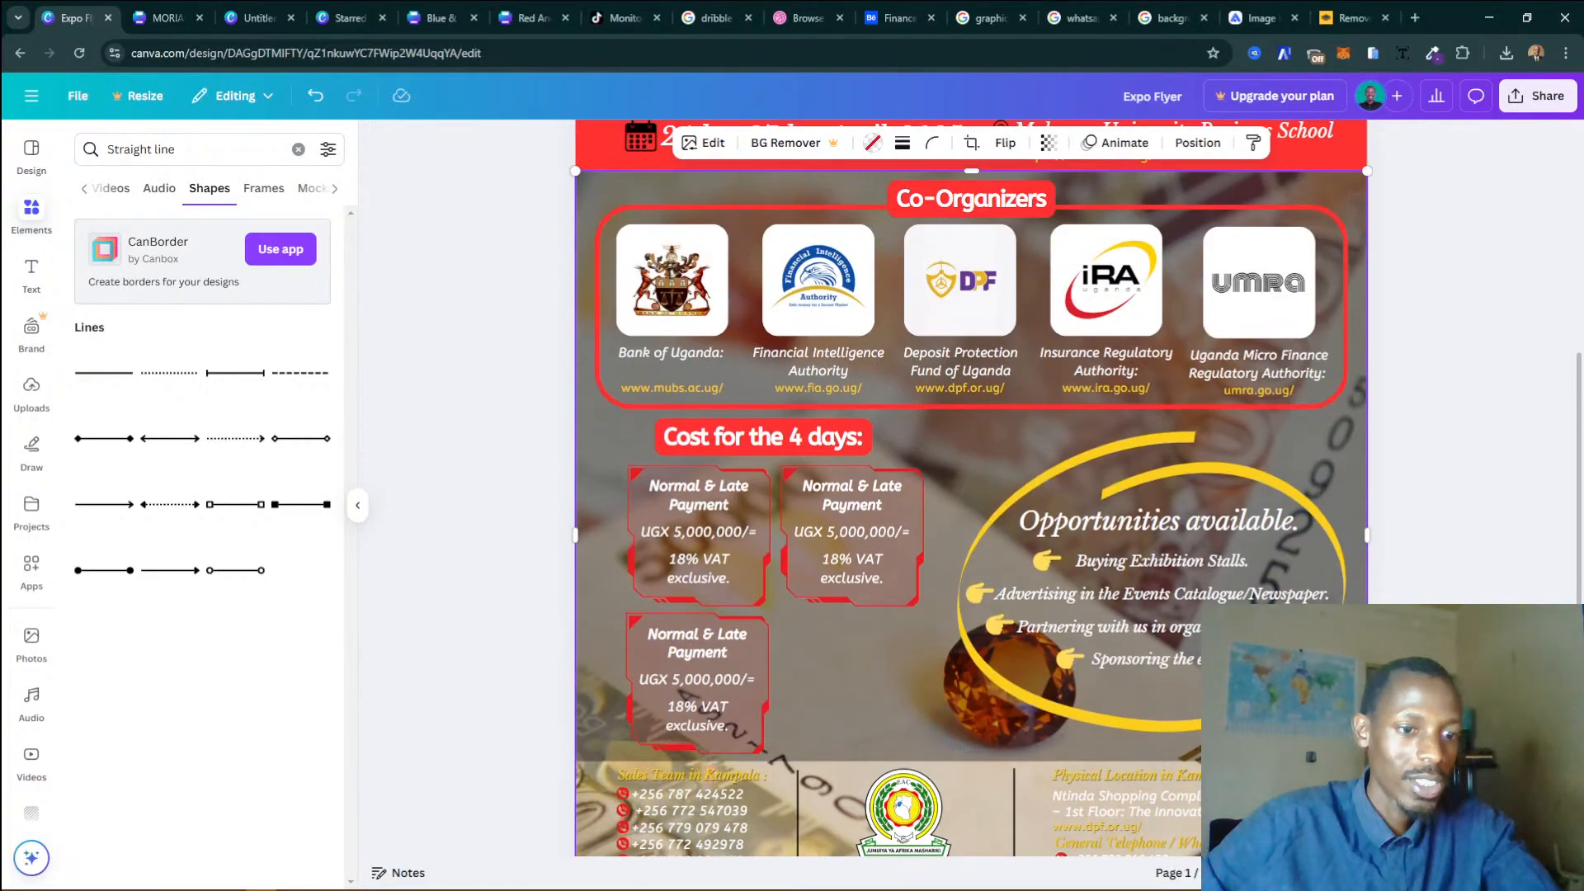
{"action": "scroll", "coordinate": [971, 487], "scroll_direction": "down", "scroll_amount": 3}
{"action": "scroll", "coordinate": [971, 495], "scroll_direction": "up", "scroll_amount": 3}
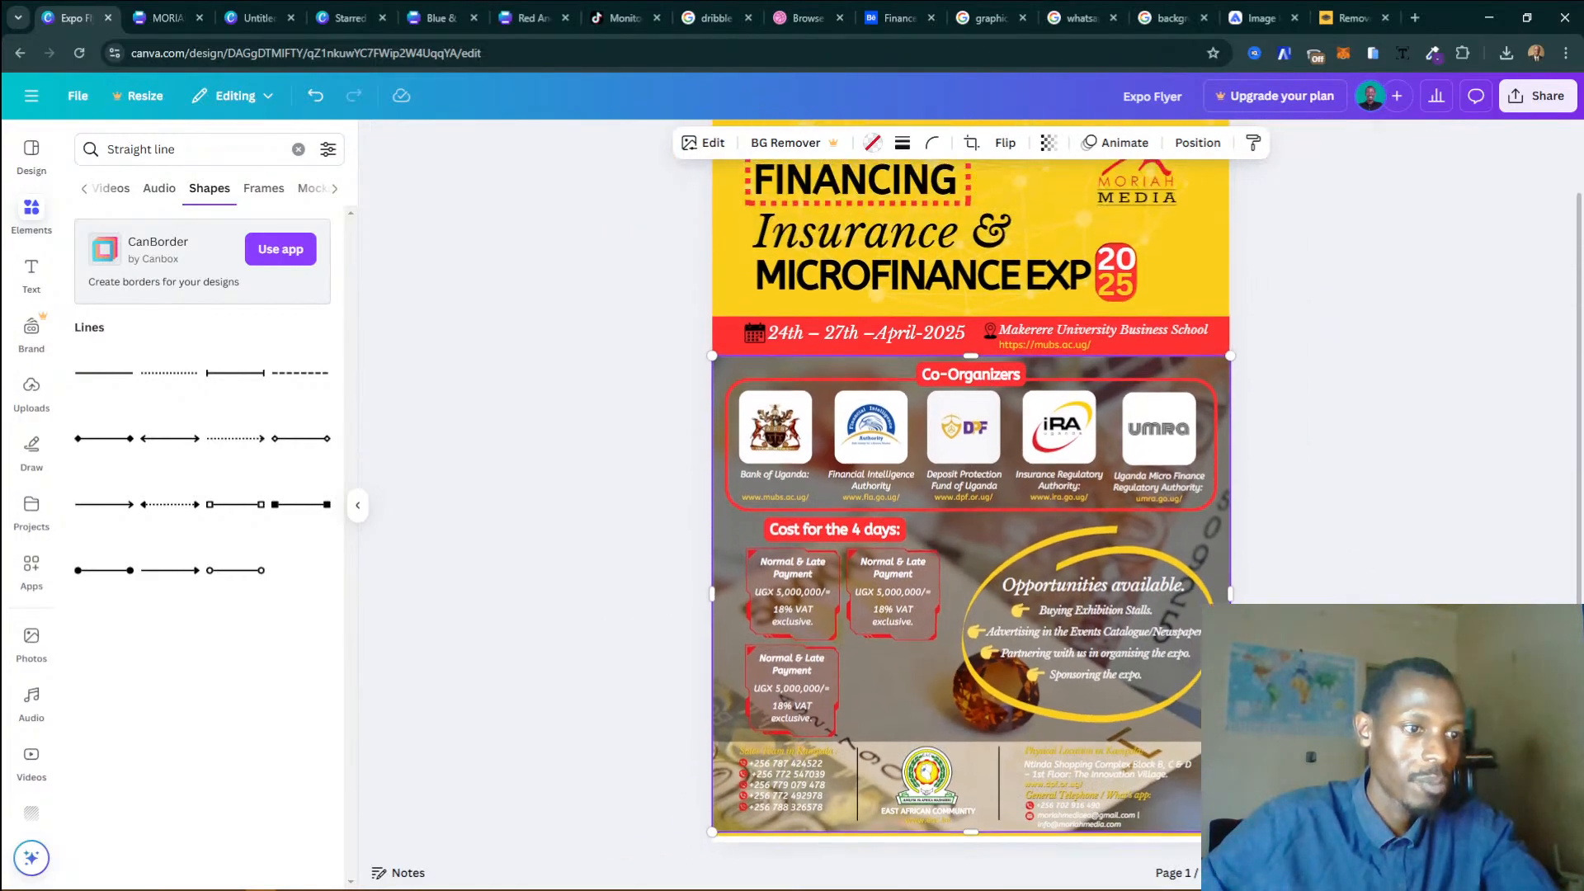
{"action": "scroll", "coordinate": [970, 495], "scroll_direction": "down", "scroll_amount": 1}
{"action": "key", "text": "Escape"}
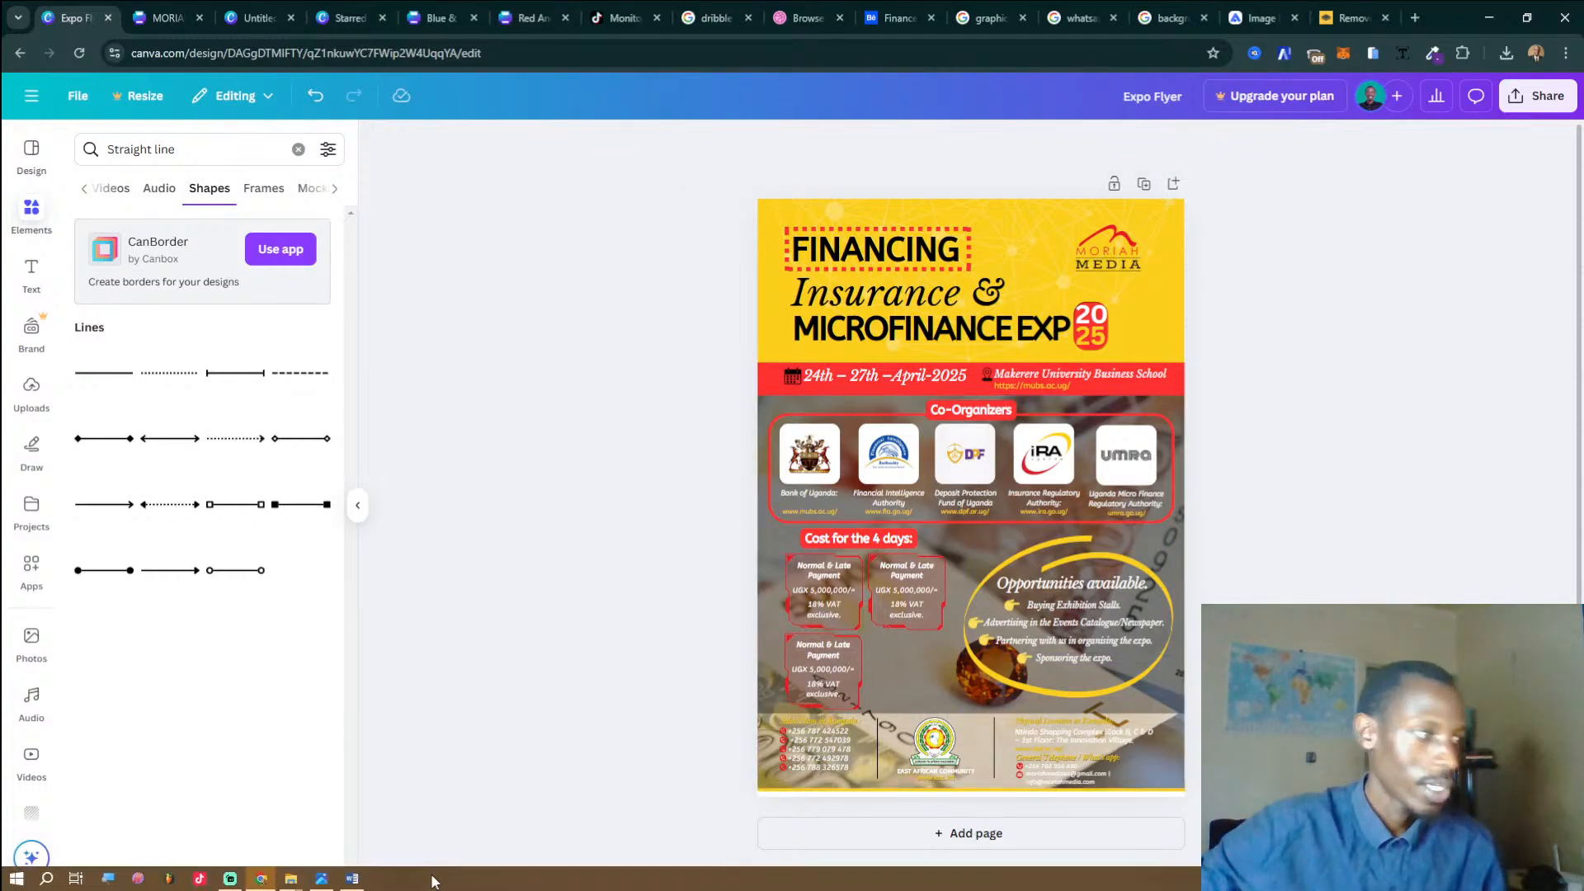
Check the reference flyer screenshot, then the Word document's photo instruction, marking the words "bundle notes".
{"action": "left_click", "coordinate": [322, 878]}
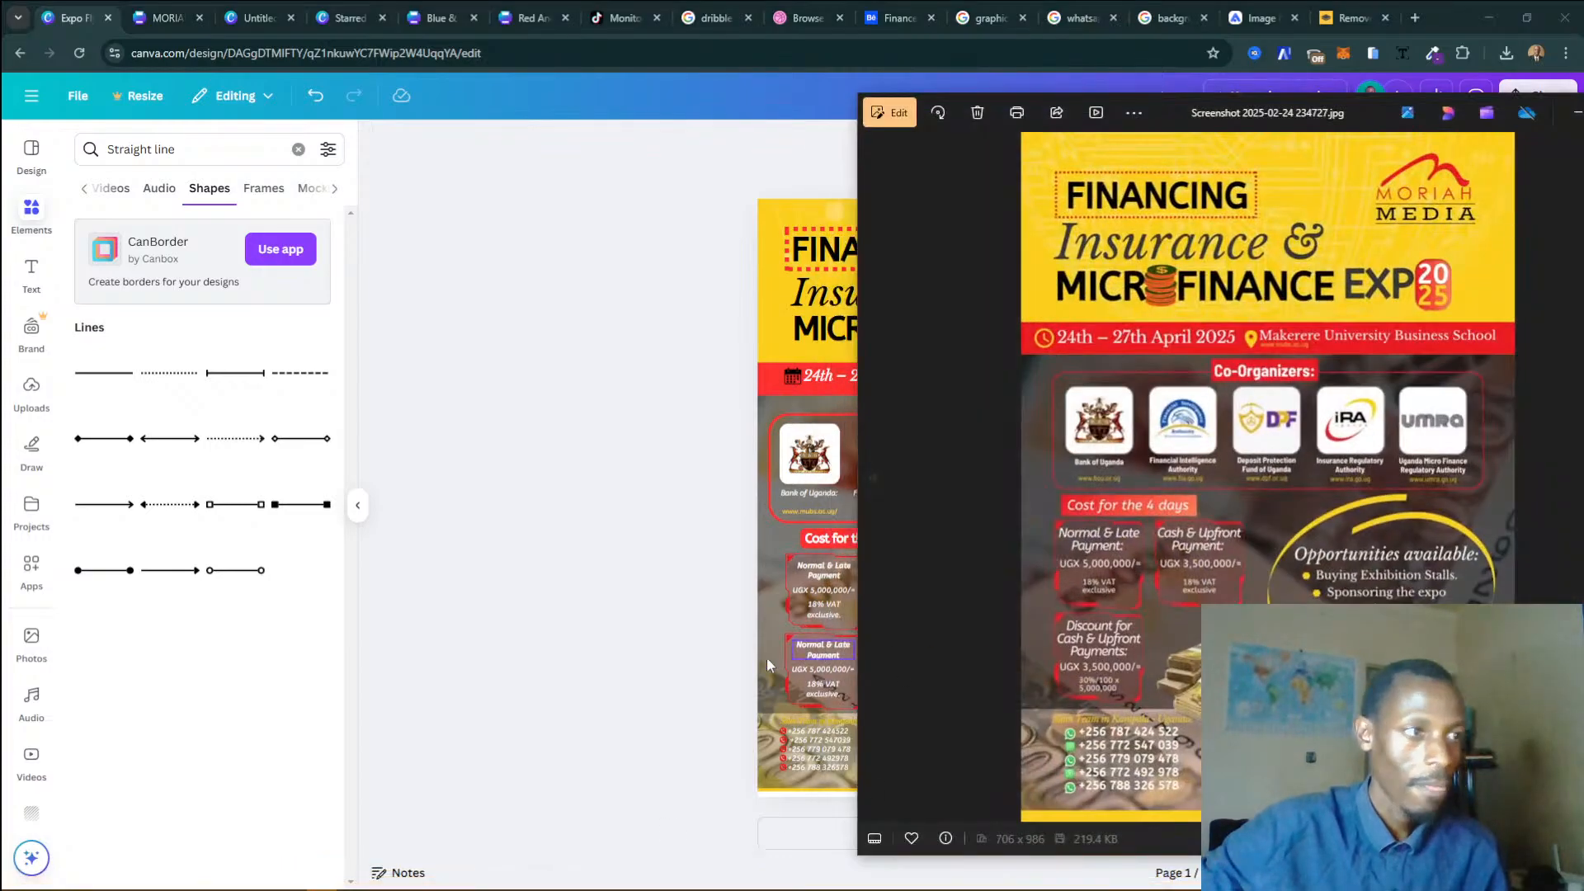
{"action": "left_click", "coordinate": [685, 683]}
{"action": "left_click", "coordinate": [359, 879]}
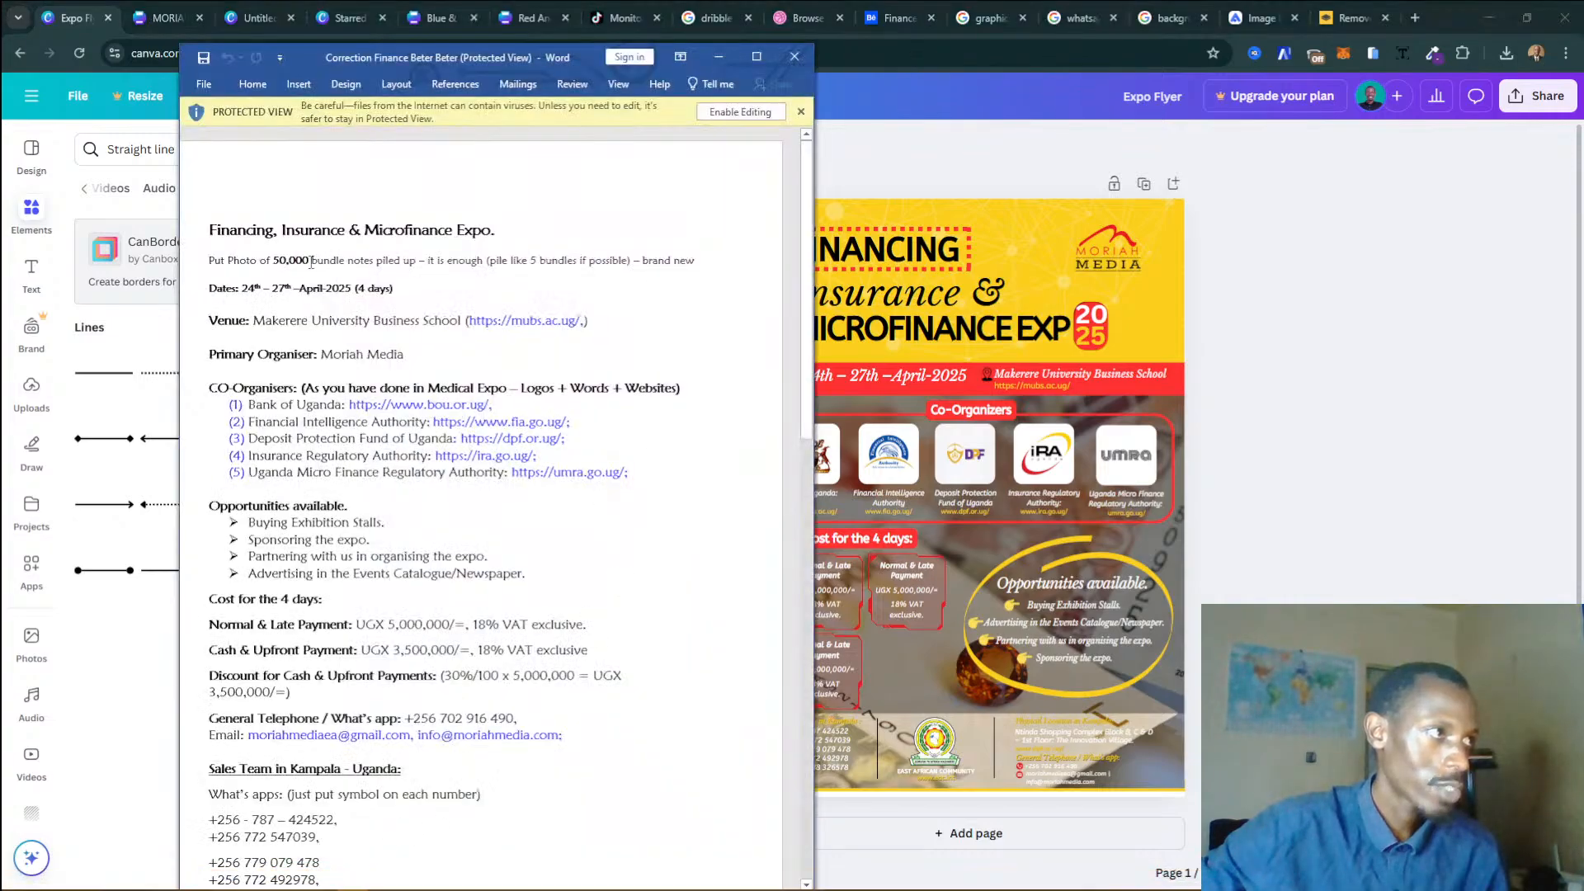
{"action": "left_click_drag", "start_coordinate": [312, 261], "coordinate": [378, 262]}
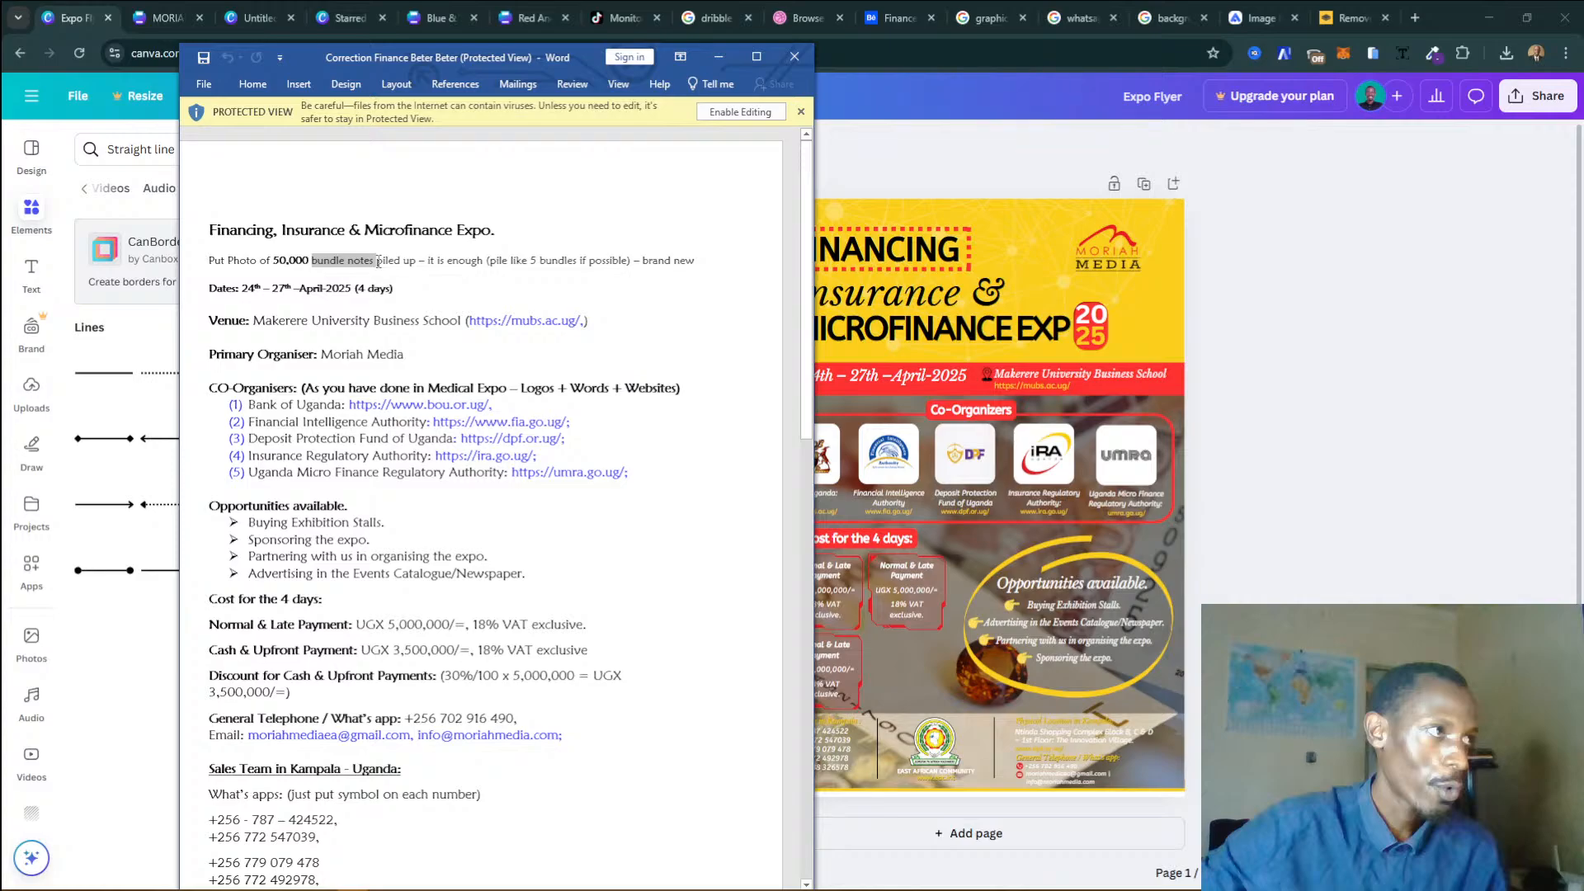
Switch to the Google Images results for the WhatsApp icon and search for "BUNDLE notes" instead.
{"action": "left_click", "coordinate": [1003, 14]}
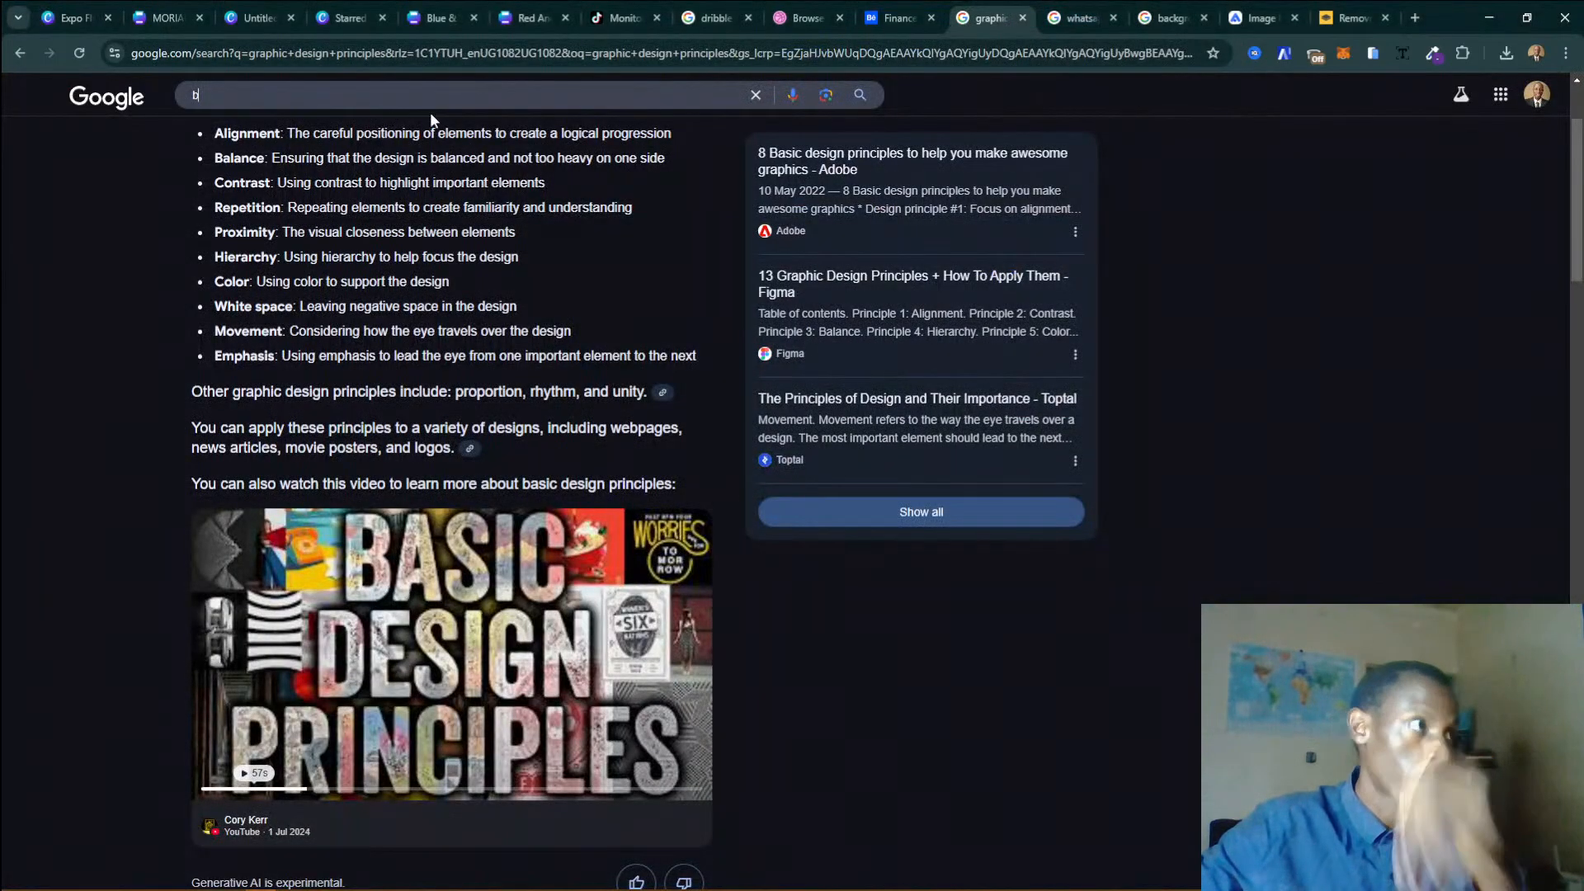
{"action": "left_click", "coordinate": [1077, 17]}
{"action": "left_click", "coordinate": [681, 120]}
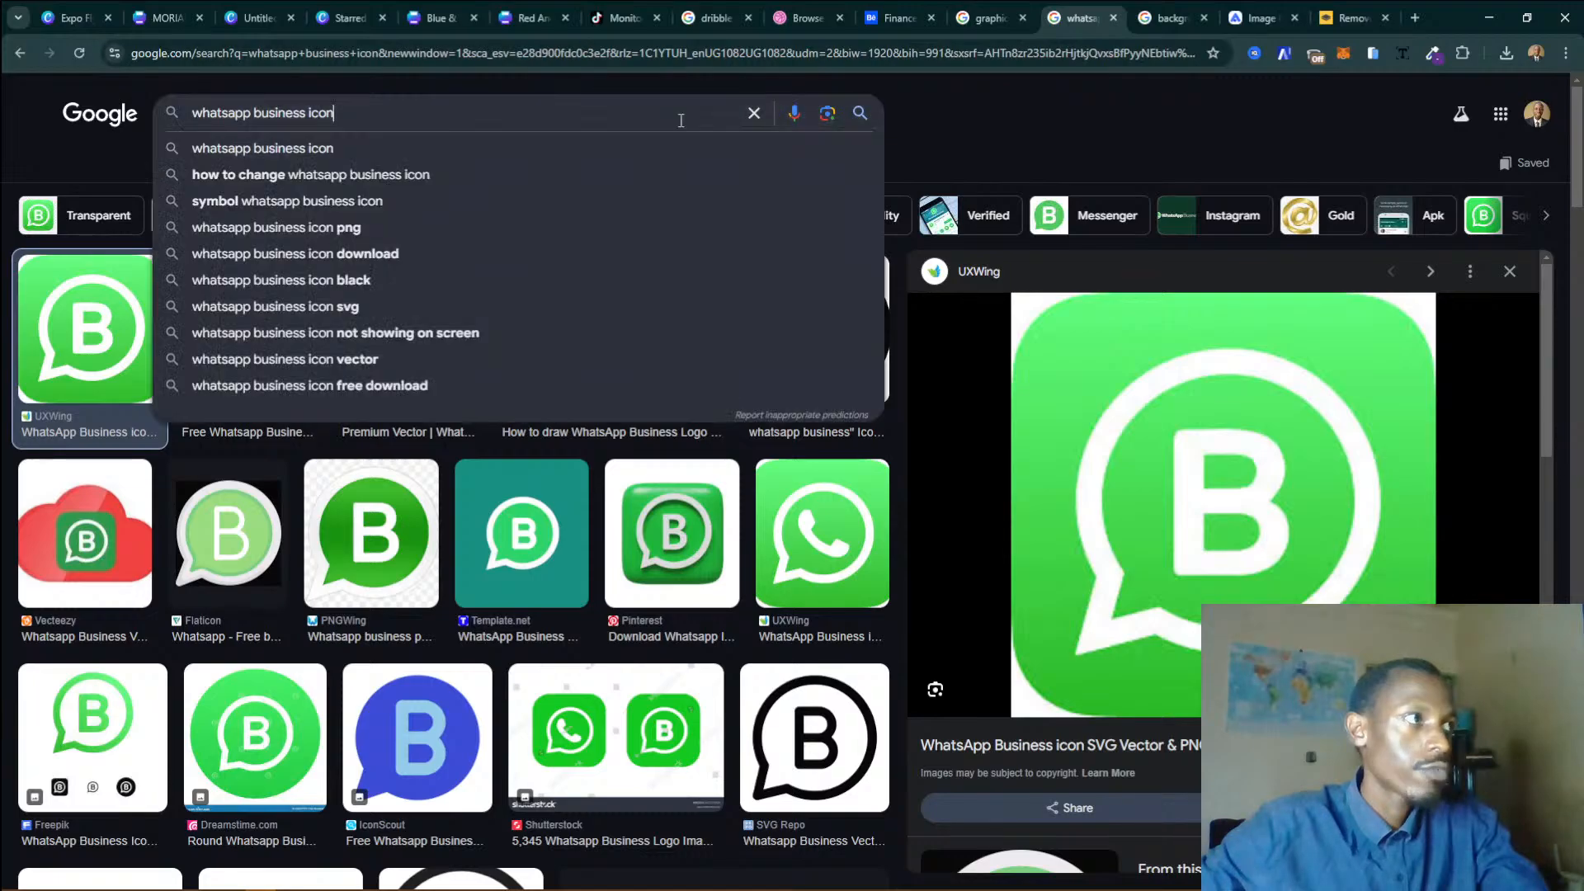
{"action": "key", "text": "ctrl+a"}
{"action": "type", "text": "BUN"}
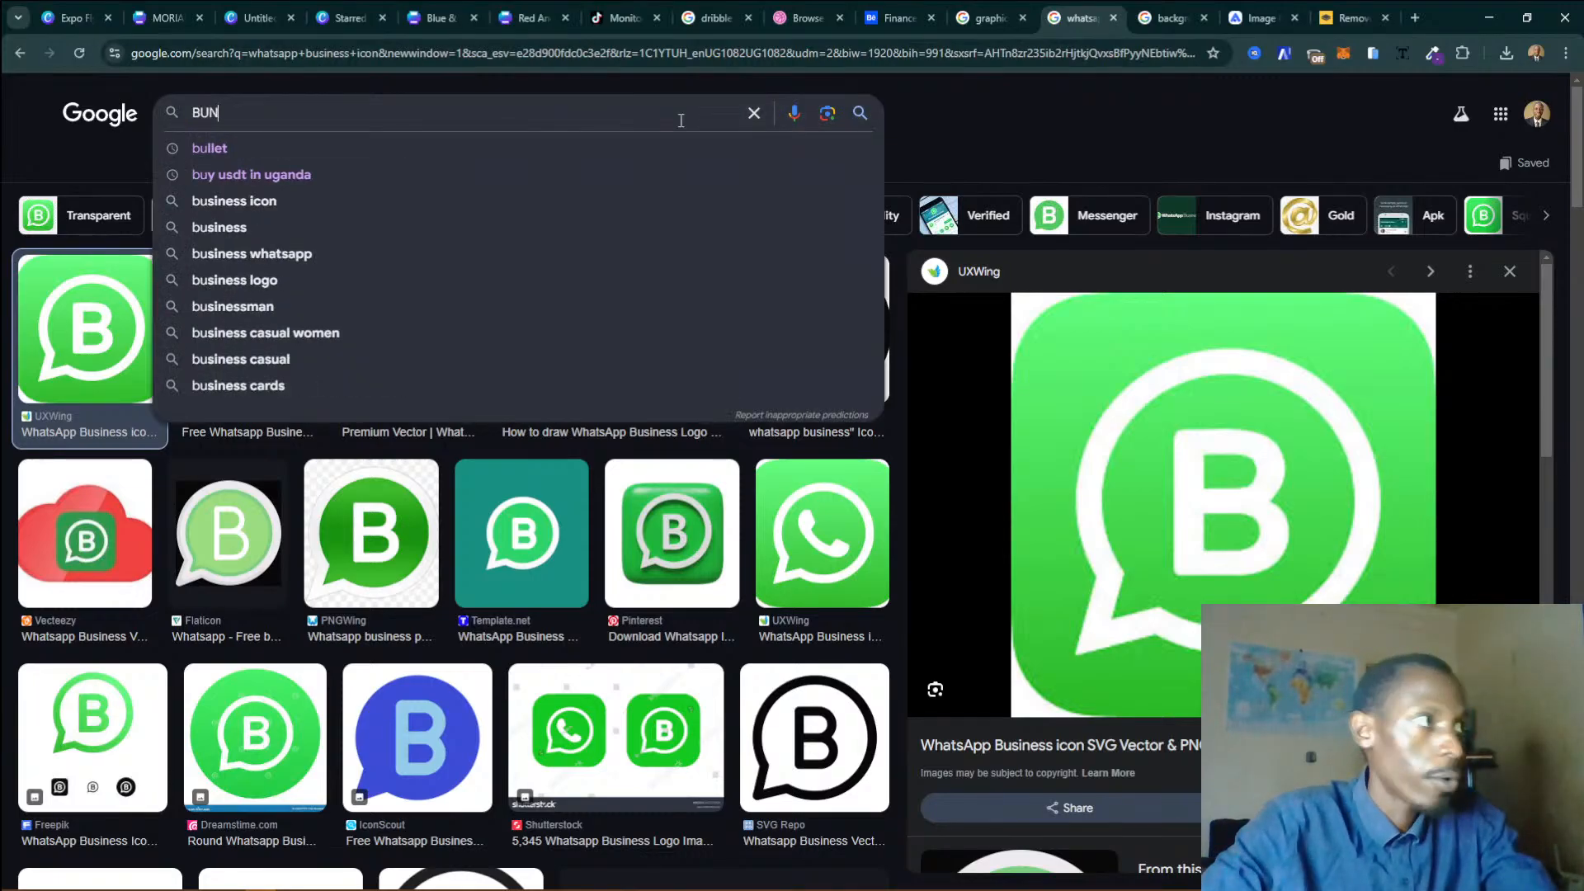
{"action": "type", "text": "DLE notes"}
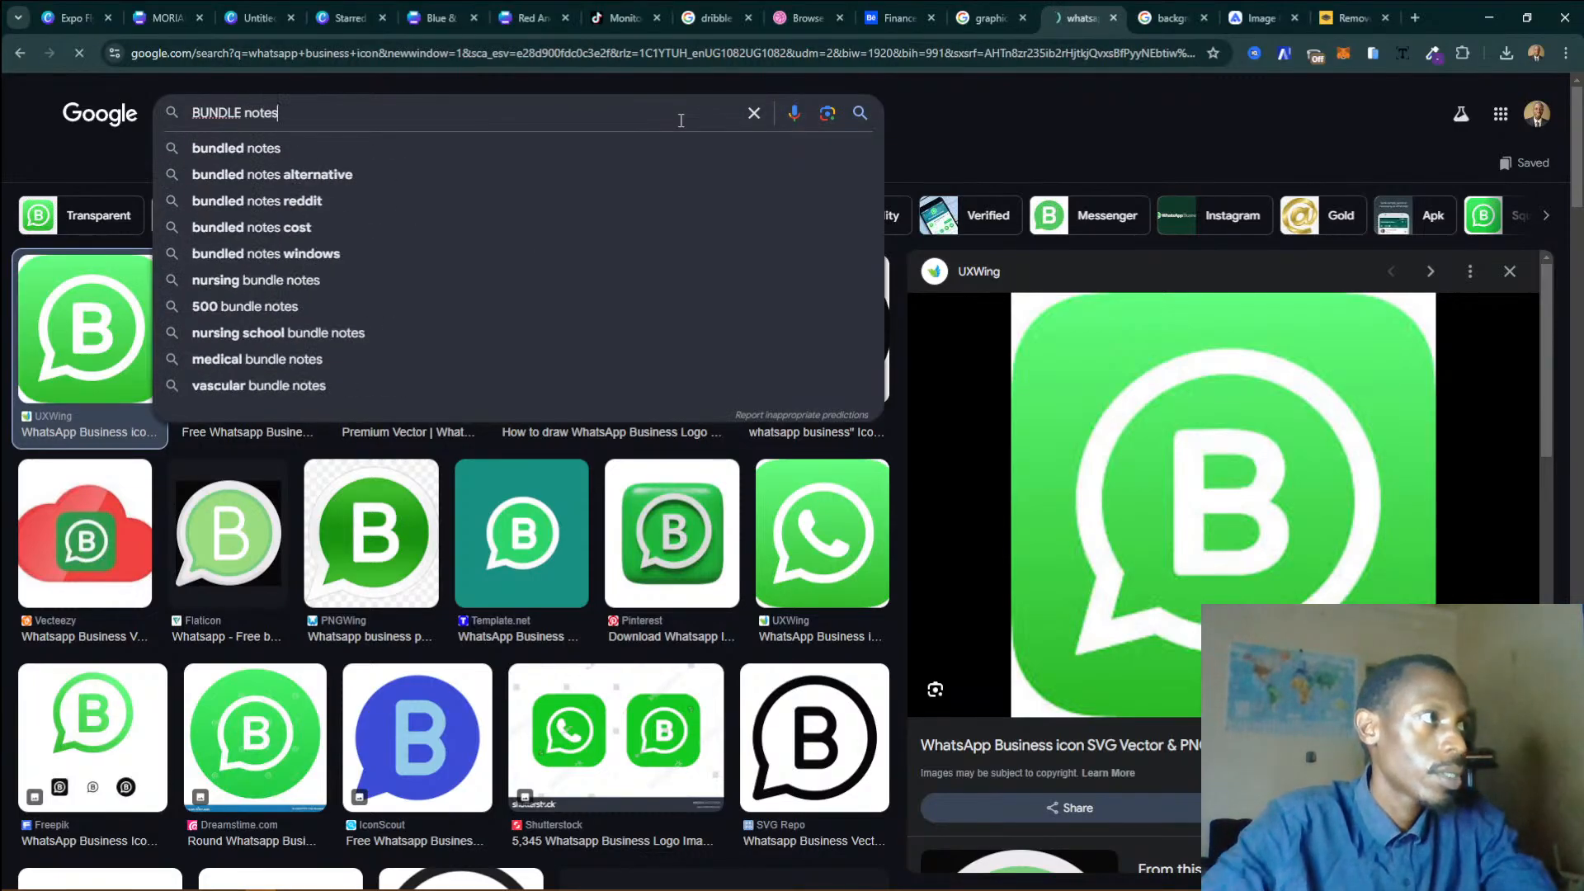
{"action": "key", "text": "Return"}
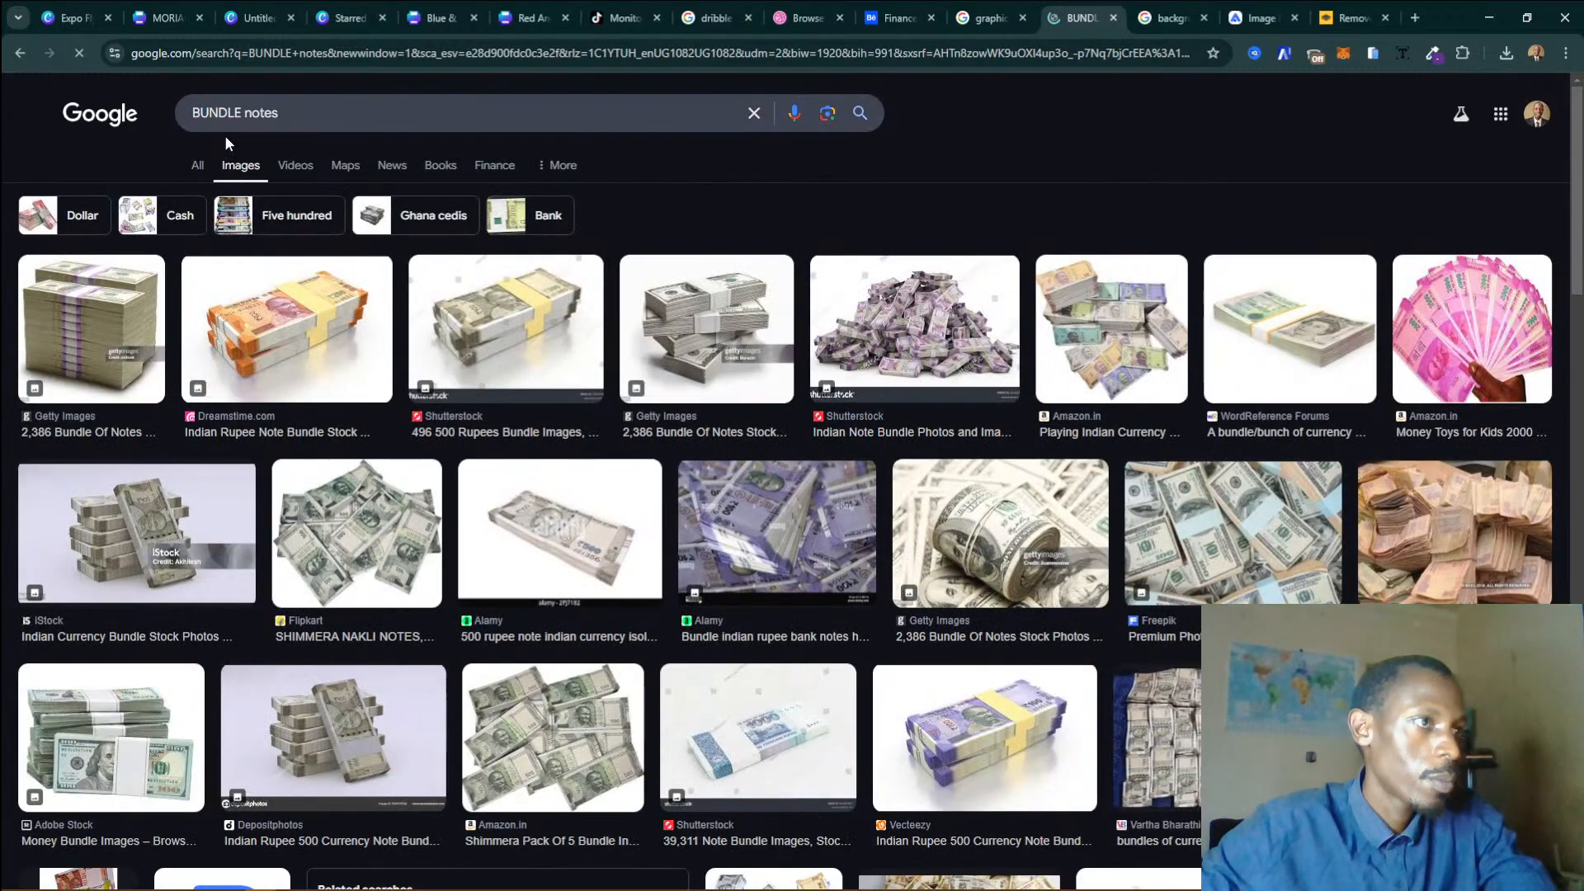
Narrow the image search to "50,000 ugx BUNDLE notes".
{"action": "left_click", "coordinate": [197, 116]}
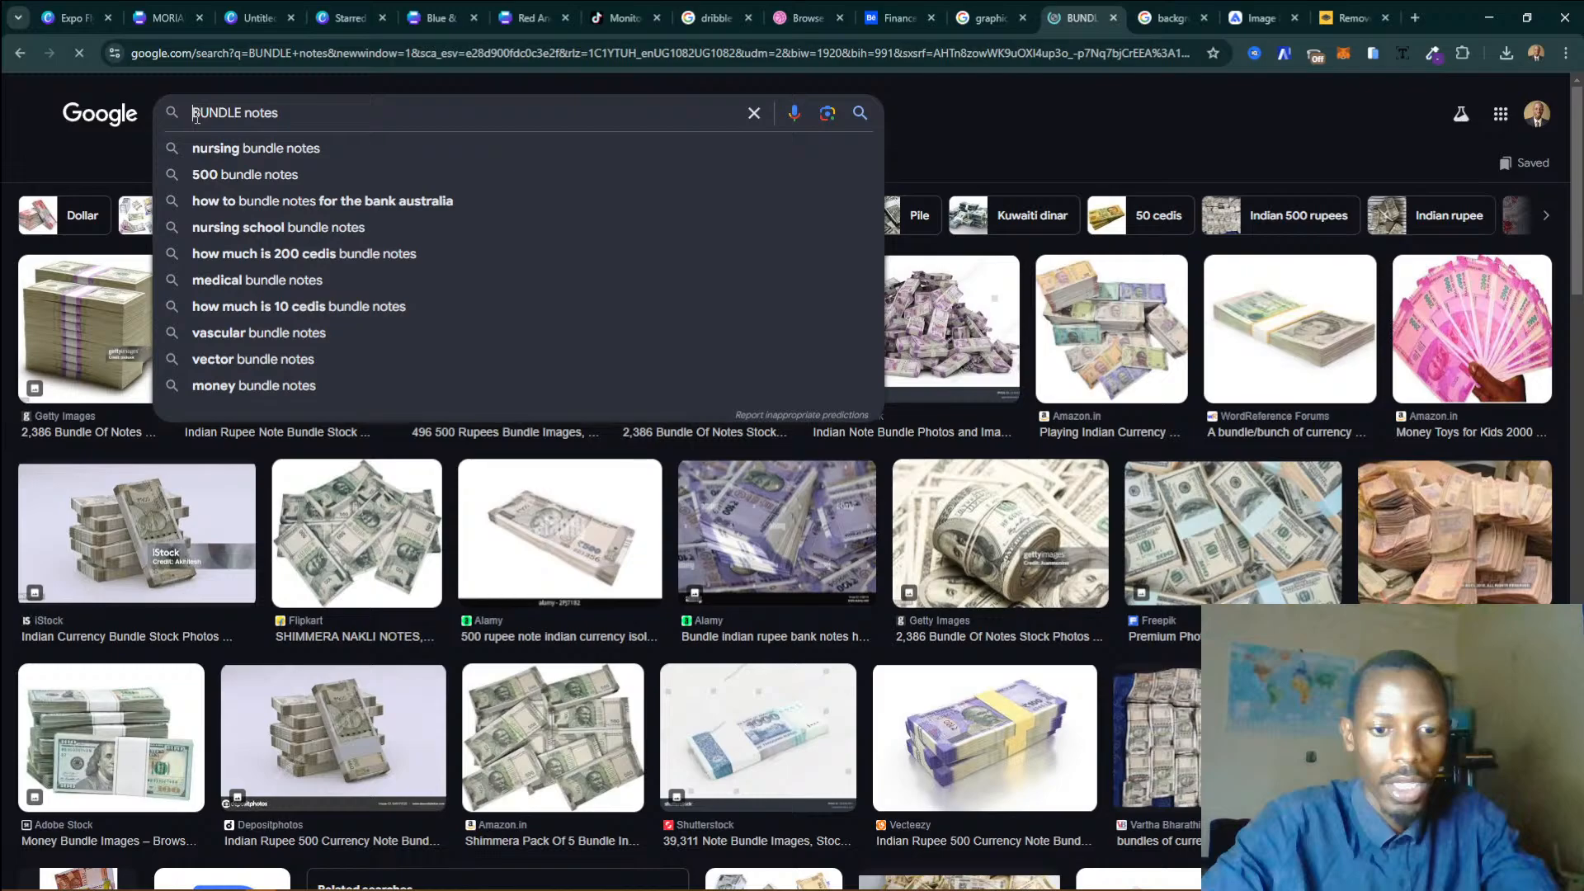
{"action": "type", "text": "50,000 "}
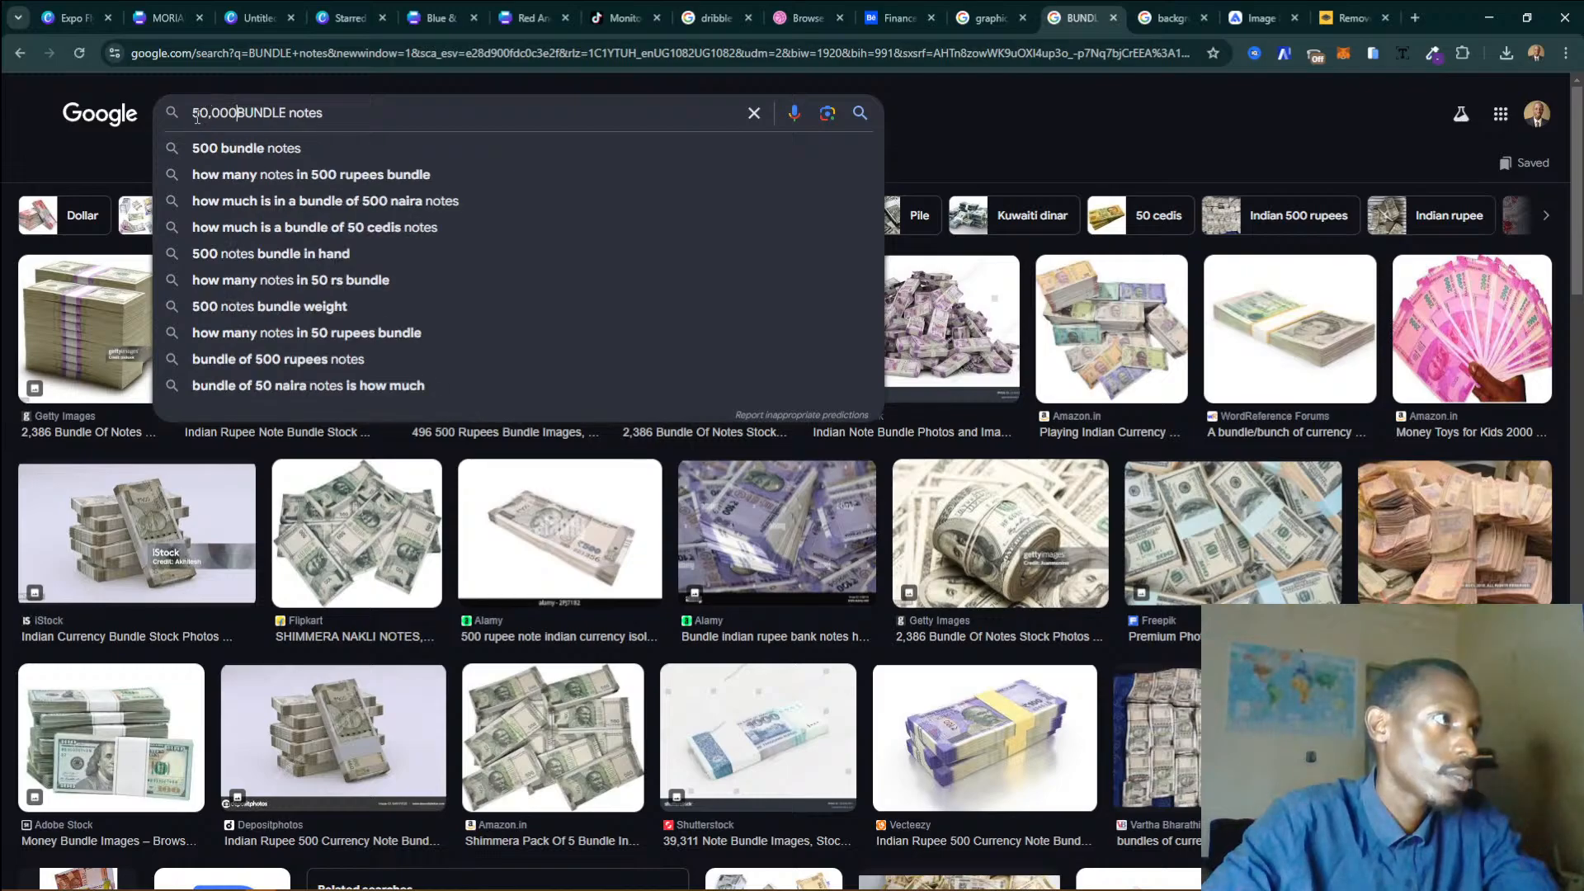
{"action": "type", "text": "uga"}
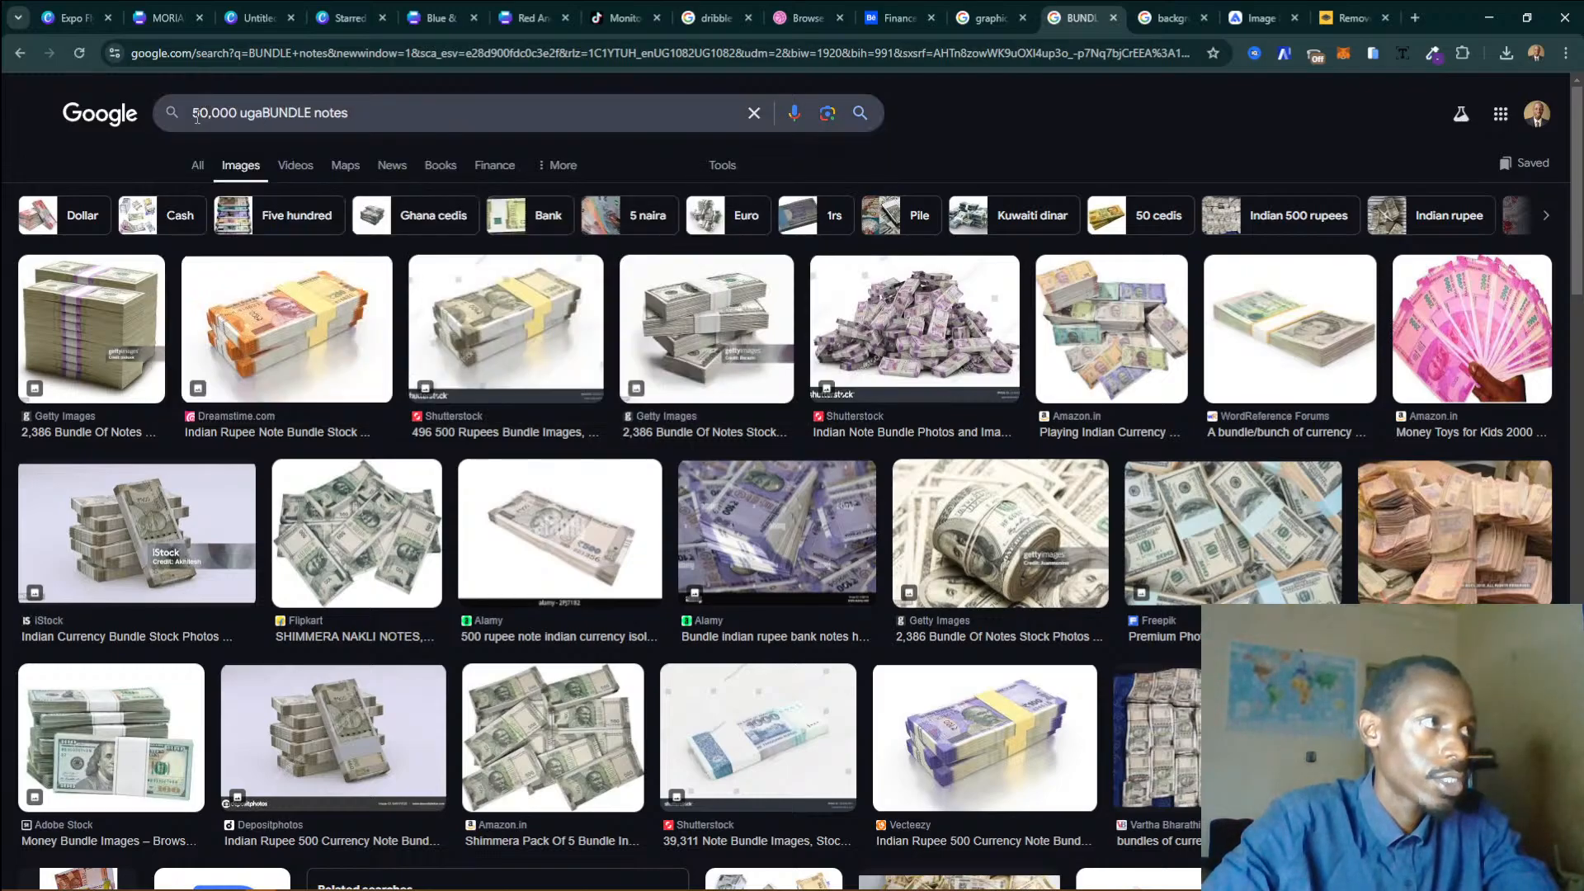
{"action": "key", "text": "BackSpace"}
{"action": "type", "text": "x"}
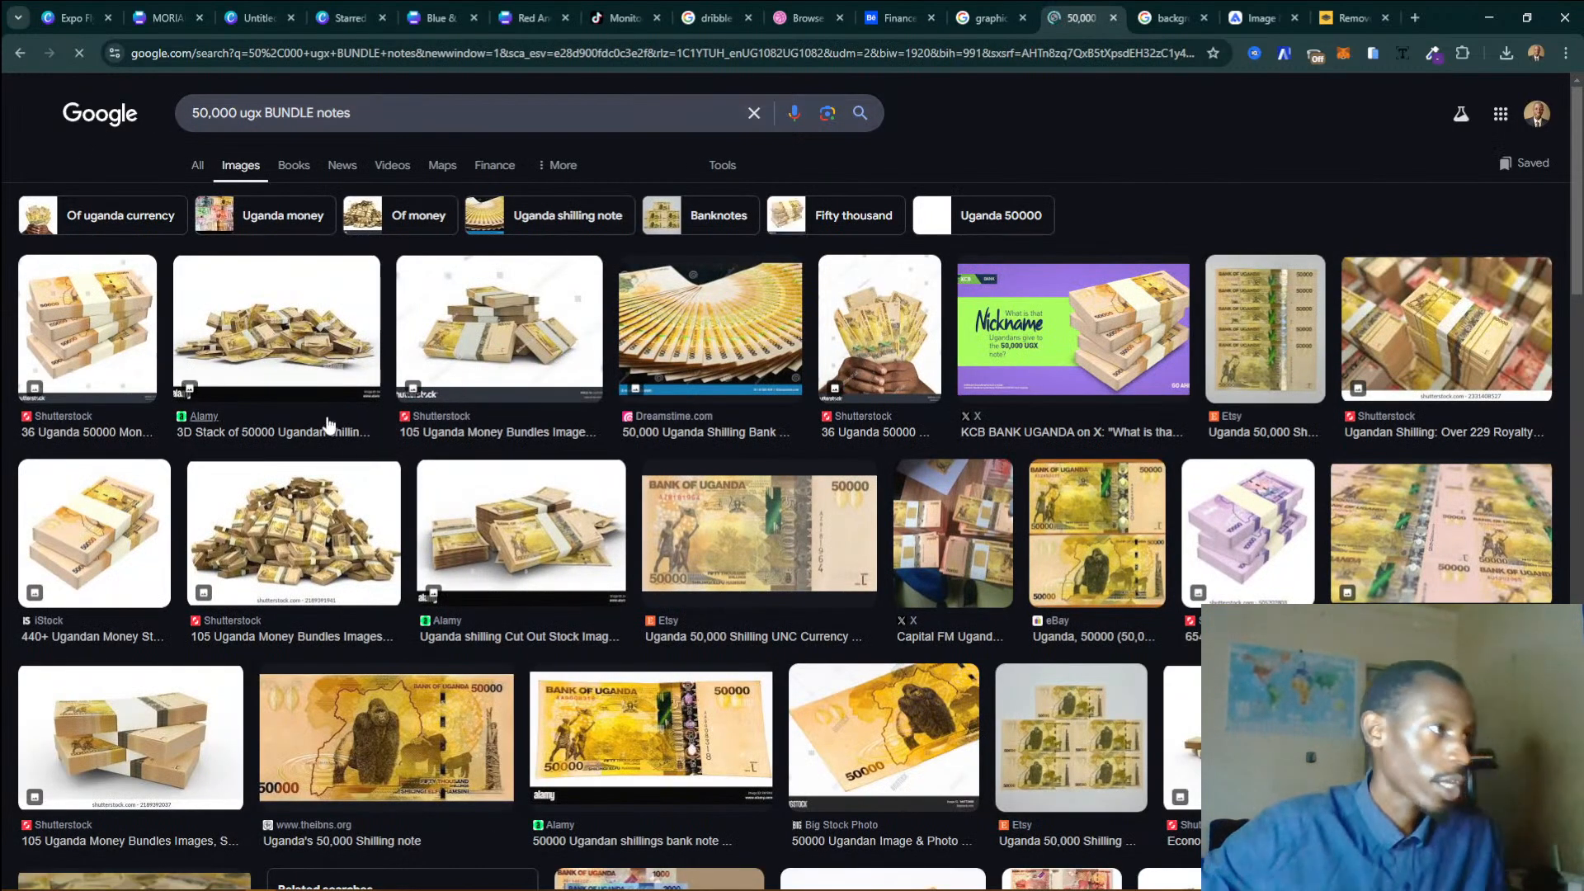
Preview the heap of Ugandan shilling bundles, choose the related Shutterstock picture of neatly stacked bundles, and open its source page.
{"action": "left_click", "coordinate": [331, 525]}
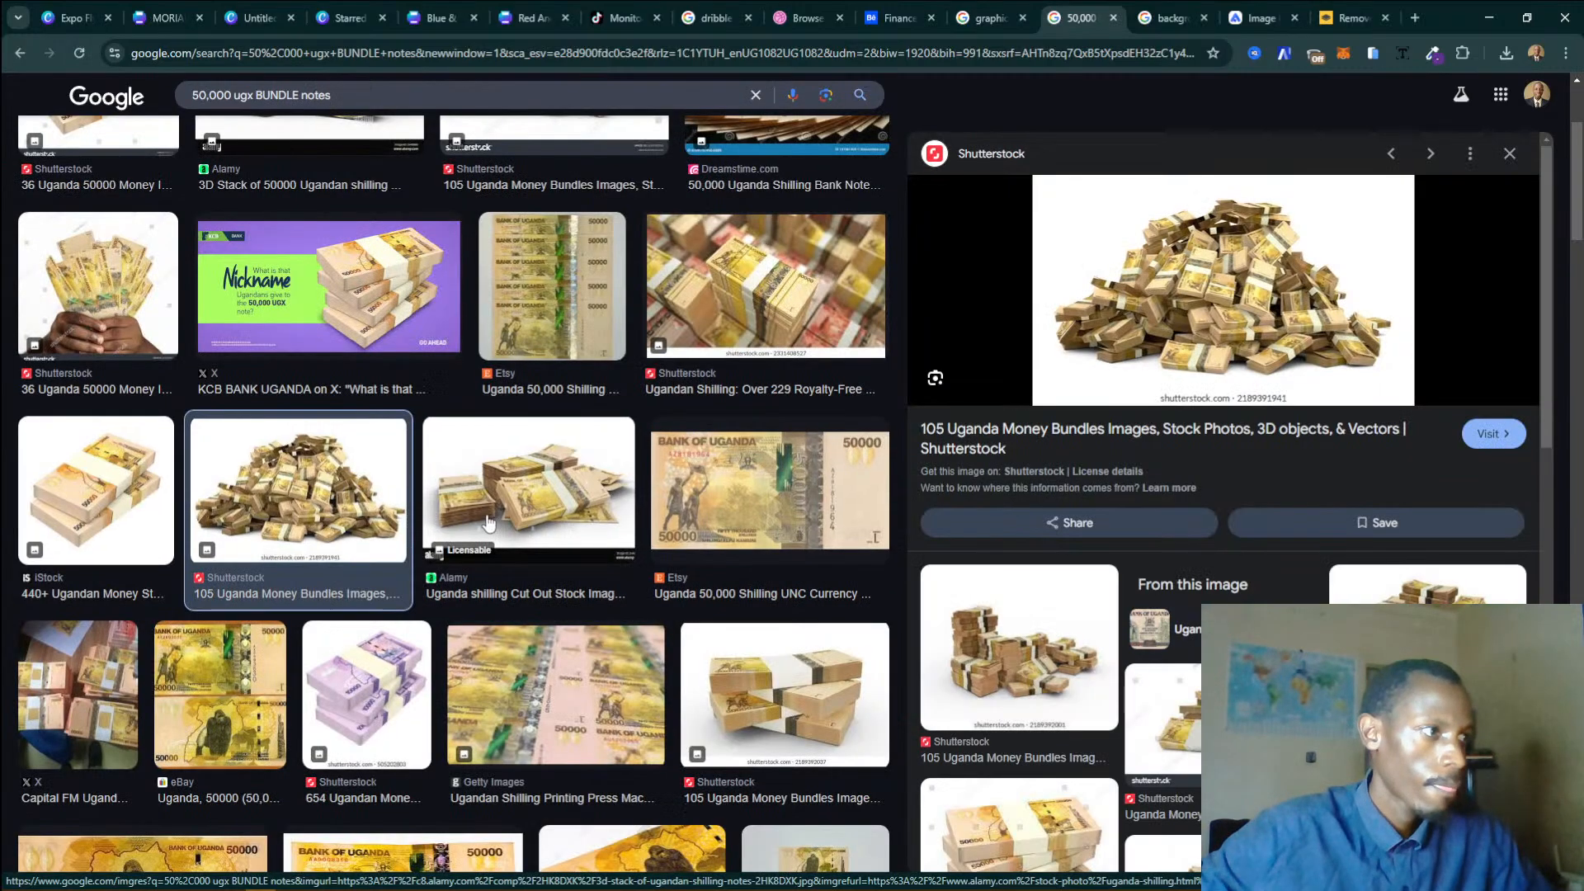
{"action": "scroll", "coordinate": [570, 480], "scroll_direction": "down", "scroll_amount": 4}
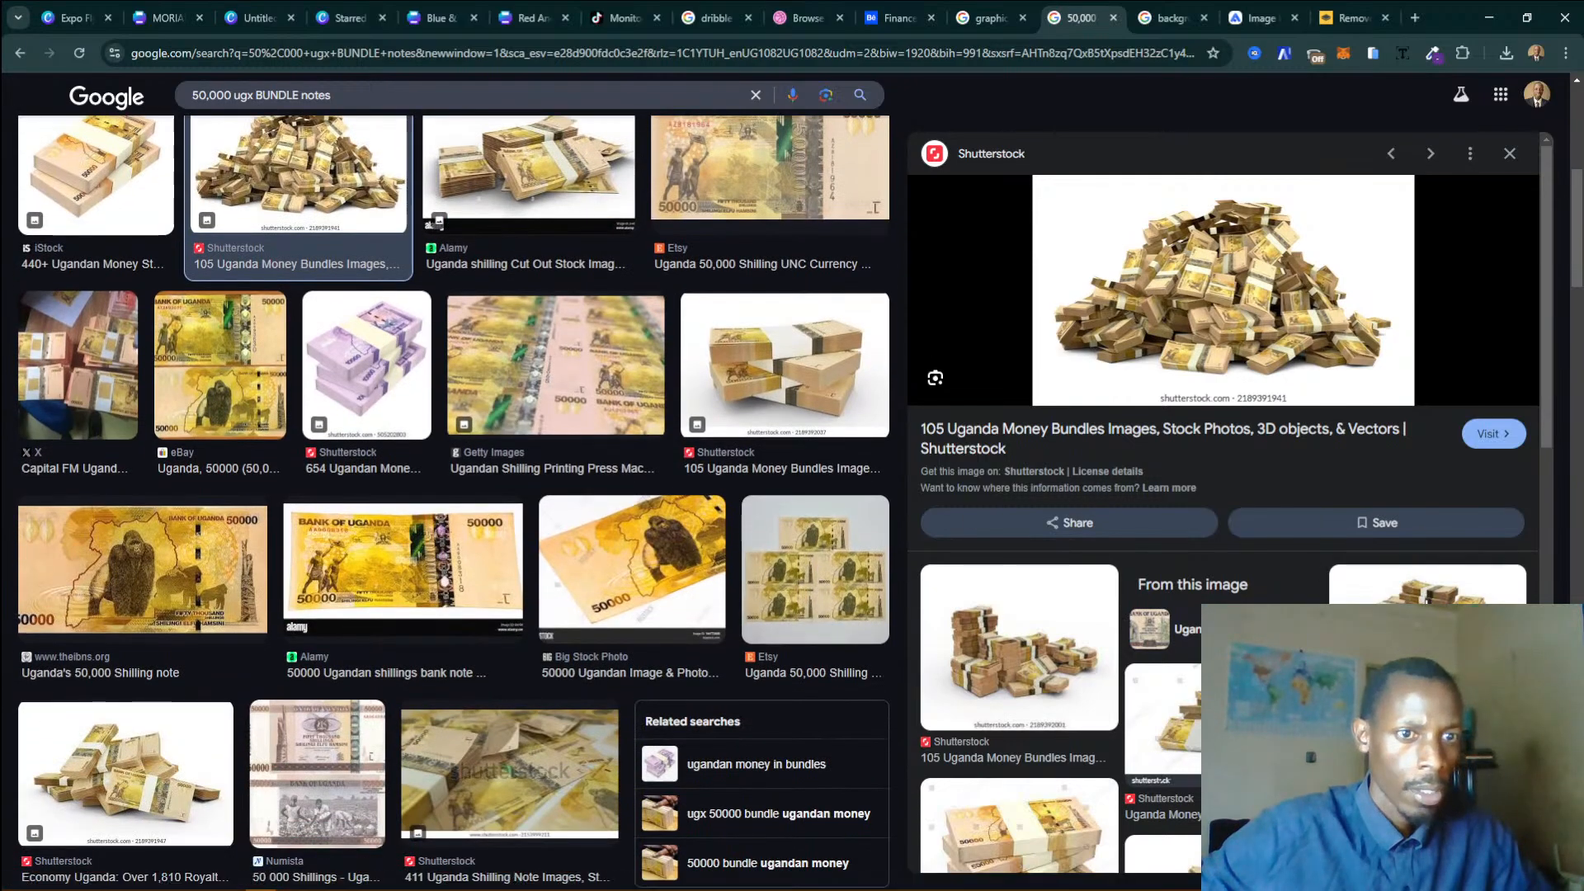
{"action": "left_click", "coordinate": [1419, 631]}
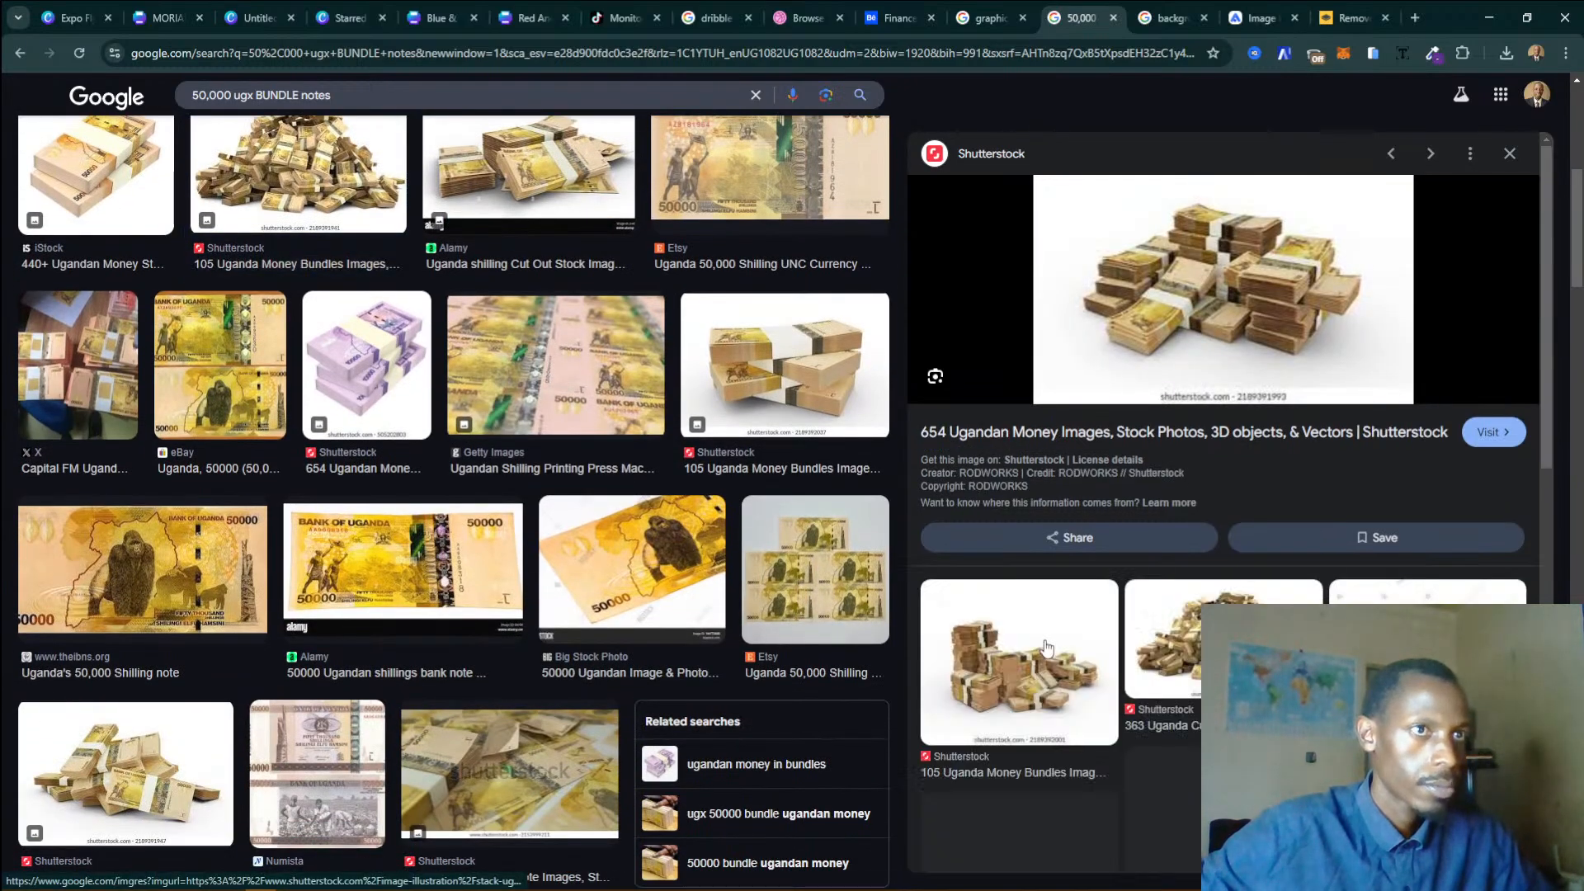
{"action": "left_click", "coordinate": [1272, 292]}
Return to the search results and open the stacked-bundles image by itself in a separate browser tab.
{"action": "left_click", "coordinate": [957, 12]}
{"action": "type", "text": "b"}
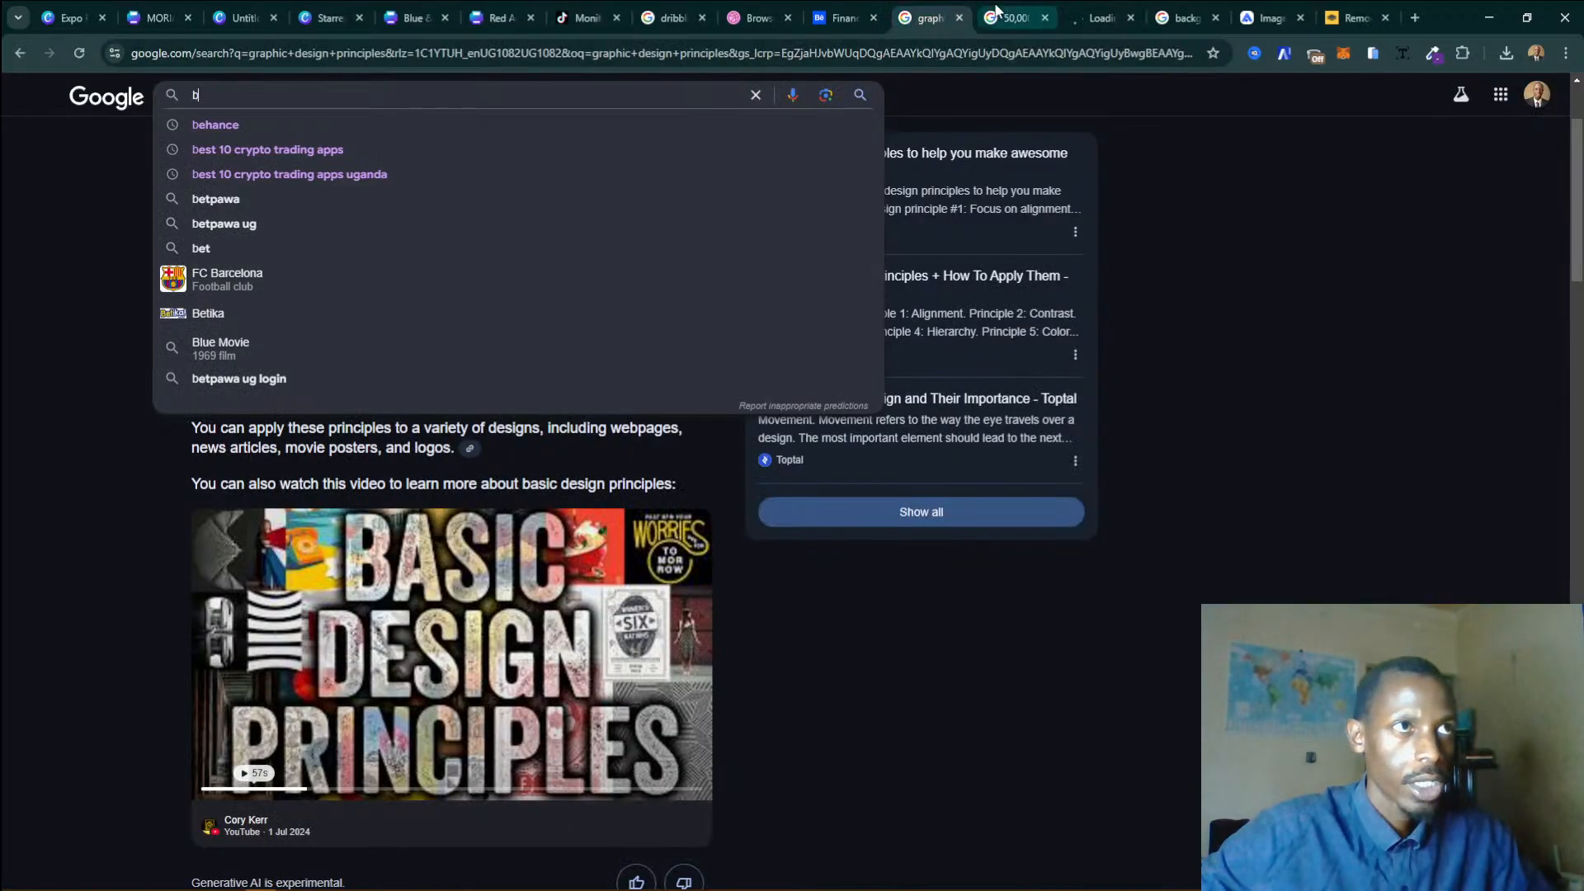
{"action": "left_click", "coordinate": [996, 11]}
{"action": "right_click", "coordinate": [1256, 355]}
{"action": "left_click", "coordinate": [1377, 557]}
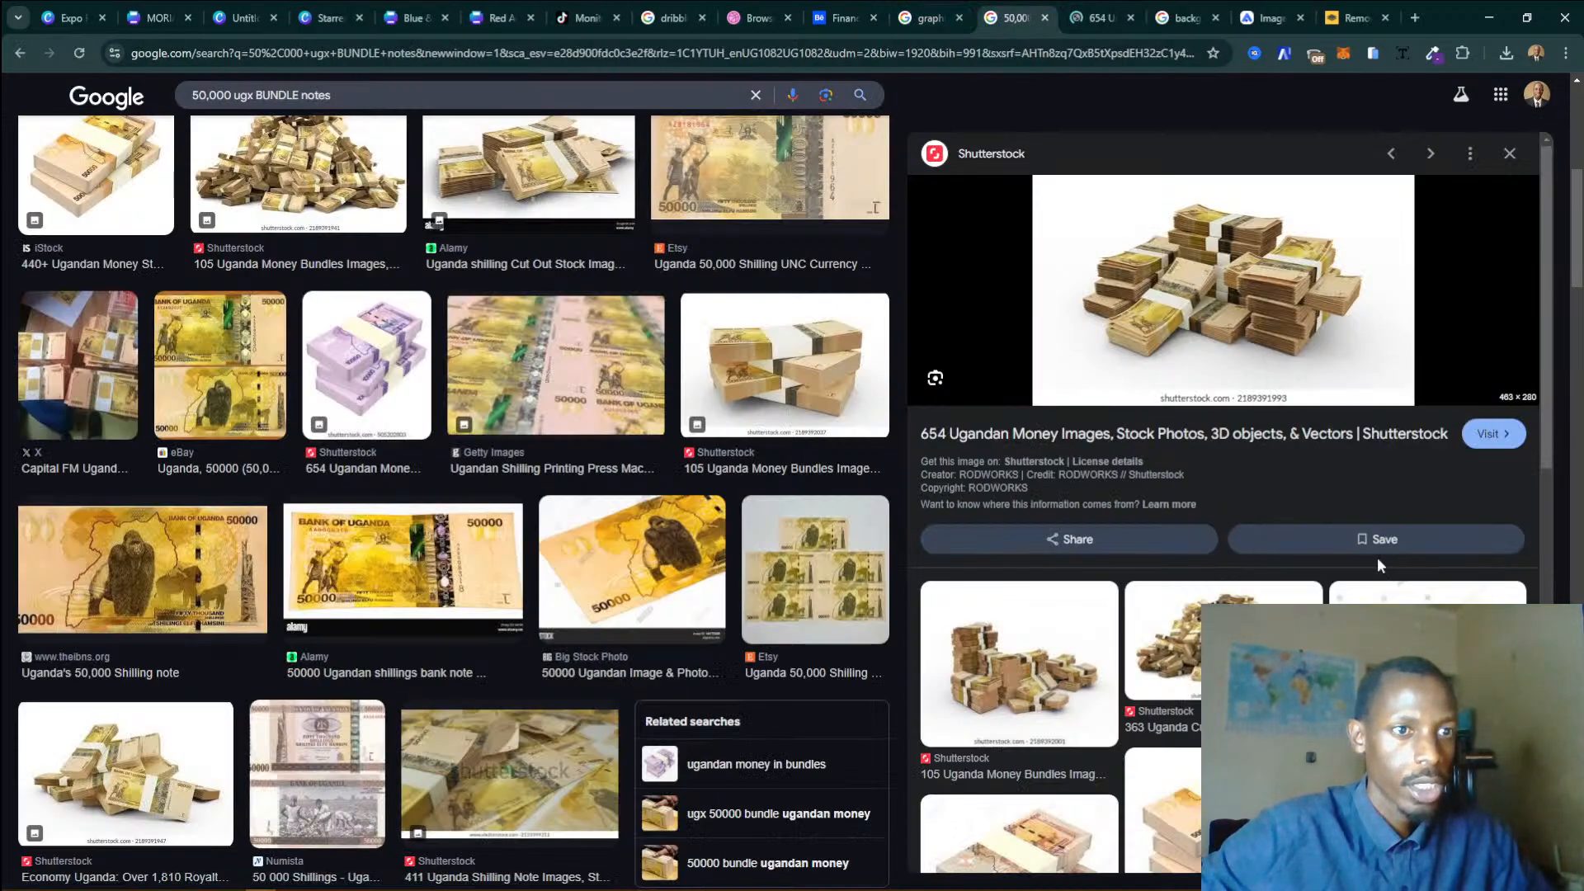
{"action": "left_click", "coordinate": [1044, 20]}
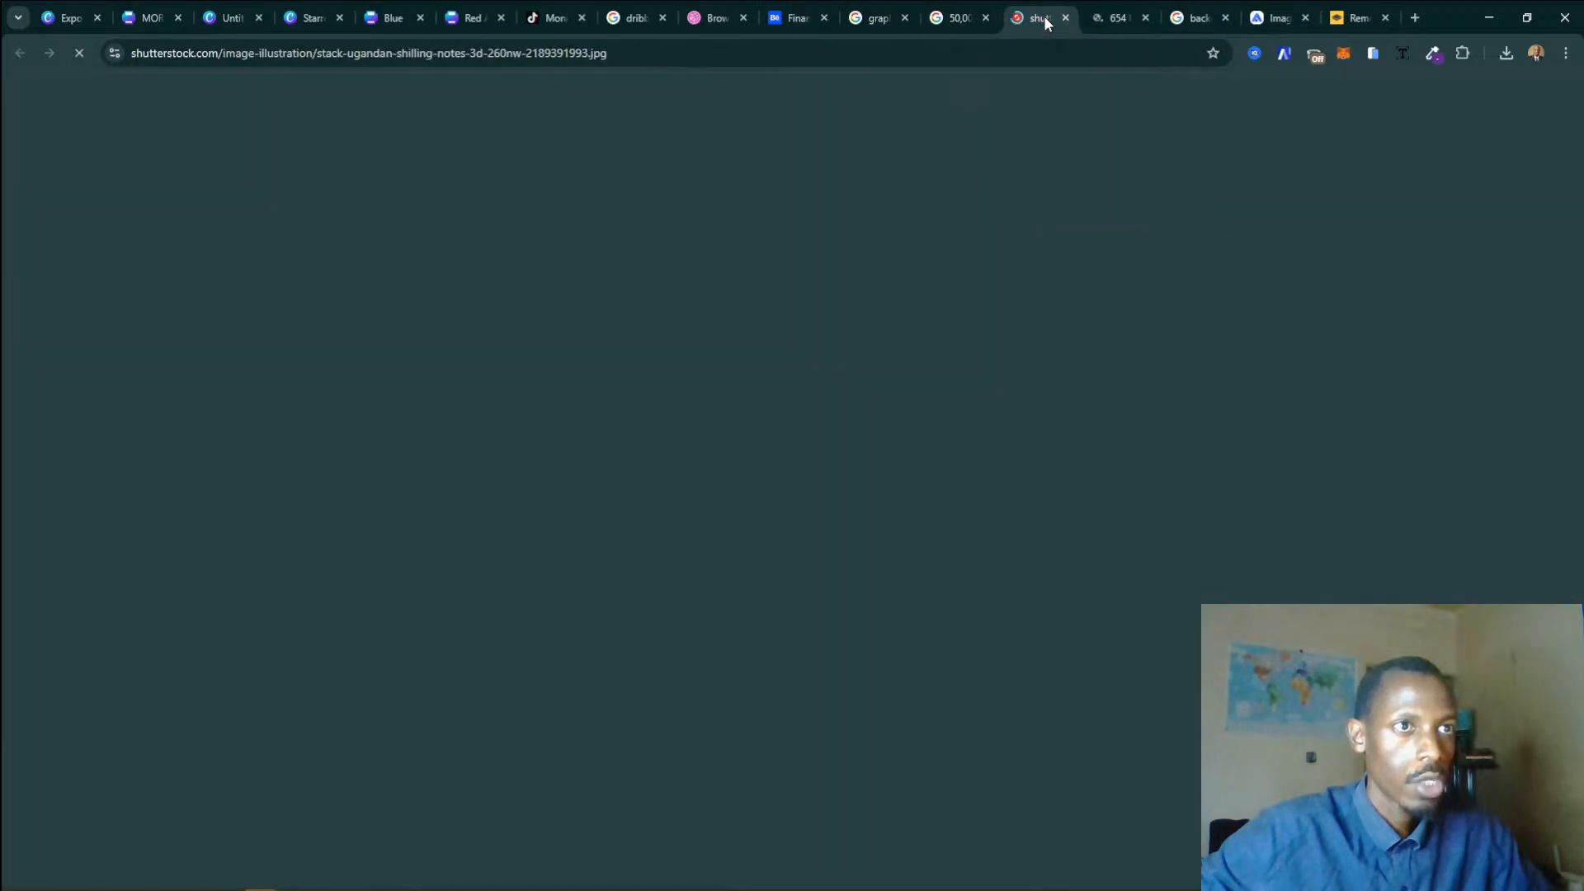
{"action": "right_click", "coordinate": [800, 465]}
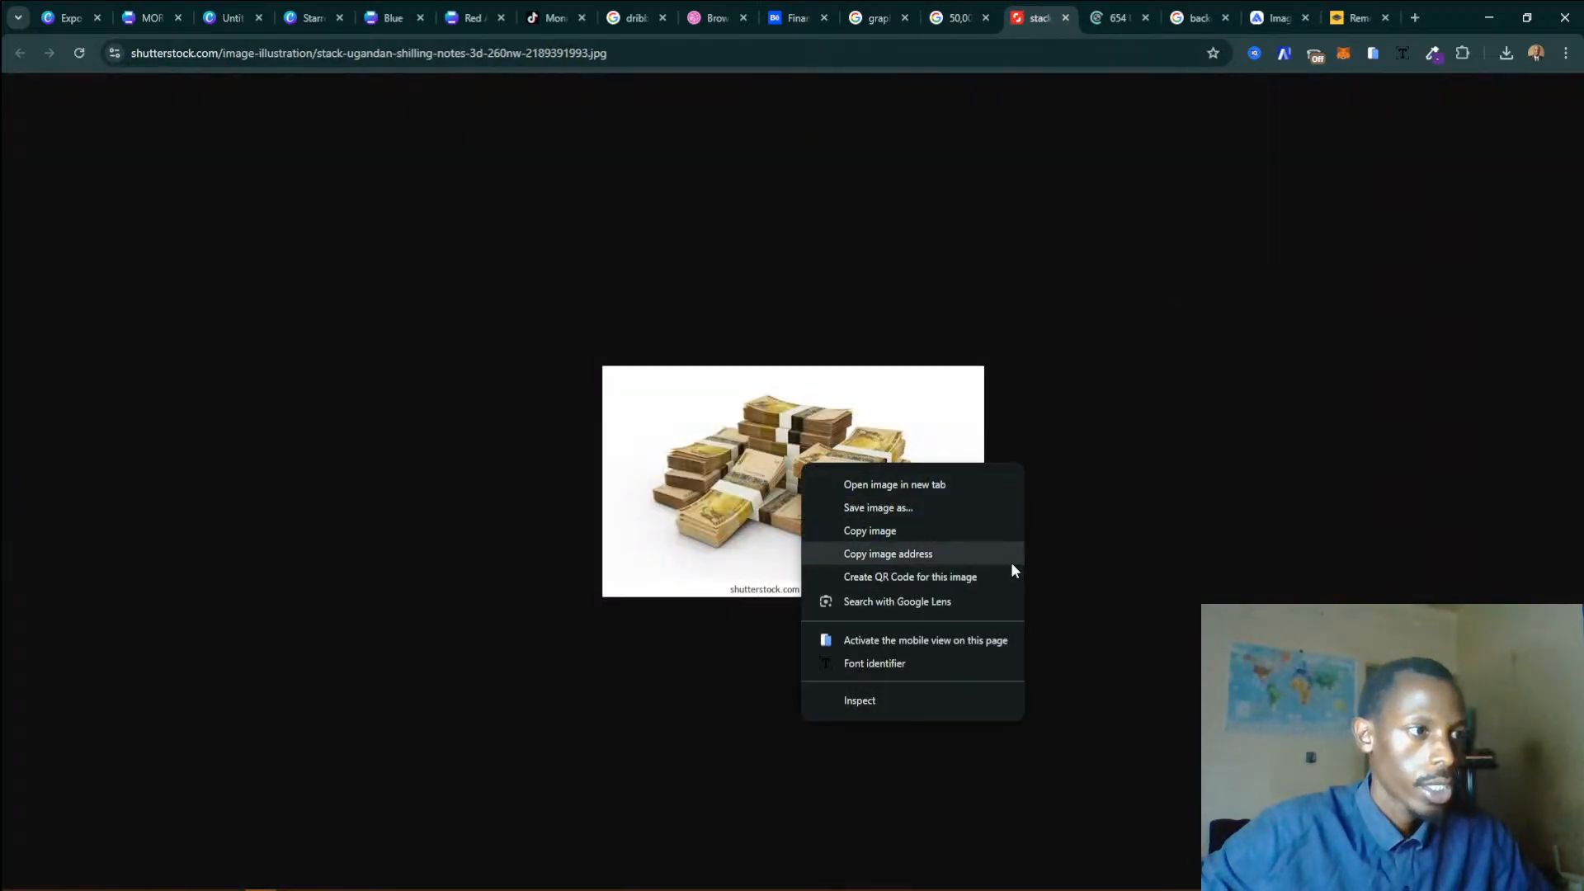
{"action": "left_click", "coordinate": [920, 507]}
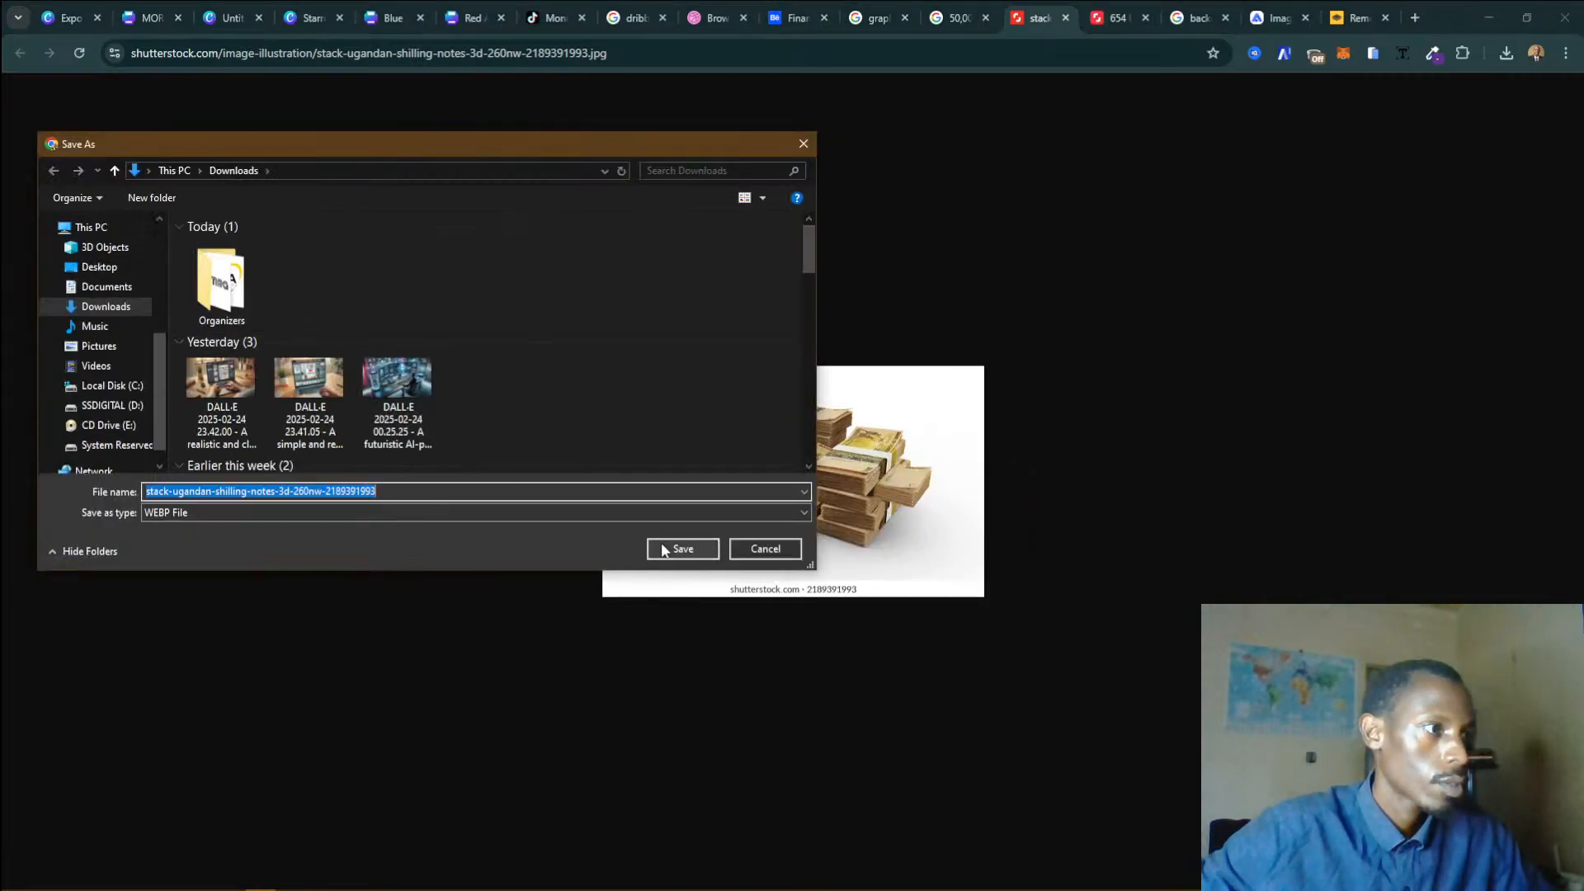
{"action": "left_click", "coordinate": [773, 547]}
Open Snip & Sketch and capture a rectangular snip of the stacked-bundles picture, leaving out the Shutterstock caption strip.
{"action": "key", "text": "super"}
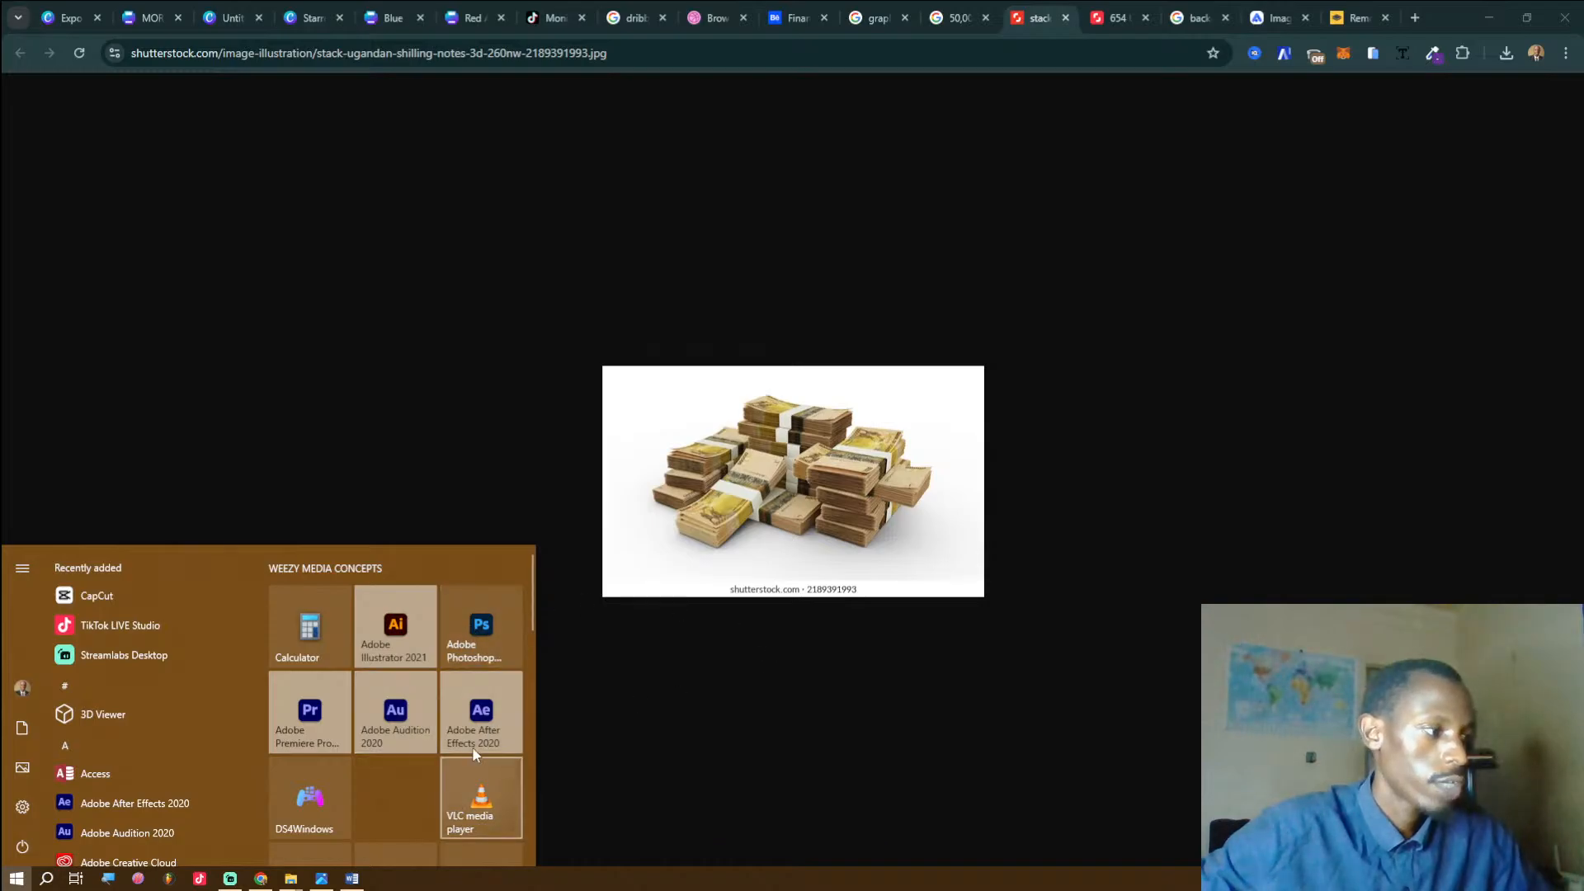
{"action": "scroll", "coordinate": [392, 783], "scroll_direction": "down", "scroll_amount": 3}
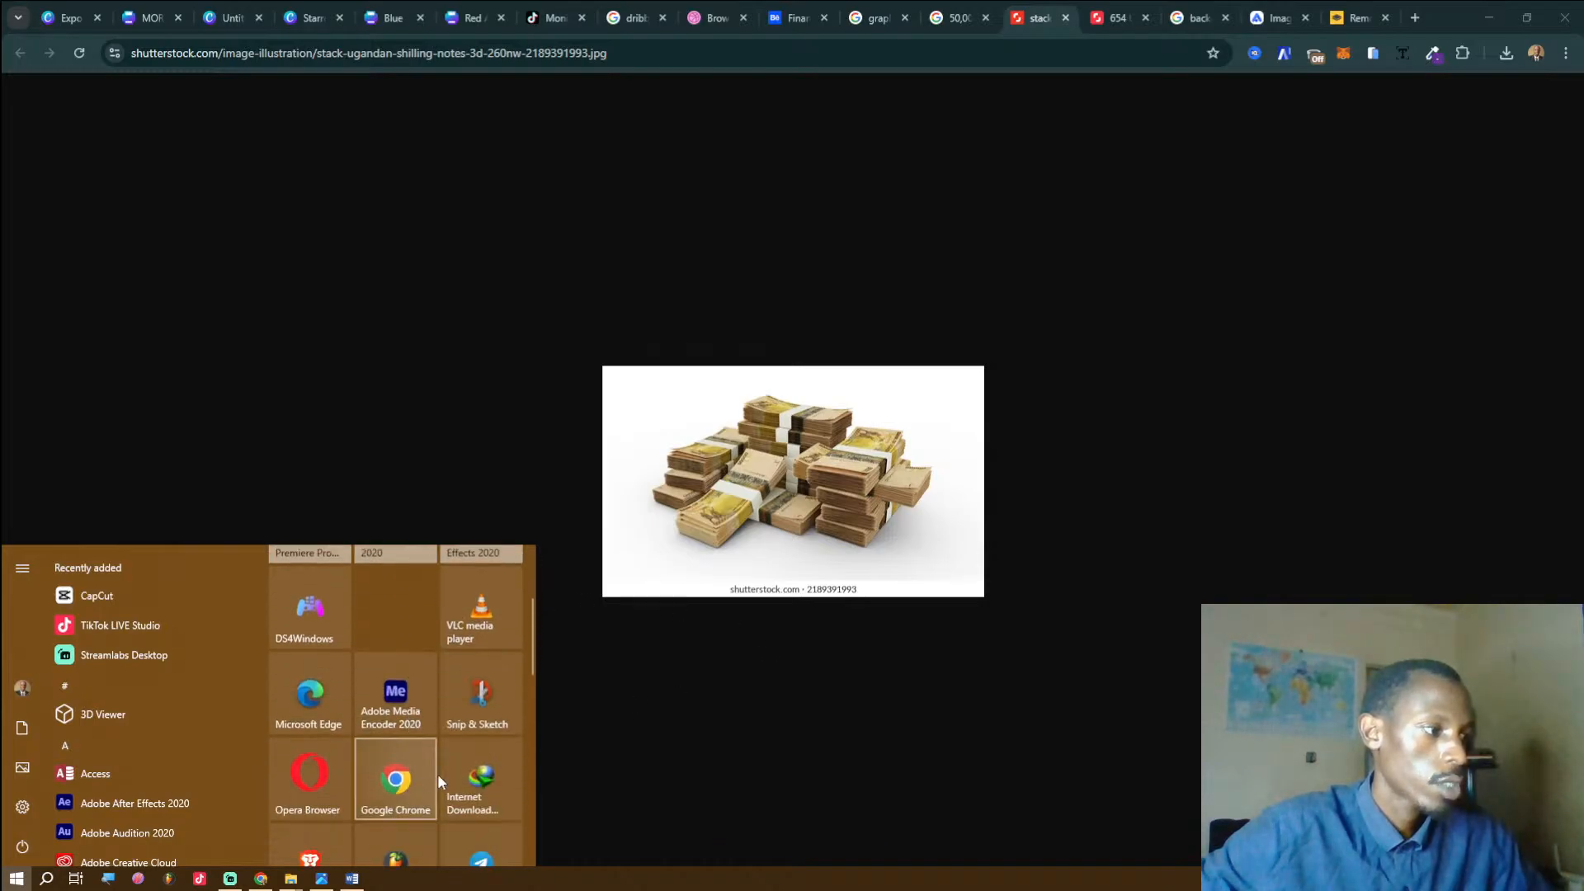
{"action": "left_click", "coordinate": [477, 705]}
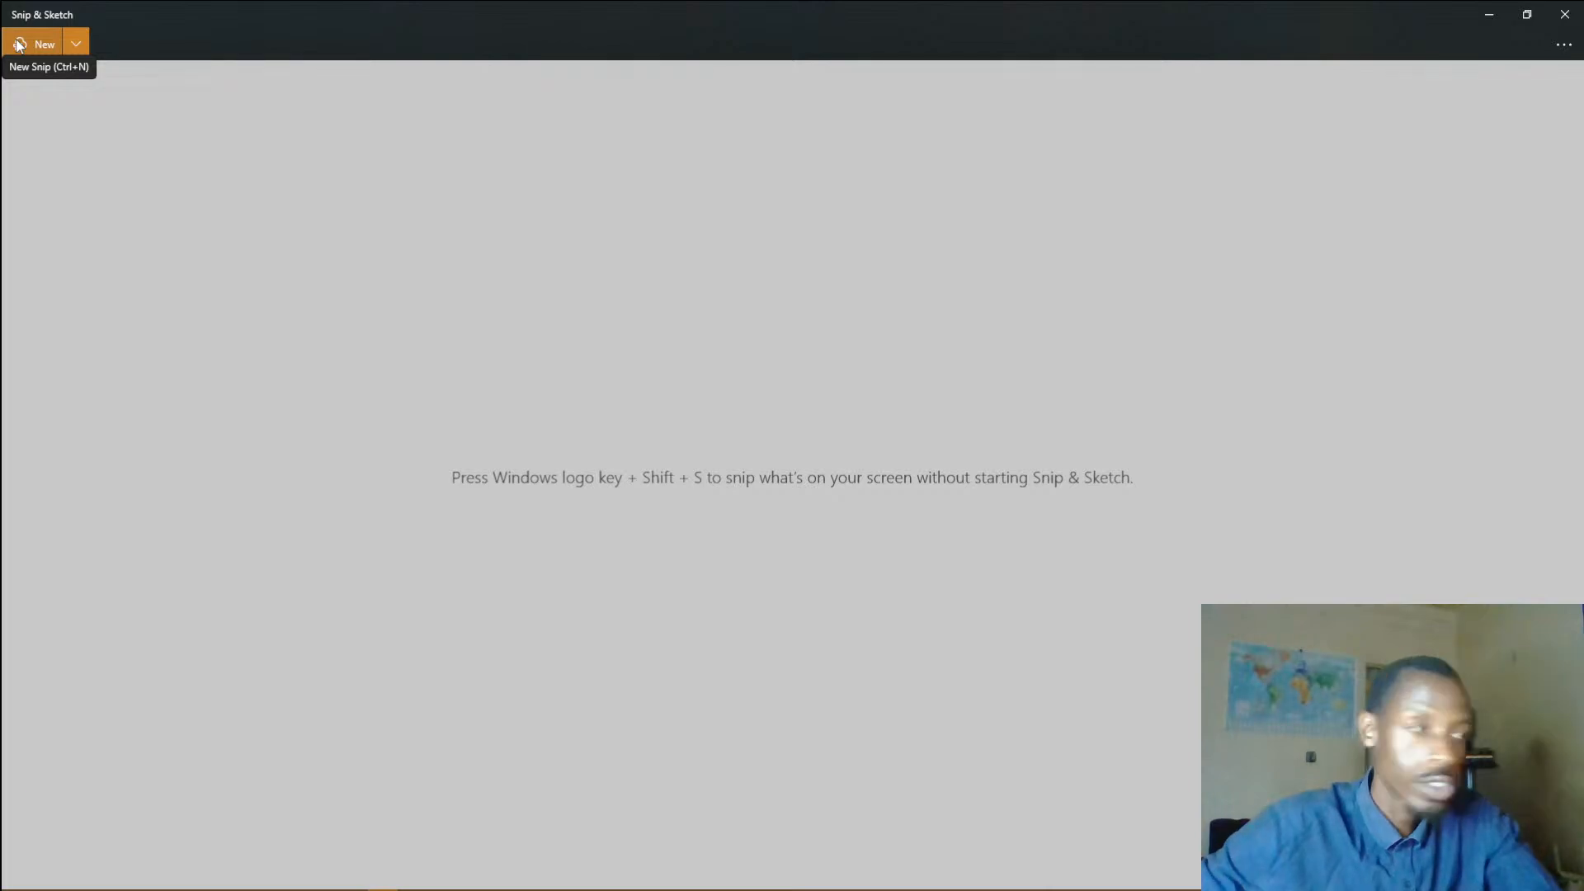
{"action": "left_click", "coordinate": [45, 46]}
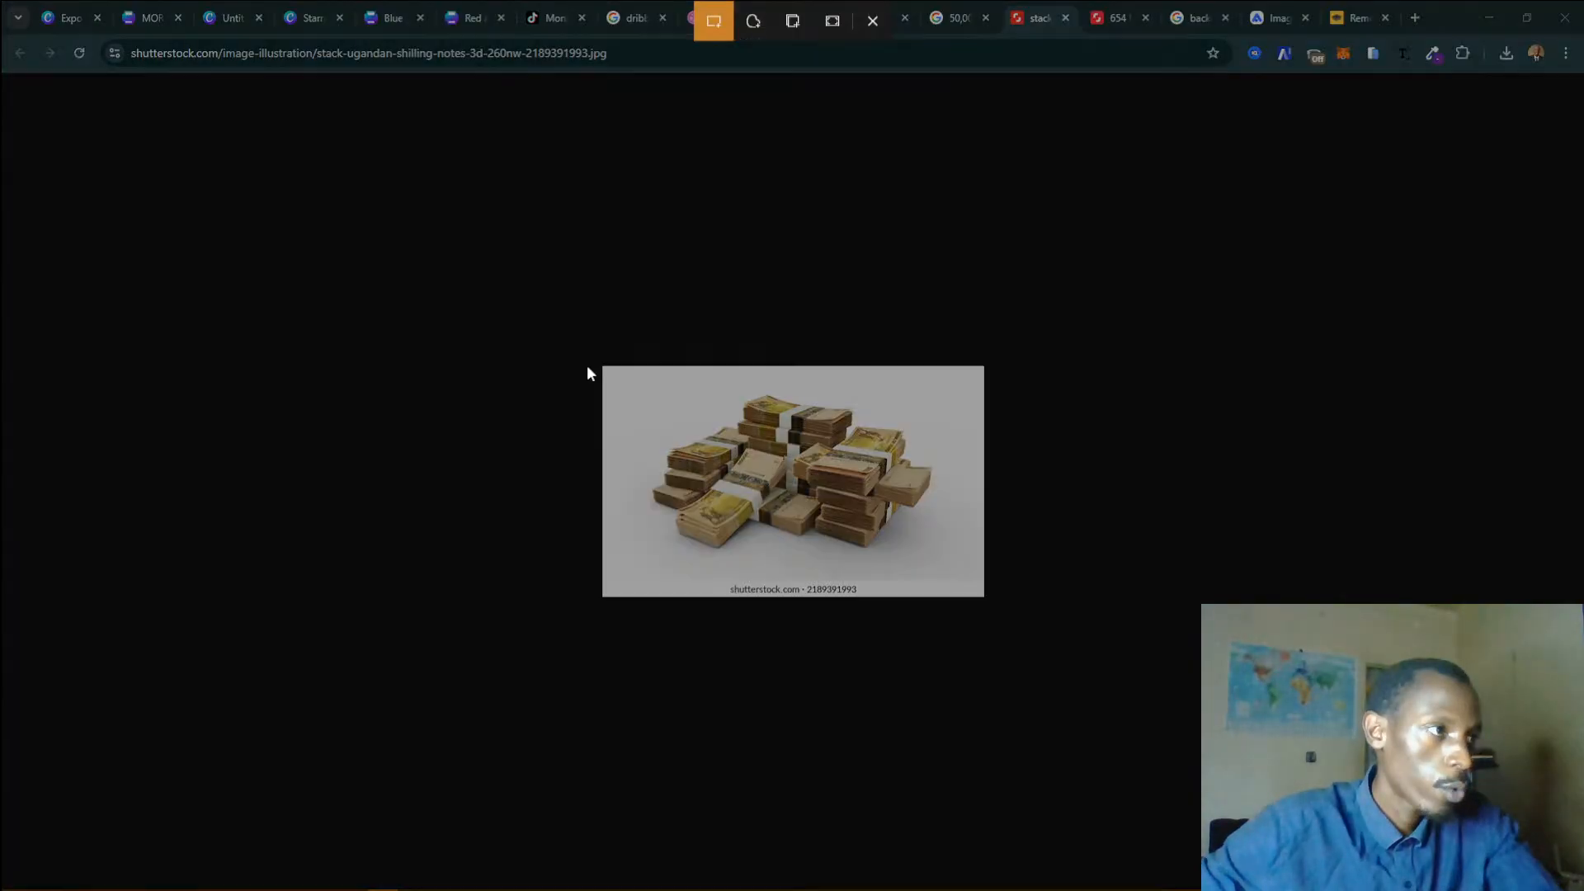
{"action": "left_click_drag", "start_coordinate": [603, 368], "coordinate": [981, 576]}
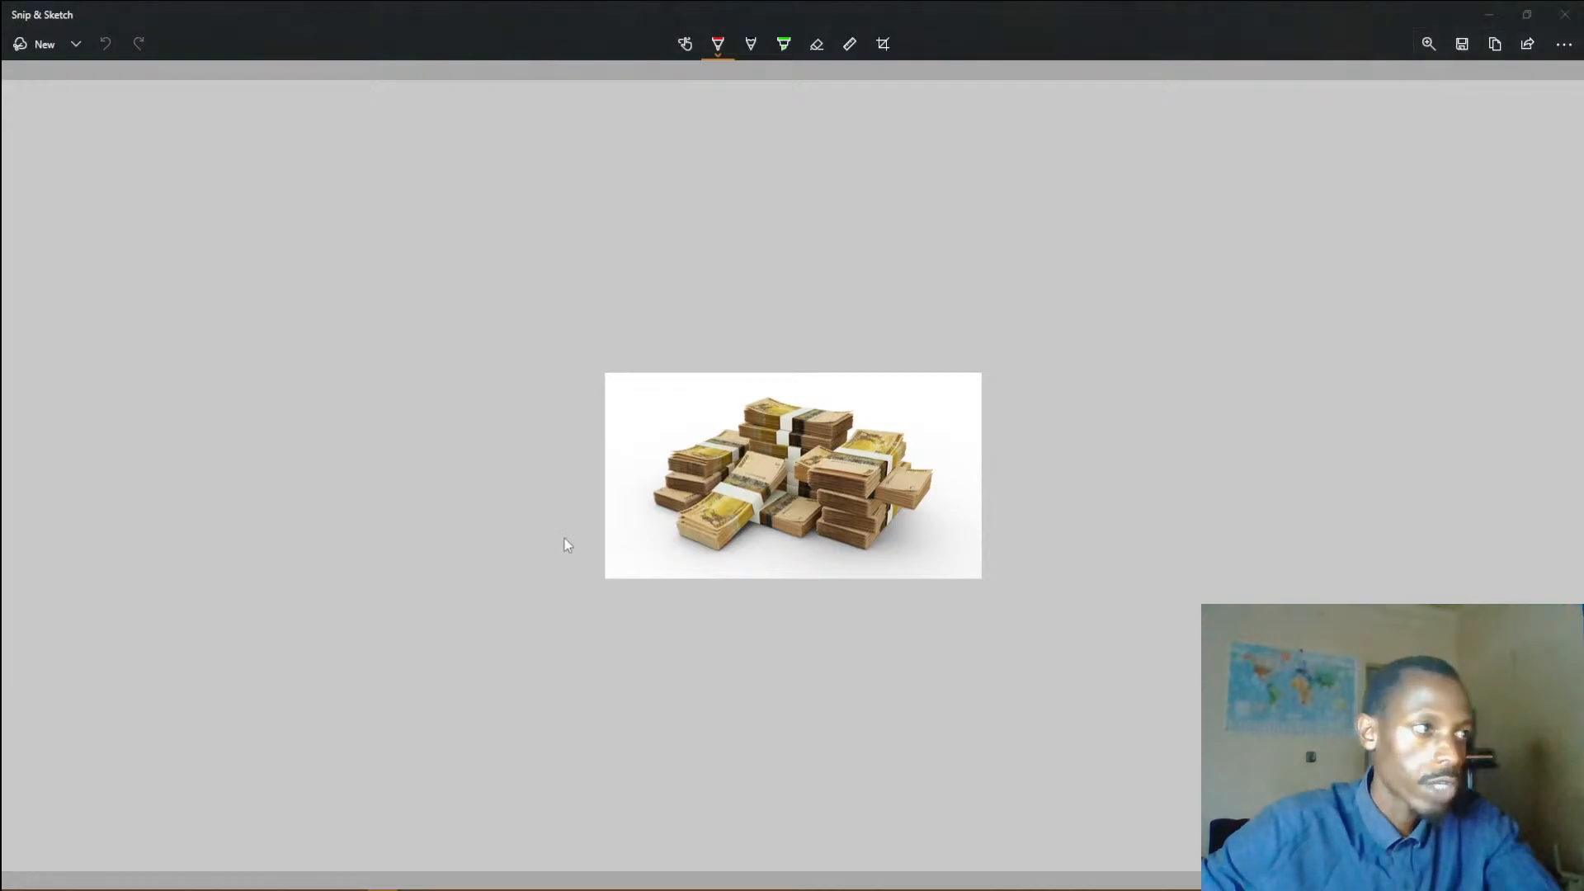
Save the snip as a JPG in Downloads, then close Snip & Sketch and the two Shutterstock browser tabs.
{"action": "key", "text": "ctrl+s"}
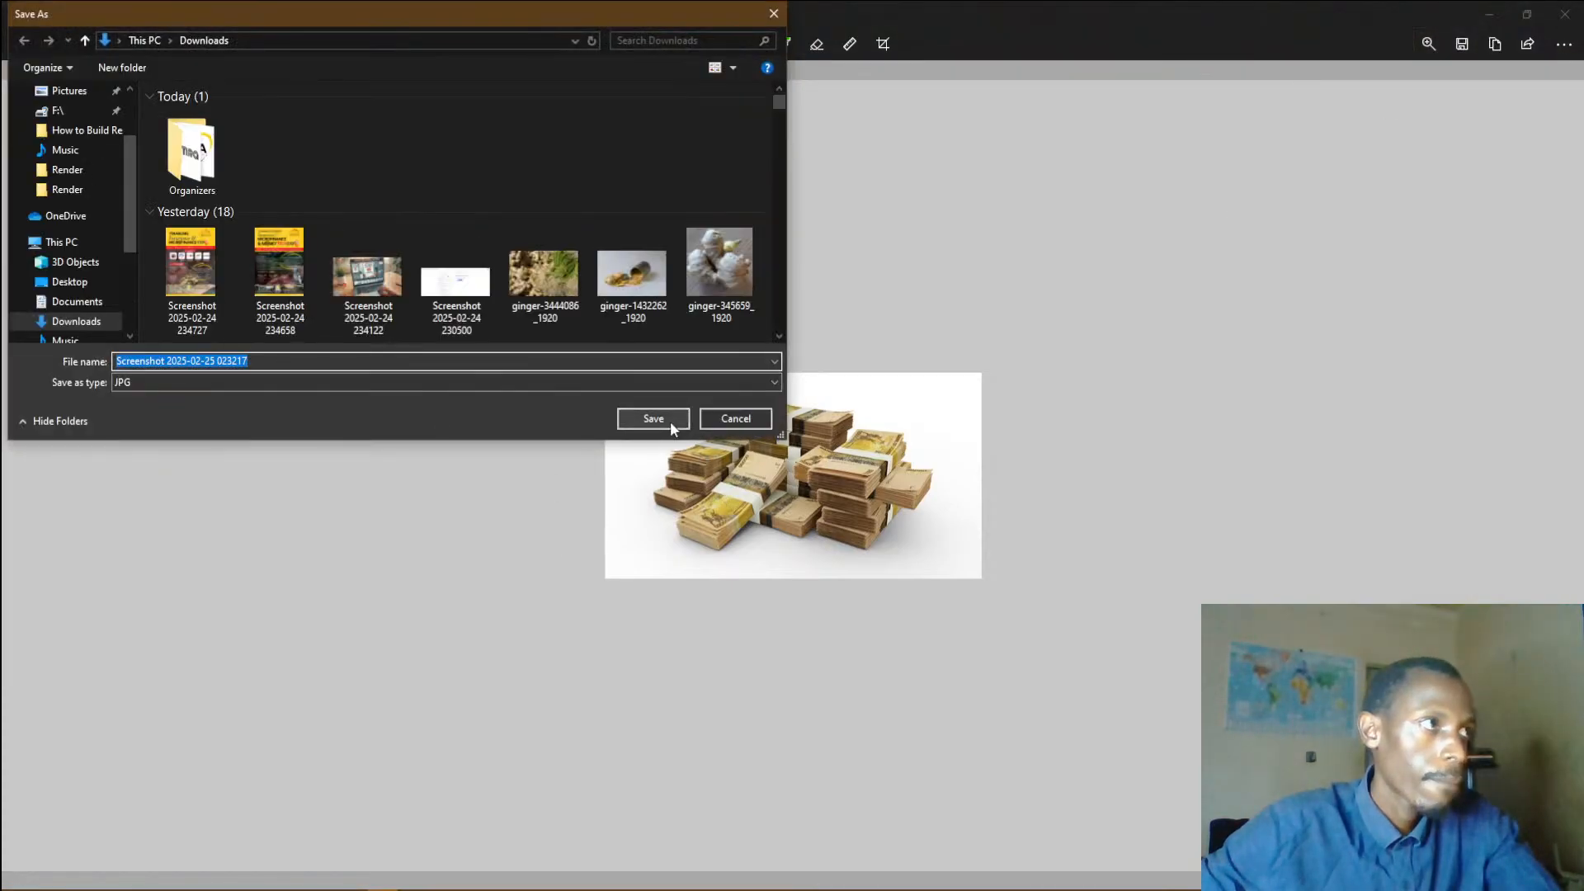
{"action": "left_click", "coordinate": [654, 418]}
{"action": "left_click", "coordinate": [1565, 14]}
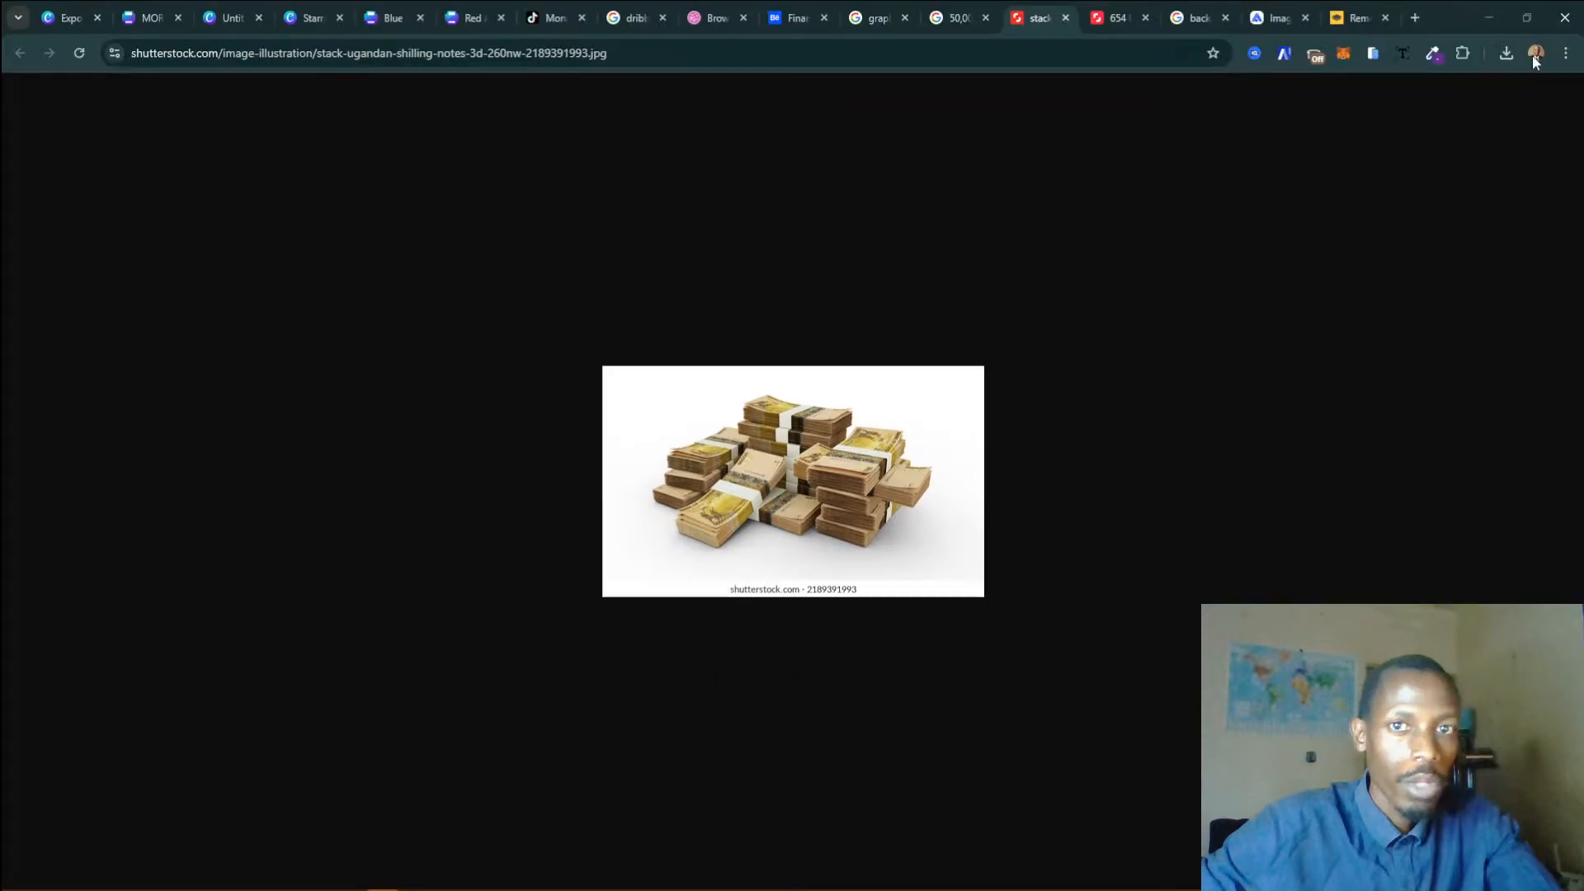
{"action": "left_click", "coordinate": [1065, 18]}
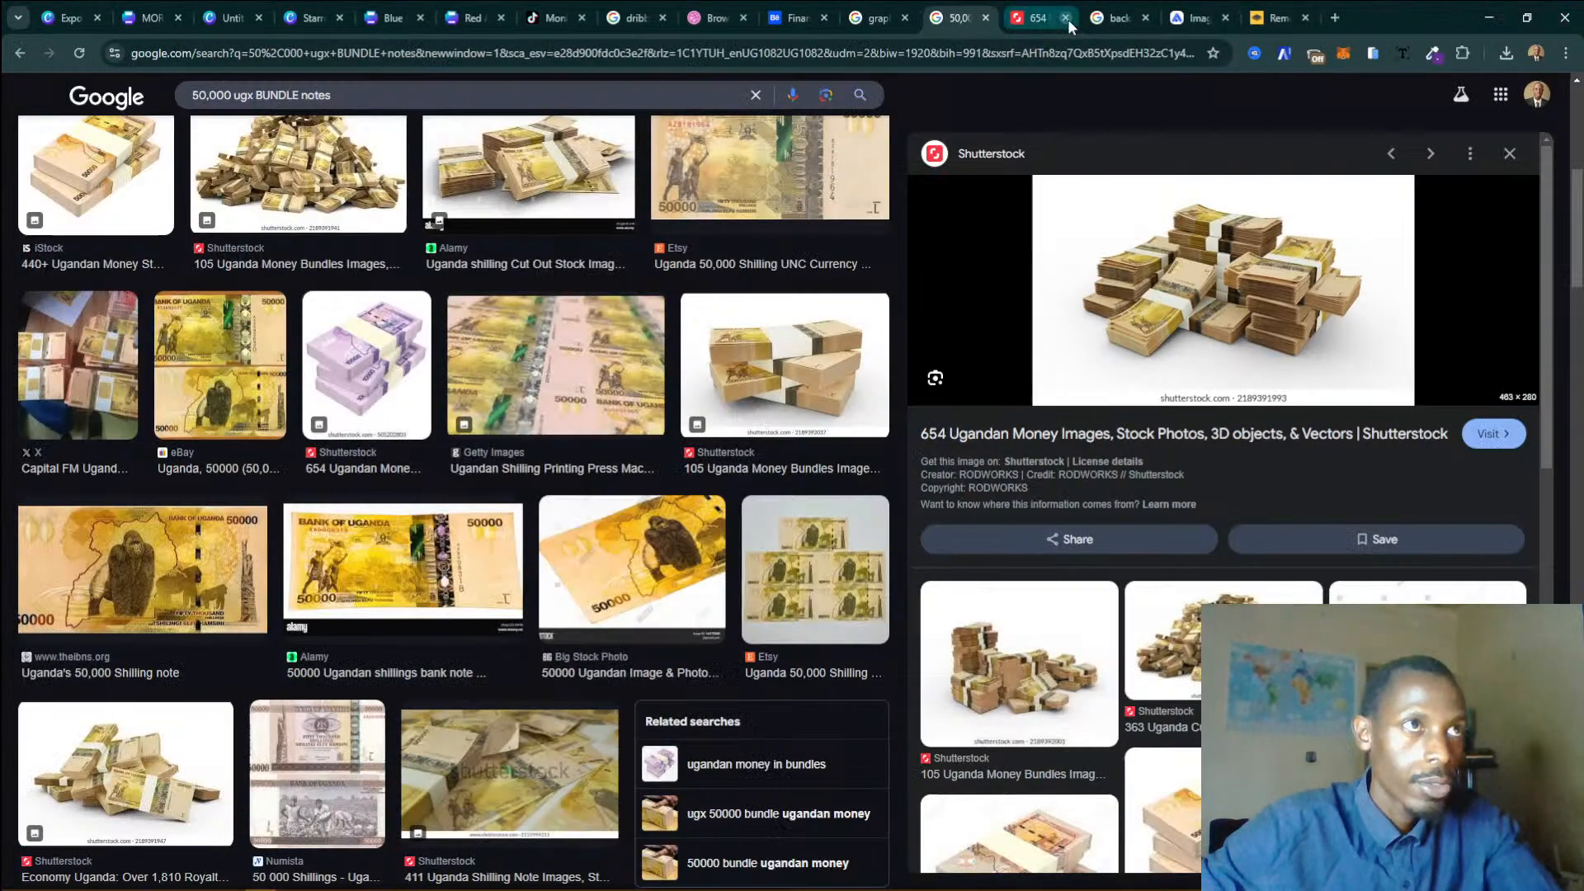
{"action": "left_click", "coordinate": [1065, 18]}
{"action": "left_click", "coordinate": [1112, 17]}
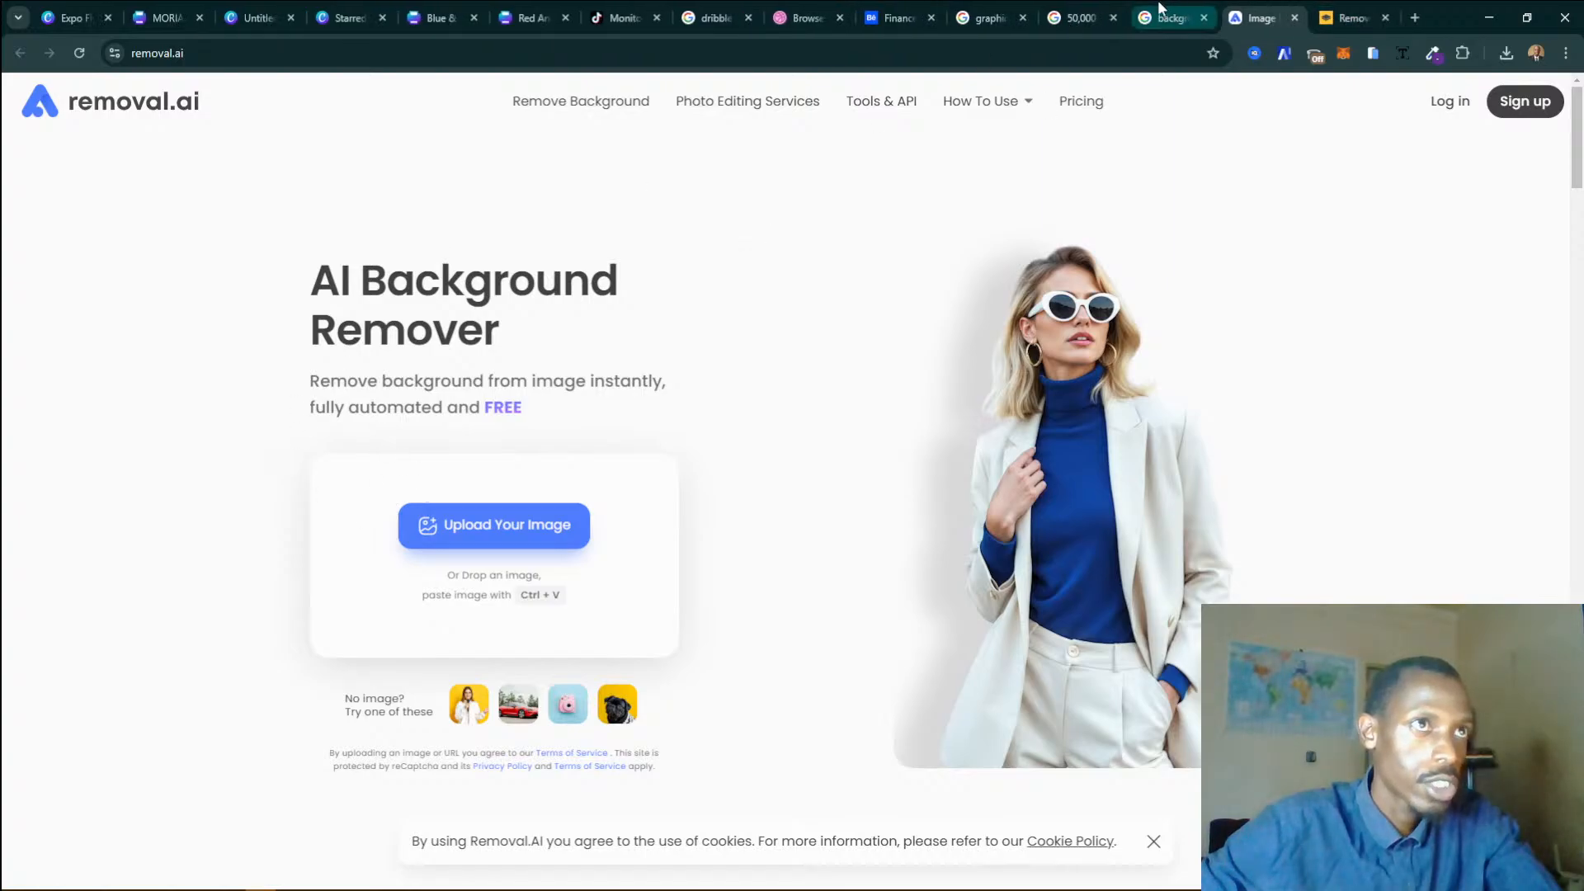
{"action": "key", "text": "ctrl+shift+Tab"}
{"action": "scroll", "coordinate": [405, 154], "scroll_direction": "up", "scroll_amount": 2}
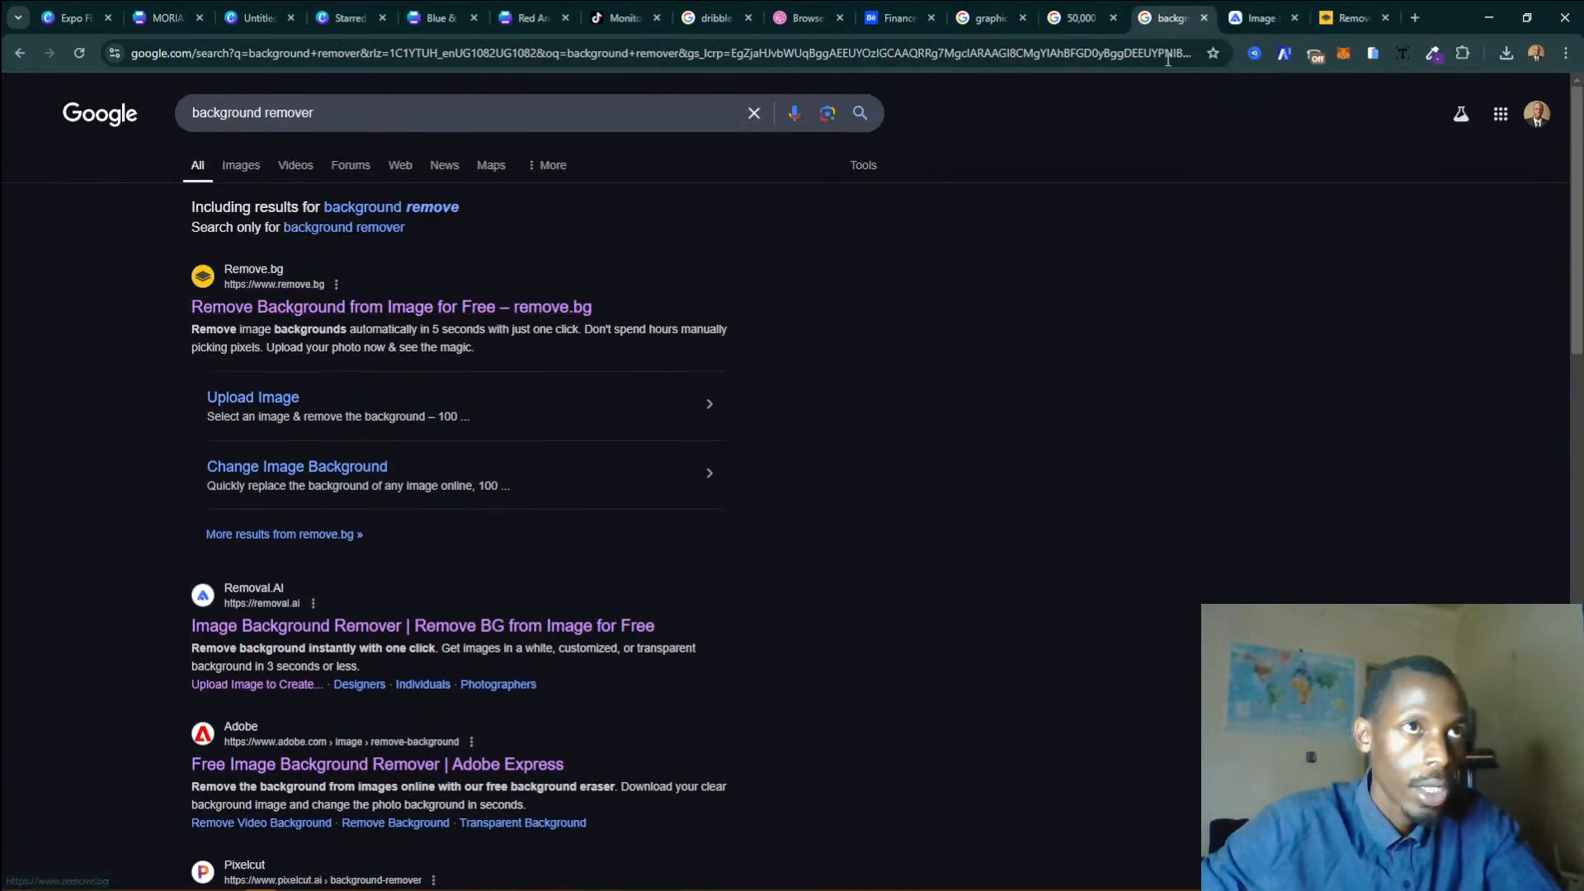
{"action": "left_click", "coordinate": [1261, 17]}
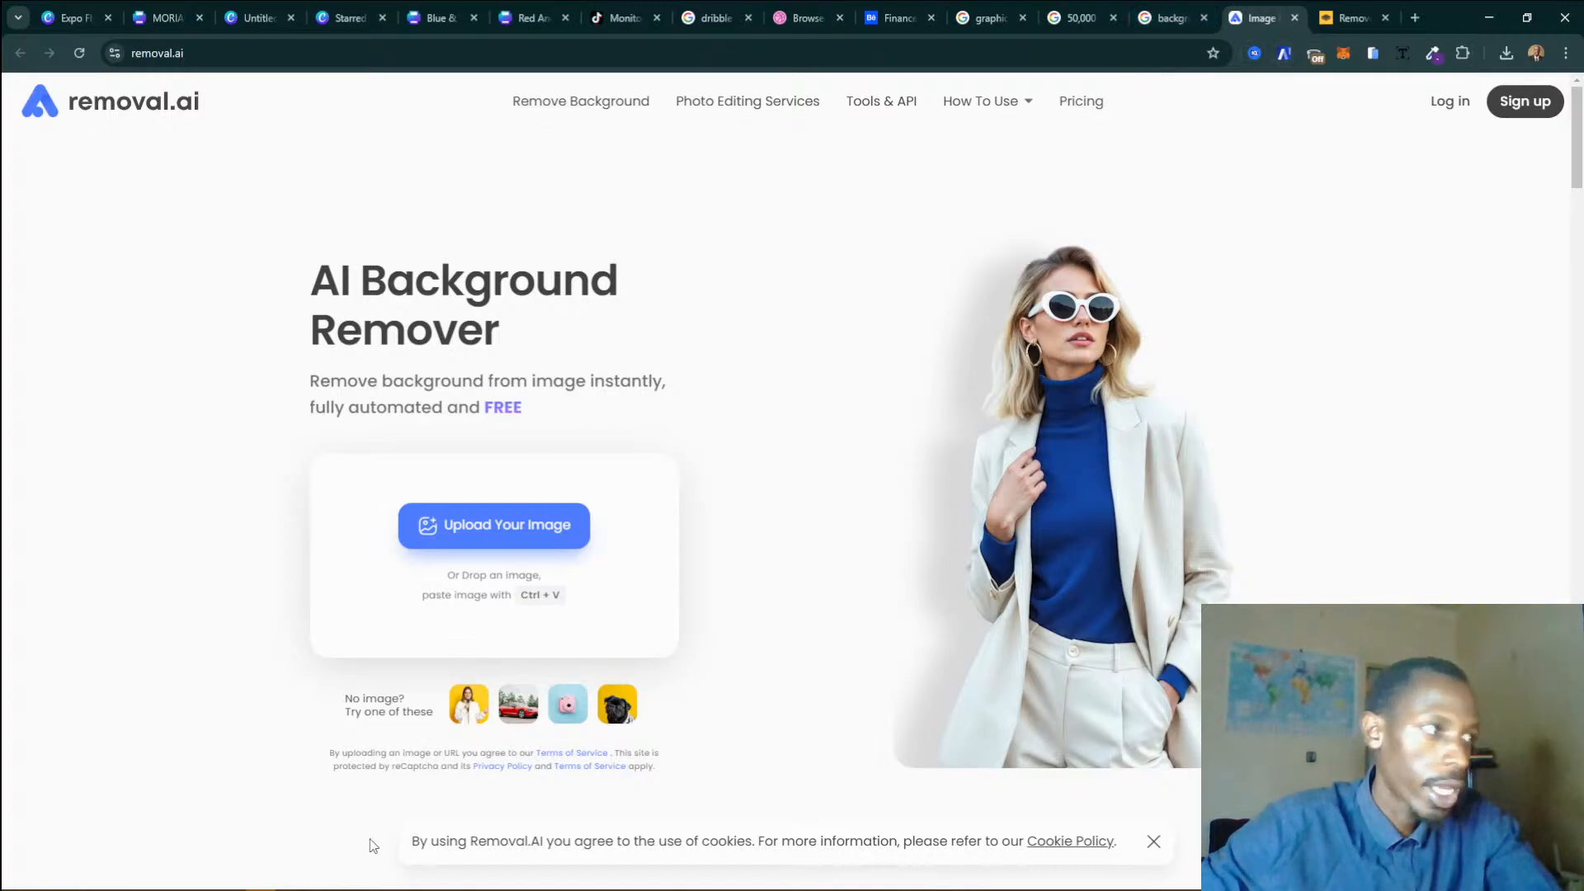
{"action": "left_click", "coordinate": [478, 544]}
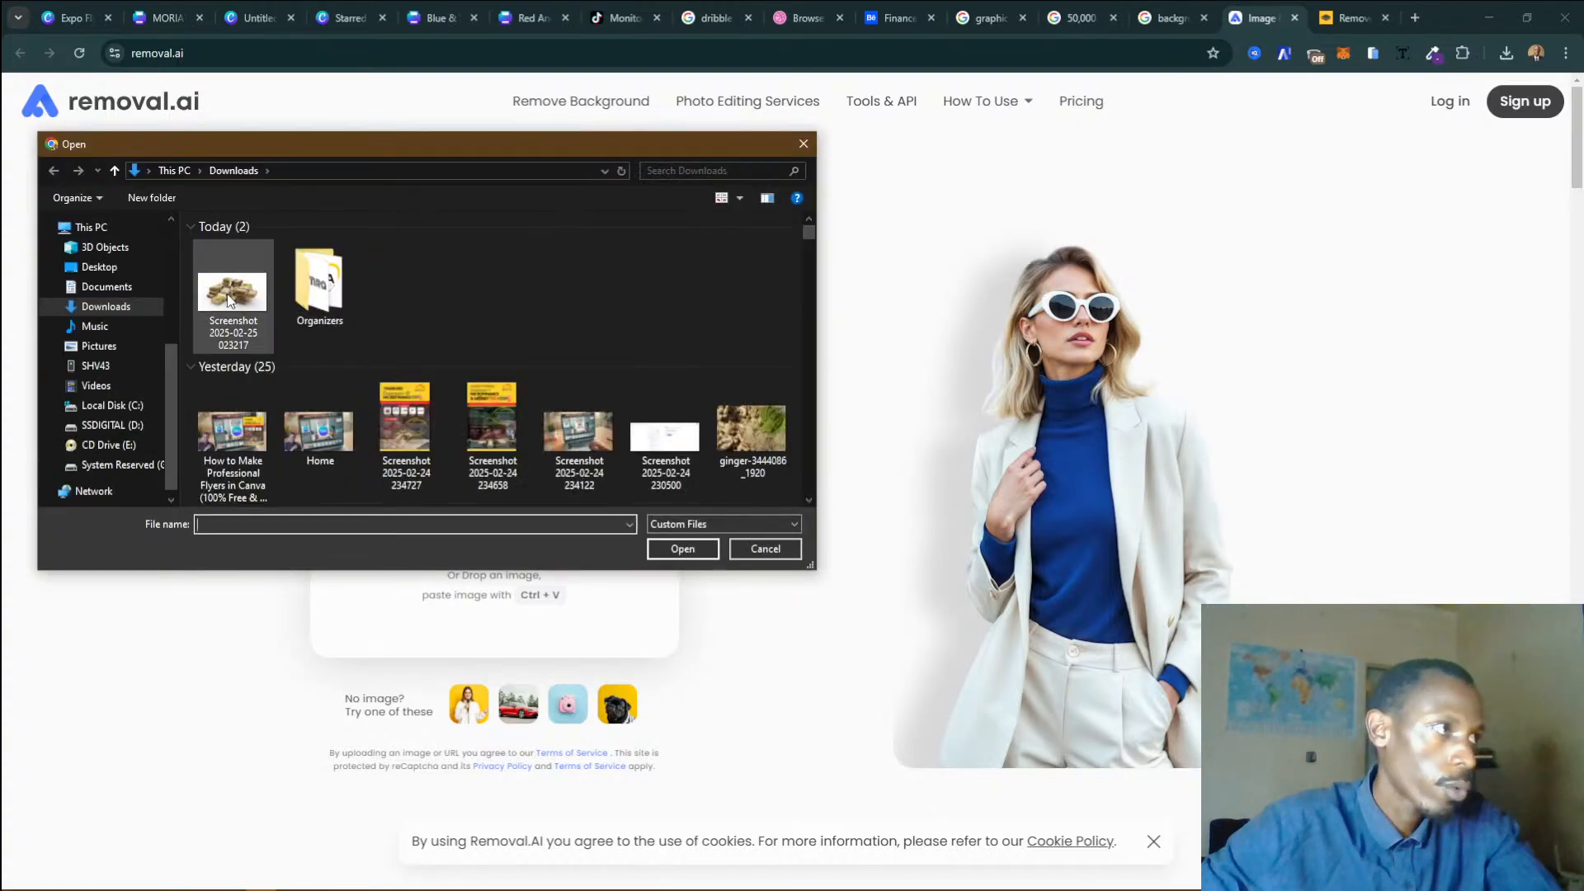
{"action": "double_click", "coordinate": [232, 304]}
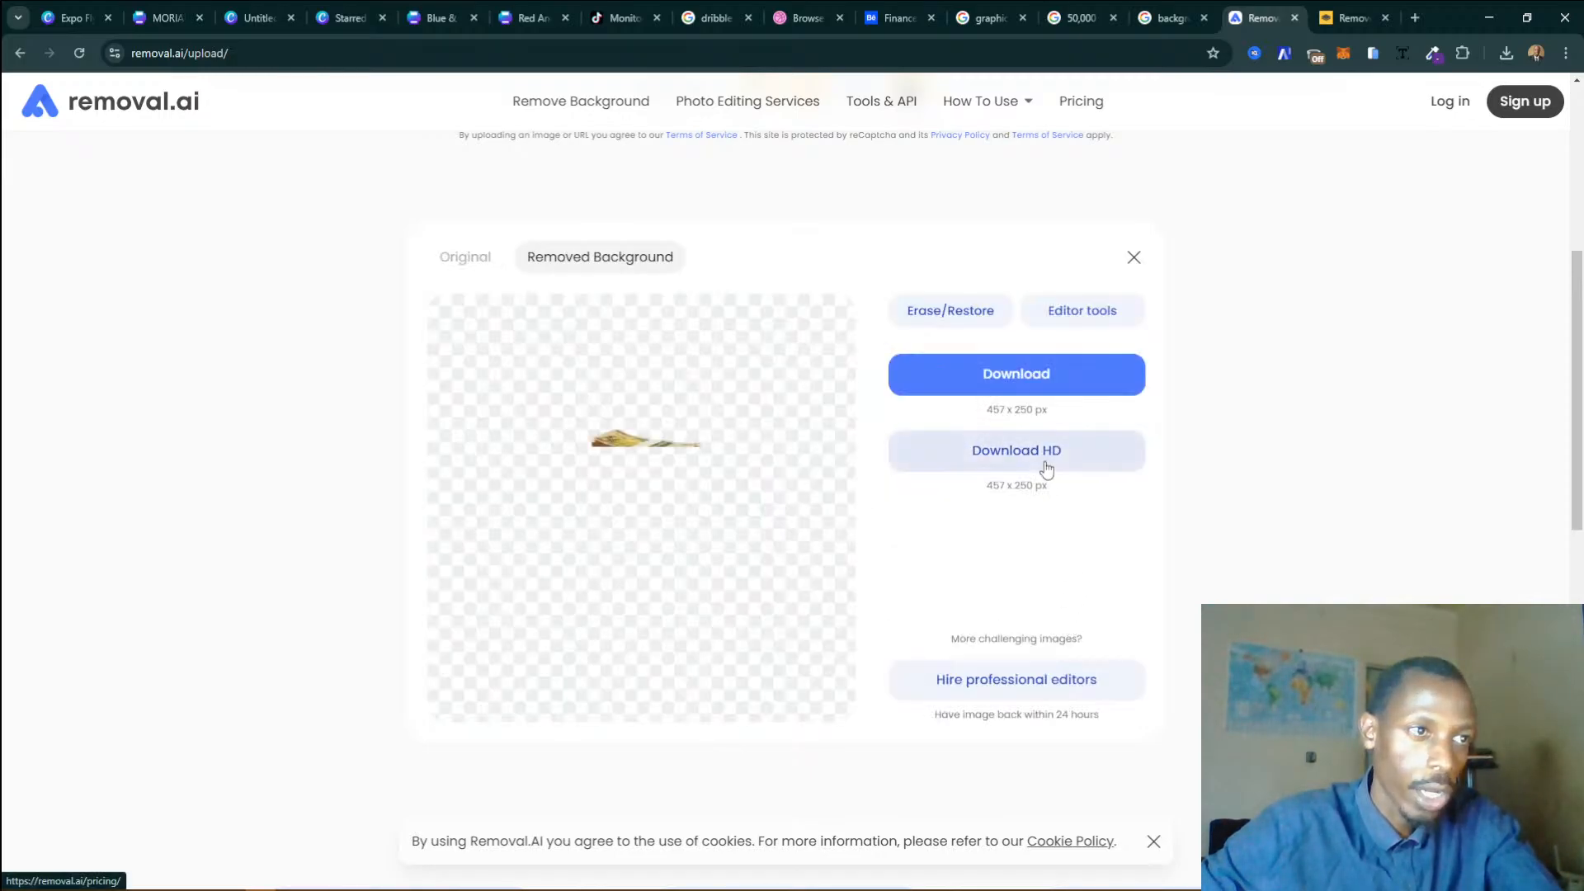
Download the background-free bundles image at the standard 457 x 250 px size, closing the pricing page opened by the HD option.
{"action": "left_click", "coordinate": [1046, 467]}
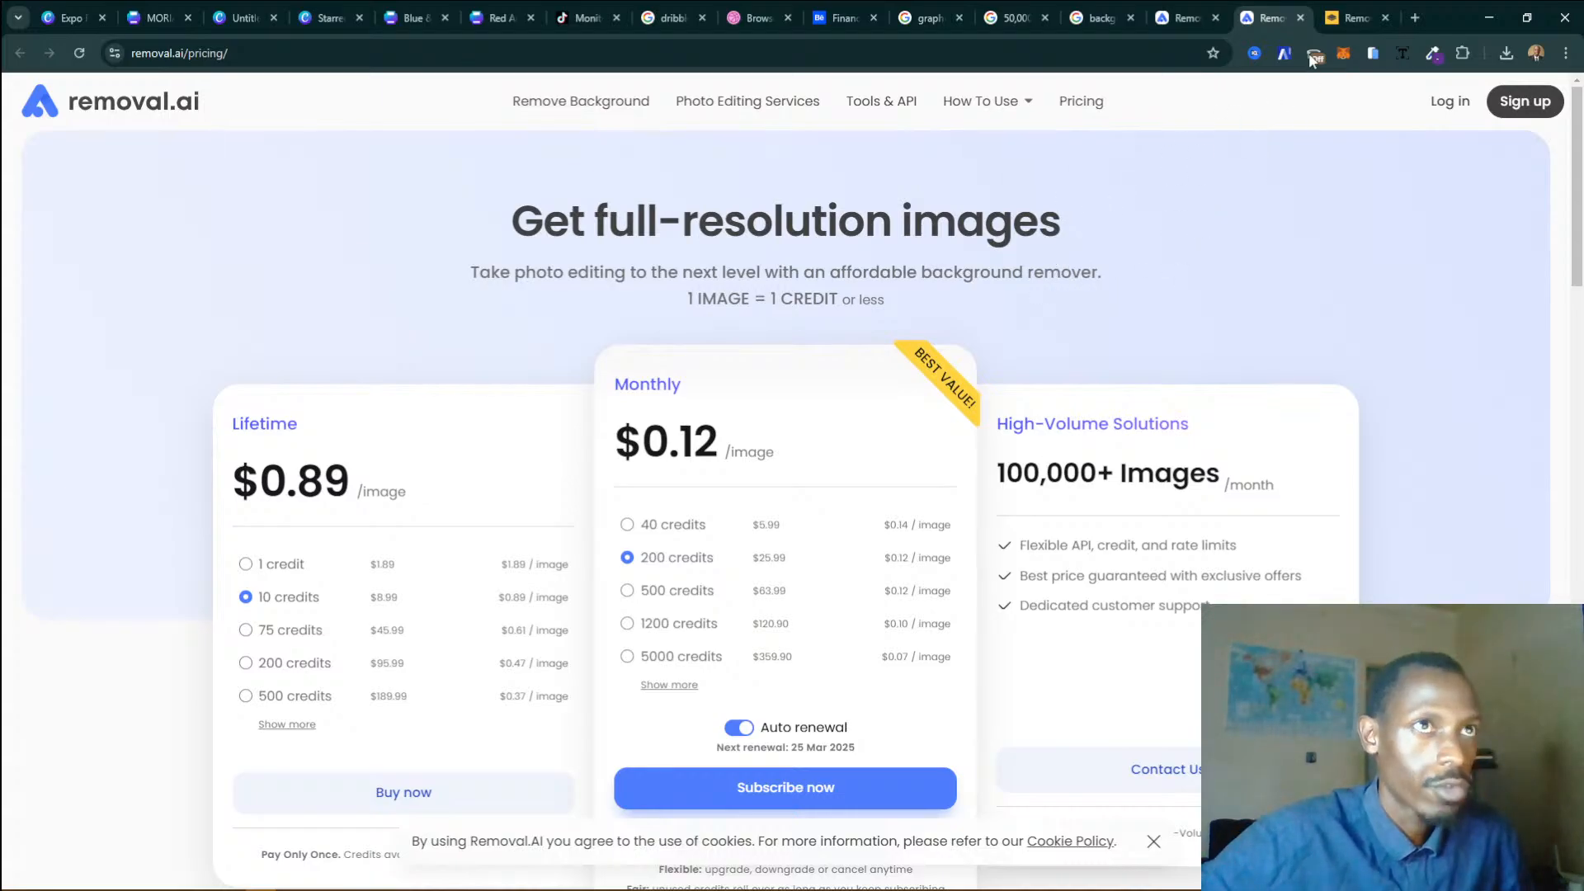
{"action": "left_click", "coordinate": [1299, 18]}
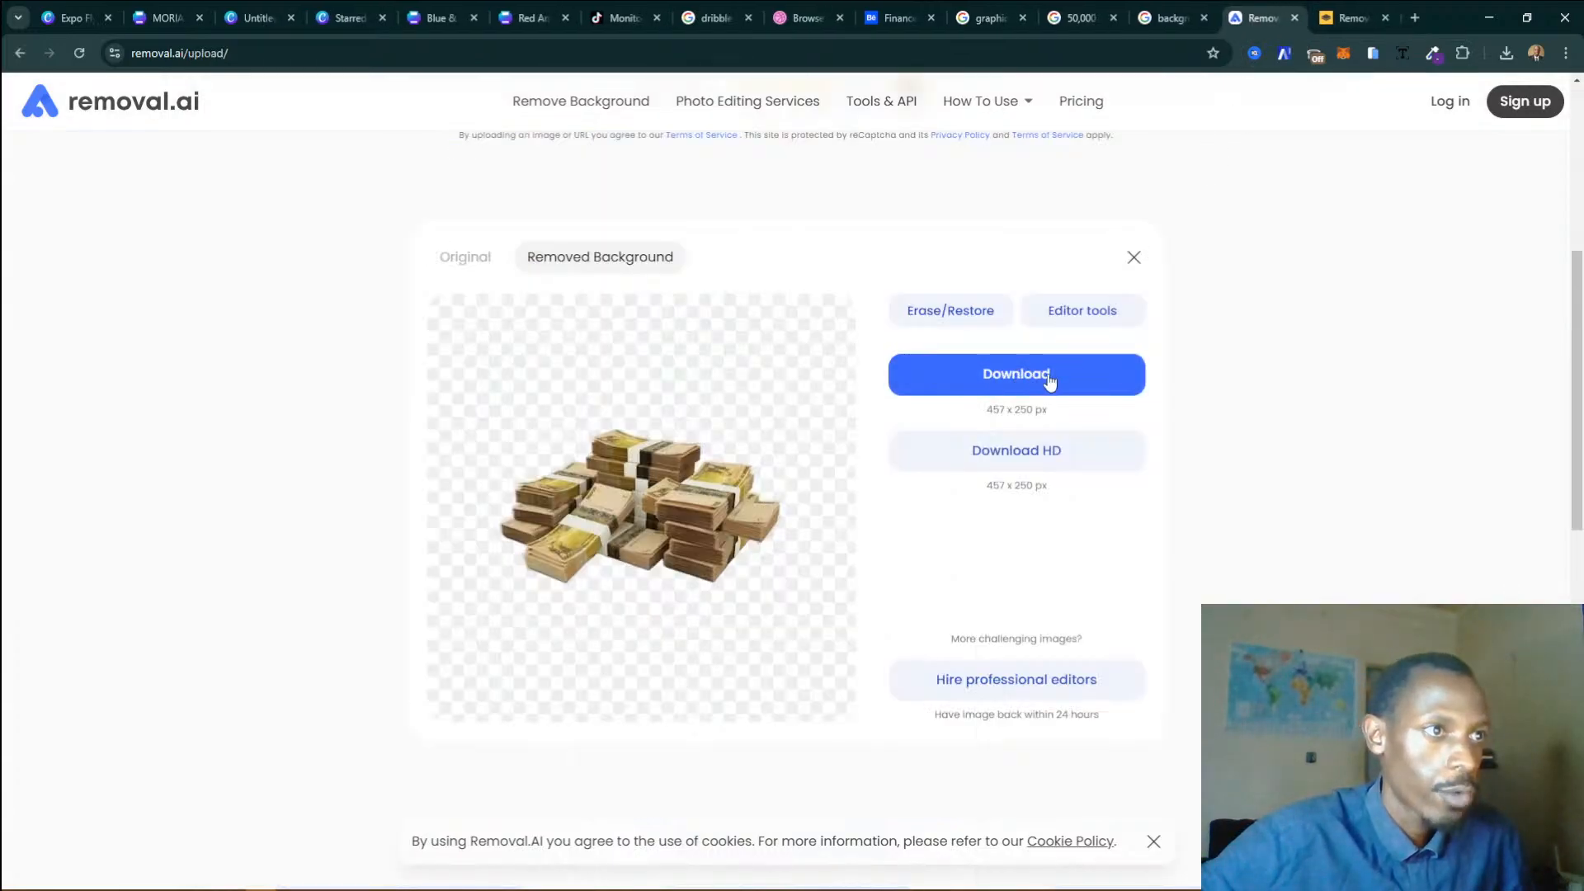
{"action": "left_click", "coordinate": [1021, 378]}
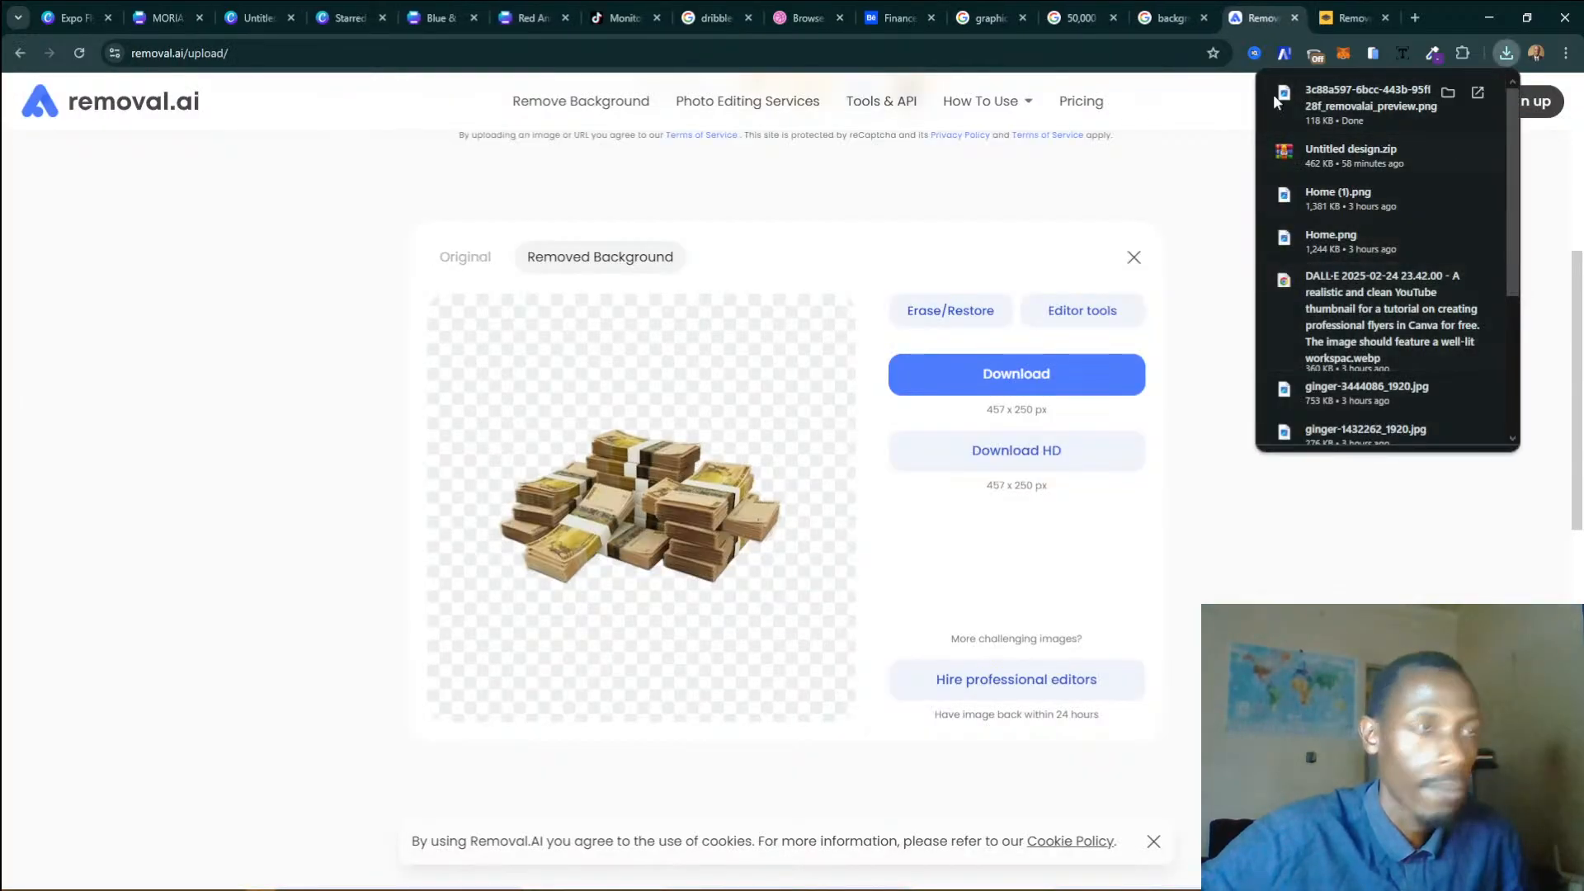
Locate the downloaded removal.ai PNG in its Downloads folder from the browser's recent download history.
{"action": "left_click", "coordinate": [1353, 18]}
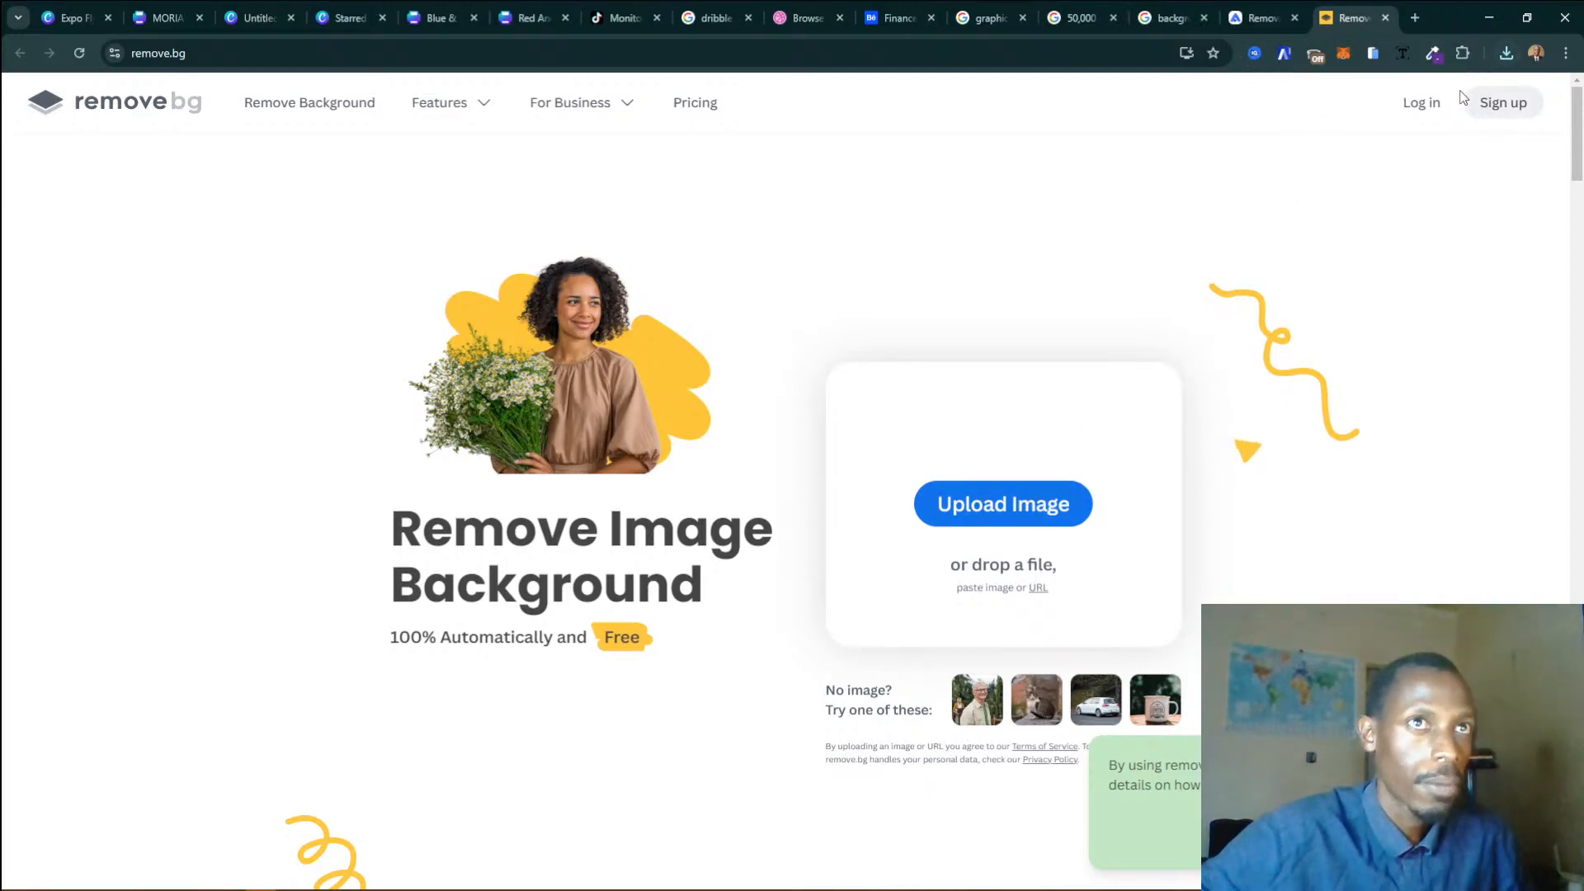
{"action": "left_click", "coordinate": [1505, 54]}
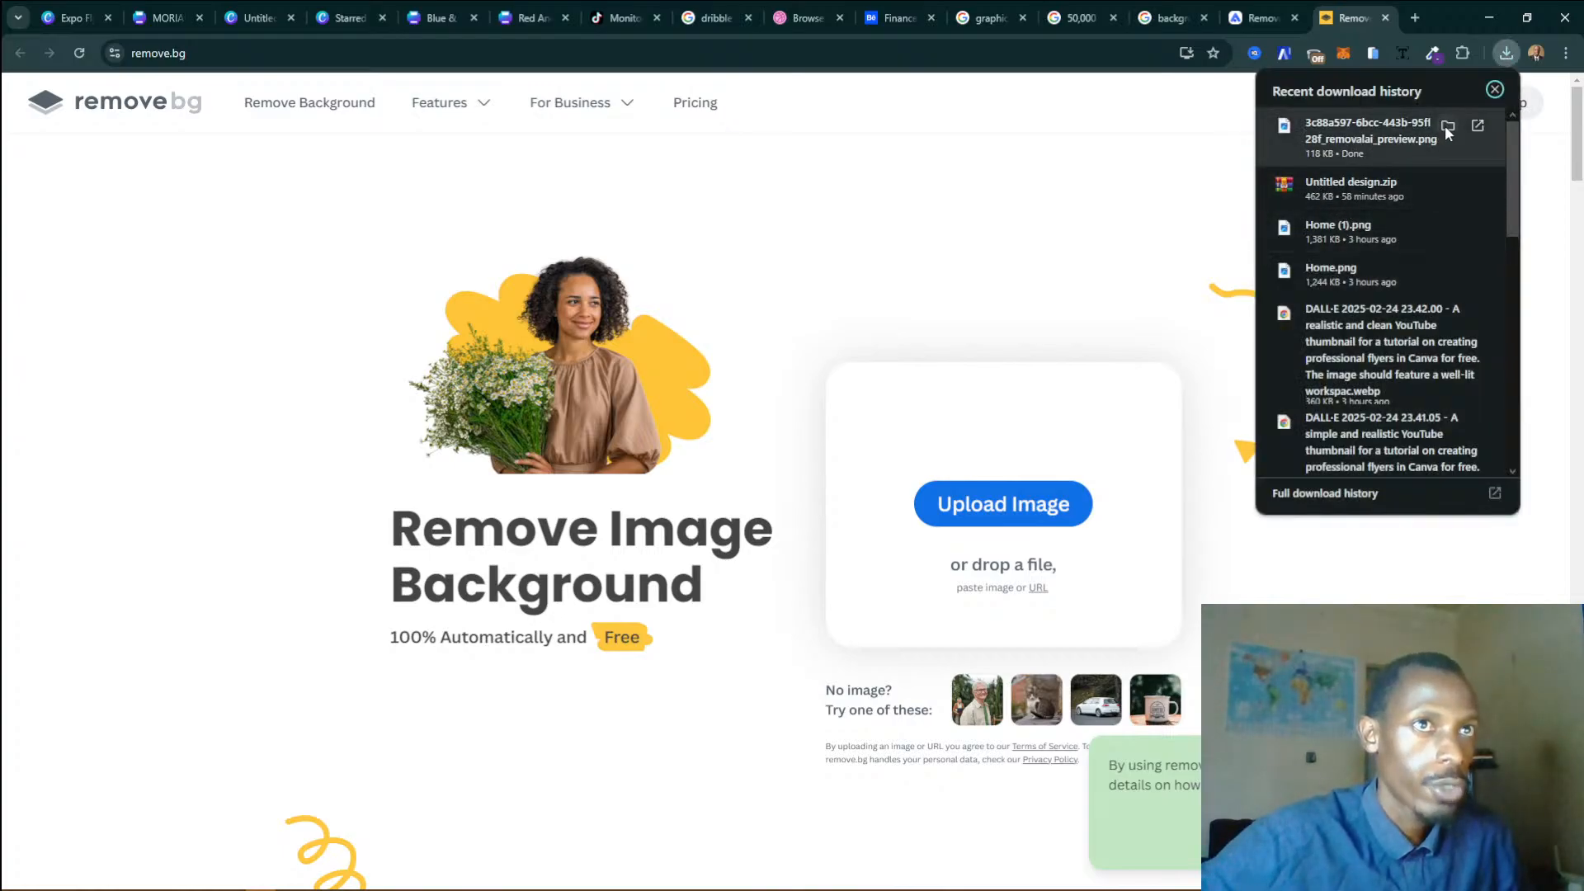
{"action": "left_click", "coordinate": [1447, 126]}
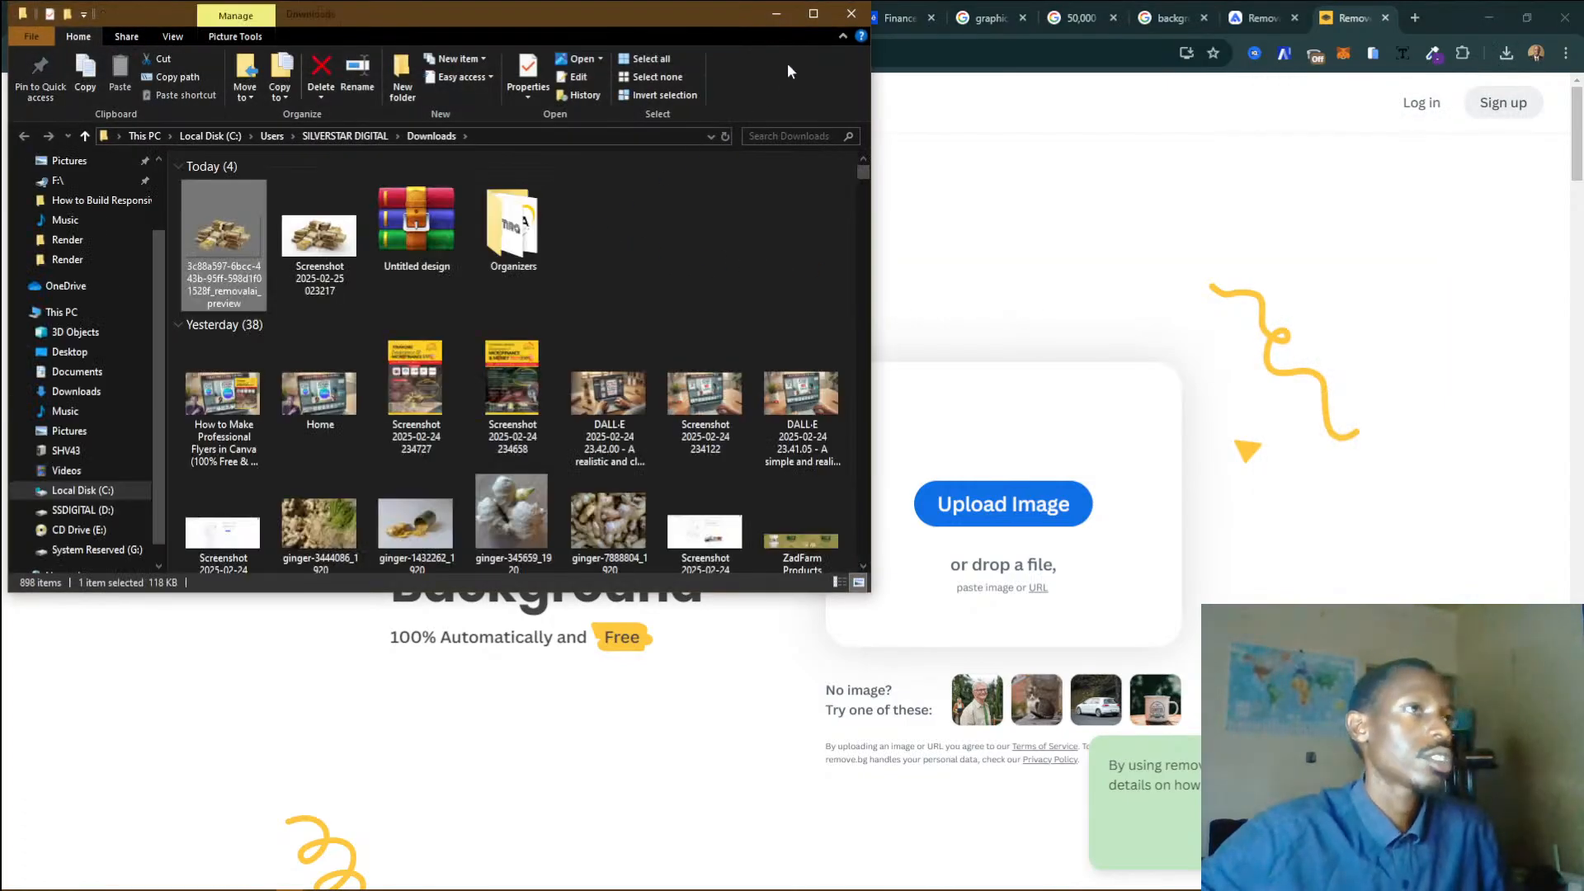
{"action": "left_click", "coordinate": [897, 278]}
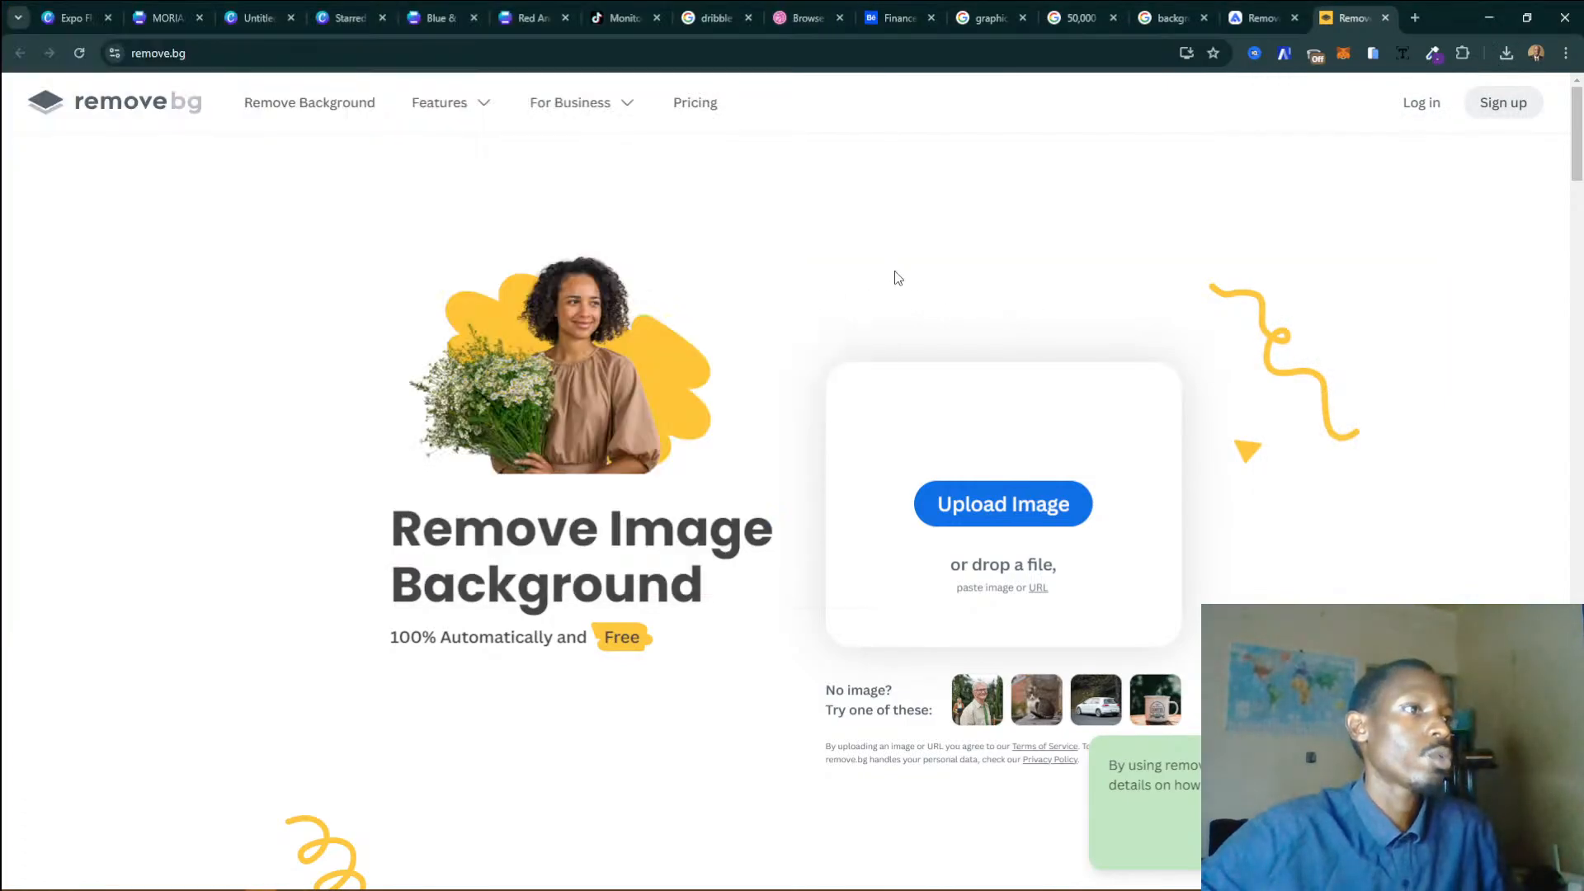
Return to the Expo Flyer design in Canva and insert the cut-out bundles PNG from the Downloads folder onto the page.
{"action": "left_click", "coordinate": [117, 11]}
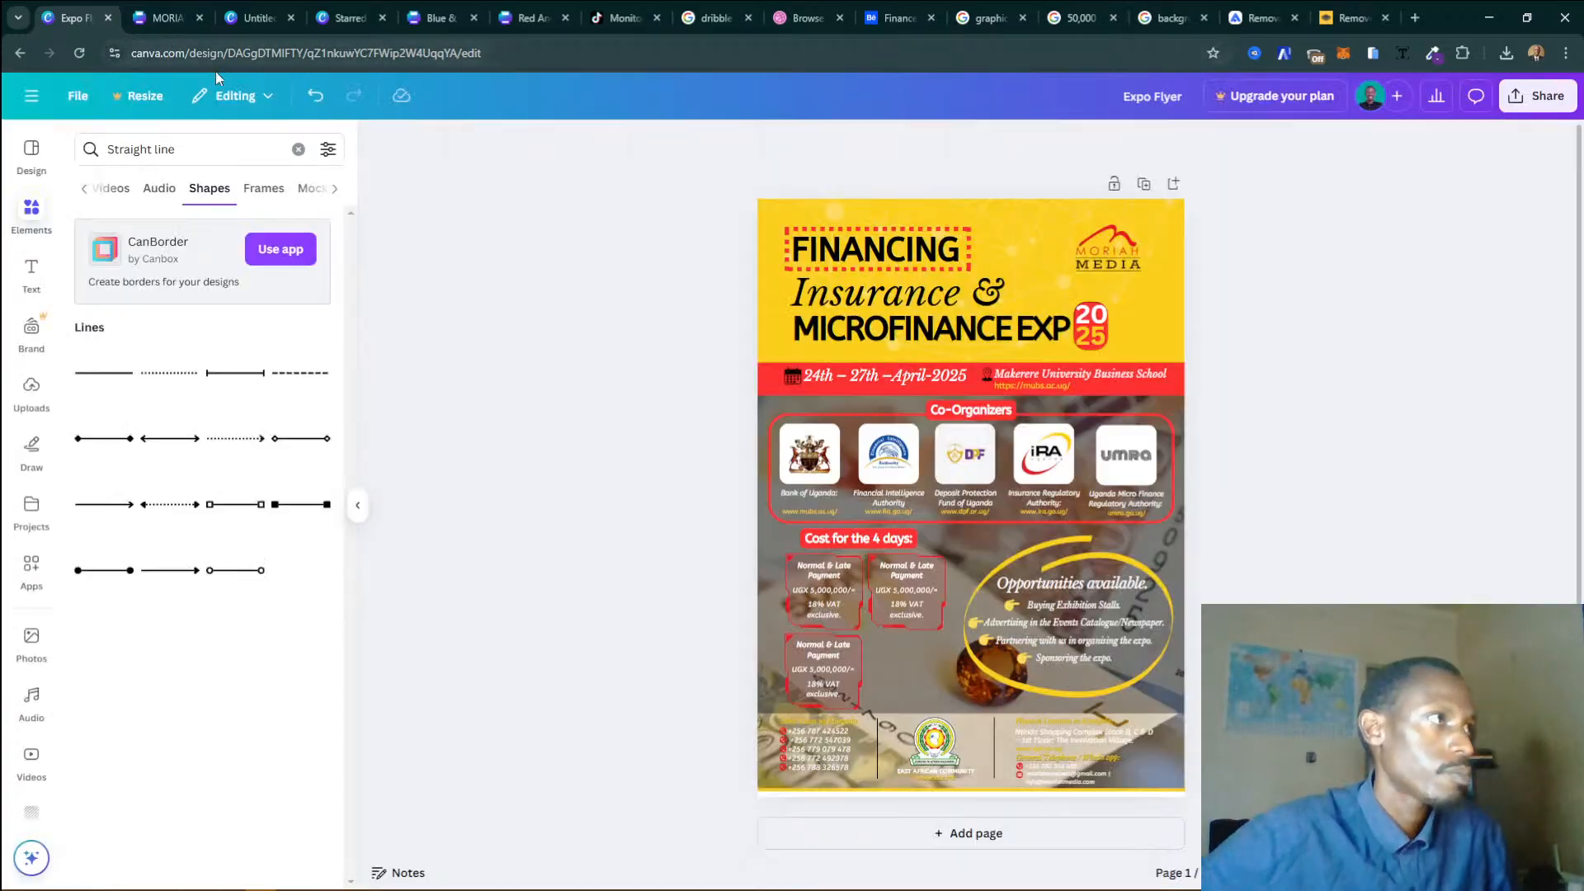
{"action": "mouse_move", "coordinate": [347, 867]}
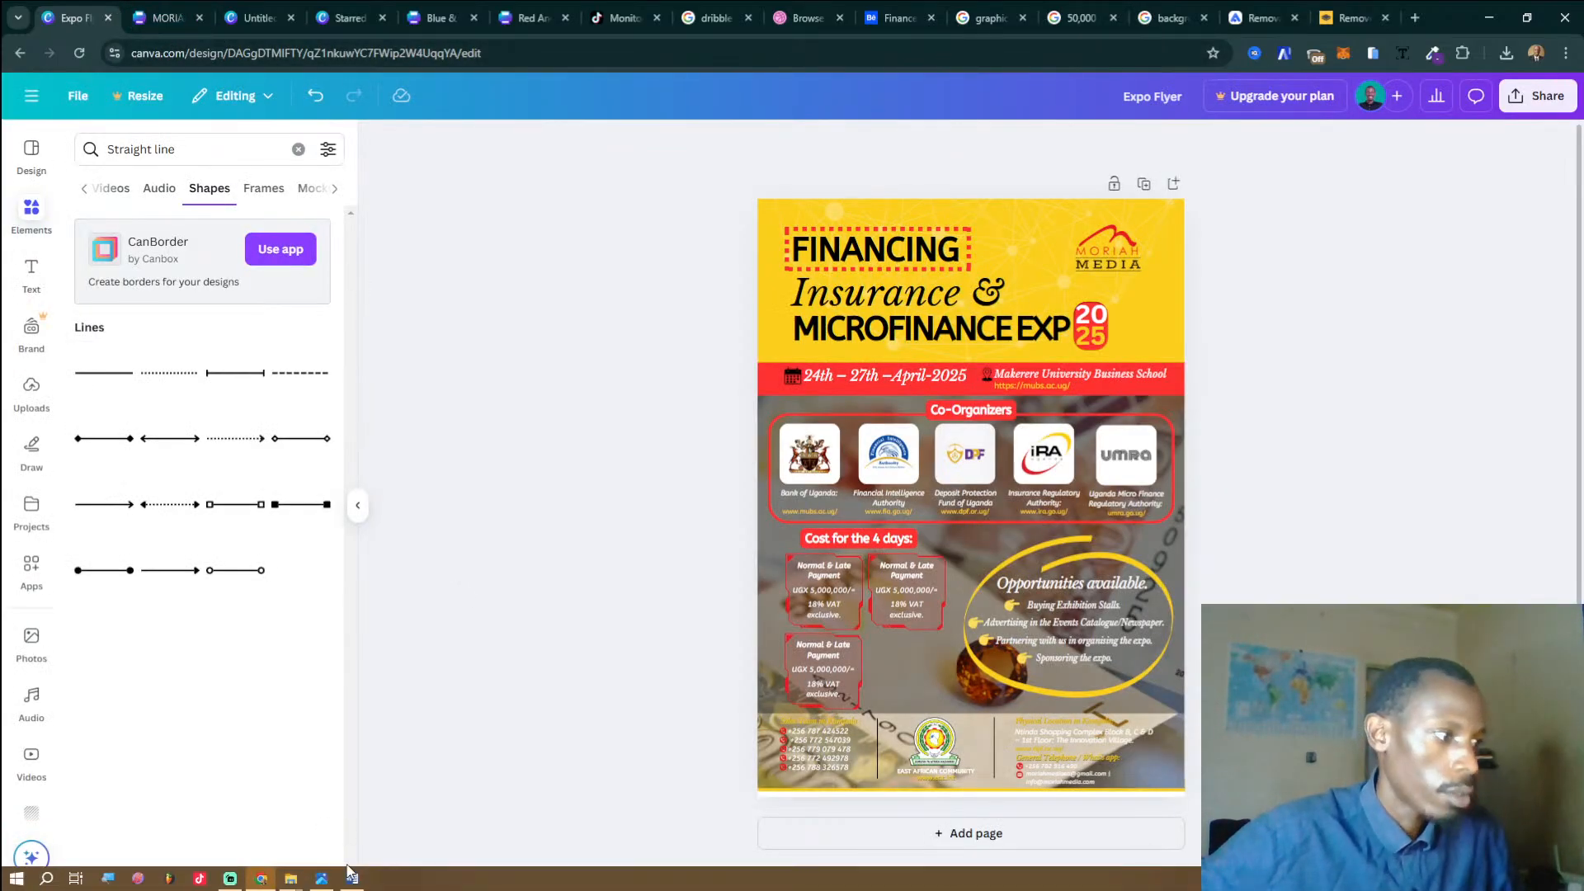
{"action": "left_click", "coordinate": [297, 879]}
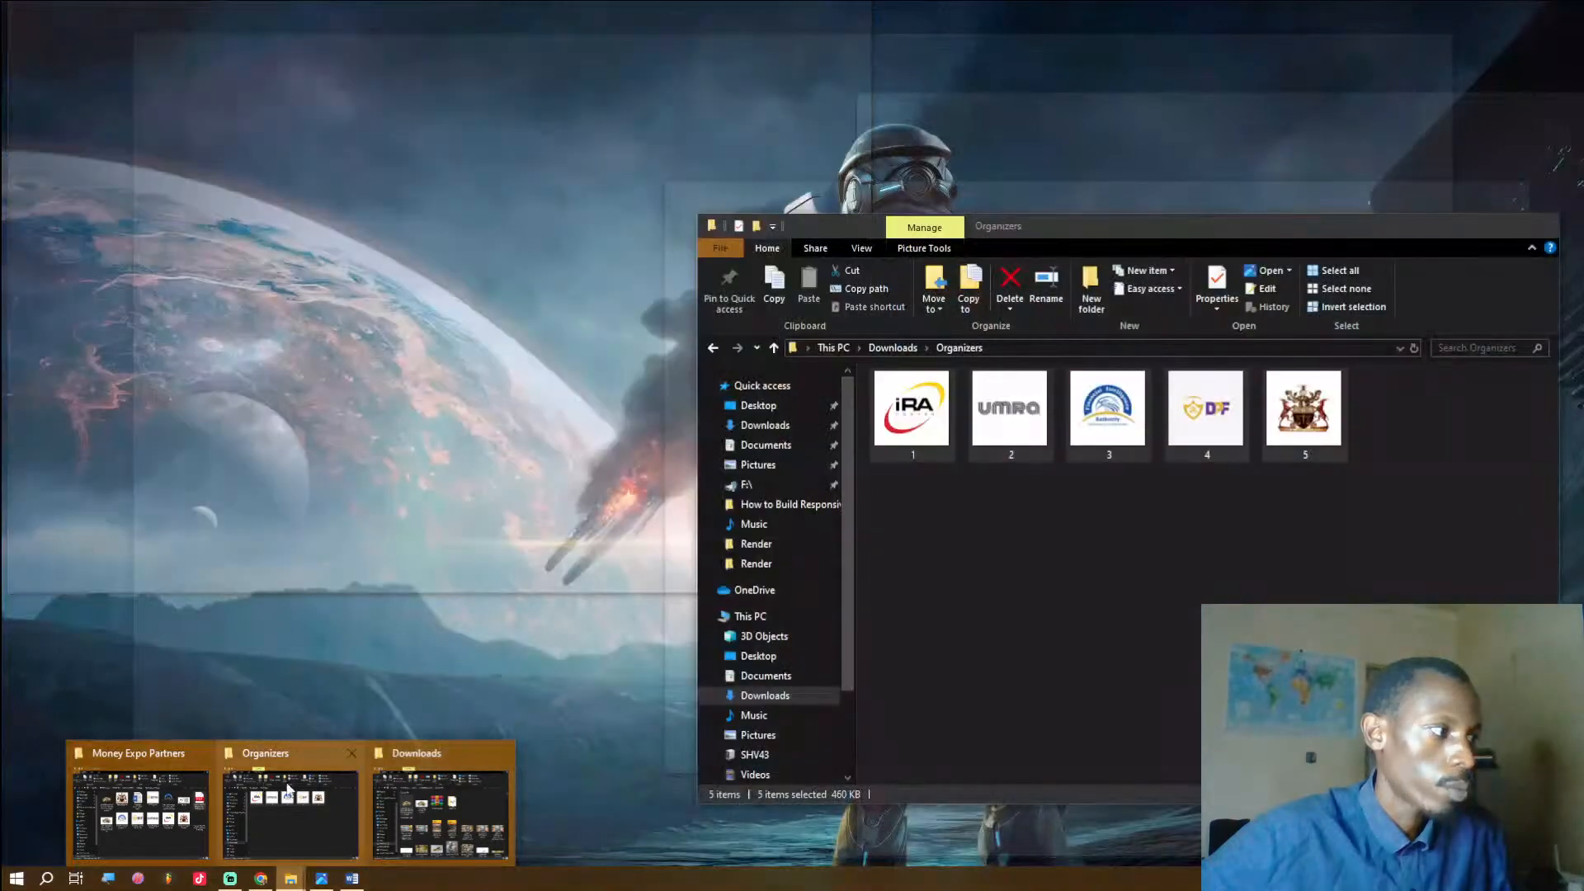
{"action": "left_click", "coordinate": [429, 800]}
{"action": "left_click_drag", "start_coordinate": [202, 257], "coordinate": [961, 675]}
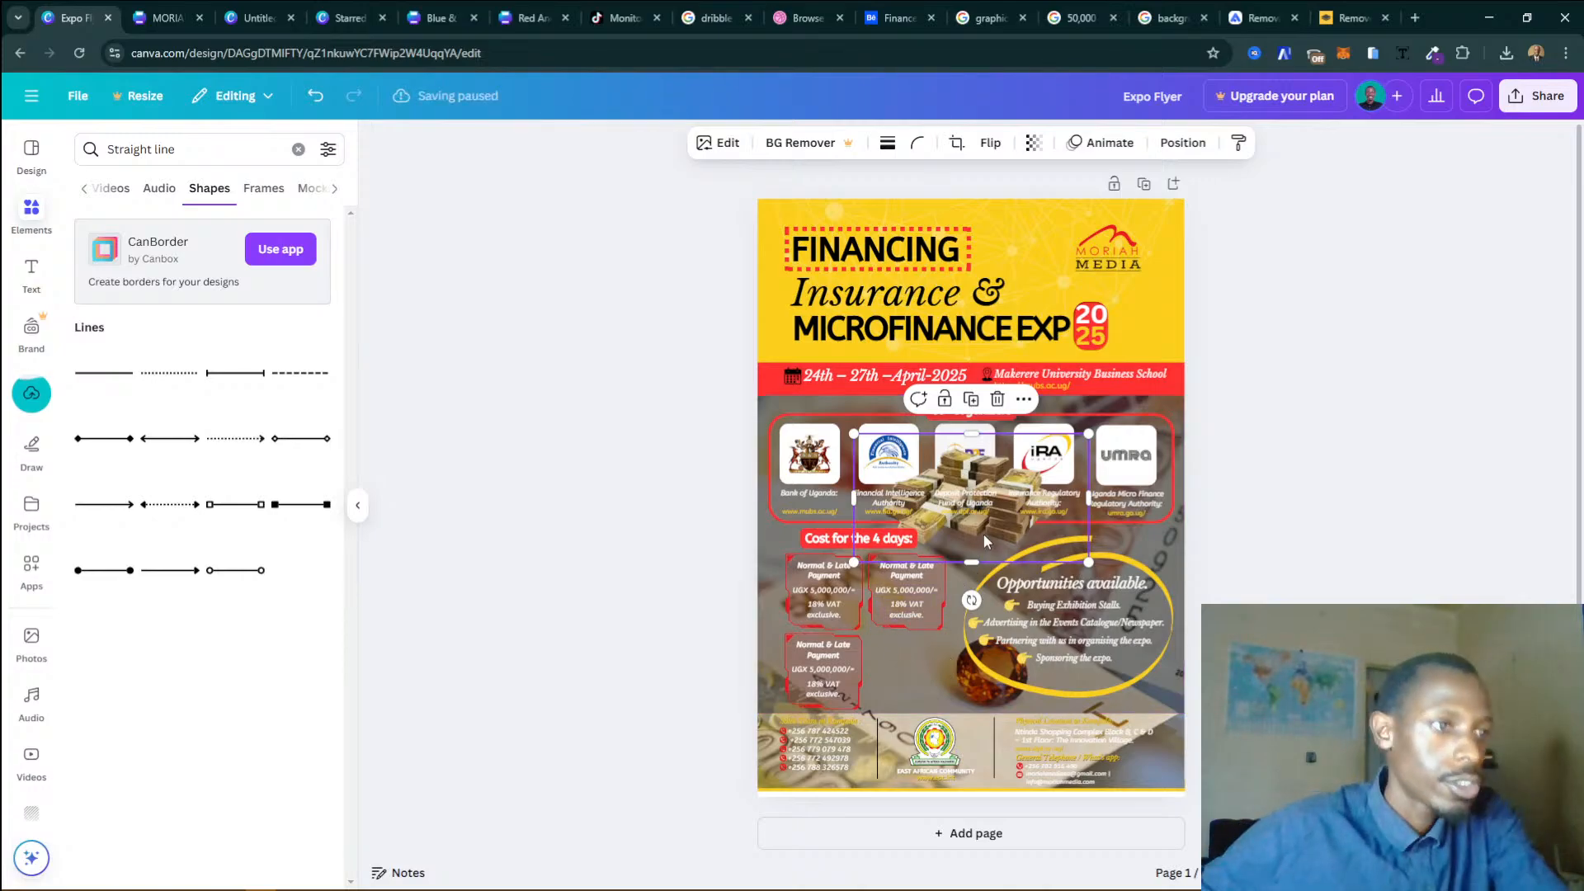
Try moving the bundles picture down toward the cost boxes and the footer, undoing each placement.
{"action": "left_click_drag", "start_coordinate": [983, 533], "coordinate": [988, 721]}
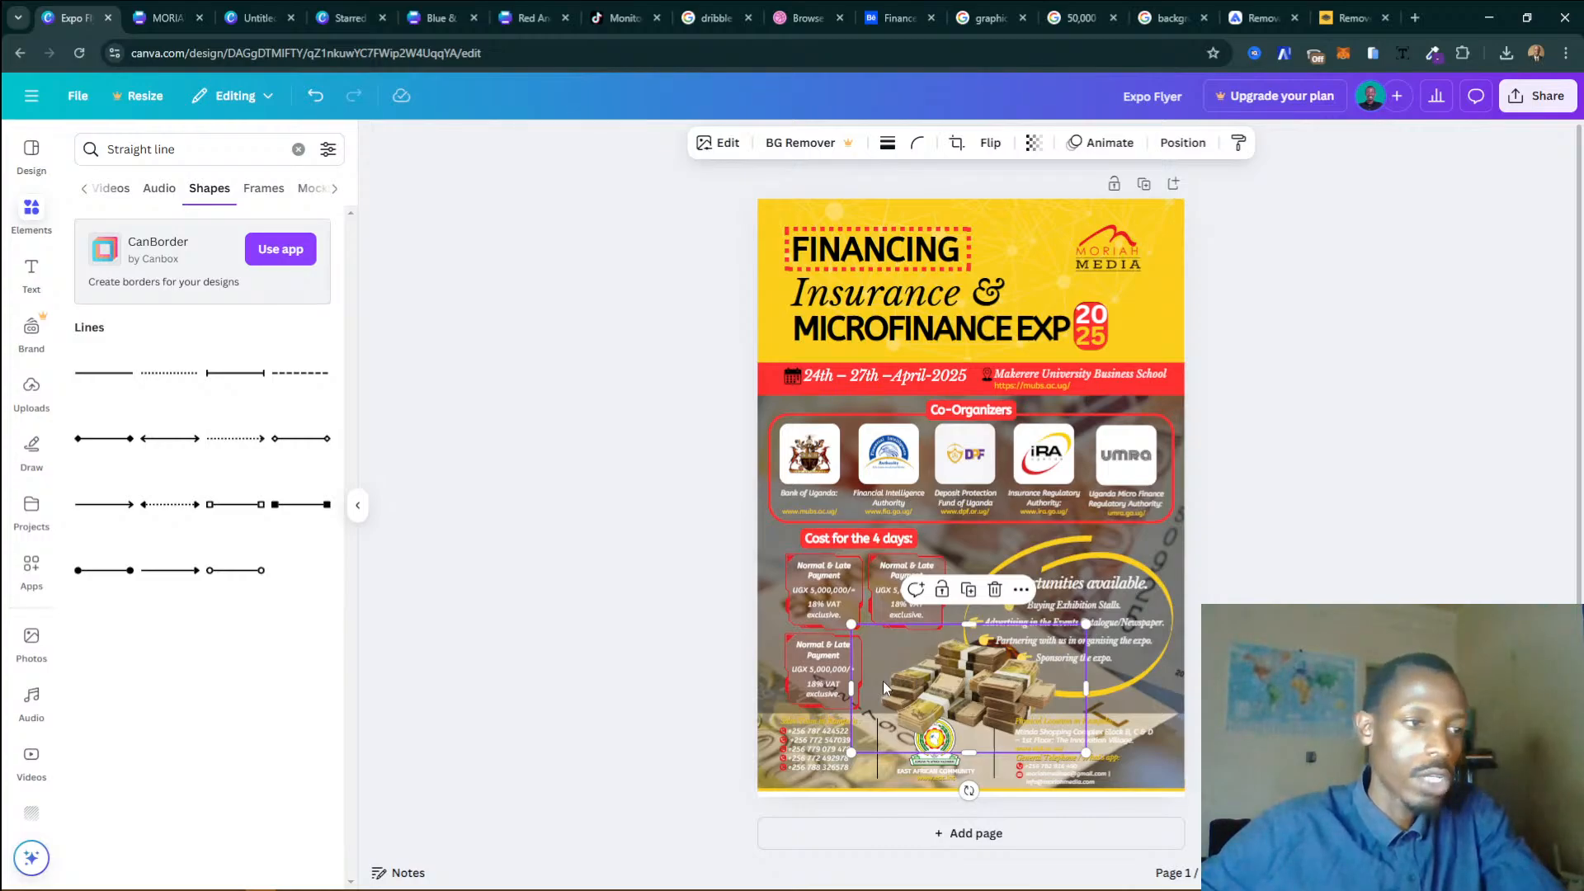
{"action": "key", "text": "ctrl+z"}
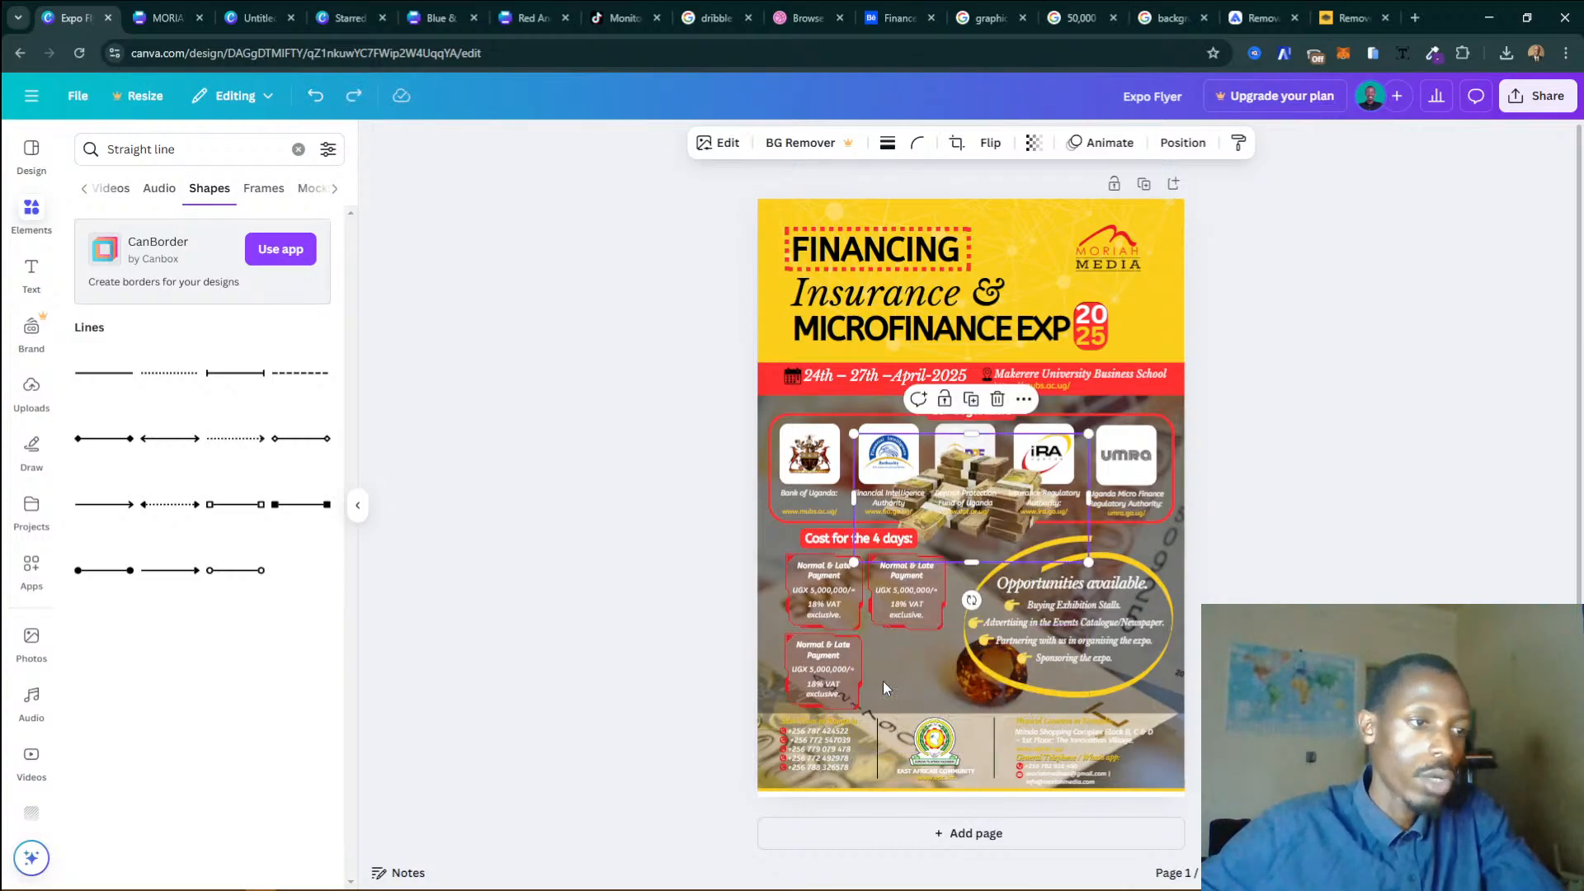
{"action": "key", "text": "ctrl+y"}
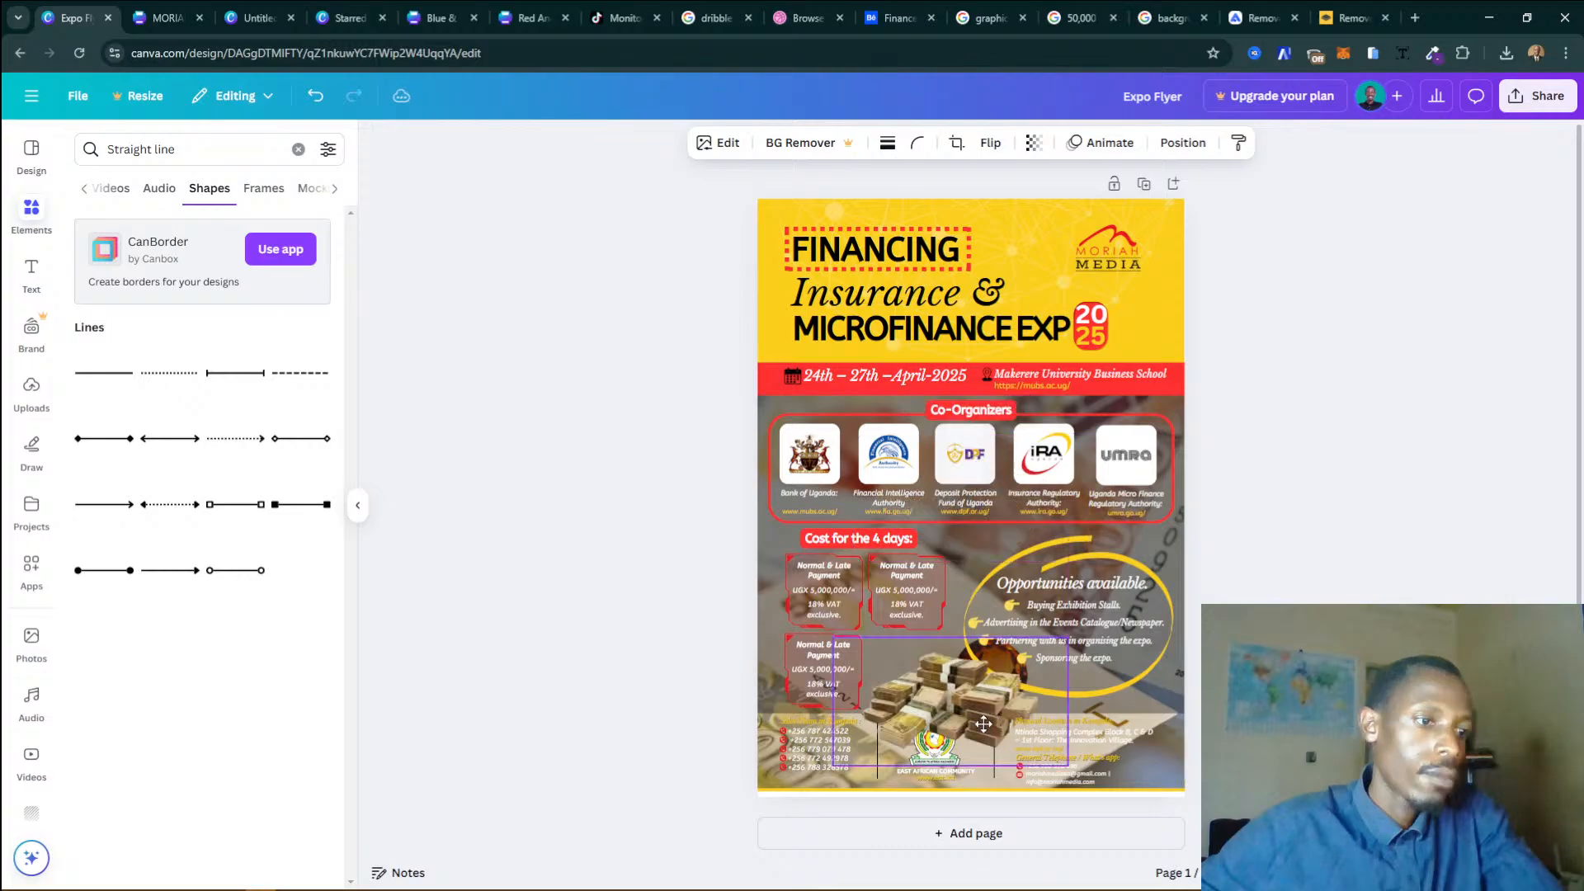
{"action": "key", "text": "ctrl+z"}
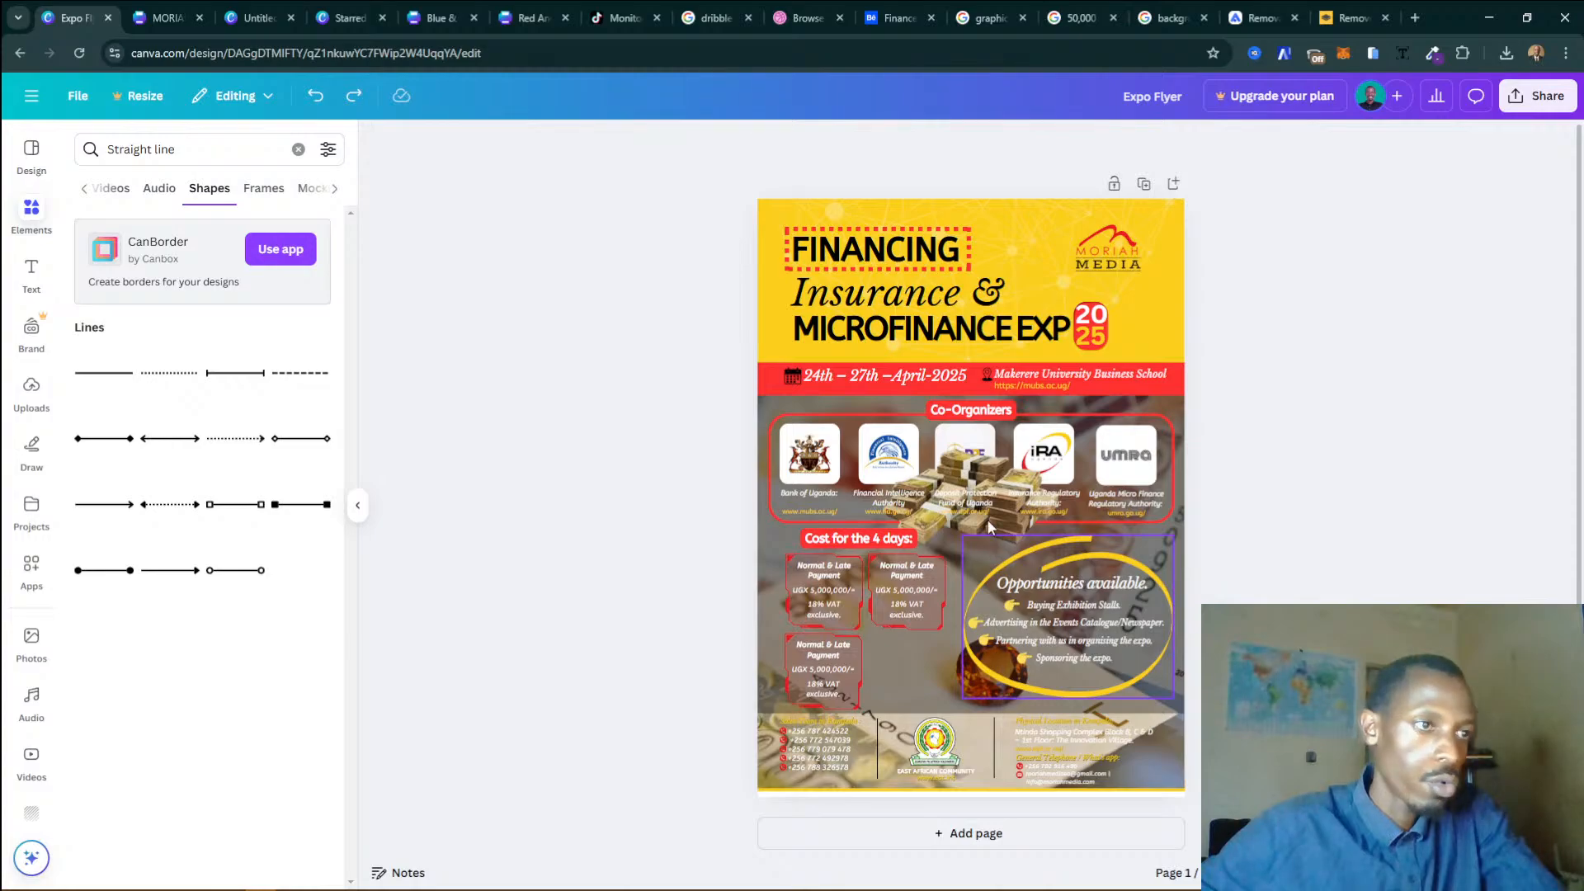
{"action": "left_click_drag", "start_coordinate": [987, 523], "coordinate": [977, 647]}
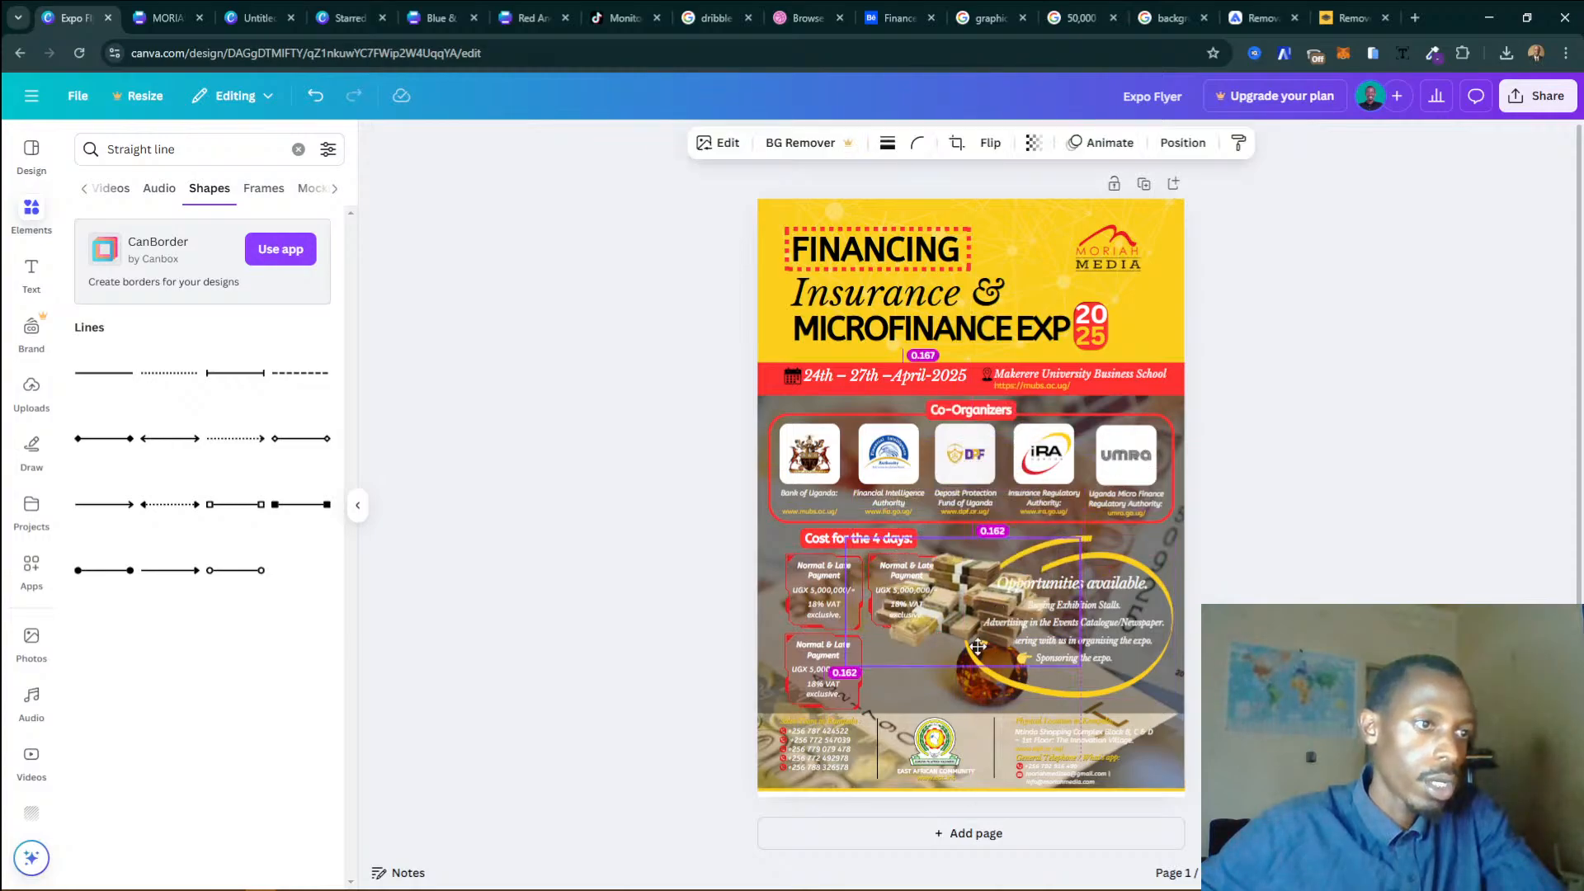
{"action": "key", "text": "ctrl+z"}
{"action": "key", "text": "ctrl+y"}
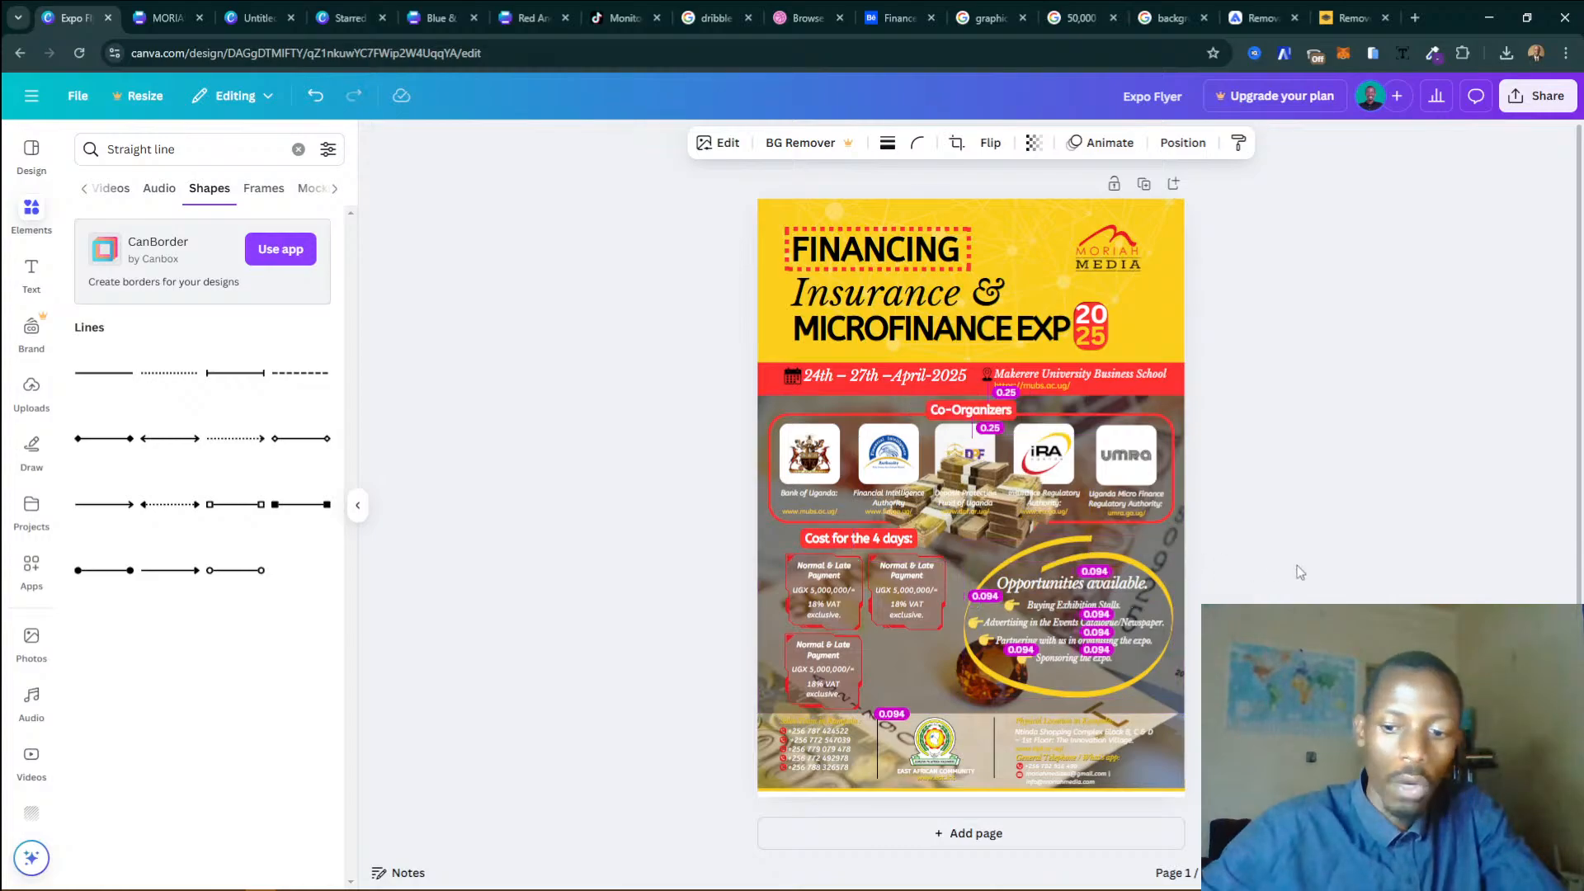
Nudge the bundles picture down and slightly left so it sits between the third cost box and the Opportunities oval, just above the footer logo.
{"action": "key", "text": "shift+Down"}
{"action": "key", "text": "shift+Down"}
{"action": "key", "text": "shift+Down"}
{"action": "key", "text": "shift+Down"}
{"action": "key", "text": "shift+Down"}
{"action": "key", "text": "shift+Down"}
{"action": "key", "text": "shift+Down"}
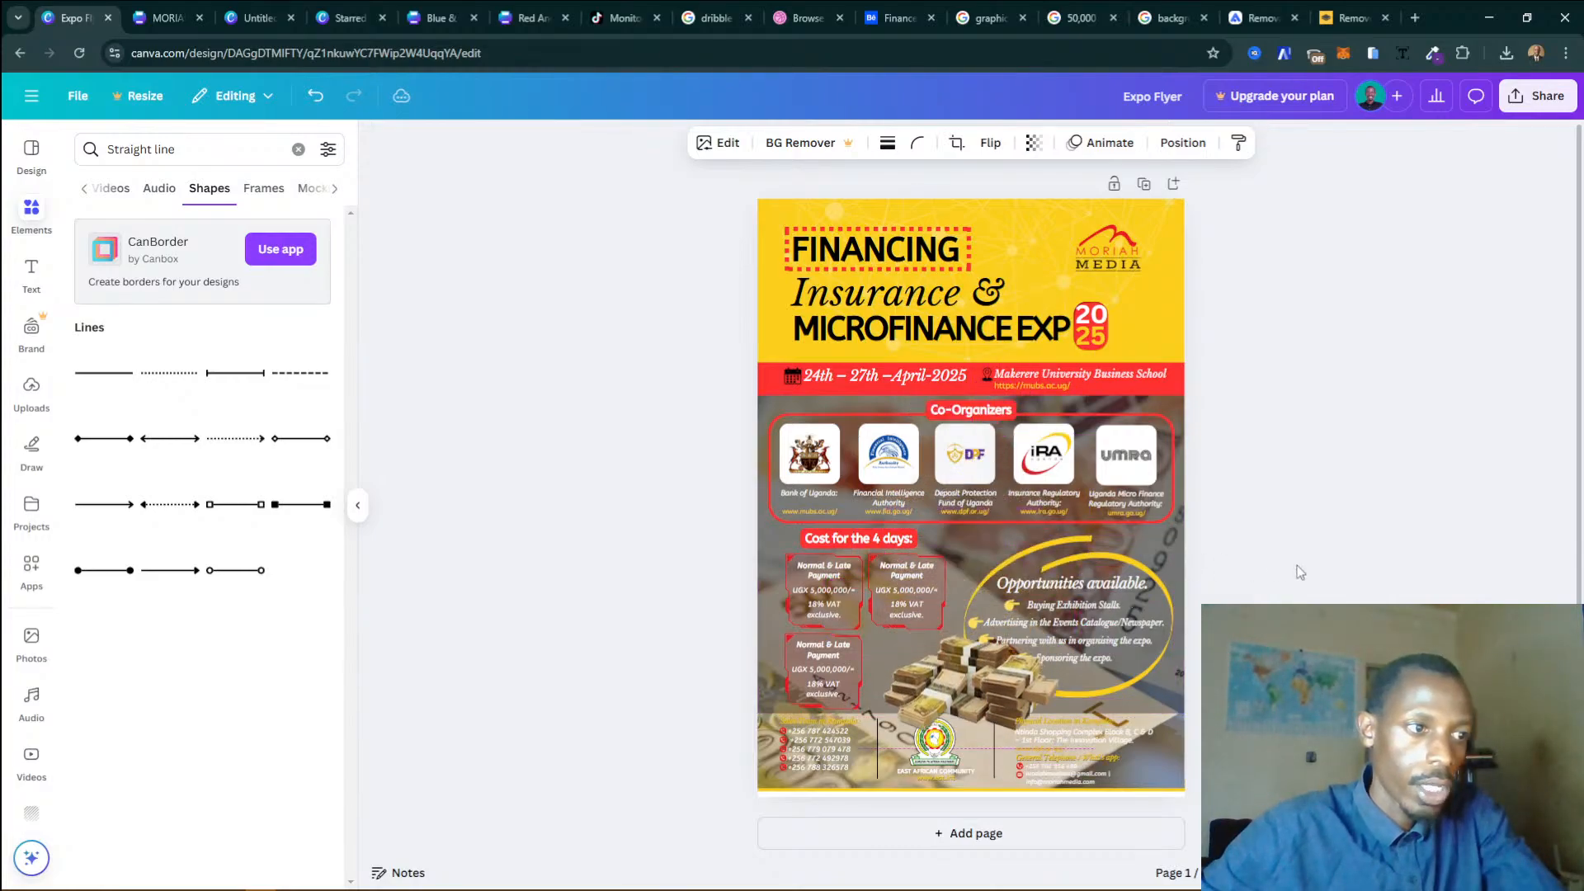
{"action": "key", "text": "shift+Up"}
{"action": "key", "text": "shift+Left"}
{"action": "key", "text": "shift+Left"}
{"action": "key", "text": "shift+Left"}
{"action": "key", "text": "shift+Left"}
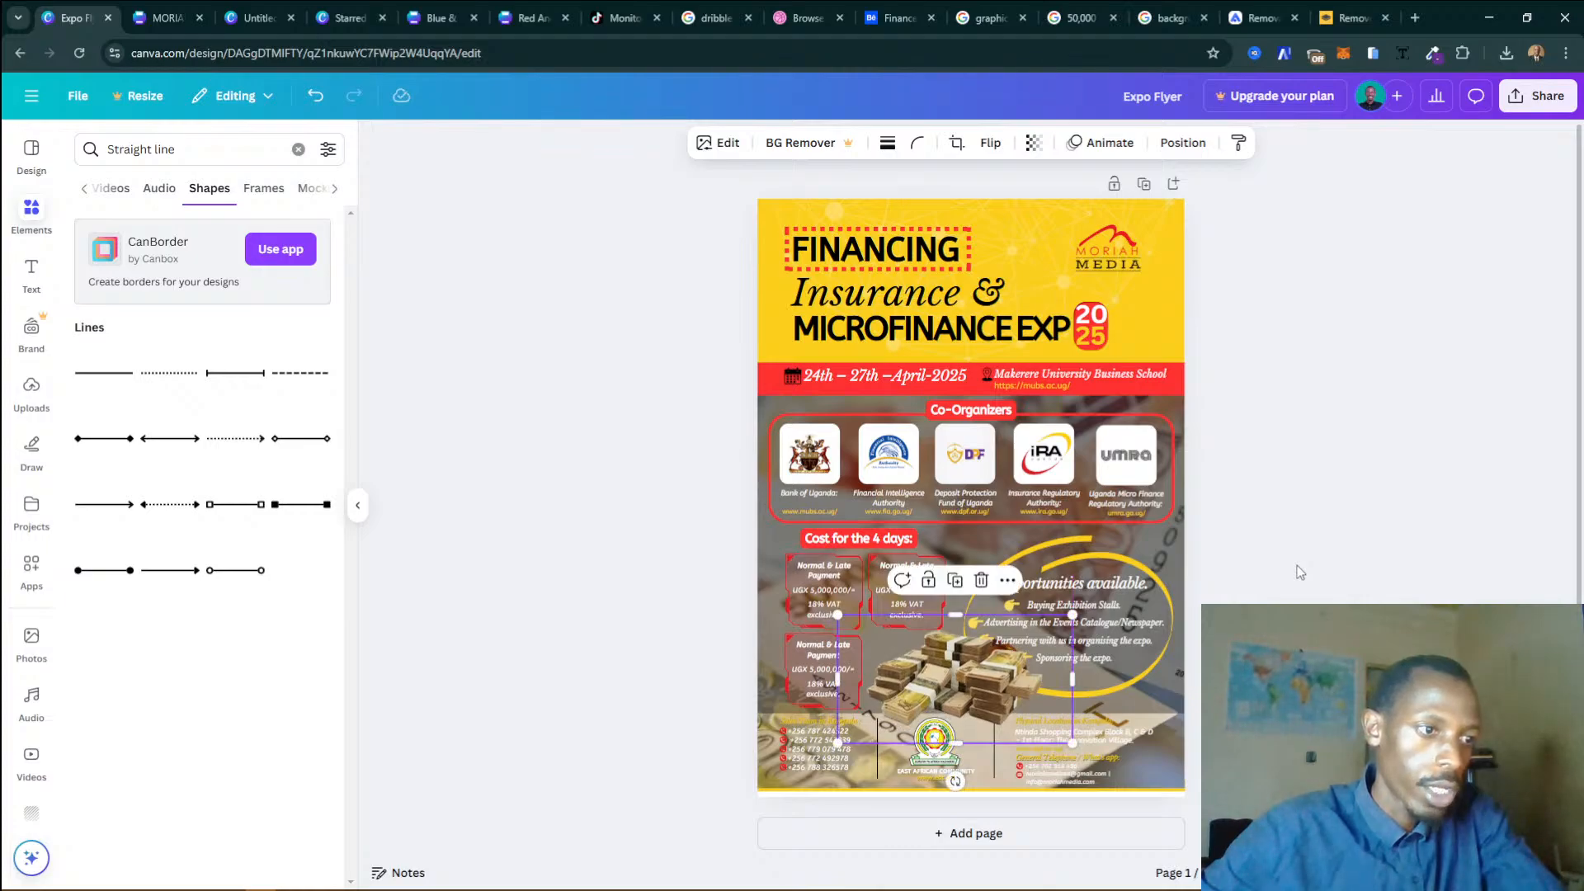
{"action": "key", "text": "Left"}
{"action": "key", "text": "Left"}
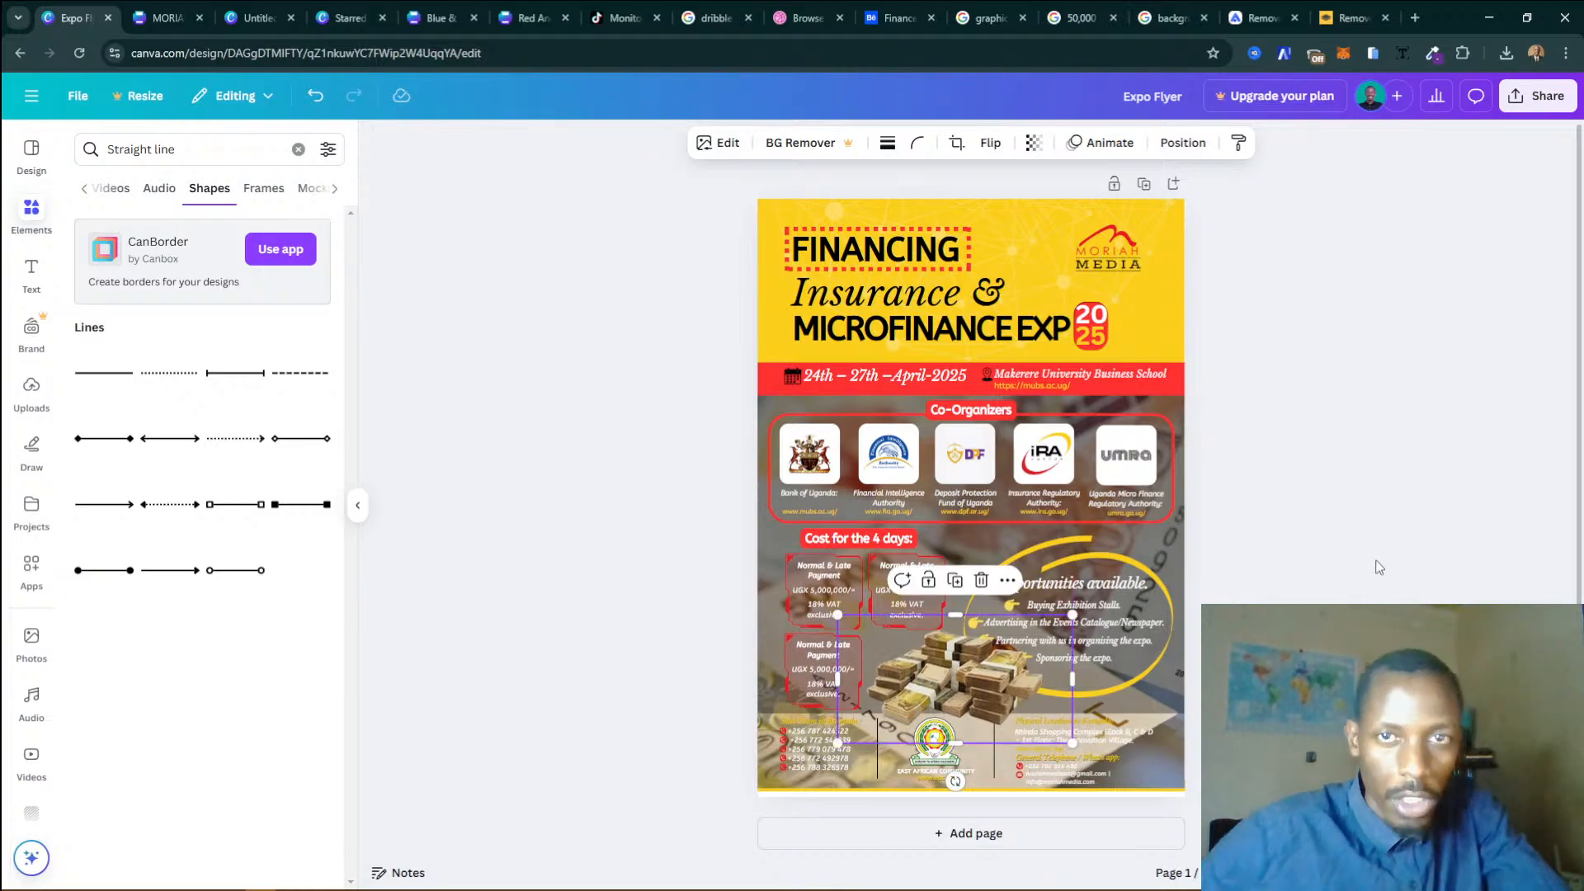
{"action": "scroll", "coordinate": [1064, 678], "scroll_direction": "up", "scroll_amount": 5}
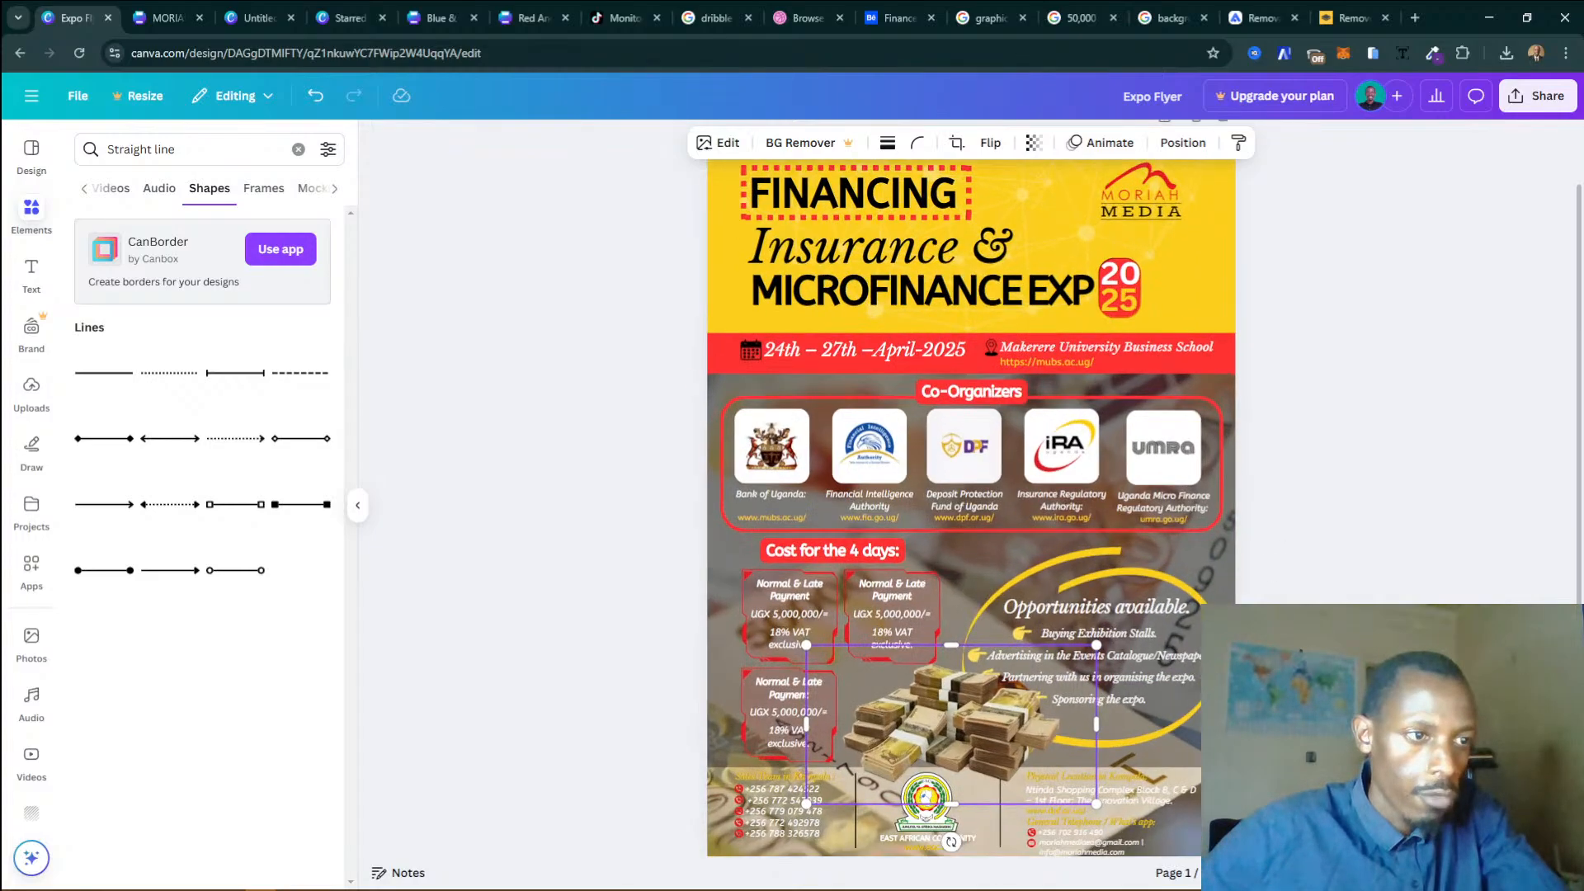
{"action": "scroll", "coordinate": [1115, 506], "scroll_direction": "down", "scroll_amount": 2}
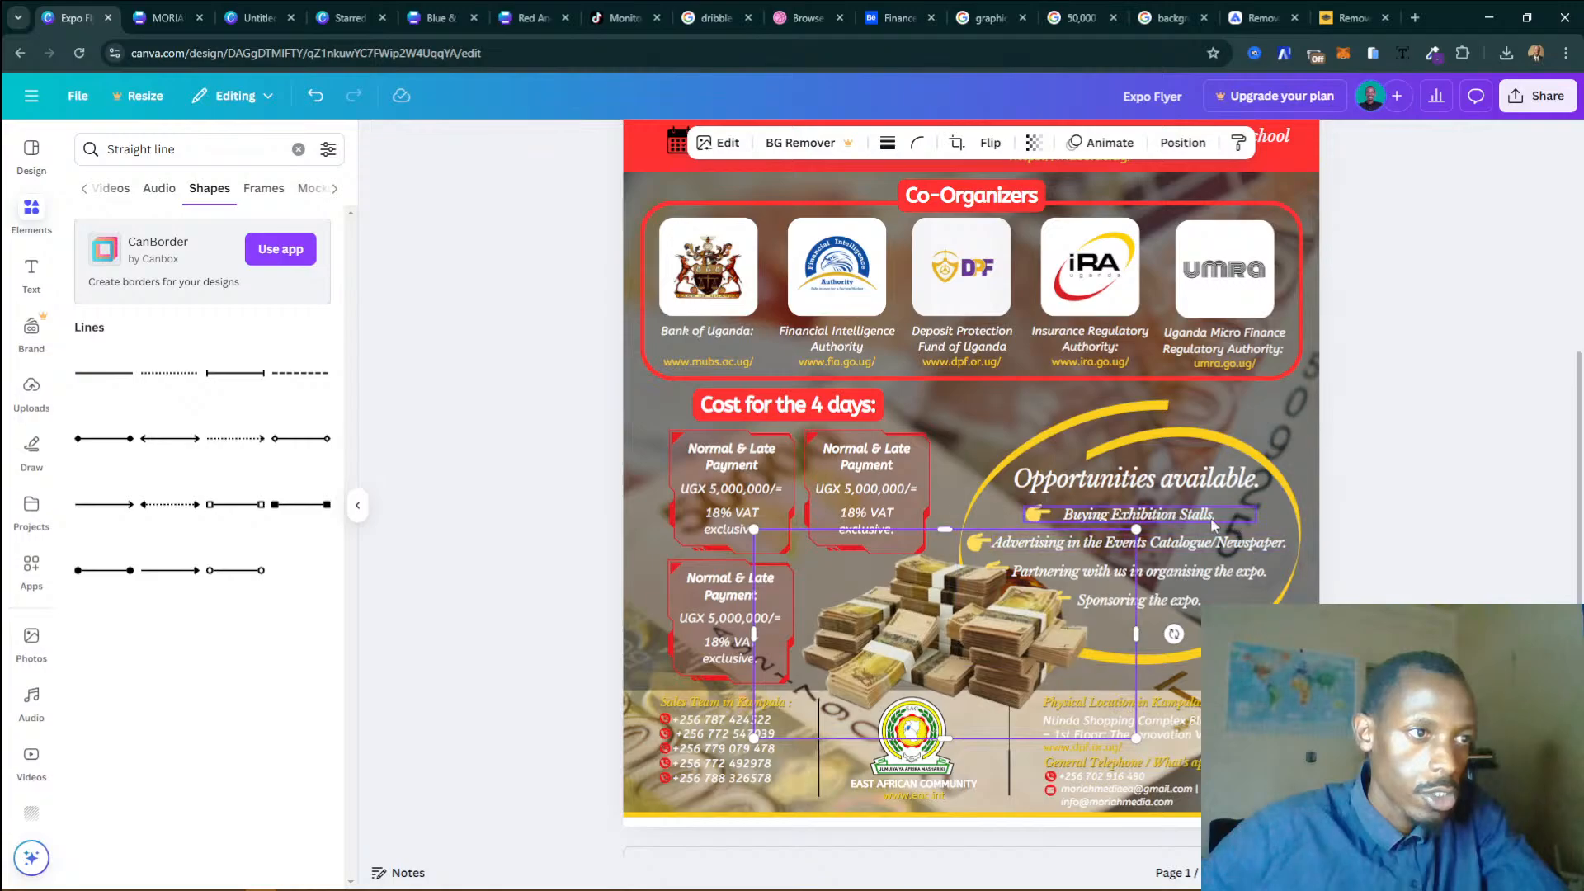
Scale the bundles picture down slightly and reposition it between the third cost box and the Opportunities oval, just above the East African Community logo.
{"action": "left_click", "coordinate": [1120, 442]}
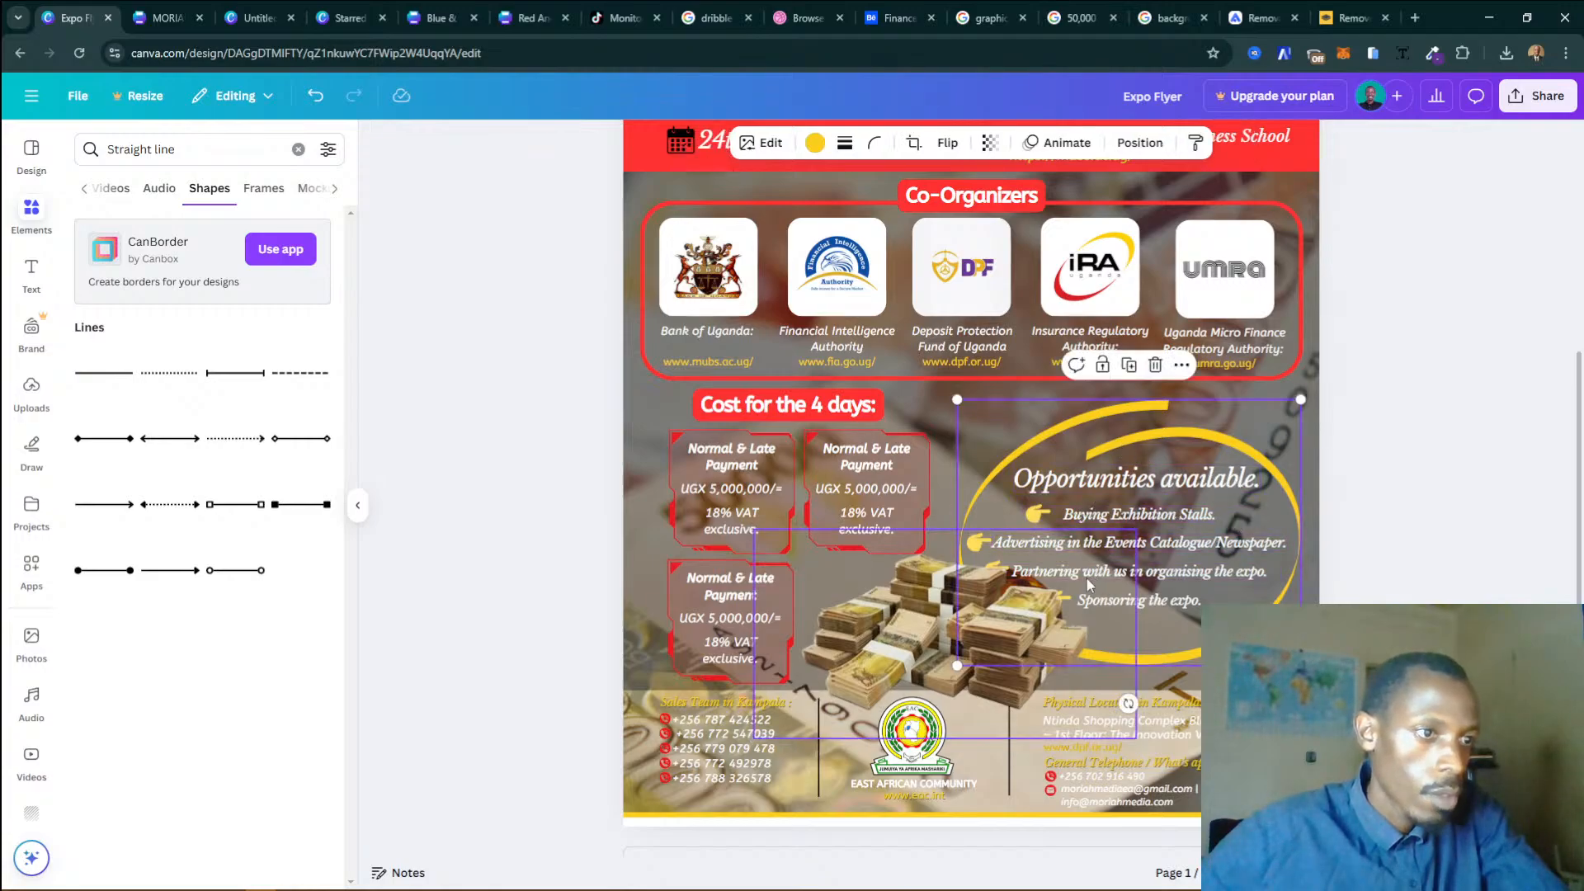
{"action": "left_click", "coordinate": [926, 635]}
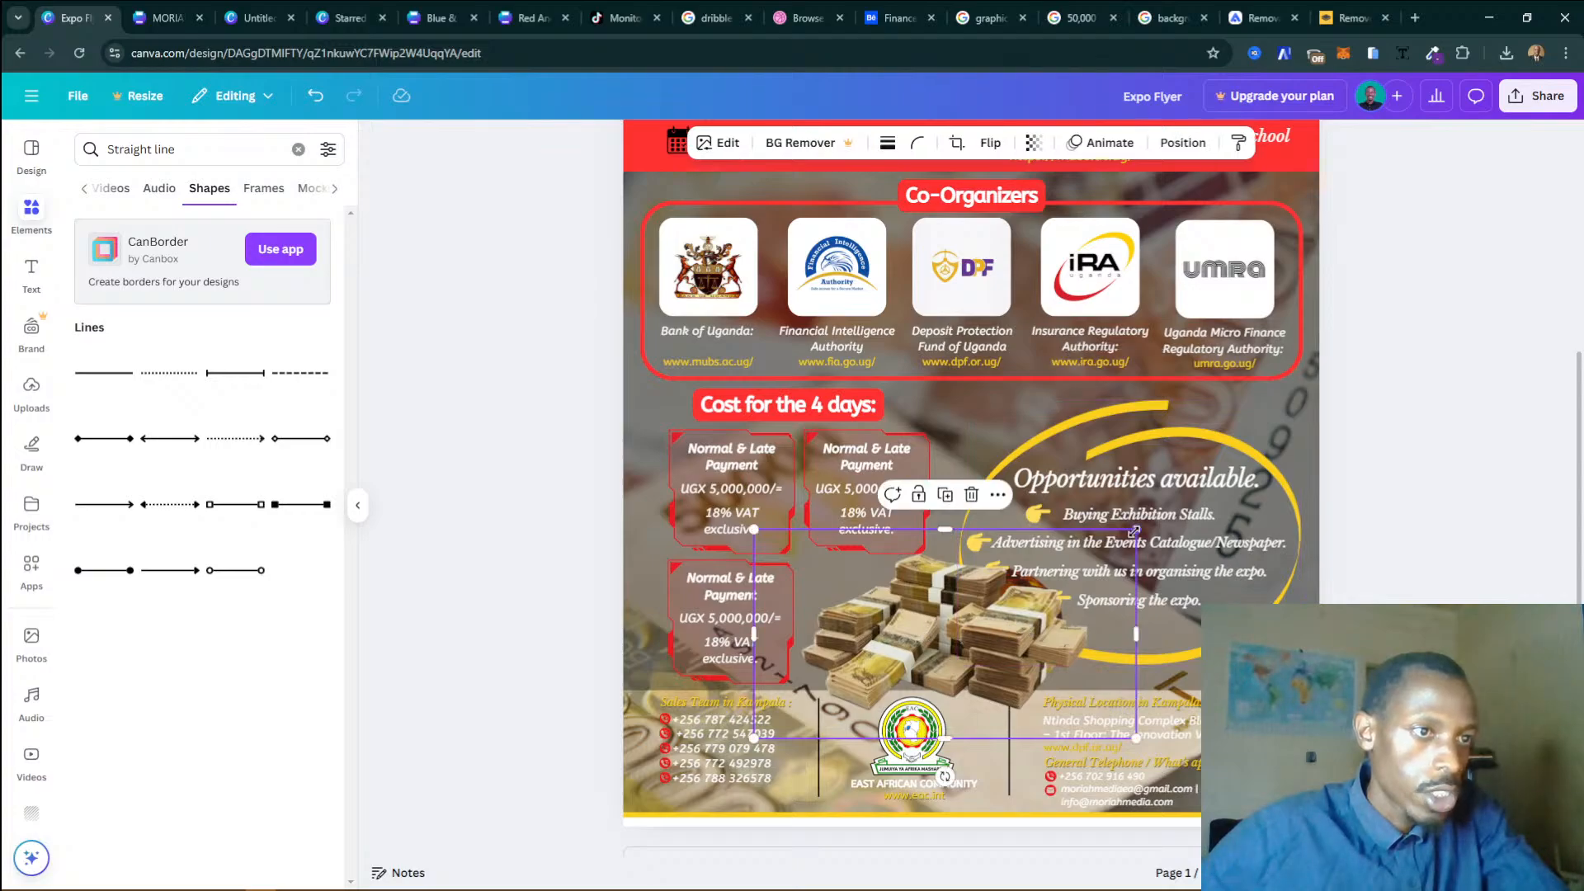
{"action": "left_click_drag", "start_coordinate": [1130, 534], "coordinate": [1090, 555]}
{"action": "left_click_drag", "start_coordinate": [983, 622], "coordinate": [999, 622]}
{"action": "left_click", "coordinate": [1391, 538]}
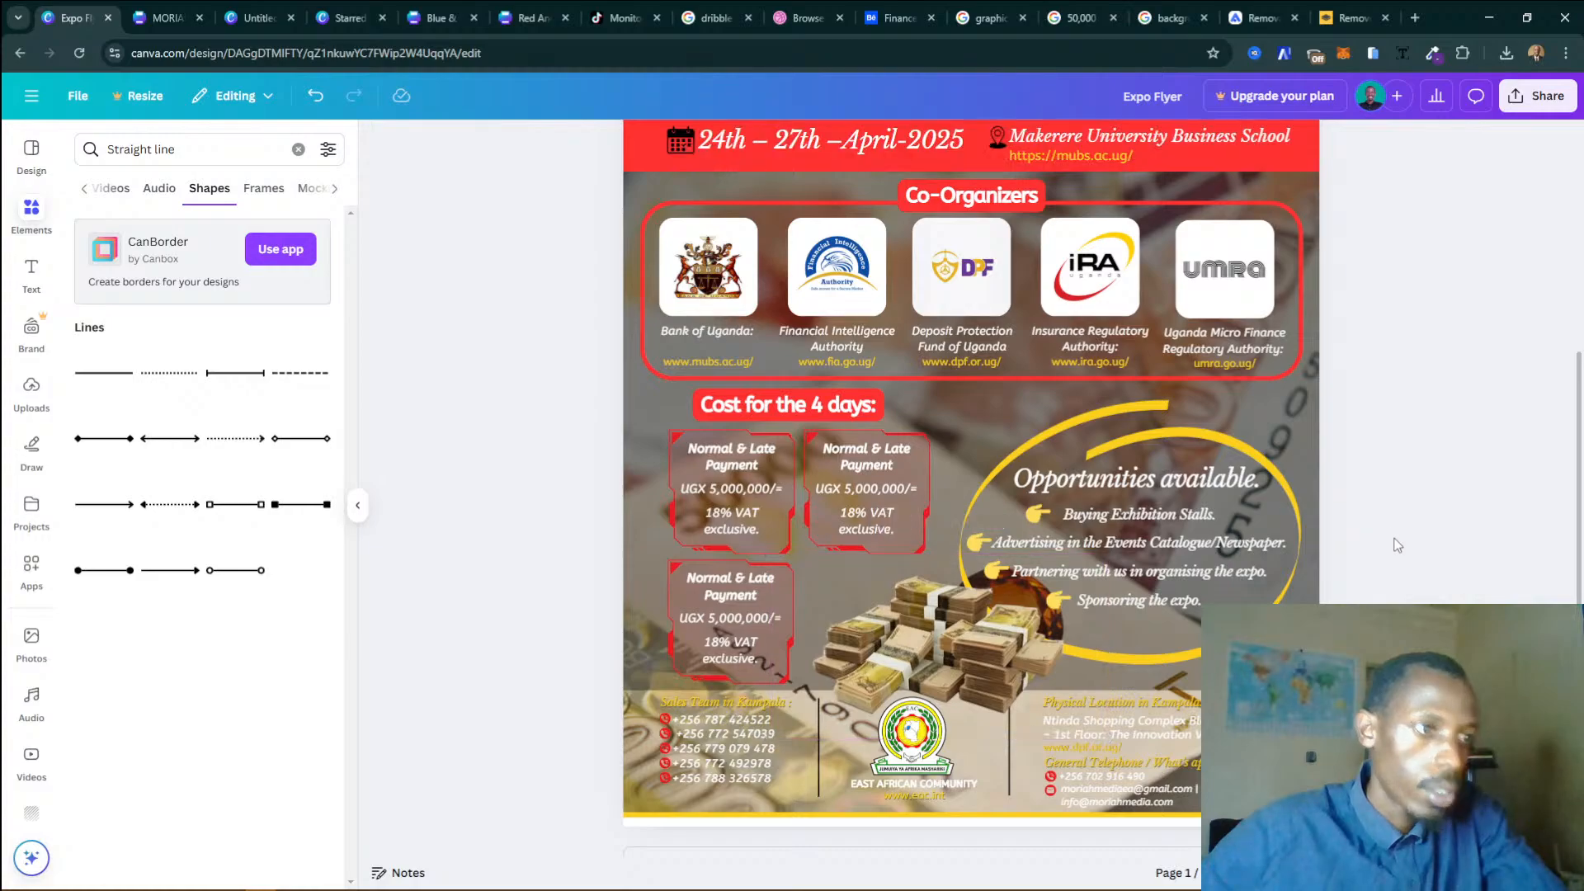
{"action": "left_click", "coordinate": [868, 670]}
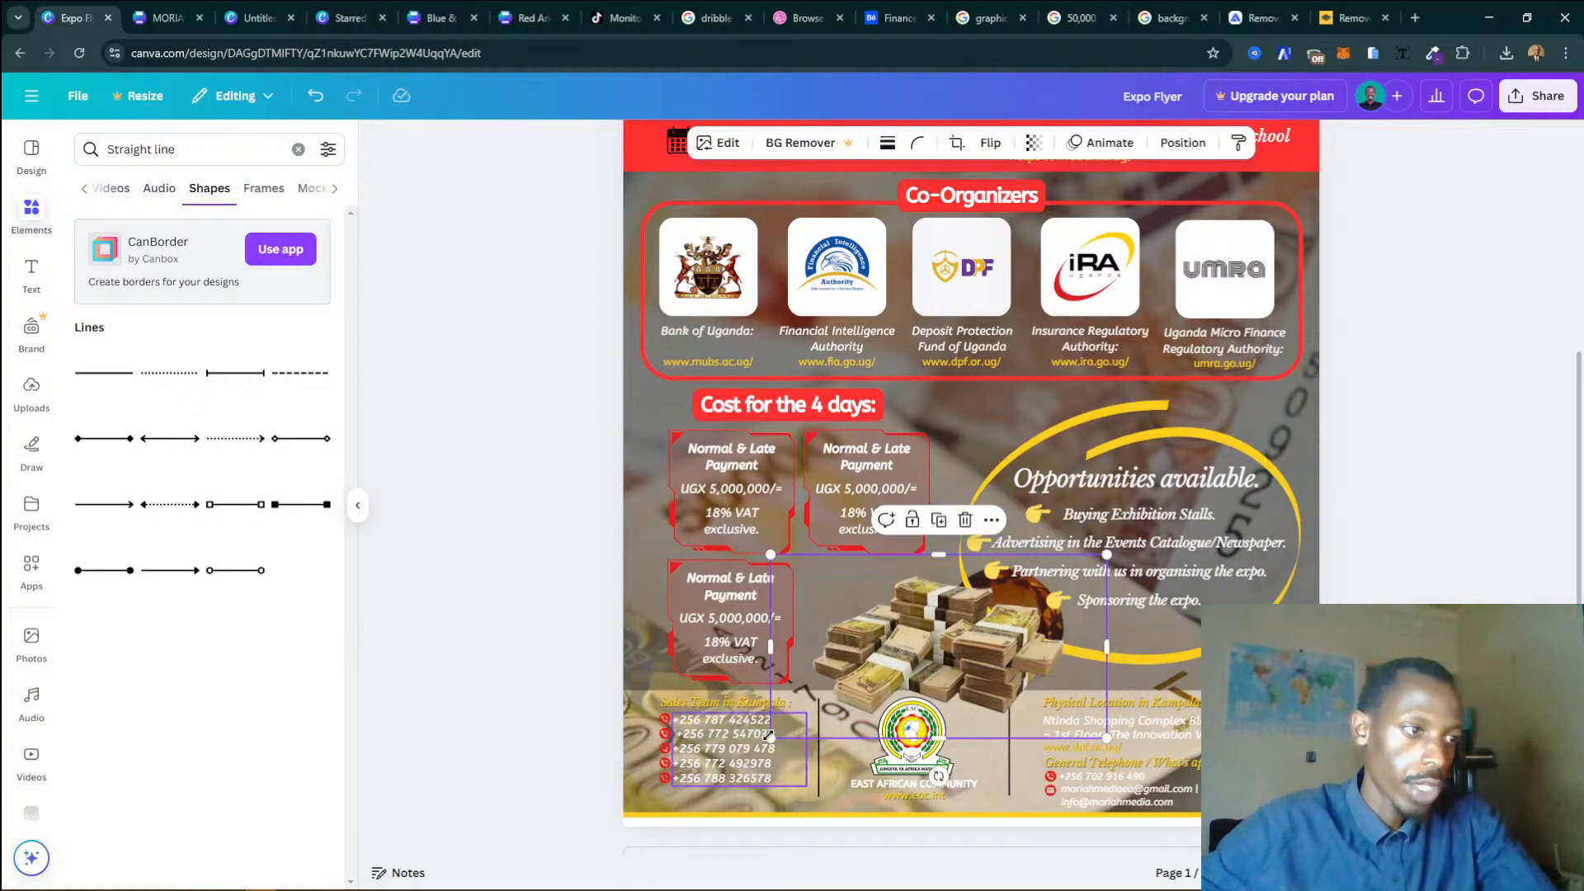
{"action": "left_click_drag", "start_coordinate": [770, 738], "coordinate": [786, 730]}
{"action": "left_click_drag", "start_coordinate": [982, 643], "coordinate": [976, 647]}
{"action": "left_click", "coordinate": [1376, 642]}
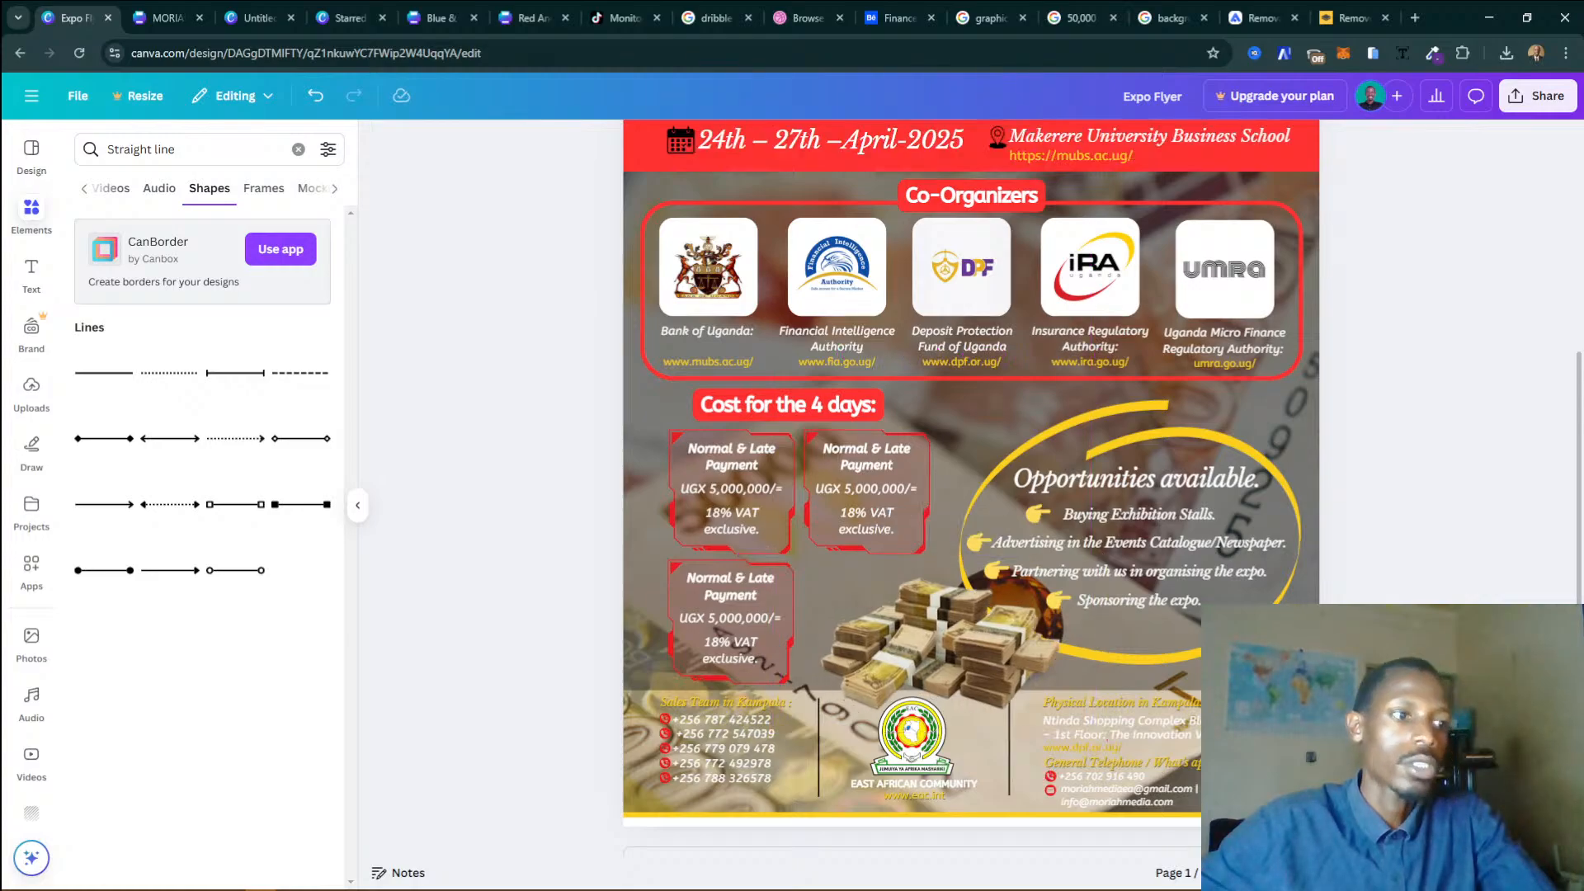
View the whole flyer and compare it with the reference screenshots in the image viewer beside it, ending on the Commercial Financing version.
{"action": "scroll", "coordinate": [1376, 642], "scroll_direction": "down", "scroll_amount": 1}
{"action": "scroll", "coordinate": [1376, 642], "scroll_direction": "down", "scroll_amount": 3}
{"action": "scroll", "coordinate": [1376, 642], "scroll_direction": "down", "scroll_amount": 3}
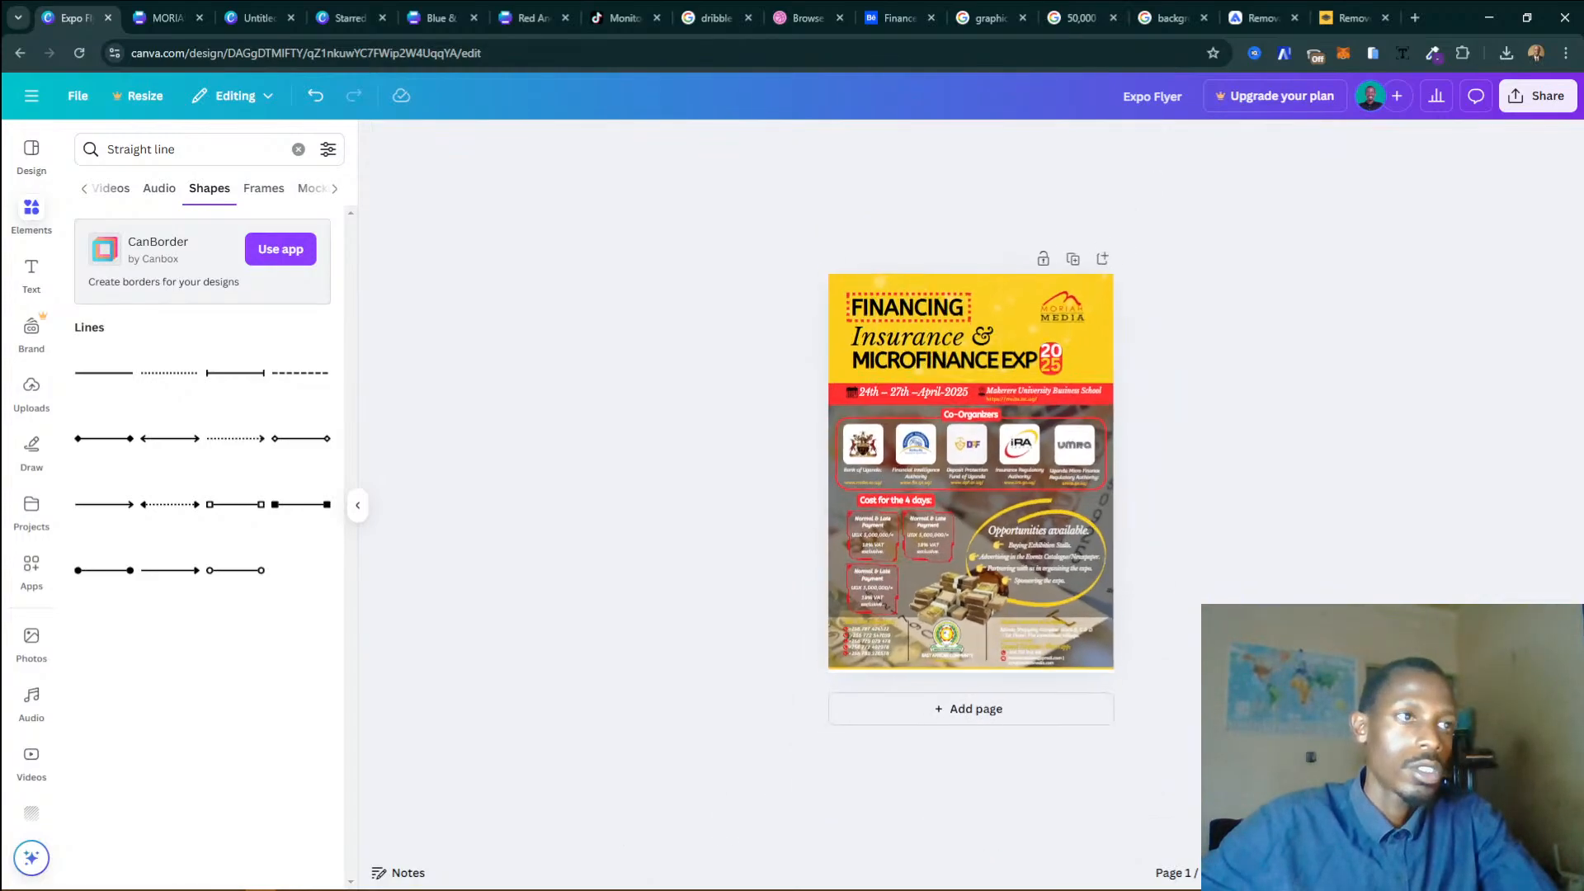
{"action": "scroll", "coordinate": [1376, 642], "scroll_direction": "up", "scroll_amount": 3}
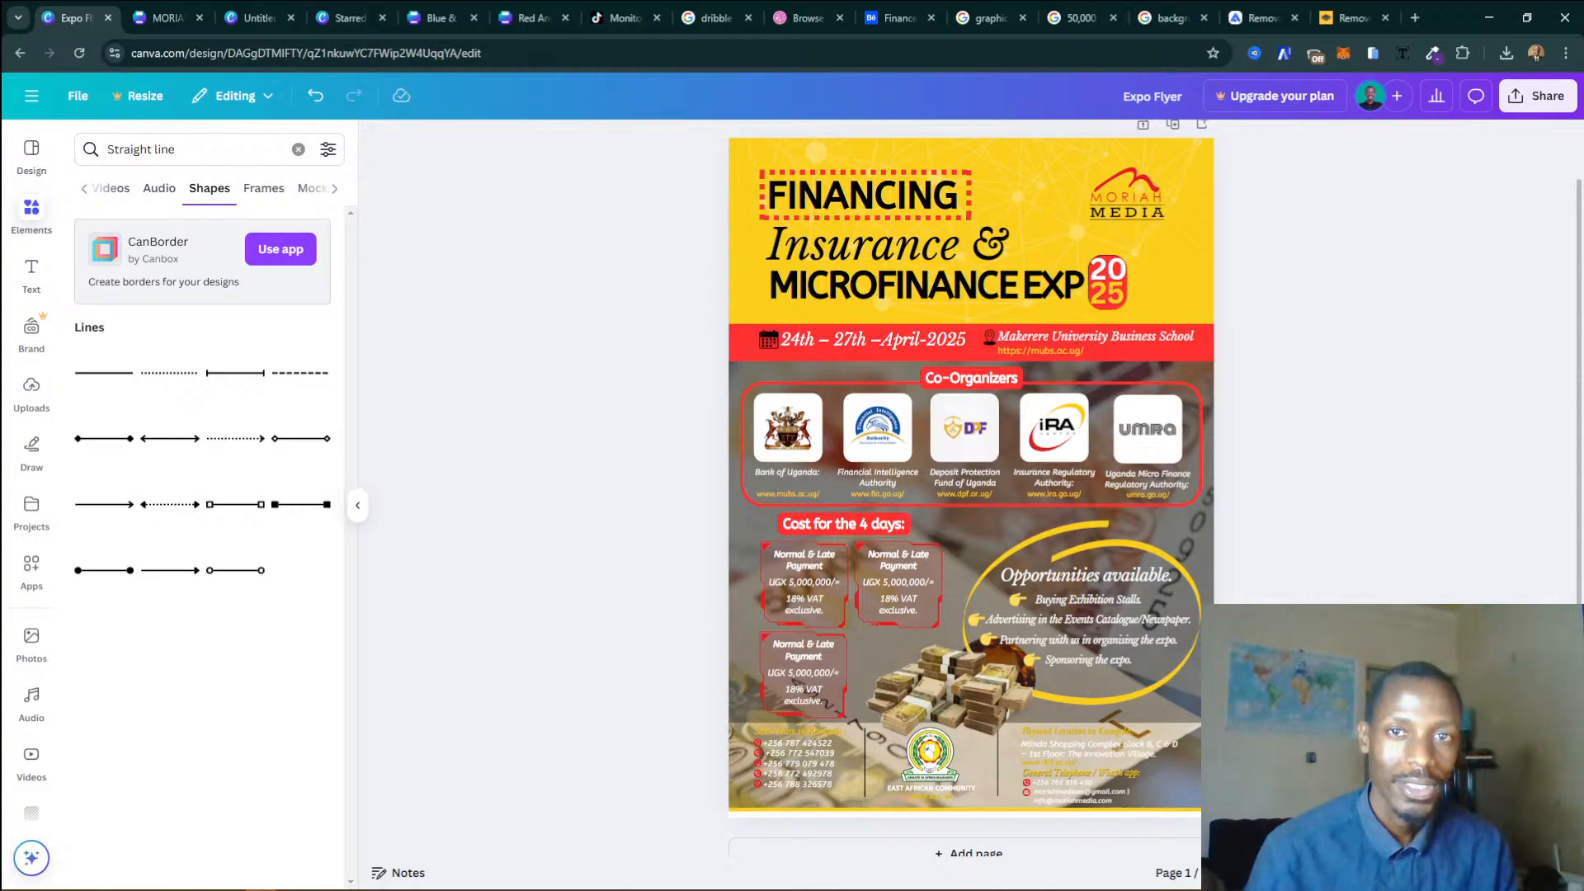
{"action": "left_click", "coordinate": [231, 879]}
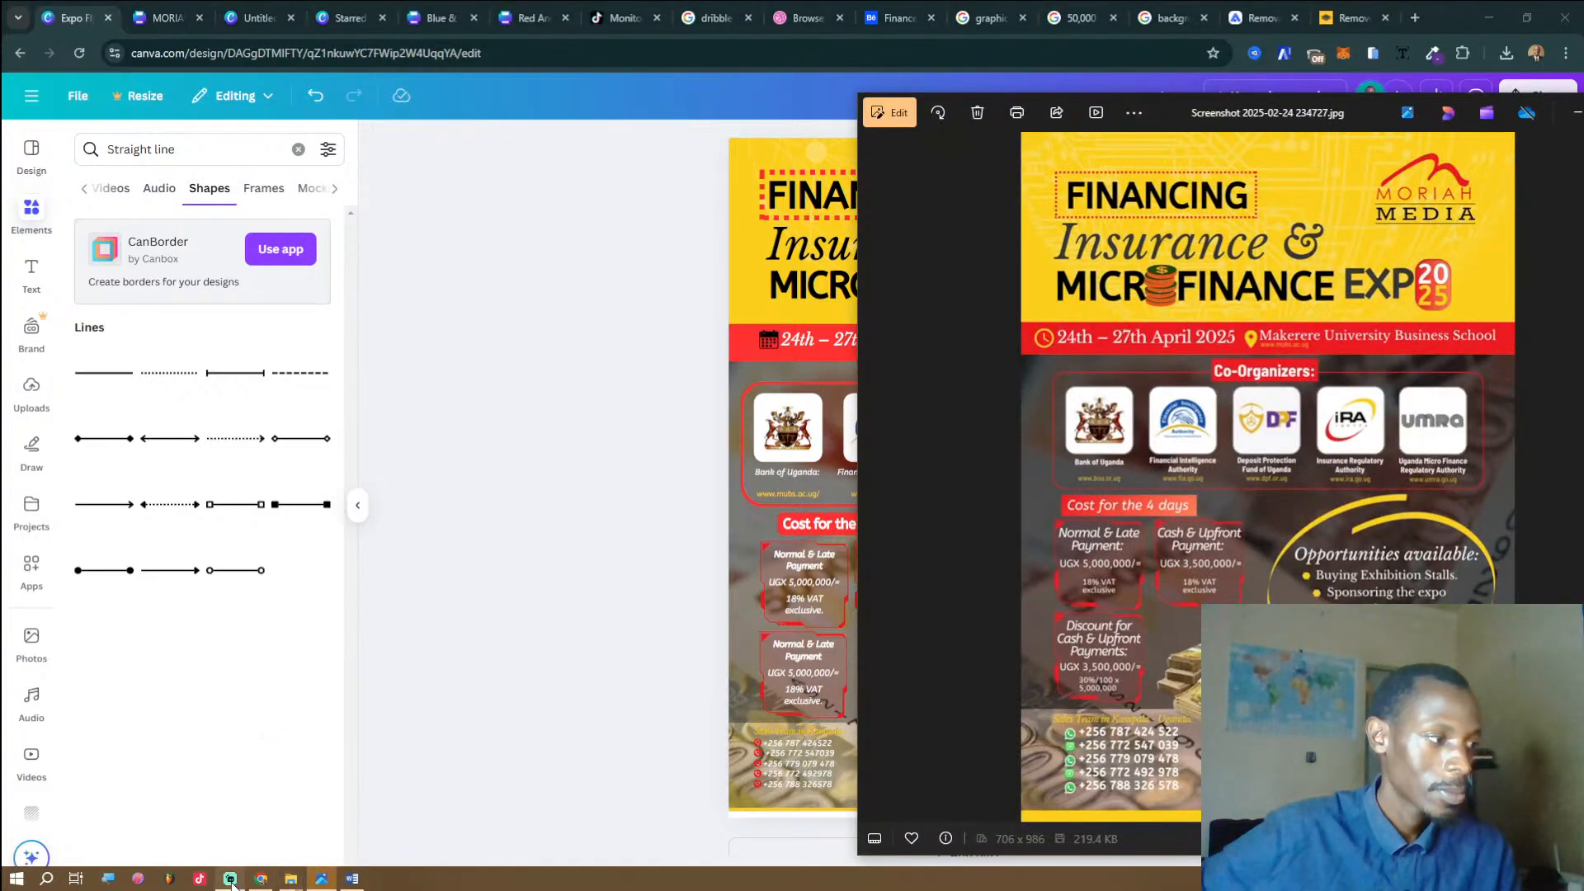
{"action": "left_click_drag", "start_coordinate": [1331, 130], "coordinate": [439, 126]}
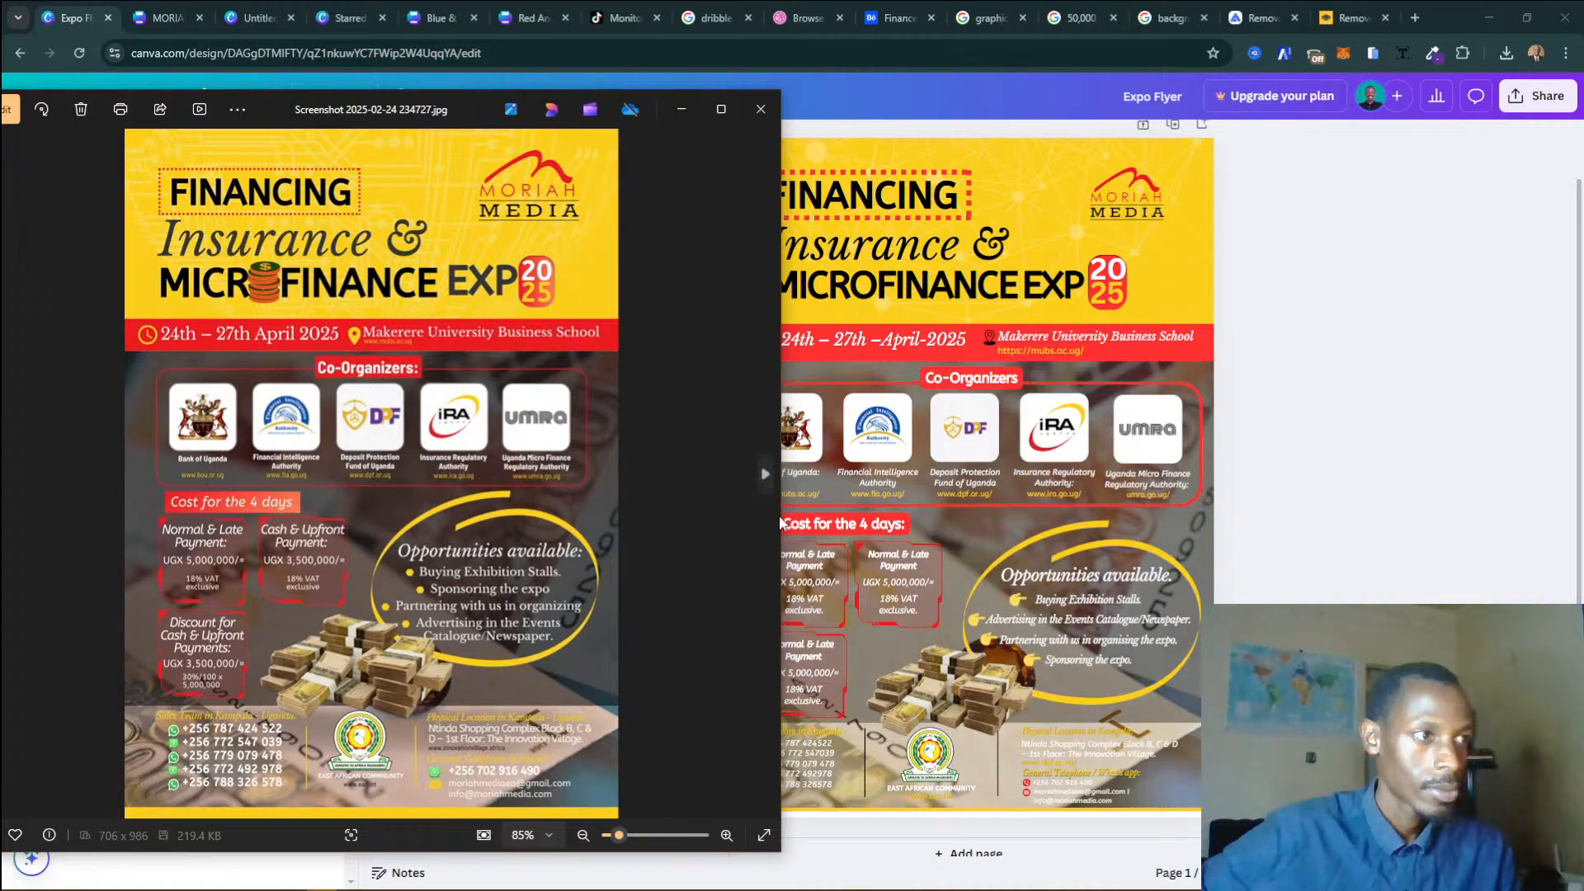
{"action": "key", "text": "Right"}
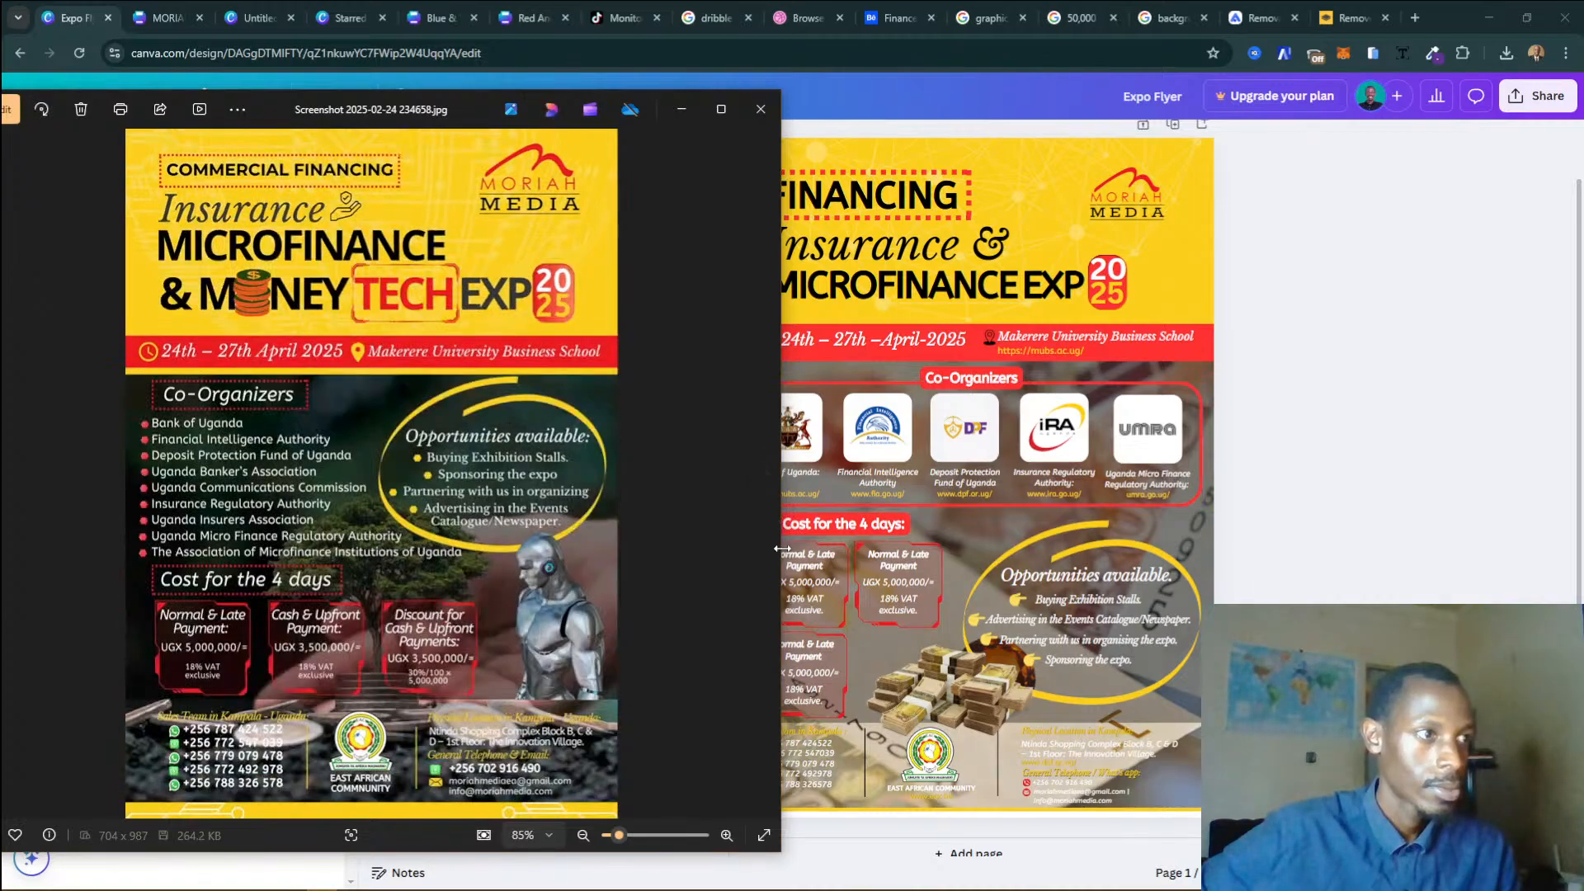
{"action": "left_click_drag", "start_coordinate": [775, 540], "coordinate": [691, 540]}
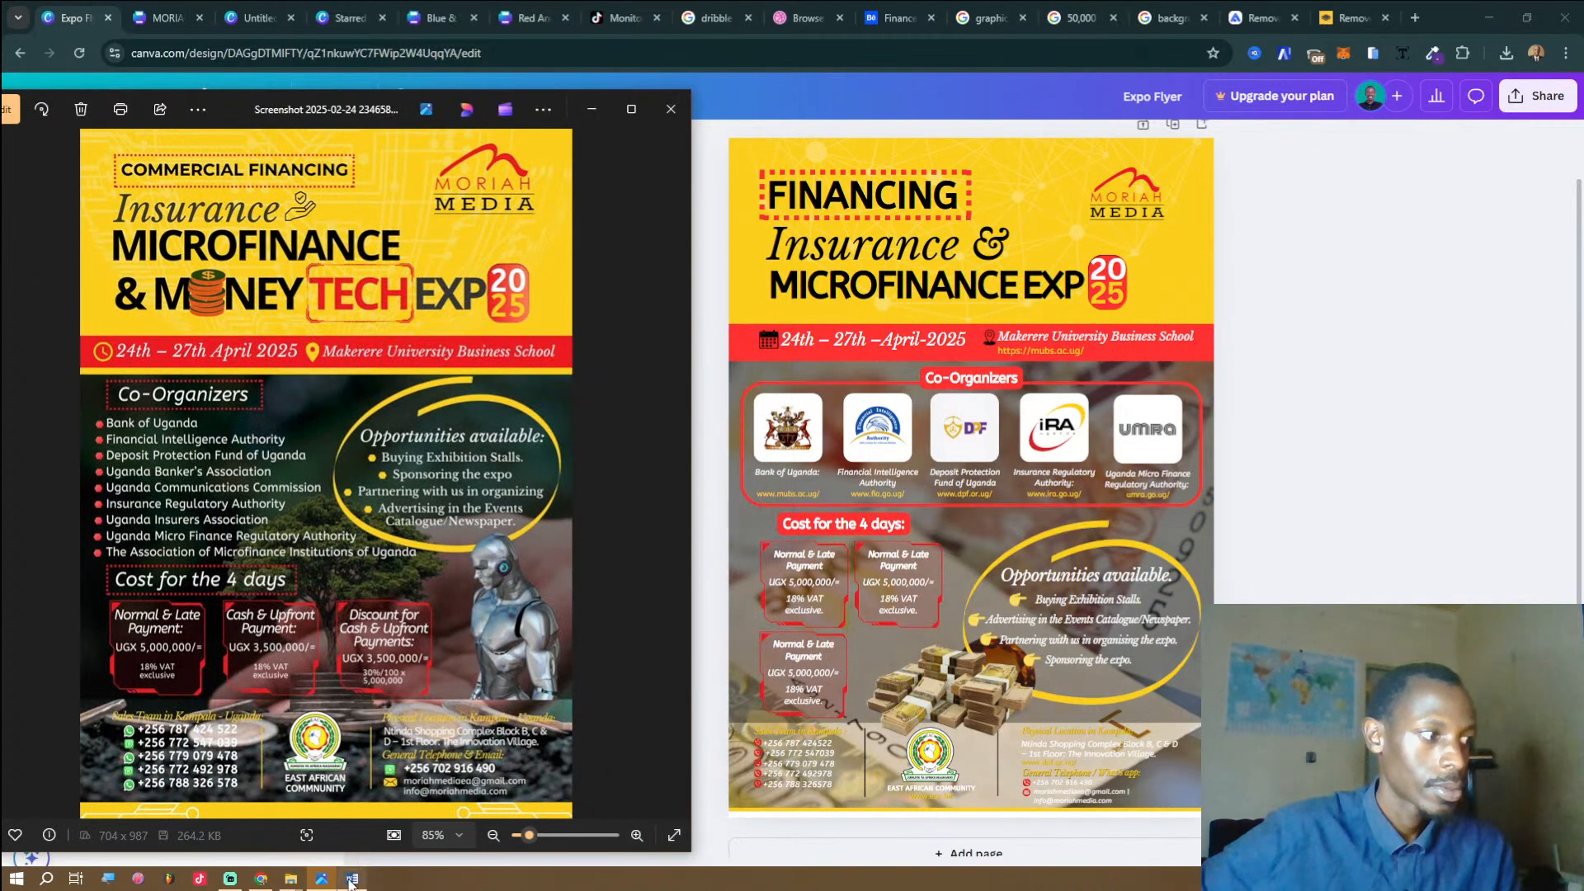
Switch to the Correction Finance Beter Beter document in Word and arrange it and the reference image on either side of the flyer for comparison.
{"action": "left_click", "coordinate": [353, 878]}
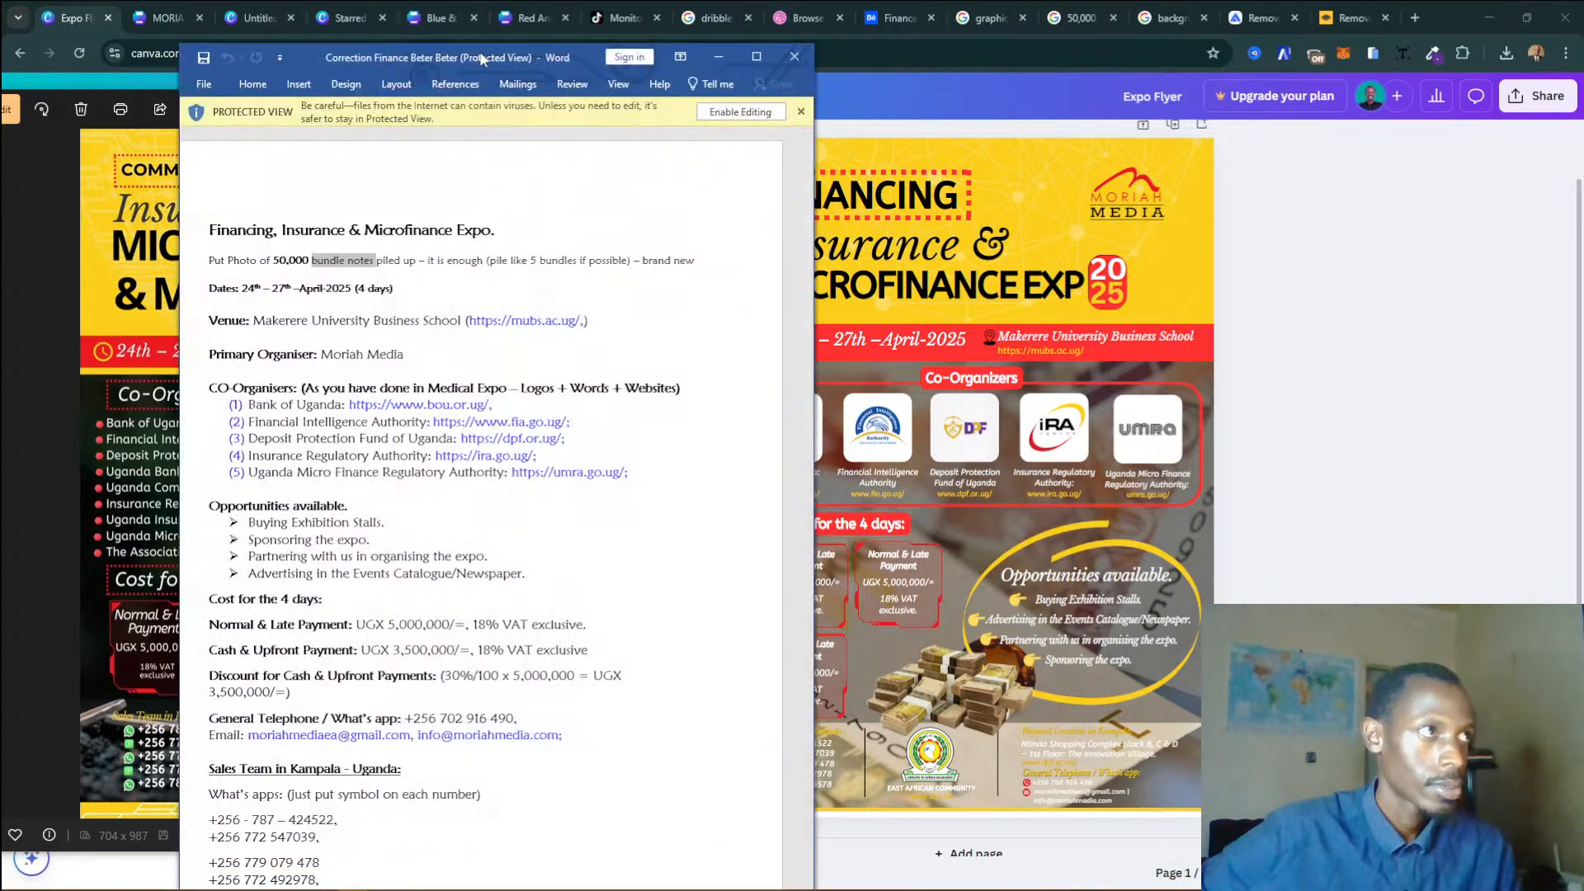
{"action": "left_click_drag", "start_coordinate": [482, 56], "coordinate": [1407, 59]}
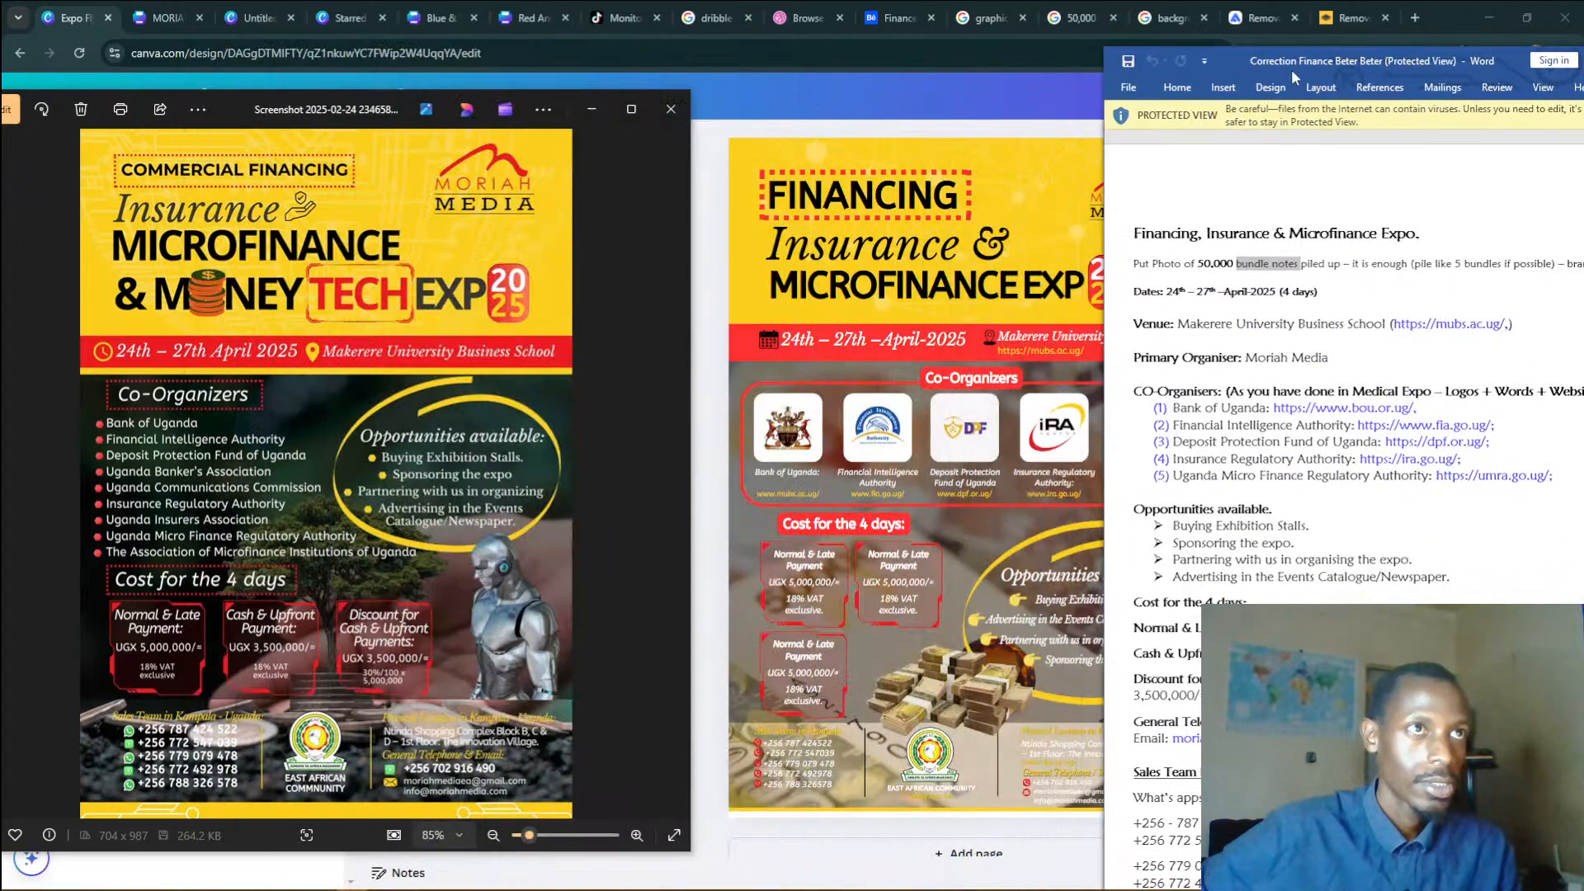
{"action": "left_click_drag", "start_coordinate": [1290, 69], "coordinate": [1347, 120]}
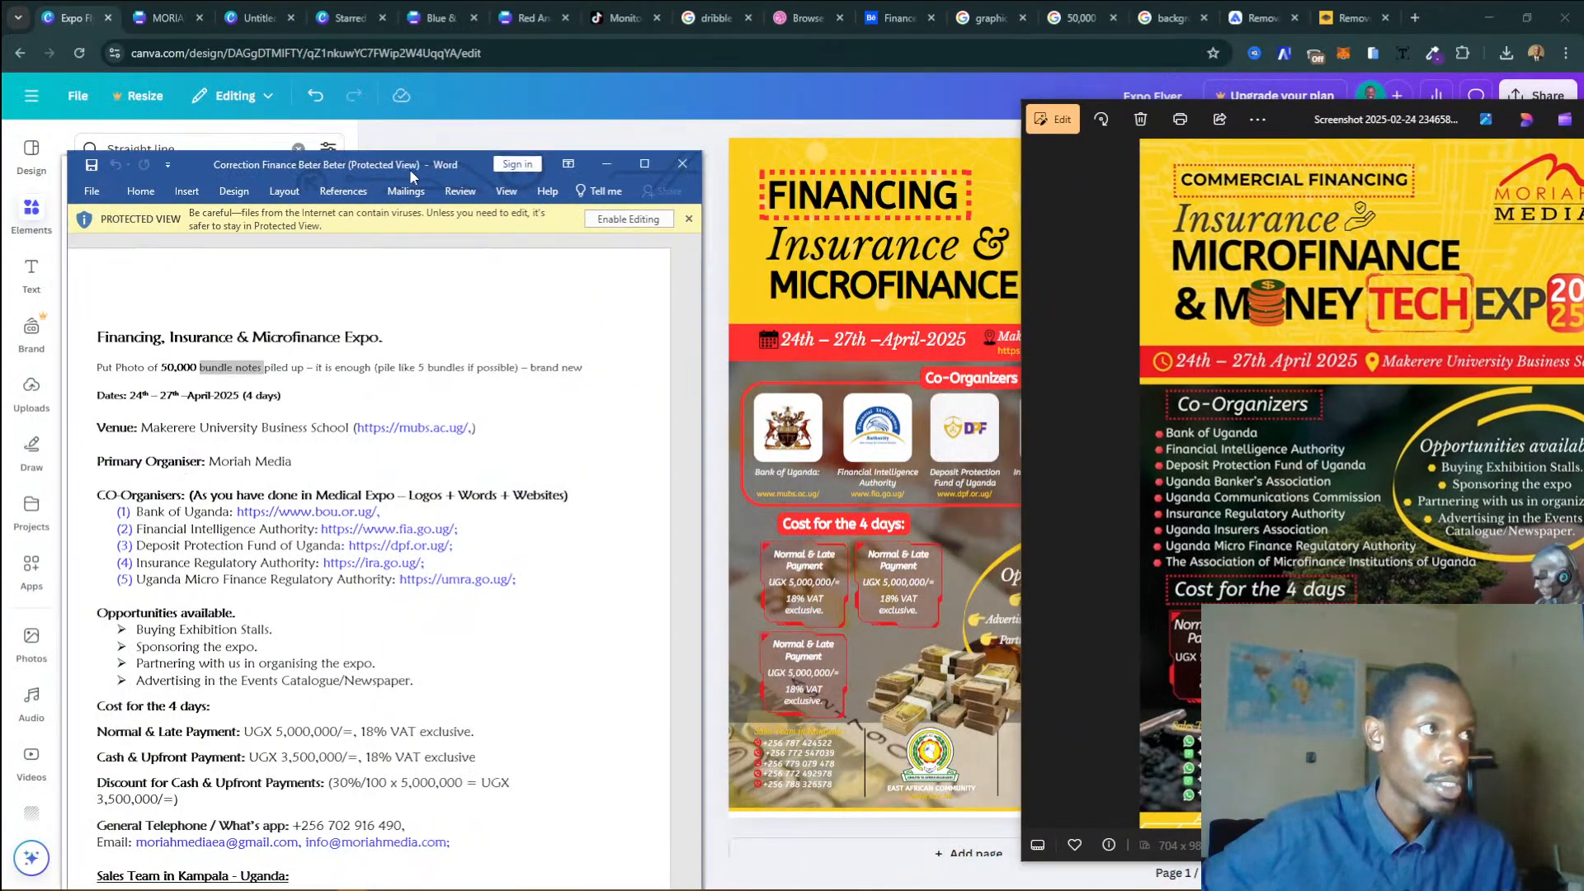
{"action": "left_click_drag", "start_coordinate": [409, 168], "coordinate": [428, 88]}
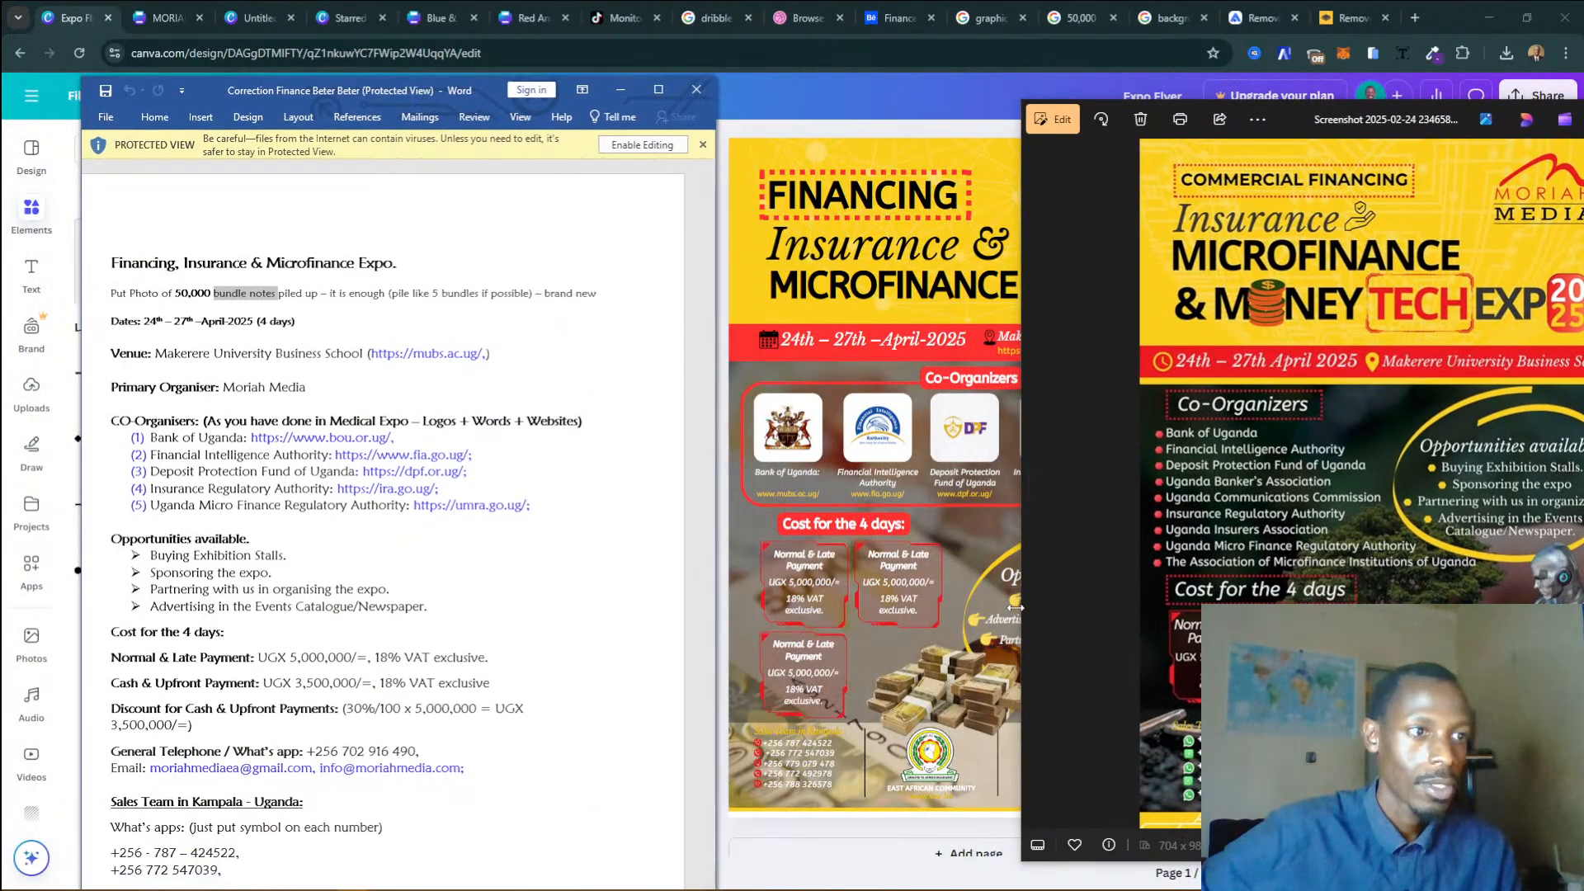
{"action": "left_click_drag", "start_coordinate": [1016, 607], "coordinate": [1262, 613]}
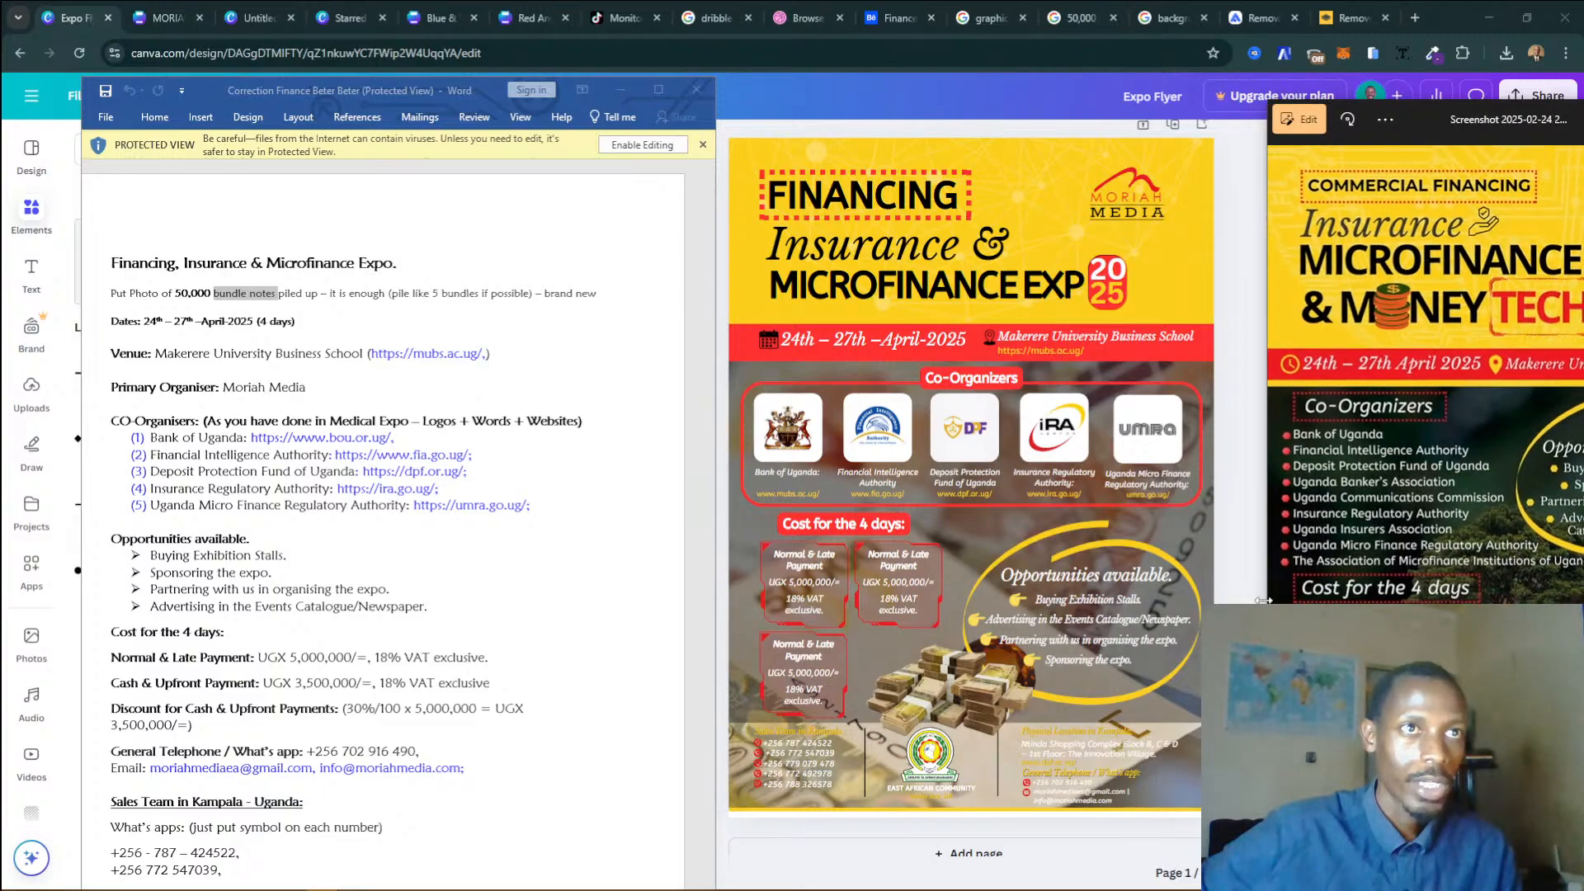